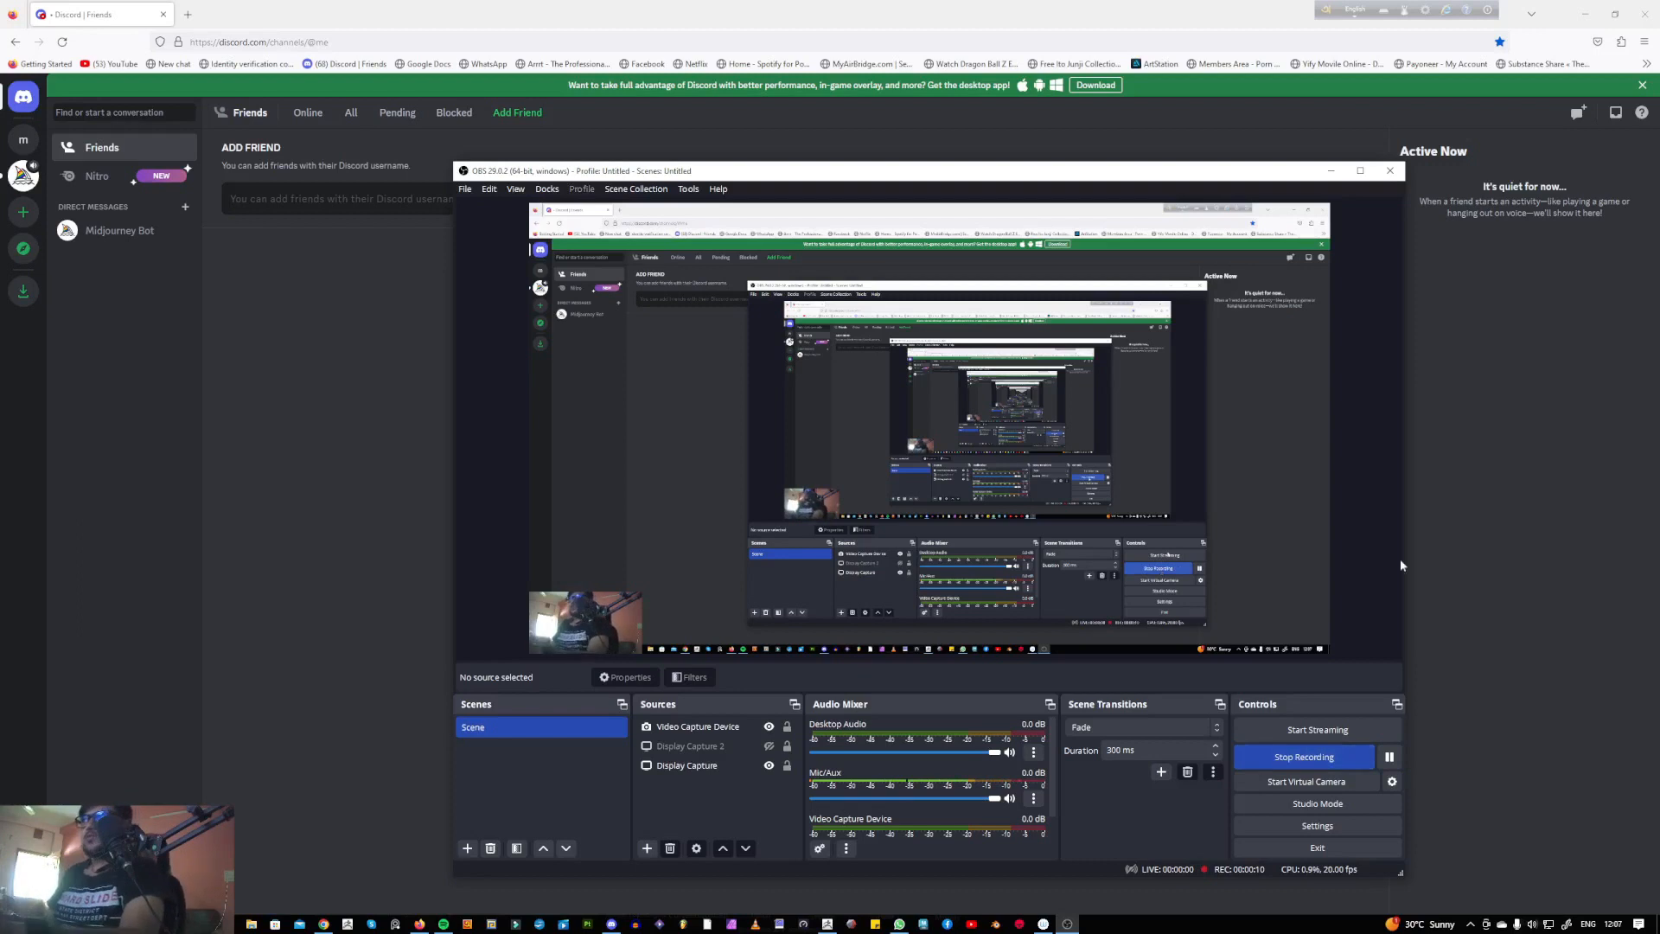
- Minimize the screen recorder window and open the Midjourney server's newbies-26 channel in Discord
{"action": "left_click_drag", "start_coordinate": [980, 174], "coordinate": [936, 182]}
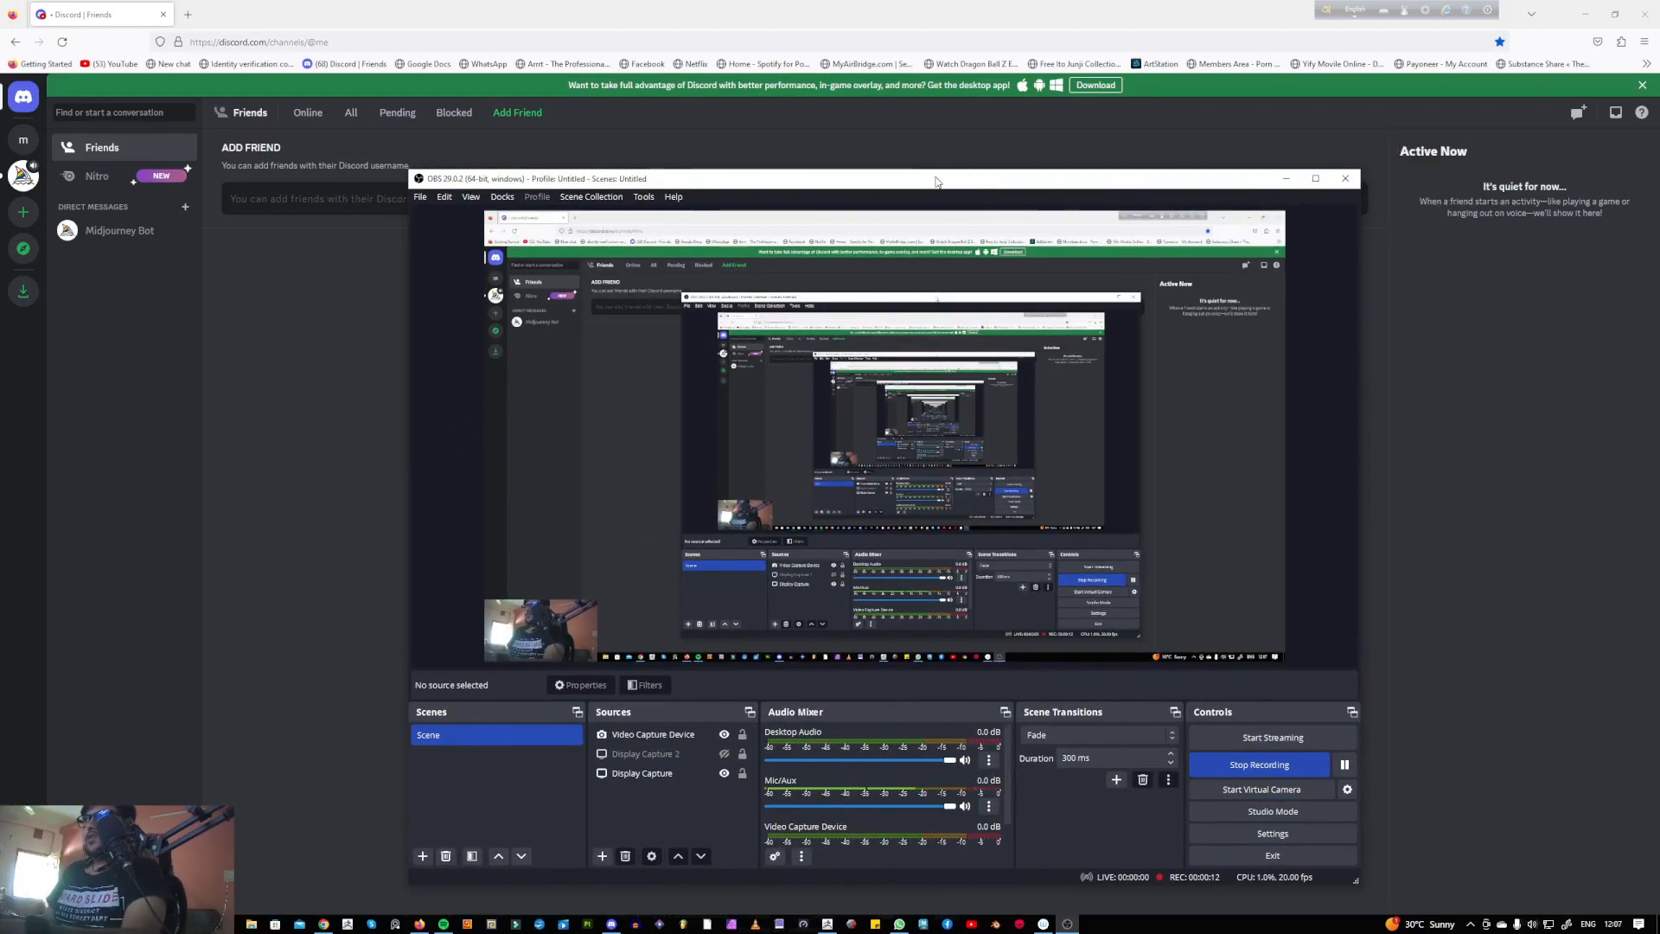
{"action": "left_click", "coordinate": [1286, 181]}
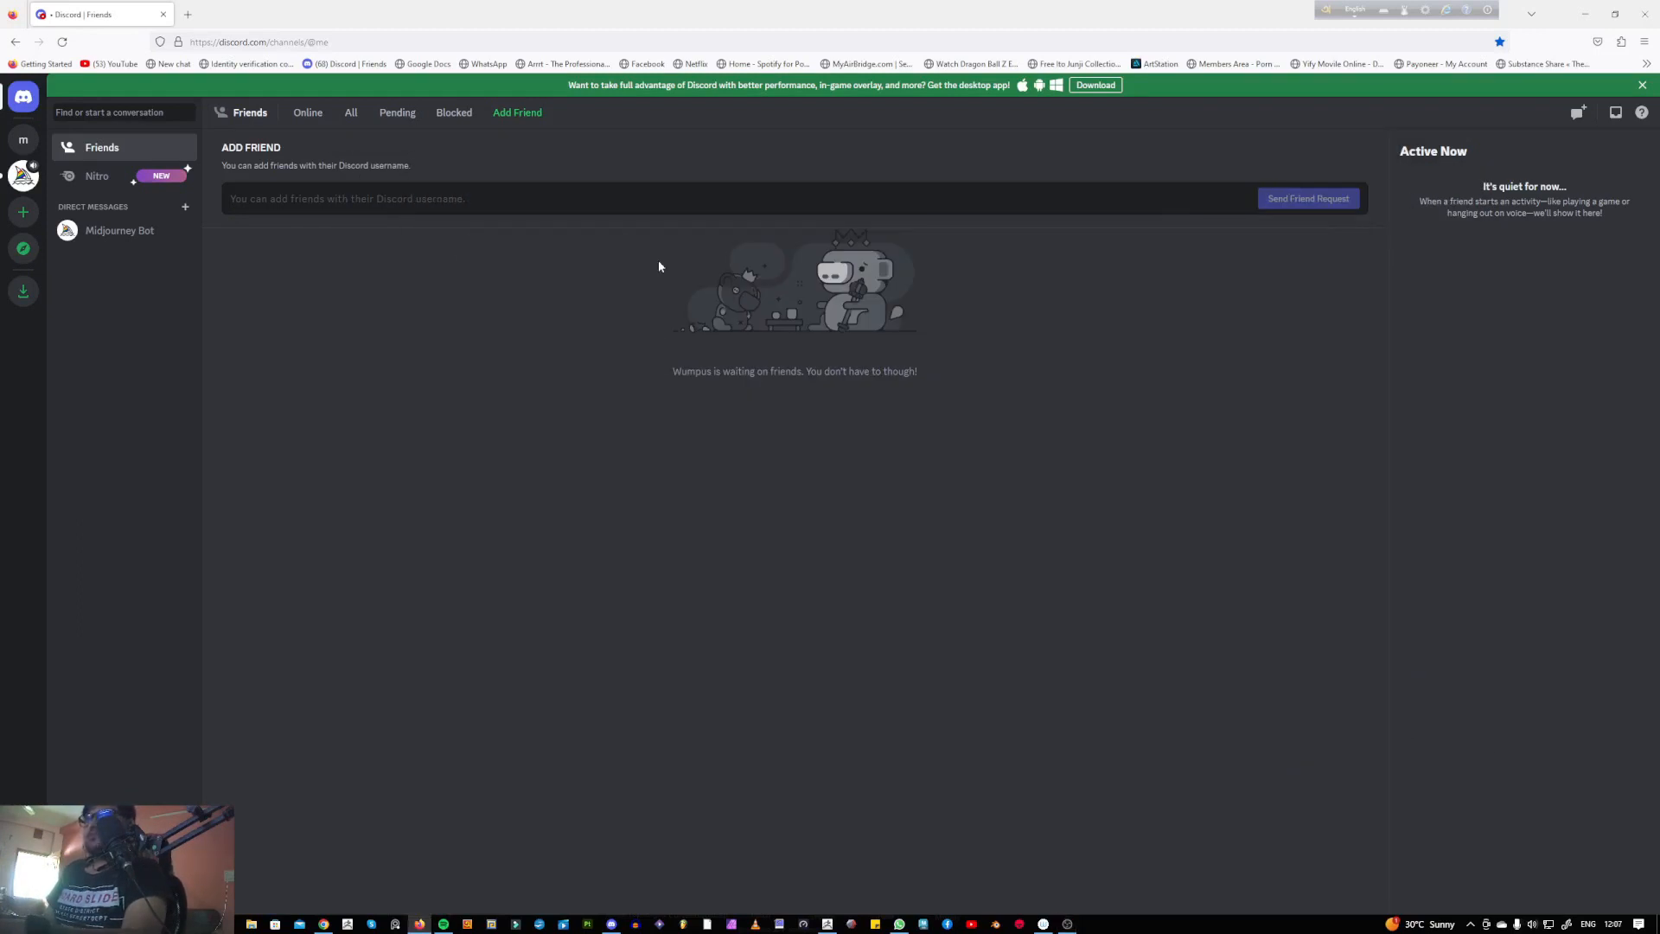
{"action": "left_click", "coordinate": [24, 175]}
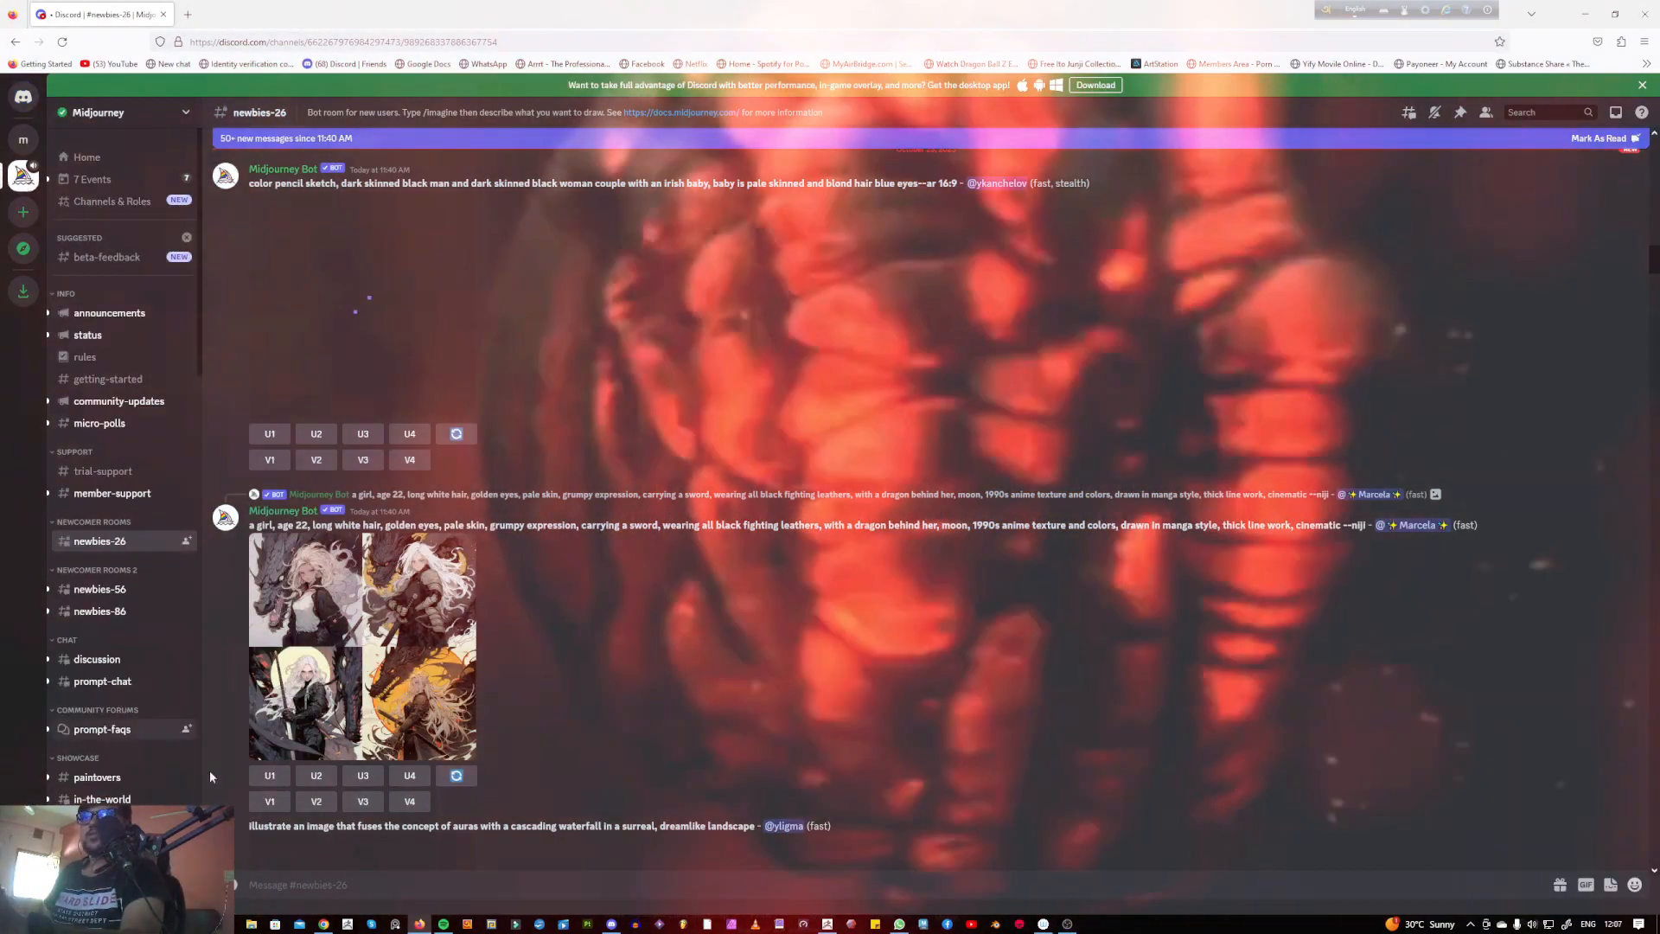
- Generate images with /imagine using the prompt "jack o lantern pumpkin 2d horror ink concept art"
{"action": "left_click", "coordinate": [395, 884]}
{"action": "type", "text": "/imagine"}
{"action": "key", "text": "Tab"}
{"action": "type", "text": "jack o l"}
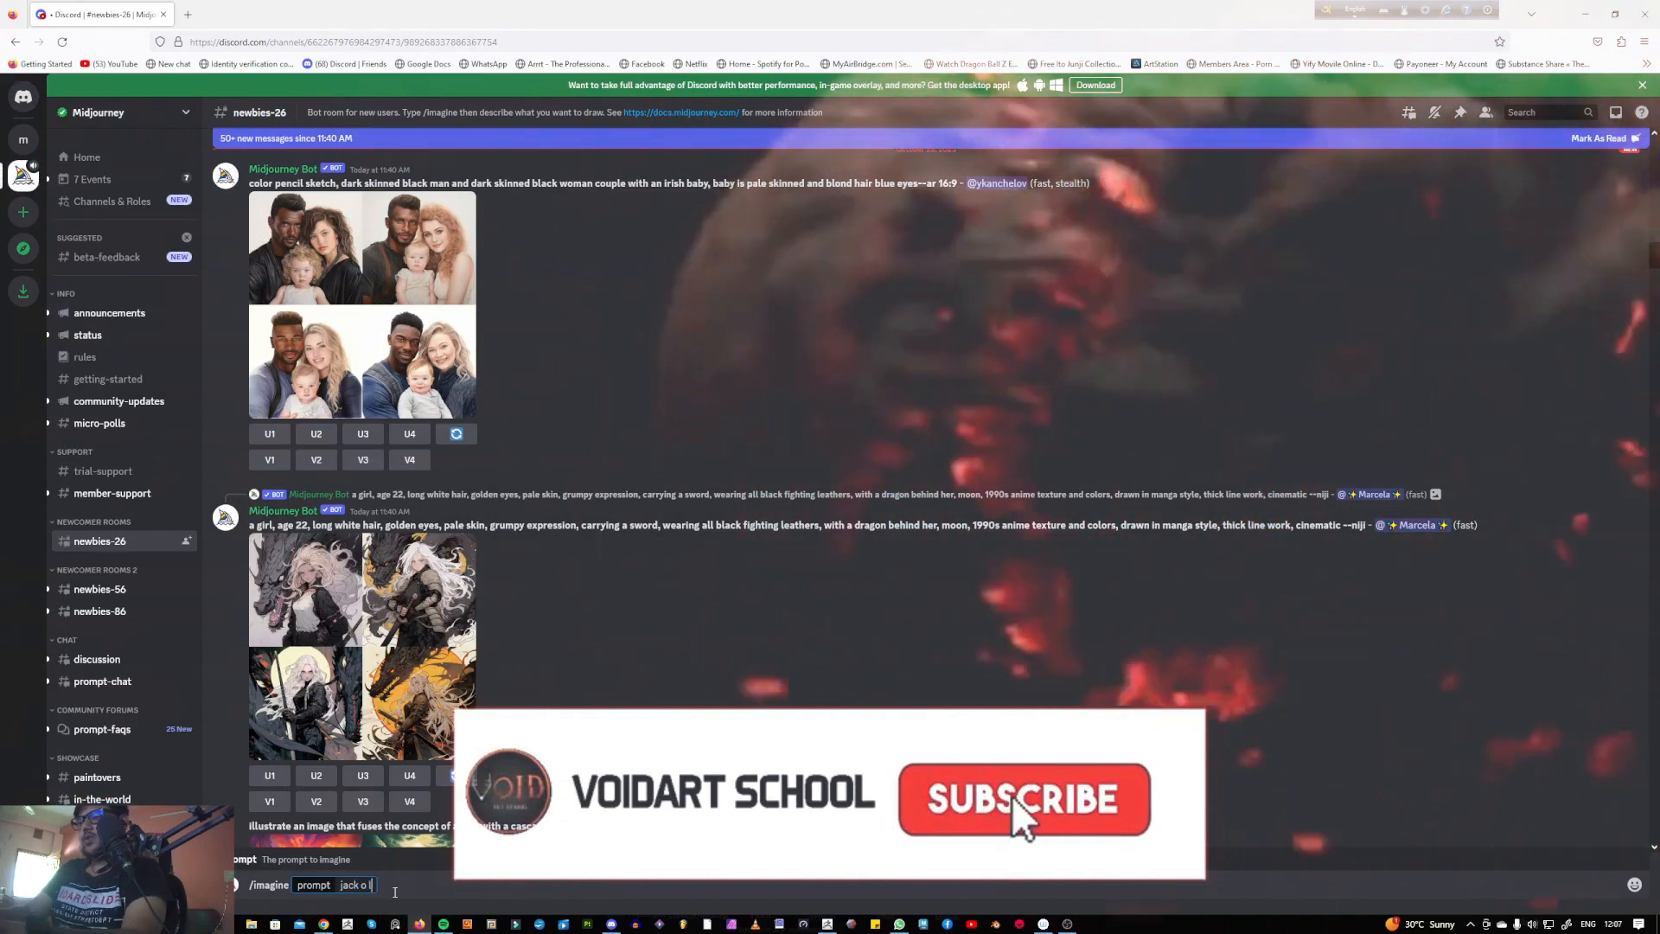
{"action": "type", "text": "antern pum2d horror ink concept art"}
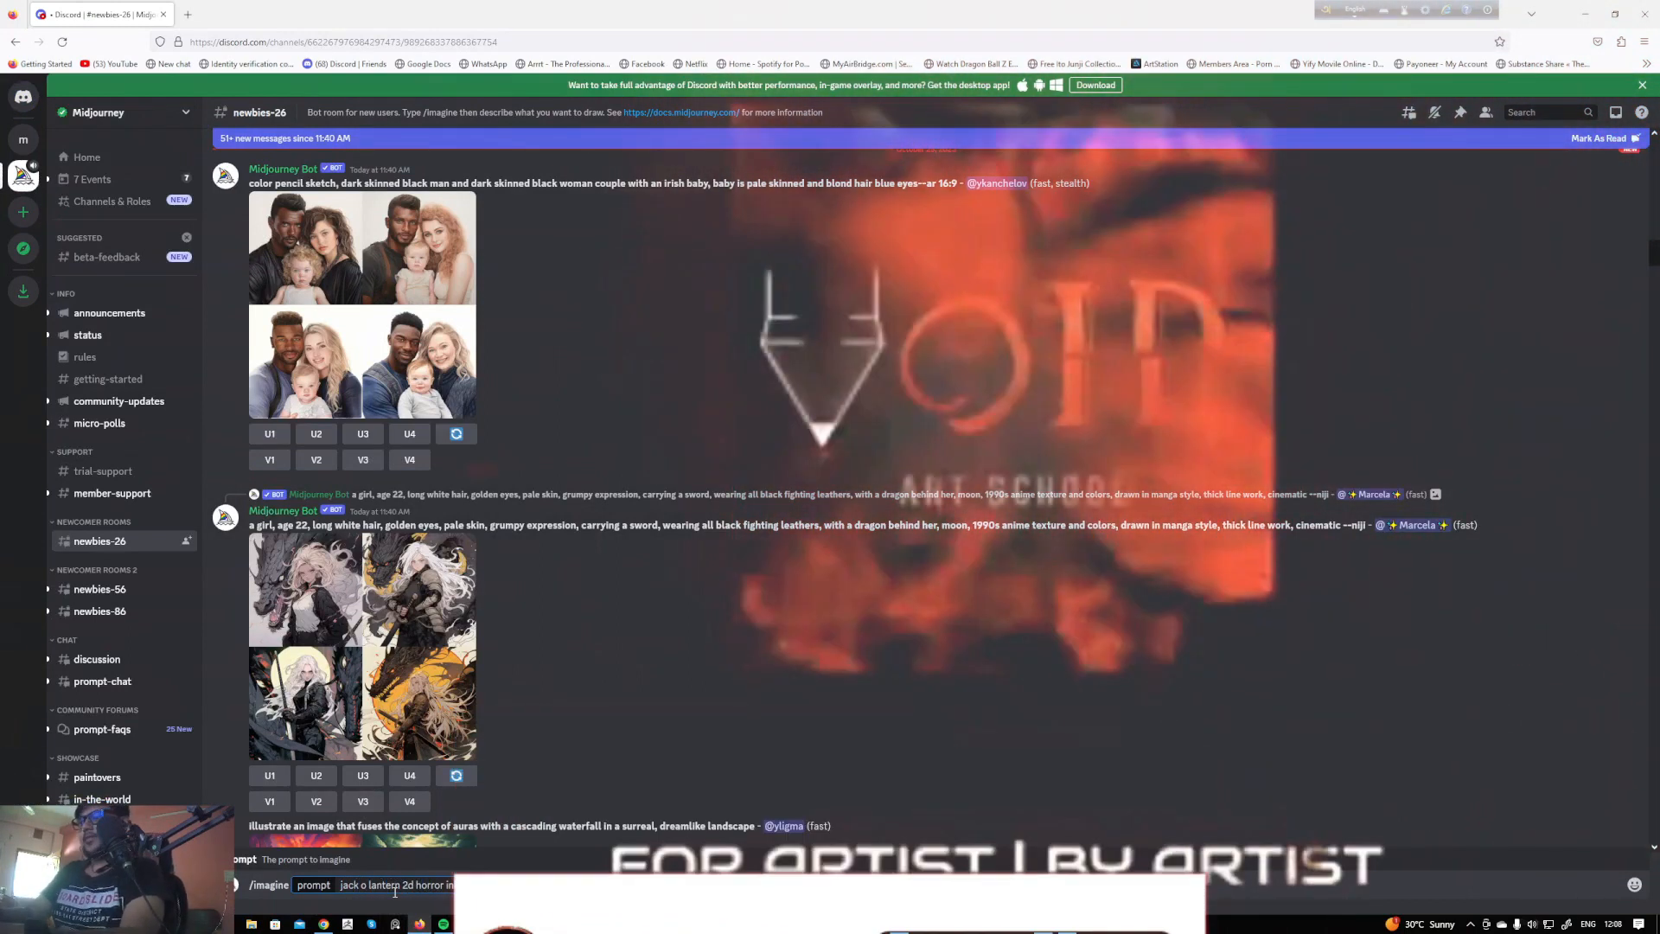
{"action": "left_click", "coordinate": [400, 884]}
{"action": "type", "text": "pumpkin"}
{"action": "key", "text": "Return"}
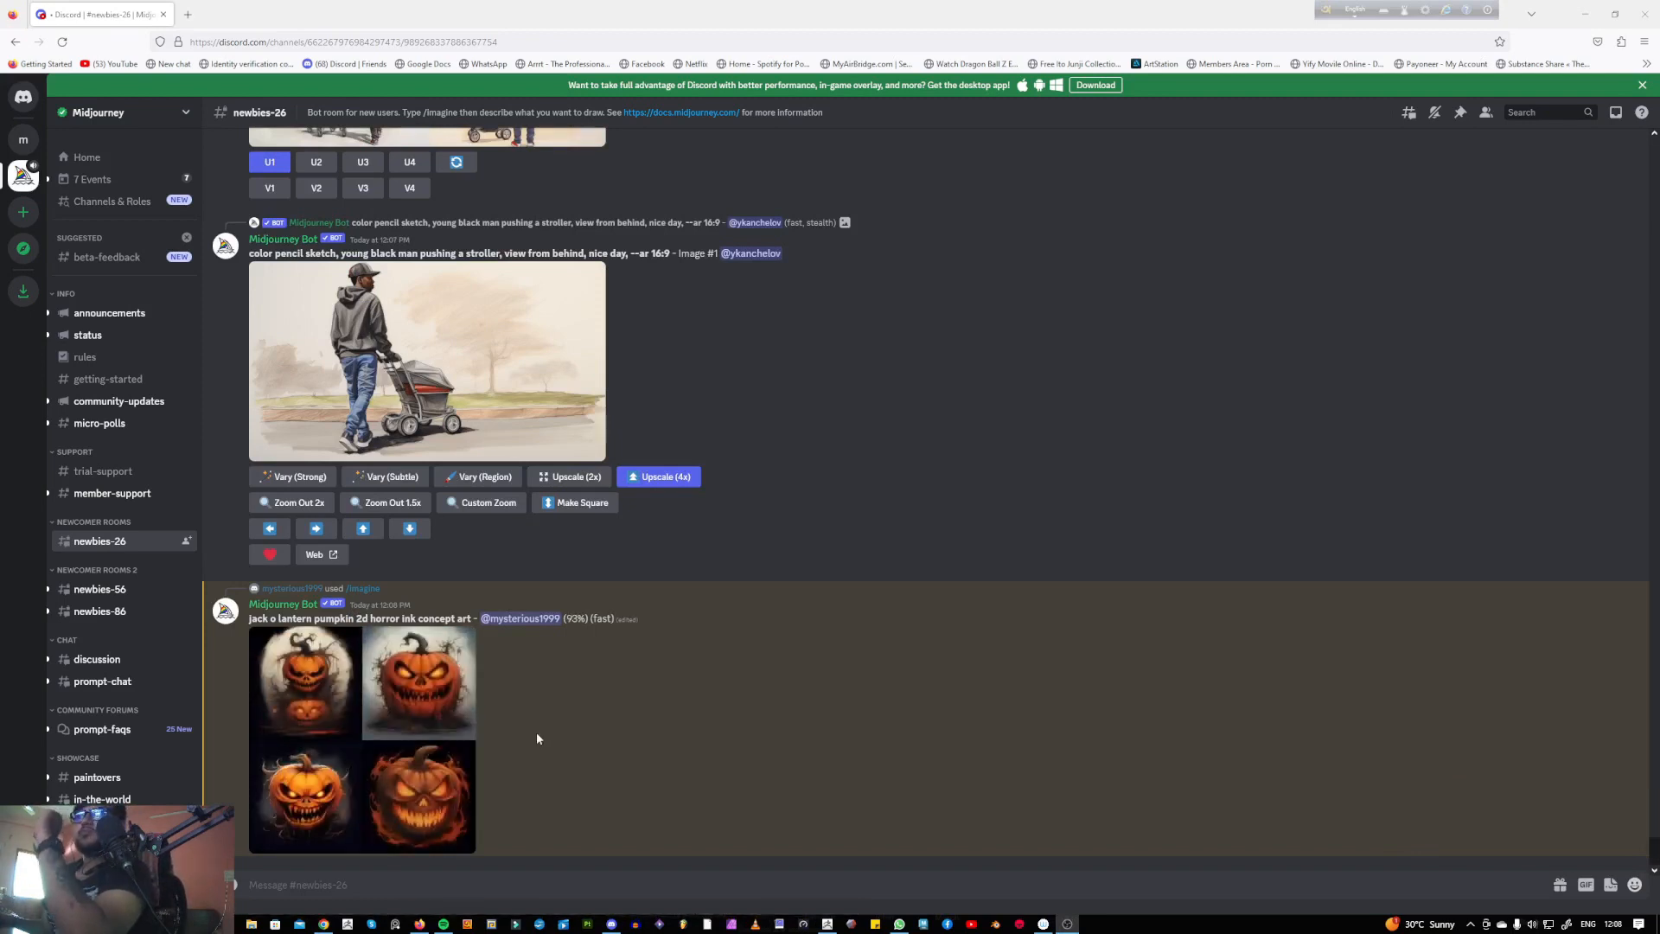
- Preview the pumpkin grid and run /imagine with "jack o lantern pumpkin 2d horror ink concept art 2d stylized style"
{"action": "left_click", "coordinate": [415, 700]}
{"action": "left_click", "coordinate": [1241, 760]}
{"action": "left_click_drag", "start_coordinate": [250, 568], "coordinate": [473, 568]}
{"action": "left_click", "coordinate": [346, 885]}
{"action": "type", "text": "/imagine"}
{"action": "left_click", "coordinate": [342, 850]}
{"action": "type", "text": "jack o lantern pumpkin 2d horror ink concept art"}
{"action": "type", "text": "2d stylized style"}
{"action": "key", "text": "Return"}
- Inspect the generated jack-o'-lantern image grids at enlarged size and compare the designs
{"action": "left_click", "coordinate": [363, 662]}
{"action": "left_click", "coordinate": [1164, 432]}
{"action": "left_click", "coordinate": [428, 424]}
{"action": "left_click", "coordinate": [542, 715]}
{"action": "left_click", "coordinate": [380, 432]}
{"action": "left_click", "coordinate": [1112, 574]}
{"action": "left_click", "coordinate": [372, 730]}
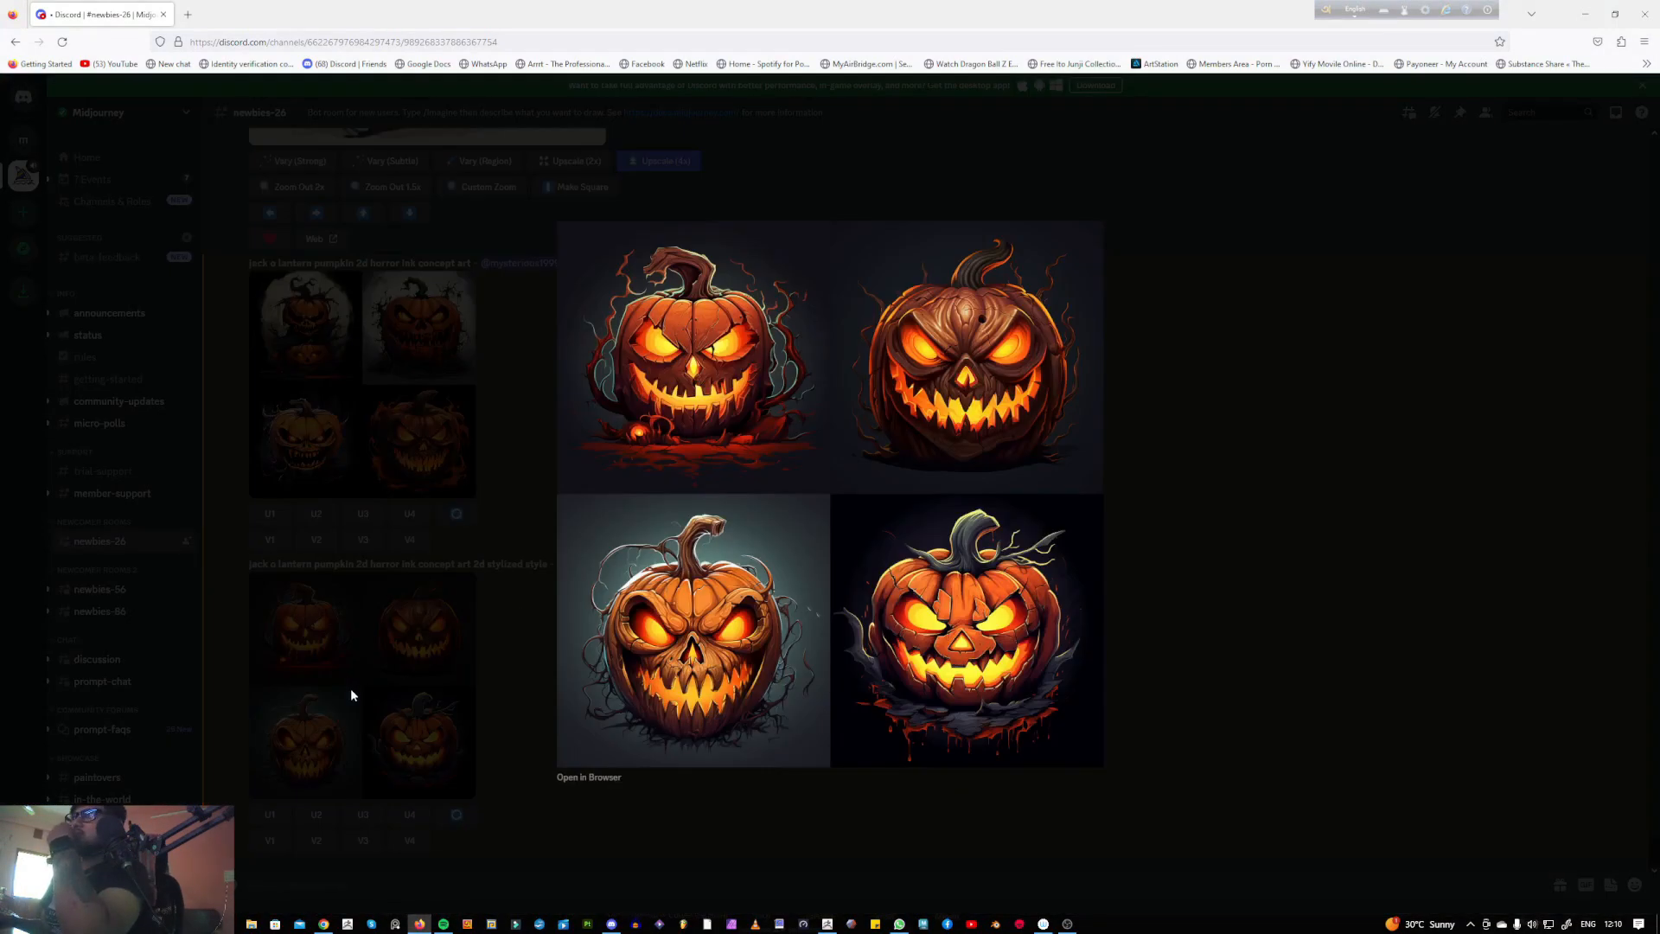
- Run /imagine with "jack o lantern pumpkin 2d horror ink concept art 2d stylized style unique pop culture"
{"action": "left_click", "coordinate": [350, 688]}
{"action": "type", "text": "unique pop culture"}
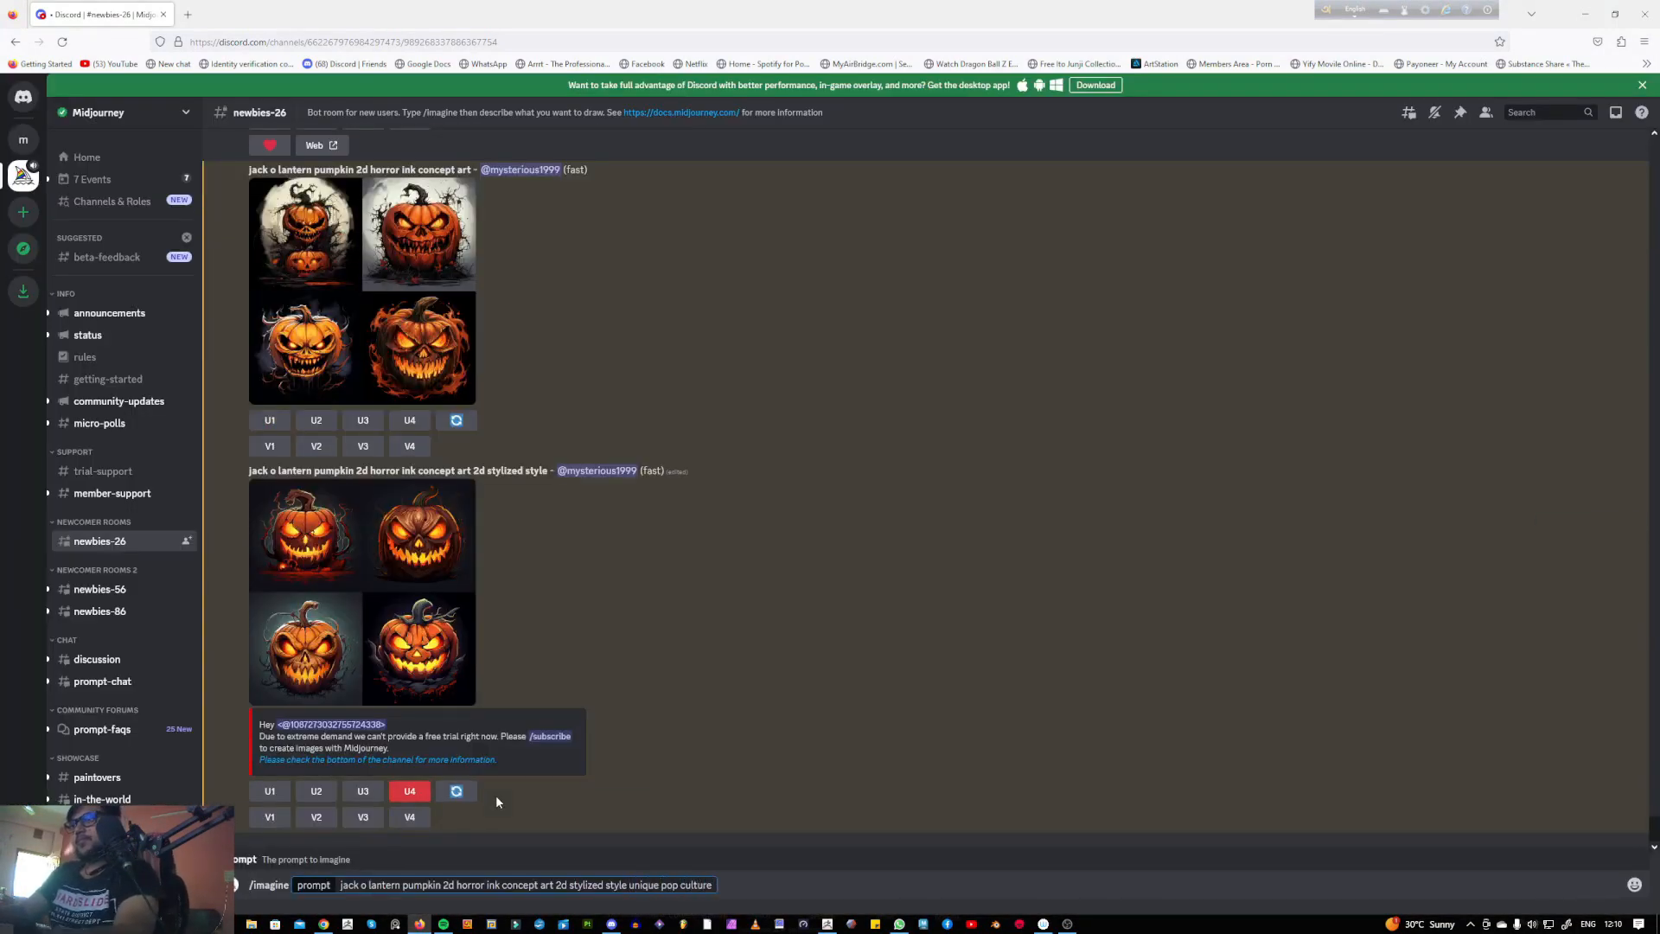
{"action": "key", "text": "Return"}
- Browse the generated pumpkin images and examine the upscaled third "2d stylized style" pumpkin at enlarged size
{"action": "left_click", "coordinate": [406, 553]}
{"action": "left_click", "coordinate": [1302, 564]}
{"action": "left_click", "coordinate": [363, 130]}
{"action": "left_click", "coordinate": [1106, 611]}
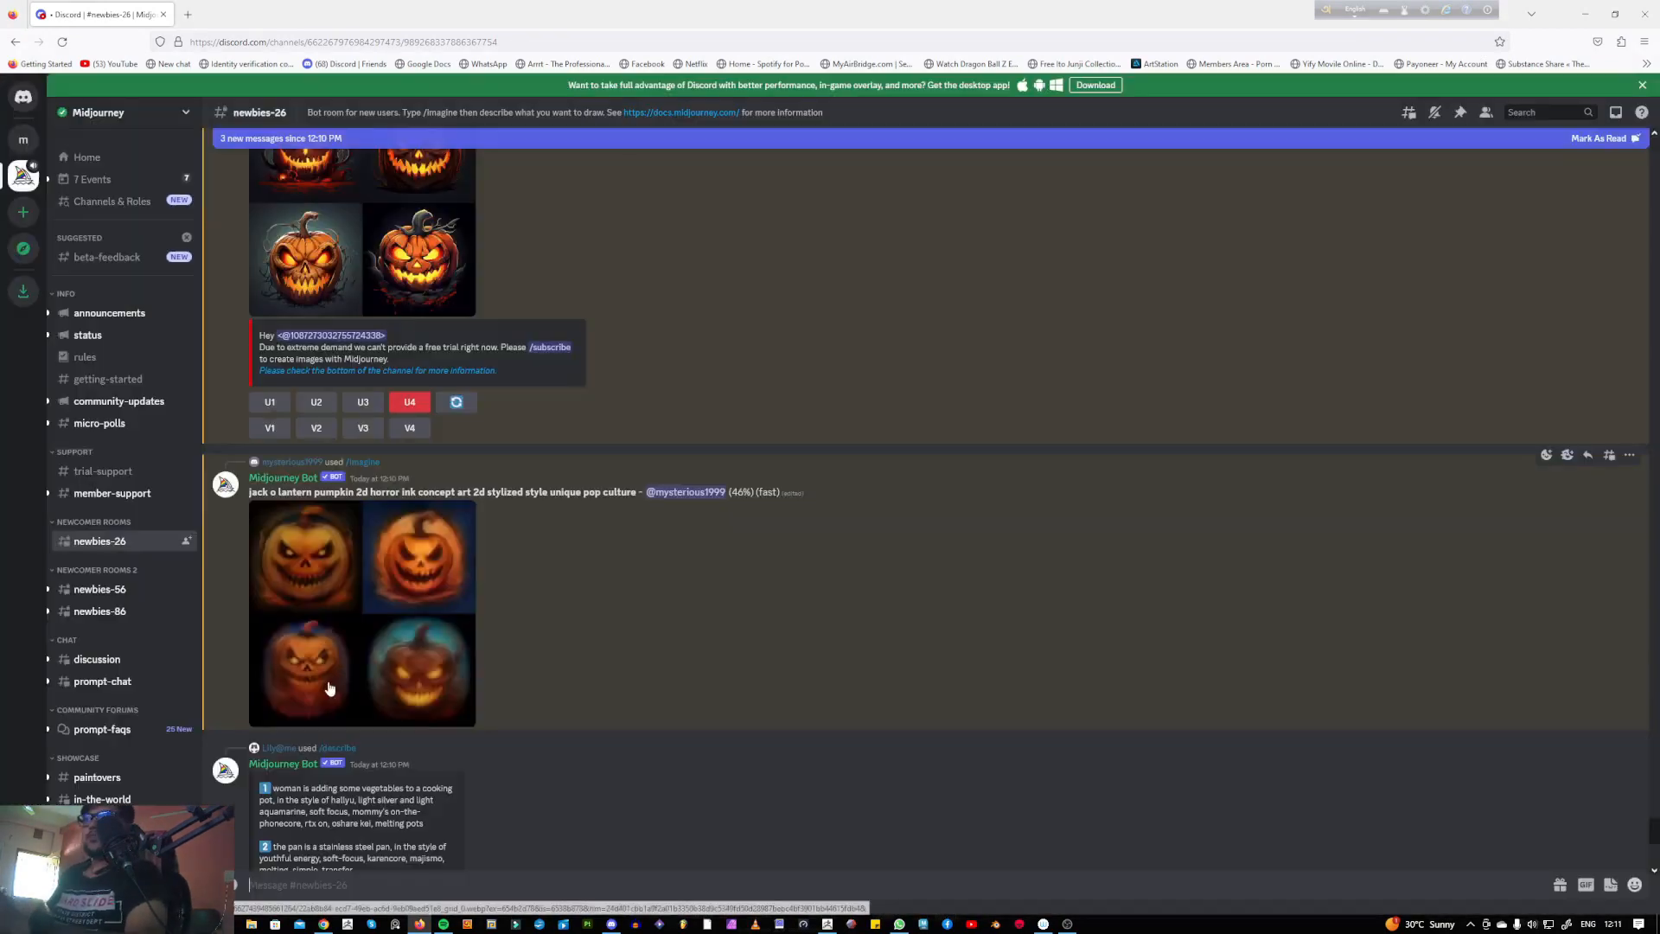
{"action": "scroll", "coordinate": [624, 671], "scroll_direction": "down", "scroll_amount": 15}
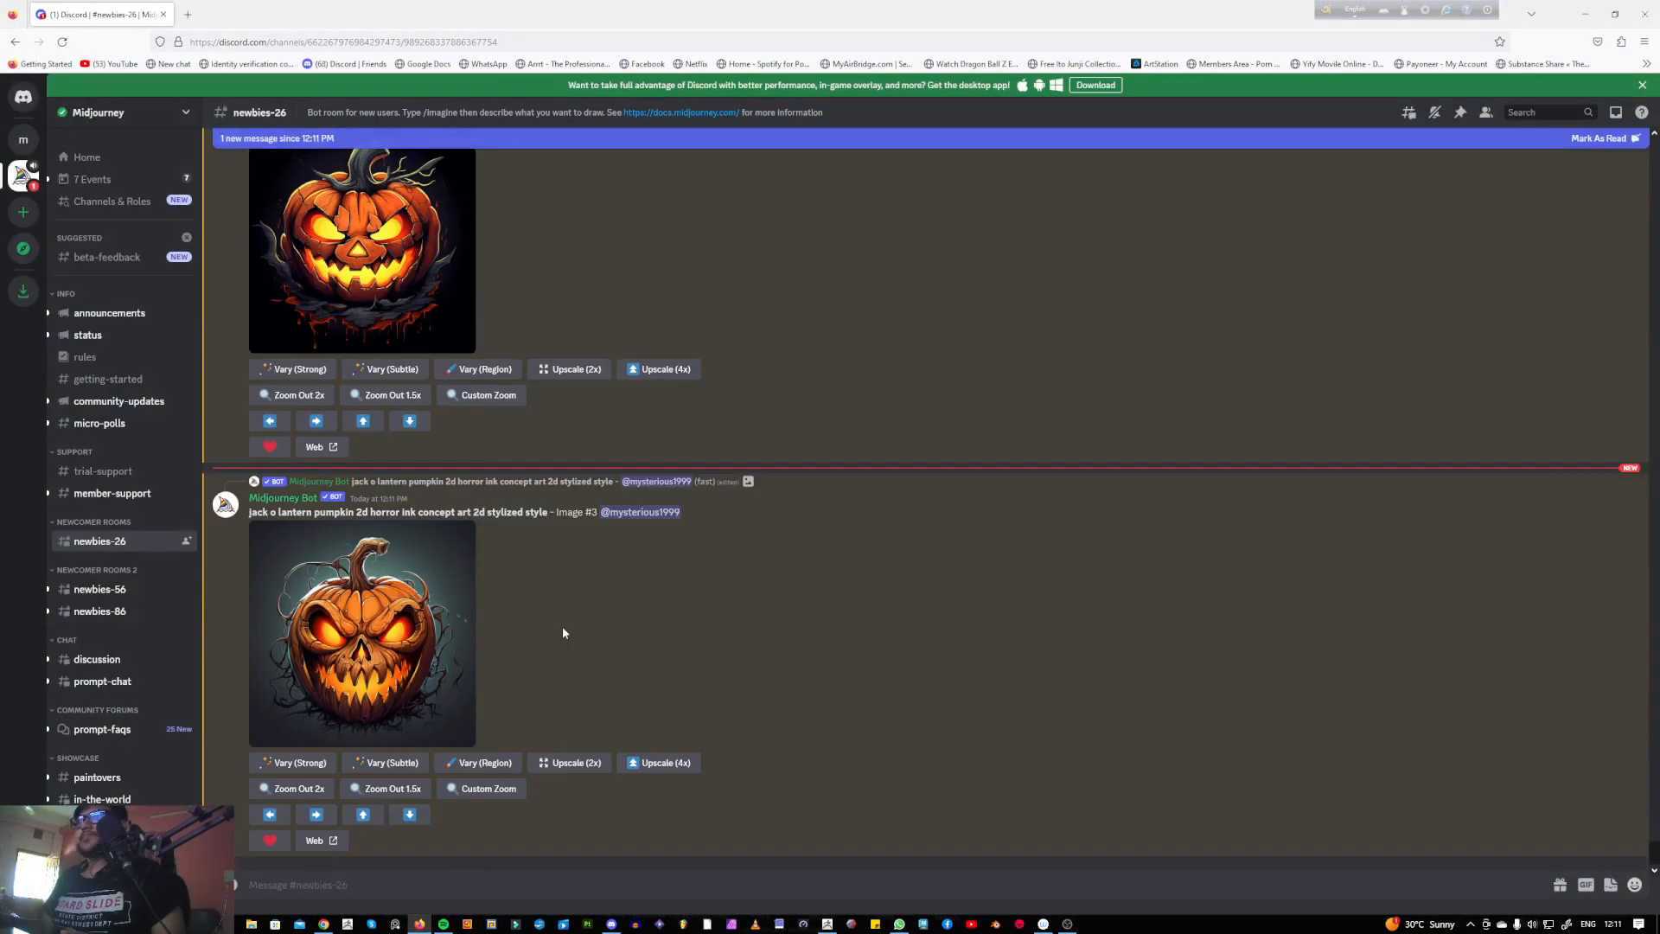
{"action": "left_click", "coordinate": [446, 638]}
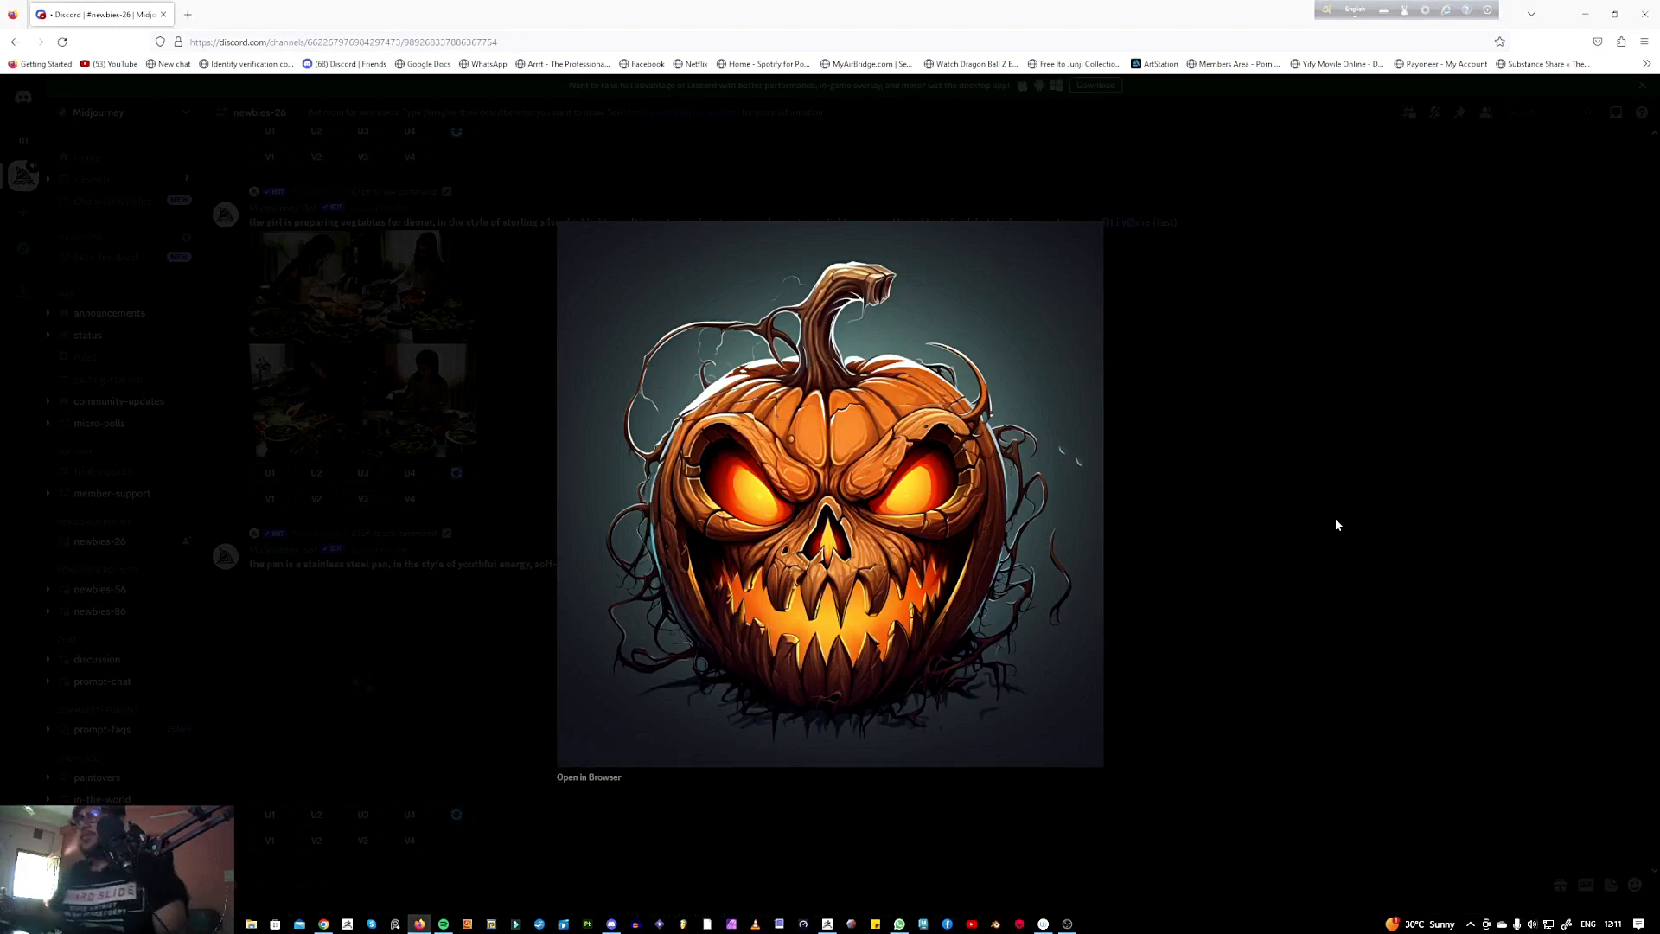
{"action": "left_click", "coordinate": [1242, 682]}
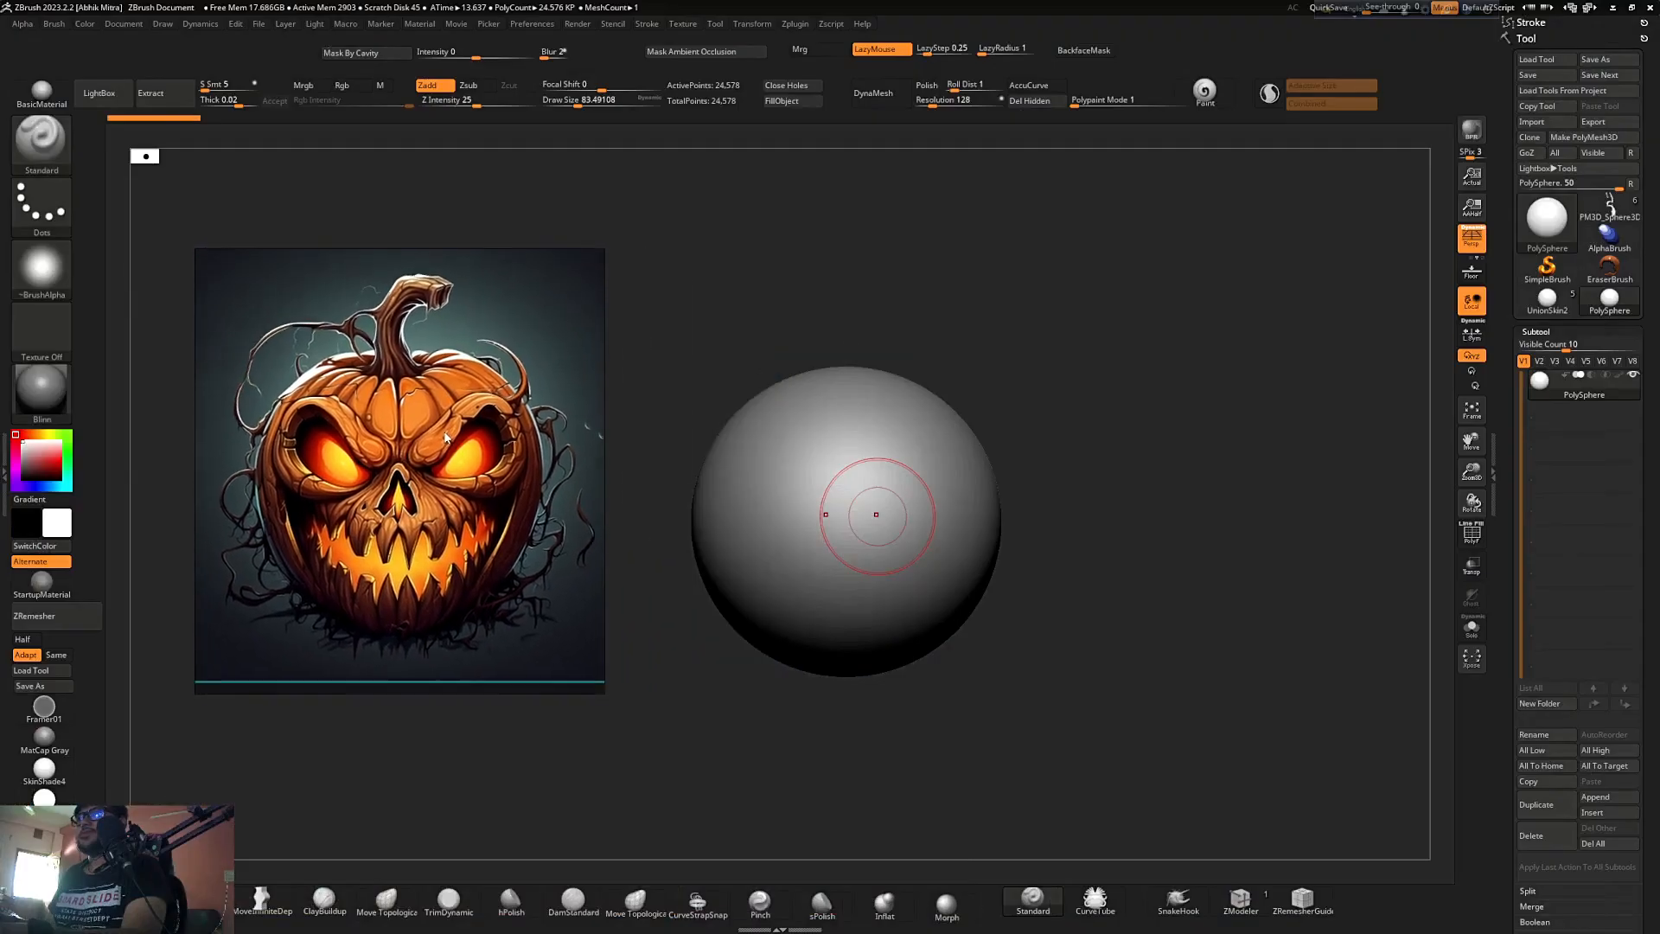
- In ZBrush, shrink the floating pumpkin reference image and place it beside the sphere
{"action": "left_click_drag", "start_coordinate": [741, 407], "coordinate": [793, 403], "text": "alt"}
{"action": "left_click_drag", "start_coordinate": [1128, 352], "coordinate": [1103, 356], "text": "alt"}
{"action": "right_click", "coordinate": [473, 446]}
{"action": "left_click", "coordinate": [385, 400]}
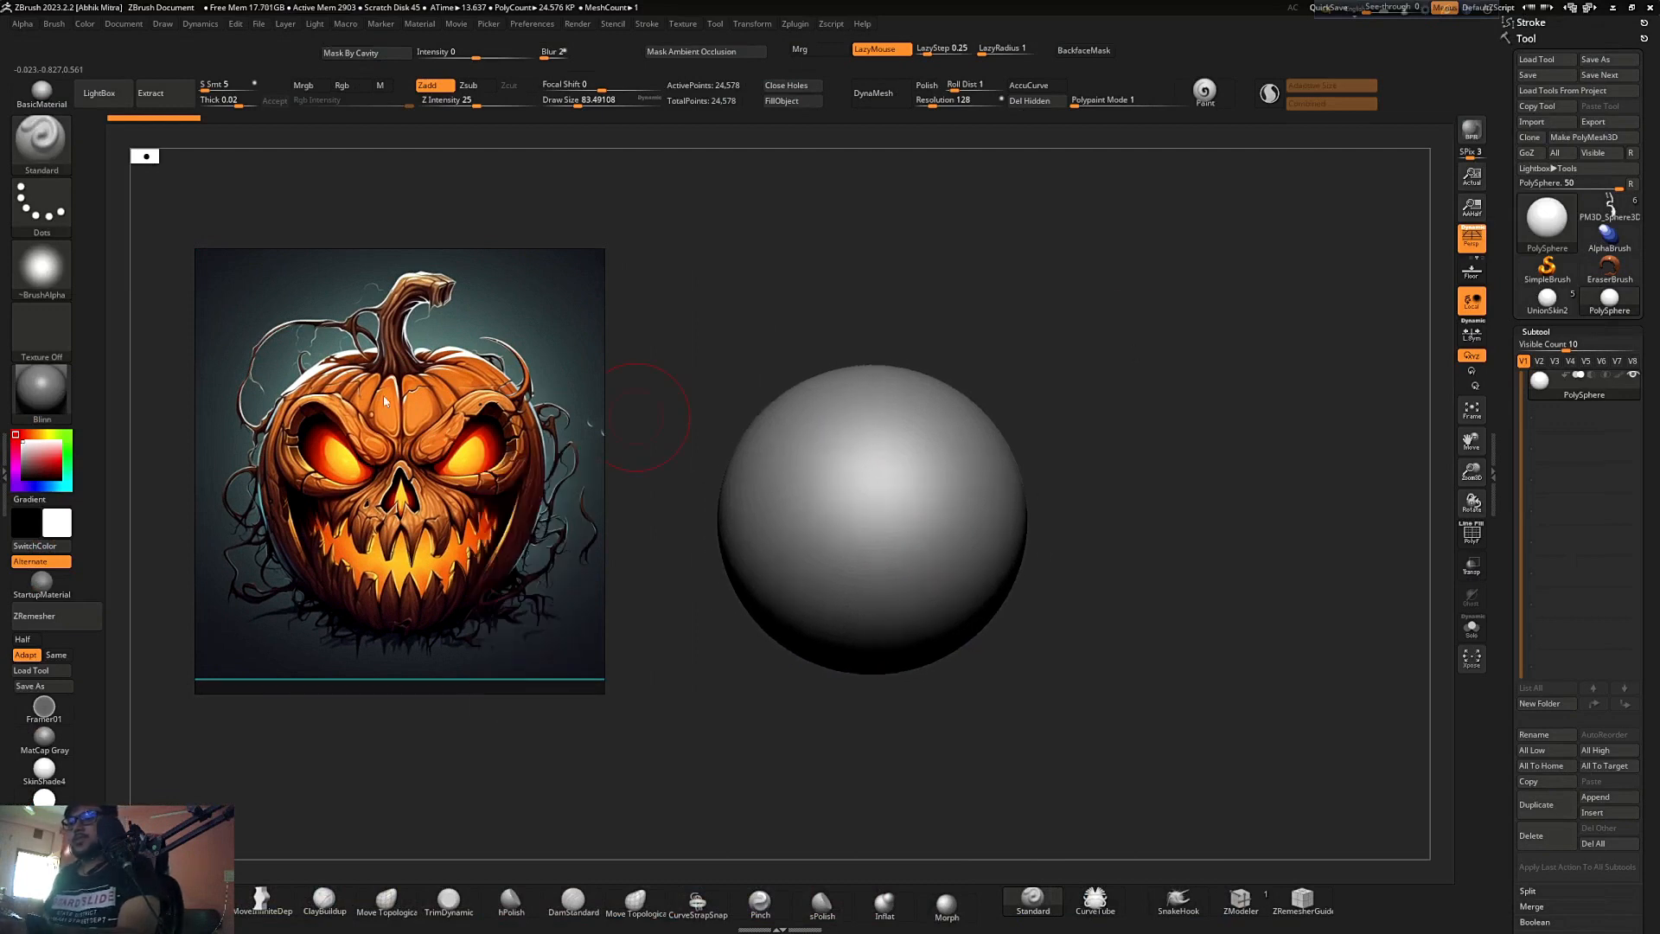
{"action": "left_click_drag", "start_coordinate": [579, 641], "coordinate": [524, 548]}
{"action": "scroll", "coordinate": [375, 380], "scroll_direction": "down", "scroll_amount": 1}
{"action": "mouse_move", "coordinate": [411, 415]}
{"action": "right_mouse_down"}
{"action": "mouse_move", "coordinate": [392, 452]}
{"action": "mouse_move", "coordinate": [403, 405]}
{"action": "right_mouse_up"}
- Turn on radial symmetry for sculpting on the sphere
{"action": "mouse_move", "coordinate": [1038, 389]}
{"action": "left_mouse_down", "text": "alt"}
{"action": "mouse_move", "coordinate": [1093, 358]}
{"action": "mouse_move", "coordinate": [990, 450]}
{"action": "mouse_move", "coordinate": [938, 449]}
{"action": "left_mouse_up", "text": "alt"}
{"action": "key", "text": "s"}
{"action": "mouse_move", "coordinate": [1130, 393]}
{"action": "left_mouse_down", "text": "alt"}
{"action": "mouse_move", "coordinate": [1139, 351]}
{"action": "mouse_move", "coordinate": [1119, 429]}
{"action": "left_mouse_up", "text": "alt"}
{"action": "left_click_drag", "start_coordinate": [1140, 488], "coordinate": [1158, 443], "text": "alt"}
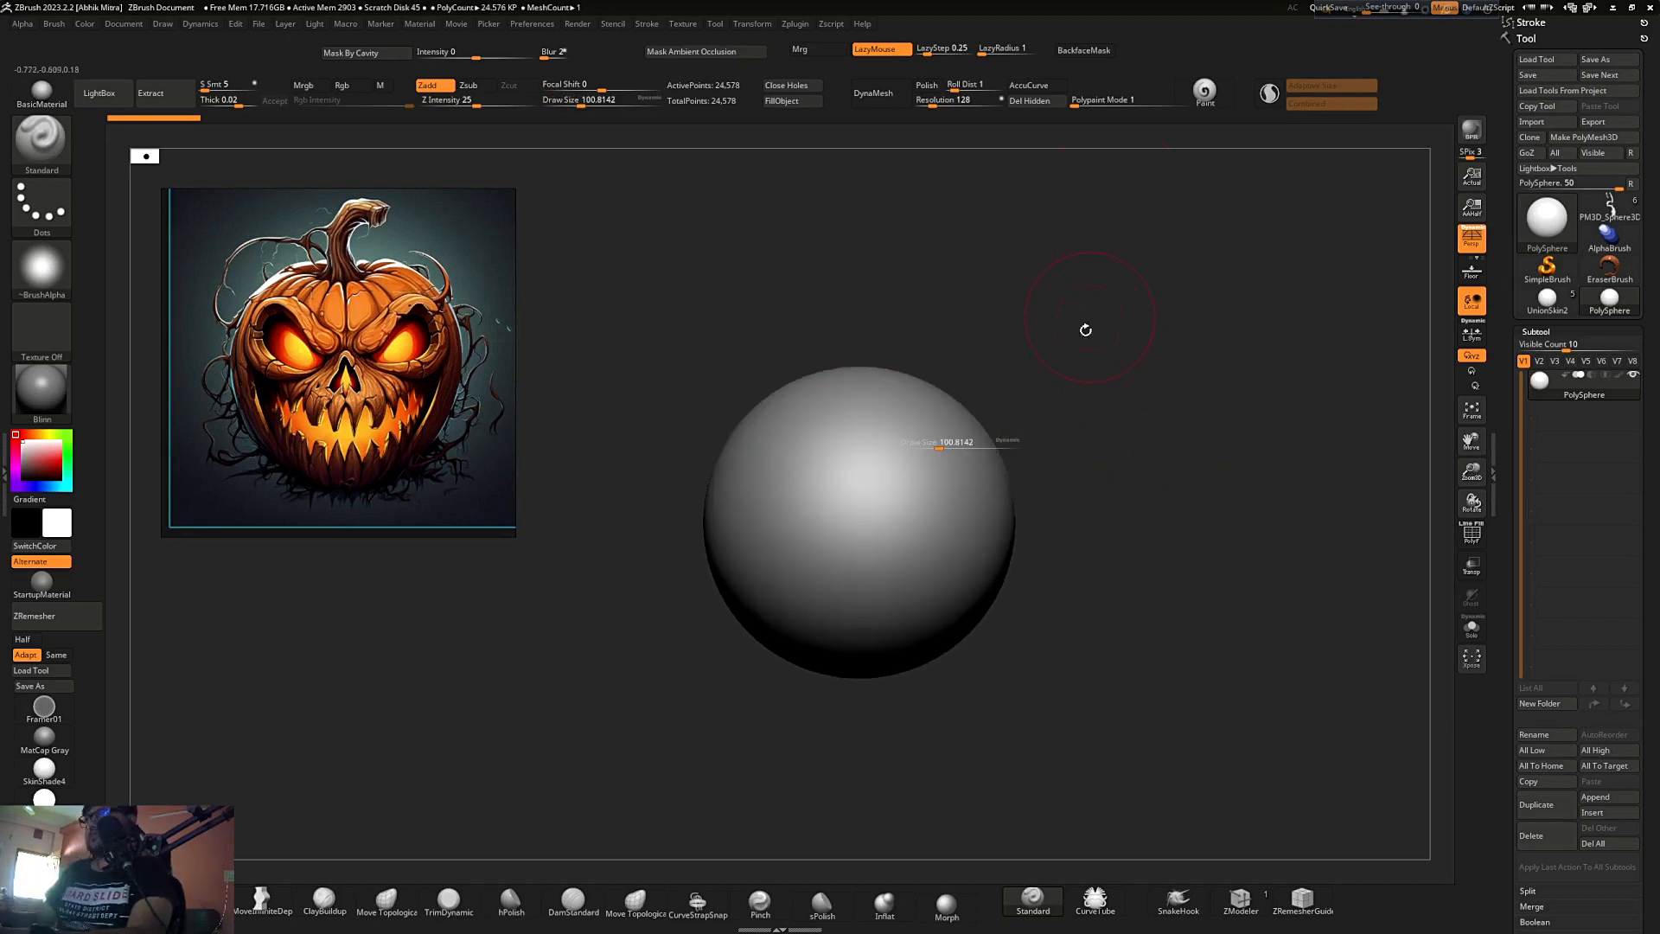
{"action": "left_click_drag", "start_coordinate": [1085, 329], "coordinate": [1056, 341], "text": "alt"}
{"action": "left_click", "coordinate": [802, 28]}
{"action": "left_click", "coordinate": [764, 27]}
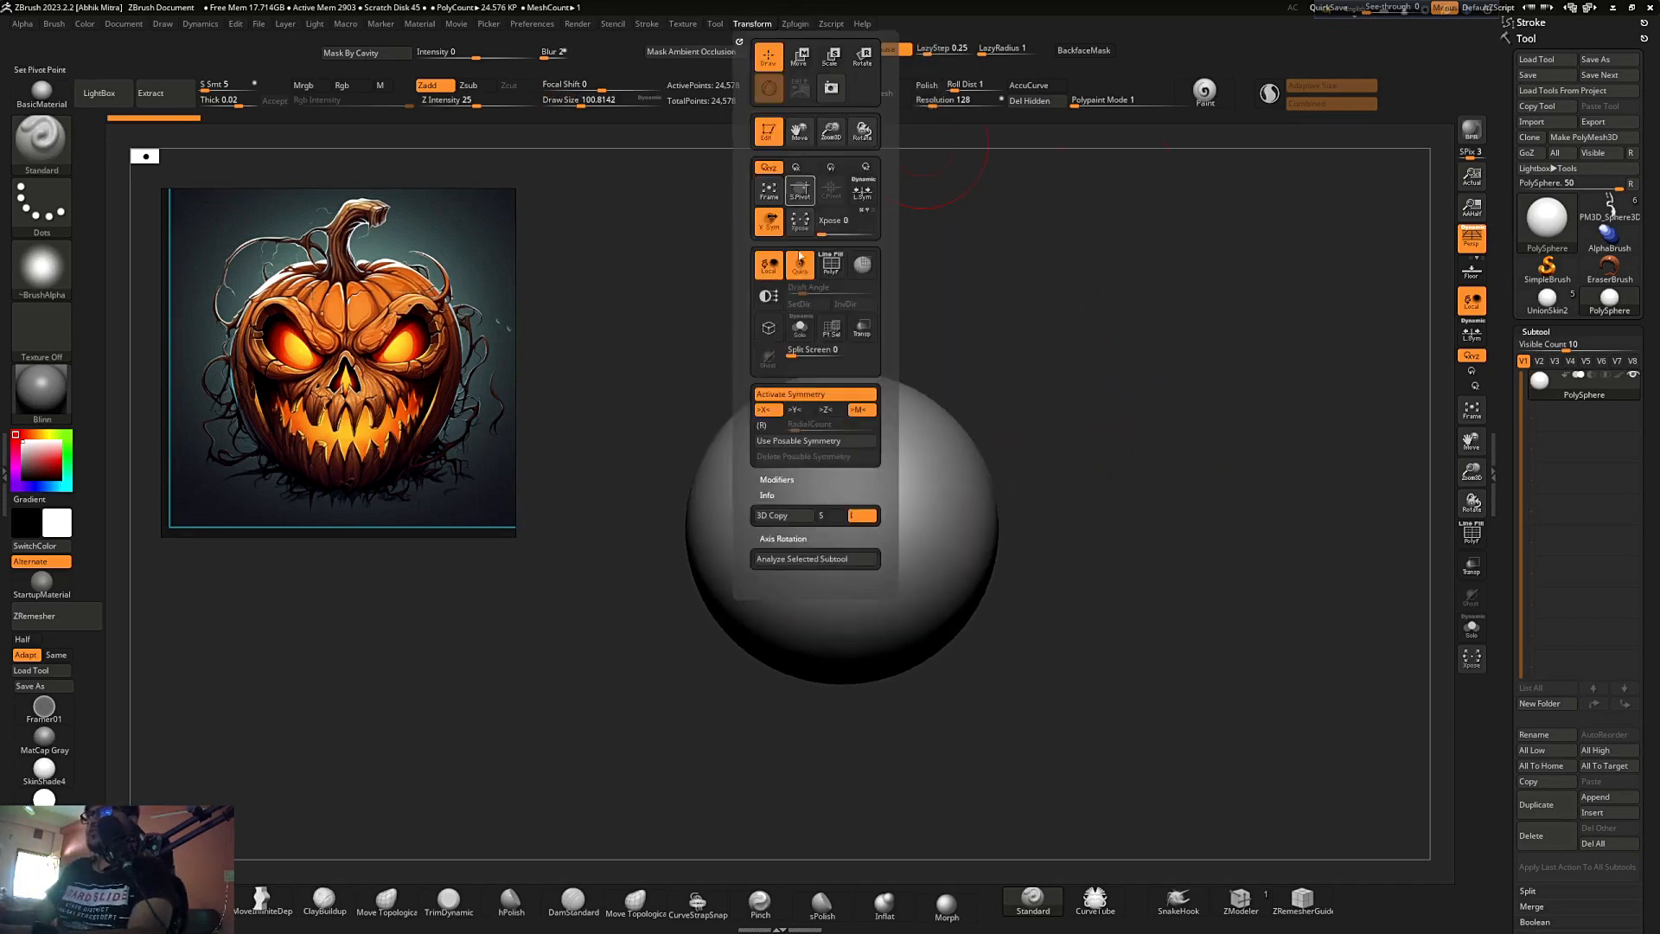
{"action": "left_click", "coordinate": [764, 426]}
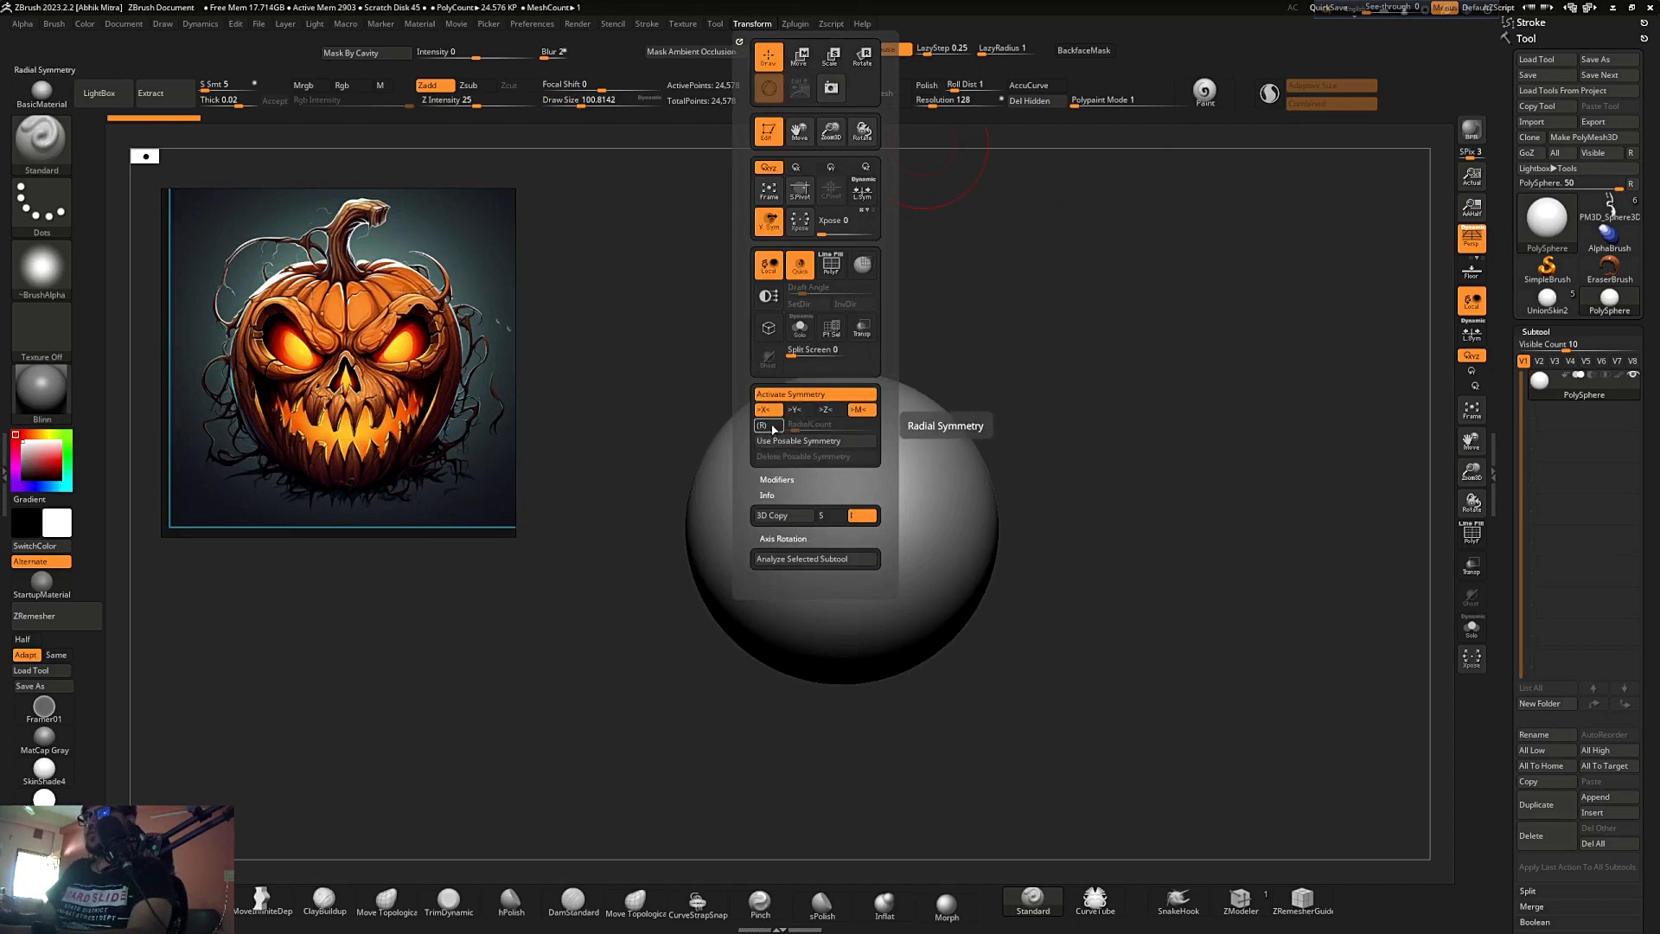
- Try sculpting vertical pumpkin ribs around the sphere with the Standard brush at a draw size of about 140
{"action": "key", "text": "s"}
{"action": "left_click_drag", "start_coordinate": [908, 489], "coordinate": [943, 489]}
{"action": "mouse_move", "coordinate": [981, 291]}
{"action": "right_mouse_down"}
{"action": "mouse_move", "coordinate": [878, 530]}
{"action": "mouse_move", "coordinate": [1060, 454]}
{"action": "mouse_move", "coordinate": [1049, 412]}
{"action": "mouse_move", "coordinate": [1219, 422]}
{"action": "mouse_move", "coordinate": [1221, 372]}
{"action": "mouse_move", "coordinate": [1227, 411]}
{"action": "mouse_move", "coordinate": [1000, 567]}
{"action": "mouse_move", "coordinate": [1038, 501]}
{"action": "mouse_move", "coordinate": [1138, 452]}
{"action": "right_mouse_up"}
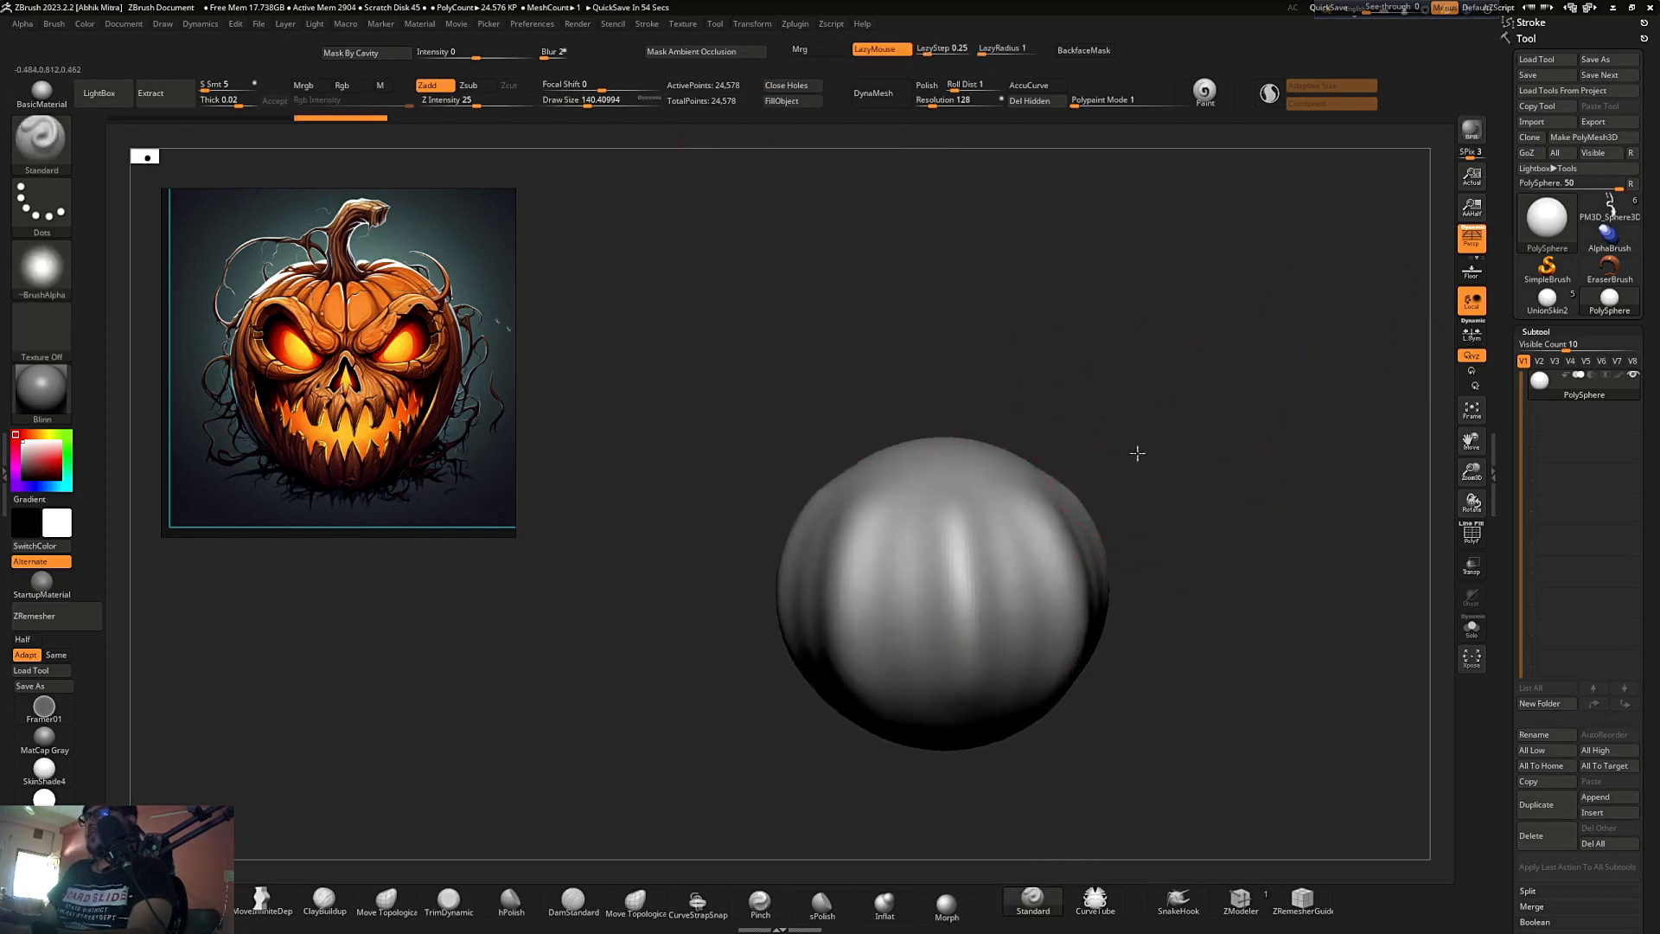
{"action": "key", "text": "ctrl"}
{"action": "mouse_move", "coordinate": [979, 547]}
{"action": "right_mouse_down"}
{"action": "mouse_move", "coordinate": [1065, 429]}
{"action": "mouse_move", "coordinate": [1097, 427]}
{"action": "right_mouse_up"}
- Try building up the sphere's vertical ribs with ClayBuildup at a draw size of about 163 and smoothing them
{"action": "key", "text": "b"}
{"action": "key", "text": "c"}
{"action": "key", "text": "b"}
{"action": "key", "text": "s"}
{"action": "left_click_drag", "start_coordinate": [914, 520], "coordinate": [925, 521]}
{"action": "mouse_move", "coordinate": [876, 462]}
{"action": "left_mouse_down"}
{"action": "mouse_move", "coordinate": [874, 670]}
{"action": "mouse_move", "coordinate": [881, 484]}
{"action": "left_mouse_up"}
{"action": "right_click_drag", "start_coordinate": [994, 415], "coordinate": [982, 459], "text": "shift"}
{"action": "left_click_drag", "start_coordinate": [874, 510], "coordinate": [874, 615], "text": "shift"}
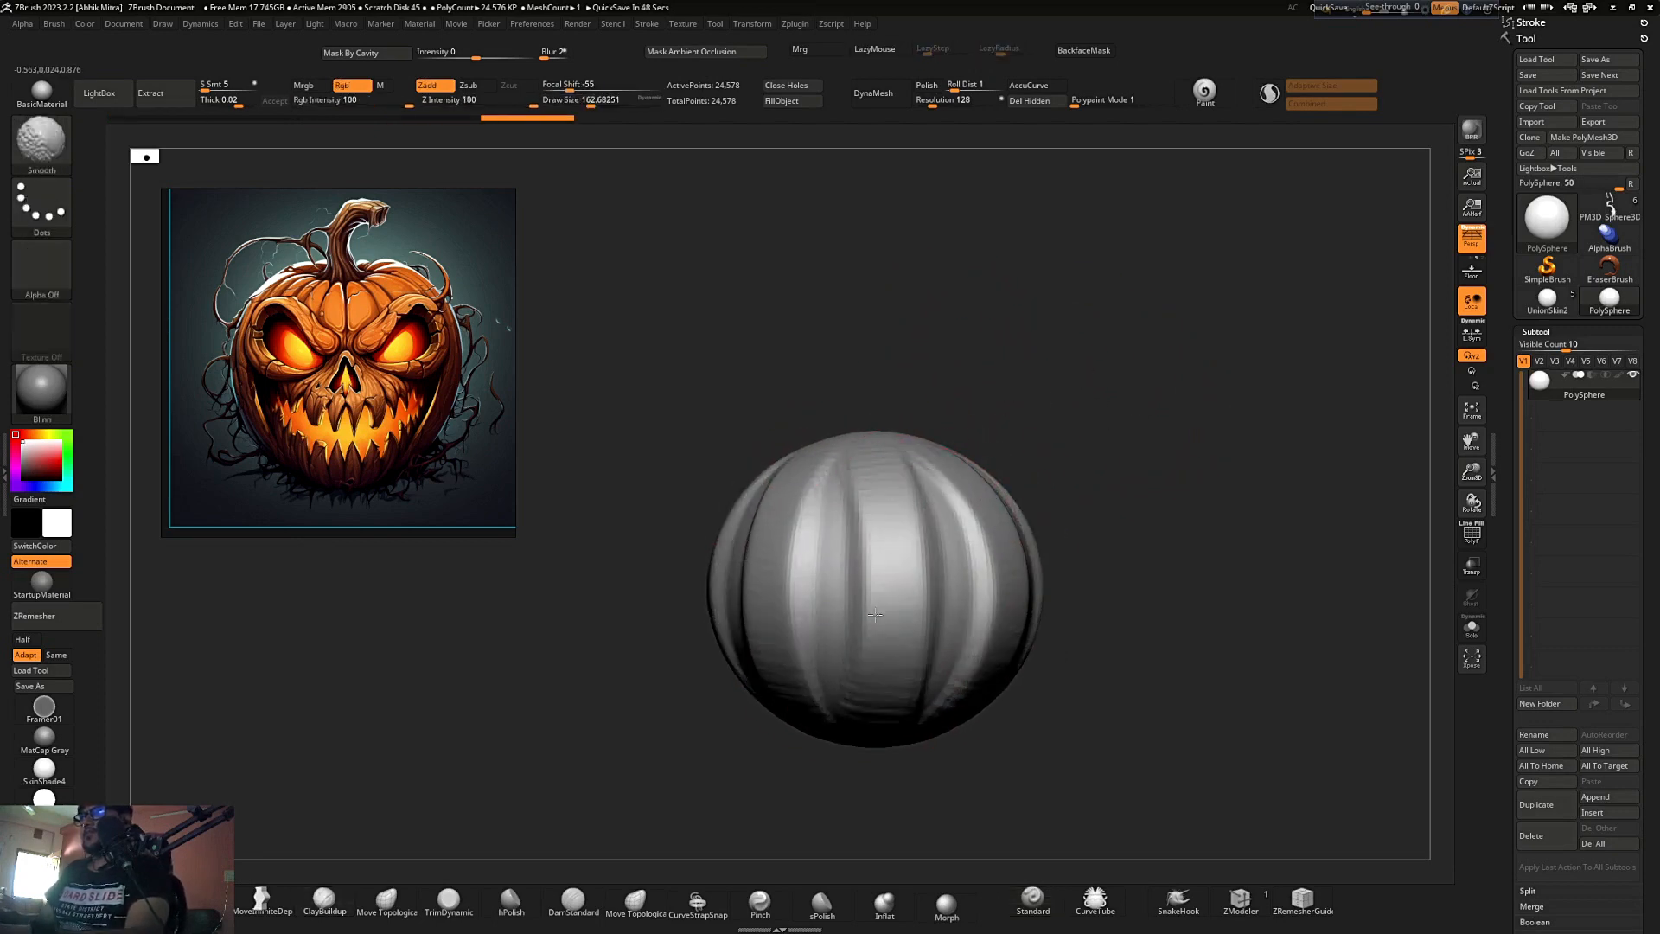
{"action": "mouse_move", "coordinate": [1086, 404]}
{"action": "right_mouse_down"}
{"action": "mouse_move", "coordinate": [1037, 445]}
{"action": "mouse_move", "coordinate": [1029, 434]}
{"action": "right_mouse_up"}
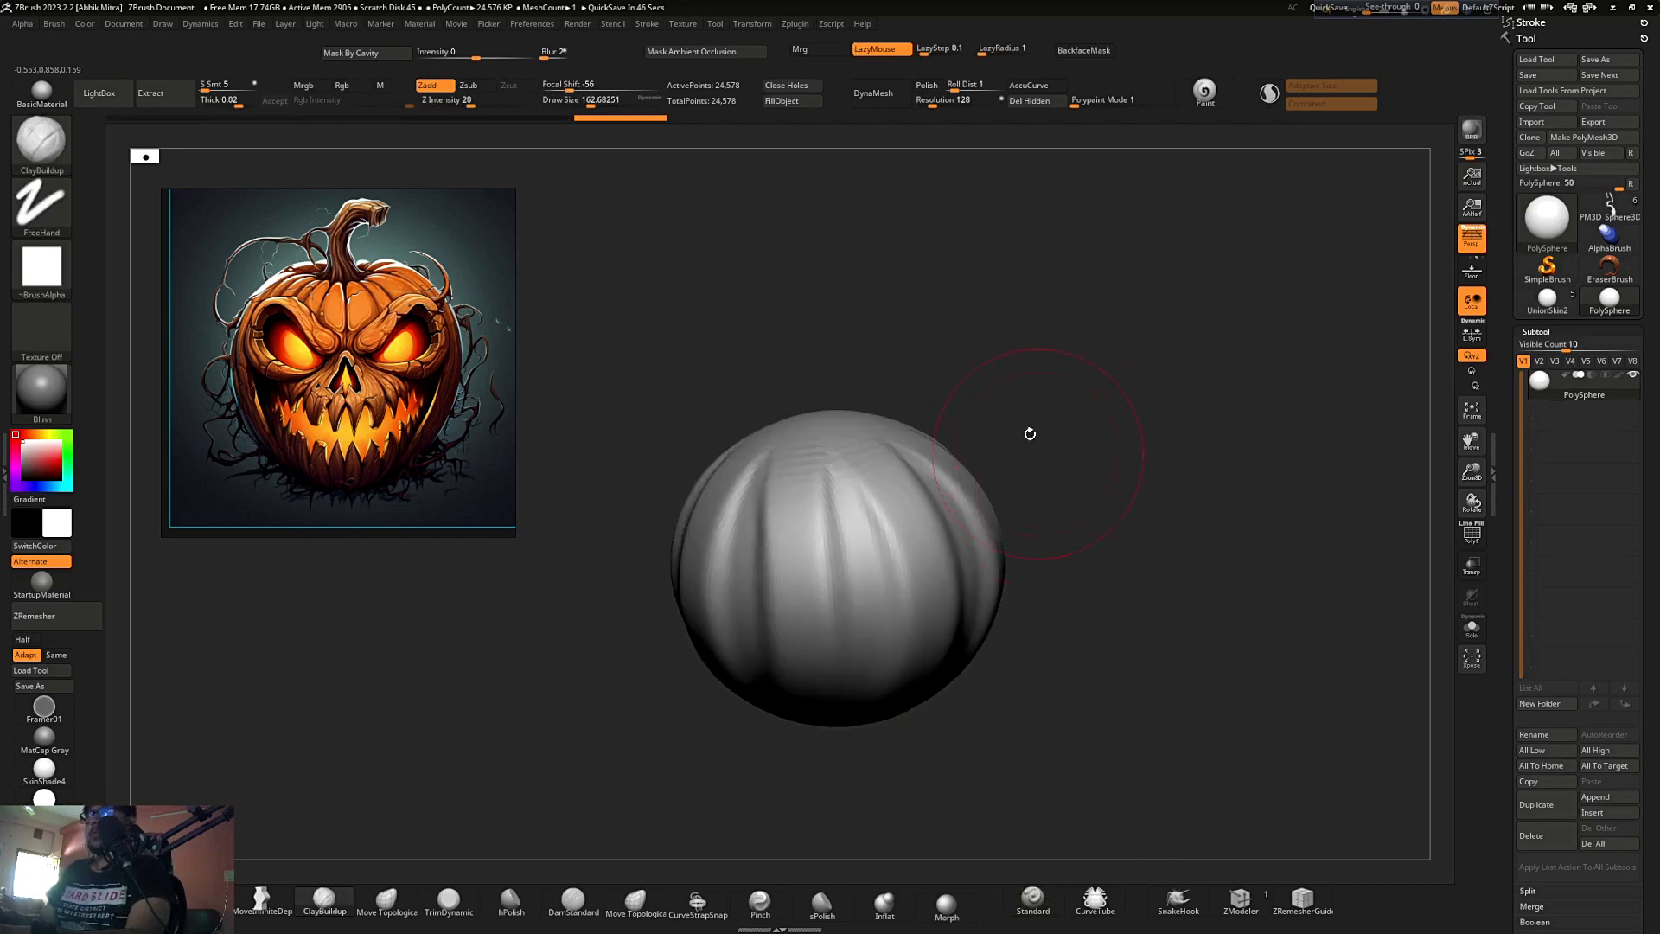
- Undo all the rib strokes to return to the plain sphere
{"action": "right_click_drag", "start_coordinate": [1034, 357], "coordinate": [1007, 404]}
{"action": "key", "text": "ctrl+z"}
{"action": "key", "text": "ctrl+z"}
{"action": "key", "text": "ctrl+z"}
{"action": "key", "text": "ctrl+z"}
{"action": "key", "text": "ctrl+z"}
{"action": "key", "text": "ctrl+z"}
{"action": "key", "text": "ctrl+z"}
{"action": "key", "text": "ctrl+z"}
{"action": "left_click_drag", "start_coordinate": [1007, 382], "coordinate": [1036, 398], "text": "shift"}
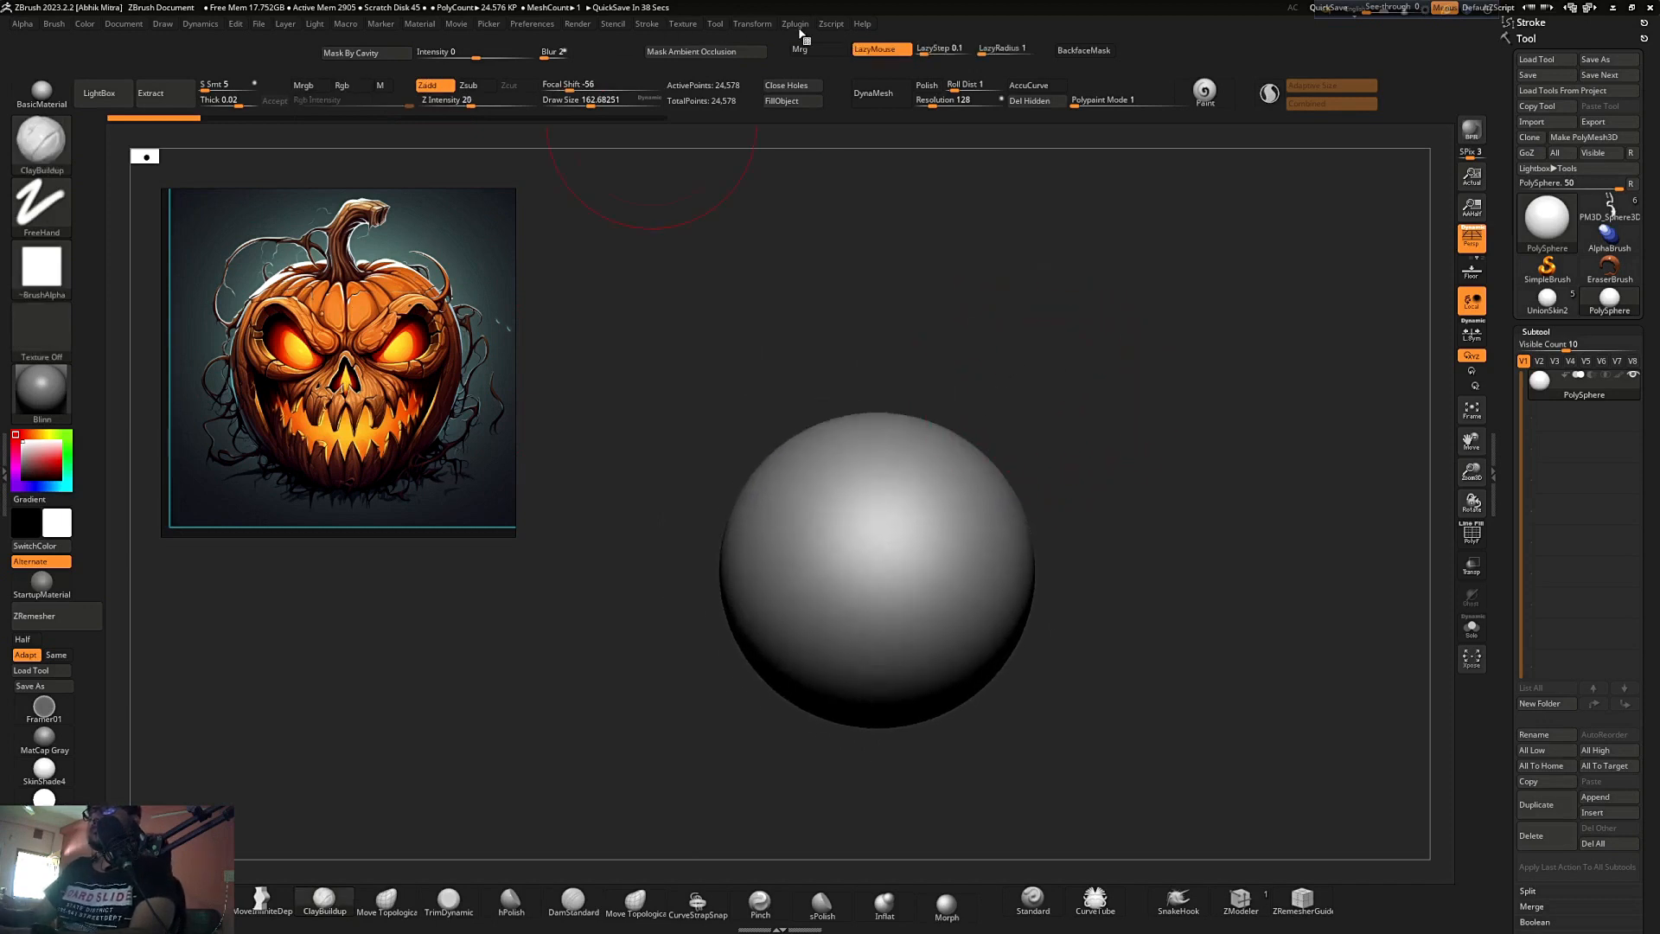
- Revisit the radial symmetry settings and block in vertical pumpkin ribs around the sphere with ClayBuildup at about 140 draw size
{"action": "left_click", "coordinate": [752, 24]}
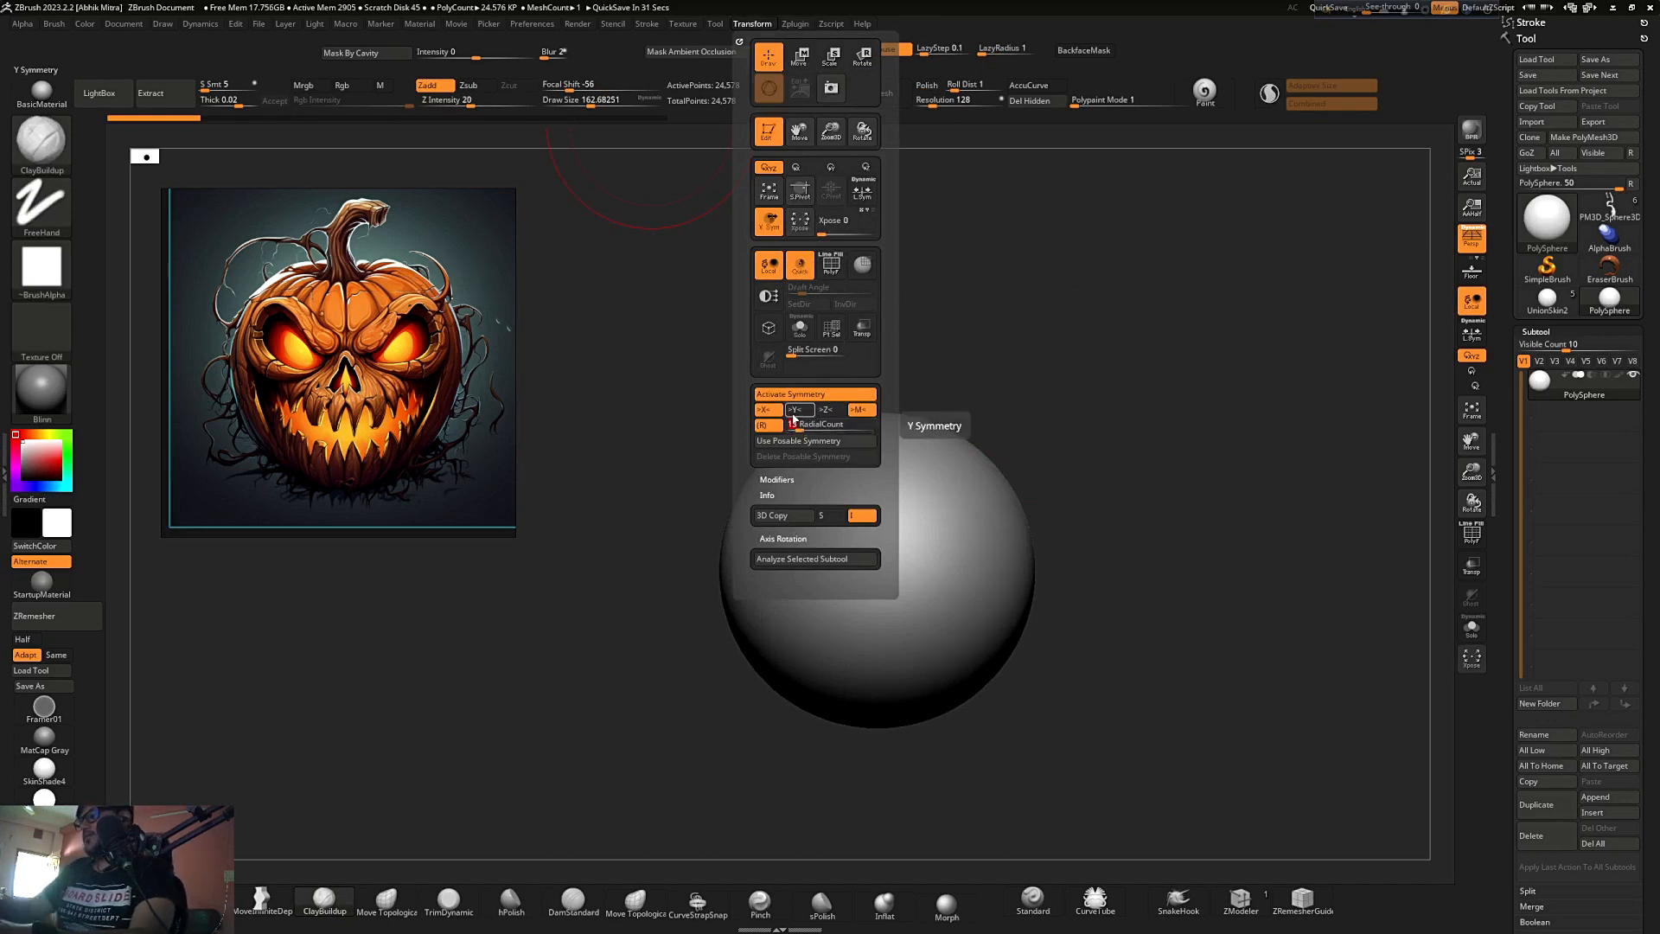
{"action": "left_click_drag", "start_coordinate": [1254, 214], "coordinate": [1244, 255]}
{"action": "mouse_move", "coordinate": [900, 454]}
{"action": "left_mouse_down"}
{"action": "mouse_move", "coordinate": [939, 540]}
{"action": "mouse_move", "coordinate": [896, 437]}
{"action": "left_mouse_up"}
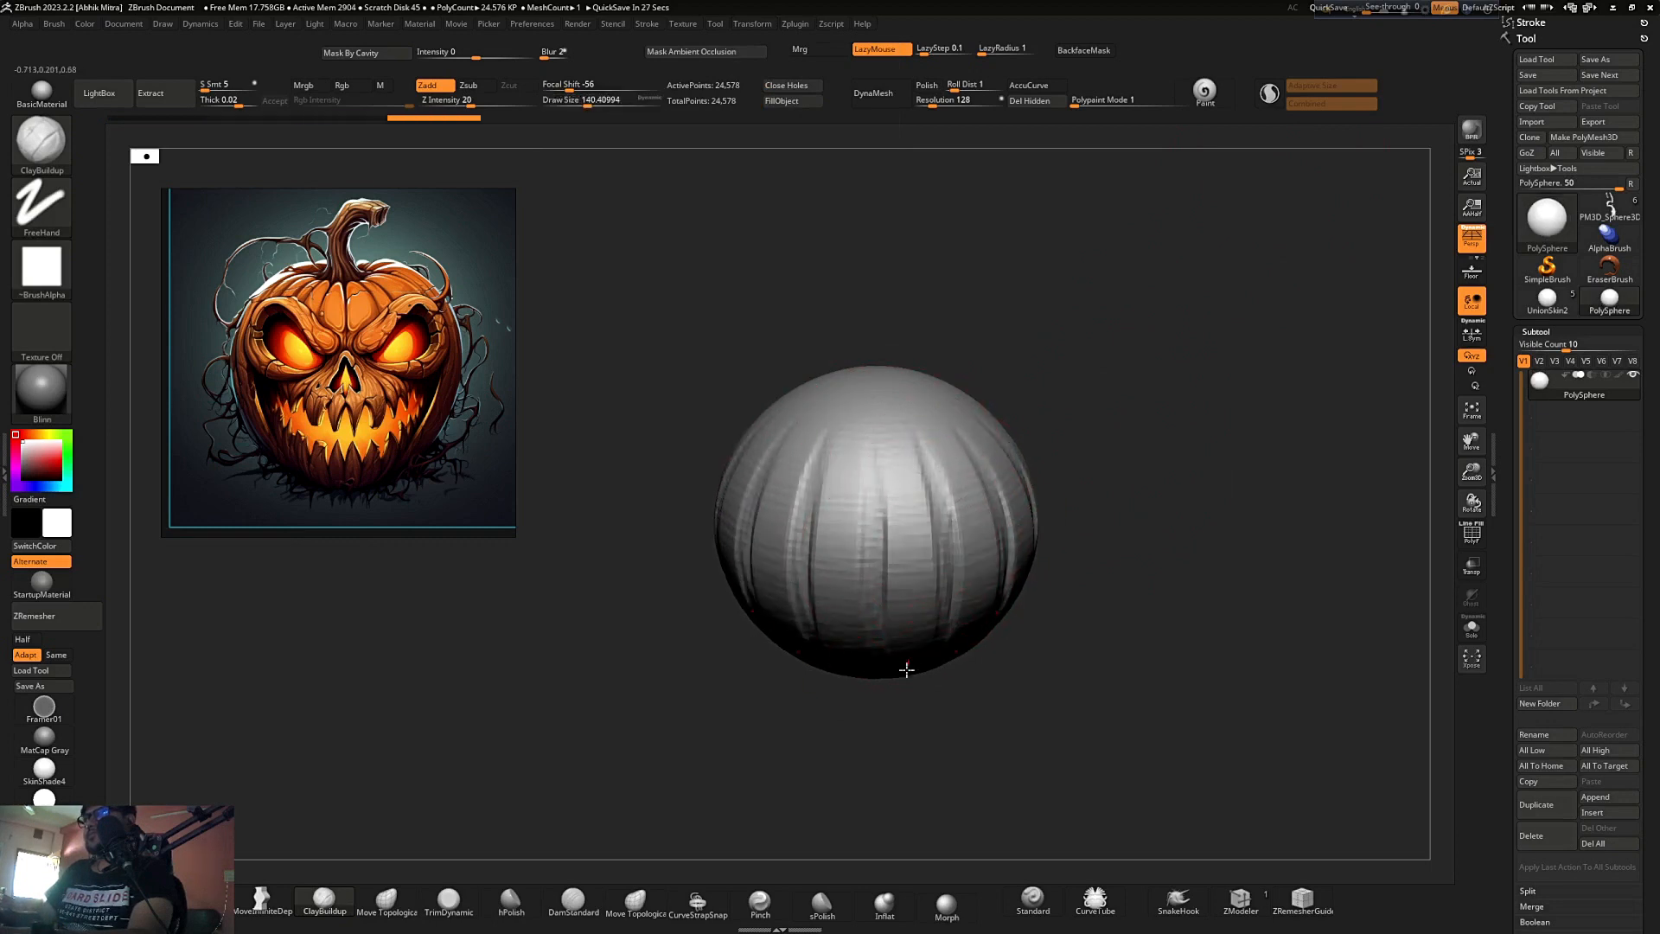
{"action": "left_click_drag", "start_coordinate": [1048, 433], "coordinate": [1067, 393]}
{"action": "mouse_move", "coordinate": [916, 592]}
{"action": "left_mouse_down"}
{"action": "mouse_move", "coordinate": [893, 723]}
{"action": "mouse_move", "coordinate": [907, 450]}
{"action": "mouse_move", "coordinate": [918, 636]}
{"action": "mouse_move", "coordinate": [908, 536]}
{"action": "left_mouse_up"}
{"action": "left_click_drag", "start_coordinate": [1068, 432], "coordinate": [1081, 441]}
{"action": "mouse_move", "coordinate": [937, 532]}
{"action": "left_mouse_down"}
{"action": "mouse_move", "coordinate": [907, 682]}
{"action": "mouse_move", "coordinate": [912, 484]}
{"action": "left_mouse_up"}
{"action": "left_click_drag", "start_coordinate": [1081, 389], "coordinate": [1076, 484]}
- Build up the pumpkin ribs down toward the base with ClayBuildup, reducing the draw size to about 104
{"action": "key", "text": "s"}
{"action": "mouse_move", "coordinate": [926, 446]}
{"action": "left_mouse_down"}
{"action": "mouse_move", "coordinate": [899, 462]}
{"action": "mouse_move", "coordinate": [875, 450]}
{"action": "mouse_move", "coordinate": [910, 596]}
{"action": "left_mouse_up"}
{"action": "left_click_drag", "start_coordinate": [912, 527], "coordinate": [922, 605]}
{"action": "left_click_drag", "start_coordinate": [952, 718], "coordinate": [938, 618]}
{"action": "key", "text": "s"}
{"action": "mouse_move", "coordinate": [918, 638]}
{"action": "left_mouse_down"}
{"action": "mouse_move", "coordinate": [934, 638]}
{"action": "mouse_move", "coordinate": [945, 772]}
{"action": "left_mouse_up"}
{"action": "left_click_drag", "start_coordinate": [1107, 386], "coordinate": [1069, 384]}
{"action": "left_click_drag", "start_coordinate": [903, 714], "coordinate": [879, 702], "text": "alt"}
- Thicken the pumpkin ribs and extend them across the underside with long ClayBuildup strokes
{"action": "mouse_move", "coordinate": [879, 644]}
{"action": "left_mouse_down"}
{"action": "mouse_move", "coordinate": [887, 616]}
{"action": "mouse_move", "coordinate": [826, 624]}
{"action": "mouse_move", "coordinate": [821, 597]}
{"action": "mouse_move", "coordinate": [828, 622]}
{"action": "mouse_move", "coordinate": [772, 624]}
{"action": "left_mouse_up"}
{"action": "mouse_move", "coordinate": [856, 245]}
{"action": "left_mouse_down"}
{"action": "mouse_move", "coordinate": [885, 211]}
{"action": "mouse_move", "coordinate": [974, 233]}
{"action": "left_mouse_up"}
{"action": "left_click_drag", "start_coordinate": [706, 499], "coordinate": [811, 612]}
{"action": "left_click_drag", "start_coordinate": [982, 329], "coordinate": [674, 389]}
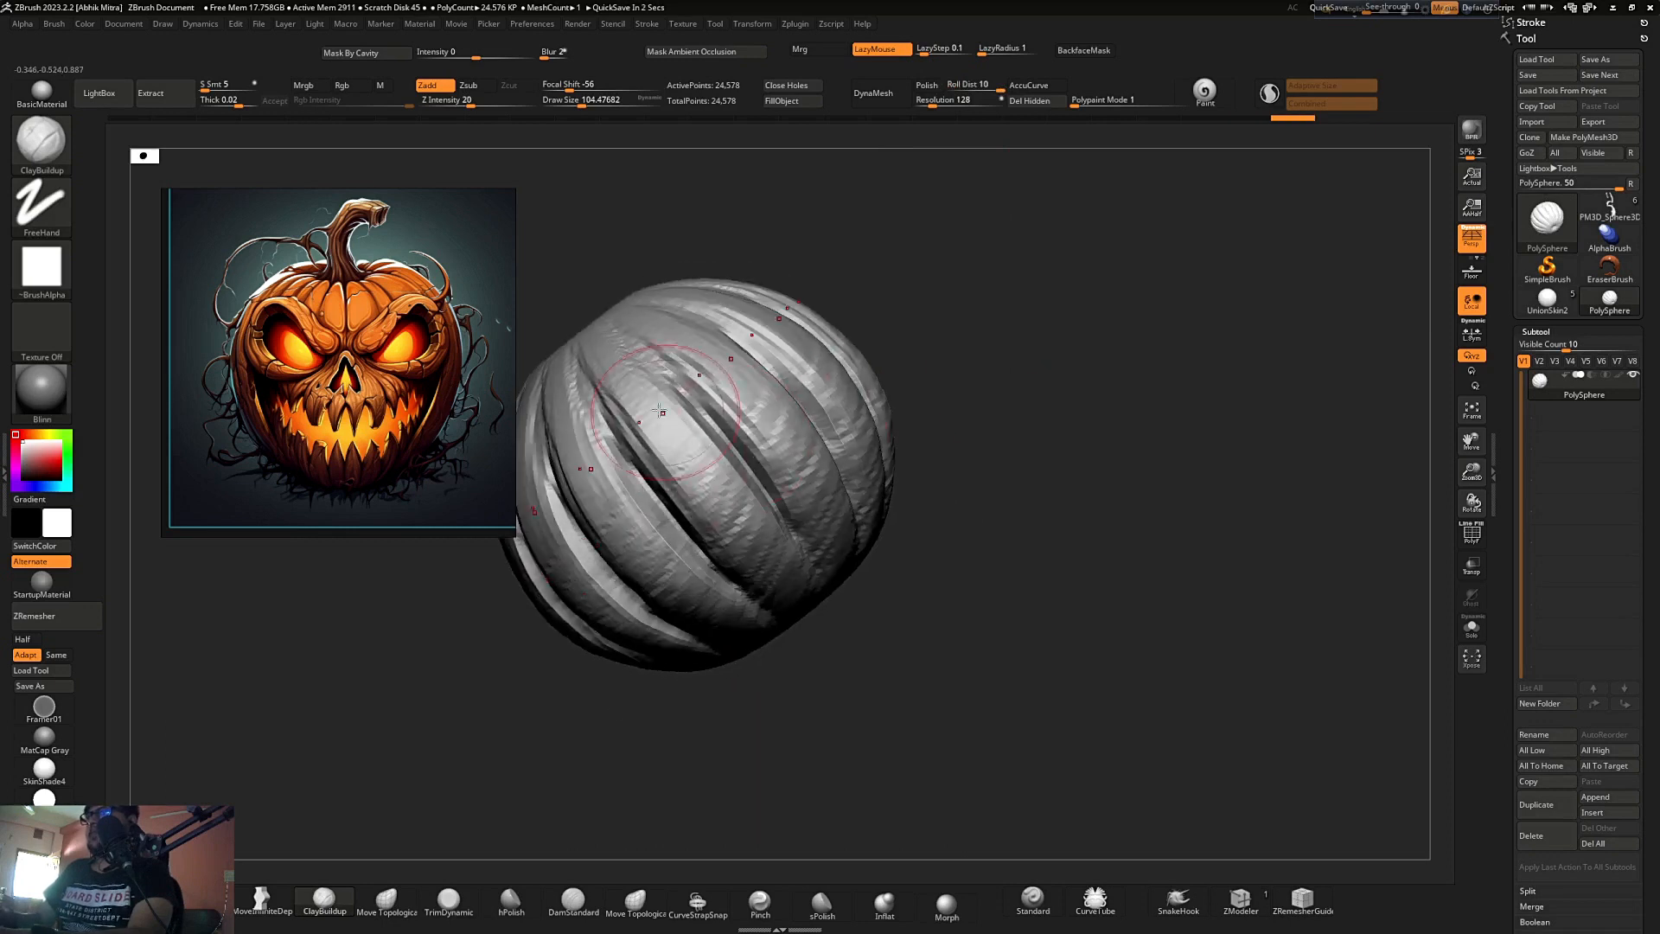
{"action": "left_click_drag", "start_coordinate": [692, 451], "coordinate": [749, 538]}
{"action": "left_click_drag", "start_coordinate": [1040, 412], "coordinate": [971, 375]}
{"action": "mouse_move", "coordinate": [641, 393]}
{"action": "left_mouse_down"}
{"action": "mouse_move", "coordinate": [706, 522]}
{"action": "mouse_move", "coordinate": [806, 641]}
{"action": "left_mouse_up"}
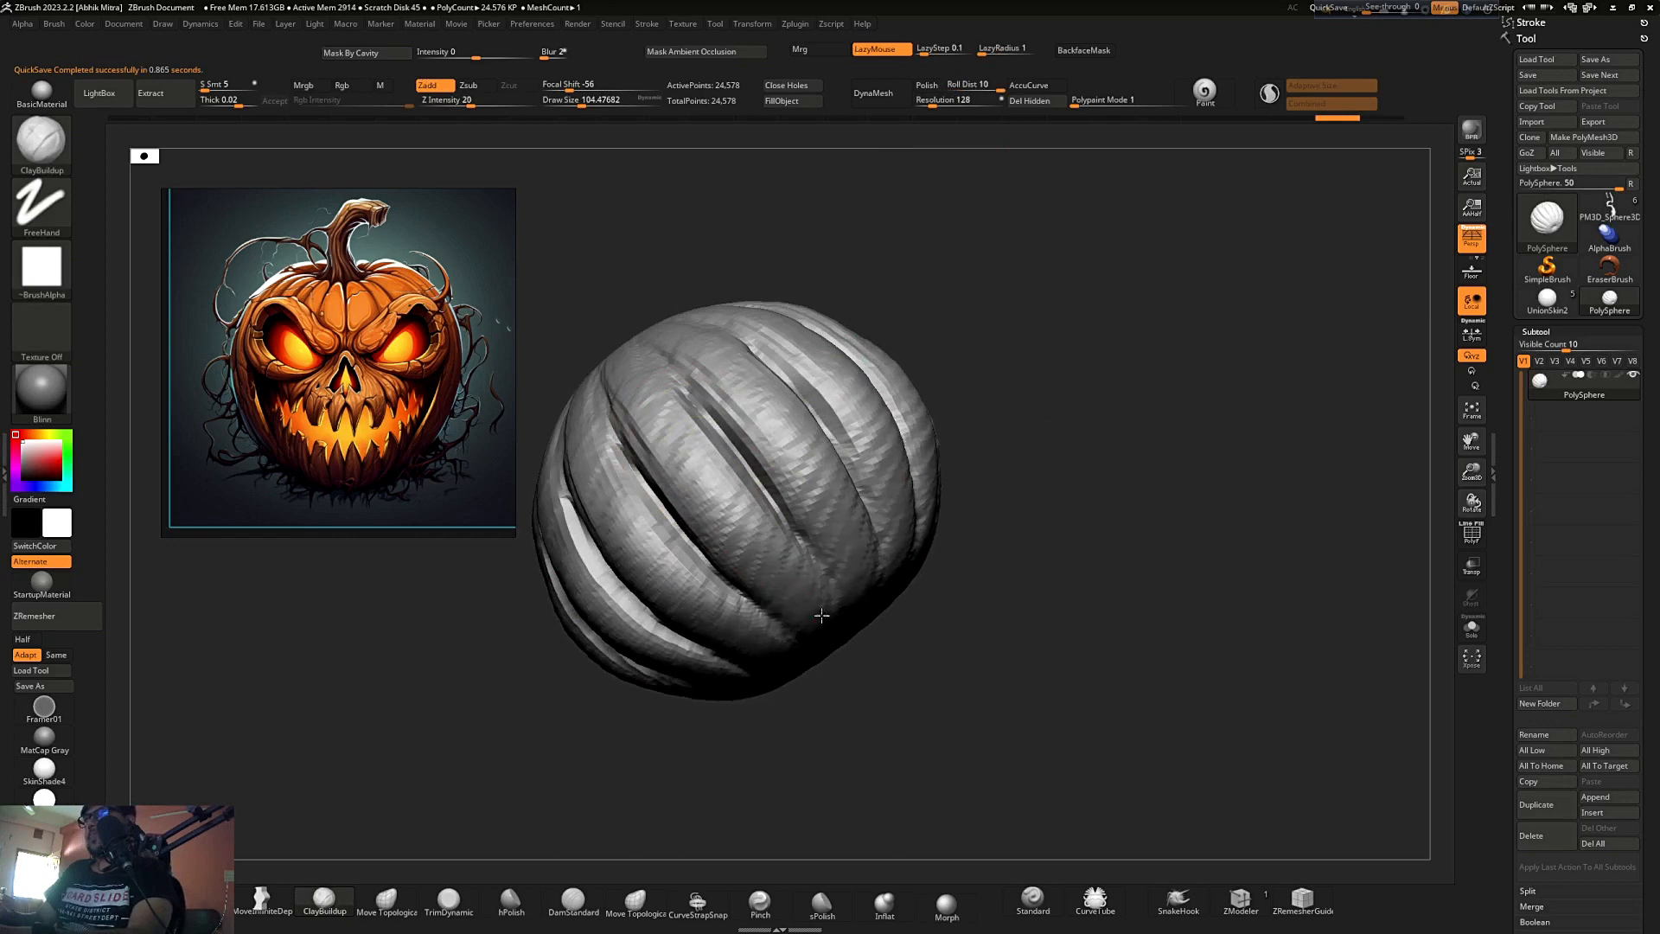
- Remesh the ribbed pumpkin with DynaMesh at a resolution of 184
{"action": "right_click_drag", "start_coordinate": [789, 370], "coordinate": [785, 279], "text": "ctrl"}
{"action": "mouse_move", "coordinate": [785, 278]}
{"action": "right_mouse_down"}
{"action": "mouse_move", "coordinate": [959, 360]}
{"action": "mouse_move", "coordinate": [1041, 337]}
{"action": "mouse_move", "coordinate": [1019, 367]}
{"action": "right_mouse_up"}
{"action": "right_click_drag", "start_coordinate": [849, 396], "coordinate": [1064, 373], "text": "ctrl"}
{"action": "mouse_move", "coordinate": [1063, 373]}
{"action": "right_mouse_down", "text": "alt"}
{"action": "mouse_move", "coordinate": [1044, 373]}
{"action": "mouse_move", "coordinate": [1054, 404]}
{"action": "right_mouse_up", "text": "alt"}
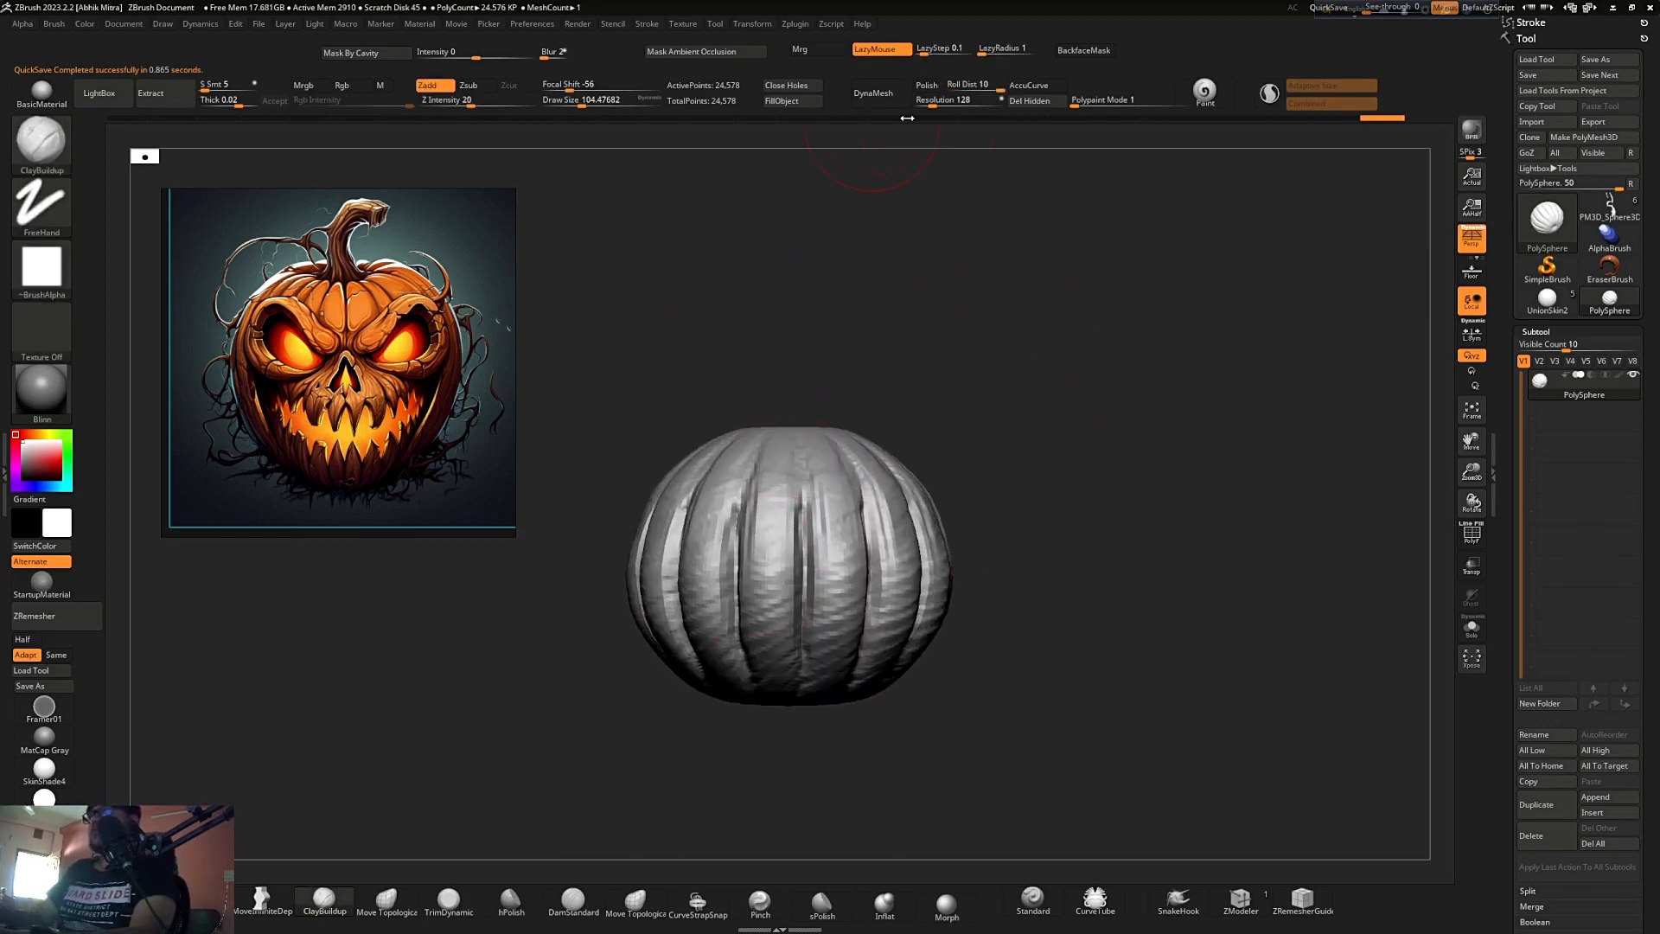
{"action": "left_click_drag", "start_coordinate": [934, 103], "coordinate": [936, 102]}
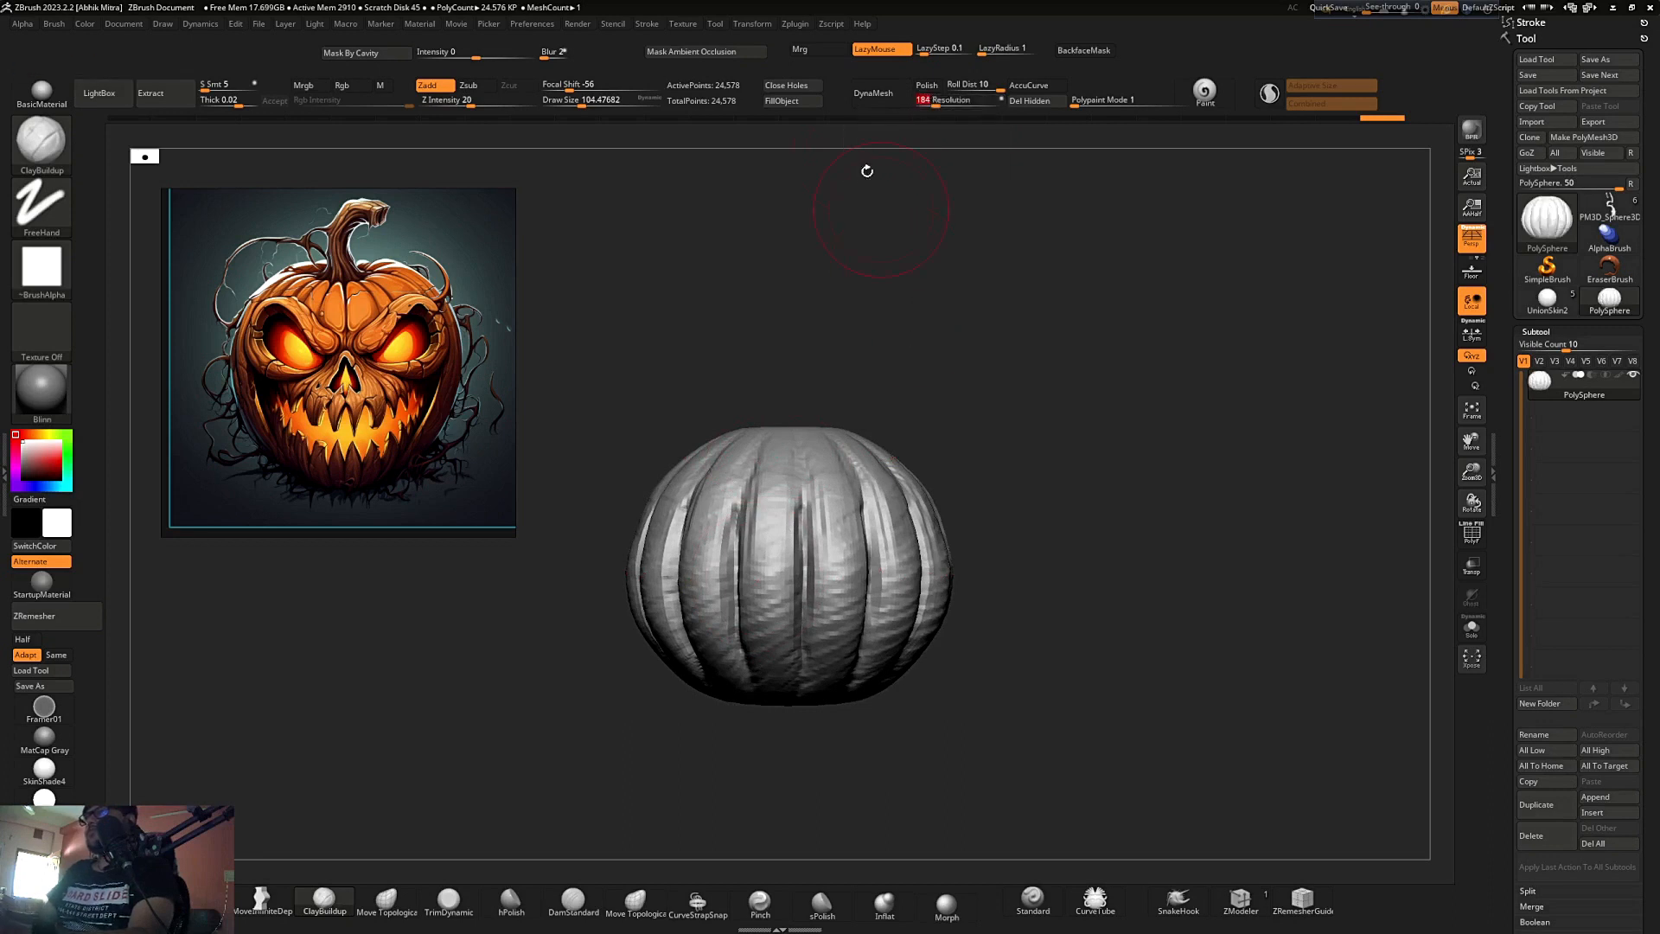
{"action": "left_click", "coordinate": [862, 97]}
{"action": "left_click", "coordinate": [828, 138]}
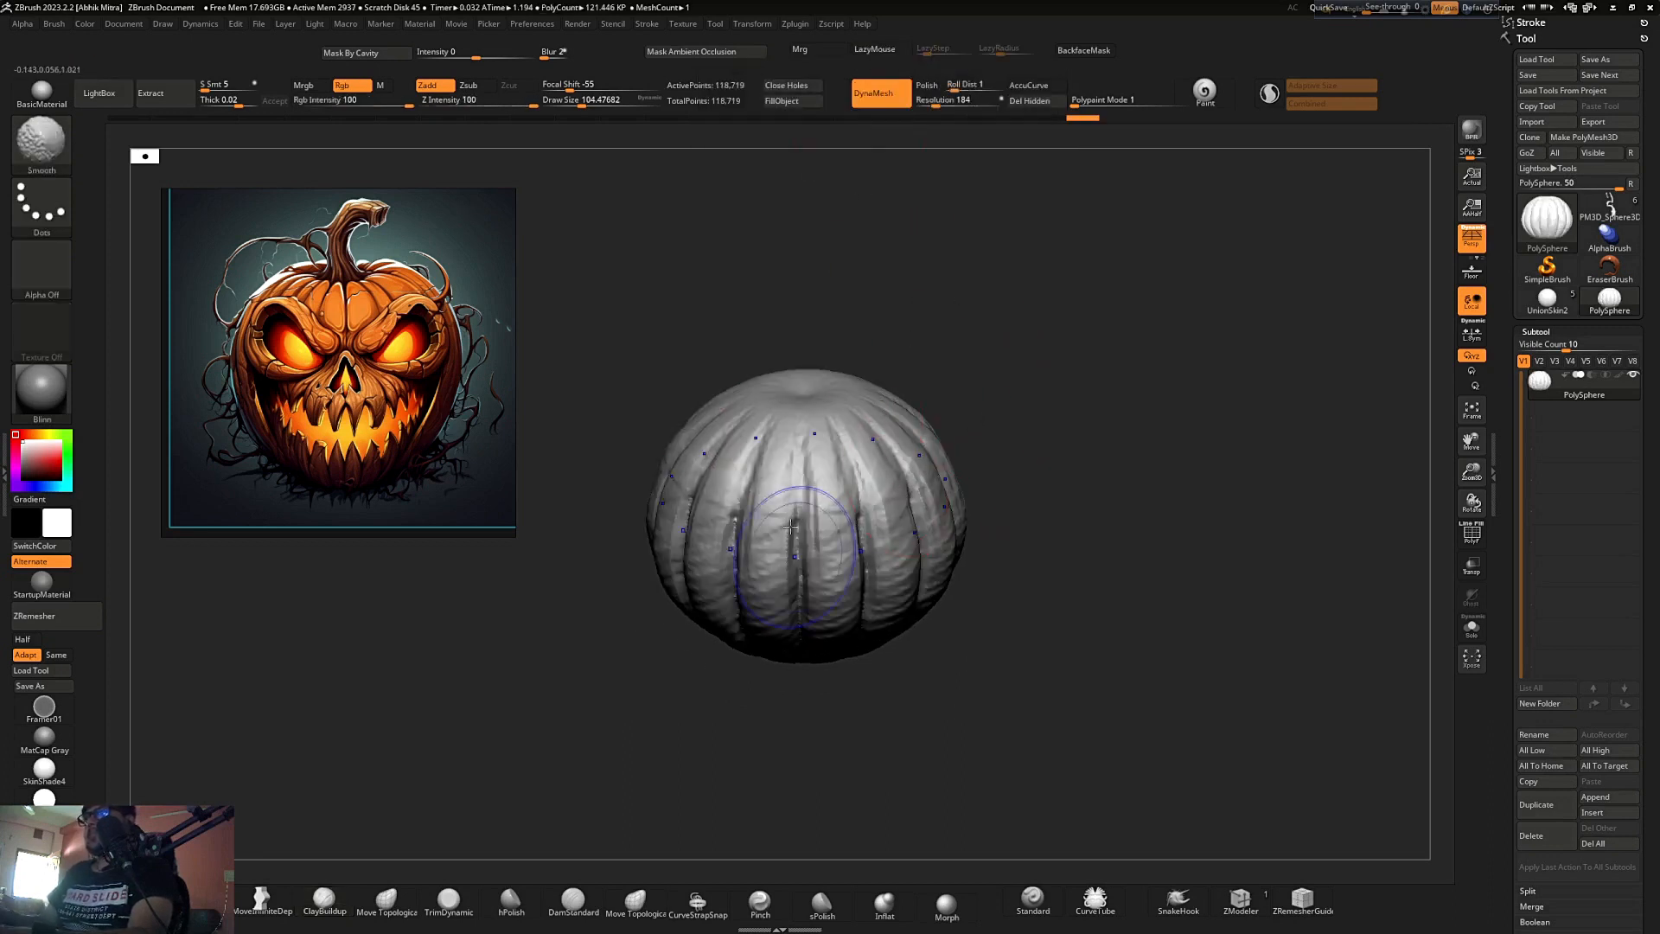
- Smooth the rough ribs and grooves around the pumpkin's front, sides and underside
{"action": "left_click_drag", "start_coordinate": [707, 496], "coordinate": [873, 518], "text": "shift"}
{"action": "left_click_drag", "start_coordinate": [995, 527], "coordinate": [984, 426]}
{"action": "mouse_move", "coordinate": [907, 536]}
{"action": "left_mouse_down", "text": "shift"}
{"action": "mouse_move", "coordinate": [778, 657]}
{"action": "mouse_move", "coordinate": [700, 666]}
{"action": "left_mouse_up", "text": "shift"}
{"action": "left_click_drag", "start_coordinate": [1035, 501], "coordinate": [1048, 329], "text": "alt"}
{"action": "left_click_drag", "start_coordinate": [864, 588], "coordinate": [801, 620], "text": "shift"}
{"action": "left_click_drag", "start_coordinate": [1038, 456], "coordinate": [1025, 510]}
- Add volume to the lower ribs with ClayBuildup at a draw size of about 116 and smooth the strokes
{"action": "key", "text": "s"}
{"action": "left_click_drag", "start_coordinate": [765, 601], "coordinate": [747, 581]}
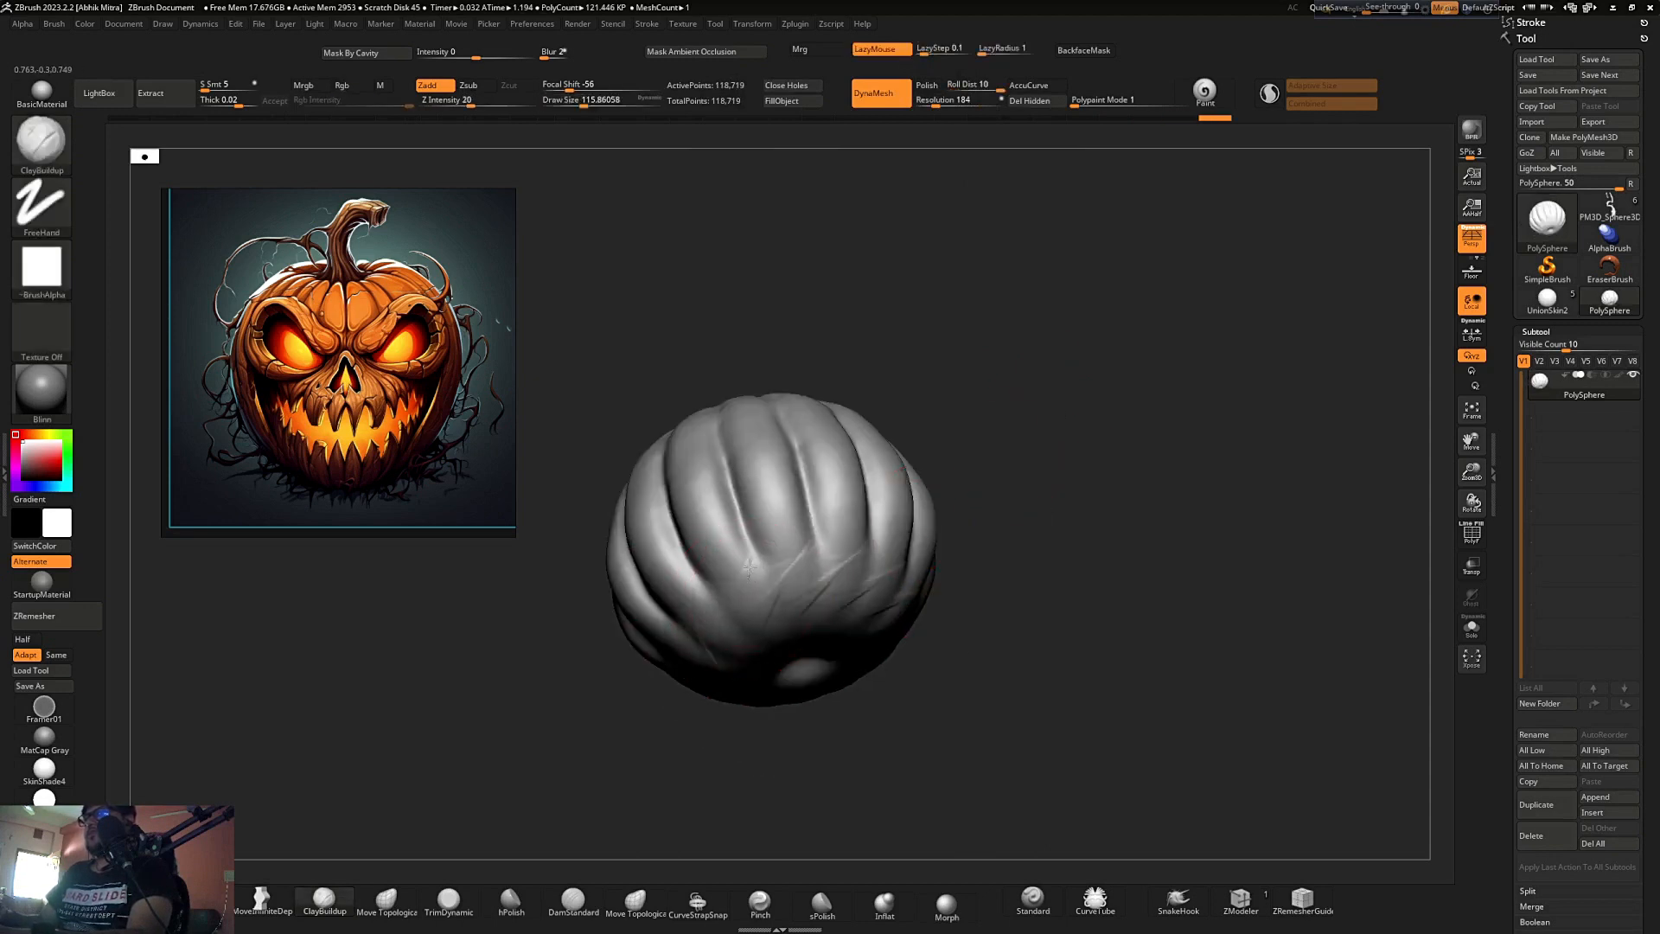
{"action": "left_click_drag", "start_coordinate": [709, 510], "coordinate": [703, 493]}
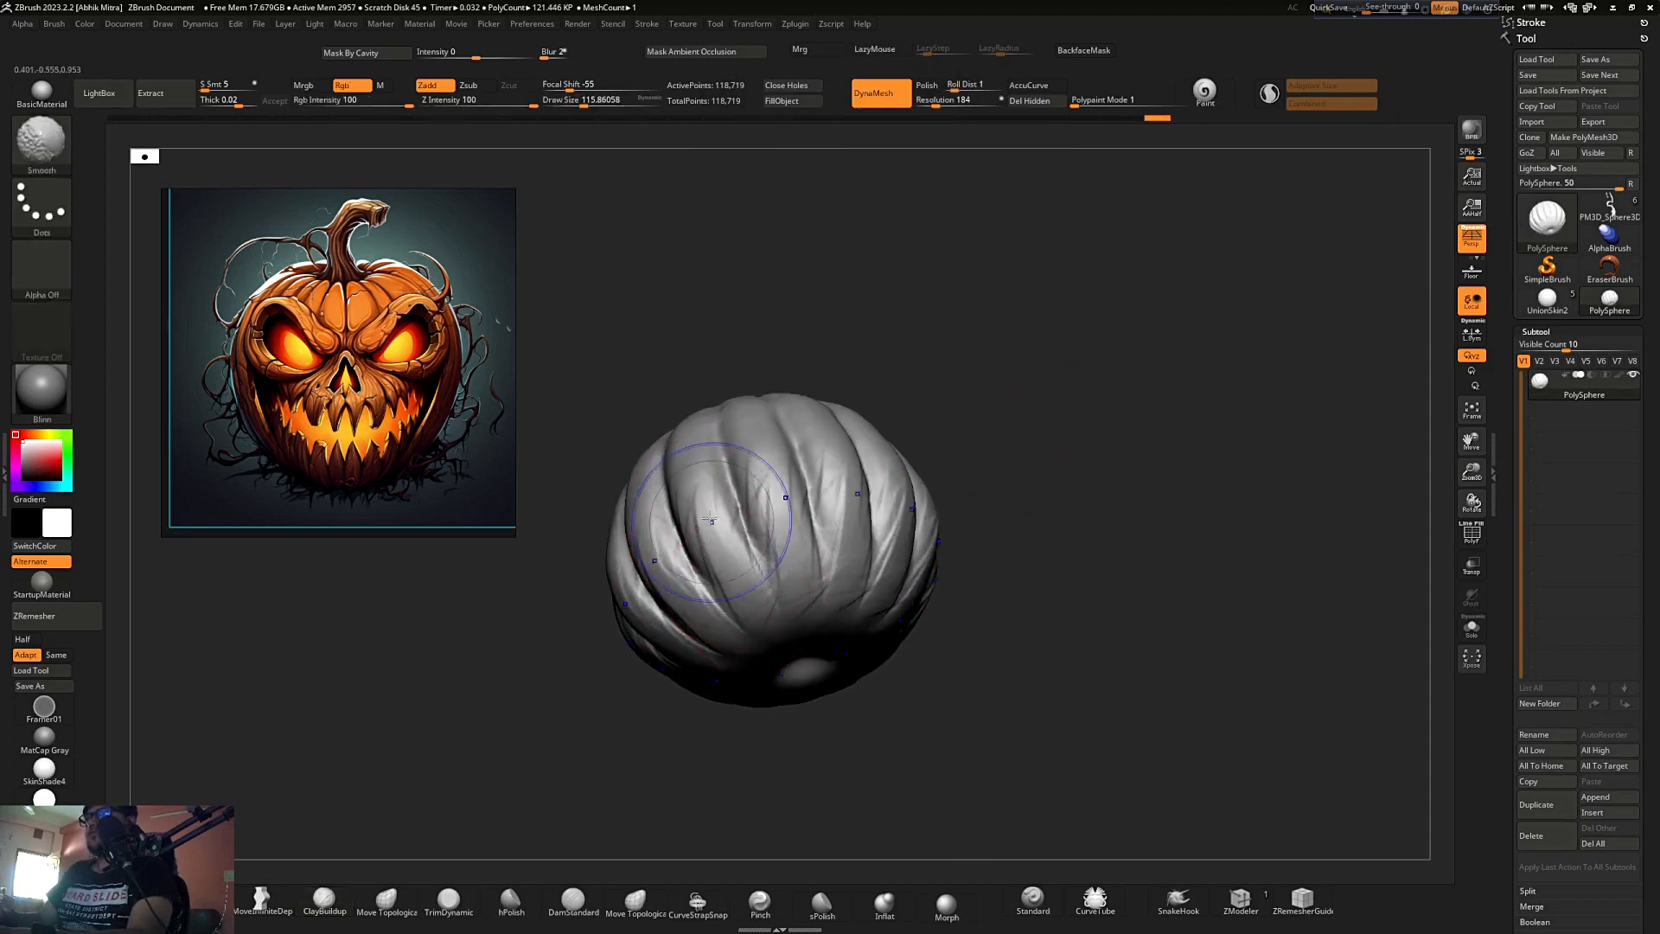
{"action": "left_click_drag", "start_coordinate": [709, 580], "coordinate": [754, 674], "text": "shift"}
{"action": "left_click_drag", "start_coordinate": [934, 303], "coordinate": [919, 394], "text": "shift"}
- Reshape the pumpkin's lower ribs with the Move brush at a draw size of about 202
{"action": "mouse_move", "coordinate": [864, 389]}
{"action": "right_mouse_down", "text": "ctrl"}
{"action": "mouse_move", "coordinate": [811, 303]}
{"action": "mouse_move", "coordinate": [873, 485]}
{"action": "right_mouse_up", "text": "ctrl"}
{"action": "key", "text": "s"}
{"action": "left_click_drag", "start_coordinate": [883, 547], "coordinate": [897, 548]}
{"action": "left_click_drag", "start_coordinate": [1030, 376], "coordinate": [1055, 418], "text": "alt"}
{"action": "key", "text": "b"}
{"action": "key", "text": "m"}
{"action": "key", "text": "v"}
{"action": "left_click_drag", "start_coordinate": [757, 624], "coordinate": [752, 647]}
{"action": "left_click_drag", "start_coordinate": [886, 619], "coordinate": [896, 658]}
- Try to reshape the pumpkin's base further with the Move brush
{"action": "left_click_drag", "start_coordinate": [1081, 510], "coordinate": [1105, 281]}
{"action": "left_click_drag", "start_coordinate": [875, 658], "coordinate": [828, 610]}
{"action": "left_click_drag", "start_coordinate": [1050, 433], "coordinate": [1046, 566]}
{"action": "left_click_drag", "start_coordinate": [1046, 422], "coordinate": [1000, 459]}
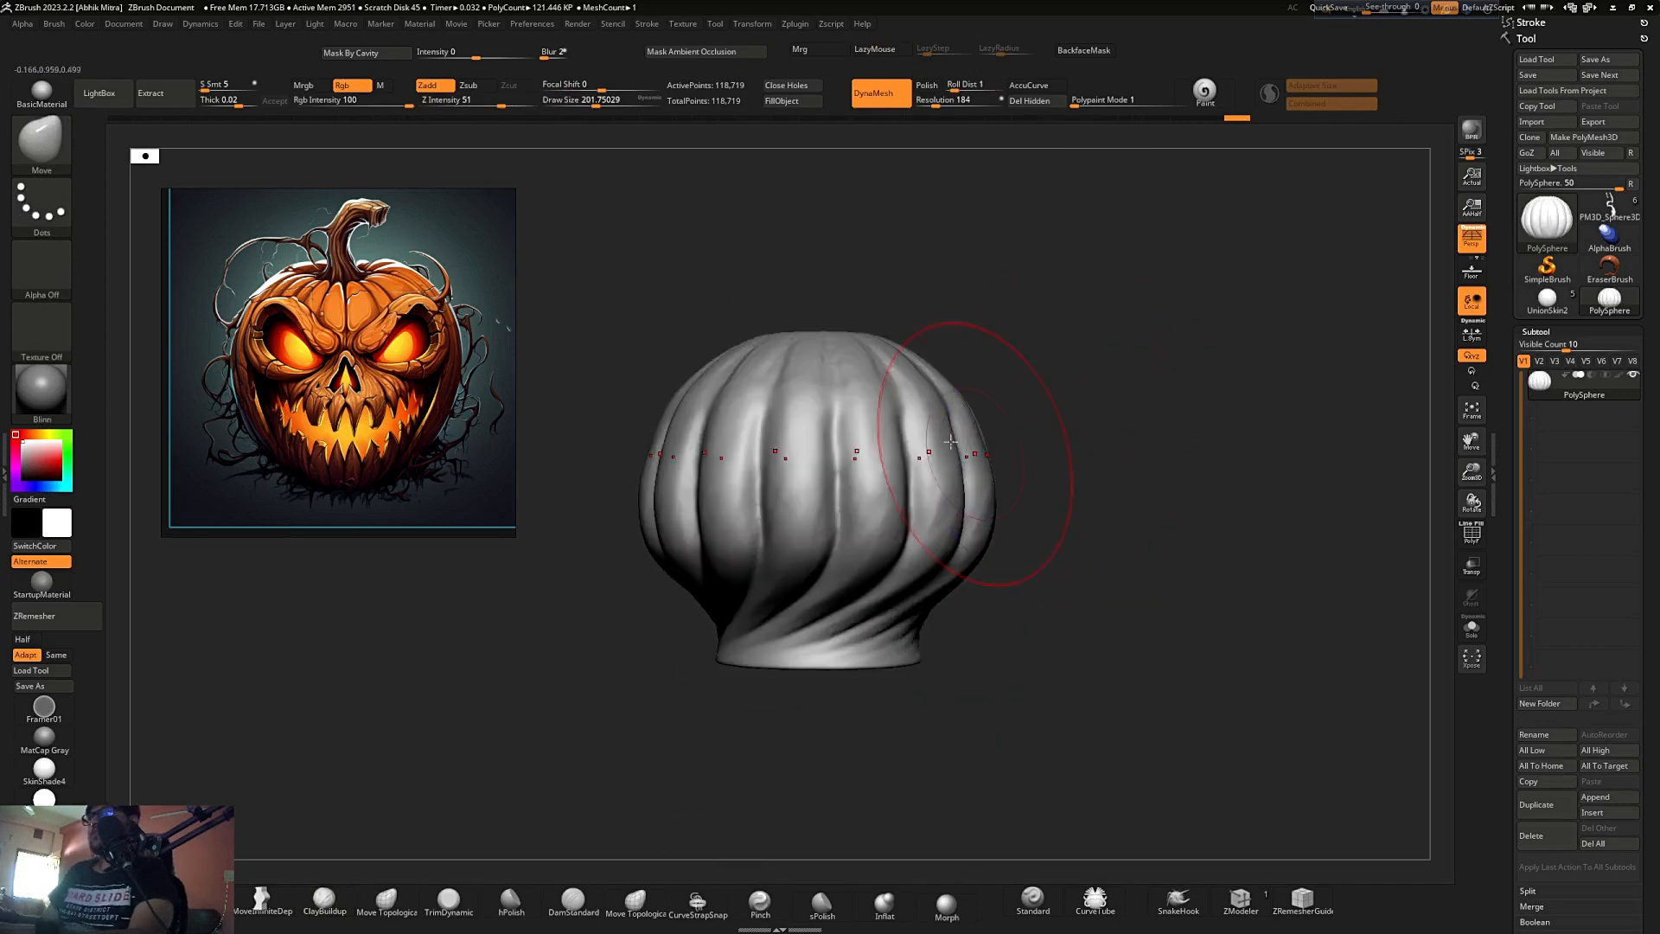
{"action": "key", "text": "ctrl+z"}
- Pull the pumpkin's upper sides outward with the Move brush and refine the silhouette to taper toward the base
{"action": "left_click_drag", "start_coordinate": [1105, 394], "coordinate": [1094, 420]}
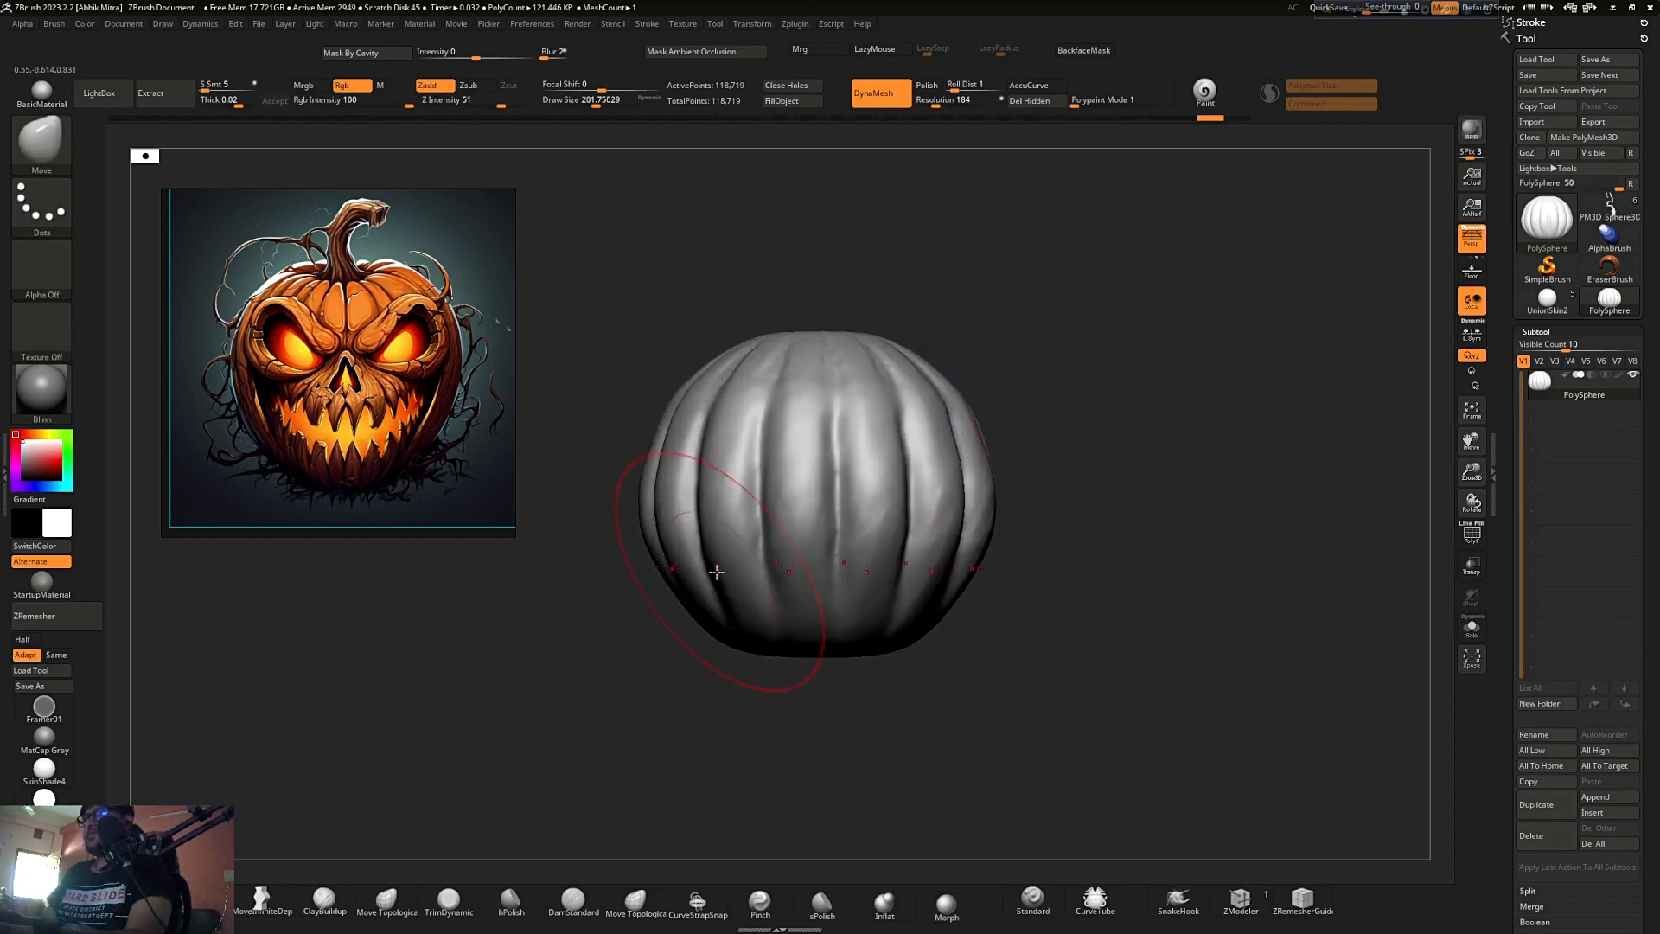
{"action": "left_click_drag", "start_coordinate": [688, 417], "coordinate": [654, 434]}
{"action": "left_click_drag", "start_coordinate": [984, 341], "coordinate": [1110, 394]}
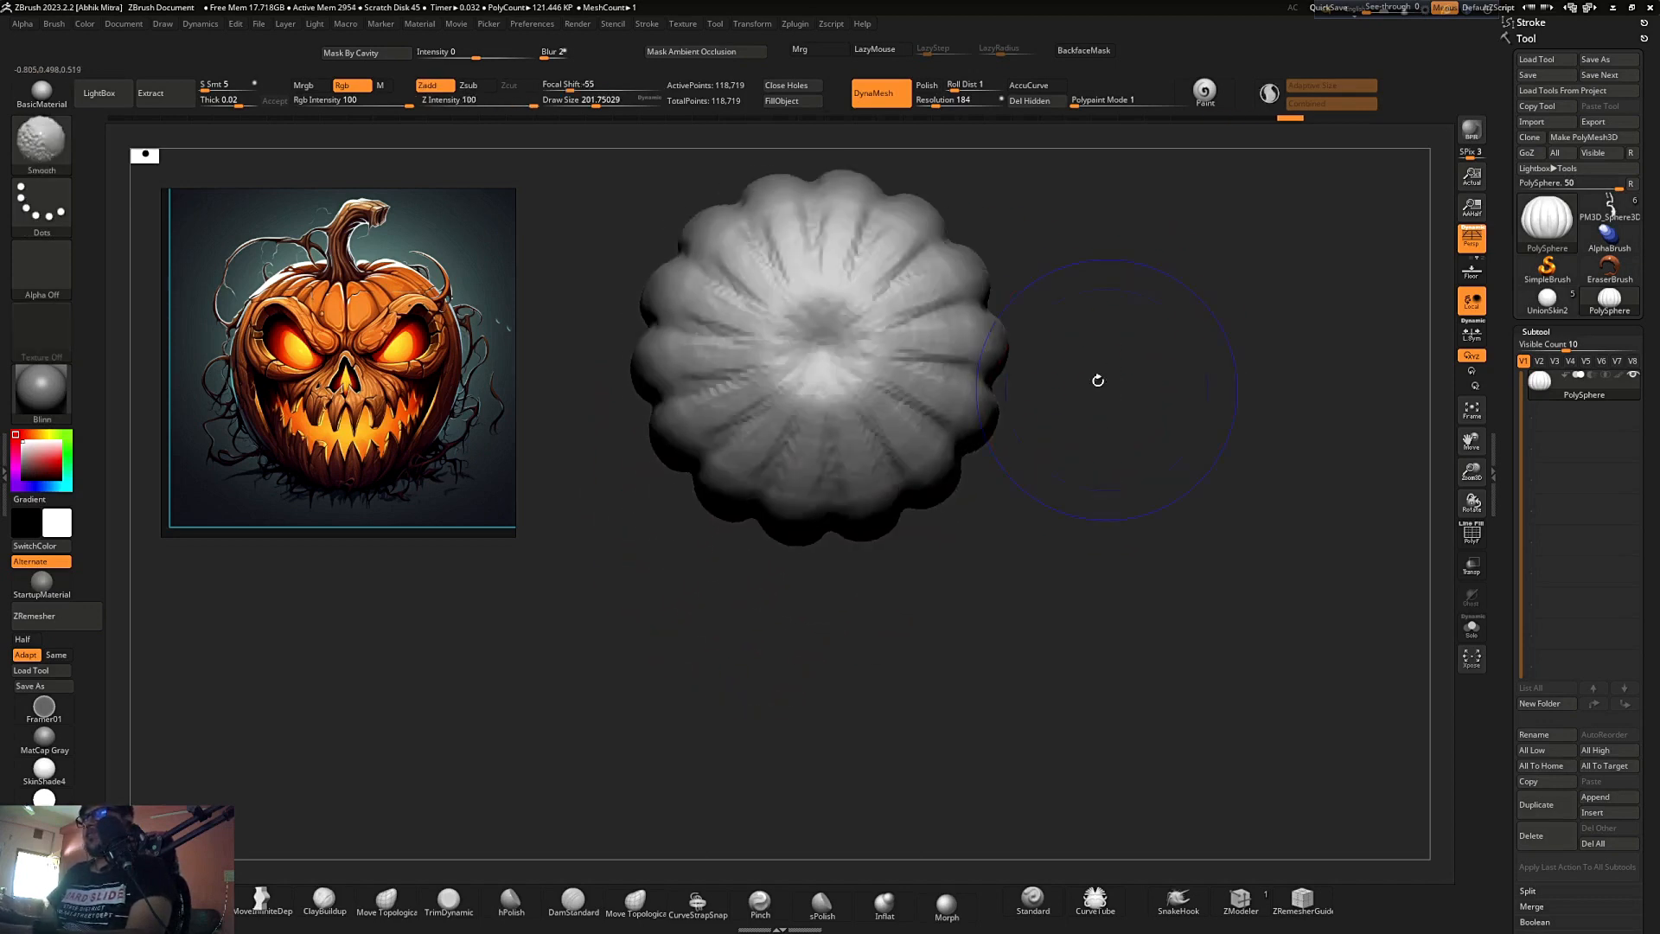
{"action": "left_click_drag", "start_coordinate": [972, 277], "coordinate": [979, 262]}
{"action": "right_click_drag", "start_coordinate": [1072, 428], "coordinate": [1148, 370], "text": "ctrl"}
{"action": "right_click_drag", "start_coordinate": [976, 354], "coordinate": [846, 523], "text": "alt"}
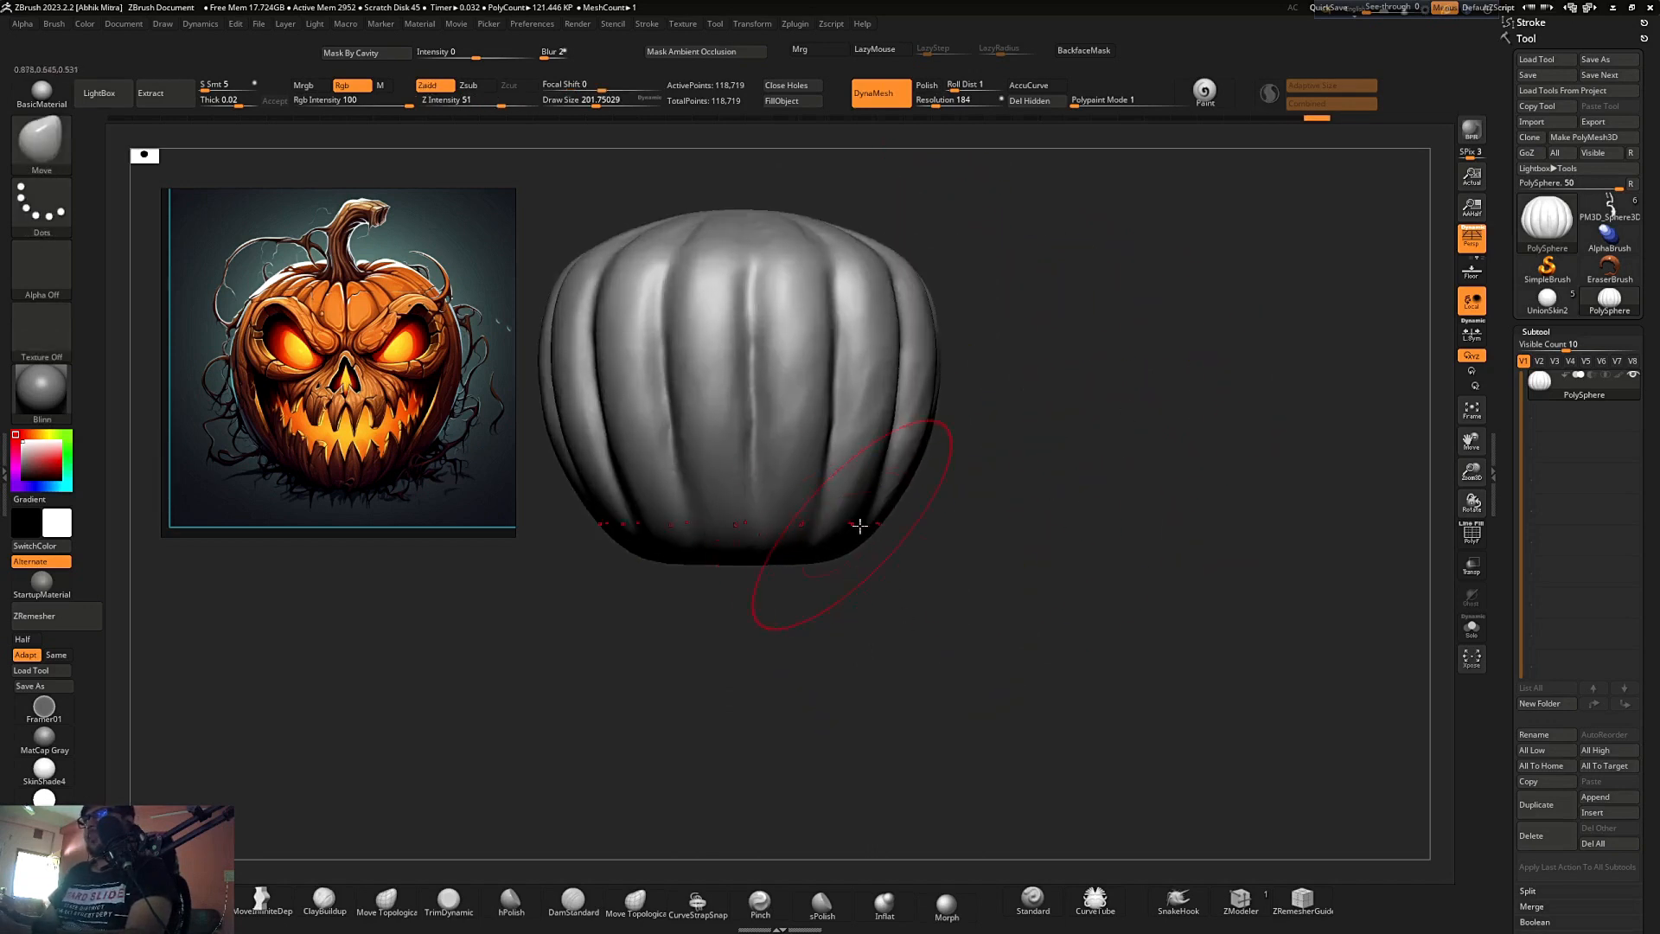
- Try to shift the pumpkin's middle ribs with the Move brush at a draw size of about 140
{"action": "right_click_drag", "start_coordinate": [1052, 500], "coordinate": [1148, 567], "text": "alt"}
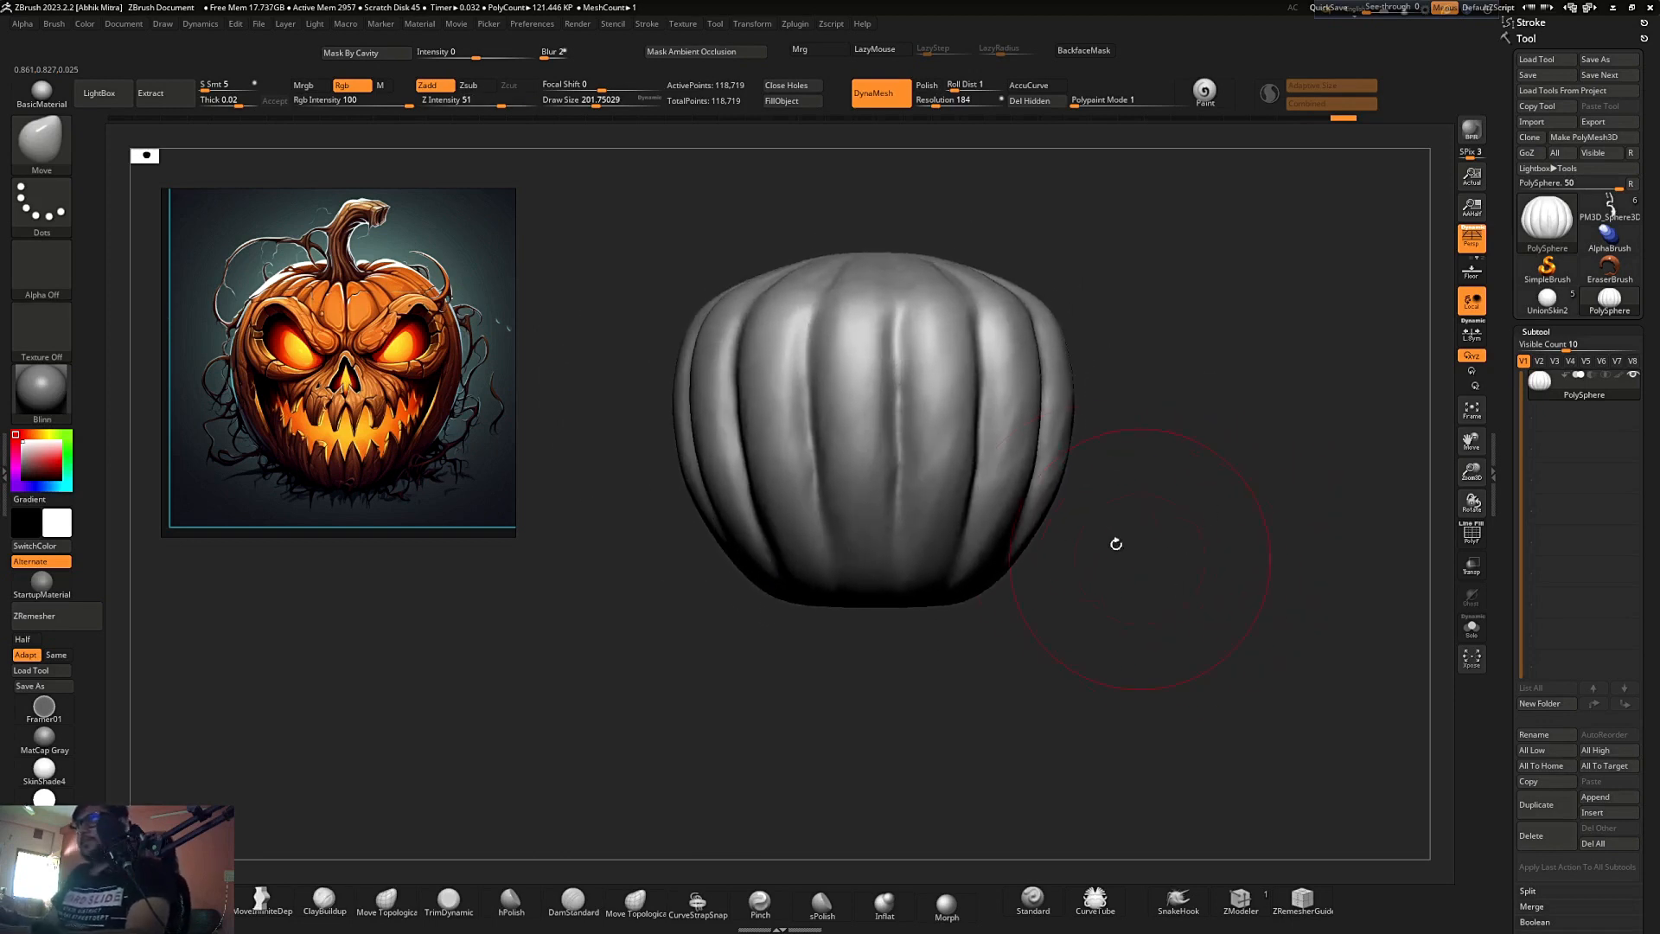
{"action": "key", "text": "s"}
{"action": "left_click_drag", "start_coordinate": [844, 616], "coordinate": [835, 616]}
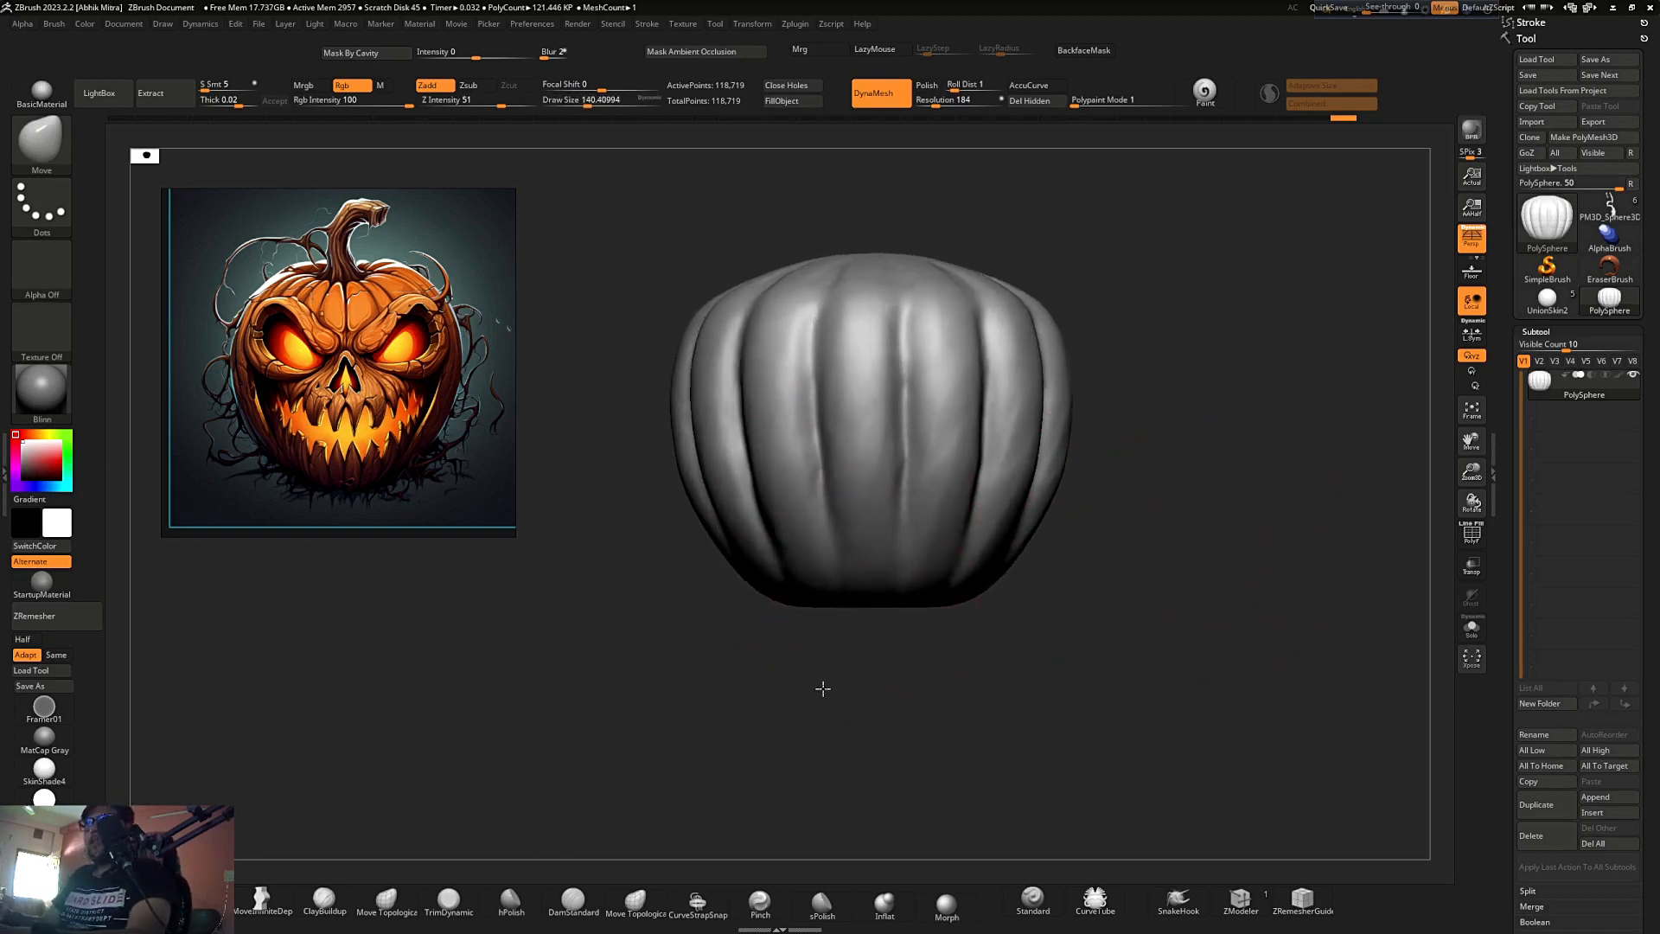
{"action": "left_click_drag", "start_coordinate": [846, 452], "coordinate": [861, 492]}
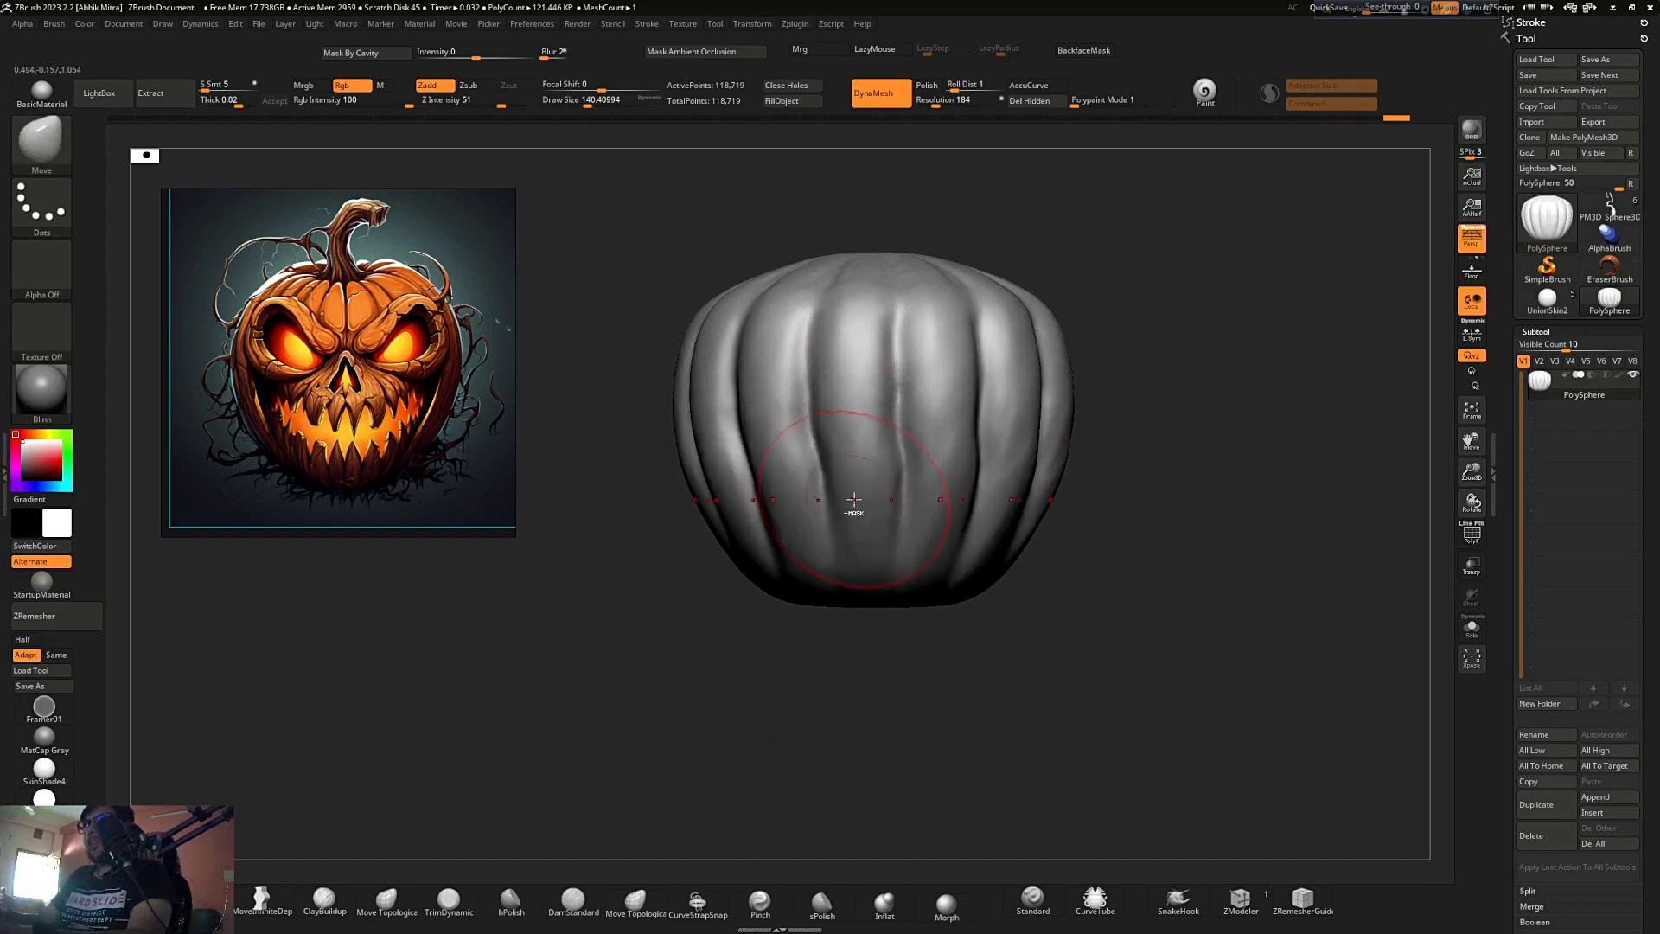
{"action": "key", "text": "ctrl"}
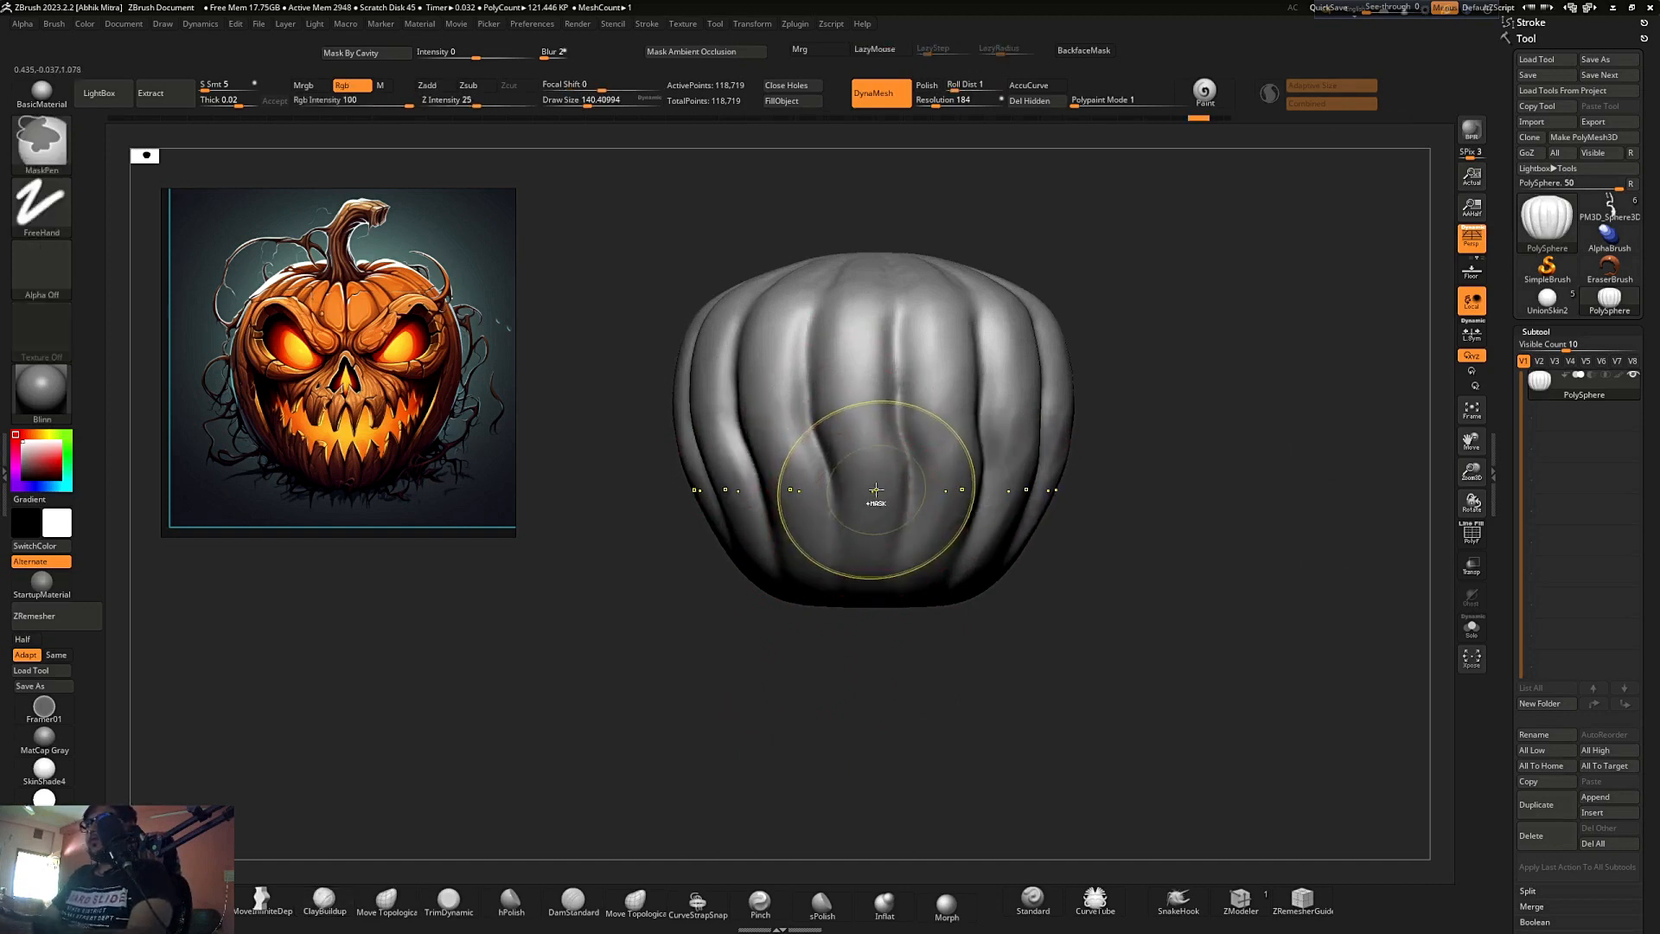
{"action": "key", "text": "ctrl+z"}
- Lay ClayBuildup strokes across the front ribs at a draw size of about 140
{"action": "key", "text": "b"}
{"action": "key", "text": "c"}
{"action": "key", "text": "b"}
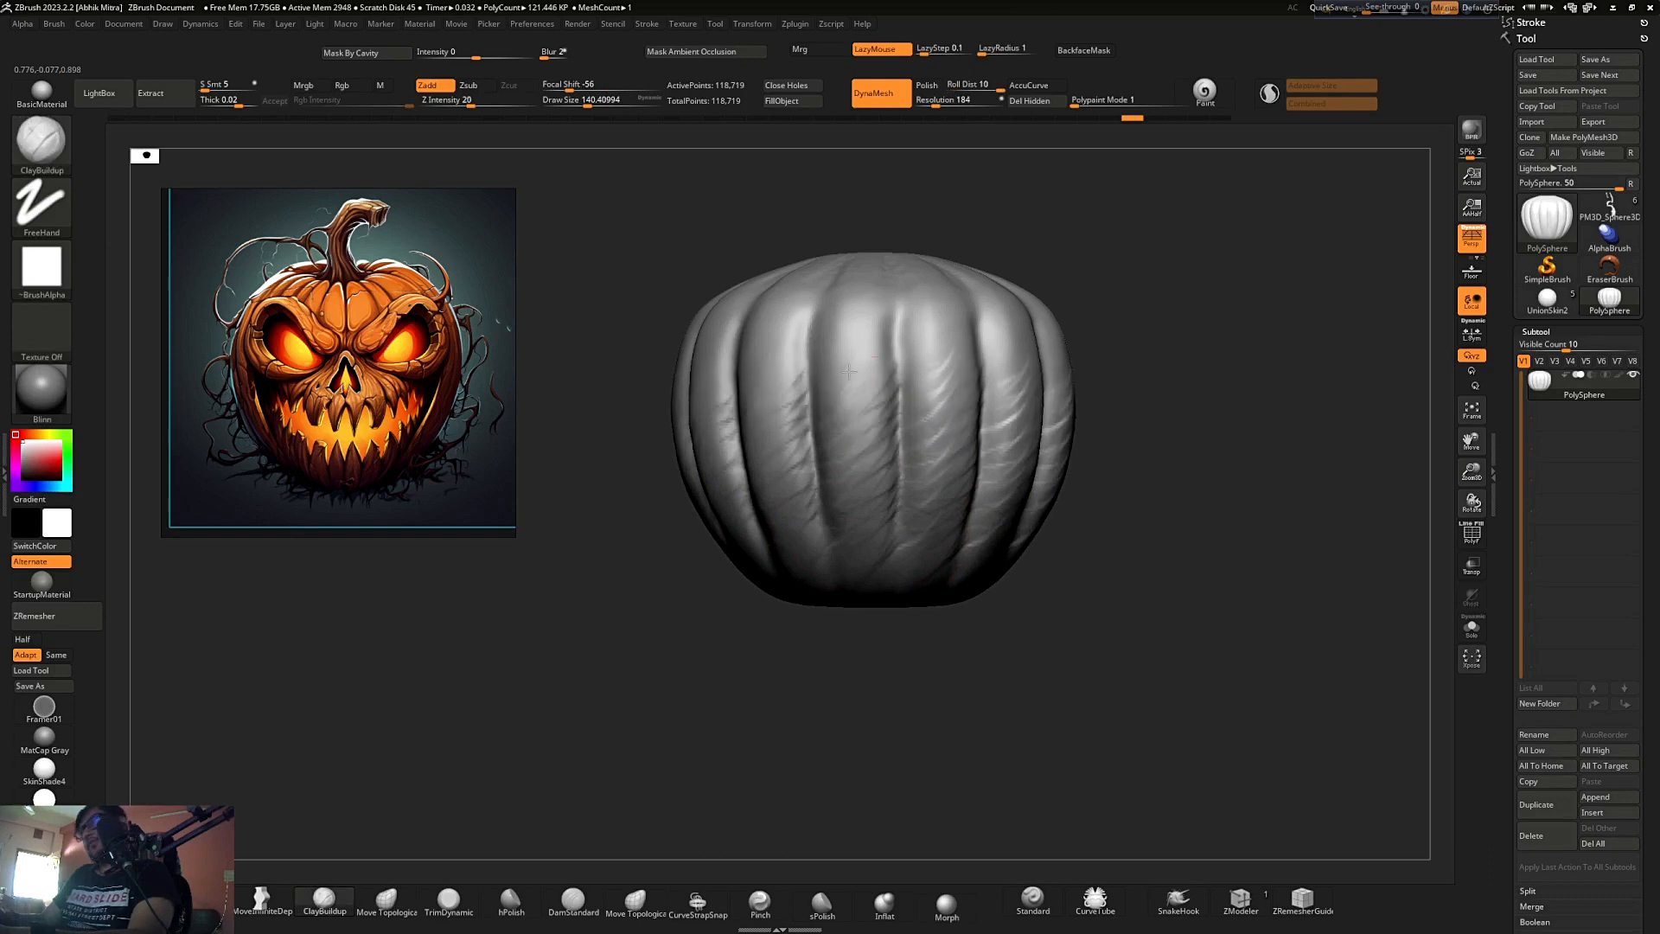
{"action": "right_click_drag", "start_coordinate": [875, 354], "coordinate": [857, 303]}
{"action": "left_click_drag", "start_coordinate": [856, 301], "coordinate": [886, 363]}
{"action": "right_click_drag", "start_coordinate": [866, 578], "coordinate": [880, 465]}
{"action": "right_click_drag", "start_coordinate": [842, 617], "coordinate": [873, 681]}
- Build up volume around the pumpkin's central hollow with ClayBuildup at a draw size of about 128 and smooth the strokes
{"action": "left_click_drag", "start_coordinate": [1224, 507], "coordinate": [1192, 454]}
{"action": "left_click_drag", "start_coordinate": [856, 588], "coordinate": [839, 401]}
{"action": "right_click_drag", "start_coordinate": [856, 501], "coordinate": [834, 537]}
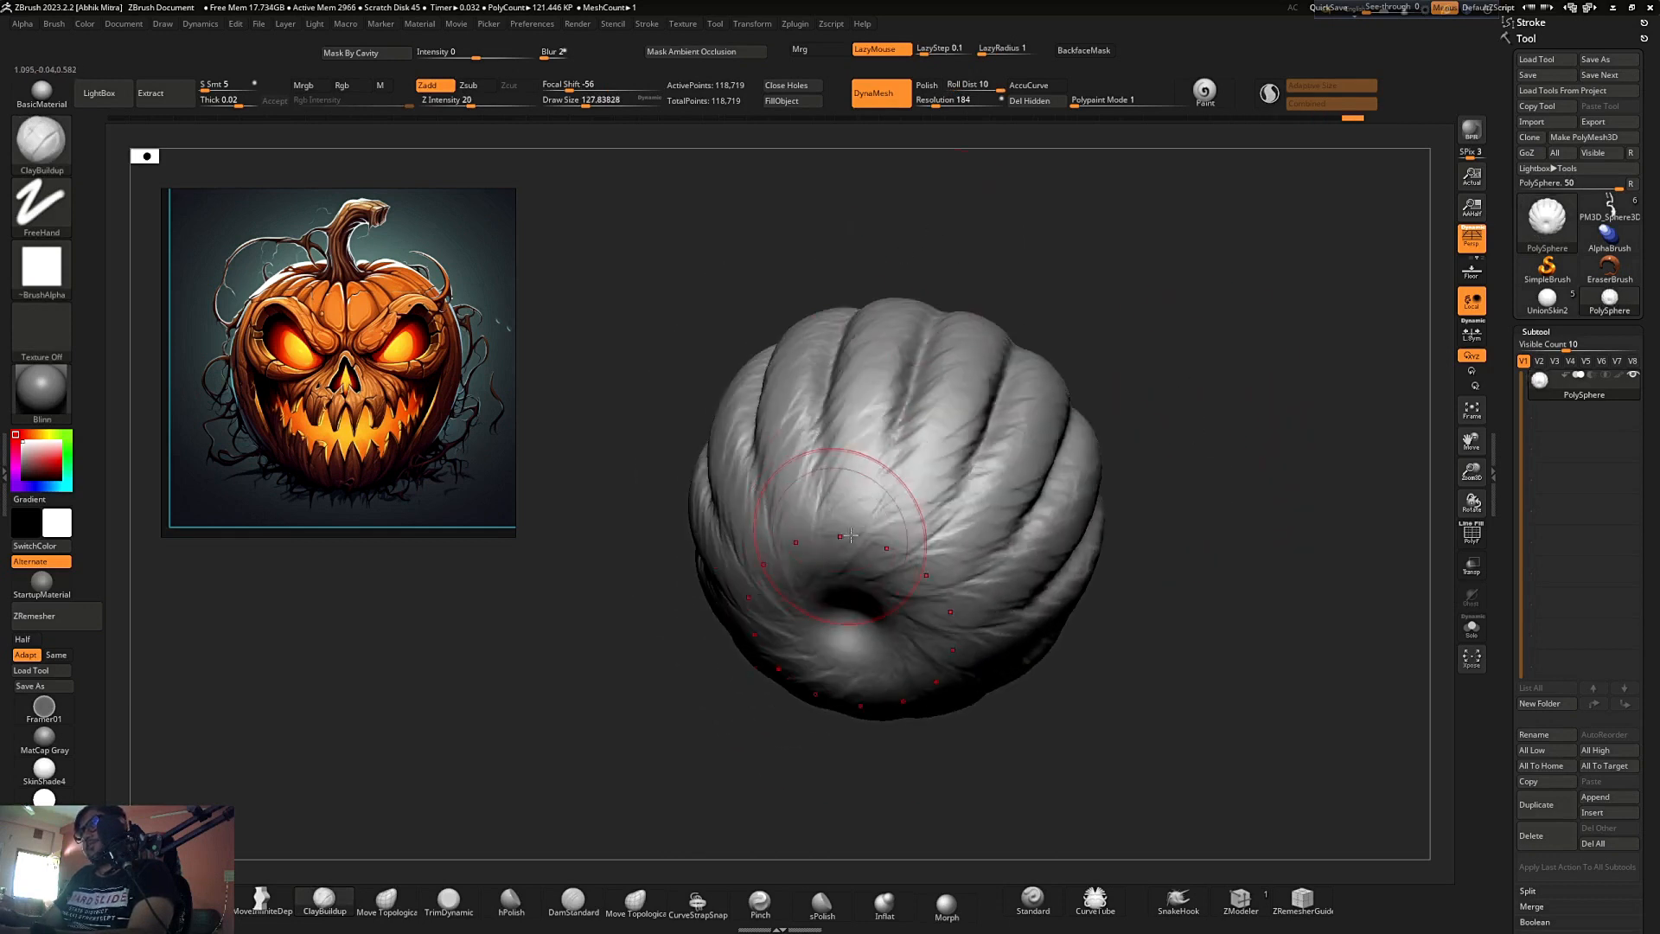
{"action": "left_click_drag", "start_coordinate": [855, 539], "coordinate": [851, 539]}
{"action": "left_click_drag", "start_coordinate": [858, 570], "coordinate": [882, 346]}
{"action": "mouse_move", "coordinate": [904, 278]}
{"action": "left_mouse_down", "text": "shift"}
{"action": "mouse_move", "coordinate": [819, 491]}
{"action": "mouse_move", "coordinate": [852, 562]}
{"action": "left_mouse_up", "text": "shift"}
{"action": "mouse_move", "coordinate": [1037, 341]}
{"action": "left_mouse_down", "text": "shift"}
{"action": "mouse_move", "coordinate": [901, 519]}
{"action": "mouse_move", "coordinate": [839, 409]}
{"action": "left_mouse_up", "text": "shift"}
- Activate the Move brush with a draw size of about 239 for reshaping the whole pumpkin
{"action": "mouse_move", "coordinate": [1122, 302]}
{"action": "left_mouse_down"}
{"action": "mouse_move", "coordinate": [1128, 432]}
{"action": "mouse_move", "coordinate": [1130, 330]}
{"action": "left_mouse_up"}
{"action": "key", "text": "s"}
{"action": "left_click_drag", "start_coordinate": [1098, 402], "coordinate": [1091, 330], "text": "alt"}
{"action": "key", "text": "b"}
{"action": "key", "text": "m"}
{"action": "key", "text": "v"}
{"action": "key", "text": "s"}
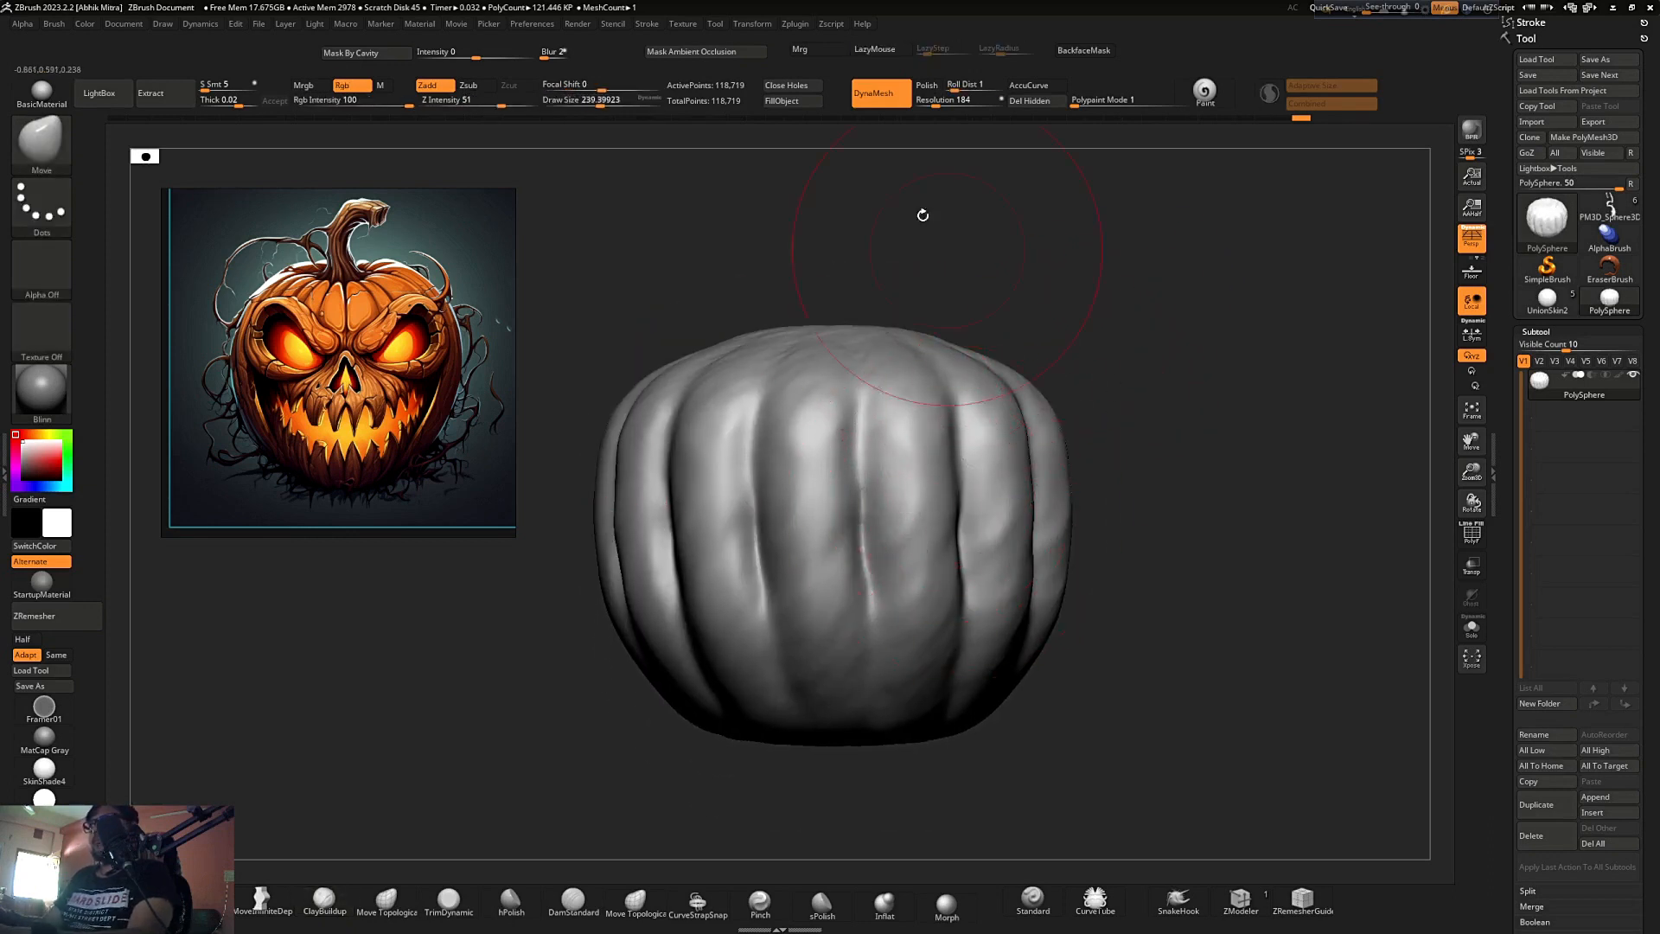
- Examine the pumpkin's orientation and center with the floor grid and the transform gizmo
{"action": "left_click", "coordinate": [770, 26]}
{"action": "left_click_drag", "start_coordinate": [1124, 467], "coordinate": [1400, 469], "text": "alt"}
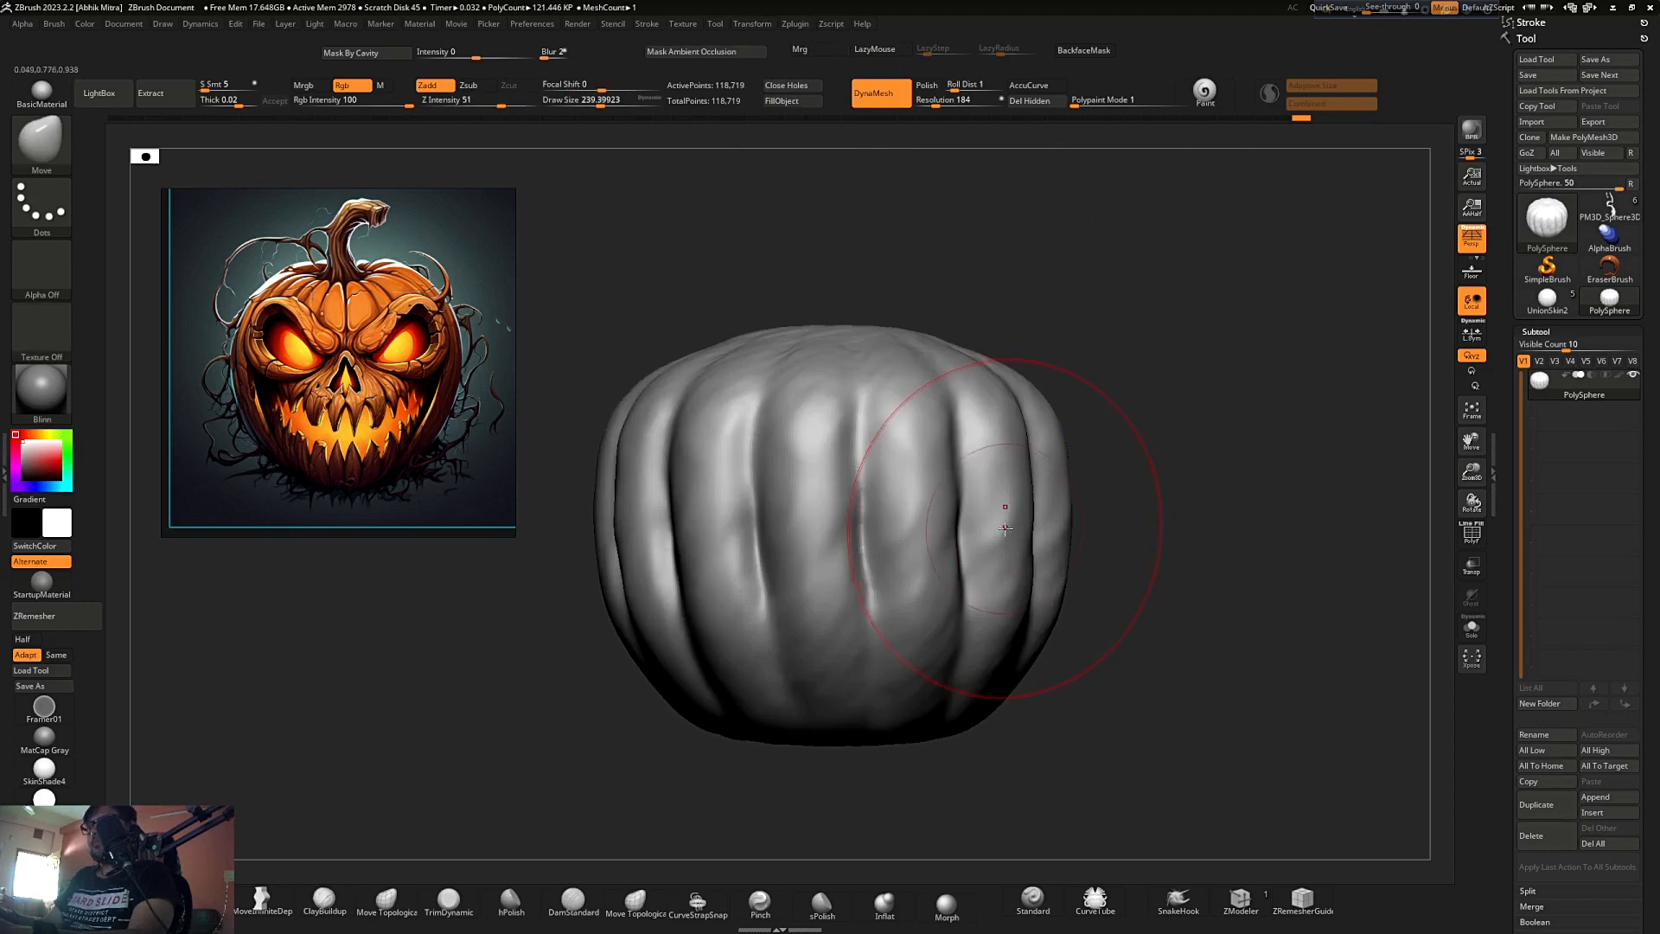
{"action": "mouse_move", "coordinate": [1016, 519]}
{"action": "left_mouse_down", "text": "alt"}
{"action": "mouse_move", "coordinate": [1093, 360]}
{"action": "mouse_move", "coordinate": [1183, 442]}
{"action": "mouse_move", "coordinate": [1163, 429]}
{"action": "mouse_move", "coordinate": [1149, 533]}
{"action": "mouse_move", "coordinate": [1132, 435]}
{"action": "mouse_move", "coordinate": [1181, 412]}
{"action": "mouse_move", "coordinate": [1148, 437]}
{"action": "left_mouse_up", "text": "alt"}
{"action": "key", "text": "shift+p"}
{"action": "key", "text": "w"}
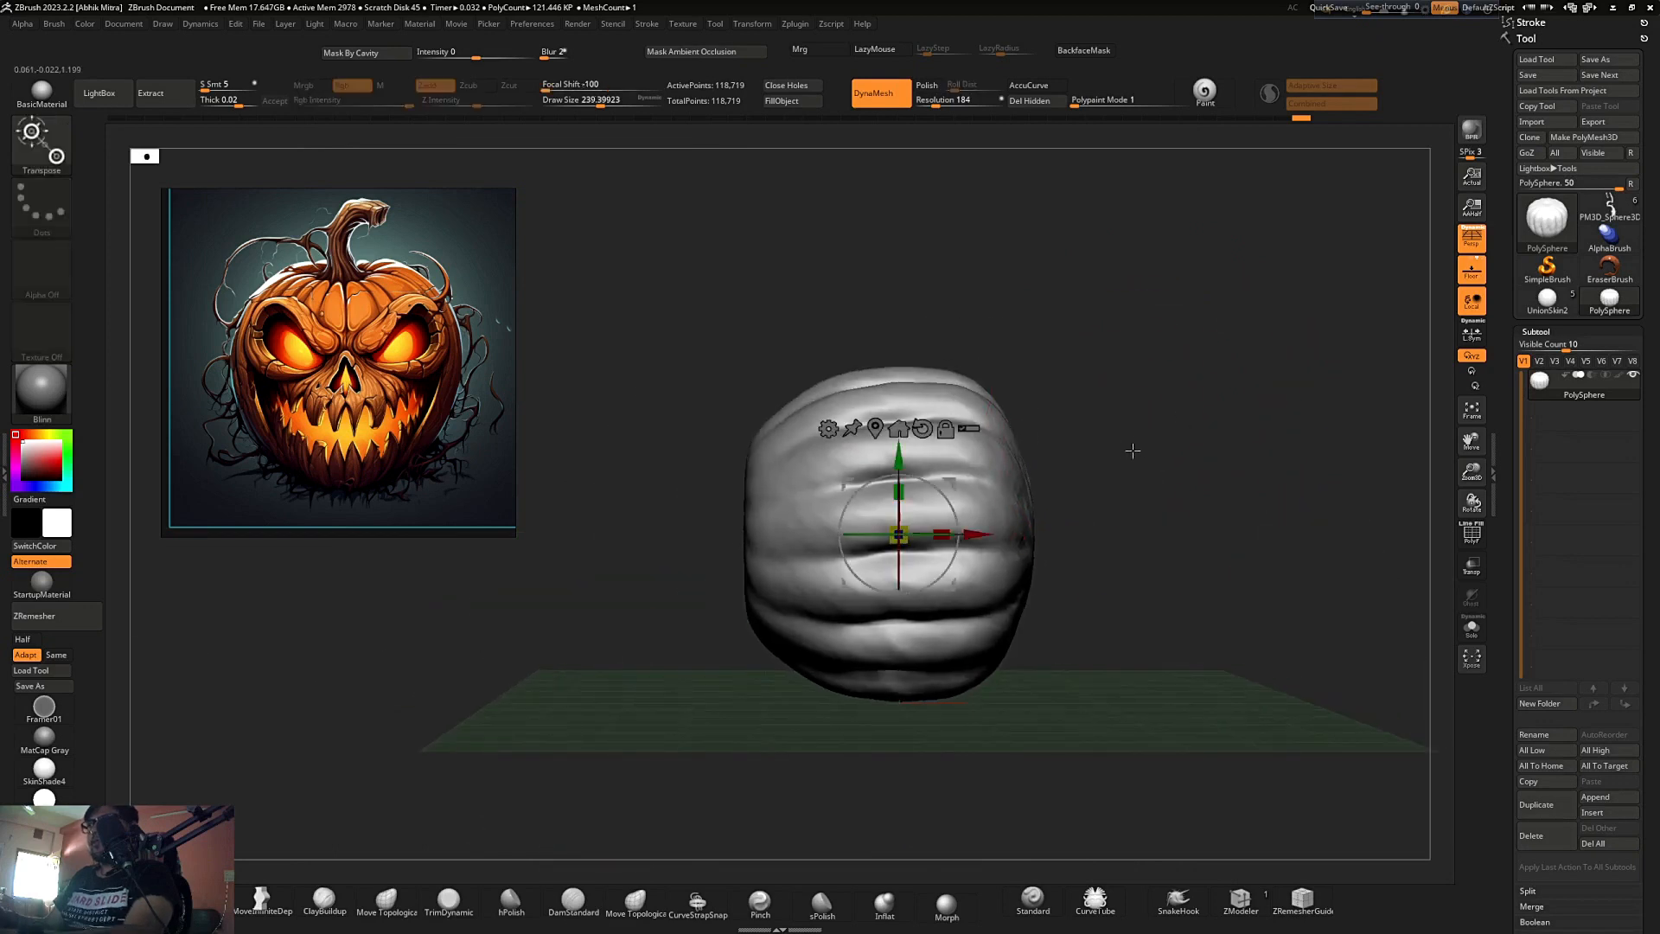
{"action": "left_click_drag", "start_coordinate": [927, 482], "coordinate": [813, 458]}
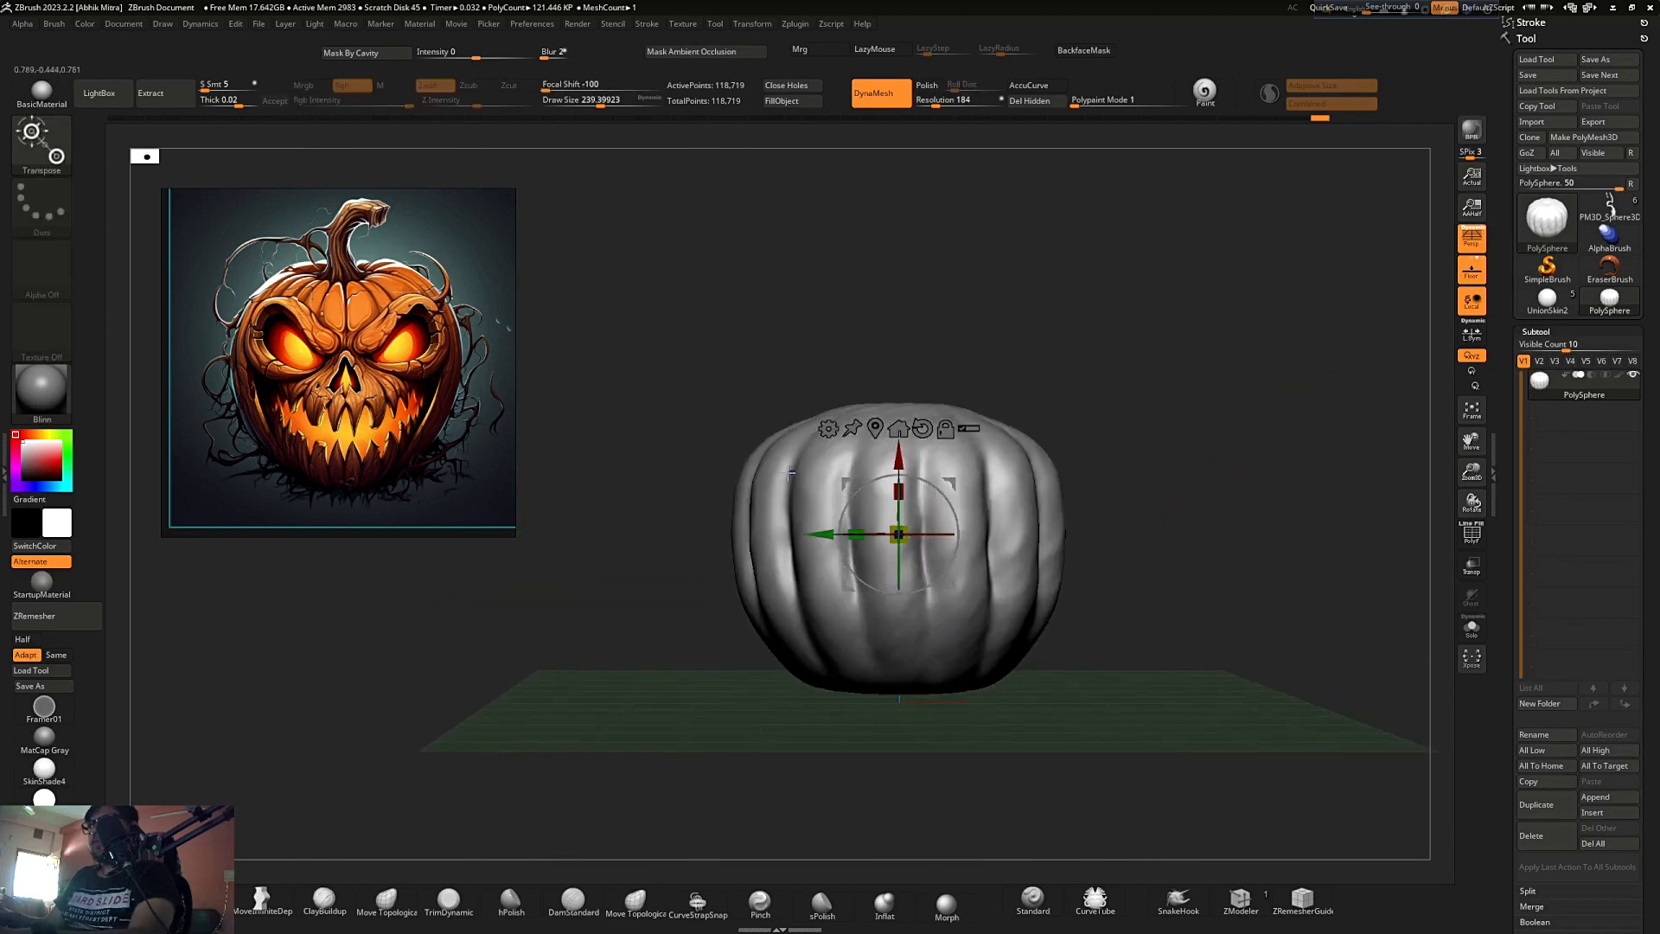
{"action": "key", "text": "q"}
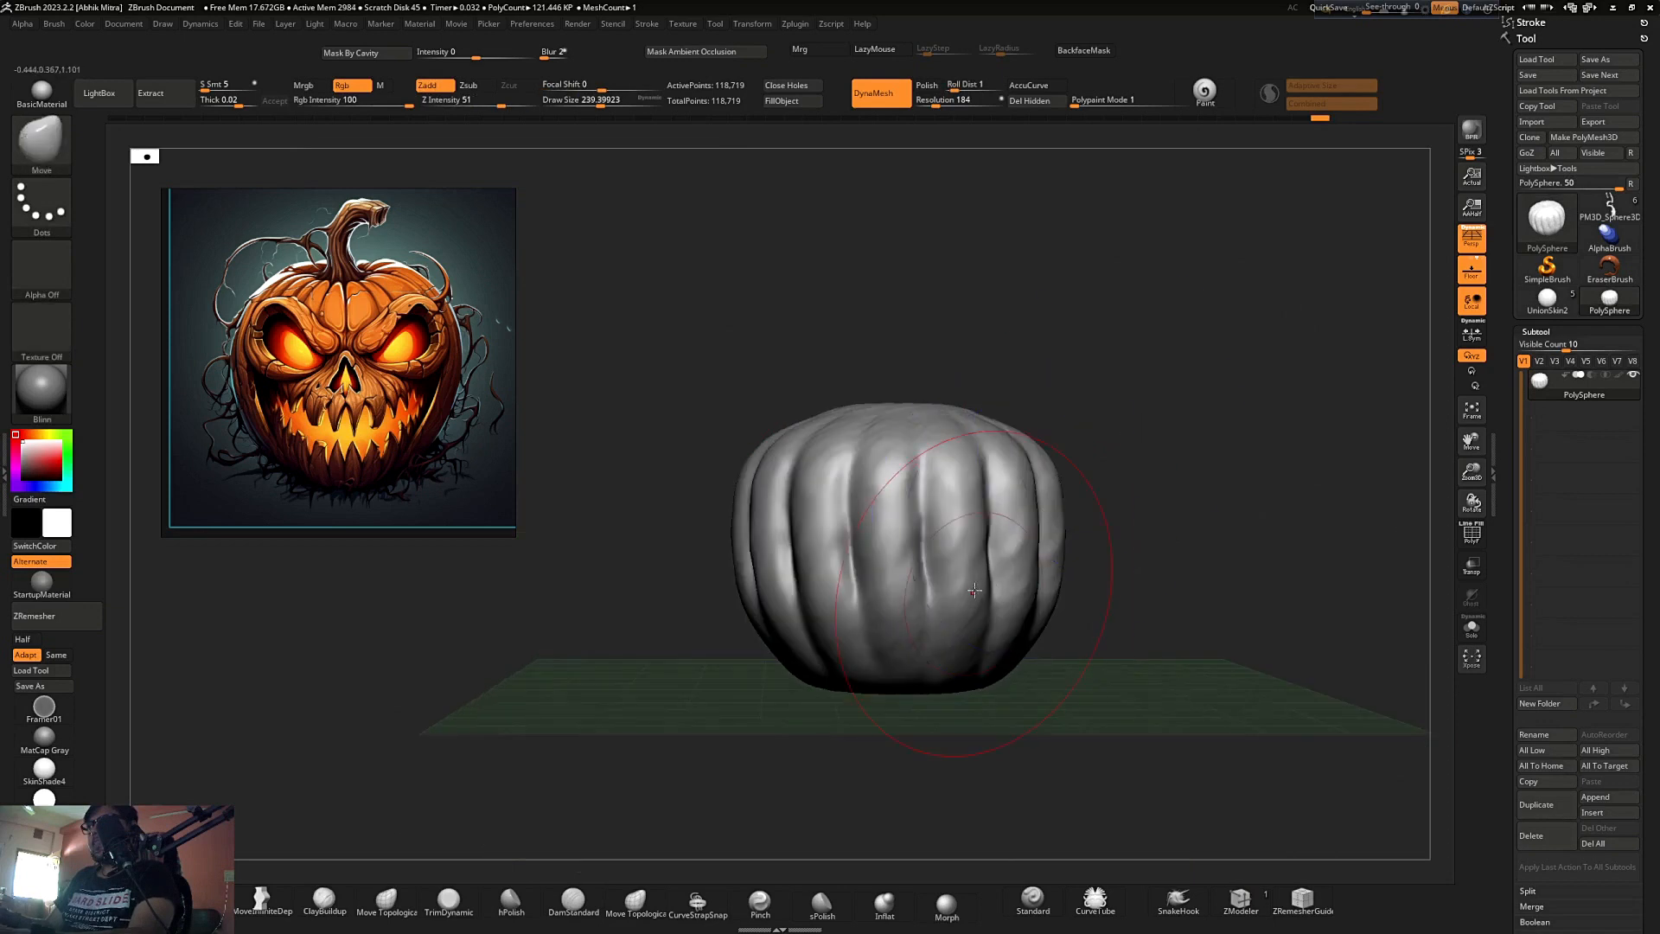
- Turn on Local Symmetry and hide the floor grid
{"action": "left_click_drag", "start_coordinate": [1118, 475], "coordinate": [1107, 450]}
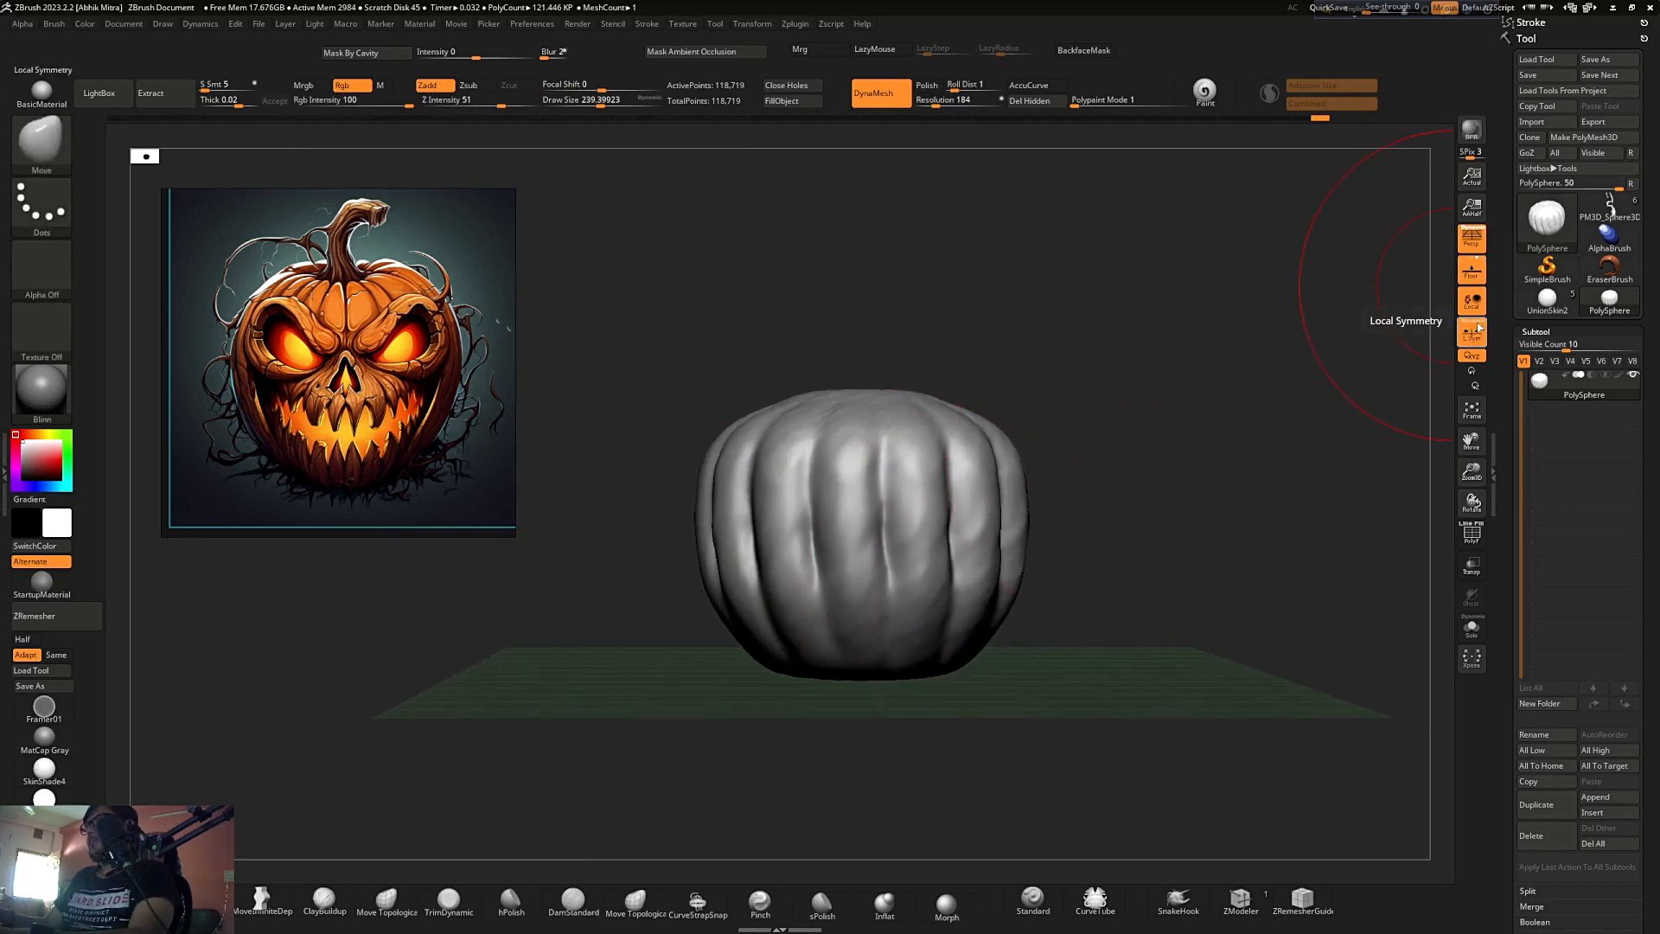
{"action": "left_click_drag", "start_coordinate": [1248, 447], "coordinate": [1138, 519]}
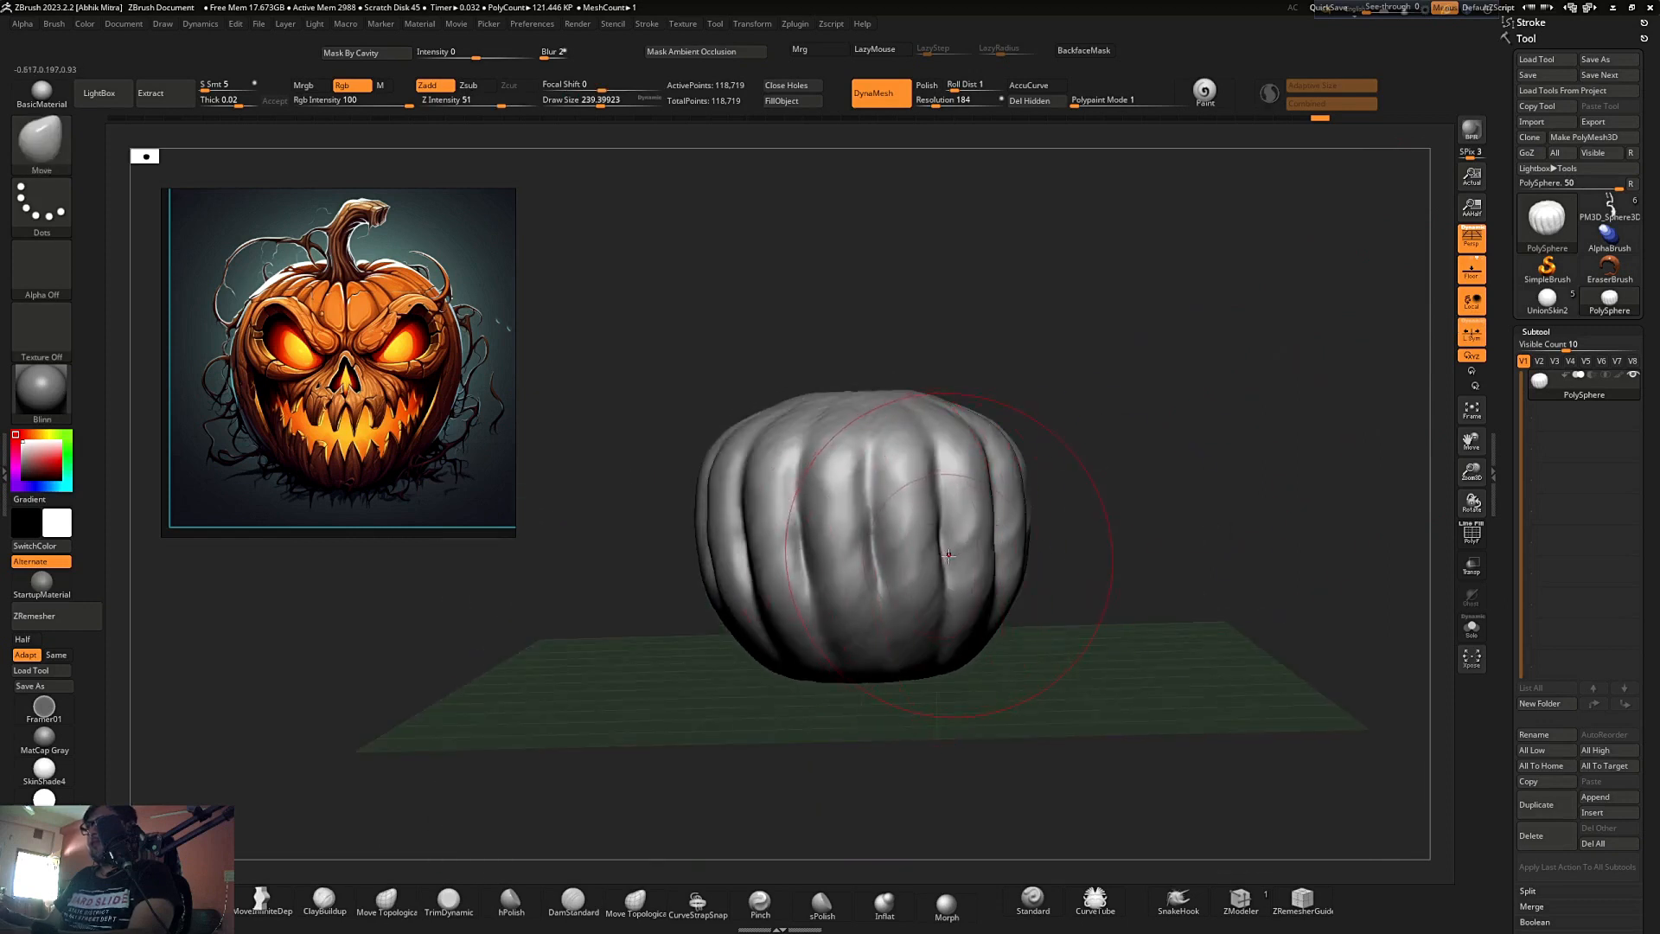
{"action": "right_click_drag", "start_coordinate": [948, 554], "coordinate": [945, 583]}
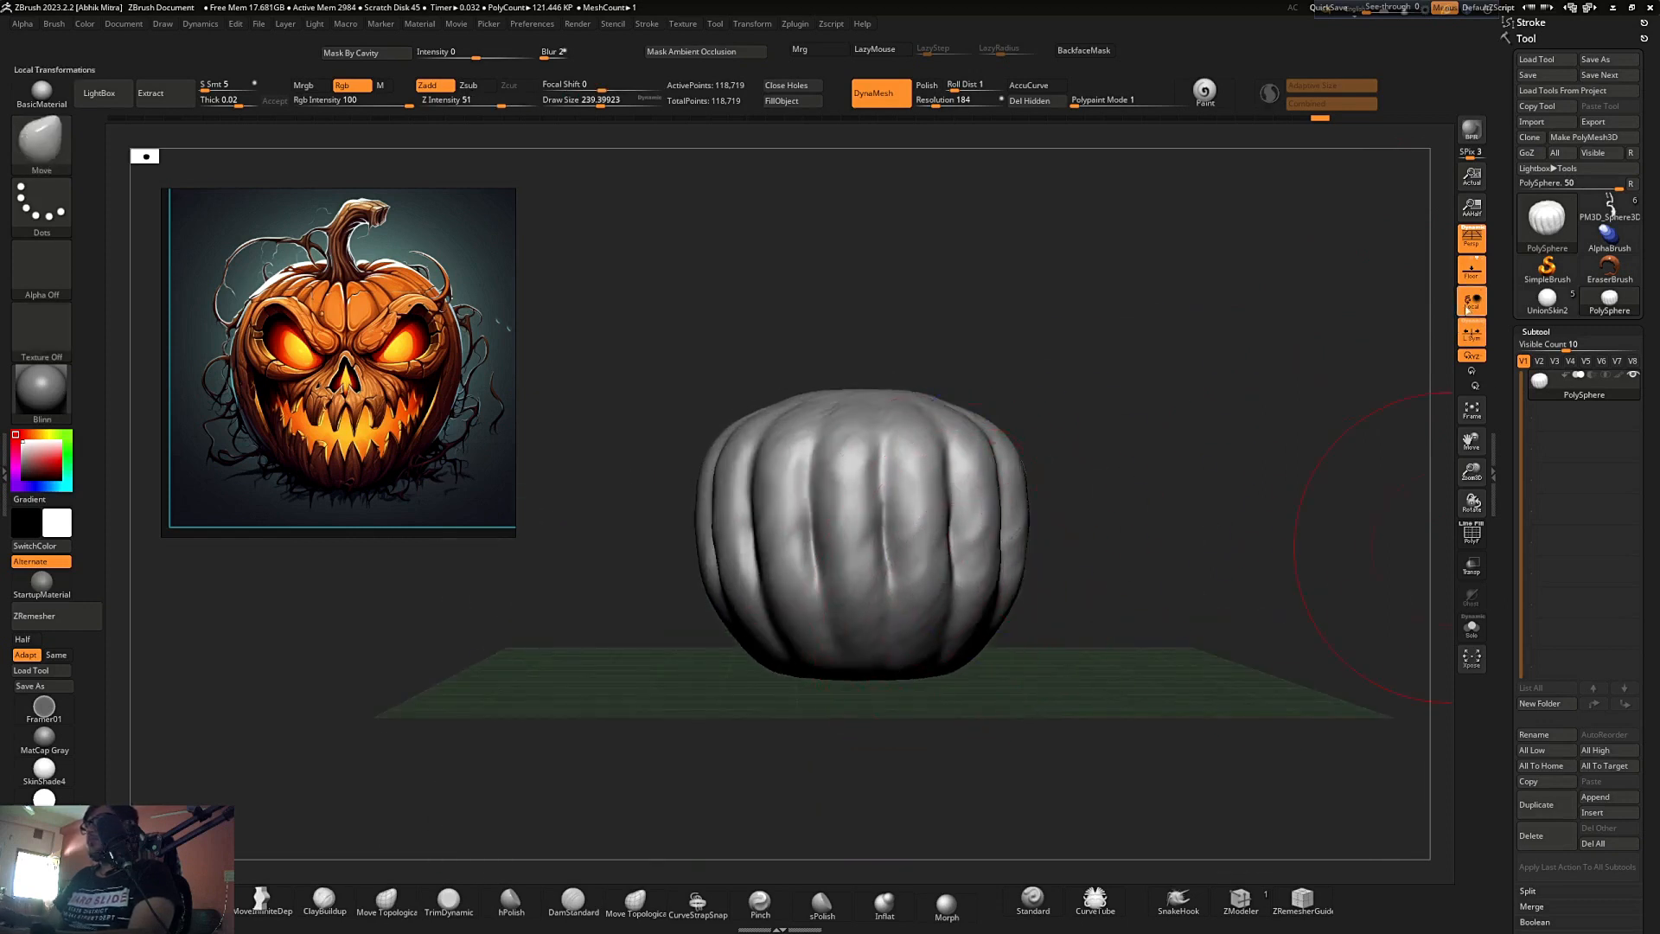
{"action": "left_click", "coordinate": [1471, 270]}
{"action": "right_click_drag", "start_coordinate": [1175, 507], "coordinate": [1086, 485], "text": "ctrl"}
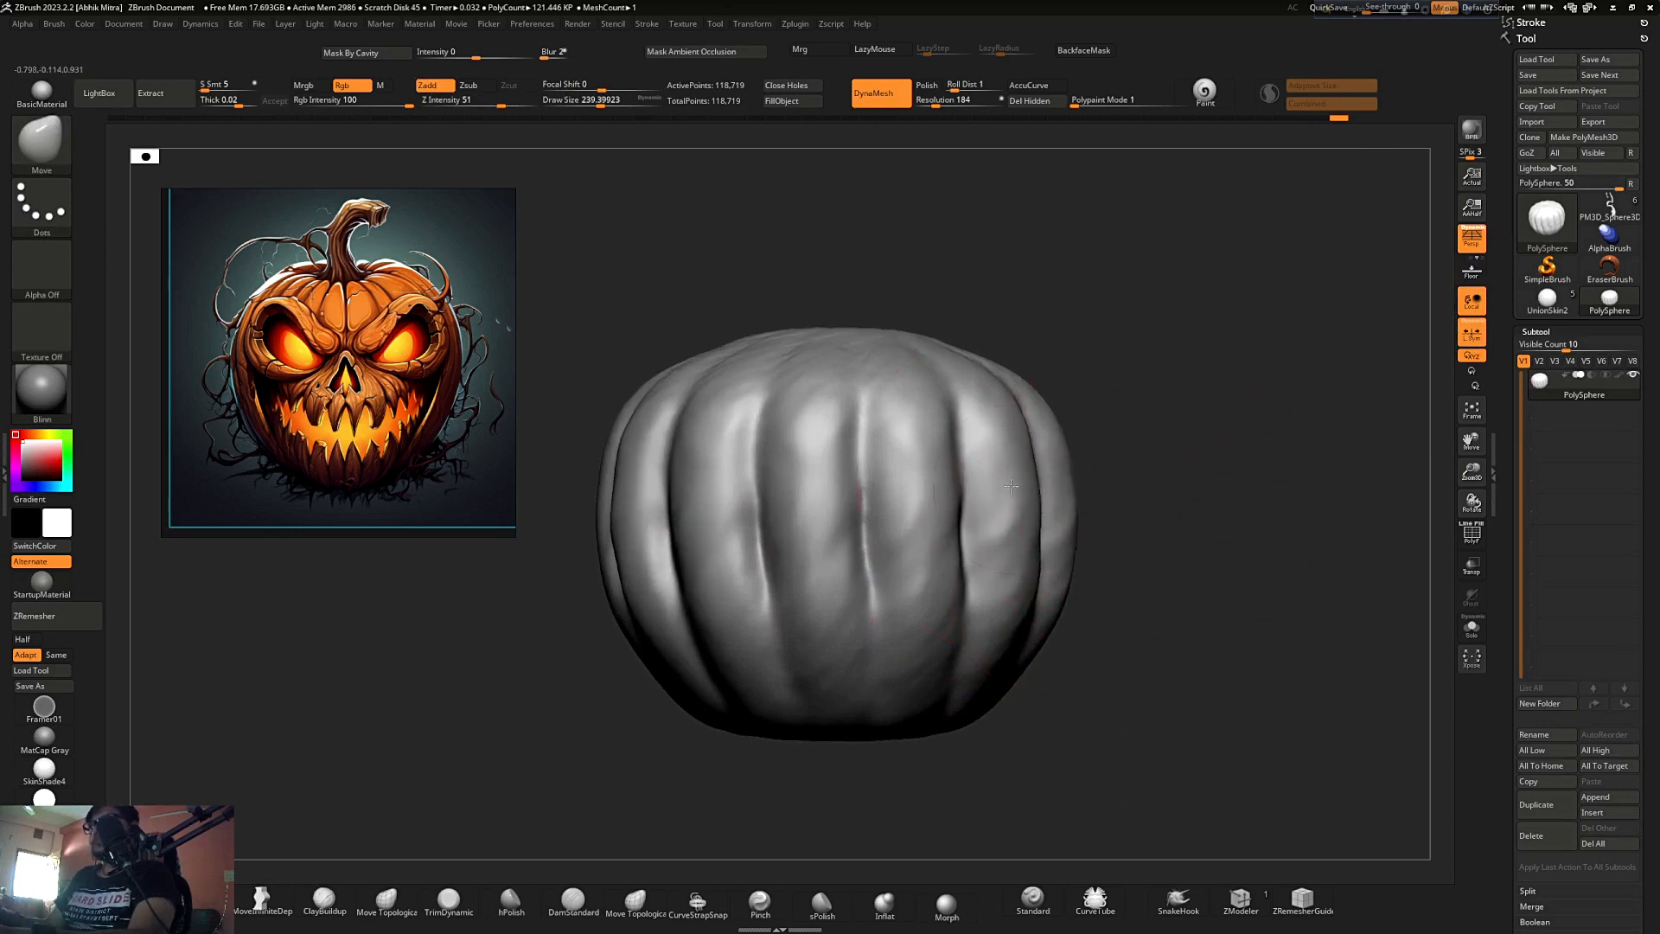
- Adjust the pumpkin's lower side and pull its base downward with the Move brush at a draw size of about 234
{"action": "left_click_drag", "start_coordinate": [1010, 656], "coordinate": [1023, 664]}
{"action": "mouse_move", "coordinate": [971, 553]}
{"action": "right_mouse_down", "text": "ctrl"}
{"action": "mouse_move", "coordinate": [971, 386]}
{"action": "mouse_move", "coordinate": [1020, 542]}
{"action": "right_mouse_up", "text": "ctrl"}
{"action": "key", "text": "s"}
{"action": "left_click_drag", "start_coordinate": [1046, 553], "coordinate": [1027, 552]}
{"action": "mouse_move", "coordinate": [1127, 527]}
{"action": "right_mouse_down"}
{"action": "mouse_move", "coordinate": [1047, 560]}
{"action": "mouse_move", "coordinate": [1016, 500]}
{"action": "right_mouse_up"}
{"action": "key", "text": "shift"}
{"action": "mouse_move", "coordinate": [942, 670]}
{"action": "right_mouse_down"}
{"action": "mouse_move", "coordinate": [987, 692]}
{"action": "mouse_move", "coordinate": [1108, 541]}
{"action": "mouse_move", "coordinate": [1074, 640]}
{"action": "right_mouse_up"}
{"action": "key", "text": "s"}
{"action": "left_click_drag", "start_coordinate": [1074, 649], "coordinate": [1102, 648]}
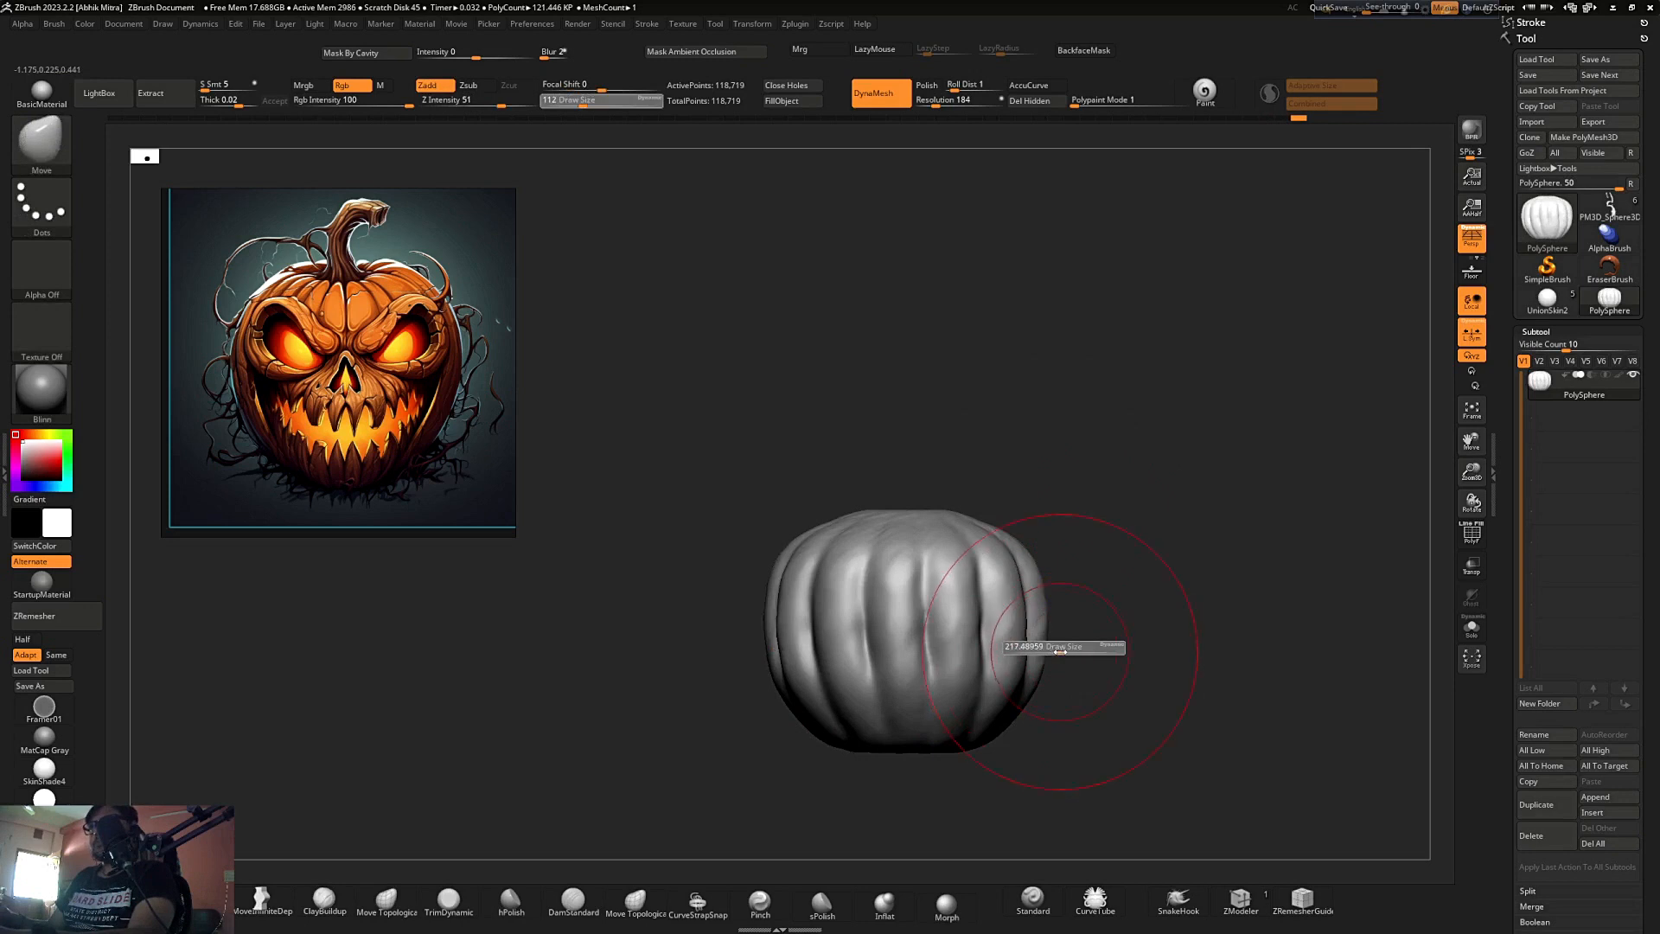
{"action": "left_click_drag", "start_coordinate": [793, 693], "coordinate": [808, 733]}
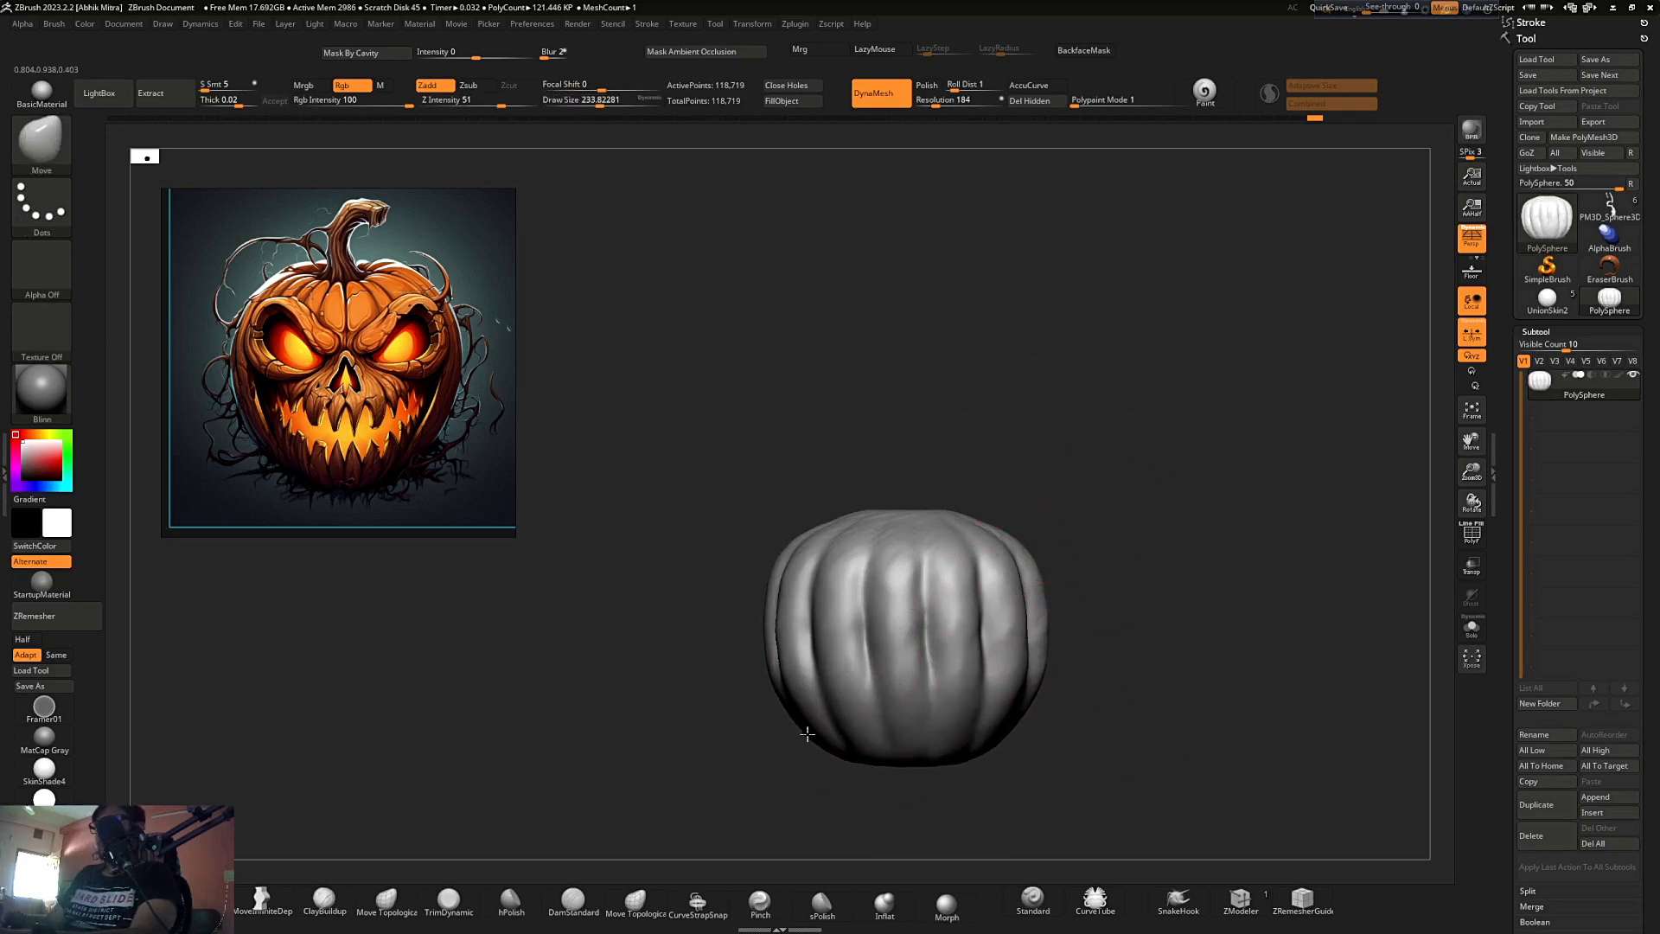
- Display the pumpkin in black as a silhouette and push its sides outward with the Move brush at a draw size of about 177
{"action": "key", "text": "ctrl+f"}
{"action": "key", "text": "v"}
{"action": "left_click_drag", "start_coordinate": [798, 581], "coordinate": [756, 615]}
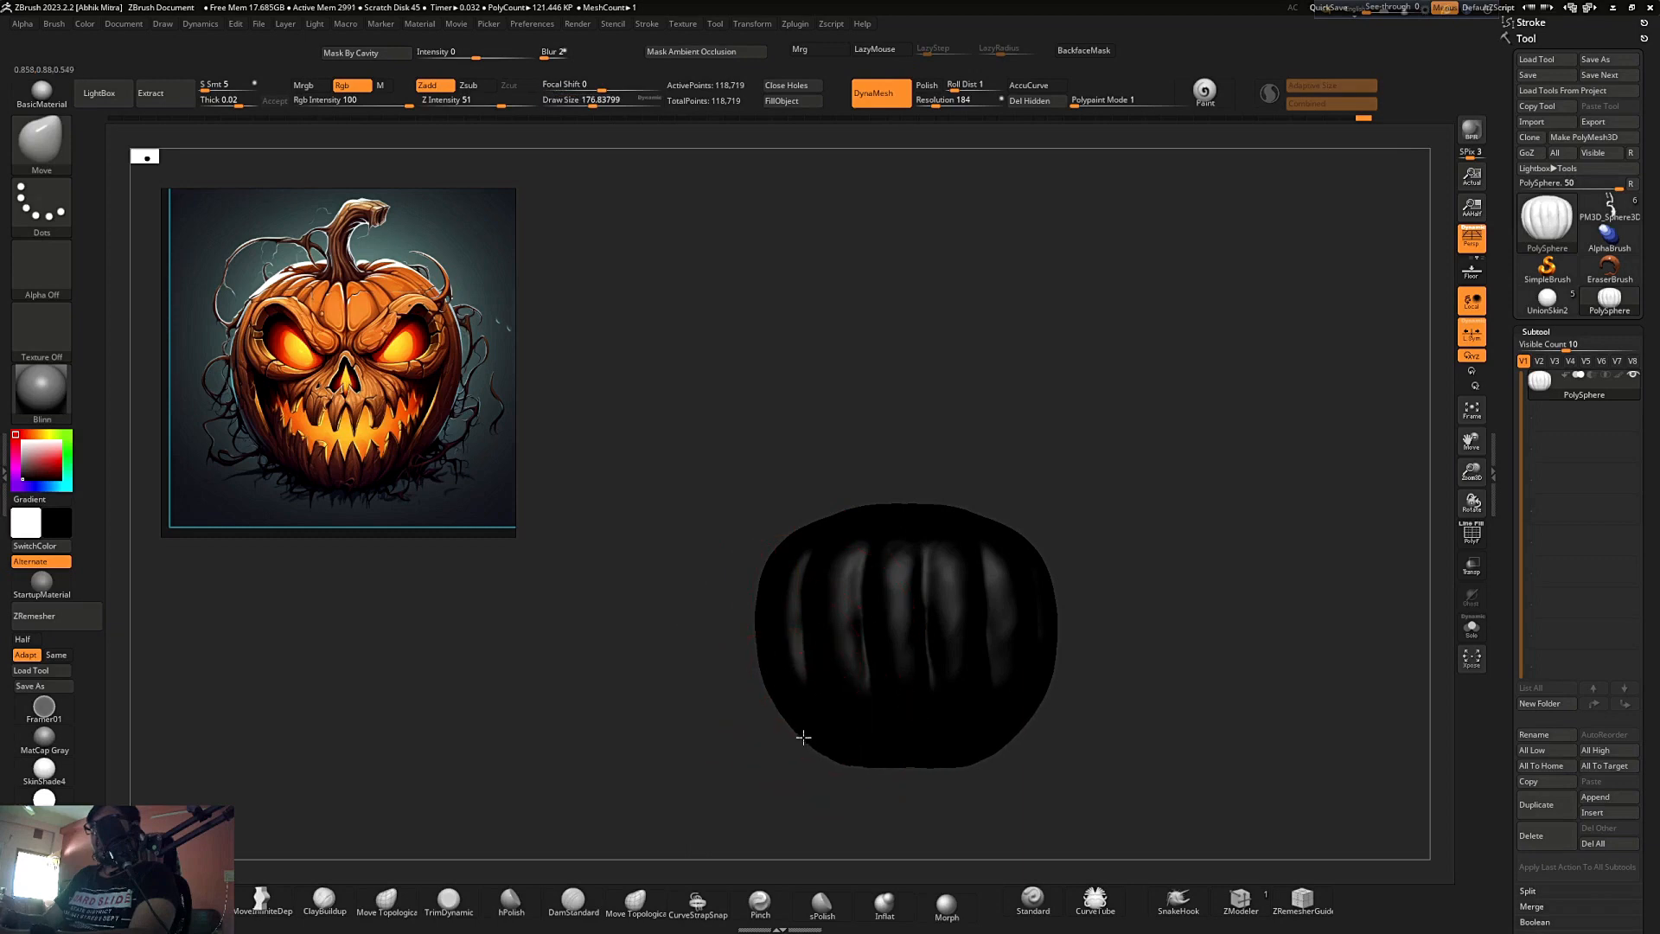
{"action": "left_click_drag", "start_coordinate": [784, 693], "coordinate": [753, 661]}
- Round out the silhouette's sides and upper shoulders with the MoveInfiniteDepth brush, using a draw size up to about 234
{"action": "left_click", "coordinate": [260, 899]}
{"action": "mouse_move", "coordinate": [770, 530]}
{"action": "left_mouse_down"}
{"action": "mouse_move", "coordinate": [748, 594]}
{"action": "mouse_move", "coordinate": [704, 610]}
{"action": "left_mouse_up"}
{"action": "key", "text": "space"}
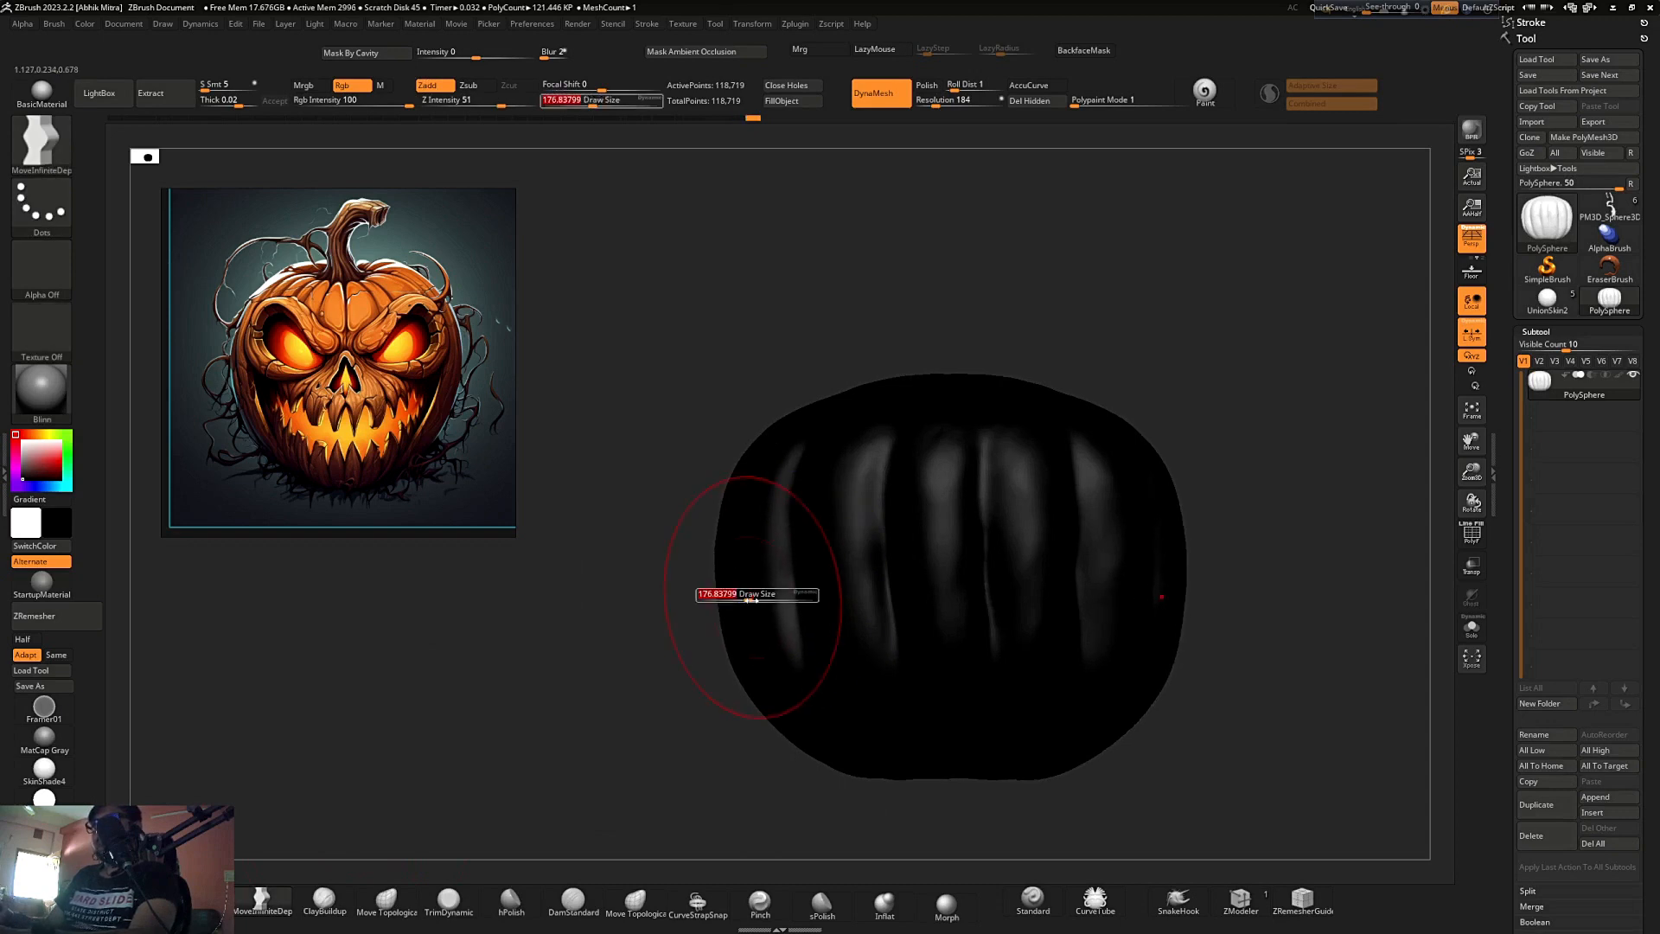
{"action": "left_click_drag", "start_coordinate": [815, 475], "coordinate": [709, 593]}
{"action": "mouse_move", "coordinate": [765, 475]}
{"action": "left_mouse_down"}
{"action": "mouse_move", "coordinate": [786, 419]}
{"action": "mouse_move", "coordinate": [874, 370]}
{"action": "mouse_move", "coordinate": [814, 386]}
{"action": "left_mouse_up"}
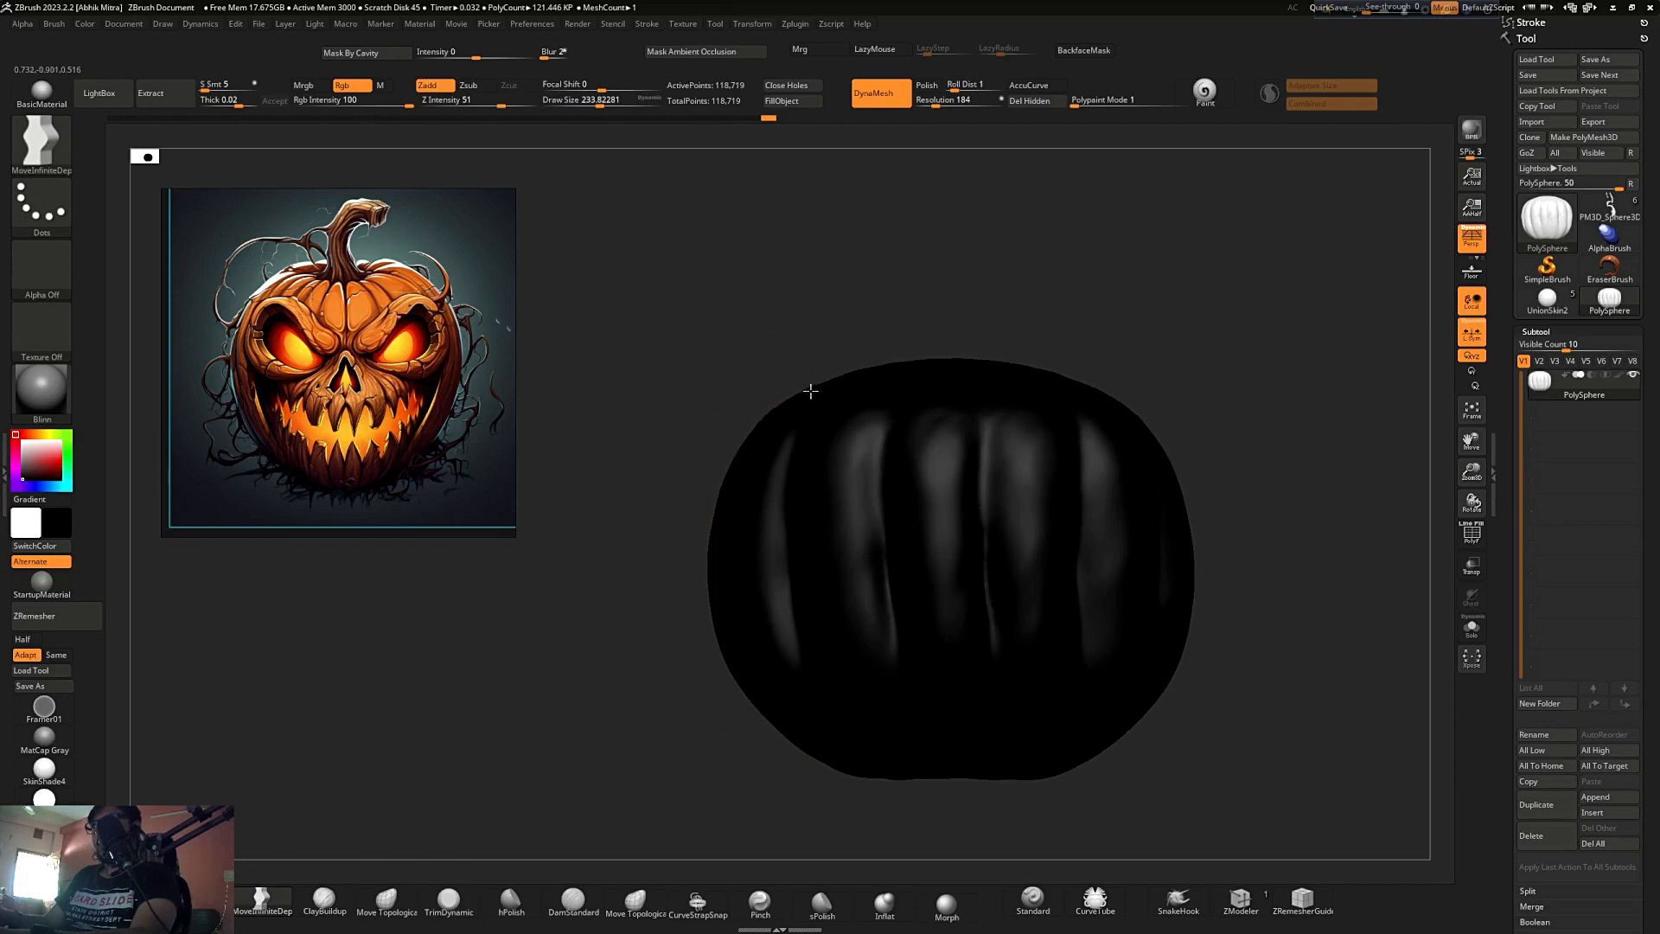
- Refine the silhouette from the front and from its ribbed end with MoveInfiniteDepth at a draw size of about 187
{"action": "left_click_drag", "start_coordinate": [701, 447], "coordinate": [852, 582]}
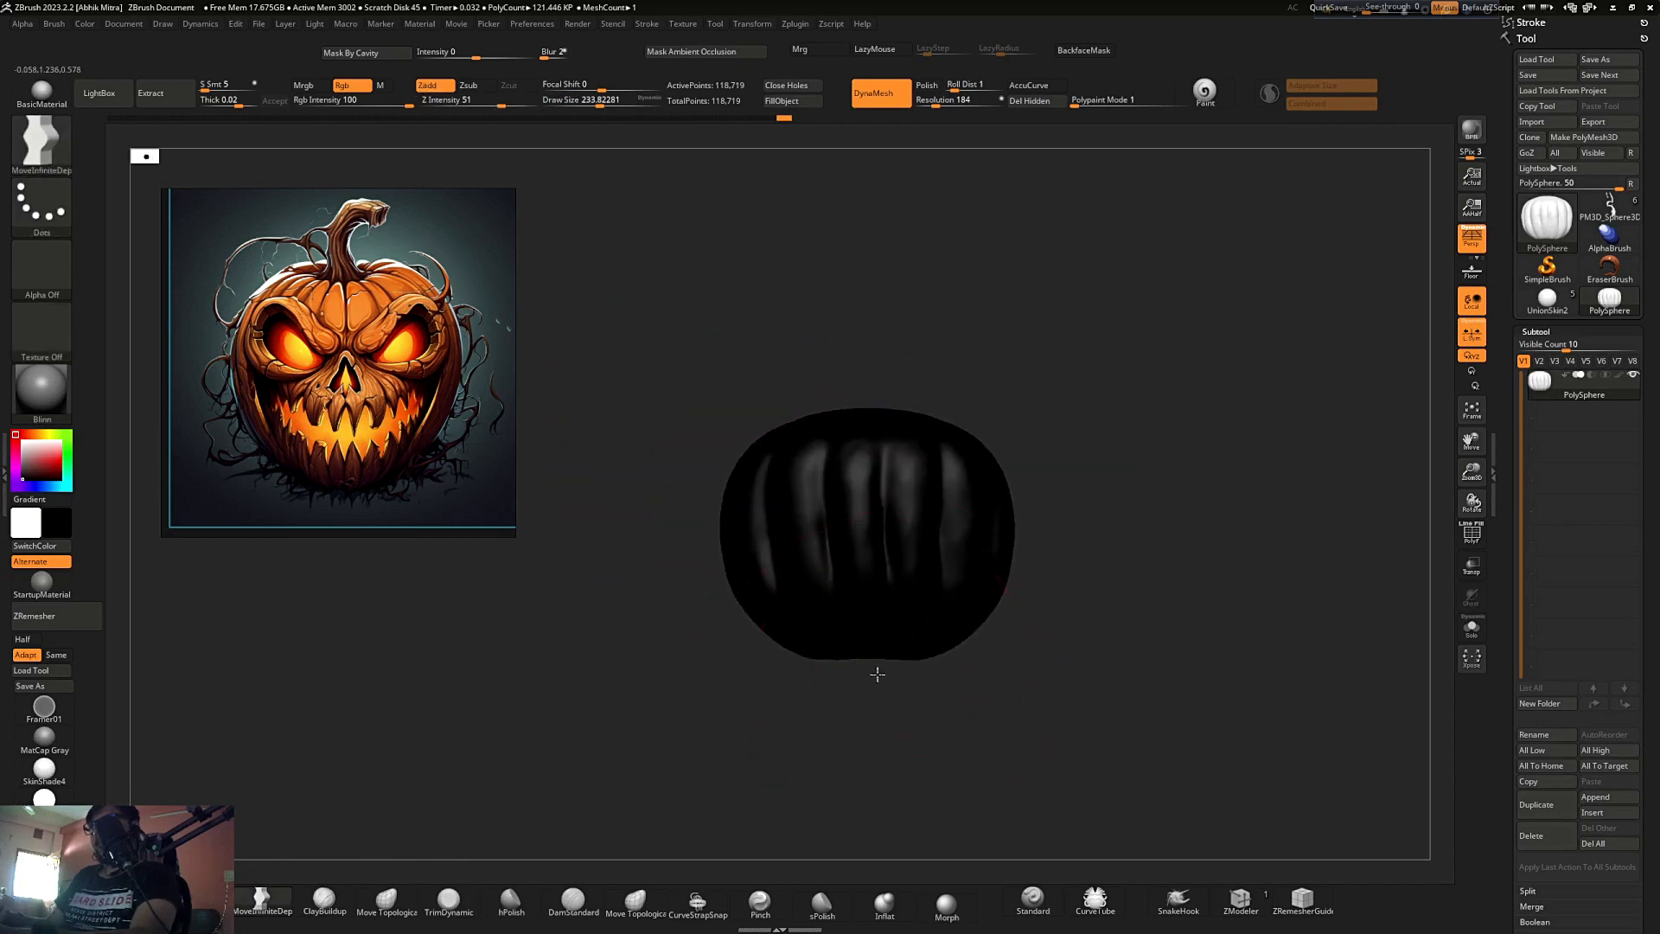
{"action": "mouse_move", "coordinate": [827, 664]}
{"action": "left_mouse_down"}
{"action": "mouse_move", "coordinate": [1100, 544]}
{"action": "mouse_move", "coordinate": [1097, 526]}
{"action": "mouse_move", "coordinate": [764, 735]}
{"action": "mouse_move", "coordinate": [768, 780]}
{"action": "left_mouse_up"}
{"action": "left_click_drag", "start_coordinate": [808, 556], "coordinate": [798, 536]}
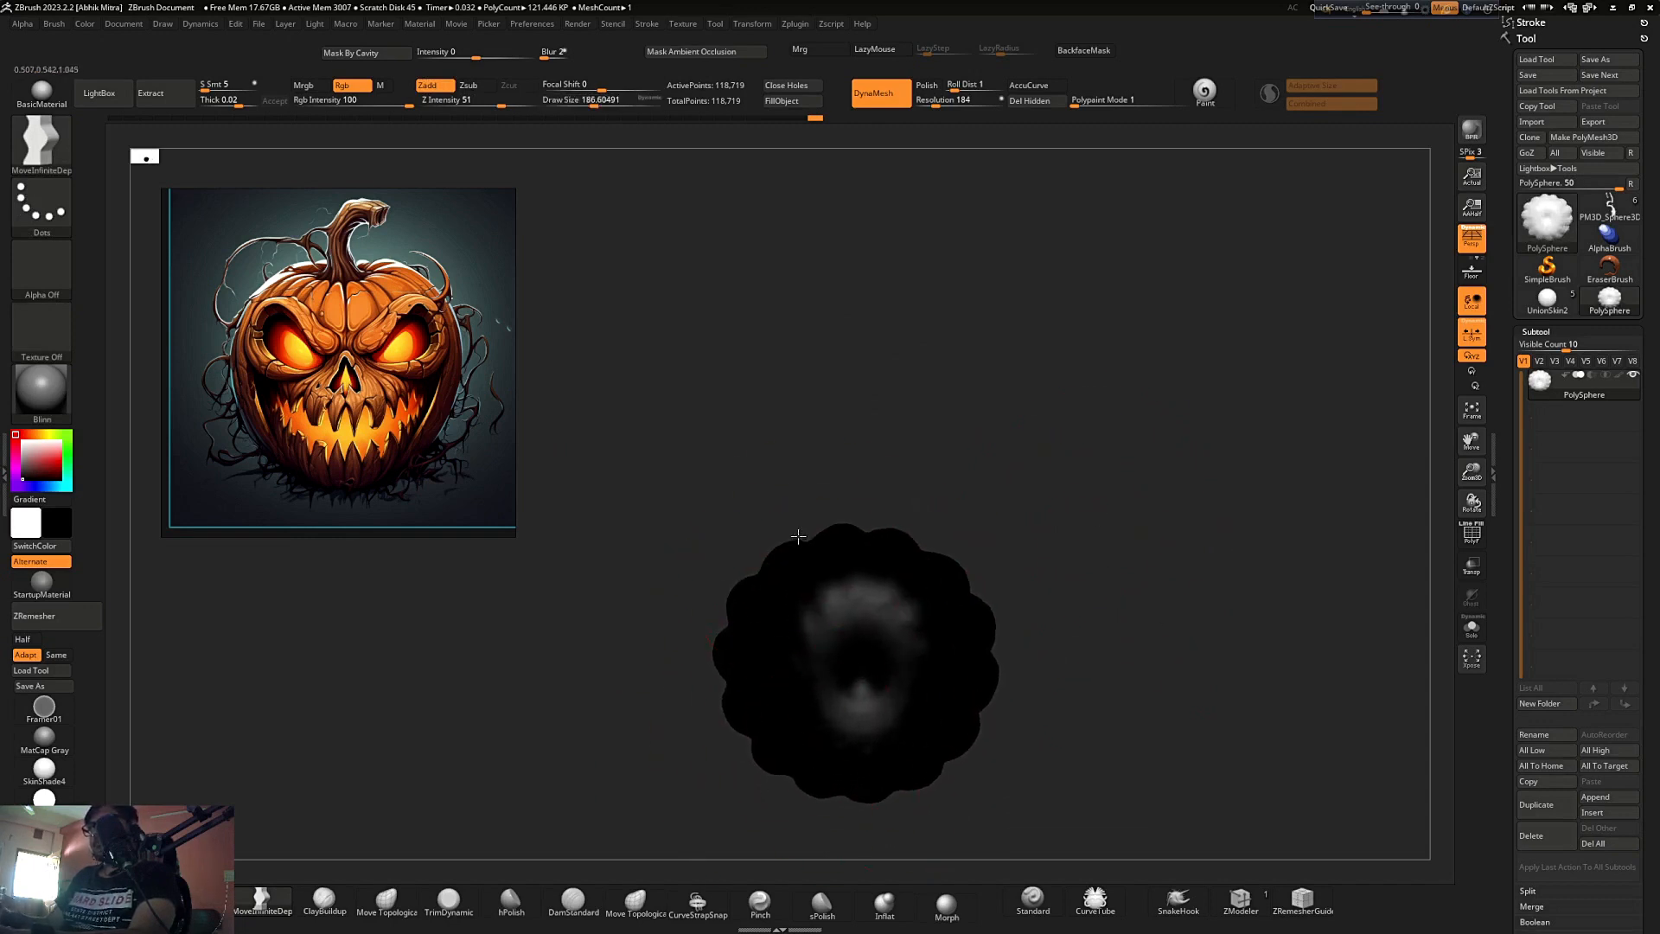
{"action": "left_click_drag", "start_coordinate": [930, 795], "coordinate": [986, 449]}
{"action": "mouse_move", "coordinate": [986, 449]}
{"action": "right_mouse_down", "text": "ctrl"}
{"action": "mouse_move", "coordinate": [993, 567]}
{"action": "mouse_move", "coordinate": [974, 583]}
{"action": "right_mouse_up", "text": "ctrl"}
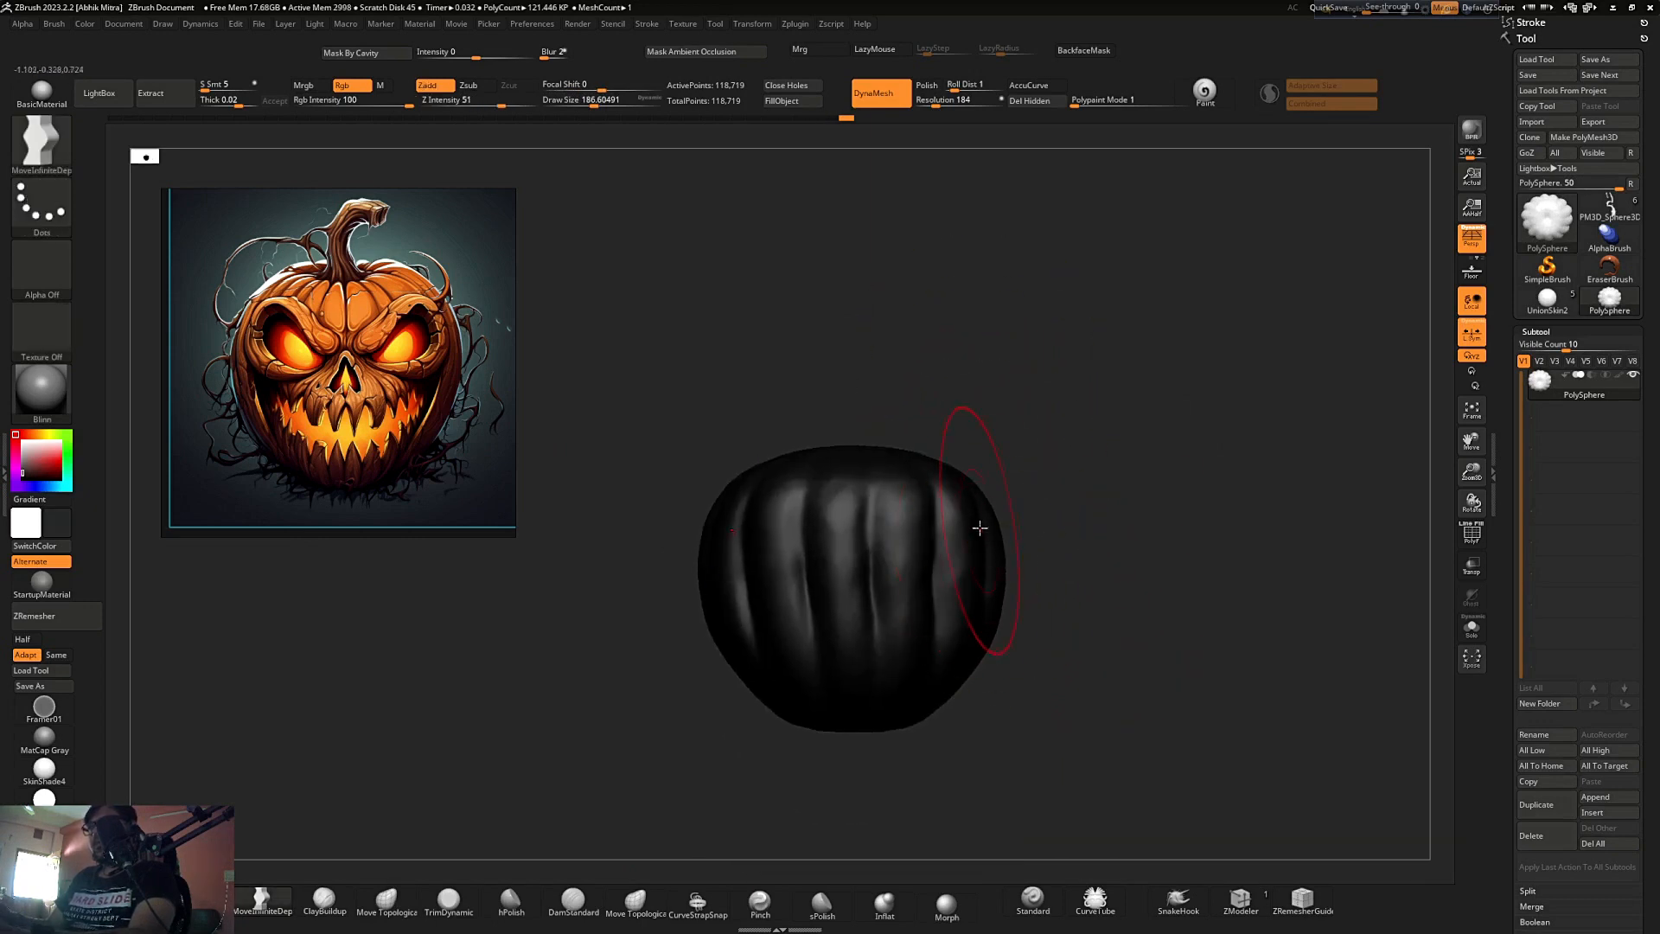
- Restore white as the active color so the pumpkin shows its normal shading
{"action": "left_click", "coordinate": [15, 432]}
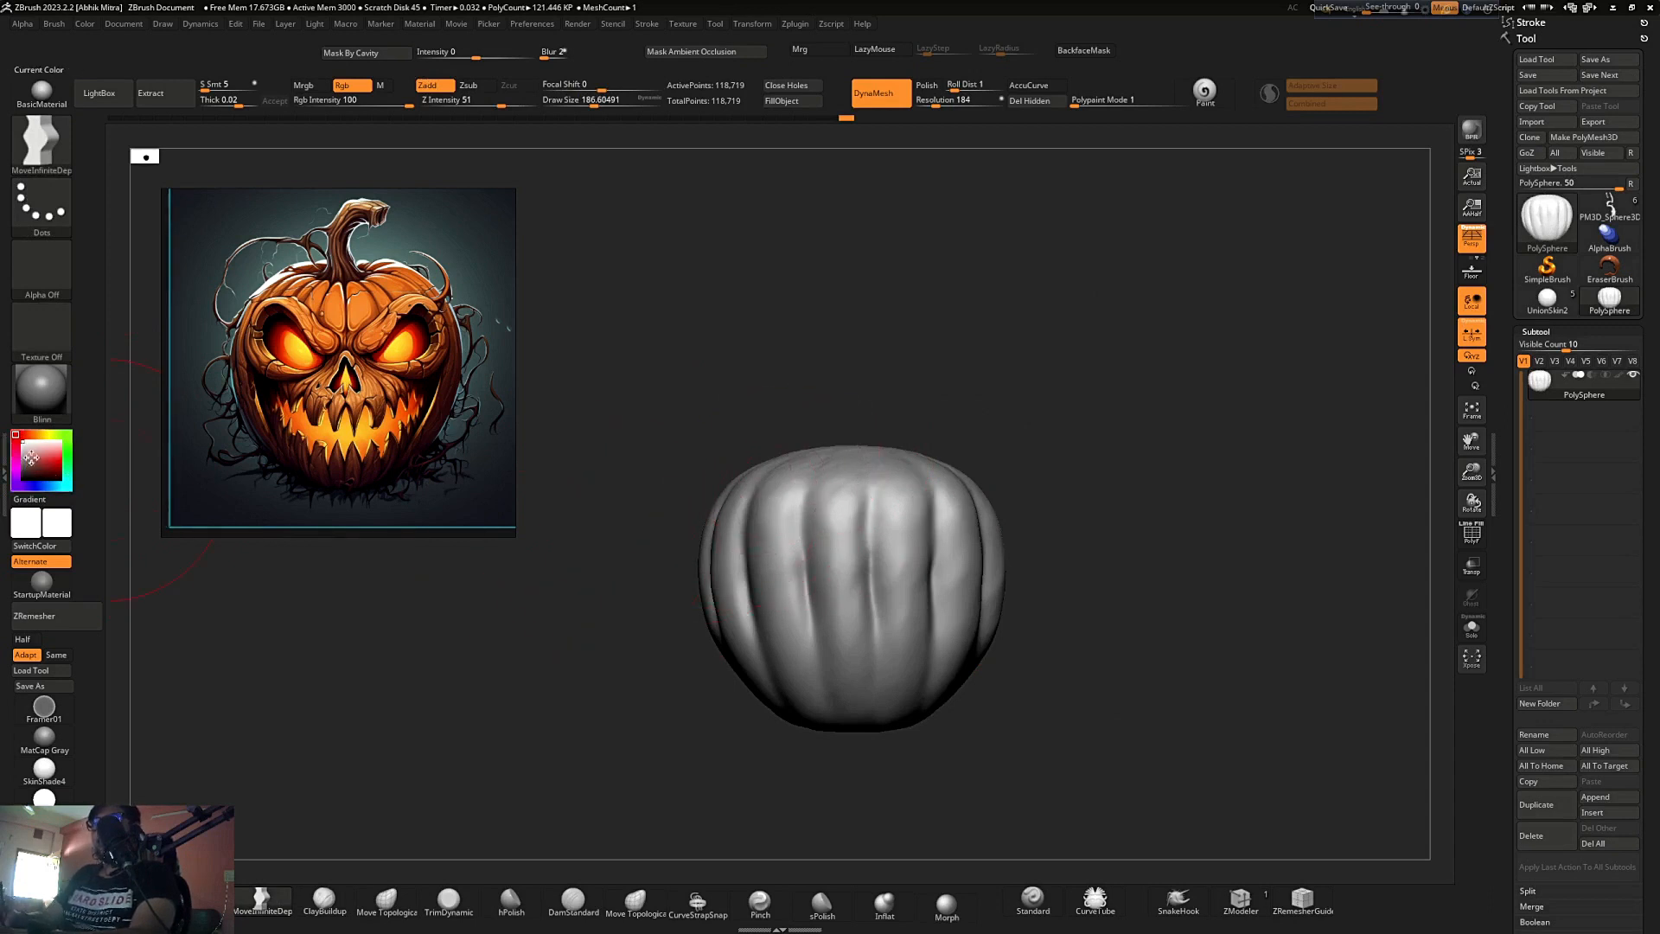
{"action": "left_click", "coordinate": [24, 478]}
{"action": "key", "text": "v"}
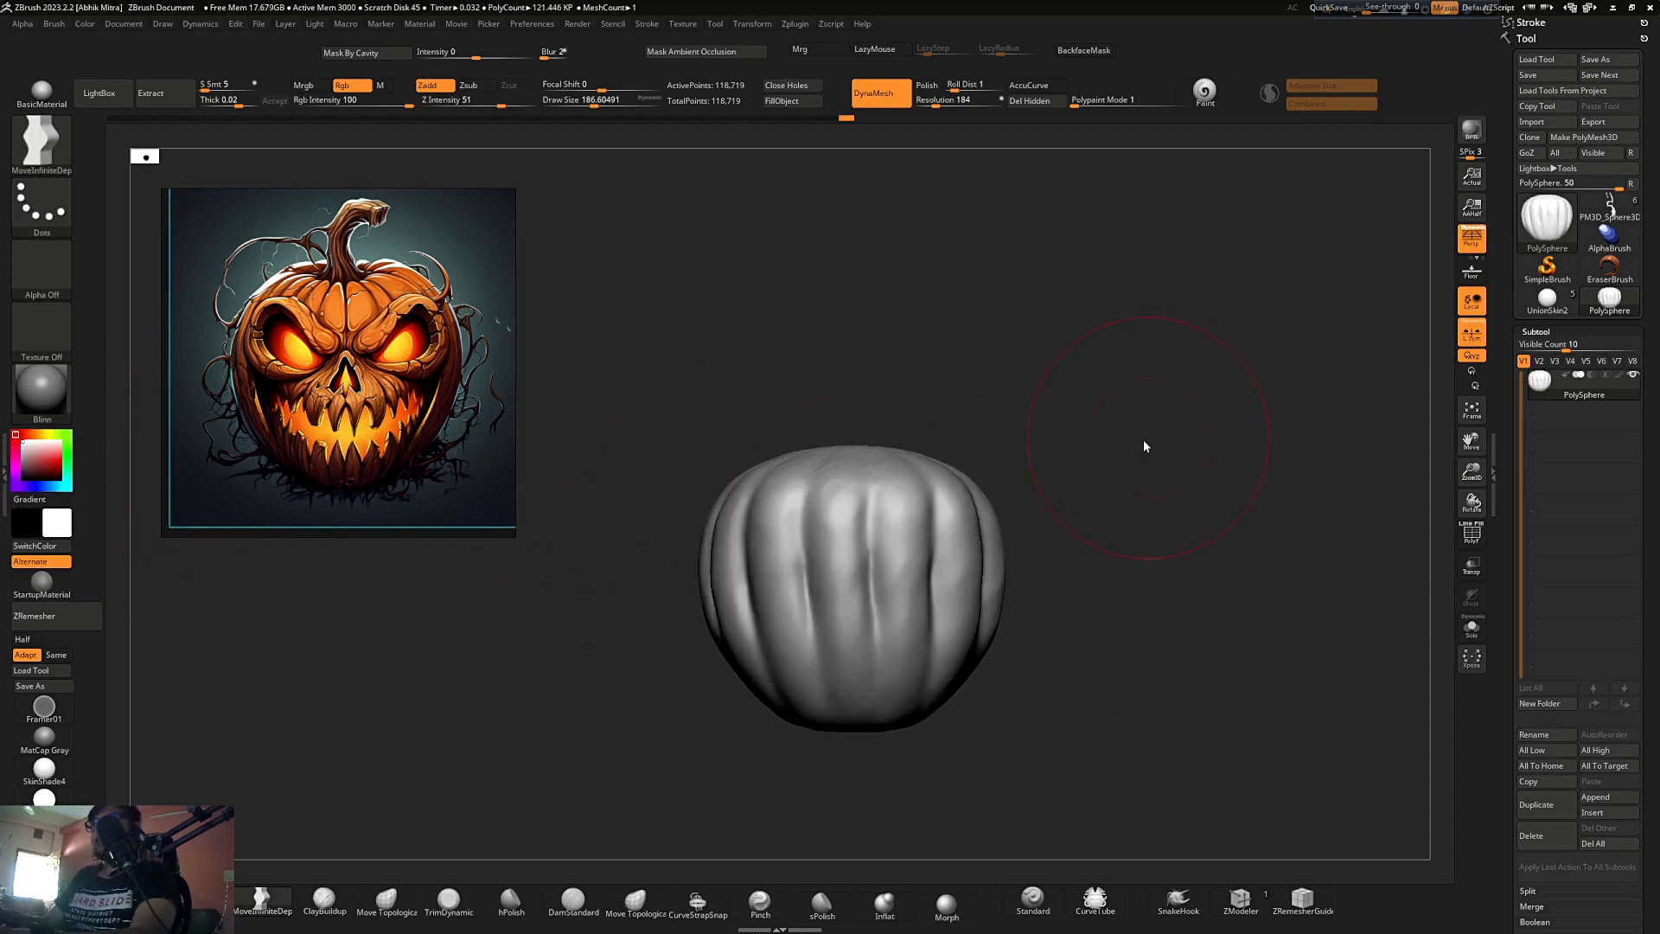
- Smooth the pumpkin's surface around its central hollow at a draw size of about 177
{"action": "mouse_move", "coordinate": [905, 529]}
{"action": "right_mouse_down", "text": "ctrl"}
{"action": "mouse_move", "coordinate": [838, 671]}
{"action": "mouse_move", "coordinate": [764, 749]}
{"action": "mouse_move", "coordinate": [730, 754]}
{"action": "right_mouse_up", "text": "ctrl"}
{"action": "left_click_drag", "start_coordinate": [682, 737], "coordinate": [669, 754]}
{"action": "right_click_drag", "start_coordinate": [669, 754], "coordinate": [760, 622]}
{"action": "key", "text": "shift"}
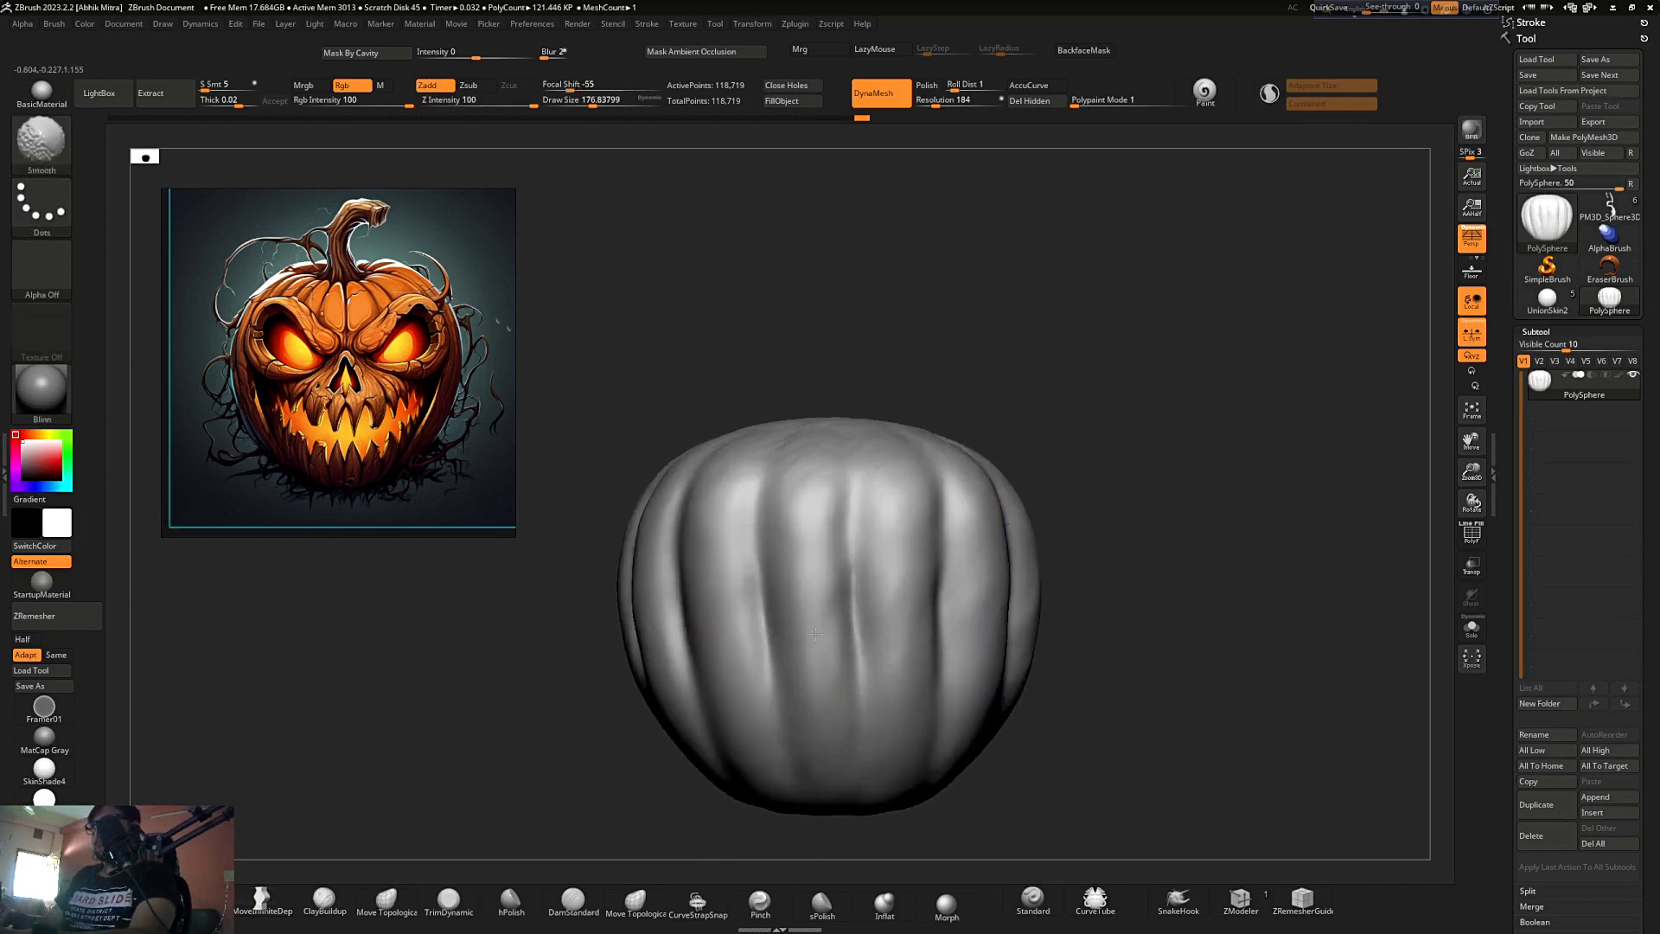
{"action": "mouse_move", "coordinate": [993, 674]}
{"action": "right_mouse_down"}
{"action": "mouse_move", "coordinate": [890, 464]}
{"action": "mouse_move", "coordinate": [1012, 389]}
{"action": "mouse_move", "coordinate": [1064, 560]}
{"action": "mouse_move", "coordinate": [933, 512]}
{"action": "mouse_move", "coordinate": [900, 649]}
{"action": "right_mouse_up"}
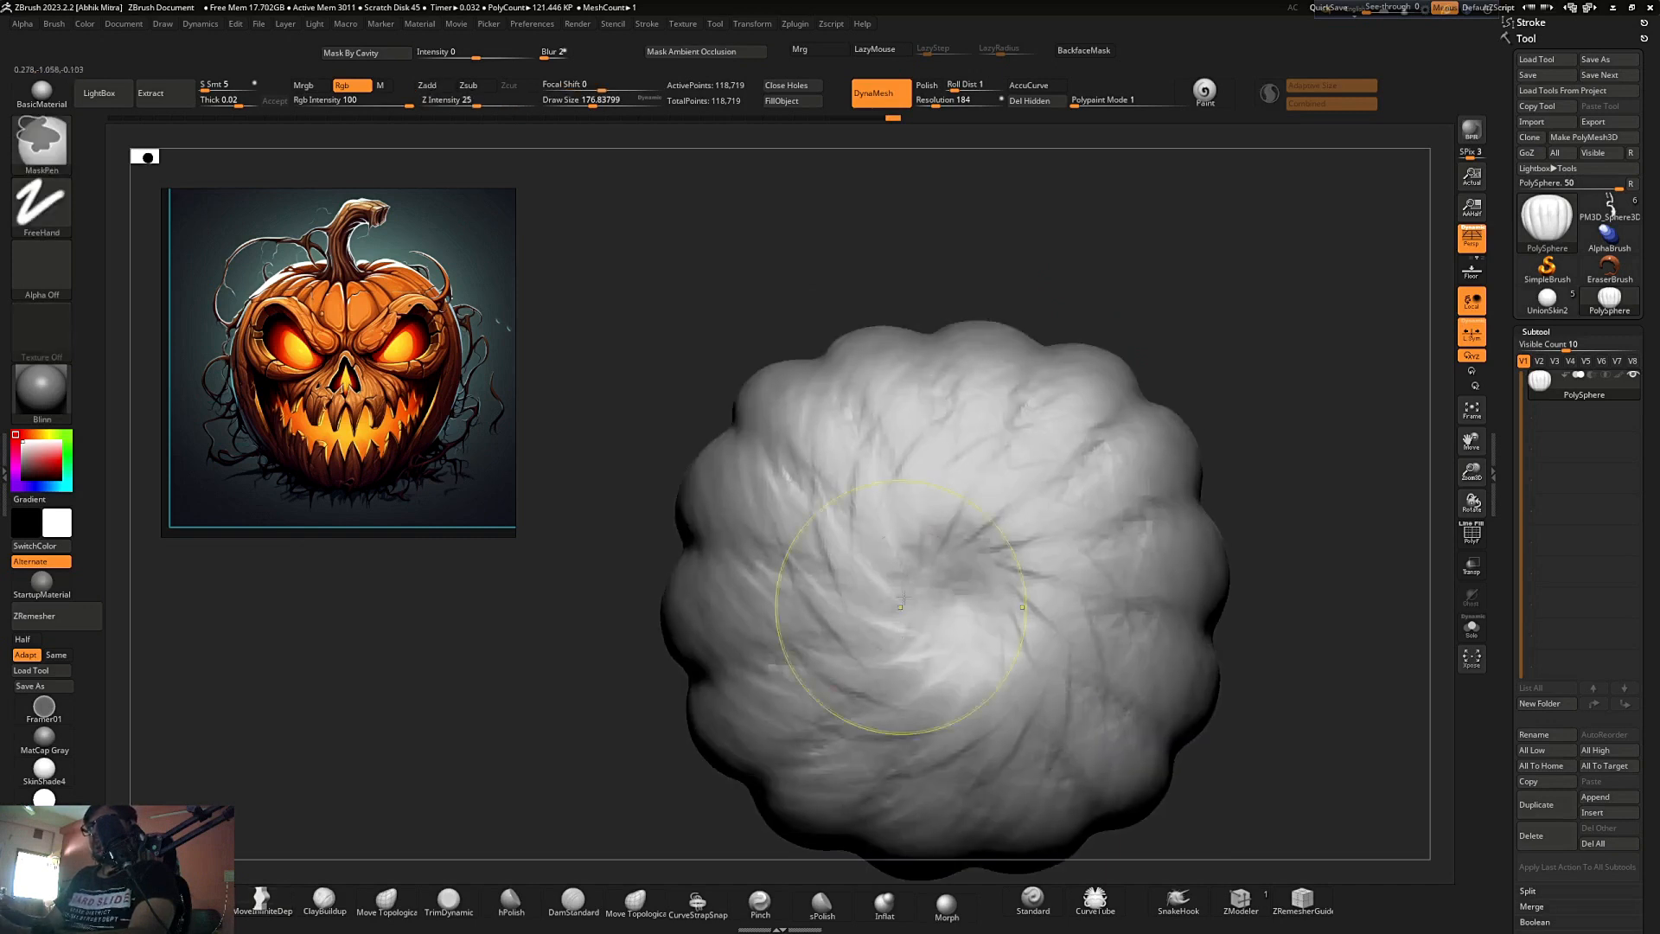
{"action": "mouse_move", "coordinate": [949, 548]}
{"action": "left_mouse_down", "text": "shift"}
{"action": "mouse_move", "coordinate": [951, 601]}
{"action": "mouse_move", "coordinate": [981, 605]}
{"action": "left_mouse_up", "text": "shift"}
{"action": "right_click_drag", "start_coordinate": [1039, 619], "coordinate": [1168, 537], "text": "ctrl"}
{"action": "mouse_move", "coordinate": [1177, 605]}
{"action": "right_mouse_down", "text": "alt"}
{"action": "mouse_move", "coordinate": [1122, 552]}
{"action": "mouse_move", "coordinate": [1042, 569]}
{"action": "mouse_move", "coordinate": [1067, 563]}
{"action": "right_mouse_up", "text": "alt"}
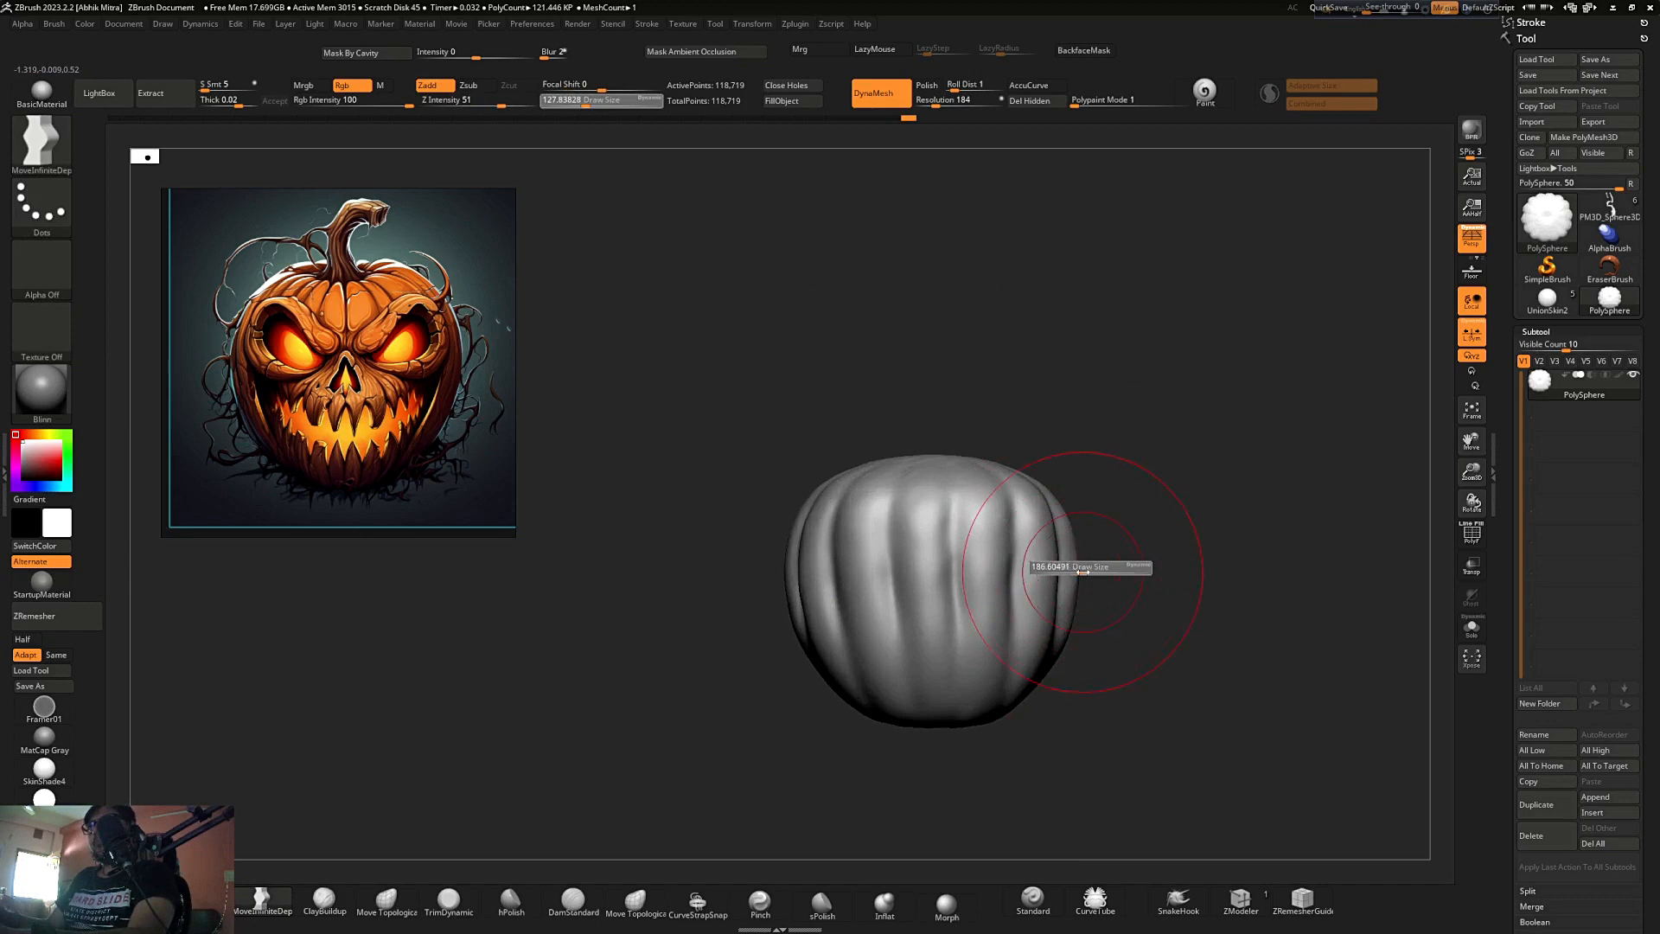
- Reshape the pumpkin's lower sides with the Move brush at a draw size of about 197
{"action": "key", "text": "b"}
{"action": "key", "text": "m"}
{"action": "key", "text": "v"}
{"action": "left_click_drag", "start_coordinate": [1046, 573], "coordinate": [1051, 572]}
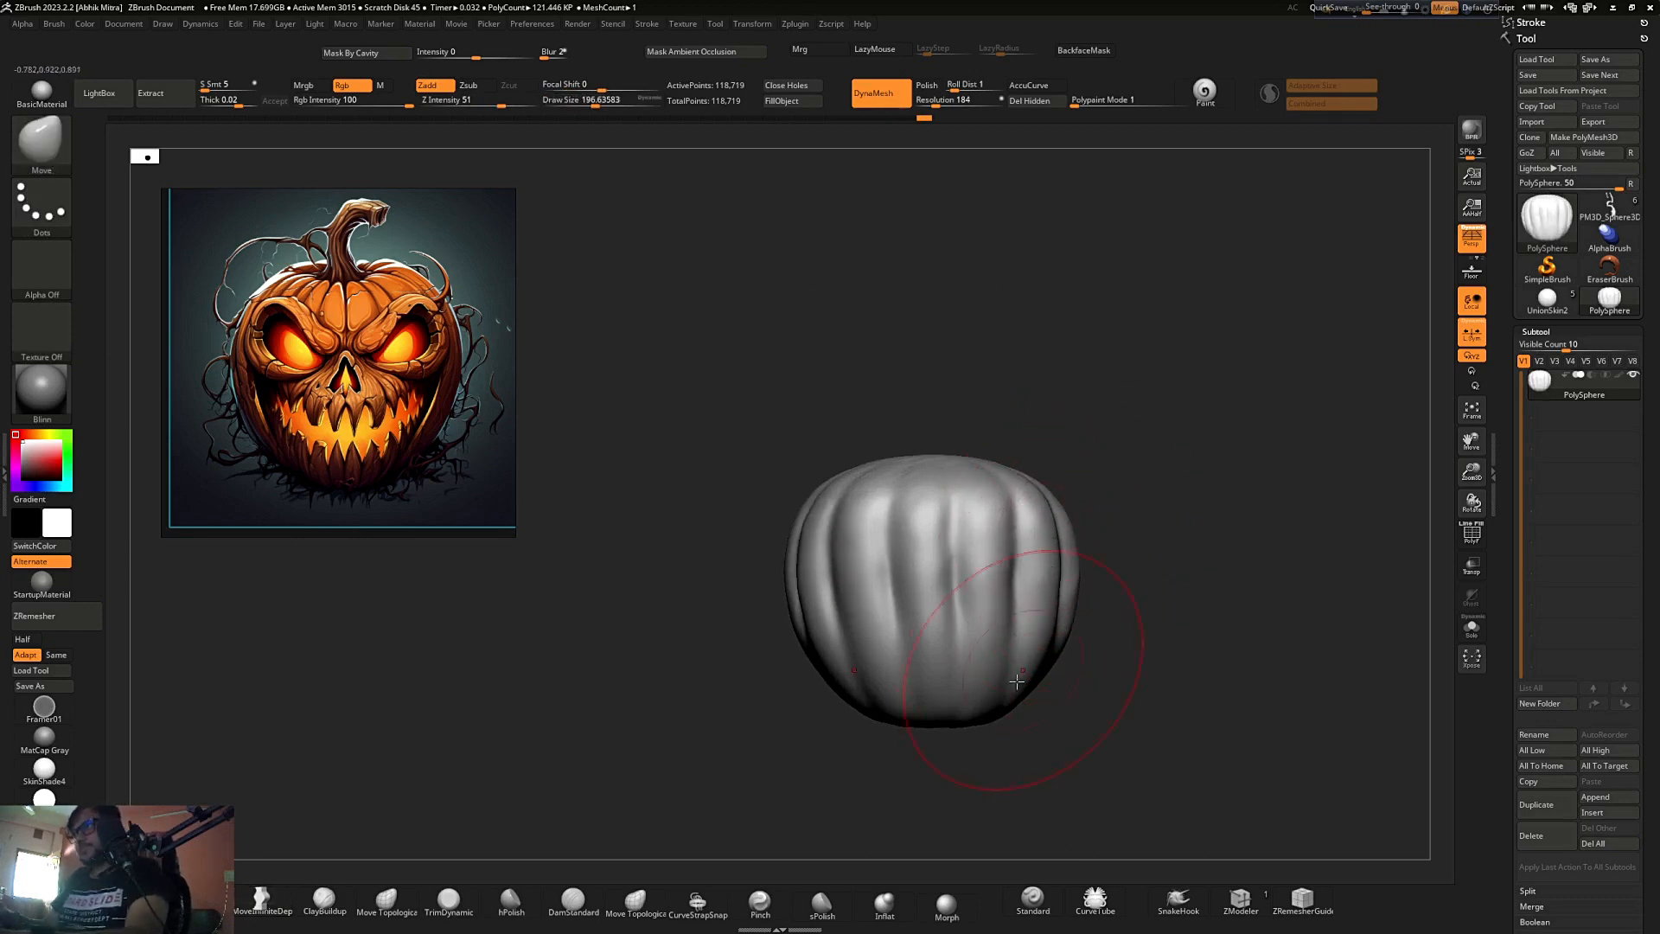
{"action": "right_click_drag", "start_coordinate": [1034, 598], "coordinate": [1007, 393], "text": "ctrl"}
{"action": "right_click_drag", "start_coordinate": [1007, 394], "coordinate": [1136, 532]}
{"action": "right_click_drag", "start_coordinate": [1036, 599], "coordinate": [1029, 637], "text": "ctrl"}
- Even out the pumpkin's circular outline, viewed from its ribbed end, with the Move brush
{"action": "mouse_move", "coordinate": [1204, 619]}
{"action": "right_mouse_down"}
{"action": "mouse_move", "coordinate": [1219, 533]}
{"action": "mouse_move", "coordinate": [1174, 563]}
{"action": "mouse_move", "coordinate": [1144, 689]}
{"action": "right_mouse_up"}
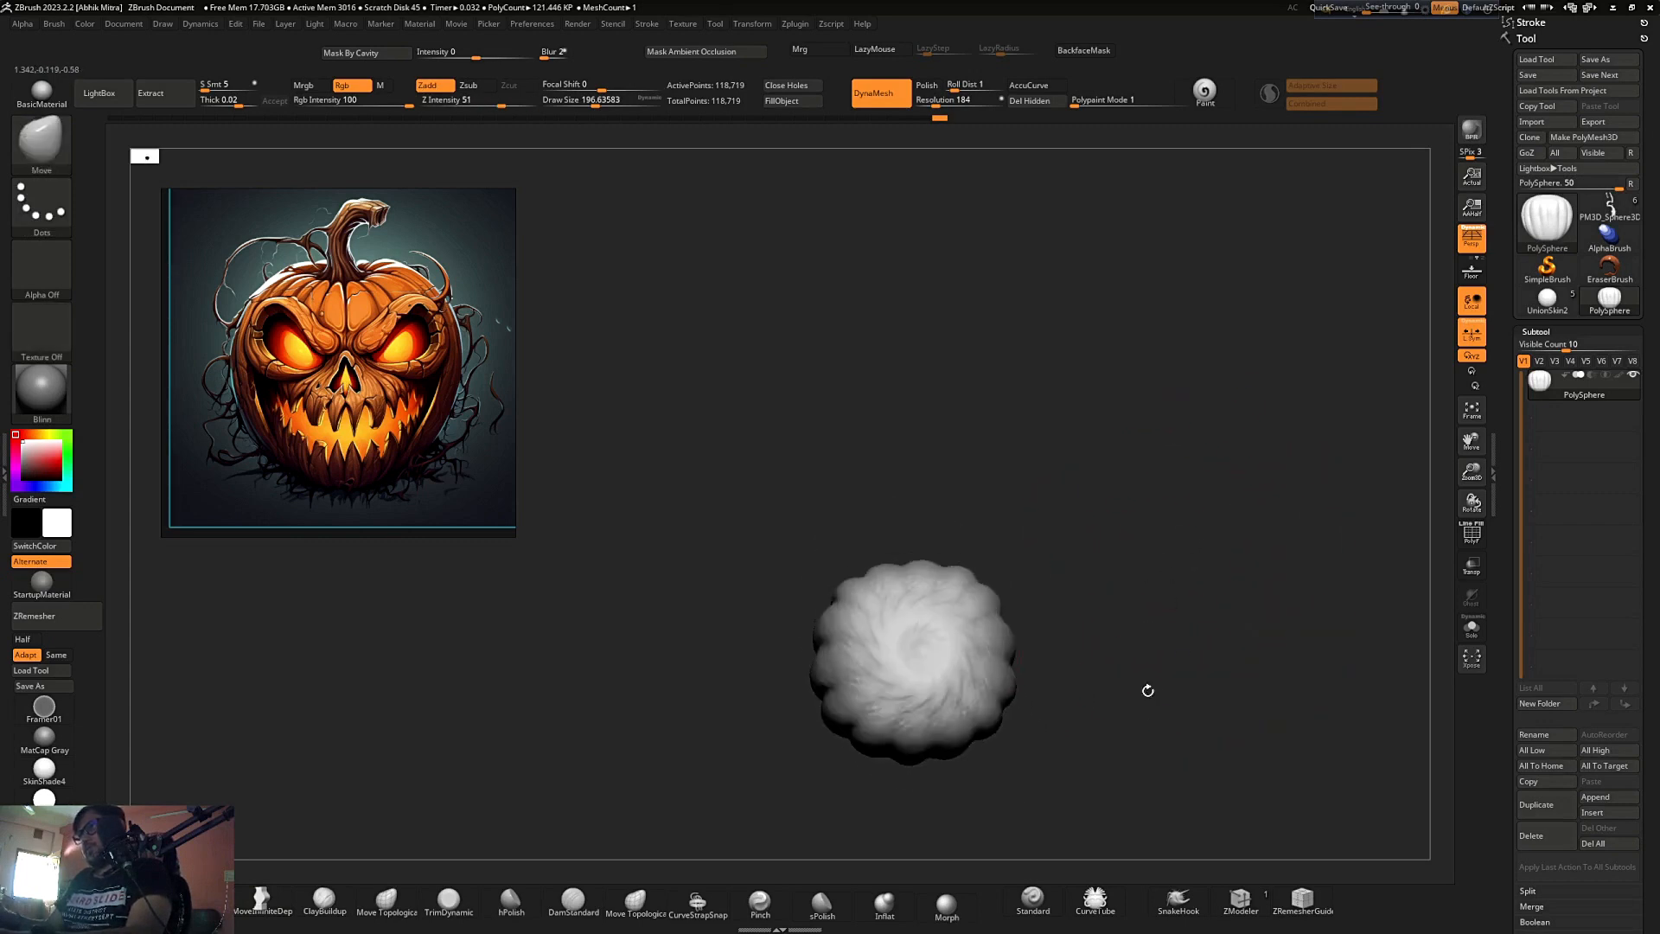
{"action": "left_click_drag", "start_coordinate": [912, 568], "coordinate": [921, 562]}
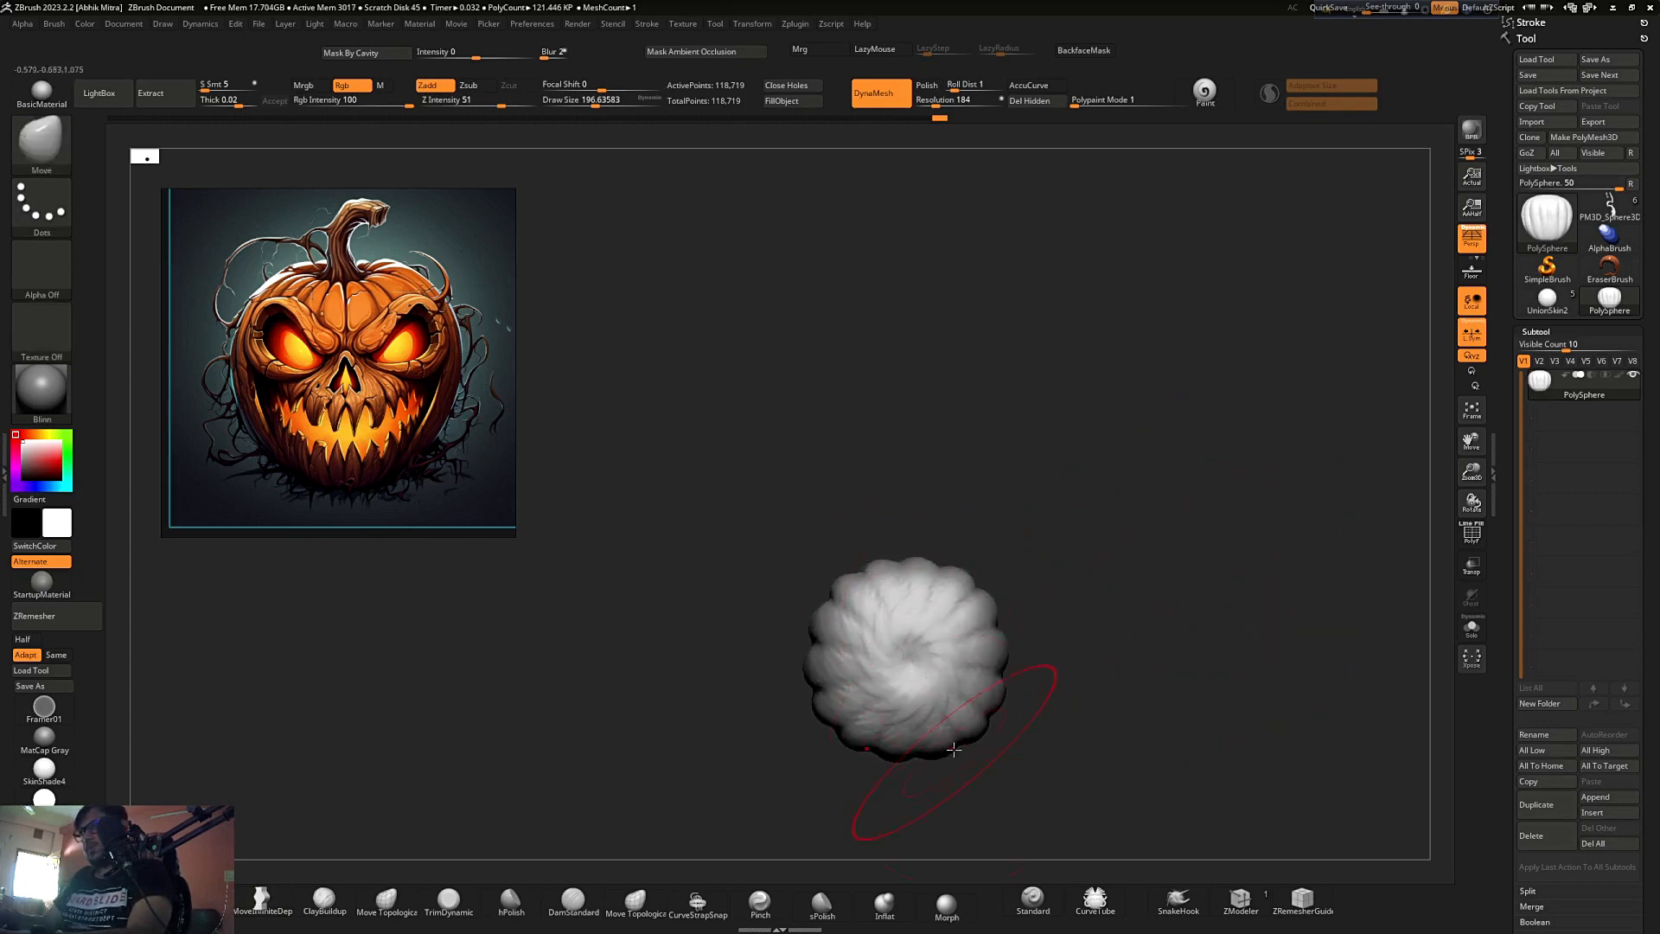
{"action": "right_click_drag", "start_coordinate": [1002, 662], "coordinate": [1071, 459]}
{"action": "mouse_move", "coordinate": [984, 403]}
{"action": "right_mouse_down"}
{"action": "mouse_move", "coordinate": [989, 441]}
{"action": "mouse_move", "coordinate": [1067, 545]}
{"action": "mouse_move", "coordinate": [916, 467]}
{"action": "mouse_move", "coordinate": [1086, 493]}
{"action": "mouse_move", "coordinate": [1104, 581]}
{"action": "mouse_move", "coordinate": [717, 417]}
{"action": "right_mouse_up"}
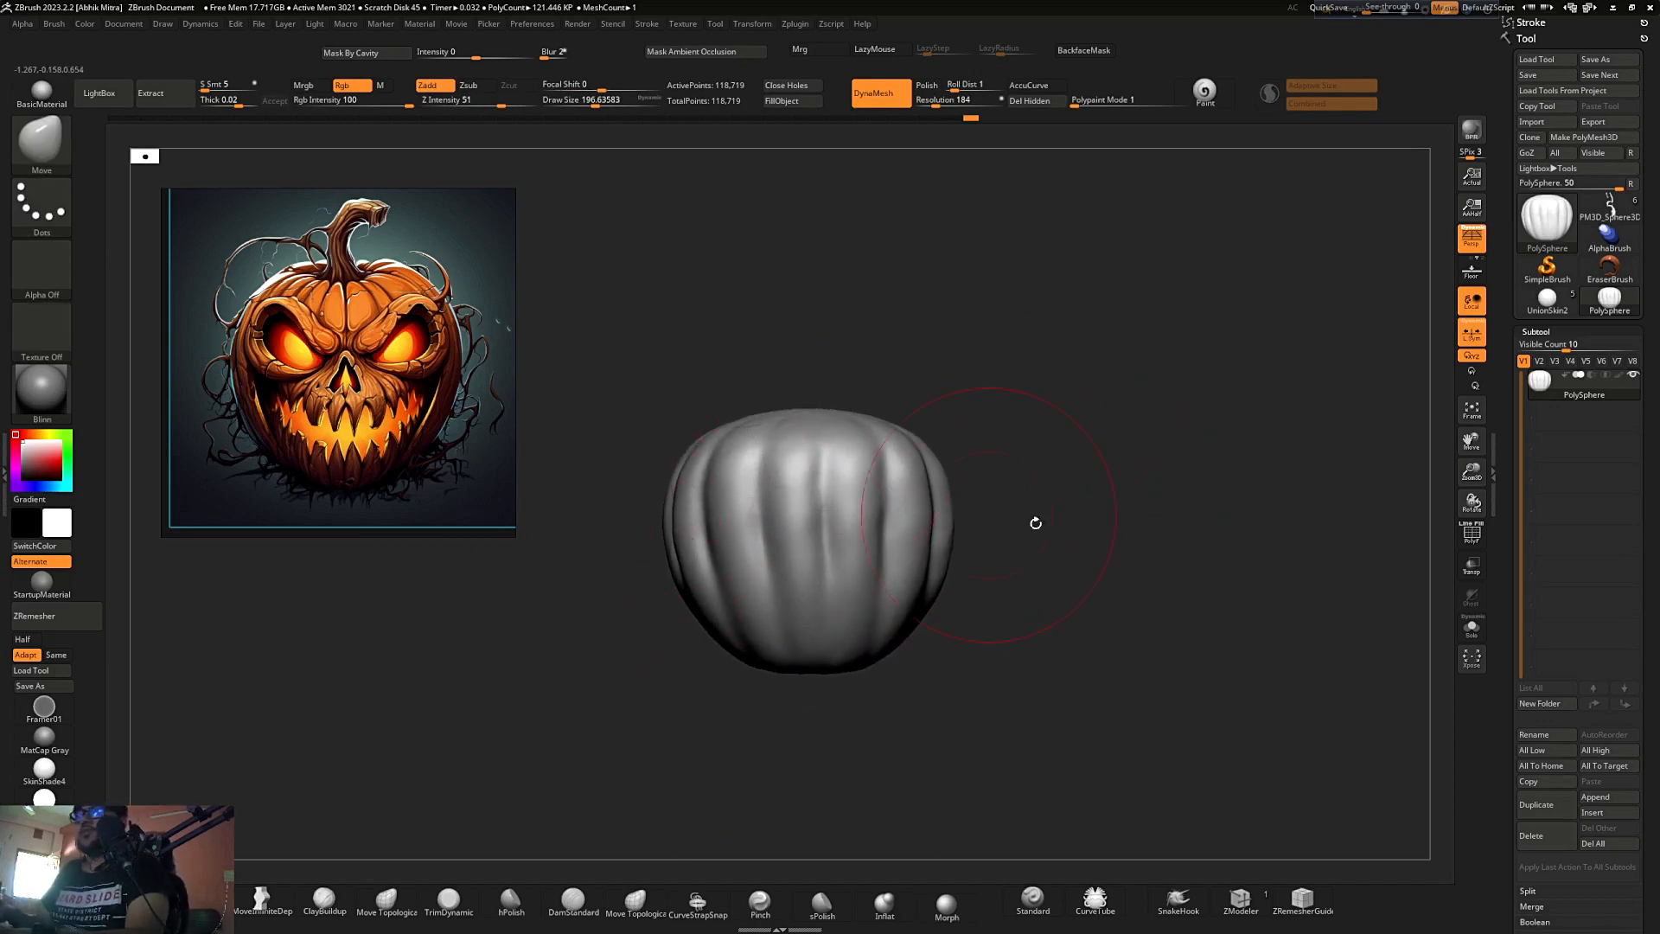
- Mask the whole pumpkin and unmask two mirrored eye areas on the front at a draw size of about 87
{"action": "right_click_drag", "start_coordinate": [1037, 544], "coordinate": [1054, 579], "text": "alt"}
{"action": "key", "text": "s"}
{"action": "left_click_drag", "start_coordinate": [1054, 579], "coordinate": [1046, 579]}
{"action": "left_click_drag", "start_coordinate": [626, 336], "coordinate": [1214, 768], "text": "ctrl"}
{"action": "right_click_drag", "start_coordinate": [810, 572], "coordinate": [811, 603], "text": "ctrl"}
{"action": "key", "text": "s"}
{"action": "left_click_drag", "start_coordinate": [811, 604], "coordinate": [795, 603]}
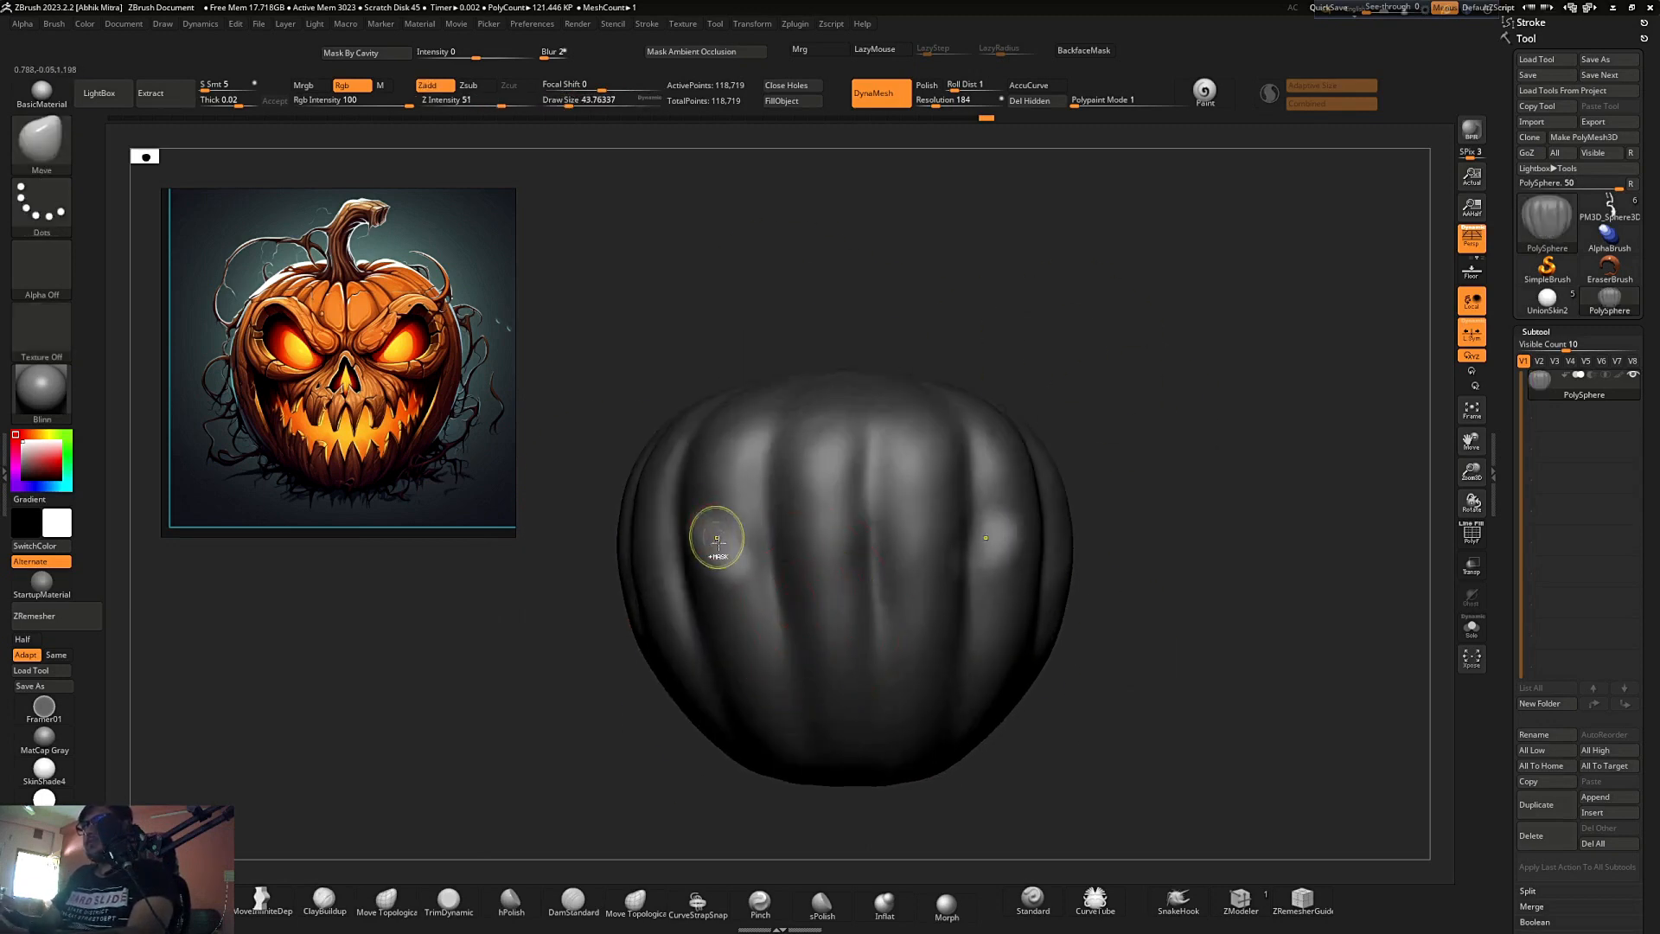
{"action": "key", "text": "ctrl+z"}
{"action": "key", "text": "s"}
{"action": "left_click_drag", "start_coordinate": [718, 548], "coordinate": [700, 556]}
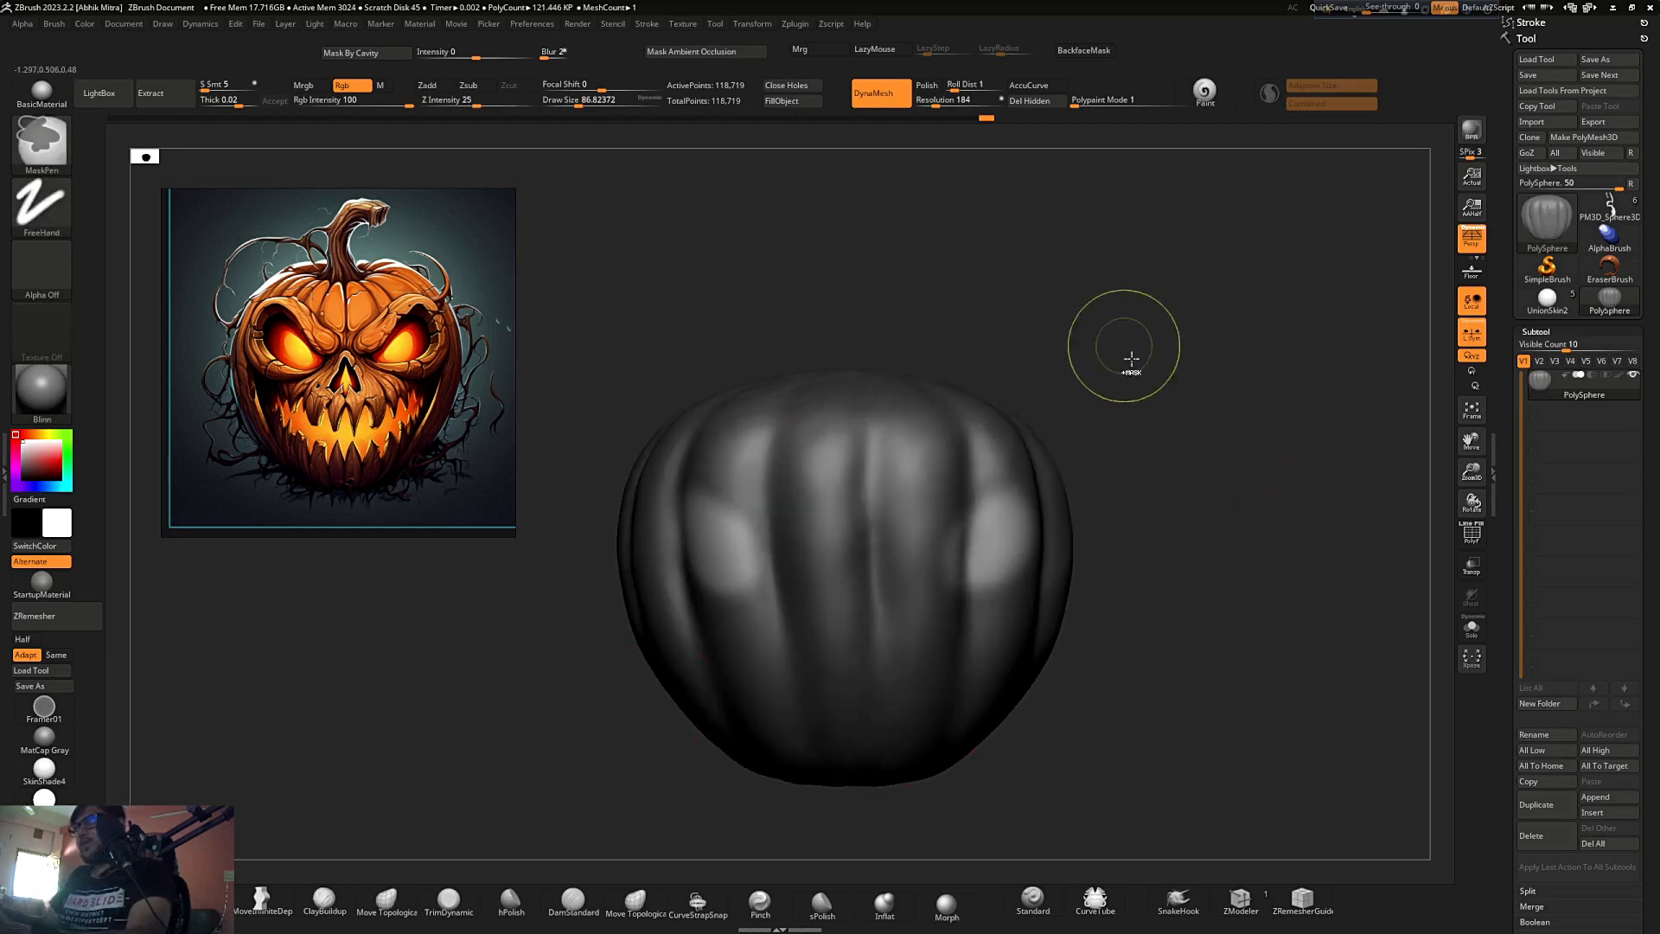
- Clear the mask and turn on the PolyFrame display to inspect the mesh
{"action": "left_click_drag", "start_coordinate": [1132, 374], "coordinate": [1156, 580], "text": "ctrl"}
{"action": "right_click_drag", "start_coordinate": [966, 536], "coordinate": [953, 551], "text": "ctrl"}
{"action": "key", "text": "shift+f"}
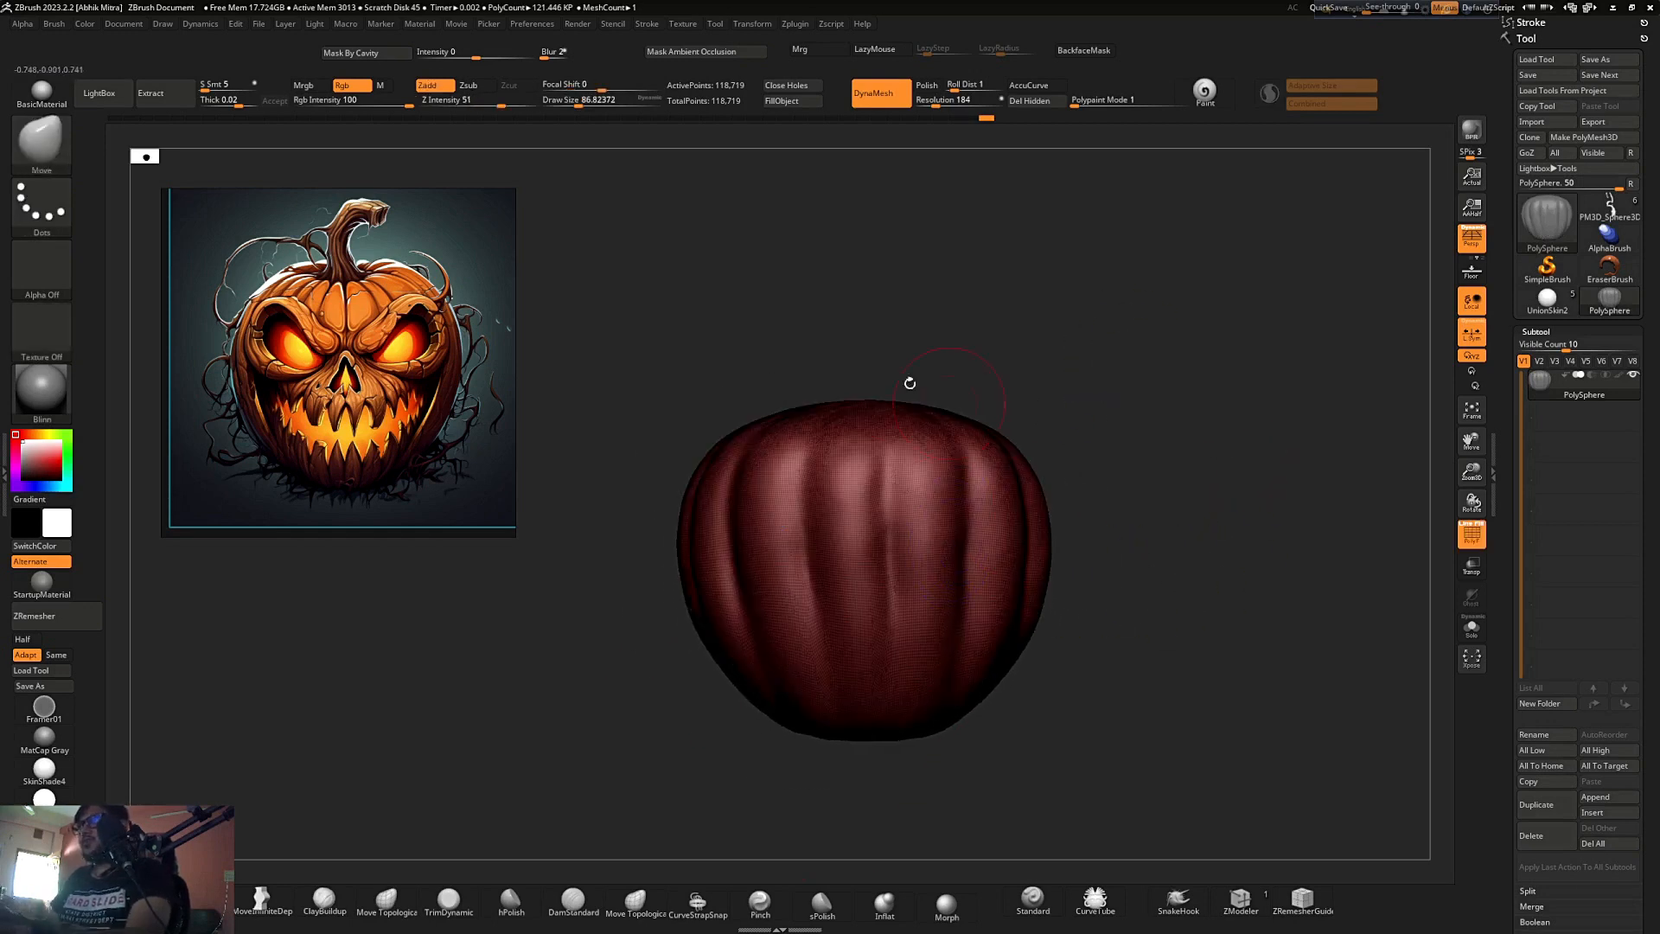
- Mirror and weld the pumpkin mesh through the Modify Topology options to make both halves symmetrical
{"action": "left_click", "coordinate": [1575, 329]}
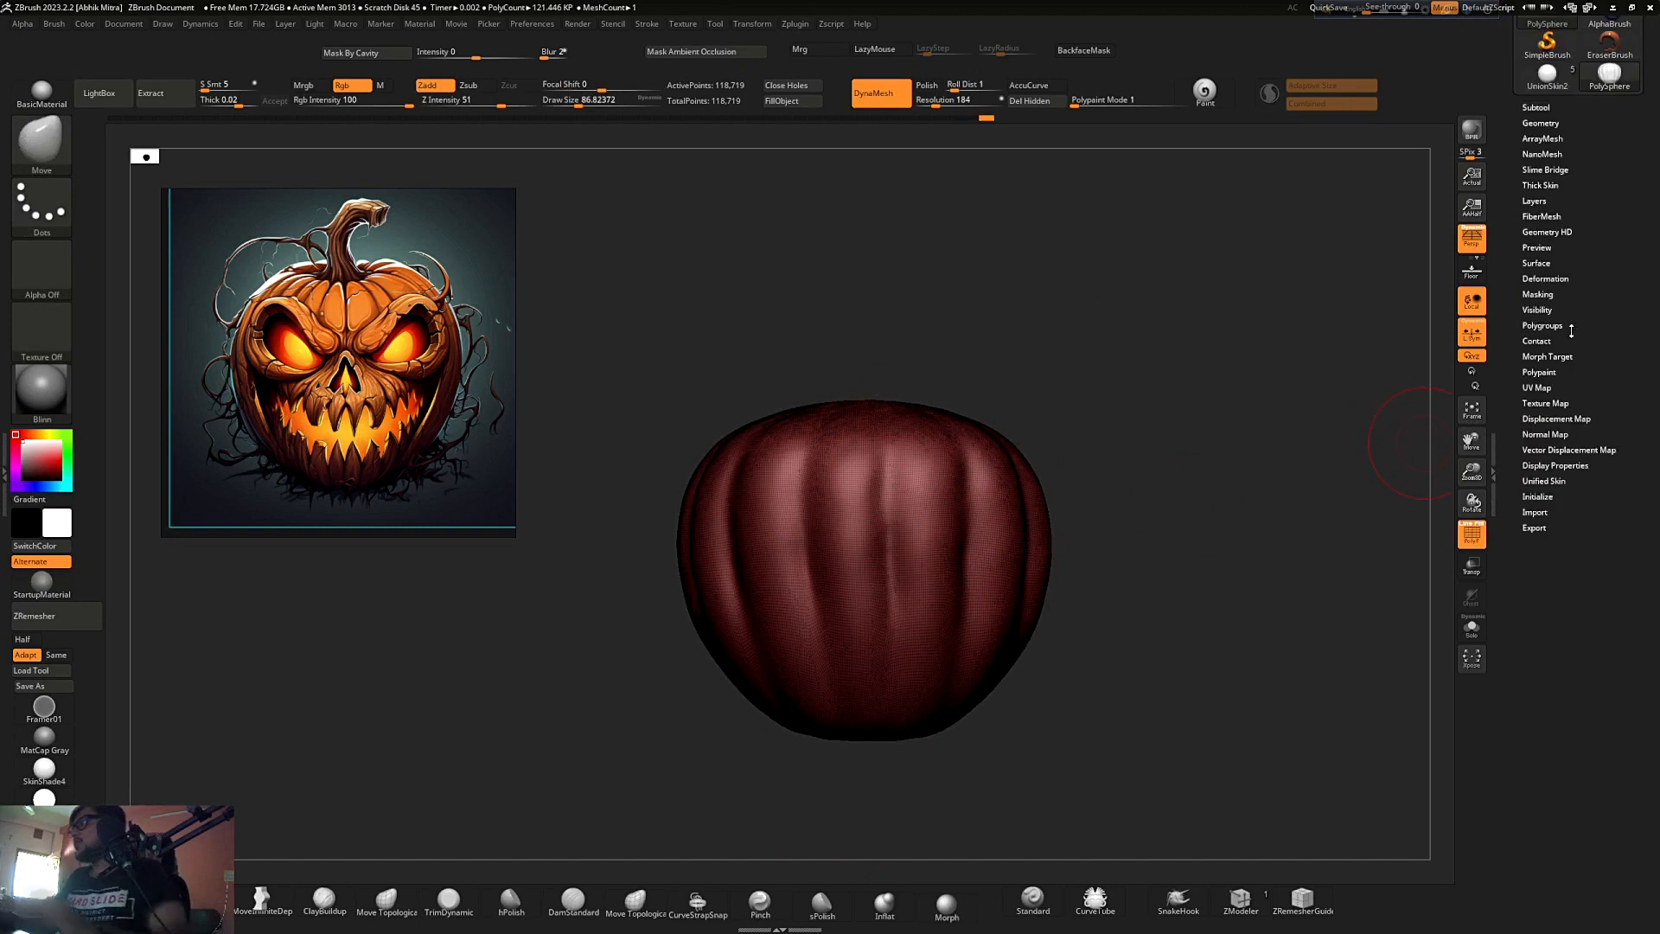
{"action": "left_click", "coordinate": [1556, 279]}
{"action": "left_click", "coordinate": [1594, 313]}
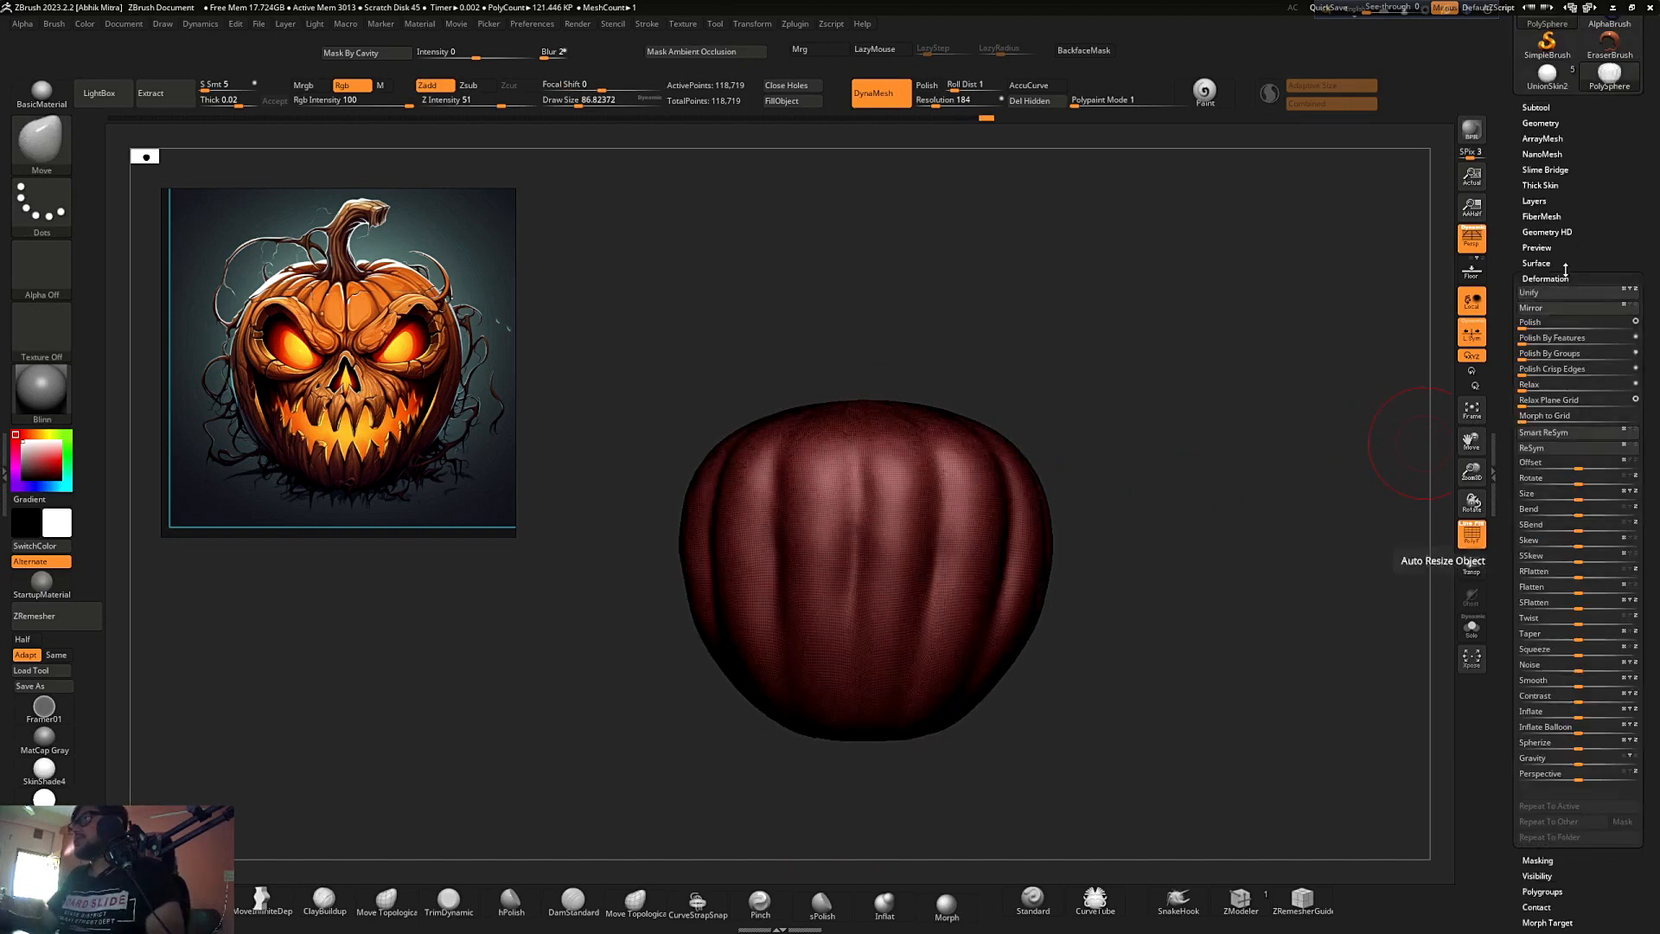
{"action": "left_click", "coordinate": [1563, 277]}
{"action": "left_click", "coordinate": [1550, 122]}
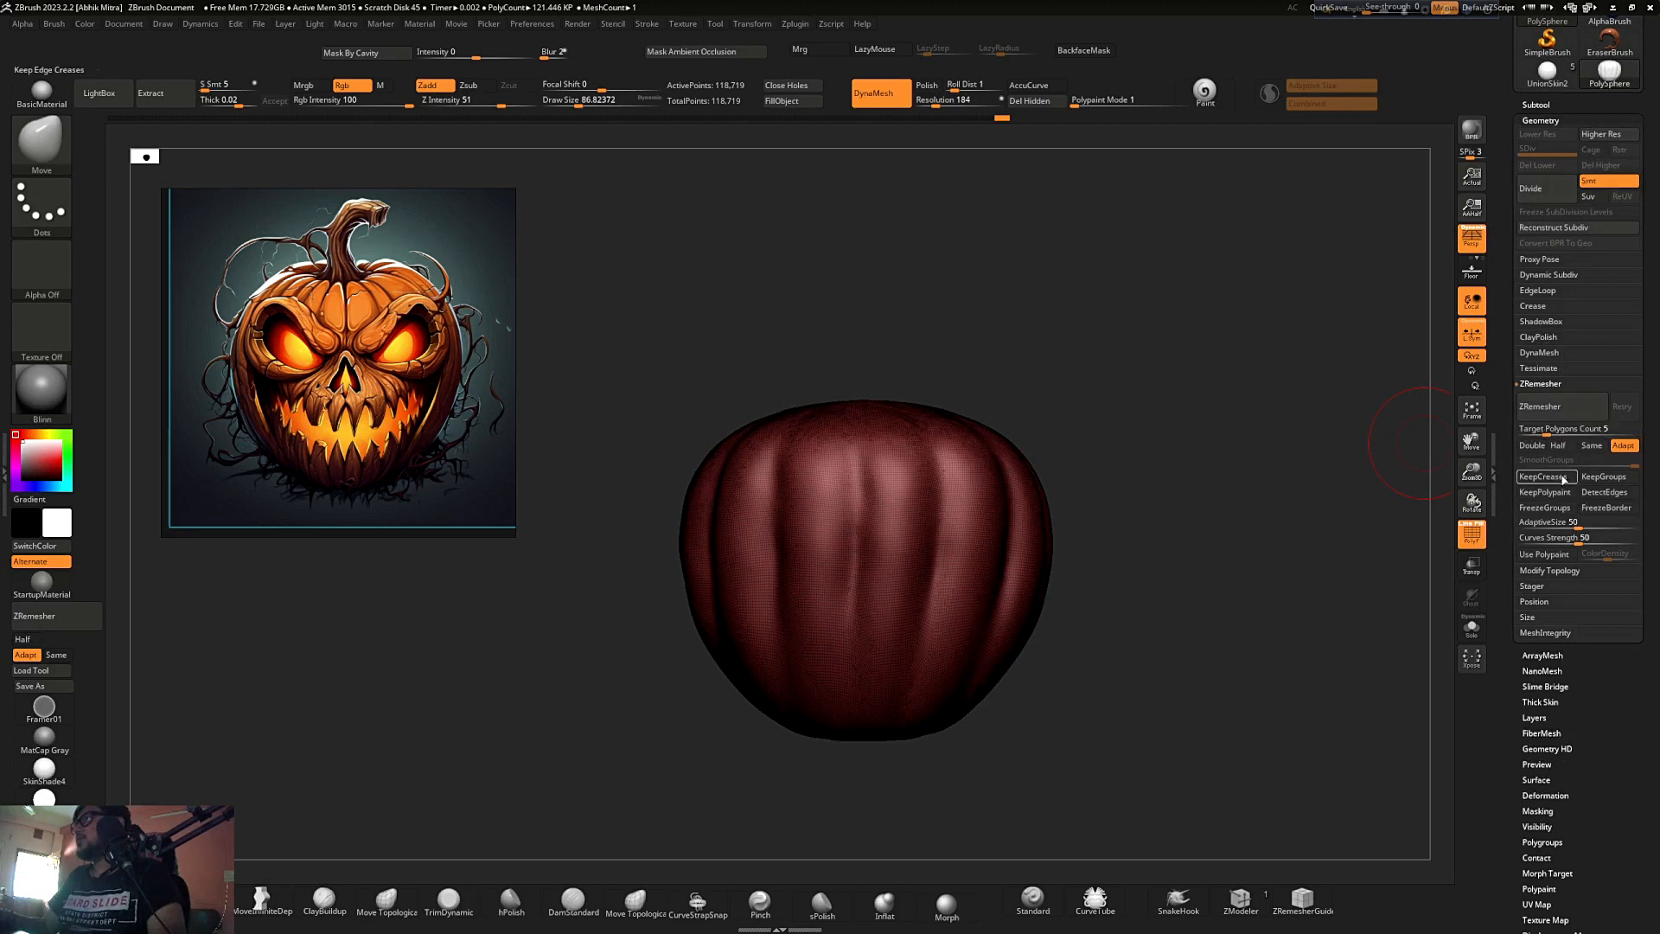
{"action": "left_click", "coordinate": [1547, 571]}
{"action": "left_click", "coordinate": [1523, 446]}
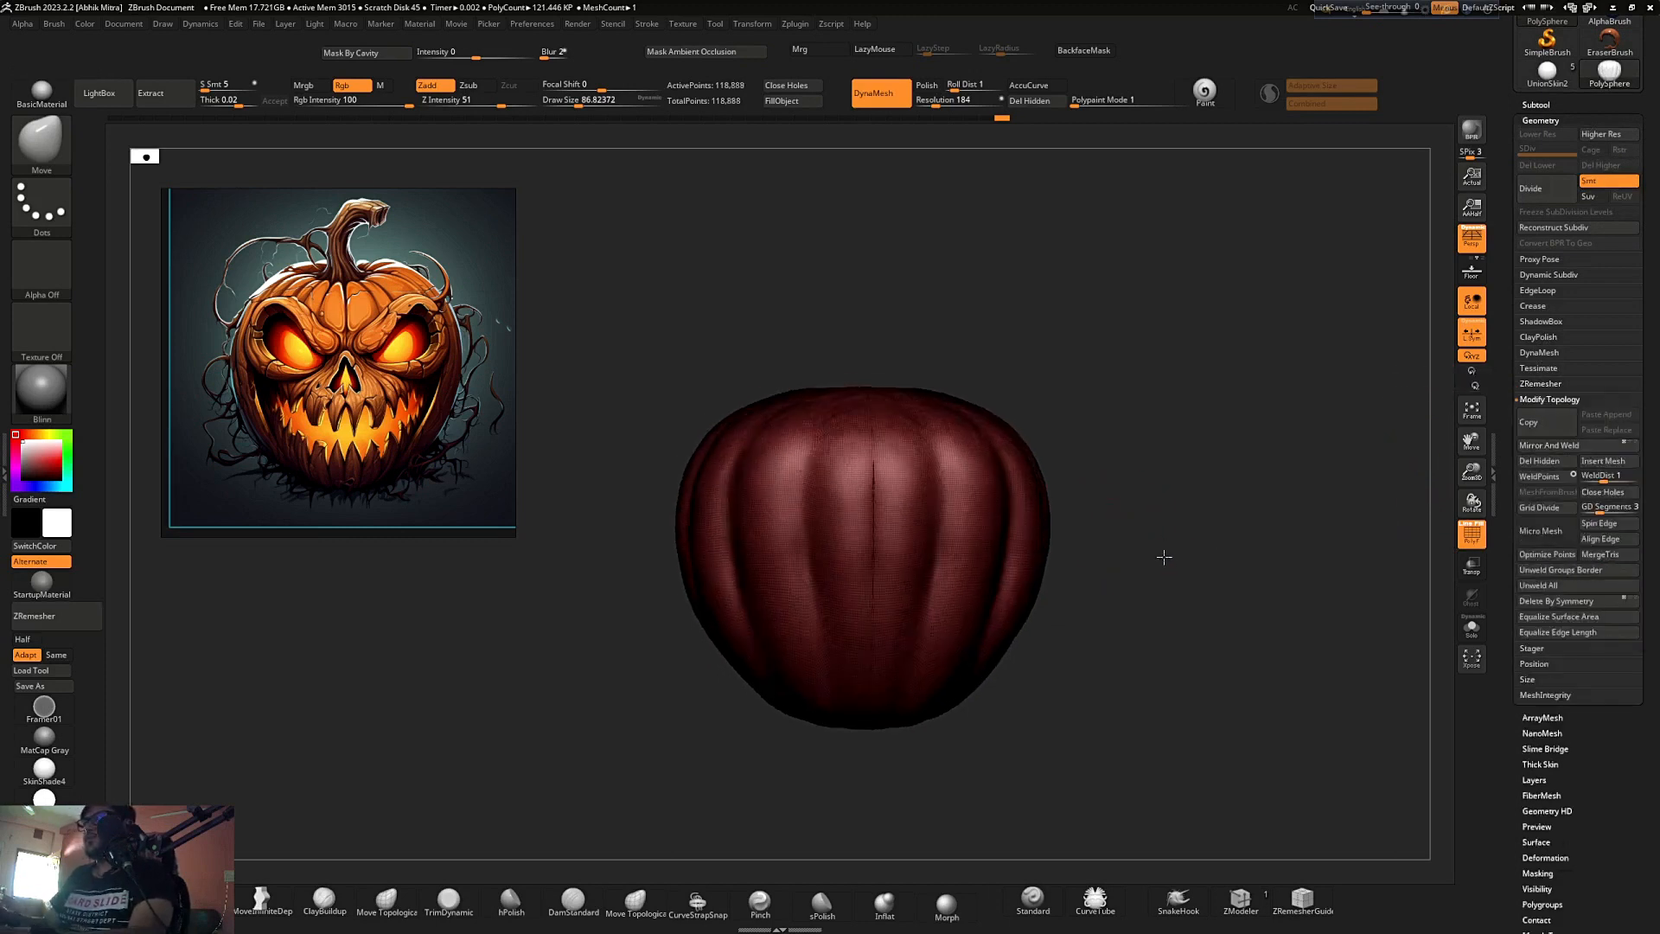
- Round out the pumpkin's outline, viewed from its ribbed end, with the Move brush at a draw size of about 331
{"action": "left_click_drag", "start_coordinate": [1195, 591], "coordinate": [1199, 581]}
{"action": "key", "text": "s"}
{"action": "left_click", "coordinate": [1202, 578]}
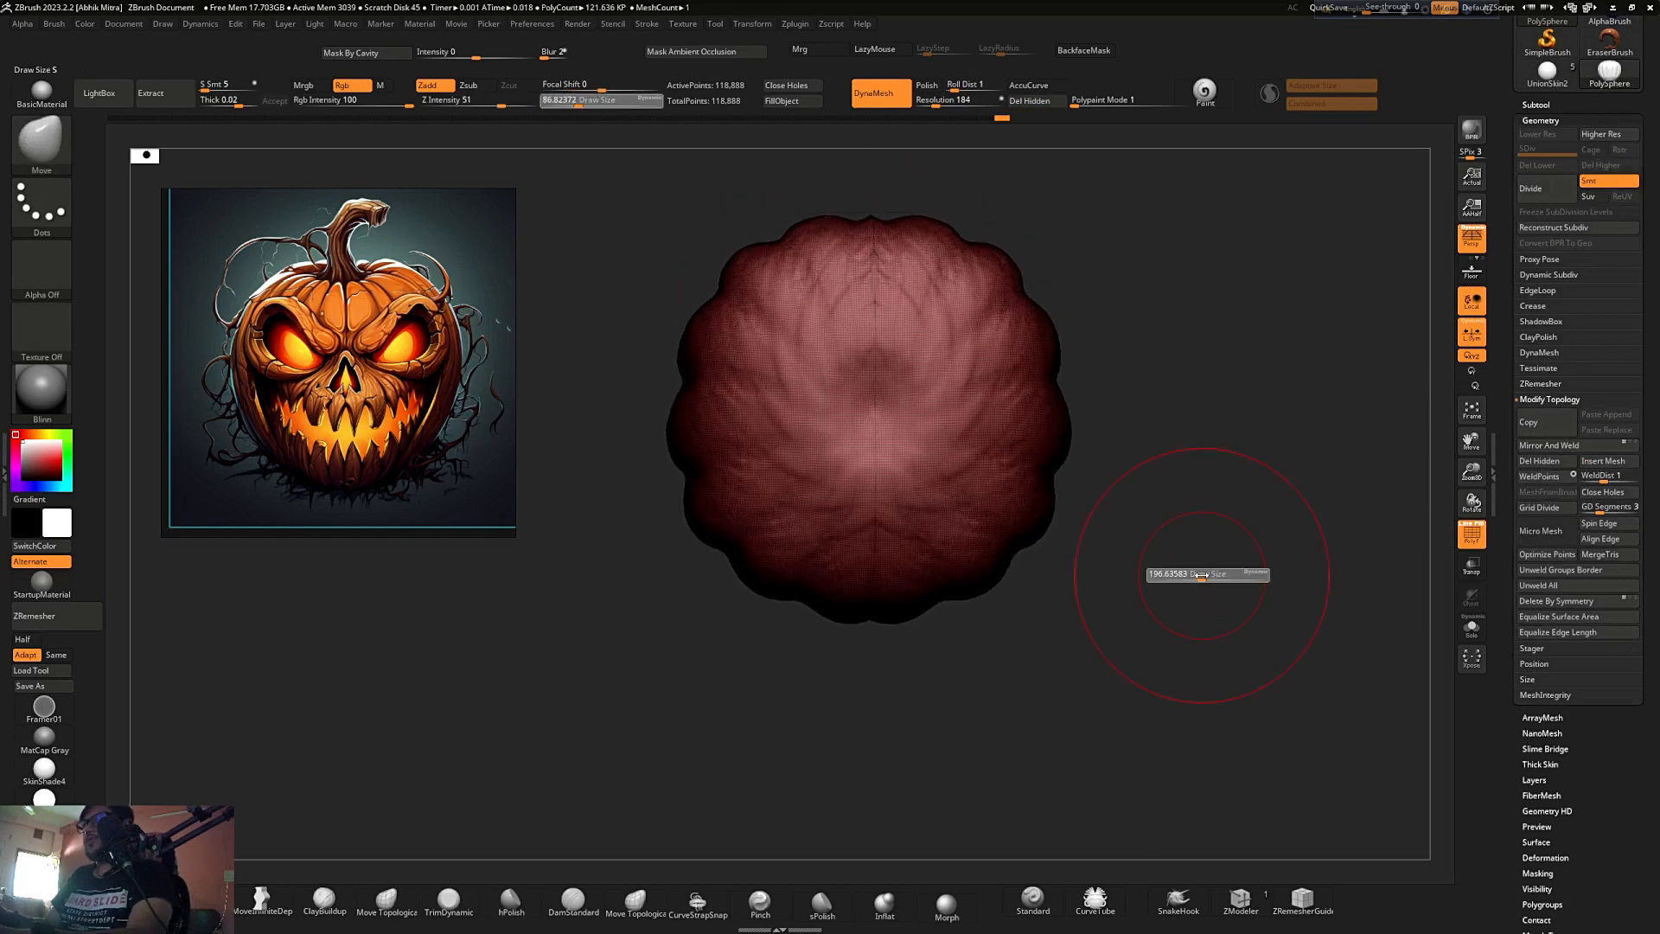
{"action": "left_click_drag", "start_coordinate": [1201, 485], "coordinate": [1201, 630], "text": "alt"}
{"action": "key", "text": "s"}
{"action": "left_click", "coordinate": [1035, 491]}
{"action": "left_click_drag", "start_coordinate": [1029, 489], "coordinate": [1046, 491]}
{"action": "left_click_drag", "start_coordinate": [998, 395], "coordinate": [1008, 386]}
{"action": "left_click_drag", "start_coordinate": [1177, 510], "coordinate": [1130, 315]}
{"action": "left_click_drag", "start_coordinate": [893, 553], "coordinate": [885, 685], "text": "shift"}
{"action": "left_click_drag", "start_coordinate": [1167, 577], "coordinate": [1118, 426], "text": "shift"}
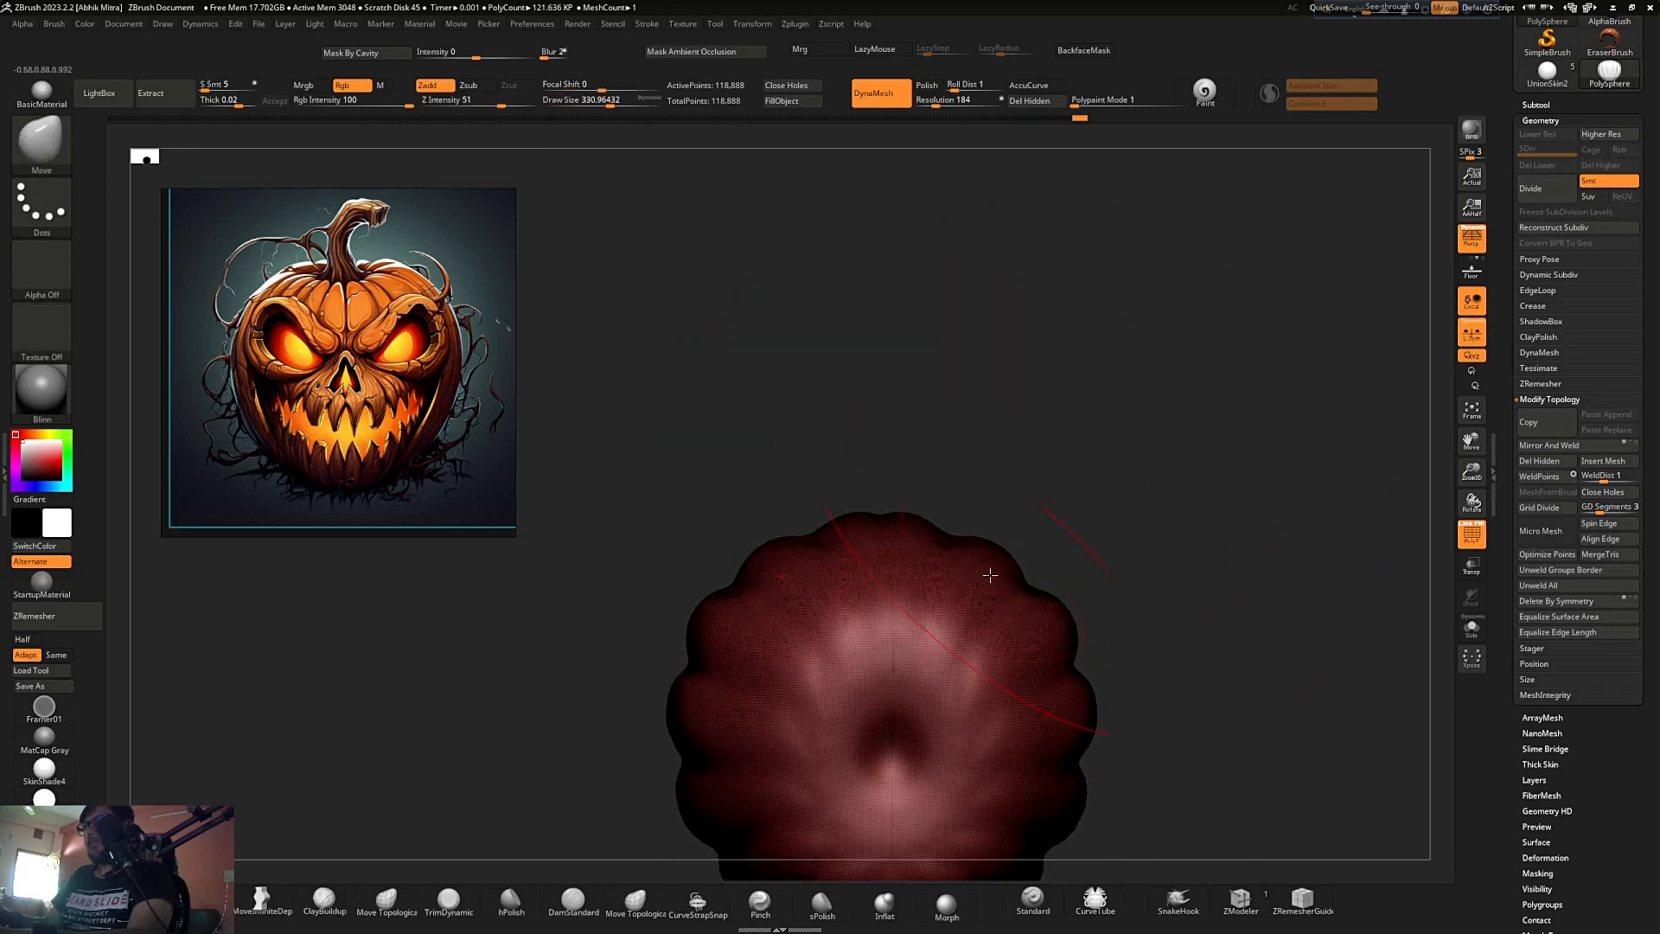
{"action": "left_click_drag", "start_coordinate": [1129, 510], "coordinate": [1119, 370], "text": "alt"}
{"action": "left_click_drag", "start_coordinate": [1023, 677], "coordinate": [1020, 662]}
- Turn off the PolyFrame display and reshape the pumpkin's top and base with the Move brush at a draw size of about 324
{"action": "key", "text": "shift+f"}
{"action": "left_click_drag", "start_coordinate": [1154, 450], "coordinate": [1132, 581], "text": "shift"}
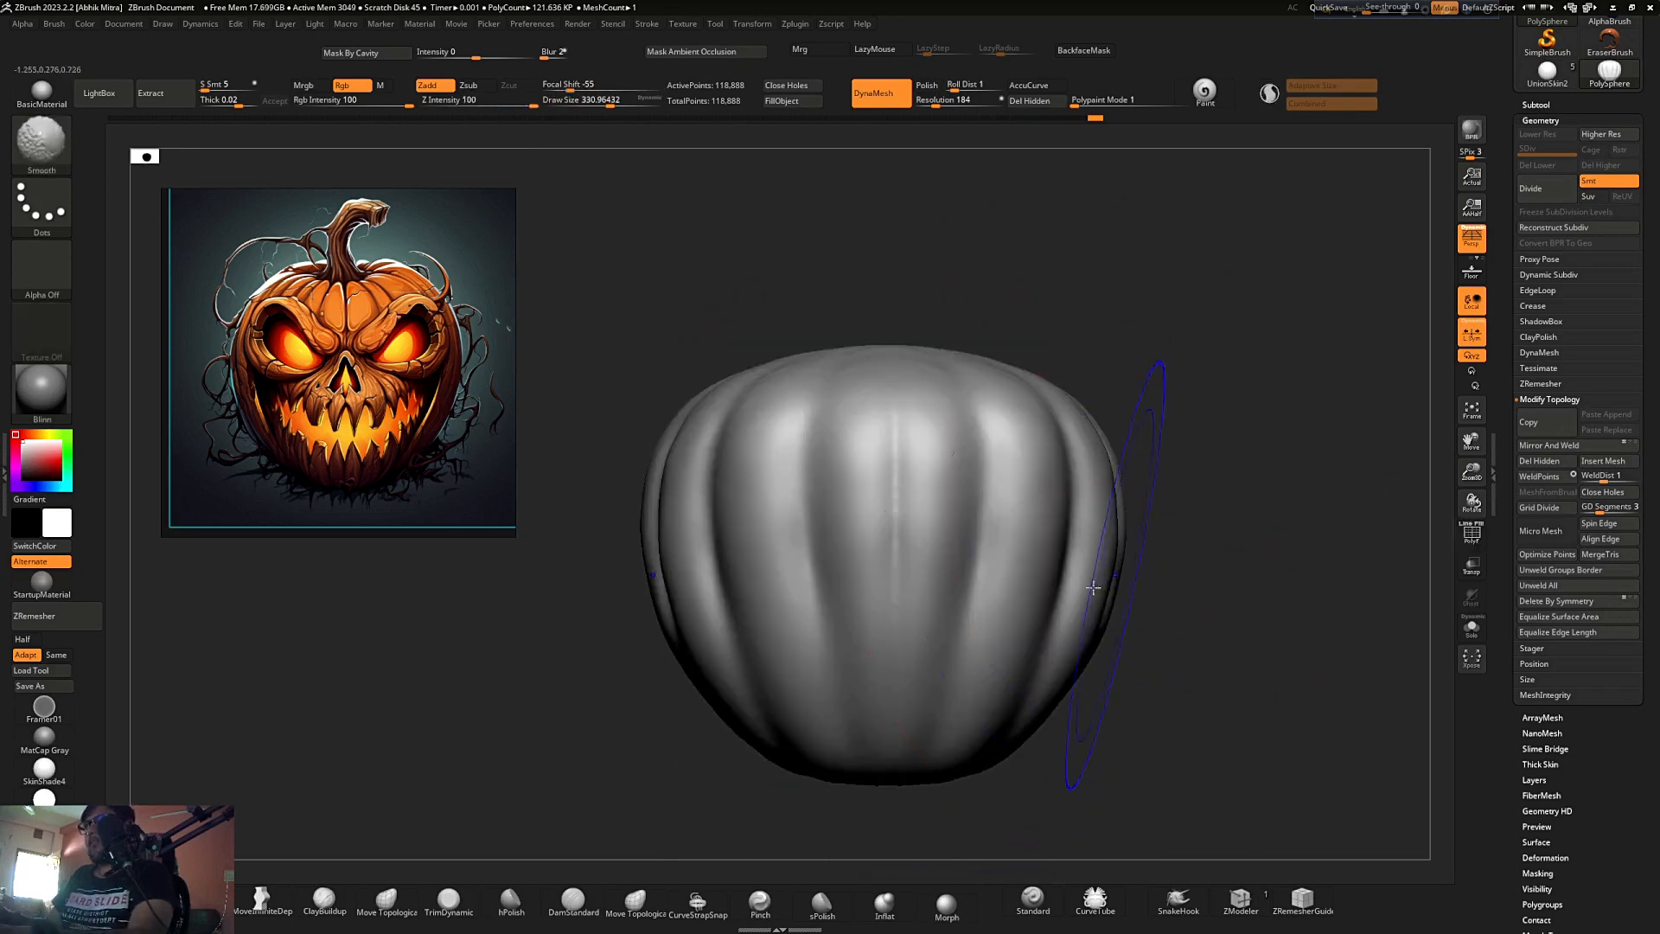
{"action": "right_click_drag", "start_coordinate": [968, 482], "coordinate": [994, 448], "text": "ctrl"}
{"action": "key", "text": "s"}
{"action": "left_click", "coordinate": [986, 443]}
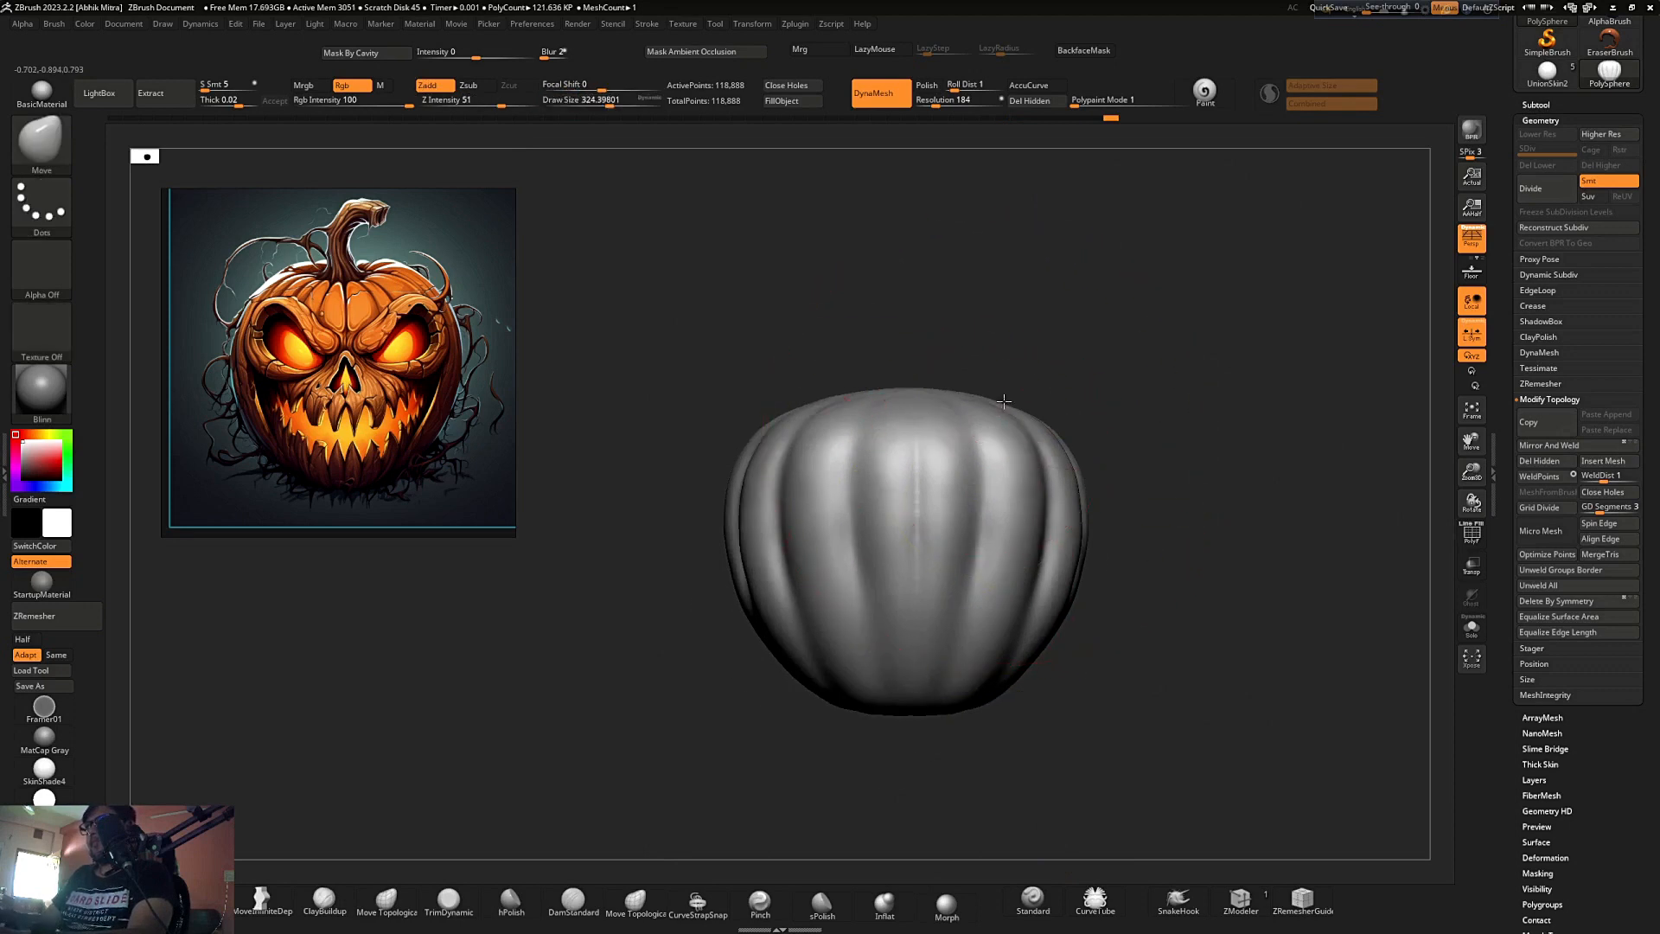
{"action": "left_click_drag", "start_coordinate": [1001, 420], "coordinate": [1001, 401]}
{"action": "left_click_drag", "start_coordinate": [1123, 426], "coordinate": [1208, 448]}
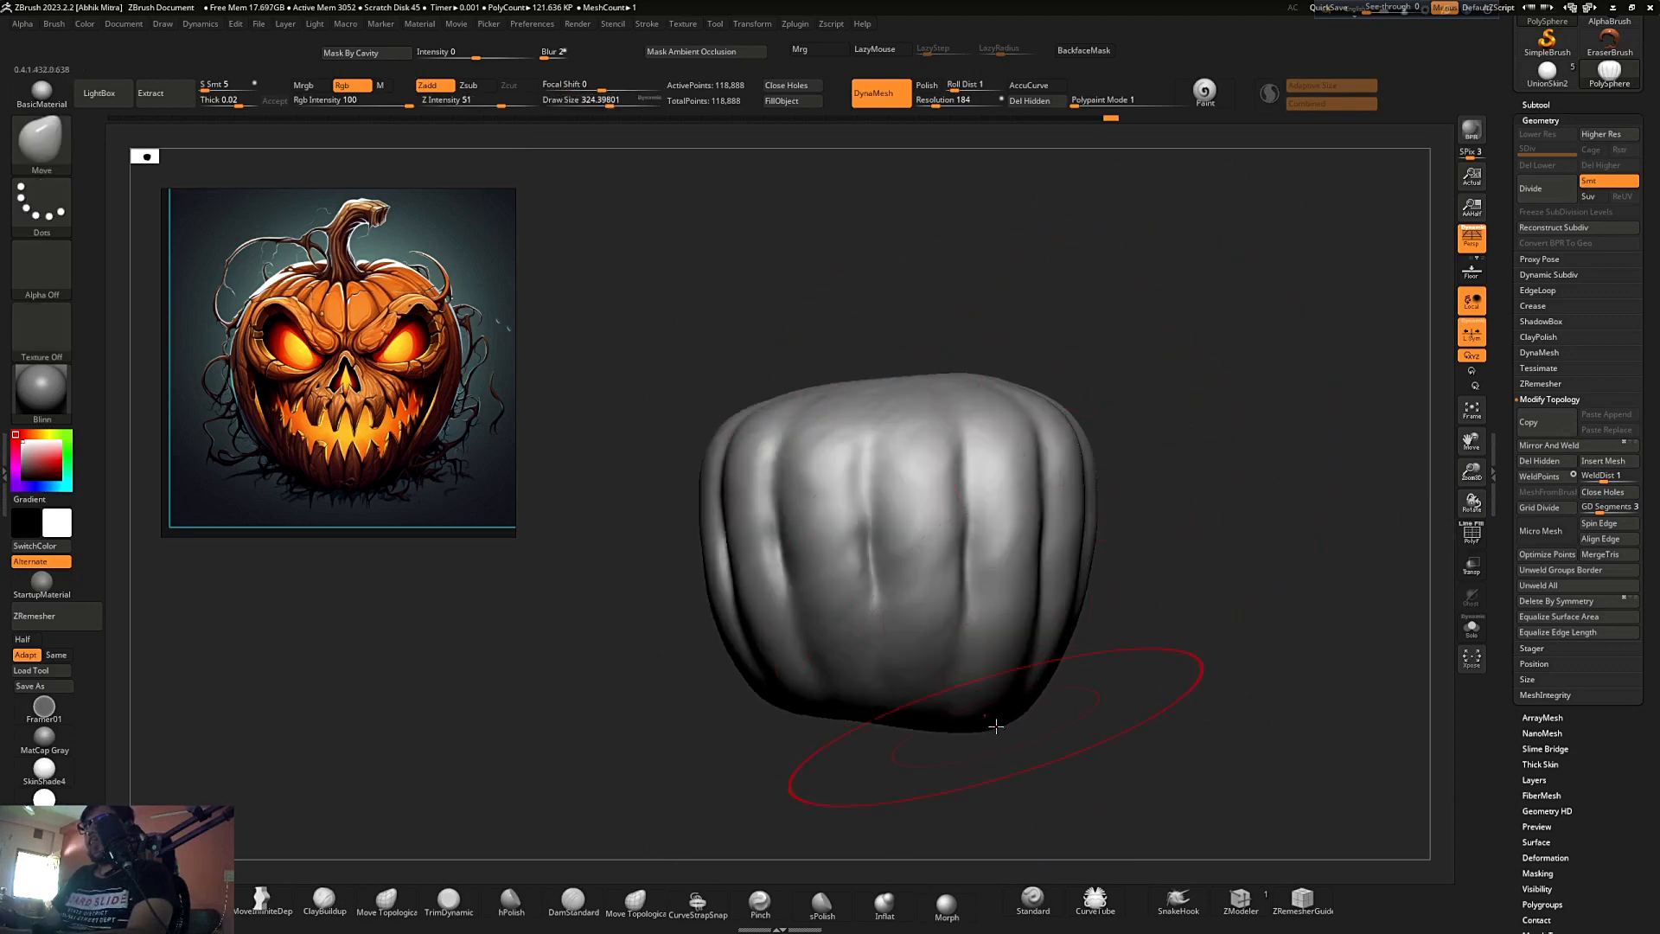
{"action": "left_click_drag", "start_coordinate": [804, 719], "coordinate": [820, 733]}
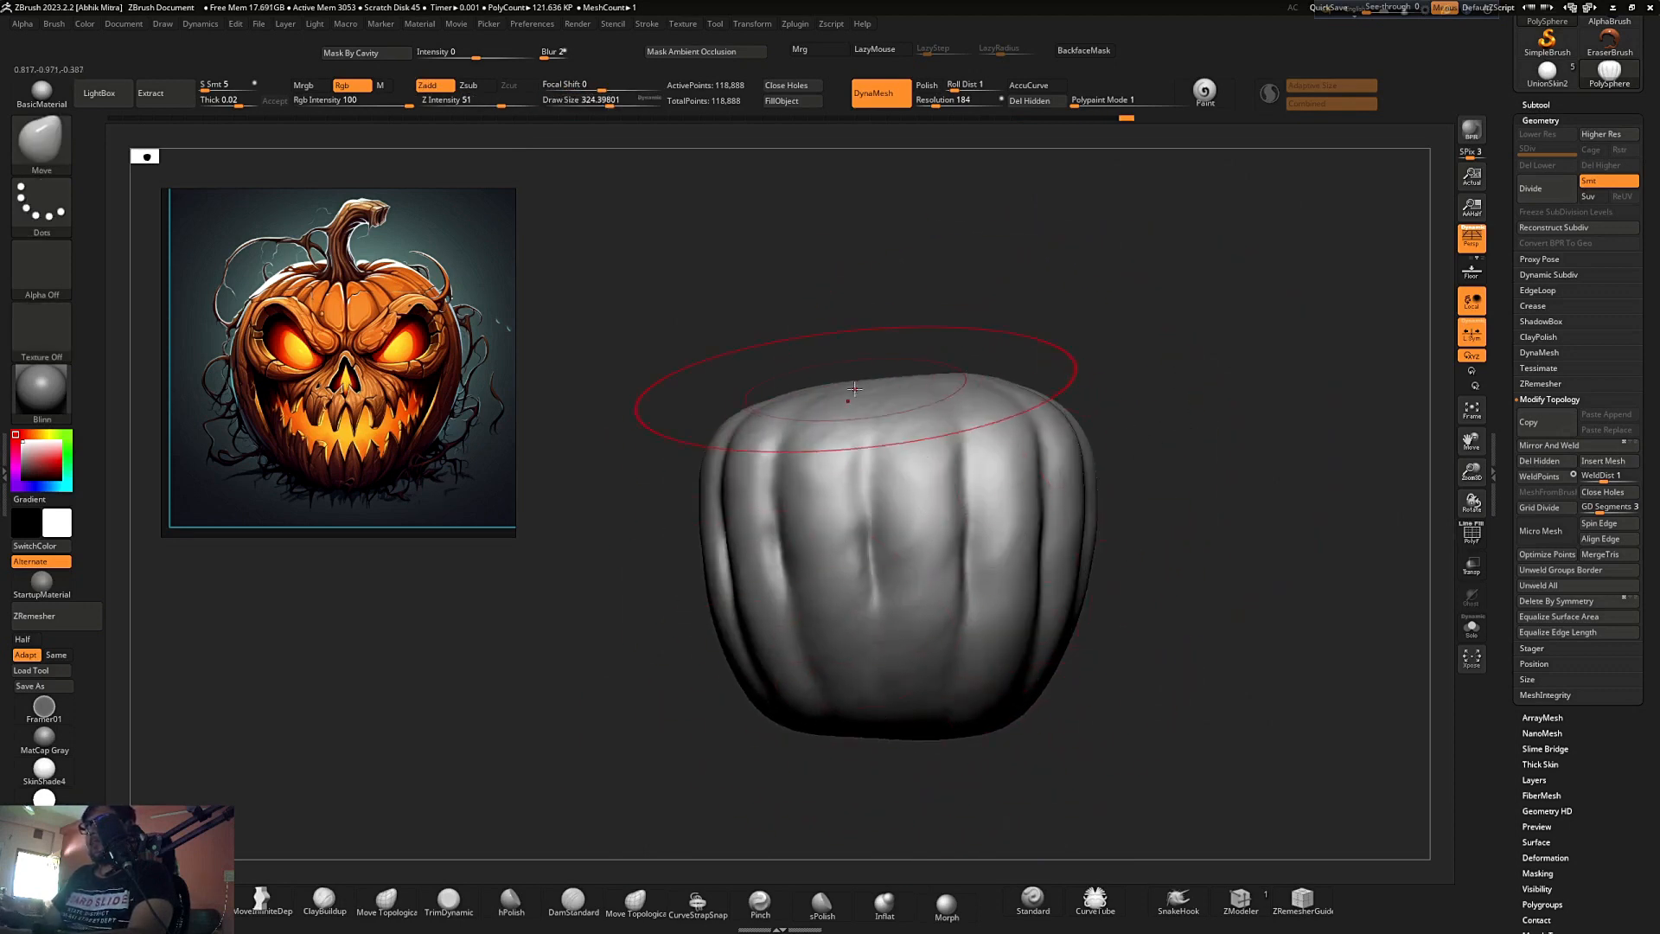
{"action": "left_click_drag", "start_coordinate": [854, 389], "coordinate": [849, 377]}
- Refine the pumpkin's overall silhouette with the Move brush and compare the form with and without perspective
{"action": "left_click_drag", "start_coordinate": [769, 436], "coordinate": [727, 600]}
{"action": "mouse_move", "coordinate": [812, 358]}
{"action": "left_mouse_down"}
{"action": "mouse_move", "coordinate": [871, 381]}
{"action": "mouse_move", "coordinate": [802, 524]}
{"action": "left_mouse_up"}
{"action": "left_click_drag", "start_coordinate": [923, 557], "coordinate": [909, 564]}
{"action": "left_click_drag", "start_coordinate": [963, 679], "coordinate": [952, 697]}
{"action": "left_click_drag", "start_coordinate": [965, 616], "coordinate": [978, 610]}
{"action": "mouse_move", "coordinate": [1037, 536]}
{"action": "left_mouse_down"}
{"action": "mouse_move", "coordinate": [1106, 507]}
{"action": "mouse_move", "coordinate": [1170, 352]}
{"action": "mouse_move", "coordinate": [1415, 273]}
{"action": "left_mouse_up"}
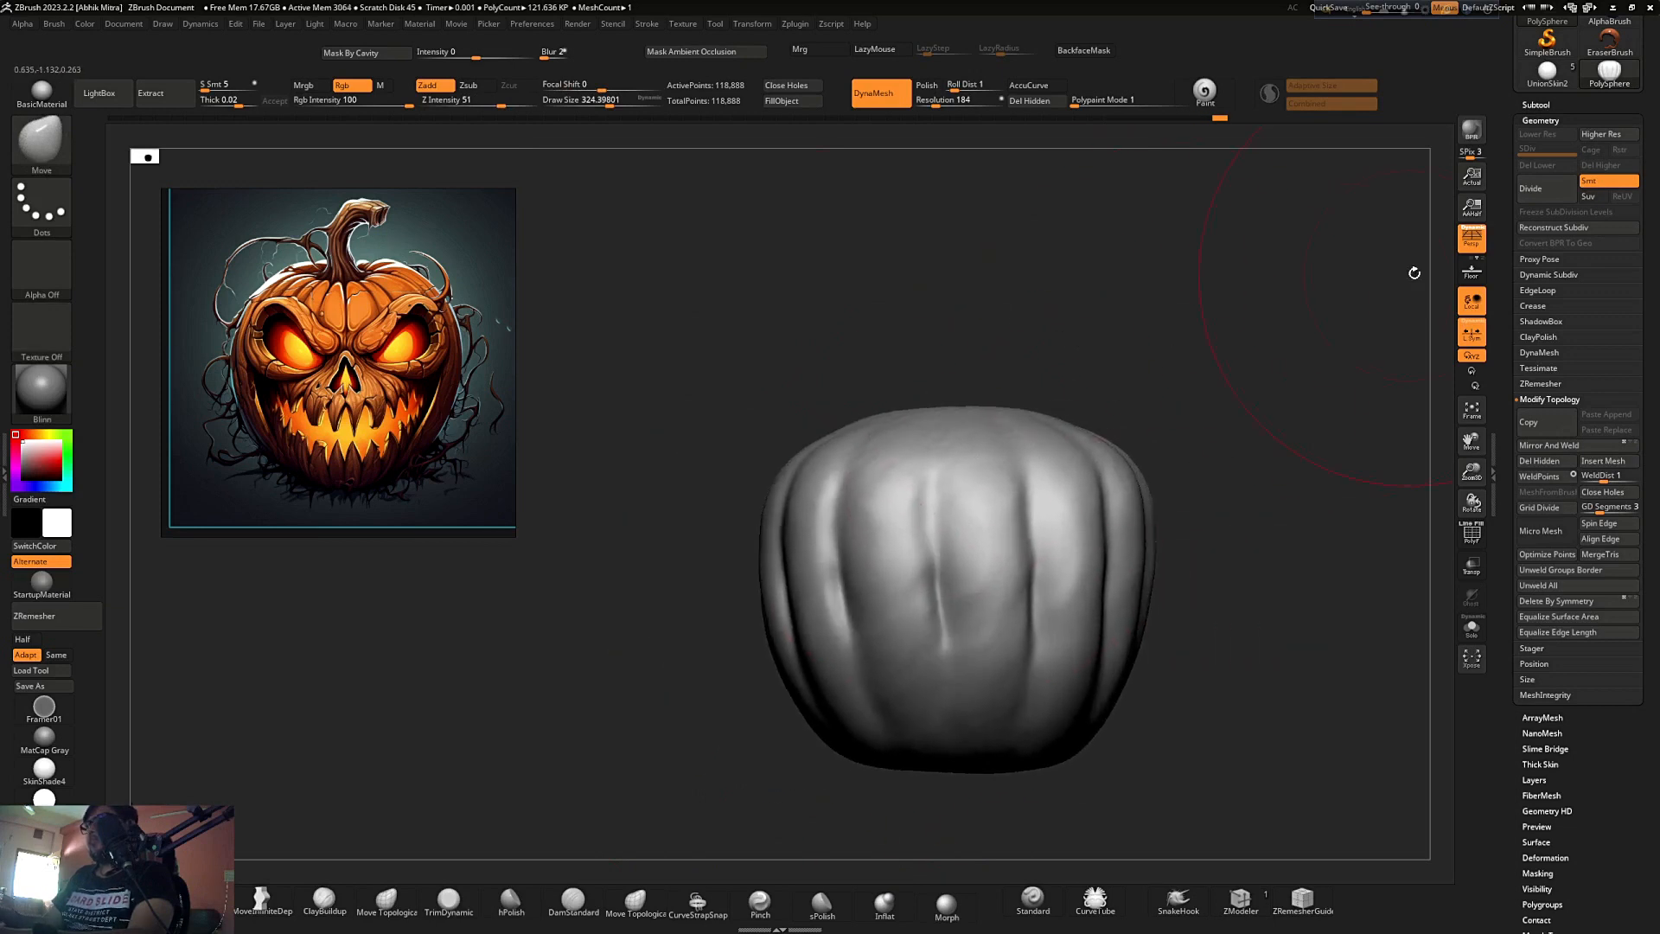
{"action": "left_click", "coordinate": [1479, 247]}
{"action": "left_click", "coordinate": [1475, 244]}
{"action": "left_click_drag", "start_coordinate": [1336, 381], "coordinate": [1157, 491]}
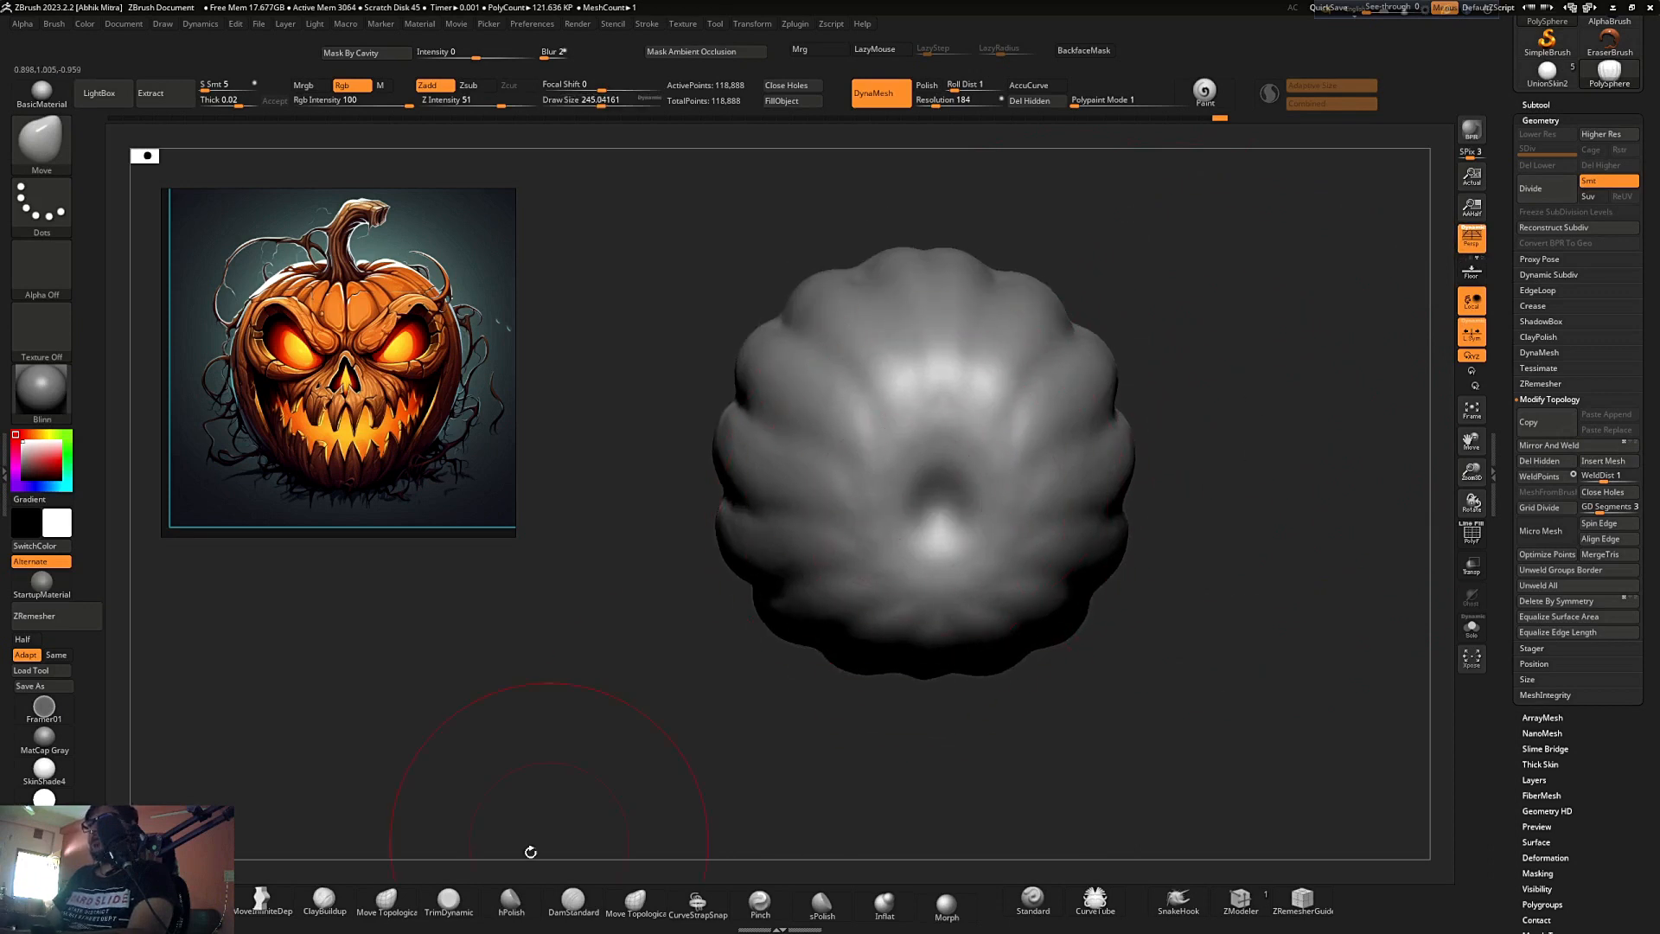
- Polish the pumpkin's ribbed end with the hPolish brush and switch back to the Move brush
{"action": "left_click", "coordinate": [511, 903]}
{"action": "mouse_move", "coordinate": [1171, 467]}
{"action": "left_mouse_down"}
{"action": "mouse_move", "coordinate": [1185, 526]}
{"action": "mouse_move", "coordinate": [1192, 432]}
{"action": "left_mouse_up"}
{"action": "left_click_drag", "start_coordinate": [889, 526], "coordinate": [911, 499]}
{"action": "mouse_move", "coordinate": [1186, 406]}
{"action": "left_mouse_down", "text": "shift"}
{"action": "mouse_move", "coordinate": [1215, 504]}
{"action": "mouse_move", "coordinate": [1199, 621]}
{"action": "left_mouse_up", "text": "shift"}
{"action": "right_click_drag", "start_coordinate": [961, 449], "coordinate": [1115, 367], "text": "ctrl"}
{"action": "mouse_move", "coordinate": [1149, 437]}
{"action": "left_mouse_down", "text": "alt"}
{"action": "mouse_move", "coordinate": [1093, 528]}
{"action": "mouse_move", "coordinate": [1152, 511]}
{"action": "mouse_move", "coordinate": [1121, 530]}
{"action": "left_mouse_up", "text": "alt"}
{"action": "right_click_drag", "start_coordinate": [988, 573], "coordinate": [1005, 655], "text": "ctrl"}
{"action": "key", "text": "b"}
{"action": "key", "text": "m"}
{"action": "key", "text": "v"}
- Mask the whole pumpkin and collapse the tool tray to enlarge the canvas
{"action": "mouse_move", "coordinate": [1178, 607]}
{"action": "left_mouse_down"}
{"action": "mouse_move", "coordinate": [1196, 597]}
{"action": "mouse_move", "coordinate": [1163, 533]}
{"action": "left_mouse_up"}
{"action": "left_click_drag", "start_coordinate": [1164, 533], "coordinate": [1189, 582], "text": "alt"}
{"action": "right_click_drag", "start_coordinate": [923, 413], "coordinate": [893, 316], "text": "ctrl"}
{"action": "left_click_drag", "start_coordinate": [1028, 444], "coordinate": [1015, 483], "text": "alt"}
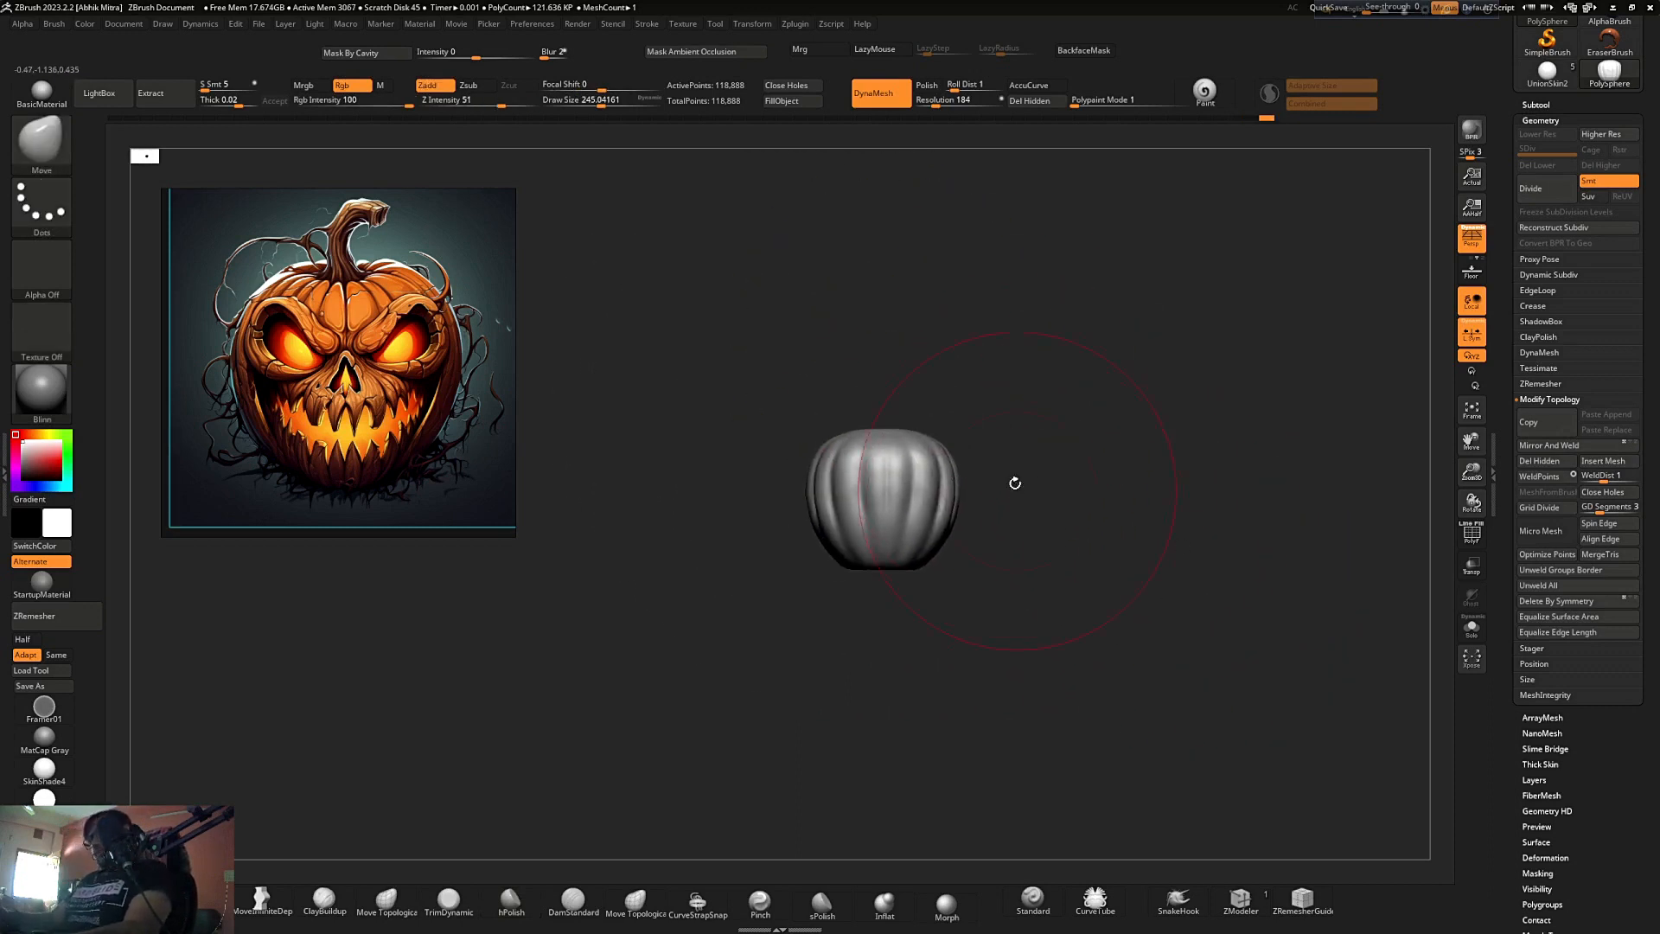
{"action": "left_click_drag", "start_coordinate": [1113, 453], "coordinate": [1089, 473], "text": "alt"}
{"action": "right_click_drag", "start_coordinate": [837, 511], "coordinate": [938, 570], "text": "ctrl"}
{"action": "key", "text": "["}
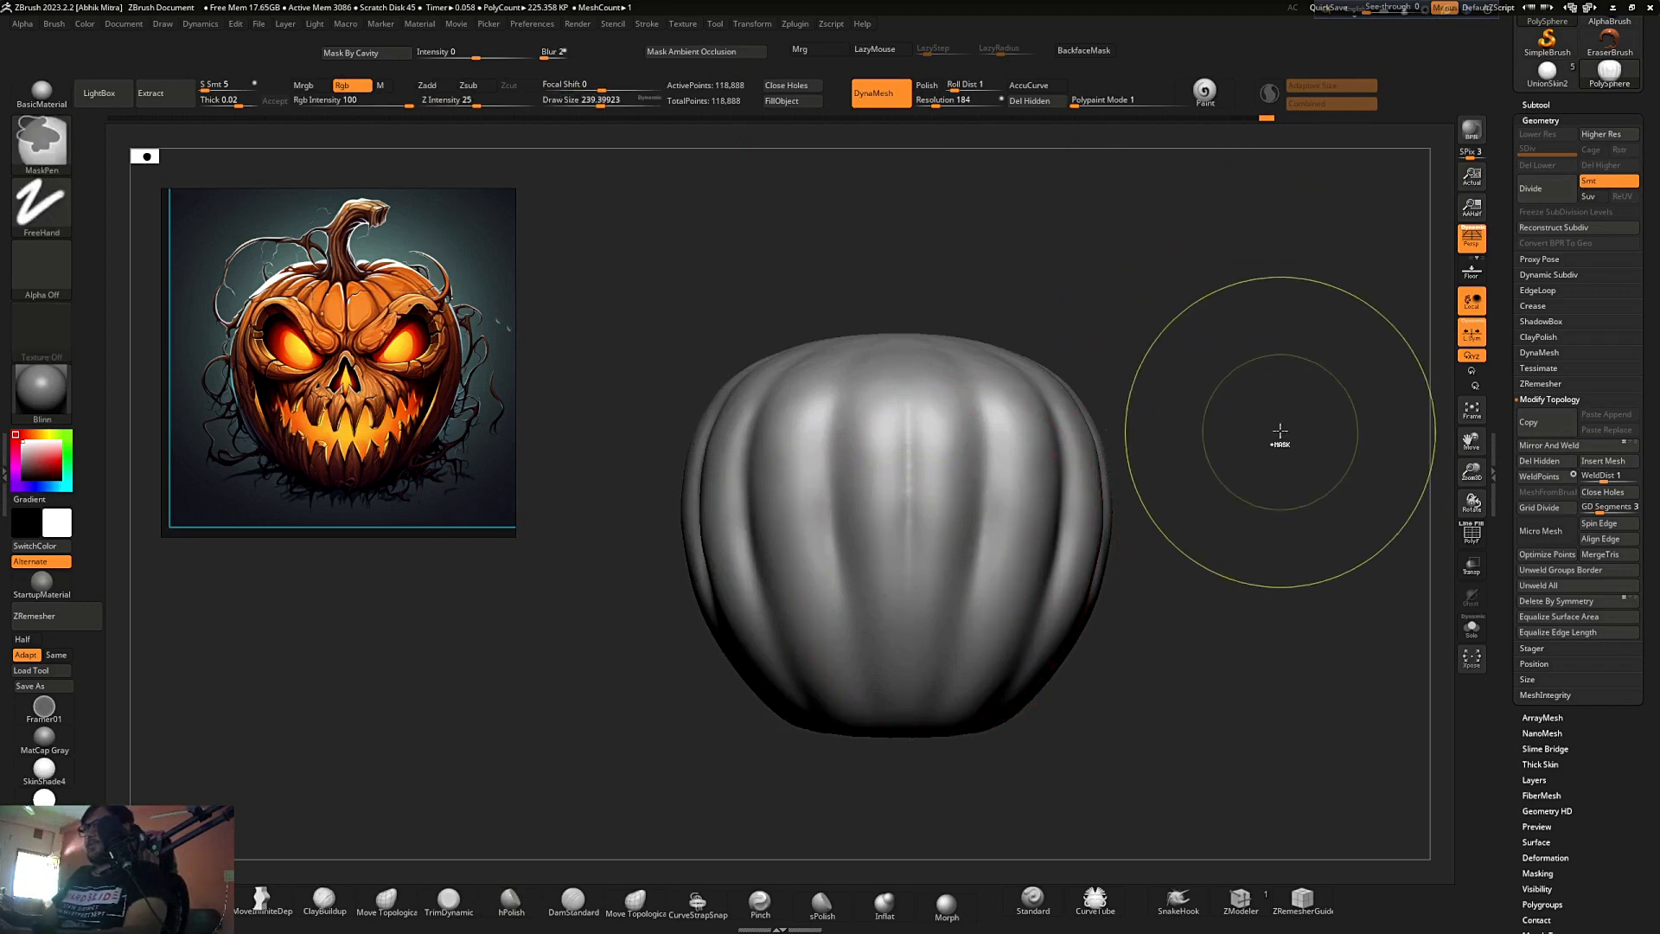
{"action": "left_click", "coordinate": [1281, 406], "text": "ctrl"}
{"action": "left_click_drag", "start_coordinate": [1273, 489], "coordinate": [1208, 518], "text": "alt"}
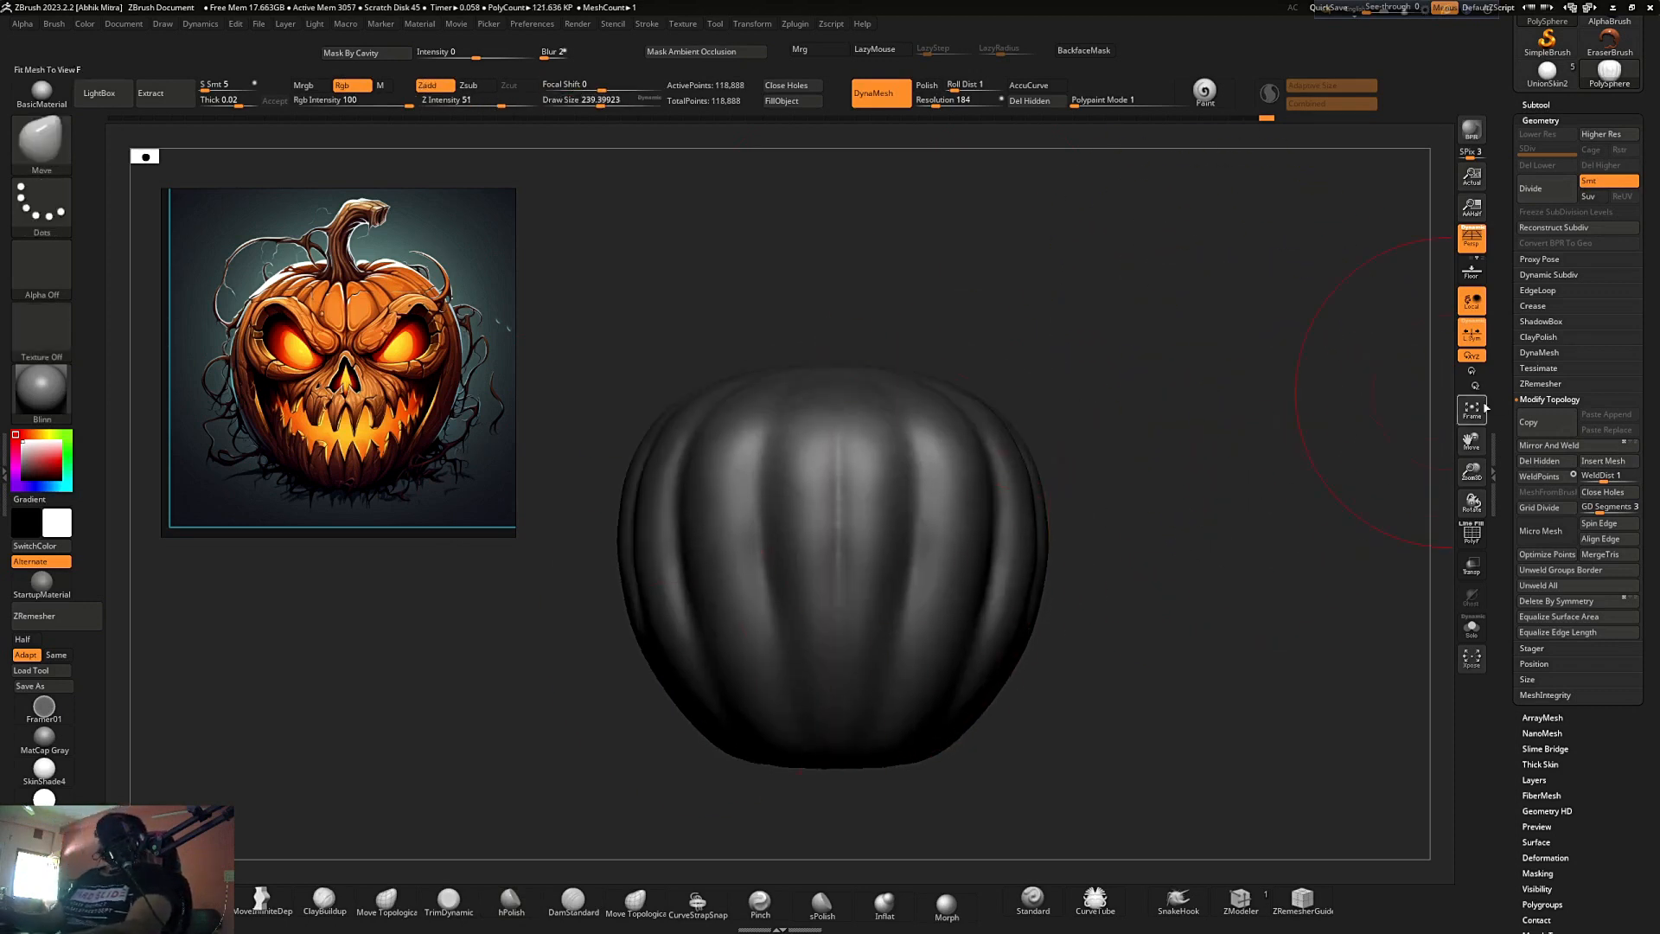
{"action": "left_click", "coordinate": [1494, 435]}
{"action": "left_click_drag", "start_coordinate": [1208, 405], "coordinate": [1174, 402], "text": "alt"}
- Unmask two mirrored eye shapes on the pumpkin's front and set the draw size to about 68
{"action": "key", "text": "s"}
{"action": "mouse_move", "coordinate": [814, 524]}
{"action": "left_mouse_down", "text": "ctrl+alt"}
{"action": "mouse_move", "coordinate": [755, 497]}
{"action": "mouse_move", "coordinate": [806, 529]}
{"action": "left_mouse_up", "text": "ctrl+alt"}
{"action": "left_click_drag", "start_coordinate": [840, 353], "coordinate": [805, 335], "text": "alt"}
{"action": "right_click_drag", "start_coordinate": [806, 336], "coordinate": [801, 328], "text": "ctrl"}
{"action": "mouse_move", "coordinate": [1037, 346]}
{"action": "right_mouse_down"}
{"action": "mouse_move", "coordinate": [993, 355]}
{"action": "mouse_move", "coordinate": [1011, 345]}
{"action": "mouse_move", "coordinate": [977, 415]}
{"action": "right_mouse_up"}
{"action": "key", "text": "s"}
{"action": "left_click_drag", "start_coordinate": [871, 573], "coordinate": [864, 574]}
- Refine the contours of the eye shapes with the mask brush, tapering their inner corners towards the centre
{"action": "key", "text": "ctrl"}
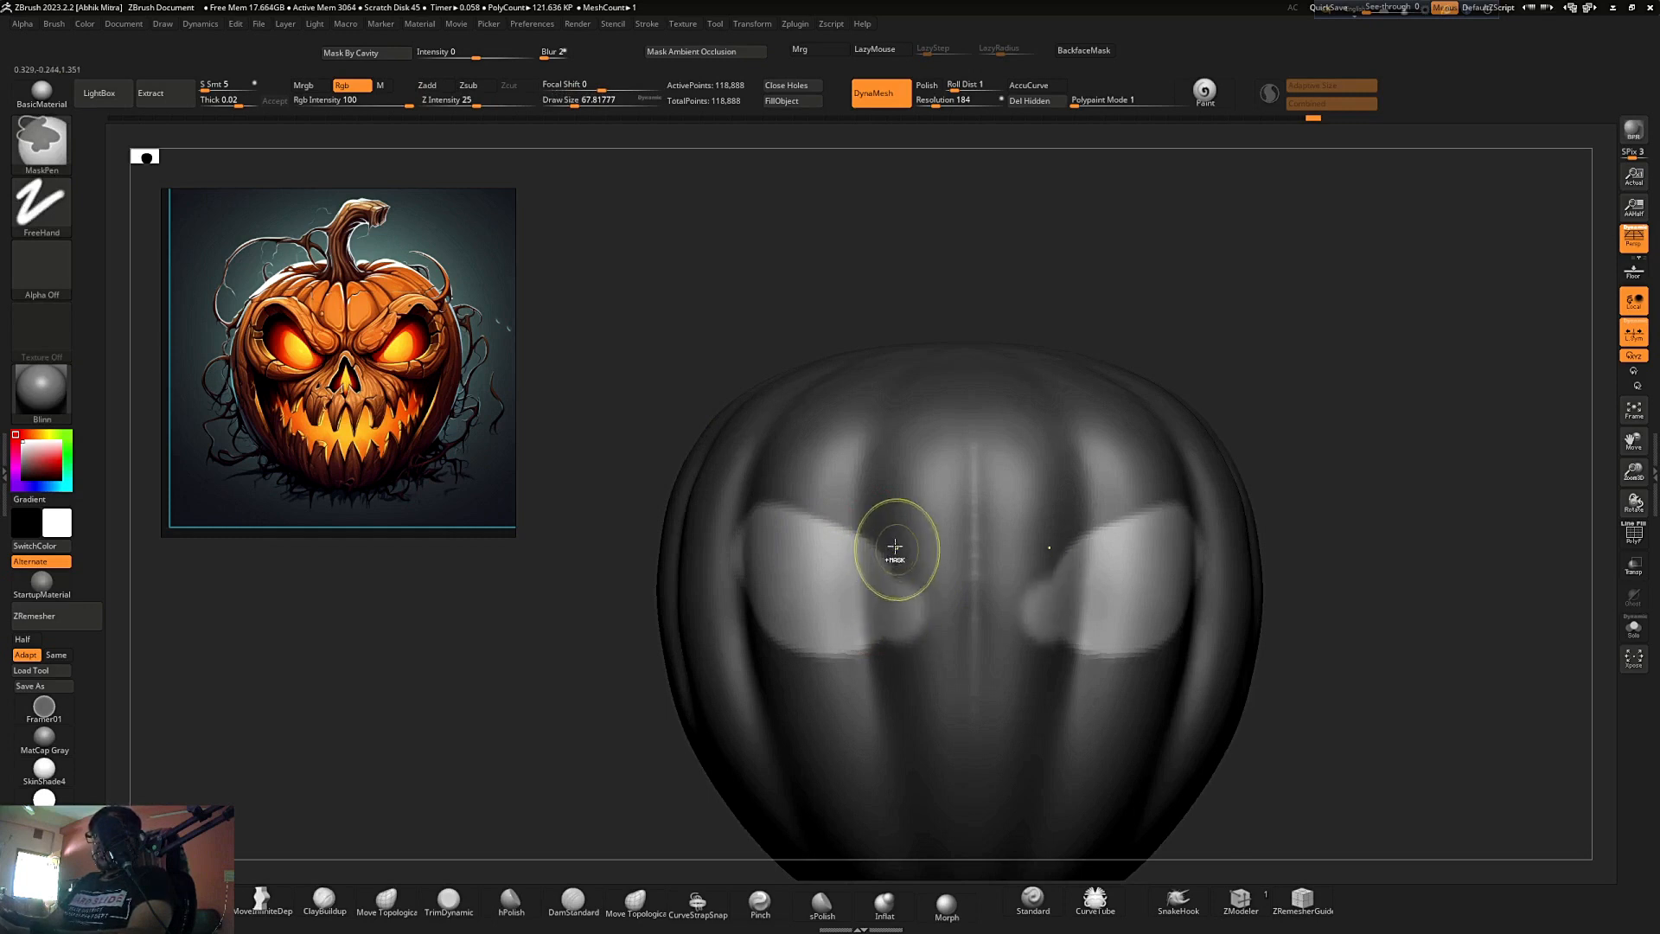
{"action": "right_click_drag", "start_coordinate": [890, 536], "coordinate": [934, 502], "text": "ctrl"}
{"action": "right_click_drag", "start_coordinate": [793, 581], "coordinate": [899, 639], "text": "ctrl"}
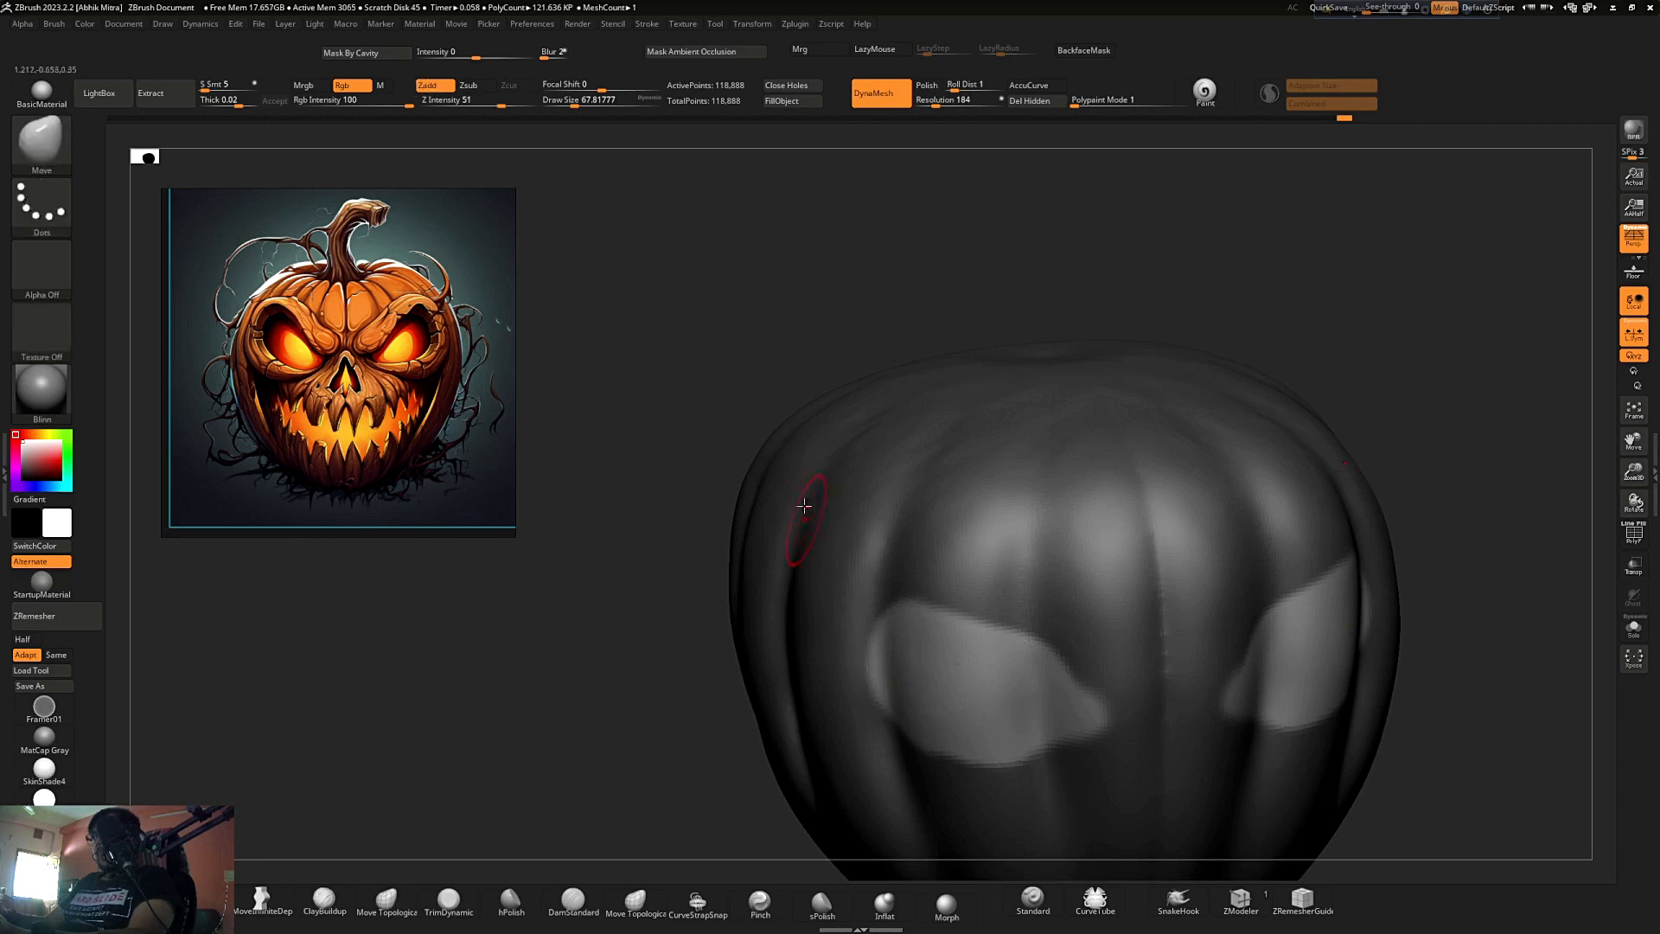
{"action": "right_click_drag", "start_coordinate": [804, 508], "coordinate": [833, 377], "text": "ctrl"}
{"action": "right_click_drag", "start_coordinate": [1038, 433], "coordinate": [1070, 355]}
{"action": "right_click_drag", "start_coordinate": [1070, 355], "coordinate": [1056, 407]}
{"action": "right_click_drag", "start_coordinate": [859, 543], "coordinate": [868, 635], "text": "ctrl"}
- Unmask a wide curved mouth band below the eyes at a draw size of about 68
{"action": "mouse_move", "coordinate": [766, 481]}
{"action": "left_mouse_down", "text": "ctrl+alt"}
{"action": "mouse_move", "coordinate": [909, 495]}
{"action": "mouse_move", "coordinate": [735, 465]}
{"action": "left_mouse_up", "text": "ctrl+alt"}
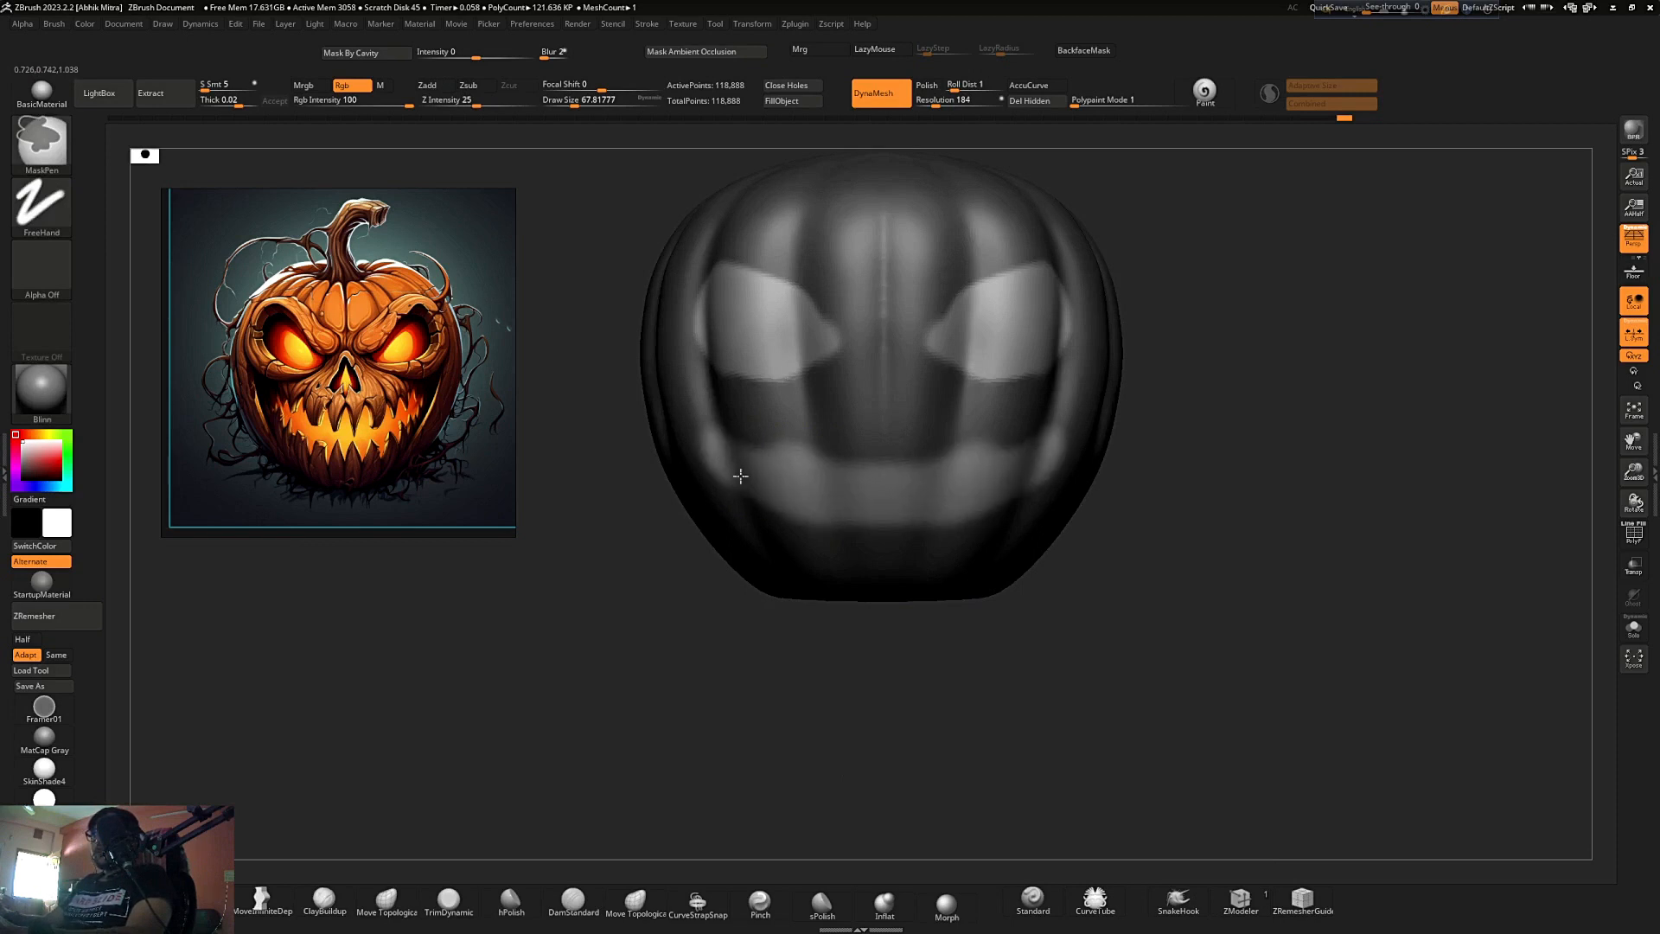
{"action": "right_click_drag", "start_coordinate": [1181, 422], "coordinate": [1016, 452]}
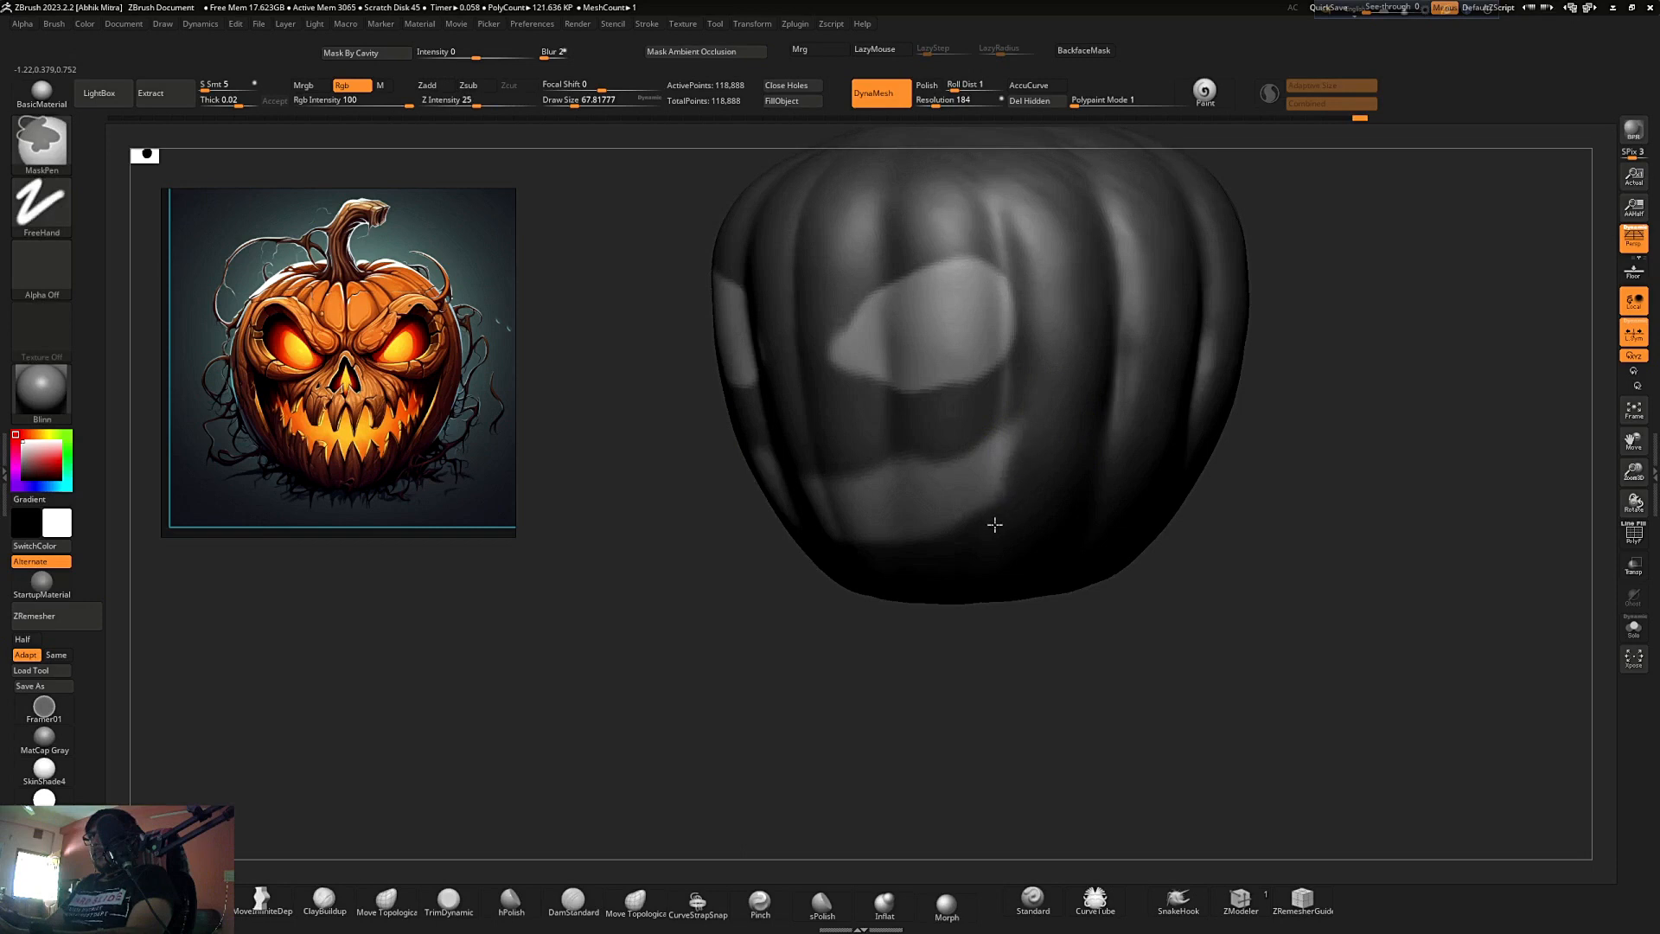
{"action": "mouse_move", "coordinate": [974, 502]}
{"action": "right_mouse_down", "text": "ctrl"}
{"action": "mouse_move", "coordinate": [964, 320]}
{"action": "mouse_move", "coordinate": [1222, 351]}
{"action": "mouse_move", "coordinate": [1144, 407]}
{"action": "mouse_move", "coordinate": [1165, 384]}
{"action": "right_mouse_up", "text": "ctrl"}
{"action": "mouse_move", "coordinate": [864, 381]}
{"action": "right_mouse_down", "text": "ctrl"}
{"action": "mouse_move", "coordinate": [852, 484]}
{"action": "mouse_move", "coordinate": [881, 588]}
{"action": "right_mouse_up", "text": "ctrl"}
- Mask a central tooth and a mirrored pair of pointed teeth into the mouth's upper edge at a draw size of about 41
{"action": "key", "text": "s"}
{"action": "left_click_drag", "start_coordinate": [920, 582], "coordinate": [912, 584]}
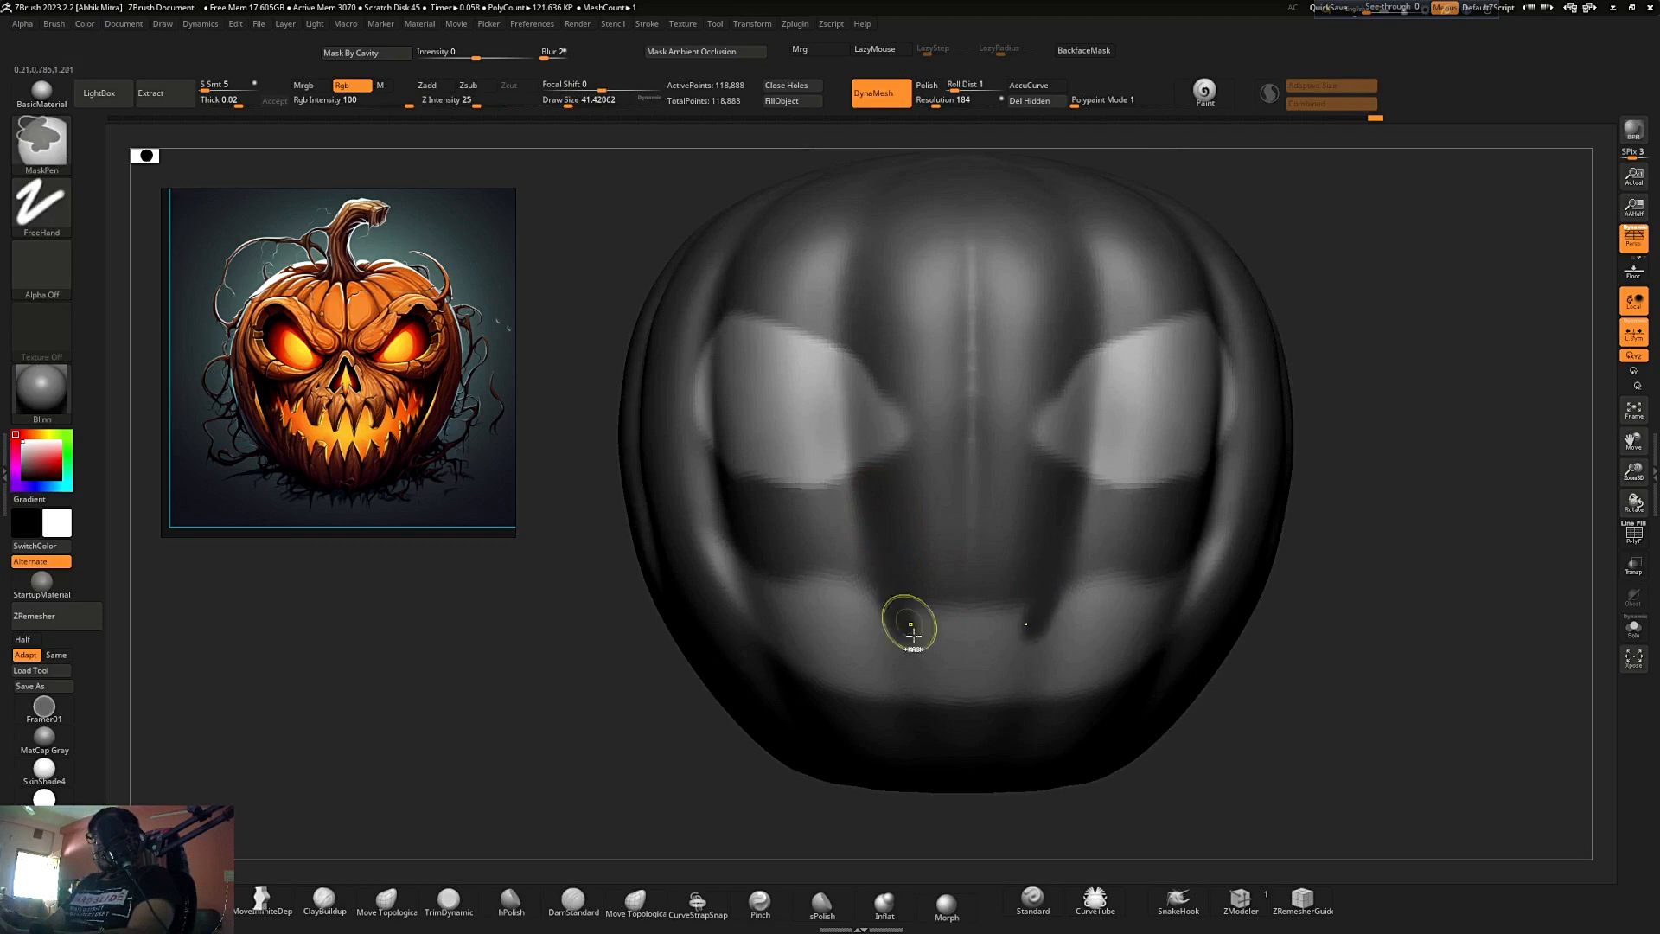
{"action": "mouse_move", "coordinate": [922, 626]}
{"action": "left_mouse_down"}
{"action": "mouse_move", "coordinate": [925, 571]}
{"action": "mouse_move", "coordinate": [949, 629]}
{"action": "left_mouse_up"}
{"action": "right_click_drag", "start_coordinate": [856, 437], "coordinate": [1206, 402], "text": "ctrl"}
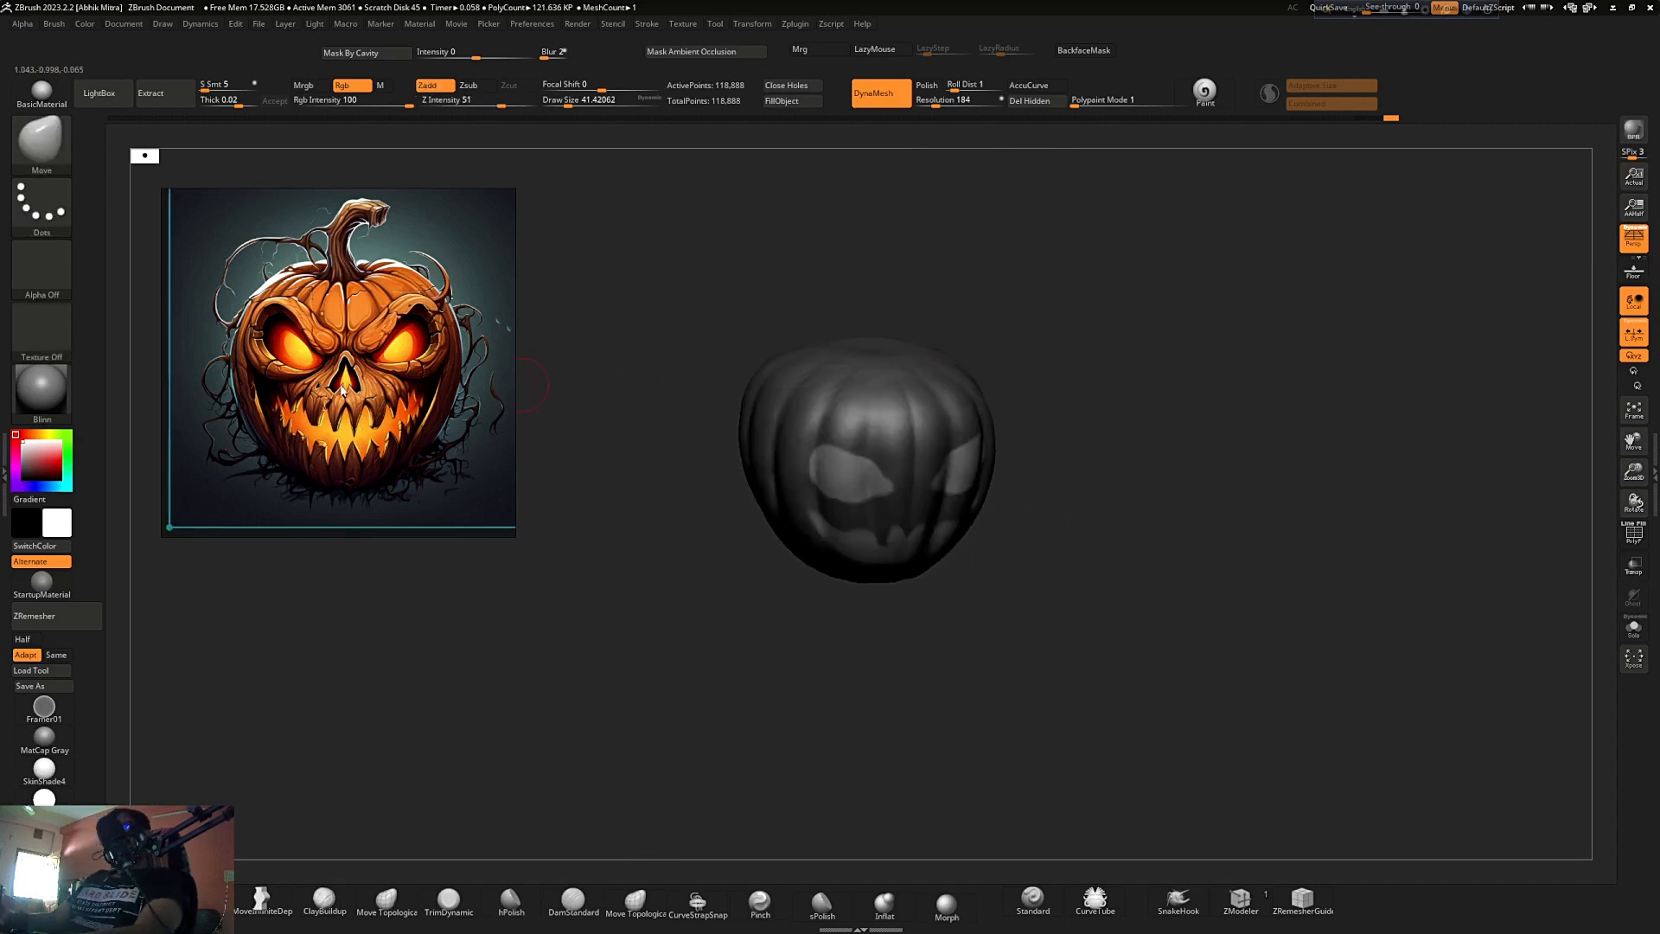
{"action": "right_click_drag", "start_coordinate": [572, 397], "coordinate": [956, 574]}
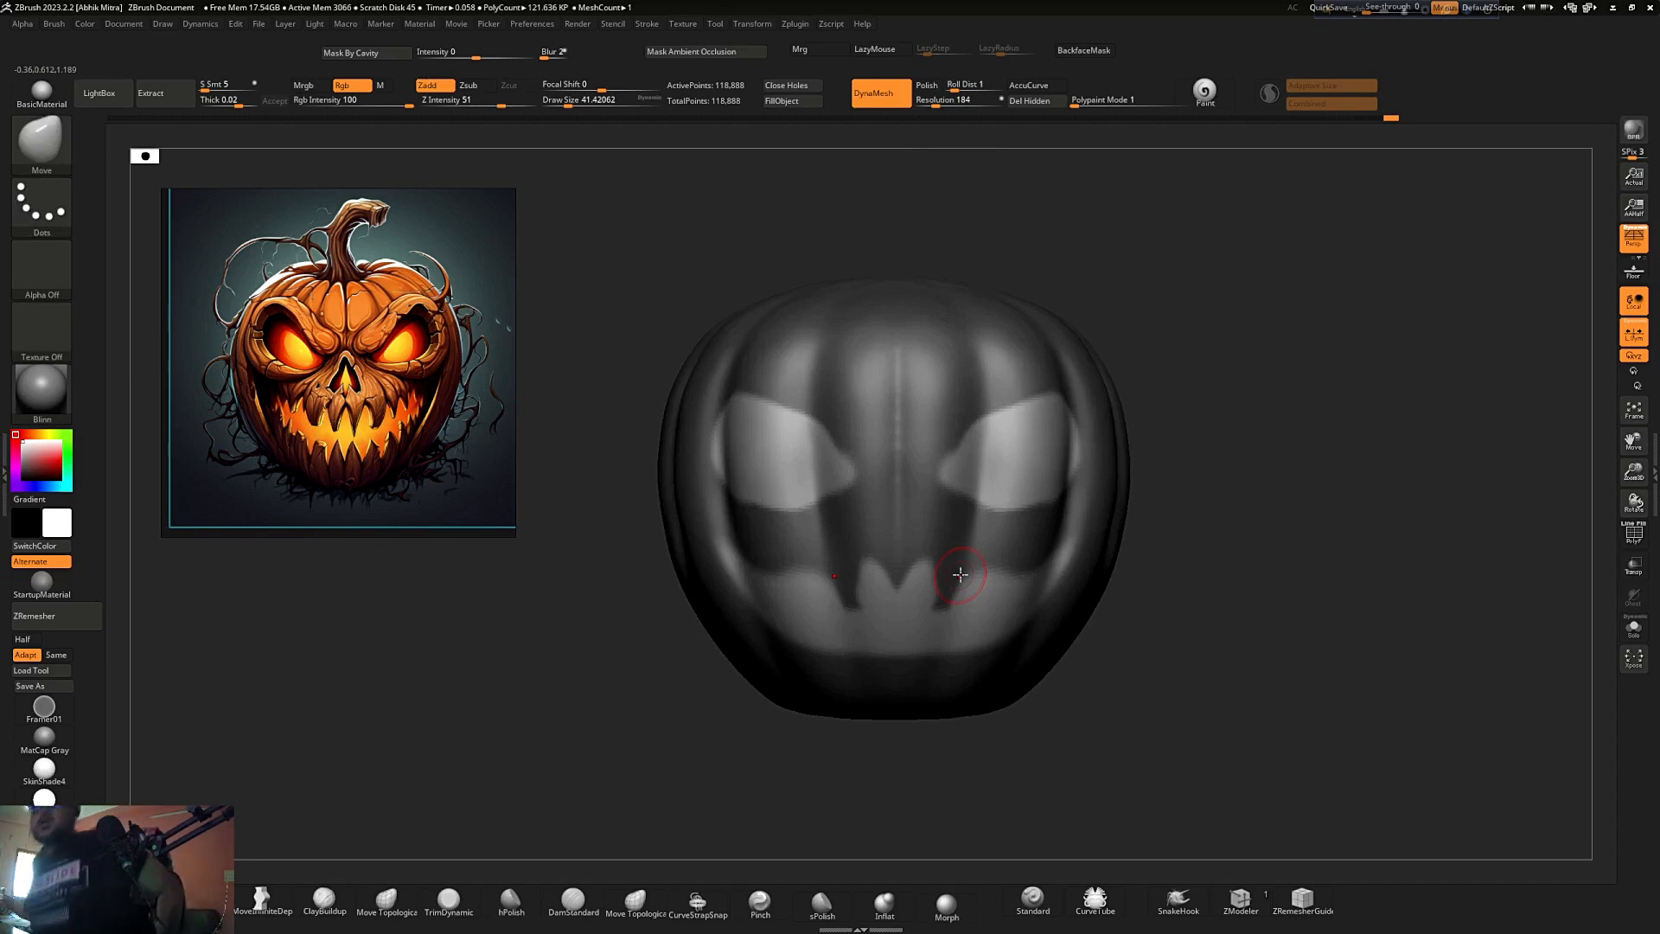
{"action": "mouse_move", "coordinate": [1345, 466]}
{"action": "right_mouse_down"}
{"action": "mouse_move", "coordinate": [994, 519]}
{"action": "mouse_move", "coordinate": [922, 599]}
{"action": "right_mouse_up"}
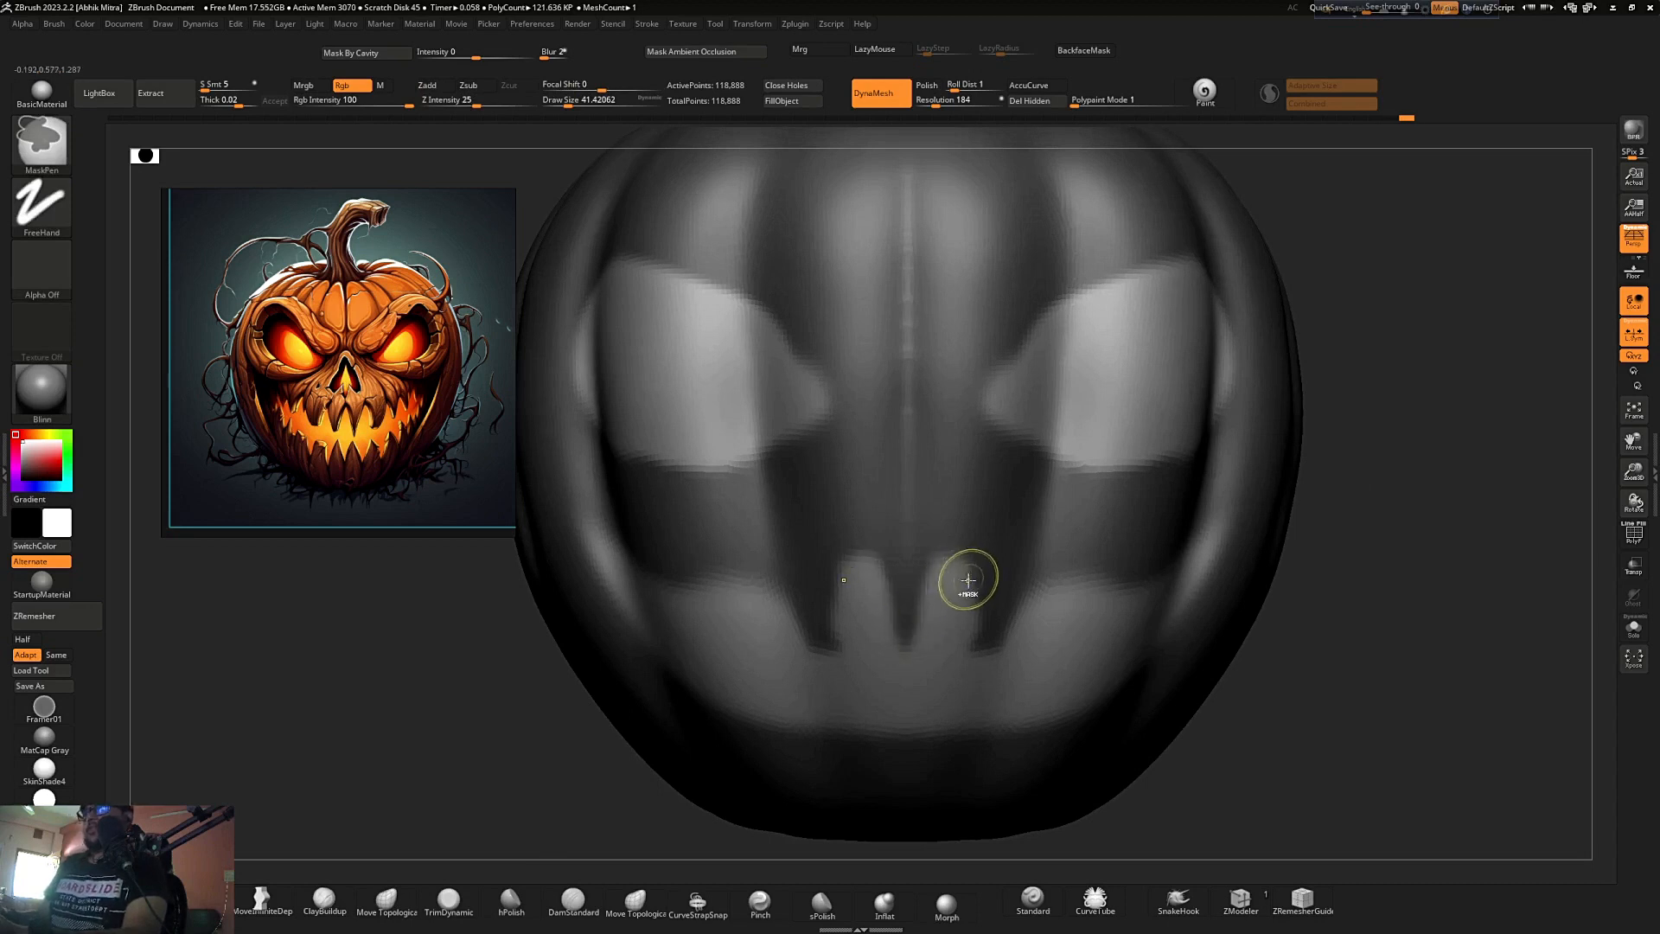
{"action": "left_click_drag", "start_coordinate": [983, 643], "coordinate": [965, 563], "text": "ctrl"}
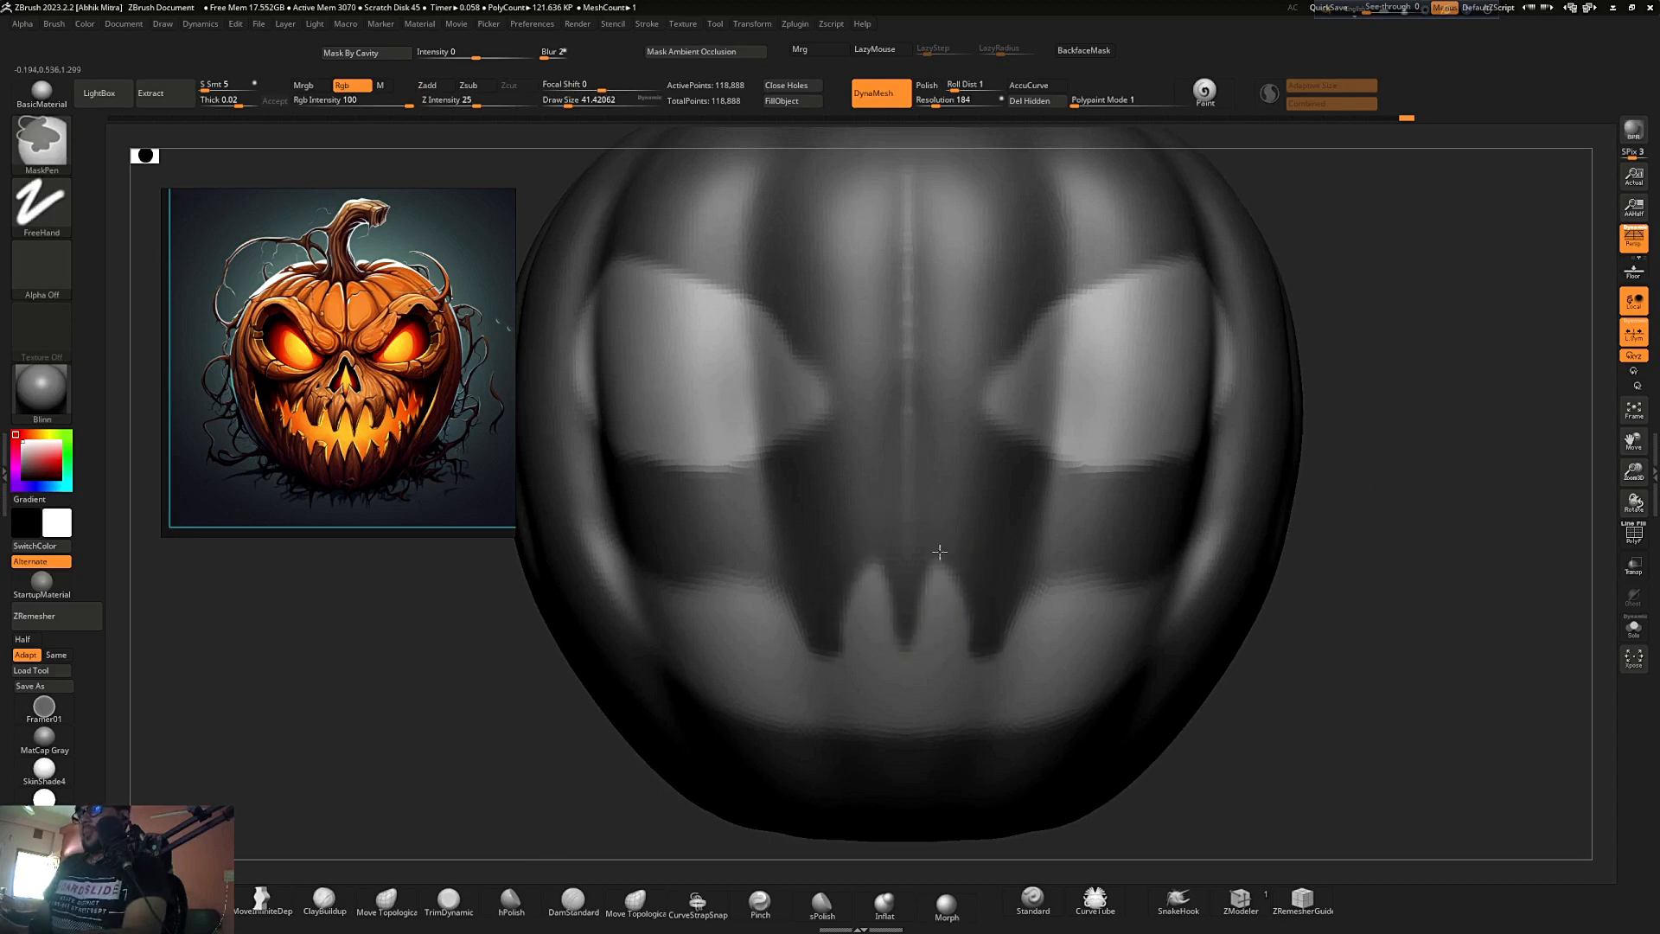
- Unmask a pointed nose opening between the eyes and mask notches into its lower edge at a draw size of about 33
{"action": "mouse_move", "coordinate": [919, 501]}
{"action": "right_mouse_down", "text": "ctrl"}
{"action": "mouse_move", "coordinate": [908, 470]}
{"action": "mouse_move", "coordinate": [904, 522]}
{"action": "right_mouse_up", "text": "ctrl"}
{"action": "key", "text": "s"}
{"action": "left_click_drag", "start_coordinate": [893, 517], "coordinate": [873, 517]}
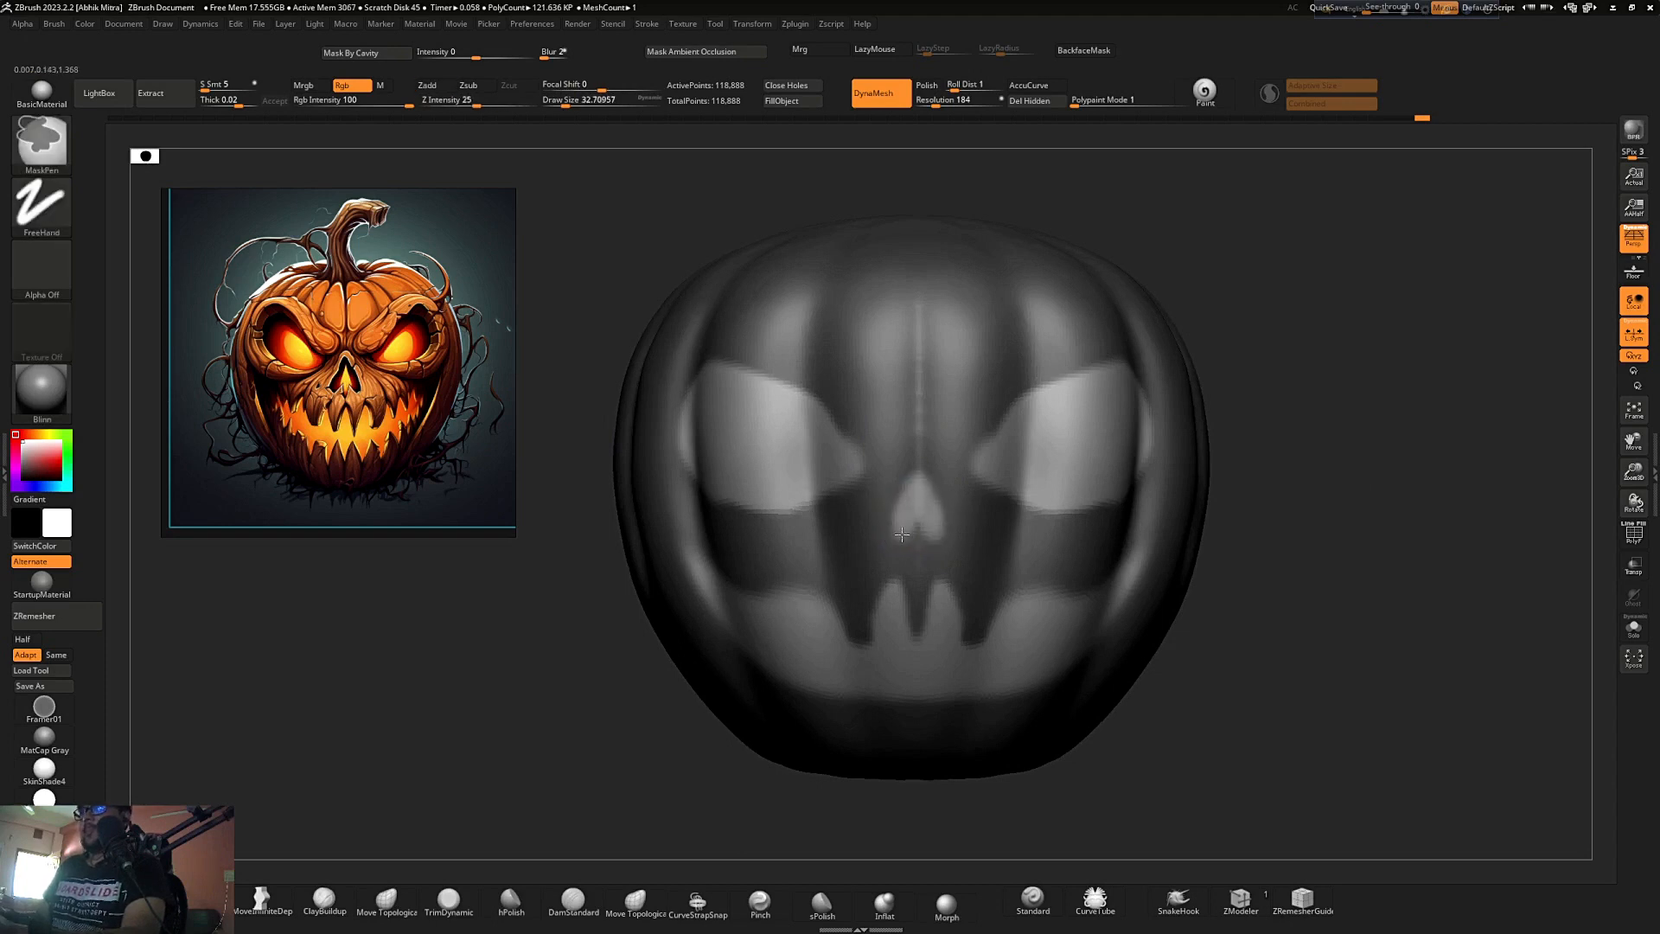
{"action": "right_click_drag", "start_coordinate": [917, 477], "coordinate": [916, 585], "text": "ctrl"}
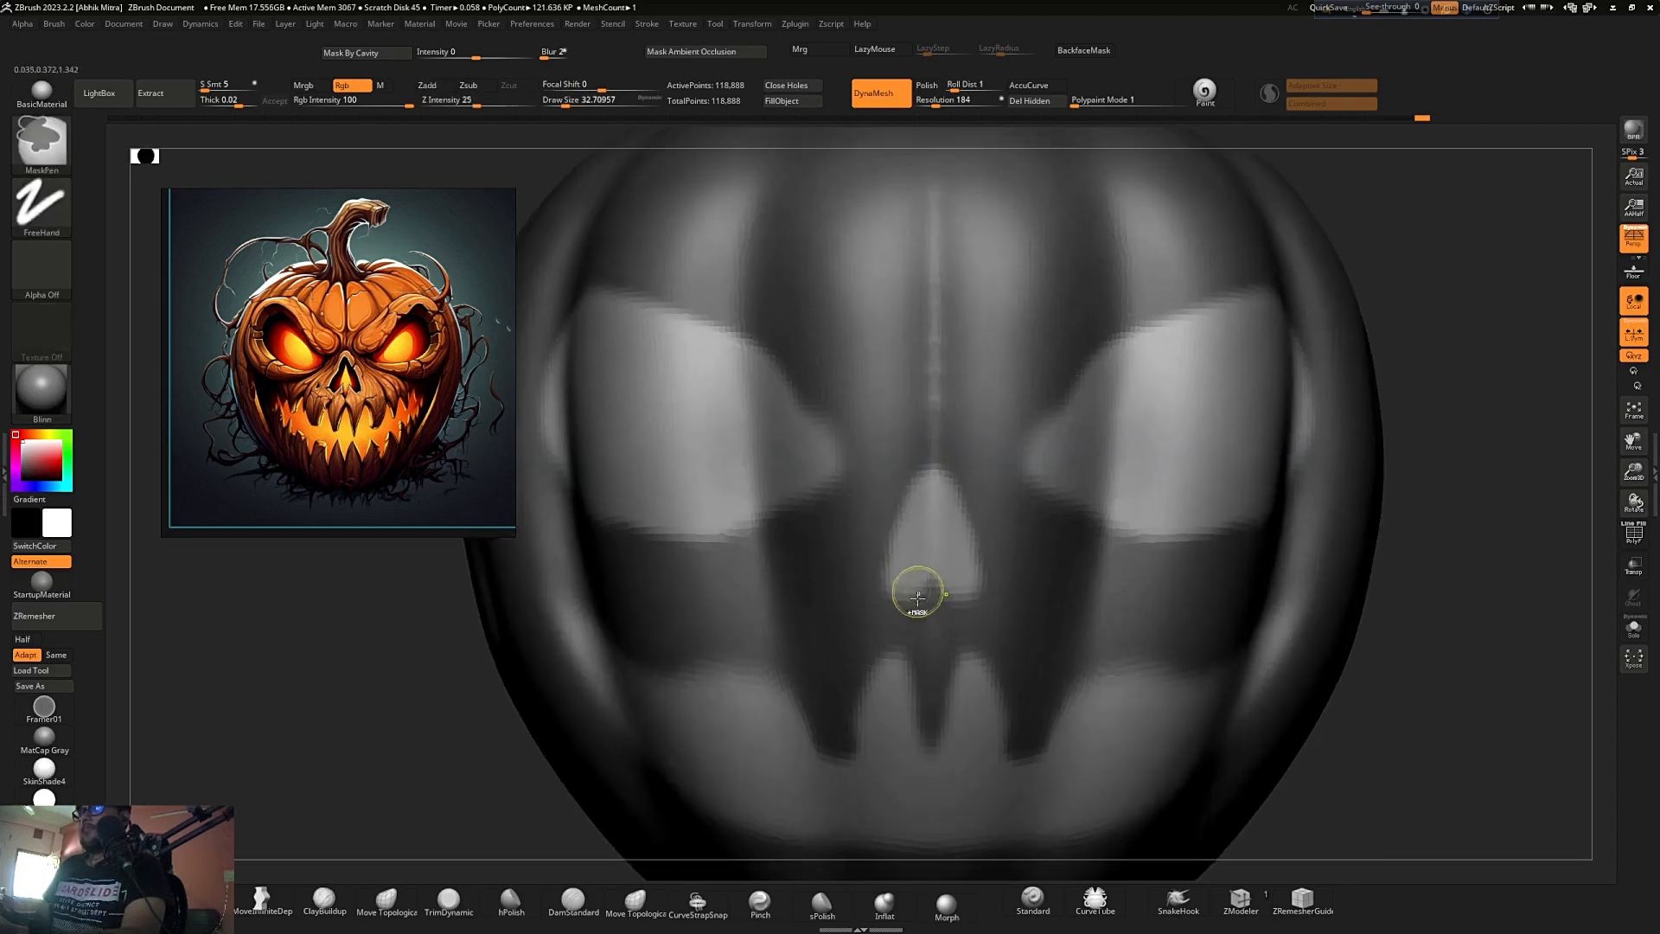
{"action": "mouse_move", "coordinate": [914, 583]}
{"action": "left_mouse_down"}
{"action": "mouse_move", "coordinate": [959, 574]}
{"action": "mouse_move", "coordinate": [931, 558]}
{"action": "mouse_move", "coordinate": [914, 610]}
{"action": "left_mouse_up"}
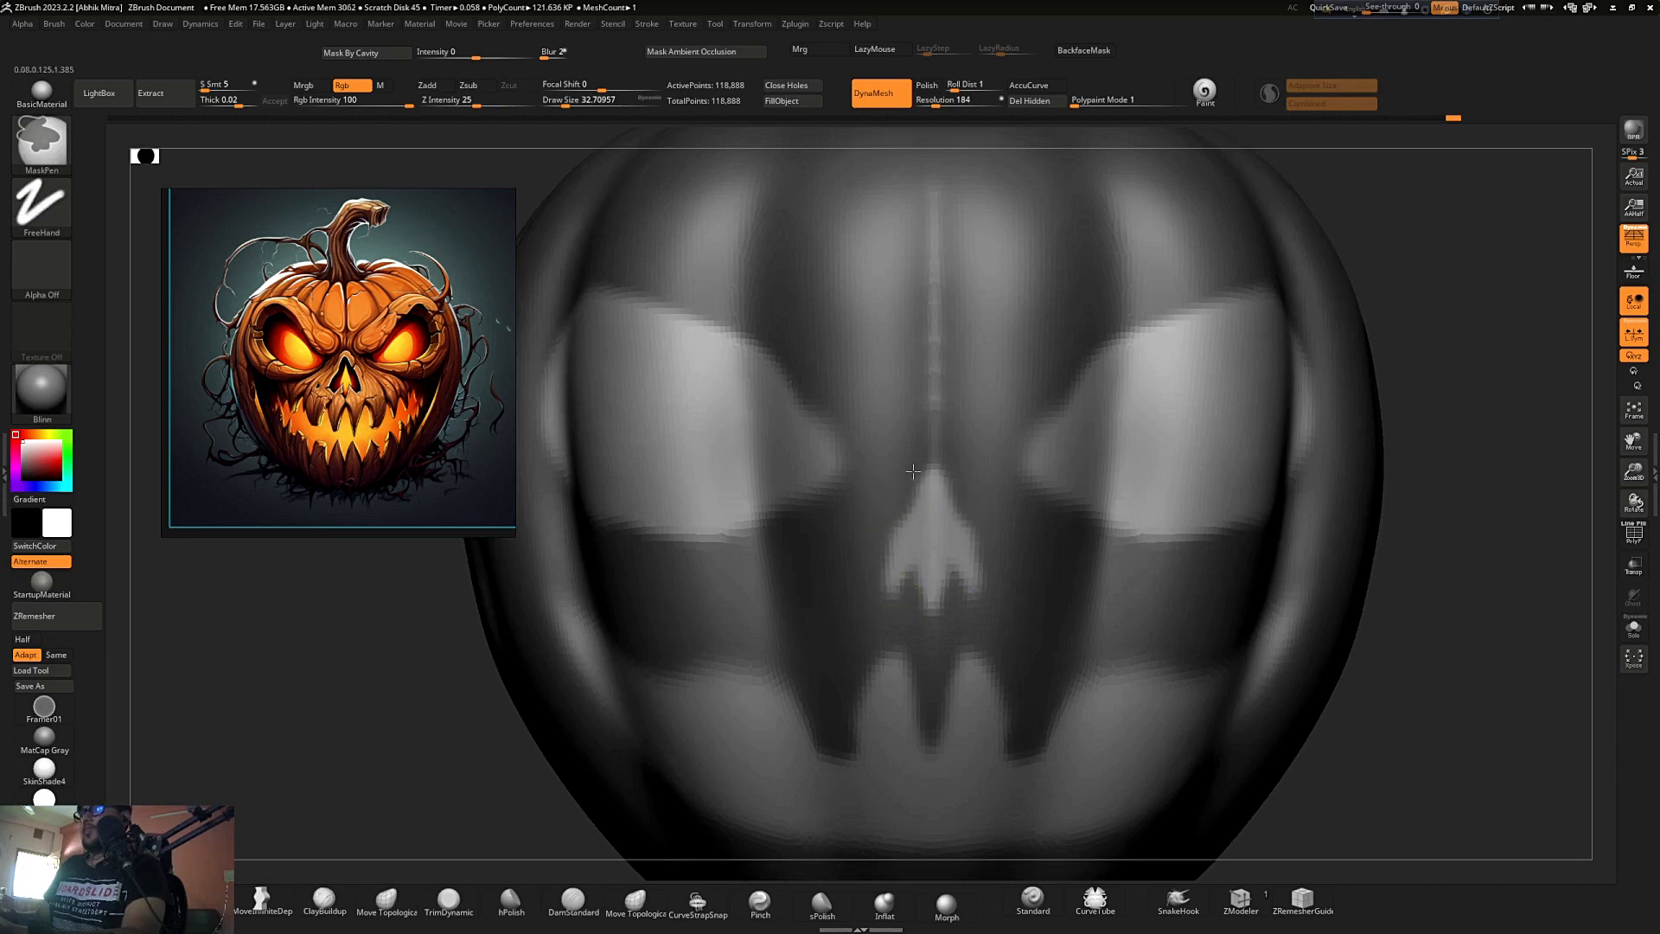
- Extend the unmasked mouth's outer corners upward into a wide pointed grin
{"action": "scroll", "coordinate": [841, 444], "scroll_direction": "down", "scroll_amount": 4}
{"action": "scroll", "coordinate": [843, 380], "scroll_direction": "down", "scroll_amount": 2}
{"action": "mouse_move", "coordinate": [842, 381]}
{"action": "left_mouse_down"}
{"action": "mouse_move", "coordinate": [1075, 415]}
{"action": "mouse_move", "coordinate": [1097, 459]}
{"action": "mouse_move", "coordinate": [1063, 392]}
{"action": "mouse_move", "coordinate": [1087, 397]}
{"action": "mouse_move", "coordinate": [1100, 374]}
{"action": "mouse_move", "coordinate": [1097, 426]}
{"action": "left_mouse_up"}
{"action": "key", "text": "f"}
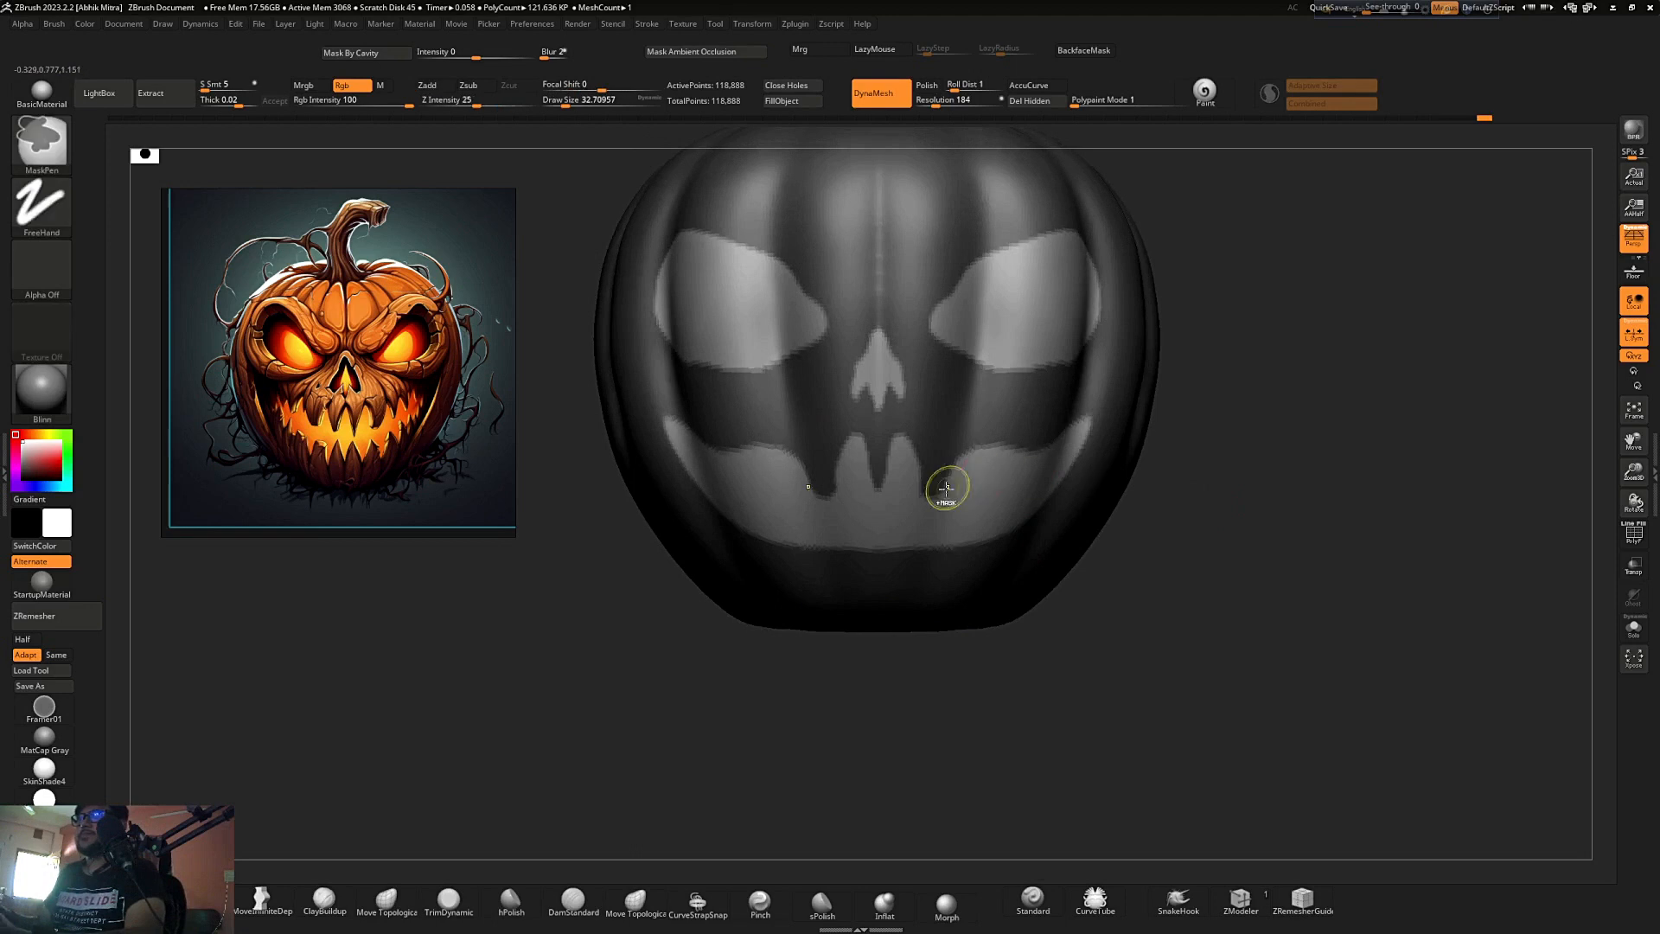
- Mask another mirrored pair of teeth further out on the mouth's upper edge at a draw size of about 49
{"action": "scroll", "coordinate": [946, 487], "scroll_direction": "up", "scroll_amount": 2}
{"action": "left_click_drag", "start_coordinate": [1265, 477], "coordinate": [1236, 516], "text": "alt"}
{"action": "key", "text": "s"}
{"action": "left_click_drag", "start_coordinate": [949, 464], "coordinate": [969, 502], "text": "ctrl"}
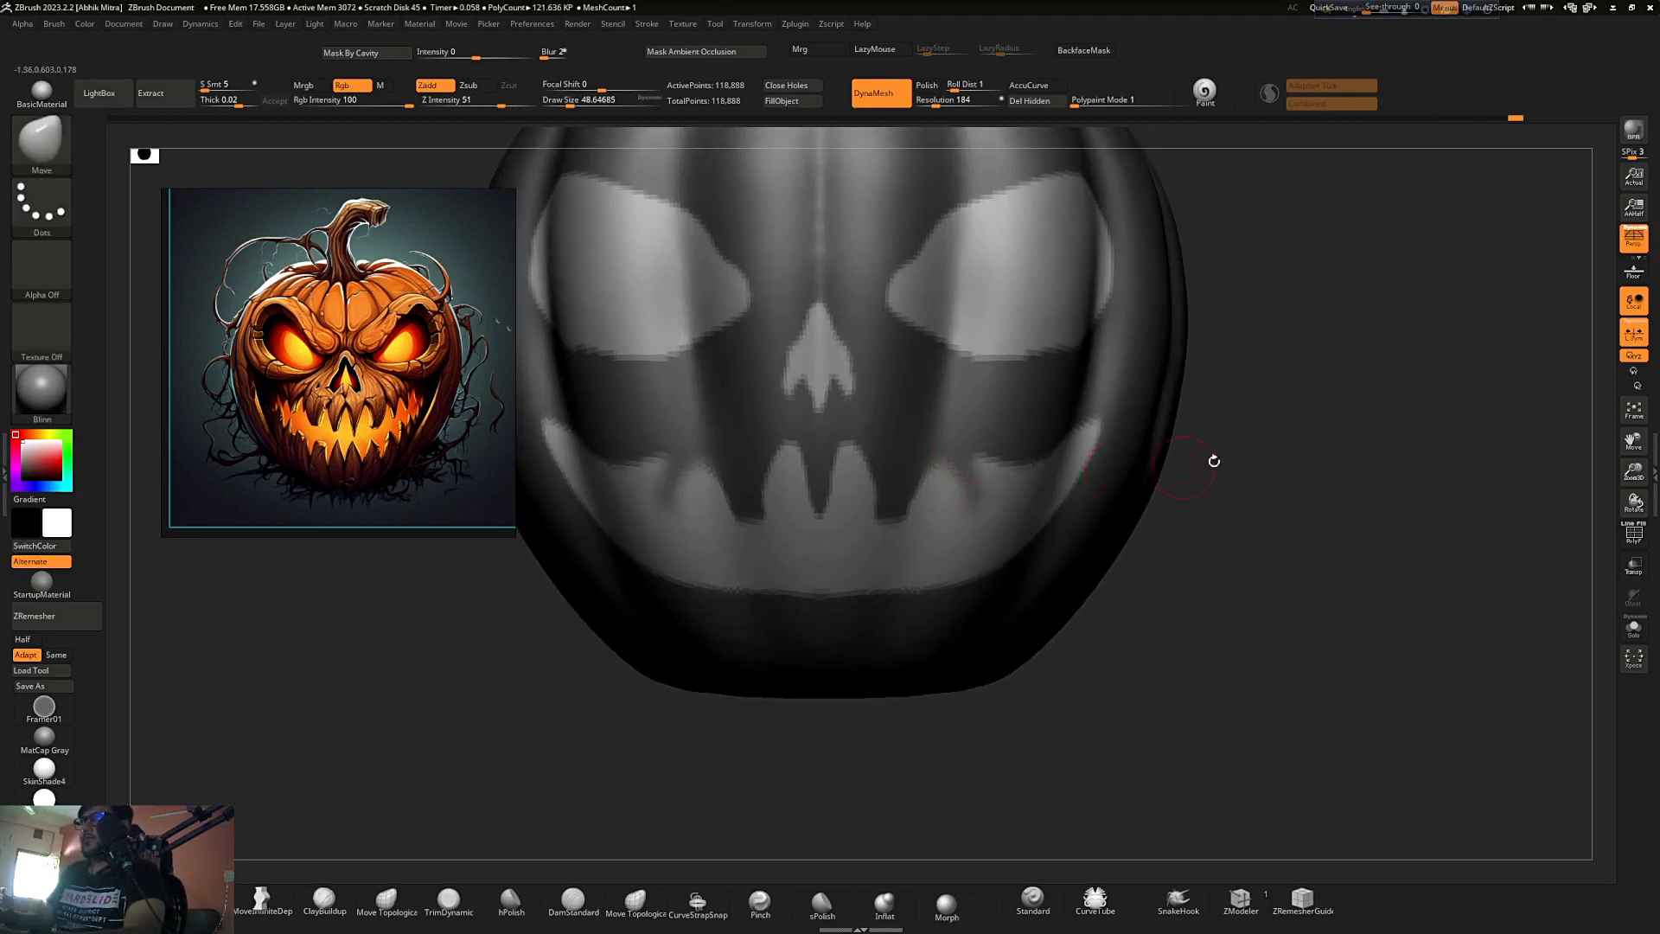
- Scale down the pumpkin reference image so it stays clear of the model
{"action": "left_click_drag", "start_coordinate": [1211, 459], "coordinate": [1308, 547]}
{"action": "left_click_drag", "start_coordinate": [513, 535], "coordinate": [398, 419]}
{"action": "right_click_drag", "start_coordinate": [281, 317], "coordinate": [256, 301]}
{"action": "right_click_drag", "start_coordinate": [1543, 556], "coordinate": [1352, 540], "text": "shift"}
{"action": "right_click_drag", "start_coordinate": [1352, 540], "coordinate": [1223, 566], "text": "ctrl"}
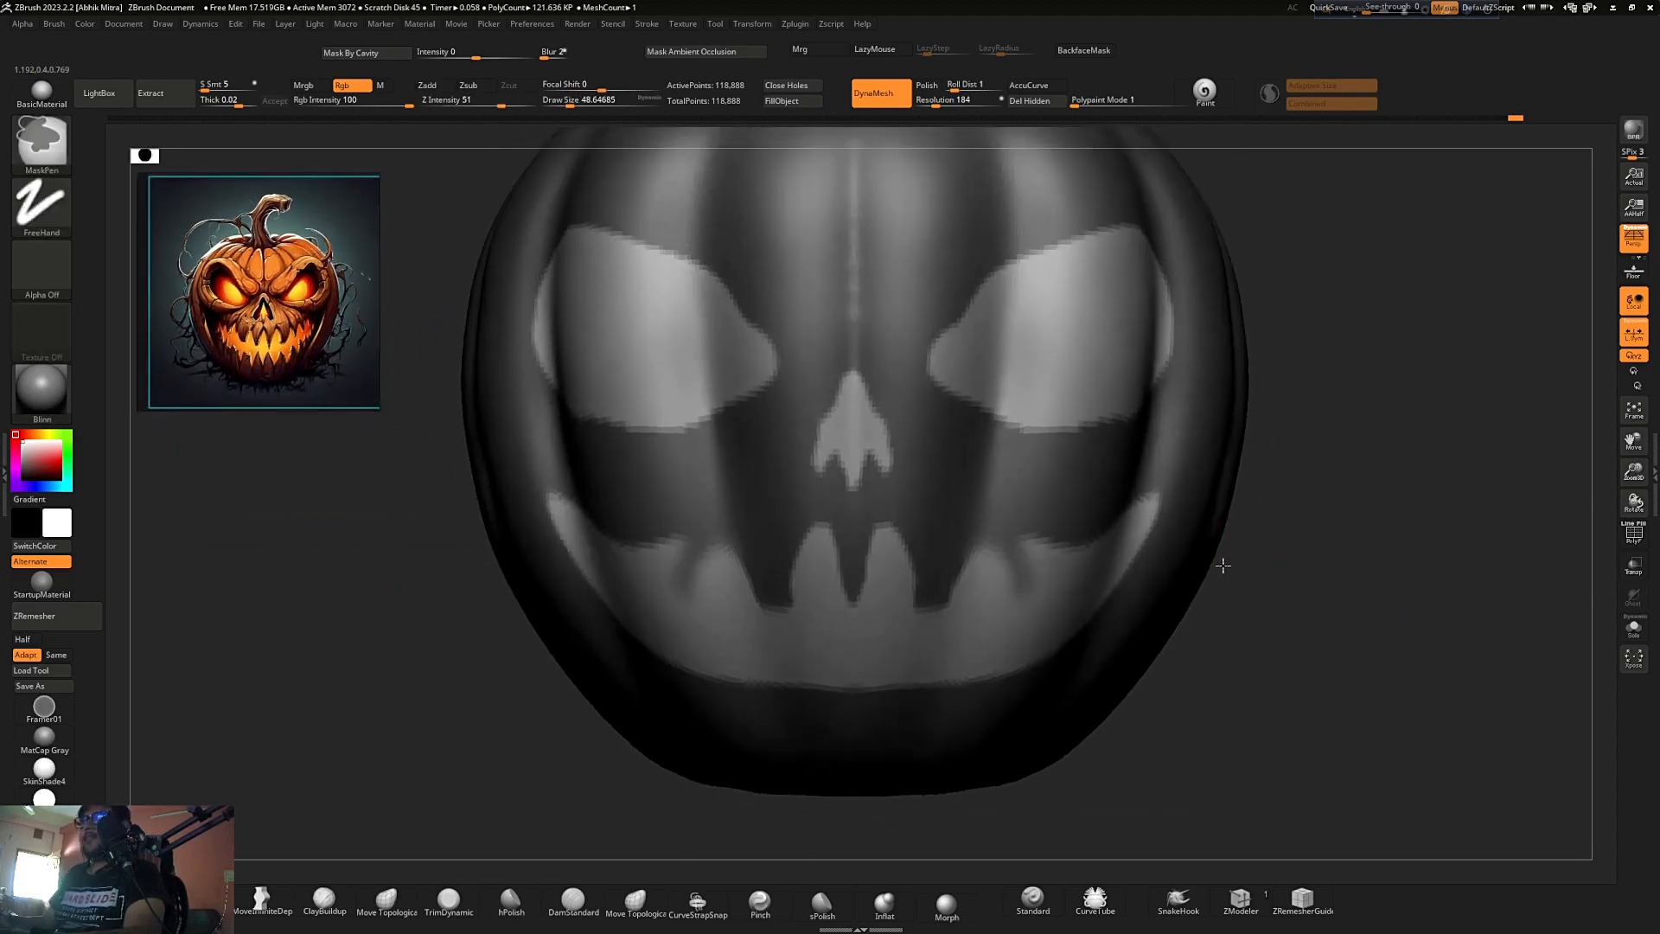
- Sharpen the outer upper teeth and mask more towards the mouth corners, reducing the draw size to about 35
{"action": "mouse_move", "coordinate": [994, 562]}
{"action": "left_mouse_down", "text": "ctrl"}
{"action": "mouse_move", "coordinate": [1001, 537]}
{"action": "mouse_move", "coordinate": [985, 575]}
{"action": "left_mouse_up", "text": "ctrl"}
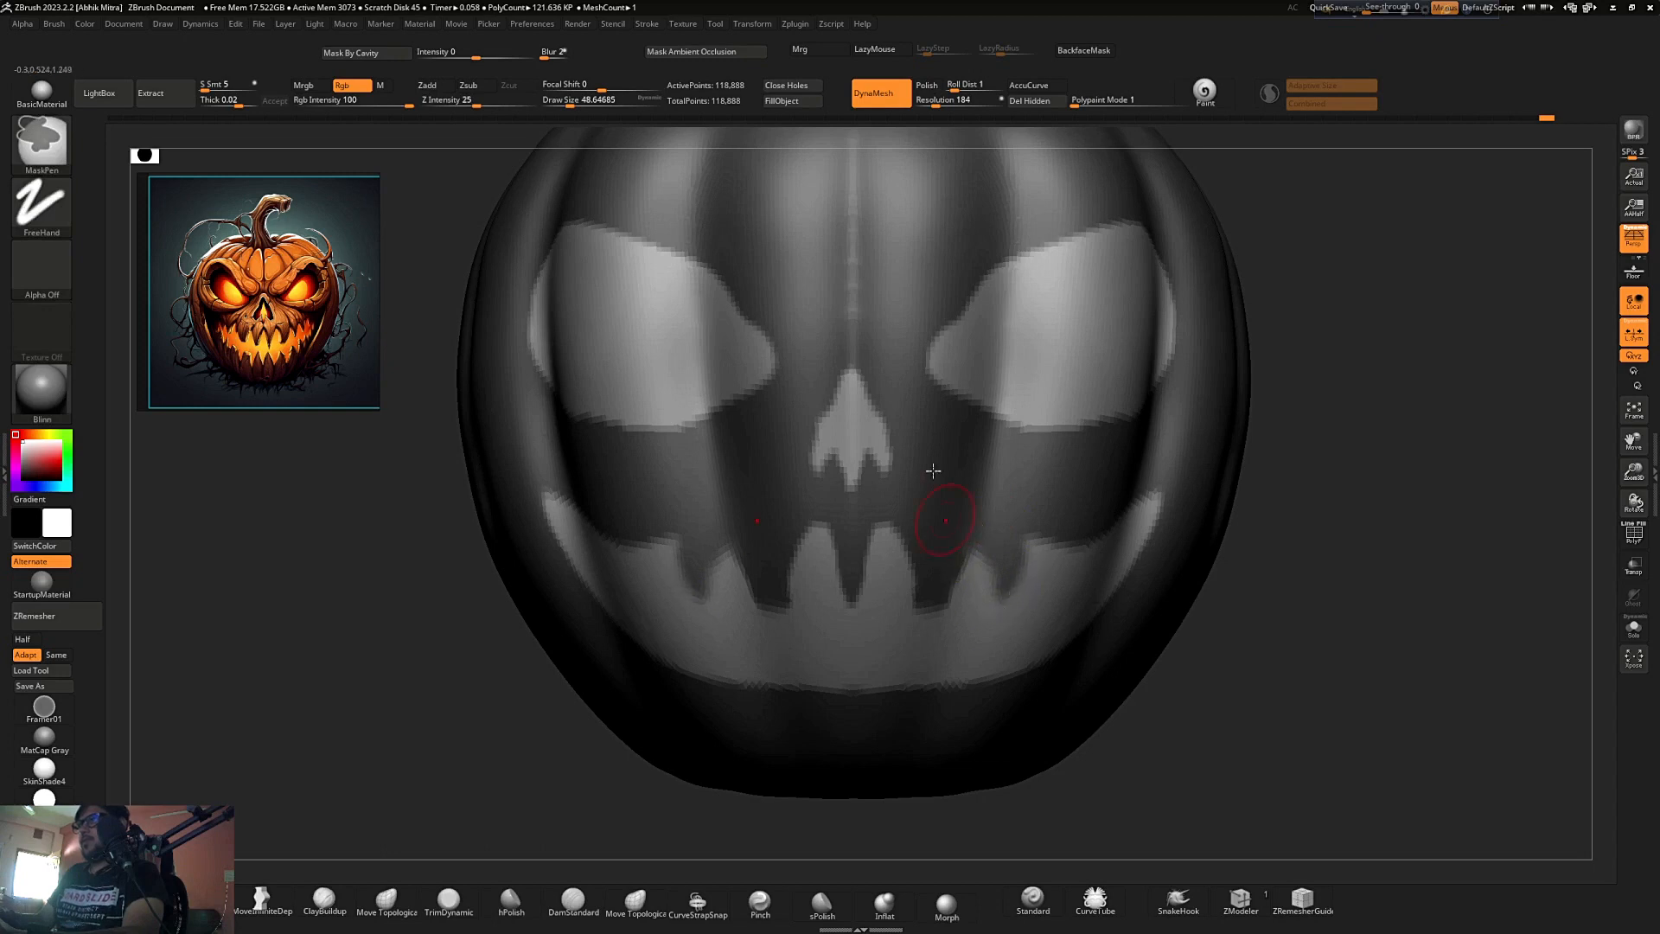
{"action": "right_click_drag", "start_coordinate": [964, 506], "coordinate": [957, 572], "text": "ctrl"}
{"action": "left_click_drag", "start_coordinate": [1185, 522], "coordinate": [1091, 553]}
{"action": "right_click_drag", "start_coordinate": [966, 484], "coordinate": [967, 554], "text": "ctrl"}
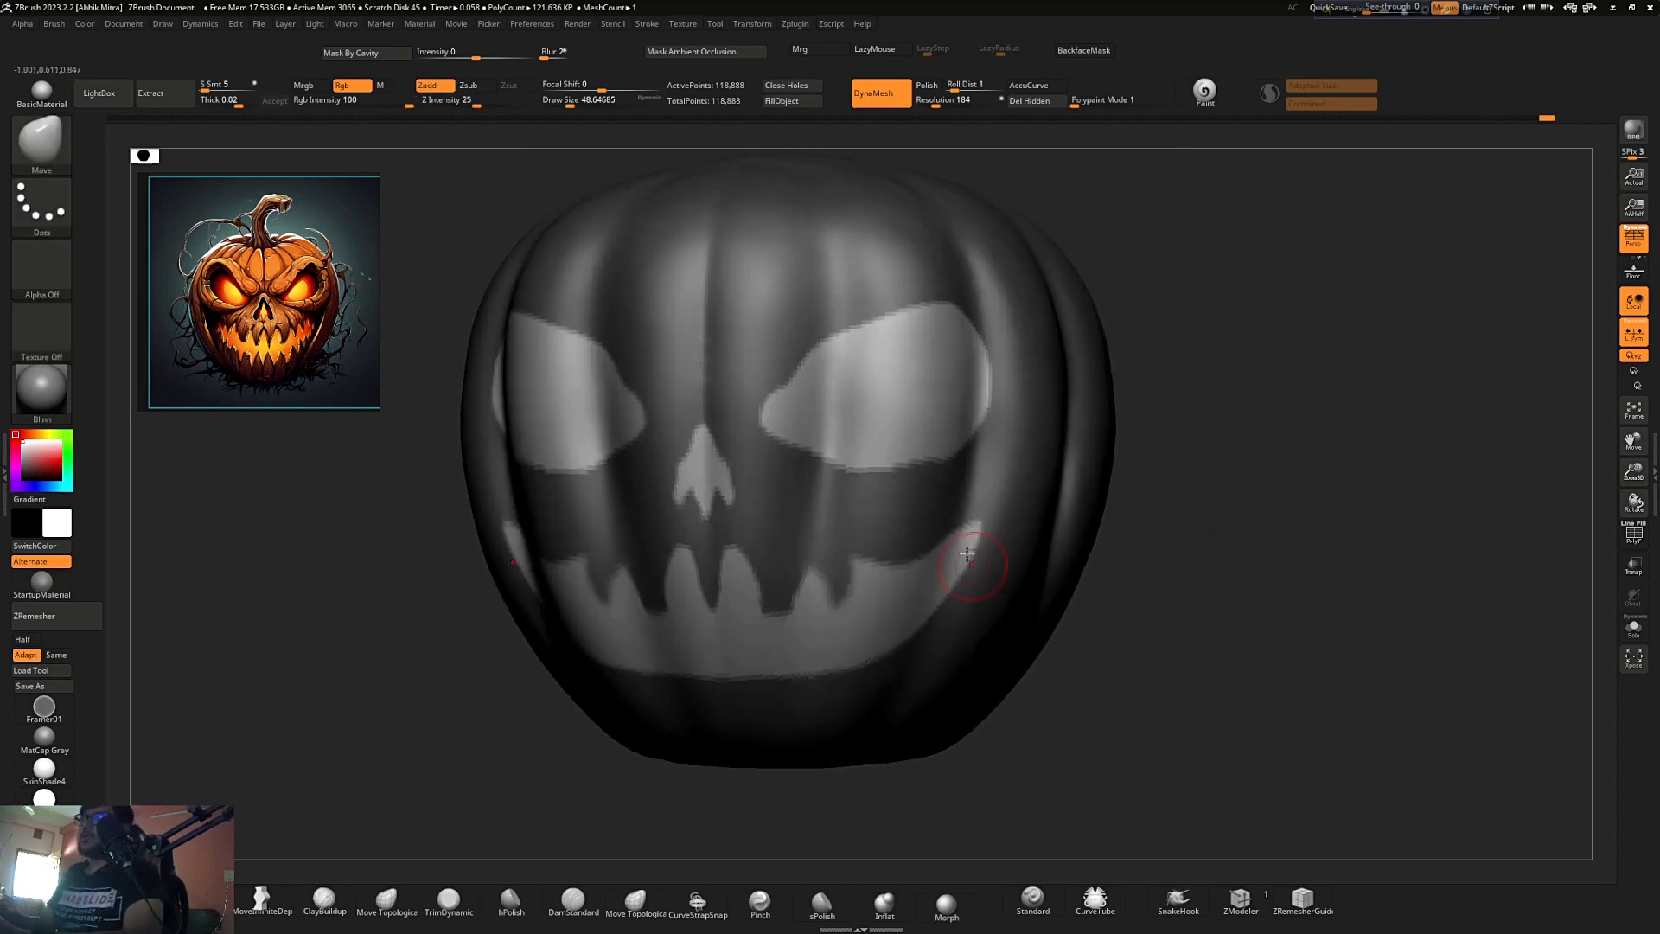
{"action": "left_click_drag", "start_coordinate": [880, 556], "coordinate": [890, 568], "text": "ctrl"}
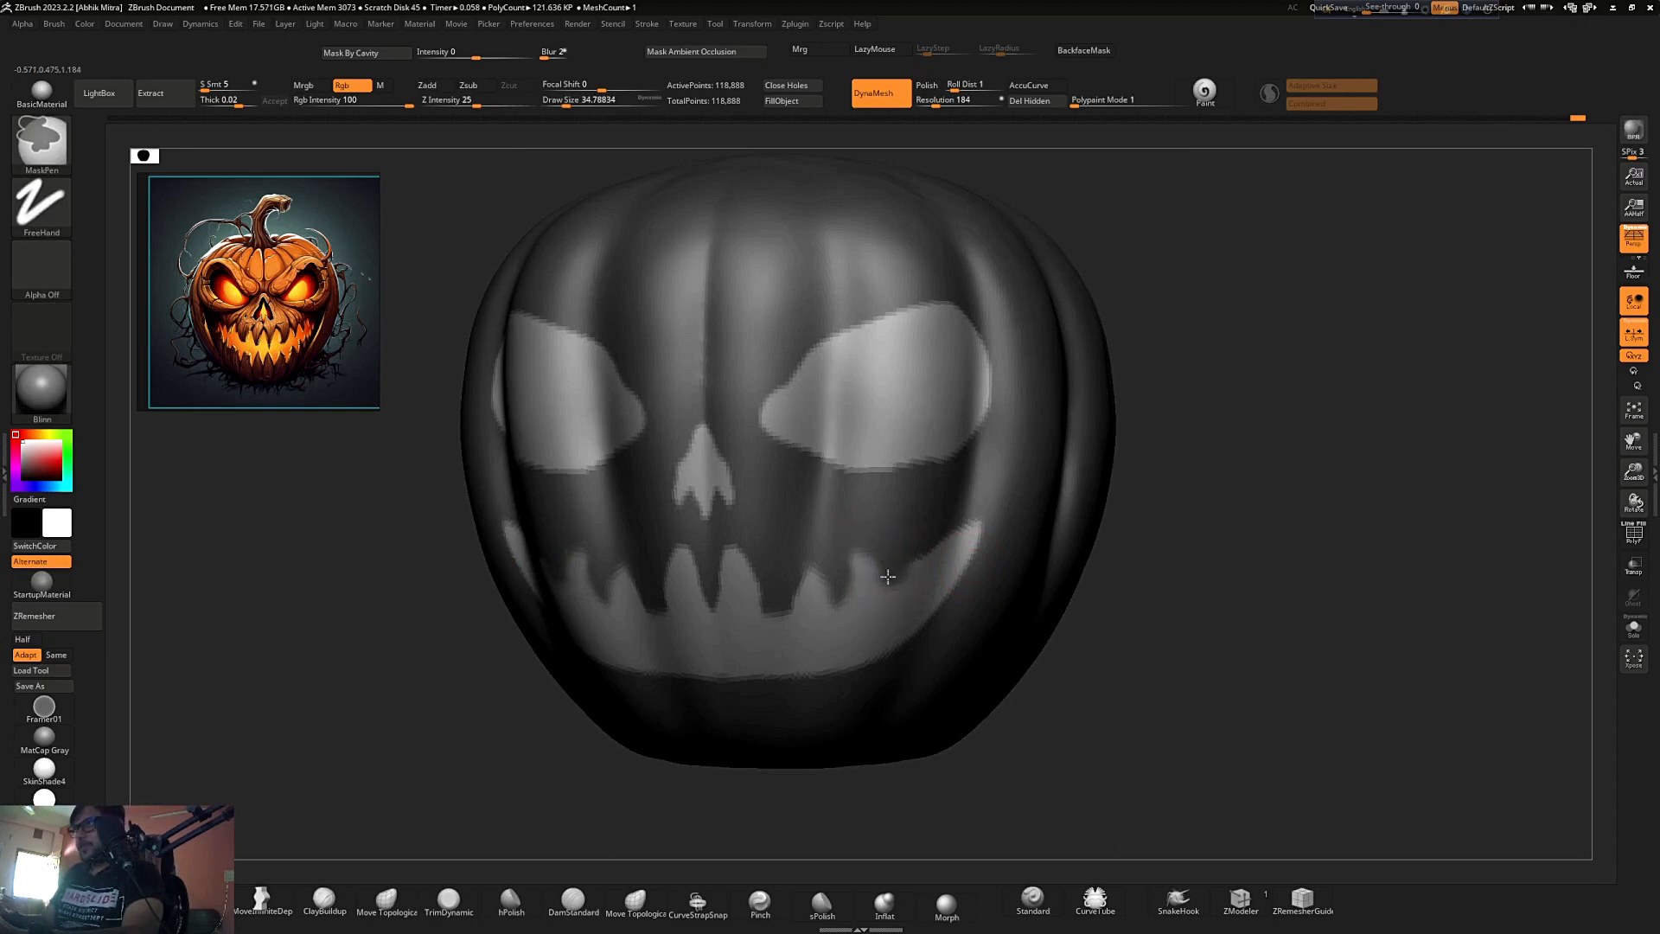
{"action": "left_click_drag", "start_coordinate": [893, 576], "coordinate": [902, 598], "text": "ctrl"}
- Shape a narrow pair of teeth beside the mouth corners in the mask, using a draw size of about 35
{"action": "right_click_drag", "start_coordinate": [878, 501], "coordinate": [852, 372], "text": "ctrl"}
{"action": "mouse_move", "coordinate": [1042, 446]}
{"action": "left_mouse_down"}
{"action": "mouse_move", "coordinate": [1074, 450]}
{"action": "mouse_move", "coordinate": [1101, 497]}
{"action": "mouse_move", "coordinate": [1106, 465]}
{"action": "mouse_move", "coordinate": [1127, 493]}
{"action": "mouse_move", "coordinate": [1119, 467]}
{"action": "mouse_move", "coordinate": [1086, 486]}
{"action": "left_mouse_up"}
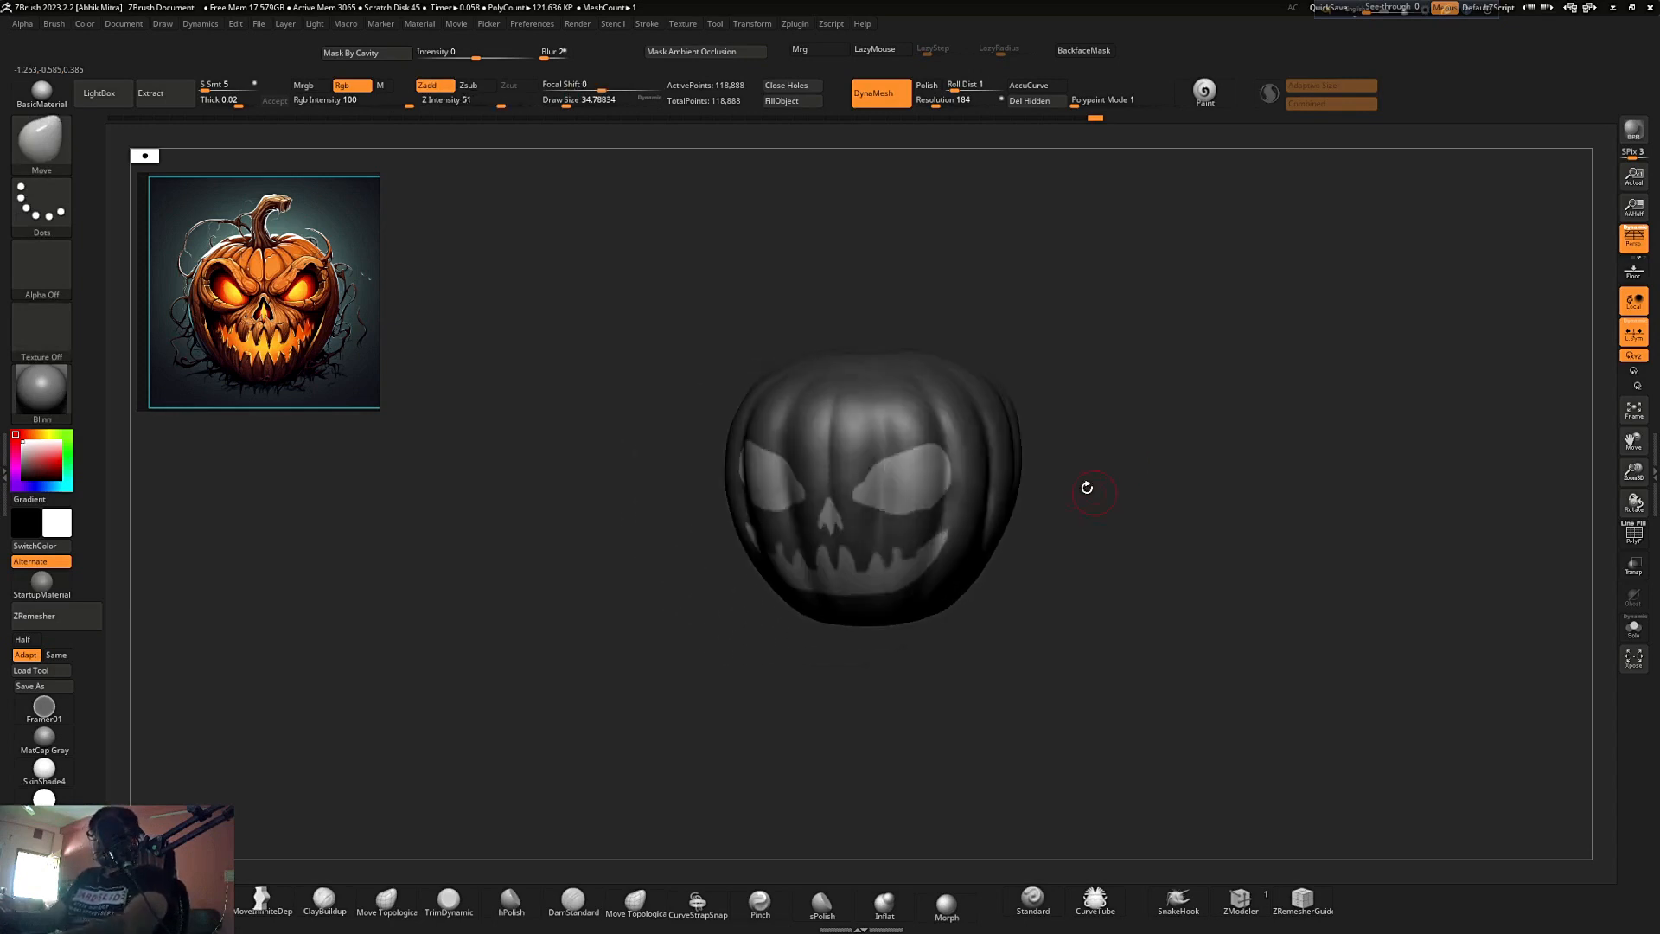
{"action": "right_click_drag", "start_coordinate": [976, 467], "coordinate": [1080, 411], "text": "ctrl"}
{"action": "left_click_drag", "start_coordinate": [1126, 397], "coordinate": [1149, 394]}
{"action": "key", "text": "s"}
{"action": "left_click_drag", "start_coordinate": [844, 490], "coordinate": [849, 491]}
{"action": "key", "text": "ctrl"}
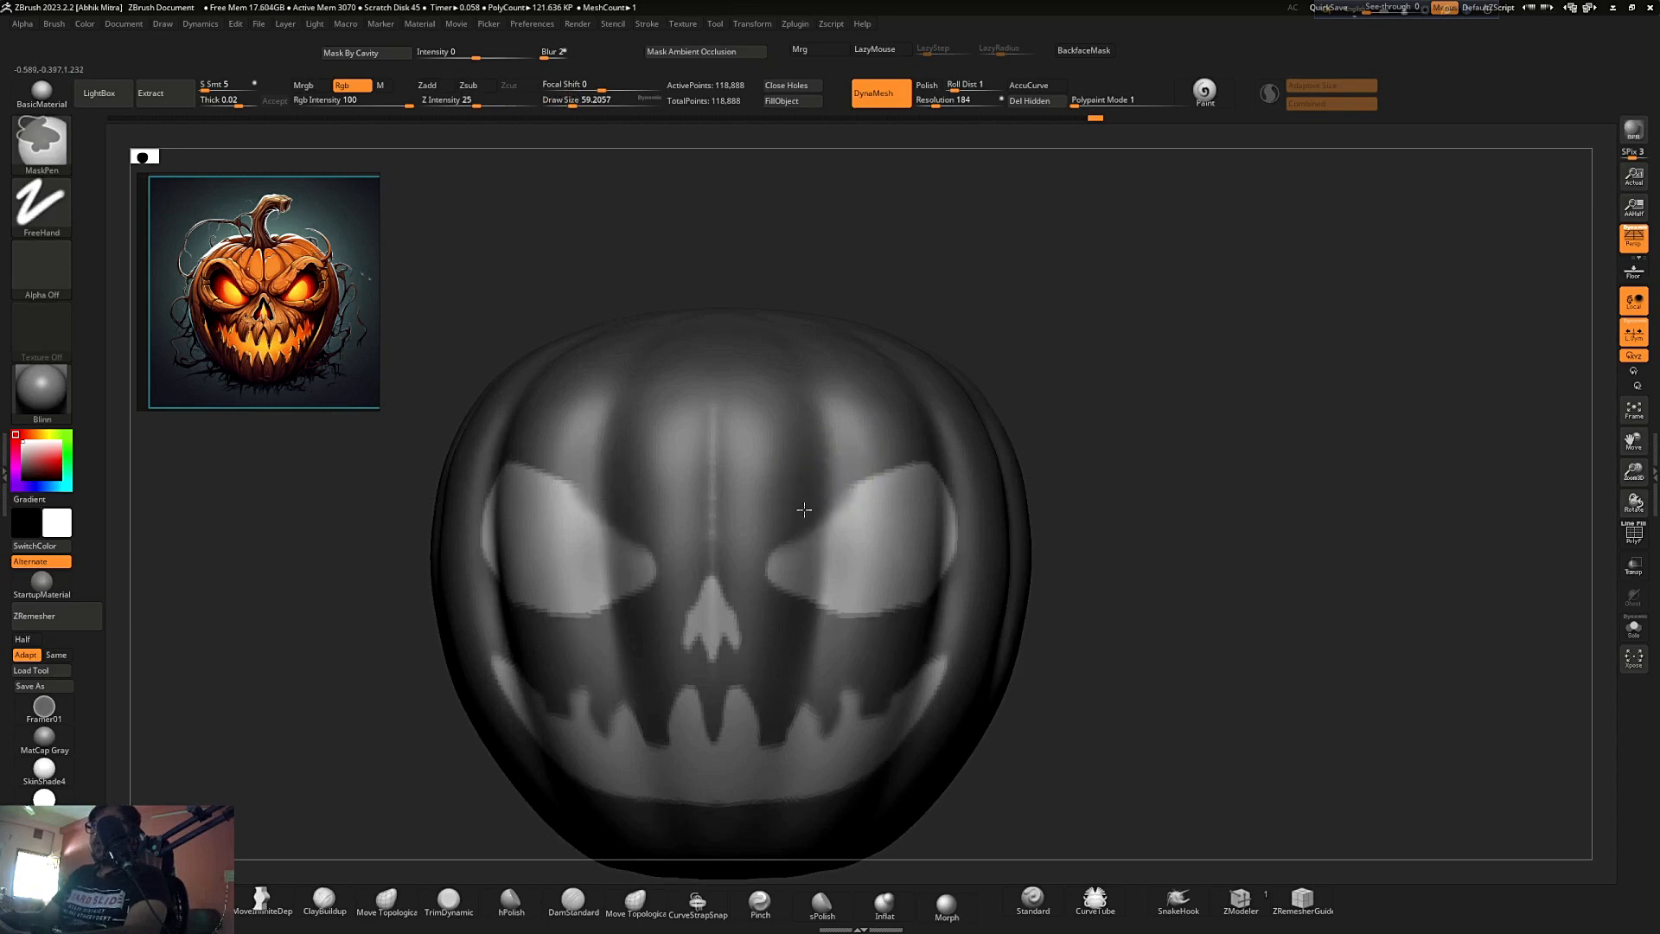
{"action": "mouse_move", "coordinate": [1091, 408]}
{"action": "left_mouse_down"}
{"action": "mouse_move", "coordinate": [1055, 422]}
{"action": "mouse_move", "coordinate": [1090, 408]}
{"action": "left_mouse_up"}
{"action": "mouse_move", "coordinate": [1090, 408]}
{"action": "left_mouse_down", "text": "alt"}
{"action": "mouse_move", "coordinate": [1149, 356]}
{"action": "mouse_move", "coordinate": [1245, 311]}
{"action": "left_mouse_up", "text": "alt"}
{"action": "mouse_move", "coordinate": [1245, 311]}
{"action": "left_mouse_down"}
{"action": "mouse_move", "coordinate": [1230, 326]}
{"action": "mouse_move", "coordinate": [1262, 324]}
{"action": "left_mouse_up"}
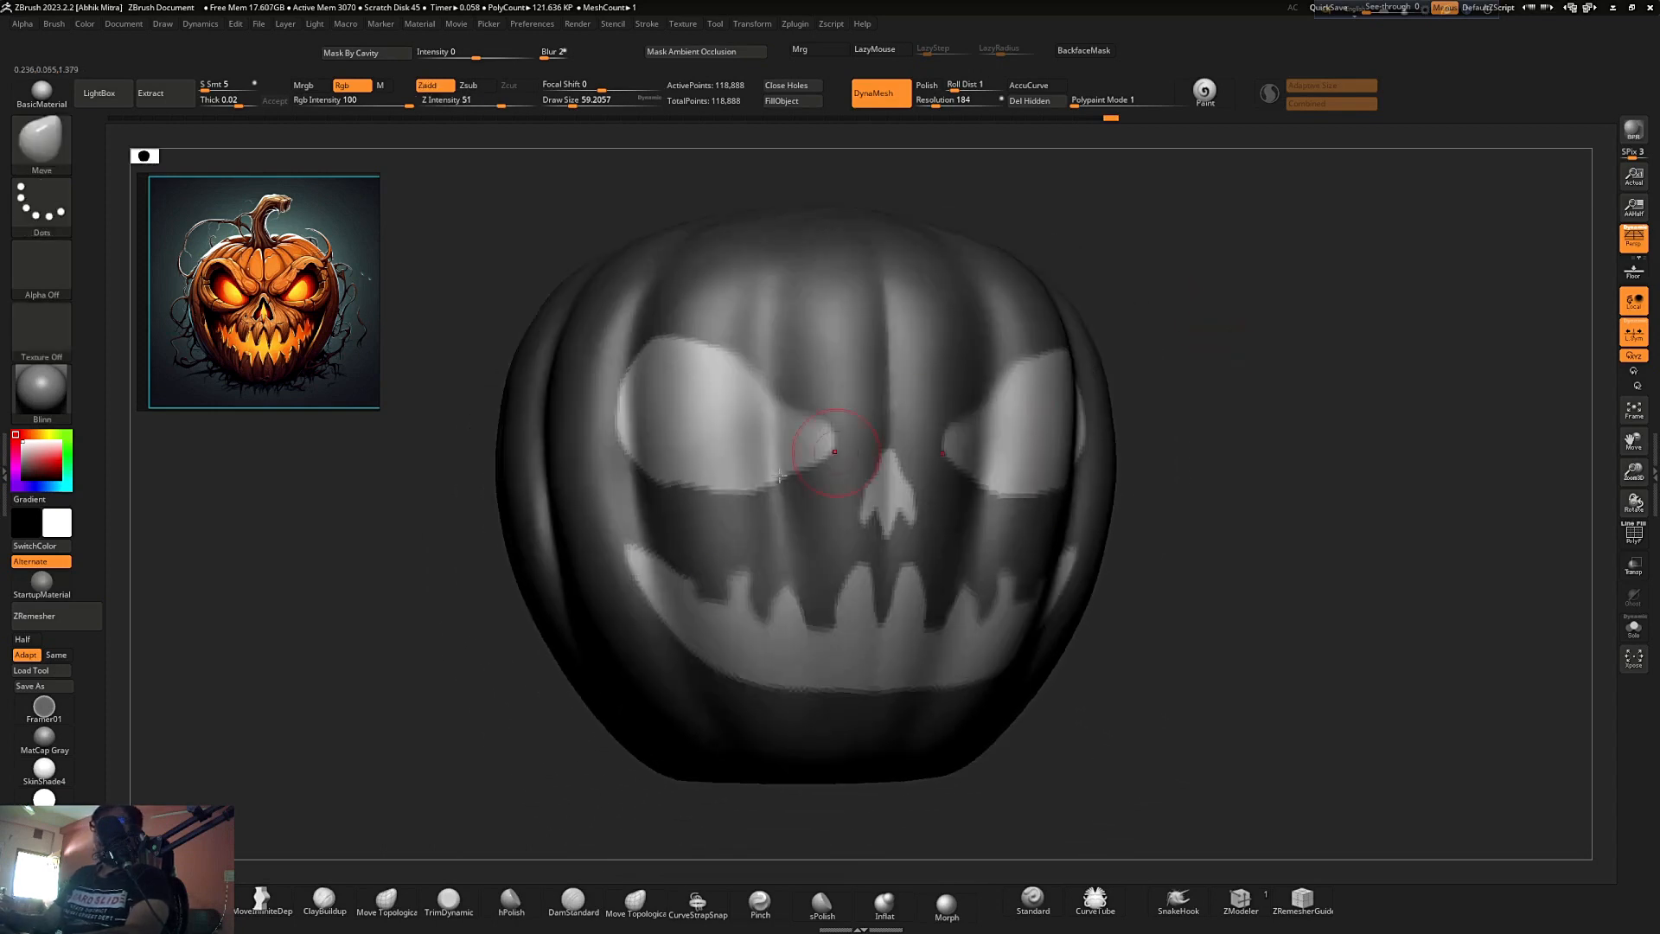
{"action": "right_click_drag", "start_coordinate": [632, 544], "coordinate": [671, 599], "text": "ctrl"}
{"action": "mouse_move", "coordinate": [713, 569]}
{"action": "left_mouse_down", "text": "ctrl+alt"}
{"action": "mouse_move", "coordinate": [732, 608]}
{"action": "mouse_move", "coordinate": [684, 550]}
{"action": "left_mouse_up", "text": "ctrl+alt"}
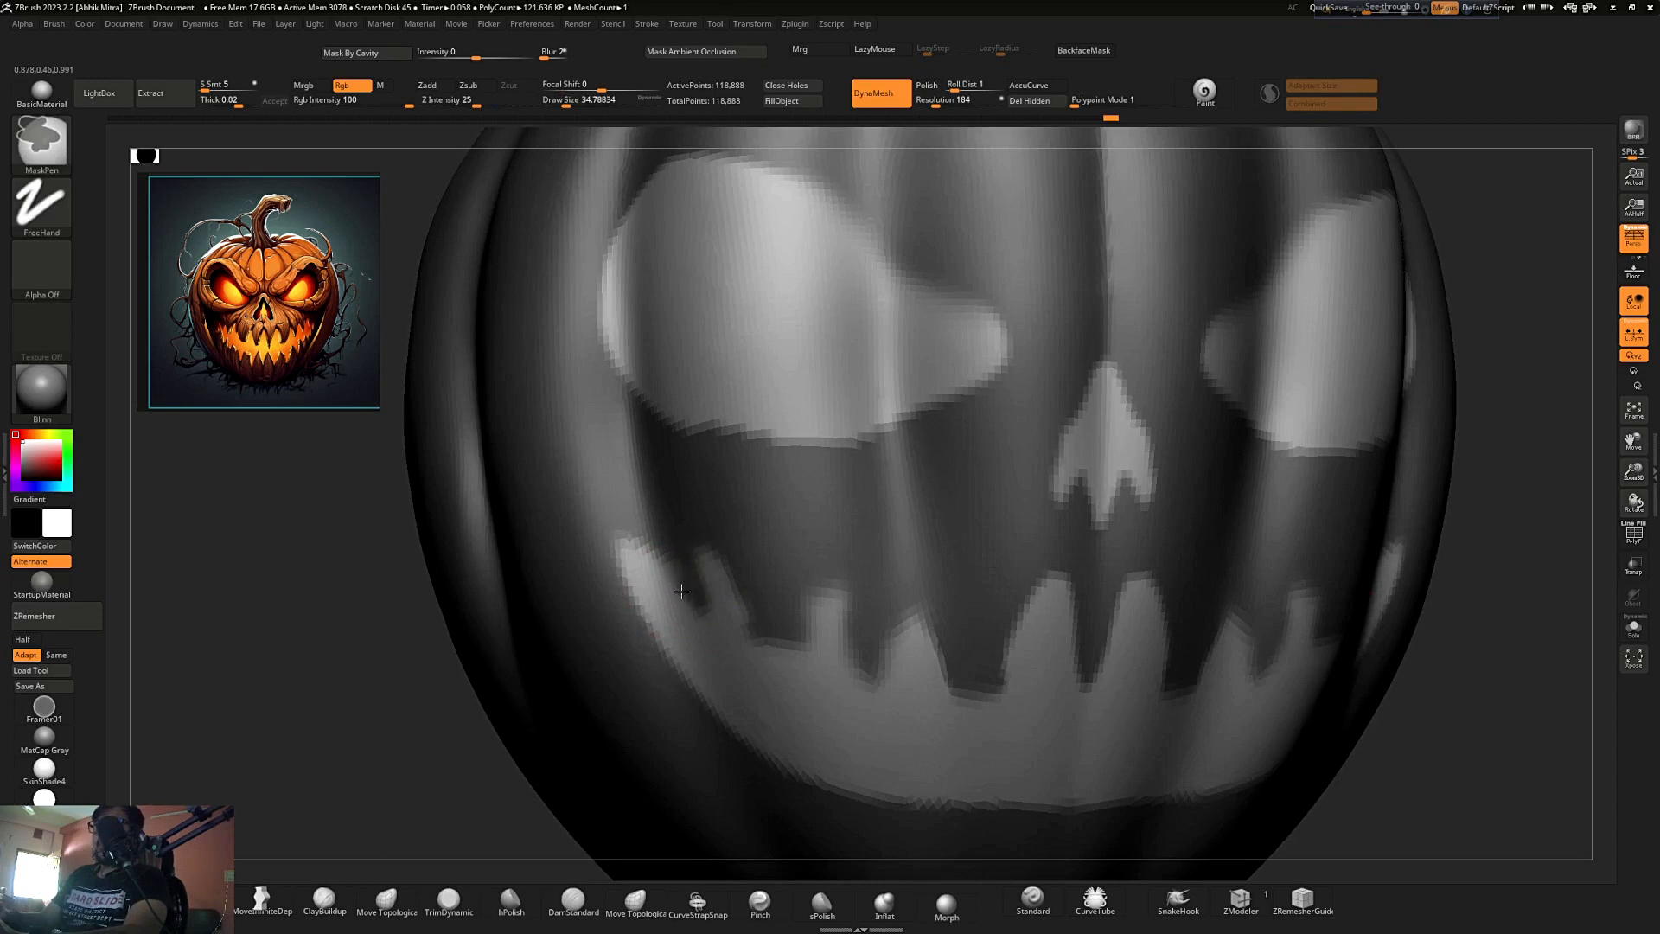
- Mask a central lower tooth on the mouth's bottom edge and cut pointed unmasked gaps on both sides of it
{"action": "right_click_drag", "start_coordinate": [644, 528], "coordinate": [615, 389], "text": "ctrl"}
{"action": "left_click_drag", "start_coordinate": [1050, 391], "coordinate": [861, 433]}
{"action": "right_click_drag", "start_coordinate": [861, 433], "coordinate": [736, 648], "text": "ctrl"}
{"action": "mouse_move", "coordinate": [1114, 501]}
{"action": "left_mouse_down"}
{"action": "mouse_move", "coordinate": [1115, 452]}
{"action": "mouse_move", "coordinate": [1096, 497]}
{"action": "left_mouse_up"}
{"action": "right_click_drag", "start_coordinate": [1037, 510], "coordinate": [744, 656], "text": "ctrl"}
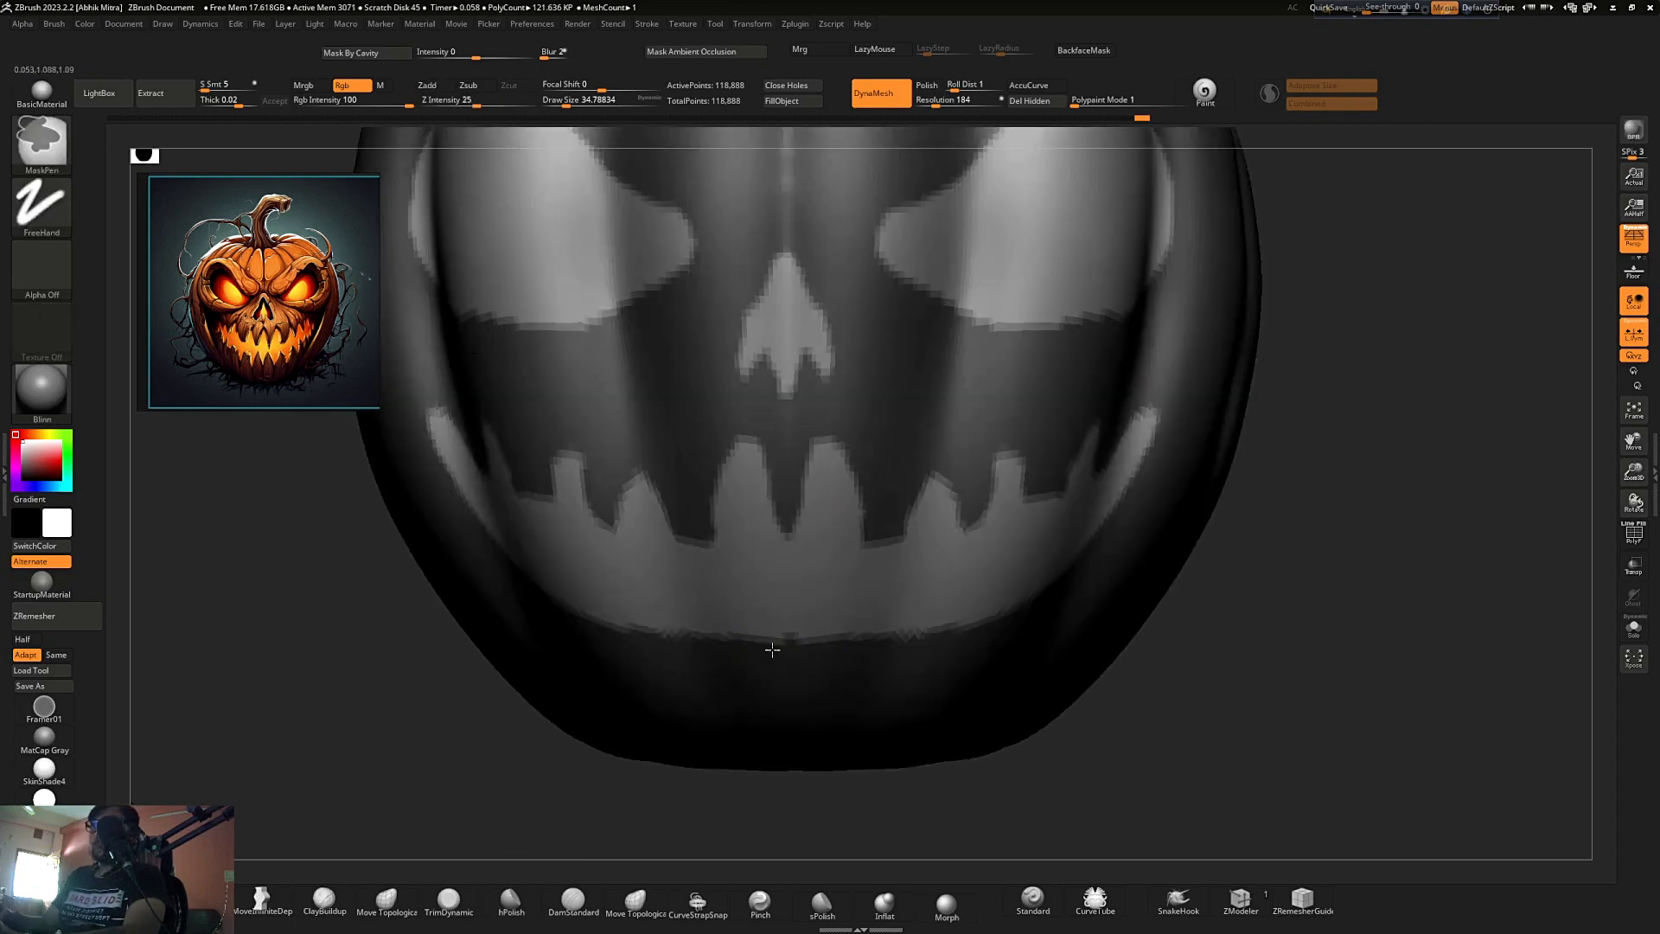
{"action": "left_click_drag", "start_coordinate": [771, 650], "coordinate": [769, 651], "text": "ctrl"}
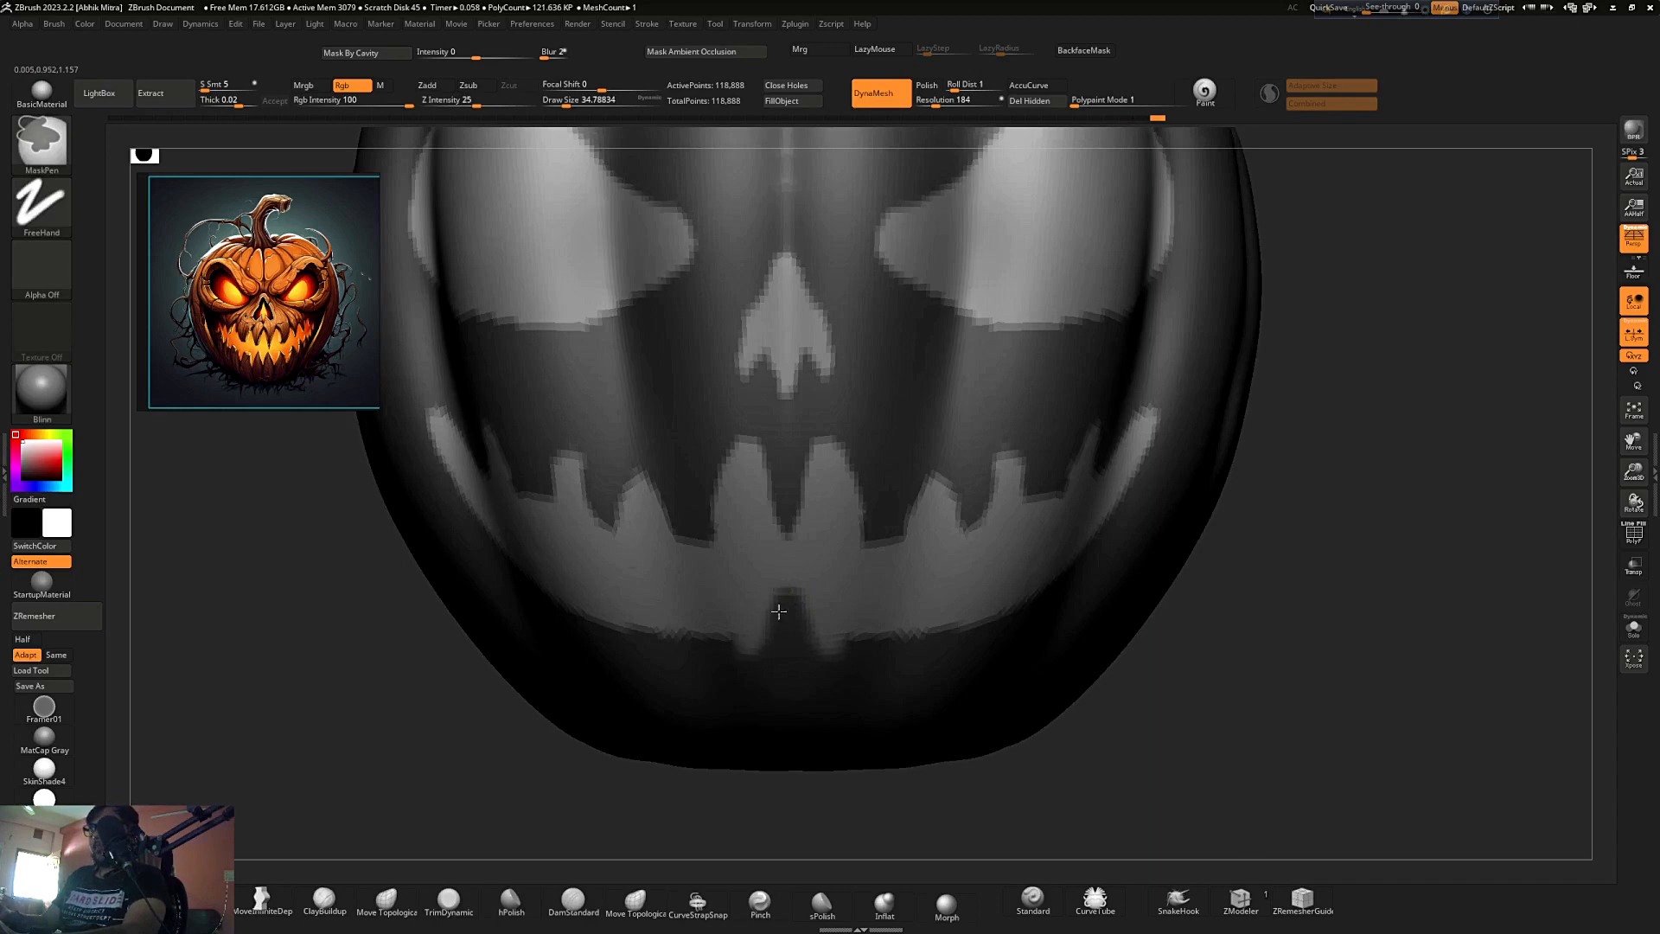
{"action": "right_click_drag", "start_coordinate": [722, 463], "coordinate": [778, 407], "text": "ctrl"}
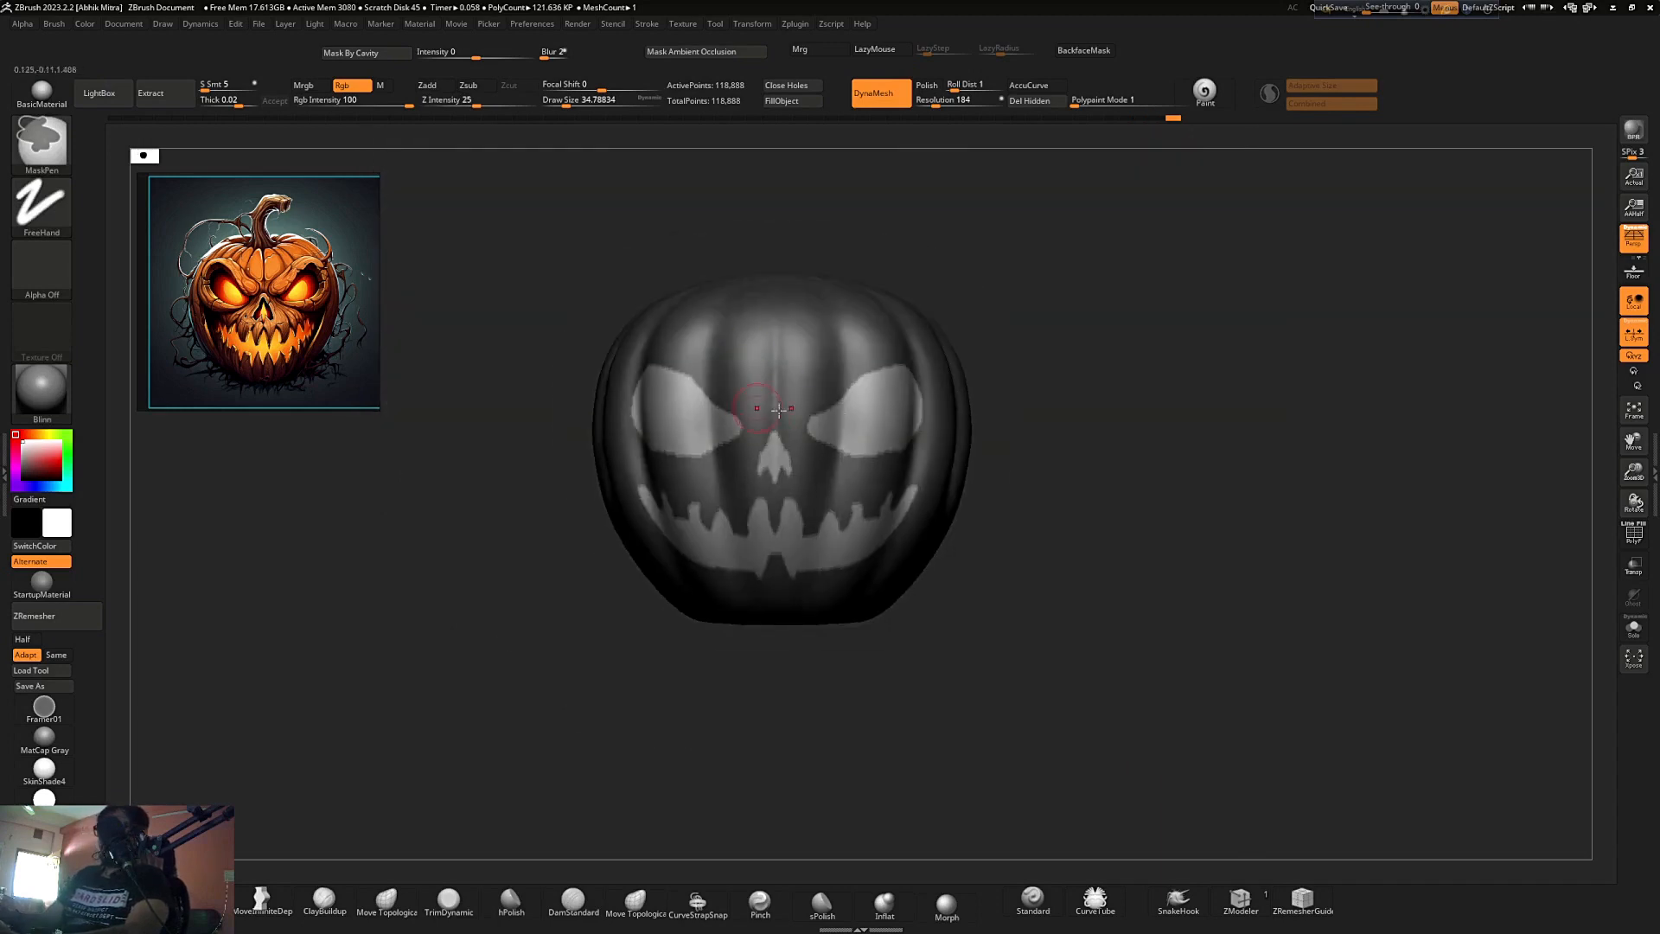
- Continue the mirrored row of pointed lower teeth along the mouth's bottom edge out to both corners
{"action": "right_click_drag", "start_coordinate": [834, 502], "coordinate": [997, 765], "text": "ctrl"}
{"action": "left_click_drag", "start_coordinate": [997, 765], "coordinate": [951, 763]}
{"action": "right_click_drag", "start_coordinate": [729, 567], "coordinate": [778, 584], "text": "ctrl"}
{"action": "mouse_move", "coordinate": [802, 671]}
{"action": "left_mouse_down", "text": "ctrl"}
{"action": "mouse_move", "coordinate": [900, 637]}
{"action": "mouse_move", "coordinate": [946, 661]}
{"action": "mouse_move", "coordinate": [986, 640]}
{"action": "left_mouse_up", "text": "ctrl"}
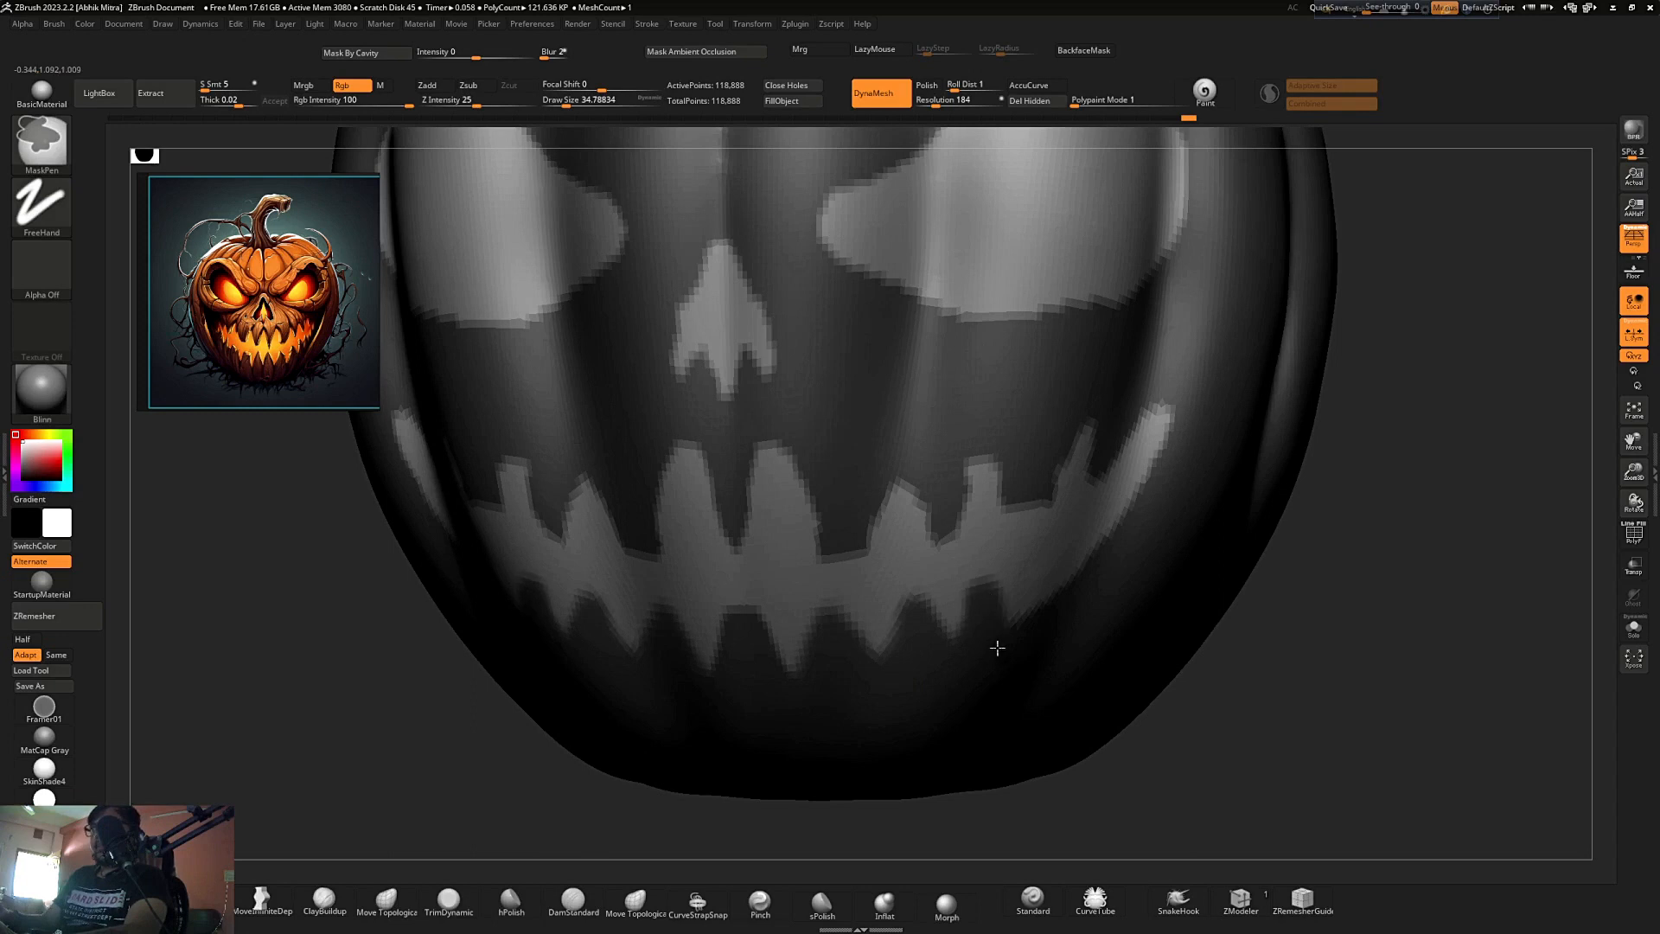
{"action": "right_click_drag", "start_coordinate": [840, 472], "coordinate": [856, 437], "text": "ctrl"}
{"action": "right_click_drag", "start_coordinate": [972, 554], "coordinate": [968, 595]}
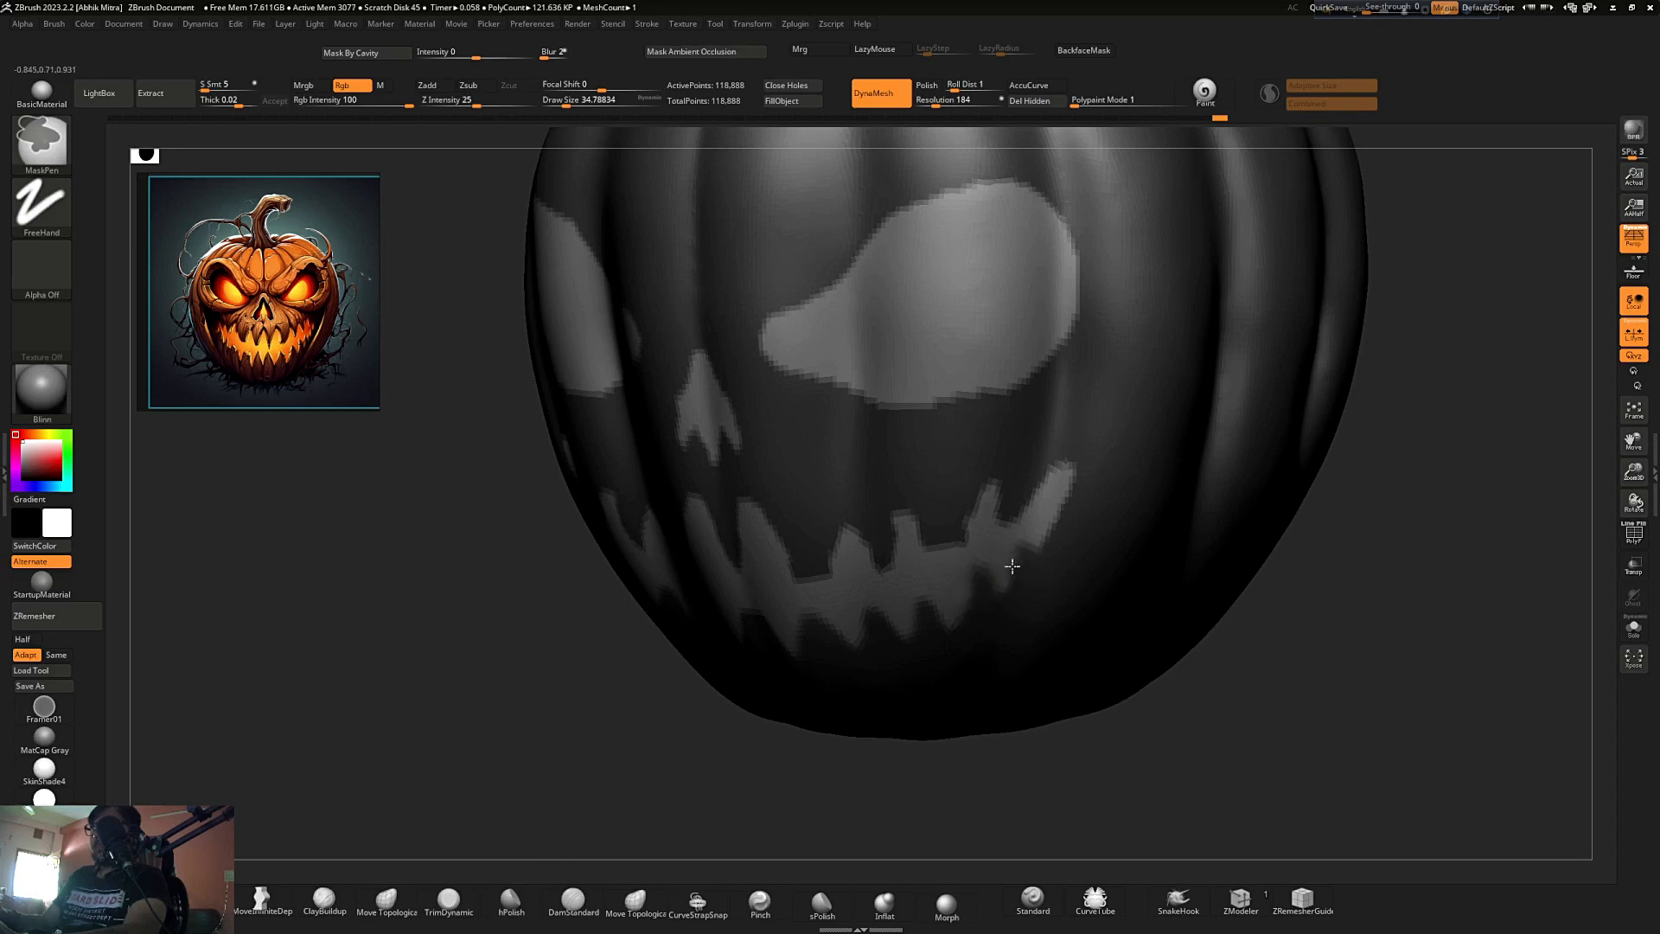
{"action": "right_click_drag", "start_coordinate": [957, 467], "coordinate": [960, 496], "text": "ctrl"}
{"action": "right_click_drag", "start_coordinate": [1305, 567], "coordinate": [1245, 464], "text": "ctrl"}
{"action": "right_click_drag", "start_coordinate": [1239, 548], "coordinate": [1338, 679], "text": "ctrl"}
{"action": "right_click_drag", "start_coordinate": [1109, 522], "coordinate": [1065, 456], "text": "ctrl"}
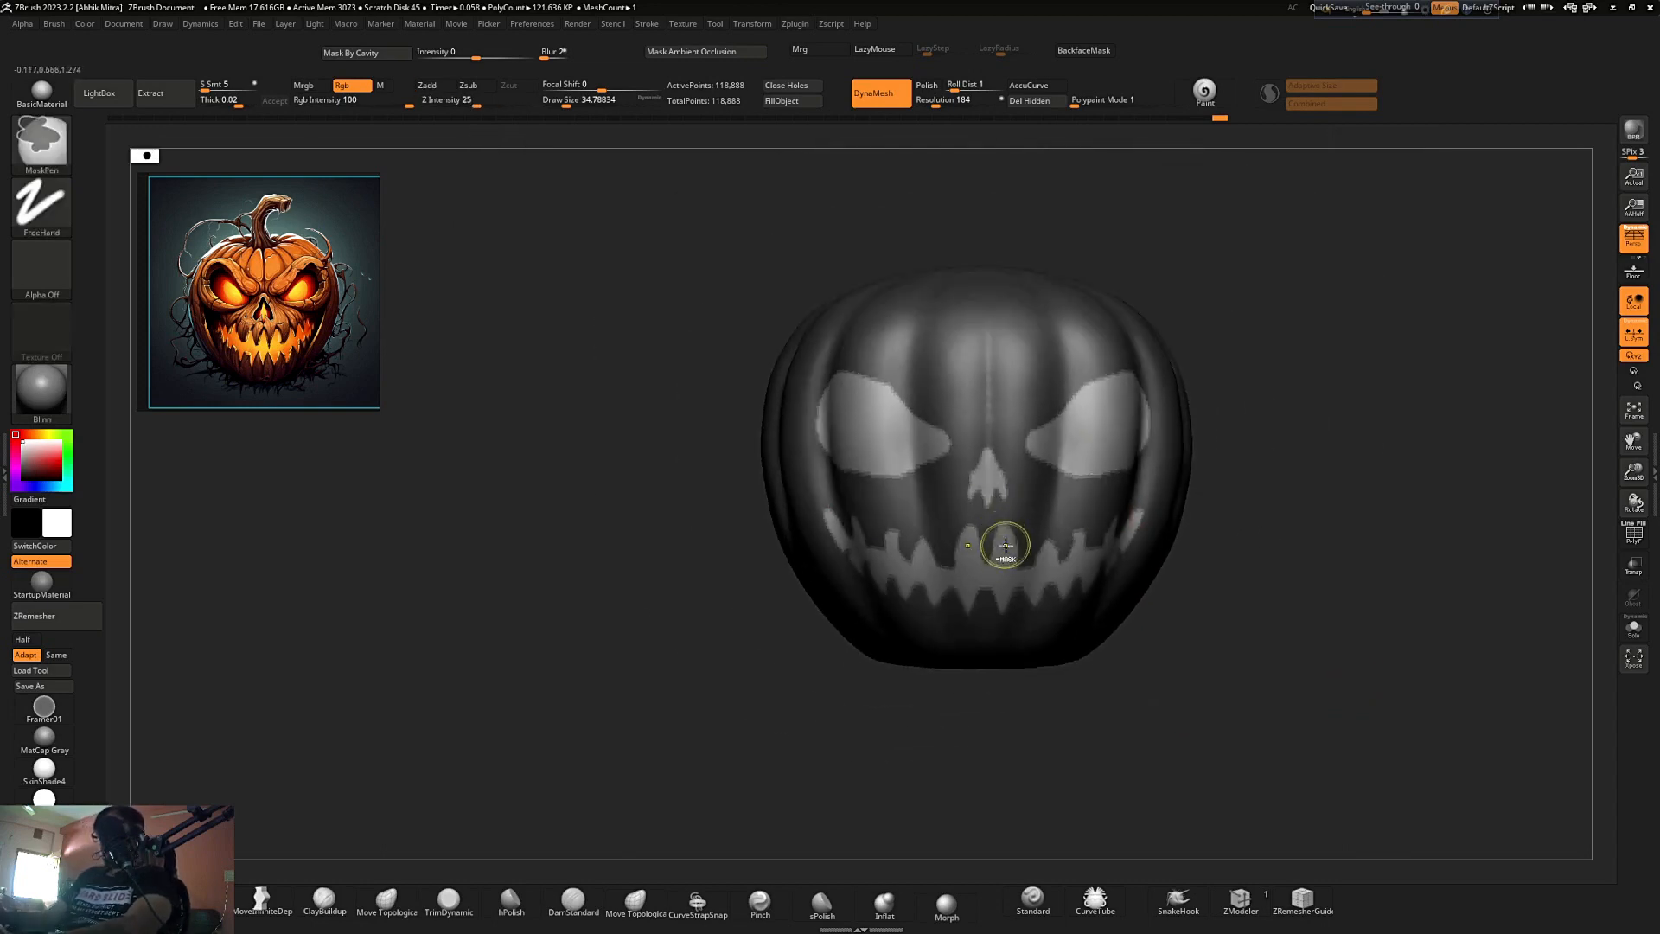
{"action": "mouse_move", "coordinate": [1386, 631]}
{"action": "right_mouse_down", "text": "ctrl"}
{"action": "mouse_move", "coordinate": [1341, 548]}
{"action": "mouse_move", "coordinate": [1159, 539]}
{"action": "mouse_move", "coordinate": [1223, 536]}
{"action": "right_mouse_up", "text": "ctrl"}
- Try softening the whole face mask with BlurMask and undo the blur
{"action": "left_click", "coordinate": [1654, 435]}
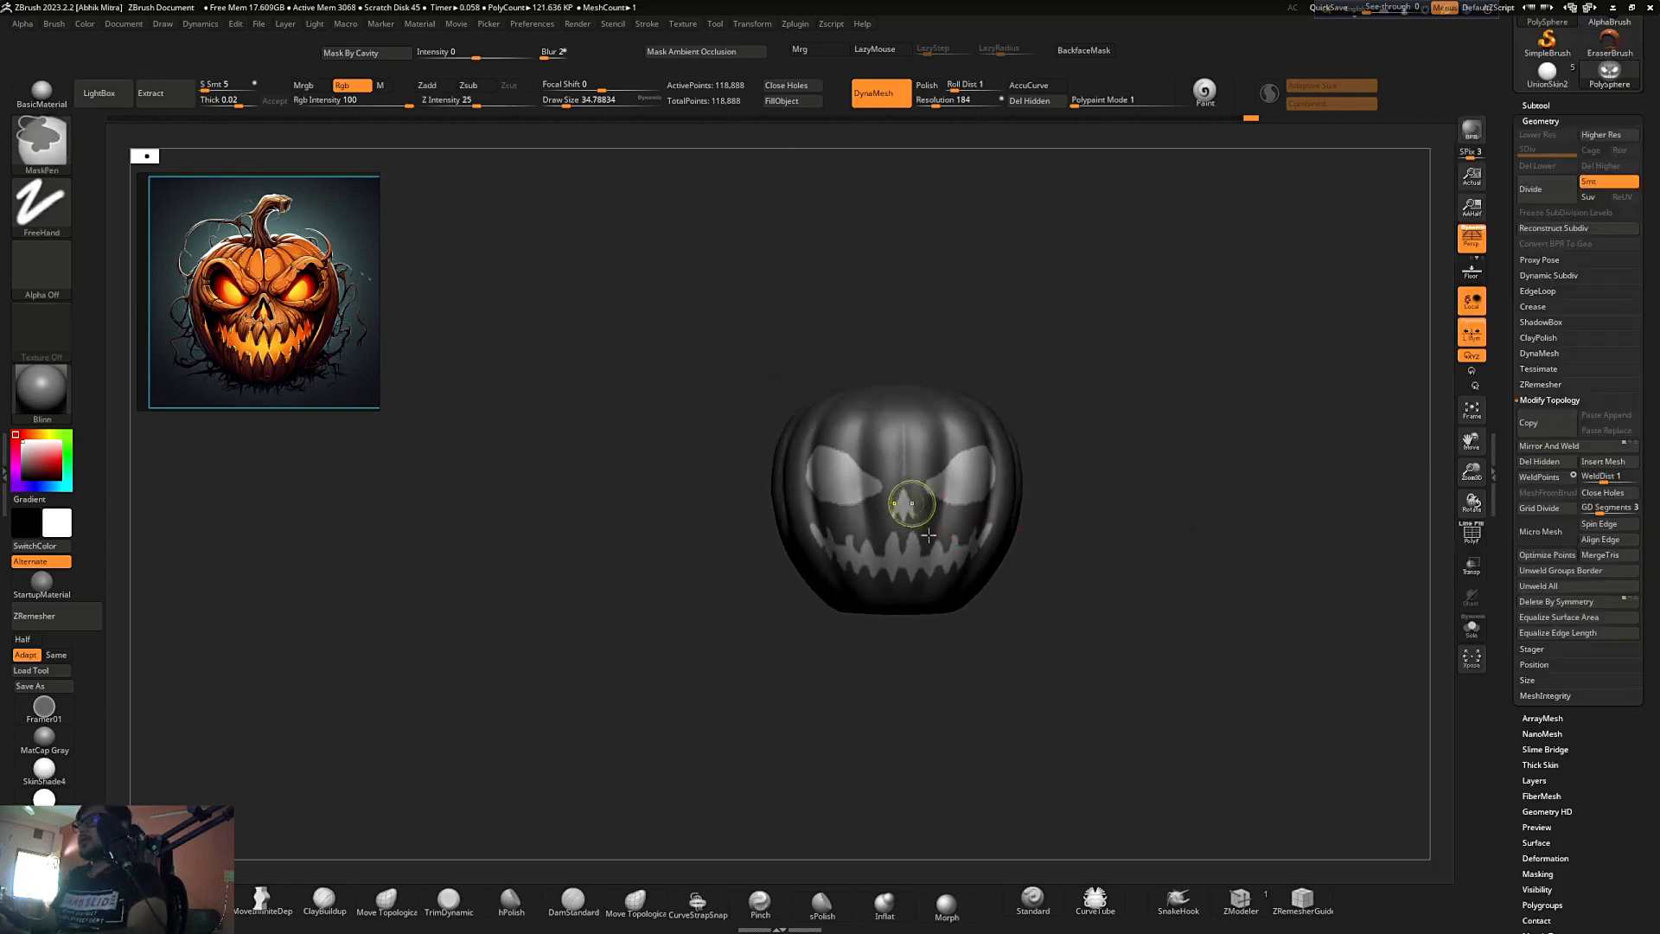
{"action": "right_click_drag", "start_coordinate": [912, 510], "coordinate": [1213, 553], "text": "ctrl"}
{"action": "right_click_drag", "start_coordinate": [1213, 553], "coordinate": [1187, 560], "text": "alt"}
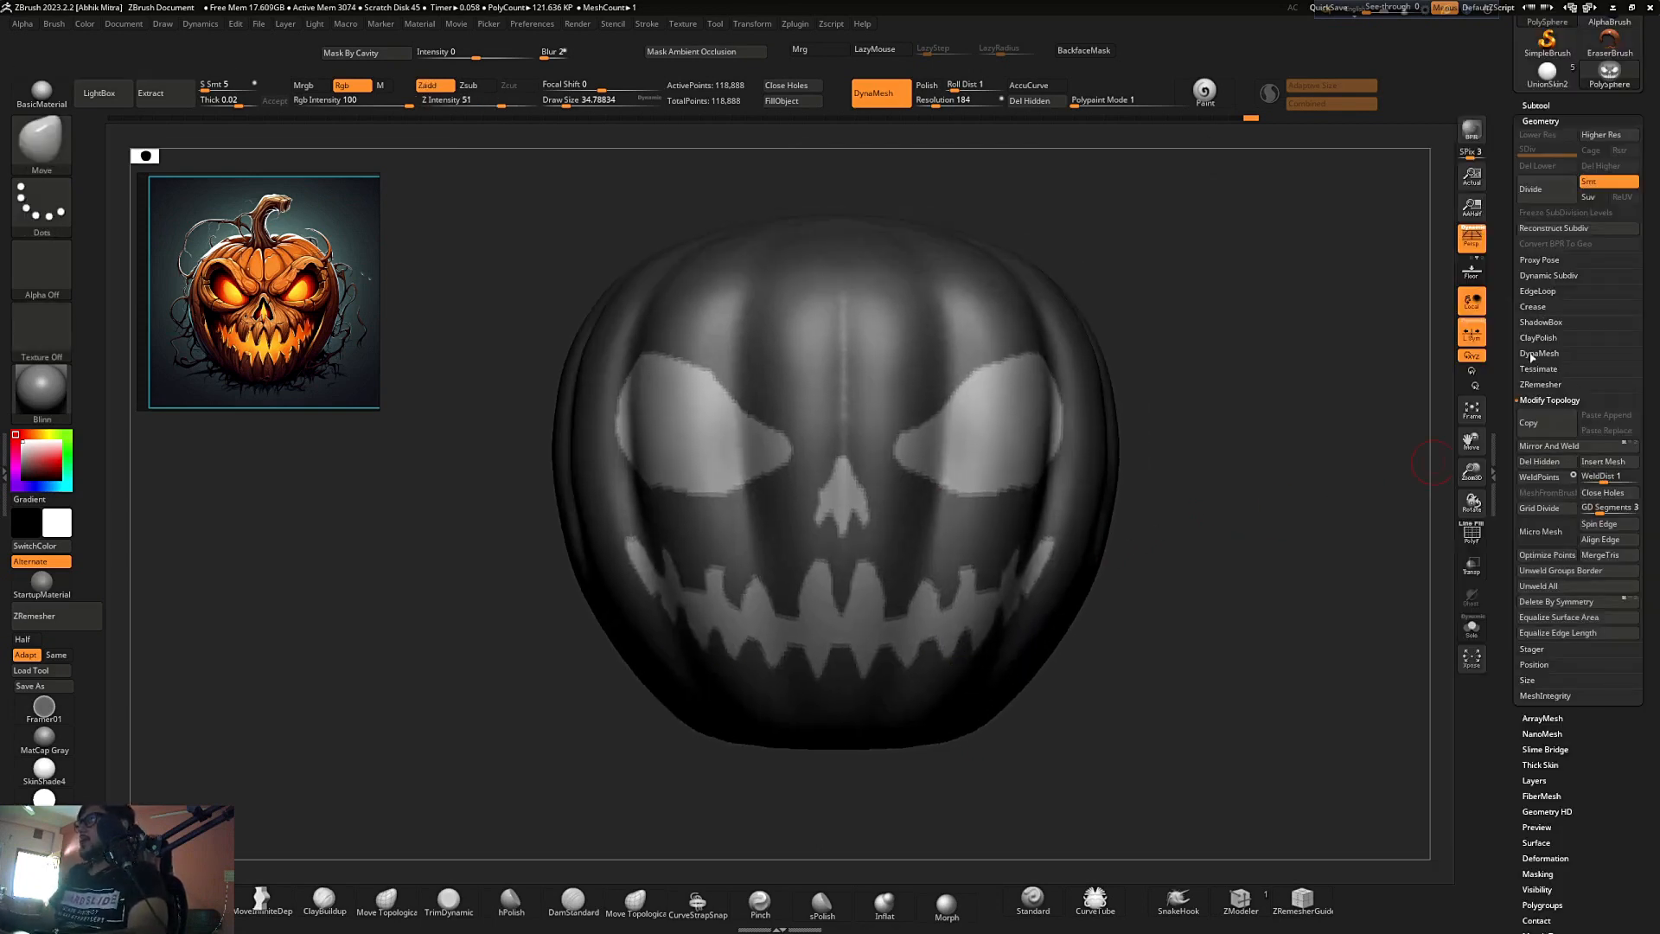
{"action": "scroll", "coordinate": [1577, 598], "scroll_direction": "down", "scroll_amount": 6}
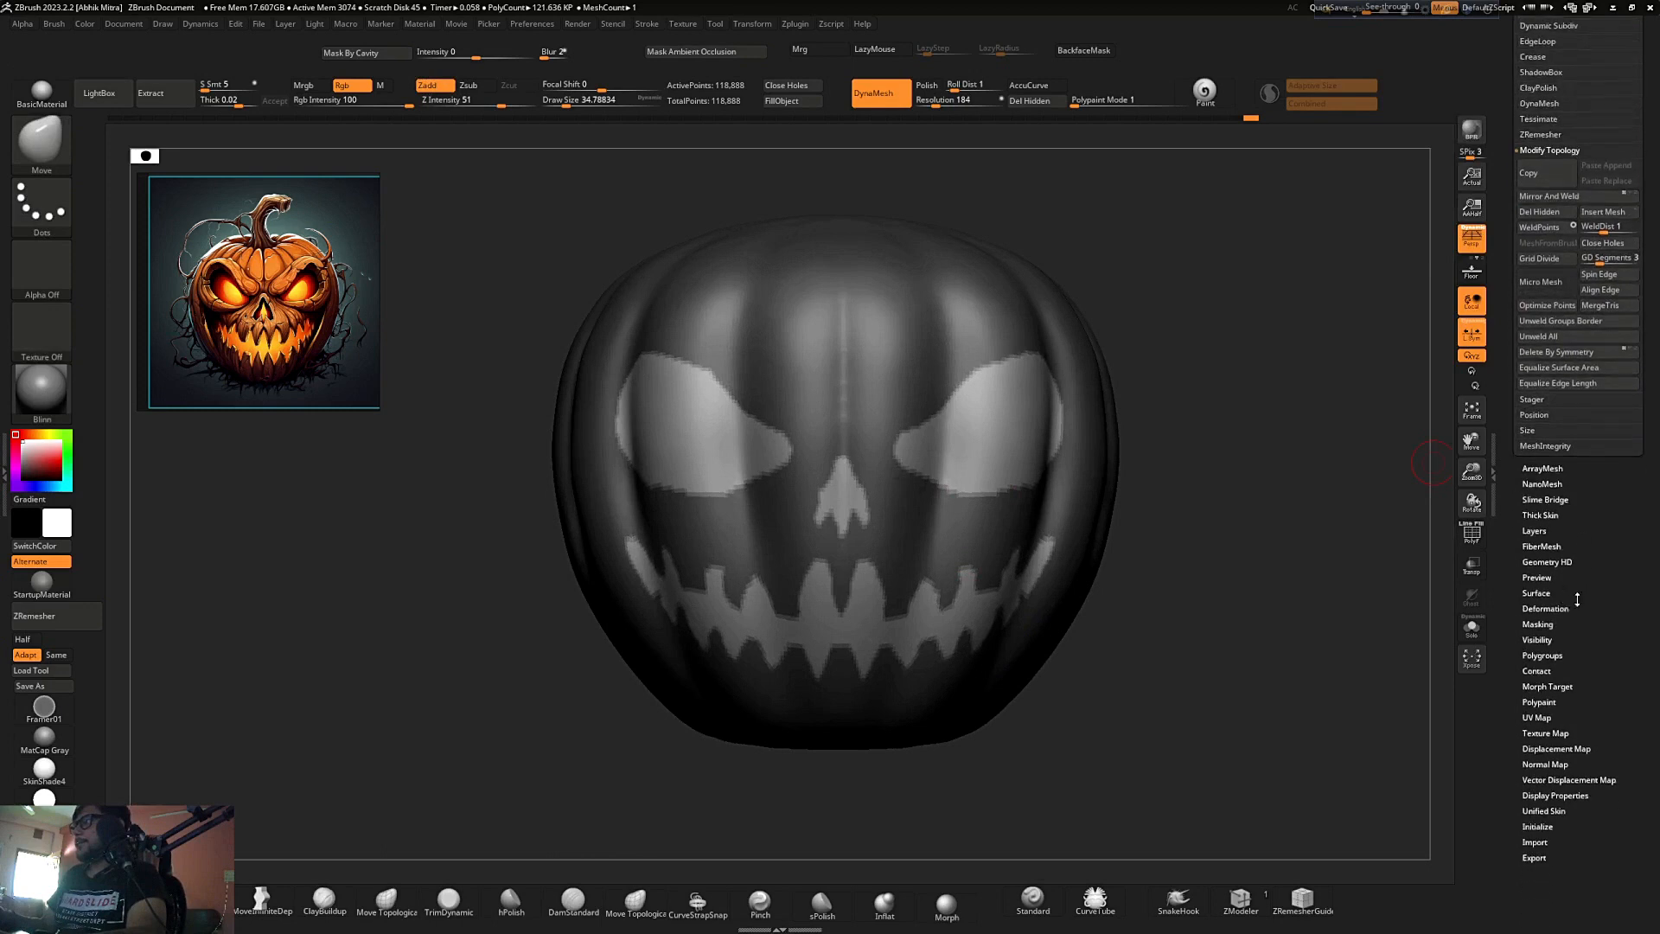
{"action": "left_click", "coordinate": [1537, 624]}
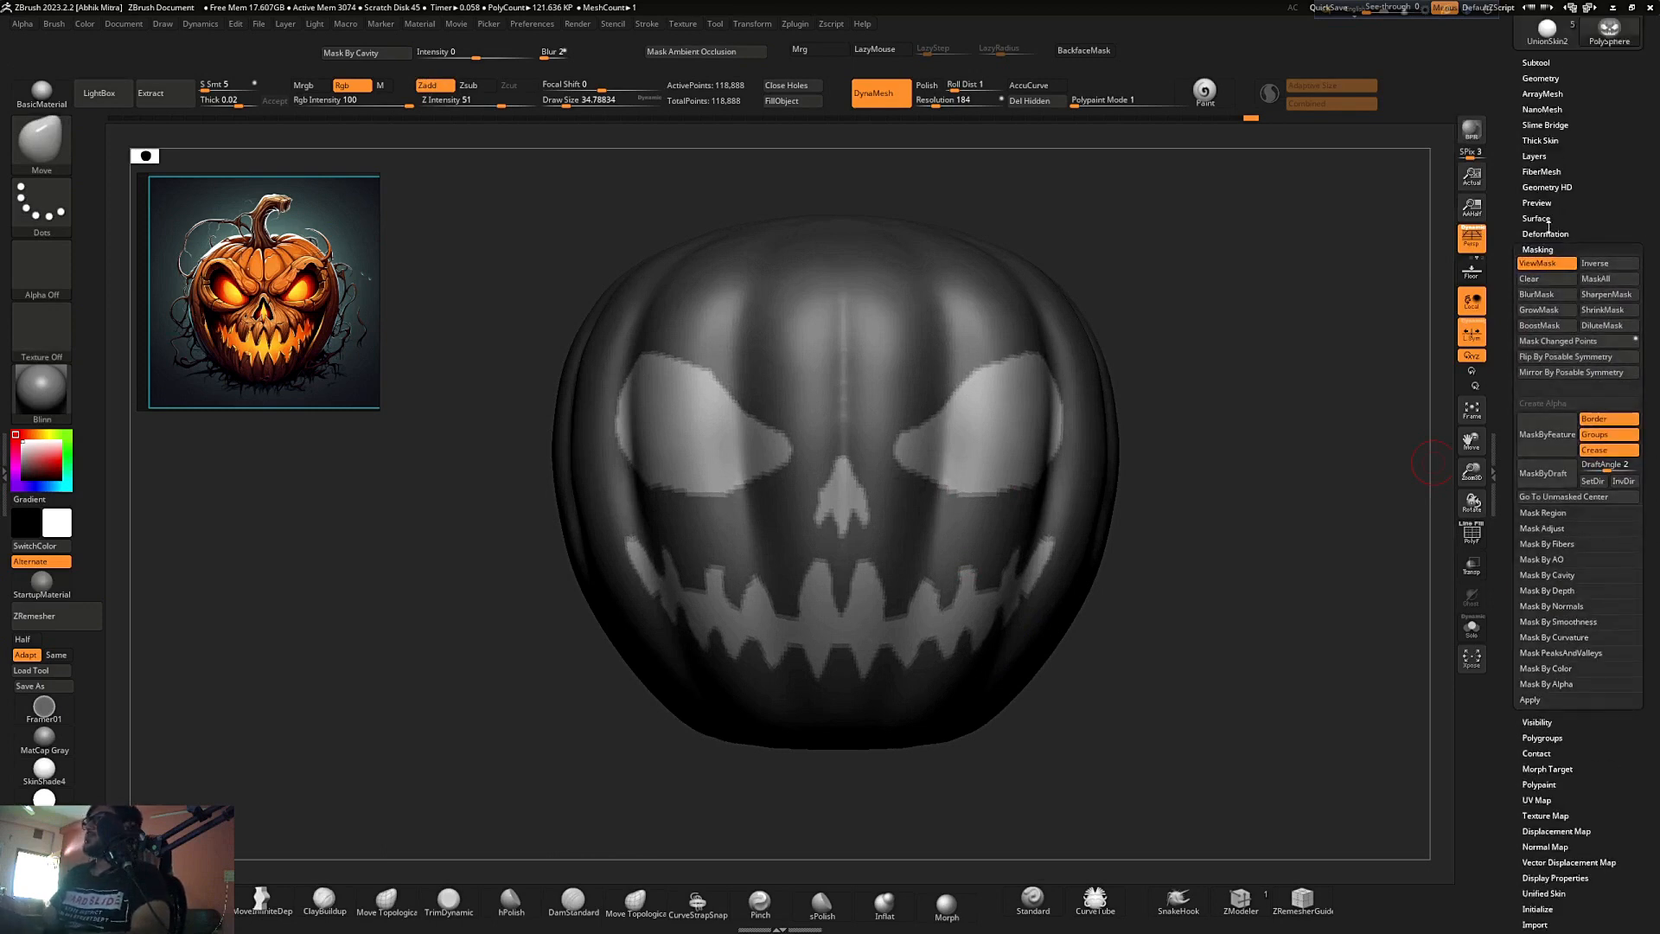
{"action": "left_click", "coordinate": [1538, 295]}
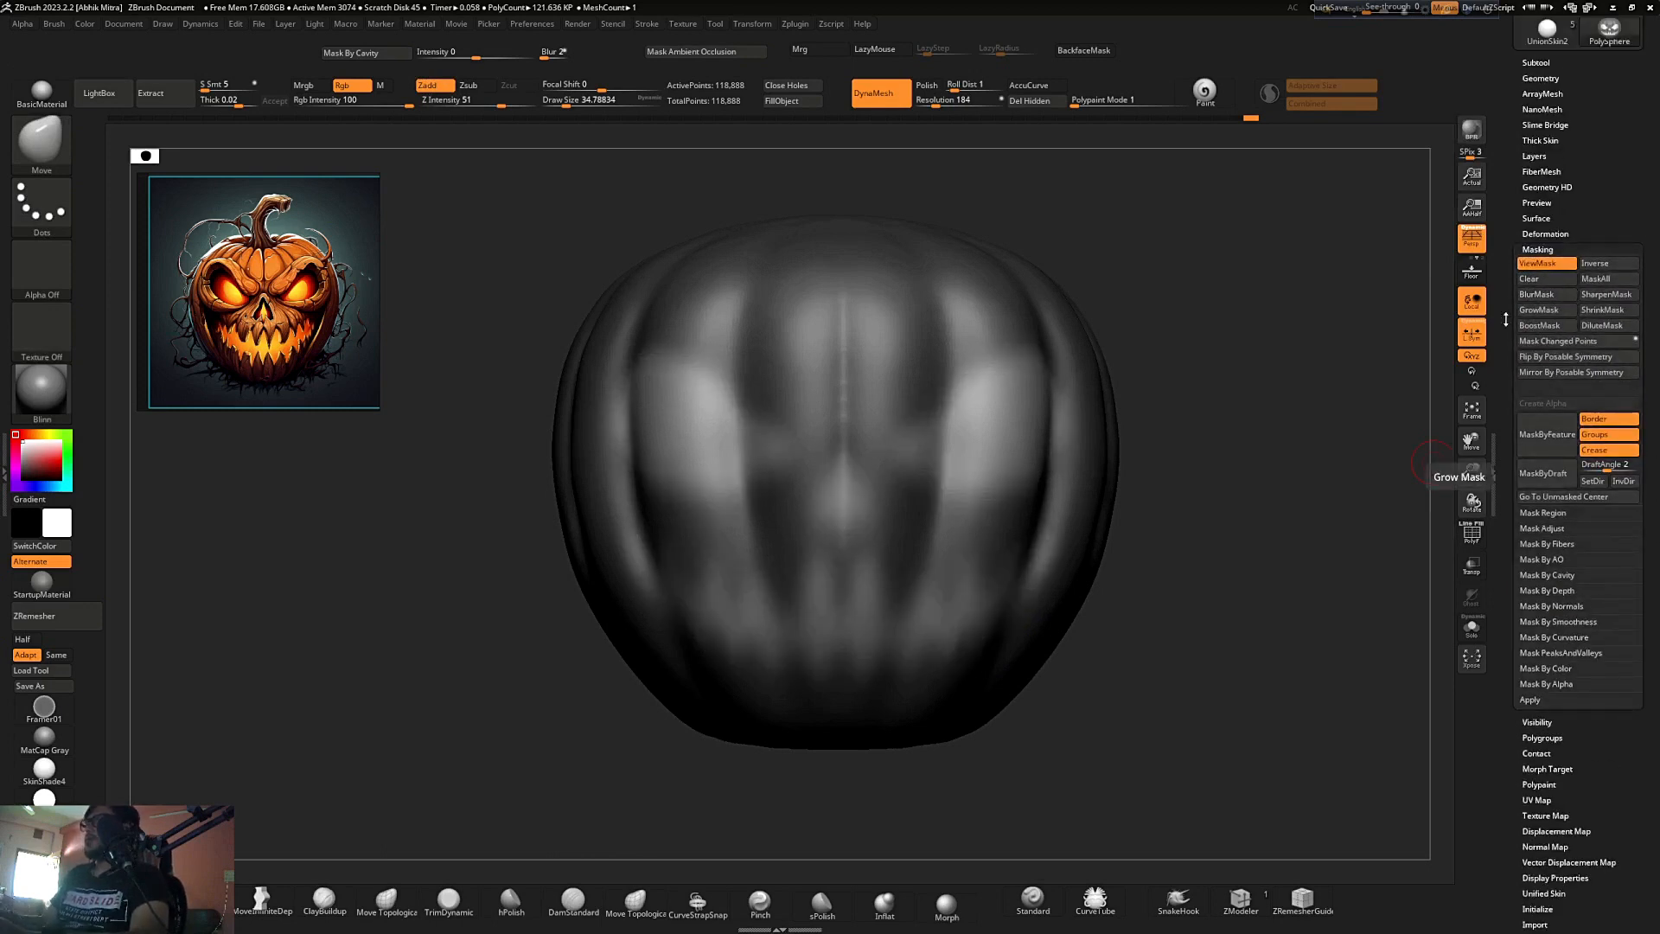
{"action": "key", "text": "ctrl+z"}
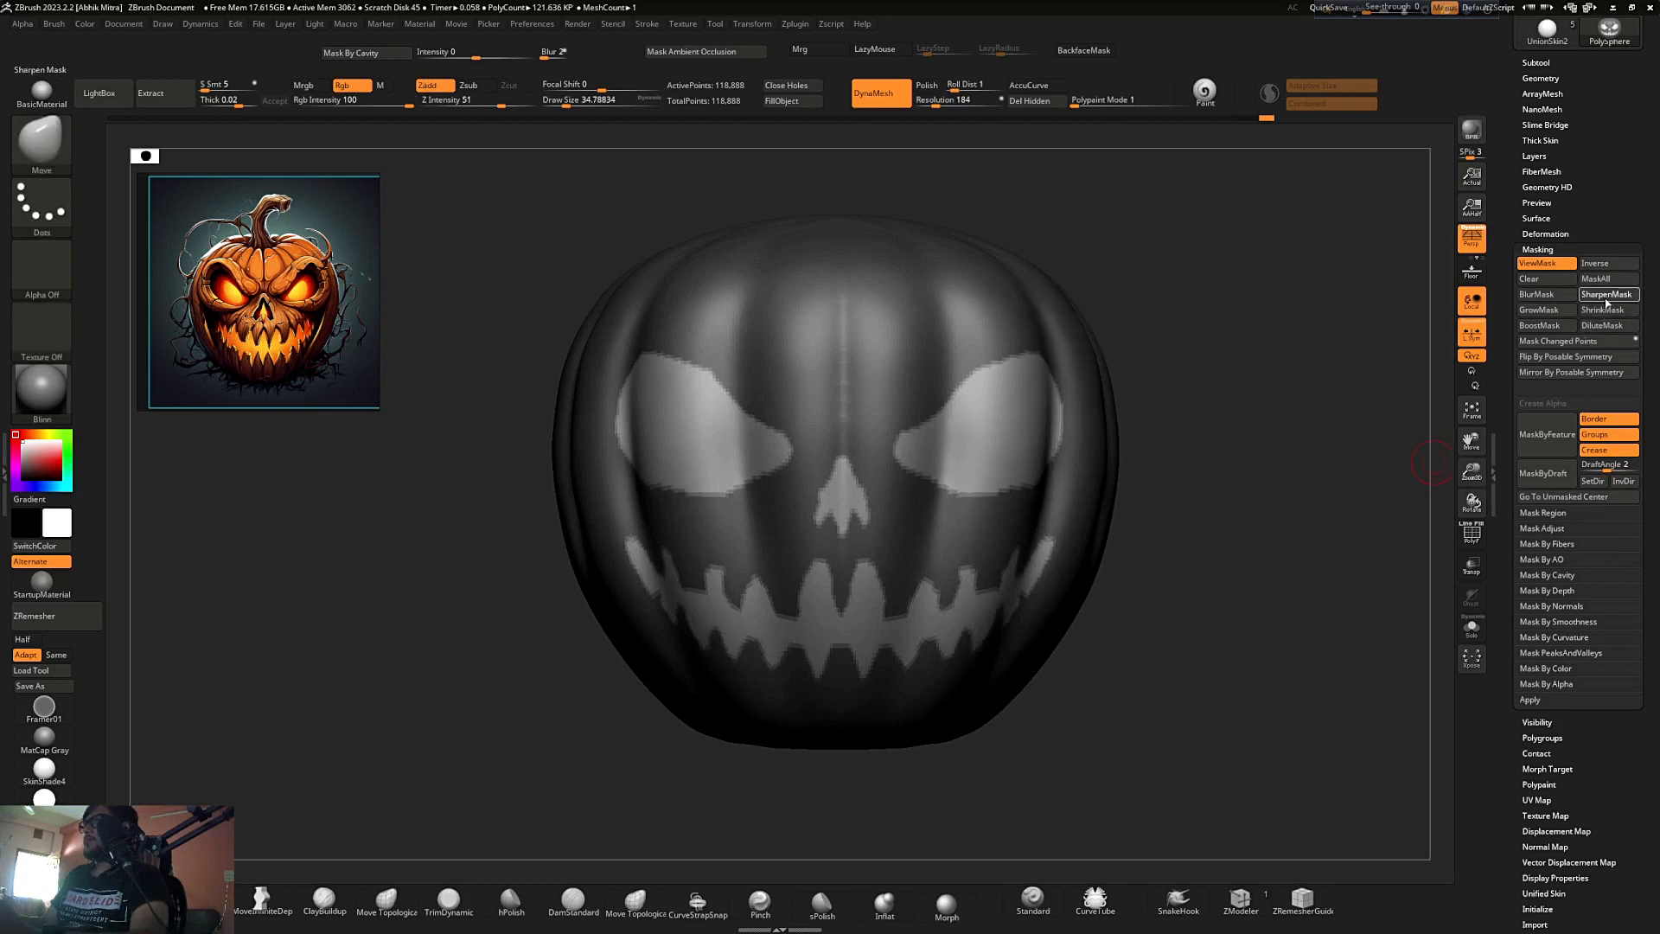
- Trim the eyes' inner corners into sharper points in the mask at a draw size of about 44
{"action": "left_click", "coordinate": [987, 446], "text": "ctrl+alt"}
{"action": "right_click_drag", "start_coordinate": [956, 395], "coordinate": [952, 251], "text": "ctrl"}
{"action": "right_click_drag", "start_coordinate": [1149, 411], "coordinate": [1091, 456]}
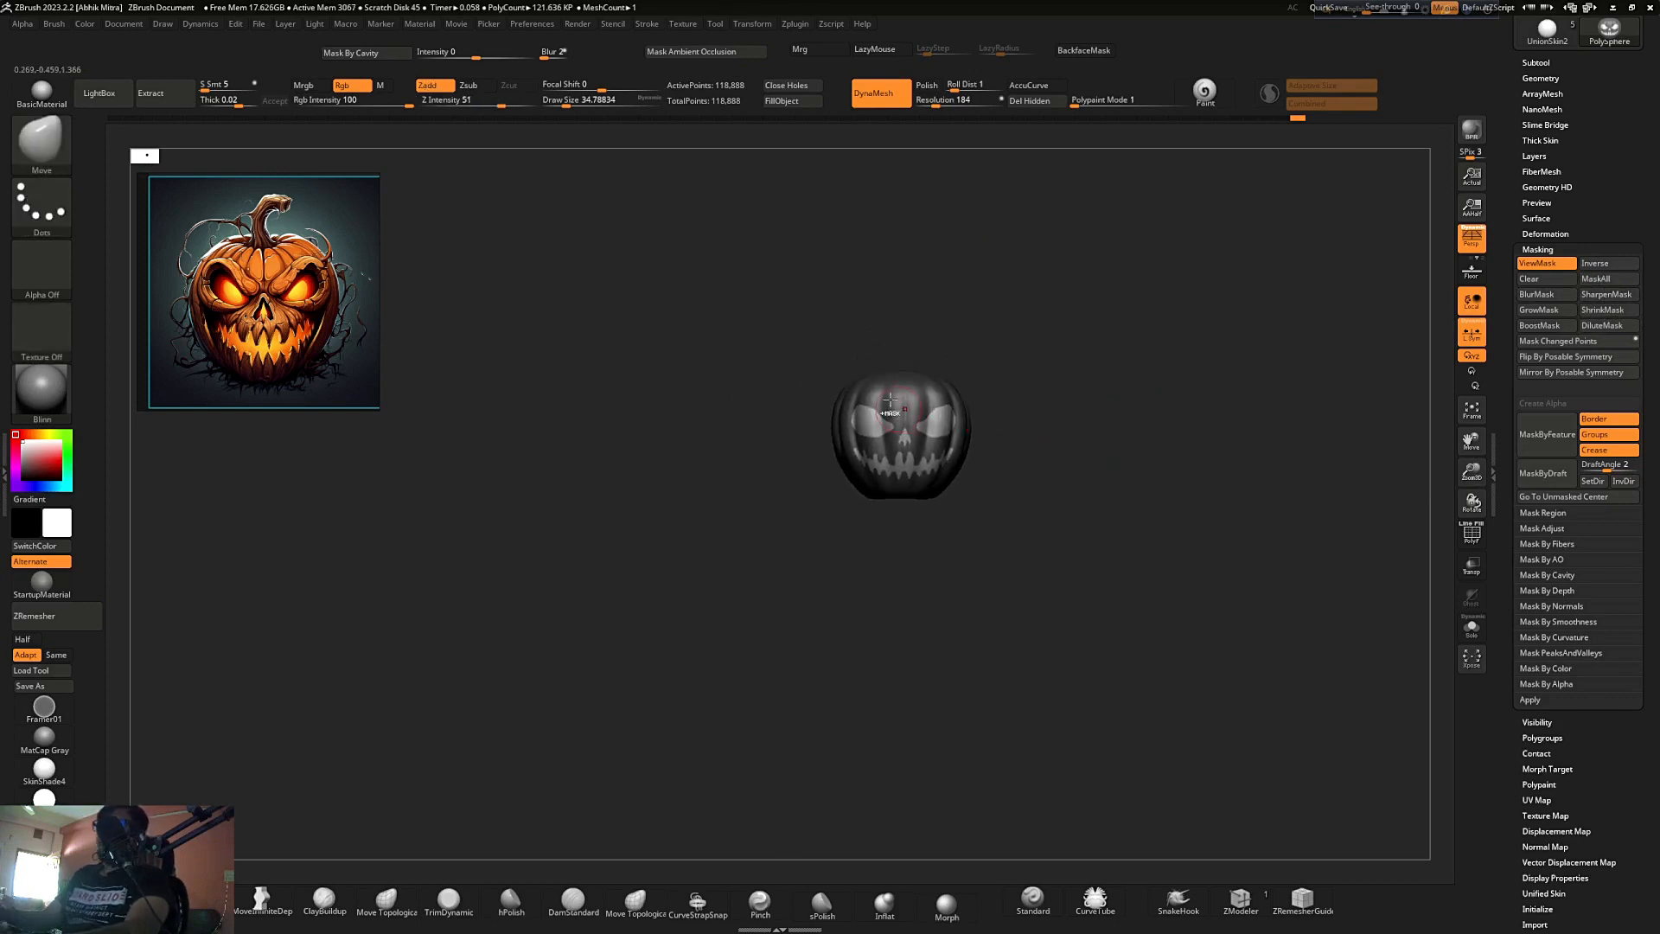
{"action": "right_click_drag", "start_coordinate": [894, 410], "coordinate": [871, 501], "text": "ctrl"}
{"action": "key", "text": "ctrl"}
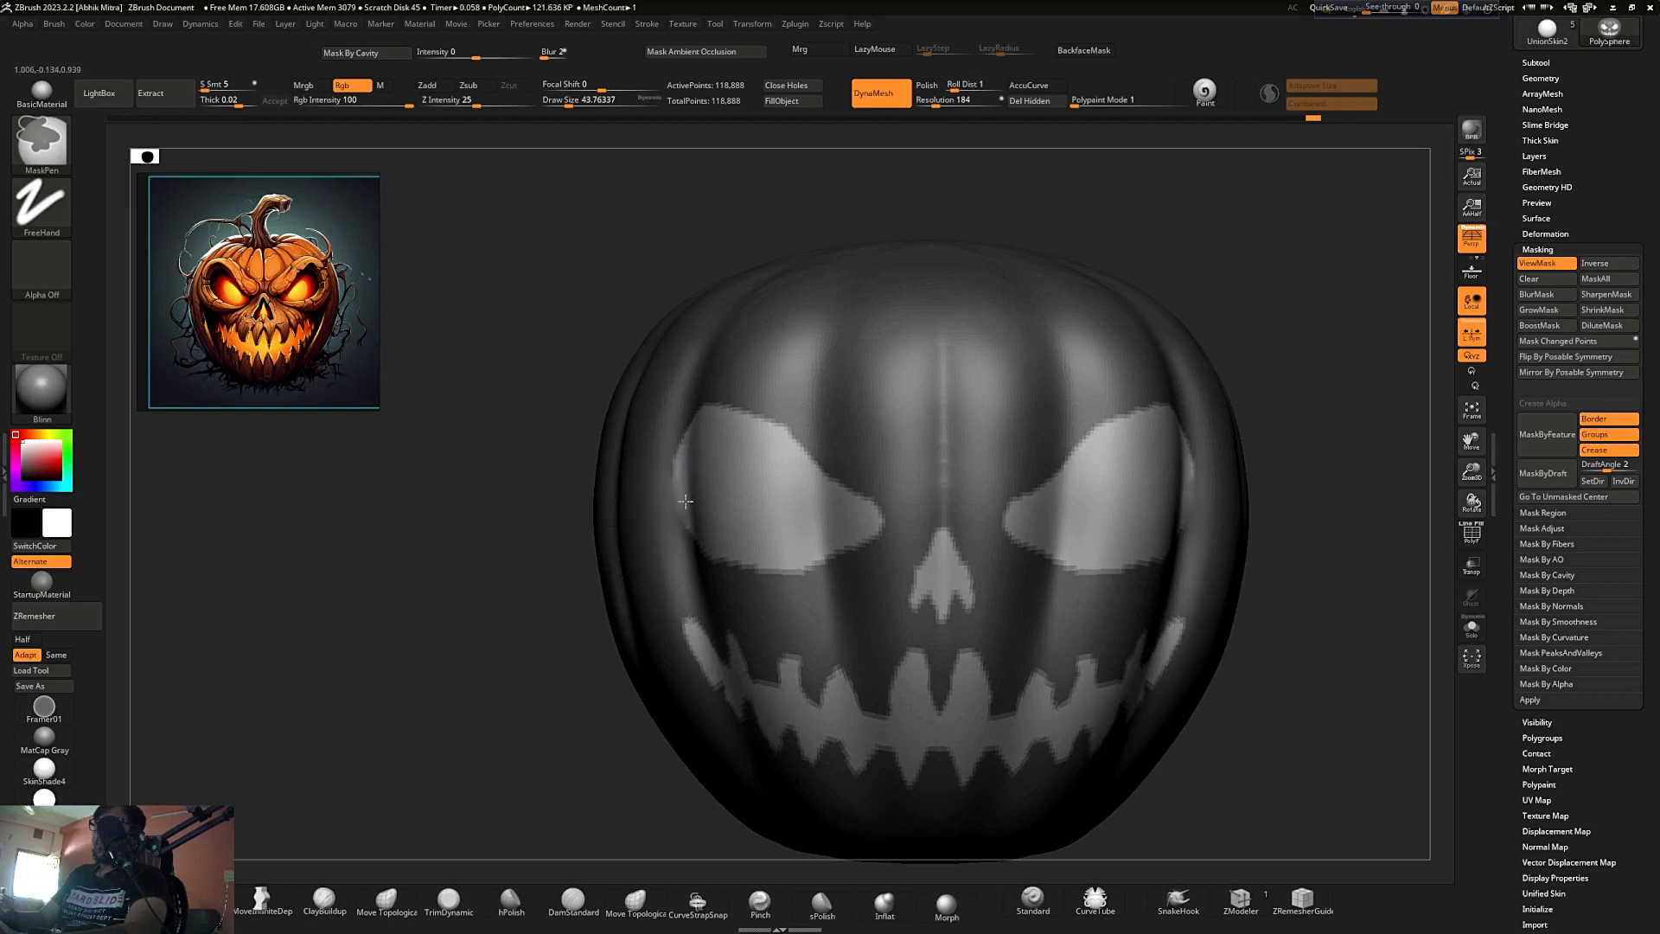
{"action": "left_click_drag", "start_coordinate": [879, 487], "coordinate": [883, 491], "text": "ctrl+alt"}
{"action": "key", "text": "ctrl+z"}
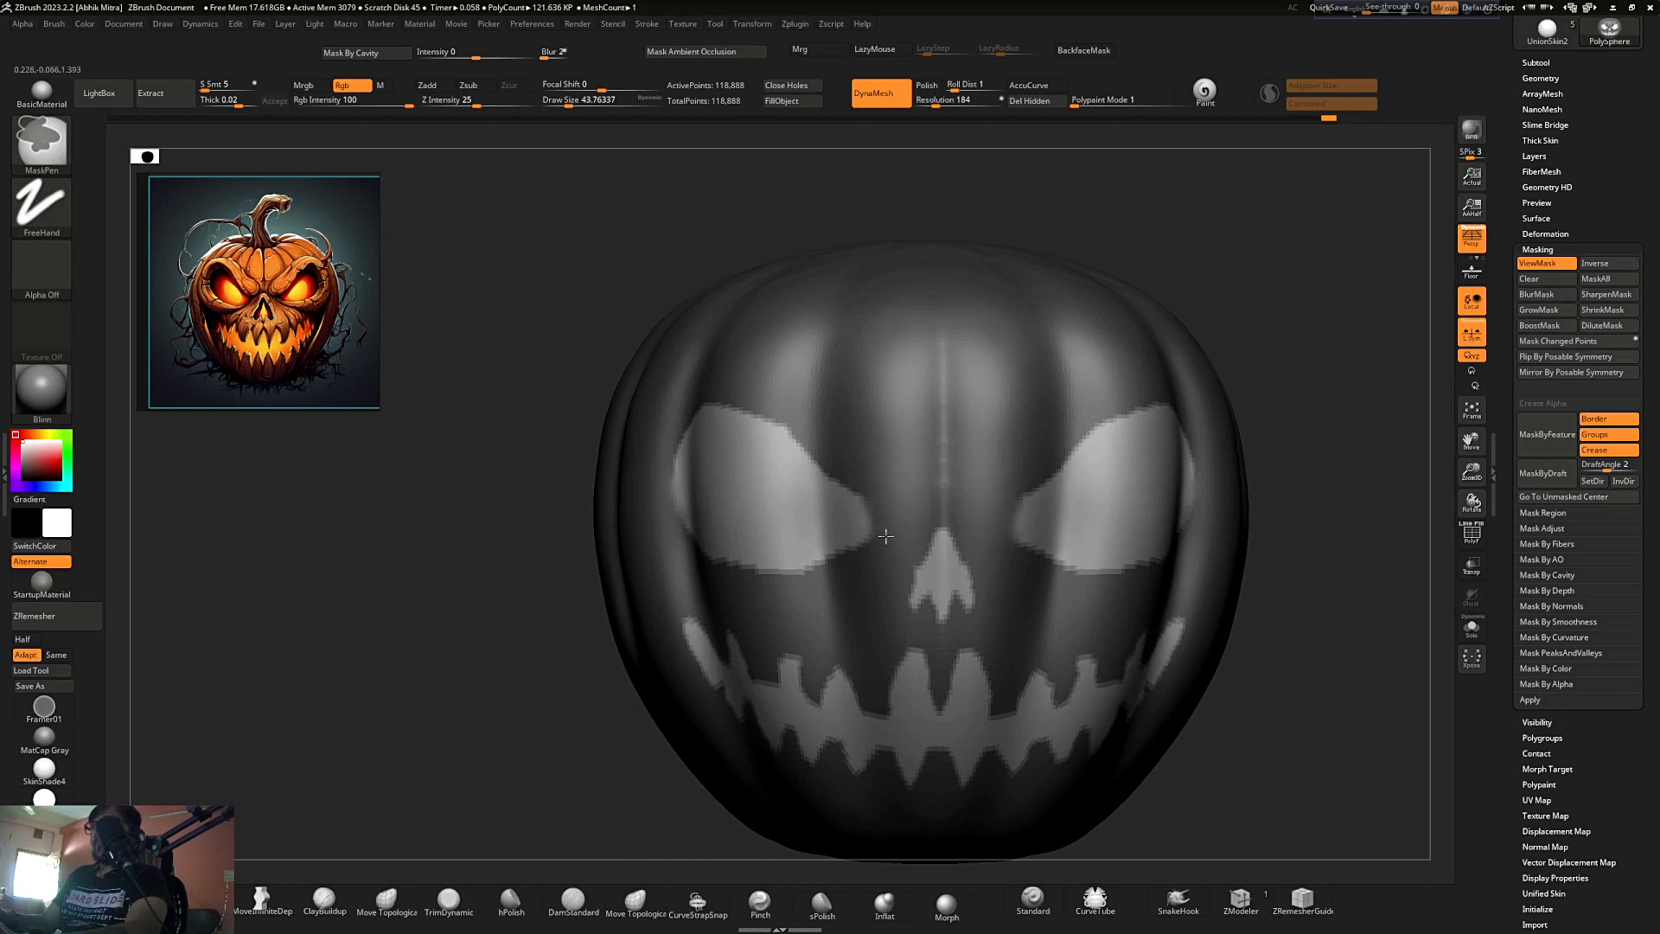
{"action": "right_click_drag", "start_coordinate": [840, 446], "coordinate": [840, 378], "text": "ctrl"}
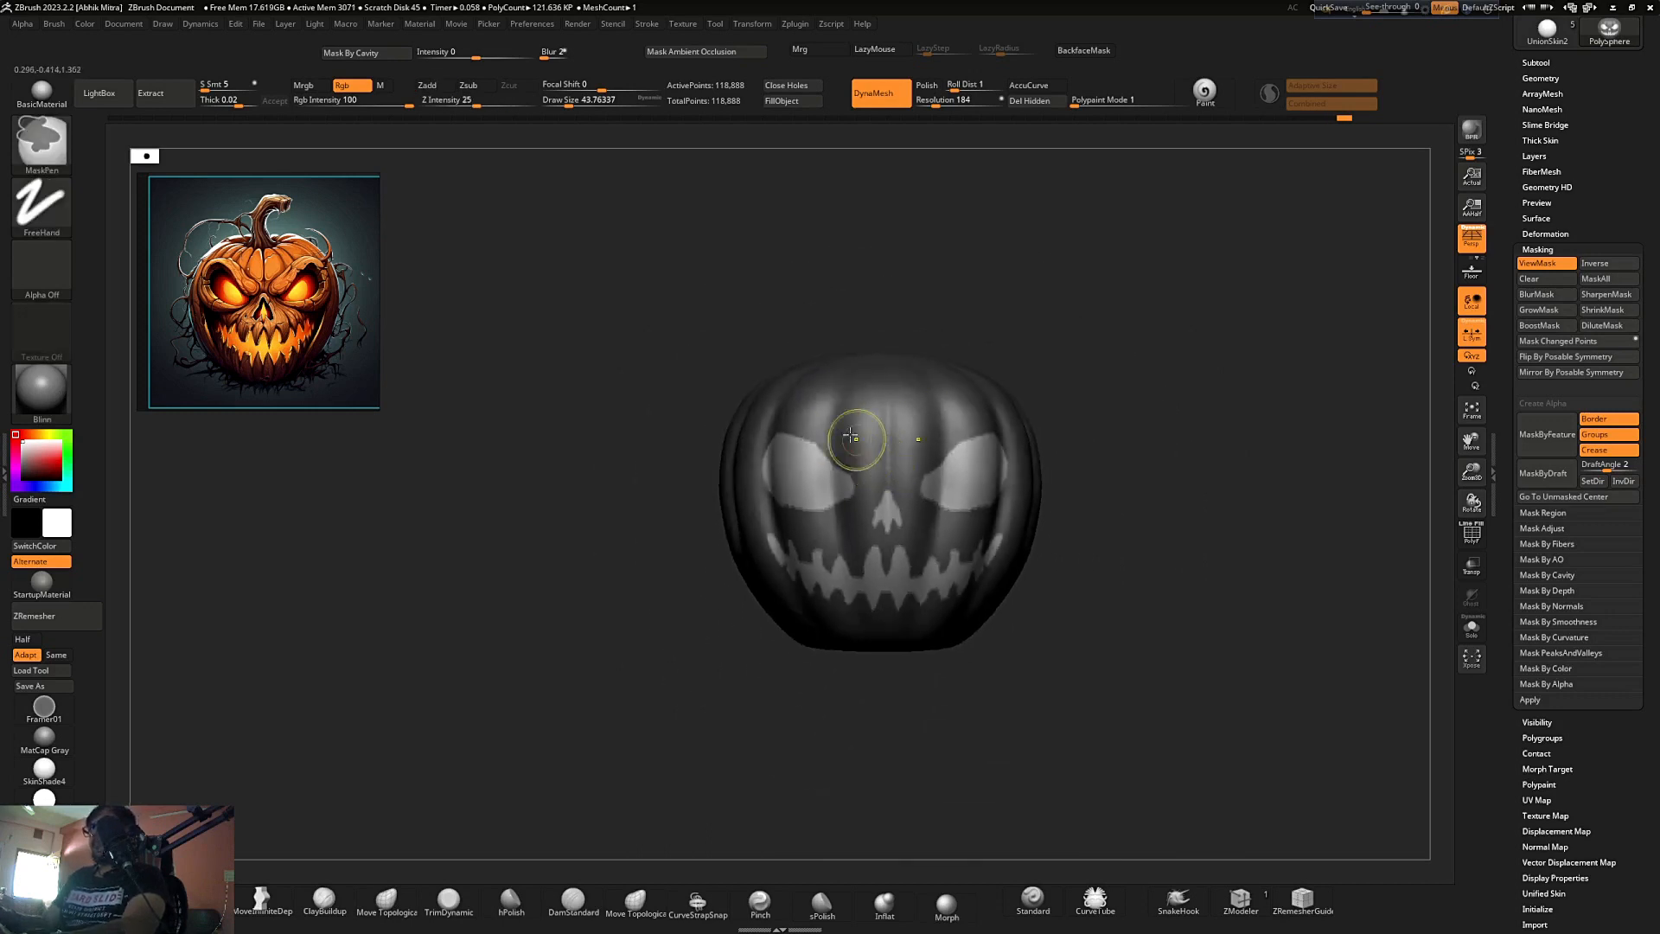
{"action": "right_click_drag", "start_coordinate": [850, 435], "coordinate": [858, 380], "text": "ctrl"}
{"action": "right_click_drag", "start_coordinate": [1085, 371], "coordinate": [1032, 435]}
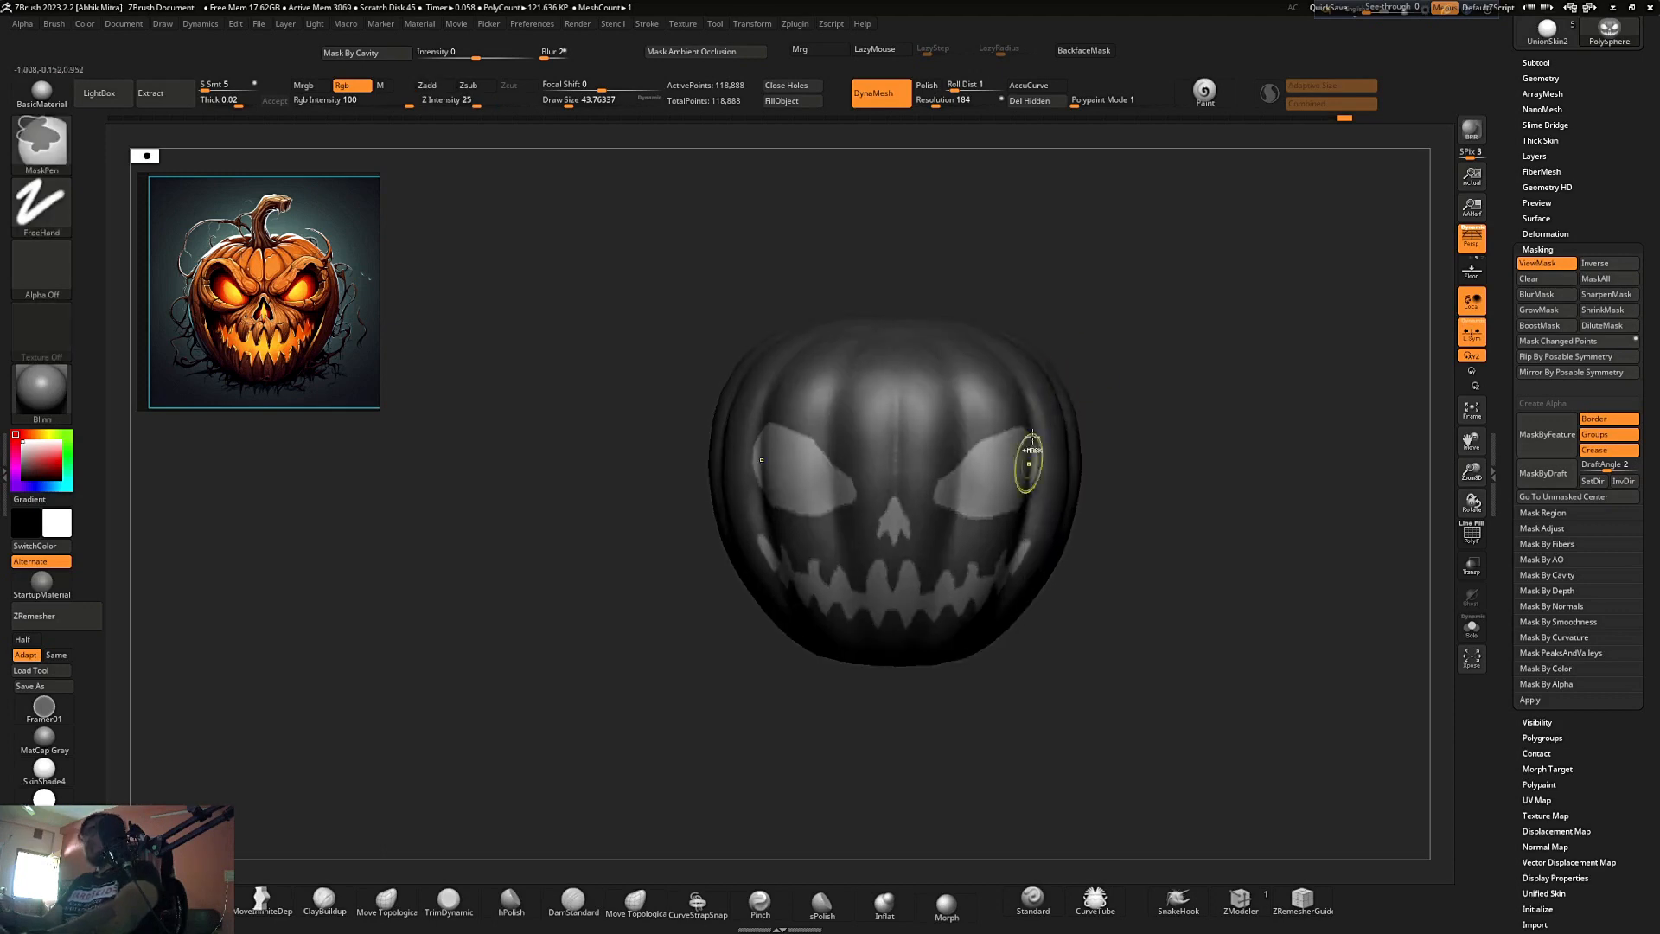
{"action": "right_click_drag", "start_coordinate": [1017, 312], "coordinate": [976, 311]}
- Preview an extraction of the masked pumpkin at a thickness of 0.02 and isolate the active subtool with Solo
{"action": "left_click", "coordinate": [159, 104]}
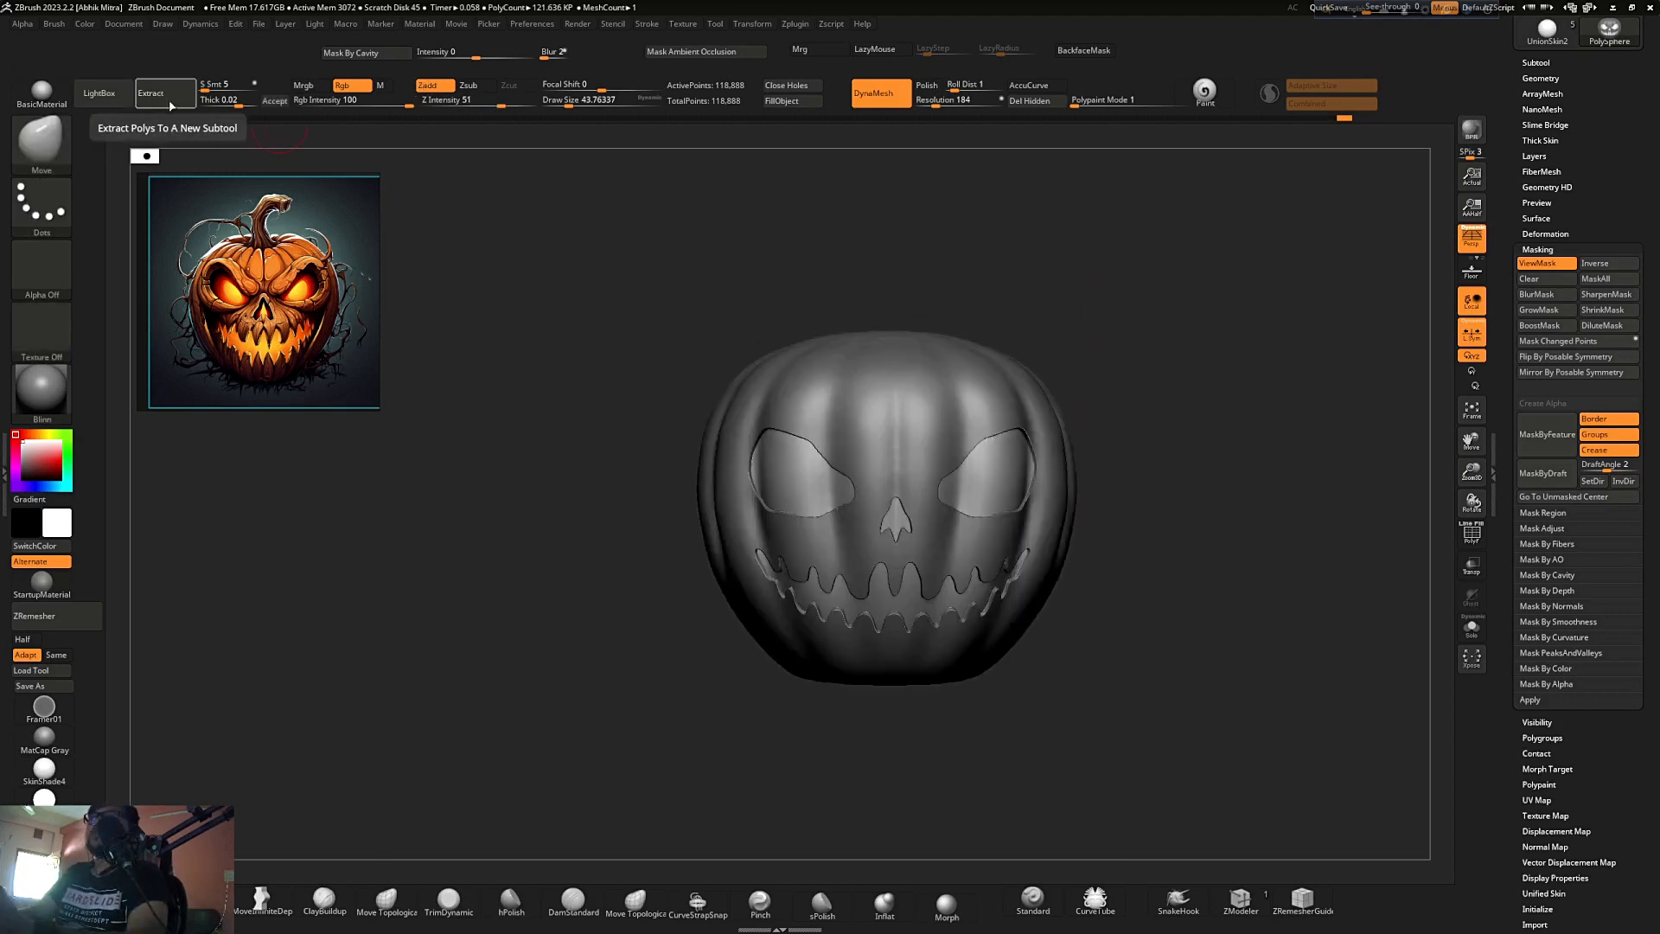
{"action": "left_click", "coordinate": [274, 101]}
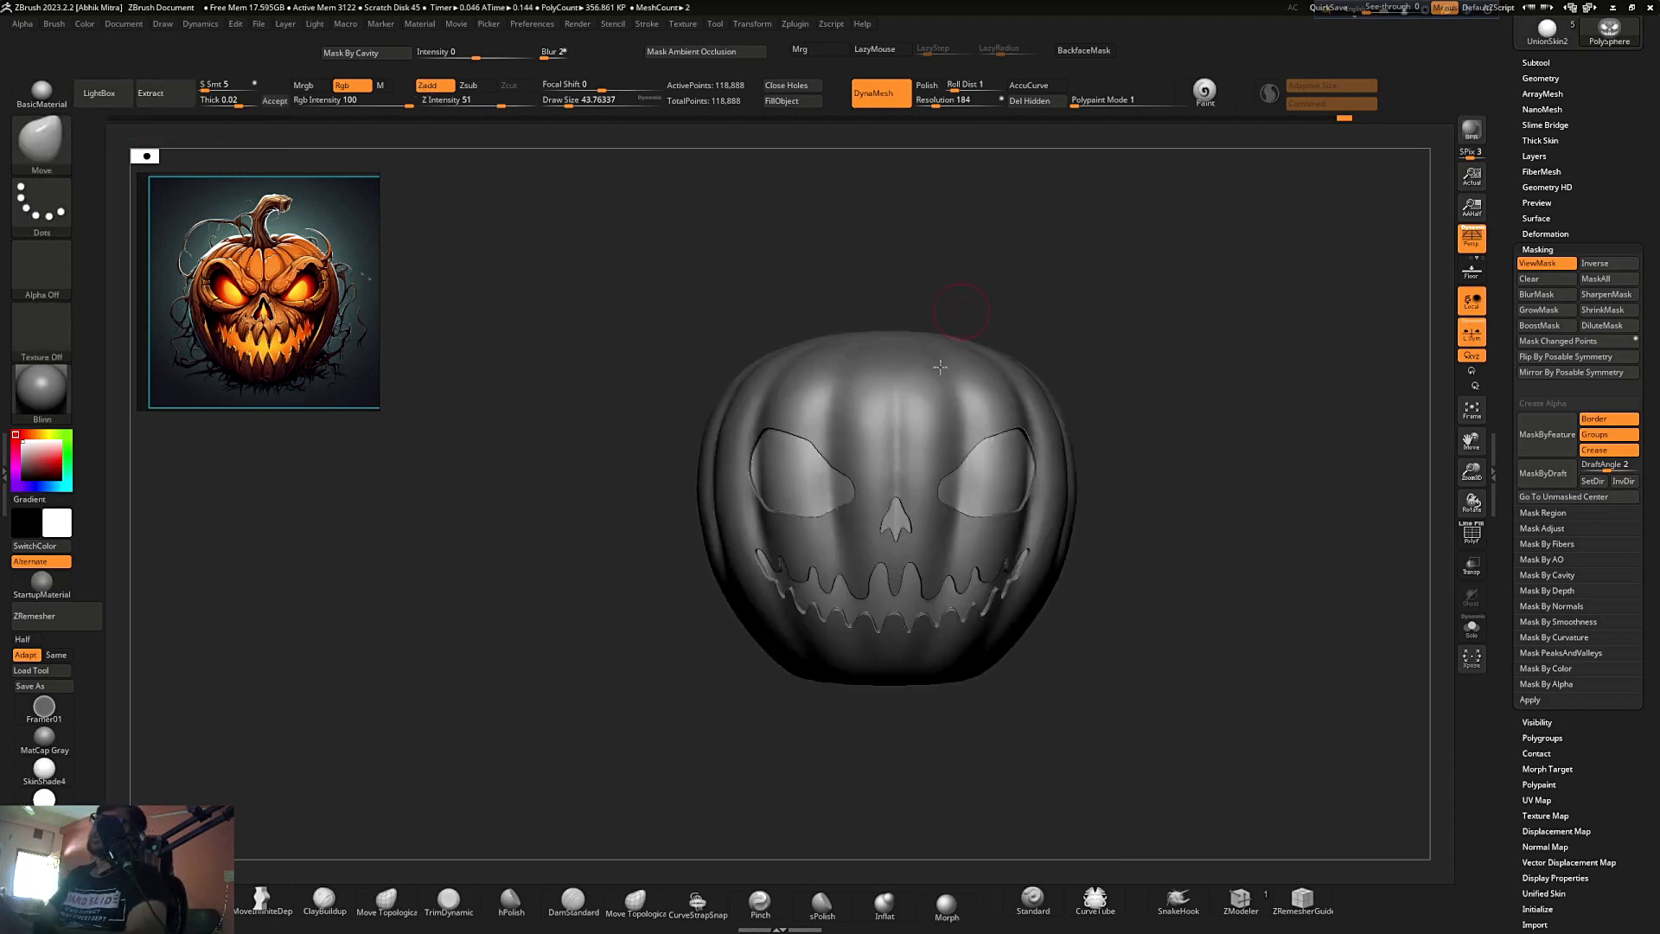
{"action": "left_click", "coordinate": [1471, 629]}
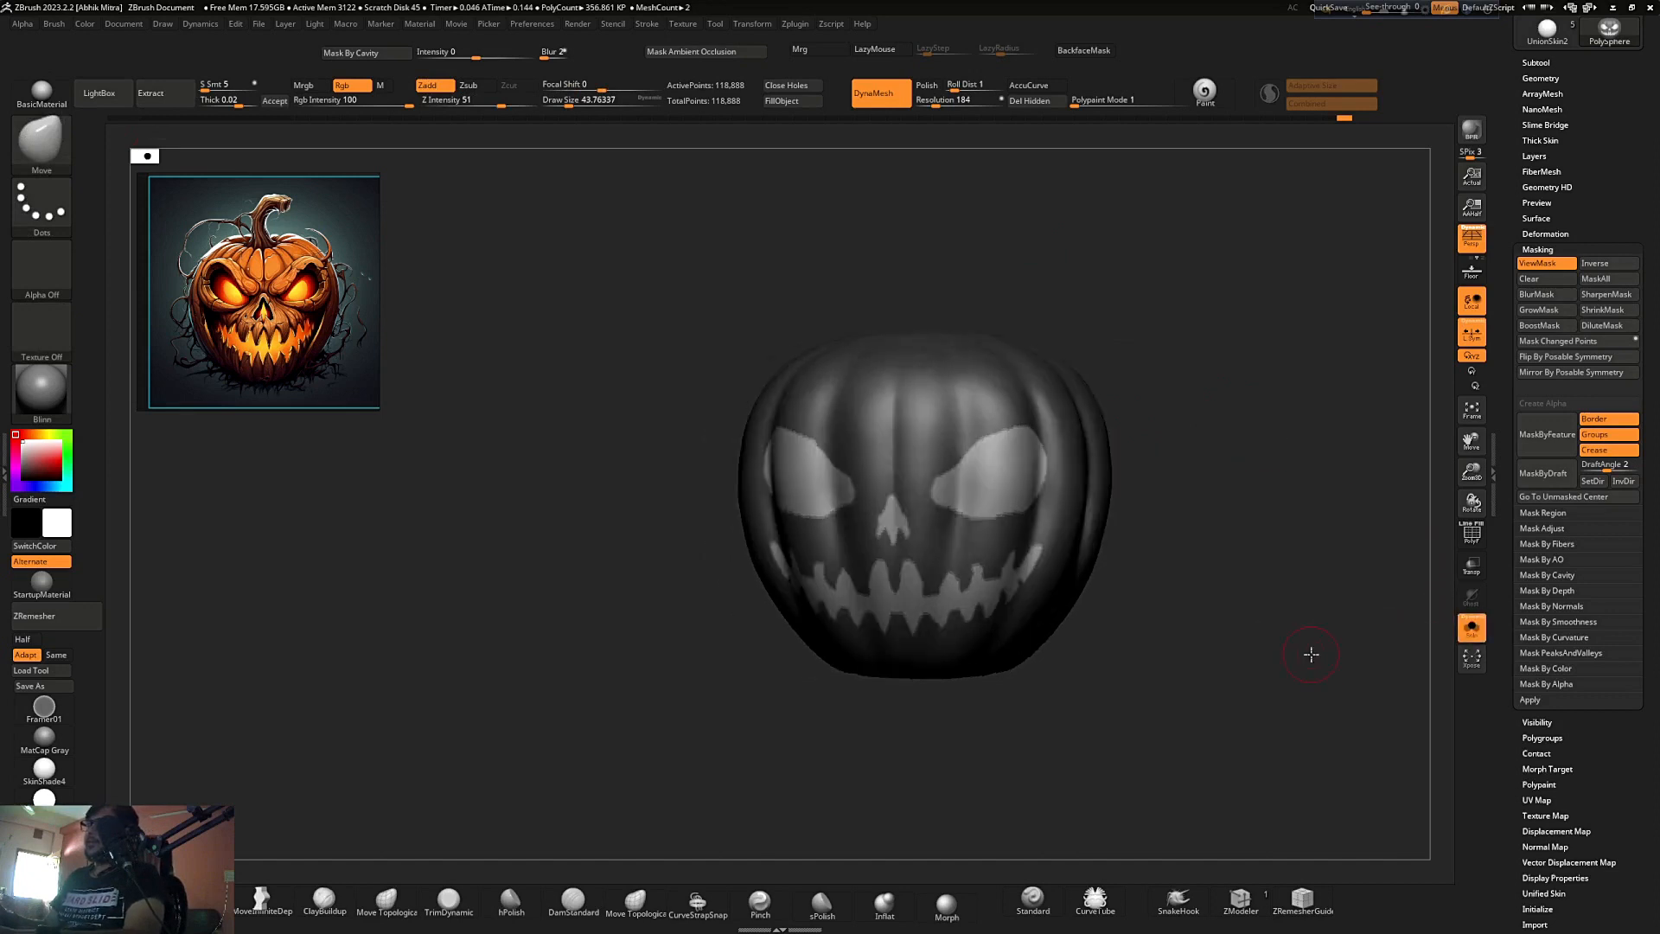
{"action": "right_click_drag", "start_coordinate": [709, 452], "coordinate": [709, 383], "text": "ctrl"}
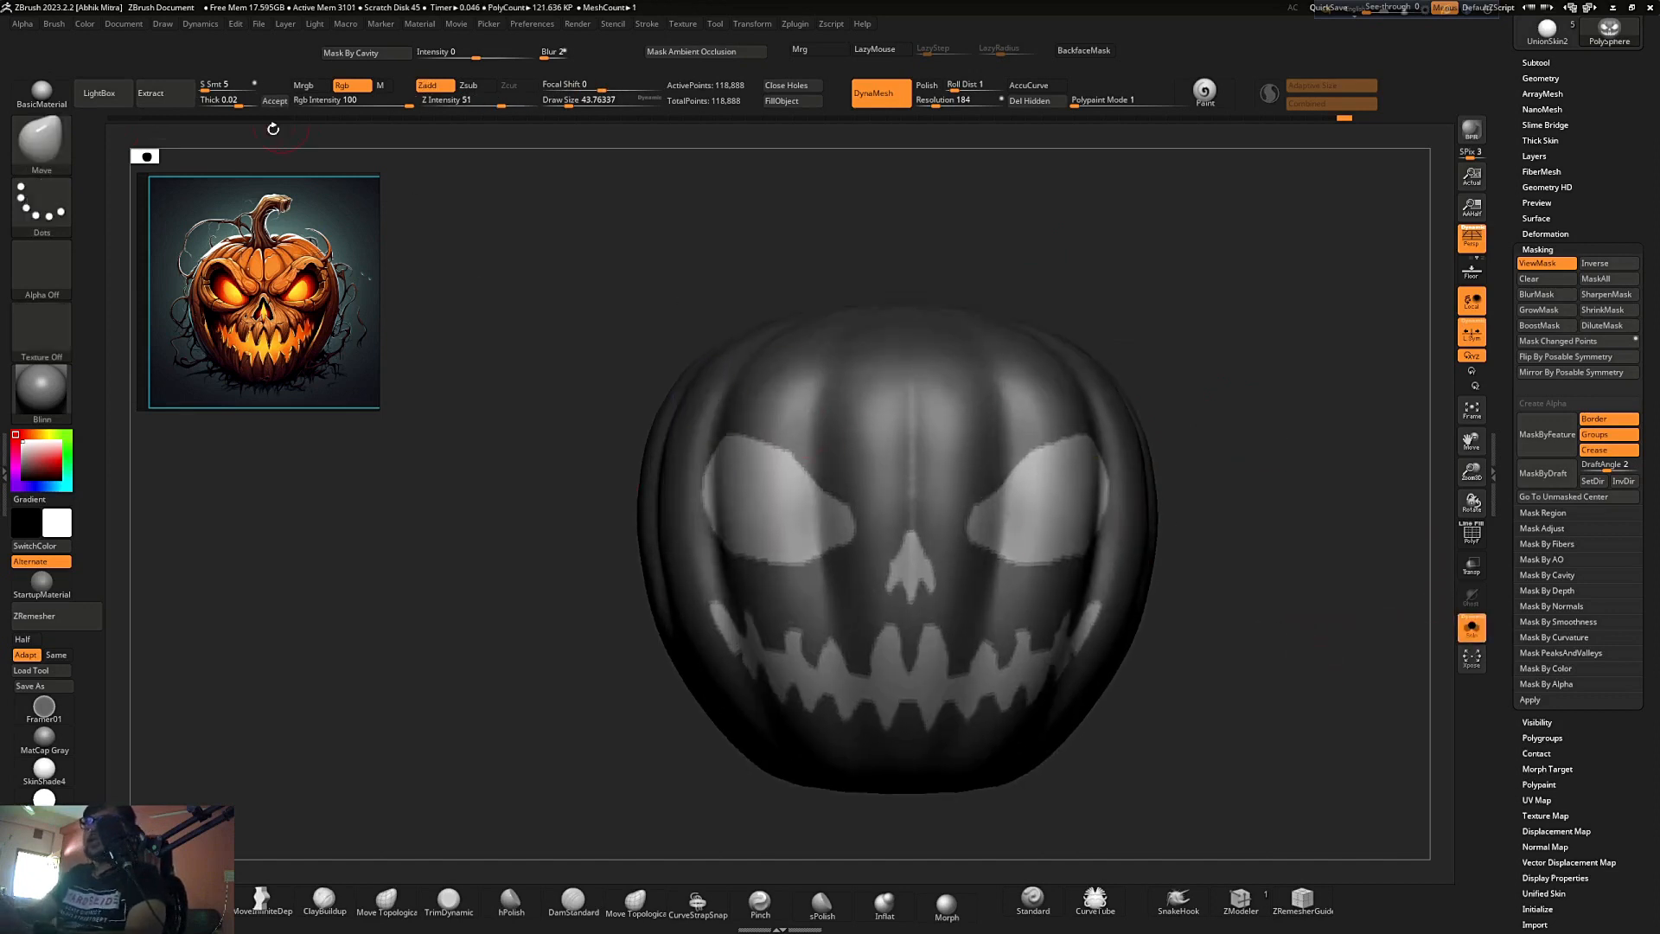
- Test the mask extraction at thicknesses of 0.04176 and 0.12038 to compare the depth of the shell
{"action": "left_click", "coordinate": [236, 104]}
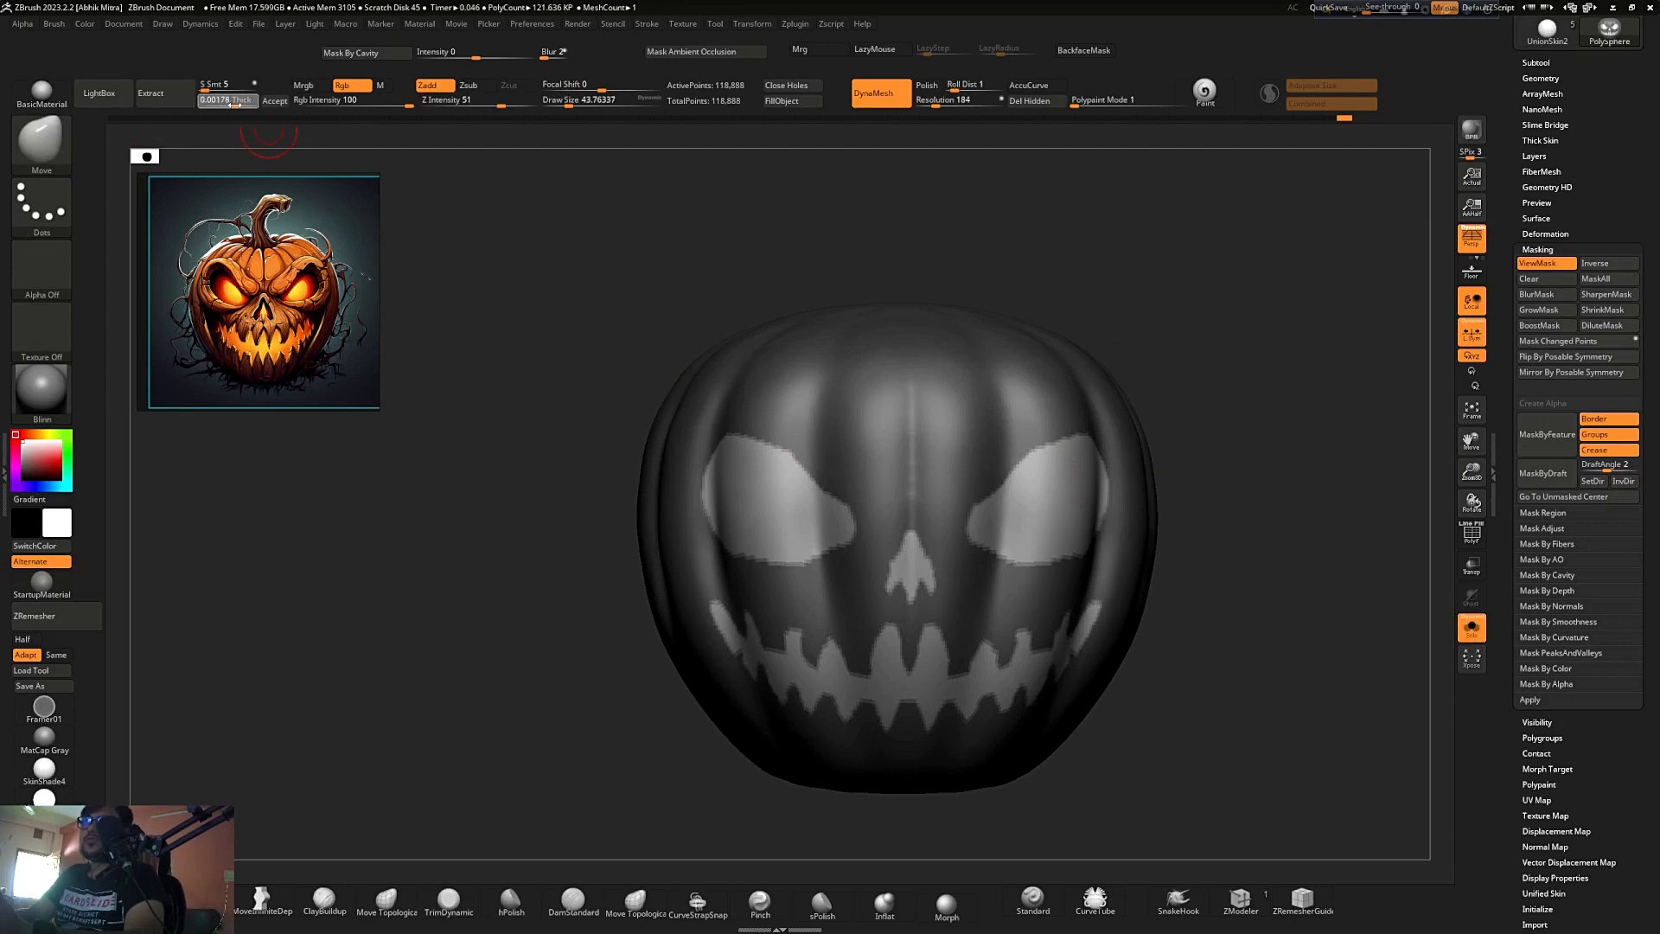
{"action": "left_click", "coordinate": [188, 104]}
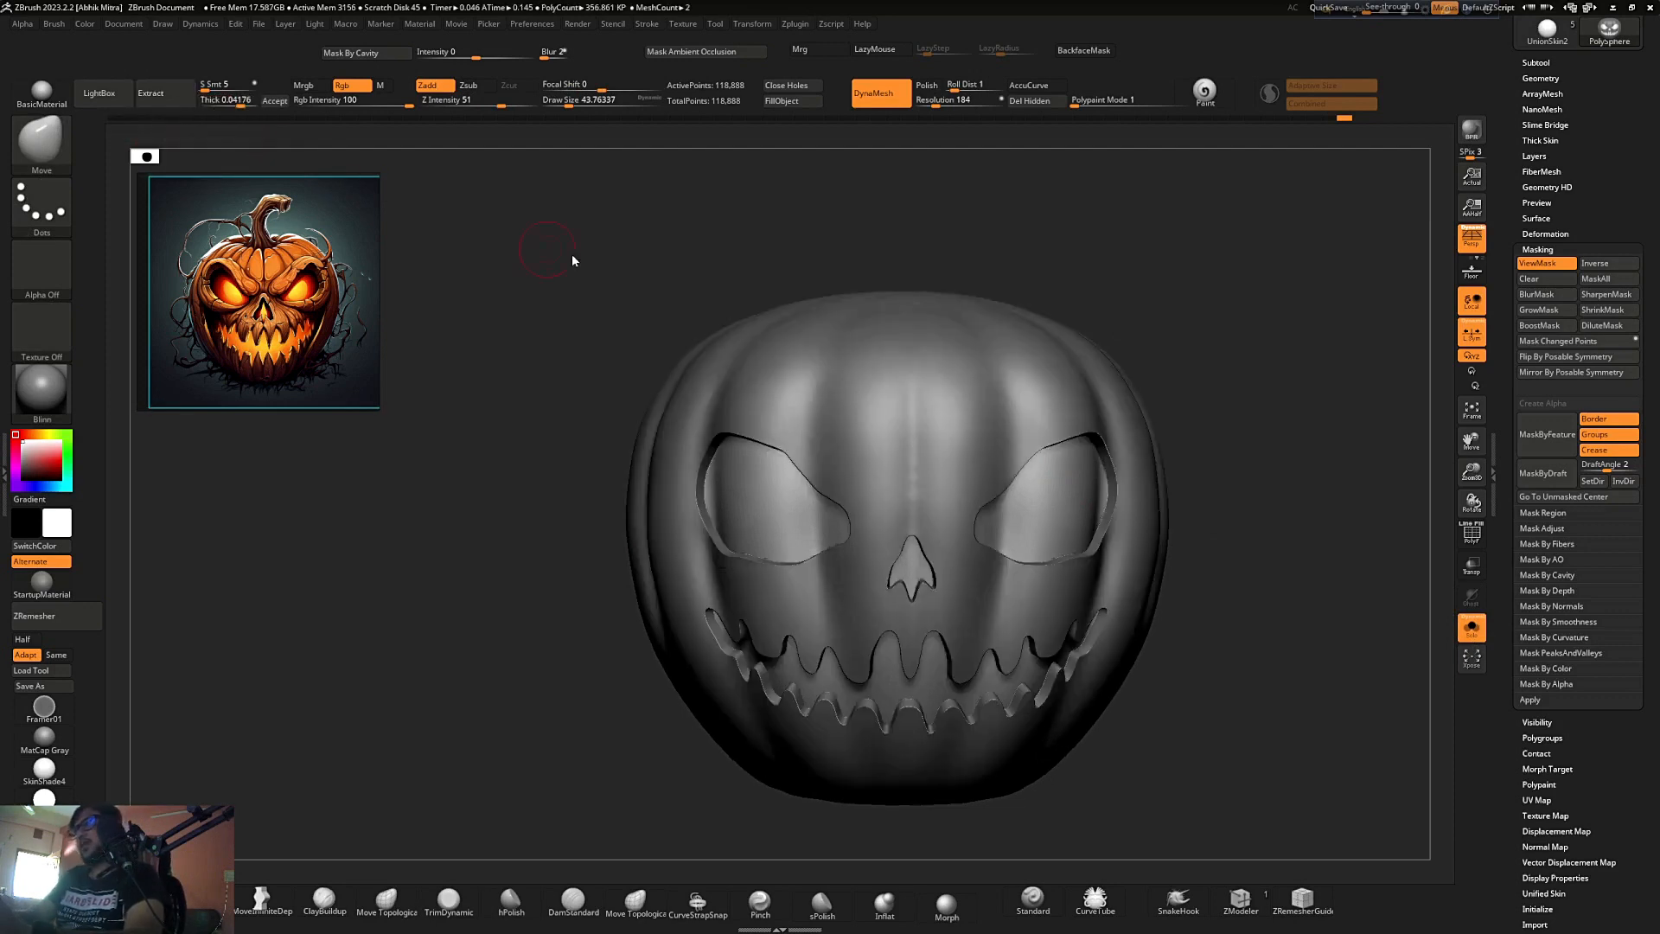
{"action": "left_click_drag", "start_coordinate": [574, 257], "coordinate": [589, 274]}
{"action": "left_click_drag", "start_coordinate": [243, 104], "coordinate": [252, 103]}
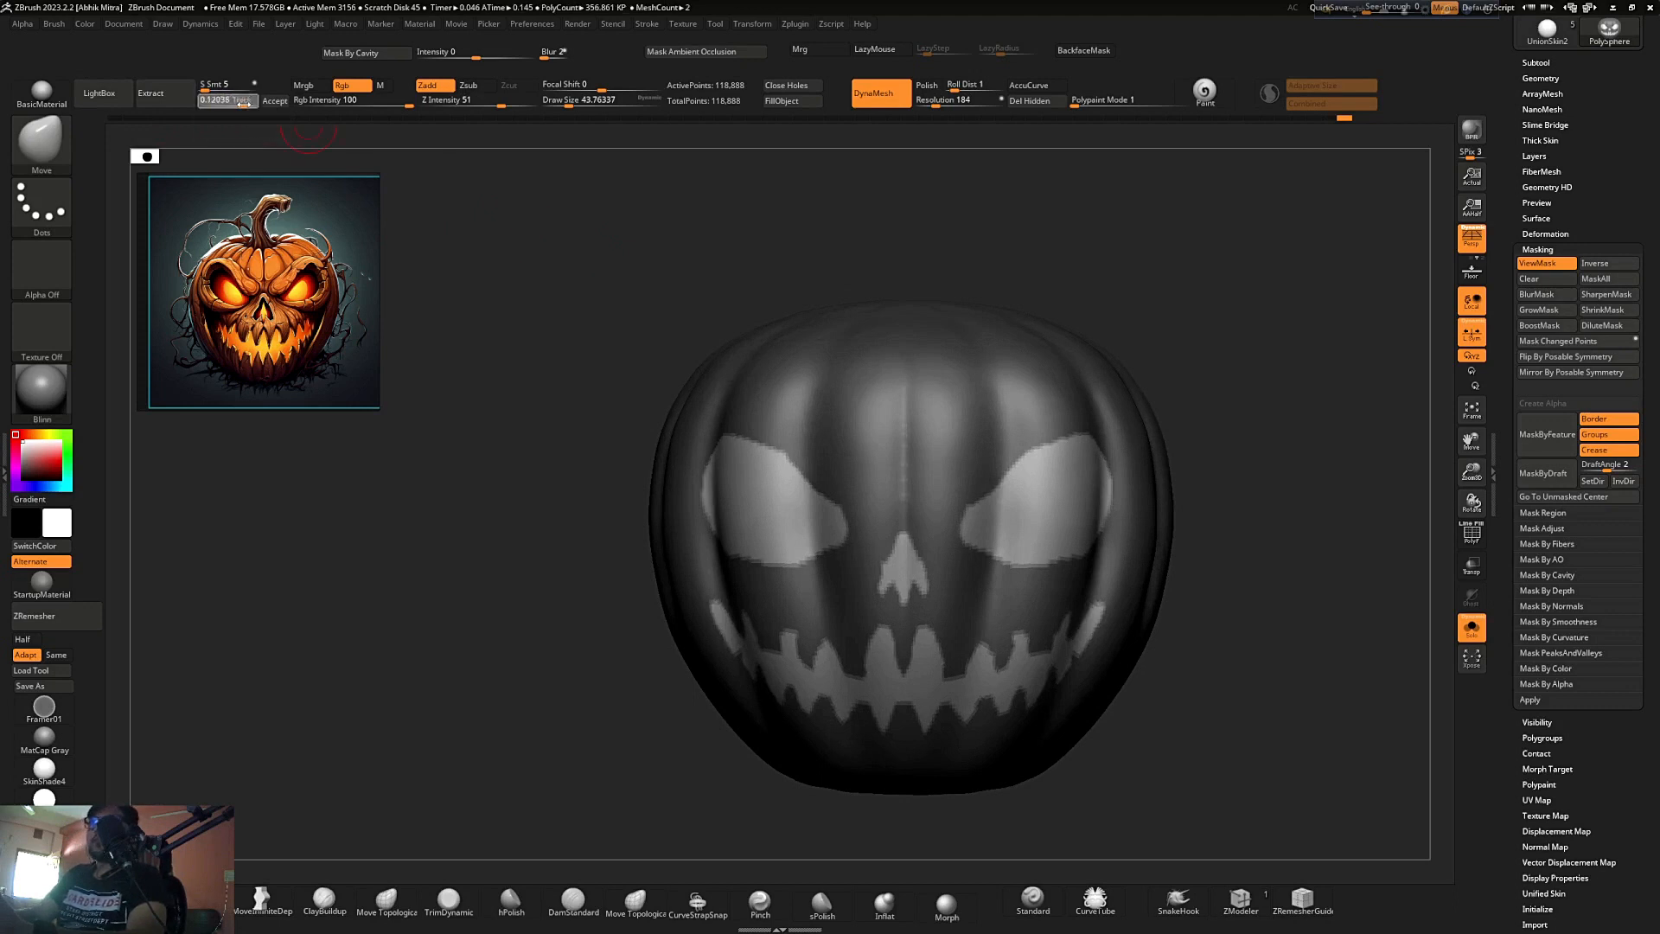
{"action": "left_click", "coordinate": [184, 101]}
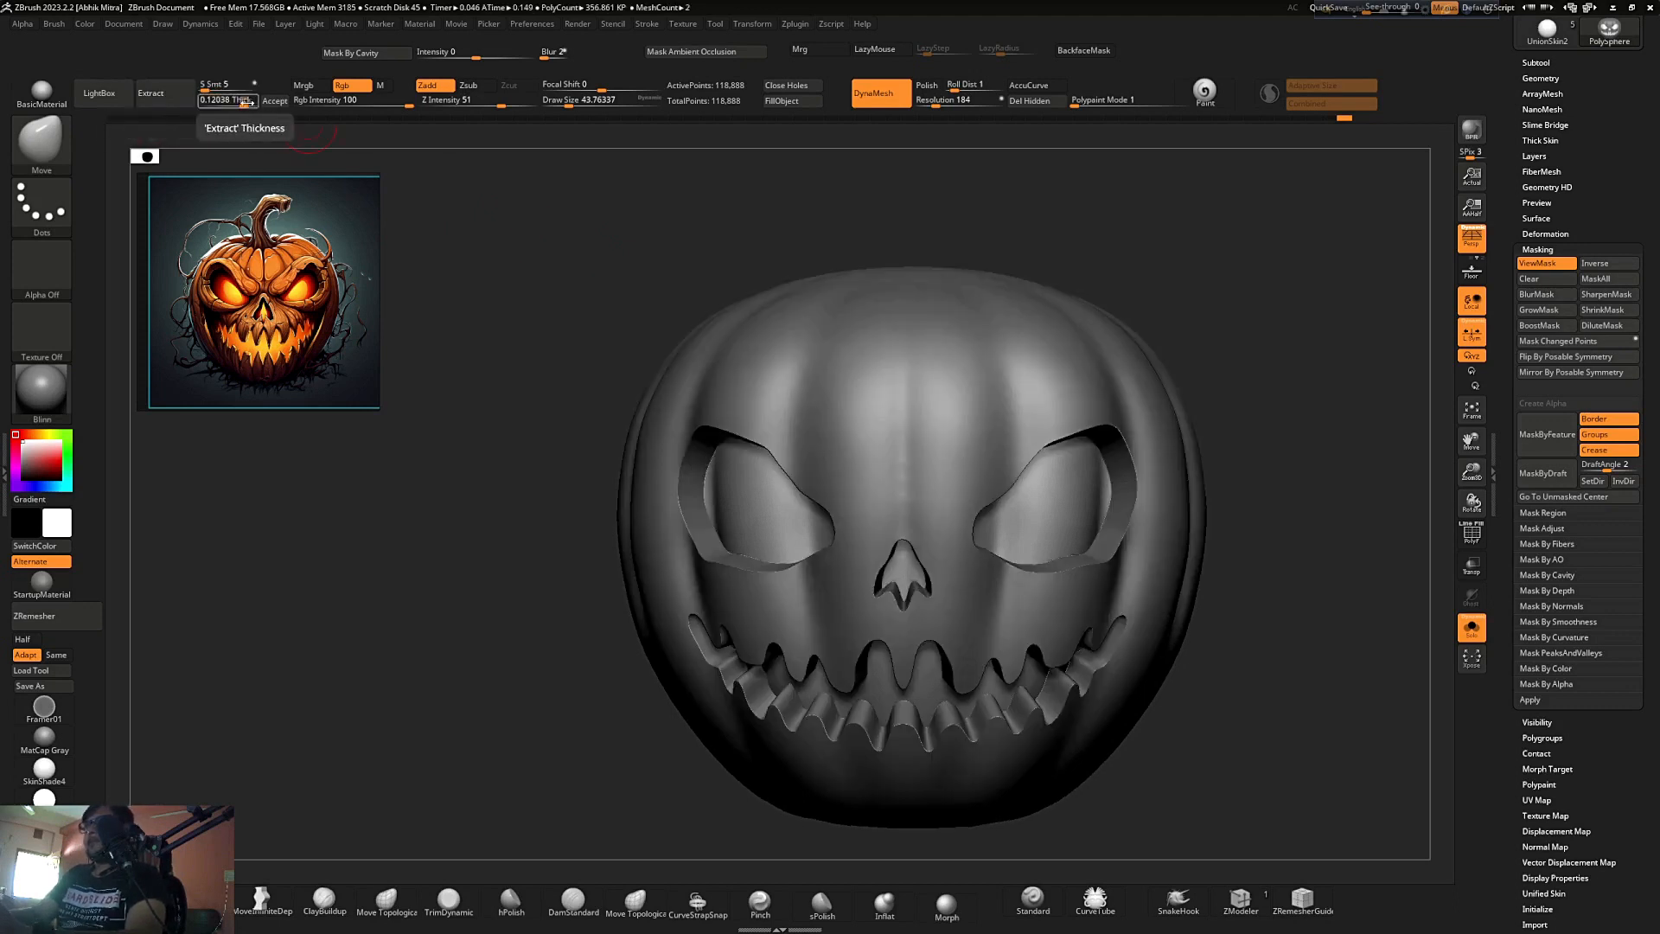
{"action": "left_click_drag", "start_coordinate": [247, 103], "coordinate": [242, 104]}
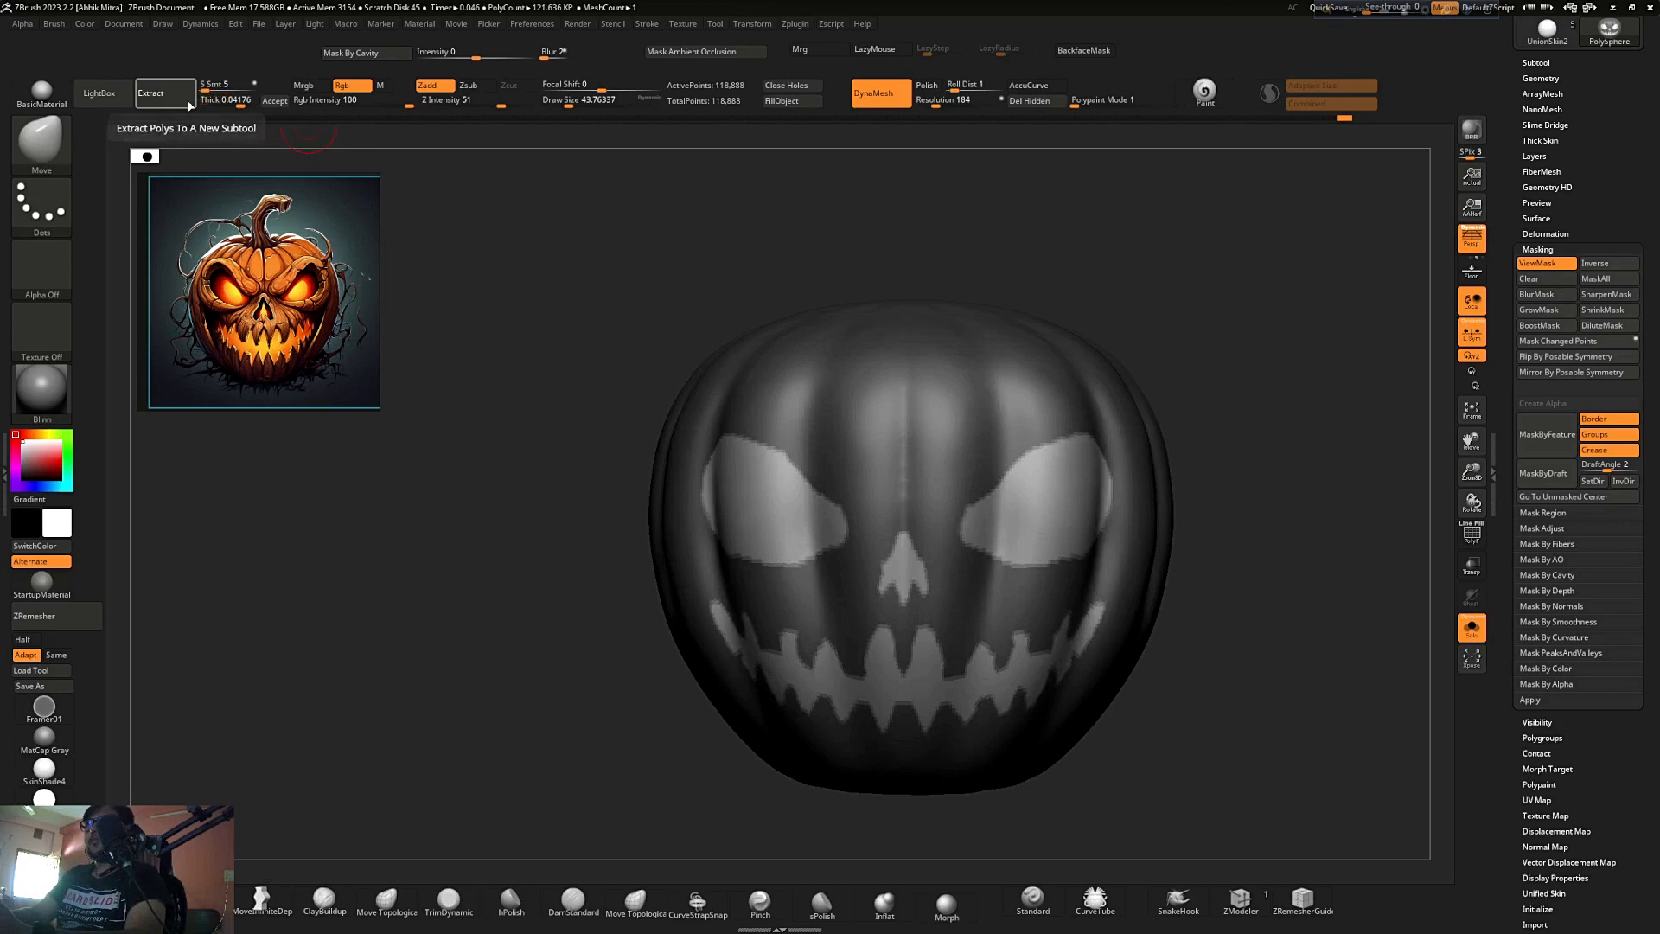
{"action": "left_click", "coordinate": [151, 93]}
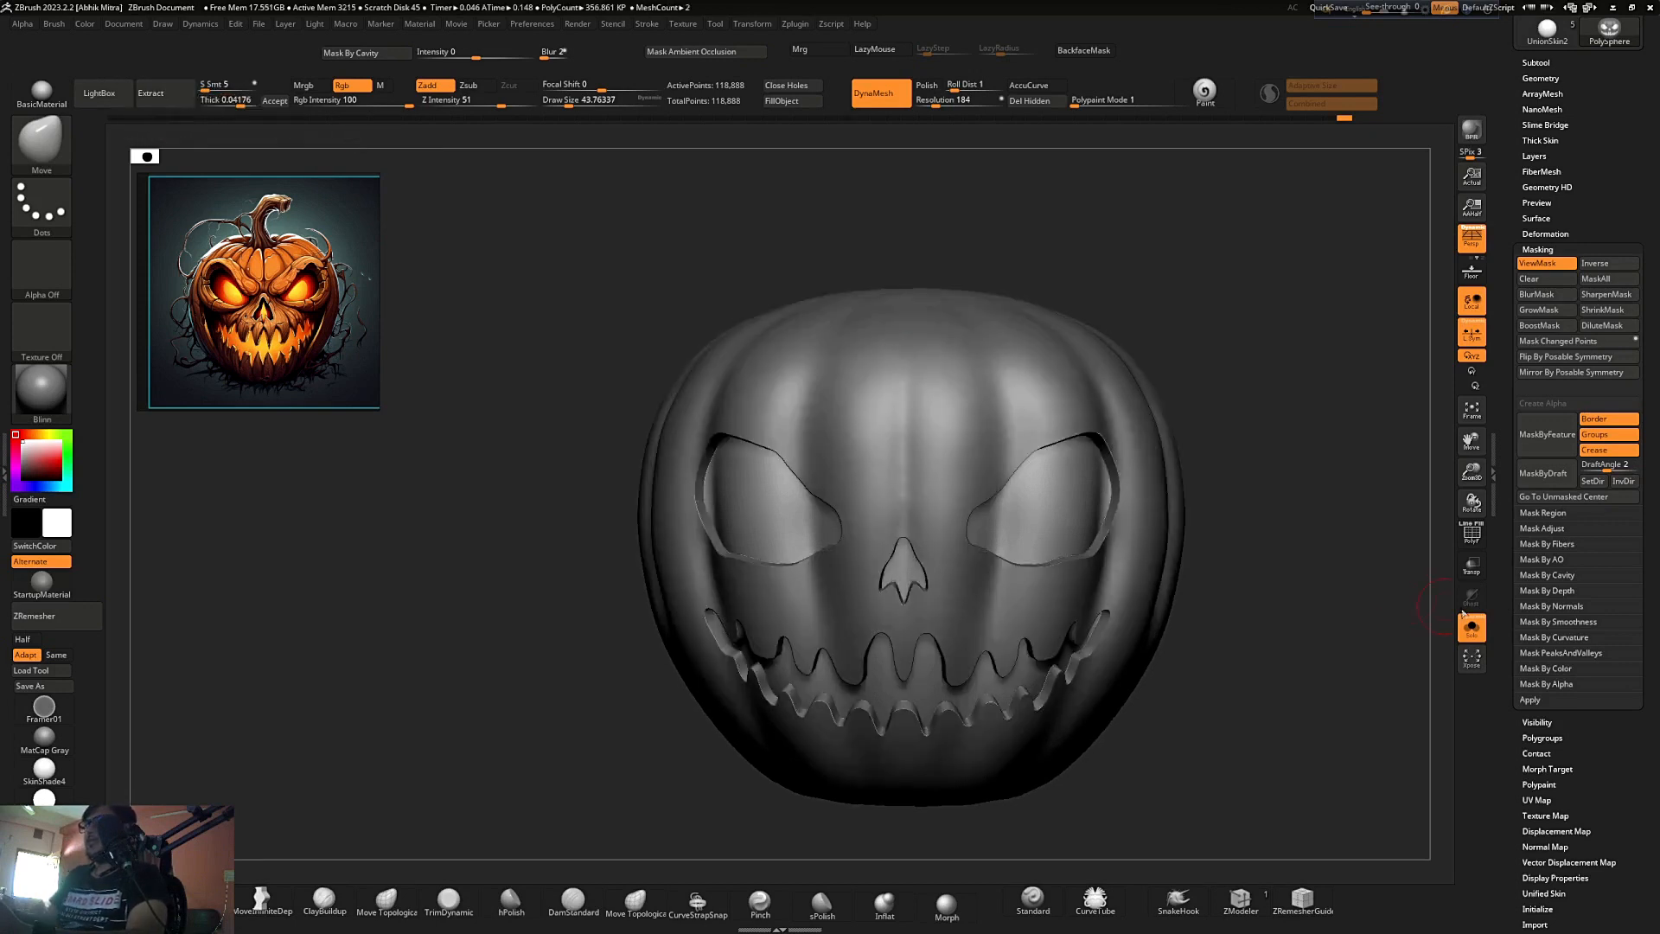
- Set the Extract thickness to 0.05284, extract the masked shell and accept it as a new subtool
{"action": "left_click", "coordinate": [240, 99]}
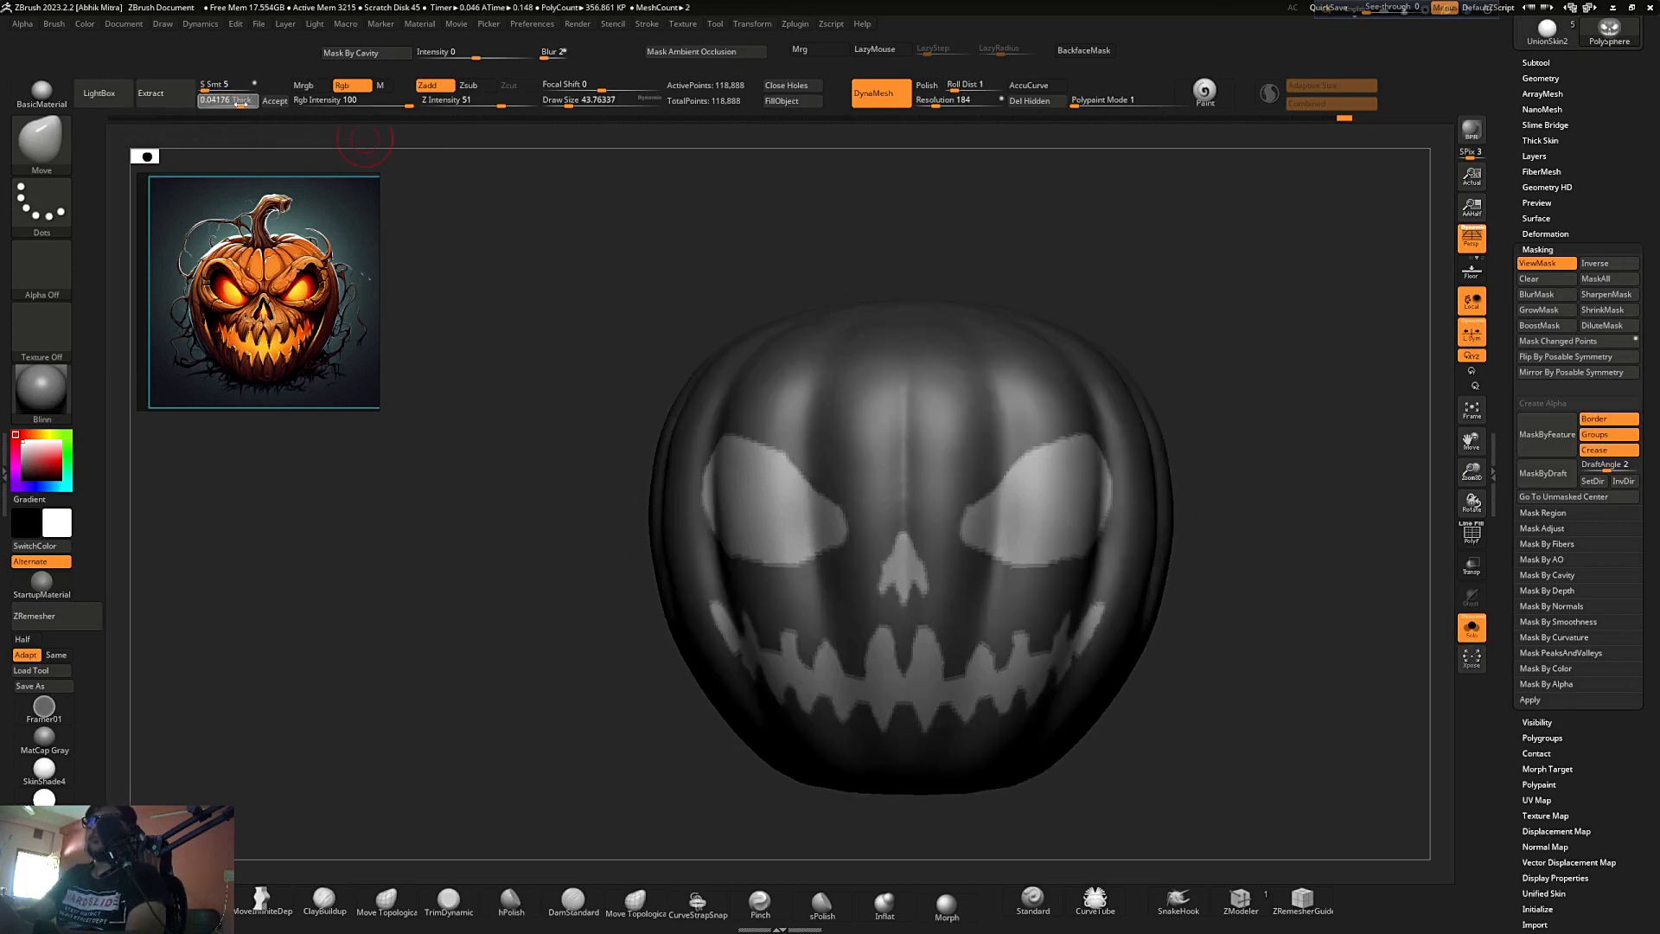
{"action": "type", "text": "0.05284"}
{"action": "key", "text": "Return"}
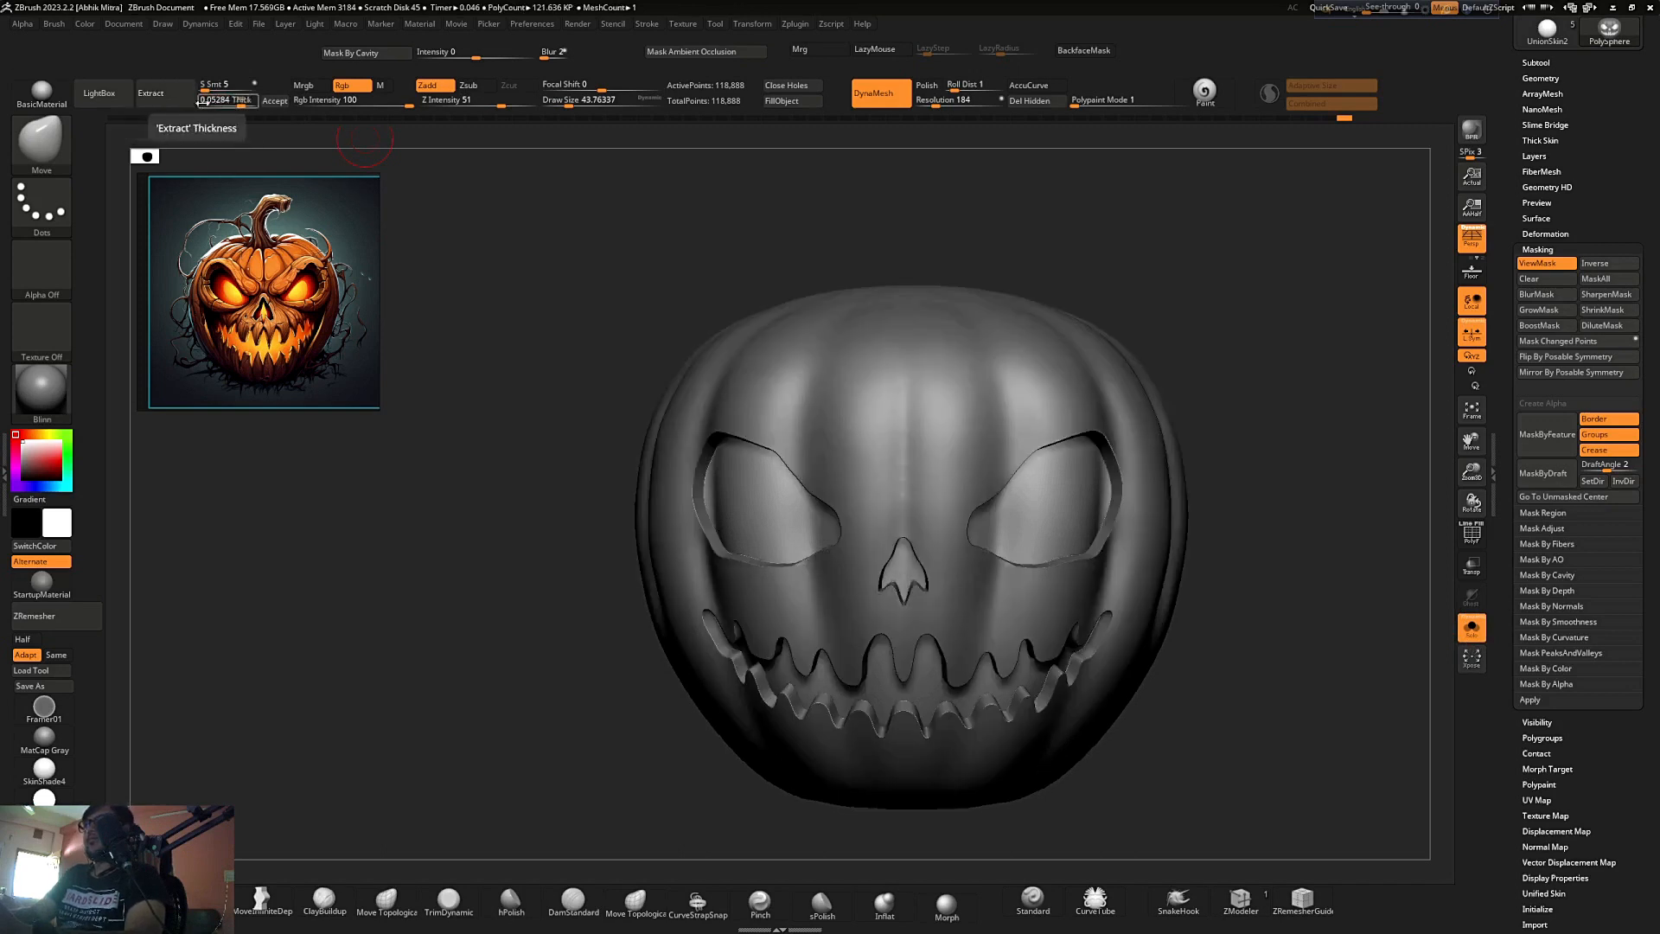
{"action": "left_click", "coordinate": [275, 101]}
- Switch to the extracted shell and expand the list of subtools
{"action": "left_click_drag", "start_coordinate": [1338, 516], "coordinate": [1355, 439]}
{"action": "left_click_drag", "start_coordinate": [1592, 164], "coordinate": [1590, 218]}
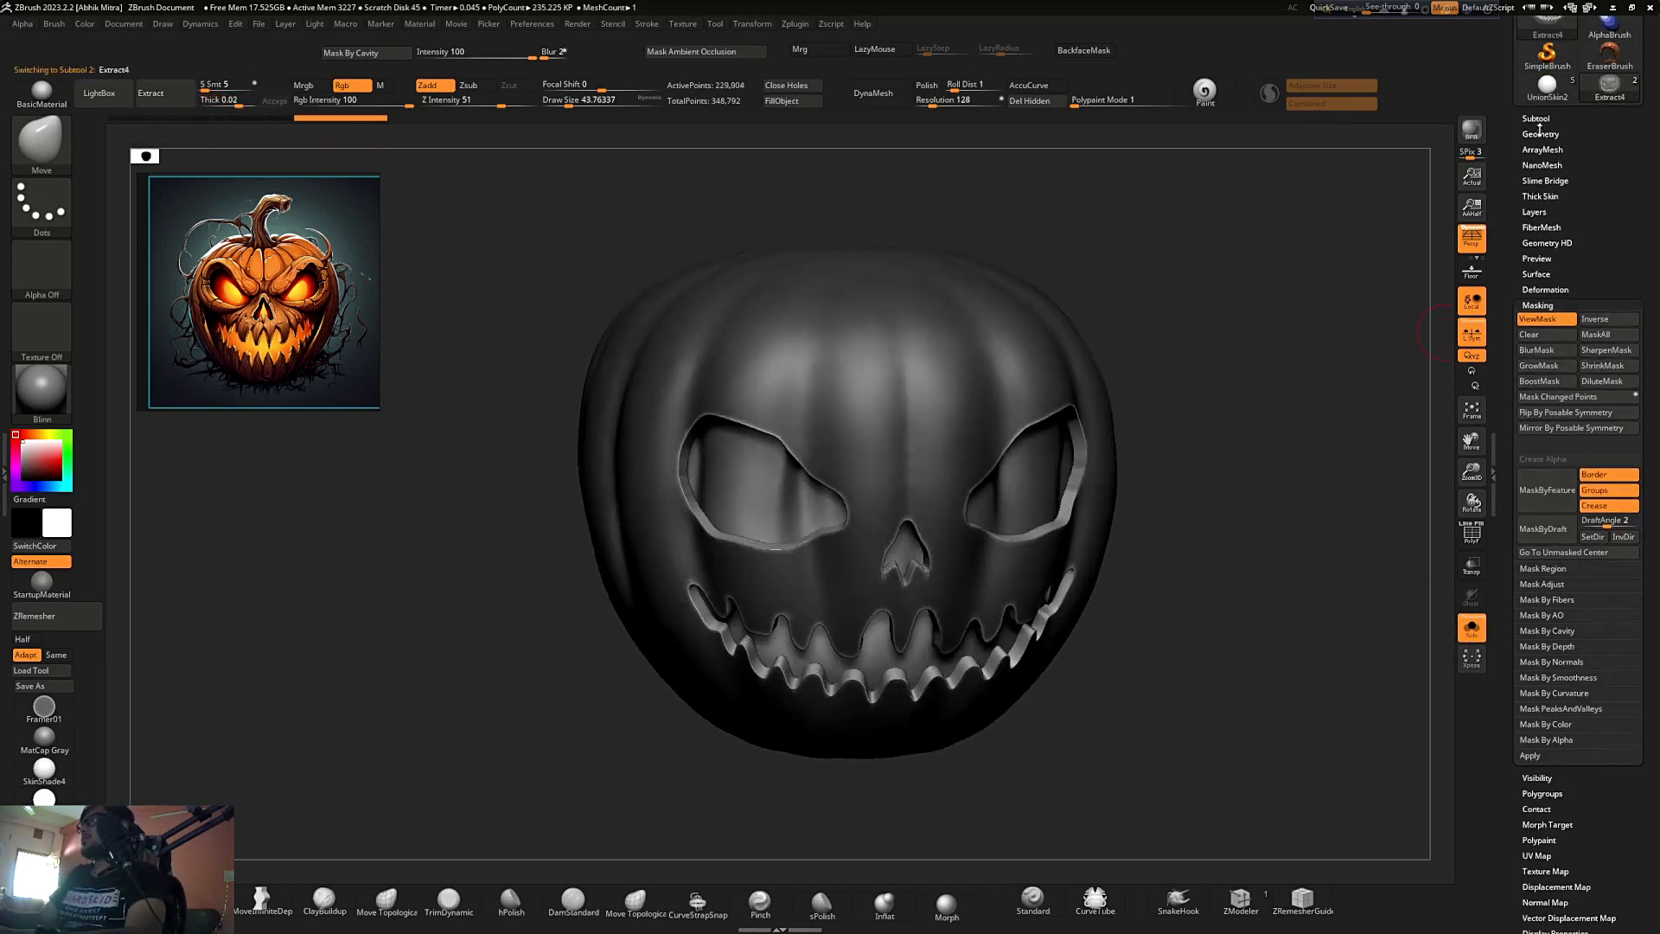
{"action": "left_click", "coordinate": [1533, 115]}
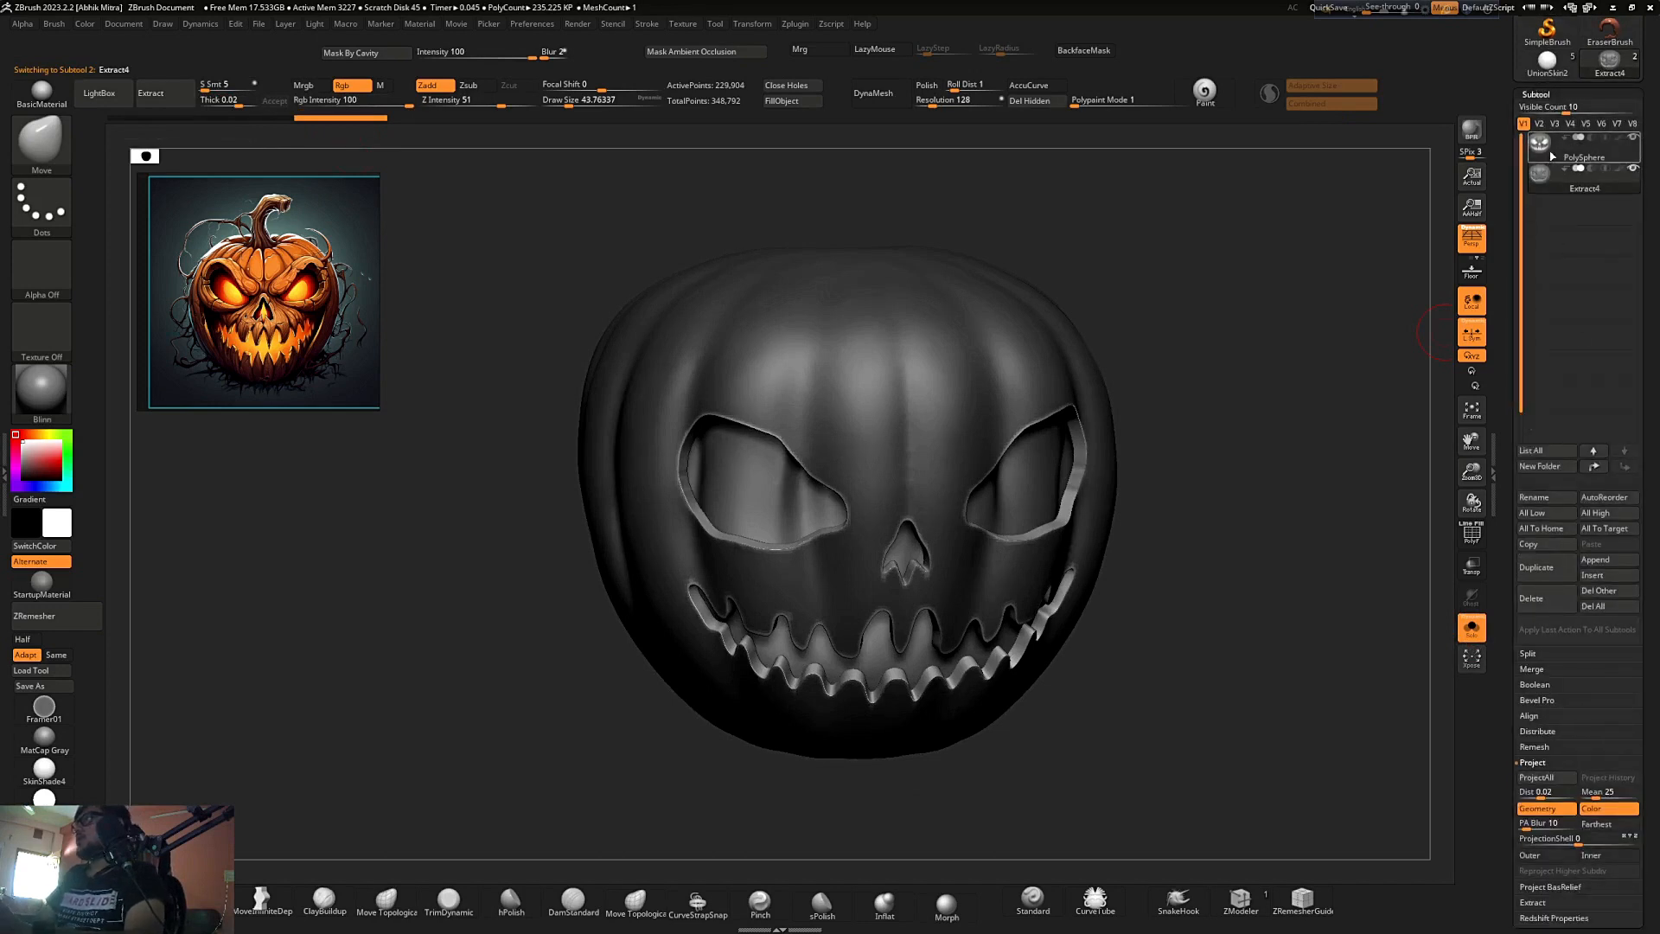
- Switch back to the masked pumpkin subtool and expand its Extract settings
{"action": "left_click", "coordinate": [1553, 156]}
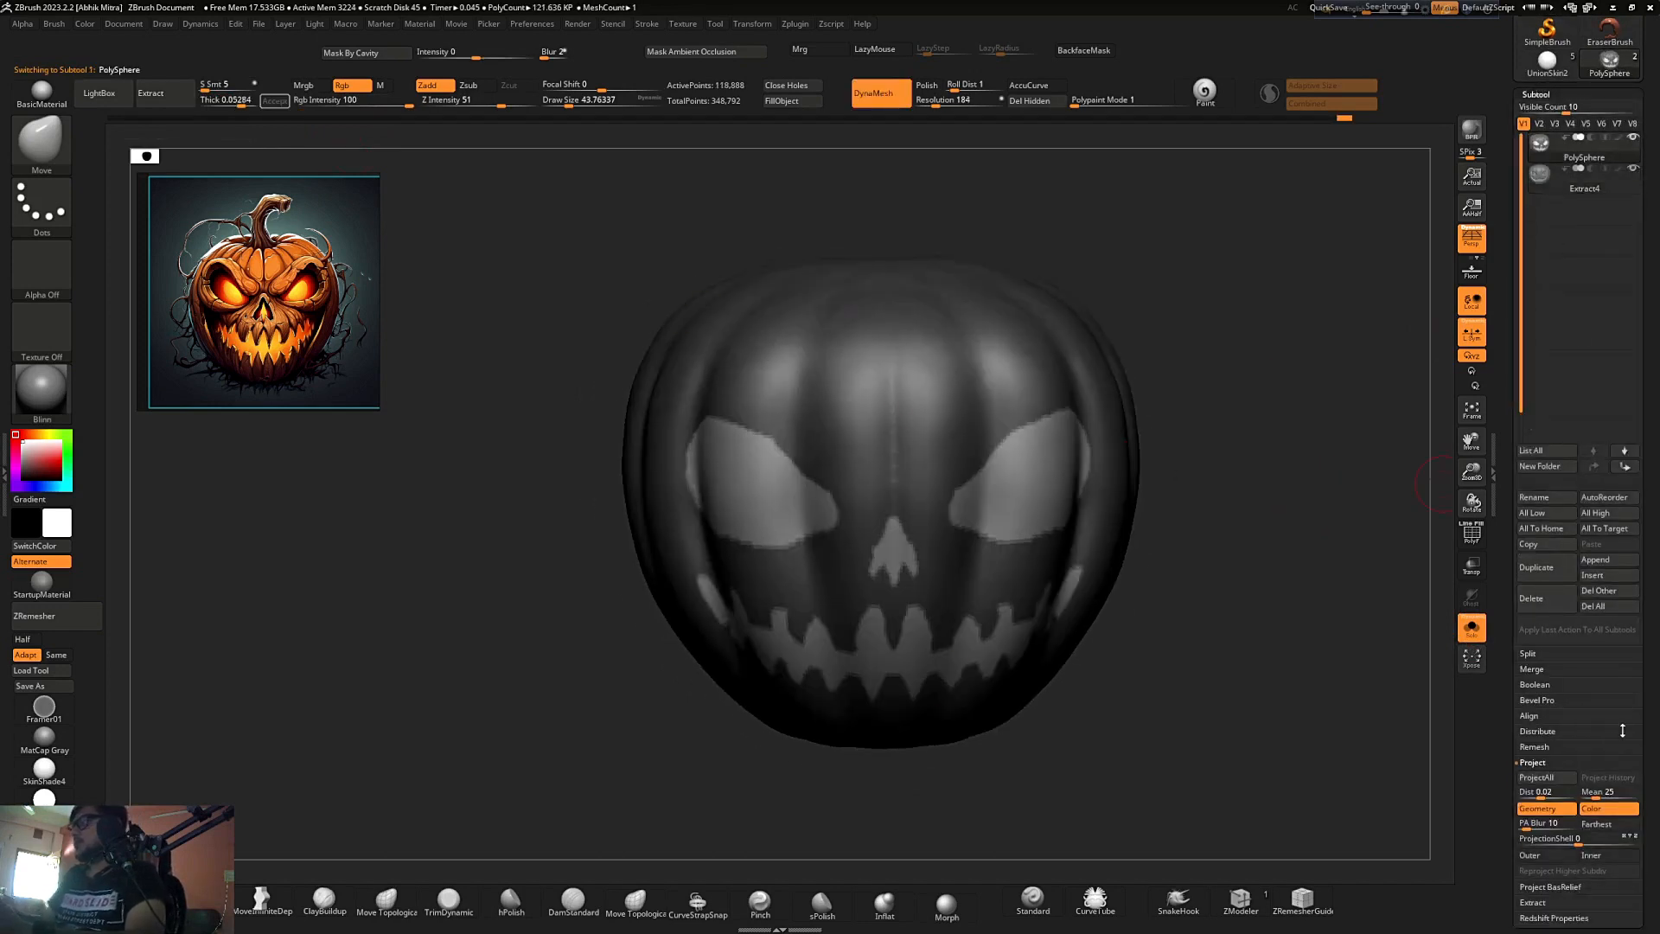
{"action": "scroll", "coordinate": [1657, 755], "scroll_direction": "down", "scroll_amount": 2}
{"action": "left_click", "coordinate": [1526, 857]}
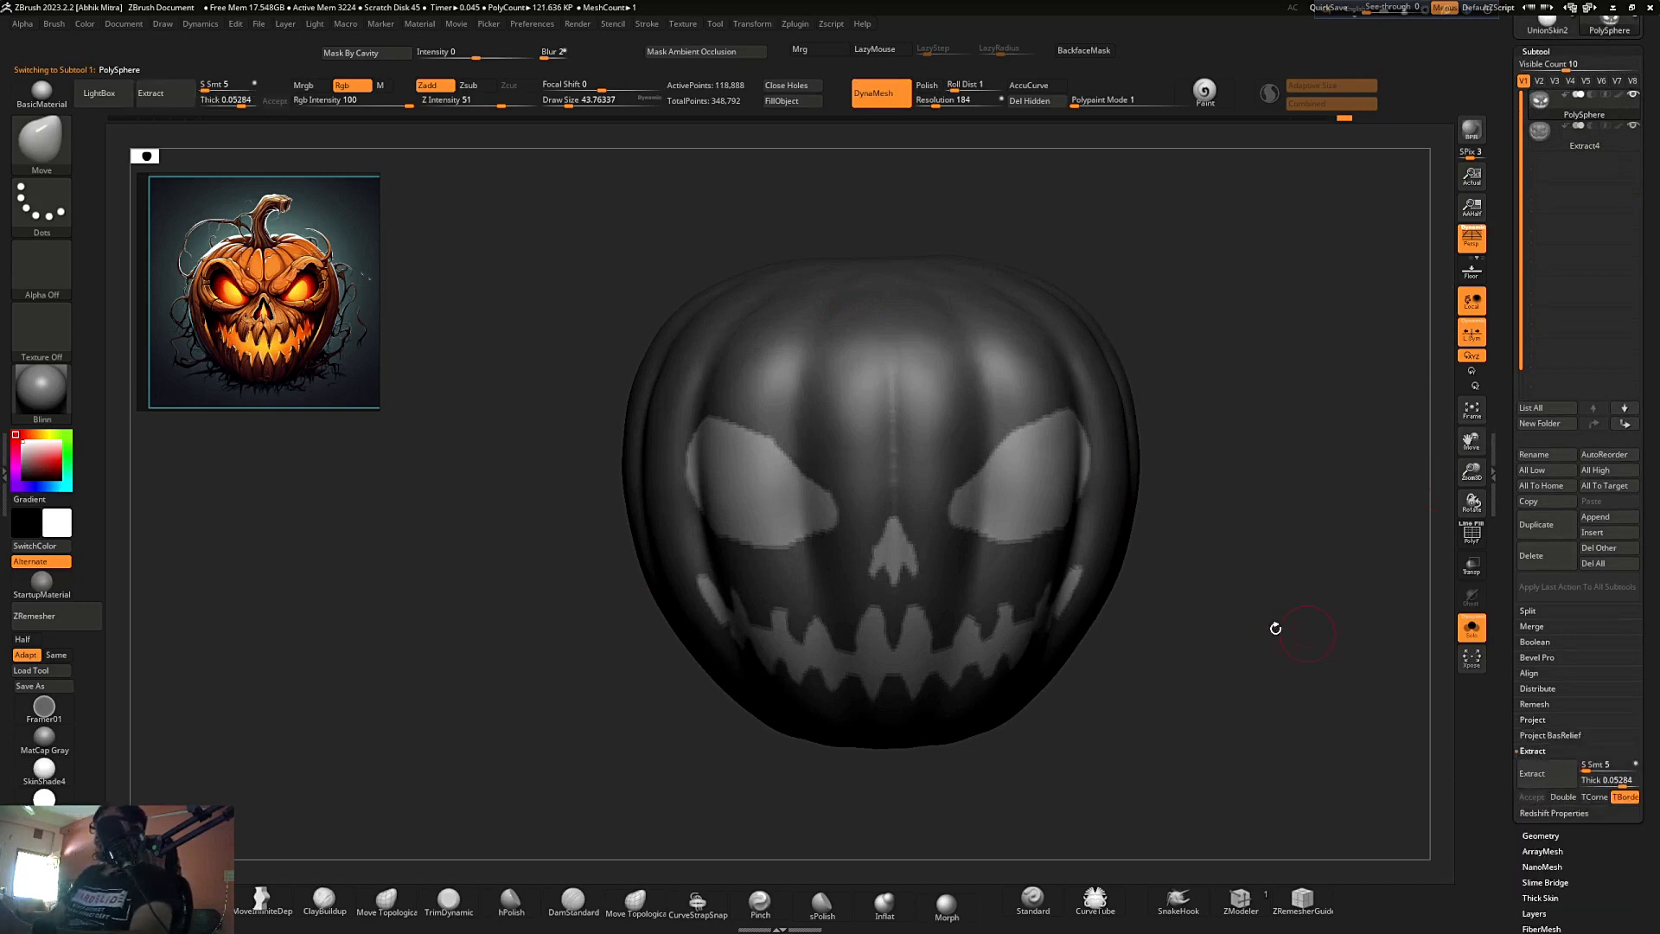
- Select the previously extracted shell subtool and delete it
{"action": "left_click_drag", "start_coordinate": [1275, 629], "coordinate": [1262, 598]}
{"action": "left_click", "coordinate": [1549, 151]}
{"action": "right_click_drag", "start_coordinate": [1255, 523], "coordinate": [1312, 361], "text": "ctrl"}
{"action": "left_click_drag", "start_coordinate": [1312, 361], "coordinate": [1244, 433]}
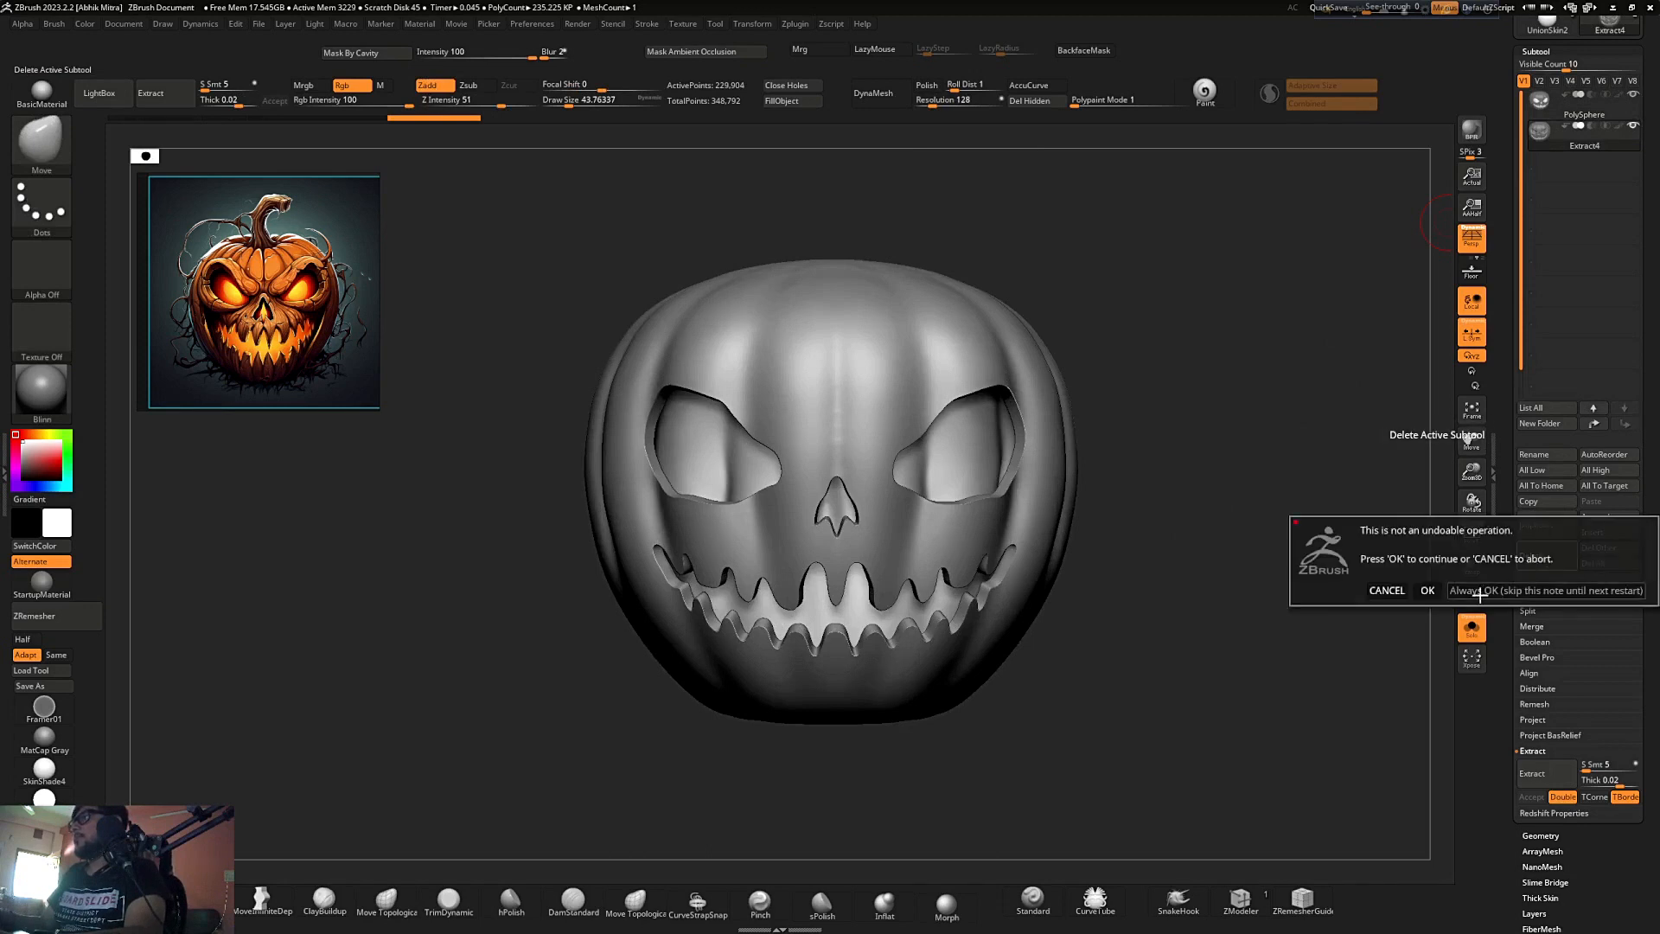
{"action": "left_click", "coordinate": [1479, 594]}
{"action": "left_click_drag", "start_coordinate": [1211, 569], "coordinate": [1201, 470]}
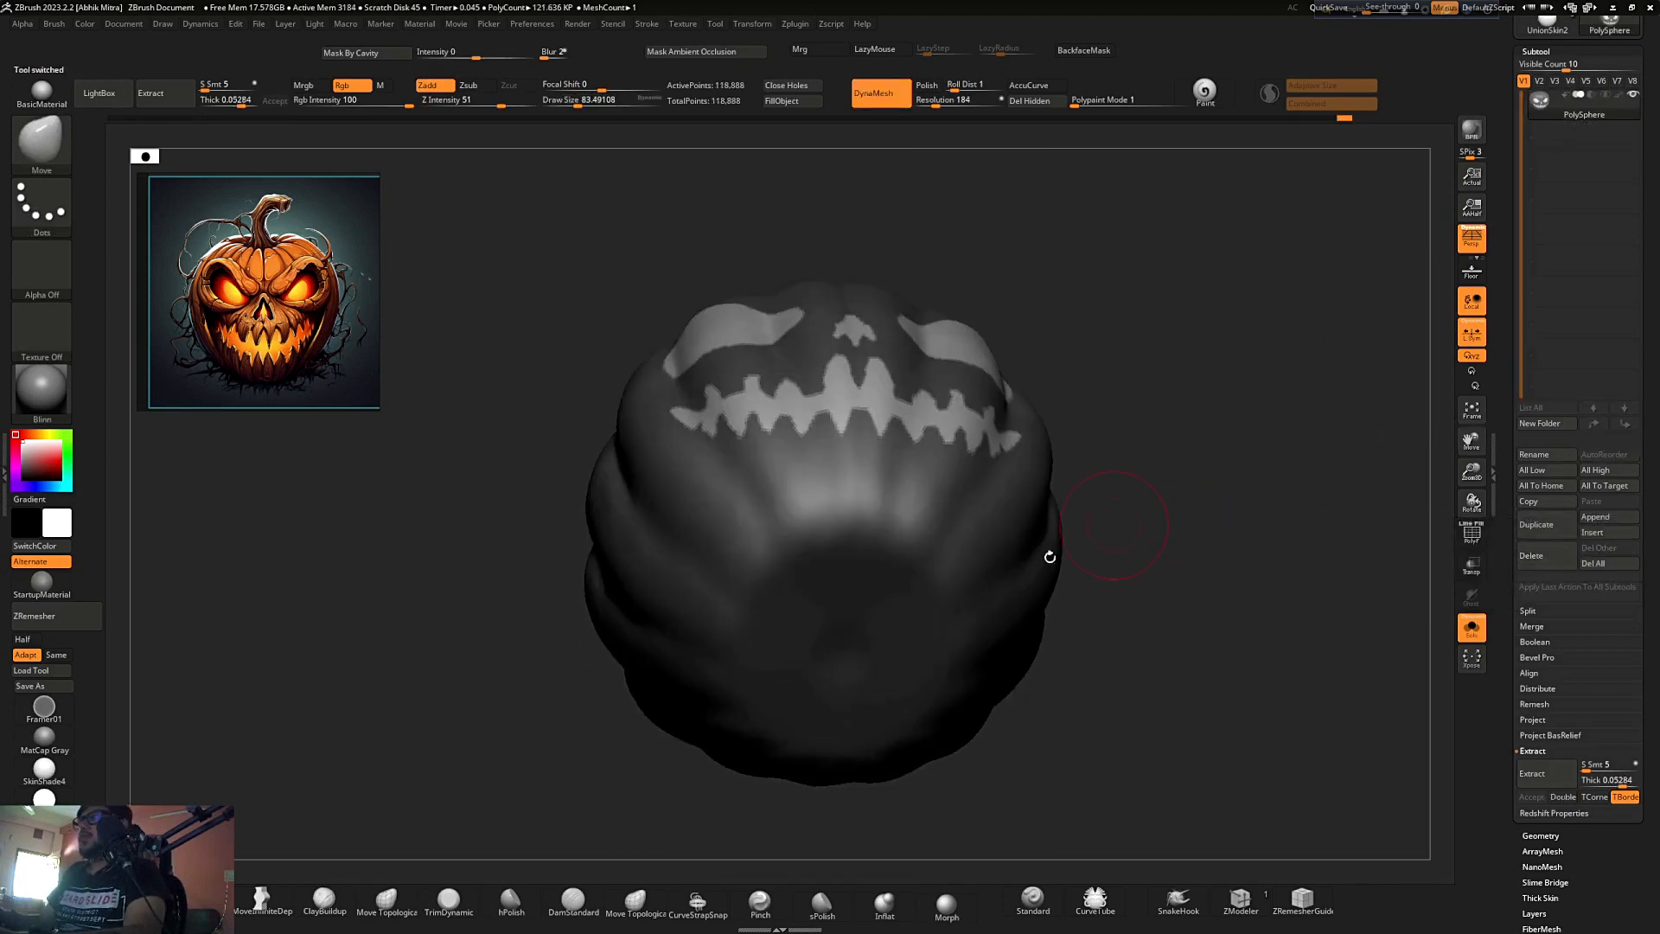
- Clear a round patch of the mask at the centre of the pumpkin's underside
{"action": "key", "text": "ctrl"}
{"action": "mouse_move", "coordinate": [854, 640]}
{"action": "left_mouse_down"}
{"action": "mouse_move", "coordinate": [840, 617]}
{"action": "mouse_move", "coordinate": [877, 681]}
{"action": "left_mouse_up"}
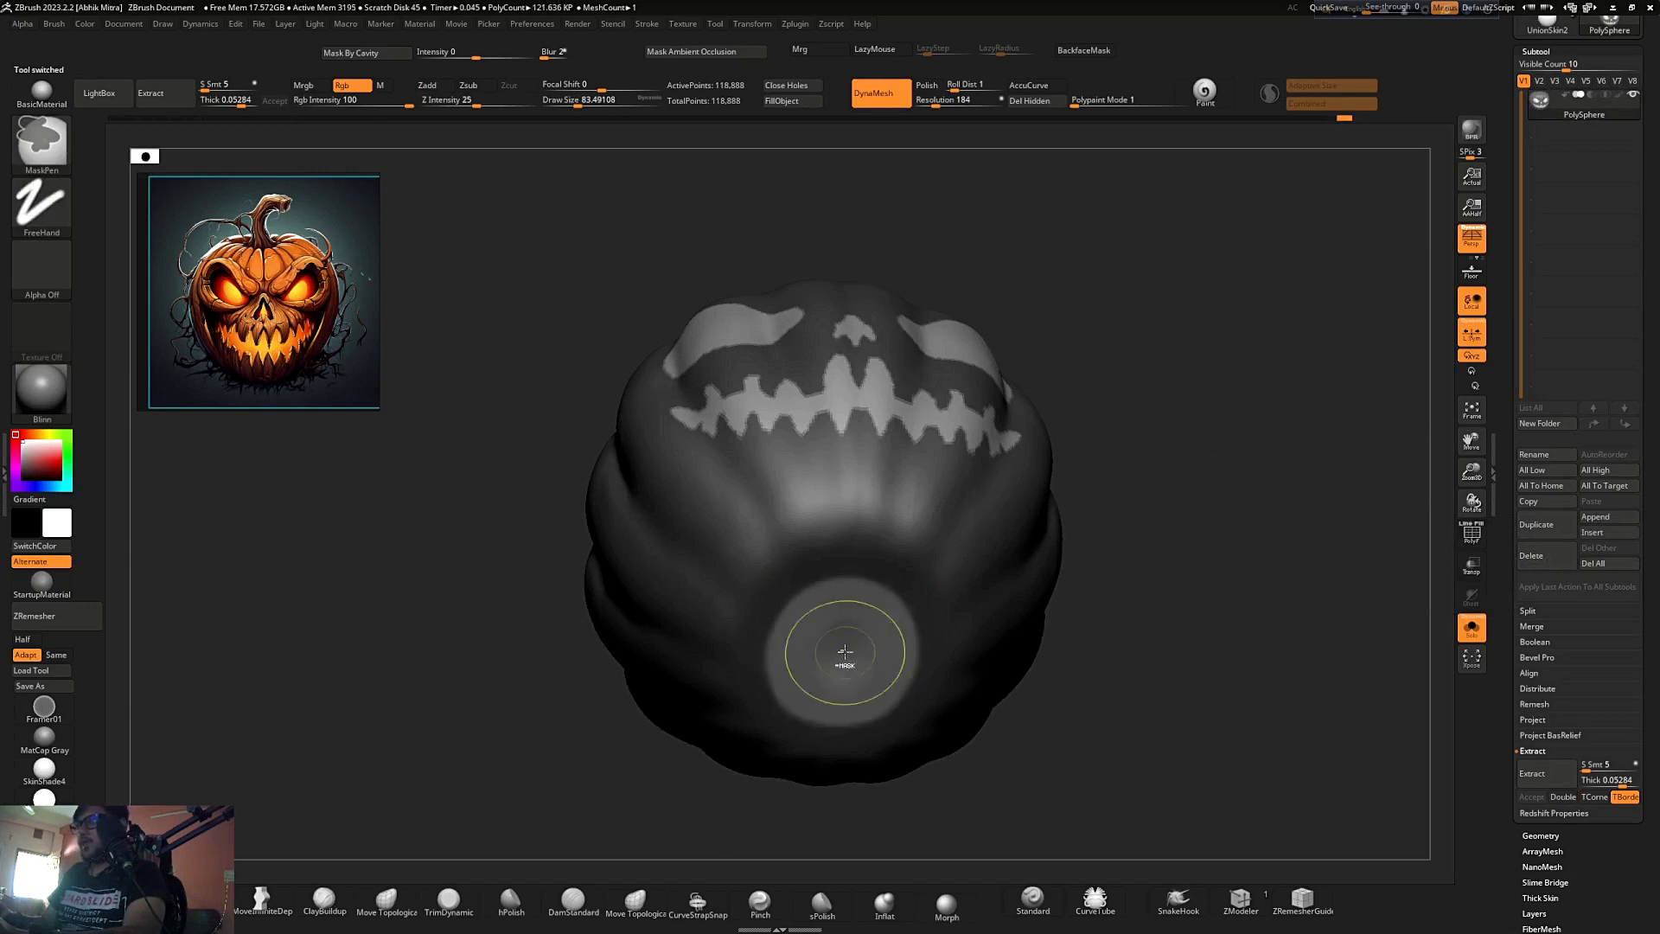
{"action": "right_click_drag", "start_coordinate": [763, 570], "coordinate": [890, 459], "text": "ctrl"}
{"action": "left_click_drag", "start_coordinate": [1059, 389], "coordinate": [1061, 540]}
- Clear a small round patch of the mask at the centre of the pumpkin's top
{"action": "right_click_drag", "start_coordinate": [815, 434], "coordinate": [868, 488], "text": "ctrl"}
{"action": "left_click_drag", "start_coordinate": [1177, 294], "coordinate": [1186, 441]}
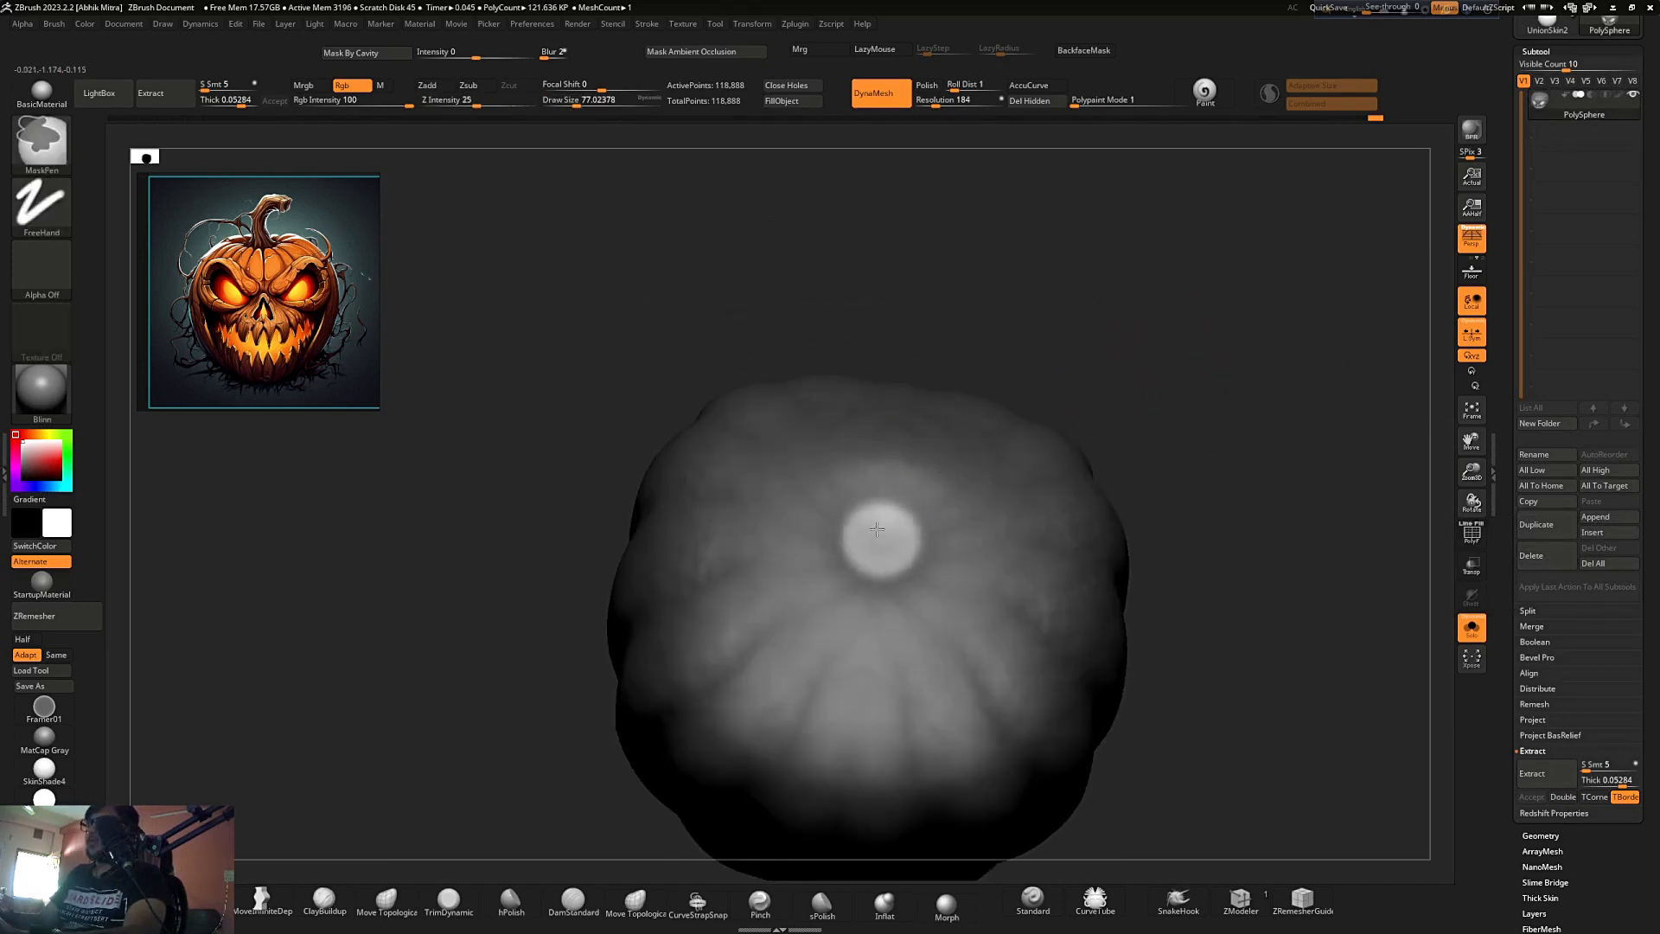
{"action": "right_click_drag", "start_coordinate": [862, 534], "coordinate": [838, 278], "text": "ctrl"}
{"action": "left_click_drag", "start_coordinate": [838, 278], "coordinate": [993, 411]}
{"action": "right_click_drag", "start_coordinate": [993, 412], "coordinate": [890, 555], "text": "ctrl"}
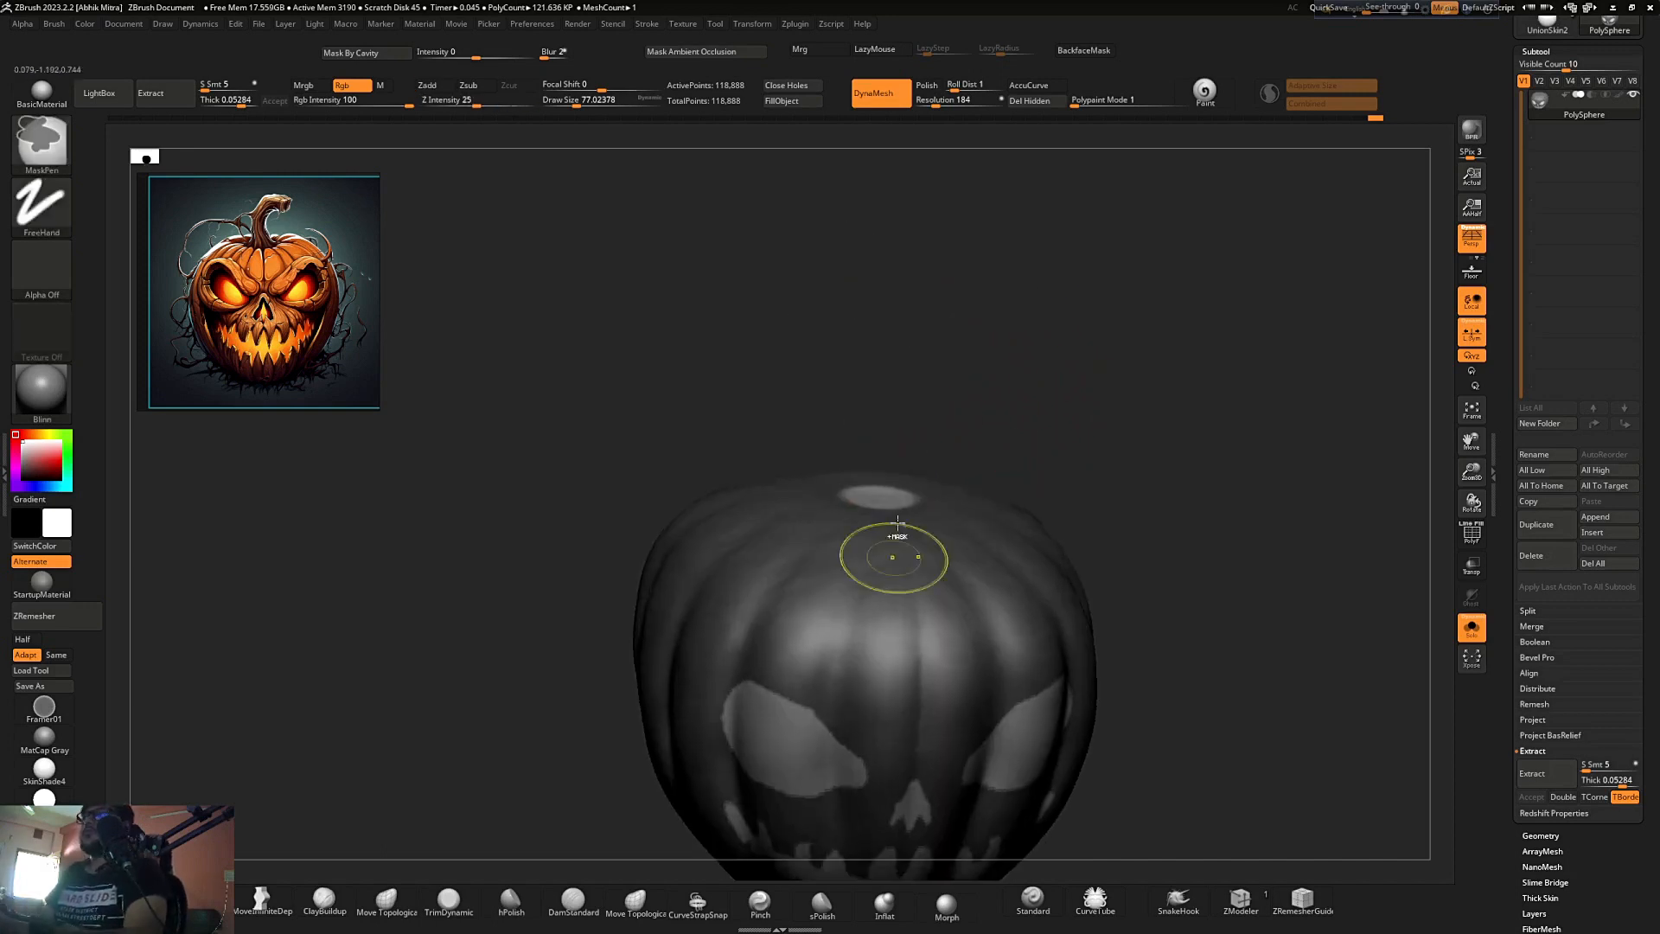
{"action": "left_click_drag", "start_coordinate": [890, 556], "coordinate": [867, 446]}
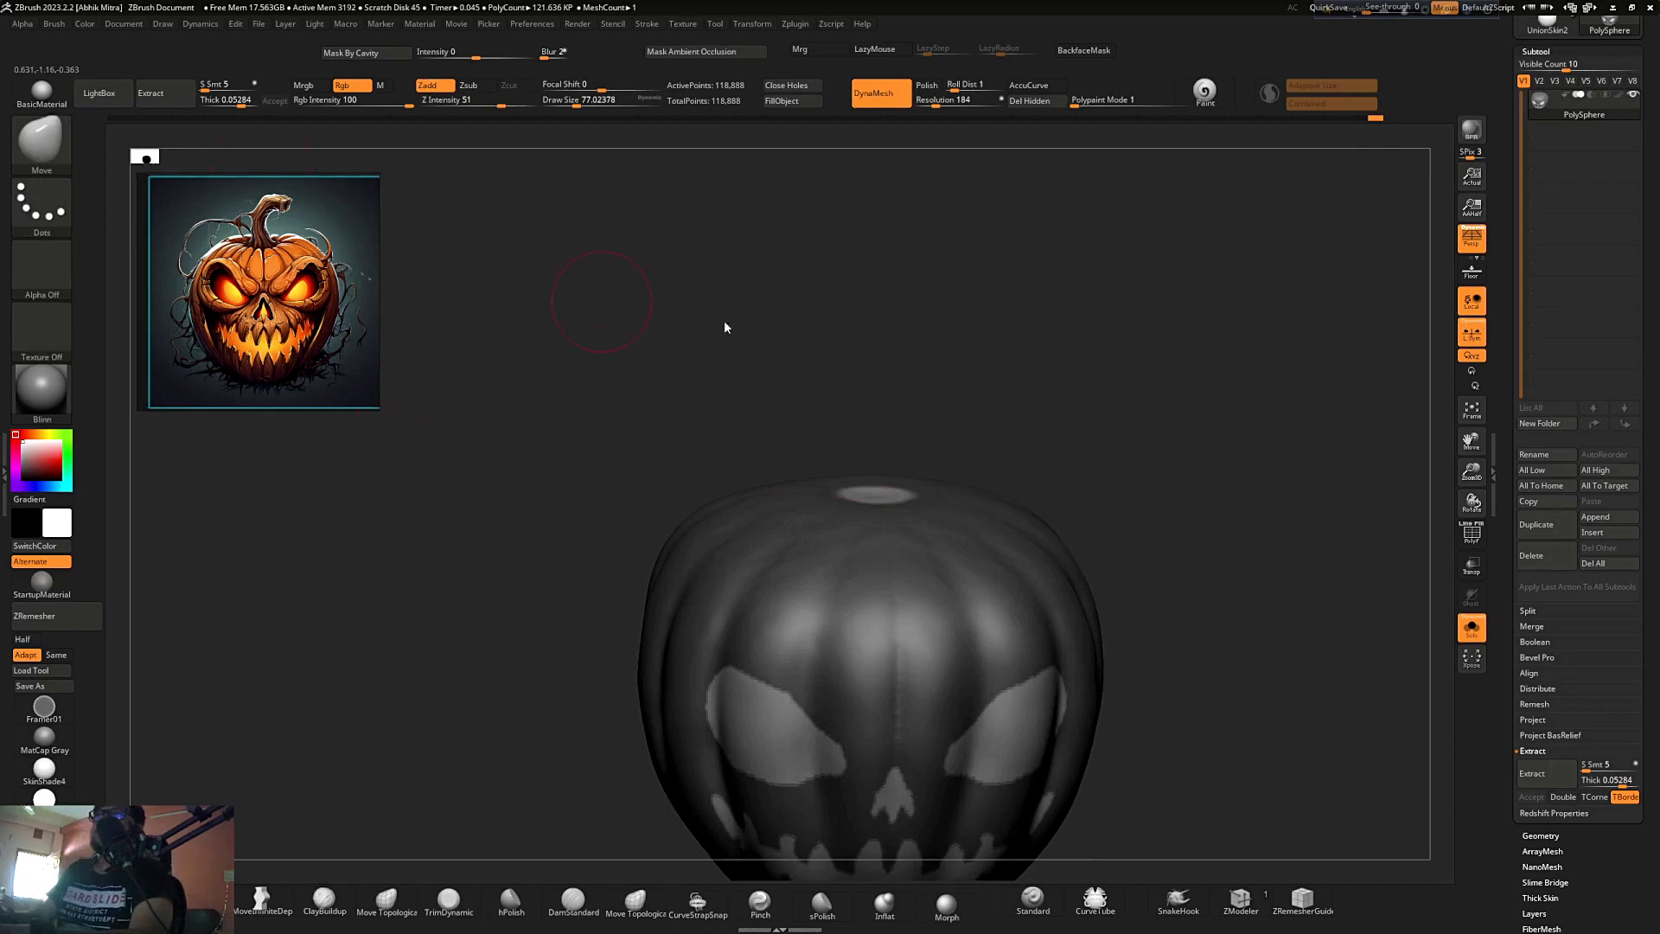
- Inspect the mask edges around the eyes, nose and mouth up close, then from the front
{"action": "right_click_drag", "start_coordinate": [1126, 389], "coordinate": [1112, 423], "text": "ctrl"}
{"action": "mouse_move", "coordinate": [1112, 423]}
{"action": "left_mouse_down"}
{"action": "mouse_move", "coordinate": [1115, 405]}
{"action": "mouse_move", "coordinate": [1086, 471]}
{"action": "left_mouse_up"}
{"action": "mouse_move", "coordinate": [1086, 470]}
{"action": "right_mouse_down", "text": "ctrl"}
{"action": "mouse_move", "coordinate": [900, 604]}
{"action": "mouse_move", "coordinate": [1115, 415]}
{"action": "right_mouse_up", "text": "ctrl"}
{"action": "left_click_drag", "start_coordinate": [1115, 415], "coordinate": [863, 467]}
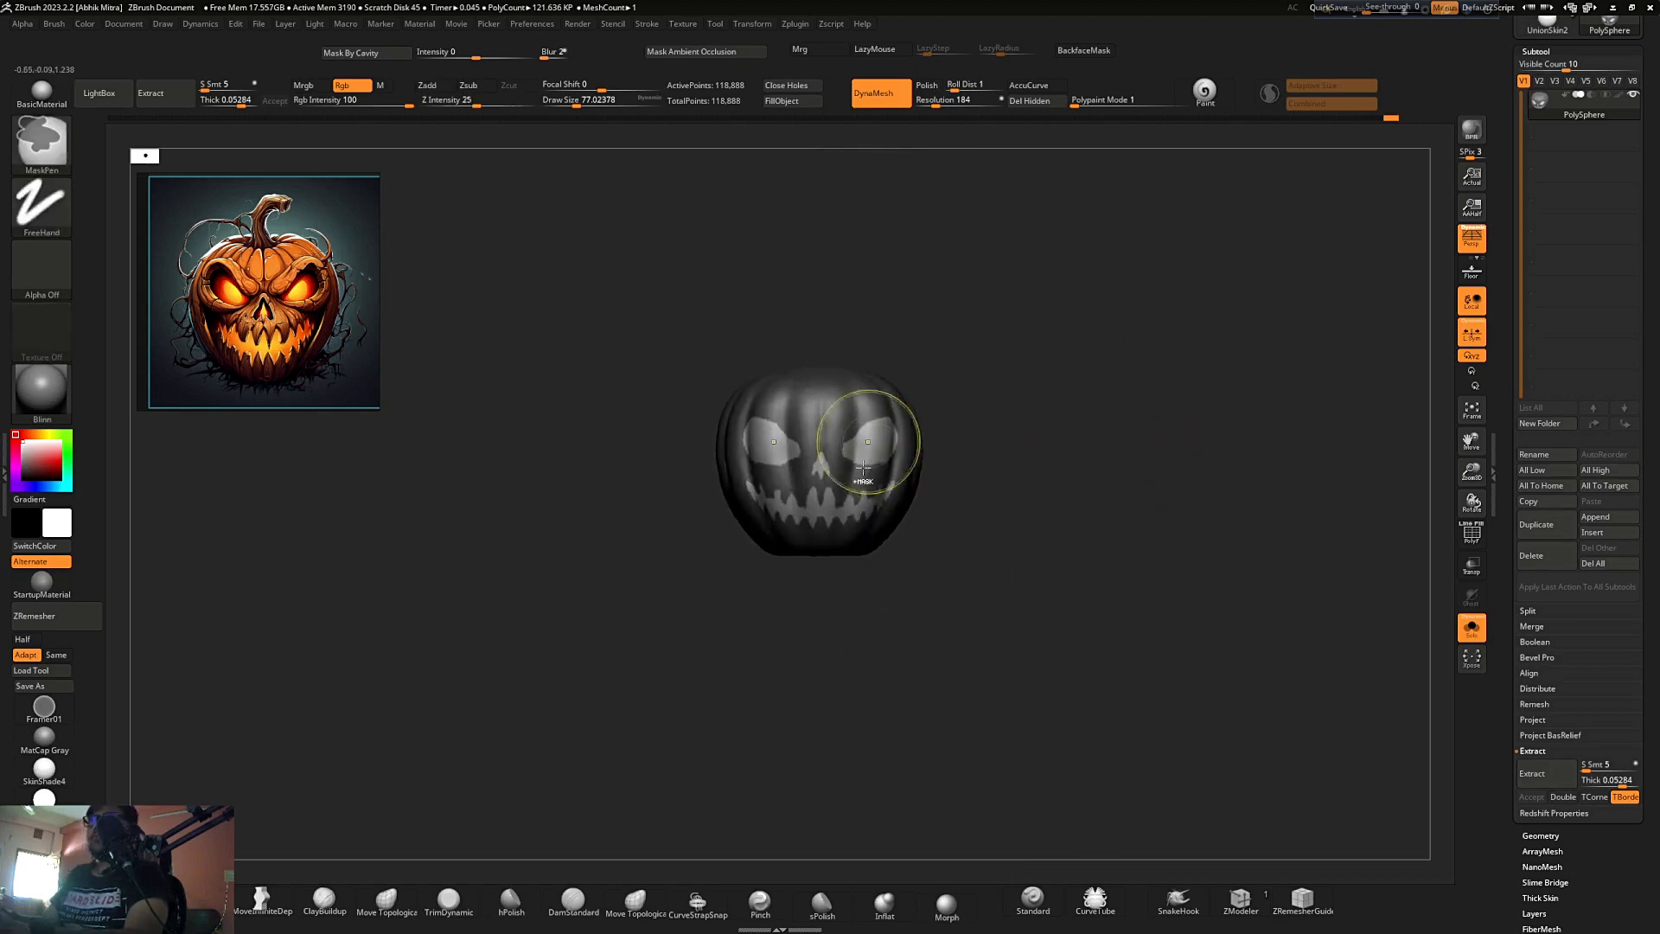
{"action": "right_click_drag", "start_coordinate": [863, 467], "coordinate": [723, 519], "text": "ctrl"}
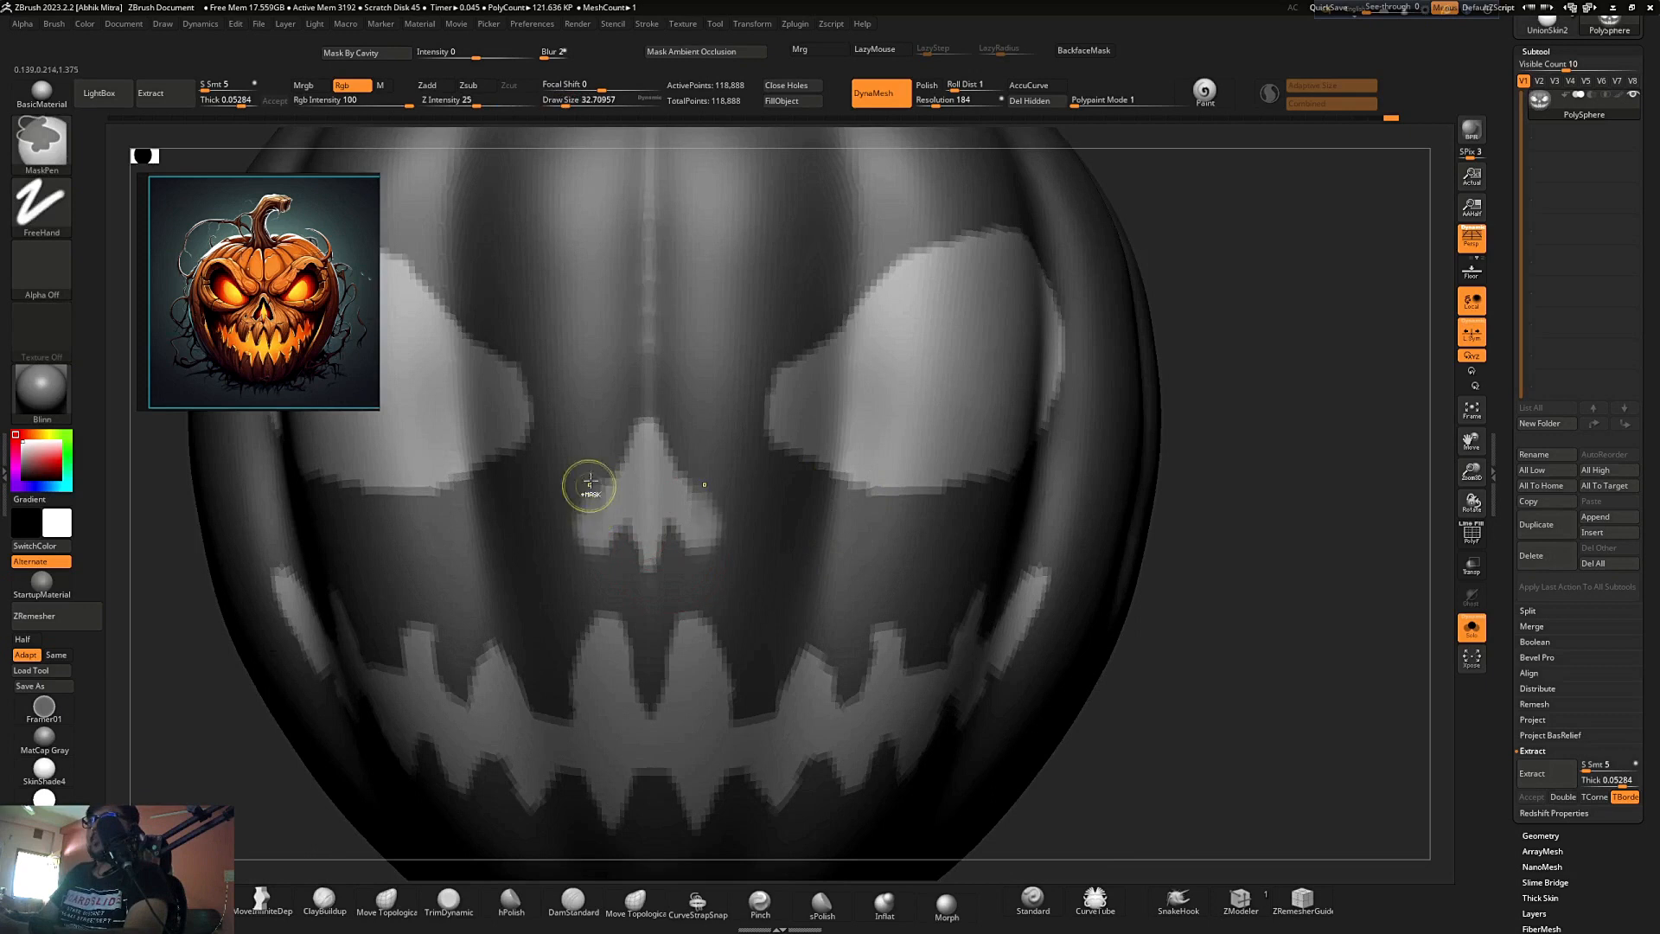
{"action": "mouse_move", "coordinate": [600, 516]}
{"action": "right_mouse_down", "text": "ctrl"}
{"action": "mouse_move", "coordinate": [574, 370]}
{"action": "mouse_move", "coordinate": [945, 370]}
{"action": "right_mouse_up", "text": "ctrl"}
{"action": "mouse_move", "coordinate": [945, 370]}
{"action": "left_mouse_down"}
{"action": "mouse_move", "coordinate": [1077, 422]}
{"action": "mouse_move", "coordinate": [1049, 441]}
{"action": "mouse_move", "coordinate": [1055, 418]}
{"action": "mouse_move", "coordinate": [1026, 418]}
{"action": "mouse_move", "coordinate": [1061, 417]}
{"action": "mouse_move", "coordinate": [1067, 401]}
{"action": "mouse_move", "coordinate": [1059, 427]}
{"action": "left_mouse_up"}
{"action": "right_click_drag", "start_coordinate": [1020, 380], "coordinate": [1087, 477], "text": "ctrl"}
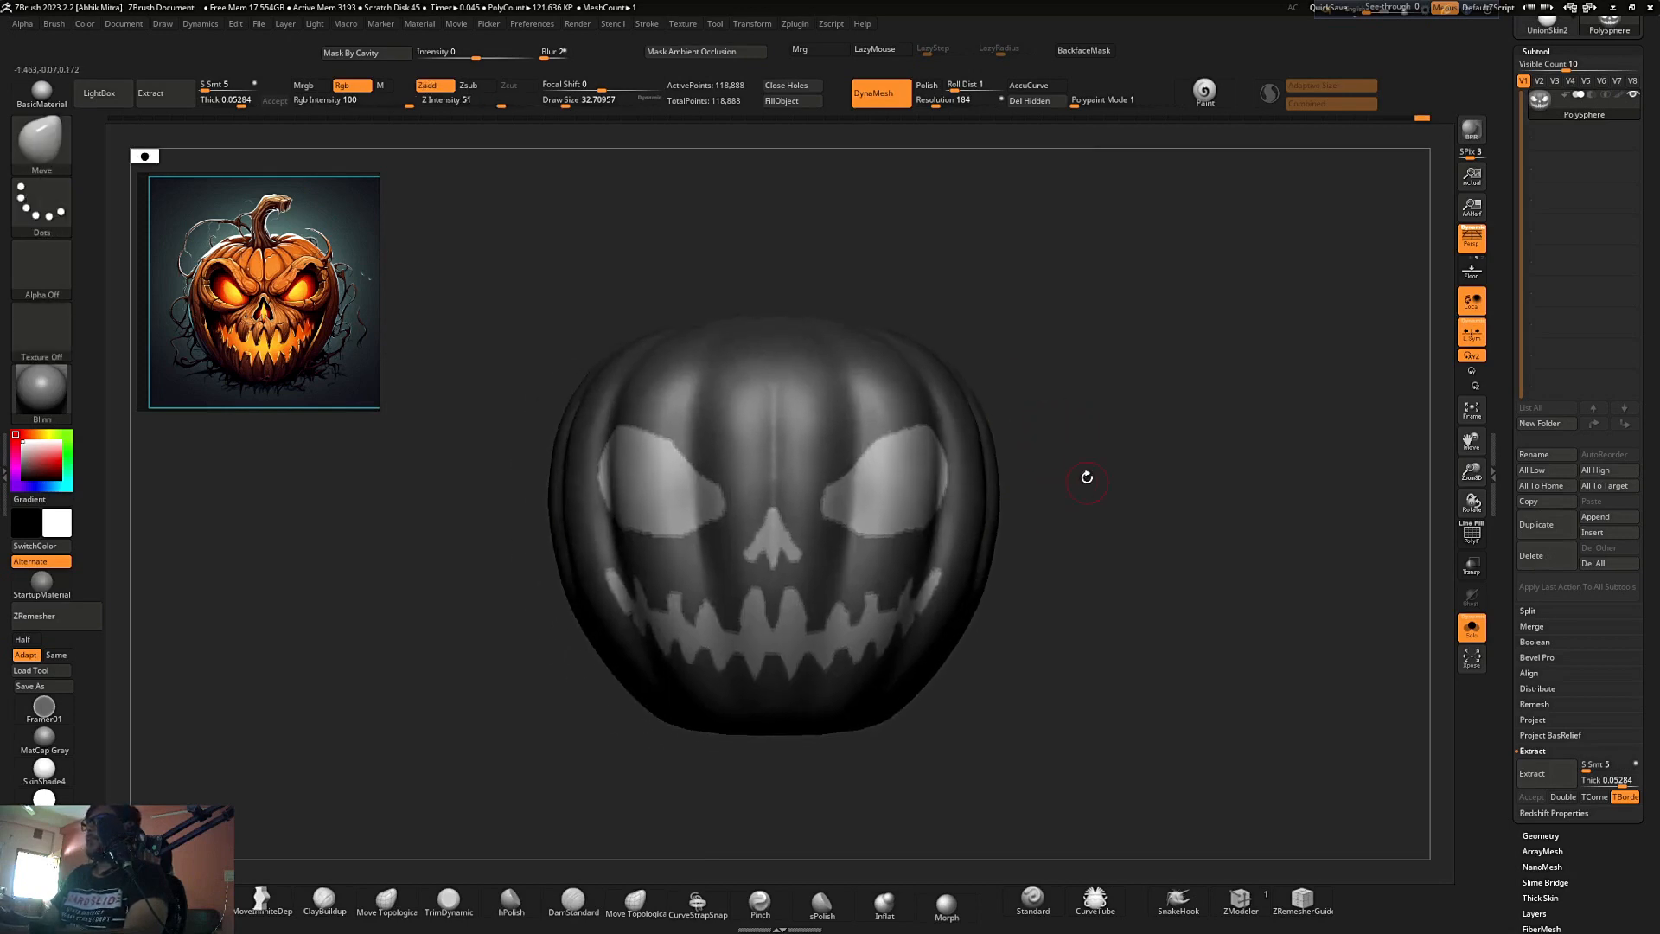
- Extract the masked pumpkin at a thickness of 0.05284 and accept it as a new shell subtool
{"action": "key", "text": "shift+f"}
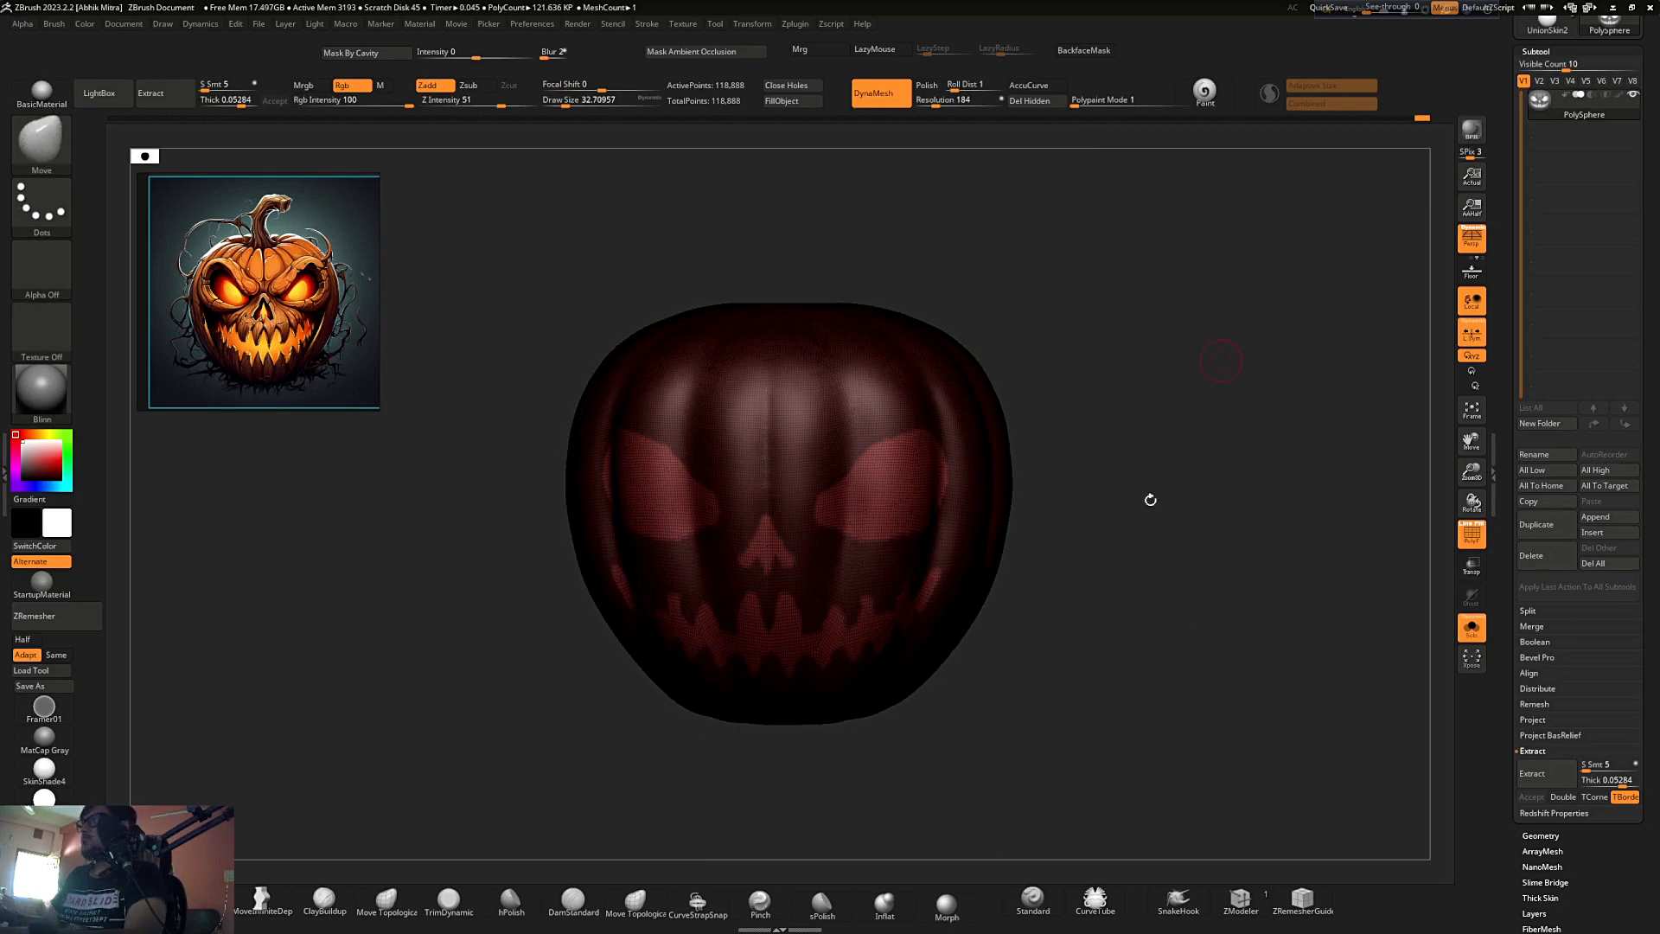
{"action": "left_click", "coordinate": [1548, 773]}
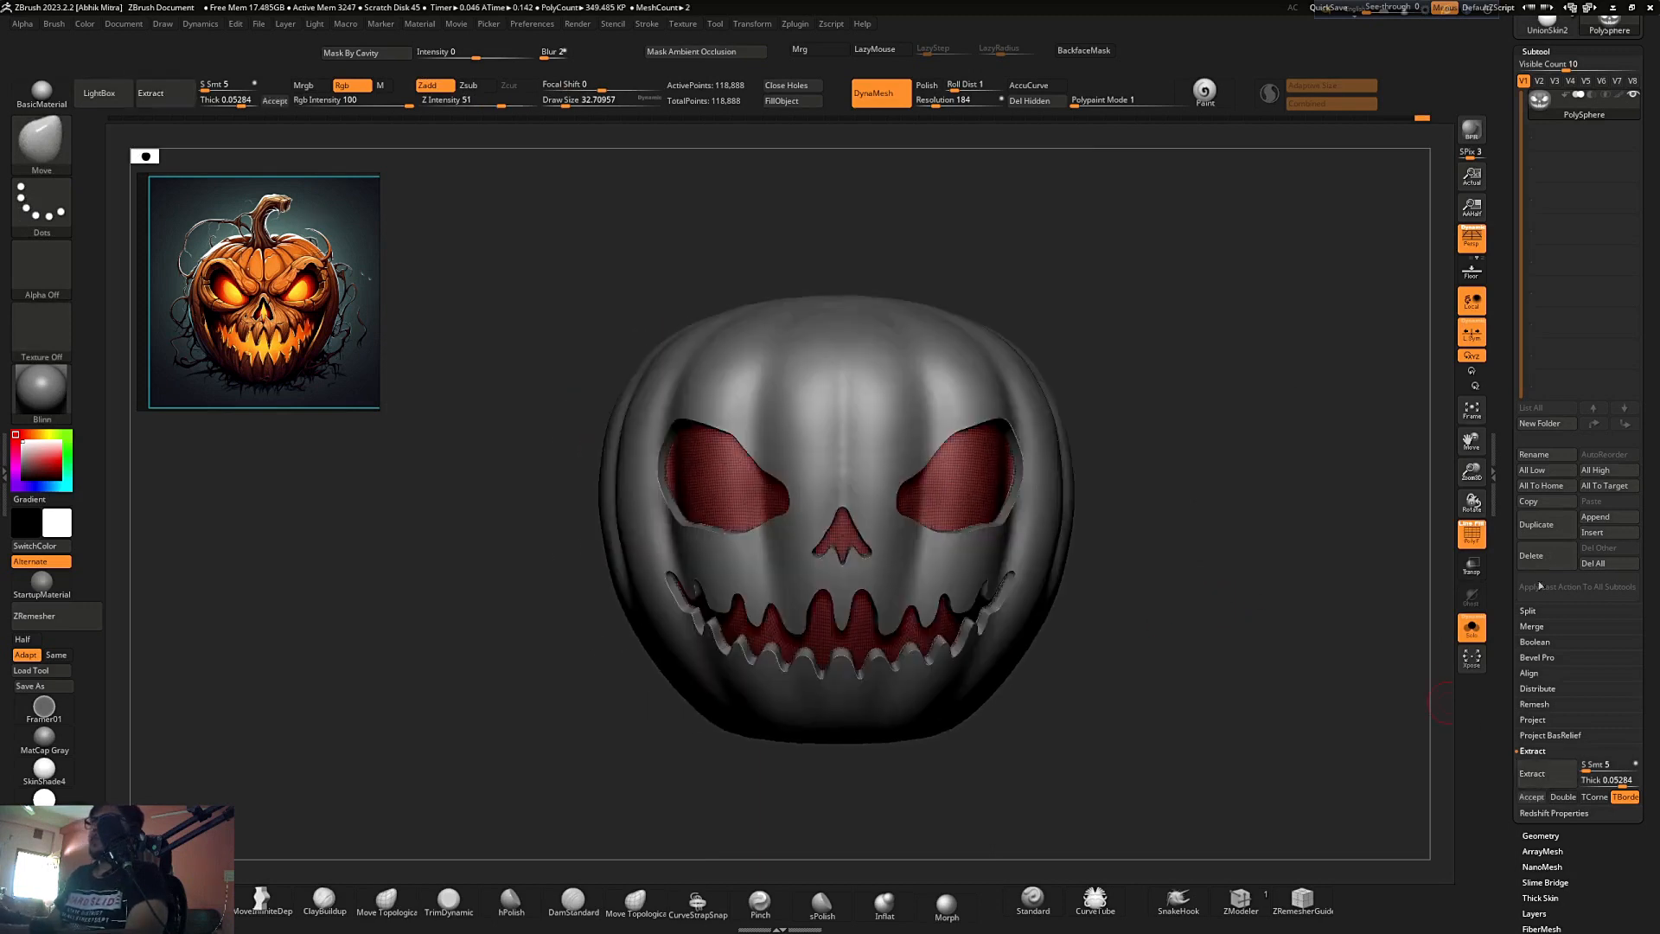
{"action": "left_click", "coordinate": [1528, 802]}
{"action": "mouse_move", "coordinate": [1197, 689]}
{"action": "left_mouse_down"}
{"action": "mouse_move", "coordinate": [1236, 513]}
{"action": "mouse_move", "coordinate": [1185, 544]}
{"action": "mouse_move", "coordinate": [1211, 516]}
{"action": "mouse_move", "coordinate": [1149, 585]}
{"action": "mouse_move", "coordinate": [1190, 563]}
{"action": "left_mouse_up"}
{"action": "key", "text": "shift+f"}
- Start saving the tool and browse to the 3d works folder on the D drive
{"action": "key", "text": "ctrl+shift+s"}
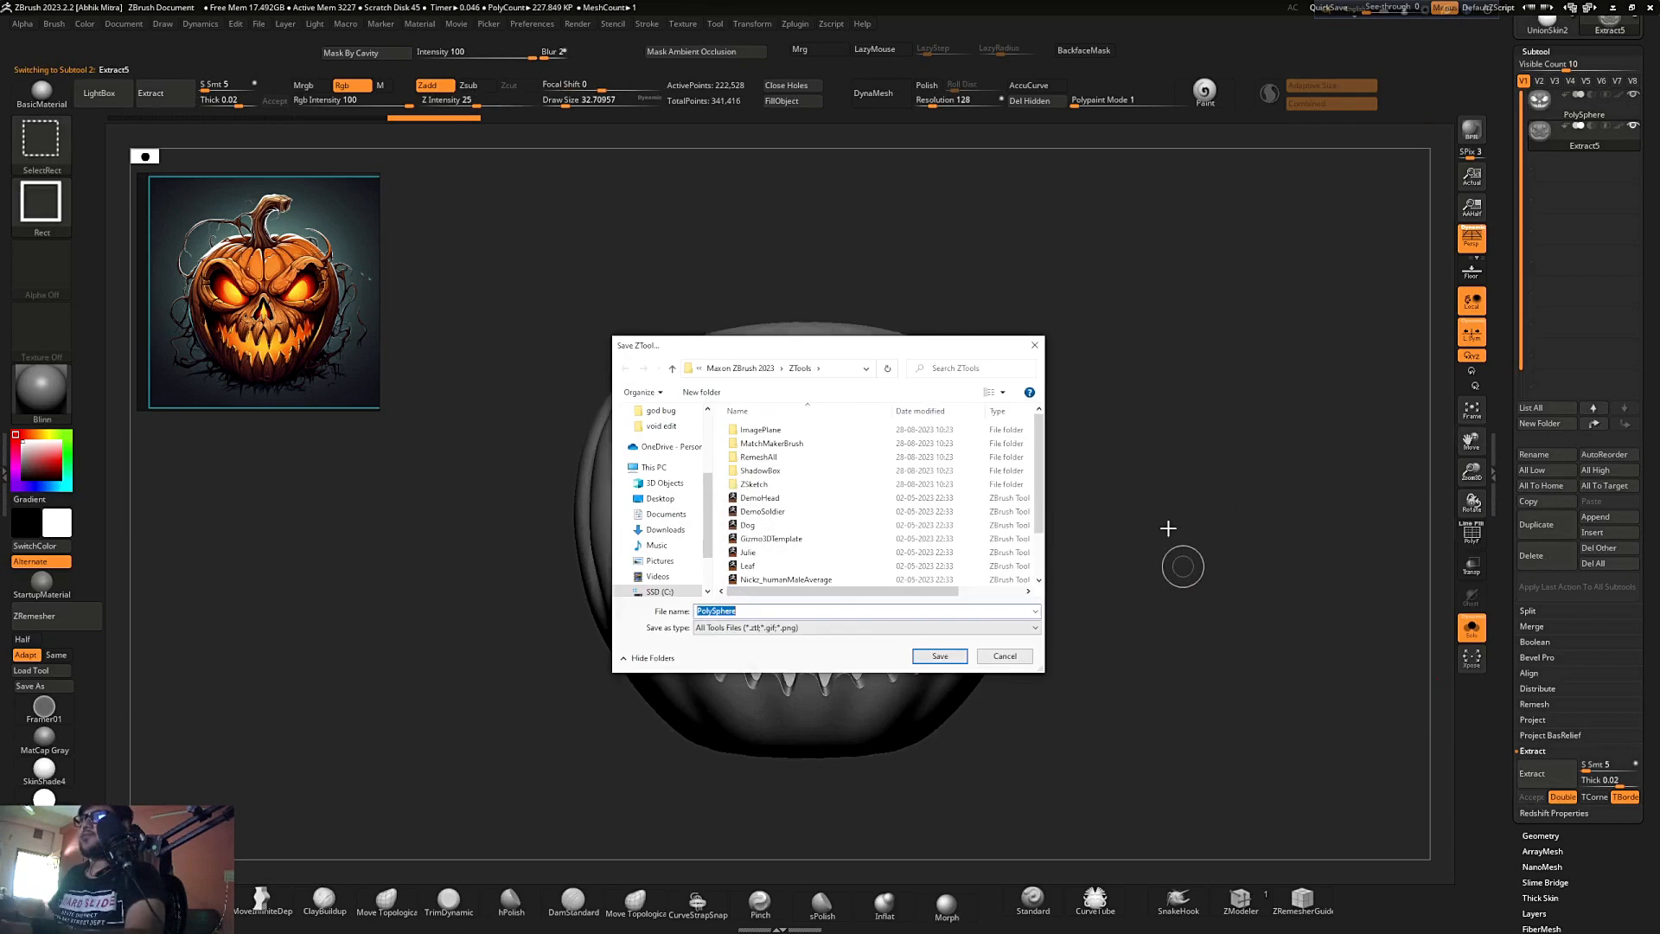
{"action": "scroll", "coordinate": [653, 477], "scroll_direction": "up", "scroll_amount": 1}
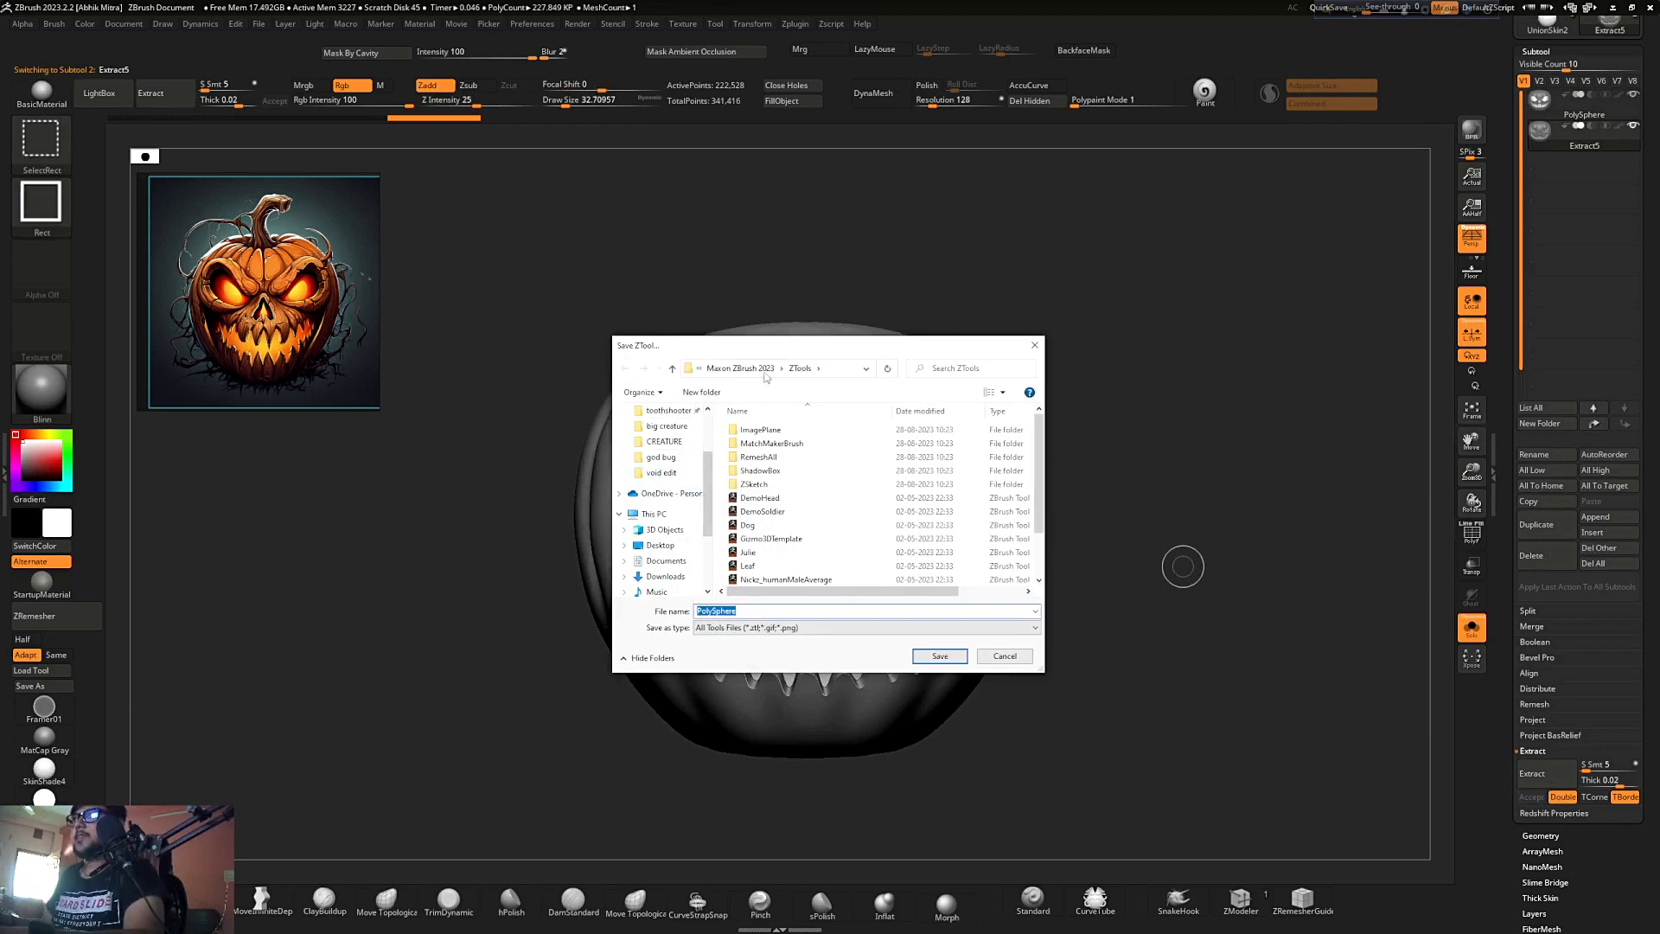
{"action": "left_click", "coordinate": [662, 472]}
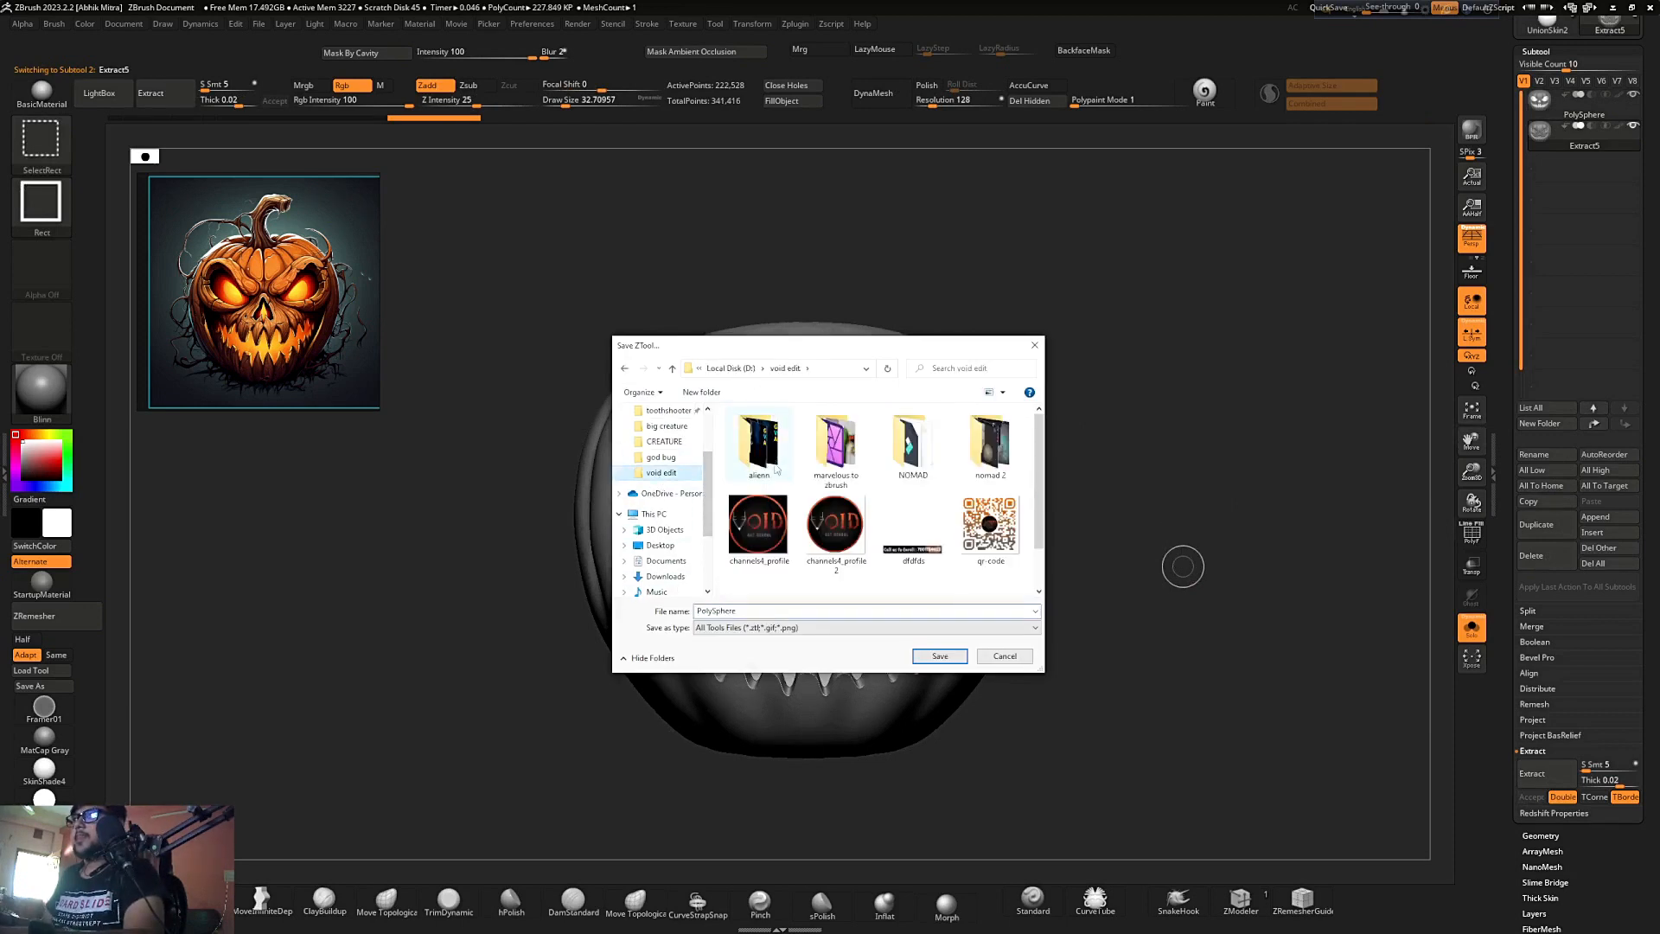
{"action": "scroll", "coordinate": [671, 588], "scroll_direction": "down", "scroll_amount": 2}
{"action": "left_click", "coordinate": [682, 576]}
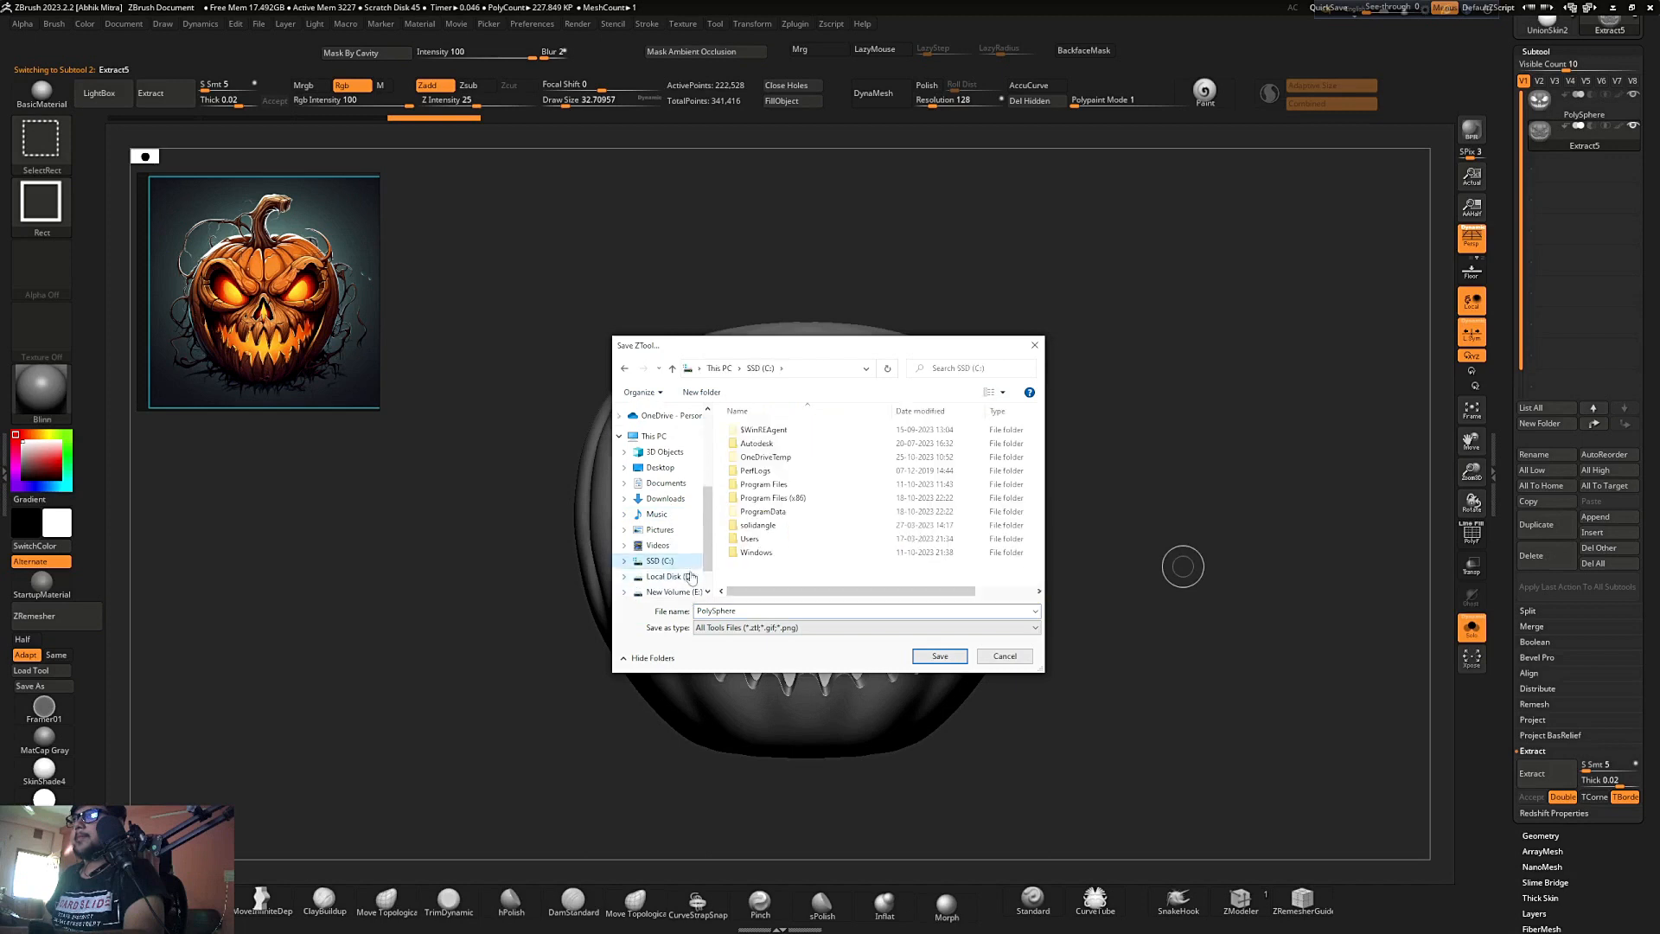
{"action": "double_click", "coordinate": [801, 465]}
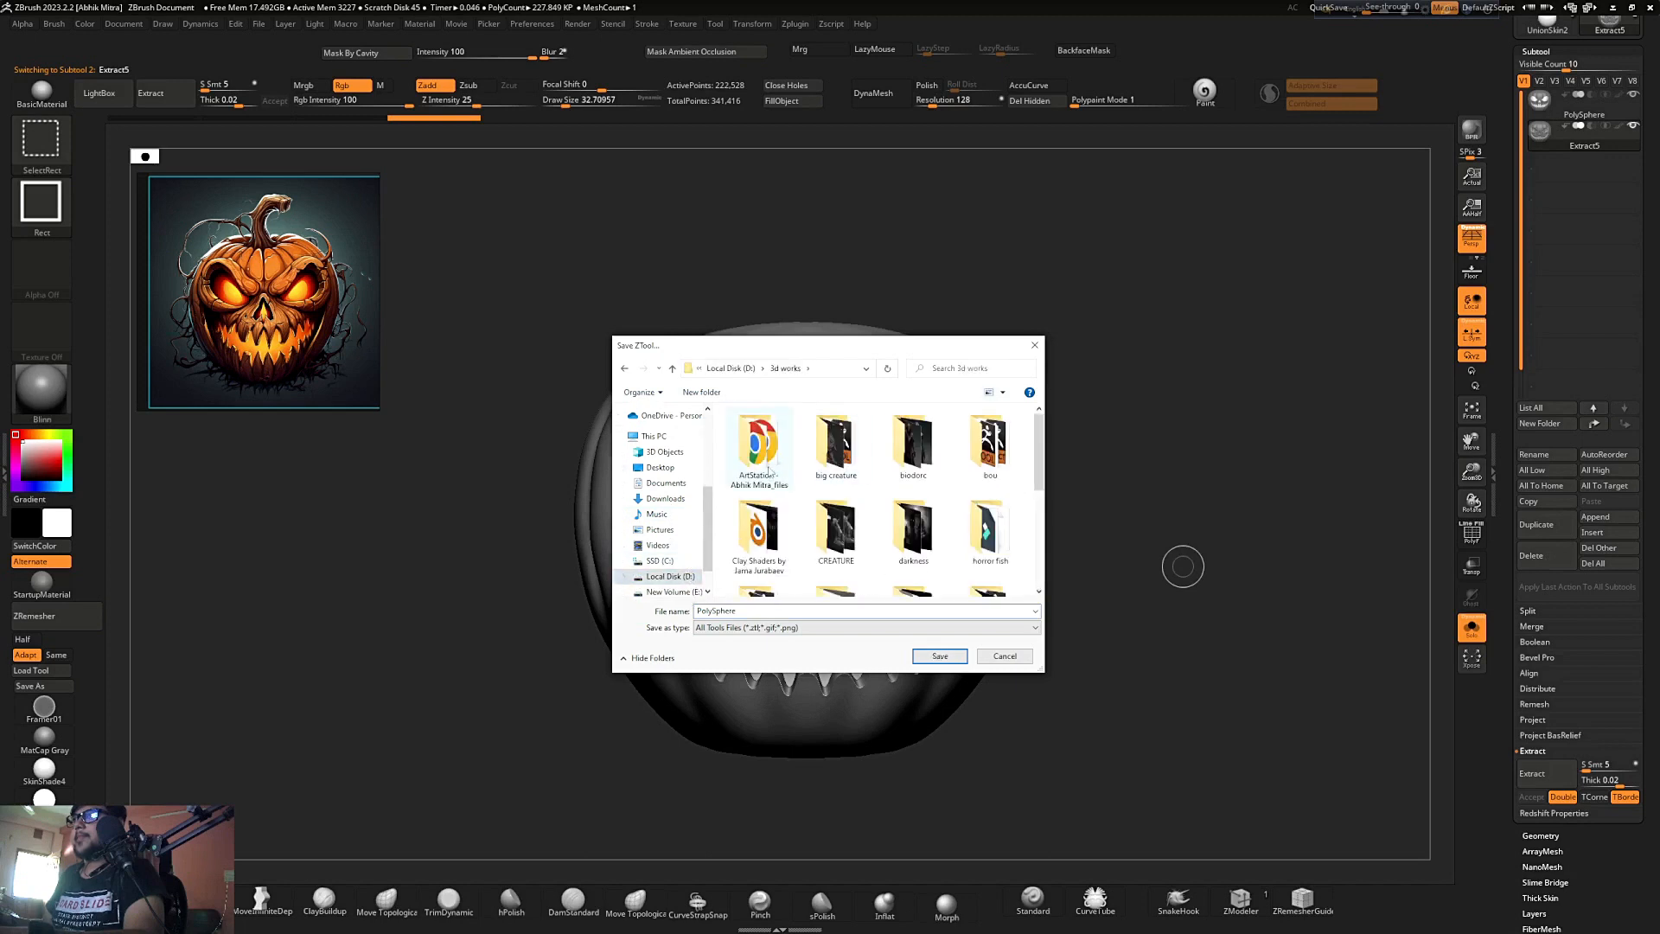
- Save the tool under the name pumpkin in the pumpkin folder
{"action": "left_click", "coordinate": [924, 518]}
{"action": "scroll", "coordinate": [923, 519], "scroll_direction": "down", "scroll_amount": 3}
{"action": "left_click", "coordinate": [836, 446]}
{"action": "double_click", "coordinate": [836, 445]}
{"action": "type", "text": "p"}
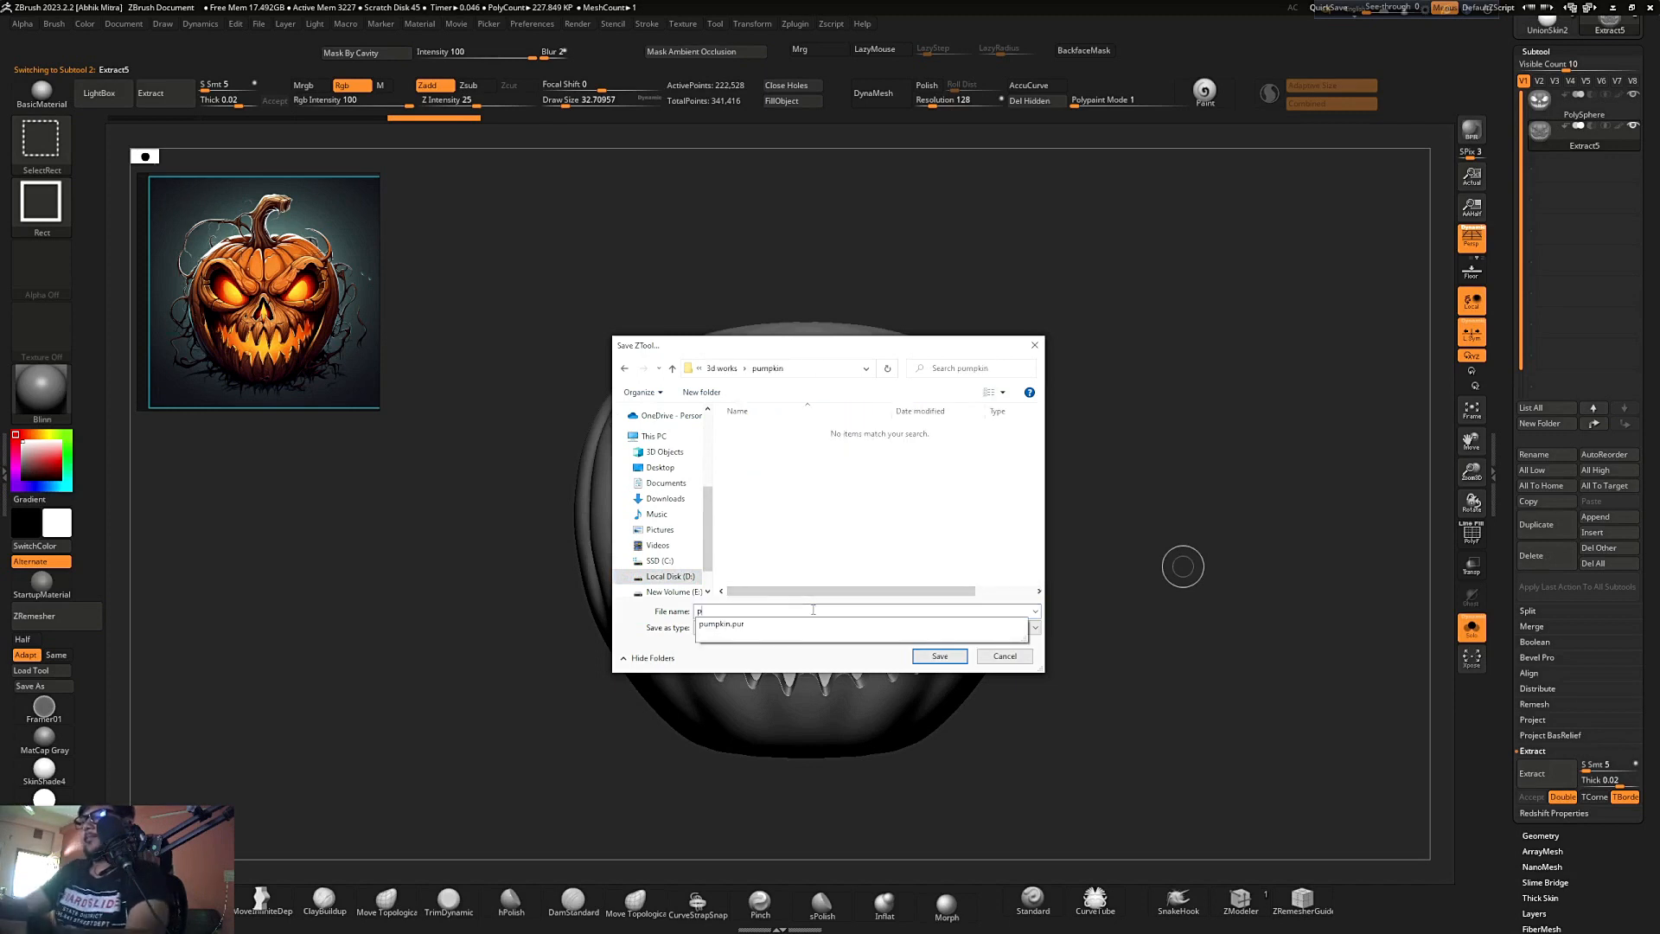
{"action": "type", "text": "umpkin"}
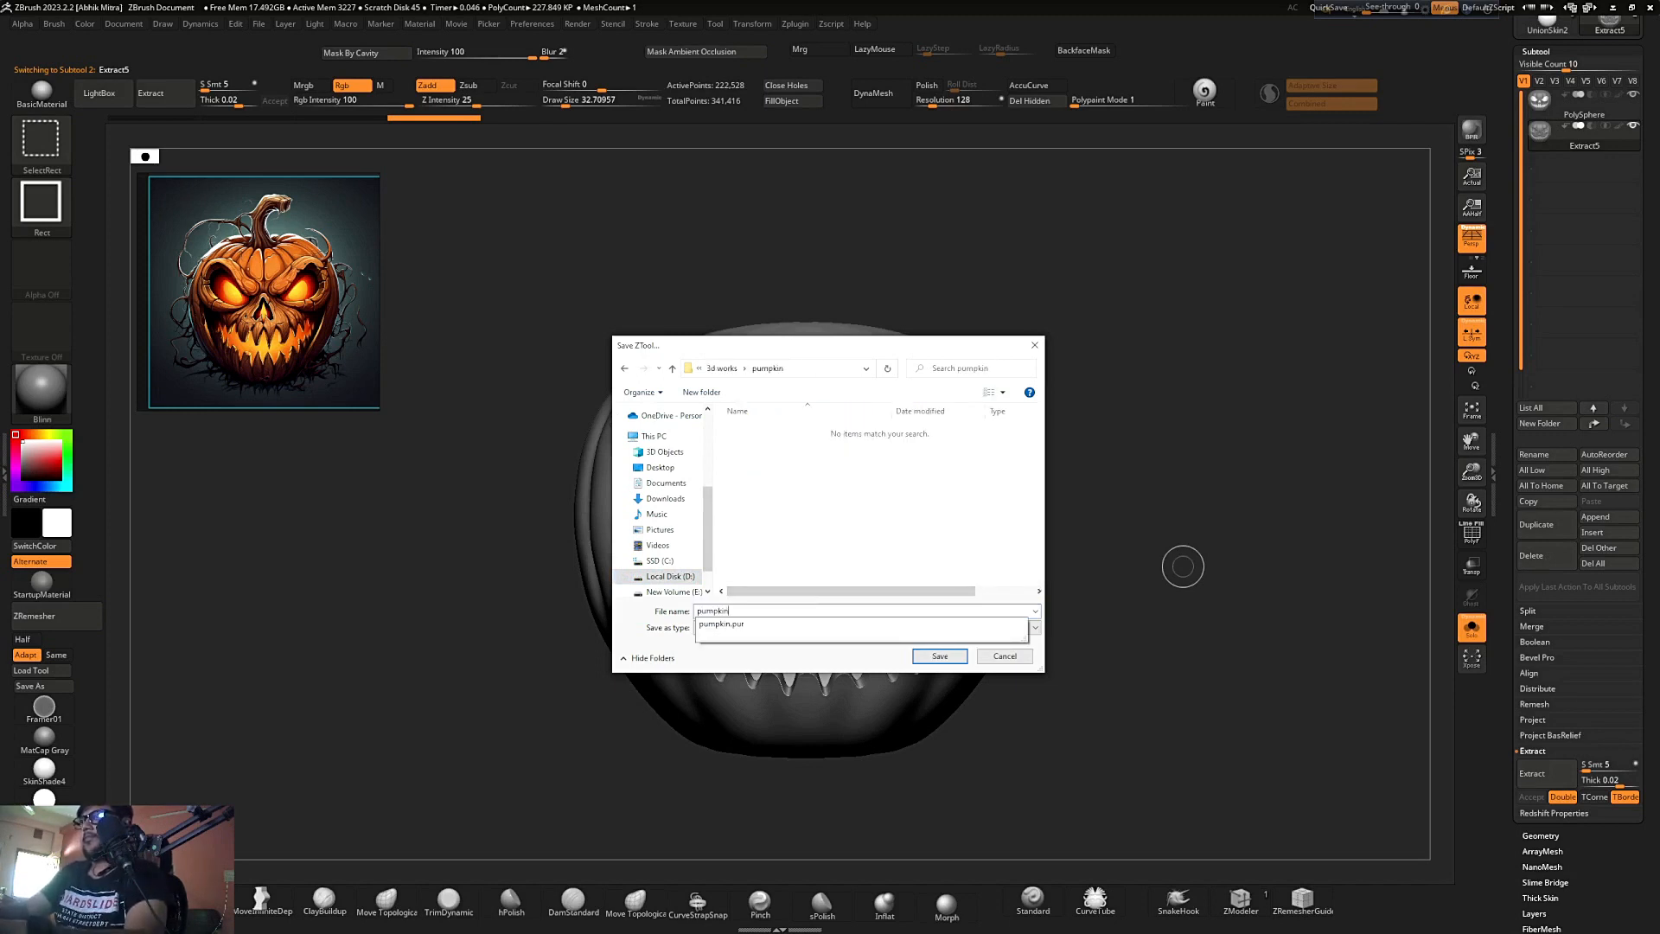
{"action": "left_click", "coordinate": [931, 658]}
- Enlarge the reference window, fill it with the pumpkin image, and frame the shell's face from the front
{"action": "left_click_drag", "start_coordinate": [1193, 651], "coordinate": [1134, 618]}
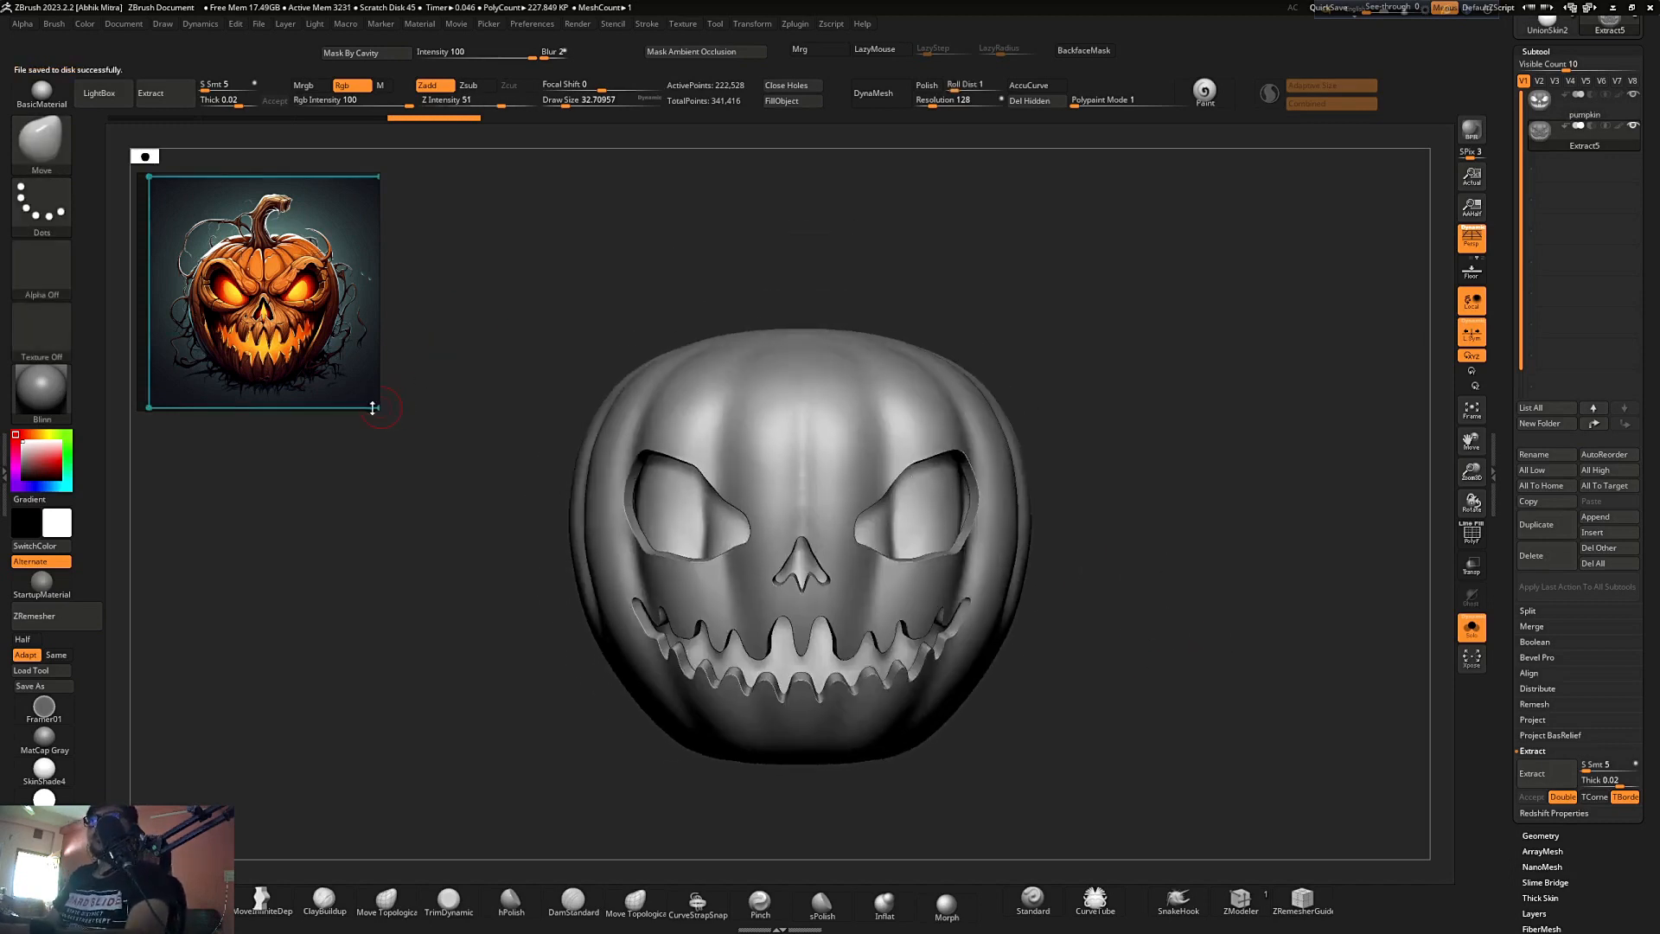
{"action": "left_click_drag", "start_coordinate": [377, 408], "coordinate": [401, 442]}
{"action": "left_click_drag", "start_coordinate": [1068, 300], "coordinate": [1043, 306]}
{"action": "mouse_move", "coordinate": [1096, 372]}
{"action": "left_mouse_down", "text": "shift"}
{"action": "mouse_move", "coordinate": [1082, 454]}
{"action": "mouse_move", "coordinate": [1082, 381]}
{"action": "left_mouse_up", "text": "shift"}
{"action": "left_click_drag", "start_coordinate": [1162, 588], "coordinate": [1133, 521]}
{"action": "right_click_drag", "start_coordinate": [1133, 521], "coordinate": [1127, 616], "text": "ctrl"}
{"action": "left_click_drag", "start_coordinate": [1266, 362], "coordinate": [1248, 422], "text": "alt"}
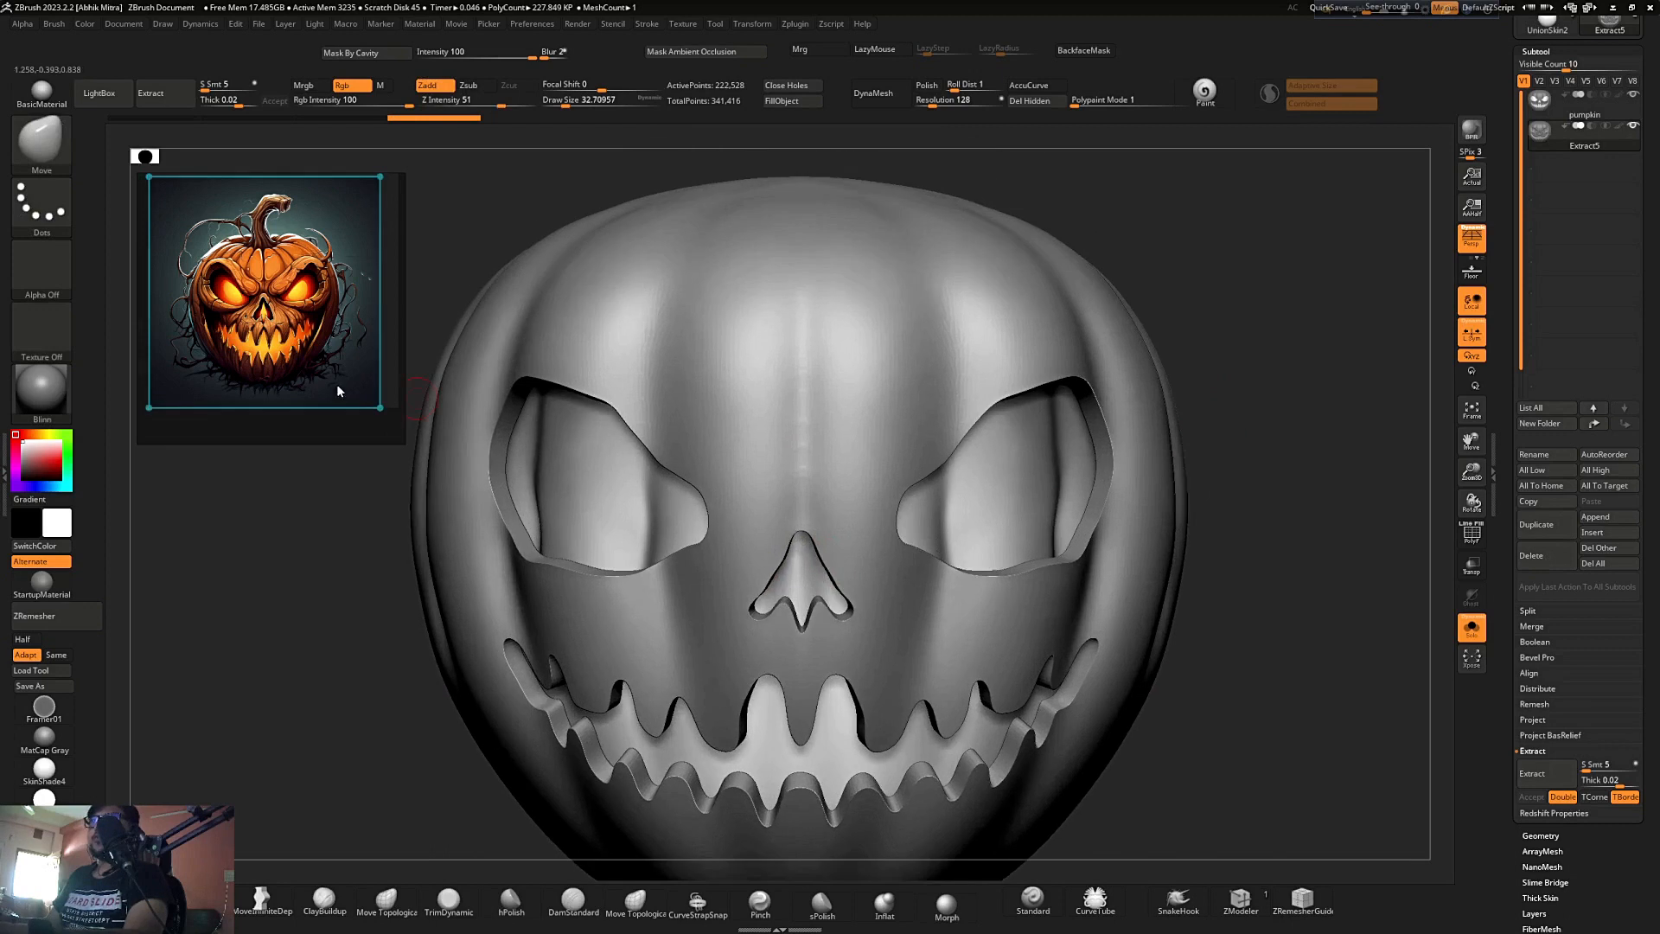
{"action": "scroll", "coordinate": [289, 320], "scroll_direction": "up", "scroll_amount": 2}
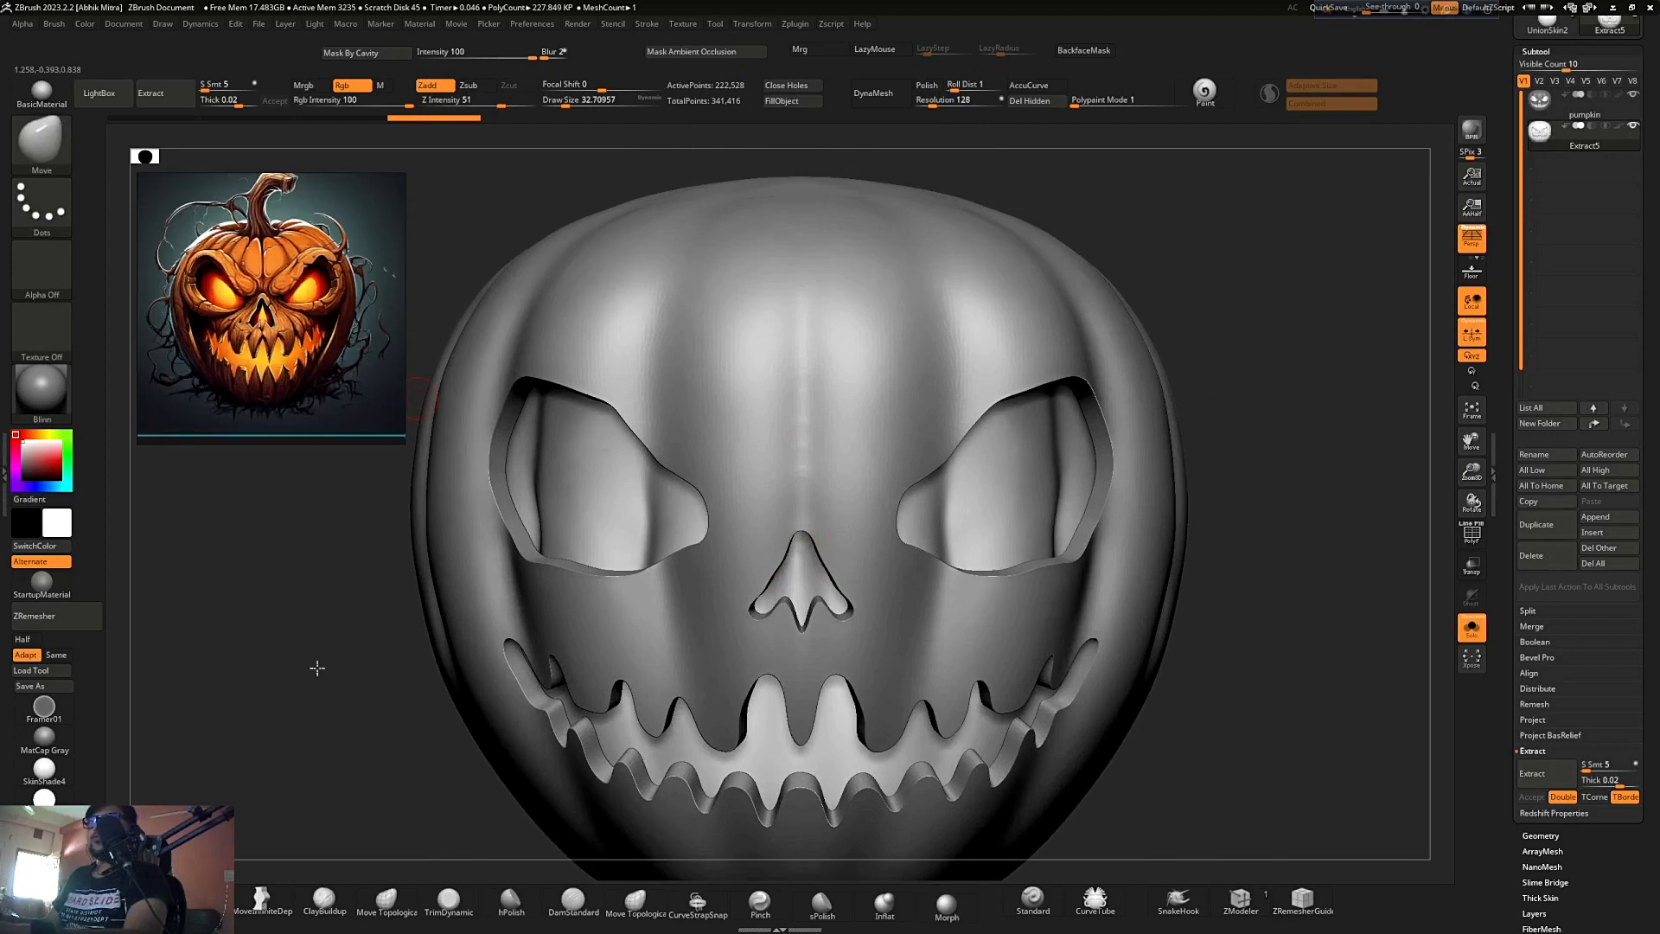
- Open the recent pumpkin reference board in PureRef
{"action": "key", "text": "super"}
{"action": "right_click", "coordinate": [395, 923]}
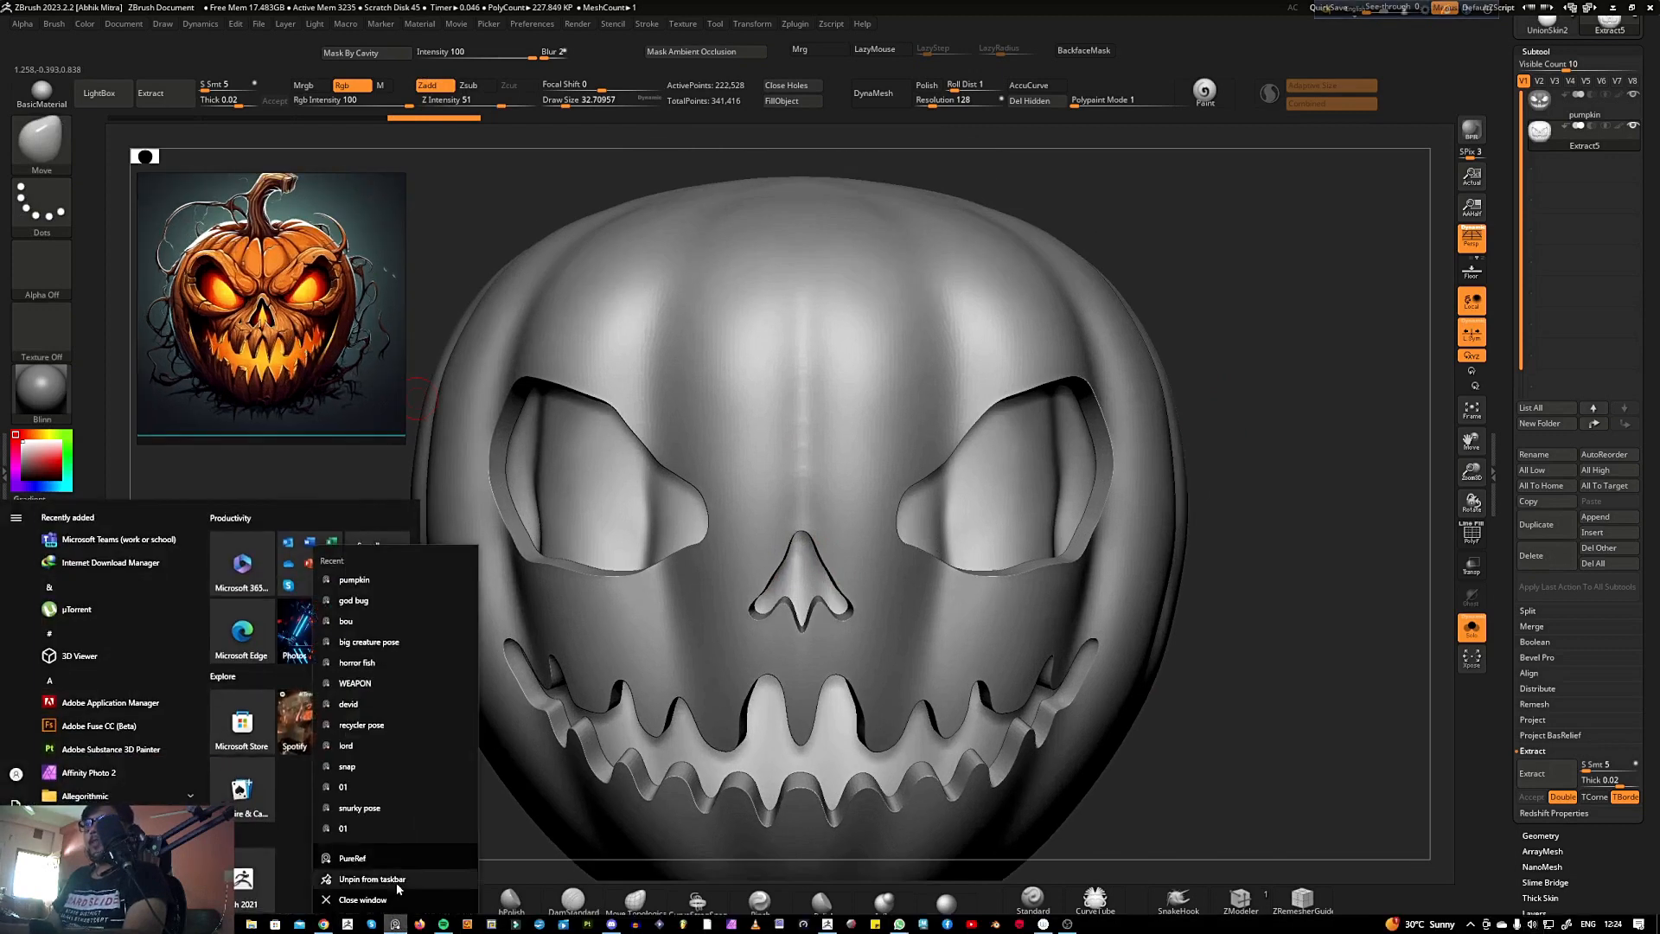
{"action": "left_click", "coordinate": [372, 581]}
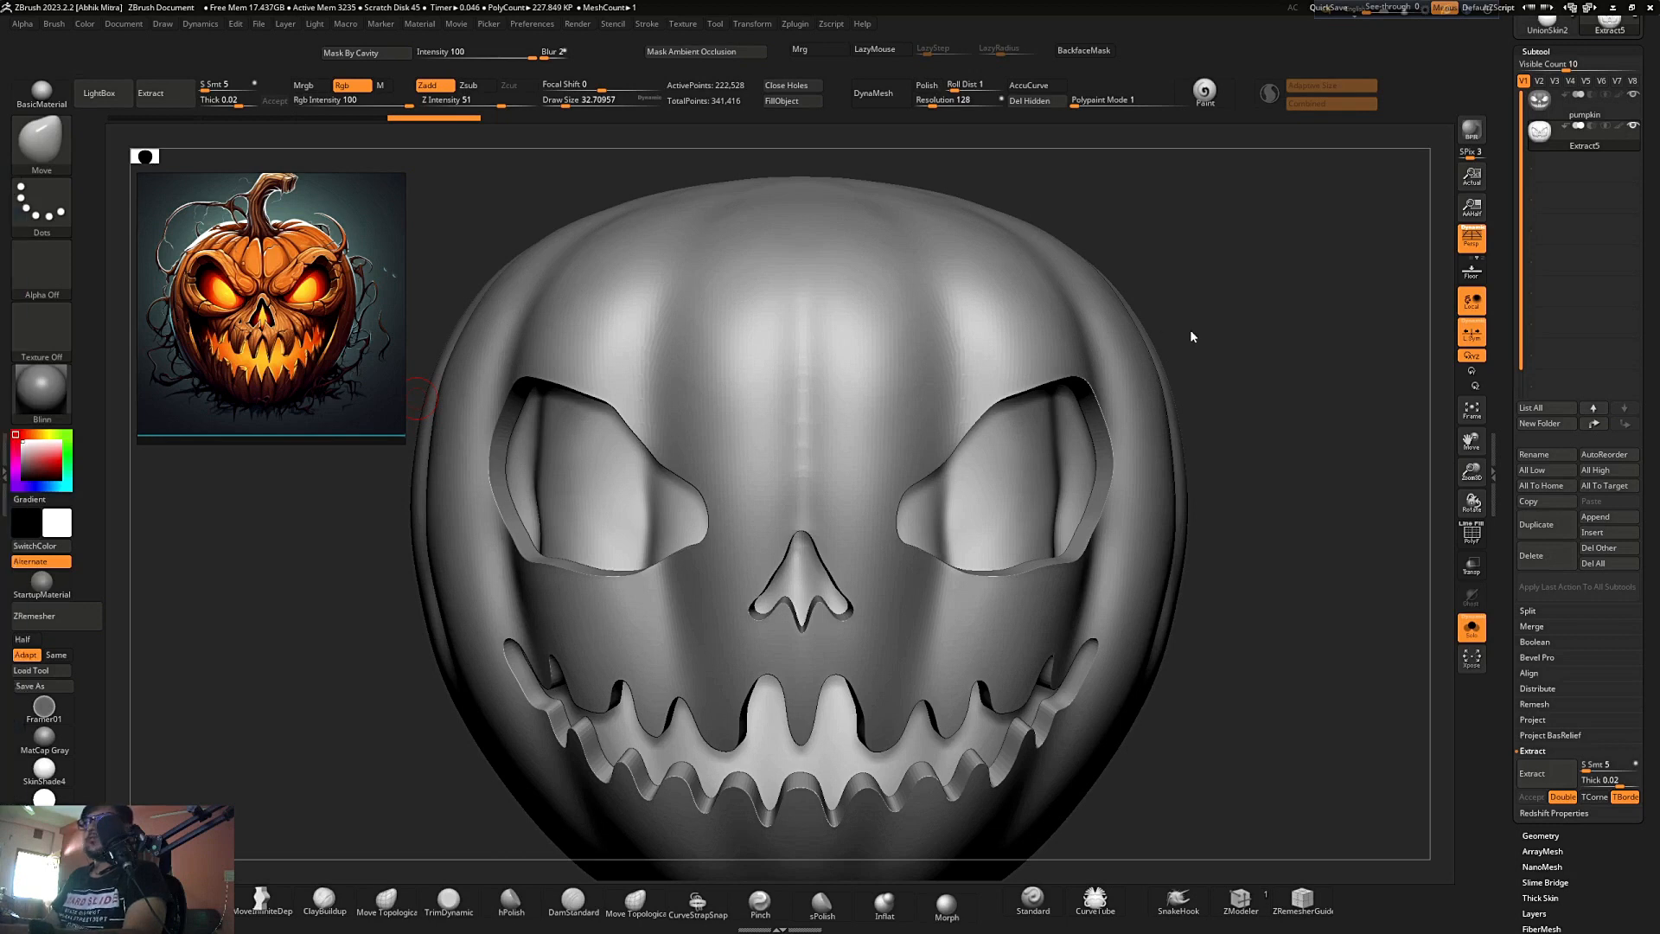
- Switch to the ClayBuildup brush with a Draw Size of about 97 and turn on BackfaceMask
{"action": "left_click_drag", "start_coordinate": [1277, 378], "coordinate": [1281, 452]}
{"action": "key", "text": "s"}
{"action": "left_click_drag", "start_coordinate": [859, 510], "coordinate": [875, 511]}
{"action": "key", "text": "b"}
{"action": "key", "text": "c"}
{"action": "key", "text": "b"}
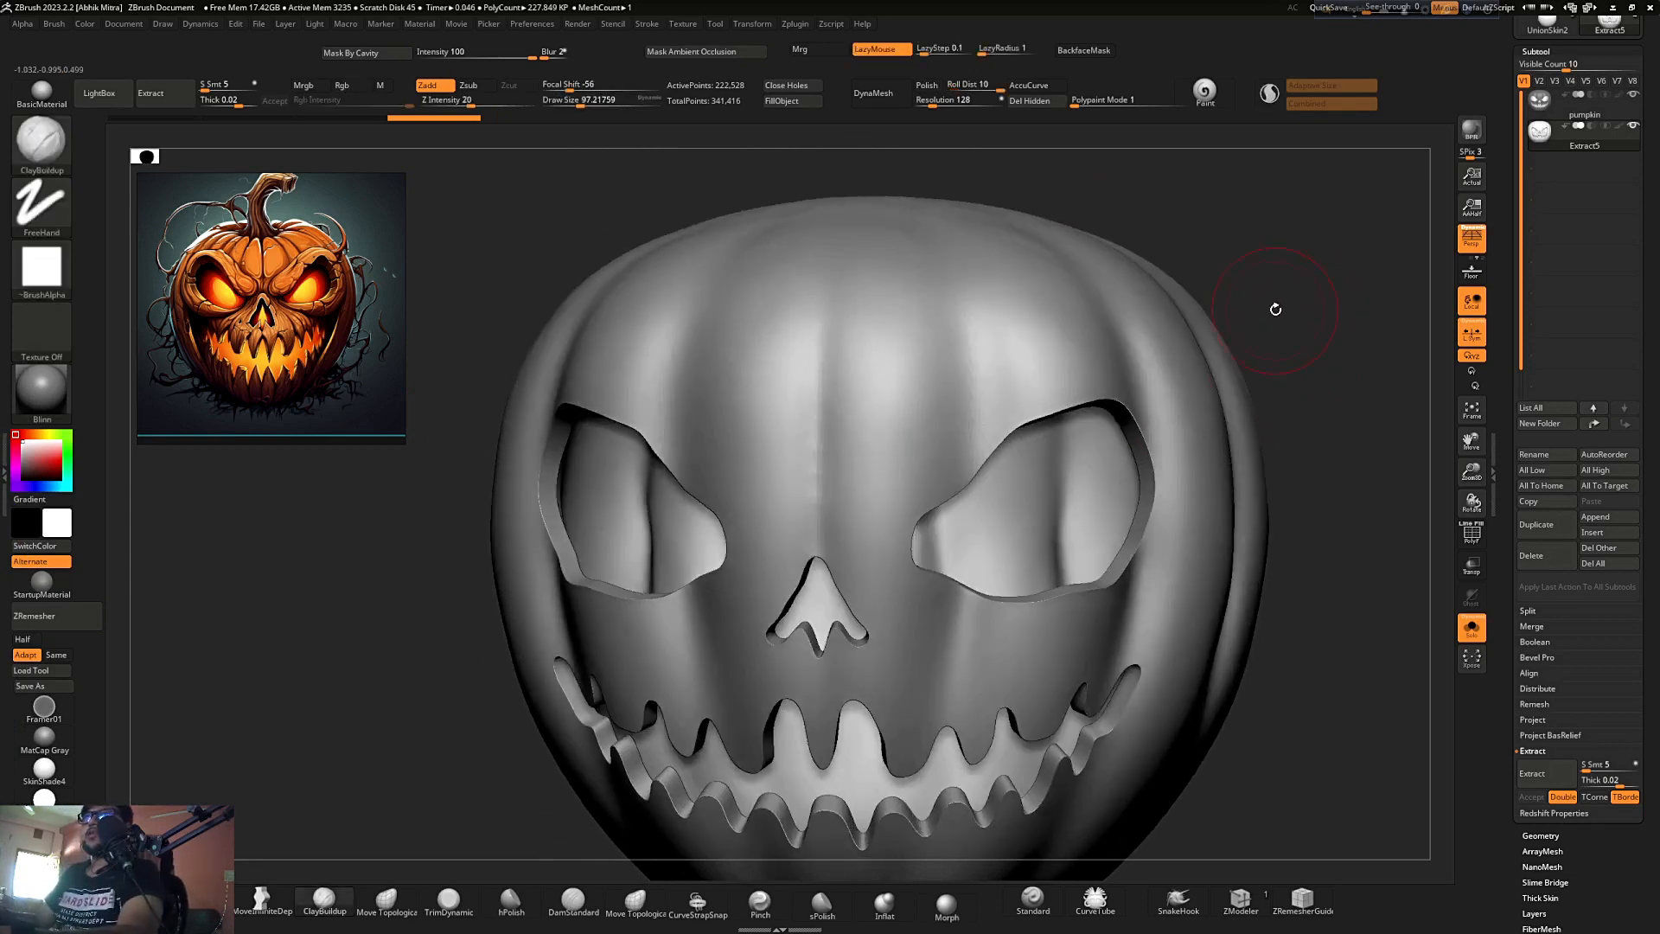
{"action": "left_click_drag", "start_coordinate": [1187, 212], "coordinate": [1149, 160]}
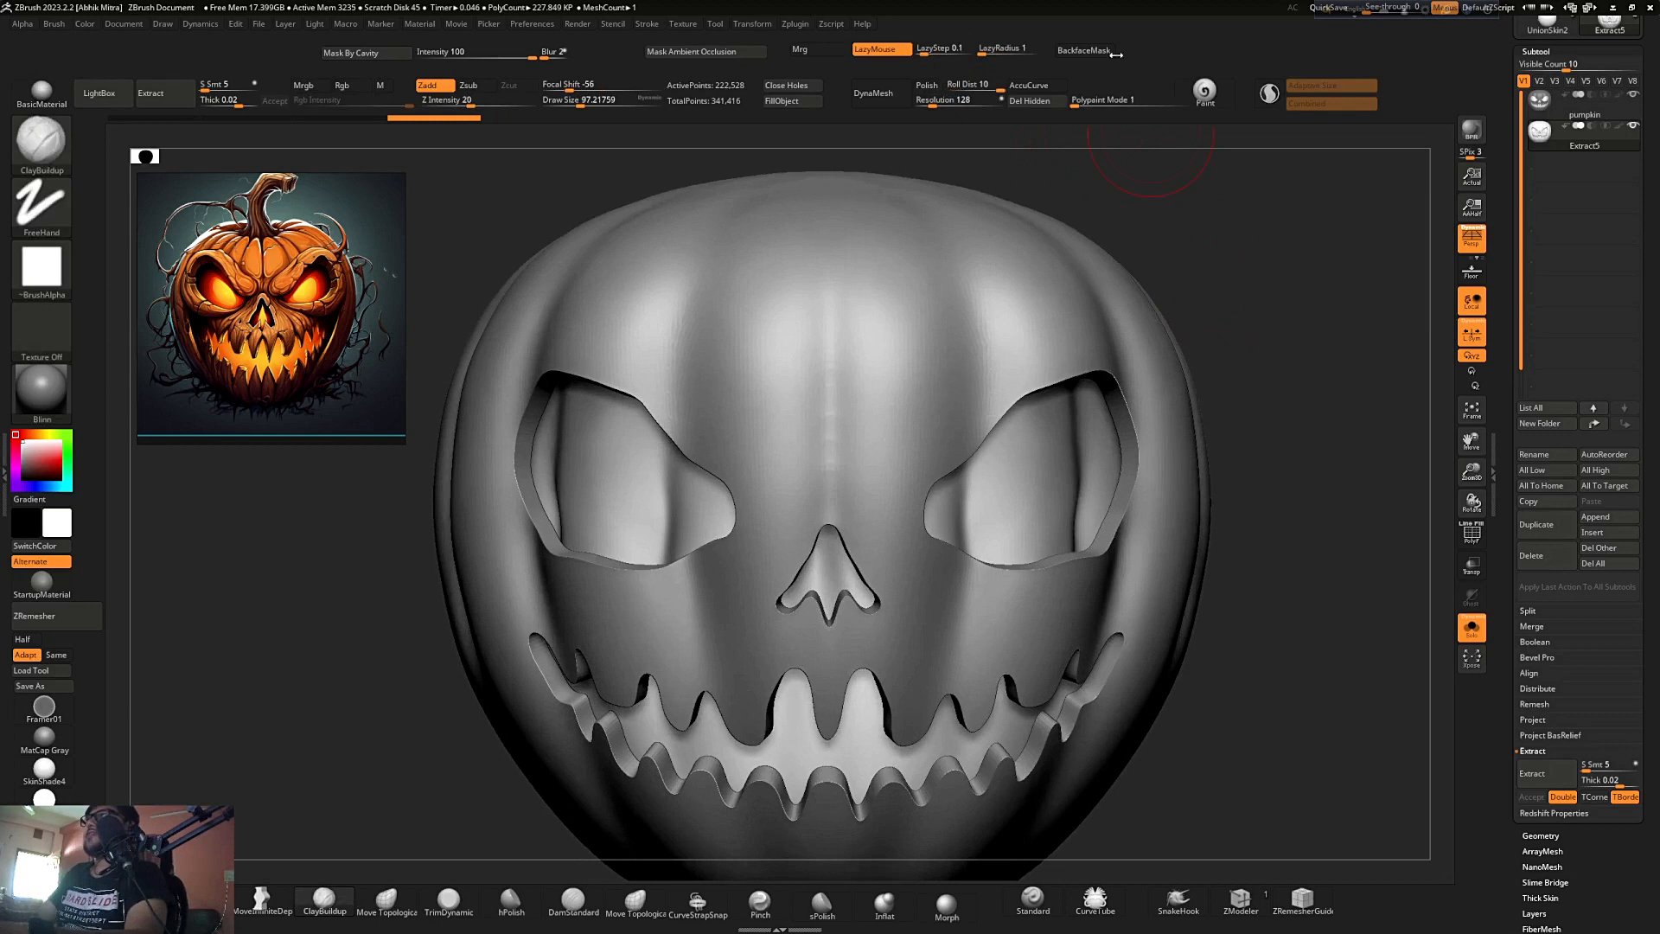
- Move the reference image out of the way and examine the brush's Auto Masking settings
{"action": "right_click_drag", "start_coordinate": [368, 303], "coordinate": [1305, 338]}
{"action": "left_click_drag", "start_coordinate": [330, 578], "coordinate": [317, 549]}
{"action": "left_click", "coordinate": [124, 24]}
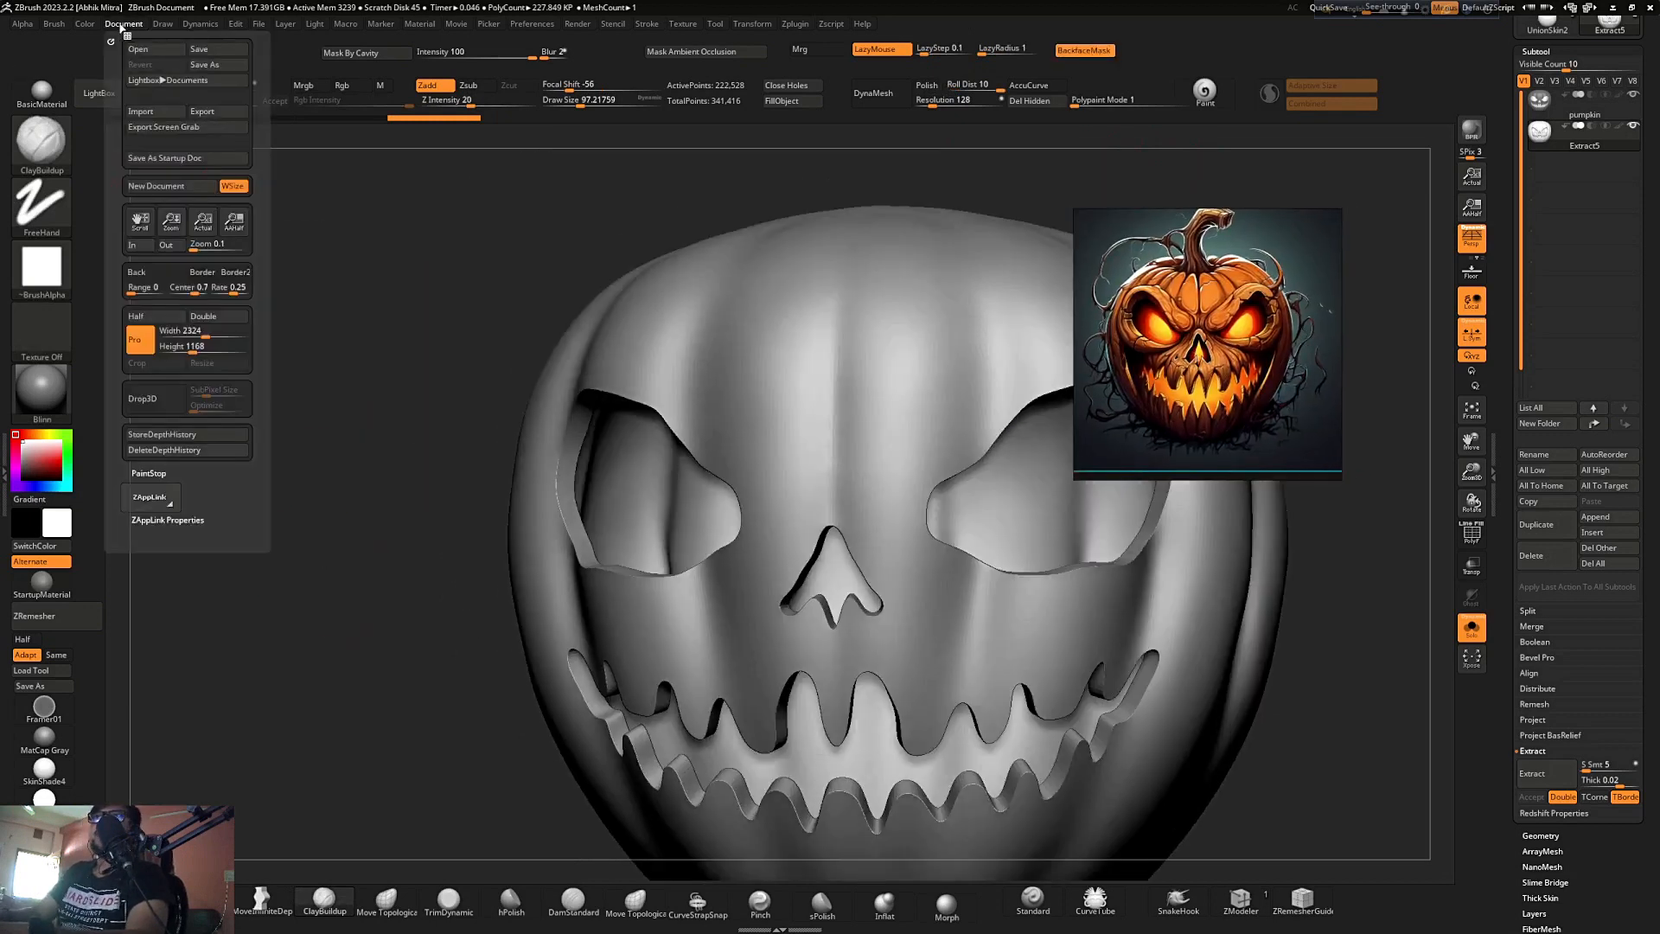
{"action": "mouse_move", "coordinate": [53, 24]}
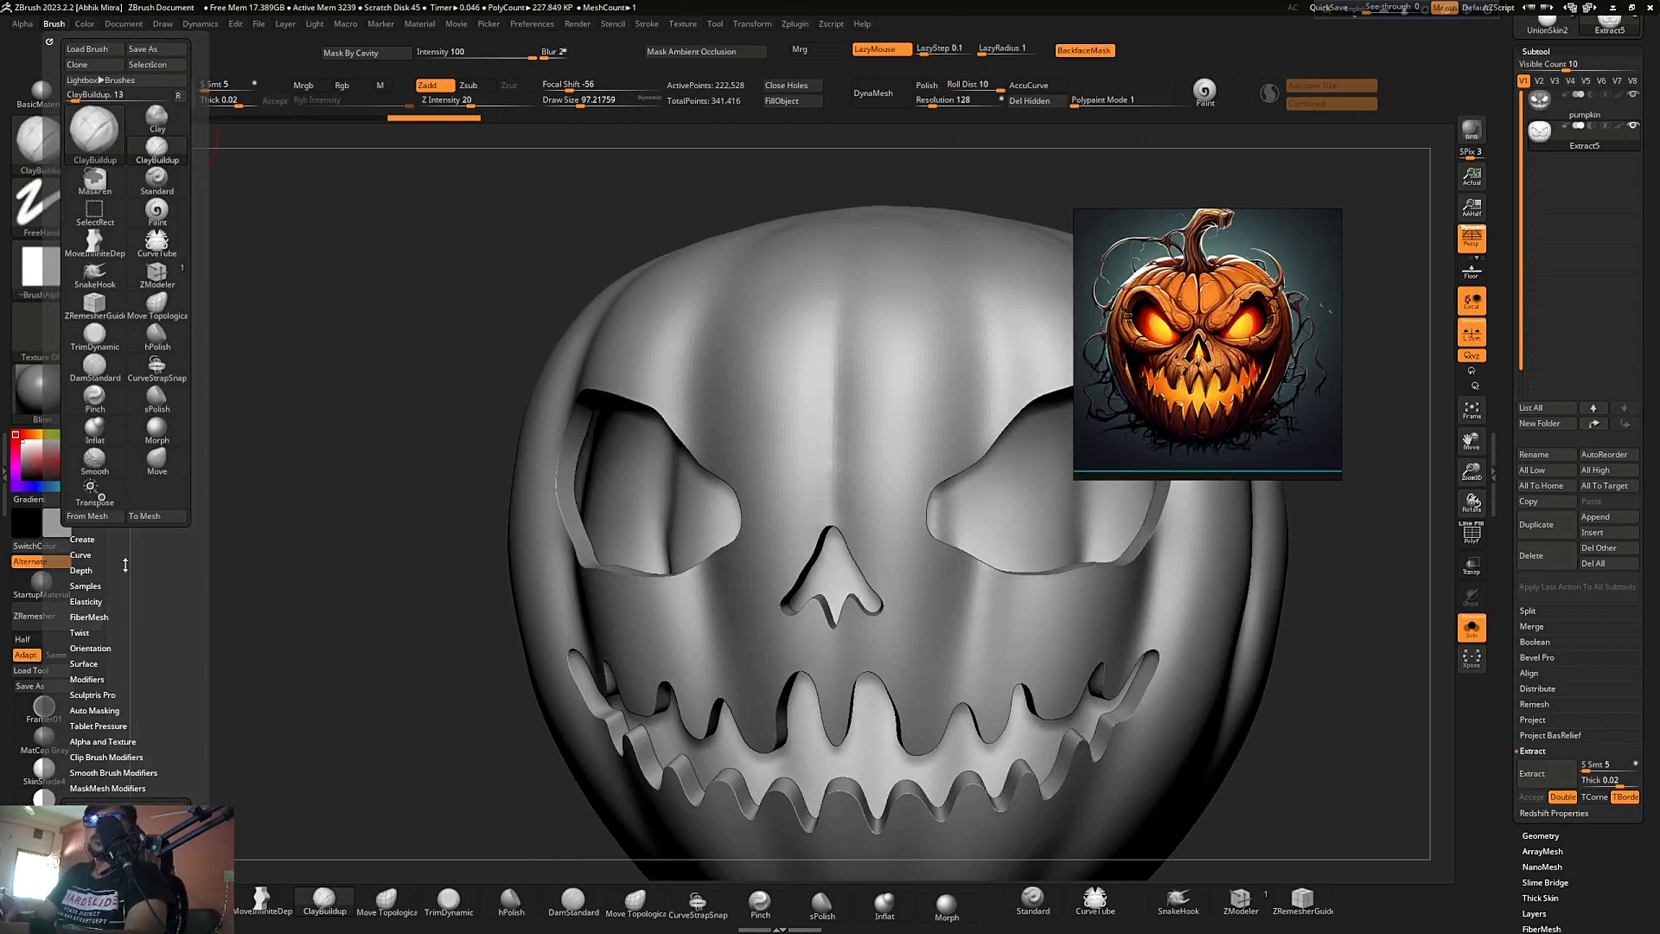
{"action": "left_click_drag", "start_coordinate": [125, 565], "coordinate": [123, 554]}
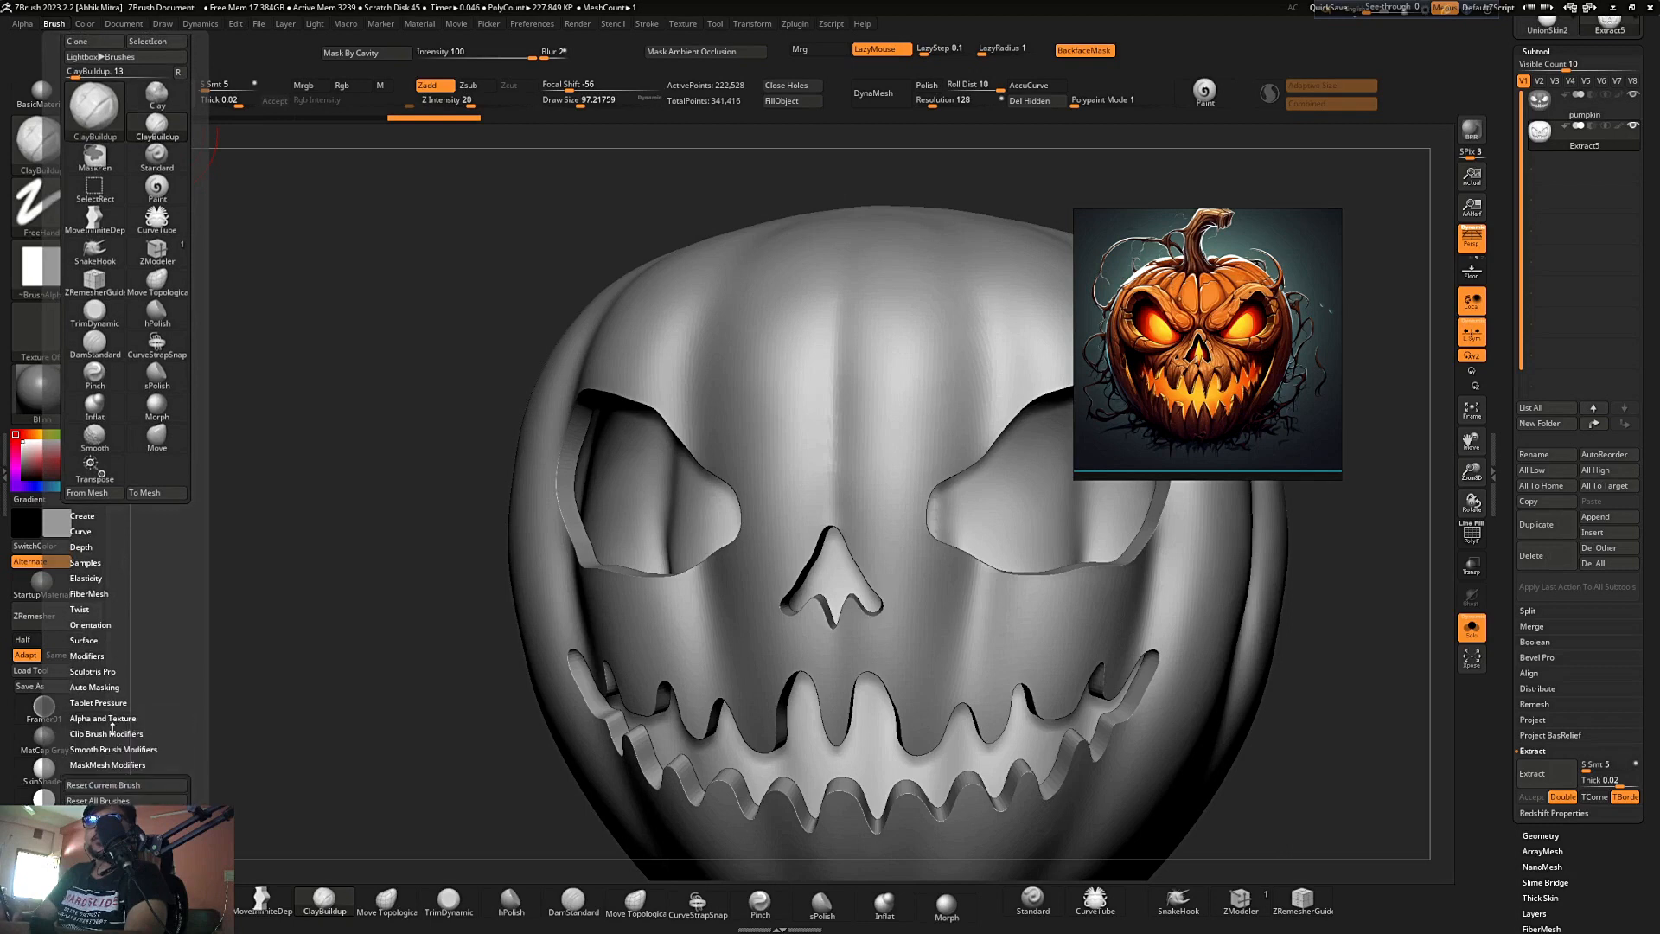
{"action": "left_click", "coordinate": [112, 687]}
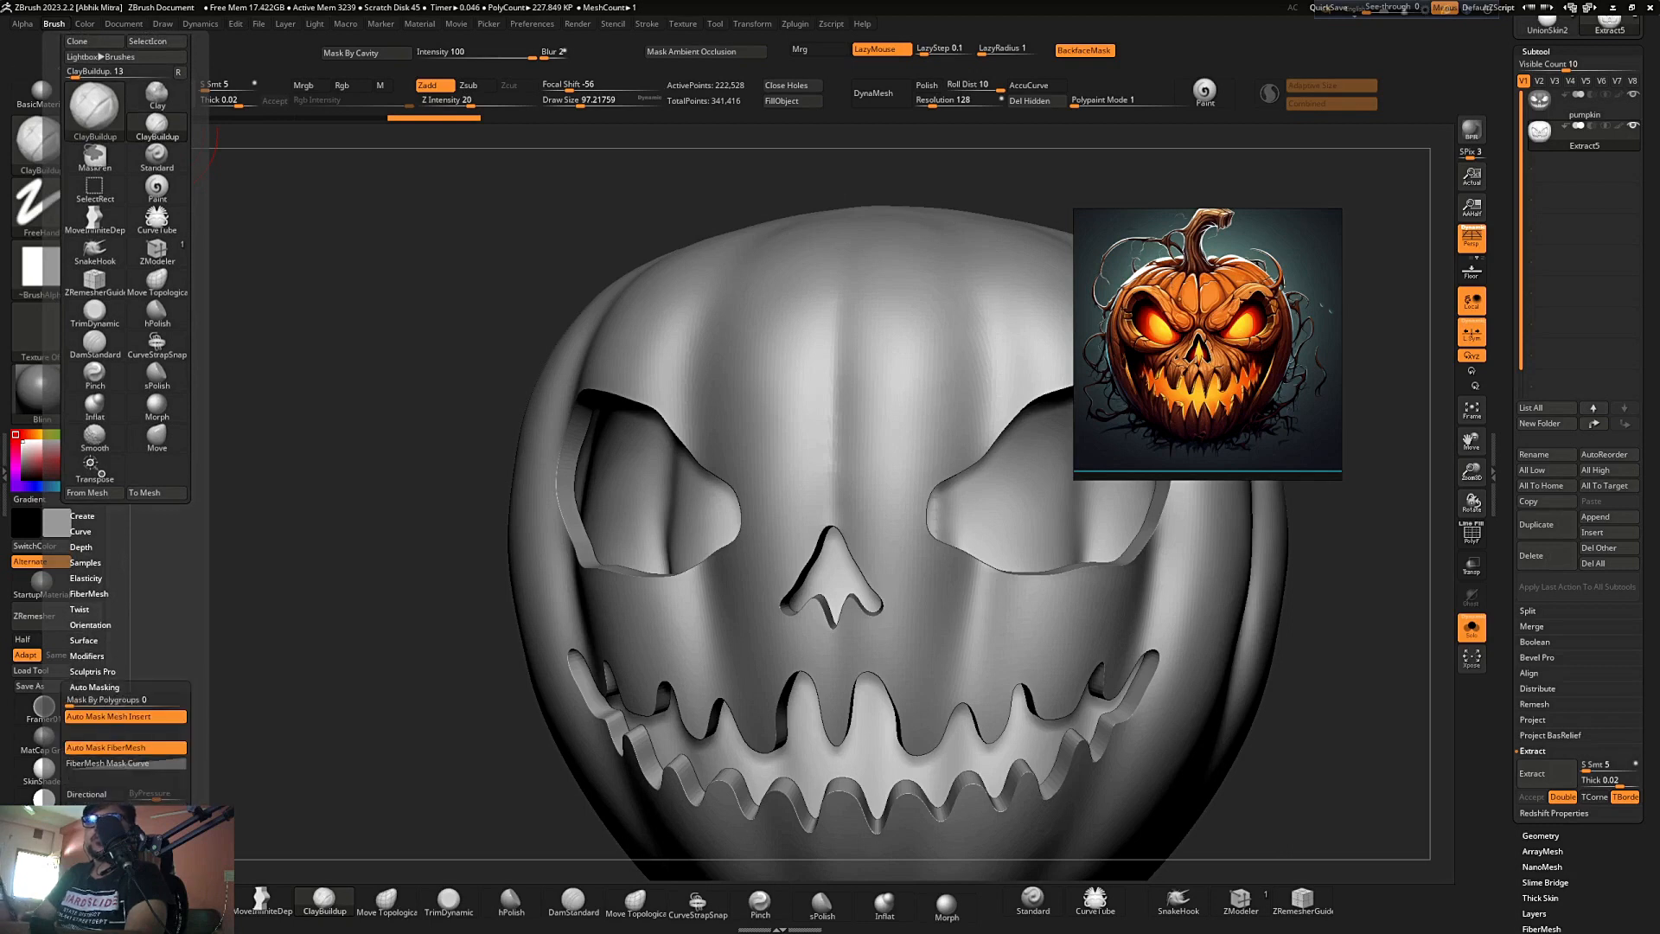
{"action": "left_click_drag", "start_coordinate": [348, 392], "coordinate": [415, 419]}
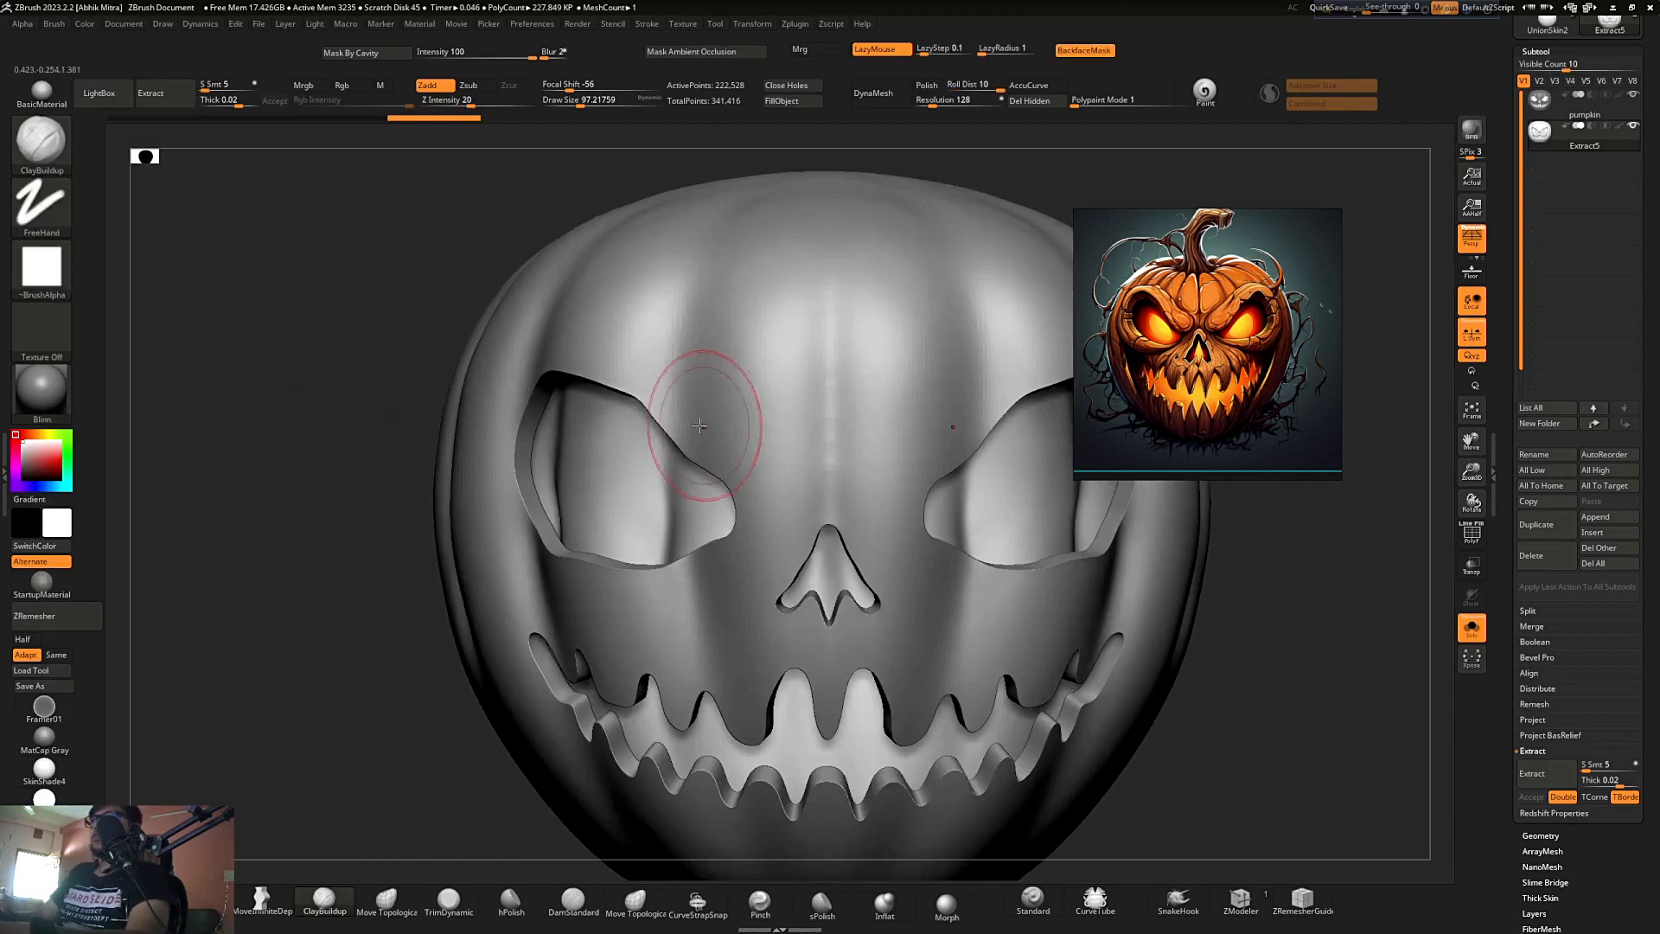
- Start building up clay on the brows above the eye openings and move the reference image off the model
{"action": "left_click_drag", "start_coordinate": [259, 622], "coordinate": [364, 581]}
{"action": "left_click_drag", "start_coordinate": [760, 370], "coordinate": [868, 342]}
{"action": "mouse_move", "coordinate": [1274, 290]}
{"action": "left_mouse_down"}
{"action": "mouse_move", "coordinate": [1150, 402]}
{"action": "mouse_move", "coordinate": [338, 288]}
{"action": "mouse_move", "coordinate": [349, 264]}
{"action": "left_mouse_up"}
{"action": "left_click_drag", "start_coordinate": [348, 600], "coordinate": [463, 527], "text": "shift"}
- Build up thick symmetrical ridges along the brows and around the eye sockets with ClayBuildup
{"action": "mouse_move", "coordinate": [751, 497]}
{"action": "left_mouse_down"}
{"action": "mouse_move", "coordinate": [771, 471]}
{"action": "mouse_move", "coordinate": [725, 470]}
{"action": "mouse_move", "coordinate": [705, 402]}
{"action": "mouse_move", "coordinate": [666, 372]}
{"action": "mouse_move", "coordinate": [661, 391]}
{"action": "left_mouse_up"}
{"action": "mouse_move", "coordinate": [668, 333]}
{"action": "left_mouse_down"}
{"action": "mouse_move", "coordinate": [620, 356]}
{"action": "mouse_move", "coordinate": [574, 347]}
{"action": "left_mouse_up"}
{"action": "mouse_move", "coordinate": [771, 431]}
{"action": "left_mouse_down"}
{"action": "mouse_move", "coordinate": [760, 495]}
{"action": "mouse_move", "coordinate": [744, 436]}
{"action": "mouse_move", "coordinate": [683, 380]}
{"action": "left_mouse_up"}
{"action": "left_click_drag", "start_coordinate": [511, 483], "coordinate": [523, 532]}
{"action": "left_click_drag", "start_coordinate": [385, 622], "coordinate": [458, 644]}
{"action": "mouse_move", "coordinate": [800, 501]}
{"action": "left_mouse_down"}
{"action": "mouse_move", "coordinate": [701, 577]}
{"action": "mouse_move", "coordinate": [566, 568]}
{"action": "left_mouse_up"}
{"action": "mouse_move", "coordinate": [519, 510]}
{"action": "left_mouse_down"}
{"action": "mouse_move", "coordinate": [558, 569]}
{"action": "mouse_move", "coordinate": [513, 538]}
{"action": "mouse_move", "coordinate": [495, 428]}
{"action": "mouse_move", "coordinate": [533, 346]}
{"action": "mouse_move", "coordinate": [577, 338]}
{"action": "left_mouse_up"}
{"action": "mouse_move", "coordinate": [1207, 327]}
{"action": "left_mouse_down", "text": "alt"}
{"action": "mouse_move", "coordinate": [1258, 376]}
{"action": "mouse_move", "coordinate": [1285, 287]}
{"action": "left_mouse_up", "text": "alt"}
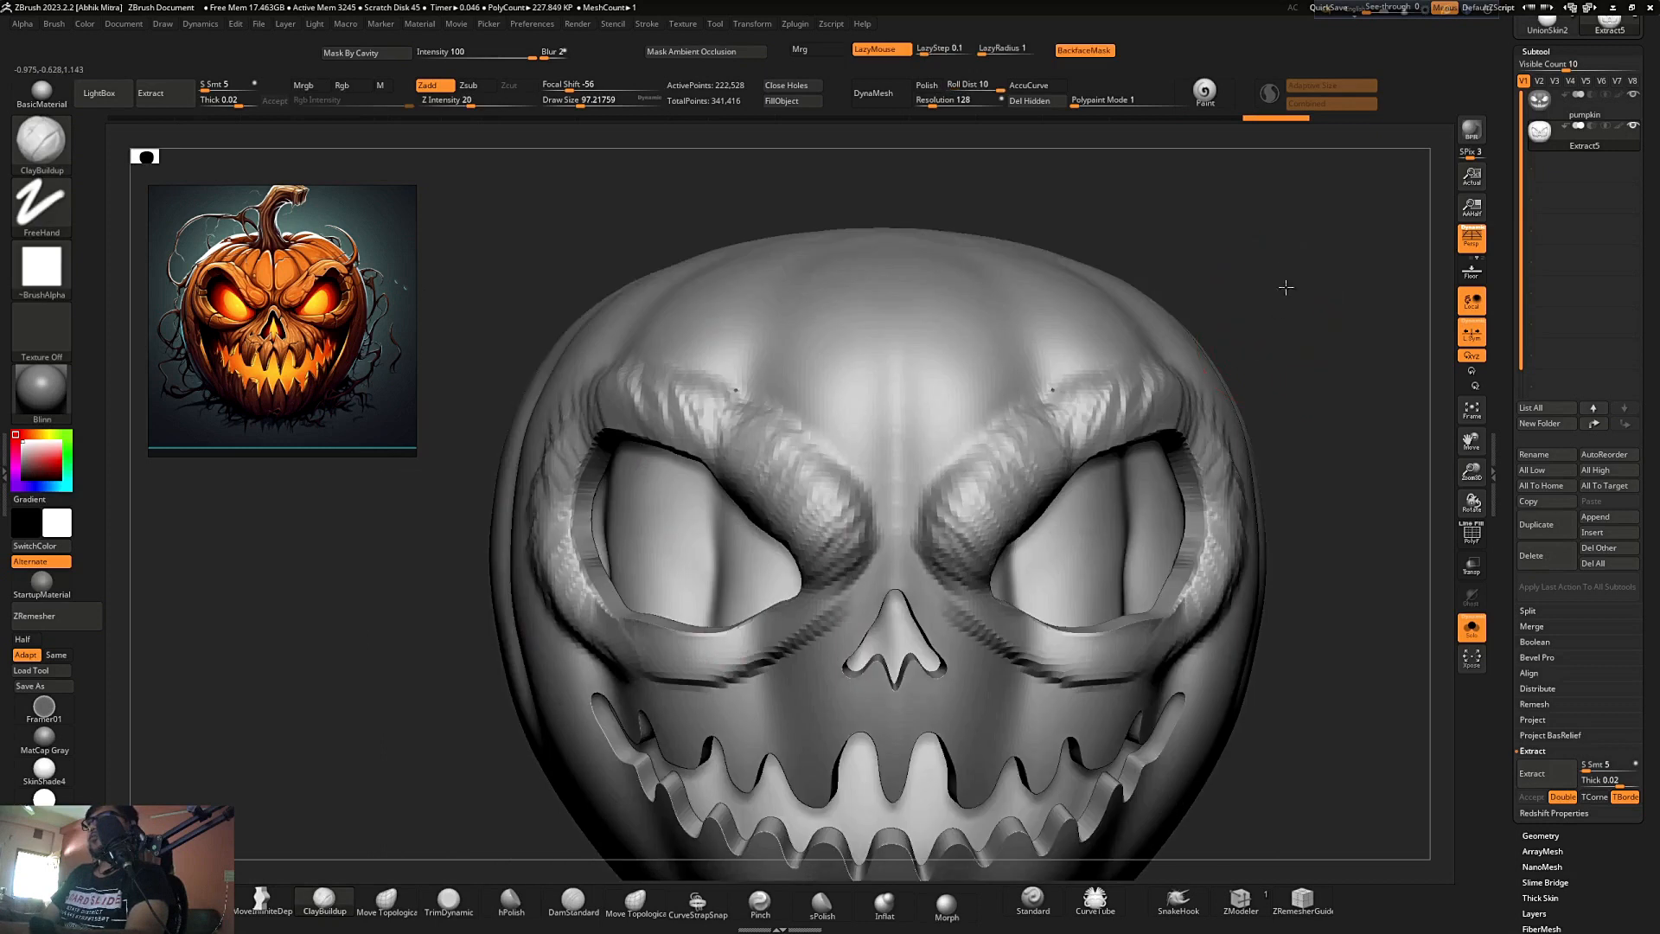
- Reshape the outer edges of the eye sockets with the Move brush
{"action": "key", "text": "b"}
{"action": "key", "text": "m"}
{"action": "key", "text": "v"}
{"action": "left_click_drag", "start_coordinate": [593, 478], "coordinate": [604, 479]}
{"action": "left_click_drag", "start_coordinate": [595, 554], "coordinate": [605, 548]}
{"action": "left_click_drag", "start_coordinate": [458, 597], "coordinate": [553, 596]}
{"action": "mouse_move", "coordinate": [645, 635]}
{"action": "left_mouse_down"}
{"action": "mouse_move", "coordinate": [630, 655]}
{"action": "mouse_move", "coordinate": [640, 643]}
{"action": "left_mouse_up"}
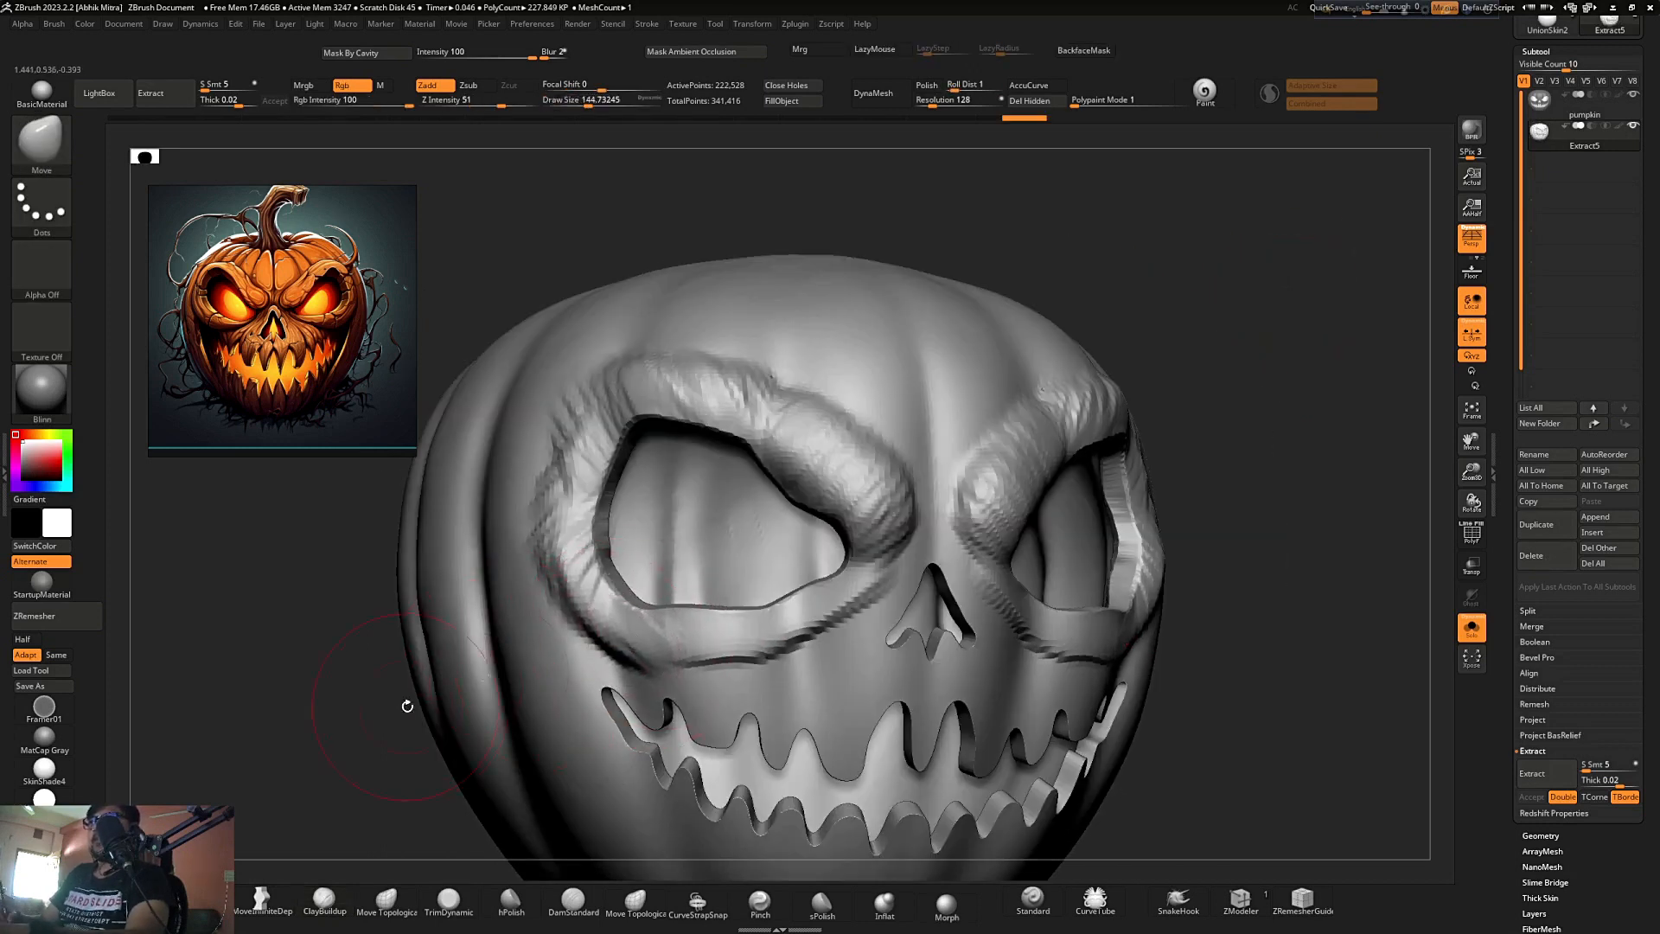
{"action": "left_click_drag", "start_coordinate": [407, 704], "coordinate": [350, 697], "text": "shift"}
- Nudge the ridge below the eye socket and set the Move brush's Draw Size to 112
{"action": "left_click_drag", "start_coordinate": [733, 654], "coordinate": [741, 639]}
{"action": "key", "text": "s"}
{"action": "left_click", "coordinate": [795, 640]}
{"action": "mouse_move", "coordinate": [413, 763]}
{"action": "left_mouse_down", "text": "alt"}
{"action": "mouse_move", "coordinate": [486, 687]}
{"action": "mouse_move", "coordinate": [499, 700]}
{"action": "left_mouse_up", "text": "alt"}
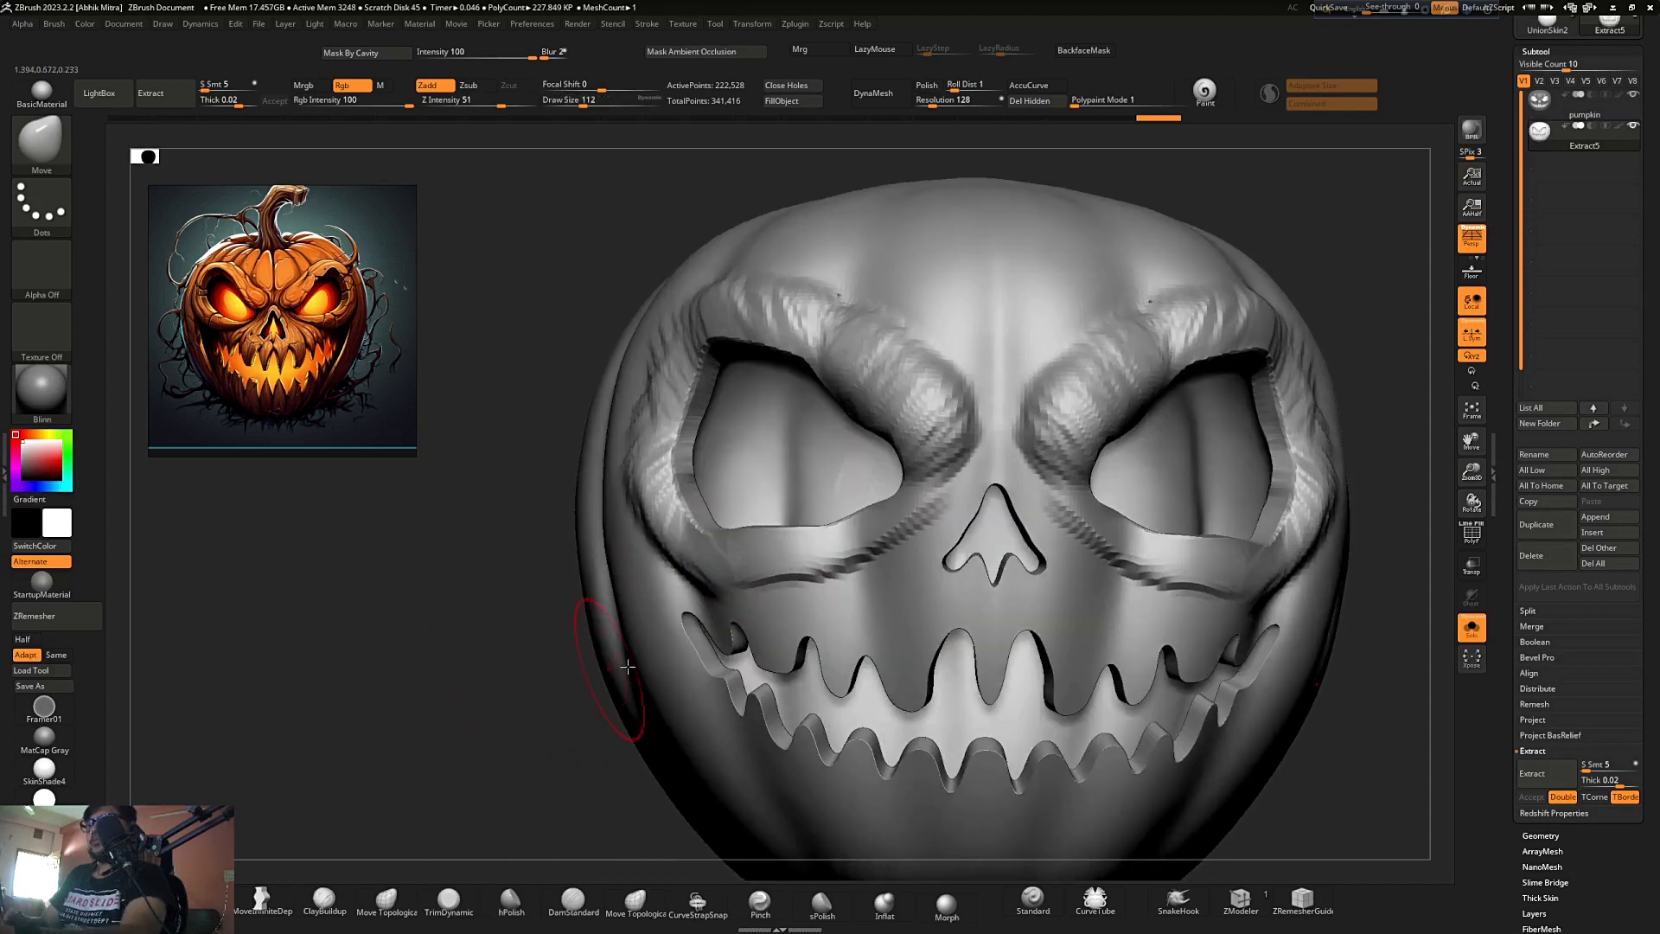
- Try a DamStandard crease beneath the eye socket and check the mesh's wireframe density
{"action": "key", "text": "b"}
{"action": "key", "text": "d"}
{"action": "key", "text": "s"}
{"action": "left_click_drag", "start_coordinate": [965, 458], "coordinate": [844, 574]}
{"action": "right_click_drag", "start_coordinate": [813, 482], "coordinate": [793, 371], "text": "ctrl"}
{"action": "mouse_move", "coordinate": [1050, 536]}
{"action": "right_mouse_down"}
{"action": "mouse_move", "coordinate": [1063, 449]}
{"action": "mouse_move", "coordinate": [1086, 508]}
{"action": "right_mouse_up"}
{"action": "key", "text": "shift+f"}
{"action": "key", "text": "shift+f"}
{"action": "mouse_move", "coordinate": [1222, 500]}
{"action": "right_mouse_down"}
{"action": "mouse_move", "coordinate": [1267, 633]}
{"action": "mouse_move", "coordinate": [1297, 633]}
{"action": "mouse_move", "coordinate": [1293, 534]}
{"action": "mouse_move", "coordinate": [1215, 578]}
{"action": "mouse_move", "coordinate": [1301, 538]}
{"action": "right_mouse_up"}
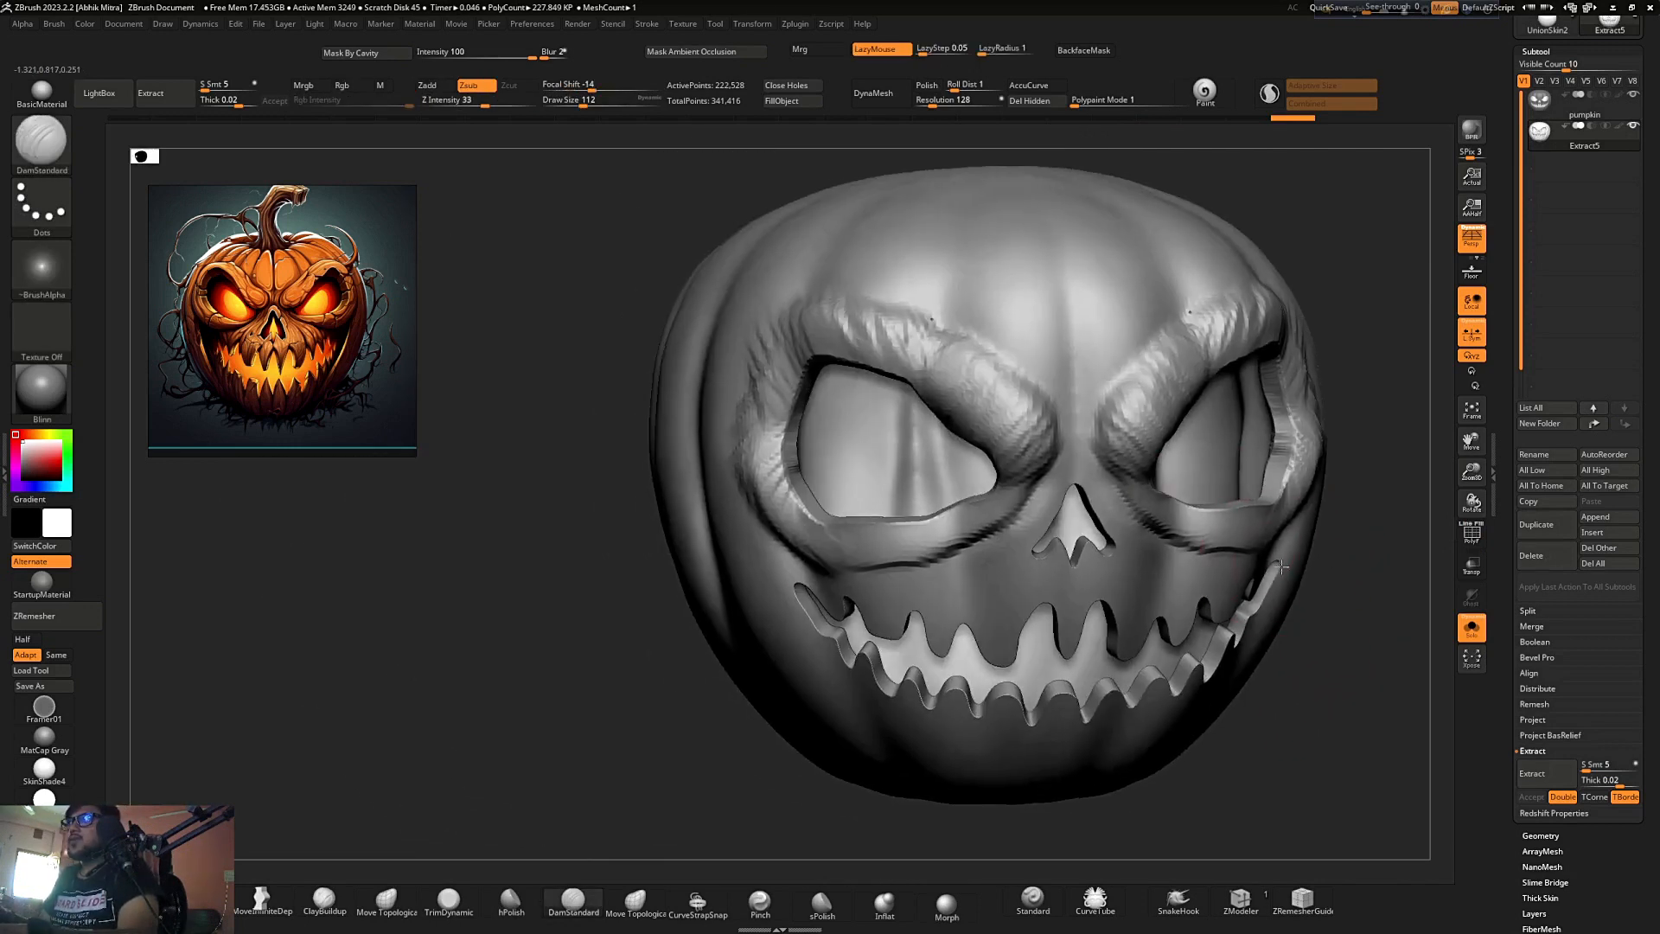
- Try subdividing the pumpkin shell once, check its wireframe and smooth the ridges near the nose
{"action": "right_click_drag", "start_coordinate": [1185, 443], "coordinate": [1193, 519], "text": "ctrl"}
{"action": "key", "text": "ctrl+d"}
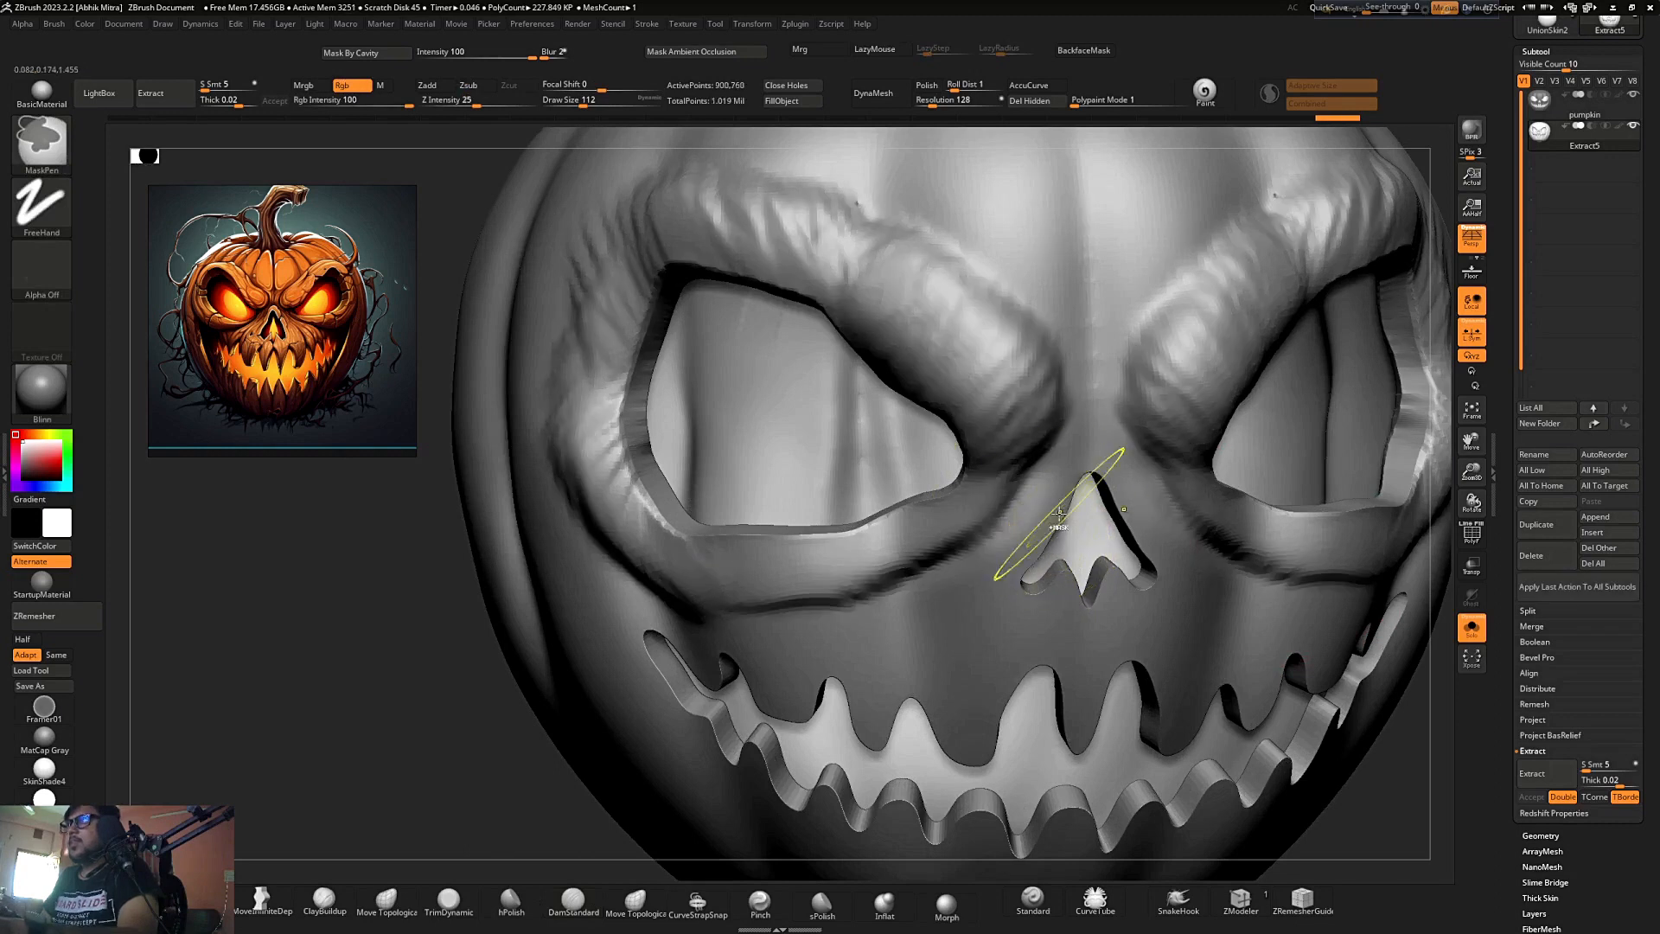
{"action": "key", "text": "shift+f"}
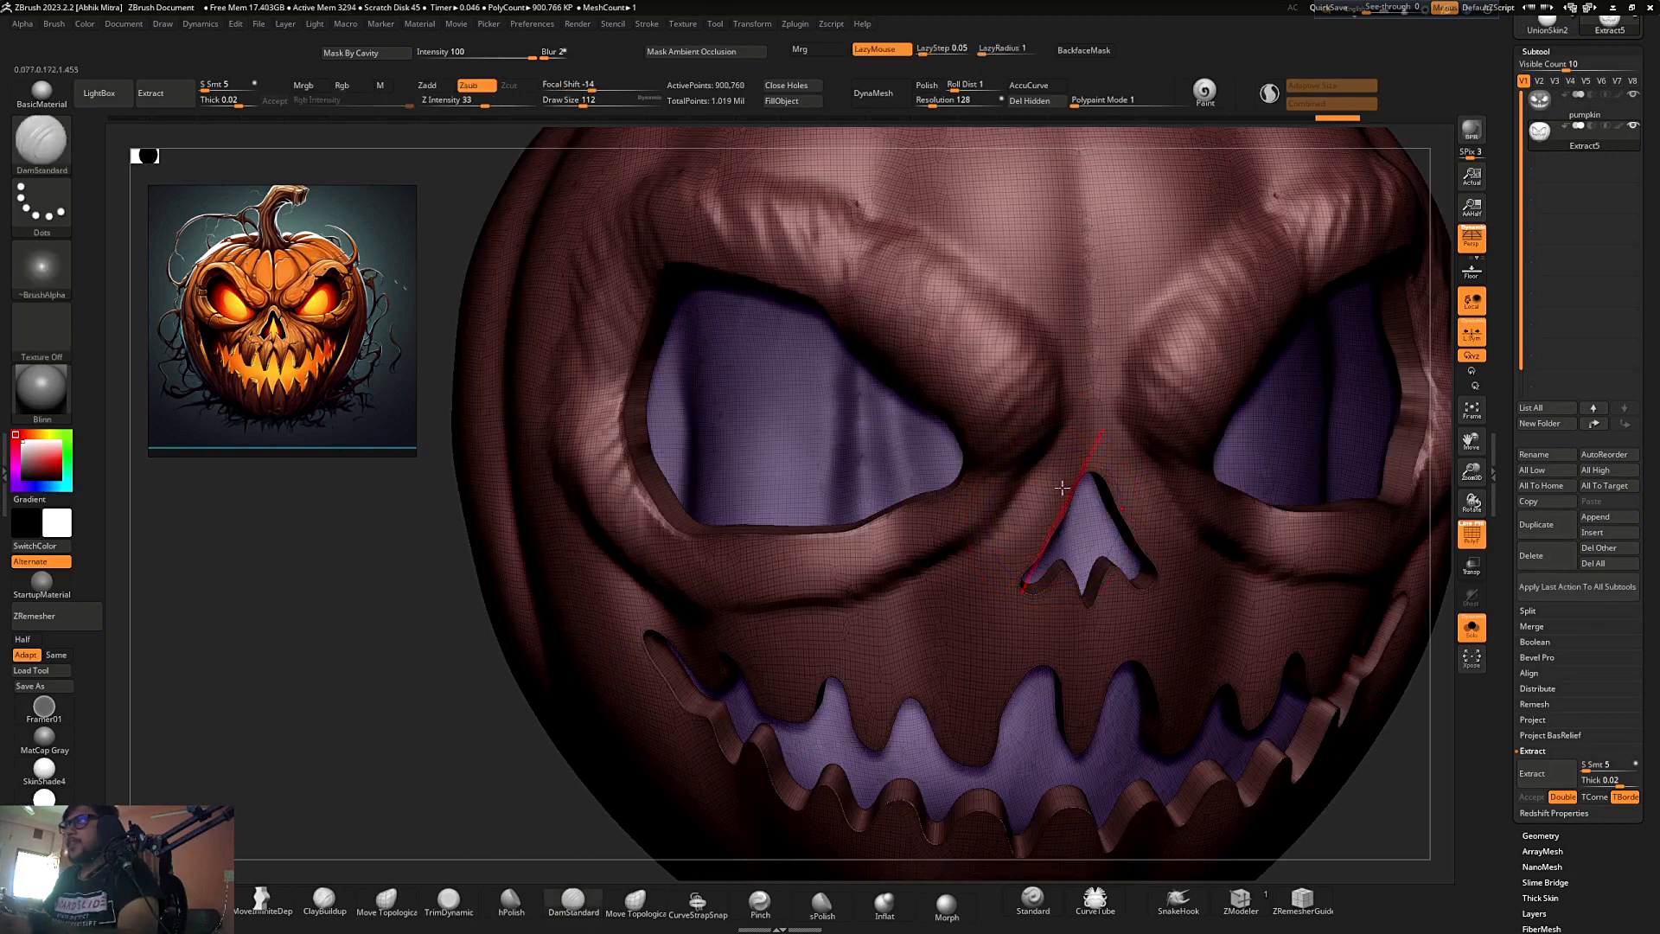
{"action": "key", "text": "ctrl+f"}
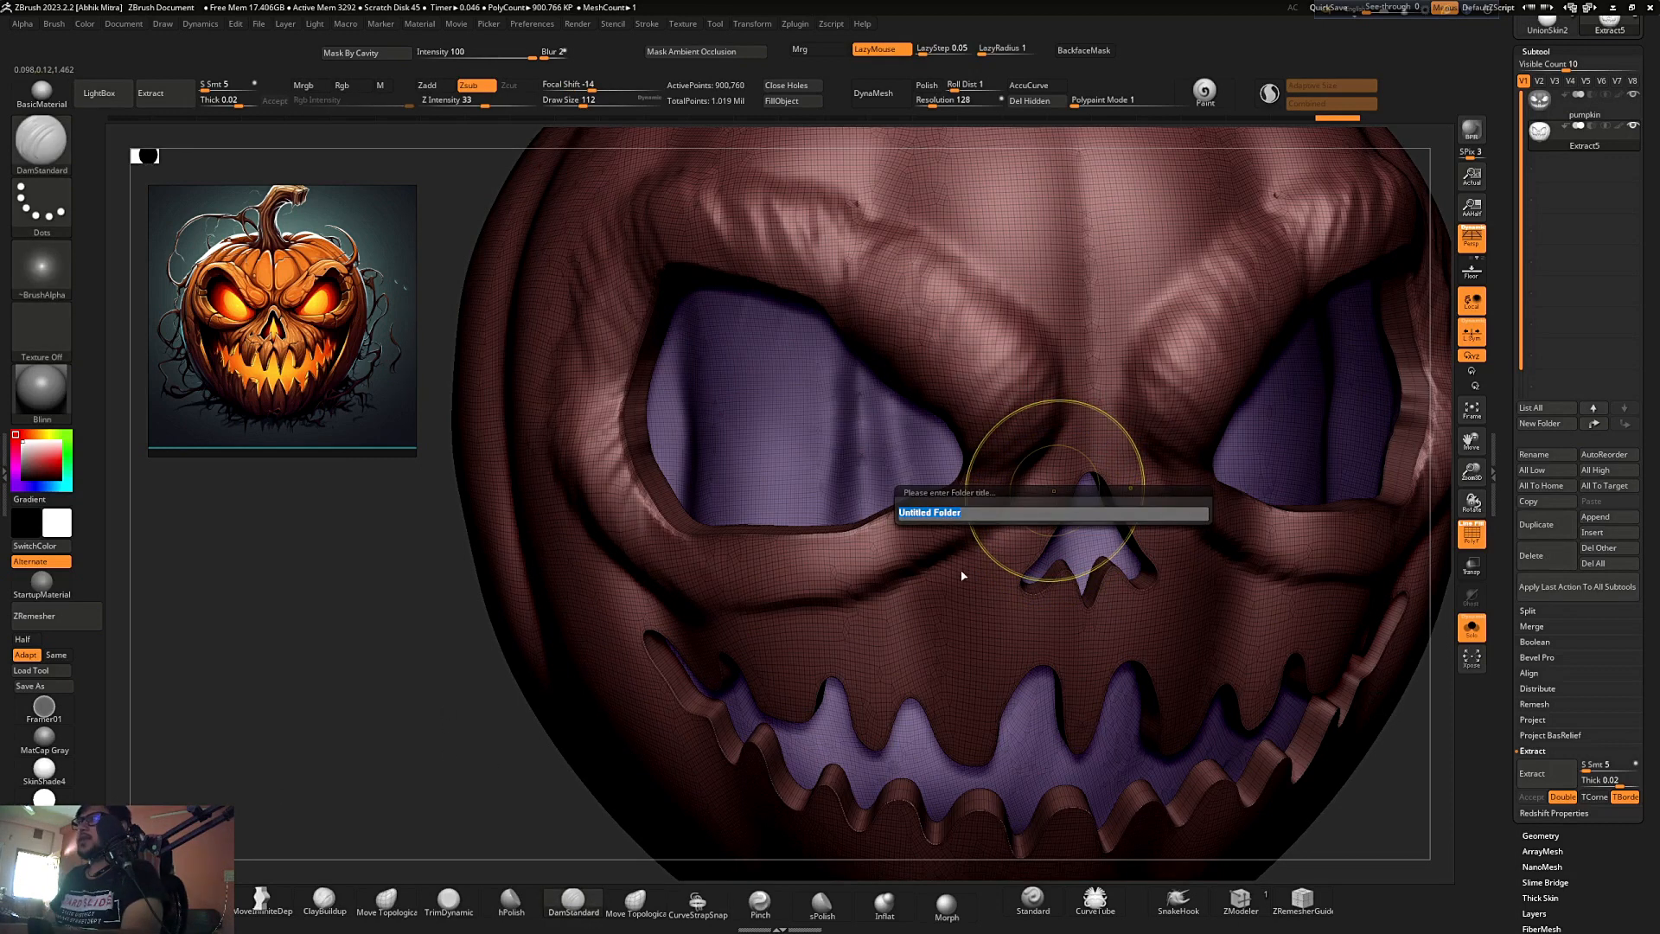
{"action": "key", "text": "Escape"}
{"action": "mouse_move", "coordinate": [363, 660]}
{"action": "left_mouse_down"}
{"action": "mouse_move", "coordinate": [386, 660]}
{"action": "mouse_move", "coordinate": [353, 635]}
{"action": "left_mouse_up"}
{"action": "key", "text": "shift+f"}
{"action": "left_click_drag", "start_coordinate": [971, 472], "coordinate": [913, 521], "text": "shift"}
- Examine the forehead and brow ridges from several angles and return to the lower-resolution mesh
{"action": "right_click_drag", "start_coordinate": [844, 550], "coordinate": [713, 482], "text": "ctrl"}
{"action": "left_click_drag", "start_coordinate": [1231, 529], "coordinate": [1107, 445]}
{"action": "right_click_drag", "start_coordinate": [822, 481], "coordinate": [891, 554], "text": "ctrl"}
{"action": "left_click_drag", "start_coordinate": [1197, 458], "coordinate": [1172, 453]}
{"action": "left_click_drag", "start_coordinate": [1124, 390], "coordinate": [1186, 516], "text": "alt"}
{"action": "left_click_drag", "start_coordinate": [1098, 452], "coordinate": [1165, 467], "text": "alt"}
{"action": "left_click_drag", "start_coordinate": [1189, 408], "coordinate": [1174, 480]}
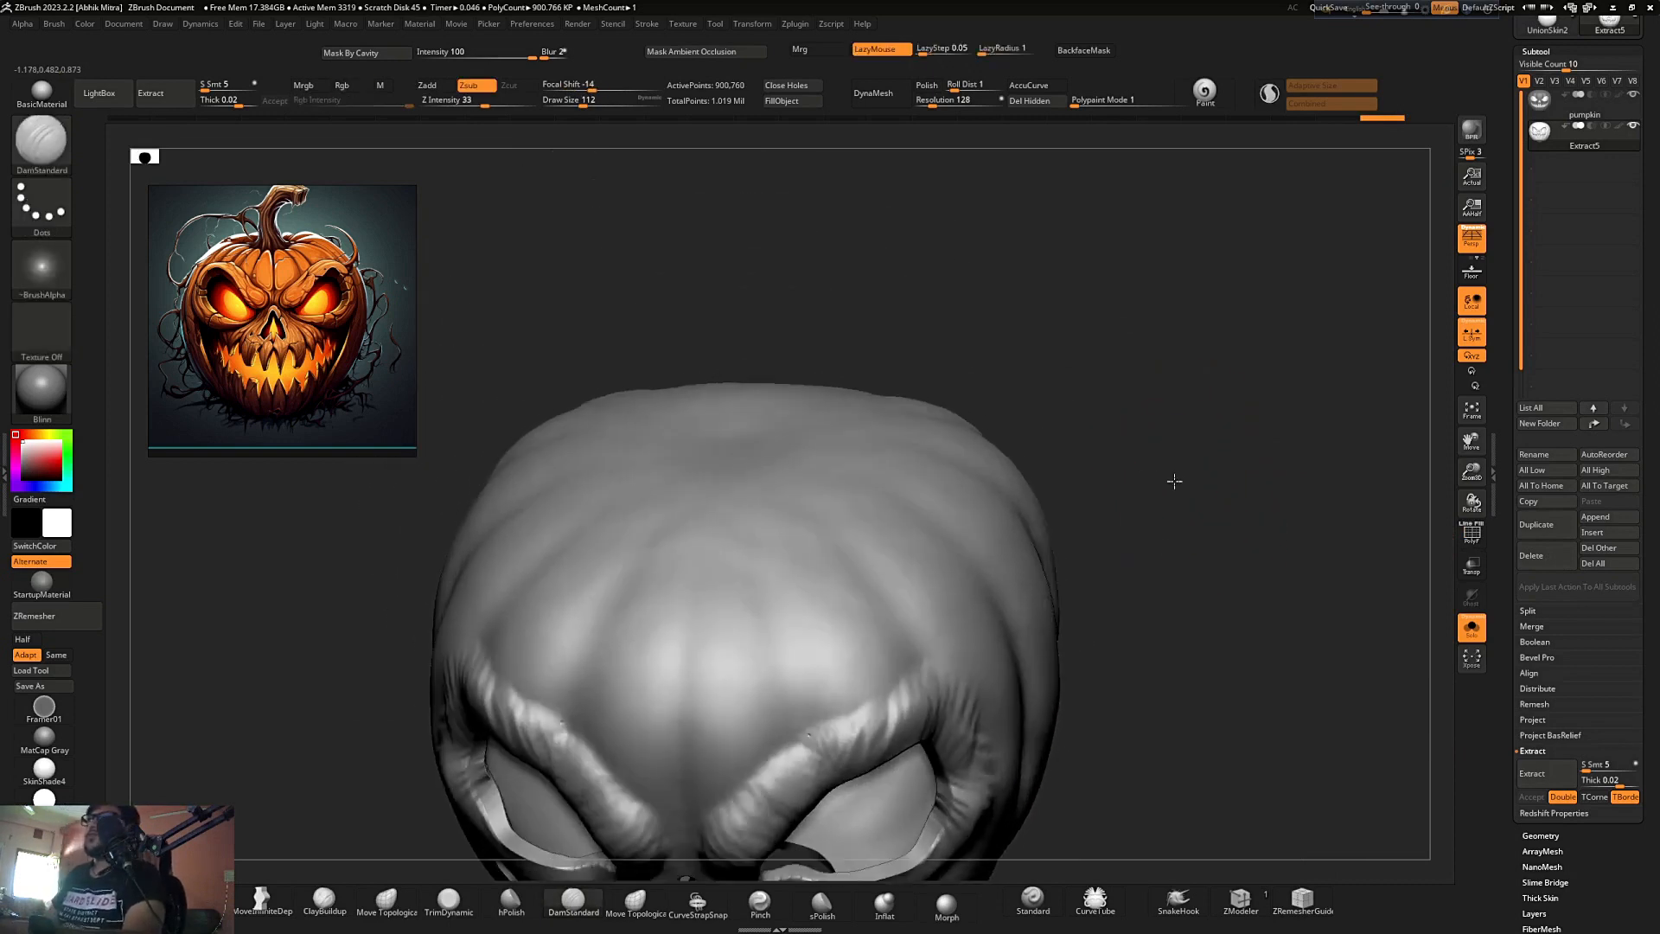
{"action": "left_click_drag", "start_coordinate": [1155, 538], "coordinate": [1196, 360], "text": "alt"}
{"action": "right_click_drag", "start_coordinate": [882, 506], "coordinate": [905, 567], "text": "ctrl"}
{"action": "key", "text": "shift+d"}
{"action": "mouse_move", "coordinate": [1302, 517]}
{"action": "left_mouse_down"}
{"action": "mouse_move", "coordinate": [1297, 470]}
{"action": "mouse_move", "coordinate": [1272, 461]}
{"action": "left_mouse_up"}
{"action": "right_click_drag", "start_coordinate": [1271, 464], "coordinate": [1148, 412], "text": "ctrl"}
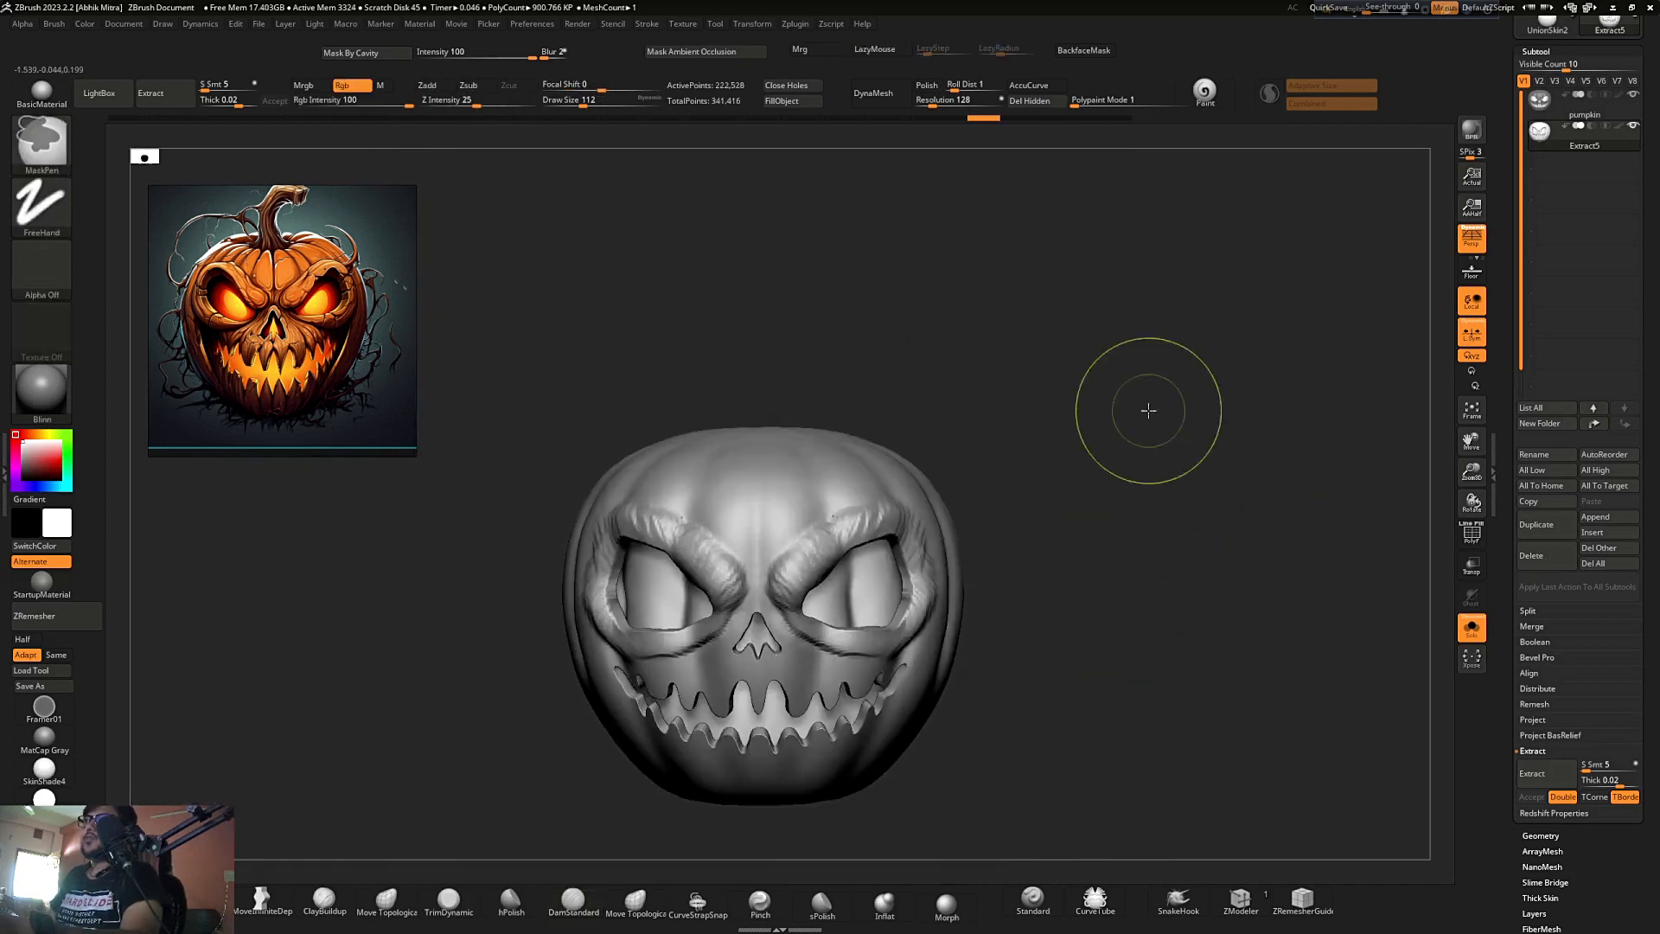
{"action": "left_click_drag", "start_coordinate": [1115, 428], "coordinate": [1127, 415]}
{"action": "right_click_drag", "start_coordinate": [1126, 415], "coordinate": [1127, 482], "text": "ctrl"}
{"action": "left_click_drag", "start_coordinate": [1126, 481], "coordinate": [1217, 413], "text": "alt"}
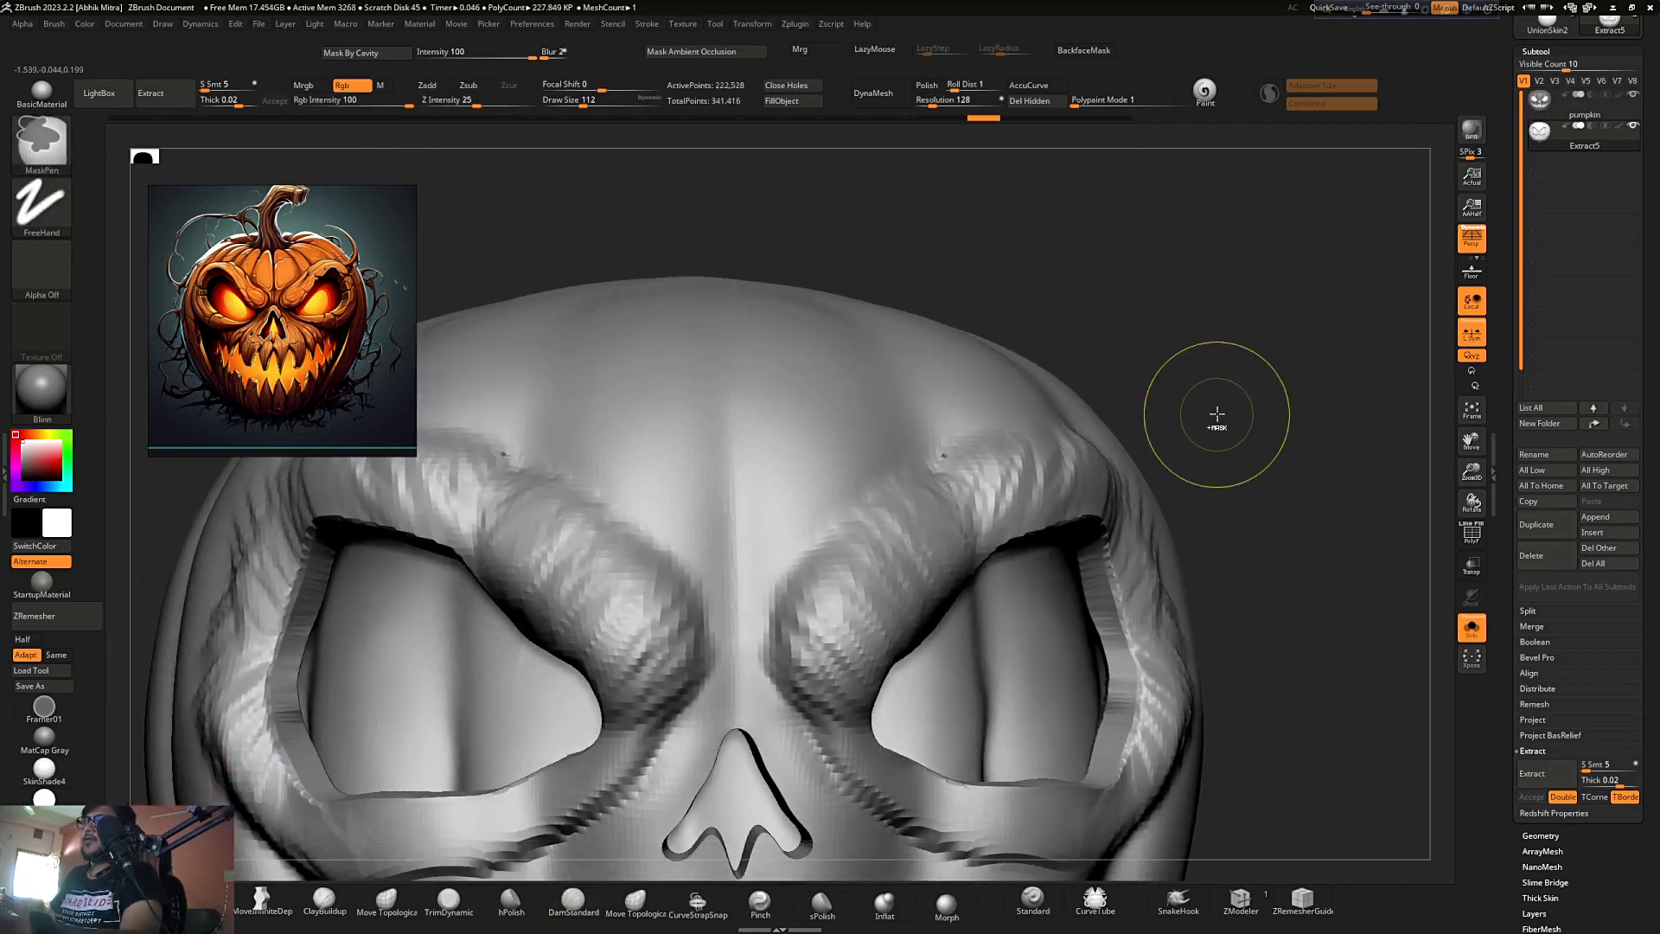
{"action": "right_click_drag", "start_coordinate": [1218, 414], "coordinate": [1221, 429], "text": "ctrl"}
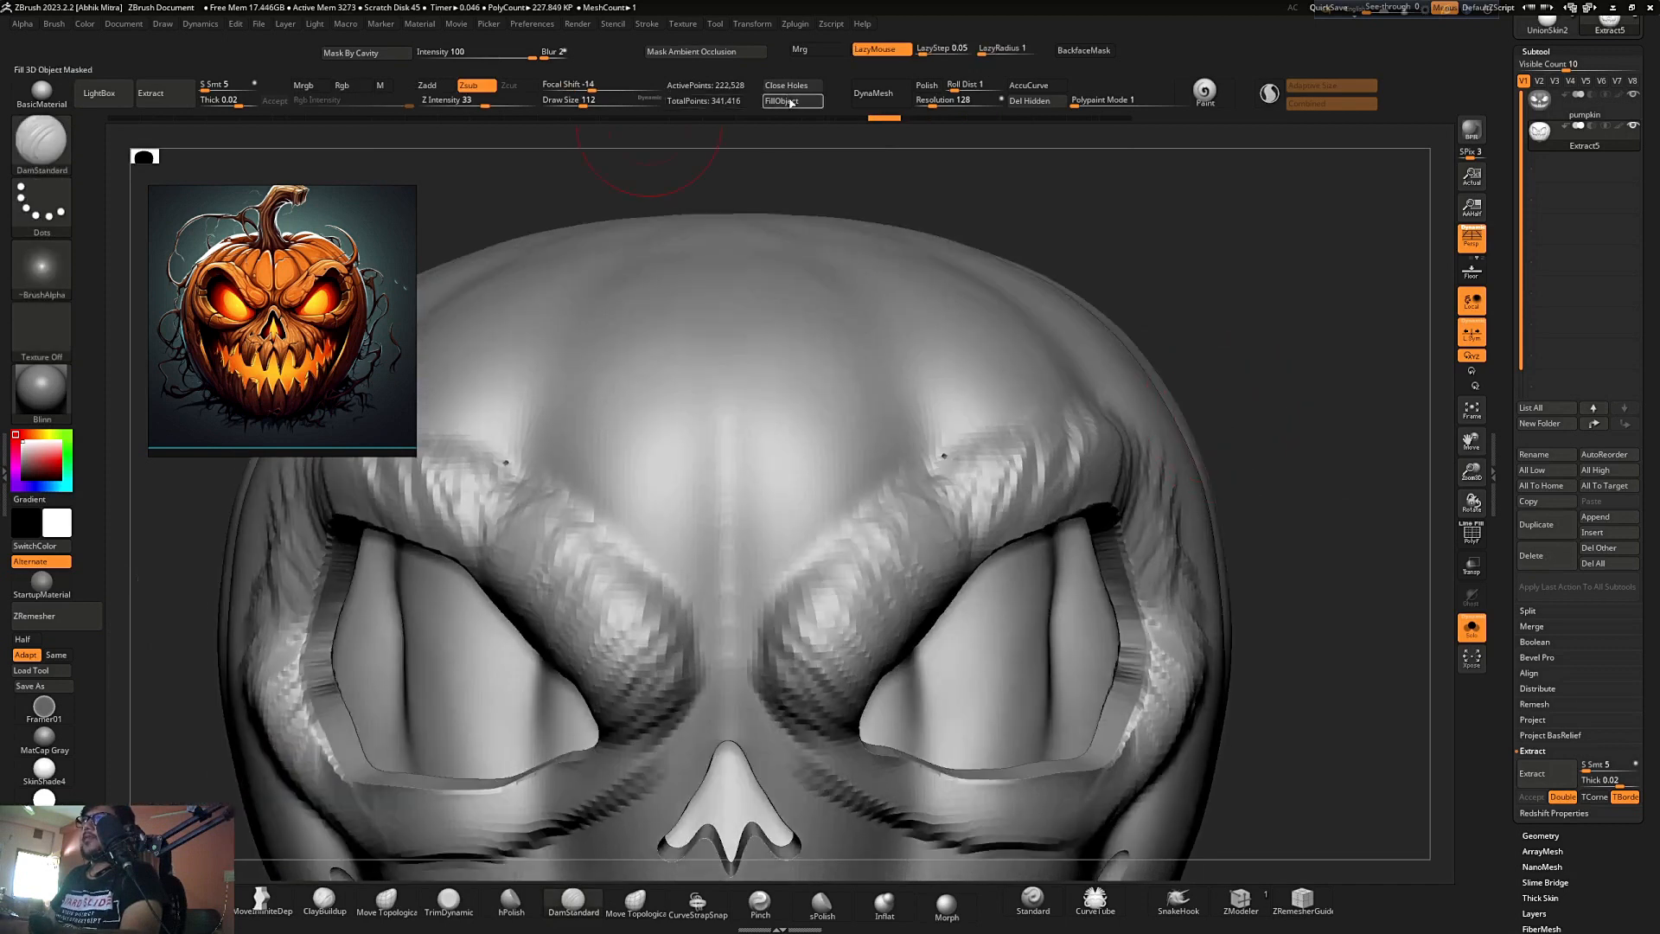
- Try remeshing the pumpkin shell with DynaMesh at resolution 936
{"action": "right_click_drag", "start_coordinate": [889, 389], "coordinate": [1149, 333], "text": "ctrl"}
{"action": "mouse_move", "coordinate": [913, 437]}
{"action": "right_mouse_down", "text": "ctrl"}
{"action": "mouse_move", "coordinate": [1036, 467]}
{"action": "mouse_move", "coordinate": [1089, 418]}
{"action": "mouse_move", "coordinate": [1224, 378]}
{"action": "mouse_move", "coordinate": [1222, 490]}
{"action": "right_mouse_up", "text": "ctrl"}
{"action": "key", "text": "ctrl"}
{"action": "right_click_drag", "start_coordinate": [1275, 405], "coordinate": [1154, 255], "text": "alt"}
{"action": "right_click_drag", "start_coordinate": [1089, 298], "coordinate": [937, 247]}
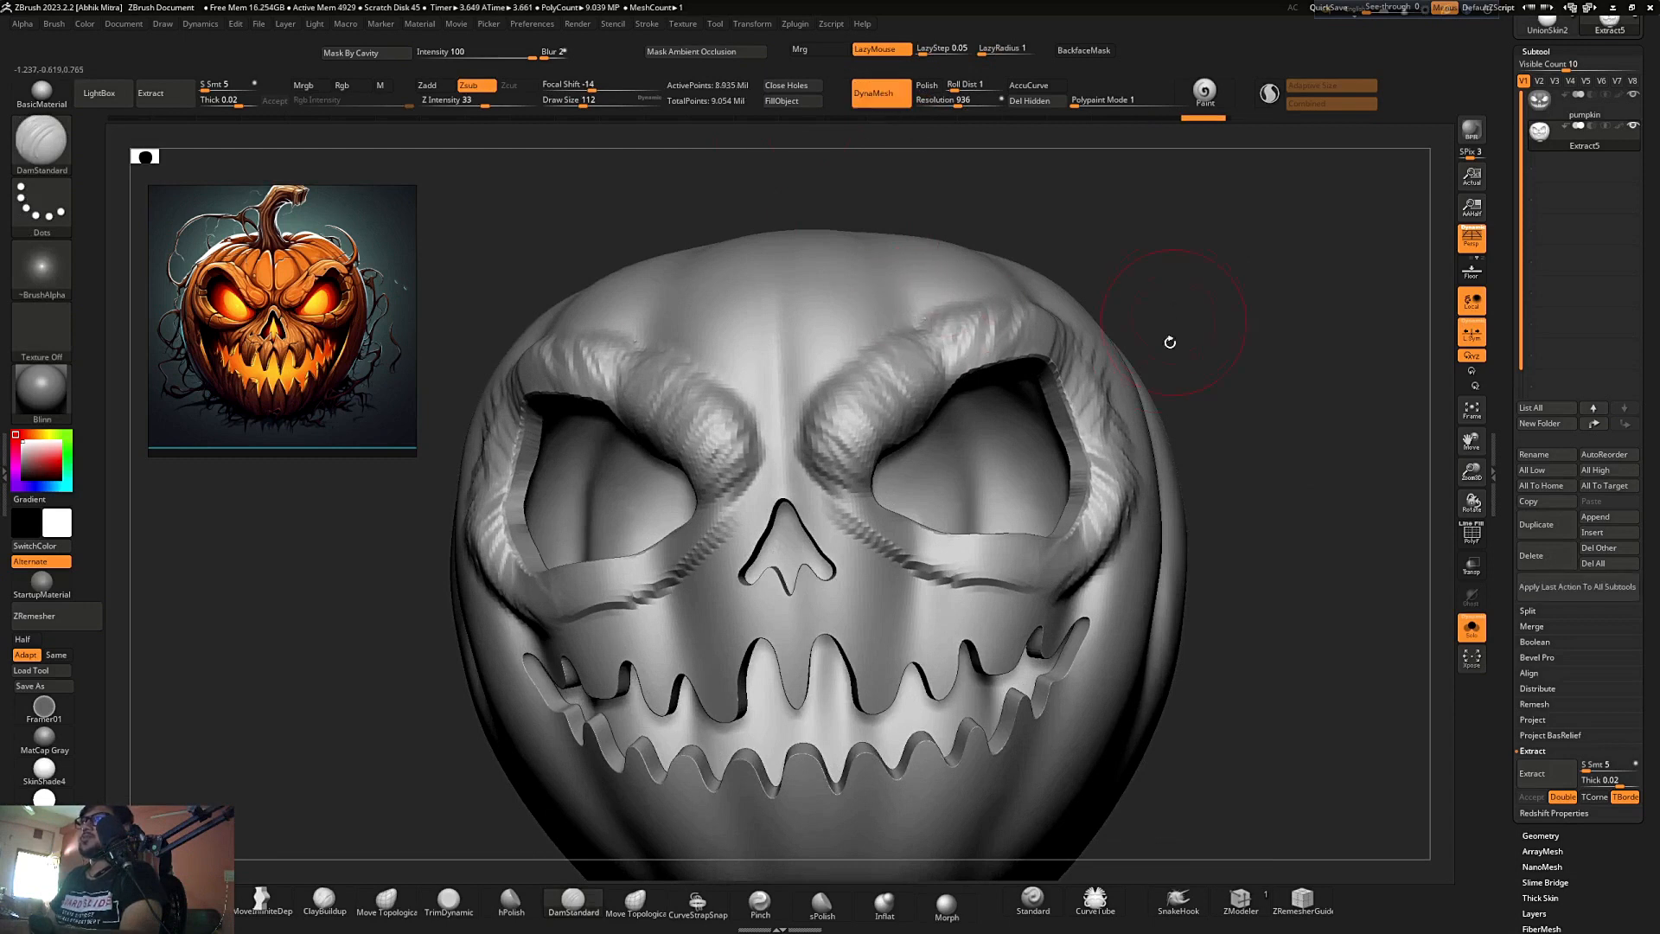
- Try smoothing the brow ridges on the dense mesh, then undo the strokes
{"action": "right_click_drag", "start_coordinate": [1170, 343], "coordinate": [870, 320]}
{"action": "key", "text": "shift"}
{"action": "left_click_drag", "start_coordinate": [831, 427], "coordinate": [926, 306], "text": "shift"}
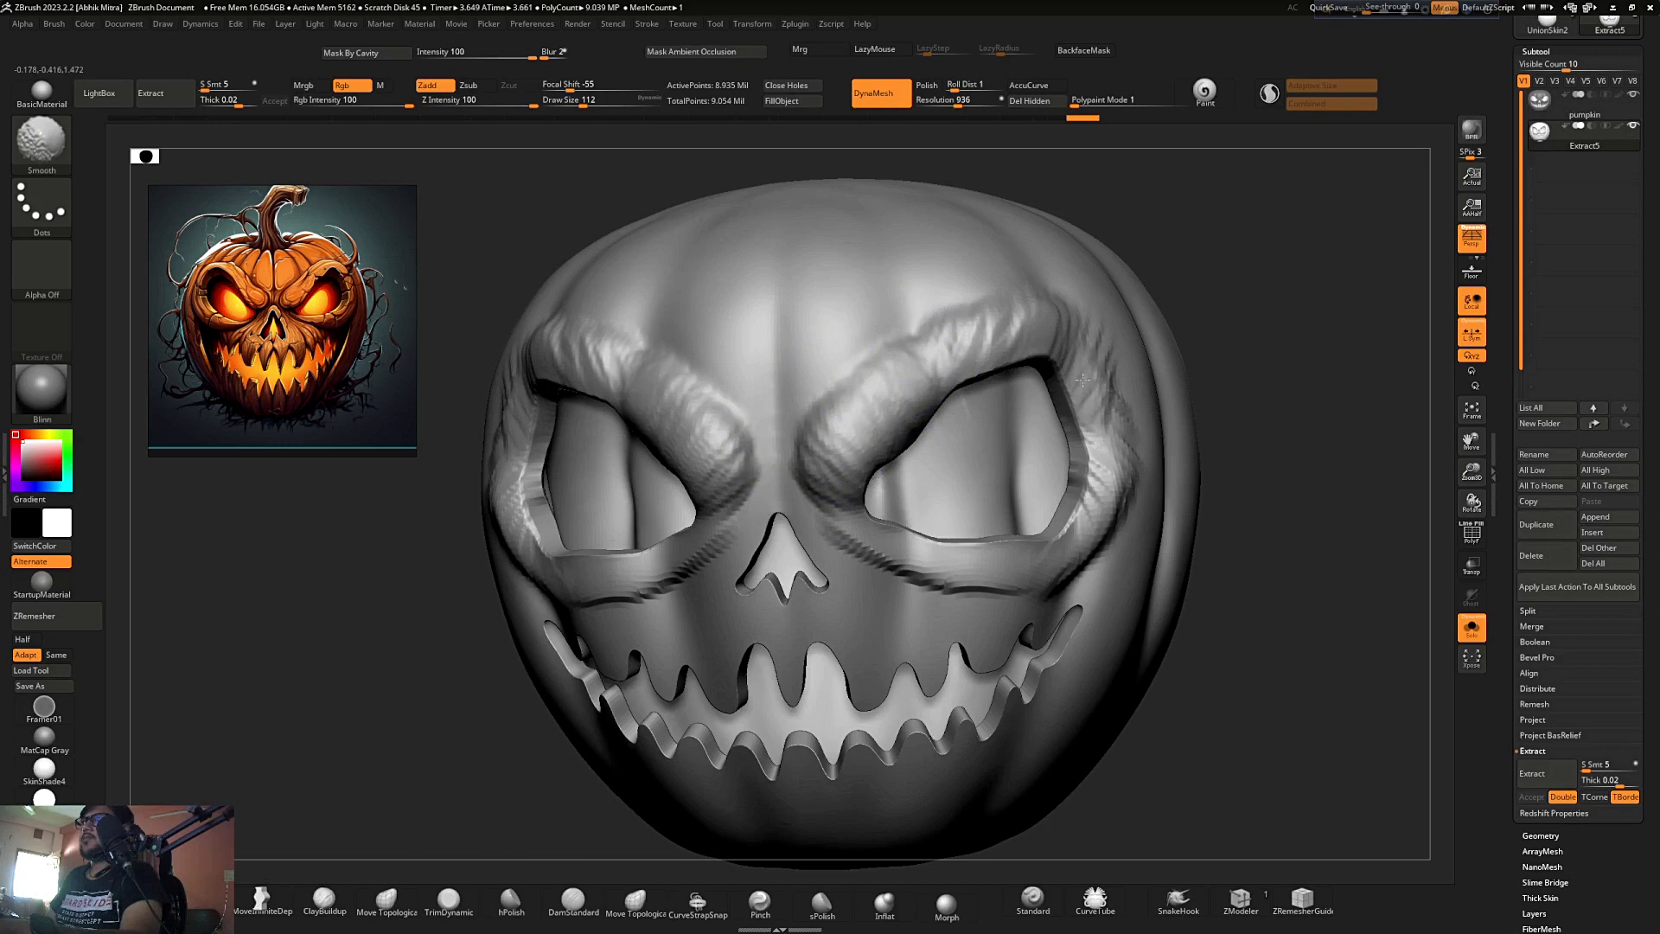
{"action": "mouse_move", "coordinate": [1208, 512]}
{"action": "right_mouse_down"}
{"action": "mouse_move", "coordinate": [1297, 386]}
{"action": "mouse_move", "coordinate": [1185, 430]}
{"action": "mouse_move", "coordinate": [1257, 406]}
{"action": "right_mouse_up"}
{"action": "key", "text": "ctrl"}
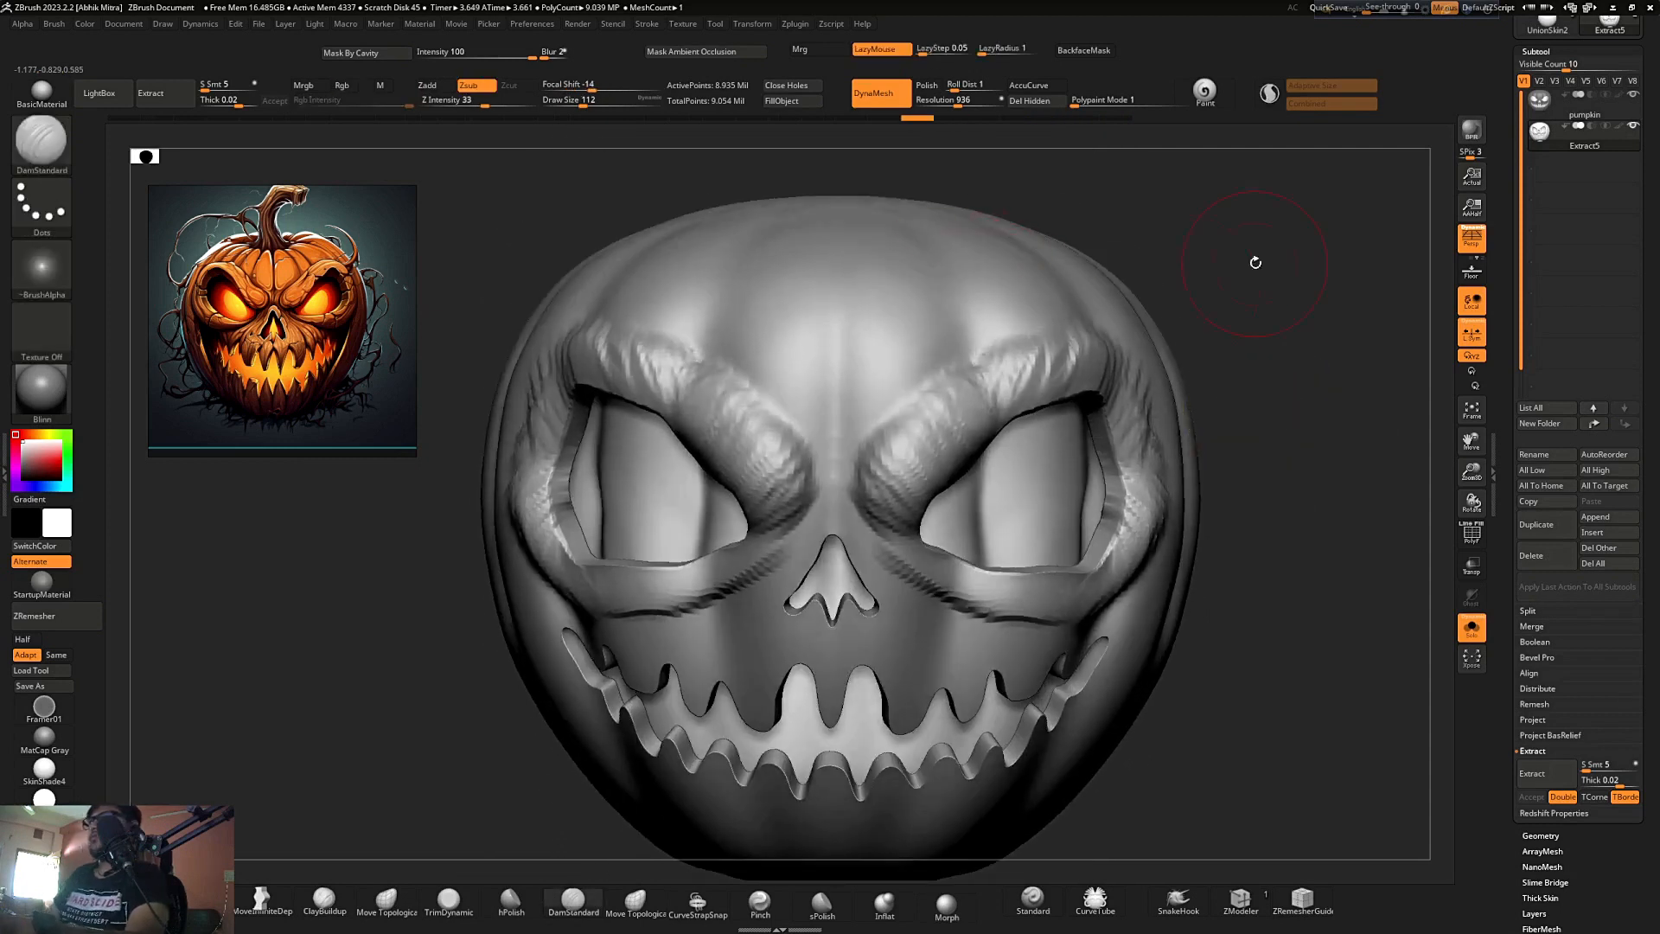
{"action": "right_click_drag", "start_coordinate": [1253, 261], "coordinate": [1223, 298]}
{"action": "left_click_drag", "start_coordinate": [982, 333], "coordinate": [948, 375], "text": "shift"}
{"action": "right_click_drag", "start_coordinate": [1231, 332], "coordinate": [1282, 297]}
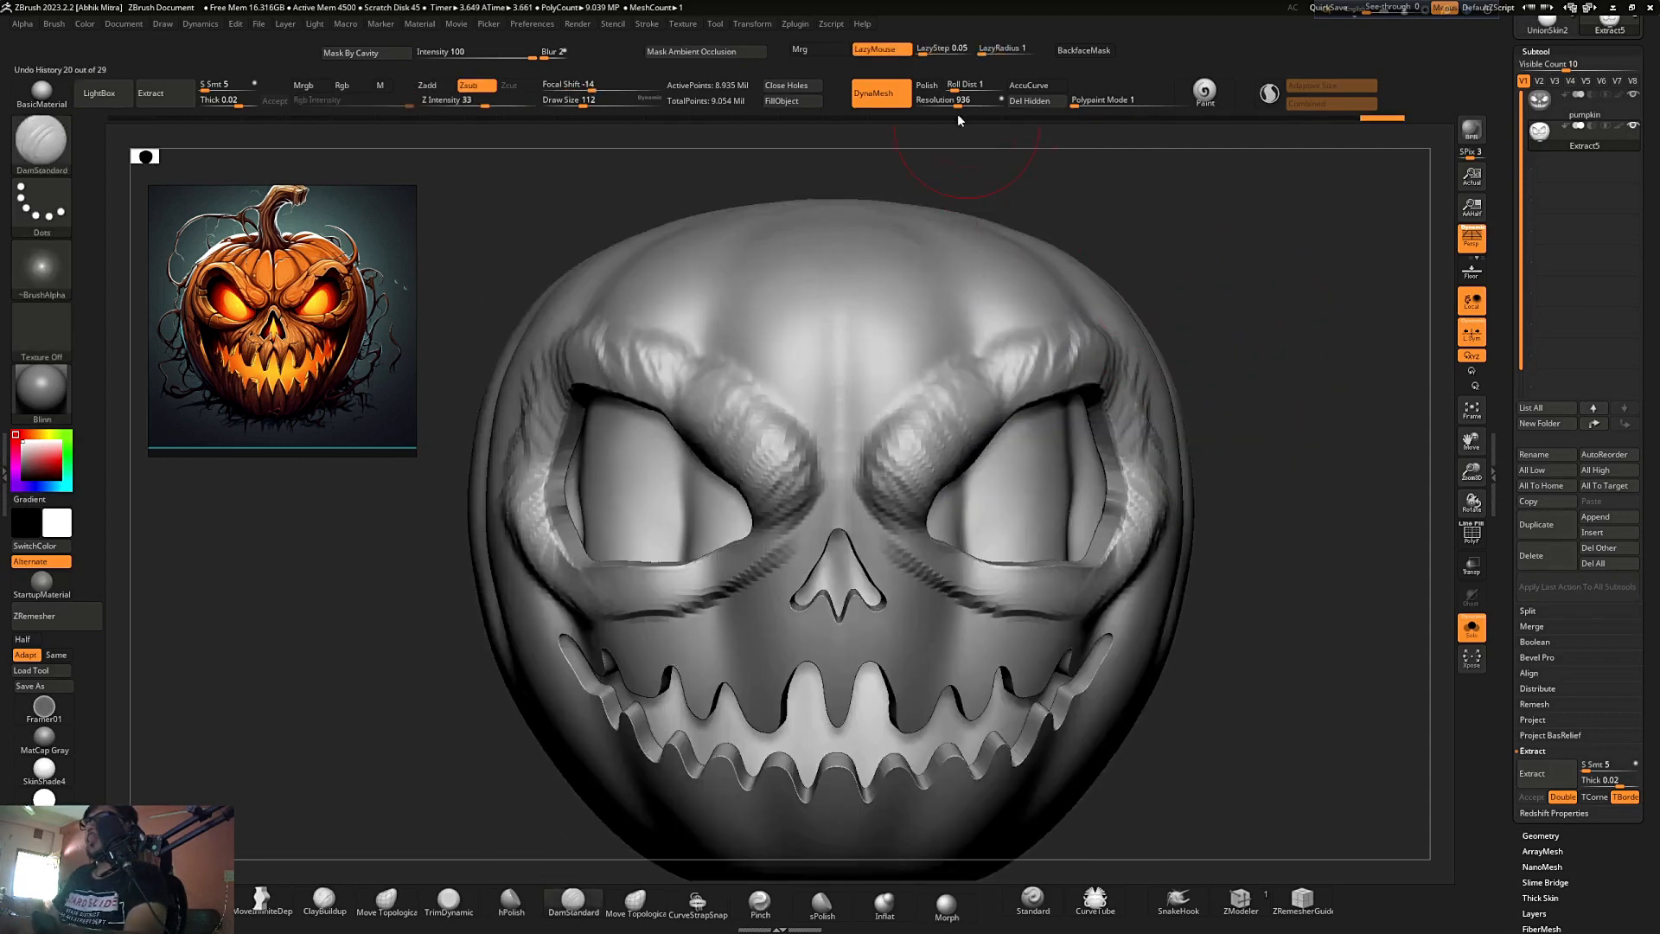
- Remesh the shell with DynaMesh at resolution 272 and smooth the brows and eye socket ridges
{"action": "left_click_drag", "start_coordinate": [942, 104], "coordinate": [939, 104]}
{"action": "left_click_drag", "start_coordinate": [1301, 392], "coordinate": [1210, 391], "text": "ctrl"}
{"action": "left_click_drag", "start_coordinate": [1149, 340], "coordinate": [1117, 338], "text": "shift"}
{"action": "left_click_drag", "start_coordinate": [1195, 536], "coordinate": [1190, 489], "text": "shift"}
{"action": "left_click_drag", "start_coordinate": [1278, 519], "coordinate": [1273, 433], "text": "alt"}
{"action": "left_click_drag", "start_coordinate": [1273, 432], "coordinate": [1276, 309]}
{"action": "mouse_move", "coordinate": [1276, 309]}
{"action": "left_mouse_down", "text": "alt"}
{"action": "mouse_move", "coordinate": [1085, 274]}
{"action": "mouse_move", "coordinate": [1152, 371]}
{"action": "mouse_move", "coordinate": [867, 359]}
{"action": "left_mouse_up", "text": "alt"}
{"action": "key", "text": "f"}
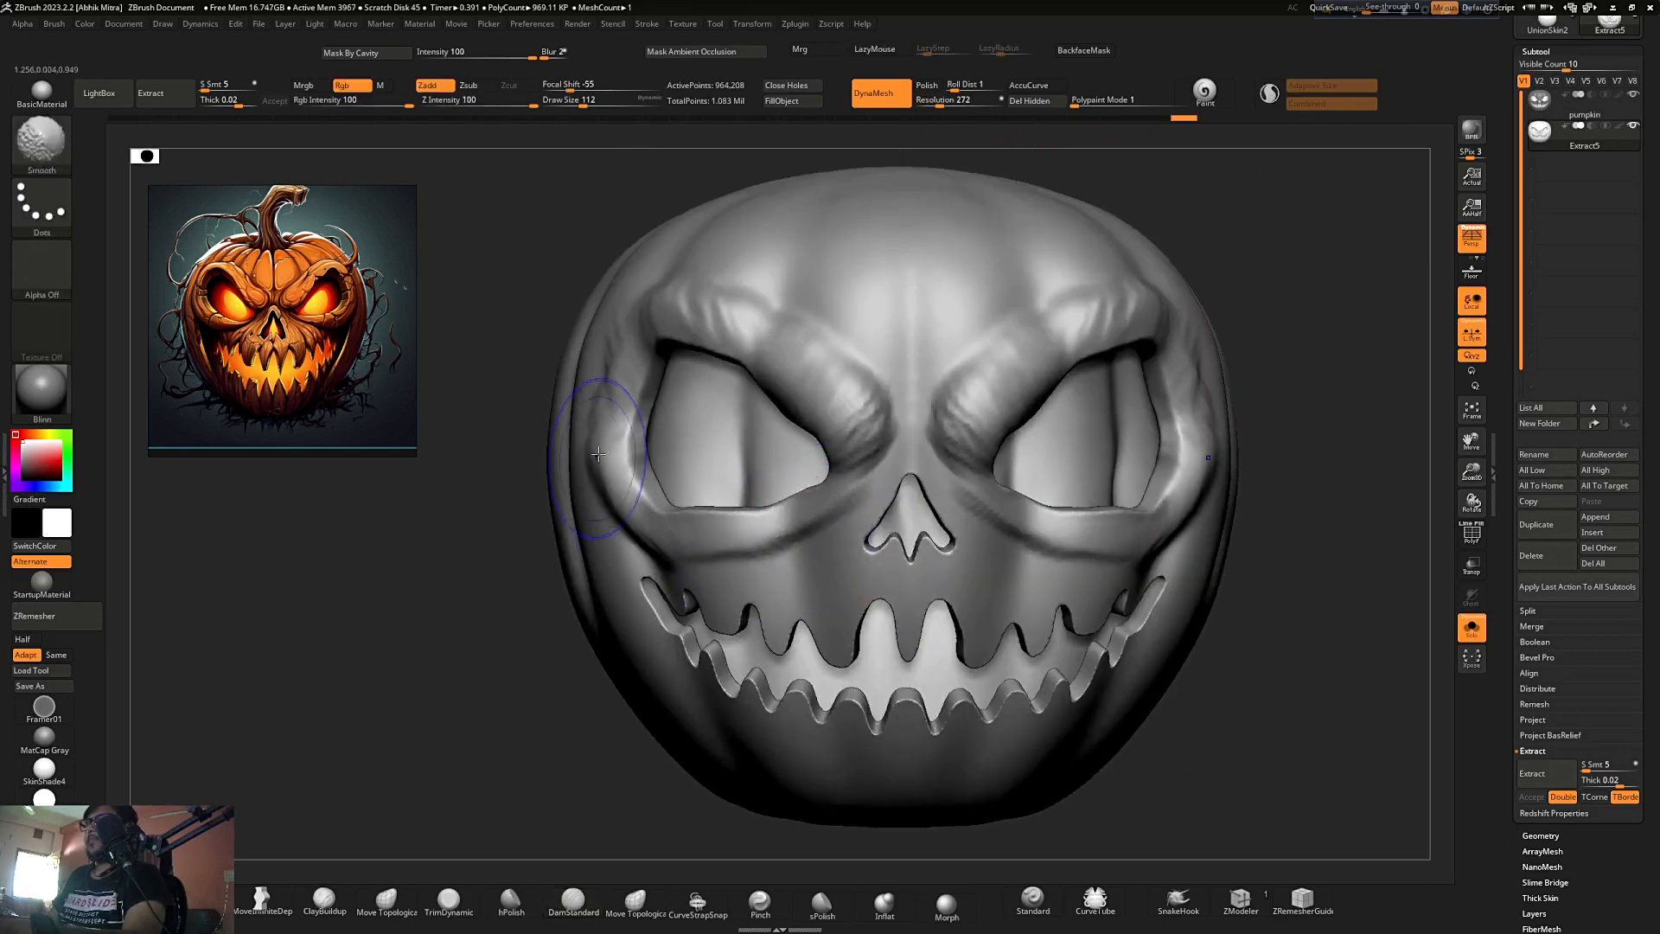
{"action": "mouse_move", "coordinate": [1400, 433]}
{"action": "left_mouse_down"}
{"action": "mouse_move", "coordinate": [1326, 429]}
{"action": "mouse_move", "coordinate": [1323, 386]}
{"action": "left_mouse_up"}
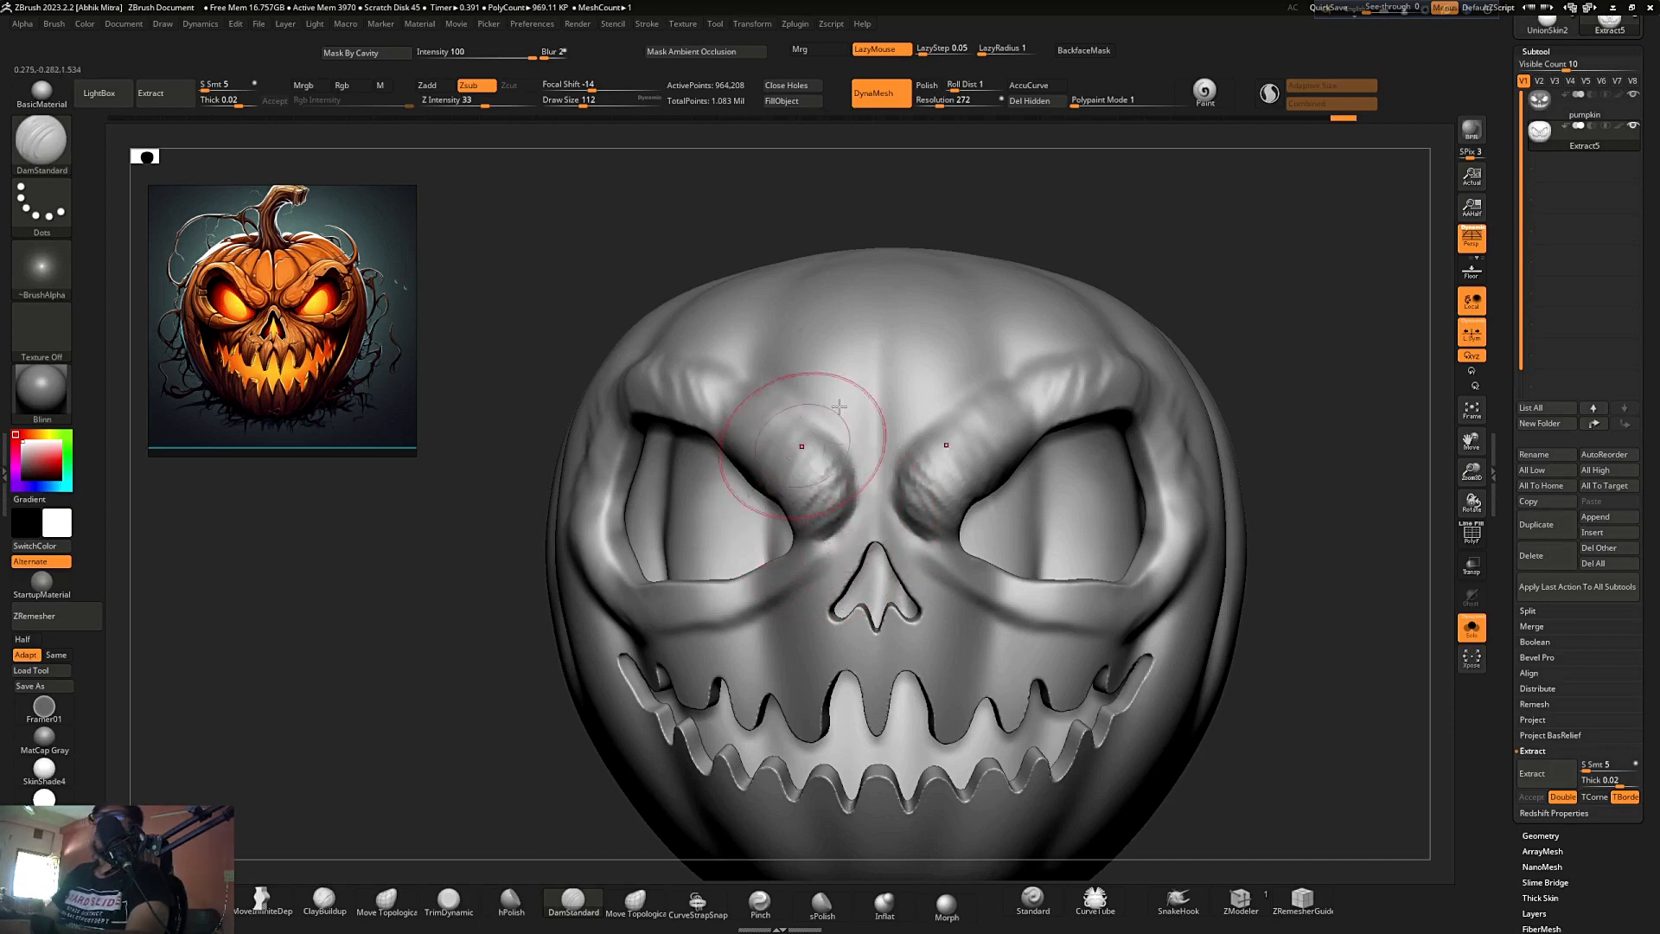
- Carve a deep crease beneath the eye sockets with DamStandard, from the nose side to the outer corners
{"action": "mouse_move", "coordinate": [1286, 343]}
{"action": "left_mouse_down"}
{"action": "mouse_move", "coordinate": [1289, 288]}
{"action": "mouse_move", "coordinate": [1245, 259]}
{"action": "left_mouse_up"}
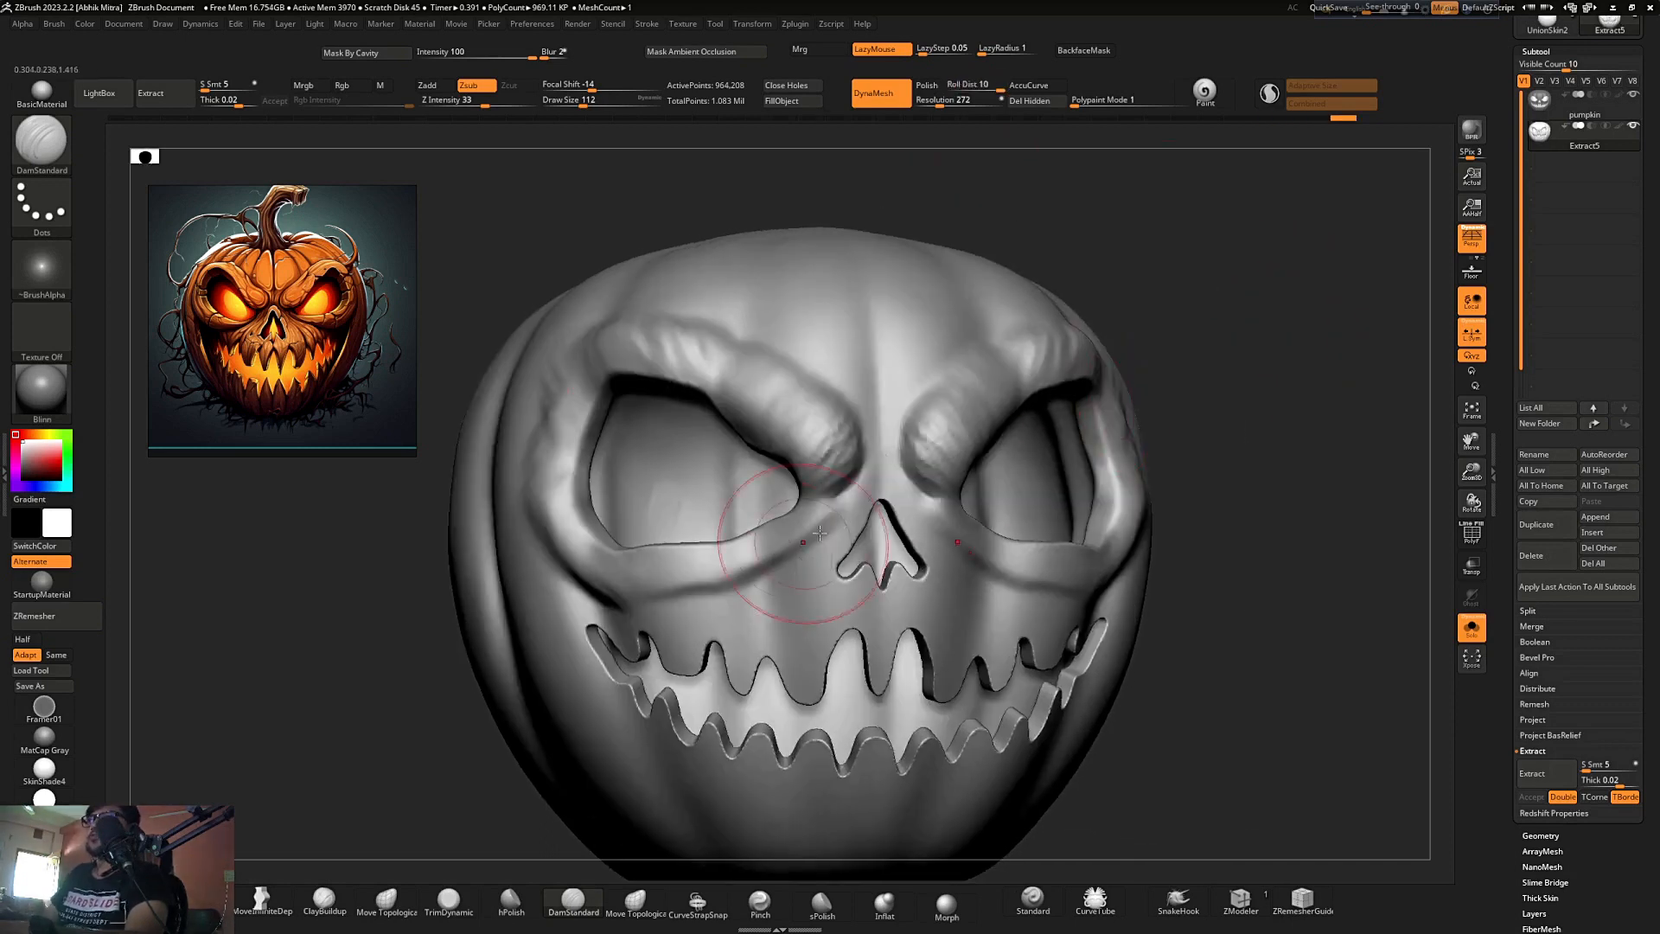
{"action": "left_click_drag", "start_coordinate": [802, 551], "coordinate": [781, 566]}
{"action": "left_click_drag", "start_coordinate": [835, 519], "coordinate": [758, 583]}
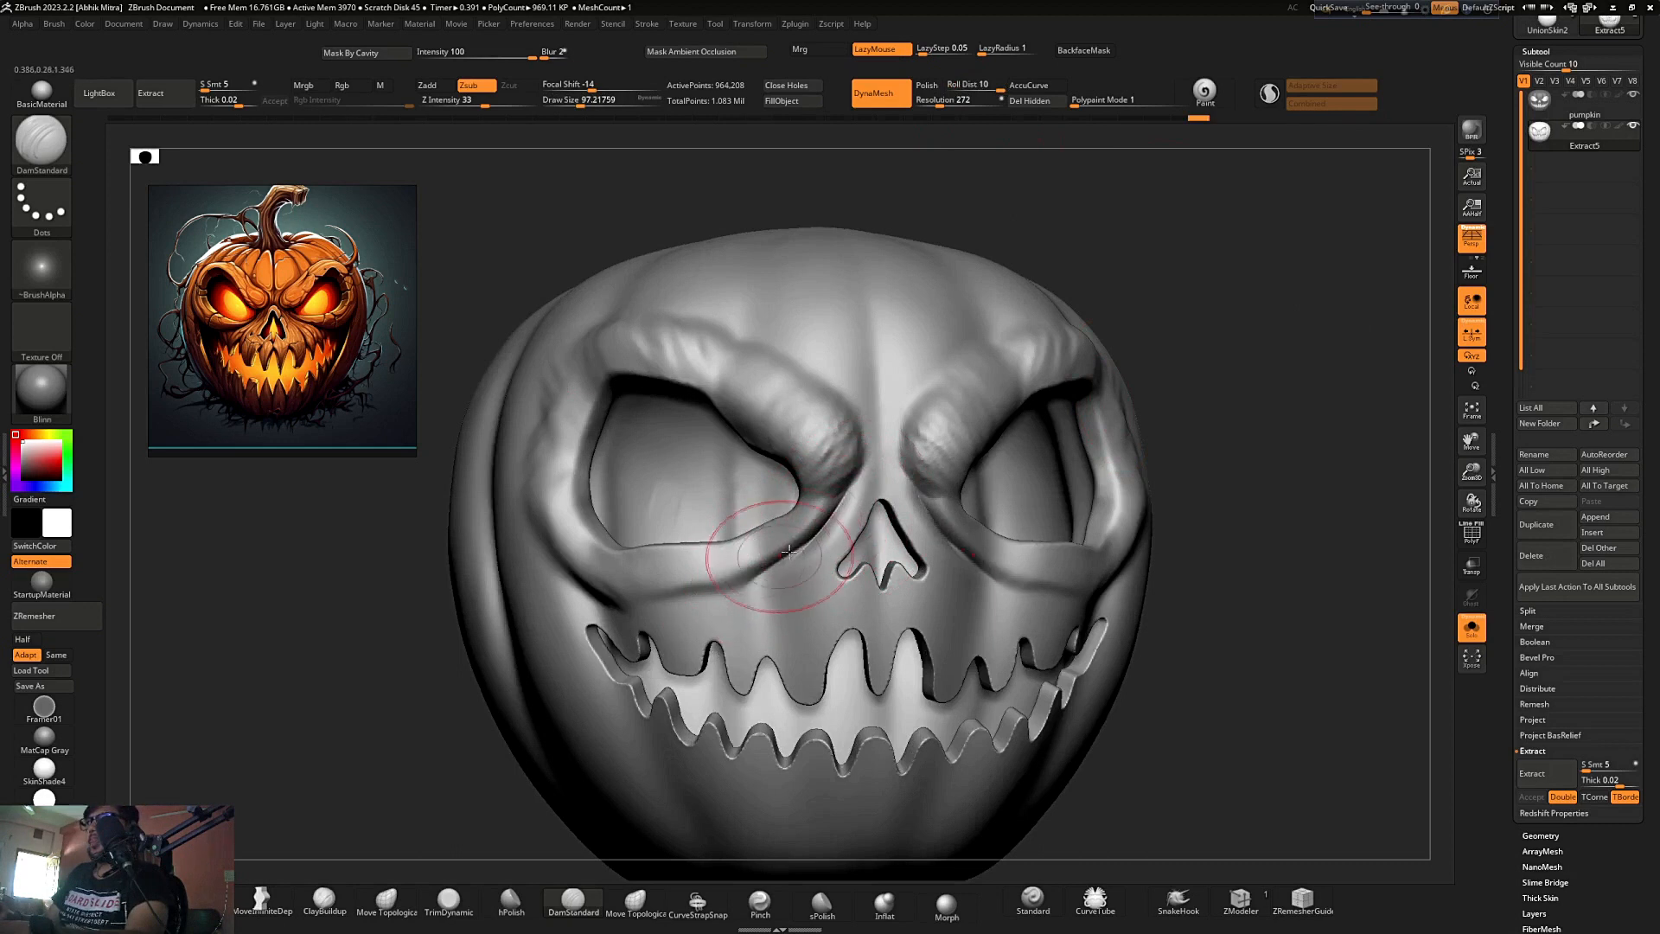
{"action": "mouse_move", "coordinate": [1200, 316]}
{"action": "left_mouse_down", "text": "alt"}
{"action": "mouse_move", "coordinate": [1224, 332]}
{"action": "mouse_move", "coordinate": [537, 482]}
{"action": "left_mouse_up", "text": "alt"}
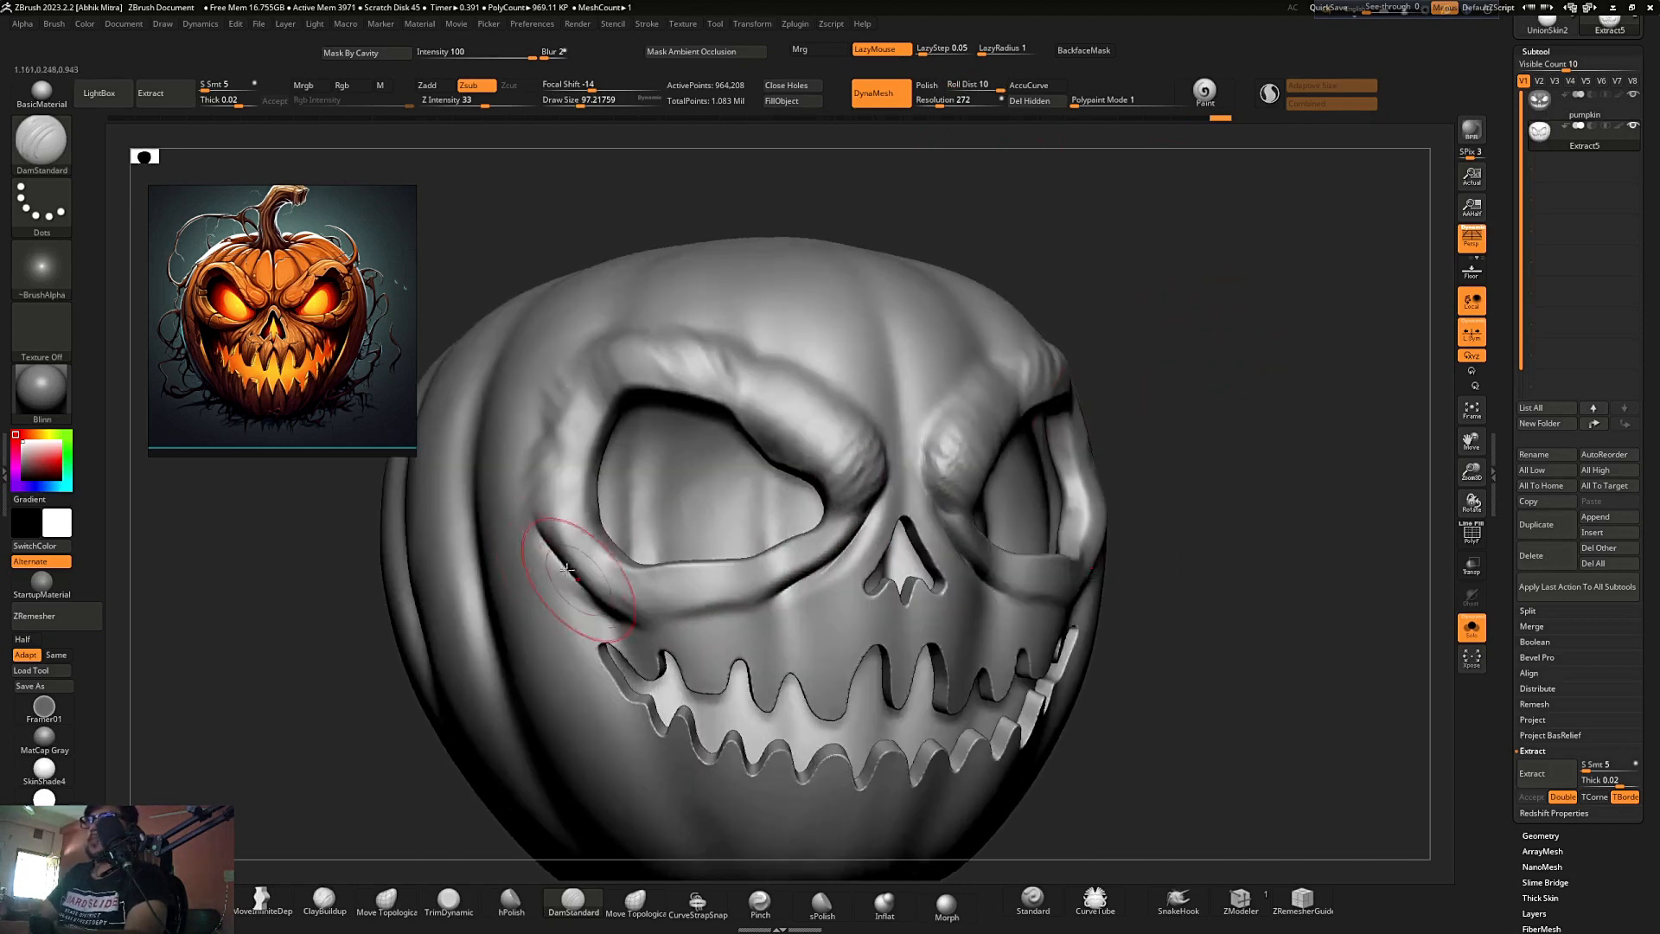
{"action": "mouse_move", "coordinate": [579, 591]}
{"action": "left_mouse_down"}
{"action": "mouse_move", "coordinate": [645, 625]}
{"action": "mouse_move", "coordinate": [765, 594]}
{"action": "left_mouse_up"}
{"action": "left_click_drag", "start_coordinate": [1152, 312], "coordinate": [1168, 343], "text": "alt"}
- Carve DamStandard creases along the outer and upper edges of the eye sockets and around the inner brows
{"action": "left_click_drag", "start_coordinate": [1168, 342], "coordinate": [1159, 315]}
{"action": "mouse_move", "coordinate": [560, 517]}
{"action": "left_mouse_down"}
{"action": "mouse_move", "coordinate": [536, 466]}
{"action": "mouse_move", "coordinate": [581, 396]}
{"action": "left_mouse_up"}
{"action": "left_click_drag", "start_coordinate": [1063, 260], "coordinate": [1110, 312]}
{"action": "mouse_move", "coordinate": [694, 354]}
{"action": "left_mouse_down"}
{"action": "mouse_move", "coordinate": [873, 459]}
{"action": "mouse_move", "coordinate": [892, 519]}
{"action": "left_mouse_up"}
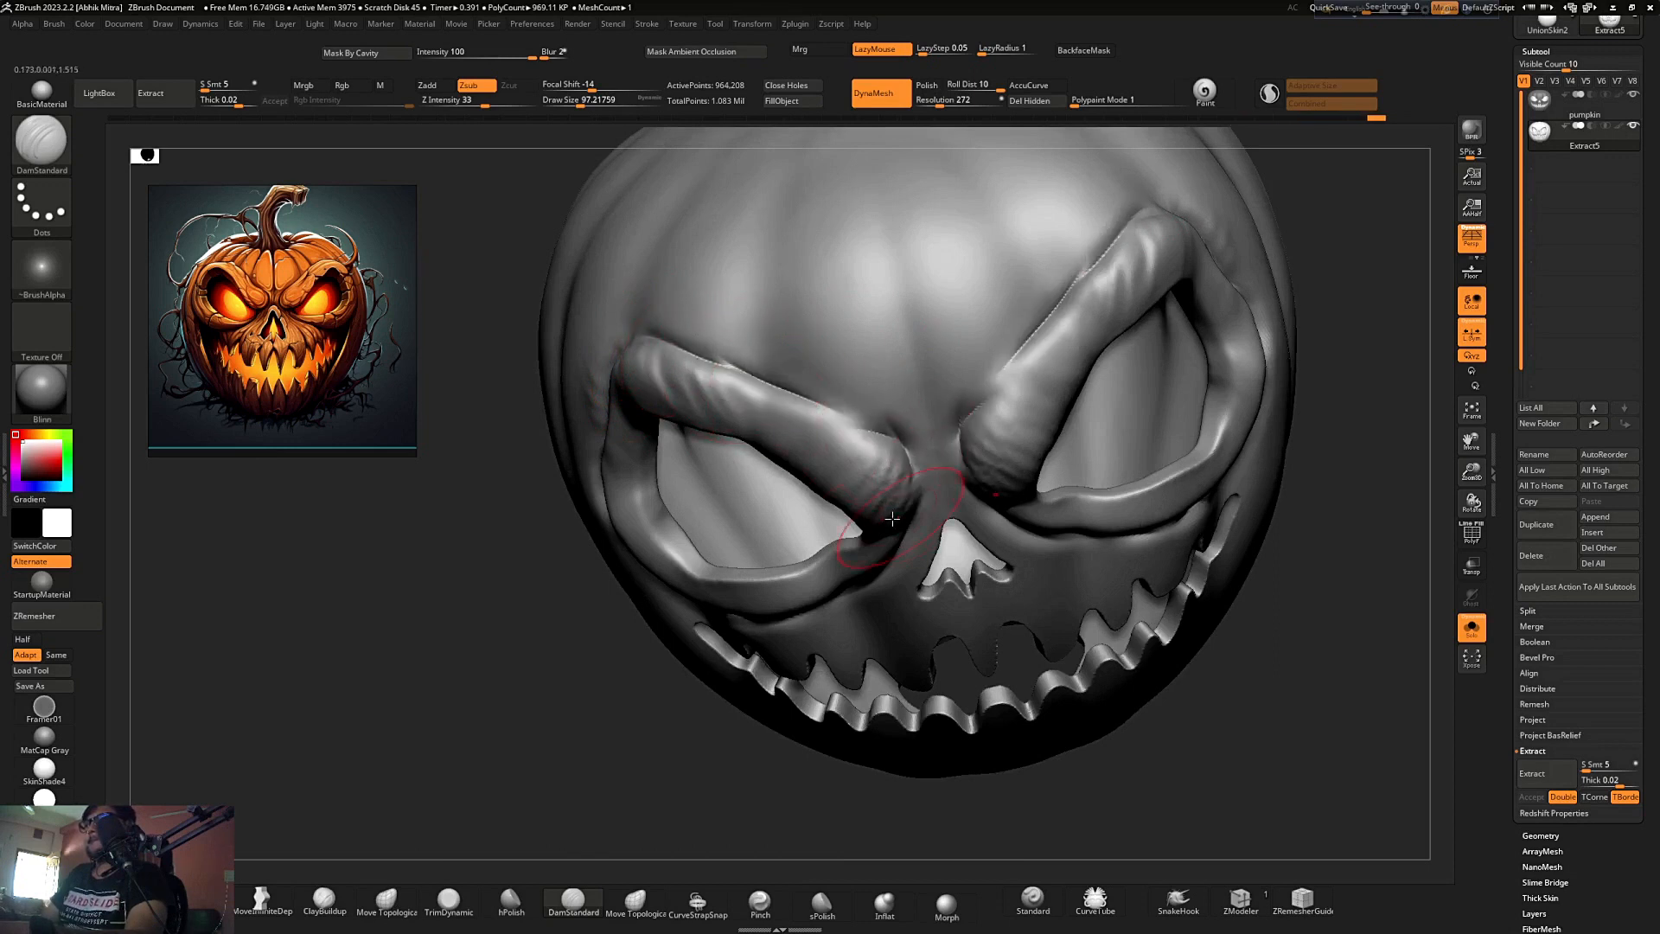
{"action": "right_click_drag", "start_coordinate": [892, 519], "coordinate": [845, 381], "text": "ctrl"}
{"action": "left_click_drag", "start_coordinate": [1102, 332], "coordinate": [1094, 389]}
{"action": "right_click_drag", "start_coordinate": [869, 389], "coordinate": [835, 524], "text": "ctrl"}
{"action": "left_click_drag", "start_coordinate": [834, 524], "coordinate": [849, 517]}
- Thicken the eye socket rims with short ClayBuildup strokes wrapping around the ridges
{"action": "key", "text": "b"}
{"action": "key", "text": "c"}
{"action": "key", "text": "b"}
{"action": "right_click_drag", "start_coordinate": [847, 477], "coordinate": [877, 493], "text": "ctrl"}
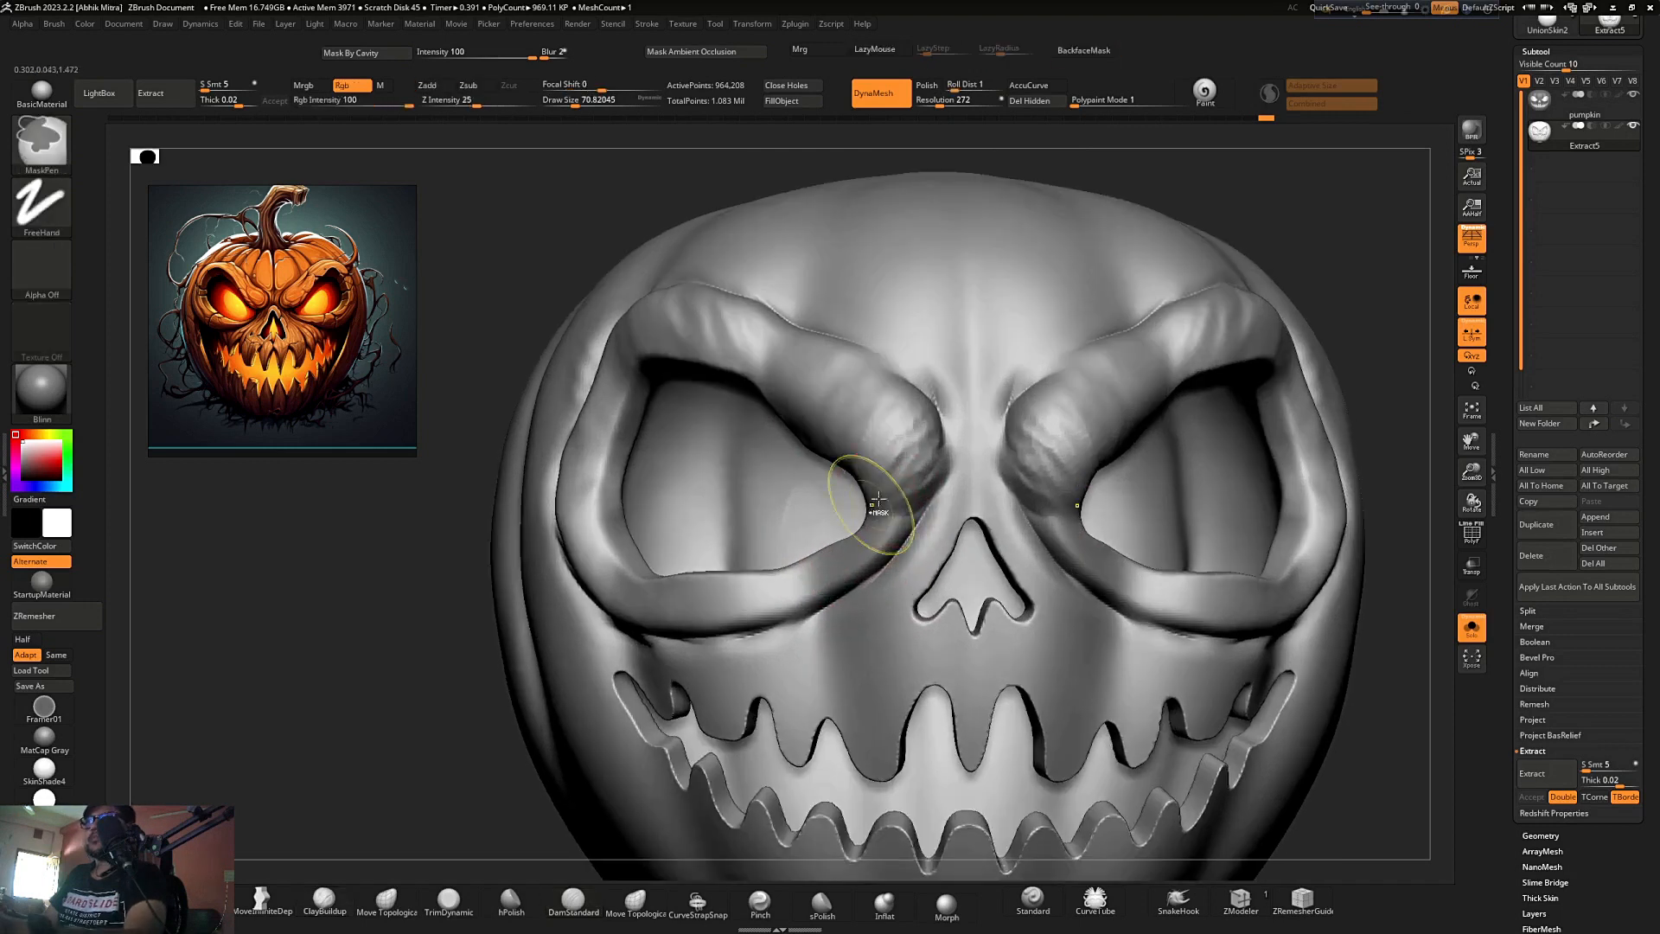
{"action": "mouse_move", "coordinate": [829, 566]}
{"action": "left_mouse_down"}
{"action": "mouse_move", "coordinate": [778, 605]}
{"action": "mouse_move", "coordinate": [856, 556]}
{"action": "mouse_move", "coordinate": [675, 585]}
{"action": "mouse_move", "coordinate": [586, 510]}
{"action": "mouse_move", "coordinate": [577, 456]}
{"action": "left_mouse_up"}
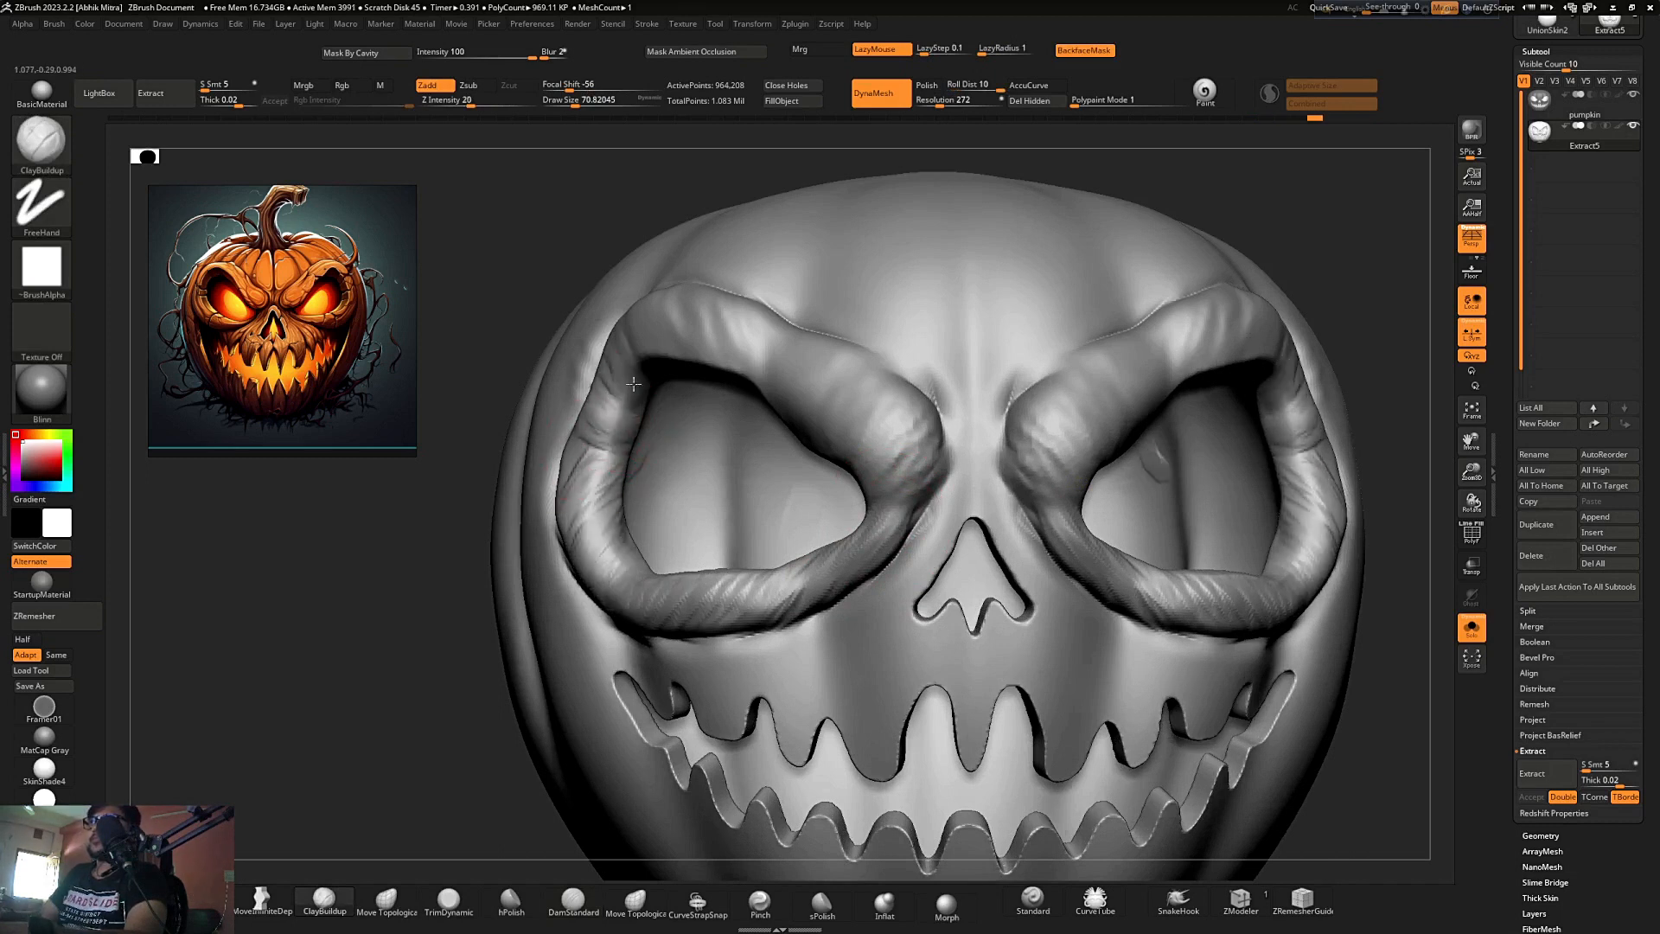
{"action": "right_click_drag", "start_coordinate": [781, 465], "coordinate": [801, 562], "text": "ctrl"}
- Build a raised rim around the nose opening, finishing it with the Standard brush at a Draw Size of about 41
{"action": "right_click_drag", "start_coordinate": [1315, 574], "coordinate": [1163, 331]}
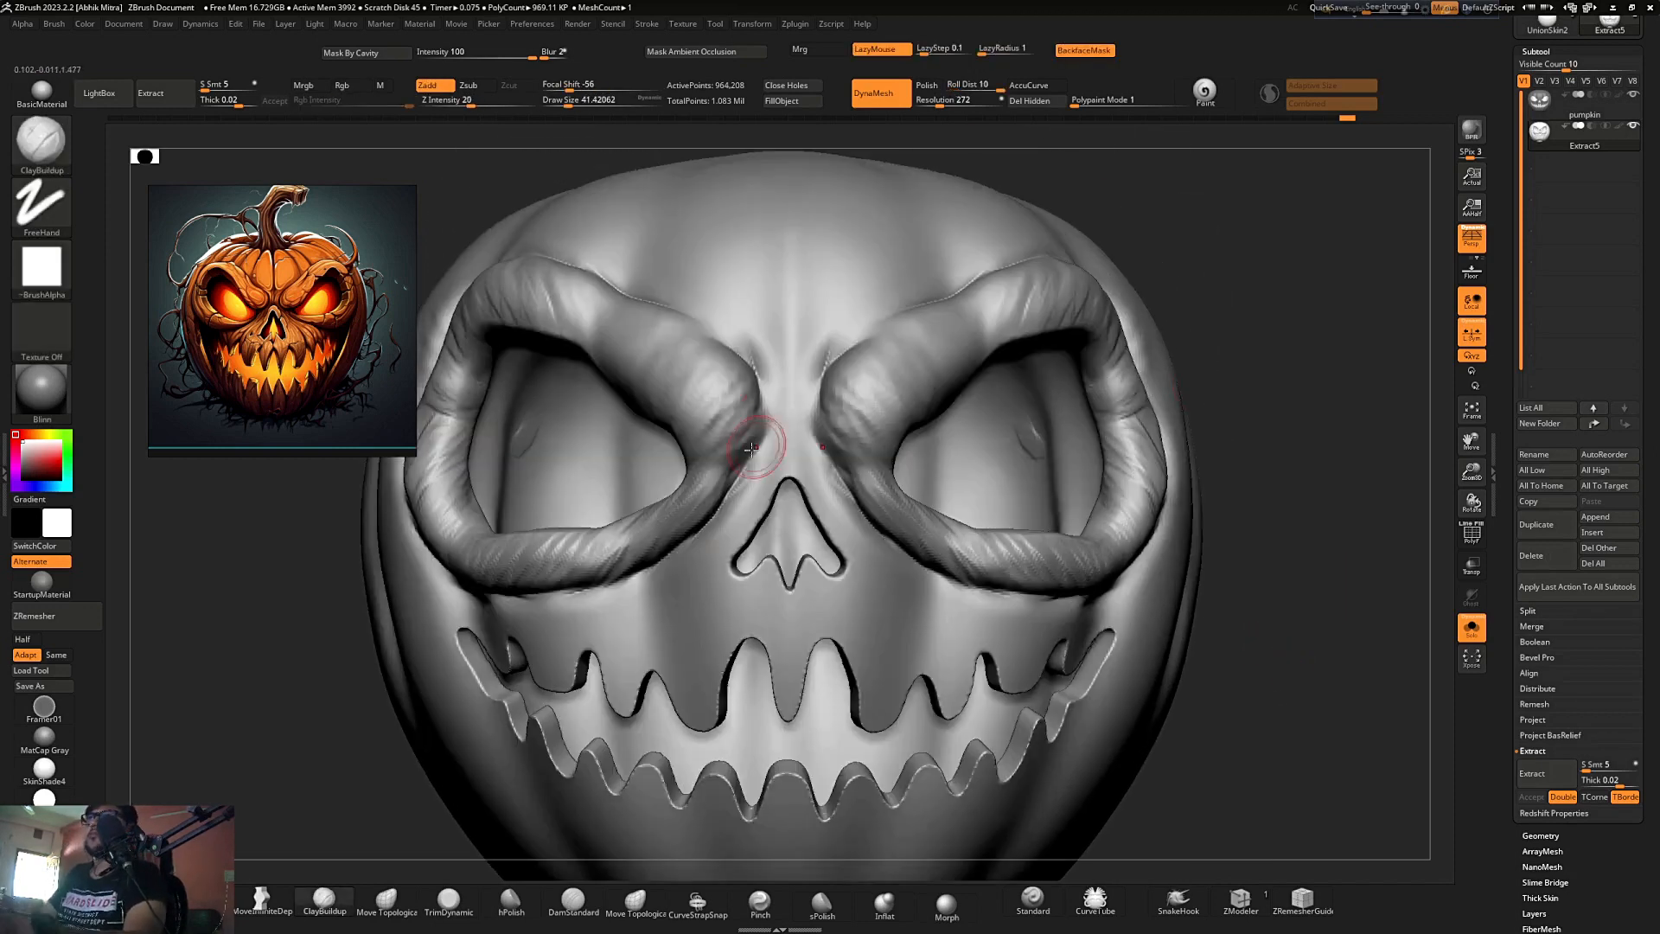
{"action": "right_click_drag", "start_coordinate": [750, 449], "coordinate": [750, 493], "text": "ctrl"}
{"action": "left_click_drag", "start_coordinate": [808, 484], "coordinate": [743, 597]}
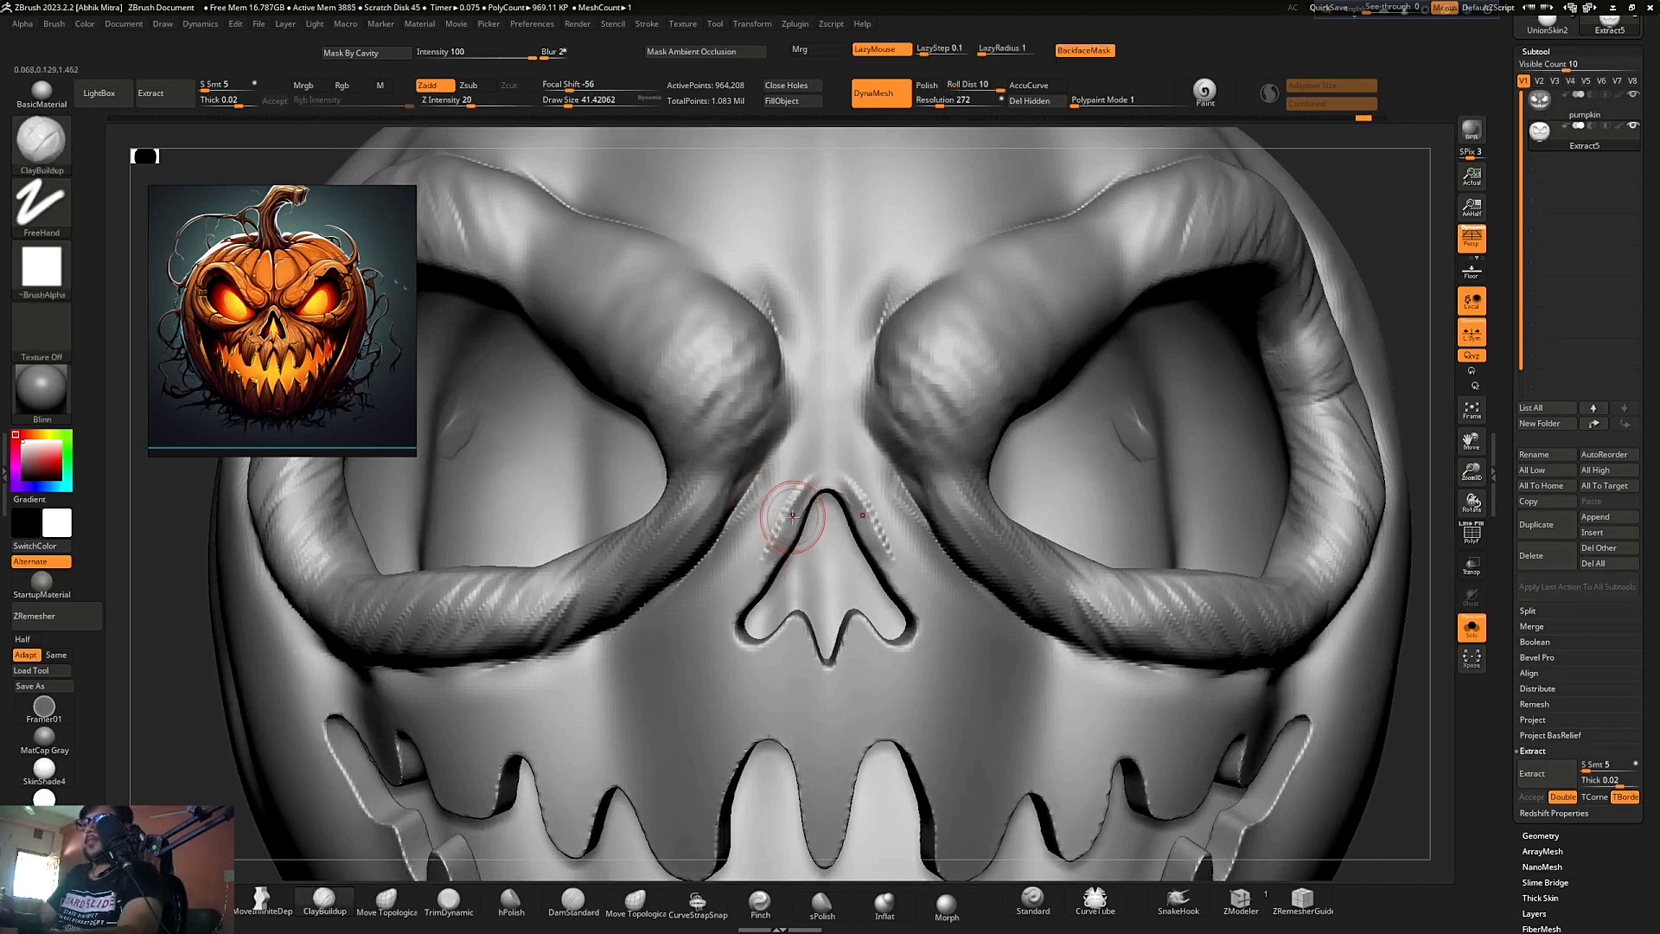
{"action": "key", "text": "b"}
{"action": "key", "text": "s"}
{"action": "key", "text": "t"}
{"action": "mouse_move", "coordinate": [791, 519]}
{"action": "left_mouse_down"}
{"action": "mouse_move", "coordinate": [747, 609]}
{"action": "mouse_move", "coordinate": [795, 644]}
{"action": "left_mouse_up"}
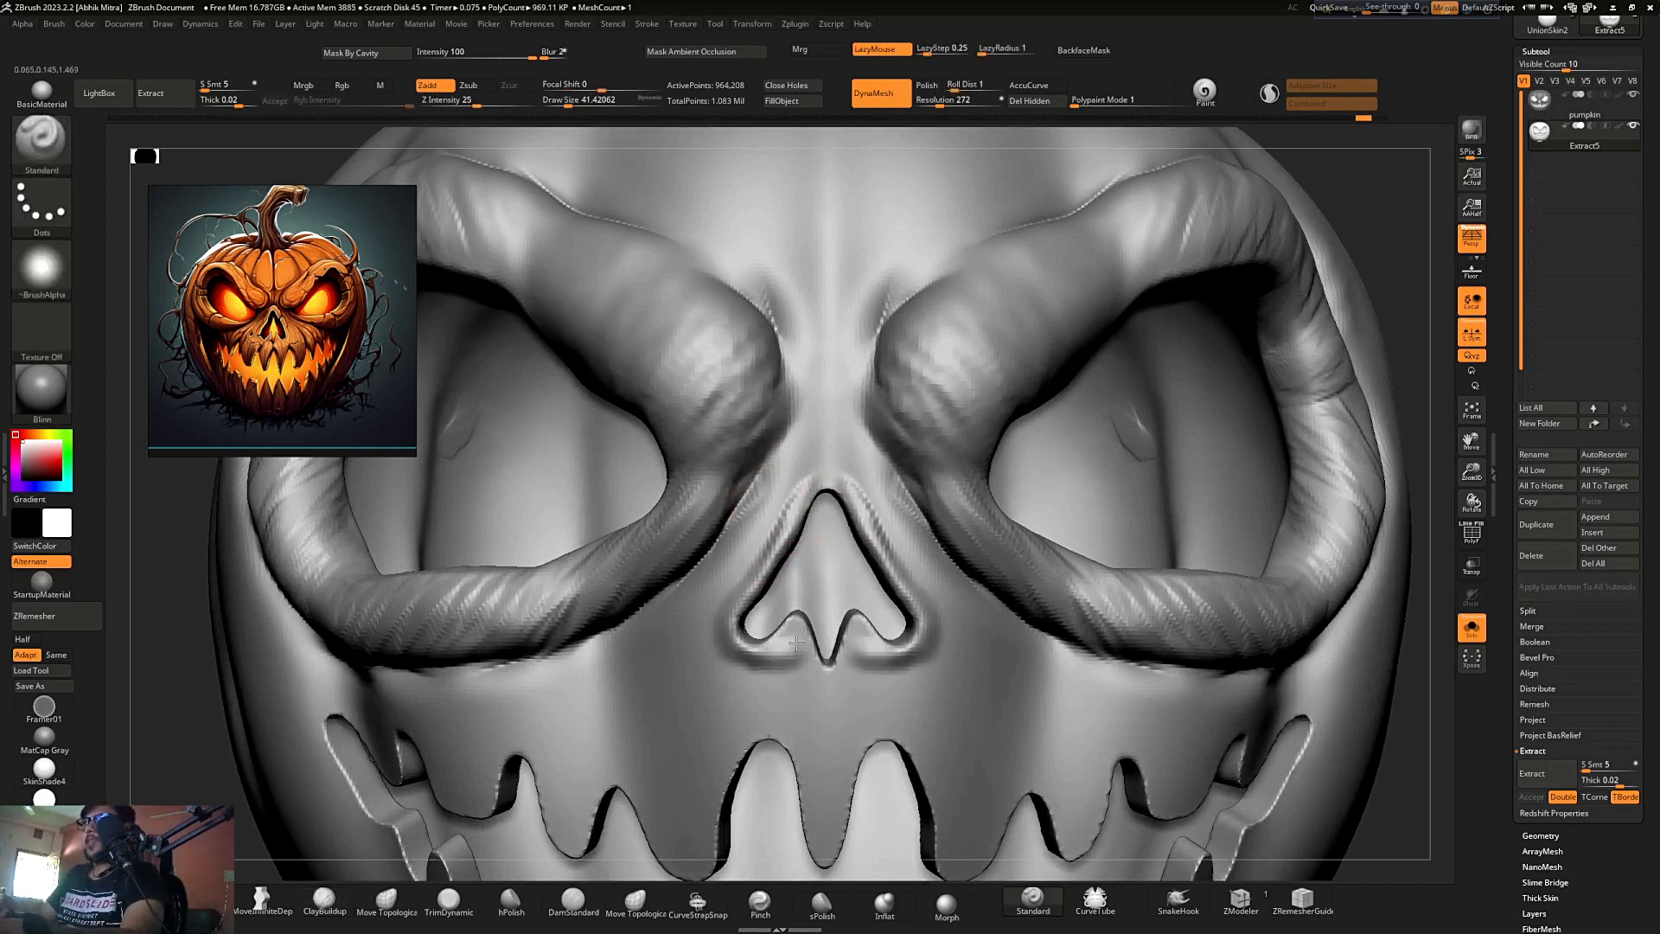
- Carve DamStandard creases upward from the notches between the upper teeth and smooth the surface around them
{"action": "mouse_move", "coordinate": [704, 521]}
{"action": "right_mouse_down", "text": "ctrl"}
{"action": "mouse_move", "coordinate": [722, 574]}
{"action": "mouse_move", "coordinate": [1145, 308]}
{"action": "mouse_move", "coordinate": [749, 617]}
{"action": "right_mouse_up", "text": "ctrl"}
{"action": "key", "text": "s"}
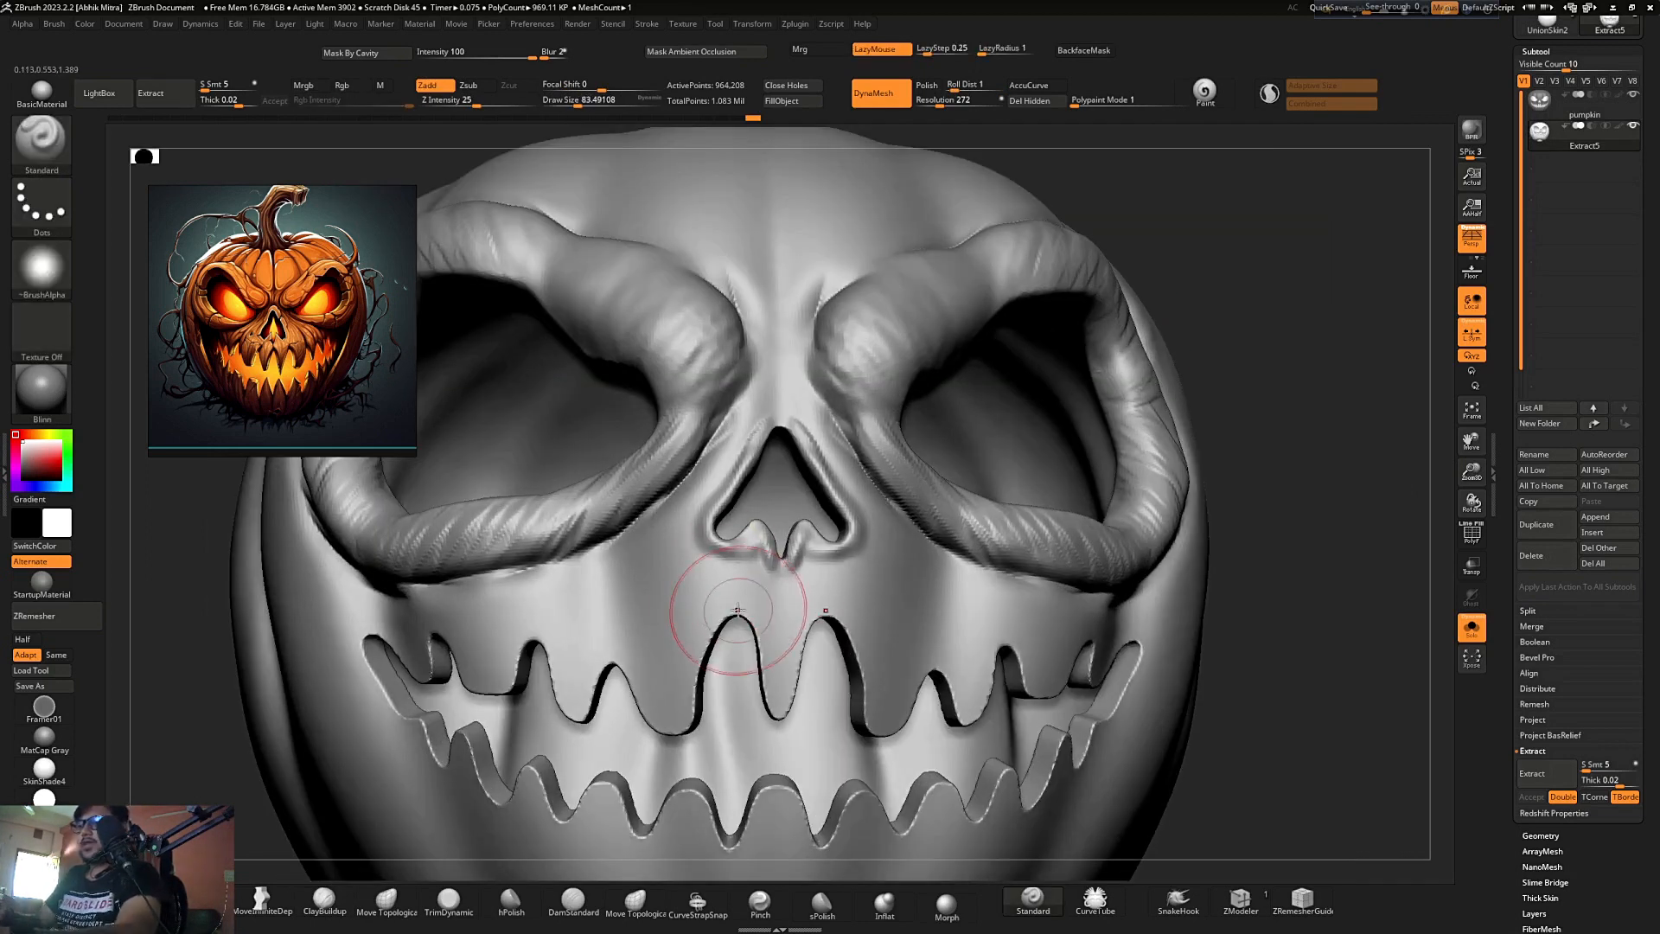
{"action": "key", "text": "b"}
{"action": "key", "text": "d"}
{"action": "key", "text": "s"}
{"action": "mouse_move", "coordinate": [646, 657]}
{"action": "left_mouse_down"}
{"action": "mouse_move", "coordinate": [616, 588]}
{"action": "mouse_move", "coordinate": [550, 594]}
{"action": "left_mouse_up"}
{"action": "right_click_drag", "start_coordinate": [682, 534], "coordinate": [588, 640]}
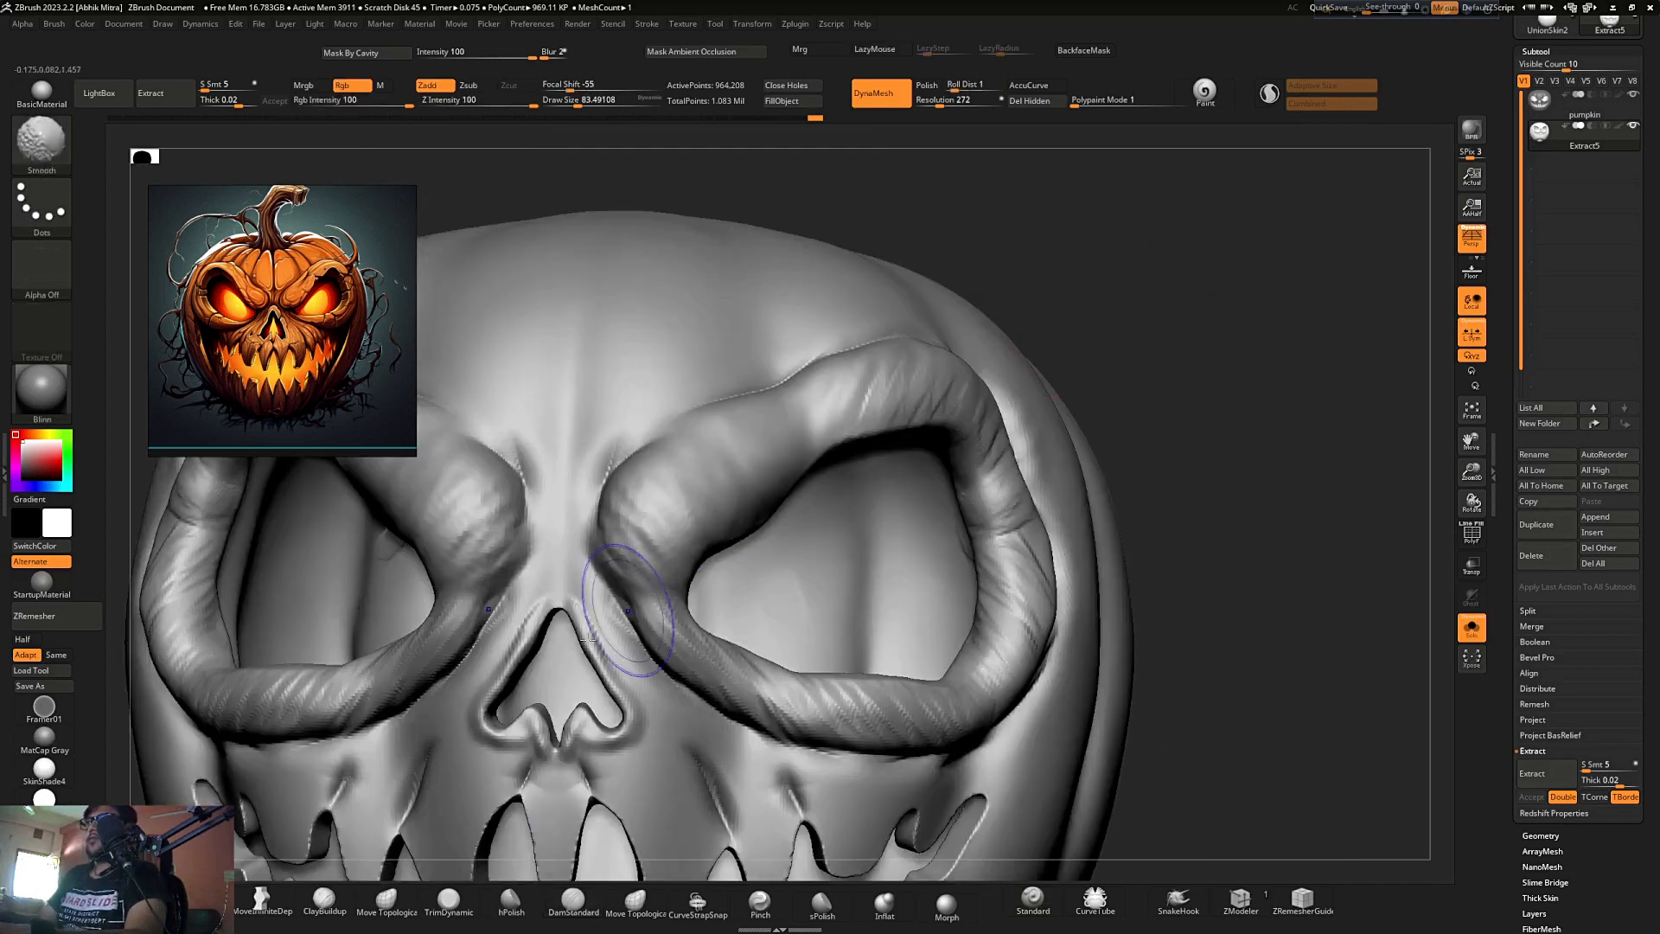
{"action": "left_click_drag", "start_coordinate": [417, 787], "coordinate": [405, 811], "text": "shift"}
- Carve finer creases from the upper teeth toward the nose with DamStandard at a Draw Size of about 33, then smooth them
{"action": "right_click_drag", "start_coordinate": [426, 740], "coordinate": [978, 348], "text": "ctrl"}
{"action": "right_click_drag", "start_coordinate": [852, 366], "coordinate": [897, 396], "text": "ctrl"}
{"action": "mouse_move", "coordinate": [897, 397]}
{"action": "right_mouse_down"}
{"action": "mouse_move", "coordinate": [1115, 315]}
{"action": "mouse_move", "coordinate": [534, 691]}
{"action": "right_mouse_up"}
{"action": "left_click_drag", "start_coordinate": [535, 691], "coordinate": [516, 724]}
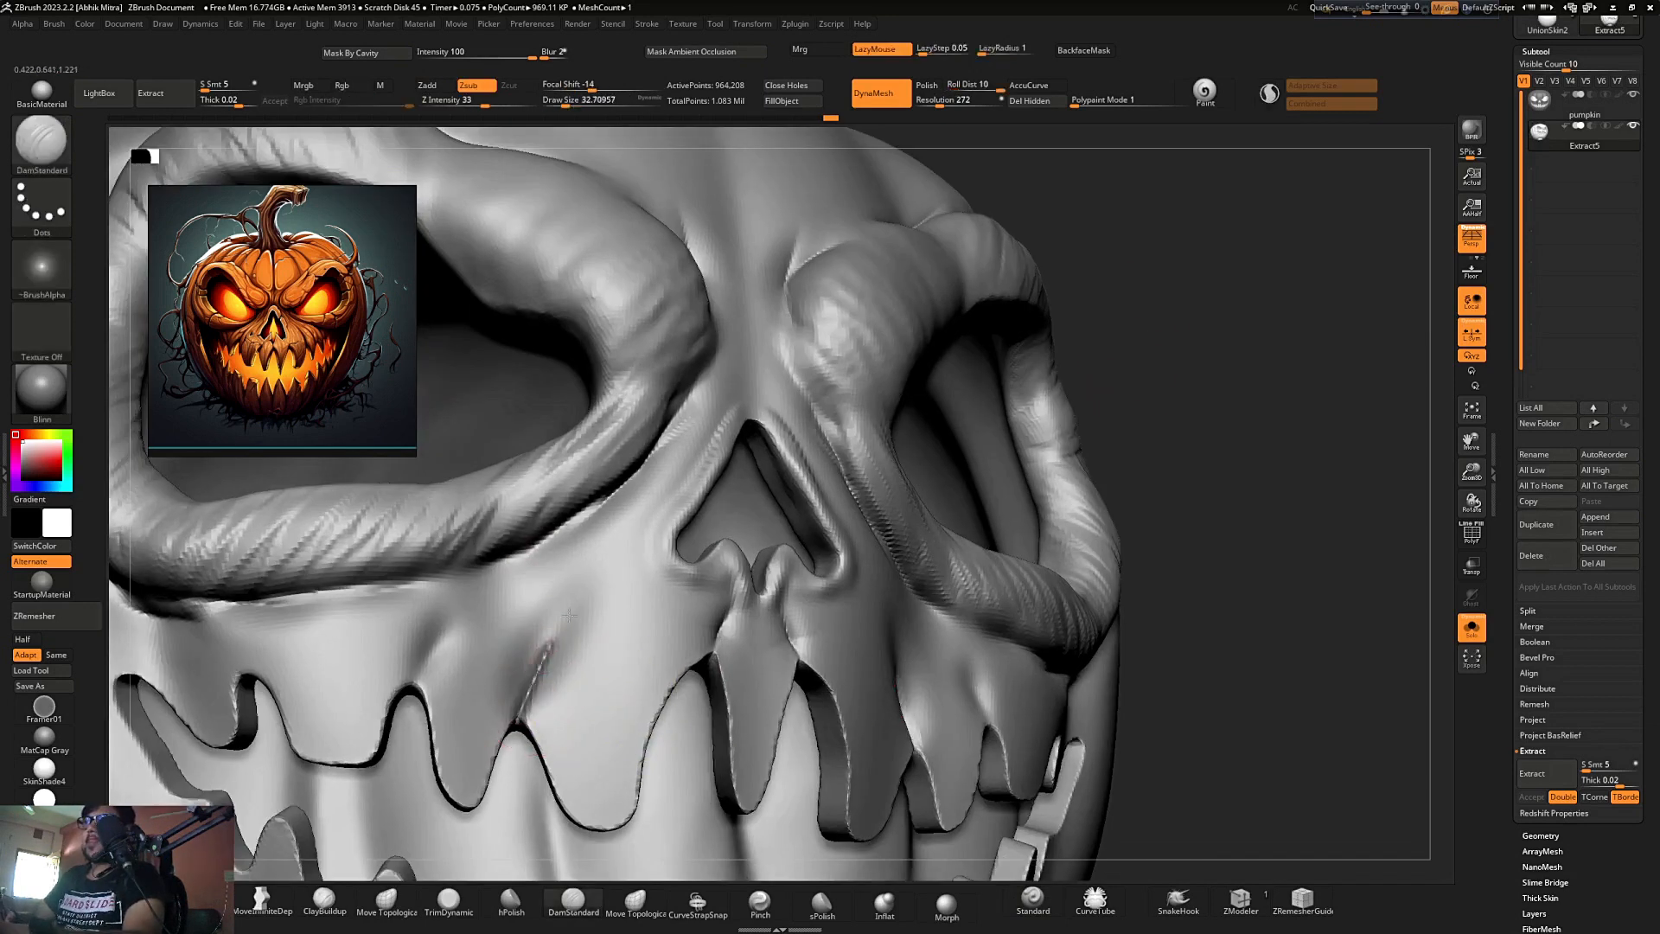
{"action": "left_click_drag", "start_coordinate": [574, 621], "coordinate": [562, 657]}
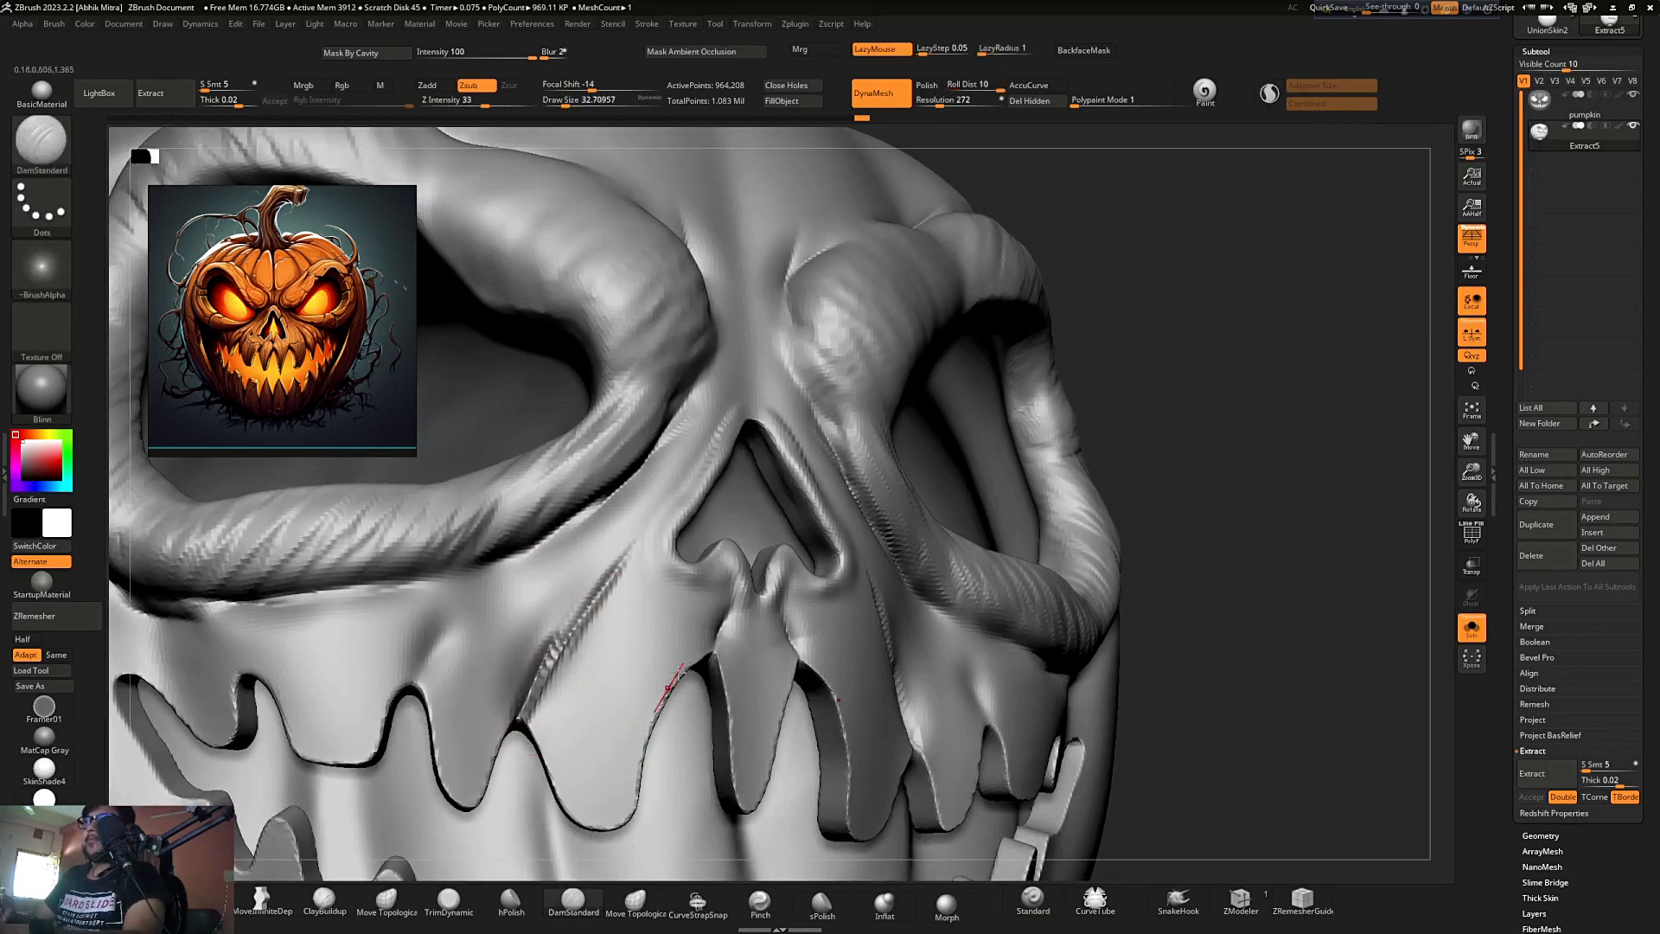
{"action": "right_click_drag", "start_coordinate": [713, 635], "coordinate": [670, 527], "text": "ctrl"}
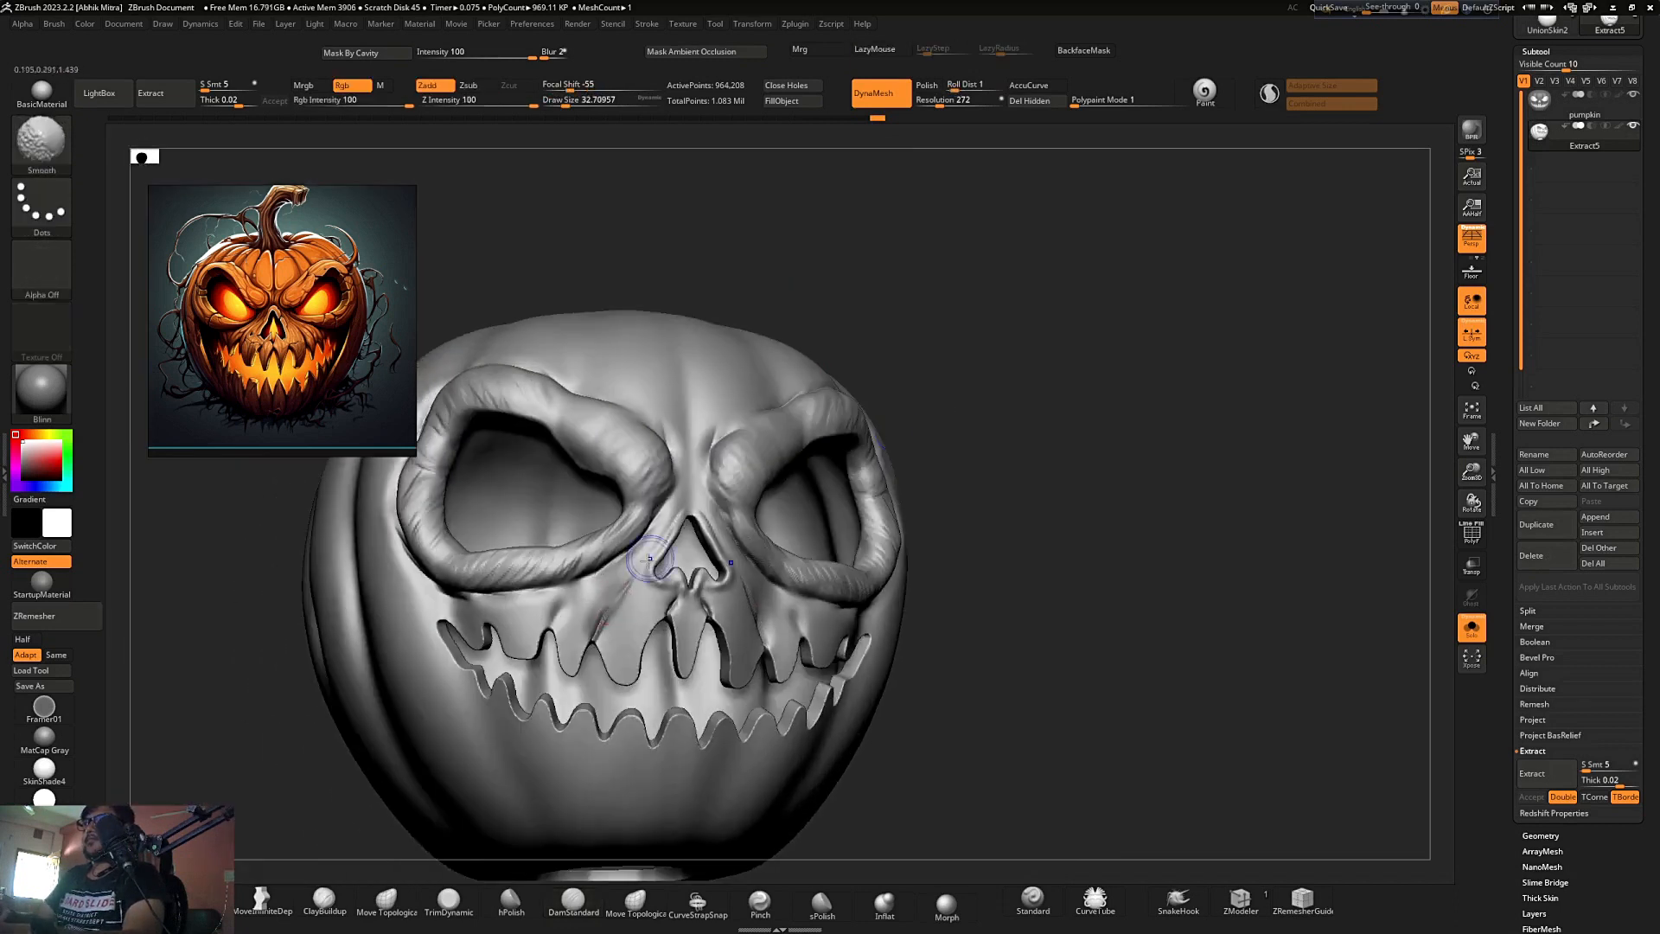
{"action": "left_click_drag", "start_coordinate": [649, 559], "coordinate": [695, 566], "text": "shift"}
{"action": "right_click_drag", "start_coordinate": [560, 609], "coordinate": [315, 641], "text": "ctrl"}
- Try the StartupMaterial, z7, RS_CooperLight and RS_RedChavant materials on the pumpkin
{"action": "left_click", "coordinate": [45, 586]}
{"action": "mouse_move", "coordinate": [553, 532]}
{"action": "right_mouse_down", "text": "ctrl"}
{"action": "mouse_move", "coordinate": [597, 650]}
{"action": "mouse_move", "coordinate": [724, 608]}
{"action": "mouse_move", "coordinate": [649, 449]}
{"action": "mouse_move", "coordinate": [956, 393]}
{"action": "mouse_move", "coordinate": [1003, 400]}
{"action": "mouse_move", "coordinate": [991, 412]}
{"action": "mouse_move", "coordinate": [977, 388]}
{"action": "mouse_move", "coordinate": [1222, 392]}
{"action": "mouse_move", "coordinate": [1256, 416]}
{"action": "mouse_move", "coordinate": [1253, 397]}
{"action": "mouse_move", "coordinate": [1196, 426]}
{"action": "right_mouse_up", "text": "ctrl"}
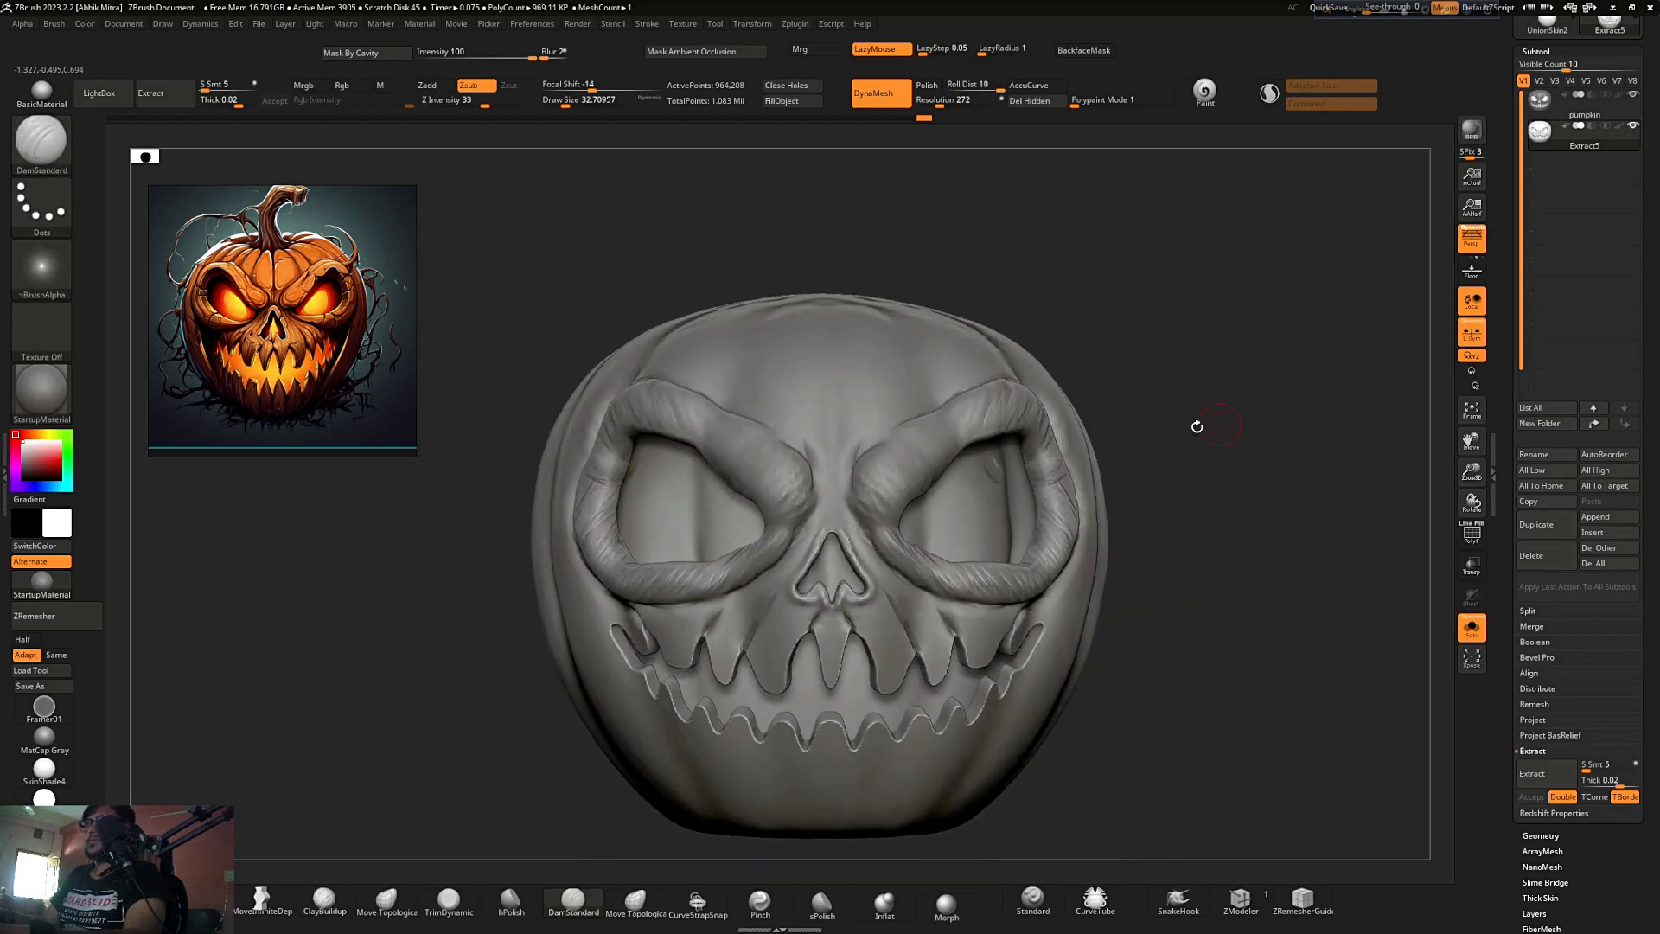
{"action": "key", "text": "m"}
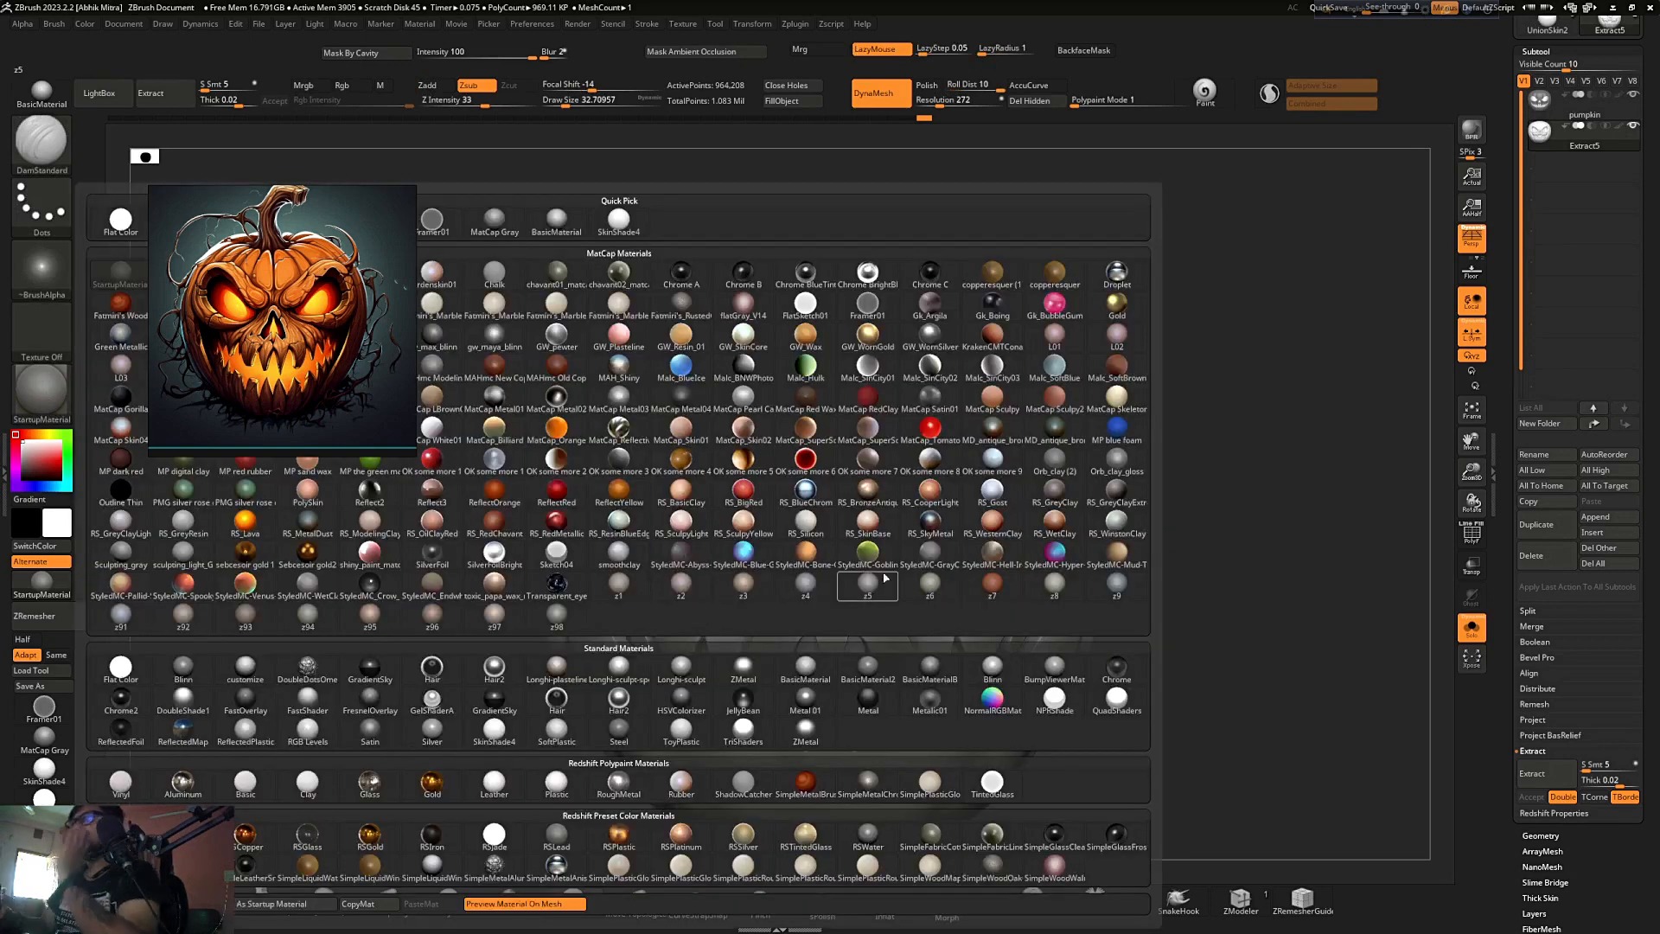
{"action": "left_click", "coordinate": [994, 584]}
{"action": "left_click", "coordinate": [62, 403]}
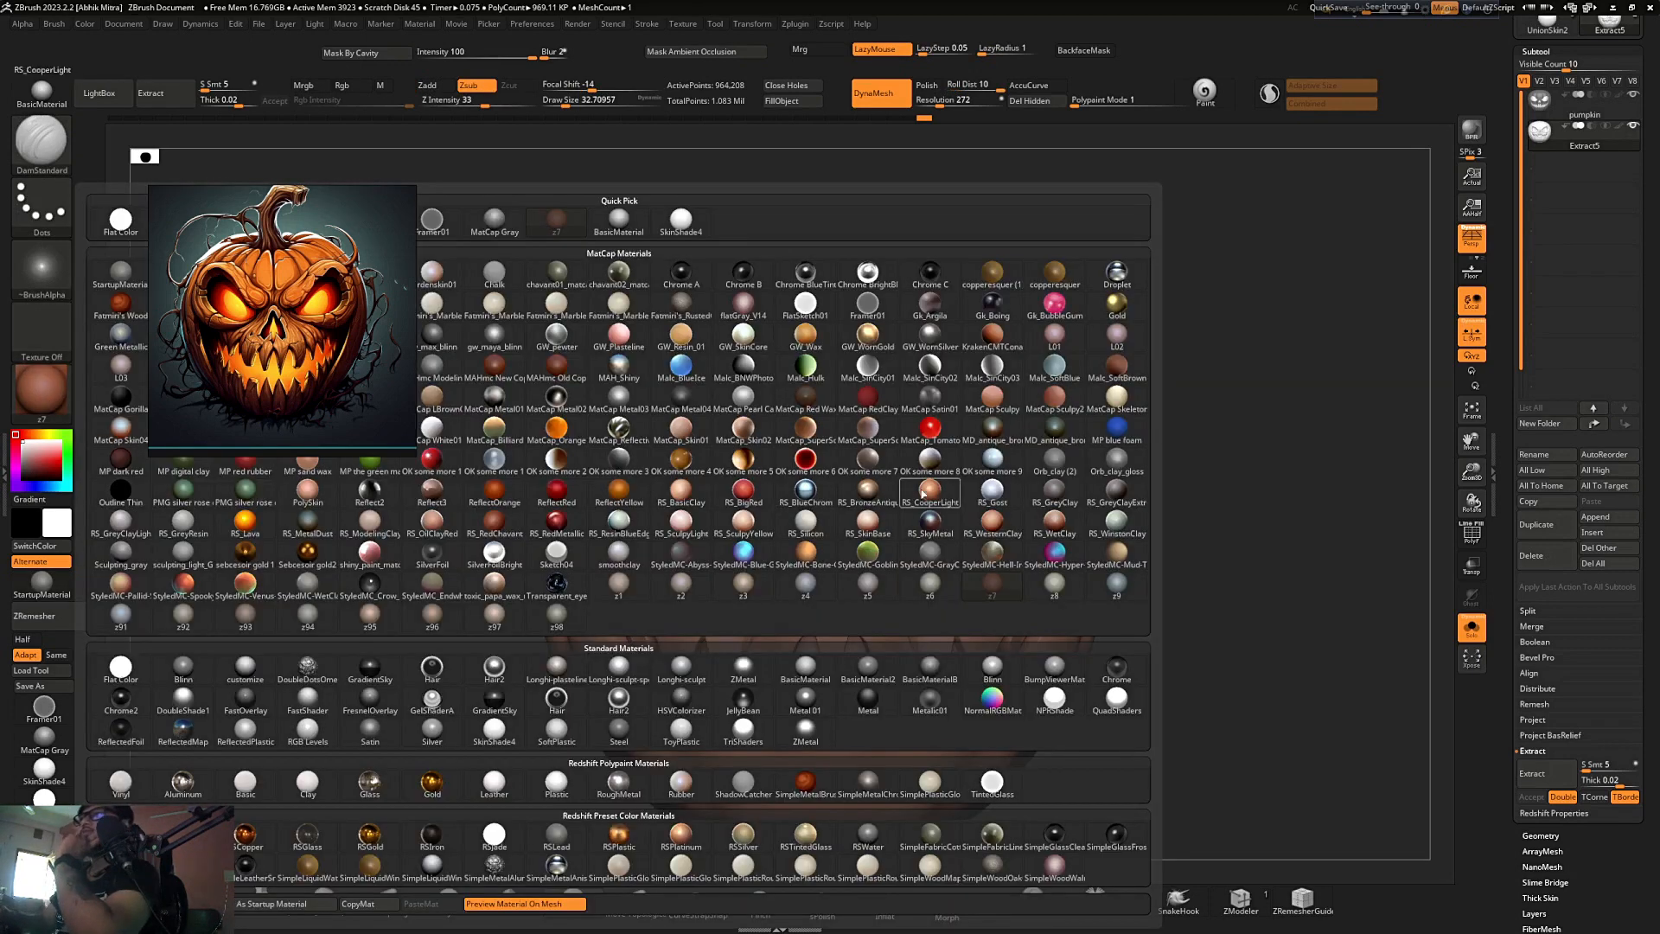
{"action": "left_click", "coordinate": [923, 495]}
{"action": "left_click_drag", "start_coordinate": [1241, 434], "coordinate": [1256, 454]}
{"action": "left_click", "coordinate": [41, 389]}
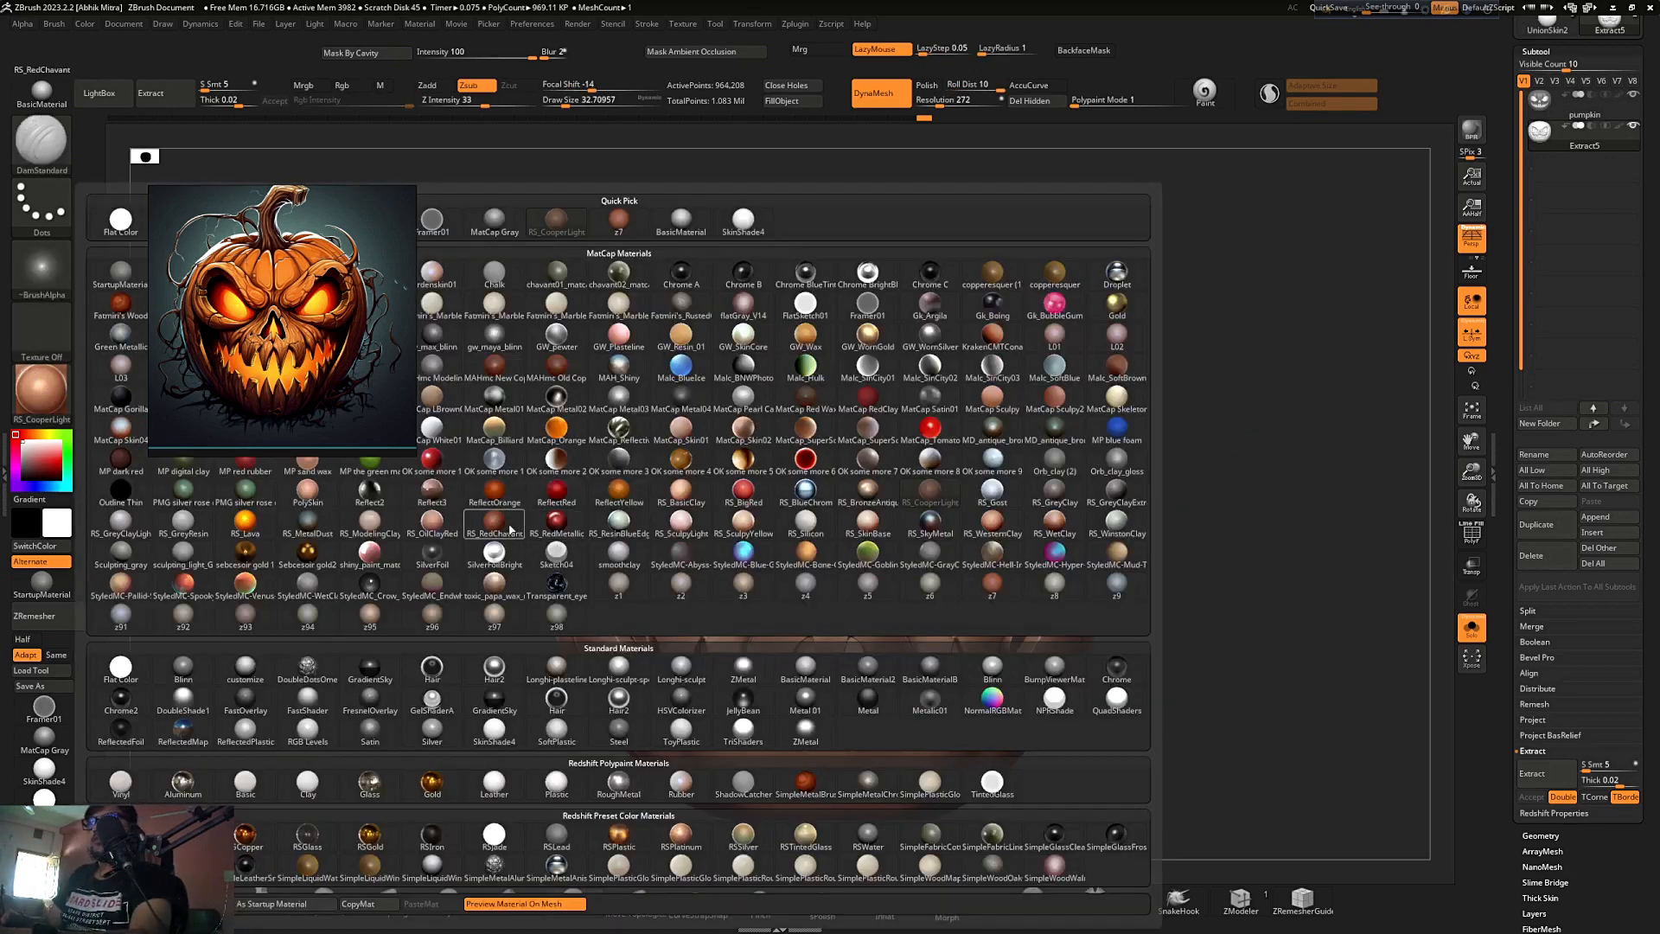
{"action": "left_click", "coordinate": [510, 529]}
{"action": "left_click_drag", "start_coordinate": [482, 593], "coordinate": [211, 567]}
- Apply the z7 material to the pumpkin
{"action": "left_click", "coordinate": [41, 389]}
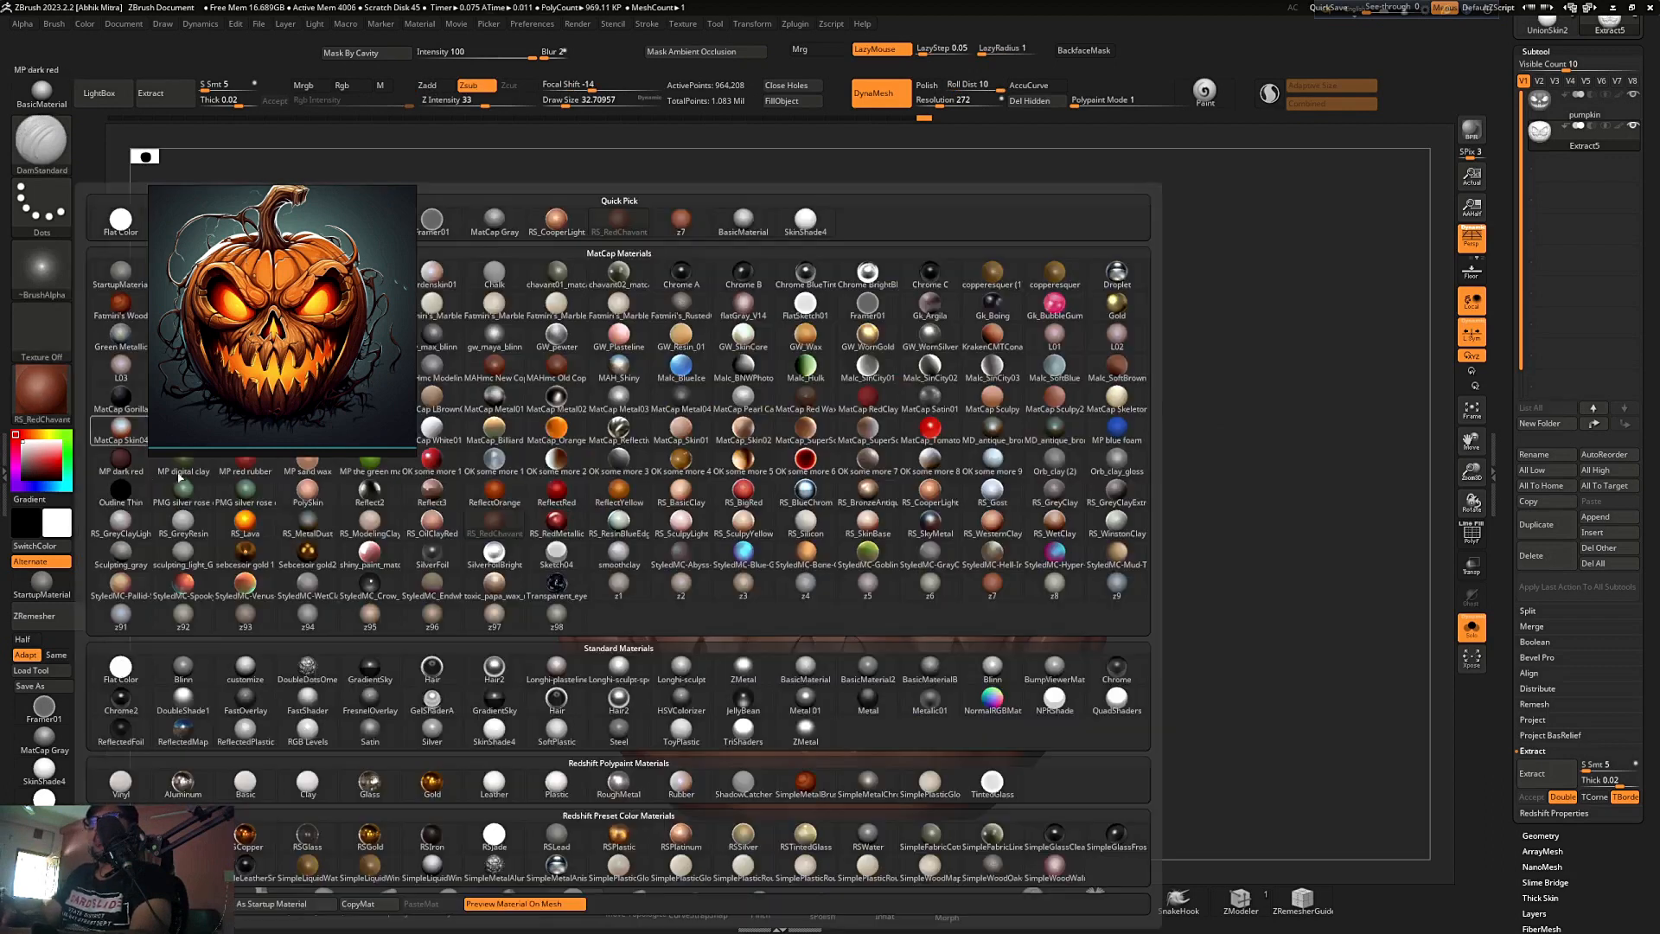
{"action": "left_click", "coordinate": [1001, 583]}
{"action": "left_click_drag", "start_coordinate": [1238, 547], "coordinate": [1101, 527]}
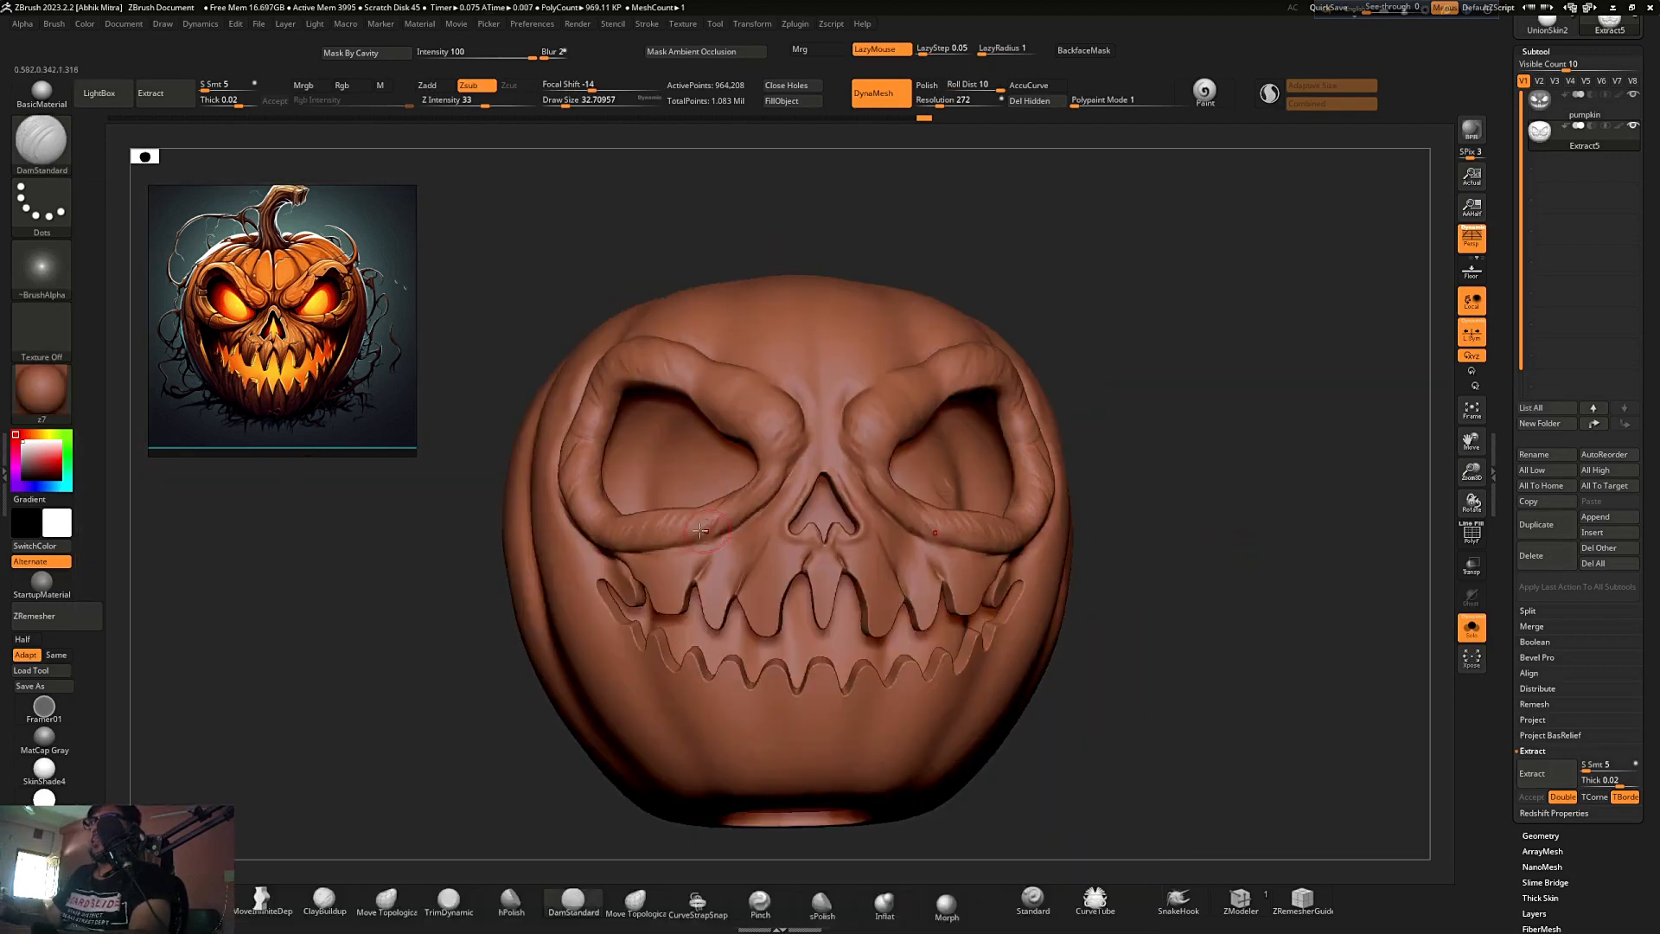
- Examine the eye rims, nose and mouth of the pumpkin from several angles against the concept image
{"action": "right_click_drag", "start_coordinate": [401, 645], "coordinate": [328, 667], "text": "ctrl"}
{"action": "key", "text": "shift"}
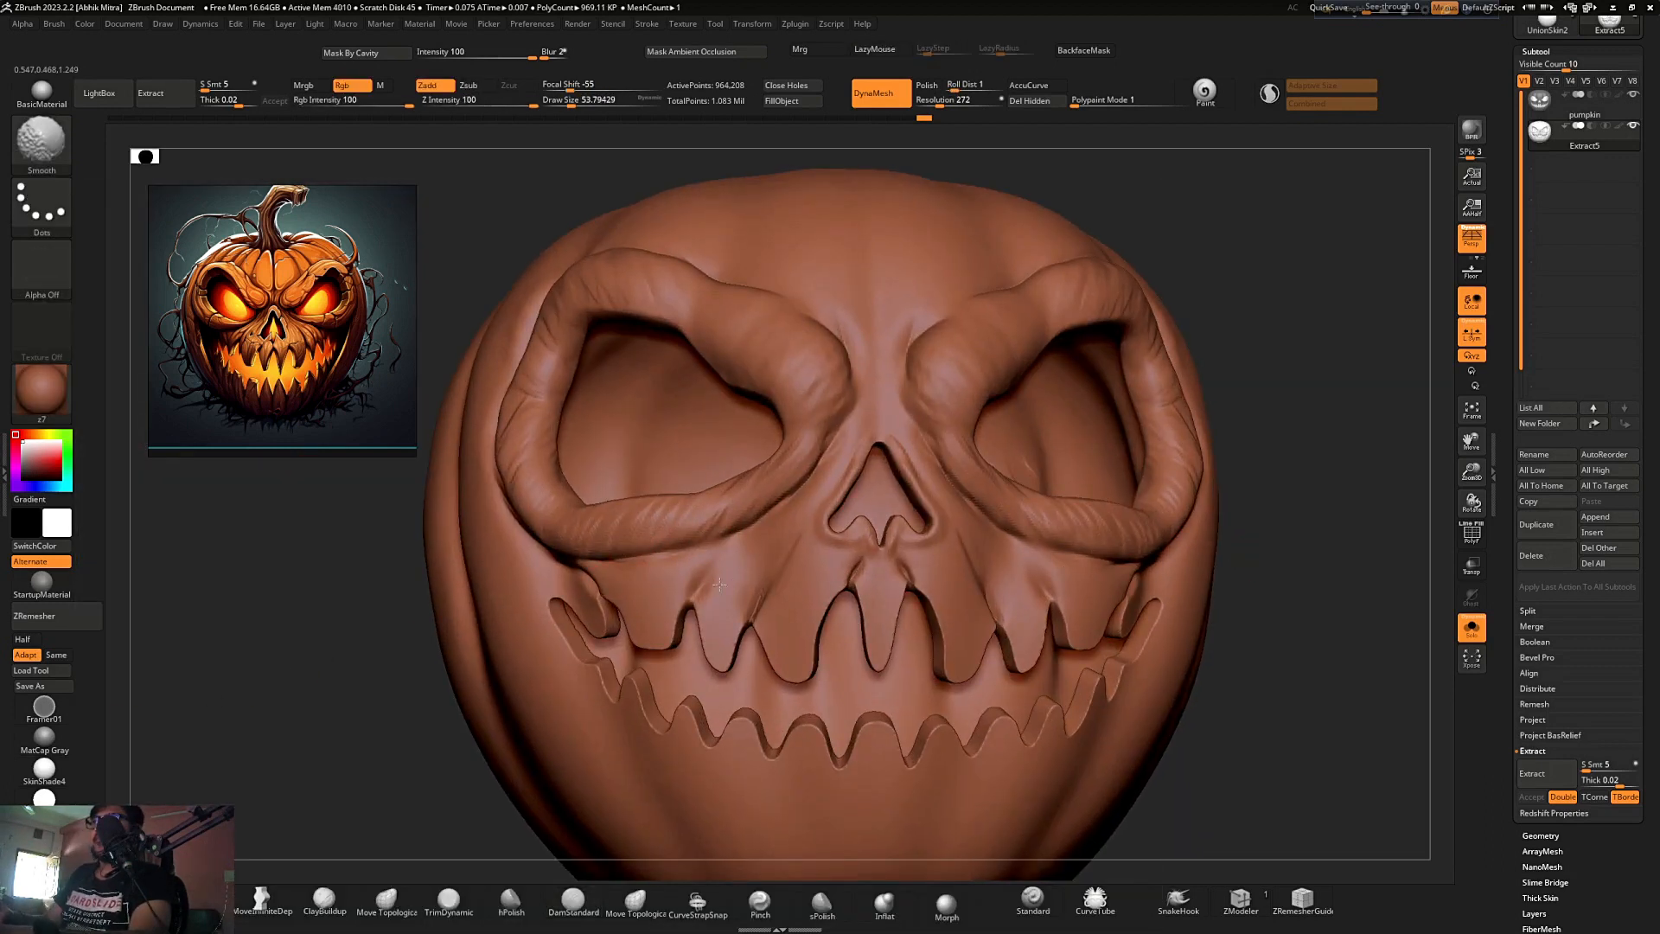
{"action": "right_click_drag", "start_coordinate": [784, 496], "coordinate": [863, 363], "text": "ctrl"}
{"action": "mouse_move", "coordinate": [1023, 344]}
{"action": "left_mouse_down"}
{"action": "mouse_move", "coordinate": [1075, 433]}
{"action": "mouse_move", "coordinate": [1065, 395]}
{"action": "left_mouse_up"}
{"action": "right_click_drag", "start_coordinate": [1065, 395], "coordinate": [796, 593], "text": "ctrl"}
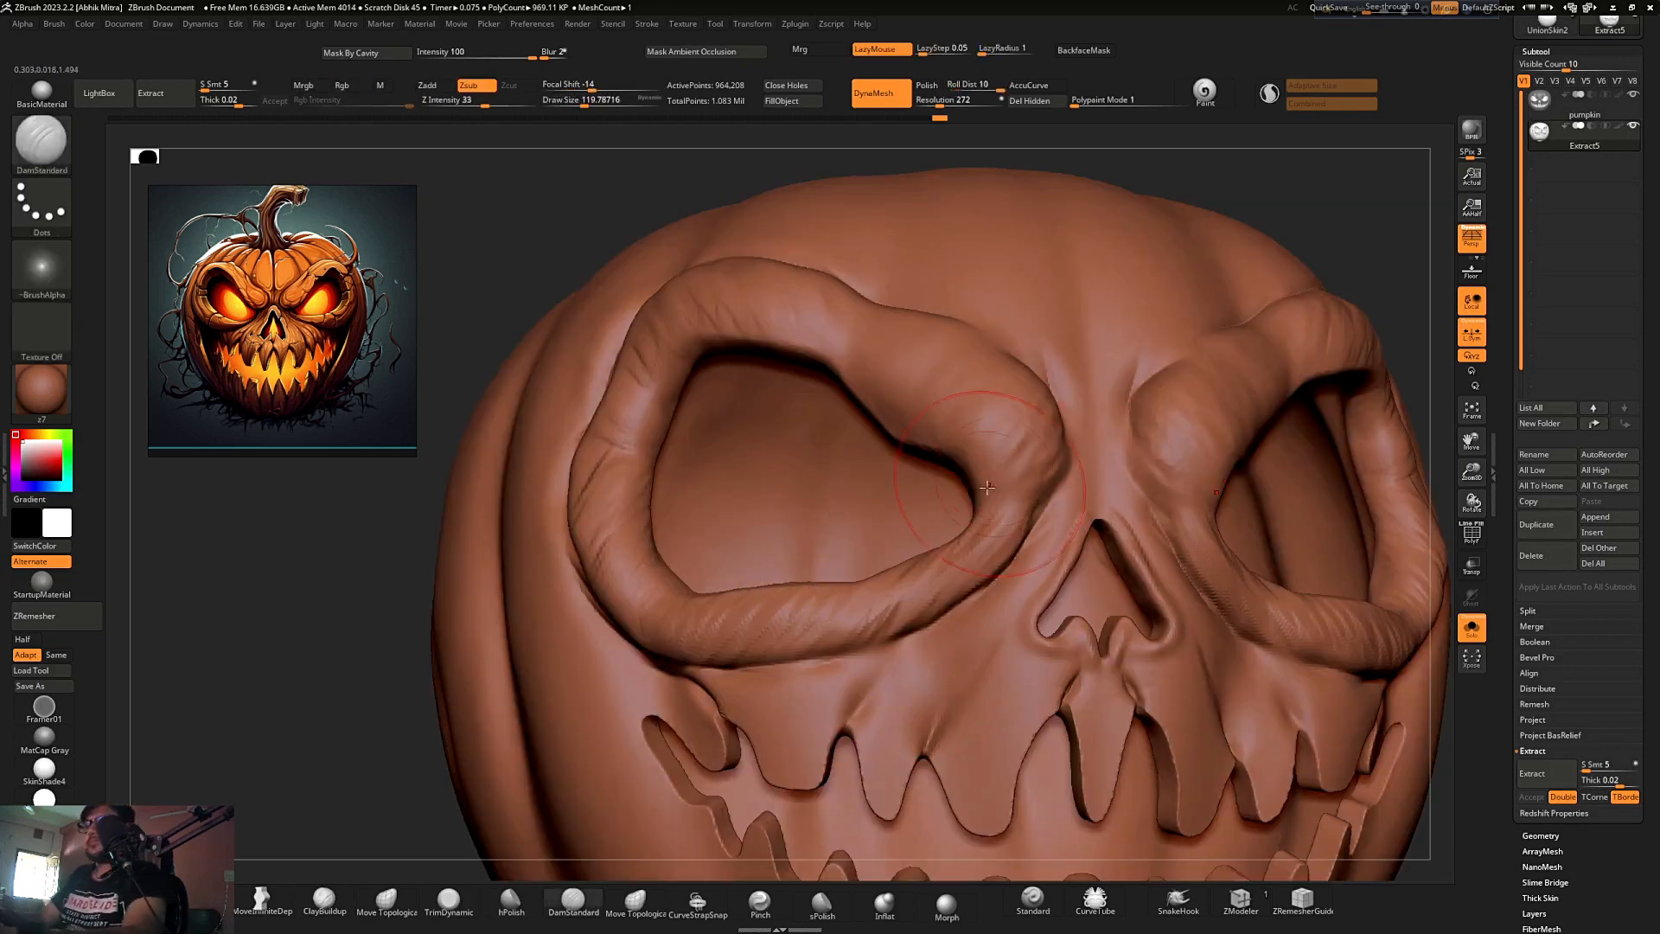
{"action": "mouse_move", "coordinate": [1025, 487]}
{"action": "left_mouse_down"}
{"action": "mouse_move", "coordinate": [1040, 490]}
{"action": "mouse_move", "coordinate": [1074, 435]}
{"action": "left_mouse_up"}
{"action": "right_click_drag", "start_coordinate": [982, 433], "coordinate": [1067, 316], "text": "ctrl"}
{"action": "mouse_move", "coordinate": [1167, 269]}
{"action": "left_mouse_down"}
{"action": "mouse_move", "coordinate": [1219, 271]}
{"action": "mouse_move", "coordinate": [1162, 312]}
{"action": "left_mouse_up"}
{"action": "left_click_drag", "start_coordinate": [1162, 312], "coordinate": [1204, 293]}
{"action": "right_click_drag", "start_coordinate": [994, 363], "coordinate": [699, 479], "text": "ctrl"}
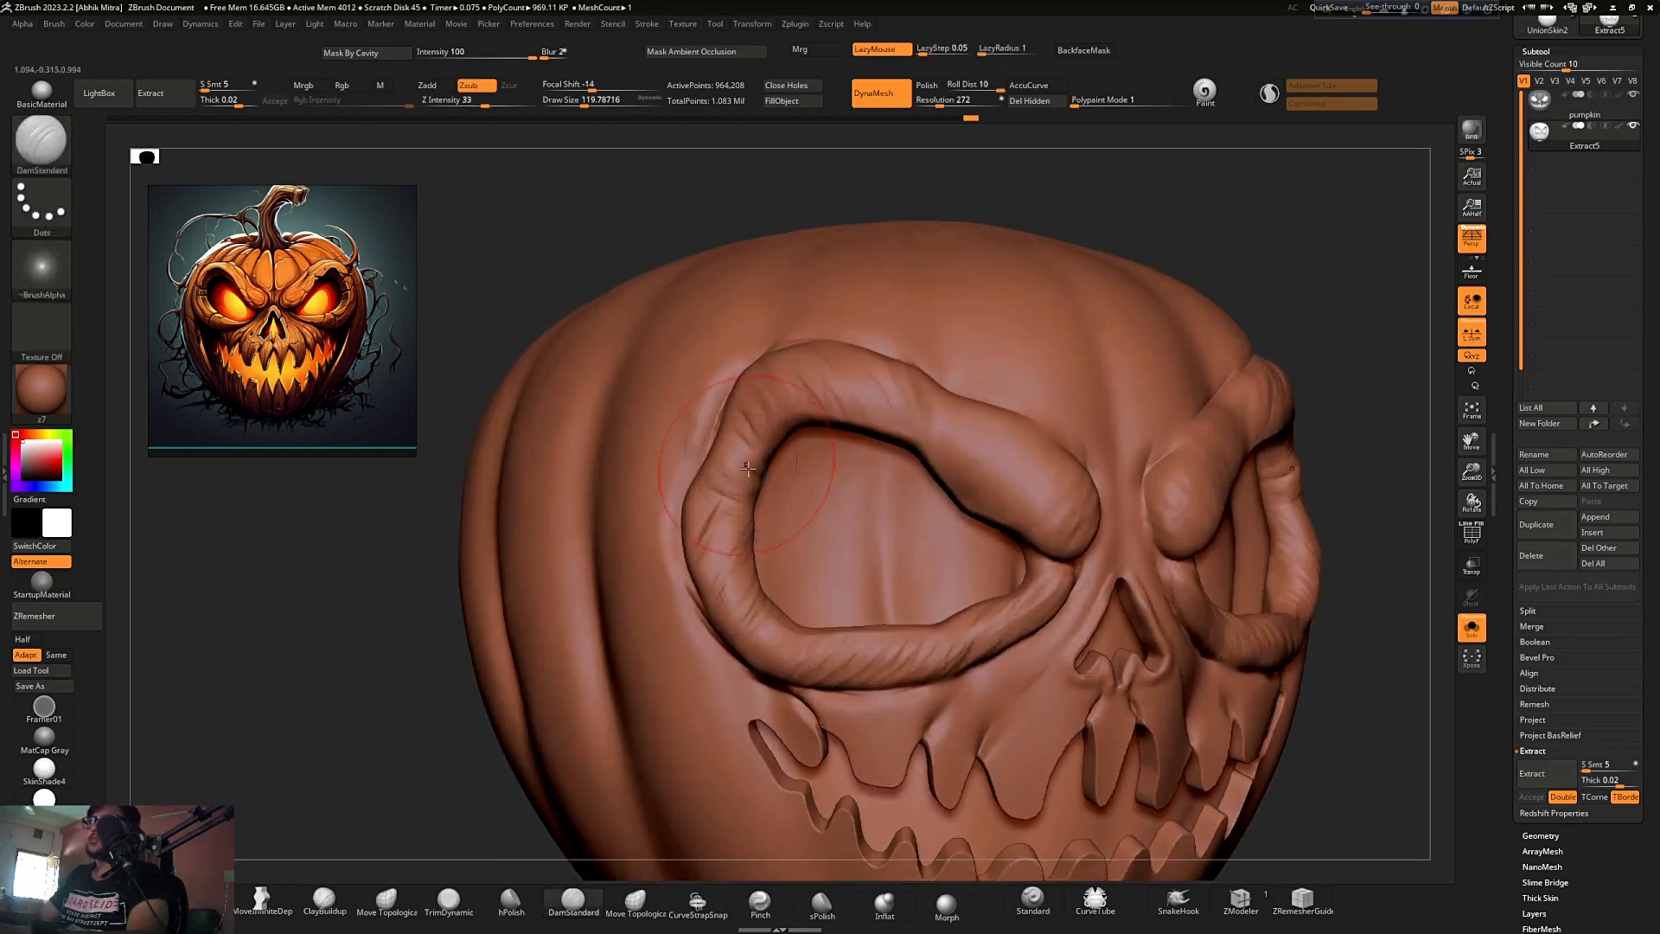
{"action": "left_click_drag", "start_coordinate": [731, 458], "coordinate": [745, 474]}
{"action": "right_click_drag", "start_coordinate": [703, 451], "coordinate": [855, 324], "text": "ctrl"}
{"action": "mouse_move", "coordinate": [856, 324]}
{"action": "left_mouse_down"}
{"action": "mouse_move", "coordinate": [908, 310]}
{"action": "mouse_move", "coordinate": [865, 333]}
{"action": "left_mouse_up"}
{"action": "left_click_drag", "start_coordinate": [991, 331], "coordinate": [966, 341]}
{"action": "right_click_drag", "start_coordinate": [967, 341], "coordinate": [851, 449], "text": "ctrl"}
{"action": "left_click_drag", "start_coordinate": [1149, 363], "coordinate": [1111, 353]}
{"action": "left_click_drag", "start_coordinate": [574, 429], "coordinate": [650, 427]}
{"action": "right_click_drag", "start_coordinate": [741, 365], "coordinate": [891, 251], "text": "ctrl"}
{"action": "left_click_drag", "start_coordinate": [1003, 268], "coordinate": [1003, 324]}
{"action": "right_click_drag", "start_coordinate": [1003, 324], "coordinate": [977, 389], "text": "ctrl"}
{"action": "left_click_drag", "start_coordinate": [977, 389], "coordinate": [688, 458]}
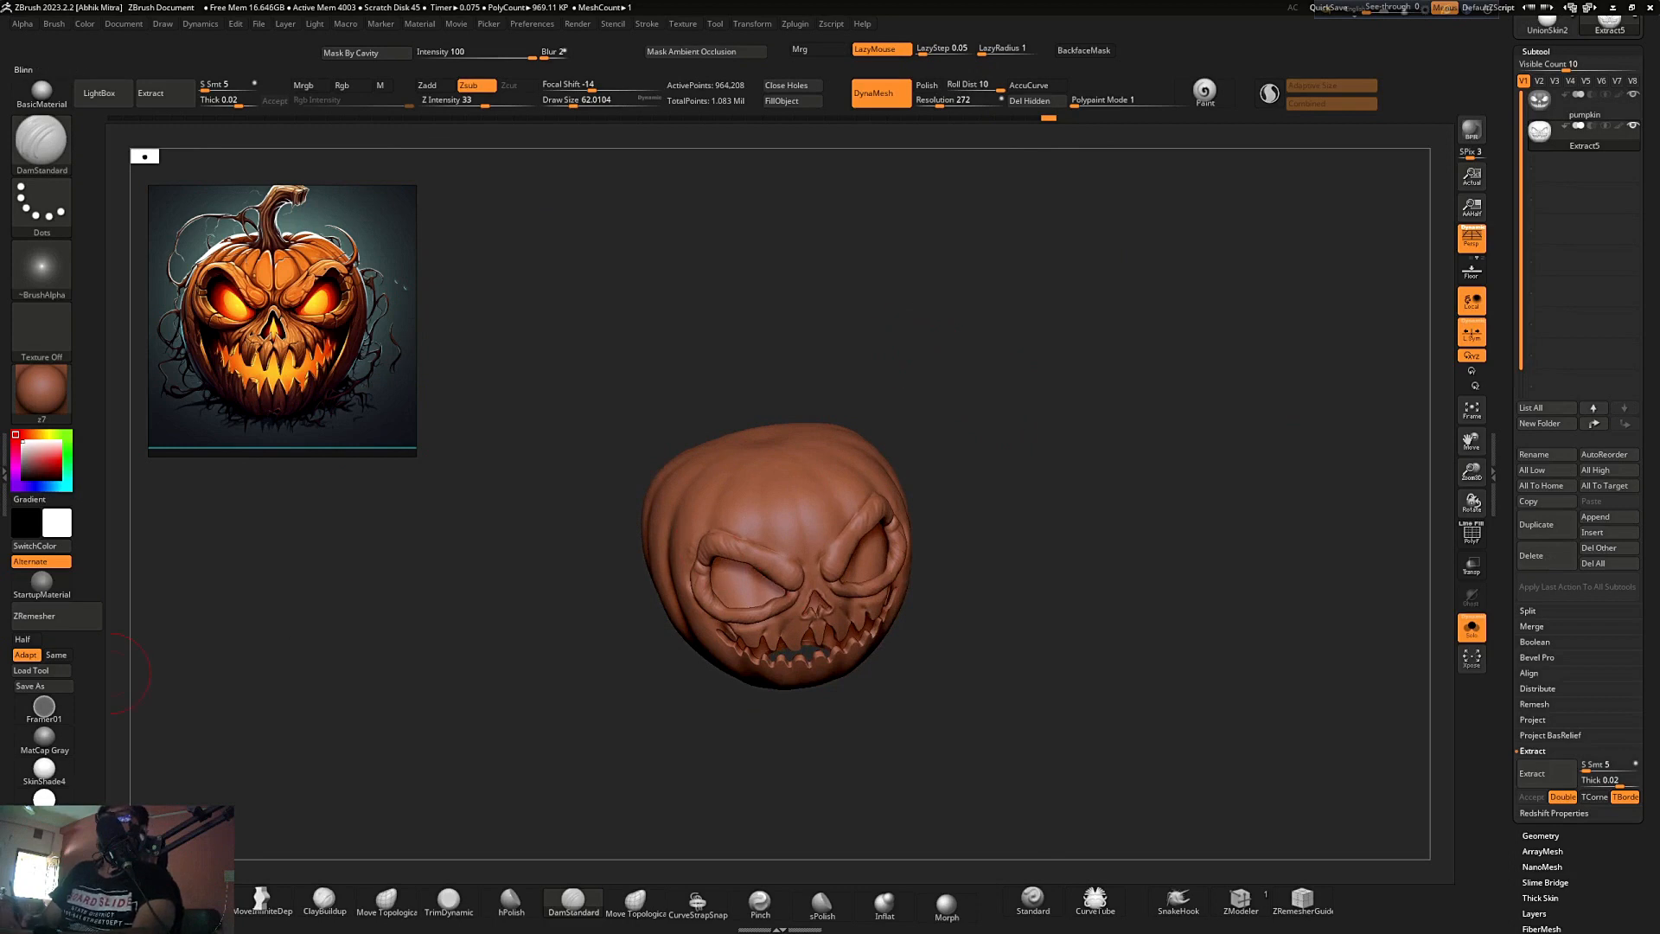
- Apply the Blinn material to the pumpkin
{"action": "left_click", "coordinate": [44, 831]}
{"action": "left_click_drag", "start_coordinate": [1002, 346], "coordinate": [1046, 285], "text": "shift"}
{"action": "right_click_drag", "start_coordinate": [1046, 286], "coordinate": [1088, 351], "text": "ctrl"}
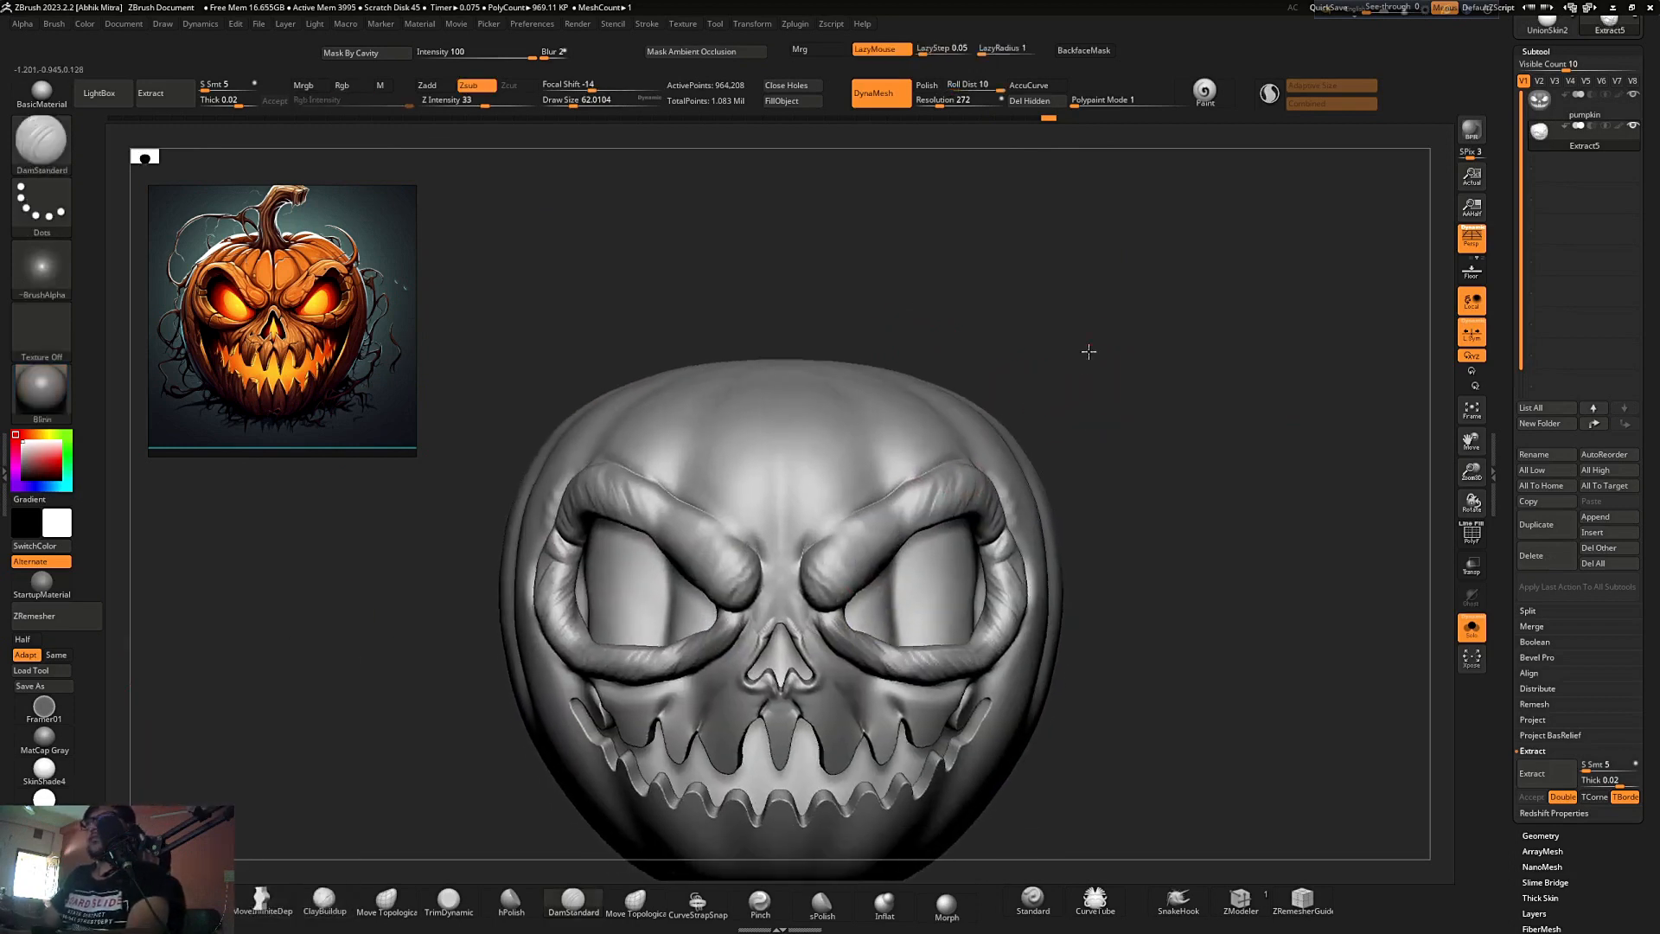
{"action": "left_click_drag", "start_coordinate": [1088, 351], "coordinate": [1069, 370]}
{"action": "key", "text": "b"}
{"action": "key", "text": "c"}
{"action": "key", "text": "b"}
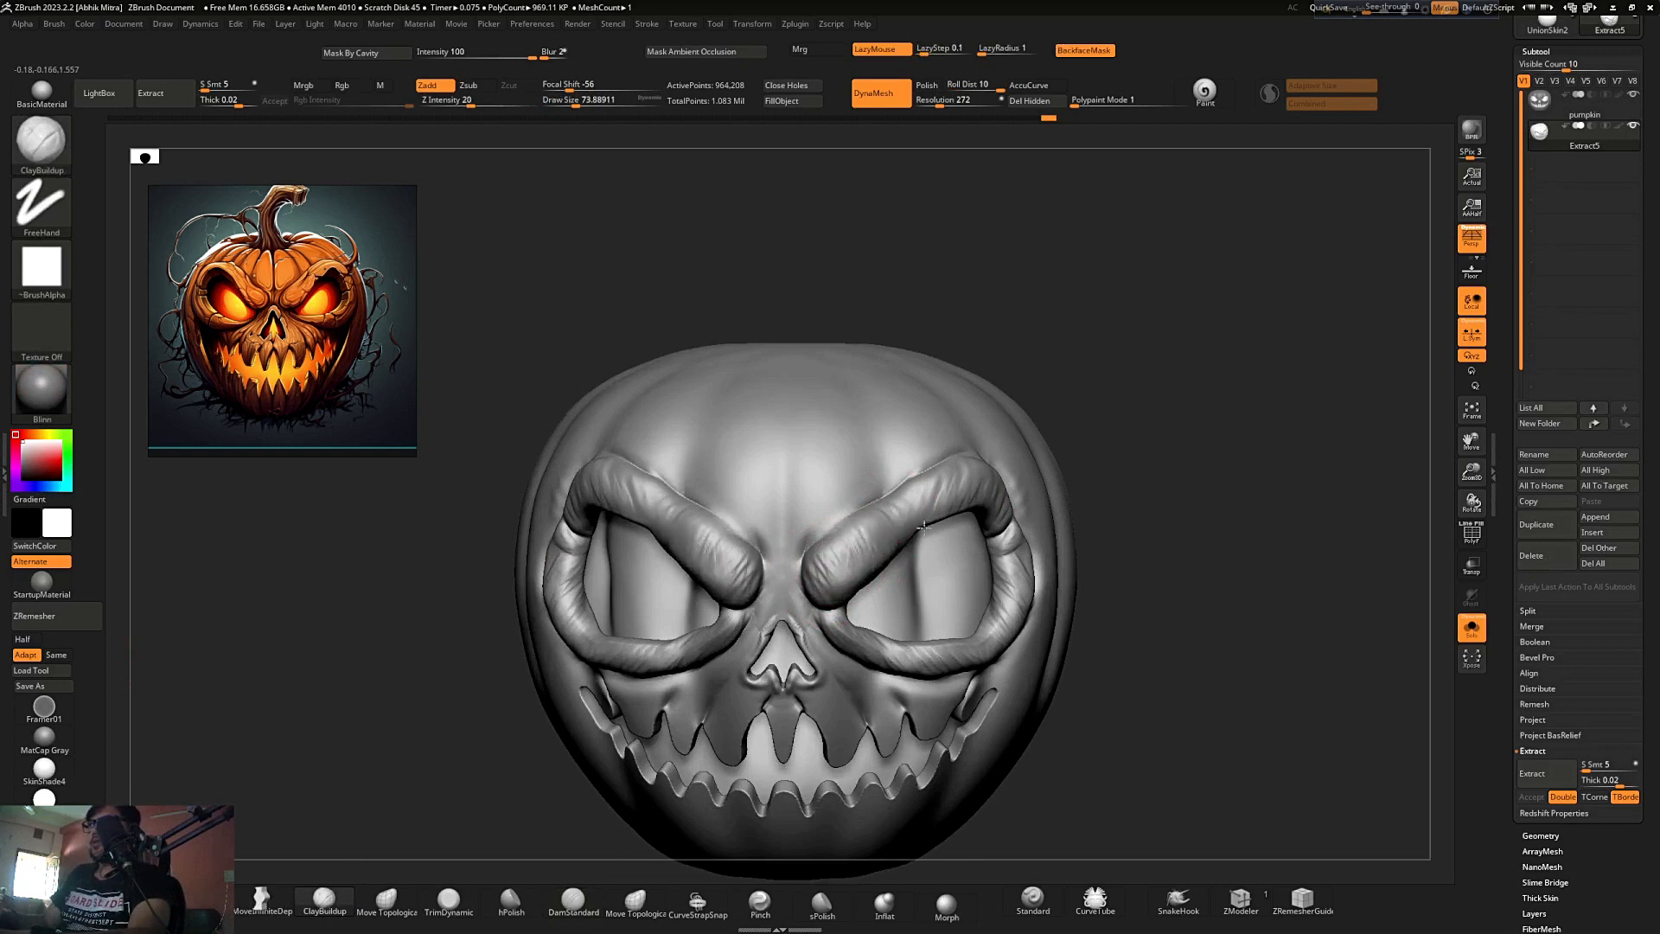
{"action": "left_click_drag", "start_coordinate": [973, 474], "coordinate": [975, 489]}
{"action": "left_click_drag", "start_coordinate": [1125, 331], "coordinate": [1130, 364], "text": "alt"}
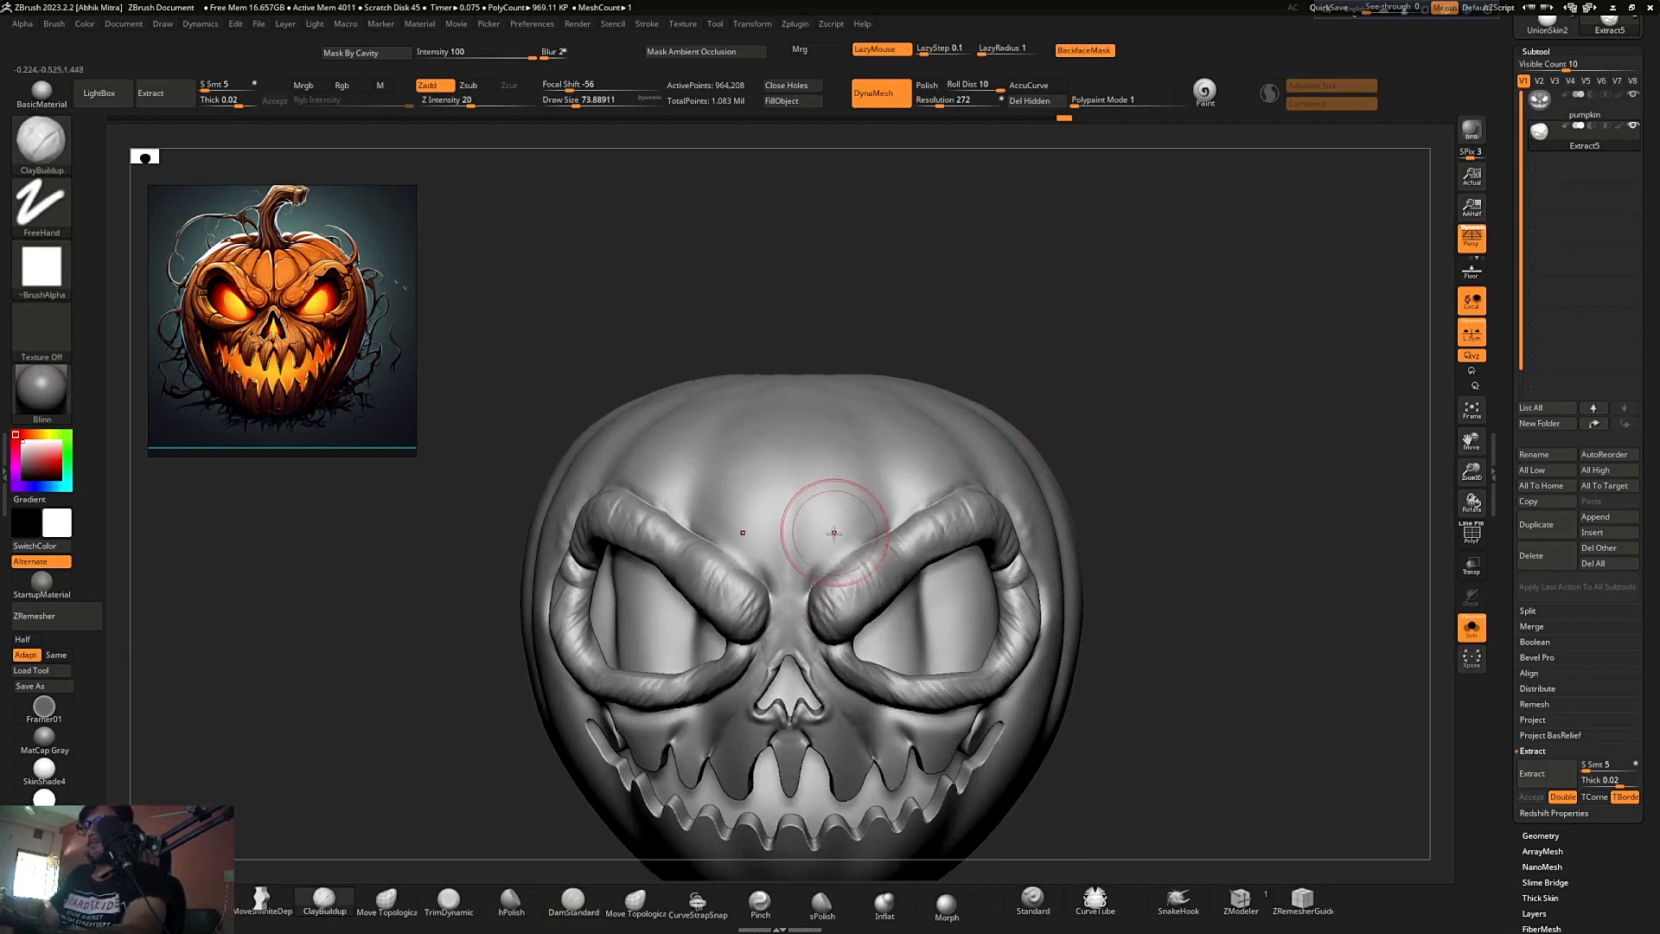
- Carve mirrored DamStandard grooves from the brows up the forehead to the crown at a Draw Size of 112
{"action": "key", "text": "b"}
{"action": "key", "text": "d"}
{"action": "key", "text": "s"}
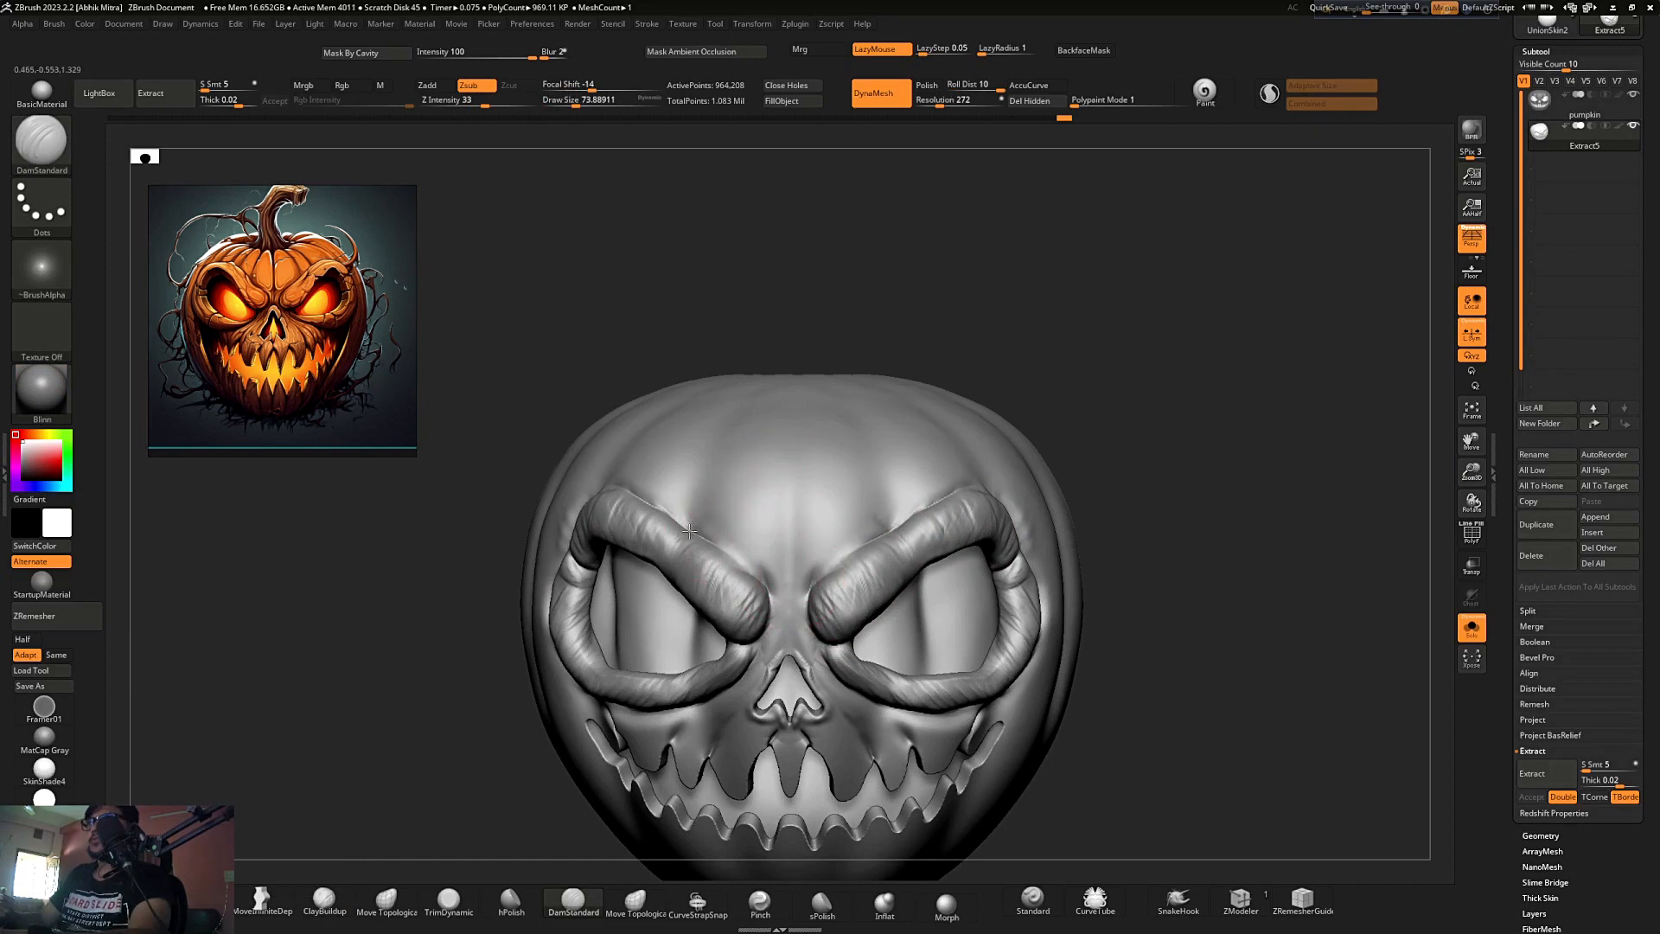
{"action": "mouse_move", "coordinate": [697, 526]}
{"action": "left_mouse_down"}
{"action": "mouse_move", "coordinate": [804, 346]}
{"action": "mouse_move", "coordinate": [749, 415]}
{"action": "mouse_move", "coordinate": [808, 344]}
{"action": "mouse_move", "coordinate": [783, 610]}
{"action": "left_mouse_up"}
{"action": "key", "text": "s"}
{"action": "left_click", "coordinate": [741, 433]}
{"action": "left_click_drag", "start_coordinate": [1124, 327], "coordinate": [1139, 242], "text": "shift"}
{"action": "mouse_move", "coordinate": [941, 296]}
{"action": "left_mouse_down"}
{"action": "mouse_move", "coordinate": [989, 337]}
{"action": "mouse_move", "coordinate": [660, 475]}
{"action": "mouse_move", "coordinate": [776, 389]}
{"action": "left_mouse_up"}
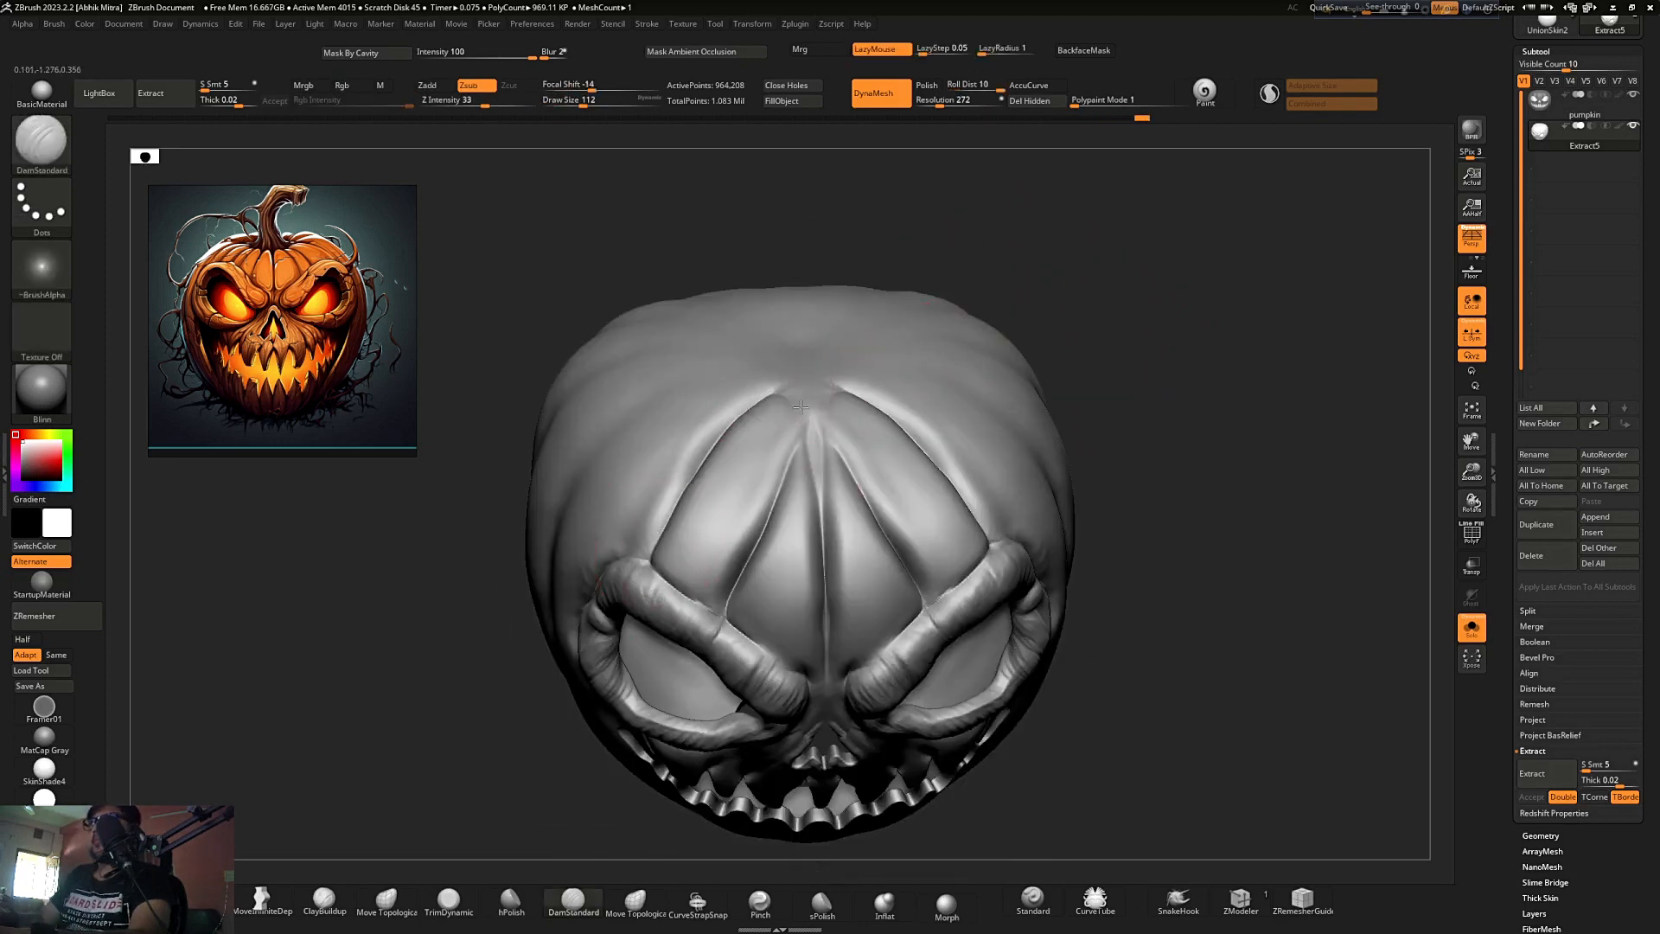
- Rework the forehead to a central groove and one flanking pair, and smooth their upper ends near the crown
{"action": "left_click_drag", "start_coordinate": [1017, 258], "coordinate": [1097, 281]}
{"action": "left_click_drag", "start_coordinate": [799, 399], "coordinate": [816, 403], "text": "shift"}
{"action": "left_click_drag", "start_coordinate": [961, 317], "coordinate": [878, 278], "text": "shift"}
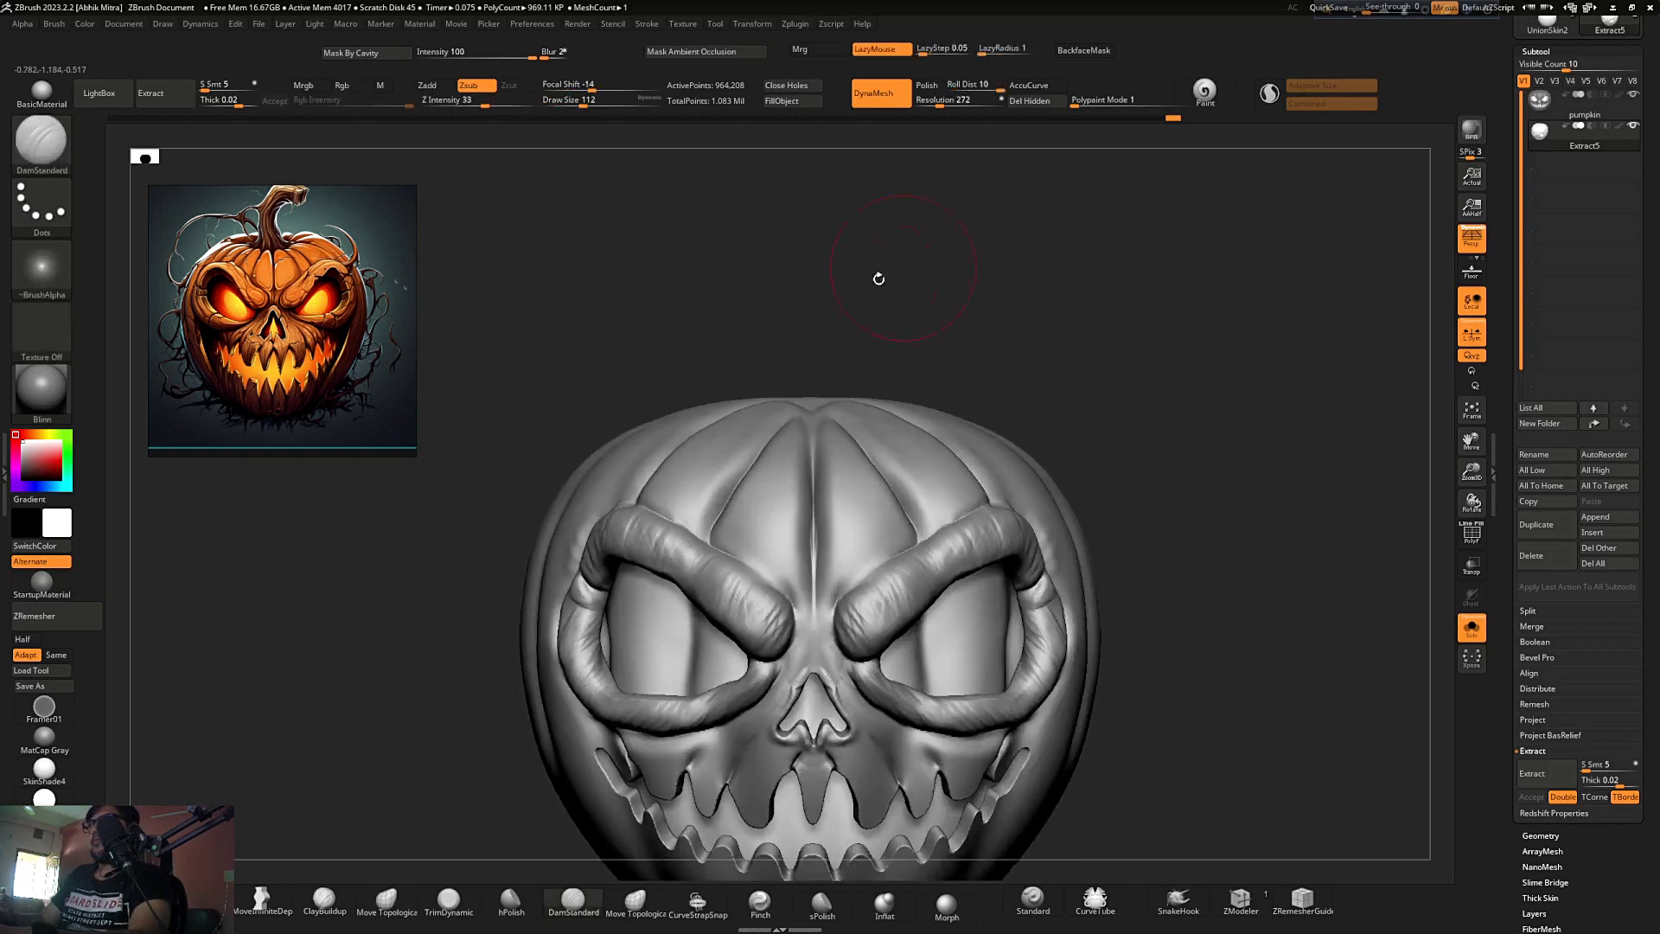
{"action": "right_click_drag", "start_coordinate": [830, 338], "coordinate": [888, 291], "text": "ctrl"}
{"action": "left_click_drag", "start_coordinate": [888, 291], "coordinate": [873, 373]}
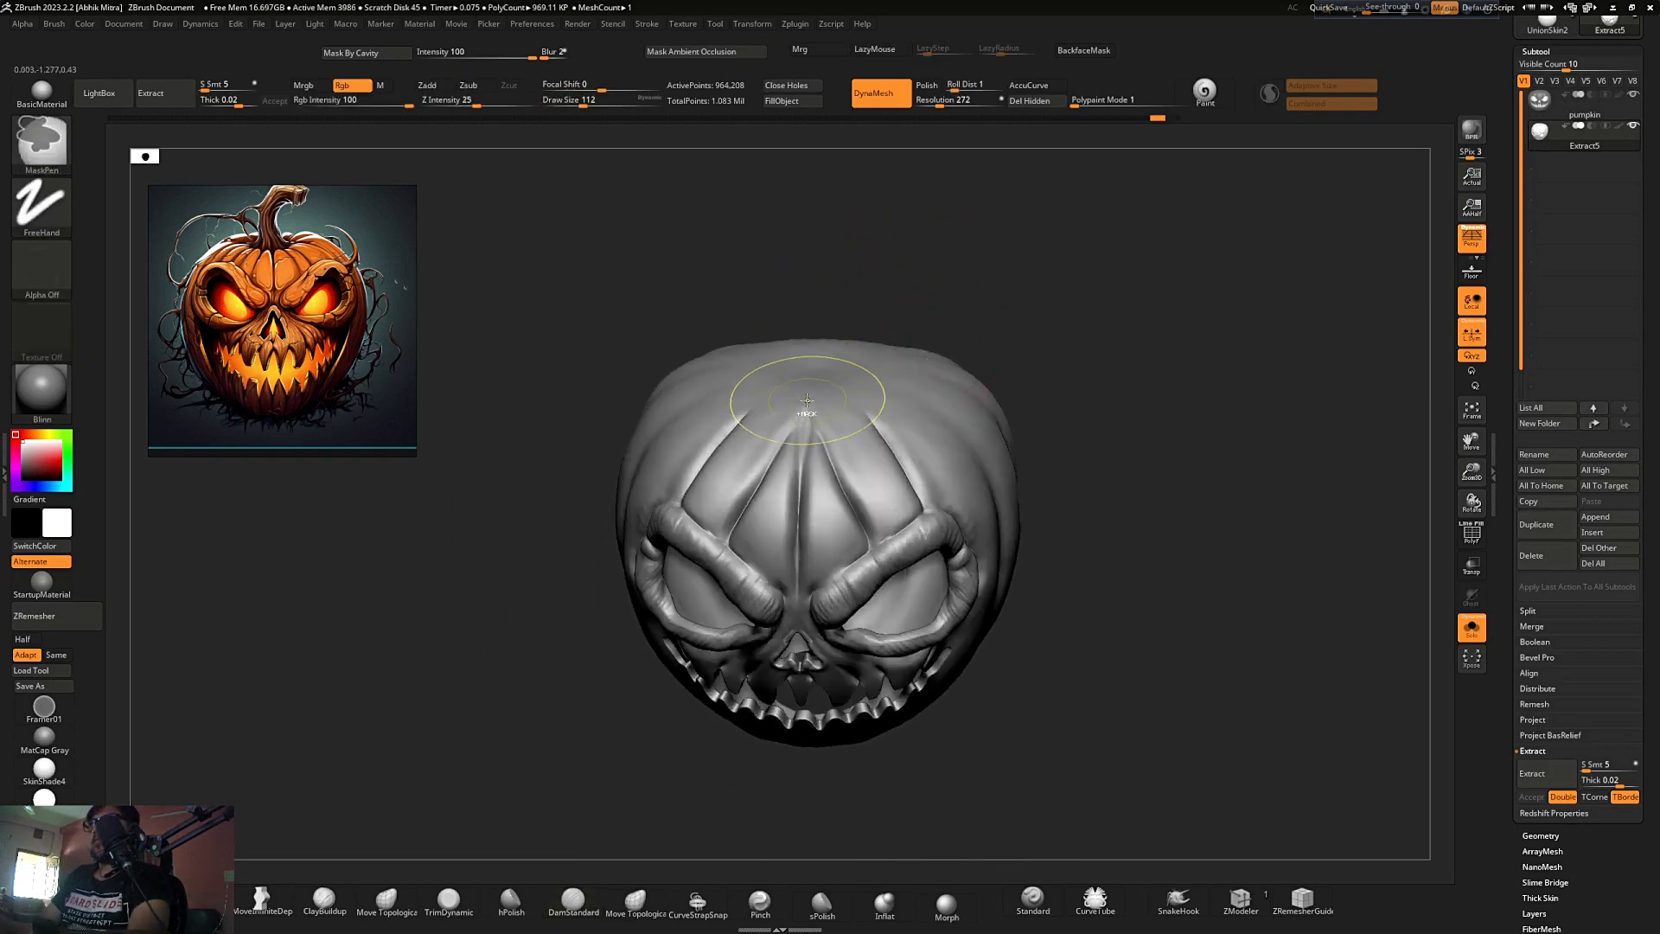
{"action": "right_click_drag", "start_coordinate": [810, 397], "coordinate": [823, 455], "text": "ctrl"}
{"action": "left_click_drag", "start_coordinate": [804, 426], "coordinate": [819, 443], "text": "shift"}
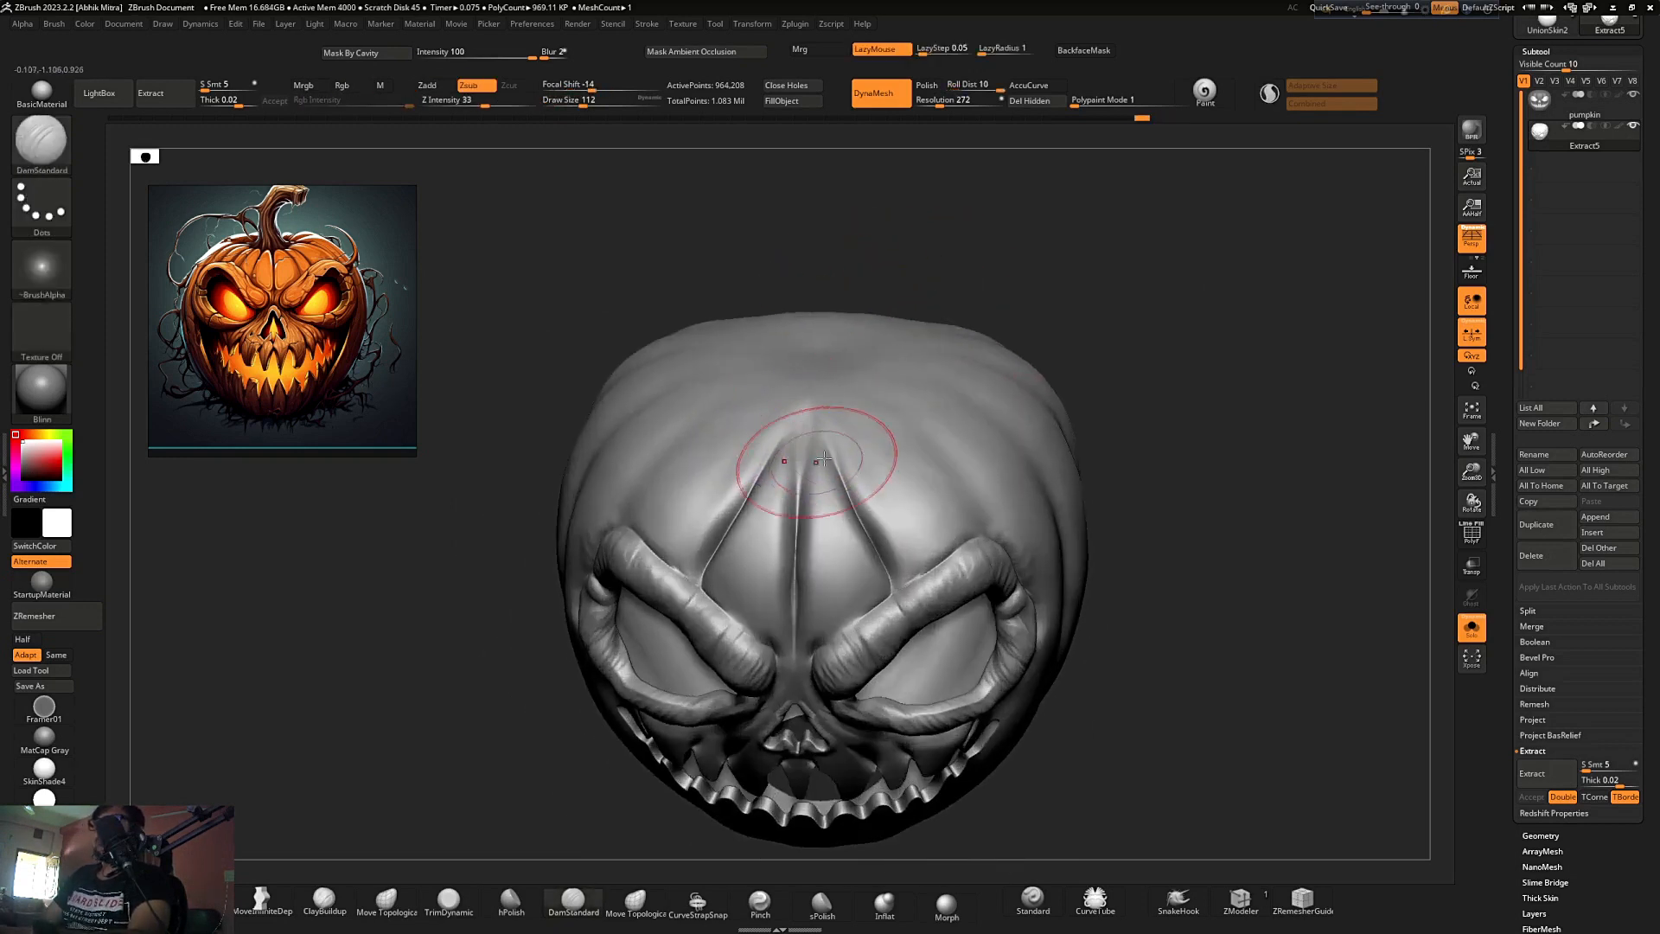
{"action": "mouse_move", "coordinate": [843, 426]}
{"action": "right_mouse_down", "text": "shift"}
{"action": "mouse_move", "coordinate": [841, 440]}
{"action": "mouse_move", "coordinate": [963, 352]}
{"action": "mouse_move", "coordinate": [963, 401]}
{"action": "right_mouse_up", "text": "shift"}
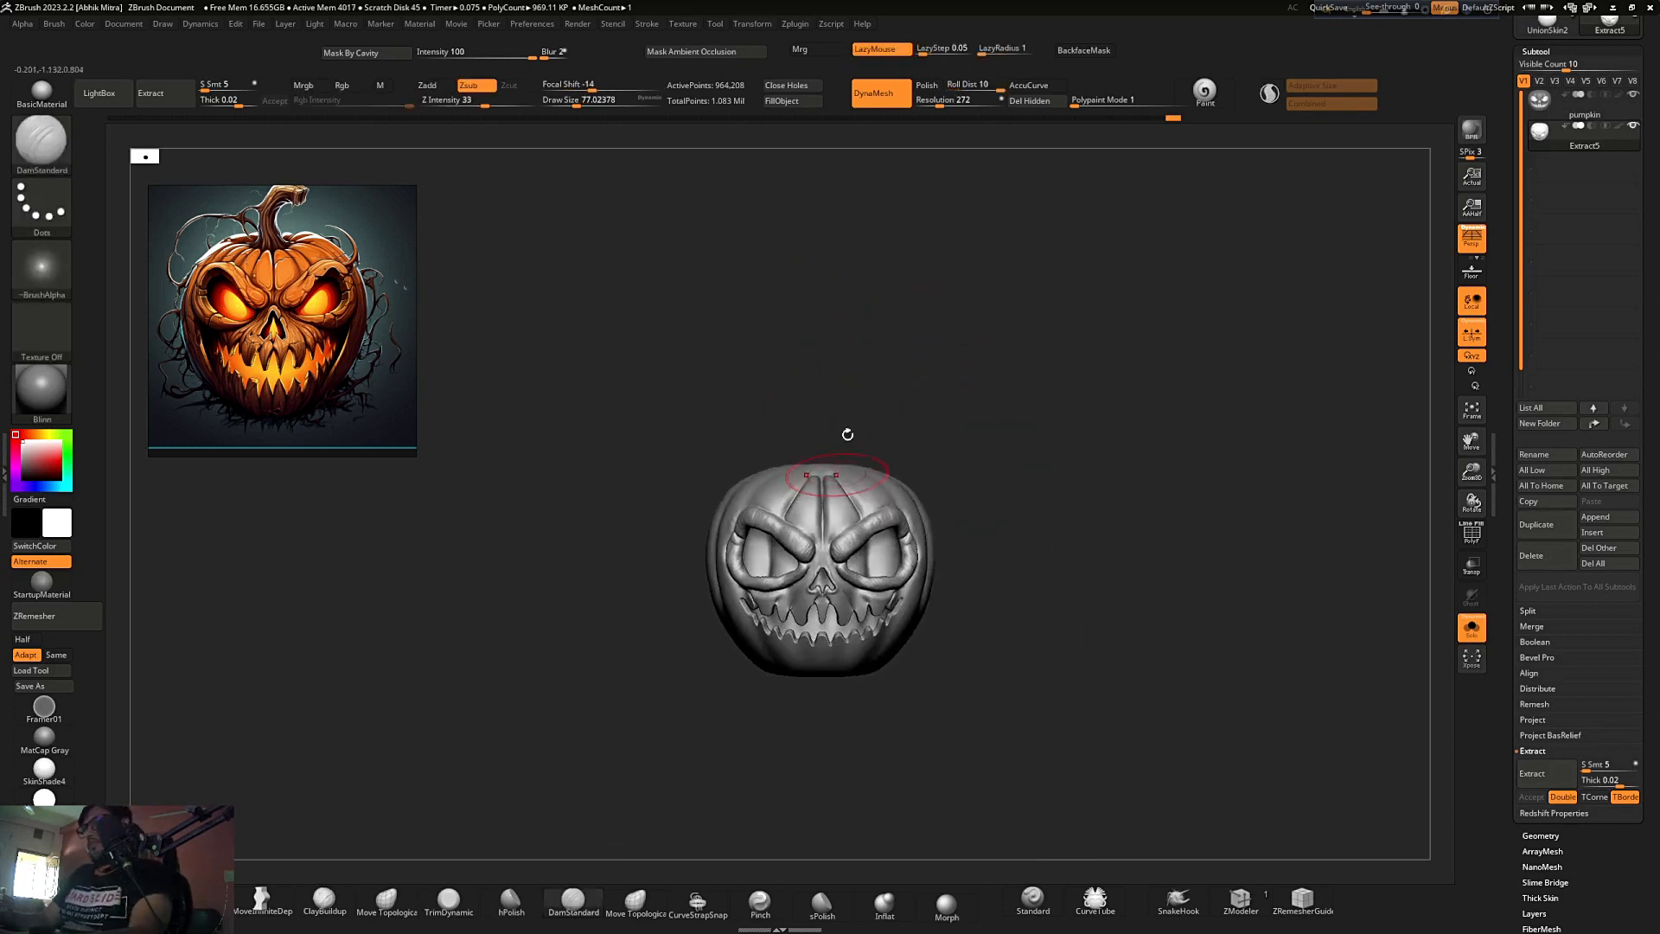
{"action": "right_click_drag", "start_coordinate": [968, 337], "coordinate": [977, 371]}
- Mask a round patch at the centre of the pumpkin's top with MaskPen at a Draw Size of about 74
{"action": "right_click_drag", "start_coordinate": [848, 452], "coordinate": [825, 510], "text": "ctrl"}
{"action": "key", "text": "s"}
{"action": "left_click_drag", "start_coordinate": [801, 465], "coordinate": [798, 452]}
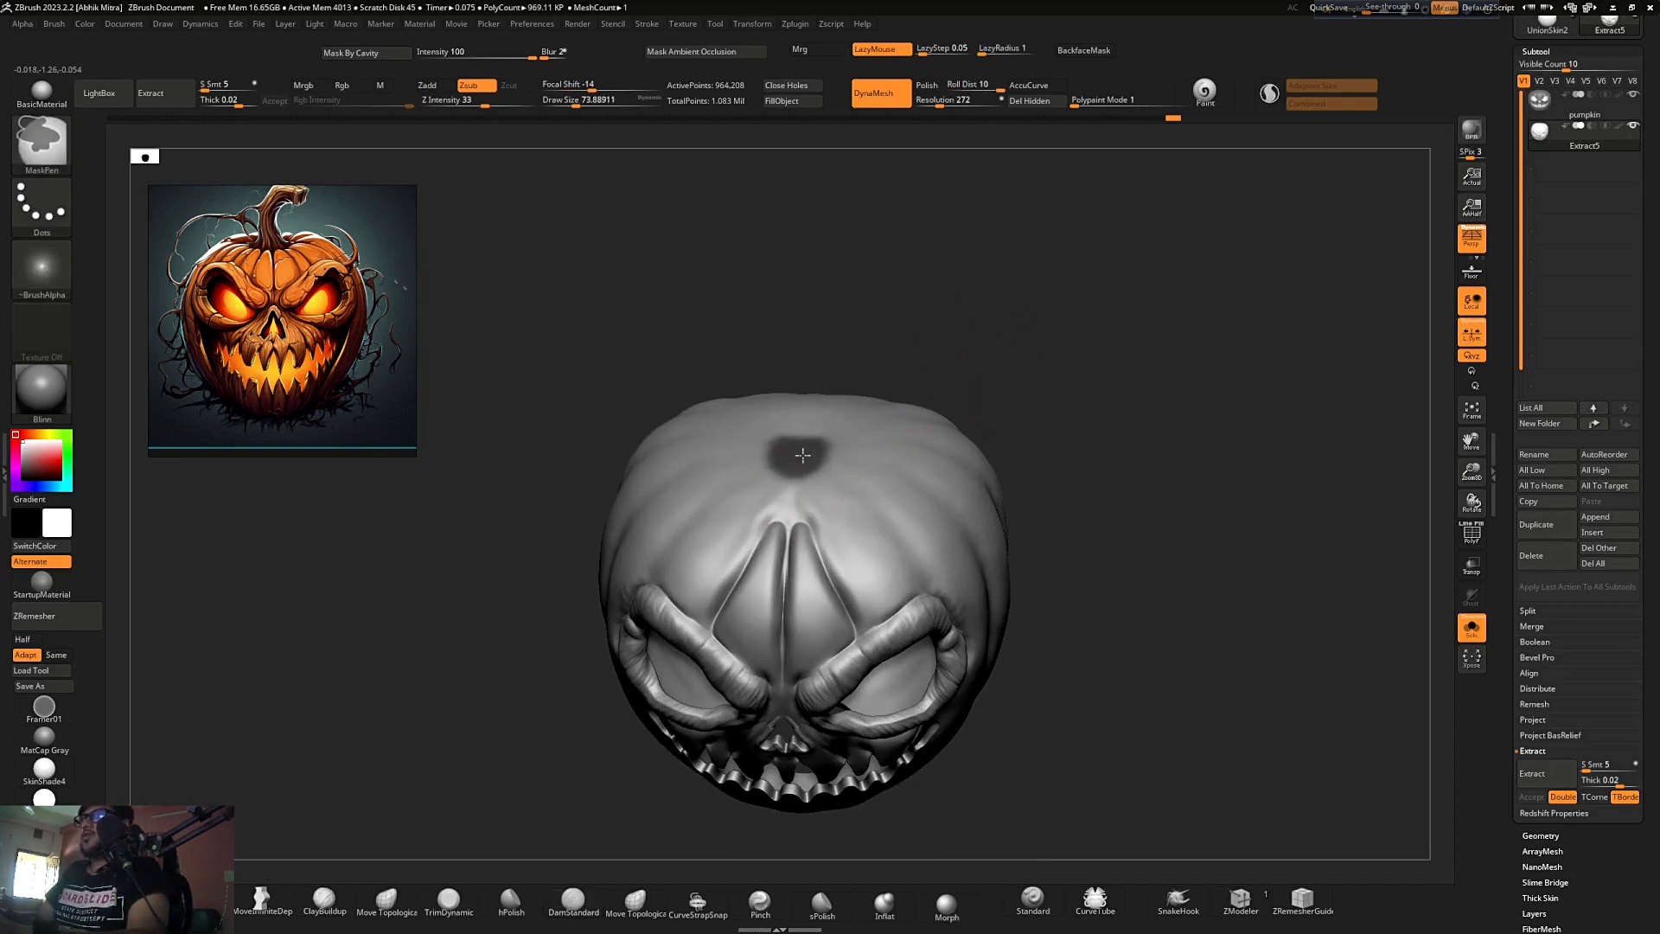
{"action": "left_click", "coordinate": [804, 444], "text": "ctrl"}
{"action": "right_click_drag", "start_coordinate": [851, 435], "coordinate": [796, 319], "text": "ctrl"}
{"action": "mouse_move", "coordinate": [1004, 433]}
{"action": "right_mouse_down"}
{"action": "mouse_move", "coordinate": [1011, 397]}
{"action": "mouse_move", "coordinate": [1041, 436]}
{"action": "right_mouse_up"}
{"action": "mouse_move", "coordinate": [1041, 436]}
{"action": "right_mouse_down"}
{"action": "mouse_move", "coordinate": [1015, 459]}
{"action": "mouse_move", "coordinate": [1013, 501]}
{"action": "right_mouse_up"}
{"action": "right_click_drag", "start_coordinate": [1013, 502], "coordinate": [977, 575], "text": "ctrl"}
{"action": "mouse_move", "coordinate": [835, 577]}
{"action": "left_mouse_down", "text": "ctrl"}
{"action": "mouse_move", "coordinate": [858, 581]}
{"action": "mouse_move", "coordinate": [807, 616]}
{"action": "left_mouse_up", "text": "ctrl"}
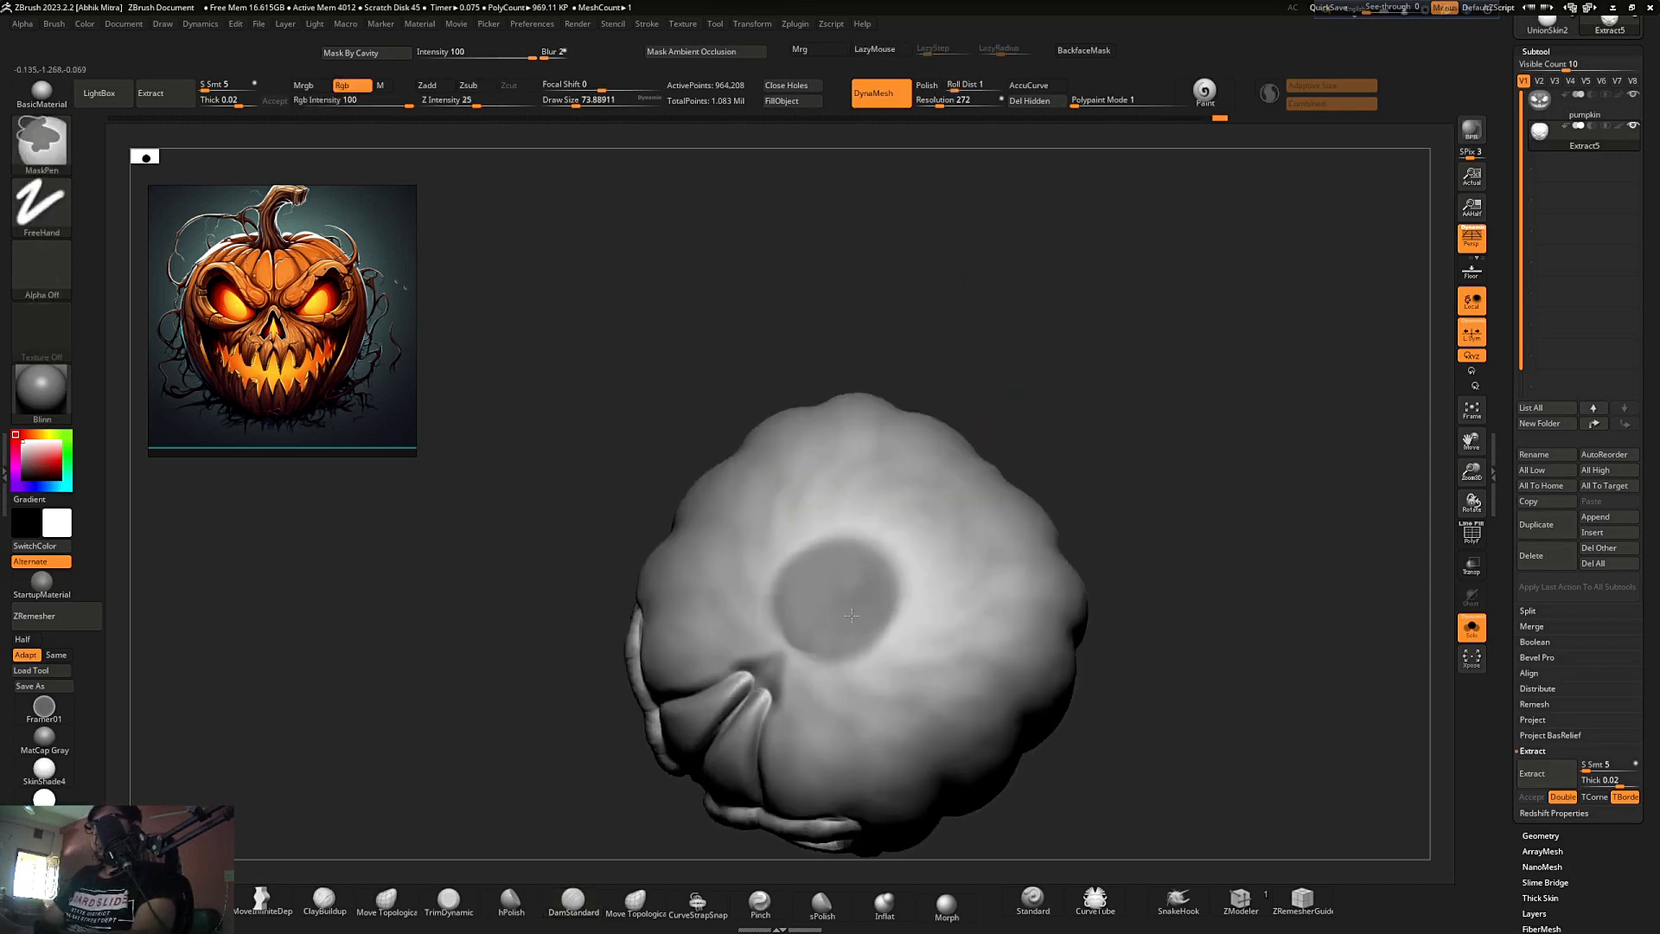
- Try to extract the masked top patch at a thickness of 0.02, then discard the preview and clear the mask
{"action": "right_click_drag", "start_coordinate": [917, 424], "coordinate": [994, 307], "text": "ctrl"}
{"action": "mouse_move", "coordinate": [994, 307]}
{"action": "right_mouse_down"}
{"action": "mouse_move", "coordinate": [1074, 363]}
{"action": "mouse_move", "coordinate": [1049, 404]}
{"action": "mouse_move", "coordinate": [1022, 549]}
{"action": "right_mouse_up"}
{"action": "mouse_move", "coordinate": [1147, 473]}
{"action": "right_mouse_down", "text": "alt"}
{"action": "mouse_move", "coordinate": [1119, 456]}
{"action": "mouse_move", "coordinate": [1175, 530]}
{"action": "right_mouse_up", "text": "alt"}
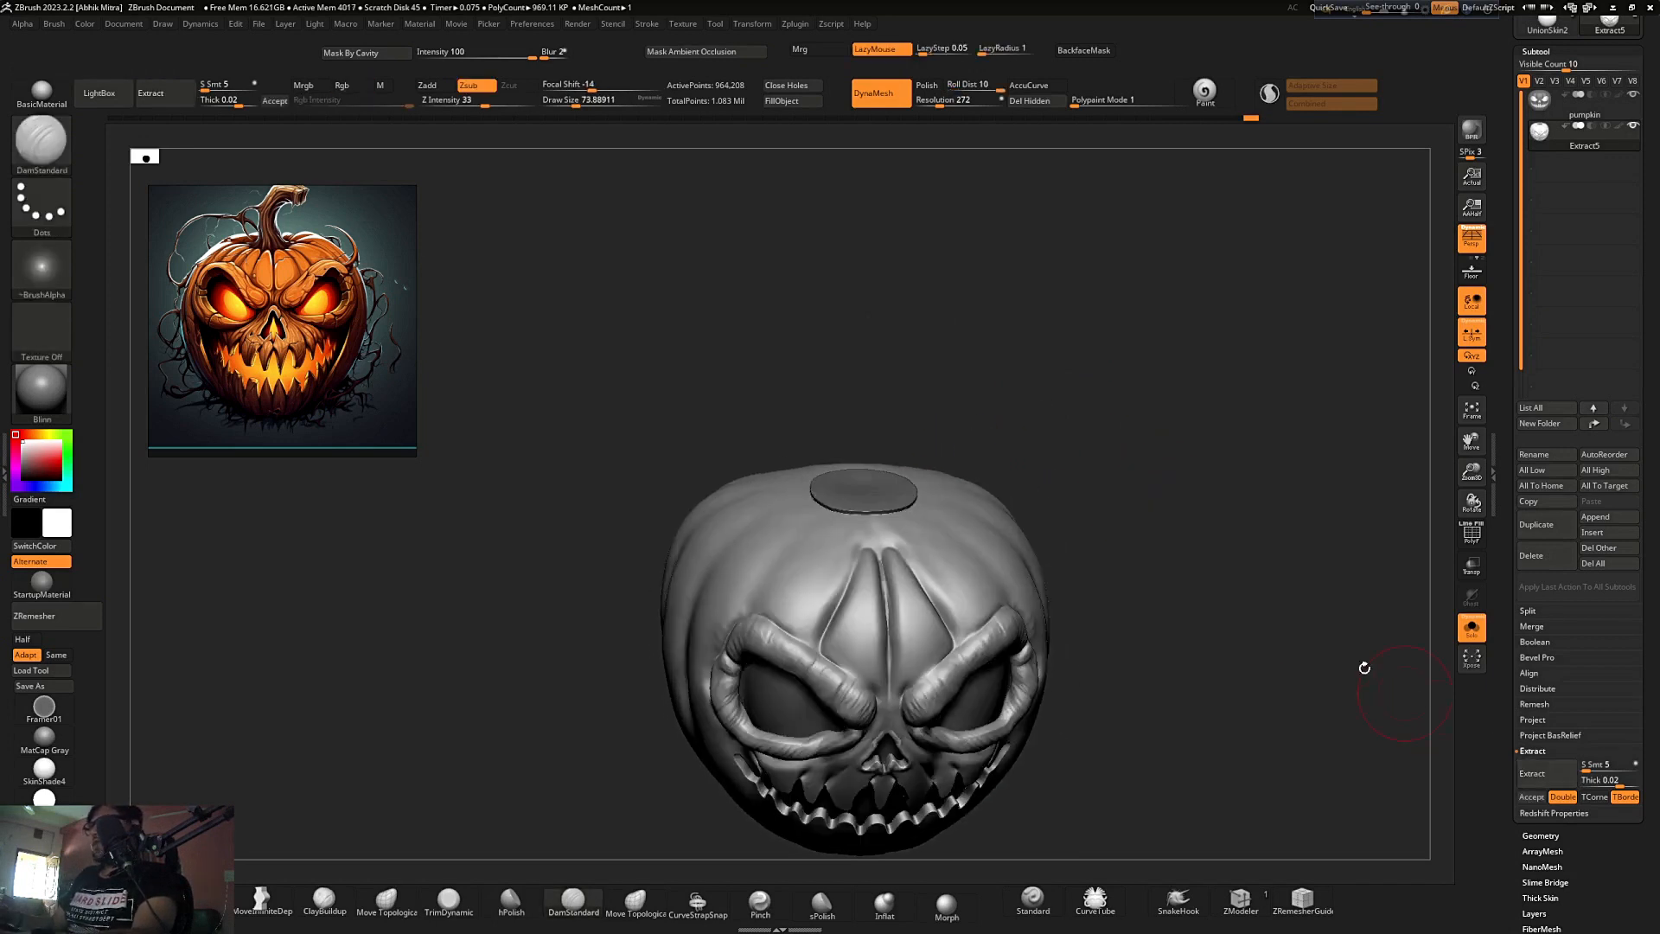
{"action": "mouse_move", "coordinate": [1161, 605]}
{"action": "right_mouse_down"}
{"action": "mouse_move", "coordinate": [1153, 567]}
{"action": "mouse_move", "coordinate": [1173, 563]}
{"action": "right_mouse_up"}
{"action": "left_click_drag", "start_coordinate": [1173, 564], "coordinate": [1227, 571], "text": "ctrl"}
{"action": "right_click_drag", "start_coordinate": [1227, 572], "coordinate": [1345, 644]}
{"action": "right_click_drag", "start_coordinate": [1056, 426], "coordinate": [1003, 470]}
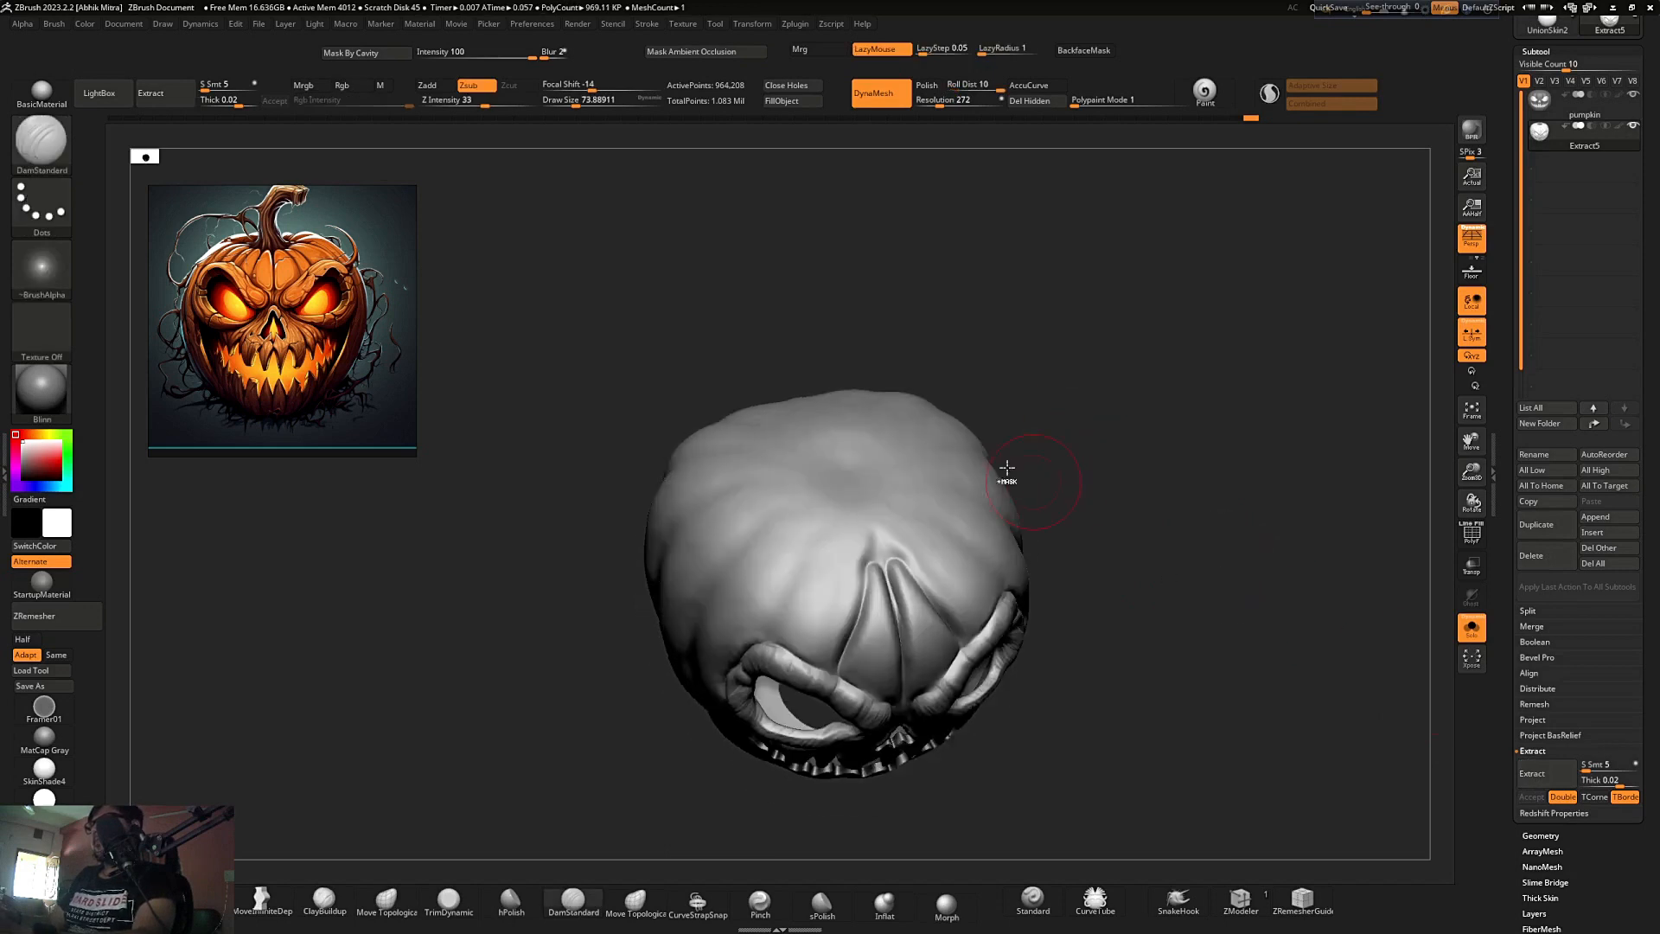
- Mask a round patch on the pumpkin's top and extract it as a new subtool with Double on and thickness 0.02
{"action": "left_click_drag", "start_coordinate": [835, 450], "coordinate": [845, 472], "text": "ctrl"}
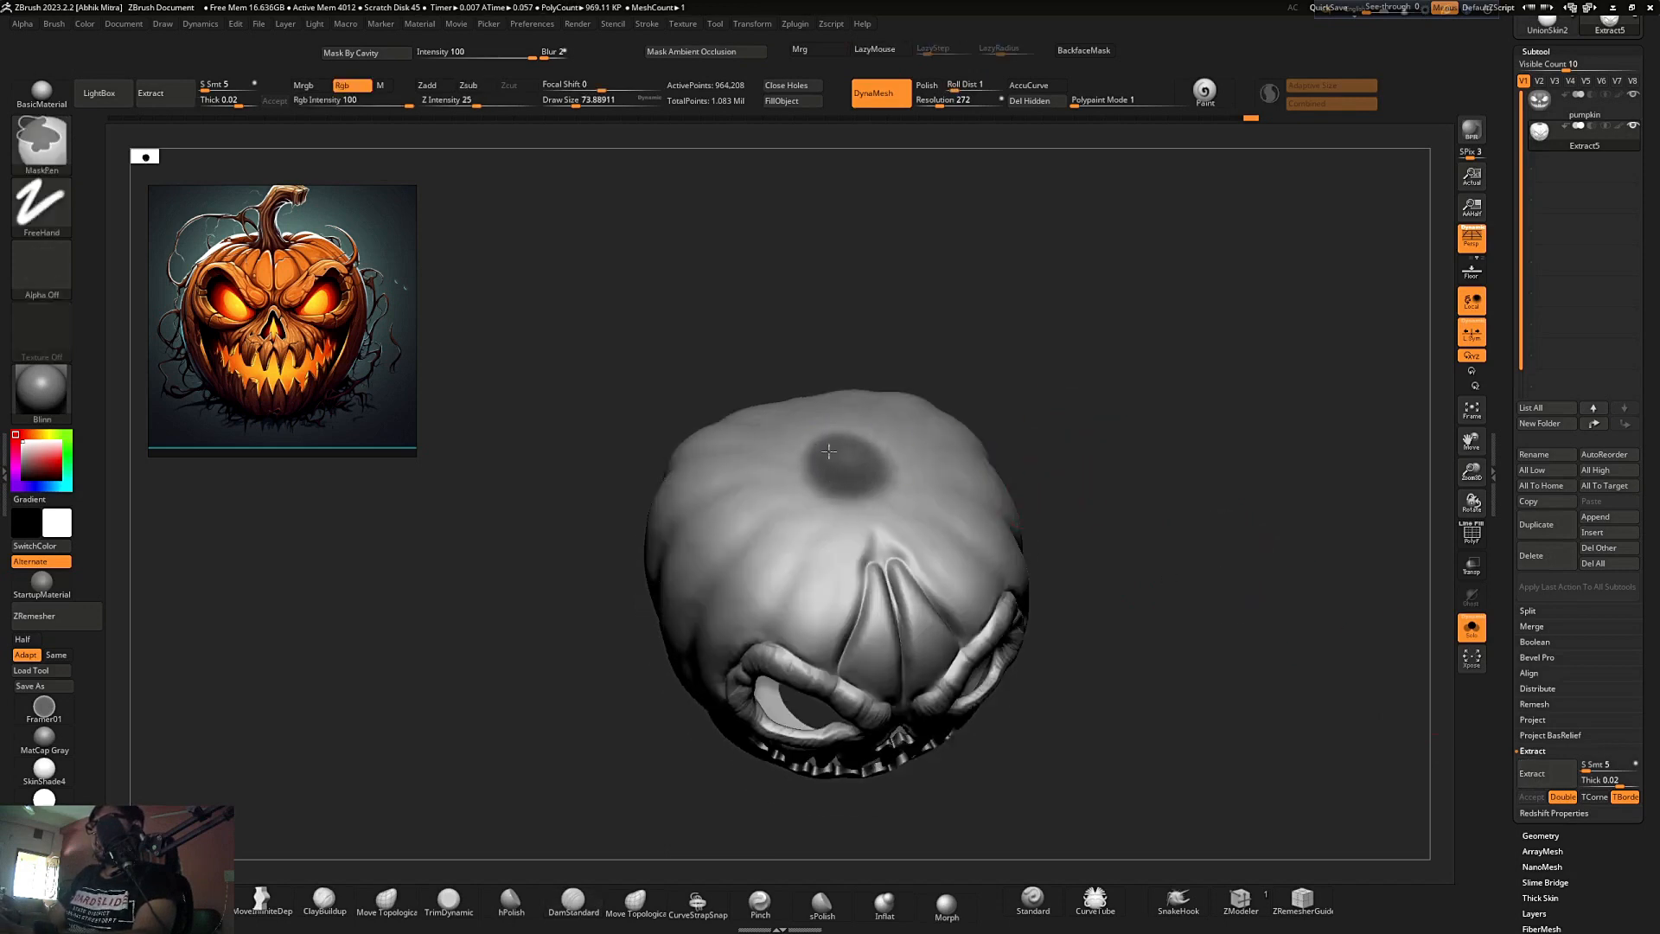
{"action": "right_click_drag", "start_coordinate": [828, 451], "coordinate": [845, 473]}
{"action": "left_click", "coordinate": [805, 471], "text": "ctrl+alt"}
{"action": "right_click_drag", "start_coordinate": [1142, 510], "coordinate": [1166, 411]}
{"action": "left_click", "coordinate": [1552, 783]}
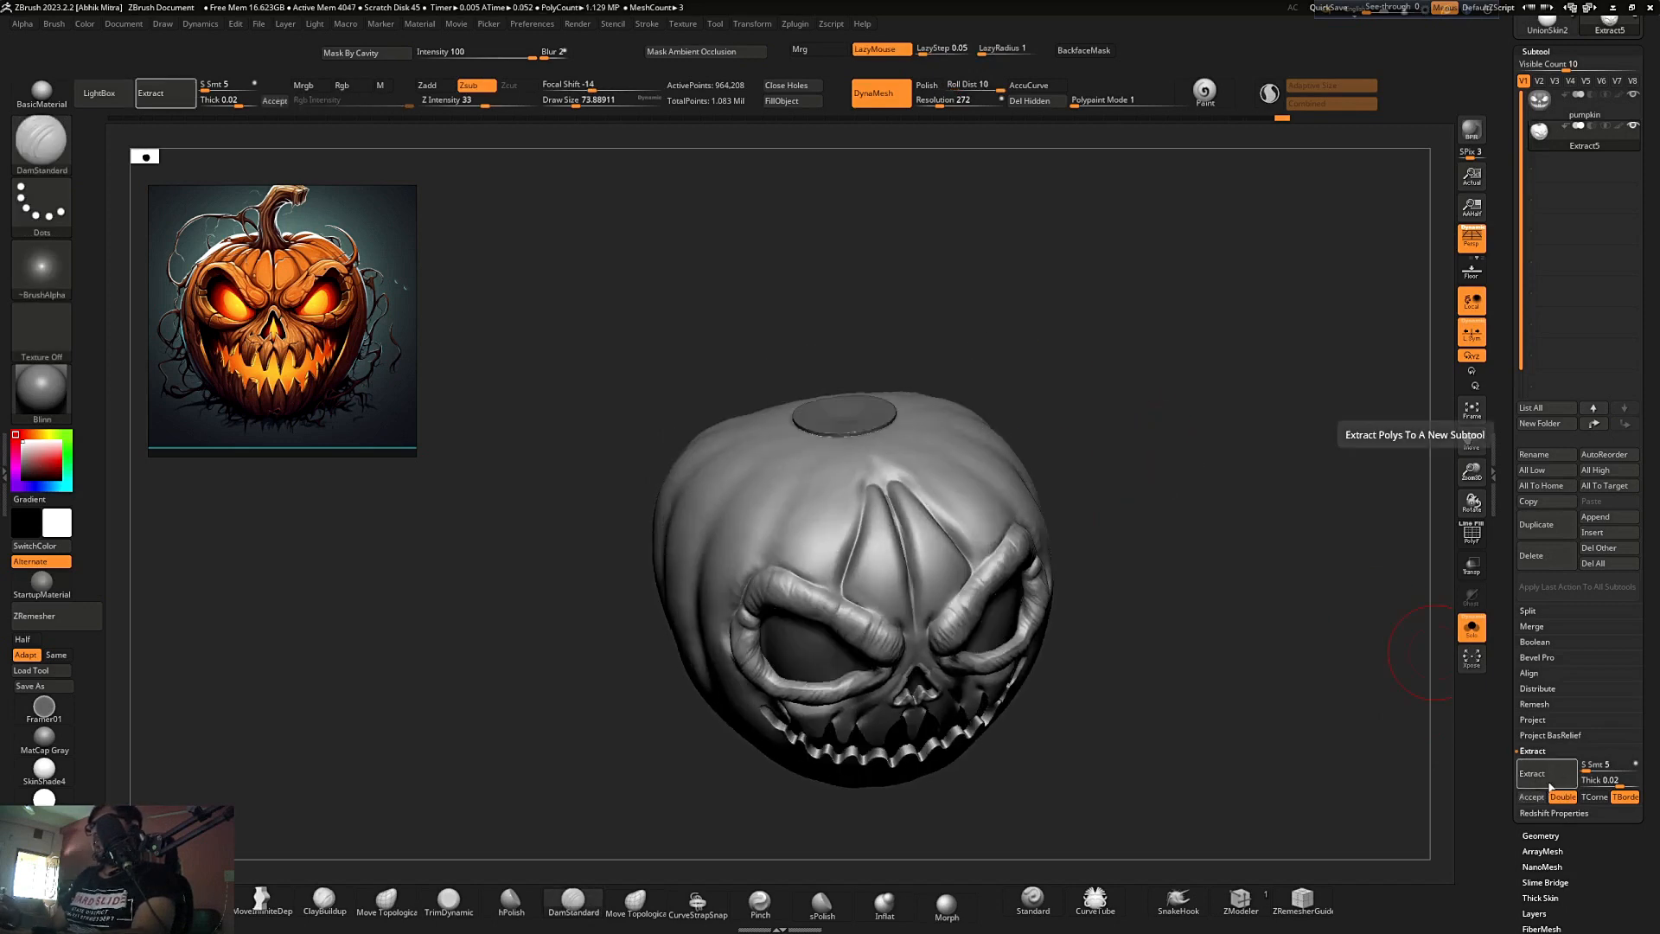
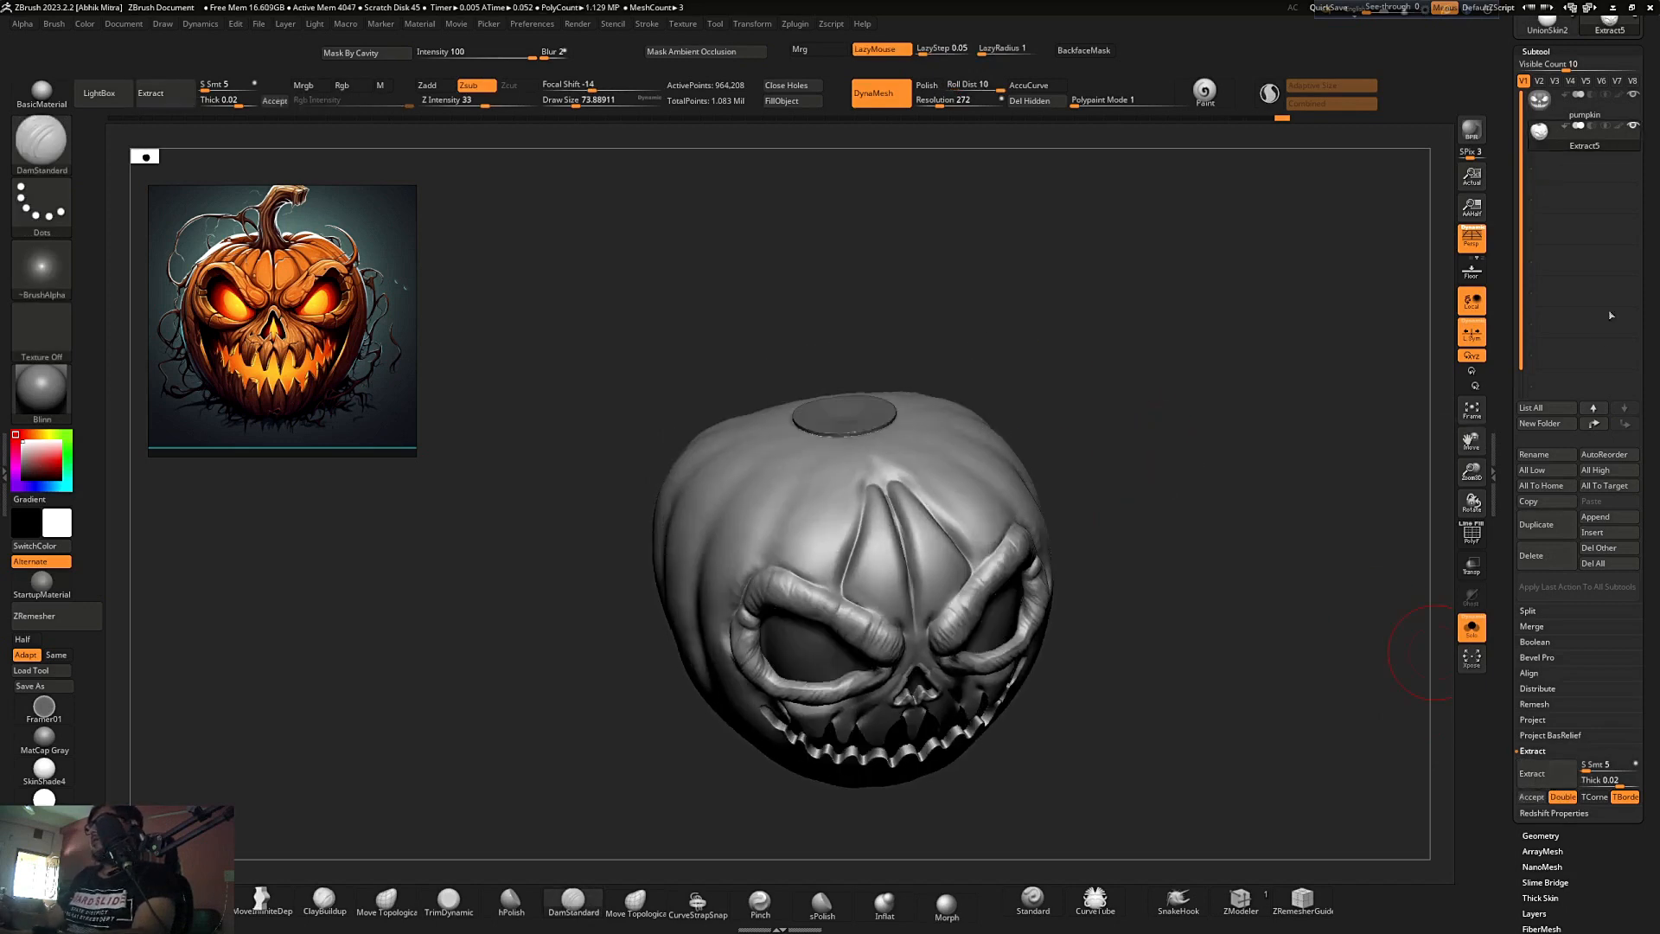
{"action": "left_click", "coordinate": [1531, 797]}
- Isolate the extracted disc, enable DynaMesh on it at resolution 416 and inflate it slightly with the Inflate deformation
{"action": "right_click_drag", "start_coordinate": [1221, 626], "coordinate": [1203, 566]}
{"action": "right_click_drag", "start_coordinate": [891, 449], "coordinate": [926, 155], "text": "ctrl"}
{"action": "left_click", "coordinate": [875, 93]}
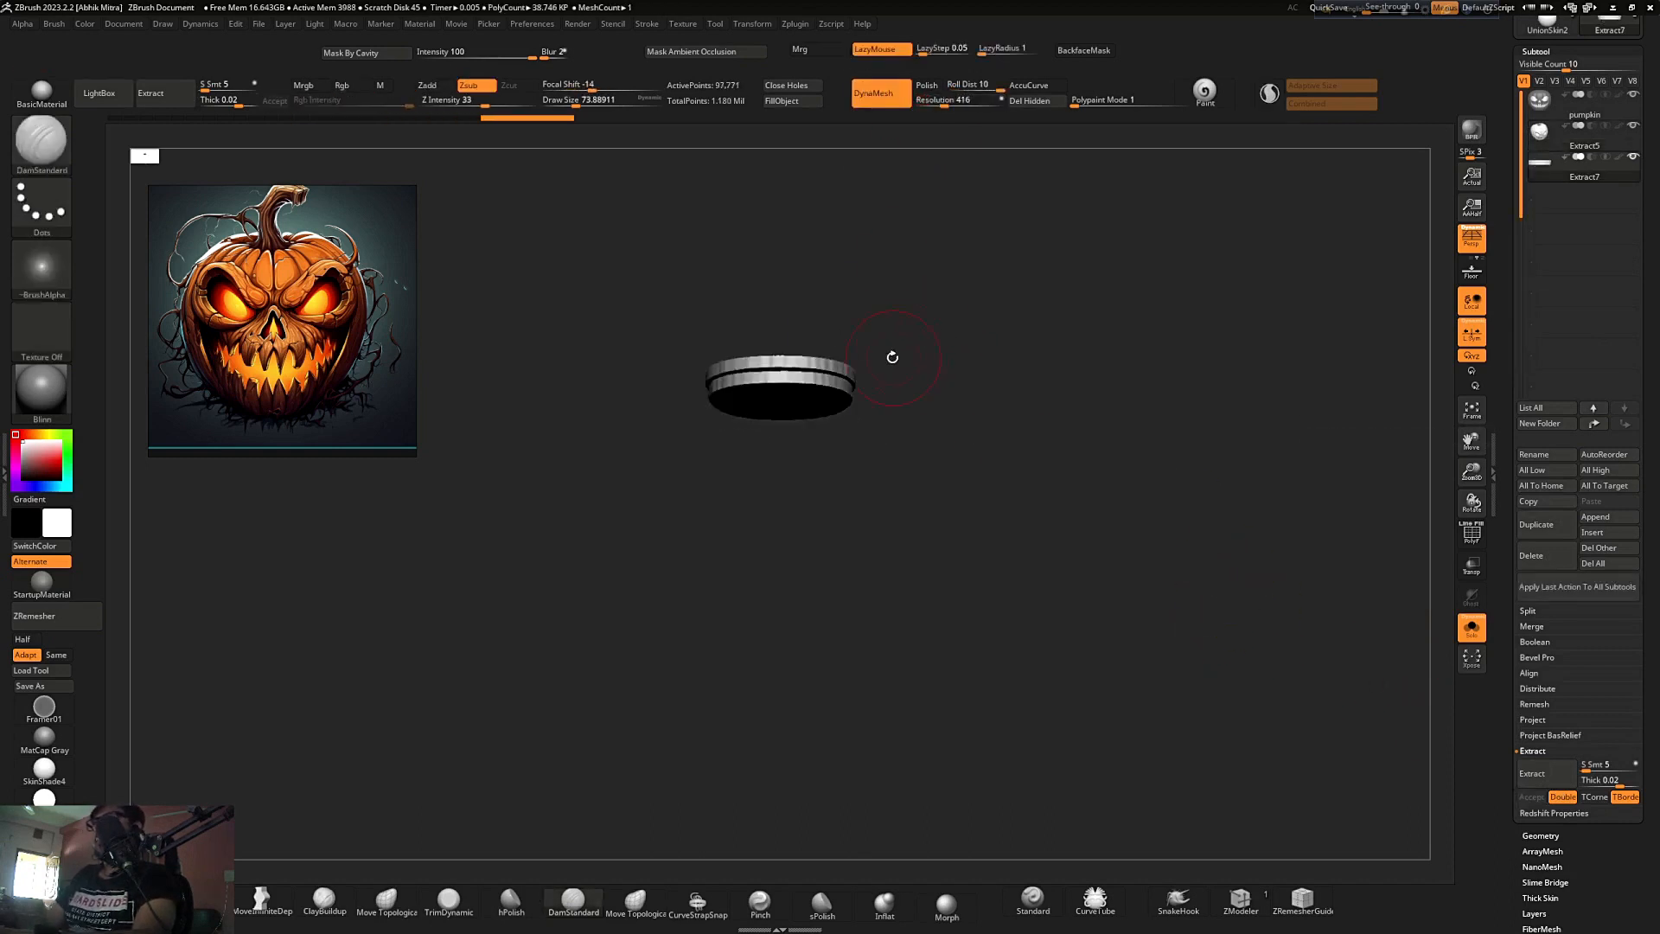
{"action": "left_click_drag", "start_coordinate": [1535, 54], "coordinate": [1535, 56]}
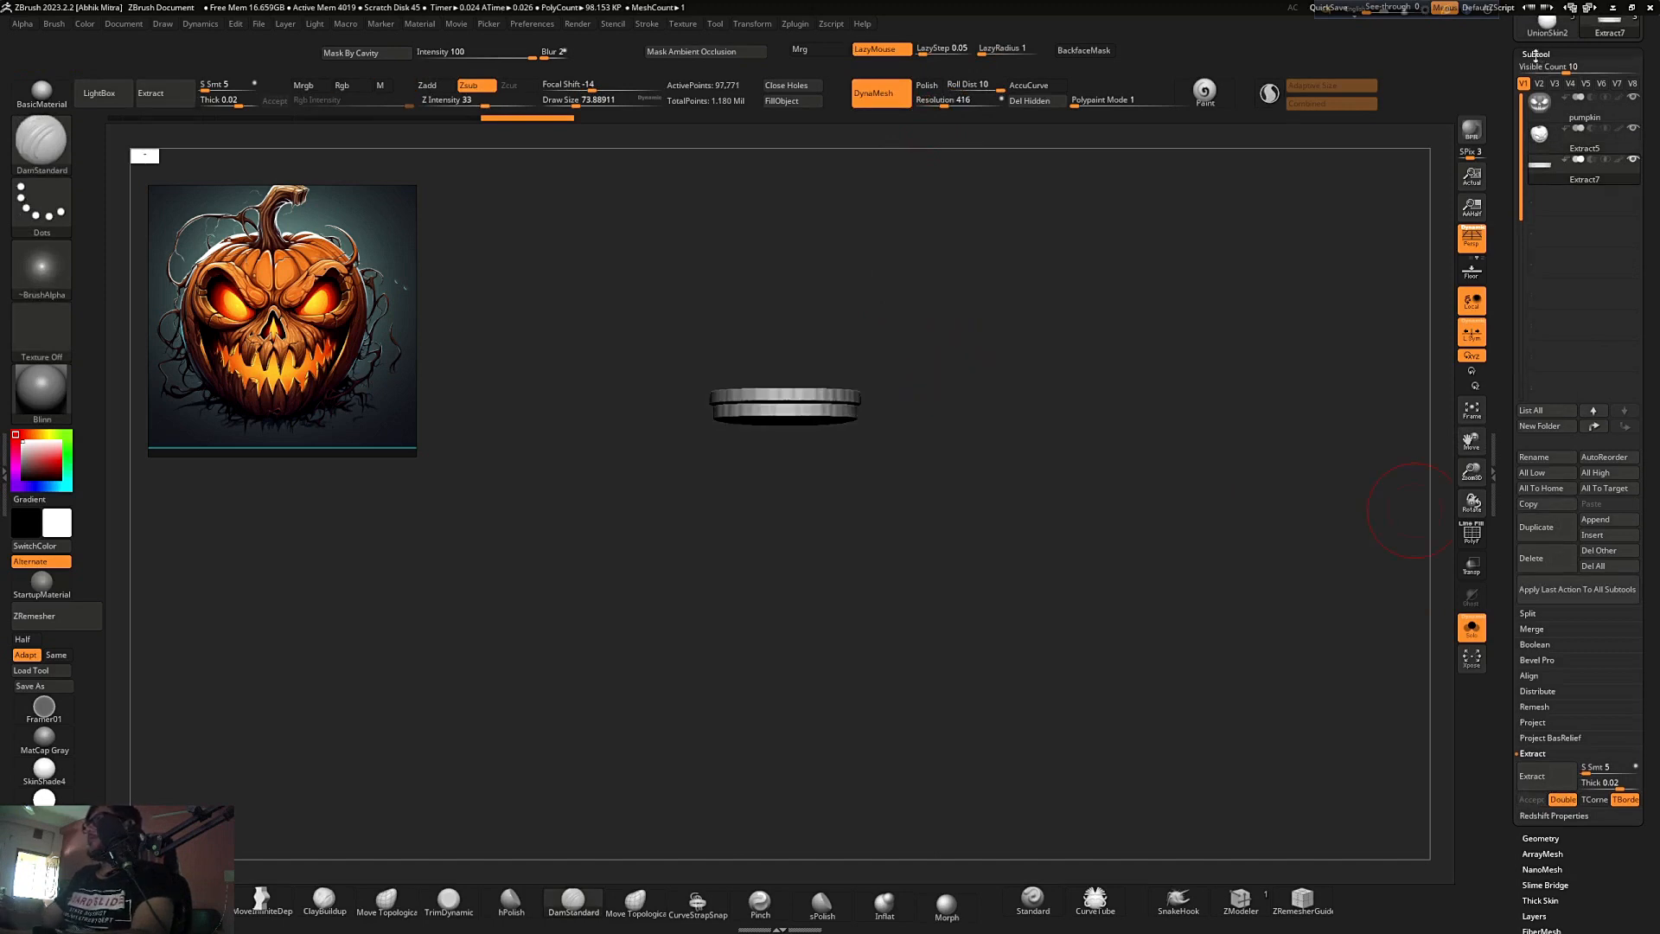
{"action": "left_click", "coordinate": [1533, 56]}
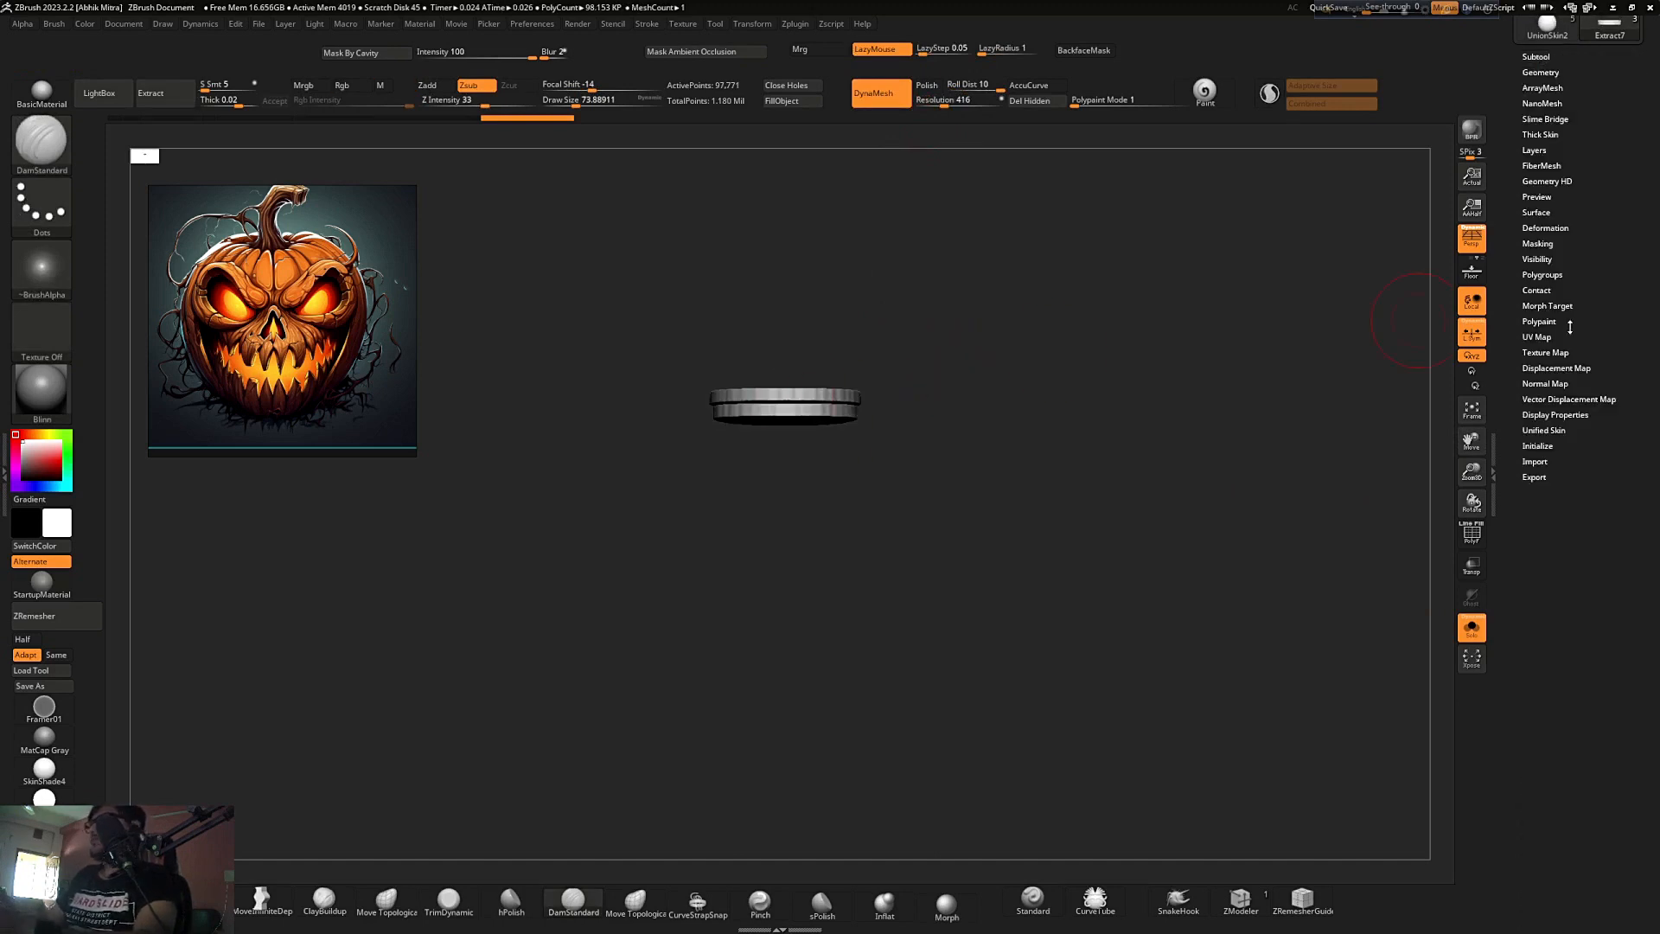
{"action": "left_click", "coordinate": [1546, 228]}
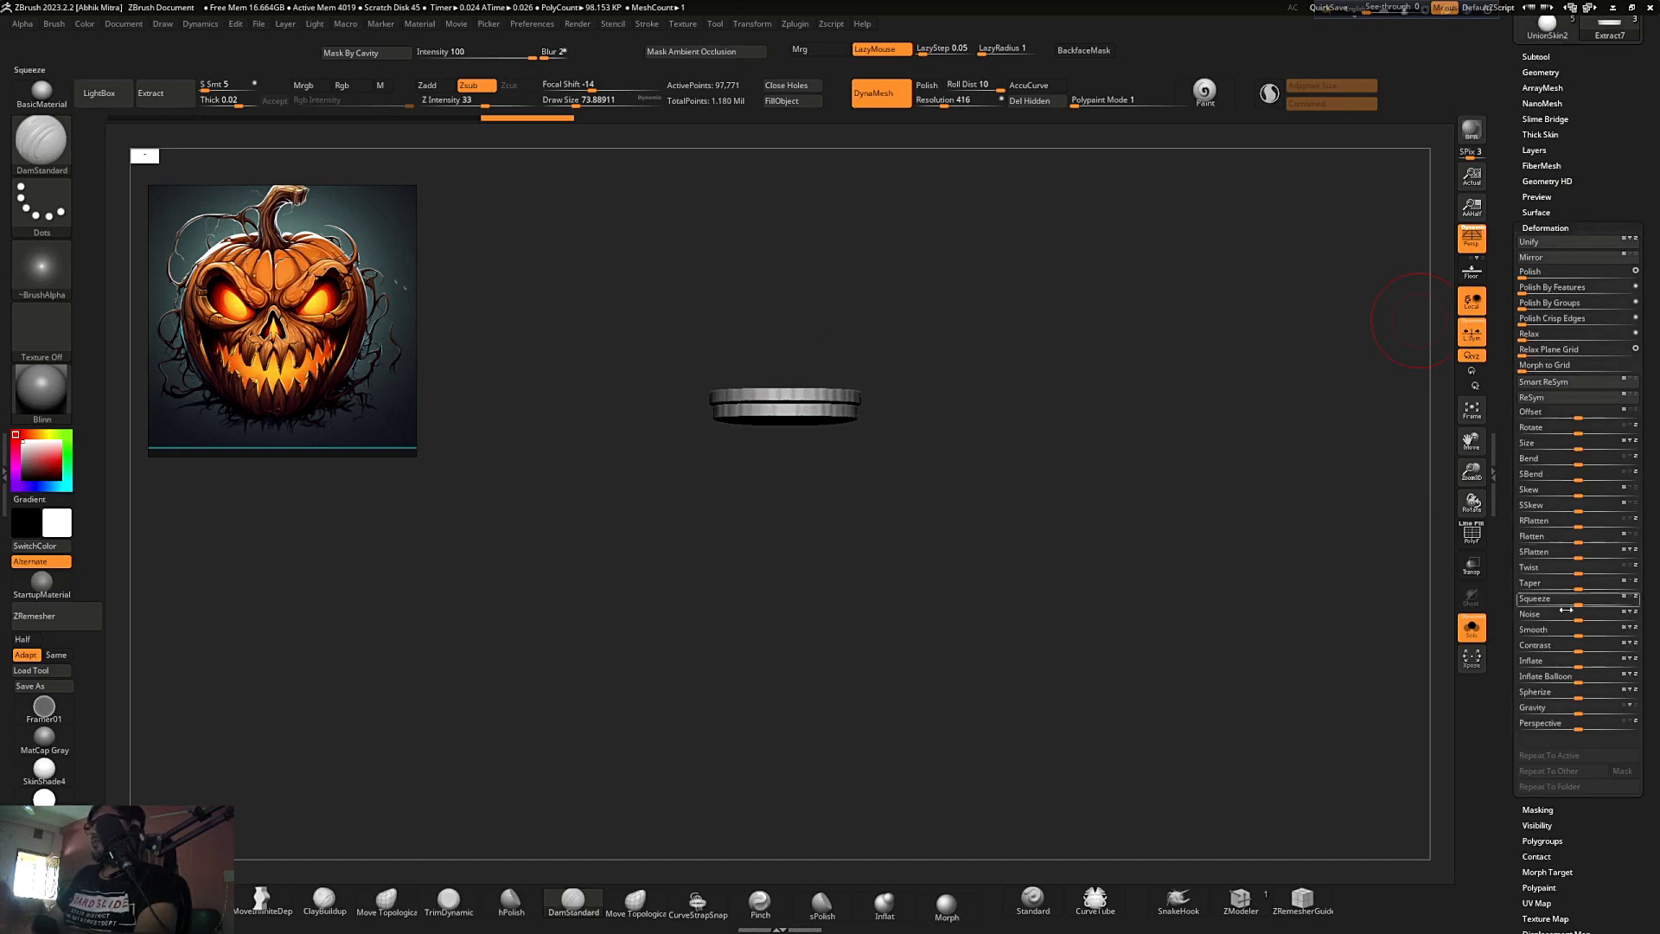
{"action": "left_click_drag", "start_coordinate": [1579, 665], "coordinate": [1586, 666]}
- Remesh the disc with DynaMesh down to resolution 168 and smooth its sides and faces into one solid, rounded puck
{"action": "left_click_drag", "start_coordinate": [955, 292], "coordinate": [1070, 440], "text": "ctrl"}
{"action": "left_click_drag", "start_coordinate": [850, 394], "coordinate": [659, 415], "text": "shift"}
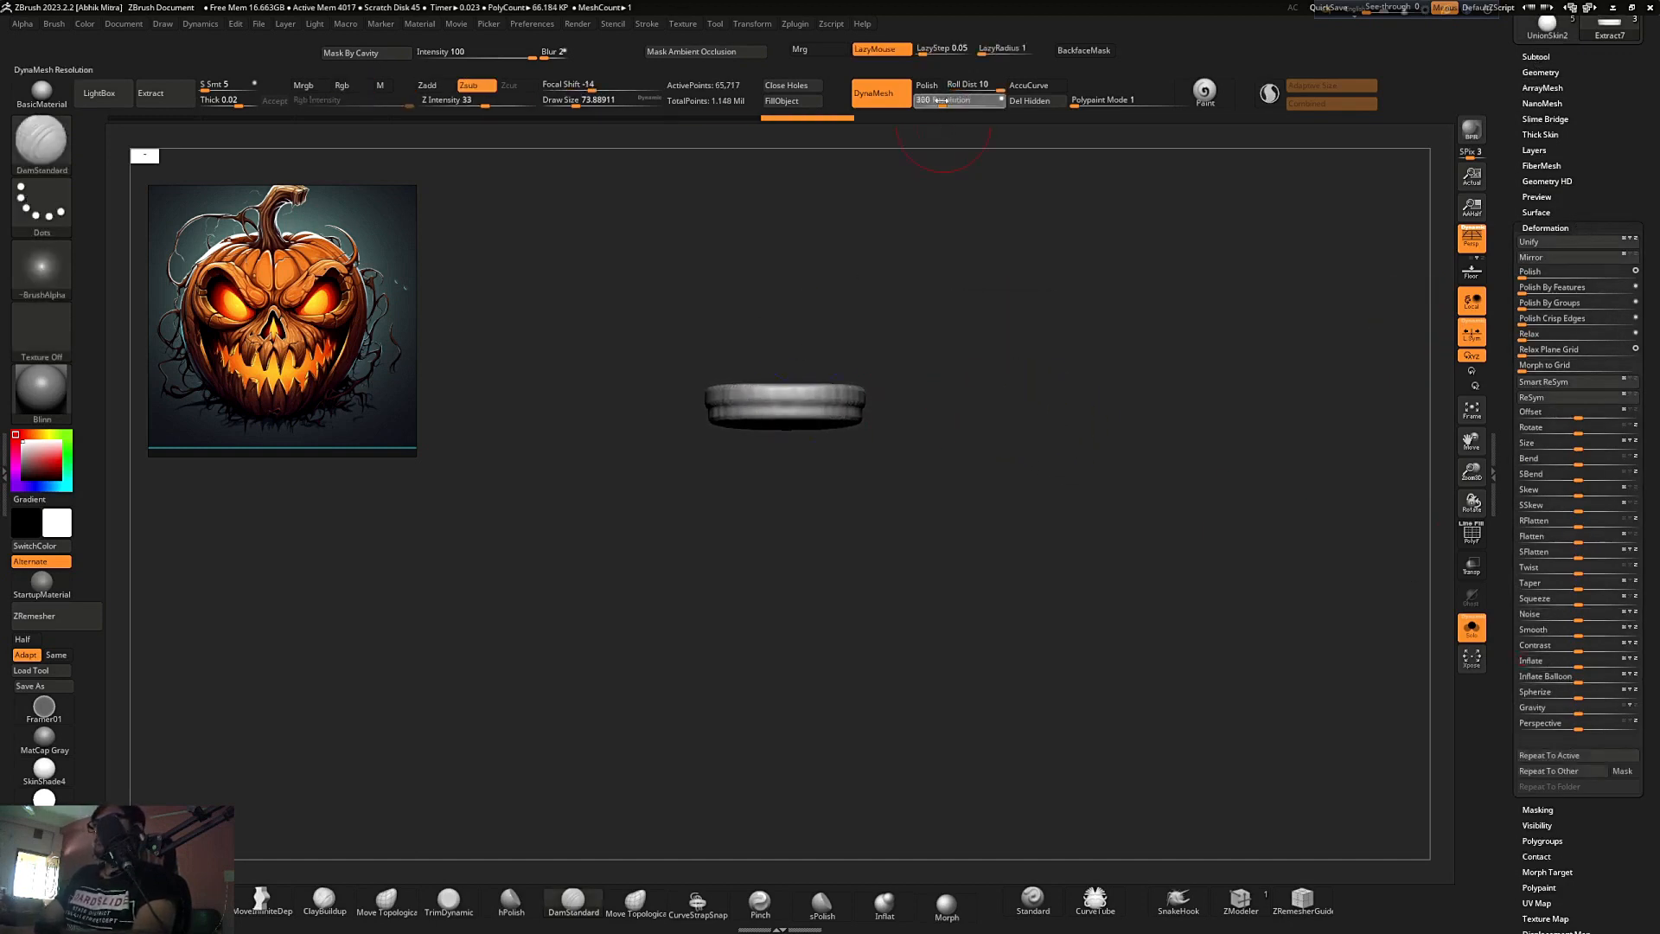
{"action": "left_click_drag", "start_coordinate": [985, 259], "coordinate": [1029, 381], "text": "ctrl"}
{"action": "left_click_drag", "start_coordinate": [761, 424], "coordinate": [929, 467], "text": "shift"}
{"action": "left_click_drag", "start_coordinate": [929, 389], "coordinate": [938, 453], "text": "shift"}
{"action": "mouse_move", "coordinate": [834, 363]}
{"action": "left_mouse_down", "text": "shift"}
{"action": "mouse_move", "coordinate": [868, 314]}
{"action": "mouse_move", "coordinate": [856, 290]}
{"action": "left_mouse_up", "text": "shift"}
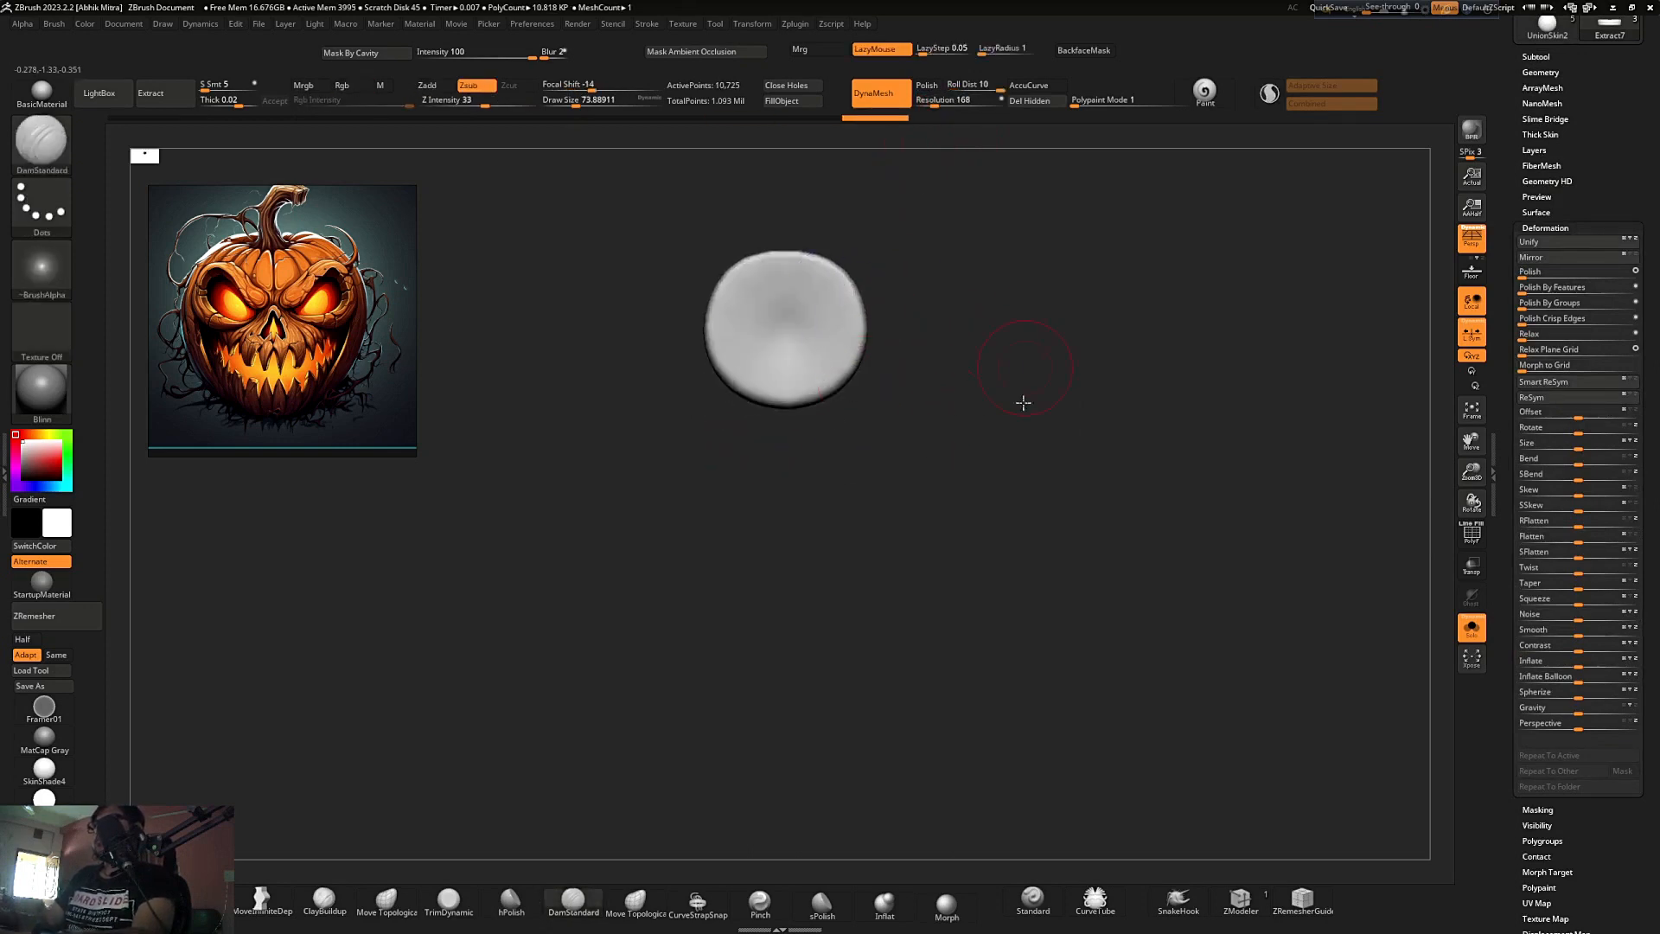
{"action": "left_click_drag", "start_coordinate": [1026, 401], "coordinate": [1447, 465]}
{"action": "left_click", "coordinate": [1490, 488]}
{"action": "mouse_move", "coordinate": [1315, 524]}
{"action": "left_mouse_down", "text": "shift"}
{"action": "mouse_move", "coordinate": [1320, 421]}
{"action": "mouse_move", "coordinate": [1300, 518]}
{"action": "left_mouse_up", "text": "shift"}
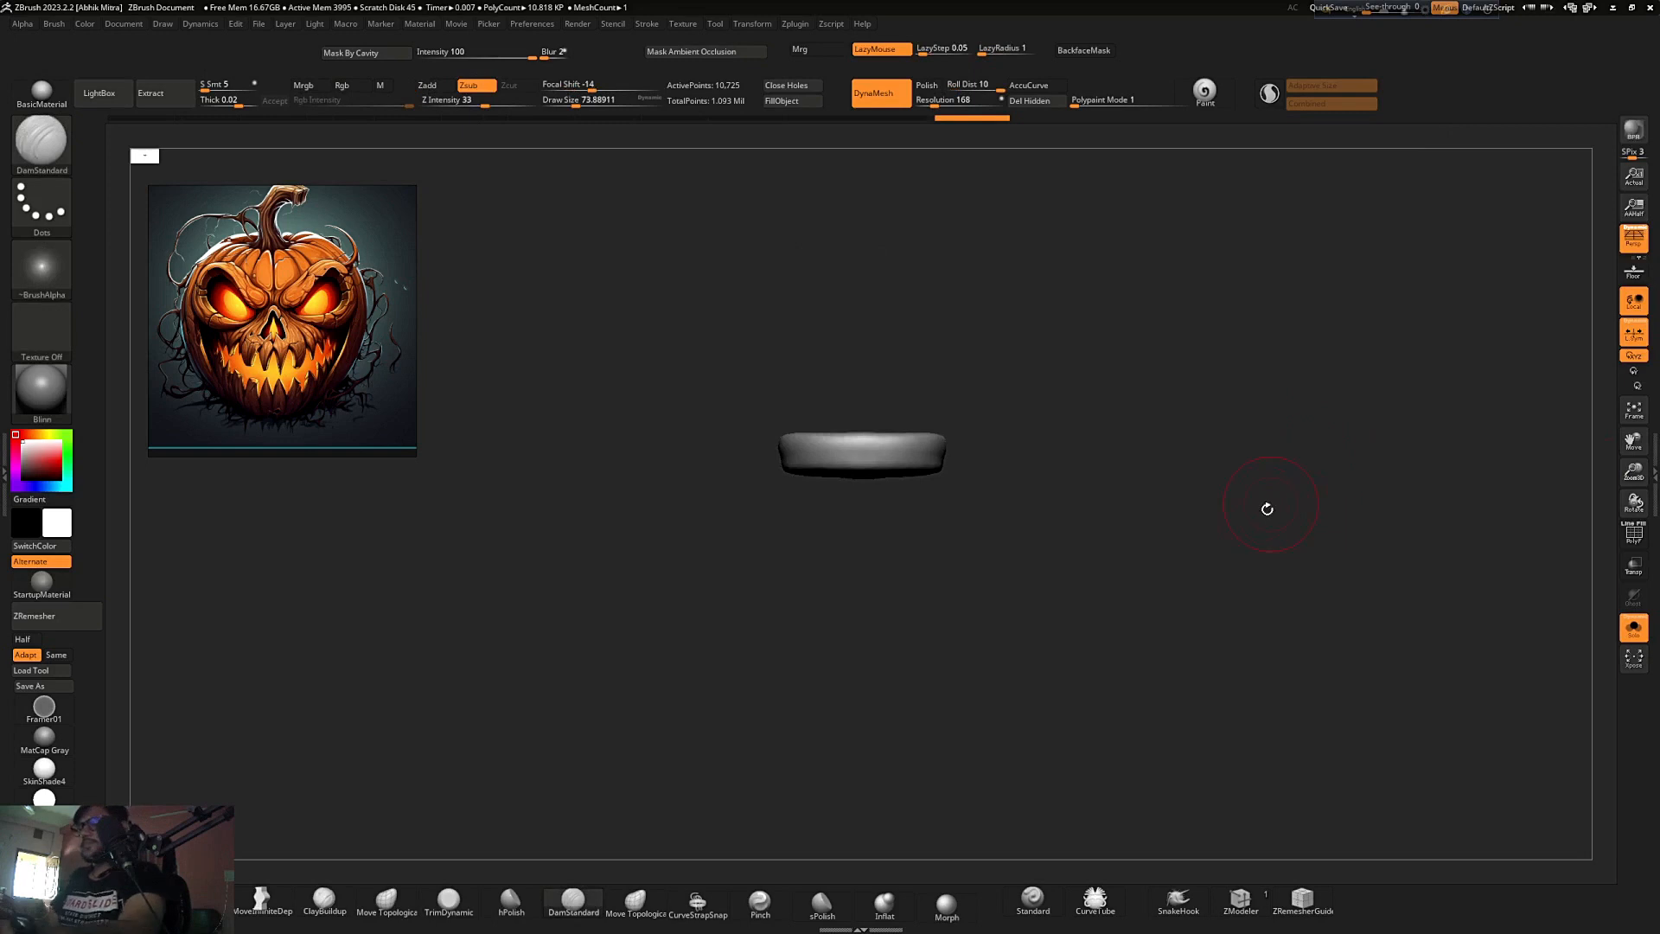
- Show the pumpkin again, centre the transform gizmo on the disc and raise the disc slightly above the pumpkin's top
{"action": "key", "text": "shift+s"}
{"action": "key", "text": "f"}
{"action": "key", "text": "w"}
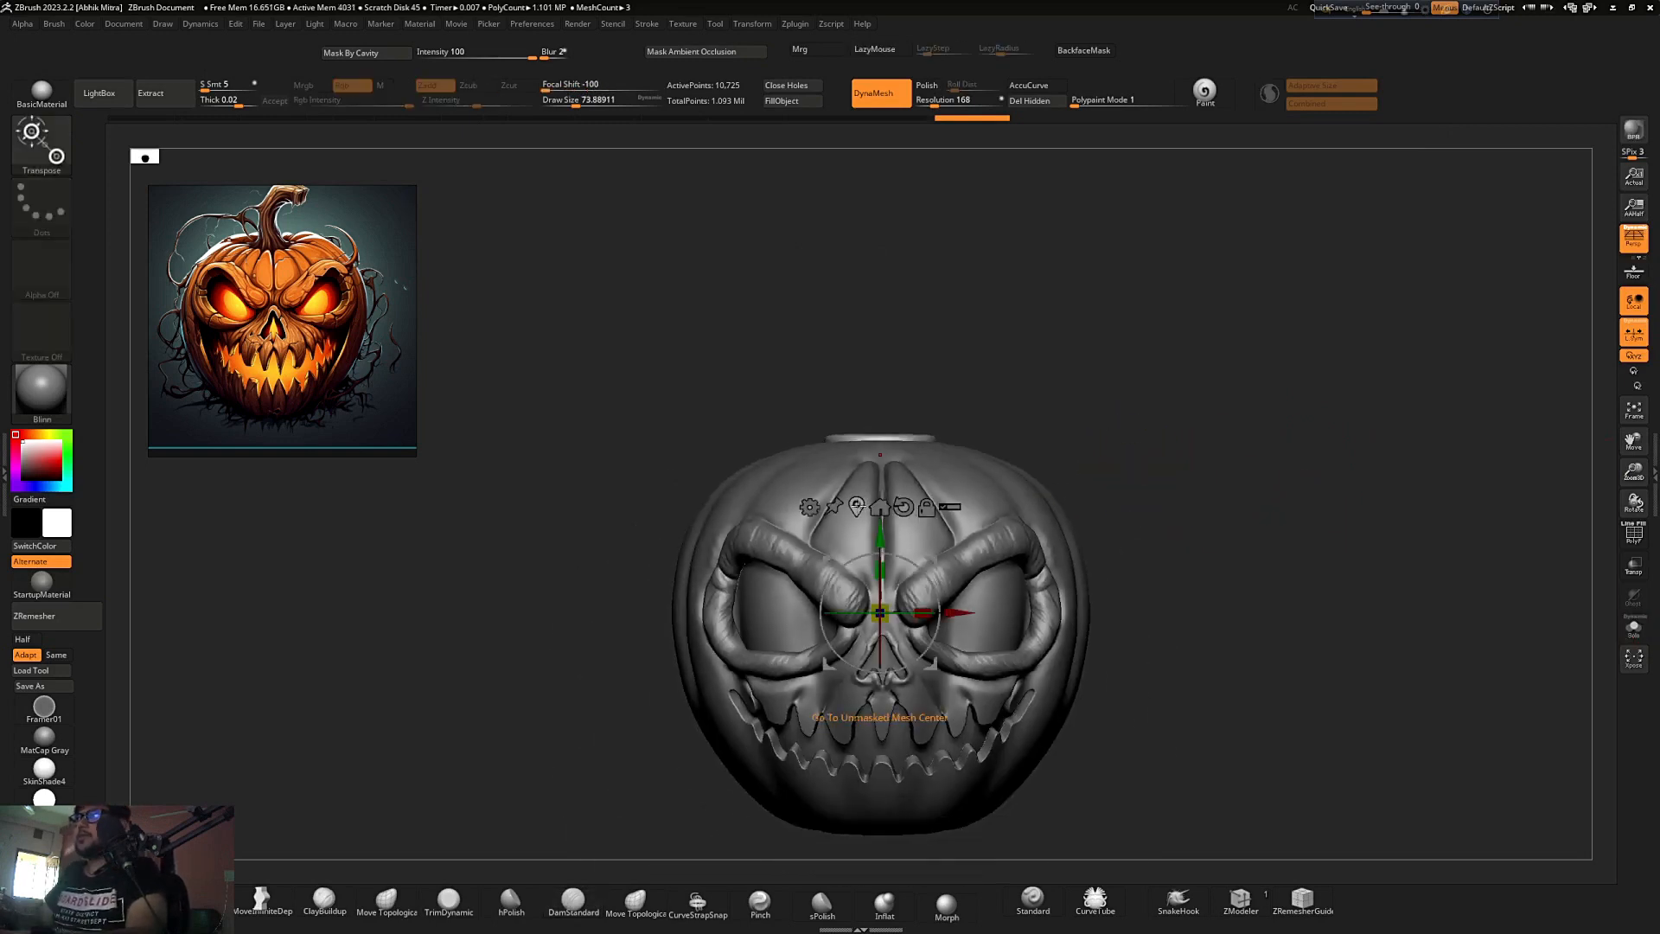
{"action": "left_click", "coordinate": [880, 507]}
{"action": "left_click_drag", "start_coordinate": [907, 384], "coordinate": [907, 383]}
{"action": "left_click_drag", "start_coordinate": [1082, 338], "coordinate": [1023, 367]}
{"action": "mouse_move", "coordinate": [909, 377]}
{"action": "left_mouse_down"}
{"action": "mouse_move", "coordinate": [908, 392]}
{"action": "mouse_move", "coordinate": [906, 369]}
{"action": "left_mouse_up"}
{"action": "right_click_drag", "start_coordinate": [873, 550], "coordinate": [977, 578]}
{"action": "key", "text": "q"}
{"action": "mouse_move", "coordinate": [1115, 381]}
{"action": "right_mouse_down"}
{"action": "mouse_move", "coordinate": [1134, 421]}
{"action": "mouse_move", "coordinate": [1116, 402]}
{"action": "right_mouse_up"}
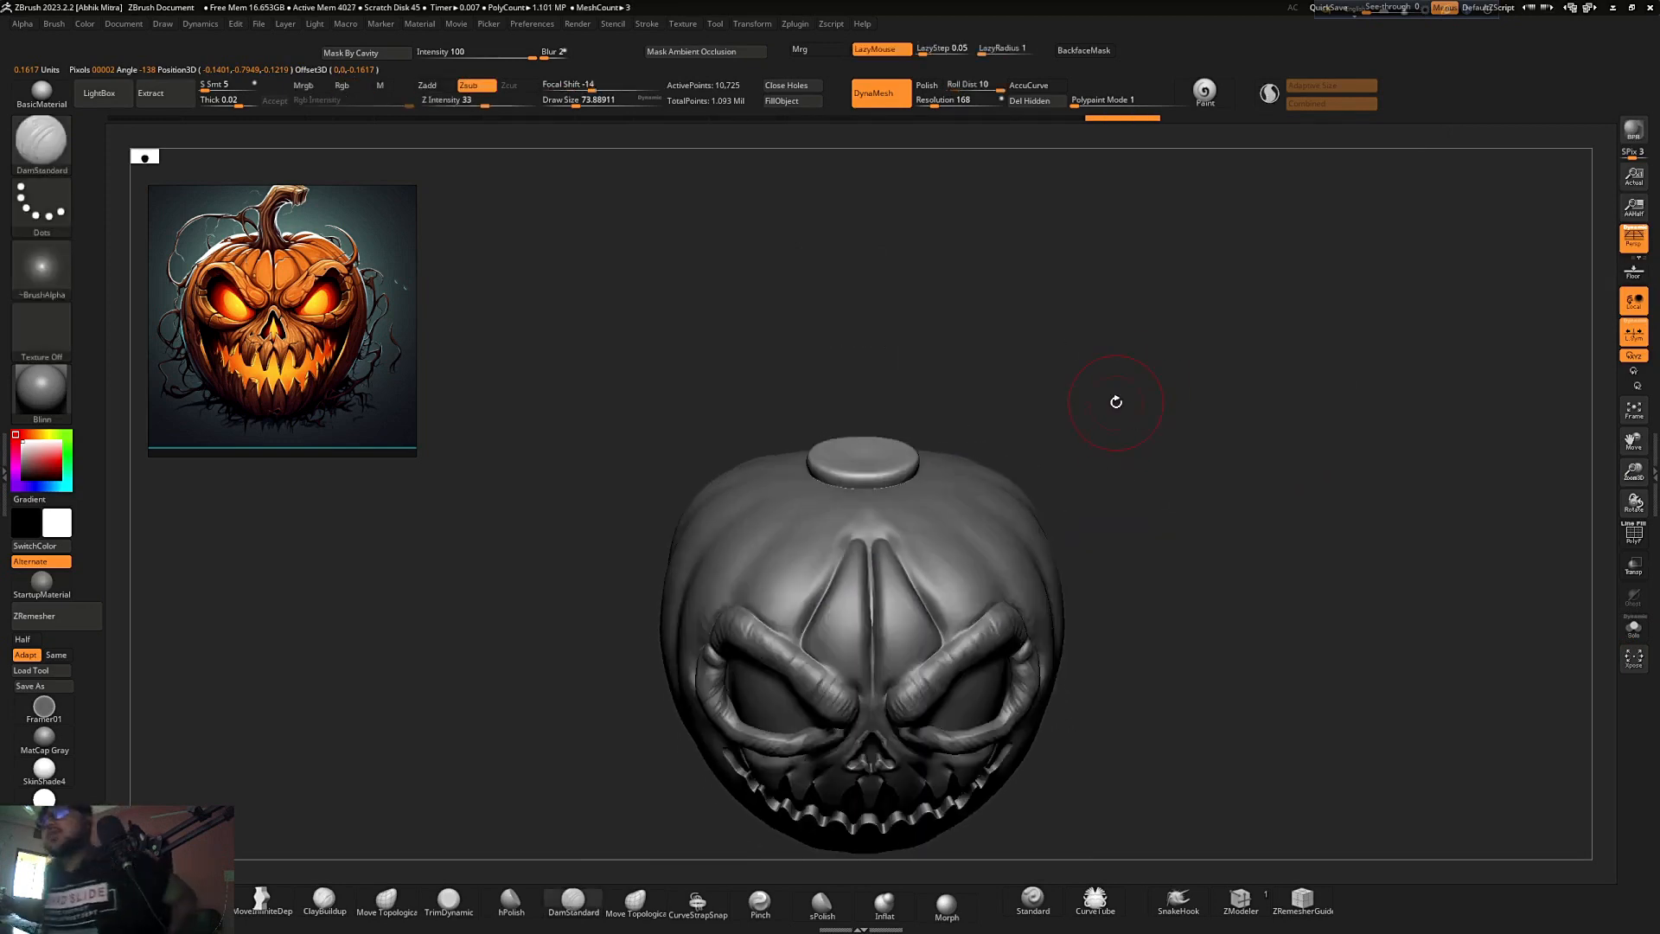
- Pull a tall stem straight up from the disc with SnakeHook at a Draw Size of about 132 and smooth it
{"action": "mouse_move", "coordinate": [1020, 349]}
{"action": "right_mouse_down"}
{"action": "mouse_move", "coordinate": [1056, 351]}
{"action": "mouse_move", "coordinate": [1038, 408]}
{"action": "right_mouse_up"}
{"action": "key", "text": "s"}
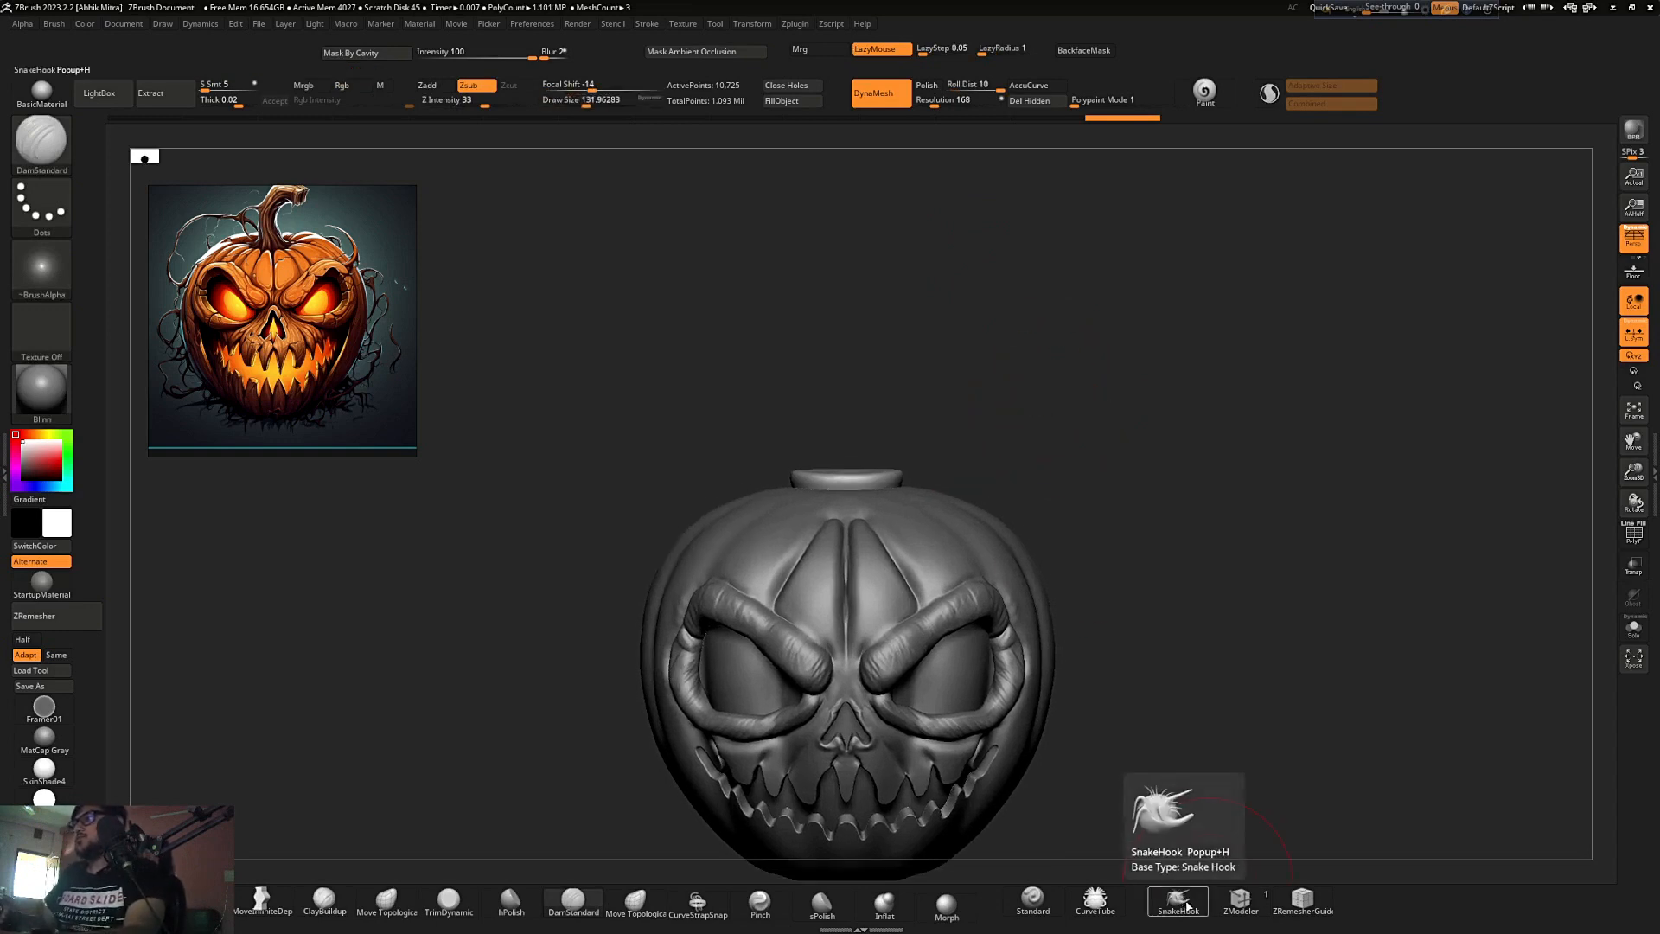
{"action": "left_click", "coordinate": [1186, 905]}
{"action": "left_click", "coordinate": [1144, 917]}
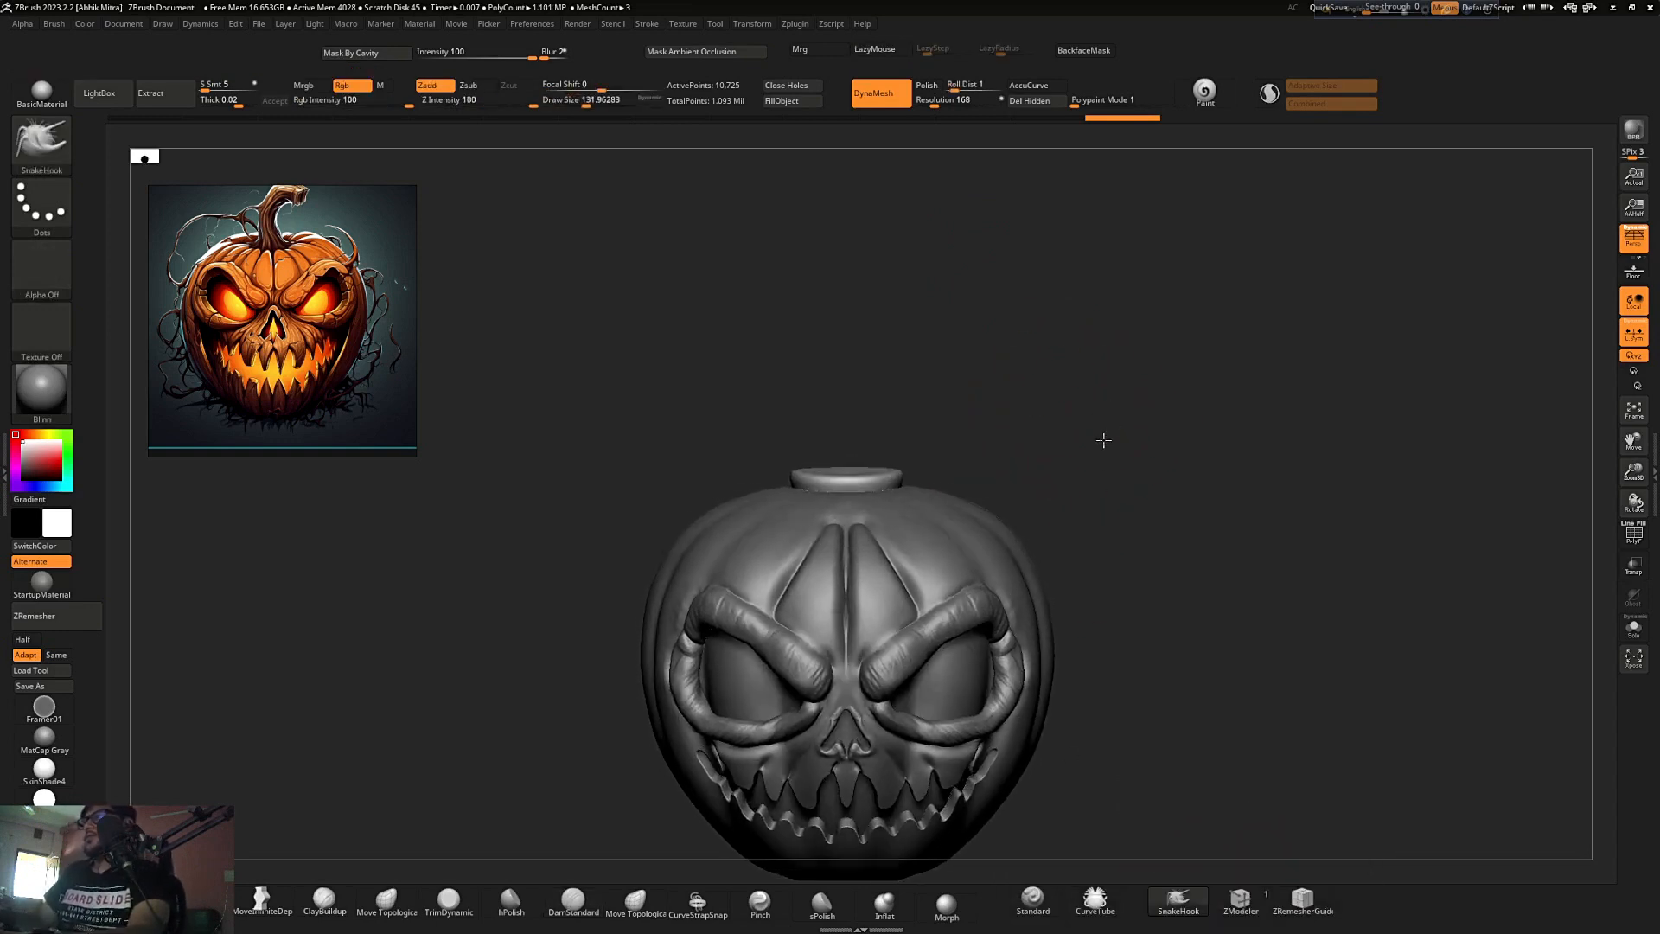
{"action": "left_click_drag", "start_coordinate": [844, 469], "coordinate": [847, 194]}
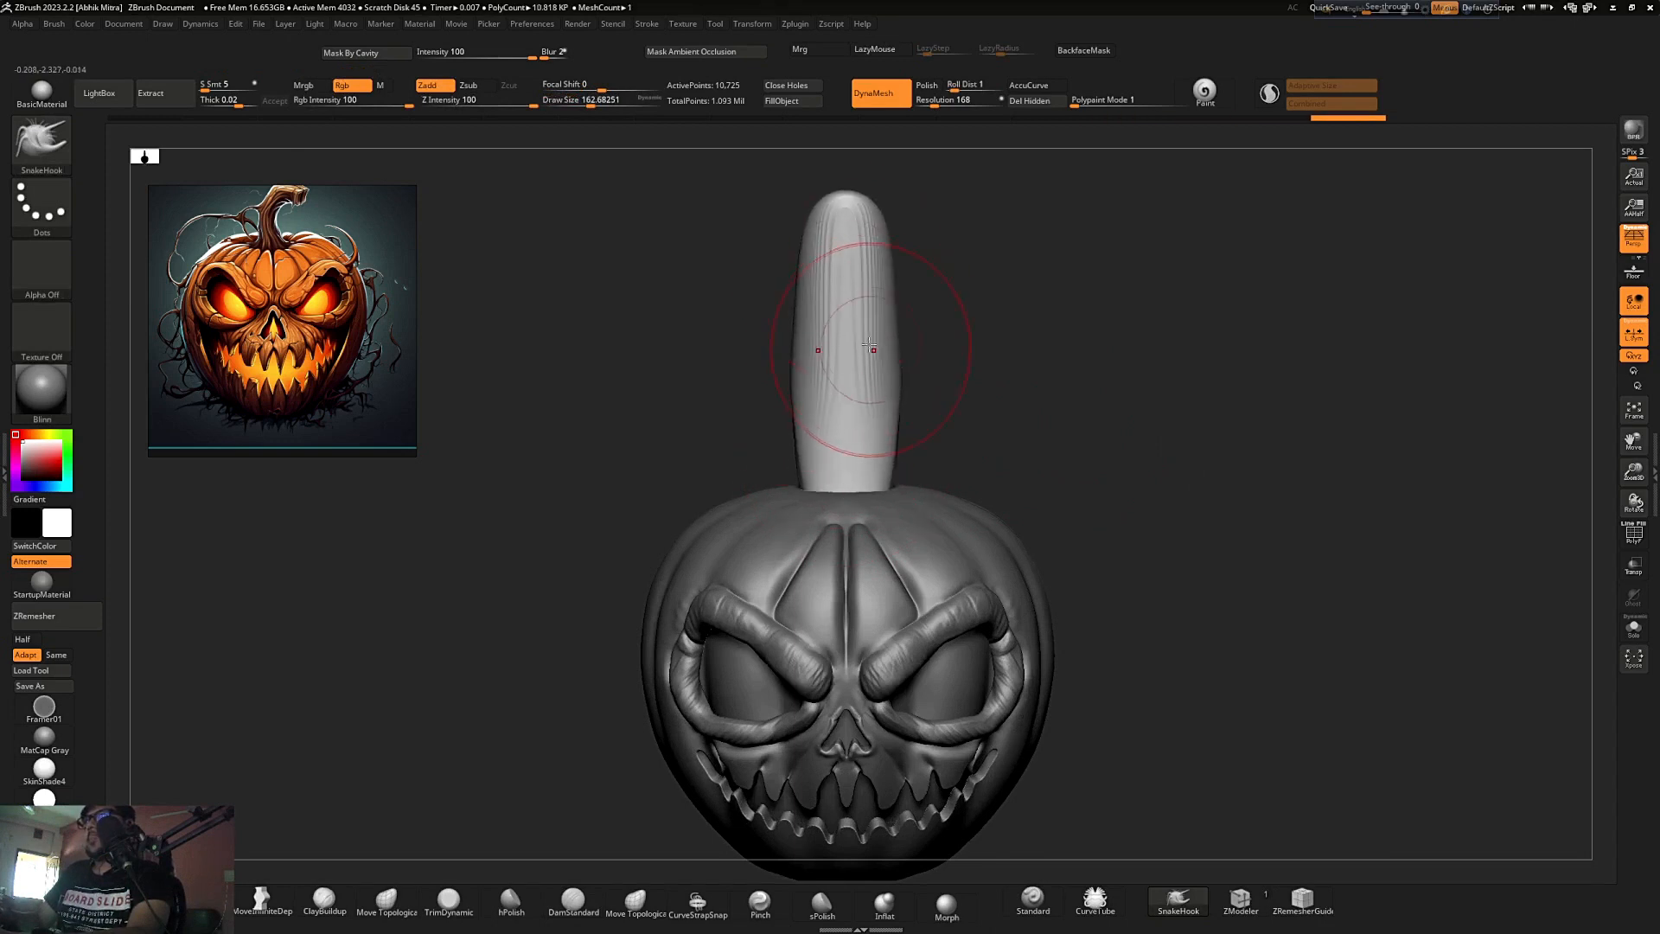
{"action": "mouse_move", "coordinate": [889, 402]}
{"action": "left_mouse_down", "text": "shift"}
{"action": "mouse_move", "coordinate": [890, 294]}
{"action": "mouse_move", "coordinate": [889, 325]}
{"action": "left_mouse_up", "text": "shift"}
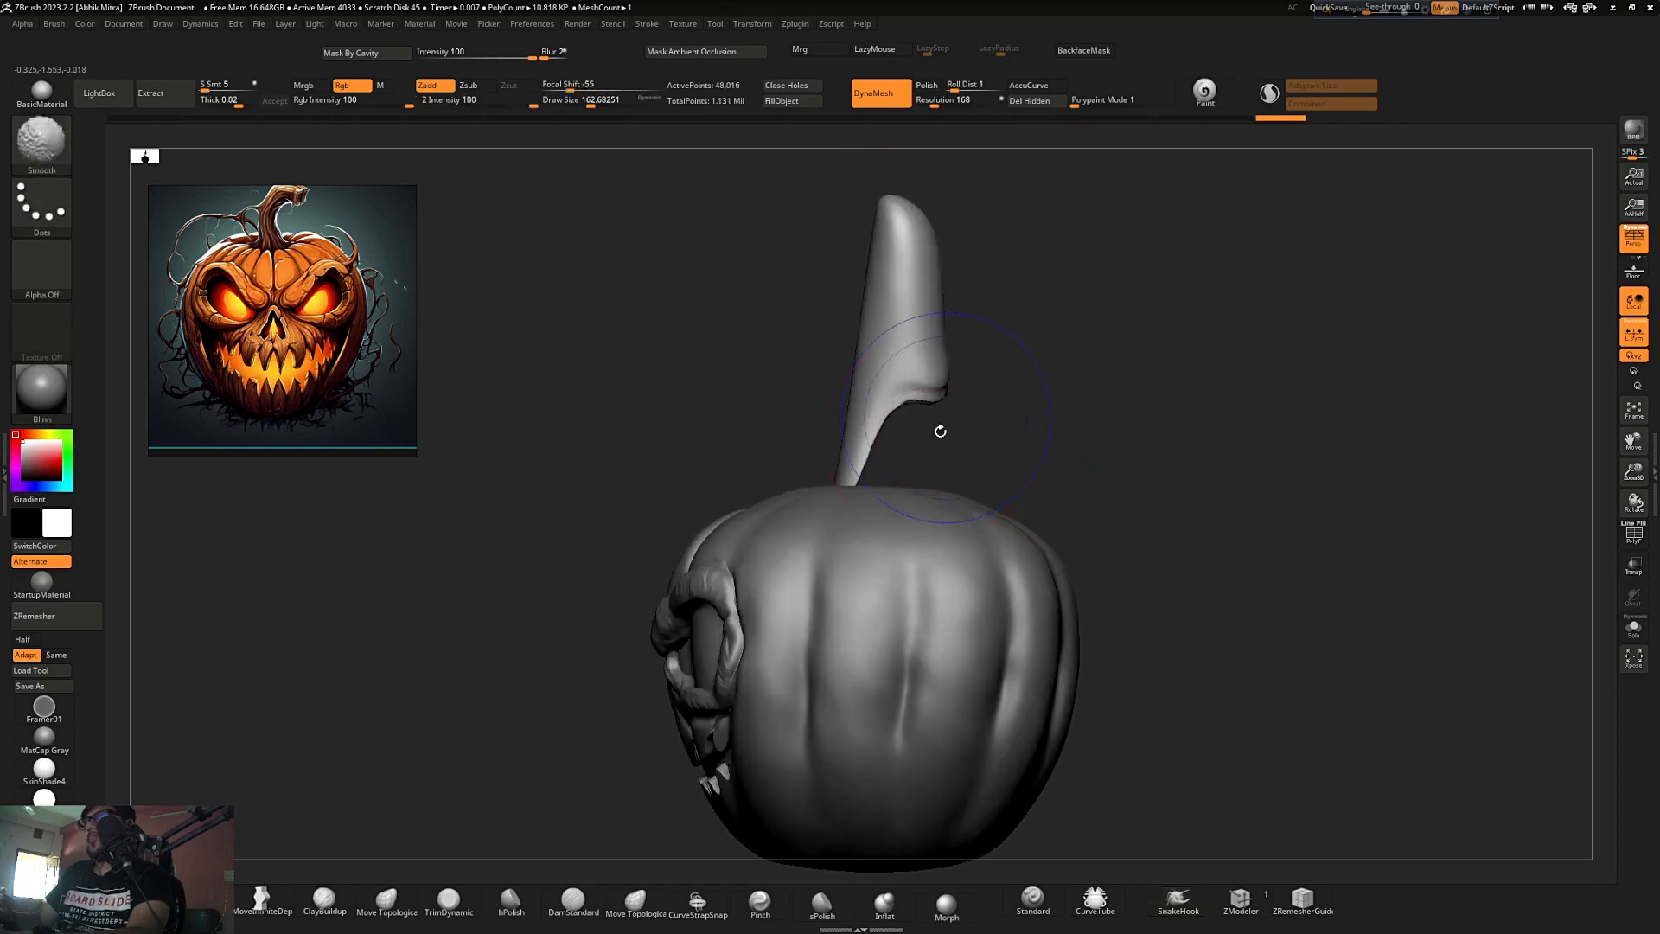
- Undo the stem pull and its smoothing back to the flat disc
{"action": "key", "text": "ctrl"}
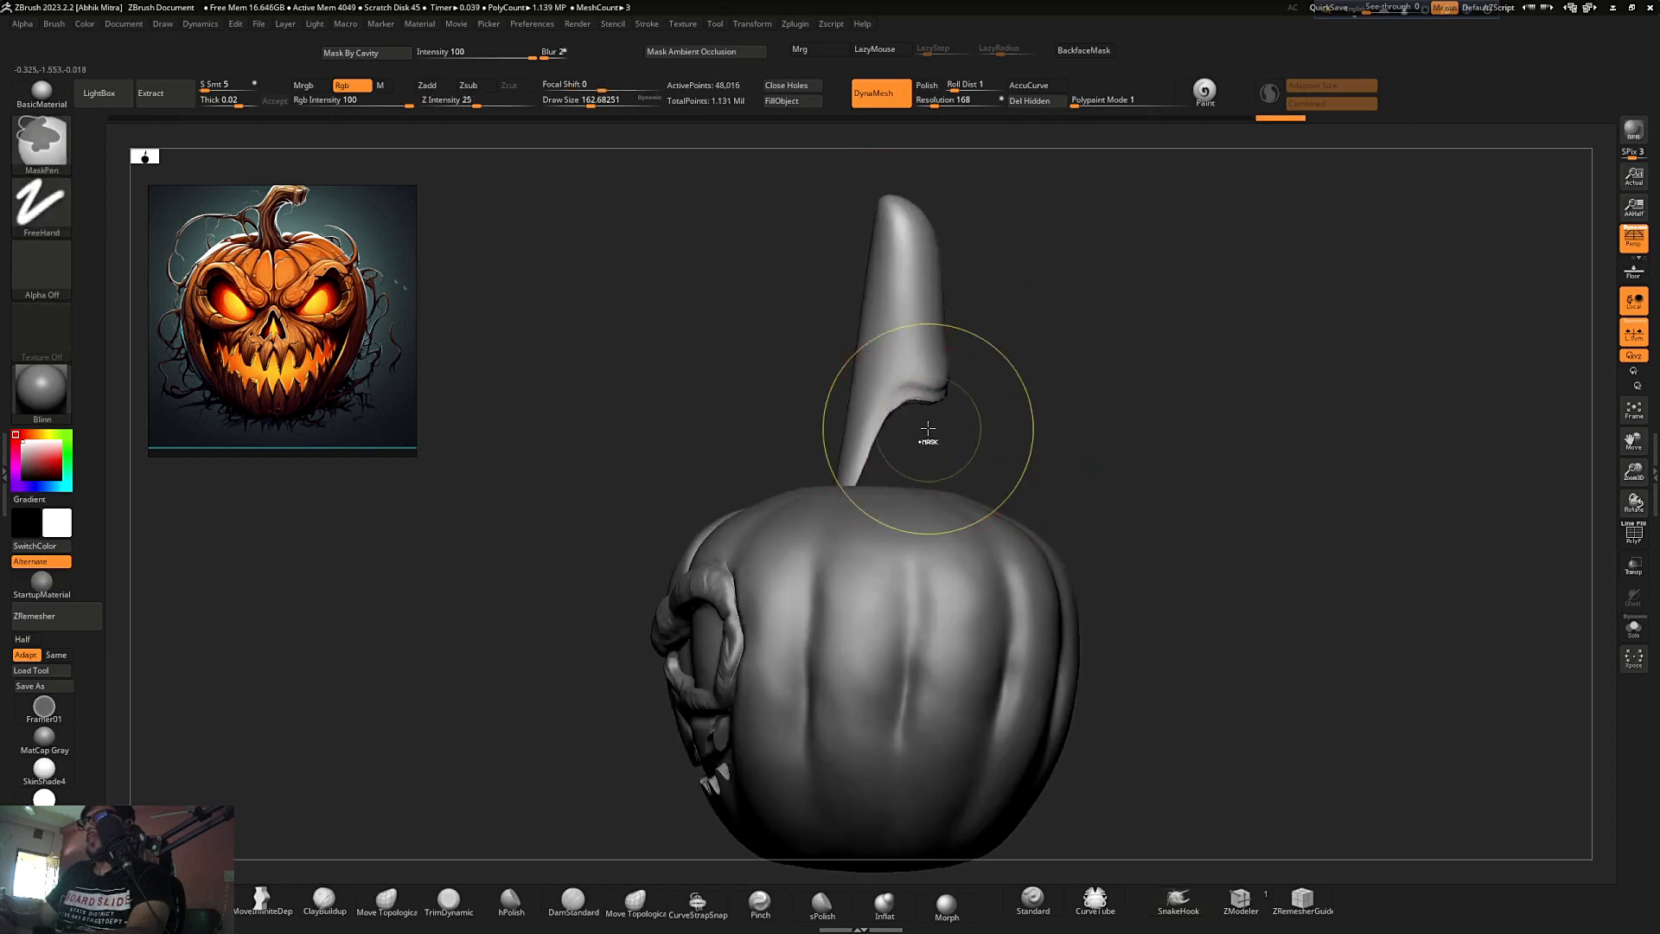
{"action": "key", "text": "ctrl+z"}
{"action": "key", "text": "ctrl+z"}
{"action": "key", "text": "ctrl+z"}
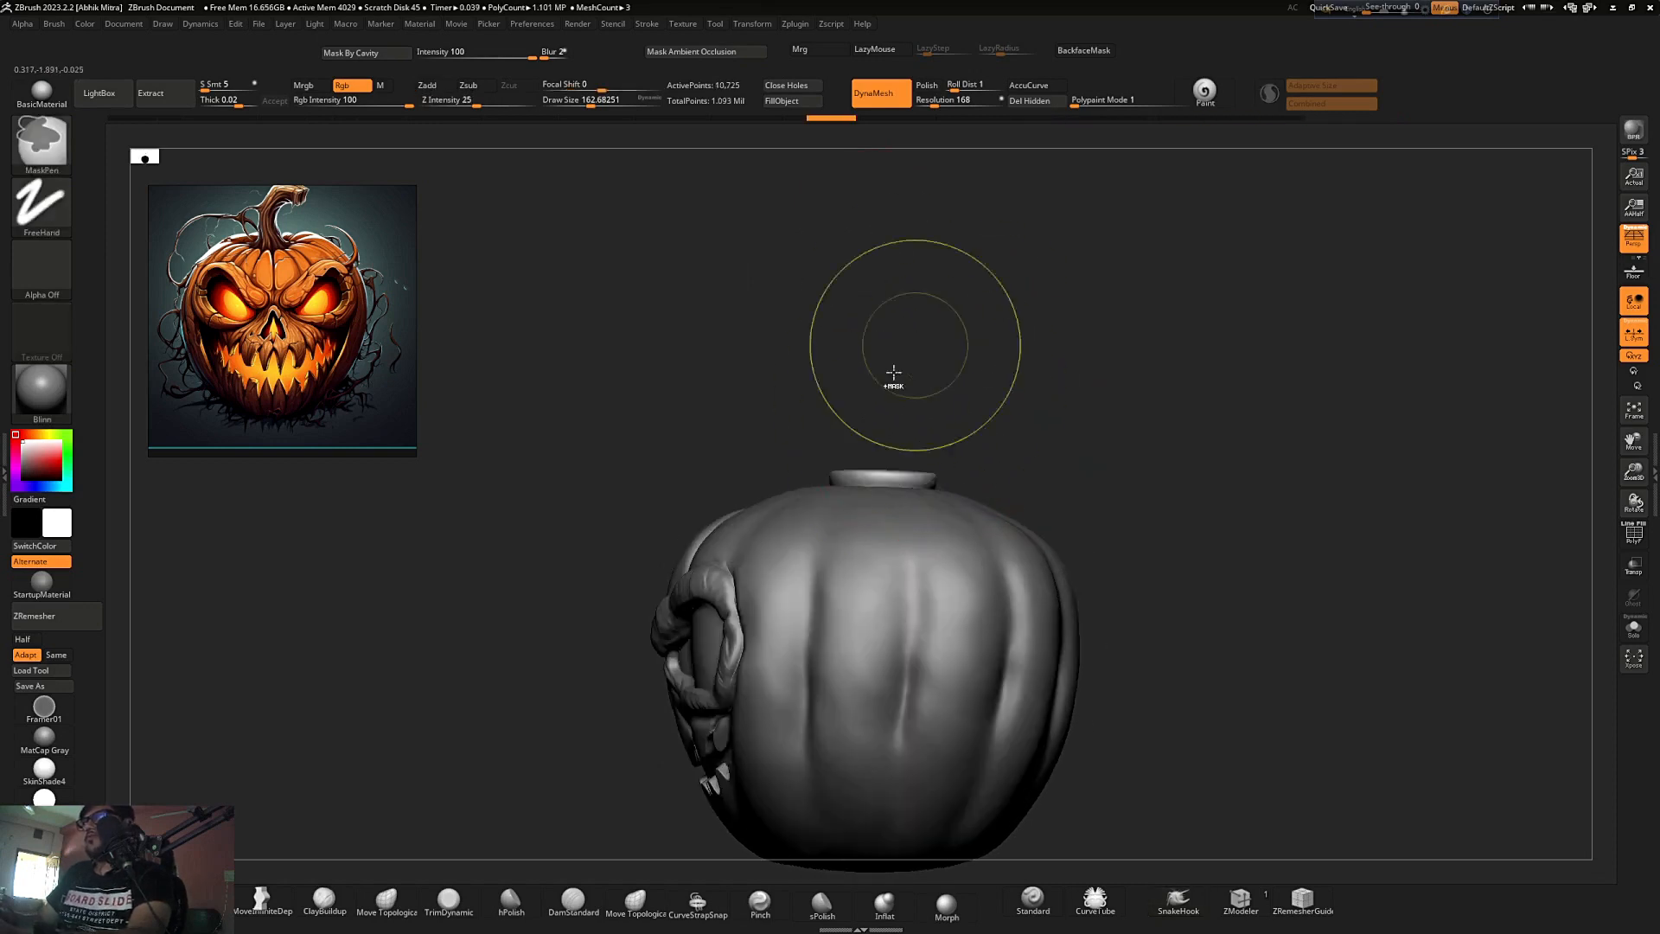
- Pull a tall stem up from the disc with SnakeHook at a Draw Size of about 234 and bend its tip sideways
{"action": "scroll", "coordinate": [814, 421], "scroll_direction": "up", "scroll_amount": 3}
{"action": "left_click_drag", "start_coordinate": [731, 240], "coordinate": [1073, 338], "text": "ctrl"}
{"action": "left_click_drag", "start_coordinate": [1073, 338], "coordinate": [1149, 366]}
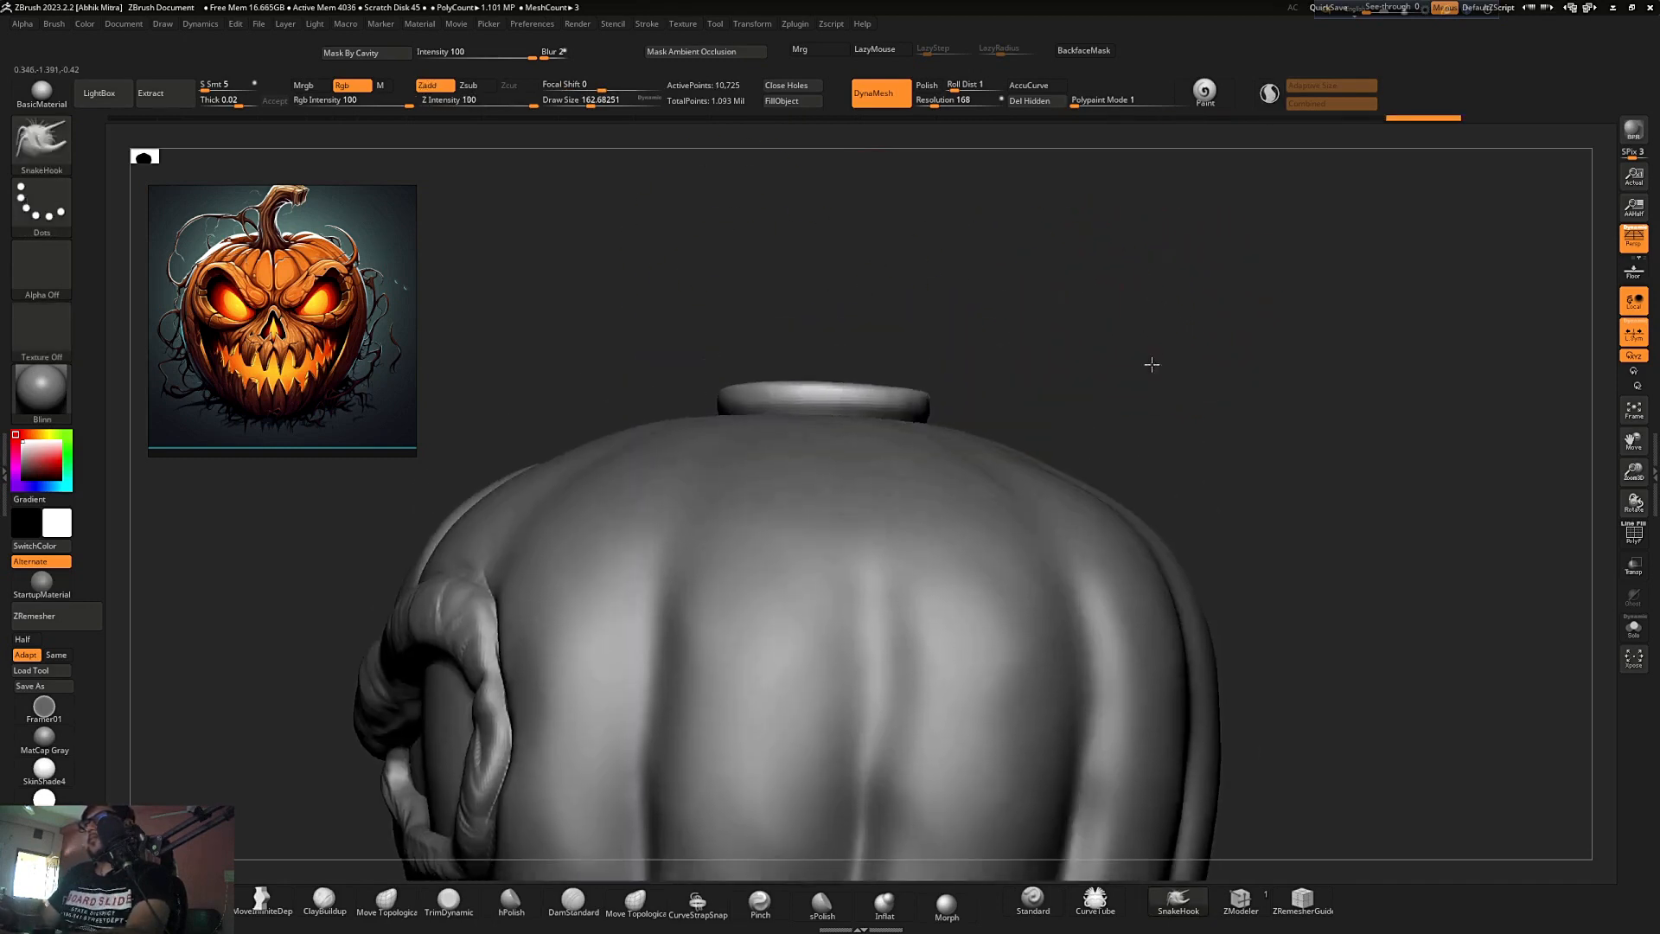
{"action": "right_click_drag", "start_coordinate": [1050, 346], "coordinate": [1019, 323], "text": "ctrl"}
{"action": "left_click_drag", "start_coordinate": [1019, 323], "coordinate": [1086, 362], "text": "shift"}
{"action": "key", "text": "]"}
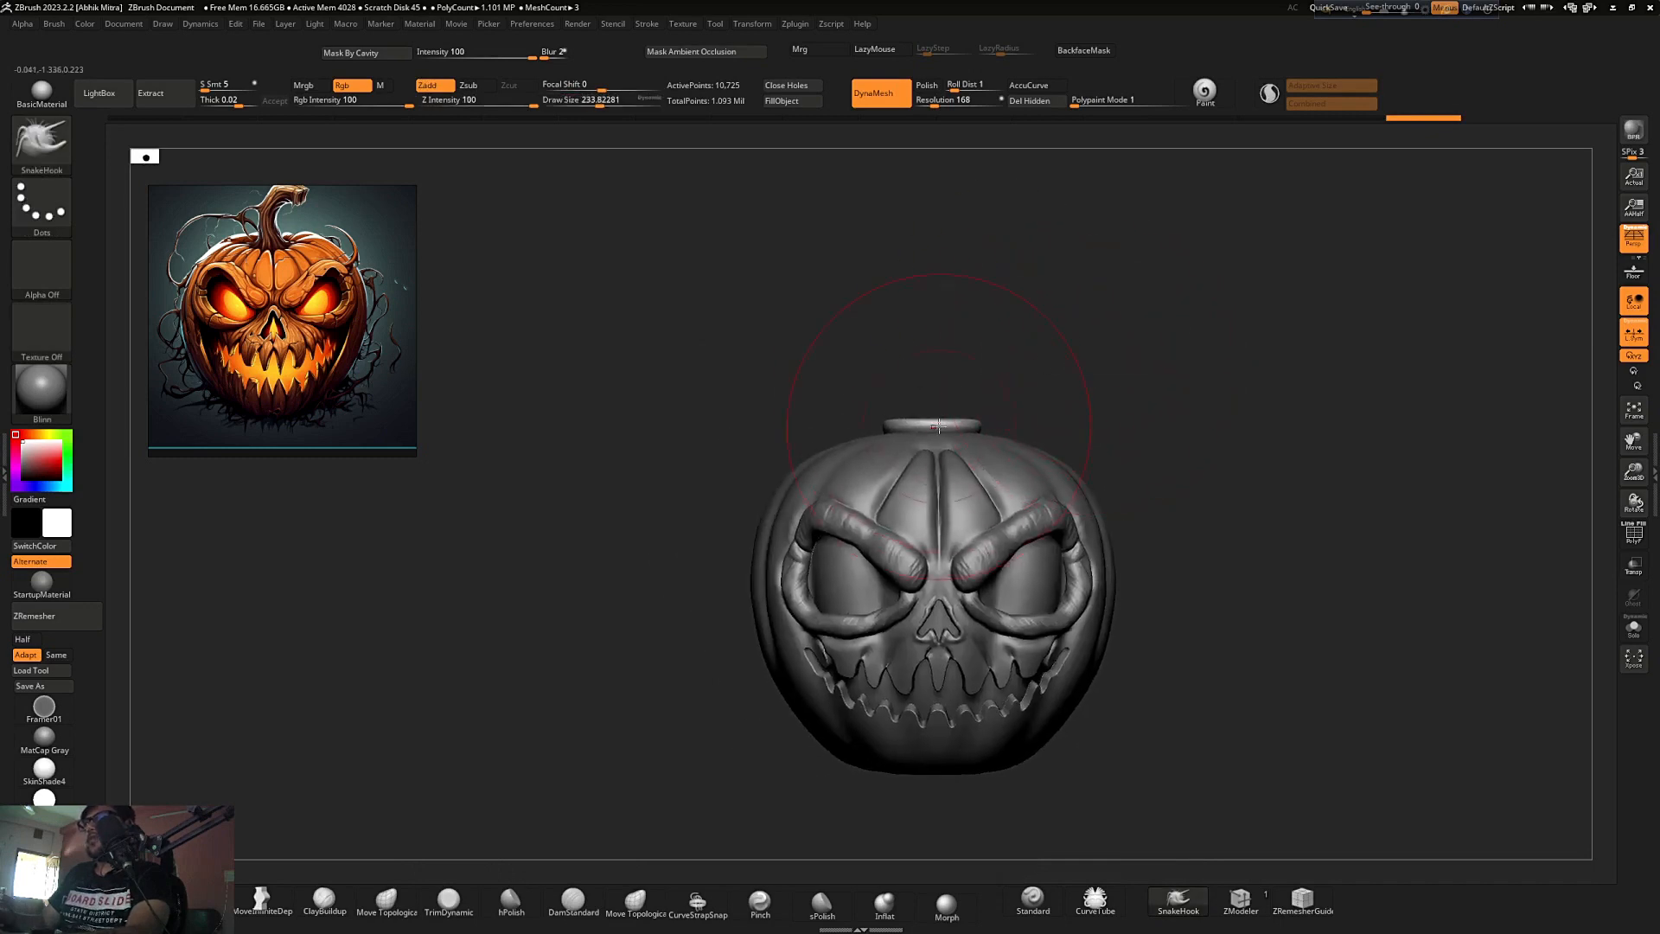
{"action": "right_click_drag", "start_coordinate": [953, 329], "coordinate": [1009, 353]}
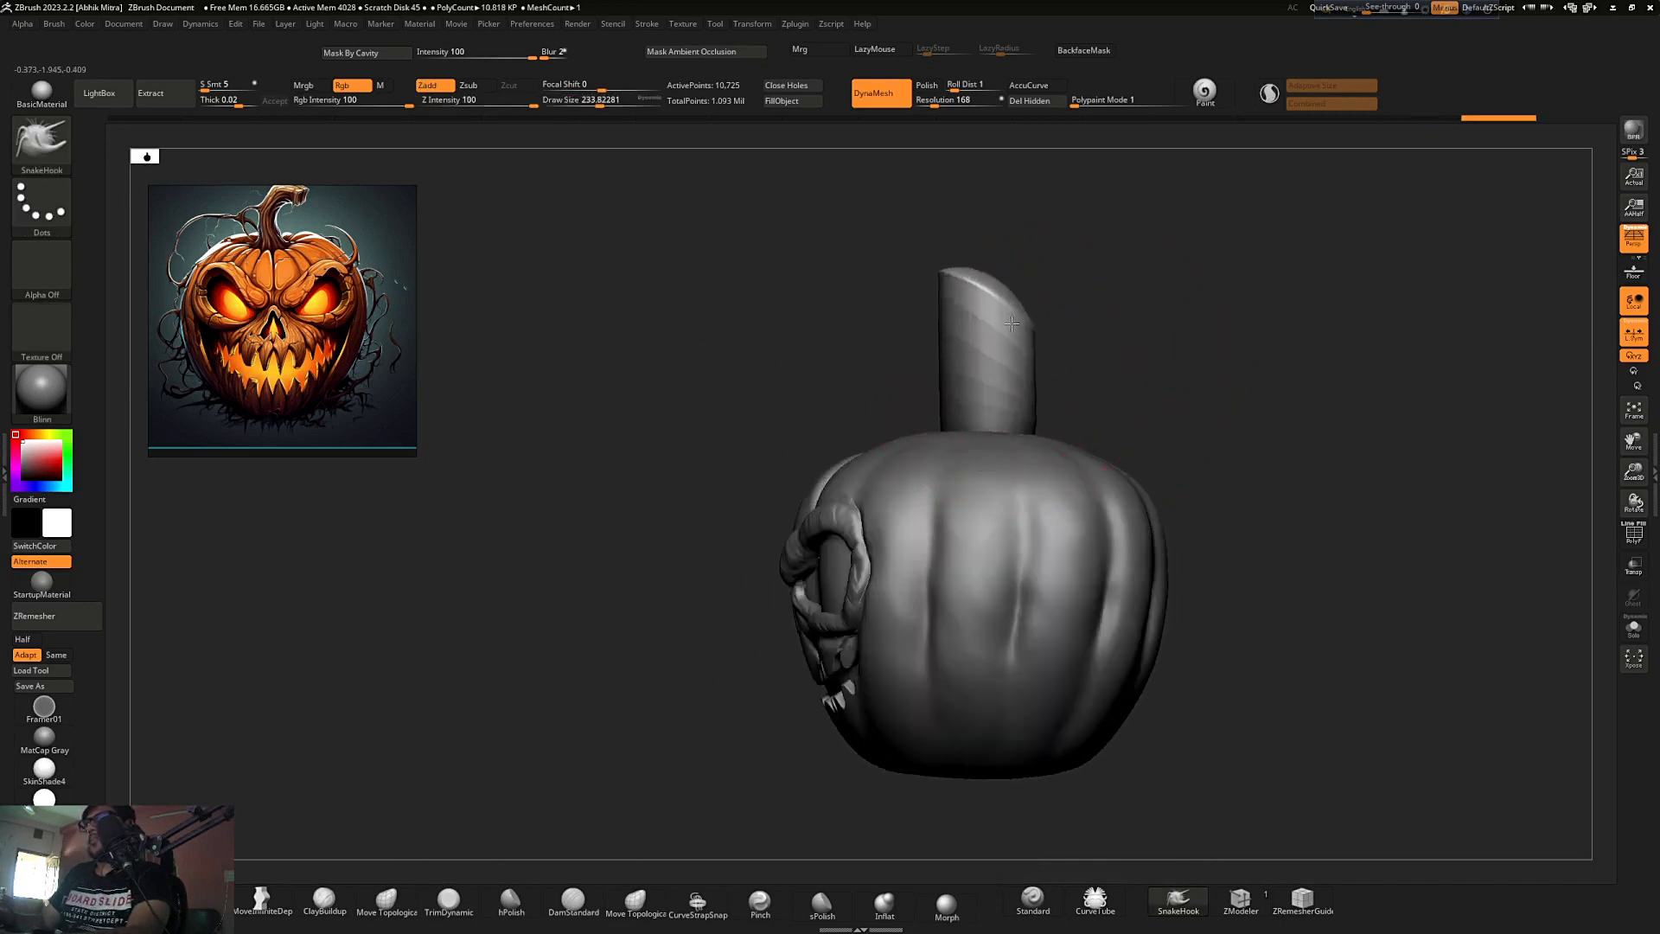
{"action": "mouse_move", "coordinate": [823, 392]}
{"action": "left_mouse_down", "text": "shift"}
{"action": "mouse_move", "coordinate": [992, 334]}
{"action": "mouse_move", "coordinate": [963, 380]}
{"action": "left_mouse_up", "text": "shift"}
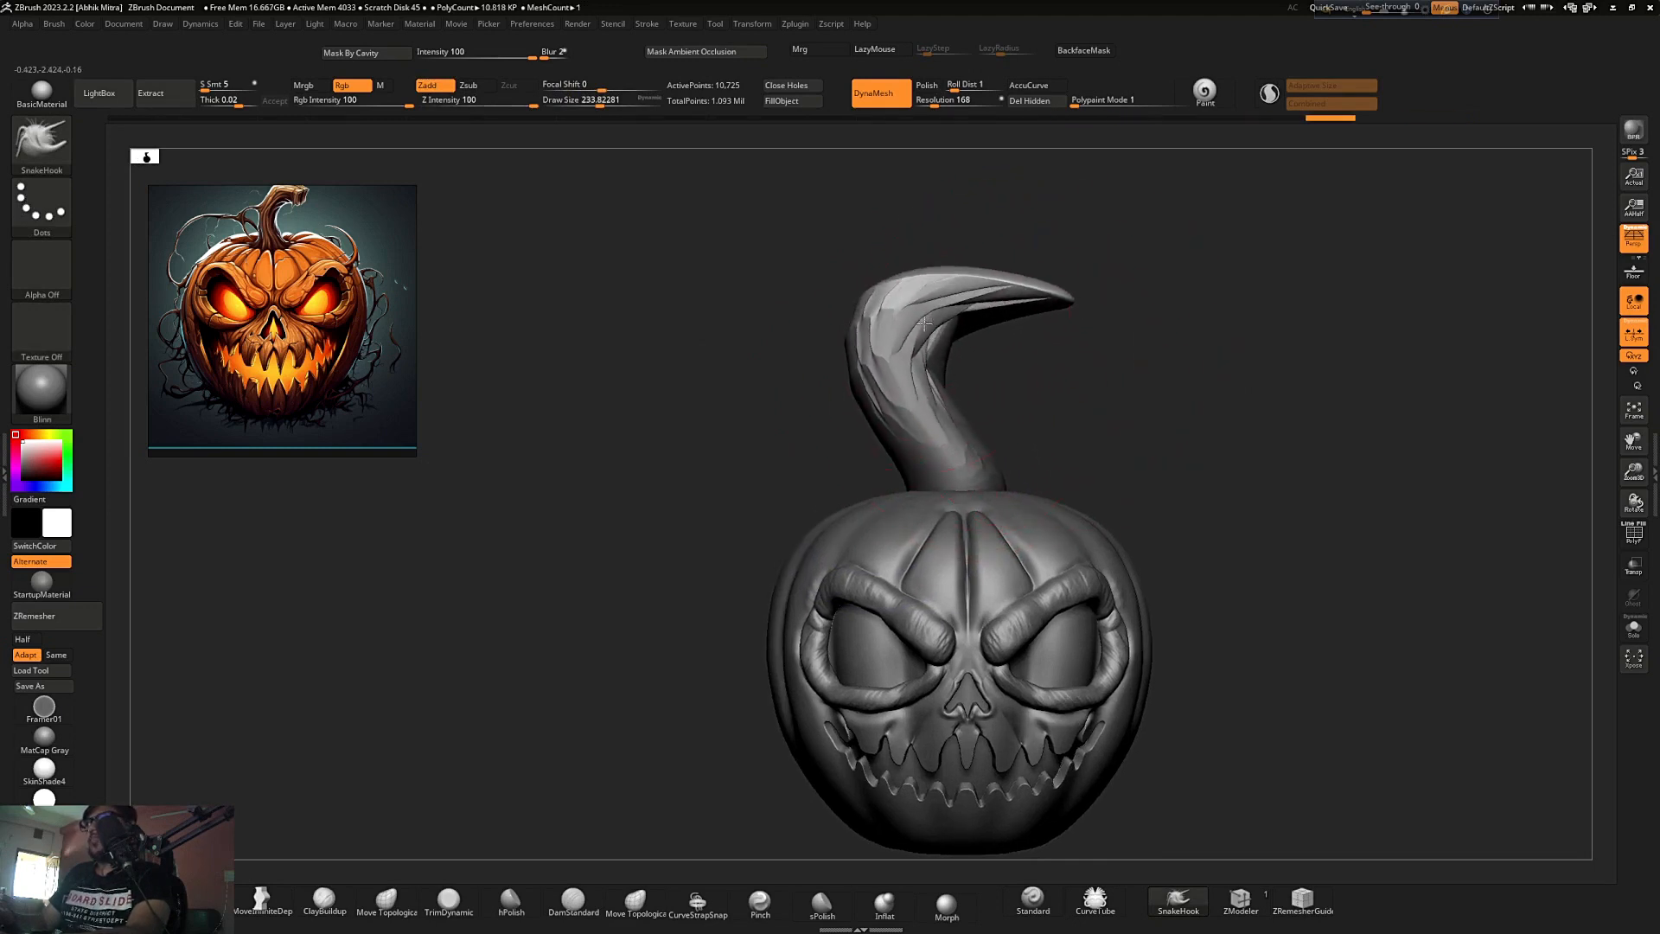
- Undo the bent stem and its reshaping back to the flat disc
{"action": "key", "text": "ctrl+z"}
{"action": "key", "text": "ctrl+z"}
{"action": "key", "text": "ctrl+z"}
{"action": "key", "text": "ctrl+z"}
{"action": "key", "text": "ctrl+z"}
{"action": "key", "text": "ctrl+z"}
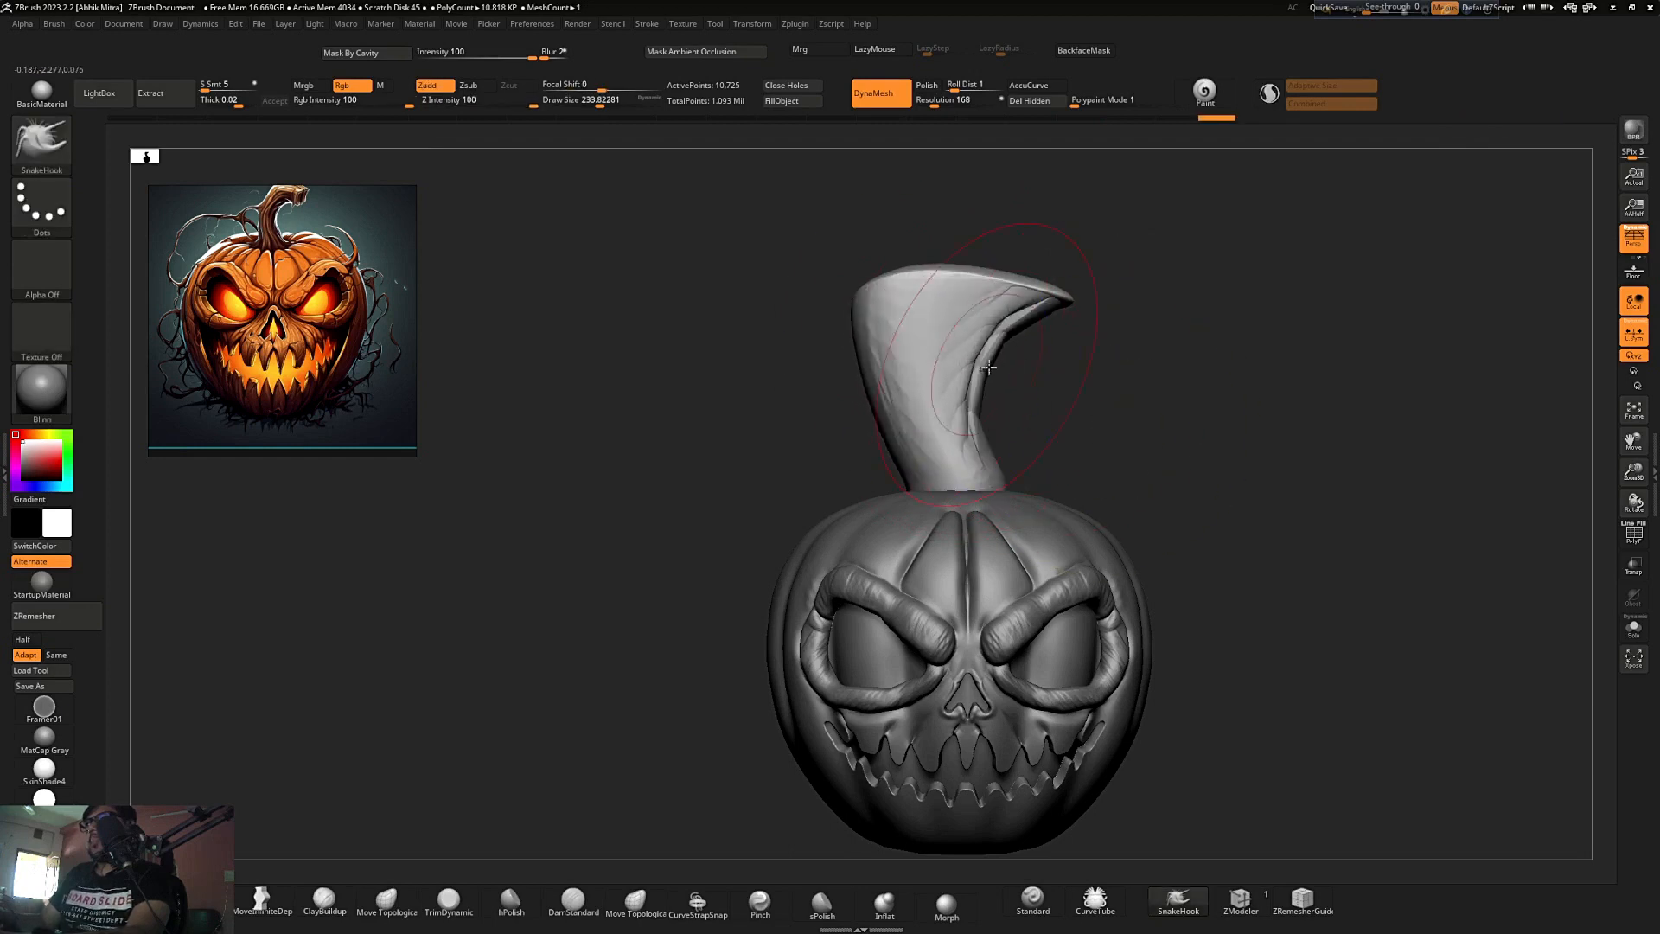
{"action": "mouse_move", "coordinate": [1091, 380]}
{"action": "left_mouse_down", "text": "ctrl"}
{"action": "mouse_move", "coordinate": [1167, 430]}
{"action": "mouse_move", "coordinate": [905, 350]}
{"action": "left_mouse_up", "text": "ctrl"}
{"action": "key", "text": "b"}
{"action": "key", "text": "s"}
{"action": "key", "text": "h"}
{"action": "key", "text": "ctrl+z"}
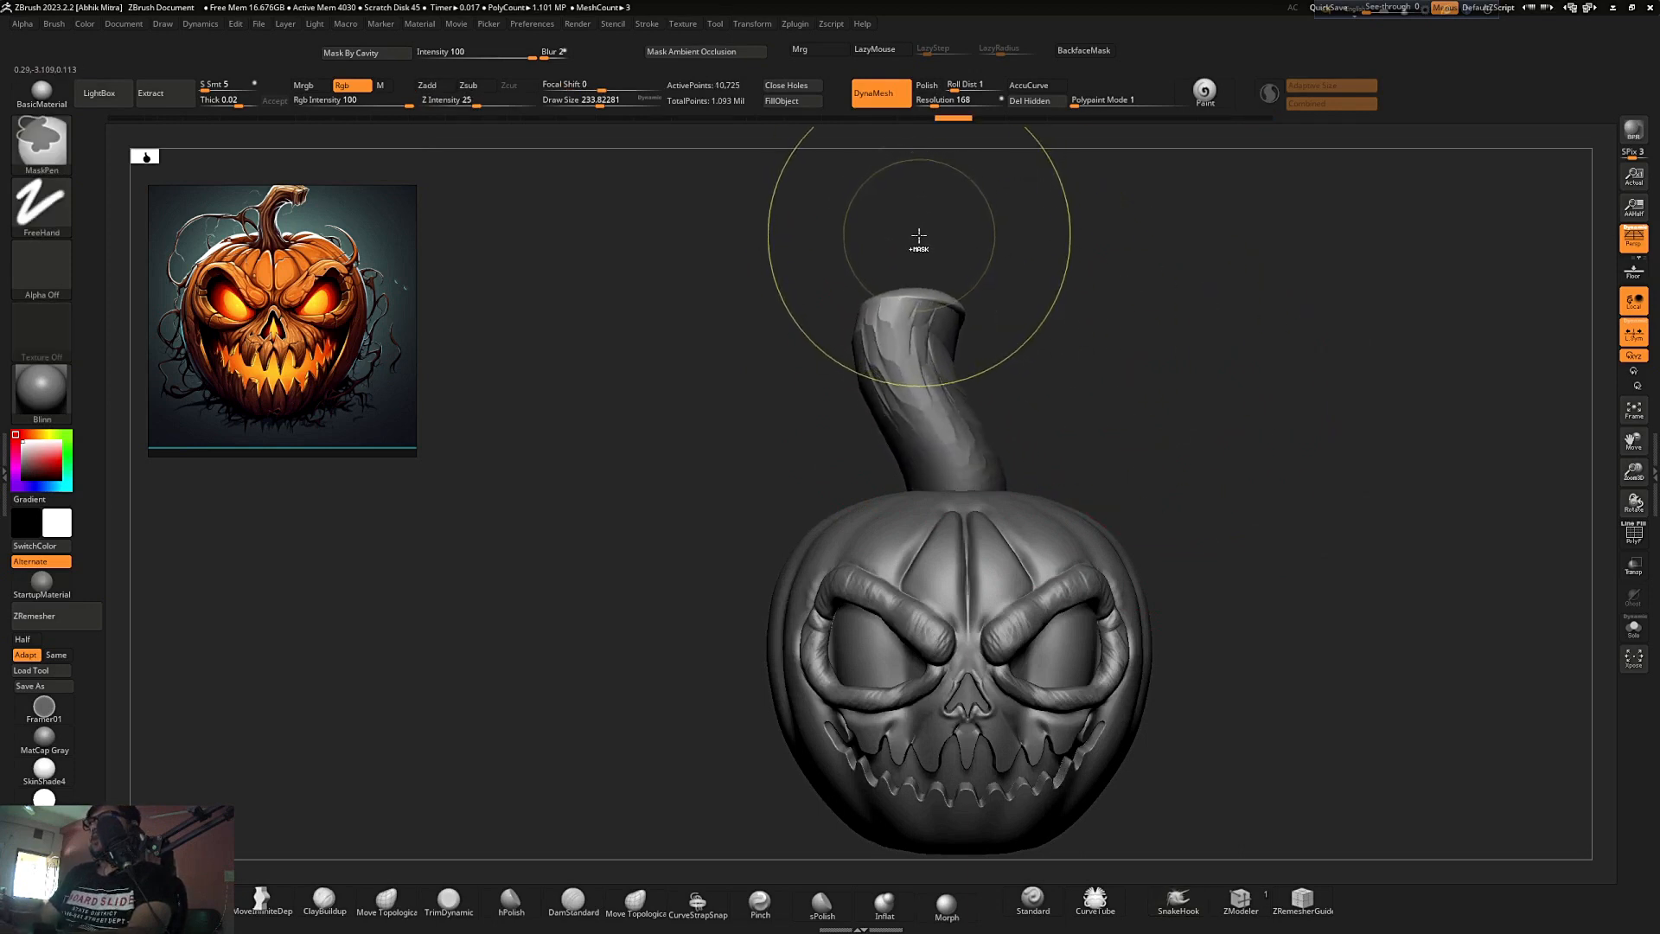
{"action": "key", "text": "ctrl+z"}
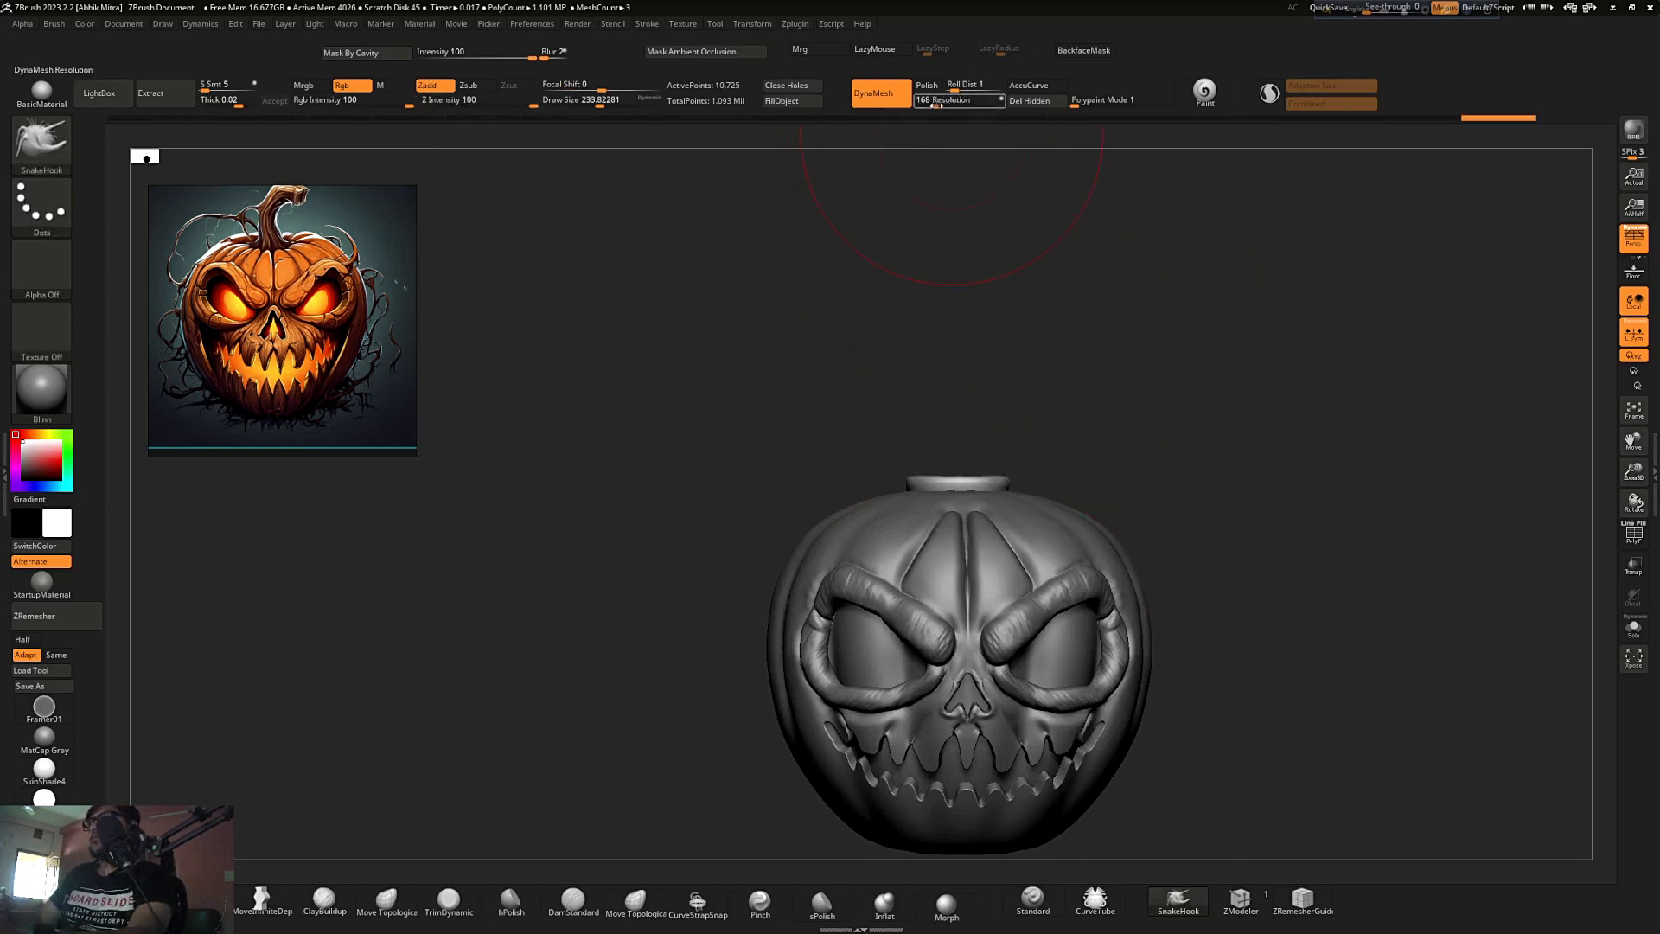
- Set the DynaMesh resolution to 72 and remesh the disc
{"action": "type", "text": "72"}
{"action": "key", "text": "Return"}
{"action": "mouse_move", "coordinate": [996, 297]}
{"action": "left_mouse_down", "text": "ctrl"}
{"action": "mouse_move", "coordinate": [978, 311]}
{"action": "mouse_move", "coordinate": [1125, 347]}
{"action": "mouse_move", "coordinate": [1071, 389]}
{"action": "left_mouse_up", "text": "ctrl"}
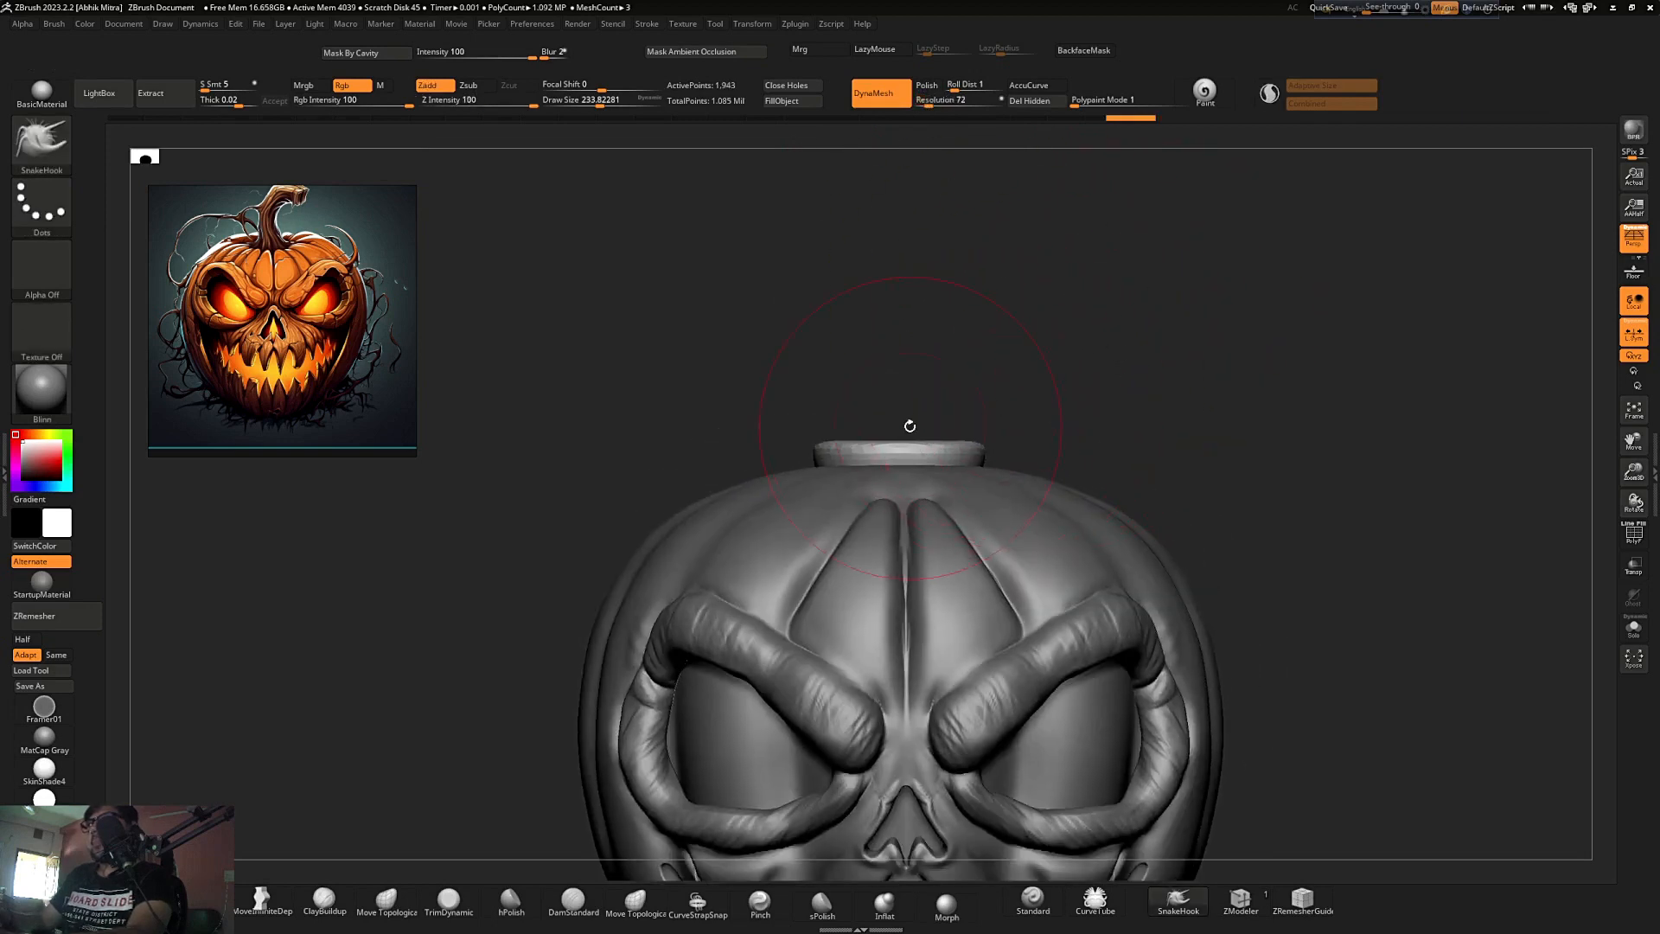
- Pull a tall, curved stem with a hooked tip from the disc using SnakeHook, remeshing it and reducing the Draw Size to about 140
{"action": "mouse_move", "coordinate": [923, 419]}
{"action": "left_mouse_down", "text": "ctrl"}
{"action": "mouse_move", "coordinate": [897, 329]}
{"action": "mouse_move", "coordinate": [891, 186]}
{"action": "left_mouse_up", "text": "ctrl"}
{"action": "mouse_move", "coordinate": [915, 290]}
{"action": "left_mouse_down"}
{"action": "mouse_move", "coordinate": [903, 260]}
{"action": "mouse_move", "coordinate": [869, 246]}
{"action": "mouse_move", "coordinate": [839, 268]}
{"action": "mouse_move", "coordinate": [893, 333]}
{"action": "mouse_move", "coordinate": [873, 285]}
{"action": "mouse_move", "coordinate": [778, 225]}
{"action": "mouse_move", "coordinate": [917, 328]}
{"action": "left_mouse_up"}
{"action": "mouse_move", "coordinate": [925, 320]}
{"action": "left_mouse_down", "text": "ctrl"}
{"action": "mouse_move", "coordinate": [925, 372]}
{"action": "mouse_move", "coordinate": [831, 404]}
{"action": "mouse_move", "coordinate": [962, 363]}
{"action": "left_mouse_up", "text": "ctrl"}
{"action": "key", "text": "bracketleft"}
{"action": "mouse_move", "coordinate": [825, 467]}
{"action": "left_mouse_down"}
{"action": "mouse_move", "coordinate": [865, 454]}
{"action": "mouse_move", "coordinate": [942, 525]}
{"action": "left_mouse_up"}
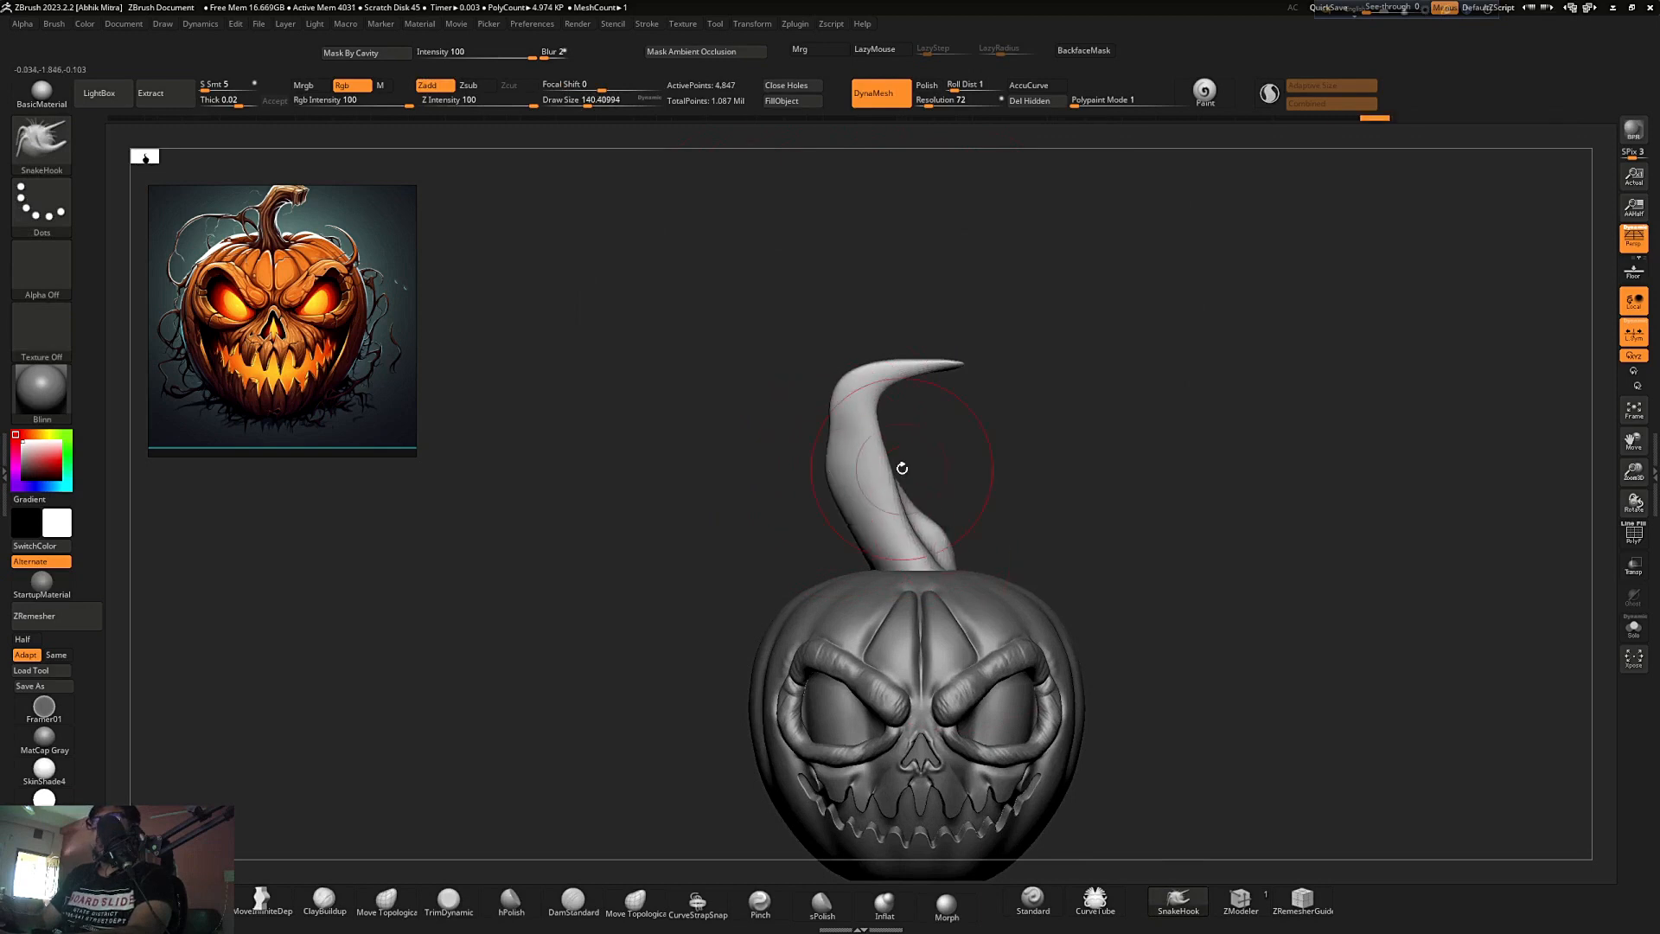
{"action": "left_click_drag", "start_coordinate": [1037, 465], "coordinate": [968, 489]}
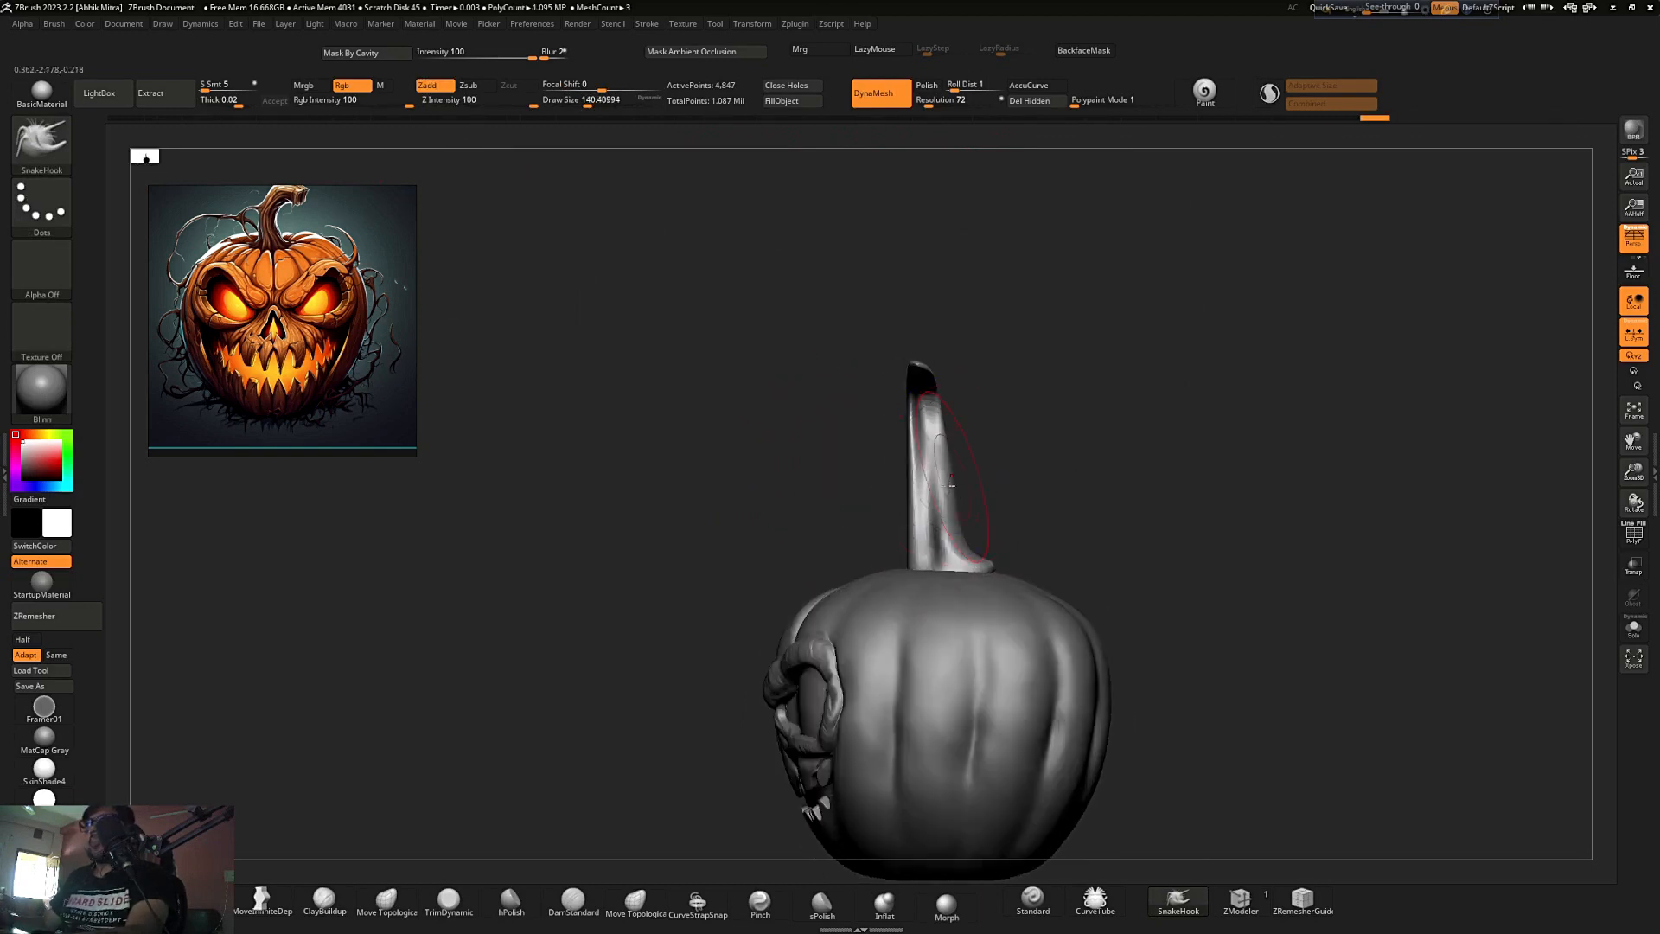
{"action": "mouse_move", "coordinate": [984, 577]}
{"action": "left_mouse_down"}
{"action": "mouse_move", "coordinate": [1060, 542]}
{"action": "mouse_move", "coordinate": [890, 575]}
{"action": "mouse_move", "coordinate": [1086, 470]}
{"action": "mouse_move", "coordinate": [1052, 509]}
{"action": "mouse_move", "coordinate": [1005, 469]}
{"action": "left_mouse_up"}
{"action": "key", "text": "ctrl"}
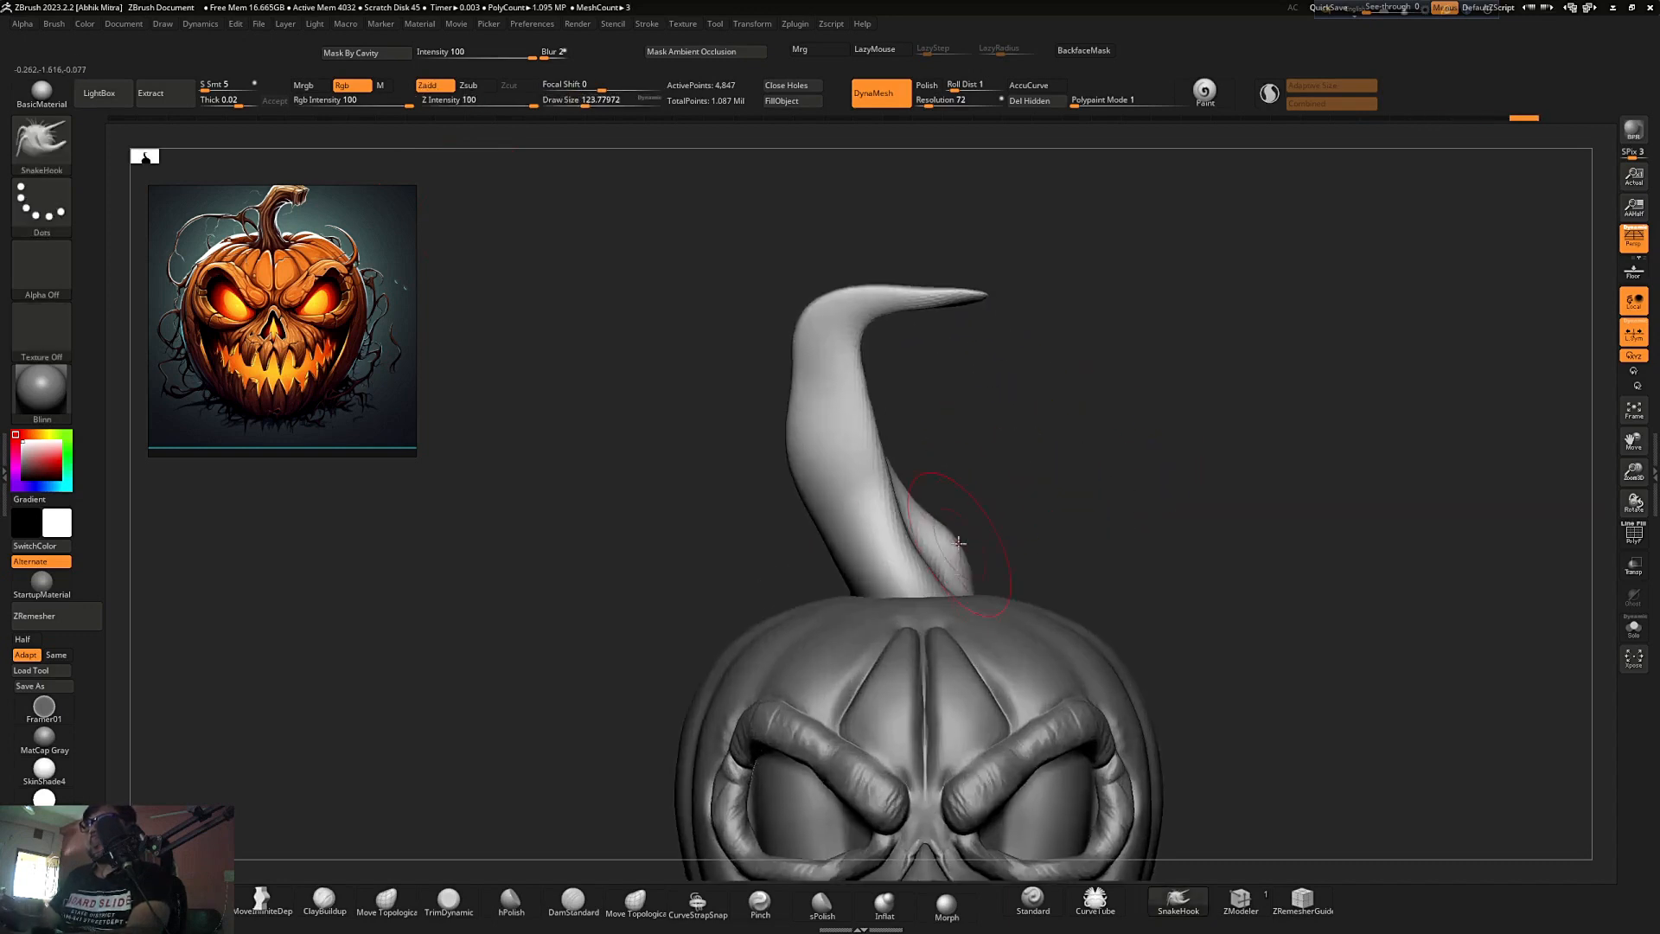
- Thicken the stem's thin hooked tip with the Inflat brush, remesh the stem with DynaMesh and smooth the tip
{"action": "left_click_drag", "start_coordinate": [805, 360], "coordinate": [817, 358]}
{"action": "mouse_move", "coordinate": [1069, 390]}
{"action": "left_mouse_down"}
{"action": "mouse_move", "coordinate": [1030, 406]}
{"action": "mouse_move", "coordinate": [1026, 372]}
{"action": "left_mouse_up"}
{"action": "left_click", "coordinate": [884, 904]}
{"action": "key", "text": "s"}
{"action": "left_click_drag", "start_coordinate": [973, 299], "coordinate": [945, 318]}
{"action": "mouse_move", "coordinate": [1074, 359]}
{"action": "left_mouse_down", "text": "ctrl"}
{"action": "mouse_move", "coordinate": [1112, 415]}
{"action": "mouse_move", "coordinate": [1153, 410]}
{"action": "left_mouse_up", "text": "ctrl"}
{"action": "mouse_move", "coordinate": [956, 295]}
{"action": "left_mouse_down", "text": "shift"}
{"action": "mouse_move", "coordinate": [944, 280]}
{"action": "mouse_move", "coordinate": [921, 322]}
{"action": "left_mouse_up", "text": "shift"}
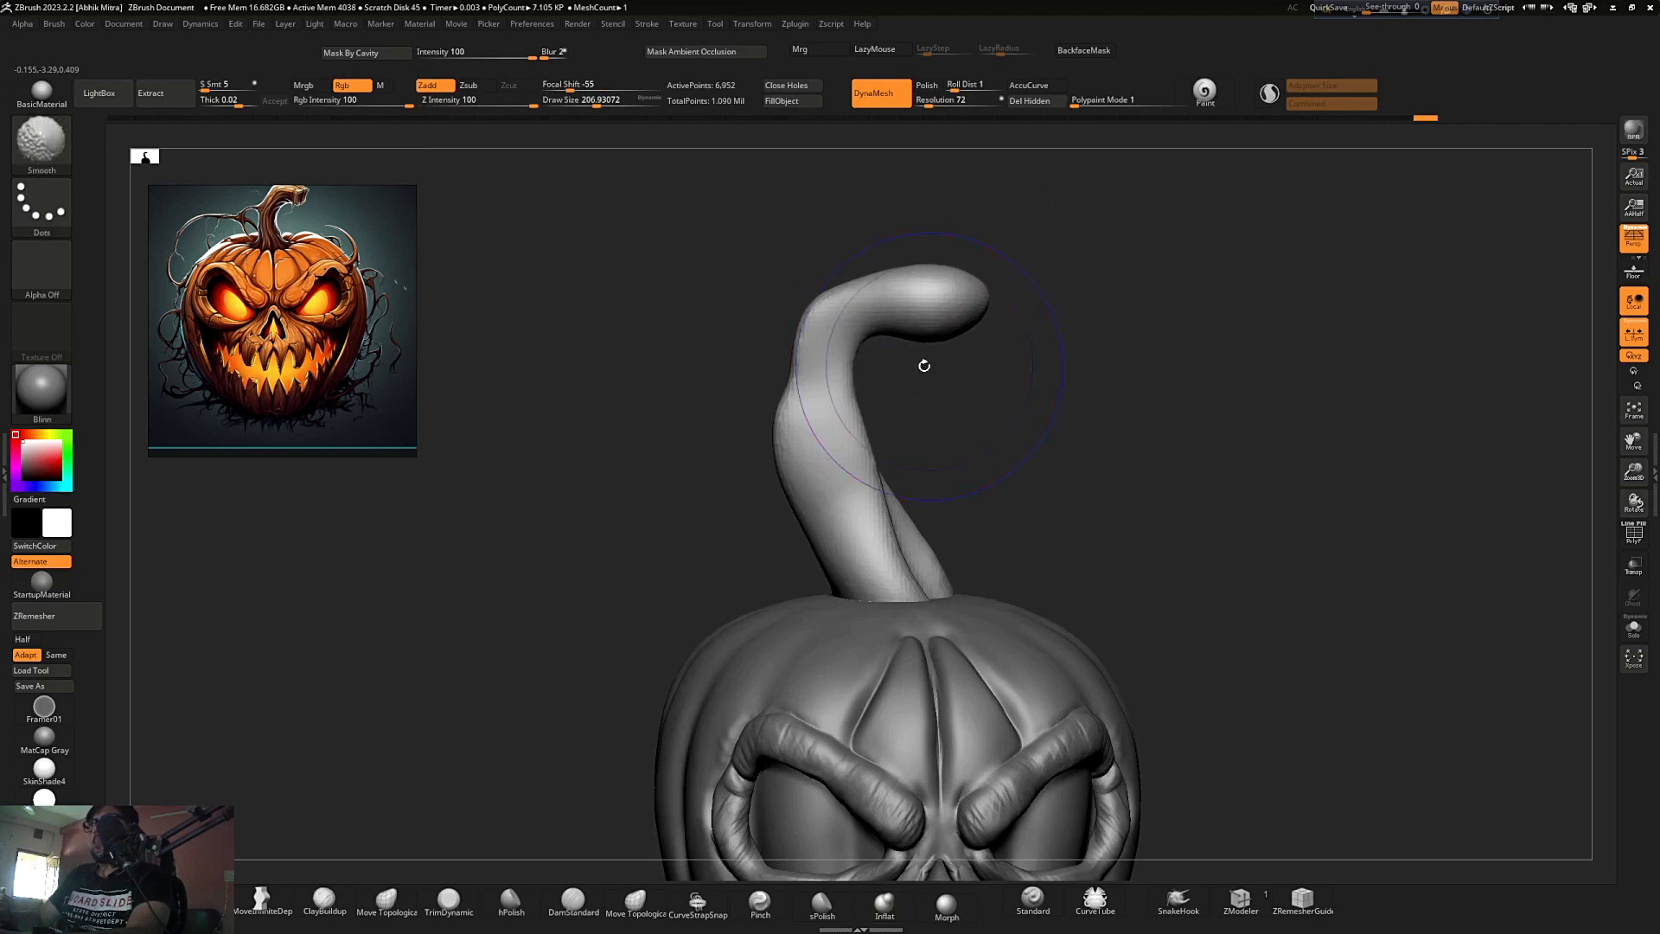
- Adjust the stem's curve and silhouette with the Move brush at a Draw Size of about 182
{"action": "mouse_move", "coordinate": [968, 459]}
{"action": "left_mouse_down"}
{"action": "mouse_move", "coordinate": [994, 476]}
{"action": "mouse_move", "coordinate": [969, 501]}
{"action": "left_mouse_up"}
{"action": "key", "text": "b"}
{"action": "key", "text": "m"}
{"action": "key", "text": "v"}
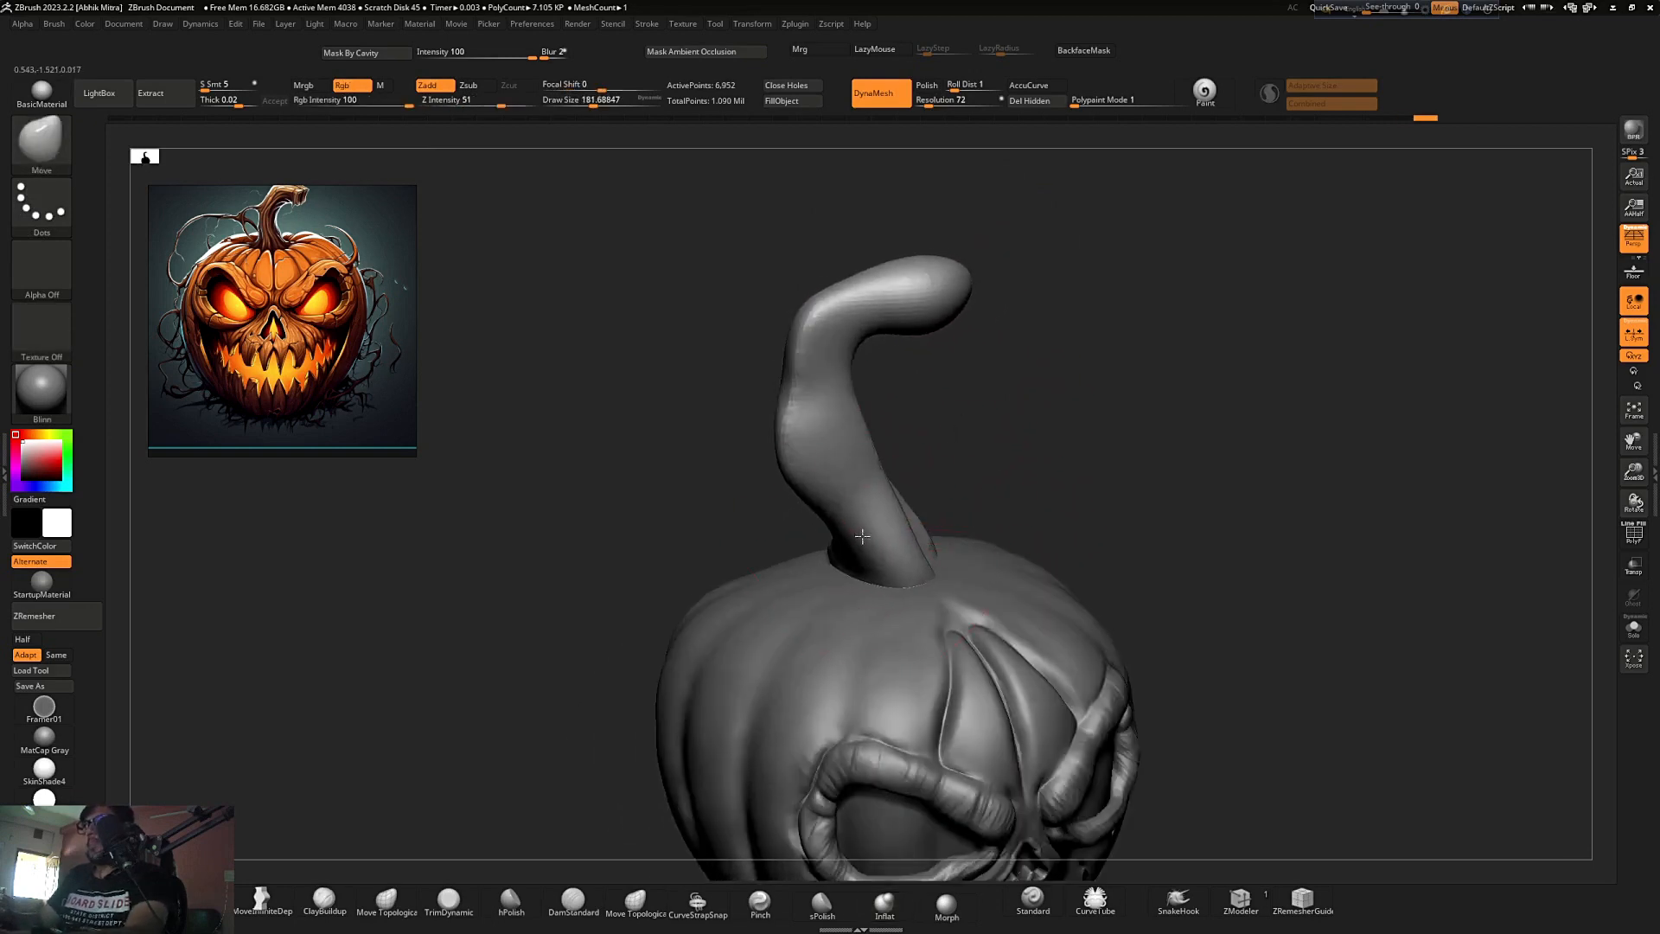
{"action": "mouse_move", "coordinate": [943, 363]}
{"action": "left_mouse_down"}
{"action": "mouse_move", "coordinate": [934, 498]}
{"action": "mouse_move", "coordinate": [973, 453]}
{"action": "left_mouse_up"}
{"action": "left_click_drag", "start_coordinate": [1210, 380], "coordinate": [1185, 359], "text": "shift"}
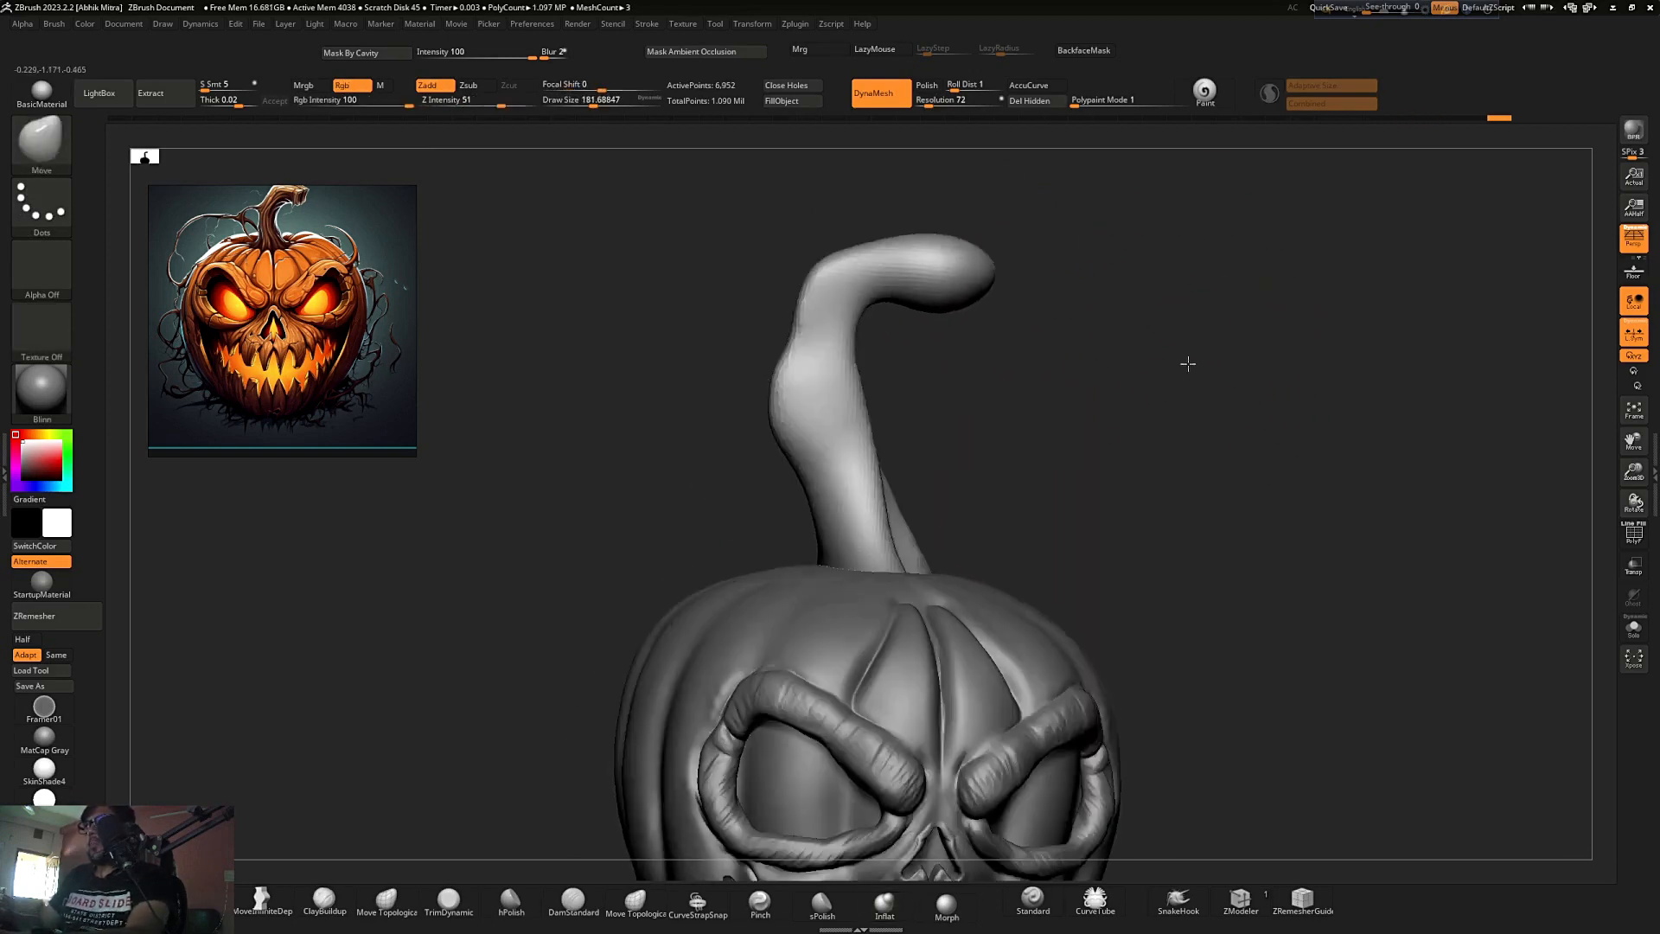
- Build up lengthwise ridges around the stem from its base to the bend with ClayBuildup at a Draw Size of about 71
{"action": "key", "text": "s"}
{"action": "left_click_drag", "start_coordinate": [1141, 436], "coordinate": [1102, 437]}
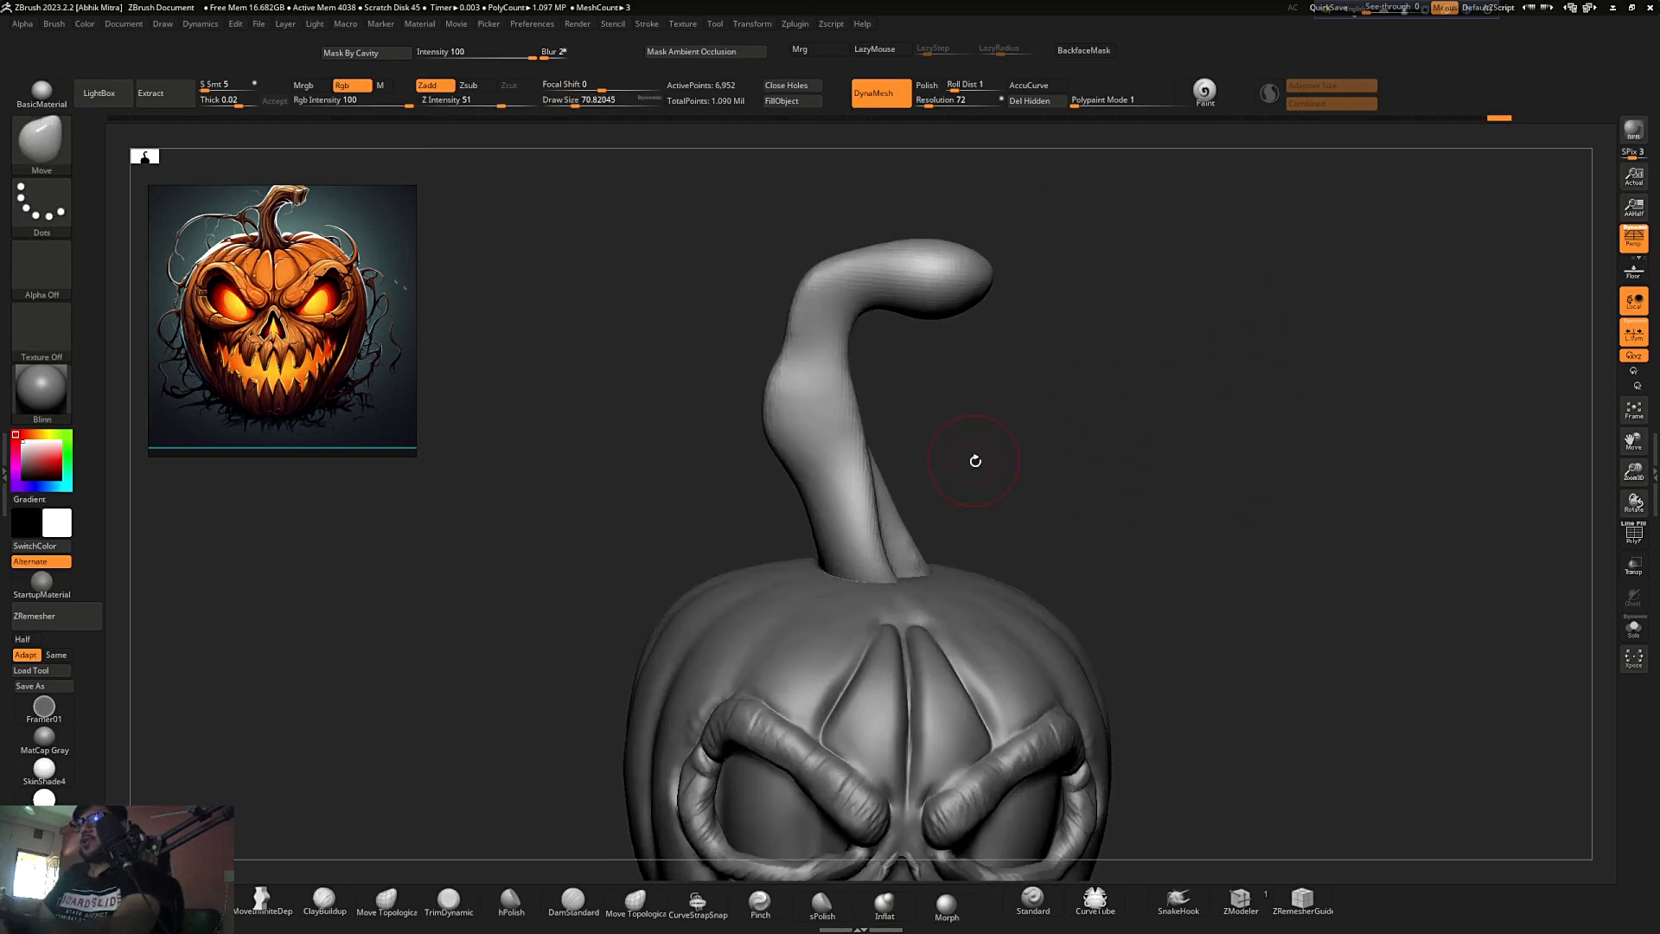
{"action": "key", "text": "b"}
{"action": "key", "text": "c"}
{"action": "key", "text": "b"}
{"action": "mouse_move", "coordinate": [865, 571]}
{"action": "left_mouse_down"}
{"action": "mouse_move", "coordinate": [851, 424]}
{"action": "mouse_move", "coordinate": [862, 456]}
{"action": "left_mouse_up"}
{"action": "left_click_drag", "start_coordinate": [977, 475], "coordinate": [1003, 471]}
{"action": "left_click_drag", "start_coordinate": [834, 571], "coordinate": [816, 350]}
{"action": "left_click_drag", "start_coordinate": [812, 580], "coordinate": [799, 415]}
{"action": "left_click_drag", "start_coordinate": [1064, 485], "coordinate": [942, 510]}
{"action": "left_click_drag", "start_coordinate": [903, 562], "coordinate": [852, 373]}
{"action": "left_click_drag", "start_coordinate": [890, 562], "coordinate": [852, 350]}
{"action": "mouse_move", "coordinate": [1055, 484]}
{"action": "left_mouse_down"}
{"action": "mouse_move", "coordinate": [951, 510]}
{"action": "mouse_move", "coordinate": [930, 359]}
{"action": "left_mouse_up"}
{"action": "left_click_drag", "start_coordinate": [927, 545], "coordinate": [934, 346]}
{"action": "mouse_move", "coordinate": [1054, 459]}
{"action": "left_mouse_down"}
{"action": "mouse_move", "coordinate": [976, 518]}
{"action": "mouse_move", "coordinate": [977, 342]}
{"action": "left_mouse_up"}
{"action": "left_click_drag", "start_coordinate": [988, 540], "coordinate": [975, 372]}
{"action": "mouse_move", "coordinate": [1067, 424]}
{"action": "left_mouse_down"}
{"action": "mouse_move", "coordinate": [1023, 557]}
{"action": "mouse_move", "coordinate": [1042, 471]}
{"action": "left_mouse_up"}
{"action": "left_click_drag", "start_coordinate": [1050, 355], "coordinate": [994, 380]}
{"action": "mouse_move", "coordinate": [979, 501]}
{"action": "left_mouse_down"}
{"action": "mouse_move", "coordinate": [807, 290]}
{"action": "mouse_move", "coordinate": [950, 223]}
{"action": "mouse_move", "coordinate": [795, 395]}
{"action": "mouse_move", "coordinate": [755, 406]}
{"action": "left_mouse_up"}
{"action": "left_click_drag", "start_coordinate": [864, 325], "coordinate": [851, 402]}
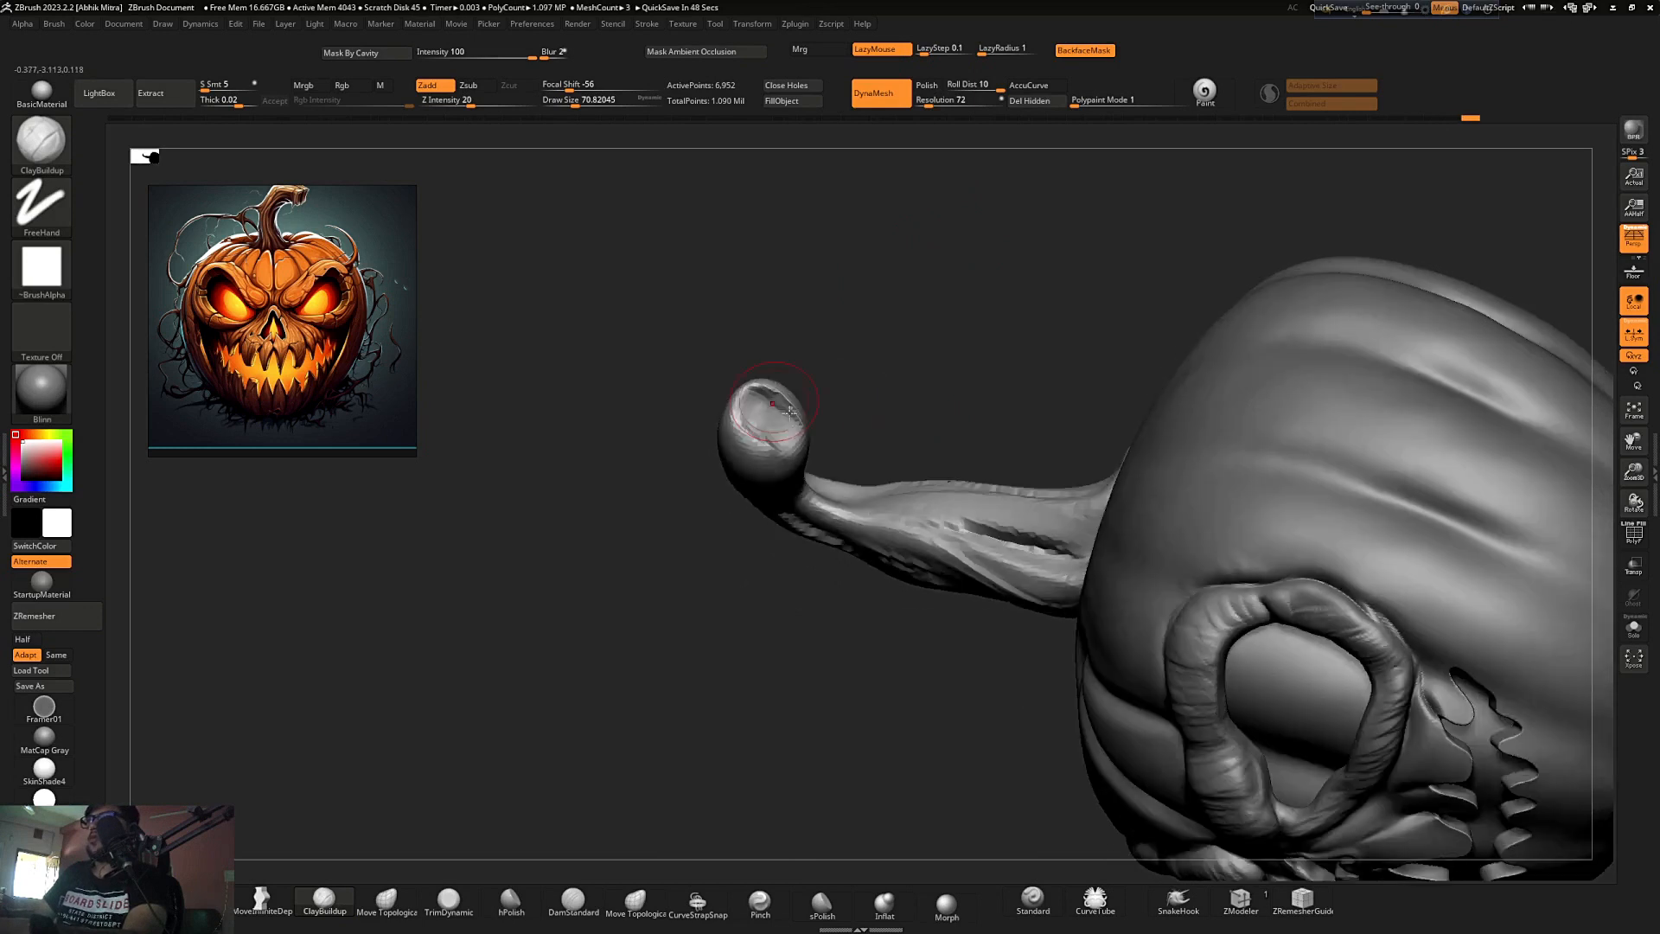
- Hollow the cut end of the stem and continue the ClayBuildup ridges over its upper bend and back
{"action": "left_click_drag", "start_coordinate": [772, 443], "coordinate": [776, 410]}
{"action": "left_click_drag", "start_coordinate": [824, 348], "coordinate": [745, 507]}
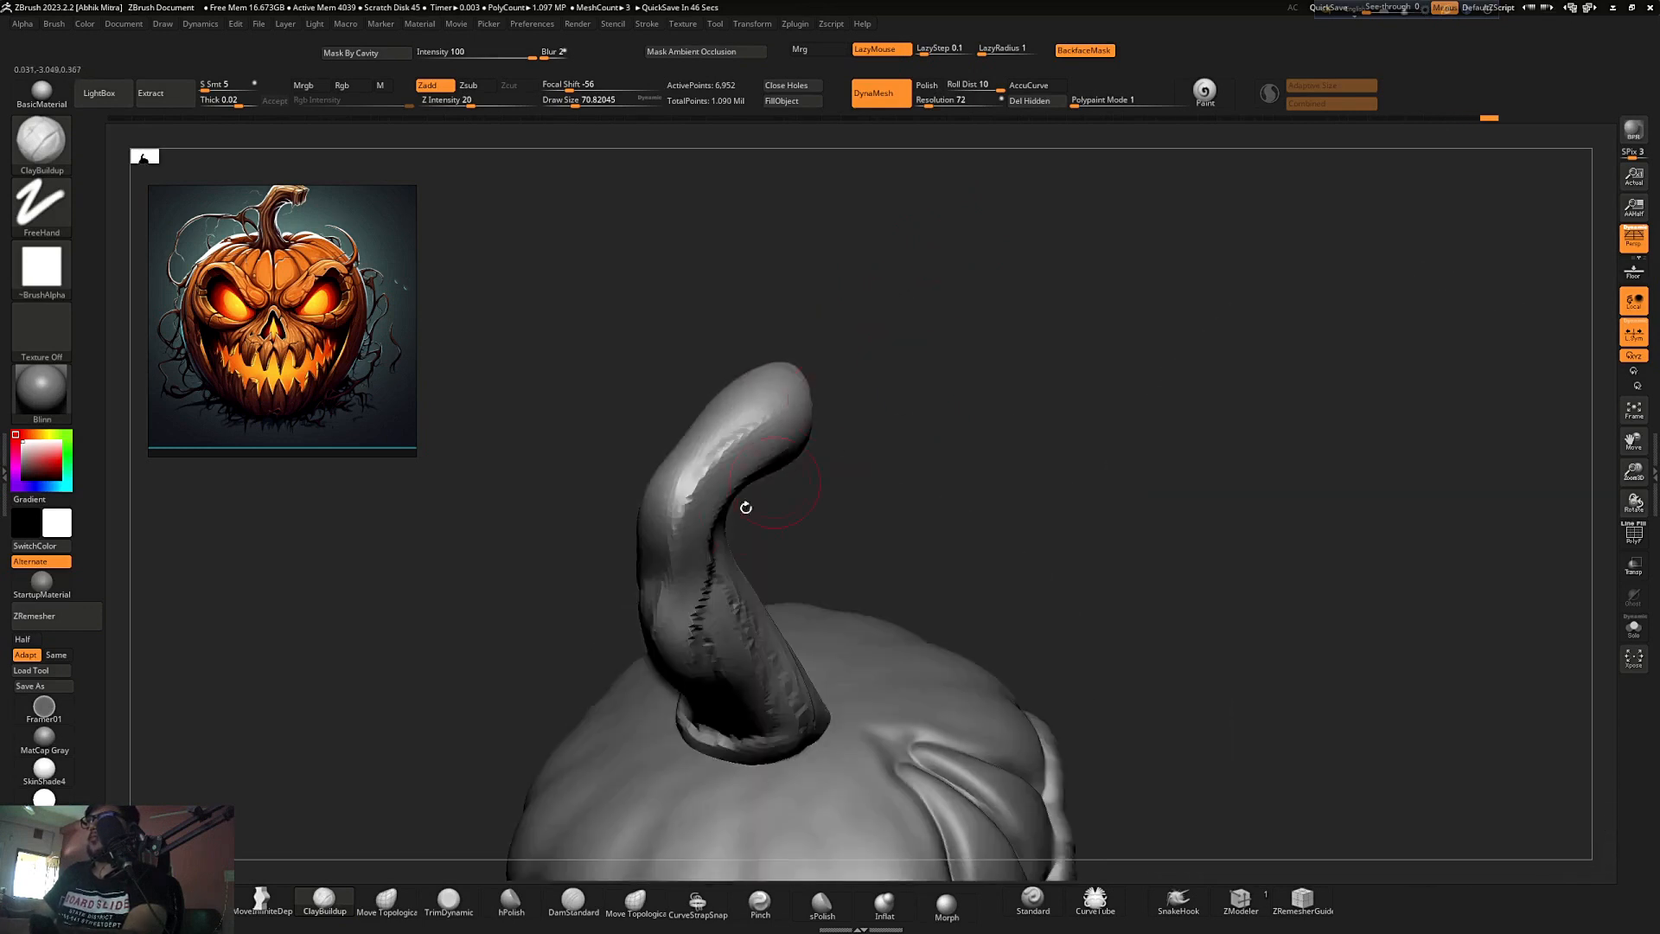
{"action": "left_click_drag", "start_coordinate": [842, 380], "coordinate": [899, 432]}
{"action": "left_click_drag", "start_coordinate": [717, 393], "coordinate": [647, 616]}
{"action": "left_click_drag", "start_coordinate": [710, 458], "coordinate": [633, 616]}
{"action": "left_click_drag", "start_coordinate": [761, 372], "coordinate": [775, 441]}
{"action": "left_click_drag", "start_coordinate": [653, 359], "coordinate": [638, 566]}
{"action": "left_click_drag", "start_coordinate": [669, 460], "coordinate": [569, 570]}
{"action": "mouse_move", "coordinate": [574, 566]}
{"action": "left_mouse_down"}
{"action": "mouse_move", "coordinate": [683, 423]}
{"action": "mouse_move", "coordinate": [655, 346]}
{"action": "left_mouse_up"}
{"action": "mouse_move", "coordinate": [825, 333]}
{"action": "left_mouse_down"}
{"action": "mouse_move", "coordinate": [878, 348]}
{"action": "mouse_move", "coordinate": [883, 397]}
{"action": "left_mouse_up"}
{"action": "left_click_drag", "start_coordinate": [765, 415], "coordinate": [576, 537]}
{"action": "left_click_drag", "start_coordinate": [724, 432], "coordinate": [932, 432], "text": "alt"}
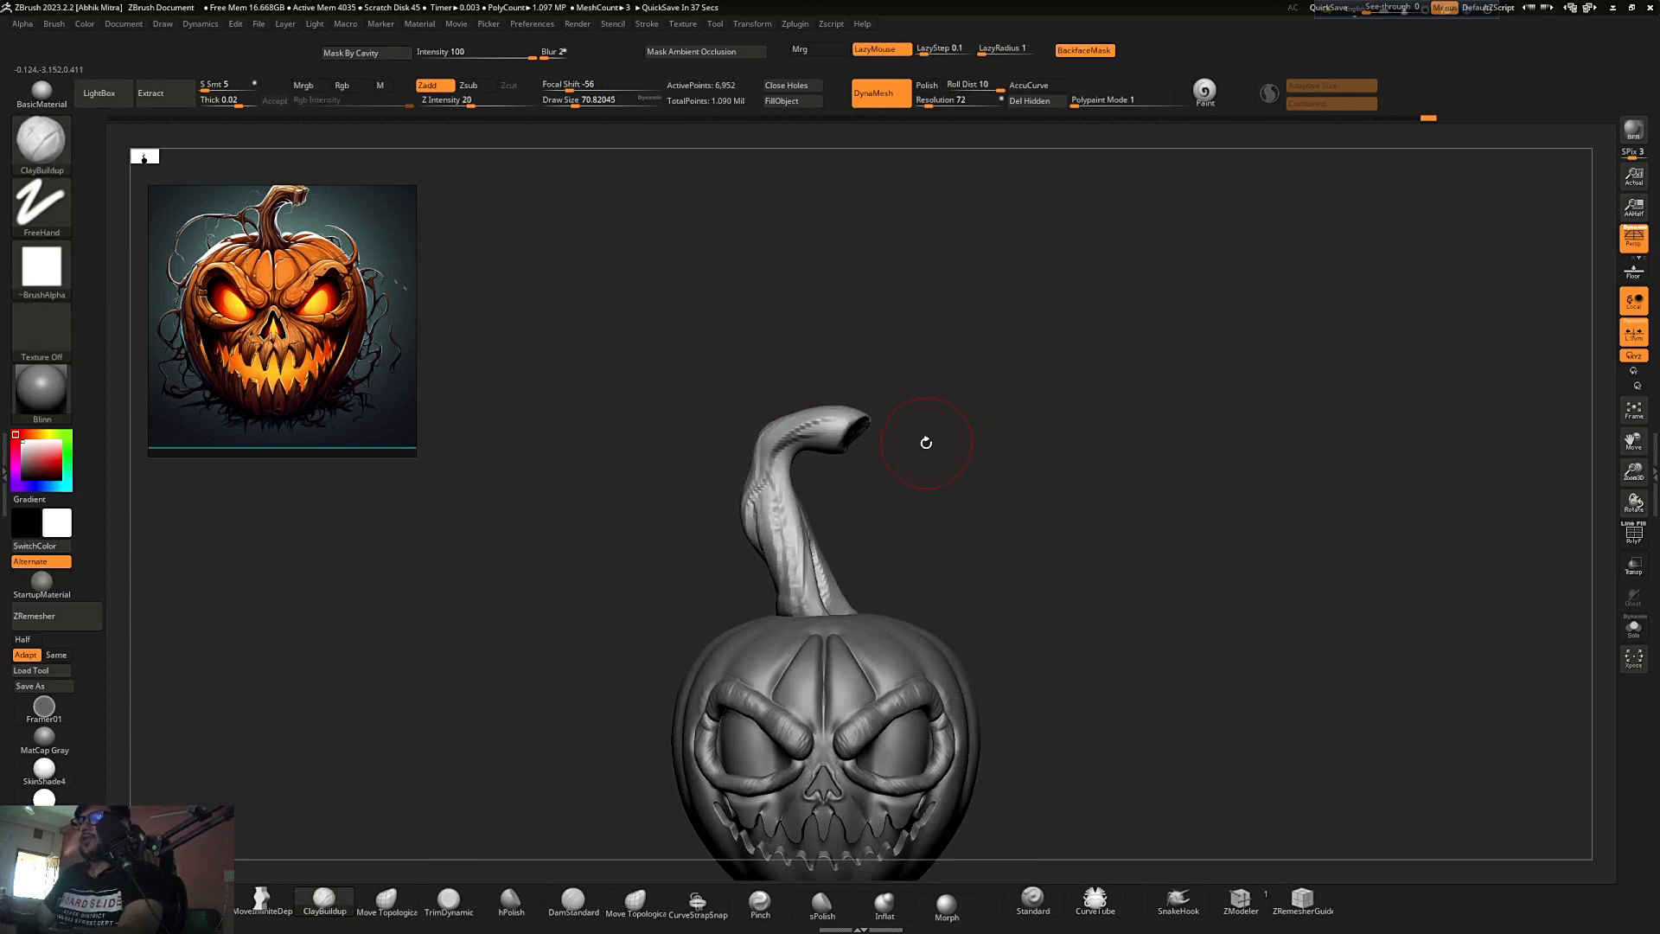
- Centre the transform gizmo on the stem and scale the stem down
{"action": "key", "text": "w"}
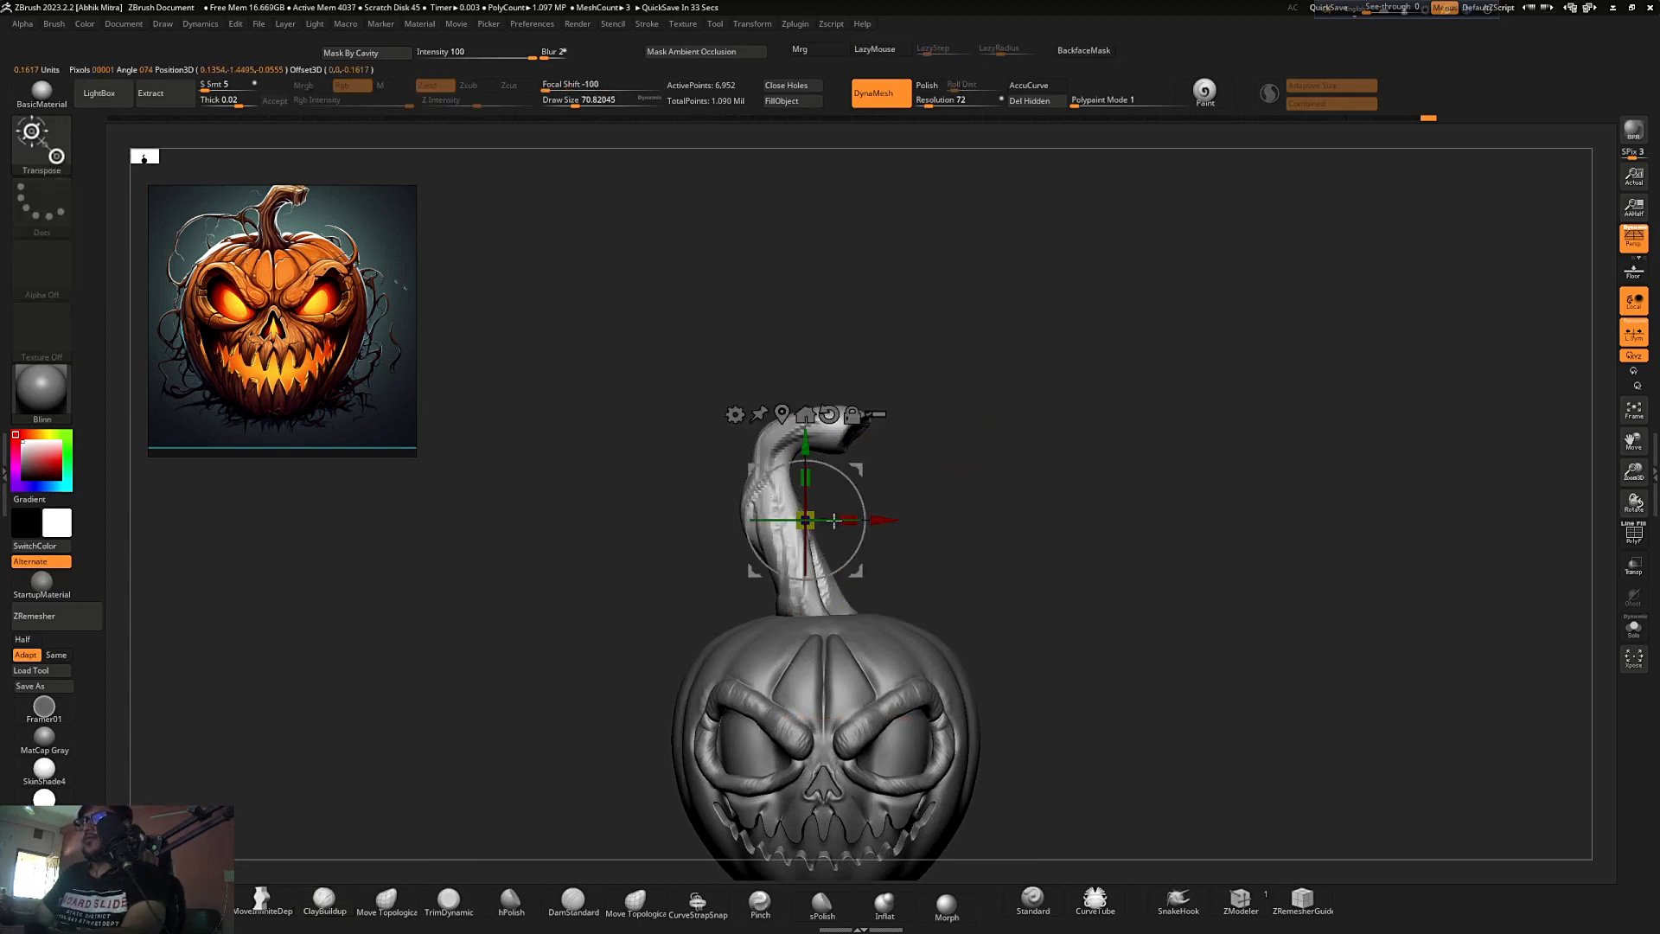
{"action": "mouse_move", "coordinate": [816, 518]}
{"action": "left_mouse_down"}
{"action": "mouse_move", "coordinate": [960, 407]}
{"action": "mouse_move", "coordinate": [993, 496]}
{"action": "mouse_move", "coordinate": [1010, 445]}
{"action": "left_mouse_up"}
{"action": "key", "text": "ctrl+z"}
{"action": "left_click", "coordinate": [815, 295]}
{"action": "left_click_drag", "start_coordinate": [792, 391], "coordinate": [781, 393]}
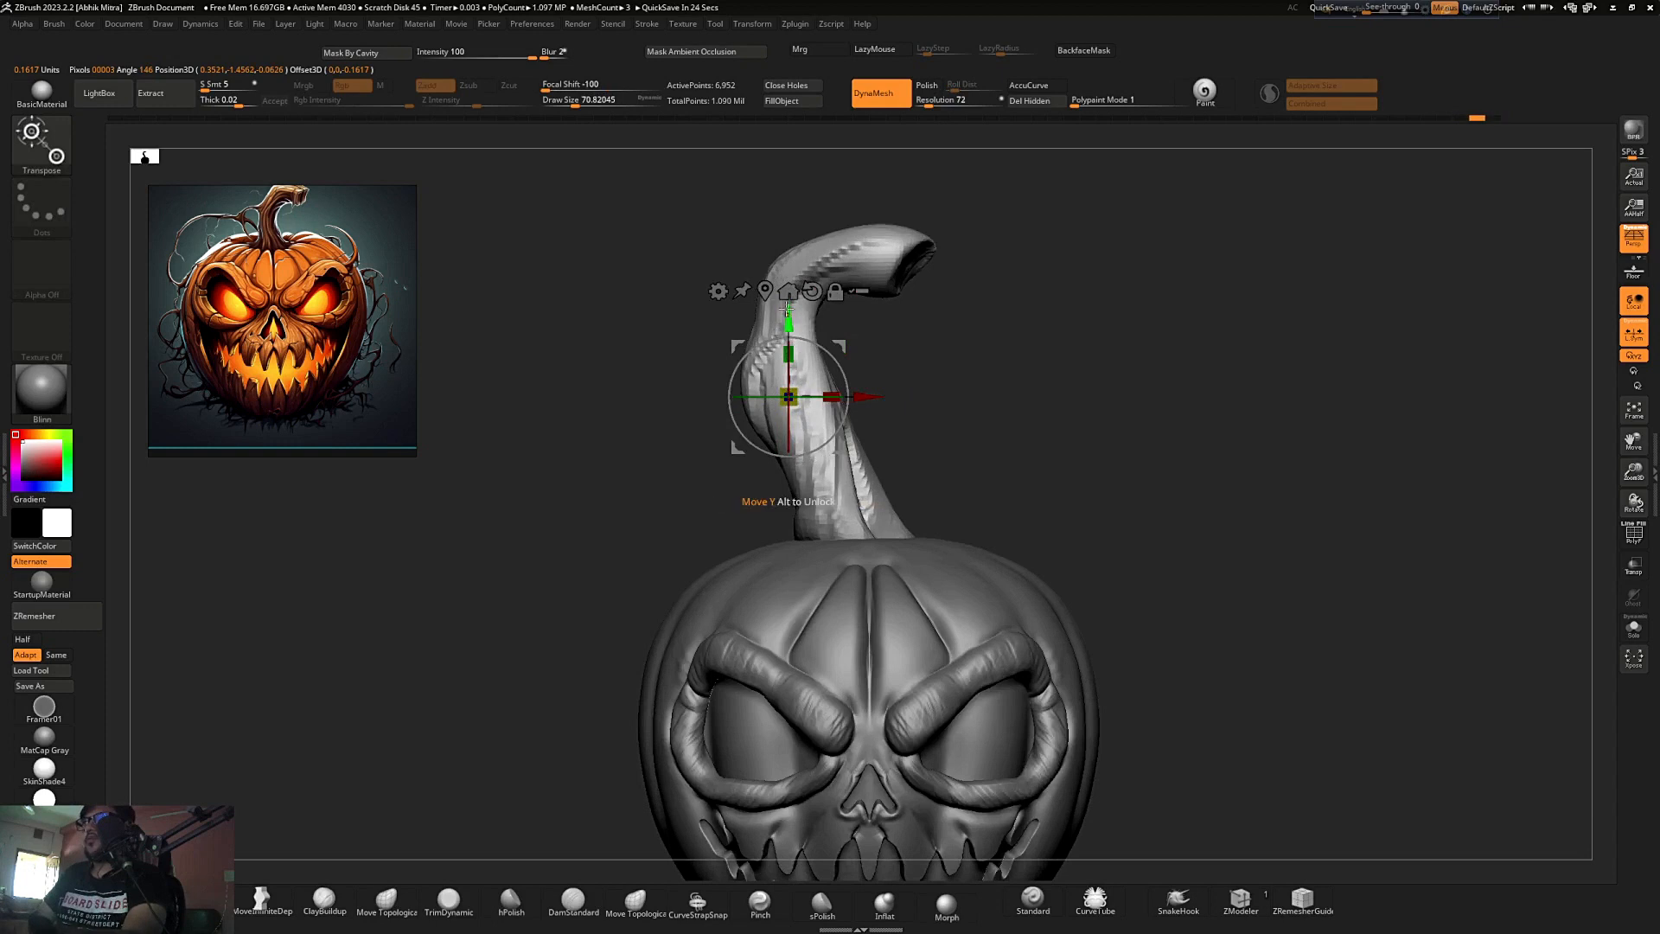
{"action": "left_click", "coordinate": [767, 294]}
{"action": "left_click_drag", "start_coordinate": [837, 398], "coordinate": [791, 415]}
{"action": "left_click_drag", "start_coordinate": [919, 398], "coordinate": [956, 398]}
- Shift the stem sideways so it sits centred on the pumpkin's top and return to Draw mode
{"action": "left_click_drag", "start_coordinate": [873, 333], "coordinate": [963, 469]}
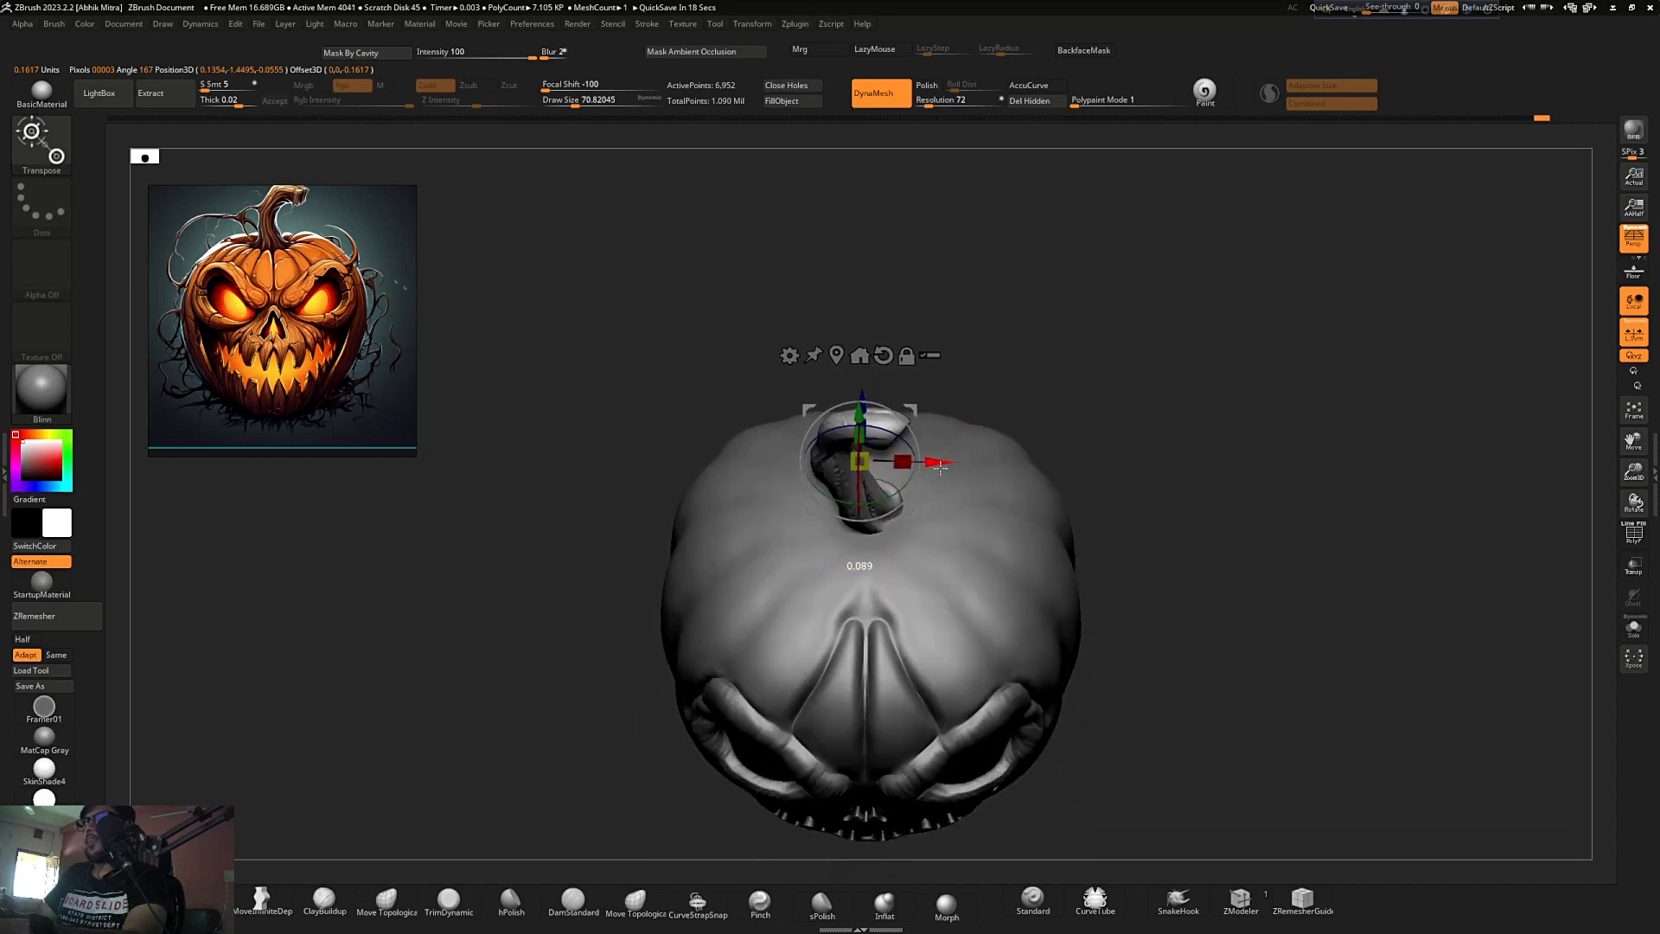
{"action": "left_click_drag", "start_coordinate": [981, 358], "coordinate": [924, 450]}
{"action": "left_click_drag", "start_coordinate": [1123, 389], "coordinate": [1138, 270], "text": "shift"}
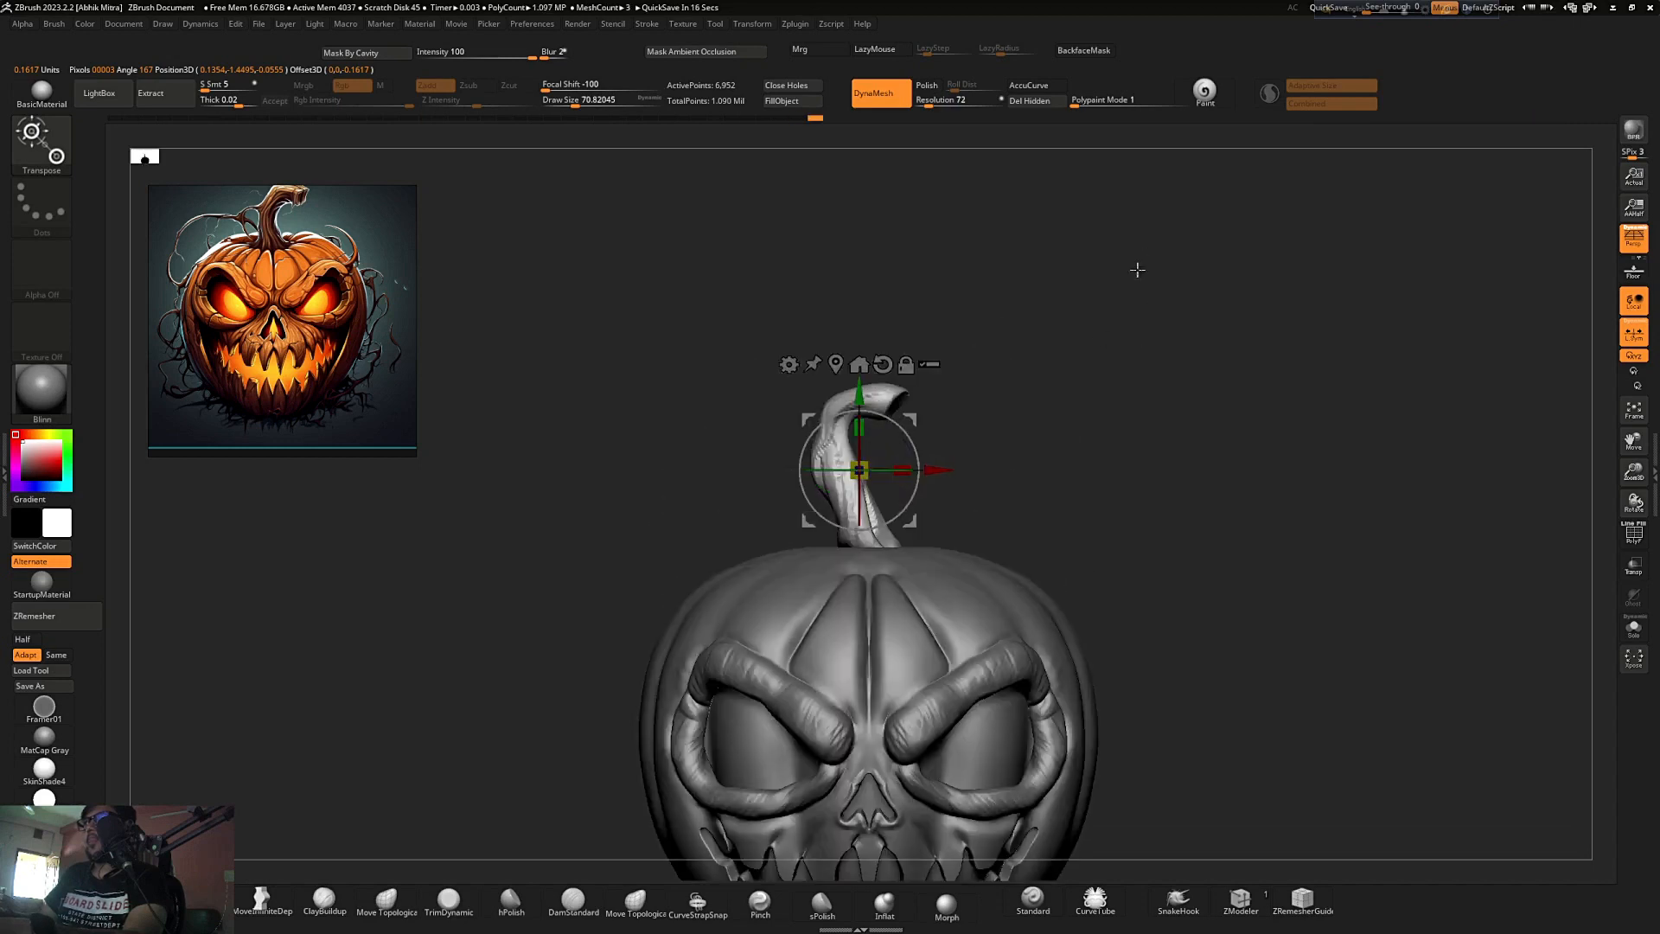
{"action": "left_click_drag", "start_coordinate": [905, 424], "coordinate": [928, 395], "text": "alt"}
{"action": "key", "text": "space"}
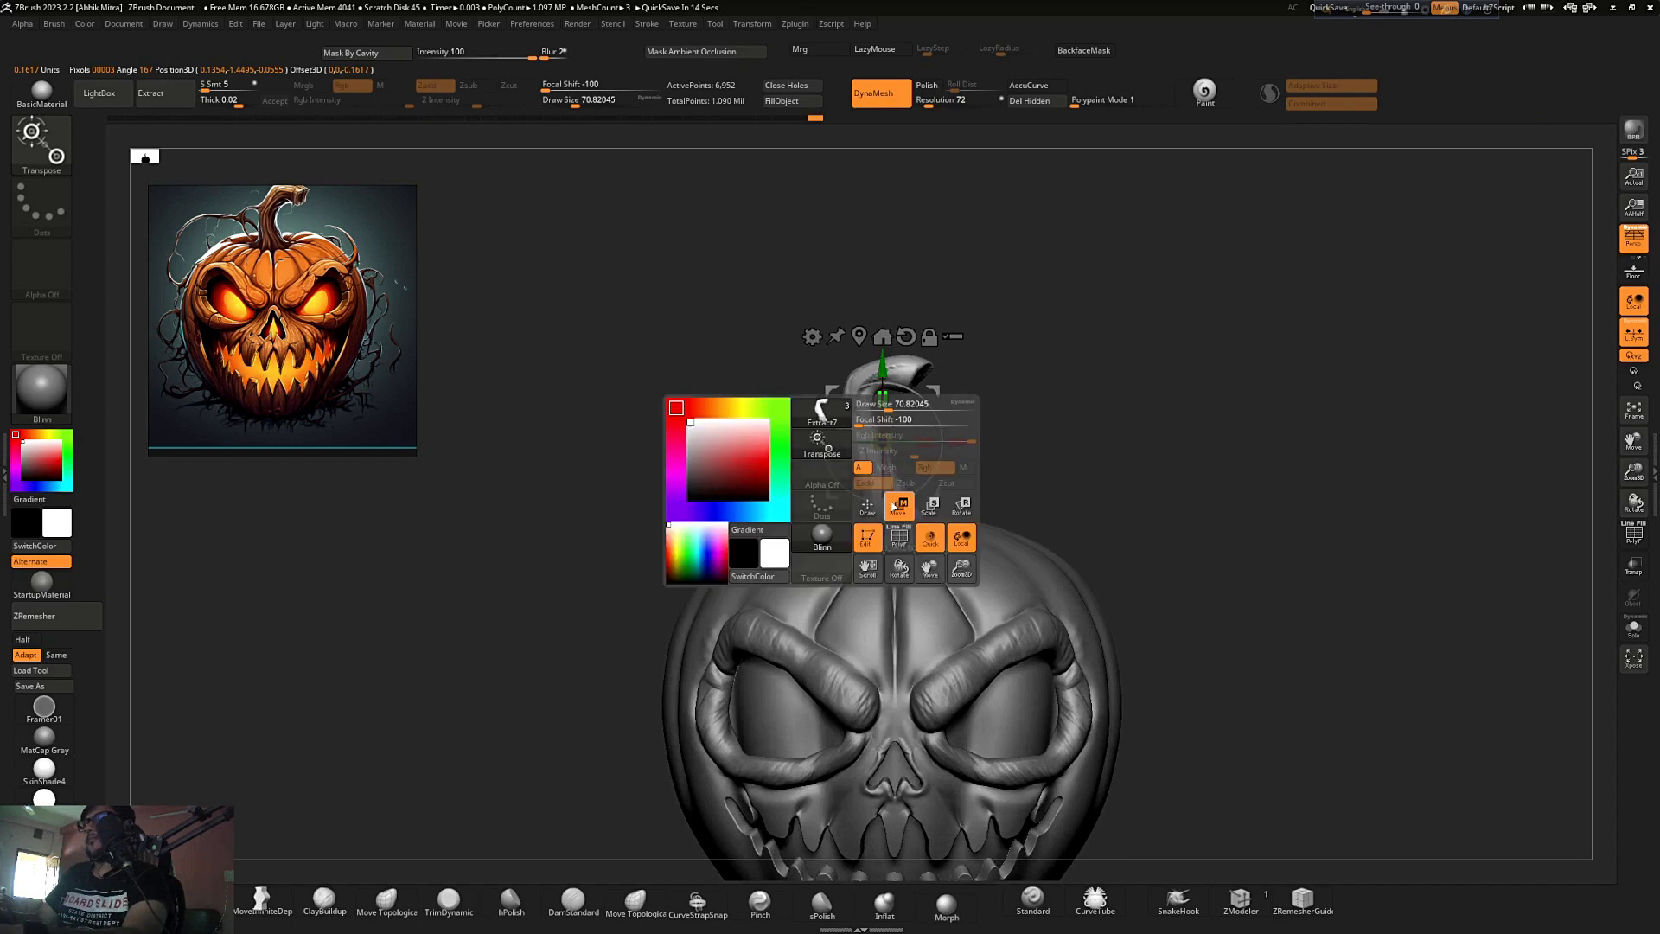
{"action": "left_click", "coordinate": [867, 504]}
{"action": "mouse_move", "coordinate": [1220, 492]}
{"action": "left_mouse_down", "text": "alt"}
{"action": "mouse_move", "coordinate": [1222, 366]}
{"action": "mouse_move", "coordinate": [1196, 412]}
{"action": "left_mouse_up", "text": "alt"}
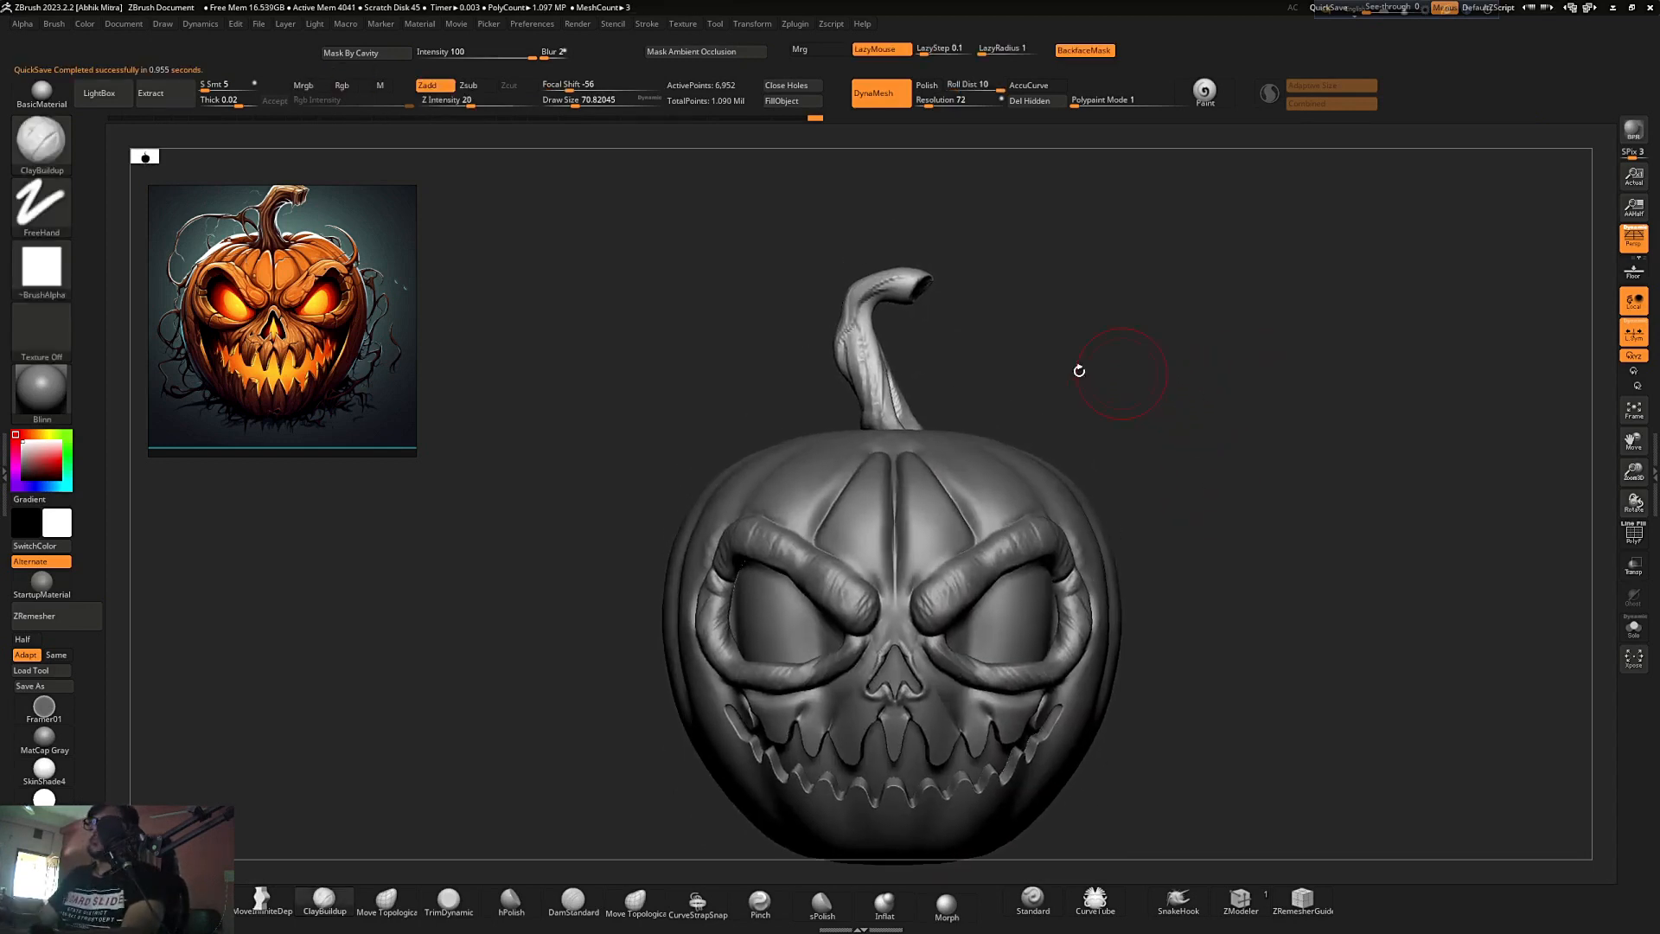
- Widen the stem's base and adjust its bend with the Move brush at a Draw Size of about 177
{"action": "left_click_drag", "start_coordinate": [1079, 371], "coordinate": [1086, 415], "text": "alt"}
{"action": "left_click_drag", "start_coordinate": [1081, 350], "coordinate": [1086, 415]}
{"action": "key", "text": "s"}
{"action": "left_click_drag", "start_coordinate": [899, 467], "coordinate": [916, 467]}
{"action": "left_click_drag", "start_coordinate": [1163, 268], "coordinate": [1150, 389]}
{"action": "key", "text": "b"}
{"action": "key", "text": "m"}
{"action": "key", "text": "v"}
{"action": "left_click_drag", "start_coordinate": [903, 419], "coordinate": [929, 476]}
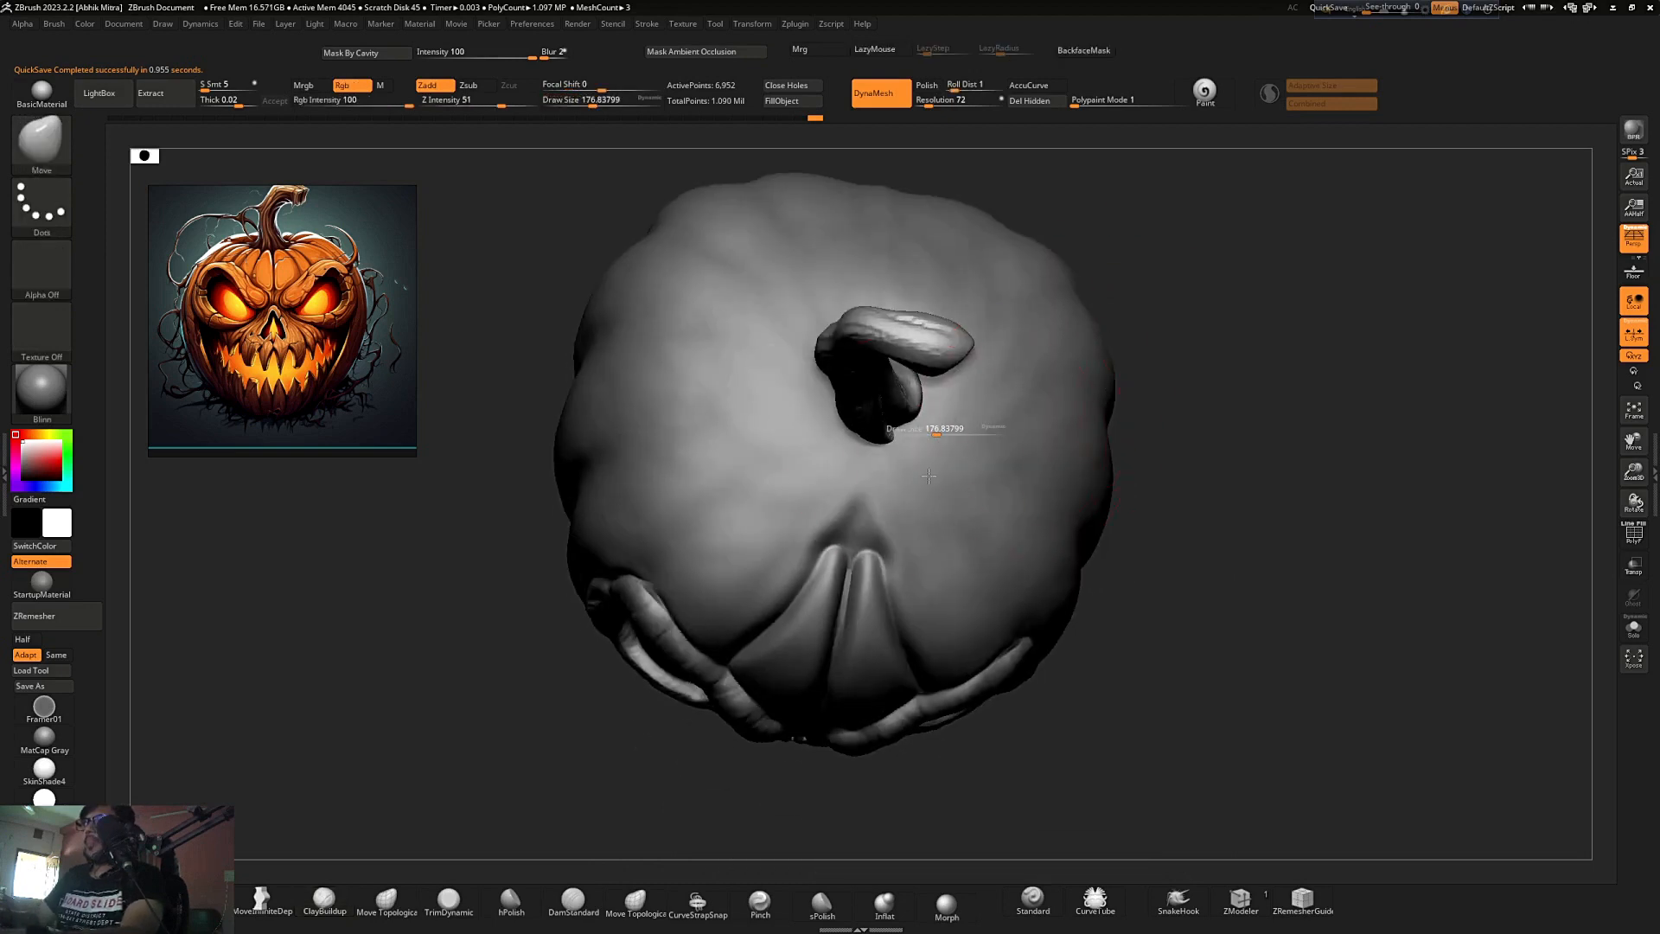
{"action": "mouse_move", "coordinate": [1098, 318]}
{"action": "left_mouse_down"}
{"action": "mouse_move", "coordinate": [865, 430]}
{"action": "mouse_move", "coordinate": [954, 416]}
{"action": "mouse_move", "coordinate": [1075, 316]}
{"action": "left_mouse_up"}
{"action": "left_click_drag", "start_coordinate": [740, 623], "coordinate": [650, 635]}
{"action": "left_click_drag", "start_coordinate": [892, 352], "coordinate": [919, 372]}
{"action": "mouse_move", "coordinate": [1132, 311]}
{"action": "left_mouse_down", "text": "shift"}
{"action": "mouse_move", "coordinate": [1192, 319]}
{"action": "mouse_move", "coordinate": [1052, 360]}
{"action": "left_mouse_up", "text": "shift"}
- Hide the pumpkin subtool, keeping Extract5 active, and restore the tool palette's default number of visible items
{"action": "left_click", "coordinate": [957, 426], "text": "alt"}
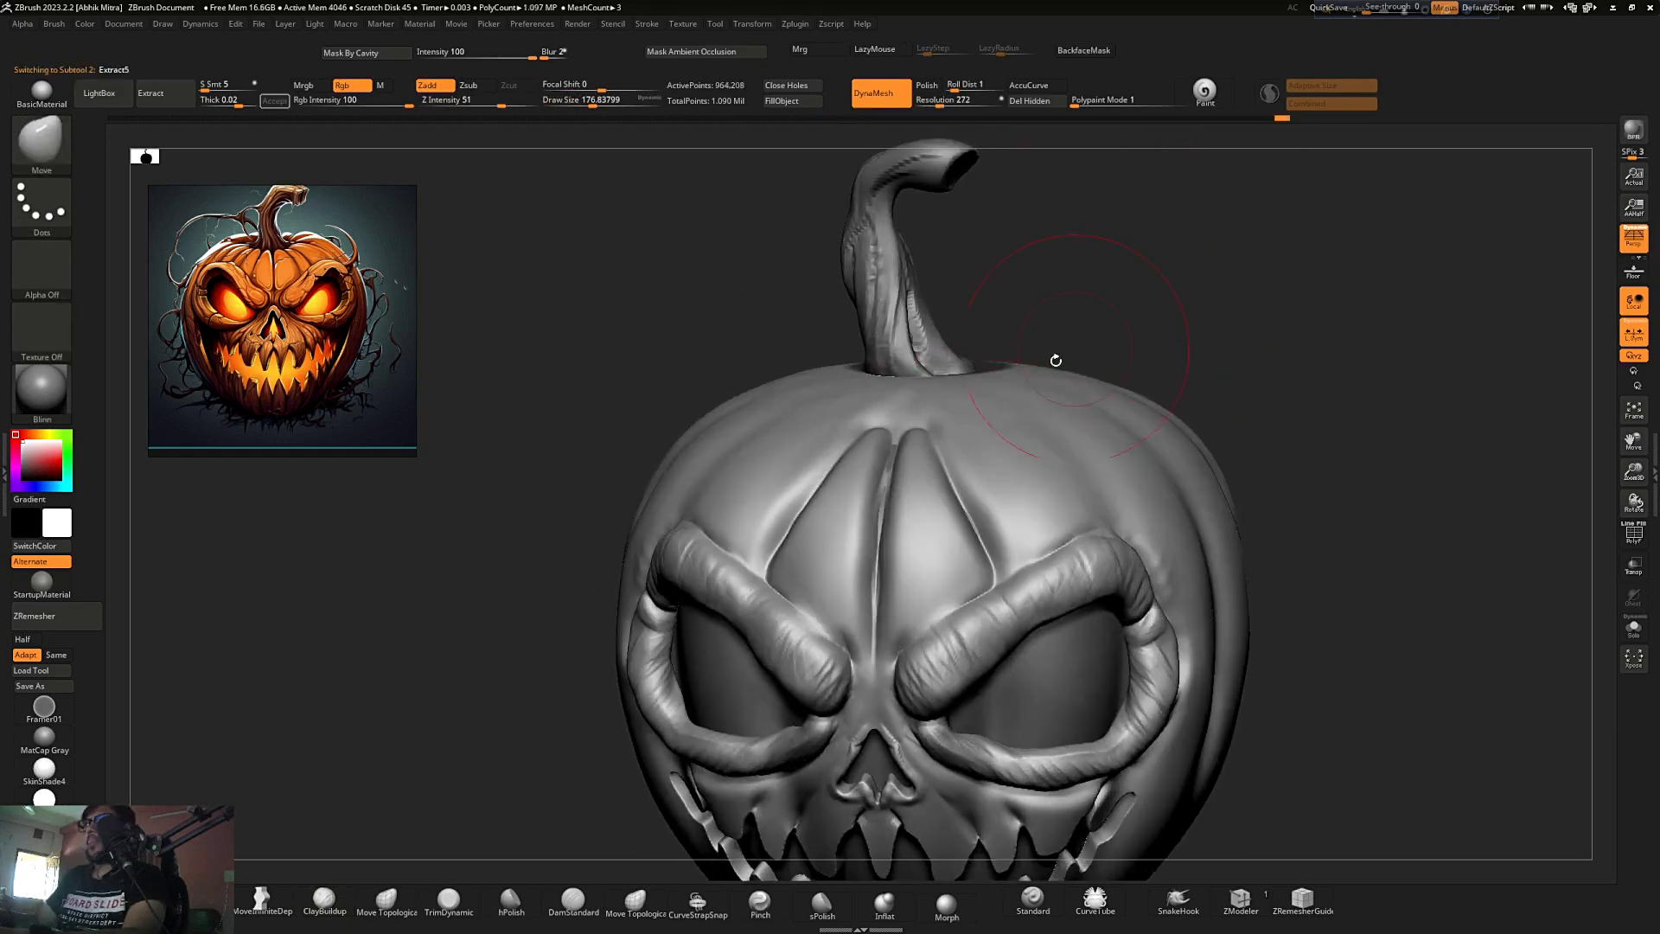
{"action": "left_click_drag", "start_coordinate": [1154, 343], "coordinate": [1206, 295]}
{"action": "left_click", "coordinate": [1073, 607], "text": "alt"}
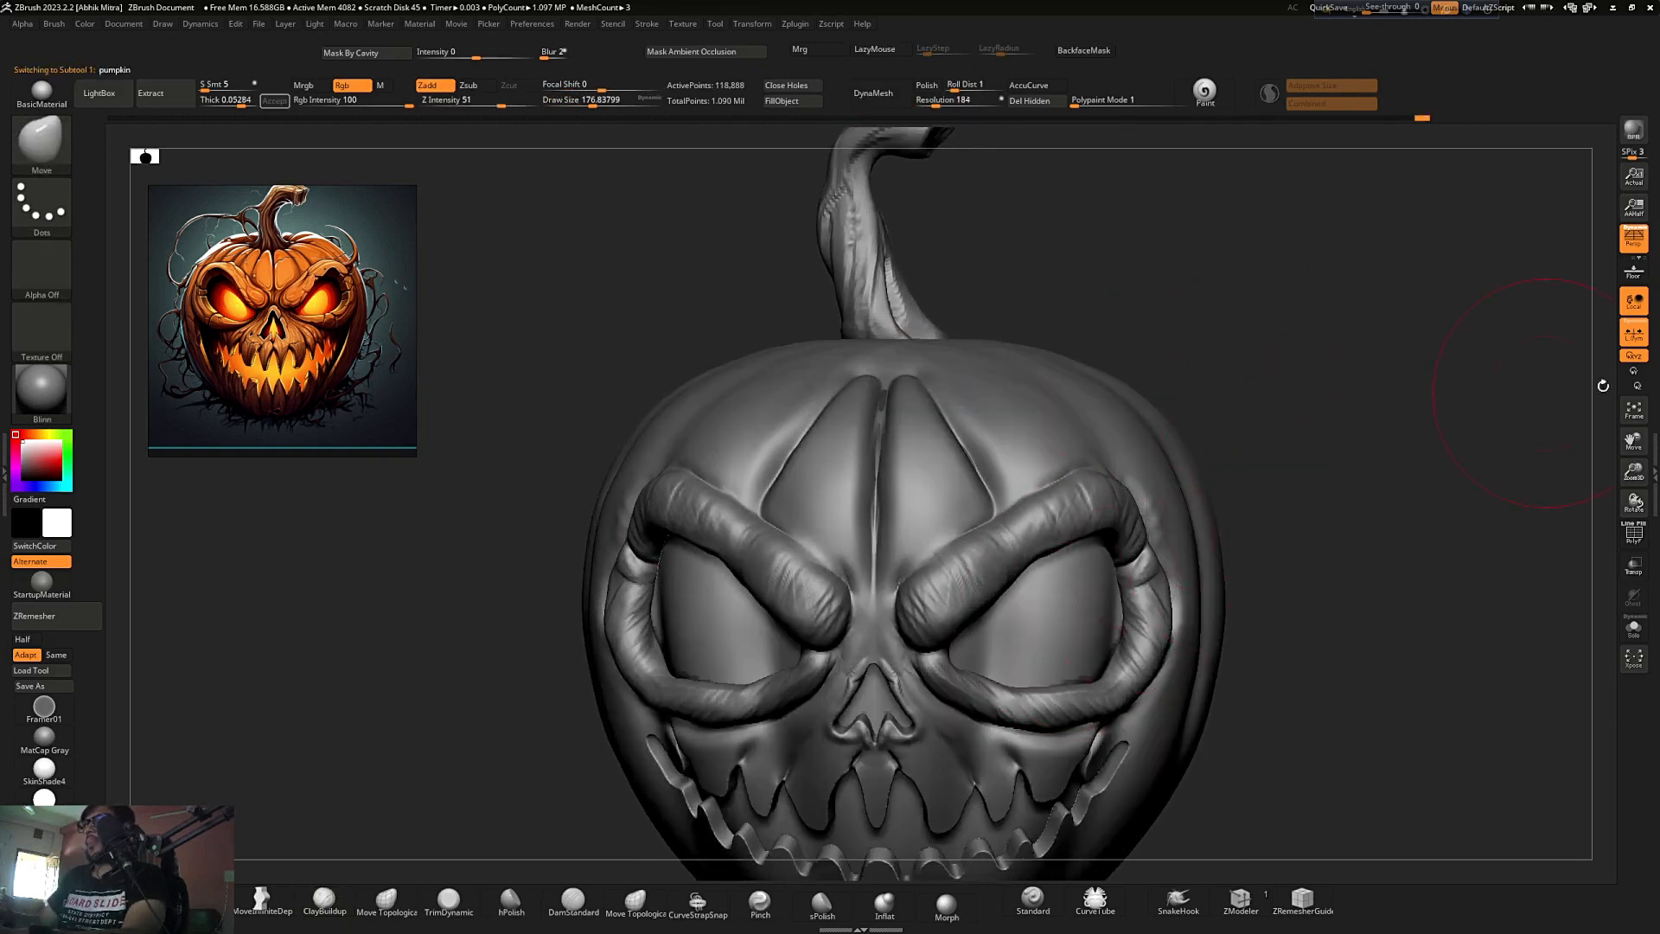
{"action": "double_click", "coordinate": [1653, 425]}
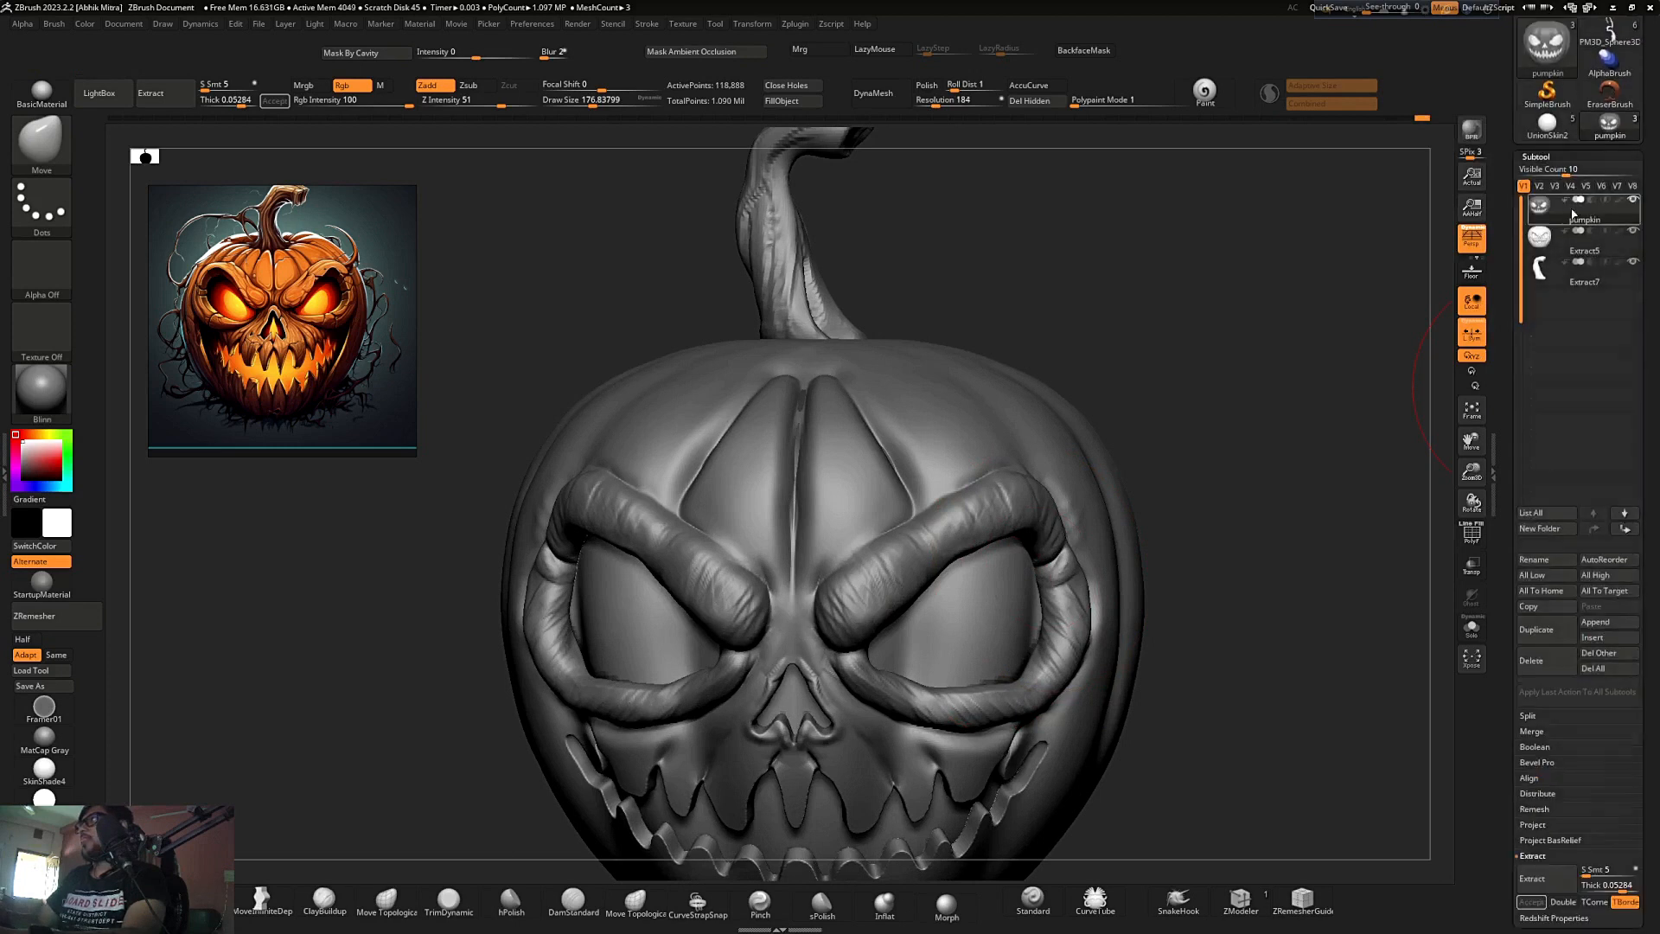
{"action": "left_click", "coordinate": [1629, 246]}
{"action": "left_click_drag", "start_coordinate": [1230, 445], "coordinate": [1266, 464]}
{"action": "left_click_drag", "start_coordinate": [1623, 44], "coordinate": [1622, 114]}
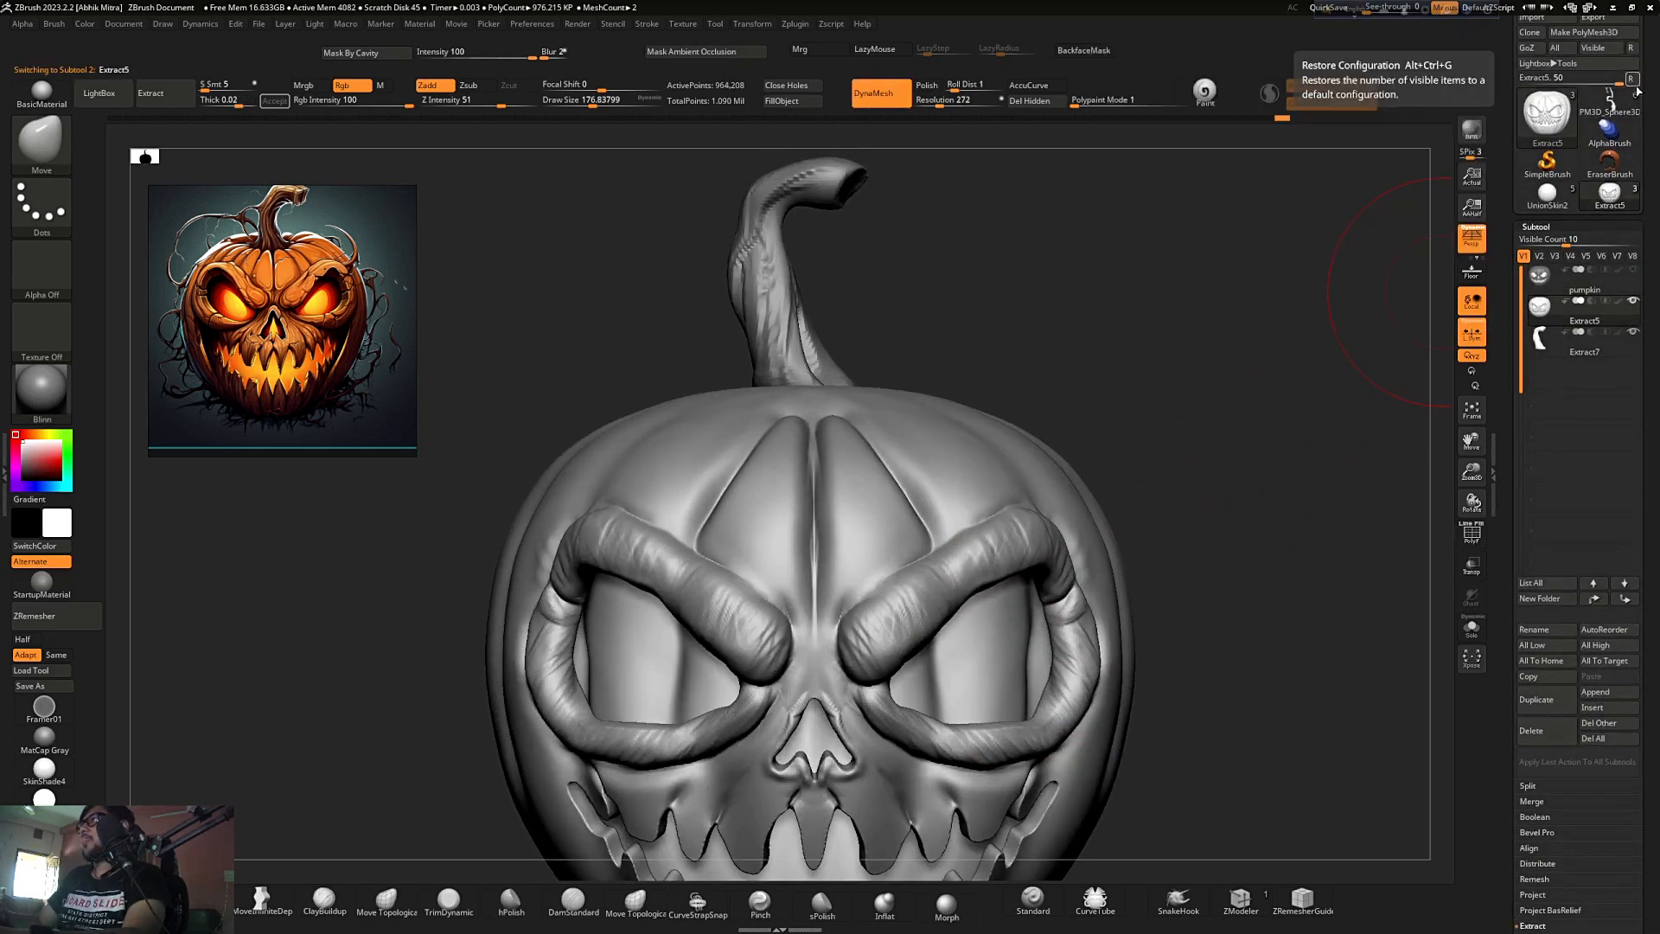
{"action": "left_click", "coordinate": [1630, 78]}
- Make the stem the active subtool and adjust its base against the pumpkin with the Move brush at a Draw Size of about 182
{"action": "right_click_drag", "start_coordinate": [1191, 387], "coordinate": [1169, 329], "text": "ctrl"}
{"action": "mouse_move", "coordinate": [1141, 421]}
{"action": "right_mouse_down", "text": "ctrl"}
{"action": "mouse_move", "coordinate": [1208, 412]}
{"action": "mouse_move", "coordinate": [1189, 424]}
{"action": "right_mouse_up", "text": "ctrl"}
{"action": "key", "text": "s"}
{"action": "left_click_drag", "start_coordinate": [1189, 424], "coordinate": [1181, 424]}
{"action": "right_click_drag", "start_coordinate": [1196, 401], "coordinate": [1211, 399]}
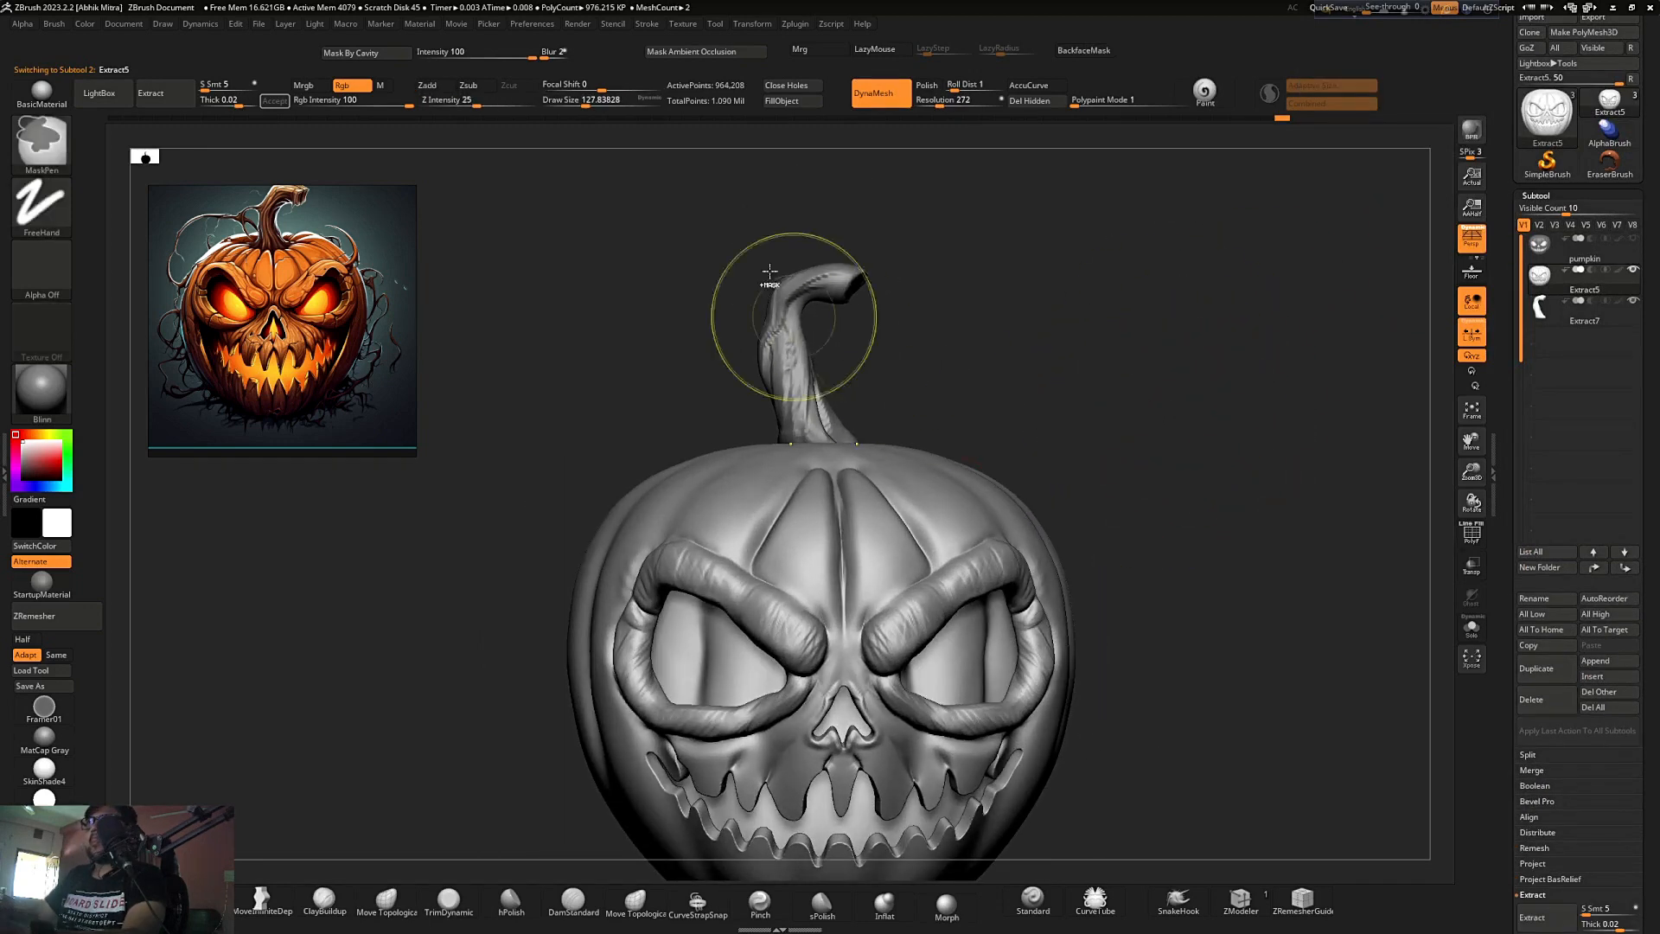
{"action": "right_click_drag", "start_coordinate": [771, 273], "coordinate": [801, 338], "text": "ctrl"}
{"action": "key", "text": "s"}
{"action": "left_click_drag", "start_coordinate": [804, 341], "coordinate": [786, 341]}
{"action": "left_click", "coordinate": [726, 337], "text": "alt"}
{"action": "key", "text": "s"}
{"action": "right_click_drag", "start_coordinate": [857, 332], "coordinate": [864, 360]}
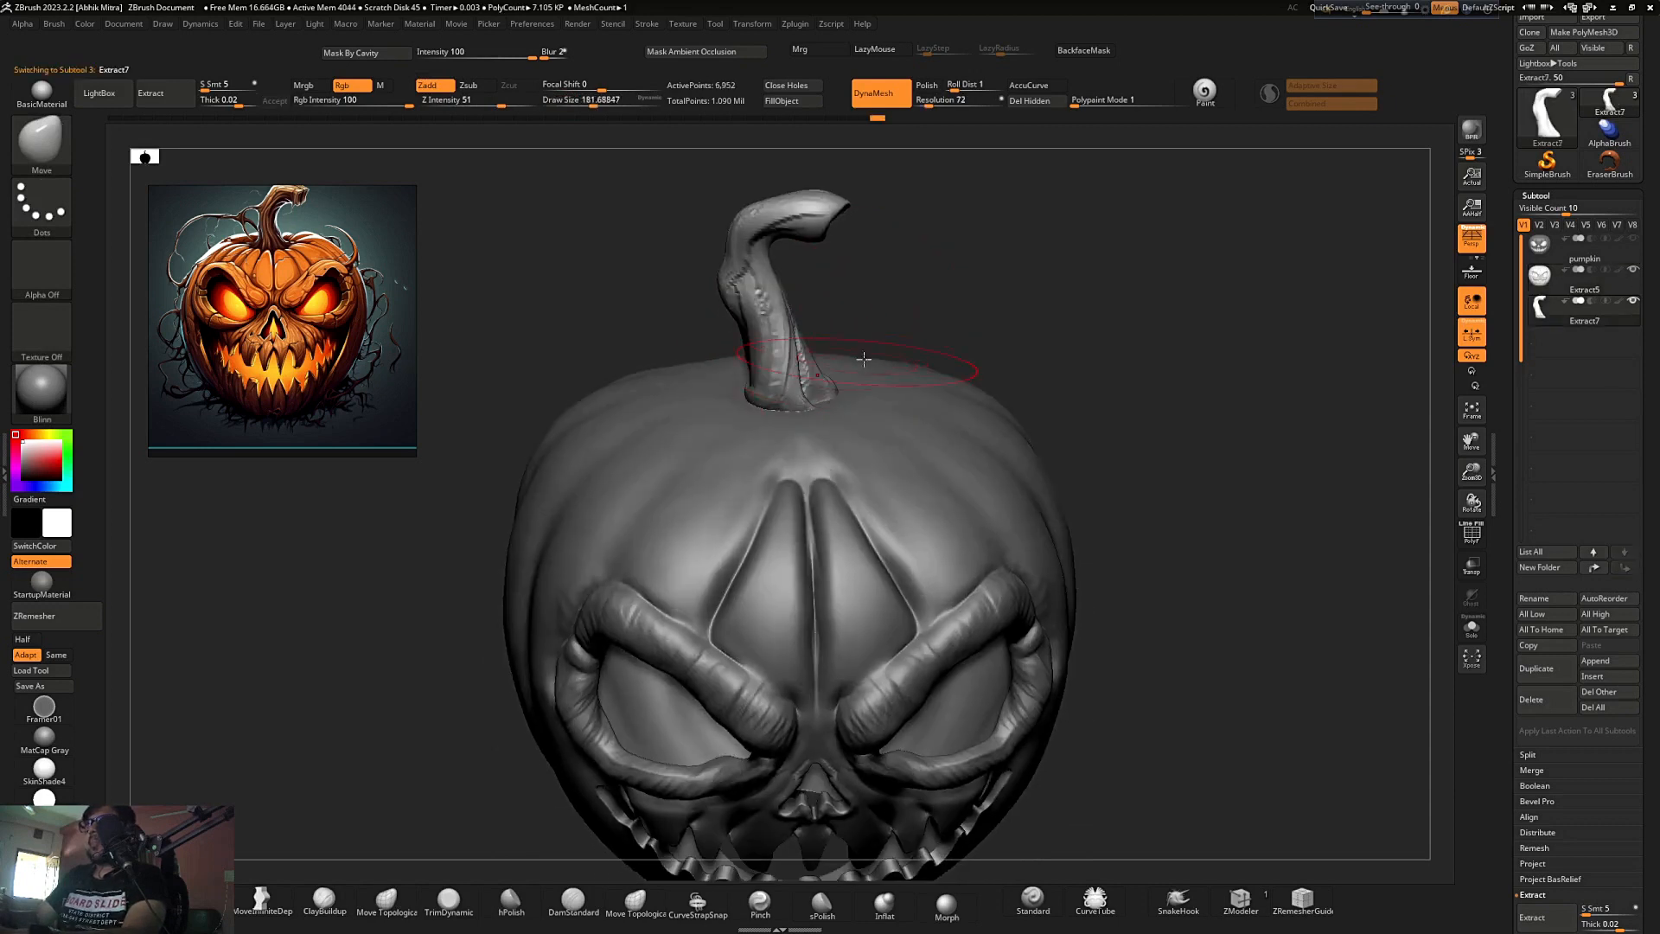
{"action": "mouse_move", "coordinate": [756, 396]}
{"action": "right_mouse_down"}
{"action": "mouse_move", "coordinate": [832, 396]}
{"action": "mouse_move", "coordinate": [956, 339]}
{"action": "right_mouse_up"}
{"action": "right_click_drag", "start_coordinate": [1004, 617], "coordinate": [1294, 529]}
- Isolate the Extract5 body, mask a round area at the centre of its top and blur the mask
{"action": "left_click", "coordinate": [936, 442], "text": "alt"}
{"action": "right_click_drag", "start_coordinate": [1027, 359], "coordinate": [907, 354]}
{"action": "right_click_drag", "start_coordinate": [1081, 319], "coordinate": [1020, 376]}
{"action": "key", "text": "alt+s"}
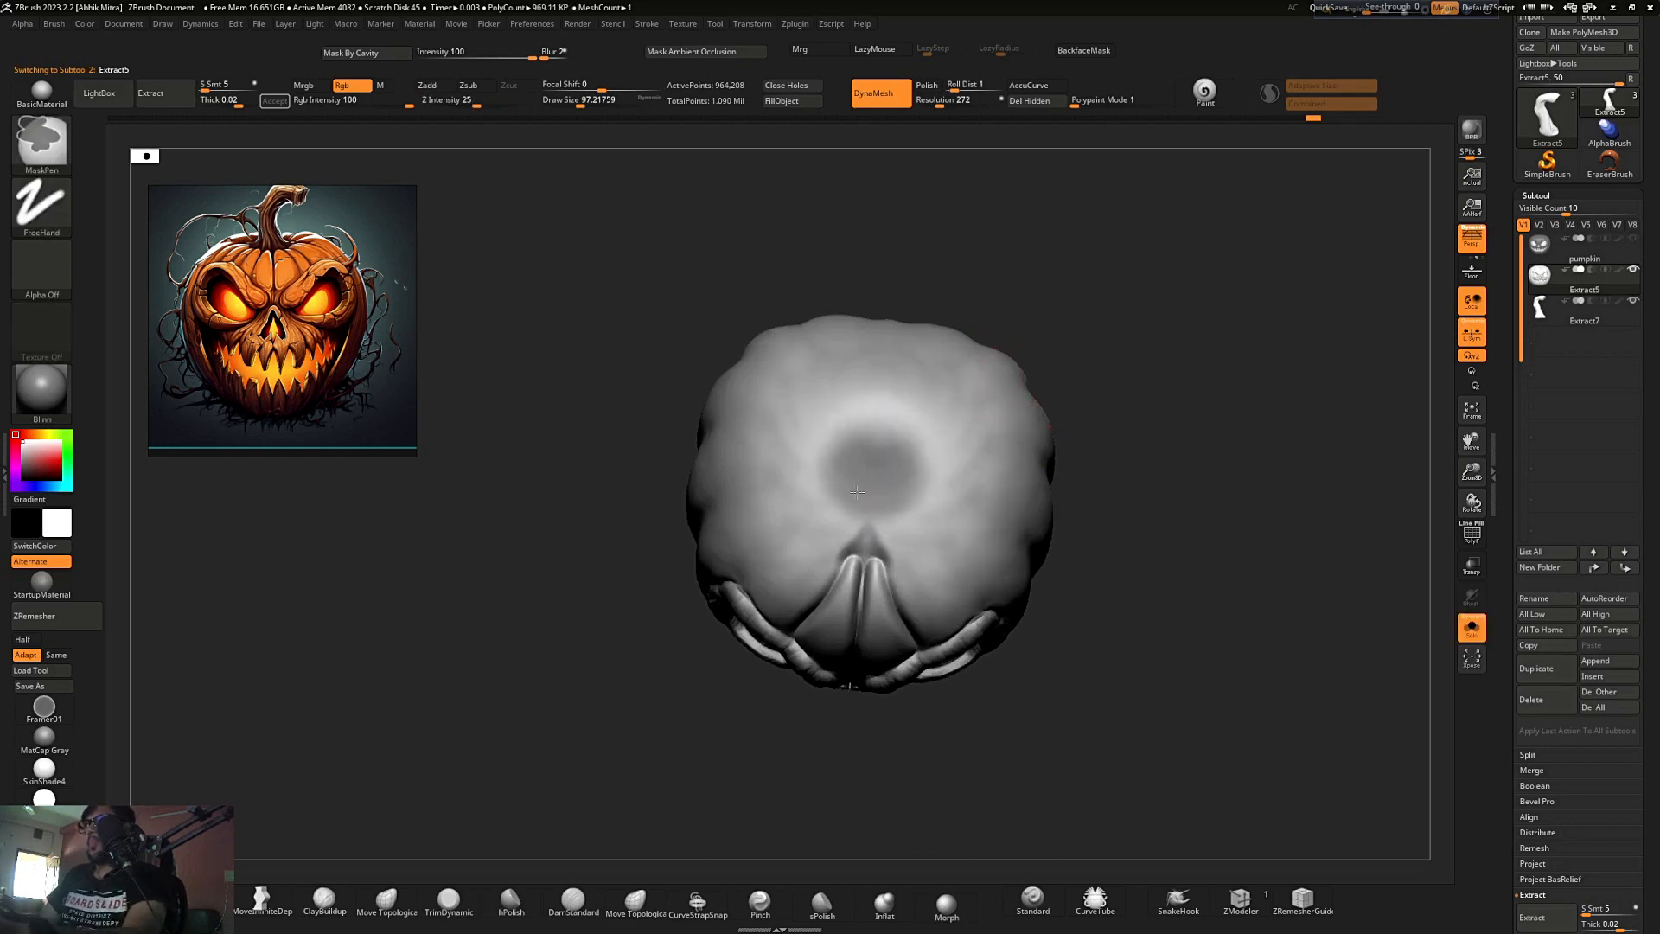
{"action": "left_click", "coordinate": [1125, 374], "text": "ctrl"}
{"action": "right_click_drag", "start_coordinate": [1128, 376], "coordinate": [1160, 355]}
{"action": "left_click", "coordinate": [1092, 382], "text": "ctrl"}
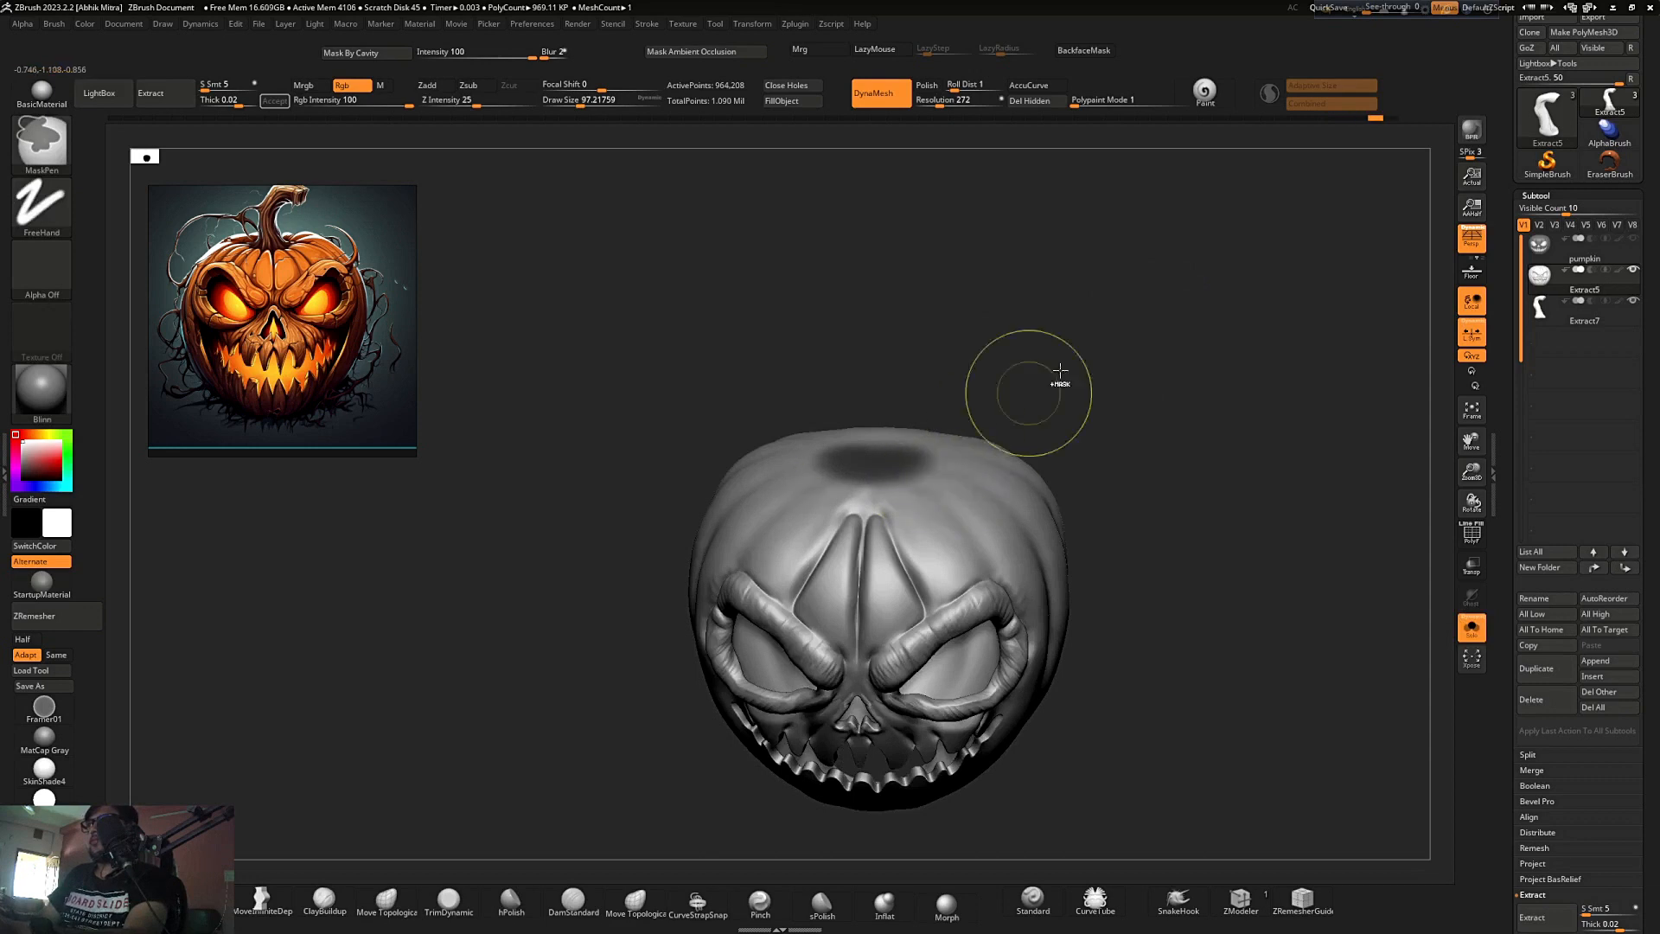
- Invert the mask, shift the round area at the centre of Extract5's top with the Move gizmo and clear the mask
{"action": "left_click", "coordinate": [1118, 336], "text": "ctrl"}
{"action": "right_click_drag", "start_coordinate": [1116, 339], "coordinate": [1102, 356], "text": "shift"}
{"action": "key", "text": "w"}
{"action": "right_click_drag", "start_coordinate": [996, 442], "coordinate": [970, 465]}
{"action": "left_click", "coordinate": [848, 522]}
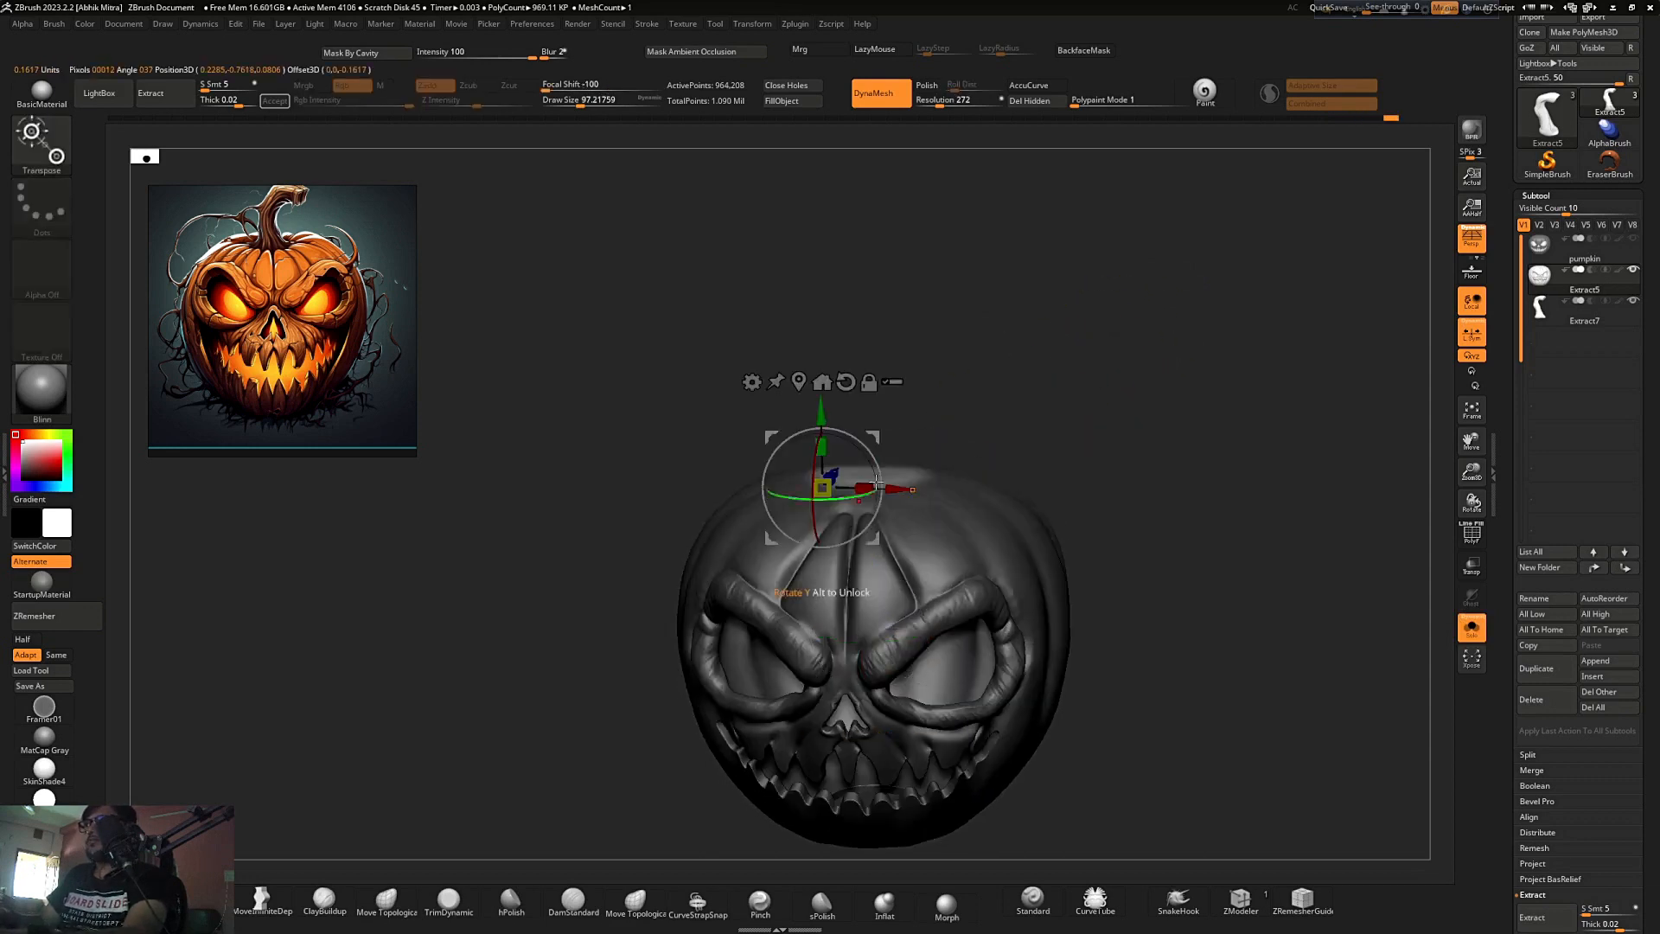
{"action": "left_click_drag", "start_coordinate": [822, 418], "coordinate": [821, 416]}
{"action": "right_click", "coordinate": [815, 519]}
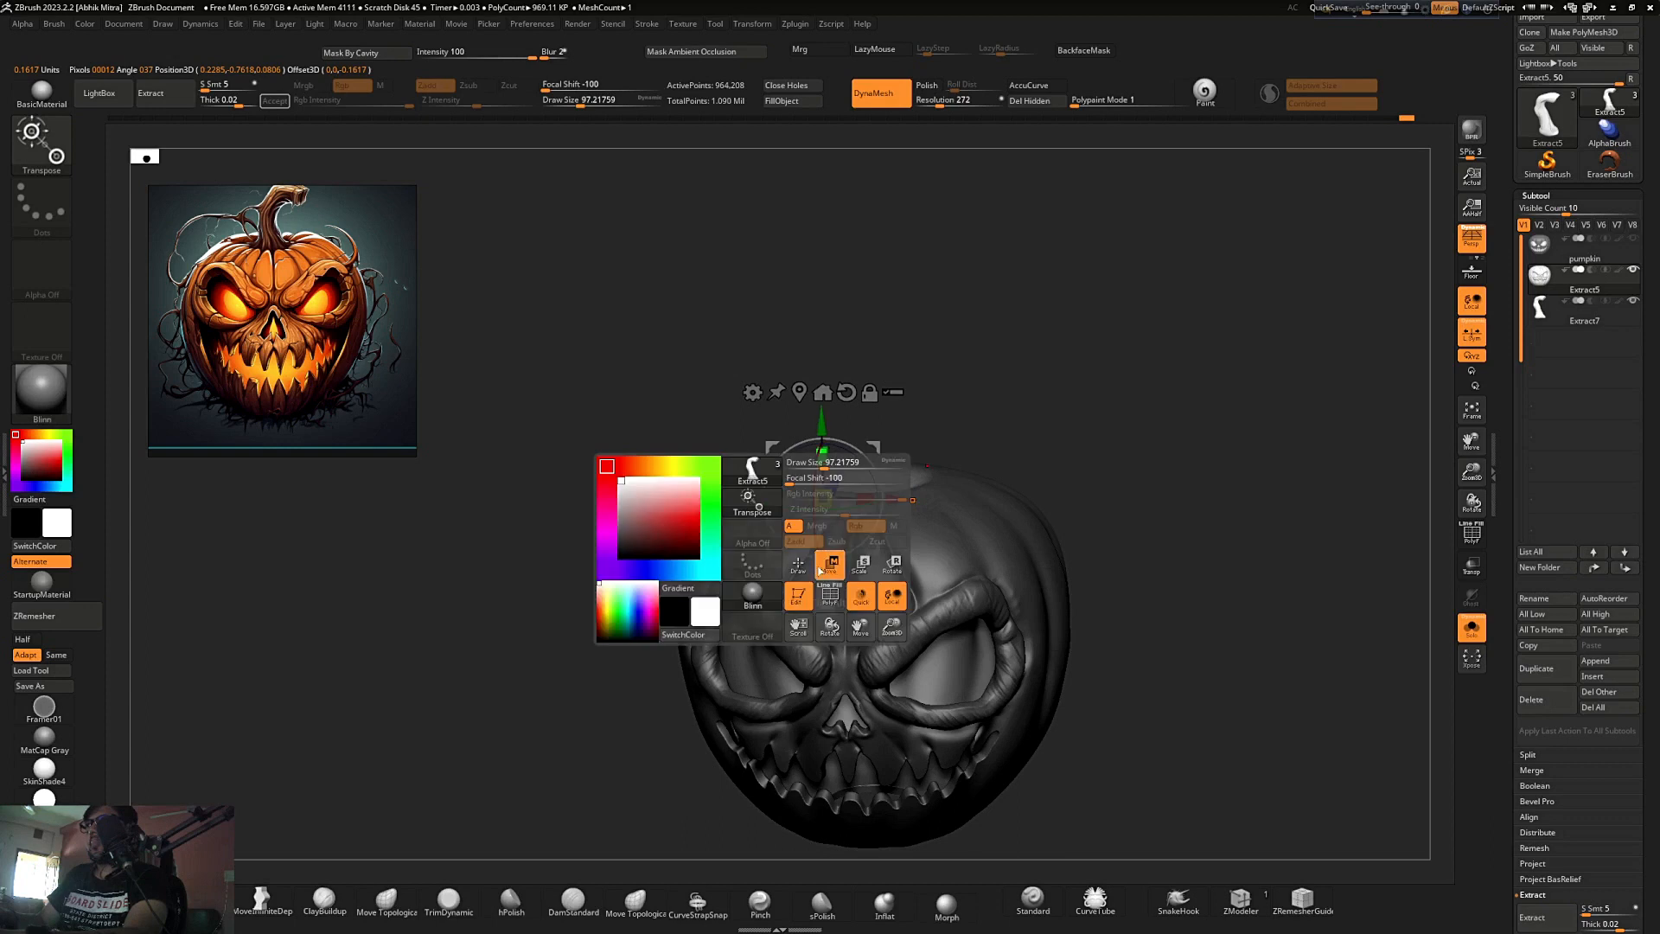
{"action": "key", "text": "q"}
{"action": "left_click_drag", "start_coordinate": [1033, 367], "coordinate": [1086, 375], "text": "ctrl"}
- Enlarge the Move brush to a Draw Size of about 172 while fitting the pumpkin's top around the stem
{"action": "mouse_move", "coordinate": [1015, 381]}
{"action": "right_mouse_down", "text": "ctrl"}
{"action": "mouse_move", "coordinate": [1122, 375]}
{"action": "mouse_move", "coordinate": [1102, 433]}
{"action": "right_mouse_up", "text": "ctrl"}
{"action": "right_click_drag", "start_coordinate": [824, 536], "coordinate": [817, 635], "text": "ctrl"}
{"action": "key", "text": "s"}
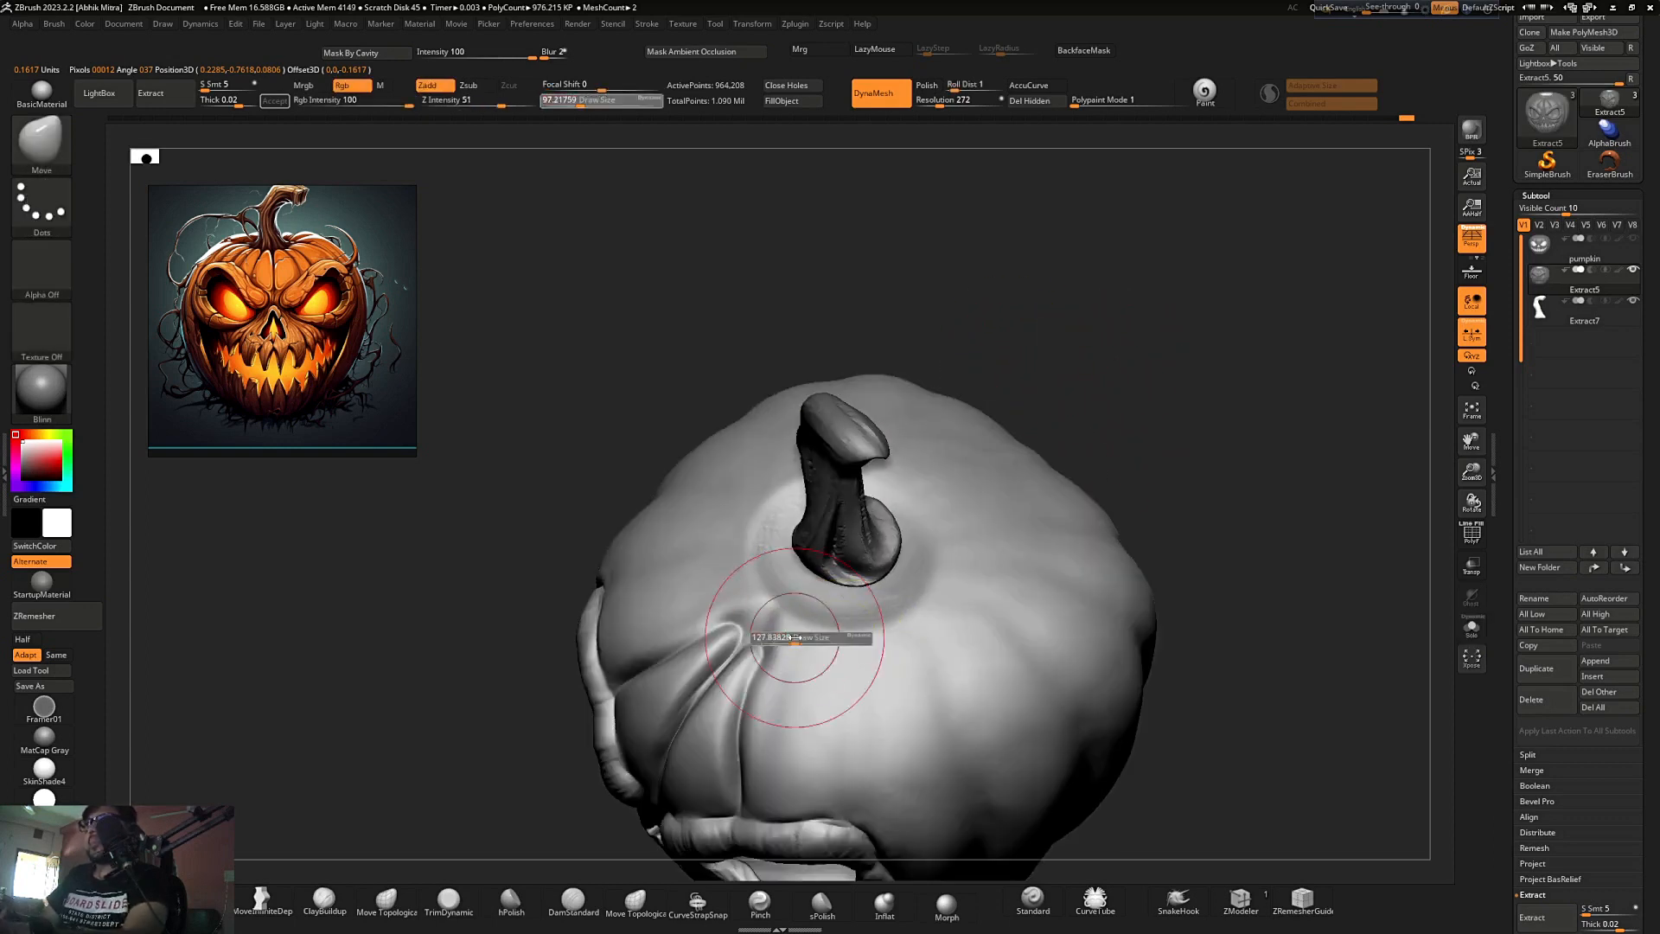
{"action": "left_click", "coordinate": [822, 638]}
{"action": "mouse_move", "coordinate": [1188, 380]}
{"action": "right_mouse_down"}
{"action": "mouse_move", "coordinate": [1213, 352]}
{"action": "mouse_move", "coordinate": [1189, 386]}
{"action": "mouse_move", "coordinate": [1104, 382]}
{"action": "mouse_move", "coordinate": [1144, 370]}
{"action": "mouse_move", "coordinate": [1143, 402]}
{"action": "mouse_move", "coordinate": [1193, 328]}
{"action": "mouse_move", "coordinate": [1152, 330]}
{"action": "mouse_move", "coordinate": [1175, 293]}
{"action": "mouse_move", "coordinate": [1102, 372]}
{"action": "right_mouse_up"}
{"action": "key", "text": "s"}
{"action": "left_click", "coordinate": [1111, 361]}
- Make the stem the active subtool, mask all of it except its base and show the transform gizmo
{"action": "left_click", "coordinate": [874, 393], "text": "alt"}
{"action": "key", "text": "ctrl"}
{"action": "left_click", "coordinate": [1076, 355], "text": "ctrl"}
{"action": "key", "text": "w"}
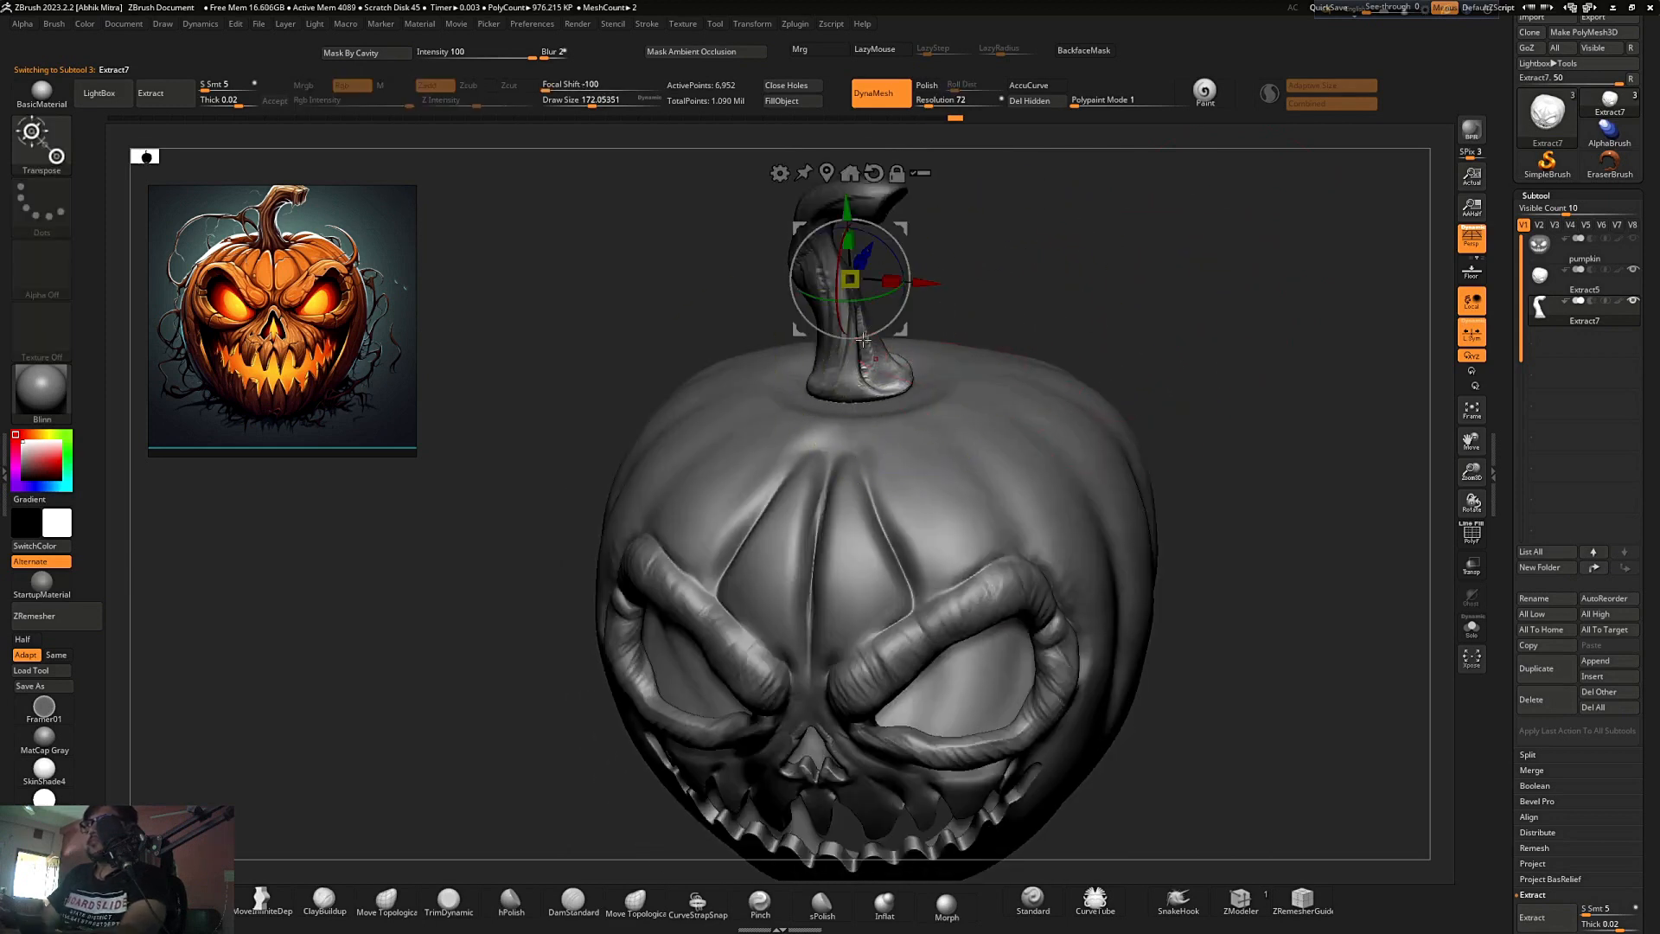
{"action": "right_click_drag", "start_coordinate": [1064, 276], "coordinate": [1033, 316]}
- Scale up the stem's unmasked base, lower it slightly onto the pumpkin with the gizmo and return to sculpting
{"action": "left_click_drag", "start_coordinate": [896, 307], "coordinate": [888, 318]}
{"action": "right_click_drag", "start_coordinate": [1181, 264], "coordinate": [1206, 226]}
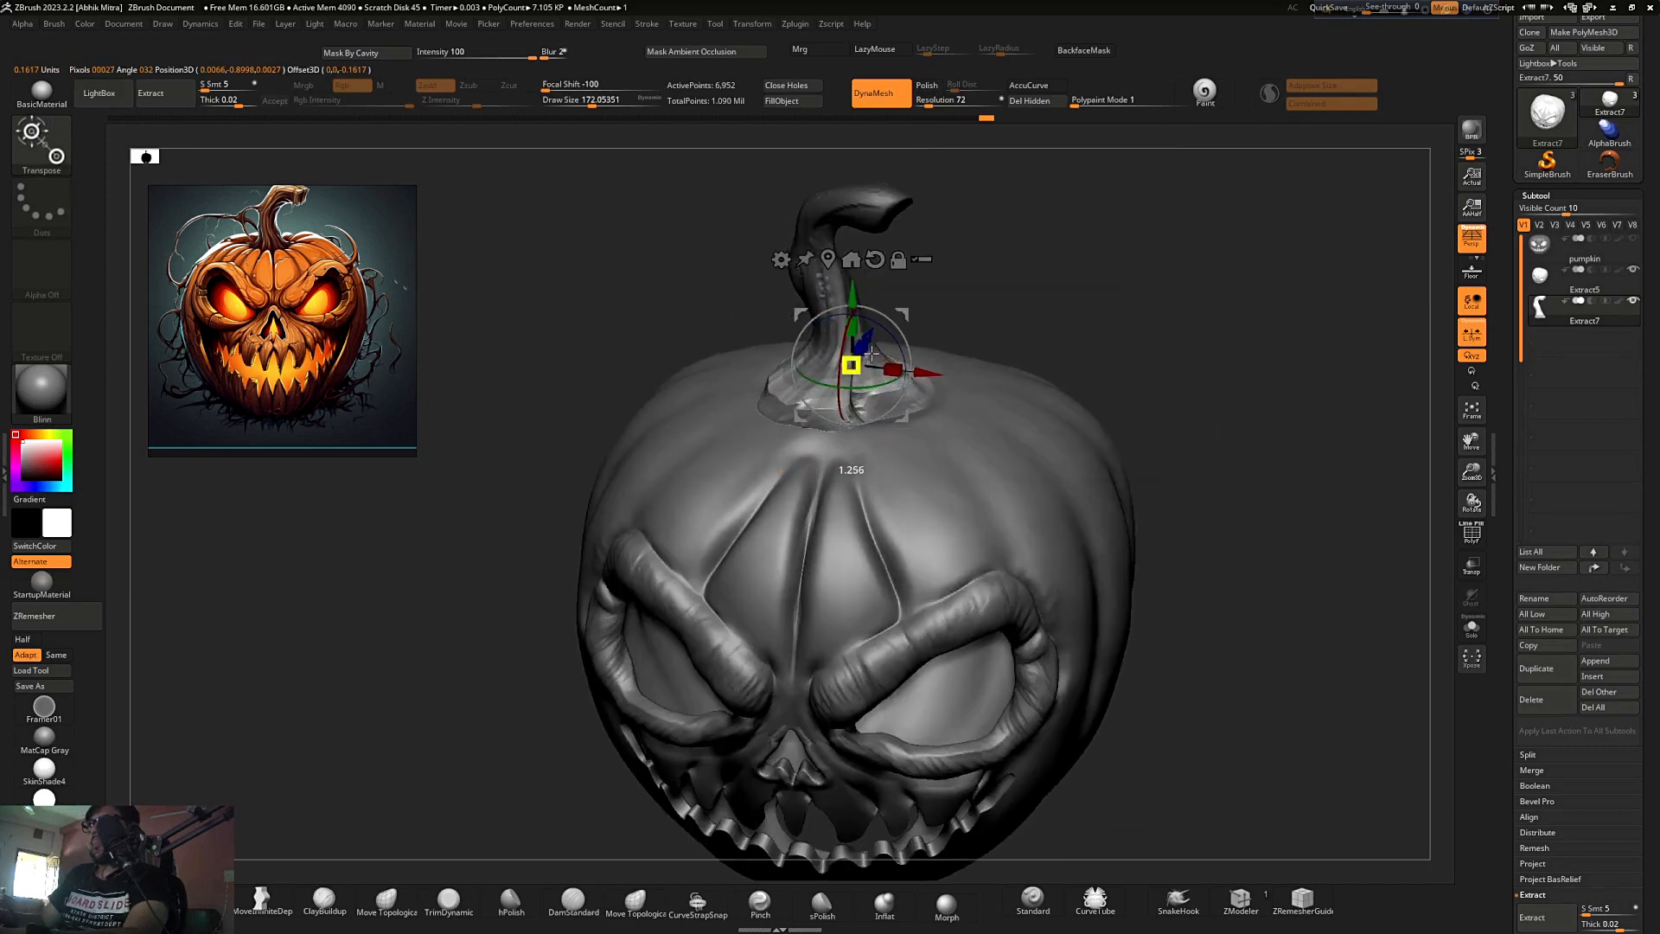
{"action": "left_click_drag", "start_coordinate": [871, 354], "coordinate": [873, 353]}
{"action": "right_click_drag", "start_coordinate": [991, 307], "coordinate": [1056, 303], "text": "shift"}
{"action": "right_click", "coordinate": [832, 496]}
{"action": "left_click_drag", "start_coordinate": [854, 294], "coordinate": [854, 299]}
{"action": "right_click", "coordinate": [846, 476]}
{"action": "left_click", "coordinate": [819, 475]}
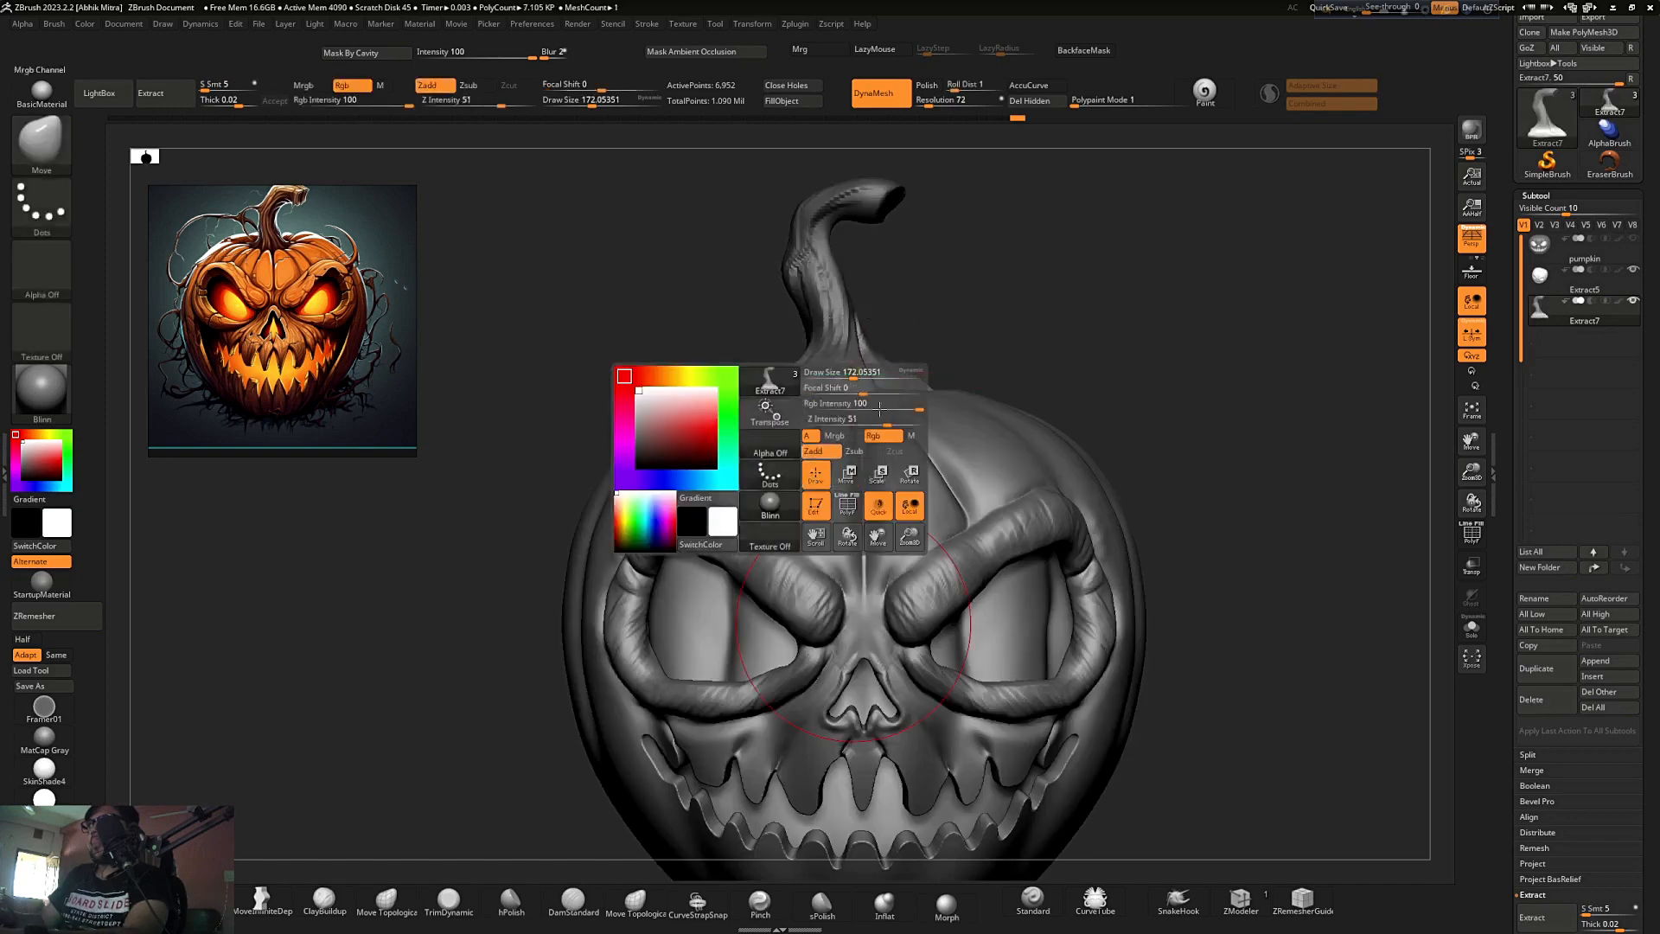
- Smooth the stem's flared base on several sides with the Smooth brush at a Draw Size of 112
{"action": "right_click_drag", "start_coordinate": [956, 360], "coordinate": [937, 398]}
{"action": "mouse_move", "coordinate": [938, 398]}
{"action": "right_mouse_down", "text": "ctrl"}
{"action": "mouse_move", "coordinate": [882, 388]}
{"action": "mouse_move", "coordinate": [903, 458]}
{"action": "right_mouse_up", "text": "ctrl"}
{"action": "left_click_drag", "start_coordinate": [831, 408], "coordinate": [925, 423], "text": "shift"}
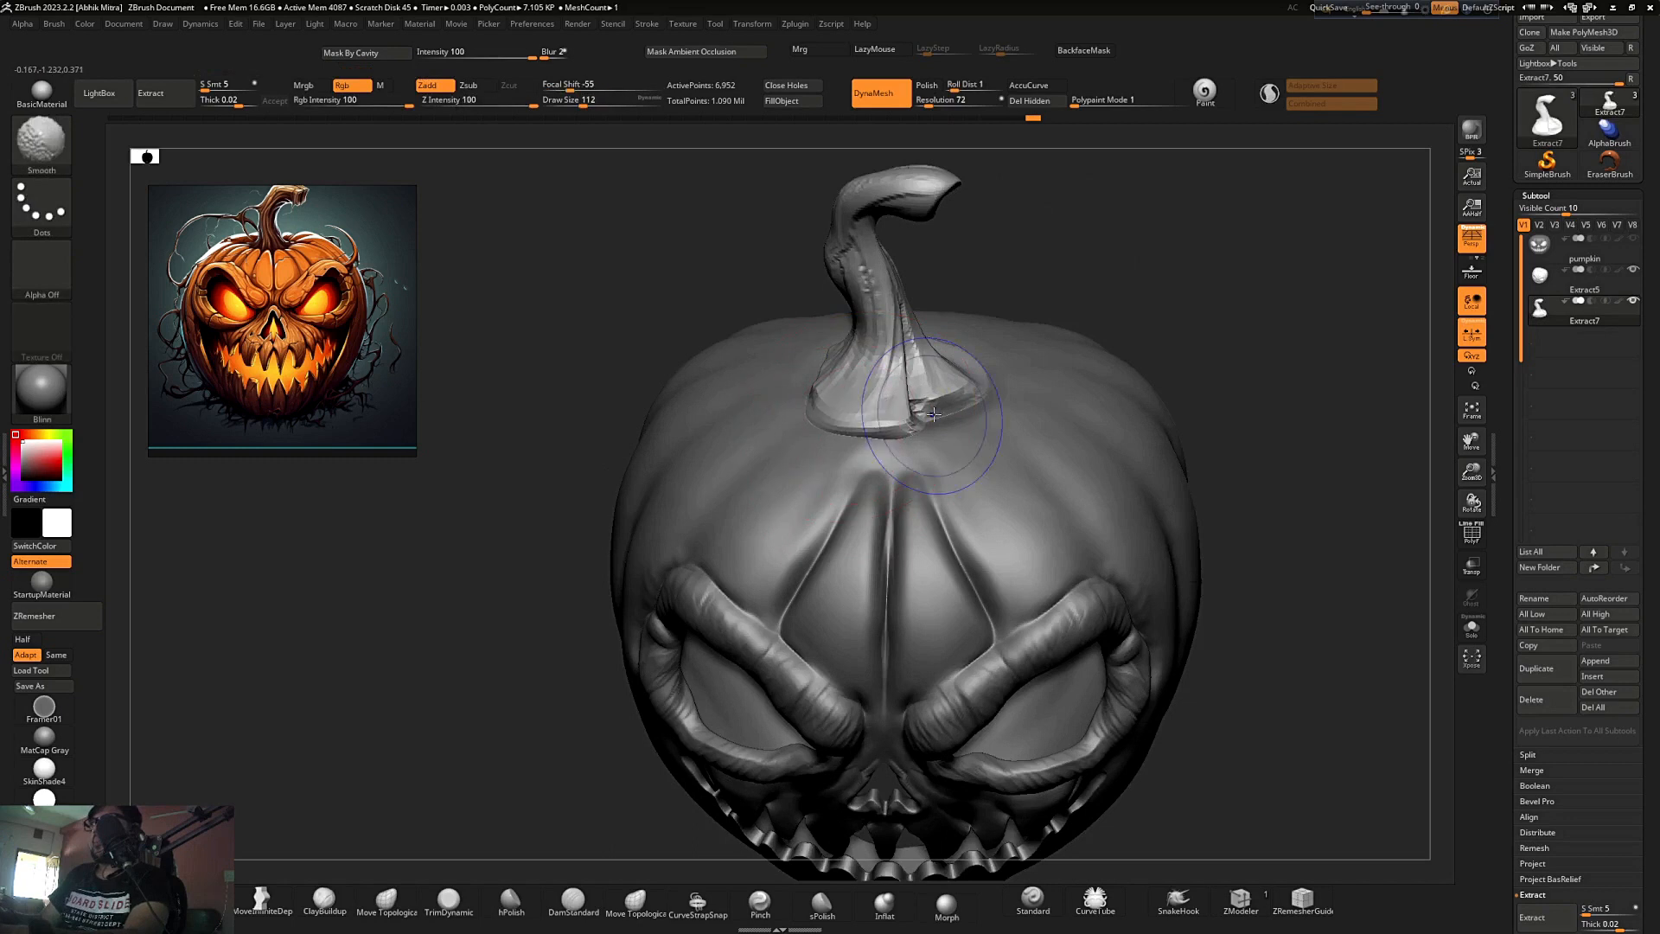
{"action": "right_click_drag", "start_coordinate": [933, 415], "coordinate": [938, 510]}
{"action": "left_click_drag", "start_coordinate": [981, 303], "coordinate": [1012, 381], "text": "shift"}
{"action": "right_click_drag", "start_coordinate": [1065, 410], "coordinate": [1149, 484]}
{"action": "left_click_drag", "start_coordinate": [914, 418], "coordinate": [880, 367], "text": "shift"}
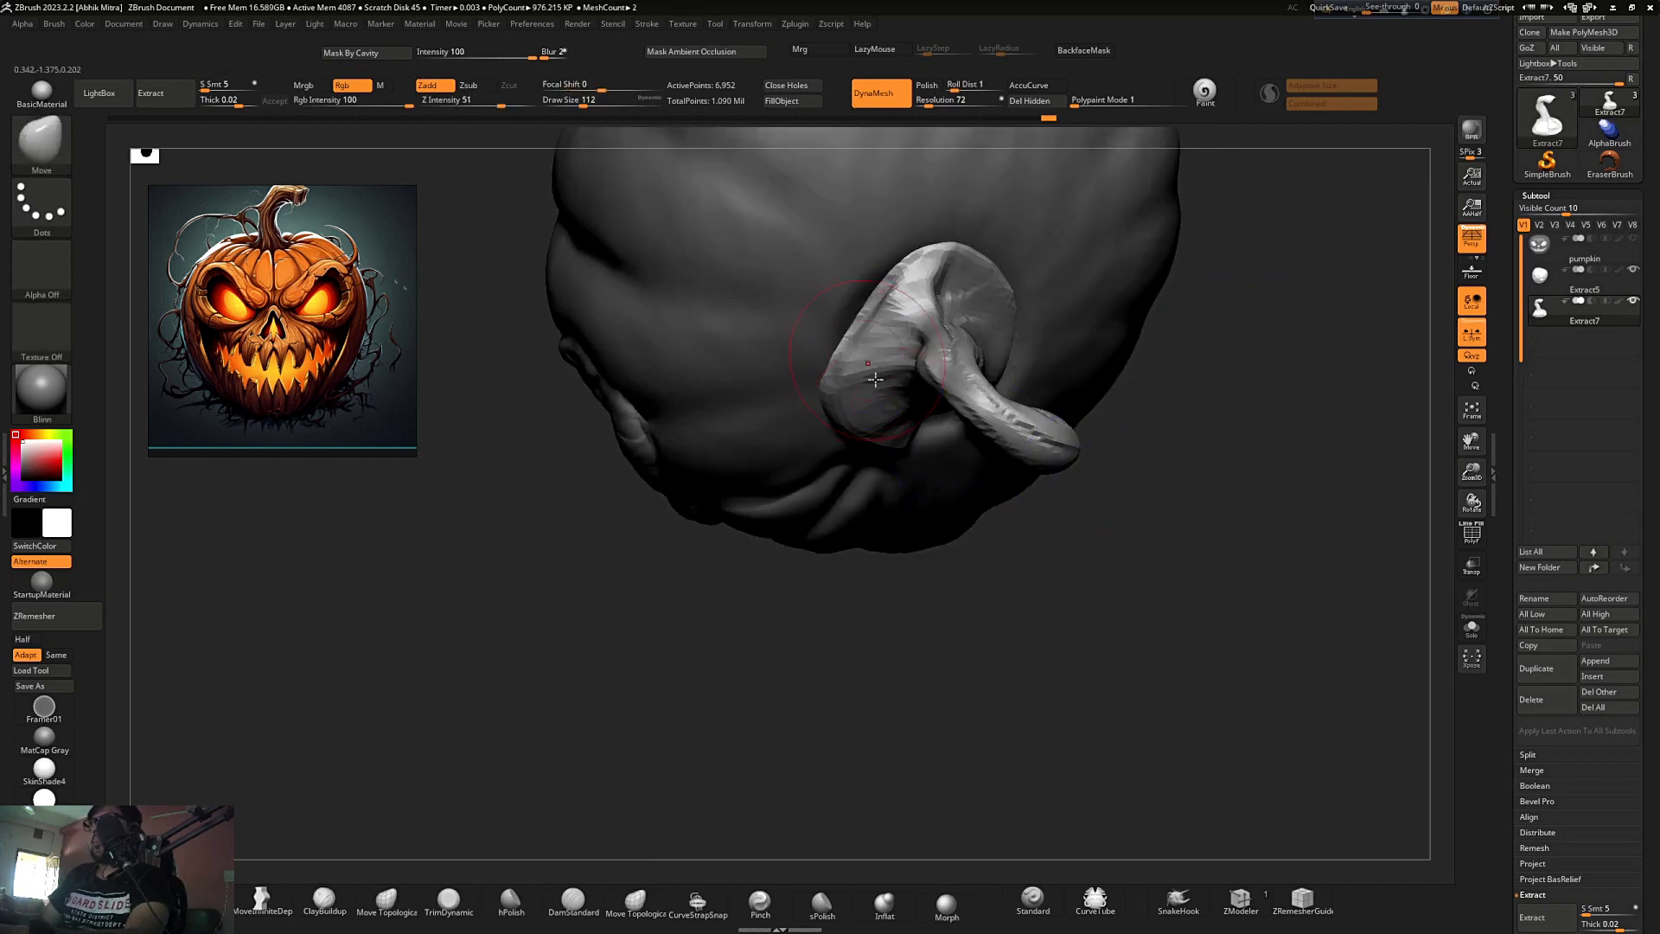
- Pull in the rim of the stem's flared base with the Move brush at a Draw Size of about 104
{"action": "right_click_drag", "start_coordinate": [1108, 590], "coordinate": [1096, 510]}
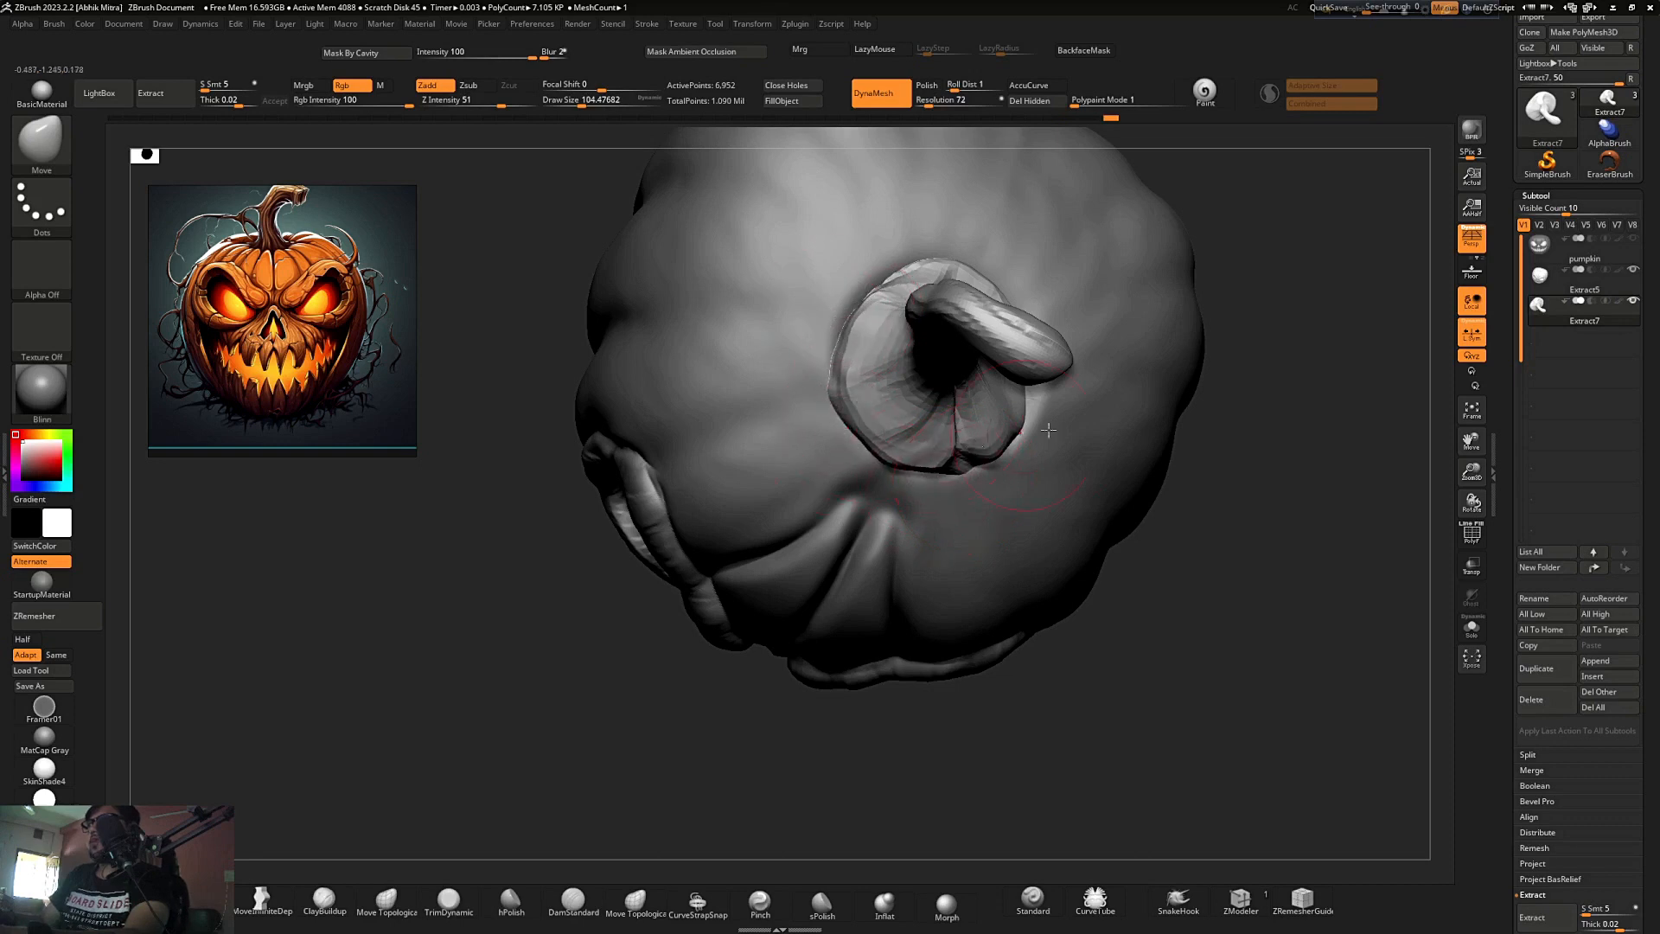
{"action": "left_click_drag", "start_coordinate": [1047, 430], "coordinate": [1012, 415]}
{"action": "right_click_drag", "start_coordinate": [1007, 441], "coordinate": [950, 376]}
{"action": "left_click_drag", "start_coordinate": [1030, 405], "coordinate": [1001, 387]}
{"action": "right_click_drag", "start_coordinate": [1226, 415], "coordinate": [1234, 329]}
{"action": "right_click_drag", "start_coordinate": [829, 401], "coordinate": [1023, 424]}
{"action": "right_click_drag", "start_coordinate": [945, 382], "coordinate": [1020, 294], "text": "ctrl"}
{"action": "mouse_move", "coordinate": [1020, 294]}
{"action": "right_mouse_down"}
{"action": "mouse_move", "coordinate": [1230, 308]}
{"action": "mouse_move", "coordinate": [1196, 386]}
{"action": "mouse_move", "coordinate": [1174, 374]}
{"action": "right_mouse_up"}
{"action": "mouse_move", "coordinate": [1026, 367]}
{"action": "right_mouse_down", "text": "ctrl"}
{"action": "mouse_move", "coordinate": [963, 459]}
{"action": "mouse_move", "coordinate": [1010, 513]}
{"action": "right_mouse_up", "text": "ctrl"}
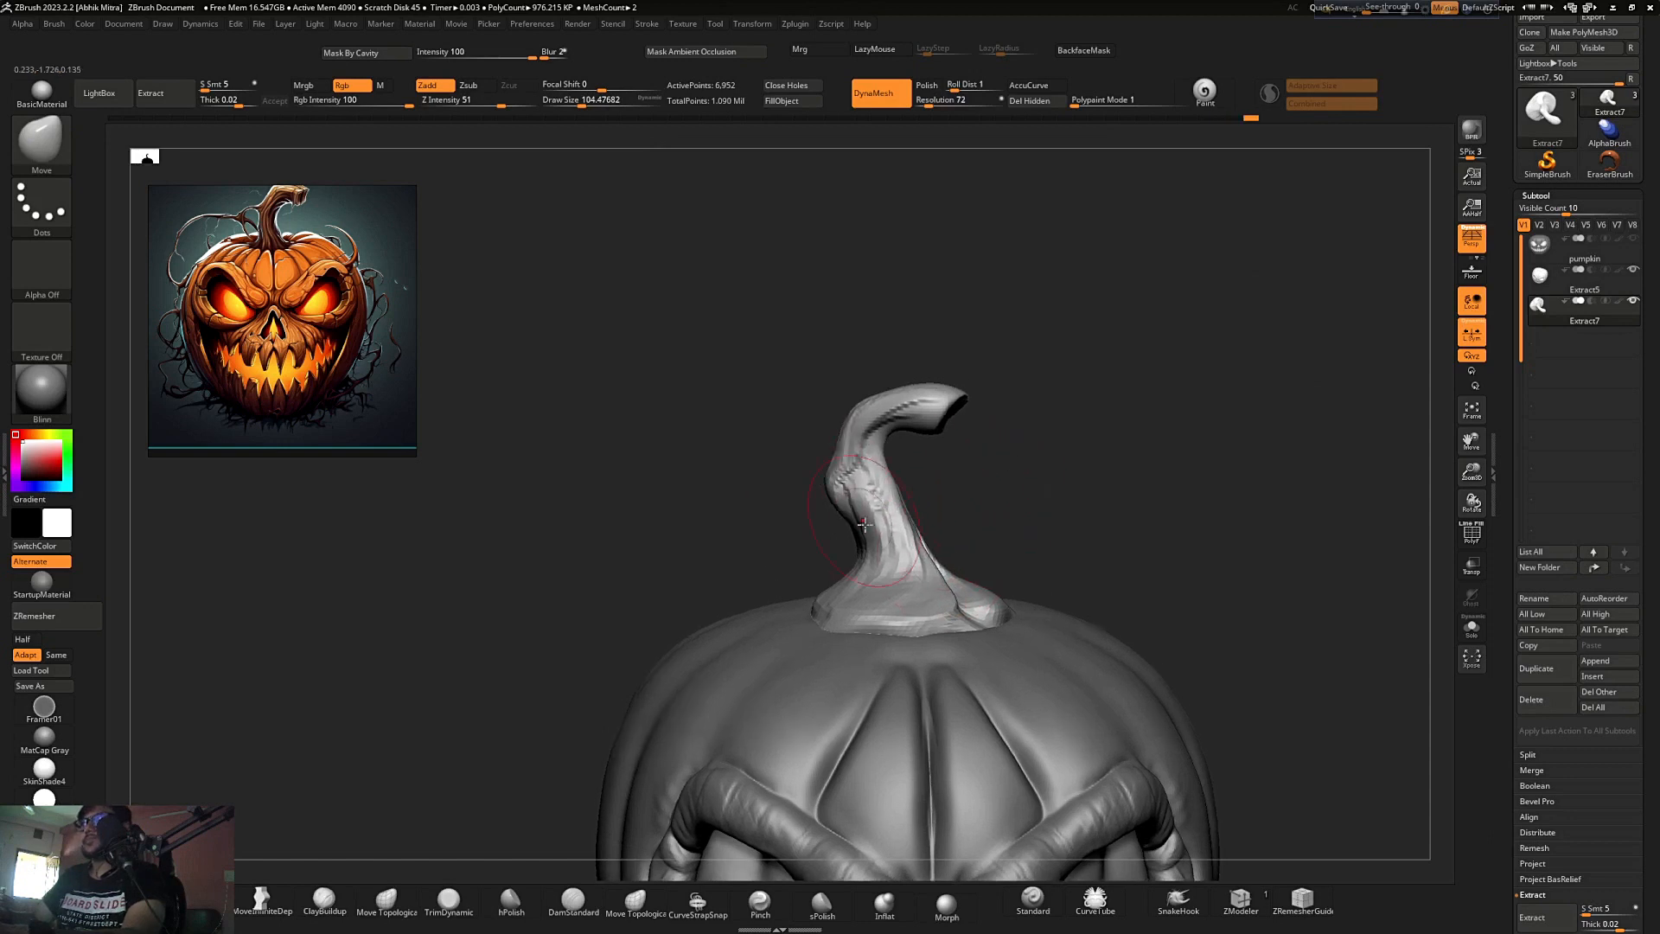
- Refine the fit of the stem's base against the pumpkin with the Move brush at a Draw Size of about 94
{"action": "right_click_drag", "start_coordinate": [846, 556], "coordinate": [1062, 424]}
{"action": "key", "text": "bracketleft"}
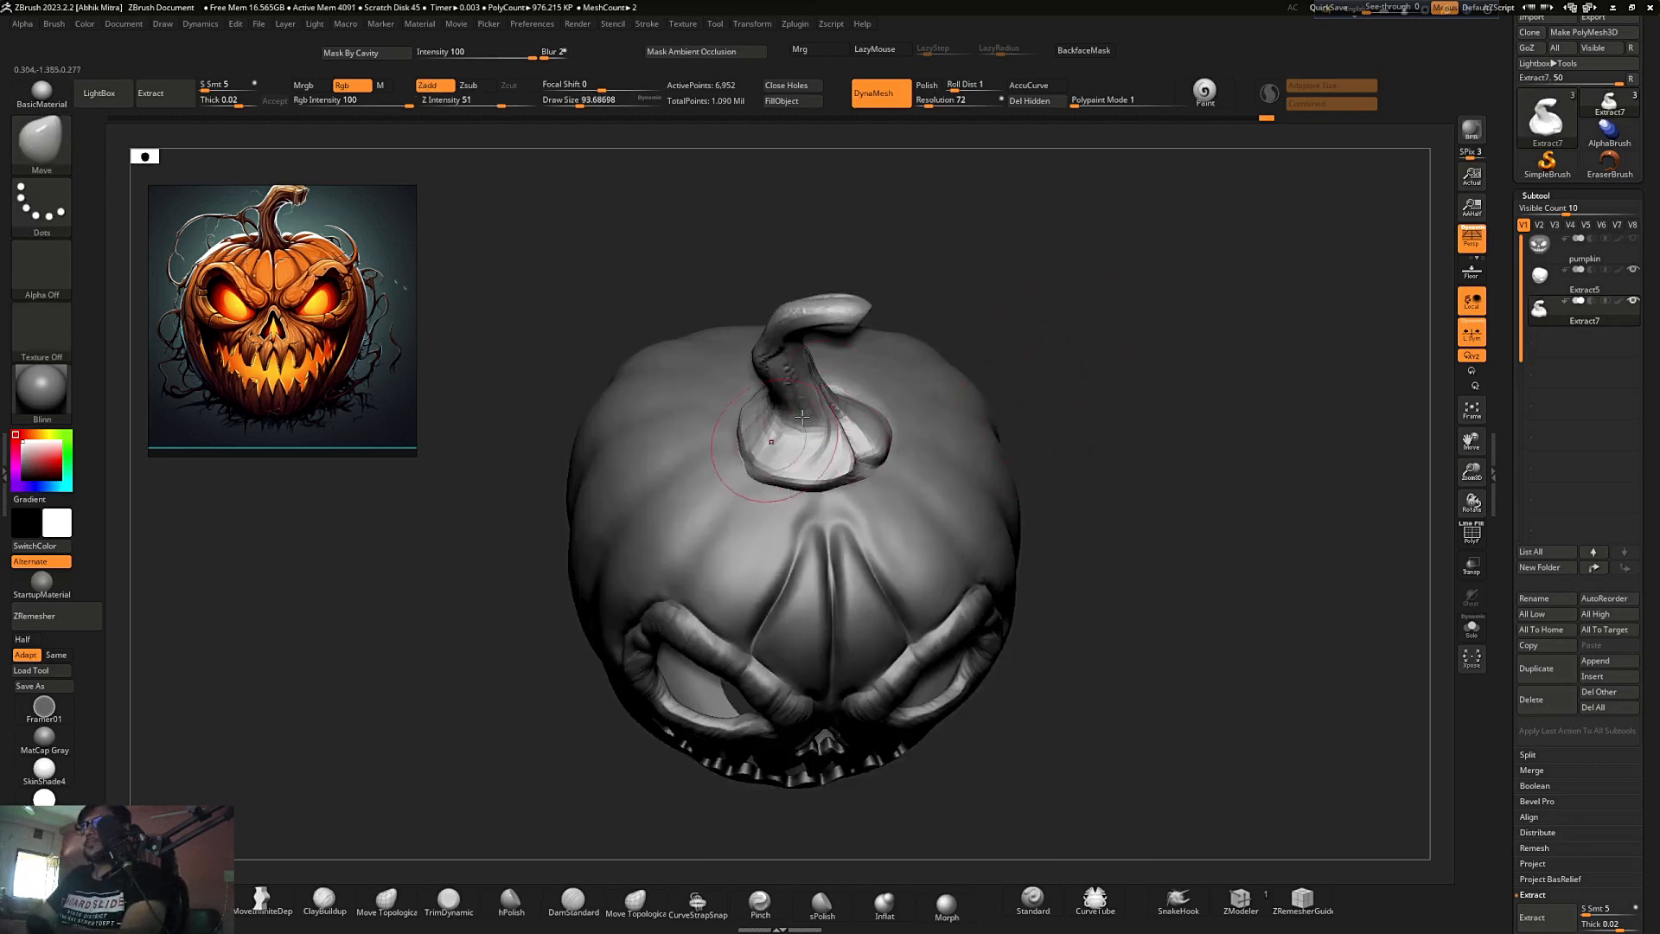
{"action": "right_click_drag", "start_coordinate": [802, 415], "coordinate": [774, 377]}
{"action": "right_click_drag", "start_coordinate": [946, 222], "coordinate": [841, 331]}
{"action": "left_click_drag", "start_coordinate": [1144, 383], "coordinate": [1146, 283]}
- Make Extract5 active and build up ribs on the forehead below the stem with ClayBuildup at a Draw Size of about 132, smoothing them
{"action": "left_click", "coordinate": [883, 379], "text": "alt"}
{"action": "mouse_move", "coordinate": [1043, 288]}
{"action": "left_mouse_down", "text": "alt"}
{"action": "mouse_move", "coordinate": [1078, 345]}
{"action": "mouse_move", "coordinate": [1109, 324]}
{"action": "mouse_move", "coordinate": [1048, 319]}
{"action": "left_mouse_up", "text": "alt"}
{"action": "key", "text": "s"}
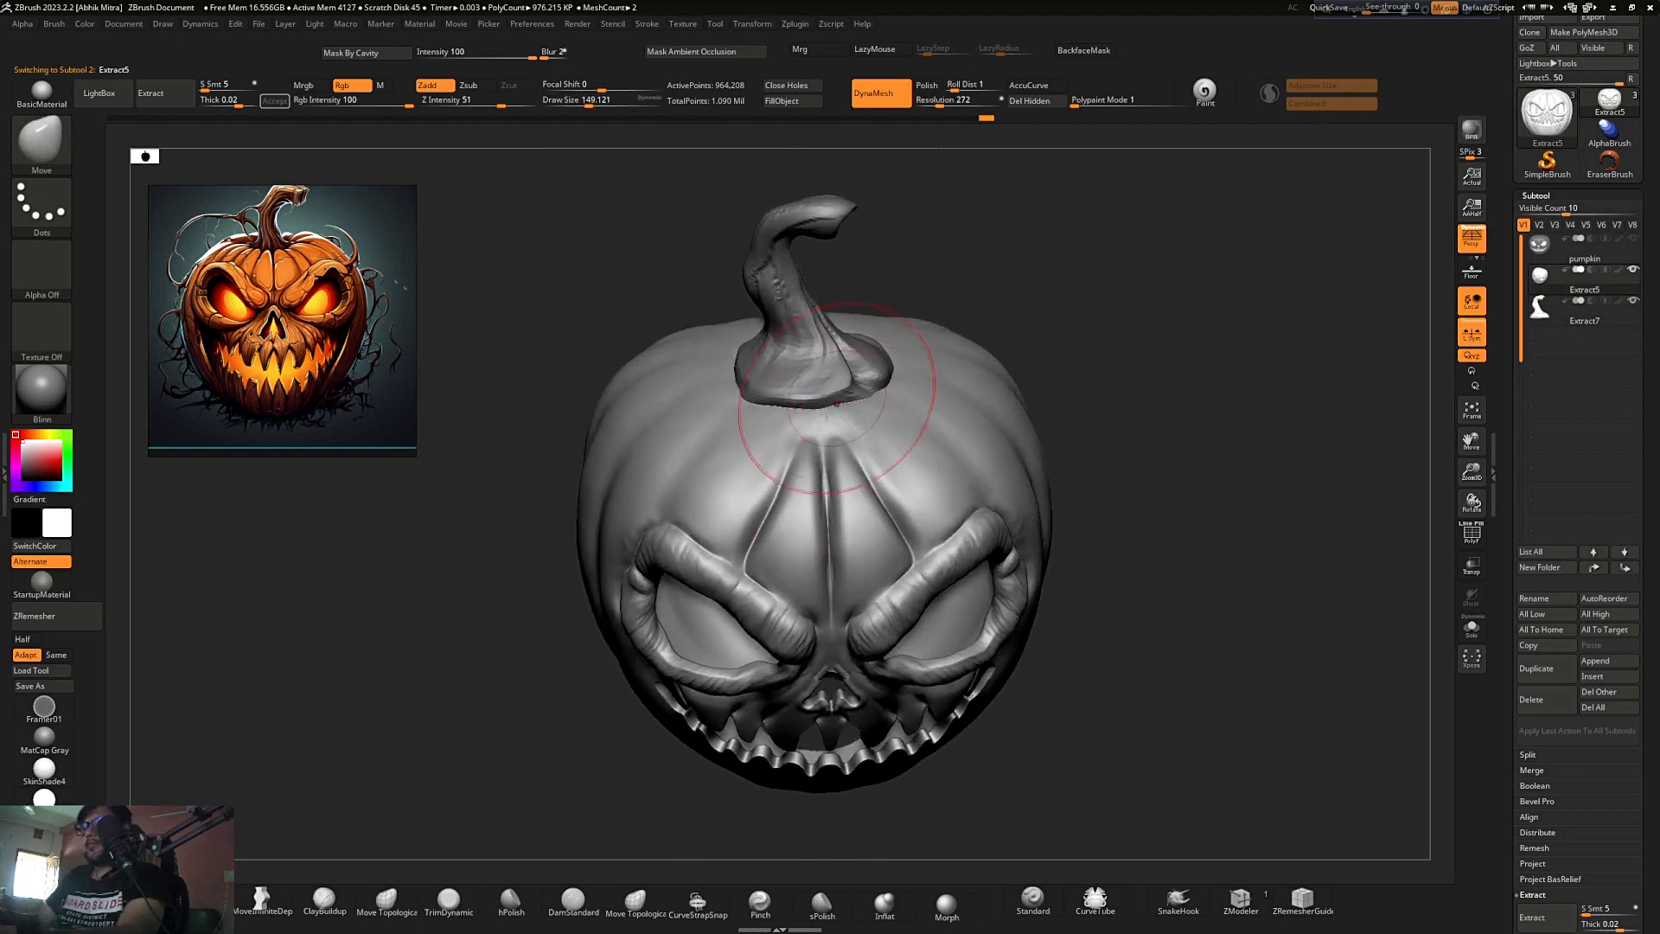
{"action": "key", "text": "1"}
{"action": "key", "text": "s"}
{"action": "left_click_drag", "start_coordinate": [822, 481], "coordinate": [818, 482]}
{"action": "left_click_drag", "start_coordinate": [806, 442], "coordinate": [804, 427]}
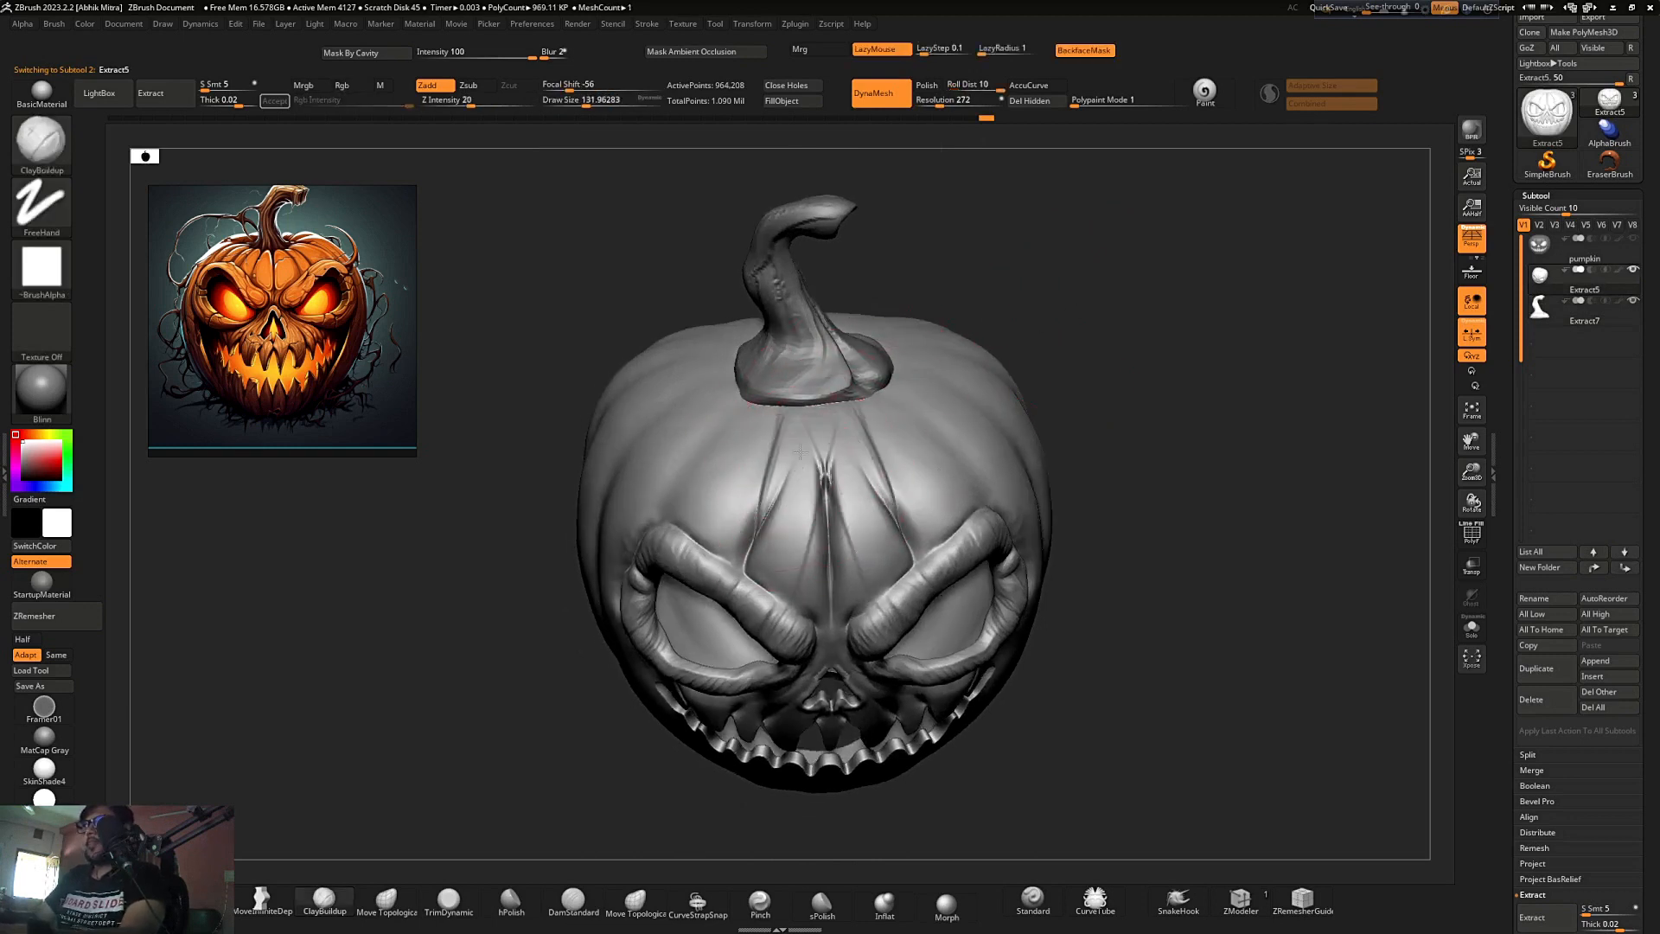
{"action": "mouse_move", "coordinate": [804, 469]}
{"action": "left_mouse_down", "text": "shift"}
{"action": "mouse_move", "coordinate": [798, 415]}
{"action": "mouse_move", "coordinate": [783, 446]}
{"action": "left_mouse_up", "text": "shift"}
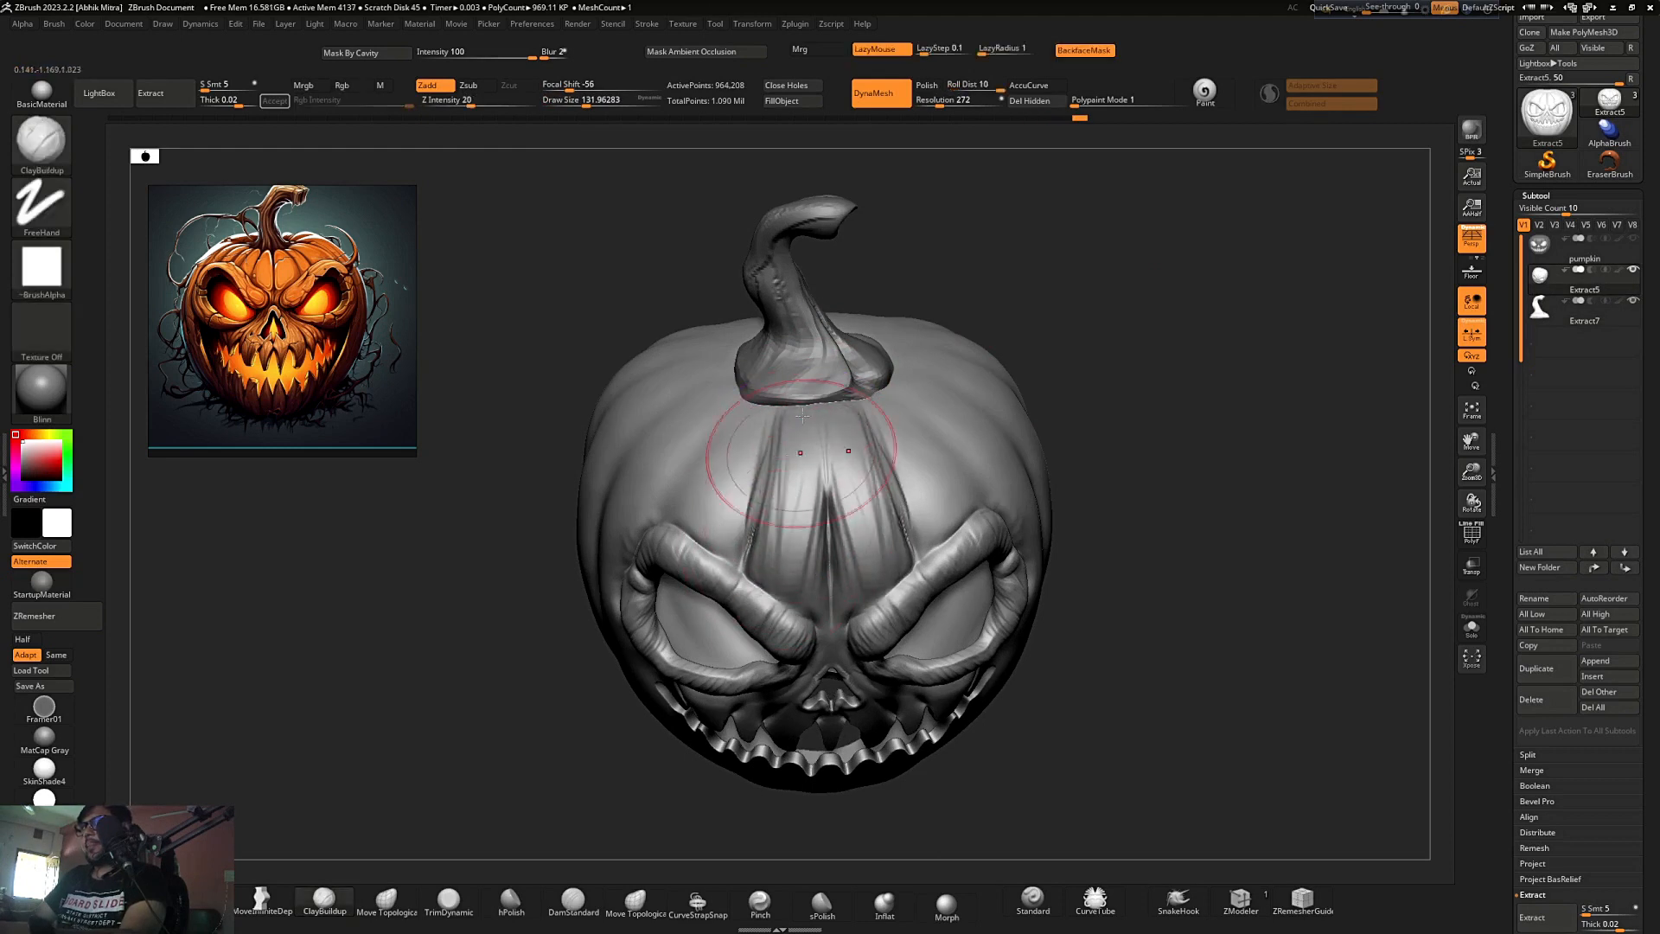
- Add ribs above the eyes and beside the forehead with ClayBuildup at Draw Sizes of about 77 to 101, smoothing the strokes
{"action": "left_click_drag", "start_coordinate": [1059, 307], "coordinate": [1046, 346]}
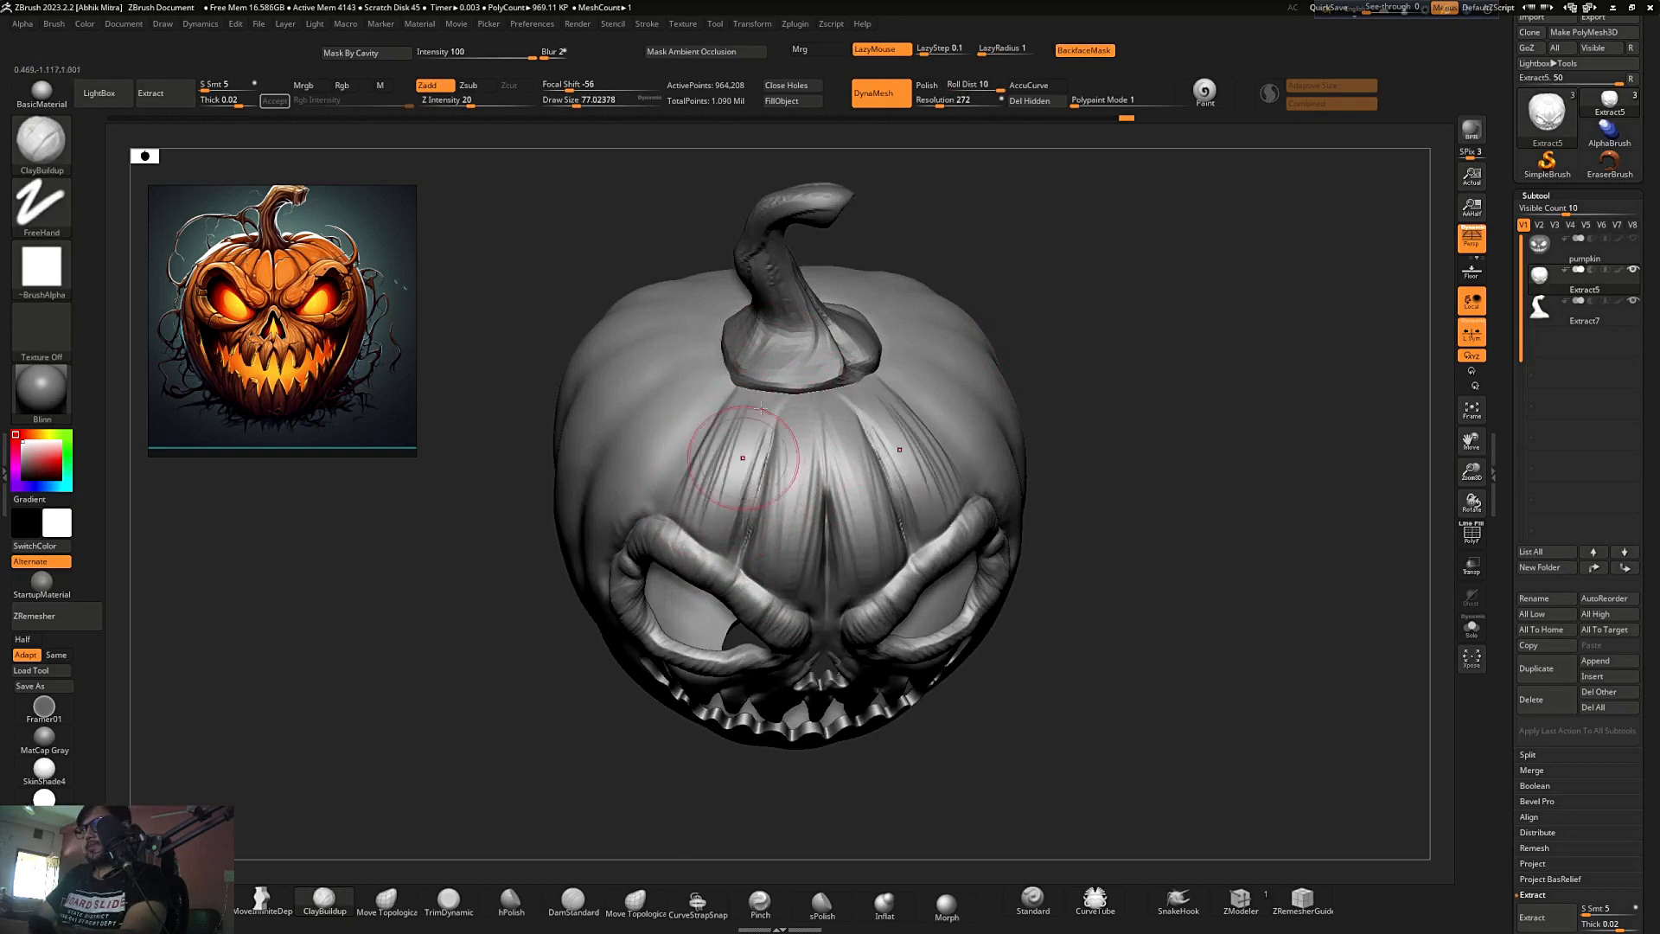
{"action": "left_click_drag", "start_coordinate": [752, 438], "coordinate": [729, 447], "text": "shift"}
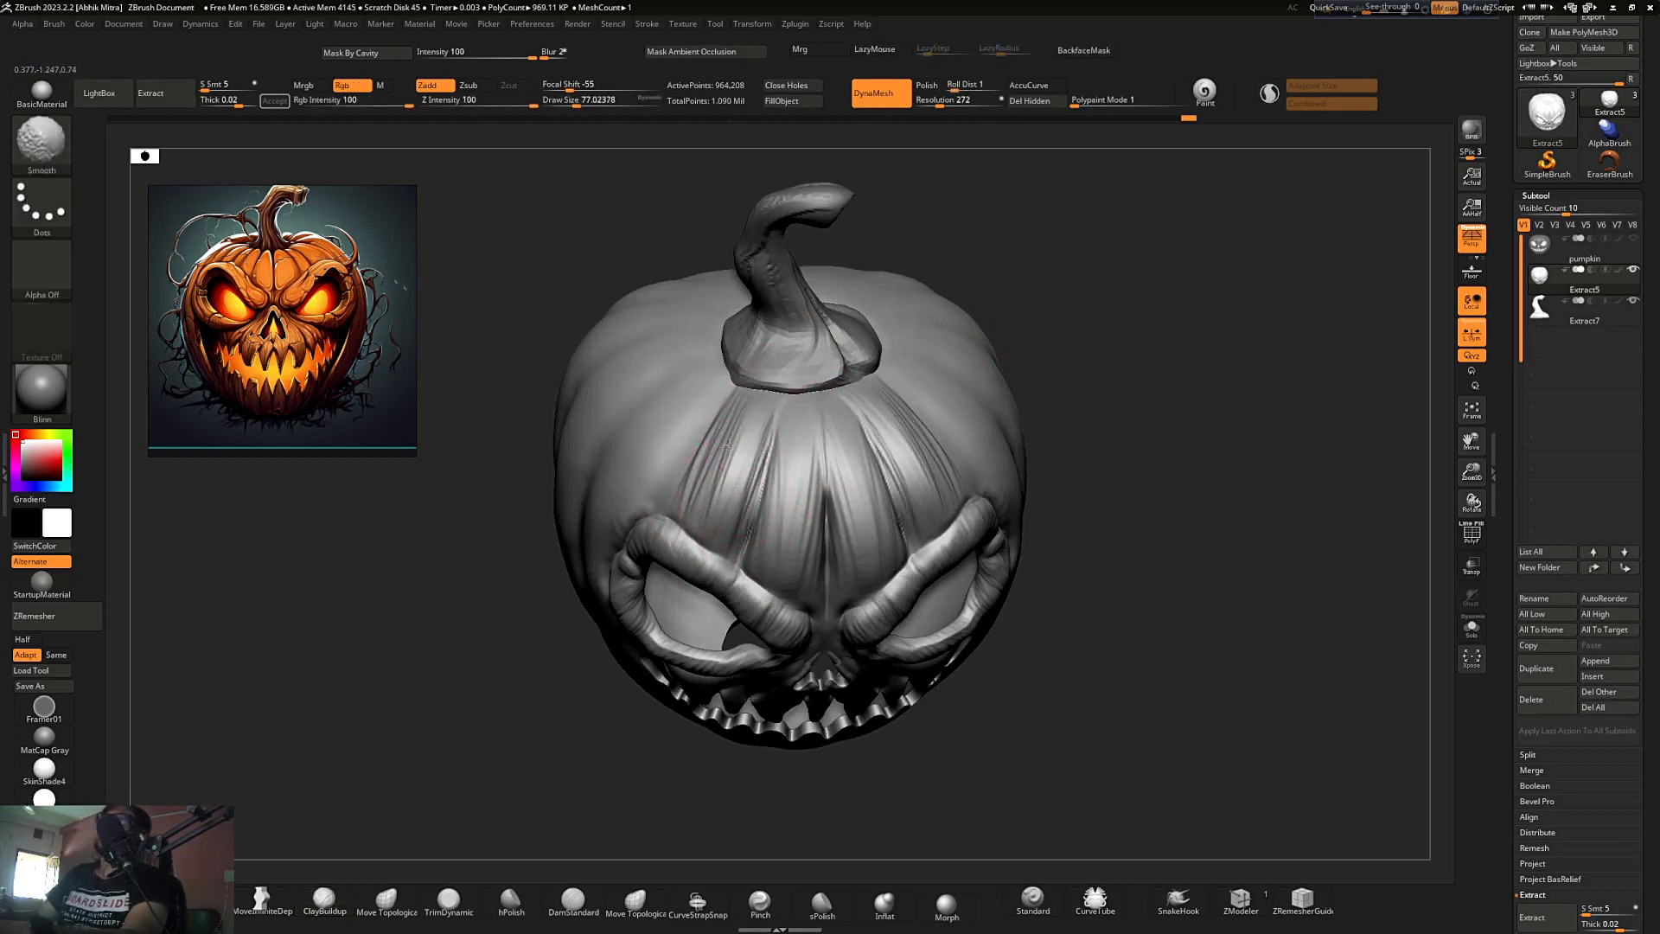
{"action": "mouse_move", "coordinate": [1141, 380]}
{"action": "left_mouse_down"}
{"action": "mouse_move", "coordinate": [1193, 334]}
{"action": "mouse_move", "coordinate": [899, 458]}
{"action": "left_mouse_up"}
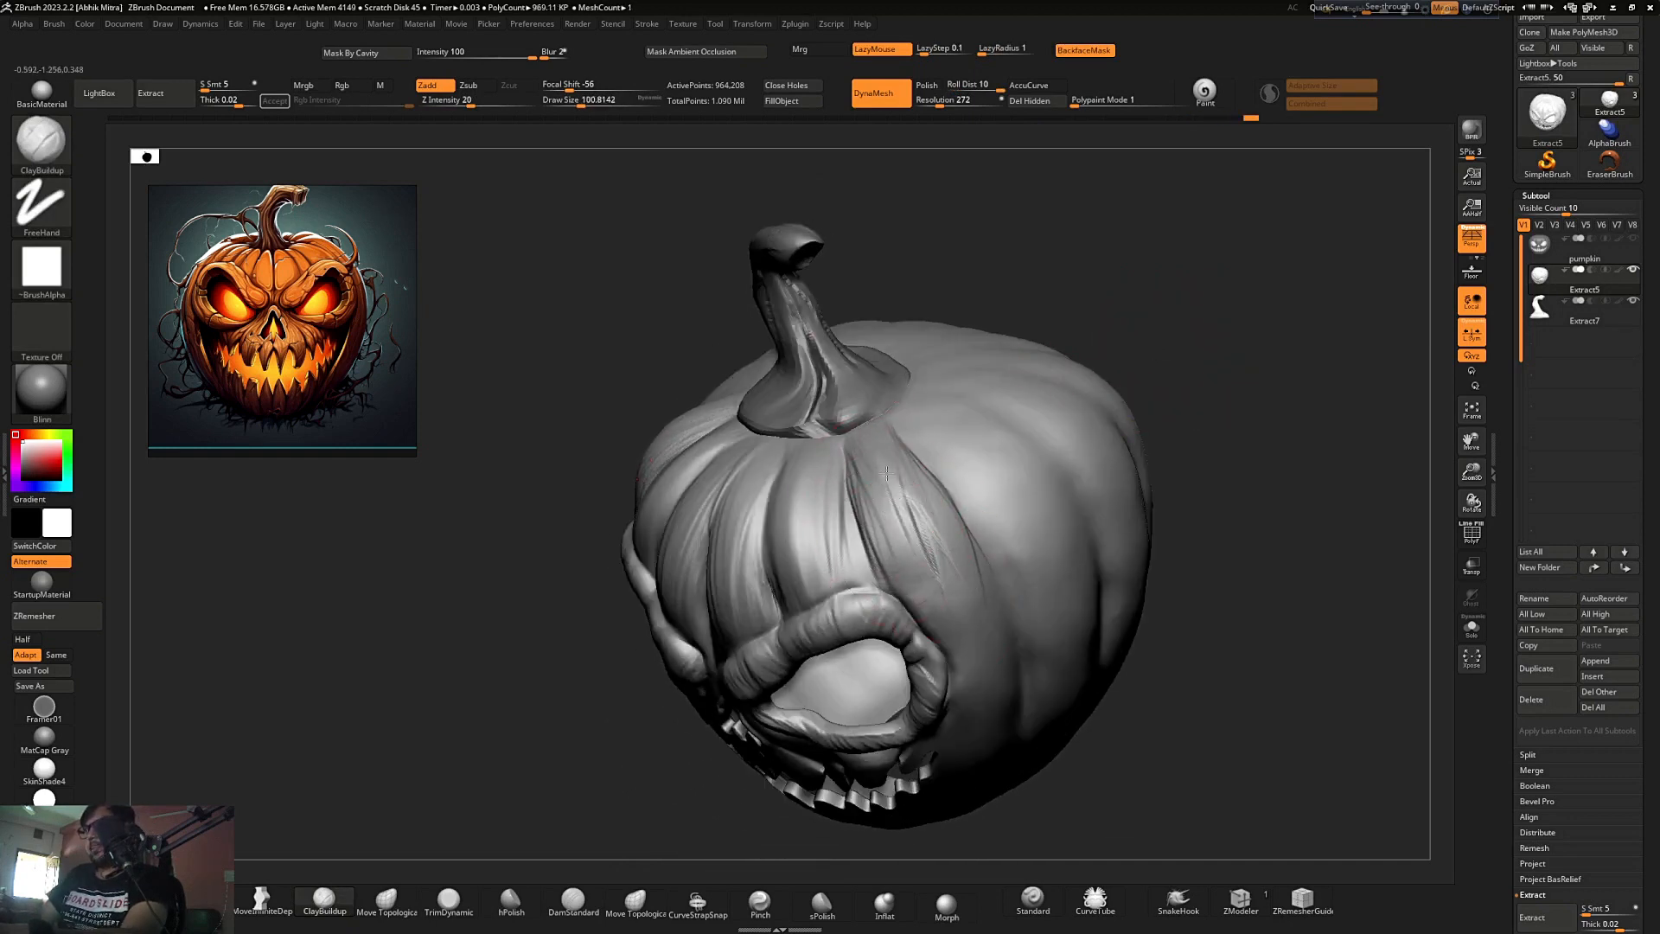
{"action": "mouse_move", "coordinate": [988, 637]}
{"action": "left_mouse_down"}
{"action": "mouse_move", "coordinate": [904, 326]}
{"action": "mouse_move", "coordinate": [1105, 322]}
{"action": "mouse_move", "coordinate": [1068, 370]}
{"action": "mouse_move", "coordinate": [1208, 363]}
{"action": "mouse_move", "coordinate": [1197, 380]}
{"action": "left_mouse_up"}
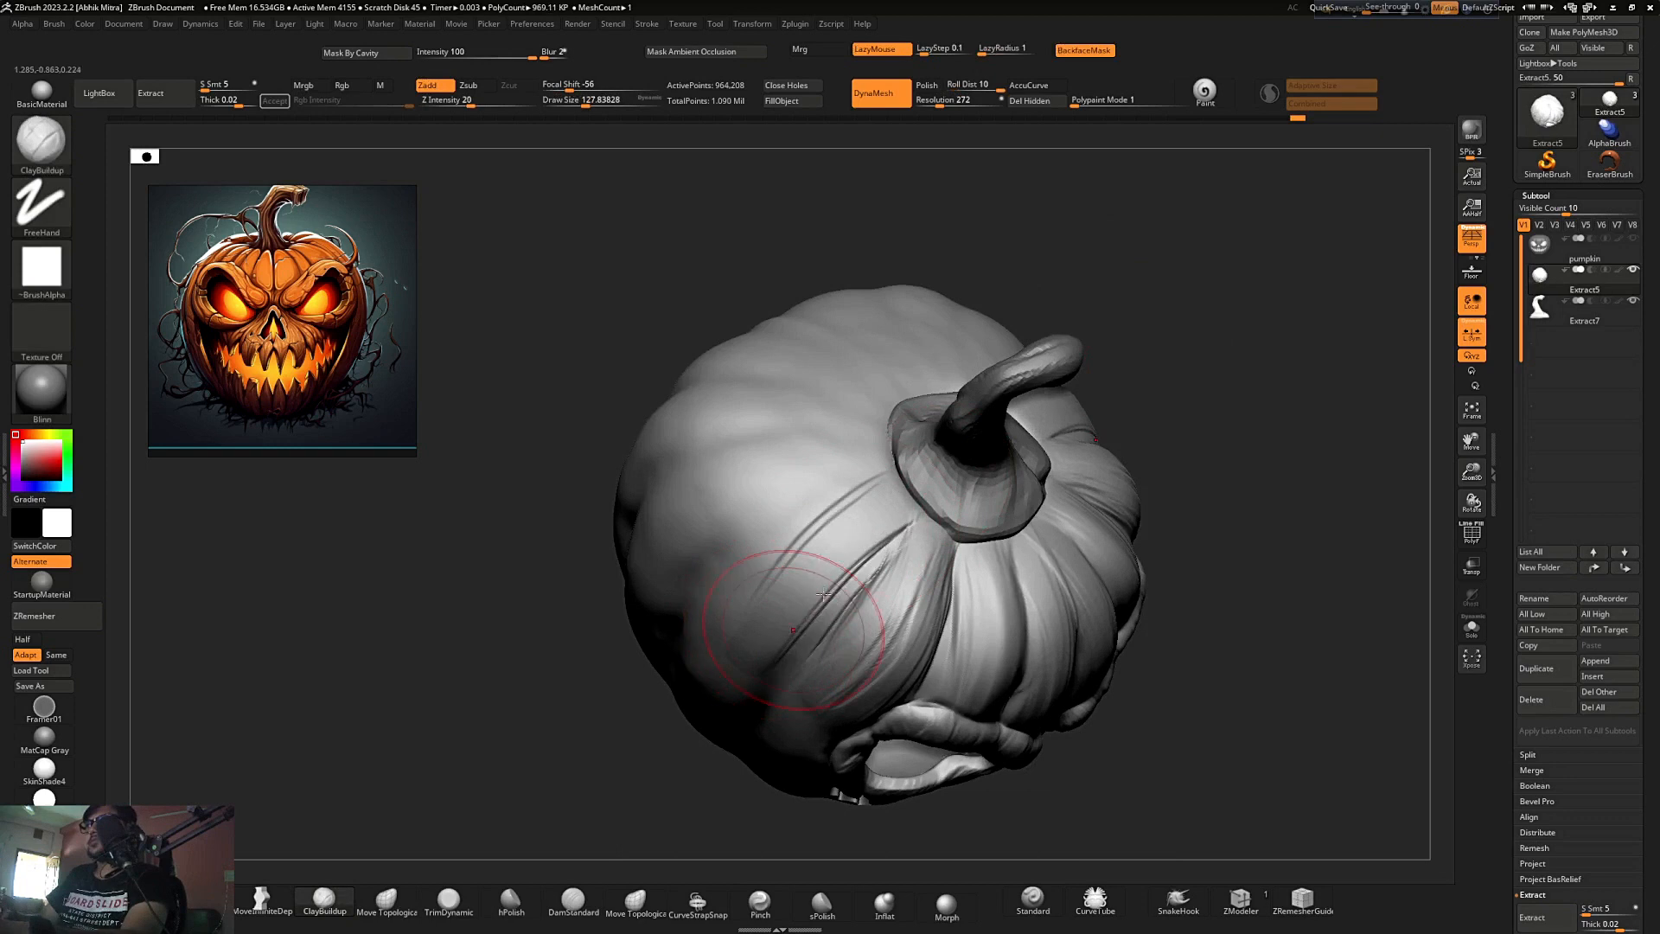
- Extend the ribs from the stem down the pumpkin's sides with ClayBuildup at a Draw Size of about 128
{"action": "left_click_drag", "start_coordinate": [871, 497], "coordinate": [714, 690]}
{"action": "mouse_move", "coordinate": [673, 793]}
{"action": "left_mouse_down"}
{"action": "mouse_move", "coordinate": [717, 544]}
{"action": "mouse_move", "coordinate": [1060, 504]}
{"action": "mouse_move", "coordinate": [866, 614]}
{"action": "left_mouse_up"}
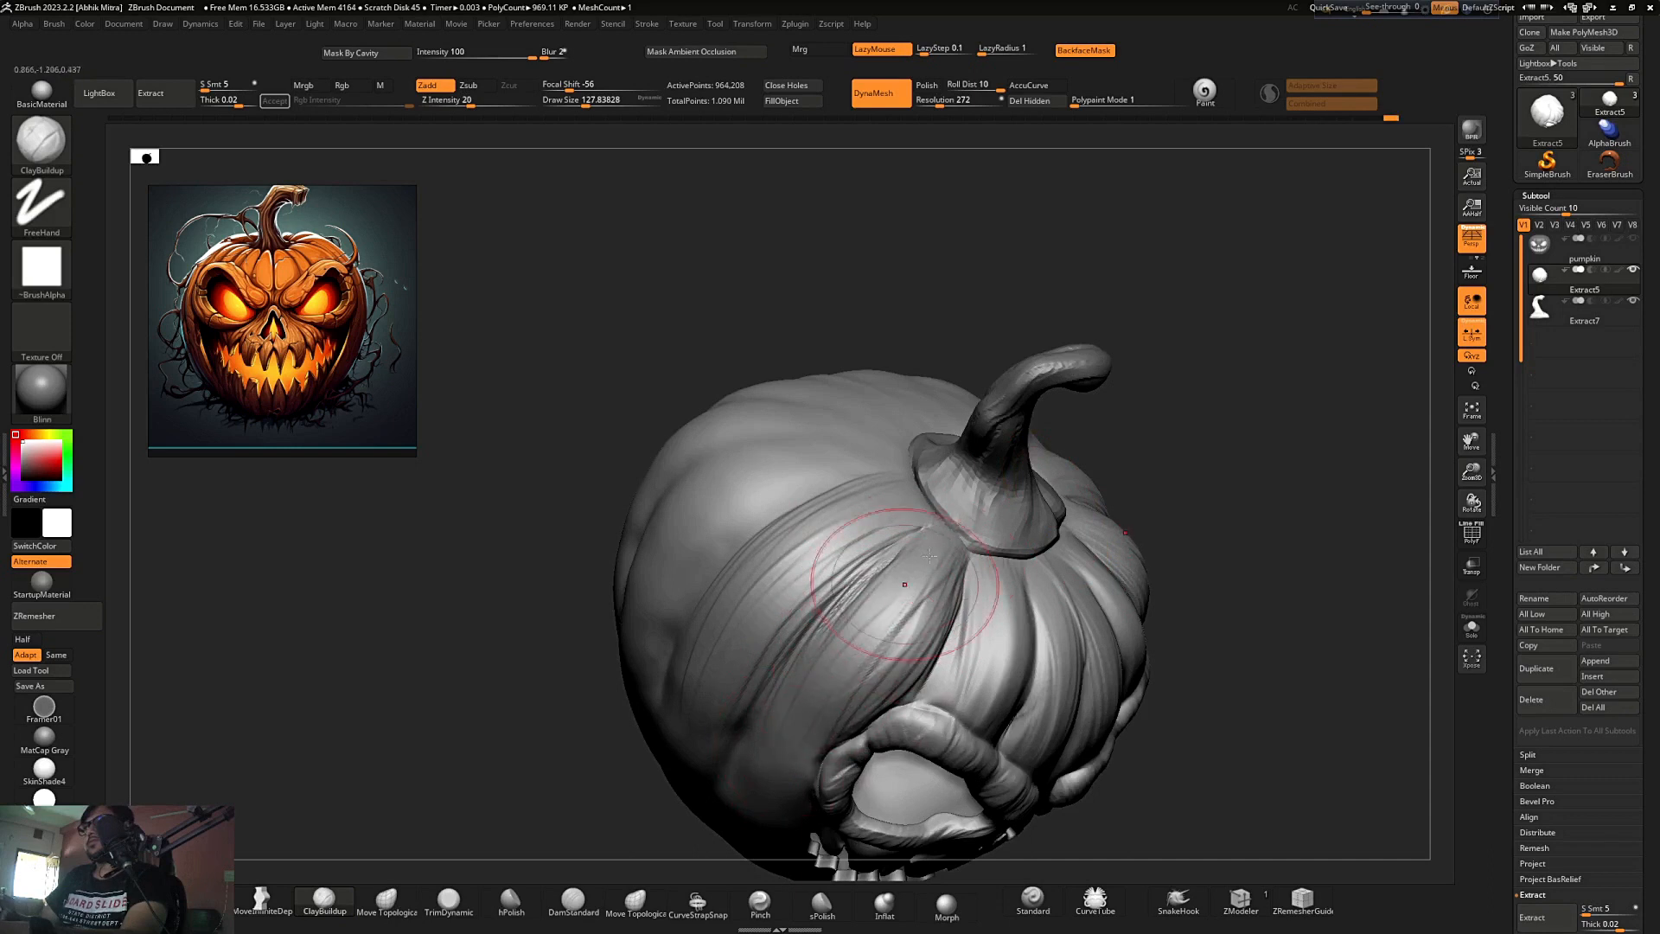
{"action": "left_click_drag", "start_coordinate": [1150, 485], "coordinate": [1185, 407]}
{"action": "mouse_move", "coordinate": [1224, 467]}
{"action": "left_mouse_down"}
{"action": "mouse_move", "coordinate": [1081, 692]}
{"action": "mouse_move", "coordinate": [1282, 393]}
{"action": "mouse_move", "coordinate": [1156, 334]}
{"action": "mouse_move", "coordinate": [1115, 348]}
{"action": "mouse_move", "coordinate": [1156, 452]}
{"action": "mouse_move", "coordinate": [1133, 448]}
{"action": "mouse_move", "coordinate": [964, 599]}
{"action": "left_mouse_up"}
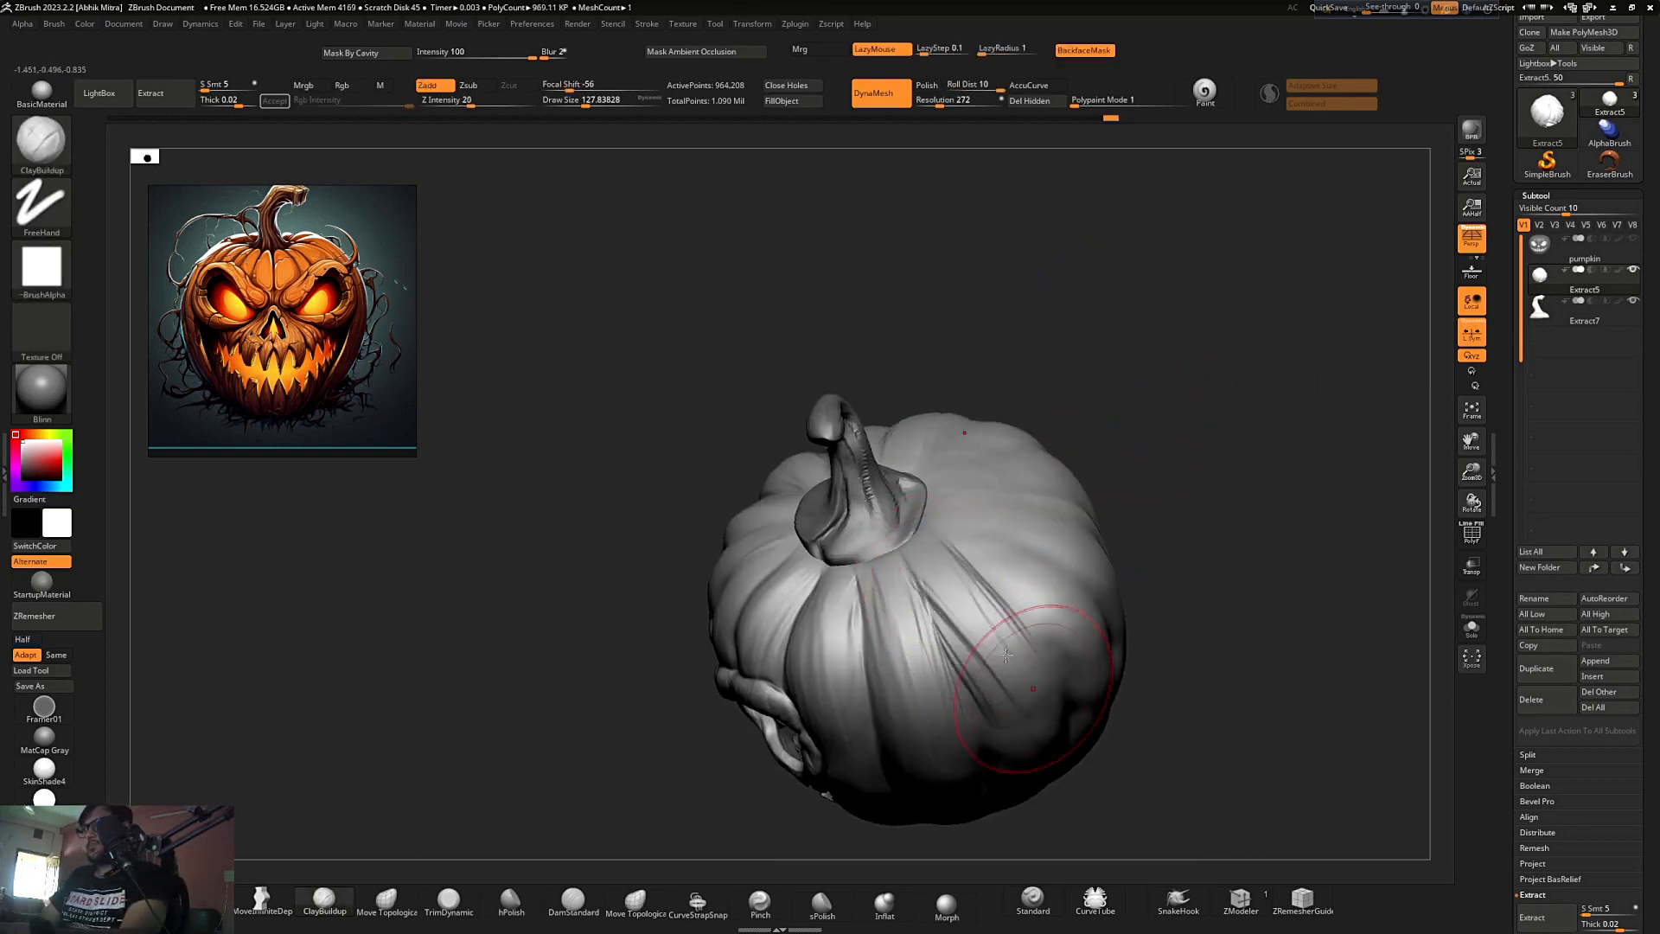
{"action": "left_click_drag", "start_coordinate": [1037, 683], "coordinate": [1120, 505]}
{"action": "mouse_move", "coordinate": [968, 617]}
{"action": "left_mouse_down"}
{"action": "mouse_move", "coordinate": [998, 536]}
{"action": "mouse_move", "coordinate": [1039, 596]}
{"action": "left_mouse_up"}
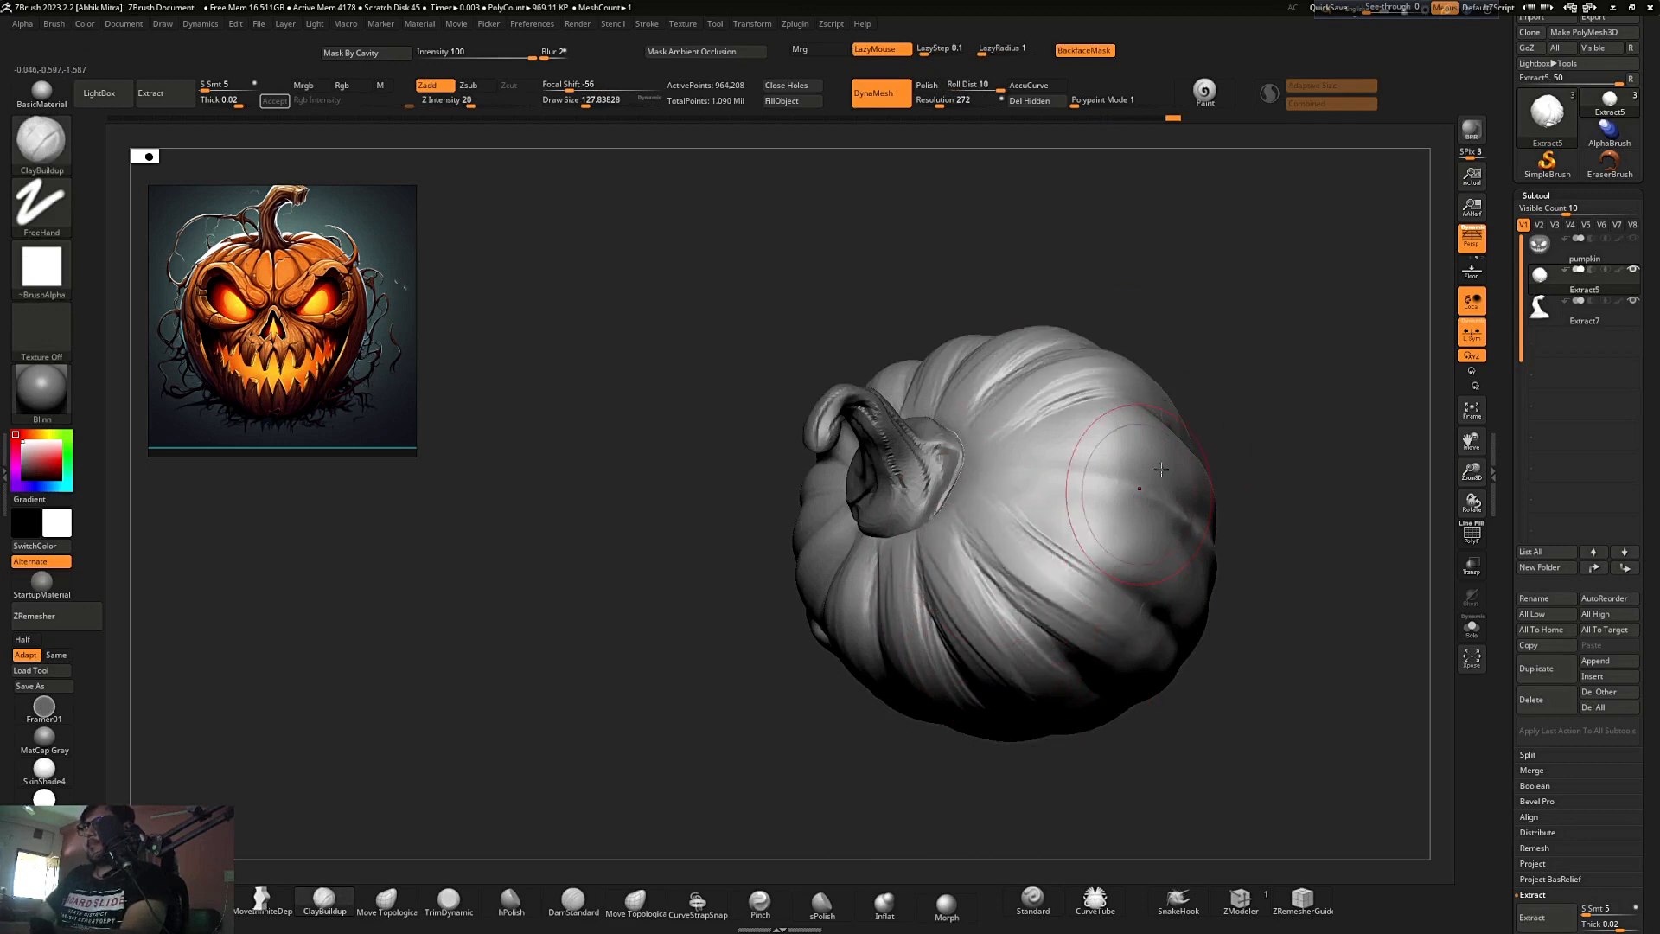
- Complete the ribs radiating from the stem across the pumpkin's back with the same ClayBuildup brush
{"action": "right_click_drag", "start_coordinate": [1161, 469], "coordinate": [1120, 471]}
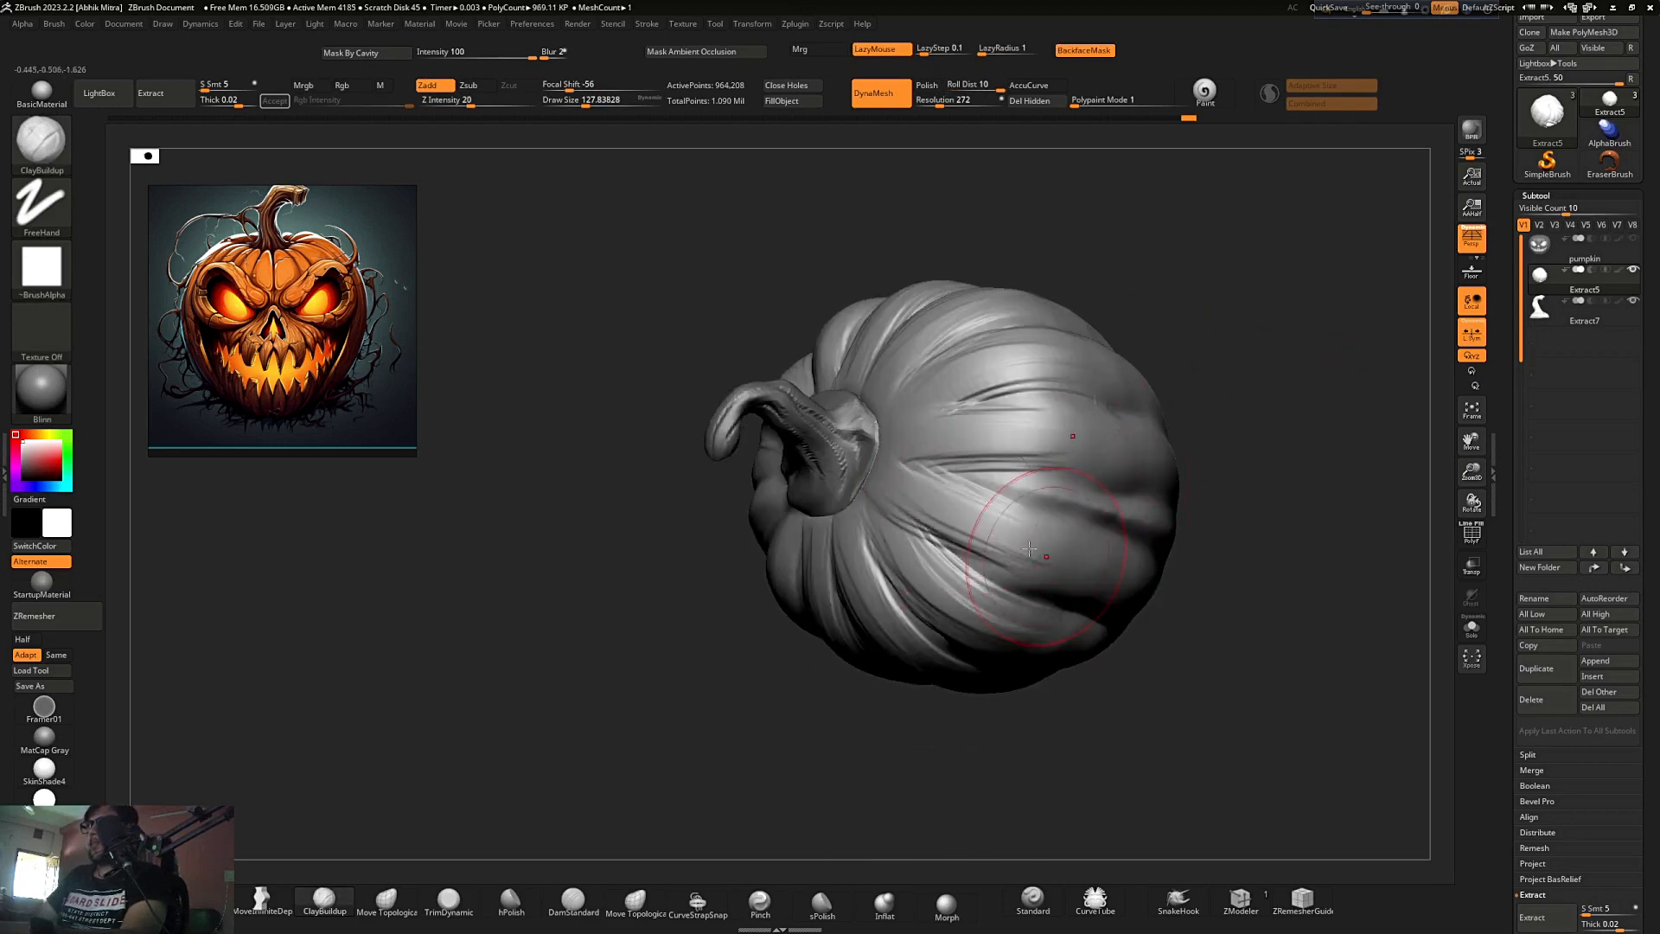
{"action": "right_click_drag", "start_coordinate": [962, 504], "coordinate": [1193, 424]}
{"action": "mouse_move", "coordinate": [995, 444]}
{"action": "left_mouse_down"}
{"action": "mouse_move", "coordinate": [1078, 459]}
{"action": "mouse_move", "coordinate": [1112, 436]}
{"action": "left_mouse_up"}
{"action": "mouse_move", "coordinate": [1219, 425]}
{"action": "right_mouse_down"}
{"action": "mouse_move", "coordinate": [1154, 402]}
{"action": "mouse_move", "coordinate": [1076, 471]}
{"action": "mouse_move", "coordinate": [1070, 393]}
{"action": "right_mouse_up"}
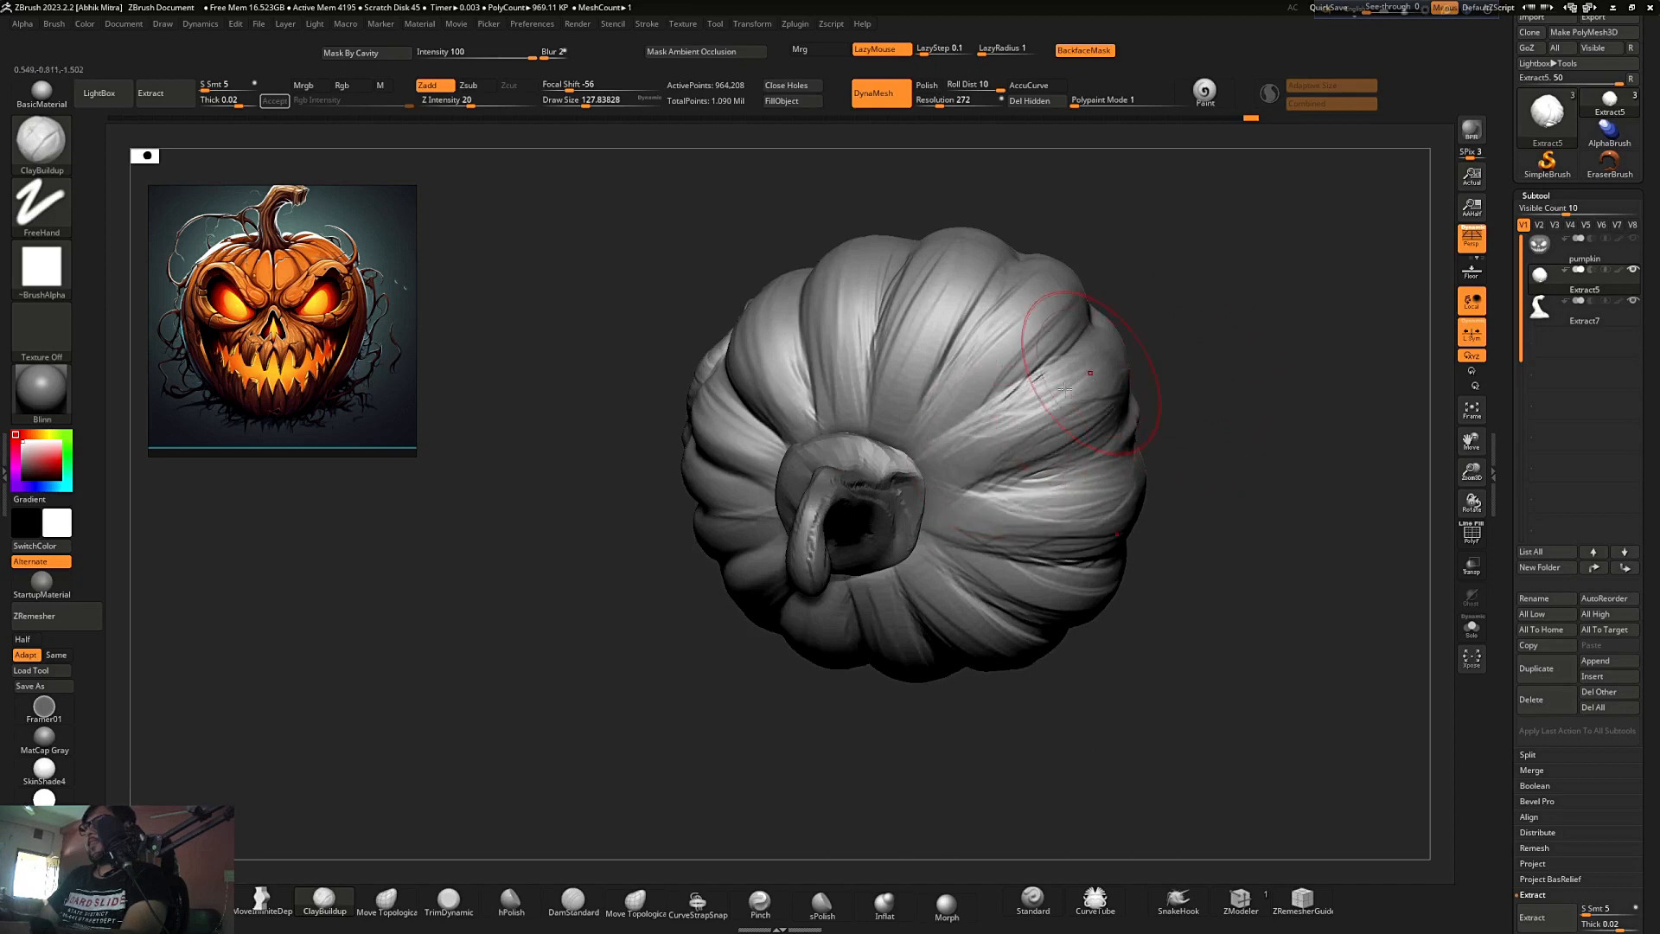
{"action": "key", "text": "shift"}
{"action": "mouse_move", "coordinate": [1040, 473]}
{"action": "right_mouse_down", "text": "ctrl"}
{"action": "mouse_move", "coordinate": [1159, 337]}
{"action": "mouse_move", "coordinate": [1222, 371]}
{"action": "mouse_move", "coordinate": [1297, 361]}
{"action": "right_mouse_up", "text": "ctrl"}
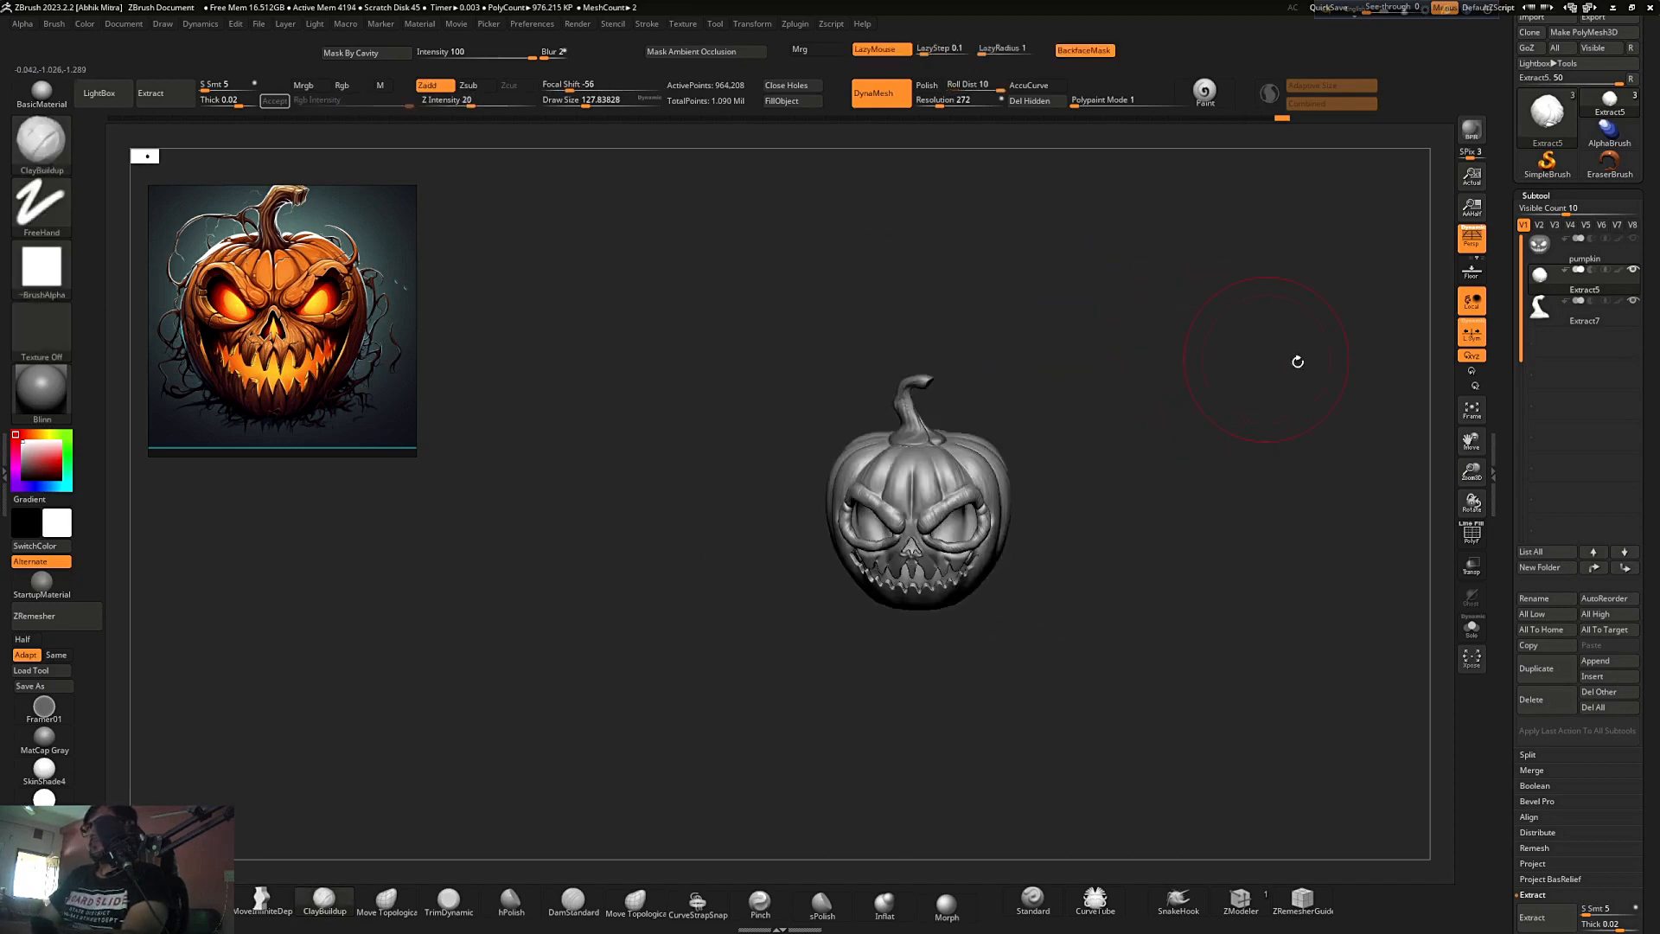
- Collapse the tool tray and carve the grooves between the forehead ribs with DamStandard at a Draw Size of about 54
{"action": "double_click", "coordinate": [1496, 446]}
{"action": "mouse_move", "coordinate": [1208, 482]}
{"action": "right_mouse_down", "text": "ctrl"}
{"action": "mouse_move", "coordinate": [1258, 412]}
{"action": "mouse_move", "coordinate": [1248, 458]}
{"action": "right_mouse_up", "text": "ctrl"}
{"action": "key", "text": "bracketleft"}
{"action": "key", "text": "b"}
{"action": "key", "text": "d"}
{"action": "key", "text": "s"}
{"action": "key", "text": "bracketleft"}
{"action": "key", "text": "bracketleft"}
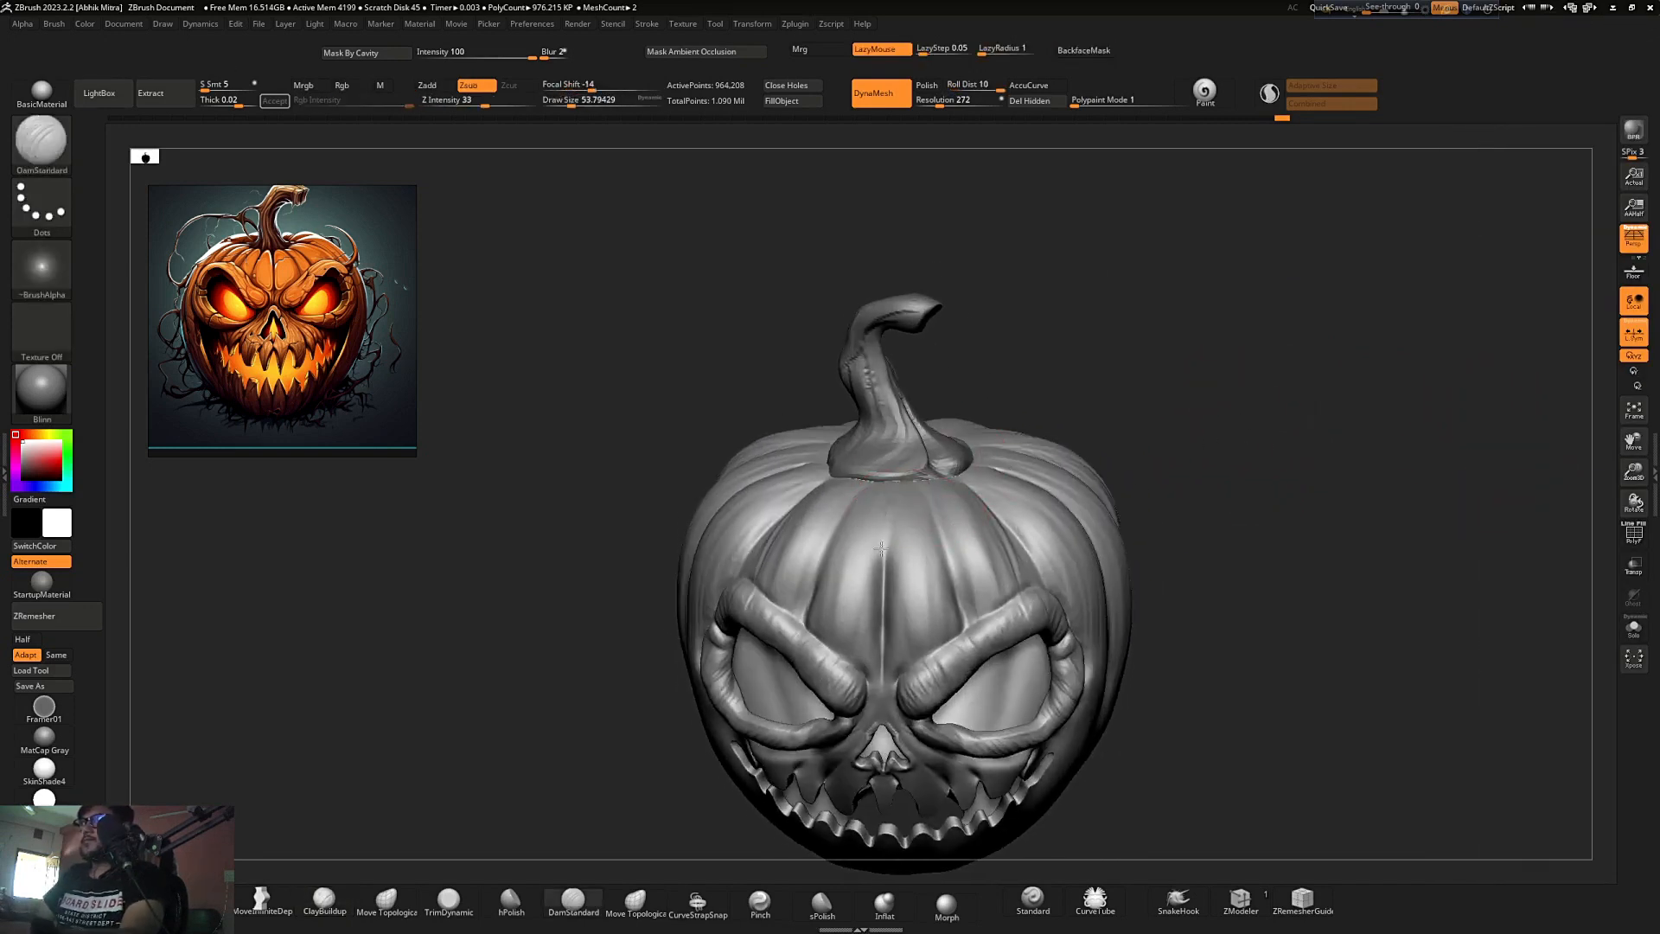
{"action": "right_click_drag", "start_coordinate": [1067, 350], "coordinate": [1048, 413]}
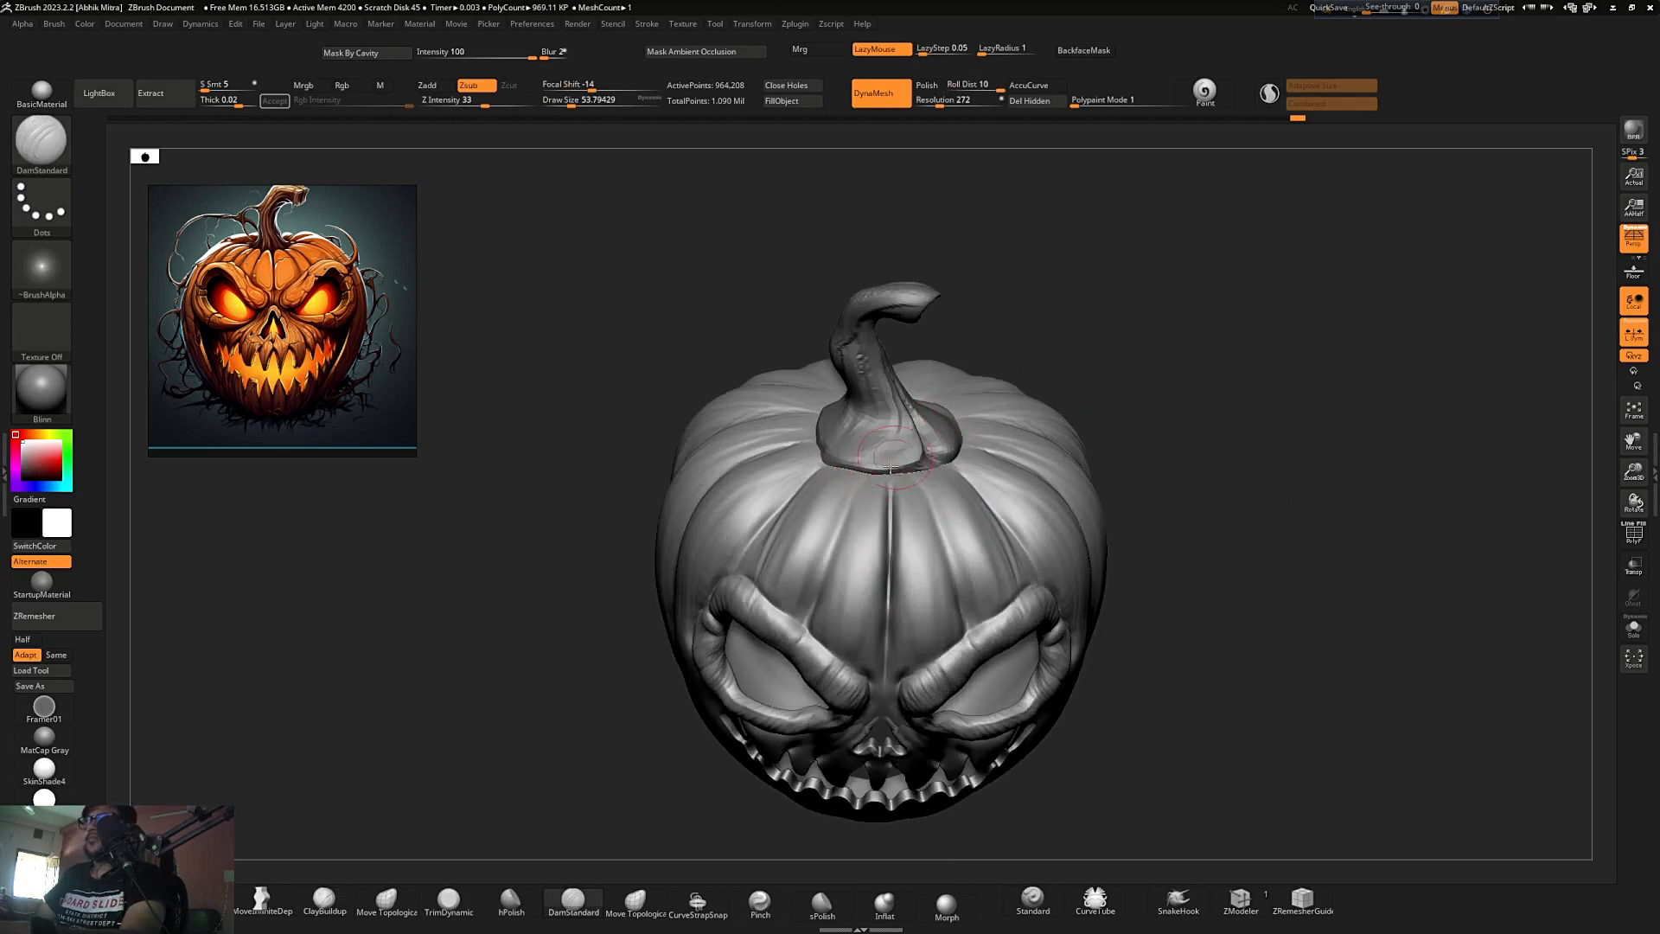
{"action": "left_click_drag", "start_coordinate": [878, 467], "coordinate": [825, 561]}
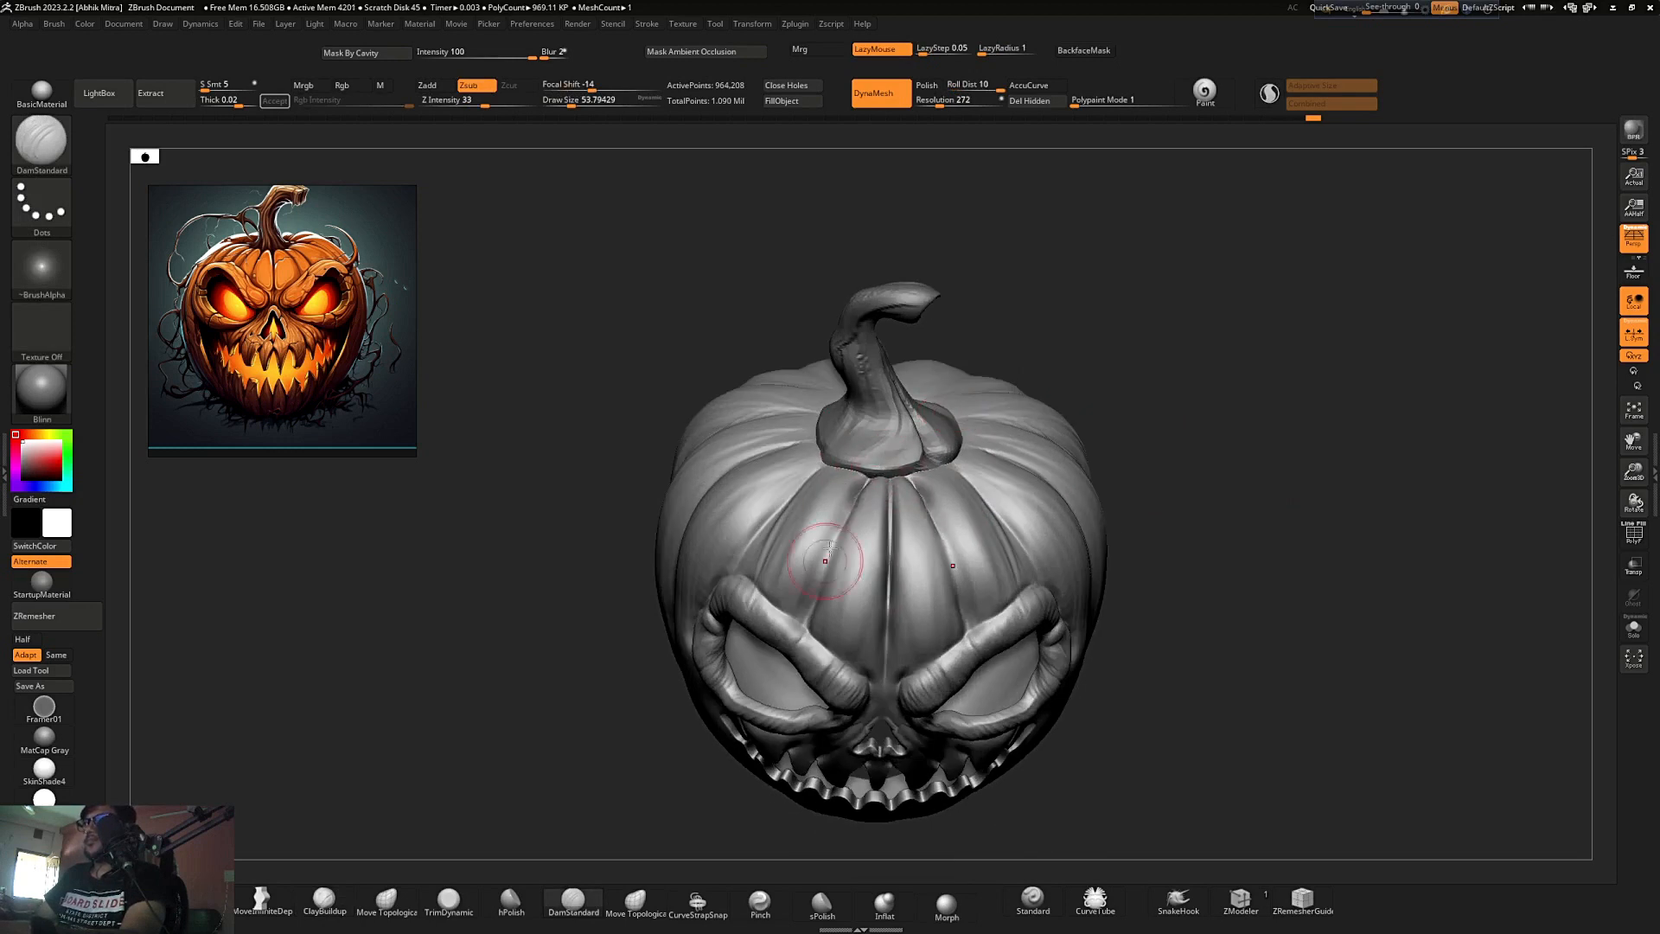
{"action": "left_click_drag", "start_coordinate": [861, 486], "coordinate": [799, 630]}
{"action": "left_click_drag", "start_coordinate": [840, 537], "coordinate": [776, 615]}
- Carve the grooves above and beside the eye with DamStandard at a Draw Size of about 80
{"action": "right_click_drag", "start_coordinate": [1024, 441], "coordinate": [1053, 335], "text": "ctrl"}
{"action": "mouse_move", "coordinate": [1053, 335]}
{"action": "right_mouse_down"}
{"action": "mouse_move", "coordinate": [1127, 367]}
{"action": "mouse_move", "coordinate": [1029, 452]}
{"action": "mouse_move", "coordinate": [1001, 574]}
{"action": "right_mouse_up"}
{"action": "right_click_drag", "start_coordinate": [1100, 327], "coordinate": [1068, 406]}
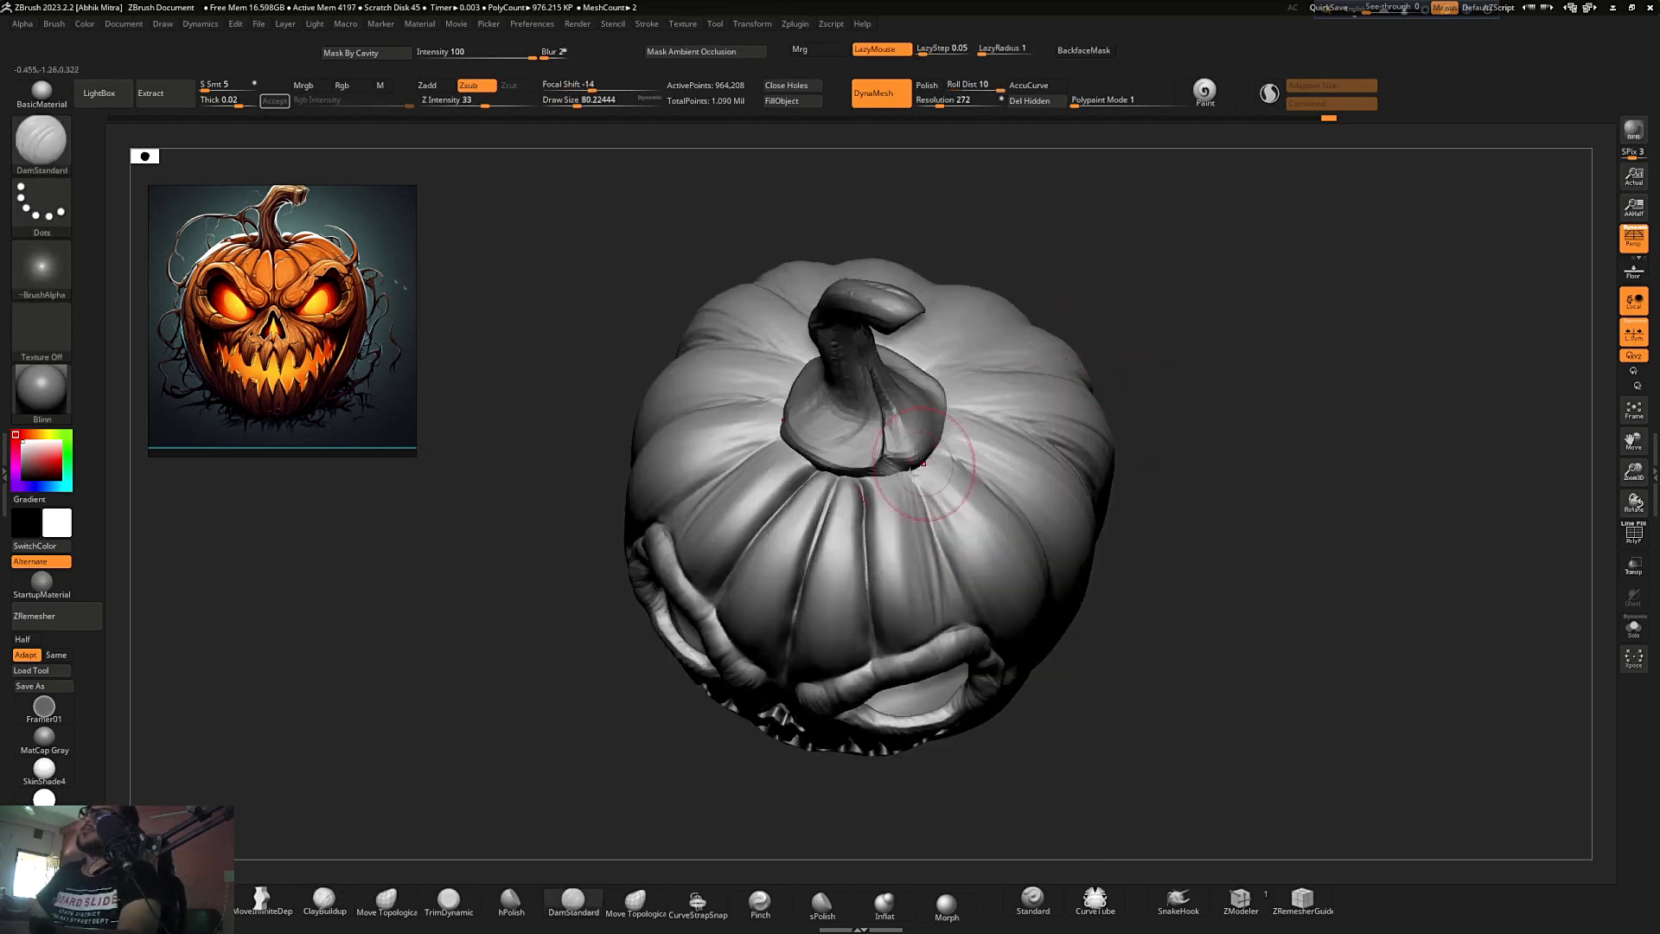
{"action": "left_click_drag", "start_coordinate": [903, 467], "coordinate": [947, 578]}
{"action": "right_click_drag", "start_coordinate": [975, 545], "coordinate": [1029, 523]}
{"action": "mouse_move", "coordinate": [944, 454]}
{"action": "left_mouse_down"}
{"action": "mouse_move", "coordinate": [1052, 535]}
{"action": "mouse_move", "coordinate": [1098, 597]}
{"action": "left_mouse_up"}
- Smooth a rough groove on the pumpkin's side and deepen the neighbouring grooves running away from the stem with DamStandard
{"action": "right_click_drag", "start_coordinate": [1067, 493], "coordinate": [1115, 372], "text": "ctrl"}
{"action": "mouse_move", "coordinate": [1149, 380]}
{"action": "right_mouse_down"}
{"action": "mouse_move", "coordinate": [1197, 348]}
{"action": "mouse_move", "coordinate": [1260, 355]}
{"action": "mouse_move", "coordinate": [1258, 335]}
{"action": "right_mouse_up"}
{"action": "right_click_drag", "start_coordinate": [1098, 432], "coordinate": [1019, 575], "text": "ctrl"}
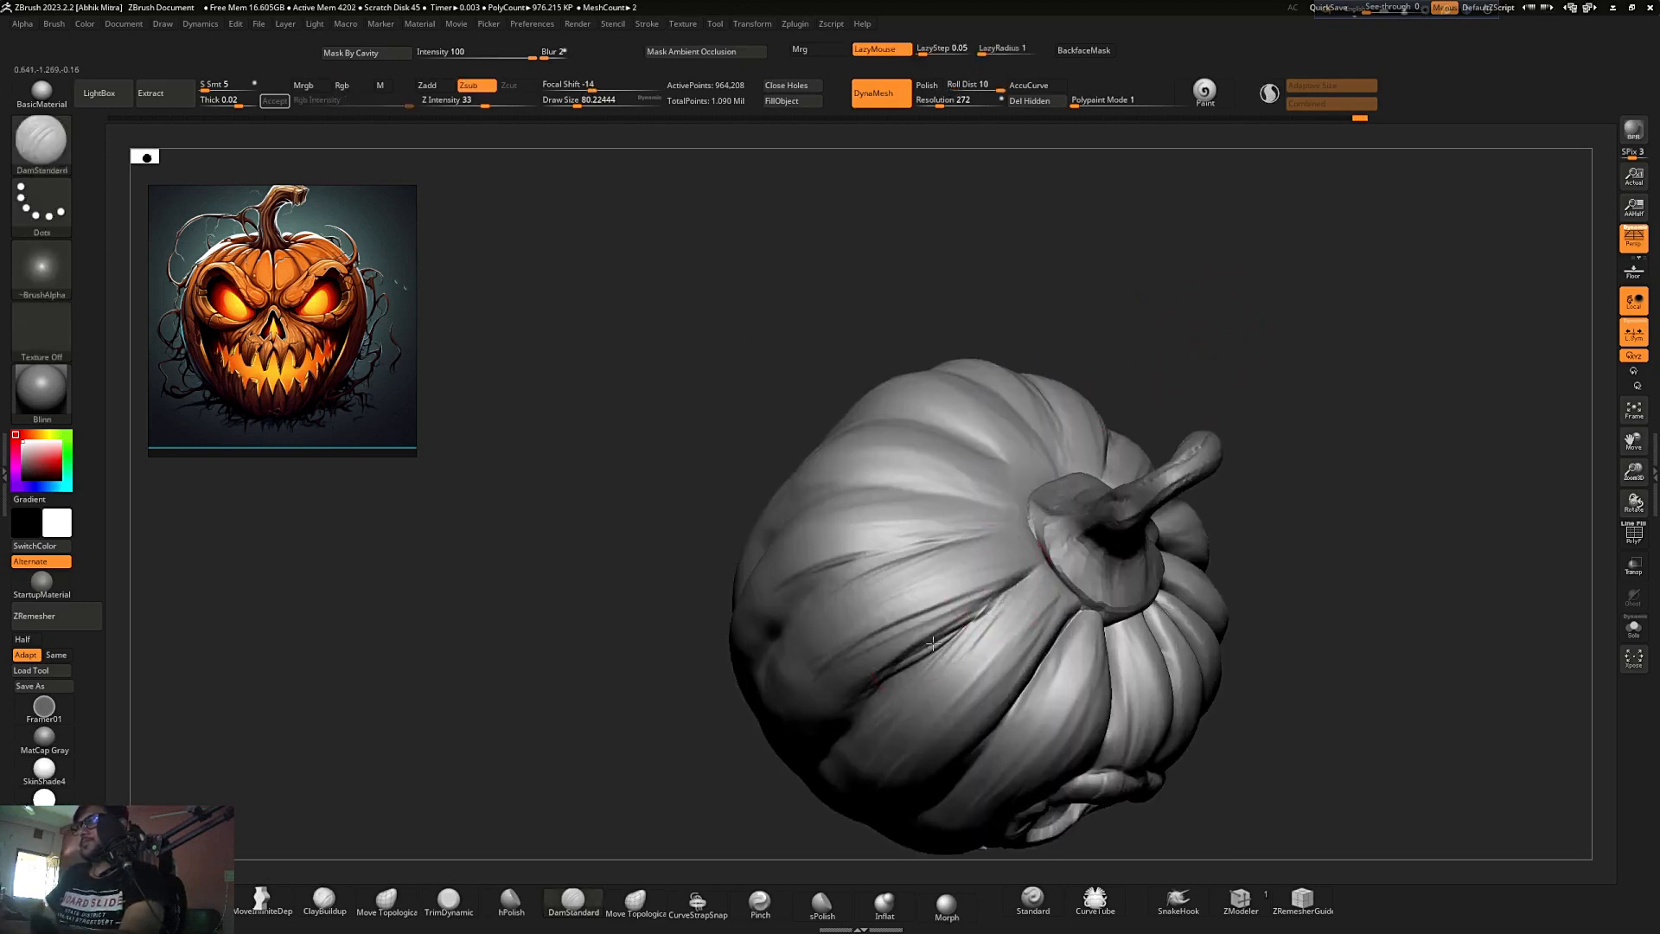
{"action": "left_click_drag", "start_coordinate": [951, 605], "coordinate": [774, 661], "text": "shift"}
{"action": "right_click_drag", "start_coordinate": [761, 752], "coordinate": [718, 700]}
{"action": "left_click_drag", "start_coordinate": [996, 502], "coordinate": [787, 589]}
{"action": "mouse_move", "coordinate": [1353, 468]}
{"action": "right_mouse_down"}
{"action": "mouse_move", "coordinate": [1408, 470]}
{"action": "mouse_move", "coordinate": [1386, 407]}
{"action": "mouse_move", "coordinate": [1184, 501]}
{"action": "right_mouse_up"}
{"action": "mouse_move", "coordinate": [851, 501]}
{"action": "left_mouse_down"}
{"action": "mouse_move", "coordinate": [806, 603]}
{"action": "mouse_move", "coordinate": [782, 722]}
{"action": "left_mouse_up"}
- Carve long DamStandard grooves between the ribs from the stem down the pumpkin's back
{"action": "right_click_drag", "start_coordinate": [1191, 341], "coordinate": [1132, 449]}
{"action": "mouse_move", "coordinate": [906, 327]}
{"action": "left_mouse_down"}
{"action": "mouse_move", "coordinate": [783, 449]}
{"action": "mouse_move", "coordinate": [690, 603]}
{"action": "left_mouse_up"}
{"action": "left_click_drag", "start_coordinate": [871, 287], "coordinate": [683, 415]}
{"action": "right_click_drag", "start_coordinate": [658, 595], "coordinate": [604, 567]}
{"action": "left_click_drag", "start_coordinate": [856, 294], "coordinate": [652, 437]}
{"action": "right_click_drag", "start_coordinate": [652, 436], "coordinate": [595, 428]}
{"action": "left_click_drag", "start_coordinate": [595, 471], "coordinate": [529, 523]}
{"action": "left_click_drag", "start_coordinate": [458, 636], "coordinate": [442, 709]}
{"action": "left_click_drag", "start_coordinate": [847, 293], "coordinate": [752, 348]}
- Cut the rib grooves along the pumpkin's lower side towards the base with DamStandard and smooth uneven spots
{"action": "left_click_drag", "start_coordinate": [1063, 424], "coordinate": [1079, 314], "text": "alt"}
{"action": "right_click_drag", "start_coordinate": [700, 484], "coordinate": [686, 556], "text": "ctrl"}
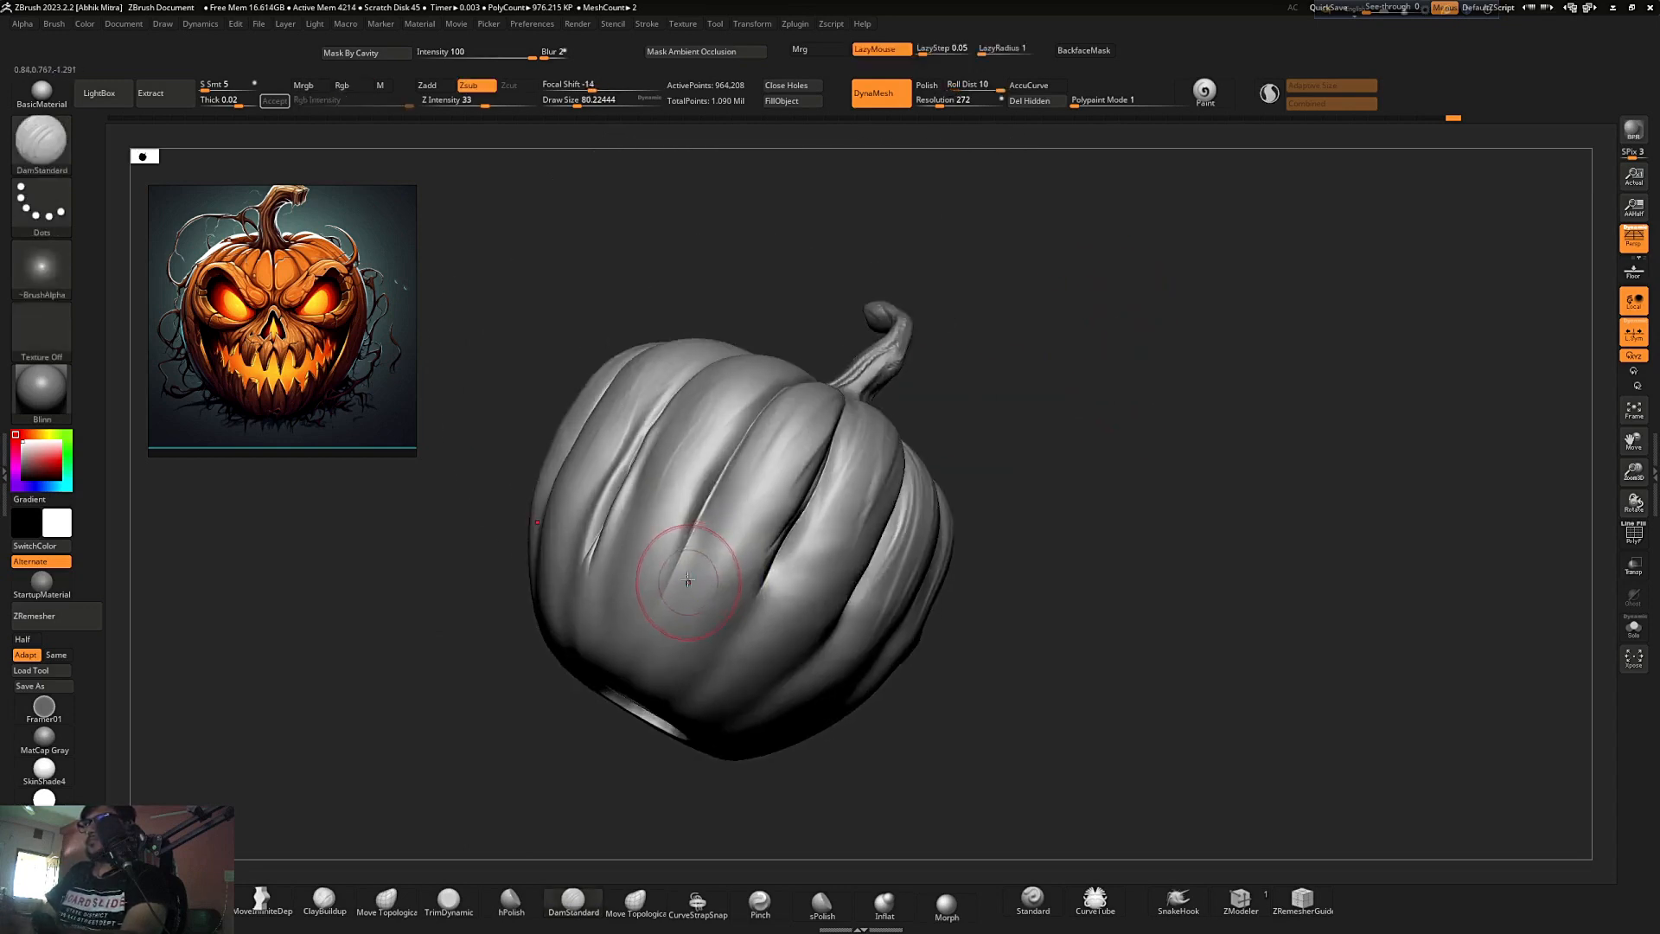
{"action": "right_click_drag", "start_coordinate": [598, 826], "coordinate": [612, 746]}
{"action": "left_click_drag", "start_coordinate": [597, 715], "coordinate": [681, 557]}
{"action": "mouse_move", "coordinate": [553, 665]}
{"action": "left_mouse_down"}
{"action": "mouse_move", "coordinate": [566, 575]}
{"action": "mouse_move", "coordinate": [629, 474]}
{"action": "left_mouse_up"}
{"action": "mouse_move", "coordinate": [629, 474]}
{"action": "right_mouse_down", "text": "ctrl"}
{"action": "mouse_move", "coordinate": [619, 400]}
{"action": "mouse_move", "coordinate": [937, 407]}
{"action": "mouse_move", "coordinate": [911, 372]}
{"action": "mouse_move", "coordinate": [644, 562]}
{"action": "right_mouse_up", "text": "ctrl"}
{"action": "right_click_drag", "start_coordinate": [587, 666], "coordinate": [611, 627]}
{"action": "left_click_drag", "start_coordinate": [735, 405], "coordinate": [724, 445], "text": "shift"}
{"action": "left_click_drag", "start_coordinate": [649, 612], "coordinate": [677, 453]}
{"action": "left_click_drag", "start_coordinate": [664, 526], "coordinate": [714, 380]}
{"action": "right_click_drag", "start_coordinate": [714, 311], "coordinate": [703, 372]}
{"action": "left_click_drag", "start_coordinate": [704, 372], "coordinate": [678, 488], "text": "shift"}
- Continue the grooves between the remaining lower ribs upward from the base with DamStandard
{"action": "right_click_drag", "start_coordinate": [678, 648], "coordinate": [702, 593]}
{"action": "left_click_drag", "start_coordinate": [698, 622], "coordinate": [757, 463]}
{"action": "right_click_drag", "start_coordinate": [673, 771], "coordinate": [683, 692]}
{"action": "left_click_drag", "start_coordinate": [785, 504], "coordinate": [860, 342]}
{"action": "right_click_drag", "start_coordinate": [1167, 400], "coordinate": [1146, 346]}
{"action": "left_click_drag", "start_coordinate": [767, 636], "coordinate": [859, 535]}
- Try reshaping the middle lower tooth edge with the MoveInfiniteDepth brush at a Draw Size of about 49
{"action": "mouse_move", "coordinate": [1020, 450]}
{"action": "right_mouse_down", "text": "ctrl"}
{"action": "mouse_move", "coordinate": [1033, 374]}
{"action": "mouse_move", "coordinate": [1134, 364]}
{"action": "mouse_move", "coordinate": [1022, 415]}
{"action": "right_mouse_up", "text": "ctrl"}
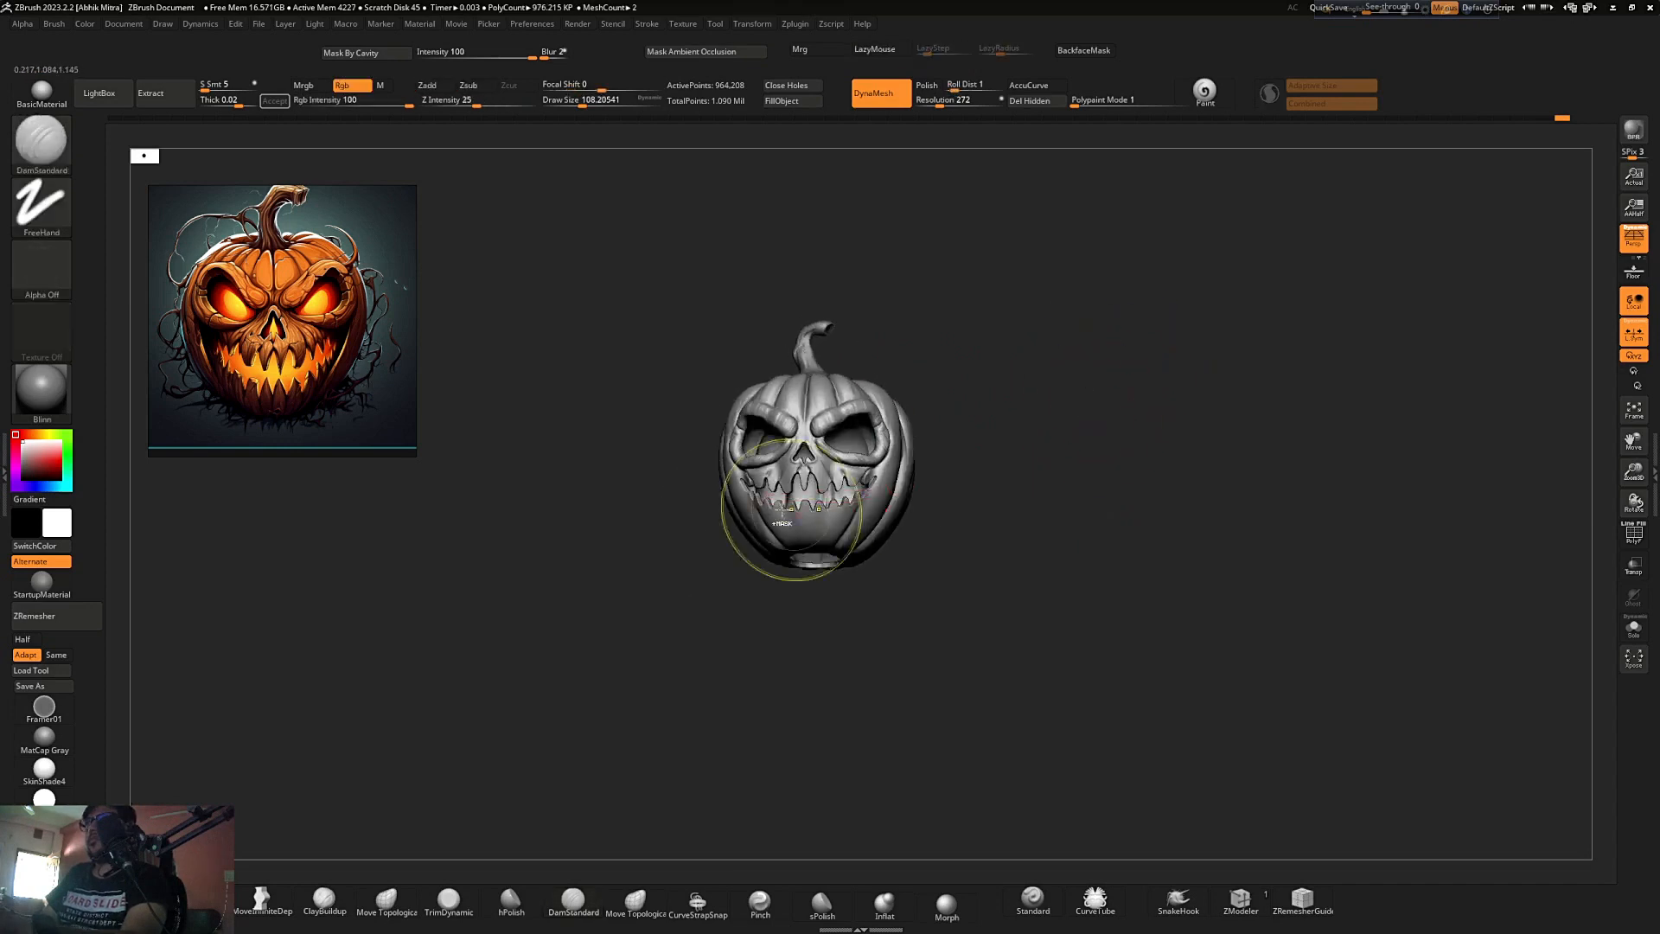
{"action": "right_click_drag", "start_coordinate": [787, 512], "coordinate": [806, 562], "text": "ctrl"}
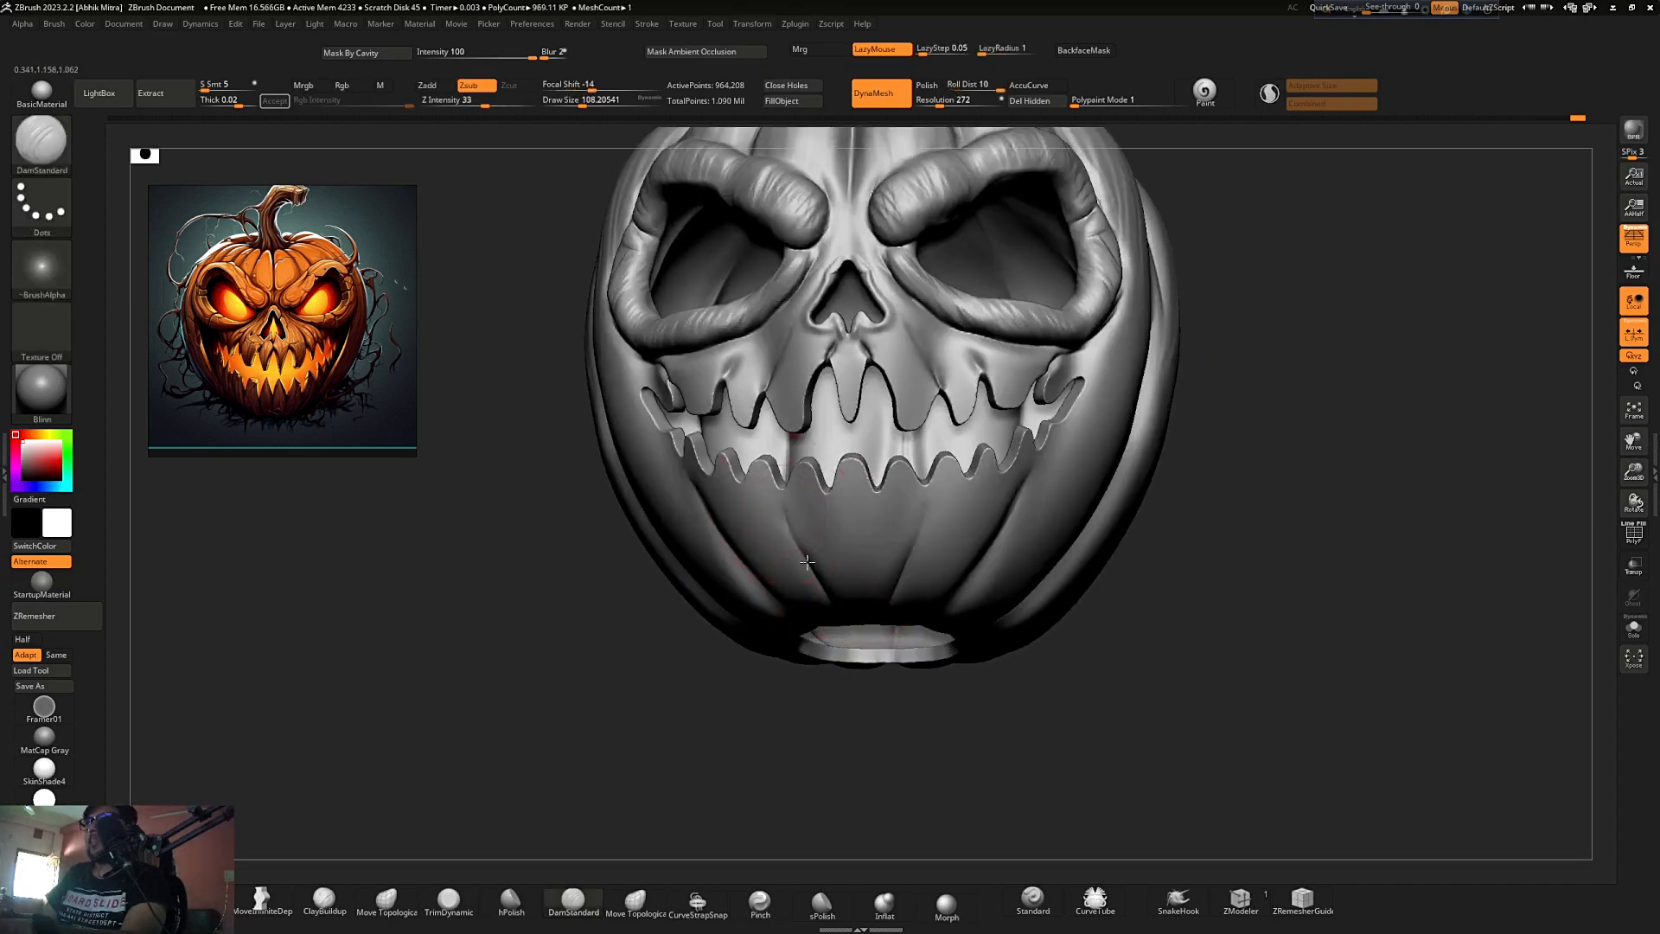
{"action": "right_click_drag", "start_coordinate": [839, 550], "coordinate": [1096, 629]}
{"action": "mouse_move", "coordinate": [1020, 519]}
{"action": "right_mouse_down", "text": "ctrl"}
{"action": "mouse_move", "coordinate": [1060, 359]}
{"action": "mouse_move", "coordinate": [1185, 386]}
{"action": "mouse_move", "coordinate": [1056, 436]}
{"action": "mouse_move", "coordinate": [1020, 670]}
{"action": "right_mouse_up", "text": "ctrl"}
{"action": "key", "text": "s"}
{"action": "left_click_drag", "start_coordinate": [854, 673], "coordinate": [826, 672]}
{"action": "key", "text": "b"}
{"action": "key", "text": "m"}
{"action": "key", "text": "v"}
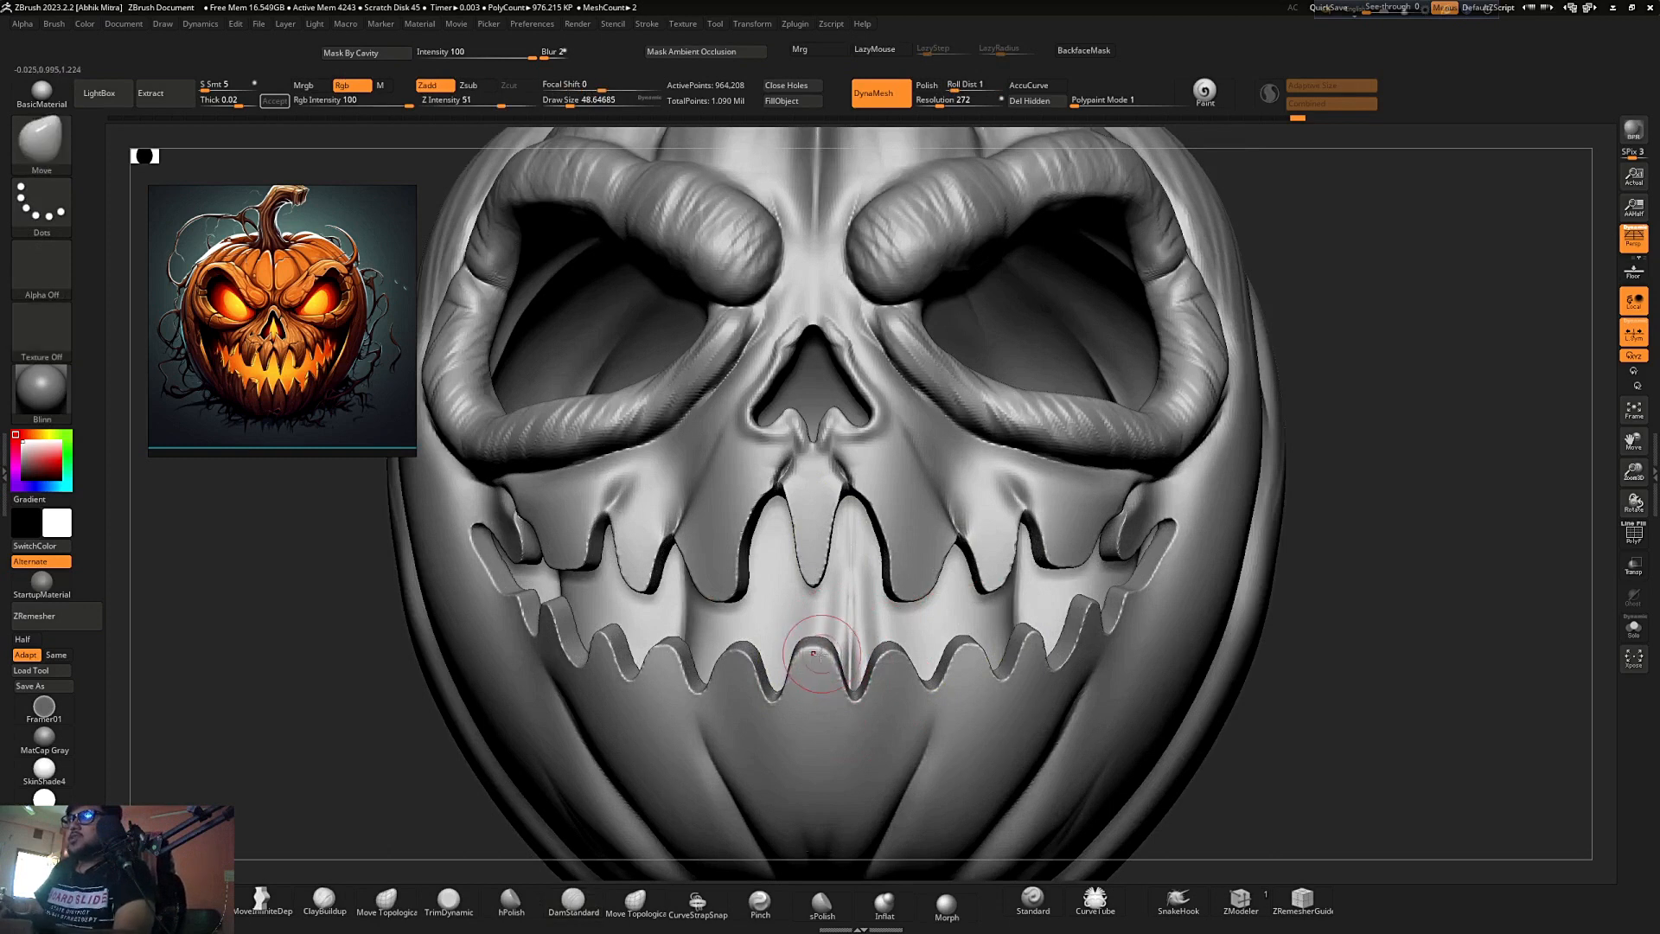
{"action": "left_click", "coordinate": [262, 899]}
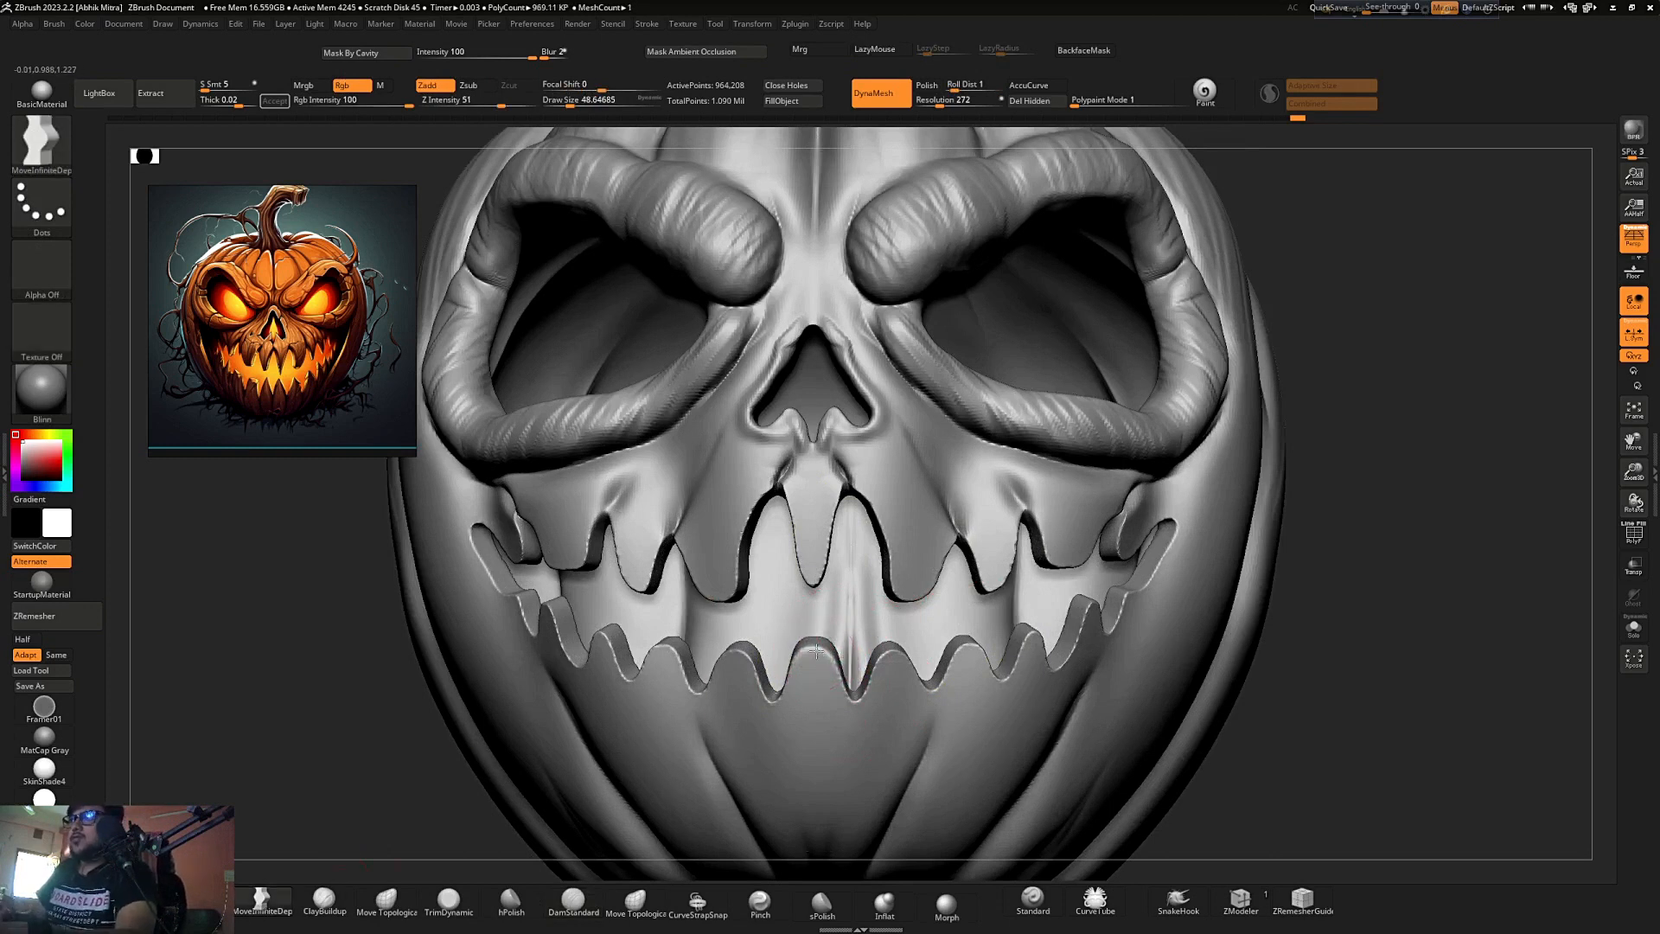
{"action": "left_click_drag", "start_coordinate": [813, 628], "coordinate": [812, 630]}
{"action": "key", "text": "ctrl+z"}
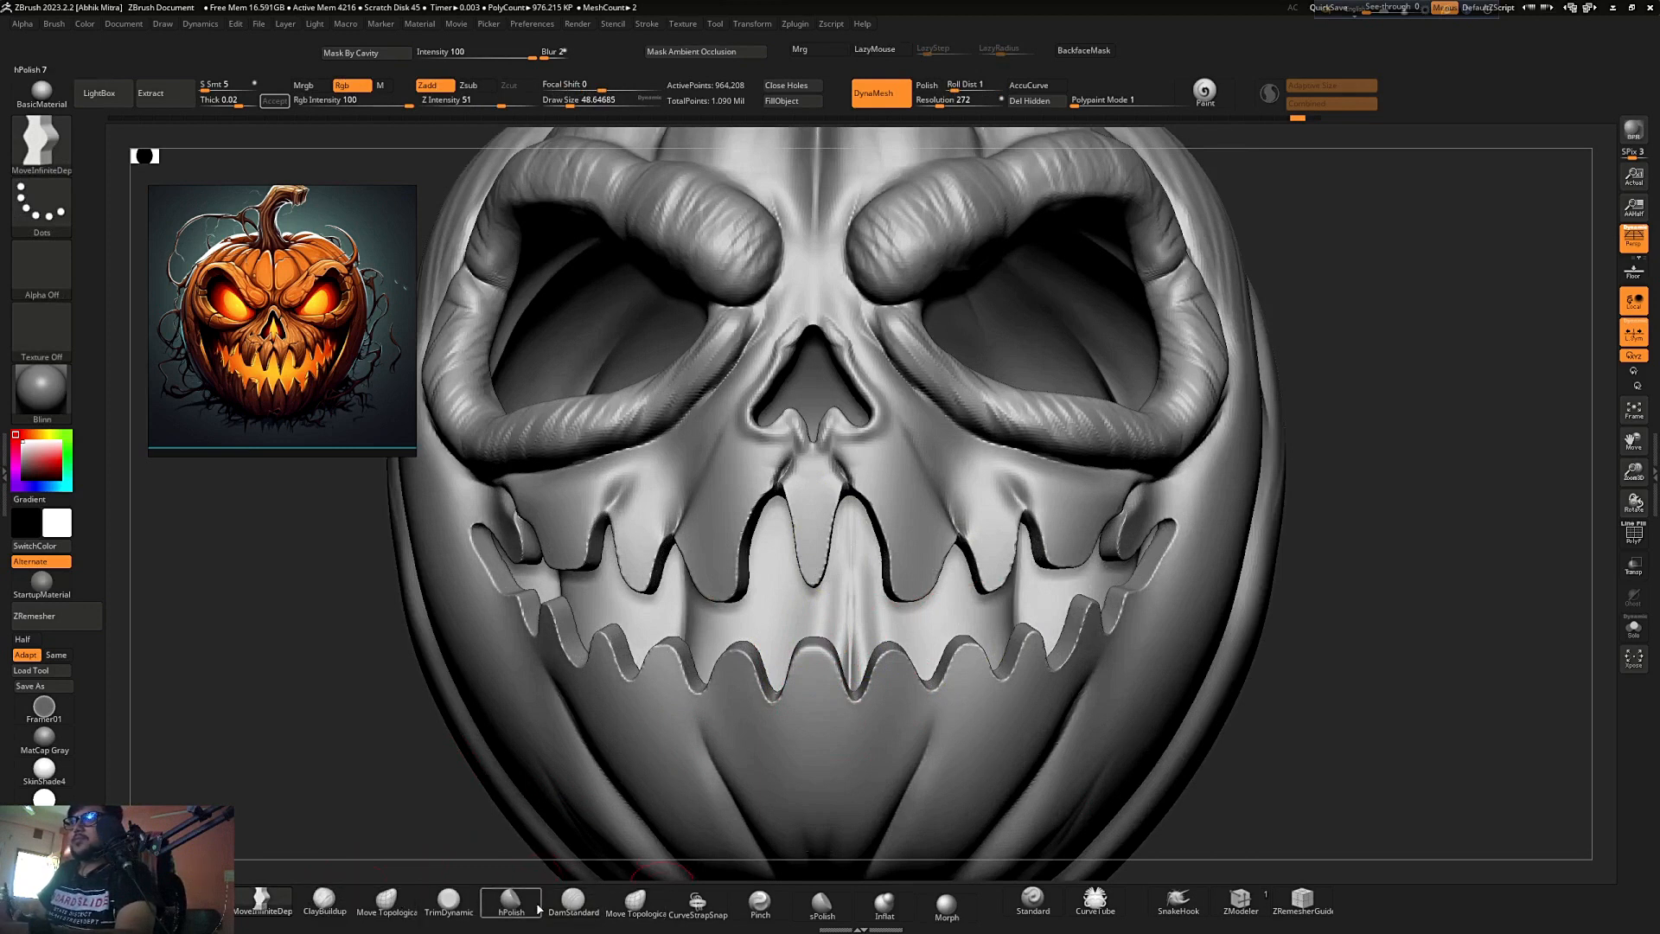
- Pull the middle lower tooth and its neighbour into sharper points with the Move brush at a Draw Size of about 49, and smooth the edges
{"action": "key", "text": "b"}
{"action": "key", "text": "m"}
{"action": "key", "text": "v"}
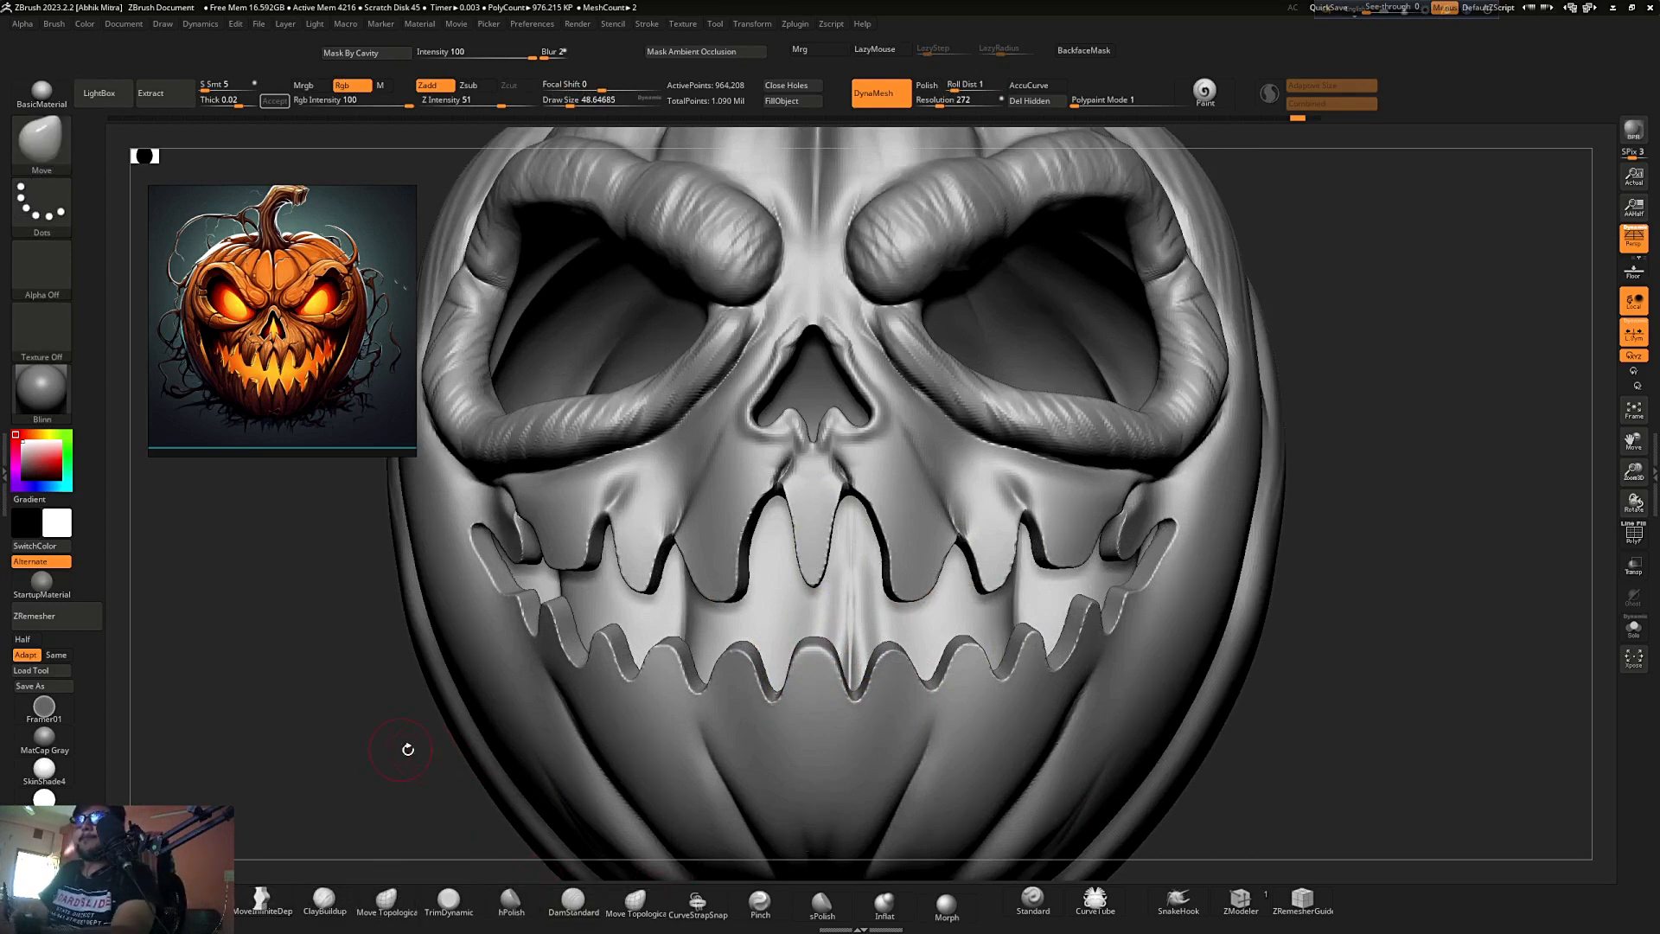
{"action": "mouse_move", "coordinate": [826, 640]}
{"action": "left_mouse_down"}
{"action": "mouse_move", "coordinate": [814, 605]}
{"action": "mouse_move", "coordinate": [830, 664]}
{"action": "mouse_move", "coordinate": [889, 621]}
{"action": "left_mouse_up"}
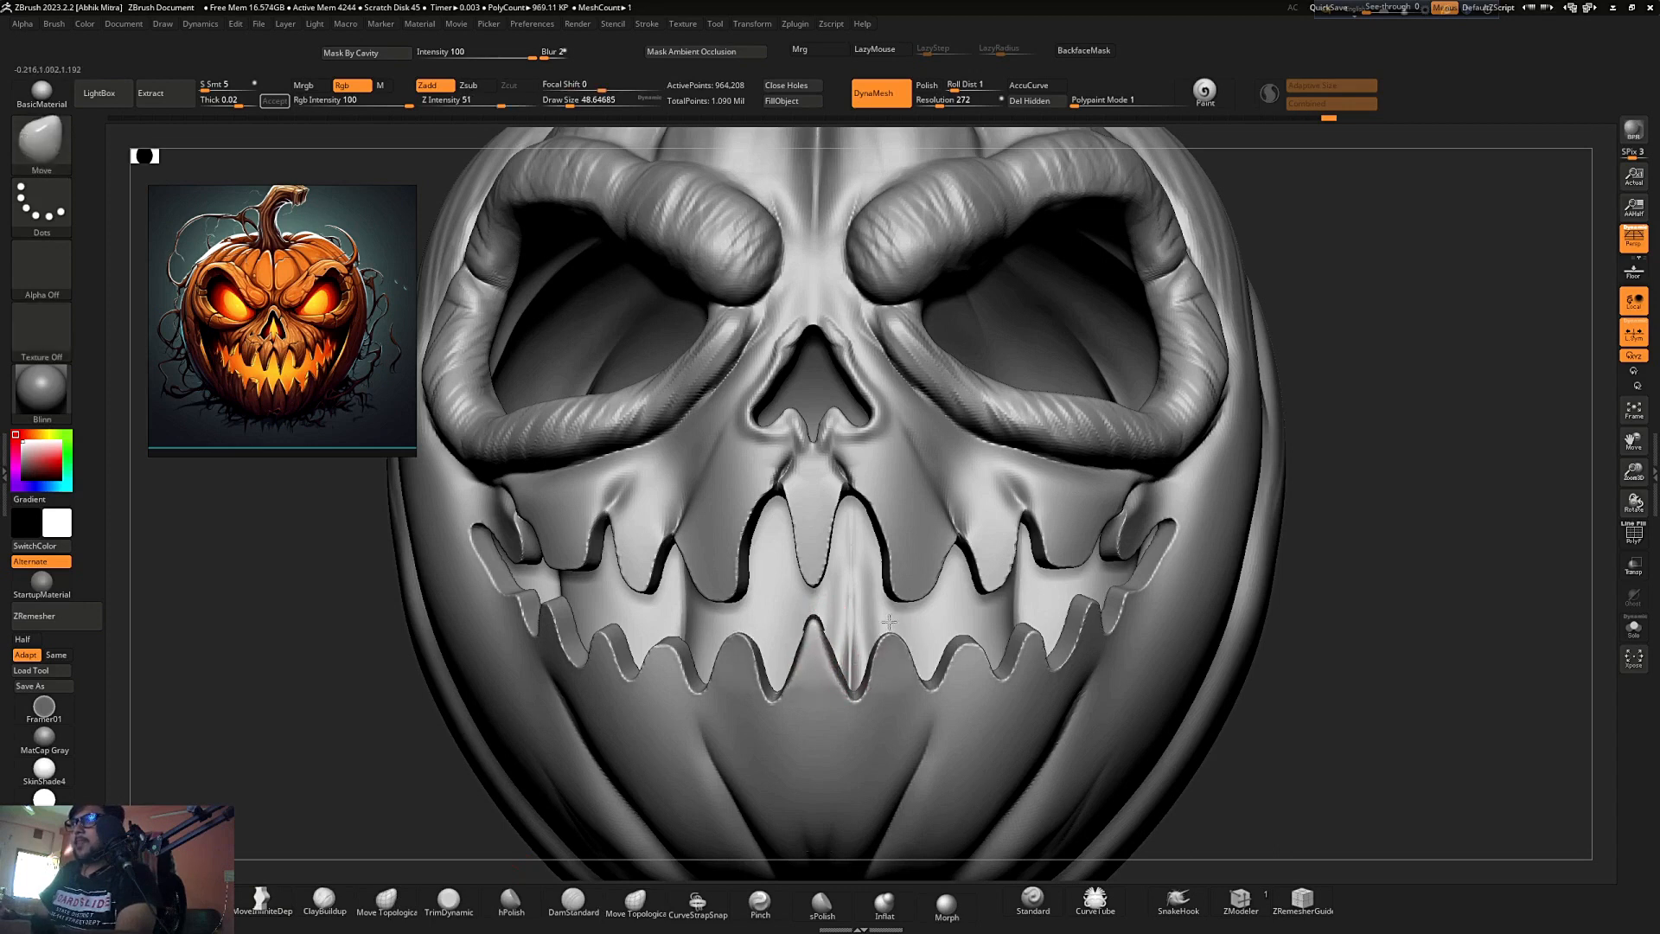
{"action": "key", "text": "shift"}
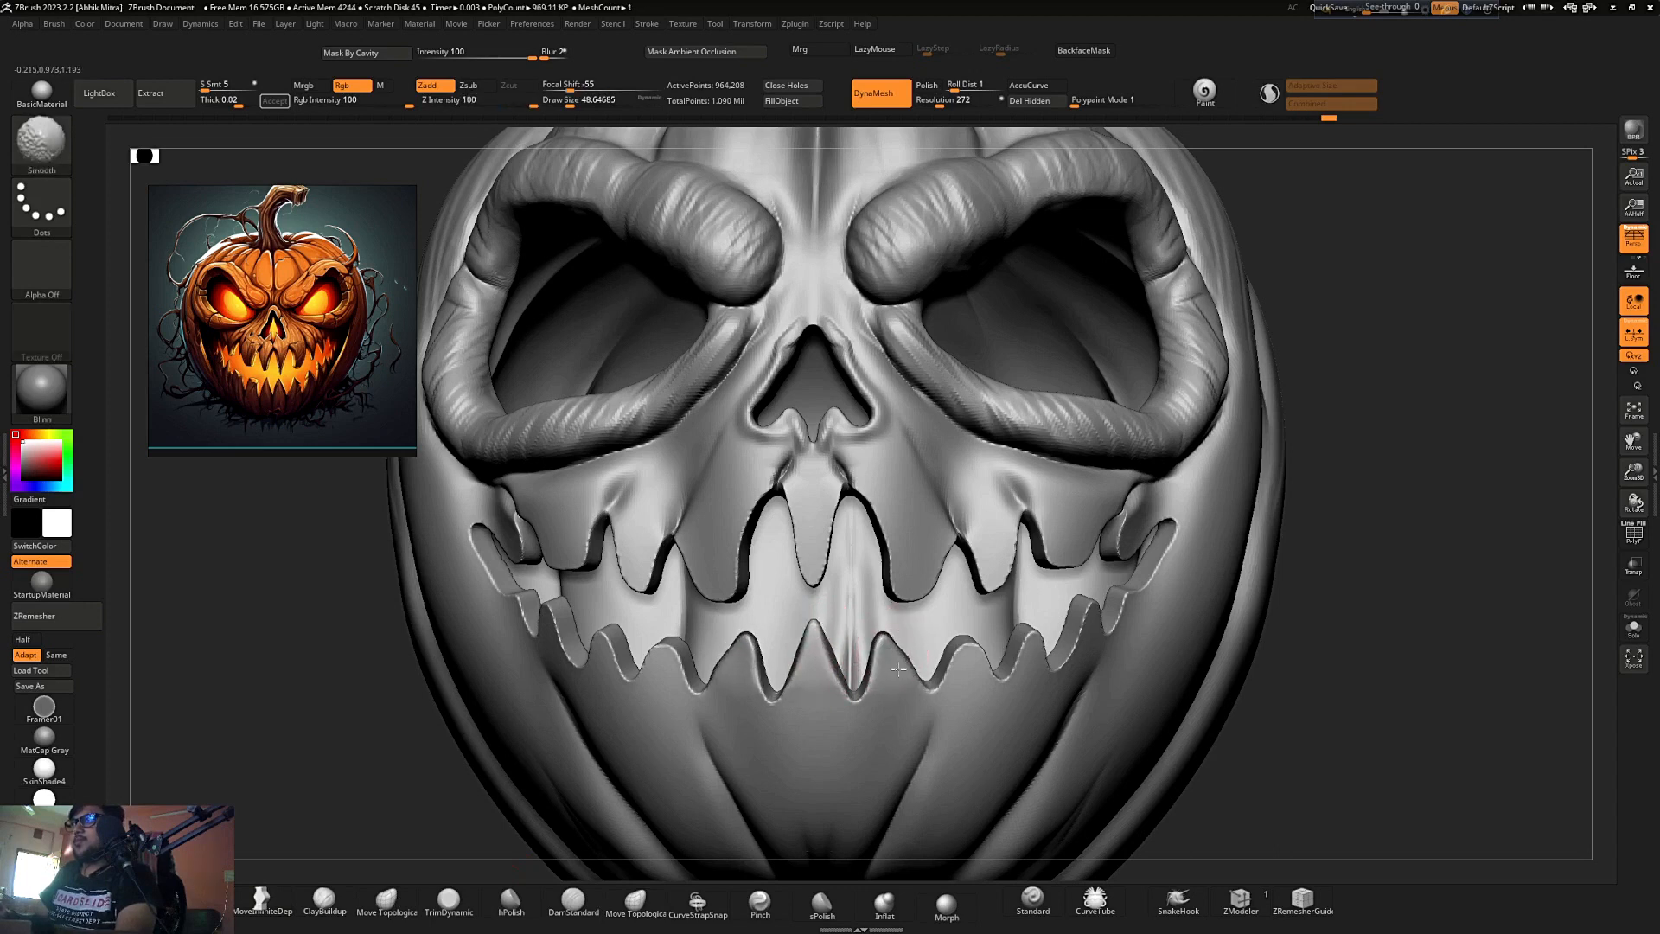
{"action": "right_click_drag", "start_coordinate": [815, 530], "coordinate": [1064, 597], "text": "ctrl"}
{"action": "right_click_drag", "start_coordinate": [1063, 597], "coordinate": [1038, 683], "text": "ctrl"}
{"action": "left_click_drag", "start_coordinate": [894, 656], "coordinate": [886, 640]}
{"action": "key", "text": "shift"}
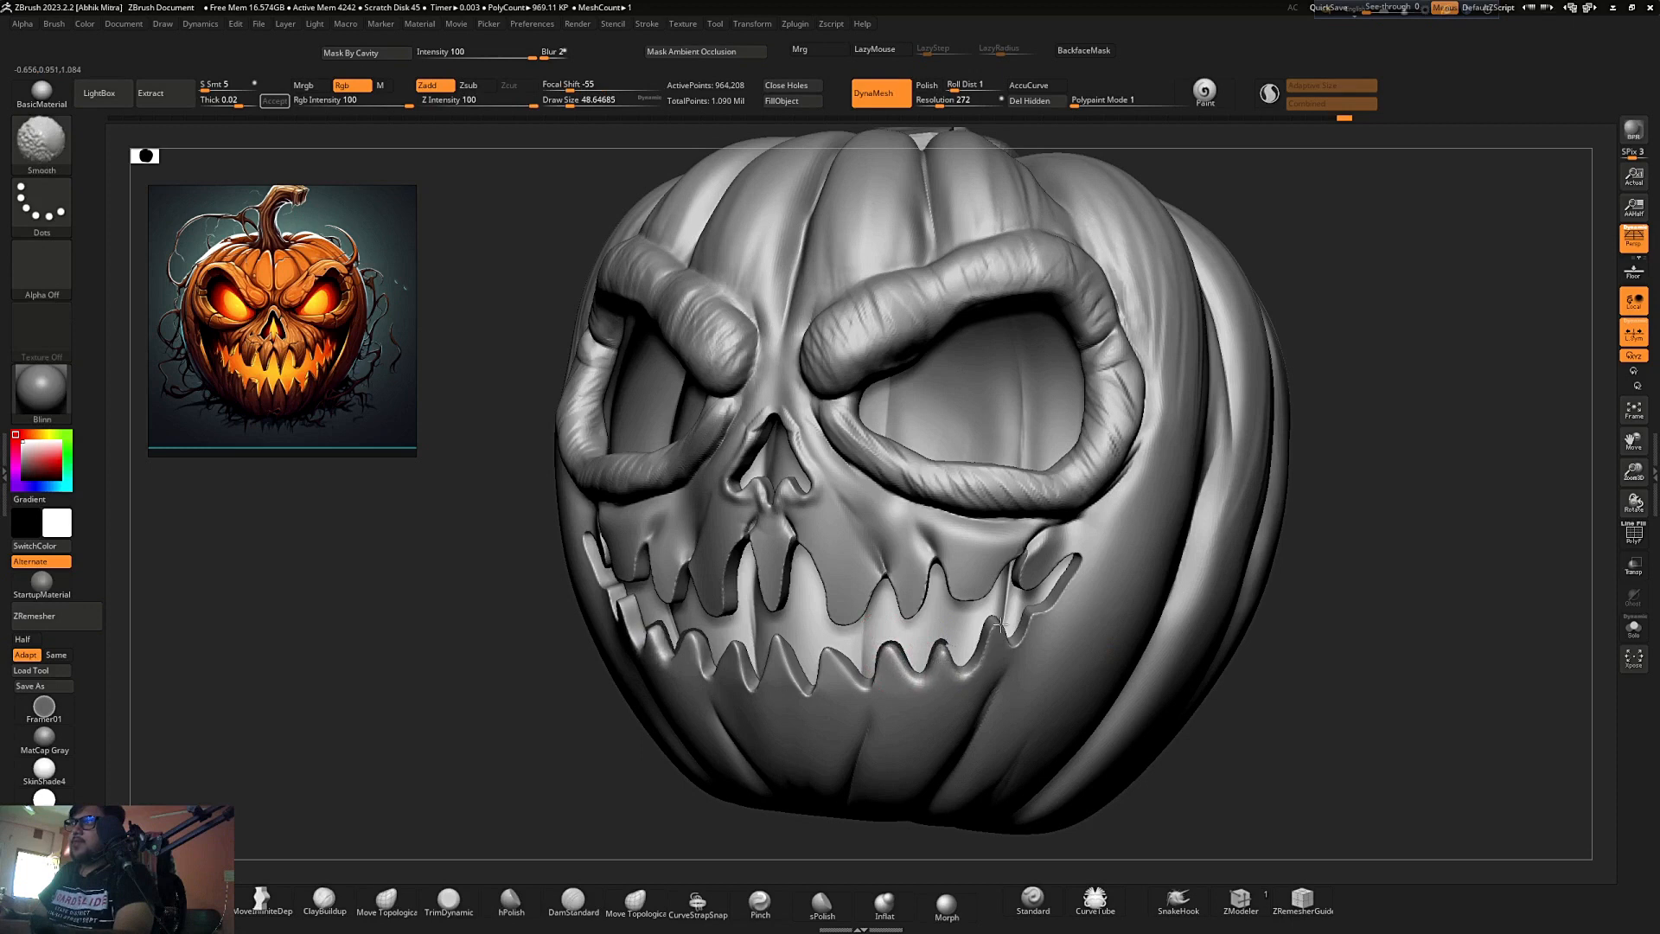
- Carve DamStandard grooves from the gaps between the central lower teeth down towards the base at a Draw Size of about 62
{"action": "right_click_drag", "start_coordinate": [889, 582], "coordinate": [1089, 545], "text": "ctrl"}
{"action": "mouse_move", "coordinate": [1089, 545]}
{"action": "right_mouse_down"}
{"action": "mouse_move", "coordinate": [1209, 547]}
{"action": "mouse_move", "coordinate": [1216, 513]}
{"action": "mouse_move", "coordinate": [1115, 489]}
{"action": "right_mouse_up"}
{"action": "right_click_drag", "start_coordinate": [778, 572], "coordinate": [993, 604], "text": "ctrl"}
{"action": "mouse_move", "coordinate": [1203, 658]}
{"action": "right_mouse_down"}
{"action": "mouse_move", "coordinate": [1185, 663]}
{"action": "mouse_move", "coordinate": [1217, 603]}
{"action": "right_mouse_up"}
{"action": "key", "text": "s"}
{"action": "left_click_drag", "start_coordinate": [1217, 605], "coordinate": [1225, 604]}
{"action": "right_click_drag", "start_coordinate": [1122, 622], "coordinate": [1106, 586]}
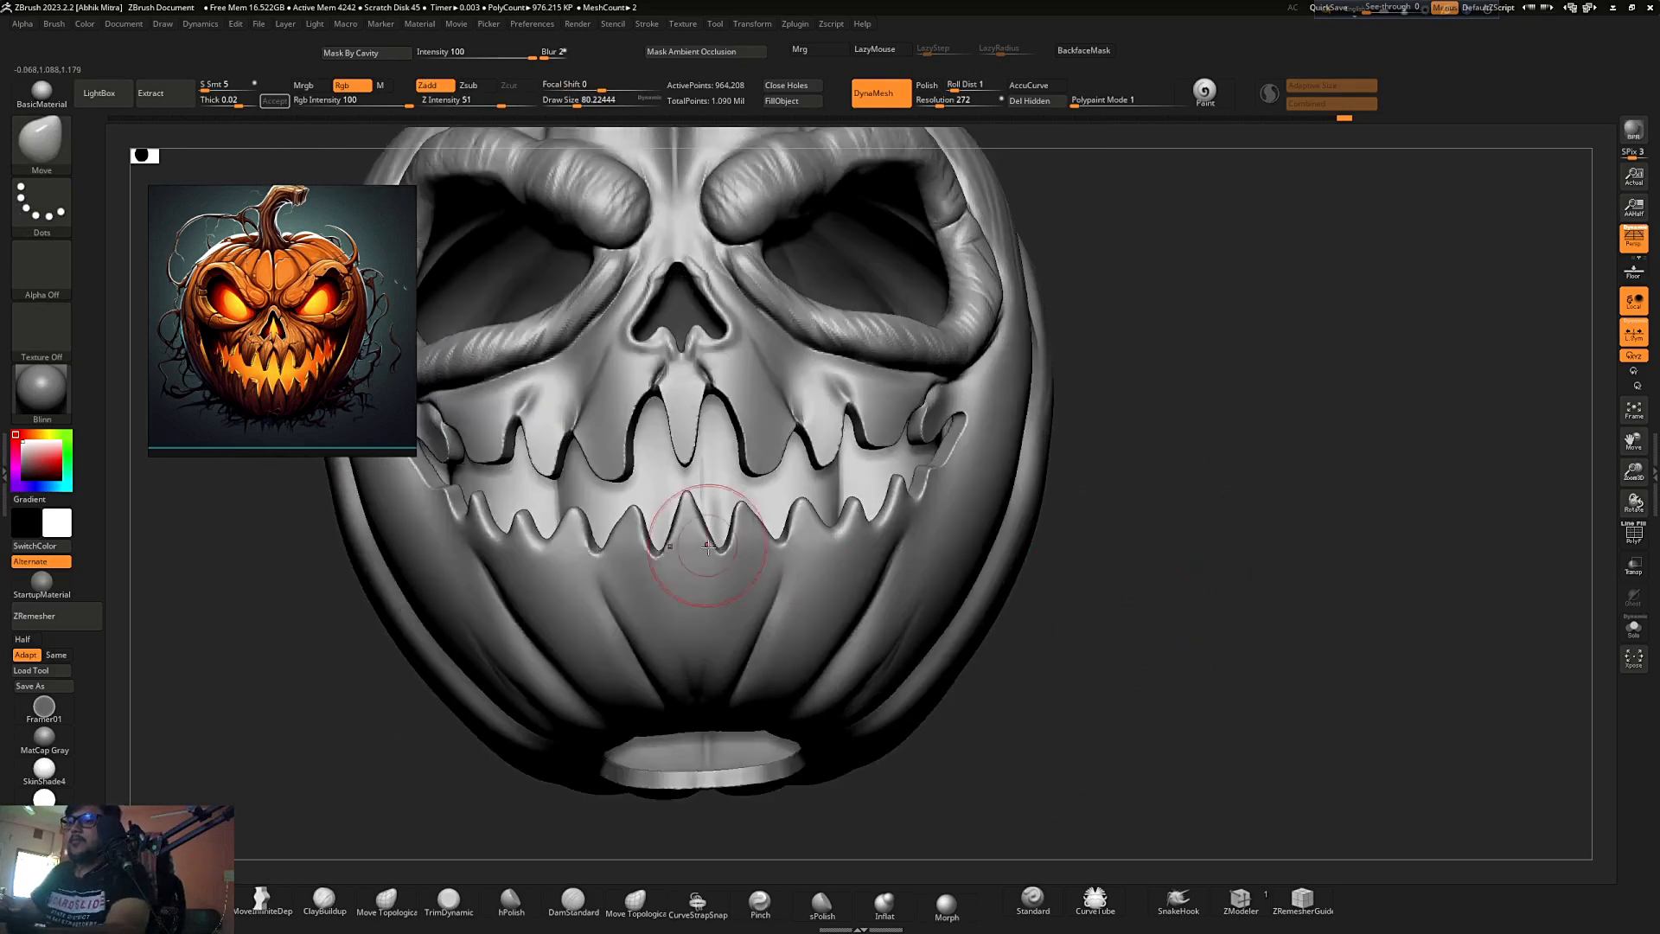
{"action": "key", "text": "b"}
{"action": "key", "text": "d"}
{"action": "key", "text": "s"}
{"action": "left_click_drag", "start_coordinate": [661, 593], "coordinate": [672, 626]}
{"action": "left_click_drag", "start_coordinate": [1019, 637], "coordinate": [955, 655]}
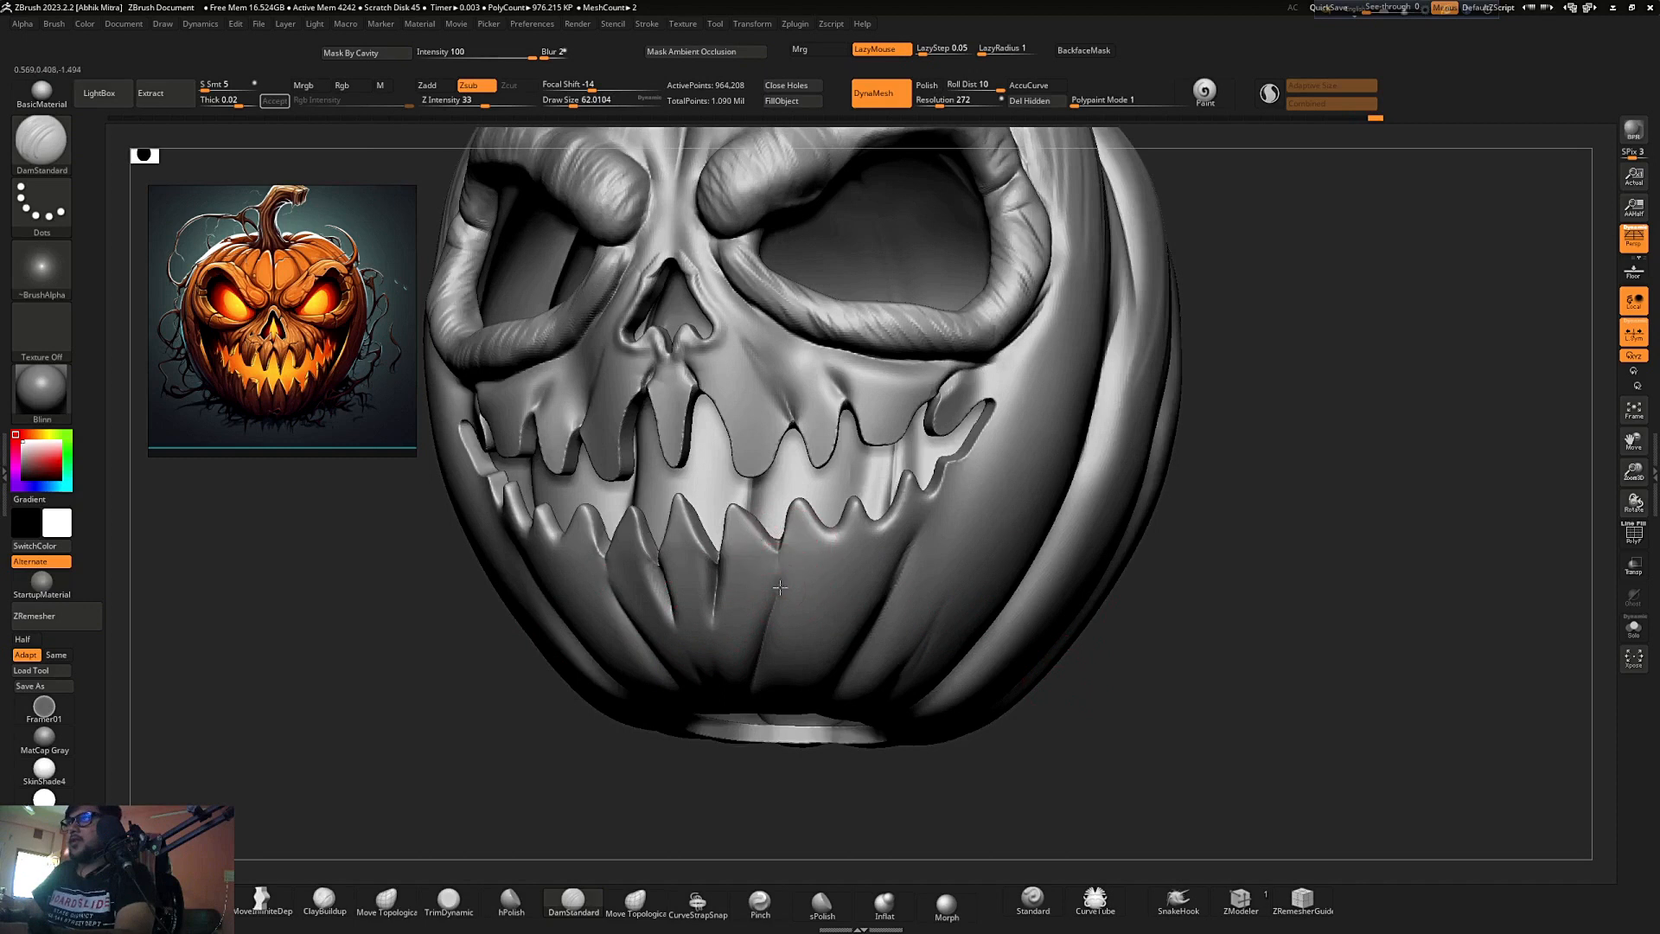
- Extend the DamStandard grooves below the gaps between the outer lower teeth towards the base
{"action": "left_click_drag", "start_coordinate": [827, 548], "coordinate": [805, 655]}
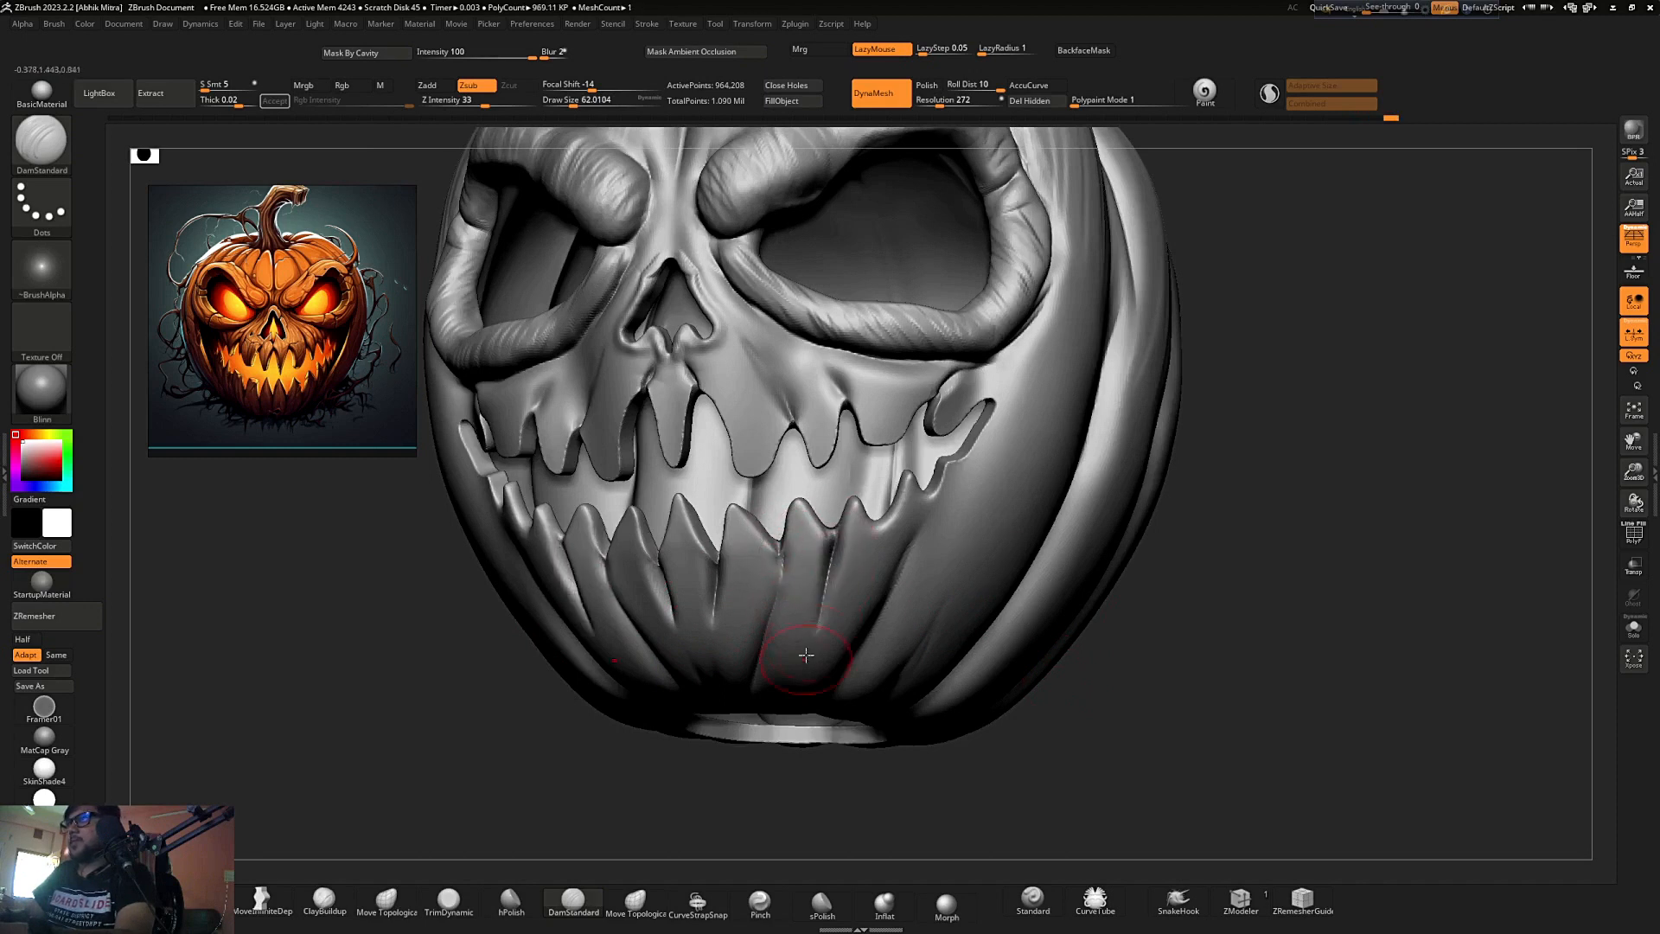
{"action": "left_click_drag", "start_coordinate": [839, 547], "coordinate": [808, 661]}
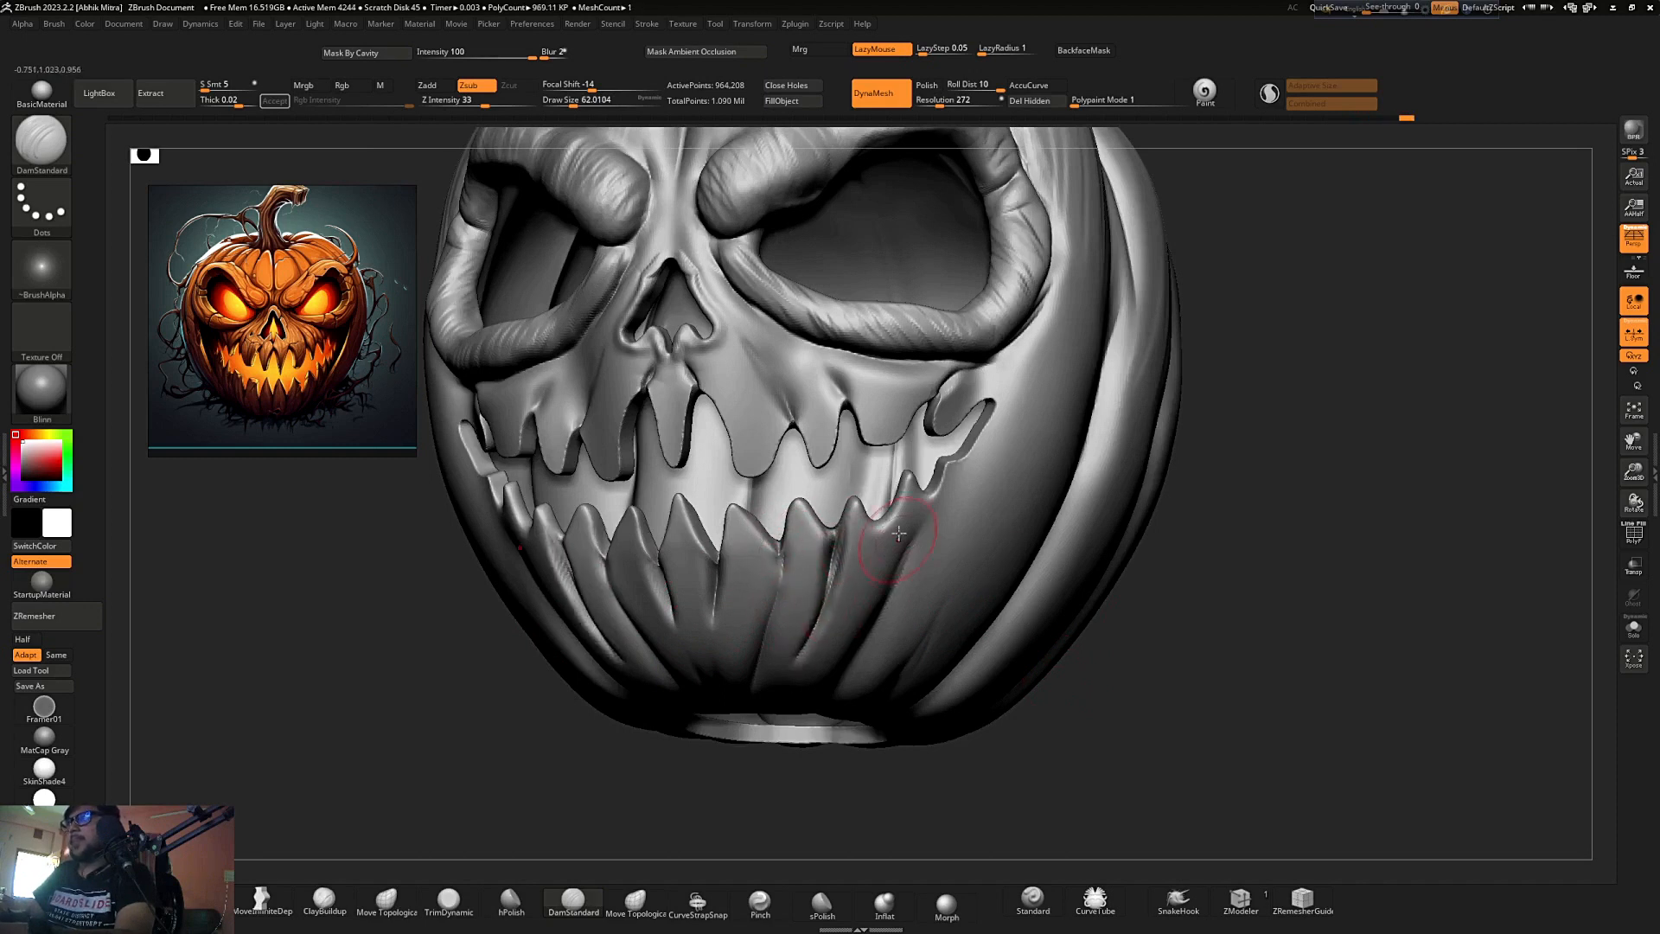
{"action": "left_click_drag", "start_coordinate": [883, 539], "coordinate": [869, 595]}
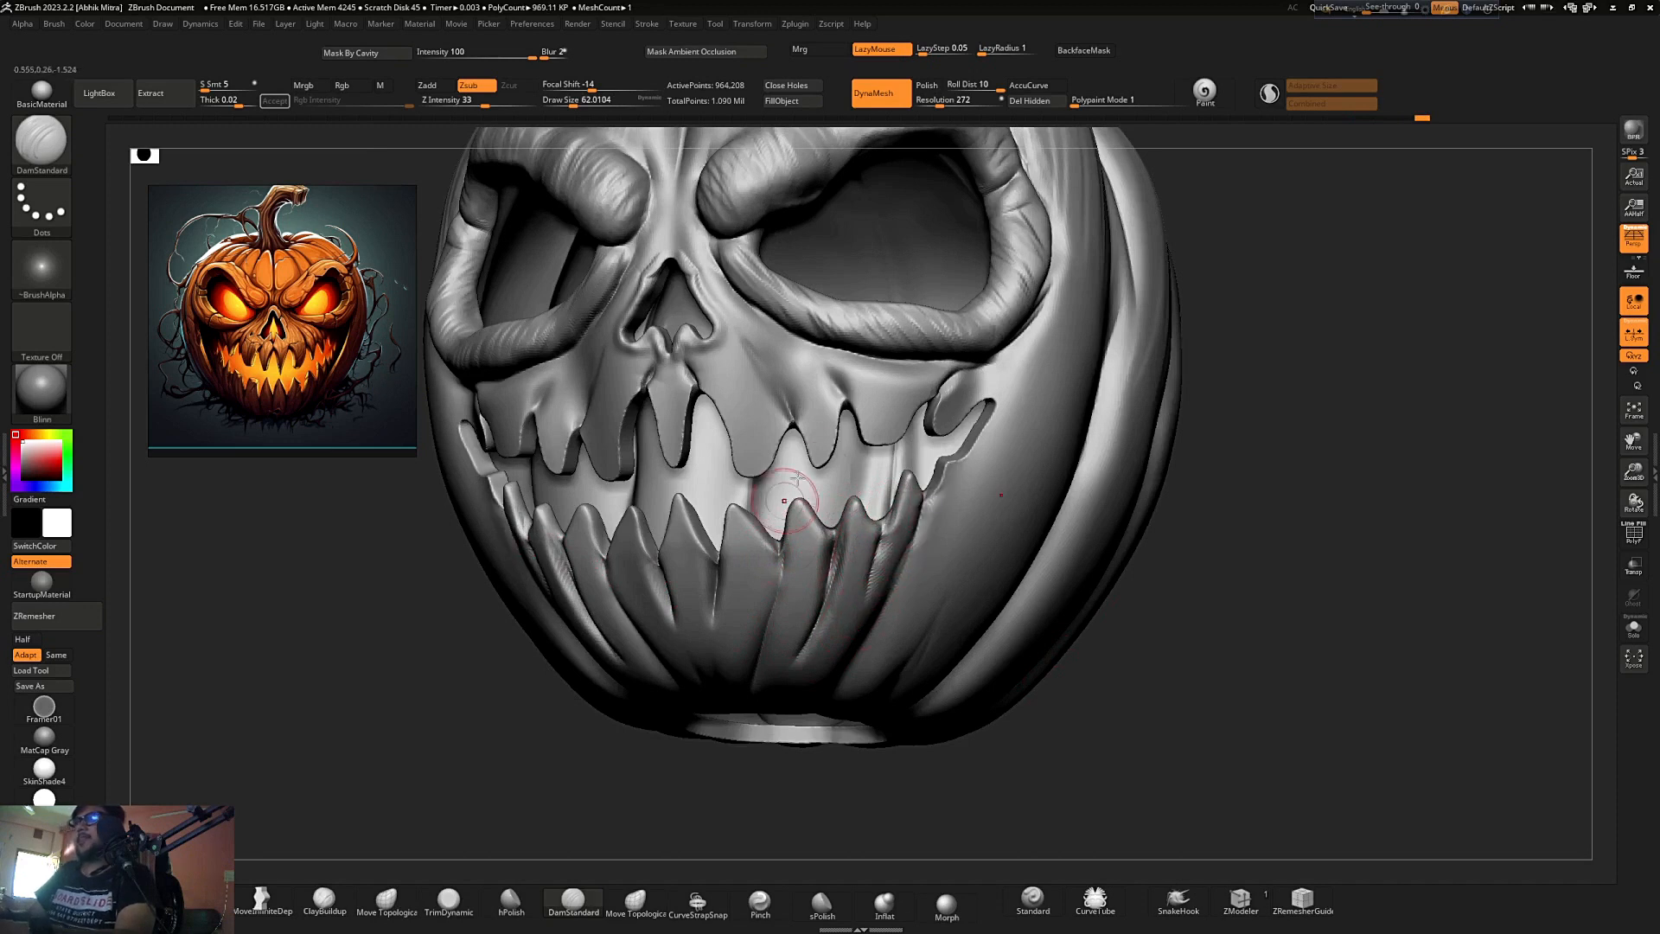
- Draw DamStandard lines down the centres of the lower teeth at a Draw Size of about 68 and smooth the area below them
{"action": "right_click_drag", "start_coordinate": [797, 477], "coordinate": [813, 415], "text": "ctrl"}
{"action": "mouse_move", "coordinate": [1115, 444]}
{"action": "left_mouse_down"}
{"action": "mouse_move", "coordinate": [1133, 463]}
{"action": "mouse_move", "coordinate": [1133, 428]}
{"action": "left_mouse_up"}
{"action": "right_click_drag", "start_coordinate": [779, 532], "coordinate": [792, 603], "text": "ctrl"}
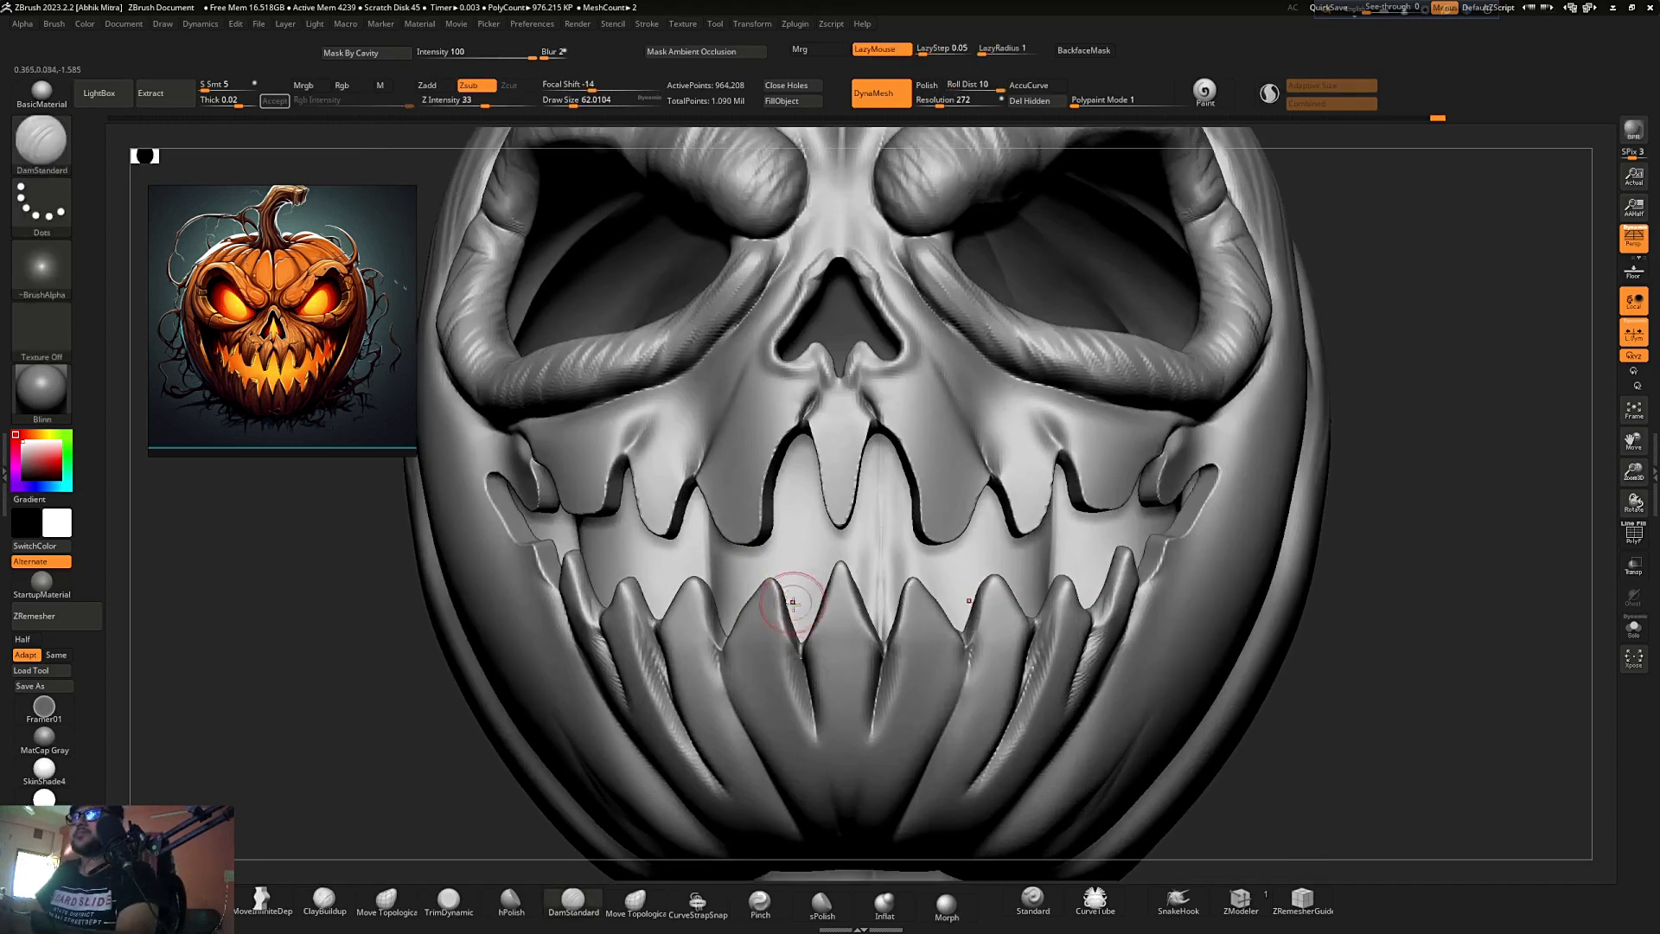
{"action": "left_click_drag", "start_coordinate": [838, 596], "coordinate": [843, 751]}
{"action": "left_click_drag", "start_coordinate": [755, 598], "coordinate": [802, 773]}
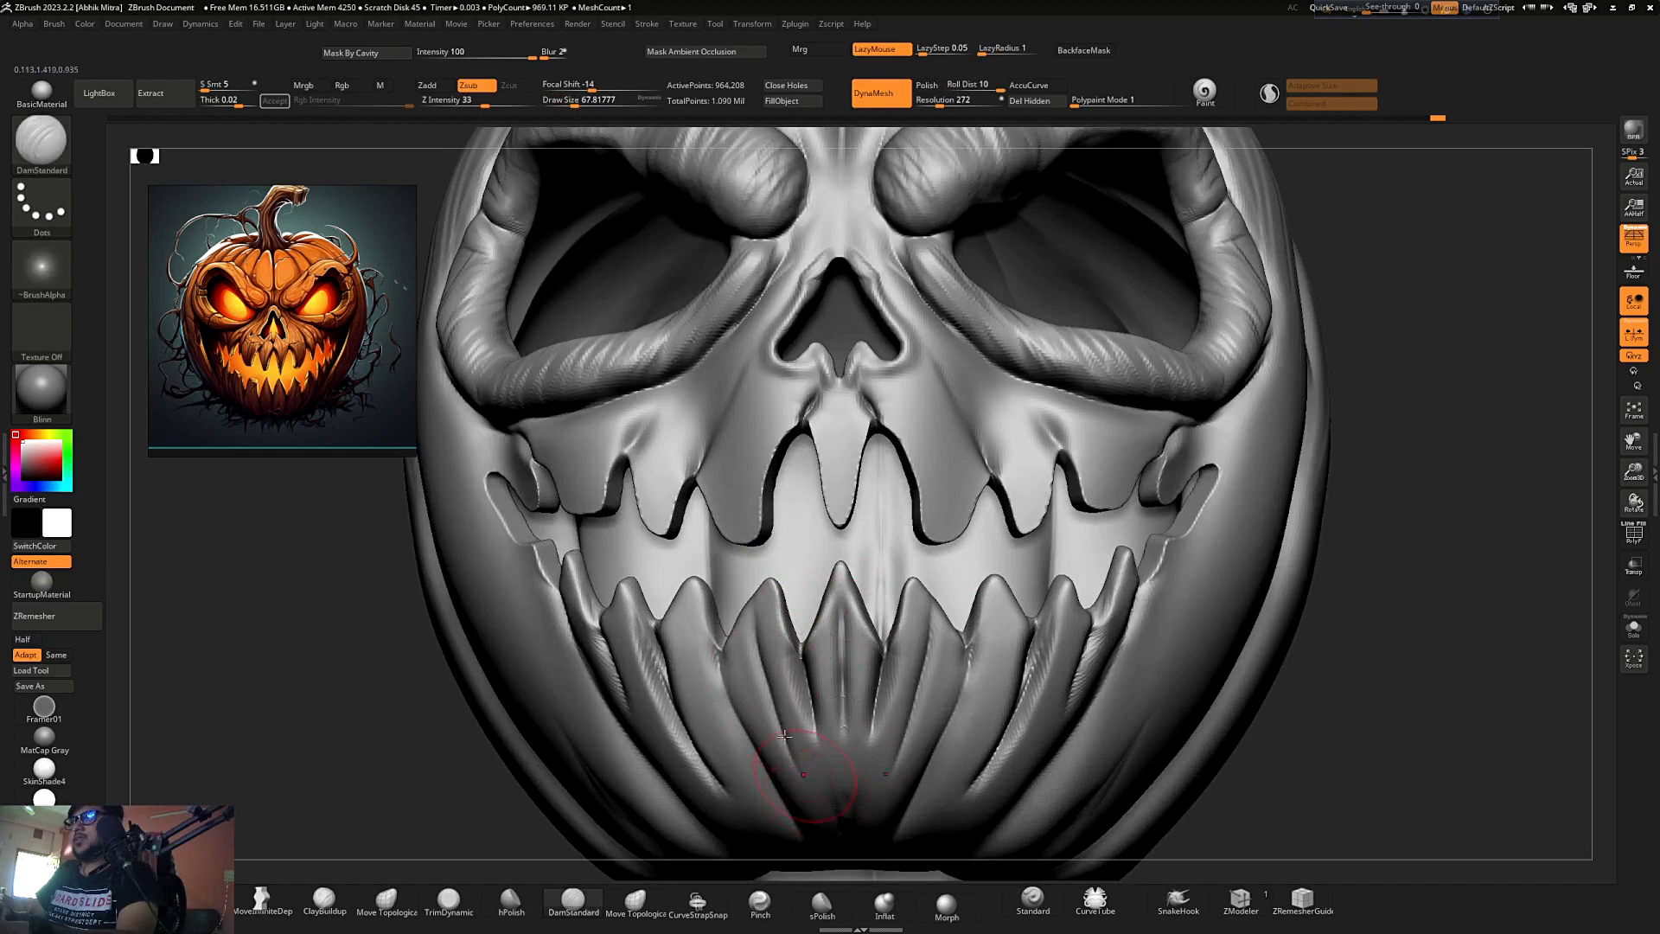
{"action": "left_click_drag", "start_coordinate": [692, 601], "coordinate": [732, 777]}
{"action": "right_click_drag", "start_coordinate": [693, 686], "coordinate": [704, 597], "text": "ctrl"}
{"action": "mouse_move", "coordinate": [1085, 466]}
{"action": "left_mouse_down", "text": "alt"}
{"action": "mouse_move", "coordinate": [1139, 436]}
{"action": "mouse_move", "coordinate": [1060, 442]}
{"action": "left_mouse_up", "text": "alt"}
{"action": "right_click_drag", "start_coordinate": [1060, 442], "coordinate": [1070, 534], "text": "ctrl"}
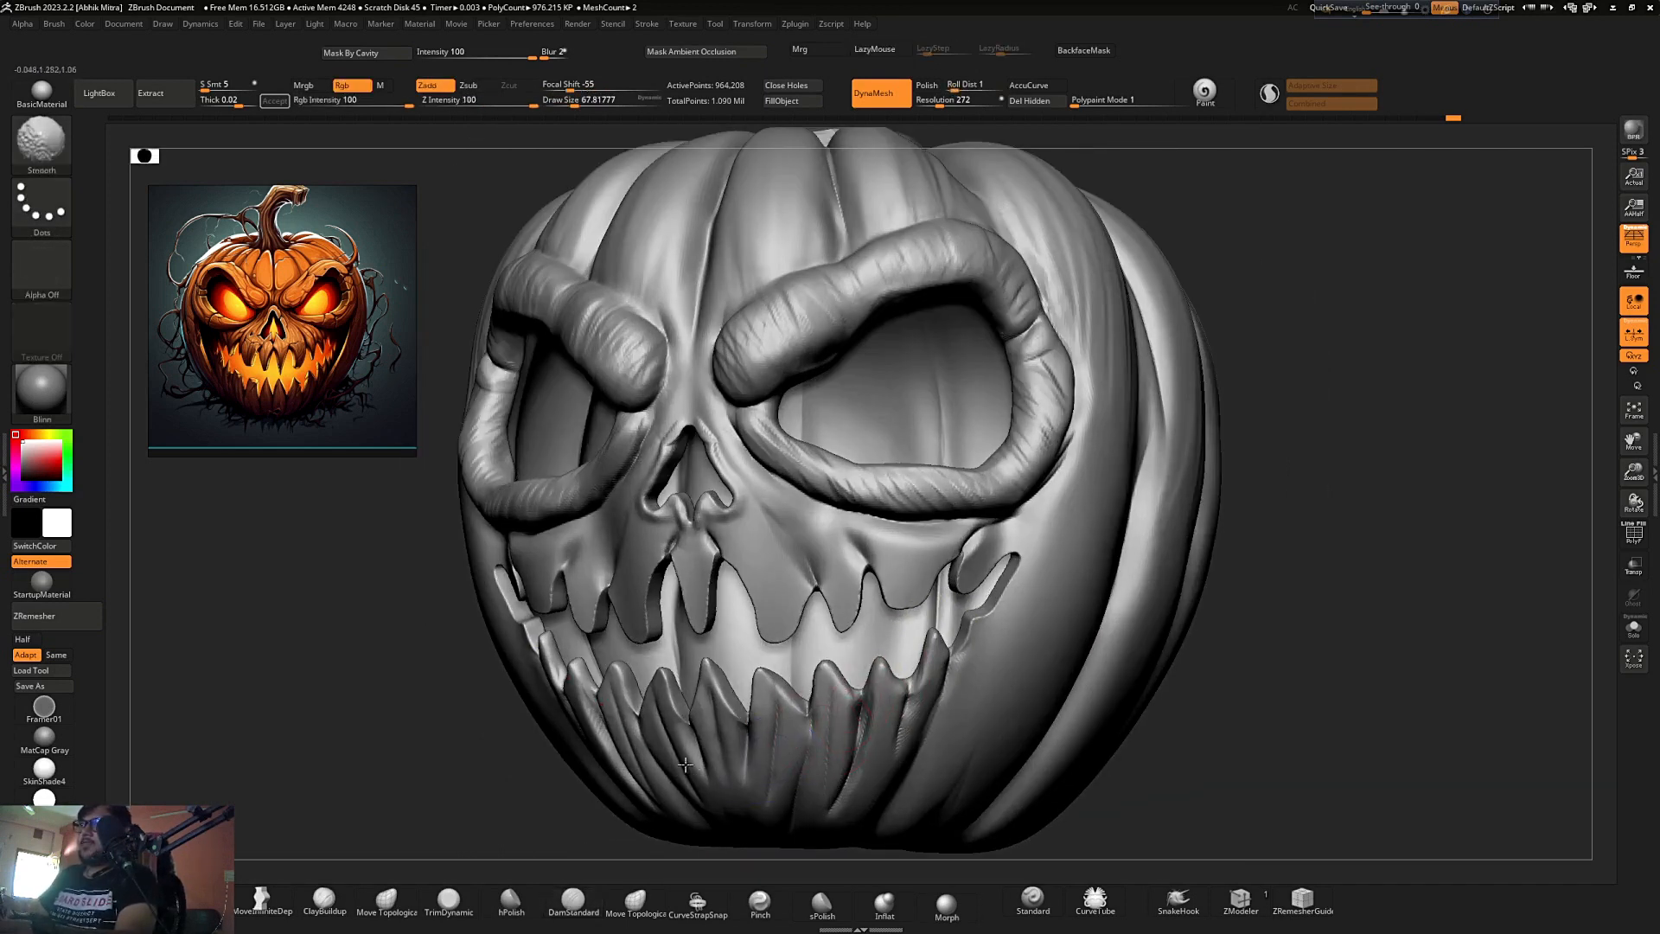
- Reshape the brow ridges and outer eye corners into a steeper, angrier slant with the Move brush at a Draw Size of about 172
{"action": "right_click_drag", "start_coordinate": [729, 691], "coordinate": [752, 562], "text": "ctrl"}
{"action": "mouse_move", "coordinate": [909, 459]}
{"action": "left_mouse_down"}
{"action": "mouse_move", "coordinate": [1092, 413]}
{"action": "mouse_move", "coordinate": [1092, 359]}
{"action": "left_mouse_up"}
{"action": "left_click_drag", "start_coordinate": [1149, 380], "coordinate": [1093, 389]}
{"action": "mouse_move", "coordinate": [964, 454]}
{"action": "right_mouse_down", "text": "ctrl"}
{"action": "mouse_move", "coordinate": [984, 529]}
{"action": "mouse_move", "coordinate": [893, 554]}
{"action": "mouse_move", "coordinate": [1141, 430]}
{"action": "mouse_move", "coordinate": [1024, 481]}
{"action": "right_mouse_up", "text": "ctrl"}
{"action": "right_click_drag", "start_coordinate": [1135, 393], "coordinate": [1126, 407]}
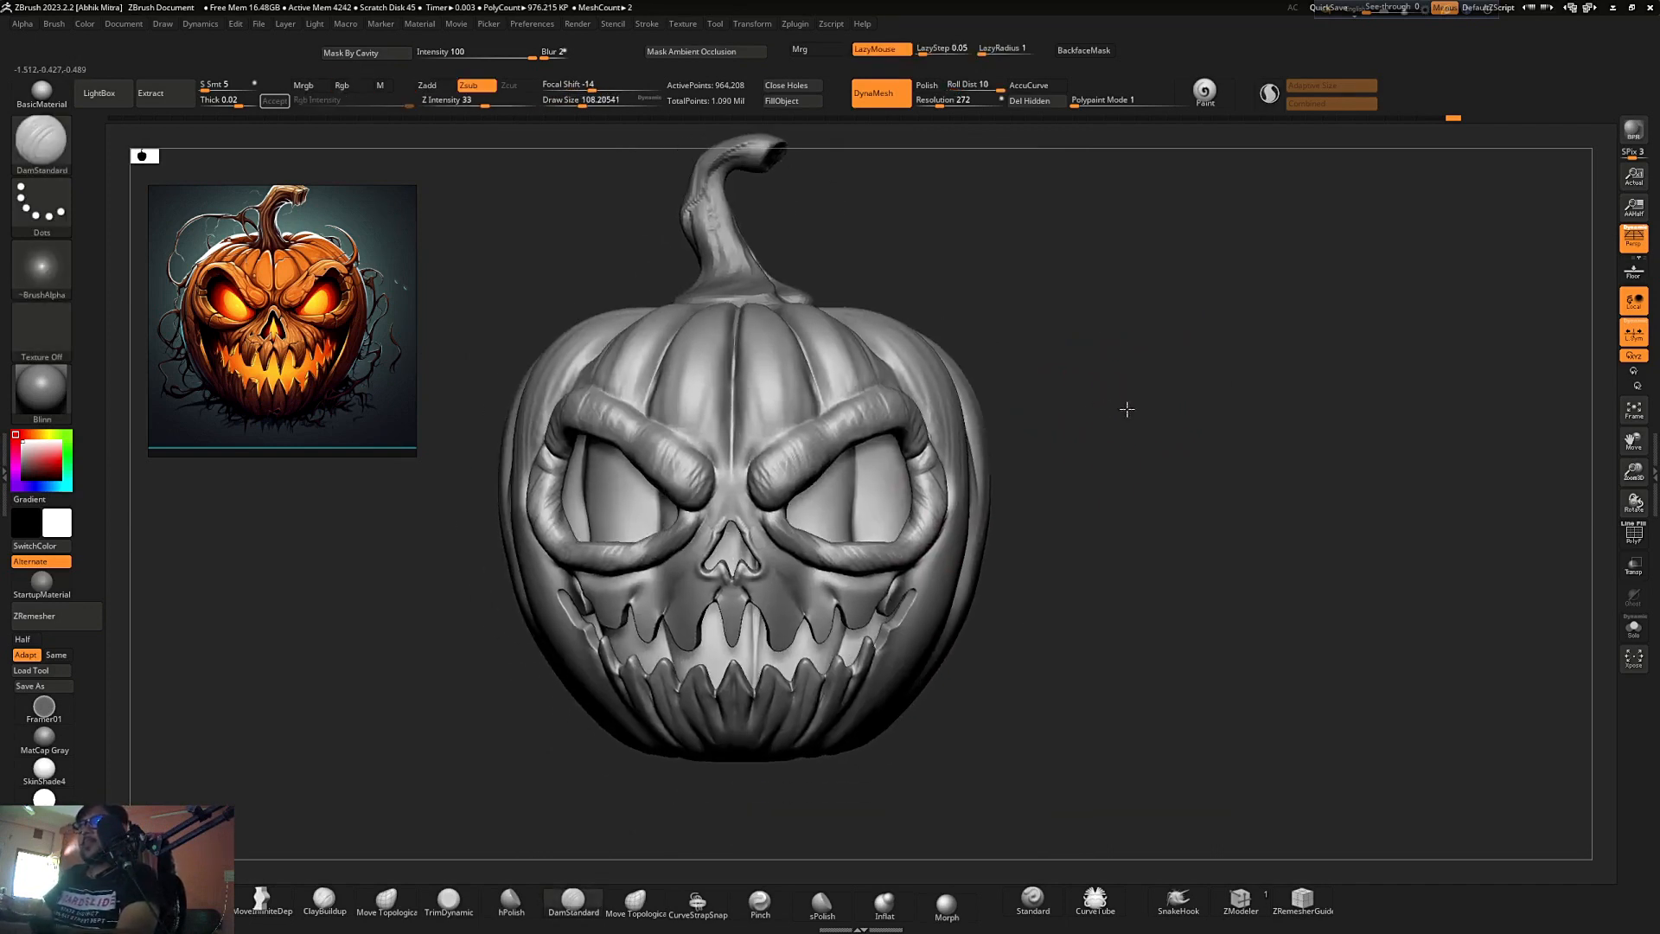
{"action": "key", "text": "b"}
{"action": "key", "text": "m"}
{"action": "key", "text": "v"}
{"action": "right_click_drag", "start_coordinate": [968, 495], "coordinate": [1077, 495]}
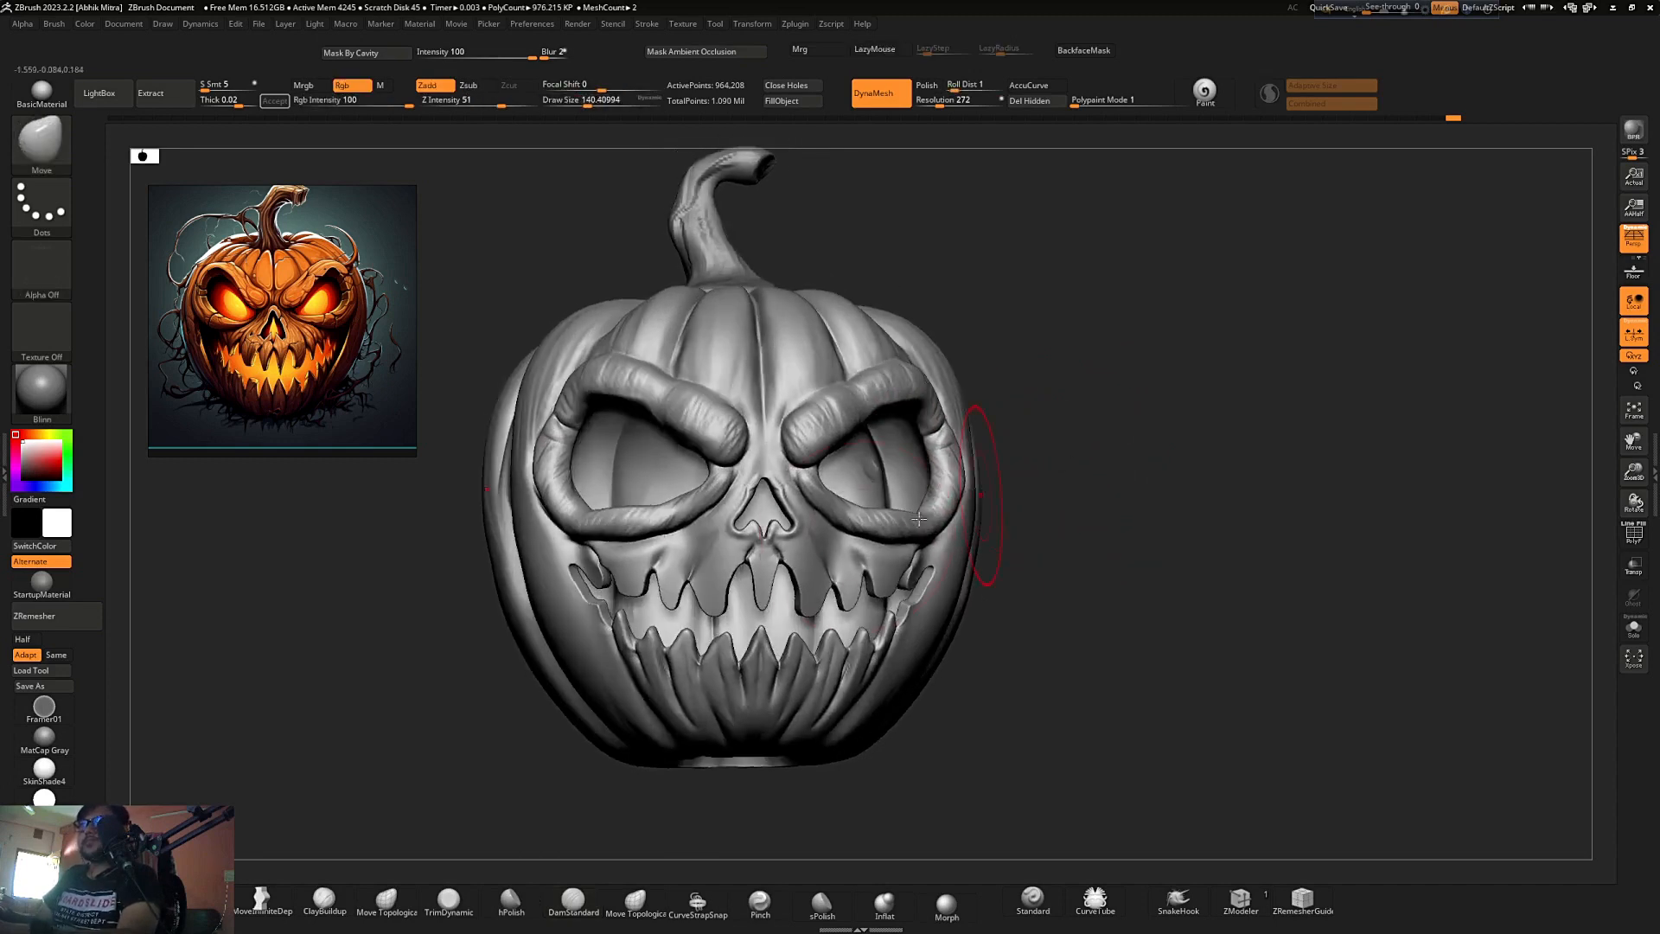
{"action": "right_click_drag", "start_coordinate": [563, 553], "coordinate": [562, 587], "text": "ctrl"}
{"action": "mouse_move", "coordinate": [569, 522]}
{"action": "left_mouse_down"}
{"action": "mouse_move", "coordinate": [552, 534]}
{"action": "mouse_move", "coordinate": [578, 483]}
{"action": "left_mouse_up"}
{"action": "key", "text": "bracketright"}
{"action": "left_click_drag", "start_coordinate": [711, 391], "coordinate": [657, 363]}
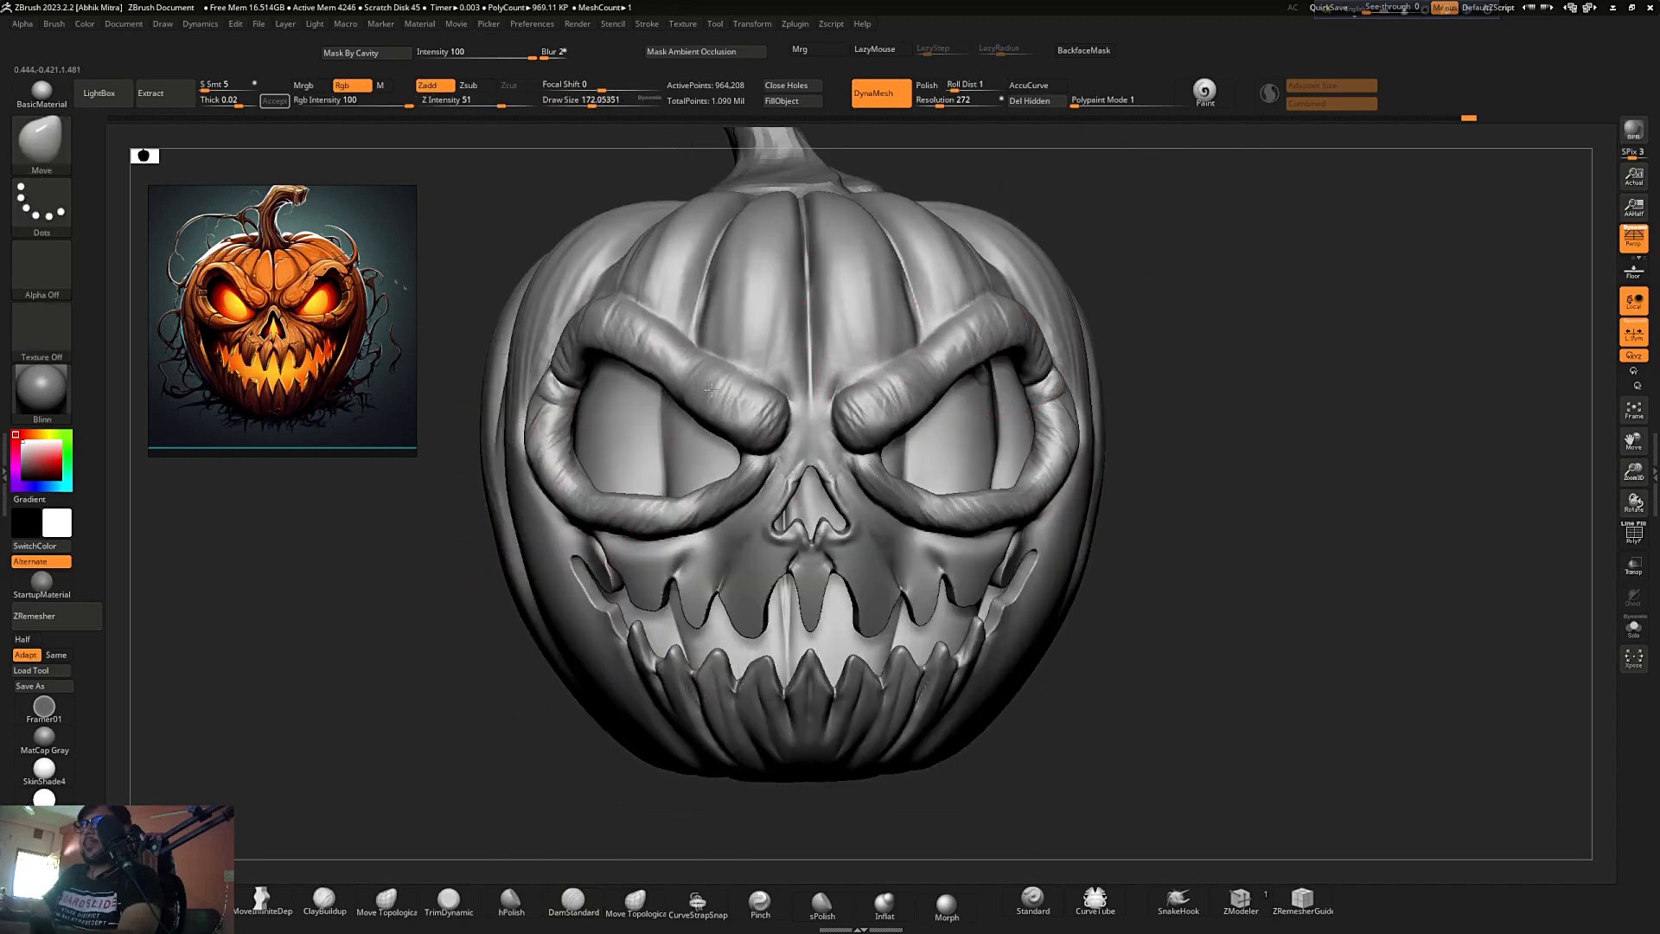
{"action": "left_click_drag", "start_coordinate": [562, 286], "coordinate": [552, 353]}
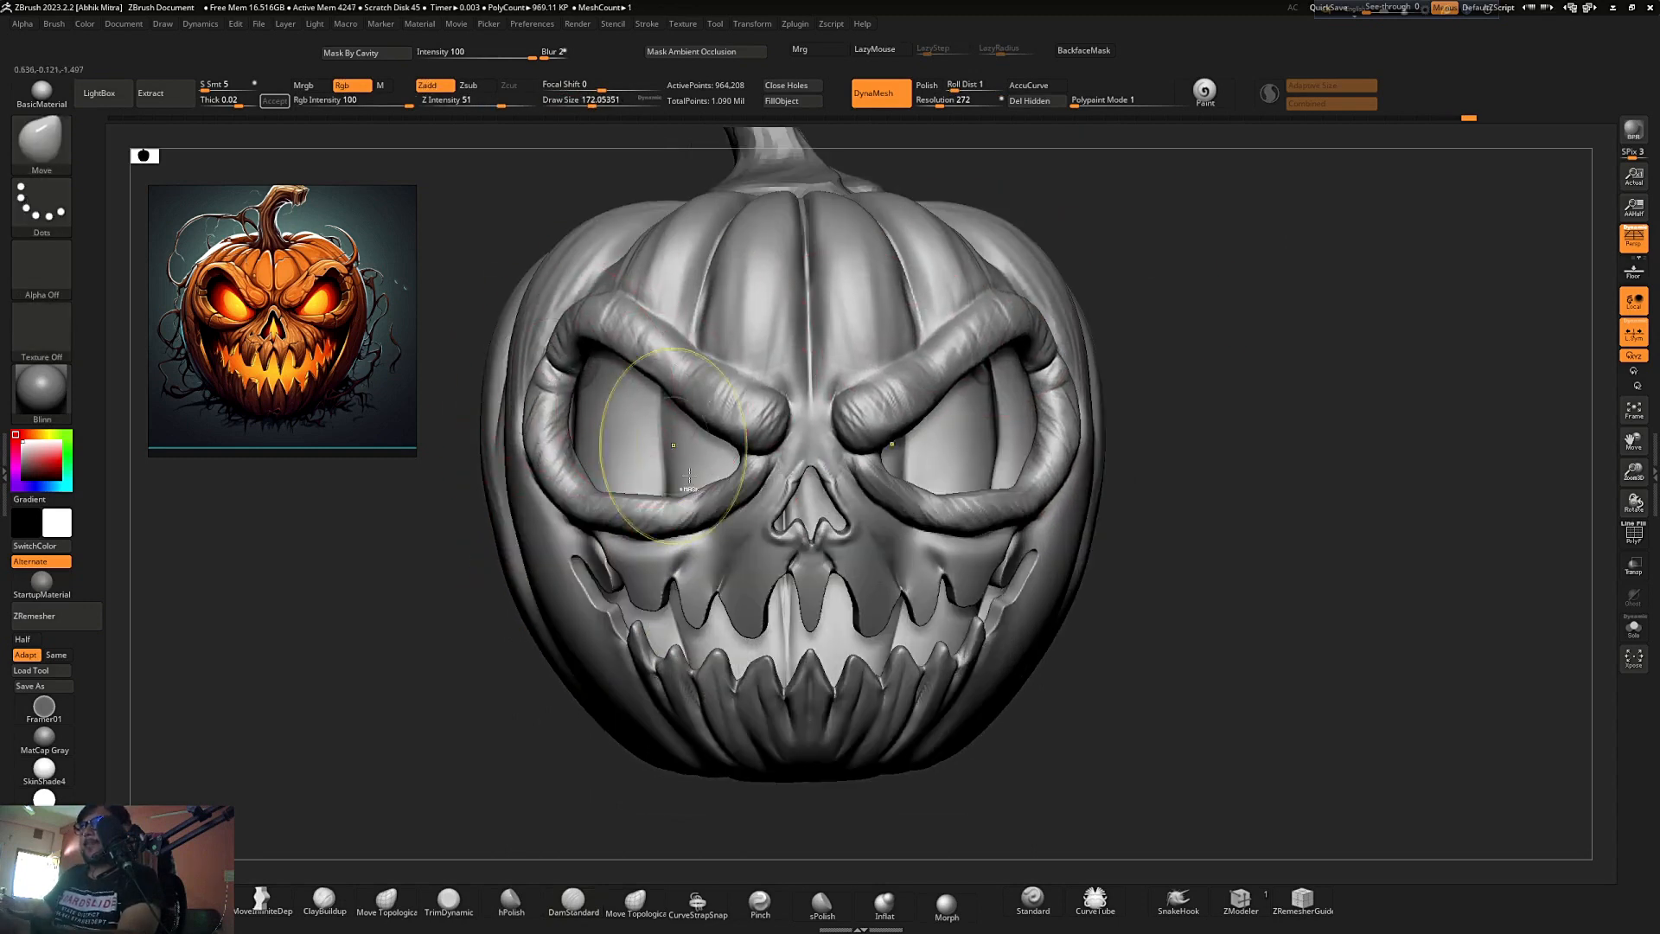
- Examine the pumpkin's overall silhouette, eyes and mouth from the front and three-quarter views against the concept image
{"action": "scroll", "coordinate": [989, 378], "scroll_direction": "down", "scroll_amount": 5}
{"action": "left_click_drag", "start_coordinate": [989, 378], "coordinate": [1078, 427]}
{"action": "scroll", "coordinate": [941, 466], "scroll_direction": "up", "scroll_amount": 5}
{"action": "key", "text": "f"}
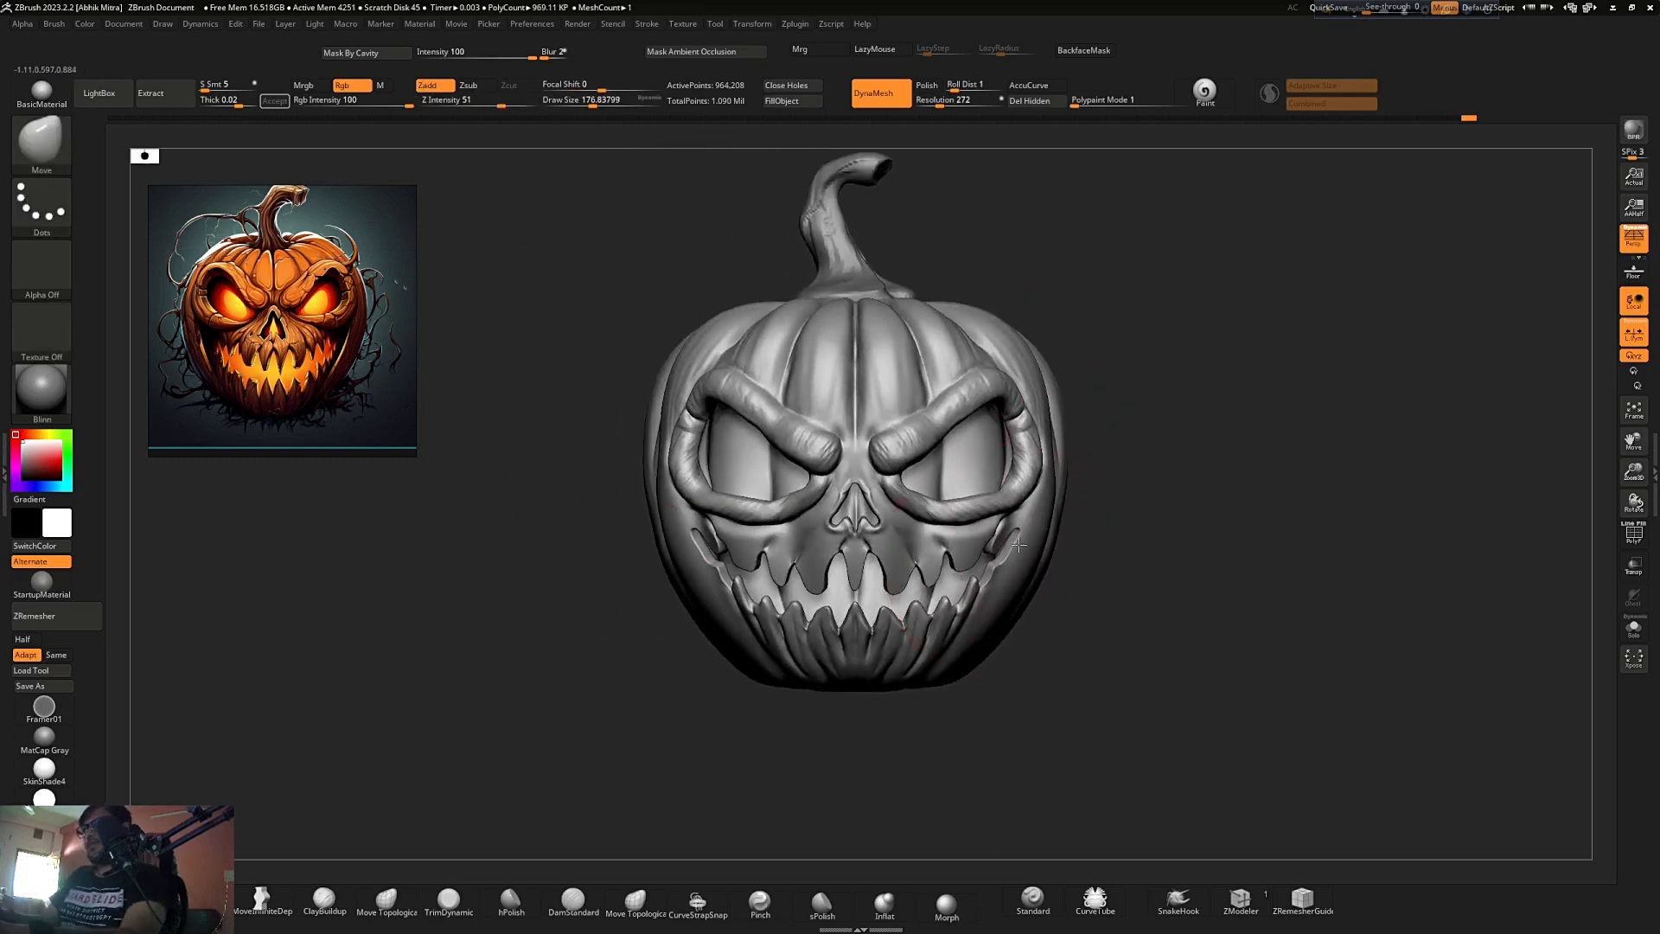
{"action": "mouse_move", "coordinate": [1009, 583]}
{"action": "right_mouse_down"}
{"action": "mouse_move", "coordinate": [1040, 637]}
{"action": "mouse_move", "coordinate": [865, 639]}
{"action": "right_mouse_up"}
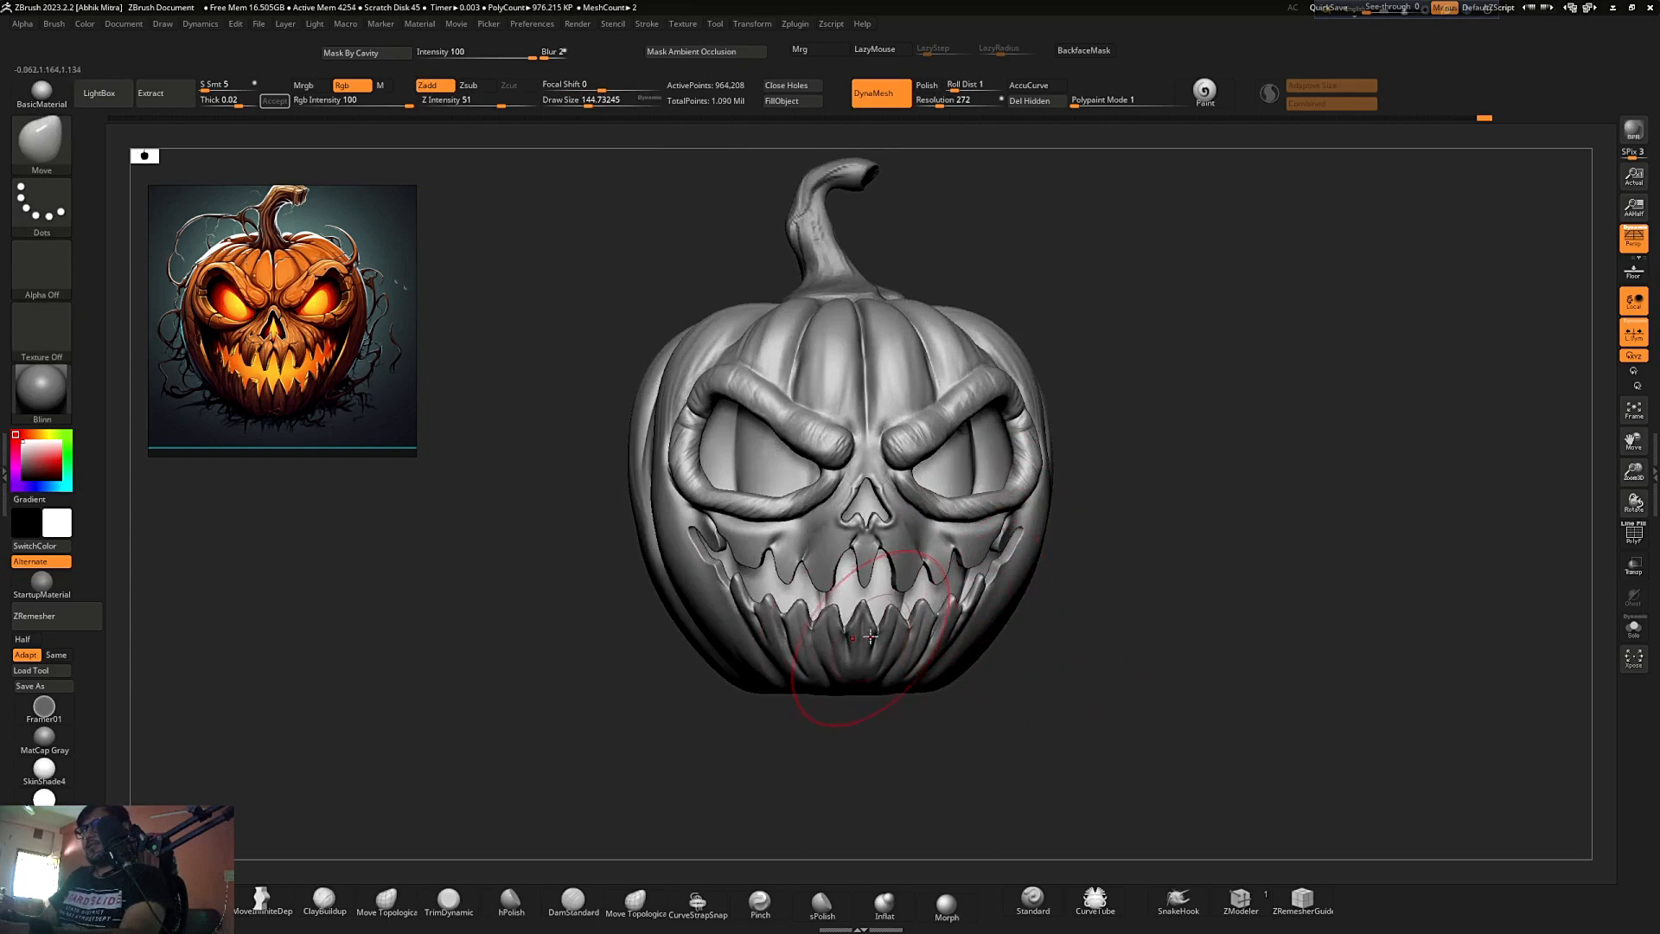
{"action": "right_click_drag", "start_coordinate": [764, 614], "coordinate": [1034, 695]}
{"action": "right_click_drag", "start_coordinate": [1028, 595], "coordinate": [994, 449], "text": "shift"}
{"action": "right_click_drag", "start_coordinate": [1192, 467], "coordinate": [1151, 474], "text": "alt"}
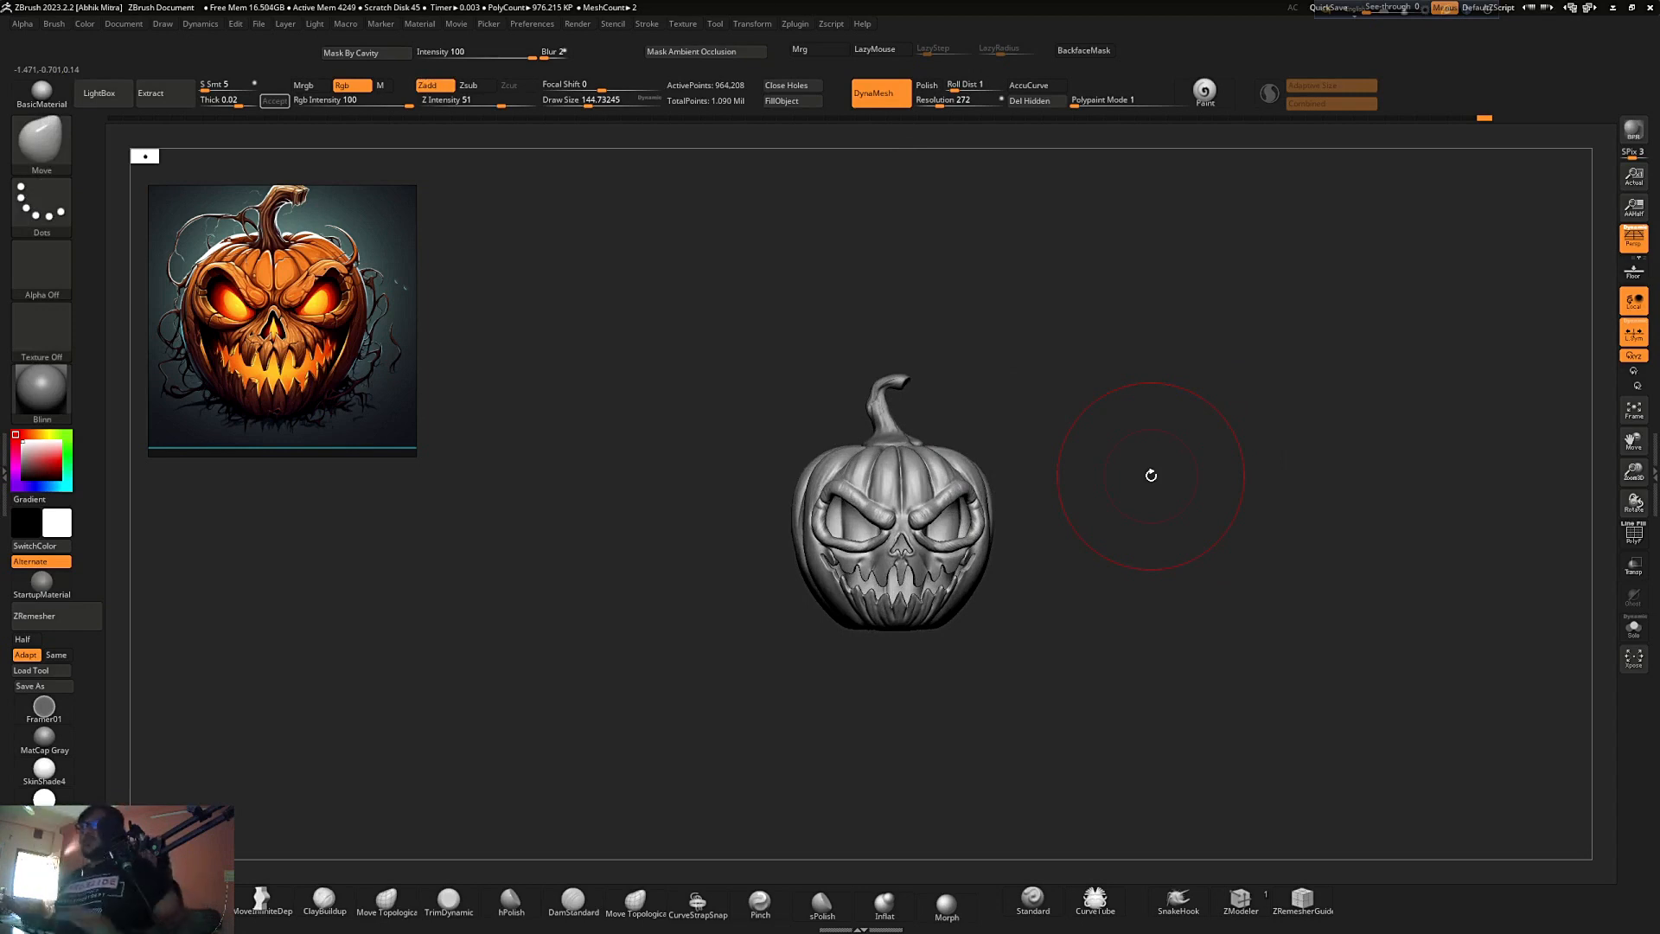
{"action": "right_click_drag", "start_coordinate": [993, 522], "coordinate": [717, 672], "text": "ctrl"}
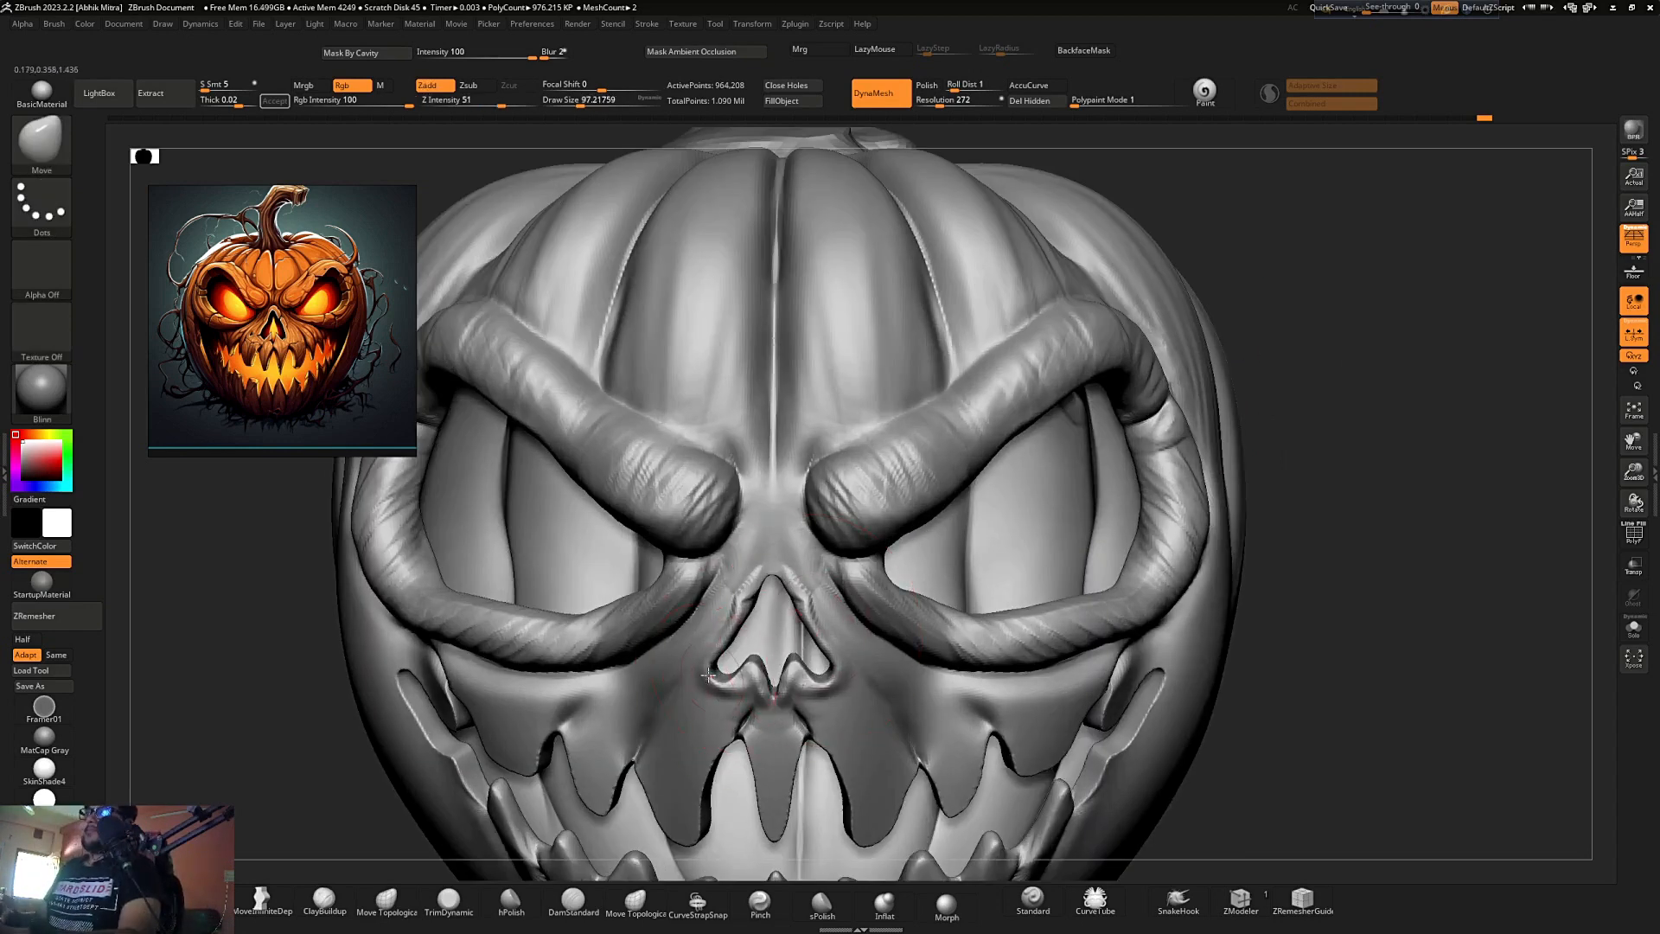
{"action": "mouse_move", "coordinate": [717, 673]}
{"action": "right_mouse_down", "text": "ctrl"}
{"action": "mouse_move", "coordinate": [996, 426]}
{"action": "mouse_move", "coordinate": [1045, 437]}
{"action": "right_mouse_up", "text": "ctrl"}
{"action": "mouse_move", "coordinate": [937, 463]}
{"action": "right_mouse_down", "text": "ctrl"}
{"action": "mouse_move", "coordinate": [1178, 481]}
{"action": "mouse_move", "coordinate": [984, 558]}
{"action": "right_mouse_up", "text": "ctrl"}
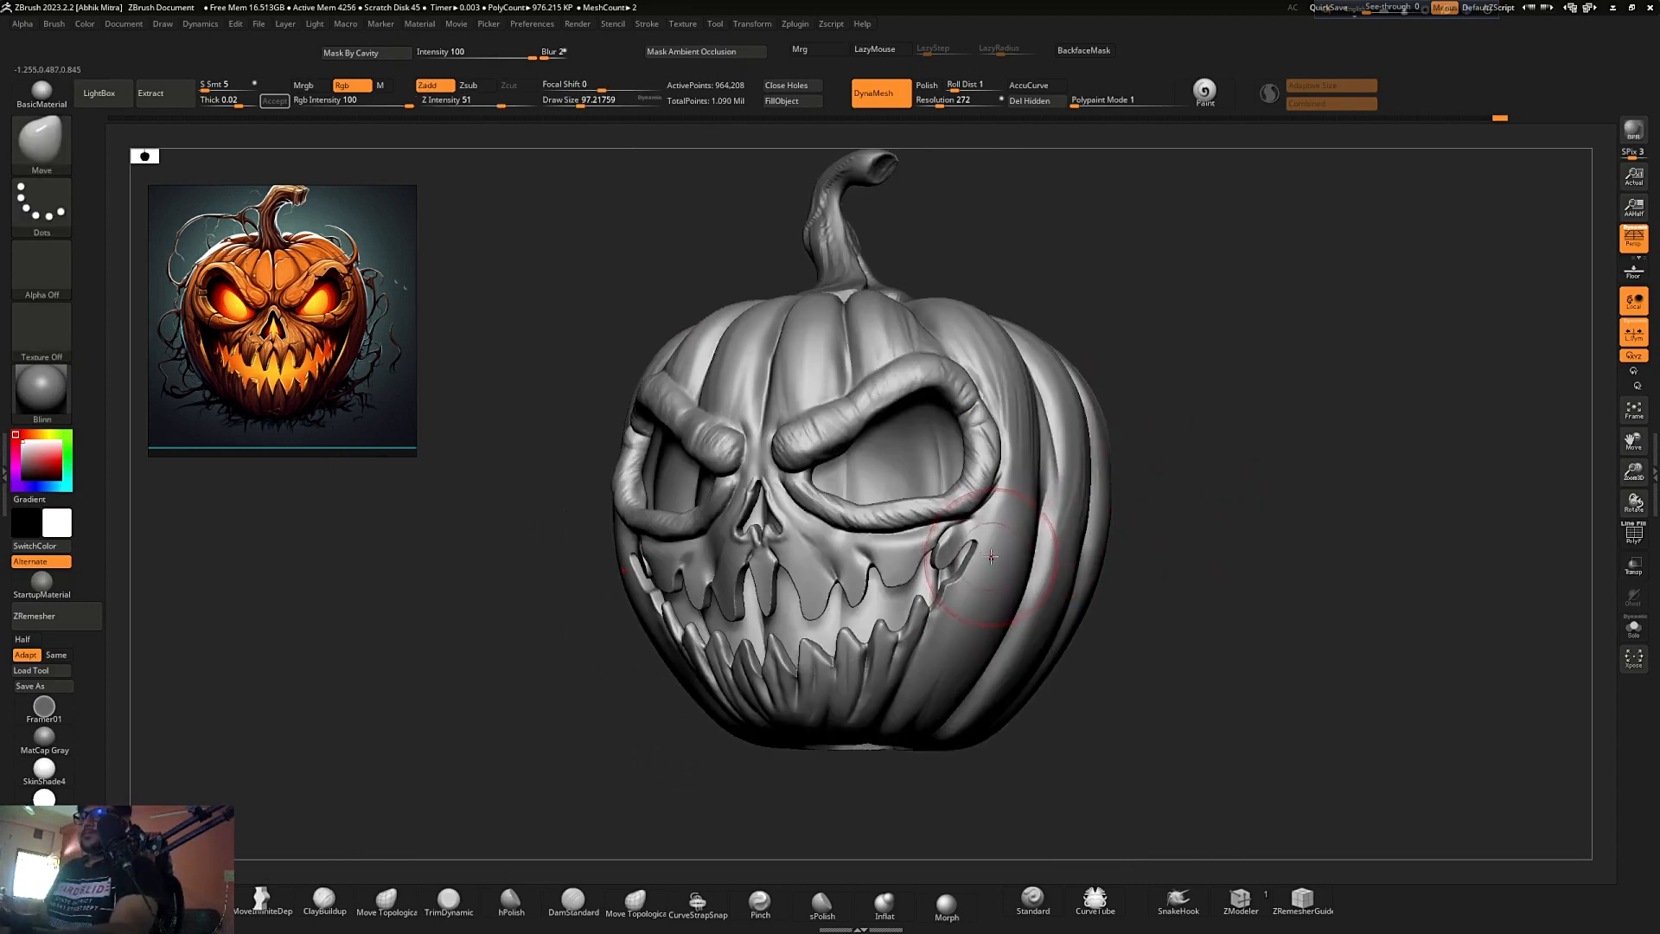
- Carve a DamStandard groove along the rib beside the mouth corner, running down towards the base
{"action": "key", "text": "ctrl"}
{"action": "right_click_drag", "start_coordinate": [1107, 558], "coordinate": [997, 515]}
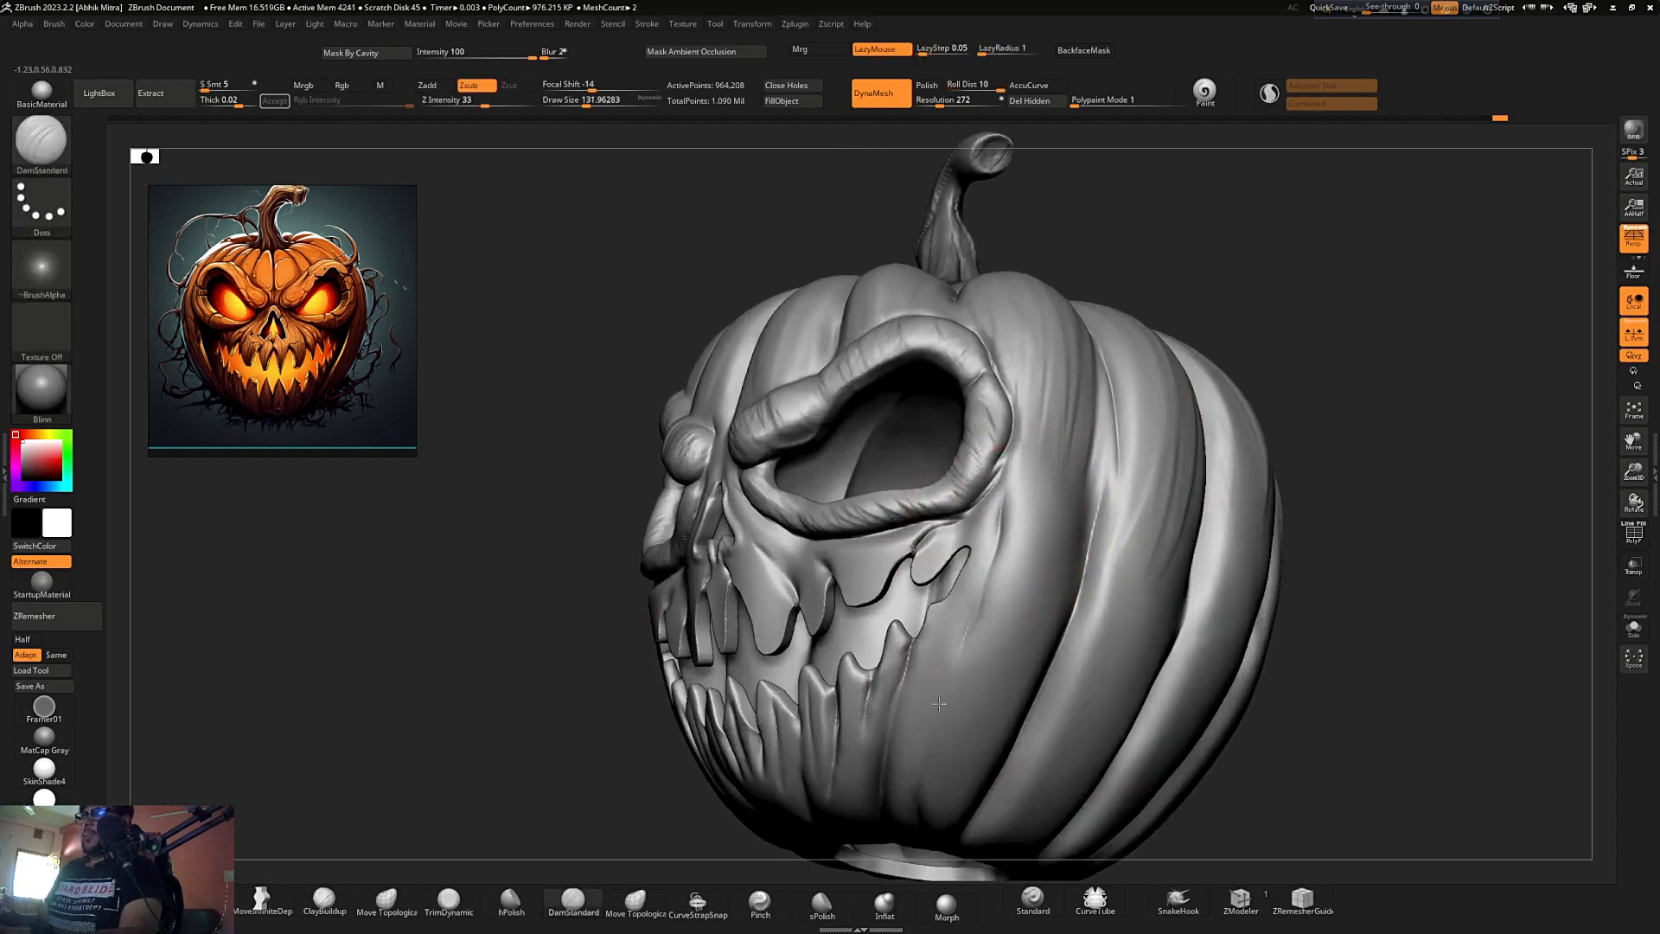
{"action": "key", "text": "ctrl"}
{"action": "mouse_move", "coordinate": [973, 514]}
{"action": "left_mouse_down", "text": "ctrl"}
{"action": "mouse_move", "coordinate": [856, 778]}
{"action": "mouse_move", "coordinate": [899, 614]}
{"action": "mouse_move", "coordinate": [935, 619]}
{"action": "mouse_move", "coordinate": [942, 546]}
{"action": "left_mouse_up", "text": "ctrl"}
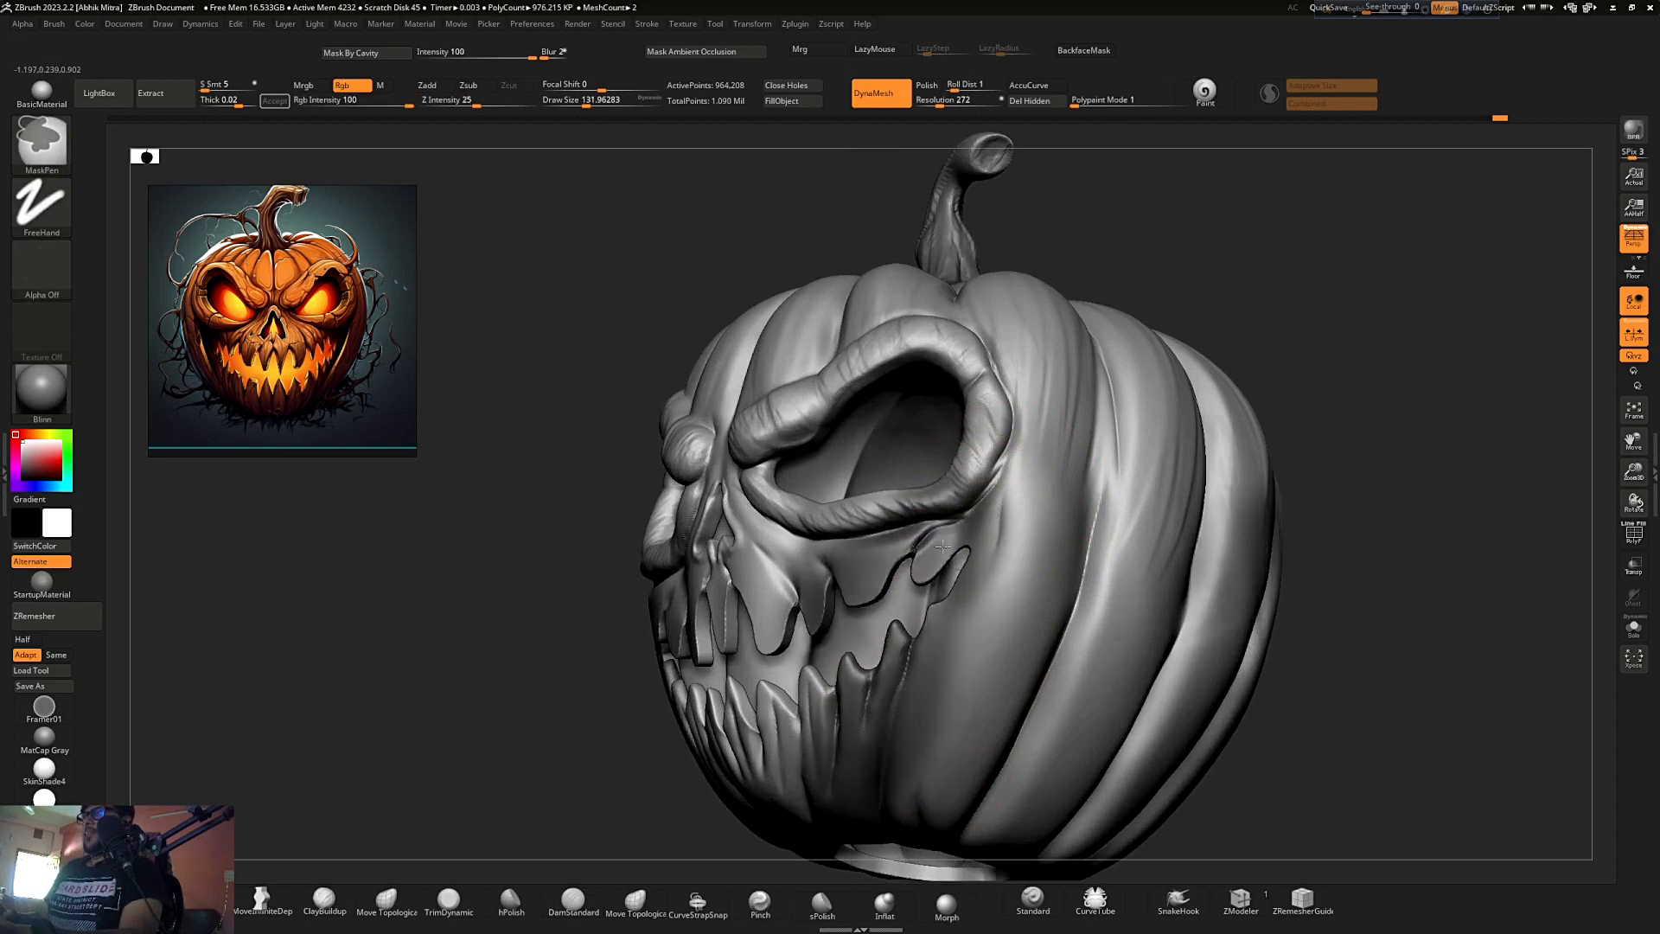
{"action": "mouse_move", "coordinate": [1274, 415]}
{"action": "left_mouse_down"}
{"action": "mouse_move", "coordinate": [1259, 315]}
{"action": "mouse_move", "coordinate": [1382, 326]}
{"action": "mouse_move", "coordinate": [1271, 510]}
{"action": "mouse_move", "coordinate": [1422, 442]}
{"action": "mouse_move", "coordinate": [1310, 446]}
{"action": "mouse_move", "coordinate": [1326, 430]}
{"action": "mouse_move", "coordinate": [1119, 482]}
{"action": "mouse_move", "coordinate": [978, 415]}
{"action": "left_mouse_up"}
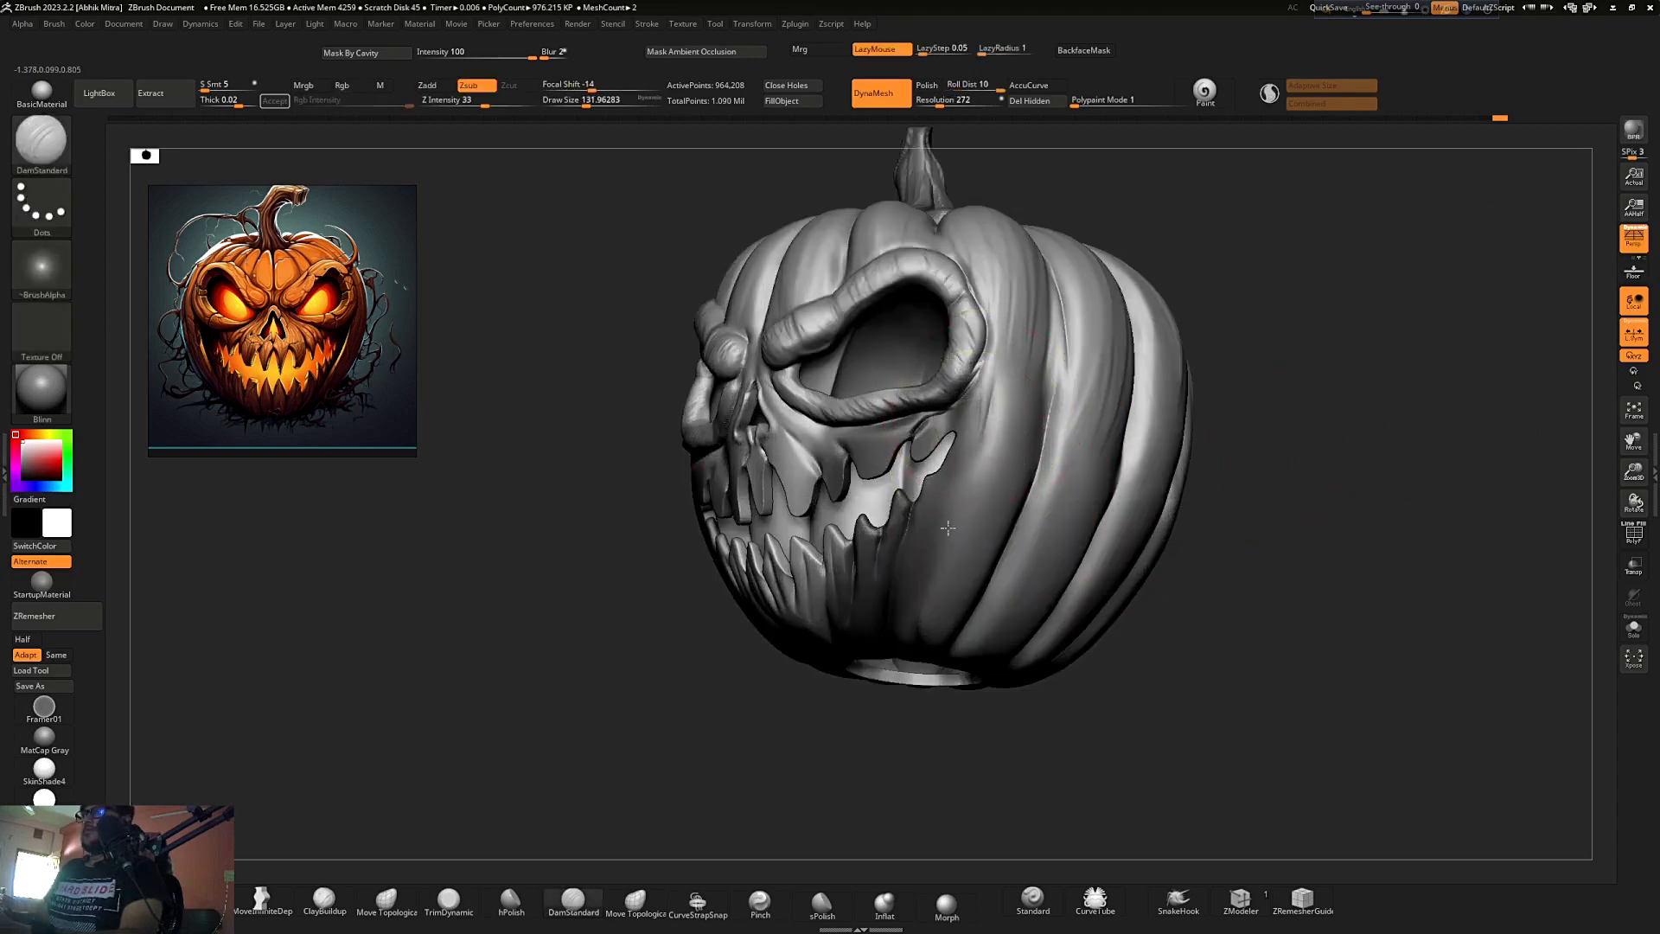
{"action": "mouse_move", "coordinate": [993, 428]}
{"action": "right_mouse_down"}
{"action": "mouse_move", "coordinate": [951, 519]}
{"action": "mouse_move", "coordinate": [991, 484]}
{"action": "right_mouse_up"}
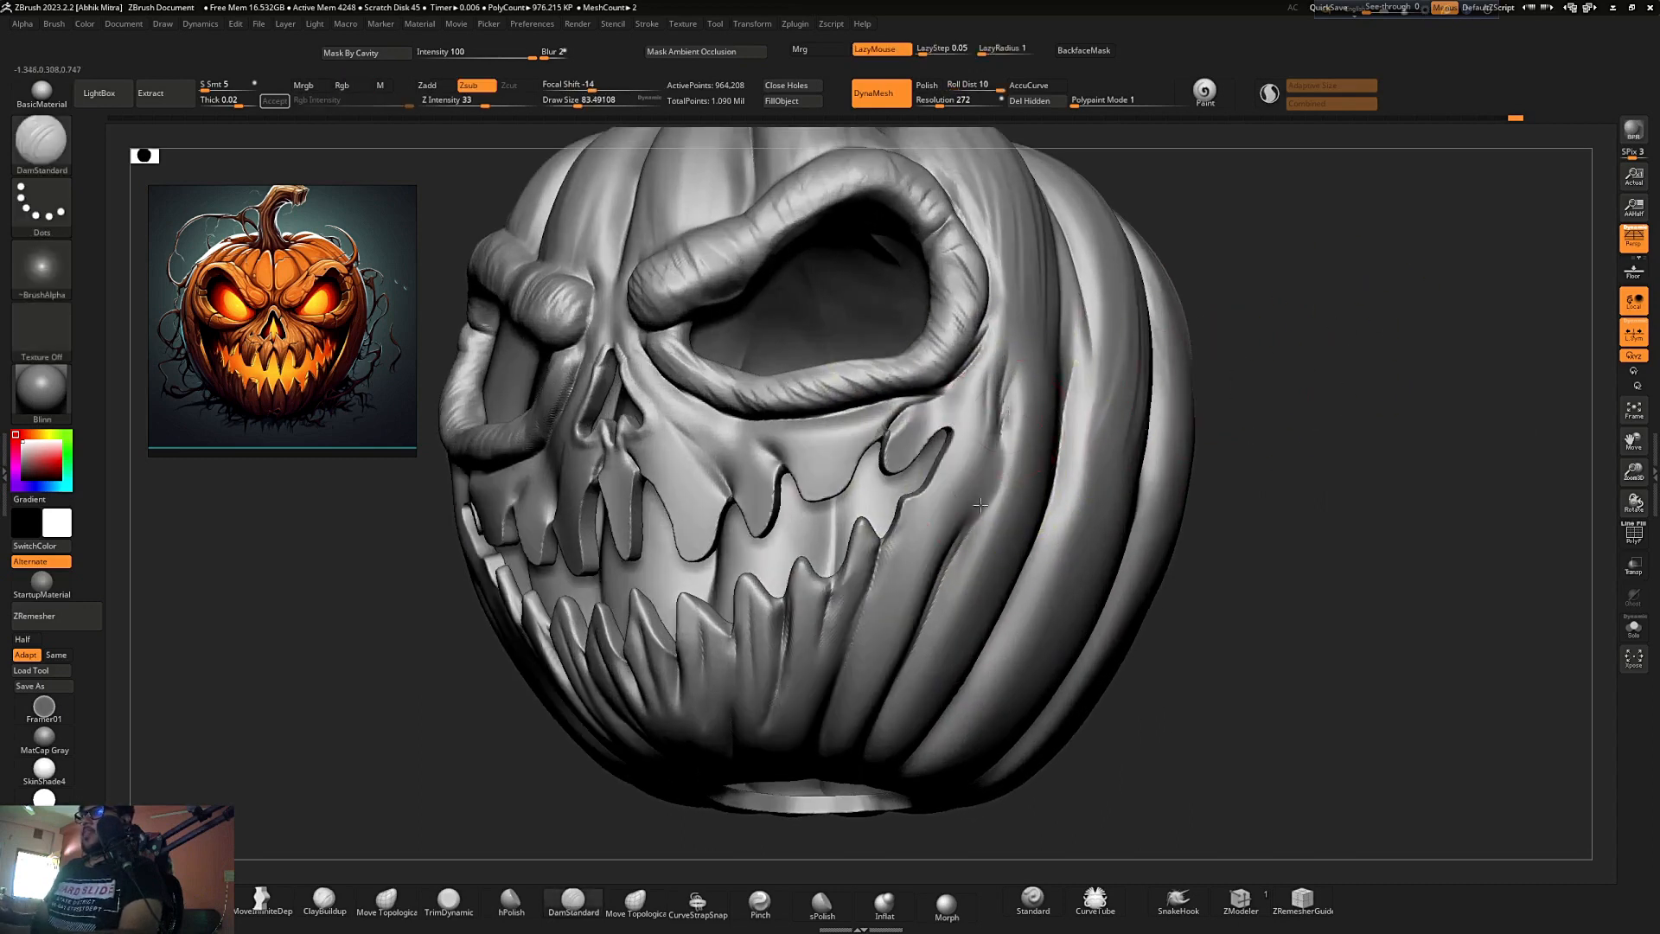
- Deepen the crease from the outer lower eye rim past the mouth corner with DamStandard at a Draw Size of about 71 to 77
{"action": "key", "text": "ctrl"}
{"action": "right_click_drag", "start_coordinate": [995, 407], "coordinate": [1141, 381], "text": "ctrl"}
{"action": "key", "text": "f"}
{"action": "key", "text": "ctrl"}
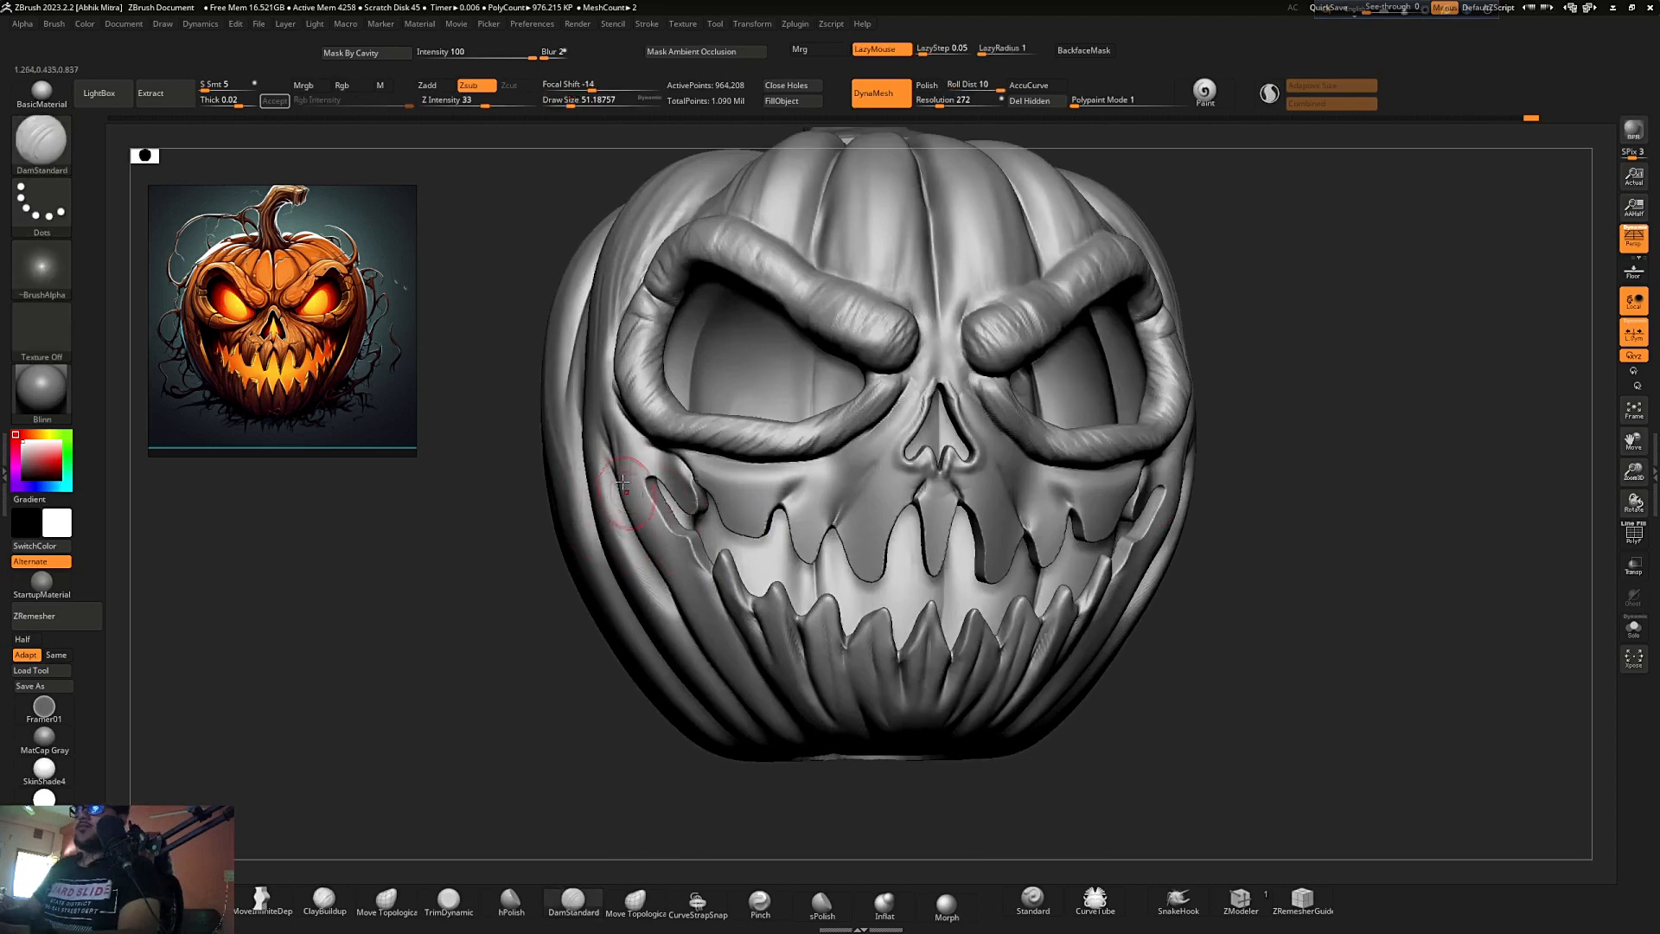
{"action": "key", "text": "bracketright"}
{"action": "left_click_drag", "start_coordinate": [616, 412], "coordinate": [625, 425]}
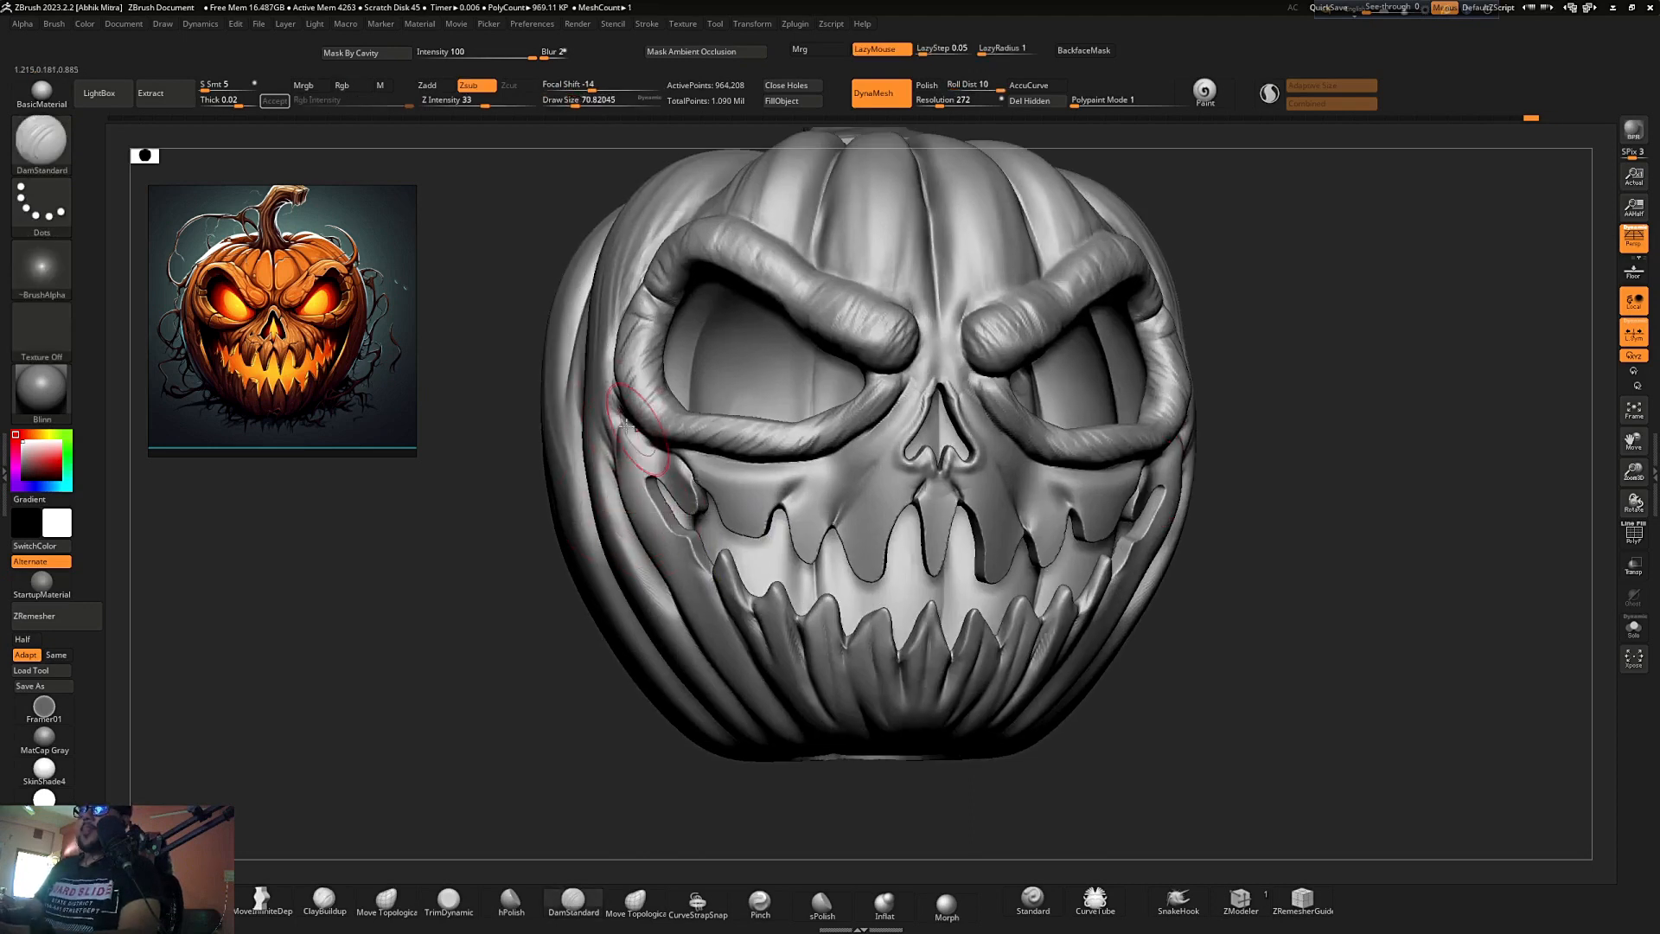
{"action": "right_click_drag", "start_coordinate": [620, 487], "coordinate": [634, 450]}
{"action": "key", "text": "bracketright"}
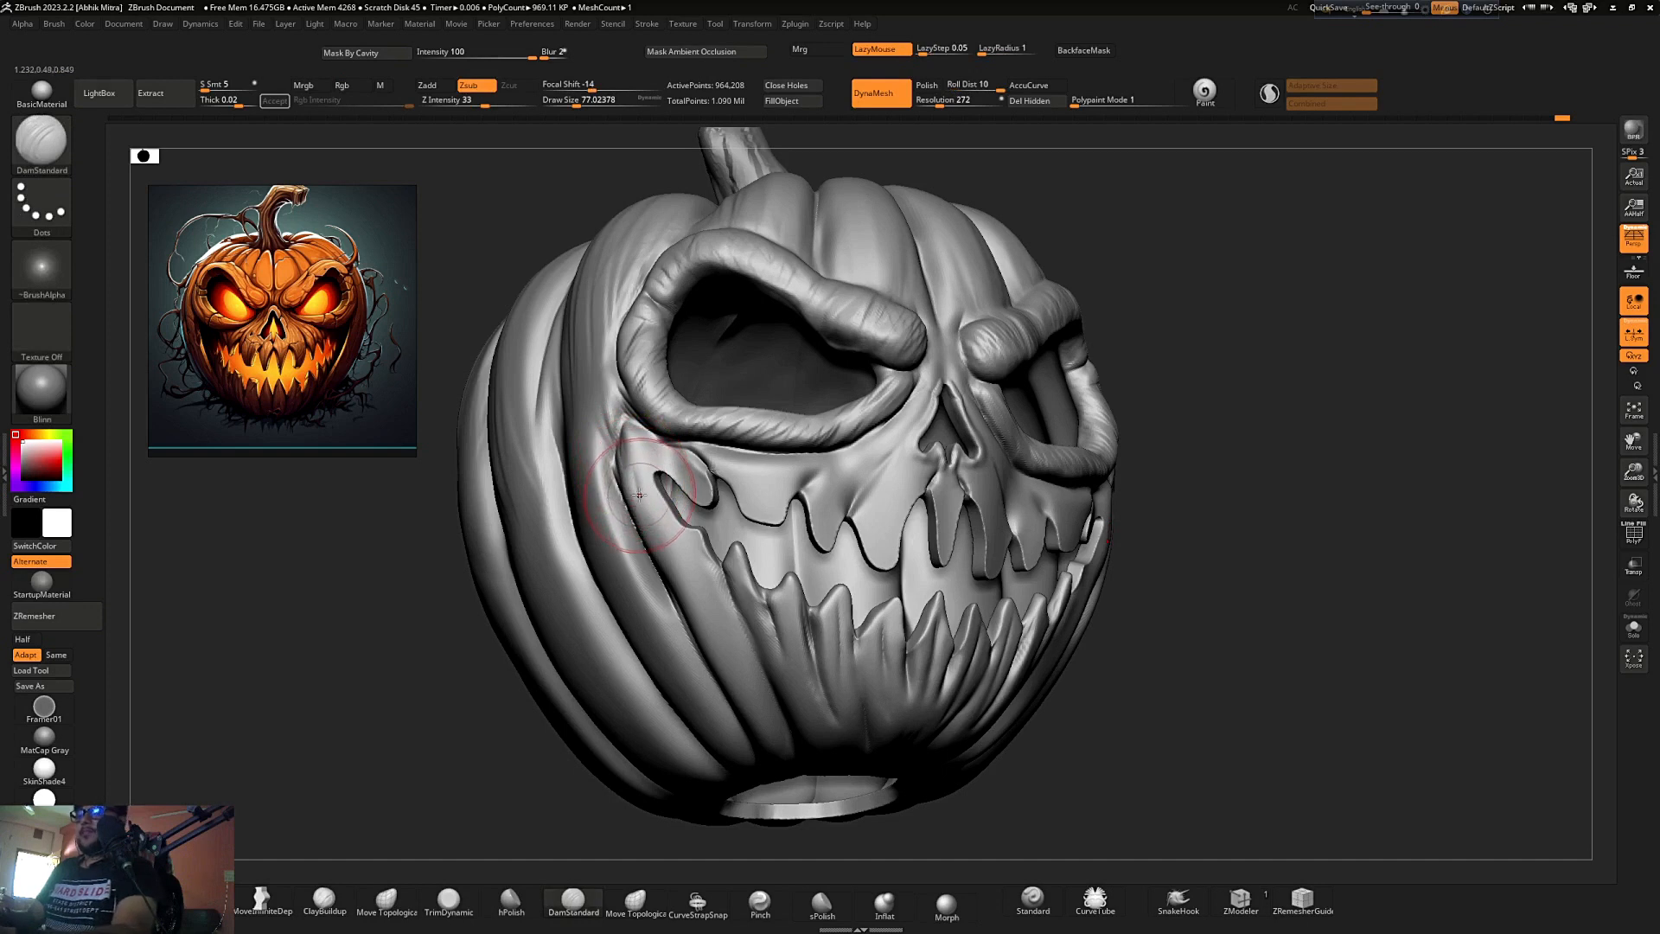
- Build up the rib beside the mouth down to the base with ClayBuildup at a Draw Size of about 77, and smooth the strokes
{"action": "key", "text": "b"}
{"action": "key", "text": "c"}
{"action": "key", "text": "b"}
{"action": "left_click_drag", "start_coordinate": [666, 549], "coordinate": [726, 659]}
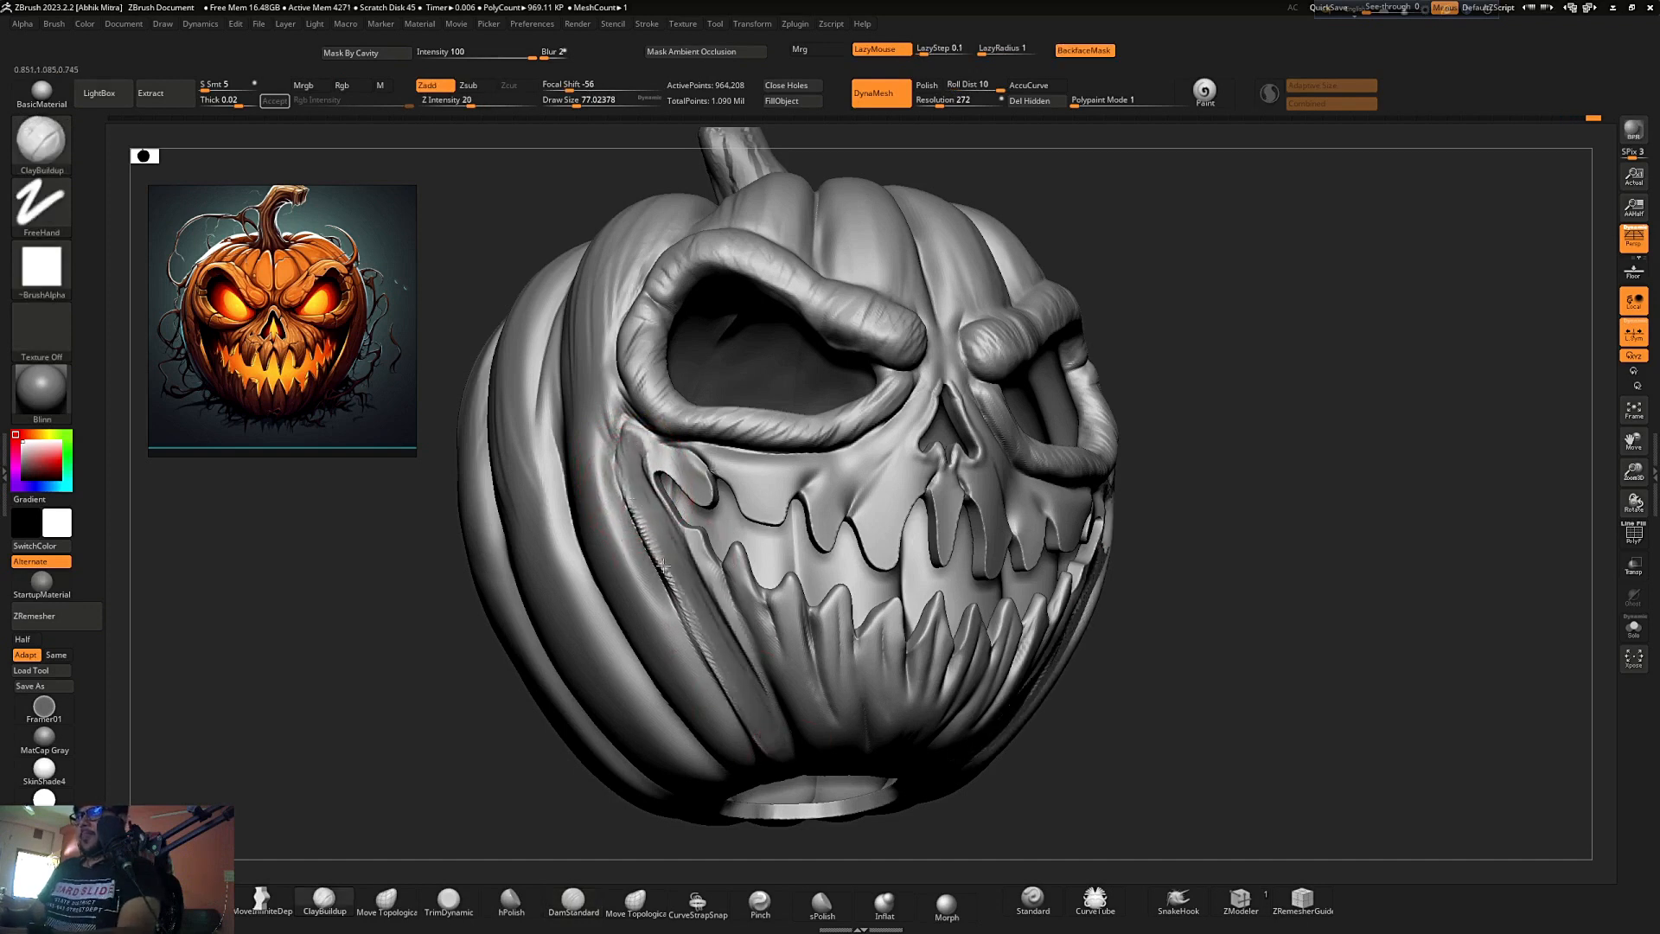
{"action": "mouse_move", "coordinate": [636, 581]}
{"action": "left_mouse_down"}
{"action": "mouse_move", "coordinate": [701, 626]}
{"action": "mouse_move", "coordinate": [778, 748]}
{"action": "left_mouse_up"}
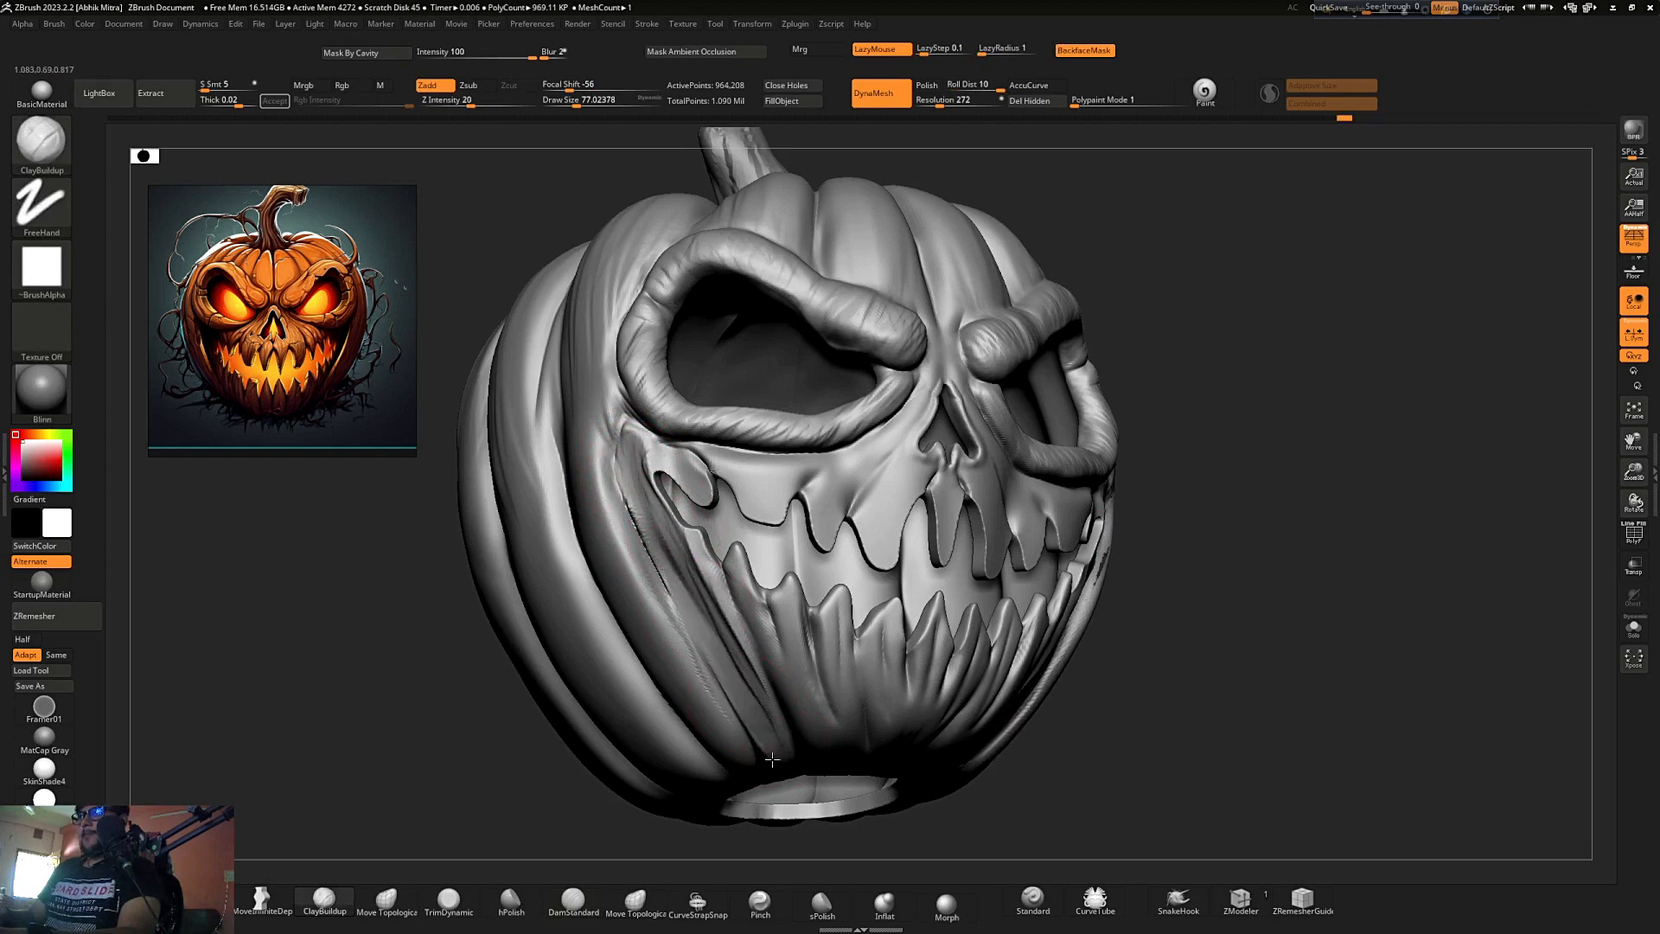
{"action": "key", "text": "shift"}
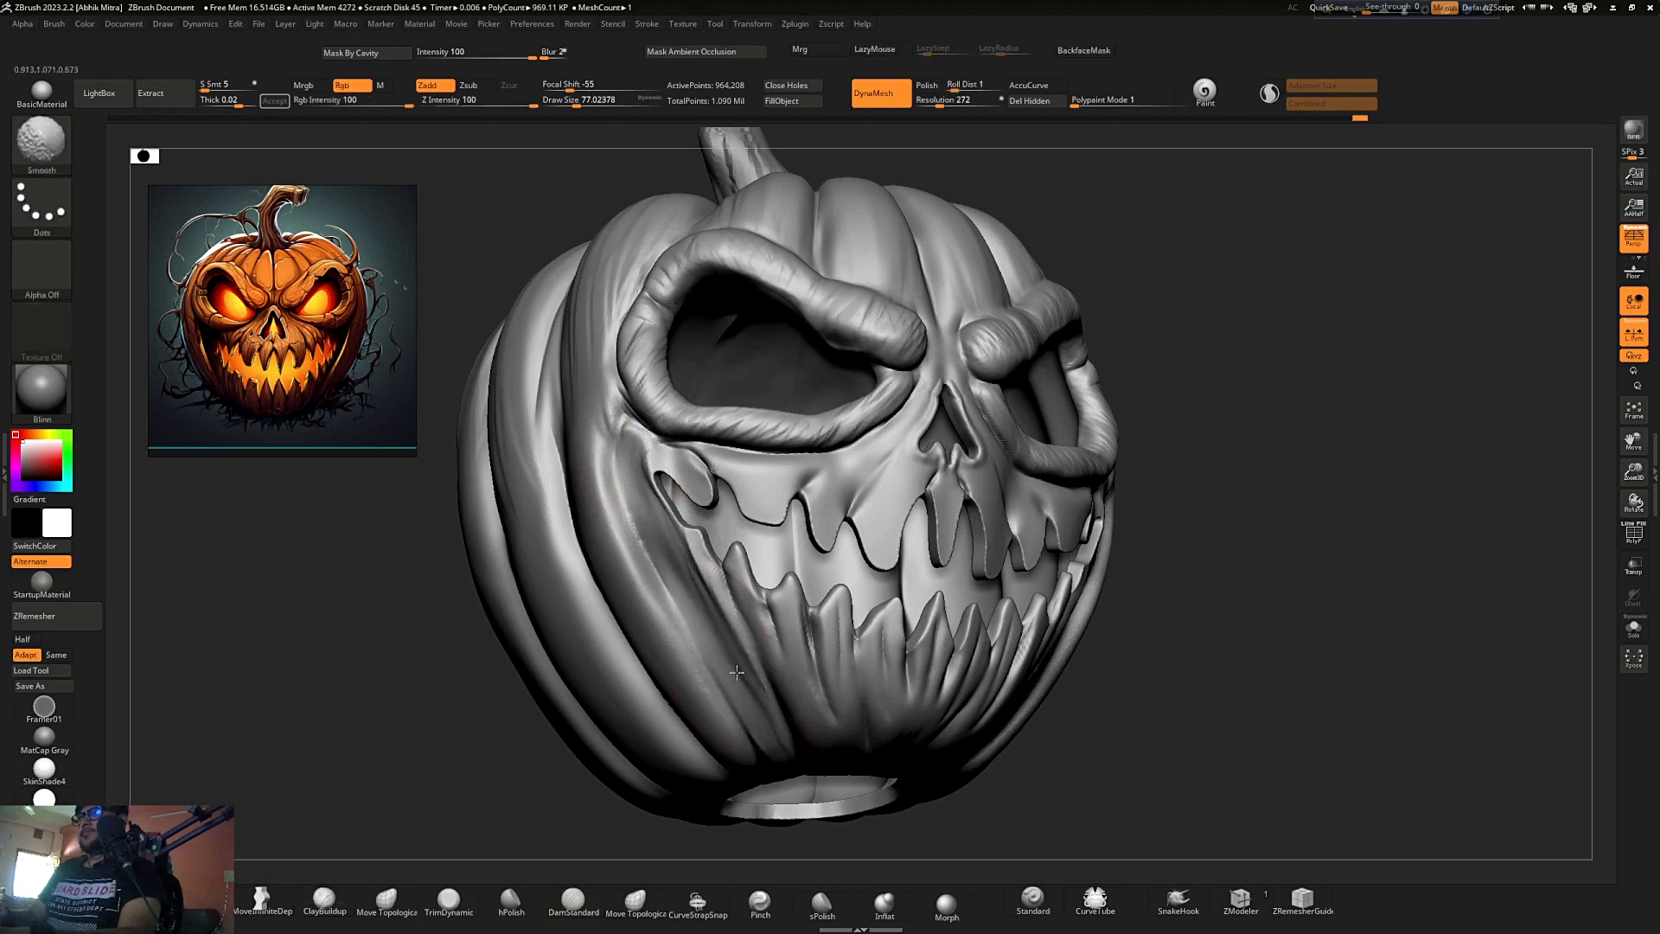
- Add ClayBuildup volume around the outer eye rim and along the side ribs beside the mouth at a Draw Size of about 83
{"action": "left_click_drag", "start_coordinate": [1435, 341], "coordinate": [1372, 394]}
{"action": "right_click_drag", "start_coordinate": [921, 464], "coordinate": [614, 489], "text": "ctrl"}
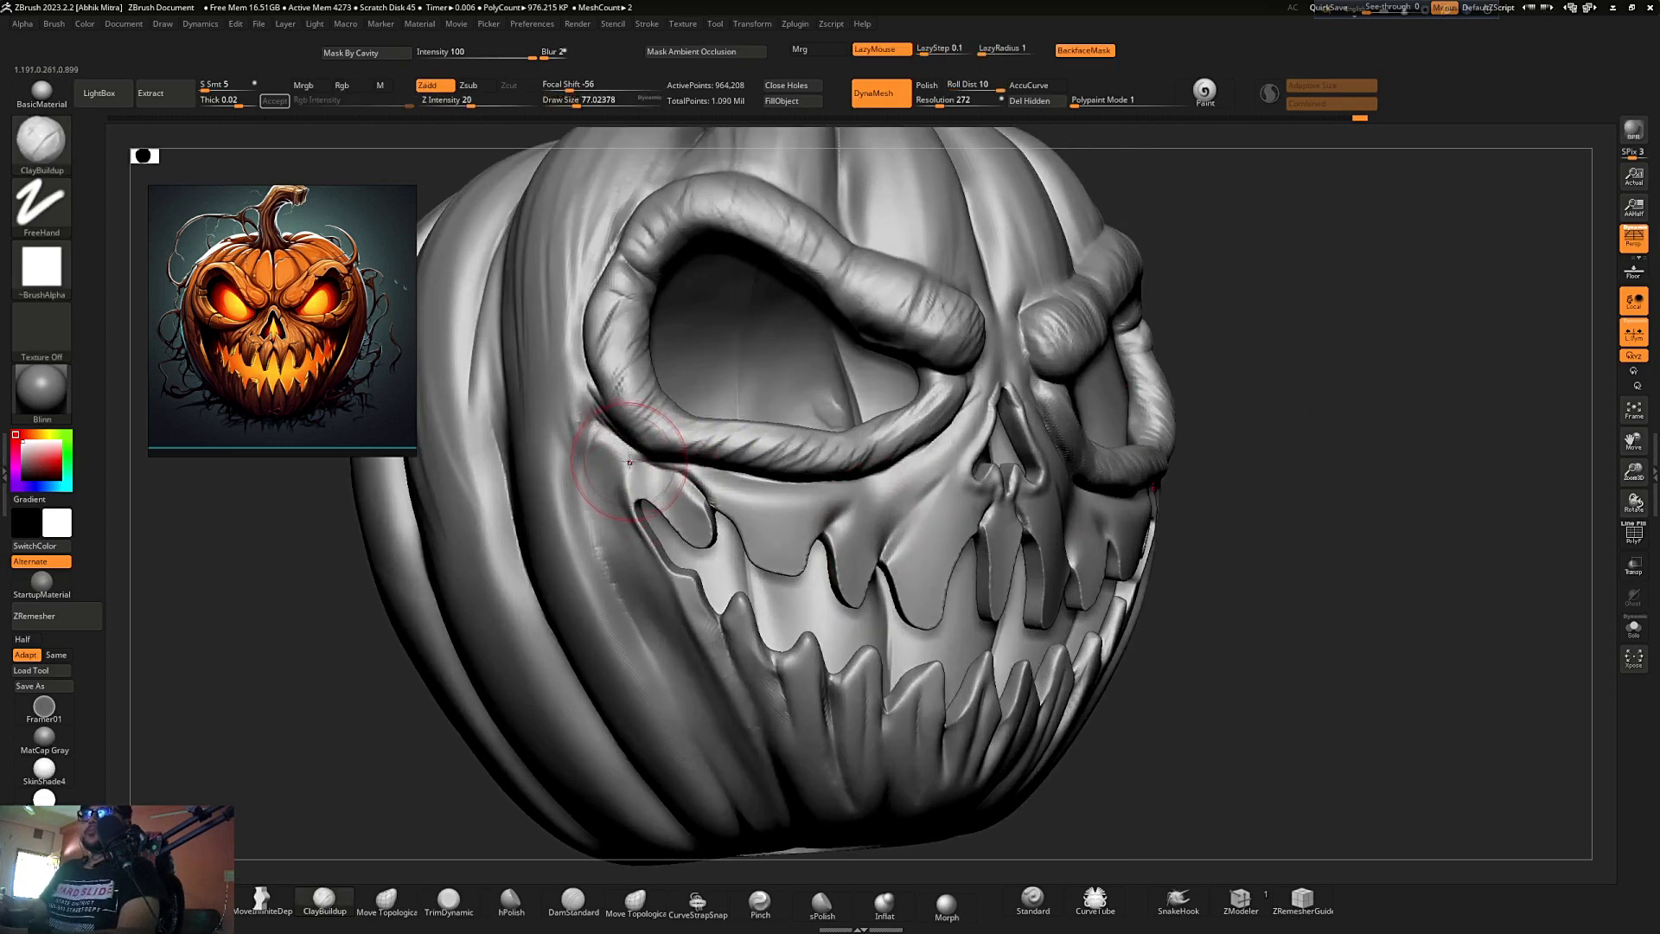
{"action": "left_click_drag", "start_coordinate": [601, 387], "coordinate": [593, 370]}
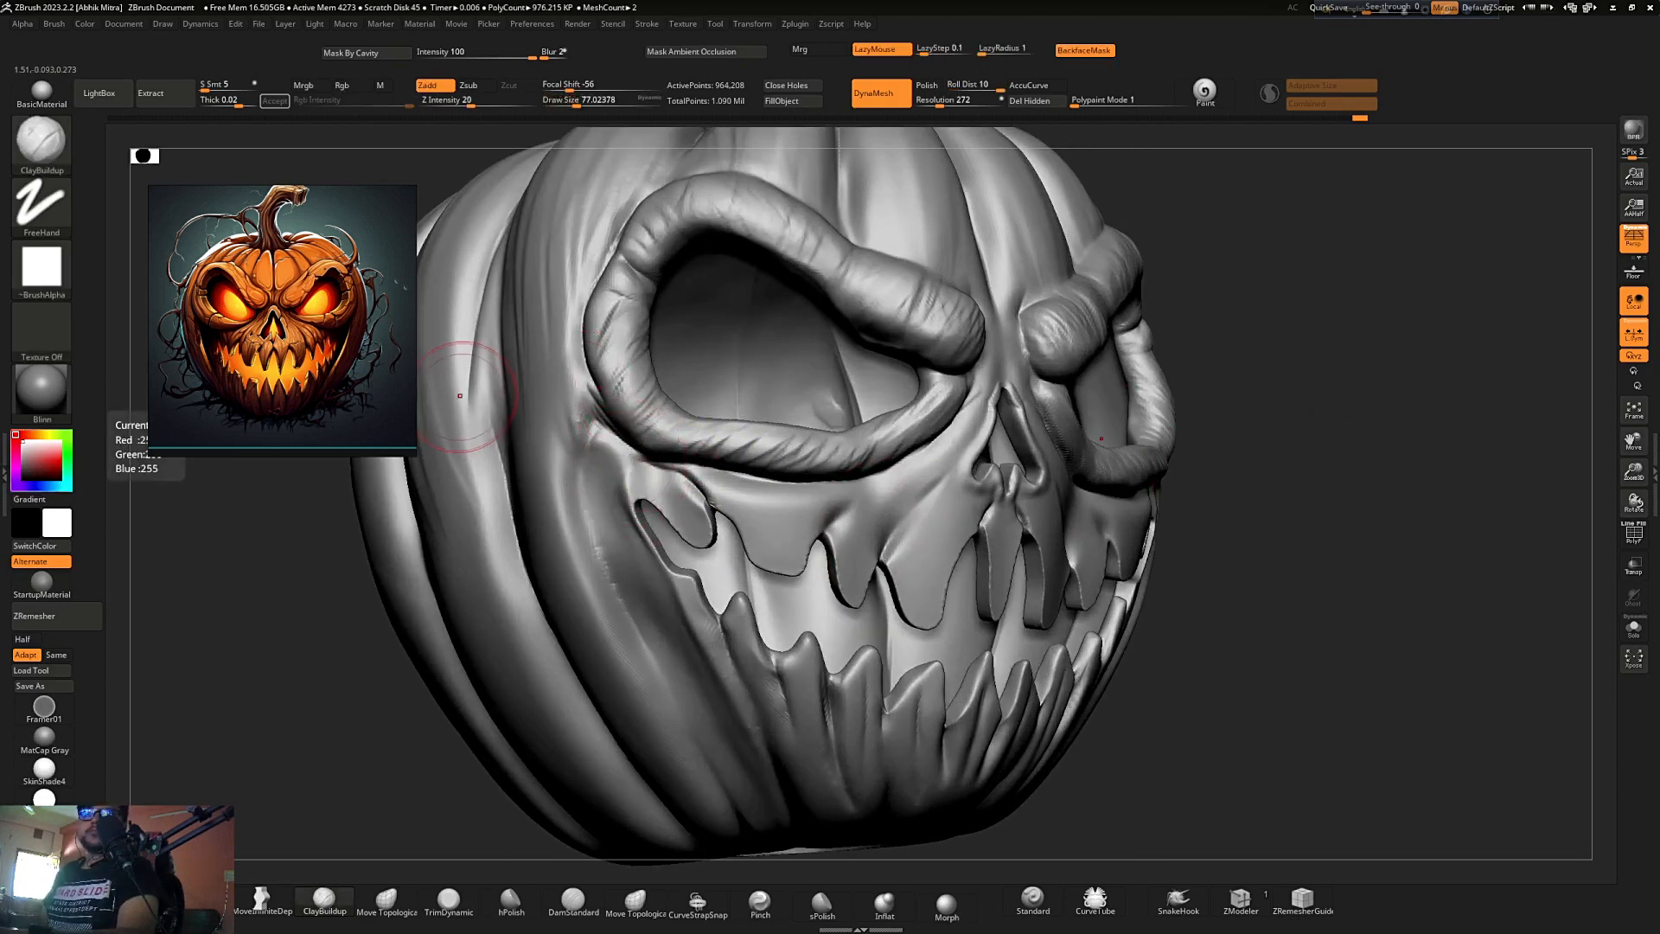
{"action": "mouse_move", "coordinate": [146, 756]}
{"action": "left_mouse_down"}
{"action": "mouse_move", "coordinate": [260, 733]}
{"action": "mouse_move", "coordinate": [230, 704]}
{"action": "left_mouse_up"}
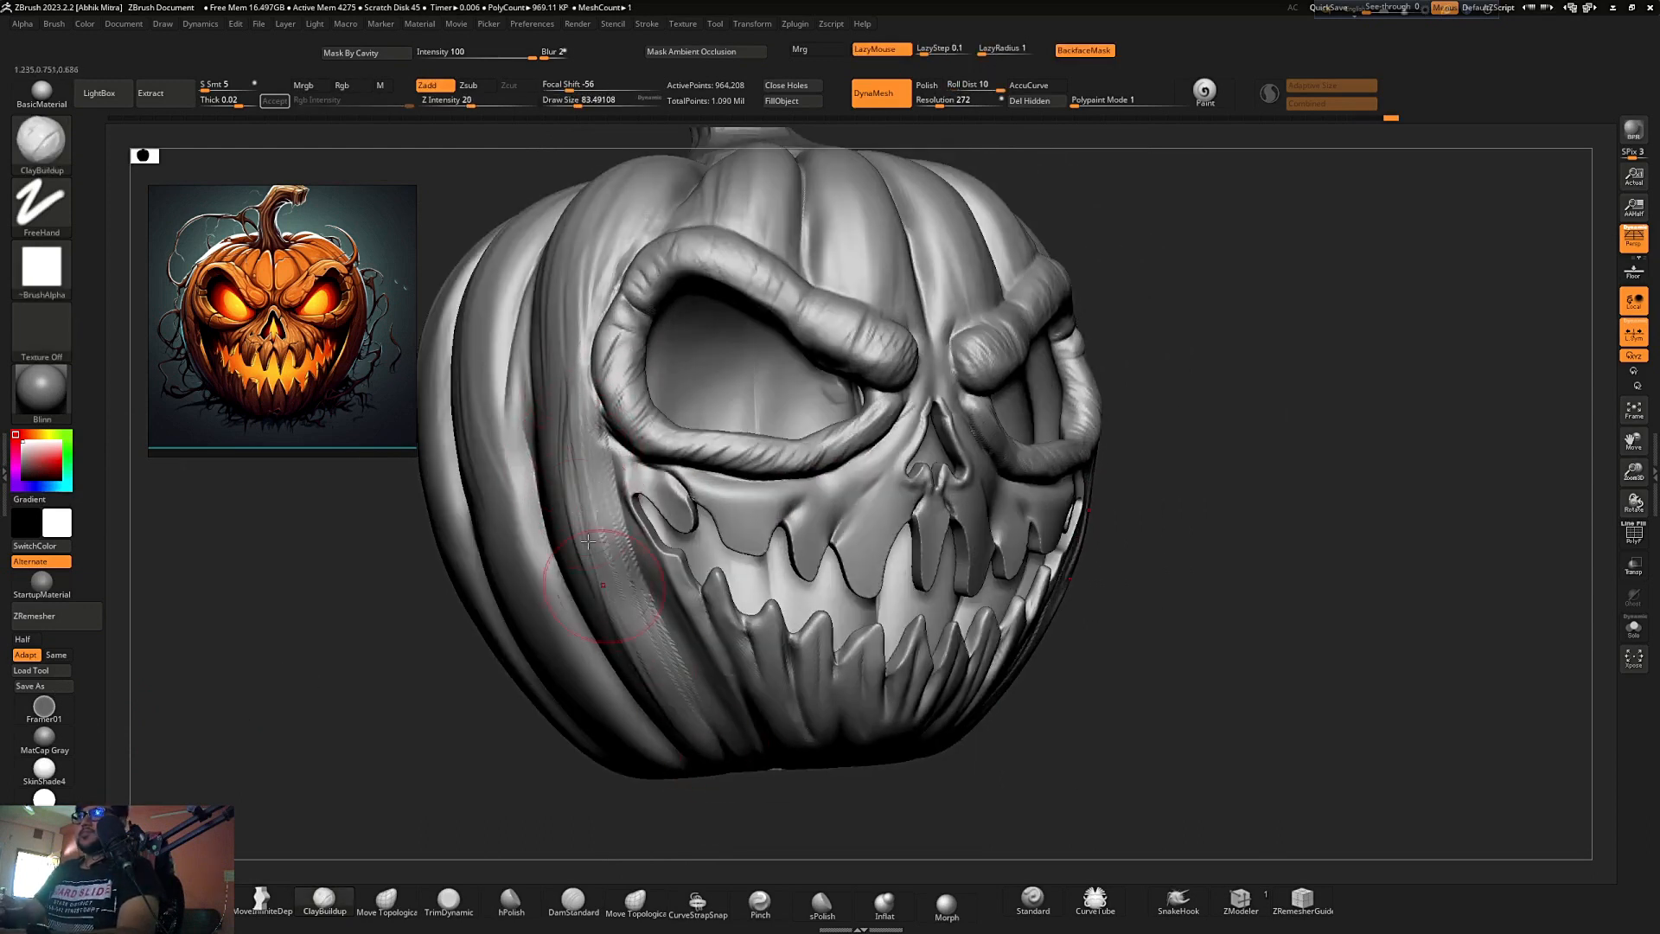
{"action": "left_click_drag", "start_coordinate": [456, 734], "coordinate": [625, 381]}
{"action": "mouse_move", "coordinate": [515, 697]}
{"action": "left_mouse_down"}
{"action": "mouse_move", "coordinate": [609, 520]}
{"action": "mouse_move", "coordinate": [638, 529]}
{"action": "mouse_move", "coordinate": [624, 501]}
{"action": "left_mouse_up"}
{"action": "mouse_move", "coordinate": [574, 456]}
{"action": "right_mouse_down", "text": "ctrl"}
{"action": "mouse_move", "coordinate": [644, 553]}
{"action": "mouse_move", "coordinate": [639, 520]}
{"action": "right_mouse_up", "text": "ctrl"}
- Reshape the mouth corner and the adjoining rib edge with the Move brush at a Draw Size of about 94 to 97
{"action": "key", "text": "b"}
{"action": "key", "text": "m"}
{"action": "key", "text": "v"}
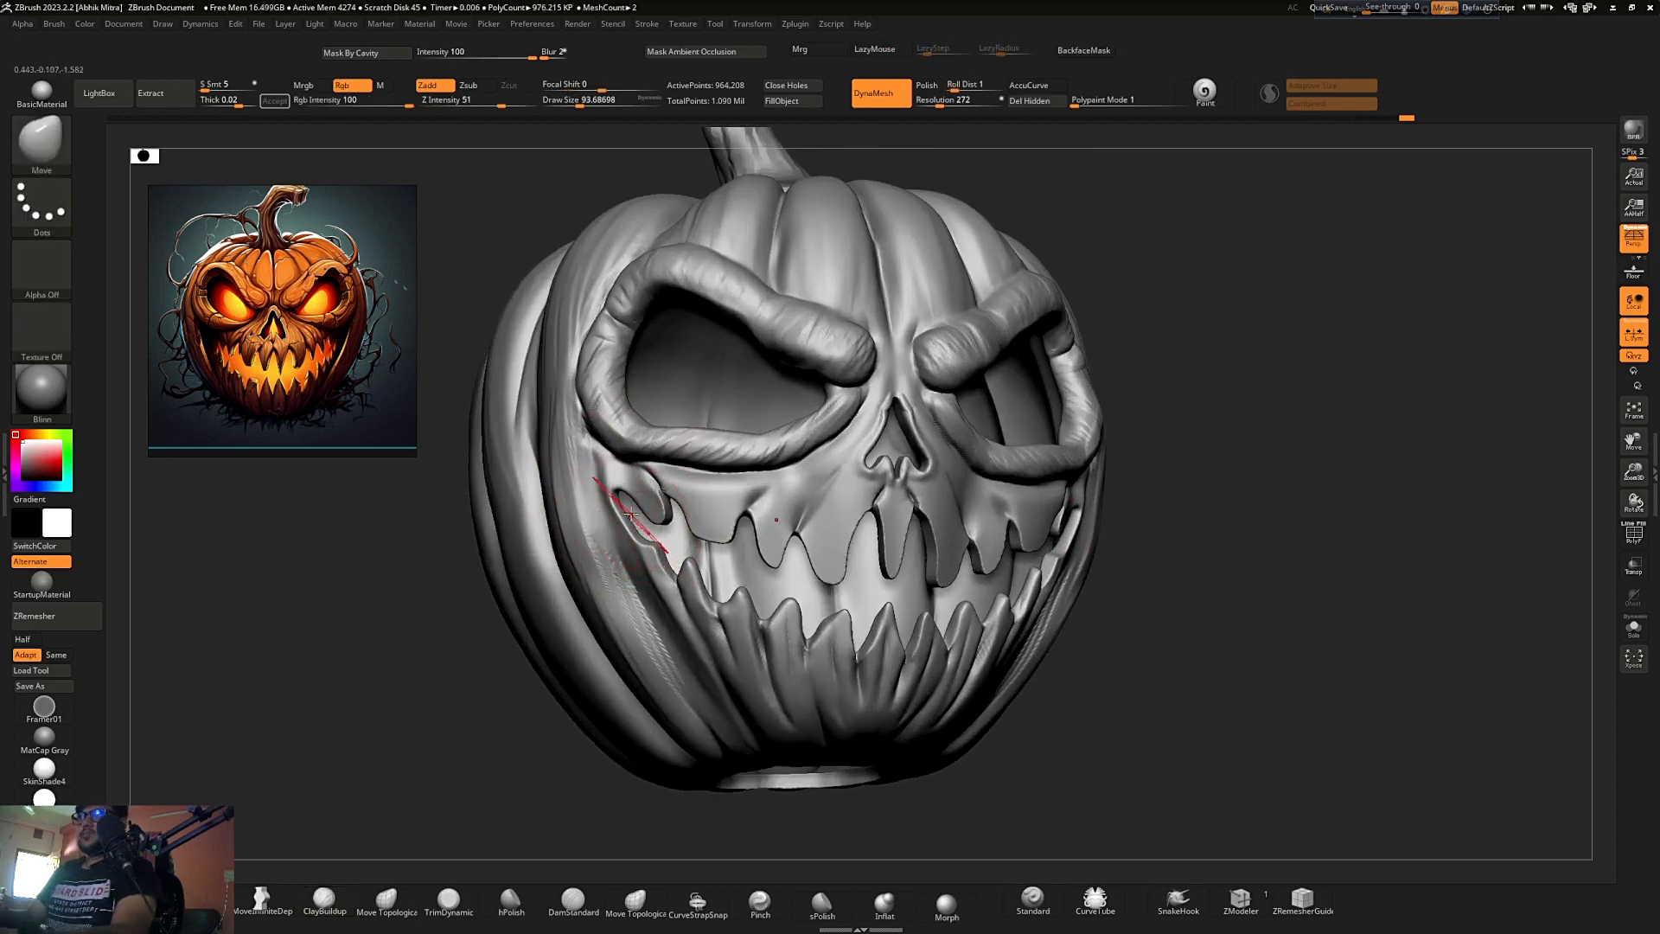
{"action": "mouse_move", "coordinate": [623, 500]}
{"action": "left_mouse_down"}
{"action": "mouse_move", "coordinate": [669, 585]}
{"action": "mouse_move", "coordinate": [662, 553]}
{"action": "left_mouse_up"}
{"action": "mouse_move", "coordinate": [536, 618]}
{"action": "right_mouse_down"}
{"action": "mouse_move", "coordinate": [445, 692]}
{"action": "mouse_move", "coordinate": [589, 599]}
{"action": "right_mouse_up"}
{"action": "key", "text": "s"}
{"action": "left_click_drag", "start_coordinate": [636, 556], "coordinate": [657, 577]}
{"action": "left_click_drag", "start_coordinate": [610, 494], "coordinate": [607, 512]}
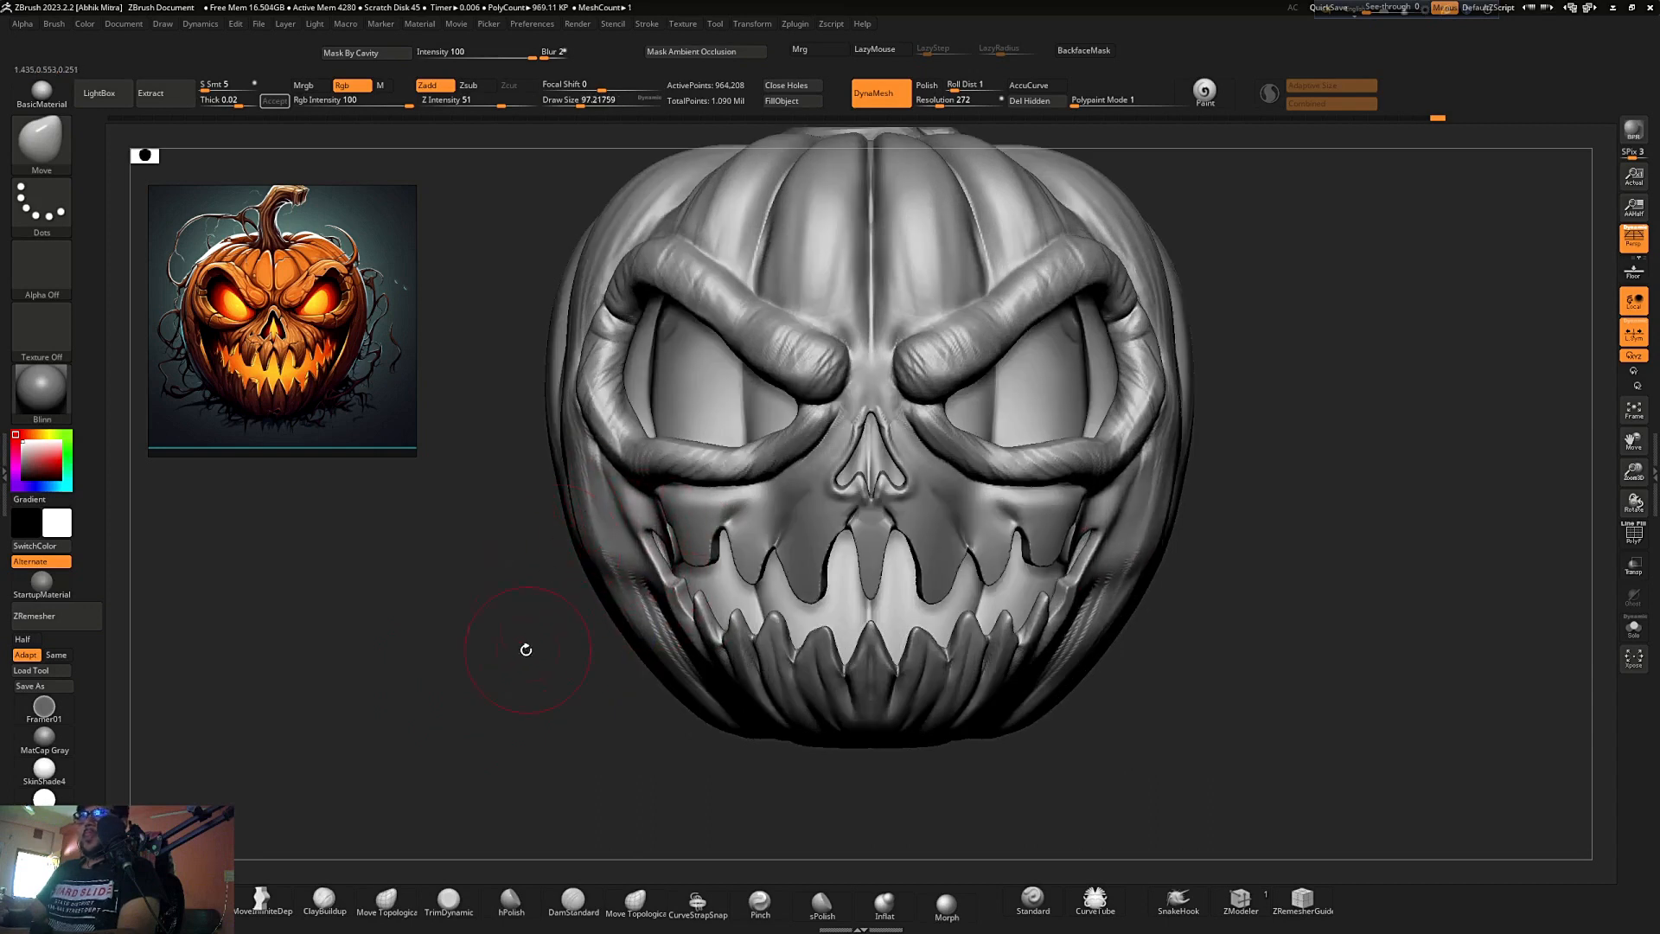
- Carve the crease beside the mouth corner up towards the outer eye rim with DamStandard at a Draw Size of about 97
{"action": "right_click_drag", "start_coordinate": [525, 649], "coordinate": [530, 631]}
{"action": "key", "text": "b"}
{"action": "key", "text": "d"}
{"action": "key", "text": "s"}
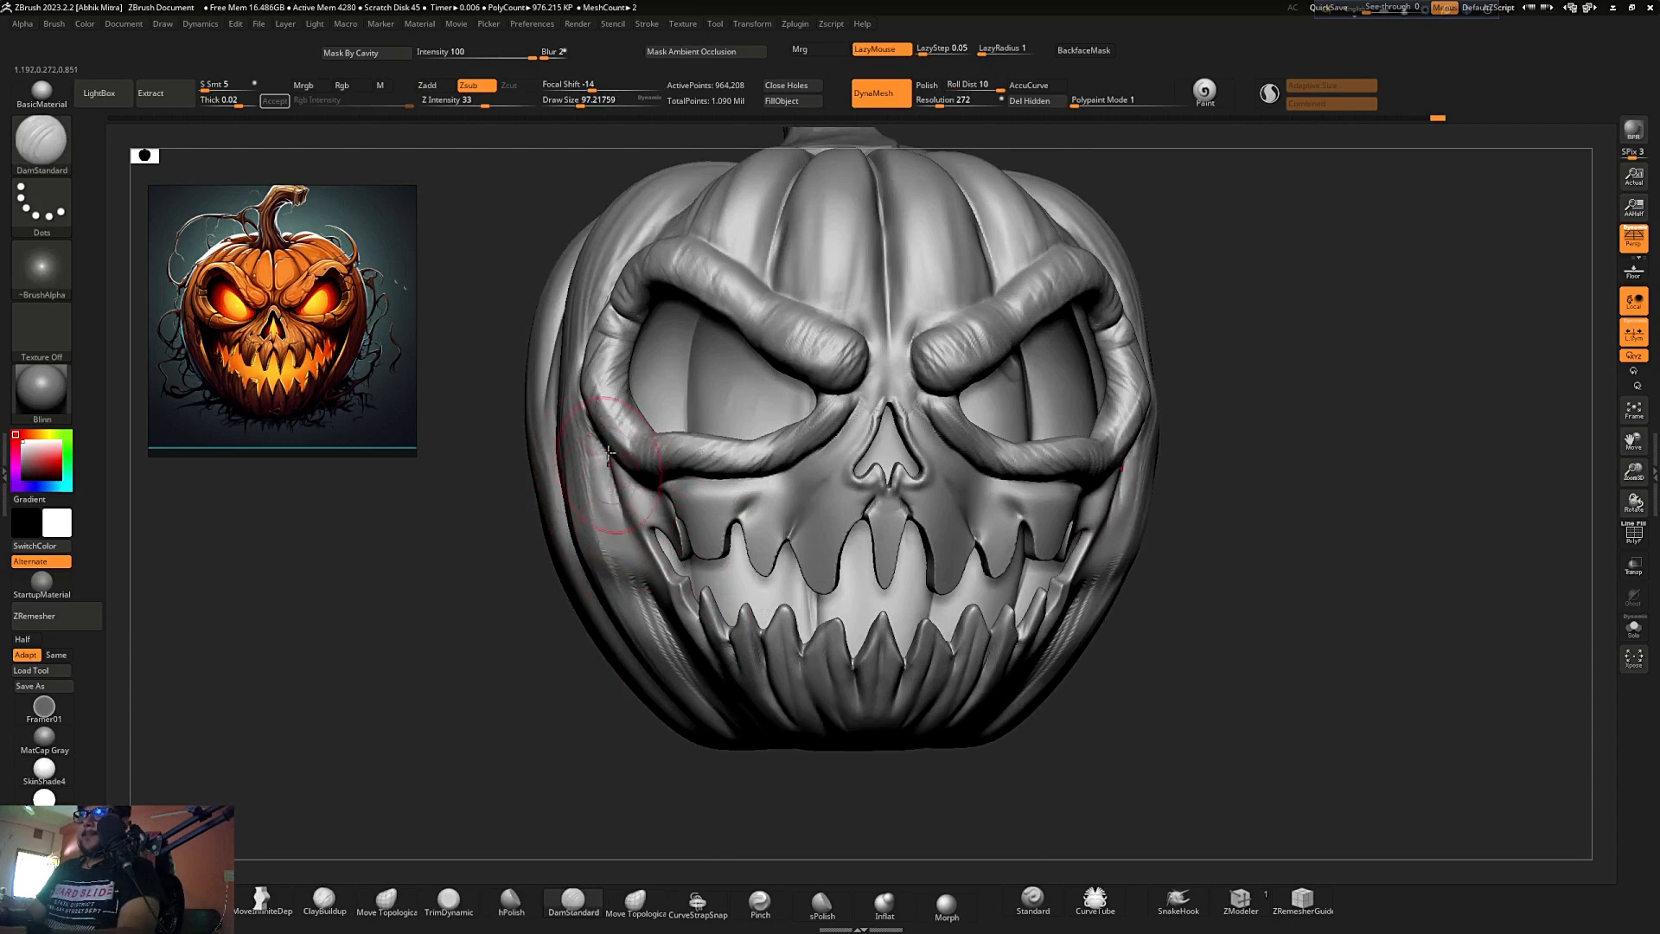
{"action": "left_click_drag", "start_coordinate": [657, 605], "coordinate": [605, 519]}
- Build up the rib surface next to the mouth corner with ClayBuildup at a Draw Size of about 97
{"action": "right_click_drag", "start_coordinate": [567, 451], "coordinate": [553, 339], "text": "ctrl"}
{"action": "right_click_drag", "start_coordinate": [945, 489], "coordinate": [954, 412]}
{"action": "key", "text": "b"}
{"action": "key", "text": "c"}
{"action": "key", "text": "b"}
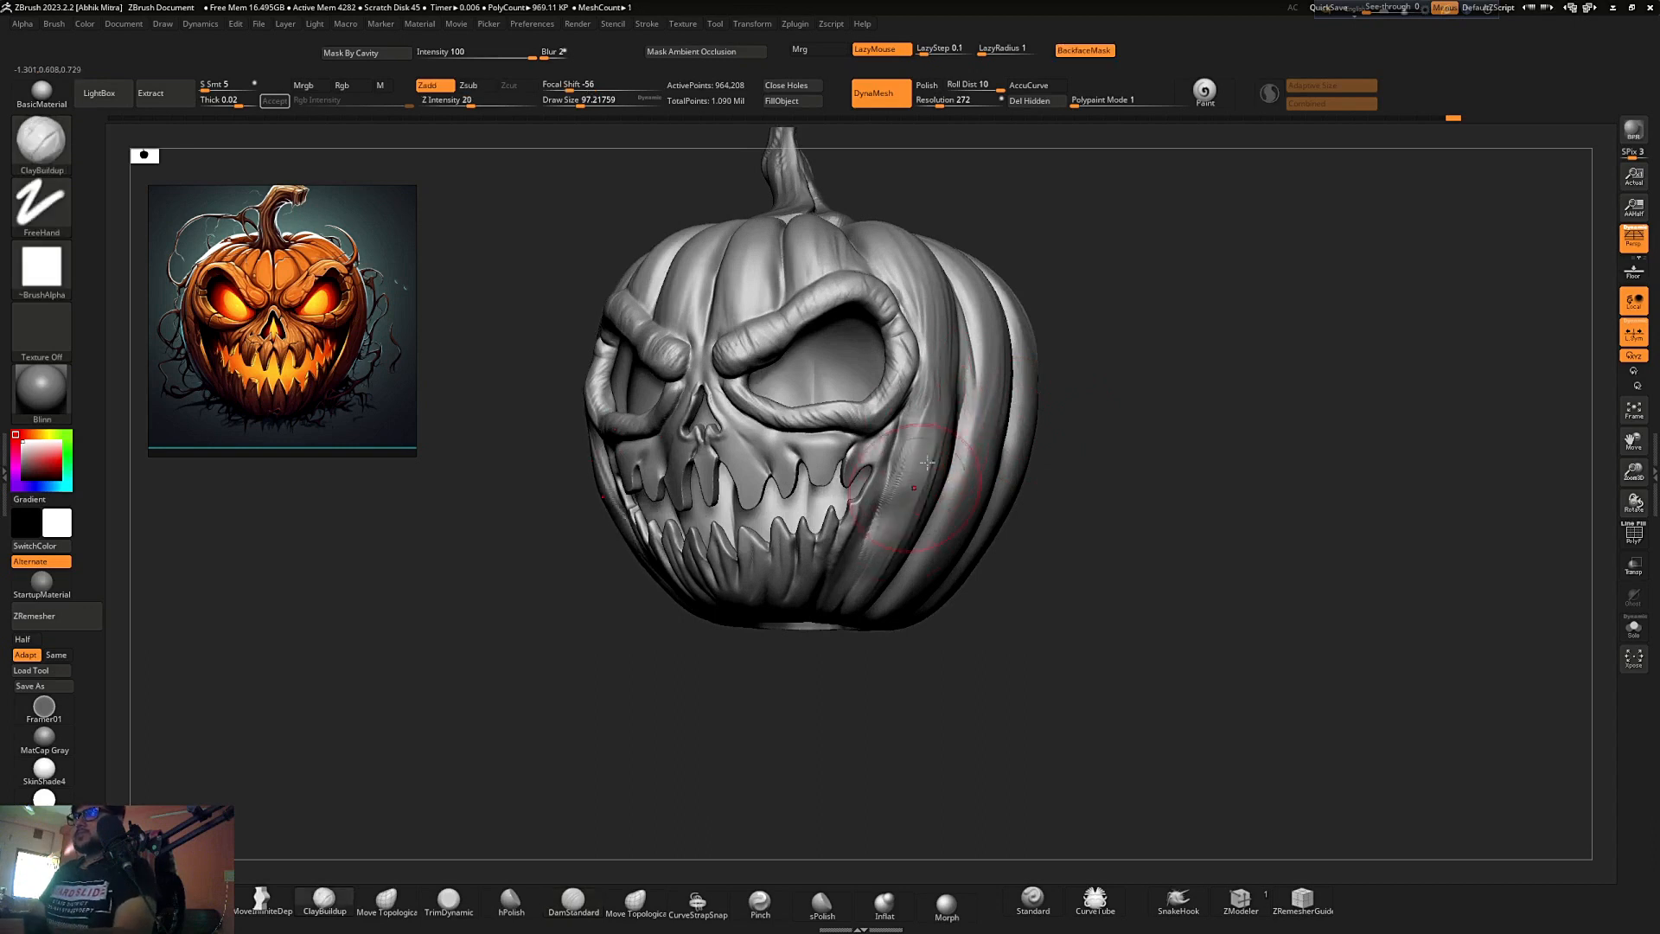
{"action": "right_click_drag", "start_coordinate": [1061, 424], "coordinate": [900, 432]}
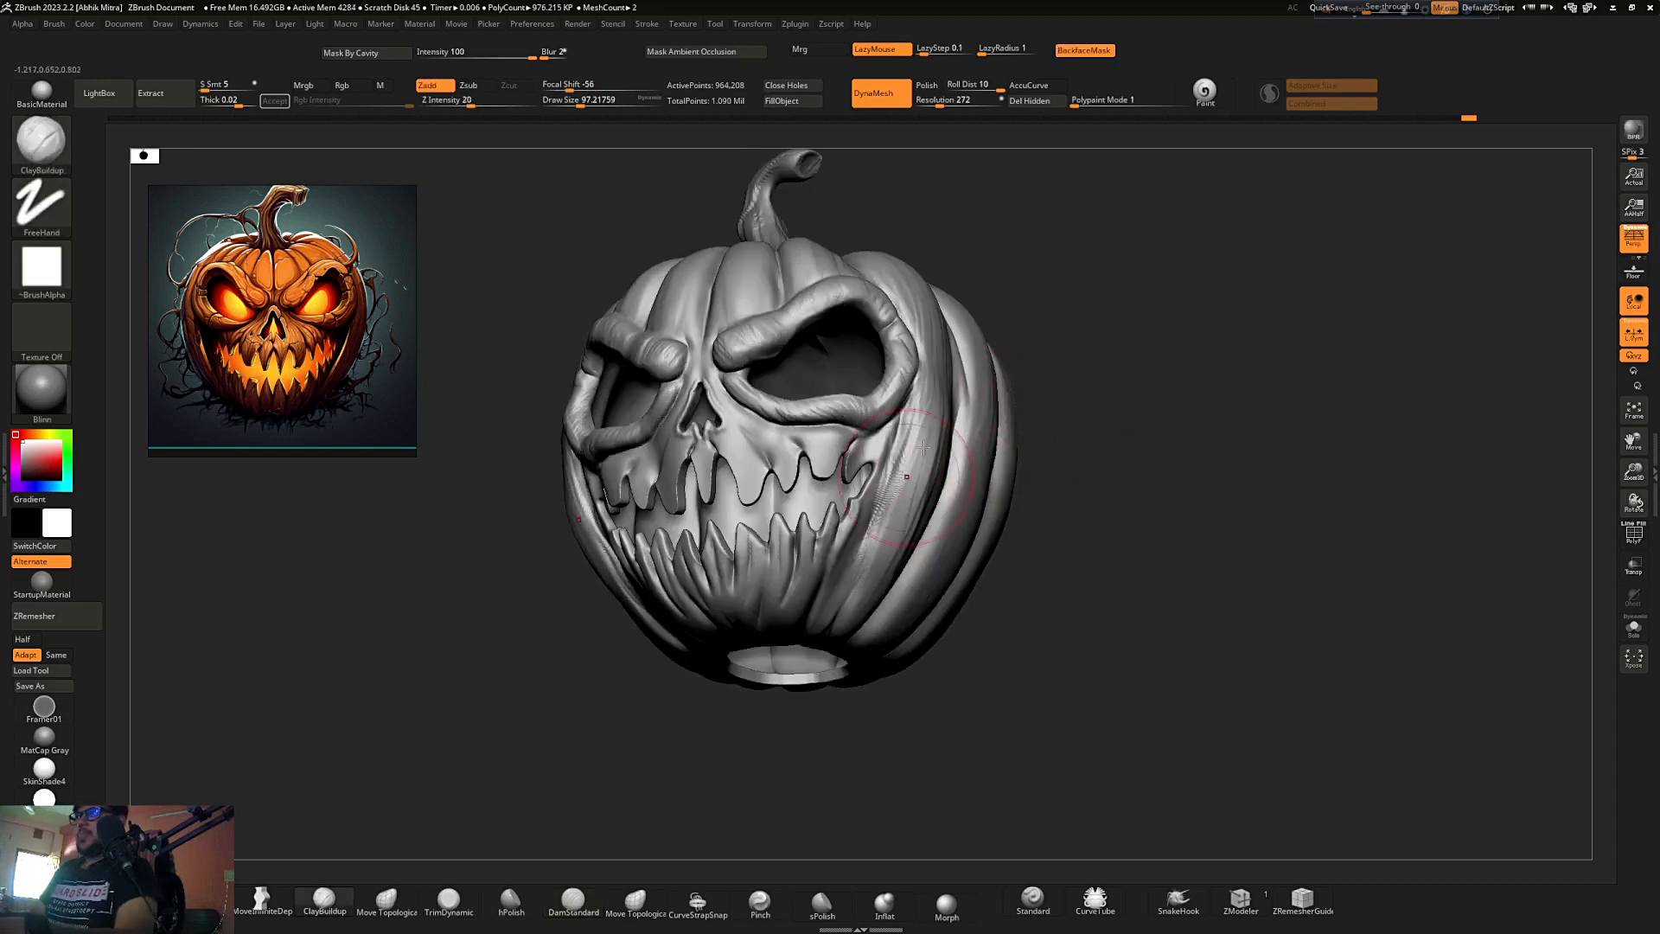
{"action": "right_click_drag", "start_coordinate": [1019, 296], "coordinate": [1086, 369]}
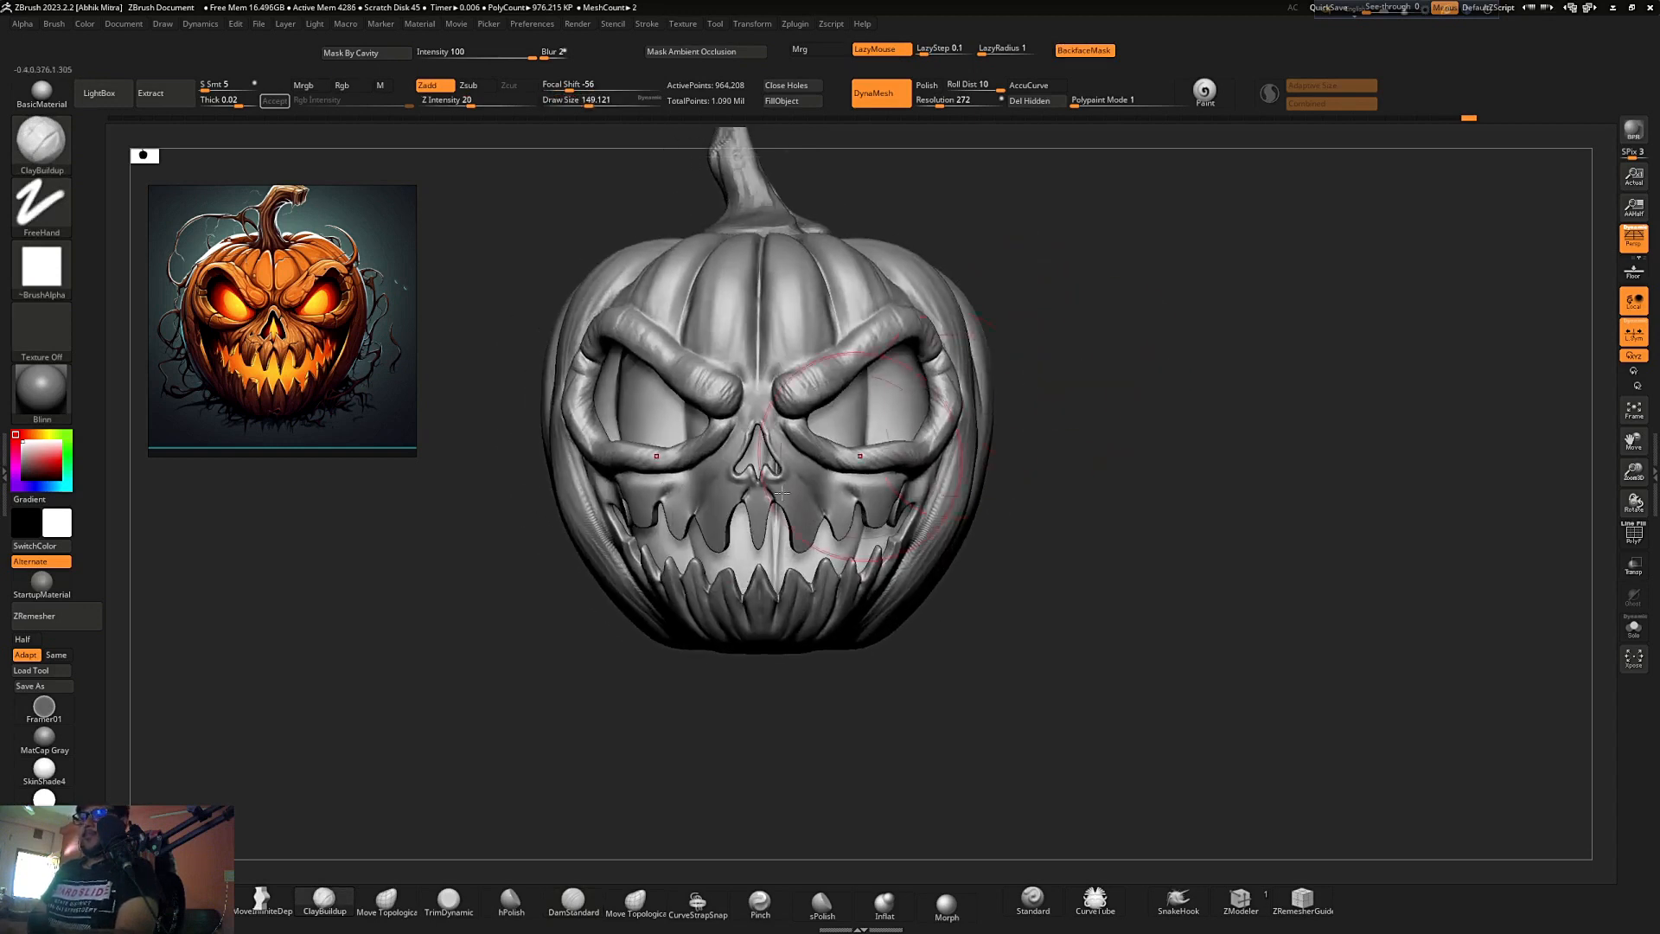
- Adjust the pumpkin's side silhouette level with the mouth using the Move brush at a Draw Size of about 149
{"action": "key", "text": "b"}
{"action": "key", "text": "m"}
{"action": "key", "text": "v"}
{"action": "left_click_drag", "start_coordinate": [575, 524], "coordinate": [585, 517]}
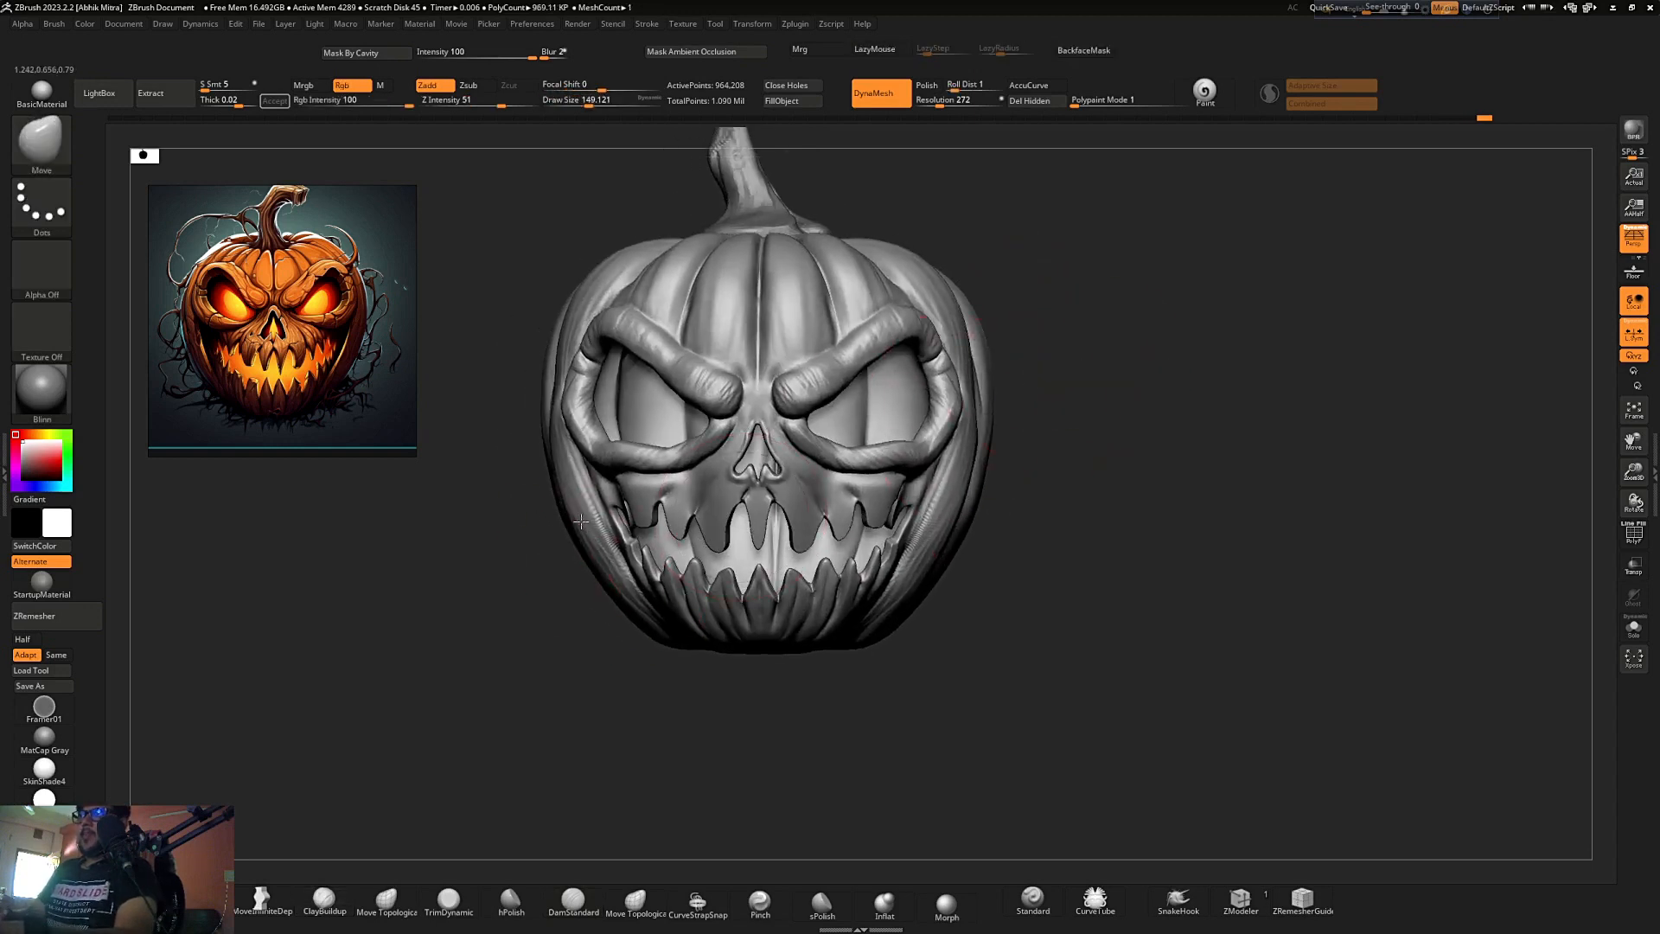
{"action": "right_click_drag", "start_coordinate": [609, 487], "coordinate": [691, 407], "text": "ctrl"}
{"action": "right_click_drag", "start_coordinate": [907, 474], "coordinate": [787, 463]}
{"action": "left_click_drag", "start_coordinate": [676, 477], "coordinate": [746, 482]}
{"action": "right_click_drag", "start_coordinate": [843, 474], "coordinate": [731, 478]}
{"action": "left_click_drag", "start_coordinate": [727, 478], "coordinate": [725, 481]}
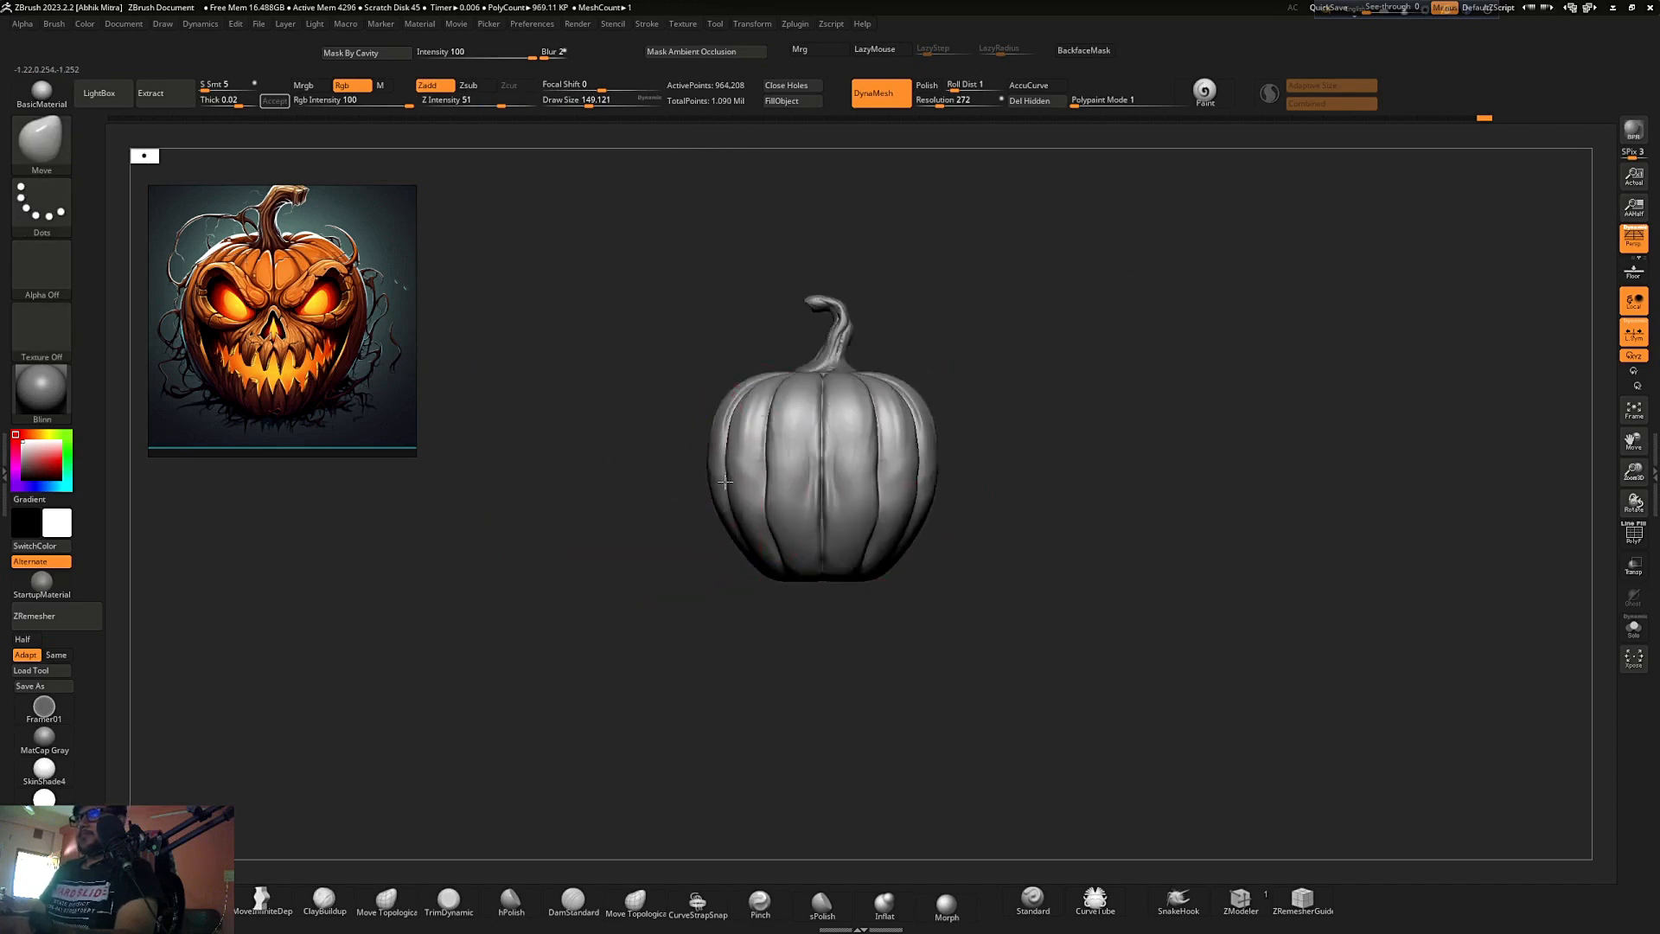
- Shift the ribs and grooves on the pumpkin's back with the Move brush, reducing the Draw Size to about 83
{"action": "left_click_drag", "start_coordinate": [874, 477], "coordinate": [888, 442]}
{"action": "left_click_drag", "start_coordinate": [868, 548], "coordinate": [865, 560]}
{"action": "left_click_drag", "start_coordinate": [879, 496], "coordinate": [881, 496]}
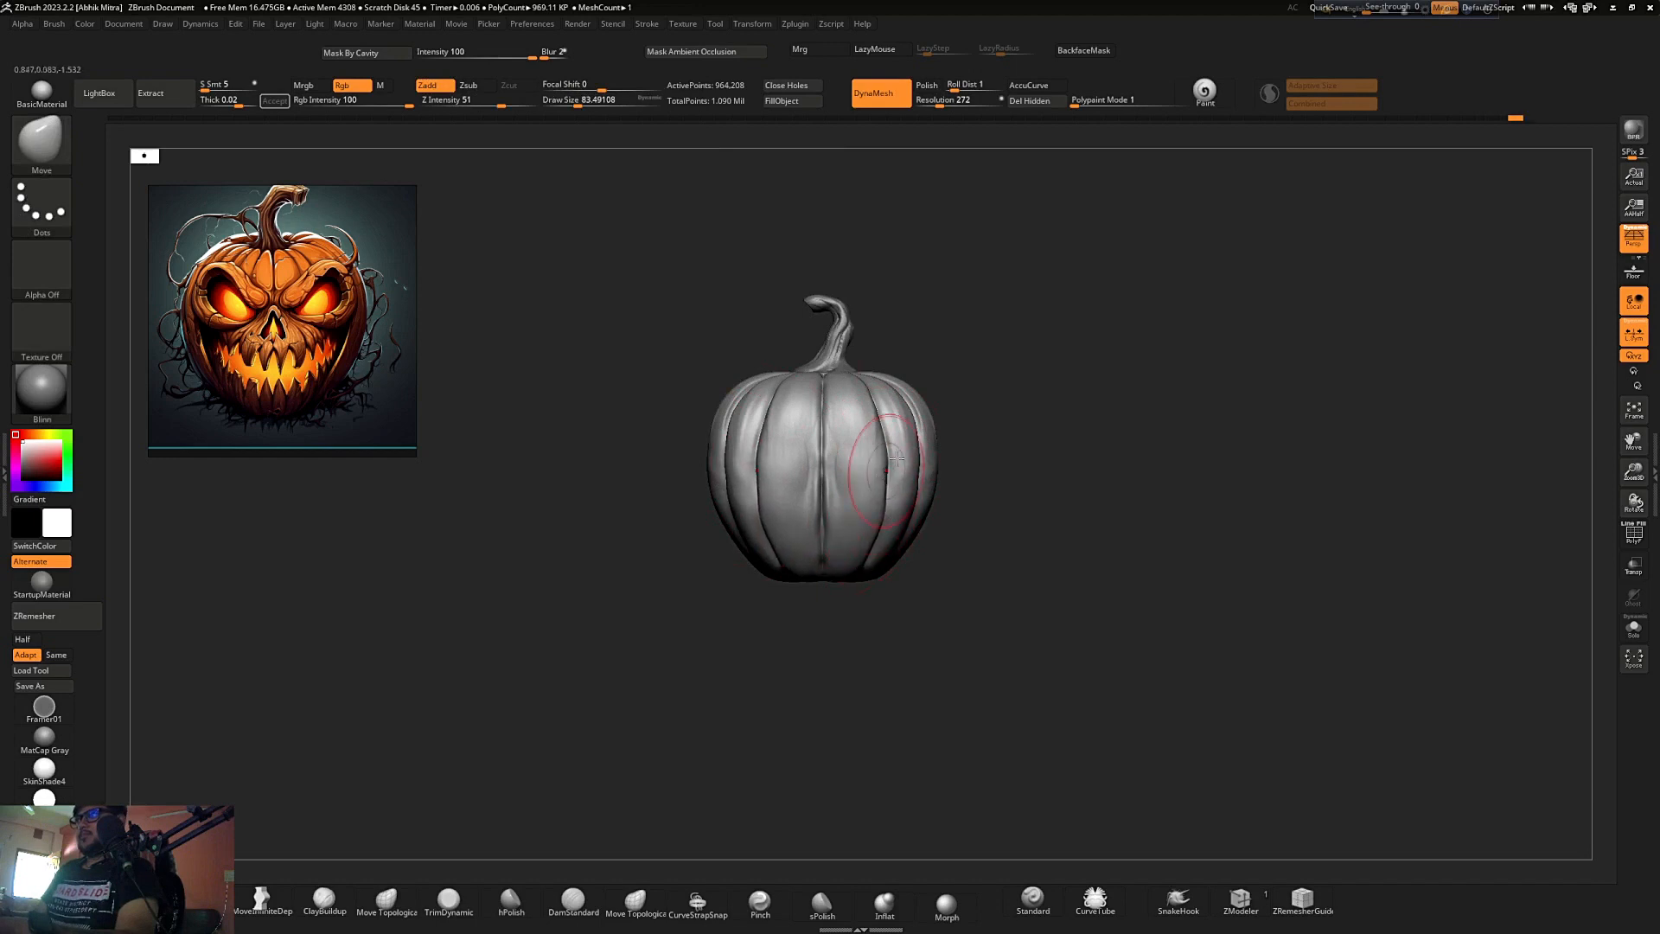
{"action": "left_click_drag", "start_coordinate": [1019, 385], "coordinate": [977, 381]}
{"action": "left_click_drag", "start_coordinate": [921, 447], "coordinate": [930, 448]}
{"action": "mouse_move", "coordinate": [892, 458]}
{"action": "left_mouse_down"}
{"action": "mouse_move", "coordinate": [997, 333]}
{"action": "mouse_move", "coordinate": [1192, 409]}
{"action": "left_mouse_up"}
{"action": "right_click_drag", "start_coordinate": [1192, 409], "coordinate": [1140, 385], "text": "alt"}
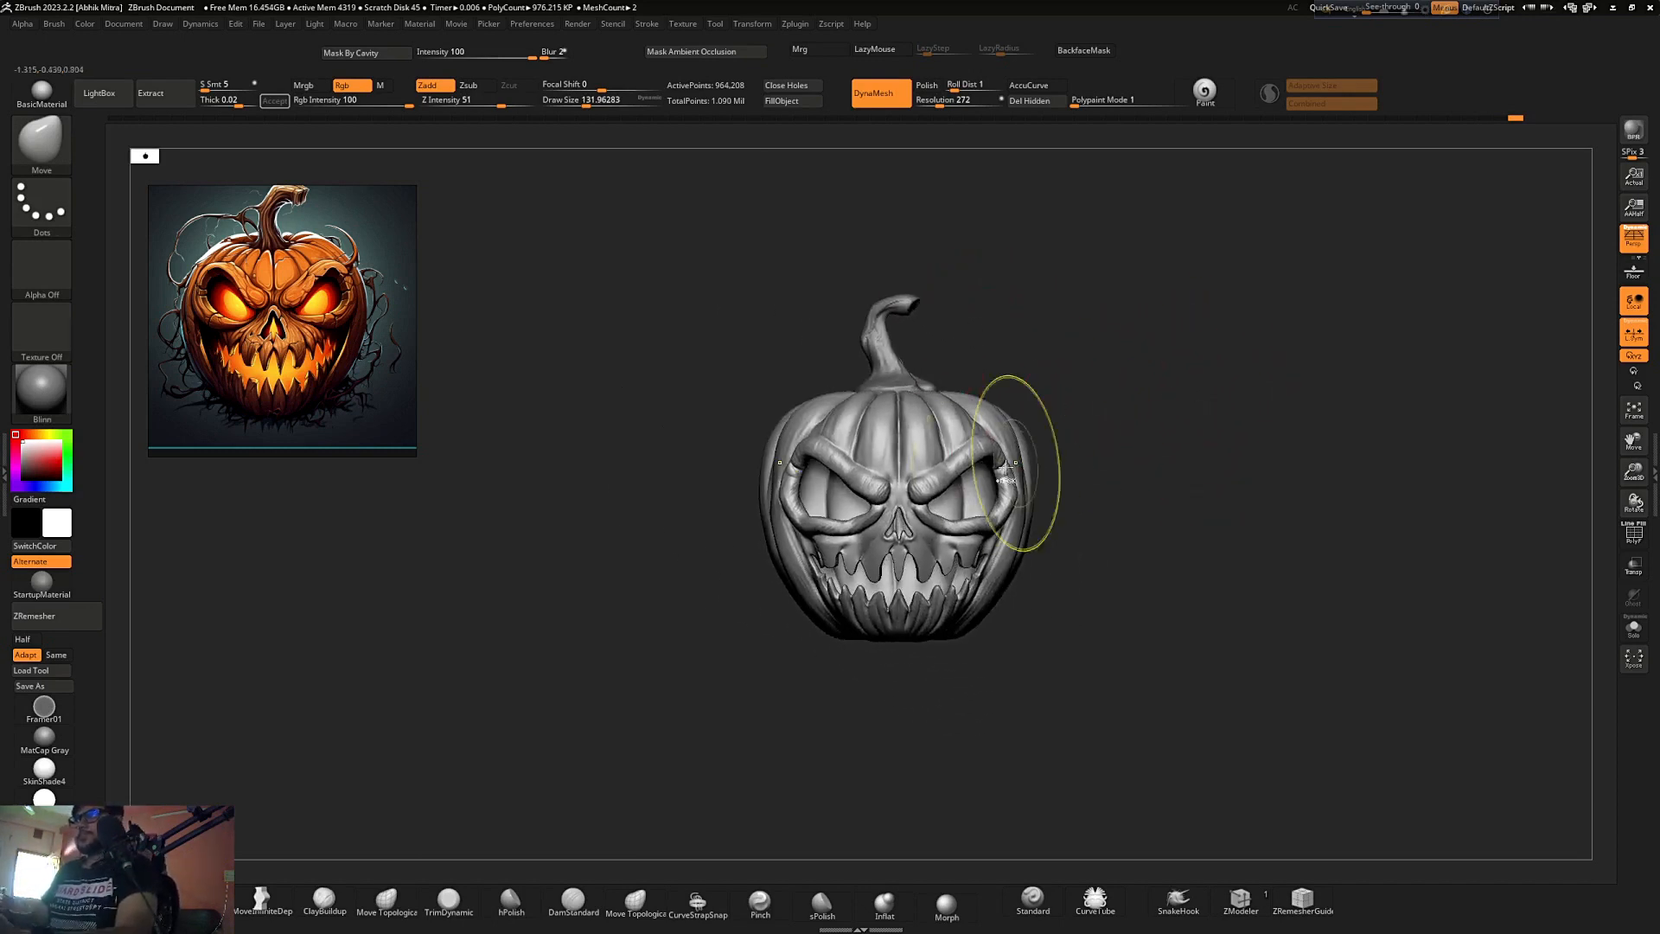
- Smooth the carved surface around the nose and the jagged upper mouth edge at a draw size of about 71
{"action": "right_click_drag", "start_coordinate": [1015, 463], "coordinate": [1008, 555], "text": "ctrl"}
{"action": "key", "text": "s"}
{"action": "mouse_move", "coordinate": [765, 656]}
{"action": "left_mouse_down"}
{"action": "mouse_move", "coordinate": [739, 654]}
{"action": "mouse_move", "coordinate": [704, 739]}
{"action": "mouse_move", "coordinate": [768, 748]}
{"action": "left_mouse_up"}
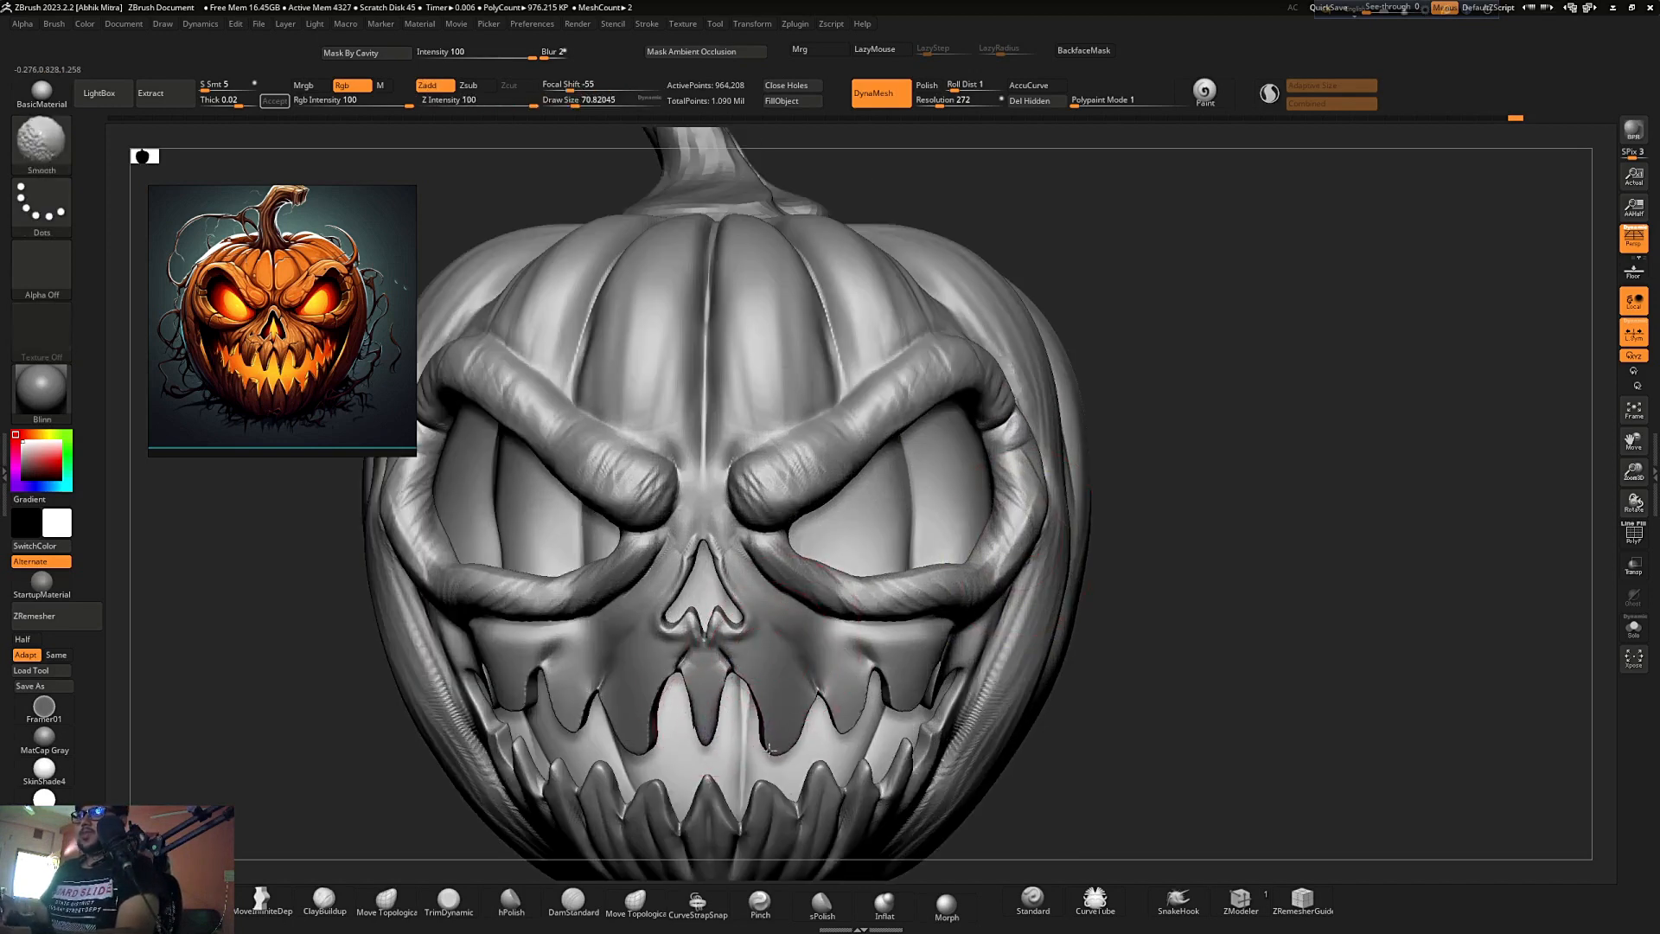
{"action": "right_click_drag", "start_coordinate": [789, 716], "coordinate": [858, 699]}
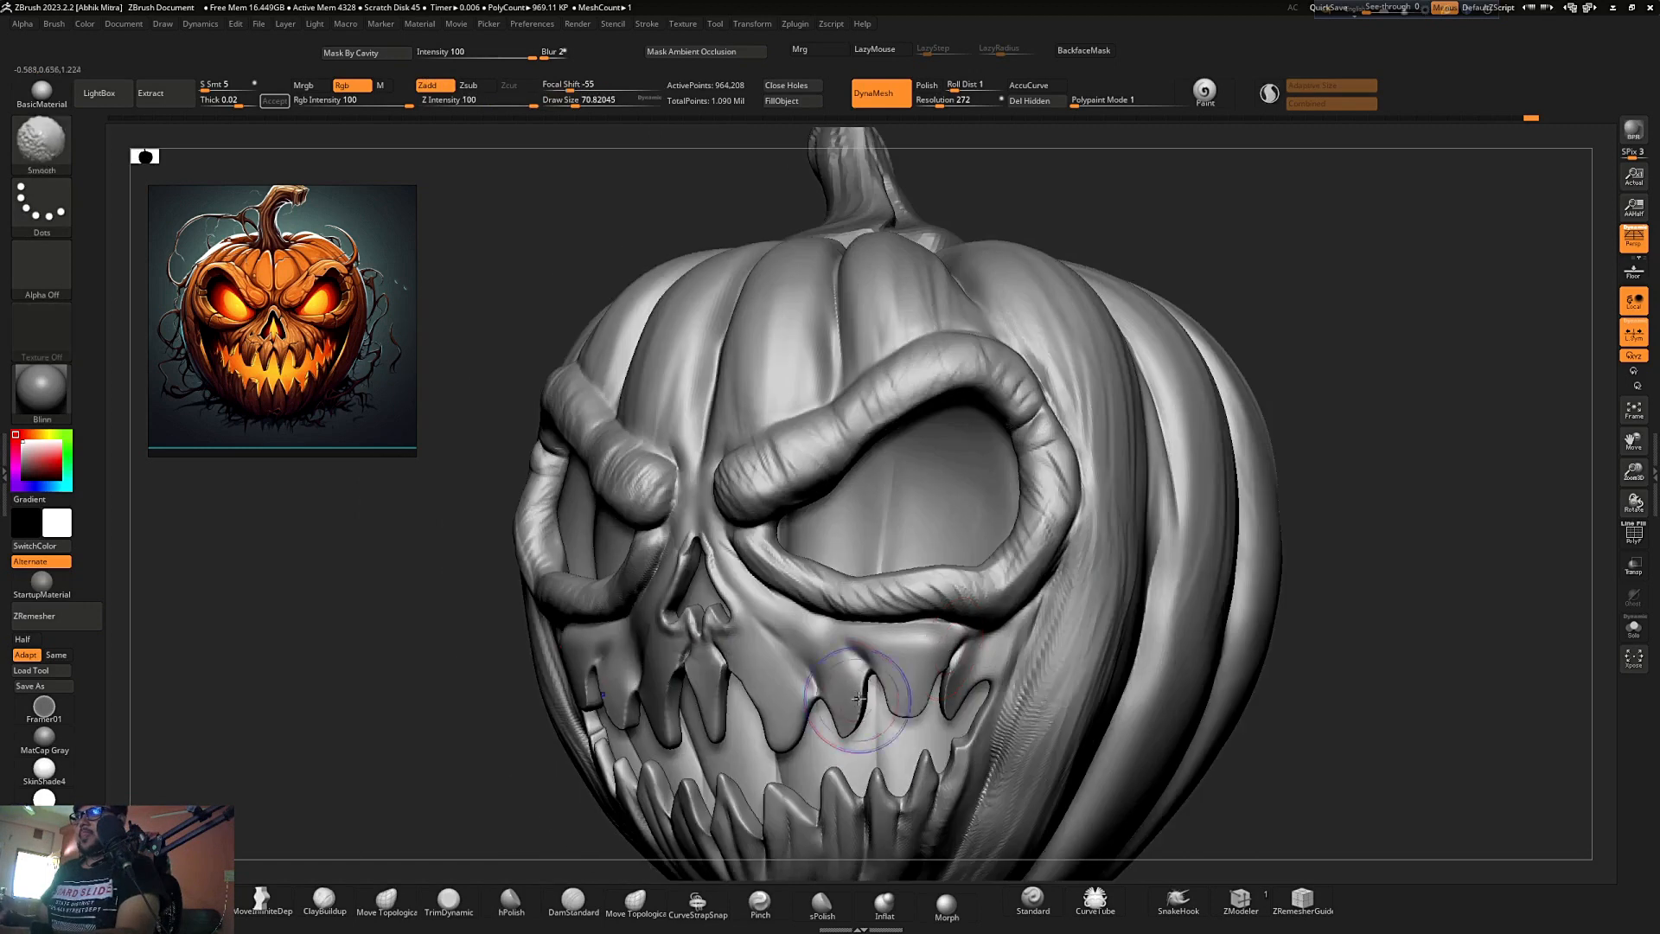
{"action": "mouse_move", "coordinate": [859, 556]}
{"action": "right_mouse_down", "text": "ctrl"}
{"action": "mouse_move", "coordinate": [1078, 441]}
{"action": "mouse_move", "coordinate": [1079, 418]}
{"action": "mouse_move", "coordinate": [1099, 449]}
{"action": "mouse_move", "coordinate": [843, 565]}
{"action": "right_mouse_up", "text": "ctrl"}
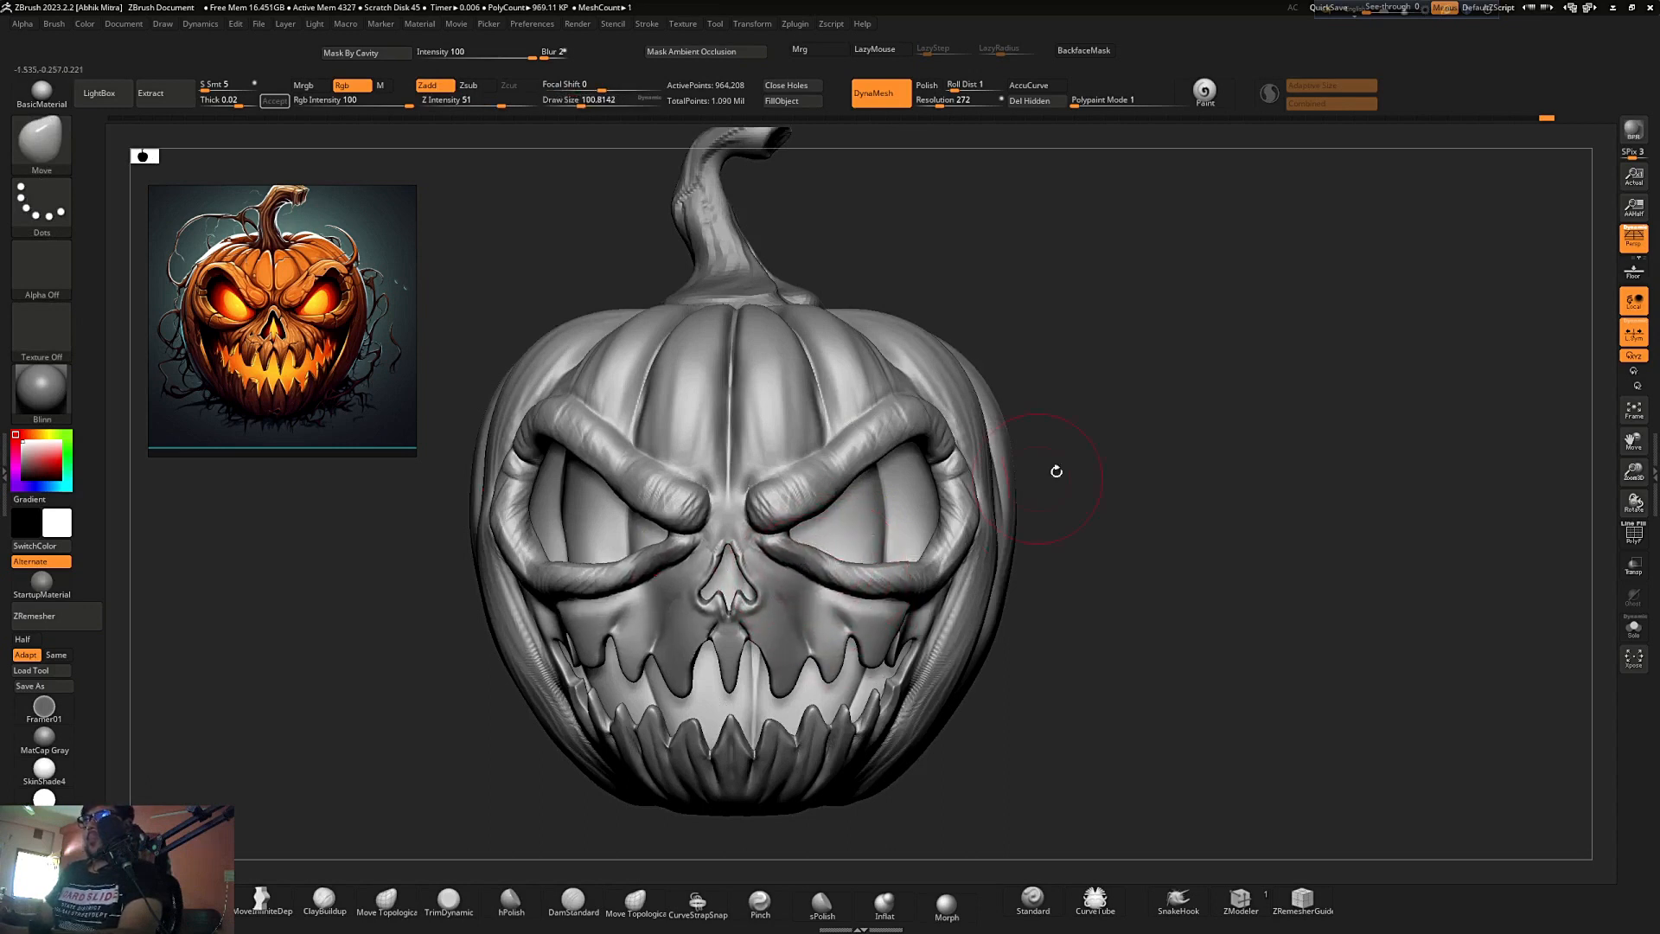
- Reshape the lower eye rims into straighter, angrier slants with the Move brush at a draw size of about 97
{"action": "left_click_drag", "start_coordinate": [1055, 472], "coordinate": [981, 484]}
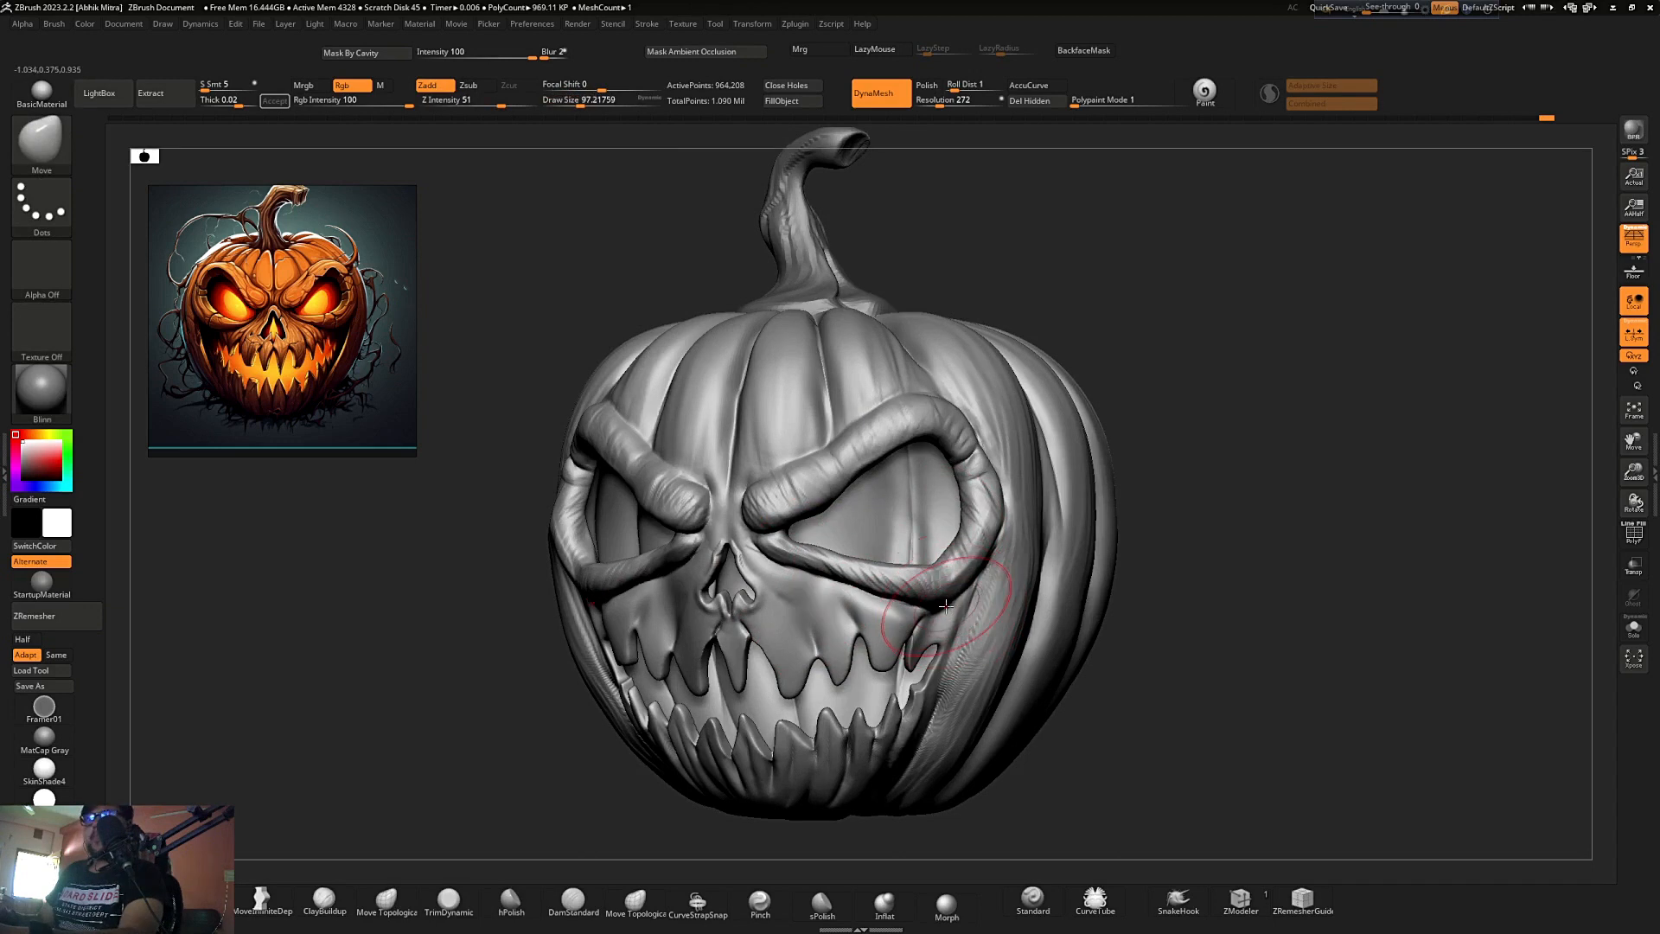
{"action": "left_click_drag", "start_coordinate": [946, 606], "coordinate": [943, 601]}
{"action": "right_click_drag", "start_coordinate": [890, 542], "coordinate": [899, 499], "text": "ctrl"}
{"action": "left_click_drag", "start_coordinate": [1128, 437], "coordinate": [1126, 439], "text": "shift"}
{"action": "mouse_move", "coordinate": [1125, 439]}
{"action": "right_mouse_down", "text": "alt"}
{"action": "mouse_move", "coordinate": [1127, 404]}
{"action": "mouse_move", "coordinate": [1098, 510]}
{"action": "right_mouse_up", "text": "alt"}
- Carve creases into the cheeks using the DamStandard brush with BackfaceMask enabled and a draw size of about 56
{"action": "key", "text": "s"}
{"action": "left_click_drag", "start_coordinate": [900, 541], "coordinate": [892, 539]}
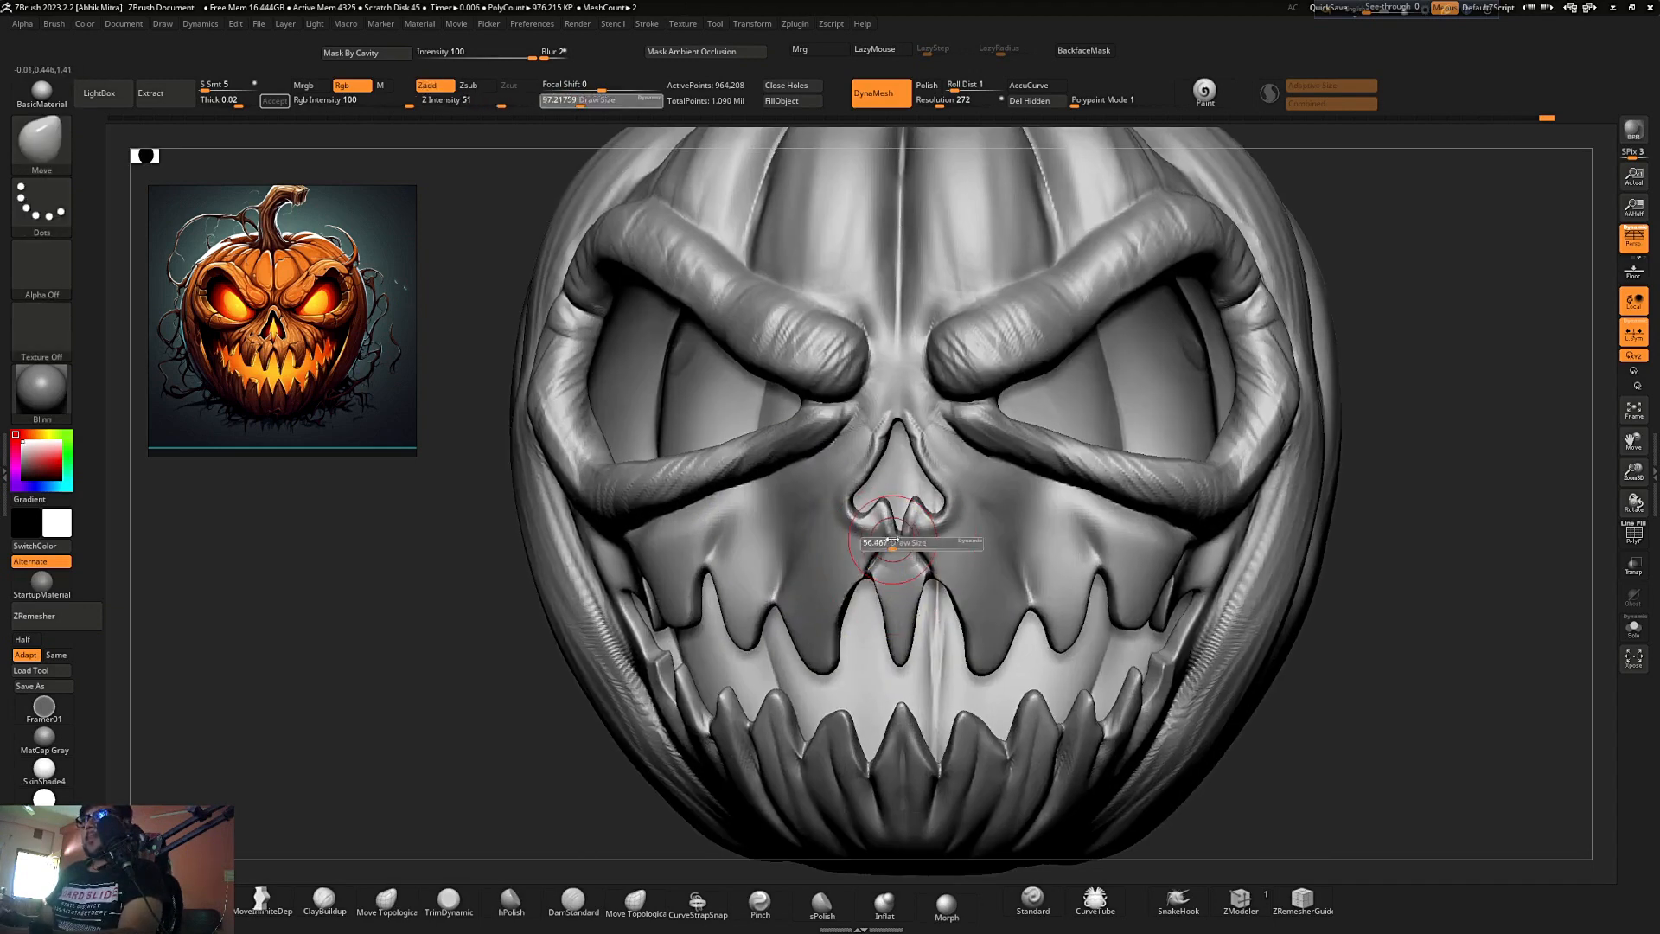
{"action": "key", "text": "b"}
{"action": "key", "text": "d"}
{"action": "key", "text": "s"}
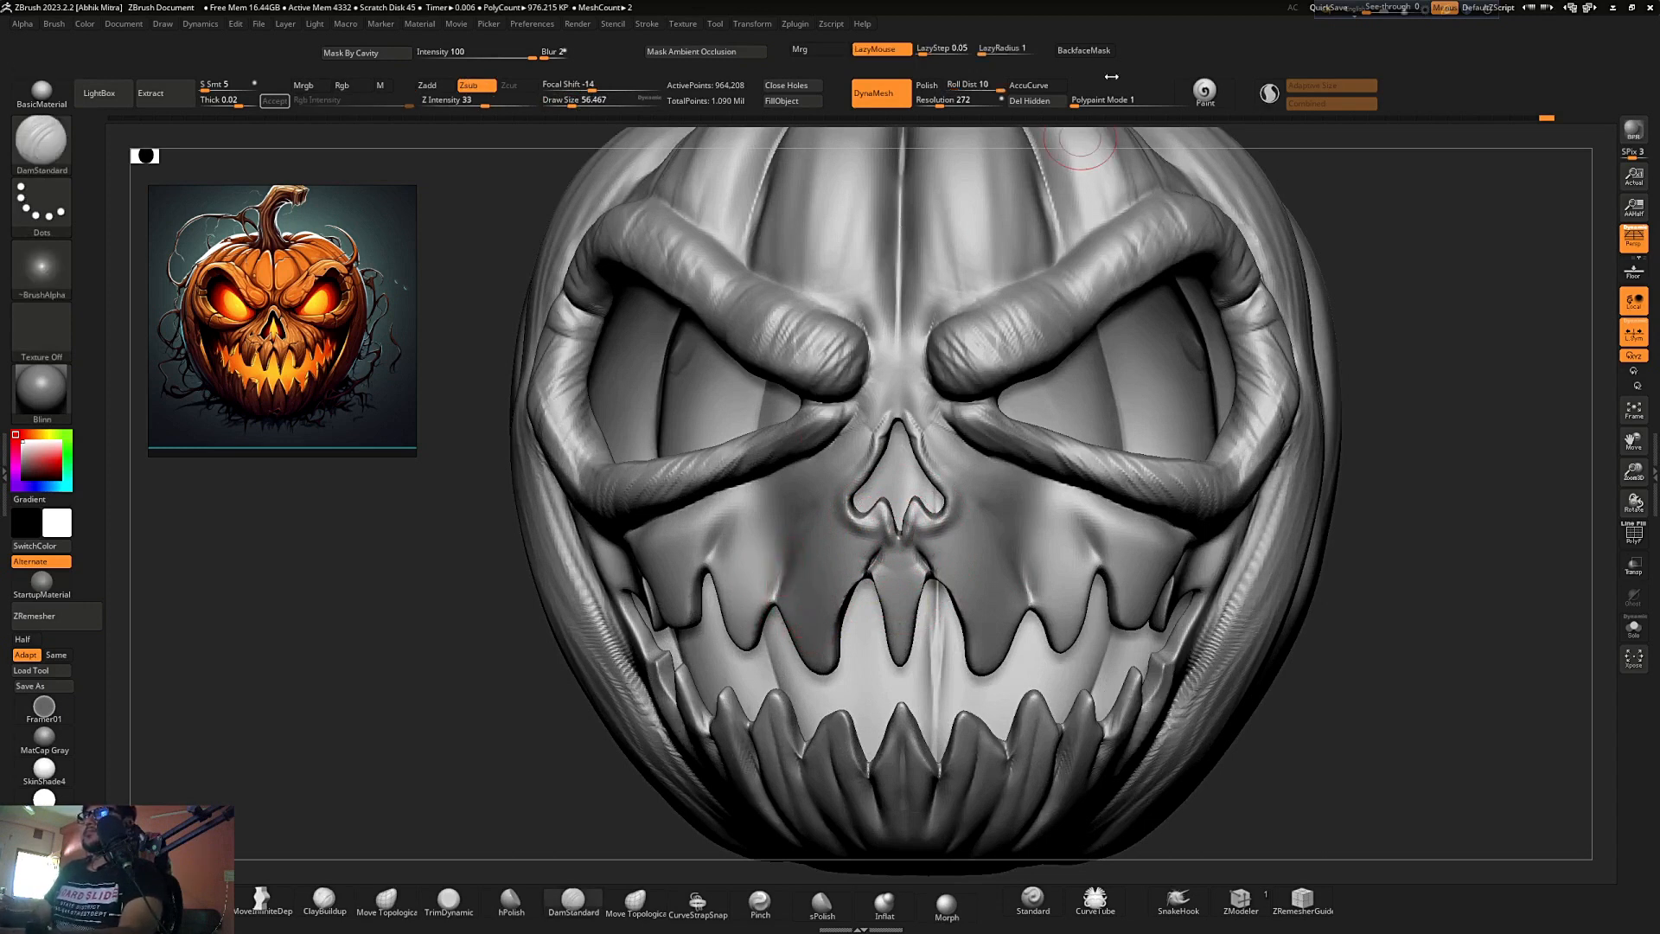
{"action": "left_click", "coordinate": [1084, 50]}
{"action": "right_click_drag", "start_coordinate": [1323, 519], "coordinate": [1241, 529], "text": "ctrl"}
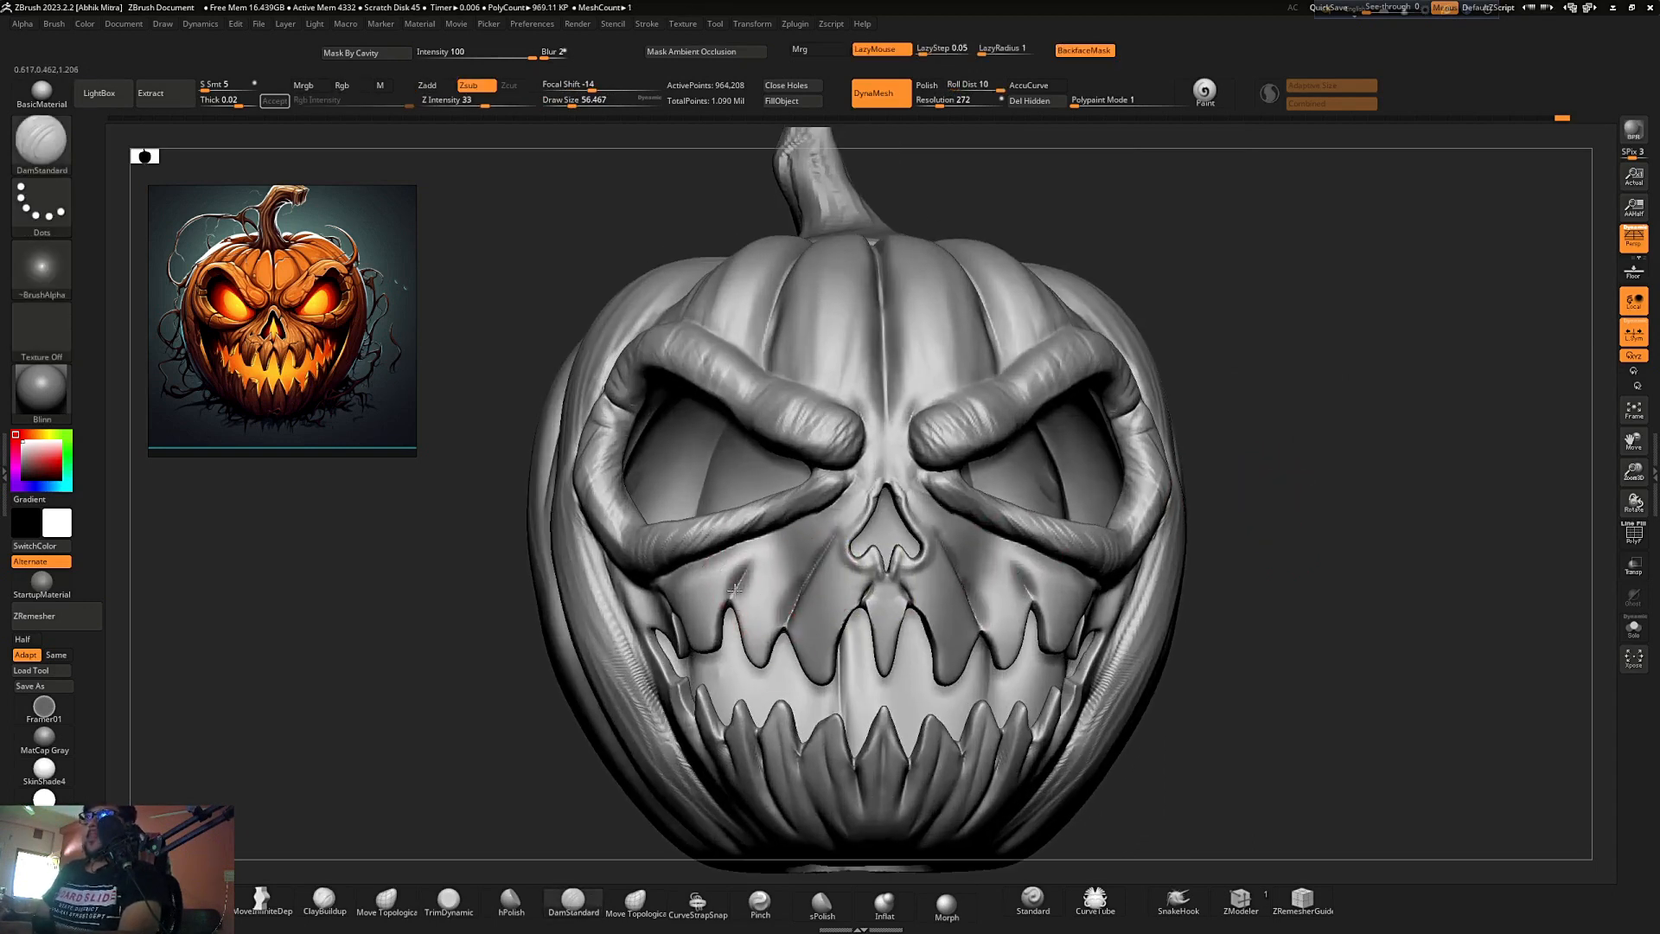
{"action": "left_click_drag", "start_coordinate": [793, 529], "coordinate": [697, 607]}
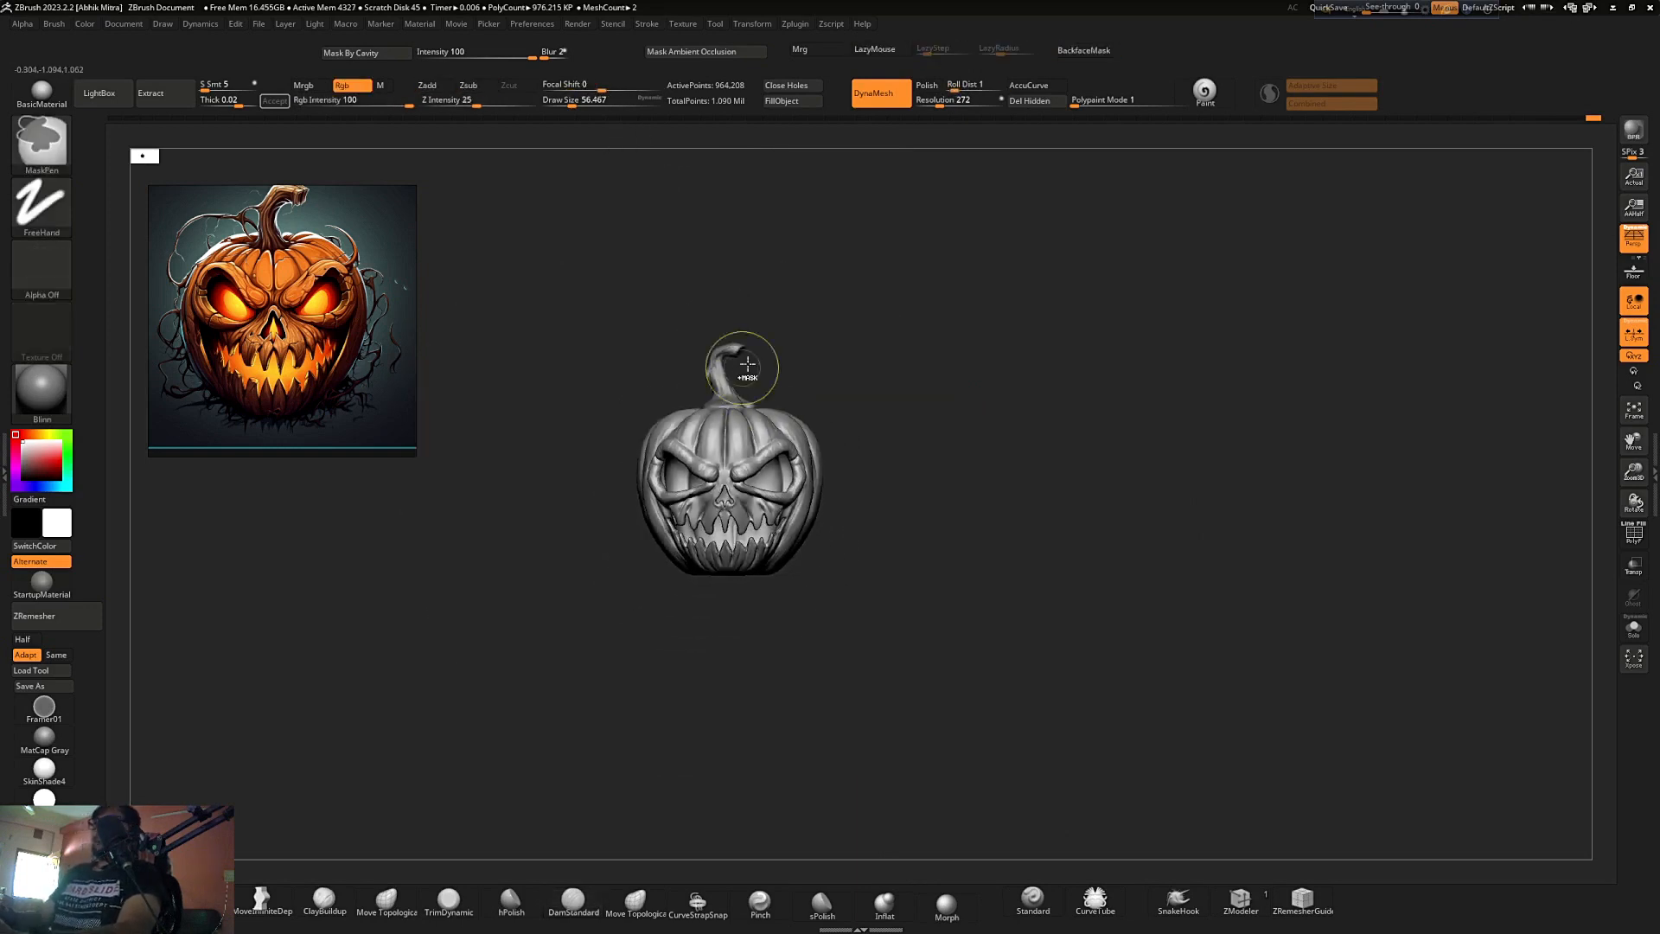
- Make the pumpkin's stem the active subtool and smooth its bumpy surface
{"action": "mouse_move", "coordinate": [947, 406]}
{"action": "left_mouse_down"}
{"action": "mouse_move", "coordinate": [952, 381]}
{"action": "mouse_move", "coordinate": [966, 409]}
{"action": "mouse_move", "coordinate": [945, 414]}
{"action": "left_mouse_up"}
{"action": "mouse_move", "coordinate": [833, 404]}
{"action": "left_mouse_down", "text": "alt"}
{"action": "mouse_move", "coordinate": [833, 511]}
{"action": "mouse_move", "coordinate": [796, 562]}
{"action": "mouse_move", "coordinate": [805, 599]}
{"action": "left_mouse_up", "text": "alt"}
{"action": "key", "text": "s"}
{"action": "left_click", "coordinate": [804, 599], "text": "alt"}
{"action": "key", "text": "ctrl"}
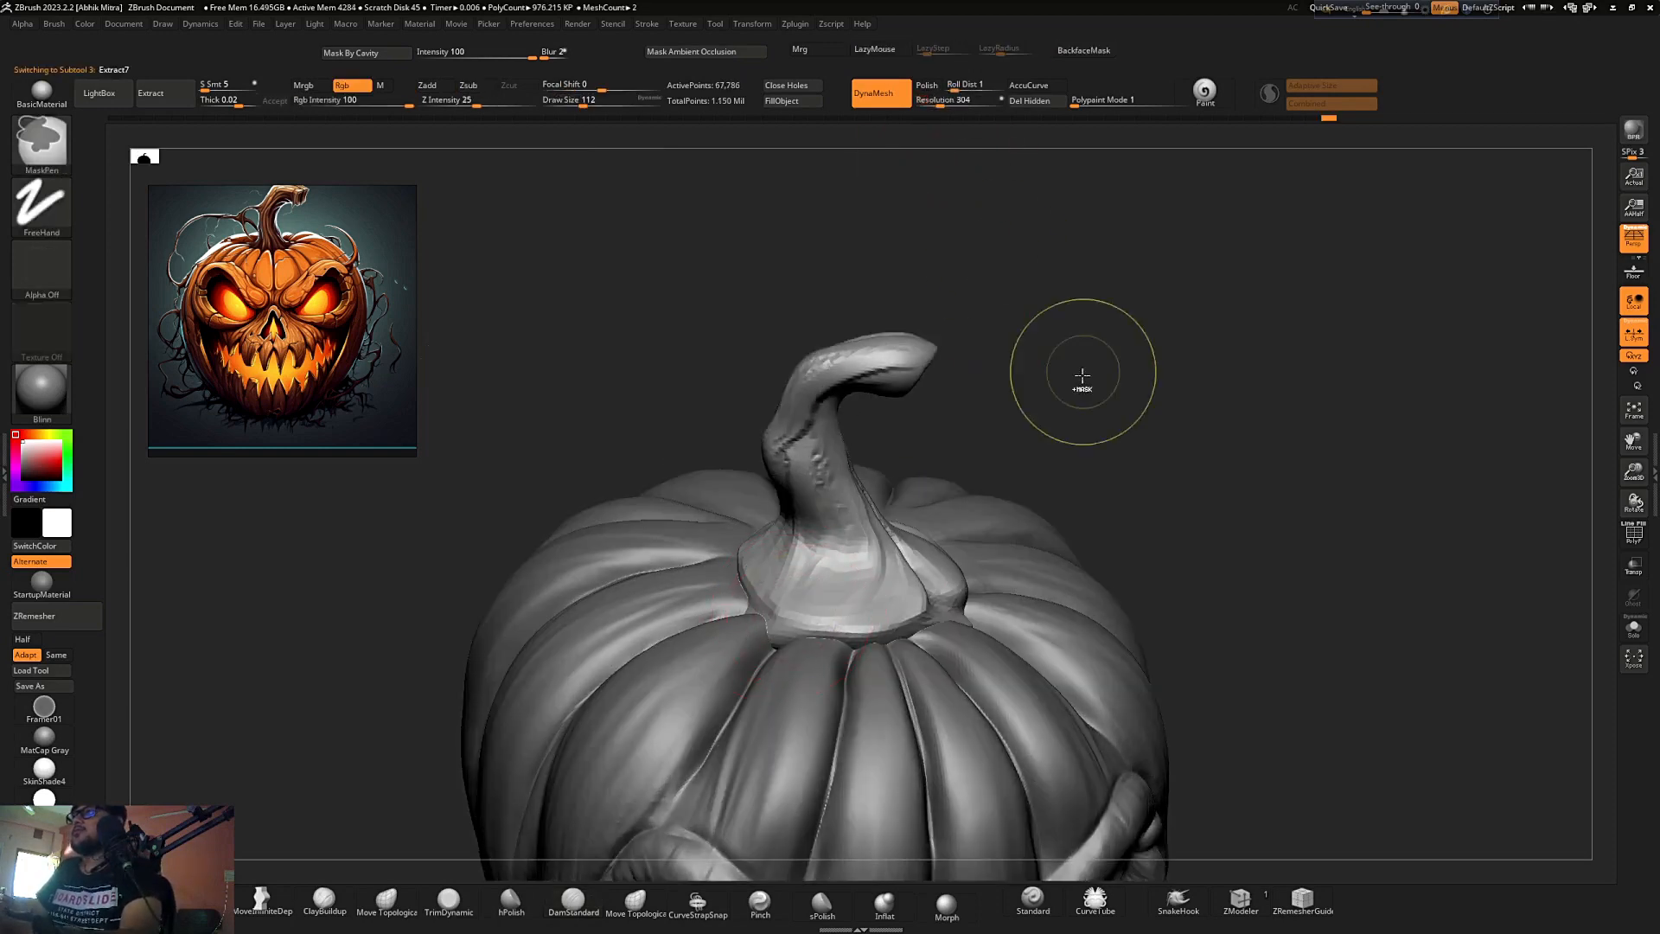
{"action": "left_click_drag", "start_coordinate": [1082, 378], "coordinate": [1120, 424], "text": "ctrl"}
{"action": "left_click_drag", "start_coordinate": [1110, 406], "coordinate": [1098, 355]}
{"action": "left_click_drag", "start_coordinate": [789, 399], "coordinate": [847, 453], "text": "shift"}
- Carve notches into the front of the stem's flared base with the DamStandard brush at draw size 112
{"action": "left_click_drag", "start_coordinate": [1072, 368], "coordinate": [1087, 453]}
{"action": "left_click_drag", "start_coordinate": [819, 579], "coordinate": [782, 636]}
{"action": "left_click_drag", "start_coordinate": [1072, 424], "coordinate": [1079, 500]}
{"action": "mouse_move", "coordinate": [863, 572]}
{"action": "left_mouse_down"}
{"action": "mouse_move", "coordinate": [855, 640]}
{"action": "mouse_move", "coordinate": [890, 625]}
{"action": "left_mouse_up"}
{"action": "left_click_drag", "start_coordinate": [904, 553], "coordinate": [970, 589]}
{"action": "mouse_move", "coordinate": [906, 549]}
{"action": "left_mouse_down"}
{"action": "mouse_move", "coordinate": [1006, 602]}
{"action": "mouse_move", "coordinate": [970, 579]}
{"action": "mouse_move", "coordinate": [875, 594]}
{"action": "left_mouse_up"}
- Continue the DamStandard notches around the side and back of the stem's base to form separate lobes
{"action": "left_click_drag", "start_coordinate": [1115, 303], "coordinate": [1193, 329]}
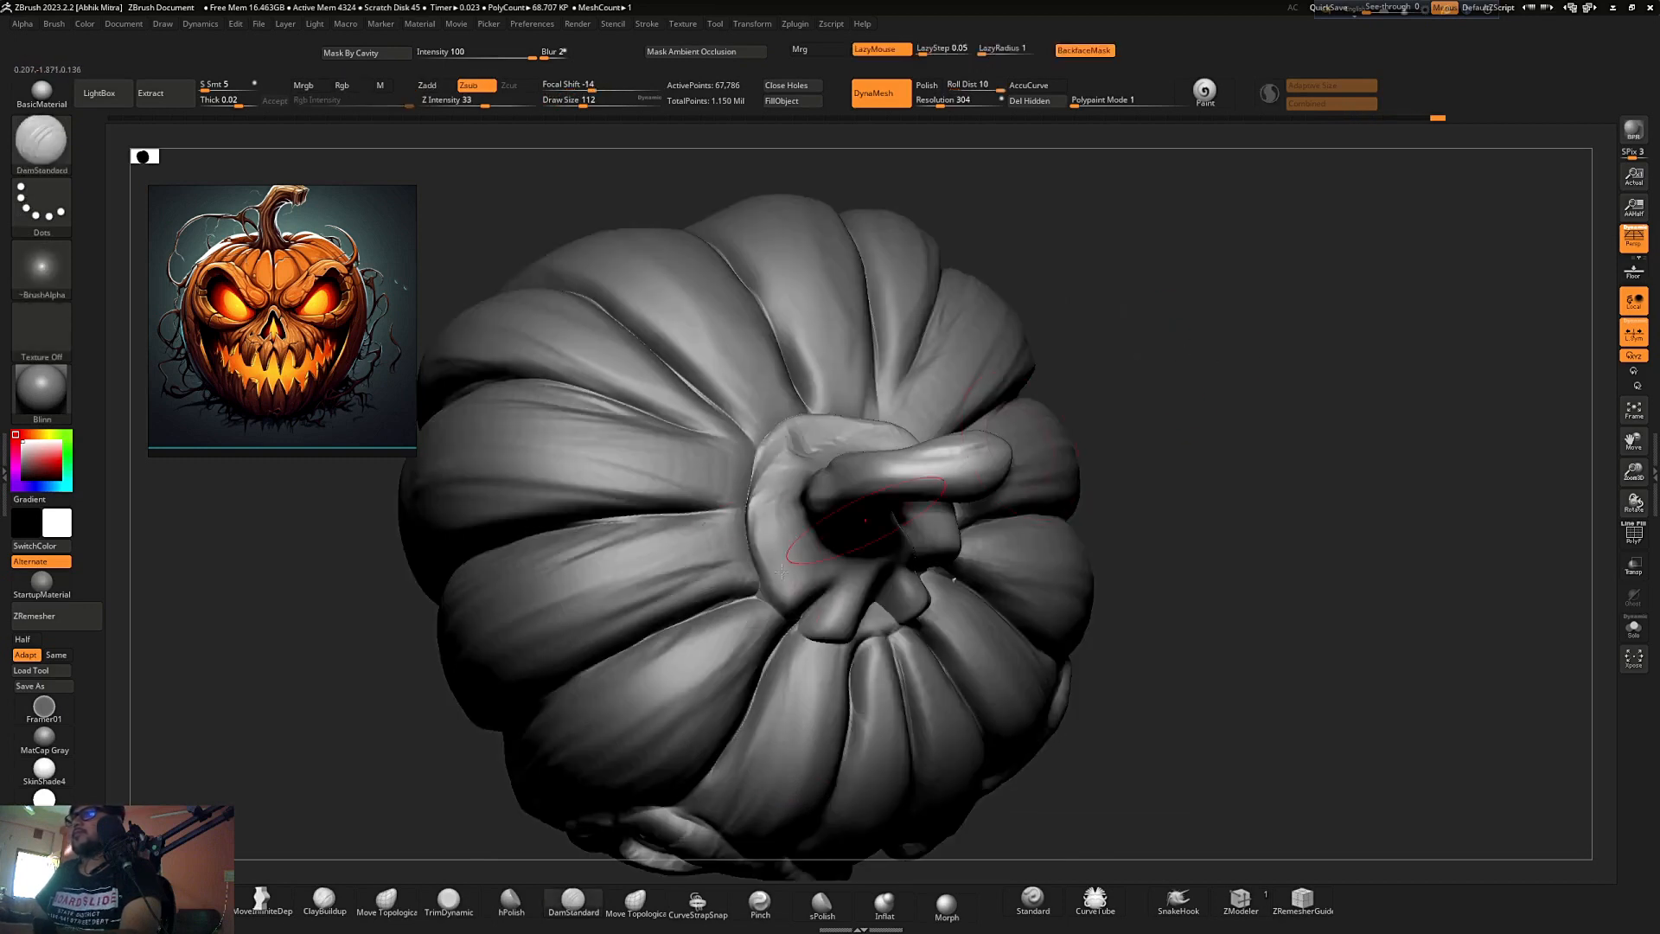
{"action": "left_click_drag", "start_coordinate": [1141, 277], "coordinate": [1095, 335]}
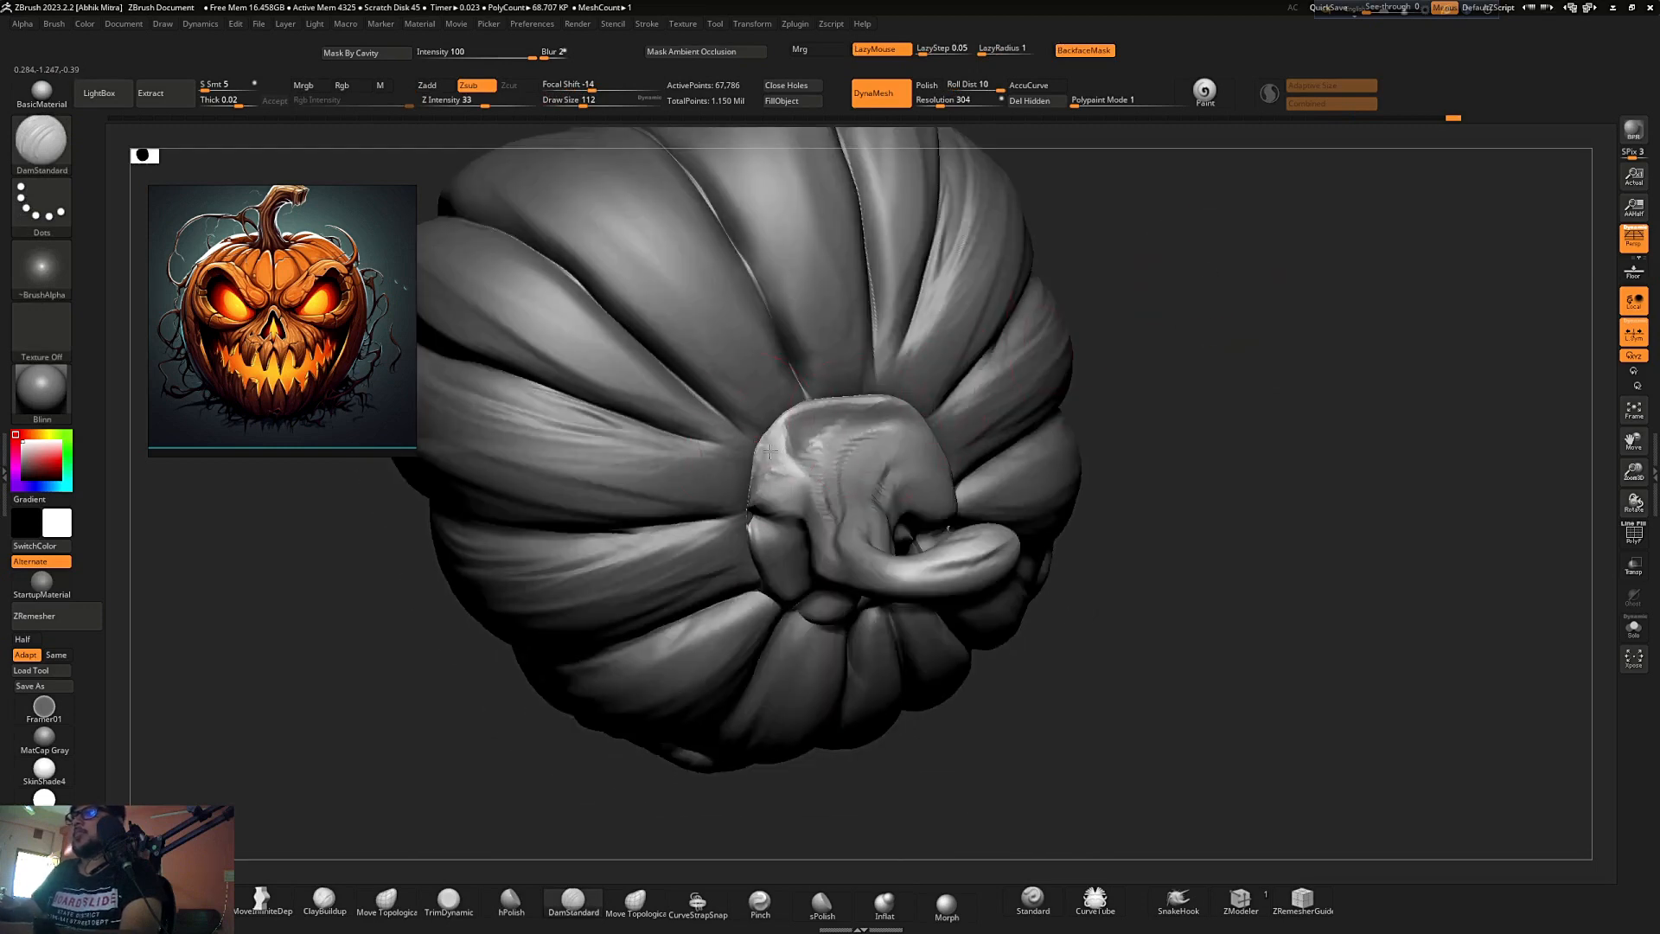
{"action": "left_click_drag", "start_coordinate": [762, 444], "coordinate": [809, 467]}
{"action": "left_click_drag", "start_coordinate": [806, 393], "coordinate": [831, 436]}
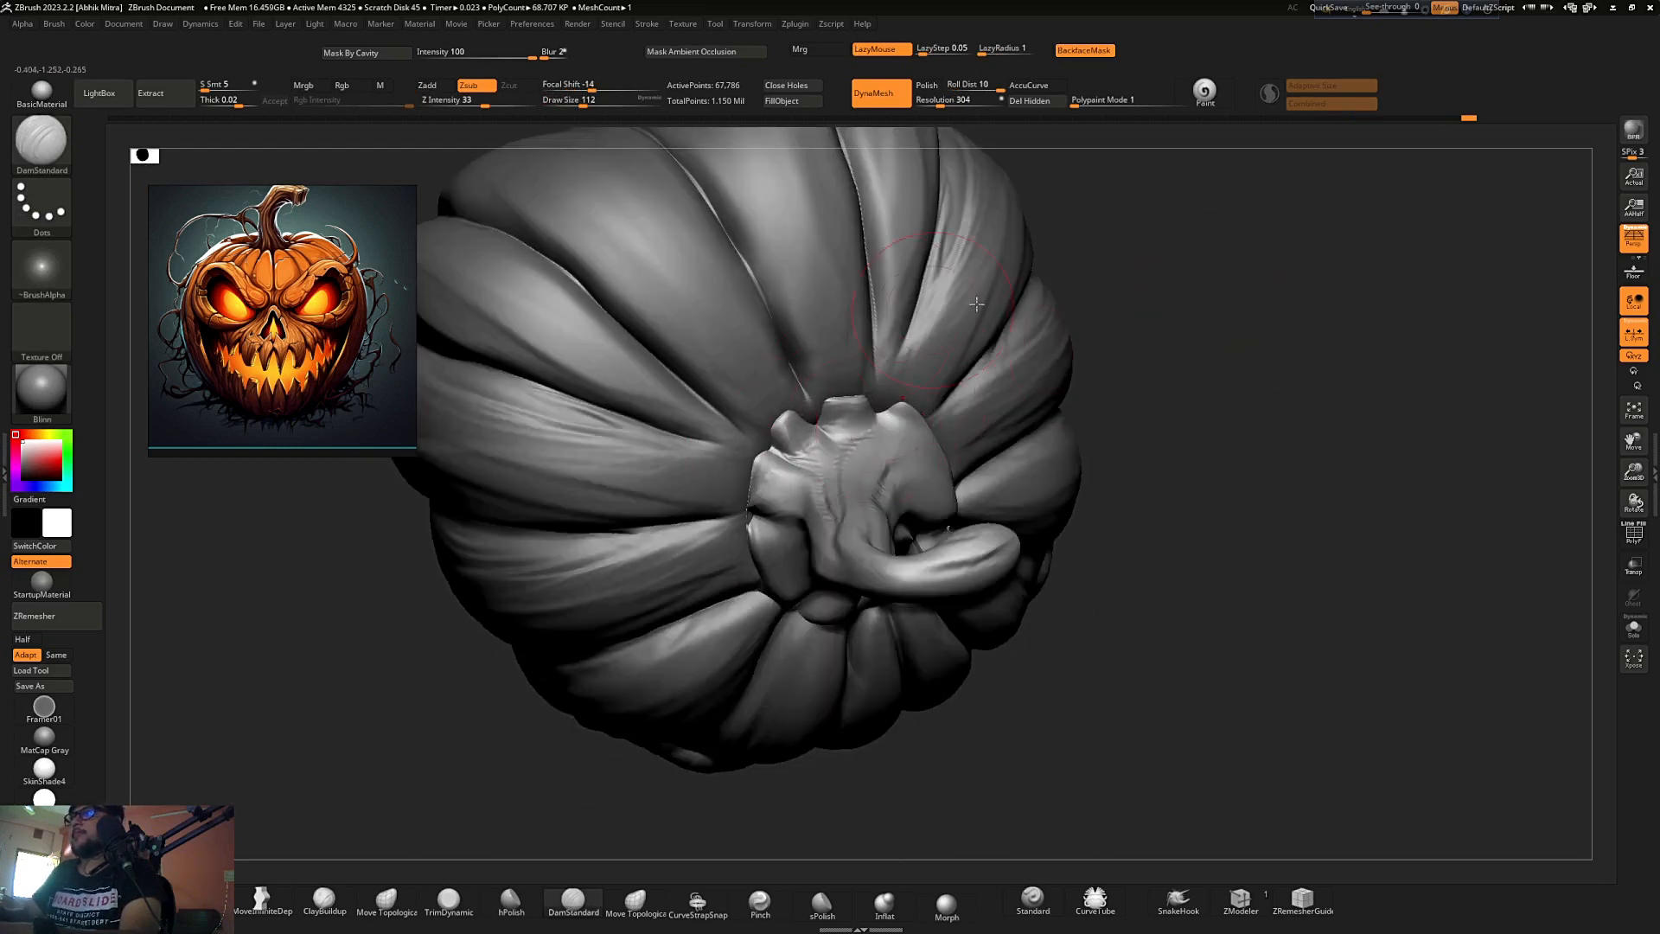
{"action": "right_click_drag", "start_coordinate": [975, 303], "coordinate": [937, 414]}
{"action": "left_click_drag", "start_coordinate": [909, 436], "coordinate": [934, 412]}
{"action": "right_click_drag", "start_coordinate": [1115, 413], "coordinate": [1045, 433]}
{"action": "left_click_drag", "start_coordinate": [977, 485], "coordinate": [916, 517]}
- Pull the front edge of the stem's base into shape with the Move brush at a draw size of about 97
{"action": "right_click_drag", "start_coordinate": [895, 459], "coordinate": [881, 294], "text": "ctrl"}
{"action": "right_click_drag", "start_coordinate": [1050, 536], "coordinate": [1003, 470]}
{"action": "mouse_move", "coordinate": [1134, 406]}
{"action": "right_mouse_down"}
{"action": "mouse_move", "coordinate": [1093, 322]}
{"action": "mouse_move", "coordinate": [1042, 333]}
{"action": "mouse_move", "coordinate": [1124, 359]}
{"action": "mouse_move", "coordinate": [1067, 432]}
{"action": "right_mouse_up"}
{"action": "key", "text": "s"}
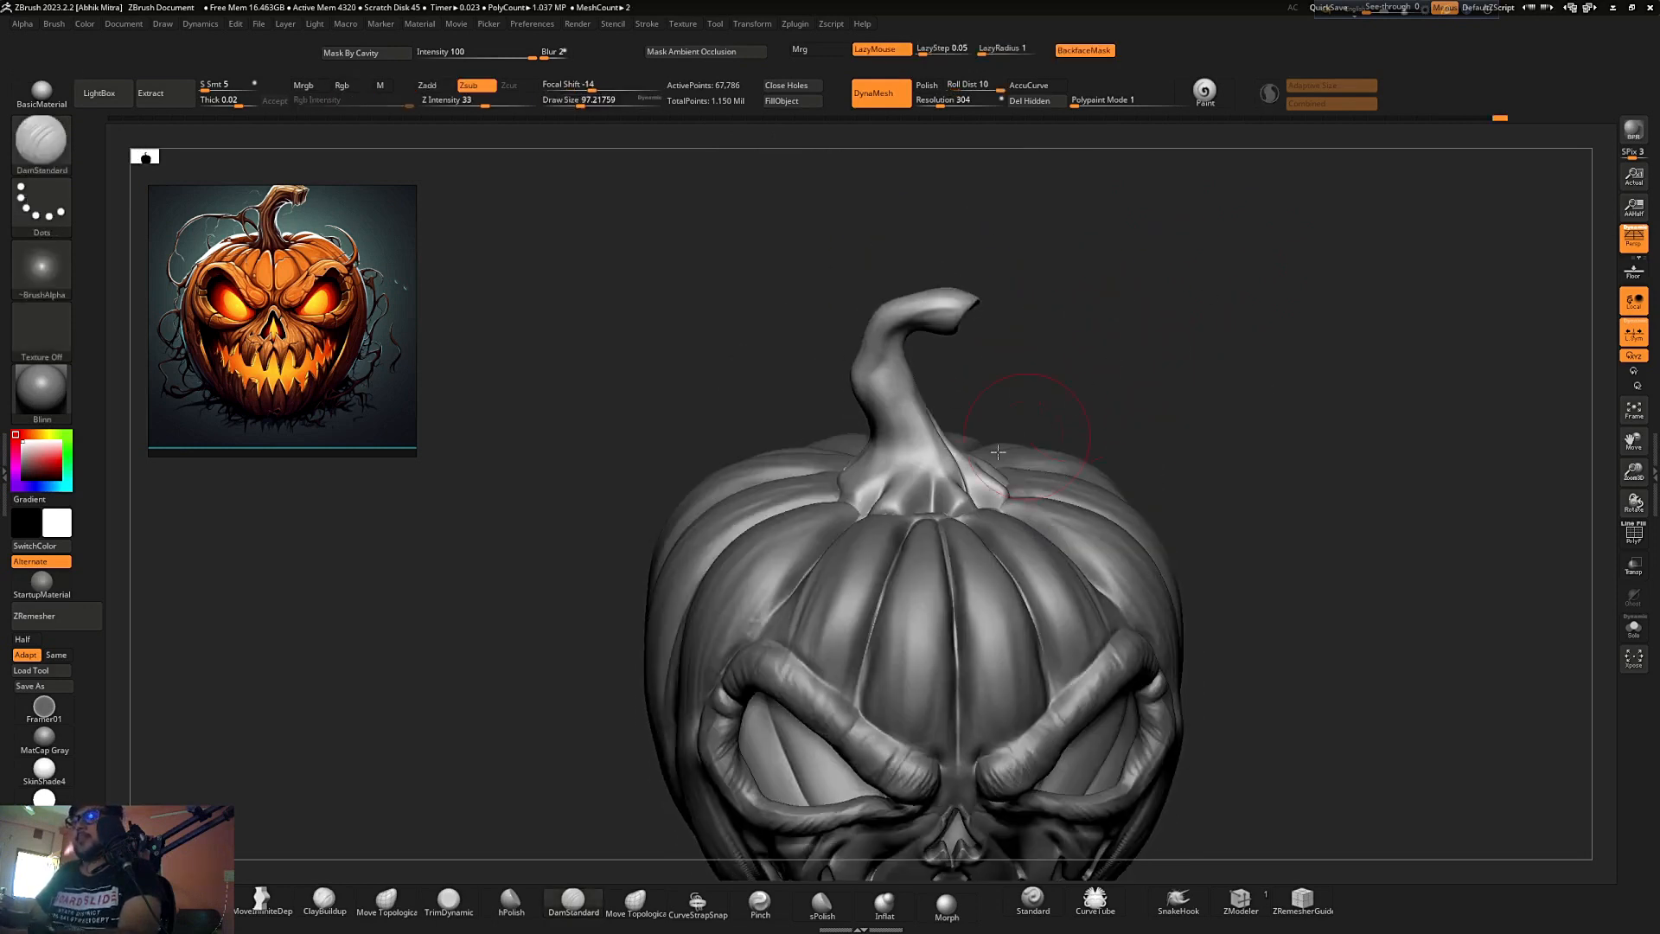
{"action": "key", "text": "b"}
{"action": "key", "text": "m"}
{"action": "key", "text": "v"}
{"action": "left_click_drag", "start_coordinate": [919, 491], "coordinate": [896, 512]}
{"action": "right_click_drag", "start_coordinate": [1077, 371], "coordinate": [1055, 484]}
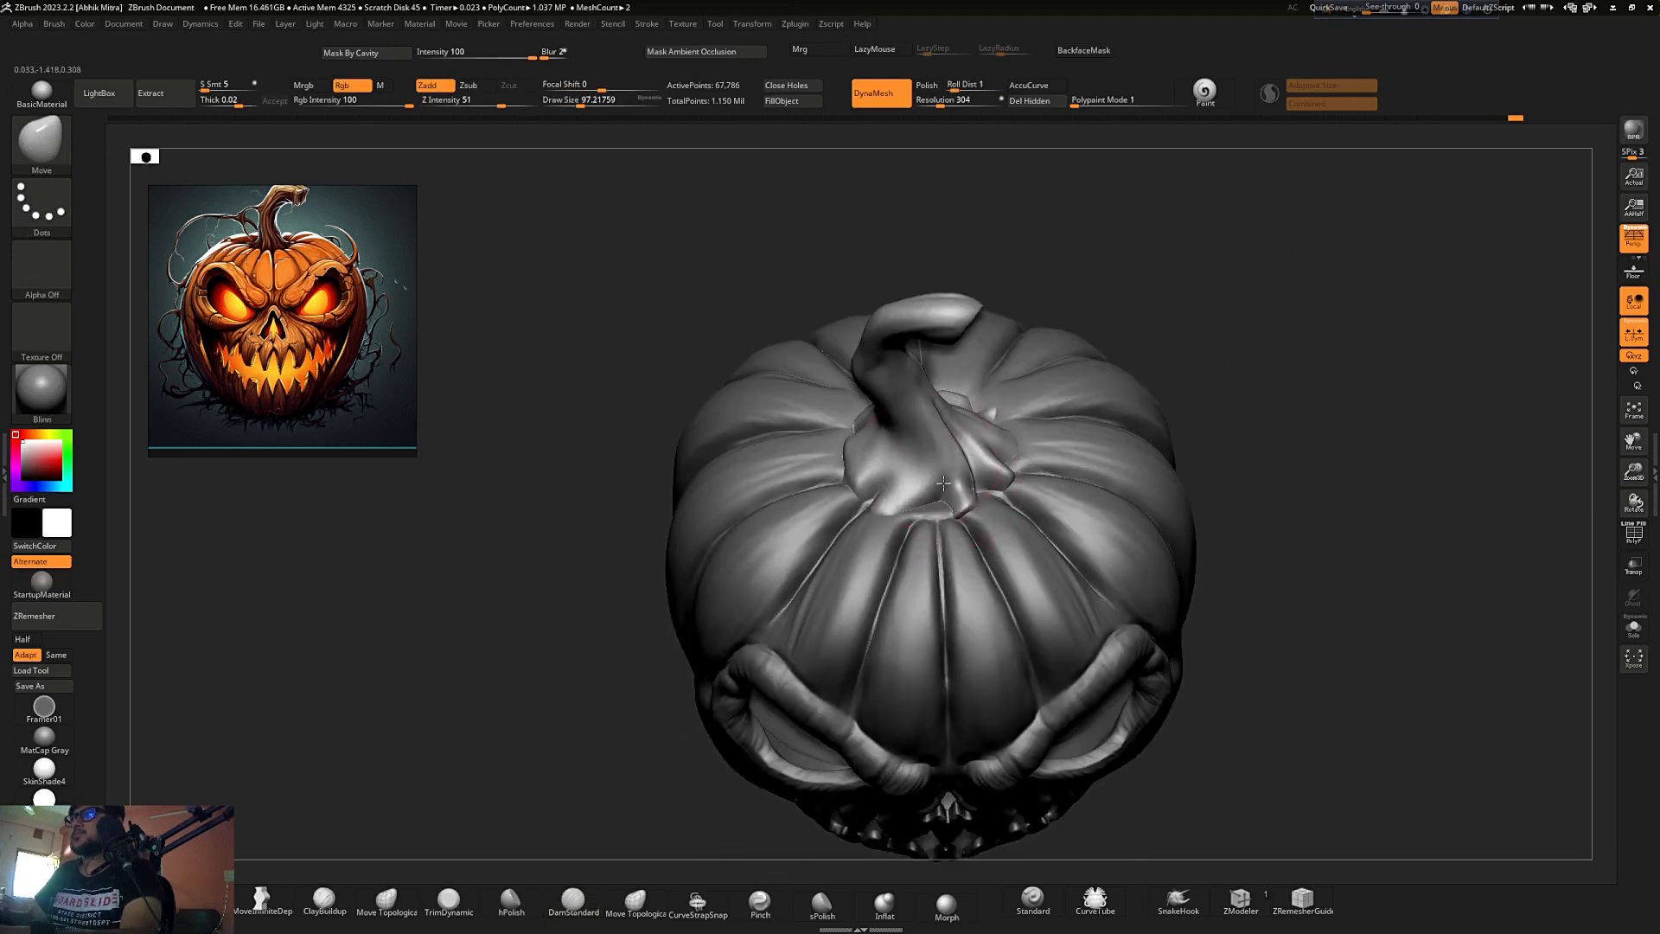
- Refine the lobes around the stem's base with the Move brush at a draw size of about 71
{"action": "right_click_drag", "start_coordinate": [941, 501], "coordinate": [939, 514]}
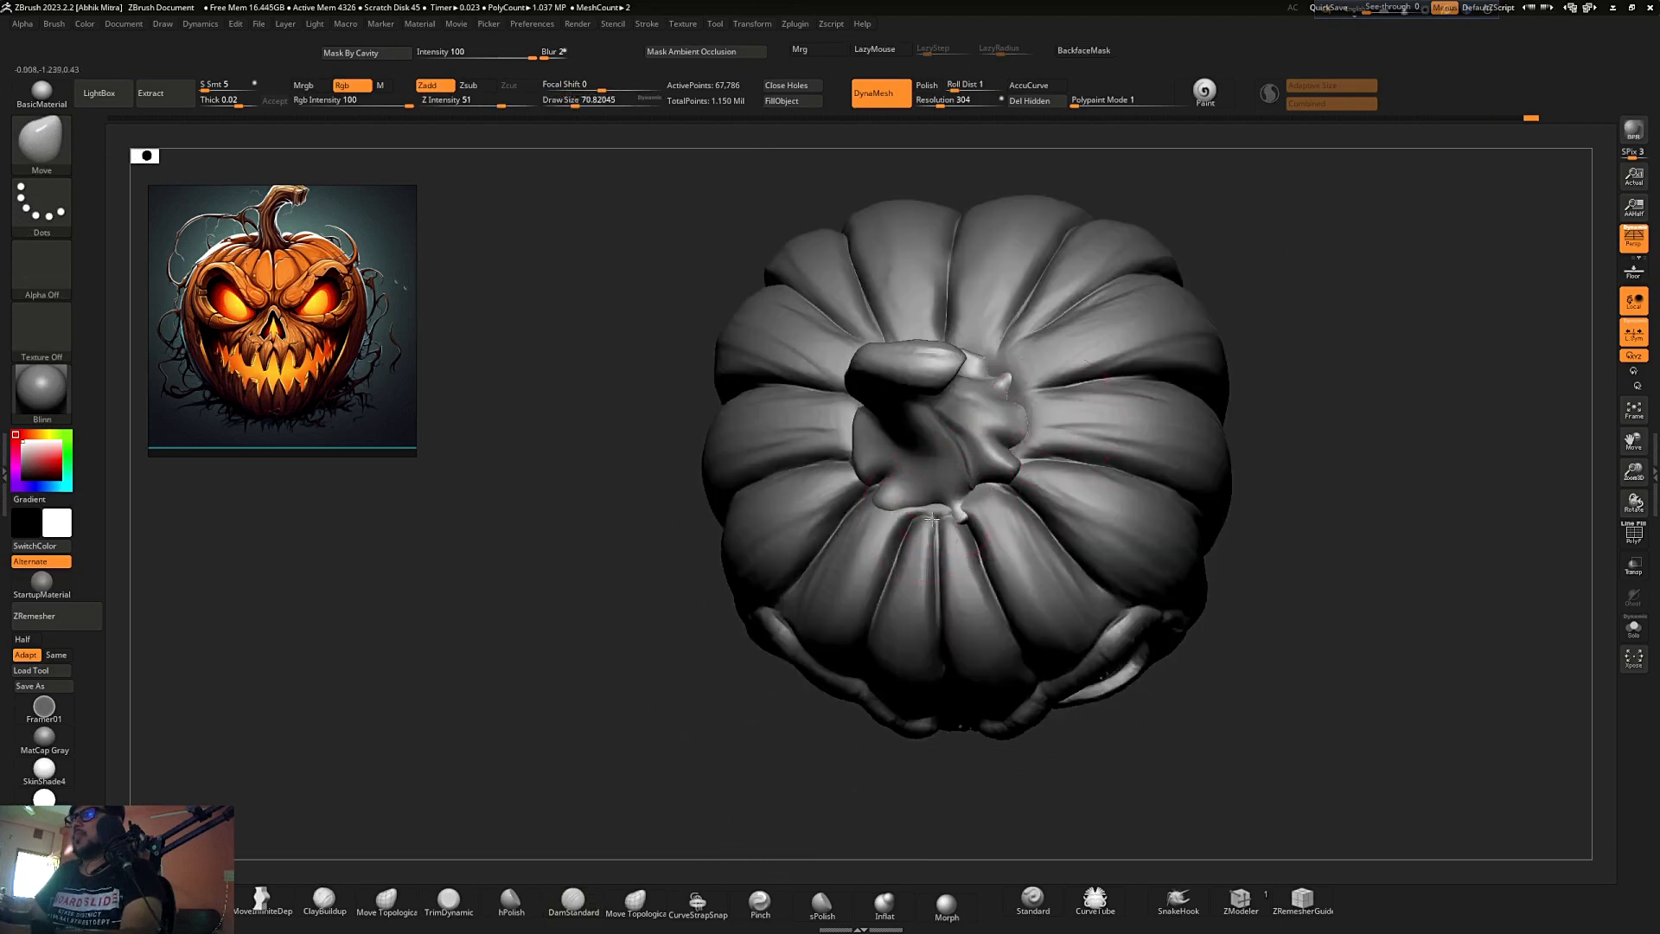
{"action": "right_click_drag", "start_coordinate": [995, 464], "coordinate": [1068, 439]}
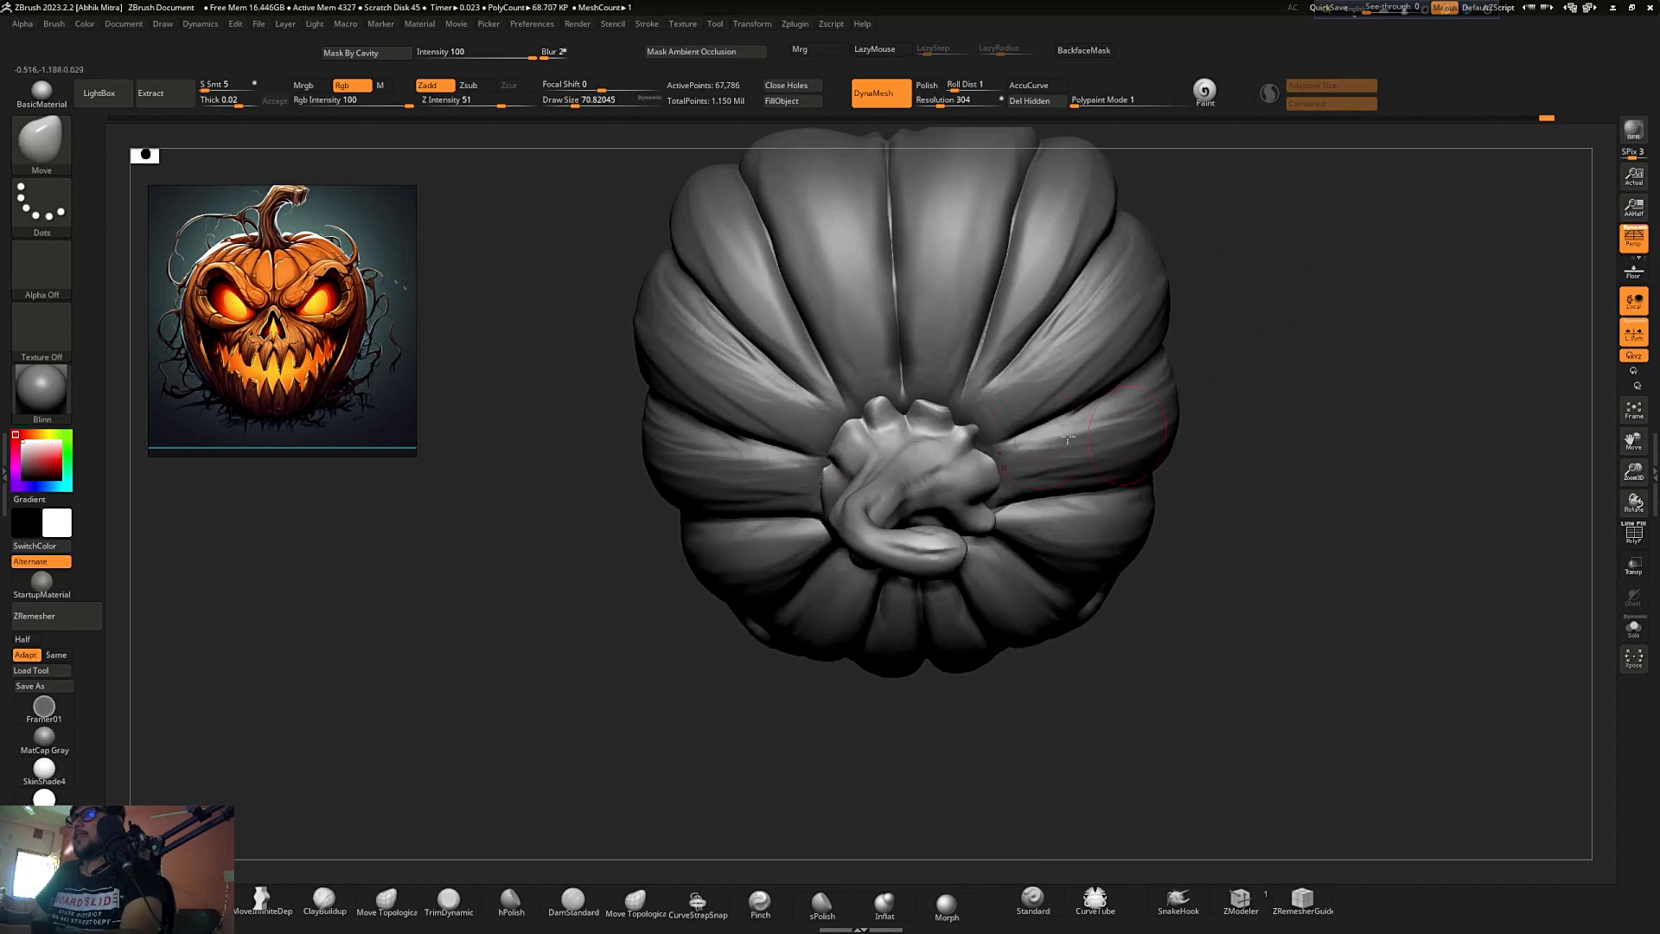
{"action": "right_click_drag", "start_coordinate": [893, 393], "coordinate": [934, 268], "text": "ctrl"}
{"action": "right_click_drag", "start_coordinate": [1128, 381], "coordinate": [1100, 414]}
- Isolate the stem and flatten the underside of its base with the hPolish brush at a draw size of about 128
{"action": "key", "text": "alt+s"}
{"action": "right_click_drag", "start_coordinate": [968, 458], "coordinate": [940, 605], "text": "ctrl"}
{"action": "right_click_drag", "start_coordinate": [1026, 470], "coordinate": [1028, 419]}
{"action": "key", "text": "s"}
{"action": "left_click_drag", "start_coordinate": [1028, 418], "coordinate": [1037, 417]}
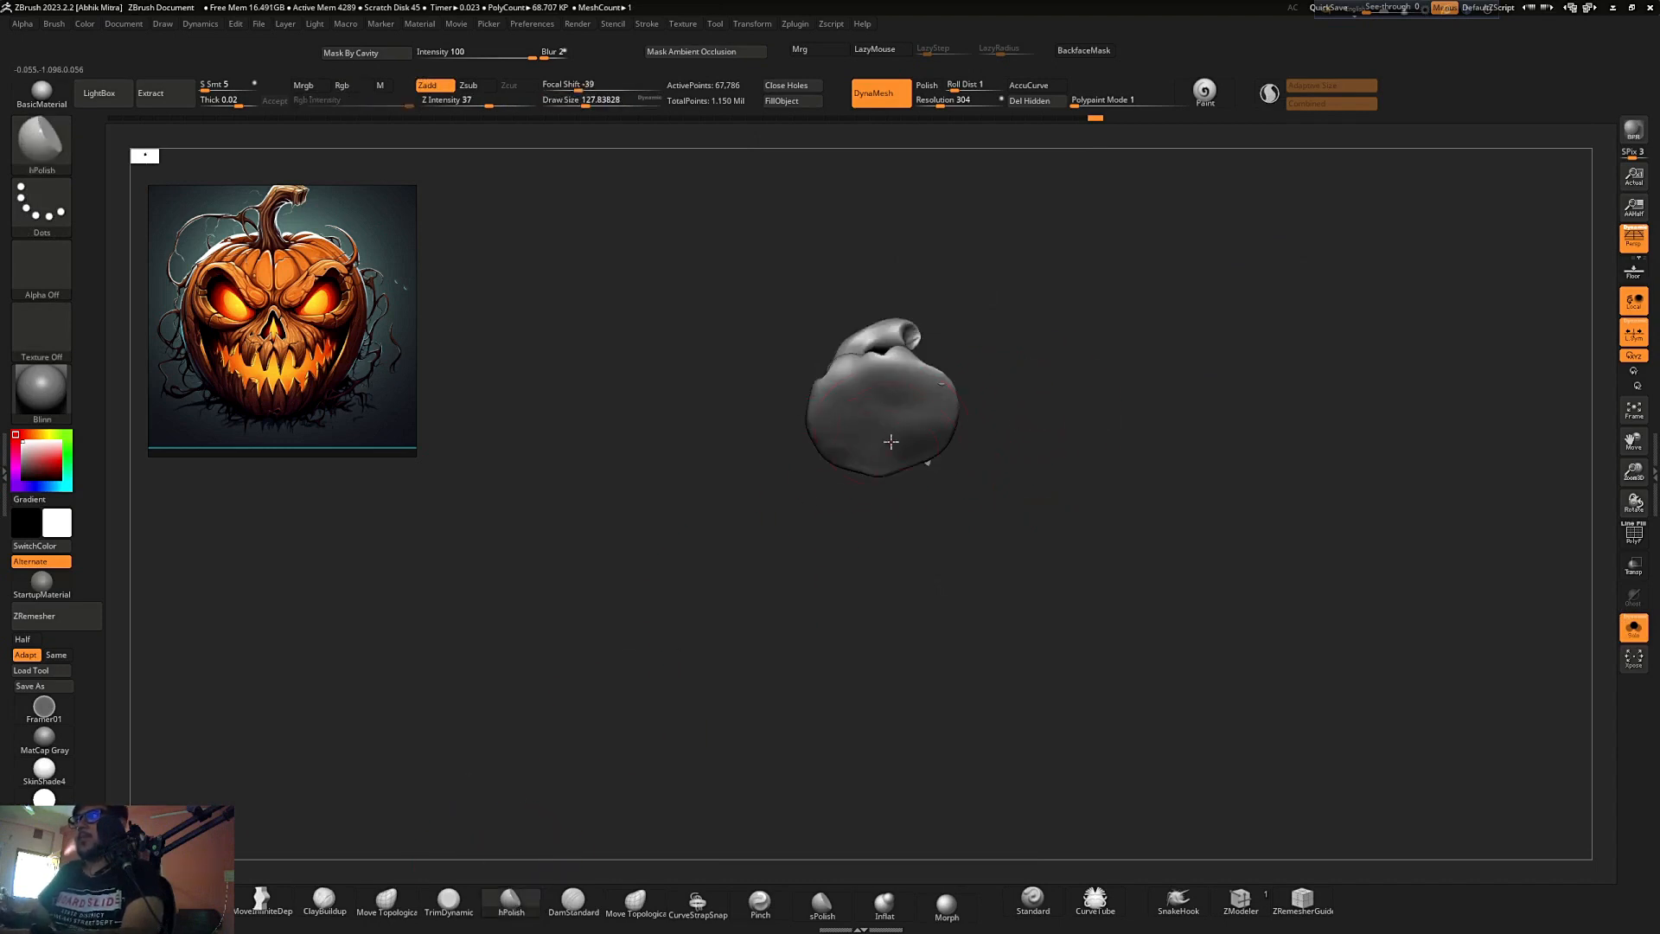
{"action": "mouse_move", "coordinate": [909, 446]}
{"action": "right_mouse_down"}
{"action": "mouse_move", "coordinate": [997, 488]}
{"action": "mouse_move", "coordinate": [937, 471]}
{"action": "right_mouse_up"}
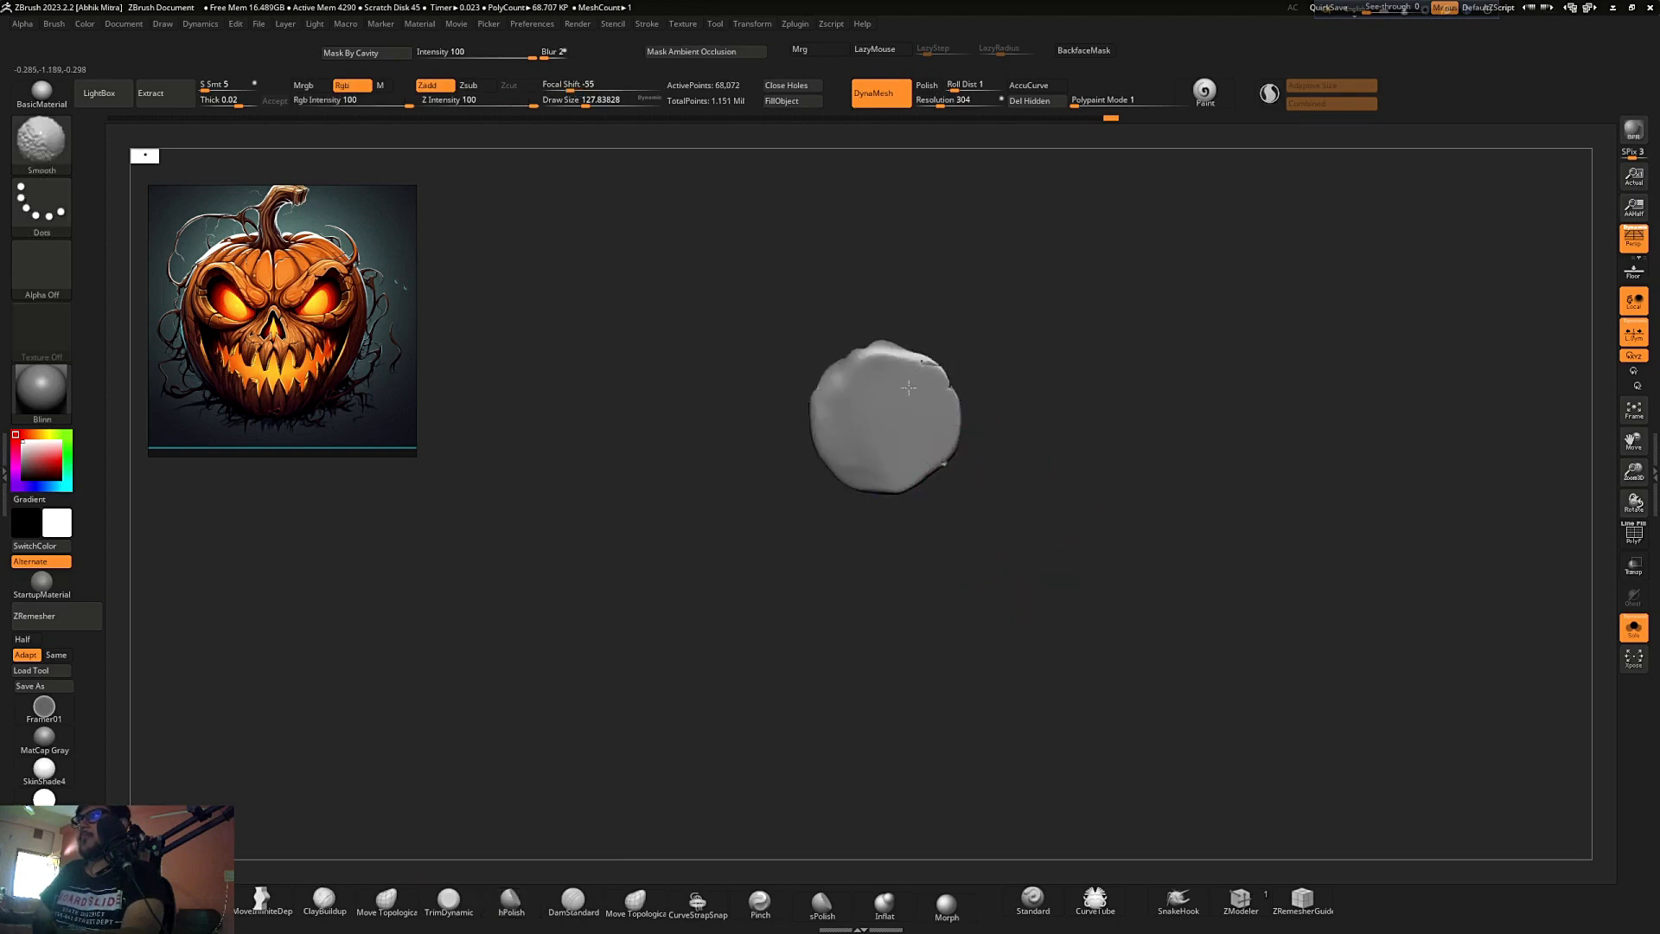
{"action": "mouse_move", "coordinate": [1064, 352]}
{"action": "right_mouse_down"}
{"action": "mouse_move", "coordinate": [1074, 407]}
{"action": "mouse_move", "coordinate": [977, 471]}
{"action": "mouse_move", "coordinate": [945, 440]}
{"action": "mouse_move", "coordinate": [1123, 355]}
{"action": "mouse_move", "coordinate": [1159, 363]}
{"action": "mouse_move", "coordinate": [1145, 389]}
{"action": "mouse_move", "coordinate": [1153, 366]}
{"action": "mouse_move", "coordinate": [1175, 389]}
{"action": "mouse_move", "coordinate": [1182, 341]}
{"action": "right_mouse_up"}
- Isolate the stem again and mask everything except the bottom edge of its base
{"action": "left_click", "coordinate": [1007, 519], "text": "alt"}
{"action": "left_click", "coordinate": [845, 406], "text": "alt"}
{"action": "right_click_drag", "start_coordinate": [1029, 389], "coordinate": [941, 455], "text": "ctrl"}
{"action": "key", "text": "alt+s"}
{"action": "left_click_drag", "start_coordinate": [965, 558], "coordinate": [879, 538], "text": "ctrl"}
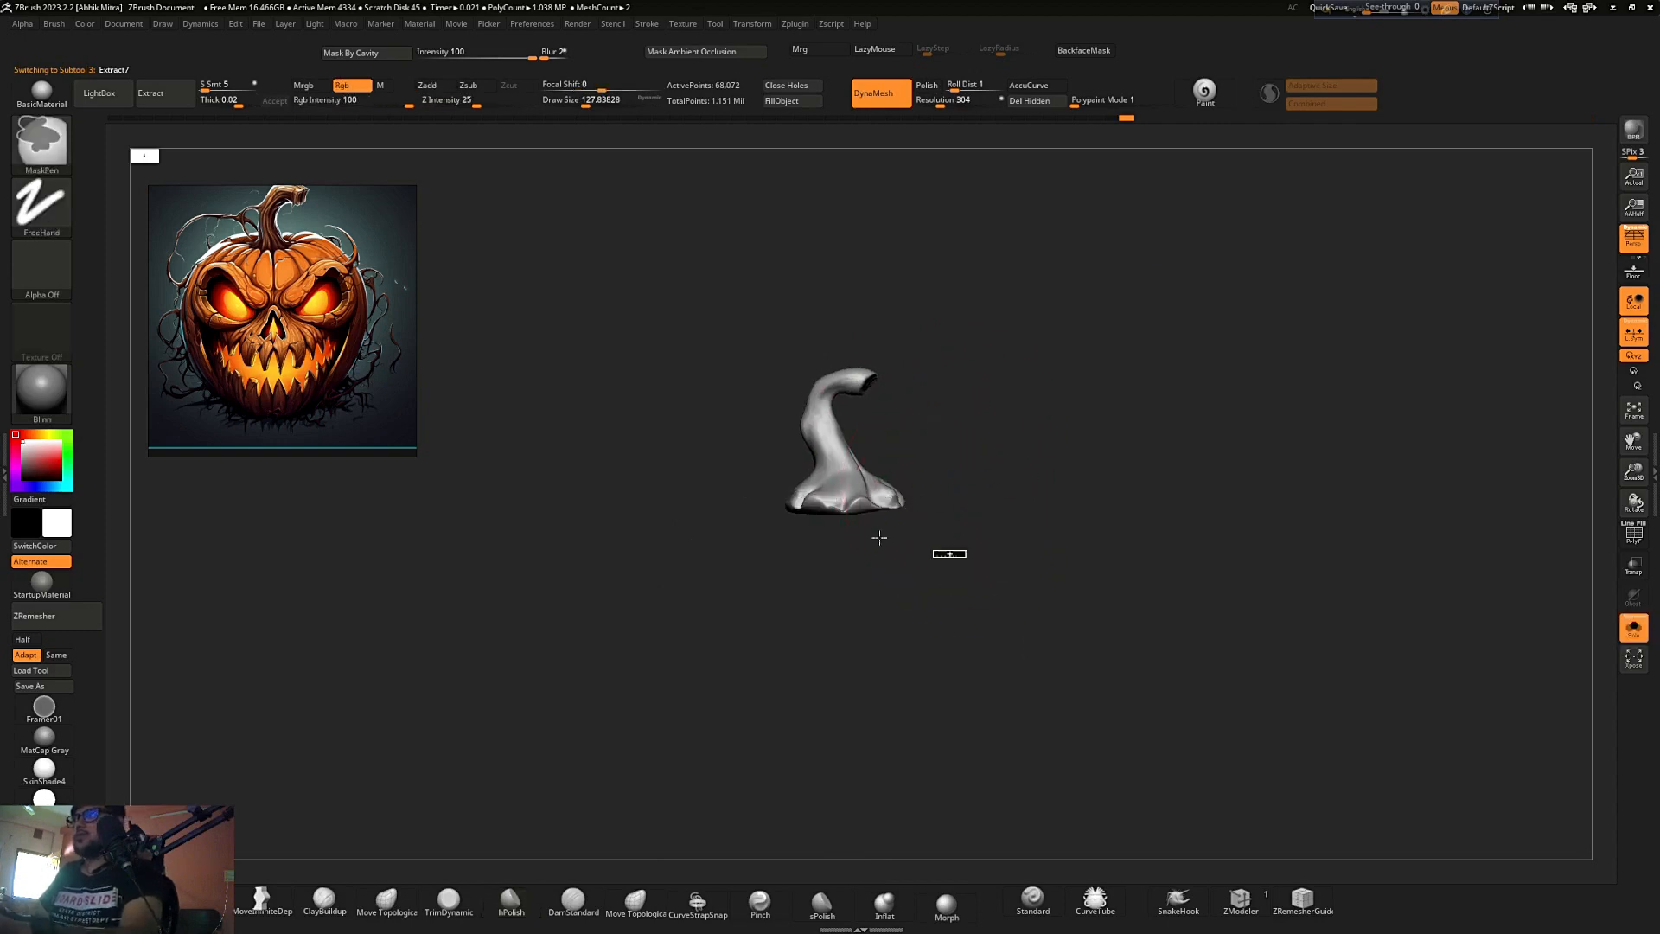
{"action": "left_click_drag", "start_coordinate": [759, 498], "coordinate": [759, 499], "text": "ctrl"}
{"action": "right_click_drag", "start_coordinate": [1026, 429], "coordinate": [930, 464], "text": "ctrl"}
{"action": "left_click", "coordinate": [1037, 420], "text": "ctrl"}
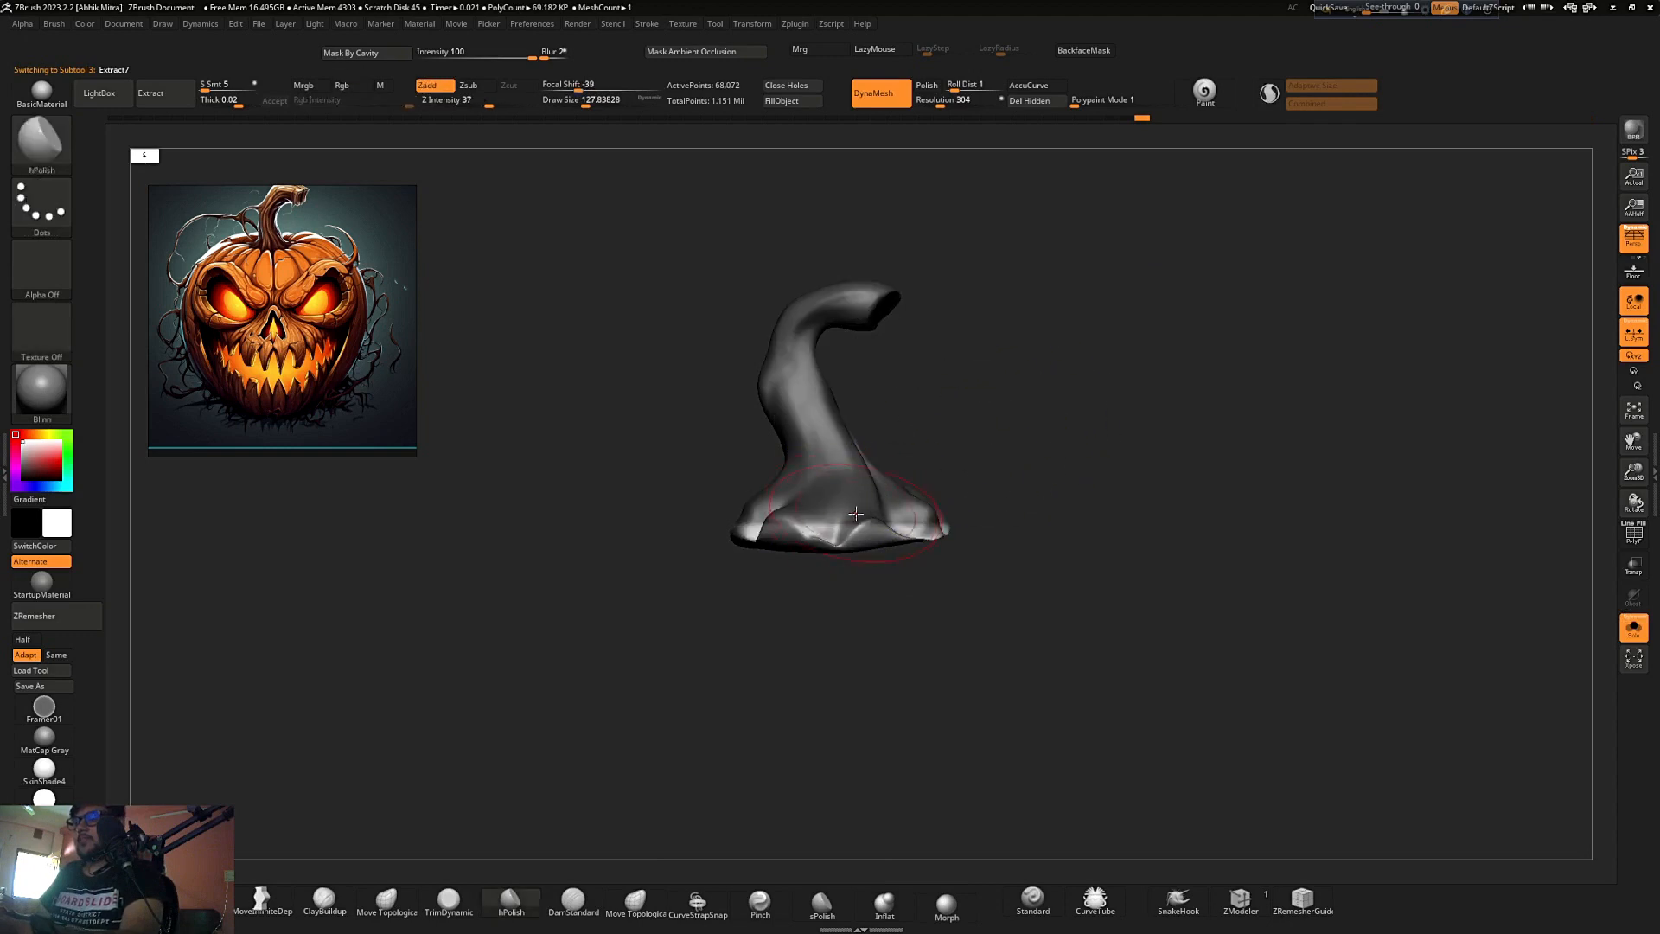
- Extend the unmasked bottom of the stem straight down with the move gizmo and return to Draw mode
{"action": "key", "text": "w"}
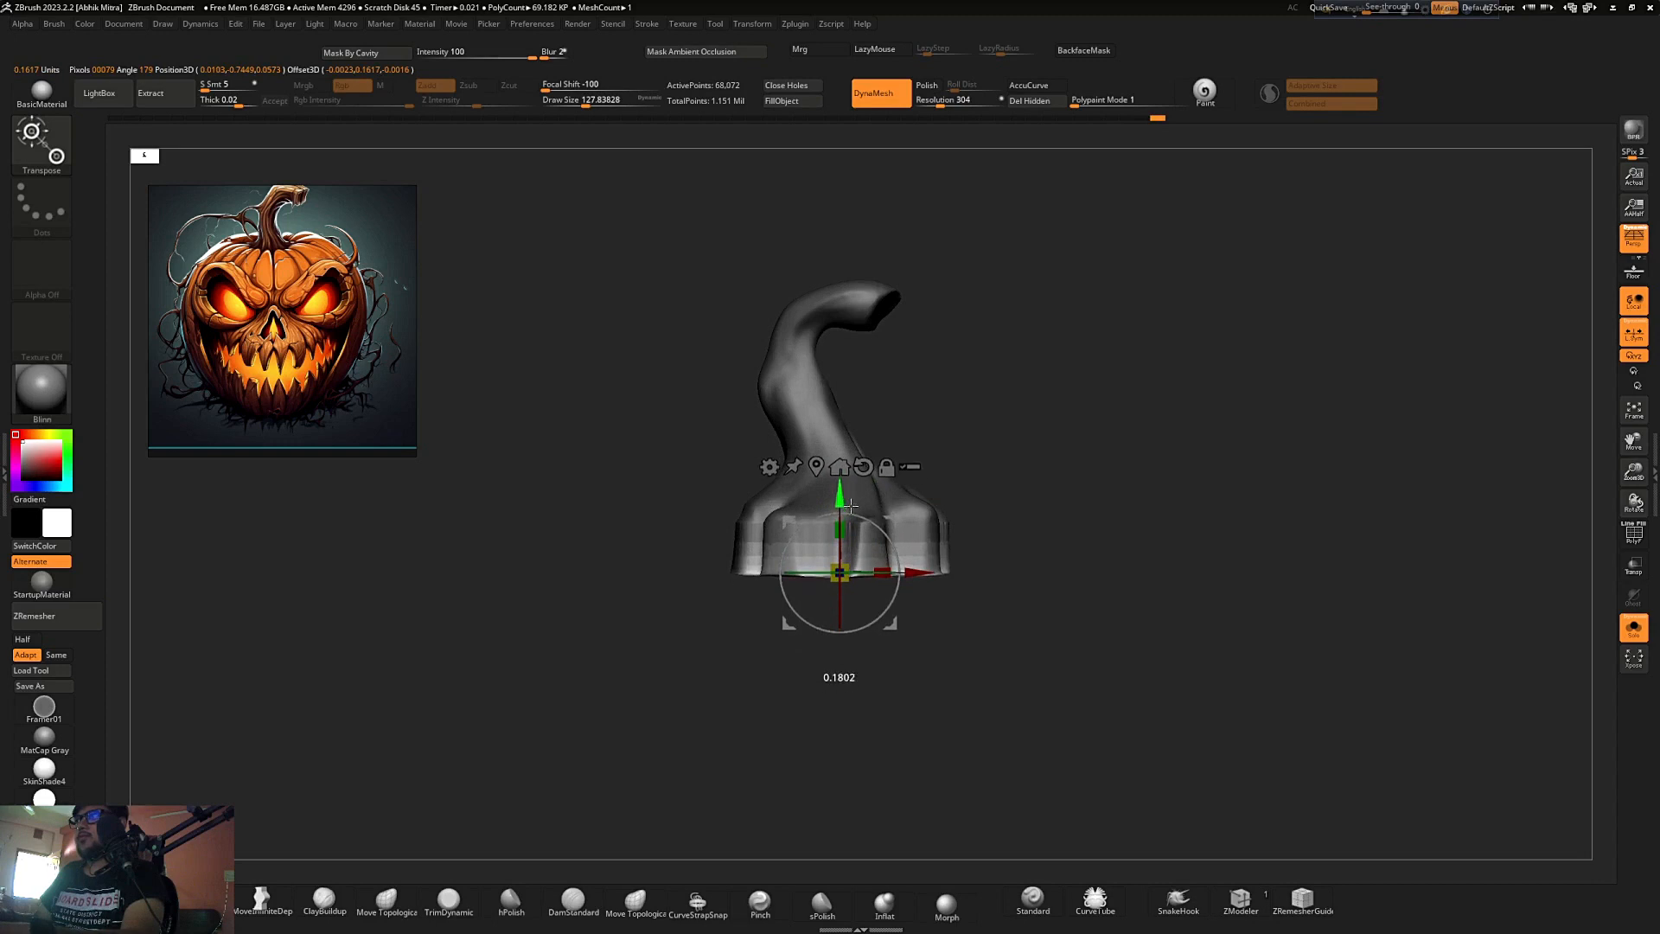
{"action": "mouse_move", "coordinate": [1031, 448]}
{"action": "left_mouse_down"}
{"action": "mouse_move", "coordinate": [1037, 371]}
{"action": "mouse_move", "coordinate": [1041, 433]}
{"action": "left_mouse_up"}
{"action": "key", "text": "space"}
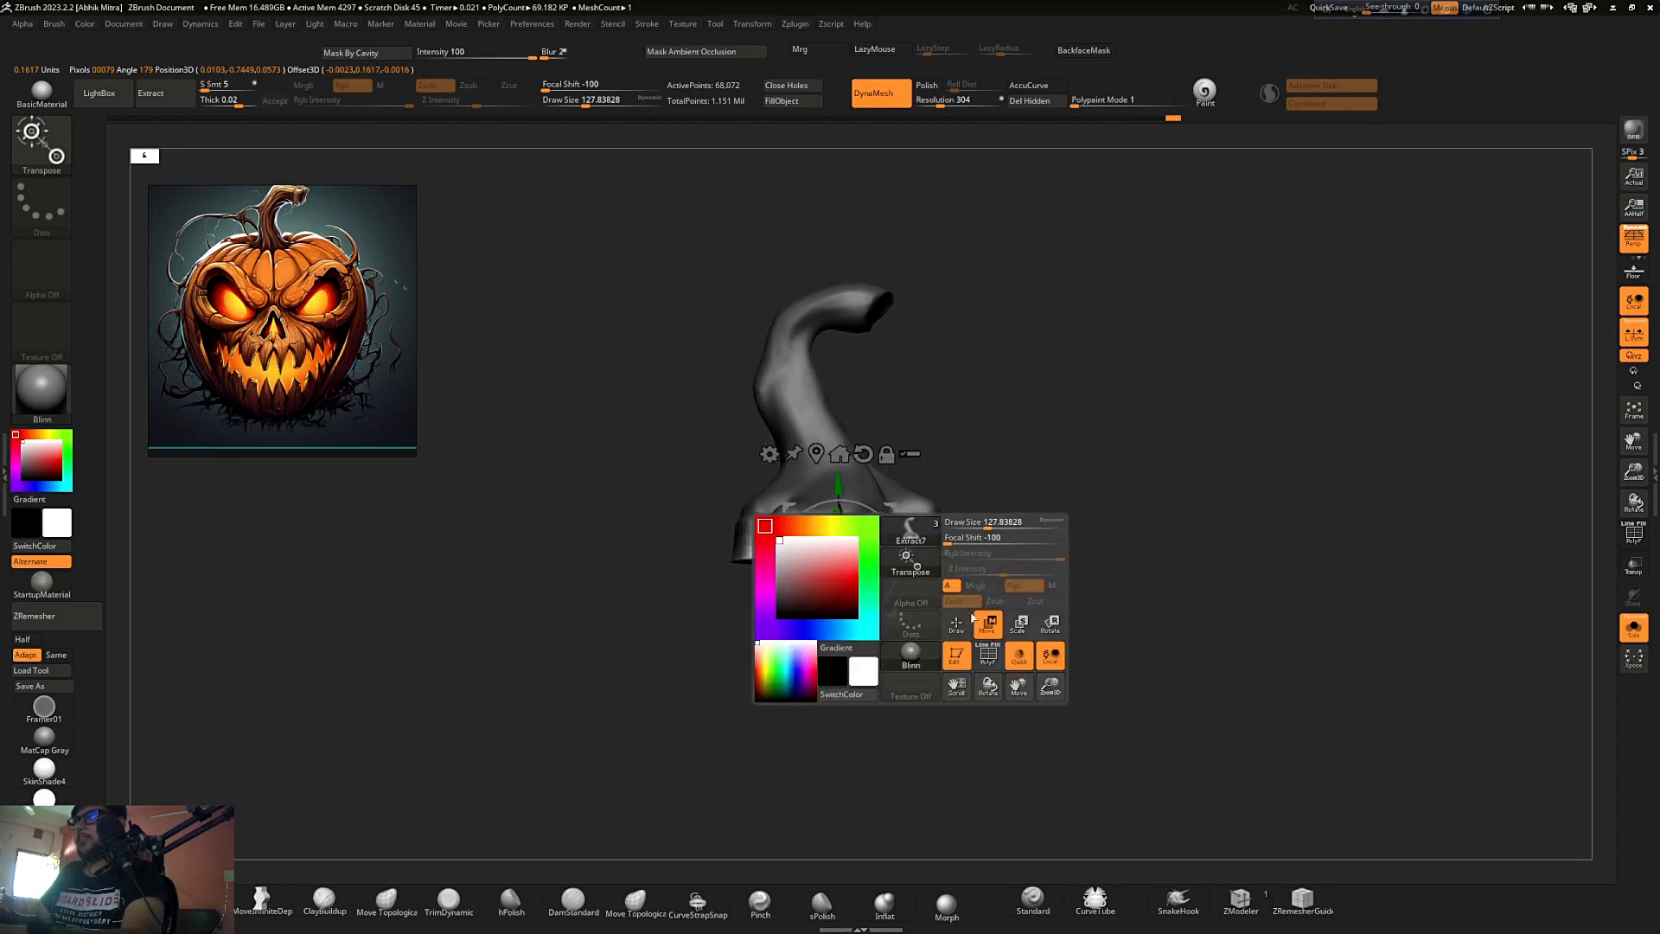
{"action": "left_click", "coordinate": [980, 622]}
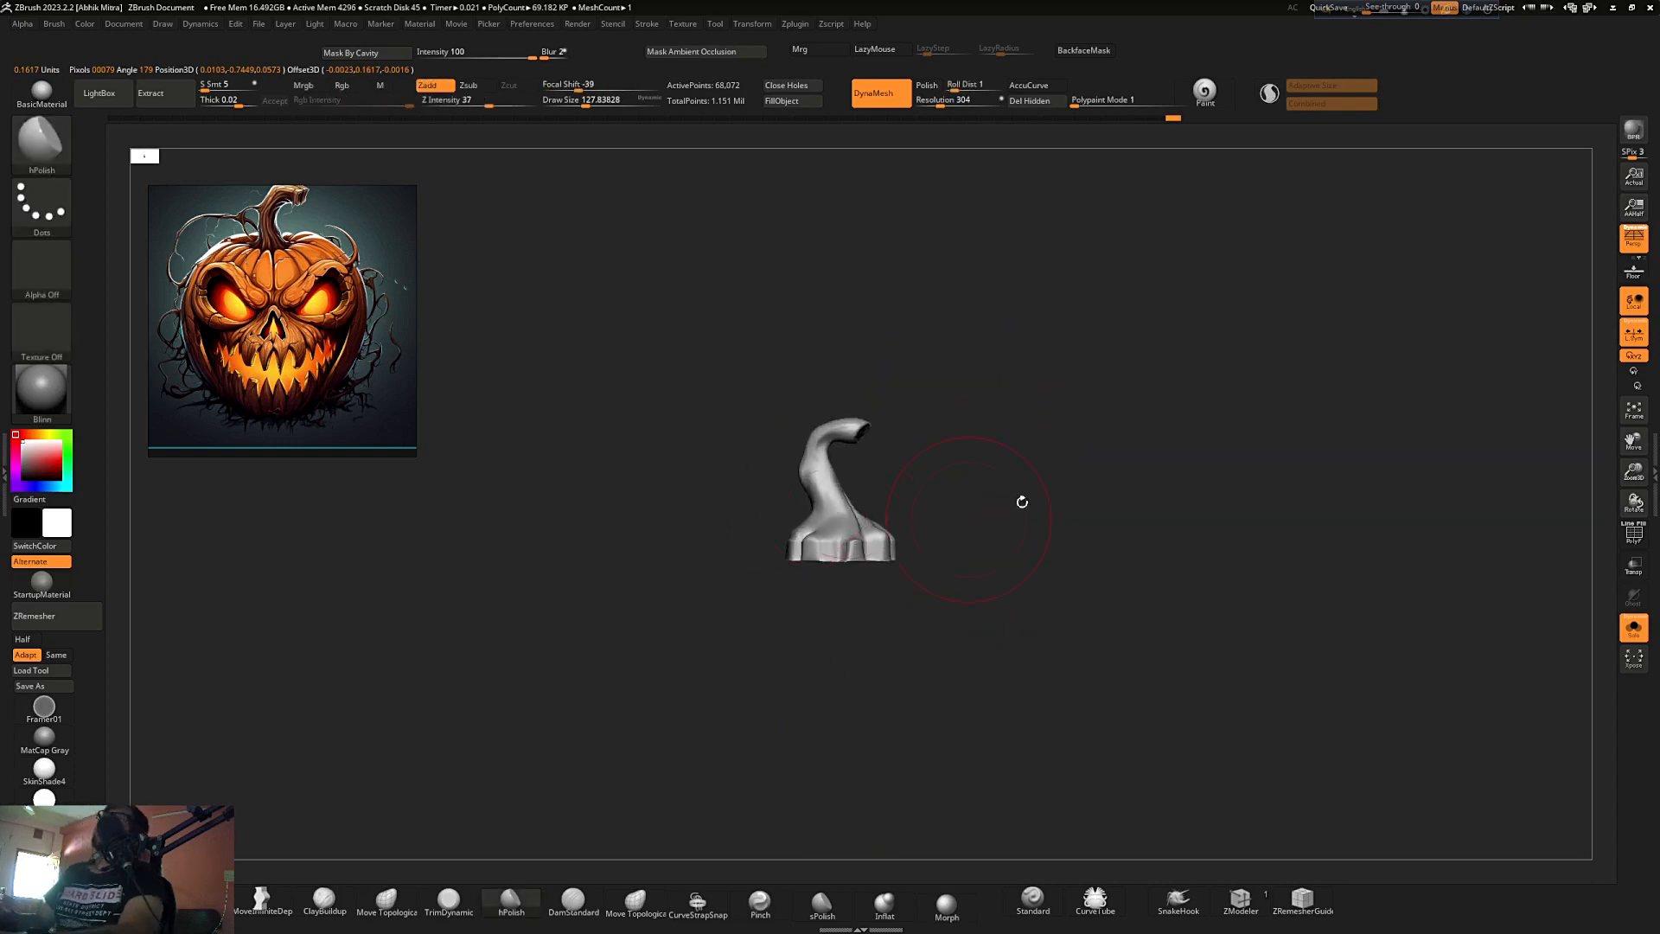
- Clear the mask and remesh the extended stem with DynaMesh, then show the whole pumpkin again
{"action": "left_click_drag", "start_coordinate": [1019, 497], "coordinate": [898, 448]}
{"action": "left_click_drag", "start_coordinate": [968, 380], "coordinate": [822, 524]}
{"action": "right_click_drag", "start_coordinate": [822, 525], "coordinate": [899, 605], "text": "ctrl"}
{"action": "left_click_drag", "start_coordinate": [994, 653], "coordinate": [876, 510], "text": "ctrl"}
{"action": "right_click_drag", "start_coordinate": [863, 556], "coordinate": [1038, 394], "text": "ctrl"}
{"action": "mouse_move", "coordinate": [1059, 399]}
{"action": "left_mouse_down"}
{"action": "mouse_move", "coordinate": [1078, 489]}
{"action": "mouse_move", "coordinate": [1037, 500]}
{"action": "mouse_move", "coordinate": [1063, 525]}
{"action": "left_mouse_up"}
{"action": "key", "text": "alt+s"}
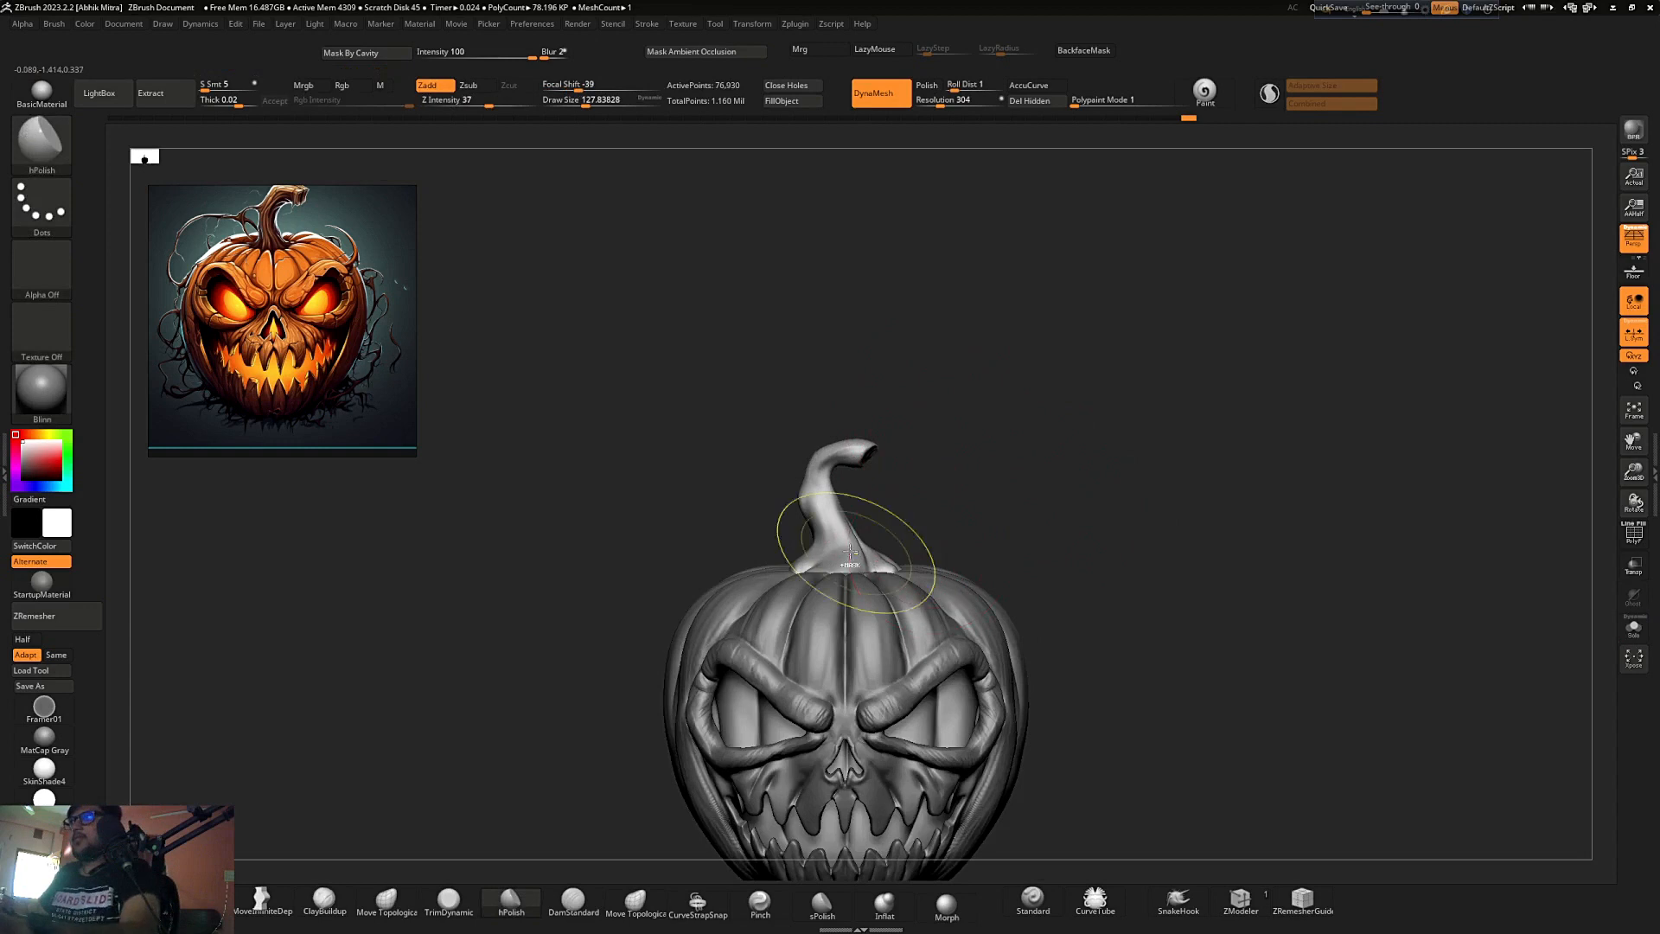
- Carve long grooves up the front of the stem using the DamStandard brush at a draw size of about 74
{"action": "right_click_drag", "start_coordinate": [852, 555], "coordinate": [1056, 504], "text": "ctrl"}
{"action": "key", "text": "s"}
{"action": "left_click_drag", "start_coordinate": [1057, 490], "coordinate": [1047, 490]}
{"action": "left_click_drag", "start_coordinate": [1047, 490], "coordinate": [1049, 470]}
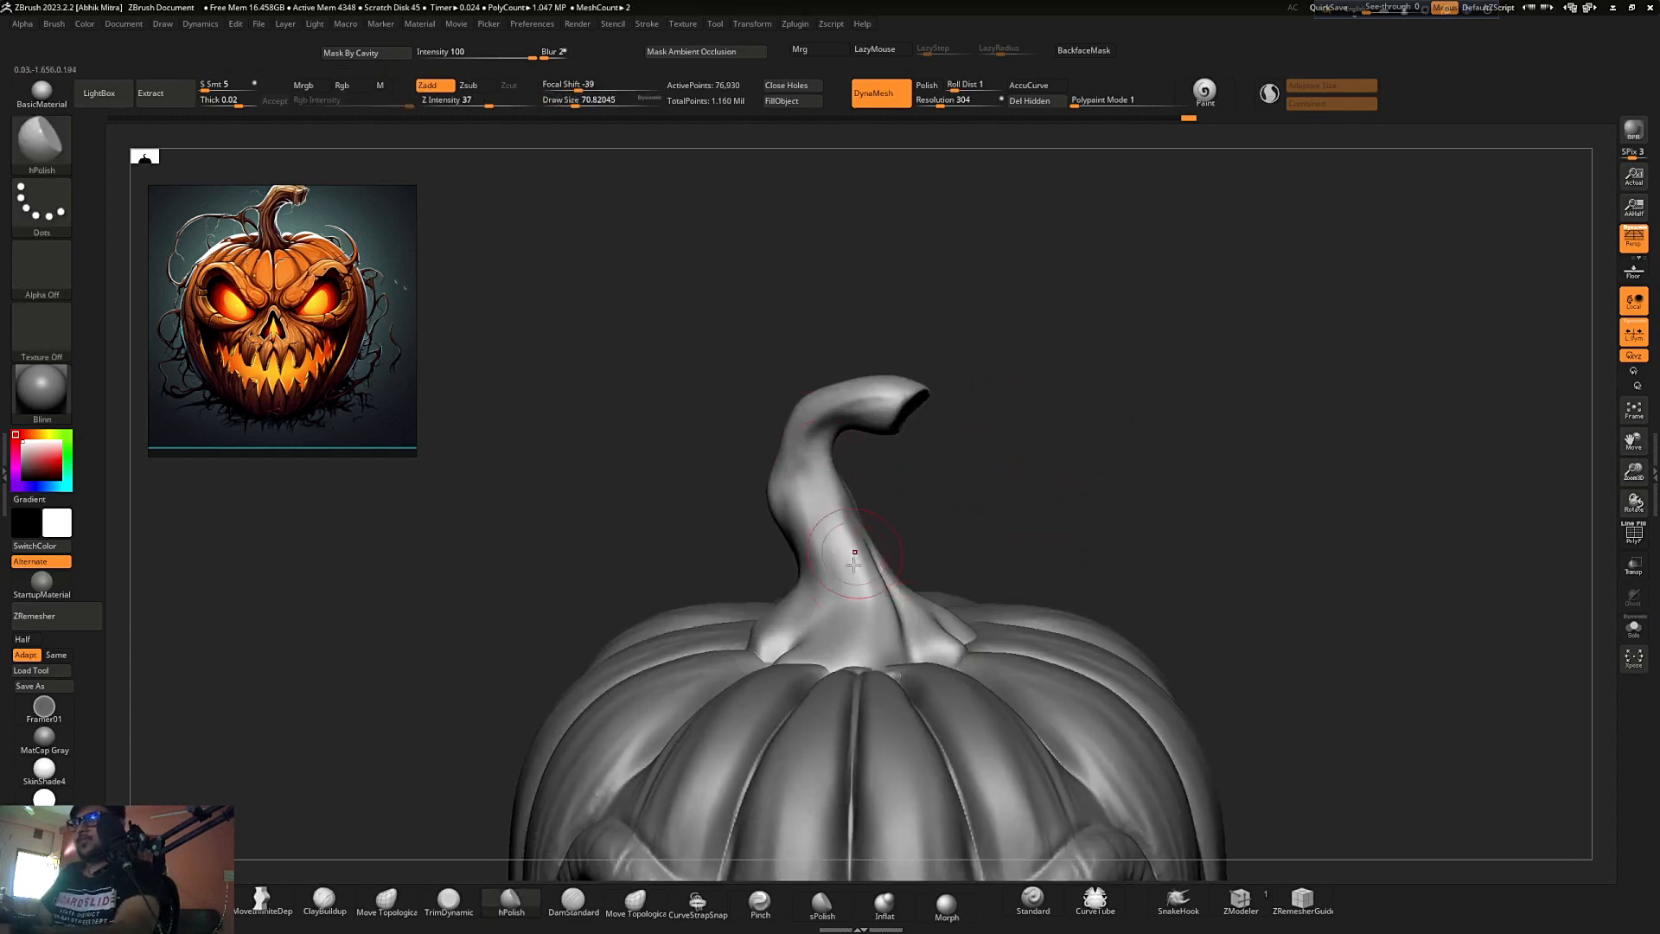
{"action": "right_click_drag", "start_coordinate": [856, 589], "coordinate": [956, 485]}
{"action": "key", "text": "b"}
{"action": "key", "text": "d"}
{"action": "key", "text": "s"}
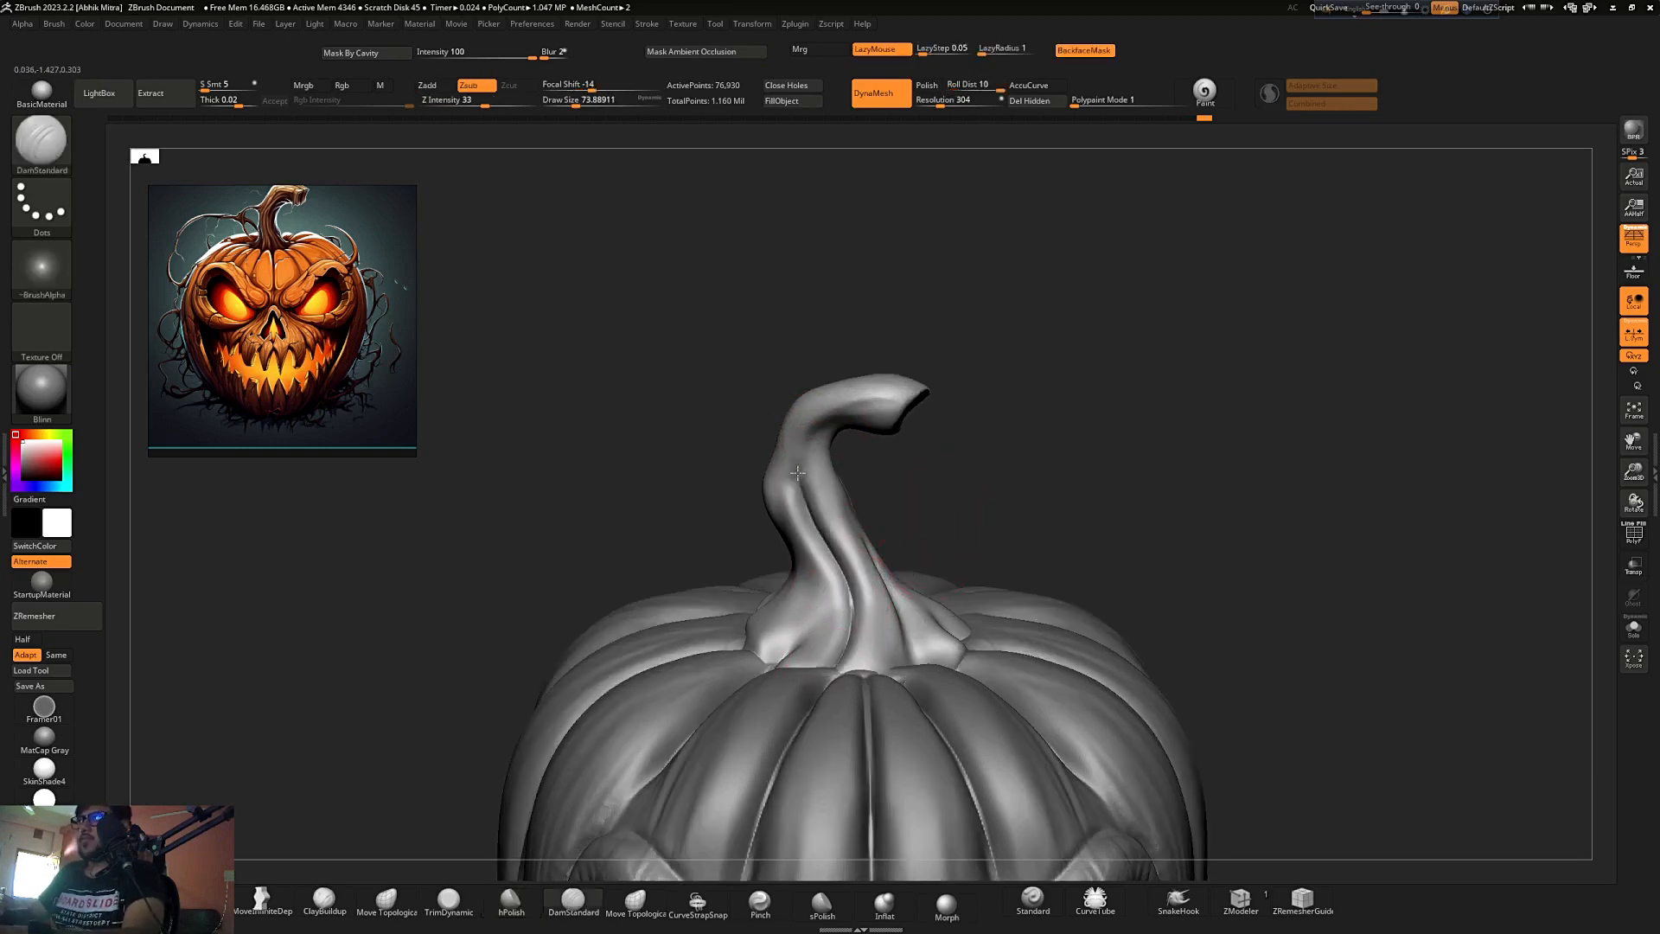
{"action": "right_click_drag", "start_coordinate": [838, 402], "coordinate": [939, 489]}
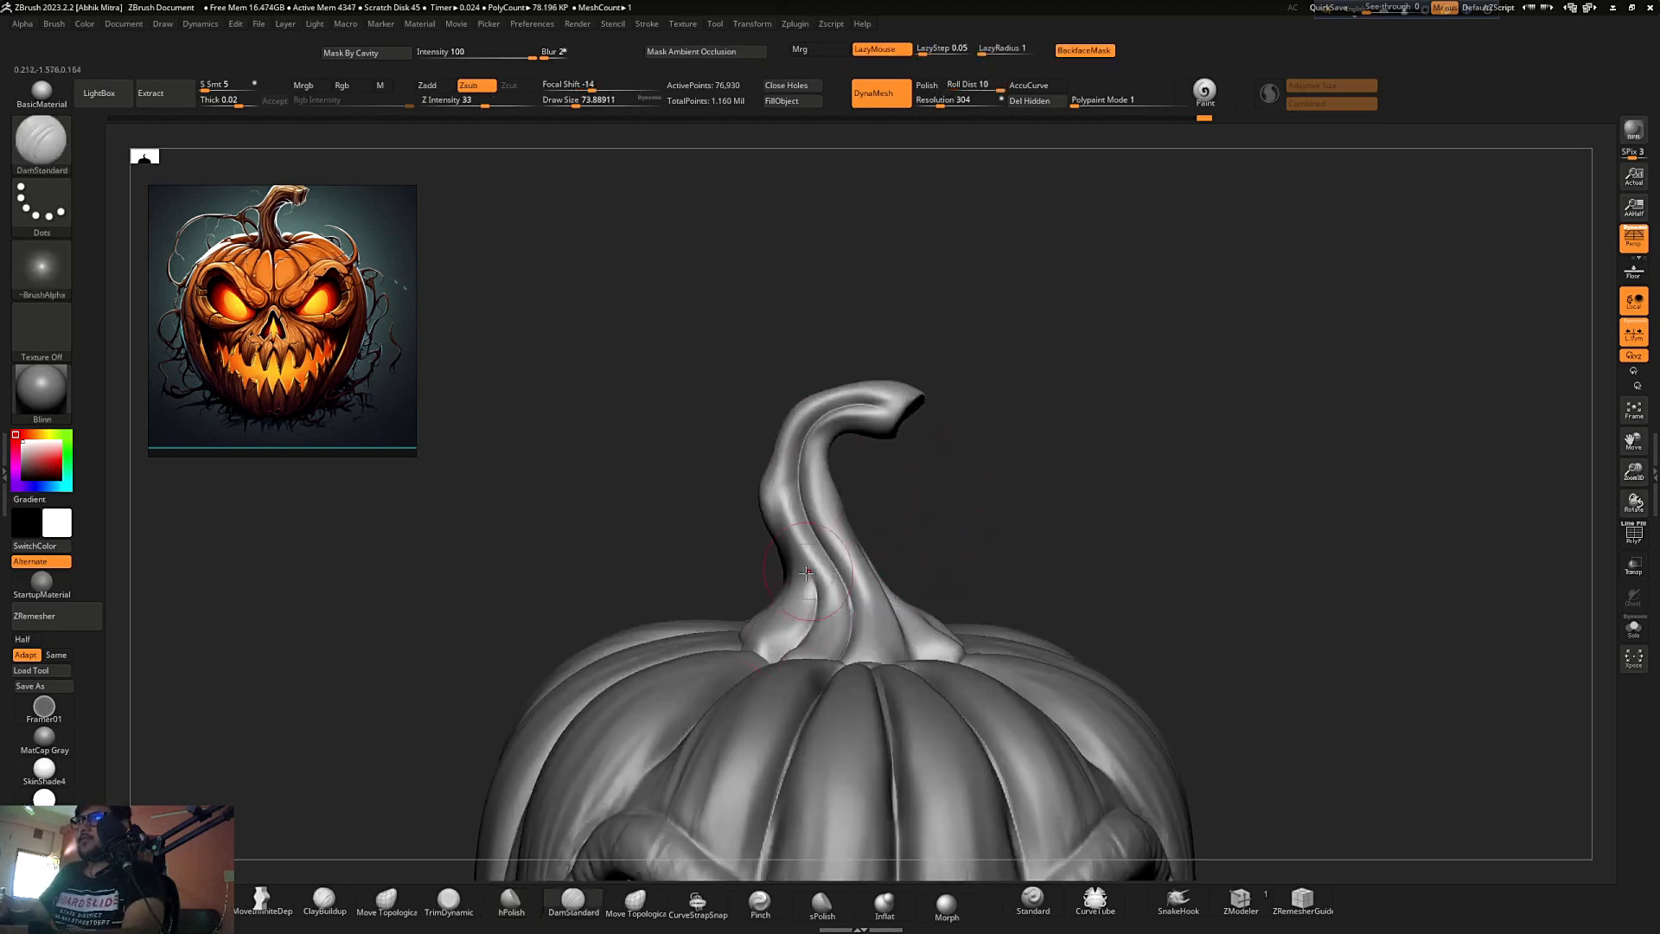
{"action": "right_click_drag", "start_coordinate": [806, 572], "coordinate": [929, 545]}
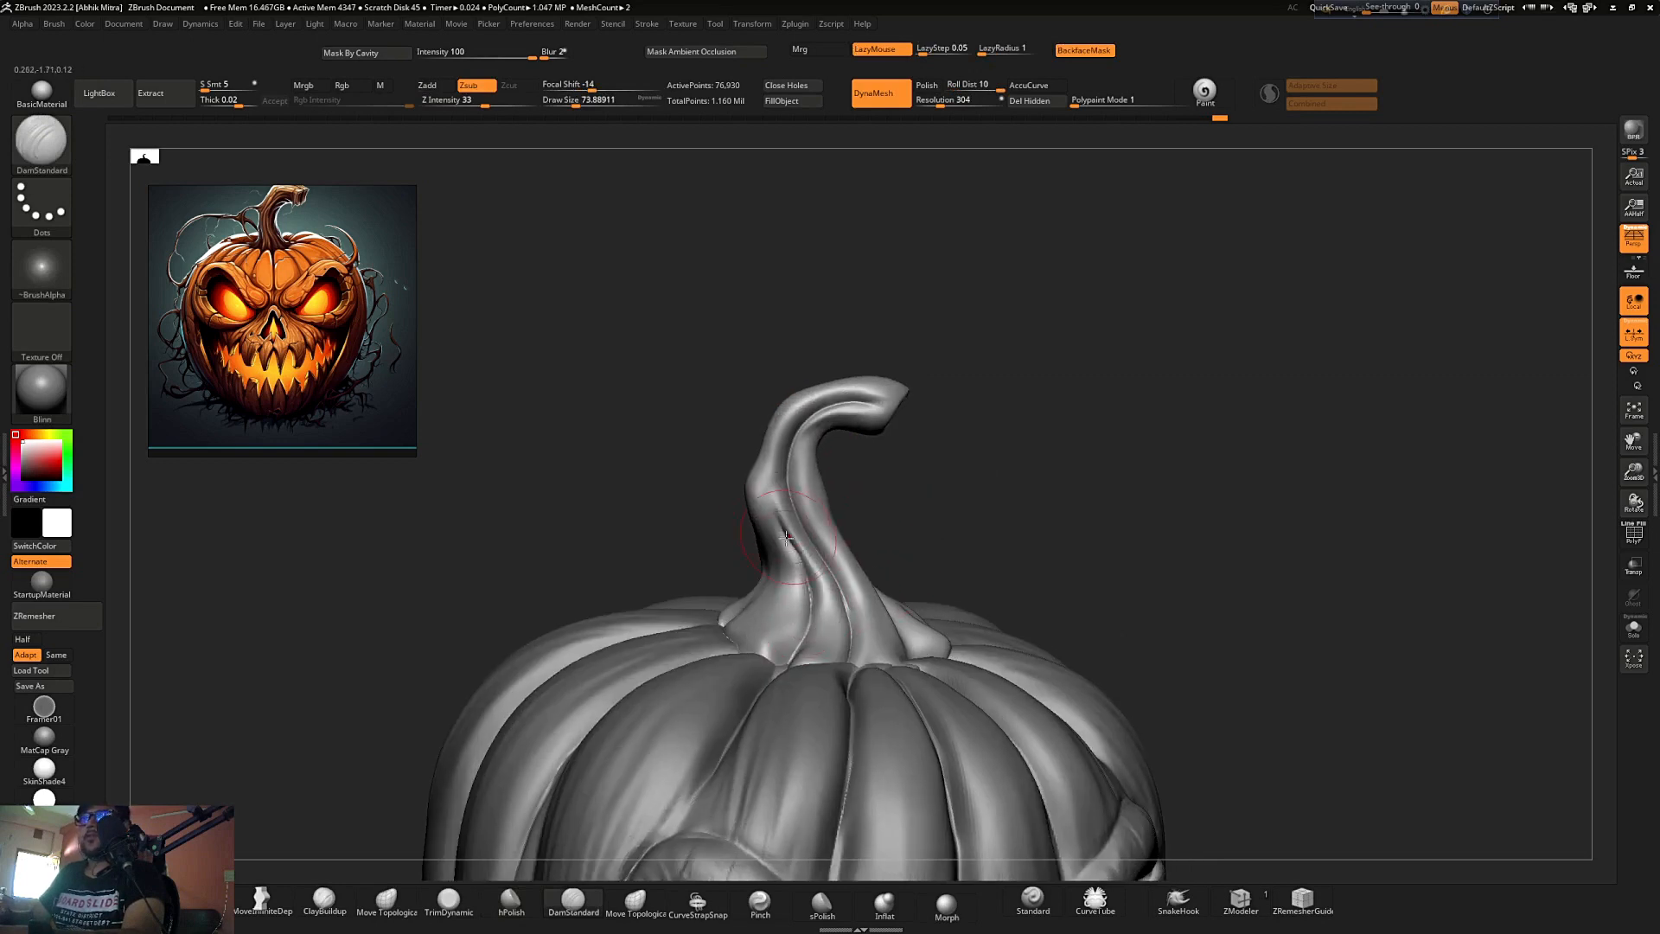
- Add more DamStandard grooves on both sides of the stem, running from its base lobes toward the tip
{"action": "right_click_drag", "start_coordinate": [770, 354], "coordinate": [786, 396]}
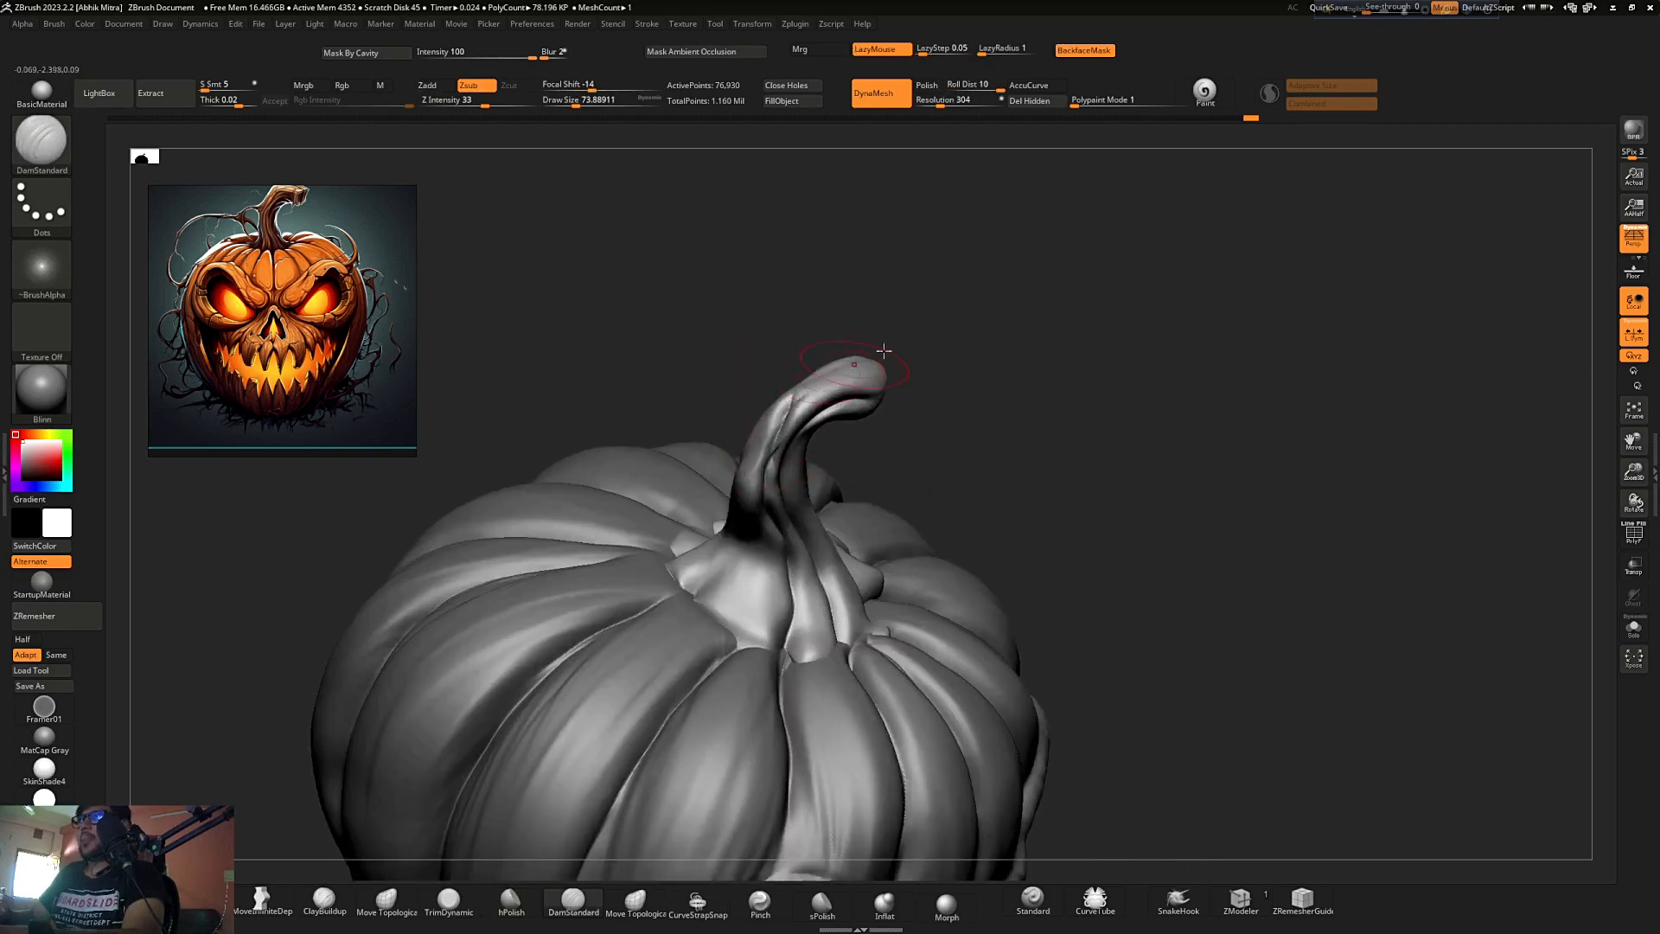
{"action": "right_click_drag", "start_coordinate": [883, 351], "coordinate": [778, 512]}
{"action": "right_click_drag", "start_coordinate": [930, 496], "coordinate": [823, 478]}
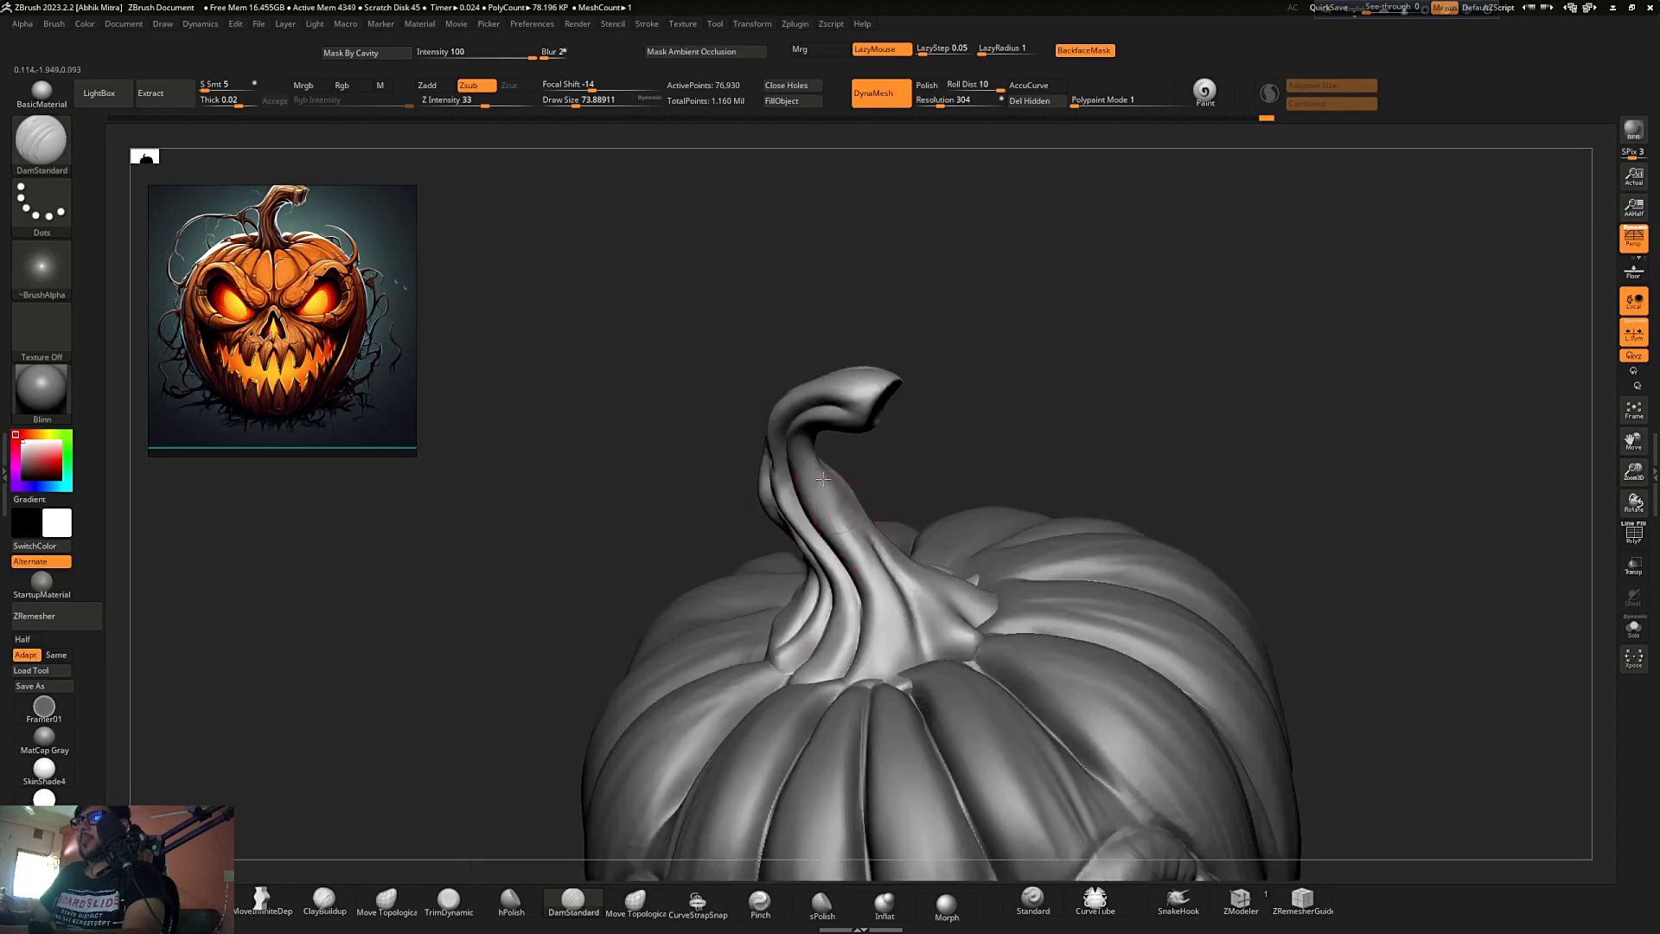
{"action": "right_click_drag", "start_coordinate": [901, 593], "coordinate": [838, 684]}
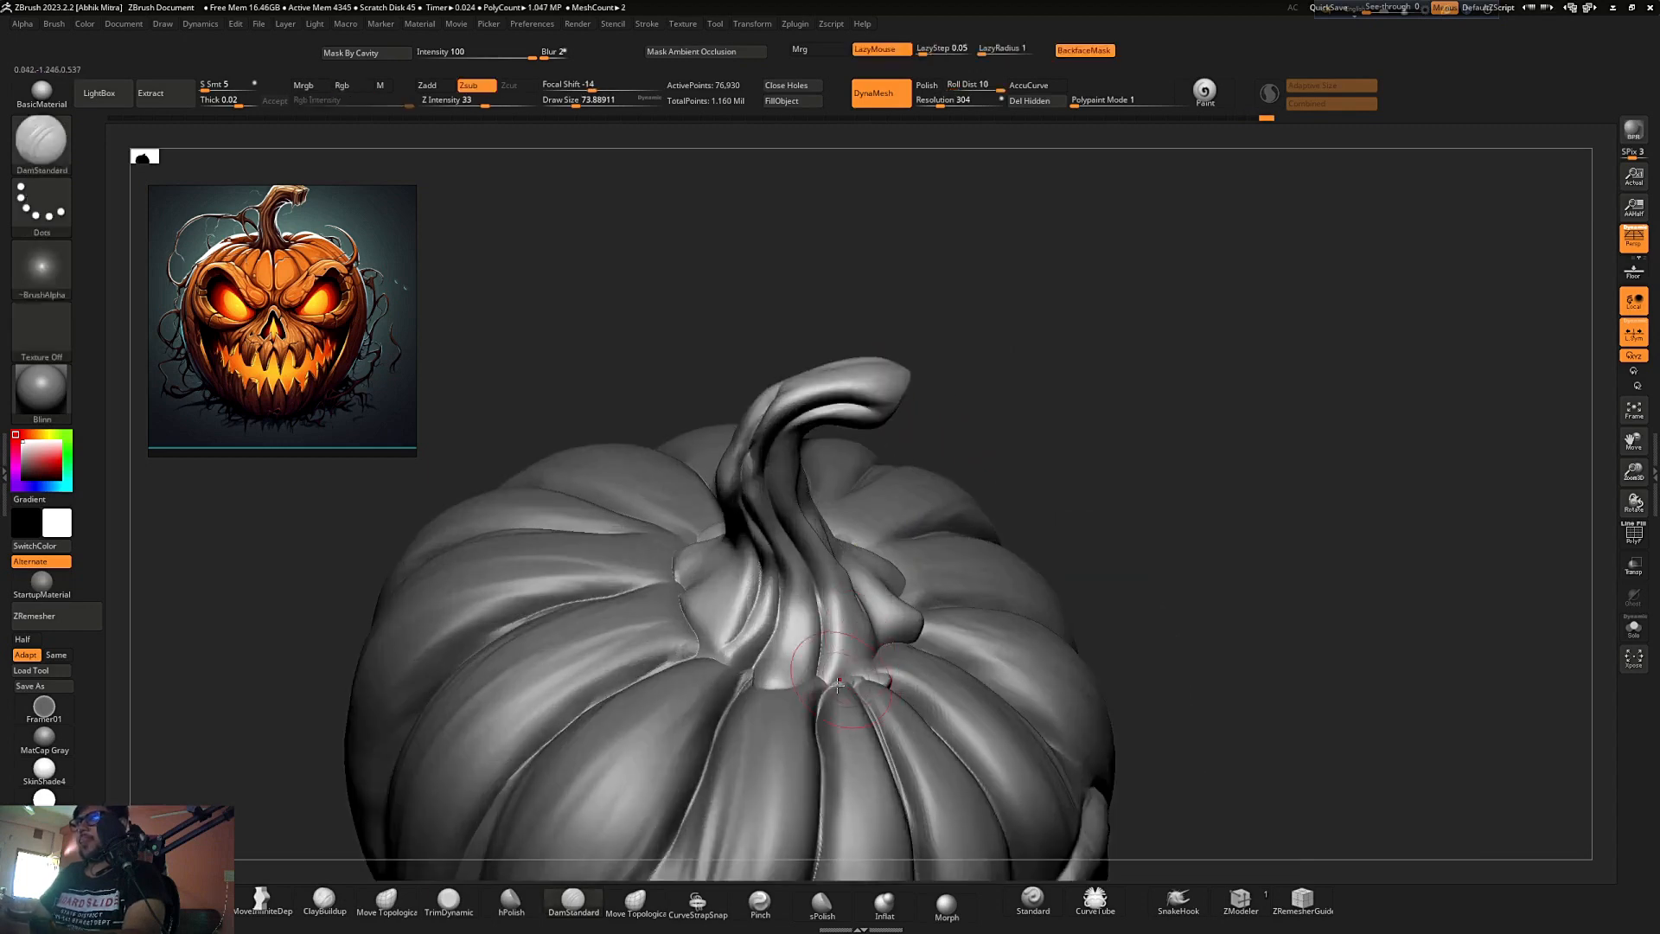
{"action": "right_click_drag", "start_coordinate": [890, 546], "coordinate": [757, 595]}
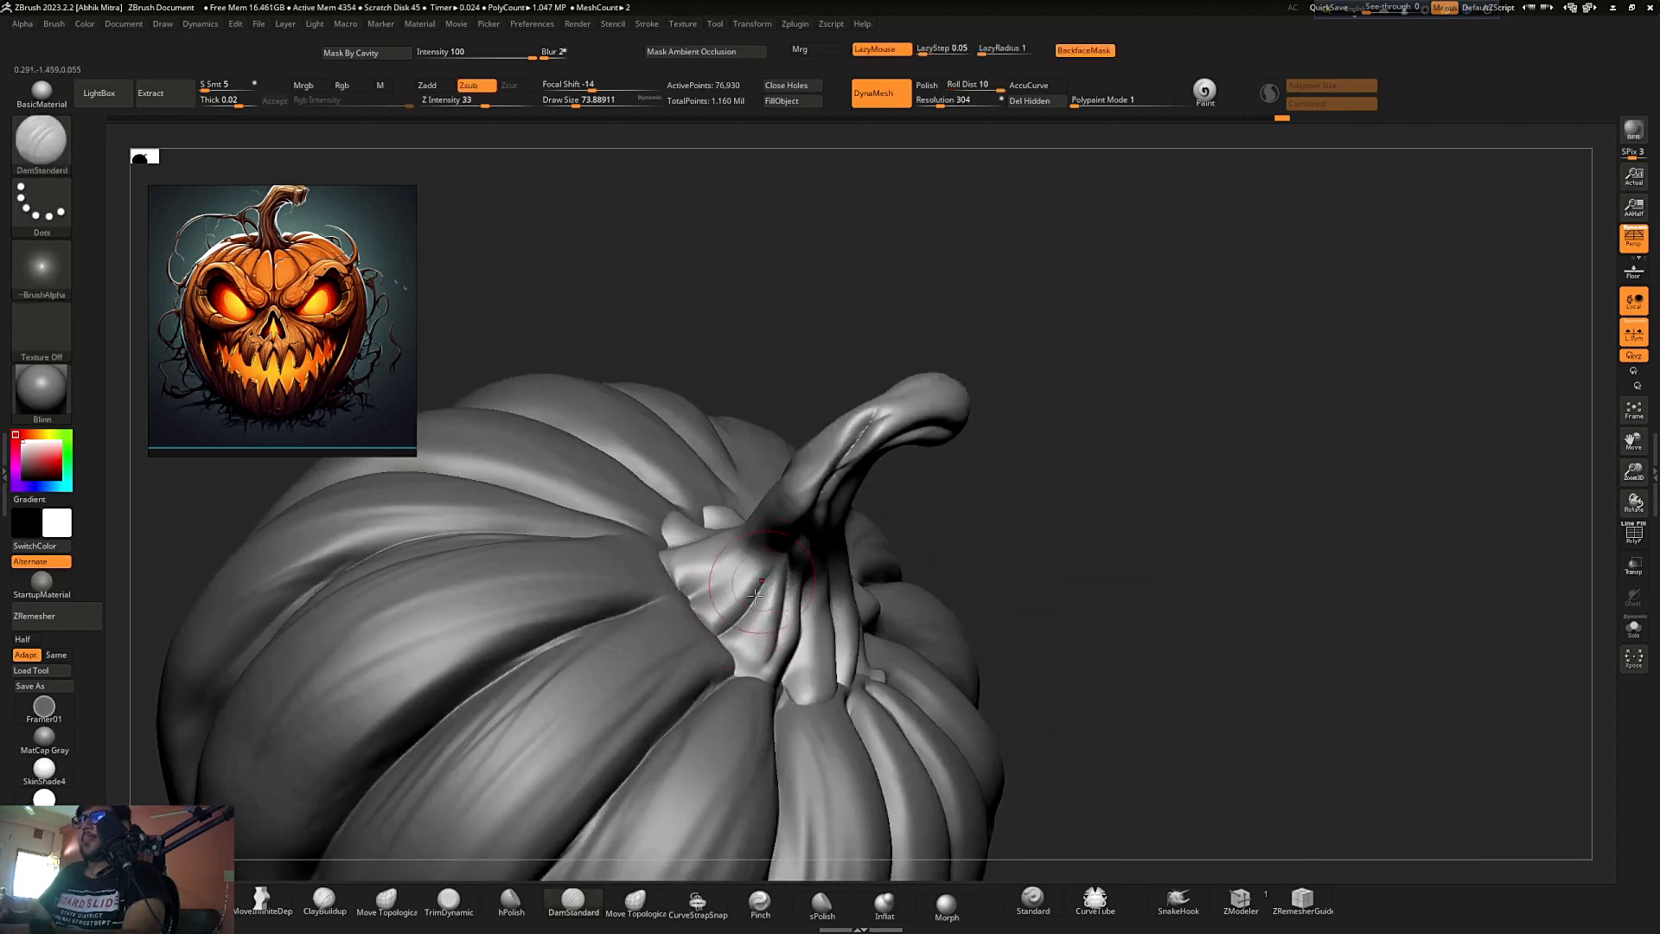
- Carve flowing grooves from the stem's side base lobes up into its bend
{"action": "mouse_move", "coordinate": [801, 476]}
{"action": "right_mouse_down"}
{"action": "mouse_move", "coordinate": [887, 420]}
{"action": "mouse_move", "coordinate": [601, 485]}
{"action": "right_mouse_up"}
{"action": "left_click_drag", "start_coordinate": [635, 458], "coordinate": [748, 419]}
{"action": "left_click_drag", "start_coordinate": [560, 442], "coordinate": [700, 387]}
{"action": "left_click_drag", "start_coordinate": [597, 389], "coordinate": [716, 425]}
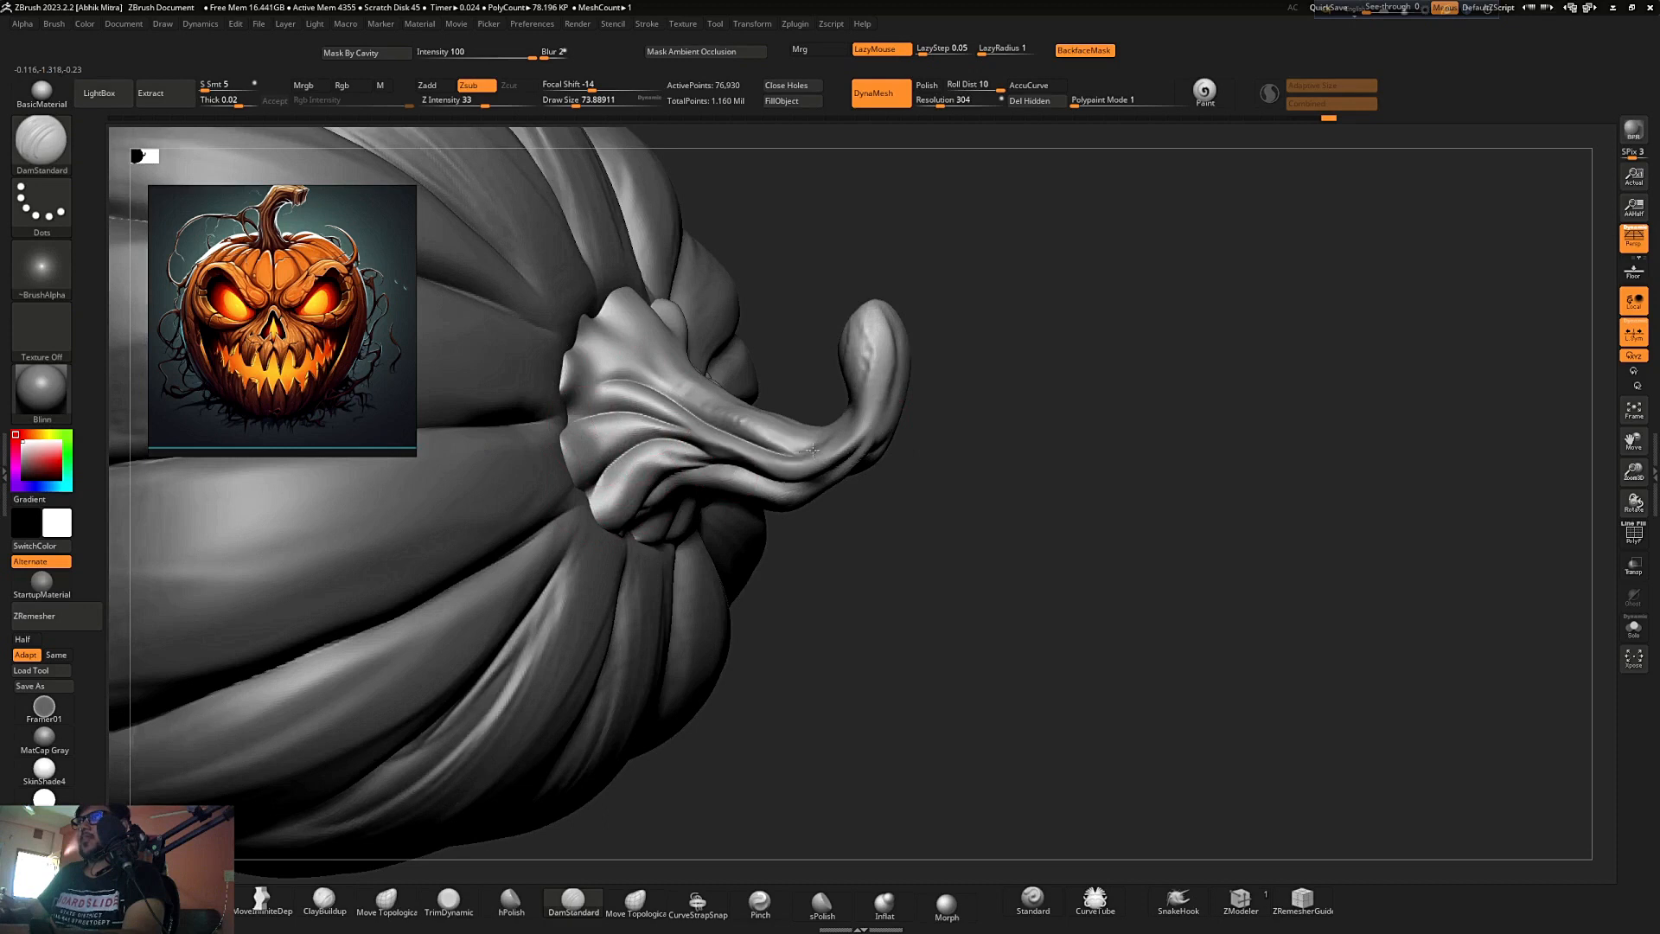
{"action": "right_click_drag", "start_coordinate": [863, 385], "coordinate": [767, 557], "text": "ctrl"}
{"action": "left_click_drag", "start_coordinate": [766, 557], "coordinate": [850, 610]}
- Carve matching grooves along the back of the stem, following the remaining base lobes upward
{"action": "right_click_drag", "start_coordinate": [1127, 303], "coordinate": [794, 521]}
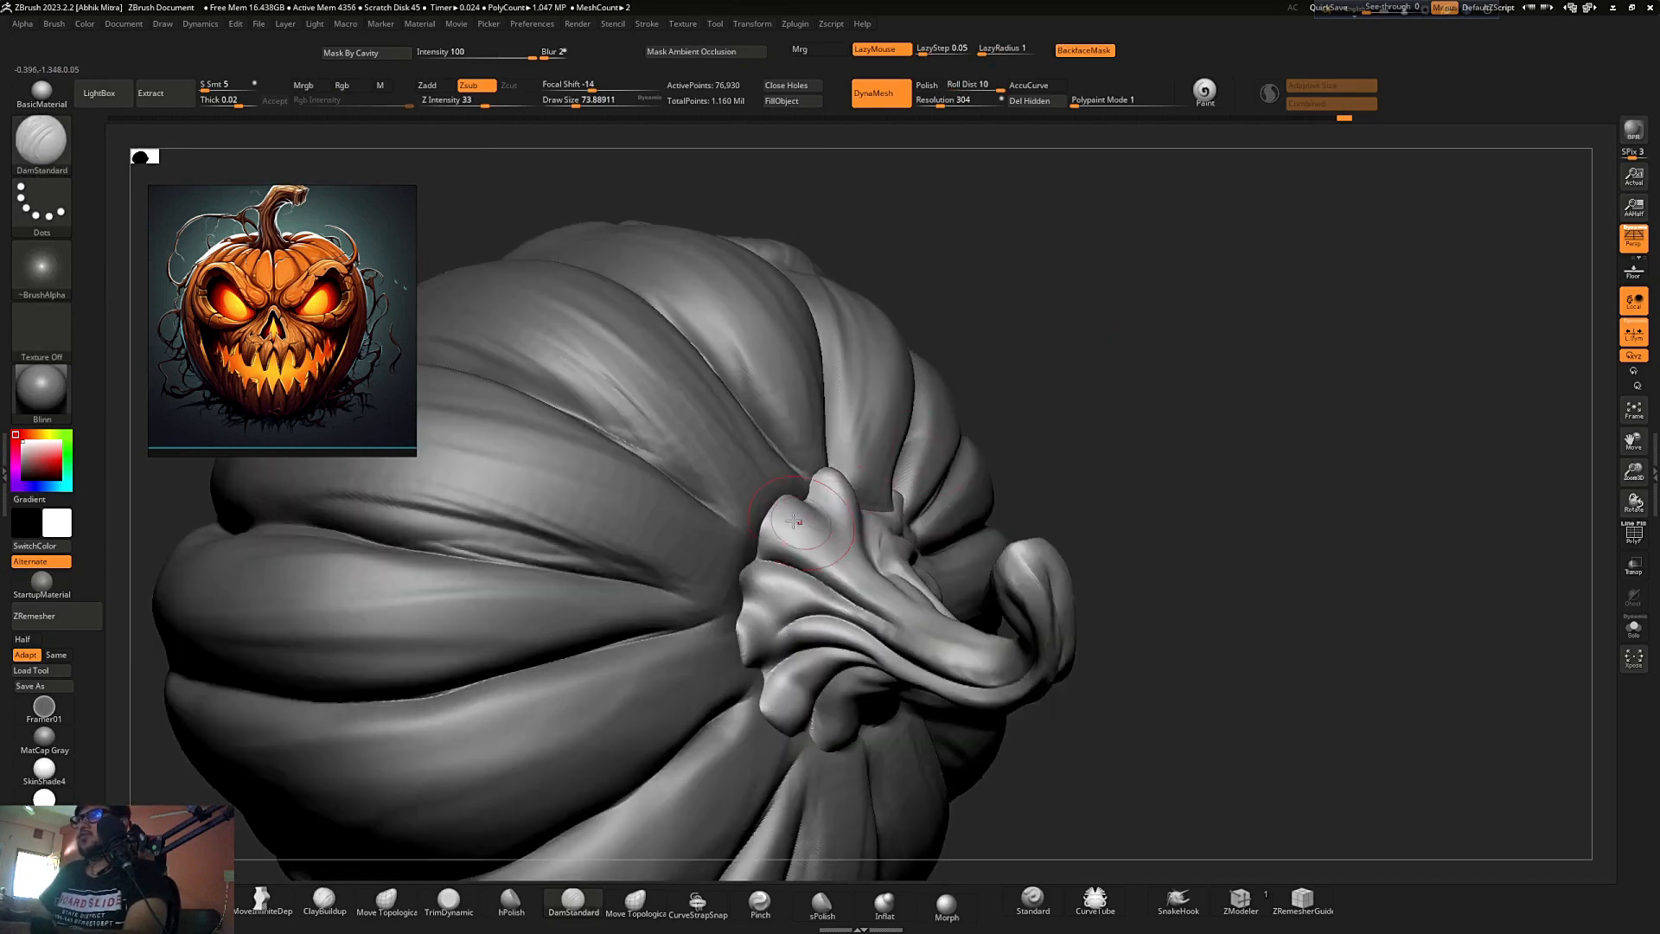
{"action": "right_click_drag", "start_coordinate": [1159, 400], "coordinate": [875, 412]}
{"action": "left_click_drag", "start_coordinate": [904, 504], "coordinate": [871, 384]}
{"action": "mouse_move", "coordinate": [1159, 471]}
{"action": "right_mouse_down", "text": "ctrl"}
{"action": "mouse_move", "coordinate": [1159, 281]}
{"action": "mouse_move", "coordinate": [1097, 382]}
{"action": "mouse_move", "coordinate": [1048, 404]}
{"action": "mouse_move", "coordinate": [1020, 385]}
{"action": "right_mouse_up", "text": "ctrl"}
{"action": "right_click_drag", "start_coordinate": [886, 572], "coordinate": [858, 602]}
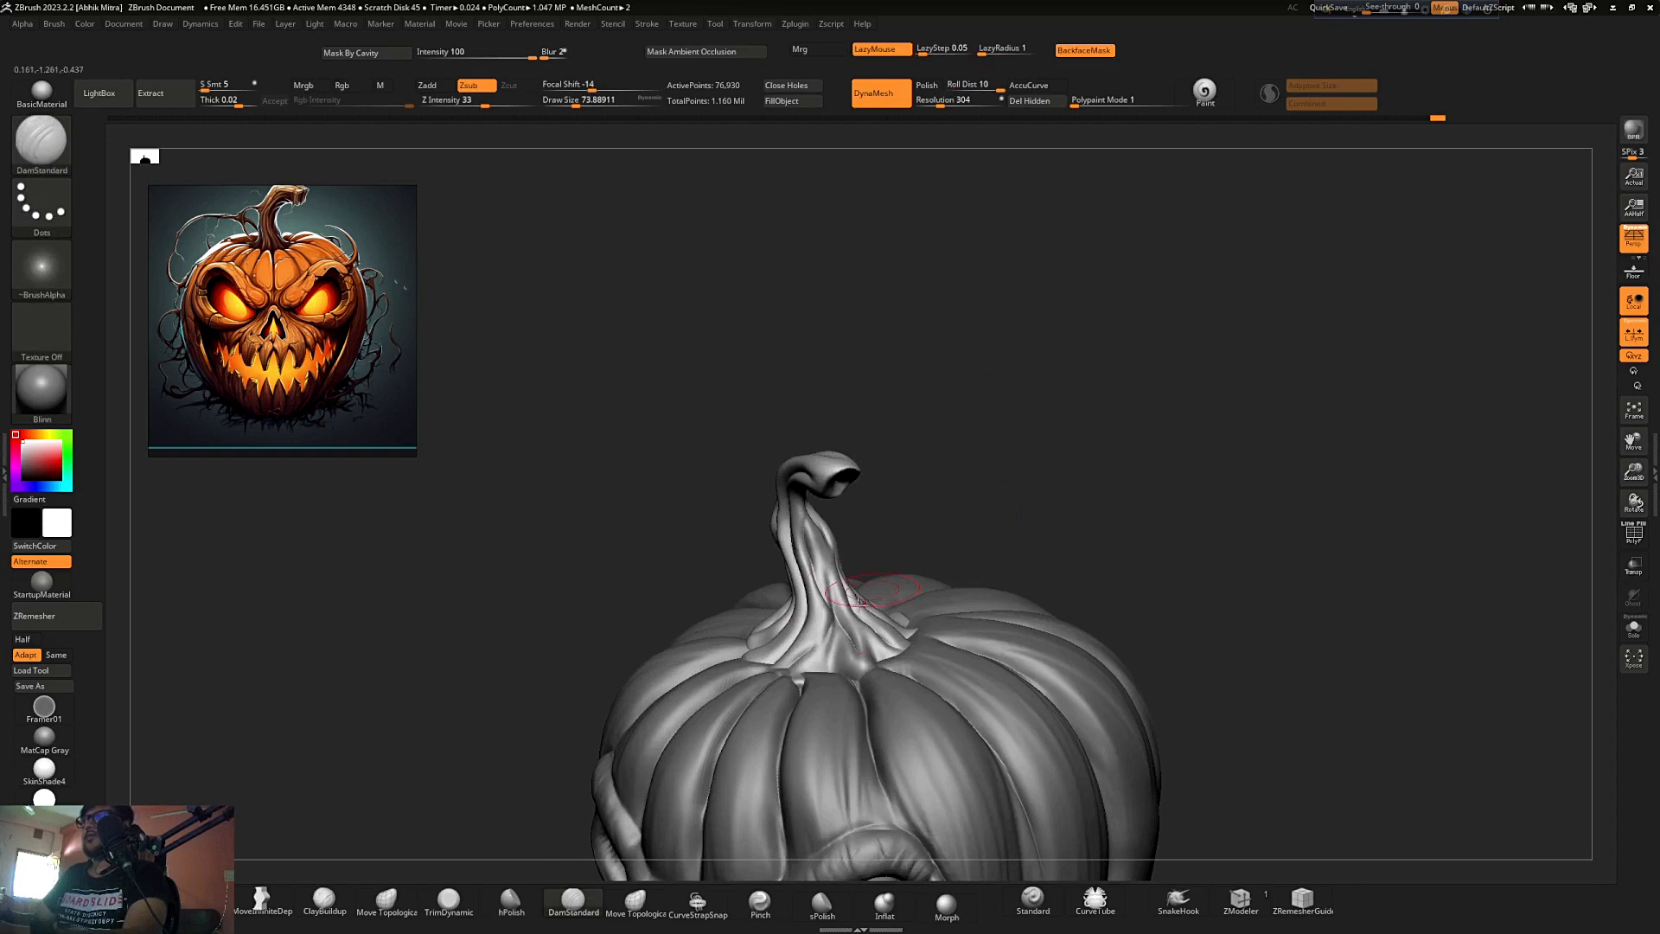
- Remesh the stem with DynaMesh at a resolution of 400 and smooth the rough creases along its front grooves
{"action": "right_click_drag", "start_coordinate": [838, 663], "coordinate": [862, 580]}
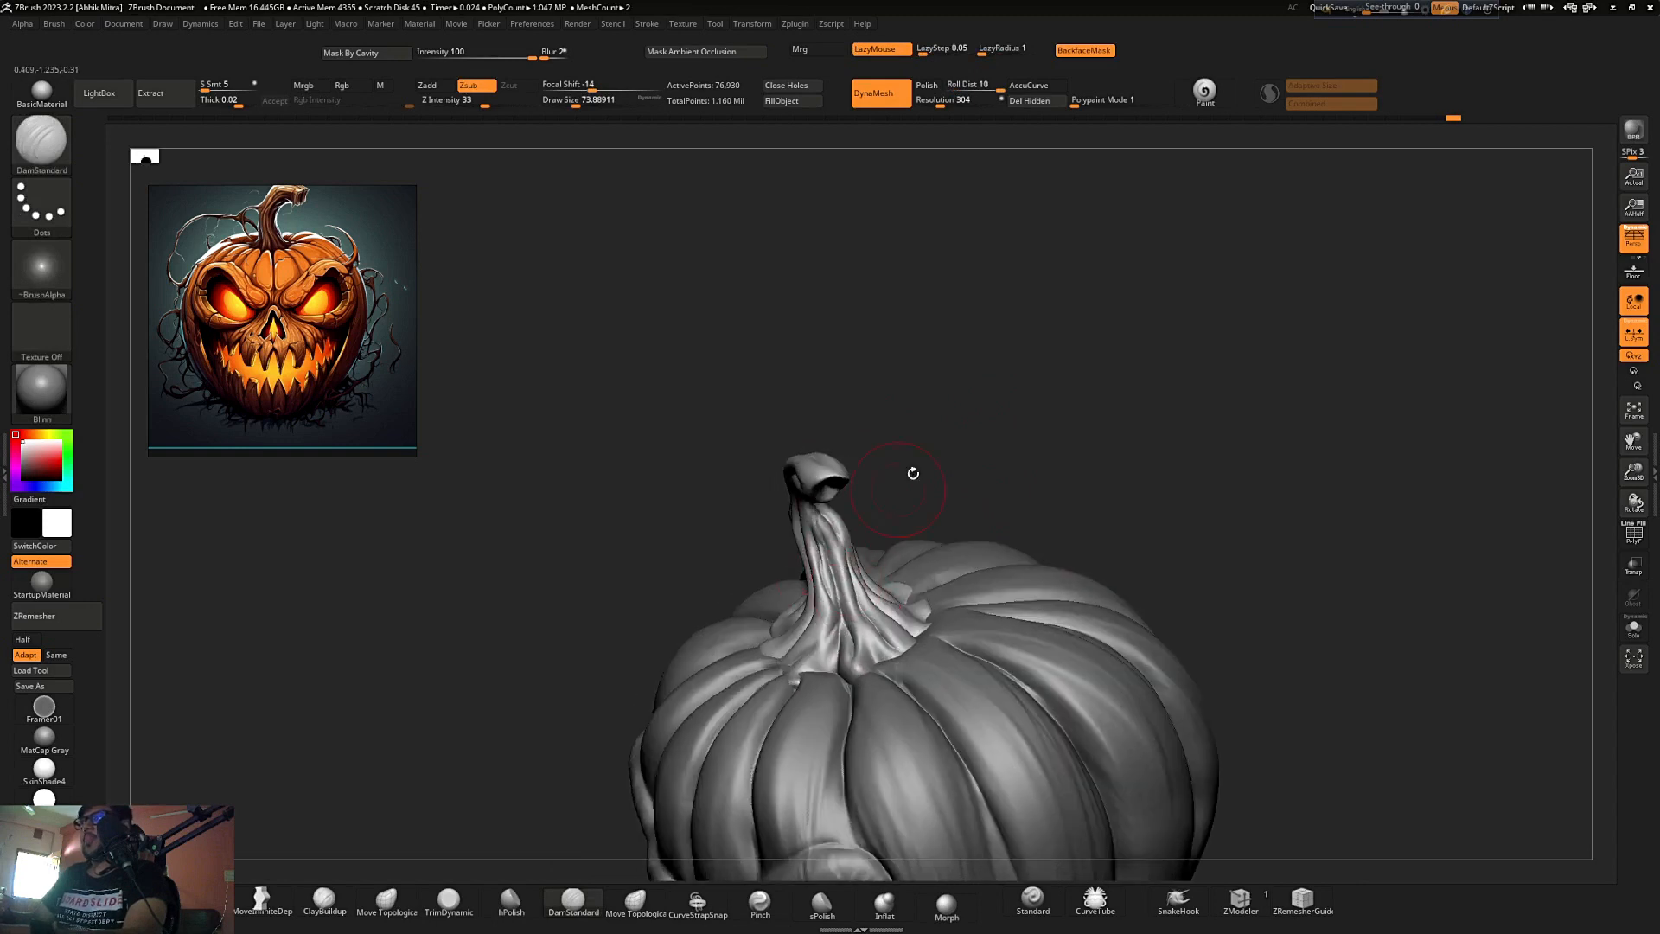
{"action": "right_click_drag", "start_coordinate": [913, 473], "coordinate": [897, 611]}
{"action": "right_click_drag", "start_coordinate": [844, 543], "coordinate": [1003, 385], "text": "ctrl"}
{"action": "right_click_drag", "start_coordinate": [951, 518], "coordinate": [994, 380]}
{"action": "right_click_drag", "start_coordinate": [873, 510], "coordinate": [845, 641], "text": "ctrl"}
{"action": "right_click_drag", "start_coordinate": [1010, 451], "coordinate": [1015, 511]}
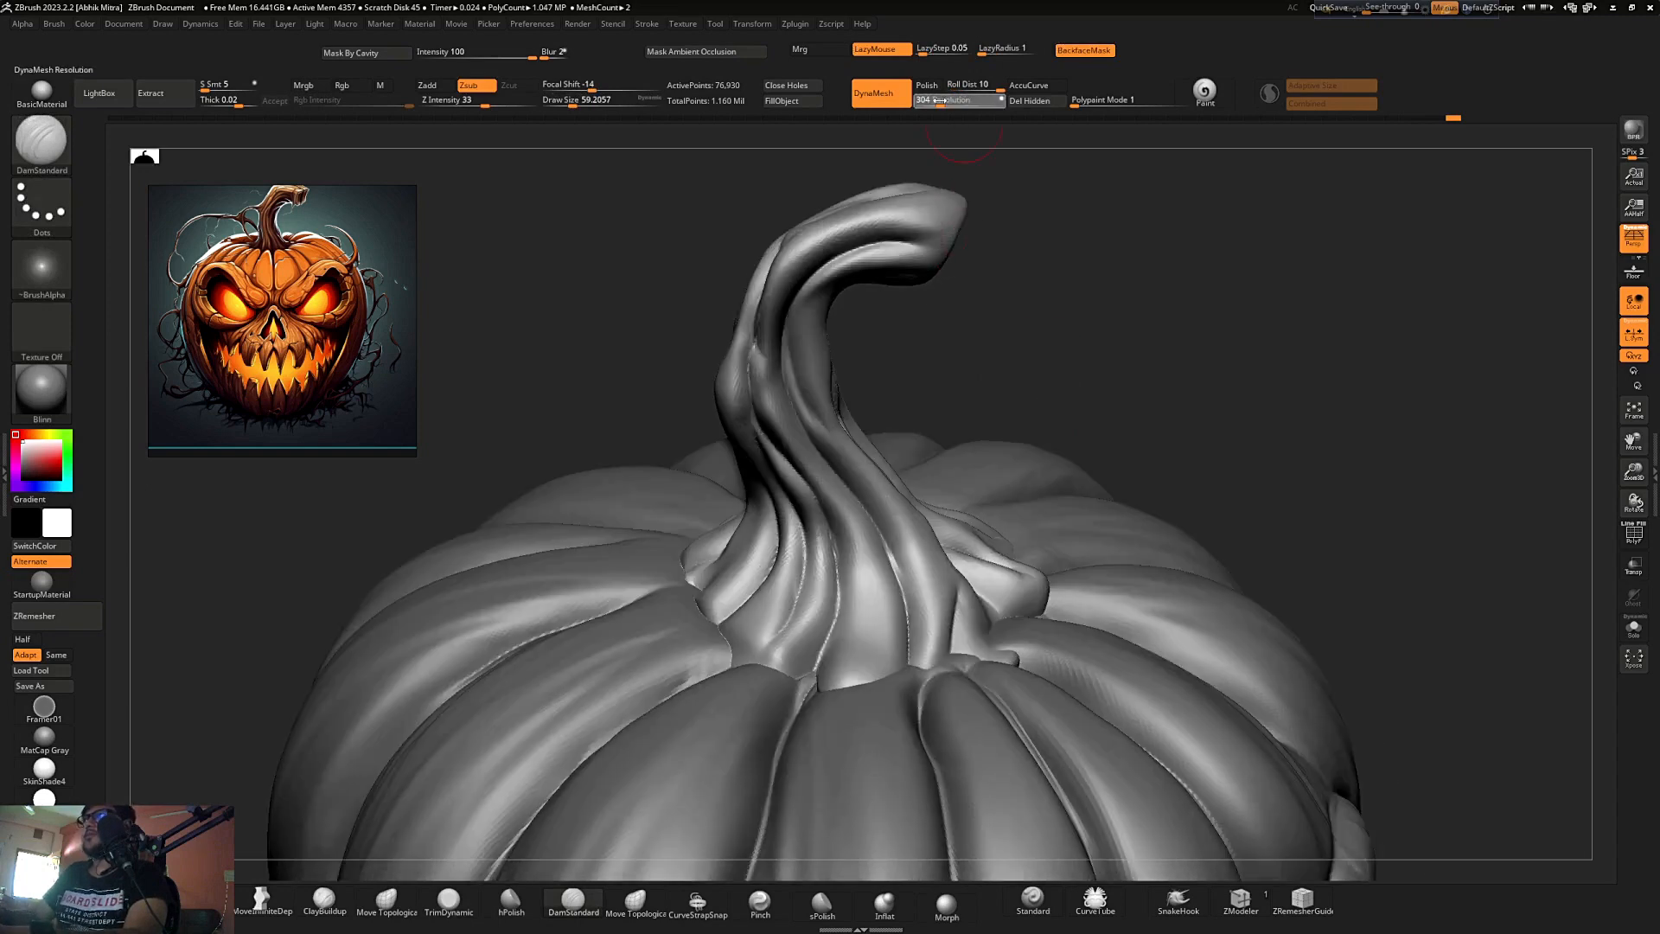
{"action": "left_click_drag", "start_coordinate": [1056, 256], "coordinate": [1111, 310], "text": "ctrl"}
{"action": "right_click_drag", "start_coordinate": [1068, 372], "coordinate": [1047, 290]}
{"action": "left_click_drag", "start_coordinate": [814, 385], "coordinate": [782, 493], "text": "shift"}
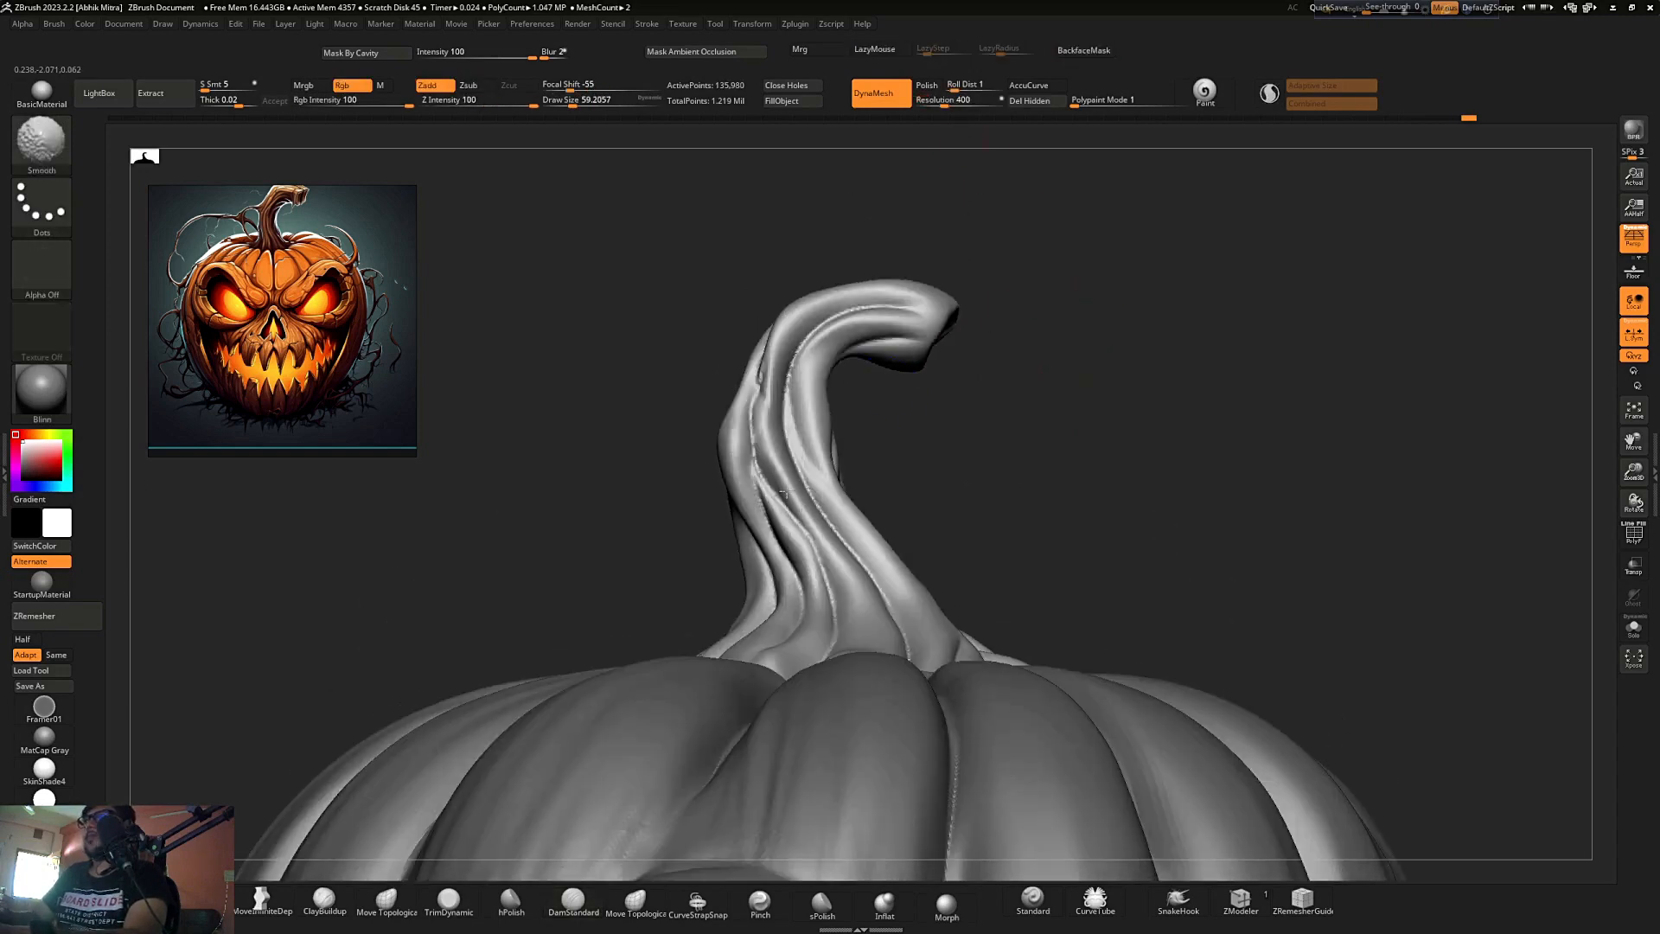
{"action": "mouse_move", "coordinate": [997, 377]}
{"action": "right_mouse_down"}
{"action": "mouse_move", "coordinate": [1003, 449]}
{"action": "mouse_move", "coordinate": [1013, 397]}
{"action": "right_mouse_up"}
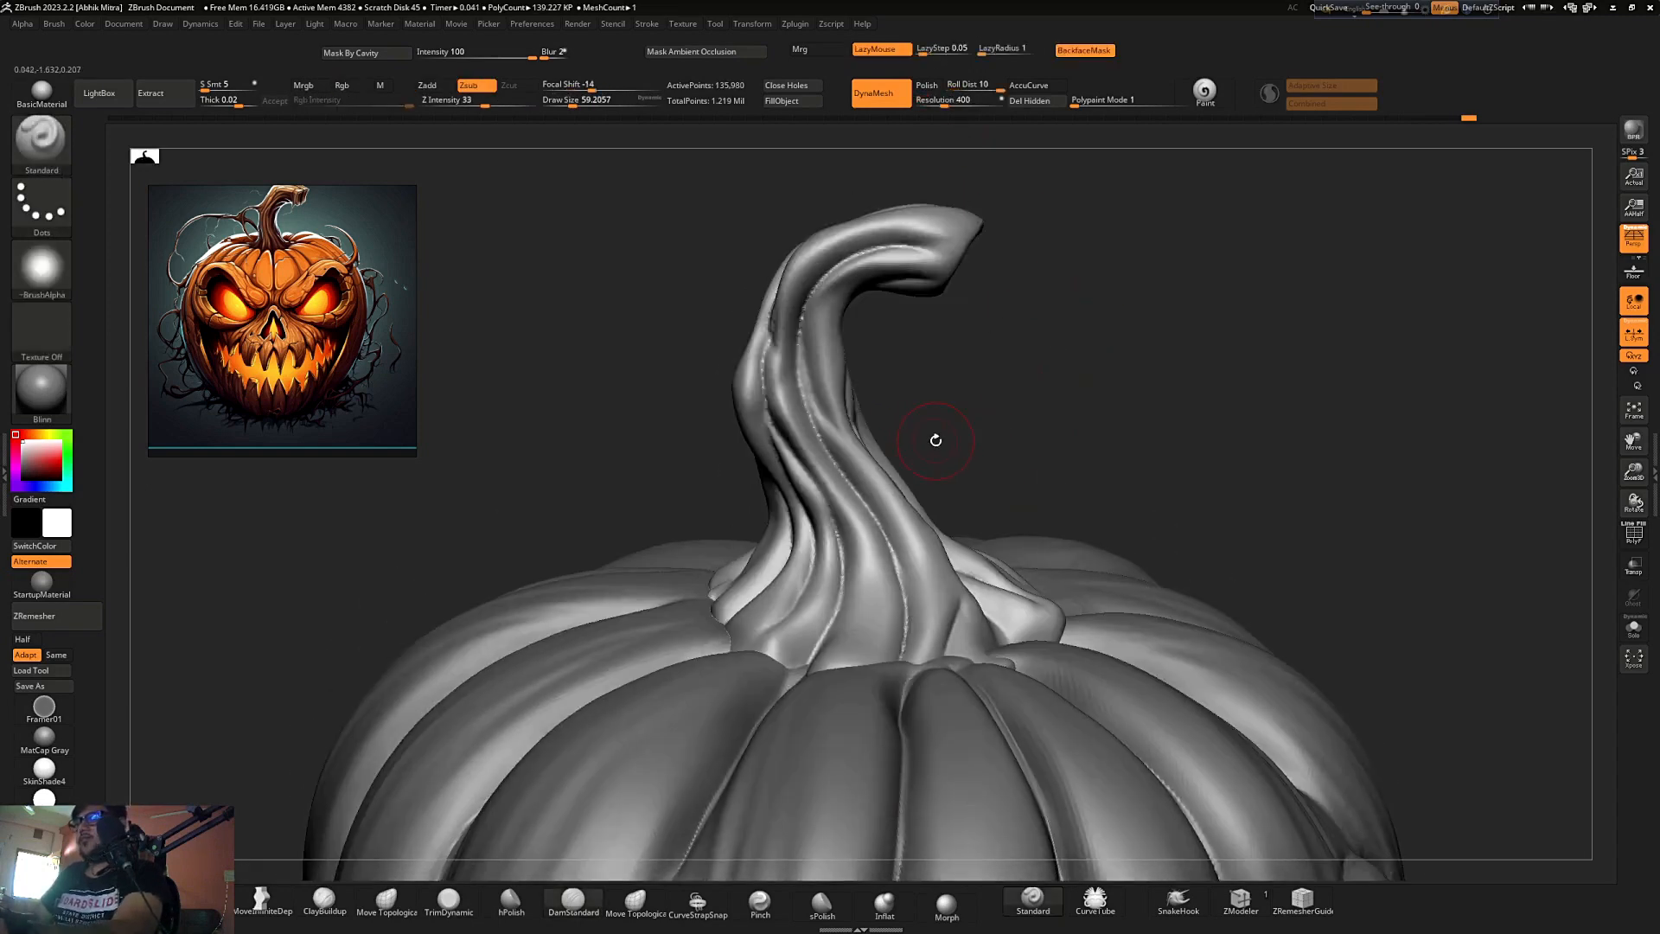
- Build up the ridges between the grooves on the stem's front using the Standard brush at a draw size of about 59
{"action": "mouse_move", "coordinate": [819, 358]}
{"action": "left_mouse_down"}
{"action": "mouse_move", "coordinate": [927, 581]}
{"action": "mouse_move", "coordinate": [930, 650]}
{"action": "left_mouse_up"}
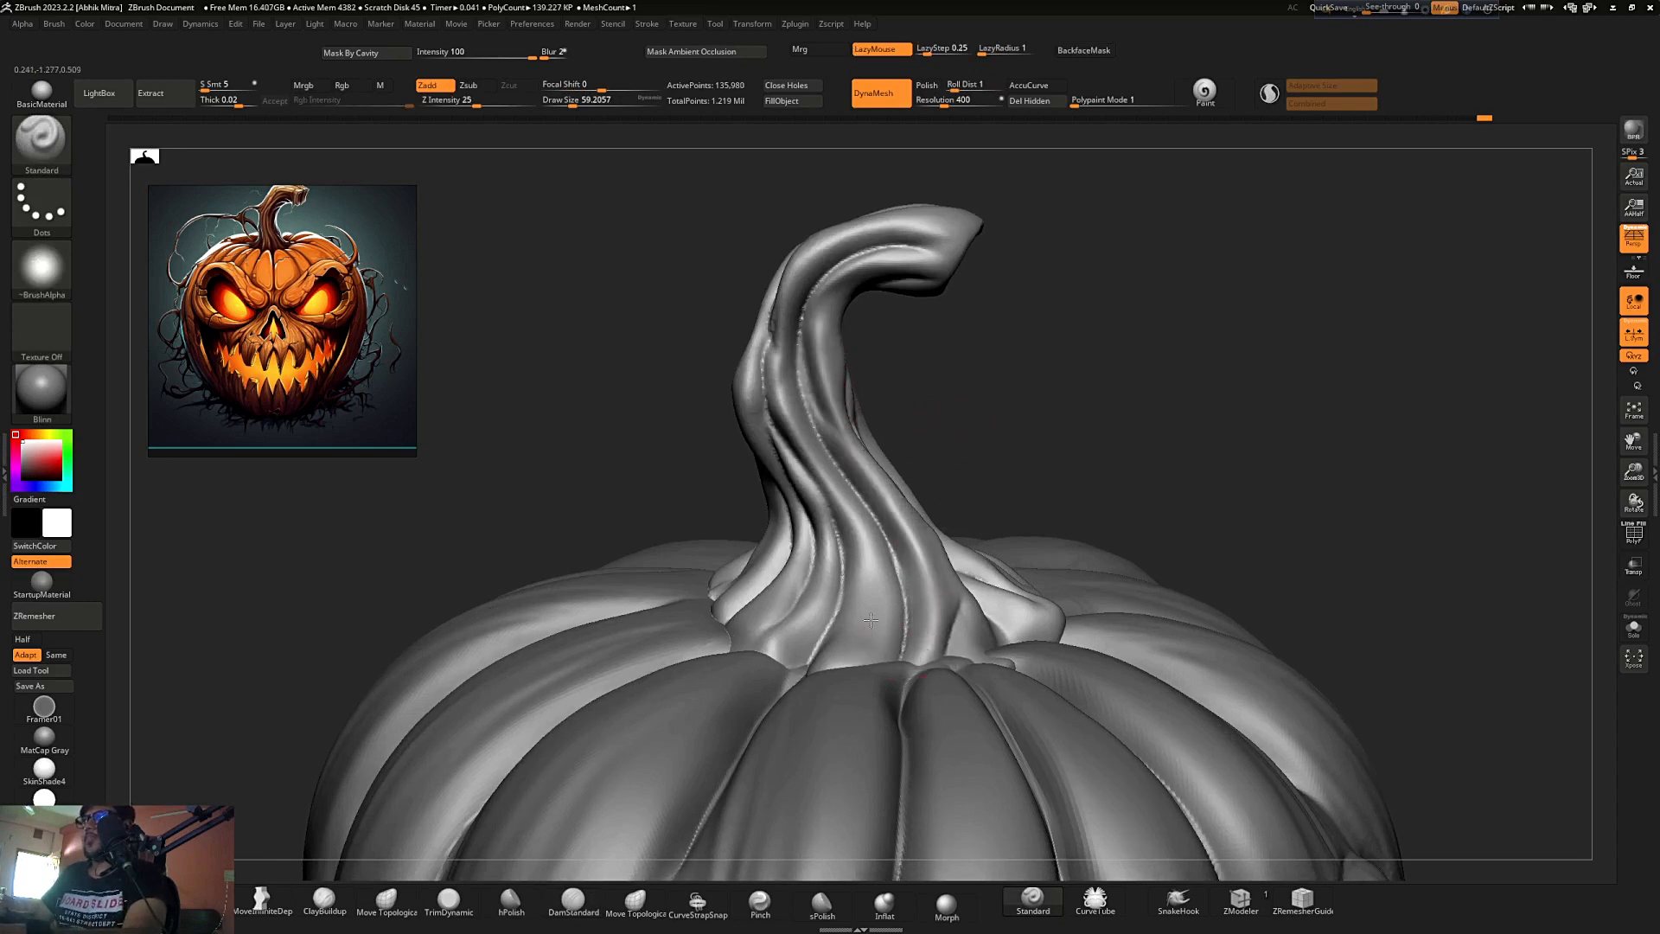
{"action": "left_click_drag", "start_coordinate": [855, 526], "coordinate": [871, 609]}
{"action": "right_click_drag", "start_coordinate": [893, 379], "coordinate": [900, 436]}
{"action": "left_click_drag", "start_coordinate": [828, 541], "coordinate": [778, 662]}
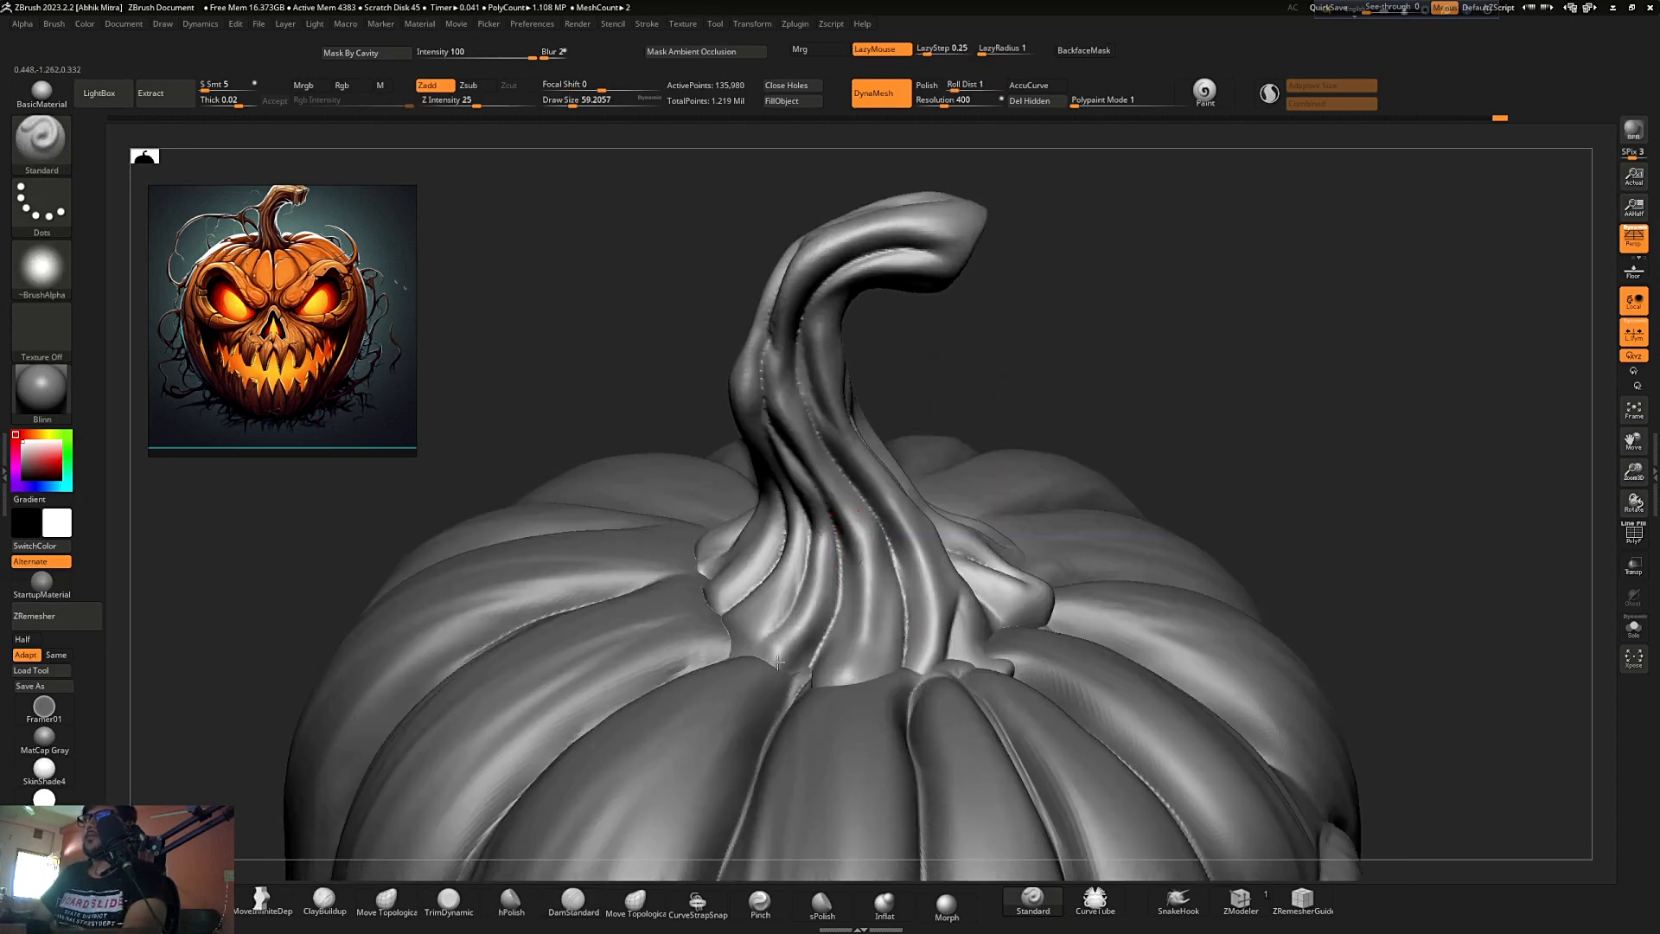
{"action": "right_click_drag", "start_coordinate": [957, 431], "coordinate": [1002, 421]}
{"action": "left_click_drag", "start_coordinate": [739, 599], "coordinate": [719, 647]}
- Raise the base lobes on the stem's side with Standard brush strokes
{"action": "mouse_move", "coordinate": [987, 424]}
{"action": "right_mouse_down"}
{"action": "mouse_move", "coordinate": [1000, 374]}
{"action": "mouse_move", "coordinate": [995, 407]}
{"action": "mouse_move", "coordinate": [620, 568]}
{"action": "right_mouse_up"}
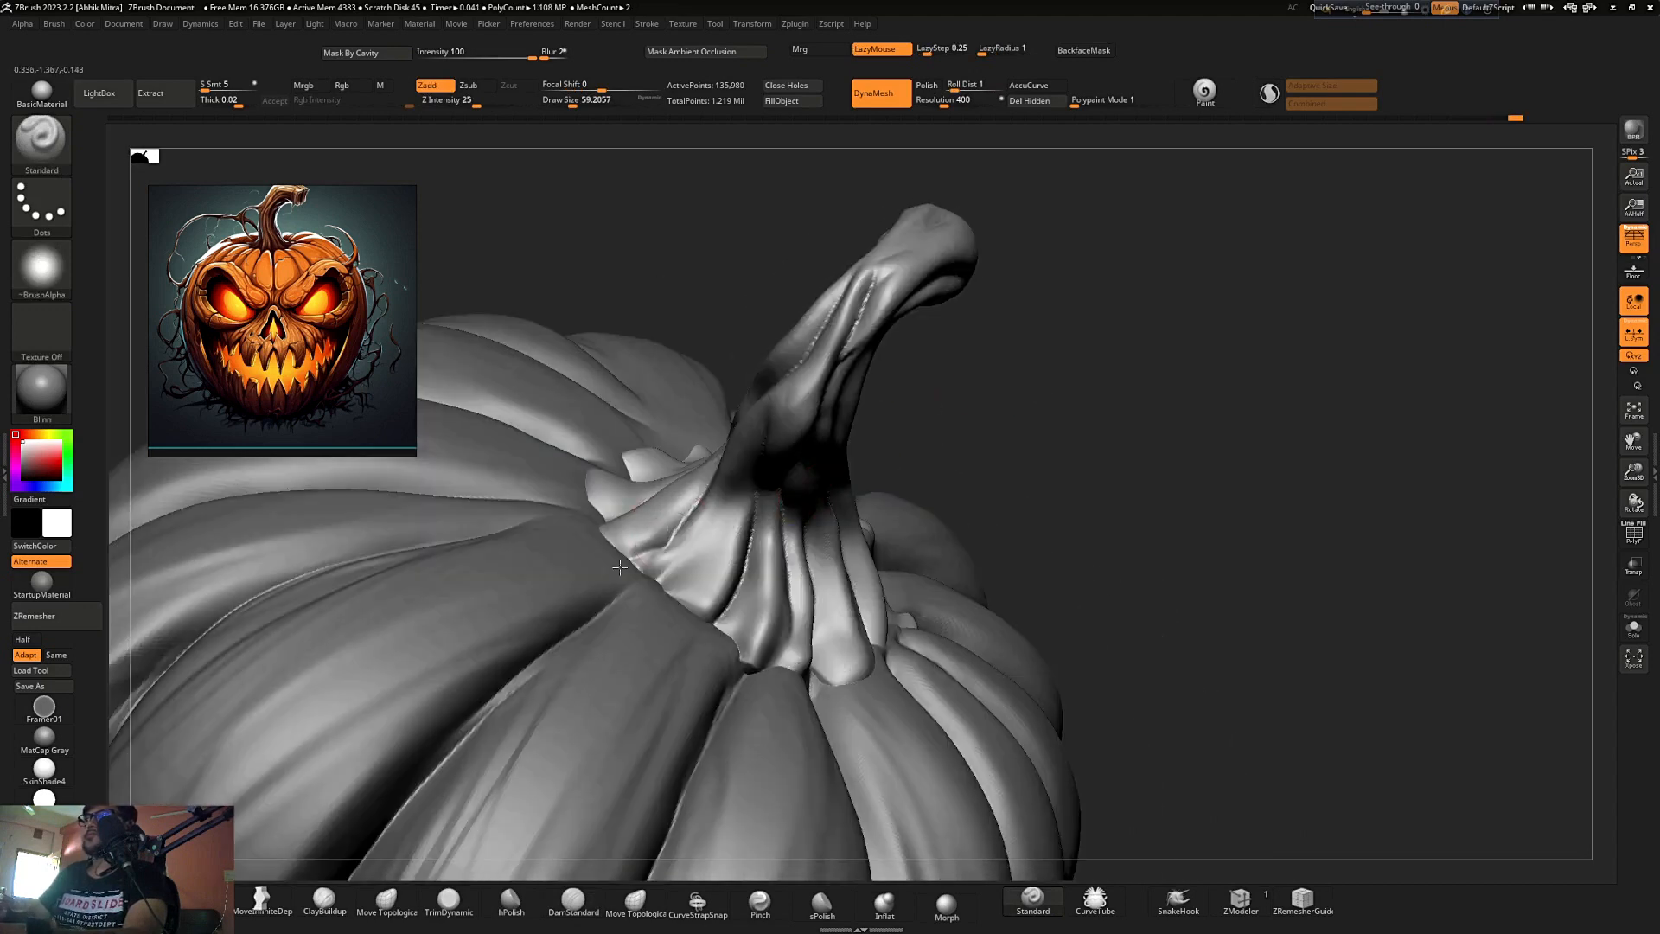
{"action": "right_click_drag", "start_coordinate": [767, 256], "coordinate": [605, 459]}
{"action": "mouse_move", "coordinate": [661, 445]}
{"action": "left_mouse_down"}
{"action": "mouse_move", "coordinate": [615, 450]}
{"action": "mouse_move", "coordinate": [678, 396]}
{"action": "left_mouse_up"}
{"action": "right_click_drag", "start_coordinate": [1156, 355], "coordinate": [1126, 432]}
{"action": "mouse_move", "coordinate": [647, 361]}
{"action": "left_mouse_down"}
{"action": "mouse_move", "coordinate": [672, 352]}
{"action": "mouse_move", "coordinate": [733, 414]}
{"action": "left_mouse_up"}
{"action": "left_click_drag", "start_coordinate": [701, 293], "coordinate": [760, 413]}
- Thicken the ridges along the back of the stem and its flared base lobes with the Standard brush
{"action": "right_click_drag", "start_coordinate": [1169, 302], "coordinate": [1149, 380]}
{"action": "left_click_drag", "start_coordinate": [808, 259], "coordinate": [771, 423]}
{"action": "left_click_drag", "start_coordinate": [805, 260], "coordinate": [780, 510]}
{"action": "right_click_drag", "start_coordinate": [1149, 415], "coordinate": [994, 441]}
{"action": "left_click_drag", "start_coordinate": [891, 320], "coordinate": [785, 571]}
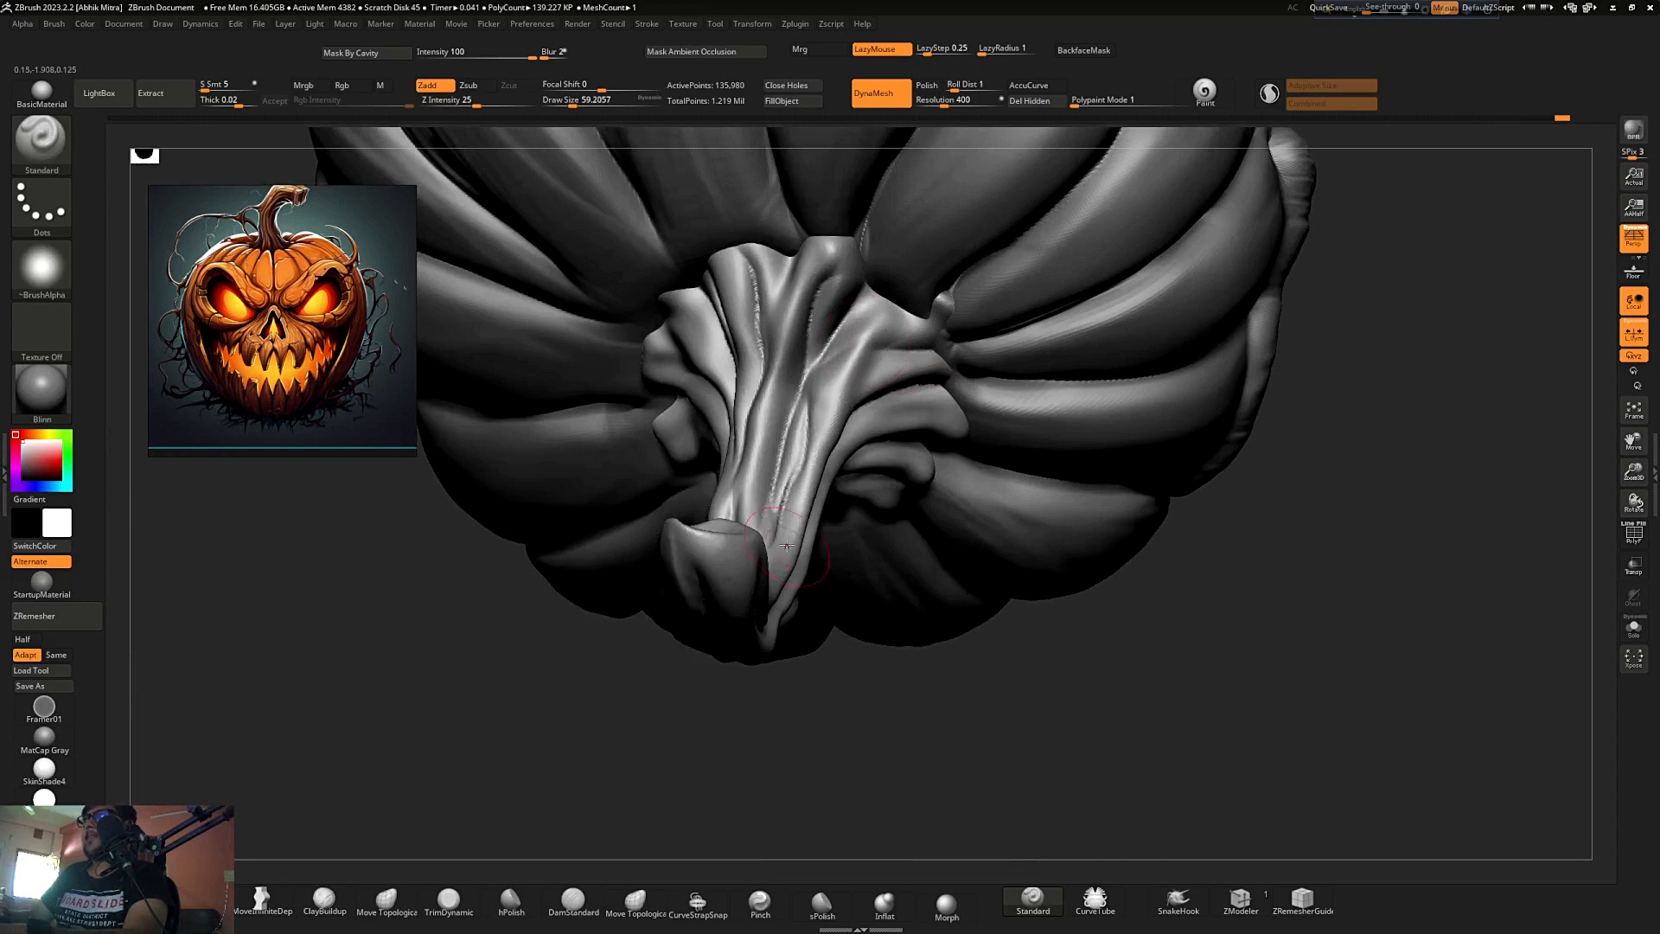
{"action": "left_click_drag", "start_coordinate": [851, 404], "coordinate": [951, 372]}
{"action": "left_click_drag", "start_coordinate": [847, 458], "coordinate": [958, 430]}
- Build up the ridges on the stem's remaining side, from its bend out to the base lobes
{"action": "right_click_drag", "start_coordinate": [959, 430], "coordinate": [825, 459]}
{"action": "mouse_move", "coordinate": [1115, 406]}
{"action": "right_mouse_down"}
{"action": "mouse_move", "coordinate": [1108, 287]}
{"action": "mouse_move", "coordinate": [1108, 378]}
{"action": "right_mouse_up"}
{"action": "right_click_drag", "start_coordinate": [817, 450], "coordinate": [823, 525], "text": "ctrl"}
{"action": "right_click_drag", "start_coordinate": [847, 363], "coordinate": [894, 421]}
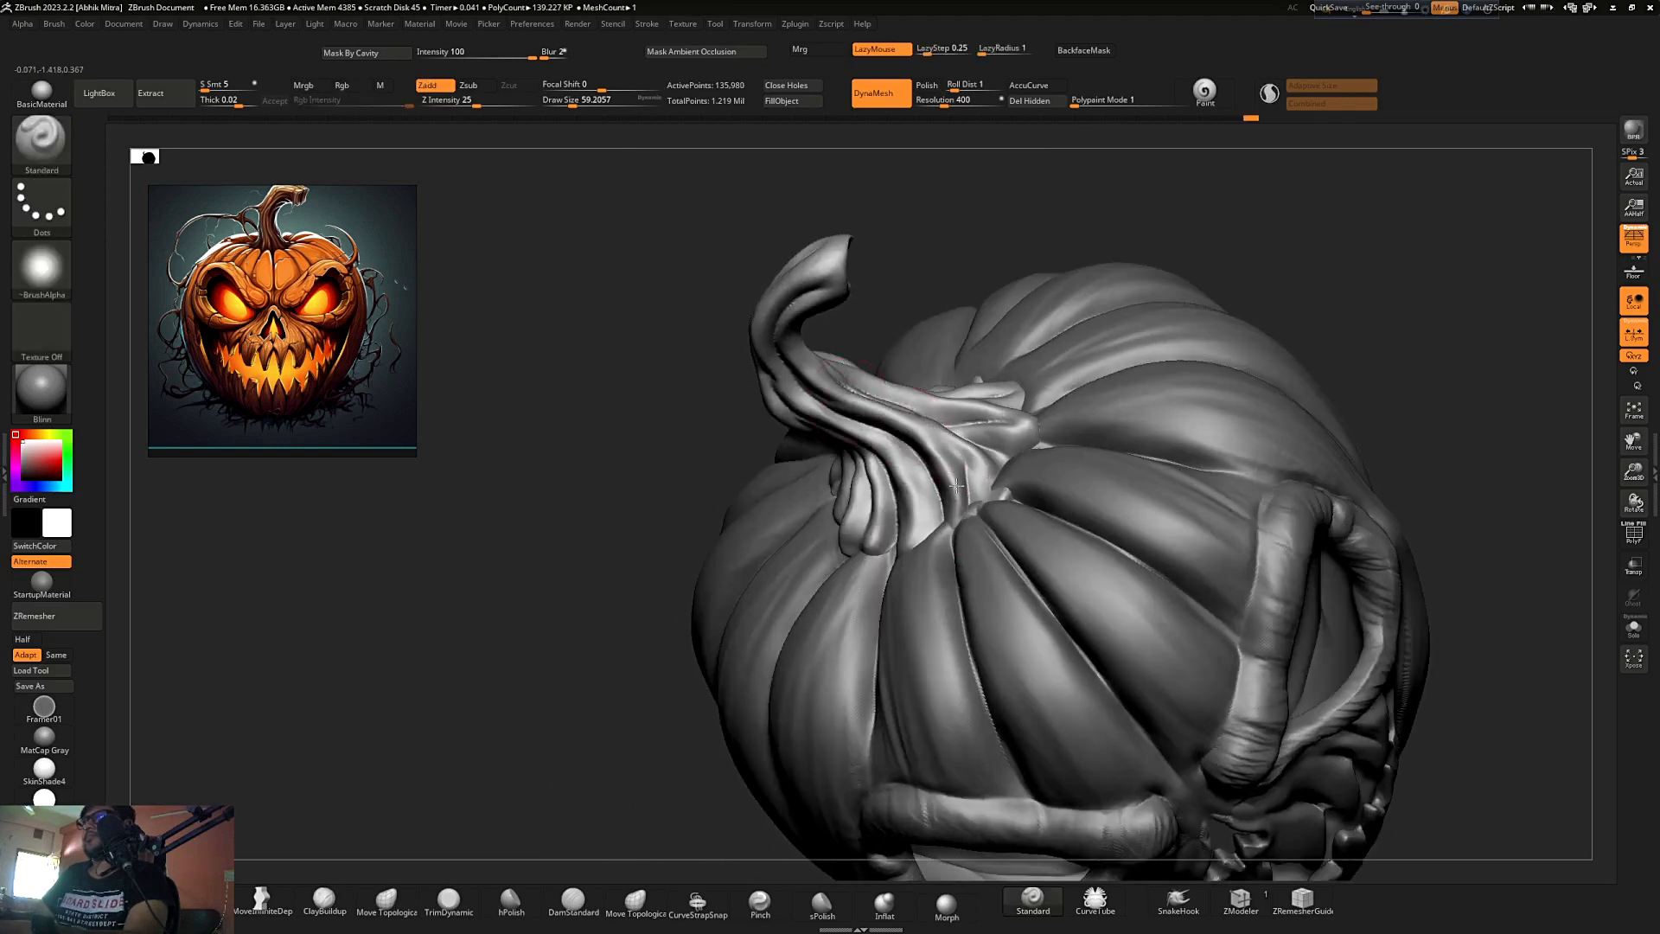
{"action": "right_click_drag", "start_coordinate": [956, 485], "coordinate": [899, 528]}
{"action": "left_click_drag", "start_coordinate": [868, 406], "coordinate": [984, 387]}
{"action": "left_click_drag", "start_coordinate": [899, 348], "coordinate": [1018, 367]}
- Select the pumpkin body and add volume to the inner ends of the brows with the Standard brush at a draw size of about 49
{"action": "right_click_drag", "start_coordinate": [873, 496], "coordinate": [894, 387], "text": "ctrl"}
{"action": "right_click_drag", "start_coordinate": [1099, 316], "coordinate": [1057, 427]}
{"action": "left_click", "coordinate": [930, 473], "text": "alt"}
{"action": "right_click_drag", "start_coordinate": [942, 466], "coordinate": [972, 526], "text": "ctrl"}
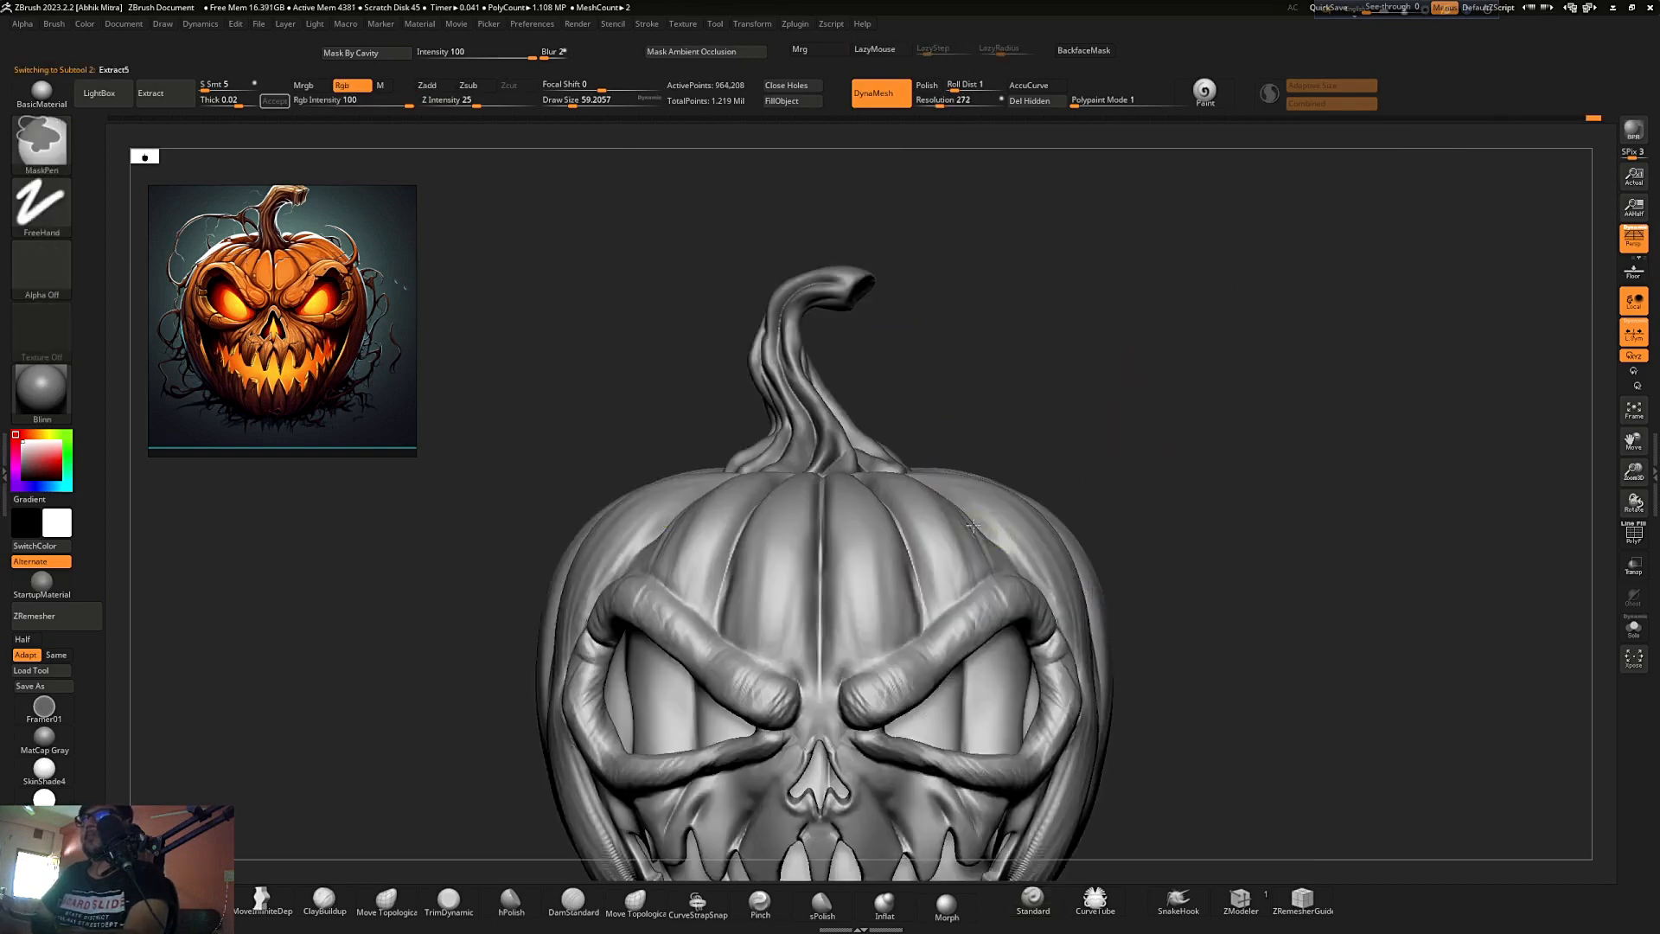
{"action": "mouse_move", "coordinate": [1193, 470]}
{"action": "right_mouse_down", "text": "shift"}
{"action": "mouse_move", "coordinate": [843, 597]}
{"action": "mouse_move", "coordinate": [844, 660]}
{"action": "right_mouse_up", "text": "shift"}
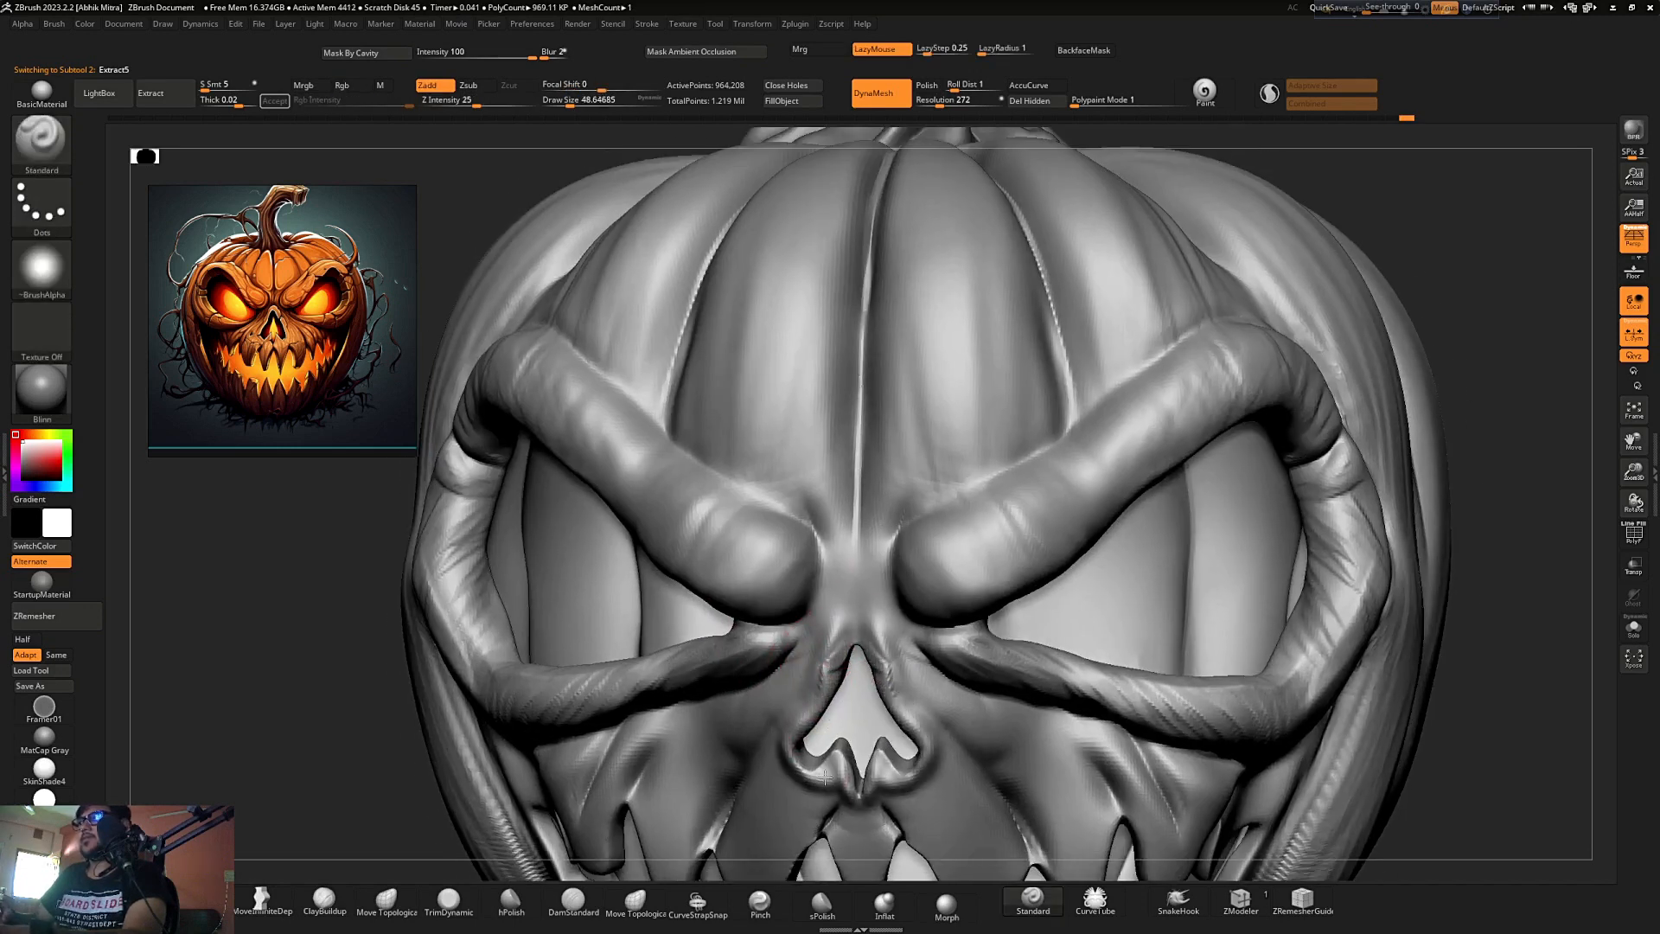
{"action": "mouse_move", "coordinate": [807, 615]}
{"action": "left_mouse_down"}
{"action": "mouse_move", "coordinate": [810, 540]}
{"action": "mouse_move", "coordinate": [768, 546]}
{"action": "left_mouse_up"}
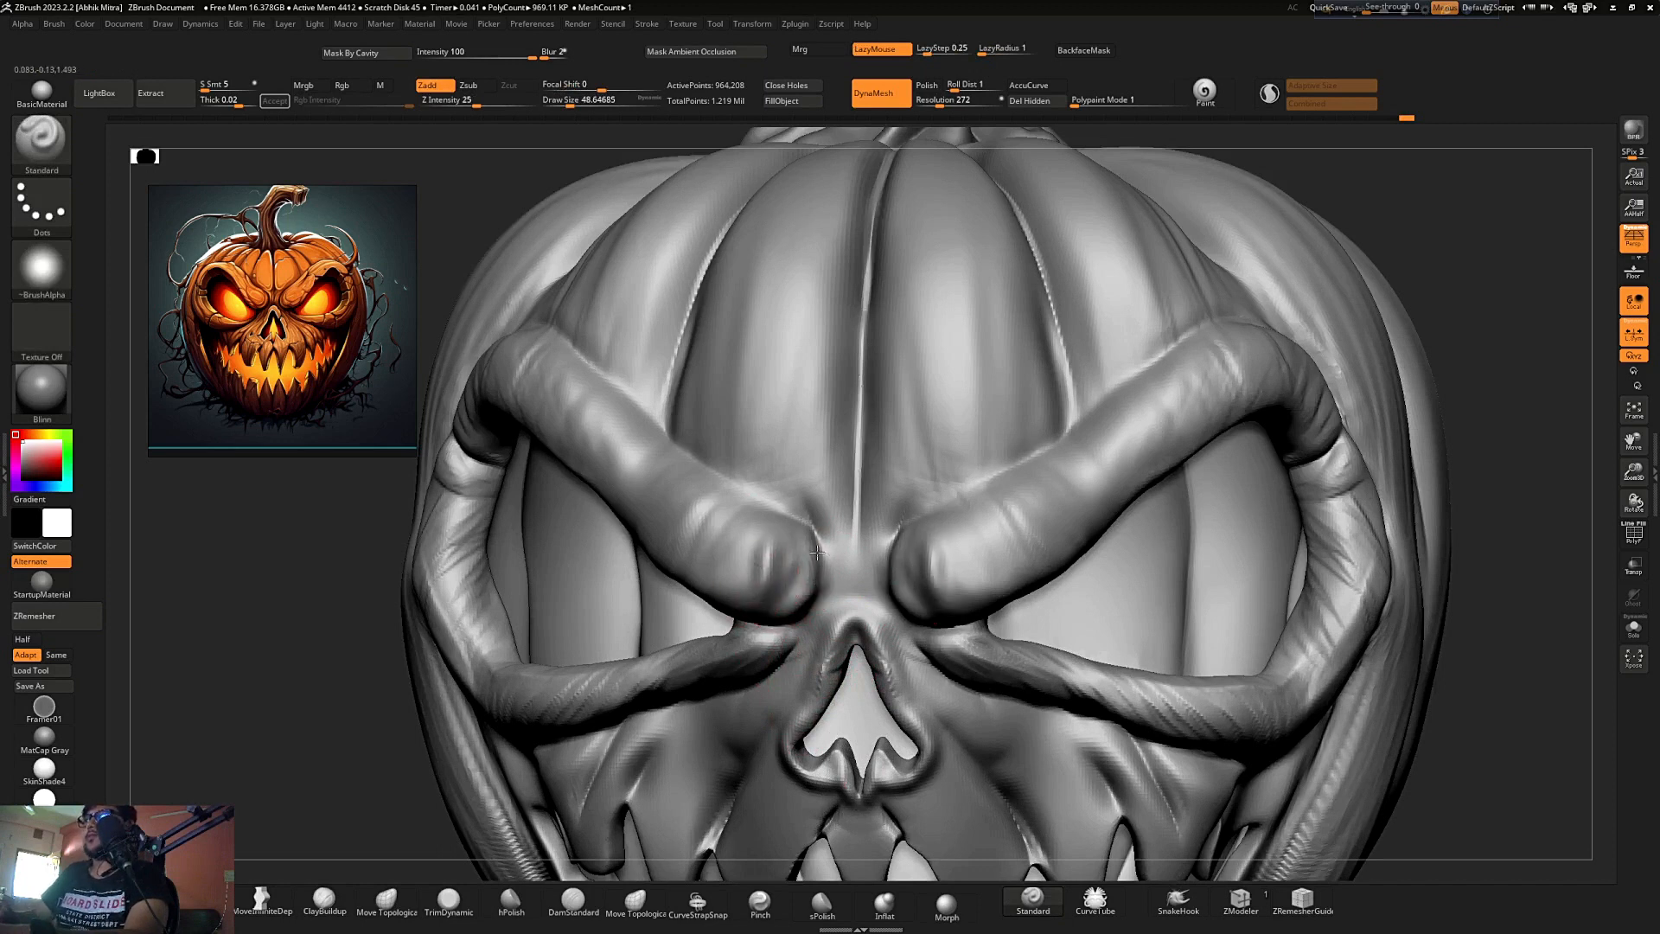
{"action": "right_click_drag", "start_coordinate": [737, 534], "coordinate": [1056, 309], "text": "ctrl"}
{"action": "mouse_move", "coordinate": [1056, 310]}
{"action": "right_mouse_down"}
{"action": "mouse_move", "coordinate": [1064, 345]}
{"action": "mouse_move", "coordinate": [1008, 428]}
{"action": "mouse_move", "coordinate": [1179, 304]}
{"action": "right_mouse_up"}
{"action": "right_click_drag", "start_coordinate": [1179, 304], "coordinate": [1199, 297], "text": "shift"}
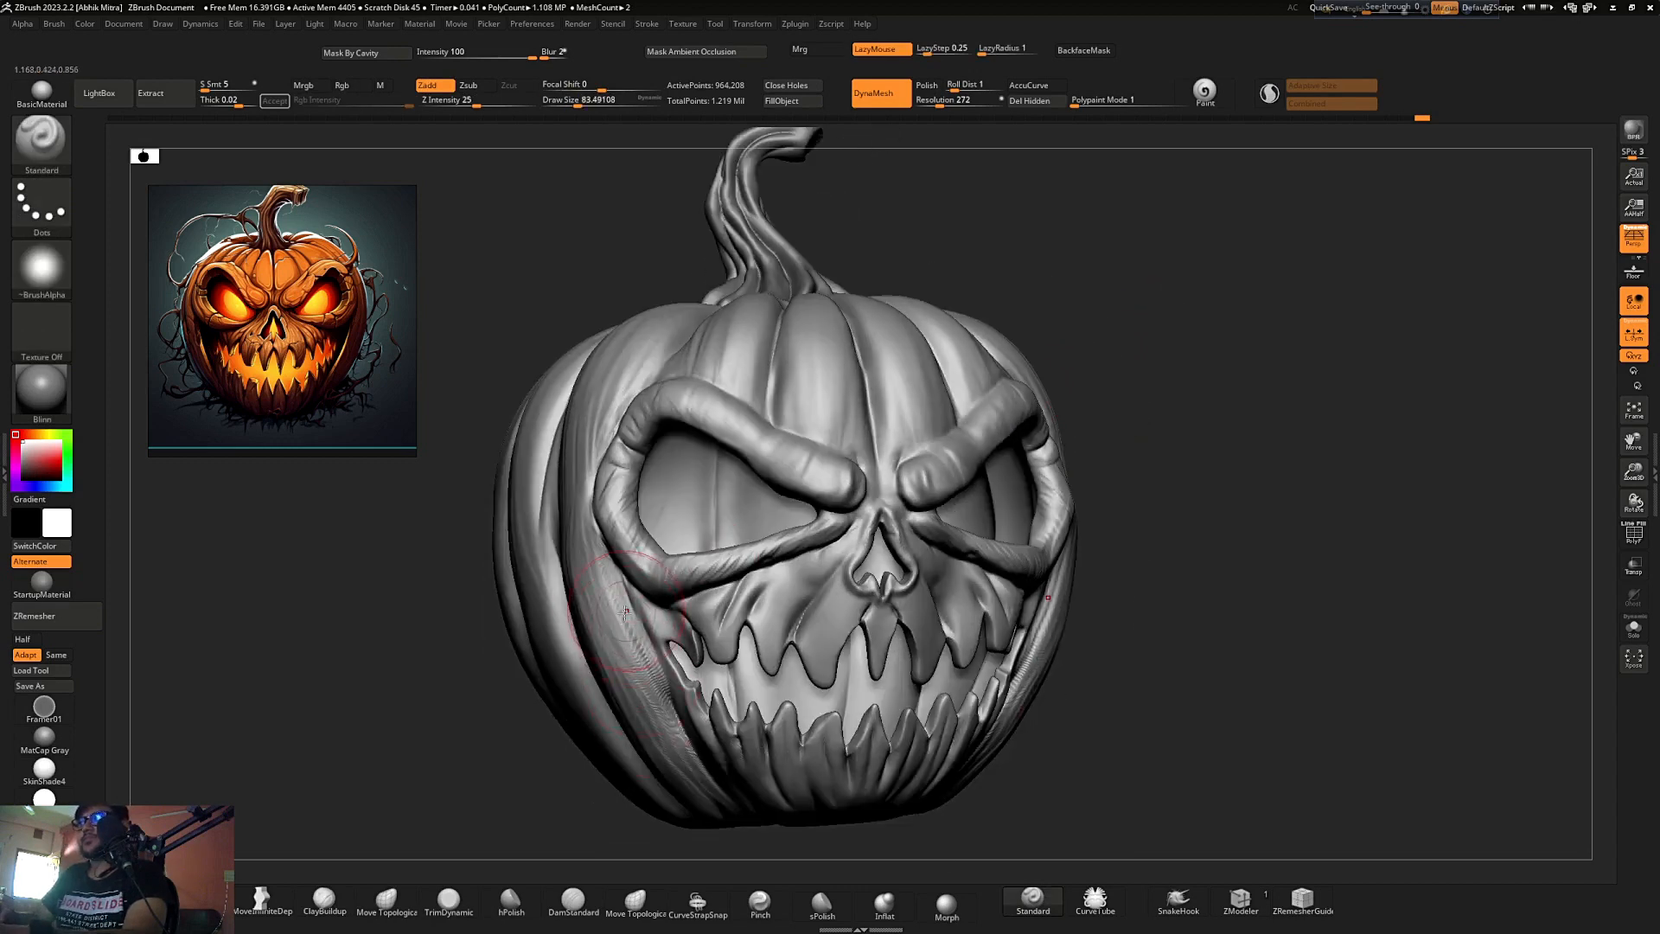
{"action": "key", "text": "shift"}
{"action": "mouse_move", "coordinate": [701, 780]}
{"action": "right_mouse_down", "text": "ctrl"}
{"action": "mouse_move", "coordinate": [830, 553]}
{"action": "mouse_move", "coordinate": [948, 393]}
{"action": "mouse_move", "coordinate": [1044, 330]}
{"action": "mouse_move", "coordinate": [1008, 363]}
{"action": "right_mouse_up", "text": "ctrl"}
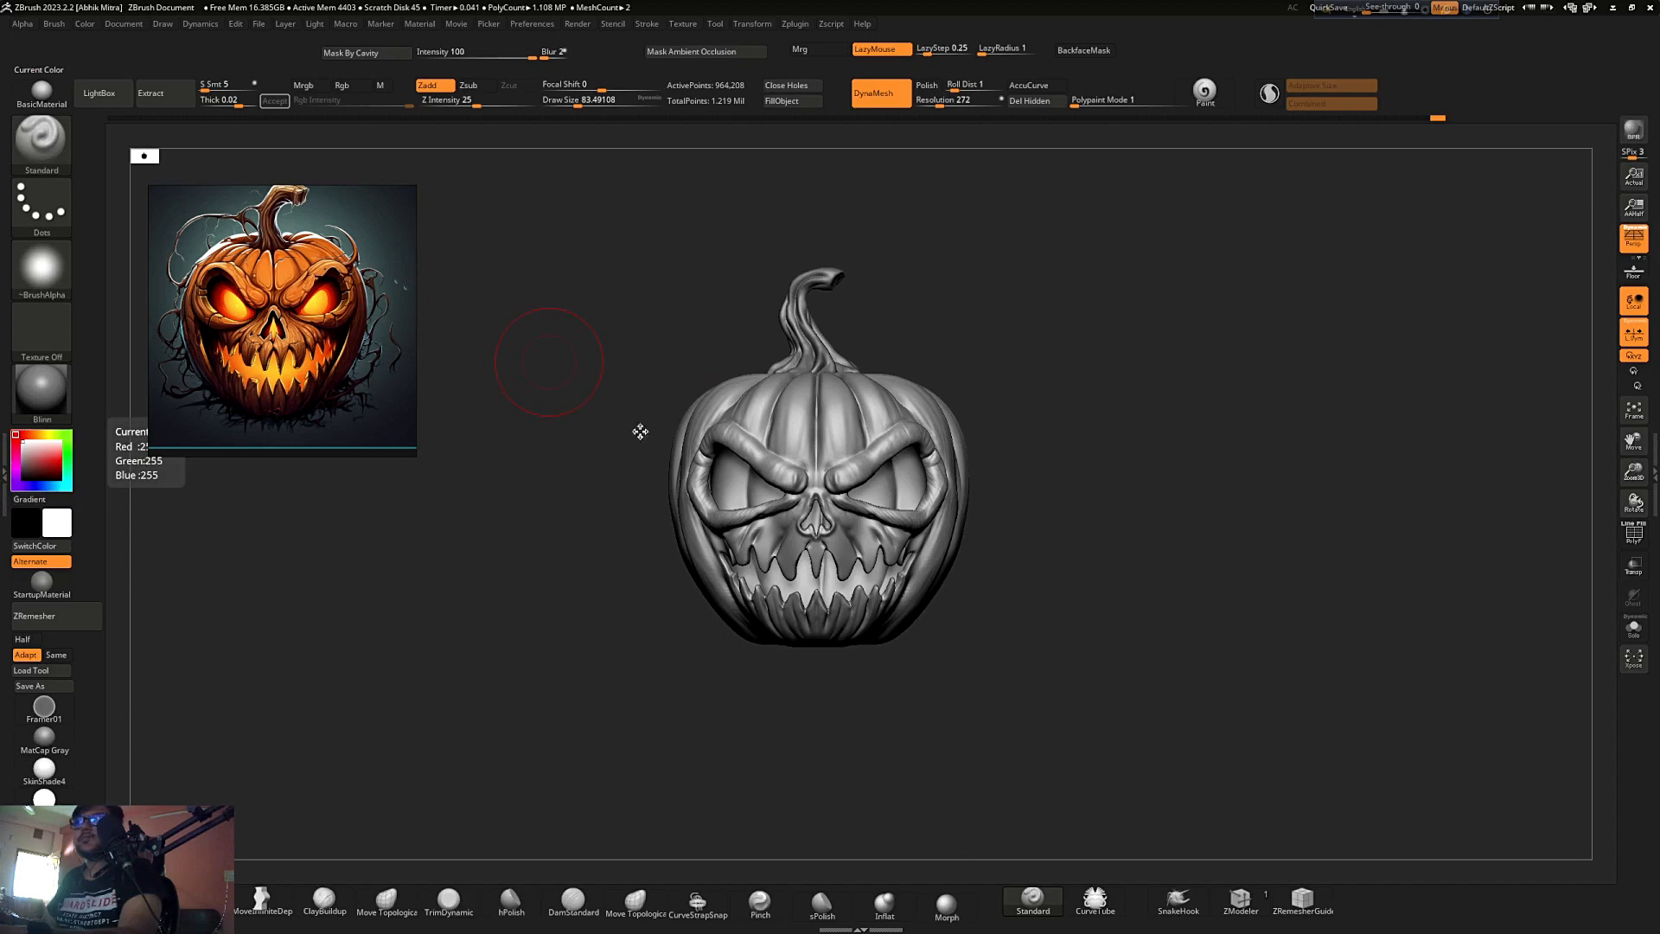
- Nudge the inner end of the brow upward with the Move brush at a draw size of about 87
{"action": "right_click_drag", "start_coordinate": [988, 421], "coordinate": [1250, 306], "text": "ctrl"}
{"action": "right_click_drag", "start_coordinate": [1250, 306], "coordinate": [1244, 372], "text": "alt"}
{"action": "key", "text": "b"}
{"action": "key", "text": "d"}
{"action": "key", "text": "s"}
{"action": "right_click_drag", "start_coordinate": [789, 531], "coordinate": [816, 546], "text": "ctrl"}
{"action": "key", "text": "s"}
{"action": "key", "text": "b"}
{"action": "key", "text": "m"}
{"action": "key", "text": "v"}
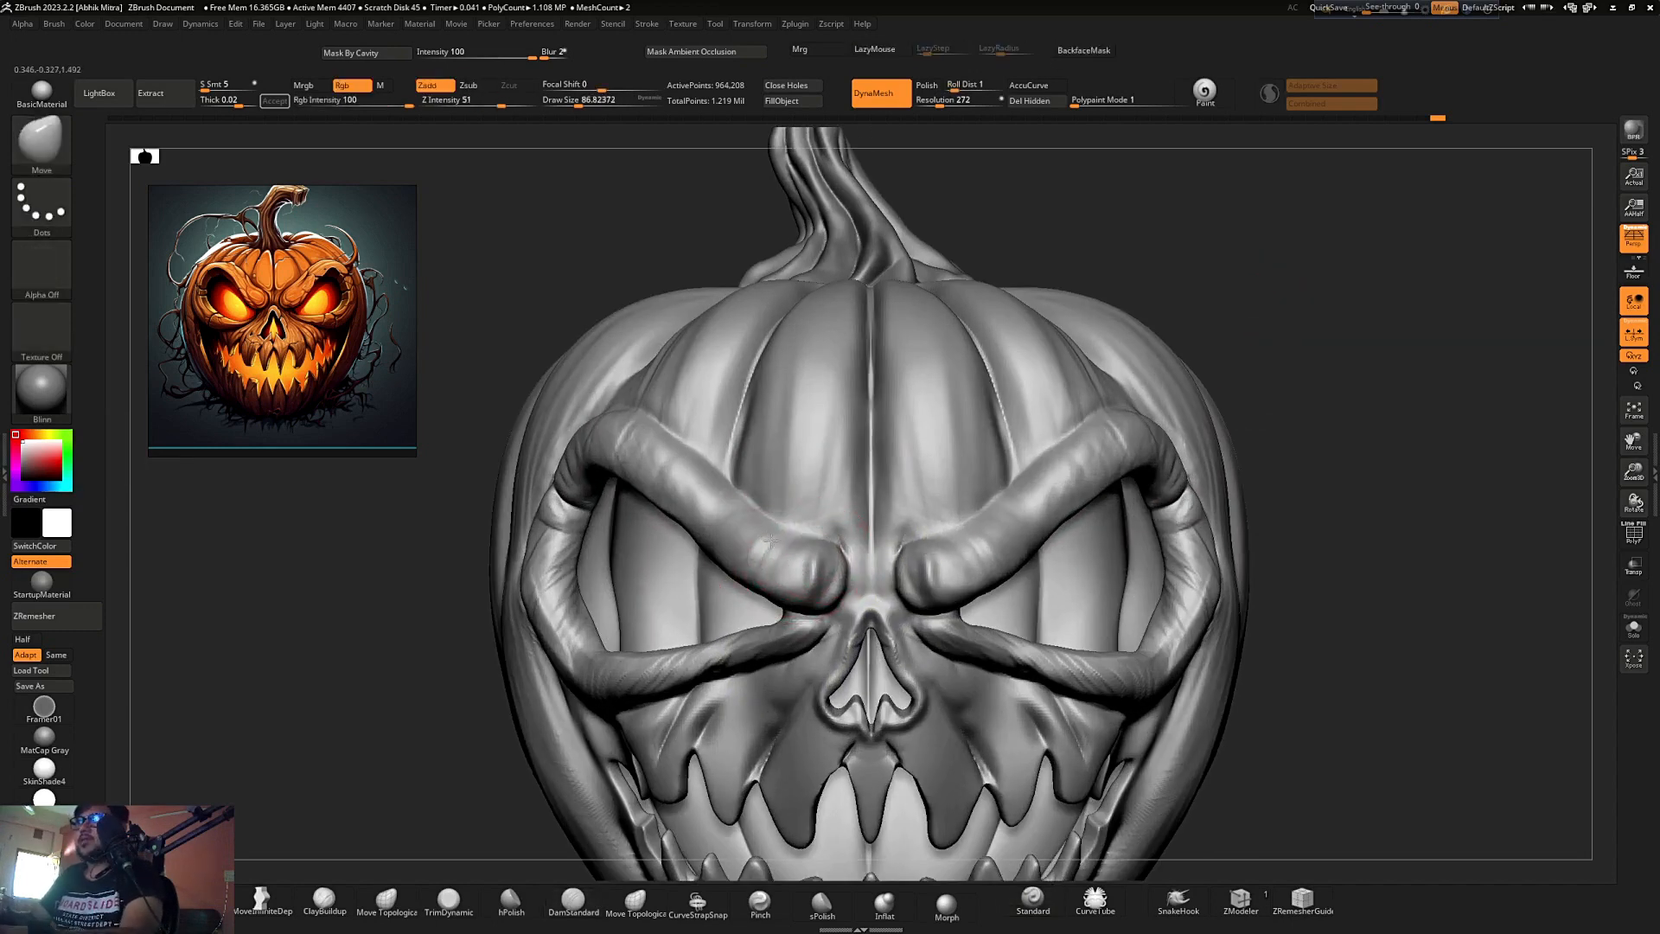
{"action": "left_click_drag", "start_coordinate": [790, 530], "coordinate": [789, 524]}
{"action": "right_click_drag", "start_coordinate": [1288, 354], "coordinate": [1085, 341]}
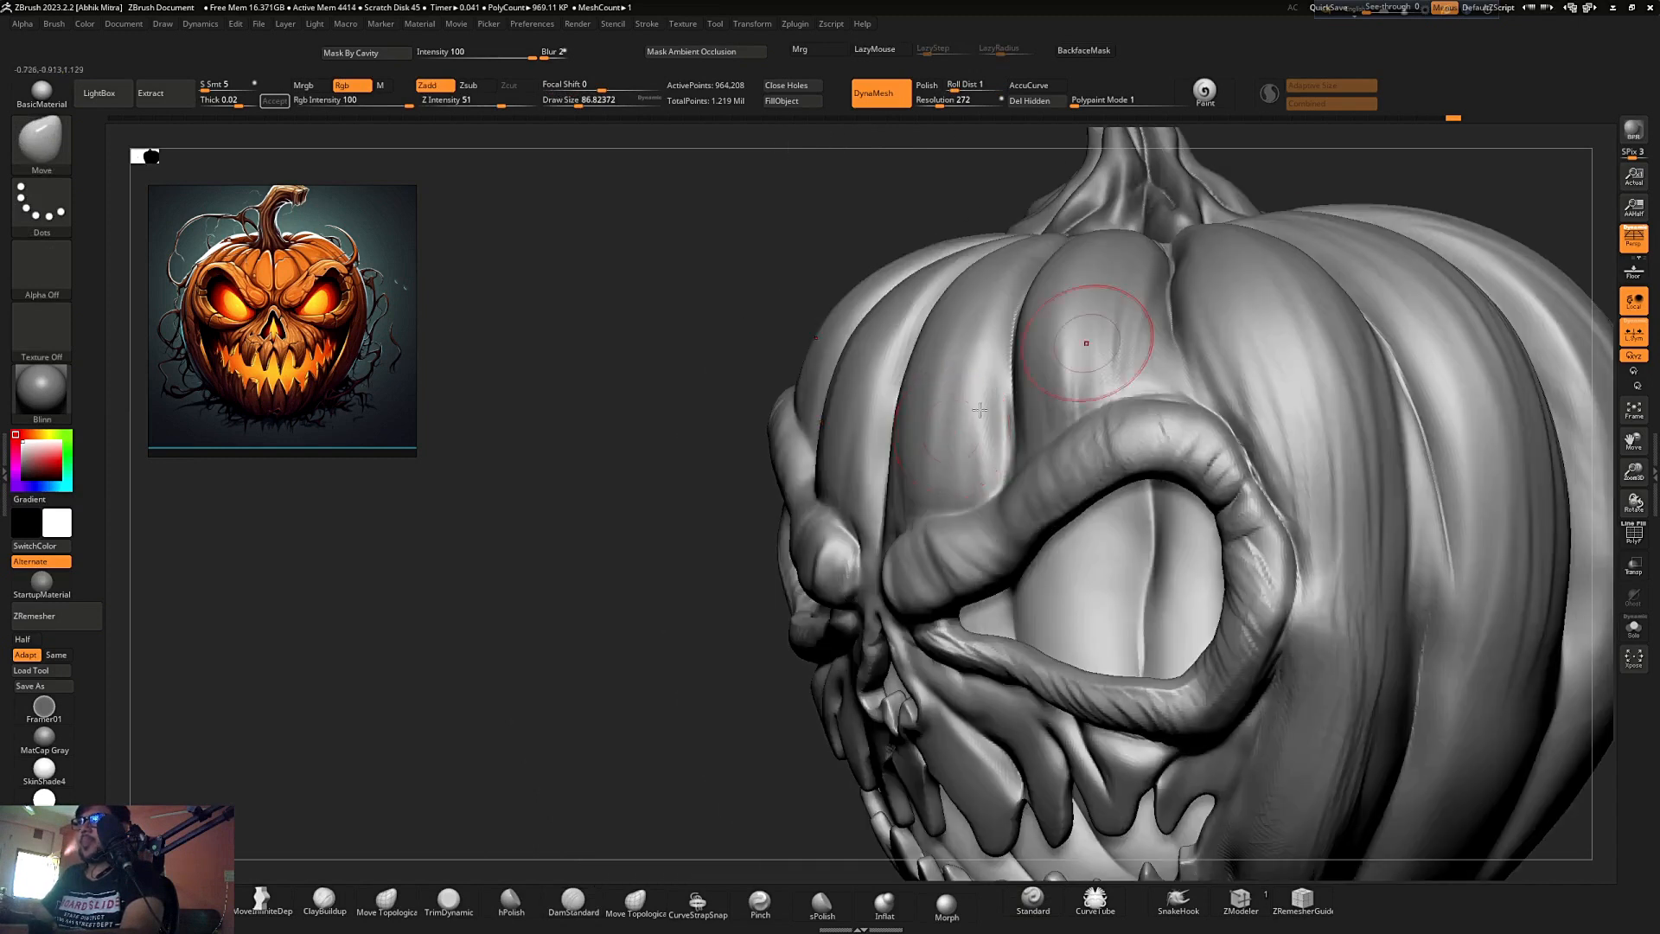
{"action": "right_click_drag", "start_coordinate": [796, 558], "coordinate": [786, 522]}
- Adjust the brow and face contours from below with the Move brush, enlarging the draw size to about 163
{"action": "key", "text": "s"}
{"action": "left_click_drag", "start_coordinate": [786, 553], "coordinate": [792, 553]}
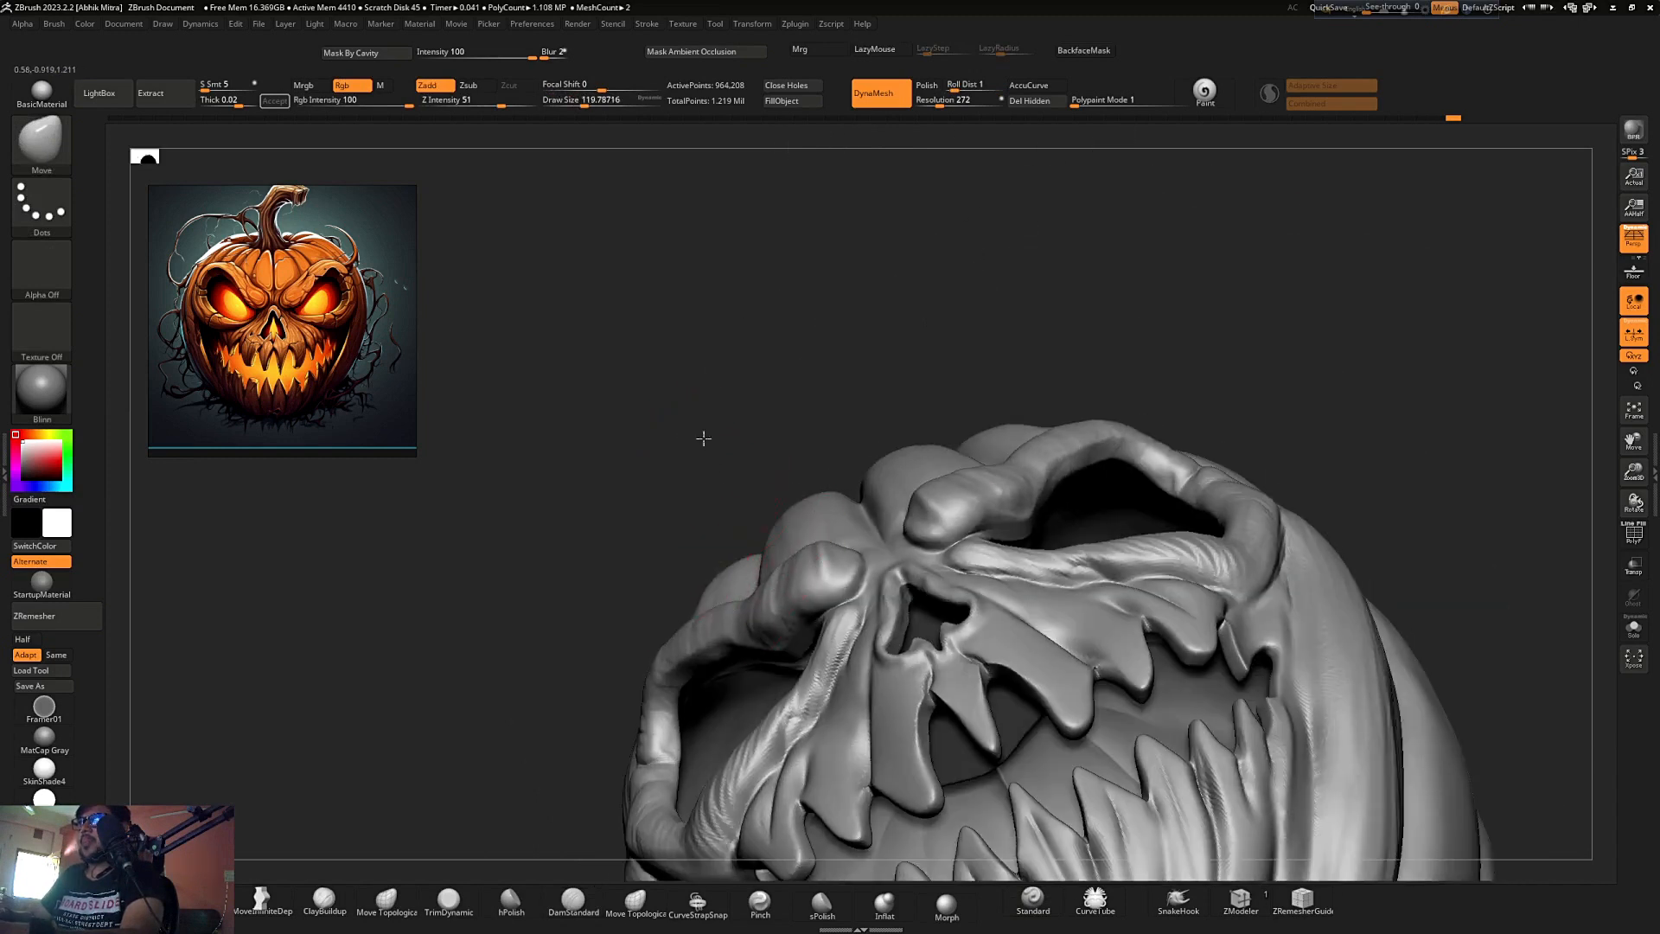
{"action": "right_click_drag", "start_coordinate": [703, 438], "coordinate": [704, 346]}
{"action": "left_click_drag", "start_coordinate": [764, 432], "coordinate": [770, 432]}
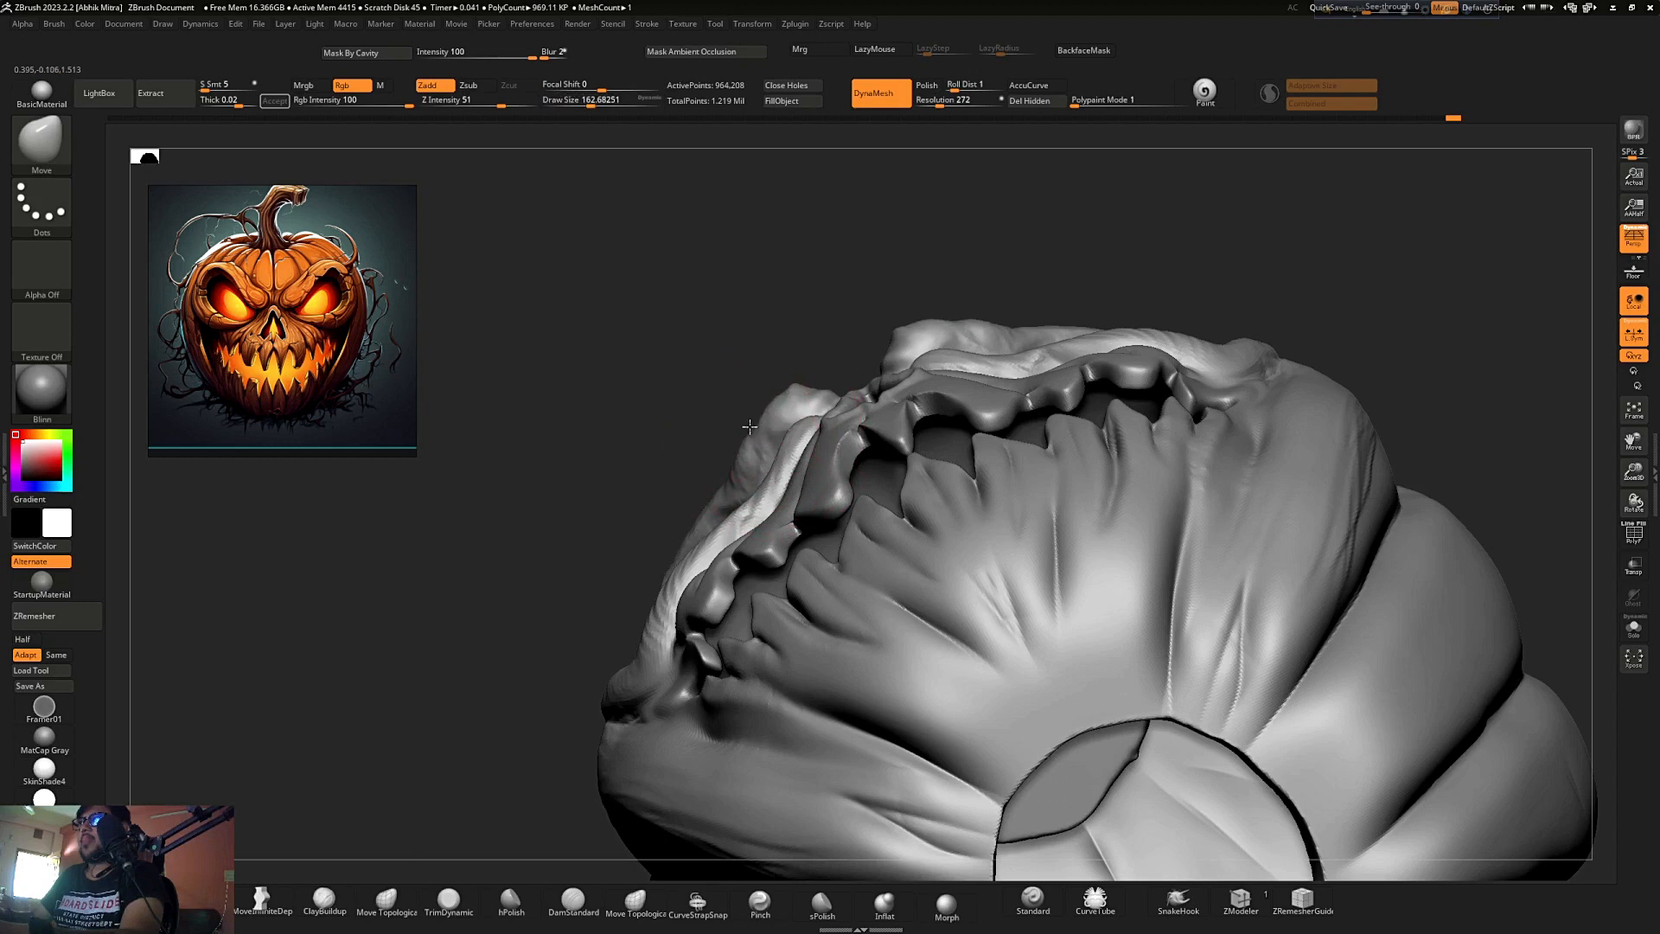
{"action": "left_click_drag", "start_coordinate": [788, 543], "coordinate": [767, 530]}
{"action": "left_click_drag", "start_coordinate": [737, 733], "coordinate": [714, 744]}
{"action": "right_click_drag", "start_coordinate": [650, 504], "coordinate": [683, 570], "text": "ctrl"}
{"action": "right_click_drag", "start_coordinate": [974, 481], "coordinate": [1038, 484]}
{"action": "right_click_drag", "start_coordinate": [1150, 493], "coordinate": [1112, 504]}
{"action": "right_click_drag", "start_coordinate": [1195, 408], "coordinate": [1245, 486], "text": "alt"}
{"action": "right_click_drag", "start_coordinate": [1245, 486], "coordinate": [1204, 405]}
- Set the Move brush's draw size to about 124 and save the tool as pumpkin, replacing the existing file
{"action": "key", "text": "s"}
{"action": "left_click", "coordinate": [1199, 422]}
{"action": "key", "text": "s"}
{"action": "left_click", "coordinate": [1215, 434]}
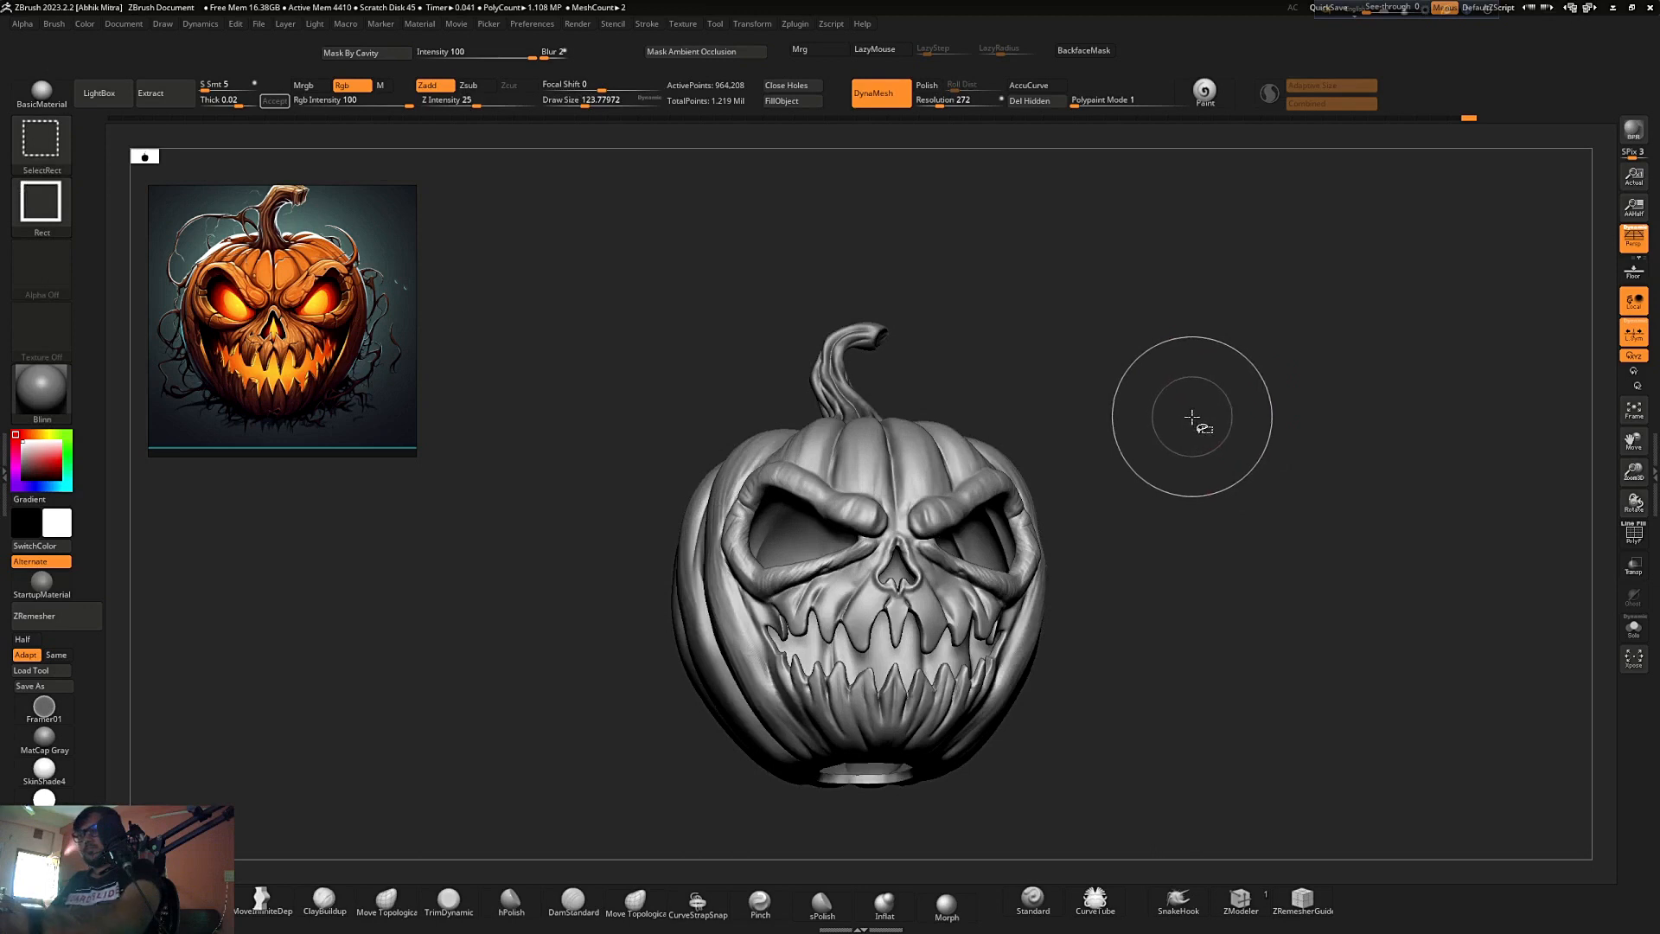
{"action": "key", "text": "ctrl+shift+t"}
{"action": "left_click", "coordinate": [938, 655]}
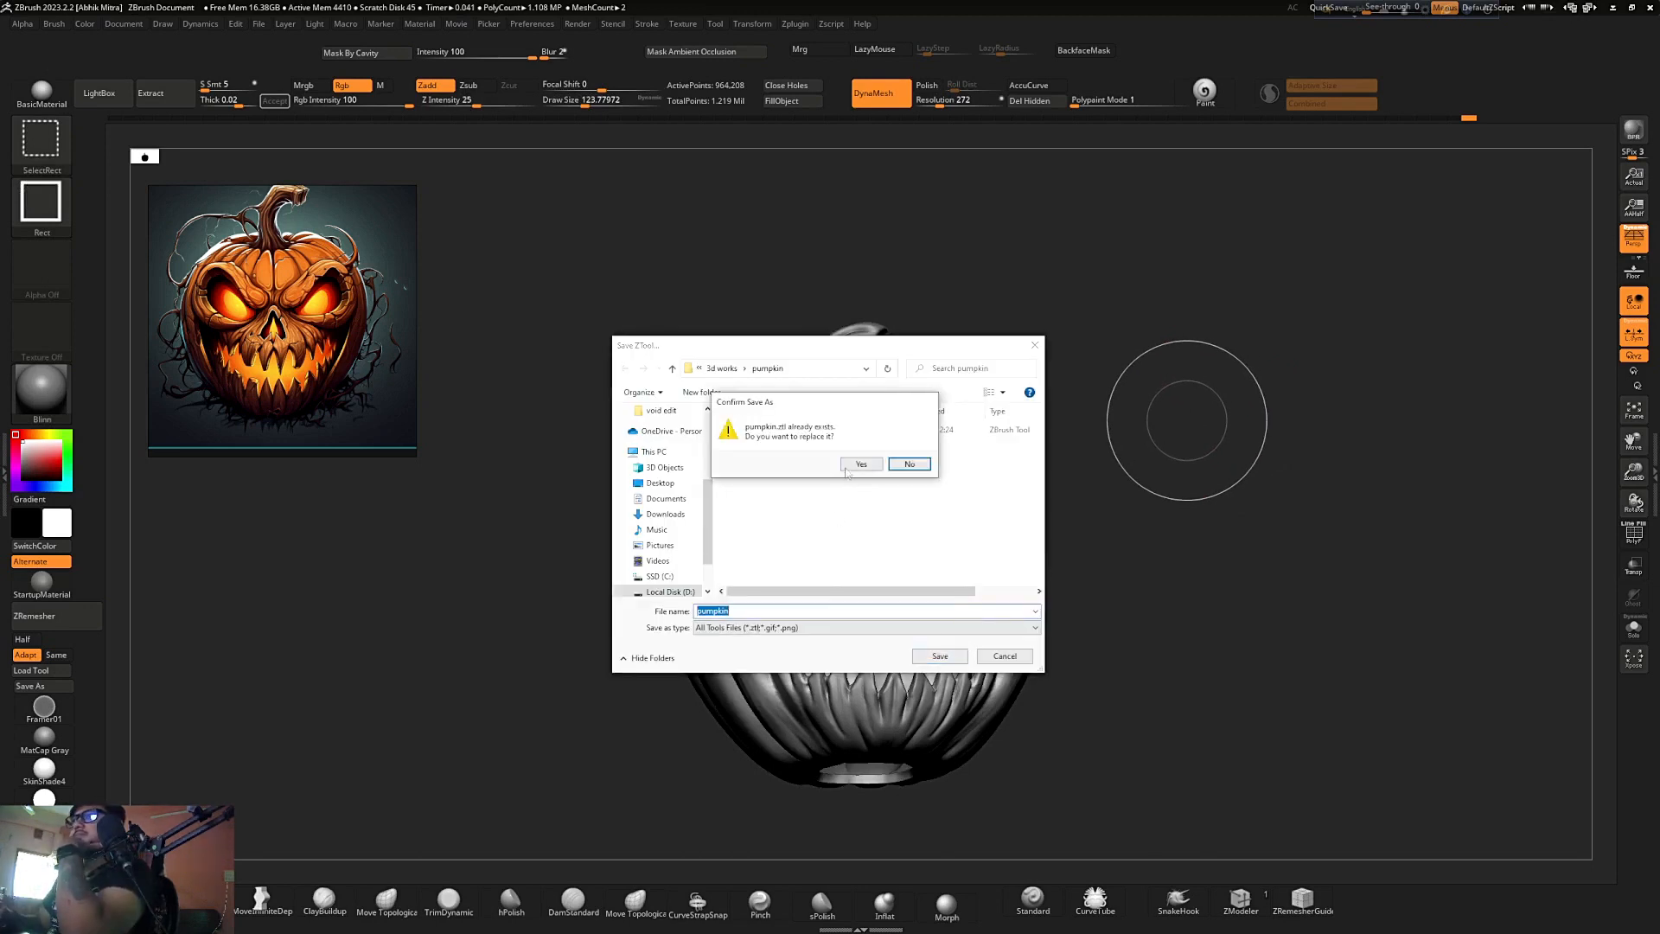
{"action": "left_click", "coordinate": [862, 468]}
- Reshape the lower rims of the eye frames with the Move brush at a draw size of about 97
{"action": "mouse_move", "coordinate": [1183, 415]}
{"action": "right_mouse_down"}
{"action": "mouse_move", "coordinate": [1171, 452]}
{"action": "mouse_move", "coordinate": [1201, 419]}
{"action": "mouse_move", "coordinate": [1098, 468]}
{"action": "mouse_move", "coordinate": [1160, 467]}
{"action": "right_mouse_up"}
{"action": "key", "text": "s"}
{"action": "left_click", "coordinate": [689, 577]}
{"action": "mouse_move", "coordinate": [694, 579]}
{"action": "left_mouse_down"}
{"action": "mouse_move", "coordinate": [670, 562]}
{"action": "mouse_move", "coordinate": [809, 557]}
{"action": "left_mouse_up"}
{"action": "key", "text": "s"}
{"action": "left_click", "coordinate": [664, 558]}
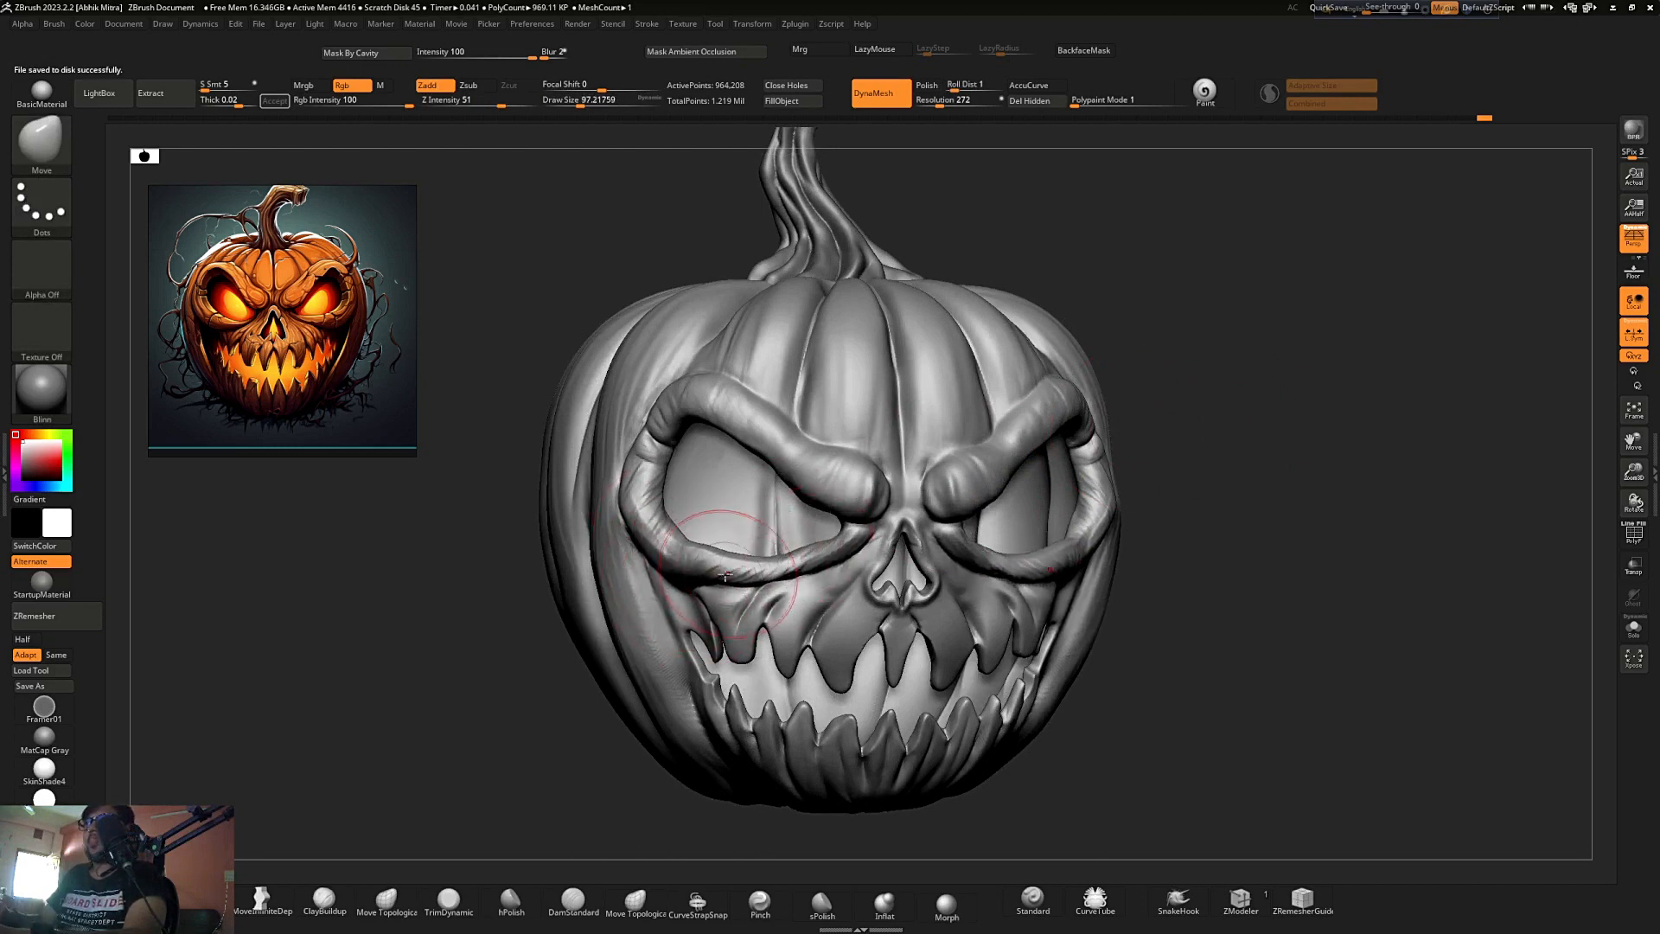
- Pull the outer sides and brows of the eye frames into shape with the Move brush at a draw size of about 87
{"action": "right_click_drag", "start_coordinate": [977, 510], "coordinate": [1004, 421], "text": "ctrl"}
{"action": "right_click_drag", "start_coordinate": [1004, 422], "coordinate": [1036, 401], "text": "shift"}
{"action": "right_click_drag", "start_coordinate": [636, 523], "coordinate": [593, 508], "text": "ctrl"}
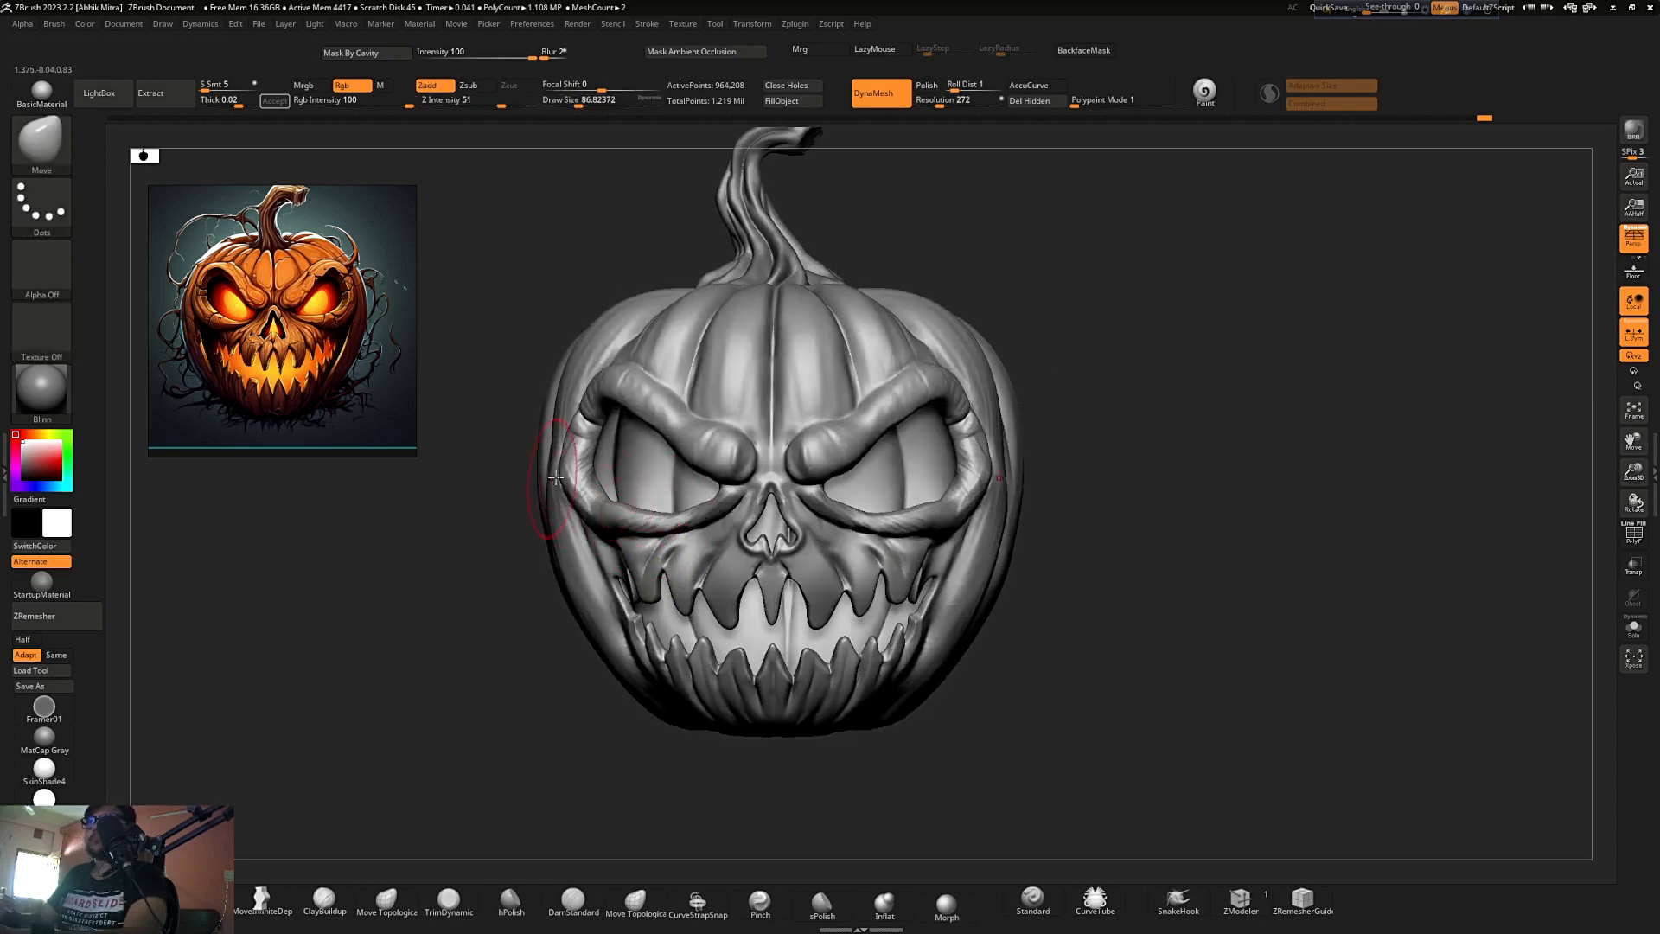
{"action": "left_click_drag", "start_coordinate": [576, 413], "coordinate": [589, 477]}
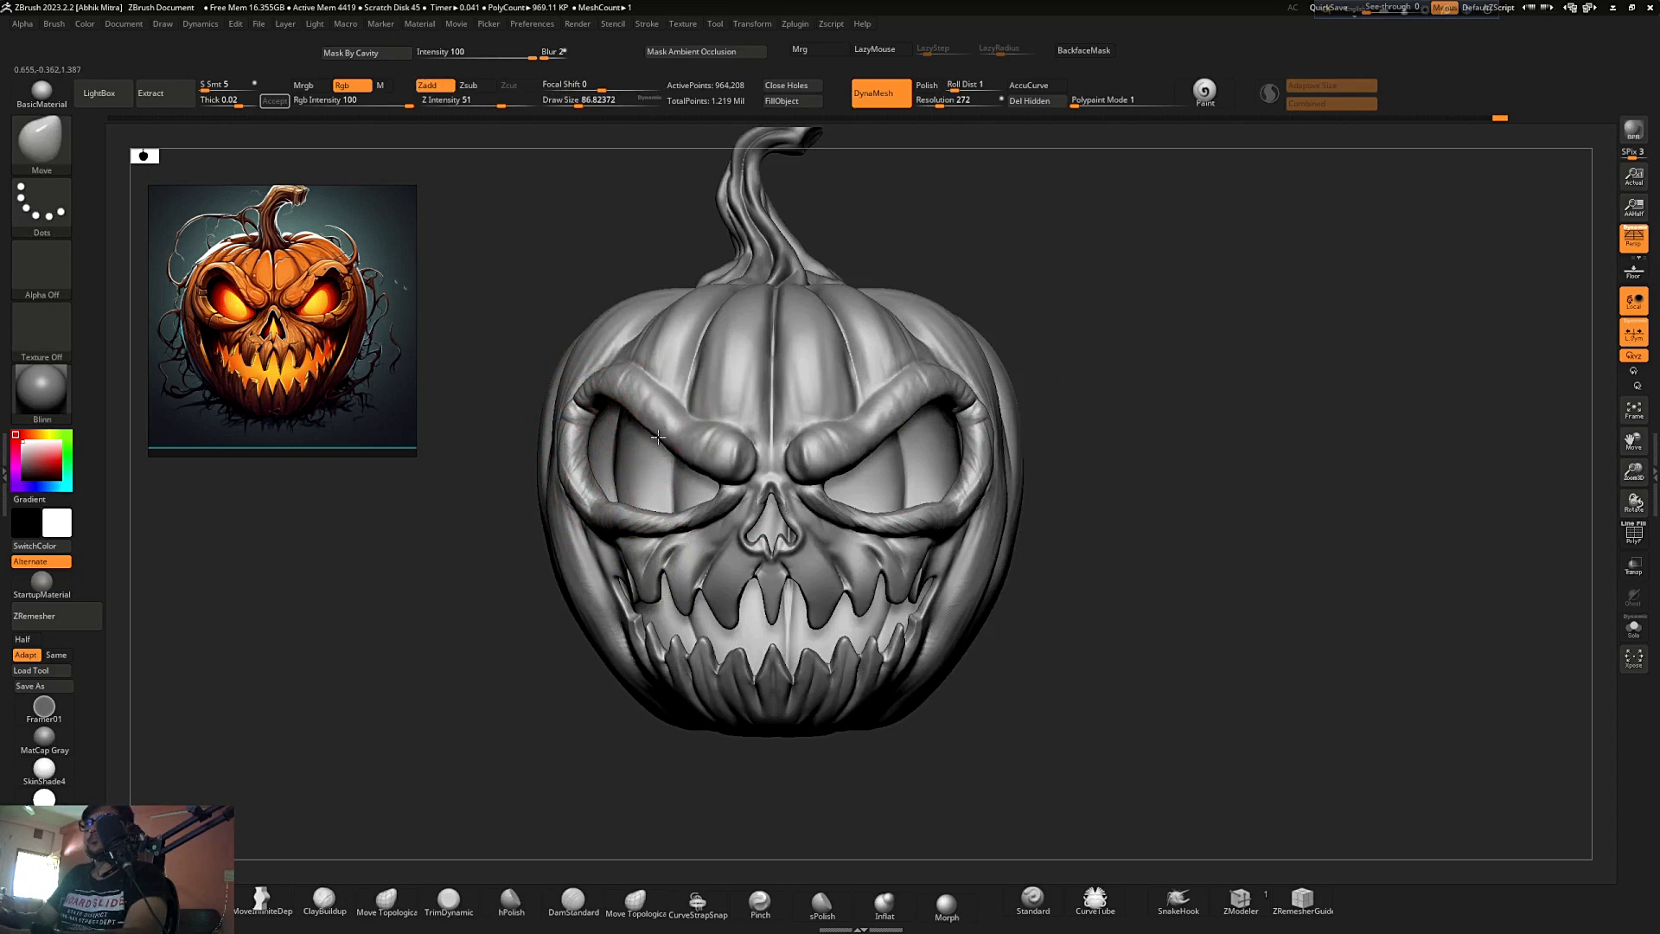
{"action": "left_click_drag", "start_coordinate": [647, 402], "coordinate": [654, 397]}
{"action": "right_click_drag", "start_coordinate": [638, 391], "coordinate": [629, 289], "text": "ctrl"}
{"action": "mouse_move", "coordinate": [761, 303]}
{"action": "right_mouse_down"}
{"action": "mouse_move", "coordinate": [896, 341]}
{"action": "mouse_move", "coordinate": [897, 326]}
{"action": "mouse_move", "coordinate": [885, 345]}
{"action": "mouse_move", "coordinate": [1063, 385]}
{"action": "mouse_move", "coordinate": [1089, 426]}
{"action": "right_mouse_up"}
- Refine the pumpkin's overall silhouette with the Move brush at draw sizes of about 268 and 338
{"action": "key", "text": "s"}
{"action": "left_click_drag", "start_coordinate": [1090, 429], "coordinate": [1116, 434]}
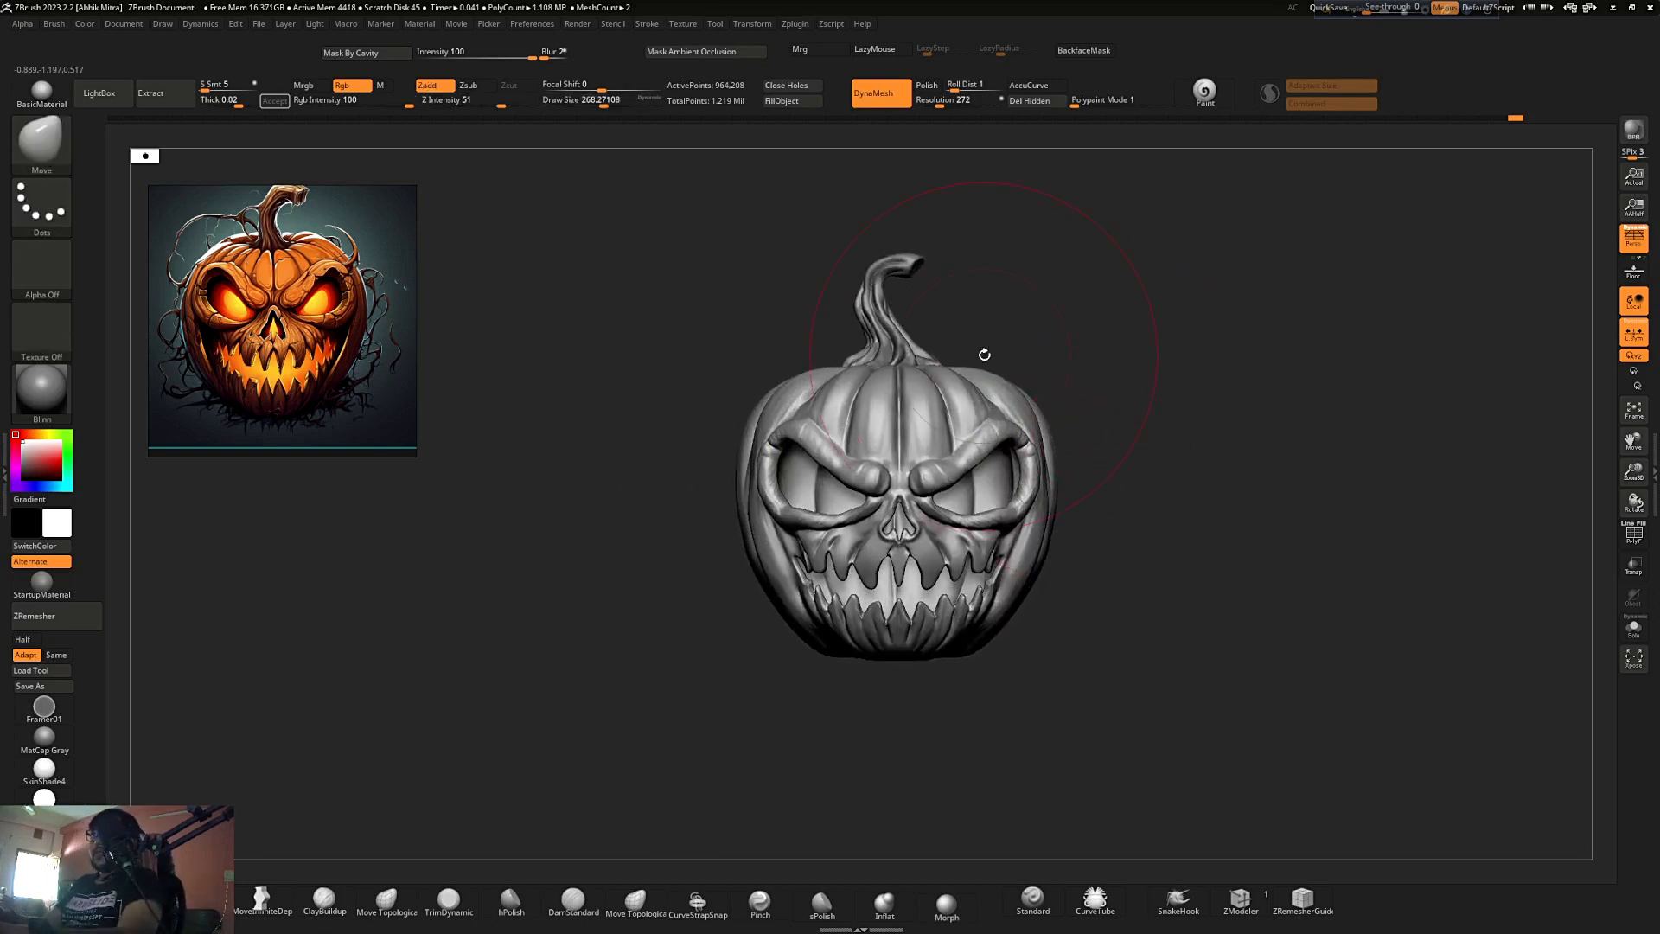
{"action": "left_click_drag", "start_coordinate": [985, 435], "coordinate": [1107, 370]}
{"action": "key", "text": "s"}
{"action": "left_click_drag", "start_coordinate": [838, 446], "coordinate": [848, 447]}
{"action": "left_click_drag", "start_coordinate": [715, 389], "coordinate": [726, 370]}
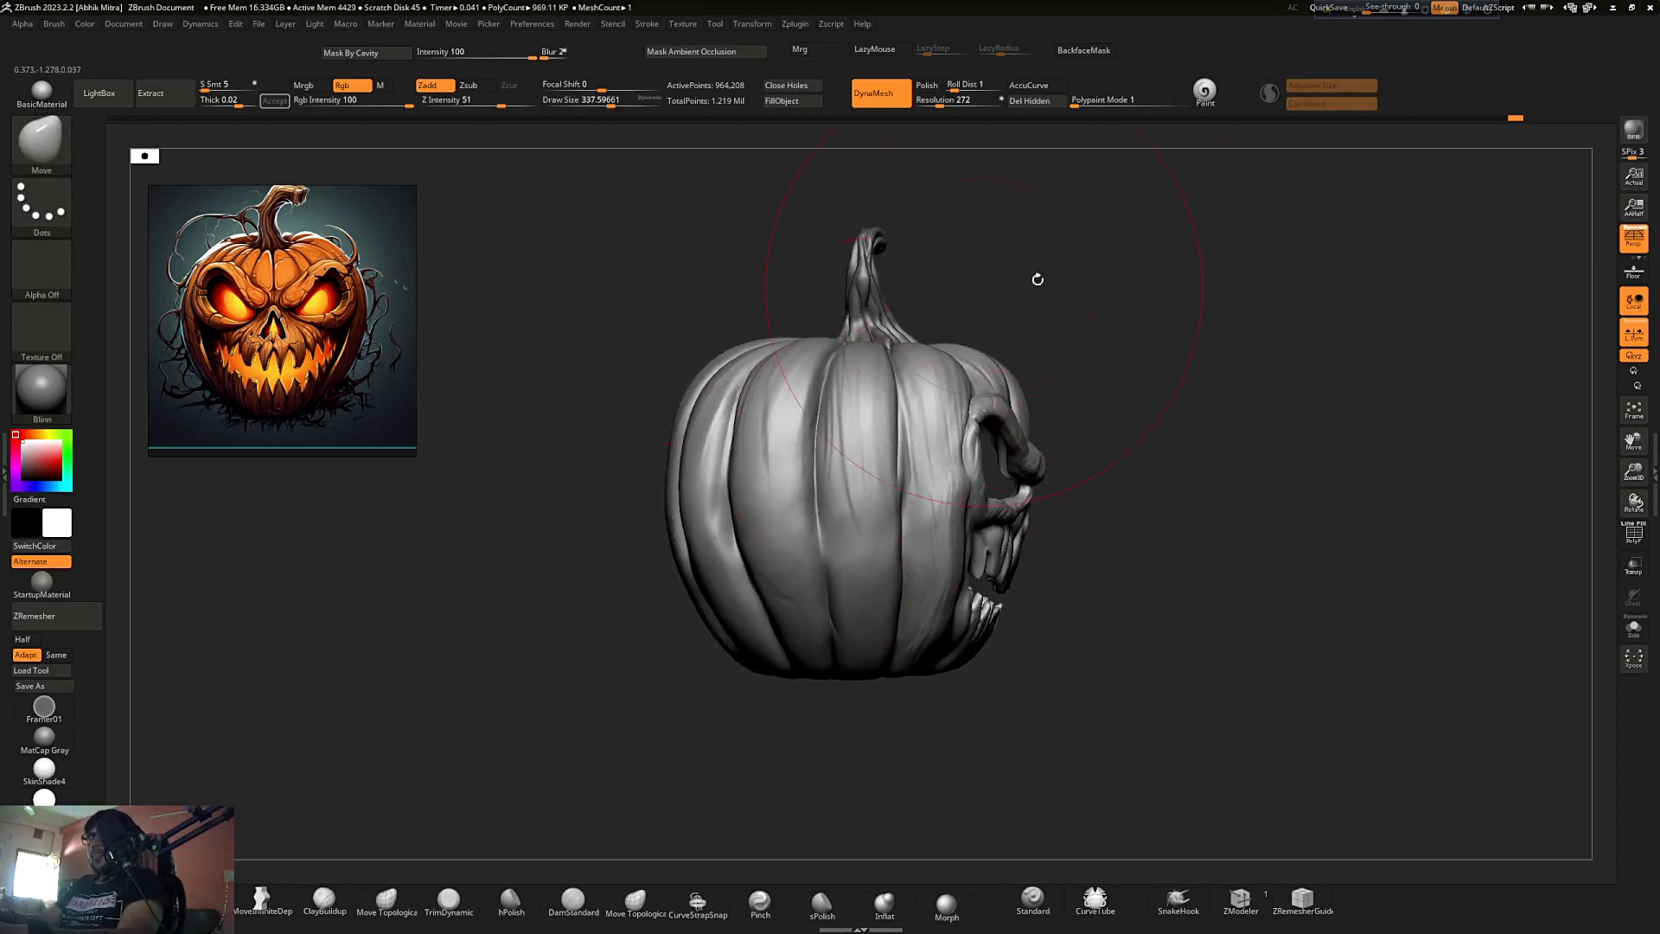
{"action": "left_click_drag", "start_coordinate": [1037, 280], "coordinate": [1018, 301], "text": "shift"}
{"action": "left_click", "coordinate": [762, 298], "text": "alt"}
{"action": "key", "text": "w"}
{"action": "left_click_drag", "start_coordinate": [855, 267], "coordinate": [778, 343], "text": "alt"}
{"action": "key", "text": "space"}
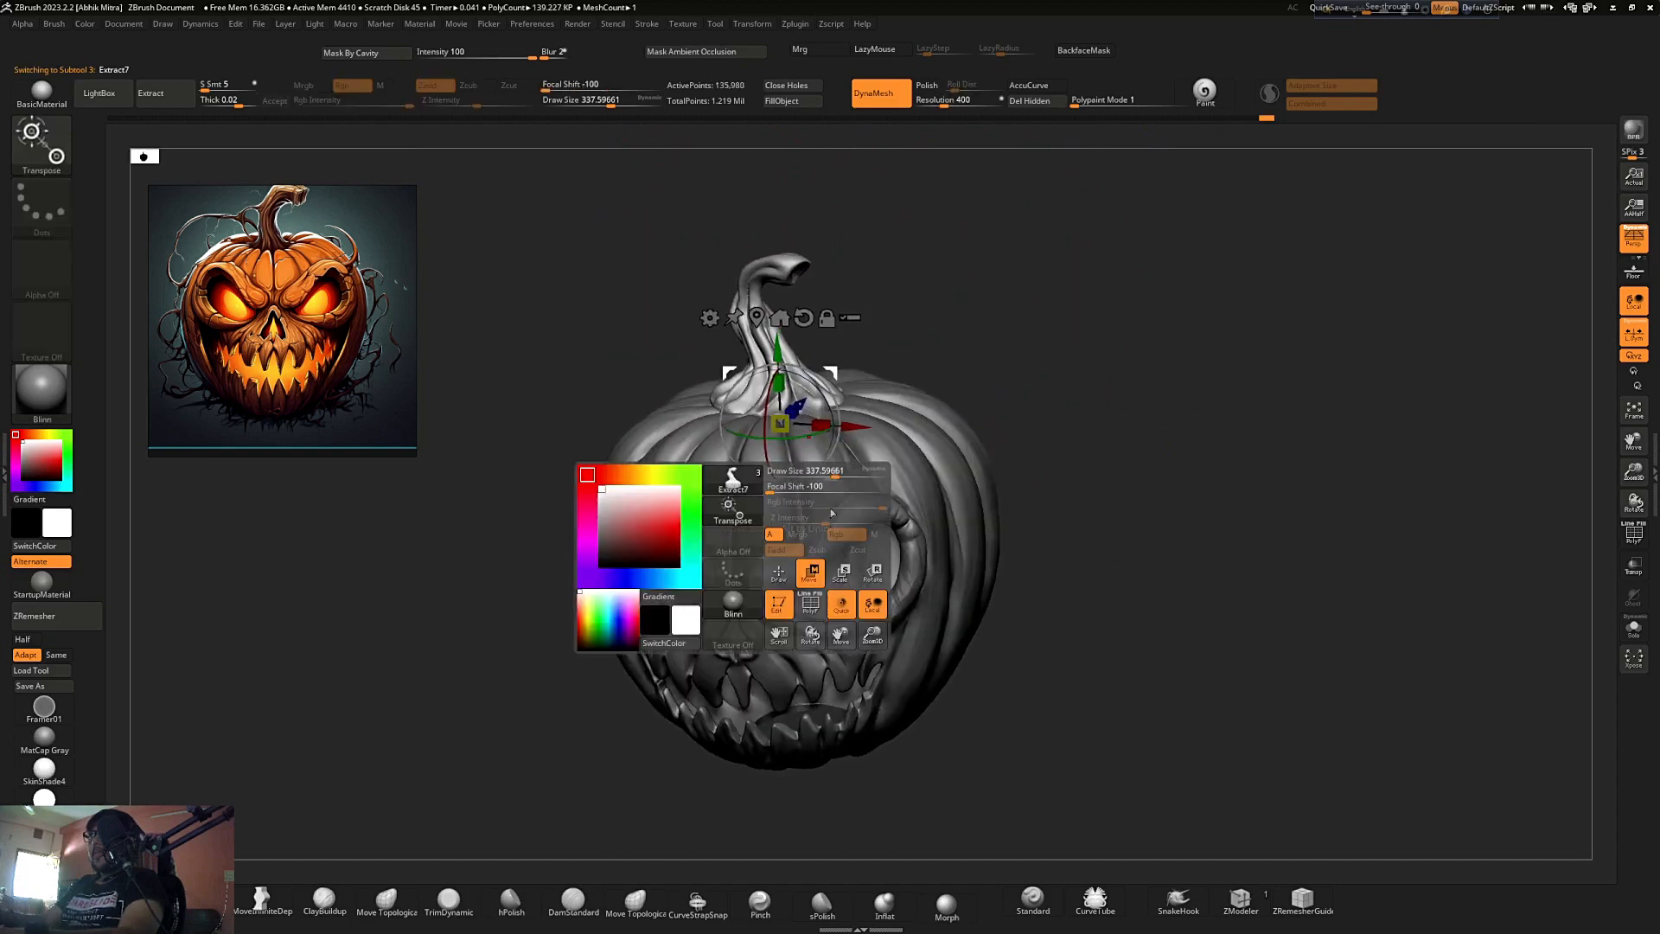
{"action": "left_click", "coordinate": [777, 582]}
- Reselect the pumpkin body and adjust its outline from above and below with the Move brush at a draw size of about 187
{"action": "mouse_move", "coordinate": [966, 337]}
{"action": "left_mouse_down", "text": "shift"}
{"action": "mouse_move", "coordinate": [989, 340]}
{"action": "mouse_move", "coordinate": [1007, 400]}
{"action": "left_mouse_up", "text": "shift"}
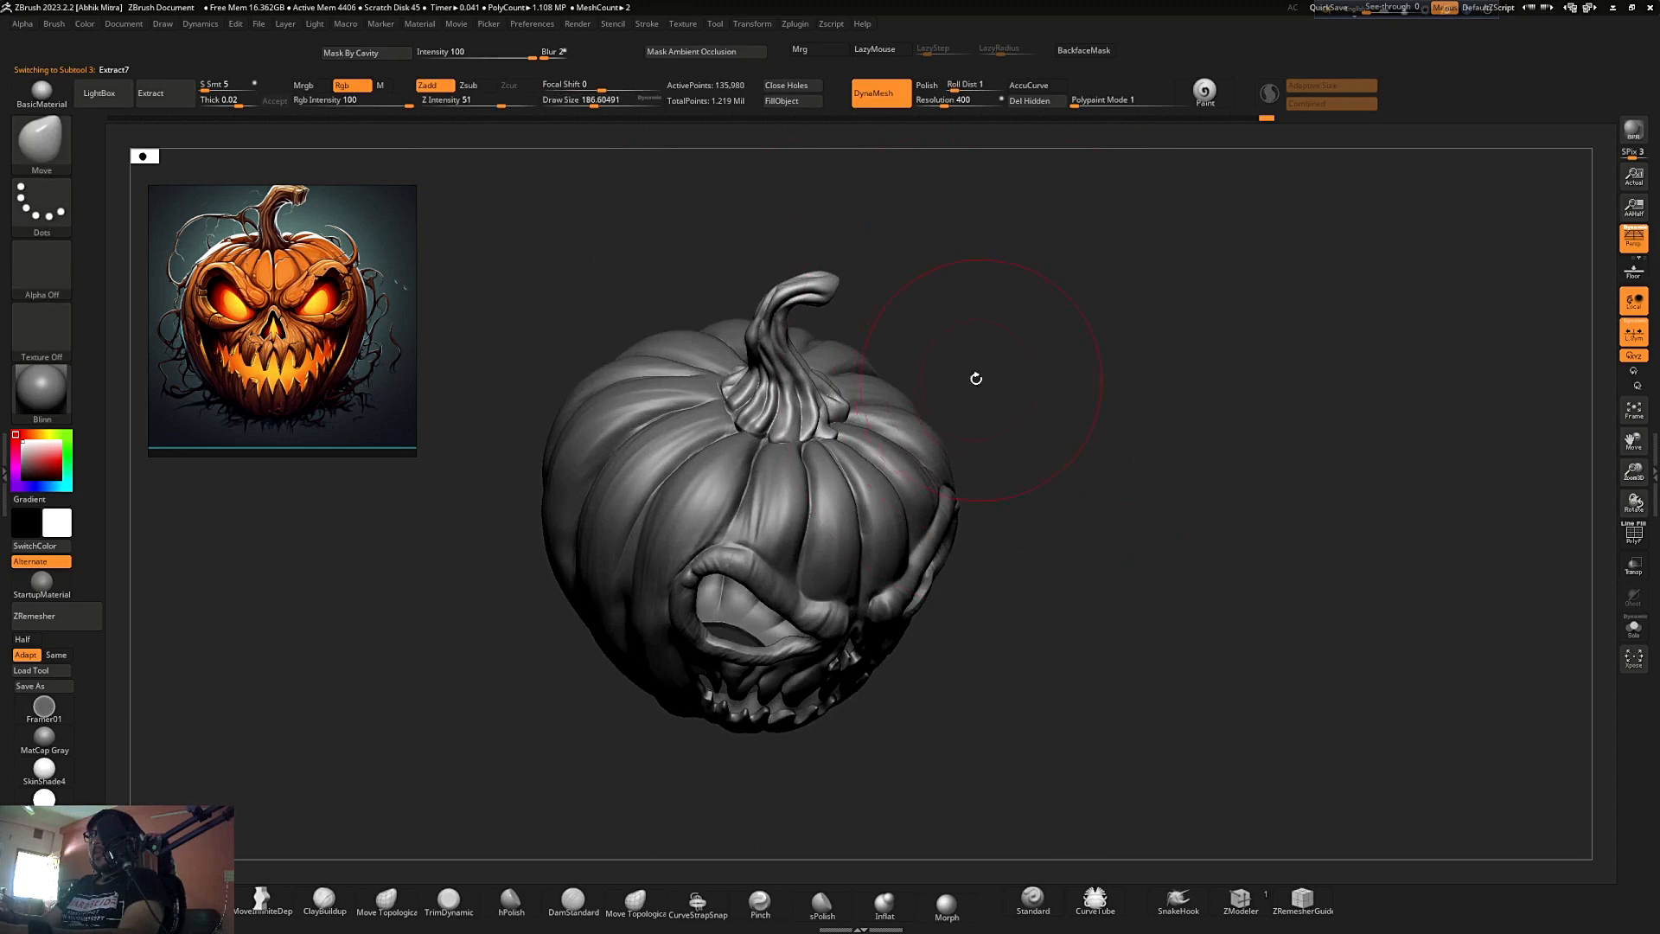
{"action": "right_click_drag", "start_coordinate": [795, 387], "coordinate": [759, 458], "text": "ctrl"}
{"action": "mouse_move", "coordinate": [1046, 316]}
{"action": "left_mouse_down"}
{"action": "mouse_move", "coordinate": [1020, 260]}
{"action": "mouse_move", "coordinate": [965, 345]}
{"action": "mouse_move", "coordinate": [938, 304]}
{"action": "left_mouse_up"}
{"action": "right_click_drag", "start_coordinate": [1037, 380], "coordinate": [1081, 294], "text": "ctrl"}
{"action": "mouse_move", "coordinate": [1158, 380]}
{"action": "left_mouse_down"}
{"action": "mouse_move", "coordinate": [1182, 282]}
{"action": "mouse_move", "coordinate": [1044, 334]}
{"action": "left_mouse_up"}
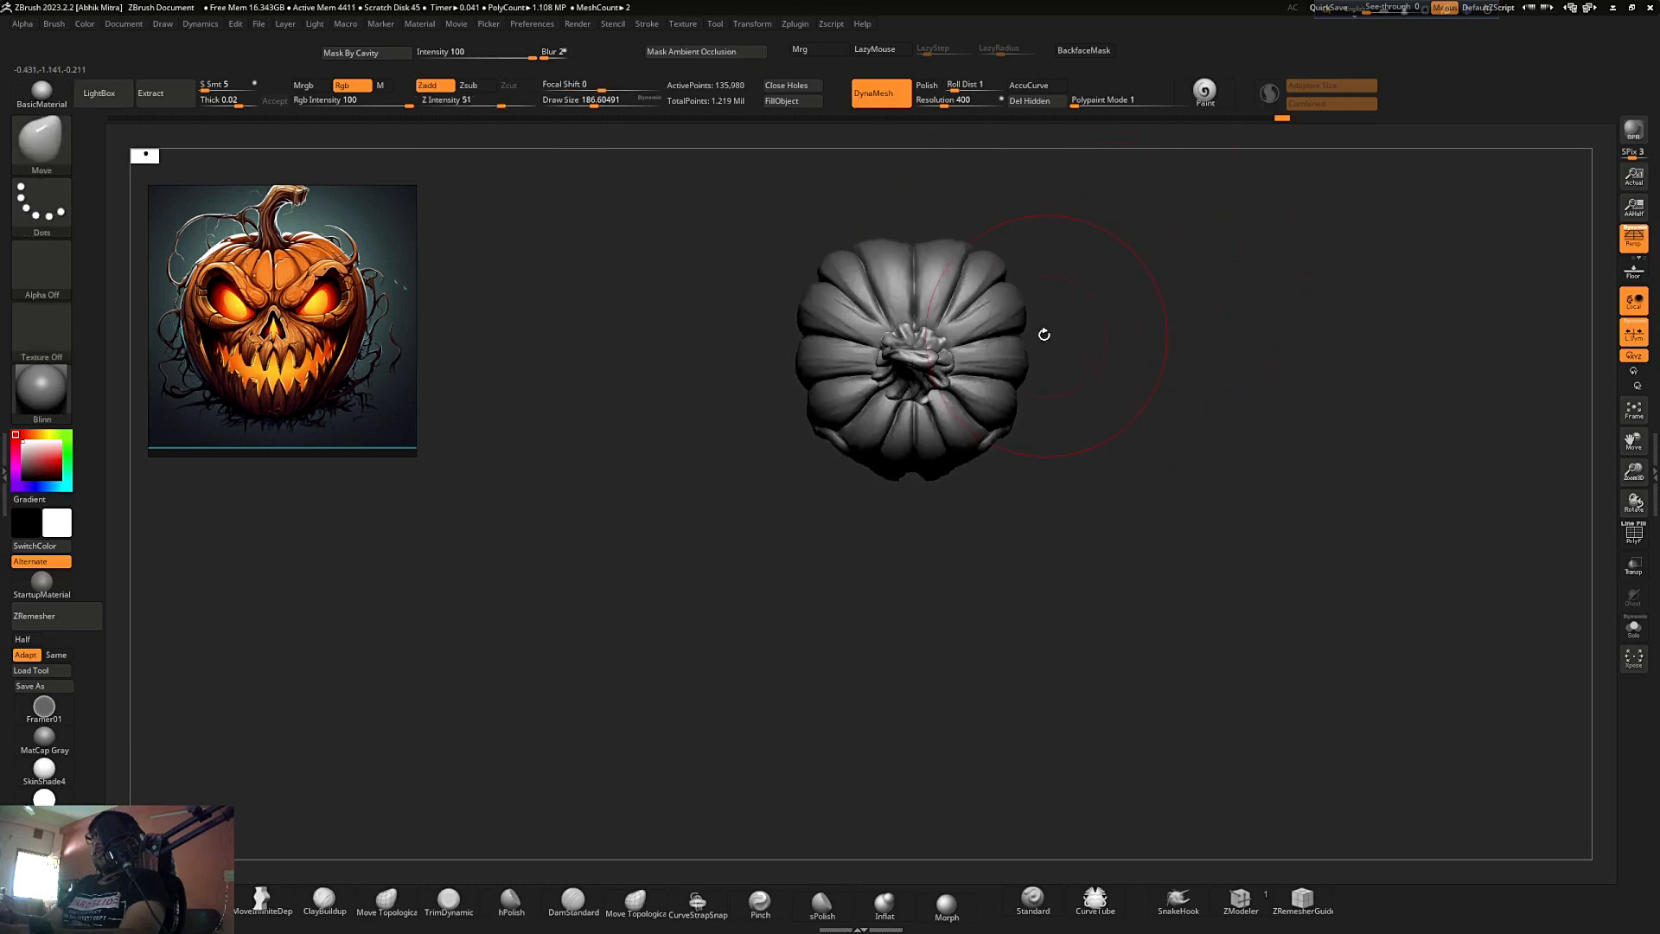
{"action": "left_click", "coordinate": [1020, 347], "text": "alt"}
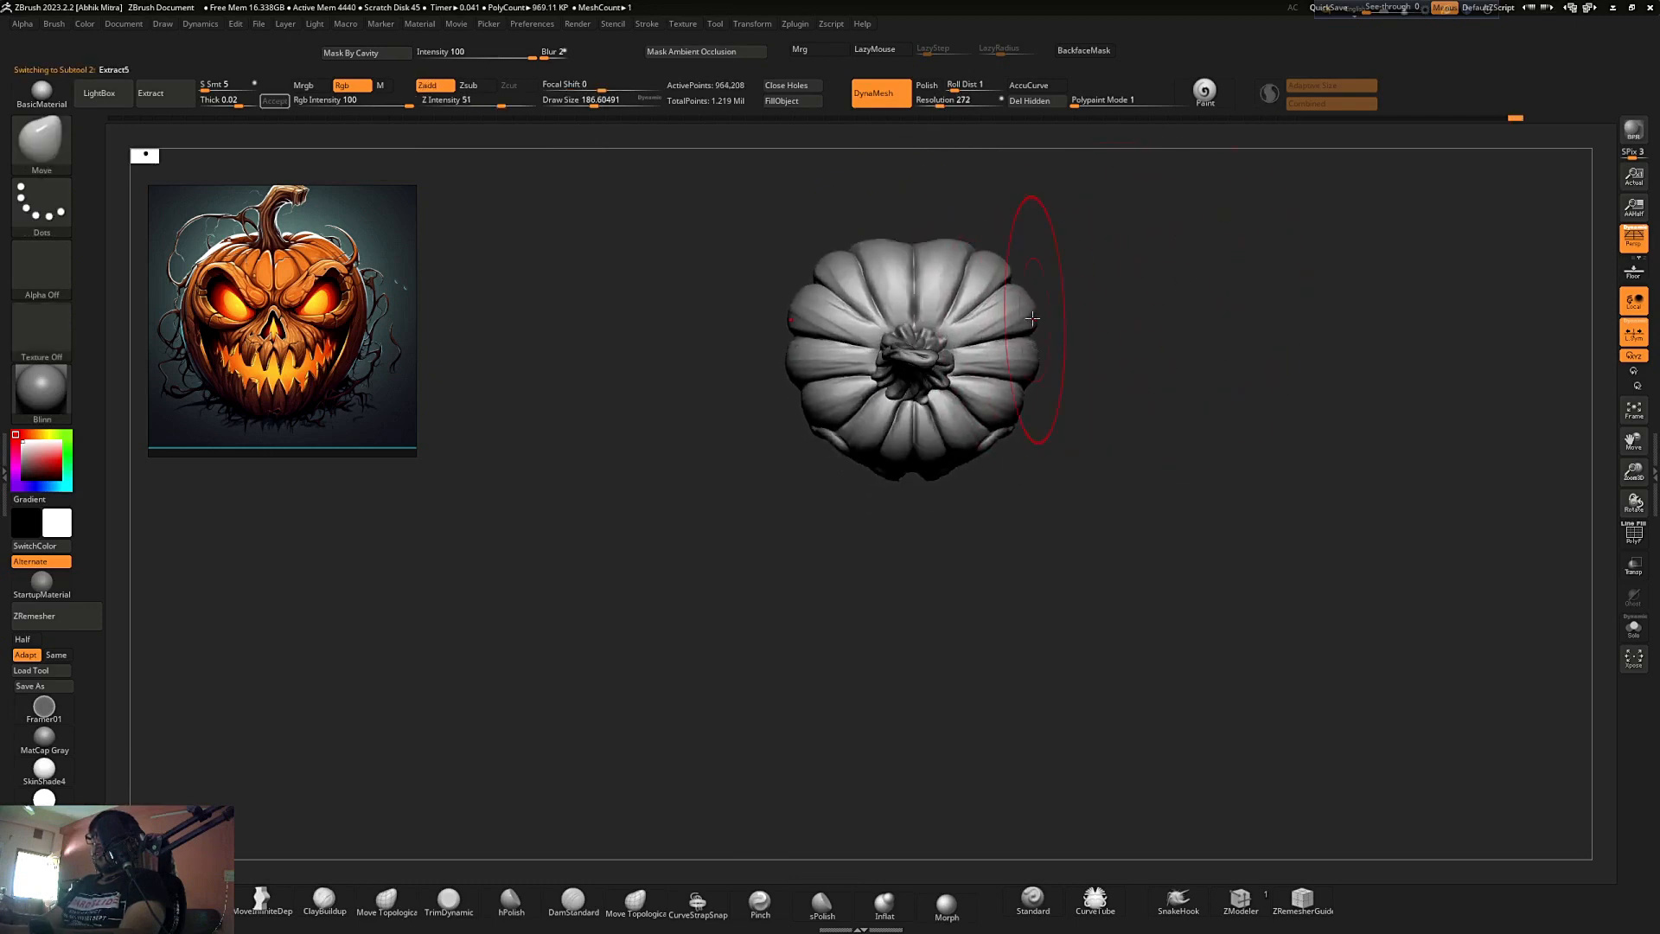
{"action": "left_click_drag", "start_coordinate": [1018, 283], "coordinate": [1020, 351]}
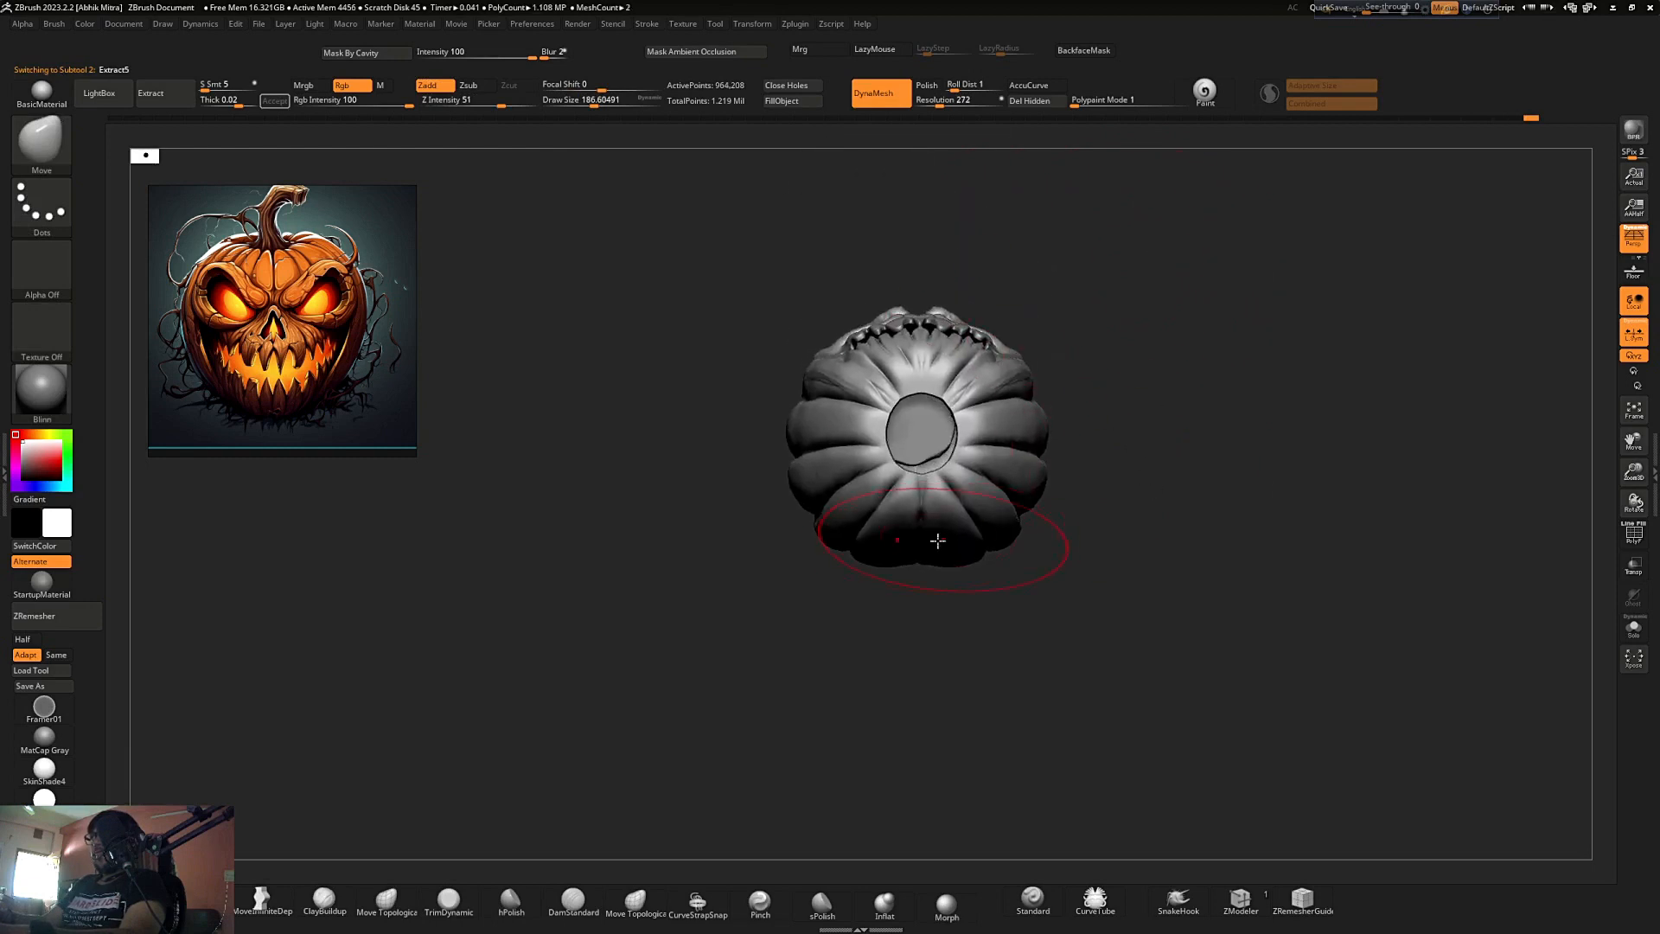
{"action": "left_click_drag", "start_coordinate": [1095, 347], "coordinate": [1047, 466], "text": "shift"}
{"action": "left_click_drag", "start_coordinate": [1060, 404], "coordinate": [1066, 405]}
{"action": "left_click_drag", "start_coordinate": [1018, 512], "coordinate": [1026, 518]}
- Mask the upper pumpkin body at a draw size of about 177, leaving its base free, and turn off perspective
{"action": "mouse_move", "coordinate": [970, 426]}
{"action": "right_mouse_down", "text": "ctrl"}
{"action": "mouse_move", "coordinate": [985, 349]}
{"action": "mouse_move", "coordinate": [1074, 511]}
{"action": "right_mouse_up", "text": "ctrl"}
{"action": "right_click_drag", "start_coordinate": [926, 519], "coordinate": [876, 588], "text": "ctrl"}
{"action": "key", "text": "s"}
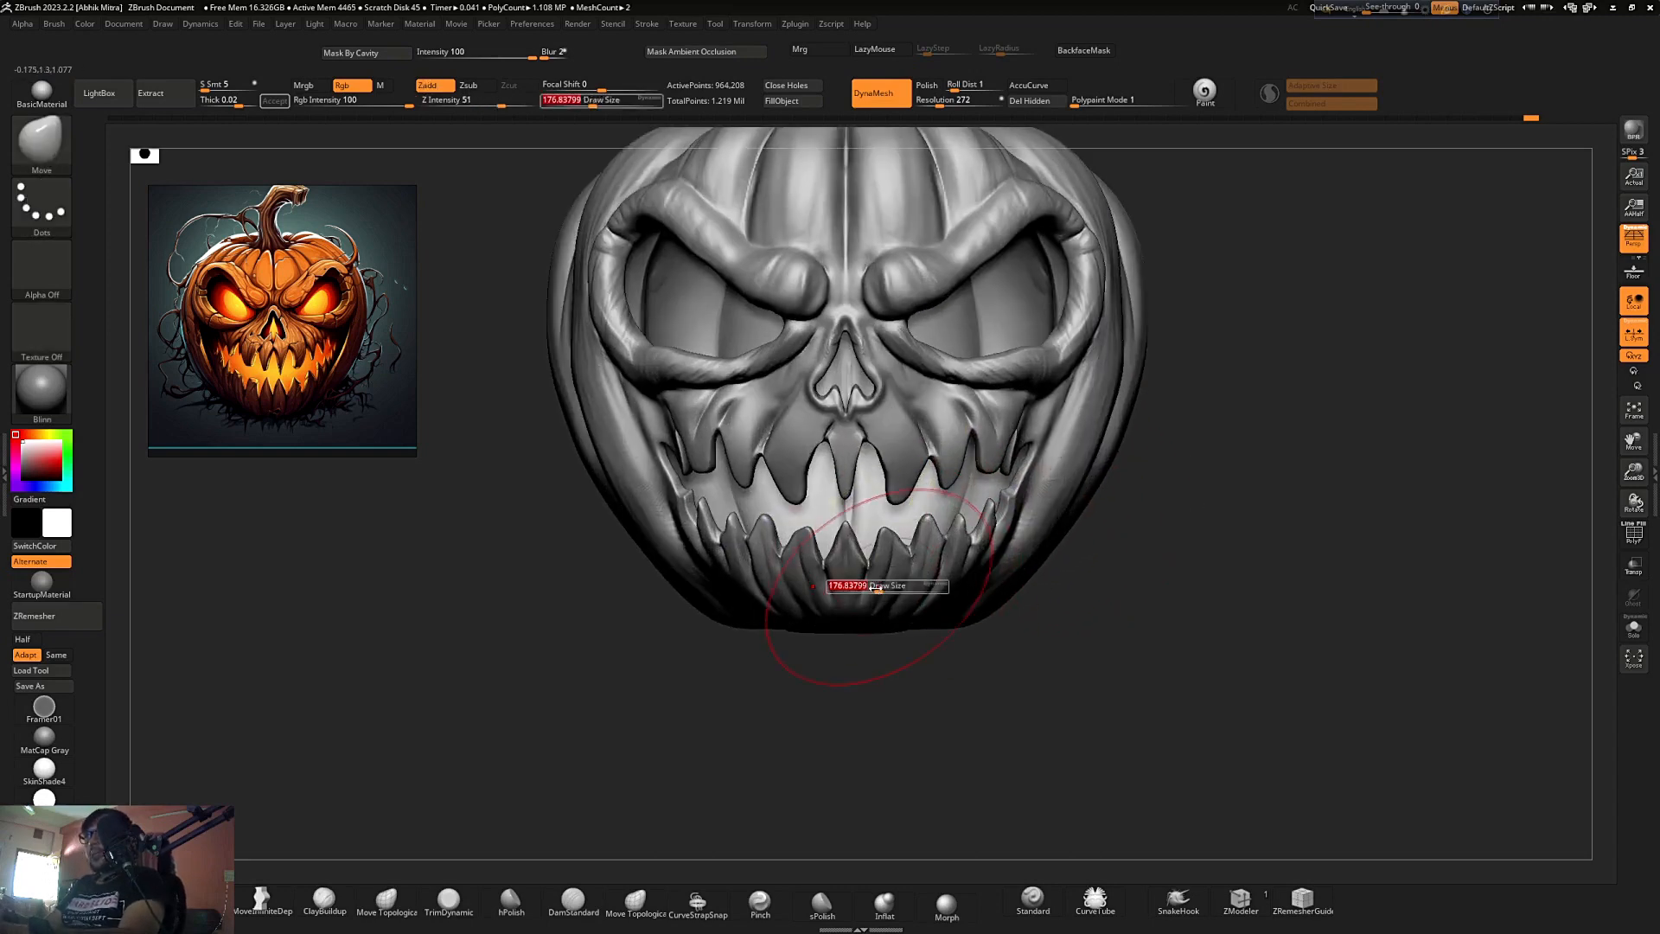
{"action": "key", "text": "ctrl"}
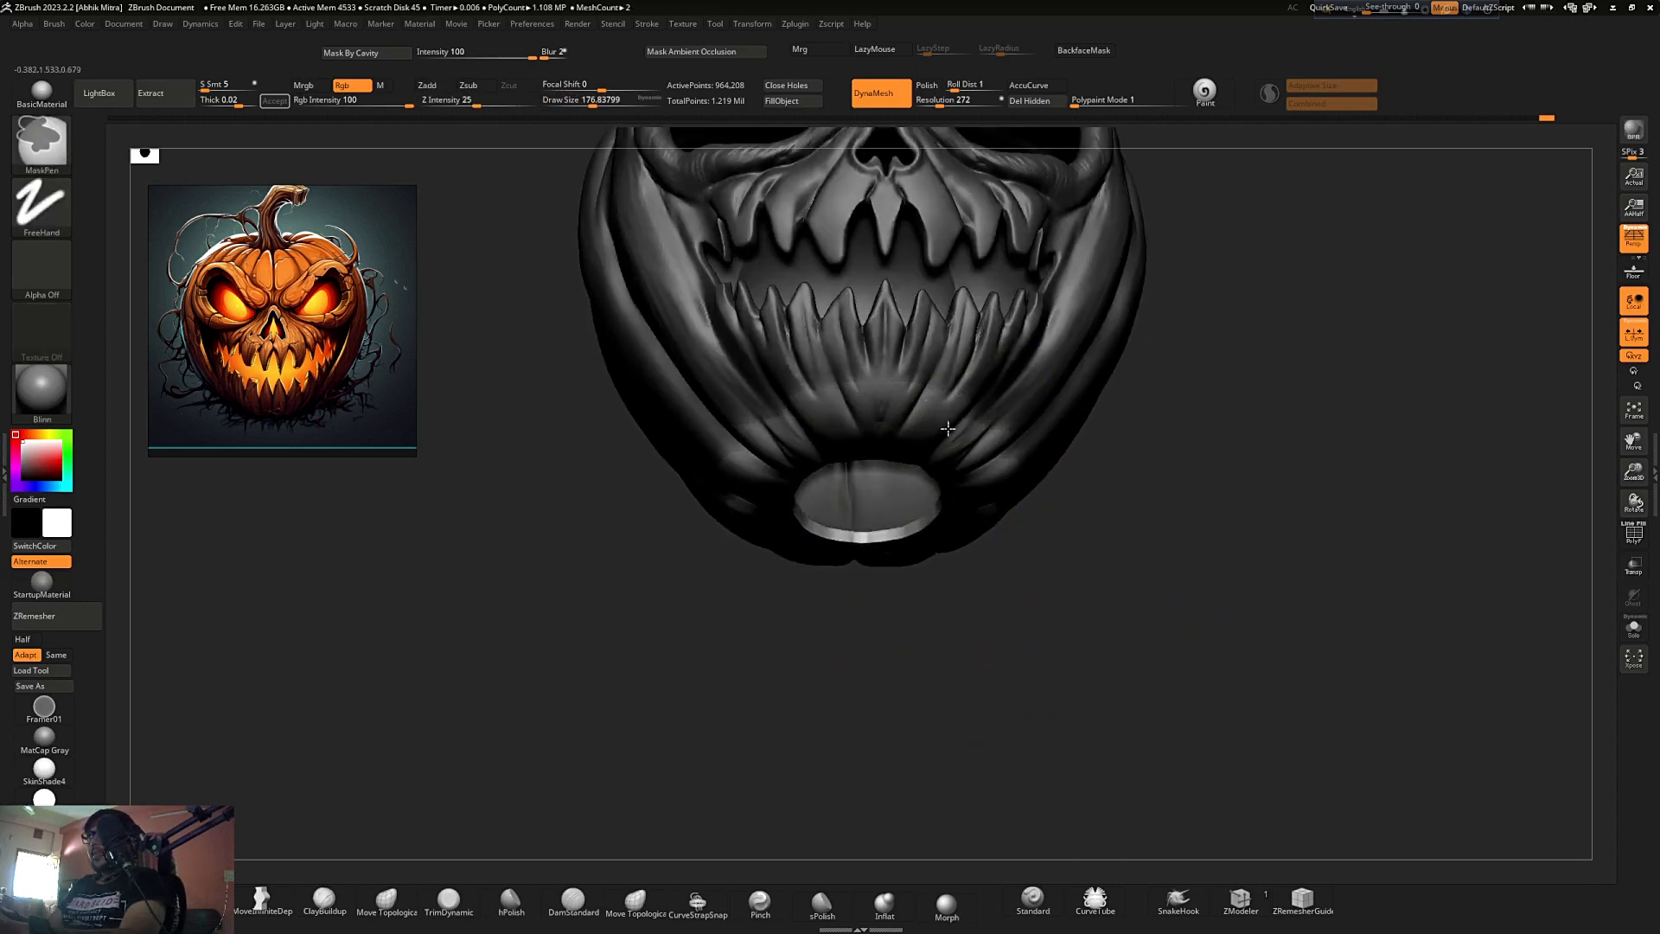
{"action": "left_click", "coordinate": [988, 399], "text": "alt"}
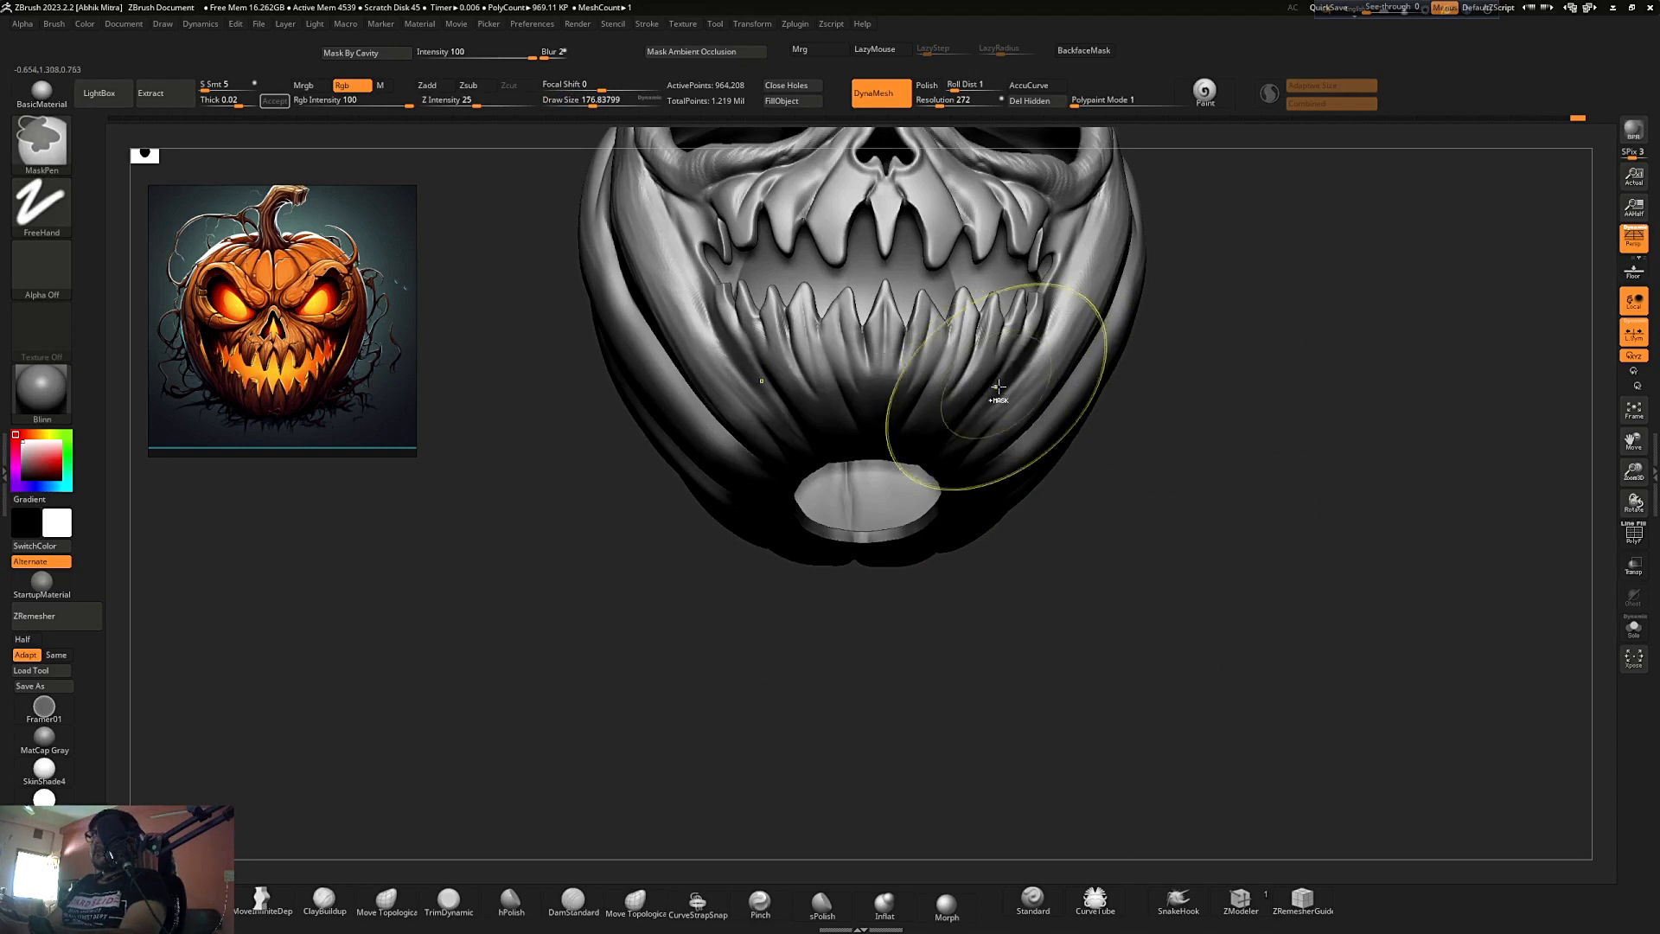
{"action": "key", "text": "w"}
{"action": "left_click_drag", "start_coordinate": [1219, 393], "coordinate": [1197, 429]}
{"action": "left_click_drag", "start_coordinate": [1171, 507], "coordinate": [999, 454]}
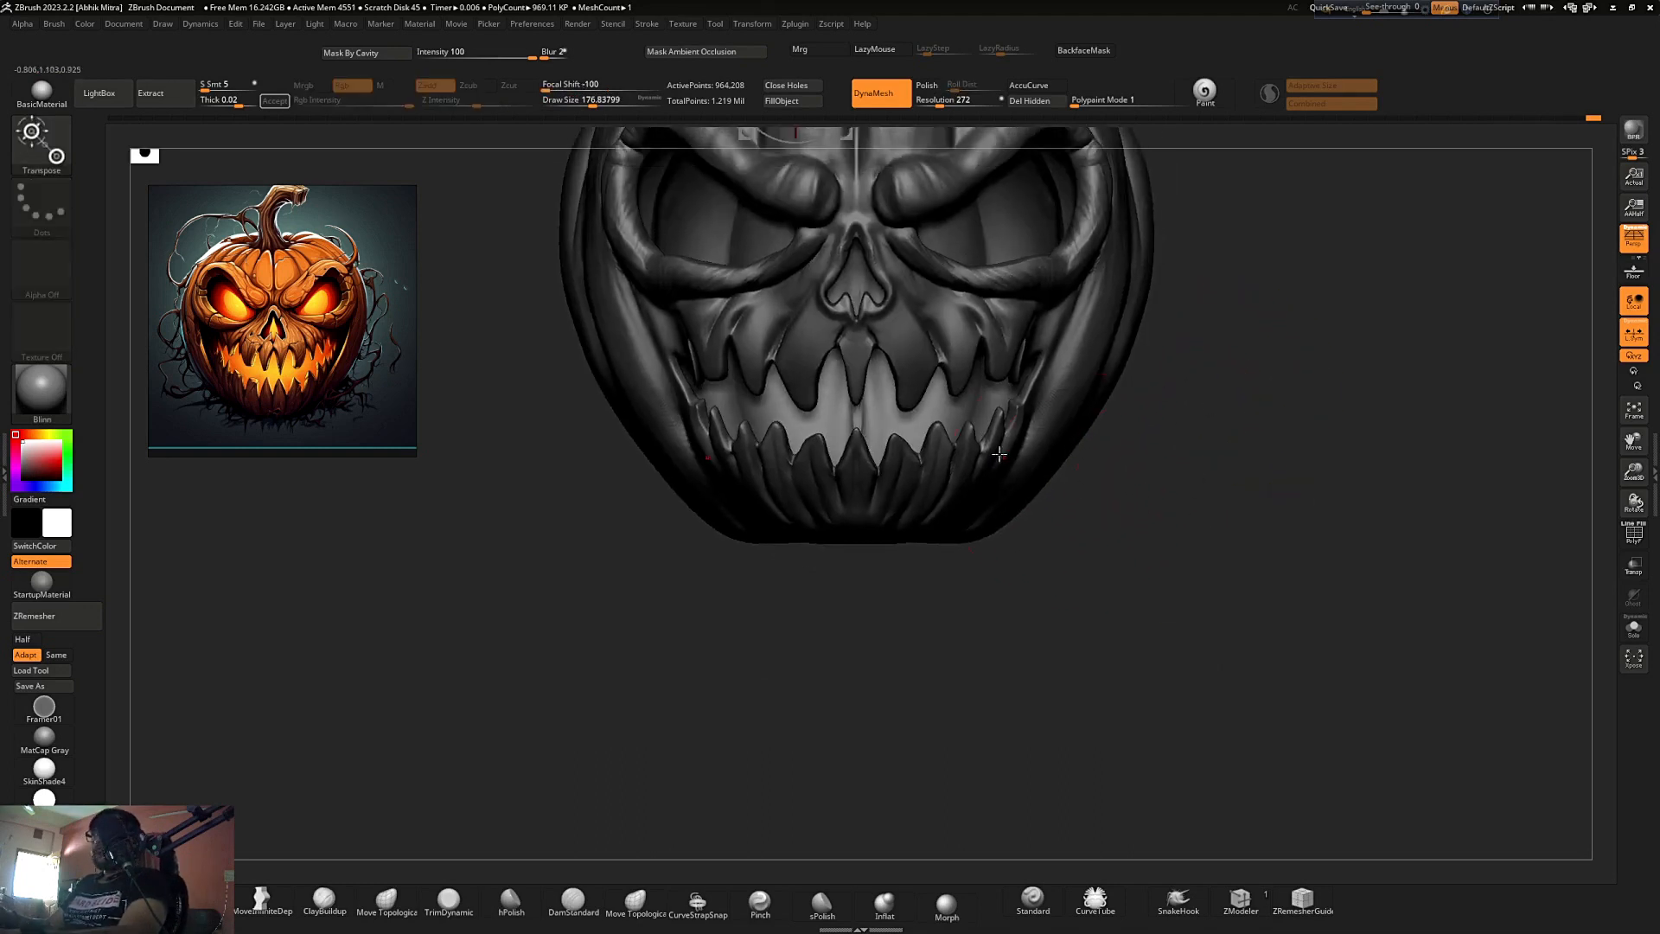
{"action": "left_click", "coordinate": [1623, 245]}
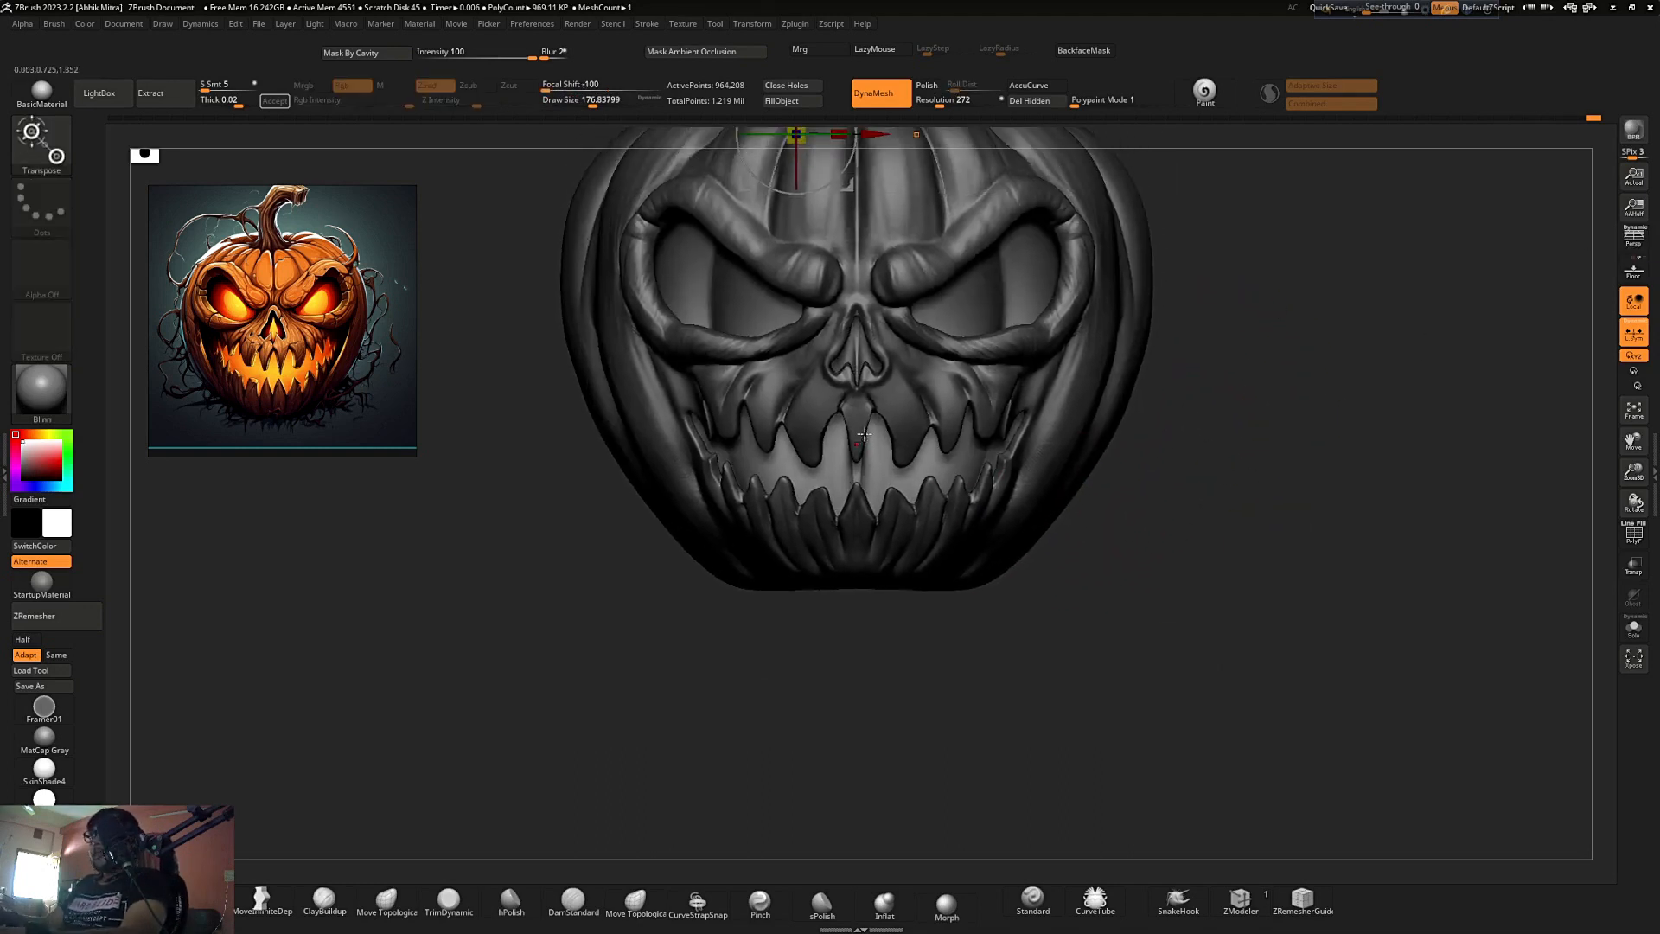
- Move the unmasked base of the pumpkin slightly down and inward with the gizmo, return to draw mode and clear the mask
{"action": "right_click_drag", "start_coordinate": [864, 435], "coordinate": [864, 484], "text": "ctrl"}
{"action": "left_click", "coordinate": [807, 630], "text": "alt"}
{"action": "right_click_drag", "start_coordinate": [808, 630], "coordinate": [769, 625], "text": "ctrl"}
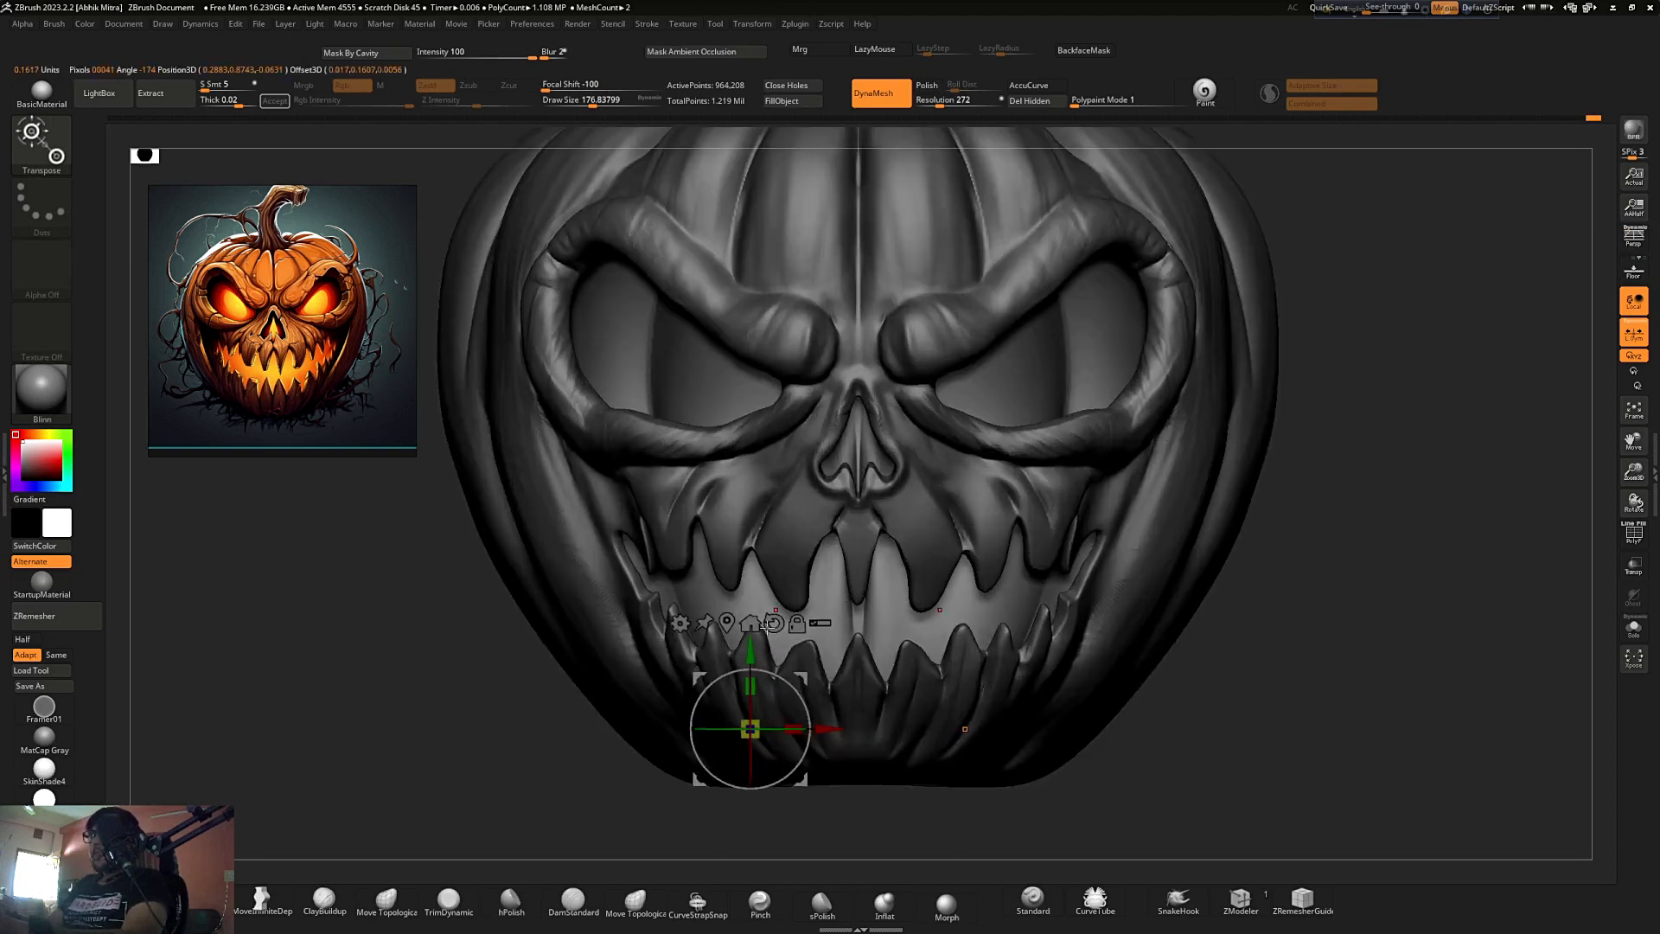
{"action": "left_click_drag", "start_coordinate": [750, 728], "coordinate": [839, 742]}
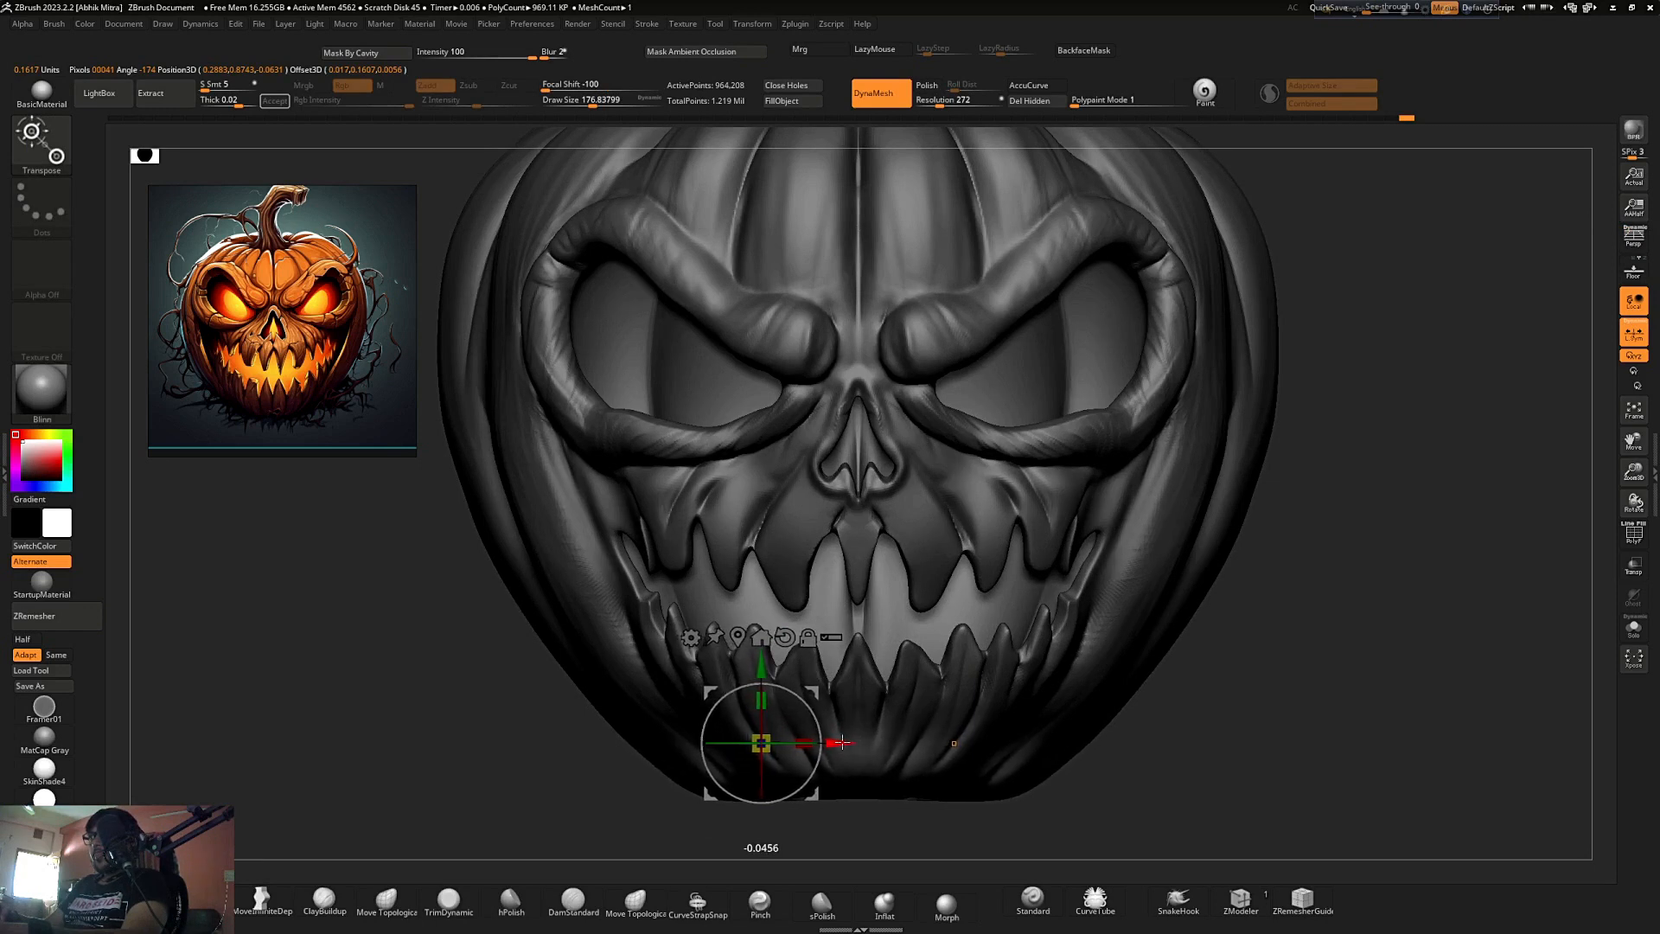
{"action": "right_click_drag", "start_coordinate": [753, 553], "coordinate": [752, 592], "text": "ctrl"}
{"action": "key", "text": "space"}
{"action": "key", "text": "q"}
{"action": "left_click_drag", "start_coordinate": [1148, 404], "coordinate": [1044, 406], "text": "ctrl"}
- Adjust the pumpkin's outer sides with the Move brush at a draw size of about 268 and MoveInfiniteDepth at about 318
{"action": "mouse_move", "coordinate": [1044, 406]}
{"action": "right_mouse_down"}
{"action": "mouse_move", "coordinate": [1147, 373]}
{"action": "mouse_move", "coordinate": [1193, 411]}
{"action": "mouse_move", "coordinate": [1004, 675]}
{"action": "mouse_move", "coordinate": [1053, 665]}
{"action": "mouse_move", "coordinate": [1008, 568]}
{"action": "mouse_move", "coordinate": [1174, 374]}
{"action": "mouse_move", "coordinate": [1178, 429]}
{"action": "mouse_move", "coordinate": [1211, 433]}
{"action": "mouse_move", "coordinate": [1179, 454]}
{"action": "right_mouse_up"}
{"action": "right_click_drag", "start_coordinate": [1069, 467], "coordinate": [976, 588], "text": "ctrl"}
{"action": "key", "text": "s"}
{"action": "left_click_drag", "start_coordinate": [802, 583], "coordinate": [818, 585]}
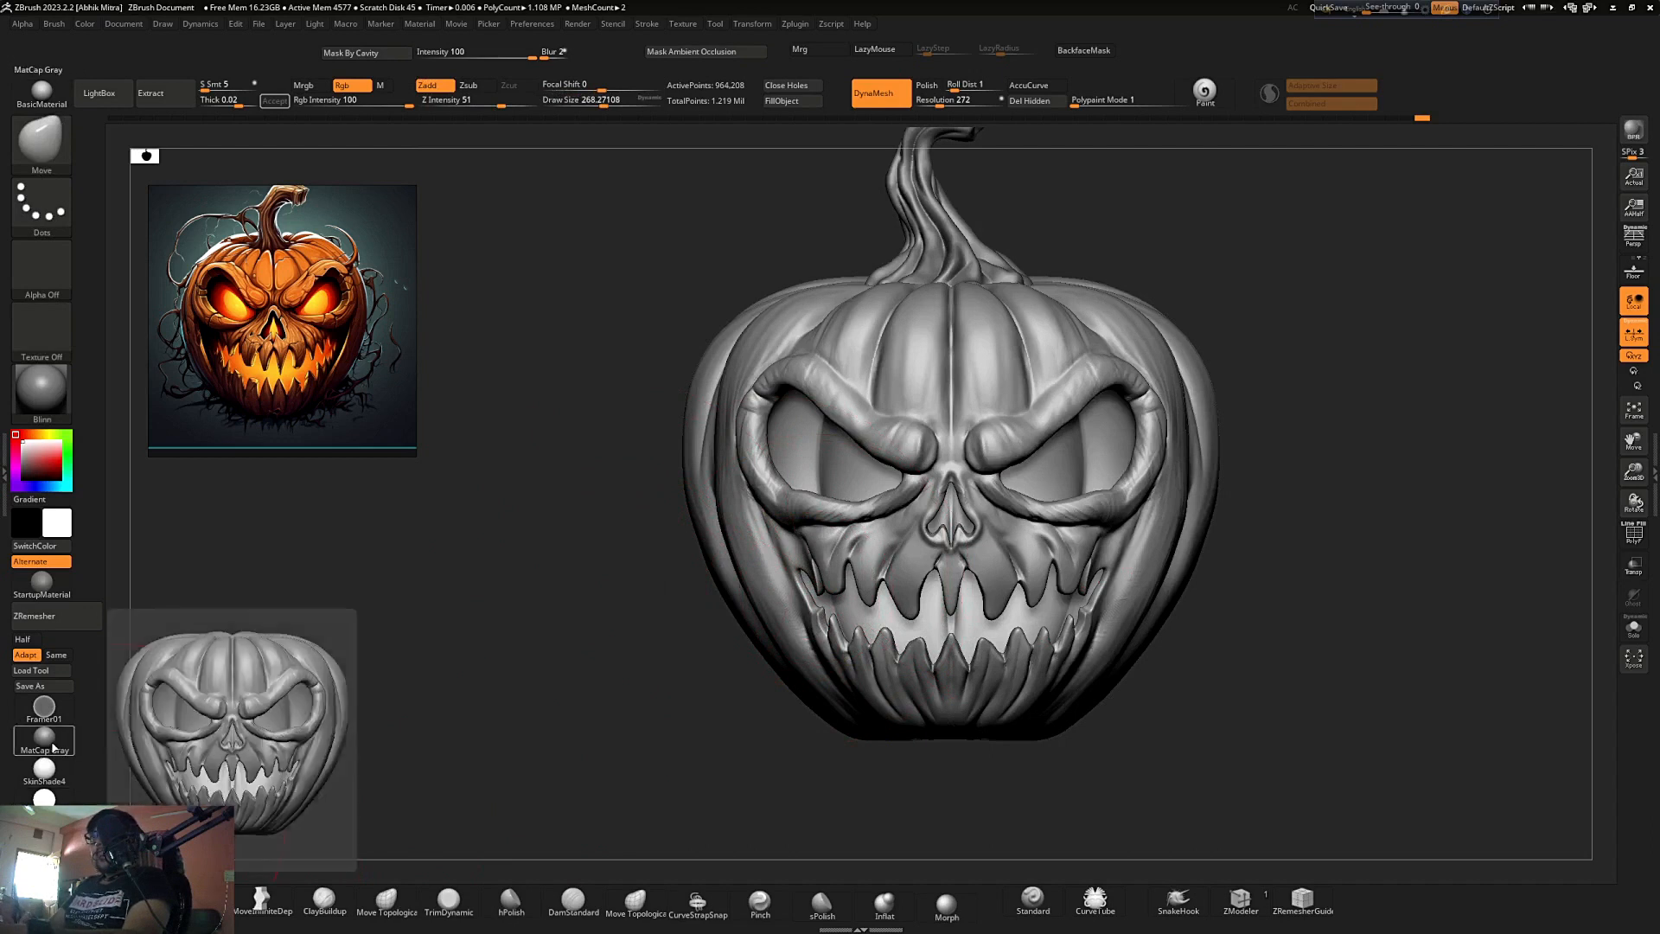
{"action": "left_click", "coordinate": [272, 904]}
{"action": "left_click_drag", "start_coordinate": [731, 499], "coordinate": [711, 508]}
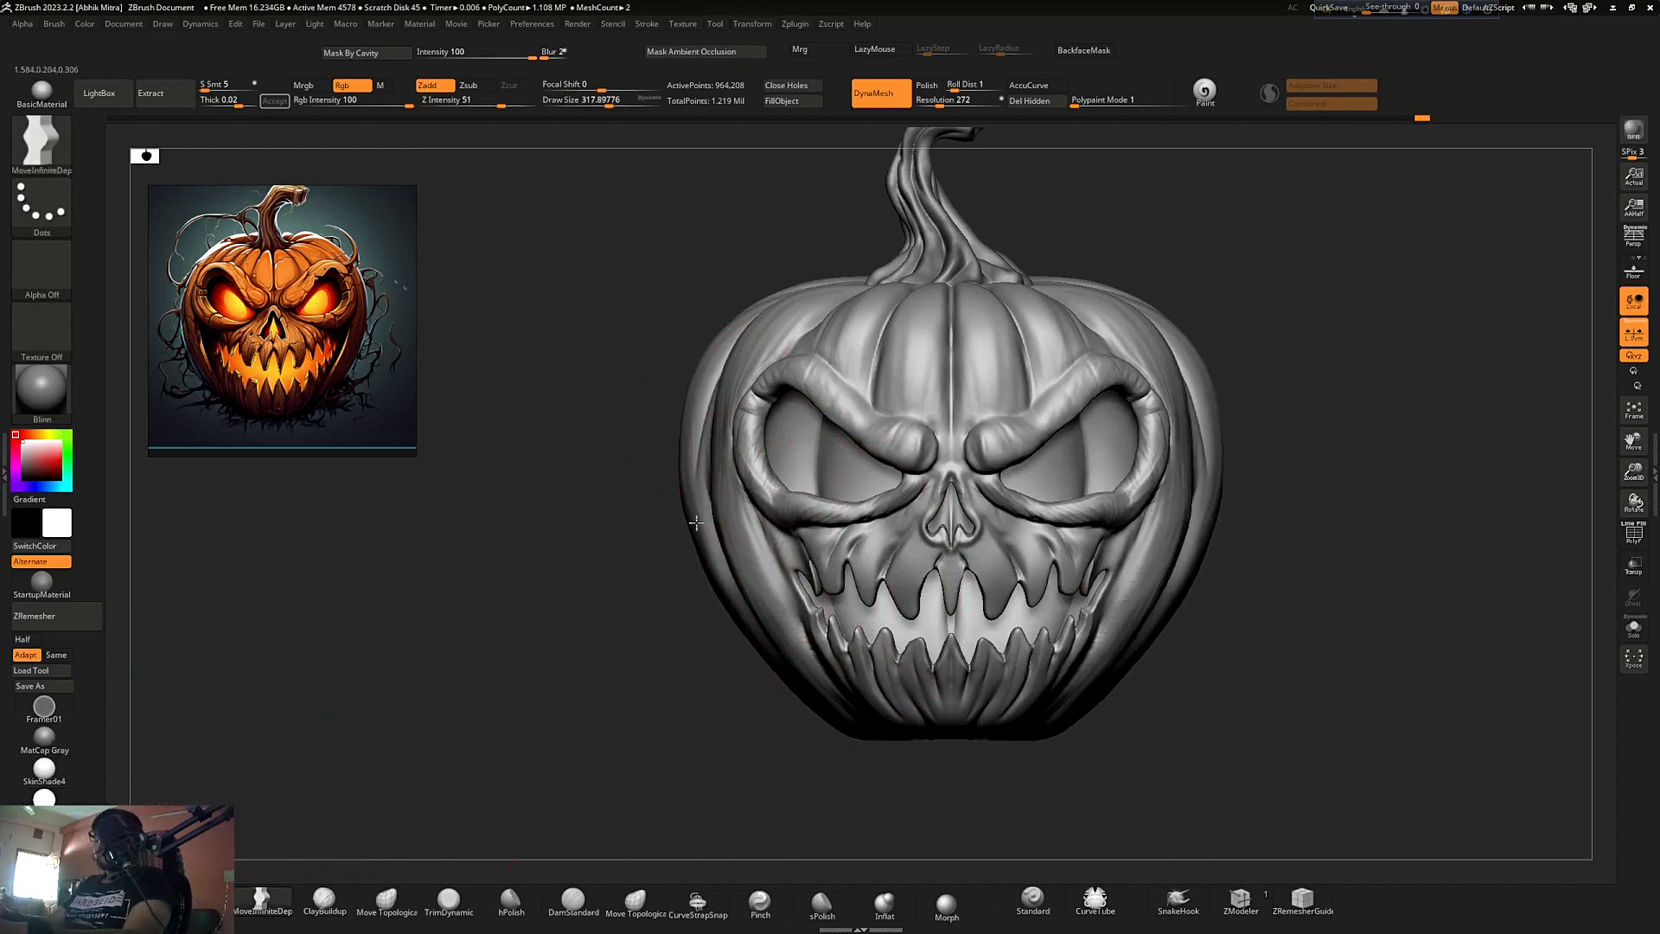
{"action": "left_click_drag", "start_coordinate": [749, 438], "coordinate": [705, 375]}
- Push the pumpkin's sides and upper shoulders inward with the MoveInfiniteDepth brush at a draw size of about 228
{"action": "key", "text": "s"}
{"action": "left_click_drag", "start_coordinate": [684, 485], "coordinate": [697, 483]}
{"action": "mouse_move", "coordinate": [794, 402]}
{"action": "left_mouse_down", "text": "ctrl"}
{"action": "mouse_move", "coordinate": [786, 372]}
{"action": "mouse_move", "coordinate": [796, 493]}
{"action": "mouse_move", "coordinate": [768, 400]}
{"action": "mouse_move", "coordinate": [763, 435]}
{"action": "mouse_move", "coordinate": [812, 519]}
{"action": "left_mouse_up", "text": "ctrl"}
{"action": "left_click_drag", "start_coordinate": [687, 474], "coordinate": [700, 467]}
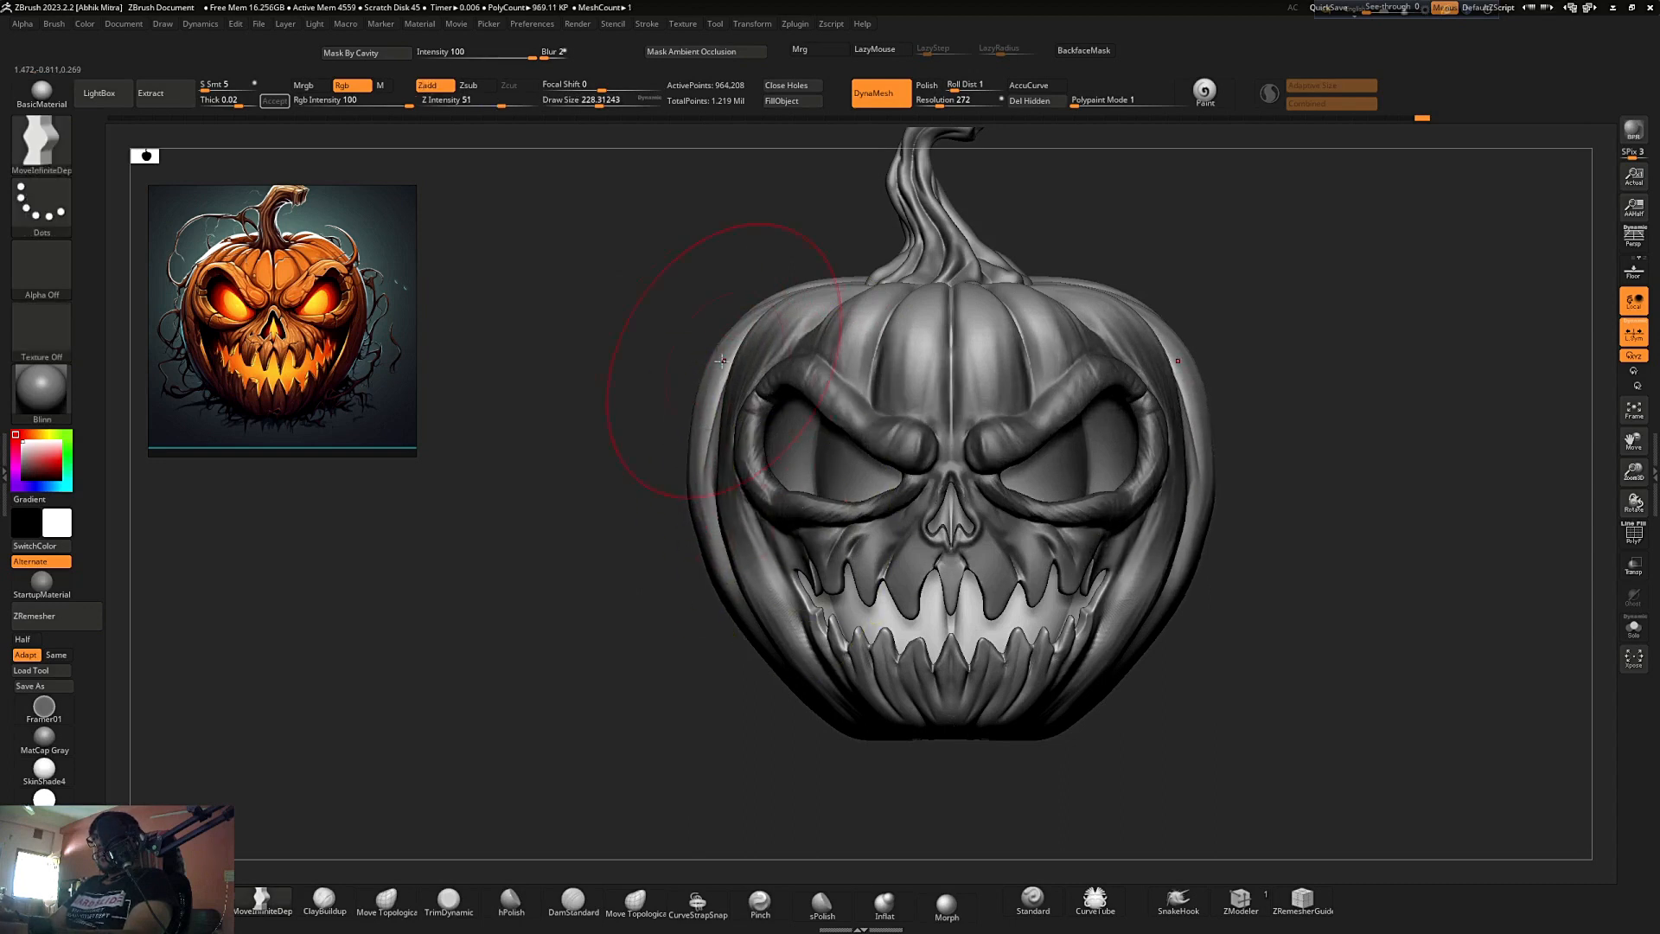
{"action": "left_click_drag", "start_coordinate": [723, 362], "coordinate": [731, 367]}
{"action": "left_click_drag", "start_coordinate": [692, 486], "coordinate": [701, 482]}
{"action": "left_click_drag", "start_coordinate": [720, 362], "coordinate": [728, 365]}
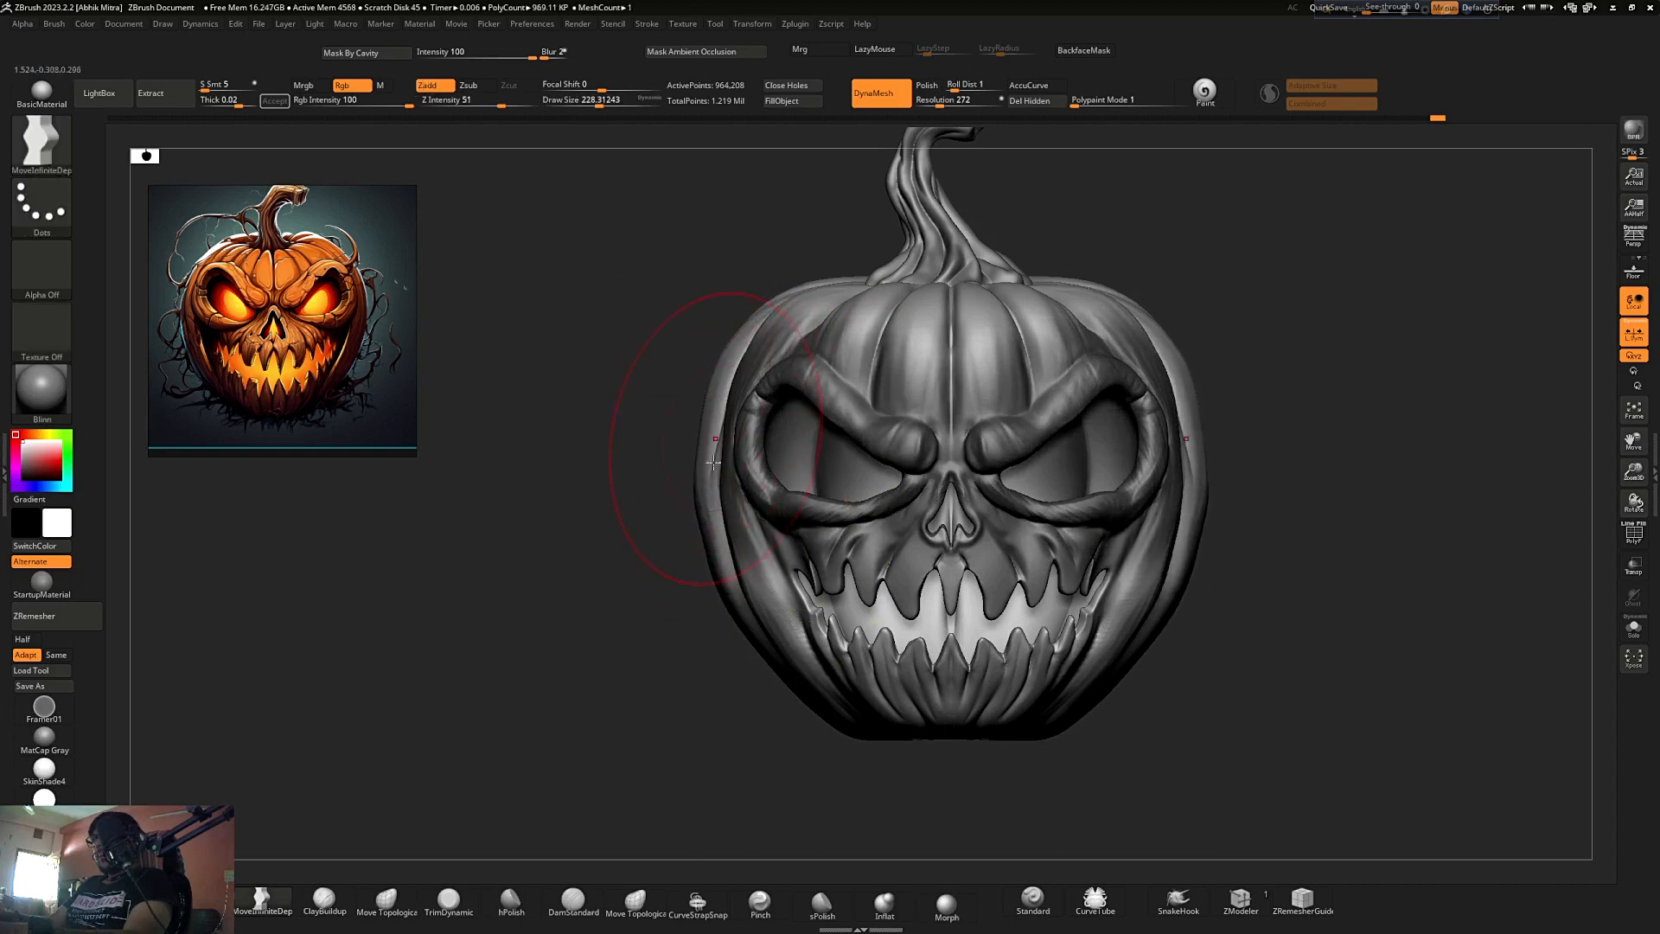
{"action": "left_click_drag", "start_coordinate": [716, 557], "coordinate": [723, 558]}
- Refine the lower sides and shoulder outline with the MoveInfiniteDepth brush down to a draw size of about 158, and turn perspective back on
{"action": "key", "text": "s"}
{"action": "mouse_move", "coordinate": [721, 562]}
{"action": "left_mouse_down"}
{"action": "mouse_move", "coordinate": [702, 551]}
{"action": "mouse_move", "coordinate": [727, 591]}
{"action": "left_mouse_up"}
{"action": "left_click_drag", "start_coordinate": [781, 660], "coordinate": [786, 702]}
{"action": "key", "text": "s"}
{"action": "mouse_move", "coordinate": [694, 425]}
{"action": "right_mouse_down", "text": "ctrl"}
{"action": "mouse_move", "coordinate": [694, 398]}
{"action": "mouse_move", "coordinate": [697, 429]}
{"action": "right_mouse_up", "text": "ctrl"}
{"action": "key", "text": "s"}
{"action": "left_click_drag", "start_coordinate": [700, 415], "coordinate": [690, 419]}
{"action": "right_click_drag", "start_coordinate": [760, 300], "coordinate": [762, 369], "text": "alt"}
{"action": "left_click_drag", "start_coordinate": [760, 368], "coordinate": [756, 381]}
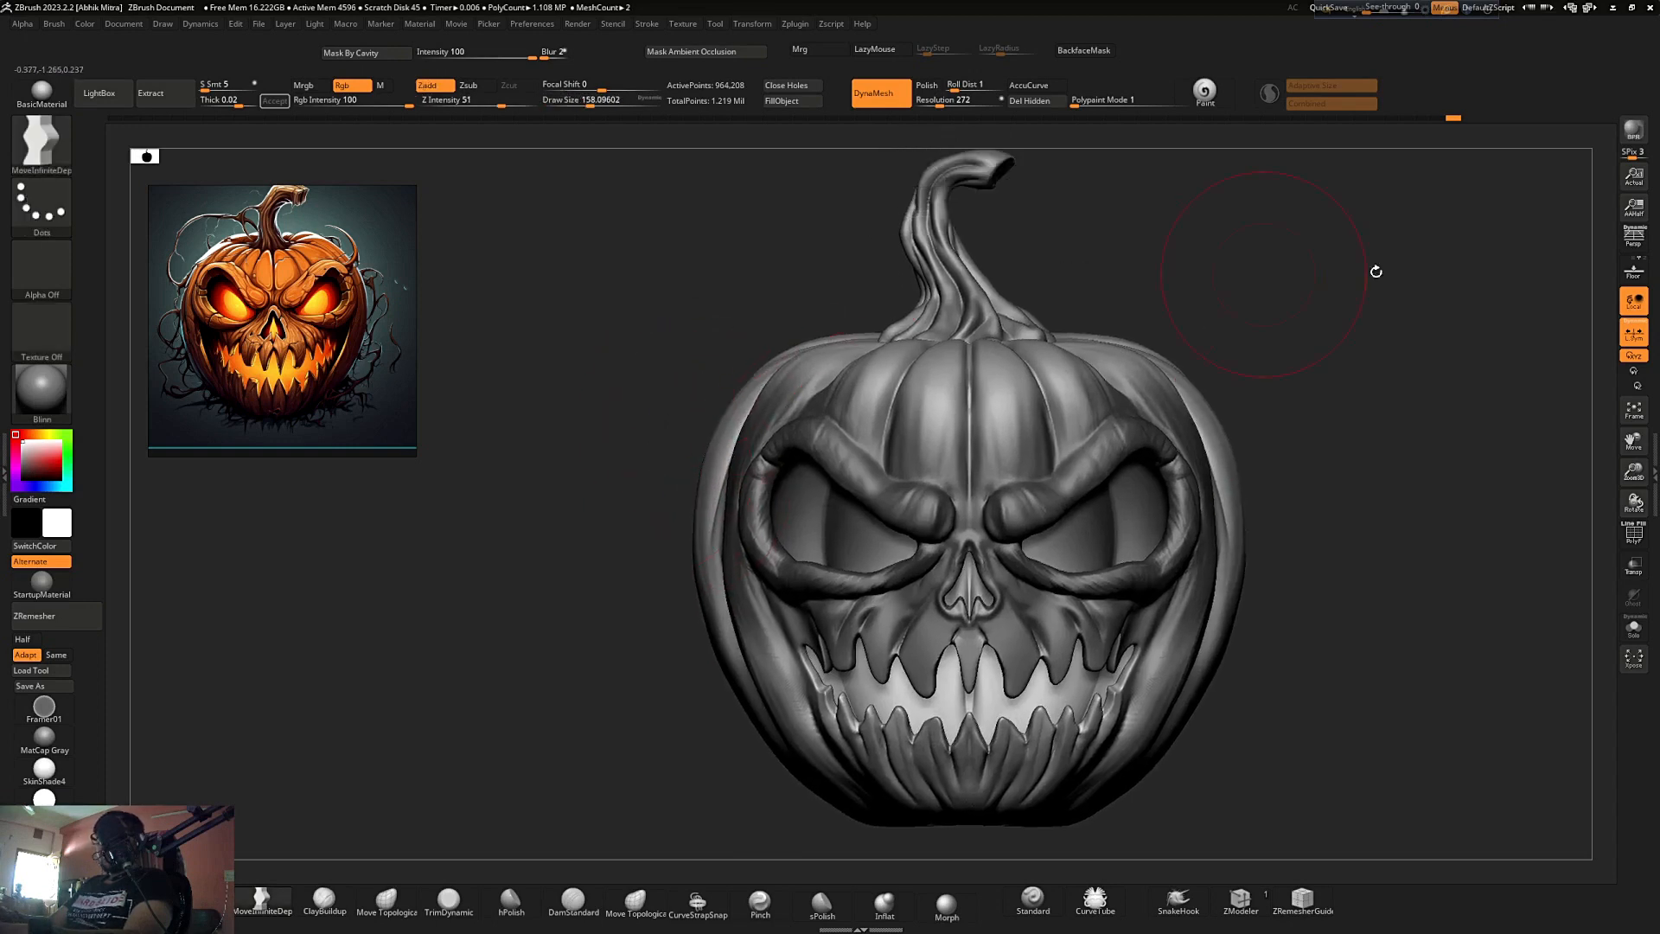
{"action": "left_click", "coordinate": [1634, 236]}
- Try to scale the pumpkin body along its X axis with the gizmo
{"action": "right_click_drag", "start_coordinate": [1334, 355], "coordinate": [1302, 290], "text": "ctrl"}
{"action": "right_click_drag", "start_coordinate": [1289, 419], "coordinate": [1205, 431], "text": "ctrl"}
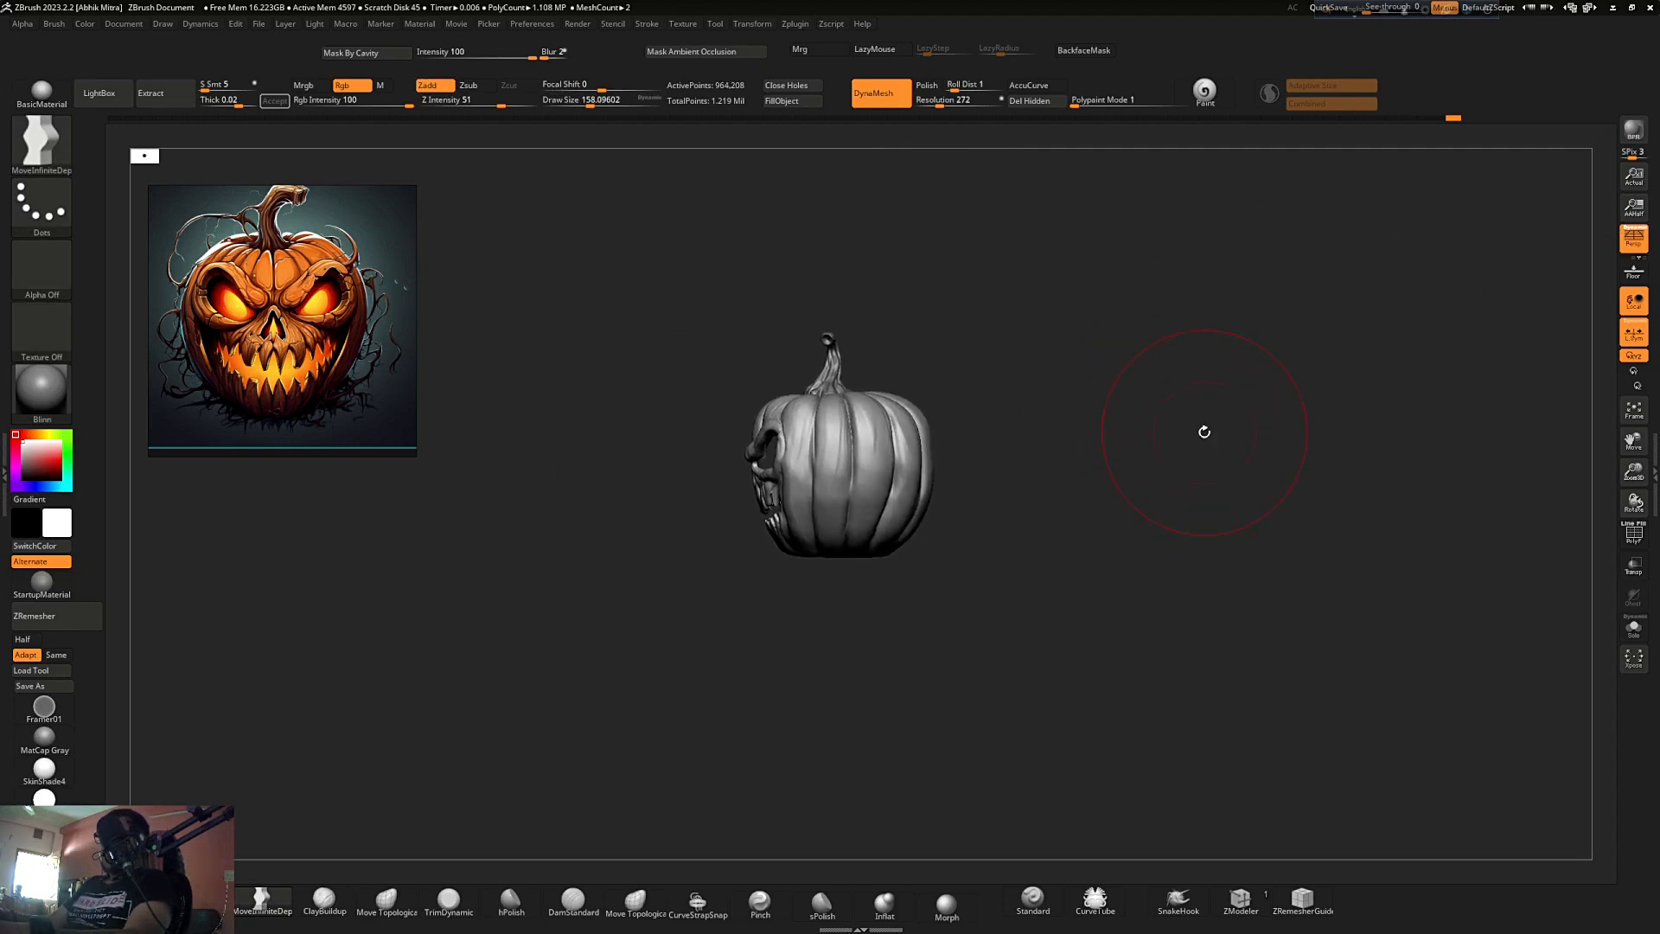
{"action": "key", "text": "w"}
{"action": "mouse_move", "coordinate": [919, 543]}
{"action": "left_mouse_down"}
{"action": "mouse_move", "coordinate": [893, 541]}
{"action": "mouse_move", "coordinate": [913, 542]}
{"action": "left_mouse_up"}
{"action": "left_click_drag", "start_coordinate": [1007, 432], "coordinate": [1012, 501], "text": "shift"}
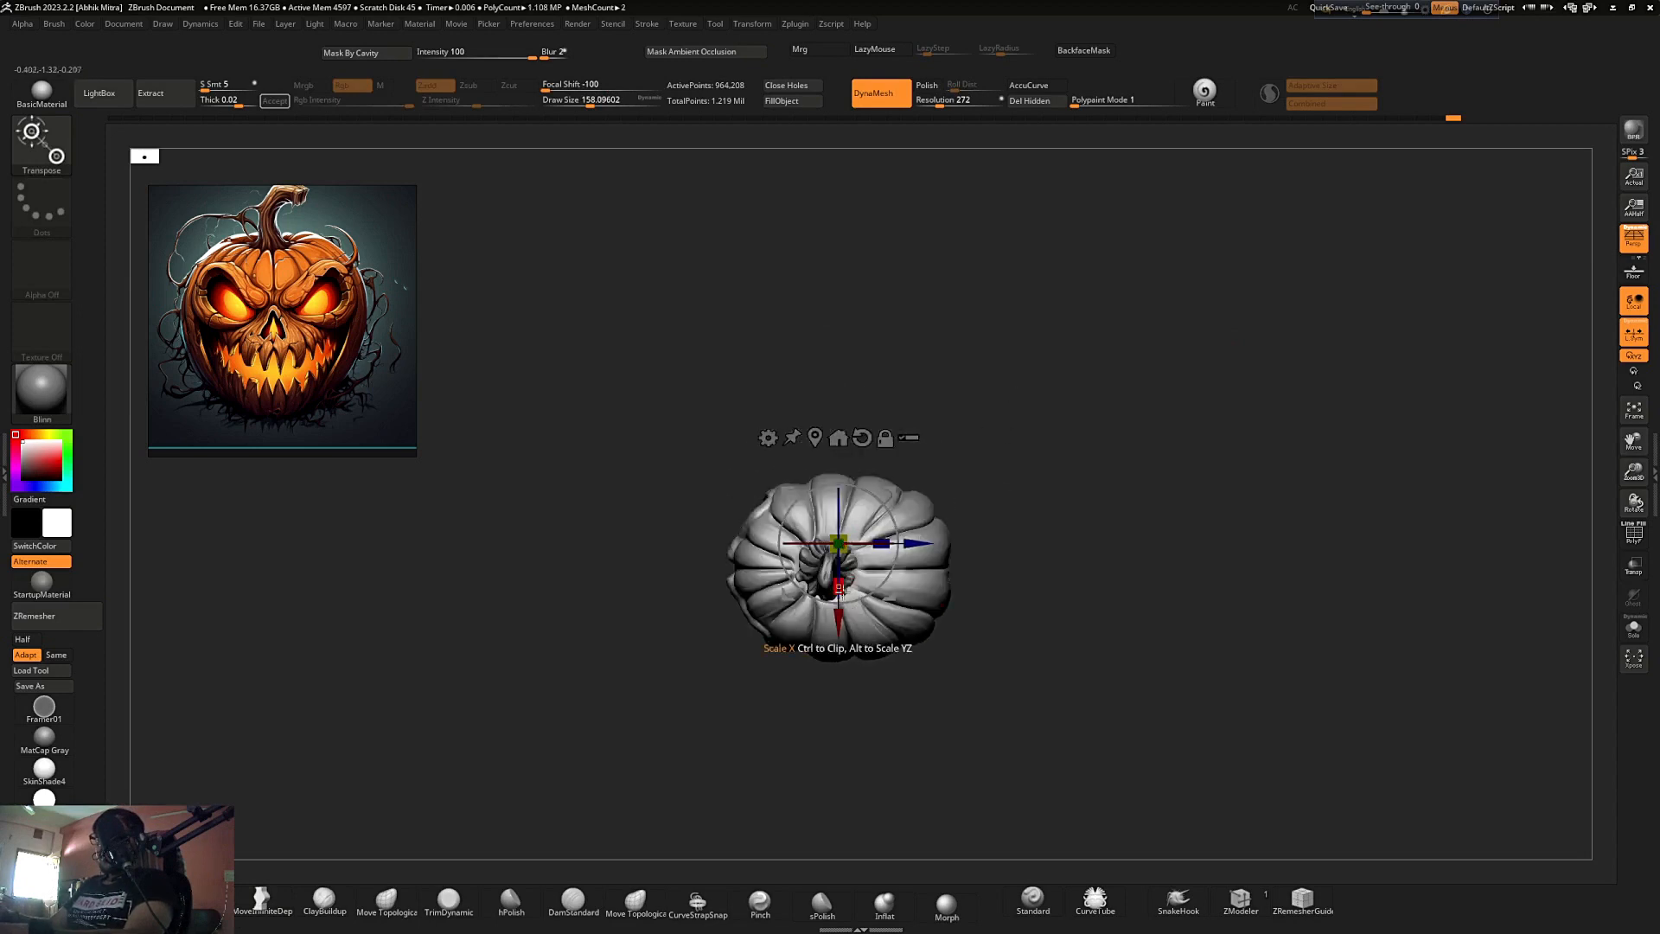
{"action": "right_click_drag", "start_coordinate": [823, 482], "coordinate": [826, 538], "text": "ctrl"}
{"action": "key", "text": "ctrl+z"}
{"action": "key", "text": "ctrl+z"}
{"action": "key", "text": "ctrl+z"}
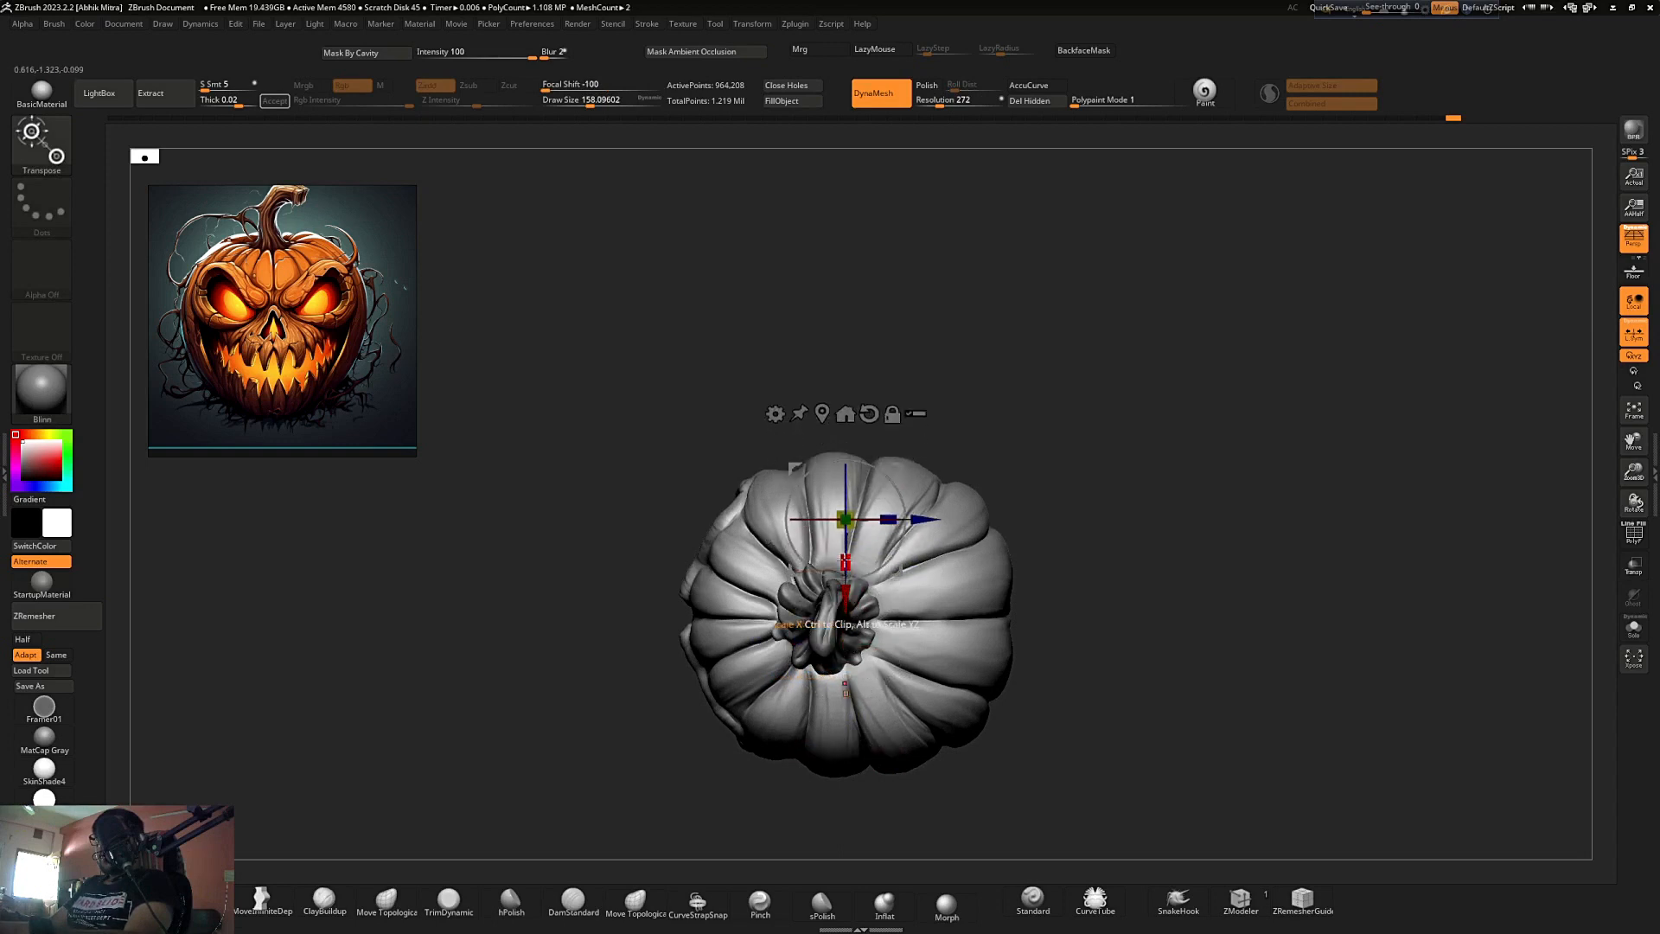
{"action": "left_click_drag", "start_coordinate": [845, 604], "coordinate": [845, 594]}
{"action": "key", "text": "ctrl+z"}
- Reshape the body's sides and back from above with the MoveInfiniteDepth brush at draw sizes of about 358 and 293
{"action": "right_click_drag", "start_coordinate": [1044, 449], "coordinate": [1049, 511]}
{"action": "right_click", "coordinate": [931, 655]}
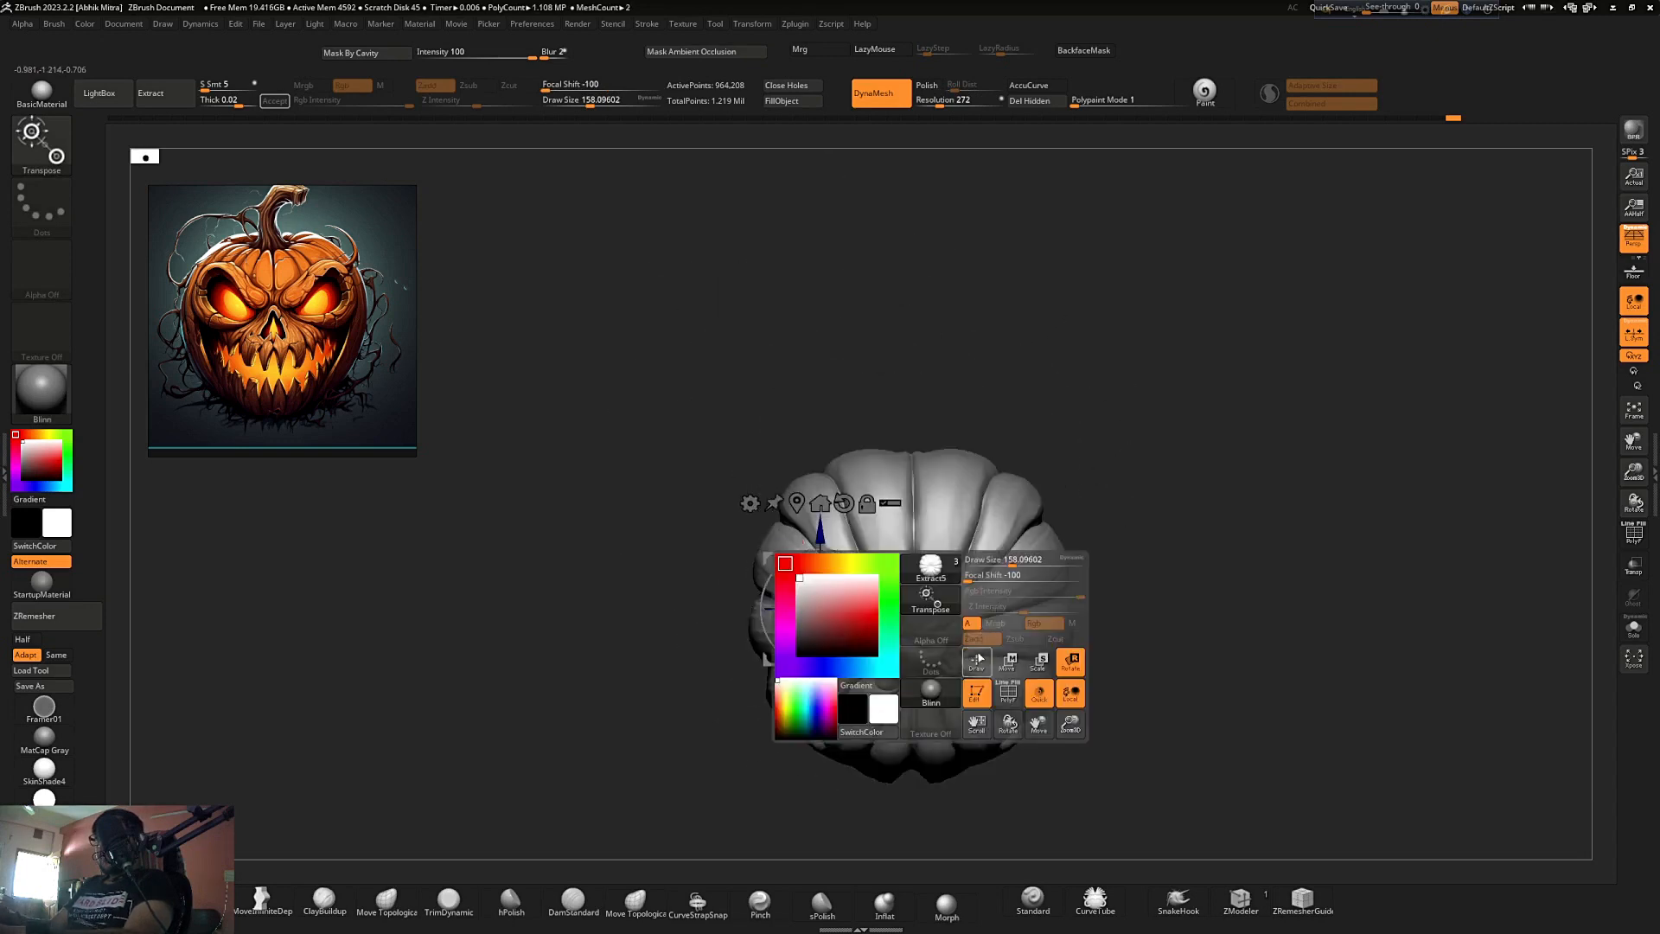
{"action": "left_click", "coordinate": [978, 661]}
{"action": "key", "text": "s"}
{"action": "left_click_drag", "start_coordinate": [1081, 486], "coordinate": [1092, 488]}
{"action": "left_click", "coordinate": [261, 899]}
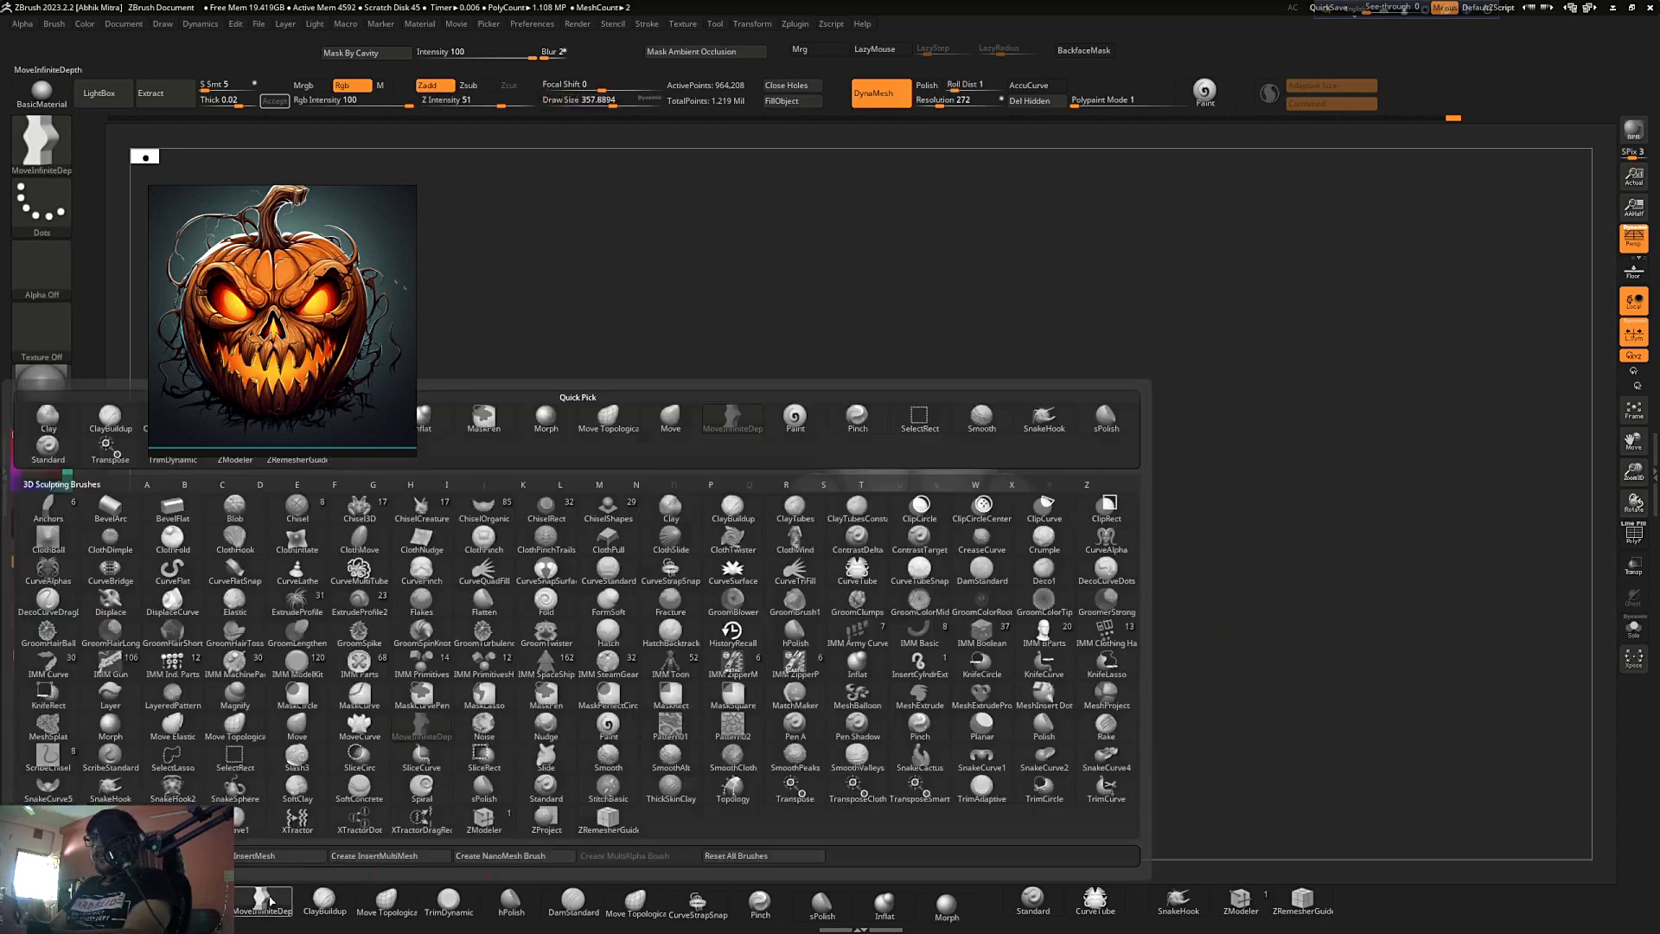
{"action": "mouse_move", "coordinate": [1034, 605]}
{"action": "left_mouse_down"}
{"action": "mouse_move", "coordinate": [1063, 609]}
{"action": "mouse_move", "coordinate": [1060, 593]}
{"action": "left_mouse_up"}
{"action": "key", "text": "s"}
{"action": "left_click_drag", "start_coordinate": [1027, 537], "coordinate": [1044, 530]}
{"action": "left_click_drag", "start_coordinate": [949, 485], "coordinate": [947, 472]}
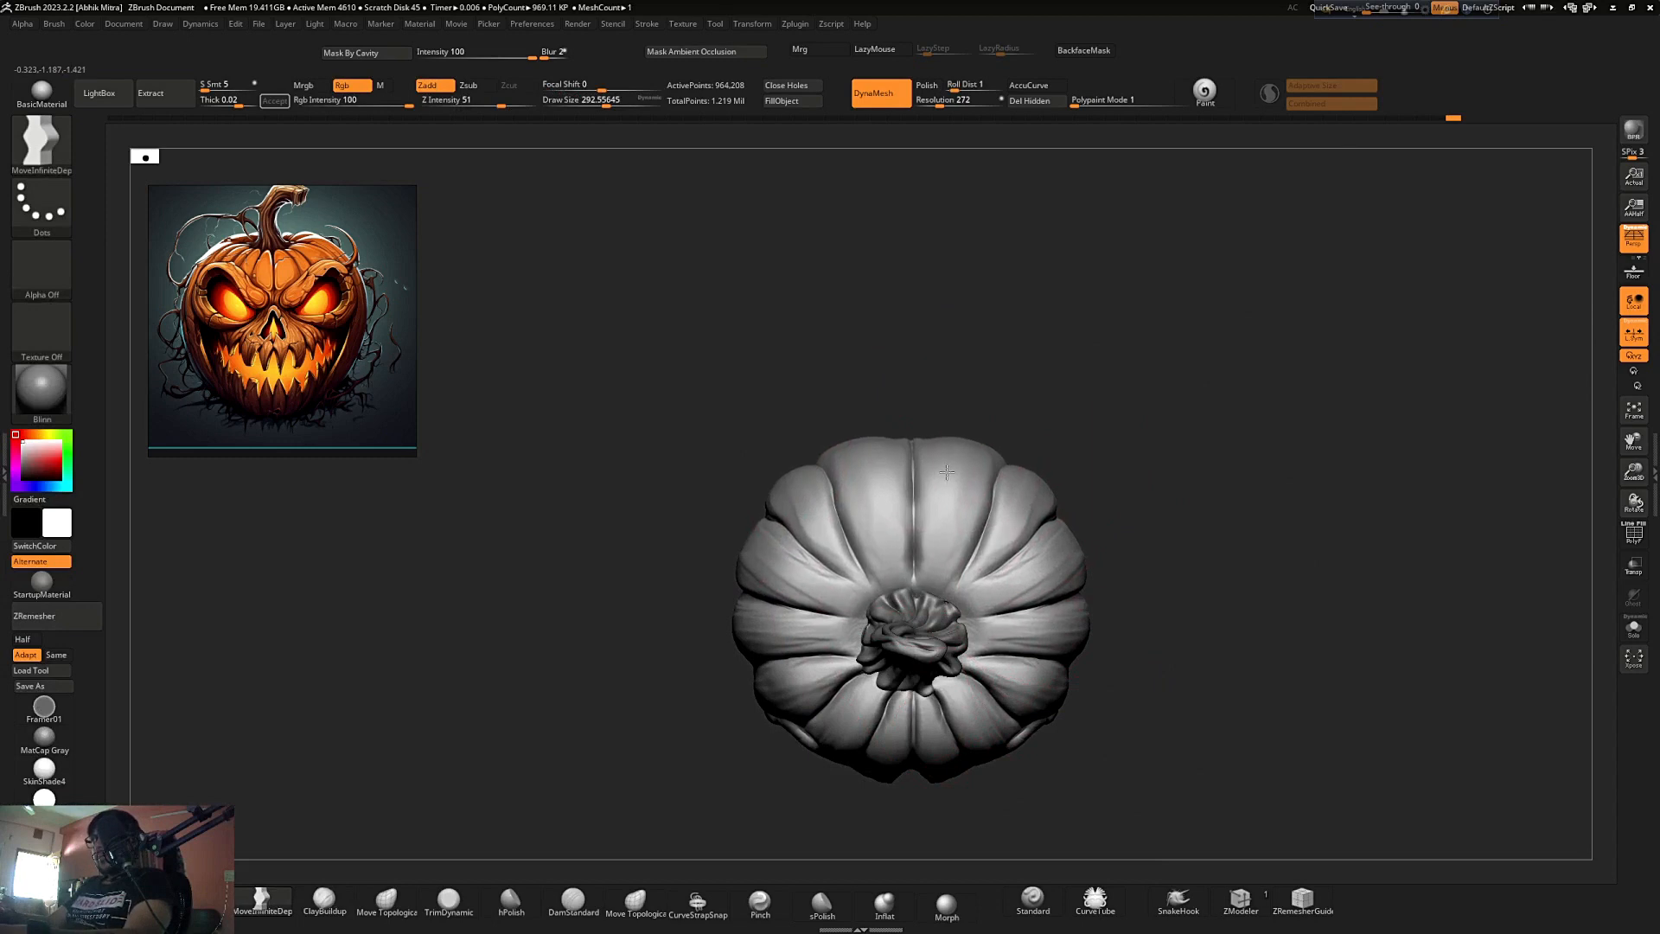
- Select the stem, move it about 0.26 toward the pumpkin's back along Z with the gizmo, and return to draw mode
{"action": "left_click", "coordinate": [908, 621], "text": "alt"}
{"action": "key", "text": "w"}
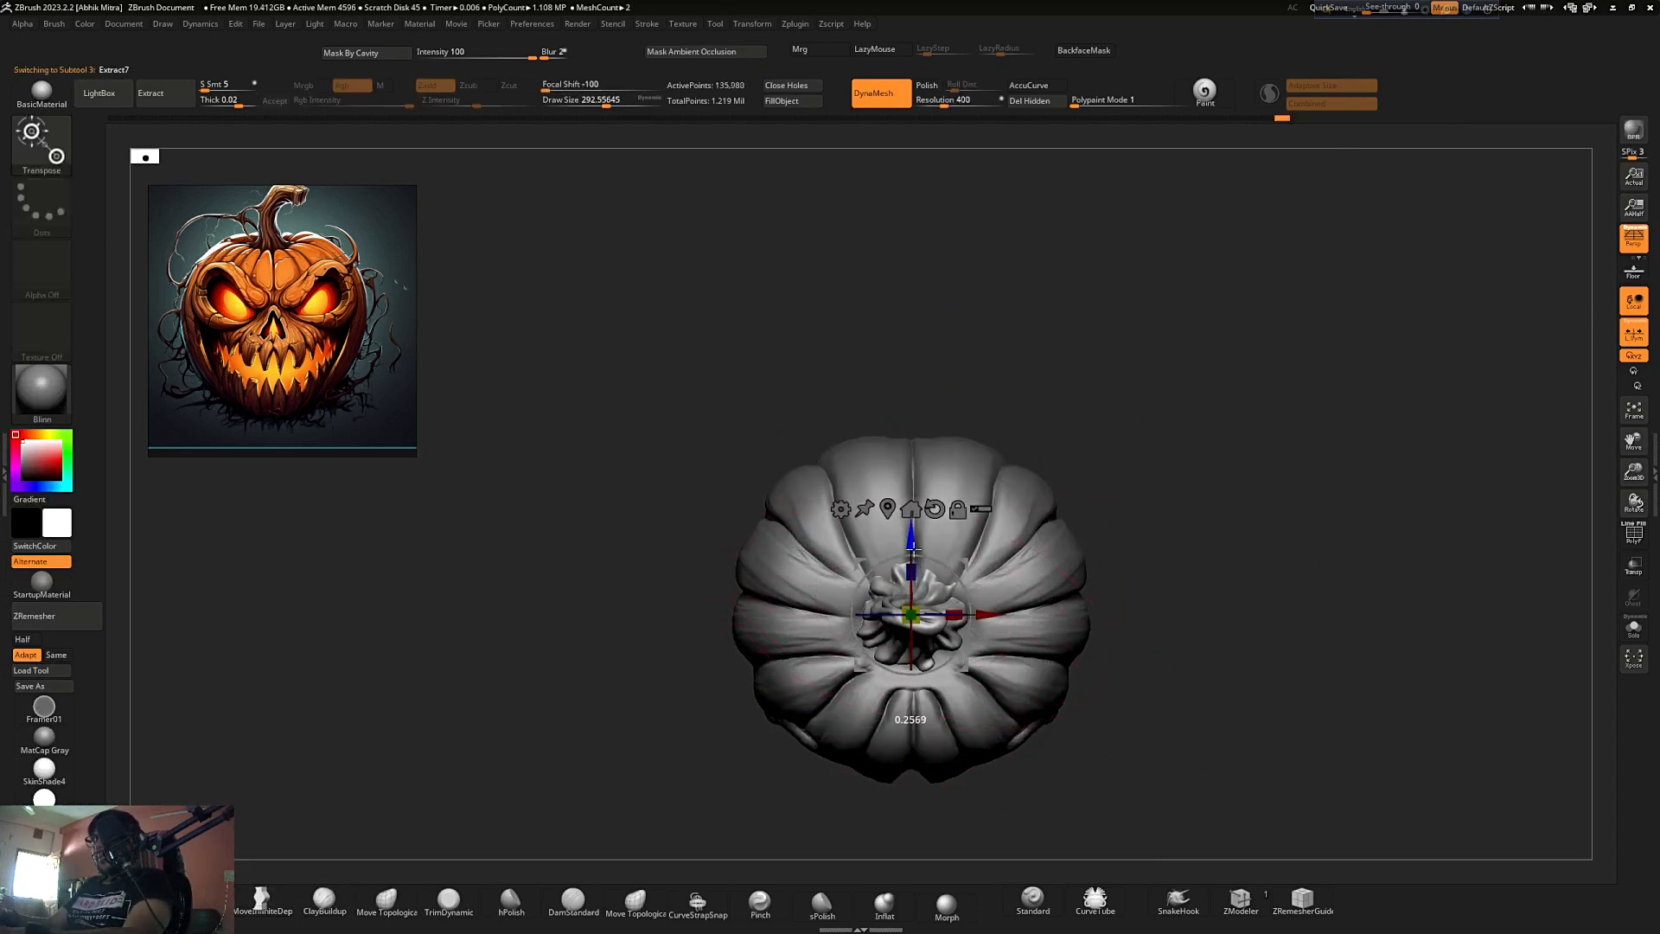
{"action": "left_click_drag", "start_coordinate": [1187, 434], "coordinate": [1110, 420]}
{"action": "key", "text": "space"}
{"action": "left_click", "coordinate": [999, 649]}
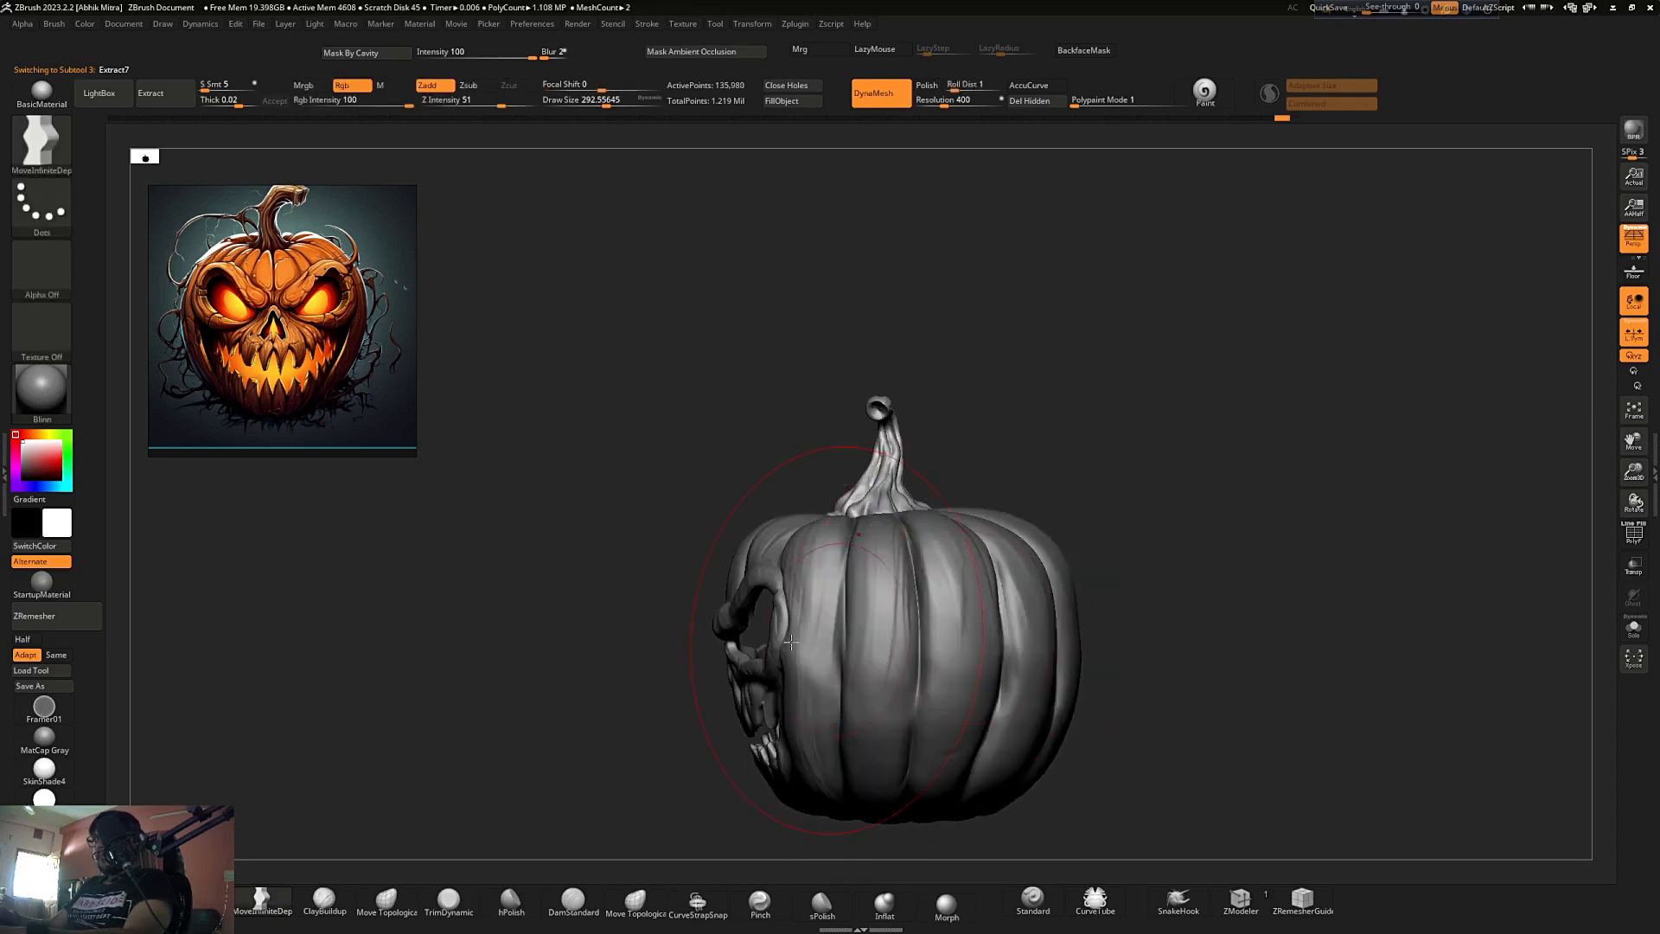
- Select the pumpkin body and pull its face side forward with the MoveInfiniteDepth brush at a draw size of about 274, then switch to the Move brush
{"action": "left_click", "coordinate": [764, 683], "text": "alt"}
{"action": "left_click_drag", "start_coordinate": [755, 691], "coordinate": [726, 692]}
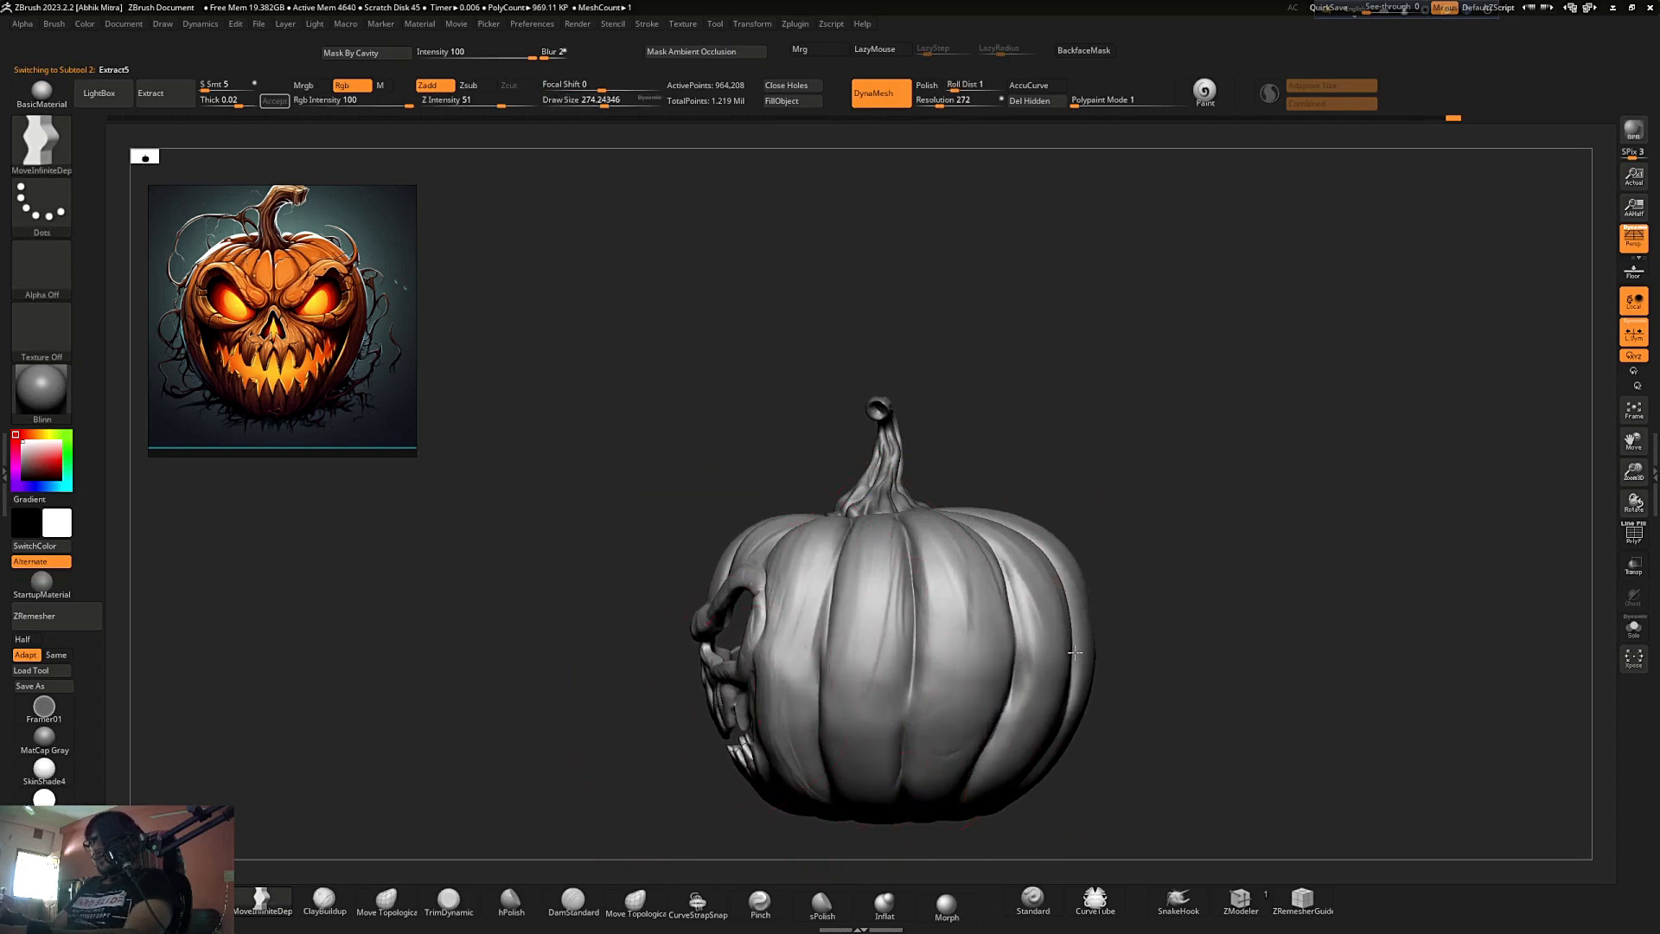
{"action": "right_click_drag", "start_coordinate": [1048, 523], "coordinate": [1056, 463], "text": "ctrl"}
{"action": "mouse_move", "coordinate": [1056, 462]}
{"action": "right_mouse_down"}
{"action": "mouse_move", "coordinate": [1156, 478]}
{"action": "mouse_move", "coordinate": [1138, 495]}
{"action": "mouse_move", "coordinate": [1170, 504]}
{"action": "mouse_move", "coordinate": [1159, 471]}
{"action": "mouse_move", "coordinate": [1164, 507]}
{"action": "mouse_move", "coordinate": [1211, 470]}
{"action": "mouse_move", "coordinate": [1118, 493]}
{"action": "mouse_move", "coordinate": [982, 630]}
{"action": "mouse_move", "coordinate": [938, 751]}
{"action": "mouse_move", "coordinate": [891, 678]}
{"action": "right_mouse_up"}
{"action": "left_click", "coordinate": [202, 901]}
{"action": "mouse_move", "coordinate": [715, 661]}
{"action": "right_mouse_down"}
{"action": "mouse_move", "coordinate": [959, 605]}
{"action": "mouse_move", "coordinate": [965, 624]}
{"action": "right_mouse_up"}
{"action": "right_click_drag", "start_coordinate": [943, 716], "coordinate": [1007, 692]}
{"action": "mouse_move", "coordinate": [962, 541]}
{"action": "right_mouse_down"}
{"action": "mouse_move", "coordinate": [908, 689]}
{"action": "mouse_move", "coordinate": [975, 724]}
{"action": "mouse_move", "coordinate": [903, 689]}
{"action": "right_mouse_up"}
{"action": "right_click_drag", "start_coordinate": [1256, 351], "coordinate": [1217, 439]}
- Isolate the pumpkin body and mask everything except the stem recess on its top
{"action": "left_click", "coordinate": [951, 424], "text": "alt"}
{"action": "right_click_drag", "start_coordinate": [1156, 319], "coordinate": [1181, 387]}
{"action": "left_click", "coordinate": [938, 389], "text": "alt"}
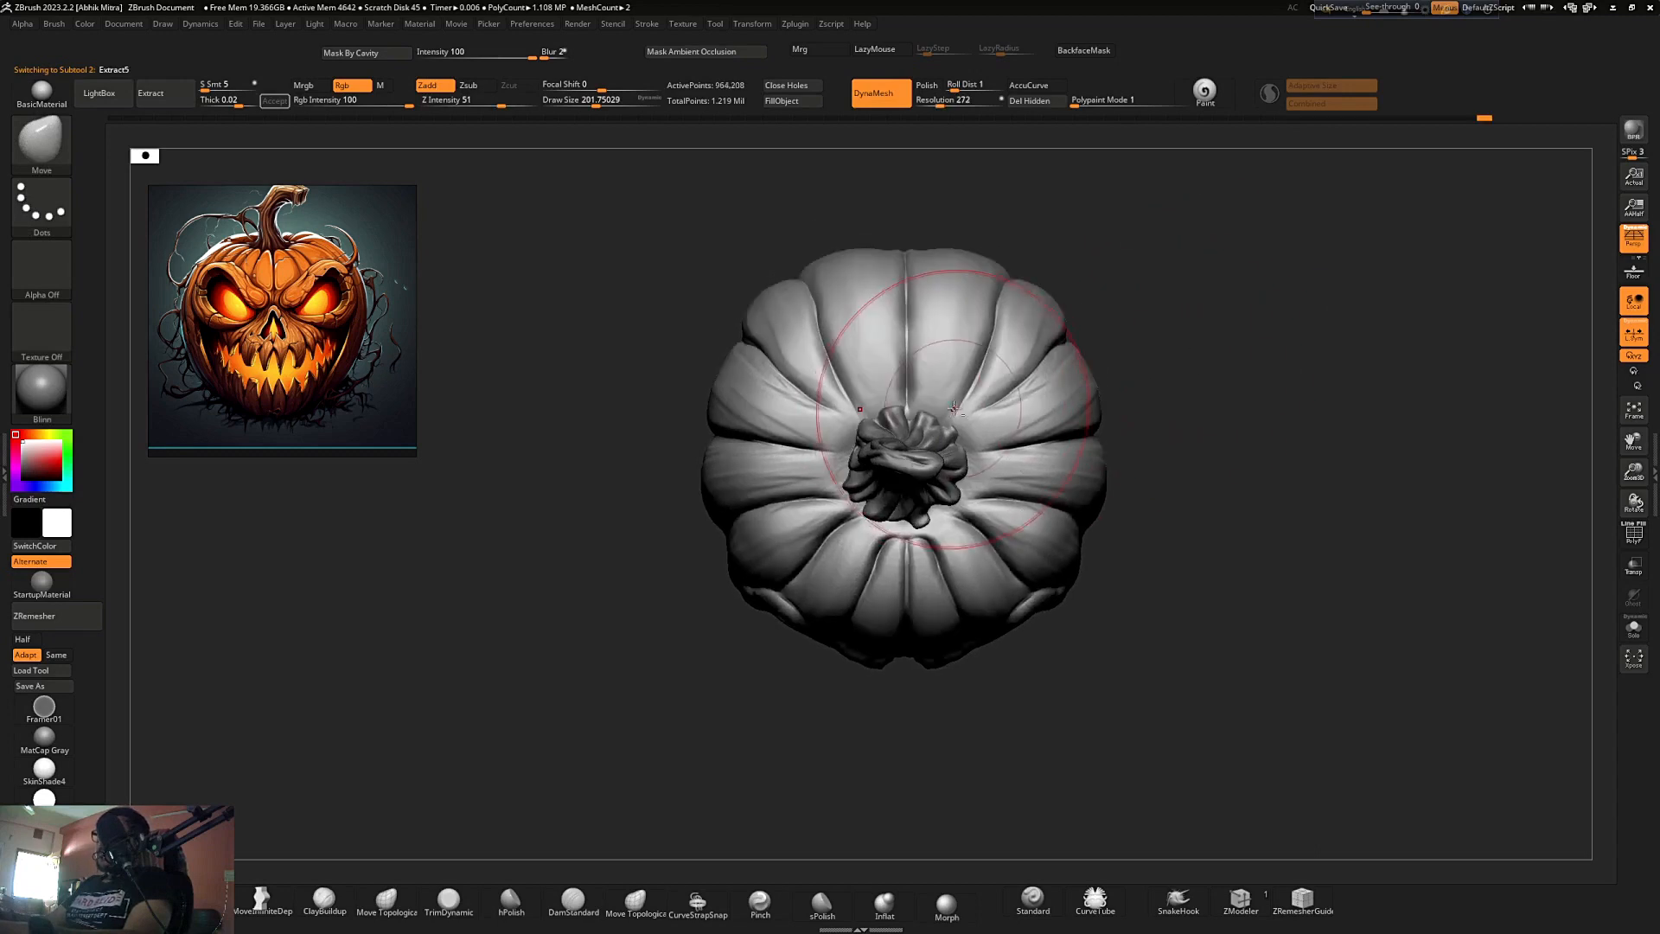
{"action": "key", "text": "alt+s"}
{"action": "left_click_drag", "start_coordinate": [910, 404], "coordinate": [912, 421], "text": "ctrl"}
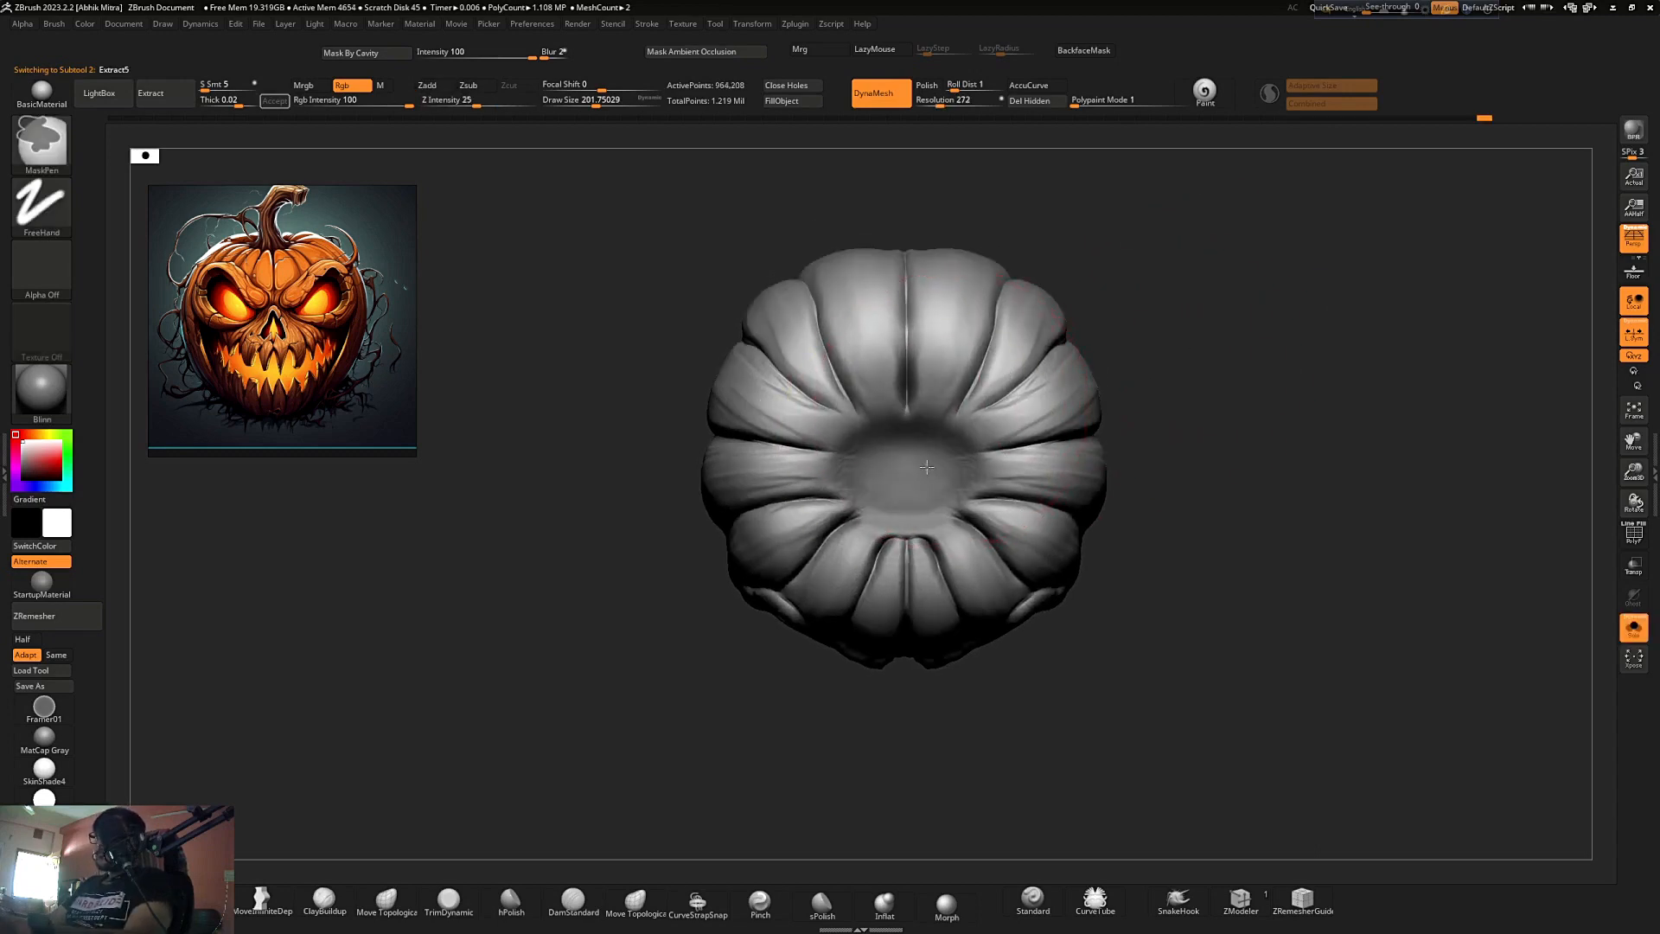
{"action": "left_click", "coordinate": [1130, 344], "text": "ctrl"}
- Move the unmasked stem recess about 0.10 toward the back along Z with the gizmo and clear the mask
{"action": "key", "text": "w"}
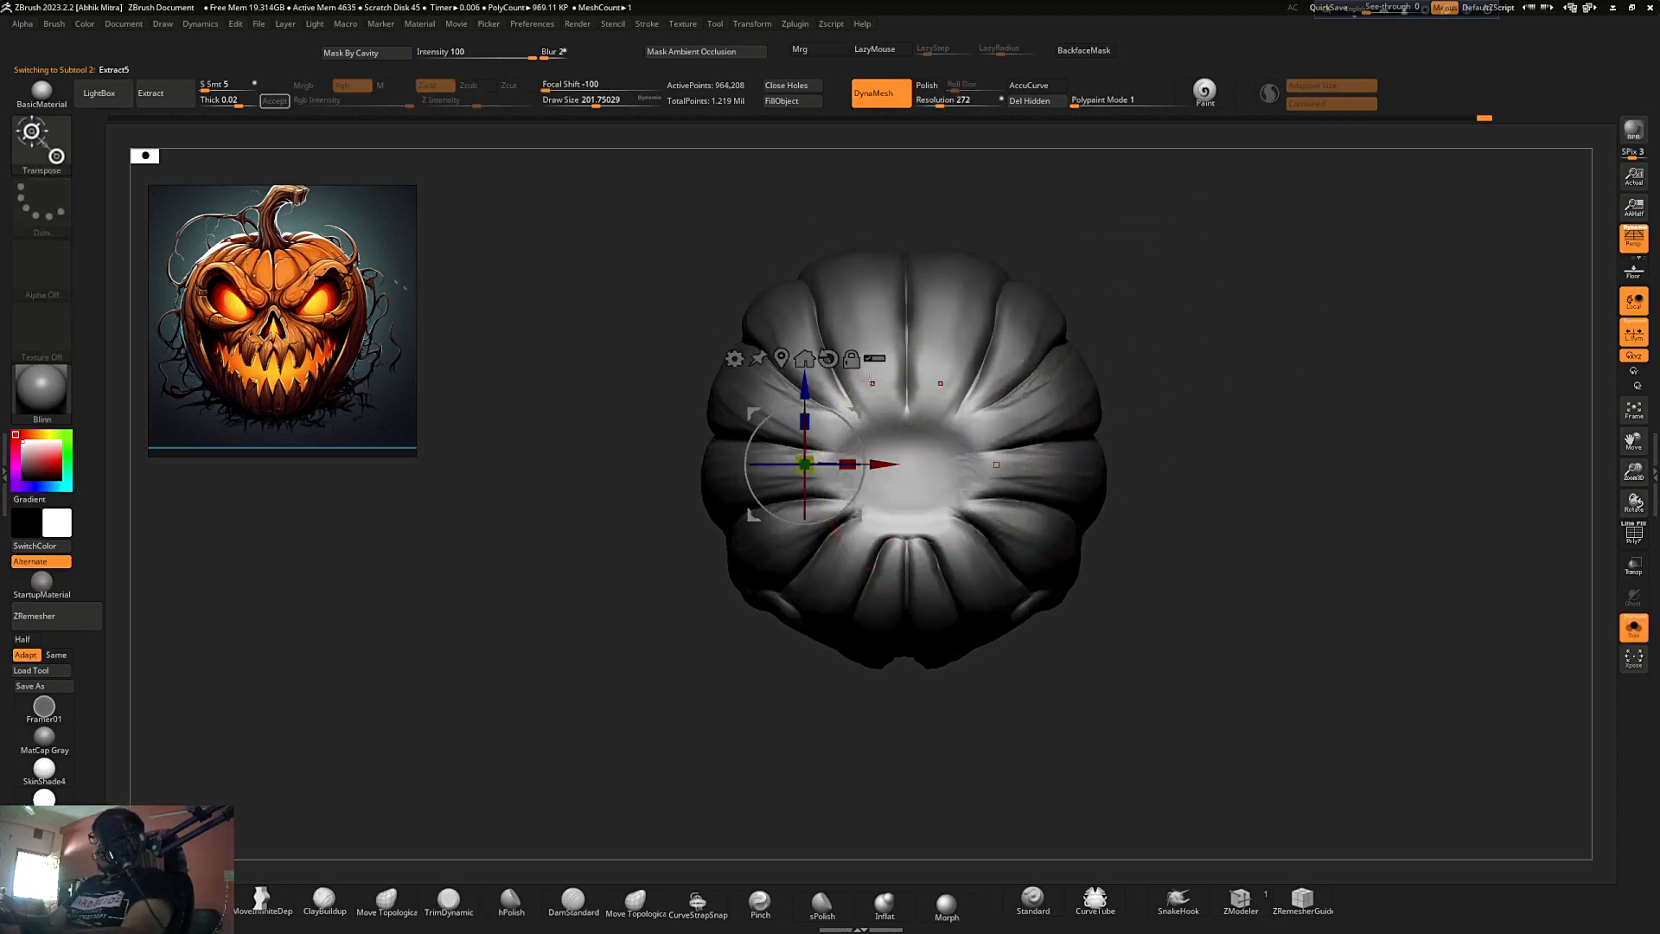
{"action": "left_click_drag", "start_coordinate": [804, 378], "coordinate": [804, 363]}
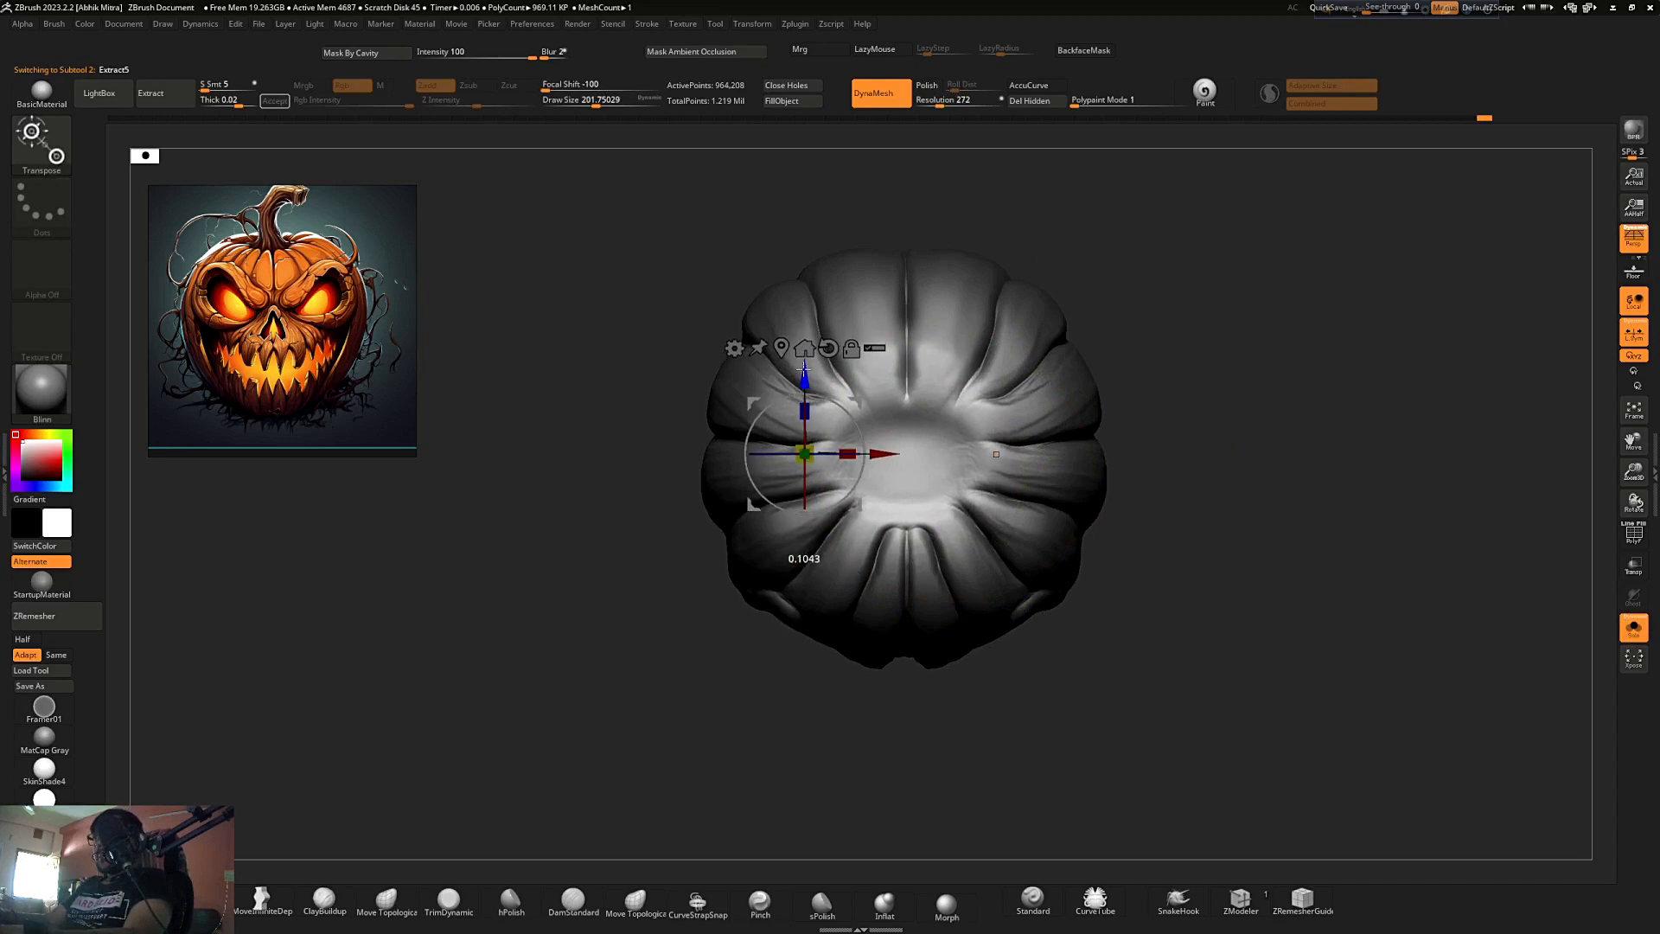
{"action": "right_click", "coordinate": [756, 439]}
{"action": "left_click", "coordinate": [761, 526]}
{"action": "mouse_move", "coordinate": [1129, 344]}
{"action": "left_mouse_down", "text": "ctrl"}
{"action": "mouse_move", "coordinate": [1150, 355]}
{"action": "mouse_move", "coordinate": [1125, 379]}
{"action": "left_mouse_up", "text": "ctrl"}
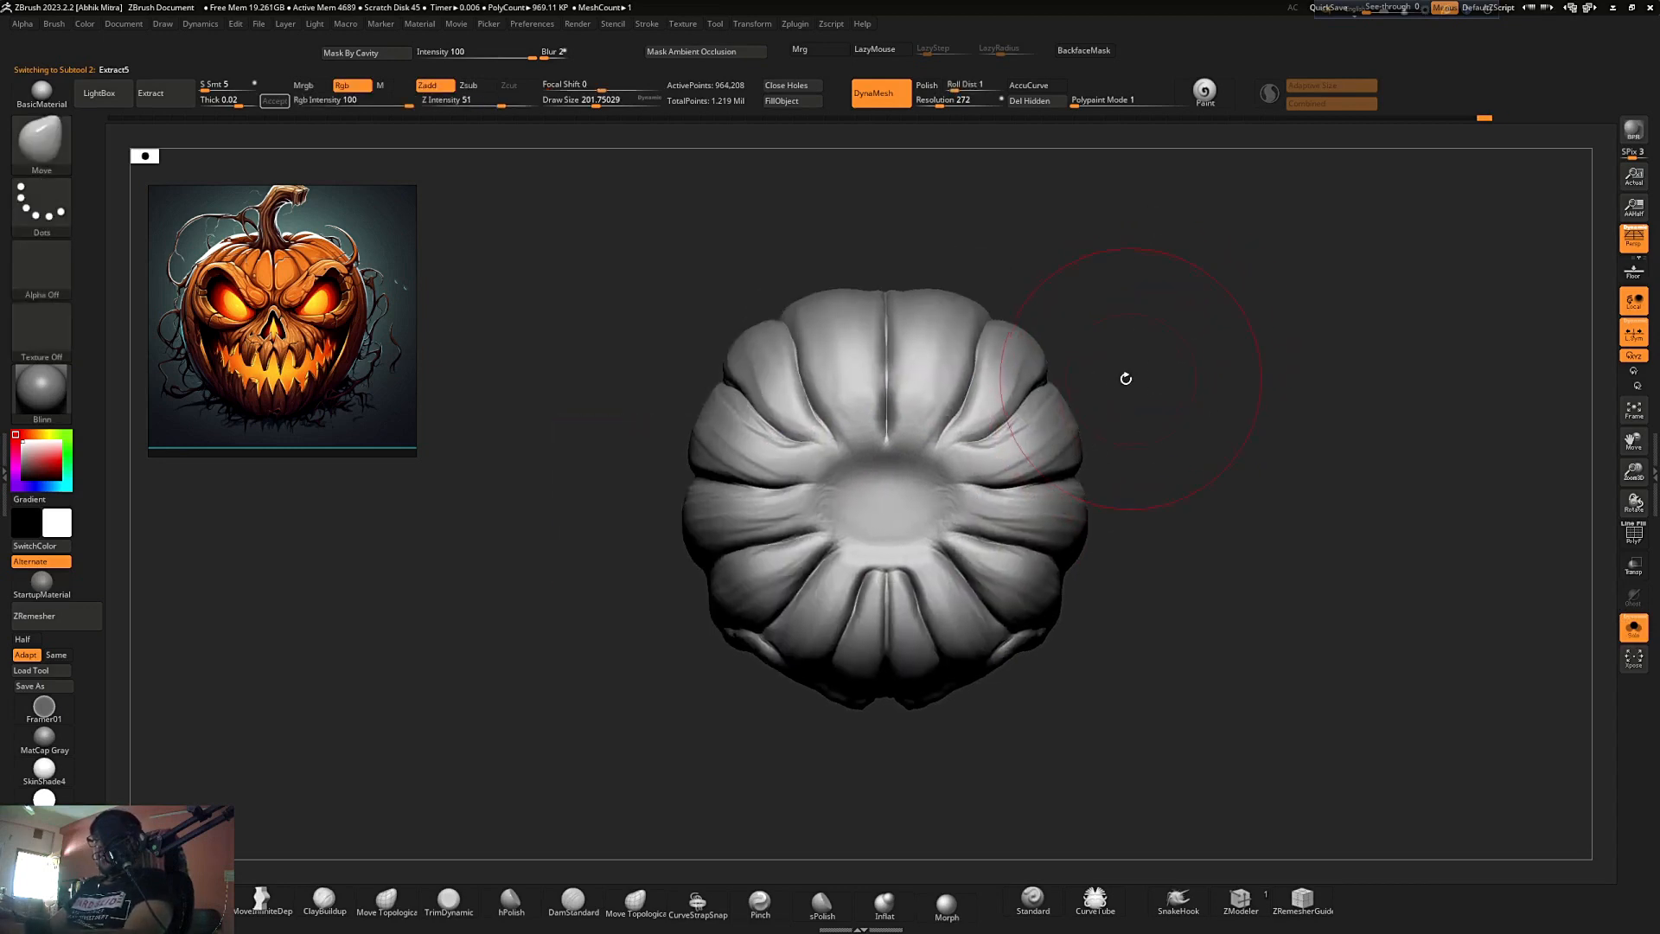
- Show all parts again, select the stem and move it about 0.04 along Z to sit in the recess
{"action": "key", "text": "alt+s"}
{"action": "left_click", "coordinate": [888, 496], "text": "alt"}
{"action": "key", "text": "w"}
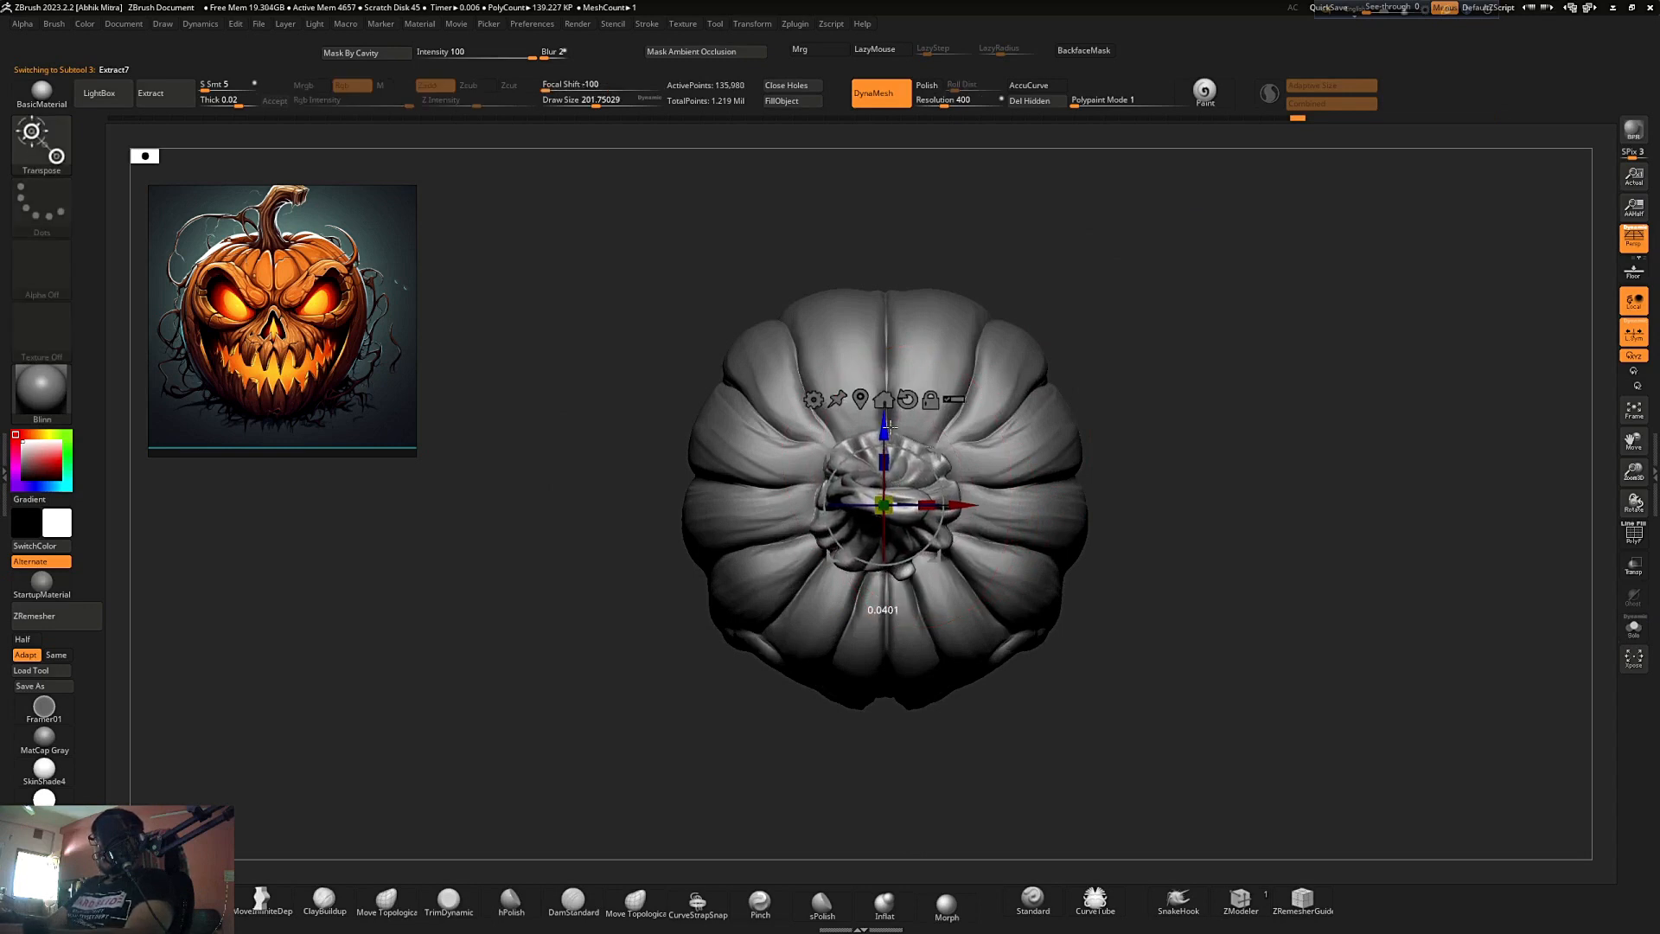
{"action": "right_click", "coordinate": [851, 506]}
{"action": "left_click", "coordinate": [847, 581]}
- Reshape the stem's bend and flared base with the Move brush at draw sizes of about 74 and 68
{"action": "mouse_move", "coordinate": [1131, 391]}
{"action": "left_mouse_down"}
{"action": "mouse_move", "coordinate": [1149, 300]}
{"action": "mouse_move", "coordinate": [1173, 278]}
{"action": "left_mouse_up"}
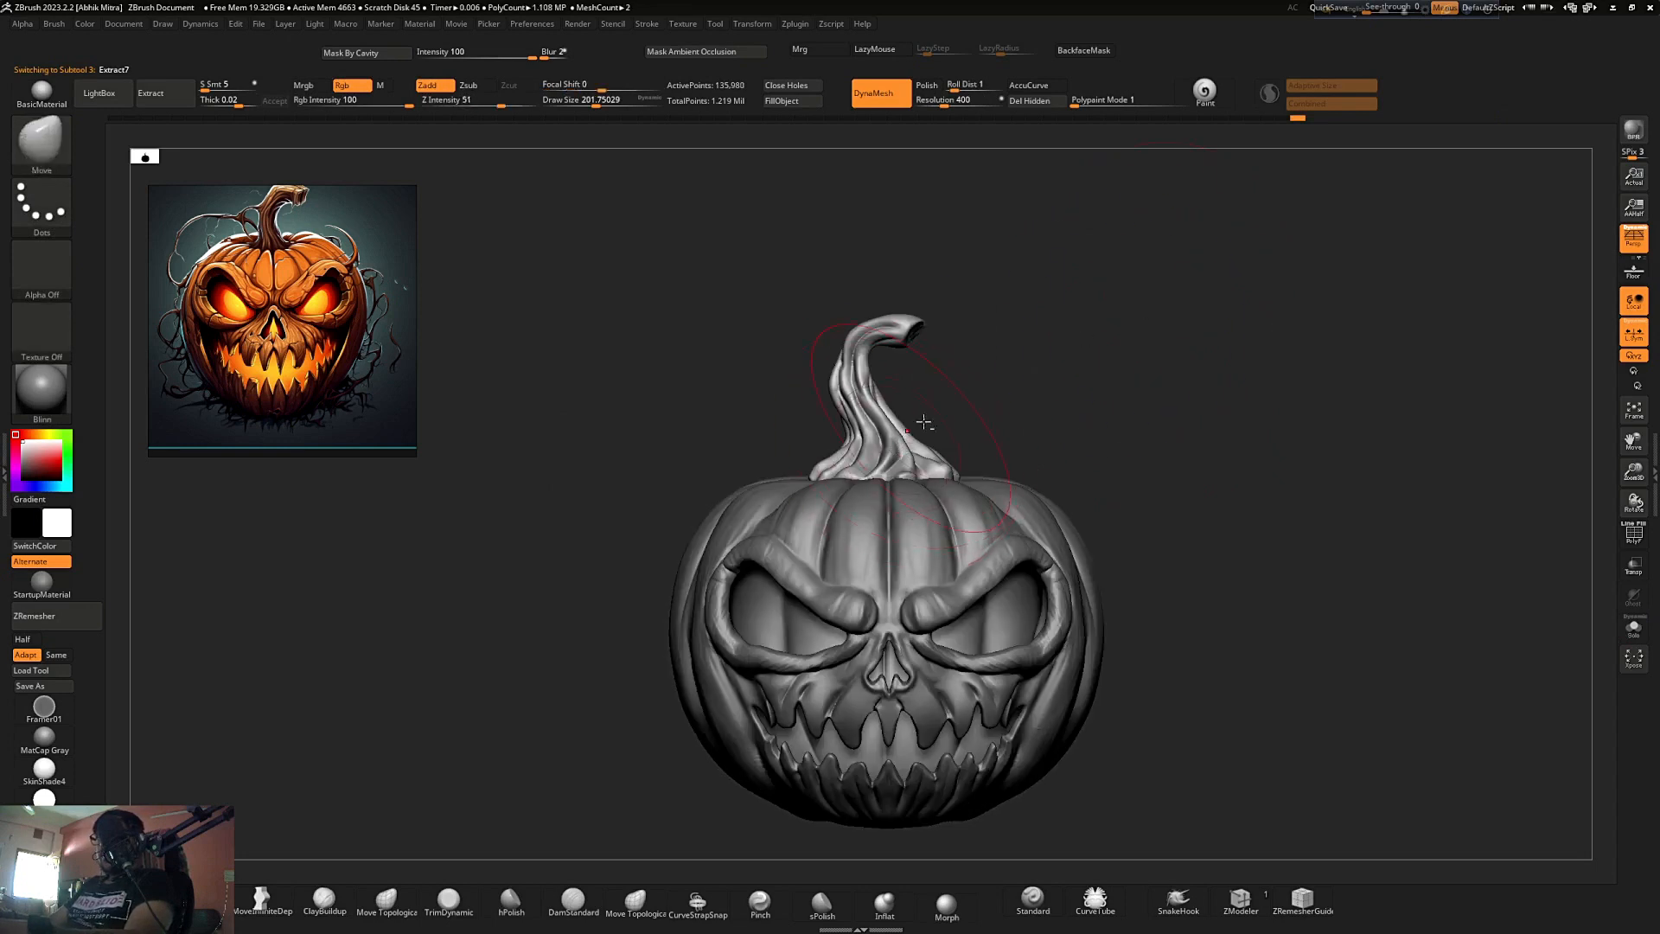
{"action": "left_click_drag", "start_coordinate": [863, 378], "coordinate": [858, 378]}
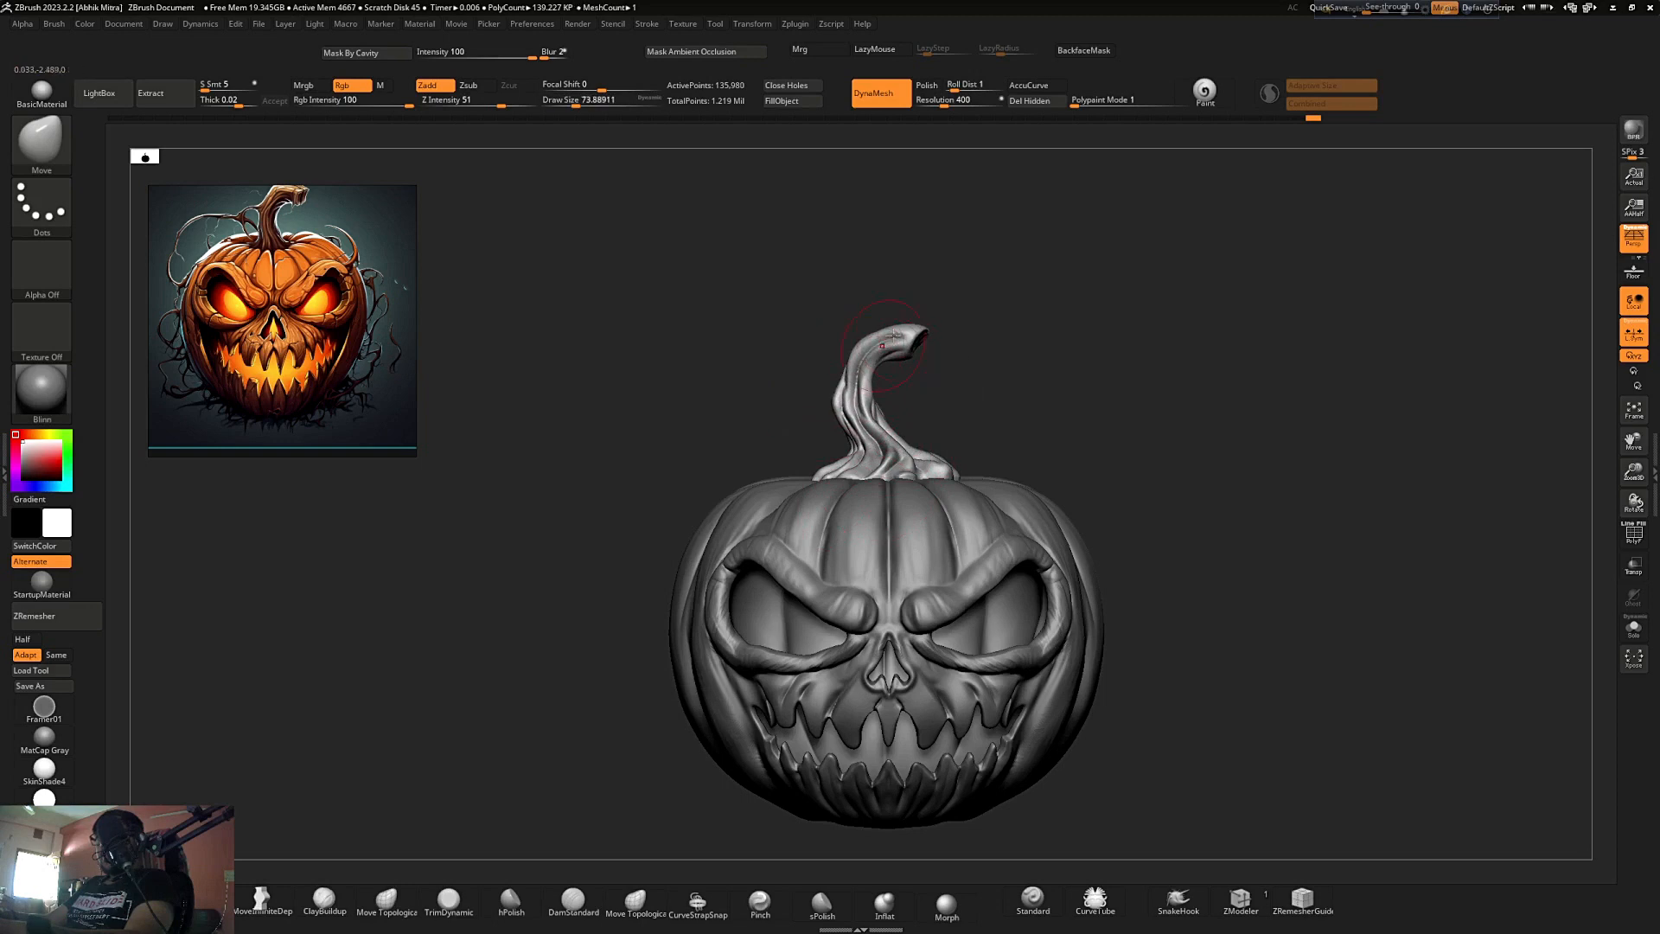
{"action": "left_click_drag", "start_coordinate": [883, 275], "coordinate": [1025, 278]}
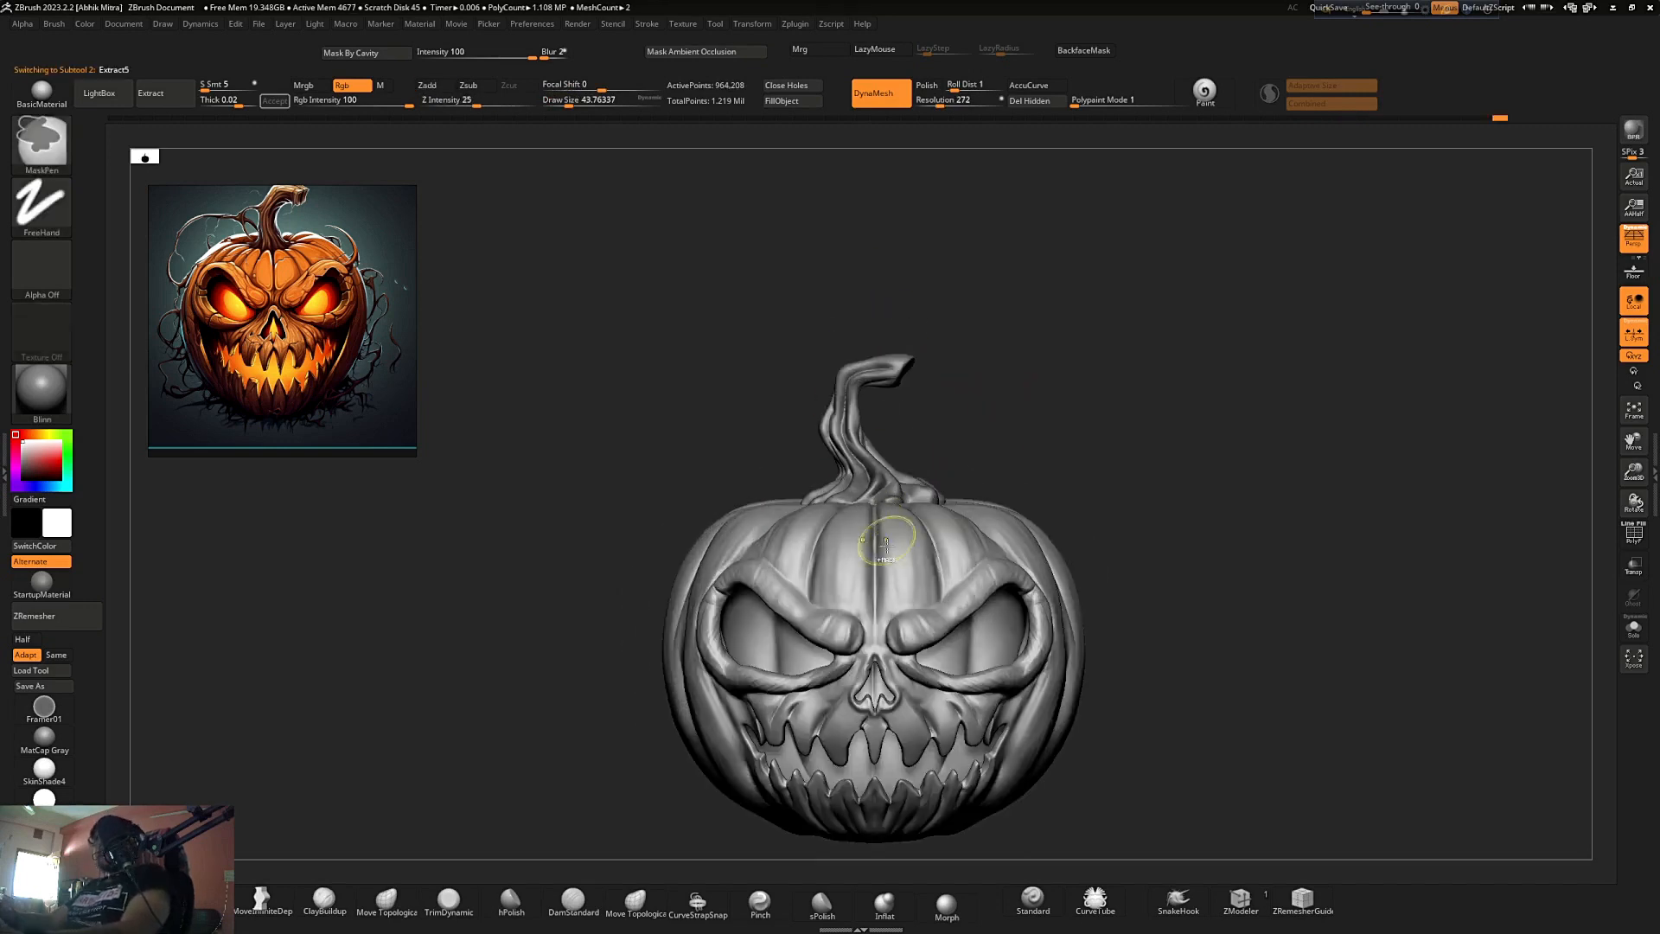
{"action": "left_click", "coordinate": [860, 446], "text": "alt"}
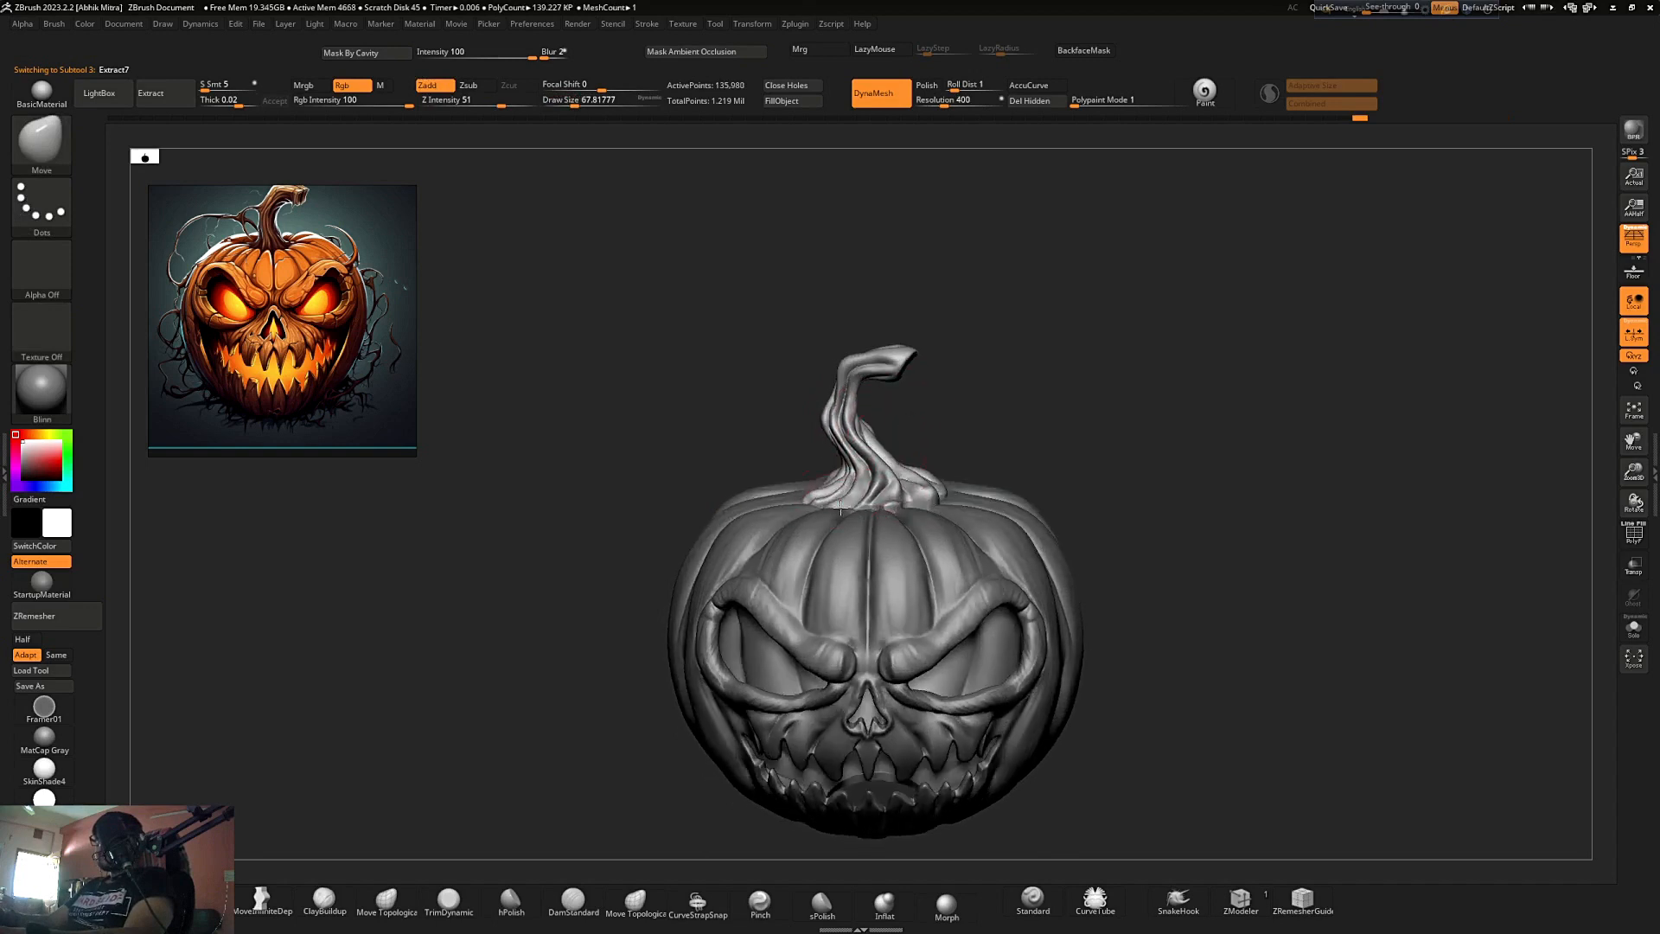
{"action": "right_click_drag", "start_coordinate": [926, 502], "coordinate": [922, 448]}
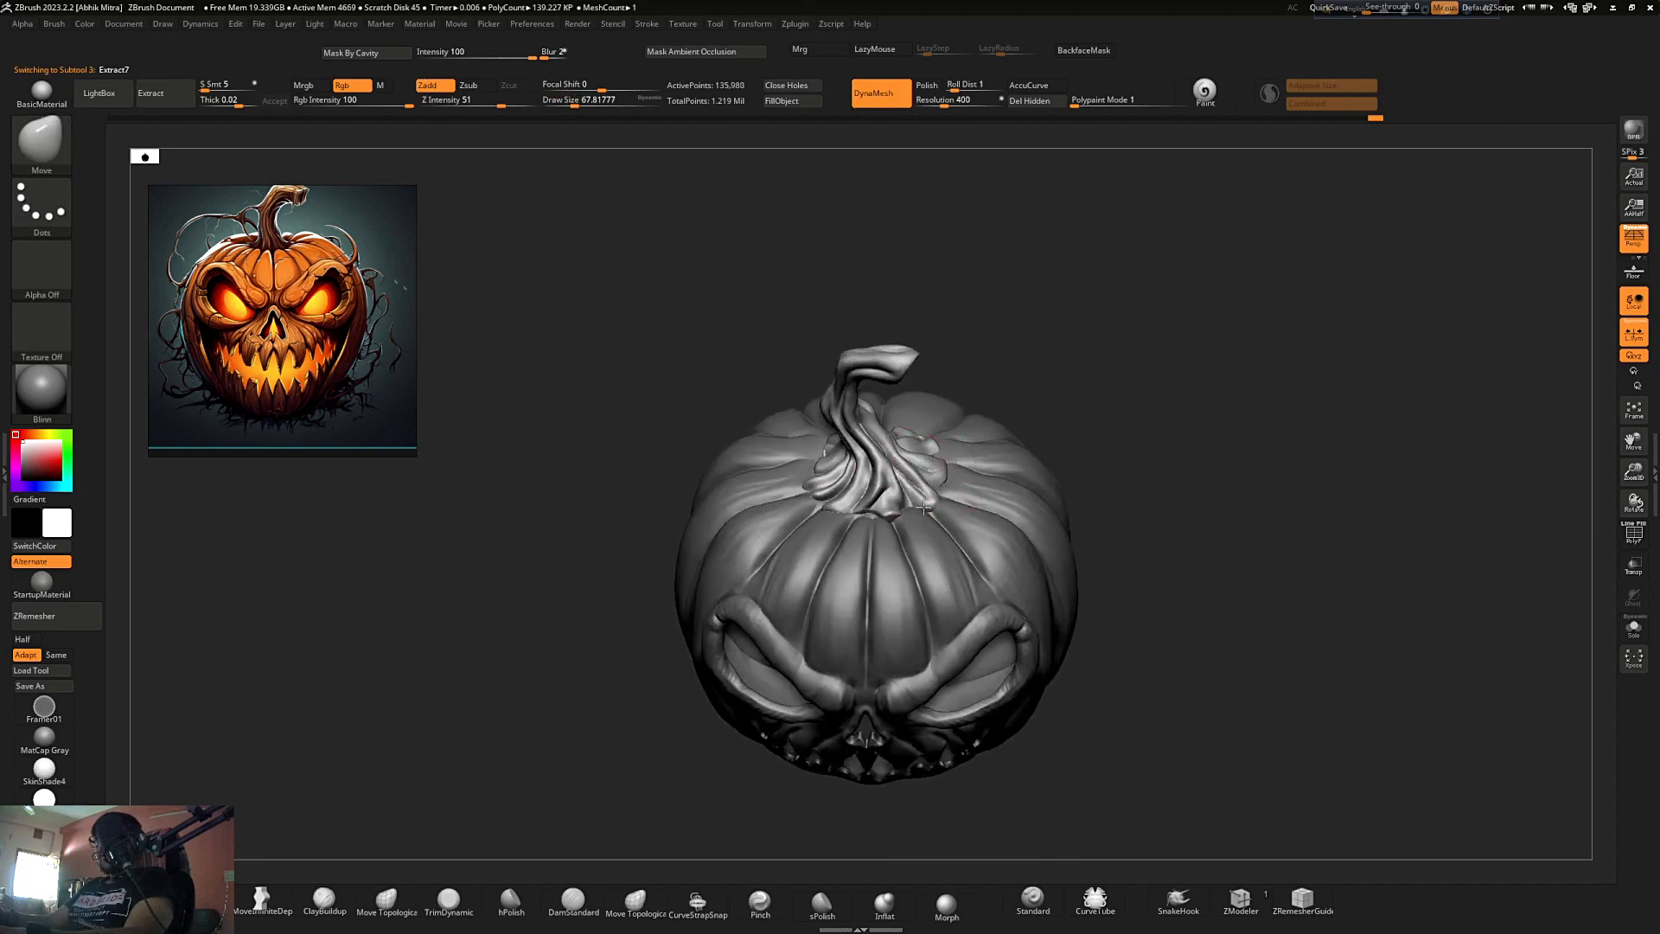
{"action": "right_click_drag", "start_coordinate": [986, 396], "coordinate": [951, 464]}
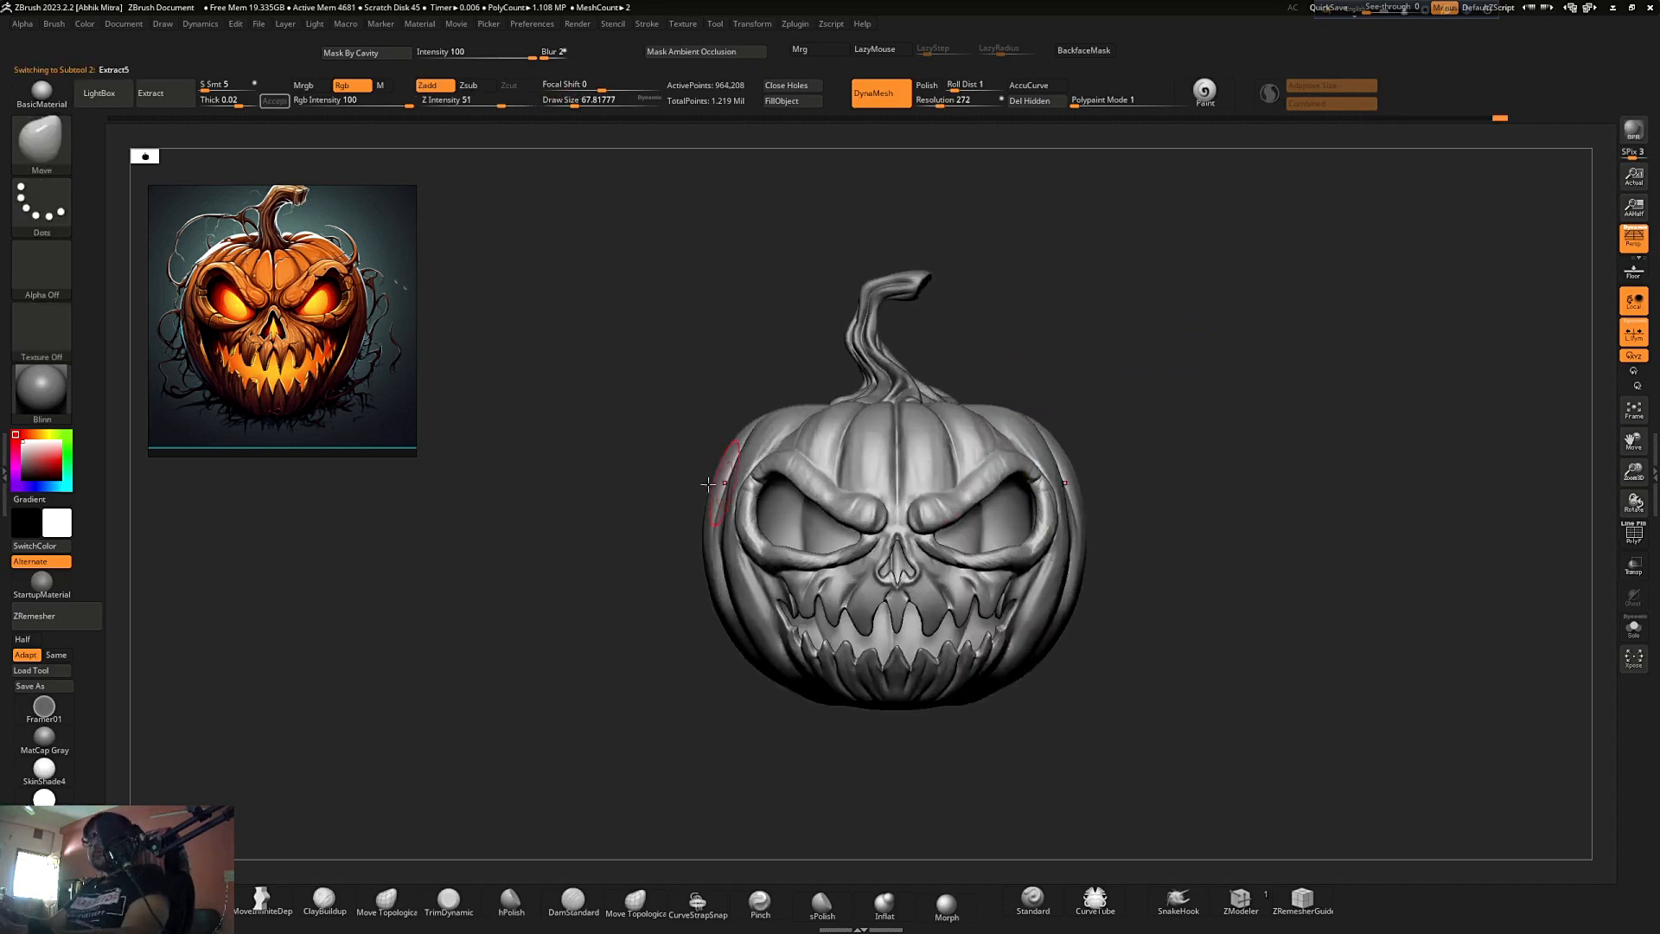
- Refine the upper side contour of the pumpkin body with the Move brush at a draw size of about 97
{"action": "key", "text": "s"}
{"action": "left_click_drag", "start_coordinate": [708, 484], "coordinate": [742, 476]}
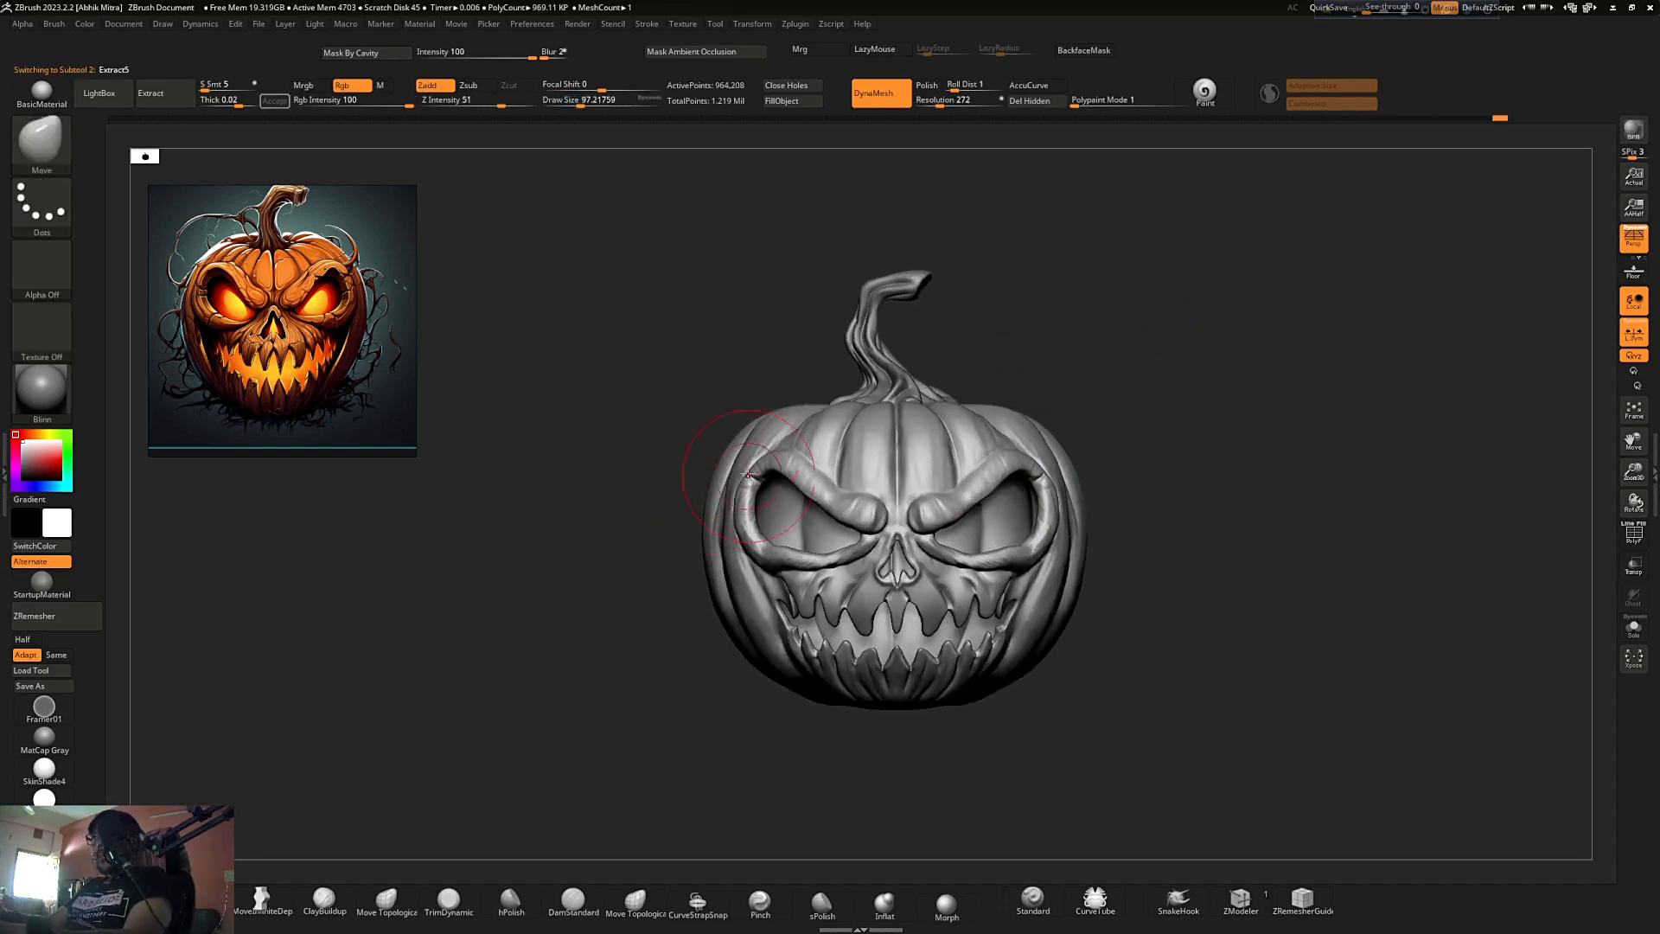
{"action": "key", "text": "f"}
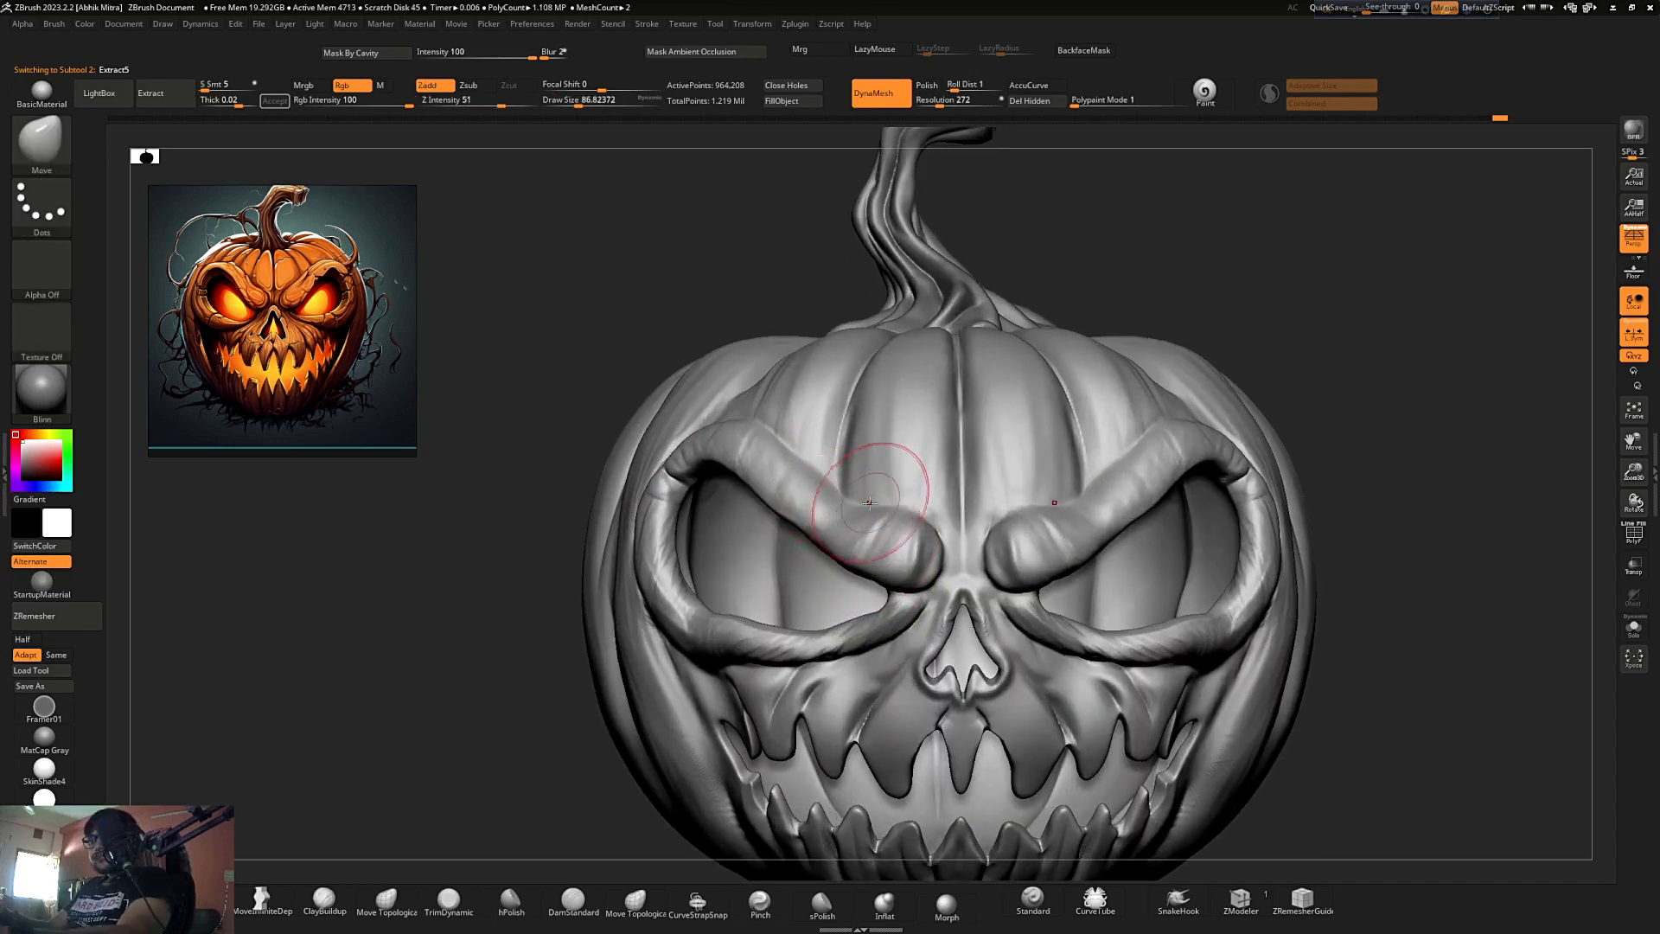
- Carve creases around the knobbed inner ends of the brows with the DamStandard brush at draw sizes of about 87 and 25
{"action": "key", "text": "b"}
{"action": "key", "text": "d"}
{"action": "key", "text": "s"}
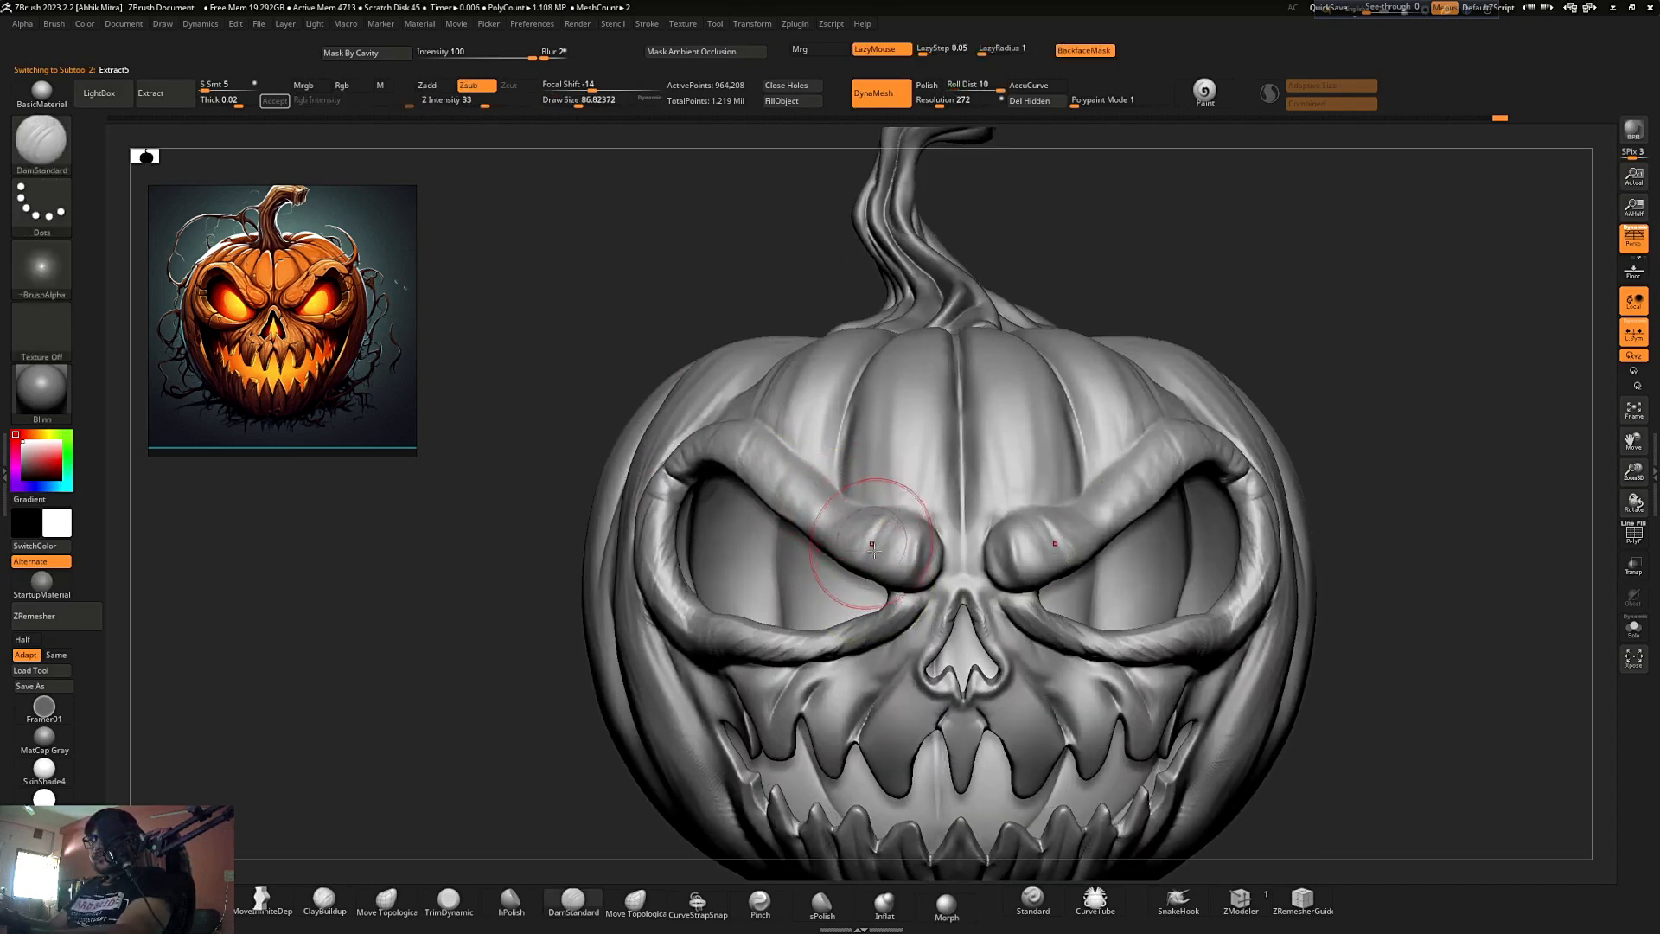
{"action": "right_click_drag", "start_coordinate": [875, 541], "coordinate": [863, 546], "text": "ctrl"}
{"action": "mouse_move", "coordinate": [856, 529]}
{"action": "left_mouse_down"}
{"action": "mouse_move", "coordinate": [893, 591]}
{"action": "mouse_move", "coordinate": [949, 558]}
{"action": "left_mouse_up"}
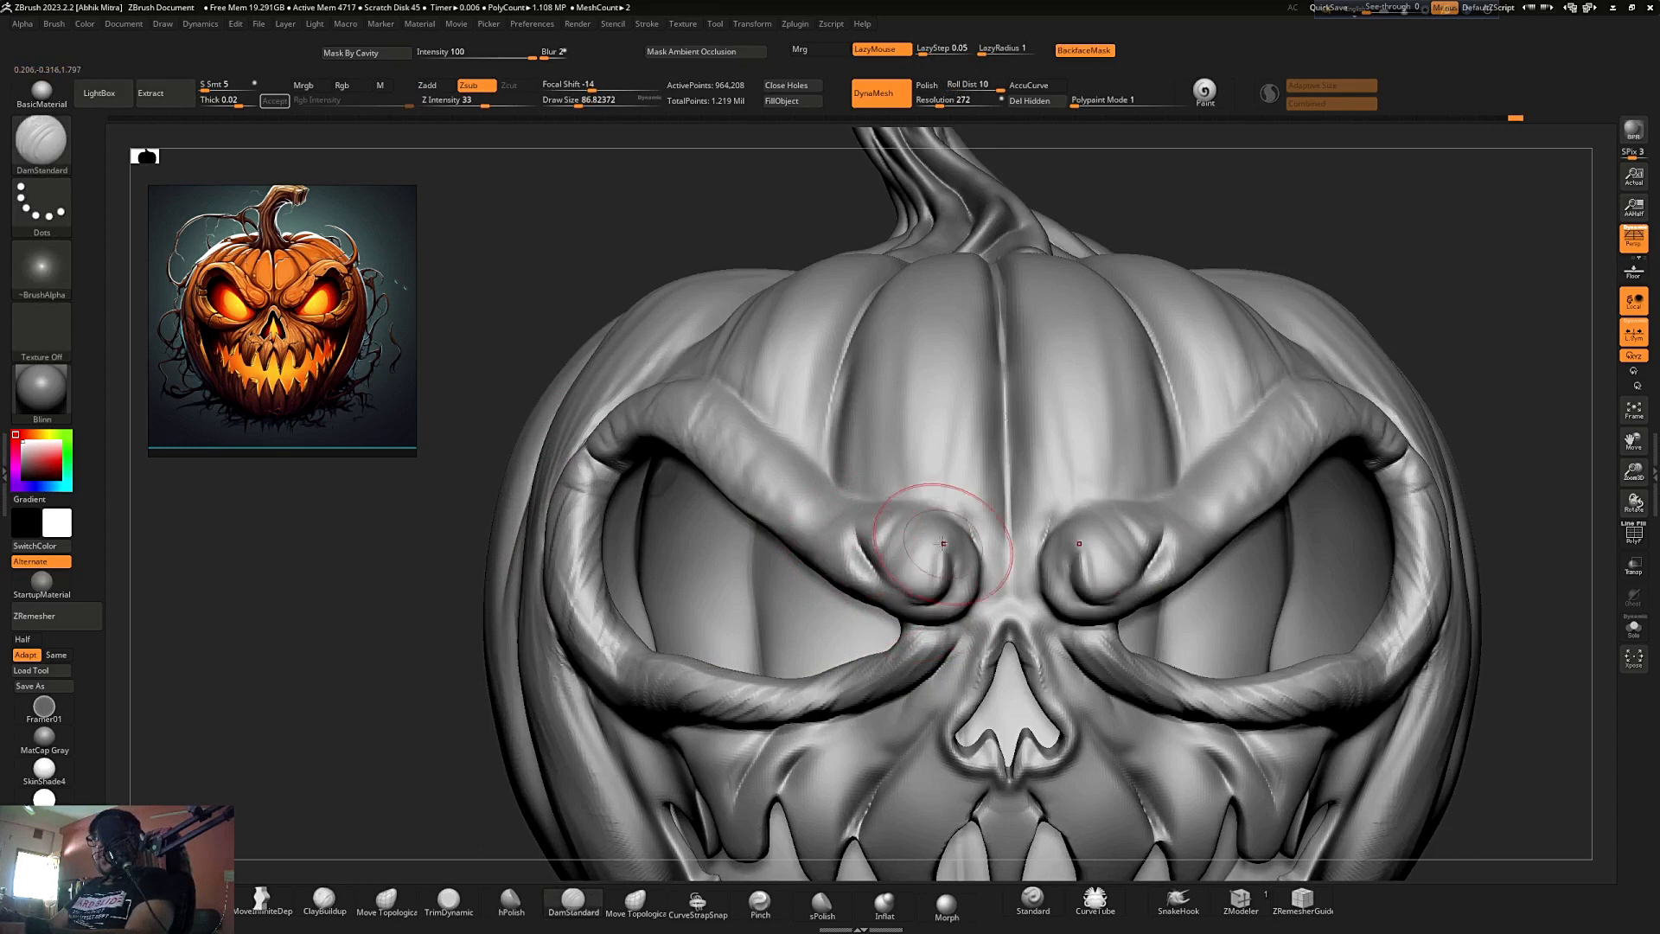
{"action": "left_click_drag", "start_coordinate": [821, 492], "coordinate": [854, 583]}
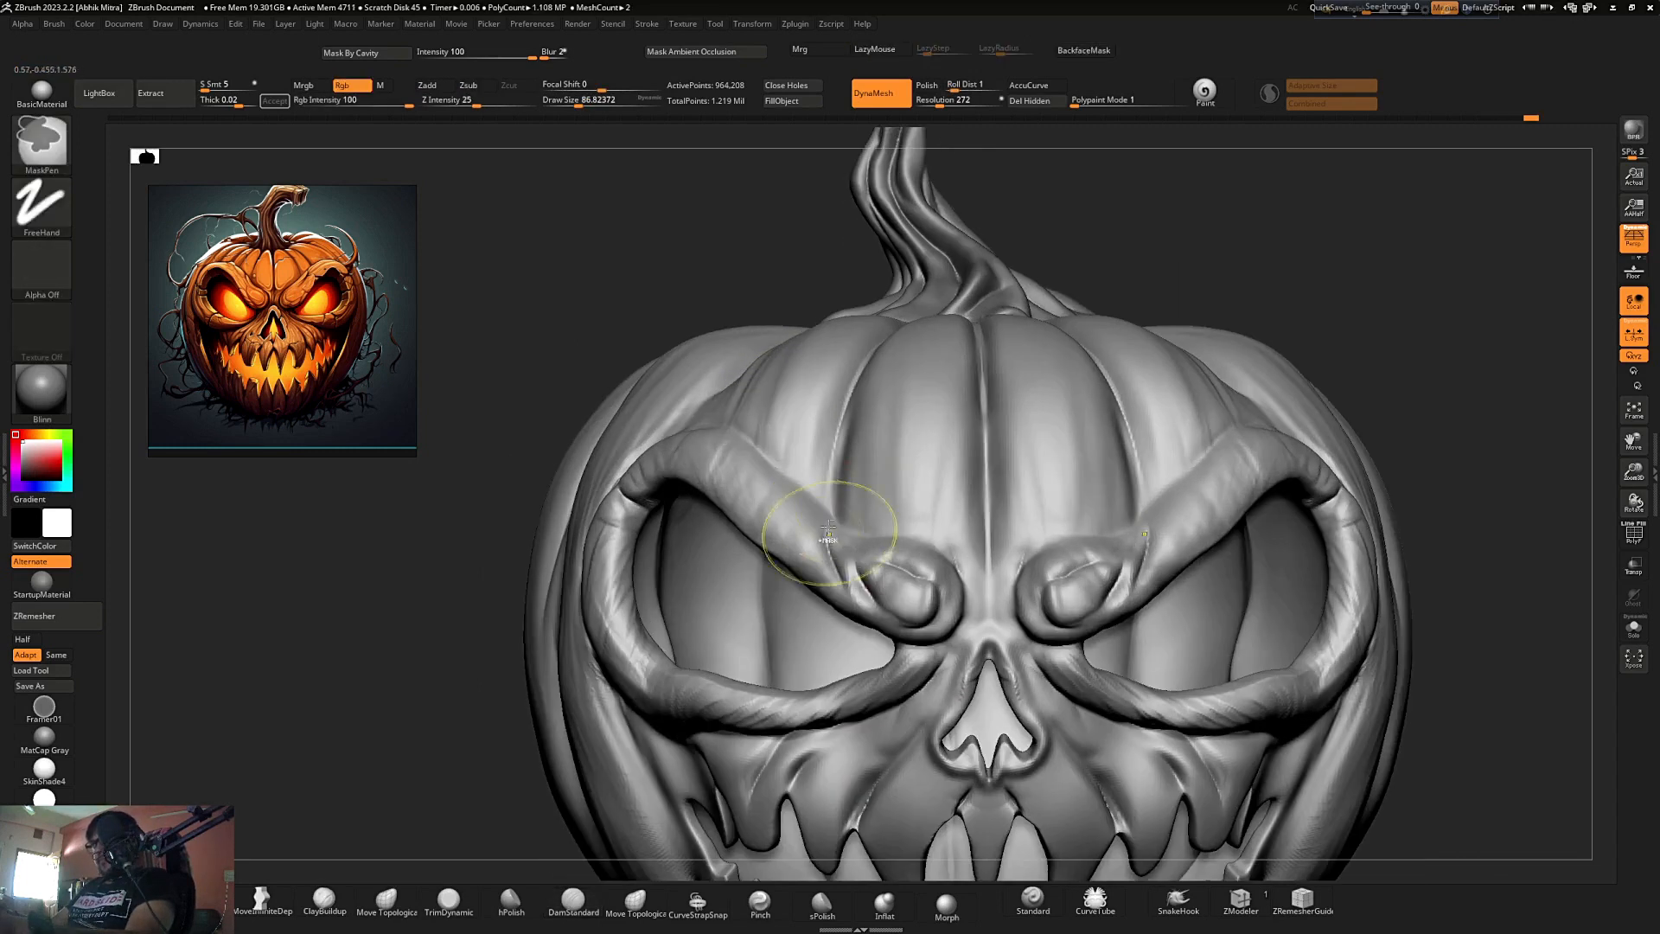
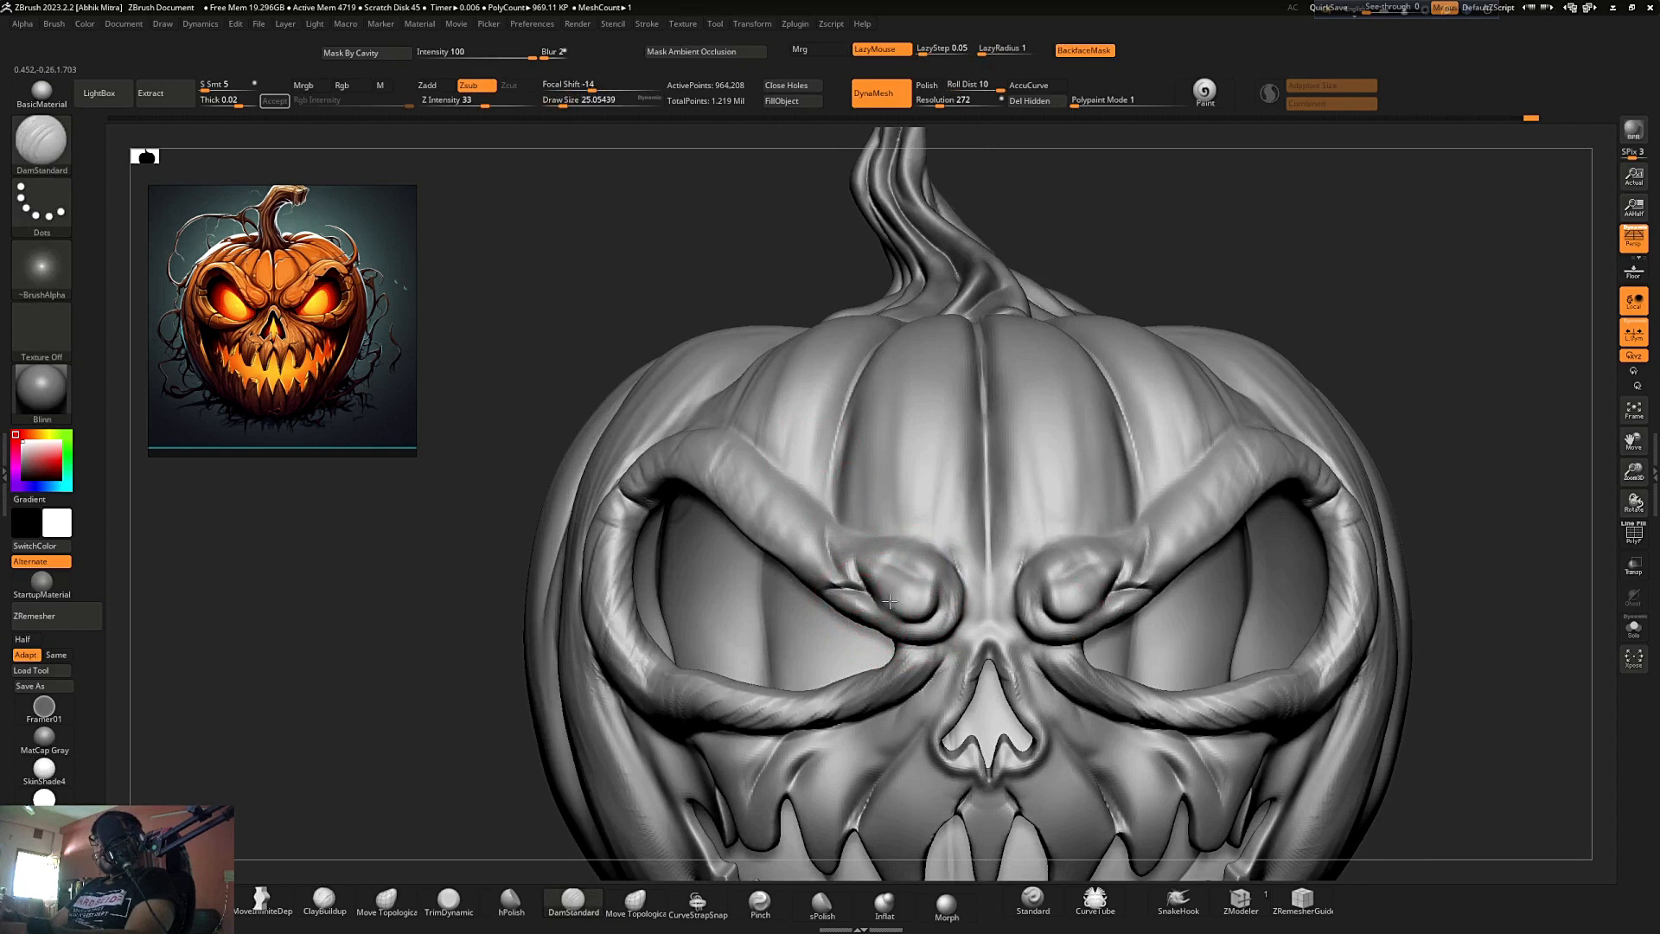
{"action": "right_click_drag", "start_coordinate": [845, 511], "coordinate": [863, 579], "text": "ctrl"}
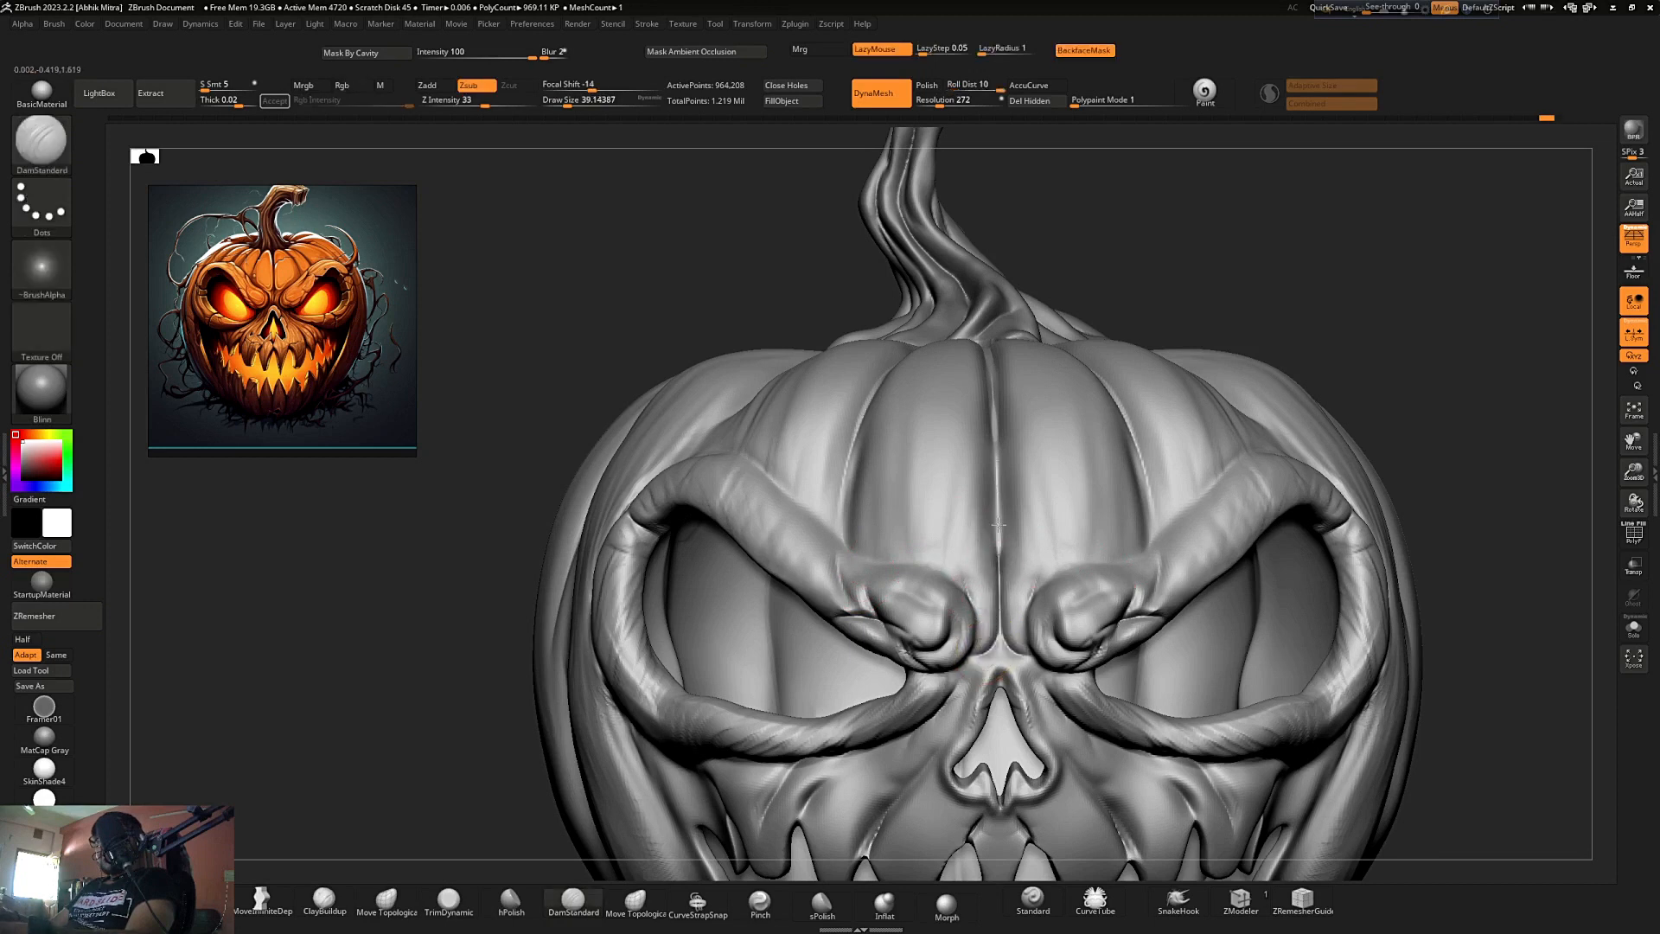
- Cut deep creases where the forehead ribs meet the brows with DamStandard at a draw size of about 71
{"action": "right_click_drag", "start_coordinate": [944, 418], "coordinate": [942, 495], "text": "ctrl"}
{"action": "key", "text": "bracketright"}
{"action": "right_click_drag", "start_coordinate": [1019, 397], "coordinate": [953, 595]}
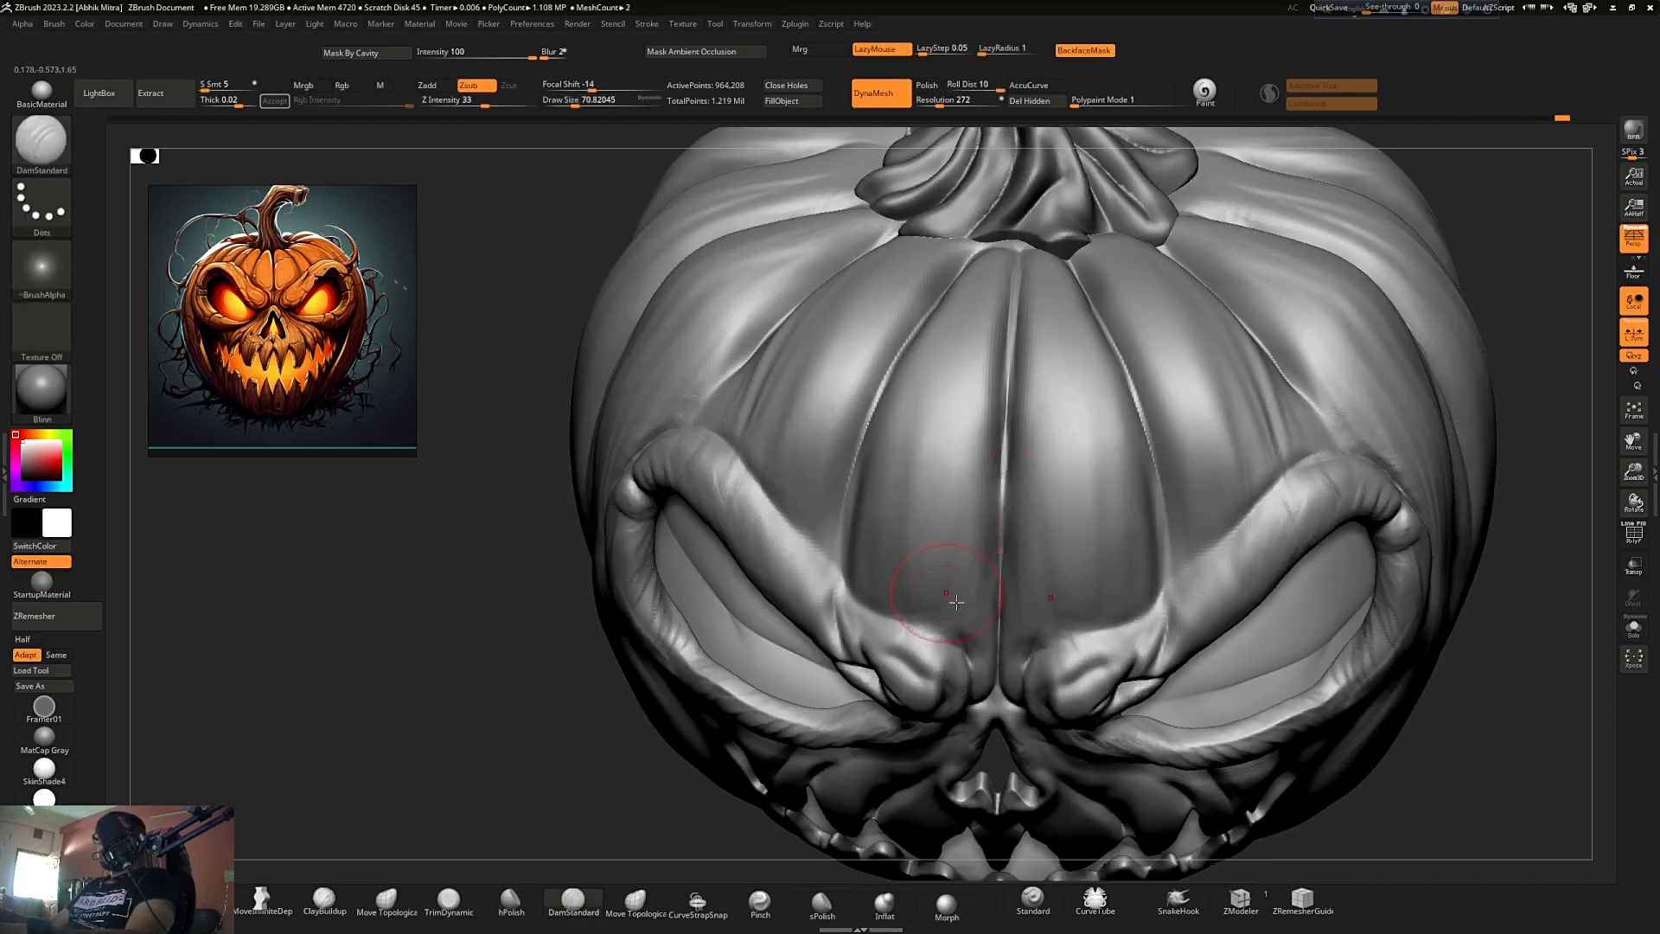
{"action": "mouse_move", "coordinate": [941, 634]}
{"action": "left_mouse_down"}
{"action": "mouse_move", "coordinate": [848, 588]}
{"action": "mouse_move", "coordinate": [858, 478]}
{"action": "left_mouse_up"}
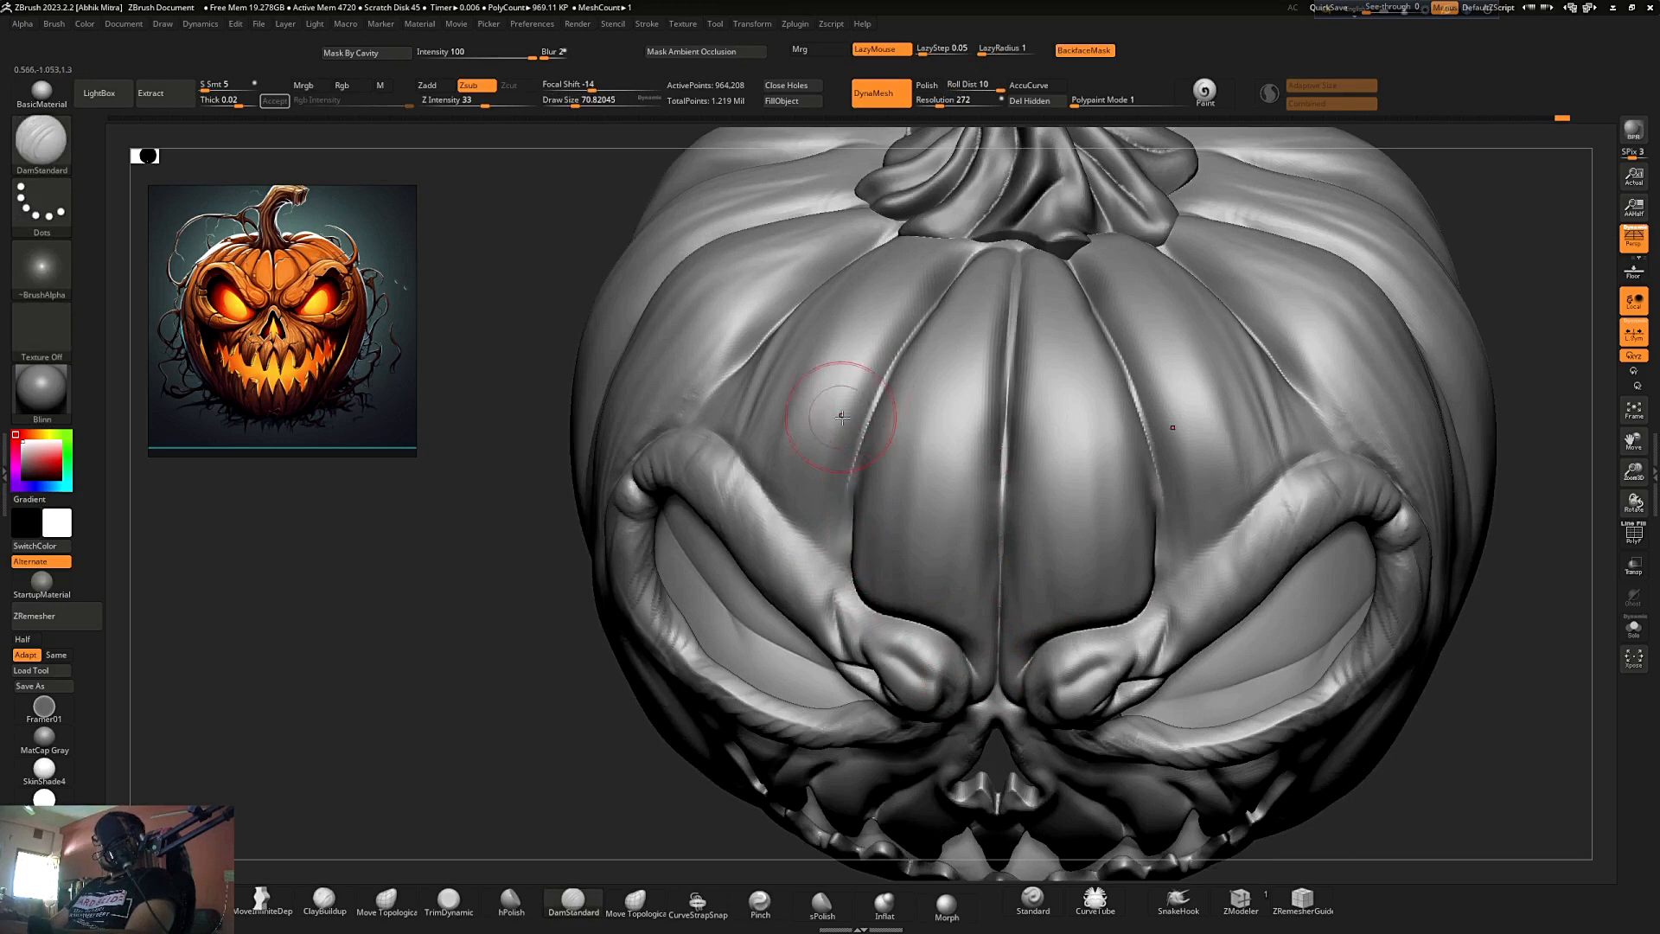
{"action": "right_click_drag", "start_coordinate": [843, 418], "coordinate": [852, 327], "text": "ctrl"}
{"action": "right_click_drag", "start_coordinate": [1252, 274], "coordinate": [1245, 295], "text": "shift"}
{"action": "right_click_drag", "start_coordinate": [1245, 296], "coordinate": [1219, 288], "text": "alt"}
{"action": "right_click_drag", "start_coordinate": [808, 460], "coordinate": [831, 523], "text": "ctrl"}
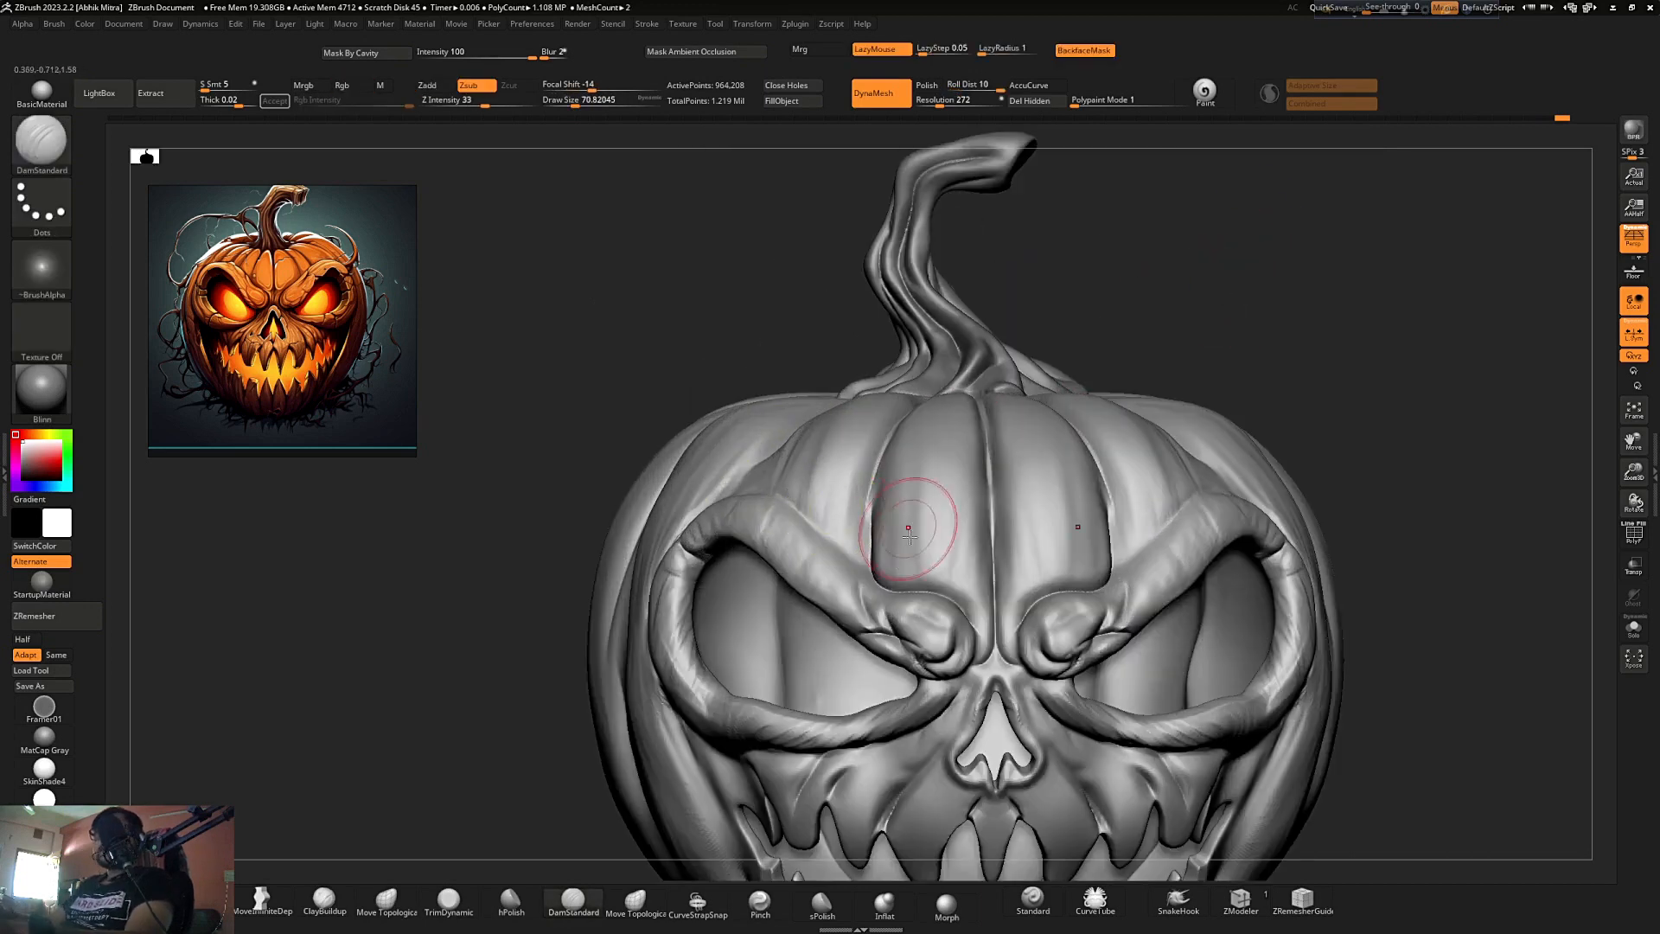
{"action": "left_click_drag", "start_coordinate": [871, 581], "coordinate": [814, 532]}
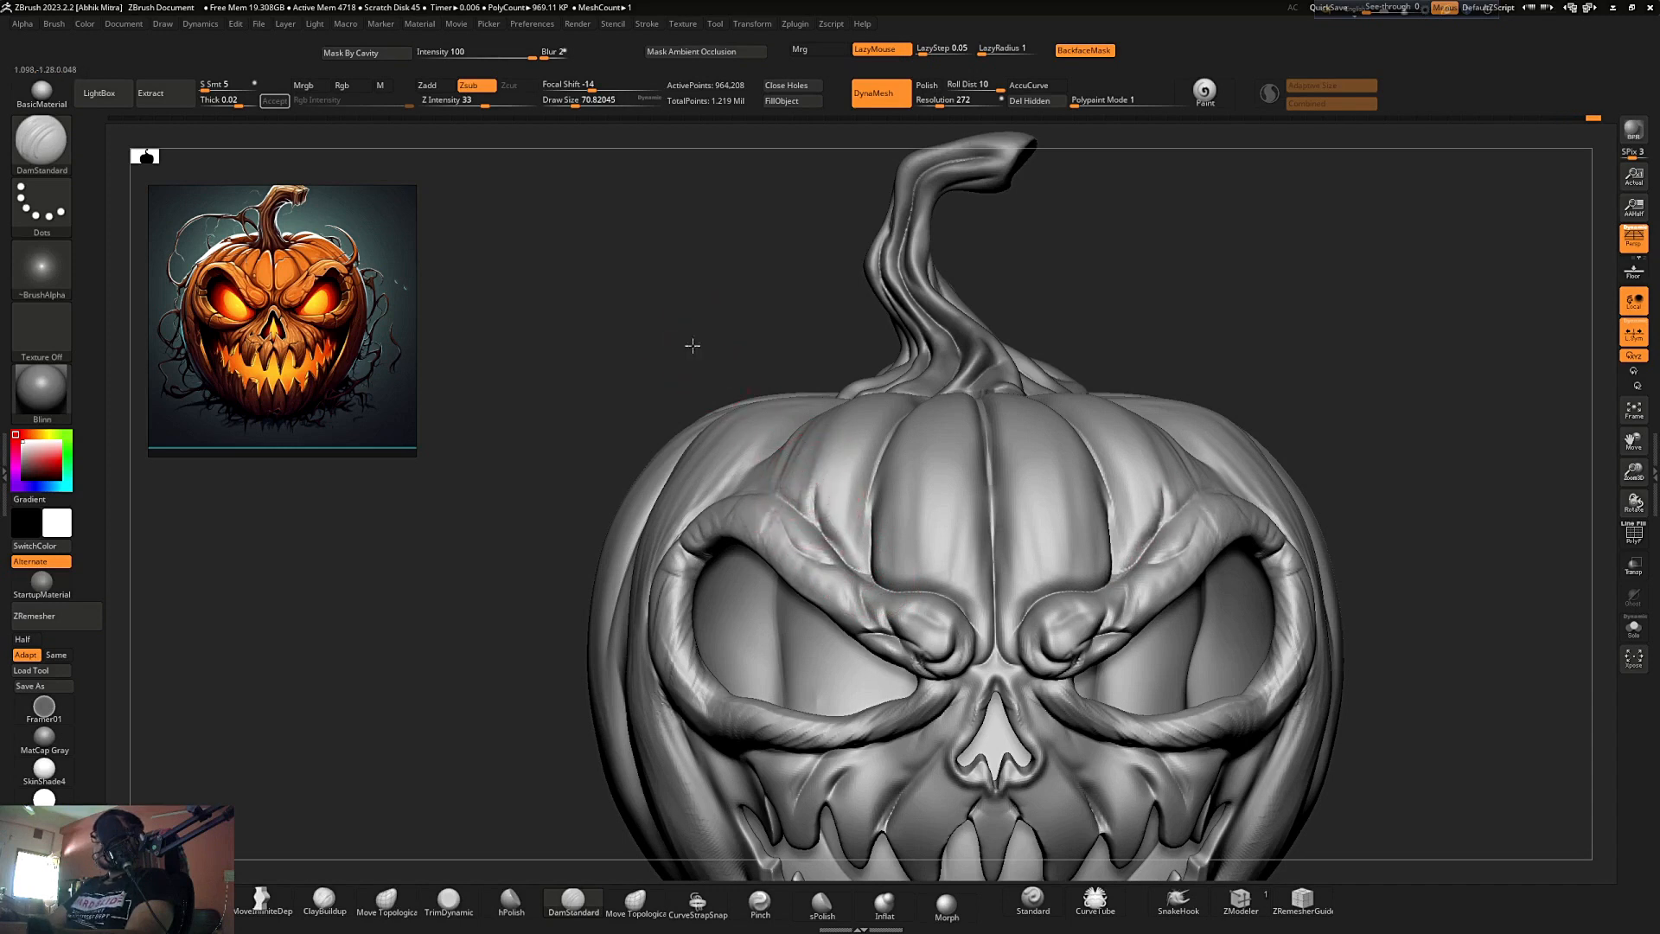
- Carve folds along the outer brow ridges and beneath the inner lower eyelids with the DamStandard brush
{"action": "left_click_drag", "start_coordinate": [692, 345], "coordinate": [784, 487]}
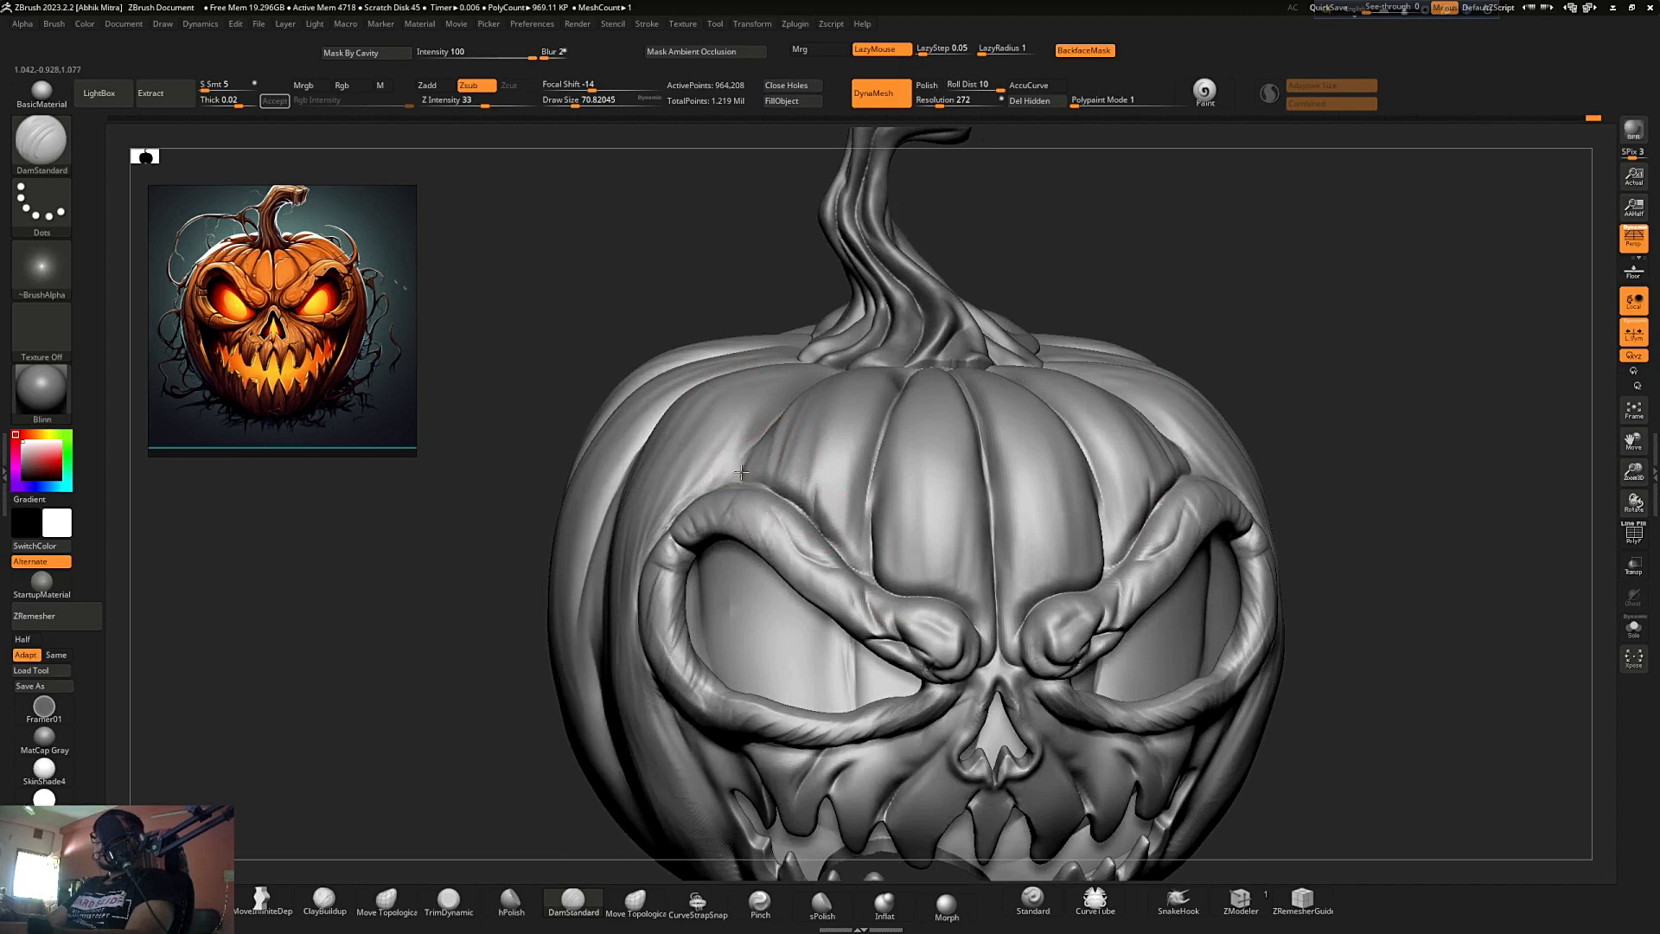
{"action": "right_click_drag", "start_coordinate": [736, 375], "coordinate": [1078, 344], "text": "ctrl"}
{"action": "left_click_drag", "start_coordinate": [1078, 344], "coordinate": [1096, 289]}
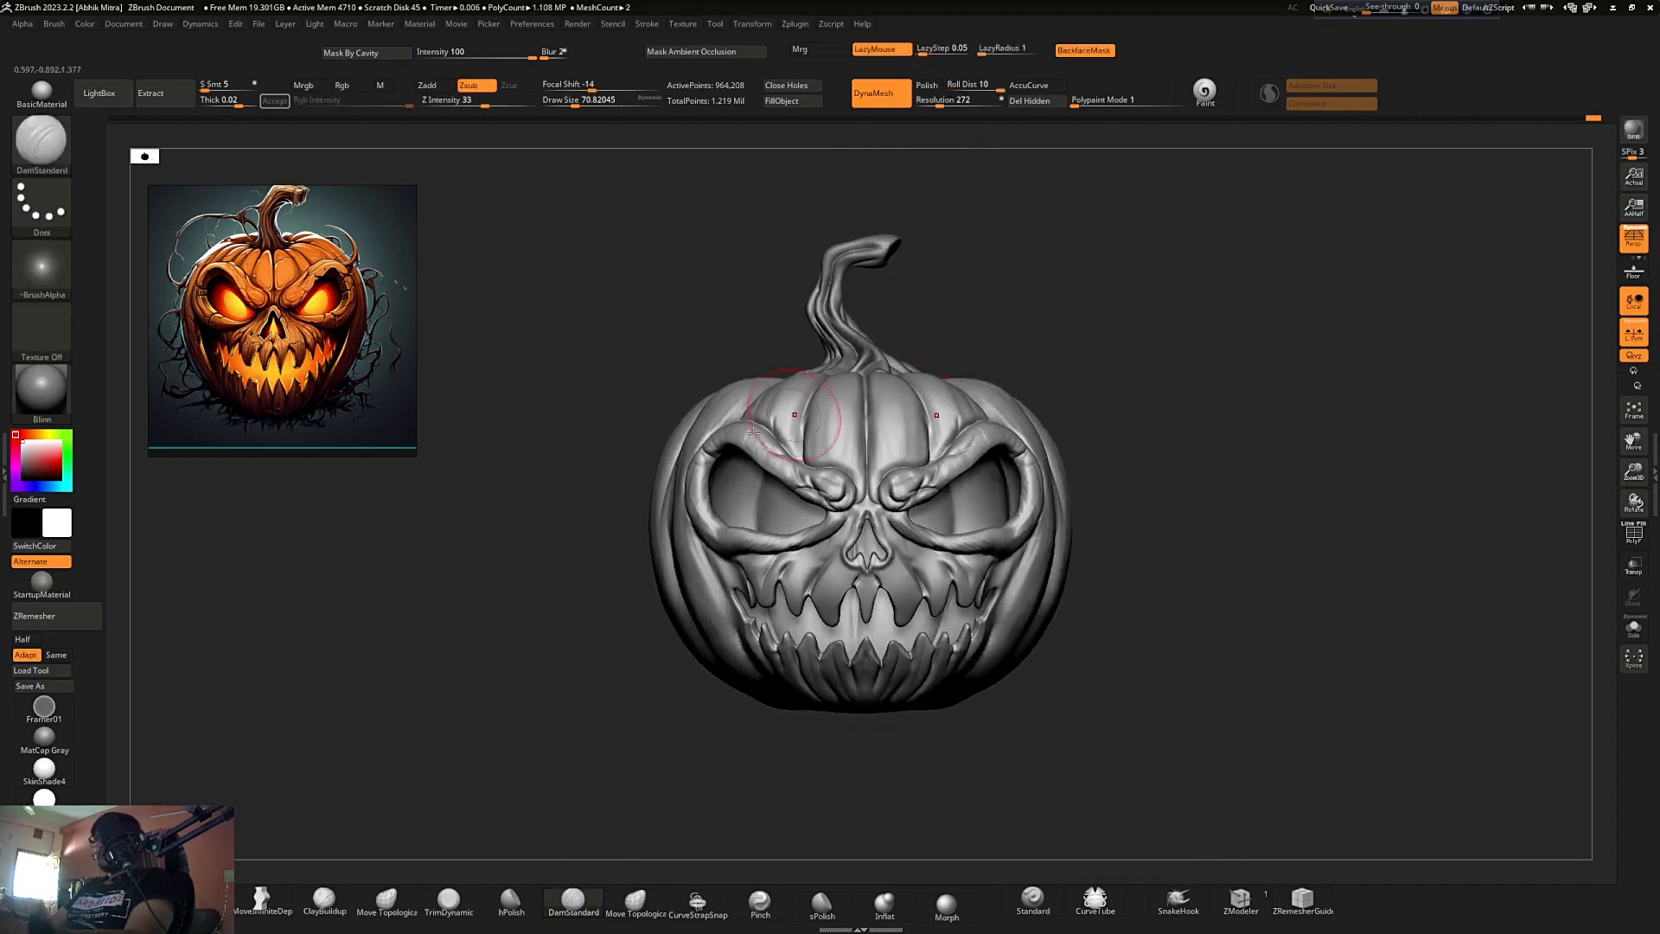
{"action": "right_click_drag", "start_coordinate": [1096, 289], "coordinate": [783, 481], "text": "ctrl"}
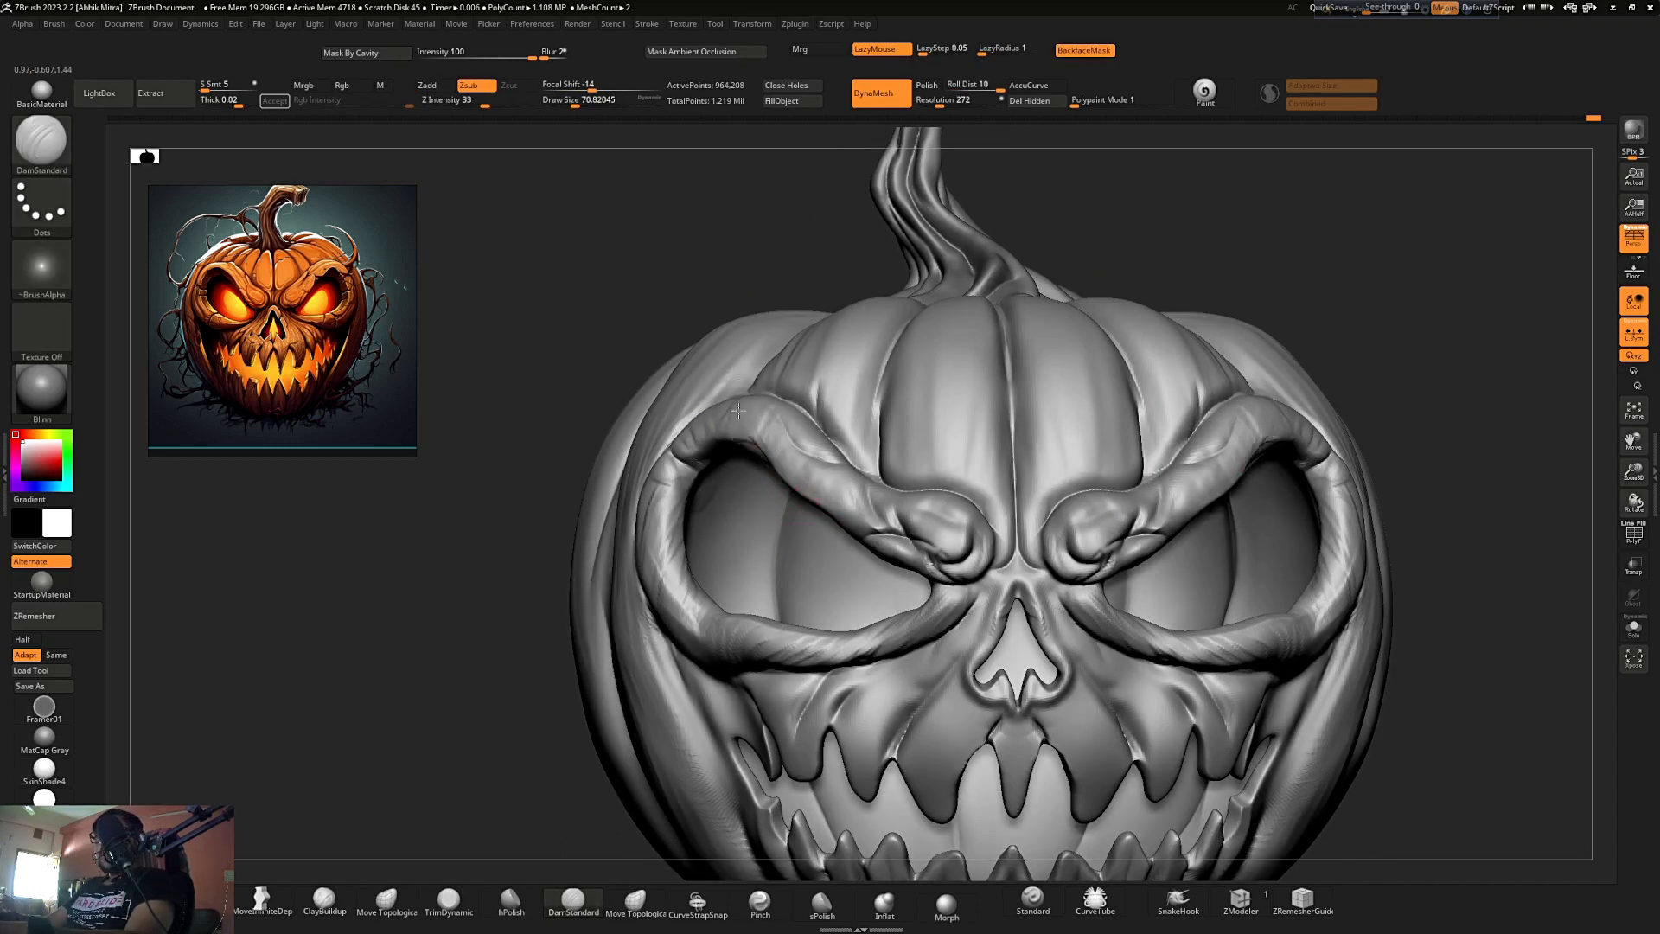
{"action": "right_click_drag", "start_coordinate": [731, 398], "coordinate": [732, 450]}
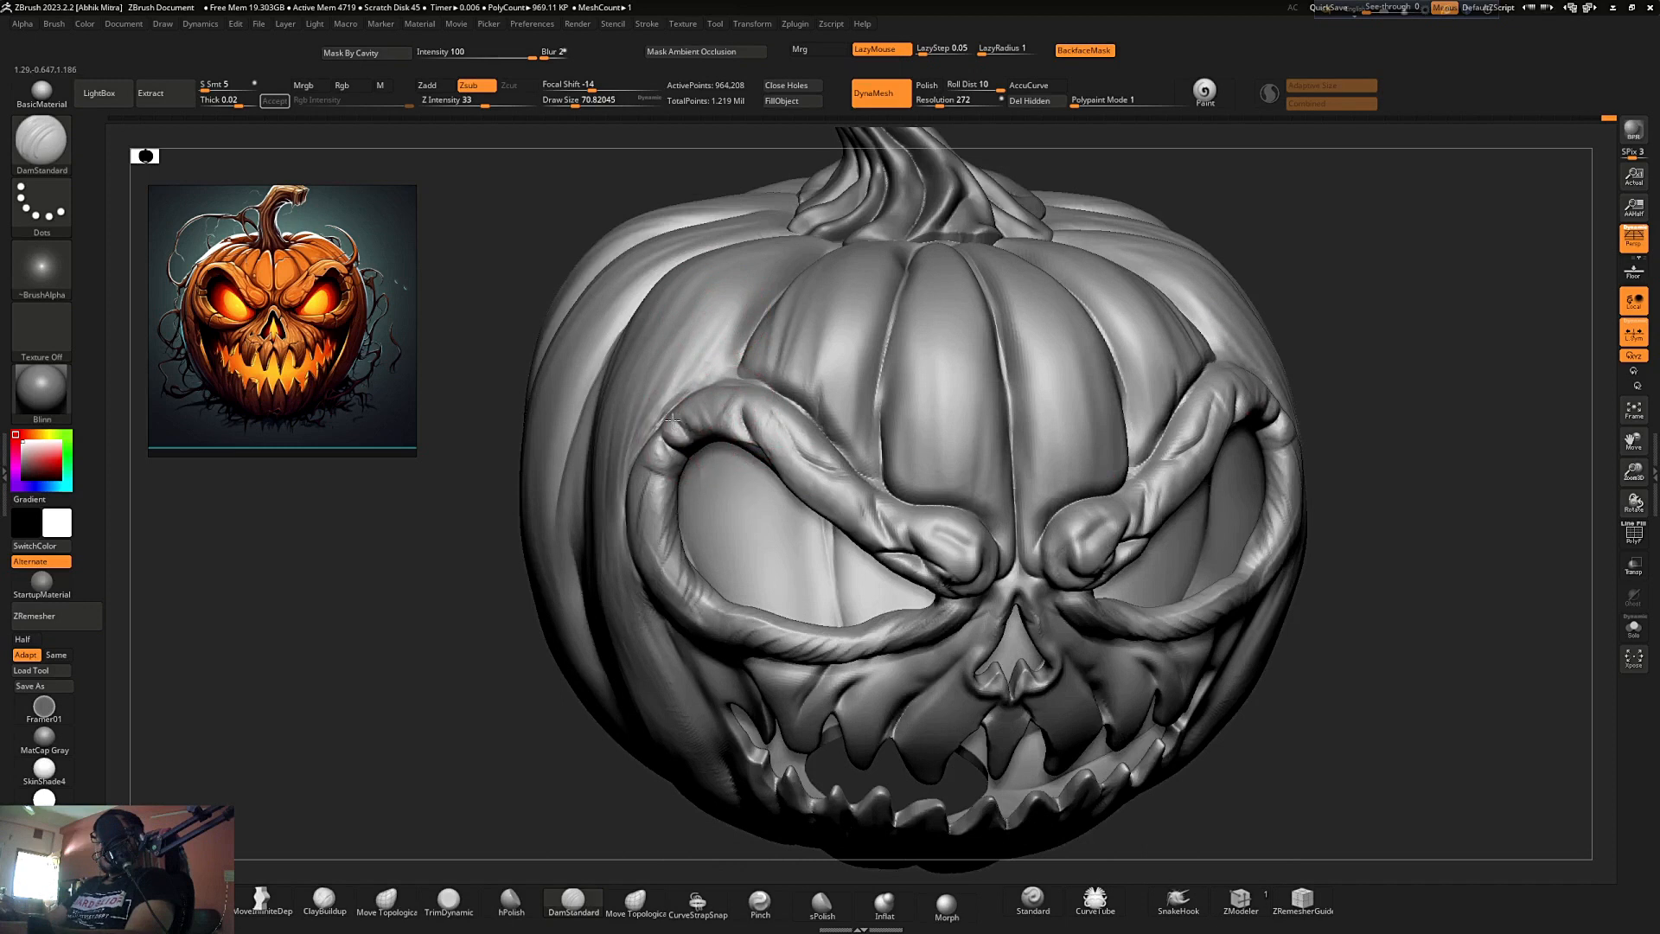
{"action": "right_click_drag", "start_coordinate": [500, 650], "coordinate": [692, 490], "text": "shift"}
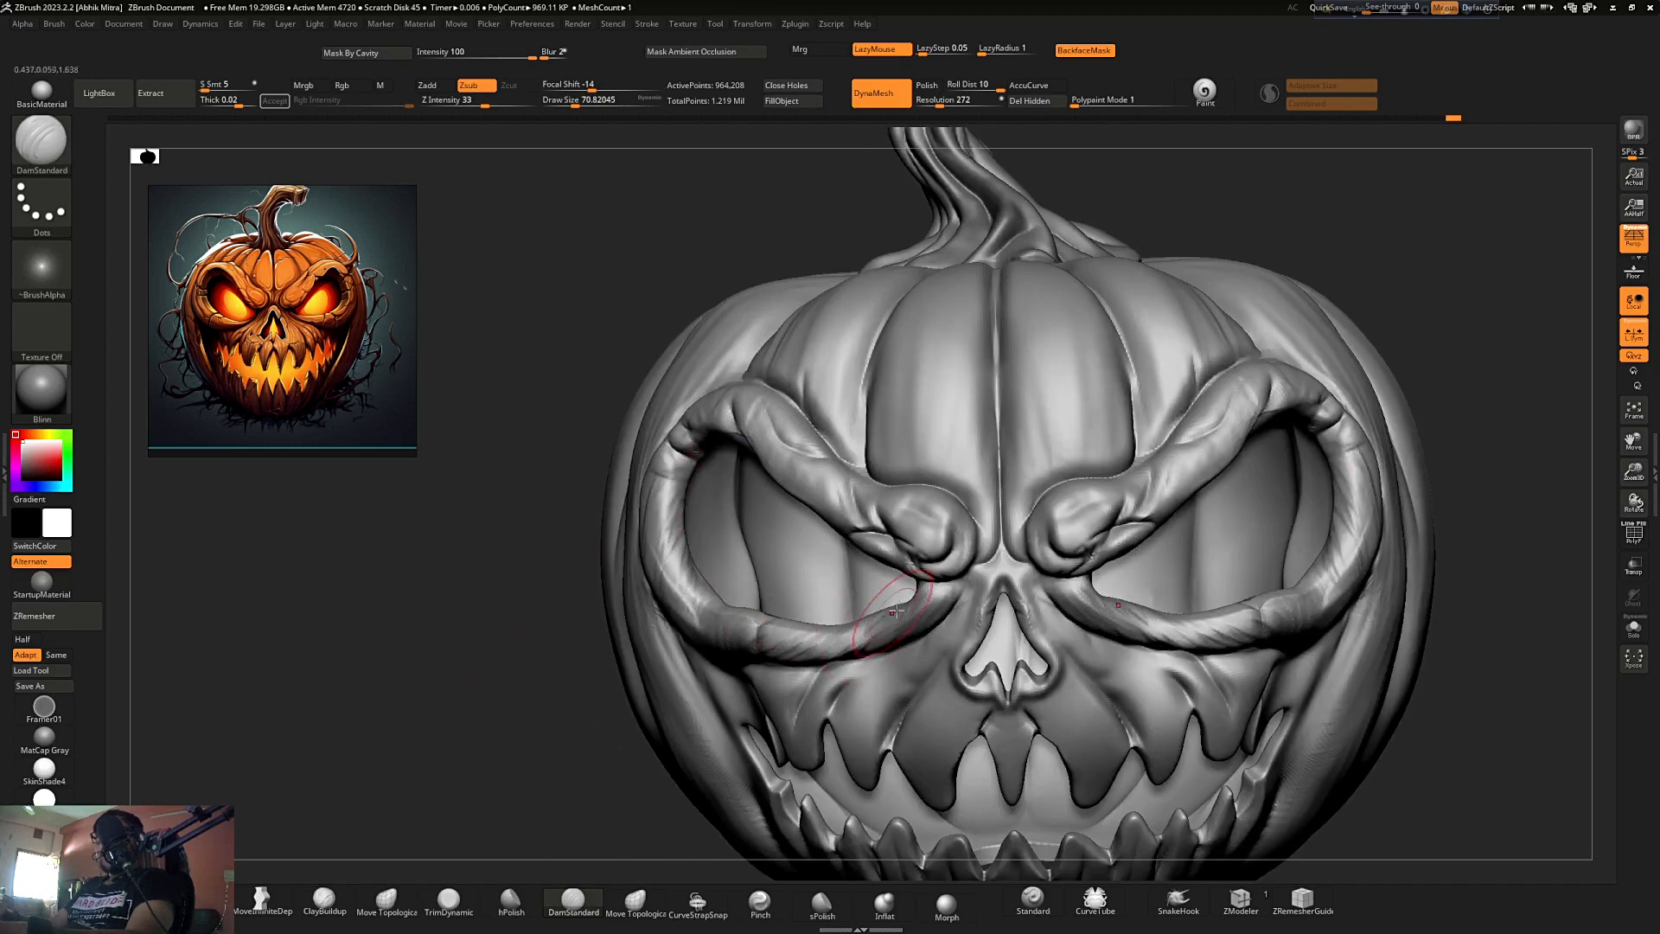
{"action": "mouse_move", "coordinate": [930, 605]}
{"action": "left_mouse_down"}
{"action": "mouse_move", "coordinate": [853, 650]}
{"action": "mouse_move", "coordinate": [899, 661]}
{"action": "left_mouse_up"}
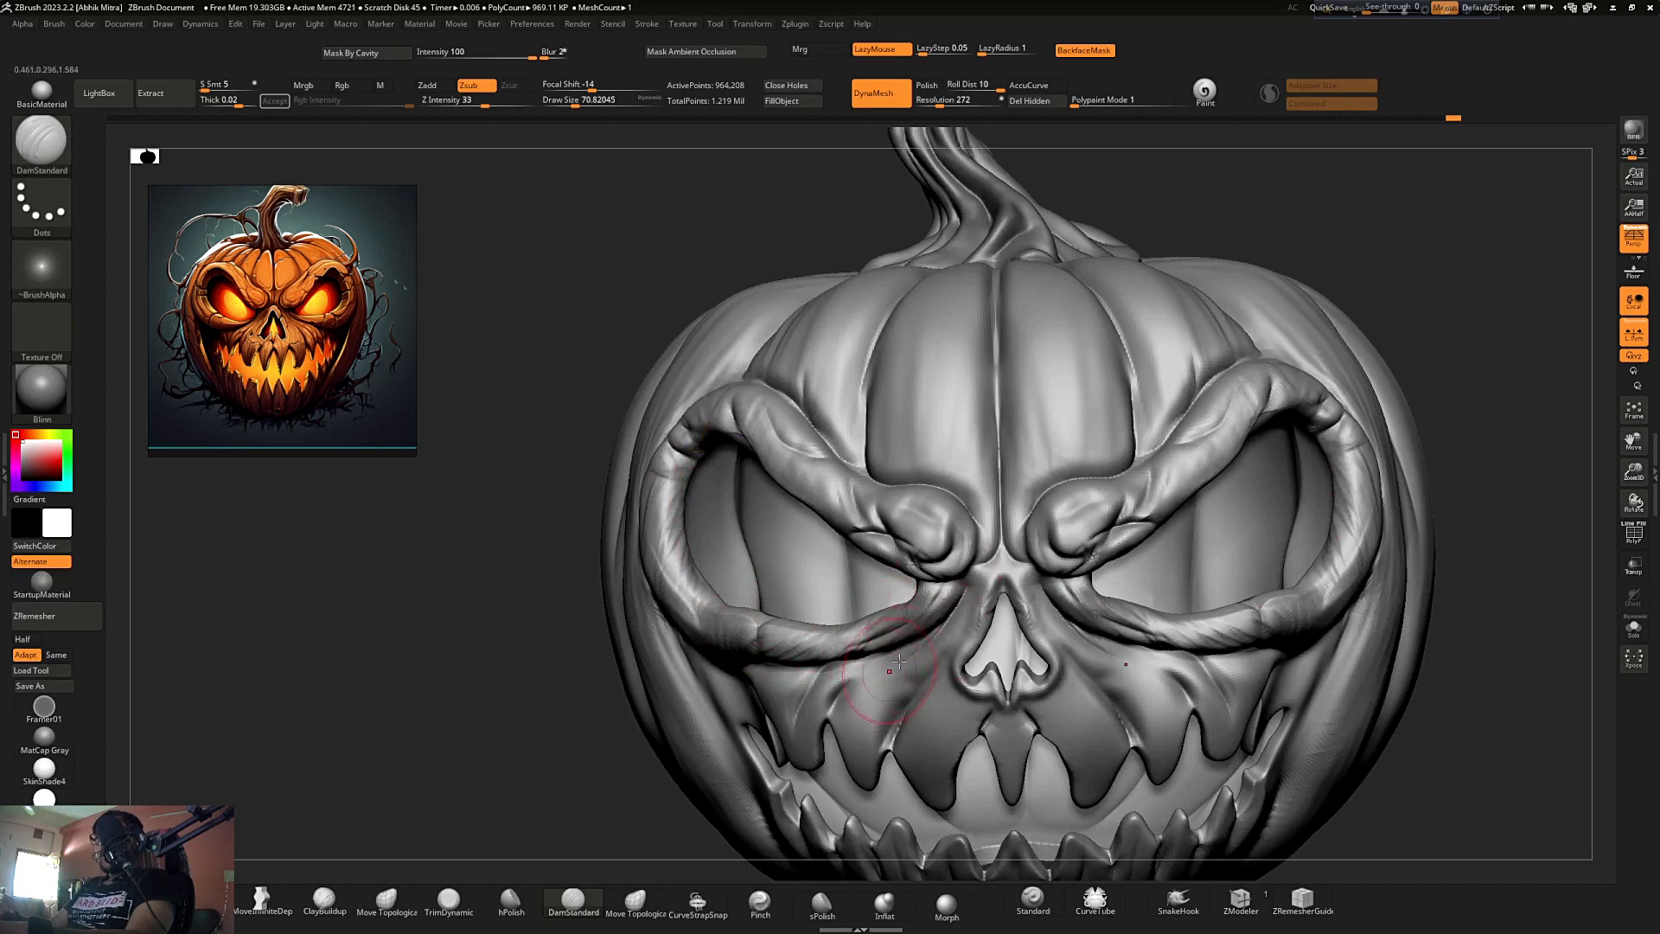
{"action": "right_click_drag", "start_coordinate": [769, 543], "coordinate": [495, 563], "text": "ctrl"}
- Try the r7 and ReflectOrange materials on the pumpkin and view it from several angles
{"action": "left_click", "coordinate": [41, 393]}
{"action": "left_click", "coordinate": [991, 555]}
{"action": "right_click_drag", "start_coordinate": [899, 476], "coordinate": [924, 426], "text": "ctrl"}
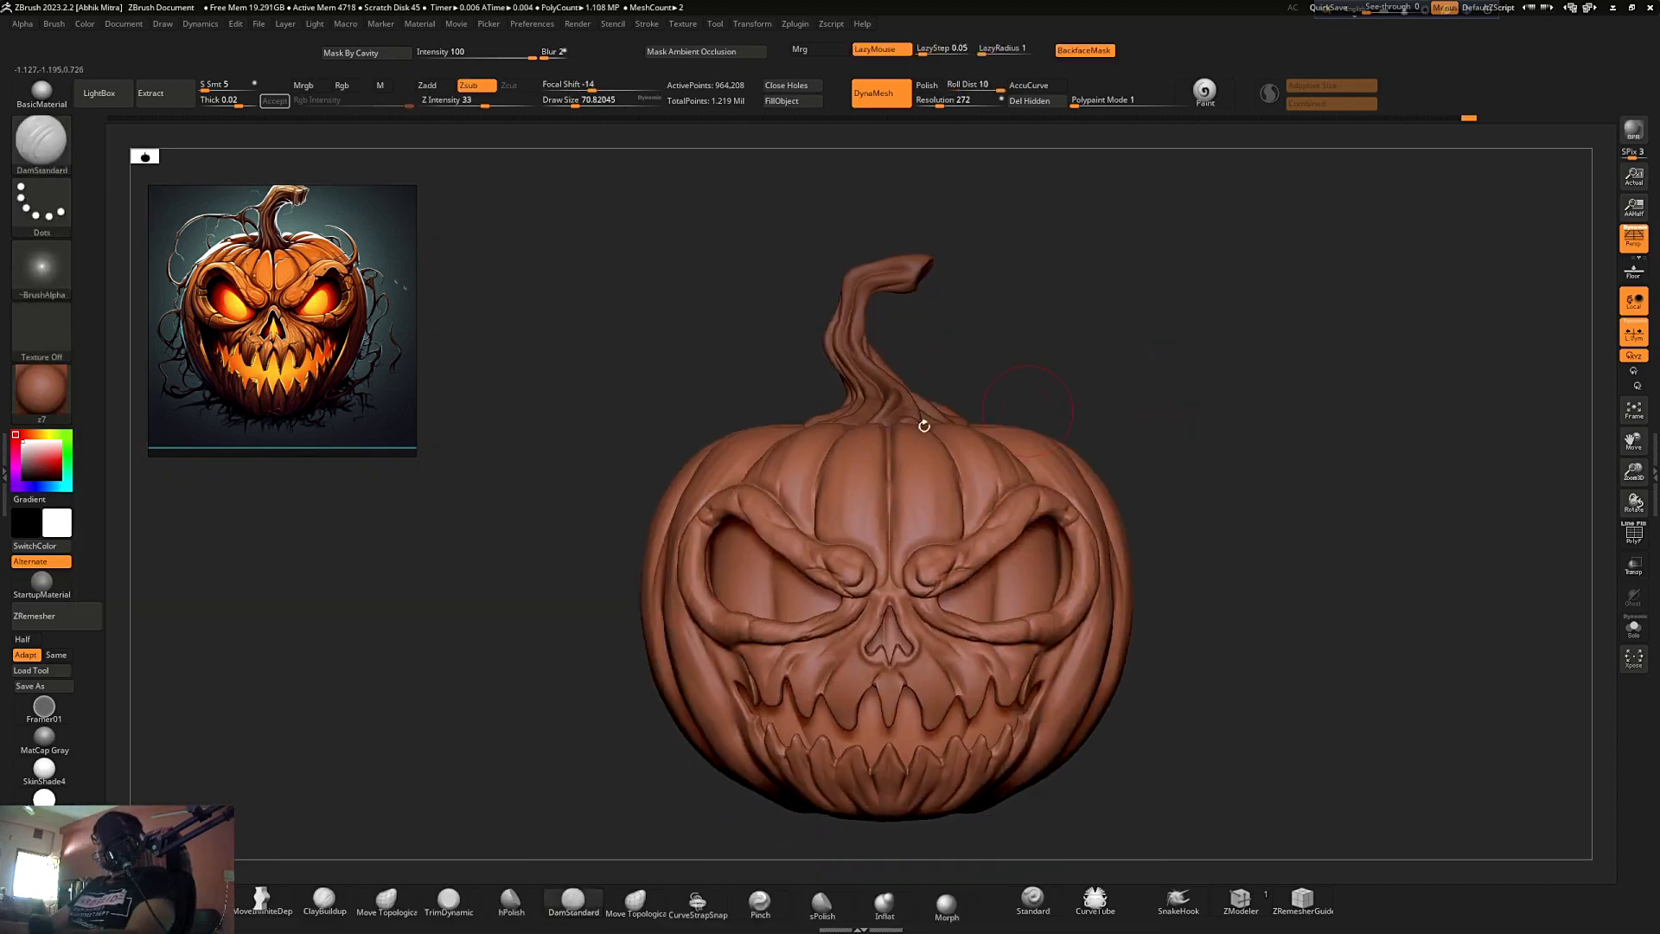
{"action": "left_click", "coordinate": [61, 407]}
{"action": "mouse_move", "coordinate": [614, 500]}
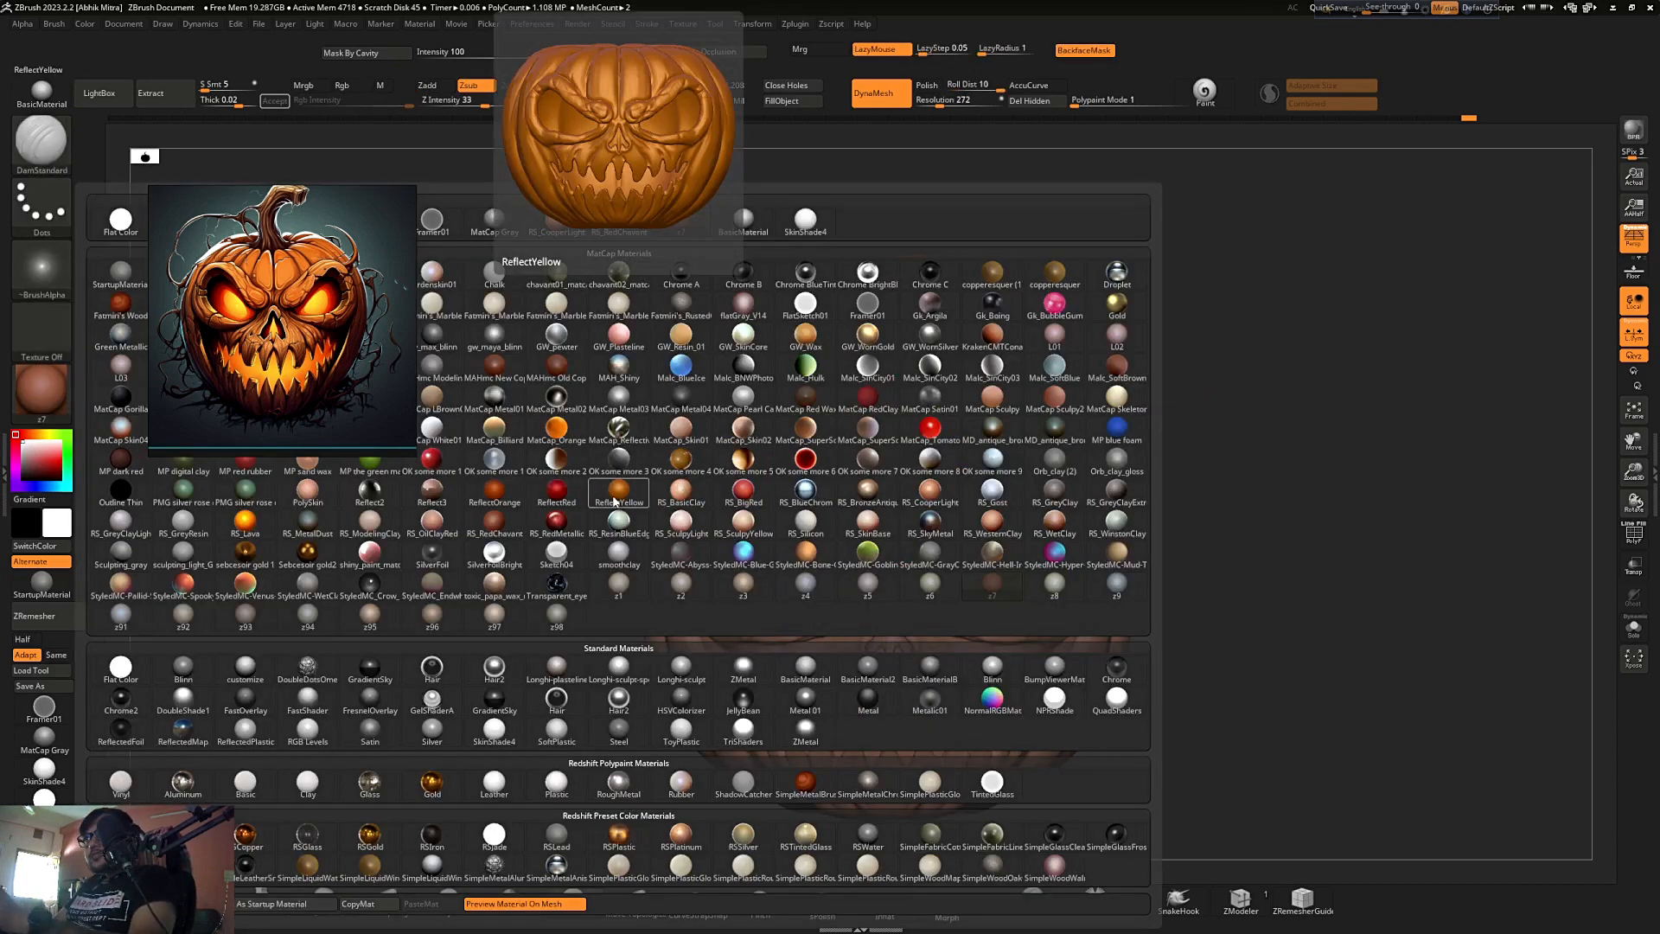
{"action": "left_click", "coordinate": [515, 503]}
{"action": "mouse_move", "coordinate": [1207, 355]}
{"action": "left_mouse_down"}
{"action": "mouse_move", "coordinate": [1185, 360]}
{"action": "mouse_move", "coordinate": [1211, 341]}
{"action": "mouse_move", "coordinate": [1206, 370]}
{"action": "mouse_move", "coordinate": [1211, 335]}
{"action": "left_mouse_up"}
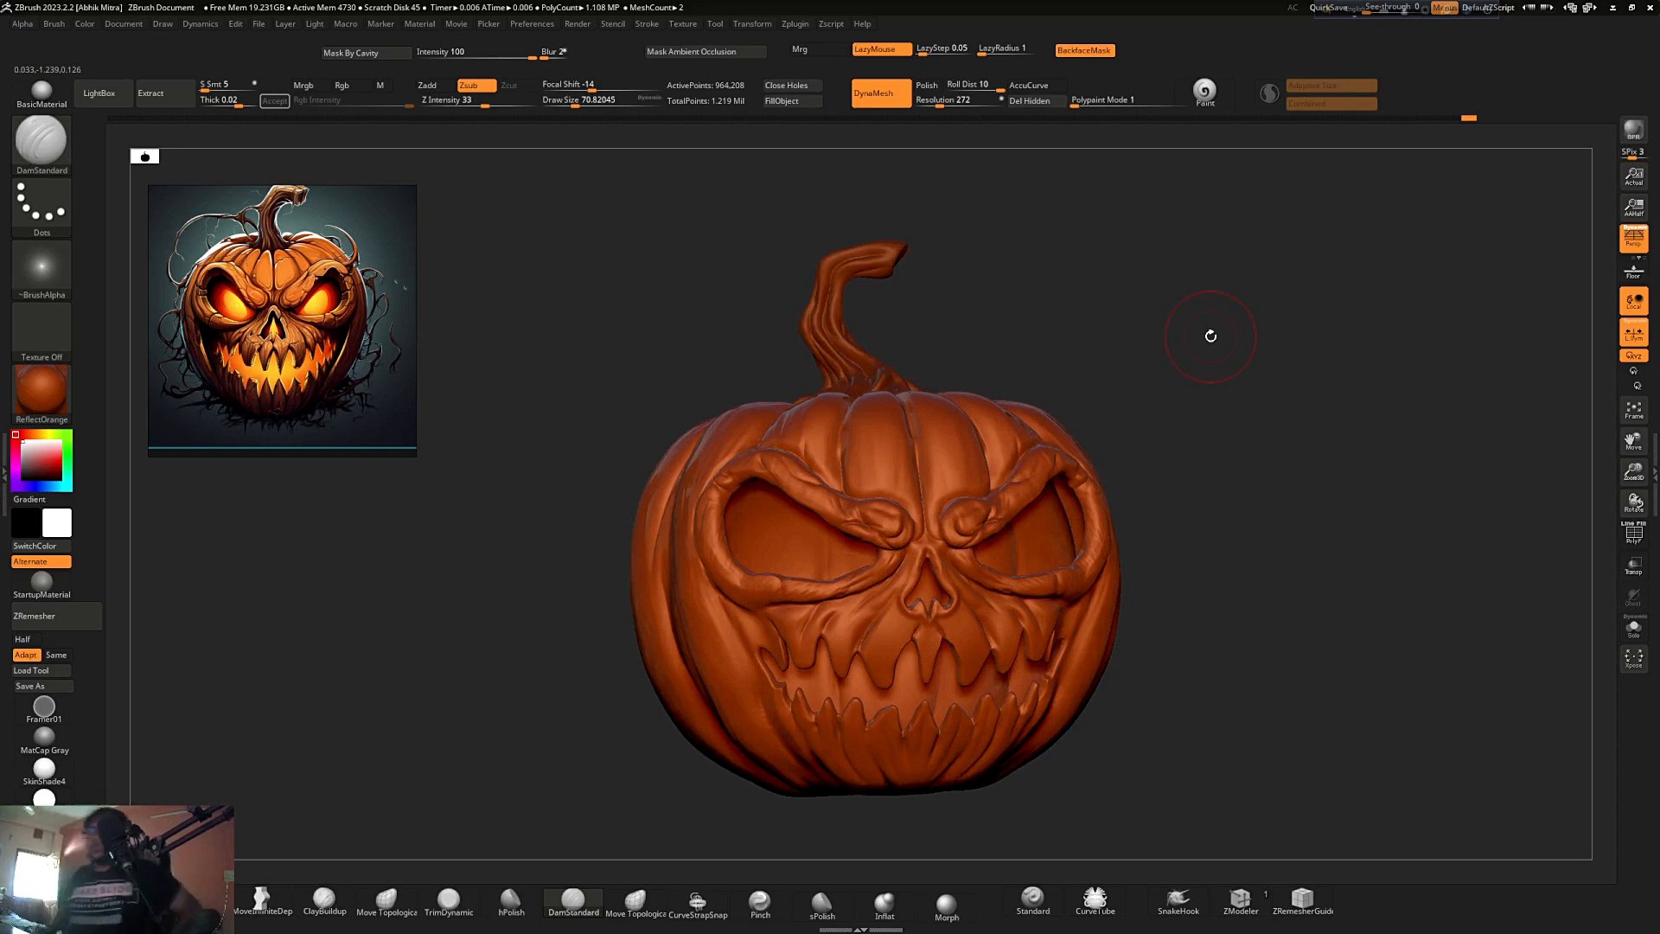
{"action": "left_click_drag", "start_coordinate": [1274, 272], "coordinate": [1227, 411]}
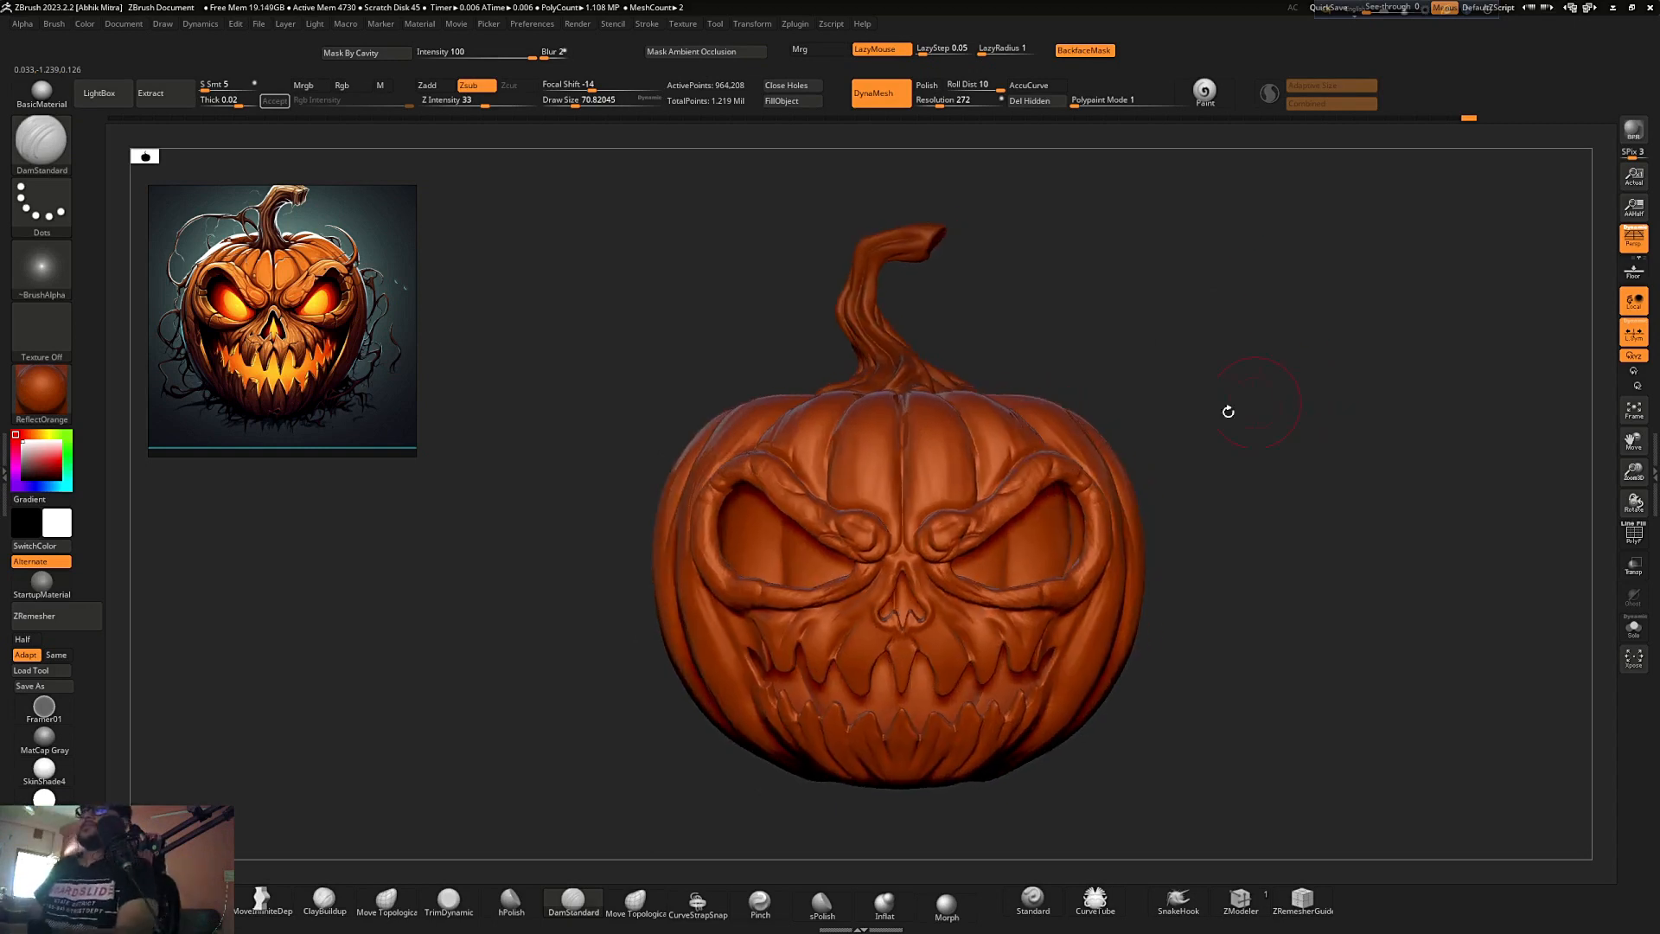
- Apply the RS_WesternClay material to the pumpkin
{"action": "left_click", "coordinate": [54, 396]}
{"action": "left_click", "coordinate": [867, 521]}
{"action": "left_click", "coordinate": [70, 391]}
{"action": "left_click", "coordinate": [988, 523]}
{"action": "left_click_drag", "start_coordinate": [1237, 440], "coordinate": [1130, 452]}
{"action": "right_click_drag", "start_coordinate": [1129, 452], "coordinate": [761, 486], "text": "ctrl"}
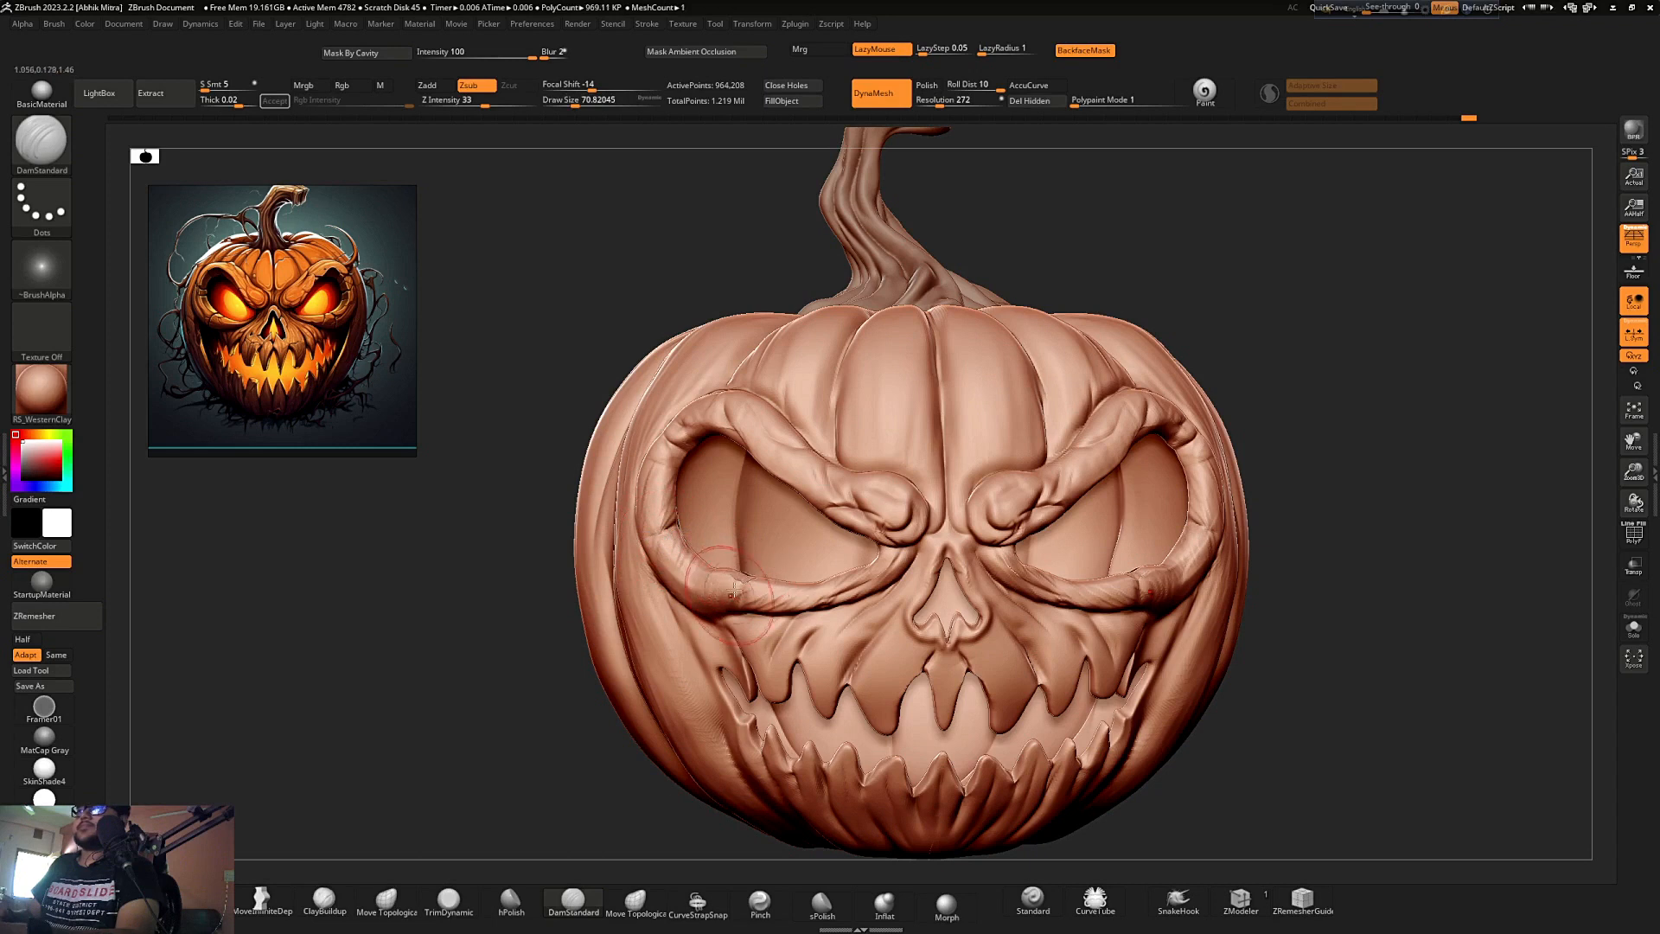
- Carve flowing creases down the cheeks and upper teeth with DamStandard at draw sizes of about 74 and 31
{"action": "right_click_drag", "start_coordinate": [747, 585], "coordinate": [649, 662]}
{"action": "mouse_move", "coordinate": [755, 566]}
{"action": "right_mouse_down", "text": "ctrl"}
{"action": "mouse_move", "coordinate": [656, 408]}
{"action": "mouse_move", "coordinate": [1123, 340]}
{"action": "mouse_move", "coordinate": [1100, 382]}
{"action": "mouse_move", "coordinate": [778, 593]}
{"action": "right_mouse_up", "text": "ctrl"}
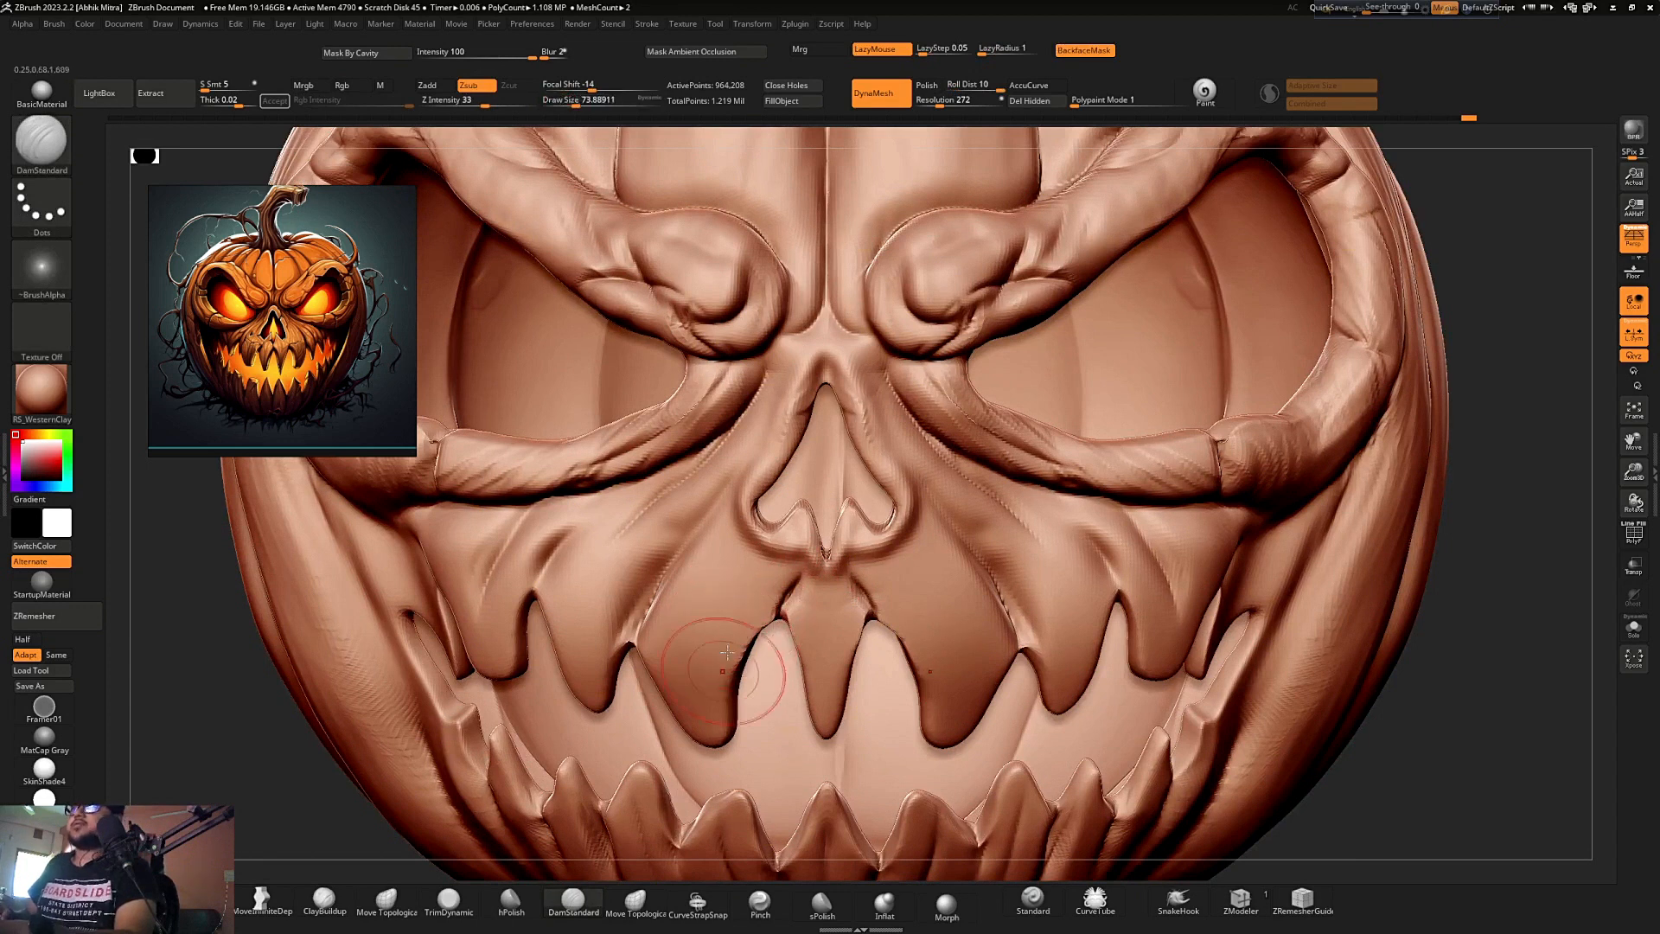
{"action": "key", "text": "ctrl"}
{"action": "mouse_move", "coordinate": [670, 626]}
{"action": "right_mouse_down", "text": "ctrl"}
{"action": "mouse_move", "coordinate": [978, 389]}
{"action": "mouse_move", "coordinate": [1126, 425]}
{"action": "mouse_move", "coordinate": [1250, 401]}
{"action": "mouse_move", "coordinate": [926, 541]}
{"action": "right_mouse_up", "text": "ctrl"}
{"action": "mouse_move", "coordinate": [1239, 432]}
{"action": "right_mouse_down", "text": "alt"}
{"action": "mouse_move", "coordinate": [1254, 491]}
{"action": "mouse_move", "coordinate": [1244, 428]}
{"action": "right_mouse_up", "text": "alt"}
{"action": "right_click_drag", "start_coordinate": [1245, 428], "coordinate": [826, 627], "text": "ctrl"}
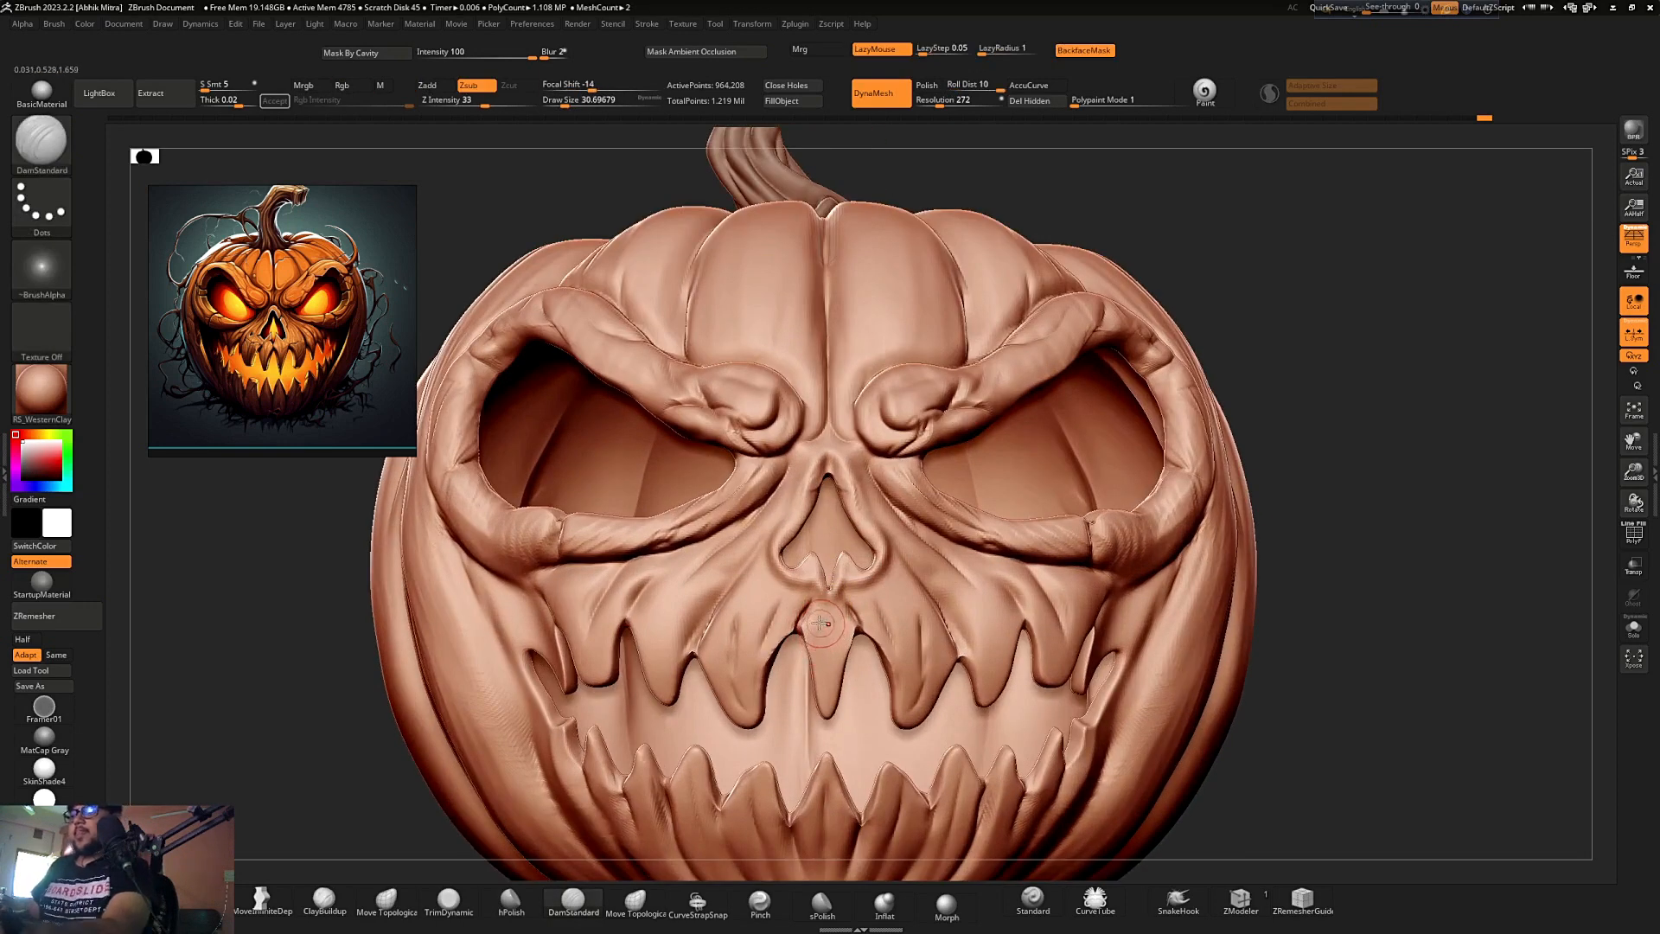
- Build up the surface around the corners of the mouth with the Standard brush
{"action": "key", "text": "b"}
{"action": "key", "text": "h"}
{"action": "key", "text": "p"}
{"action": "key", "text": "b"}
{"action": "key", "text": "s"}
{"action": "key", "text": "t"}
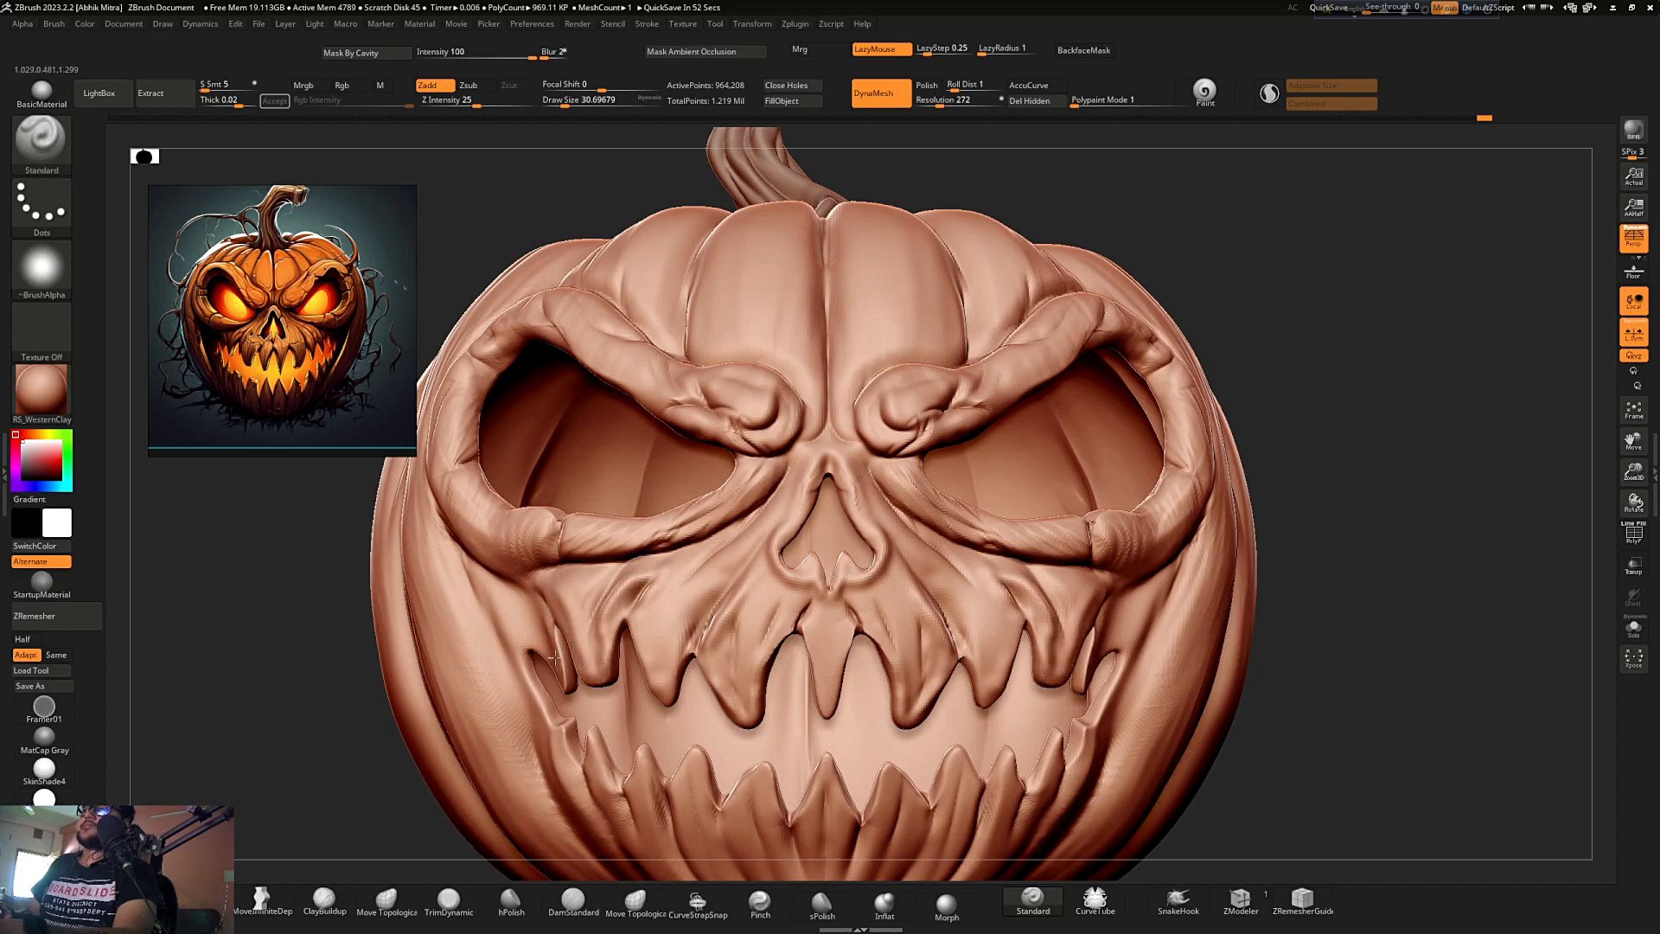
{"action": "left_click_drag", "start_coordinate": [543, 735], "coordinate": [563, 791]}
{"action": "right_click_drag", "start_coordinate": [566, 778], "coordinate": [587, 501], "text": "ctrl"}
- Deepen the rib grooves on the pumpkin's sides with the DamStandard brush at a draw size of about 116
{"action": "mouse_move", "coordinate": [938, 510]}
{"action": "left_mouse_down"}
{"action": "mouse_move", "coordinate": [1021, 435]}
{"action": "mouse_move", "coordinate": [959, 447]}
{"action": "left_mouse_up"}
{"action": "right_click_drag", "start_coordinate": [960, 447], "coordinate": [989, 527], "text": "ctrl"}
{"action": "left_click_drag", "start_coordinate": [1003, 501], "coordinate": [1079, 392]}
{"action": "mouse_move", "coordinate": [1029, 410]}
{"action": "right_mouse_down", "text": "ctrl"}
{"action": "mouse_move", "coordinate": [989, 337]}
{"action": "mouse_move", "coordinate": [981, 247]}
{"action": "right_mouse_up", "text": "ctrl"}
{"action": "mouse_move", "coordinate": [1071, 401]}
{"action": "left_mouse_down"}
{"action": "mouse_move", "coordinate": [1067, 427]}
{"action": "mouse_move", "coordinate": [1086, 343]}
{"action": "left_mouse_up"}
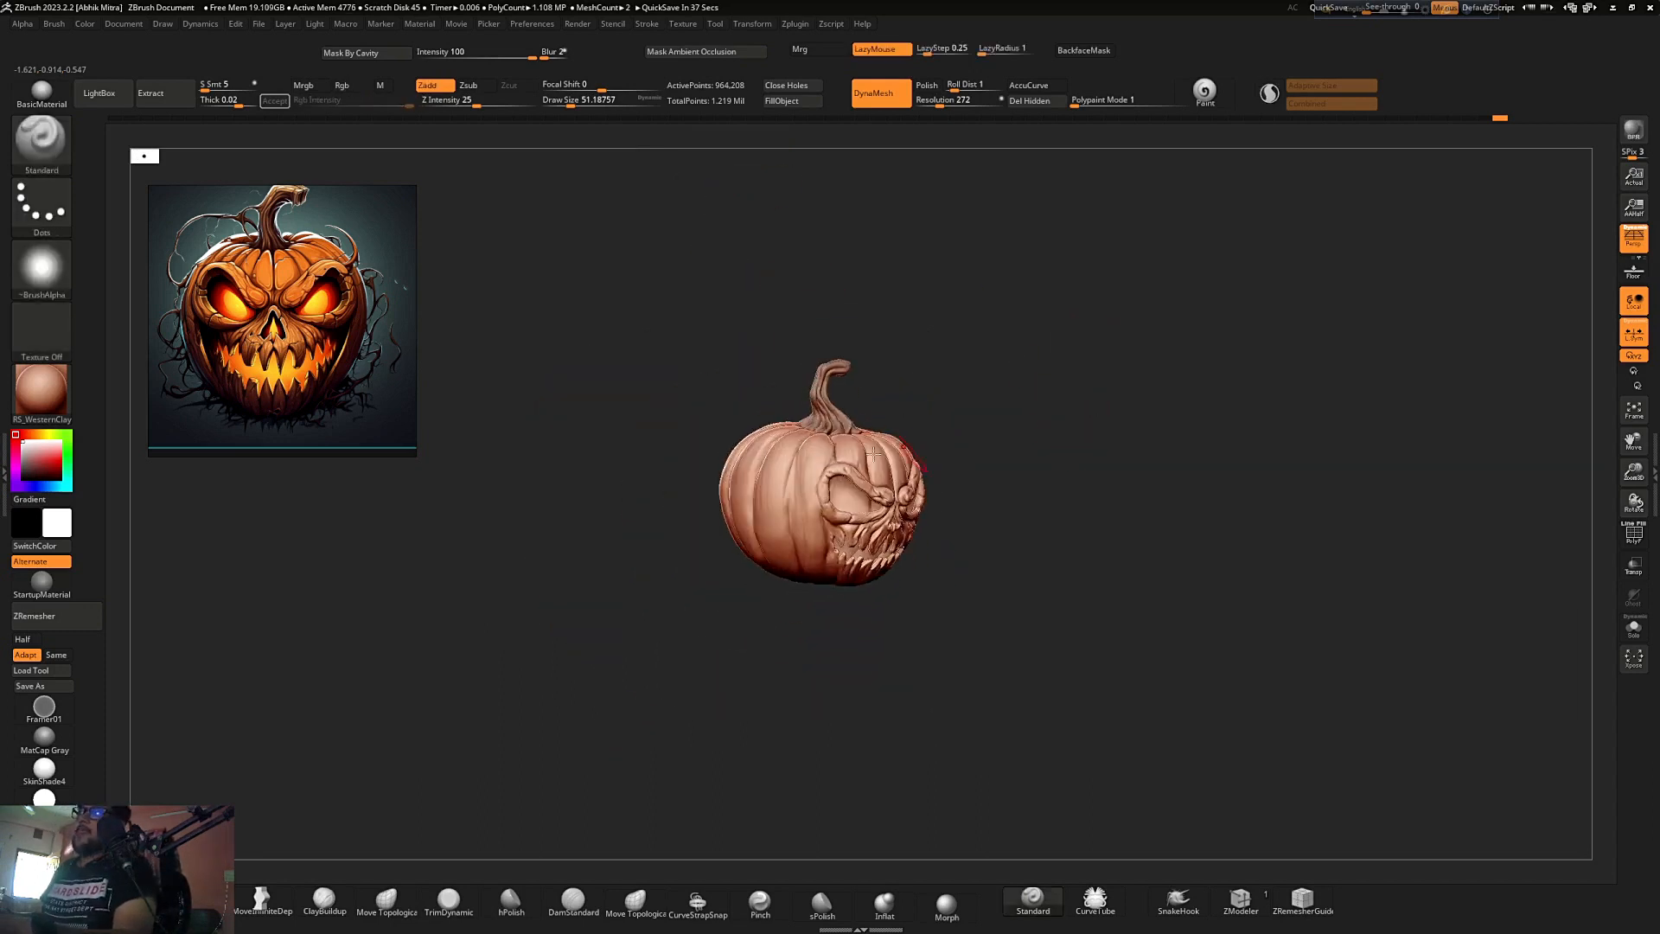
{"action": "right_click_drag", "start_coordinate": [873, 453], "coordinate": [785, 563], "text": "ctrl"}
{"action": "left_click_drag", "start_coordinate": [1068, 342], "coordinate": [1145, 322]}
{"action": "left_click_drag", "start_coordinate": [1029, 389], "coordinate": [1052, 392]}
{"action": "key", "text": "b"}
{"action": "key", "text": "d"}
{"action": "key", "text": "s"}
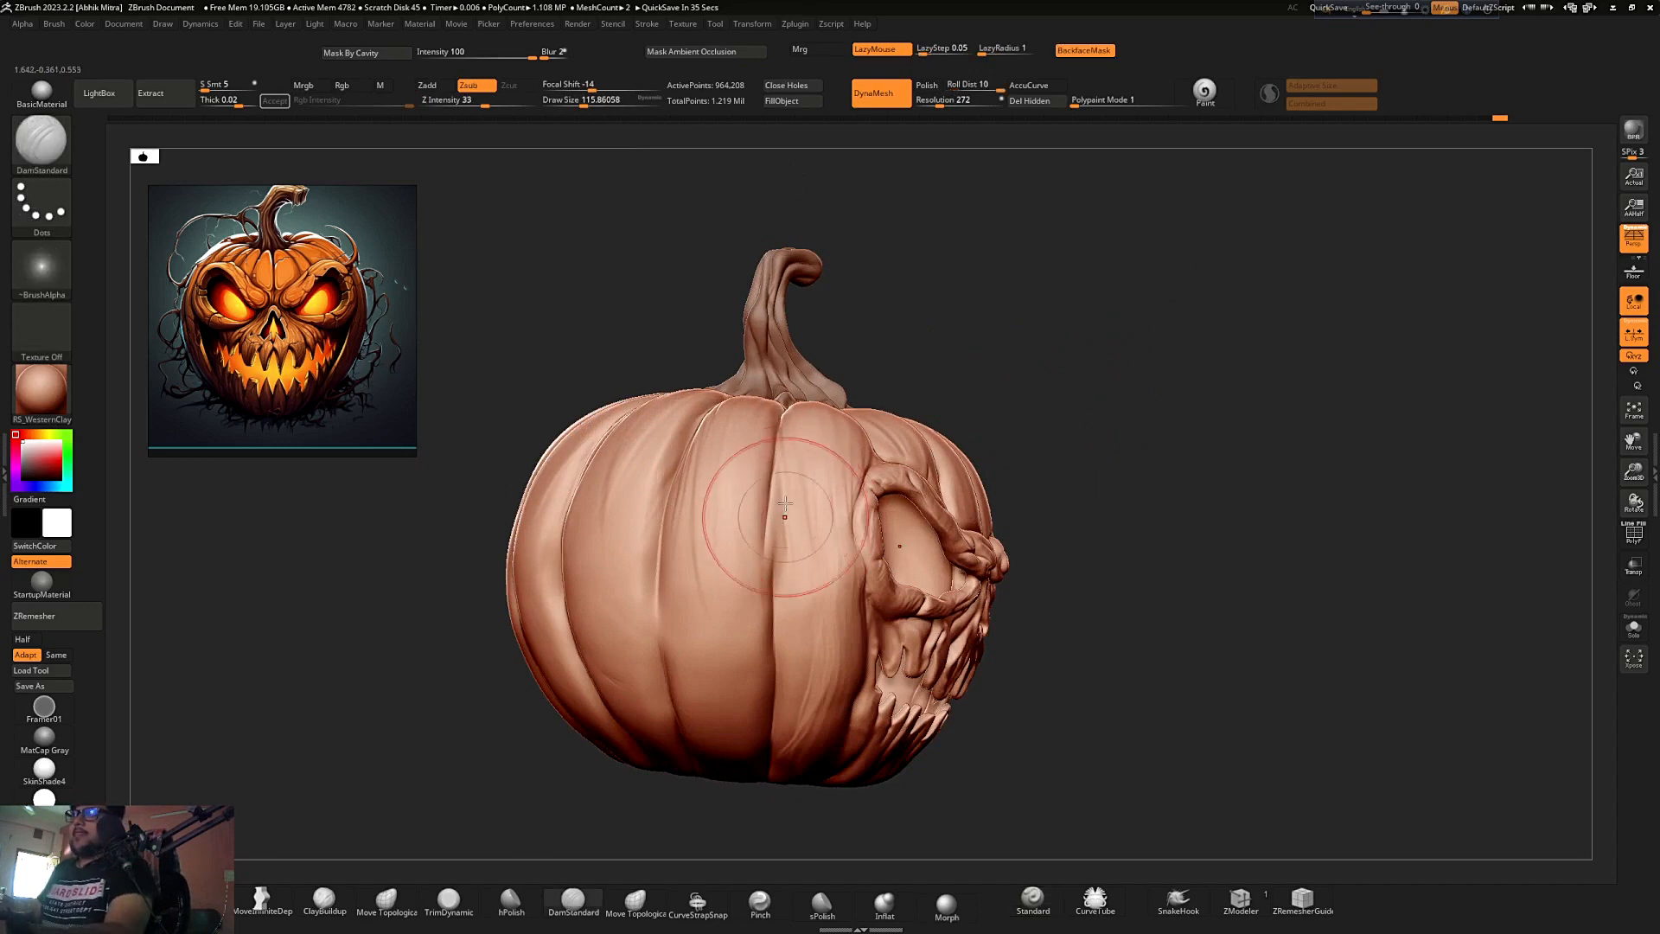
{"action": "left_click_drag", "start_coordinate": [781, 819], "coordinate": [851, 823]}
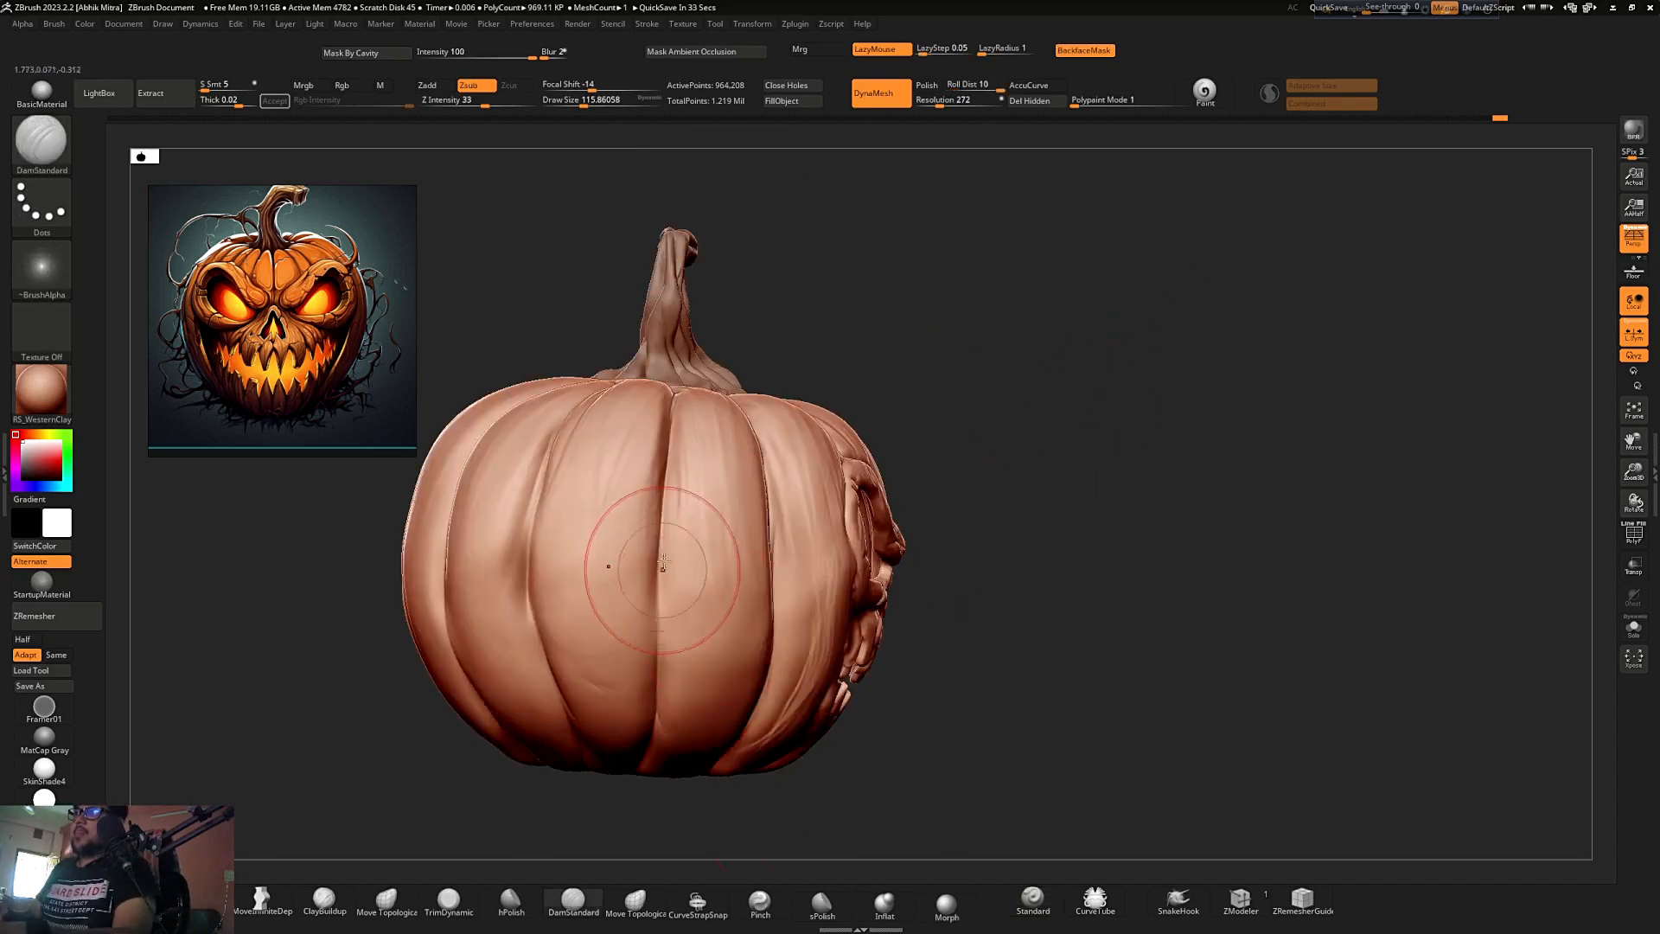
{"action": "right_click_drag", "start_coordinate": [658, 545], "coordinate": [812, 485], "text": "ctrl"}
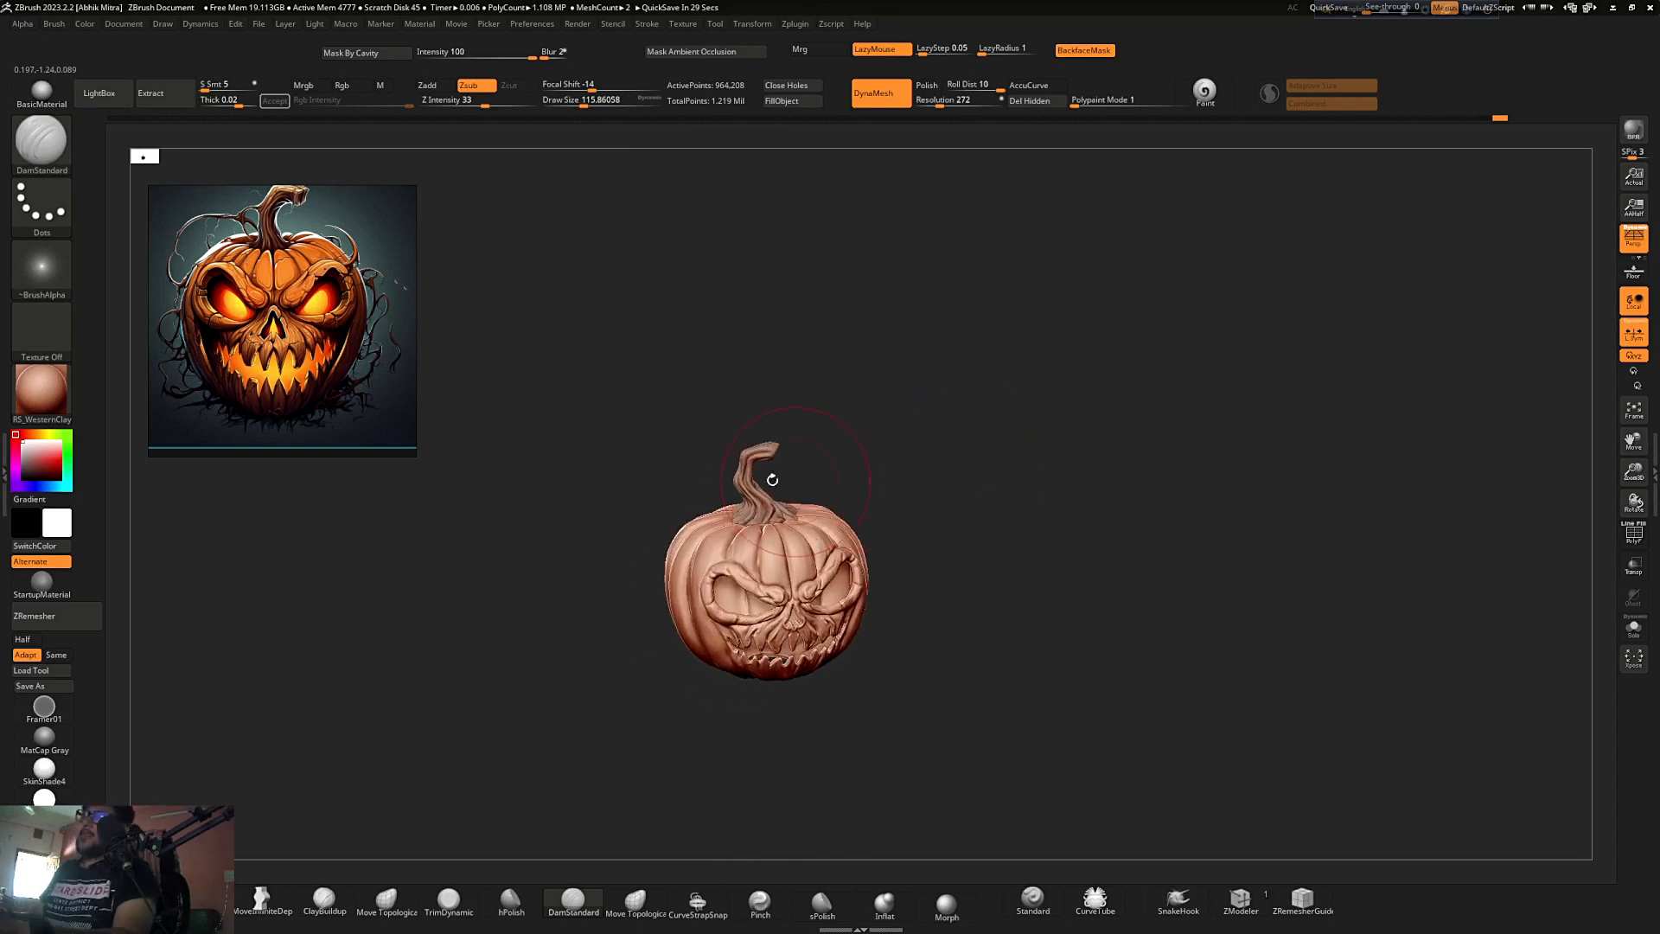
- Select the stem and isolate it from the rest of the pumpkin
{"action": "right_click_drag", "start_coordinate": [772, 480], "coordinate": [726, 545], "text": "ctrl"}
{"action": "left_click", "coordinate": [788, 484], "text": "alt"}
{"action": "left_click_drag", "start_coordinate": [1073, 451], "coordinate": [1049, 384], "text": "alt"}
{"action": "left_click_drag", "start_coordinate": [1115, 389], "coordinate": [1020, 298]}
{"action": "left_click", "coordinate": [921, 501], "text": "alt"}
{"action": "left_click", "coordinate": [864, 405], "text": "alt"}
{"action": "key", "text": "alt+shift+s"}
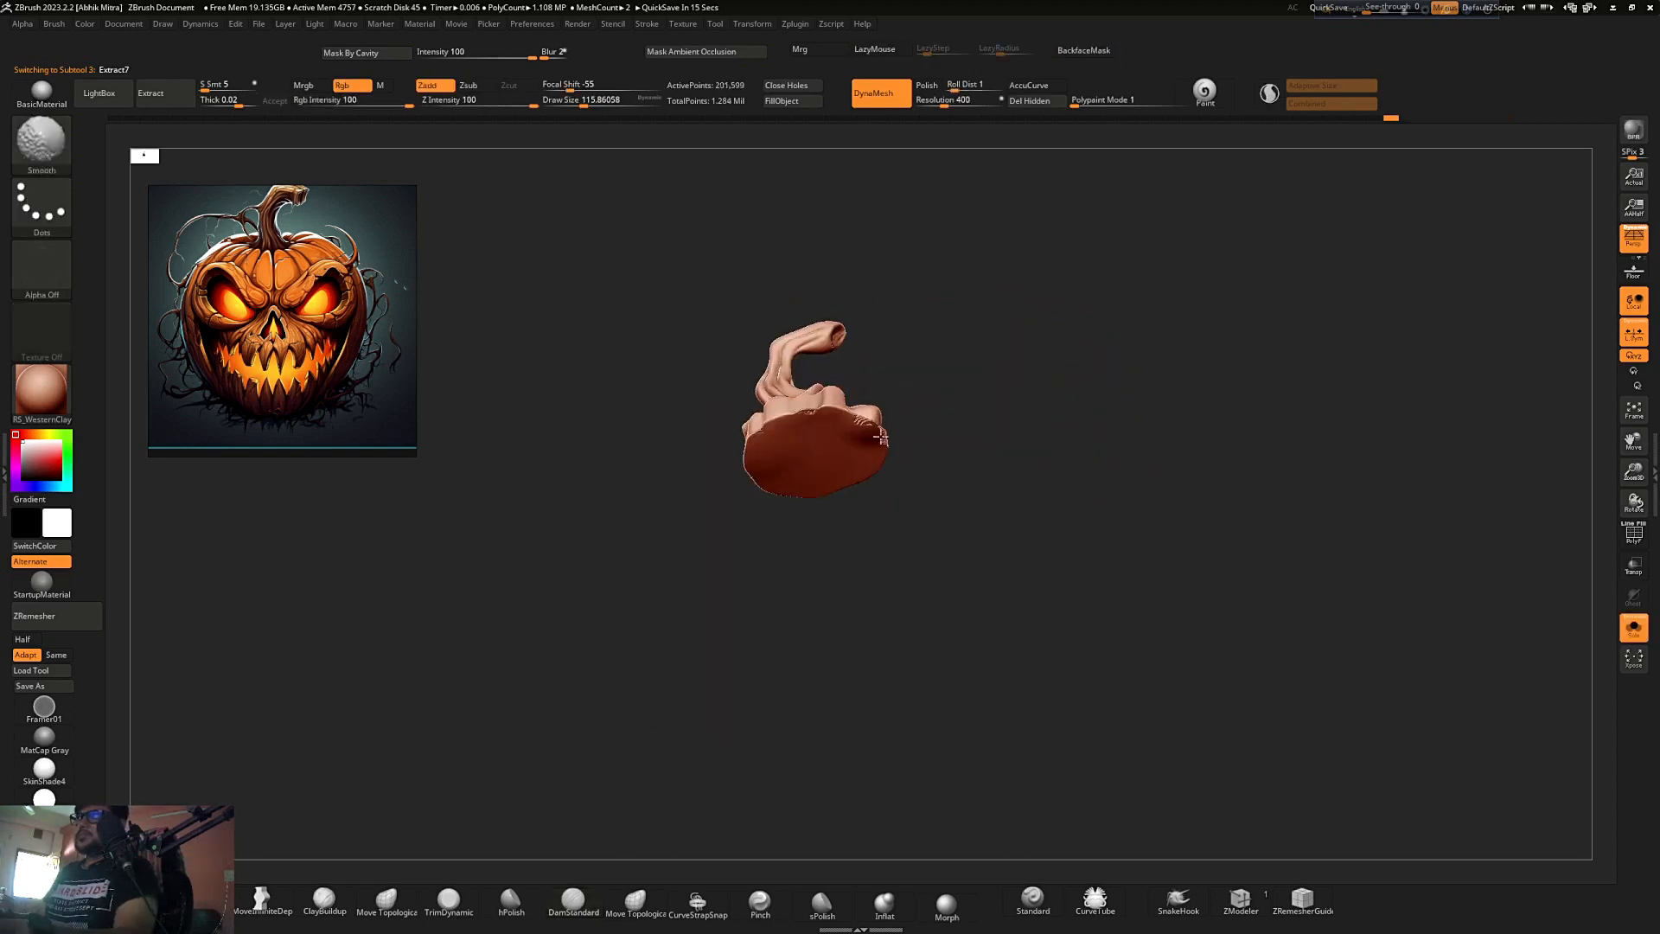
- Mask the stem's bottom edge and invert the mask so that only this rim stays editable
{"action": "right_click_drag", "start_coordinate": [912, 389], "coordinate": [1021, 438], "text": "ctrl"}
{"action": "key", "text": "s"}
{"action": "left_click", "coordinate": [1041, 500]}
{"action": "mouse_move", "coordinate": [1021, 438]}
{"action": "left_mouse_down"}
{"action": "mouse_move", "coordinate": [1041, 496]}
{"action": "mouse_move", "coordinate": [996, 469]}
{"action": "left_mouse_up"}
{"action": "left_click_drag", "start_coordinate": [537, 409], "coordinate": [1070, 467], "text": "ctrl"}
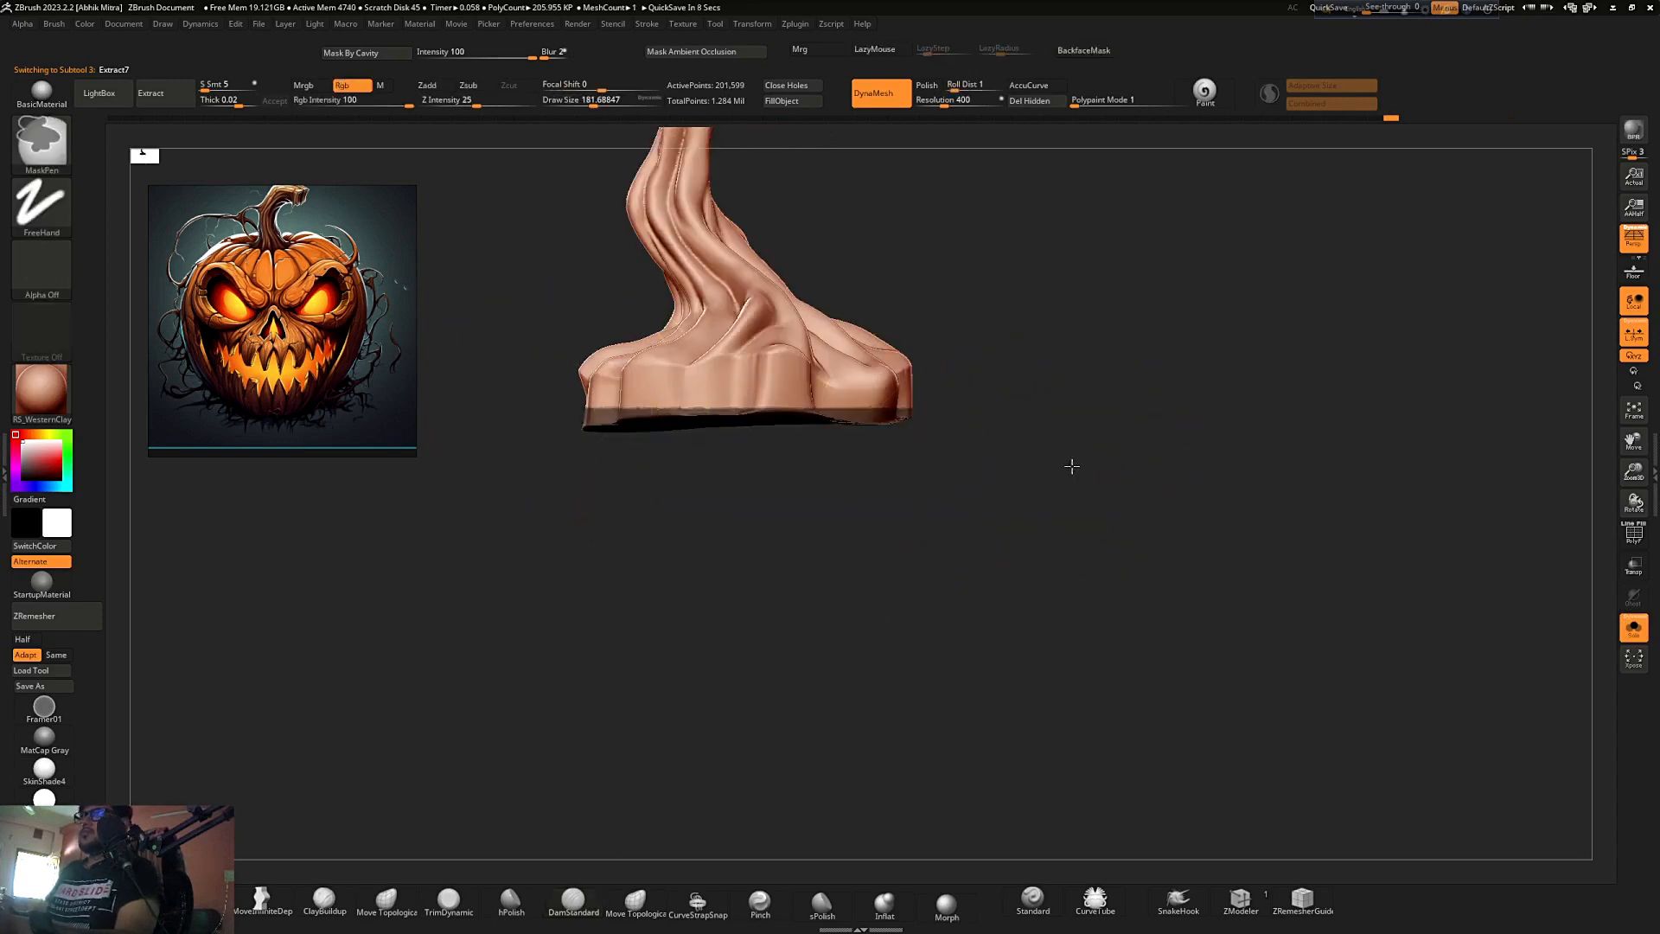
{"action": "left_click", "coordinate": [1070, 468], "text": "ctrl"}
- Inflate the stem's bottom rim with the Inflat brush at a draw size of about 182 and smooth its ragged edge
{"action": "left_click", "coordinate": [900, 903]}
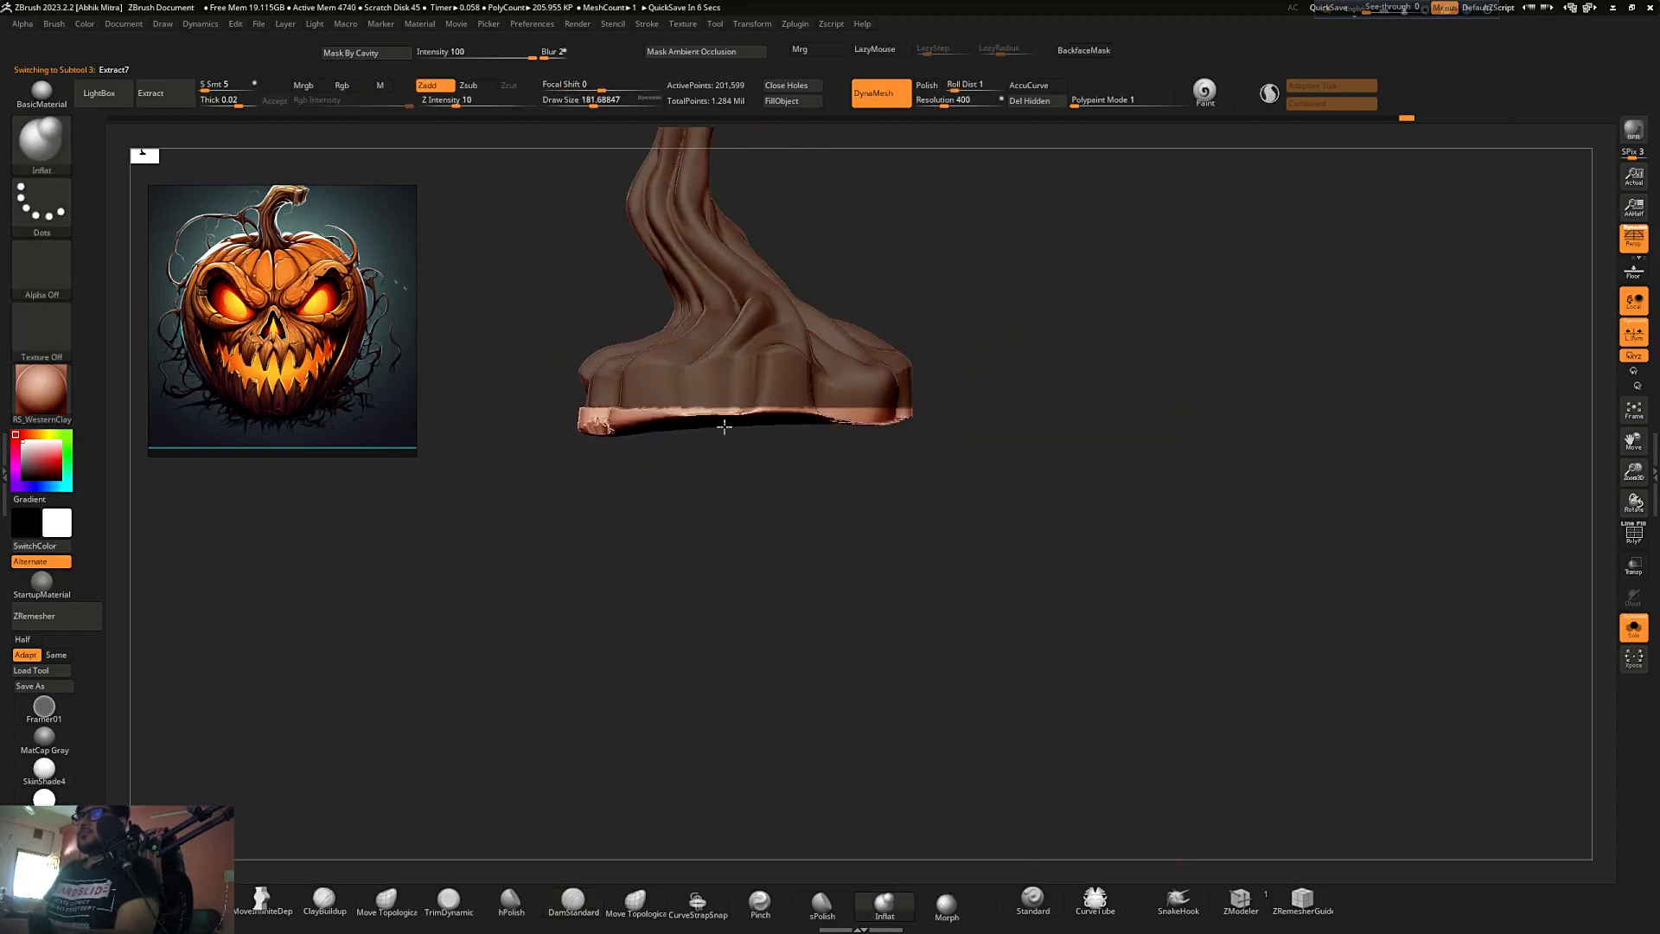
{"action": "mouse_move", "coordinate": [909, 414]}
{"action": "right_mouse_down"}
{"action": "mouse_move", "coordinate": [966, 352]}
{"action": "mouse_move", "coordinate": [958, 499]}
{"action": "mouse_move", "coordinate": [796, 571]}
{"action": "right_mouse_up"}
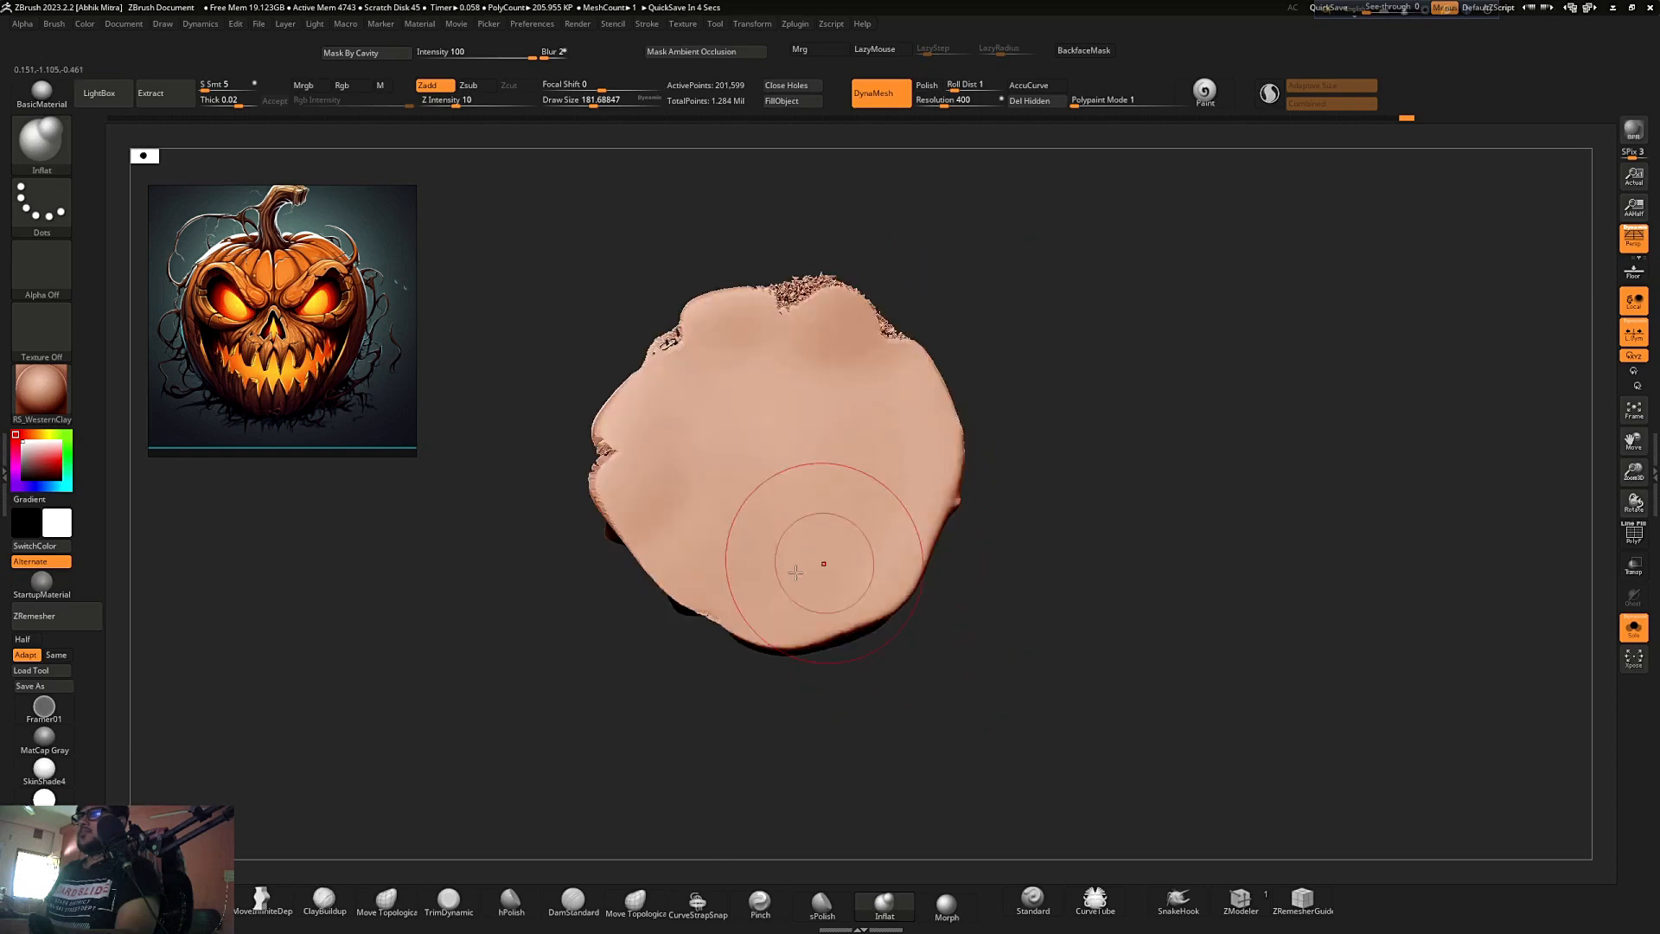
{"action": "right_click_drag", "start_coordinate": [732, 621], "coordinate": [999, 504]}
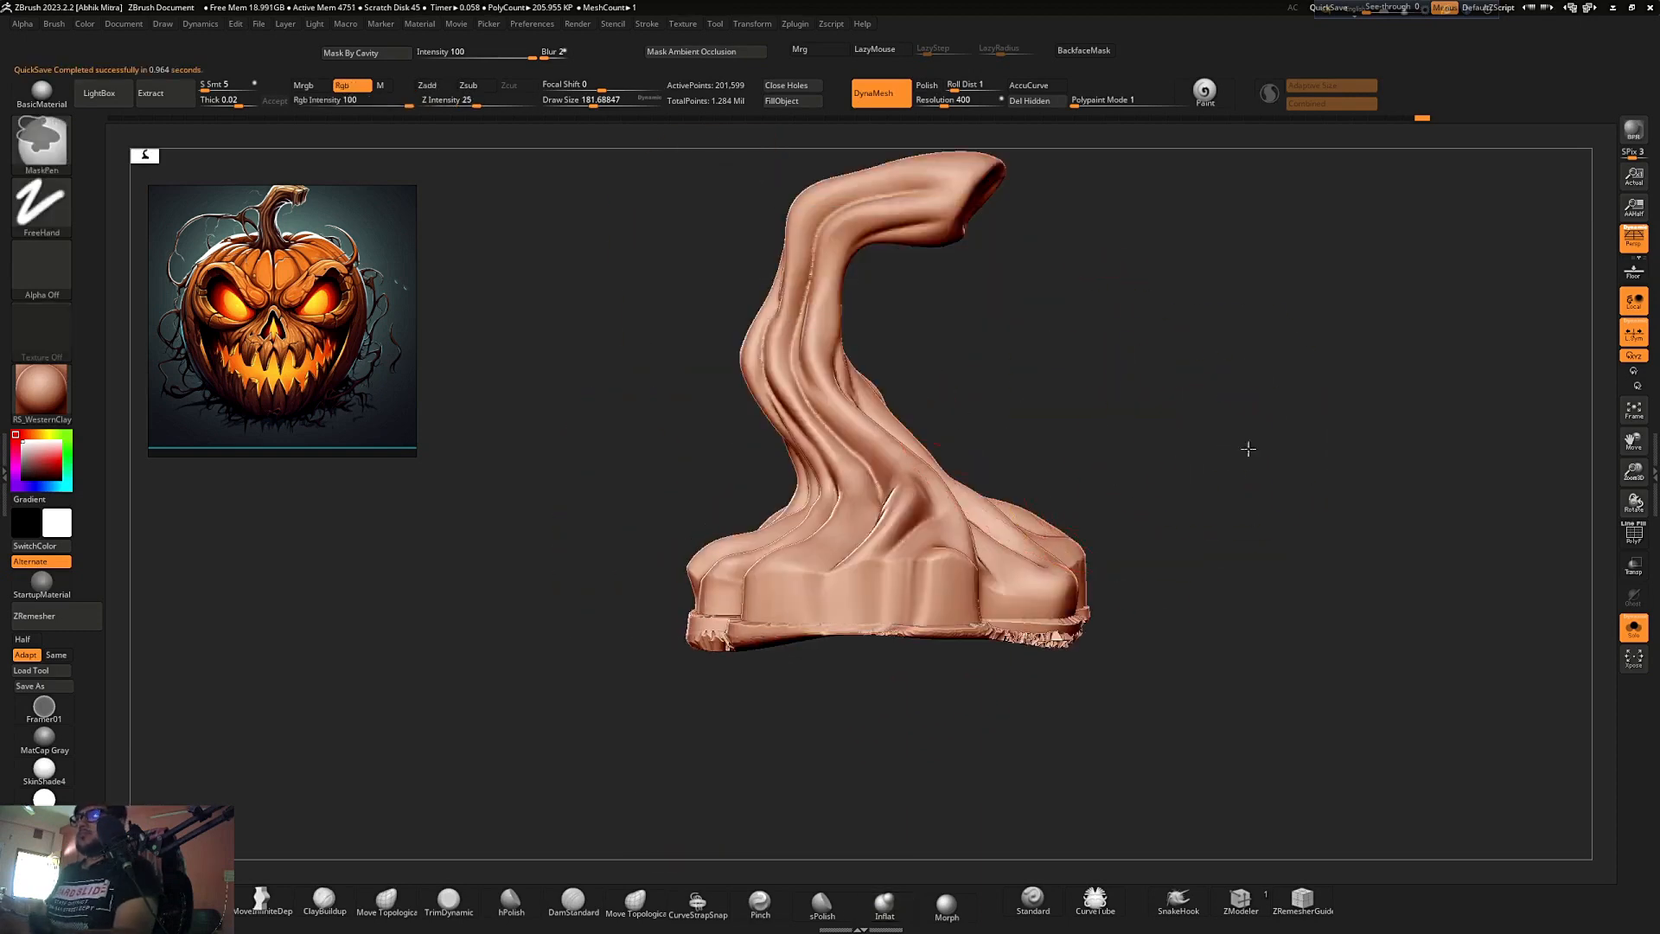
{"action": "left_click_drag", "start_coordinate": [1072, 624], "coordinate": [1012, 639], "text": "shift"}
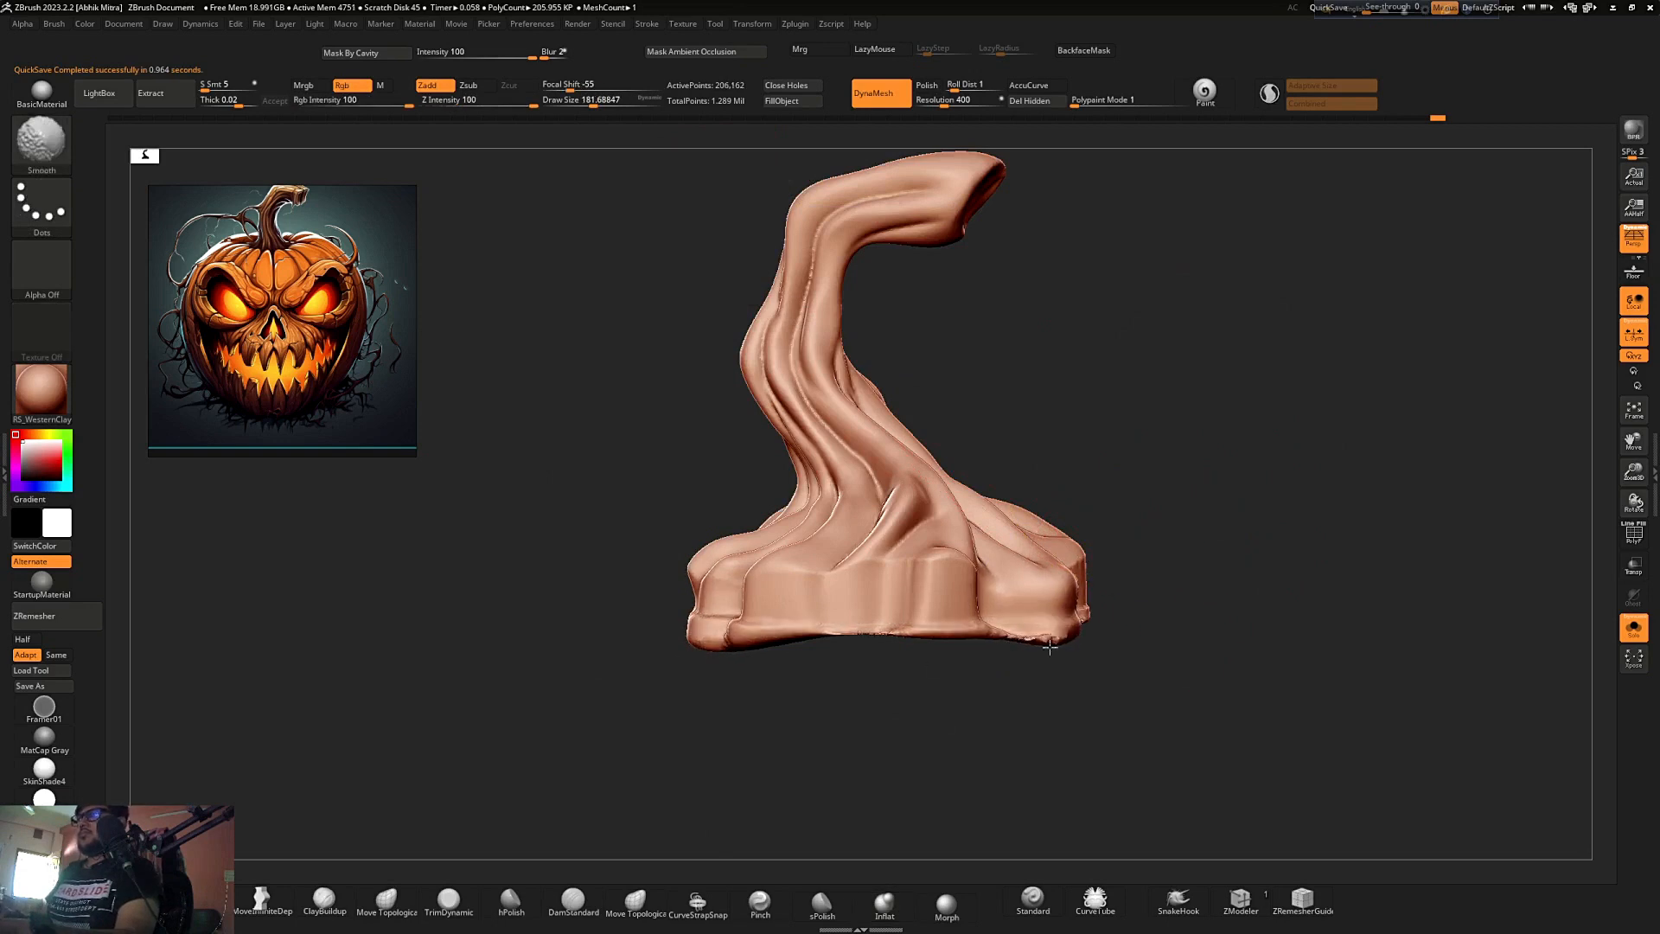
- Inflate the stem's bottom rim around its outer edge with the Inflat brush at a draw size of about 182
{"action": "right_click_drag", "start_coordinate": [1050, 647], "coordinate": [1043, 643]}
{"action": "left_click", "coordinate": [888, 901]}
{"action": "left_click_drag", "start_coordinate": [1011, 628], "coordinate": [1154, 611]}
{"action": "right_click_drag", "start_coordinate": [1288, 639], "coordinate": [1201, 632]}
{"action": "left_click_drag", "start_coordinate": [1200, 616], "coordinate": [1454, 562]}
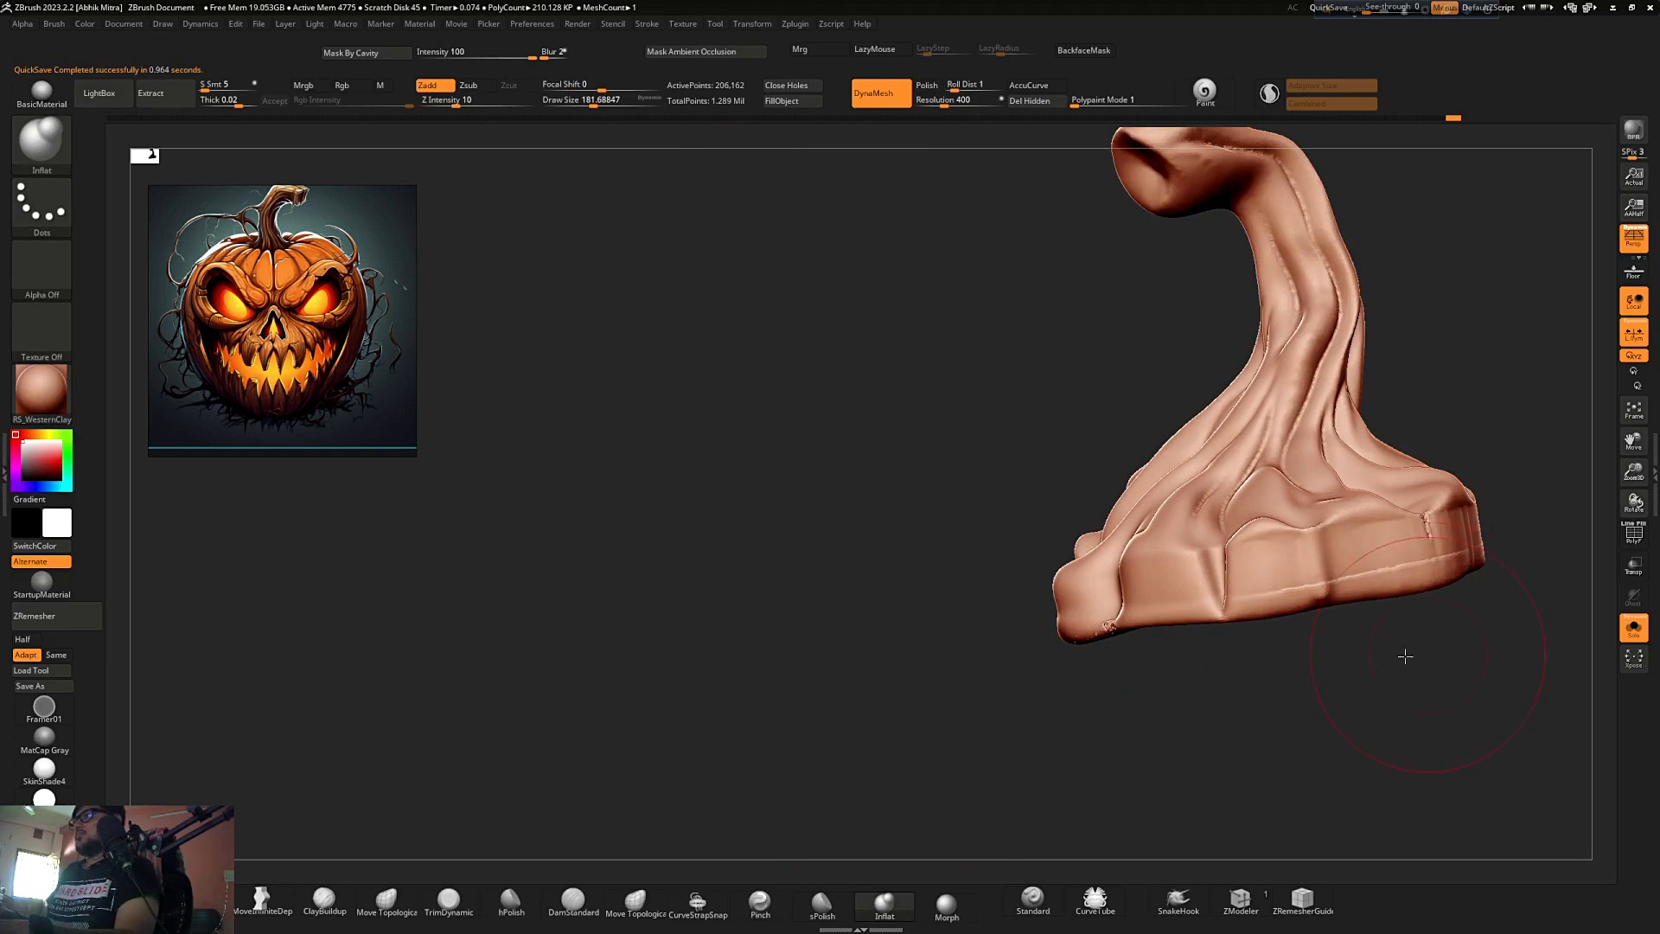
{"action": "right_click_drag", "start_coordinate": [1405, 656], "coordinate": [1219, 626]}
- Turn off perspective and mask the band along the stem's base, blurring and inverting the mask so only that band stays editable
{"action": "key", "text": "ctrl"}
{"action": "right_click_drag", "start_coordinate": [1189, 530], "coordinate": [1188, 589], "text": "ctrl"}
{"action": "left_click_drag", "start_coordinate": [1204, 718], "coordinate": [749, 622], "text": "ctrl"}
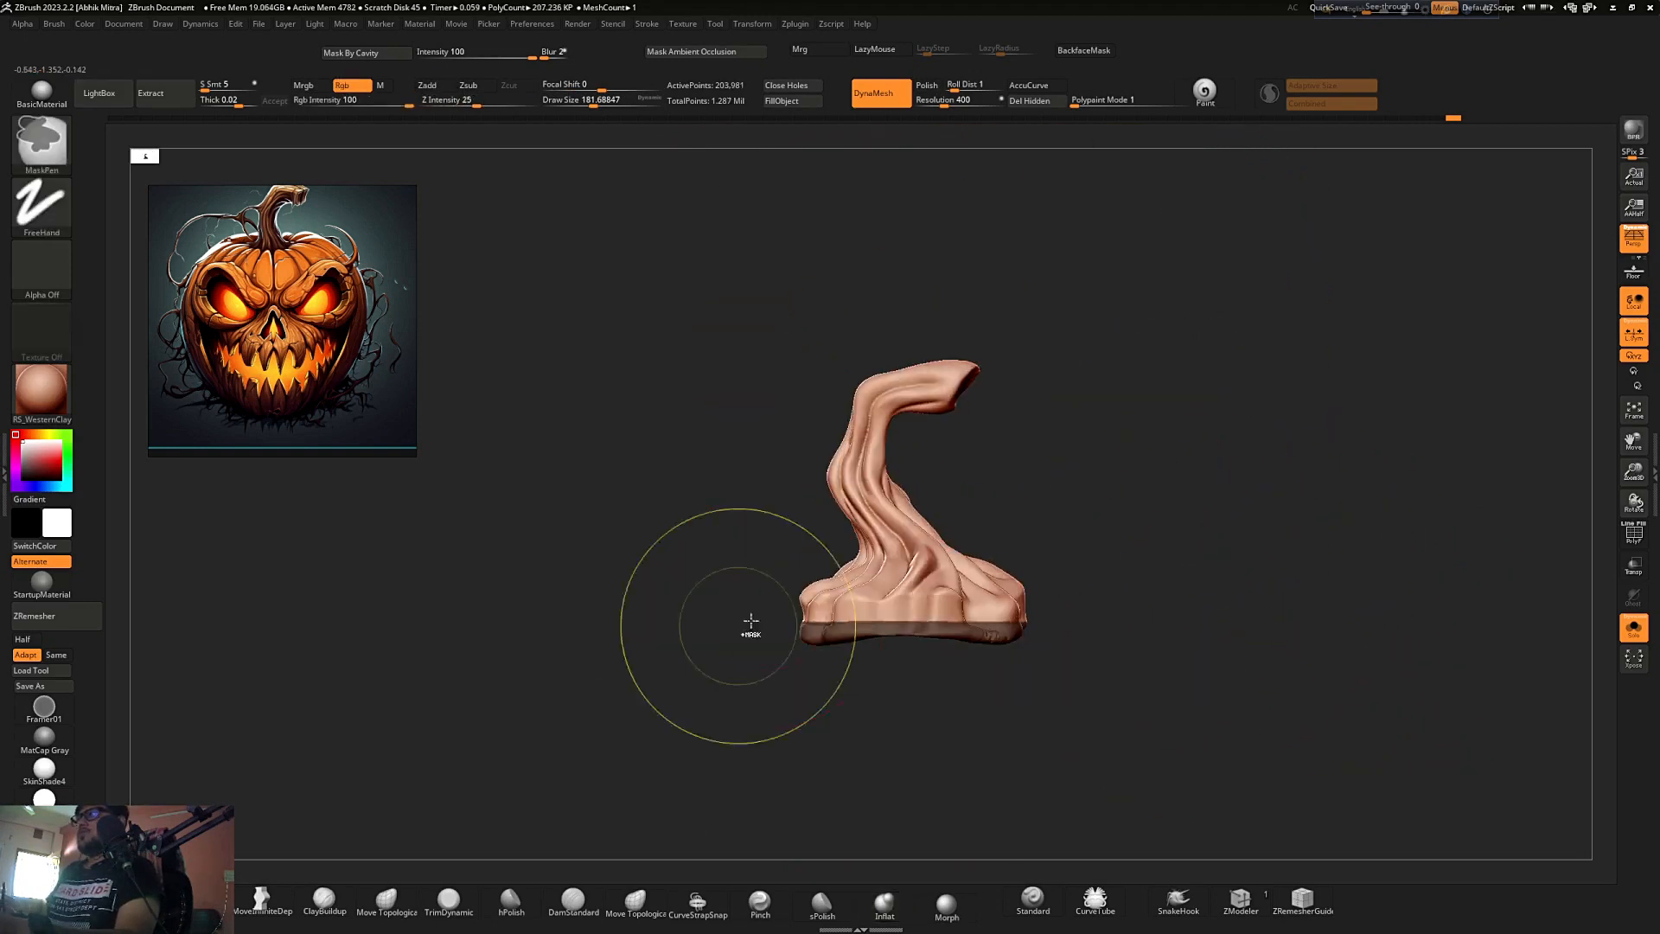
{"action": "left_click", "coordinate": [1636, 245]}
{"action": "left_click_drag", "start_coordinate": [1160, 671], "coordinate": [675, 565], "text": "ctrl"}
{"action": "left_click", "coordinate": [1170, 456], "text": "ctrl"}
{"action": "left_click", "coordinate": [938, 551], "text": "ctrl"}
{"action": "left_click", "coordinate": [1068, 487], "text": "ctrl"}
{"action": "left_click", "coordinate": [924, 552], "text": "ctrl"}
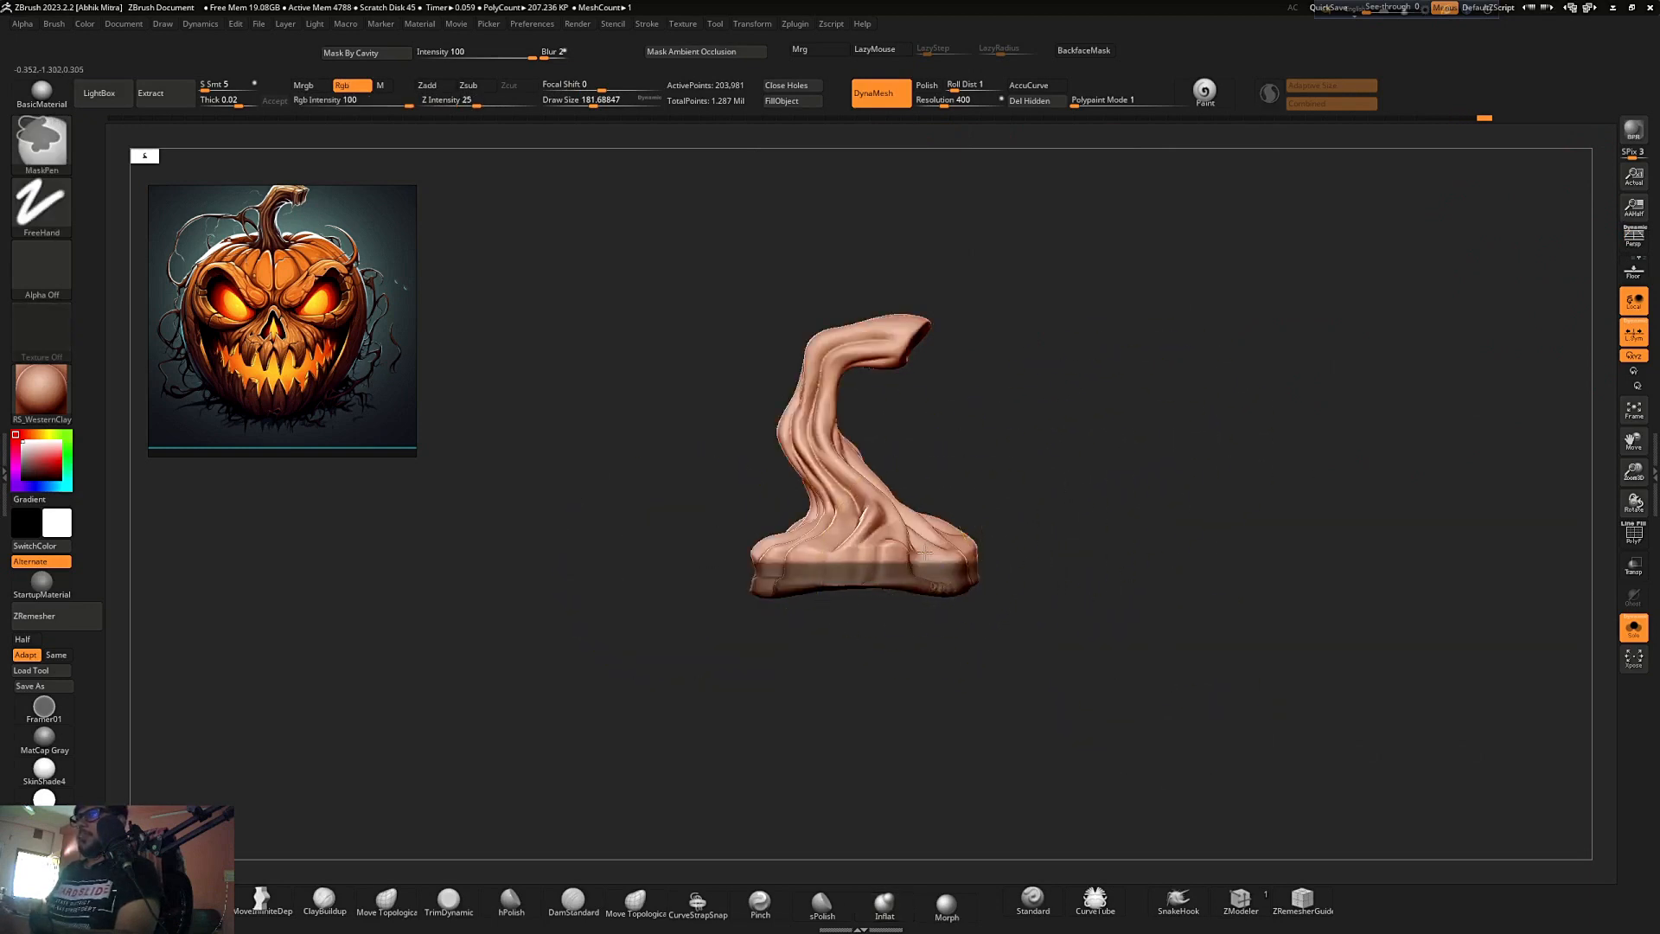
{"action": "left_click", "coordinate": [993, 511], "text": "ctrl"}
- Flatten the stem's bottom band by scaling it vertically with the transform gizmo and clear the mask
{"action": "key", "text": "w"}
{"action": "left_click", "coordinate": [837, 475]}
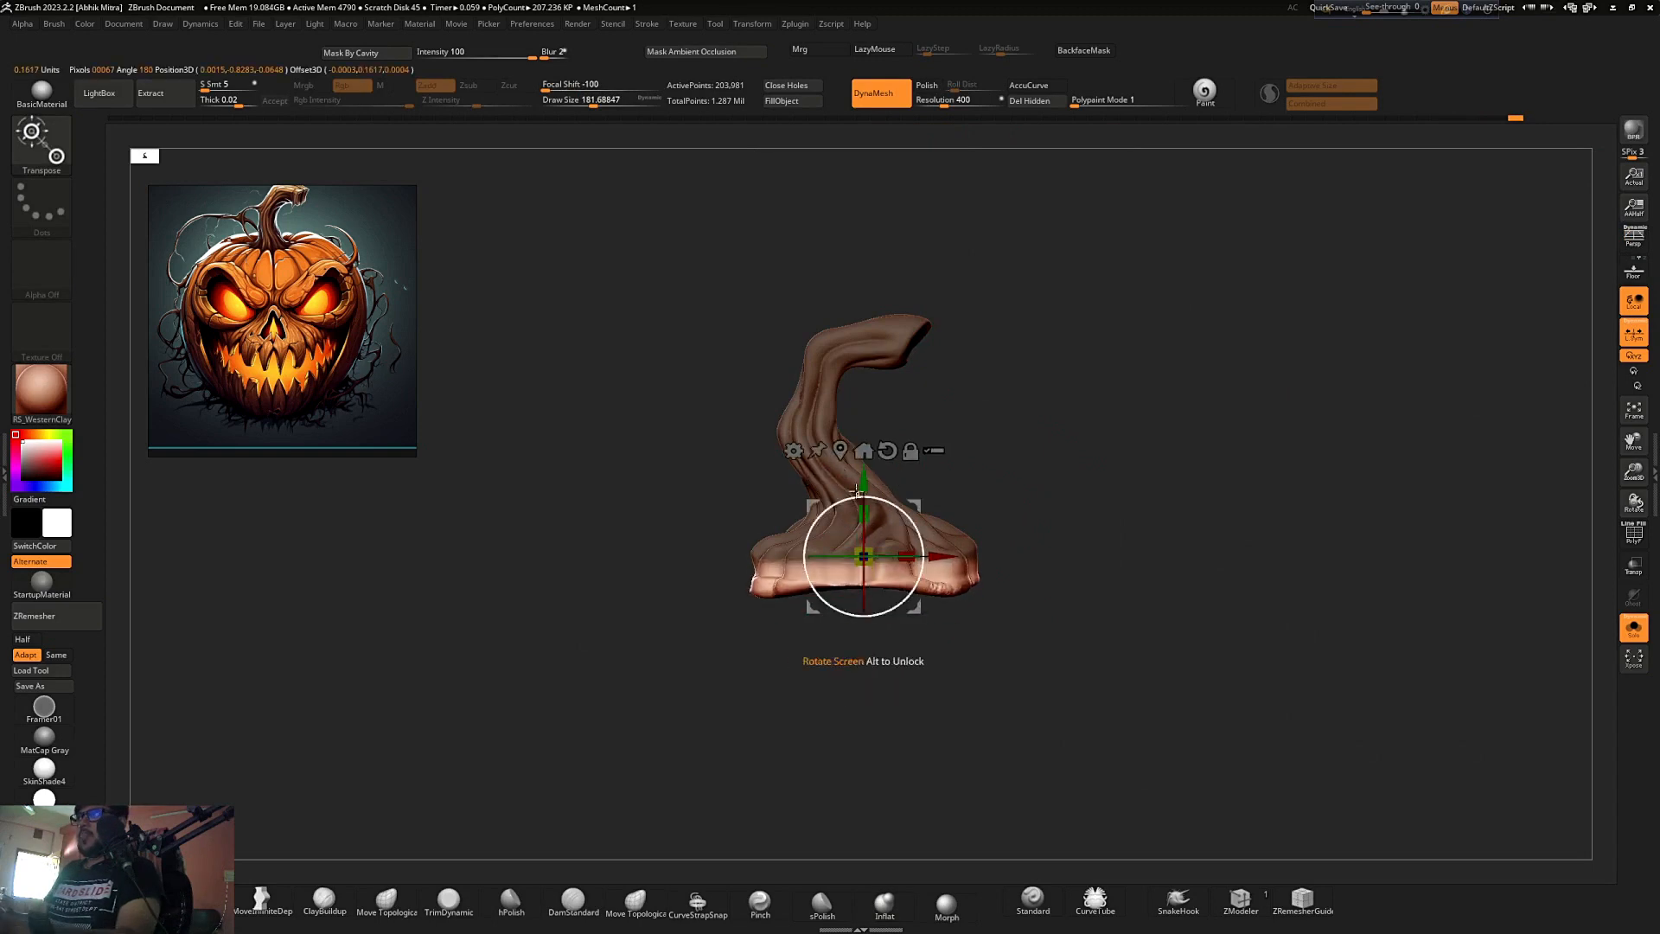
{"action": "right_click_drag", "start_coordinate": [856, 493], "coordinate": [890, 468], "text": "ctrl"}
{"action": "left_click_drag", "start_coordinate": [870, 516], "coordinate": [872, 630], "text": "alt"}
{"action": "mouse_move", "coordinate": [1074, 462]}
{"action": "right_mouse_down"}
{"action": "mouse_move", "coordinate": [1108, 401]}
{"action": "mouse_move", "coordinate": [1090, 458]}
{"action": "right_mouse_up"}
{"action": "right_click", "coordinate": [1017, 577]}
{"action": "key", "text": "q"}
{"action": "left_click_drag", "start_coordinate": [1076, 519], "coordinate": [1110, 480], "text": "ctrl"}
- Mask the stem's flattened lower edge again, blur the mask and invert it
{"action": "right_click_drag", "start_coordinate": [1005, 446], "coordinate": [1001, 696], "text": "ctrl"}
{"action": "left_click_drag", "start_coordinate": [1090, 655], "coordinate": [654, 598], "text": "ctrl"}
{"action": "left_click", "coordinate": [1141, 531], "text": "ctrl"}
{"action": "left_click", "coordinate": [1001, 519], "text": "ctrl"}
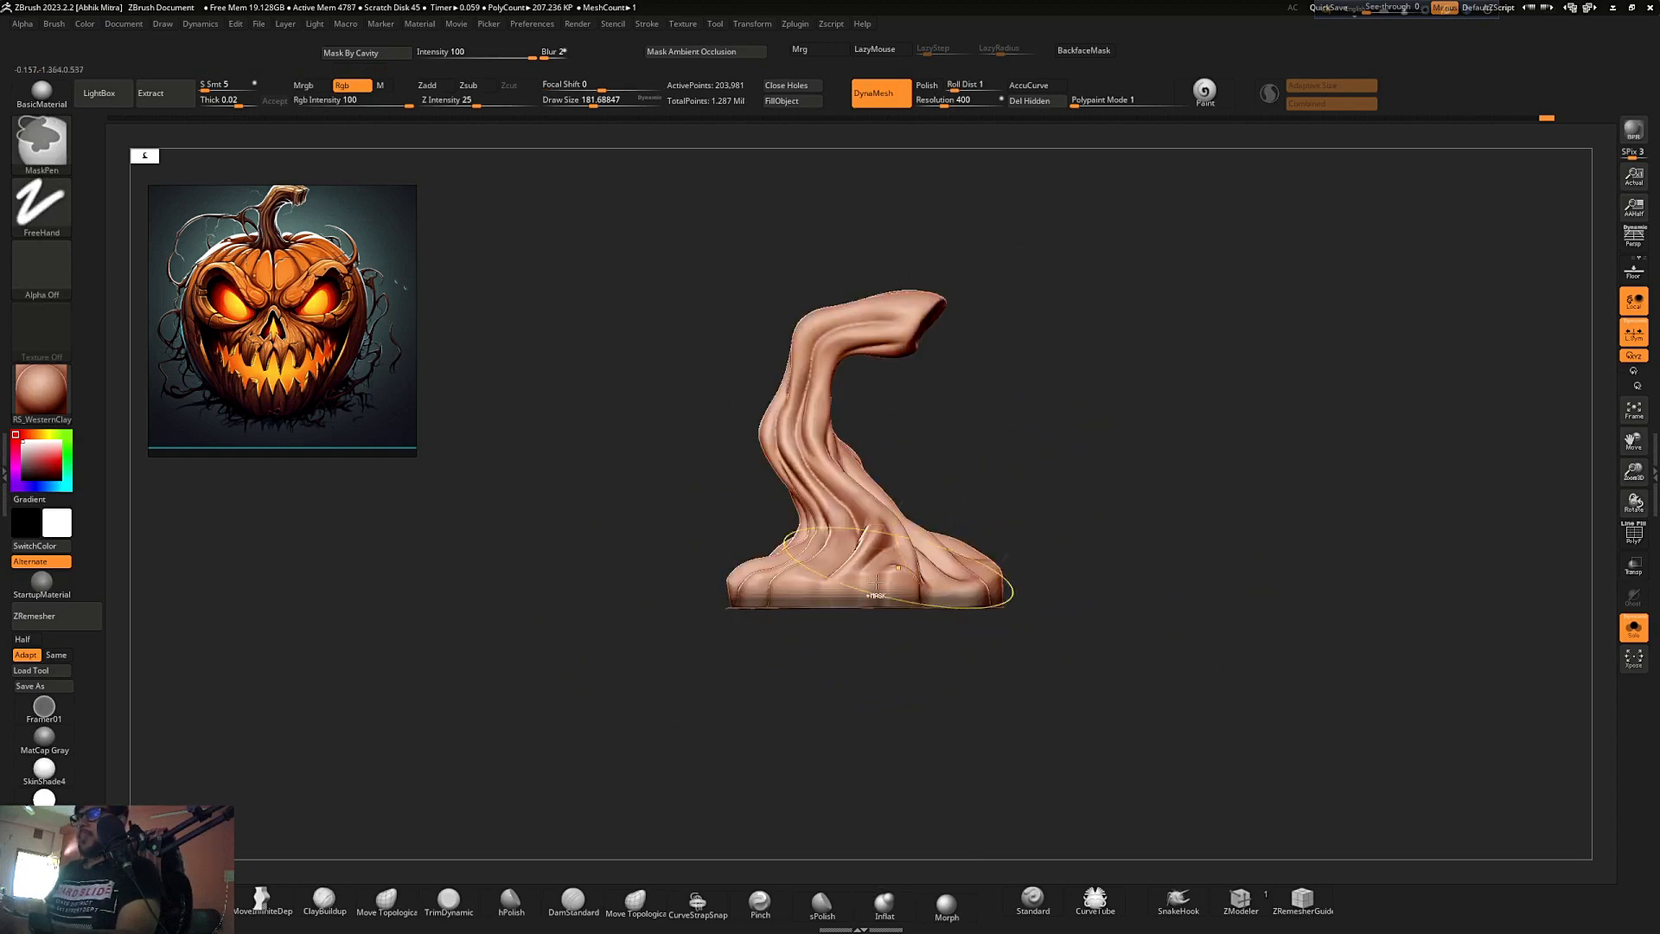
{"action": "left_click", "coordinate": [1016, 484], "text": "ctrl"}
{"action": "right_click_drag", "start_coordinate": [873, 529], "coordinate": [848, 574], "text": "ctrl"}
- Scale the unmasked bottom edge of the stem vertically with the gizmo to level it, and clear the mask
{"action": "key", "text": "w"}
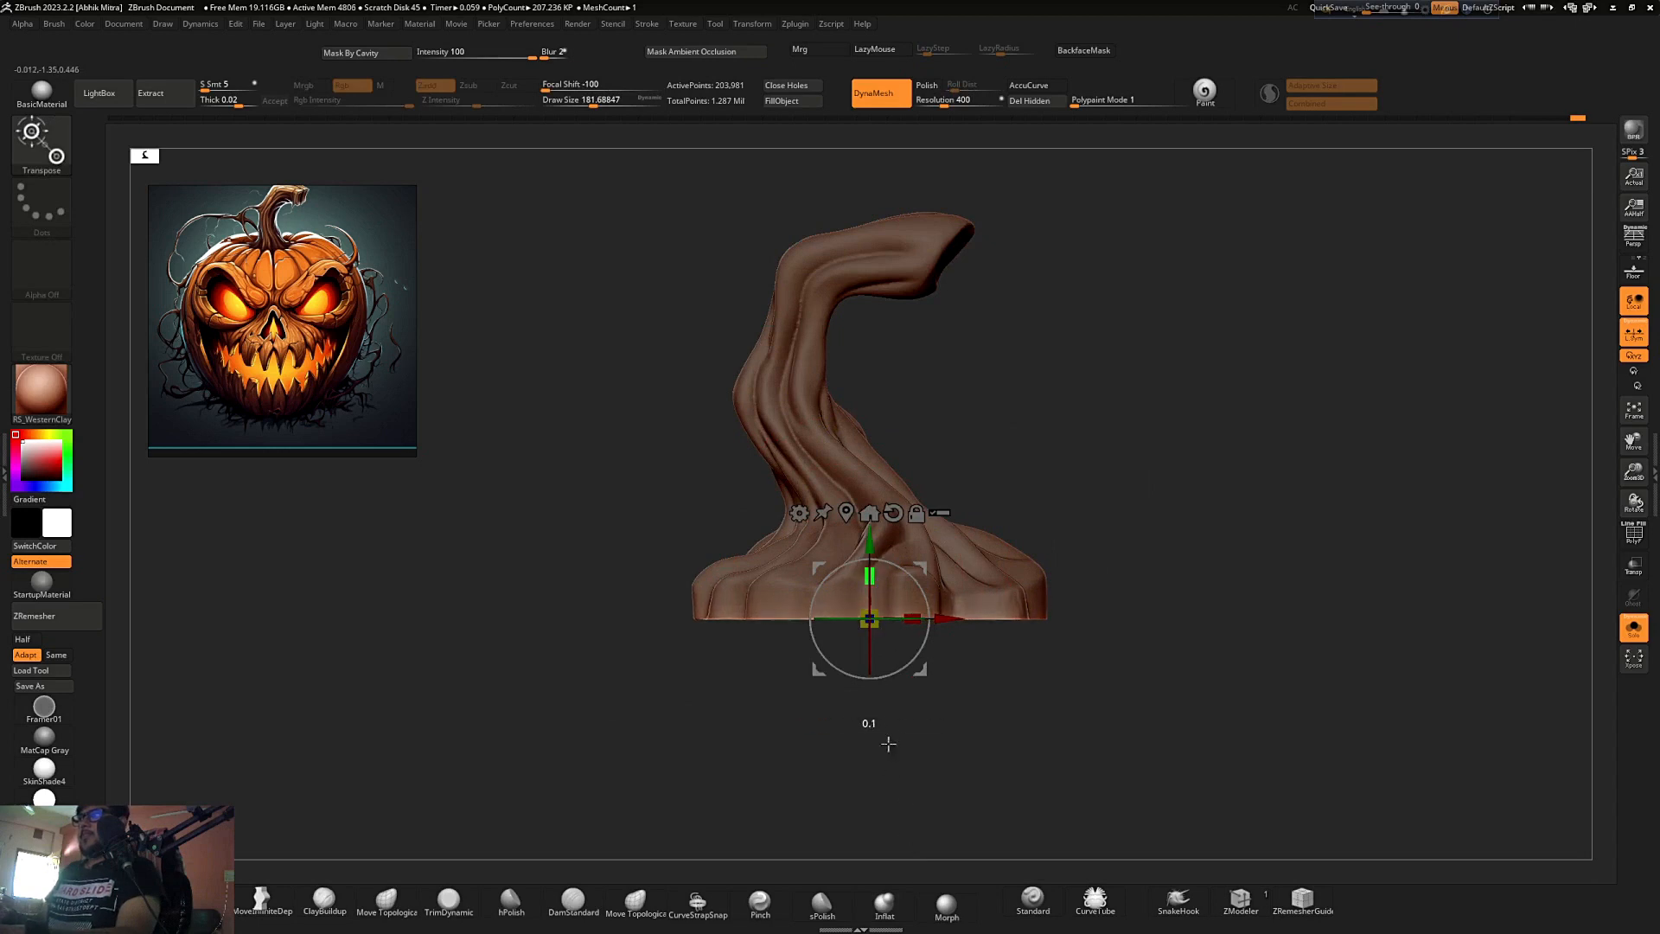
{"action": "key", "text": "space"}
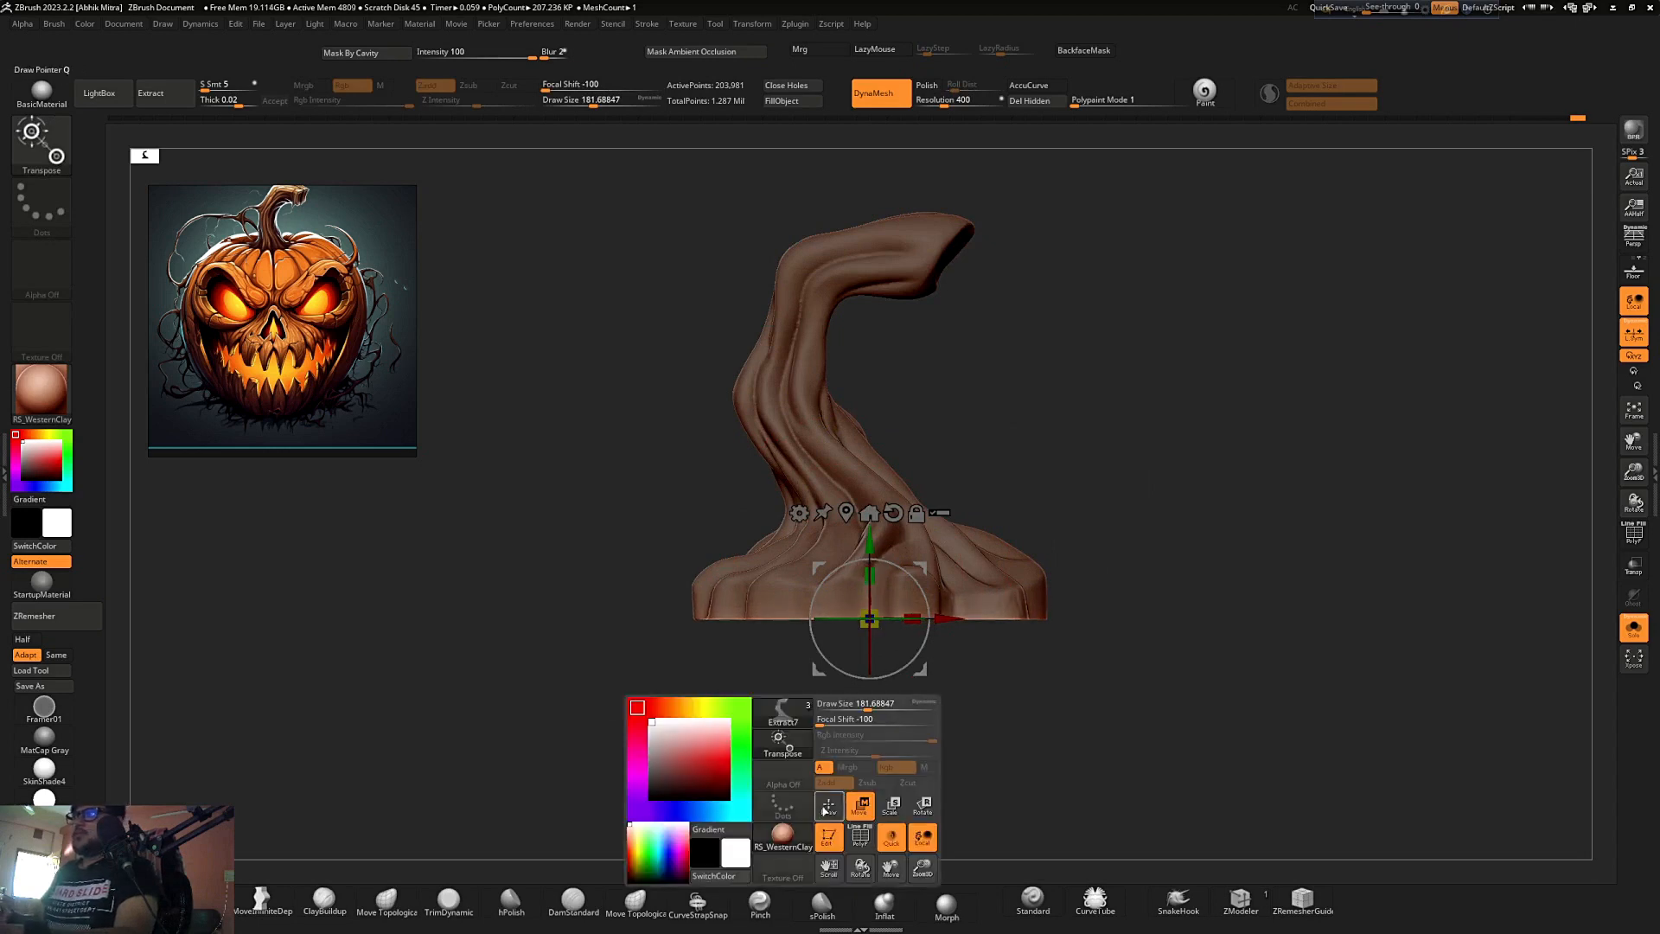
{"action": "left_click", "coordinate": [826, 810]}
{"action": "right_click_drag", "start_coordinate": [1091, 510], "coordinate": [1104, 418]}
{"action": "left_click_drag", "start_coordinate": [1104, 420], "coordinate": [1139, 461], "text": "ctrl"}
- Trim the lowest strip off the stem's base and rebuild the mesh with DynaMesh at resolution 400
{"action": "right_click_drag", "start_coordinate": [1008, 421], "coordinate": [1011, 372], "text": "ctrl"}
{"action": "mouse_move", "coordinate": [1029, 415]}
{"action": "right_mouse_down"}
{"action": "mouse_move", "coordinate": [1074, 522]}
{"action": "mouse_move", "coordinate": [1042, 624]}
{"action": "right_mouse_up"}
{"action": "left_click_drag", "start_coordinate": [1184, 680], "coordinate": [649, 612], "text": "ctrl+alt+shift"}
{"action": "right_click_drag", "start_coordinate": [637, 593], "coordinate": [1117, 597]}
{"action": "left_click_drag", "start_coordinate": [1194, 679], "coordinate": [574, 608], "text": "ctrl+alt+shift"}
{"action": "right_click_drag", "start_coordinate": [1159, 505], "coordinate": [1219, 484]}
{"action": "key", "text": "ctrl+z"}
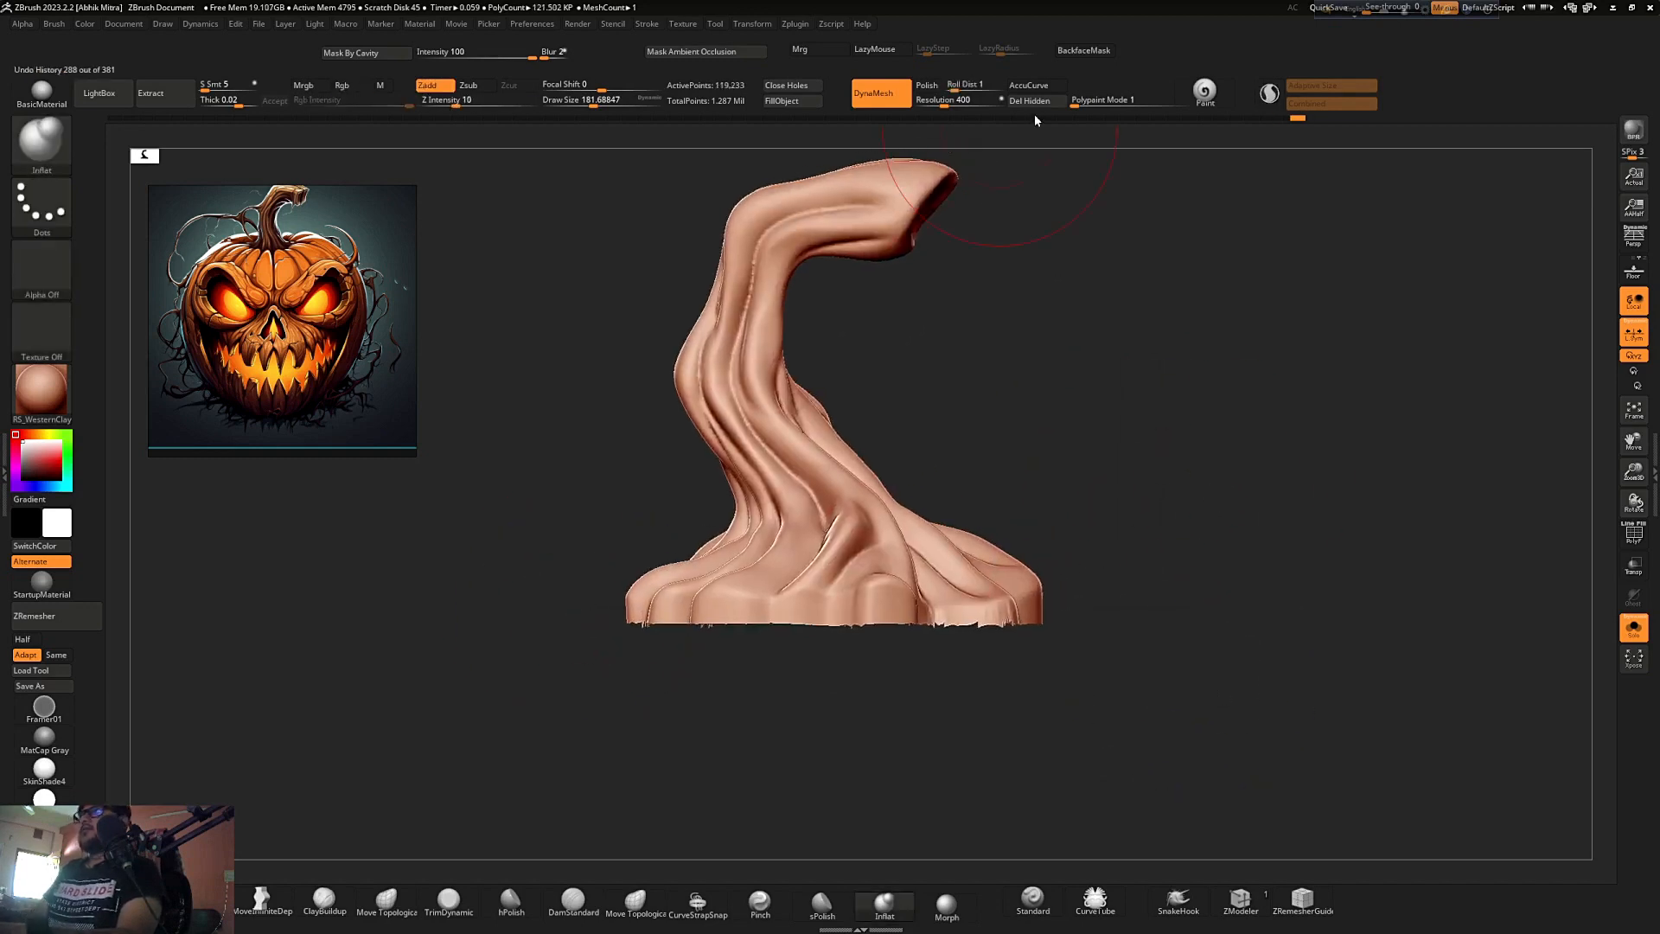
{"action": "left_click_drag", "start_coordinate": [1130, 391], "coordinate": [1210, 494], "text": "ctrl"}
{"action": "mouse_move", "coordinate": [1180, 497]}
{"action": "right_mouse_down"}
{"action": "mouse_move", "coordinate": [1170, 430]}
{"action": "mouse_move", "coordinate": [1189, 538]}
{"action": "right_mouse_up"}
{"action": "right_click_drag", "start_coordinate": [1051, 604], "coordinate": [1145, 601], "text": "shift"}
{"action": "left_click_drag", "start_coordinate": [1151, 590], "coordinate": [873, 589], "text": "ctrl+shift"}
{"action": "left_click_drag", "start_coordinate": [1182, 619], "coordinate": [504, 578], "text": "ctrl"}
{"action": "left_click", "coordinate": [887, 615], "text": "ctrl"}
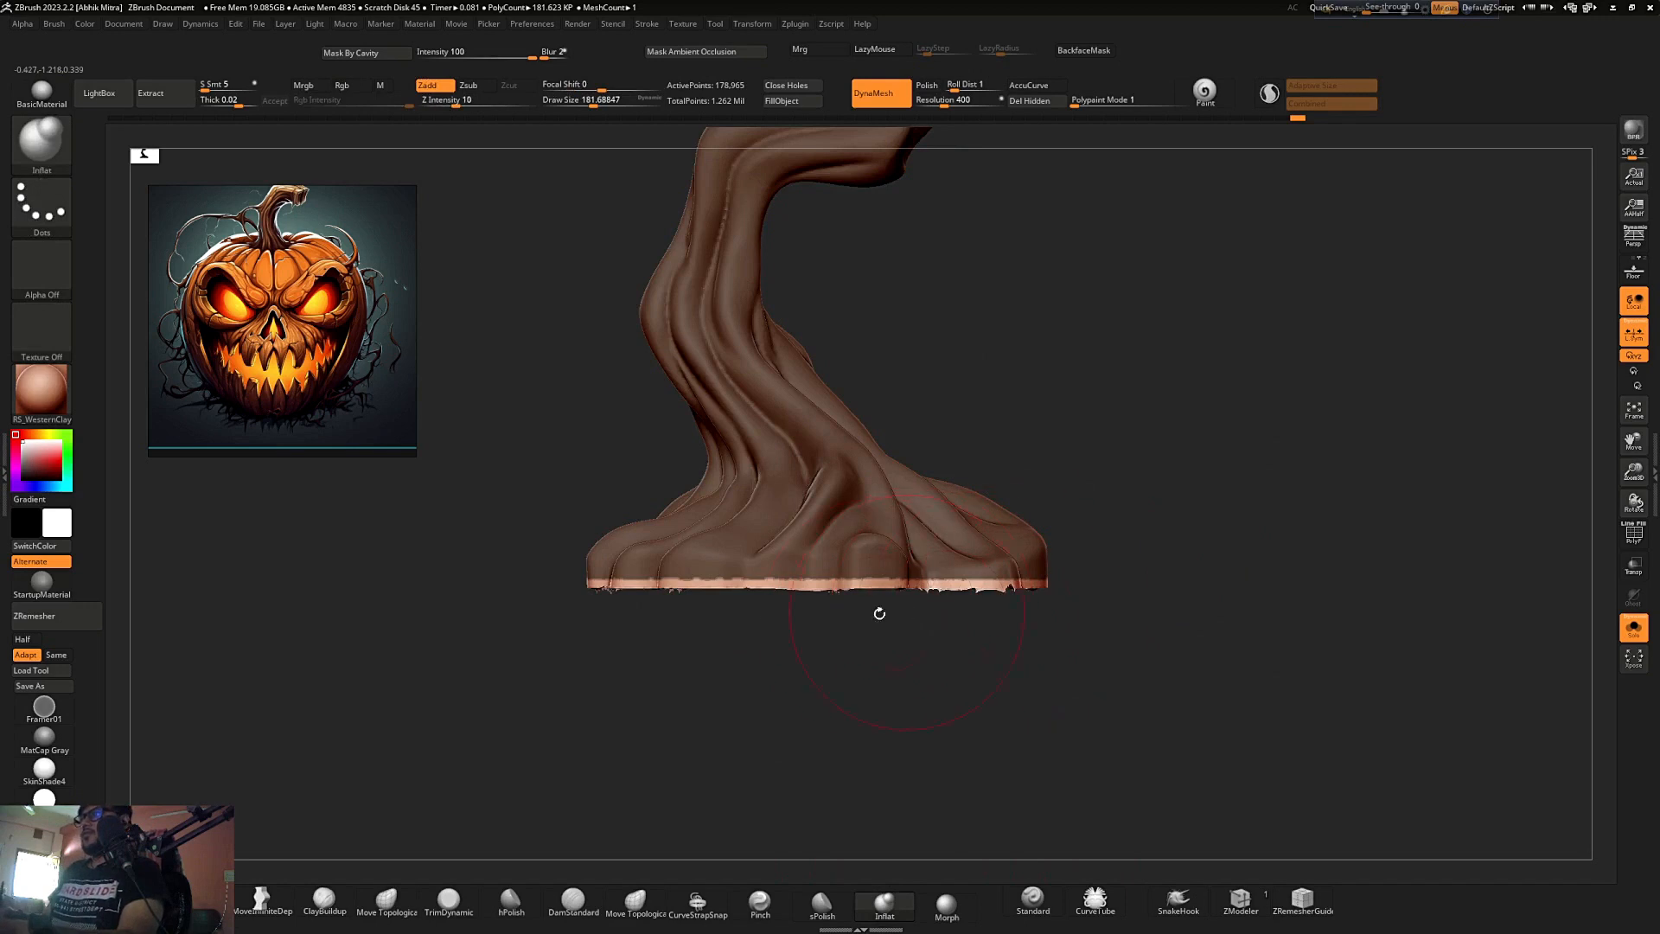
- Inflate the unmasked stem slightly with the Inflate deformation and update its DynaMesh at resolution 400
{"action": "double_click", "coordinate": [1654, 453]}
{"action": "left_click", "coordinate": [1540, 197]}
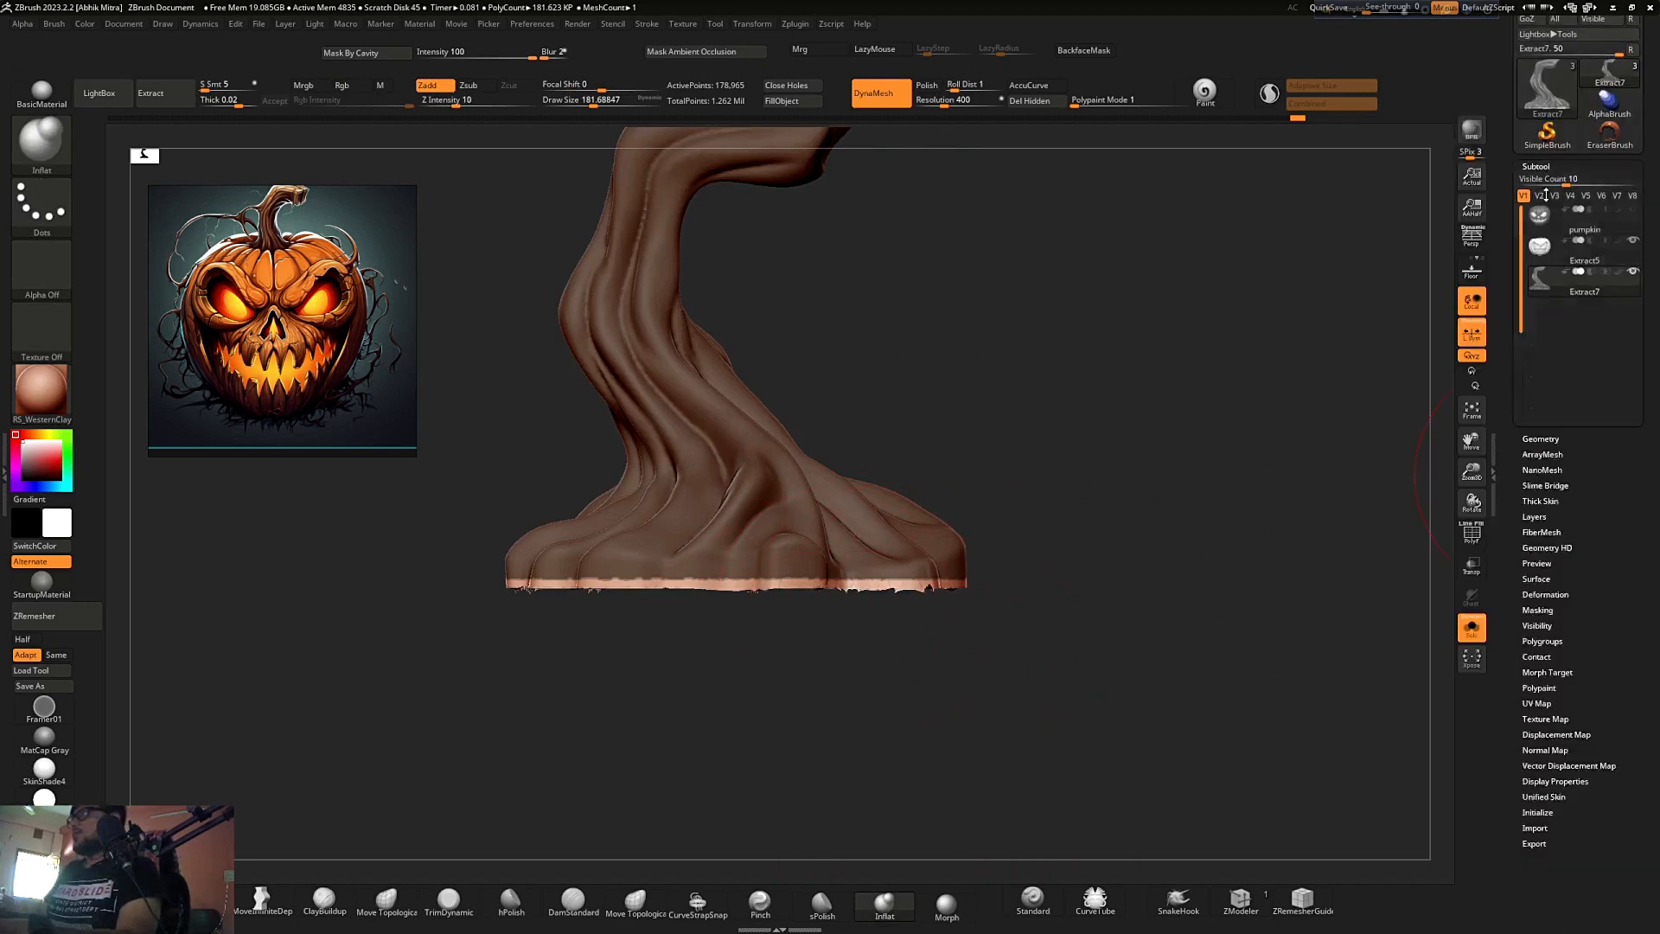
{"action": "left_click_drag", "start_coordinate": [1150, 462], "coordinate": [1201, 501], "text": "ctrl"}
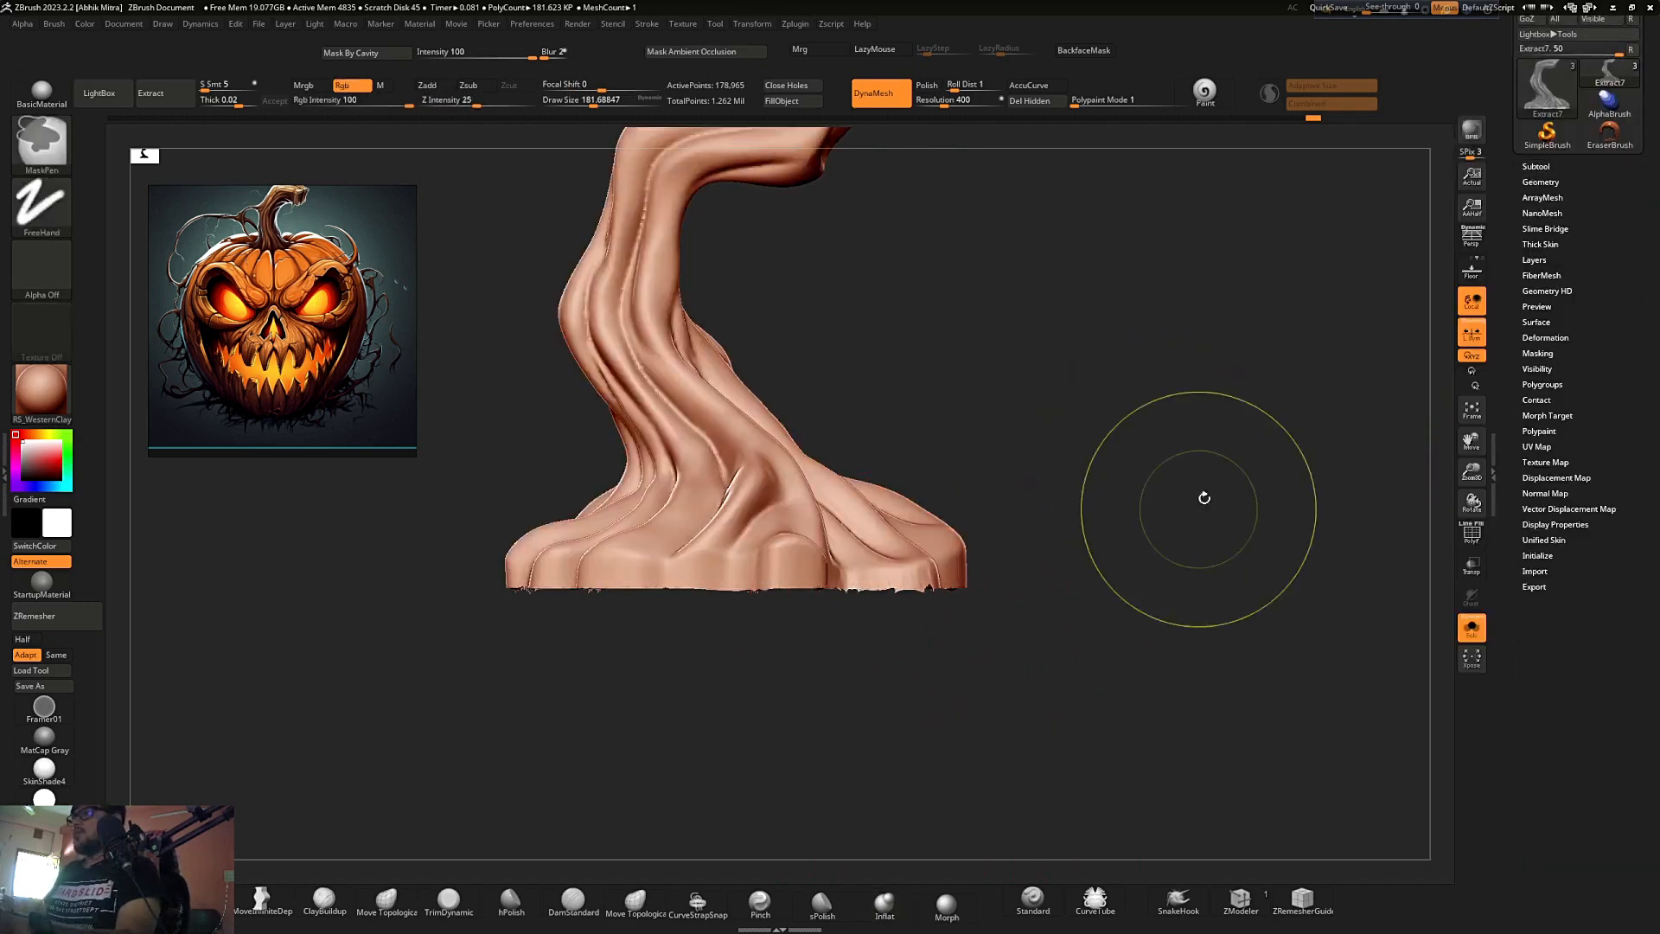
{"action": "left_click", "coordinate": [1544, 338]}
{"action": "left_click_drag", "start_coordinate": [1579, 776], "coordinate": [1585, 776]}
{"action": "mouse_move", "coordinate": [1222, 547]}
{"action": "left_mouse_down", "text": "ctrl"}
{"action": "mouse_move", "coordinate": [1112, 468]}
{"action": "mouse_move", "coordinate": [1125, 414]}
{"action": "left_mouse_up", "text": "ctrl"}
- Smooth the ragged edge around the underside of the stem's base with the Smooth brush at a draw size of about 182
{"action": "key", "text": "f"}
{"action": "key", "text": "f"}
{"action": "left_click_drag", "start_coordinate": [830, 707], "coordinate": [840, 725], "text": "shift"}
{"action": "mouse_move", "coordinate": [1072, 458]}
{"action": "left_mouse_down"}
{"action": "mouse_move", "coordinate": [1077, 527]}
{"action": "mouse_move", "coordinate": [1091, 450]}
{"action": "left_mouse_up"}
{"action": "left_click_drag", "start_coordinate": [650, 624], "coordinate": [740, 488], "text": "shift"}
{"action": "mouse_move", "coordinate": [1011, 511]}
{"action": "left_mouse_down"}
{"action": "mouse_move", "coordinate": [1025, 581]}
{"action": "mouse_move", "coordinate": [987, 521]}
{"action": "left_mouse_up"}
{"action": "left_click_drag", "start_coordinate": [1143, 643], "coordinate": [1167, 574]}
{"action": "left_click_drag", "start_coordinate": [1085, 692], "coordinate": [1026, 755], "text": "shift"}
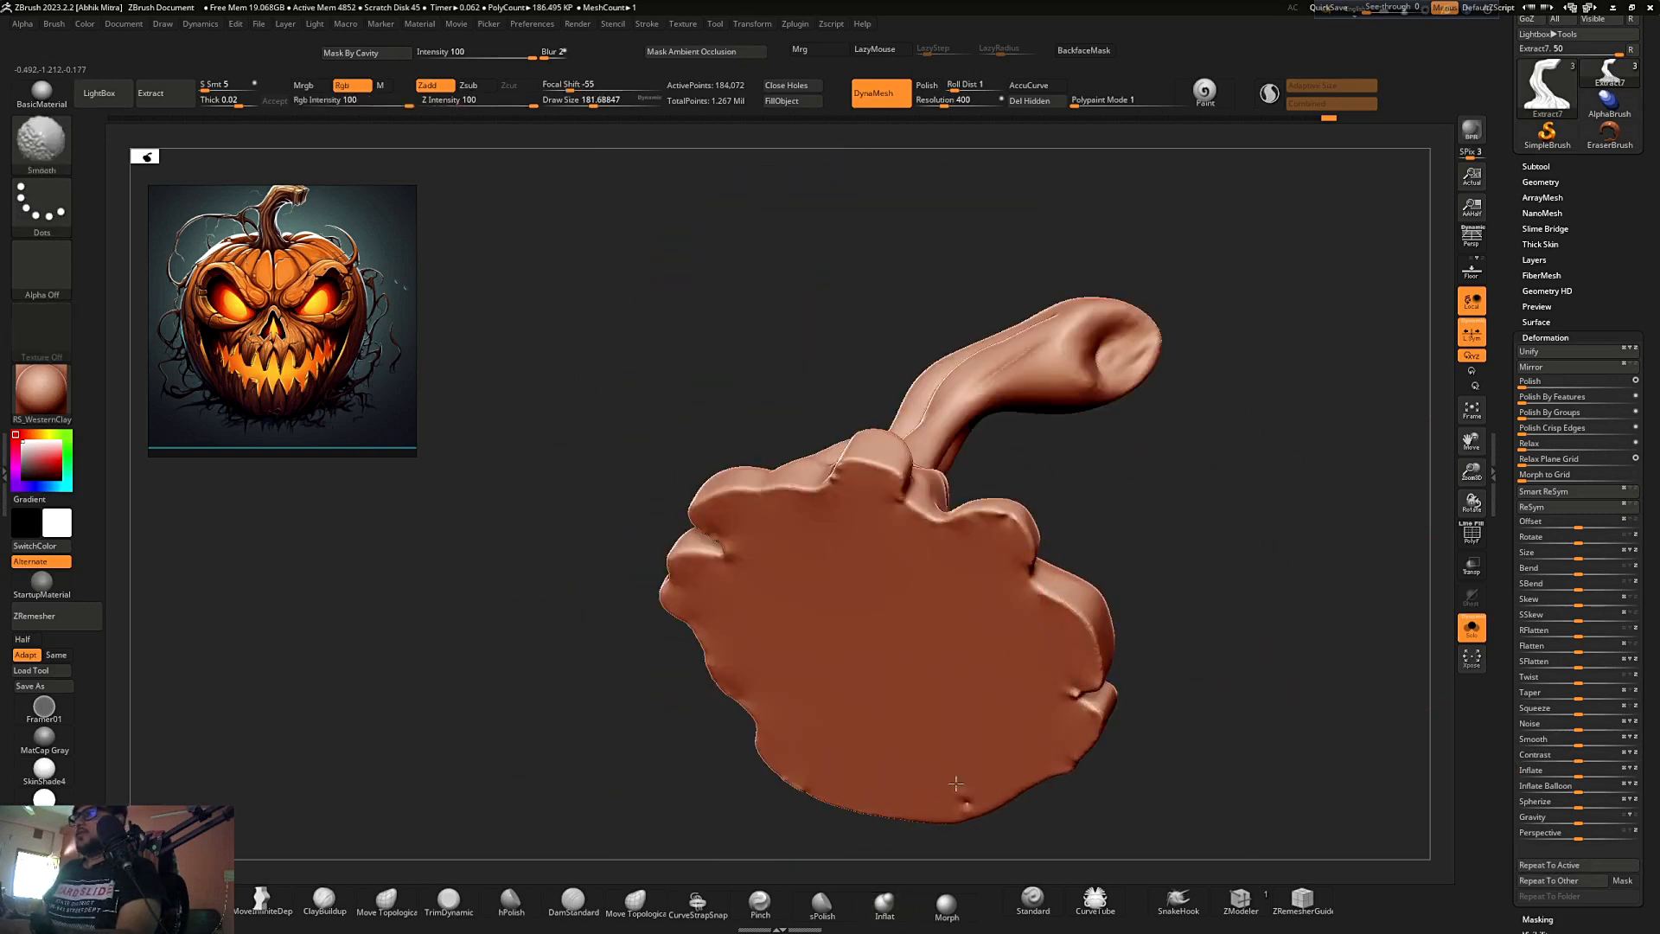
{"action": "right_click_drag", "start_coordinate": [1018, 614], "coordinate": [1030, 545], "text": "ctrl"}
{"action": "mouse_move", "coordinate": [1186, 537]}
{"action": "left_mouse_down"}
{"action": "mouse_move", "coordinate": [1211, 629]}
{"action": "mouse_move", "coordinate": [1268, 570]}
{"action": "left_mouse_up"}
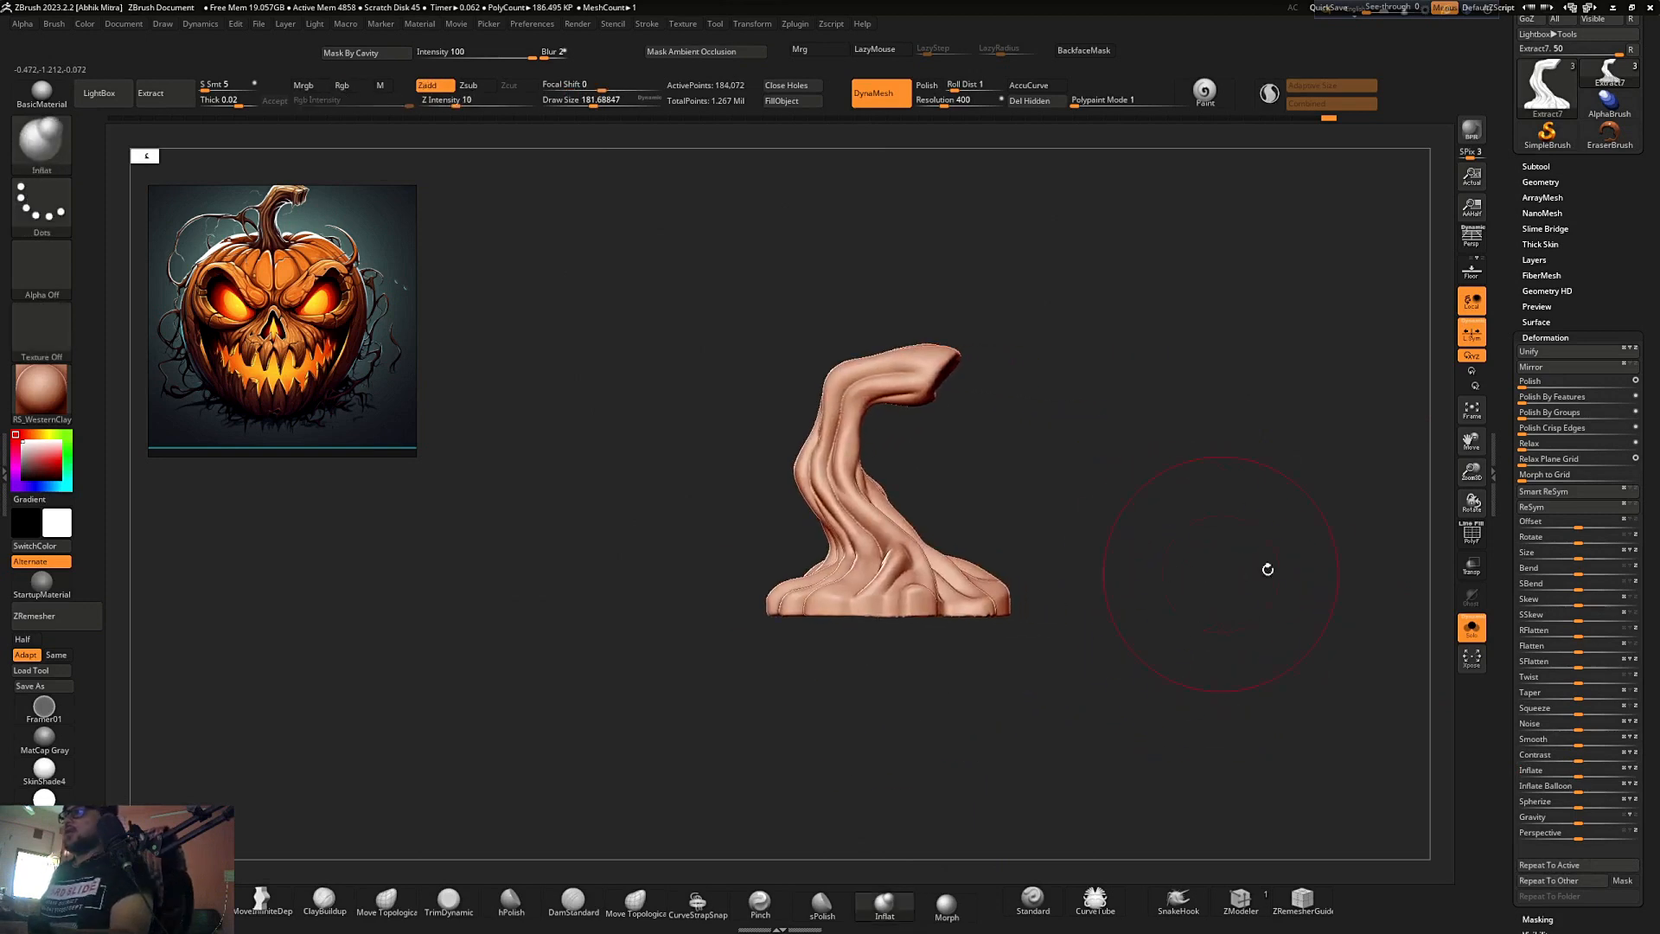
- Leave solo mode to show the whole pumpkin and select the carved pumpkin shell
{"action": "left_click", "coordinate": [1493, 451]}
{"action": "left_click", "coordinate": [1633, 628]}
{"action": "left_click_drag", "start_coordinate": [1478, 578], "coordinate": [1187, 613]}
{"action": "left_click", "coordinate": [1141, 641], "text": "alt"}
{"action": "right_click_drag", "start_coordinate": [1154, 635], "coordinate": [1279, 514], "text": "ctrl"}
{"action": "left_click_drag", "start_coordinate": [1292, 511], "coordinate": [1211, 401], "text": "shift"}
{"action": "right_click_drag", "start_coordinate": [1160, 495], "coordinate": [1056, 692], "text": "ctrl"}
{"action": "right_click_drag", "start_coordinate": [1227, 534], "coordinate": [1238, 460], "text": "alt"}
{"action": "left_click_drag", "start_coordinate": [1262, 474], "coordinate": [1196, 496]}
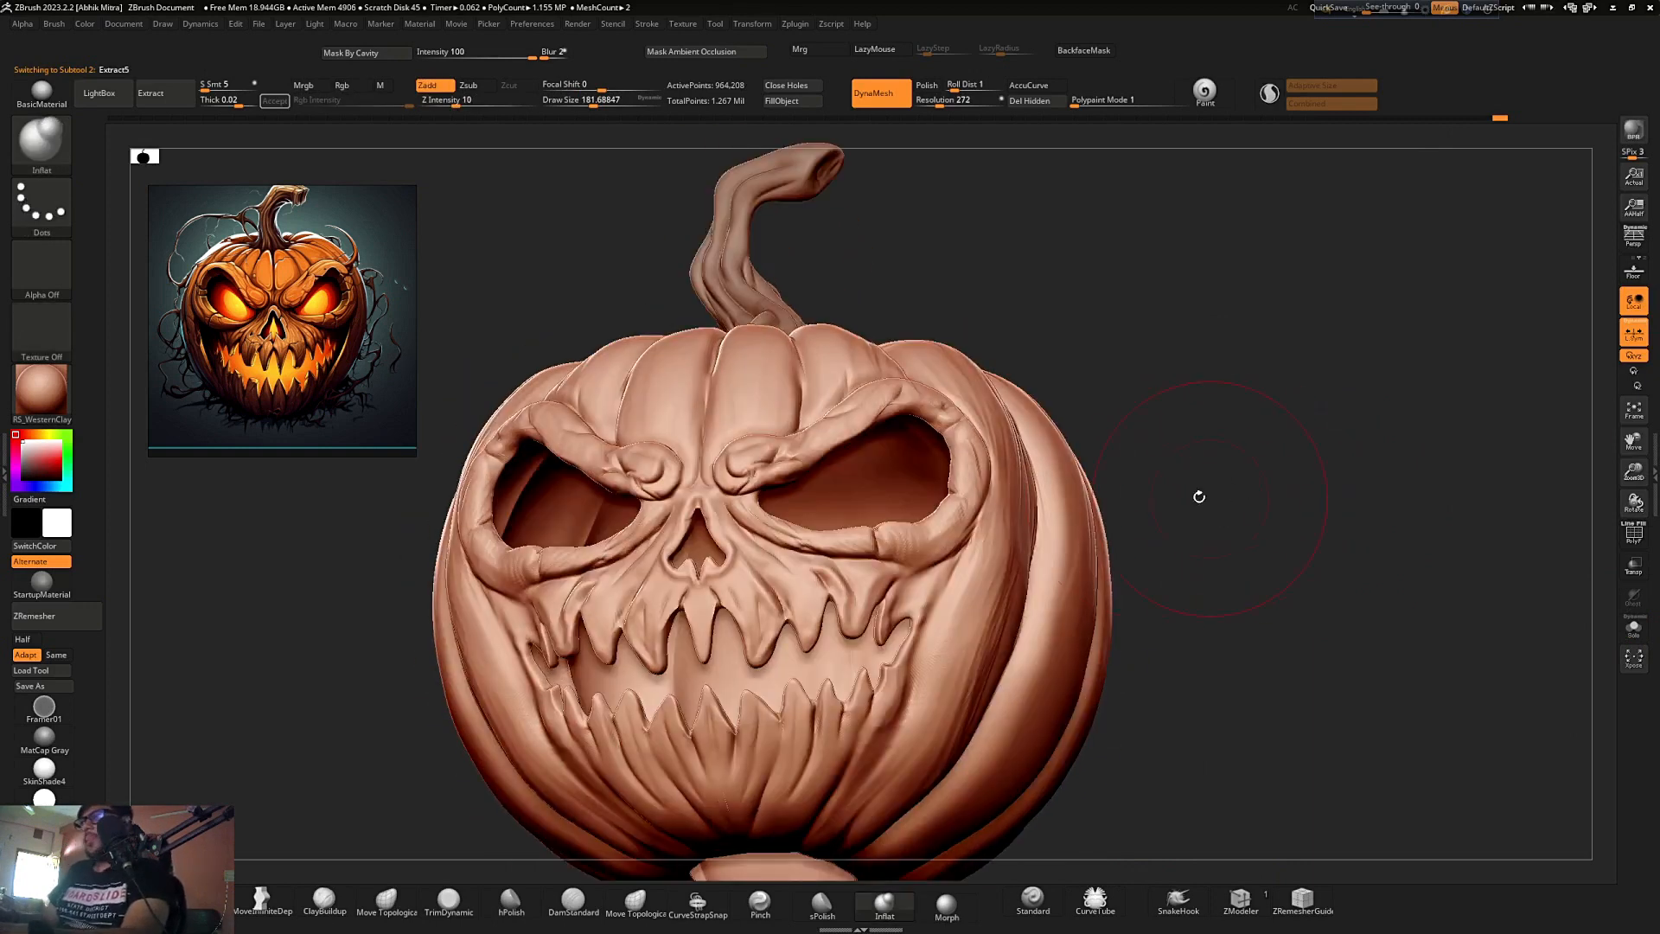
- Carve creases at the lower outer corners of the eye sockets with the DamStandard brush at a draw size of about 128
{"action": "right_click_drag", "start_coordinate": [1186, 499], "coordinate": [1029, 596], "text": "ctrl"}
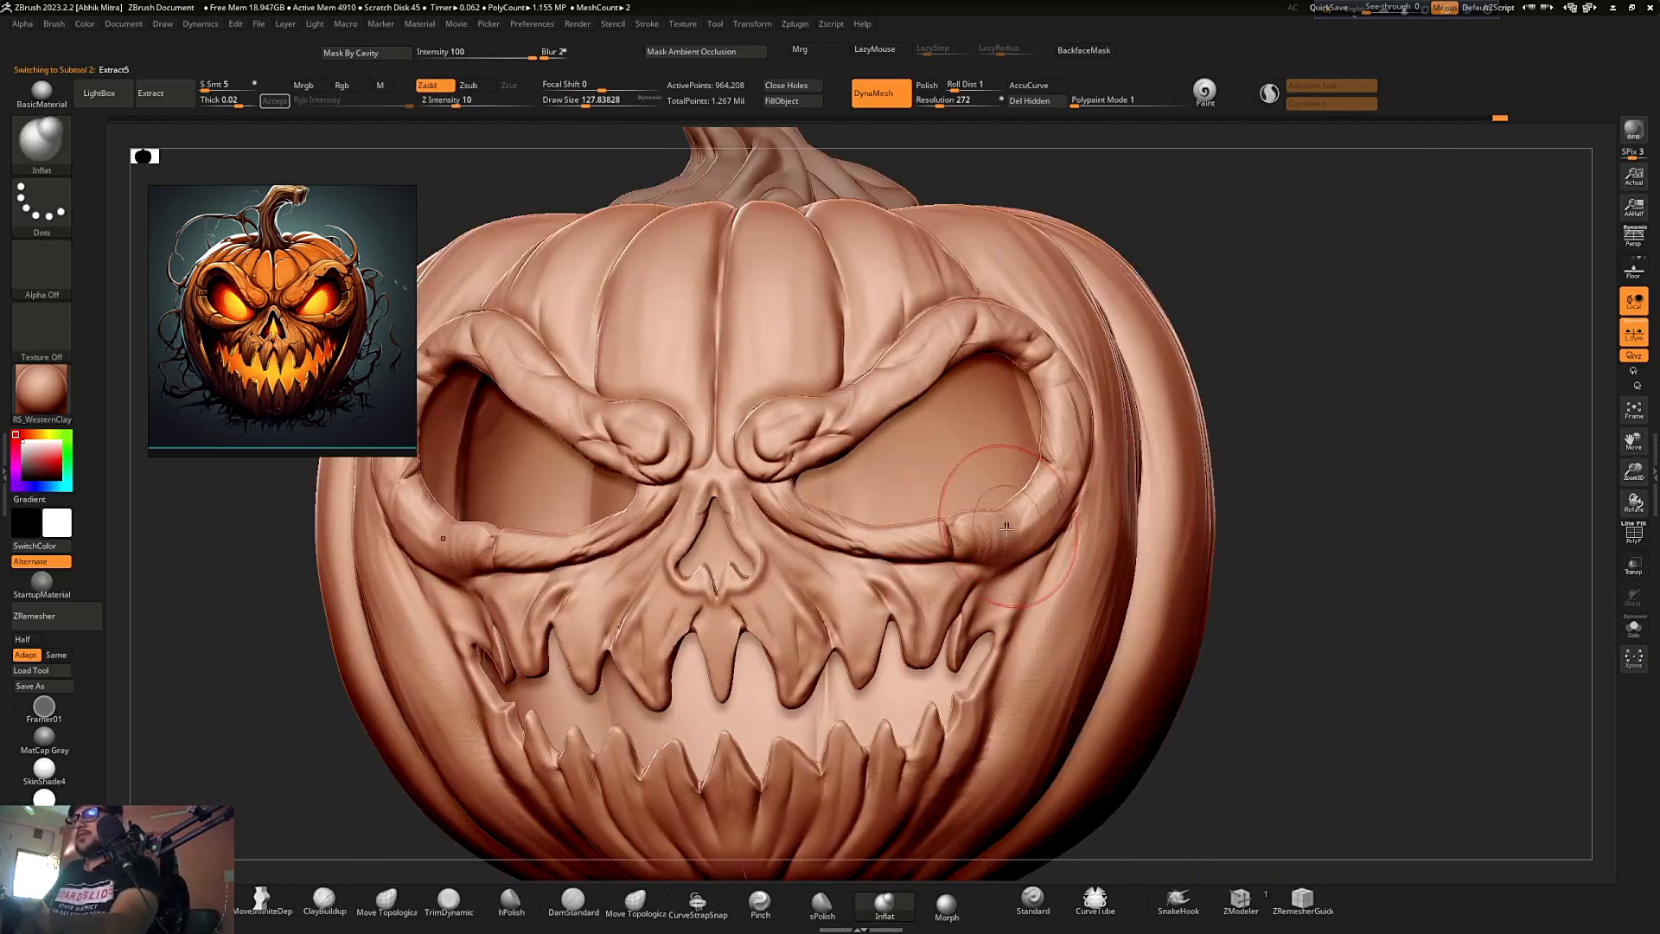
{"action": "key", "text": "b"}
{"action": "key", "text": "d"}
{"action": "key", "text": "s"}
{"action": "left_click_drag", "start_coordinate": [1029, 554], "coordinate": [1041, 553]}
{"action": "left_click_drag", "start_coordinate": [1327, 435], "coordinate": [1301, 439]}
{"action": "left_click_drag", "start_coordinate": [1002, 566], "coordinate": [1071, 526]}
{"action": "mouse_move", "coordinate": [1044, 591]}
{"action": "right_mouse_down", "text": "ctrl"}
{"action": "mouse_move", "coordinate": [1203, 515]}
{"action": "mouse_move", "coordinate": [1072, 597]}
{"action": "right_mouse_up", "text": "ctrl"}
{"action": "key", "text": "bracketright"}
{"action": "right_click_drag", "start_coordinate": [1143, 520], "coordinate": [968, 619]}
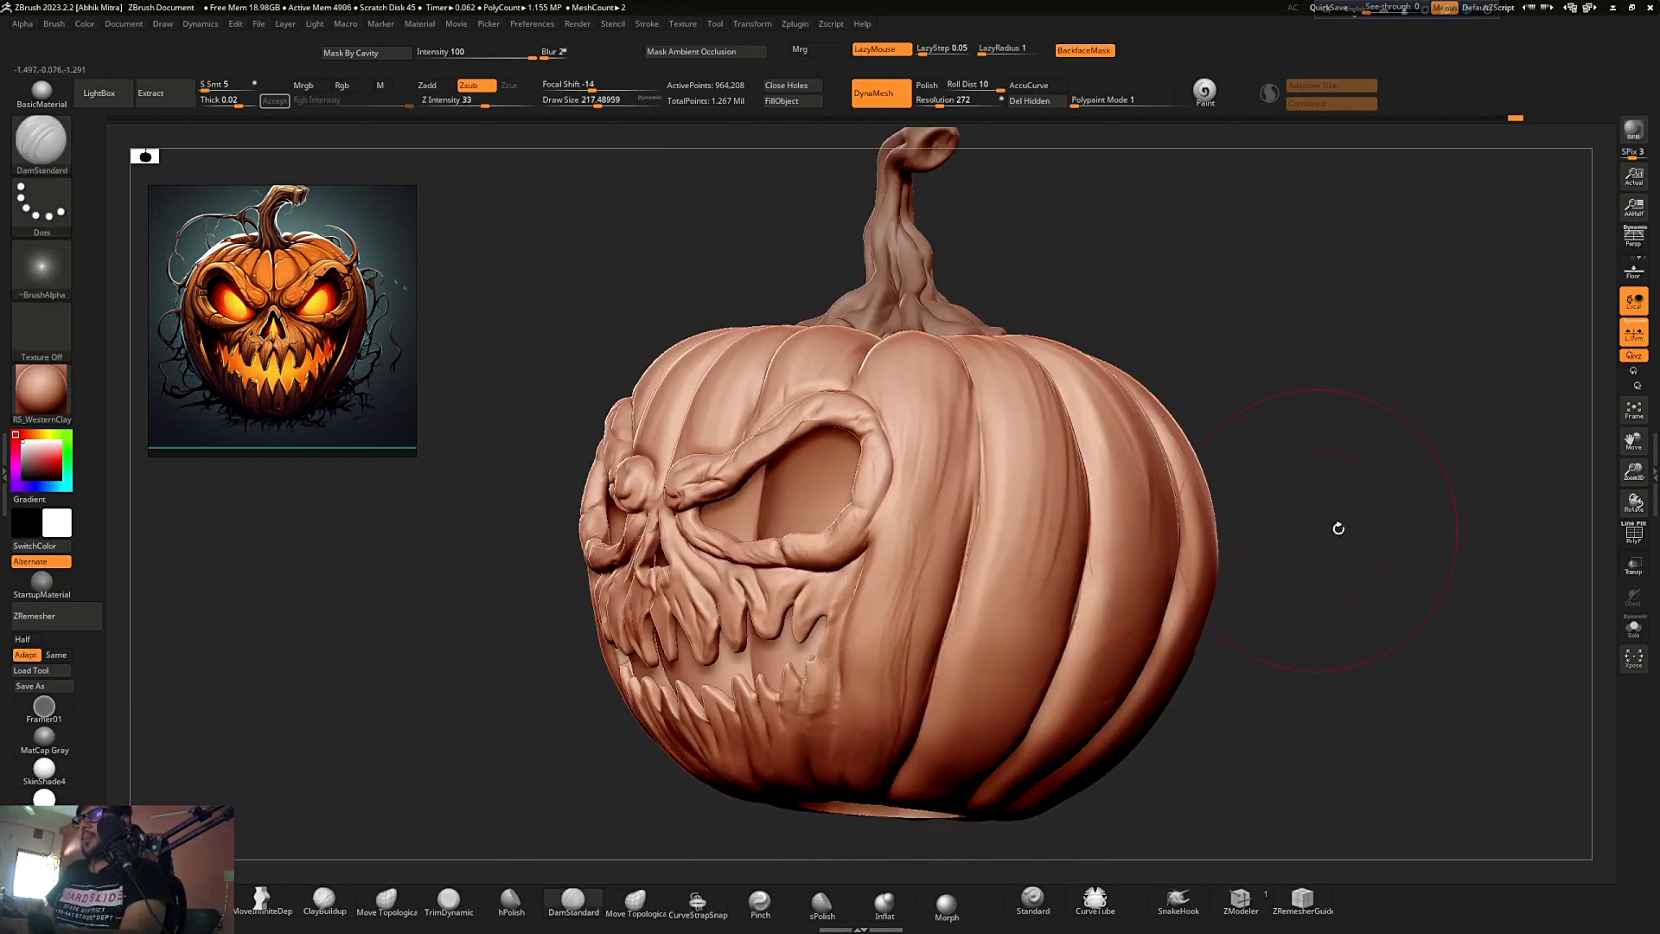
- Adjust the contours of the pumpkin's side and rear ribs with the Move brush at a draw size of about 217
{"action": "right_click_drag", "start_coordinate": [1338, 528], "coordinate": [1150, 484]}
{"action": "key", "text": "b"}
{"action": "key", "text": "m"}
{"action": "key", "text": "v"}
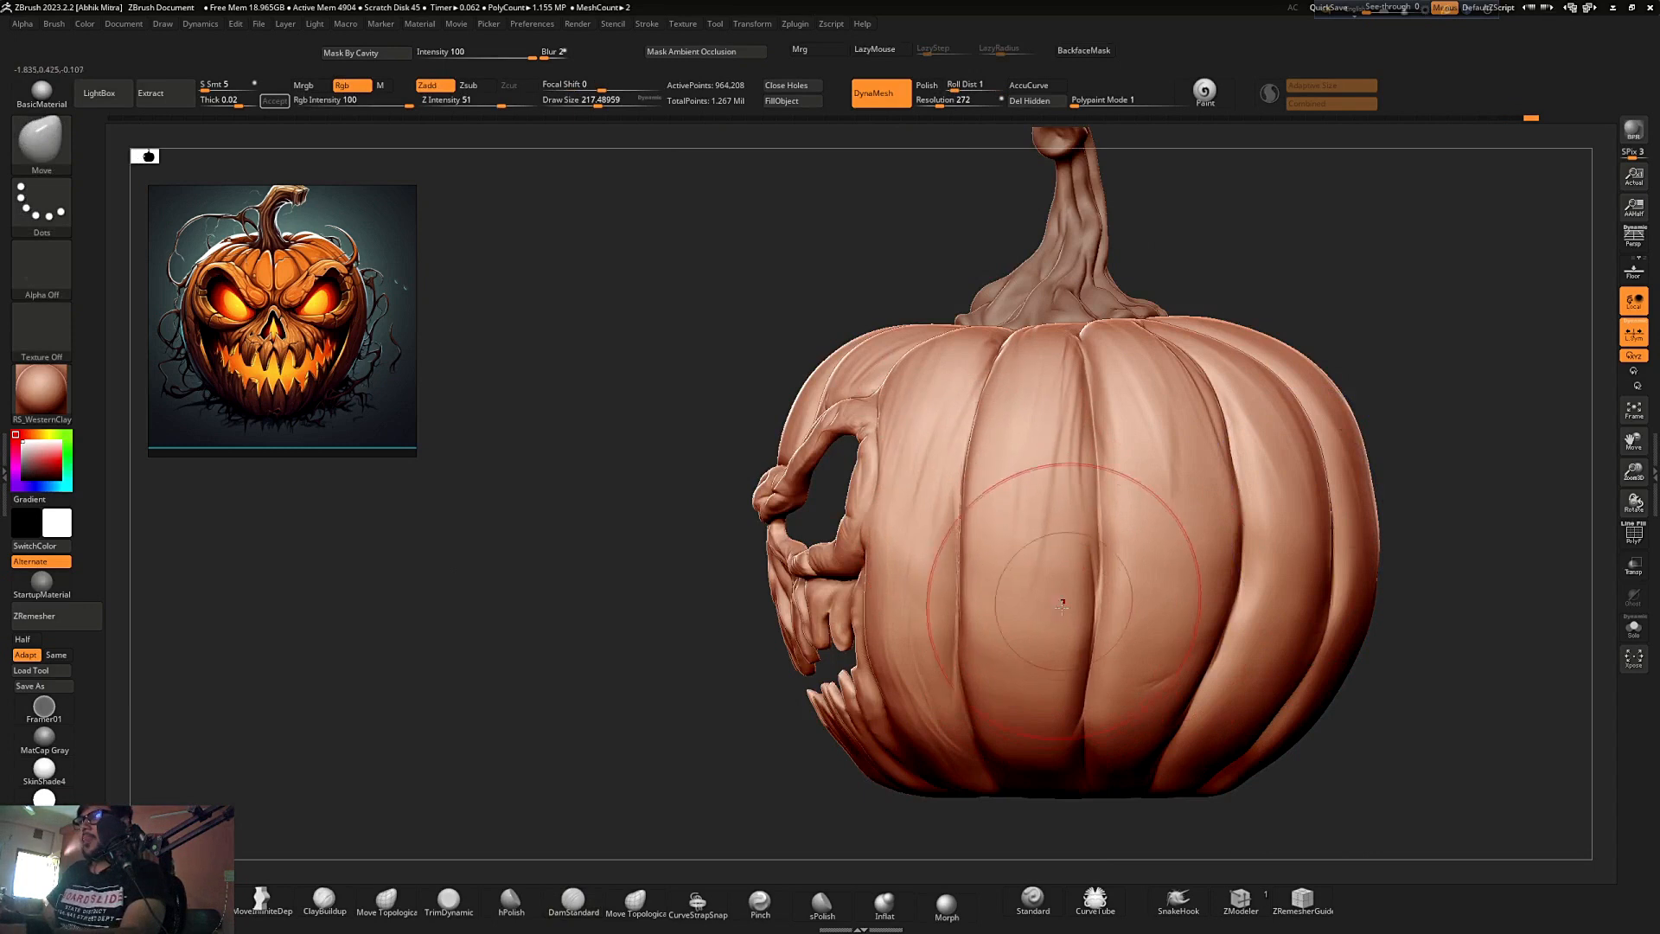
{"action": "right_click_drag", "start_coordinate": [1150, 648], "coordinate": [1236, 605]}
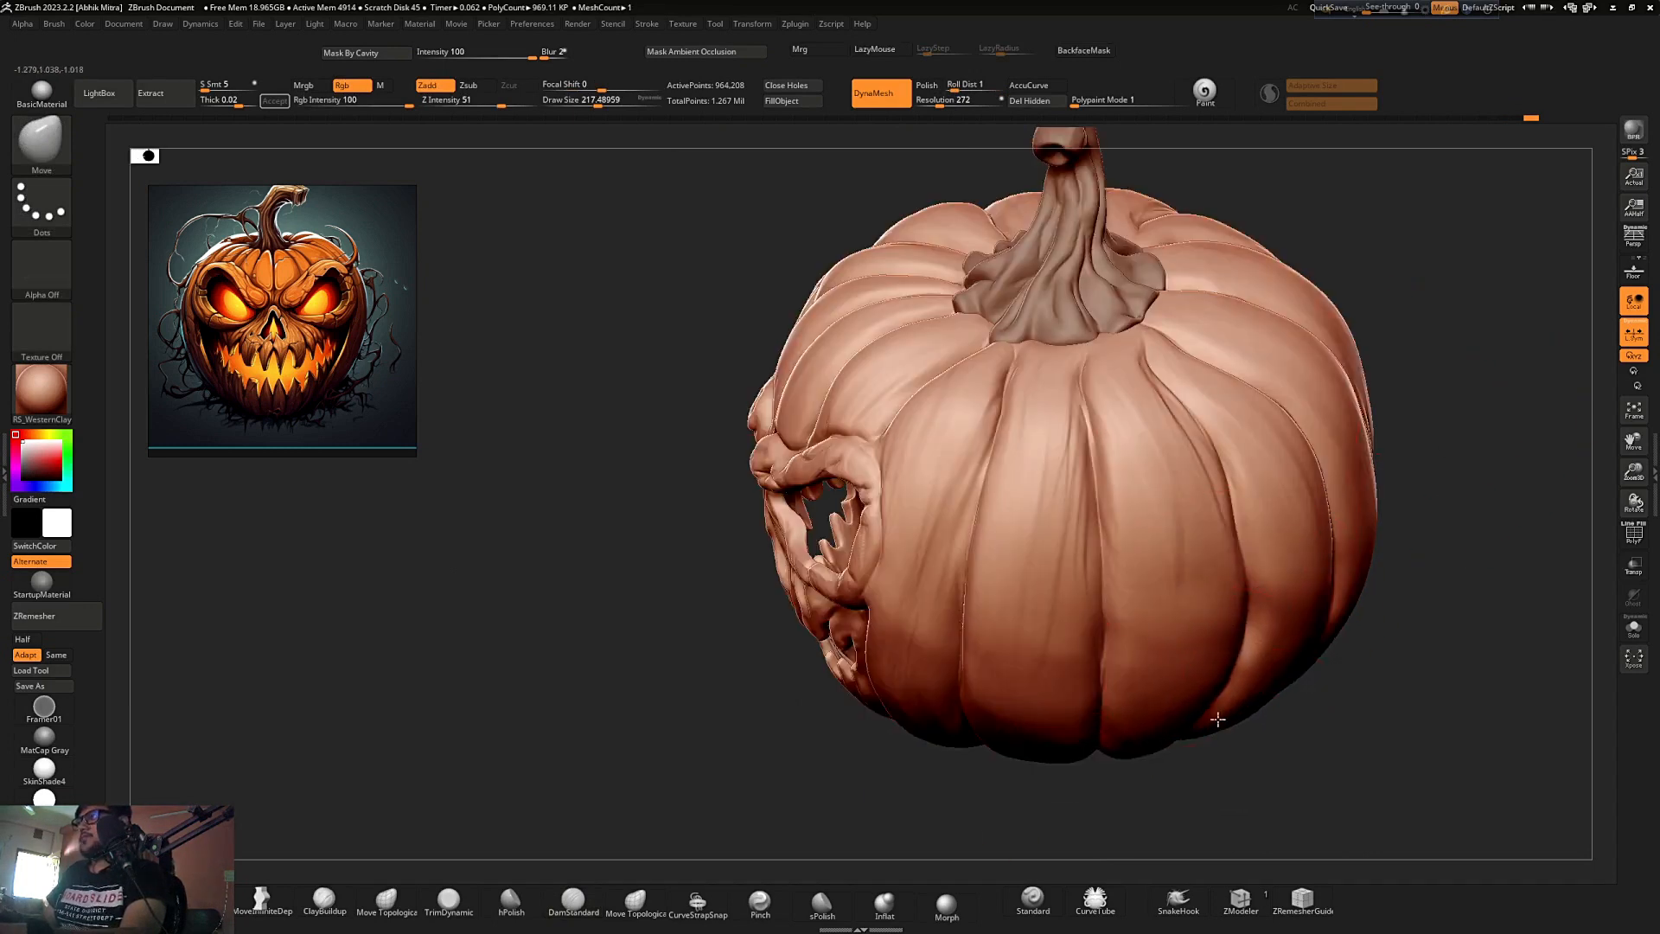
{"action": "right_click_drag", "start_coordinate": [1323, 519], "coordinate": [1333, 599]}
{"action": "left_click_drag", "start_coordinate": [1271, 519], "coordinate": [1288, 499]}
{"action": "right_click_drag", "start_coordinate": [1363, 530], "coordinate": [1349, 597]}
{"action": "left_click_drag", "start_coordinate": [1348, 389], "coordinate": [1374, 407]}
{"action": "mouse_move", "coordinate": [1392, 631]}
{"action": "right_mouse_down"}
{"action": "mouse_move", "coordinate": [1479, 563]}
{"action": "mouse_move", "coordinate": [1500, 707]}
{"action": "mouse_move", "coordinate": [1134, 756]}
{"action": "mouse_move", "coordinate": [1122, 804]}
{"action": "right_mouse_up"}
{"action": "key", "text": "bracketleft"}
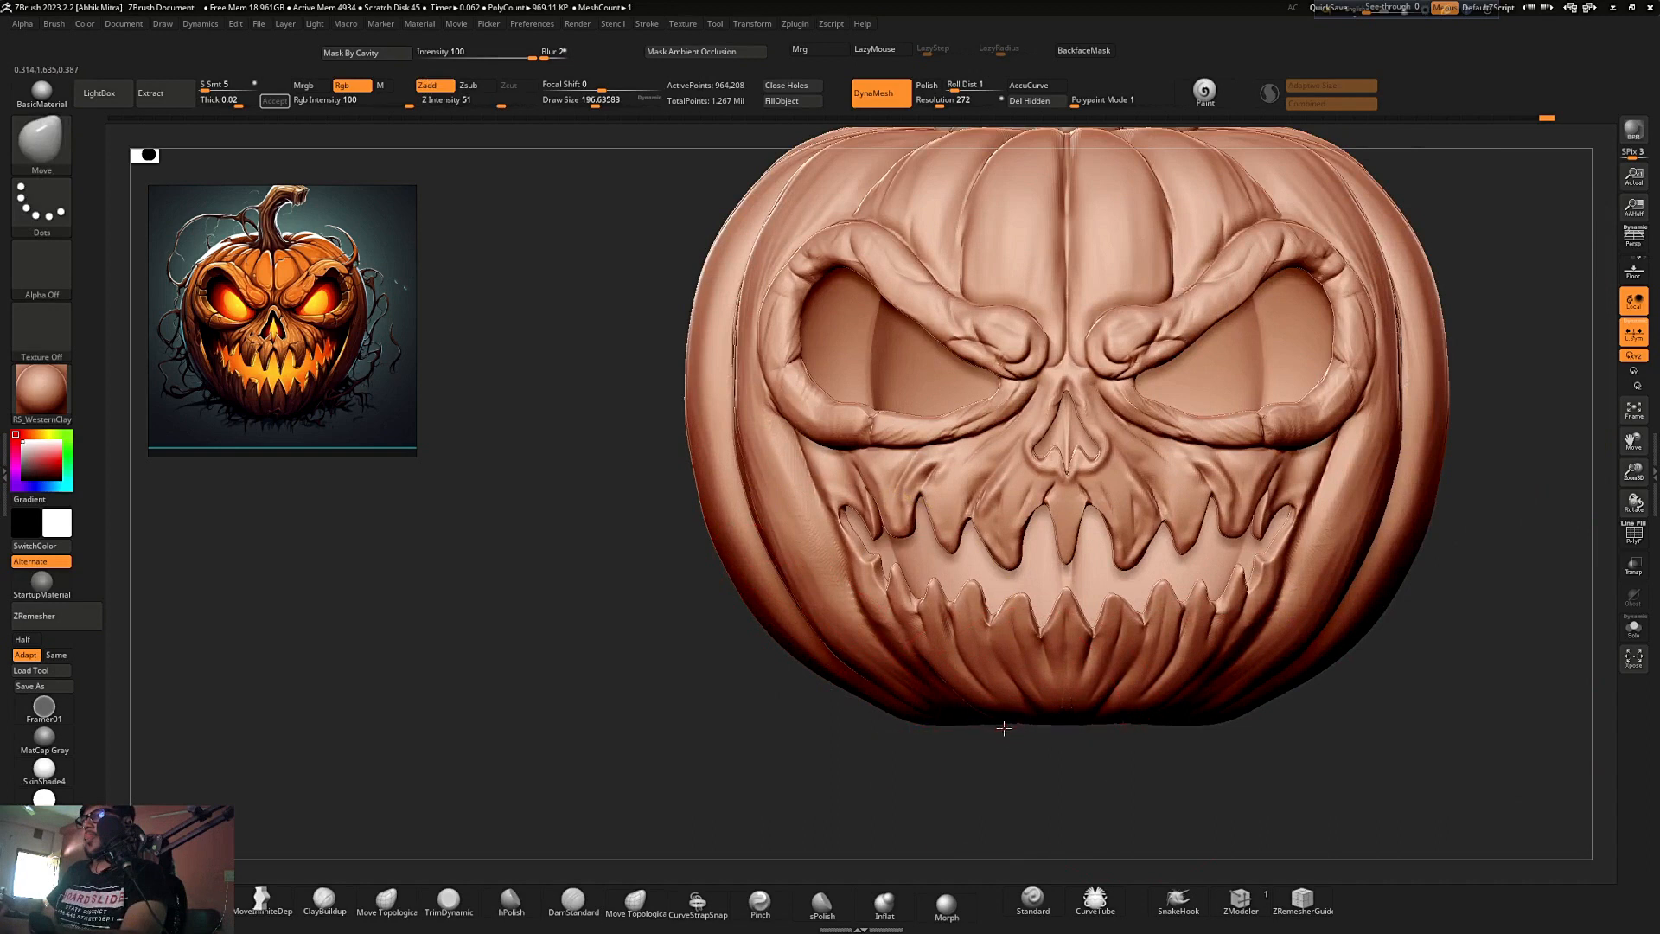
{"action": "right_click_drag", "start_coordinate": [996, 704], "coordinate": [1320, 755]}
{"action": "mouse_move", "coordinate": [1021, 728]}
{"action": "right_mouse_down"}
{"action": "mouse_move", "coordinate": [1073, 718]}
{"action": "mouse_move", "coordinate": [938, 611]}
{"action": "mouse_move", "coordinate": [1210, 527]}
{"action": "mouse_move", "coordinate": [861, 653]}
{"action": "right_mouse_up"}
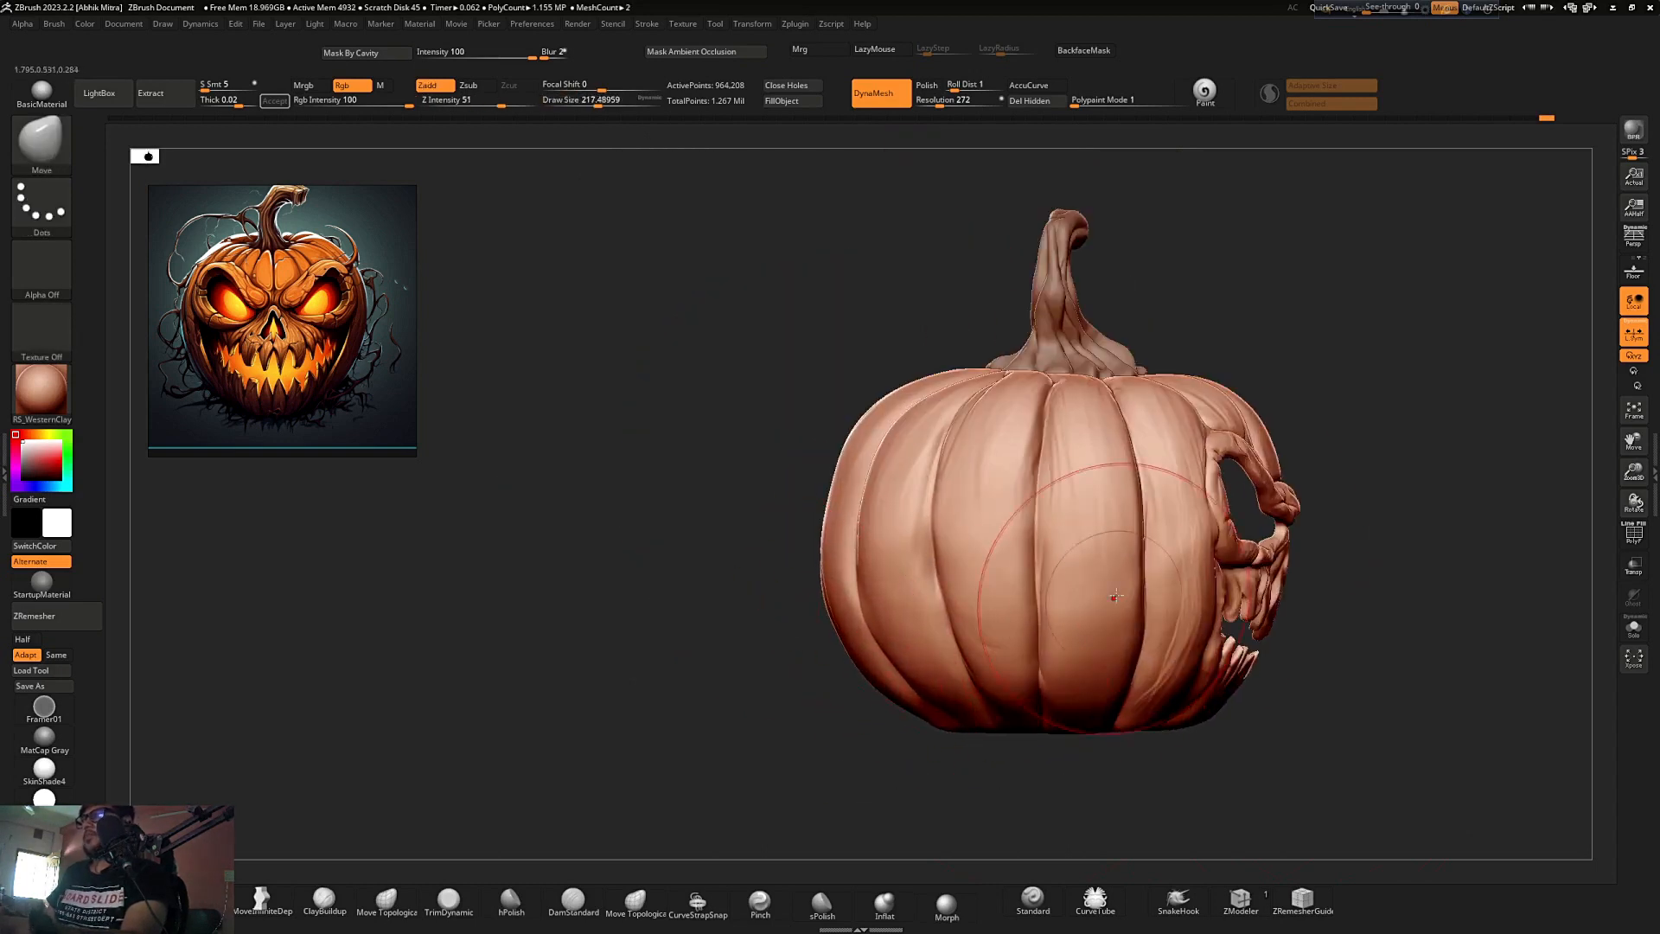
- Render a BPR preview of the whole pumpkin from the front
{"action": "mouse_move", "coordinate": [1430, 512]}
{"action": "right_mouse_down"}
{"action": "mouse_move", "coordinate": [1130, 683]}
{"action": "mouse_move", "coordinate": [777, 556]}
{"action": "mouse_move", "coordinate": [1453, 464]}
{"action": "mouse_move", "coordinate": [1304, 530]}
{"action": "mouse_move", "coordinate": [1304, 563]}
{"action": "mouse_move", "coordinate": [1313, 545]}
{"action": "mouse_move", "coordinate": [1274, 552]}
{"action": "right_mouse_up"}
{"action": "key", "text": "s"}
{"action": "left_click_drag", "start_coordinate": [1274, 569], "coordinate": [1261, 570]}
{"action": "right_click_drag", "start_coordinate": [1268, 572], "coordinate": [1277, 559], "text": "alt"}
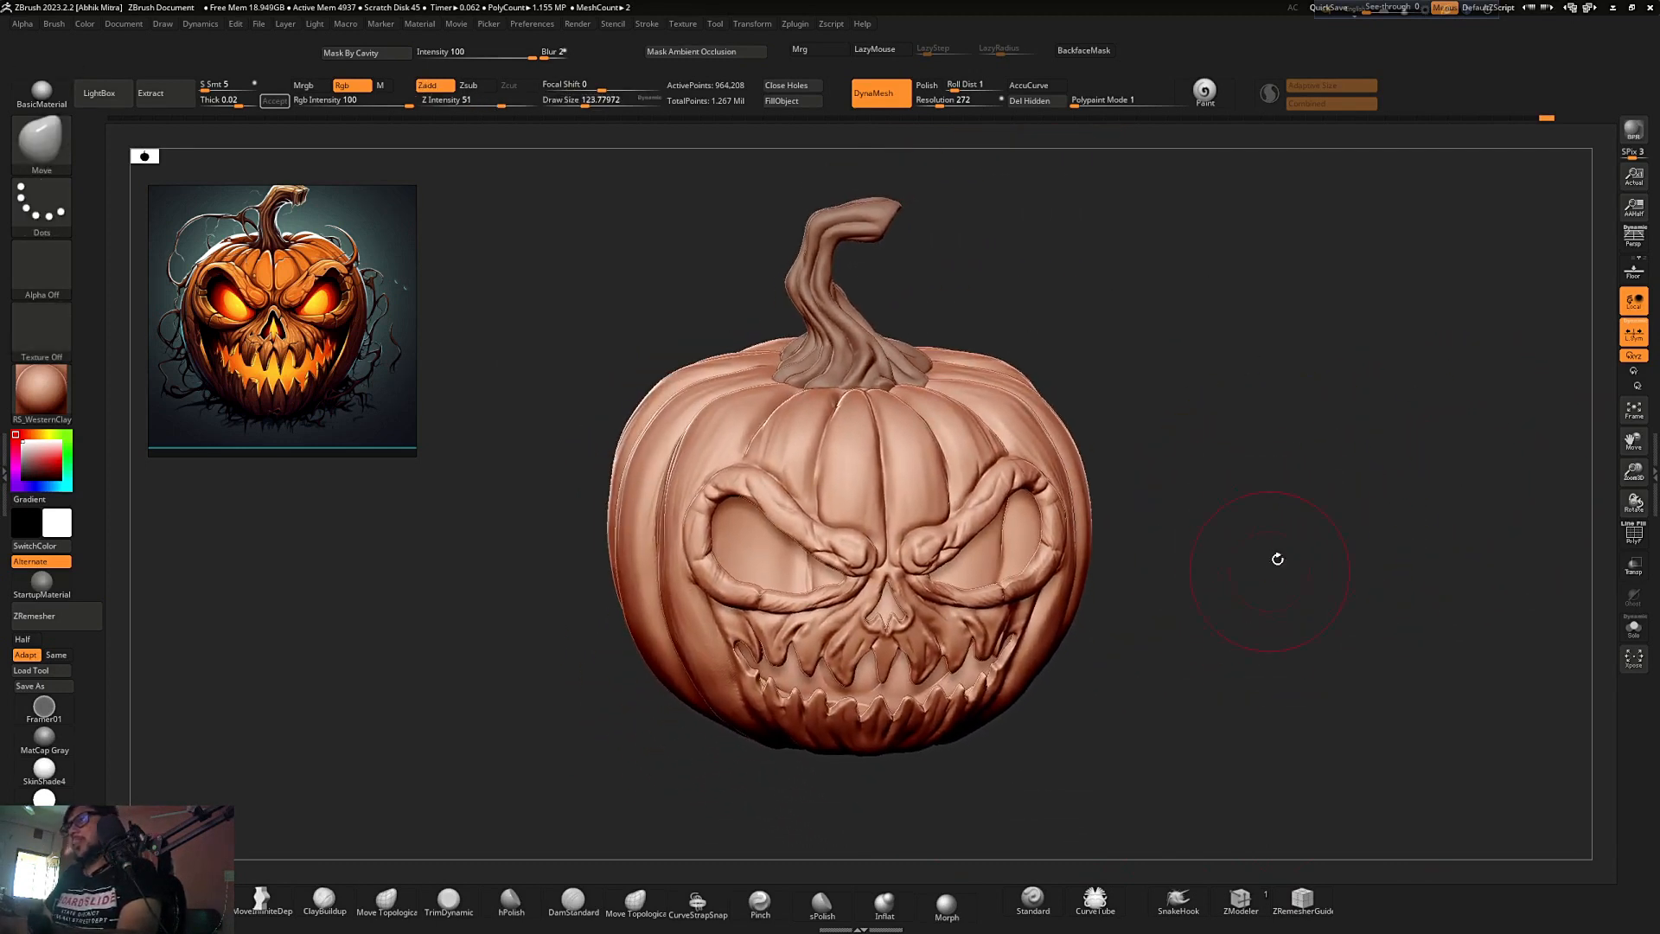
{"action": "left_click", "coordinate": [1645, 132]}
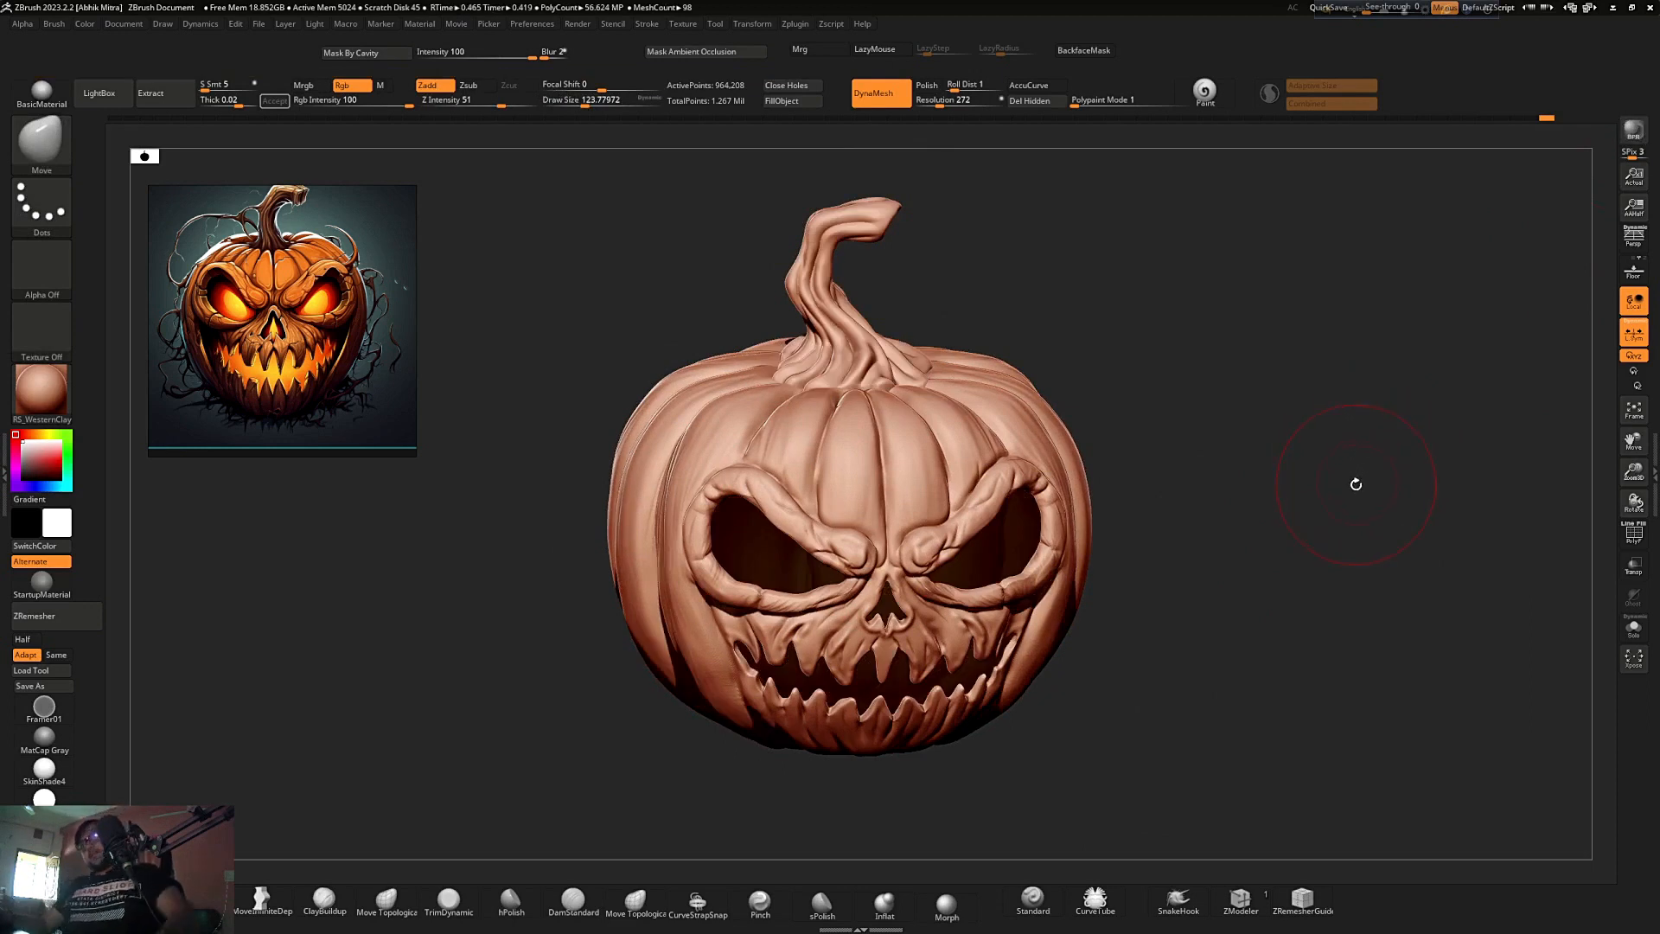
{"action": "left_click_drag", "start_coordinate": [1362, 529], "coordinate": [1322, 506]}
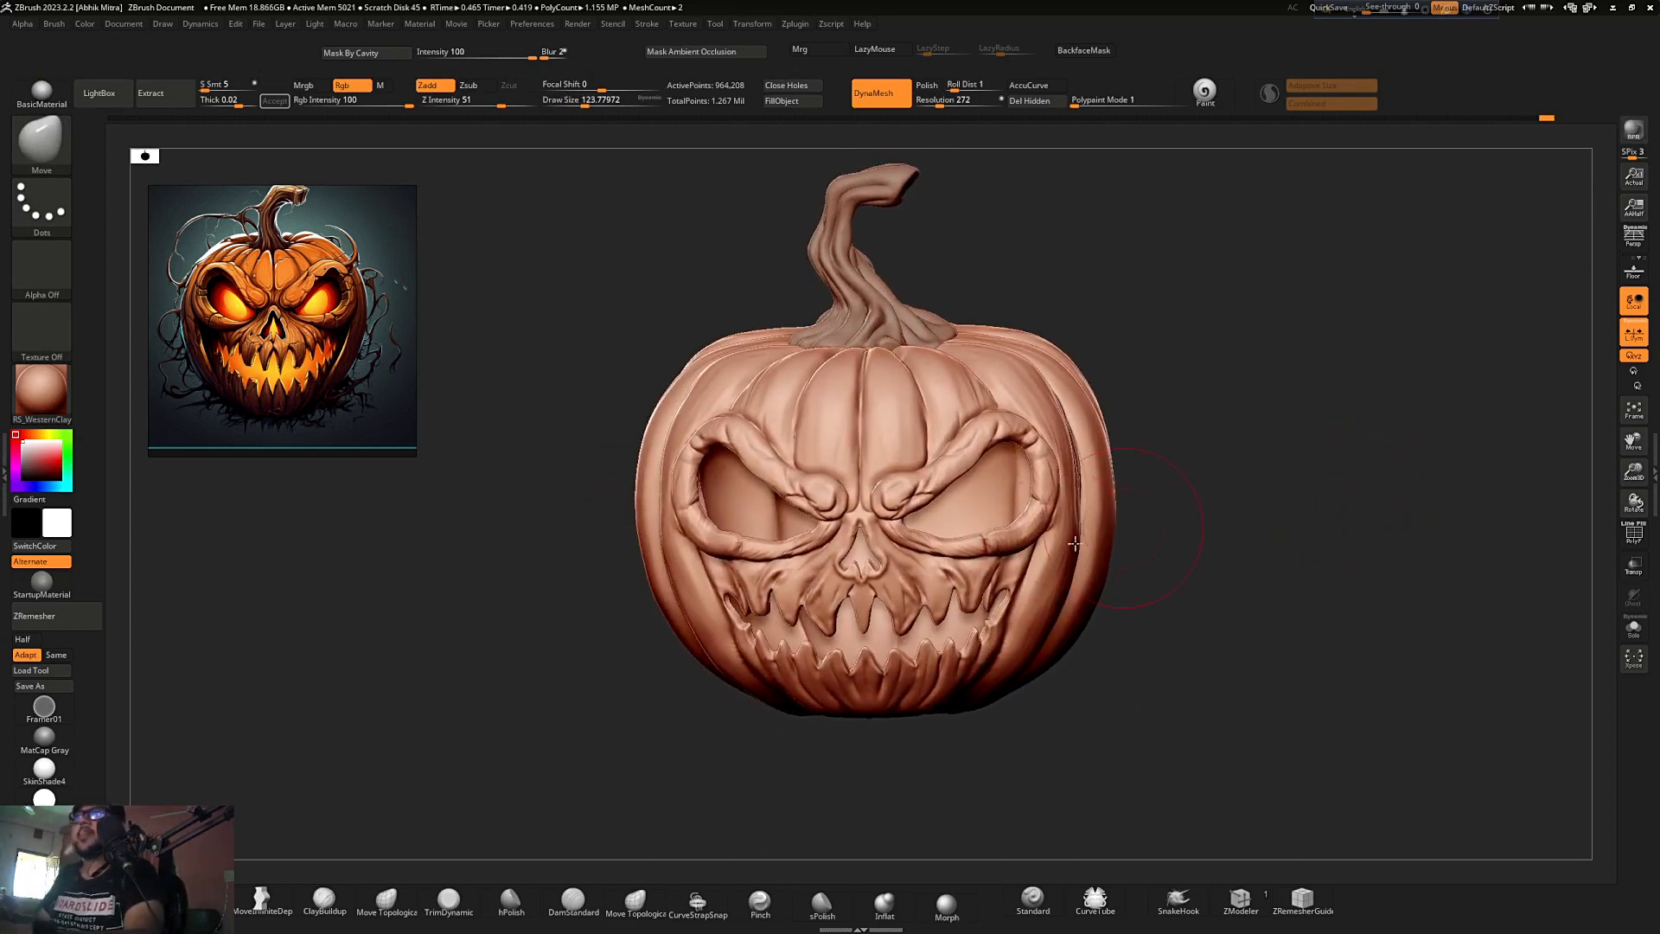
- Carve creases from the mouth corners down to the pumpkin's base with the DamStandard brush at a draw size of about 87
{"action": "right_click_drag", "start_coordinate": [884, 538], "coordinate": [879, 625], "text": "ctrl"}
{"action": "key", "text": "s"}
{"action": "left_click_drag", "start_coordinate": [879, 625], "coordinate": [872, 625]}
{"action": "mouse_move", "coordinate": [1283, 454]}
{"action": "left_mouse_down"}
{"action": "mouse_move", "coordinate": [1330, 423]}
{"action": "mouse_move", "coordinate": [1327, 463]}
{"action": "mouse_move", "coordinate": [1349, 433]}
{"action": "mouse_move", "coordinate": [1371, 456]}
{"action": "mouse_move", "coordinate": [1351, 420]}
{"action": "left_mouse_up"}
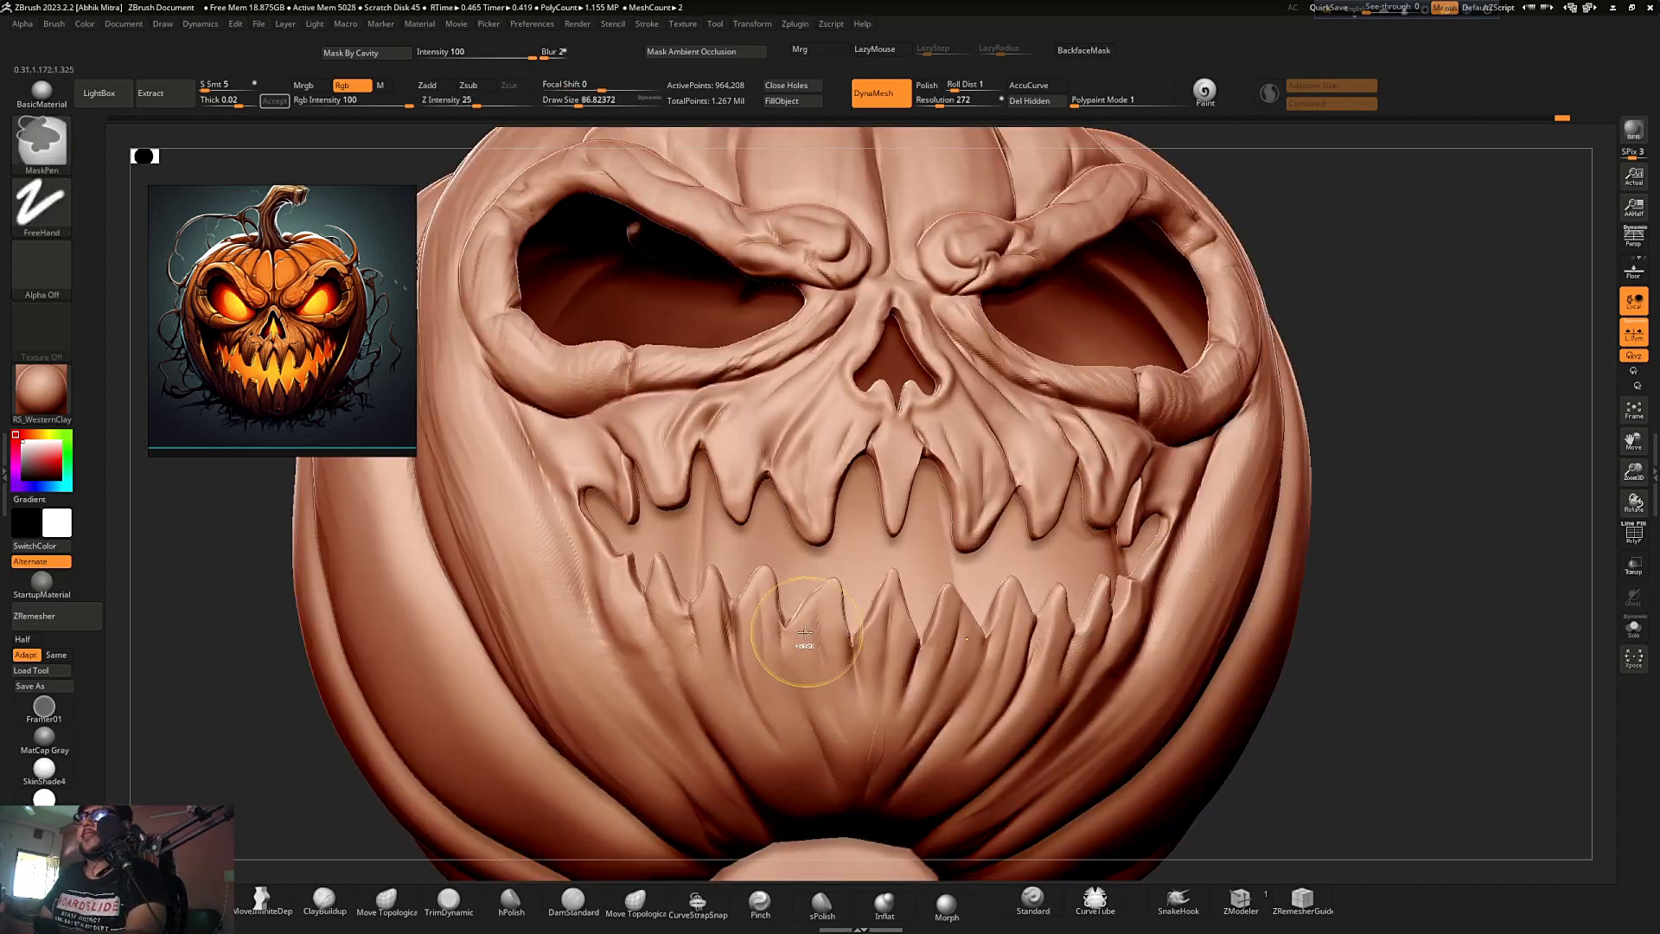
{"action": "mouse_move", "coordinate": [797, 648]}
{"action": "left_mouse_down"}
{"action": "mouse_move", "coordinate": [639, 683]}
{"action": "mouse_move", "coordinate": [666, 684]}
{"action": "left_mouse_up"}
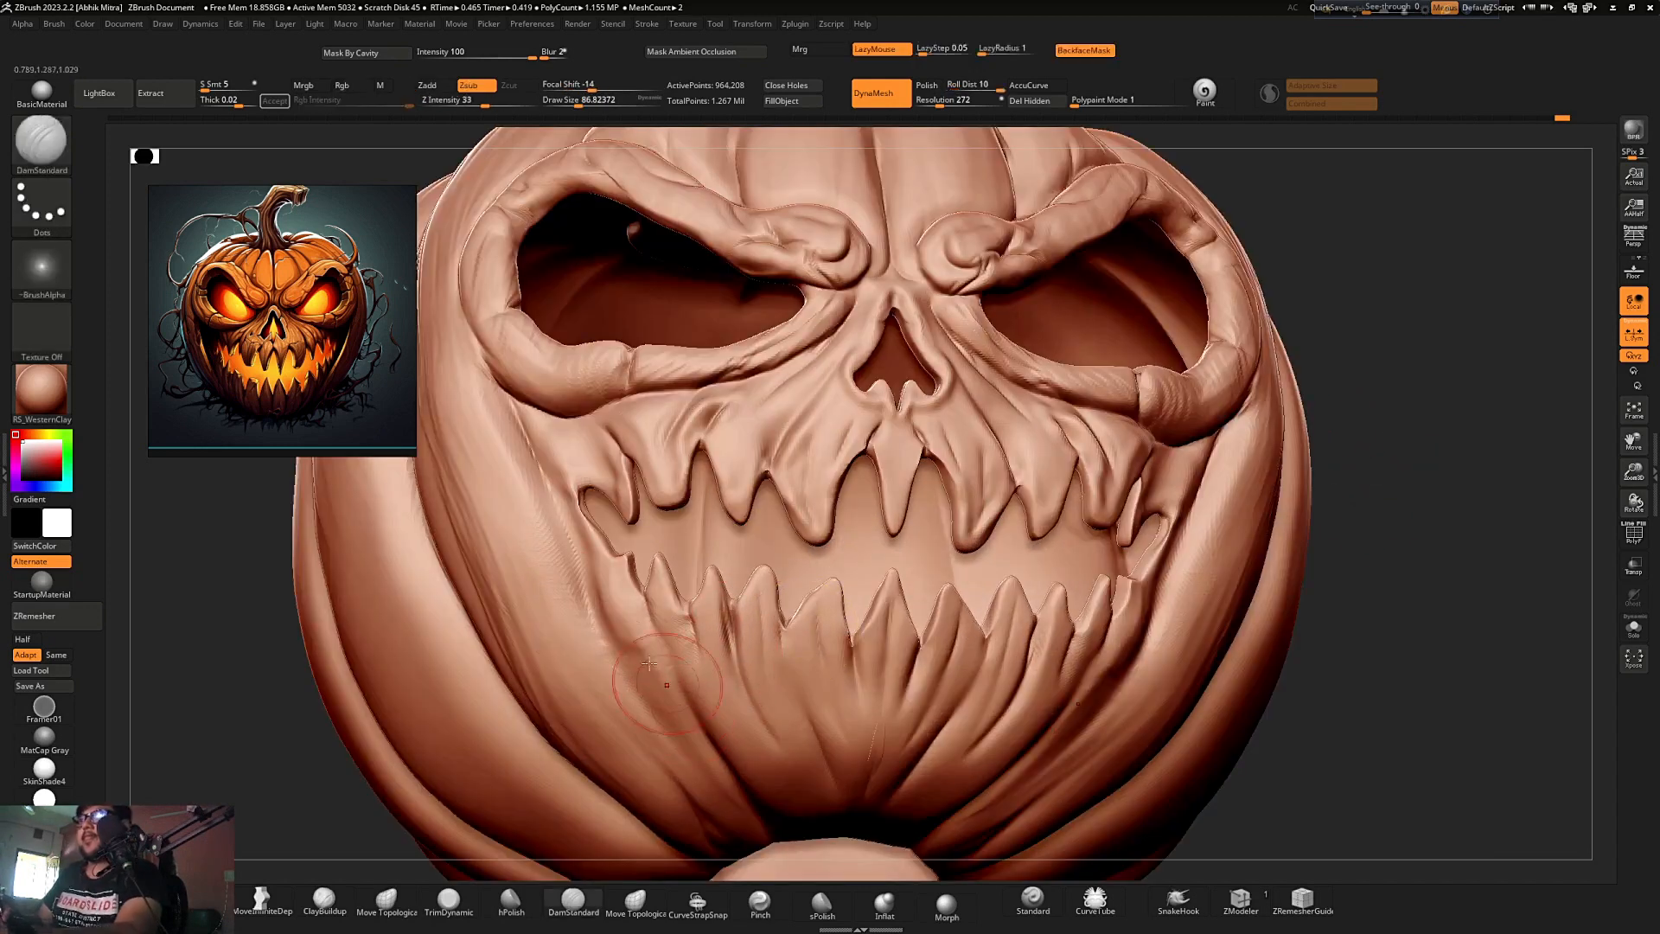
{"action": "mouse_move", "coordinate": [574, 537]}
{"action": "left_mouse_down"}
{"action": "mouse_move", "coordinate": [642, 714]}
{"action": "mouse_move", "coordinate": [749, 833]}
{"action": "left_mouse_up"}
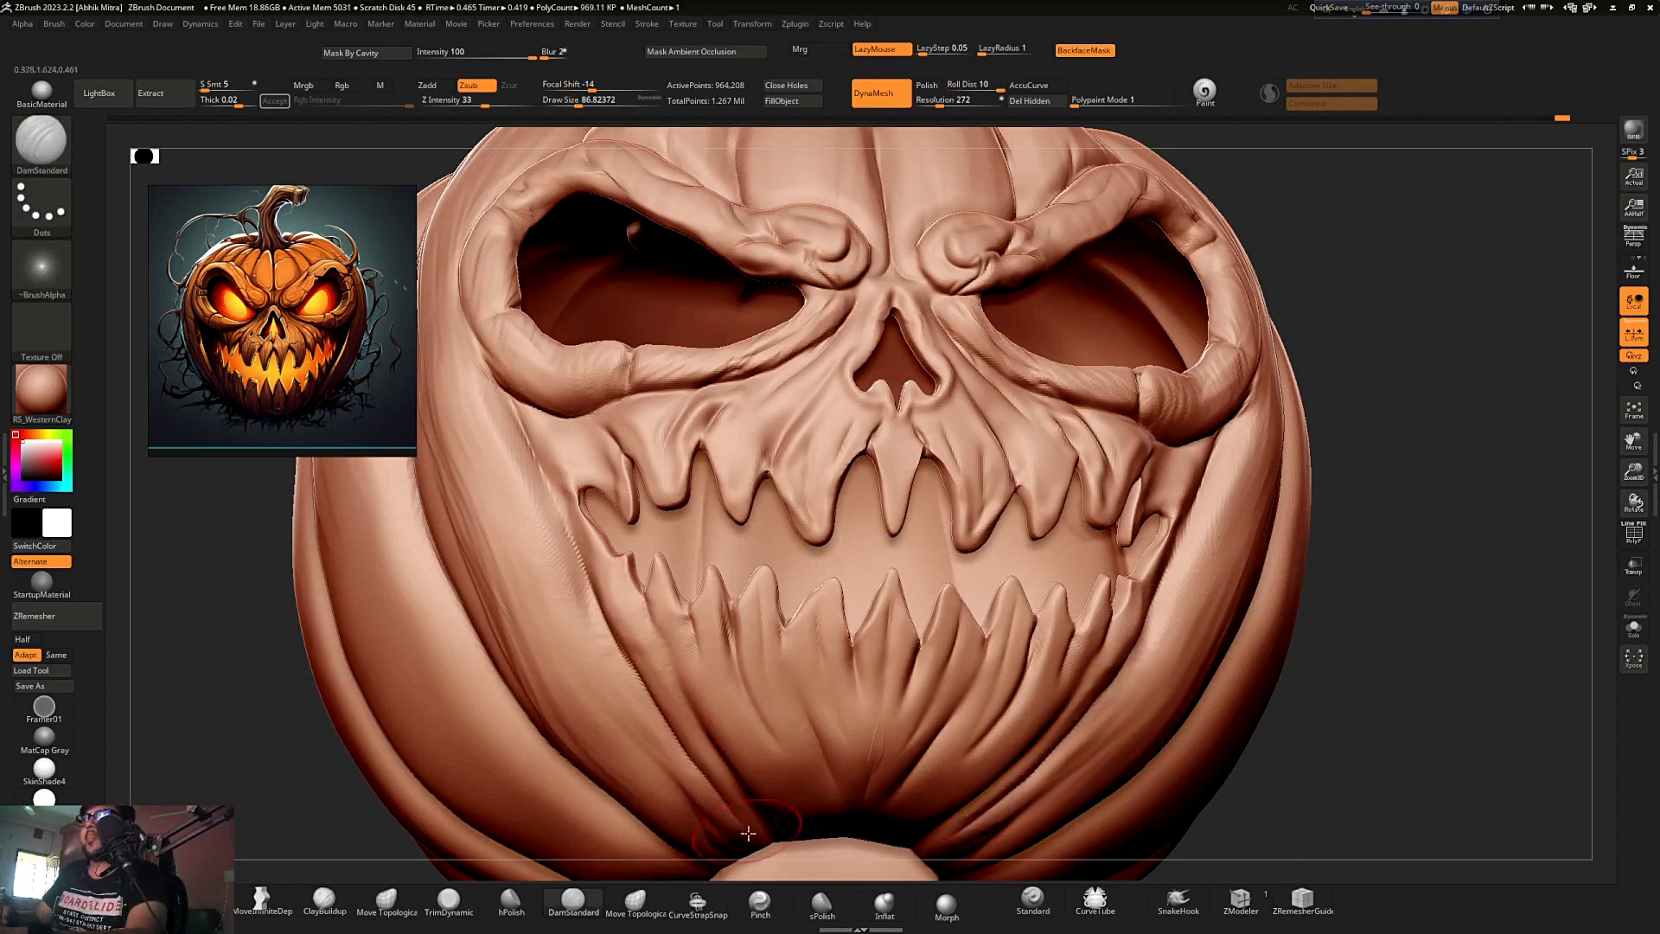
{"action": "right_click_drag", "start_coordinate": [526, 636], "coordinate": [518, 571], "text": "ctrl"}
- Carve crease lines into the pumpkin's underside and side ribs with the DamStandard brush at a draw size of about 97
{"action": "right_click_drag", "start_coordinate": [431, 806], "coordinate": [527, 657], "text": "alt"}
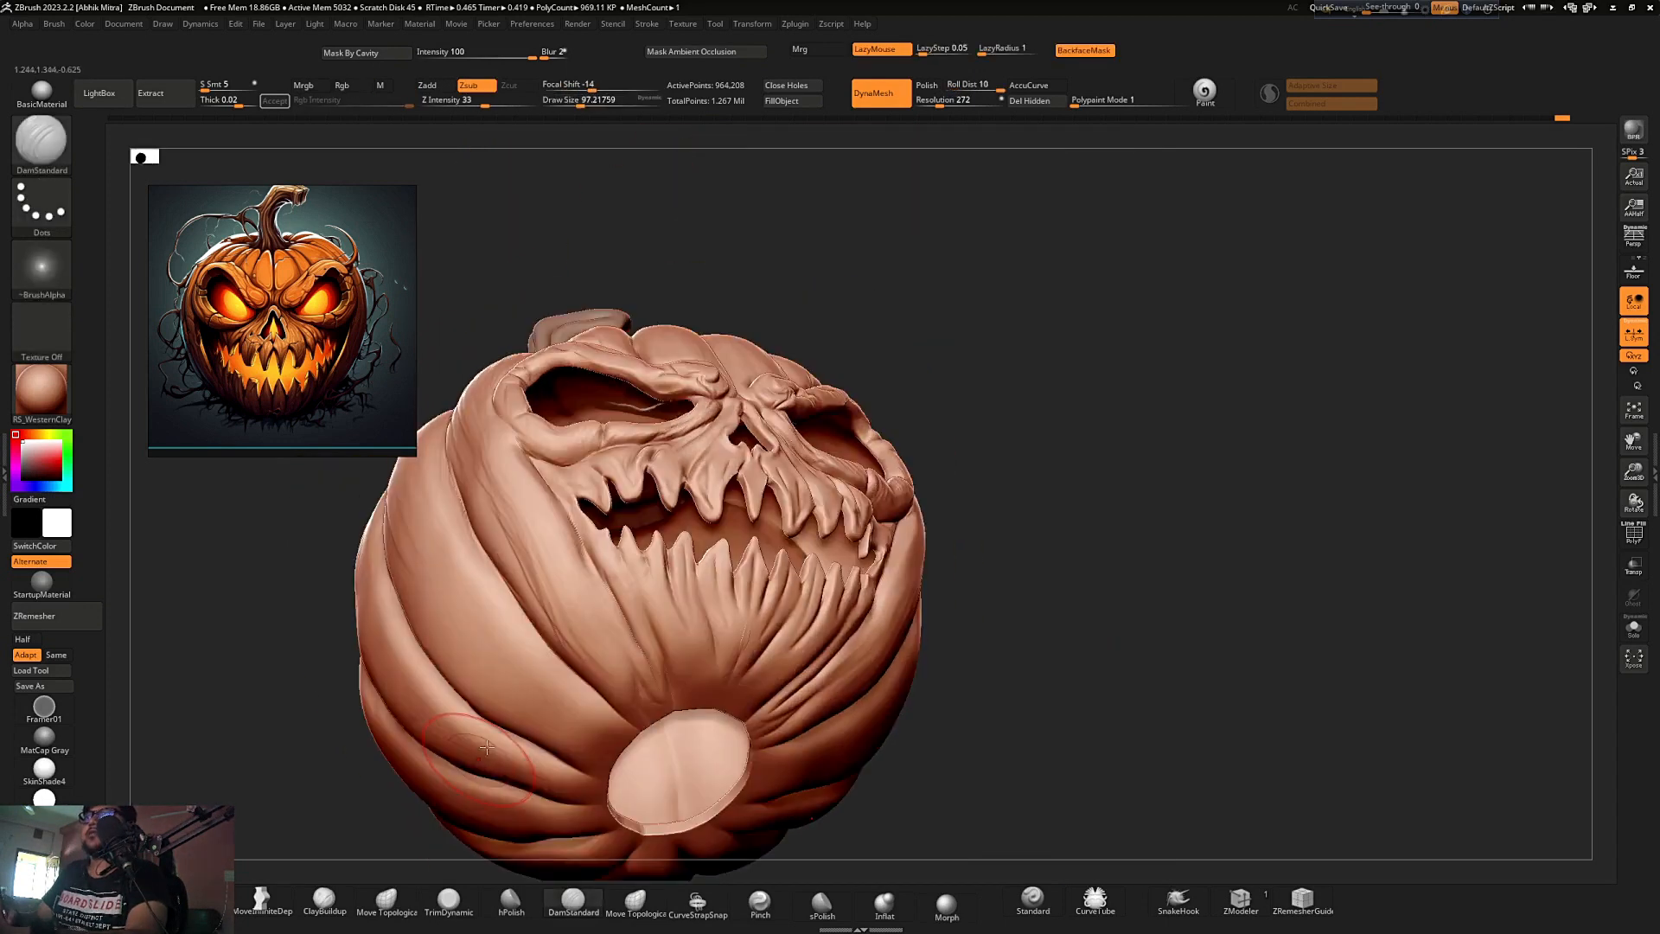
{"action": "left_click_drag", "start_coordinate": [602, 745], "coordinate": [525, 681]}
{"action": "left_click_drag", "start_coordinate": [510, 750], "coordinate": [574, 787]}
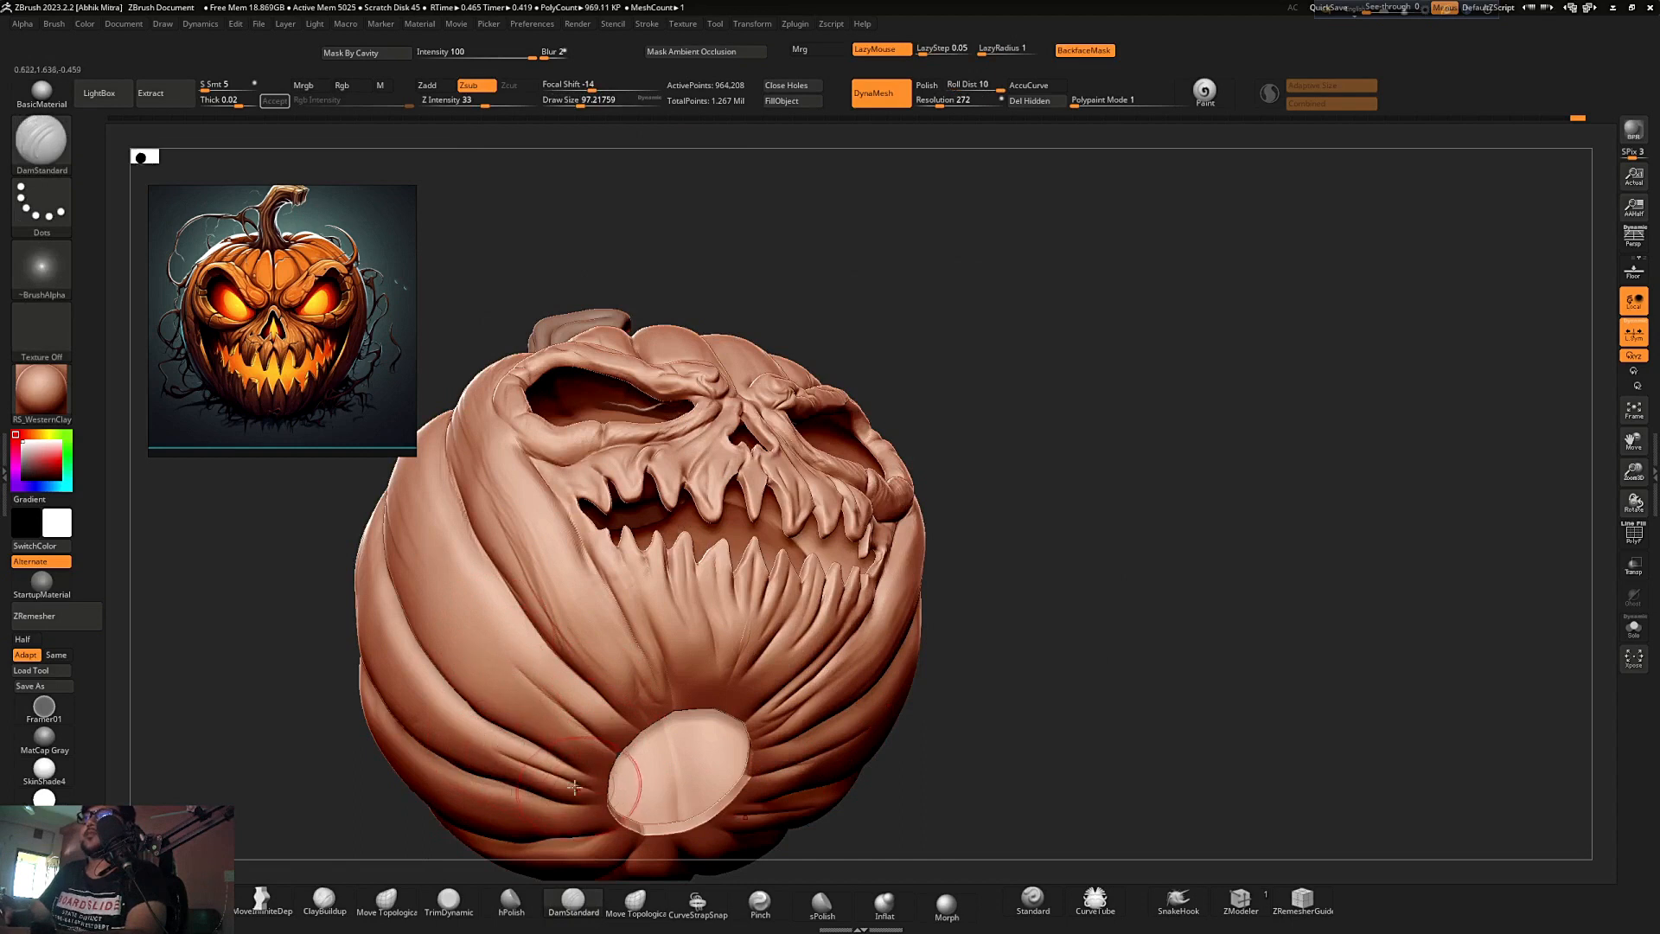
{"action": "left_click_drag", "start_coordinate": [434, 522], "coordinate": [458, 589]}
{"action": "mouse_move", "coordinate": [977, 194]}
{"action": "left_mouse_down"}
{"action": "mouse_move", "coordinate": [1012, 293]}
{"action": "mouse_move", "coordinate": [1141, 377]}
{"action": "mouse_move", "coordinate": [1189, 385]}
{"action": "left_mouse_up"}
{"action": "mouse_move", "coordinate": [612, 633]}
{"action": "left_mouse_down"}
{"action": "mouse_move", "coordinate": [614, 449]}
{"action": "mouse_move", "coordinate": [607, 592]}
{"action": "left_mouse_up"}
{"action": "left_click_drag", "start_coordinate": [1048, 285], "coordinate": [951, 319]}
{"action": "mouse_move", "coordinate": [652, 478]}
{"action": "left_mouse_down"}
{"action": "mouse_move", "coordinate": [610, 553]}
{"action": "mouse_move", "coordinate": [647, 523]}
{"action": "left_mouse_up"}
{"action": "key", "text": "bracketleft"}
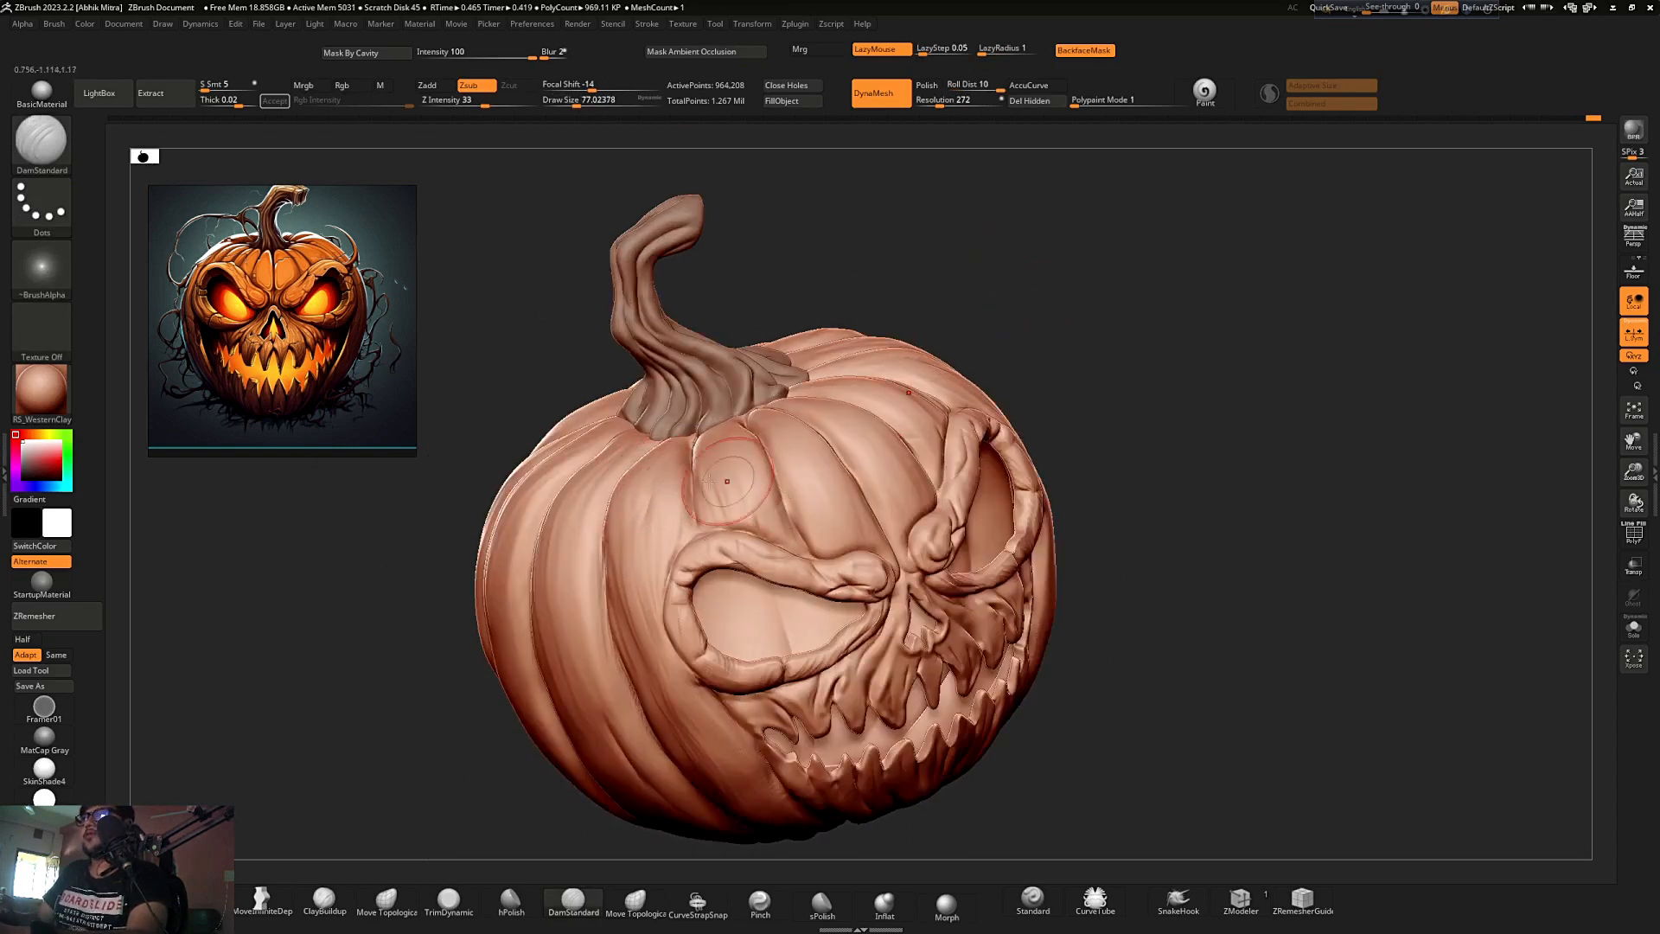
- Carve long grooves down the side and rear ribs from the stem with the DamStandard brush at a draw size of about 120, softening them with Smooth
{"action": "left_click_drag", "start_coordinate": [956, 341], "coordinate": [1028, 281]}
{"action": "key", "text": "bracketright"}
{"action": "key", "text": "bracketright"}
{"action": "left_click_drag", "start_coordinate": [610, 460], "coordinate": [578, 674]}
{"action": "left_click_drag", "start_coordinate": [960, 277], "coordinate": [1007, 359]}
{"action": "mouse_move", "coordinate": [570, 424]}
{"action": "left_mouse_down"}
{"action": "mouse_move", "coordinate": [503, 627]}
{"action": "mouse_move", "coordinate": [512, 559]}
{"action": "left_mouse_up"}
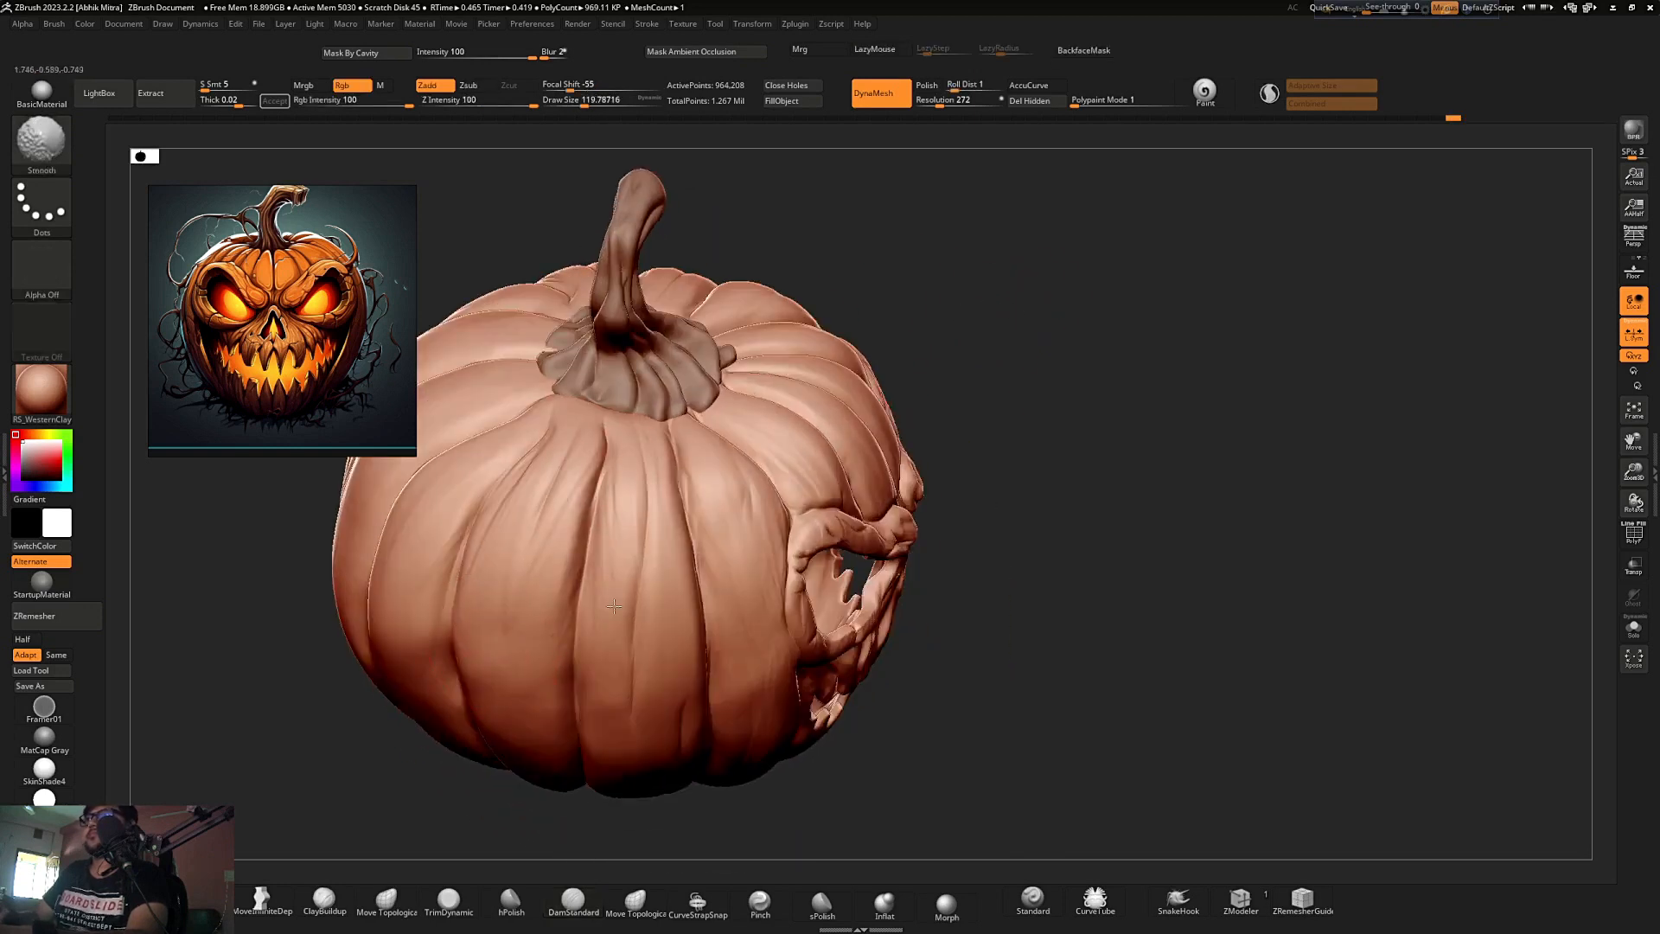
{"action": "left_click_drag", "start_coordinate": [938, 339], "coordinate": [1027, 378]}
{"action": "left_click_drag", "start_coordinate": [517, 385], "coordinate": [473, 546]}
{"action": "mouse_move", "coordinate": [880, 296]}
{"action": "left_mouse_down"}
{"action": "mouse_move", "coordinate": [915, 370]}
{"action": "mouse_move", "coordinate": [938, 379]}
{"action": "left_mouse_up"}
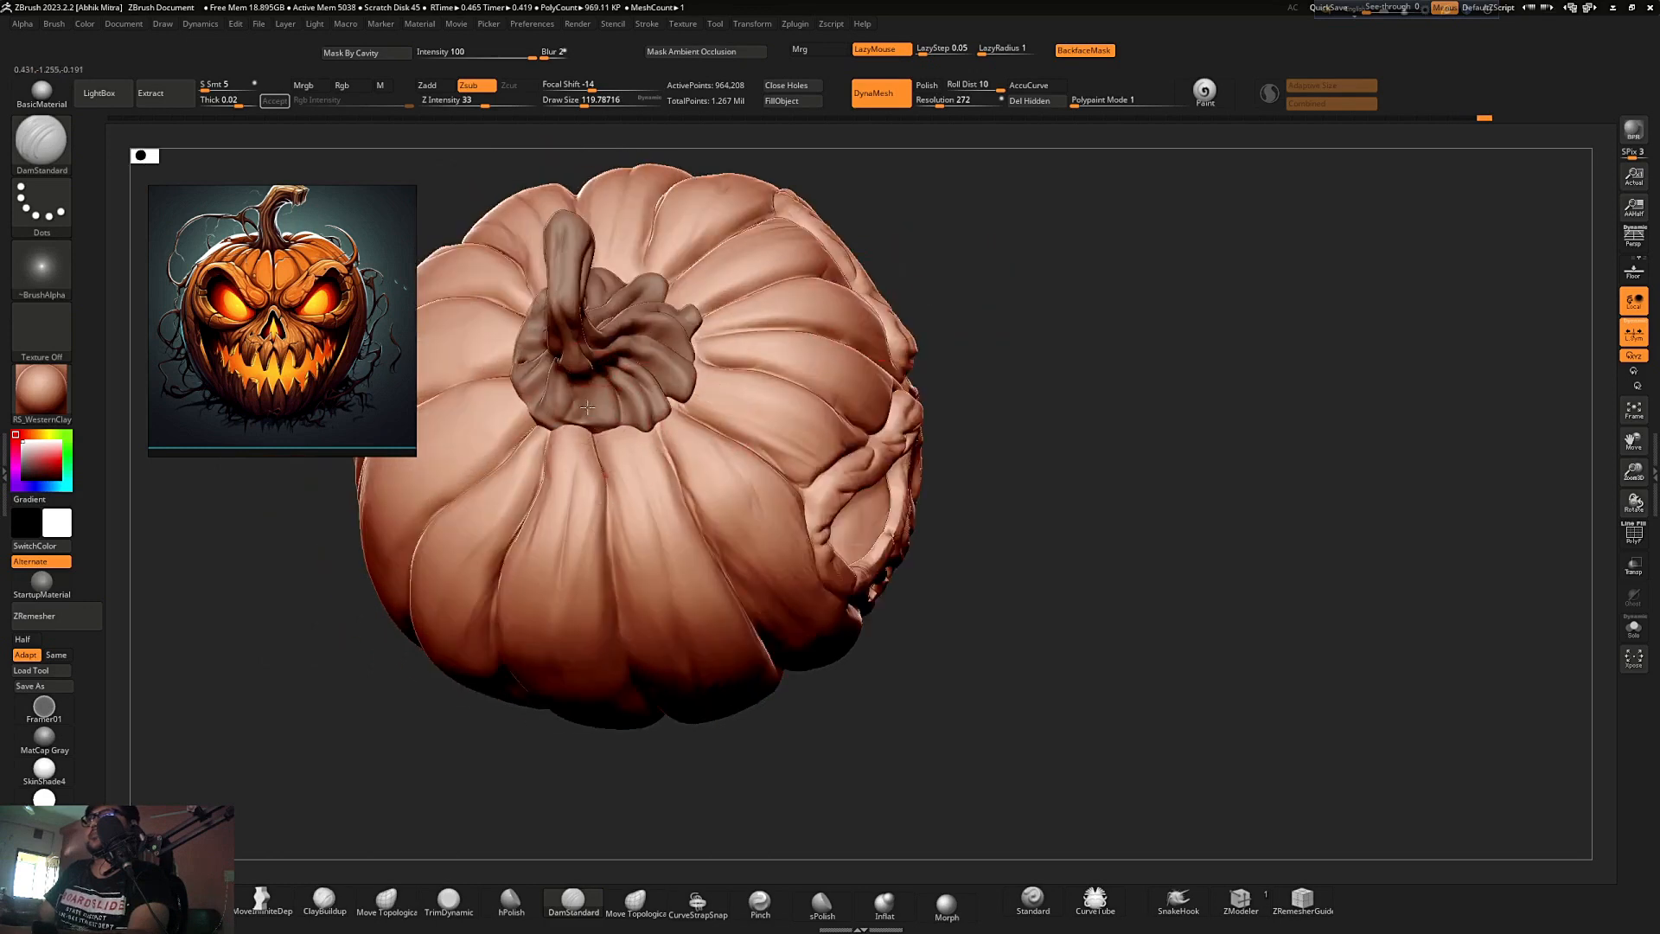
{"action": "left_click_drag", "start_coordinate": [587, 407], "coordinate": [606, 480]}
{"action": "mouse_move", "coordinate": [648, 423]}
{"action": "left_mouse_down"}
{"action": "mouse_move", "coordinate": [663, 478]}
{"action": "mouse_move", "coordinate": [682, 410]}
{"action": "mouse_move", "coordinate": [709, 418]}
{"action": "left_mouse_up"}
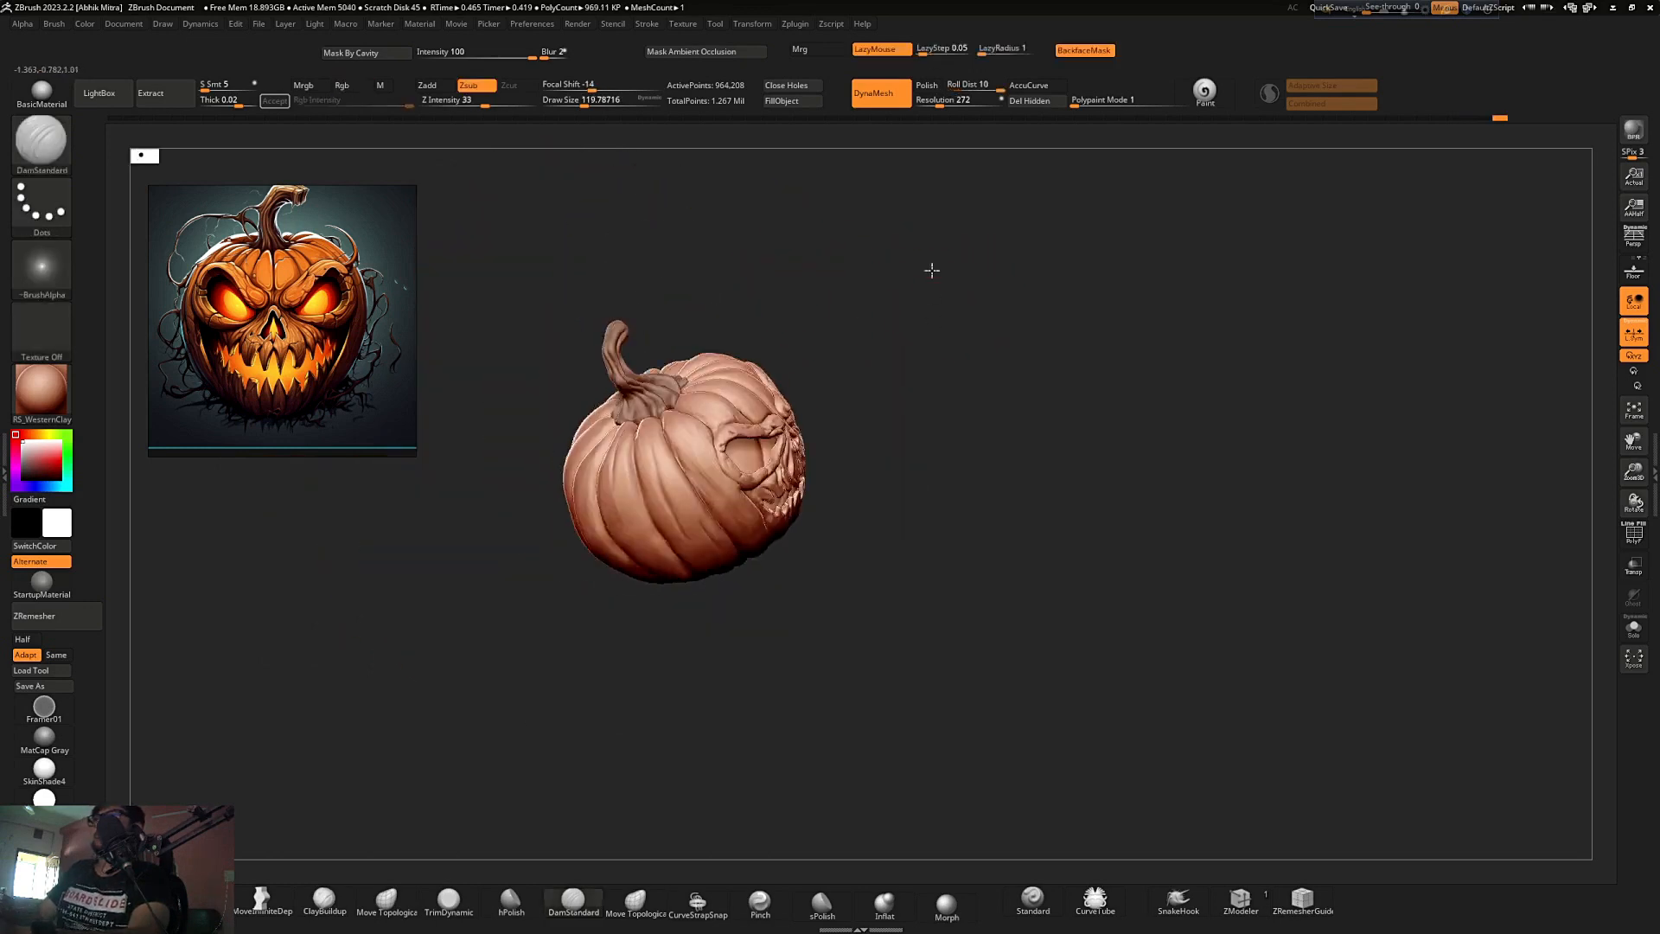
{"action": "mouse_move", "coordinate": [930, 267]}
{"action": "left_mouse_down"}
{"action": "mouse_move", "coordinate": [971, 296]}
{"action": "mouse_move", "coordinate": [970, 275]}
{"action": "mouse_move", "coordinate": [953, 298]}
{"action": "left_mouse_up"}
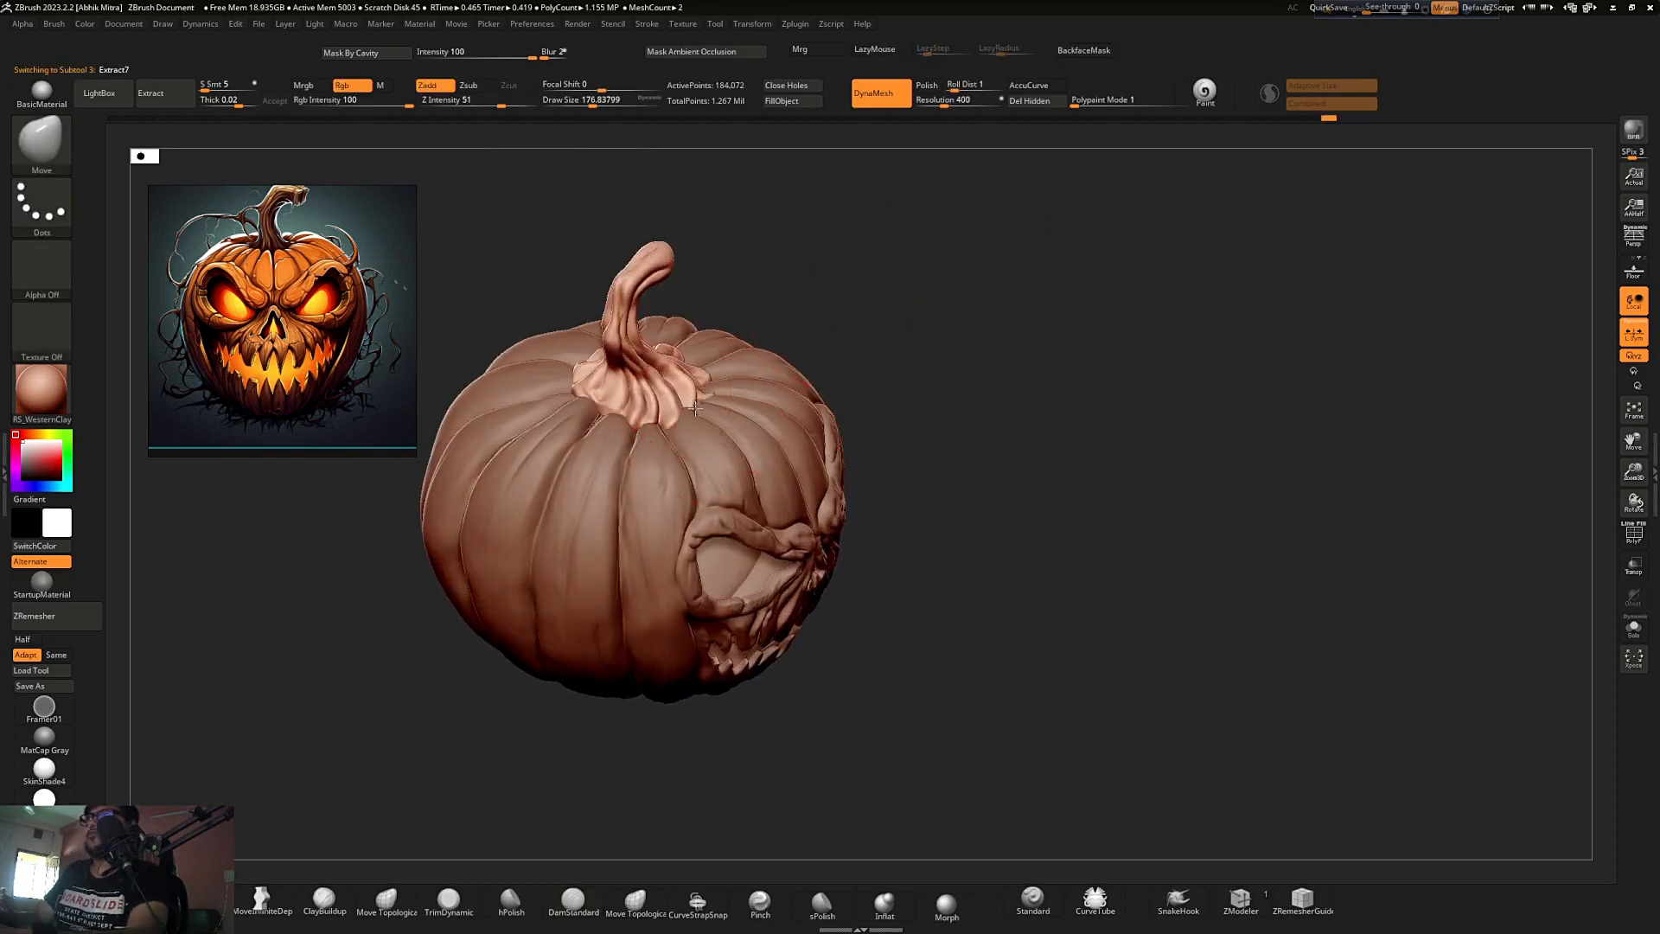
- Reshape the flared lobes of the stem's base over the pumpkin's ribs with the Move brush at a draw size of about 83
{"action": "right_click_drag", "start_coordinate": [655, 427], "coordinate": [711, 306]}
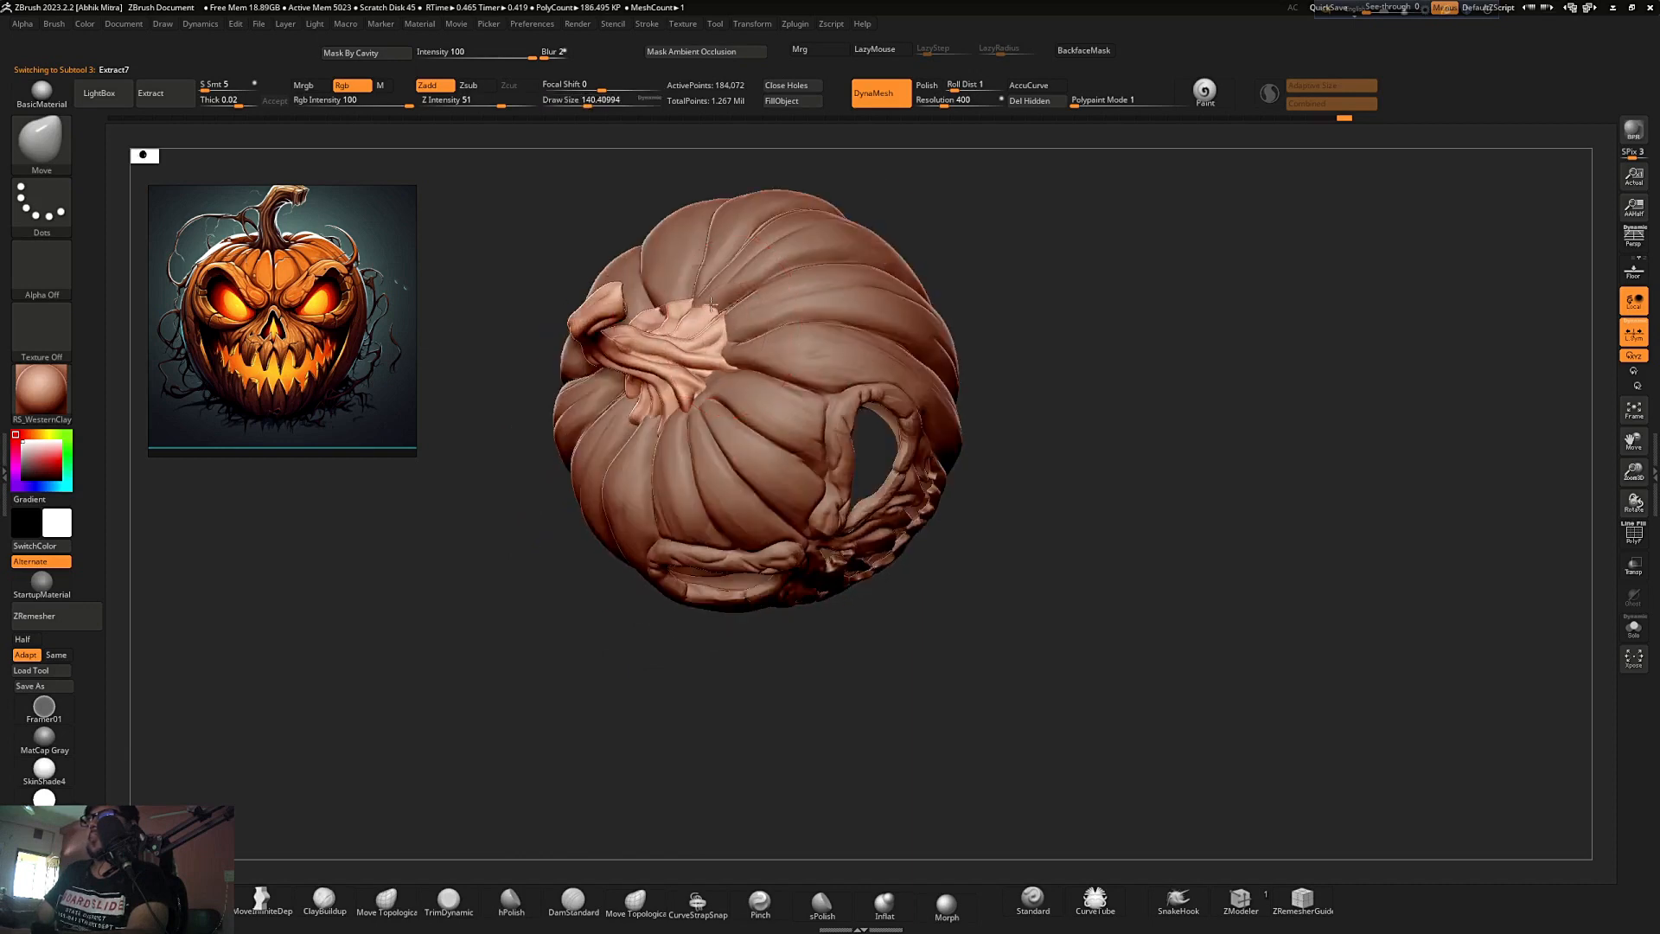
{"action": "right_click_drag", "start_coordinate": [856, 284], "coordinate": [644, 291]}
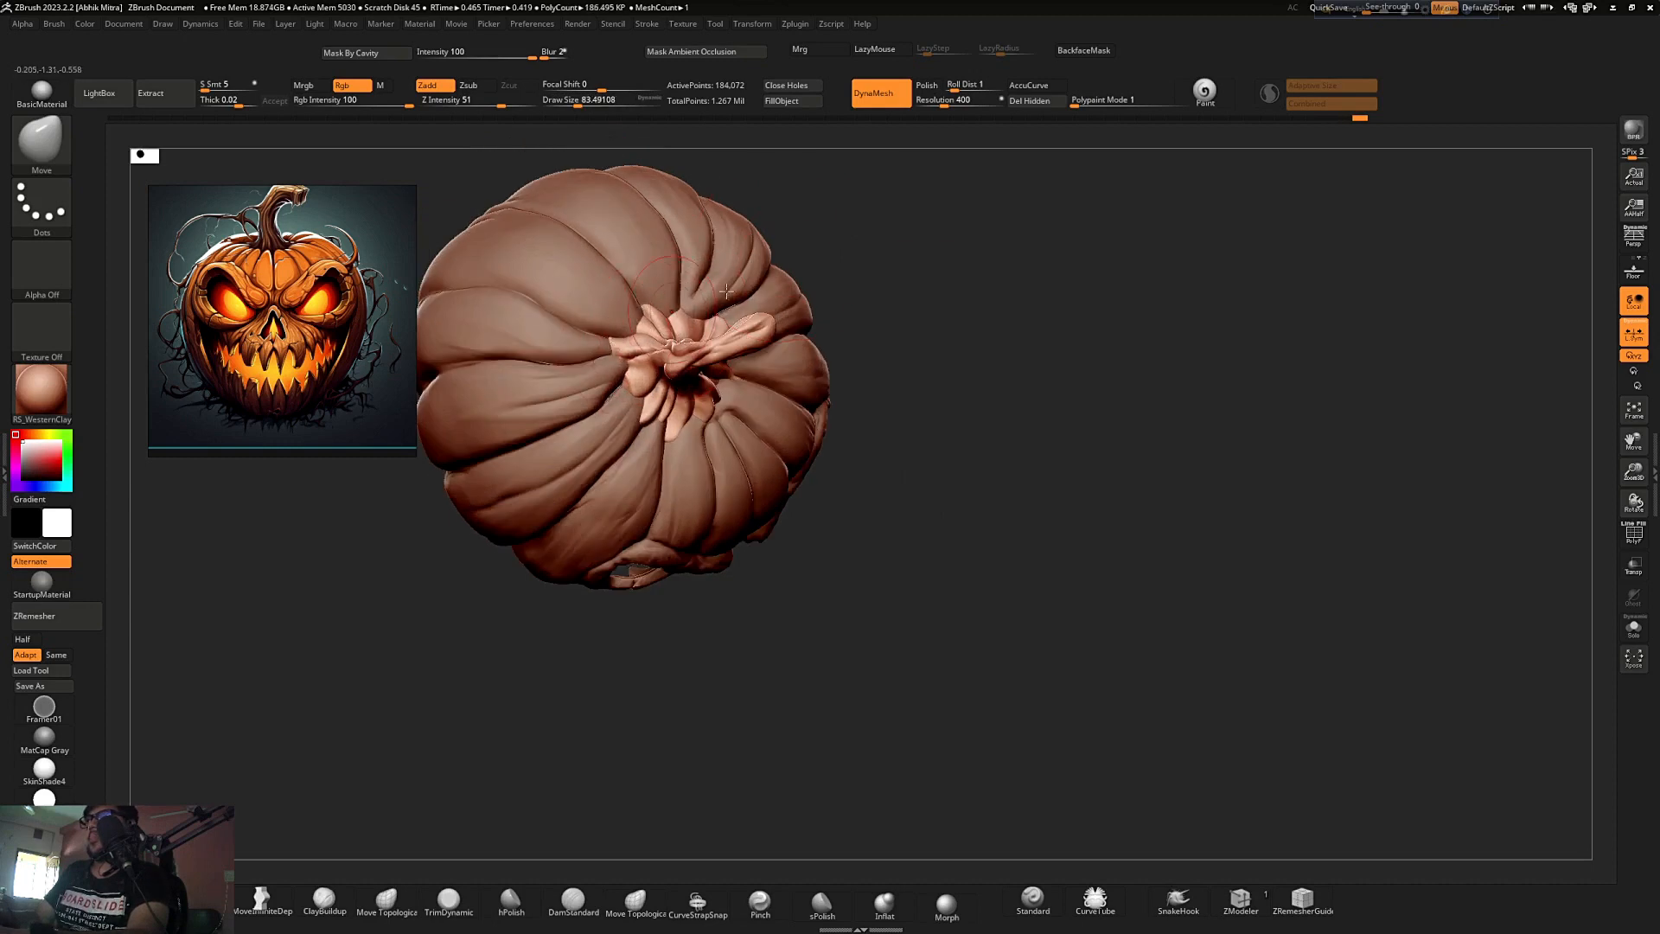
{"action": "right_click_drag", "start_coordinate": [726, 292], "coordinate": [714, 395]}
{"action": "right_click_drag", "start_coordinate": [833, 319], "coordinate": [760, 439]}
{"action": "right_click_drag", "start_coordinate": [747, 334], "coordinate": [864, 311]}
{"action": "right_click_drag", "start_coordinate": [749, 204], "coordinate": [977, 458]}
{"action": "left_click", "coordinate": [806, 503], "text": "alt"}
{"action": "right_click_drag", "start_coordinate": [827, 410], "coordinate": [1011, 536], "text": "ctrl"}
{"action": "left_click", "coordinate": [780, 362], "text": "alt"}
{"action": "right_click_drag", "start_coordinate": [731, 481], "coordinate": [976, 536]}
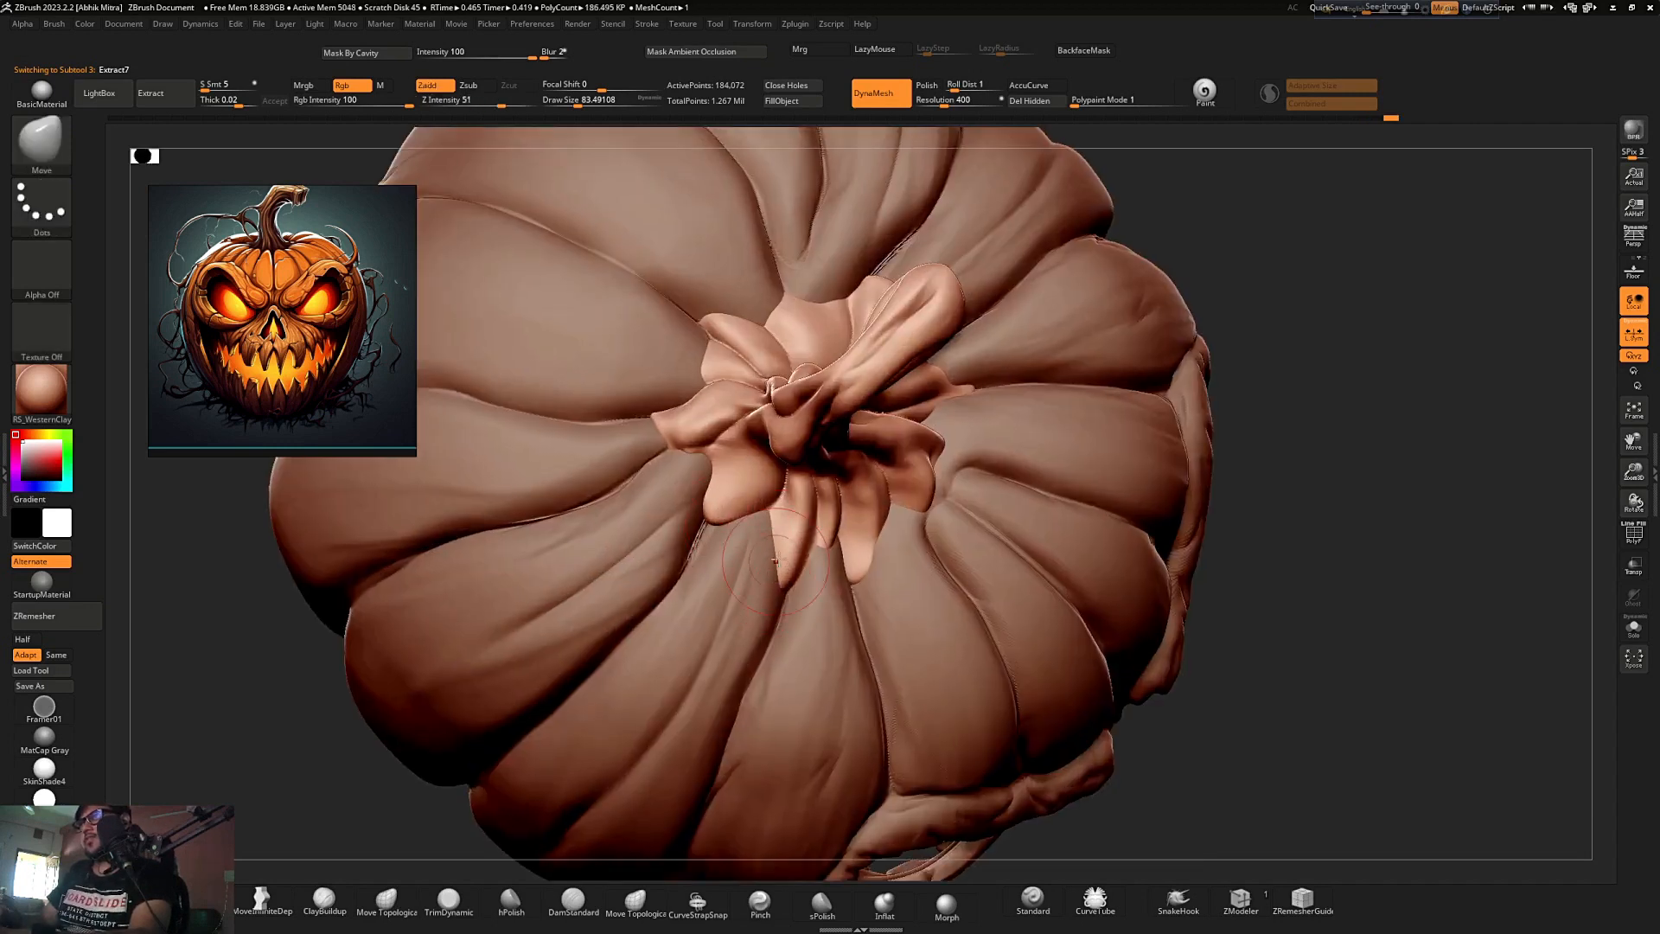
- Pull the pointed tips of the stem's base outward along the rib grooves with the Move brush at a draw size of about 140
{"action": "right_click_drag", "start_coordinate": [776, 560], "coordinate": [1158, 473]}
{"action": "key", "text": "s"}
{"action": "left_click_drag", "start_coordinate": [793, 579], "coordinate": [798, 539]}
{"action": "left_click_drag", "start_coordinate": [922, 480], "coordinate": [930, 494]}
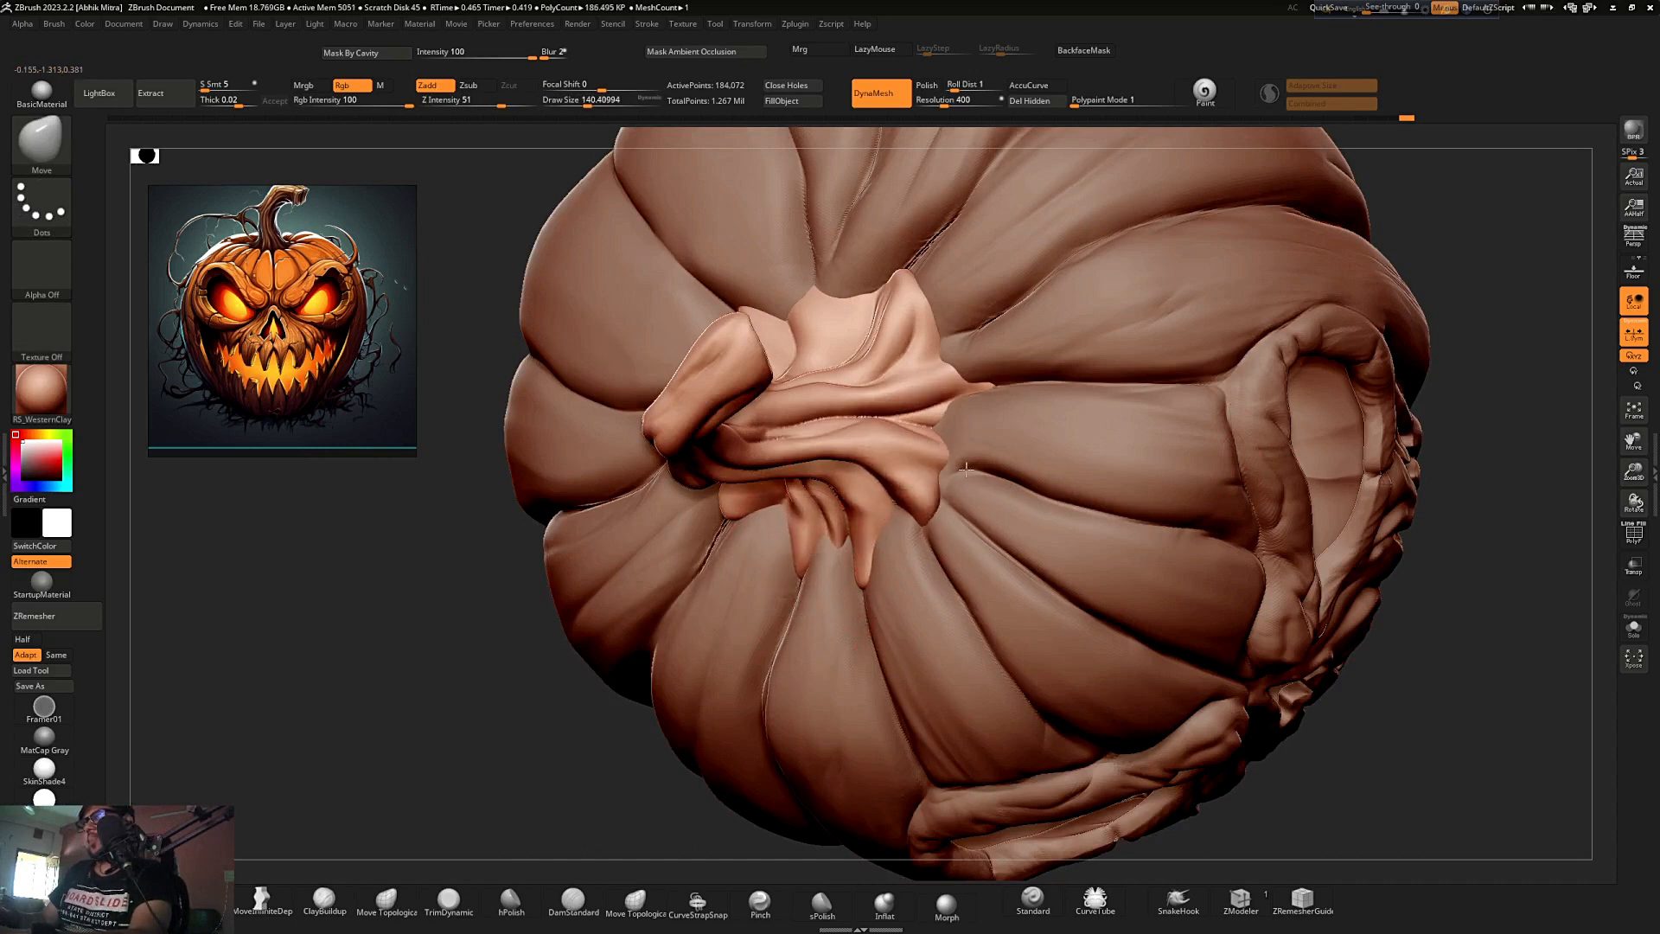
{"action": "left_click_drag", "start_coordinate": [904, 277], "coordinate": [908, 260]}
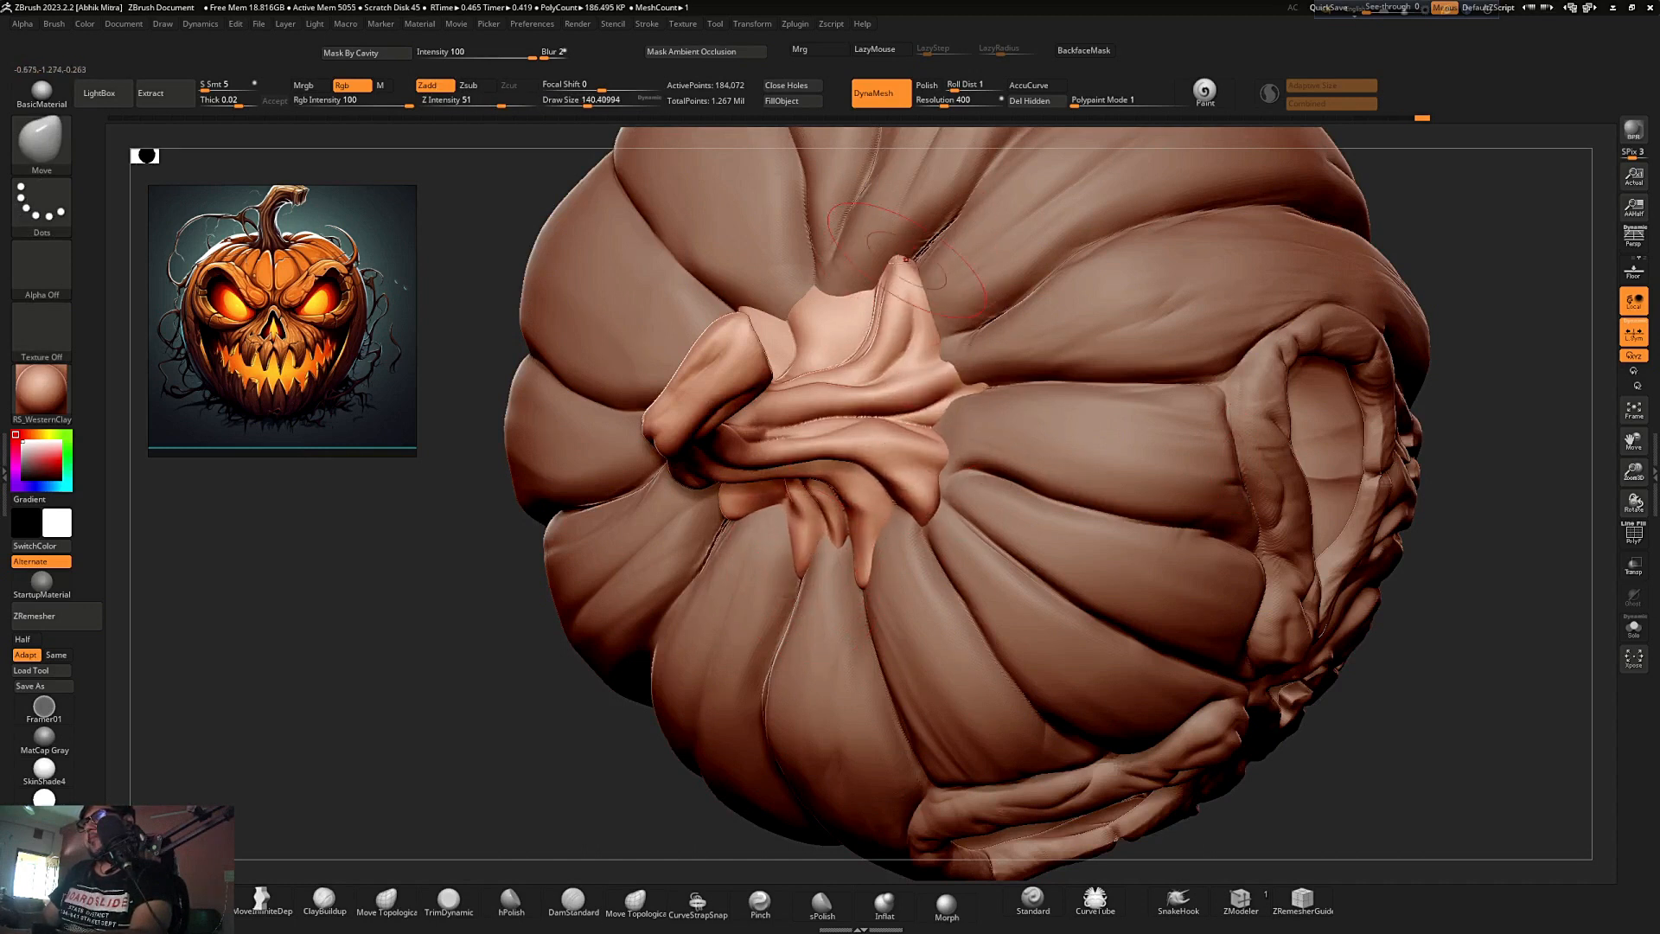
{"action": "right_click_drag", "start_coordinate": [484, 596], "coordinate": [760, 596]}
{"action": "left_click_drag", "start_coordinate": [737, 316], "coordinate": [716, 296]}
{"action": "left_click_drag", "start_coordinate": [899, 273], "coordinate": [914, 290]}
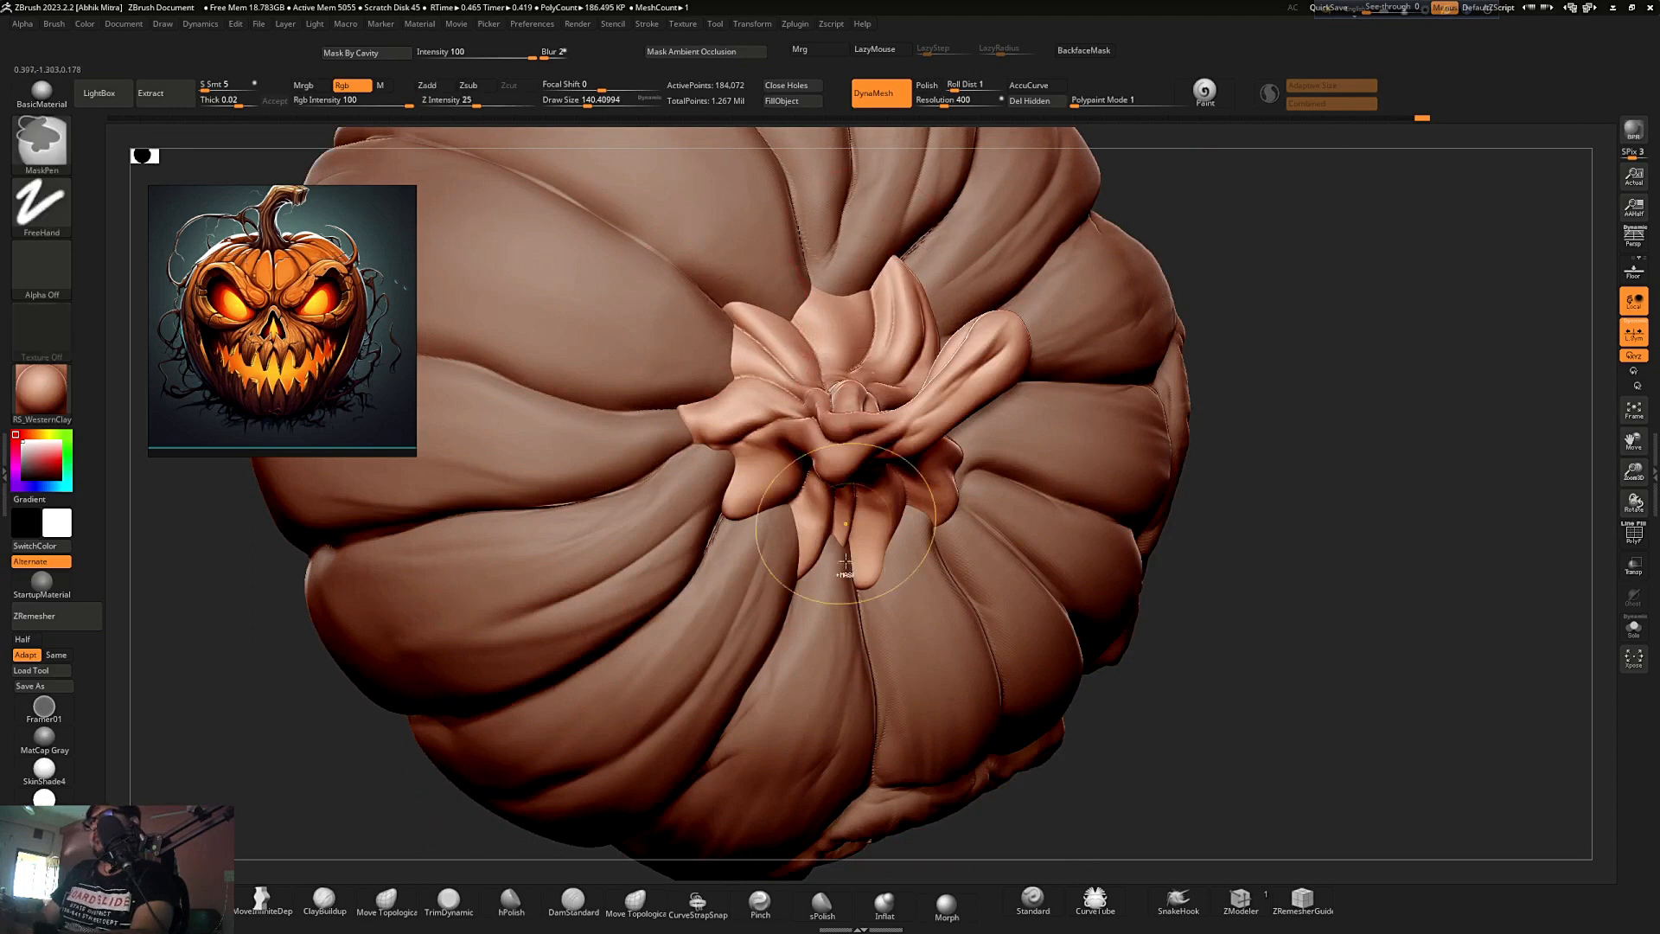
- Select the pumpkin body and adjust its rounded outline from above with the Move brush at draw sizes of about 262 and 223
{"action": "right_click_drag", "start_coordinate": [830, 596], "coordinate": [1034, 381], "text": "ctrl"}
{"action": "left_click", "coordinate": [949, 498], "text": "alt"}
{"action": "mouse_move", "coordinate": [977, 469]}
{"action": "right_mouse_down"}
{"action": "mouse_move", "coordinate": [1123, 330]}
{"action": "mouse_move", "coordinate": [1107, 398]}
{"action": "right_mouse_up"}
{"action": "key", "text": "s"}
{"action": "left_click_drag", "start_coordinate": [1049, 445], "coordinate": [1064, 445]}
{"action": "right_click_drag", "start_coordinate": [1072, 449], "coordinate": [1049, 456]}
{"action": "left_click_drag", "start_coordinate": [1038, 462], "coordinate": [1047, 459]}
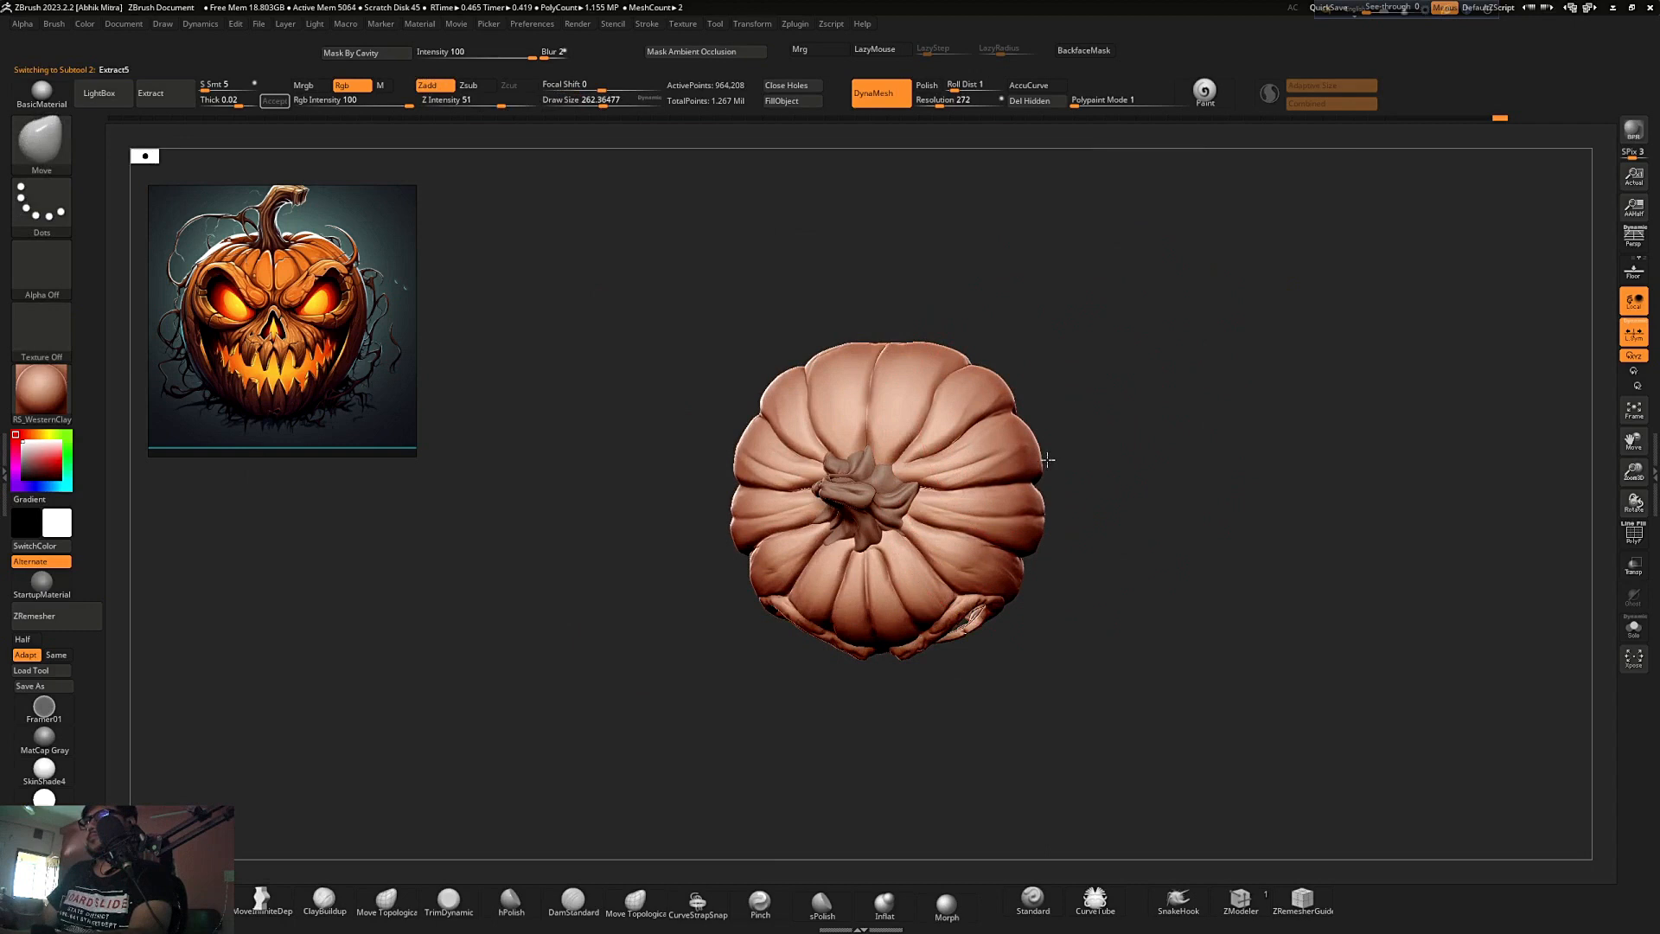
{"action": "right_click_drag", "start_coordinate": [1074, 421], "coordinate": [1056, 434], "text": "shift"}
{"action": "key", "text": "s"}
{"action": "left_click_drag", "start_coordinate": [1041, 444], "coordinate": [1035, 445]}
{"action": "left_click_drag", "start_coordinate": [1005, 401], "coordinate": [1037, 446]}
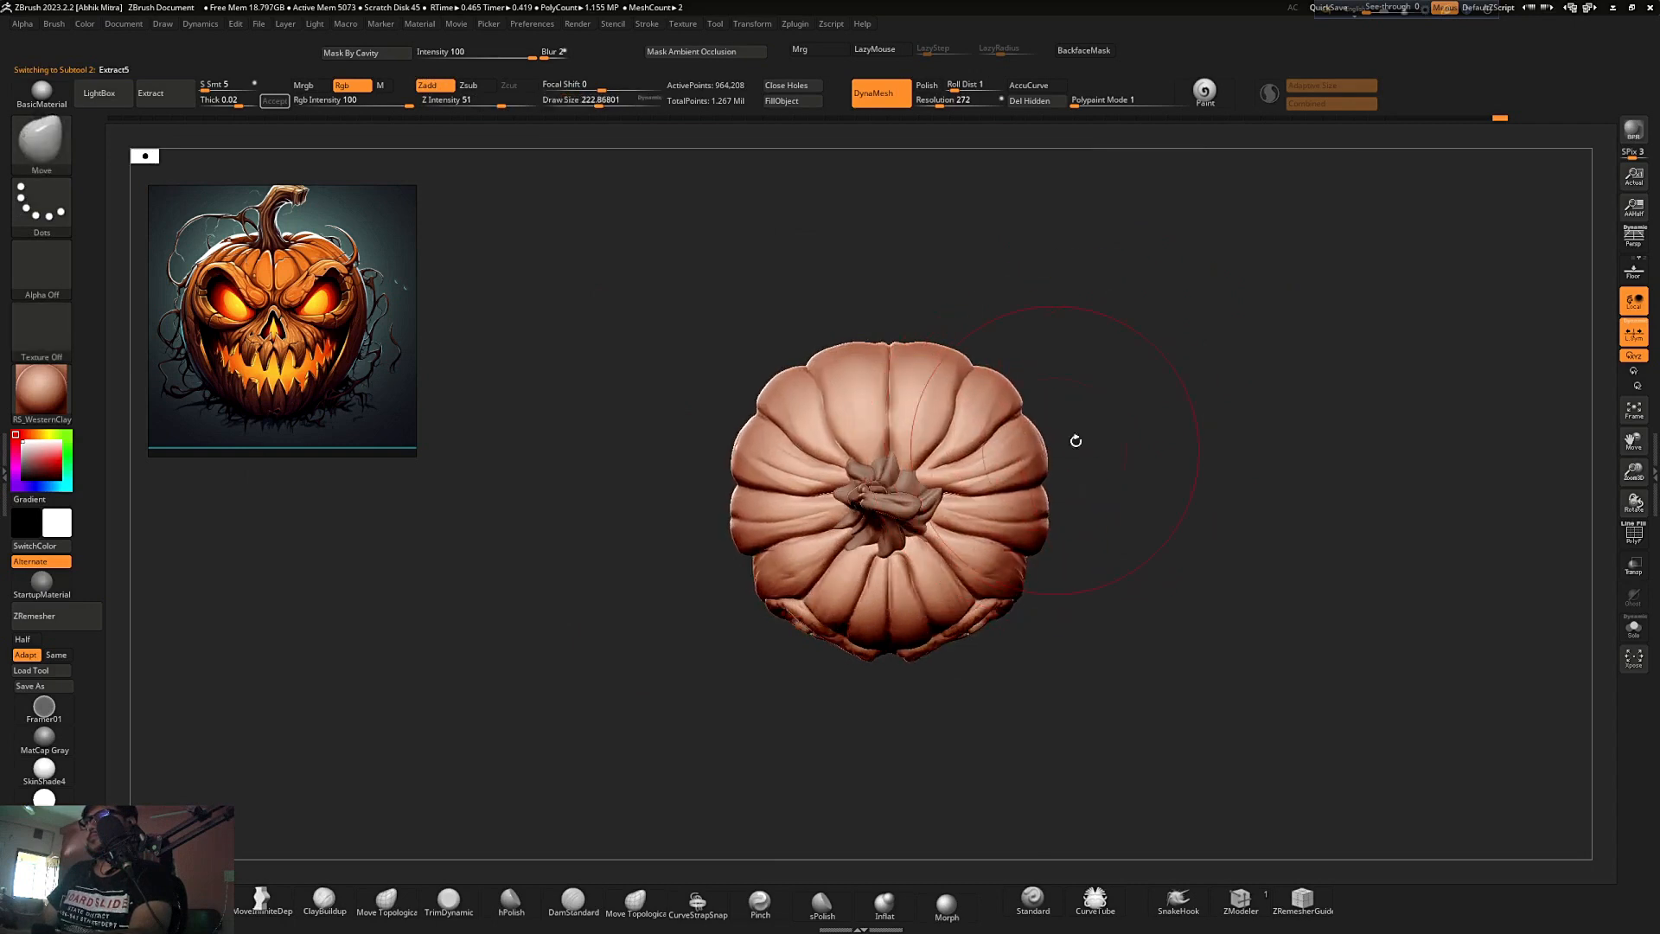
{"action": "right_click_drag", "start_coordinate": [1074, 441], "coordinate": [1140, 382], "text": "shift"}
{"action": "mouse_move", "coordinate": [1192, 437]}
{"action": "right_mouse_down", "text": "alt"}
{"action": "mouse_move", "coordinate": [1129, 396]}
{"action": "mouse_move", "coordinate": [1060, 432]}
{"action": "right_mouse_up", "text": "alt"}
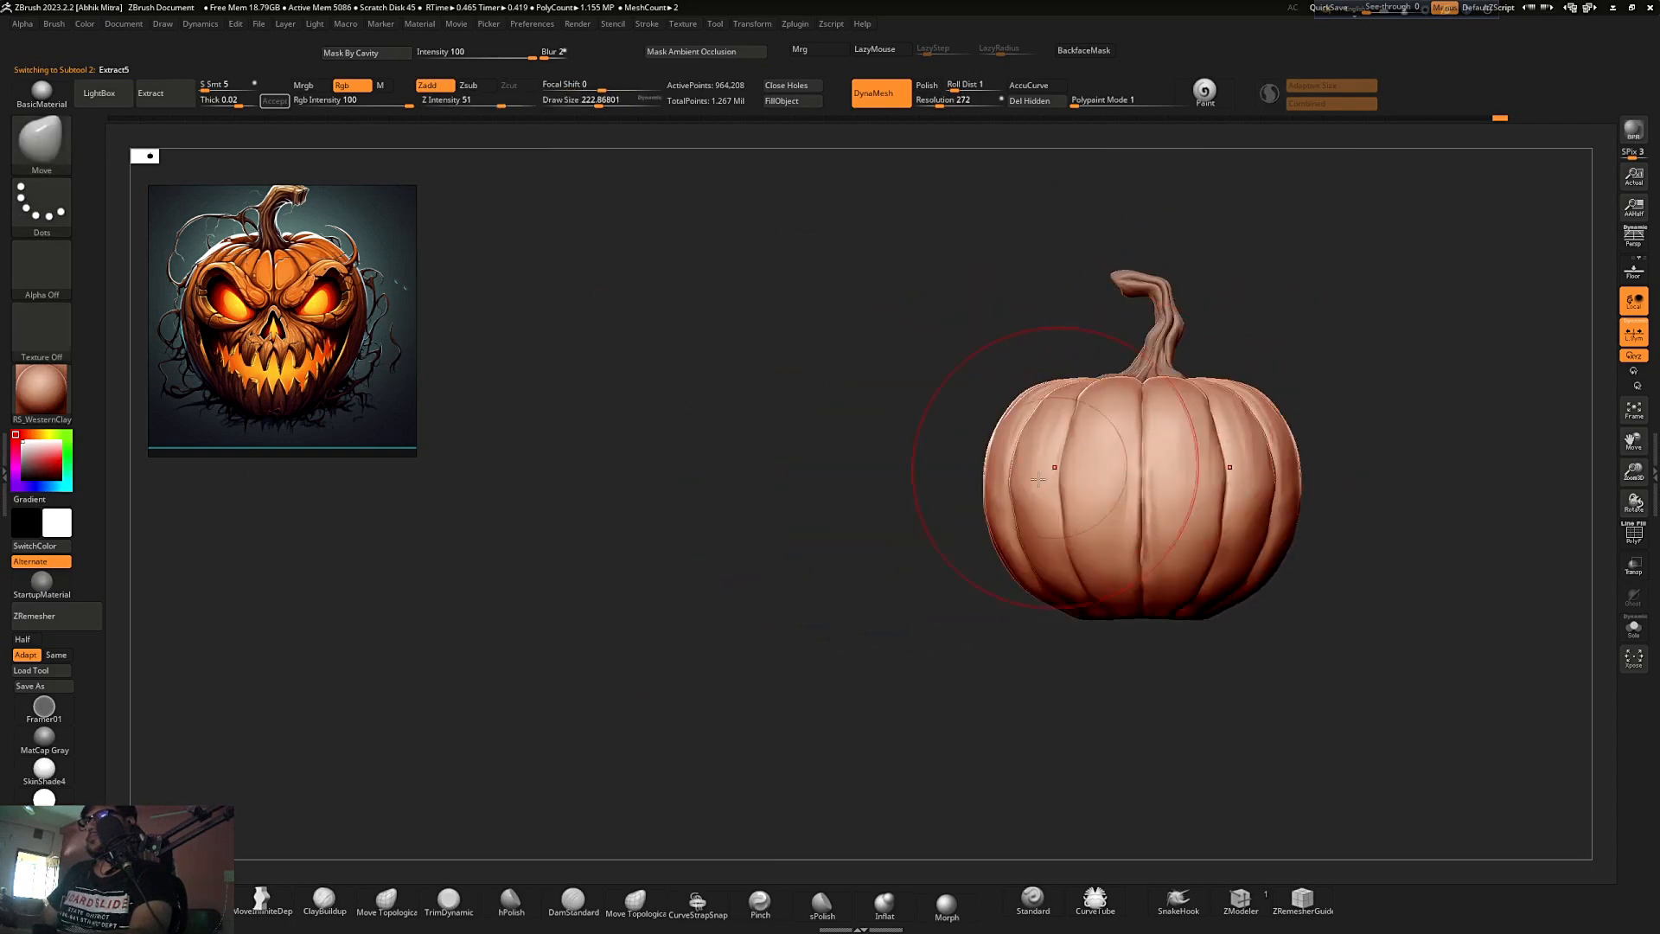
- Turn on perspective and refine the pumpkin body's overall silhouette with the Move brush
{"action": "left_click", "coordinate": [1645, 240]}
{"action": "mouse_move", "coordinate": [1378, 322]}
{"action": "right_mouse_down"}
{"action": "mouse_move", "coordinate": [1385, 340]}
{"action": "mouse_move", "coordinate": [1326, 375]}
{"action": "mouse_move", "coordinate": [1341, 419]}
{"action": "mouse_move", "coordinate": [1323, 457]}
{"action": "mouse_move", "coordinate": [1376, 407]}
{"action": "mouse_move", "coordinate": [1209, 520]}
{"action": "right_mouse_up"}
{"action": "key", "text": "f"}
{"action": "key", "text": "s"}
{"action": "left_click_drag", "start_coordinate": [1227, 557], "coordinate": [1225, 557]}
{"action": "mouse_move", "coordinate": [1273, 503]}
{"action": "right_mouse_down", "text": "alt"}
{"action": "mouse_move", "coordinate": [1263, 530]}
{"action": "mouse_move", "coordinate": [1197, 521]}
{"action": "right_mouse_up", "text": "alt"}
{"action": "left_click_drag", "start_coordinate": [1048, 585], "coordinate": [1059, 580]}
{"action": "right_click_drag", "start_coordinate": [1060, 605], "coordinate": [1112, 695], "text": "shift"}
{"action": "key", "text": "s"}
{"action": "left_click_drag", "start_coordinate": [1112, 694], "coordinate": [1103, 694]}
{"action": "right_click_drag", "start_coordinate": [1136, 653], "coordinate": [1104, 600]}
{"action": "right_click_drag", "start_coordinate": [977, 365], "coordinate": [900, 459], "text": "ctrl"}
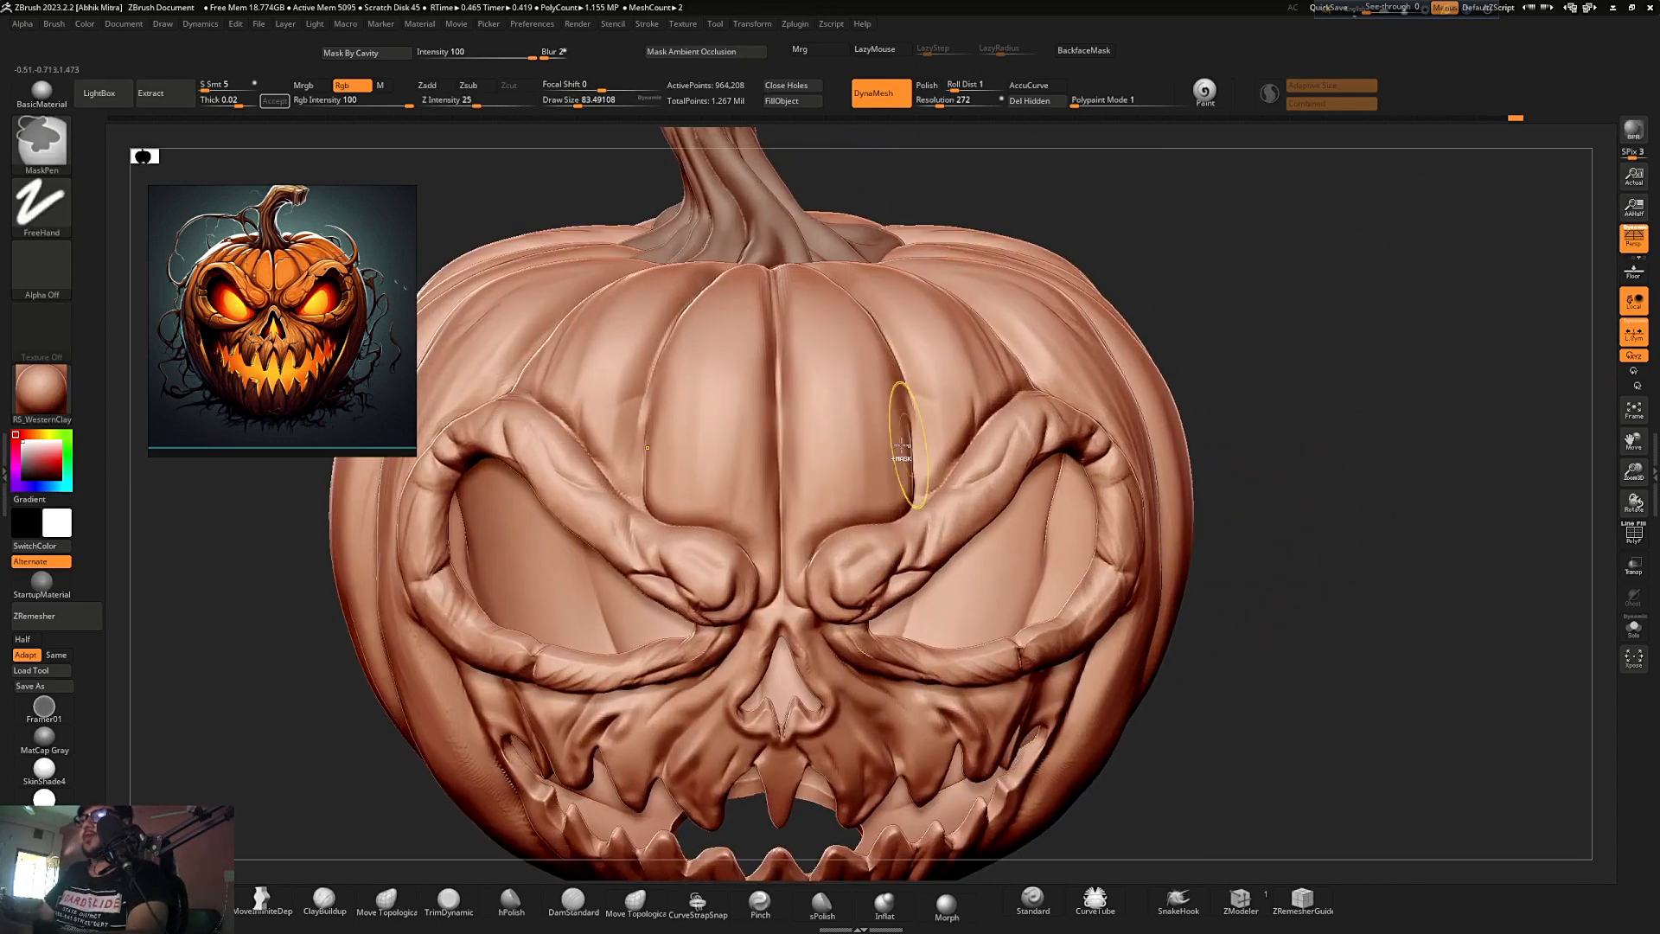
- Try to carve a diagonal crack across the central forehead rib with the DamStandard brush at a draw size of about 68
{"action": "key", "text": "b"}
{"action": "key", "text": "d"}
{"action": "key", "text": "s"}
{"action": "key", "text": "s"}
{"action": "mouse_move", "coordinate": [821, 443]}
{"action": "left_mouse_down"}
{"action": "mouse_move", "coordinate": [785, 443]}
{"action": "mouse_move", "coordinate": [783, 415]}
{"action": "left_mouse_up"}
{"action": "key", "text": "ctrl+z"}
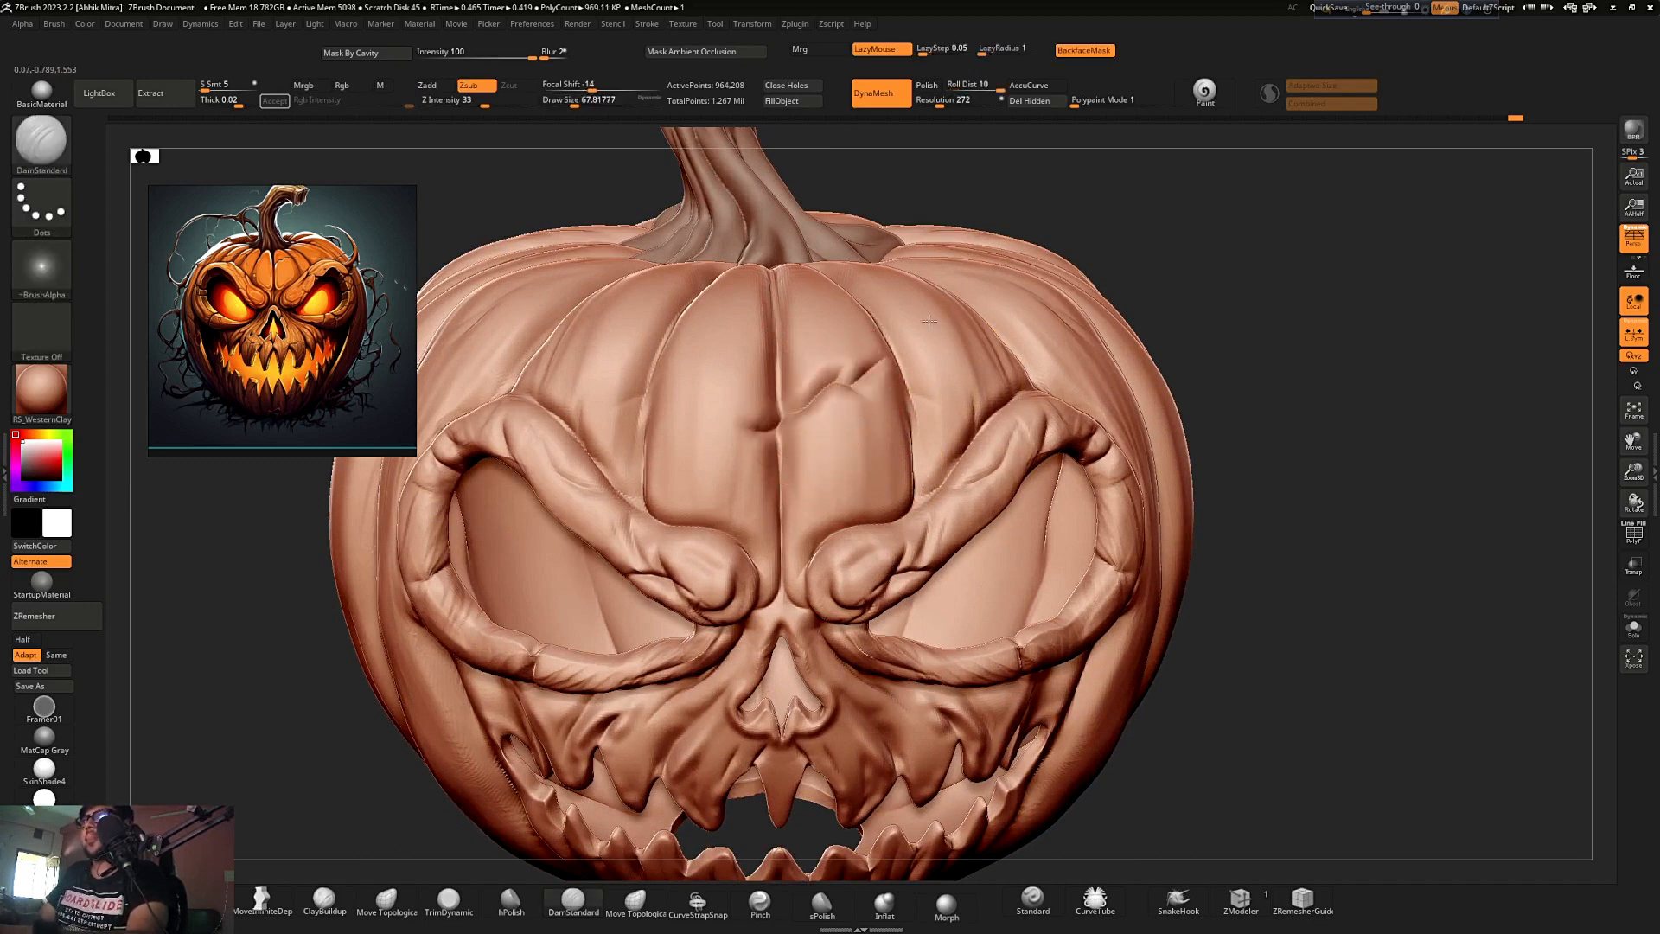
{"action": "left_click_drag", "start_coordinate": [890, 354], "coordinate": [928, 330]}
{"action": "mouse_move", "coordinate": [927, 389]}
{"action": "right_mouse_down", "text": "ctrl"}
{"action": "mouse_move", "coordinate": [1029, 282]}
{"action": "mouse_move", "coordinate": [1027, 324]}
{"action": "mouse_move", "coordinate": [845, 435]}
{"action": "right_mouse_up", "text": "ctrl"}
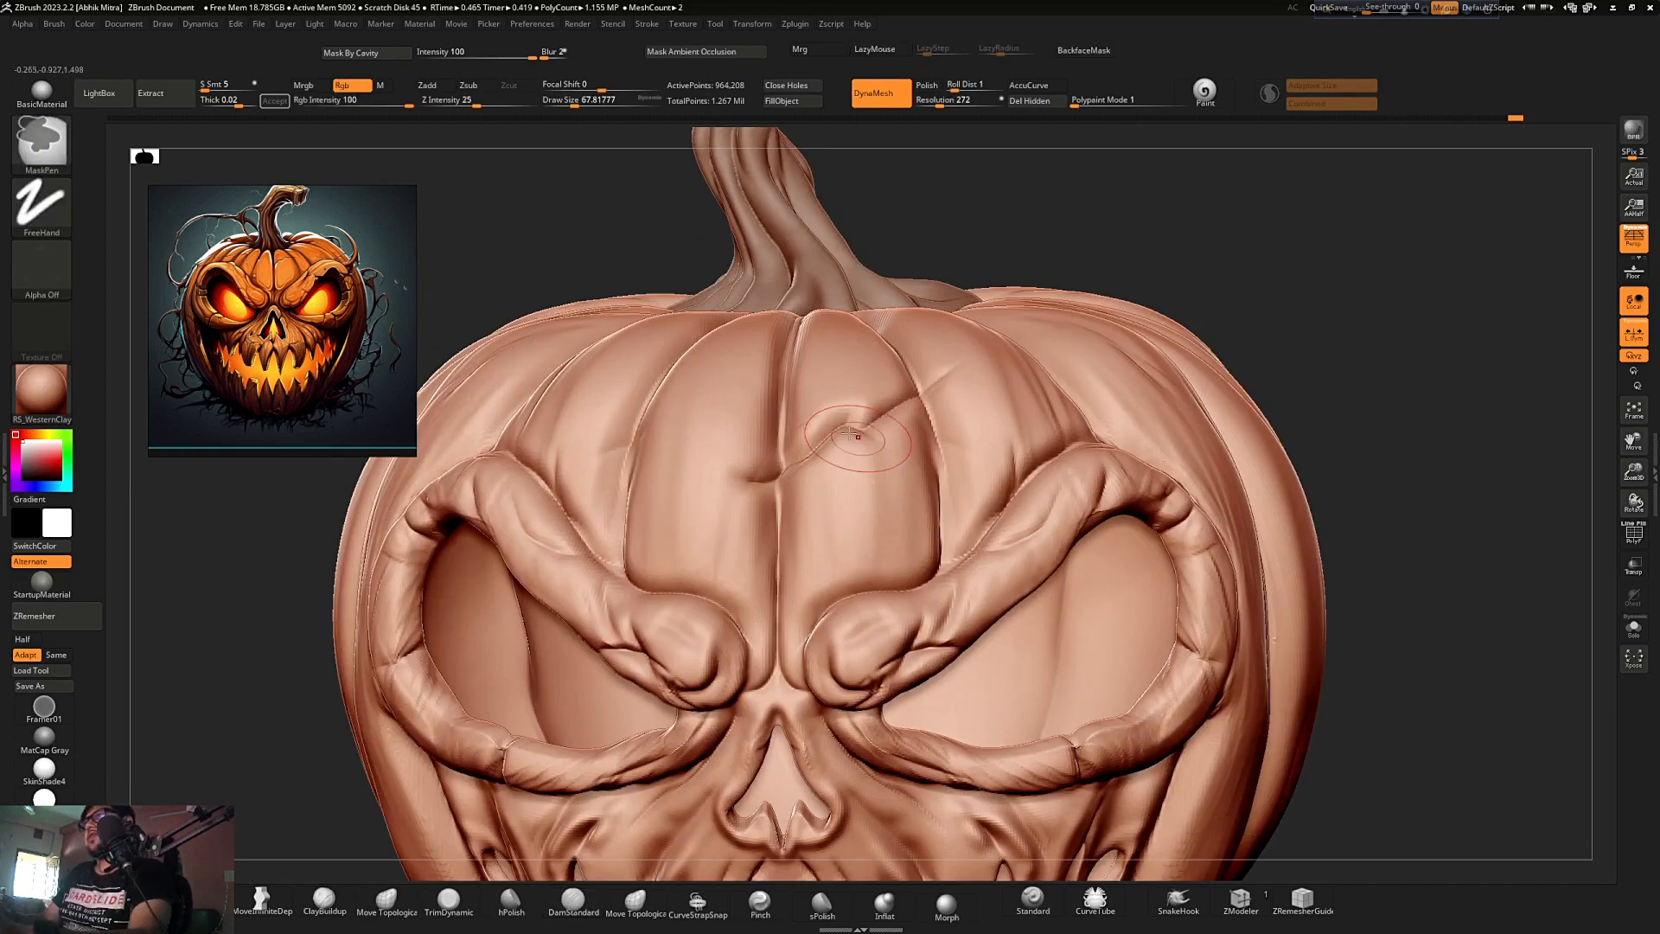
{"action": "key", "text": "ctrl+z"}
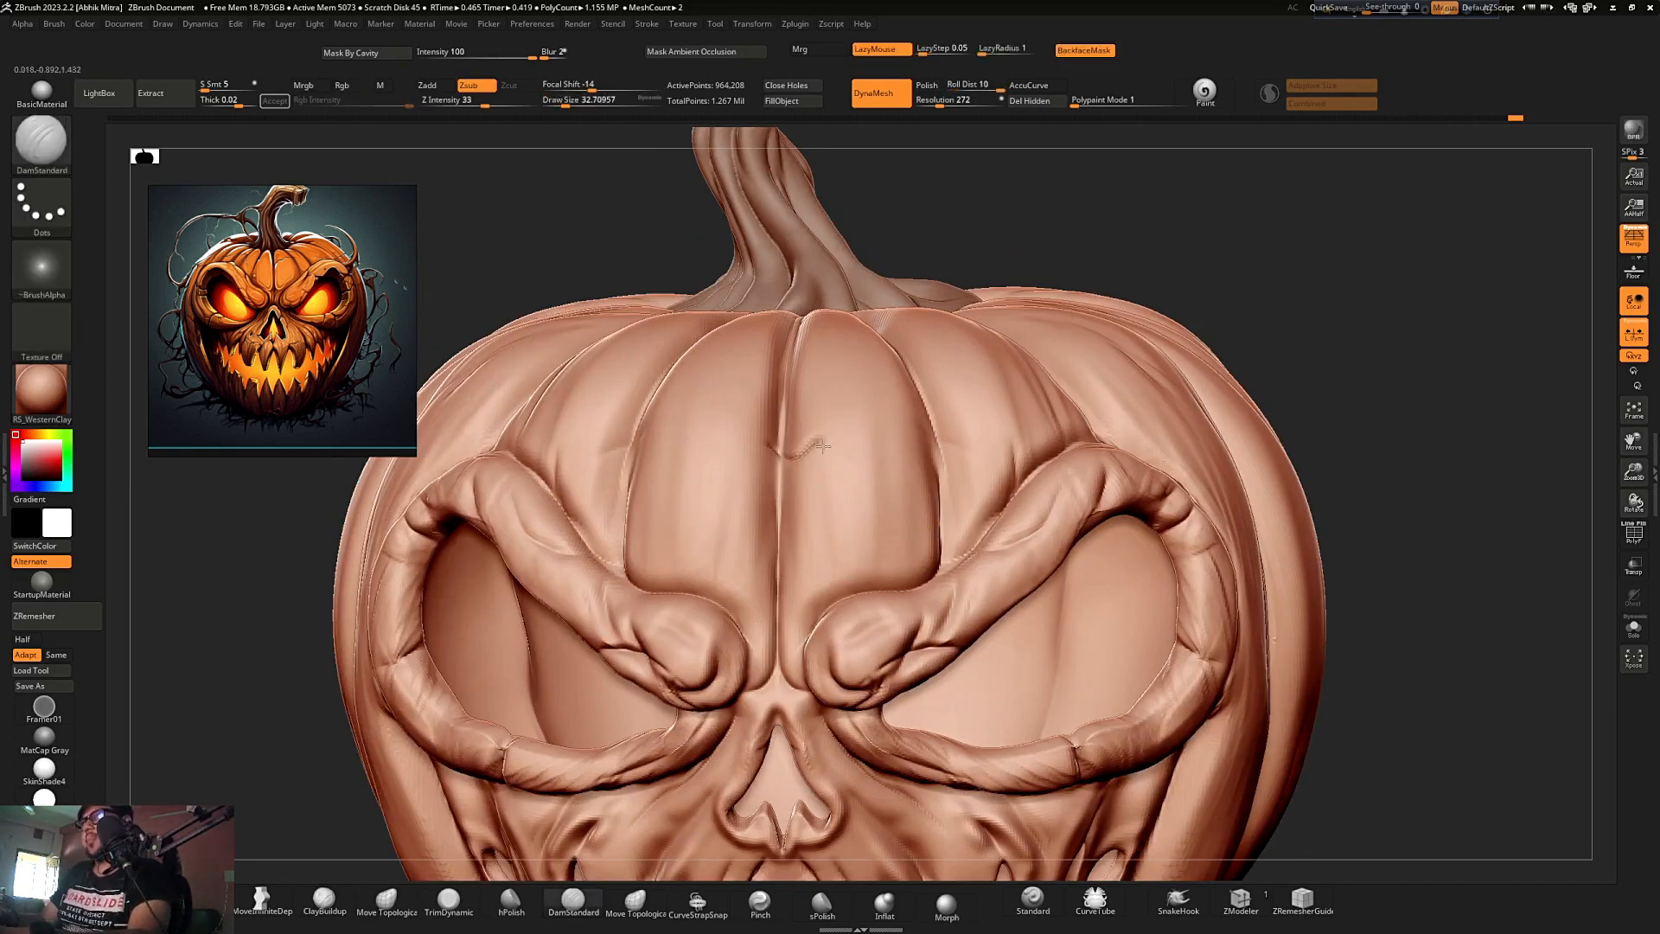
- Carve a thin jagged crack across the forehead and fine creases above the eyes with the DamStandard brush at draw sizes of about 33 to 41
{"action": "right_click_drag", "start_coordinate": [915, 356], "coordinate": [1000, 423], "text": "ctrl"}
{"action": "right_click_drag", "start_coordinate": [1056, 523], "coordinate": [788, 517], "text": "ctrl"}
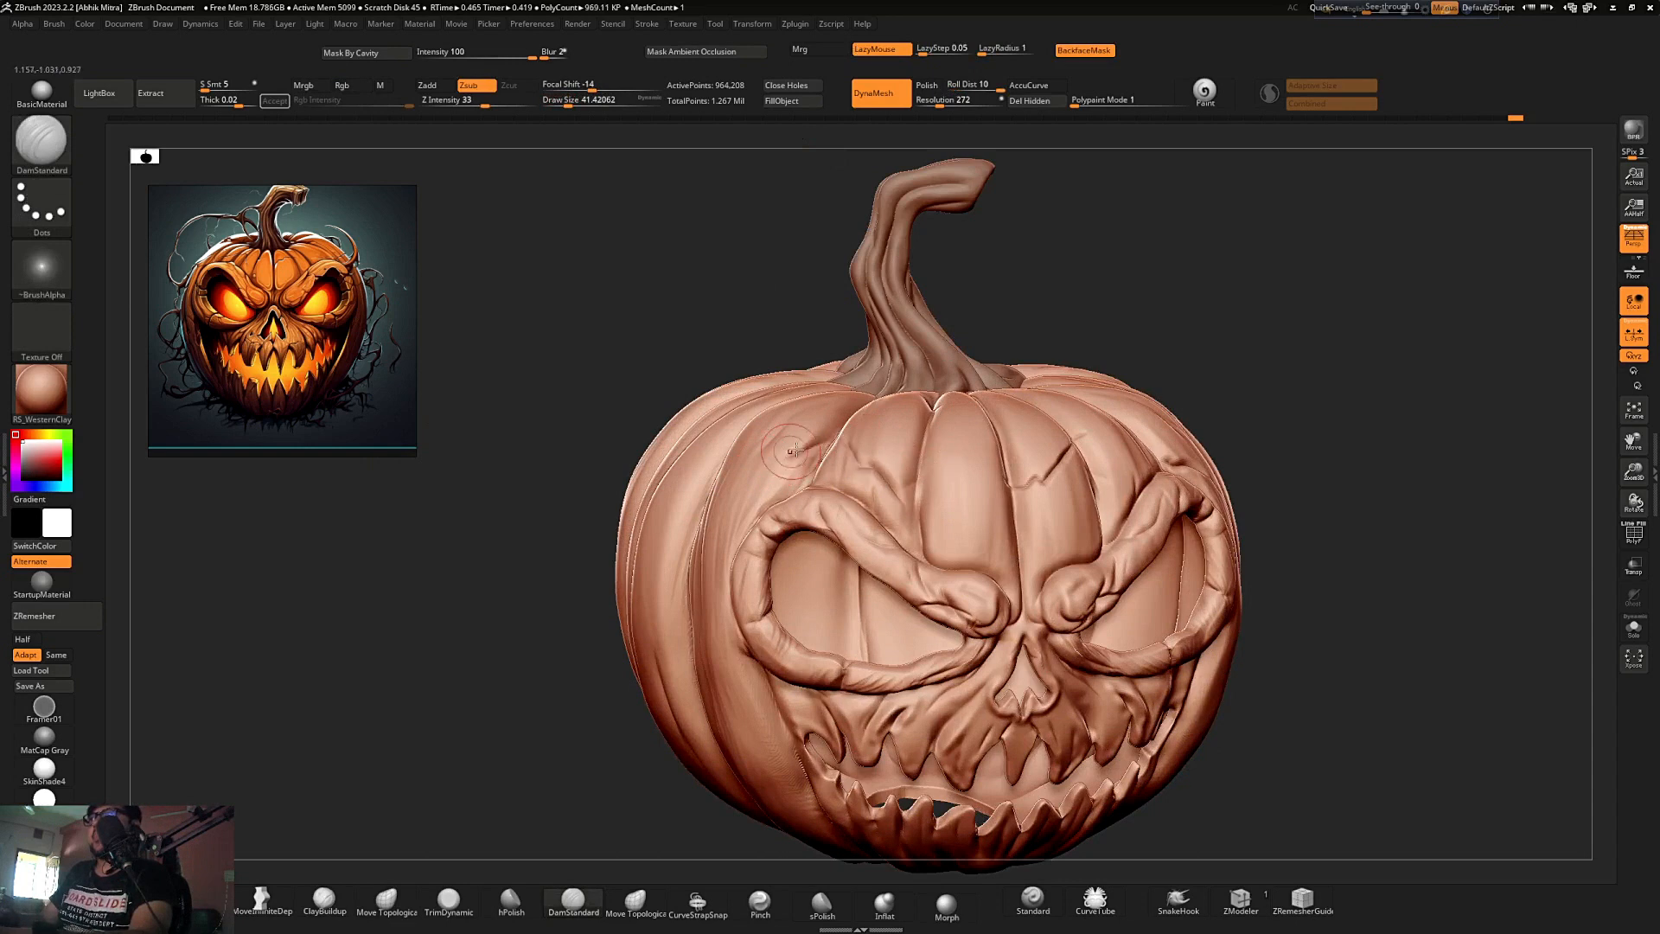
{"action": "right_click_drag", "start_coordinate": [749, 486], "coordinate": [644, 496], "text": "ctrl"}
{"action": "right_click_drag", "start_coordinate": [1133, 522], "coordinate": [863, 600]}
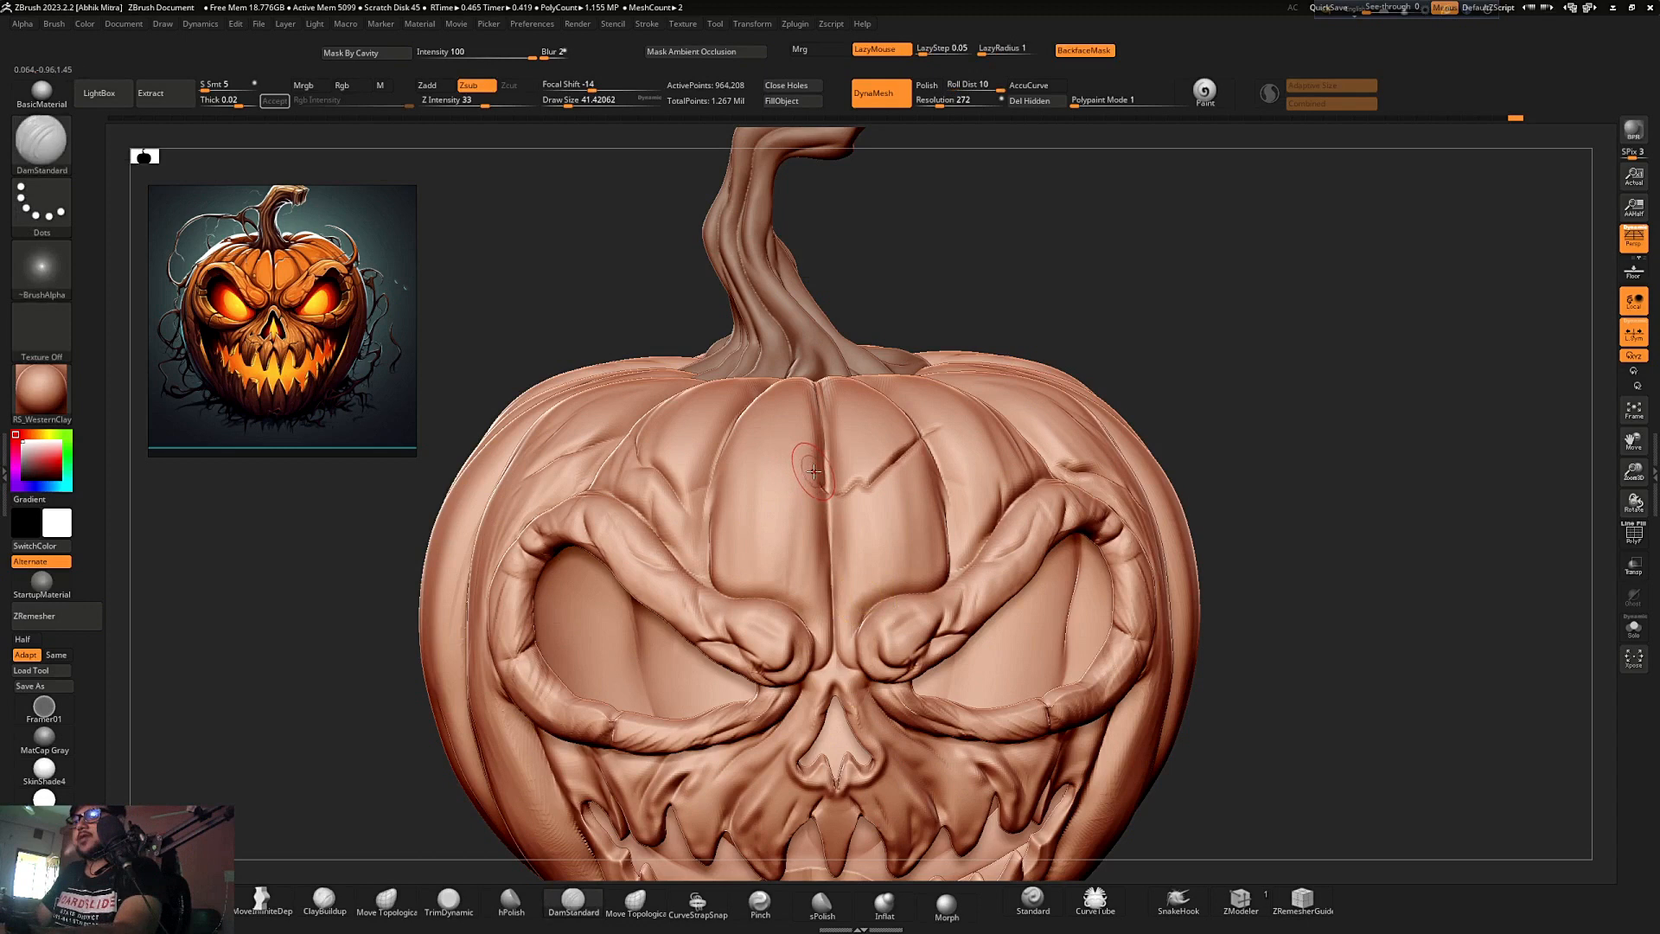
{"action": "key", "text": "alt+s"}
{"action": "key", "text": "alt+s"}
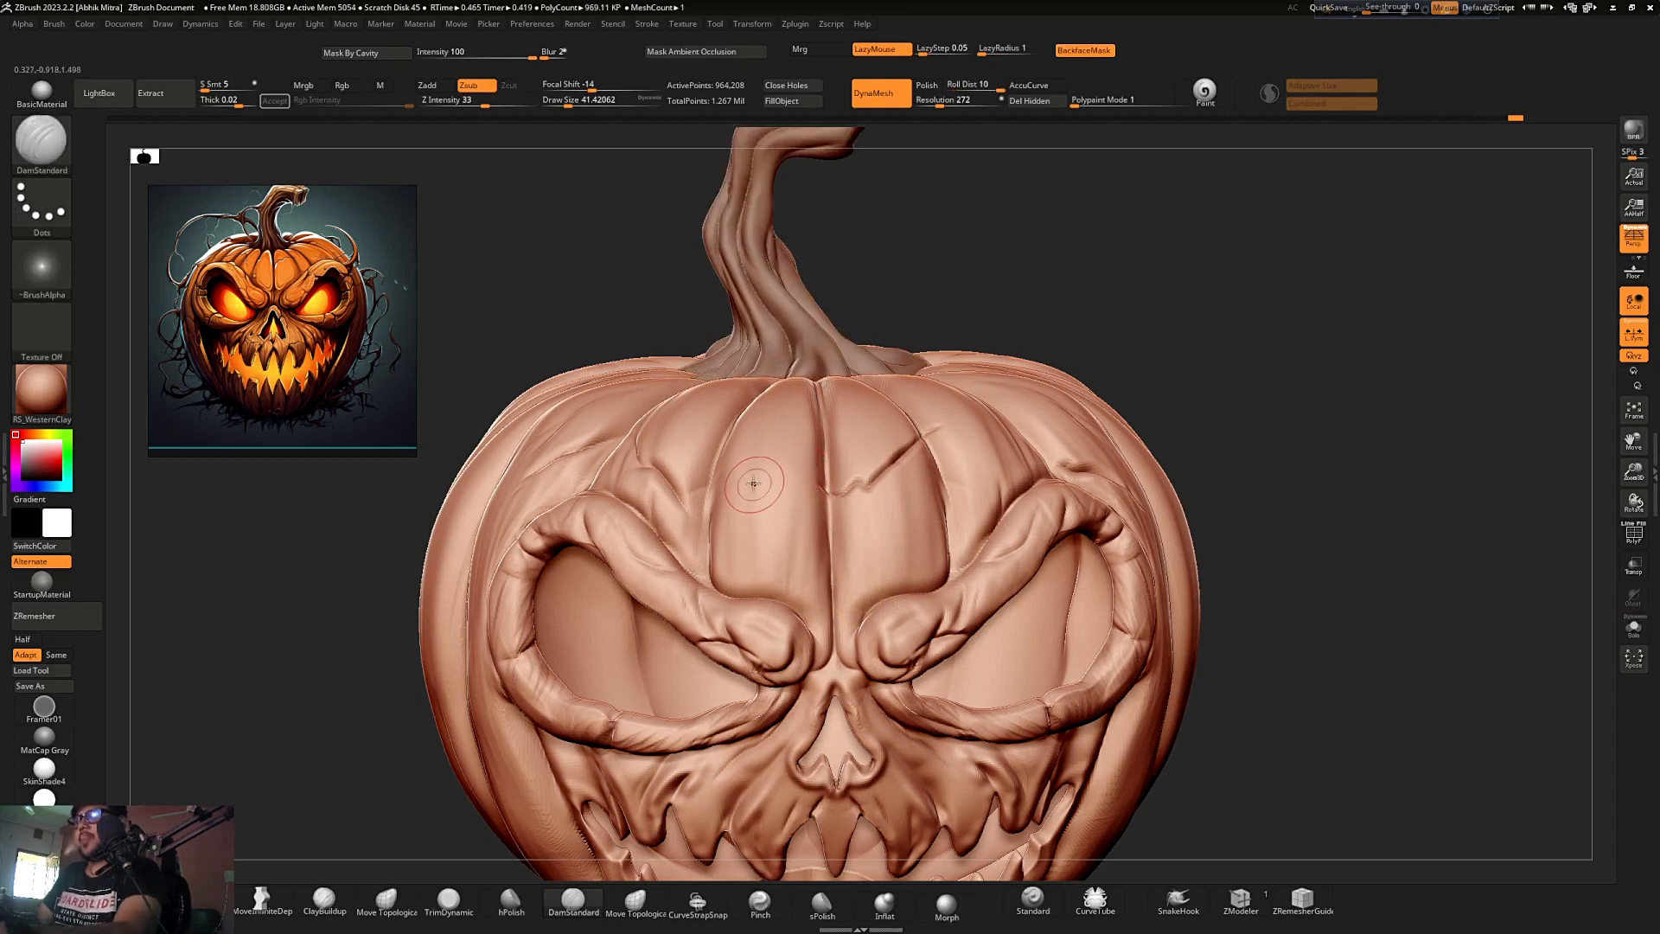
{"action": "right_click_drag", "start_coordinate": [748, 507], "coordinate": [738, 531], "text": "ctrl"}
{"action": "key", "text": "s"}
{"action": "left_click_drag", "start_coordinate": [744, 554], "coordinate": [739, 554]}
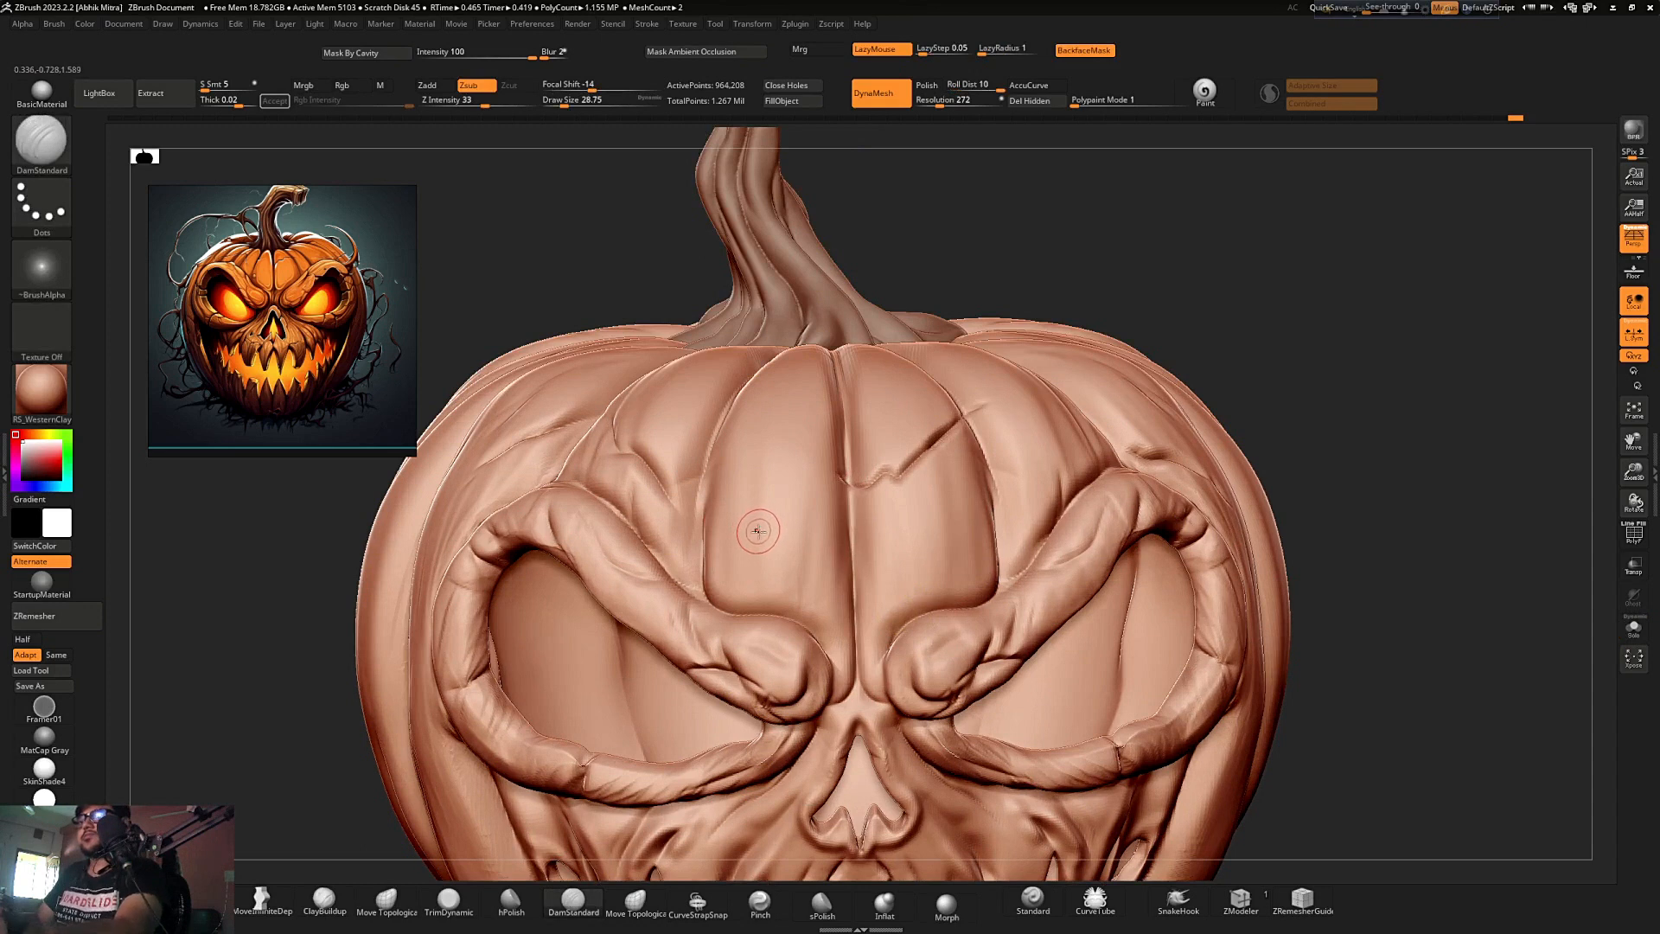
- Add small round warts to the forehead and the side of the cheek with the Standard brush at a draw size of about 29
{"action": "key", "text": "b"}
{"action": "key", "text": "s"}
{"action": "key", "text": "t"}
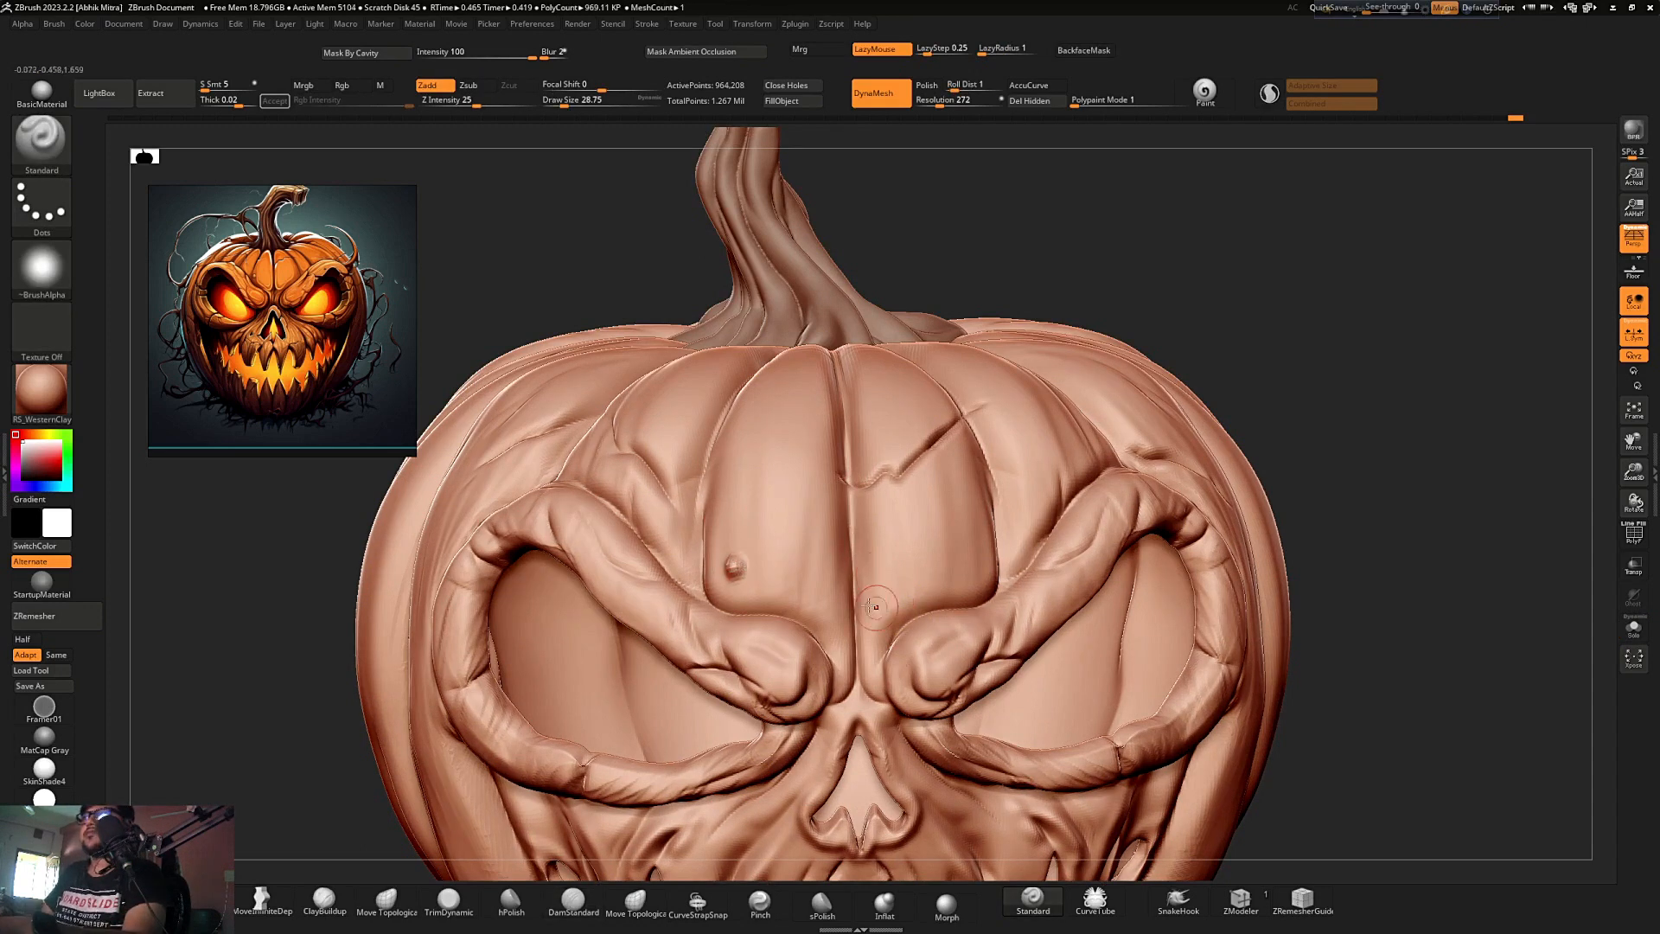
{"action": "key", "text": "f"}
{"action": "right_click_drag", "start_coordinate": [1052, 349], "coordinate": [1087, 379]}
{"action": "right_click_drag", "start_coordinate": [743, 549], "coordinate": [733, 591], "text": "ctrl"}
{"action": "left_click_drag", "start_coordinate": [580, 727], "coordinate": [587, 731]}
{"action": "right_click_drag", "start_coordinate": [605, 683], "coordinate": [865, 488], "text": "ctrl"}
{"action": "right_click_drag", "start_coordinate": [864, 489], "coordinate": [946, 422], "text": "alt"}
{"action": "right_click_drag", "start_coordinate": [917, 467], "coordinate": [777, 685], "text": "ctrl"}
{"action": "key", "text": "s"}
{"action": "left_click_drag", "start_coordinate": [784, 613], "coordinate": [766, 613]}
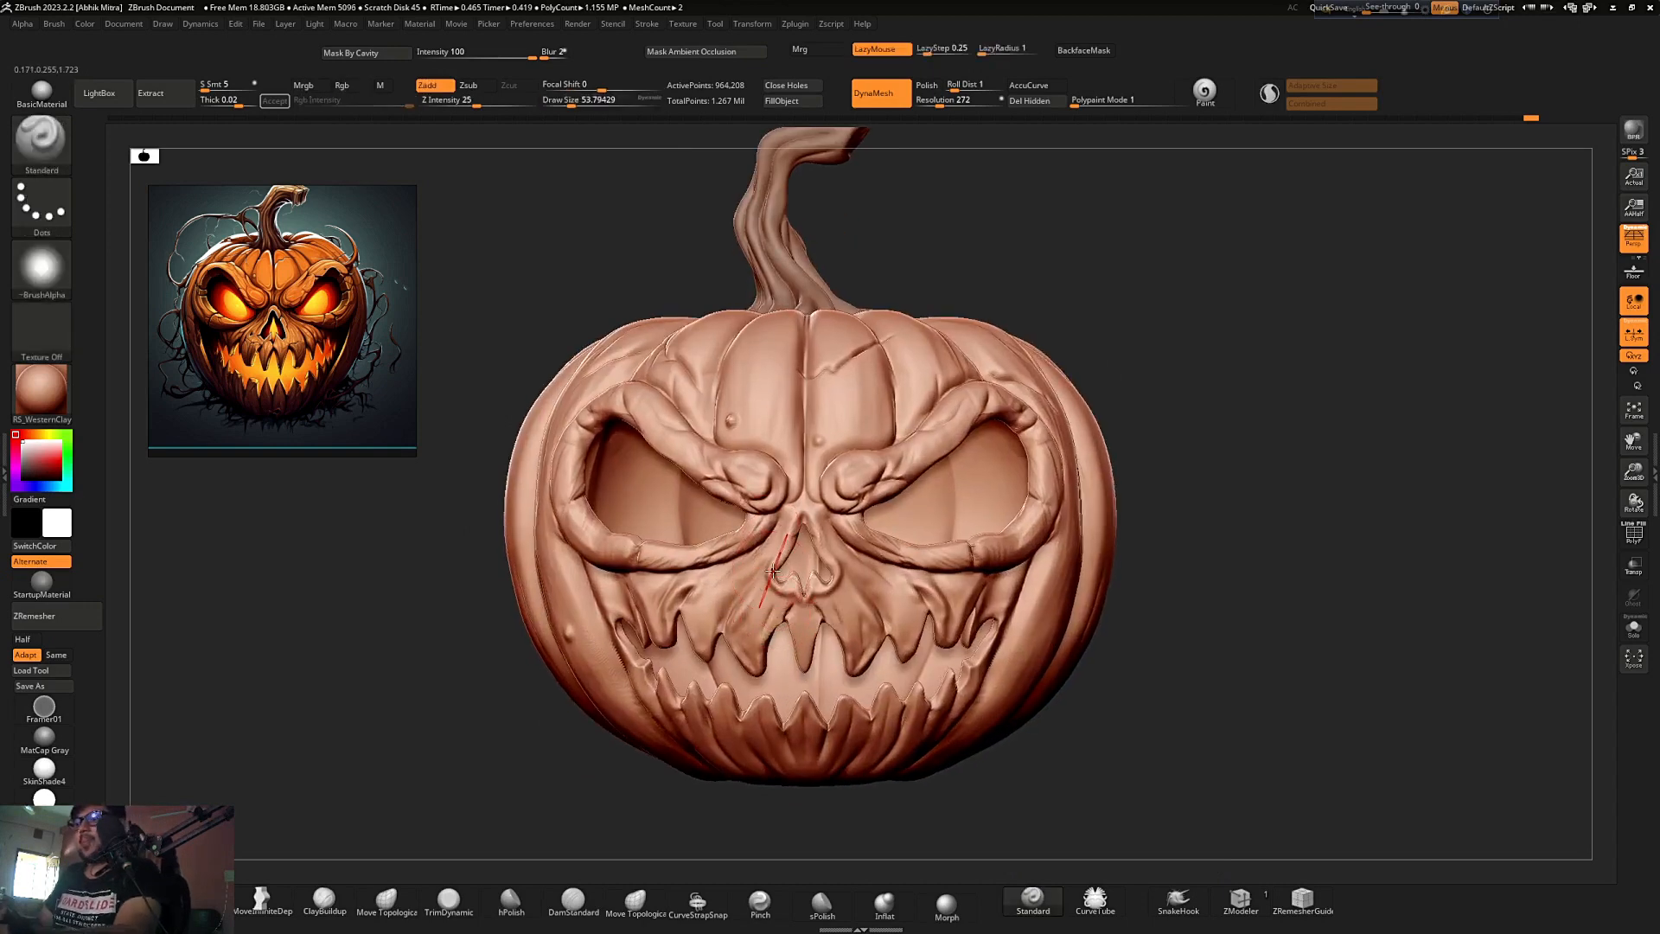
- Carve fine creases into the cheek skin above the upper teeth with the DamStandard brush at a draw size of about 37
{"action": "key", "text": "b"}
{"action": "key", "text": "d"}
{"action": "key", "text": "s"}
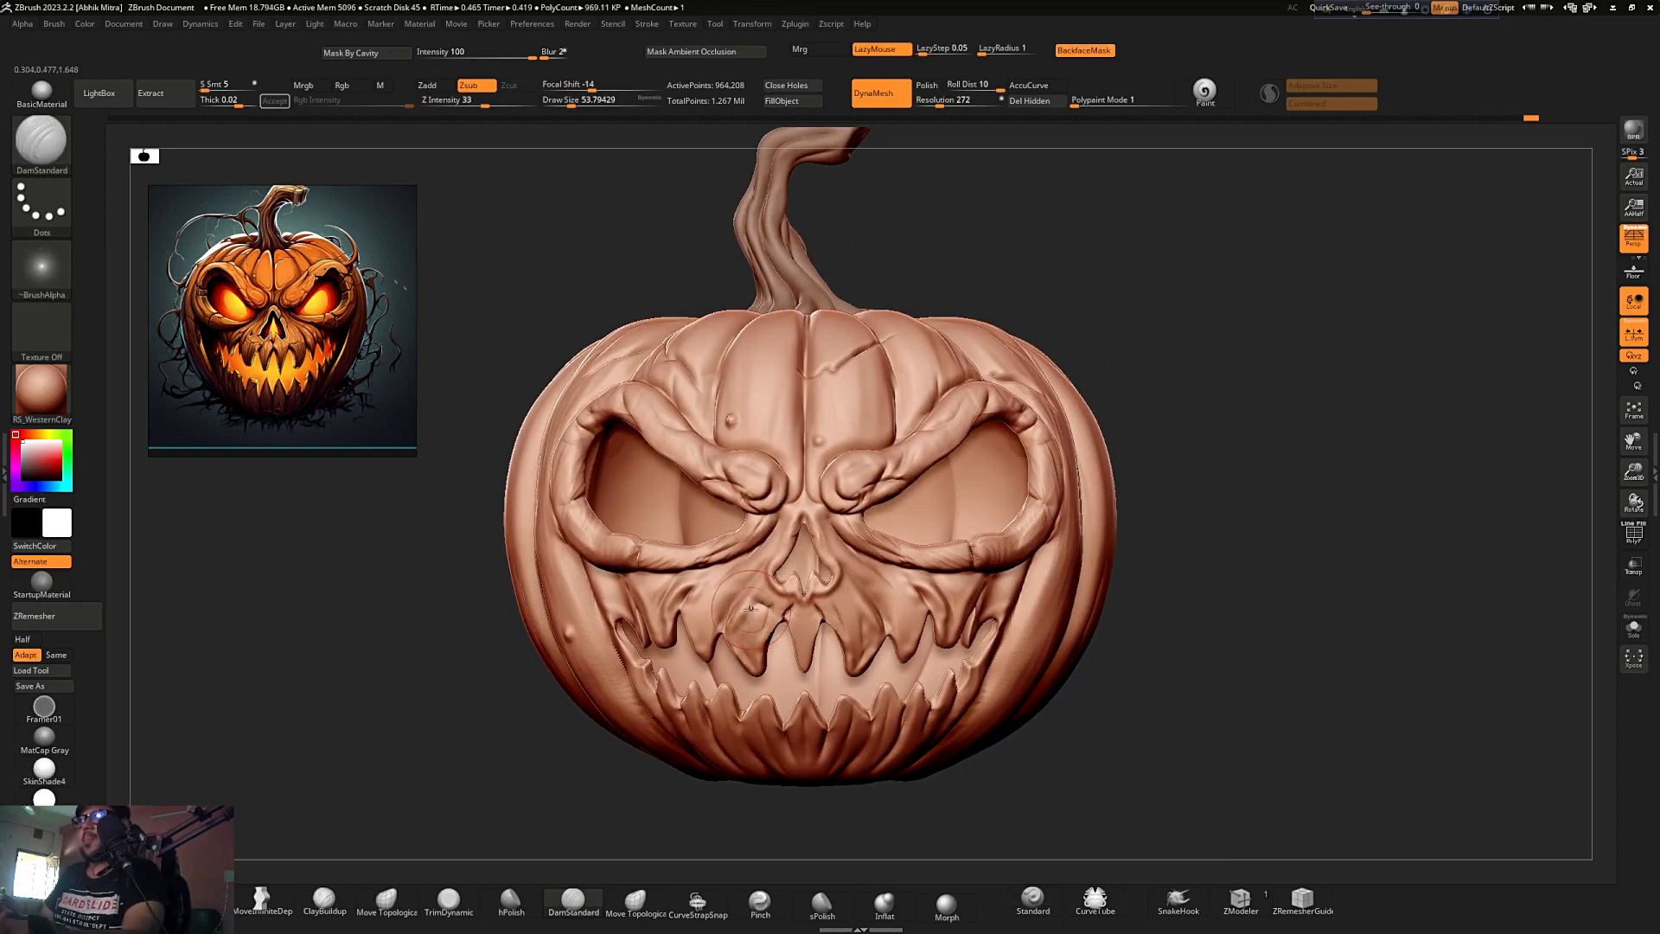
{"action": "mouse_move", "coordinate": [750, 610]}
{"action": "right_mouse_down", "text": "ctrl"}
{"action": "mouse_move", "coordinate": [775, 618]}
{"action": "mouse_move", "coordinate": [692, 529]}
{"action": "right_mouse_up", "text": "ctrl"}
{"action": "right_click_drag", "start_coordinate": [1069, 435], "coordinate": [1070, 388], "text": "alt"}
{"action": "right_click_drag", "start_coordinate": [1070, 388], "coordinate": [977, 393]}
{"action": "right_click_drag", "start_coordinate": [782, 553], "coordinate": [861, 491], "text": "ctrl"}
{"action": "mouse_move", "coordinate": [1013, 365]}
{"action": "right_mouse_down"}
{"action": "mouse_move", "coordinate": [1053, 364]}
{"action": "mouse_move", "coordinate": [1014, 390]}
{"action": "right_mouse_up"}
{"action": "right_click_drag", "start_coordinate": [844, 501], "coordinate": [855, 560], "text": "ctrl"}
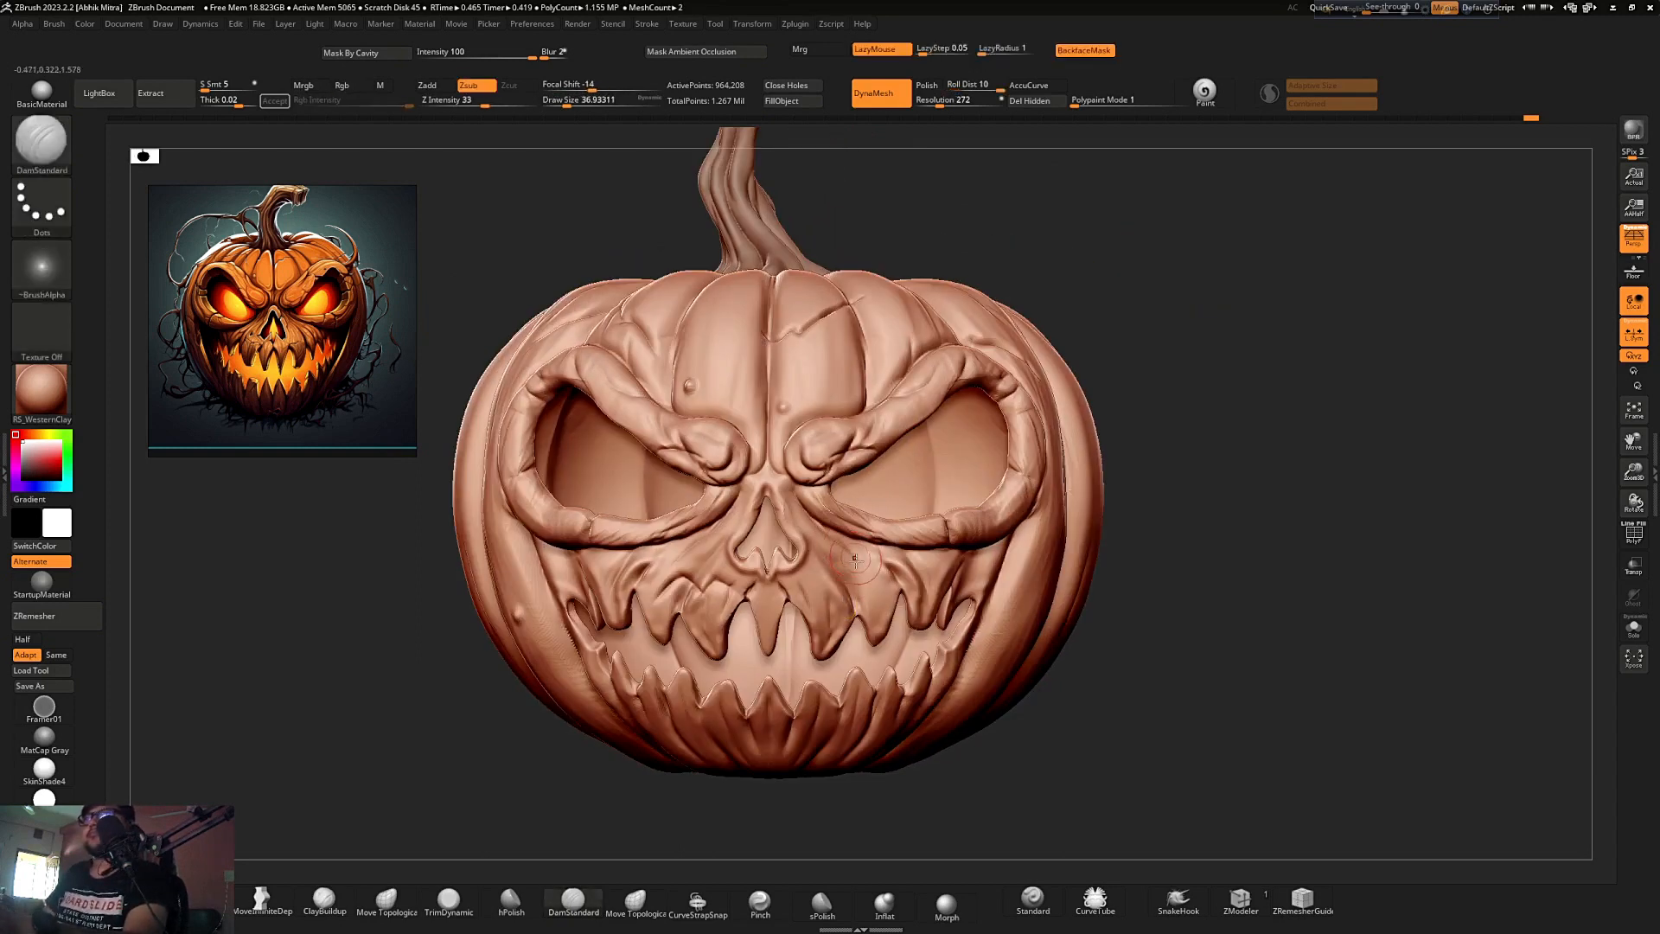
{"action": "mouse_move", "coordinate": [791, 482]}
{"action": "right_mouse_down", "text": "ctrl"}
{"action": "mouse_move", "coordinate": [788, 423]}
{"action": "mouse_move", "coordinate": [813, 562]}
{"action": "mouse_move", "coordinate": [796, 441]}
{"action": "right_mouse_up", "text": "ctrl"}
{"action": "left_click_drag", "start_coordinate": [1011, 366], "coordinate": [1013, 386]}
{"action": "mouse_move", "coordinate": [744, 484]}
{"action": "right_mouse_down", "text": "ctrl"}
{"action": "mouse_move", "coordinate": [717, 640]}
{"action": "mouse_move", "coordinate": [687, 417]}
{"action": "right_mouse_up", "text": "ctrl"}
{"action": "left_click_drag", "start_coordinate": [687, 416], "coordinate": [900, 393]}
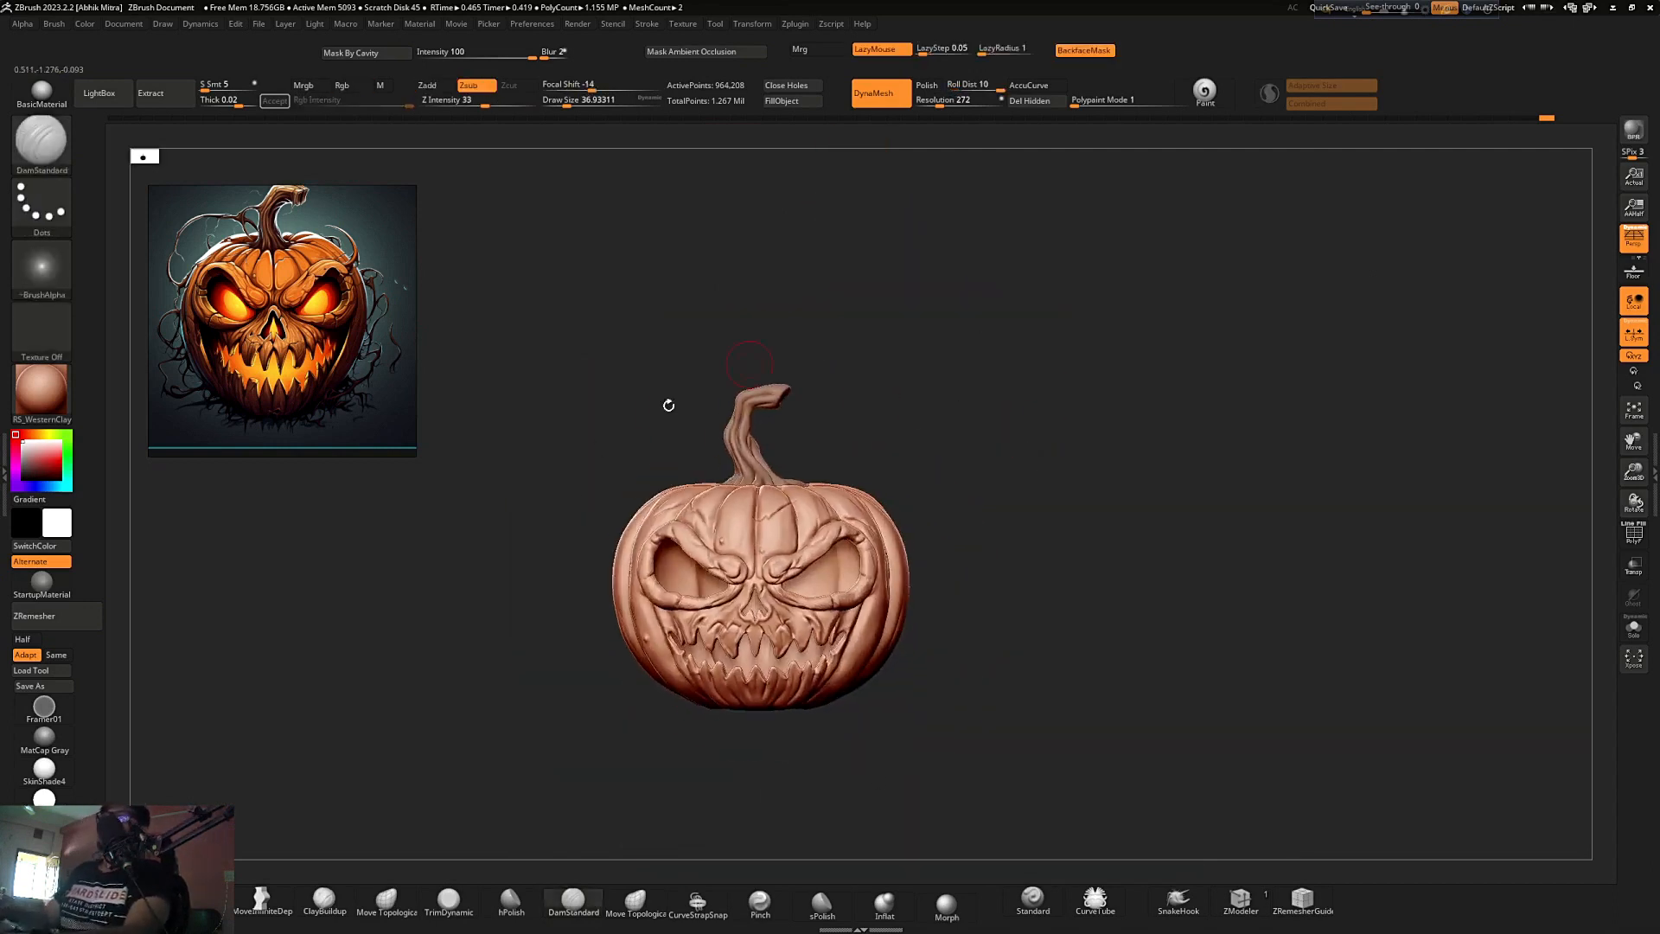
- Build up the rib beside the eye and mouth with the ClayBuildup brush at a draw size of about 112
{"action": "left_click_drag", "start_coordinate": [1070, 451], "coordinate": [1106, 456]}
{"action": "mouse_move", "coordinate": [949, 505]}
{"action": "left_mouse_down", "text": "alt"}
{"action": "mouse_move", "coordinate": [1041, 496]}
{"action": "mouse_move", "coordinate": [717, 789]}
{"action": "mouse_move", "coordinate": [1267, 325]}
{"action": "mouse_move", "coordinate": [1178, 367]}
{"action": "mouse_move", "coordinate": [1145, 444]}
{"action": "mouse_move", "coordinate": [897, 561]}
{"action": "left_mouse_up", "text": "alt"}
{"action": "key", "text": "shift"}
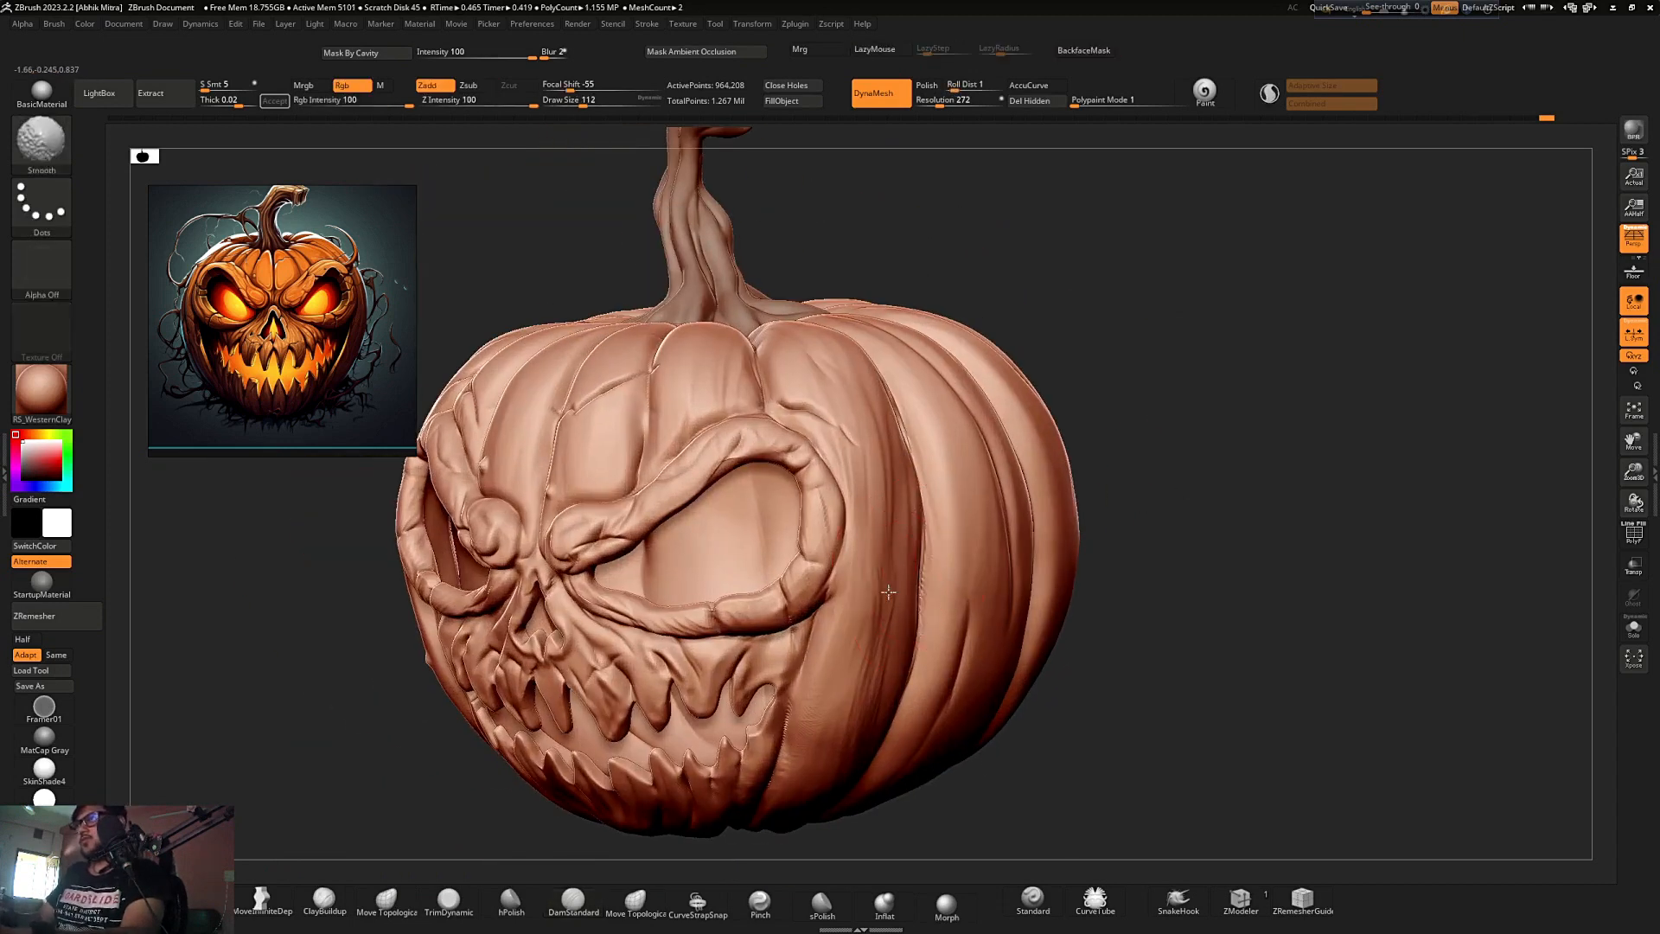
{"action": "mouse_move", "coordinate": [864, 678]}
{"action": "left_mouse_down", "text": "alt"}
{"action": "mouse_move", "coordinate": [1023, 412]}
{"action": "mouse_move", "coordinate": [1159, 369]}
{"action": "mouse_move", "coordinate": [1141, 259]}
{"action": "left_mouse_up", "text": "alt"}
{"action": "key", "text": "b"}
{"action": "key", "text": "c"}
{"action": "key", "text": "b"}
{"action": "mouse_move", "coordinate": [934, 480]}
{"action": "left_mouse_down"}
{"action": "mouse_move", "coordinate": [865, 562]}
{"action": "mouse_move", "coordinate": [907, 579]}
{"action": "left_mouse_up"}
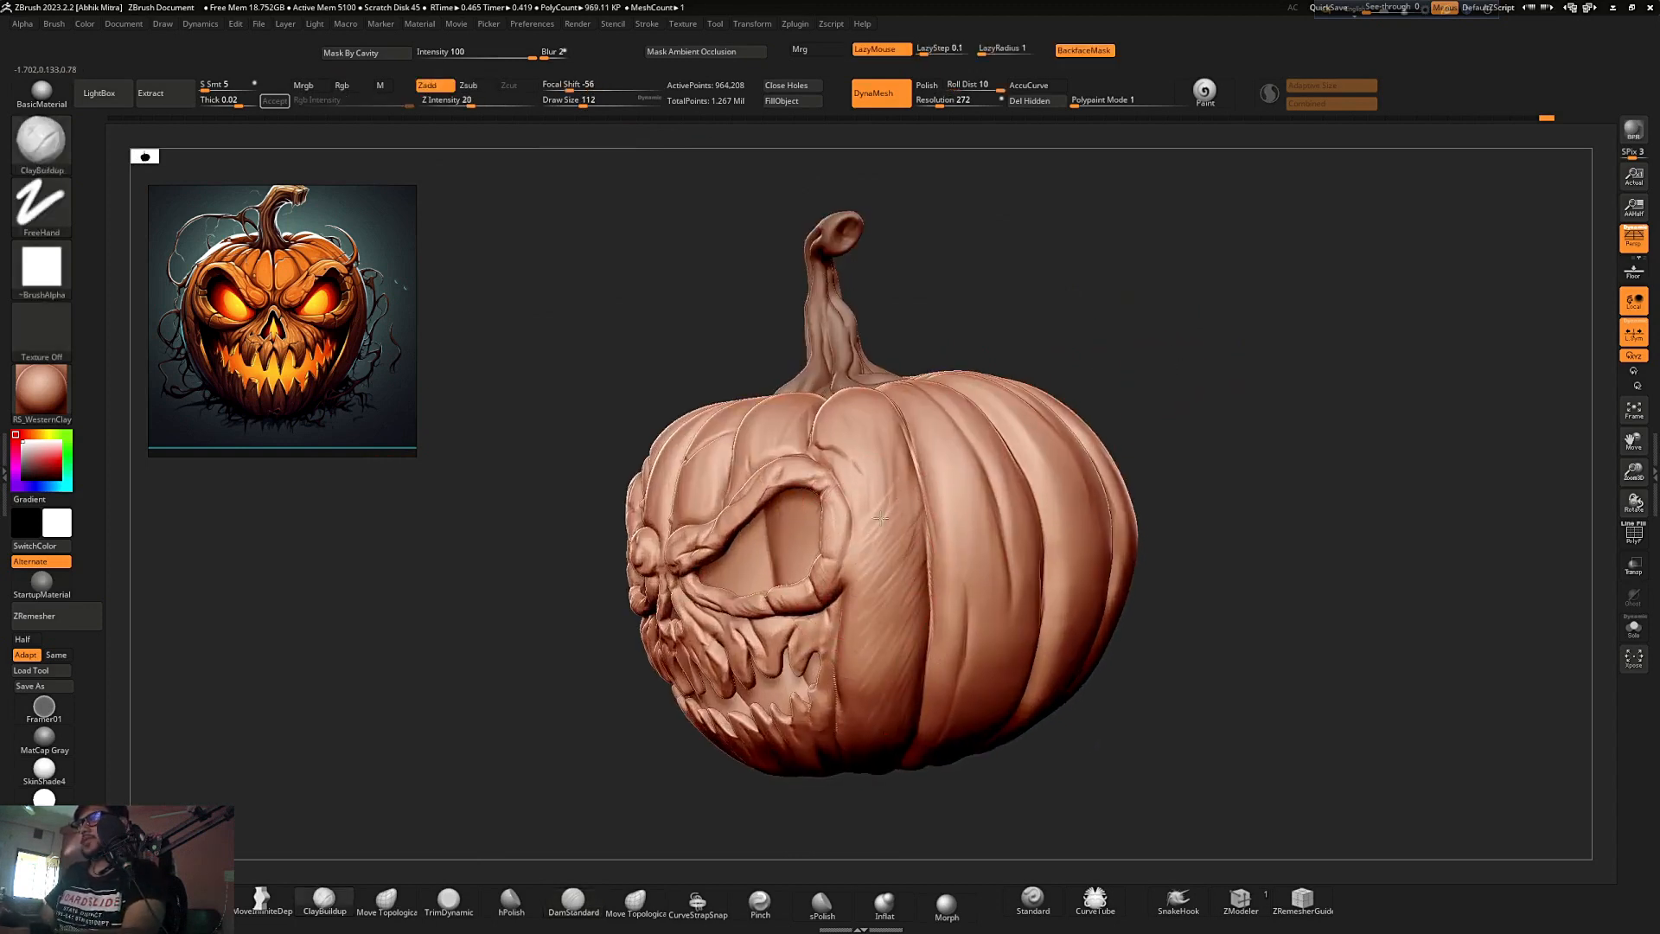
- Build up the matching rib on the face's opposite side with ClayBuildup and soften the strokes with Smooth
{"action": "mouse_move", "coordinate": [1163, 391]}
{"action": "left_mouse_down"}
{"action": "mouse_move", "coordinate": [1182, 378]}
{"action": "mouse_move", "coordinate": [1178, 415]}
{"action": "left_mouse_up"}
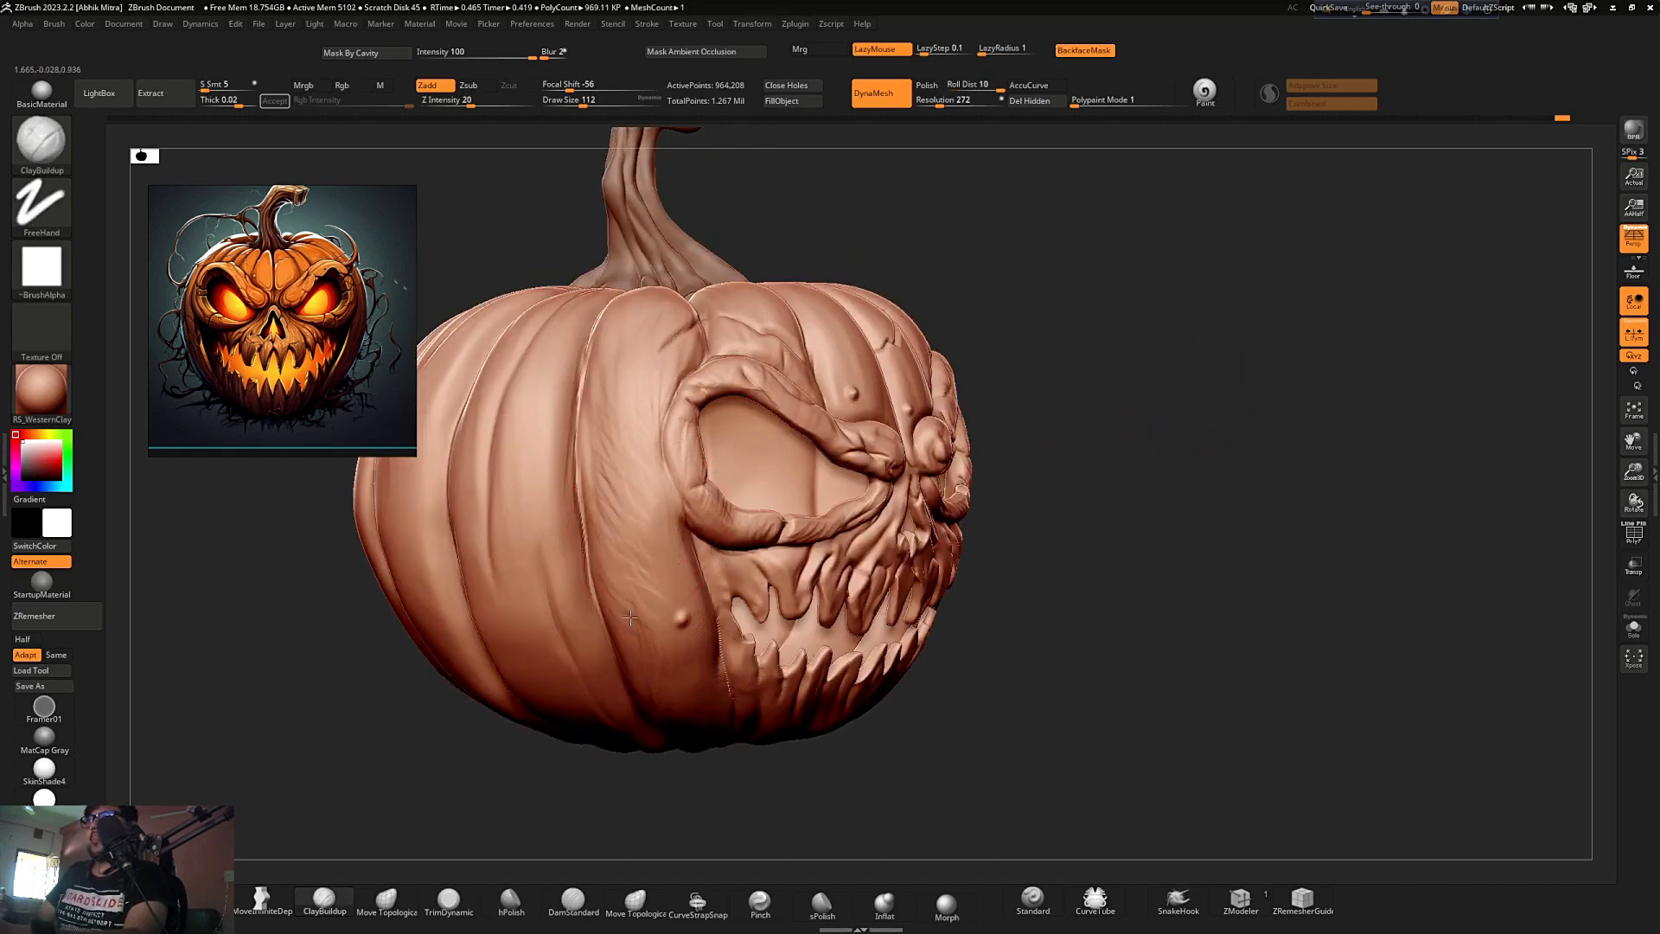
{"action": "left_click_drag", "start_coordinate": [1141, 268], "coordinate": [1054, 255]}
{"action": "left_click_drag", "start_coordinate": [1219, 370], "coordinate": [1163, 363]}
{"action": "left_click_drag", "start_coordinate": [614, 514], "coordinate": [644, 458], "text": "shift"}
{"action": "mouse_move", "coordinate": [484, 687]}
{"action": "left_mouse_down"}
{"action": "mouse_move", "coordinate": [575, 724]}
{"action": "mouse_move", "coordinate": [636, 725]}
{"action": "left_mouse_up"}
{"action": "left_click_drag", "start_coordinate": [605, 454], "coordinate": [597, 570], "text": "shift"}
{"action": "left_click_drag", "start_coordinate": [921, 535], "coordinate": [929, 441], "text": "alt"}
{"action": "mouse_move", "coordinate": [1089, 428]}
{"action": "left_mouse_down"}
{"action": "mouse_move", "coordinate": [947, 417]}
{"action": "mouse_move", "coordinate": [994, 408]}
{"action": "left_mouse_up"}
{"action": "right_click_drag", "start_coordinate": [968, 411], "coordinate": [964, 527], "text": "ctrl"}
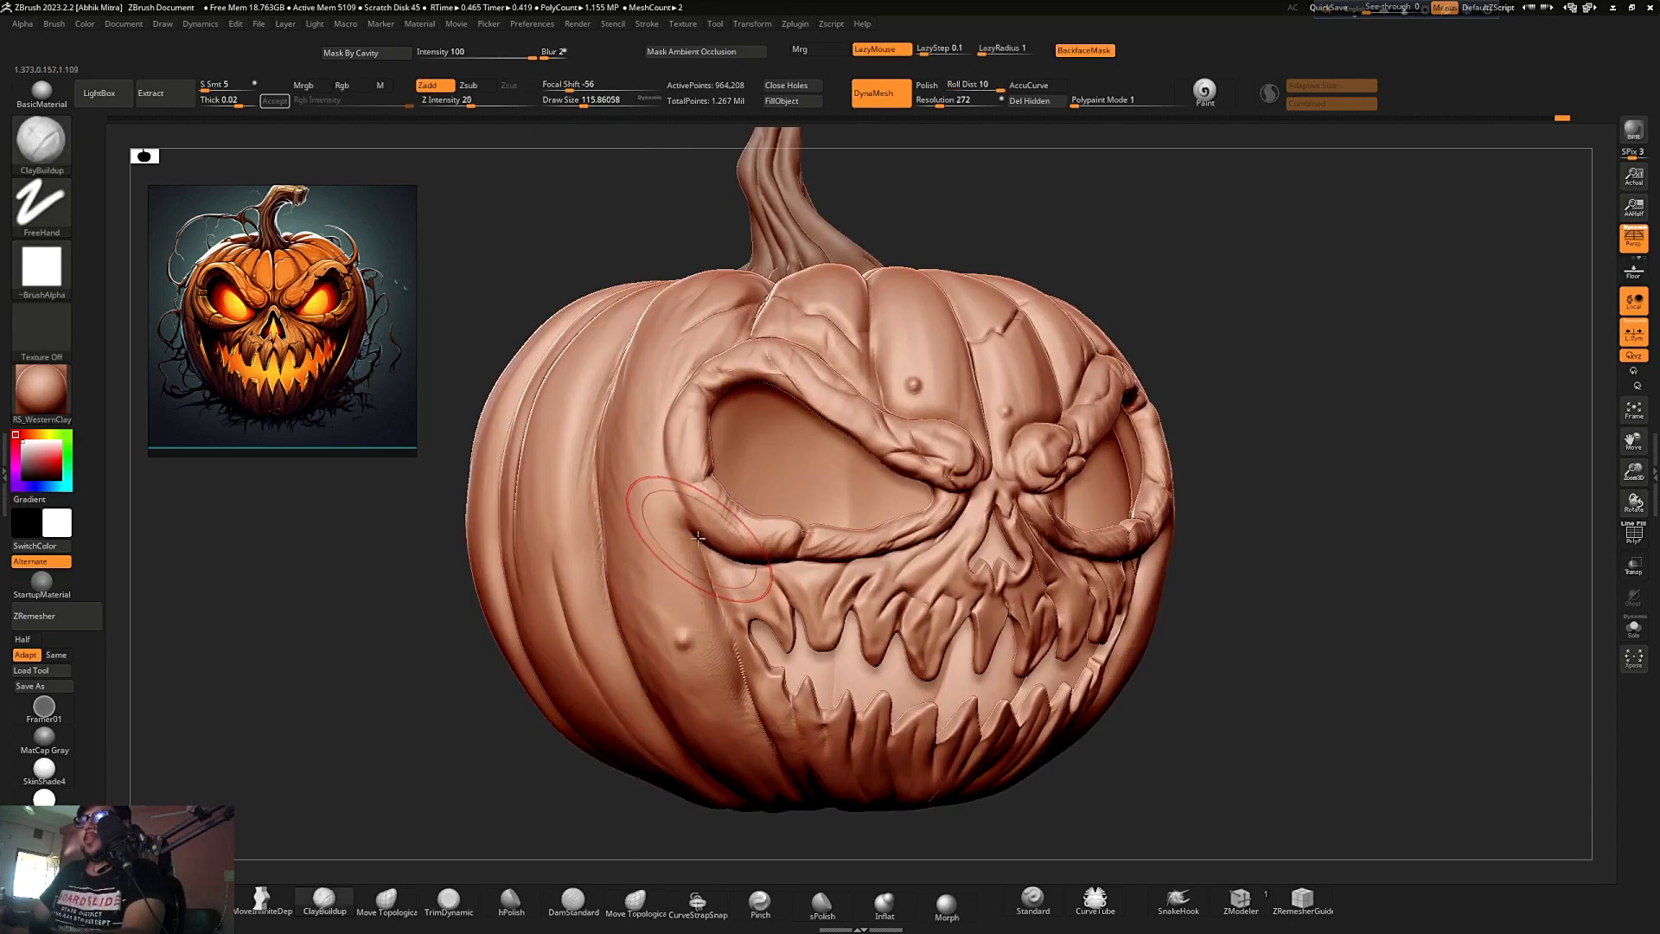
- Carve grooves into the side and rear ribs with the DamStandard brush at draw sizes of about 116 and 145
{"action": "key", "text": "b"}
{"action": "key", "text": "d"}
{"action": "key", "text": "s"}
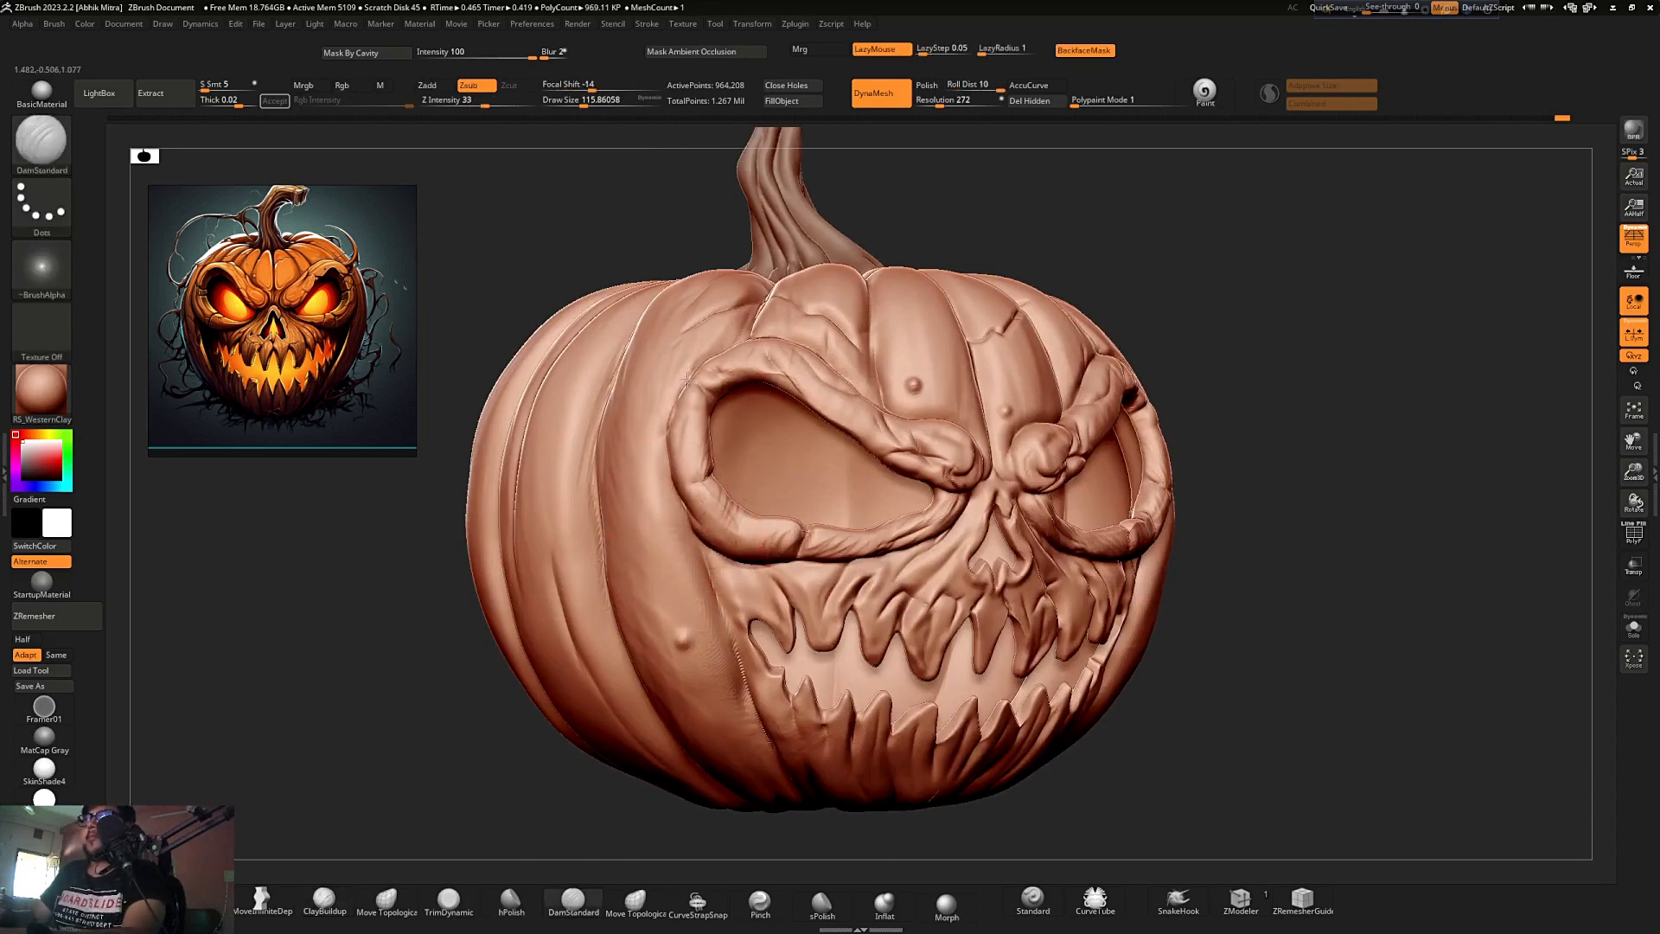
{"action": "right_click_drag", "start_coordinate": [968, 510], "coordinate": [992, 385], "text": "ctrl"}
{"action": "mouse_move", "coordinate": [993, 386]}
{"action": "left_mouse_down"}
{"action": "mouse_move", "coordinate": [1018, 351]}
{"action": "mouse_move", "coordinate": [1019, 371]}
{"action": "mouse_move", "coordinate": [958, 387]}
{"action": "left_mouse_up"}
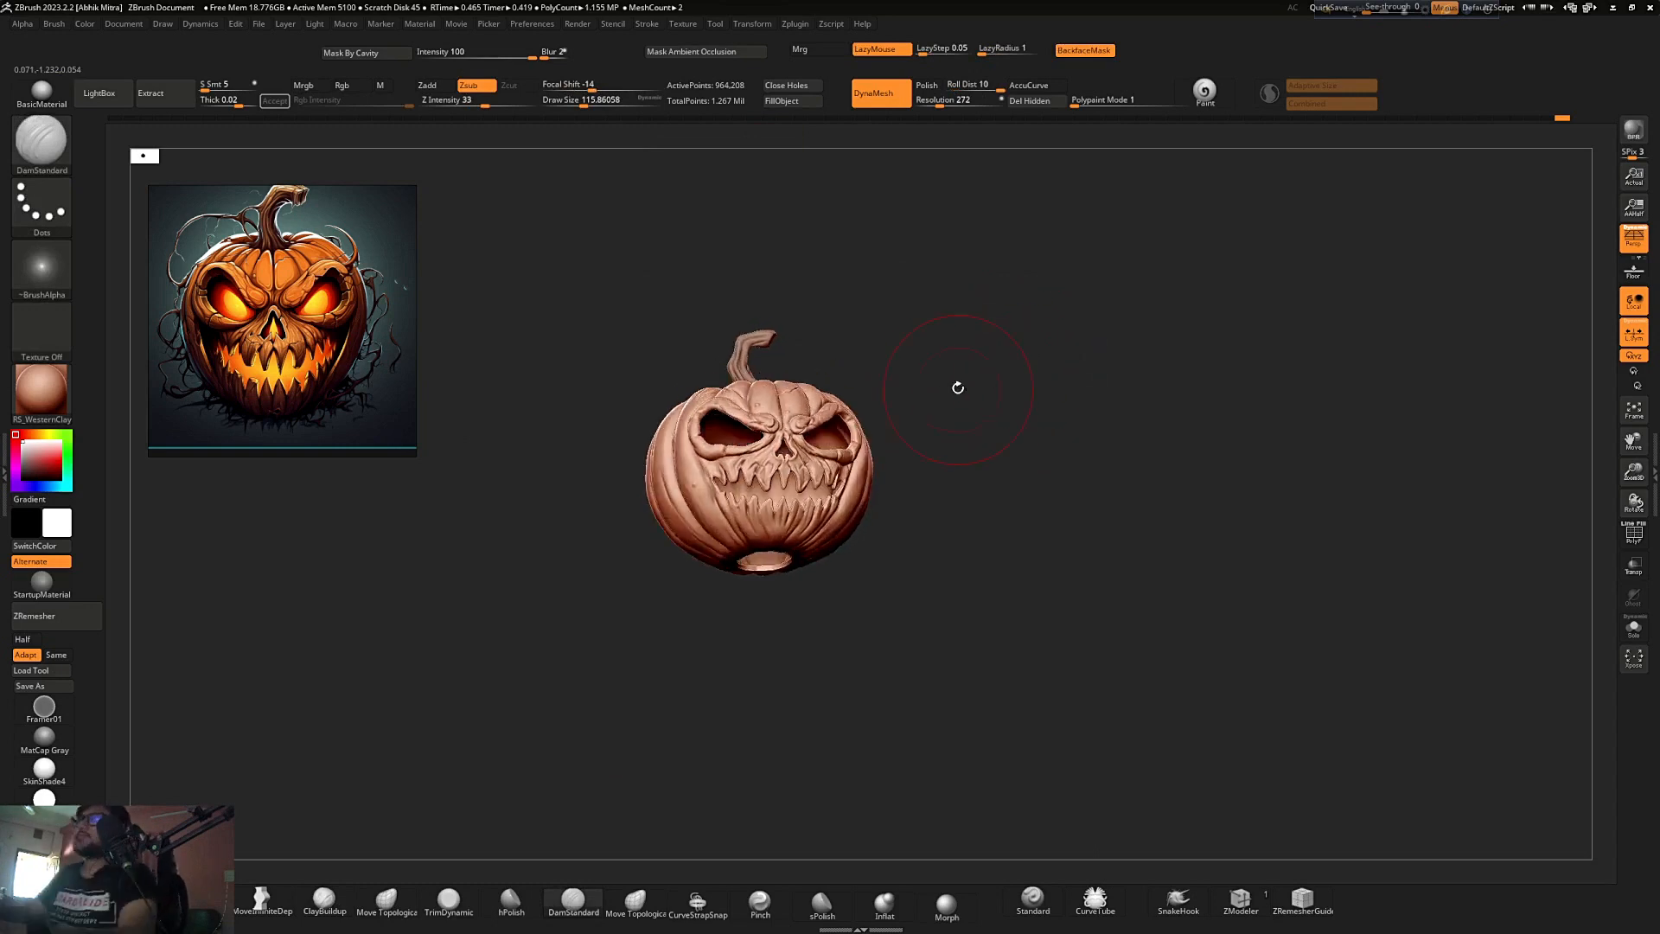
{"action": "right_click_drag", "start_coordinate": [958, 387], "coordinate": [1097, 459], "text": "ctrl"}
{"action": "left_click_drag", "start_coordinate": [1096, 459], "coordinate": [994, 605]}
{"action": "right_click_drag", "start_coordinate": [994, 605], "coordinate": [688, 721], "text": "ctrl"}
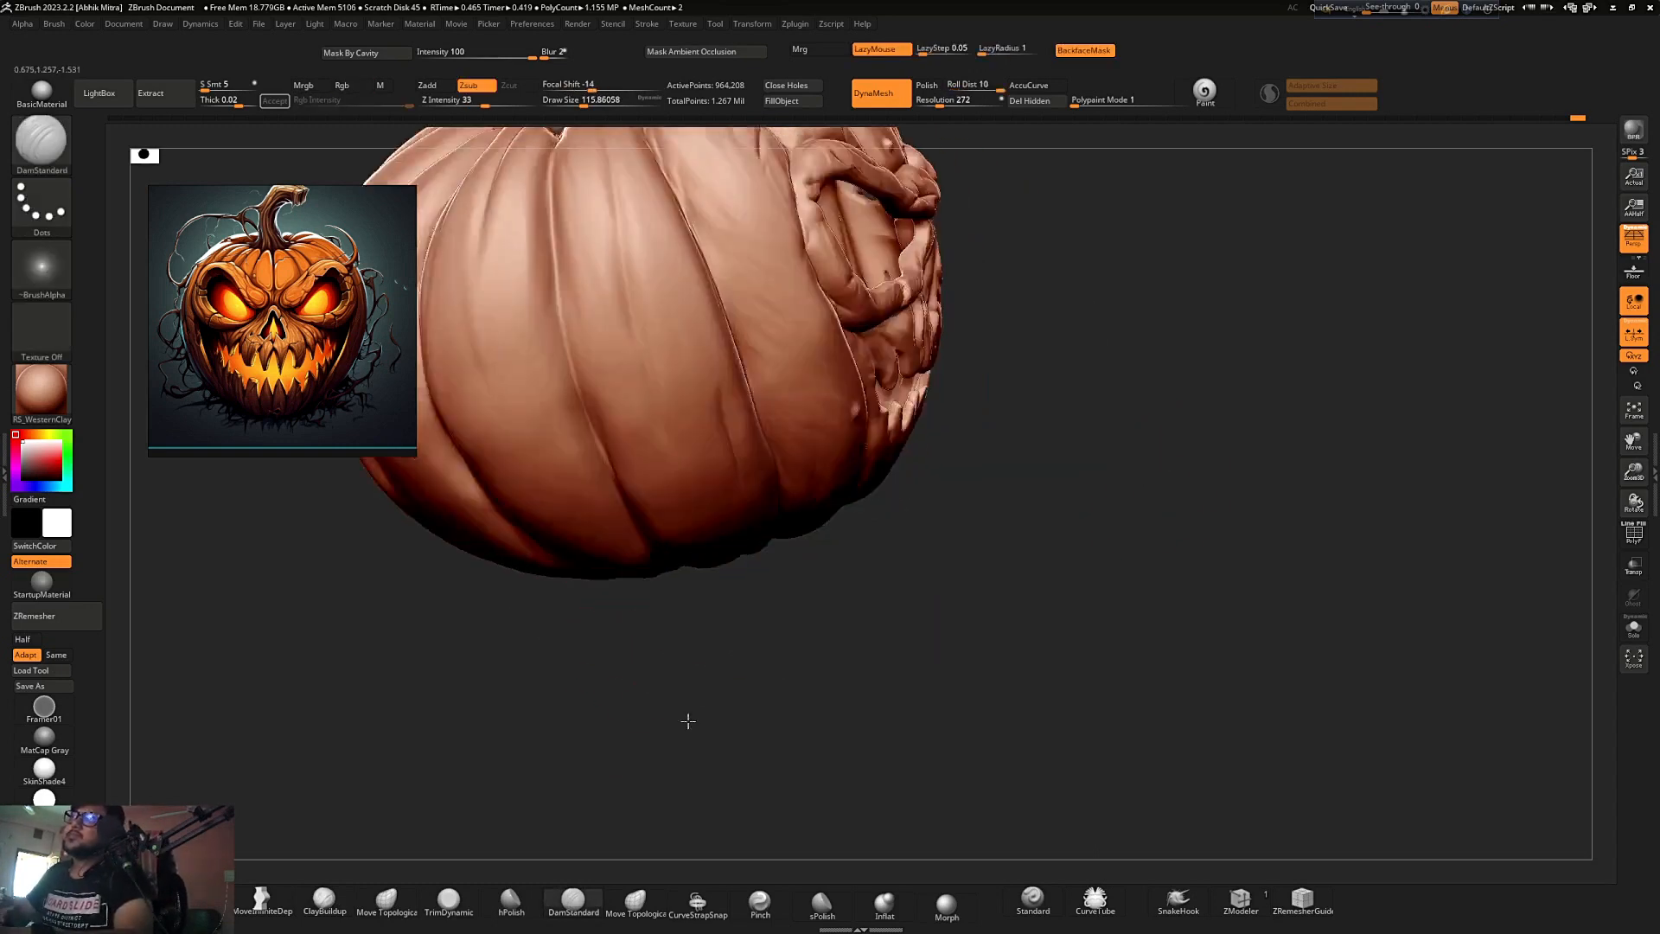
{"action": "left_click_drag", "start_coordinate": [688, 721], "coordinate": [657, 371]}
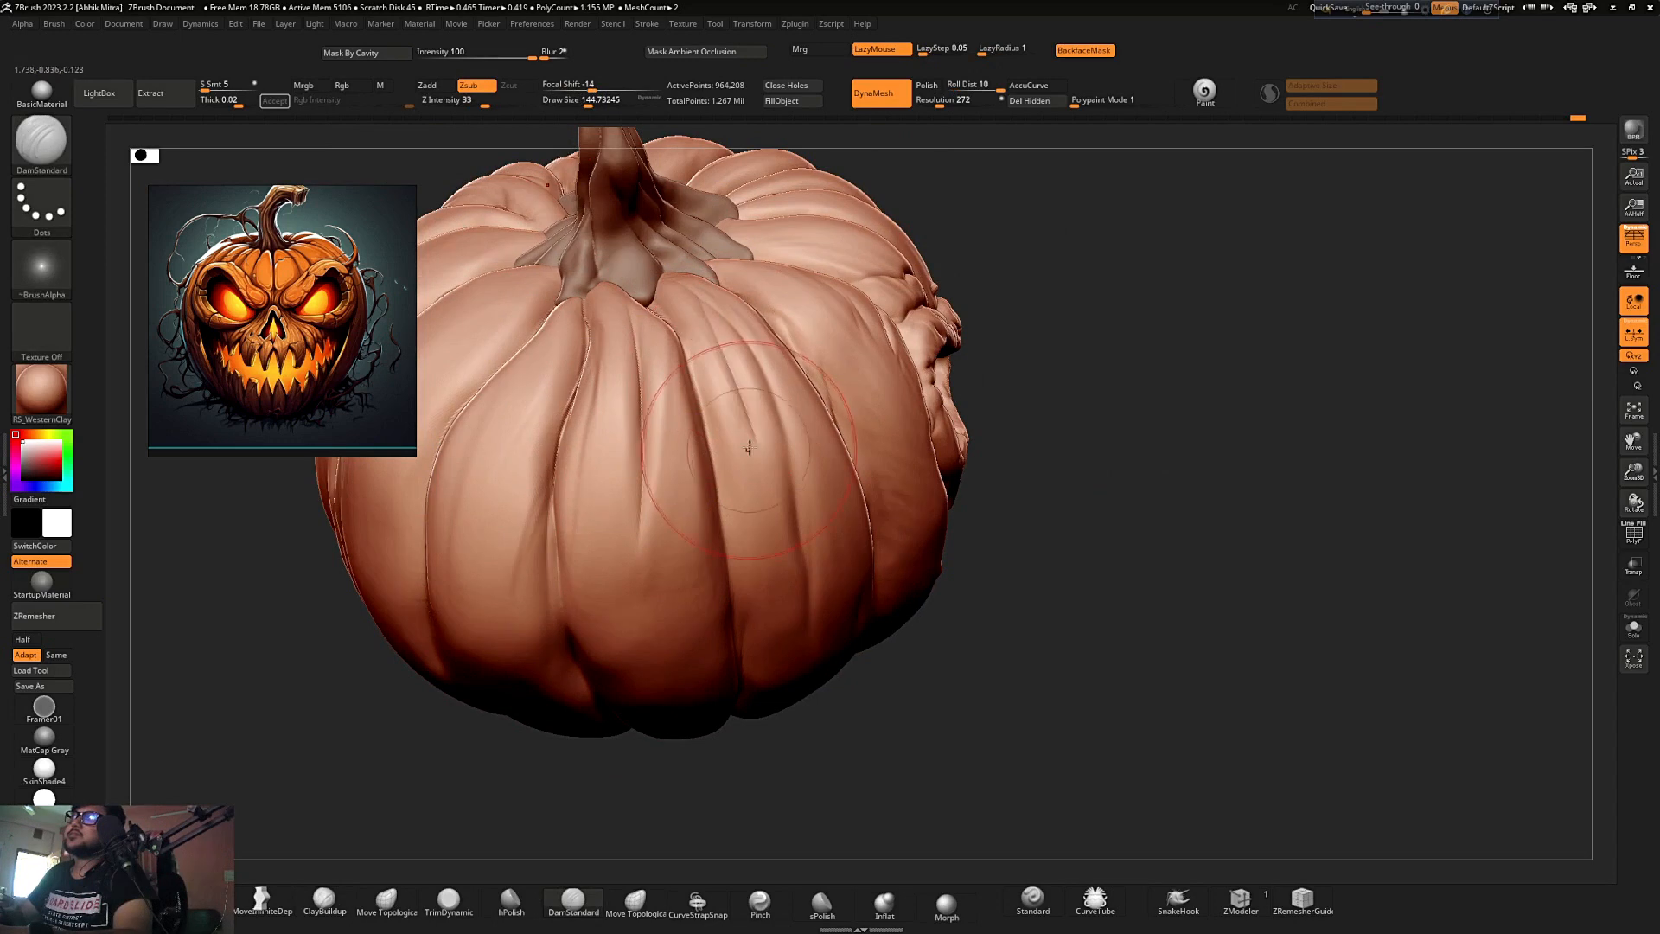
{"action": "right_click_drag", "start_coordinate": [748, 448], "coordinate": [634, 423], "text": "ctrl"}
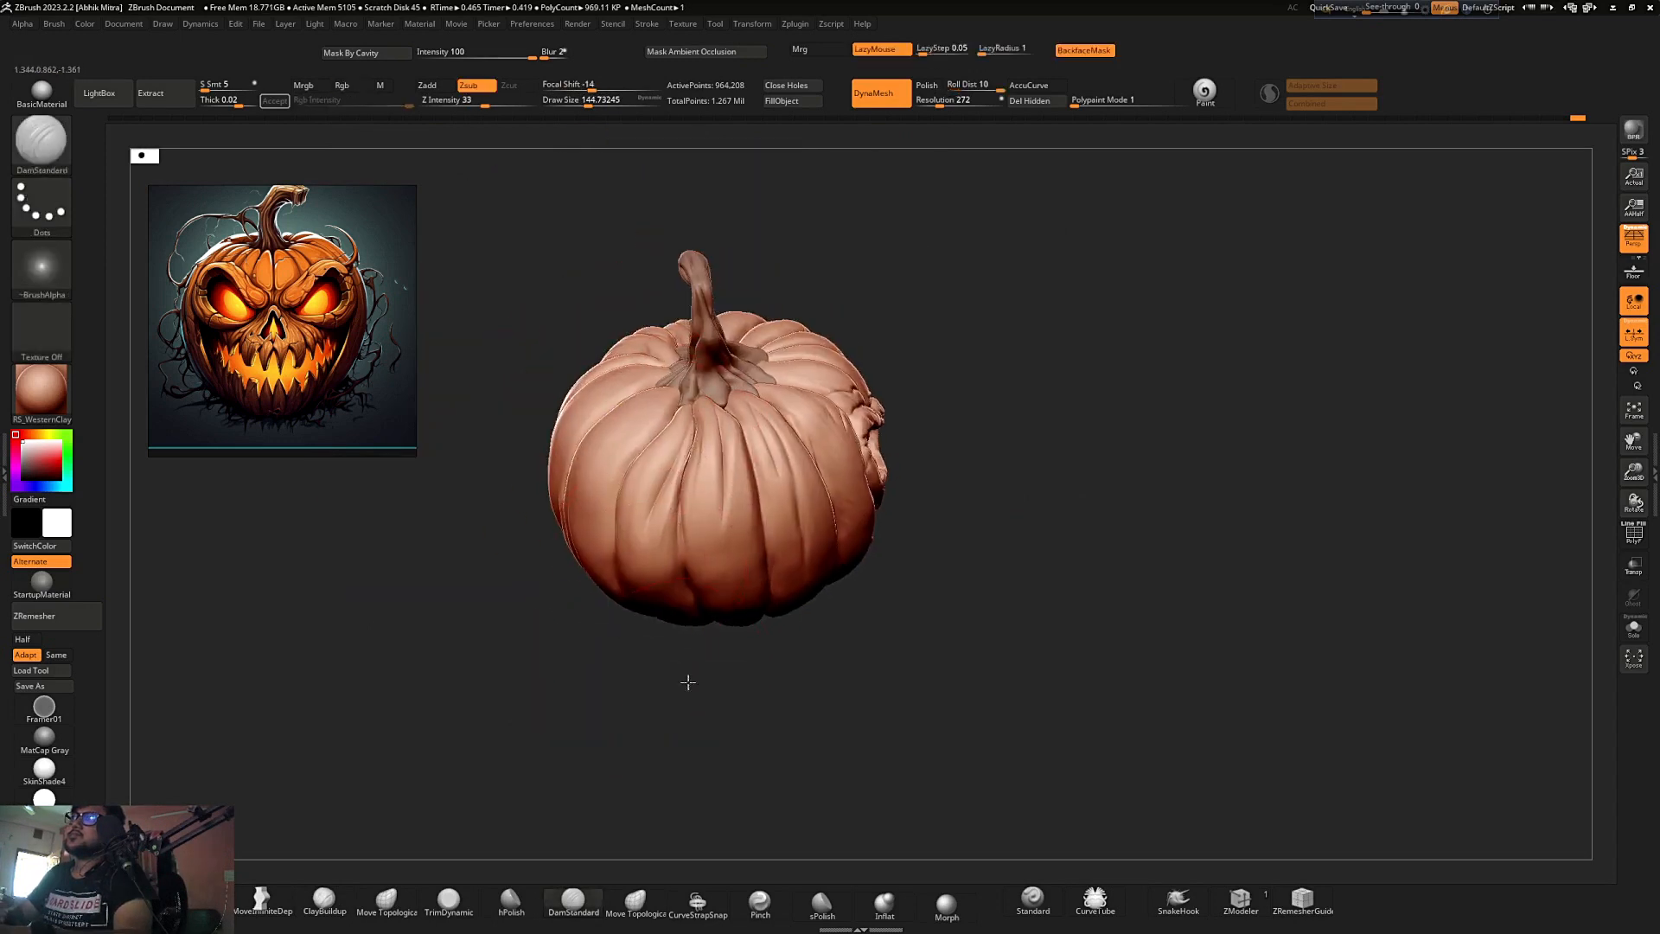
{"action": "left_click_drag", "start_coordinate": [685, 677], "coordinate": [649, 459]}
{"action": "mouse_move", "coordinate": [683, 387]}
{"action": "right_mouse_down"}
{"action": "mouse_move", "coordinate": [618, 529]}
{"action": "mouse_move", "coordinate": [588, 659]}
{"action": "mouse_move", "coordinate": [556, 607]}
{"action": "mouse_move", "coordinate": [674, 605]}
{"action": "right_mouse_up"}
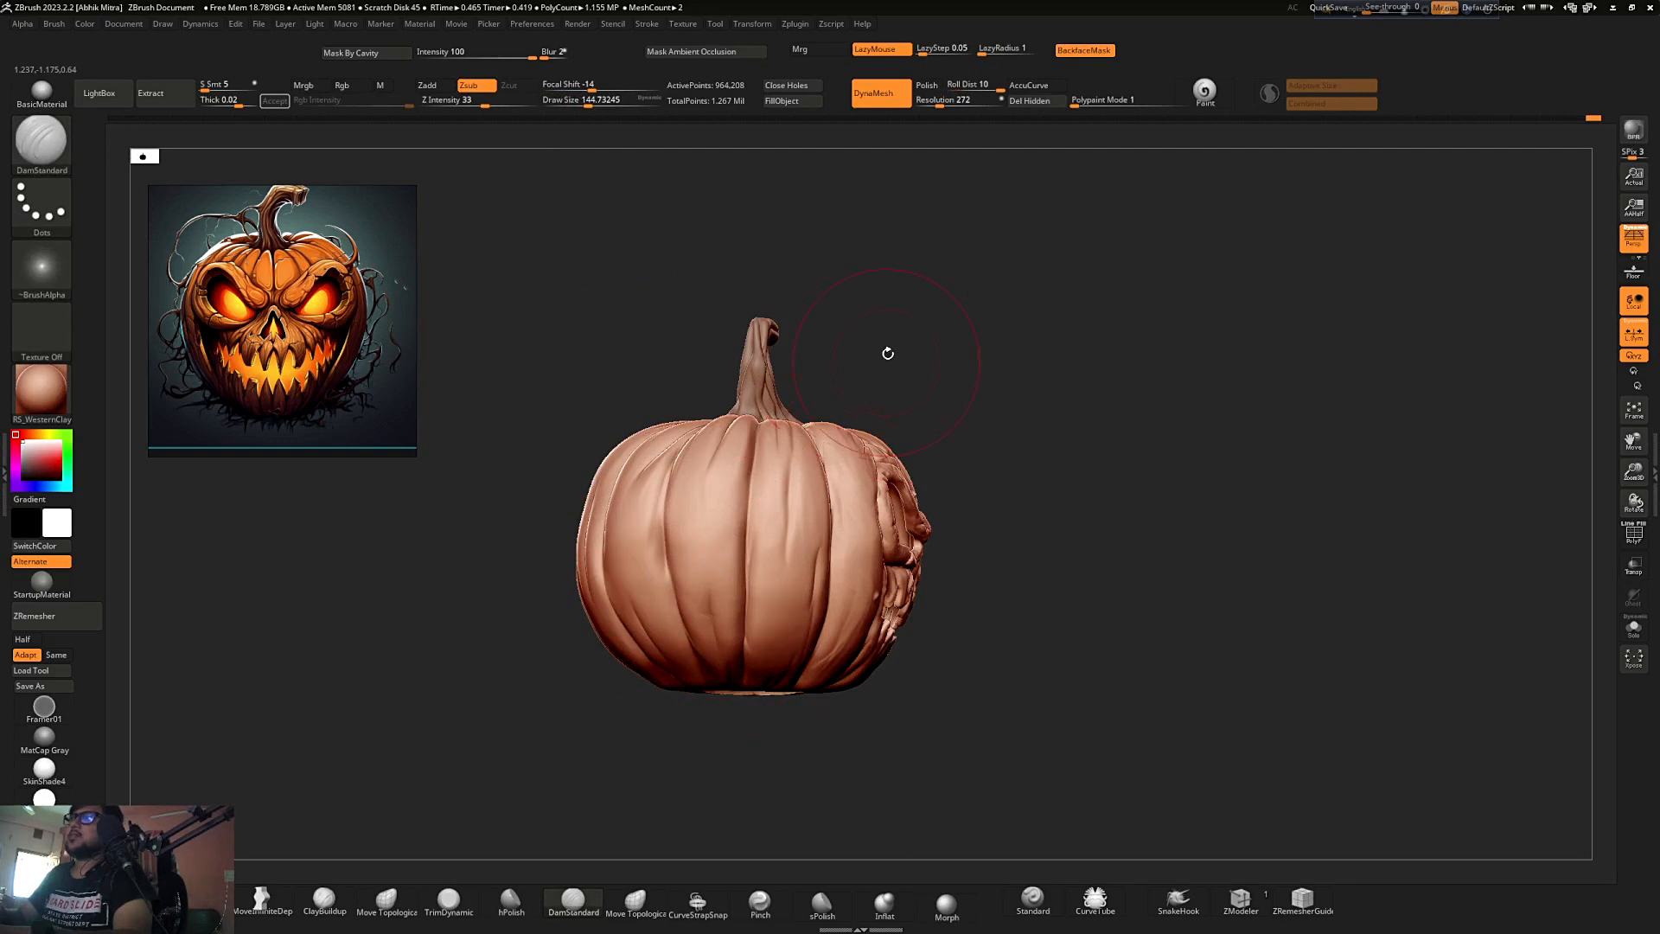
- Set the DamStandard brush's draw size to about 83 and make the stem the active subtool
{"action": "right_click_drag", "start_coordinate": [888, 353], "coordinate": [721, 543]}
{"action": "mouse_move", "coordinate": [916, 341]}
{"action": "right_mouse_down"}
{"action": "mouse_move", "coordinate": [911, 319]}
{"action": "mouse_move", "coordinate": [997, 308]}
{"action": "mouse_move", "coordinate": [934, 340]}
{"action": "mouse_move", "coordinate": [1059, 410]}
{"action": "right_mouse_up"}
{"action": "key", "text": "s"}
{"action": "left_click_drag", "start_coordinate": [1059, 410], "coordinate": [1037, 410]}
{"action": "right_click_drag", "start_coordinate": [1037, 410], "coordinate": [1048, 363]}
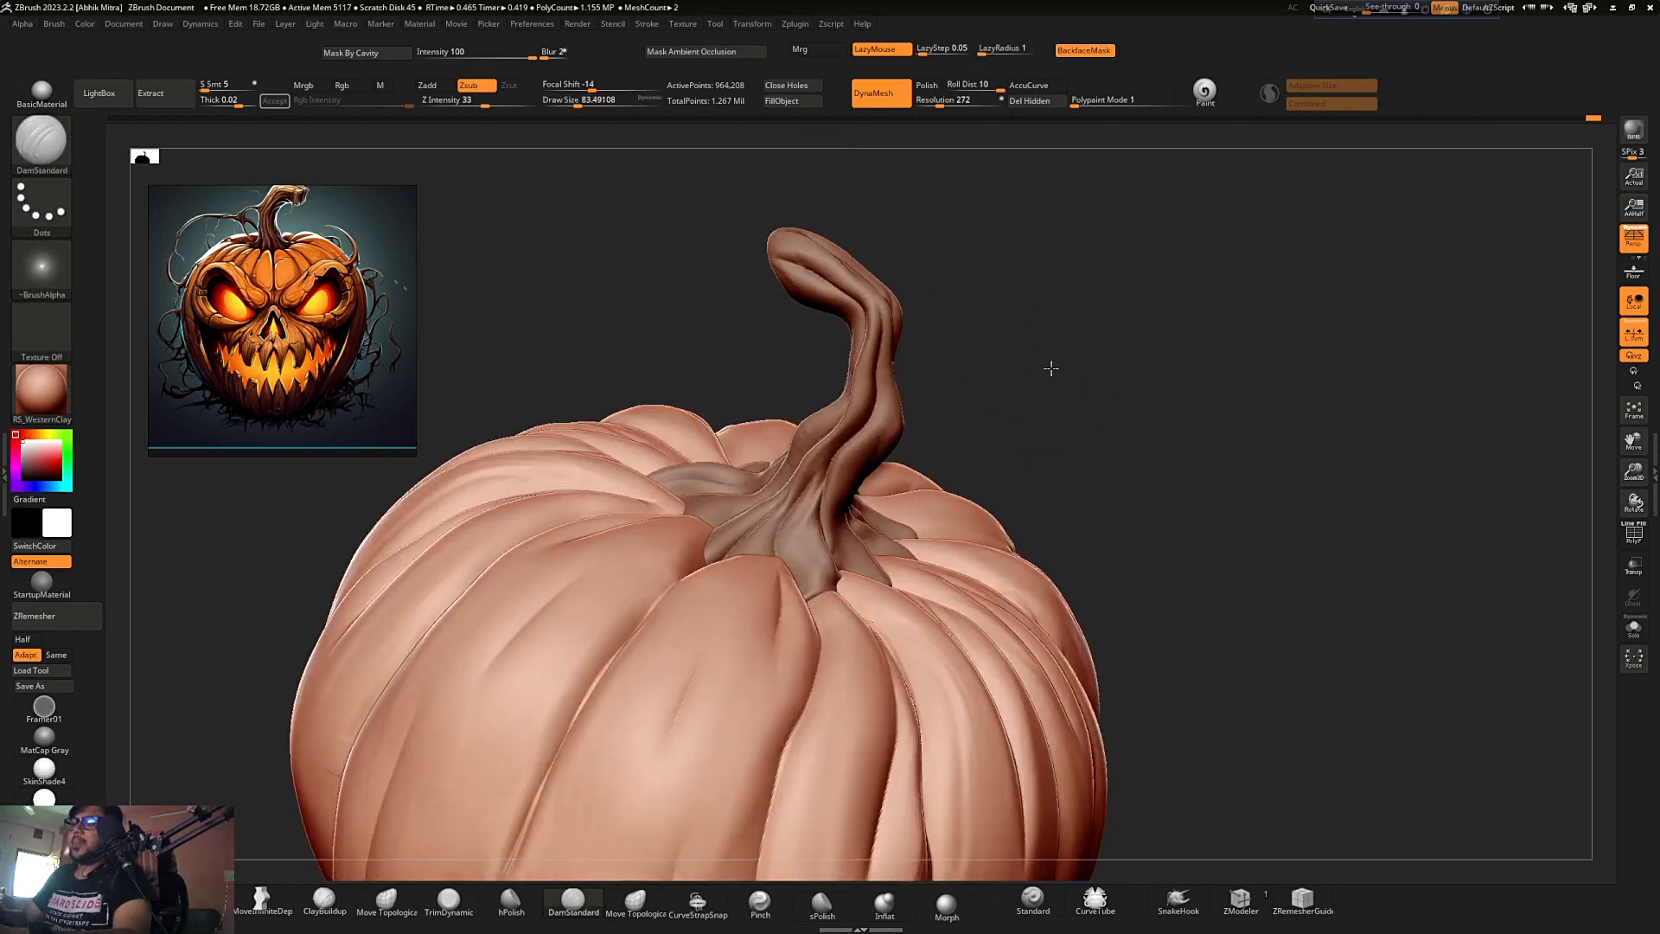
{"action": "left_click", "coordinate": [803, 546], "text": "alt"}
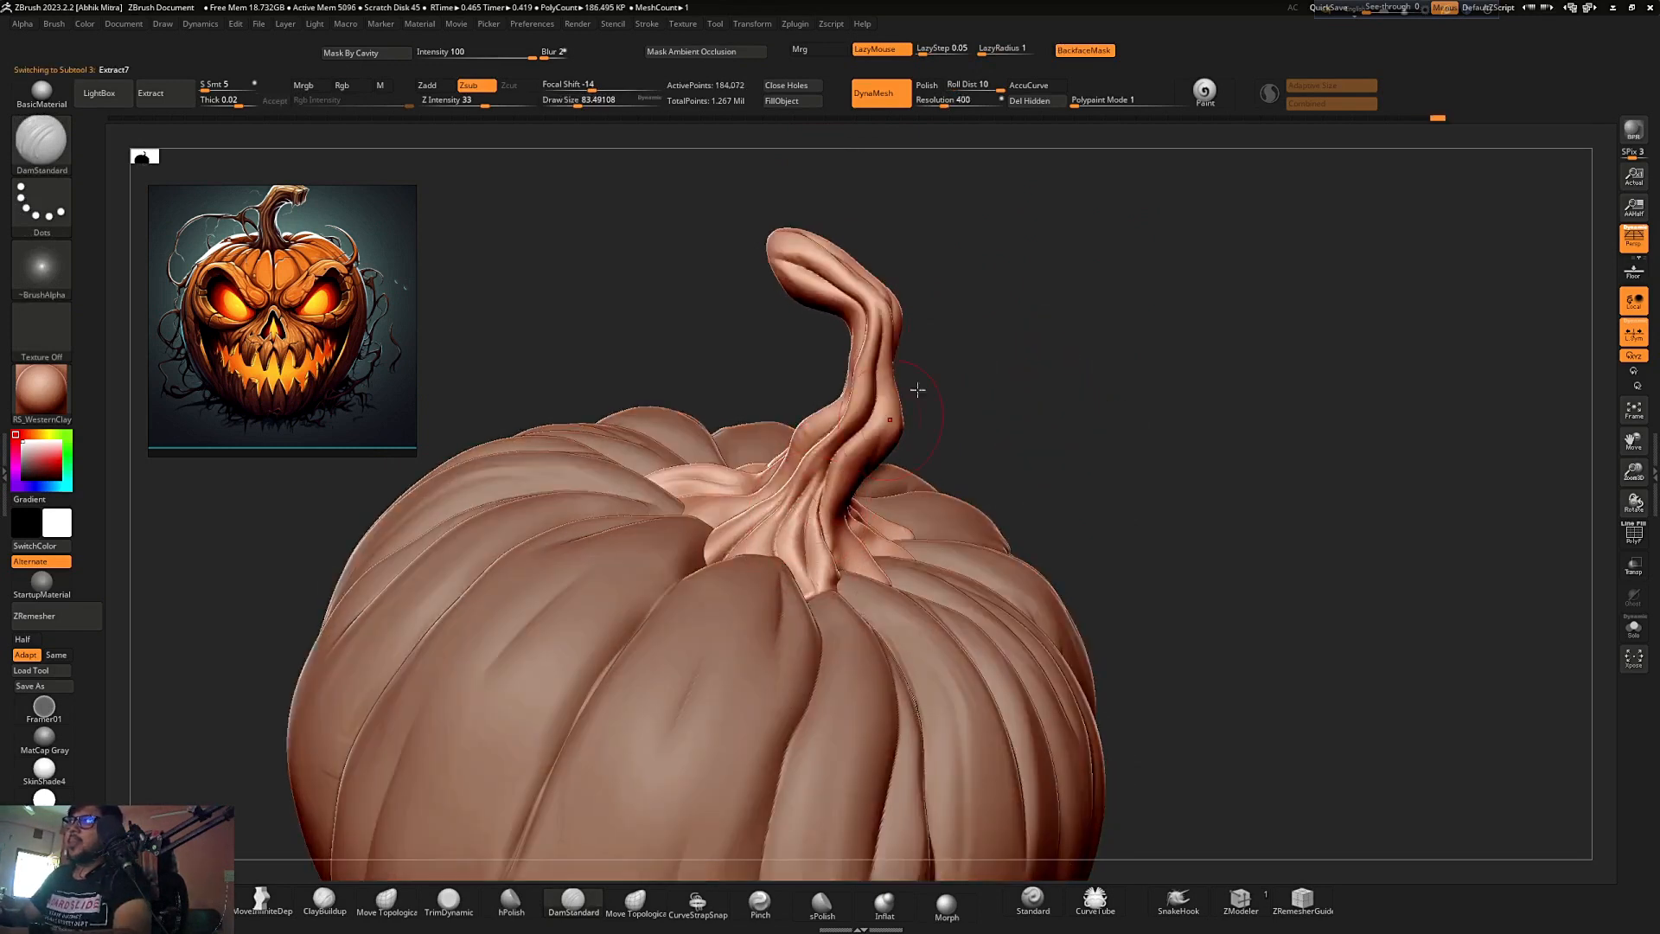
{"action": "right_click_drag", "start_coordinate": [917, 390], "coordinate": [769, 465]}
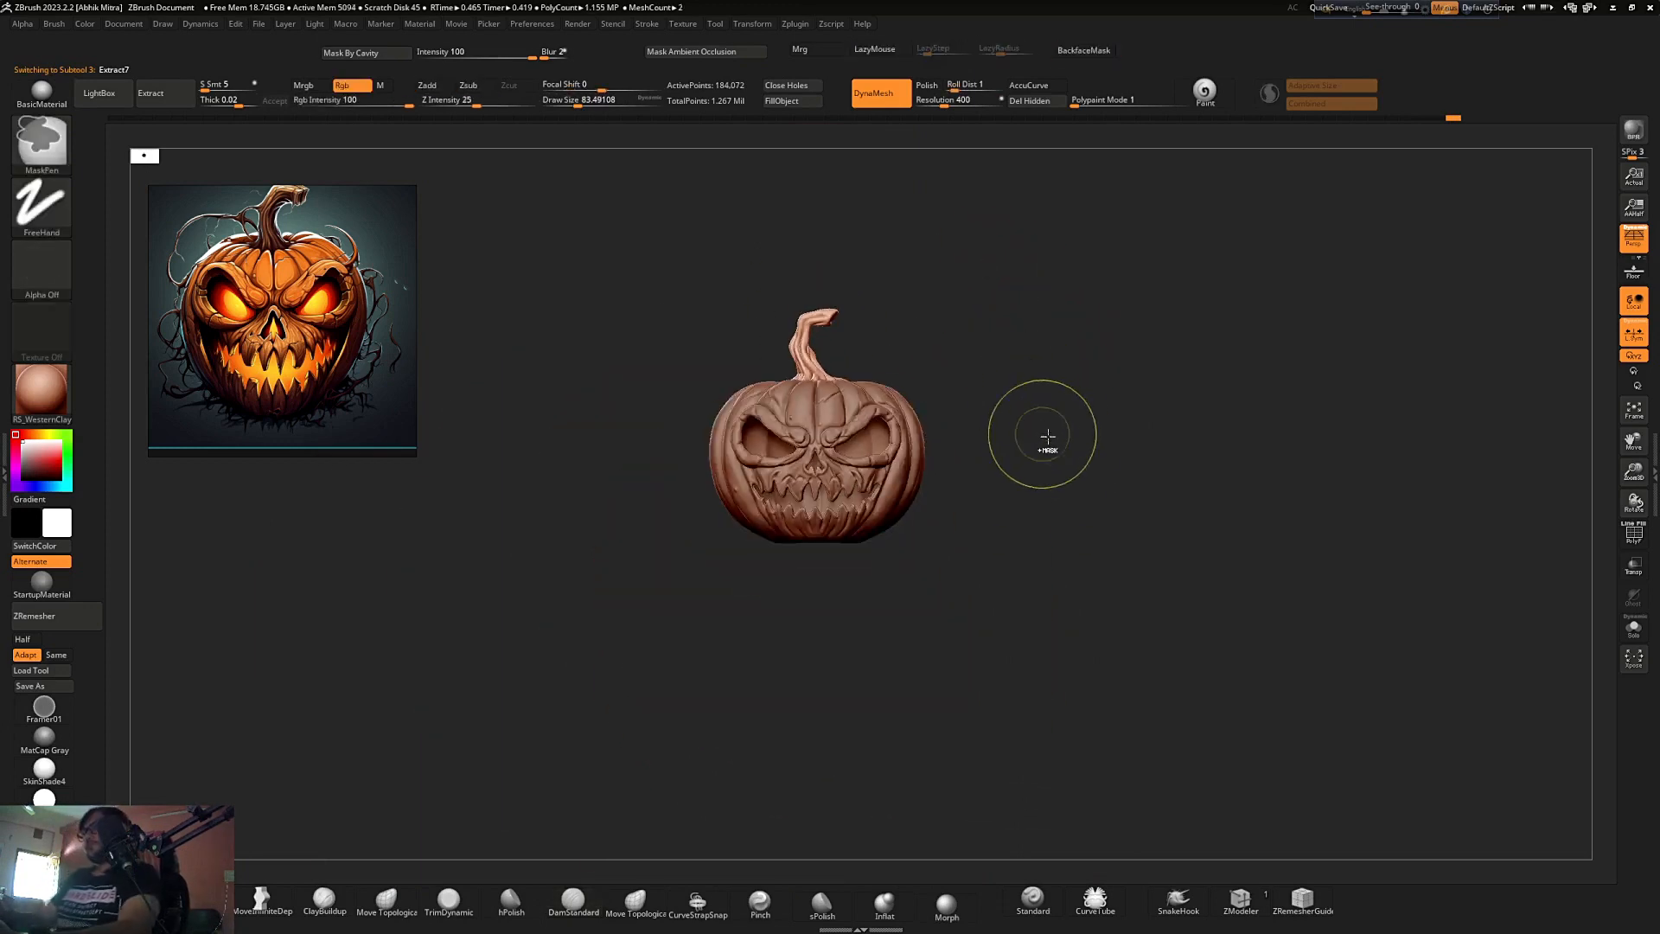
- Make the pumpkin body the active subtool and examine its side, top and rear ribs
{"action": "mouse_move", "coordinate": [1048, 437]}
{"action": "right_mouse_down"}
{"action": "mouse_move", "coordinate": [1111, 444]}
{"action": "mouse_move", "coordinate": [1126, 507]}
{"action": "mouse_move", "coordinate": [1065, 512]}
{"action": "mouse_move", "coordinate": [1060, 578]}
{"action": "mouse_move", "coordinate": [1178, 427]}
{"action": "mouse_move", "coordinate": [1042, 553]}
{"action": "right_mouse_up"}
{"action": "left_click", "coordinate": [863, 634], "text": "alt"}
{"action": "left_click_drag", "start_coordinate": [1007, 644], "coordinate": [908, 635]}
{"action": "right_click_drag", "start_coordinate": [1003, 588], "coordinate": [1038, 485], "text": "ctrl"}
{"action": "mouse_move", "coordinate": [1037, 484]}
{"action": "right_mouse_down"}
{"action": "mouse_move", "coordinate": [1152, 471]}
{"action": "mouse_move", "coordinate": [1156, 454]}
{"action": "mouse_move", "coordinate": [966, 526]}
{"action": "right_mouse_up"}
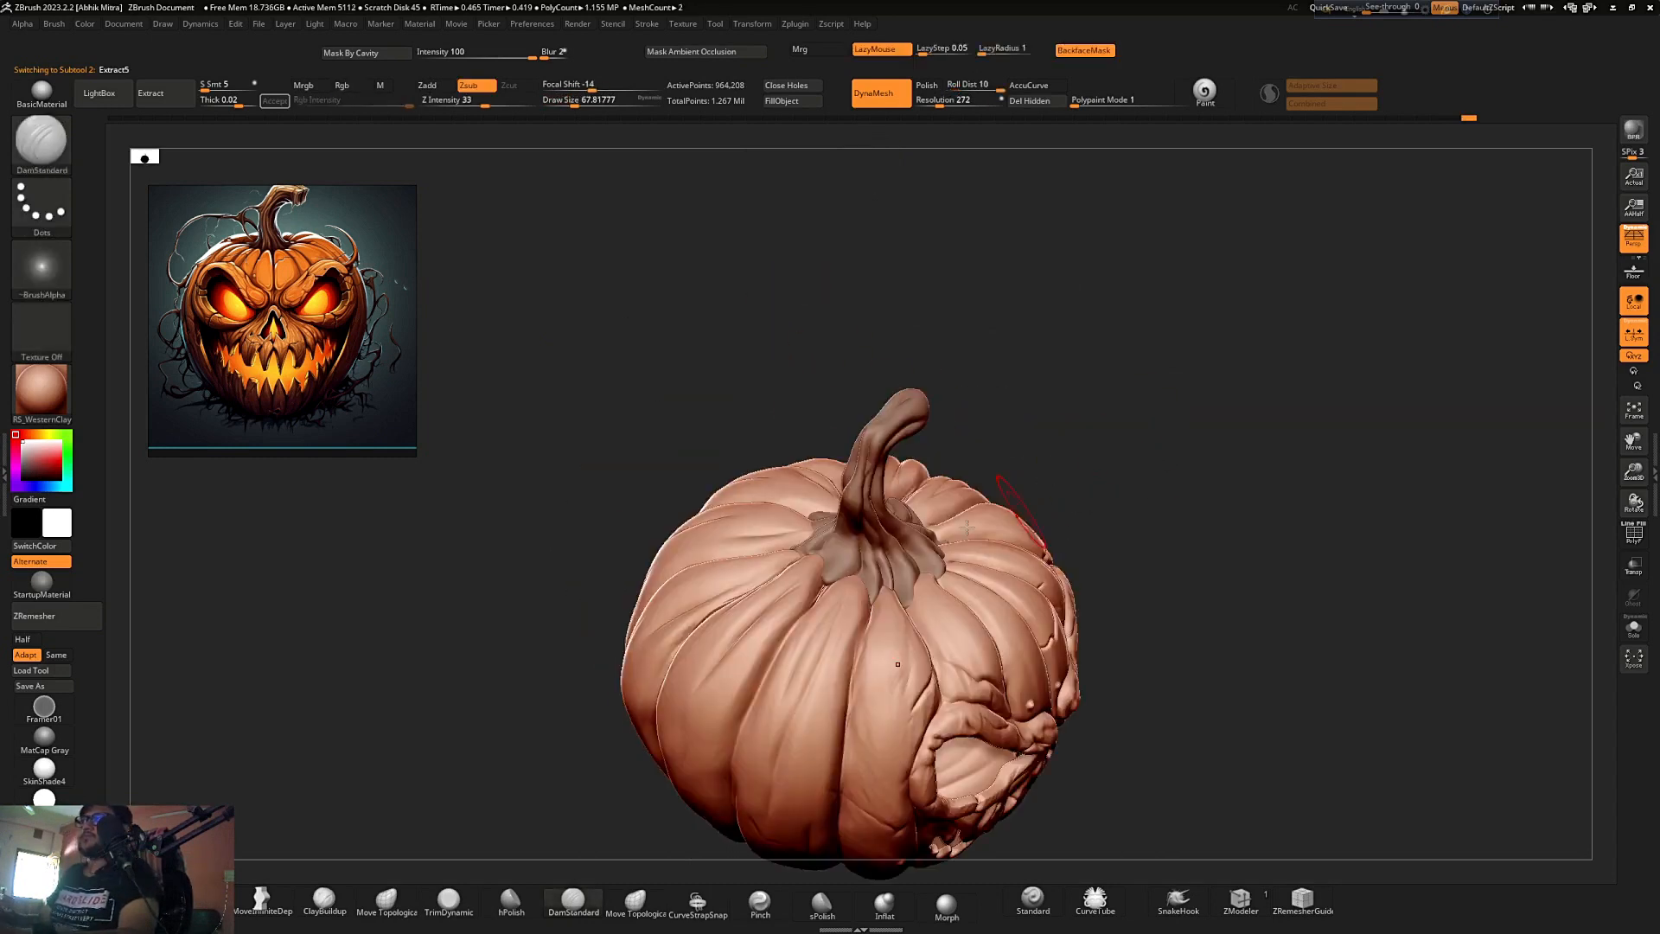
{"action": "right_click_drag", "start_coordinate": [753, 706], "coordinate": [579, 691]}
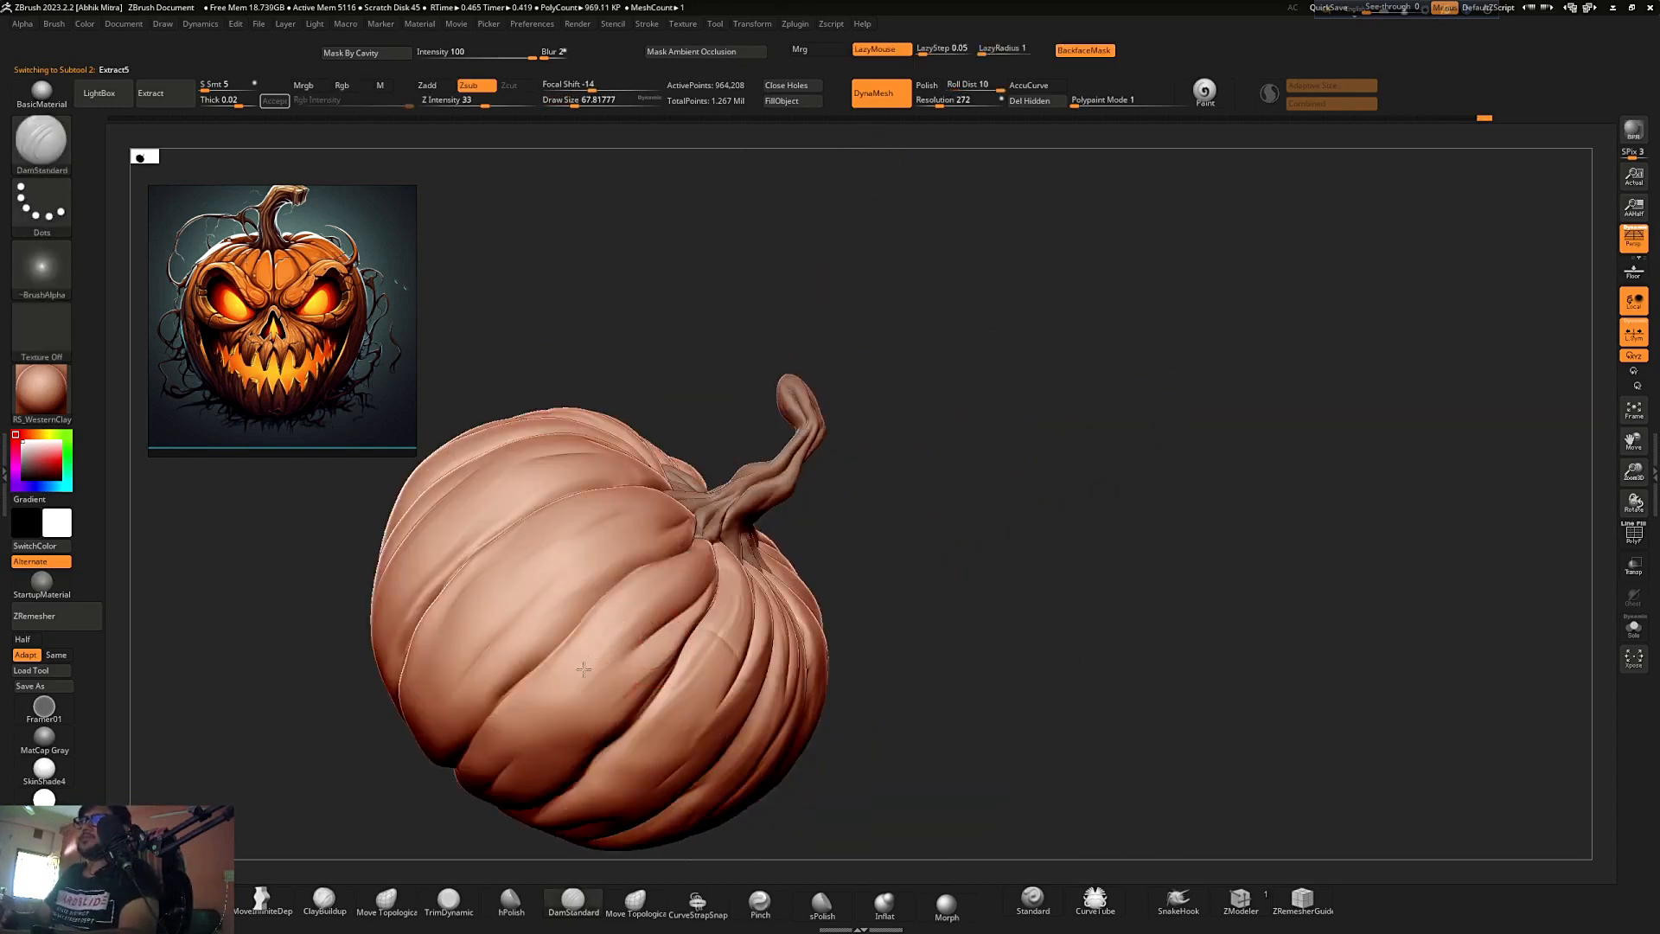
{"action": "mouse_move", "coordinate": [625, 586]}
{"action": "right_mouse_down"}
{"action": "mouse_move", "coordinate": [942, 413]}
{"action": "mouse_move", "coordinate": [1107, 377]}
{"action": "mouse_move", "coordinate": [1097, 400]}
{"action": "right_mouse_up"}
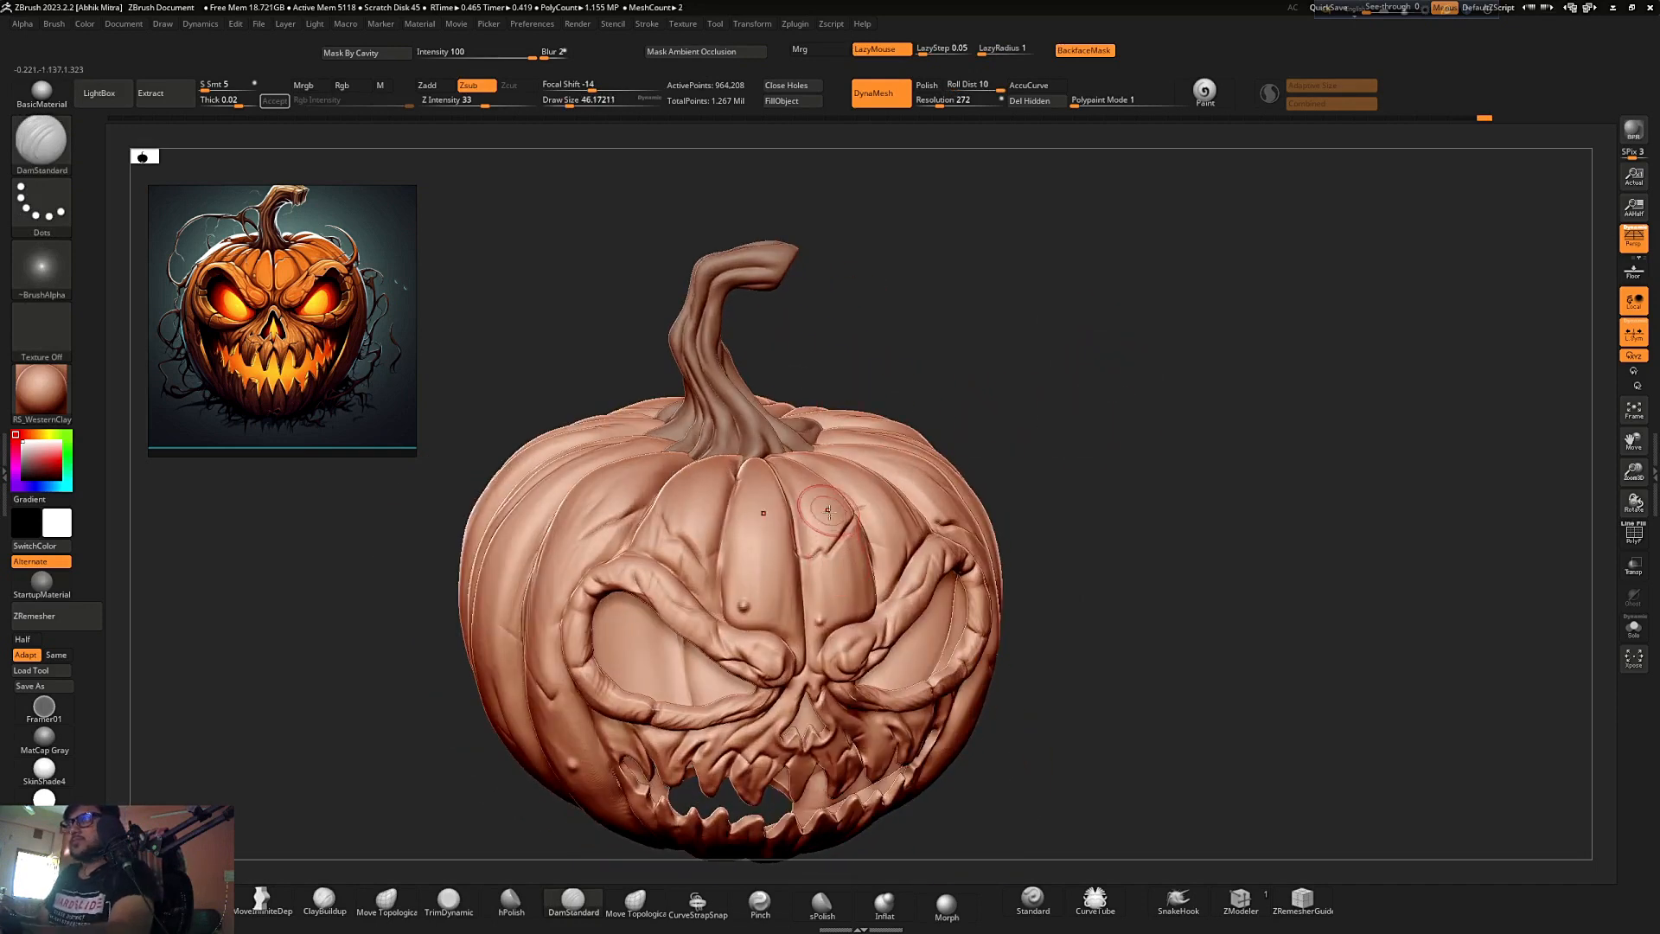
- Switch to the Standard brush and set its draw size to about 31
{"action": "key", "text": "b"}
{"action": "key", "text": "s"}
{"action": "key", "text": "t"}
{"action": "right_click_drag", "start_coordinate": [1054, 436], "coordinate": [1001, 452]}
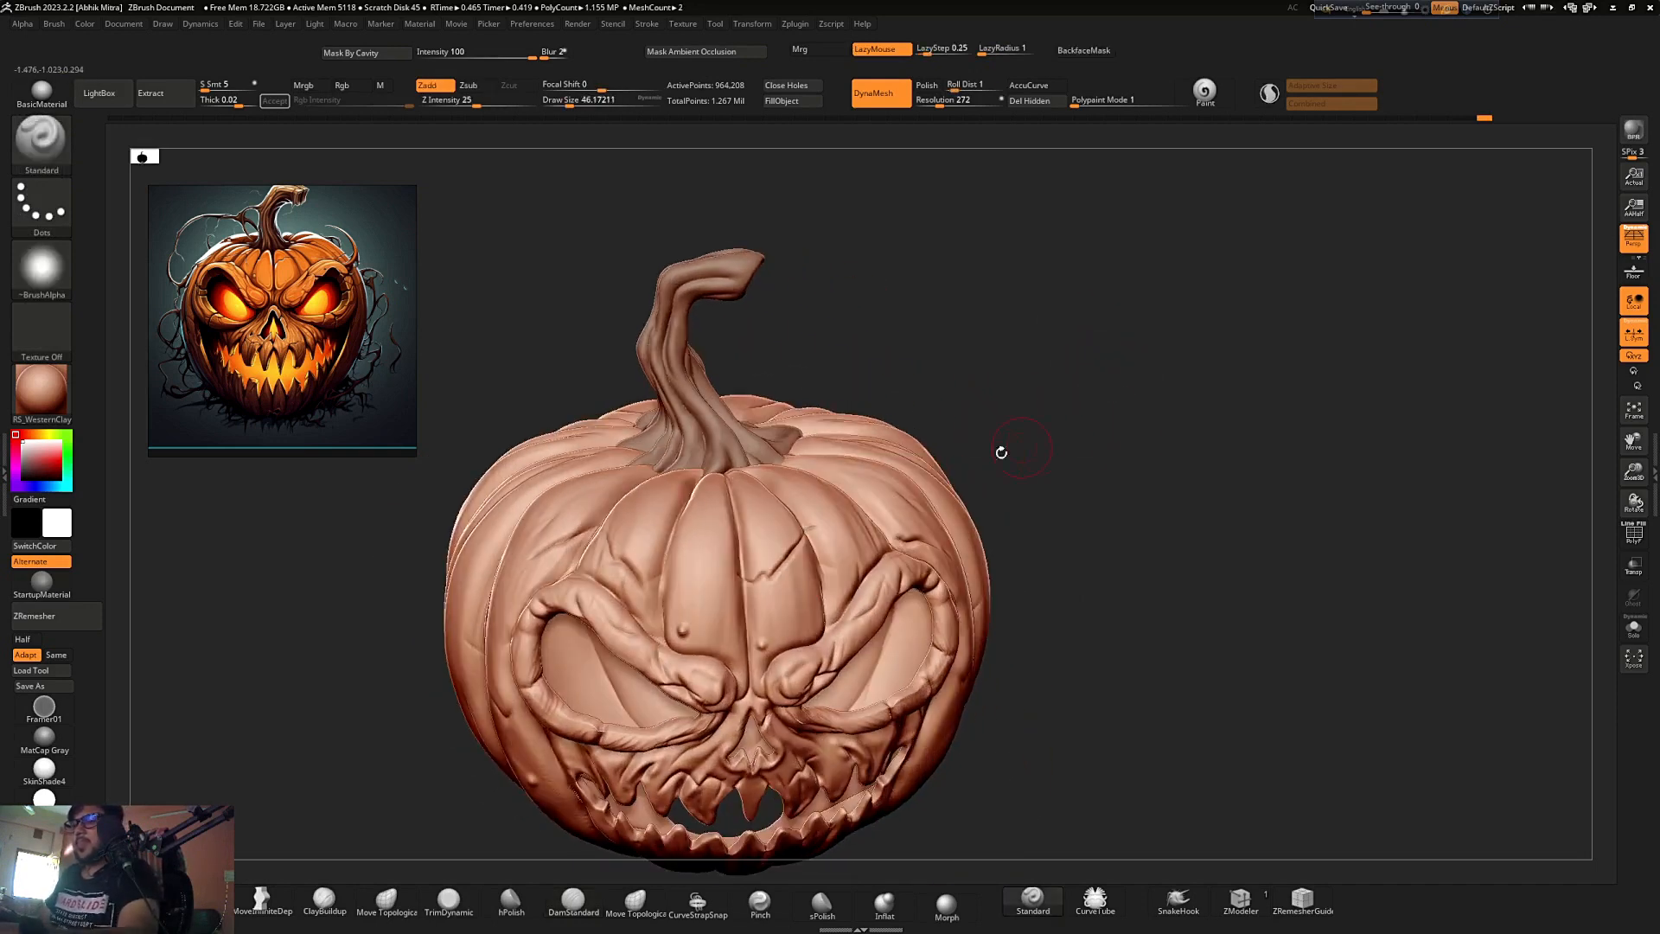
{"action": "right_click_drag", "start_coordinate": [1082, 407], "coordinate": [1146, 375]}
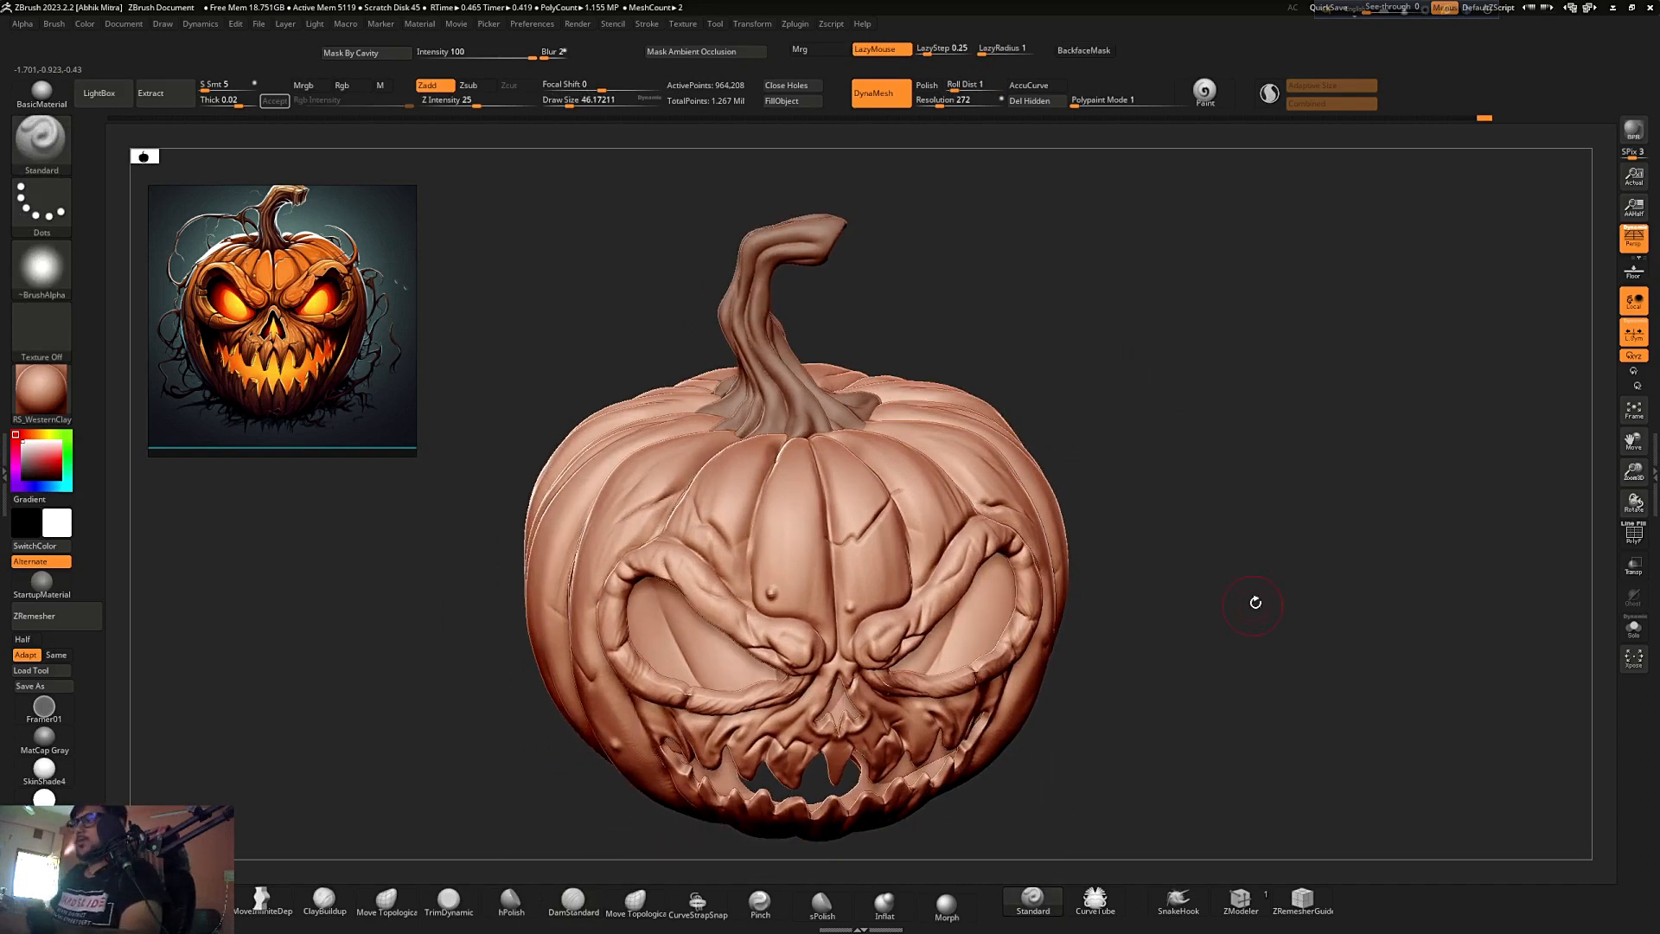
{"action": "left_click_drag", "start_coordinate": [1142, 441], "coordinate": [959, 499]}
{"action": "key", "text": "s"}
{"action": "left_click", "coordinate": [1117, 461]}
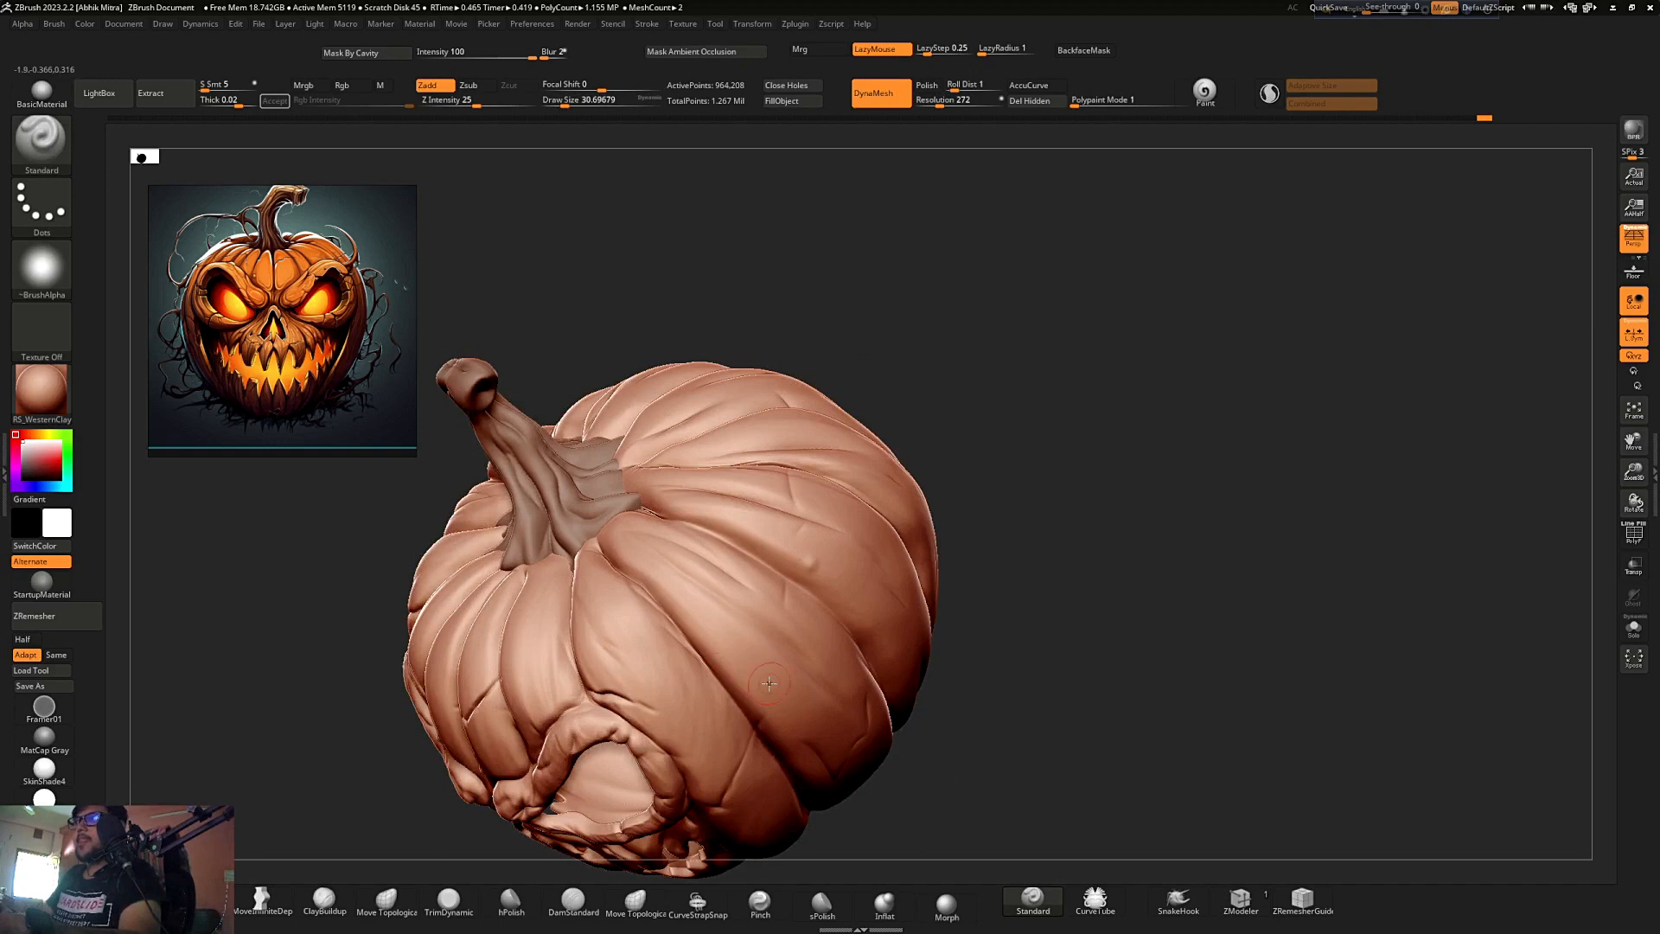
- Add small raised warts to the front and side ribs with the Standard brush at a draw size of about 23
{"action": "right_click_drag", "start_coordinate": [1067, 565], "coordinate": [1115, 537]}
{"action": "right_click_drag", "start_coordinate": [1050, 301], "coordinate": [697, 437]}
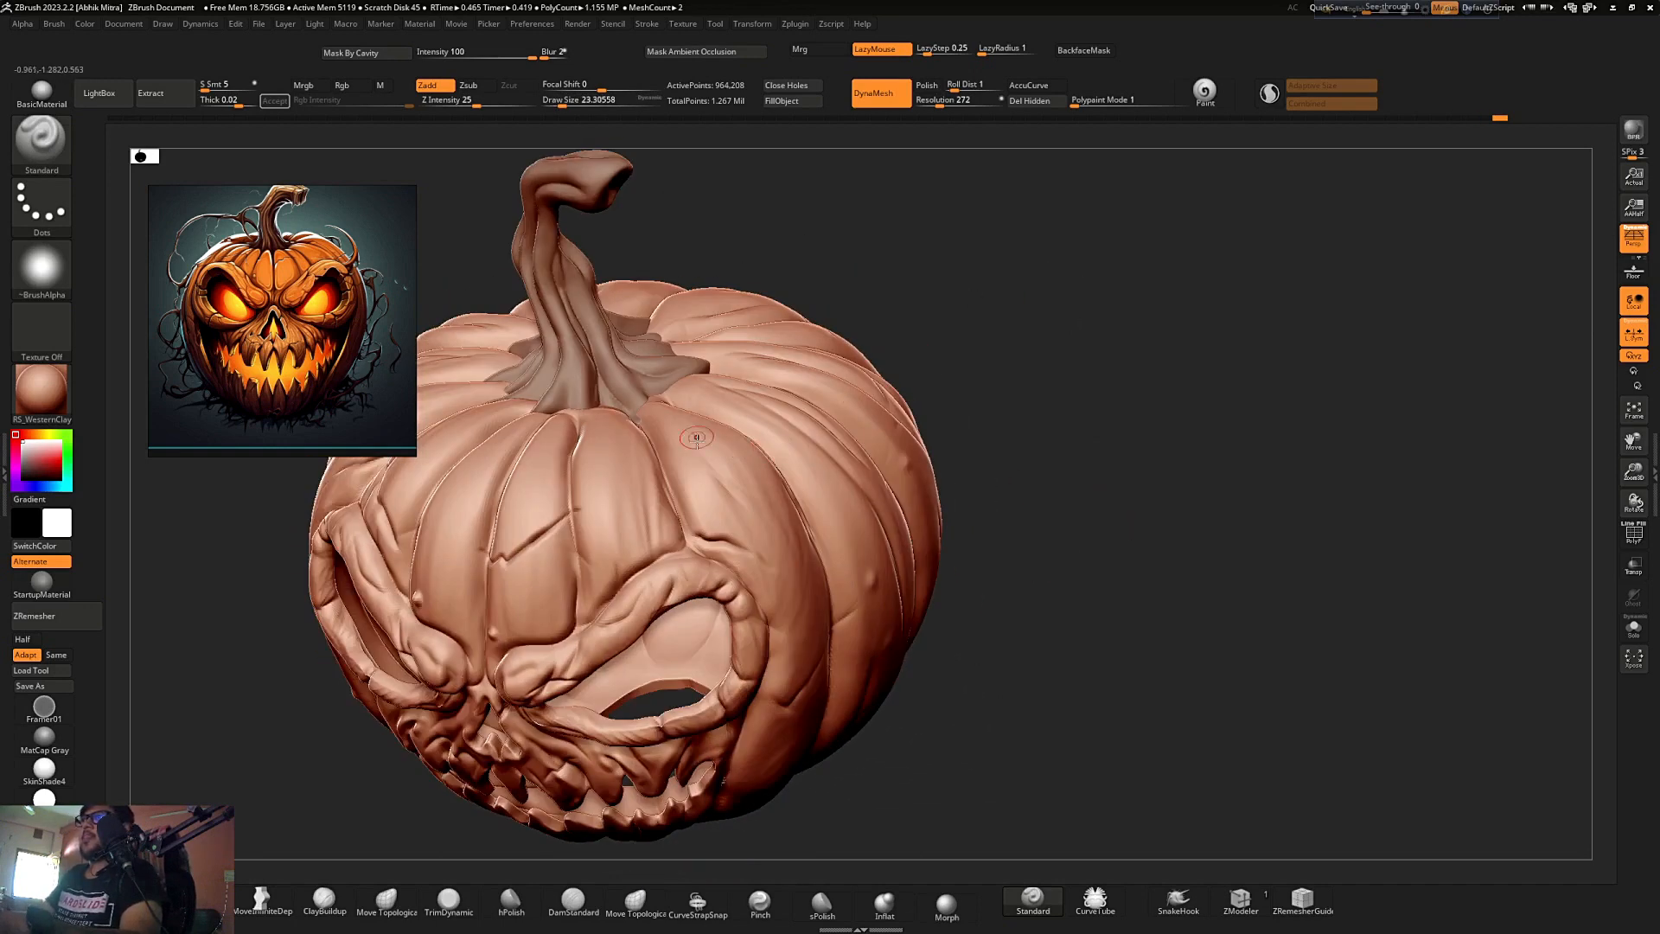
{"action": "right_click_drag", "start_coordinate": [790, 375], "coordinate": [864, 341], "text": "ctrl"}
{"action": "right_click_drag", "start_coordinate": [864, 341], "coordinate": [726, 485]}
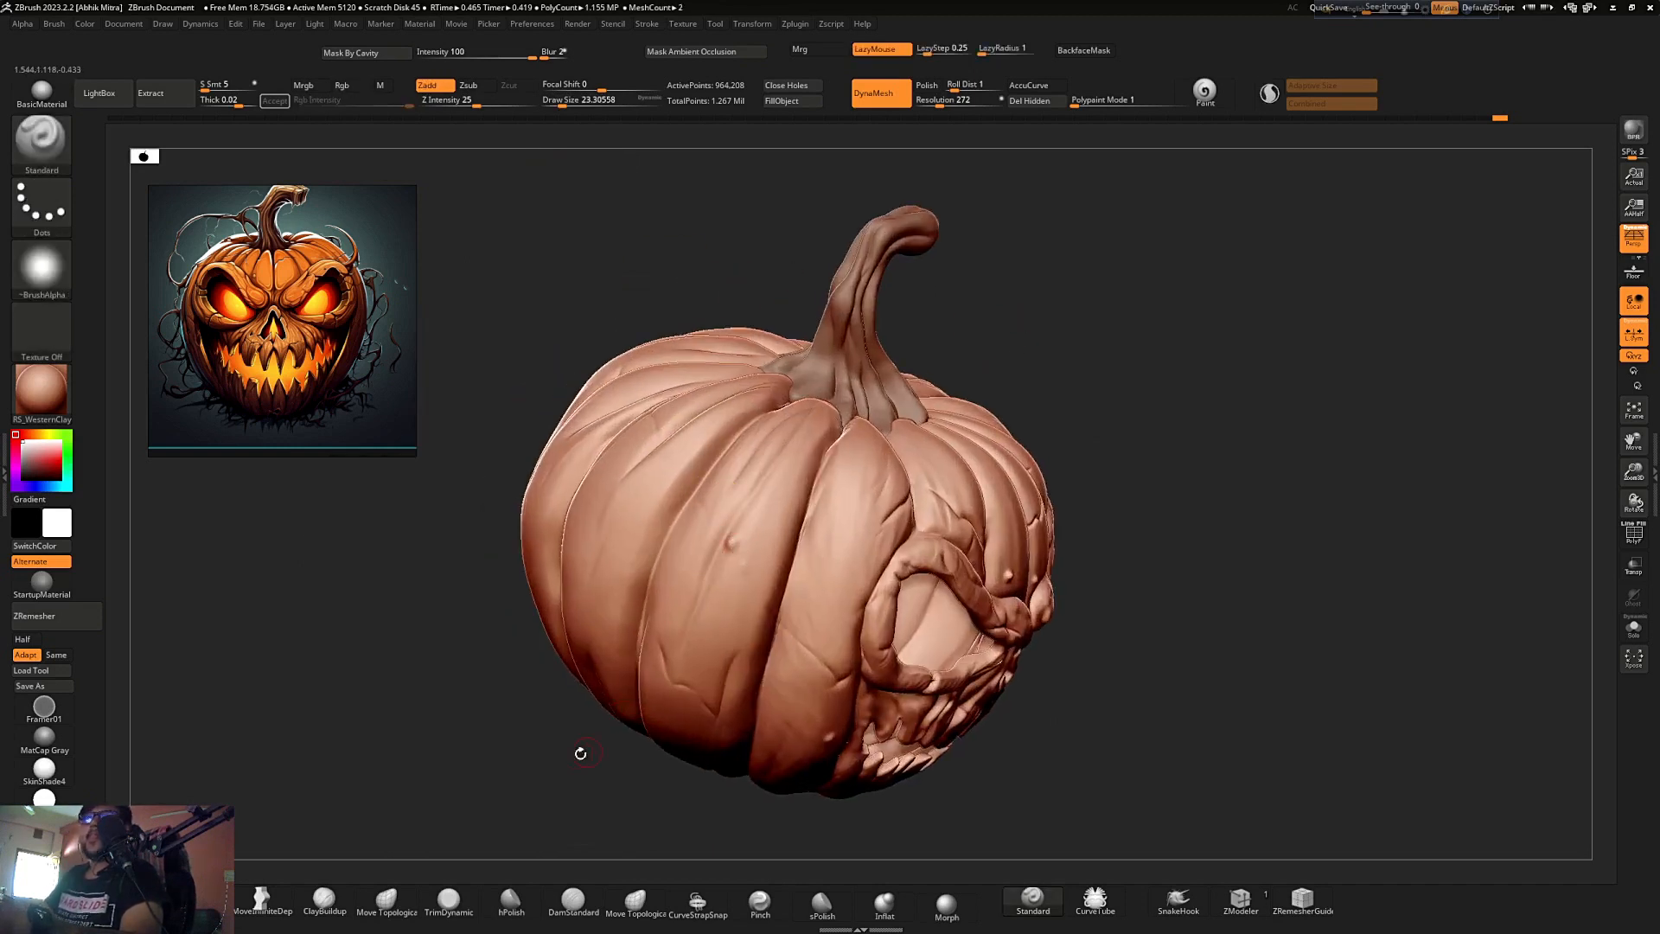
{"action": "right_click_drag", "start_coordinate": [580, 753], "coordinate": [640, 512]}
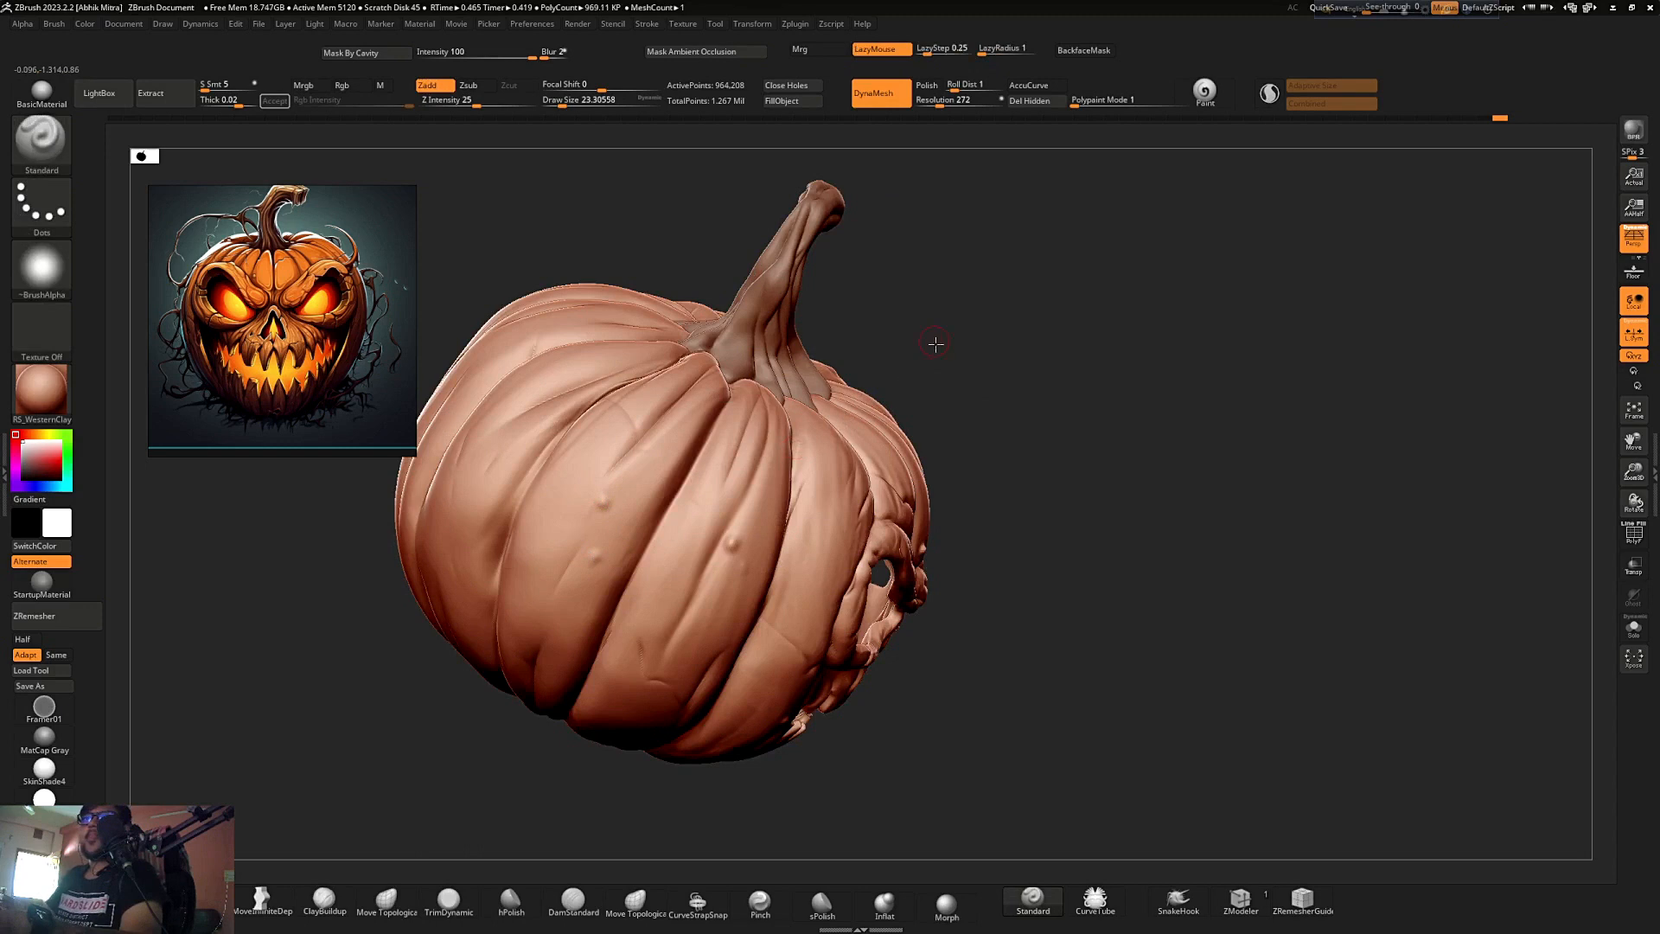
{"action": "right_click_drag", "start_coordinate": [935, 344], "coordinate": [457, 492]}
- Raise thin ridges on the central upper tooth and the folds beside the nose with the Standard brush at draw size about 31
{"action": "right_click_drag", "start_coordinate": [784, 383], "coordinate": [712, 551]}
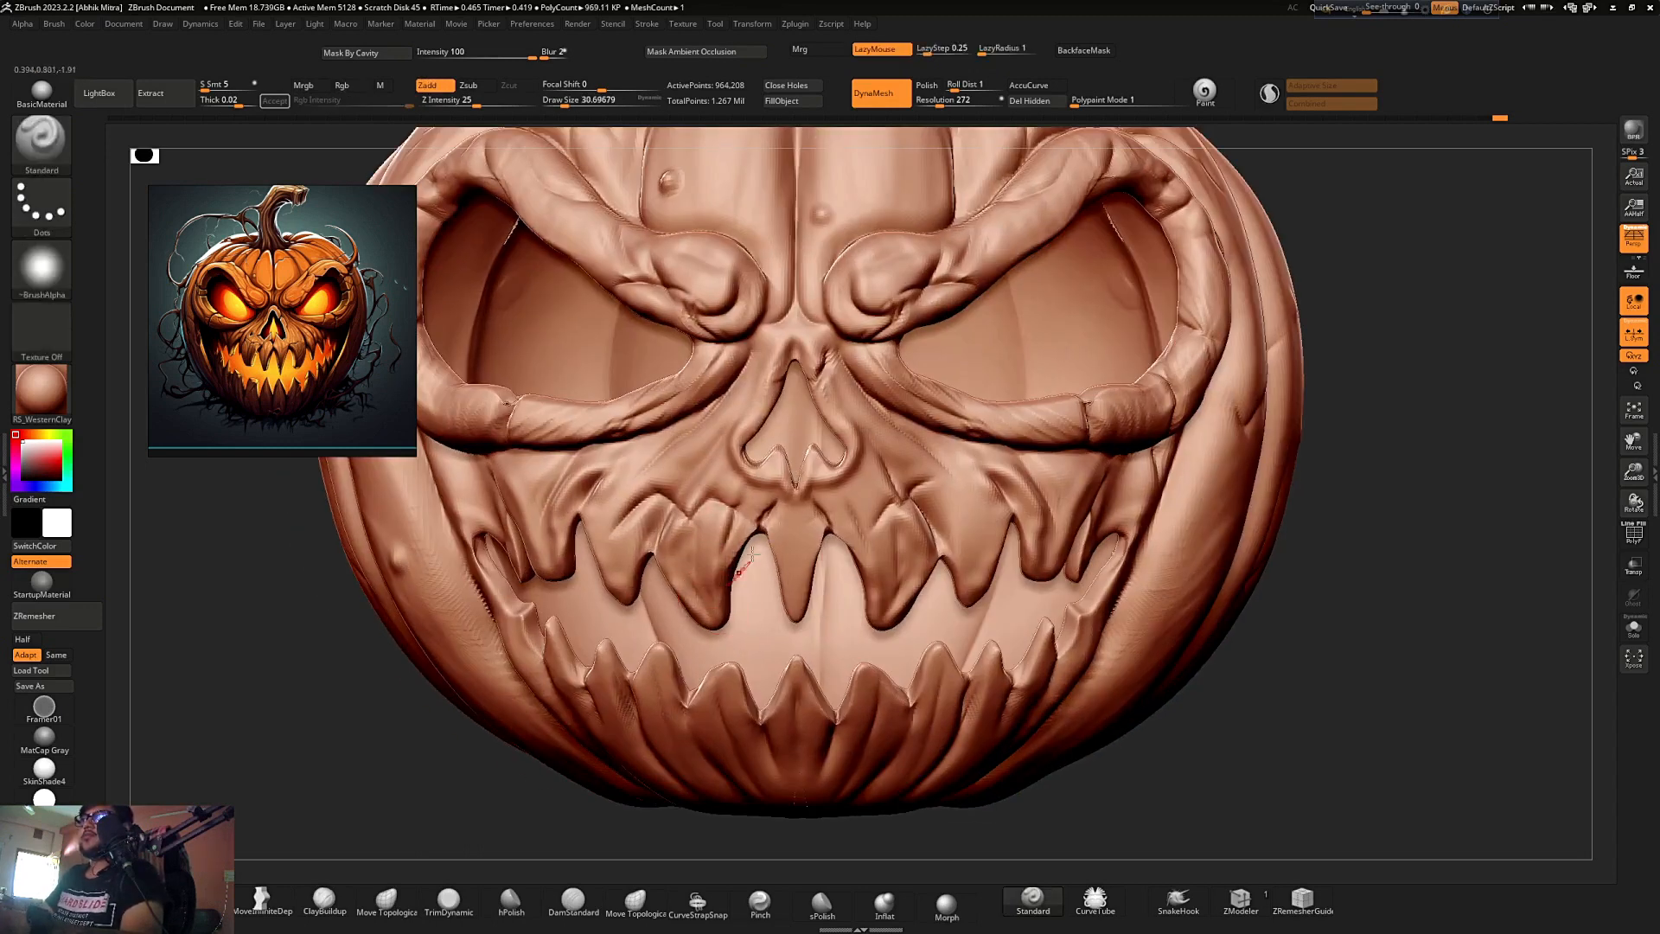
{"action": "left_click_drag", "start_coordinate": [787, 499], "coordinate": [797, 586]}
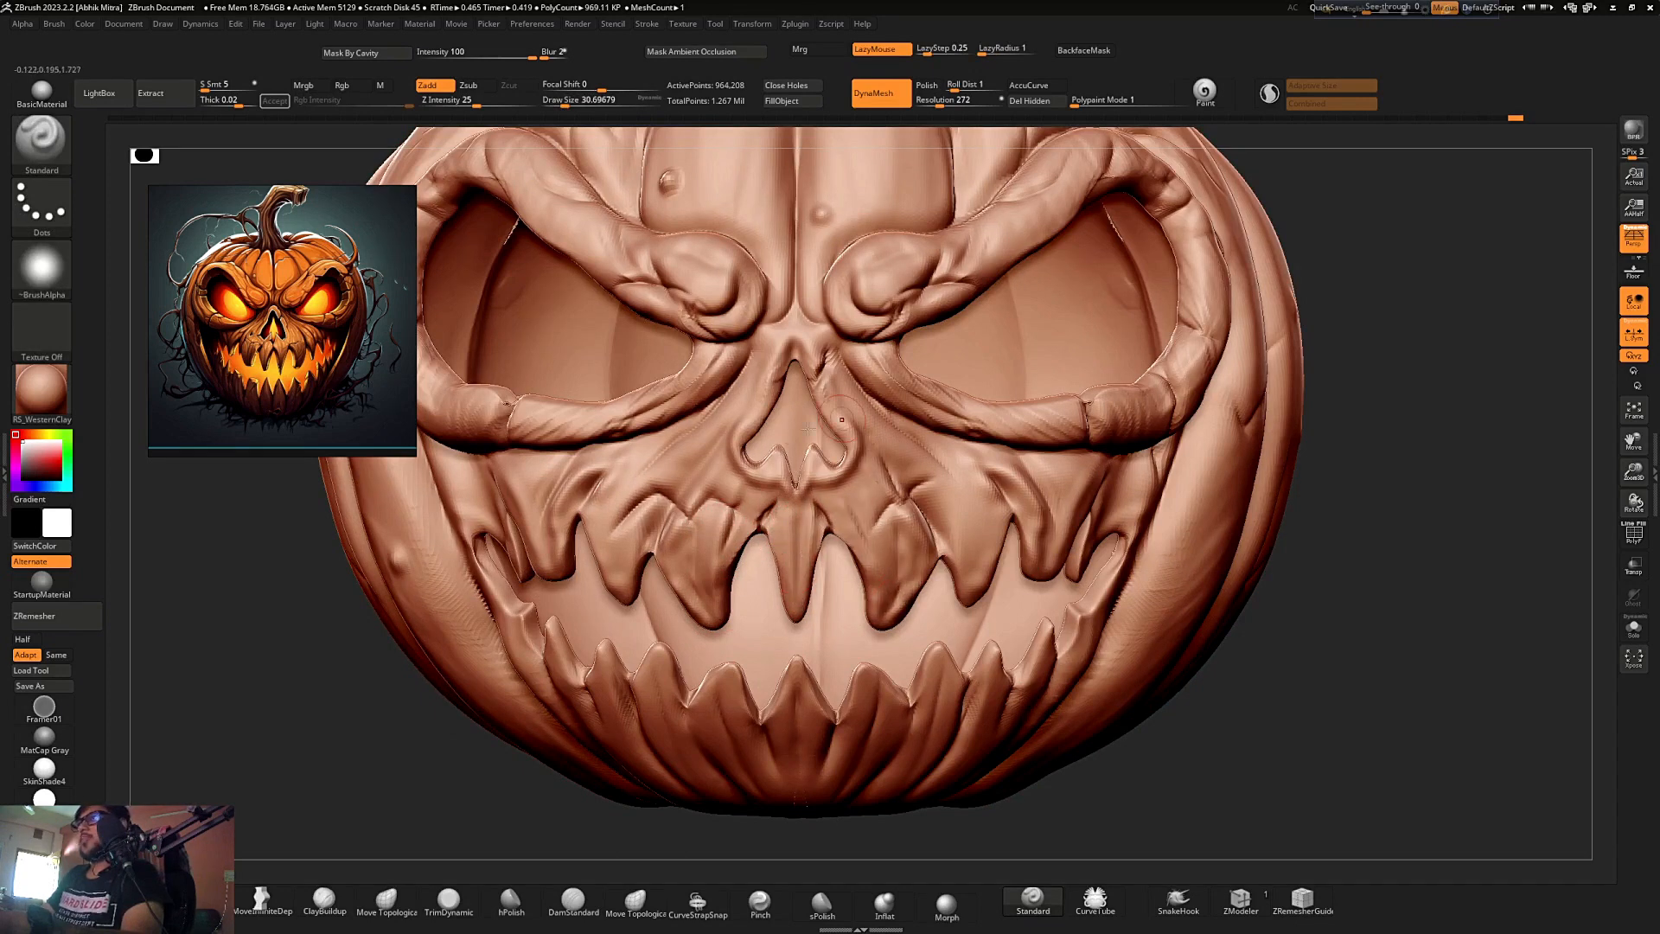
{"action": "left_click_drag", "start_coordinate": [693, 438], "coordinate": [654, 511]}
{"action": "mouse_move", "coordinate": [661, 395]}
{"action": "right_mouse_down", "text": "ctrl"}
{"action": "mouse_move", "coordinate": [782, 467]}
{"action": "mouse_move", "coordinate": [851, 563]}
{"action": "right_mouse_up", "text": "ctrl"}
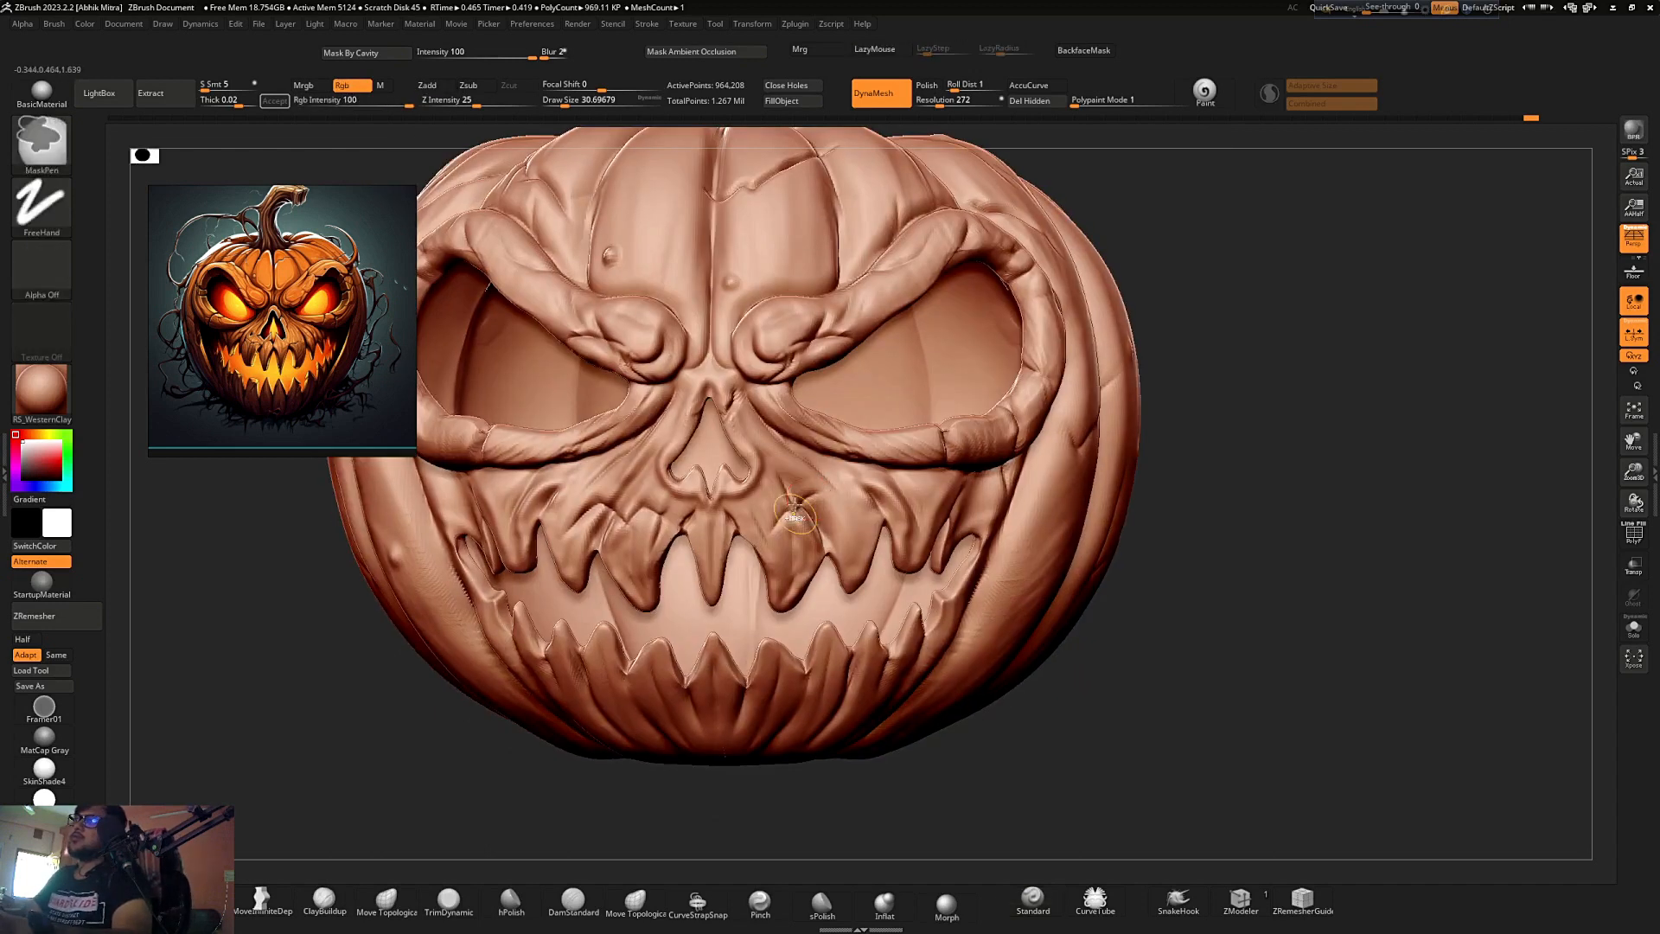
{"action": "mouse_move", "coordinate": [746, 395]}
{"action": "right_mouse_down", "text": "ctrl"}
{"action": "mouse_move", "coordinate": [800, 281]}
{"action": "mouse_move", "coordinate": [962, 252]}
{"action": "mouse_move", "coordinate": [1016, 337]}
{"action": "mouse_move", "coordinate": [977, 432]}
{"action": "right_mouse_up", "text": "ctrl"}
- Raise ridges running down below the lower teeth with the Standard brush at a draw size of about 35
{"action": "key", "text": "s"}
{"action": "left_click_drag", "start_coordinate": [733, 537], "coordinate": [739, 538]}
{"action": "mouse_move", "coordinate": [630, 758]}
{"action": "right_mouse_down"}
{"action": "mouse_move", "coordinate": [589, 730]}
{"action": "mouse_move", "coordinate": [619, 638]}
{"action": "right_mouse_up"}
{"action": "right_click_drag", "start_coordinate": [619, 638], "coordinate": [644, 713], "text": "ctrl"}
{"action": "right_click_drag", "start_coordinate": [882, 619], "coordinate": [864, 536]}
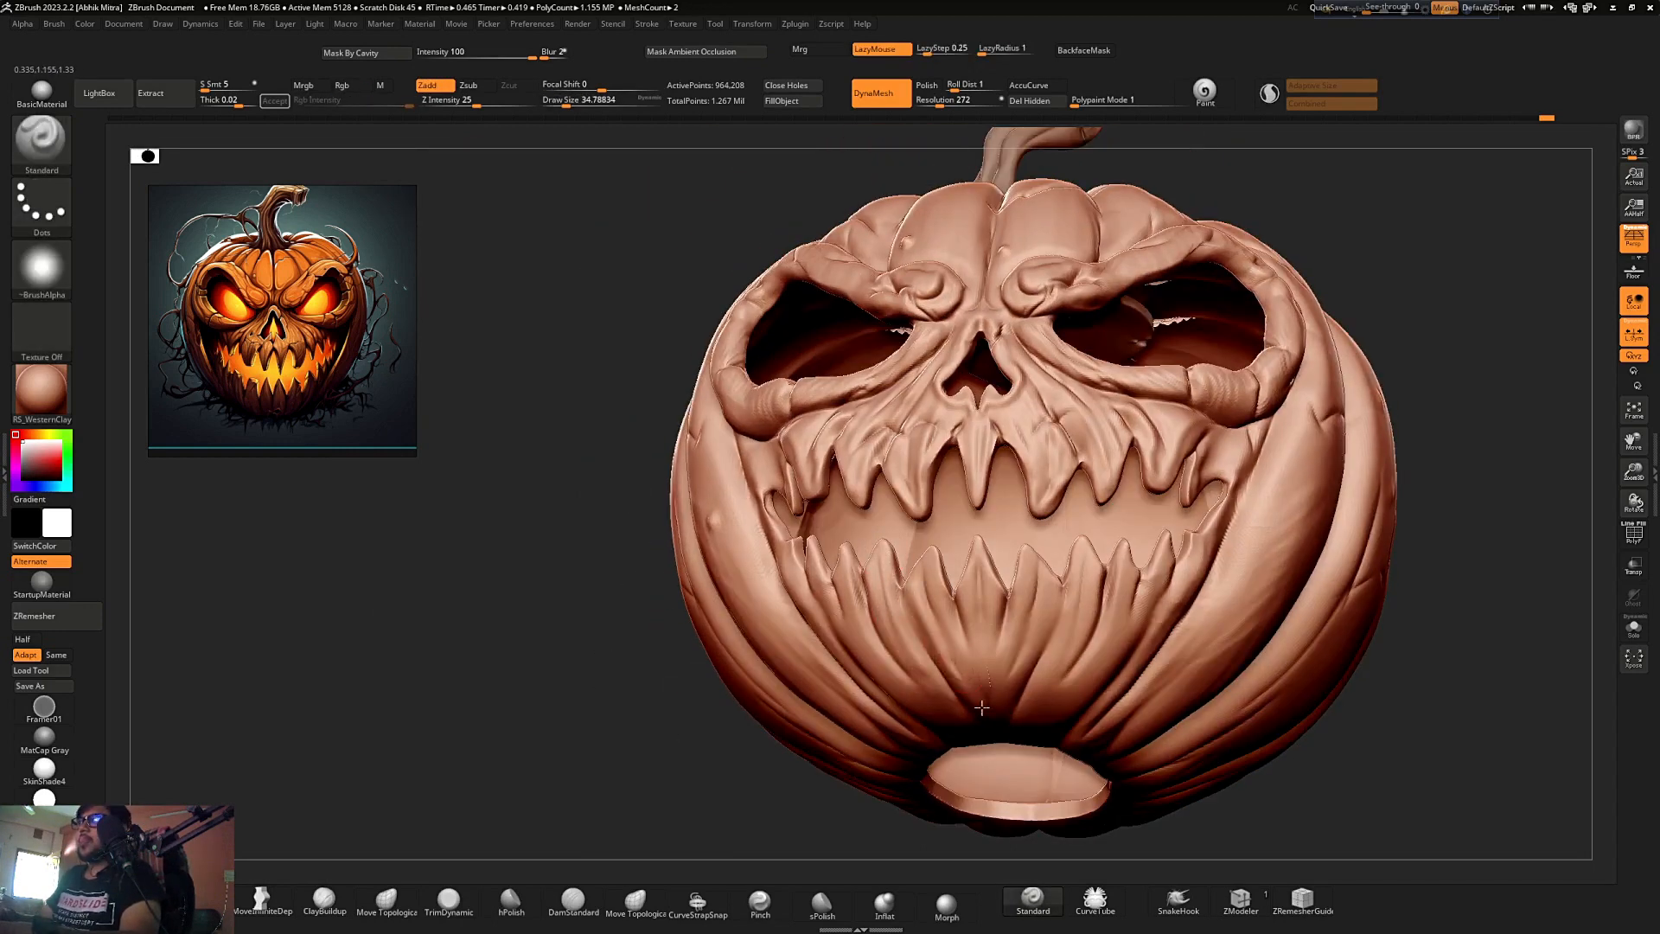
{"action": "left_click_drag", "start_coordinate": [972, 662], "coordinate": [962, 578]}
{"action": "mouse_move", "coordinate": [1003, 675]}
{"action": "left_mouse_down"}
{"action": "mouse_move", "coordinate": [1015, 584]}
{"action": "mouse_move", "coordinate": [1063, 628]}
{"action": "left_mouse_up"}
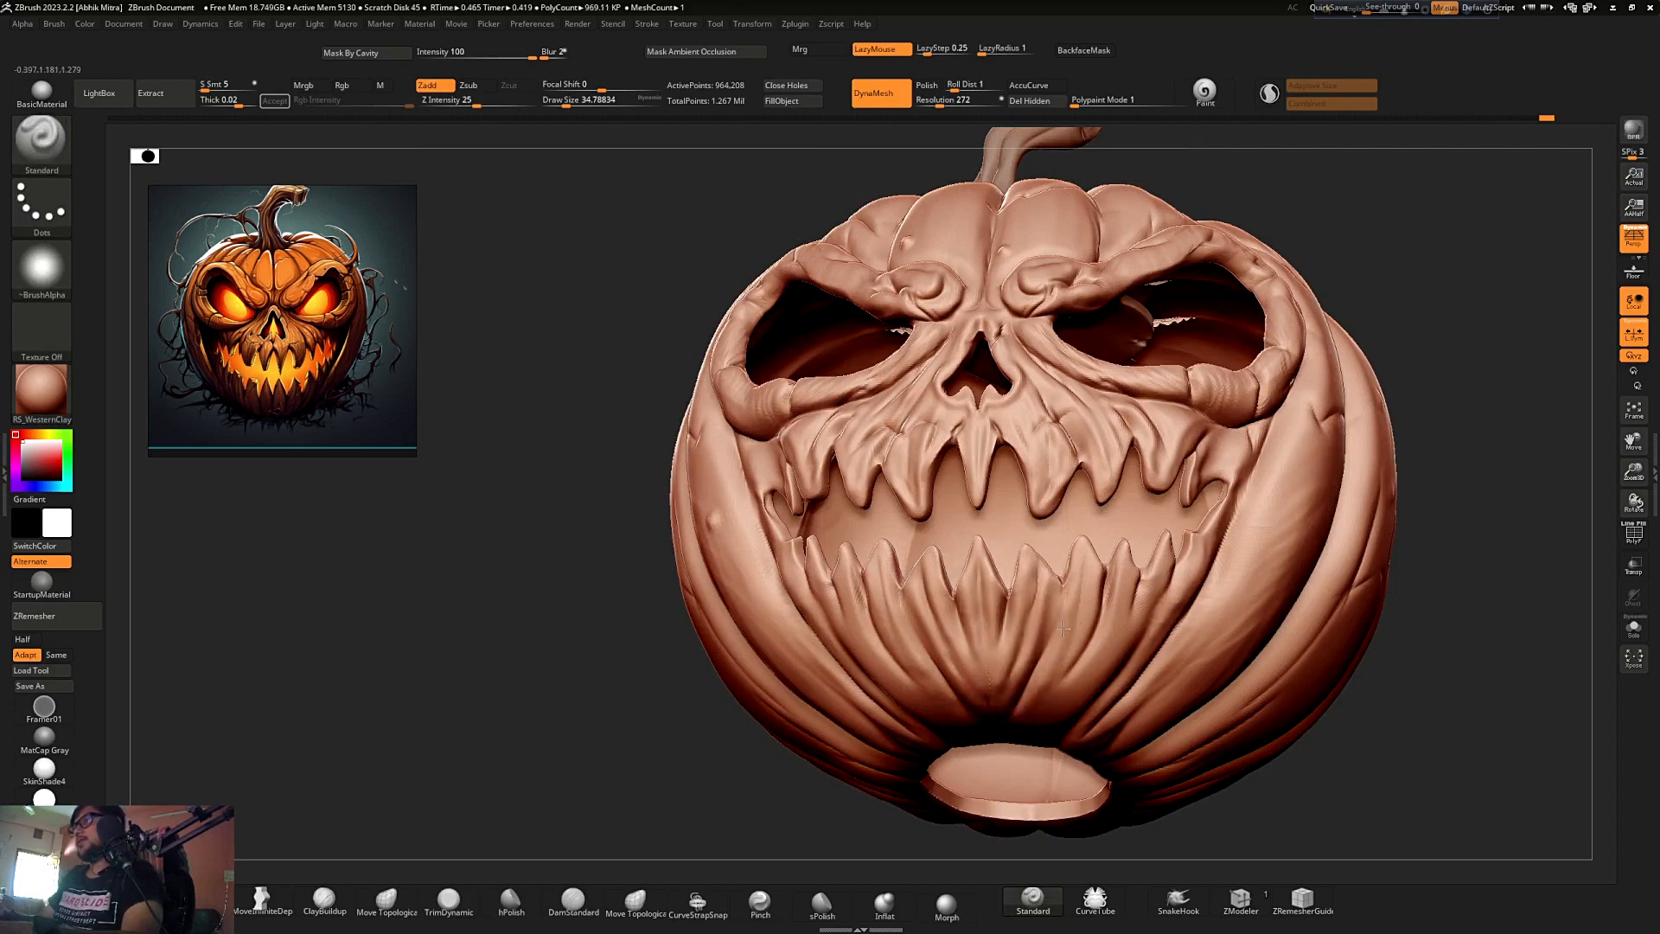
{"action": "left_click_drag", "start_coordinate": [851, 596], "coordinate": [909, 693]}
- Add soft raised folds to the ribs beside the face and near the stem with the Standard brush at draw size about 62
{"action": "right_click_drag", "start_coordinate": [814, 647], "coordinate": [1135, 444], "text": "ctrl"}
{"action": "right_click_drag", "start_coordinate": [1022, 459], "coordinate": [740, 637], "text": "ctrl"}
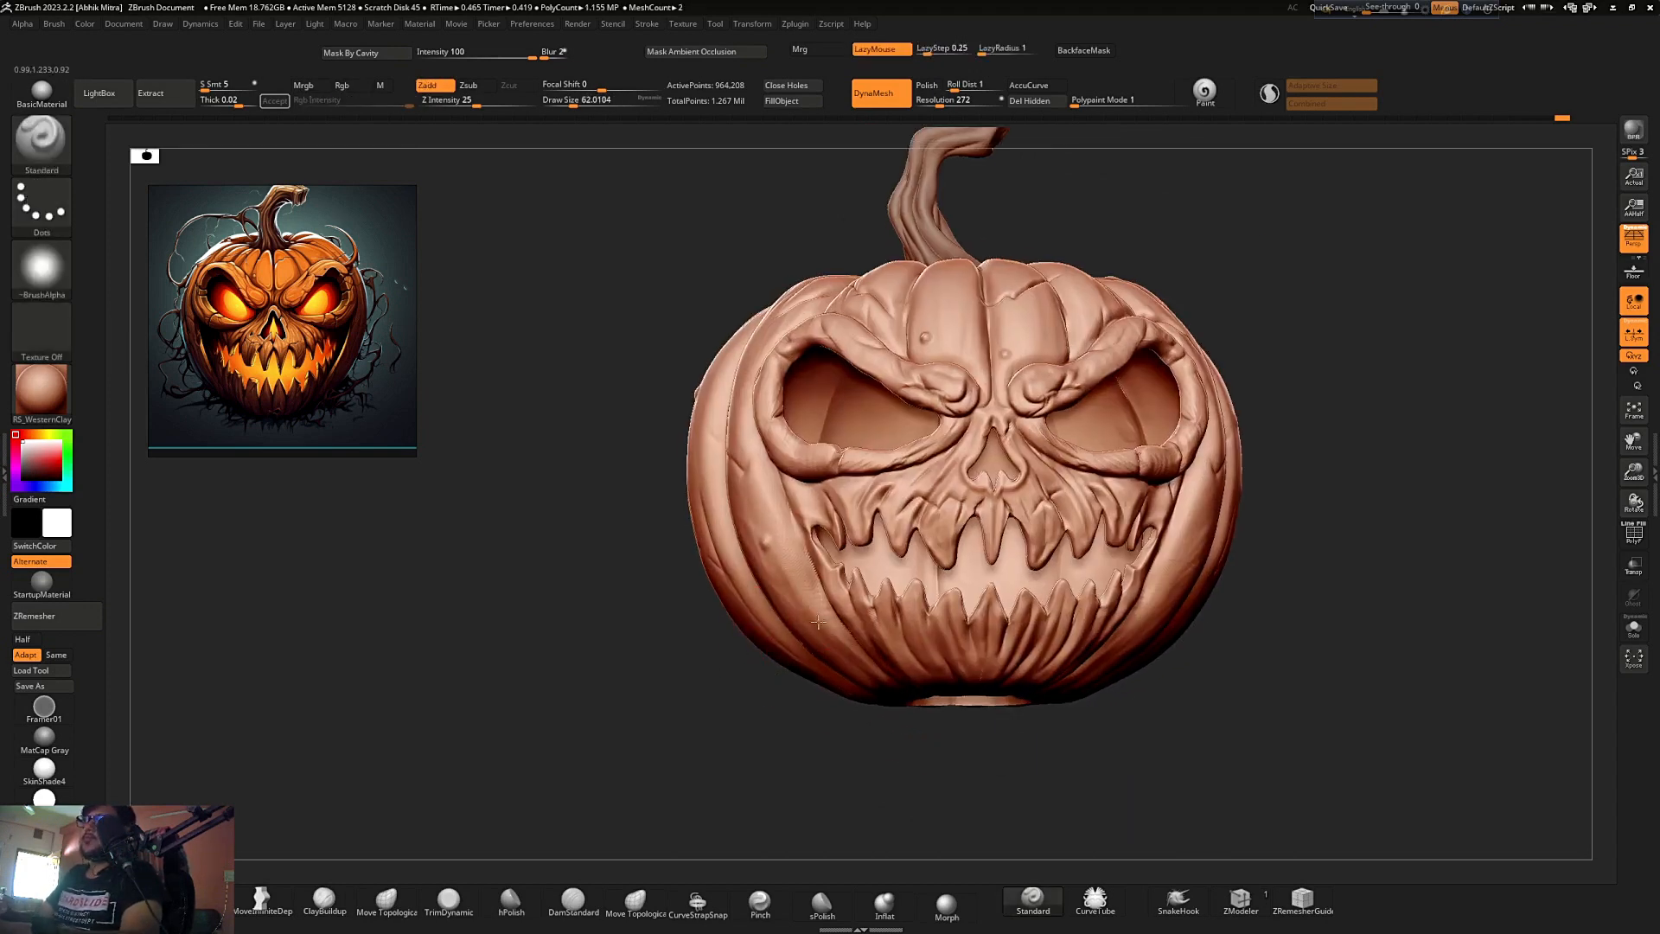
{"action": "right_click_drag", "start_coordinate": [740, 703], "coordinate": [722, 484]}
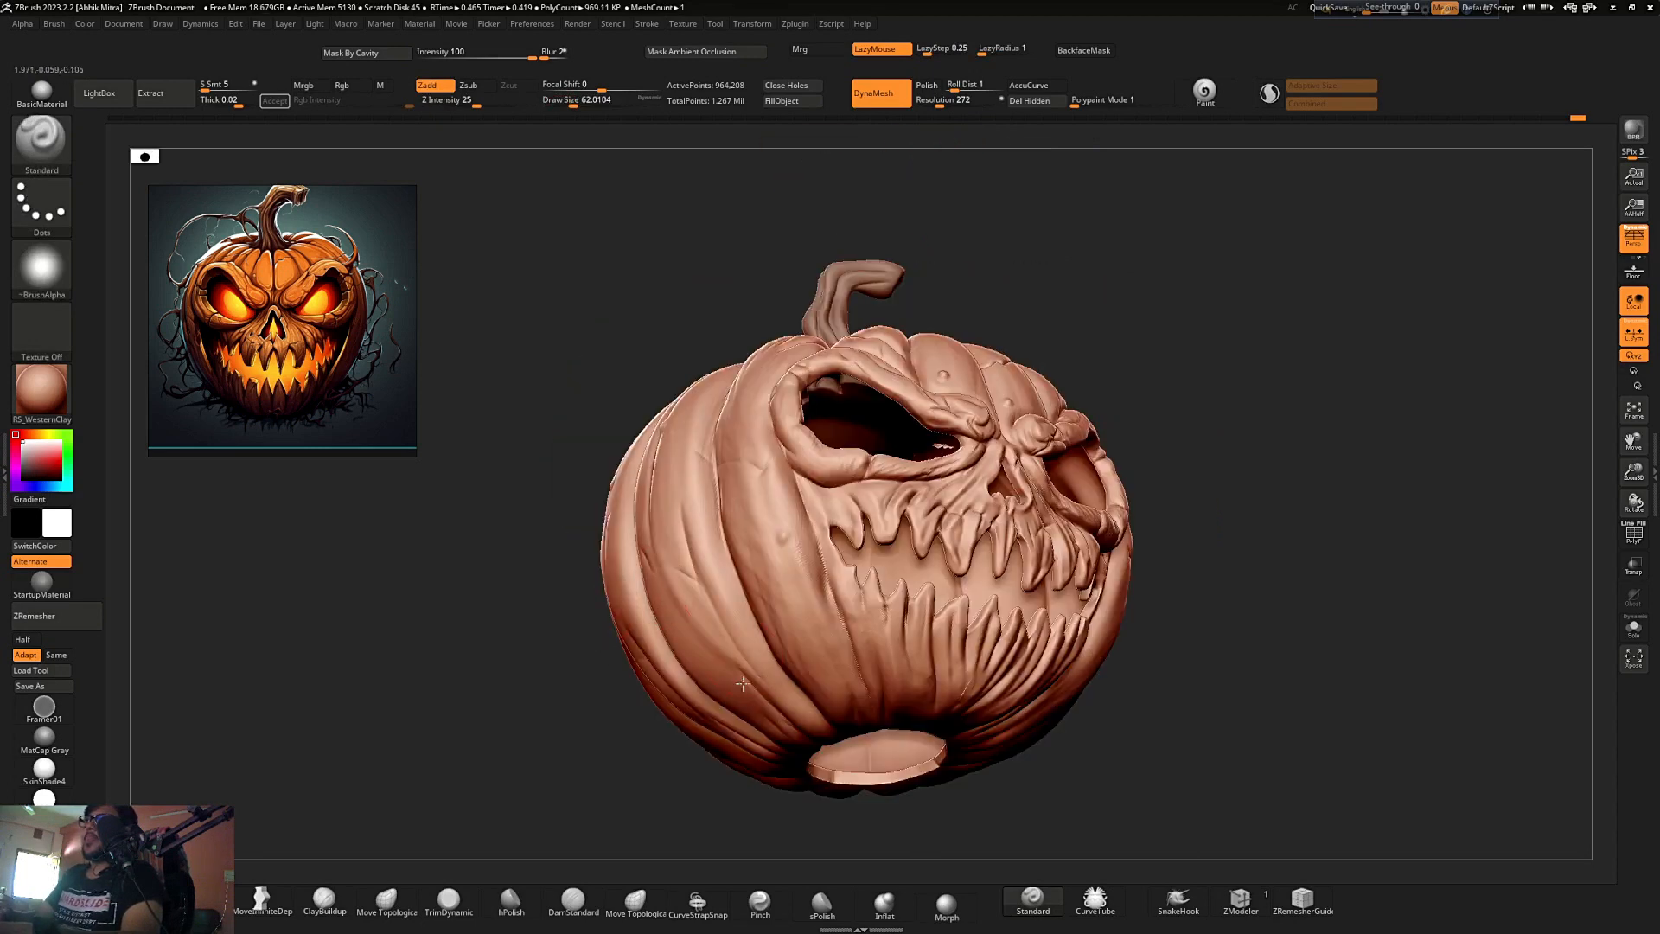
{"action": "right_click_drag", "start_coordinate": [633, 702], "coordinate": [669, 682]}
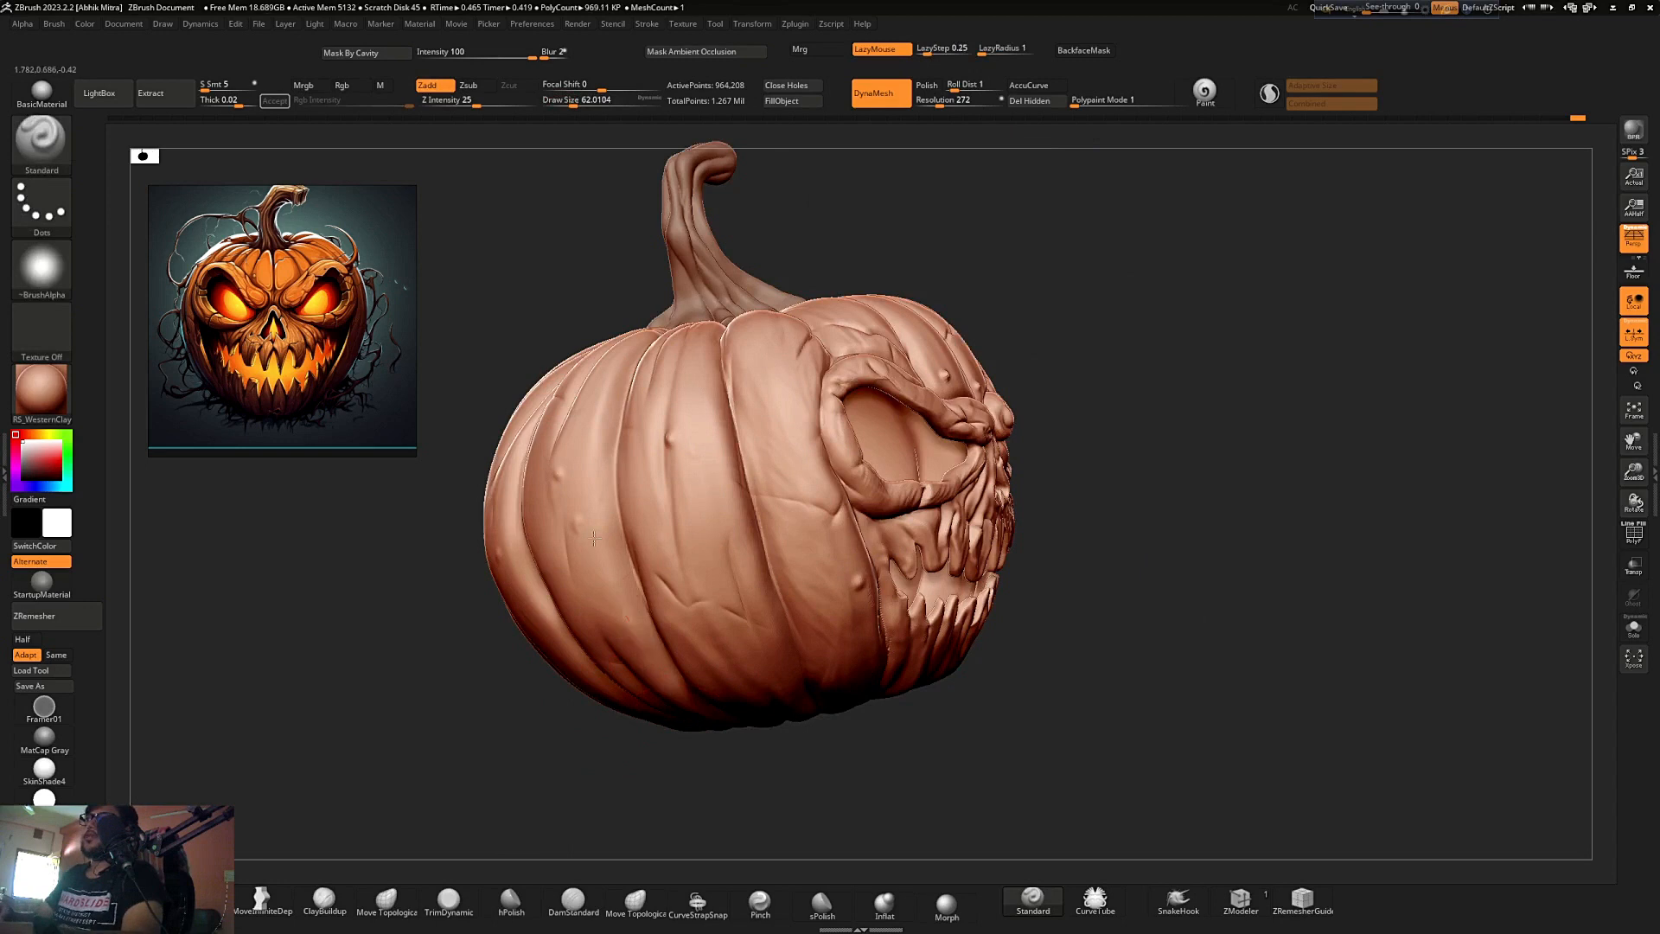
{"action": "right_click_drag", "start_coordinate": [581, 746], "coordinate": [633, 690]}
{"action": "right_click_drag", "start_coordinate": [1052, 360], "coordinate": [848, 421]}
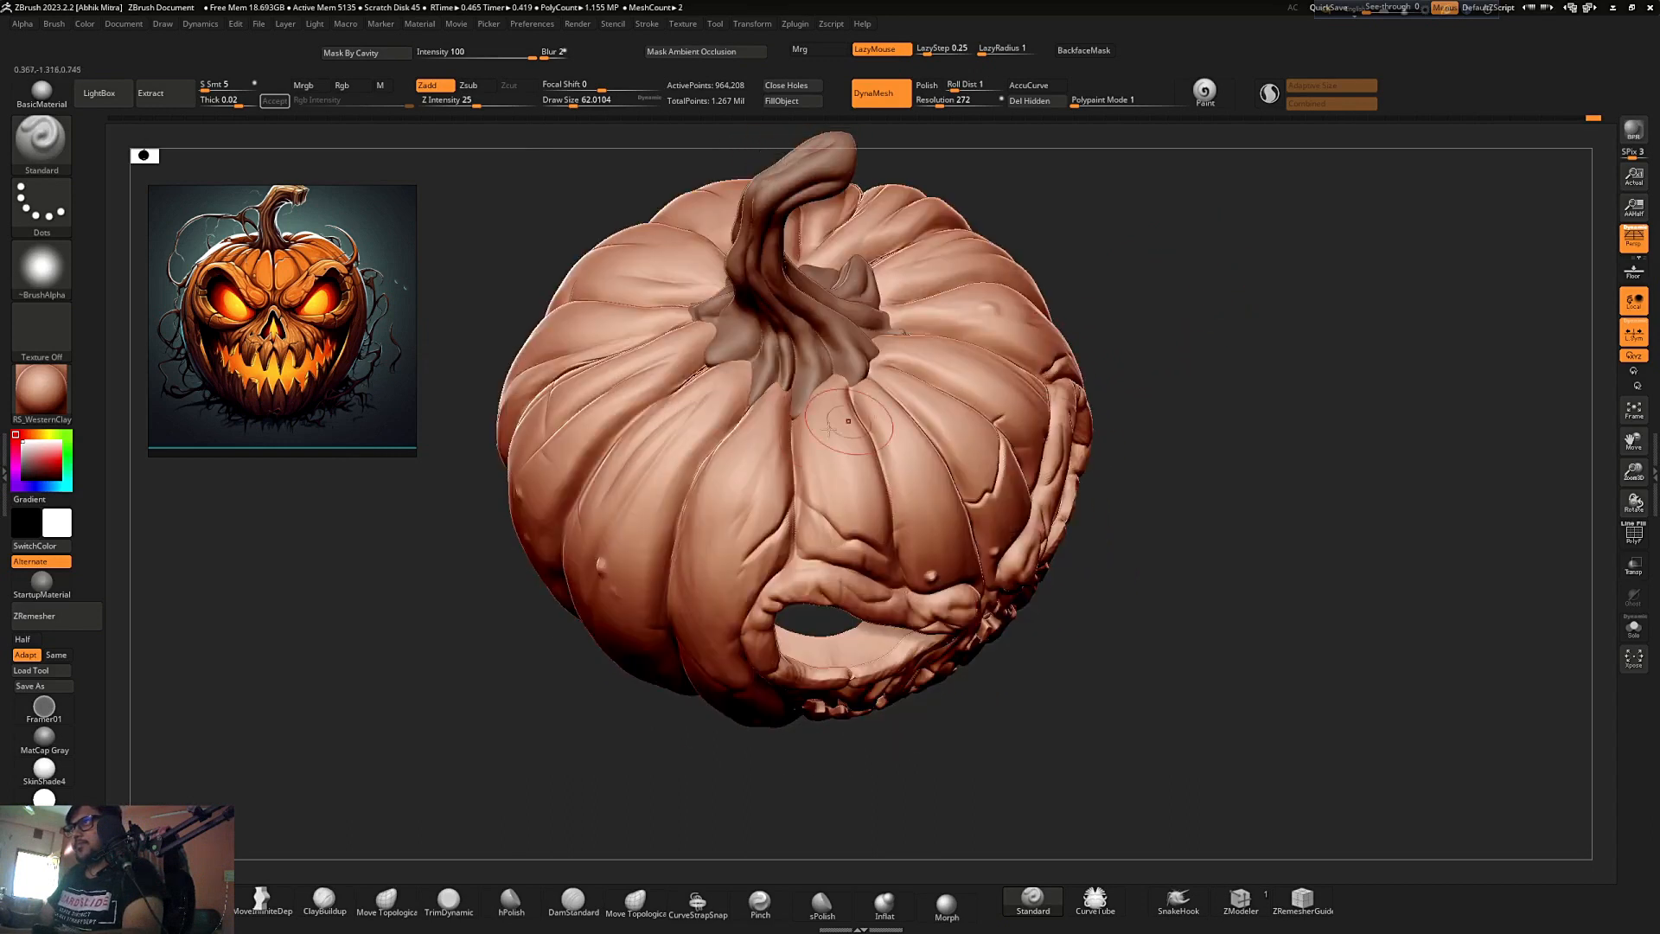
{"action": "right_click_drag", "start_coordinate": [947, 645], "coordinate": [866, 549]}
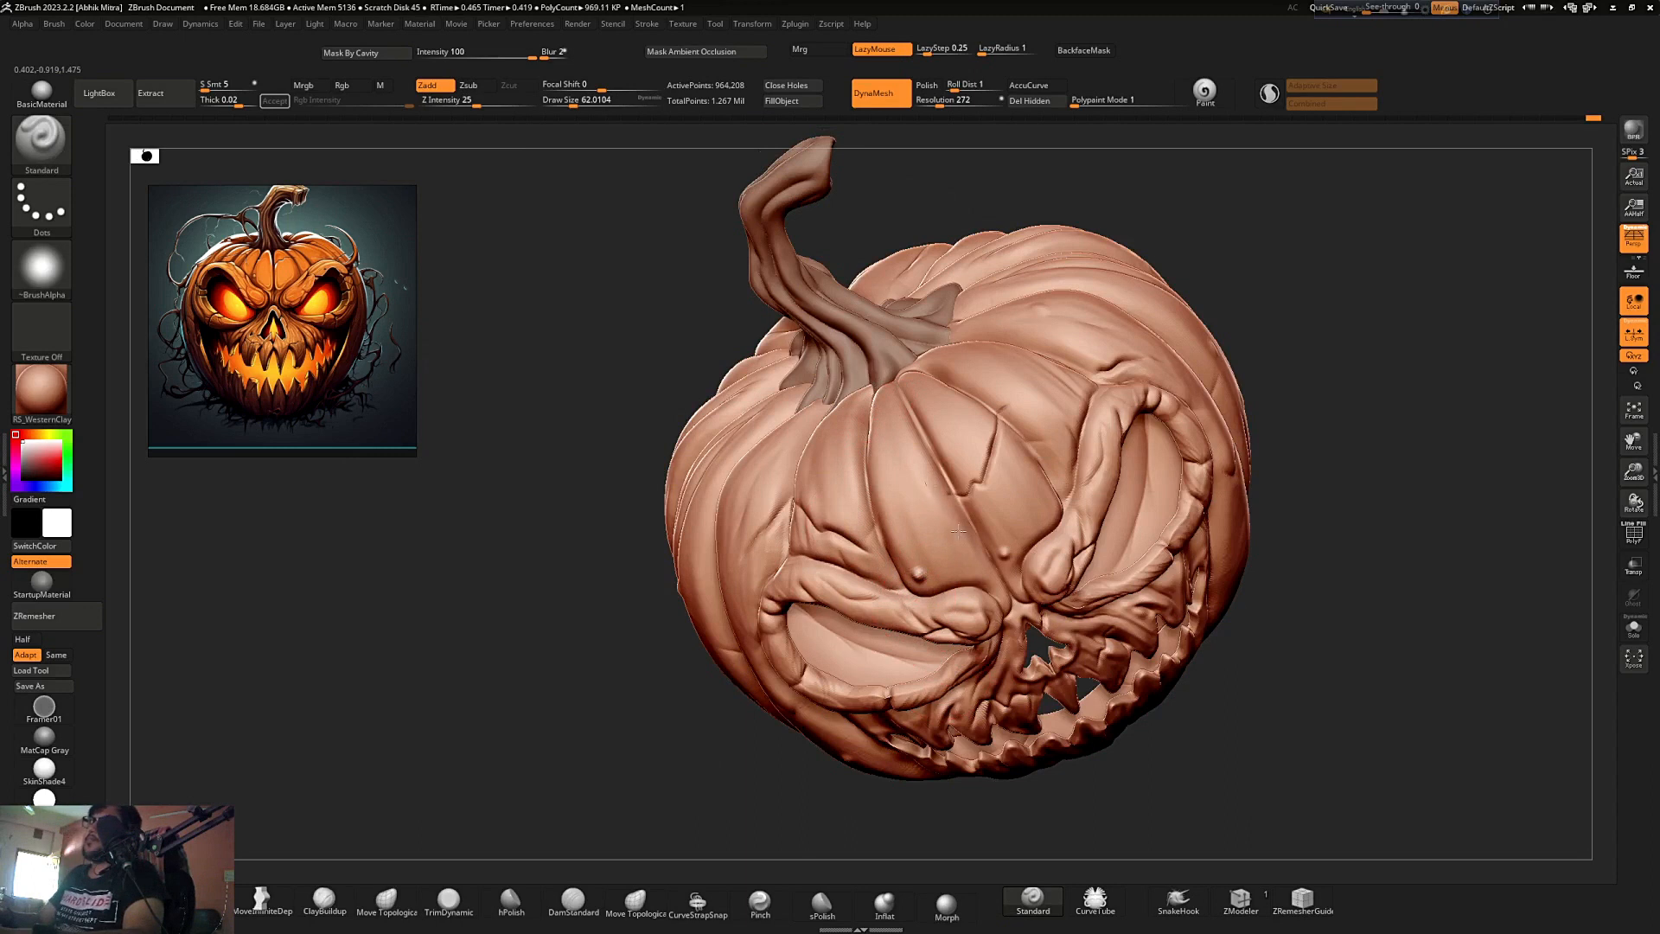
{"action": "mouse_move", "coordinate": [1316, 394]}
{"action": "left_mouse_down"}
{"action": "mouse_move", "coordinate": [1300, 371]}
{"action": "mouse_move", "coordinate": [1312, 381]}
{"action": "left_mouse_up"}
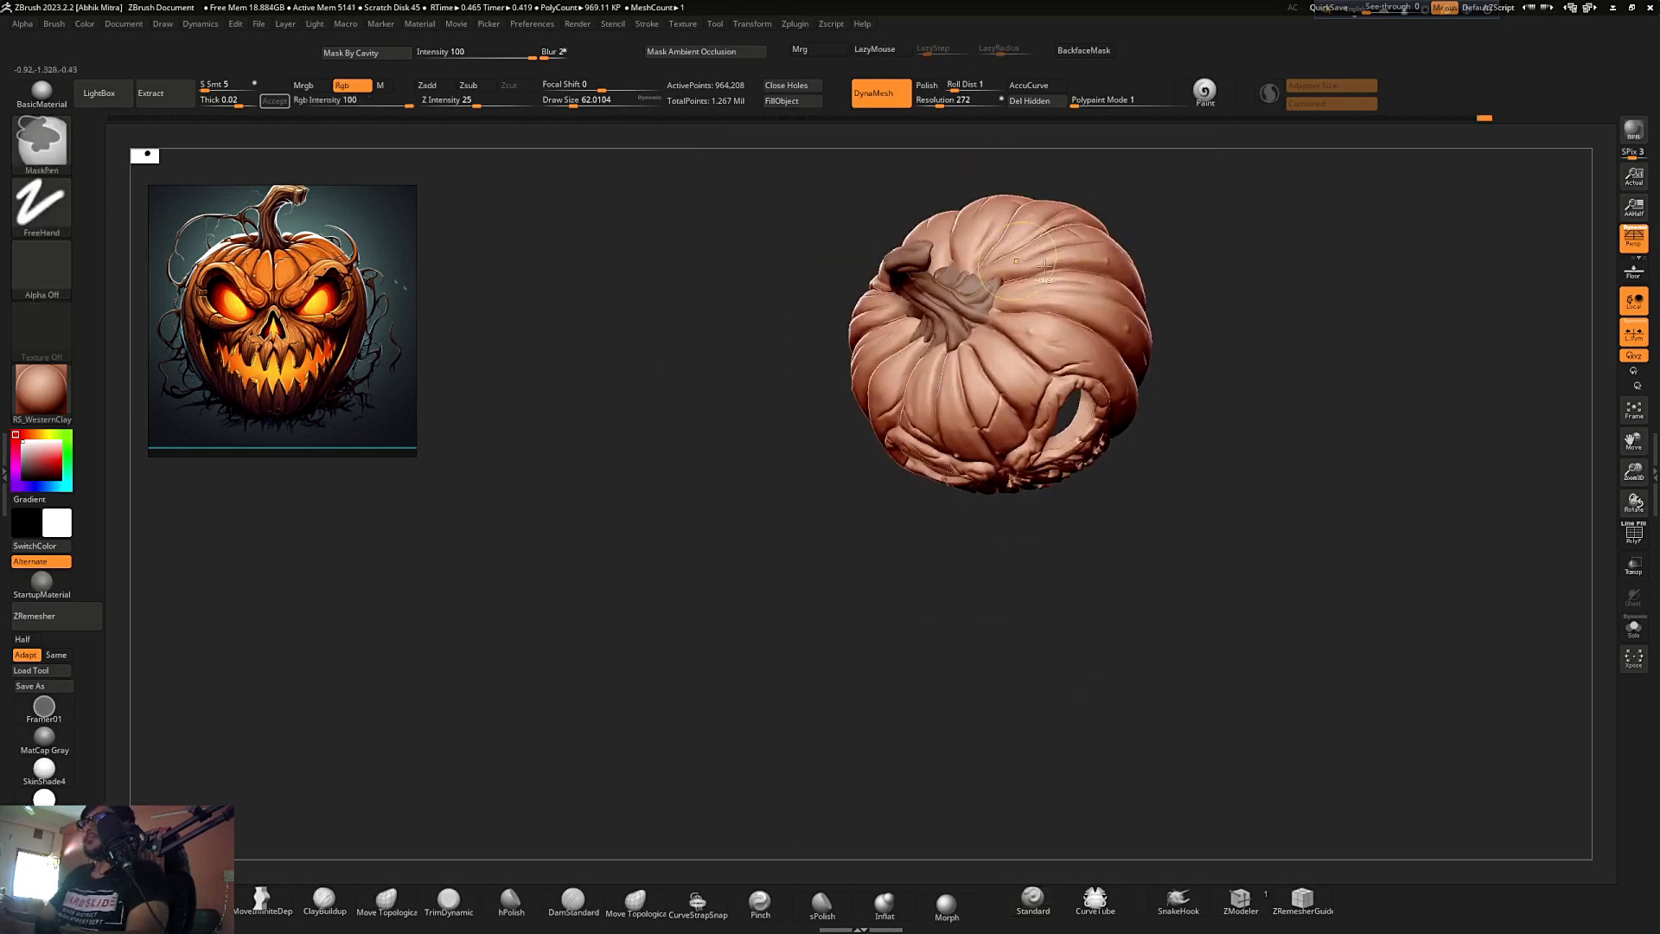
- Raise long folds along one side's ribs and toward the underside with the Standard brush at a draw size of about 62
{"action": "right_click_drag", "start_coordinate": [1045, 266], "coordinate": [1027, 329]}
{"action": "right_click_drag", "start_coordinate": [1291, 384], "coordinate": [1154, 422], "text": "alt"}
{"action": "right_click_drag", "start_coordinate": [1154, 422], "coordinate": [1007, 378], "text": "ctrl"}
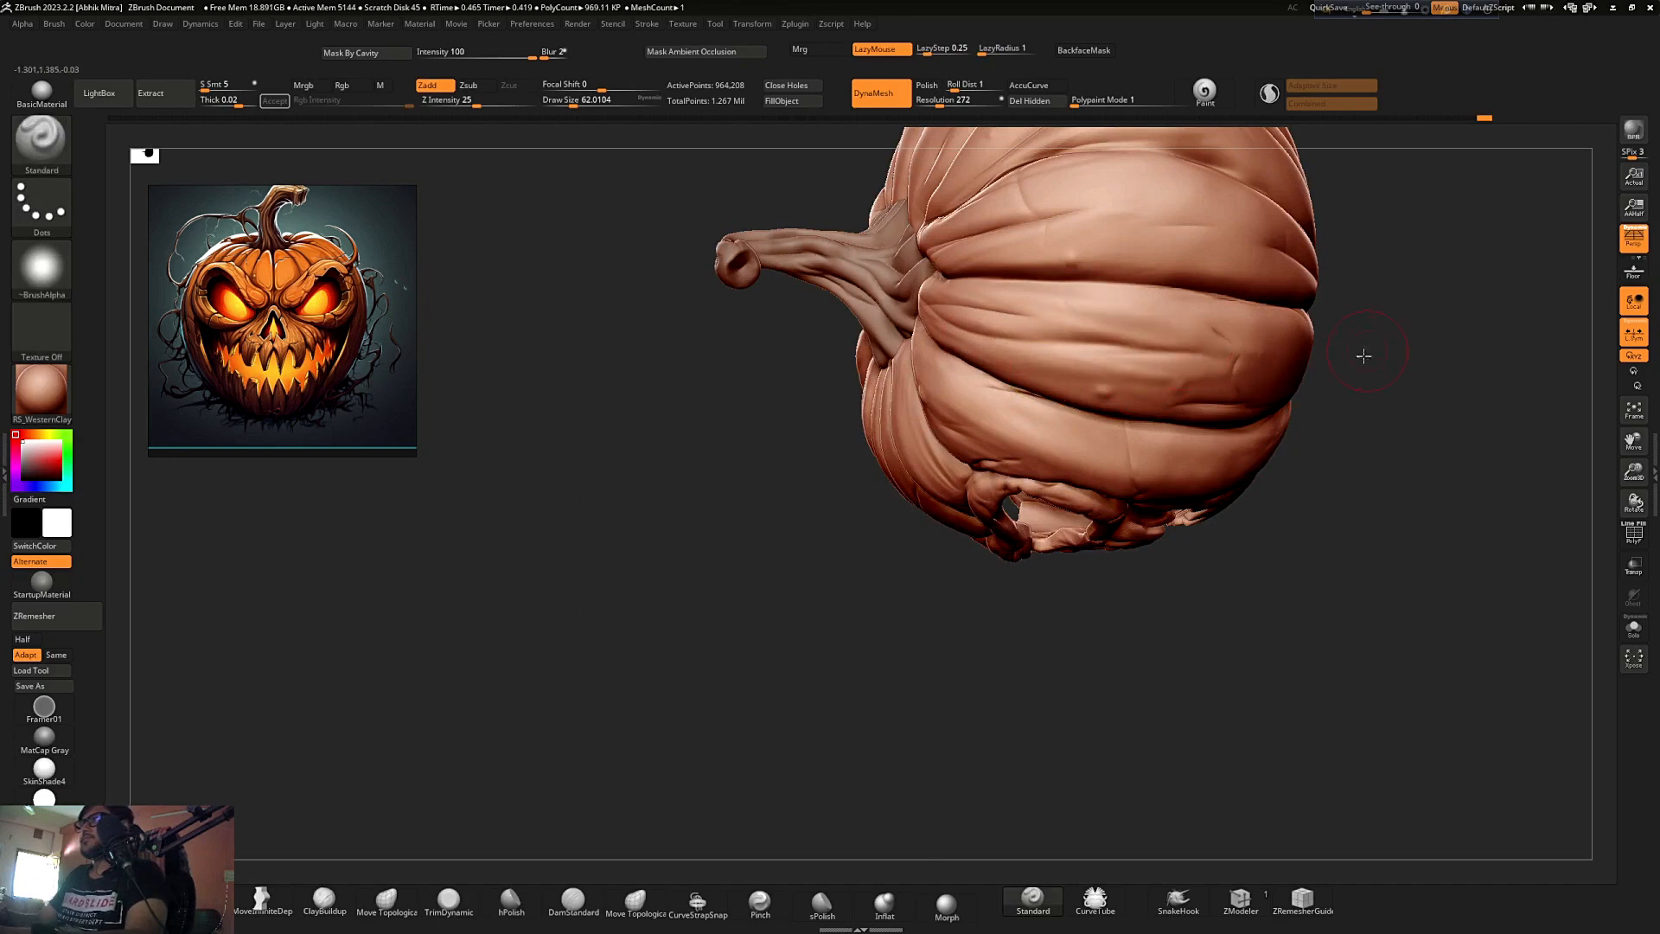
{"action": "right_click_drag", "start_coordinate": [1364, 356], "coordinate": [1210, 327]}
{"action": "right_click_drag", "start_coordinate": [1255, 400], "coordinate": [872, 542]}
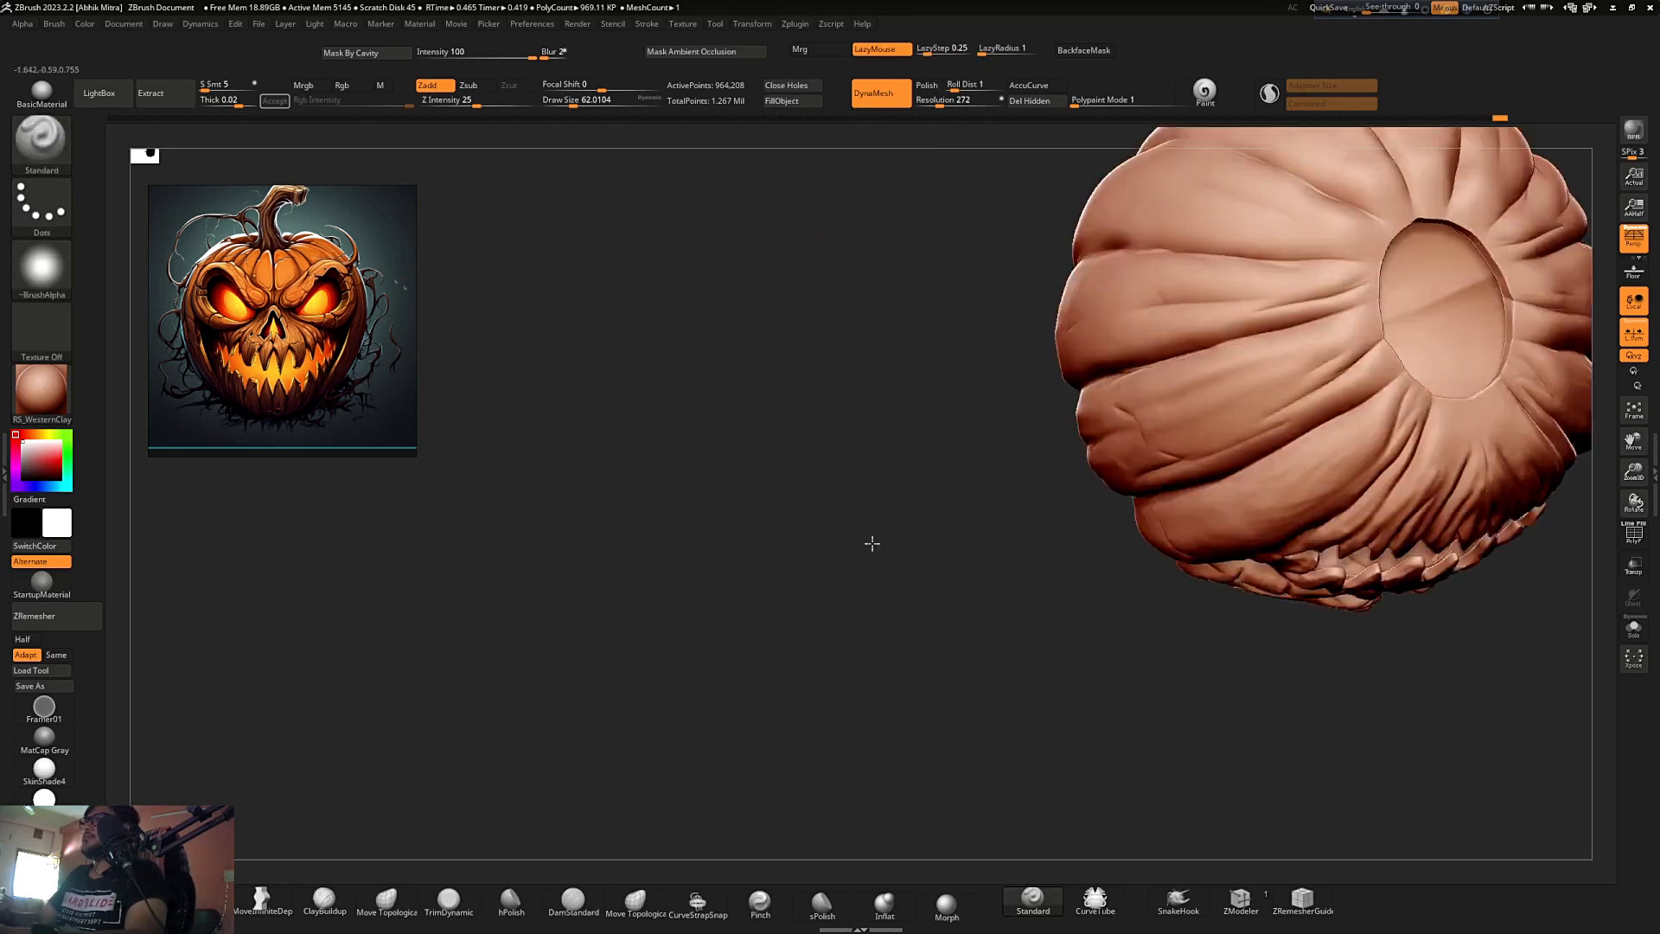
{"action": "right_click_drag", "start_coordinate": [996, 470], "coordinate": [1144, 405]}
{"action": "mouse_move", "coordinate": [1012, 417]}
{"action": "left_mouse_down"}
{"action": "mouse_move", "coordinate": [1202, 420]}
{"action": "mouse_move", "coordinate": [1288, 402]}
{"action": "left_mouse_up"}
{"action": "right_click_drag", "start_coordinate": [1408, 230], "coordinate": [1526, 242]}
{"action": "left_click_drag", "start_coordinate": [903, 379], "coordinate": [1131, 395]}
{"action": "left_click_drag", "start_coordinate": [950, 353], "coordinate": [1219, 365]}
- Continue the raised lengthwise folds across the pumpkin's rear ribs with the Standard brush
{"action": "mouse_move", "coordinate": [1253, 315]}
{"action": "right_mouse_down"}
{"action": "mouse_move", "coordinate": [1300, 363]}
{"action": "mouse_move", "coordinate": [1228, 367]}
{"action": "right_mouse_up"}
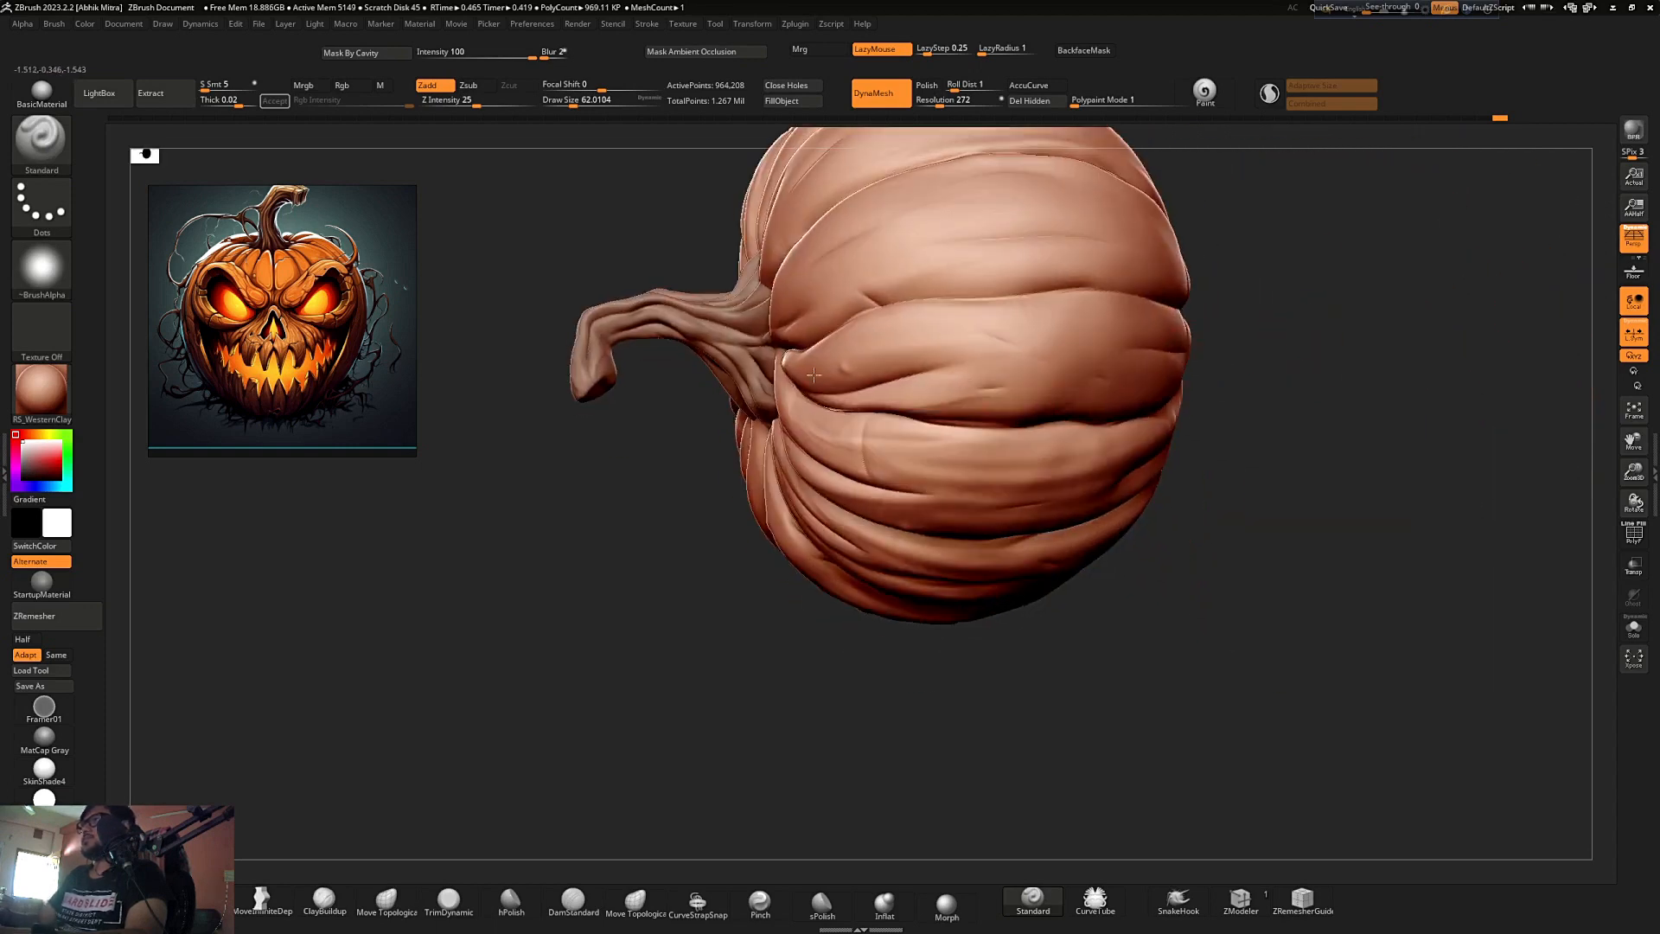
{"action": "left_click_drag", "start_coordinate": [1015, 393], "coordinate": [1106, 394]}
{"action": "right_click_drag", "start_coordinate": [1278, 340], "coordinate": [1210, 339]}
{"action": "left_click_drag", "start_coordinate": [1071, 393], "coordinate": [1169, 389]}
{"action": "mouse_move", "coordinate": [1374, 290]}
{"action": "right_mouse_down"}
{"action": "mouse_move", "coordinate": [1437, 303]}
{"action": "mouse_move", "coordinate": [1480, 289]}
{"action": "right_mouse_up"}
{"action": "left_click_drag", "start_coordinate": [856, 329], "coordinate": [1124, 332]}
{"action": "mouse_move", "coordinate": [1241, 354]}
{"action": "right_mouse_down", "text": "ctrl"}
{"action": "mouse_move", "coordinate": [1244, 291]}
{"action": "mouse_move", "coordinate": [1331, 297]}
{"action": "mouse_move", "coordinate": [1247, 355]}
{"action": "right_mouse_up", "text": "ctrl"}
{"action": "right_click_drag", "start_coordinate": [1349, 346], "coordinate": [1186, 299]}
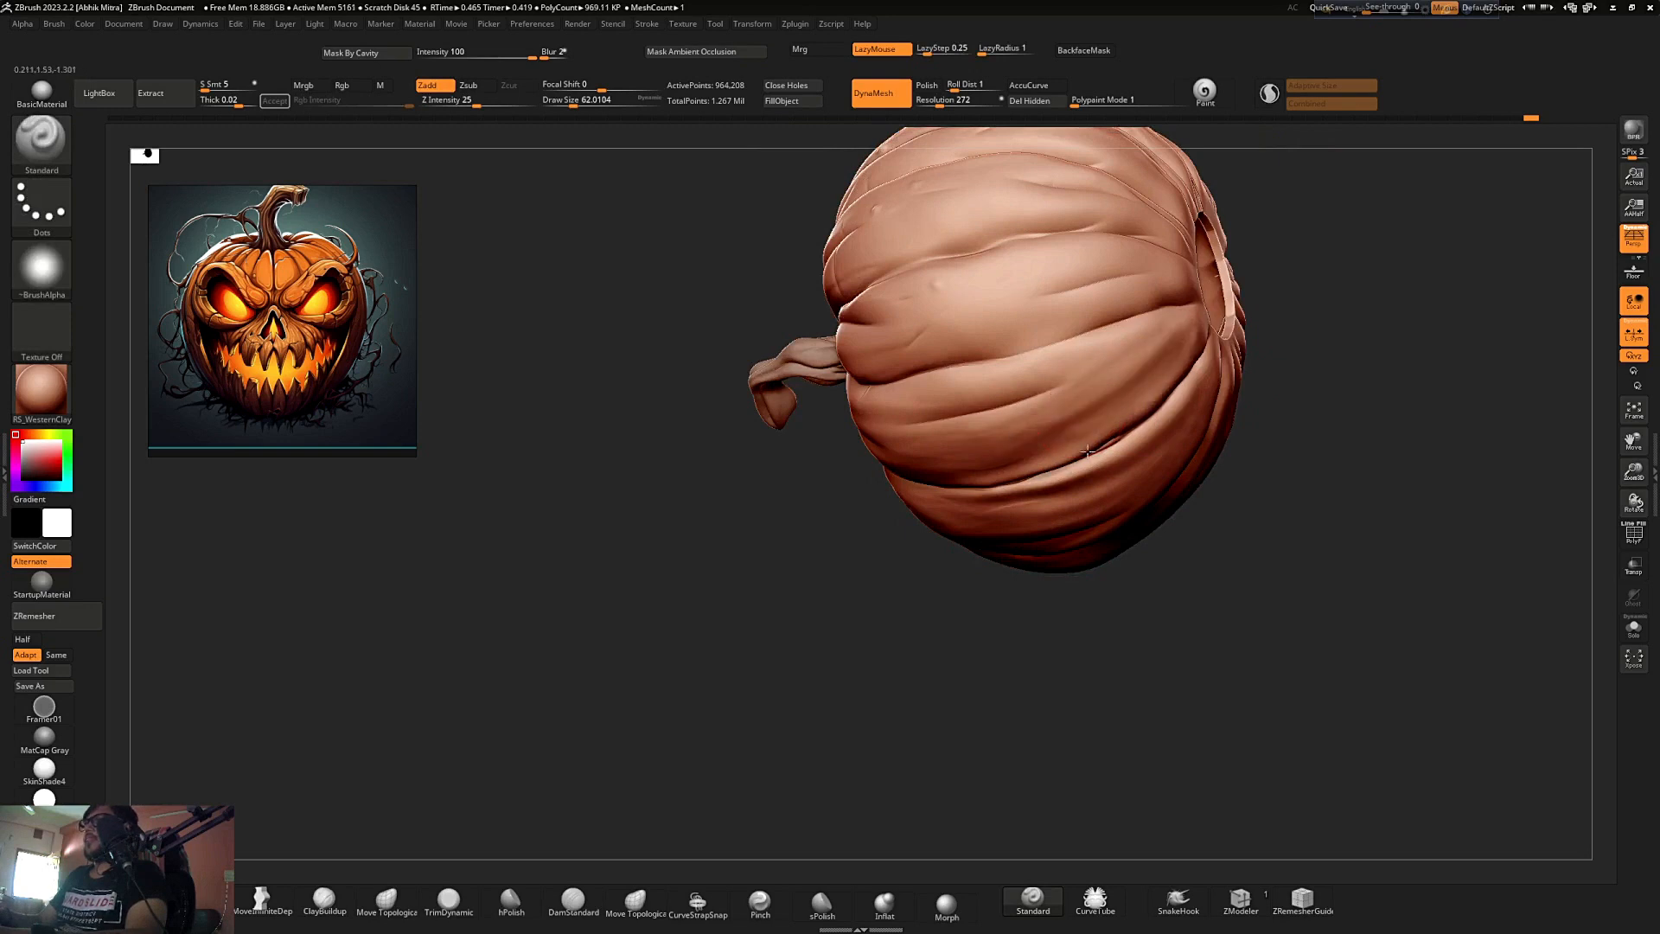
- Raise matching lengthwise folds on the ribs of the pumpkin's opposite side with the Standard brush
{"action": "right_click_drag", "start_coordinate": [1072, 449], "coordinate": [875, 438]}
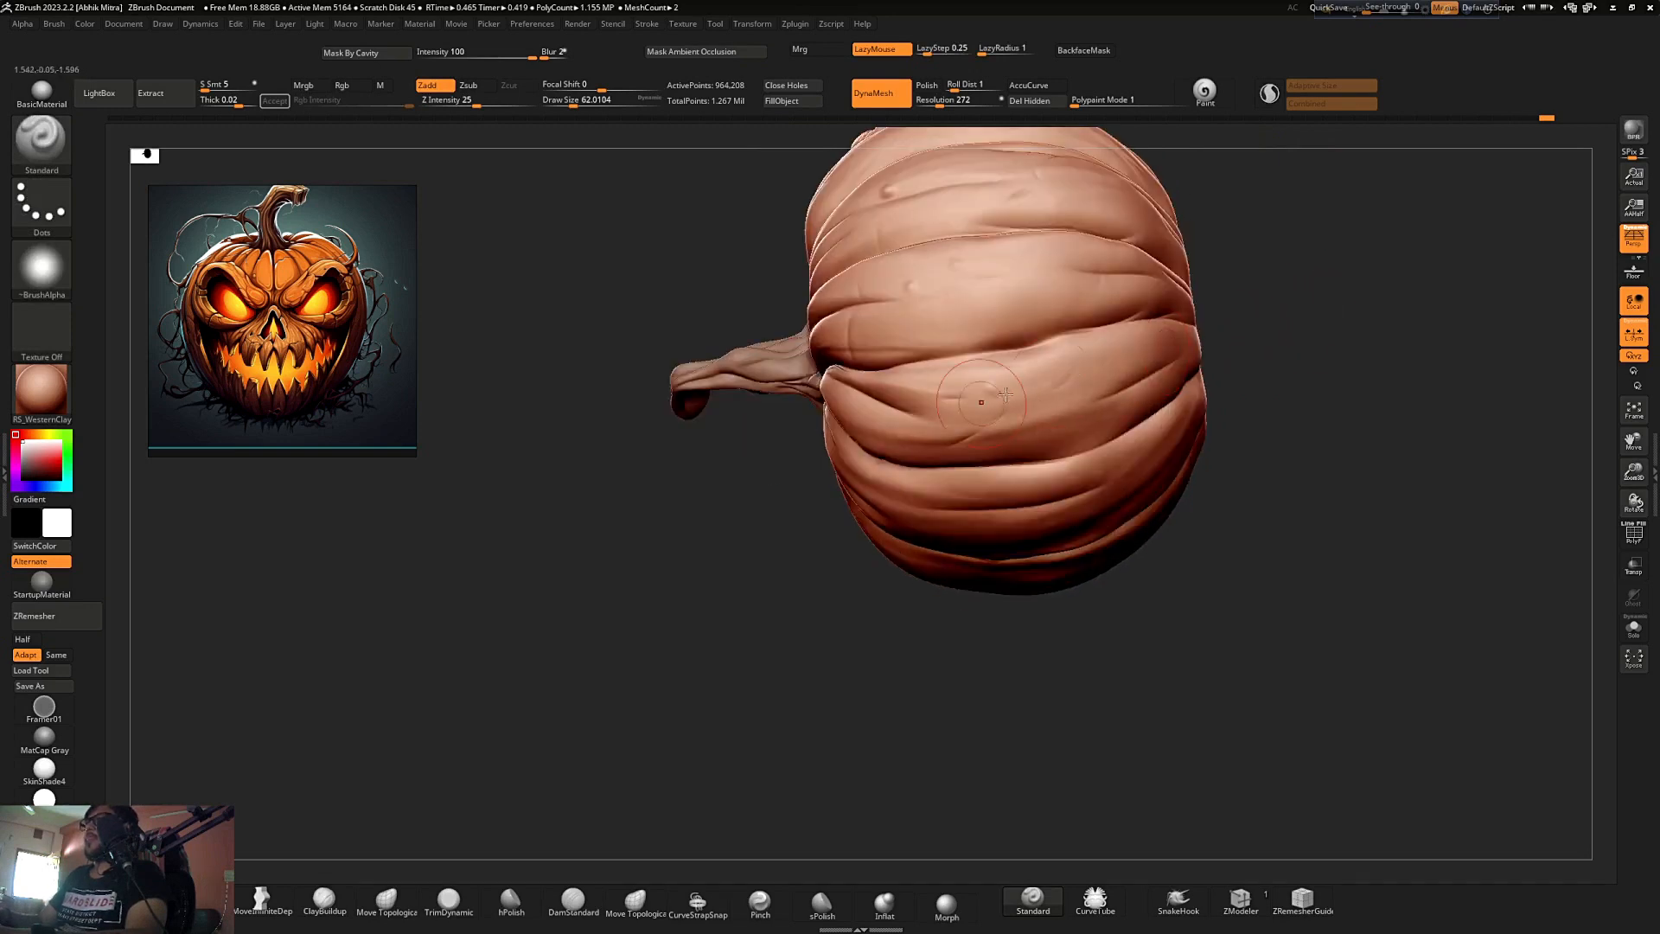
{"action": "right_click_drag", "start_coordinate": [1000, 452], "coordinate": [898, 402]}
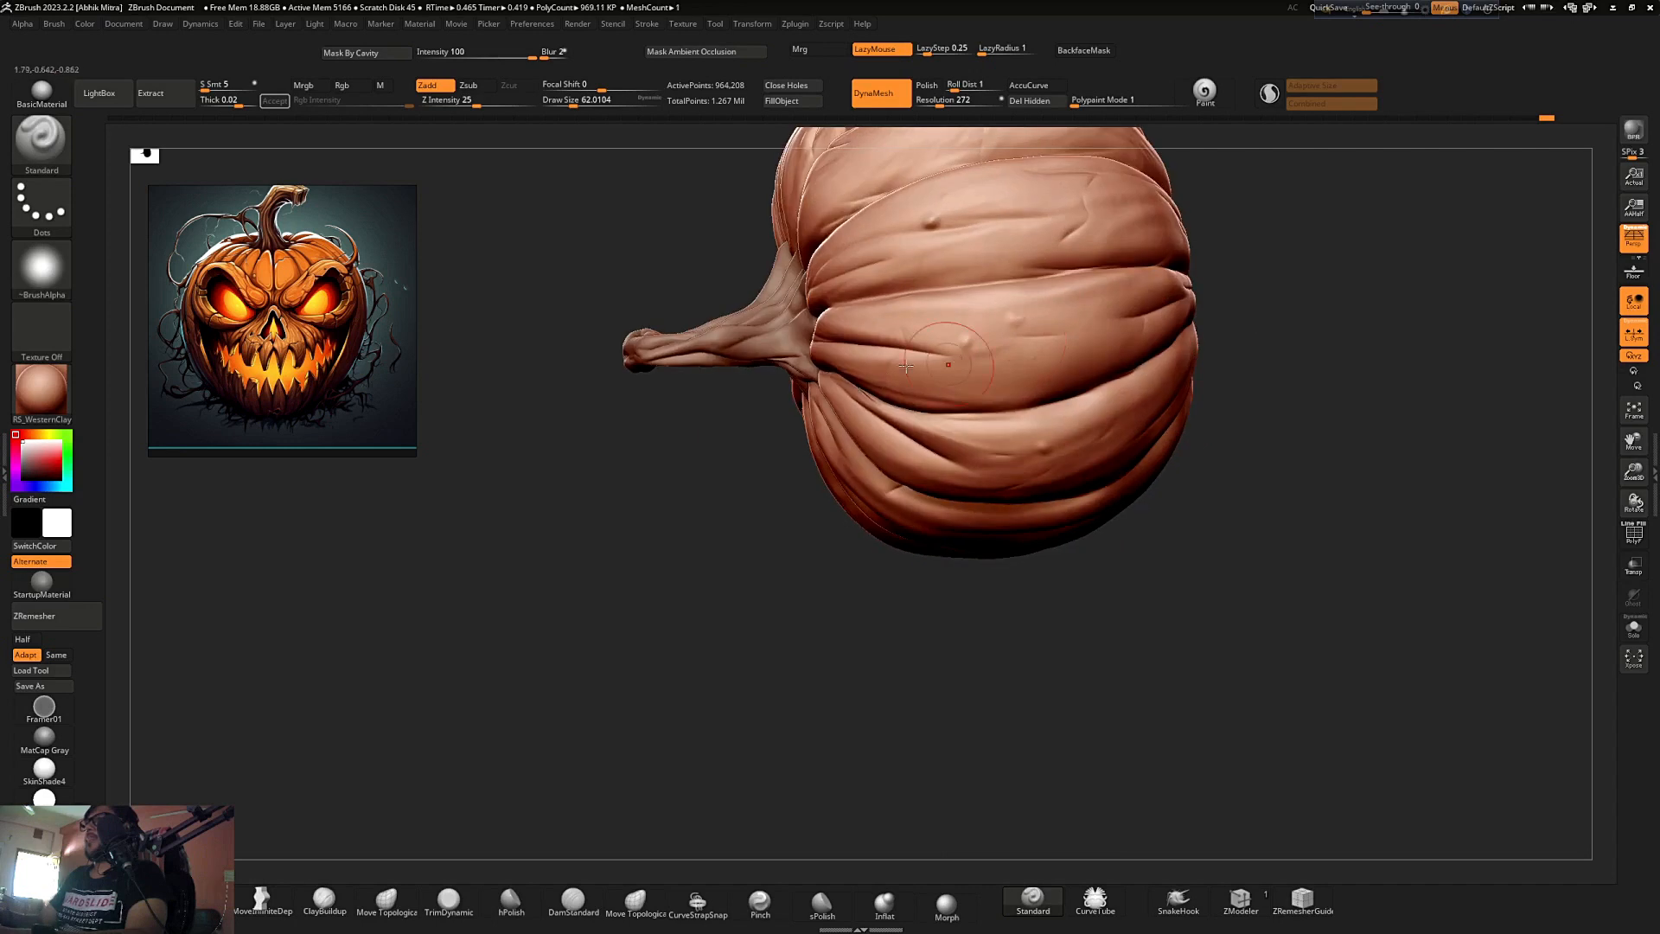
{"action": "right_click_drag", "start_coordinate": [1153, 299], "coordinate": [1250, 350]}
{"action": "left_click_drag", "start_coordinate": [952, 373], "coordinate": [1085, 357]}
{"action": "right_click_drag", "start_coordinate": [1128, 304], "coordinate": [1280, 334], "text": "ctrl"}
{"action": "right_click_drag", "start_coordinate": [1115, 374], "coordinate": [1001, 529], "text": "shift"}
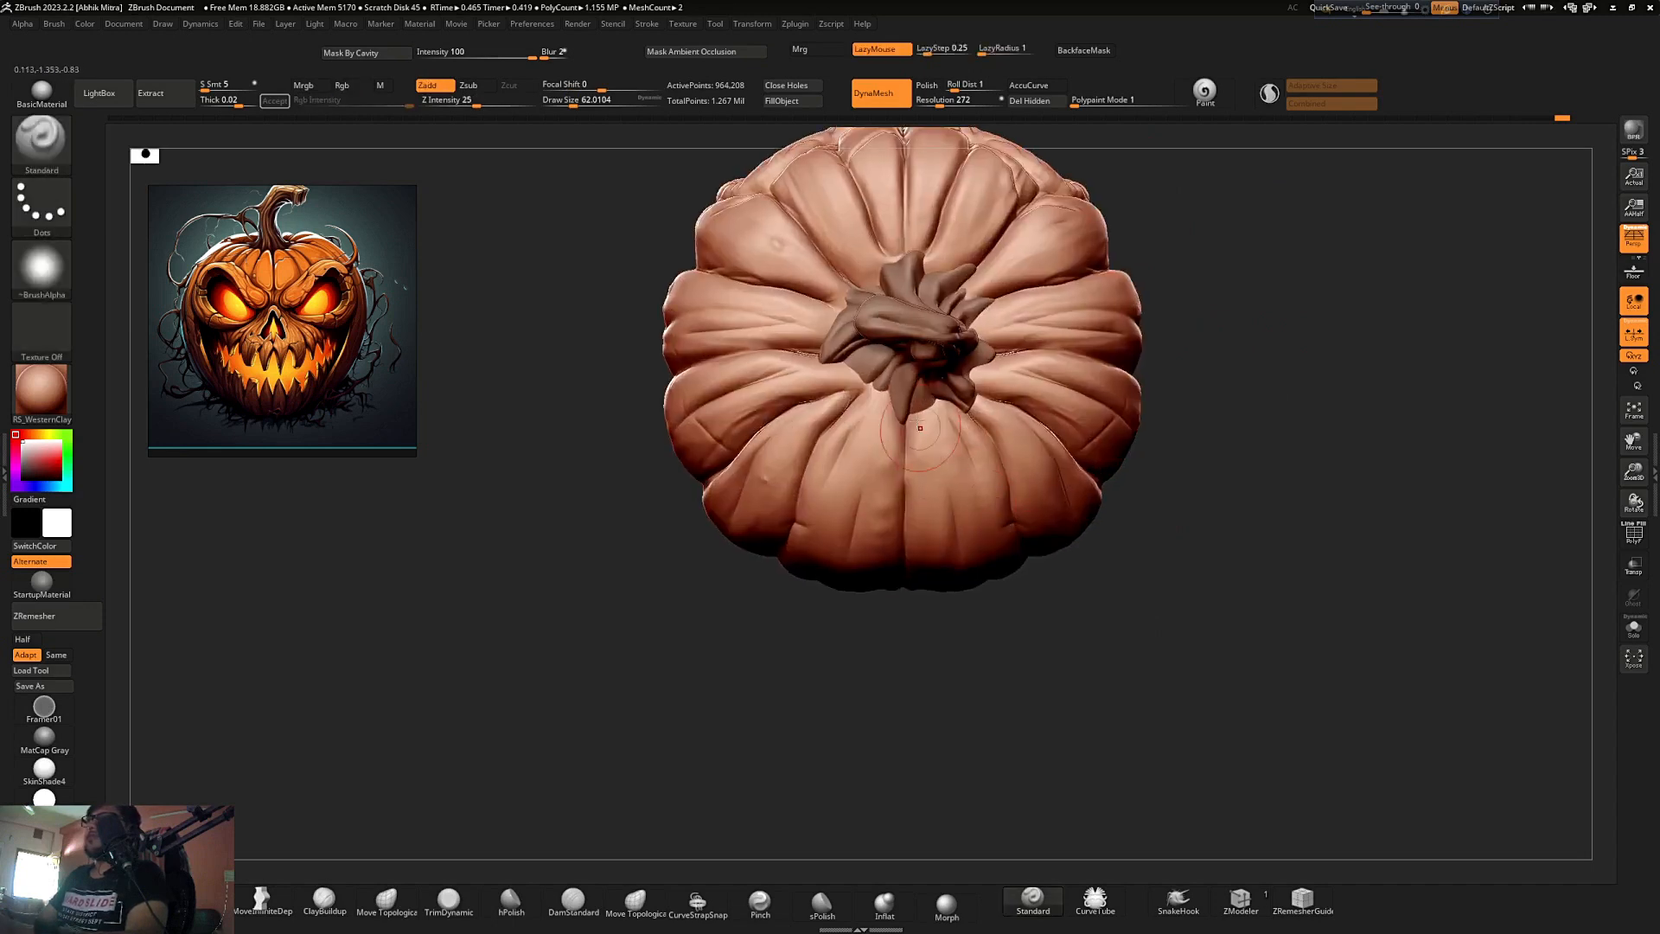
- Examine the sculpt from the front, make the stem the active subtool and check the wireframe display
{"action": "right_click_drag", "start_coordinate": [960, 641], "coordinate": [873, 519]}
{"action": "right_click_drag", "start_coordinate": [1024, 484], "coordinate": [951, 427], "text": "ctrl"}
{"action": "right_click_drag", "start_coordinate": [951, 427], "coordinate": [1244, 494], "text": "alt"}
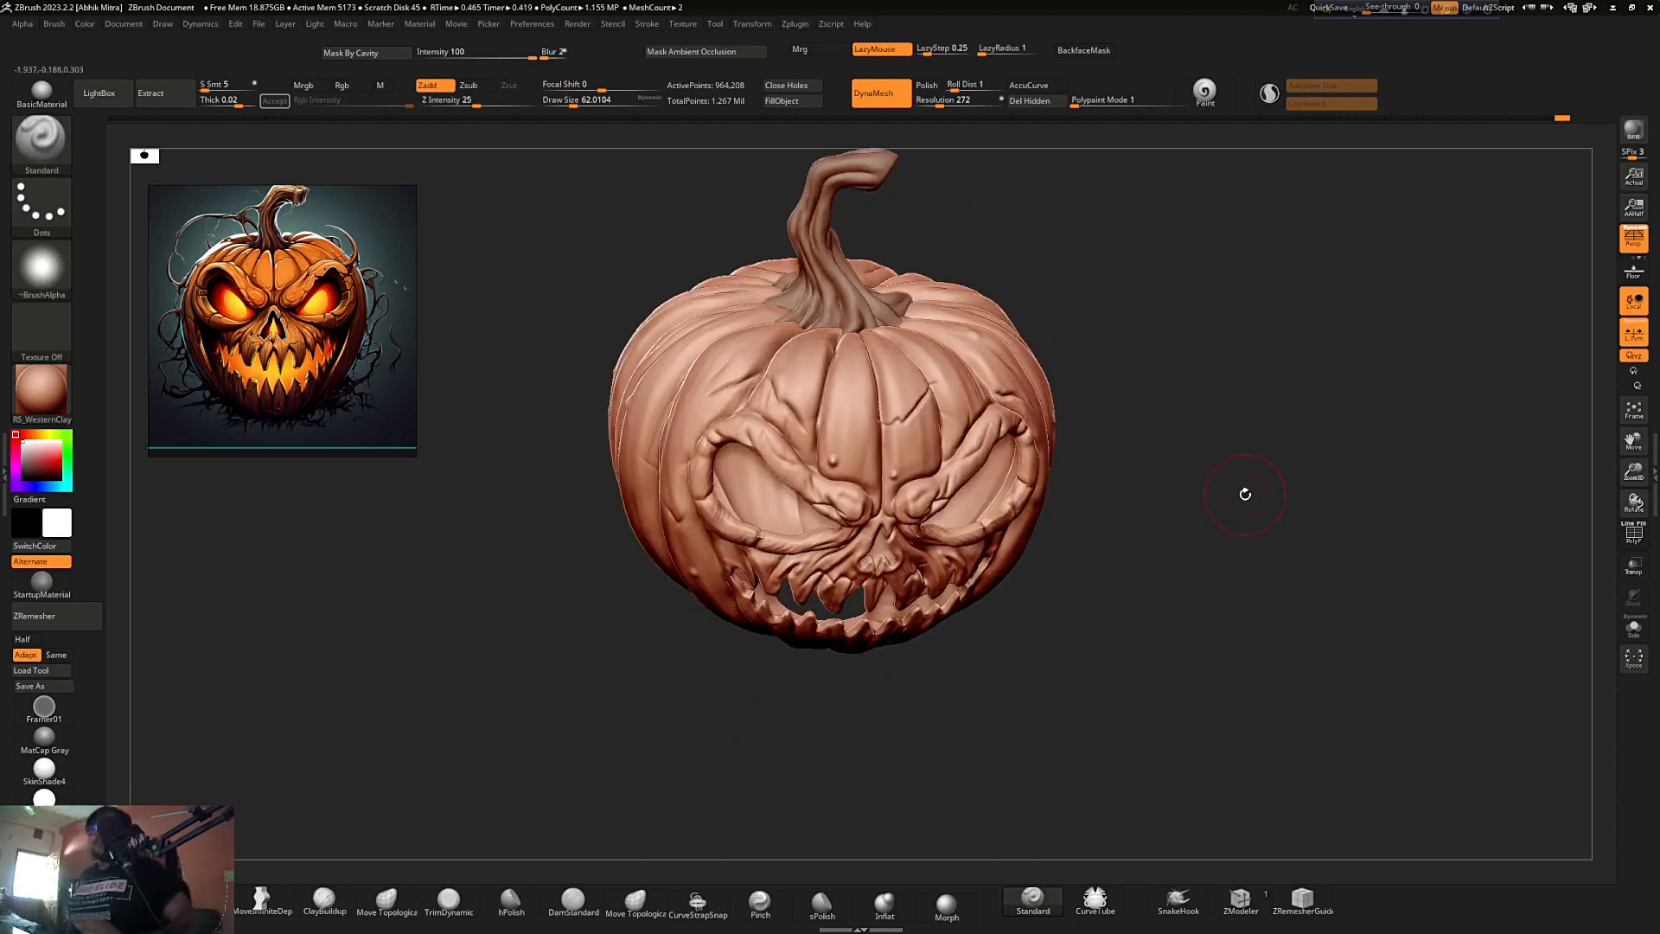
{"action": "mouse_move", "coordinate": [1210, 358]}
{"action": "right_mouse_down"}
{"action": "mouse_move", "coordinate": [1211, 333]}
{"action": "mouse_move", "coordinate": [1227, 367]}
{"action": "mouse_move", "coordinate": [1206, 350]}
{"action": "right_mouse_up"}
{"action": "mouse_move", "coordinate": [1056, 426]}
{"action": "right_mouse_down", "text": "ctrl"}
{"action": "mouse_move", "coordinate": [1004, 364]}
{"action": "mouse_move", "coordinate": [1072, 432]}
{"action": "right_mouse_up", "text": "ctrl"}
{"action": "mouse_move", "coordinate": [1167, 423]}
{"action": "right_mouse_down"}
{"action": "mouse_move", "coordinate": [1175, 360]}
{"action": "mouse_move", "coordinate": [1182, 434]}
{"action": "mouse_move", "coordinate": [1178, 407]}
{"action": "mouse_move", "coordinate": [1154, 435]}
{"action": "mouse_move", "coordinate": [1209, 375]}
{"action": "mouse_move", "coordinate": [1204, 412]}
{"action": "mouse_move", "coordinate": [1227, 341]}
{"action": "mouse_move", "coordinate": [1183, 327]}
{"action": "mouse_move", "coordinate": [1211, 289]}
{"action": "mouse_move", "coordinate": [1278, 259]}
{"action": "mouse_move", "coordinate": [1244, 326]}
{"action": "mouse_move", "coordinate": [1226, 315]}
{"action": "mouse_move", "coordinate": [1255, 422]}
{"action": "right_mouse_up"}
{"action": "key", "text": "shift+f"}
{"action": "left_click", "coordinate": [789, 359], "text": "alt"}
{"action": "left_click_drag", "start_coordinate": [1165, 384], "coordinate": [1124, 356]}
{"action": "key", "text": "shift+f"}
- Save the tool as pumpkin.ztl, replacing the existing file
{"action": "key", "text": "l"}
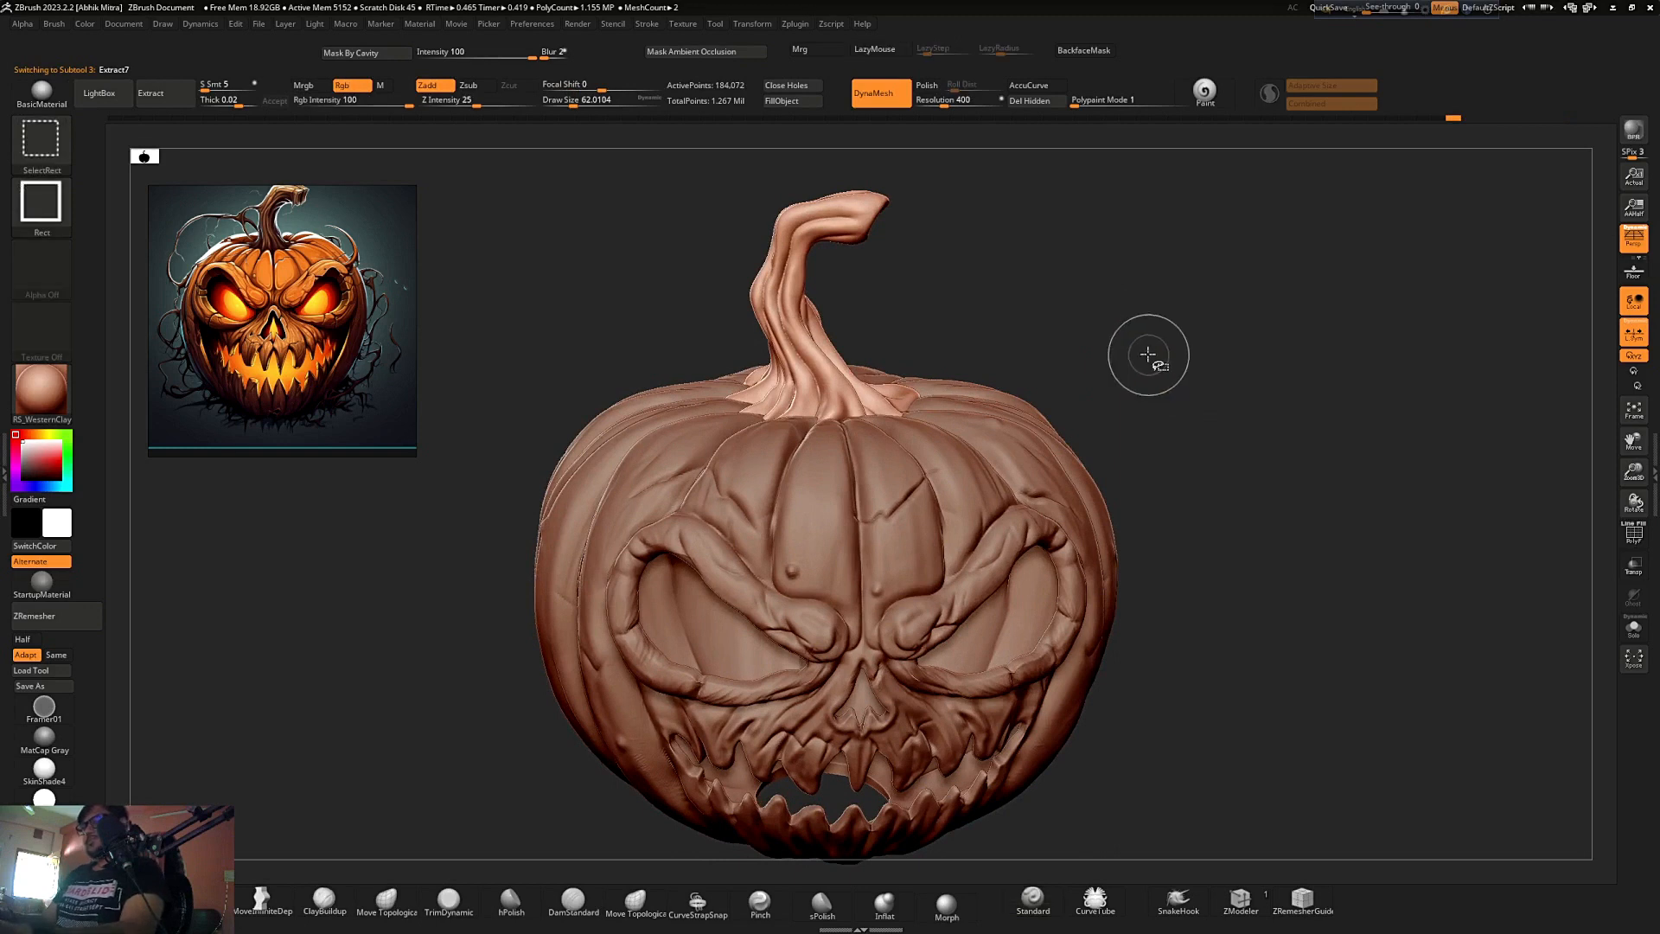
{"action": "key", "text": "ctrl+s"}
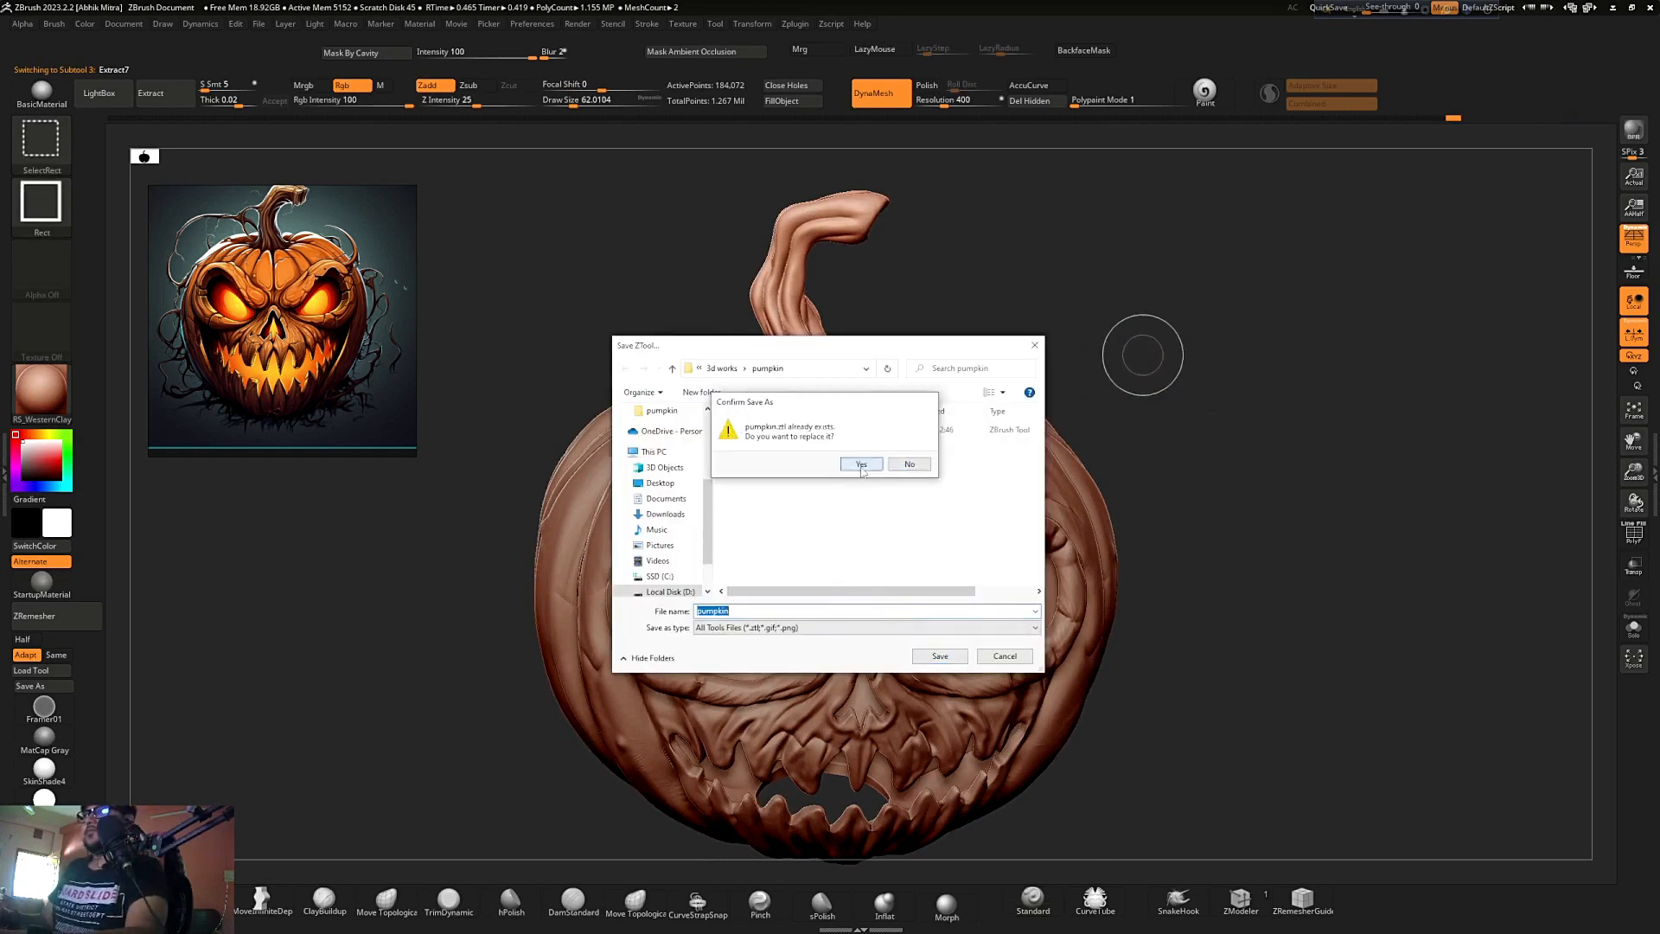
{"action": "left_click", "coordinate": [861, 464]}
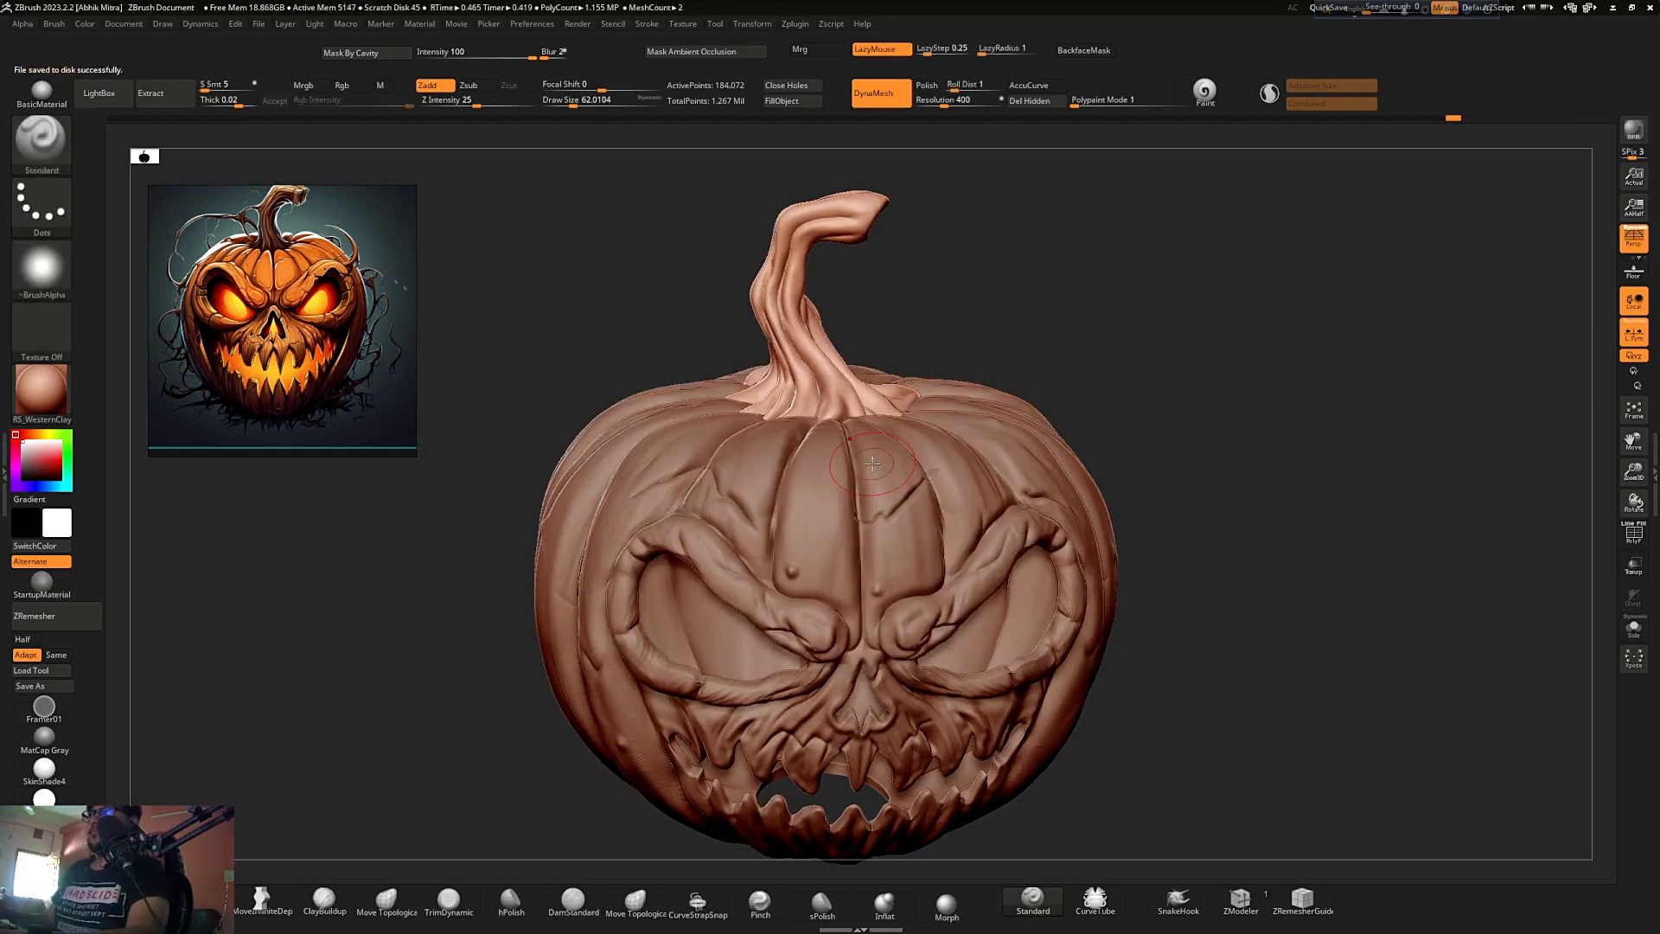
- Isolate the masked base subtool named pumpkin in Solo mode, delete it, and turn Solo off
{"action": "left_click_drag", "start_coordinate": [1292, 413], "coordinate": [1234, 461]}
{"action": "left_click", "coordinate": [1651, 457]}
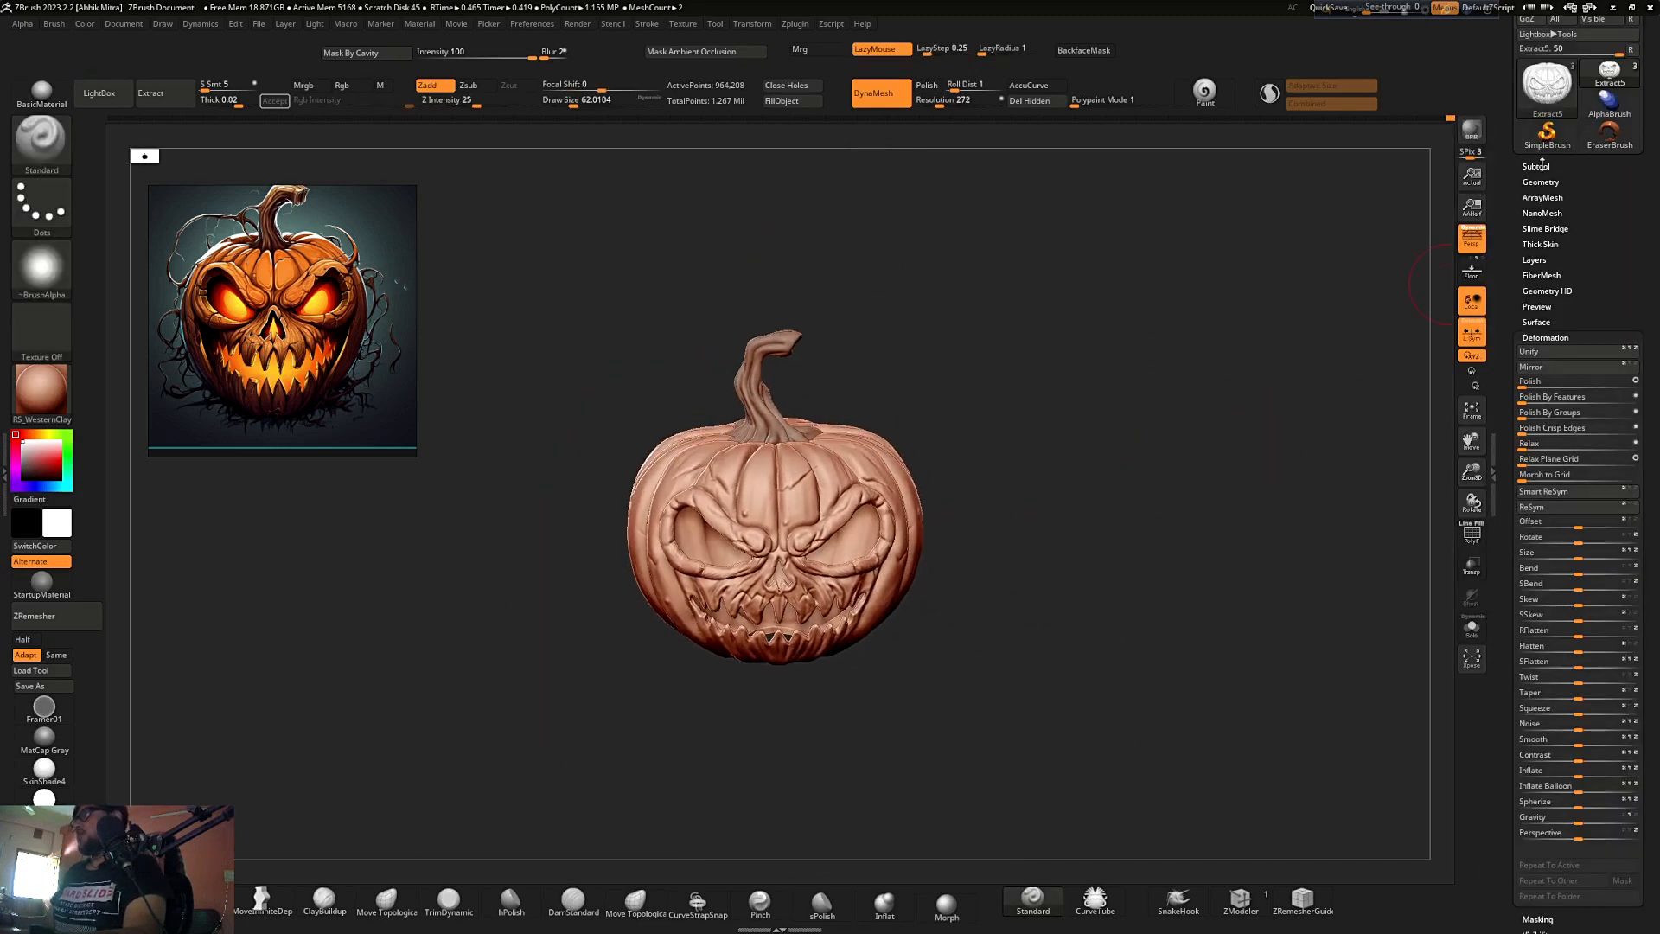
{"action": "left_click", "coordinate": [1553, 216]}
{"action": "left_click_drag", "start_coordinate": [1235, 426], "coordinate": [1234, 405]}
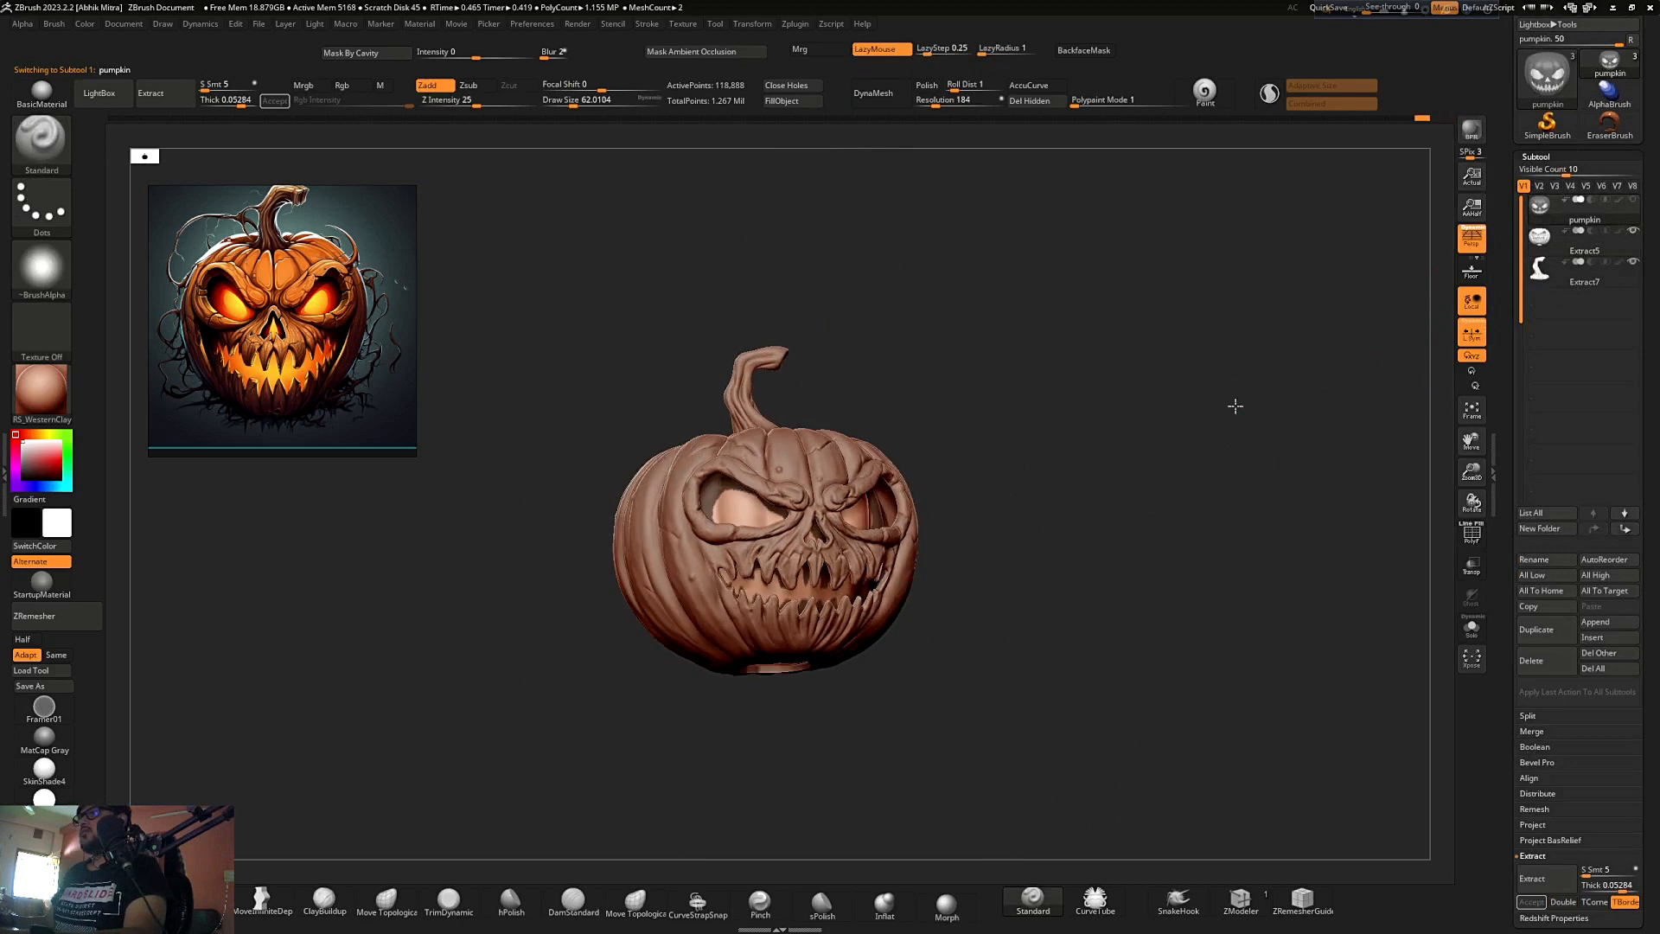
{"action": "left_click", "coordinate": [1472, 626]}
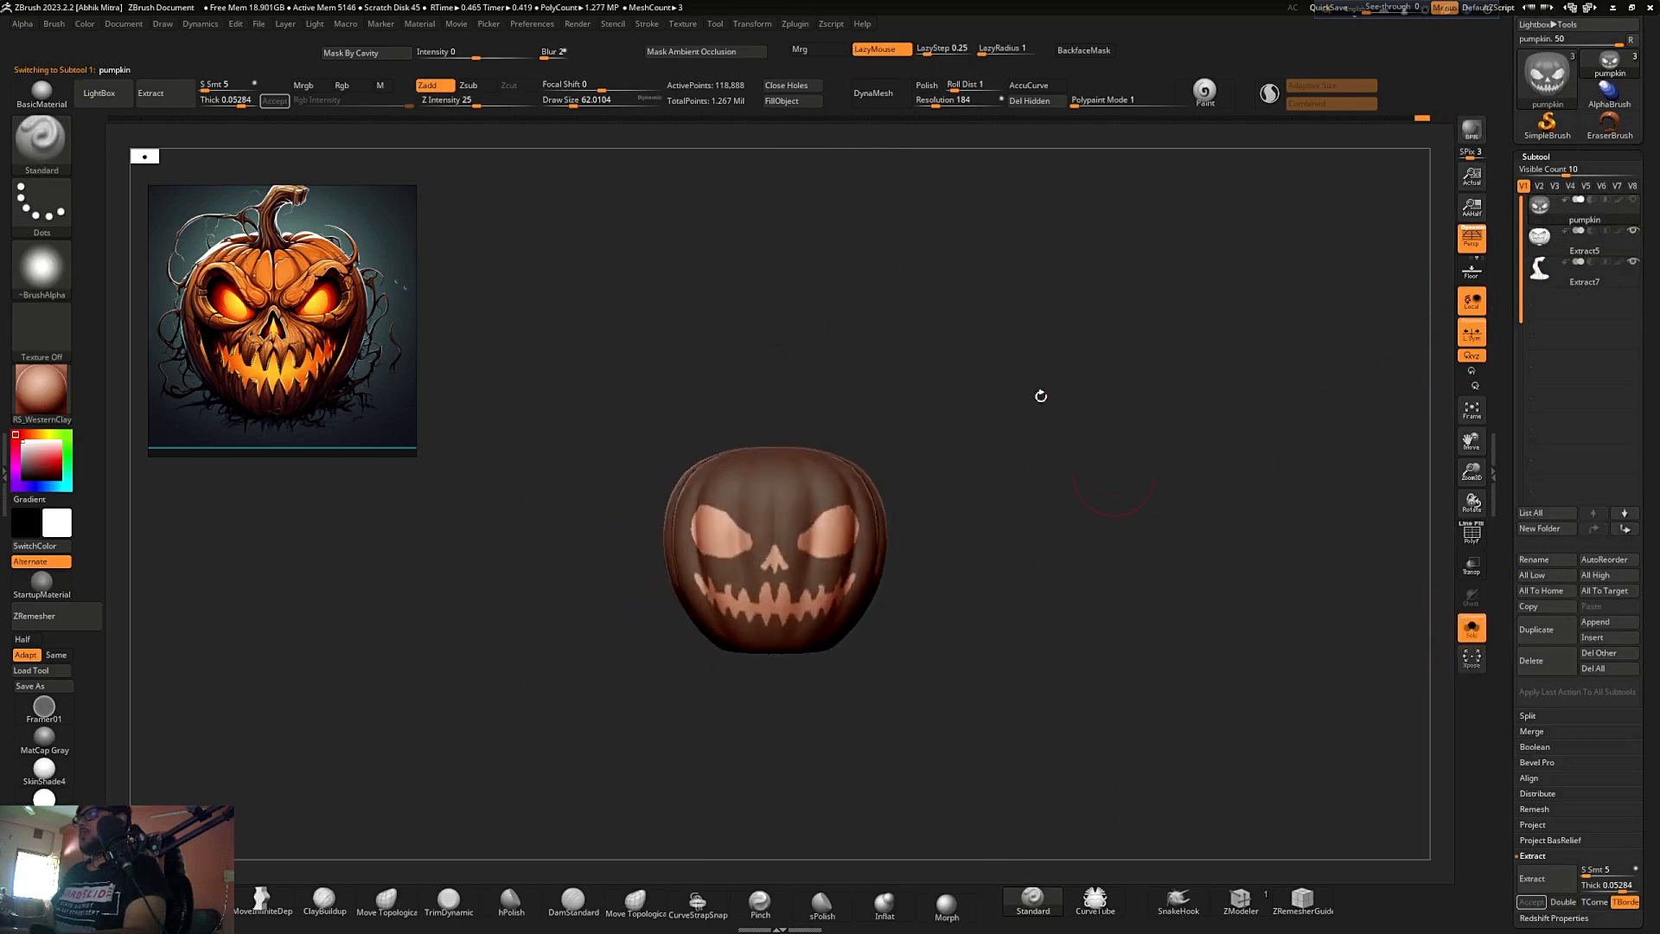
{"action": "left_click", "coordinate": [1552, 667]}
{"action": "mouse_move", "coordinate": [1145, 589]}
{"action": "left_mouse_down"}
{"action": "mouse_move", "coordinate": [1128, 553]}
{"action": "mouse_move", "coordinate": [1176, 517]}
{"action": "left_mouse_up"}
{"action": "left_click", "coordinate": [1471, 627]}
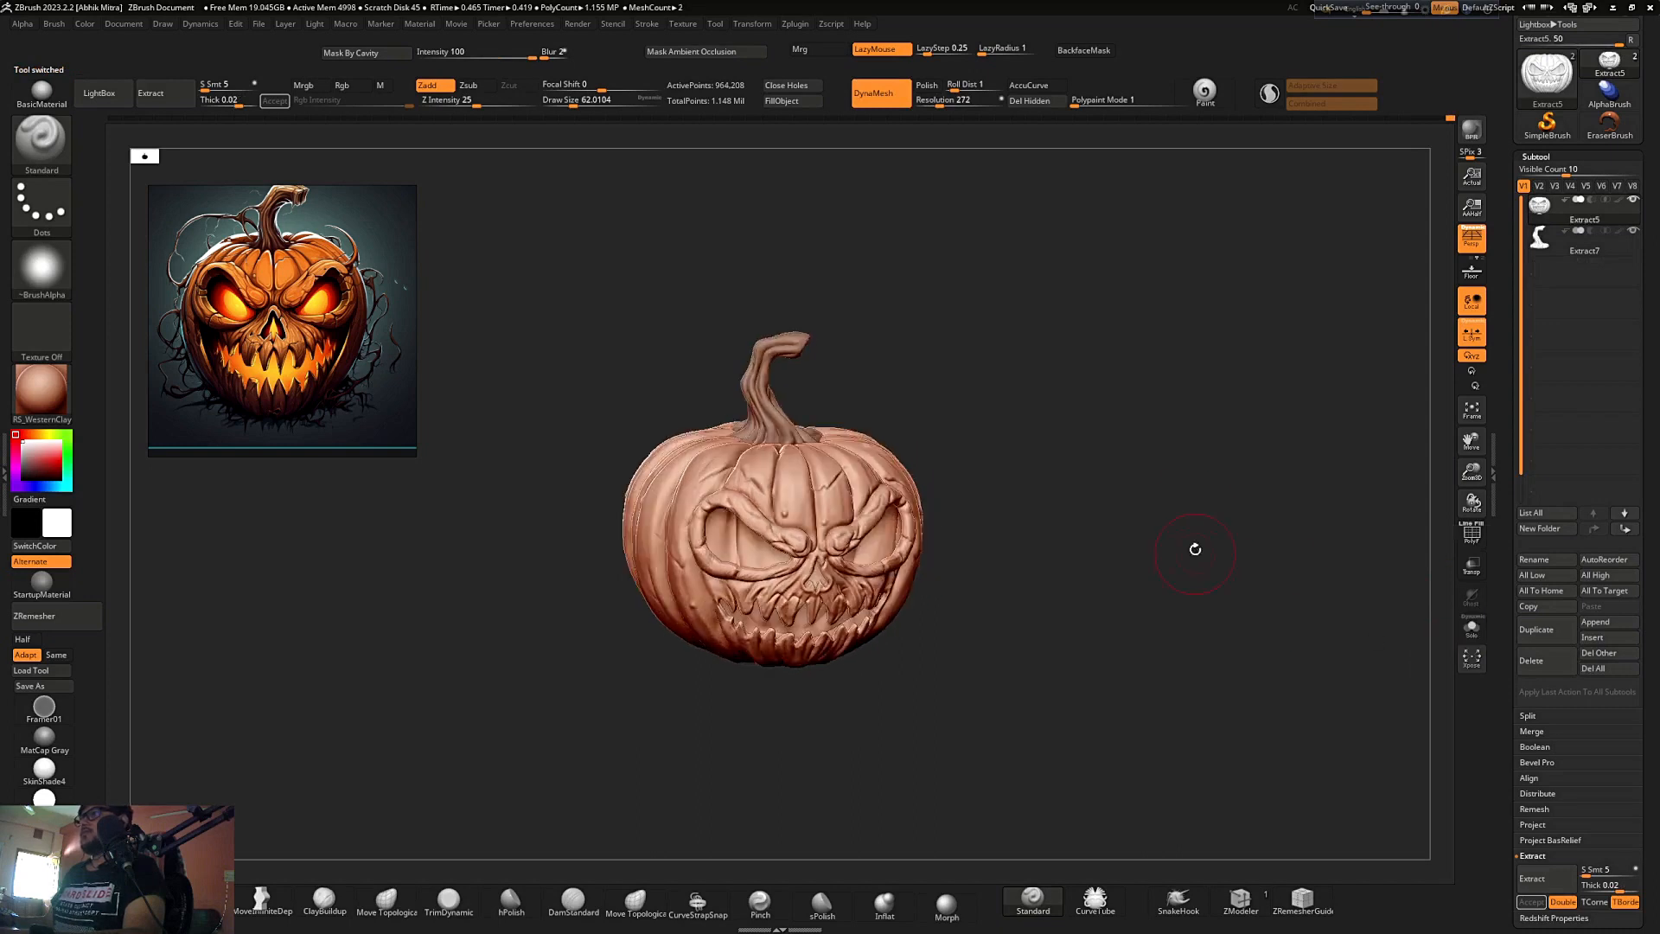
- Save the tool under the name Extract5 in the pumpkin folder
{"action": "key", "text": "ctrl+shift"}
{"action": "key", "text": "ctrl+shift+s"}
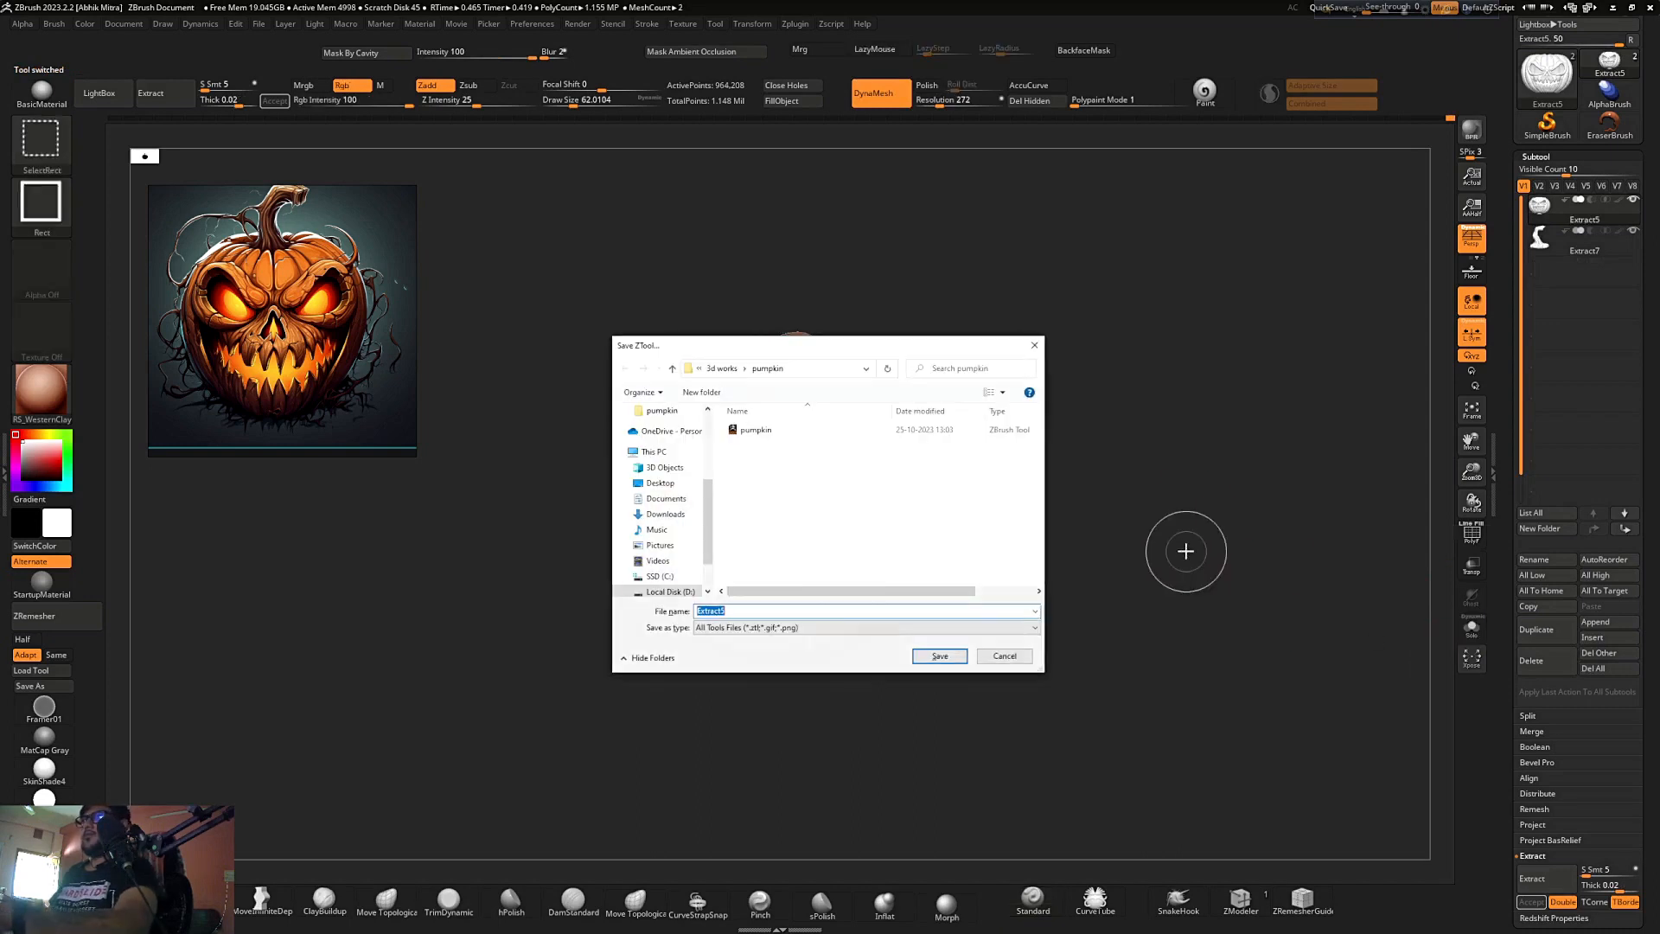
{"action": "left_click", "coordinate": [939, 656]}
{"action": "key", "text": "ctrl+shift"}
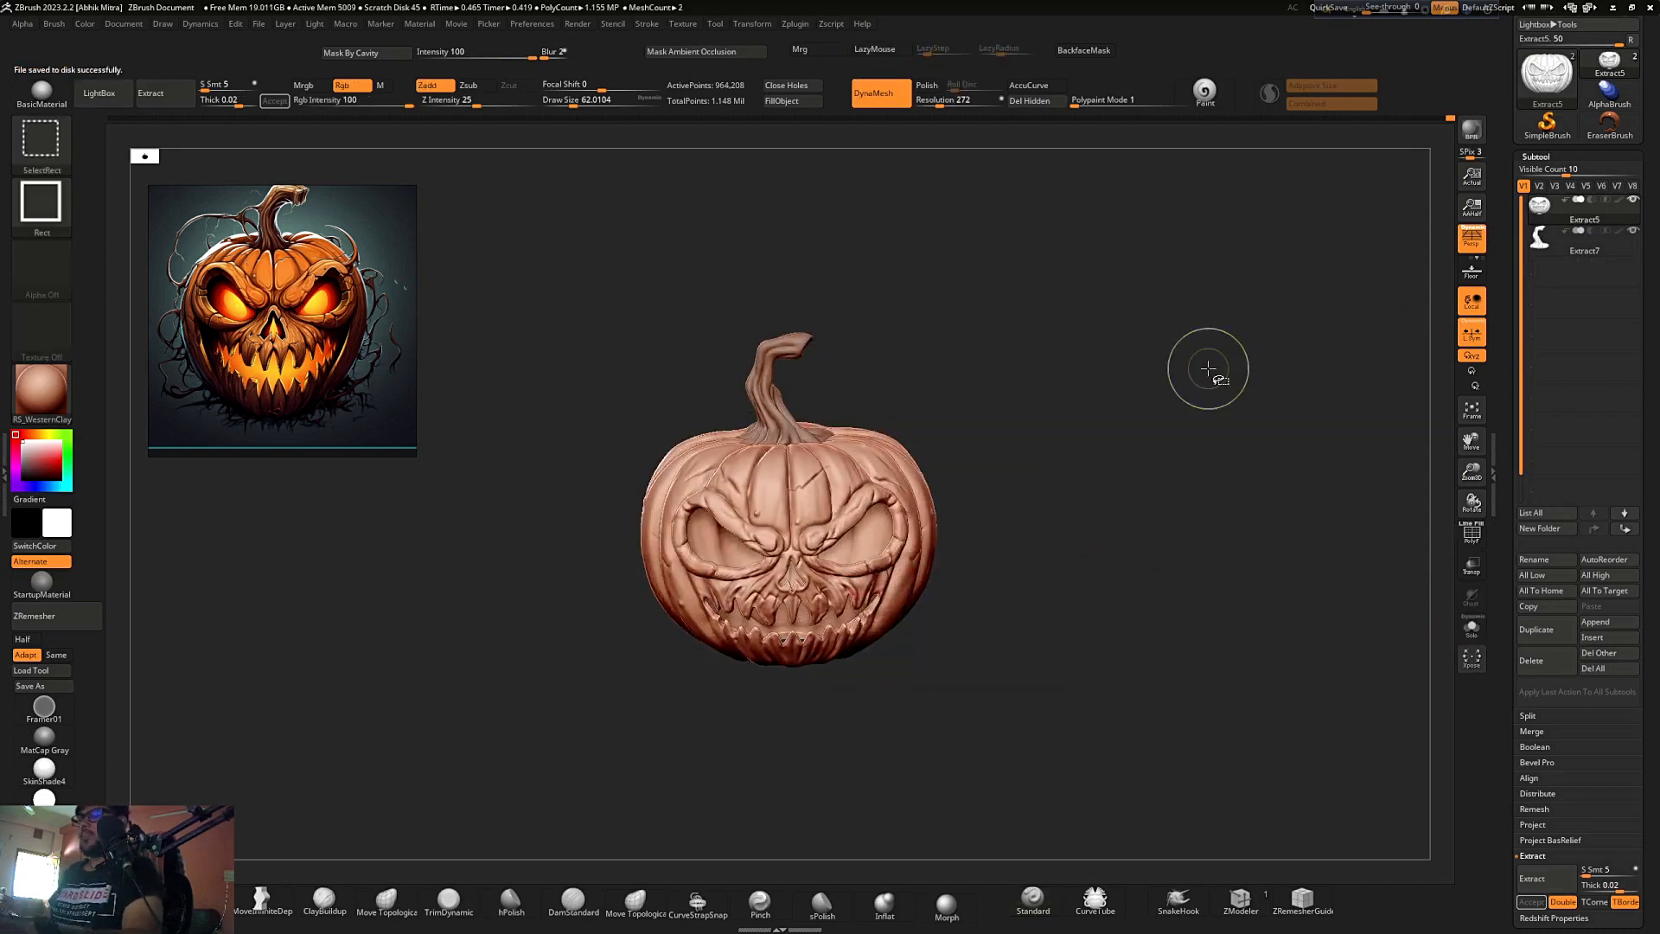
- Save the tool again as pumpkin.ztl, replacing the existing file
{"action": "key", "text": "ctrl+shift+s"}
{"action": "double_click", "coordinate": [772, 447]}
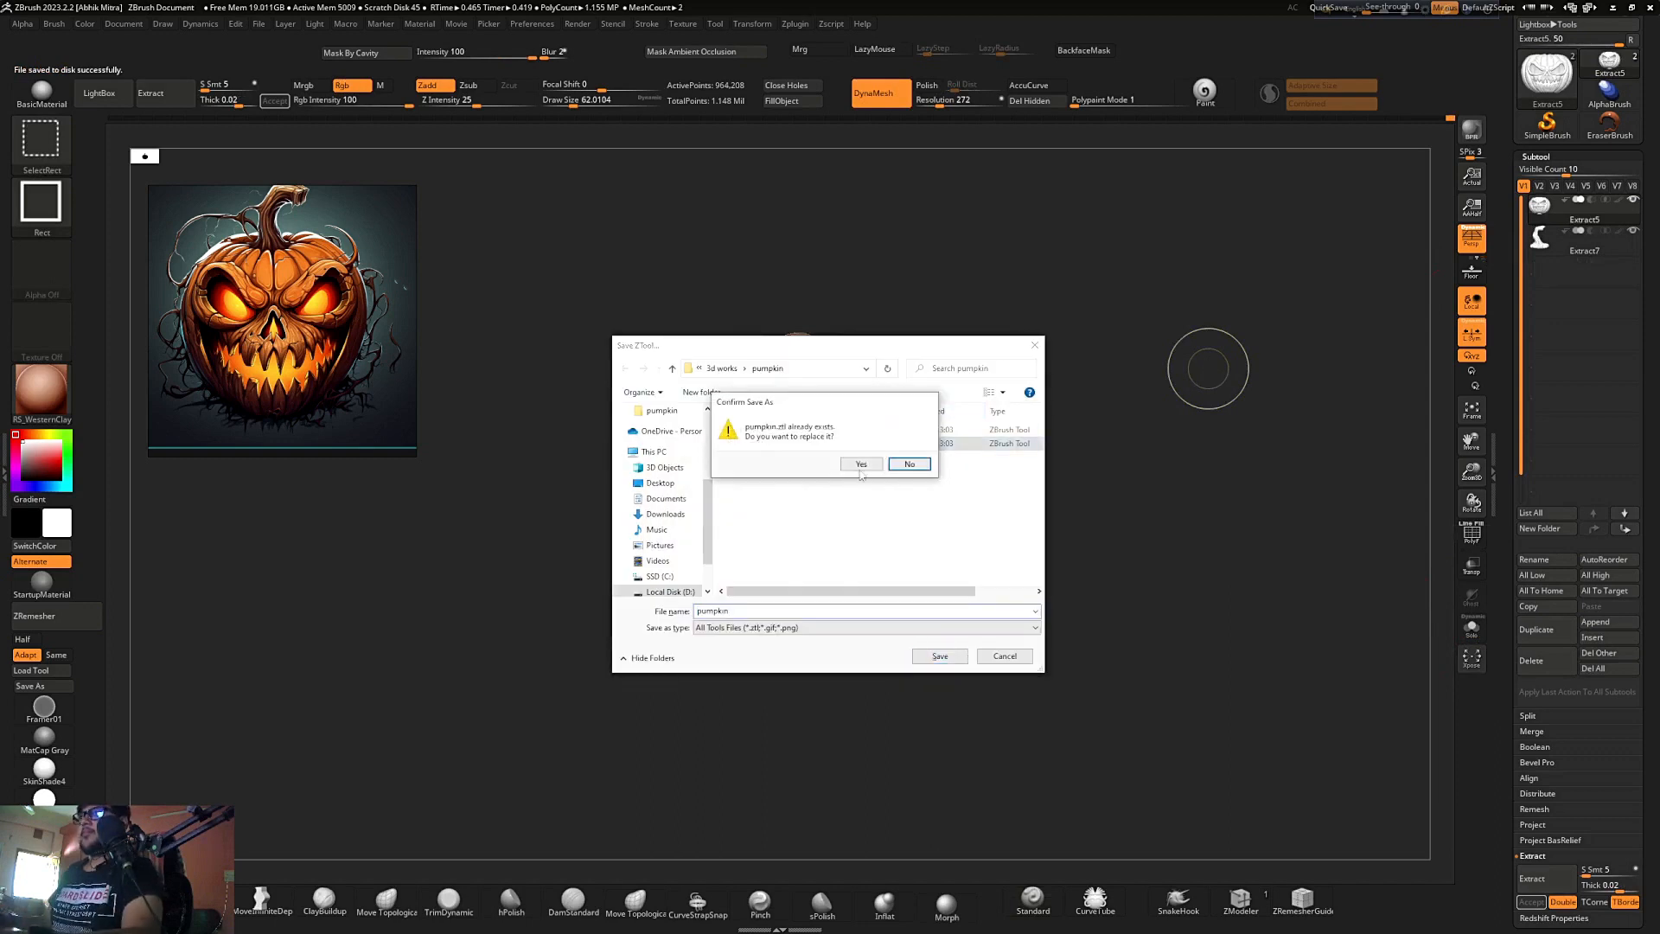
{"action": "left_click", "coordinate": [909, 464]}
{"action": "left_click", "coordinate": [763, 431]}
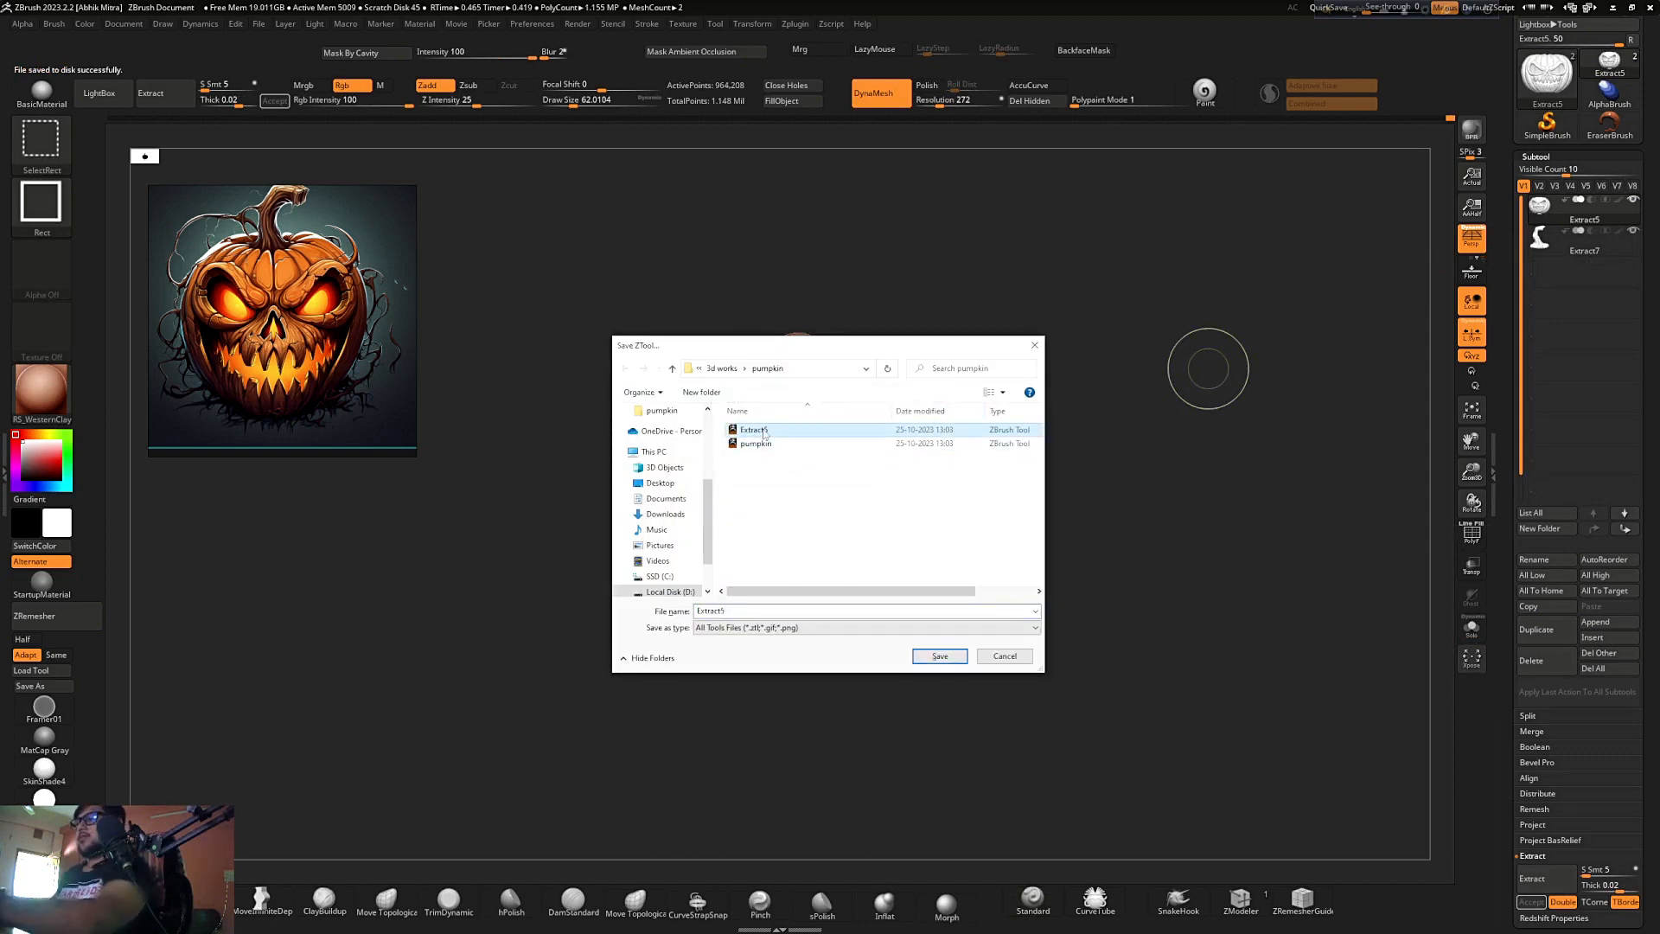
{"action": "left_click", "coordinate": [942, 656]}
{"action": "left_click", "coordinate": [856, 464]}
- Duplicate the pumpkin and the stem subtools, and move the stem copy directly beneath the original pumpkin in the subtool order
{"action": "scroll", "coordinate": [1078, 456], "scroll_direction": "up", "scroll_amount": 5}
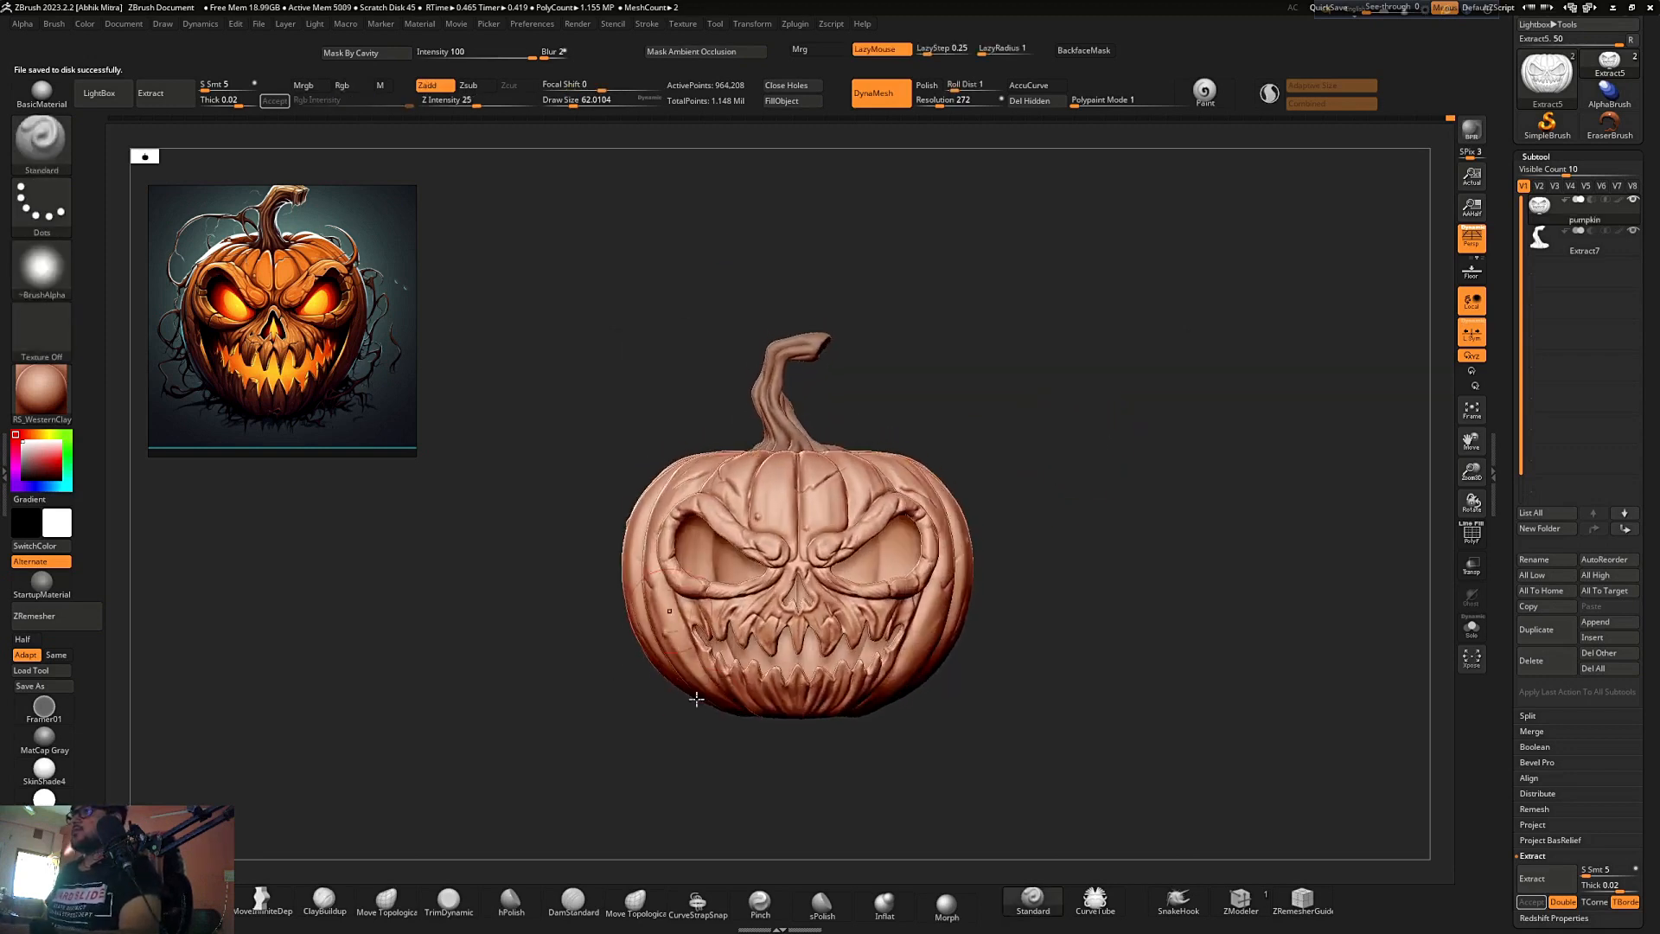
{"action": "left_click", "coordinate": [1547, 629]}
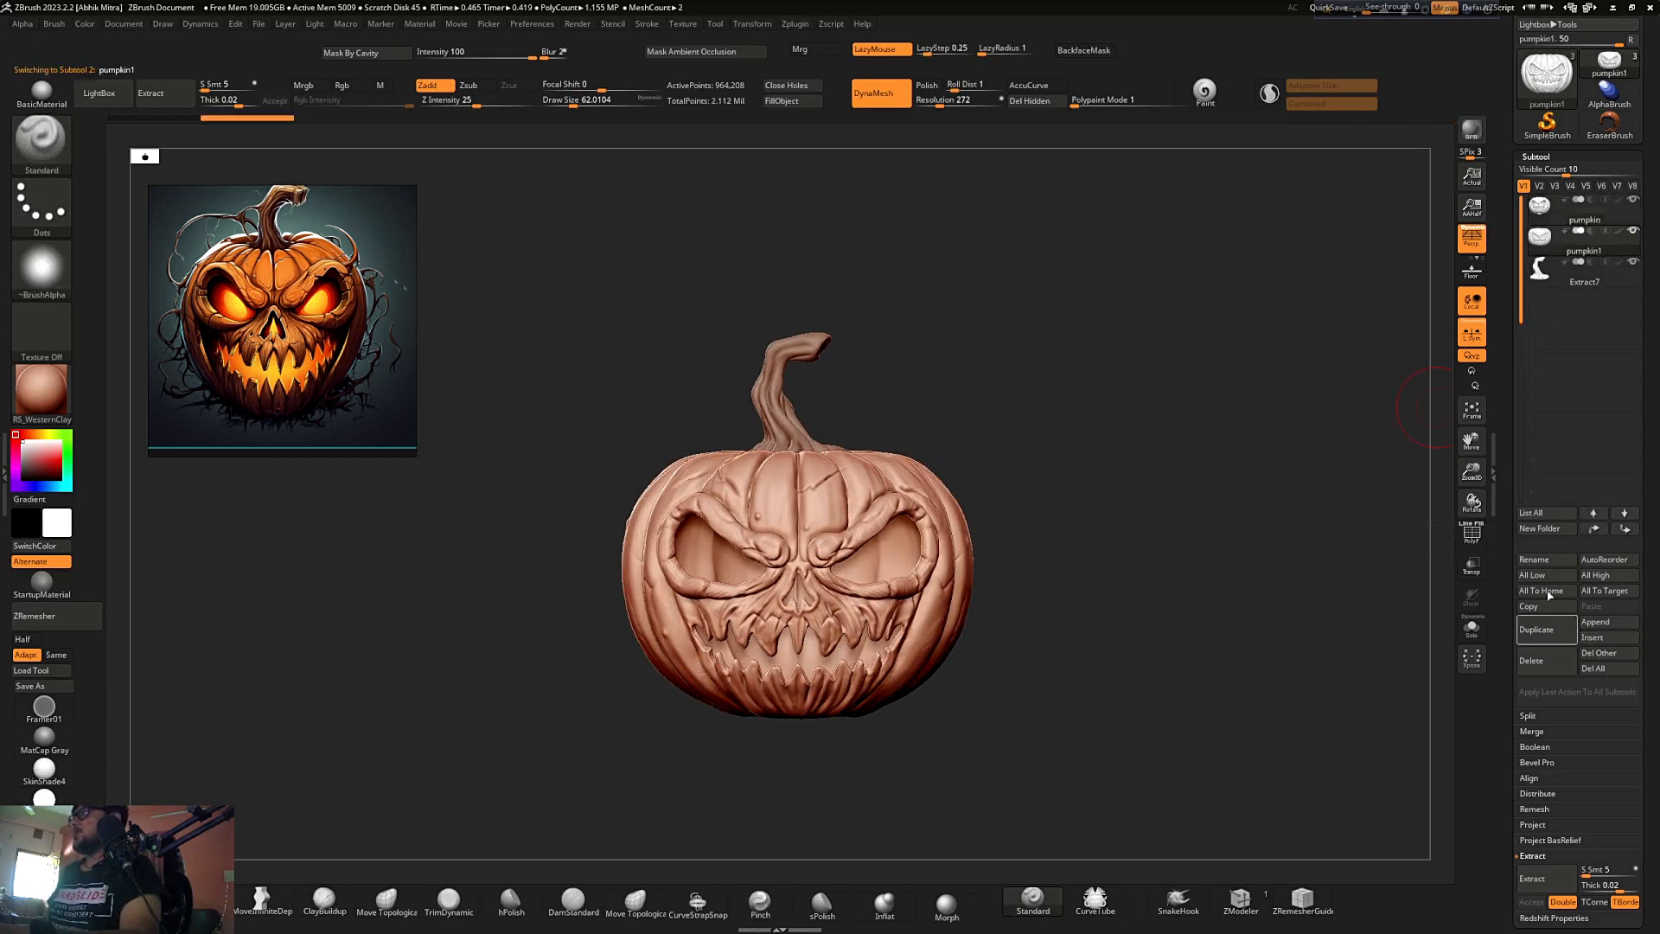
{"action": "left_click", "coordinate": [1544, 275]}
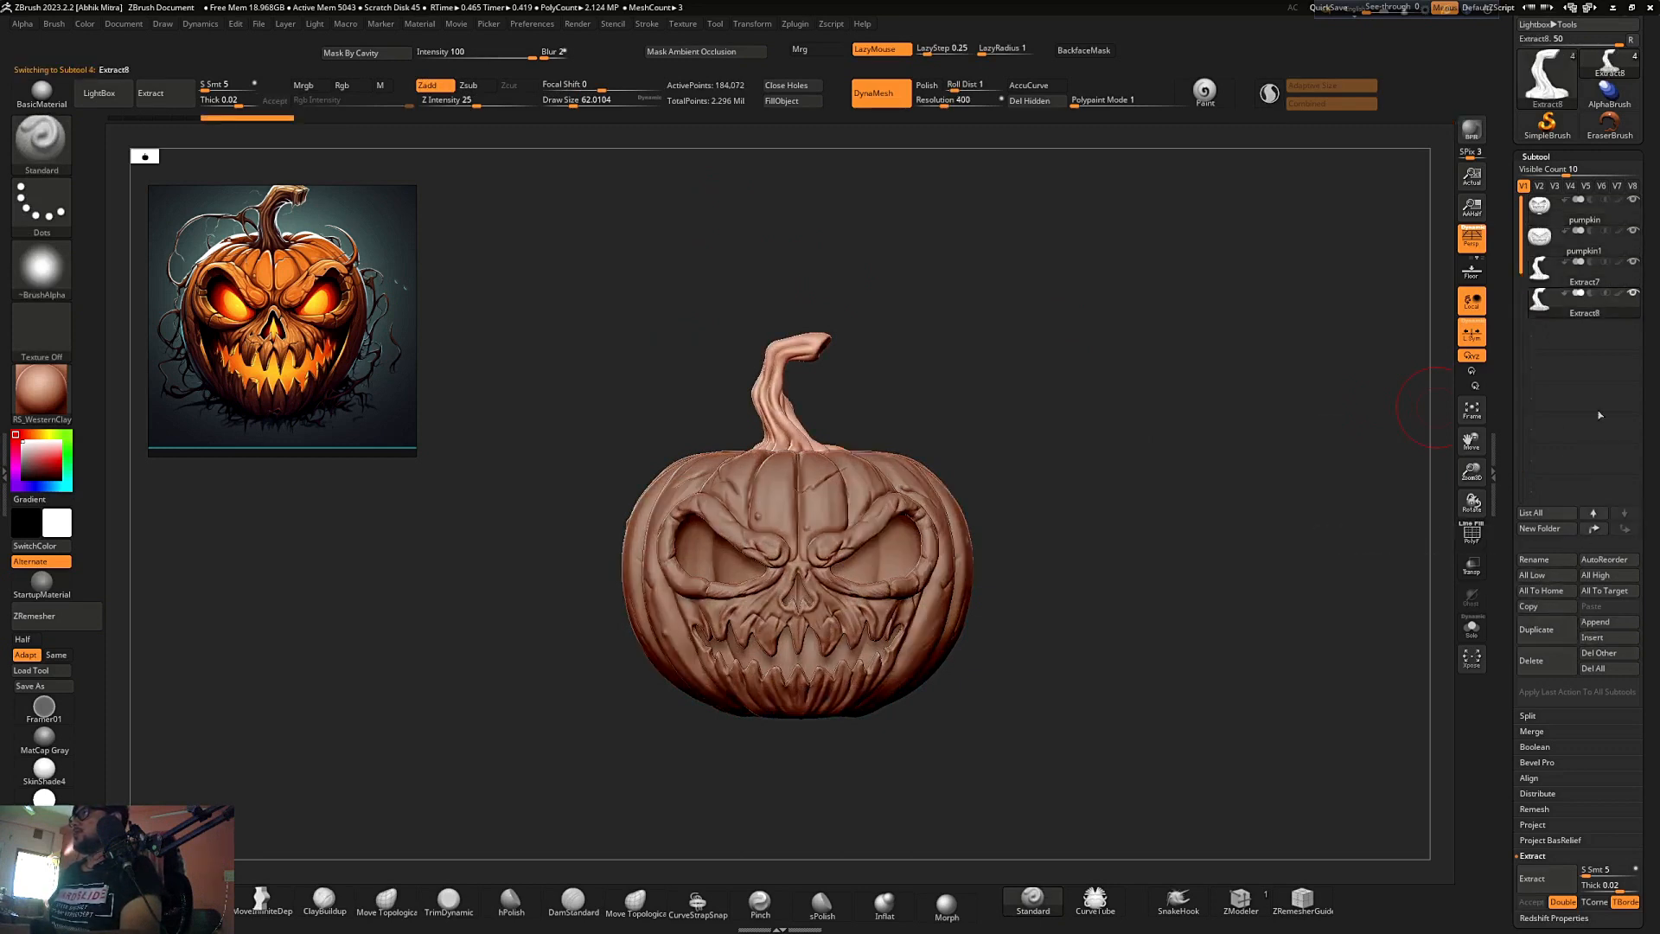
{"action": "left_click", "coordinate": [1607, 530]}
{"action": "left_click", "coordinate": [1605, 533]}
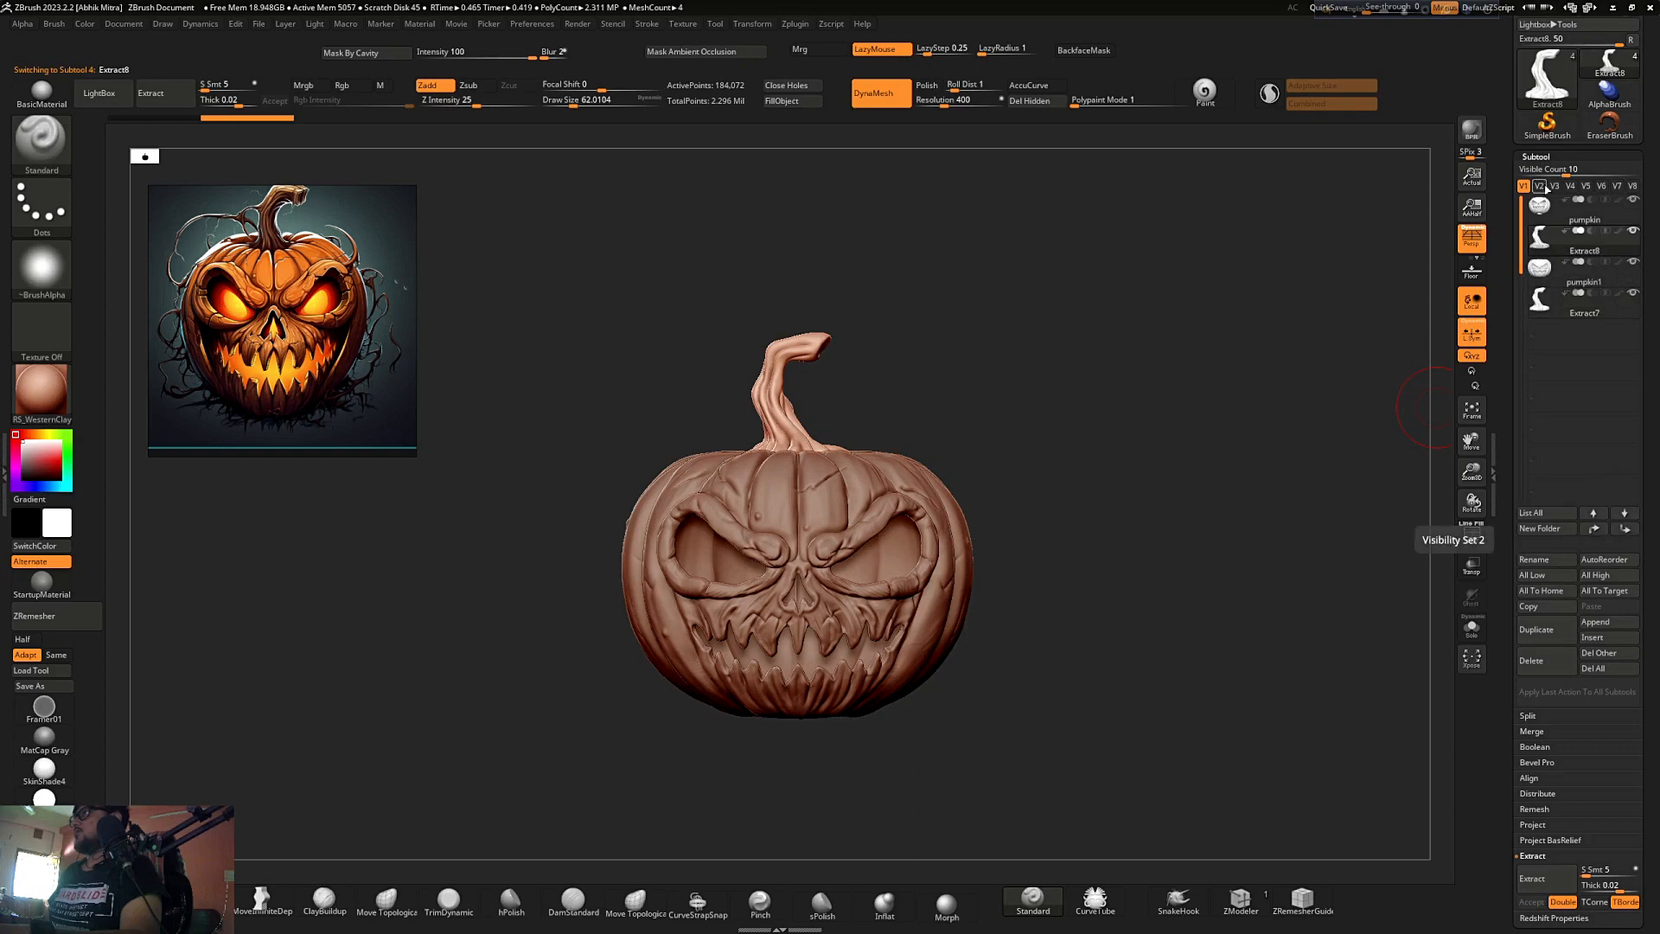
- Show only the pumpkin and the stem copy Extract8, and merge the stem copy into the pumpkin with MergeDown
{"action": "left_click", "coordinate": [1540, 206]}
{"action": "left_click_drag", "start_coordinate": [1279, 519], "coordinate": [1293, 485]}
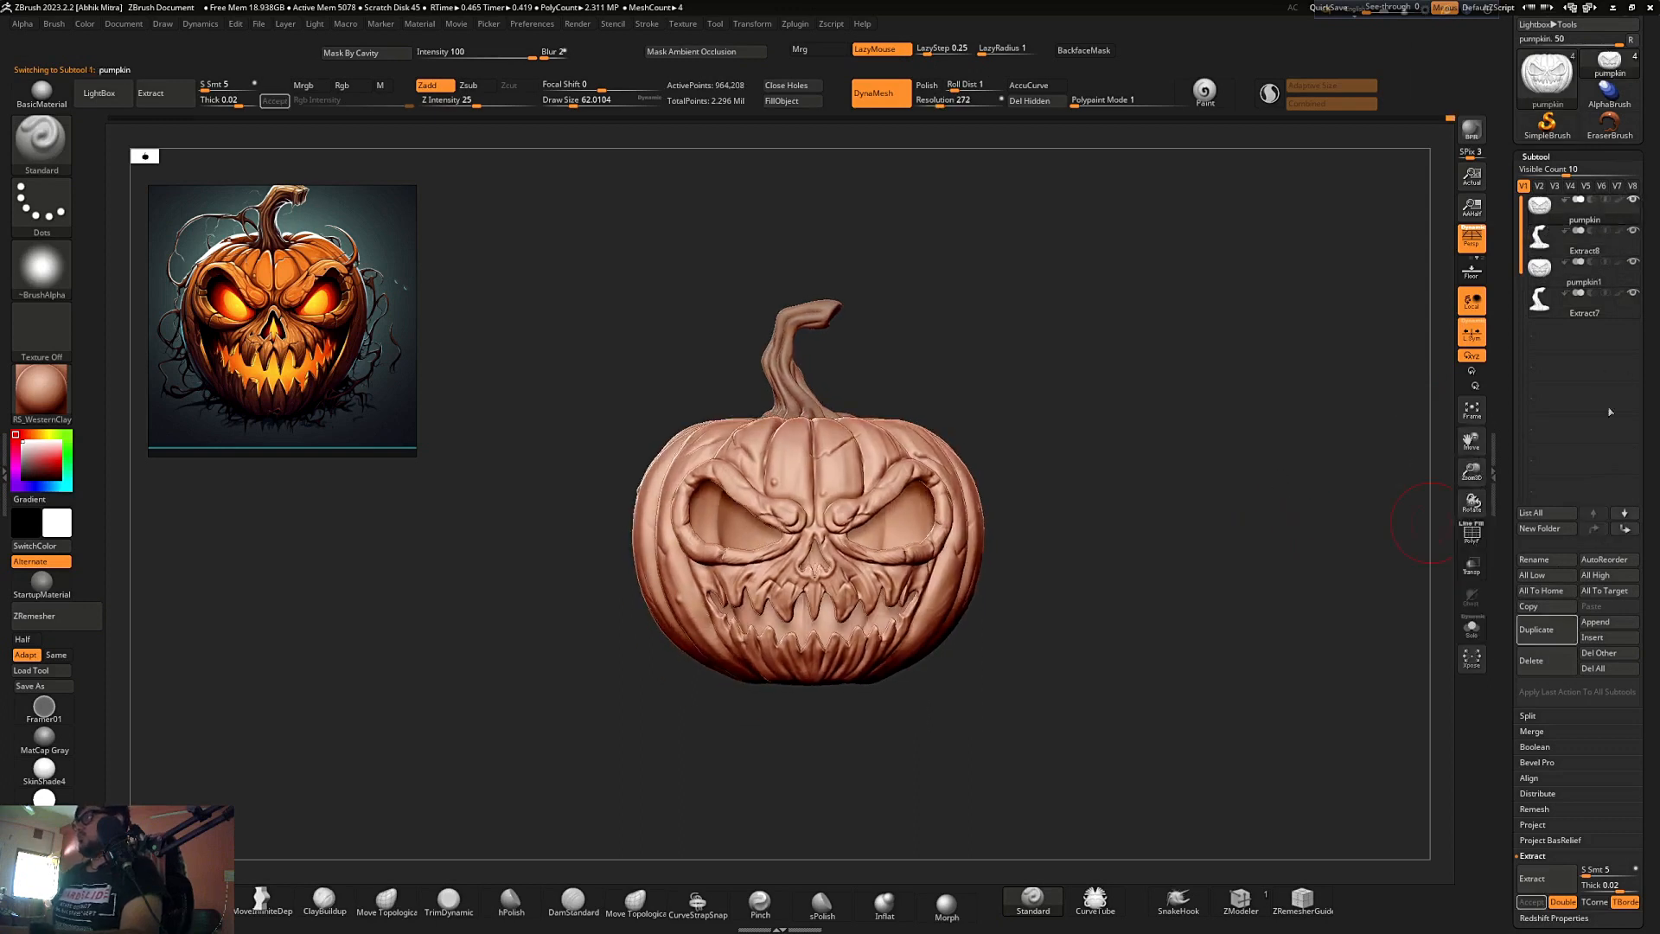
{"action": "key", "text": "shift"}
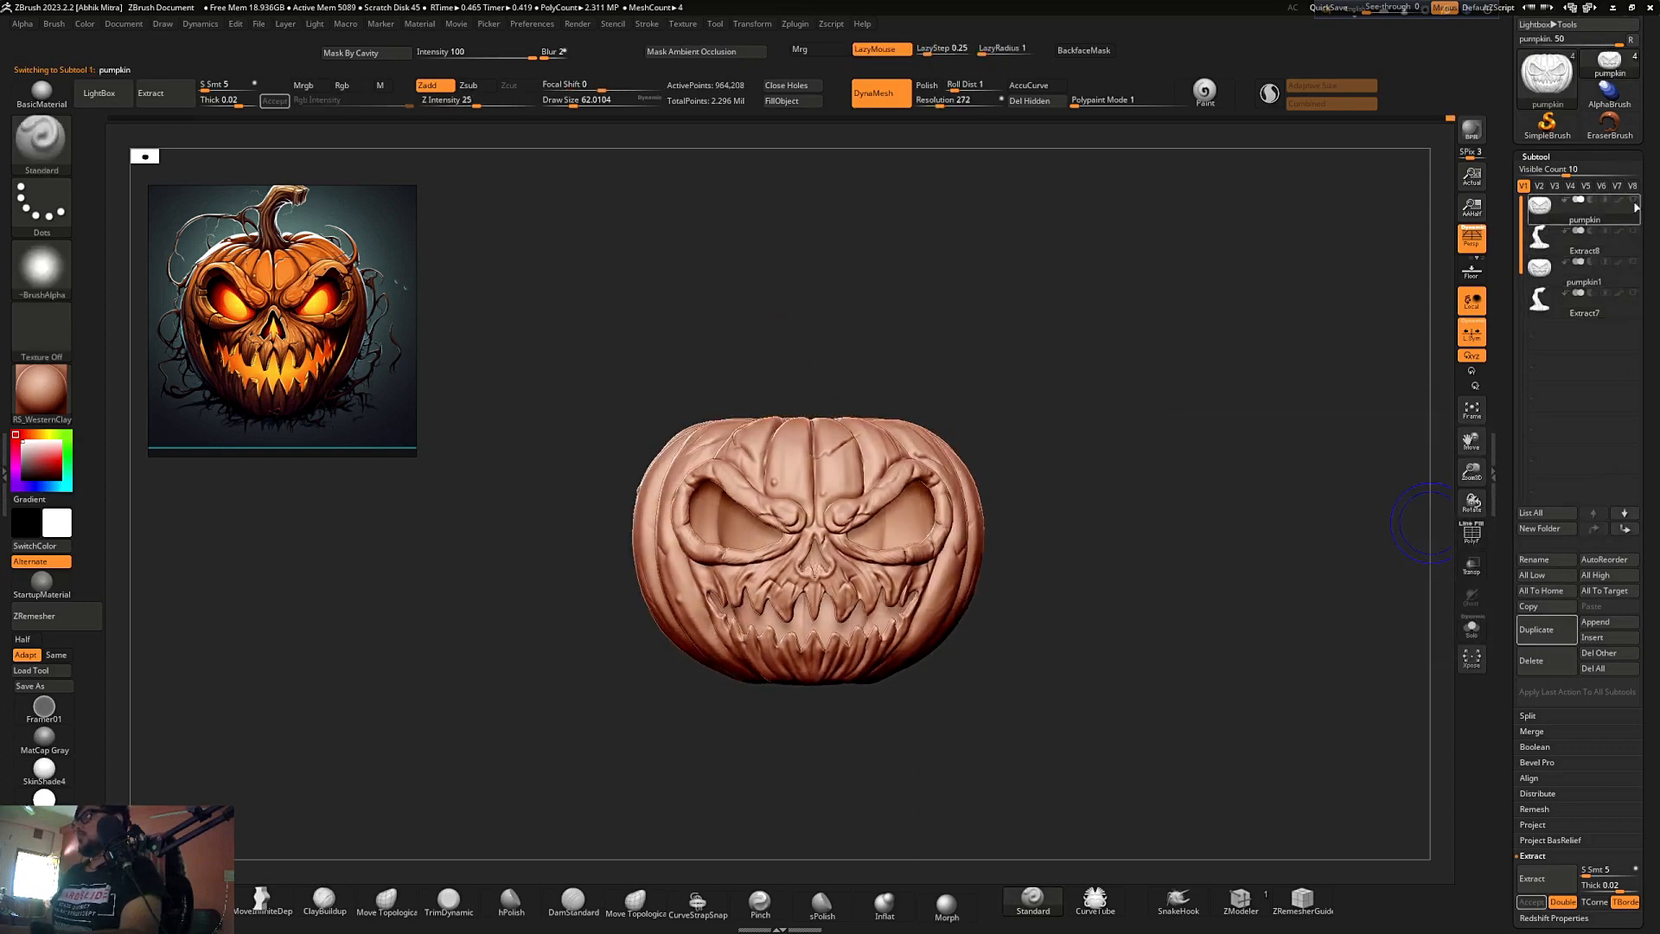
{"action": "left_click", "coordinate": [1534, 731]}
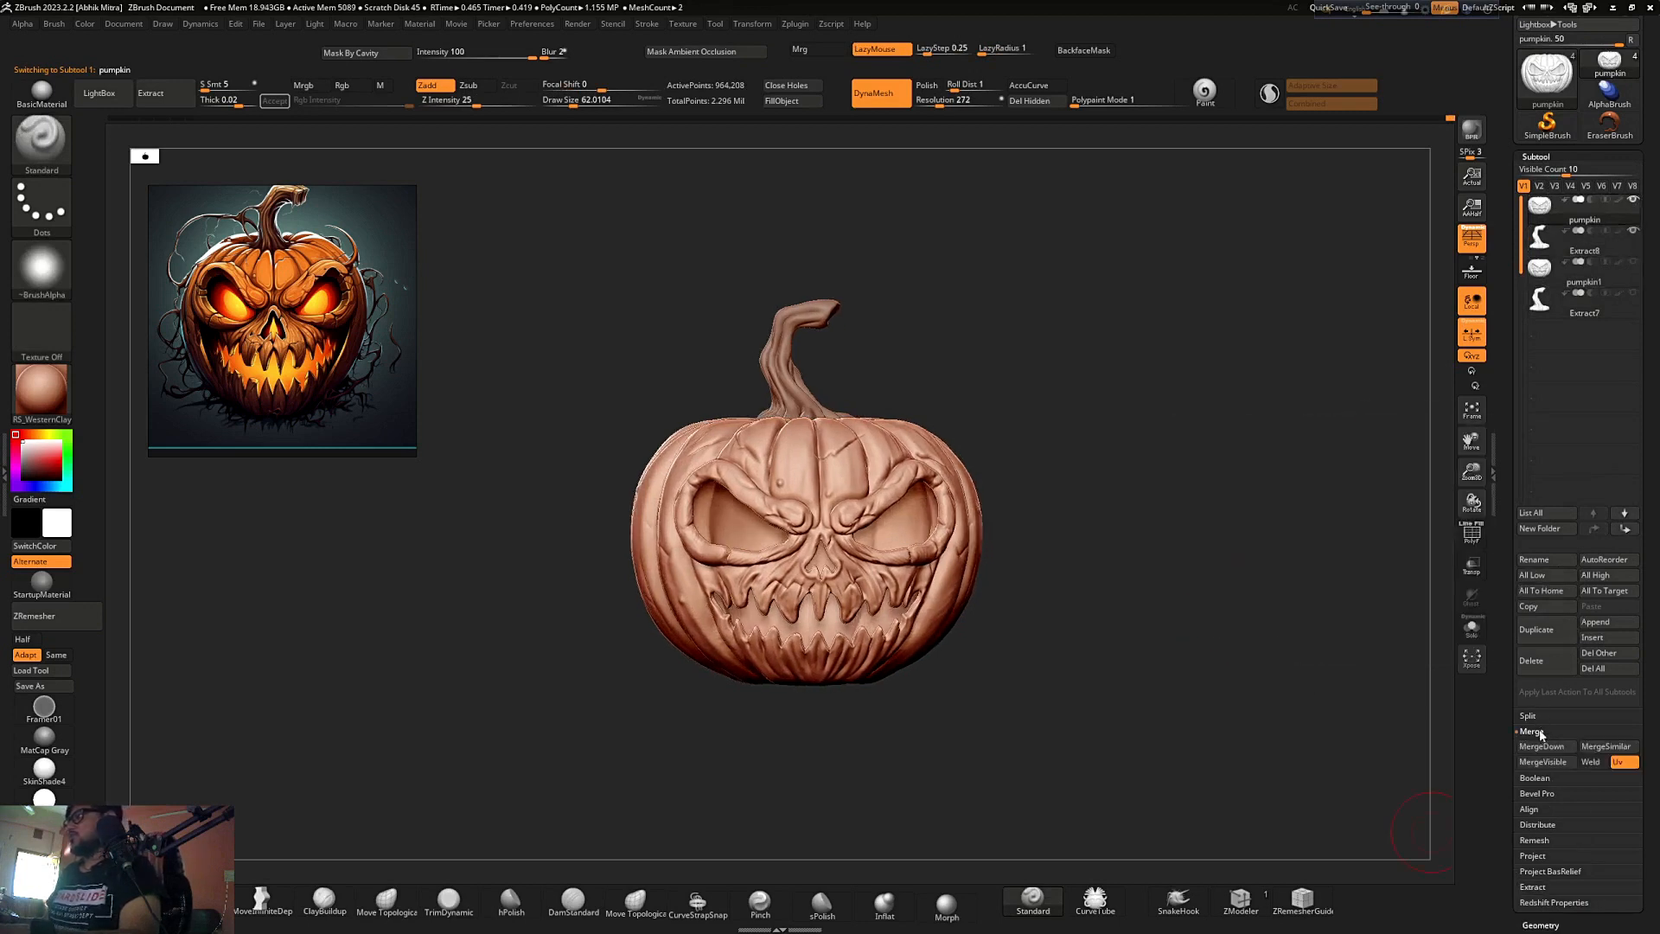
{"action": "left_click", "coordinate": [1521, 748]}
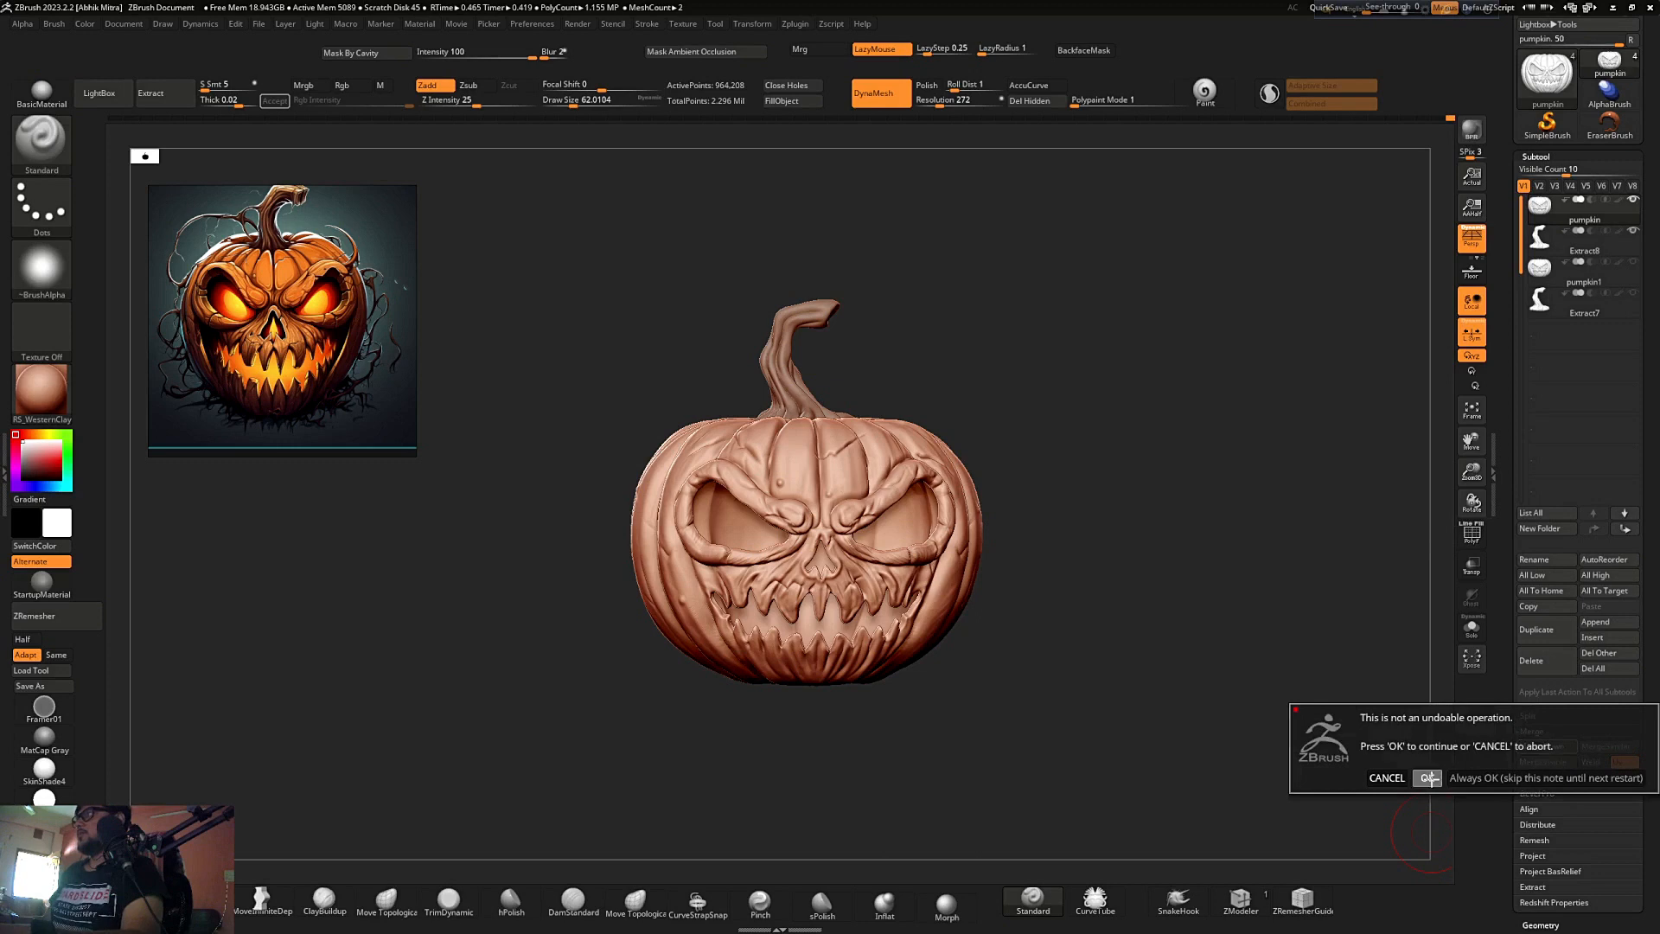
{"action": "left_click", "coordinate": [1428, 778]}
{"action": "left_click_drag", "start_coordinate": [1149, 703], "coordinate": [1414, 659]}
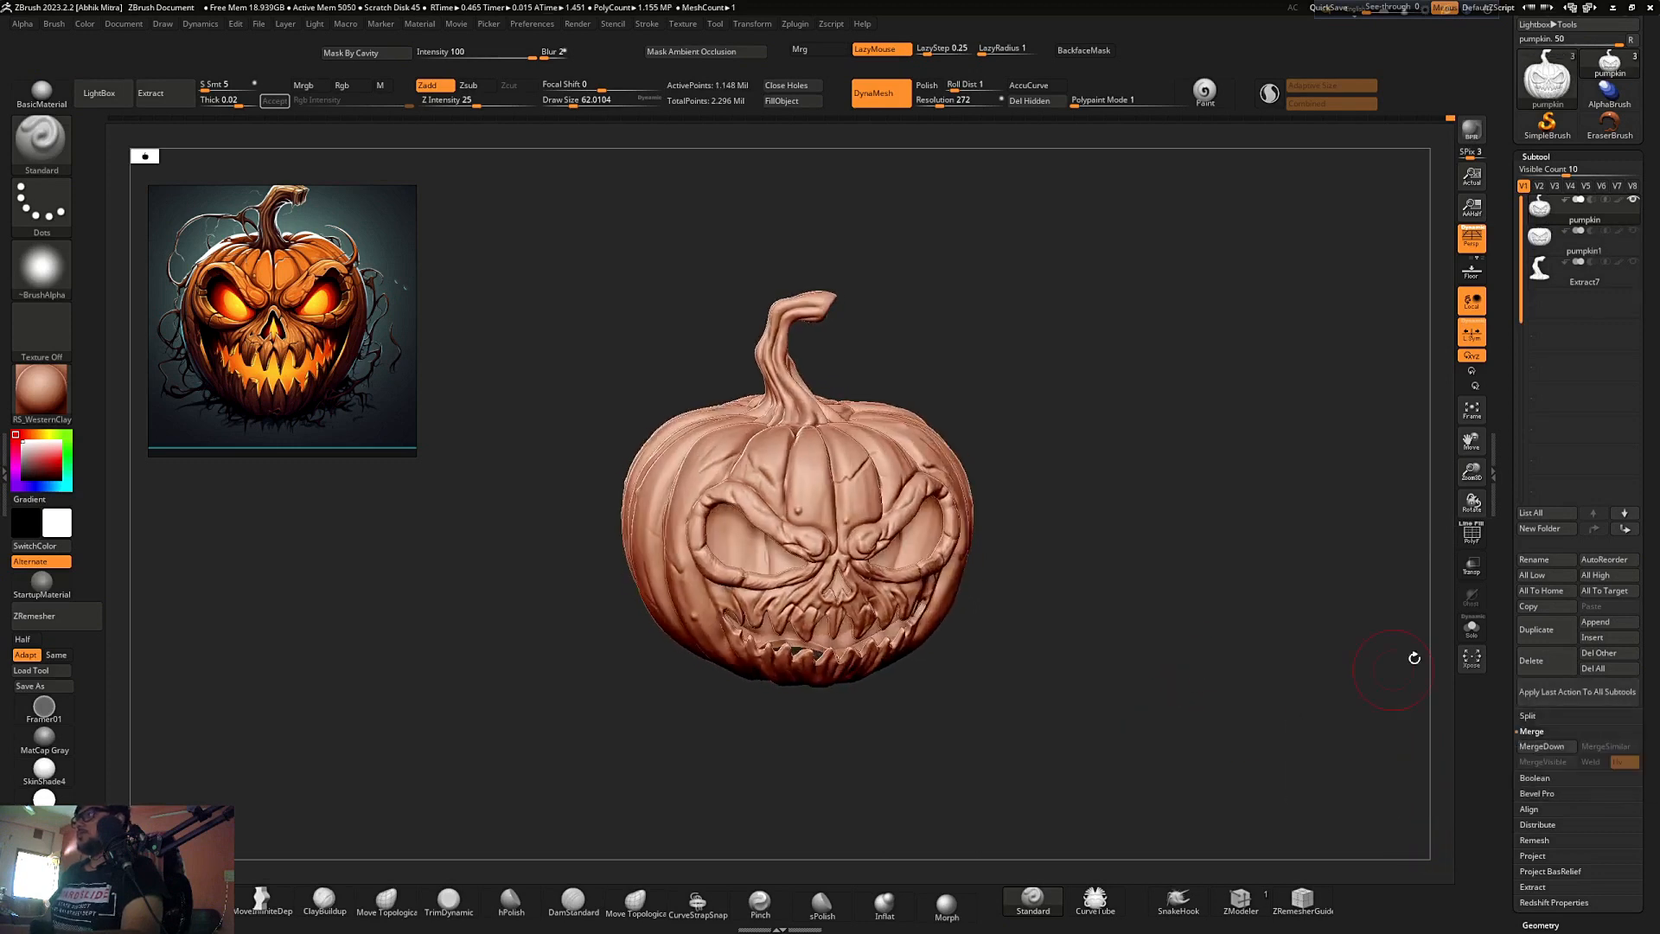
- Isolate the merged pumpkin in Solo mode and remesh it with DynaMesh at a resolution of 2000
{"action": "left_click", "coordinate": [1470, 629]}
{"action": "mouse_move", "coordinate": [1063, 556]}
{"action": "left_mouse_down"}
{"action": "mouse_move", "coordinate": [1156, 582]}
{"action": "mouse_move", "coordinate": [1184, 617]}
{"action": "mouse_move", "coordinate": [1000, 444]}
{"action": "mouse_move", "coordinate": [1086, 374]}
{"action": "mouse_move", "coordinate": [963, 329]}
{"action": "left_mouse_up"}
{"action": "key", "text": "ctrl"}
{"action": "mouse_move", "coordinate": [843, 428]}
{"action": "right_mouse_down", "text": "ctrl"}
{"action": "mouse_move", "coordinate": [1118, 378]}
{"action": "mouse_move", "coordinate": [1128, 410]}
{"action": "right_mouse_up", "text": "ctrl"}
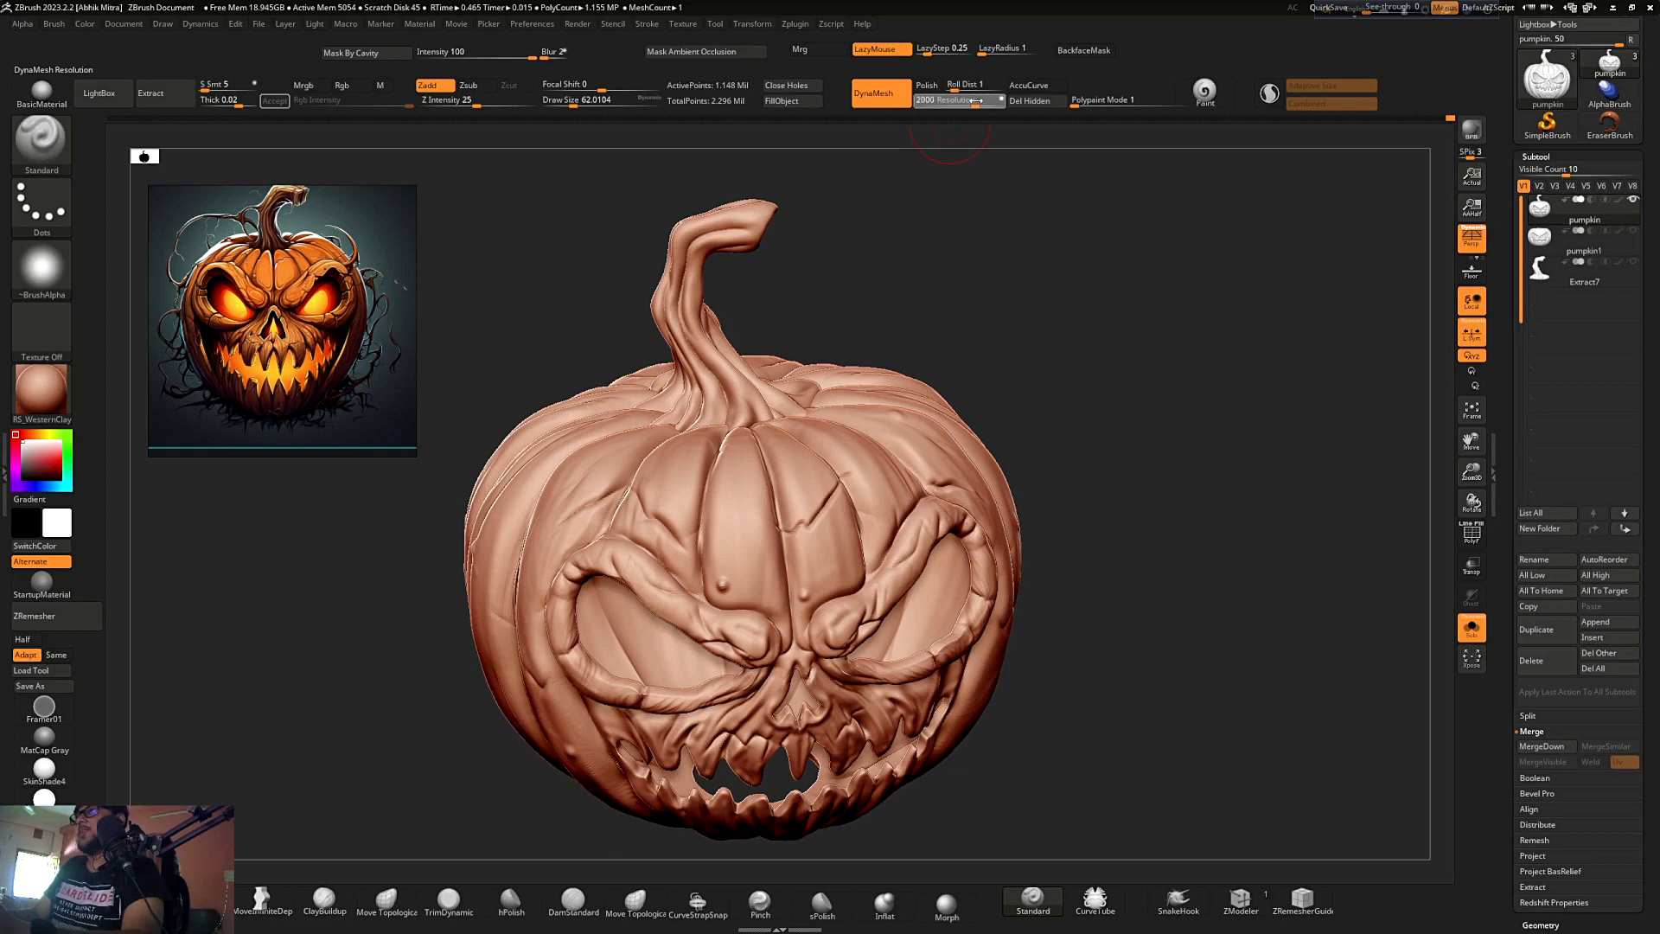
{"action": "mouse_move", "coordinate": [1205, 470]}
{"action": "right_mouse_down"}
{"action": "mouse_move", "coordinate": [1211, 426]}
{"action": "mouse_move", "coordinate": [1166, 407]}
{"action": "right_mouse_up"}
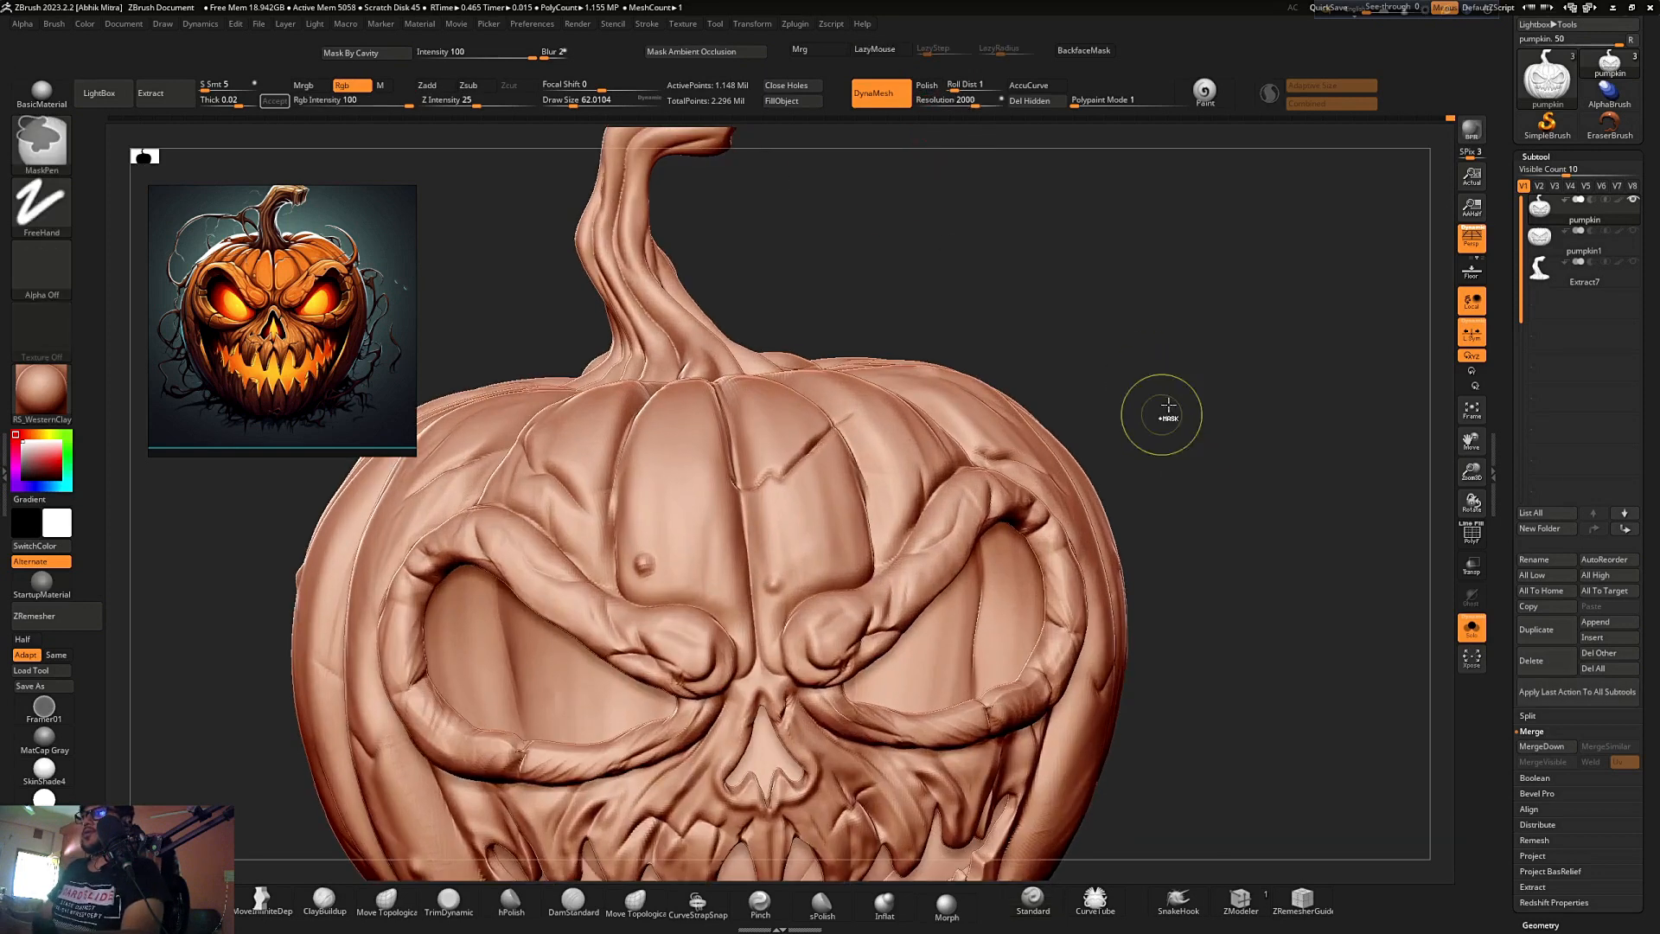
{"action": "left_click_drag", "start_coordinate": [1170, 380], "coordinate": [1299, 536], "text": "ctrl"}
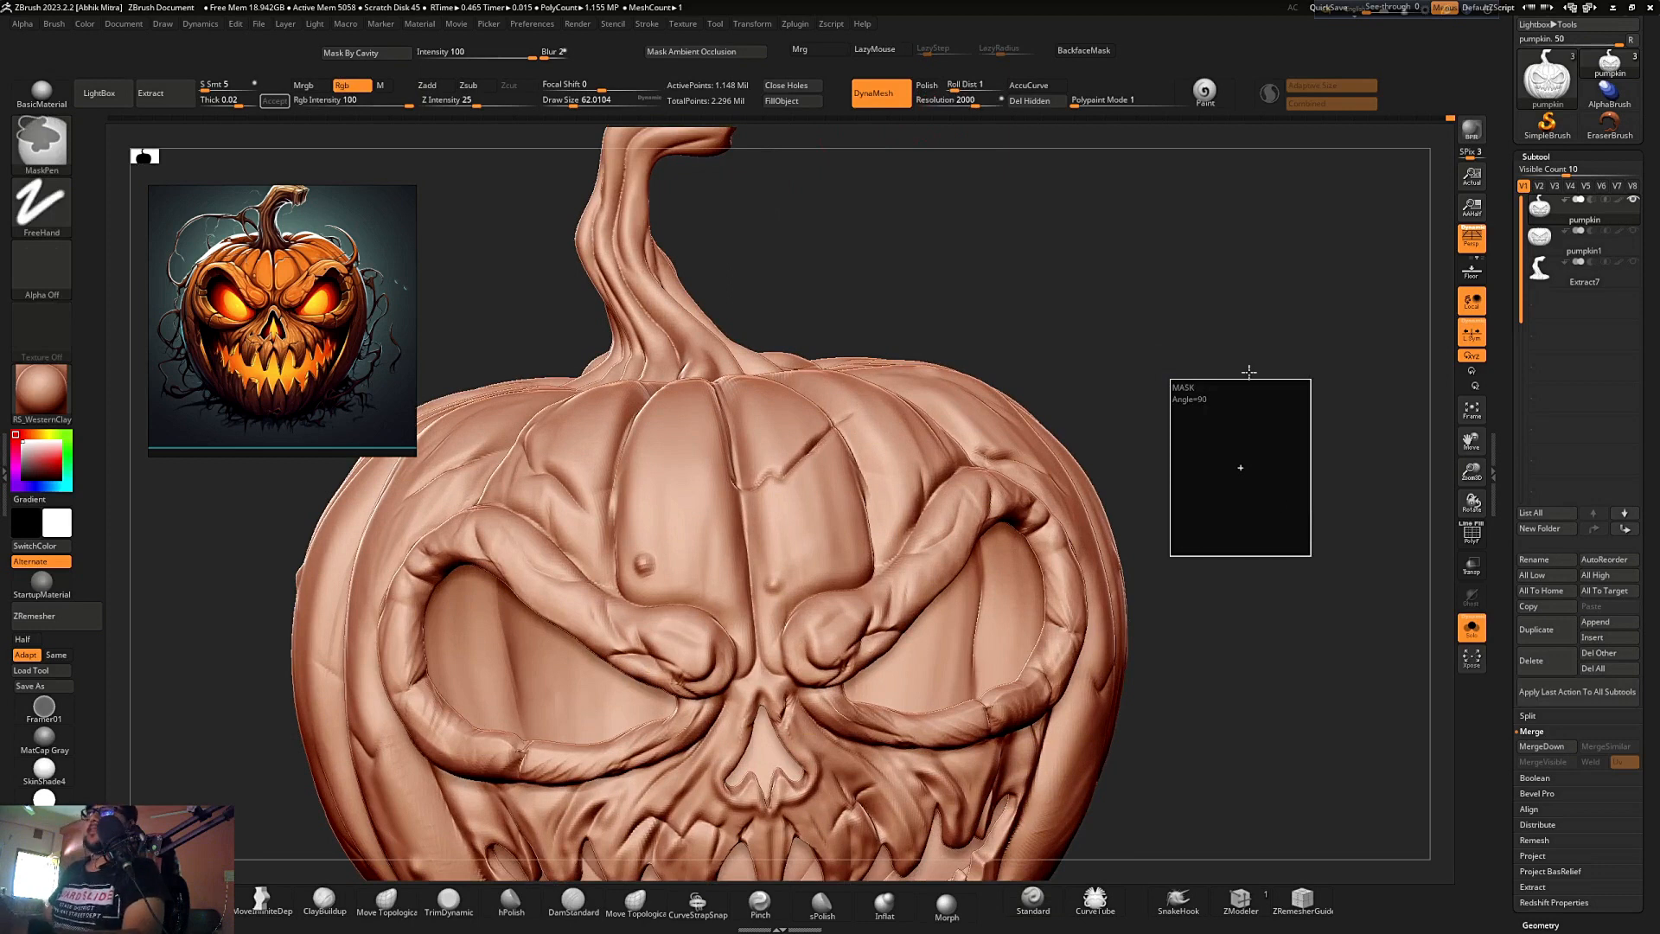
- Examine the remeshed pumpkin and its stem joint up close, including the wireframe display
{"action": "mouse_move", "coordinate": [1251, 385]}
{"action": "right_mouse_down"}
{"action": "mouse_move", "coordinate": [1078, 366]}
{"action": "mouse_move", "coordinate": [965, 321]}
{"action": "right_mouse_up"}
{"action": "mouse_move", "coordinate": [965, 322]}
{"action": "right_mouse_down", "text": "ctrl"}
{"action": "mouse_move", "coordinate": [1006, 345]}
{"action": "mouse_move", "coordinate": [1116, 238]}
{"action": "right_mouse_up", "text": "ctrl"}
{"action": "mouse_move", "coordinate": [1115, 238]}
{"action": "right_mouse_down"}
{"action": "mouse_move", "coordinate": [1122, 297]}
{"action": "mouse_move", "coordinate": [1091, 367]}
{"action": "right_mouse_up"}
{"action": "key", "text": "f"}
{"action": "right_click_drag", "start_coordinate": [929, 344], "coordinate": [859, 511]}
{"action": "key", "text": "shift+f"}
{"action": "right_click_drag", "start_coordinate": [161, 663], "coordinate": [102, 484], "text": "ctrl"}
{"action": "right_click_drag", "start_coordinate": [1237, 729], "coordinate": [1241, 627], "text": "ctrl"}
{"action": "mouse_move", "coordinate": [1242, 626]}
{"action": "right_mouse_down"}
{"action": "mouse_move", "coordinate": [1250, 531]}
{"action": "mouse_move", "coordinate": [1197, 581]}
{"action": "mouse_move", "coordinate": [1226, 563]}
{"action": "mouse_move", "coordinate": [1175, 544]}
{"action": "mouse_move", "coordinate": [1130, 432]}
{"action": "mouse_move", "coordinate": [1163, 614]}
{"action": "mouse_move", "coordinate": [1067, 475]}
{"action": "mouse_move", "coordinate": [1111, 596]}
{"action": "mouse_move", "coordinate": [1082, 583]}
{"action": "right_mouse_up"}
{"action": "key", "text": "shift+f"}
- Try moving the merged pumpkin sideways with the gizmo, and undo the move
{"action": "key", "text": "w"}
{"action": "left_click_drag", "start_coordinate": [679, 631], "coordinate": [1154, 578]}
{"action": "right_click_drag", "start_coordinate": [1154, 578], "coordinate": [1091, 511], "text": "ctrl"}
{"action": "right_click_drag", "start_coordinate": [1091, 512], "coordinate": [915, 615]}
{"action": "mouse_move", "coordinate": [915, 614]}
{"action": "right_mouse_down"}
{"action": "mouse_move", "coordinate": [941, 612]}
{"action": "mouse_move", "coordinate": [939, 634]}
{"action": "mouse_move", "coordinate": [900, 645]}
{"action": "mouse_move", "coordinate": [921, 638]}
{"action": "right_mouse_up"}
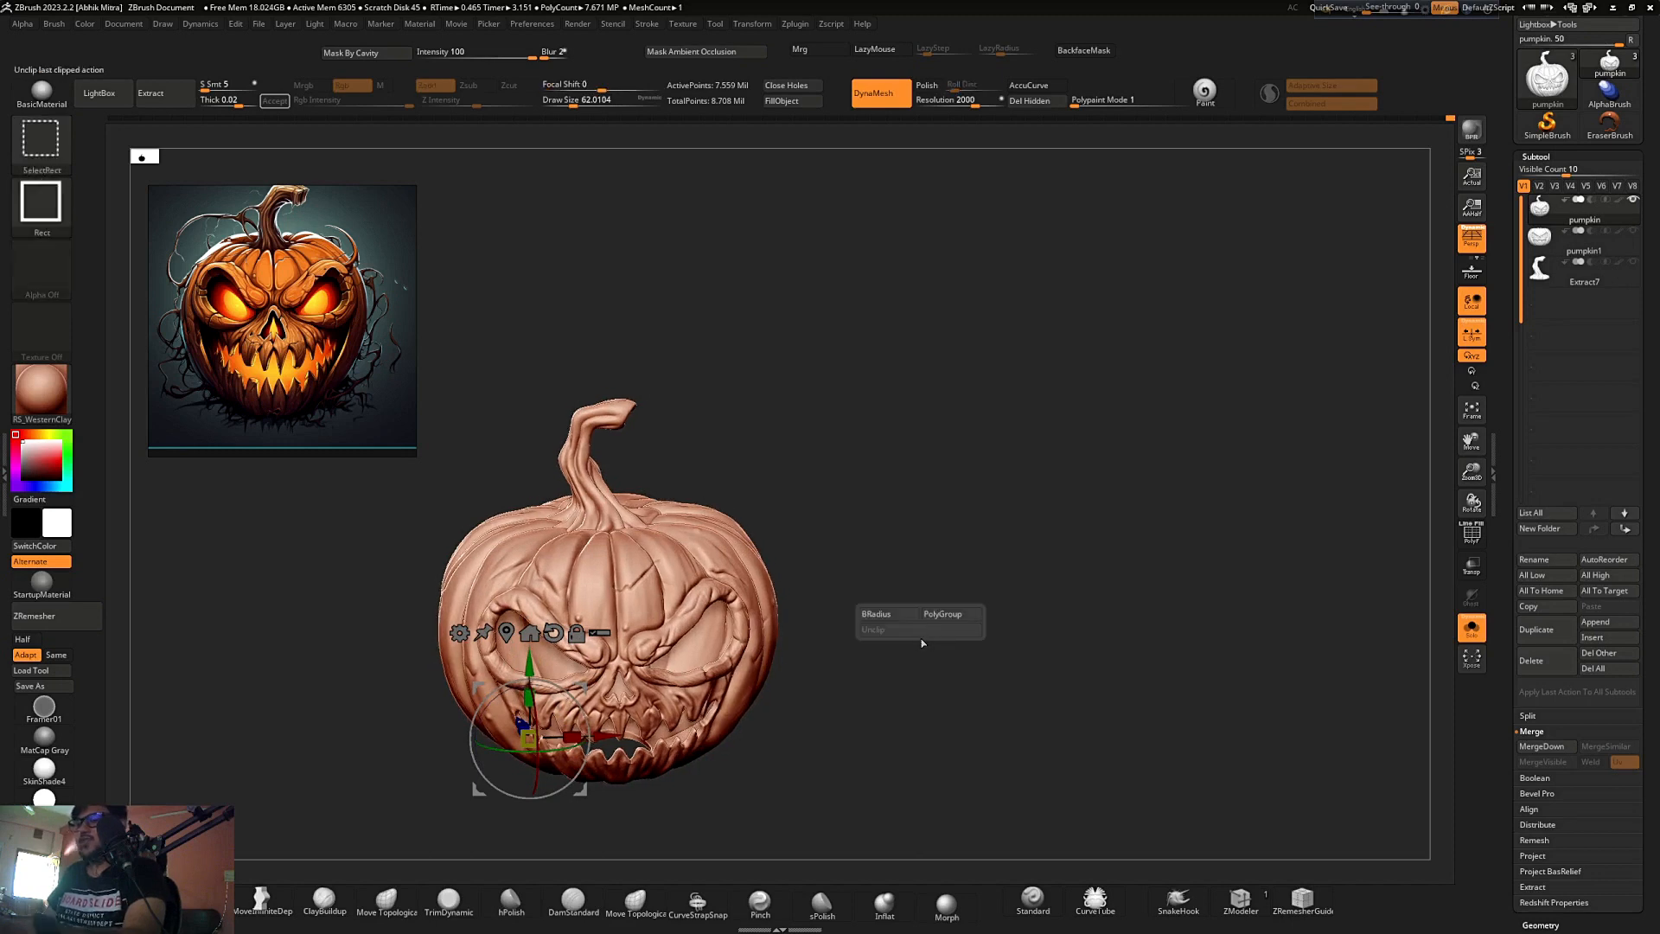
{"action": "left_click_drag", "start_coordinate": [611, 739], "coordinate": [750, 739]}
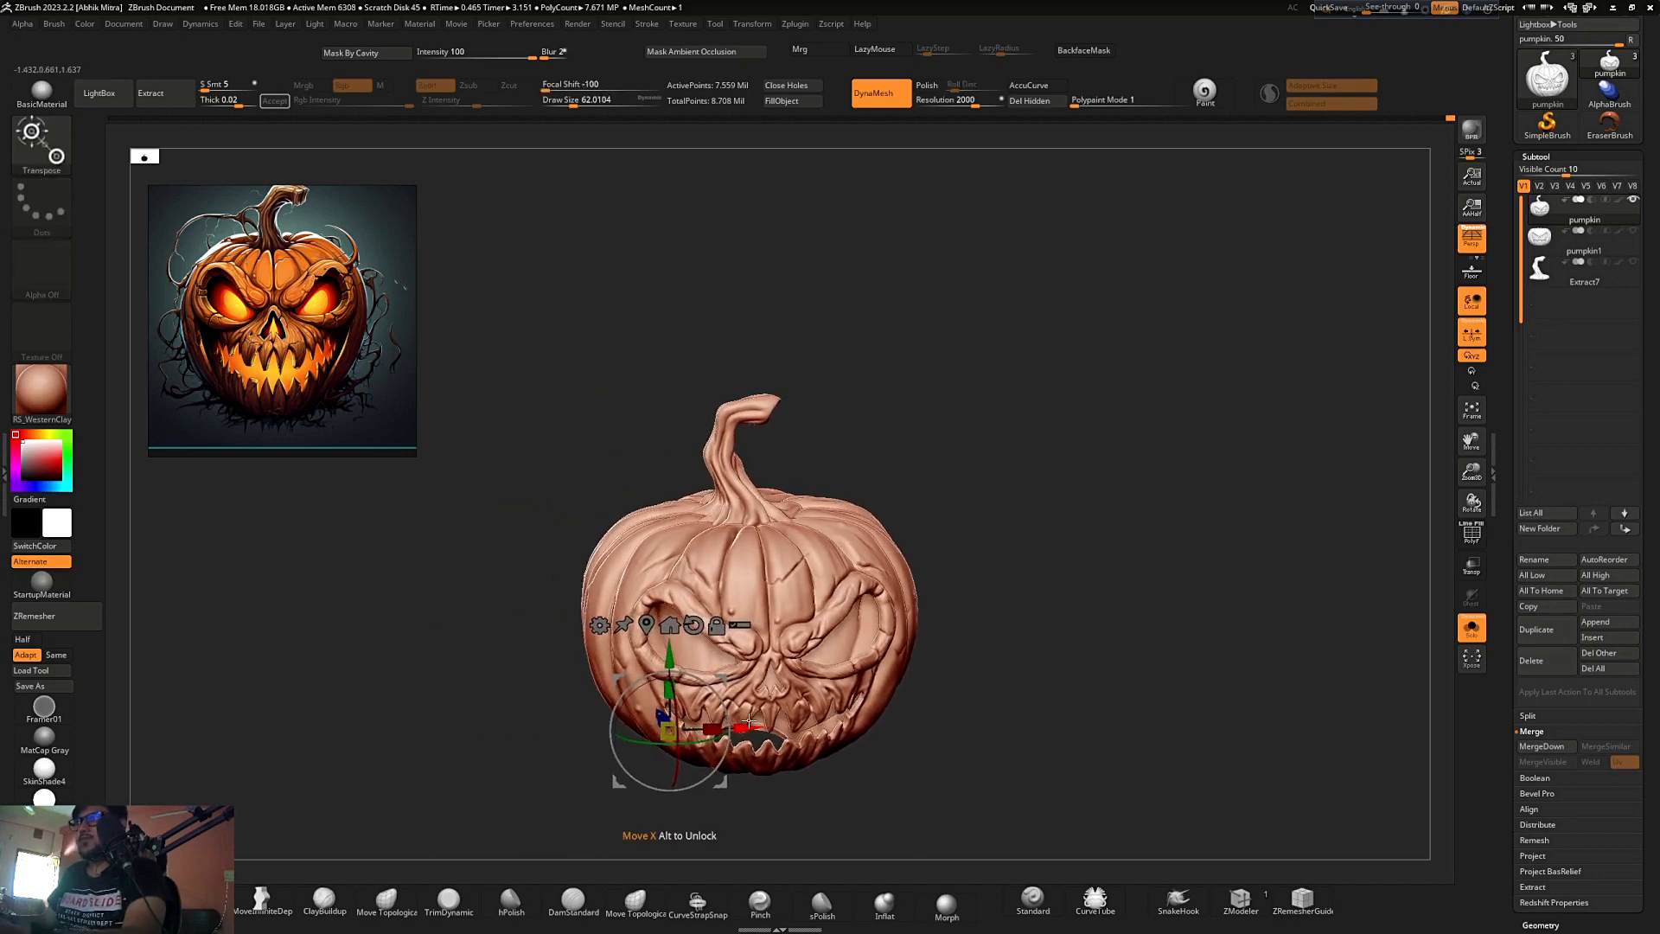
{"action": "key", "text": "ctrl+z"}
- Duplicate the merged pumpkin, and with Solo off move the copy sideways until it stands beside the original
{"action": "right_click_drag", "start_coordinate": [809, 670], "coordinate": [824, 670]}
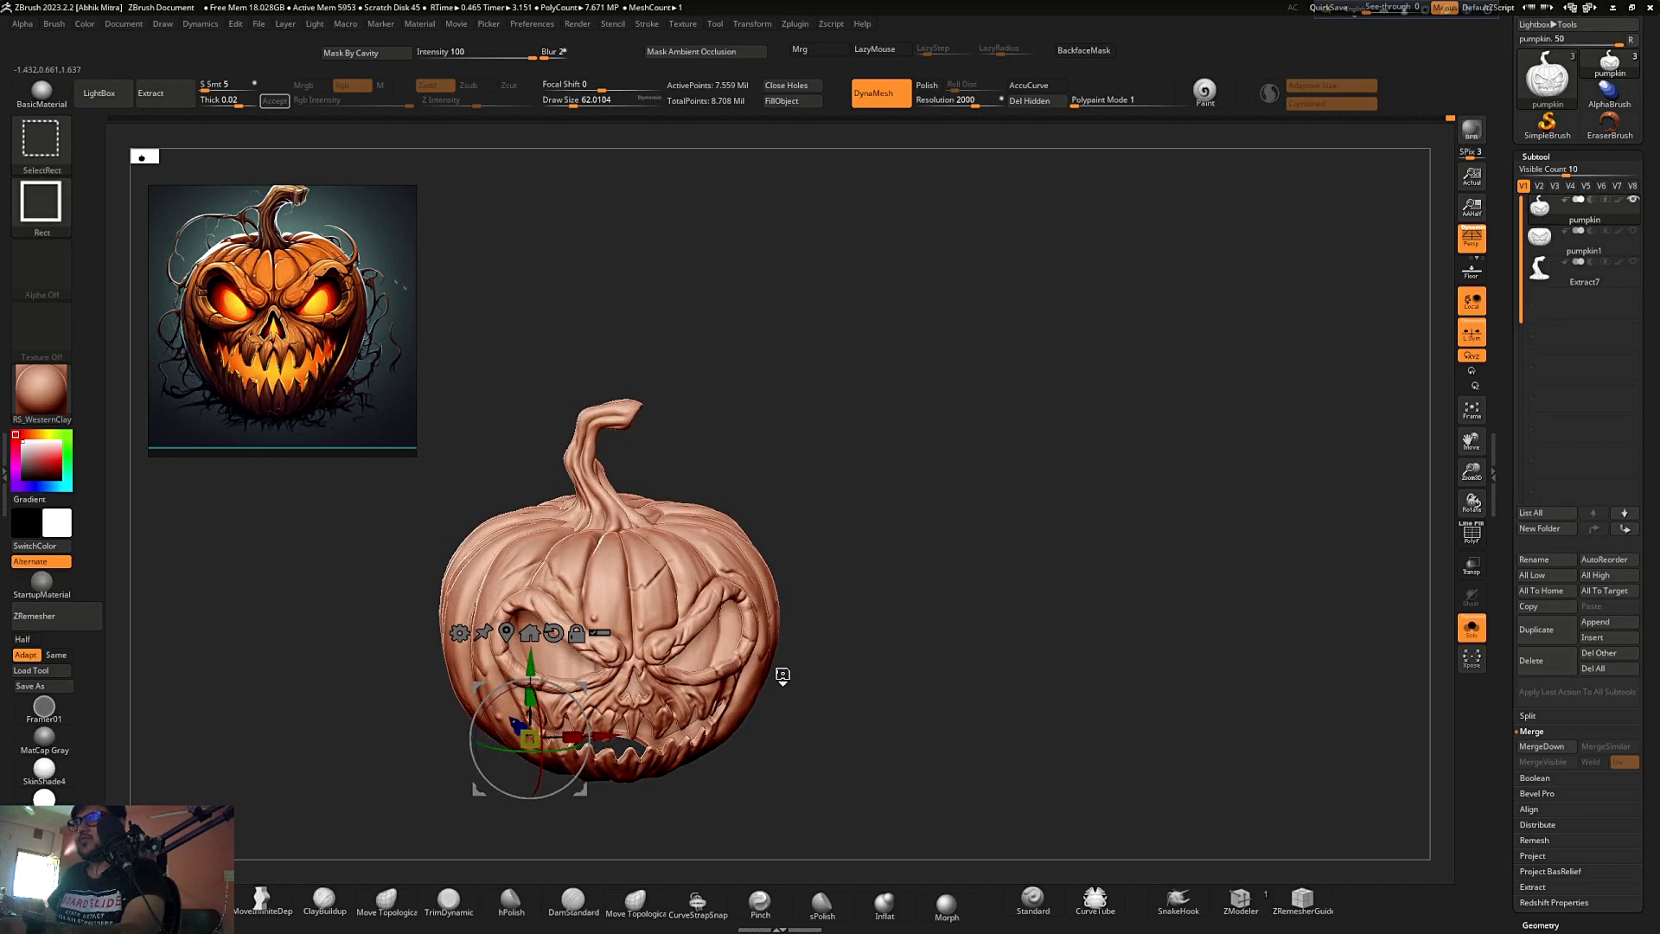
{"action": "key", "text": "ctrl+shift+d"}
{"action": "left_click_drag", "start_coordinate": [603, 736], "coordinate": [732, 718]}
{"action": "left_click", "coordinate": [1470, 627]}
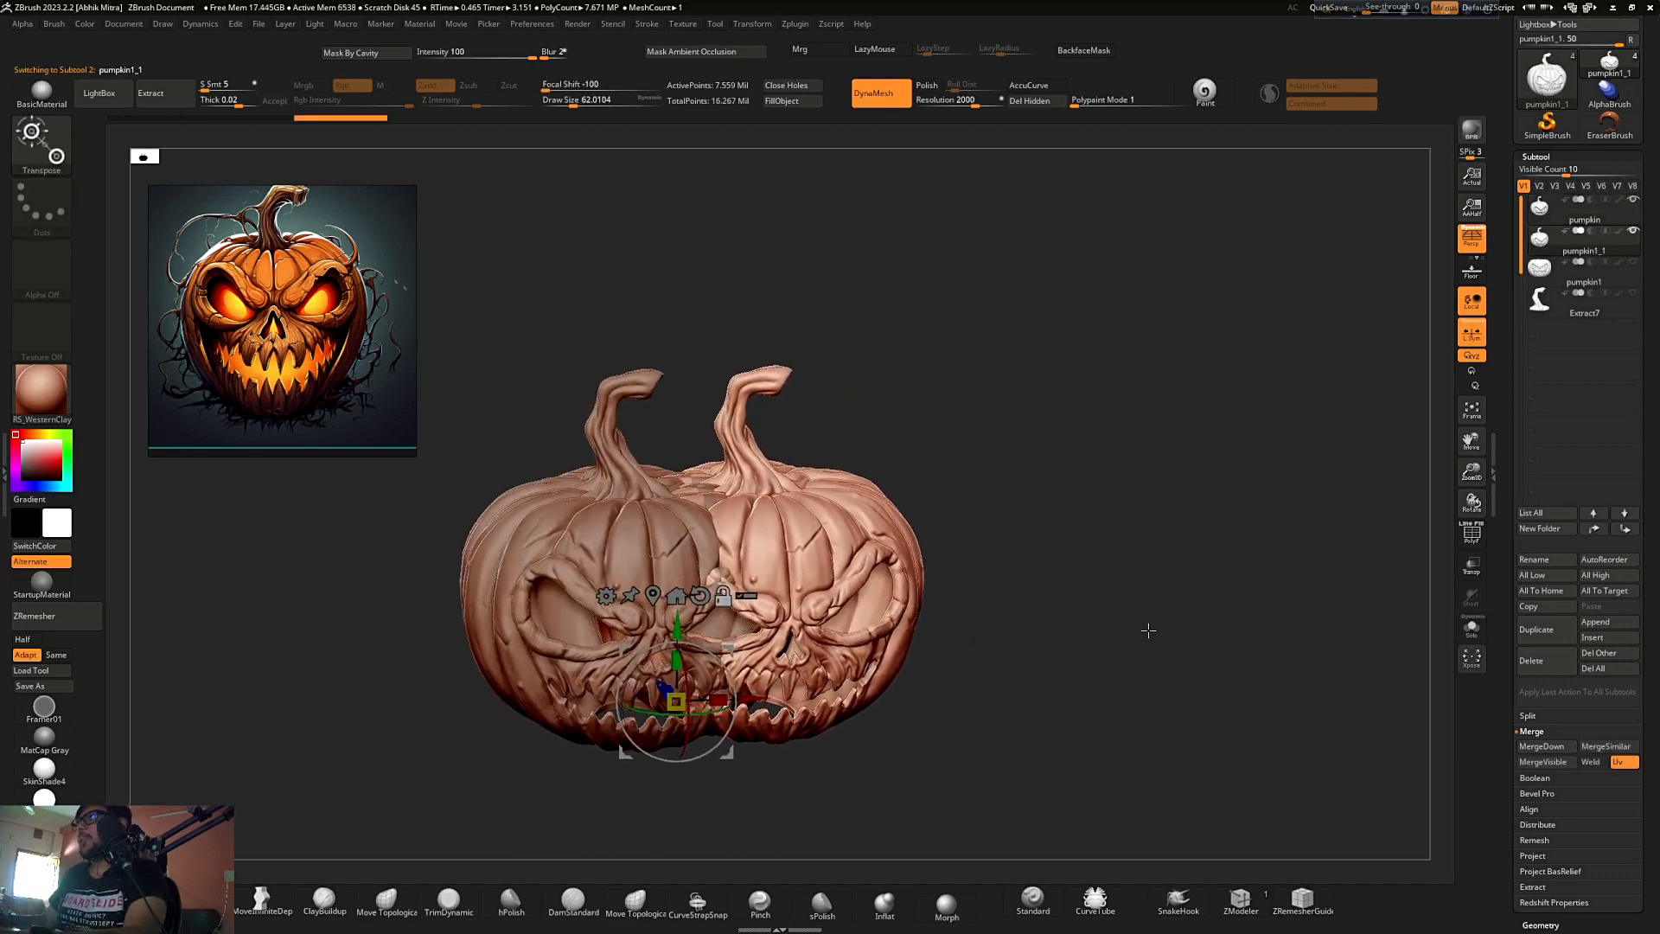
{"action": "left_click_drag", "start_coordinate": [759, 698], "coordinate": [973, 696]}
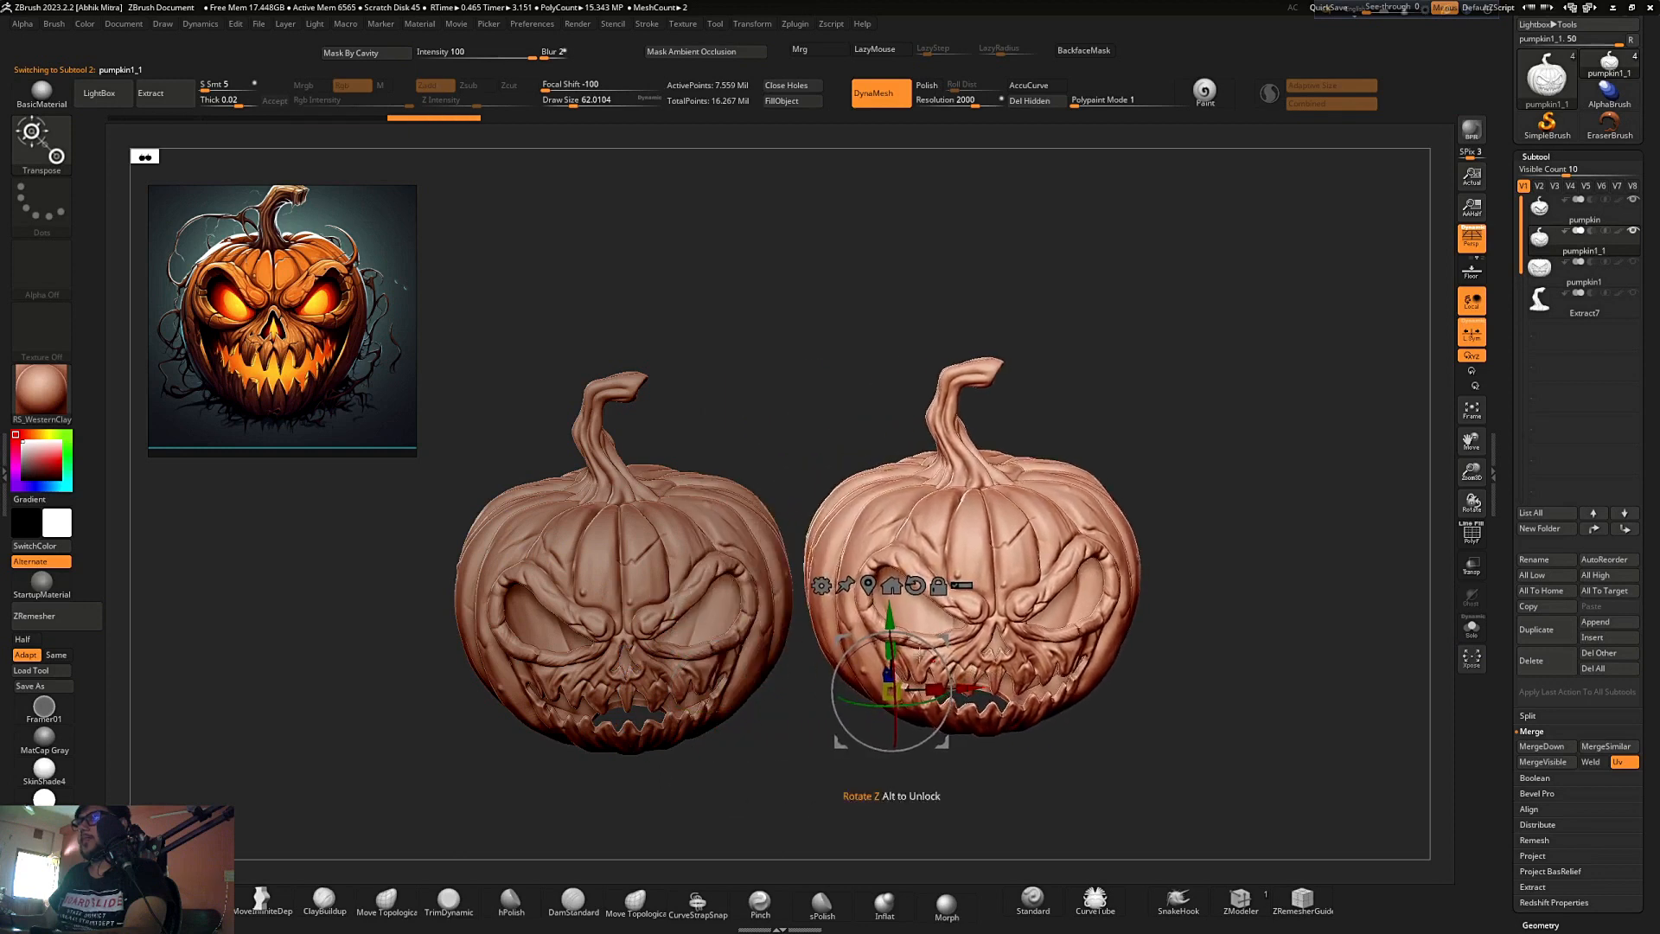
- Stretch the pumpkin copy vertically into a tall pumpkin and fine-tune its proportions and placement with the gizmo
{"action": "left_click_drag", "start_coordinate": [889, 644], "coordinate": [880, 555]}
{"action": "left_click_drag", "start_coordinate": [1288, 562], "coordinate": [1308, 543], "text": "shift"}
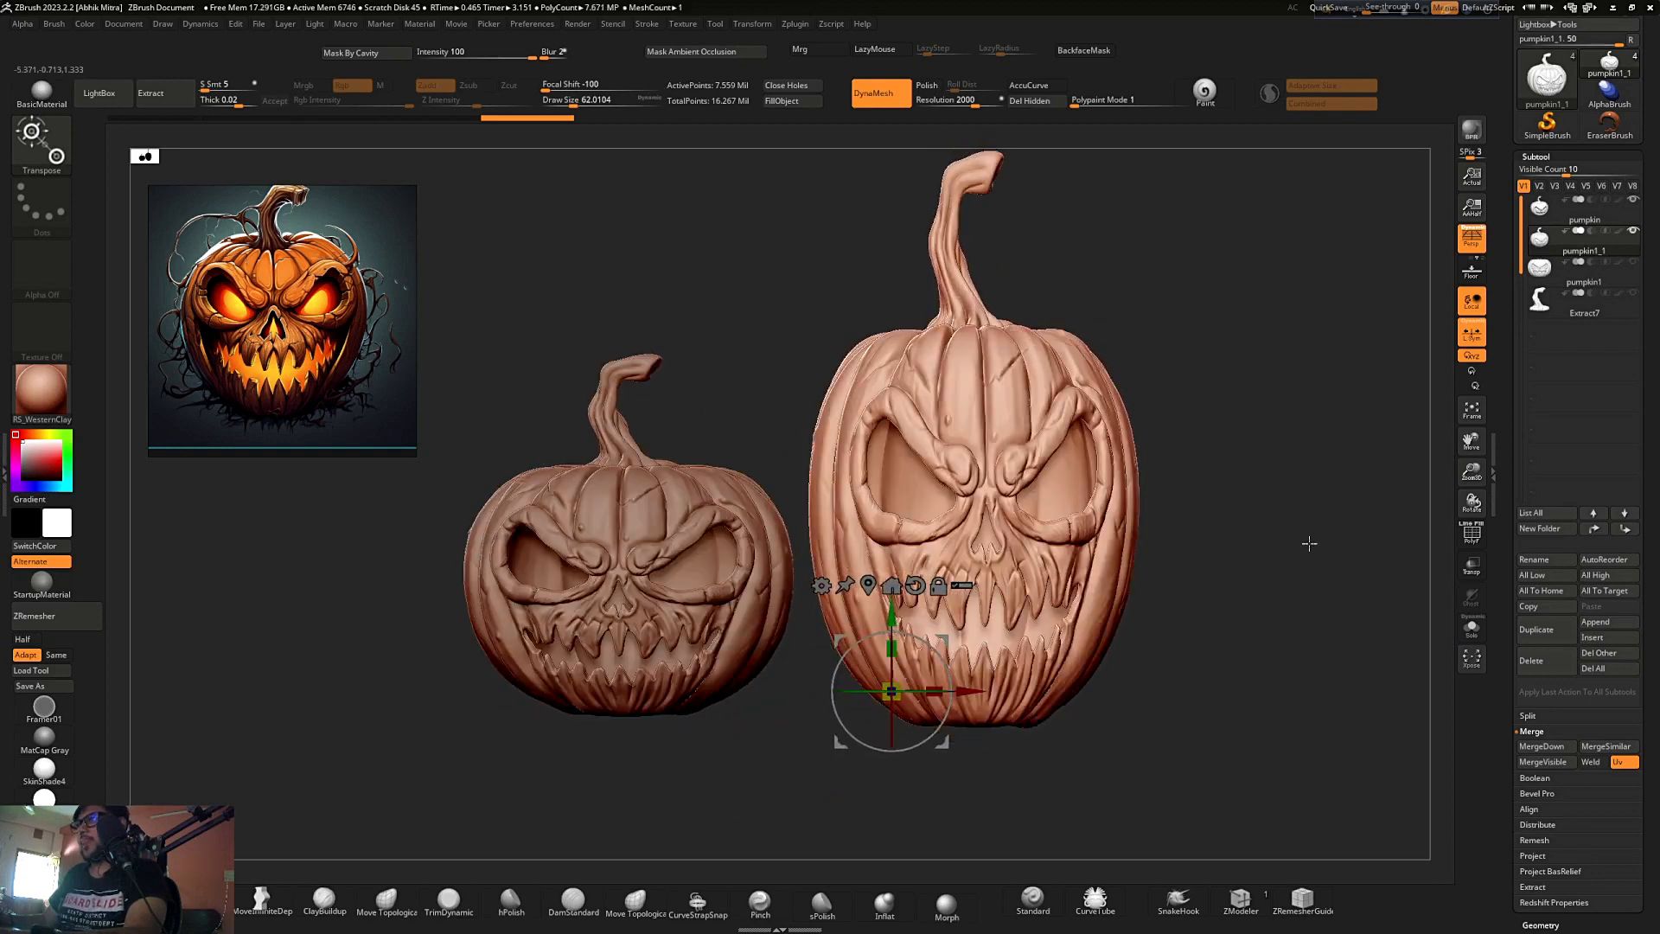
{"action": "left_click_drag", "start_coordinate": [1262, 611], "coordinate": [1244, 618], "text": "alt"}
{"action": "mouse_move", "coordinate": [873, 654]}
{"action": "left_mouse_down"}
{"action": "mouse_move", "coordinate": [874, 674]}
{"action": "mouse_move", "coordinate": [875, 645]}
{"action": "left_mouse_up"}
{"action": "left_click_drag", "start_coordinate": [1274, 629], "coordinate": [1169, 645]}
{"action": "left_click_drag", "start_coordinate": [916, 696], "coordinate": [934, 697]}
{"action": "left_click_drag", "start_coordinate": [1158, 642], "coordinate": [1243, 653]}
- Compare the tall copy with the original pumpkin from several views, switching the active subtool between them
{"action": "right_click_drag", "start_coordinate": [1244, 653], "coordinate": [1154, 597], "text": "ctrl"}
{"action": "right_click", "coordinate": [1113, 691]}
{"action": "left_click", "coordinate": [1096, 787]}
{"action": "right_click_drag", "start_coordinate": [1103, 678], "coordinate": [1121, 745], "text": "ctrl"}
{"action": "left_click", "coordinate": [760, 652], "text": "alt"}
{"action": "right_click_drag", "start_coordinate": [1089, 518], "coordinate": [1139, 516]}
{"action": "mouse_move", "coordinate": [1140, 516]}
{"action": "right_mouse_down", "text": "alt"}
{"action": "mouse_move", "coordinate": [938, 426]}
{"action": "mouse_move", "coordinate": [1019, 453]}
{"action": "mouse_move", "coordinate": [1141, 546]}
{"action": "mouse_move", "coordinate": [1279, 501]}
{"action": "right_mouse_up", "text": "alt"}
{"action": "left_click", "coordinate": [1087, 372], "text": "alt"}
{"action": "right_click_drag", "start_coordinate": [1163, 394], "coordinate": [1203, 436]}
{"action": "right_click_drag", "start_coordinate": [1203, 436], "coordinate": [1120, 433], "text": "ctrl"}
{"action": "right_click_drag", "start_coordinate": [970, 257], "coordinate": [967, 364], "text": "alt"}
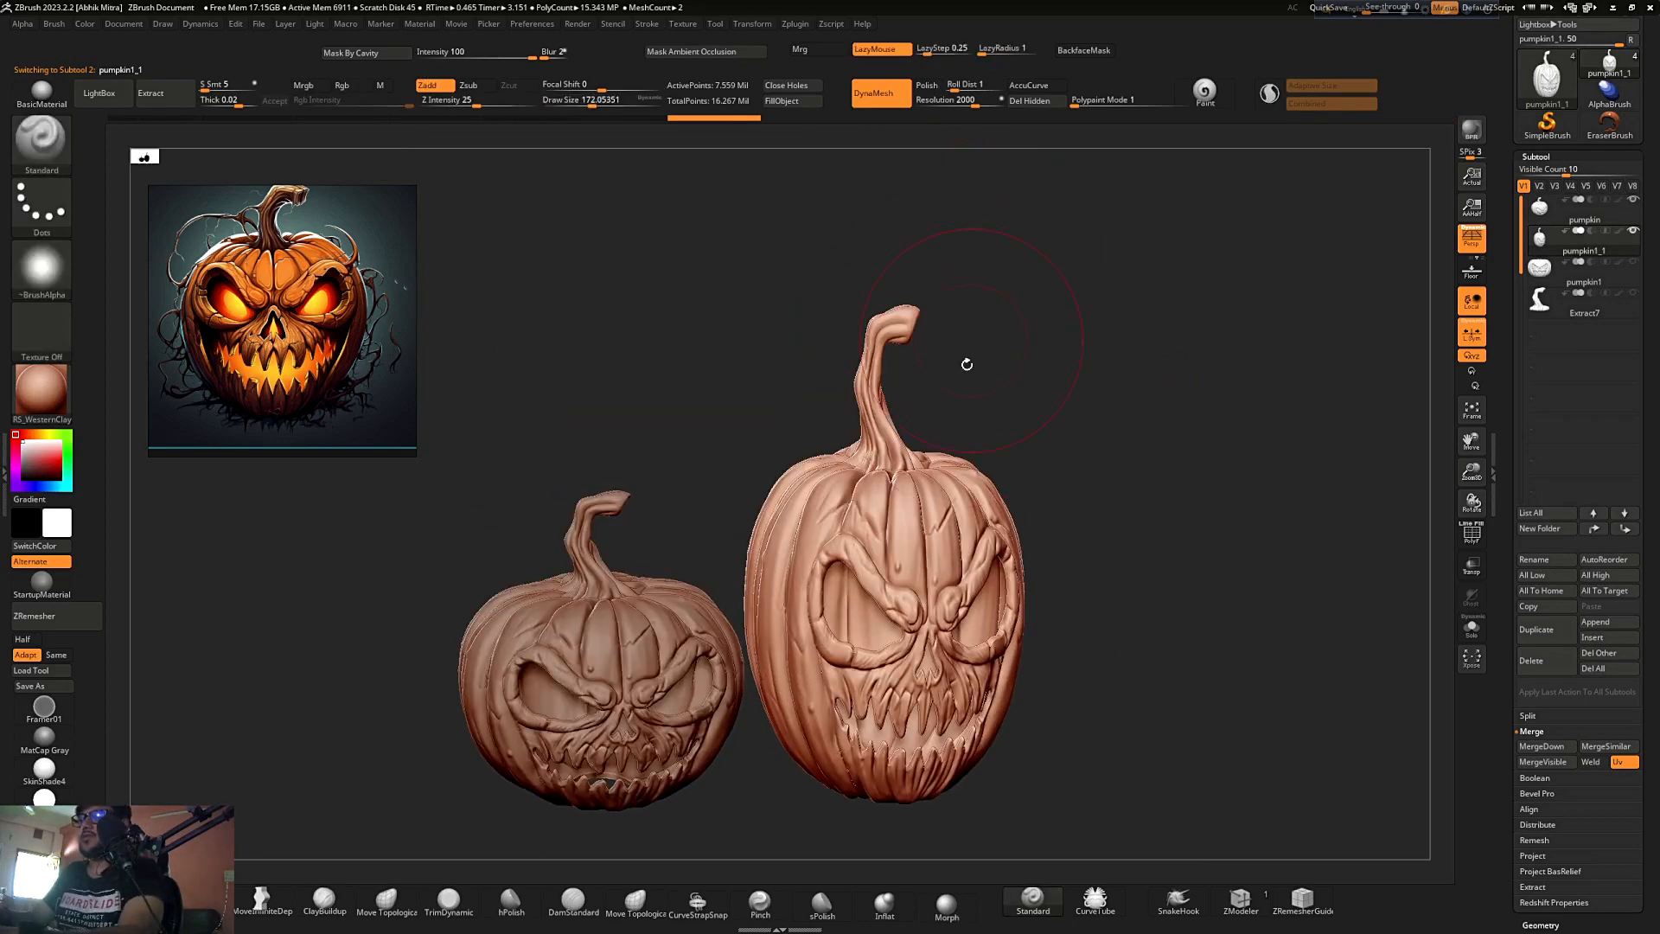
- Try reshaping the tall pumpkin's stem with the SnakeHook and Move brushes, and undo the changes
{"action": "left_click", "coordinate": [1191, 904]}
{"action": "left_click", "coordinate": [1145, 915]}
{"action": "key", "text": "s"}
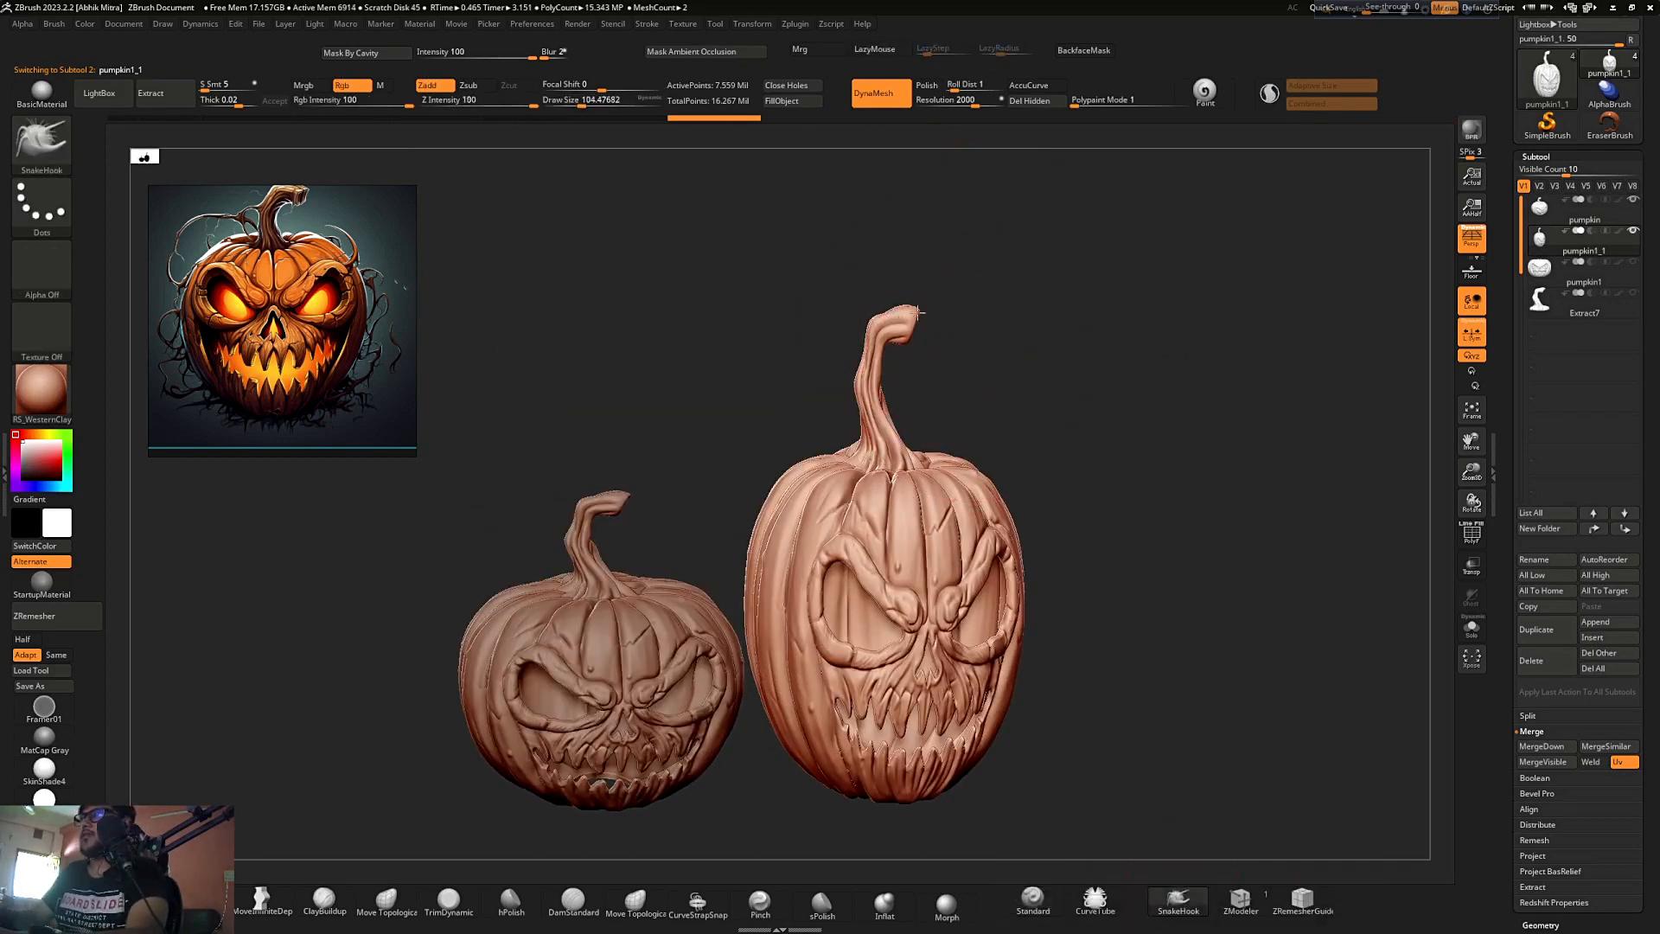
{"action": "right_click_drag", "start_coordinate": [902, 332], "coordinate": [914, 391]}
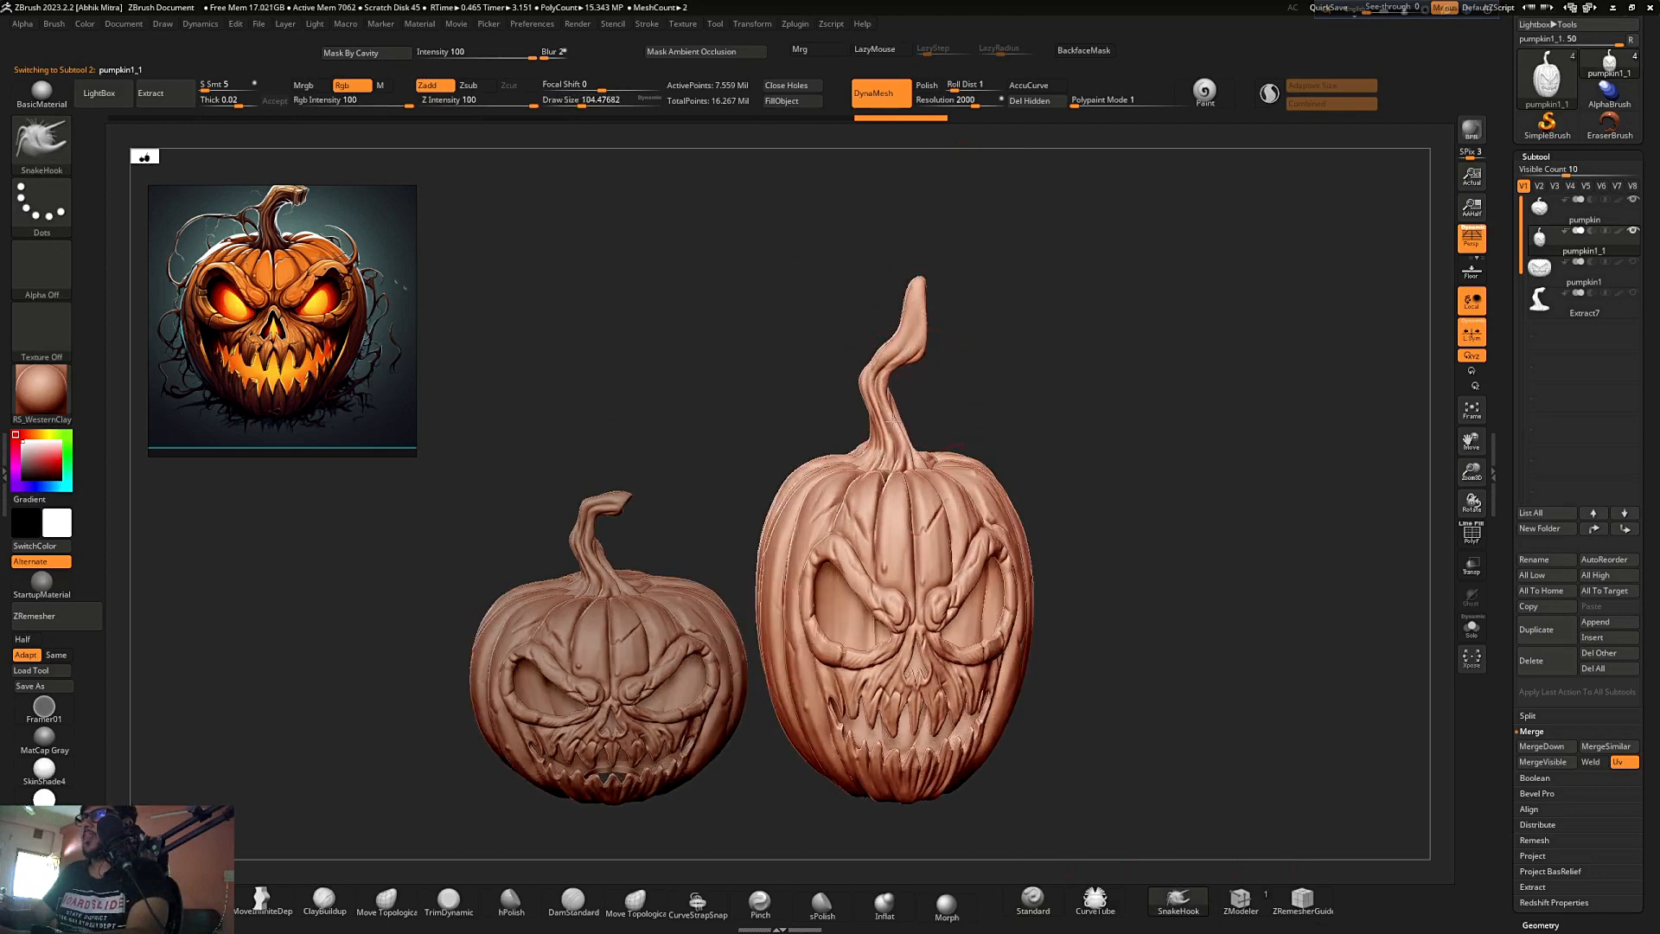
{"action": "key", "text": "ctrl+z"}
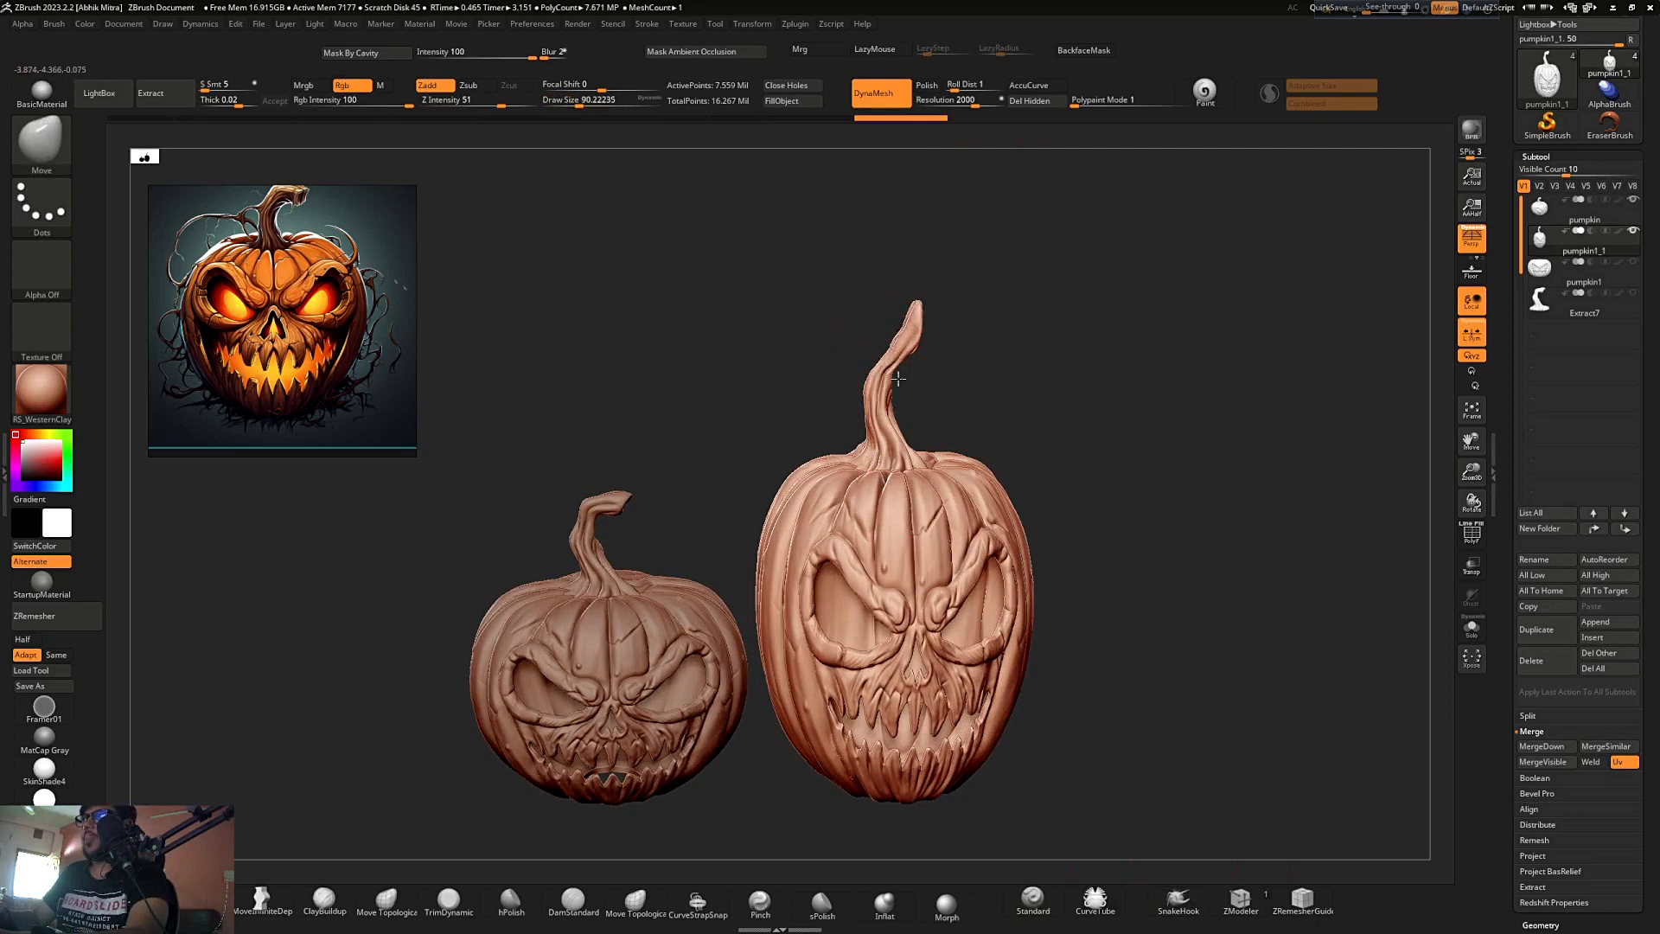
{"action": "mouse_move", "coordinate": [904, 296]}
{"action": "right_mouse_down"}
{"action": "mouse_move", "coordinate": [878, 345]}
{"action": "mouse_move", "coordinate": [784, 395]}
{"action": "right_mouse_up"}
{"action": "mouse_move", "coordinate": [584, 398]}
{"action": "right_mouse_down"}
{"action": "mouse_move", "coordinate": [830, 360]}
{"action": "mouse_move", "coordinate": [654, 330]}
{"action": "mouse_move", "coordinate": [781, 382]}
{"action": "mouse_move", "coordinate": [963, 340]}
{"action": "mouse_move", "coordinate": [776, 517]}
{"action": "right_mouse_up"}
{"action": "key", "text": "ctrl+z"}
{"action": "key", "text": "ctrl+z"}
- Pull the tall pumpkin's brows down and reshape its eye sockets with the Move brush at a draw size of about 192
{"action": "key", "text": "s"}
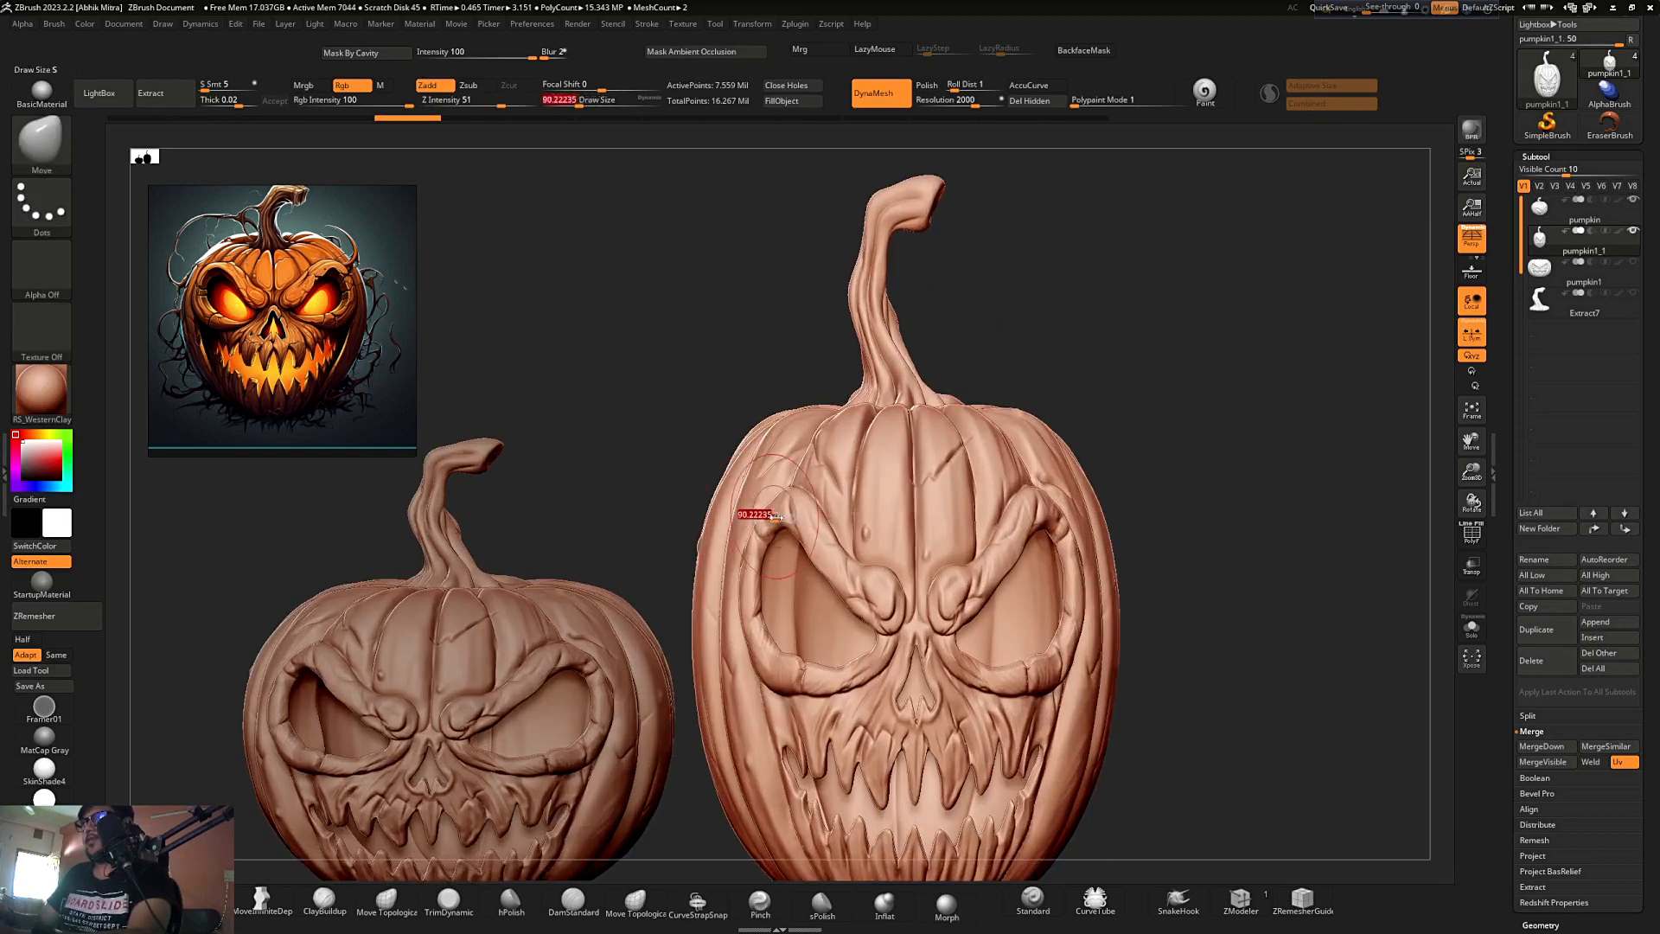
{"action": "left_click_drag", "start_coordinate": [781, 498], "coordinate": [775, 554]}
{"action": "left_click_drag", "start_coordinate": [1045, 500], "coordinate": [1061, 482]}
{"action": "mouse_move", "coordinate": [1111, 390]}
{"action": "right_mouse_down"}
{"action": "mouse_move", "coordinate": [1145, 383]}
{"action": "mouse_move", "coordinate": [1152, 326]}
{"action": "mouse_move", "coordinate": [1120, 330]}
{"action": "right_mouse_up"}
{"action": "right_click_drag", "start_coordinate": [816, 419], "coordinate": [1080, 367], "text": "ctrl"}
{"action": "right_click_drag", "start_coordinate": [1081, 367], "coordinate": [929, 465], "text": "ctrl"}
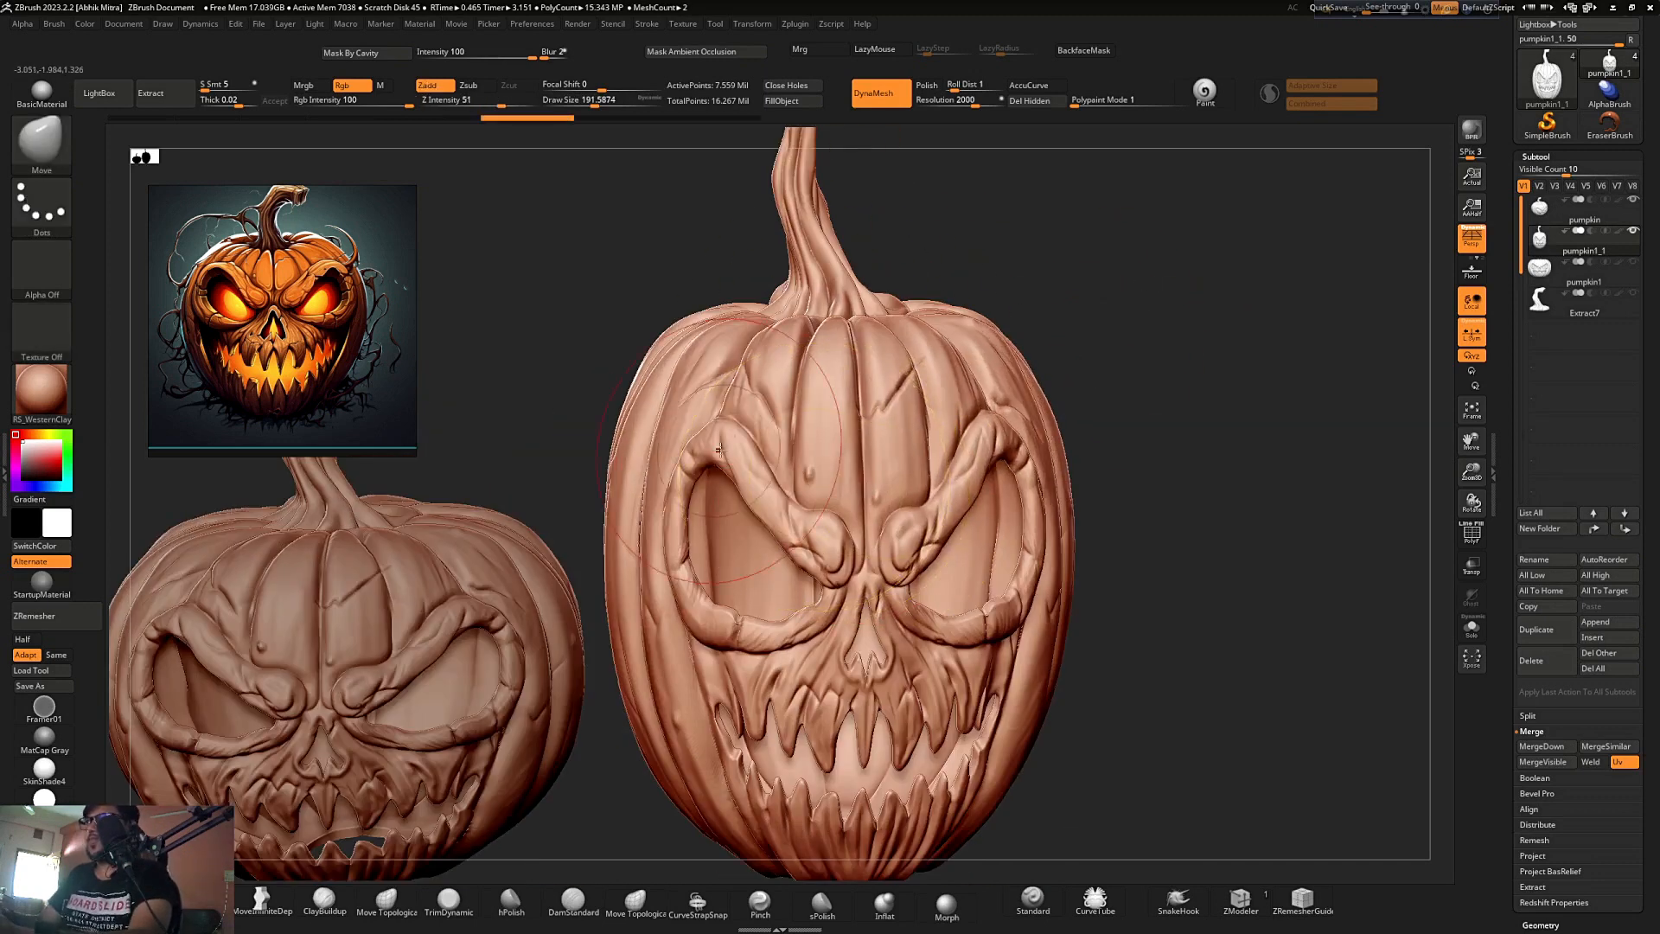
{"action": "left_click_drag", "start_coordinate": [998, 445], "coordinate": [1009, 512]}
{"action": "left_click_drag", "start_coordinate": [1048, 596], "coordinate": [972, 605]}
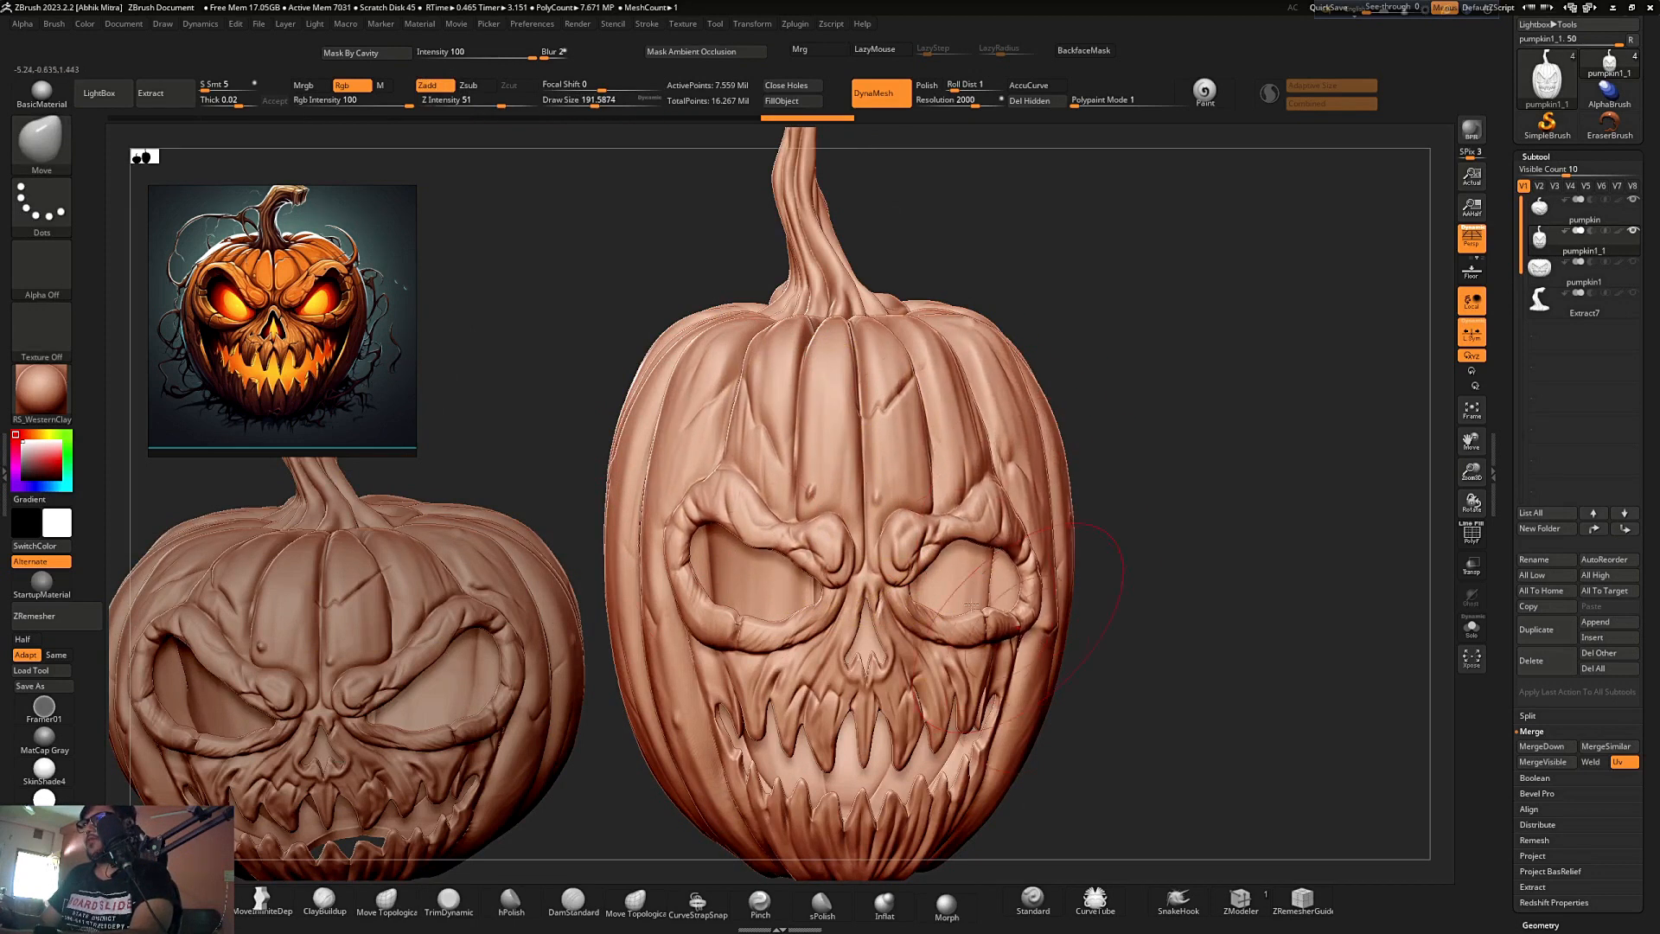
- Adjust the corner of the tall pumpkin's mouth with the Move brush
{"action": "left_click_drag", "start_coordinate": [1187, 519], "coordinate": [1180, 458]}
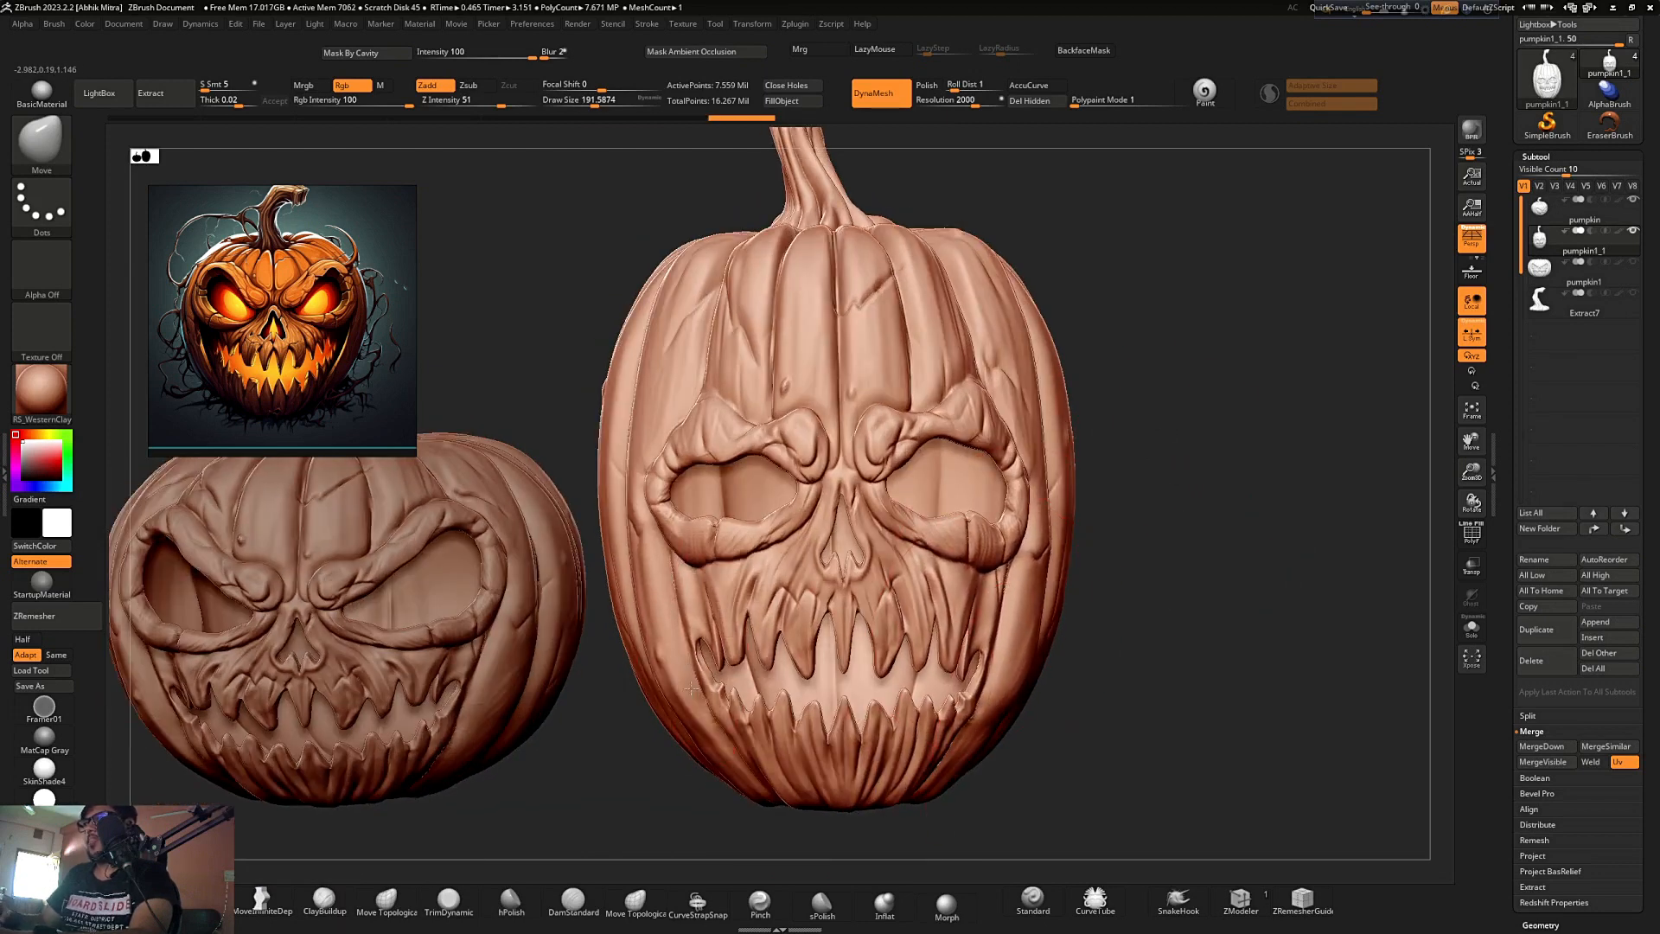
{"action": "left_click_drag", "start_coordinate": [694, 717], "coordinate": [692, 714]}
{"action": "mouse_move", "coordinate": [968, 596]}
{"action": "right_mouse_down", "text": "ctrl"}
{"action": "mouse_move", "coordinate": [1004, 463]}
{"action": "mouse_move", "coordinate": [1059, 511]}
{"action": "mouse_move", "coordinate": [1077, 502]}
{"action": "right_mouse_up", "text": "ctrl"}
{"action": "right_click_drag", "start_coordinate": [919, 519], "coordinate": [938, 575], "text": "ctrl"}
{"action": "left_click_drag", "start_coordinate": [1107, 485], "coordinate": [1115, 468]}
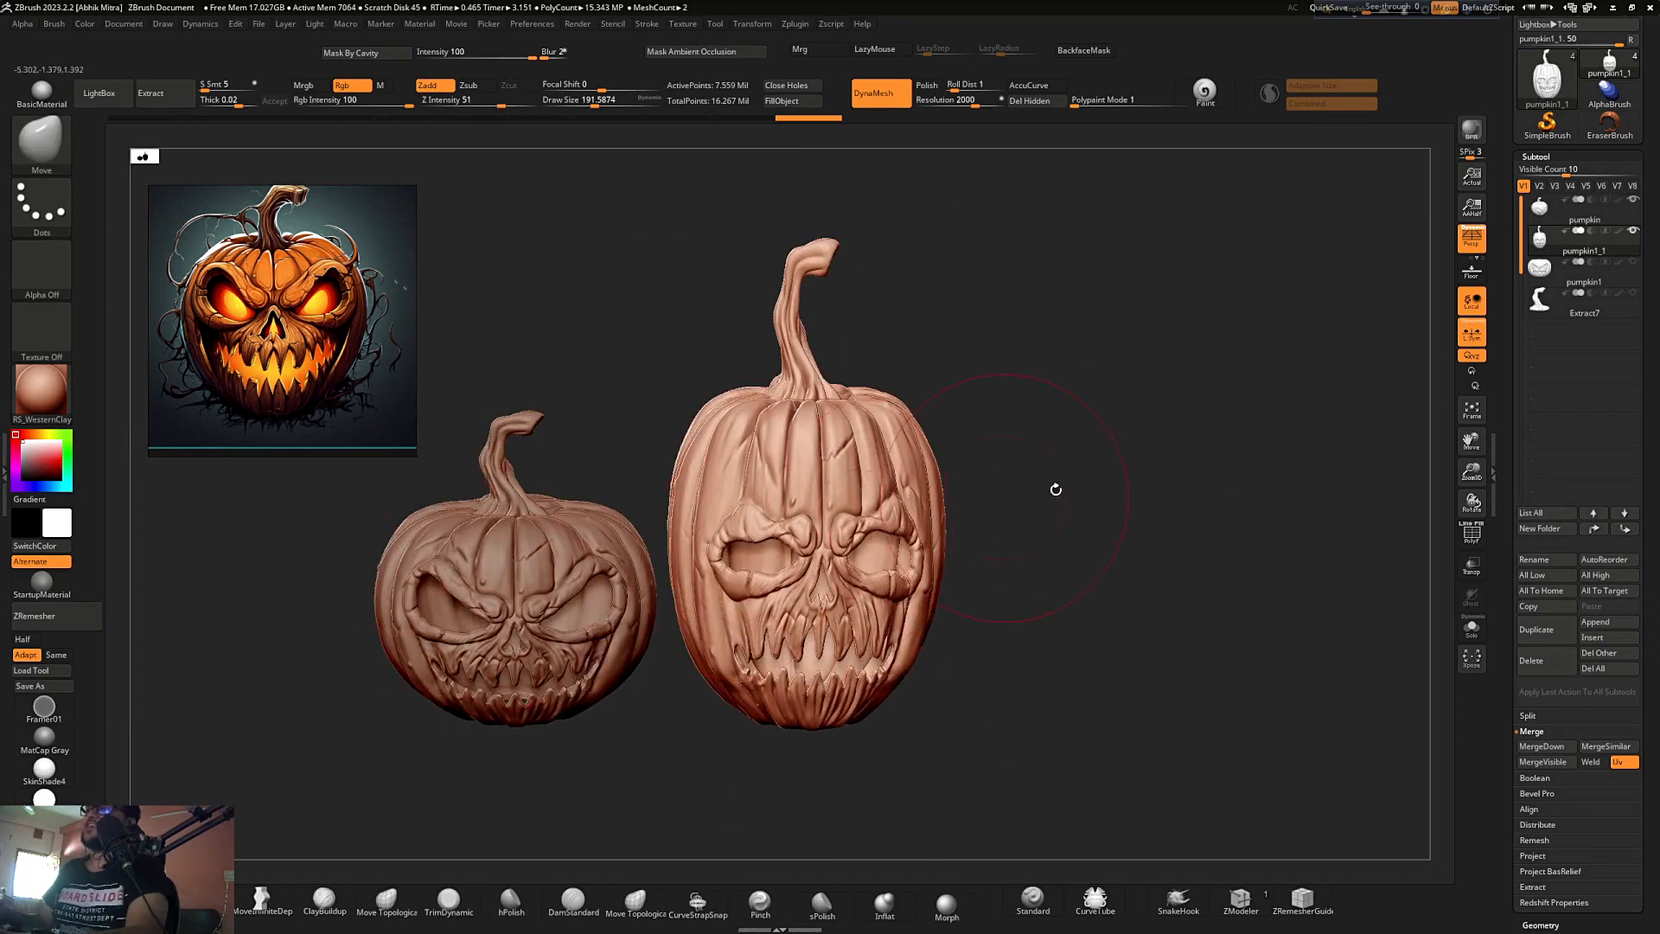
- Examine the reshaped face of the tall pumpkin next to the original, making each pumpkin the active subtool in turn
{"action": "right_click_drag", "start_coordinate": [1055, 489], "coordinate": [1092, 522], "text": "alt"}
{"action": "left_click_drag", "start_coordinate": [1092, 522], "coordinate": [1109, 558]}
{"action": "right_click_drag", "start_coordinate": [1109, 557], "coordinate": [1127, 549], "text": "alt"}
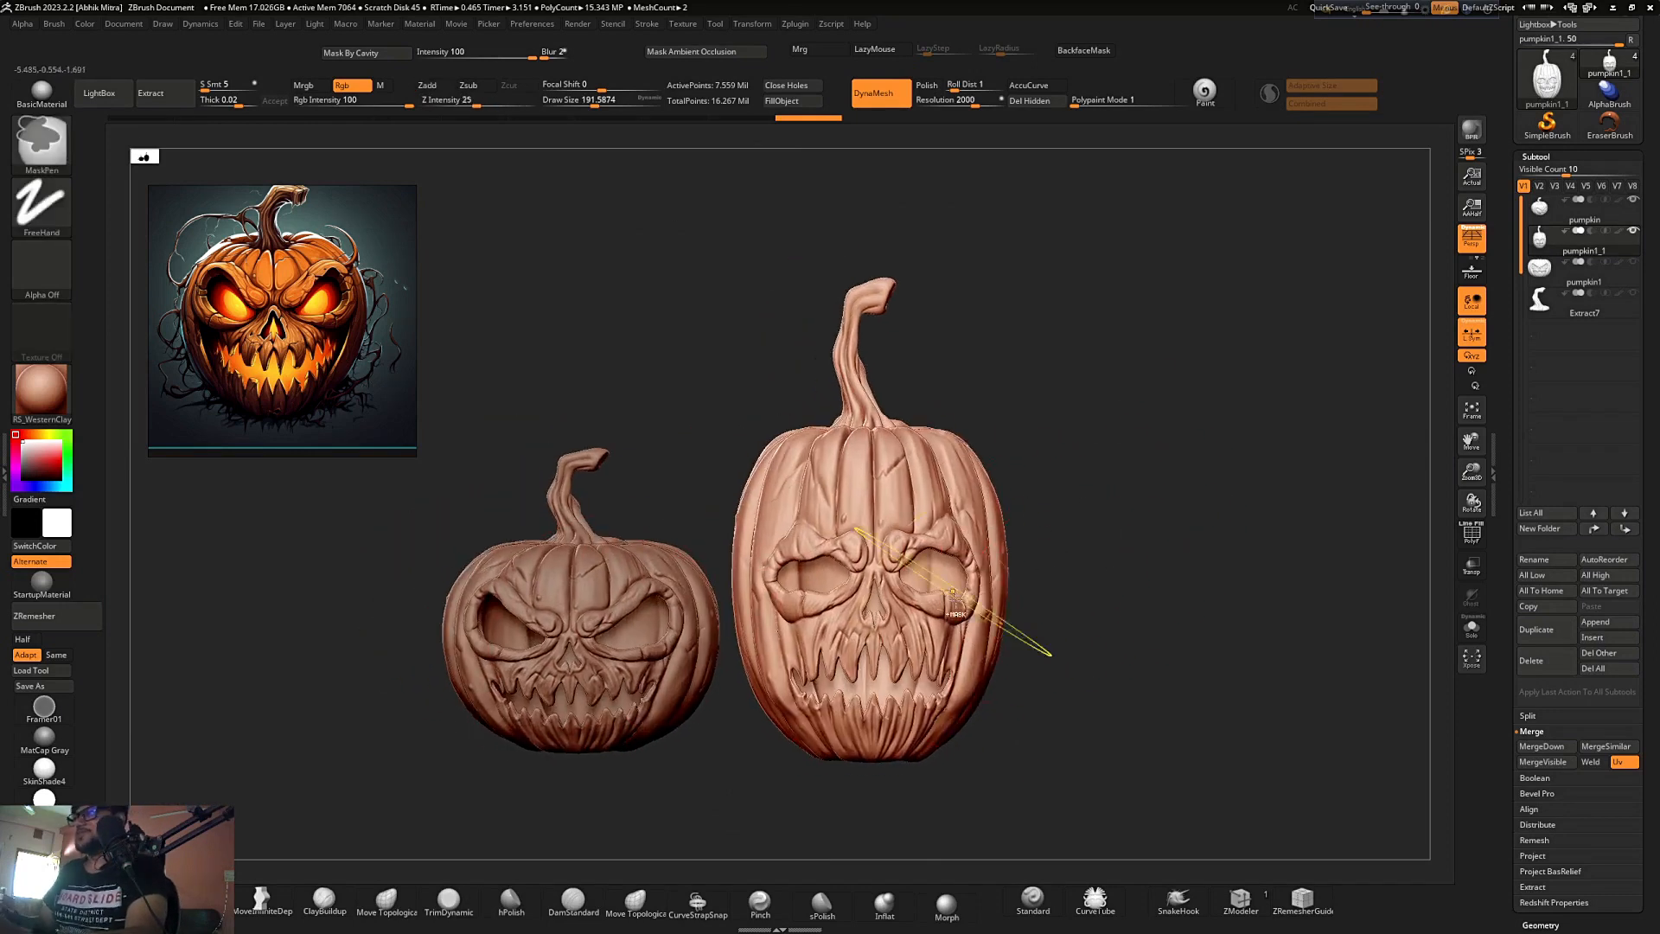
{"action": "right_click_drag", "start_coordinate": [954, 596], "coordinate": [949, 711], "text": "ctrl"}
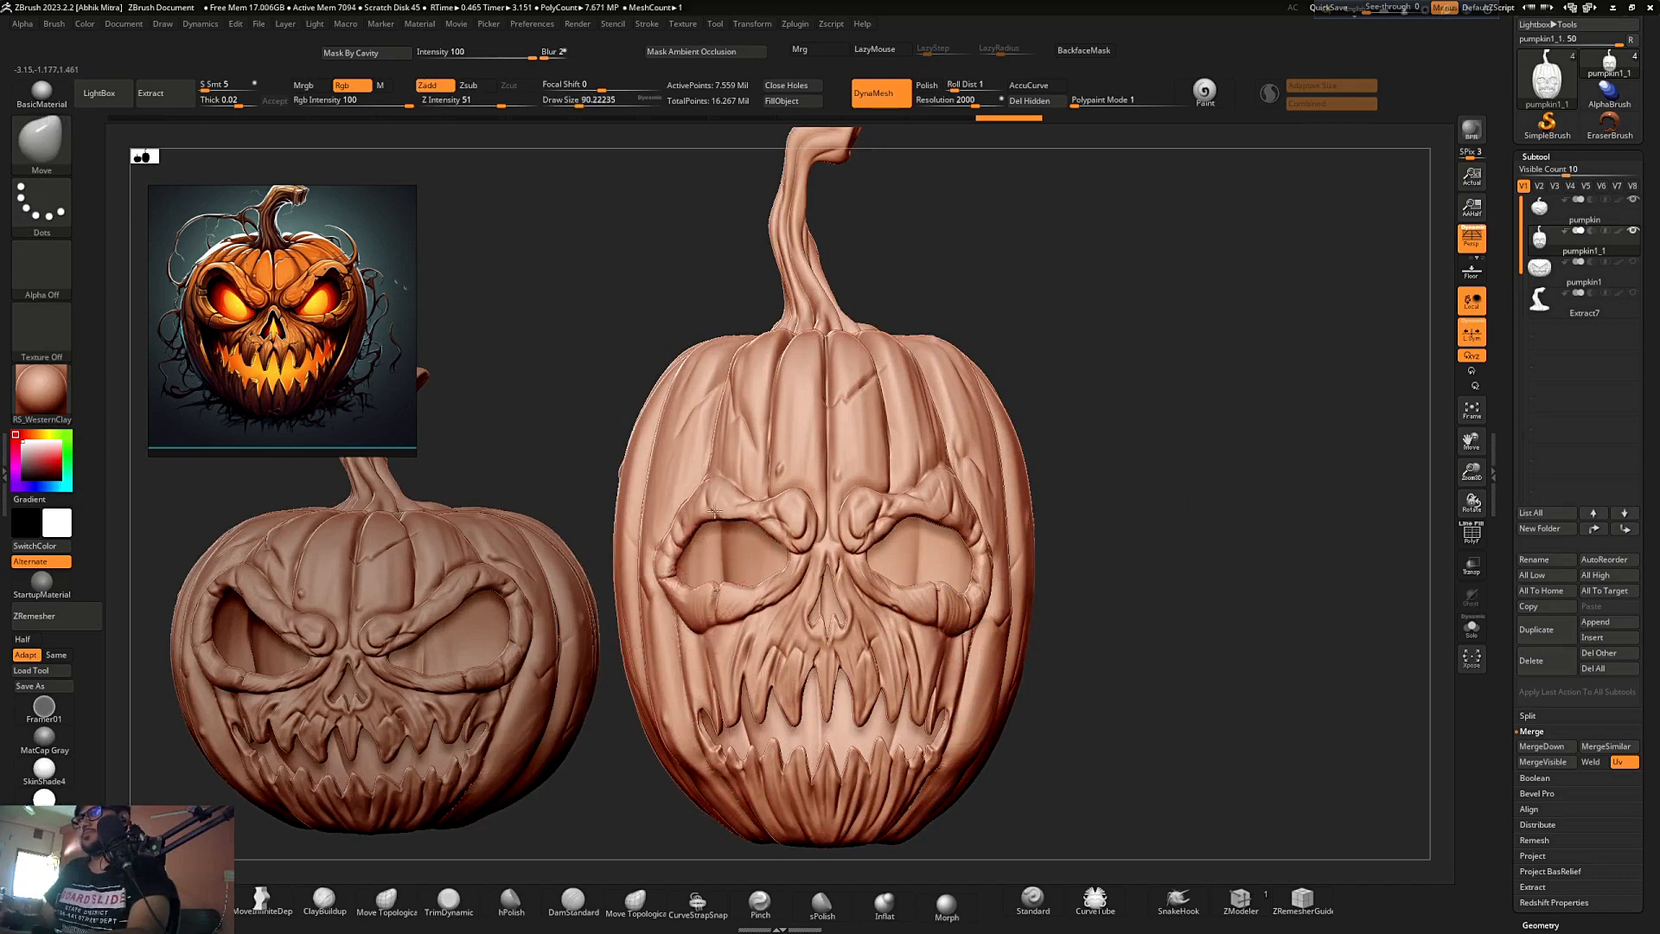
{"action": "right_click_drag", "start_coordinate": [976, 546], "coordinate": [994, 433], "text": "ctrl"}
{"action": "mouse_move", "coordinate": [1017, 439]}
{"action": "left_mouse_down"}
{"action": "mouse_move", "coordinate": [1060, 438]}
{"action": "mouse_move", "coordinate": [1061, 423]}
{"action": "left_mouse_up"}
{"action": "right_click_drag", "start_coordinate": [1060, 423], "coordinate": [1079, 454], "text": "alt"}
{"action": "left_click", "coordinate": [671, 578], "text": "alt"}
{"action": "mouse_move", "coordinate": [1130, 497]}
{"action": "left_mouse_down"}
{"action": "mouse_move", "coordinate": [1115, 478]}
{"action": "mouse_move", "coordinate": [1126, 500]}
{"action": "left_mouse_up"}
{"action": "left_click", "coordinate": [949, 566], "text": "alt"}
- Move the tall pumpkin closer to the original with the gizmo, using the floor grid to check the arrangement from several angles
{"action": "right_click_drag", "start_coordinate": [949, 566], "coordinate": [949, 519], "text": "ctrl"}
{"action": "key", "text": "w"}
{"action": "mouse_move", "coordinate": [772, 710]}
{"action": "left_mouse_down"}
{"action": "mouse_move", "coordinate": [722, 700]}
{"action": "mouse_move", "coordinate": [762, 703]}
{"action": "mouse_move", "coordinate": [743, 702]}
{"action": "left_mouse_up"}
{"action": "left_click_drag", "start_coordinate": [1128, 551], "coordinate": [1439, 267]}
{"action": "left_click", "coordinate": [1471, 271]}
{"action": "left_click_drag", "start_coordinate": [1232, 424], "coordinate": [1149, 484], "text": "alt"}
{"action": "left_click_drag", "start_coordinate": [918, 770], "coordinate": [907, 770]}
{"action": "right_click", "coordinate": [828, 790]}
{"action": "left_click", "coordinate": [874, 805]}
{"action": "mouse_move", "coordinate": [1113, 474]}
{"action": "left_mouse_down"}
{"action": "mouse_move", "coordinate": [1123, 511]}
{"action": "mouse_move", "coordinate": [1112, 489]}
{"action": "mouse_move", "coordinate": [1185, 452]}
{"action": "mouse_move", "coordinate": [1122, 430]}
{"action": "mouse_move", "coordinate": [1204, 426]}
{"action": "mouse_move", "coordinate": [824, 427]}
{"action": "left_mouse_up"}
{"action": "left_click_drag", "start_coordinate": [1134, 565], "coordinate": [688, 521]}
{"action": "left_click_drag", "start_coordinate": [790, 411], "coordinate": [749, 454]}
{"action": "left_click_drag", "start_coordinate": [806, 390], "coordinate": [1028, 494]}
- Make the tall pumpkin the active subtool and duplicate it with the gizmo enabled
{"action": "left_click", "coordinate": [1028, 497], "text": "alt"}
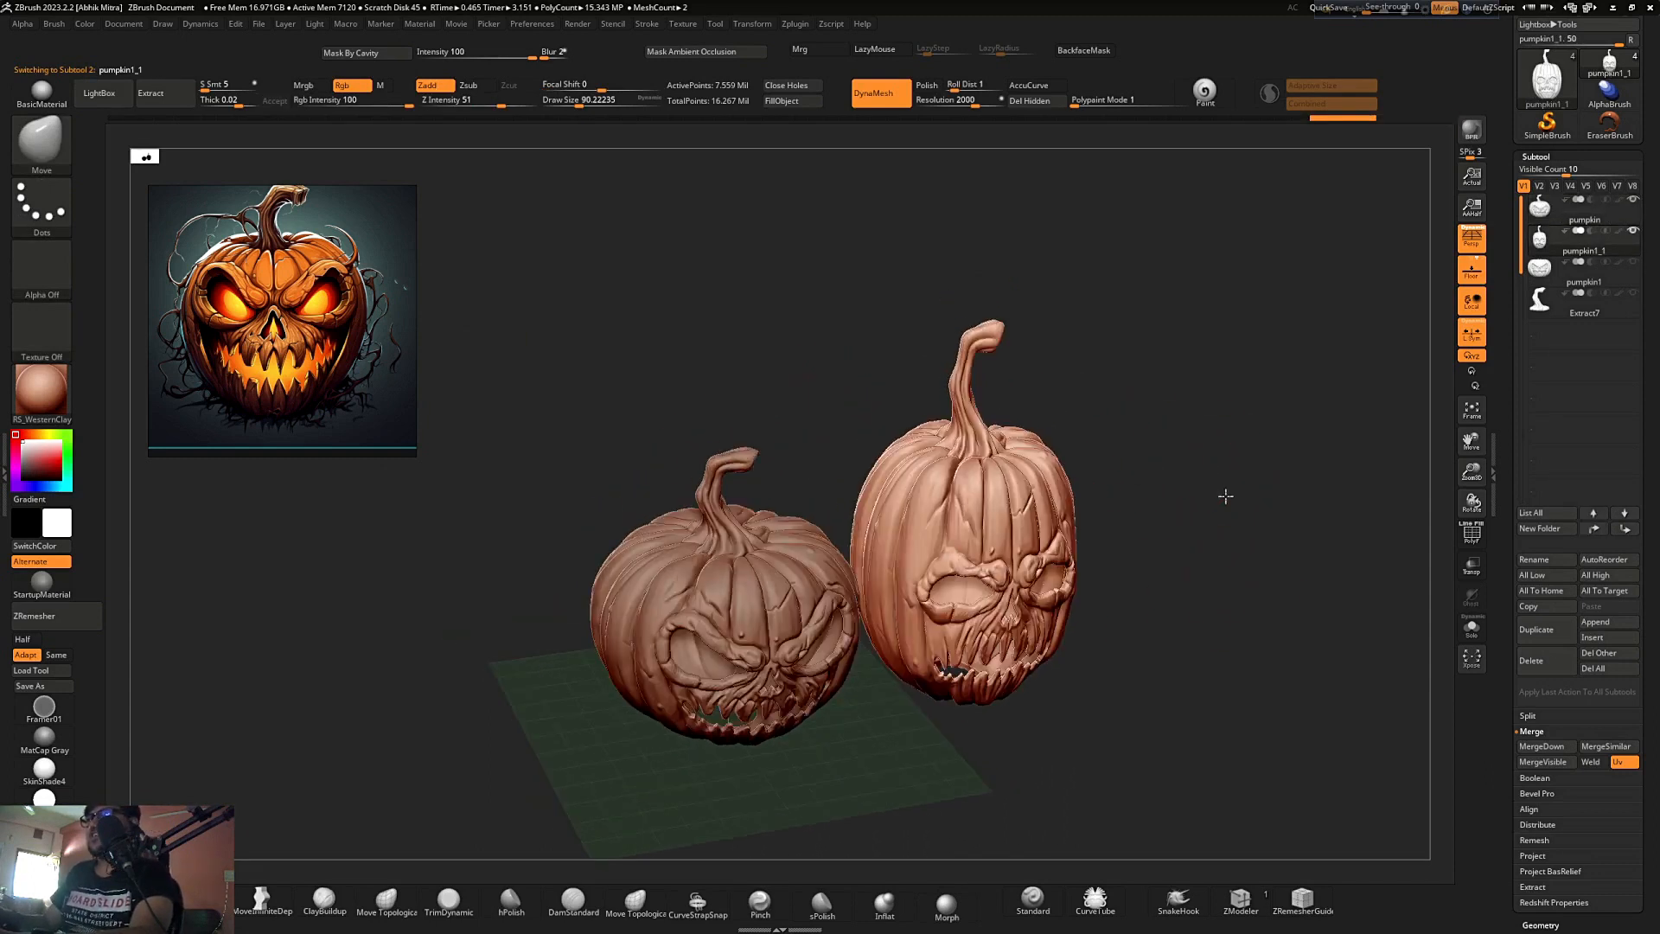
{"action": "left_click_drag", "start_coordinate": [1207, 500], "coordinate": [1179, 493]}
{"action": "key", "text": "w"}
{"action": "key", "text": "ctrl+shift+d"}
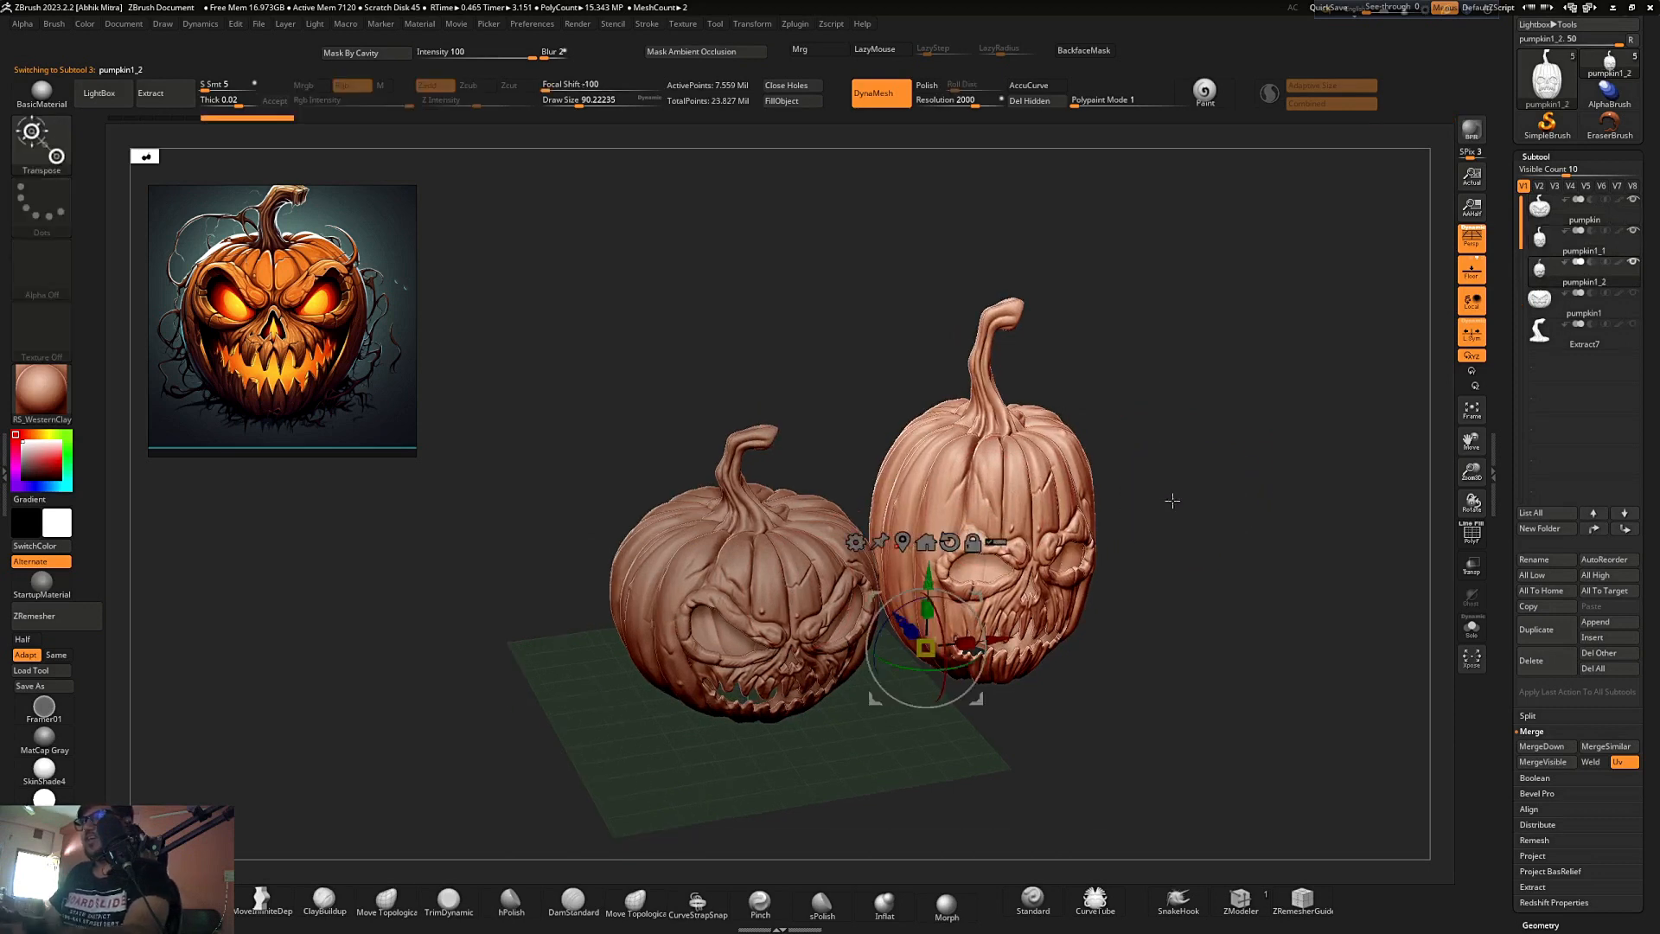
- Move the duplicated tall pumpkin to the other side of the original pumpkin and scale it down with the gizmo
{"action": "left_click_drag", "start_coordinate": [998, 640], "coordinate": [554, 756]}
{"action": "left_click_drag", "start_coordinate": [450, 718], "coordinate": [367, 753]}
{"action": "mouse_move", "coordinate": [654, 736]}
{"action": "left_mouse_down", "text": "shift"}
{"action": "mouse_move", "coordinate": [603, 703]}
{"action": "mouse_move", "coordinate": [675, 718]}
{"action": "mouse_move", "coordinate": [648, 731]}
{"action": "mouse_move", "coordinate": [644, 760]}
{"action": "left_mouse_up", "text": "shift"}
{"action": "left_click_drag", "start_coordinate": [559, 728], "coordinate": [570, 716]}
{"action": "left_click_drag", "start_coordinate": [562, 653], "coordinate": [562, 673]}
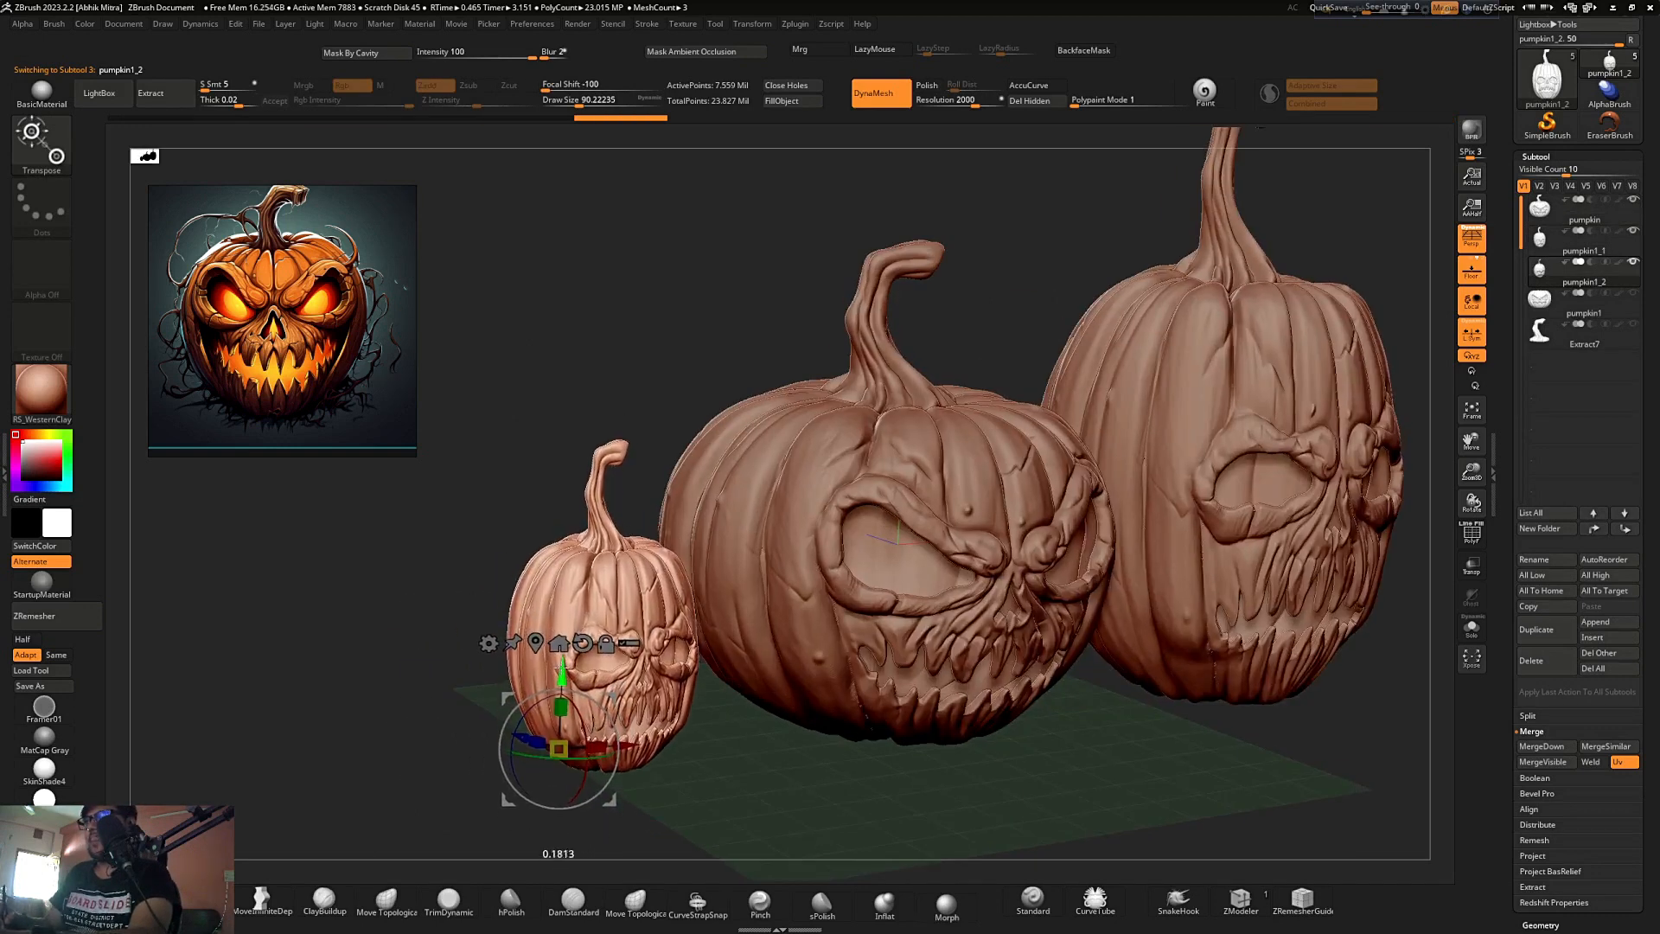
{"action": "left_click_drag", "start_coordinate": [735, 767], "coordinate": [576, 740]}
- Adjust the small pumpkin's face around the brow with the Move brush at a draw size of about 128
{"action": "key", "text": "q"}
{"action": "key", "text": "space"}
{"action": "key", "text": "s"}
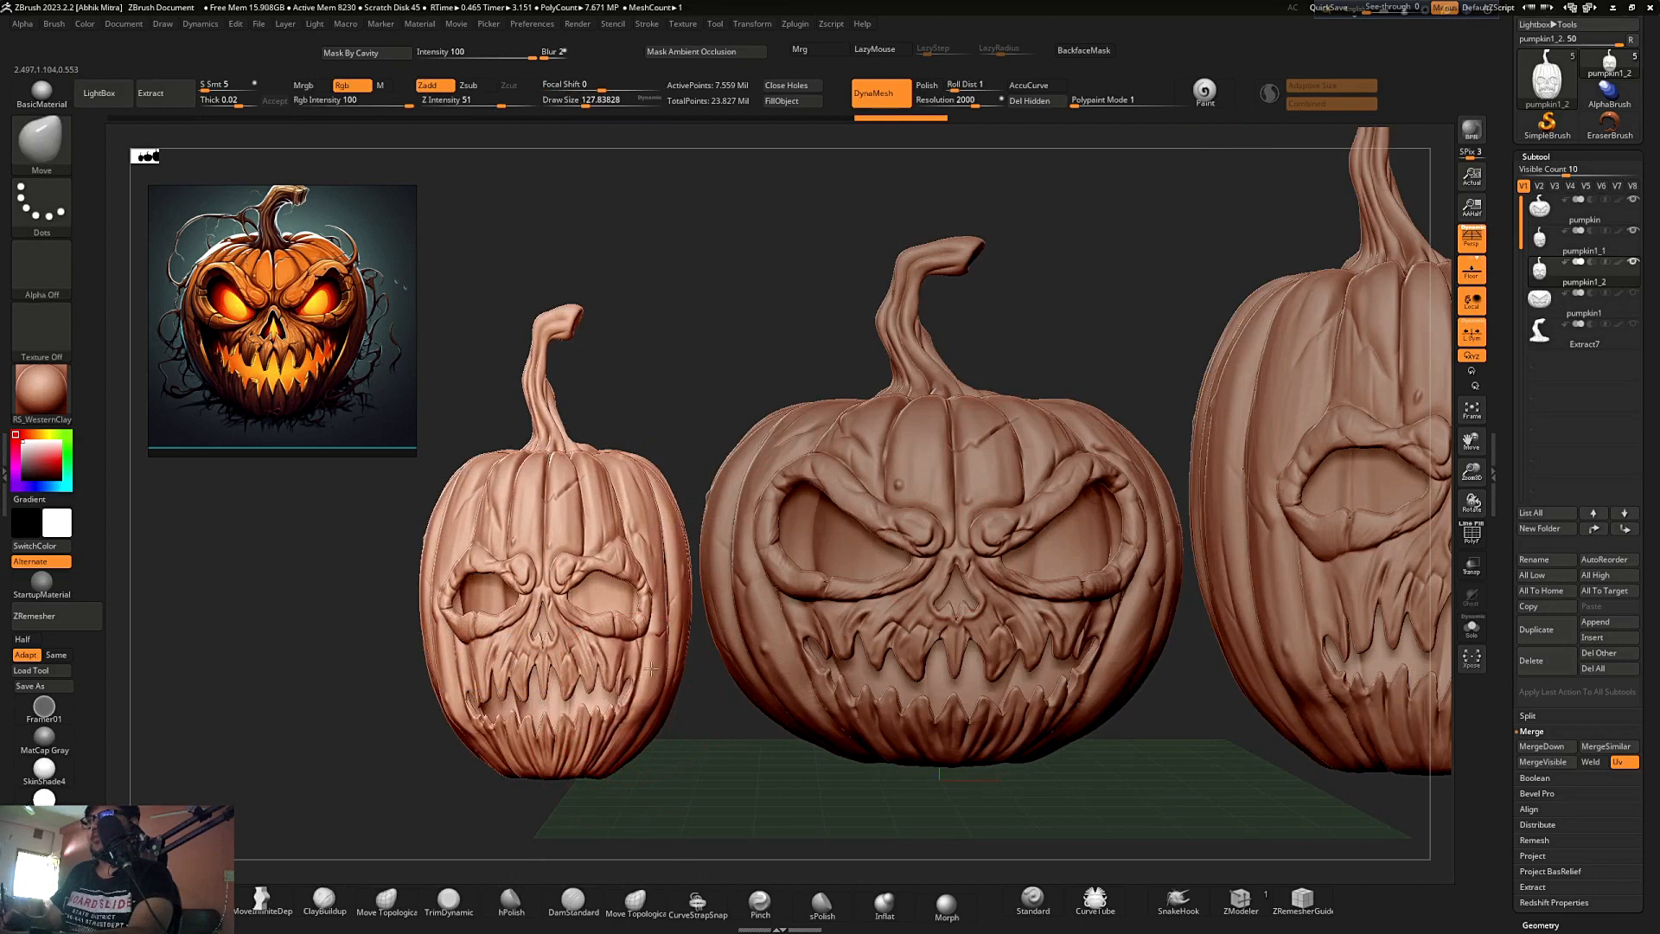
{"action": "left_click_drag", "start_coordinate": [702, 758], "coordinate": [488, 644]}
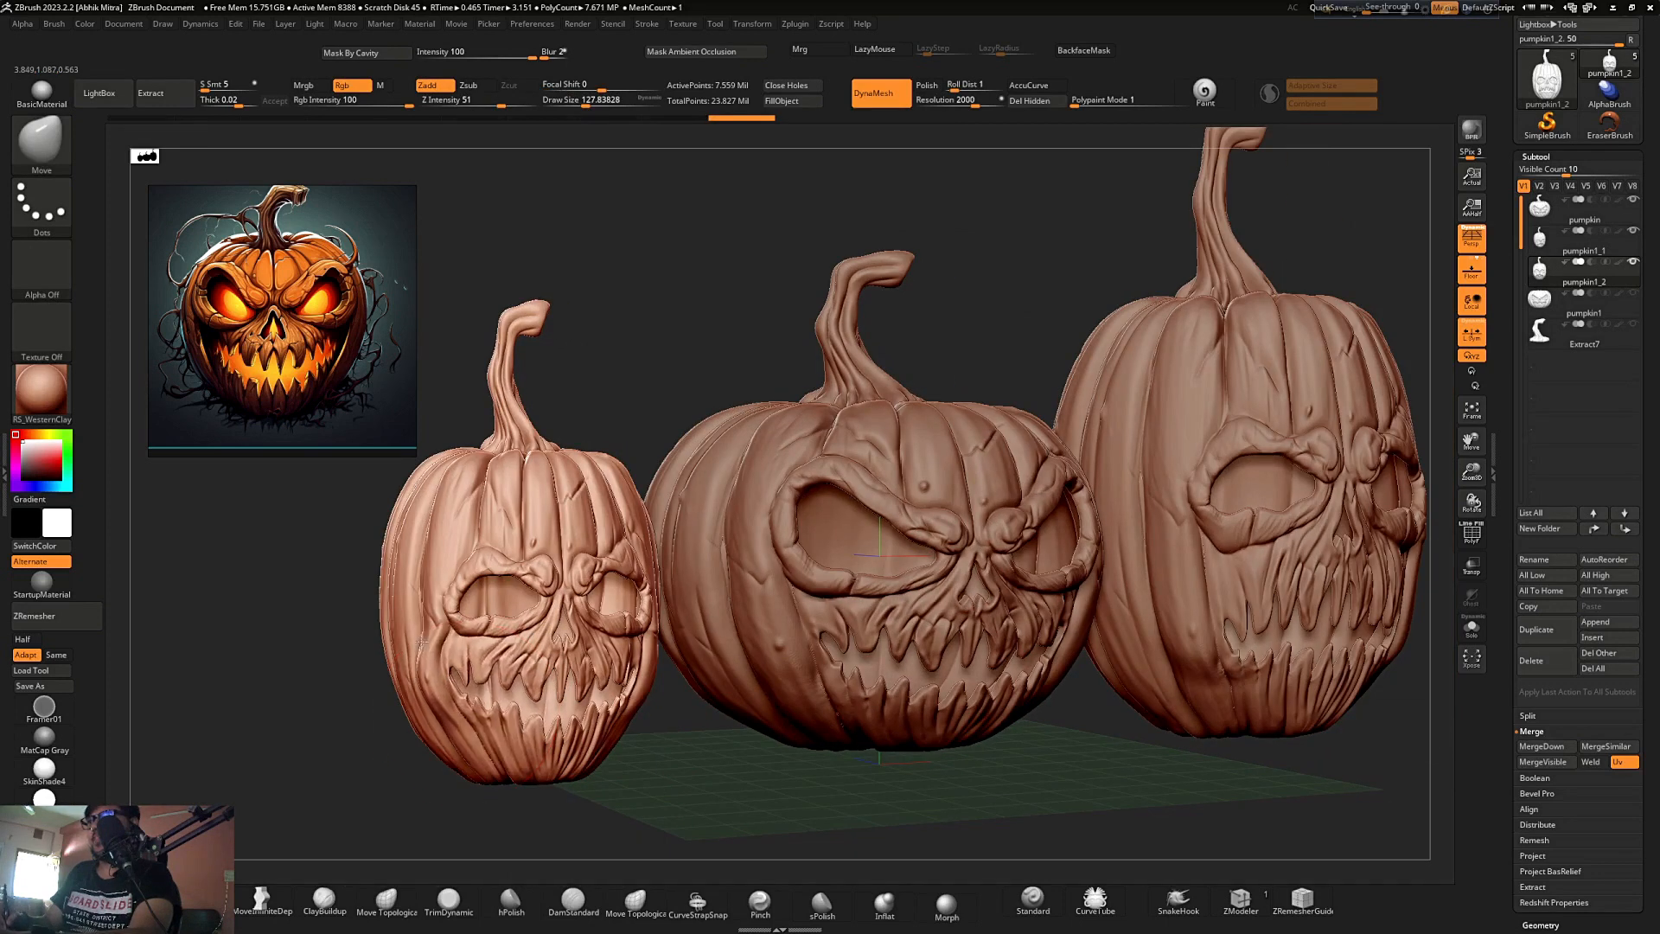
{"action": "left_click_drag", "start_coordinate": [686, 753], "coordinate": [659, 673]}
{"action": "left_click_drag", "start_coordinate": [692, 746], "coordinate": [683, 739]}
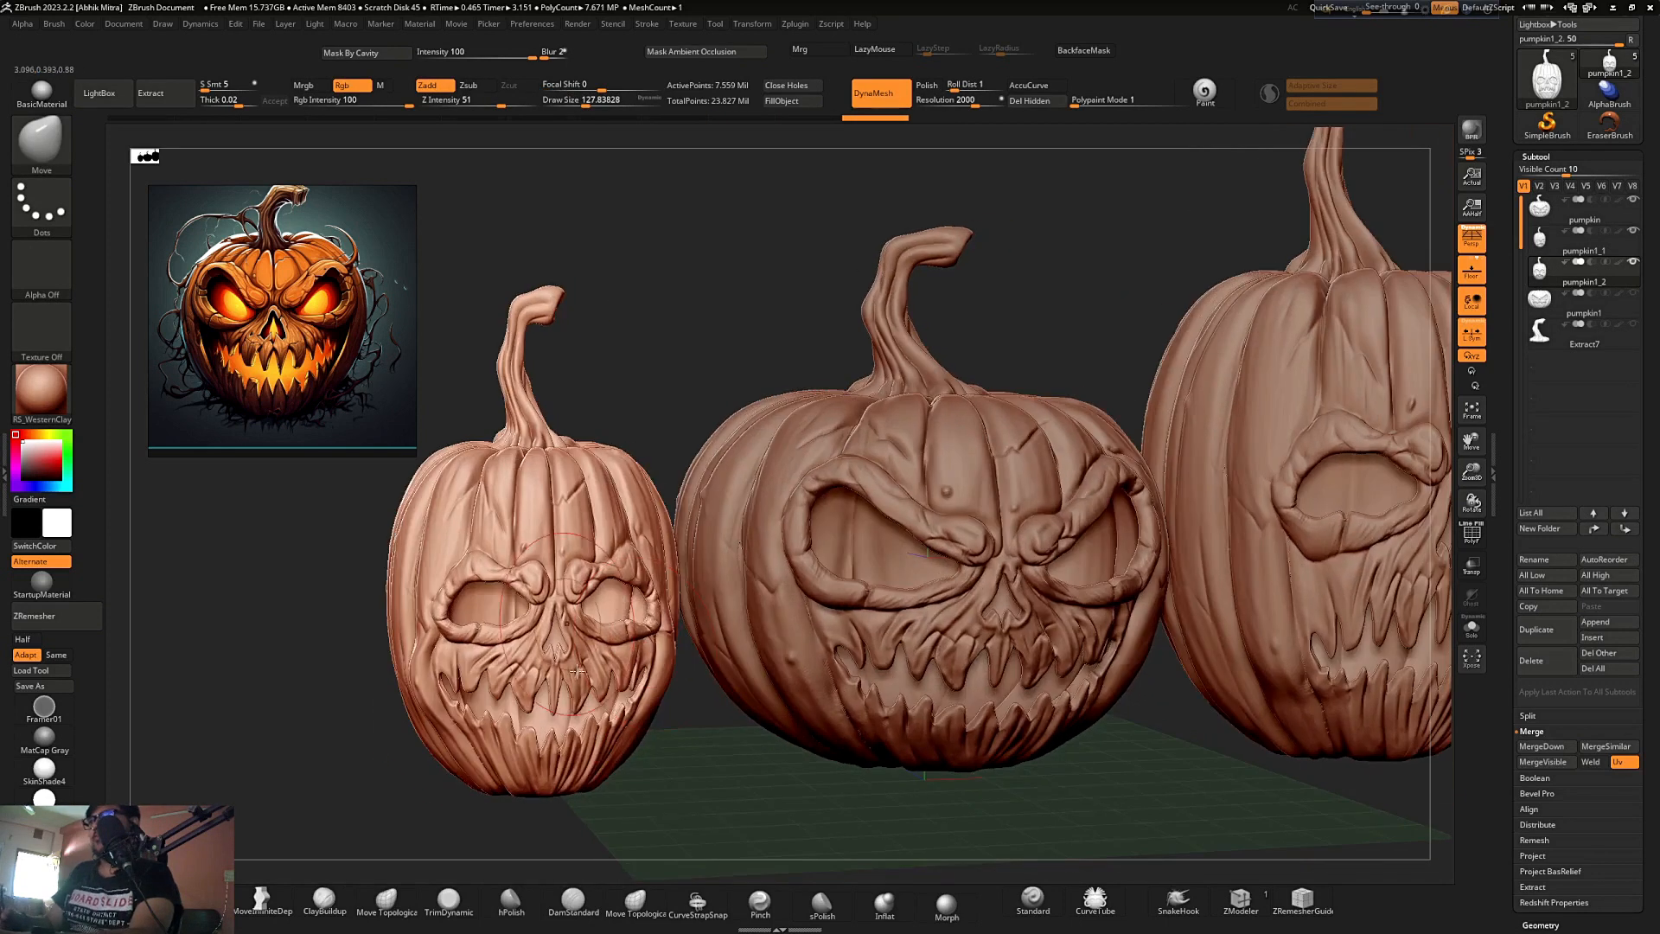
{"action": "right_click_drag", "start_coordinate": [683, 739], "coordinate": [623, 709], "text": "ctrl"}
{"action": "left_click_drag", "start_coordinate": [622, 709], "coordinate": [601, 695]}
- Refine the side of the small pumpkin's mouth with the Move brush at a draw size of about 51
{"action": "right_click_drag", "start_coordinate": [601, 696], "coordinate": [670, 794], "text": "ctrl"}
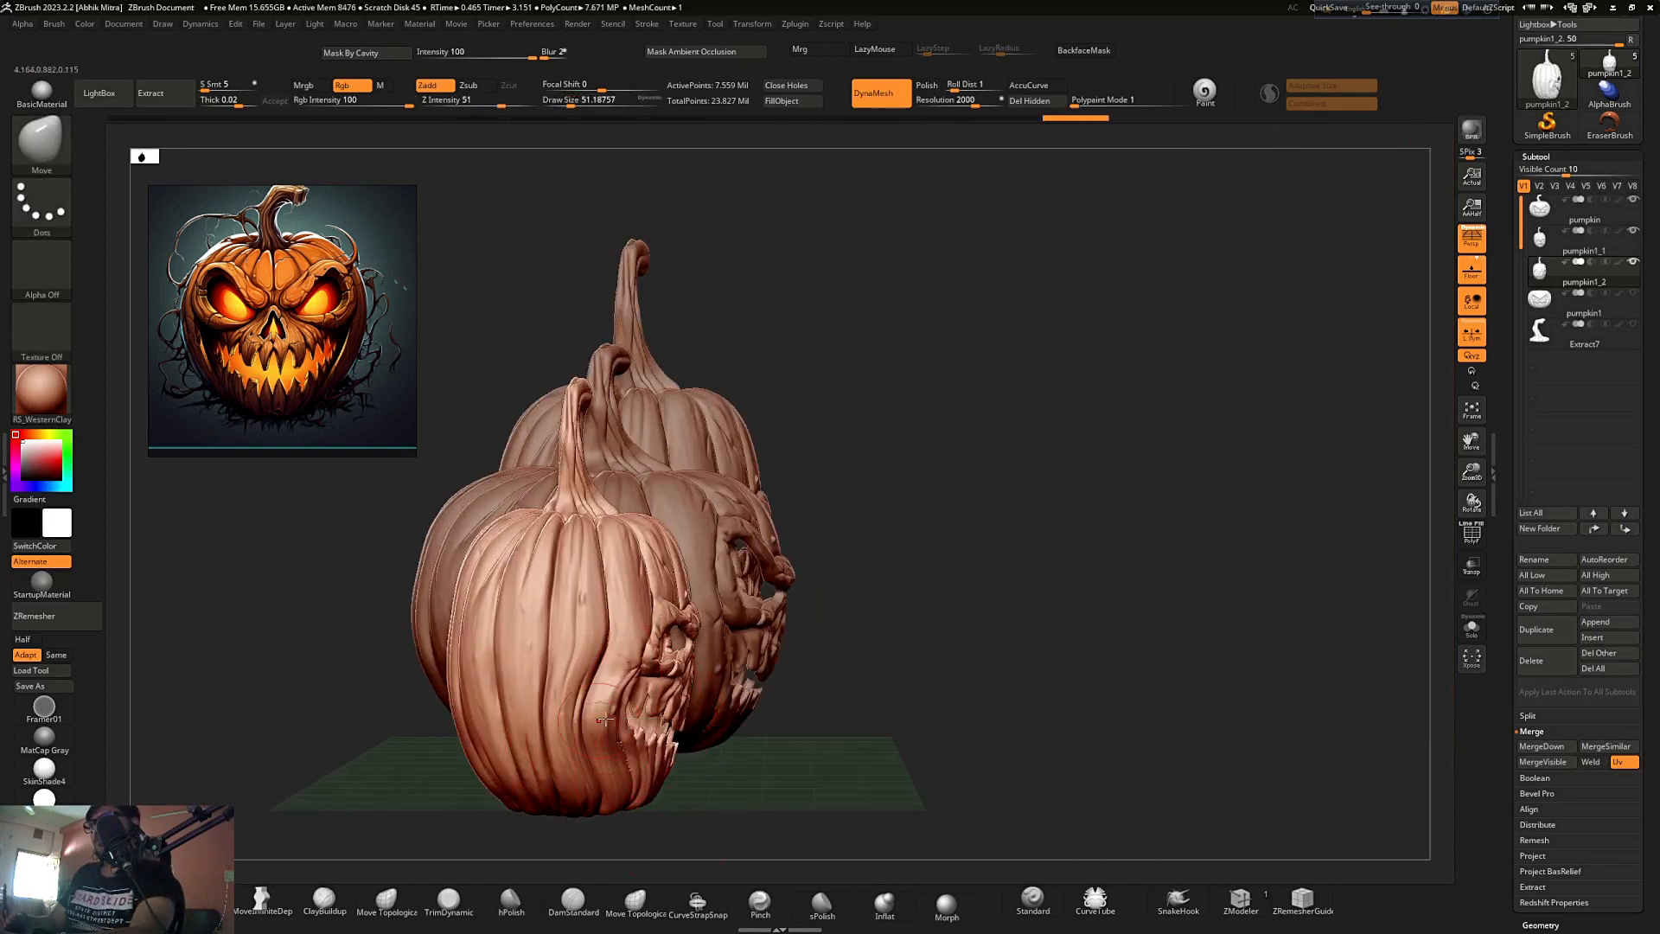
{"action": "left_click_drag", "start_coordinate": [630, 734], "coordinate": [644, 717]}
{"action": "right_click_drag", "start_coordinate": [644, 718], "coordinate": [649, 704], "text": "ctrl"}
{"action": "mouse_move", "coordinate": [769, 665]}
{"action": "right_mouse_down", "text": "ctrl"}
{"action": "mouse_move", "coordinate": [791, 760]}
{"action": "mouse_move", "coordinate": [802, 718]}
{"action": "right_mouse_up", "text": "ctrl"}
{"action": "mouse_move", "coordinate": [689, 775]}
{"action": "right_mouse_down"}
{"action": "mouse_move", "coordinate": [574, 697]}
{"action": "mouse_move", "coordinate": [596, 666]}
{"action": "mouse_move", "coordinate": [695, 682]}
{"action": "right_mouse_up"}
- Isolate the small pumpkin, hide the floor grid and narrow its eye sockets with the Move brush
{"action": "key", "text": "shift+alt+s"}
{"action": "left_click", "coordinate": [1476, 278]}
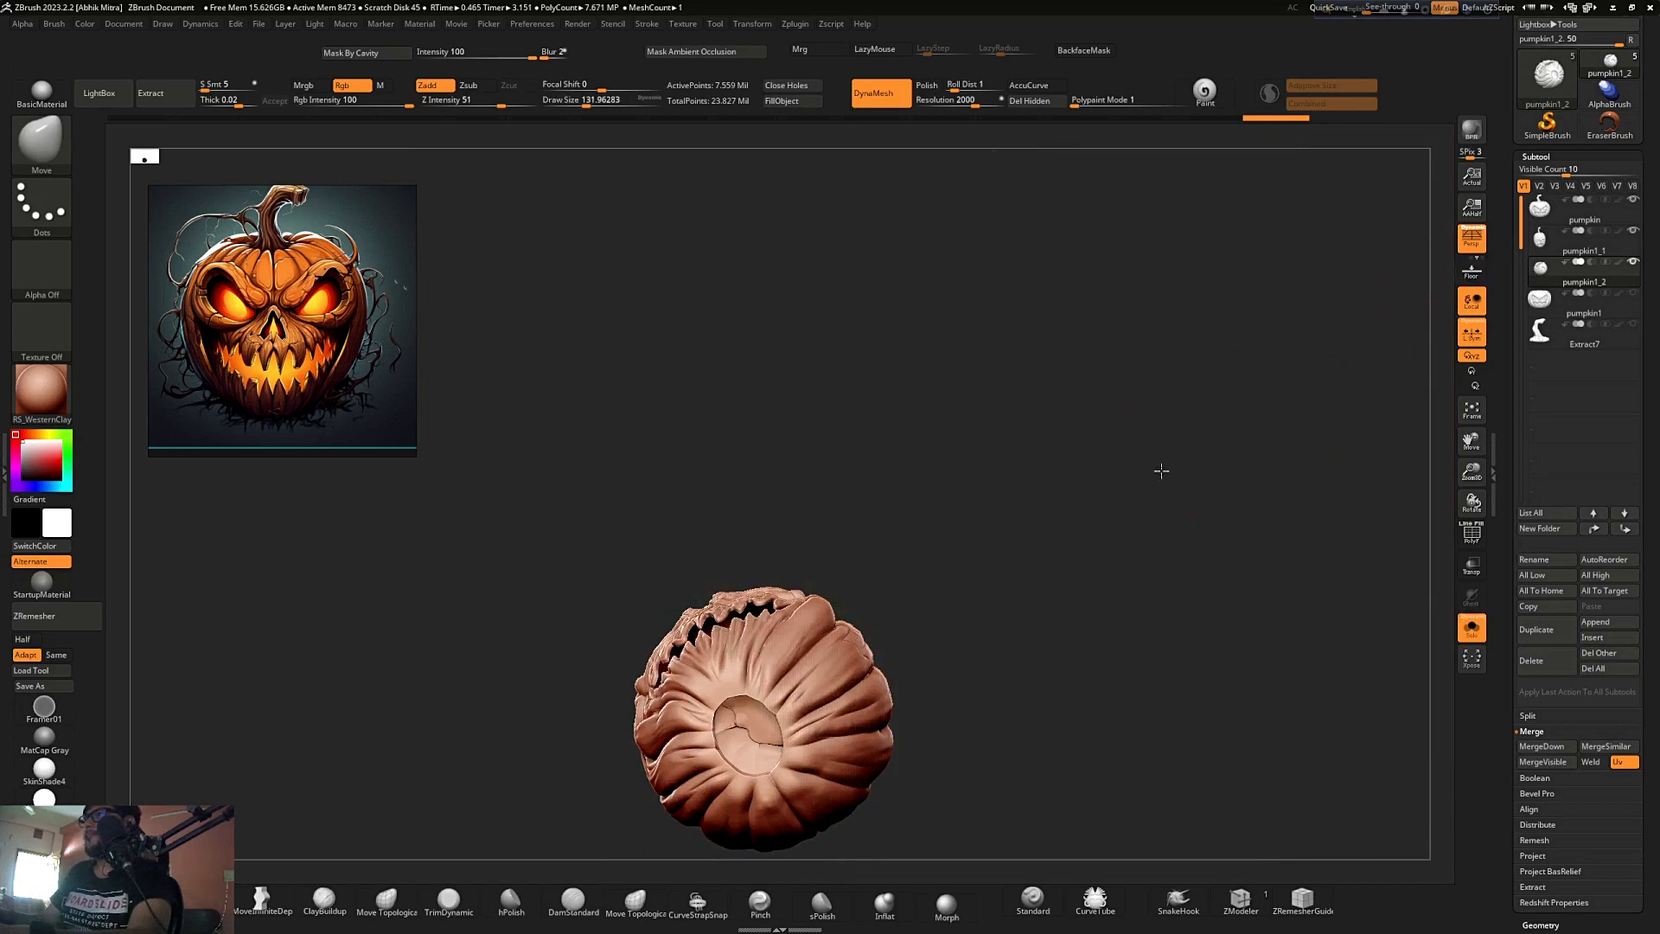
{"action": "right_click_drag", "start_coordinate": [1161, 470], "coordinate": [710, 680], "text": "alt"}
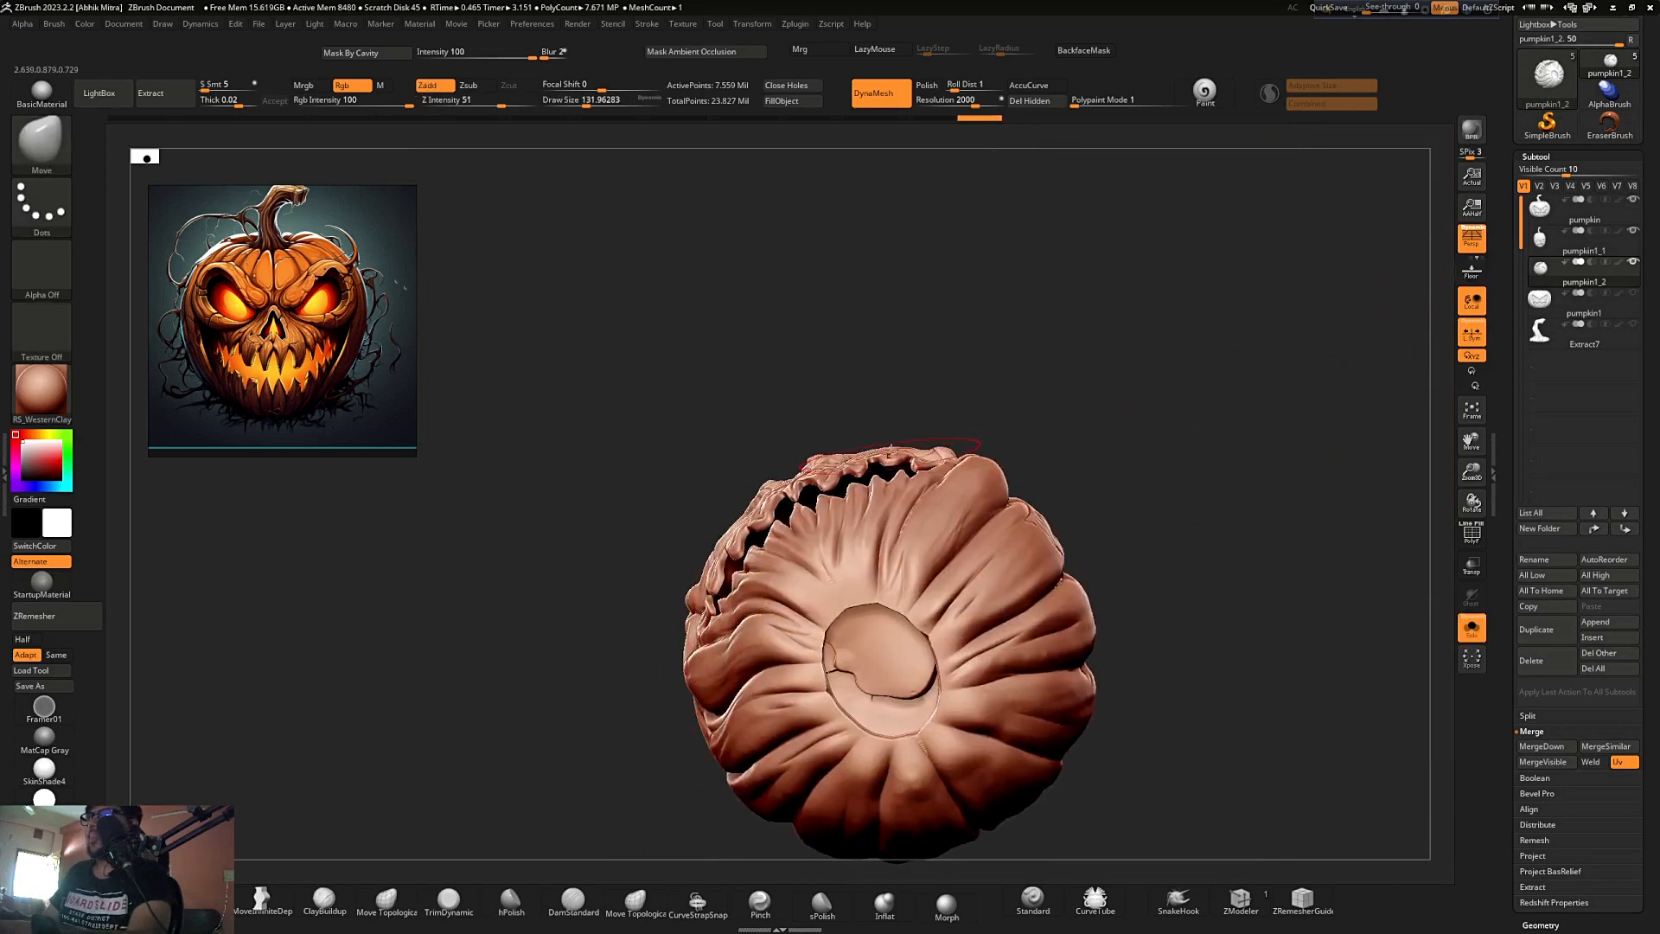
{"action": "right_click_drag", "start_coordinate": [957, 366], "coordinate": [956, 482], "text": "shift"}
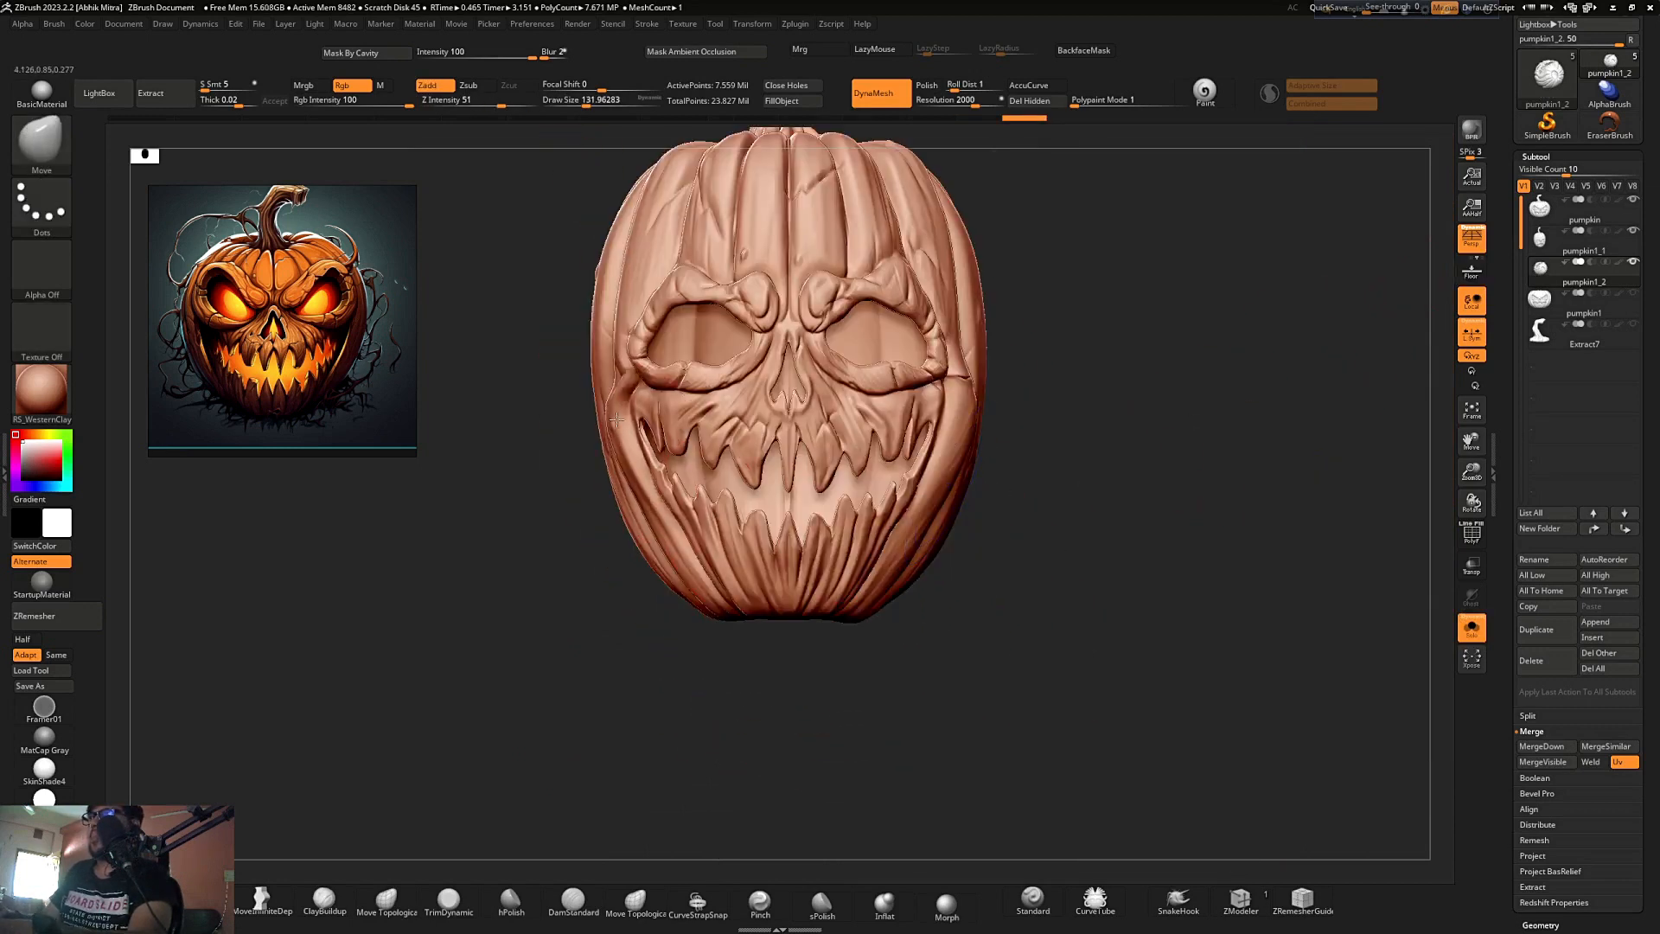
{"action": "right_click_drag", "start_coordinate": [942, 339], "coordinate": [939, 406], "text": "alt"}
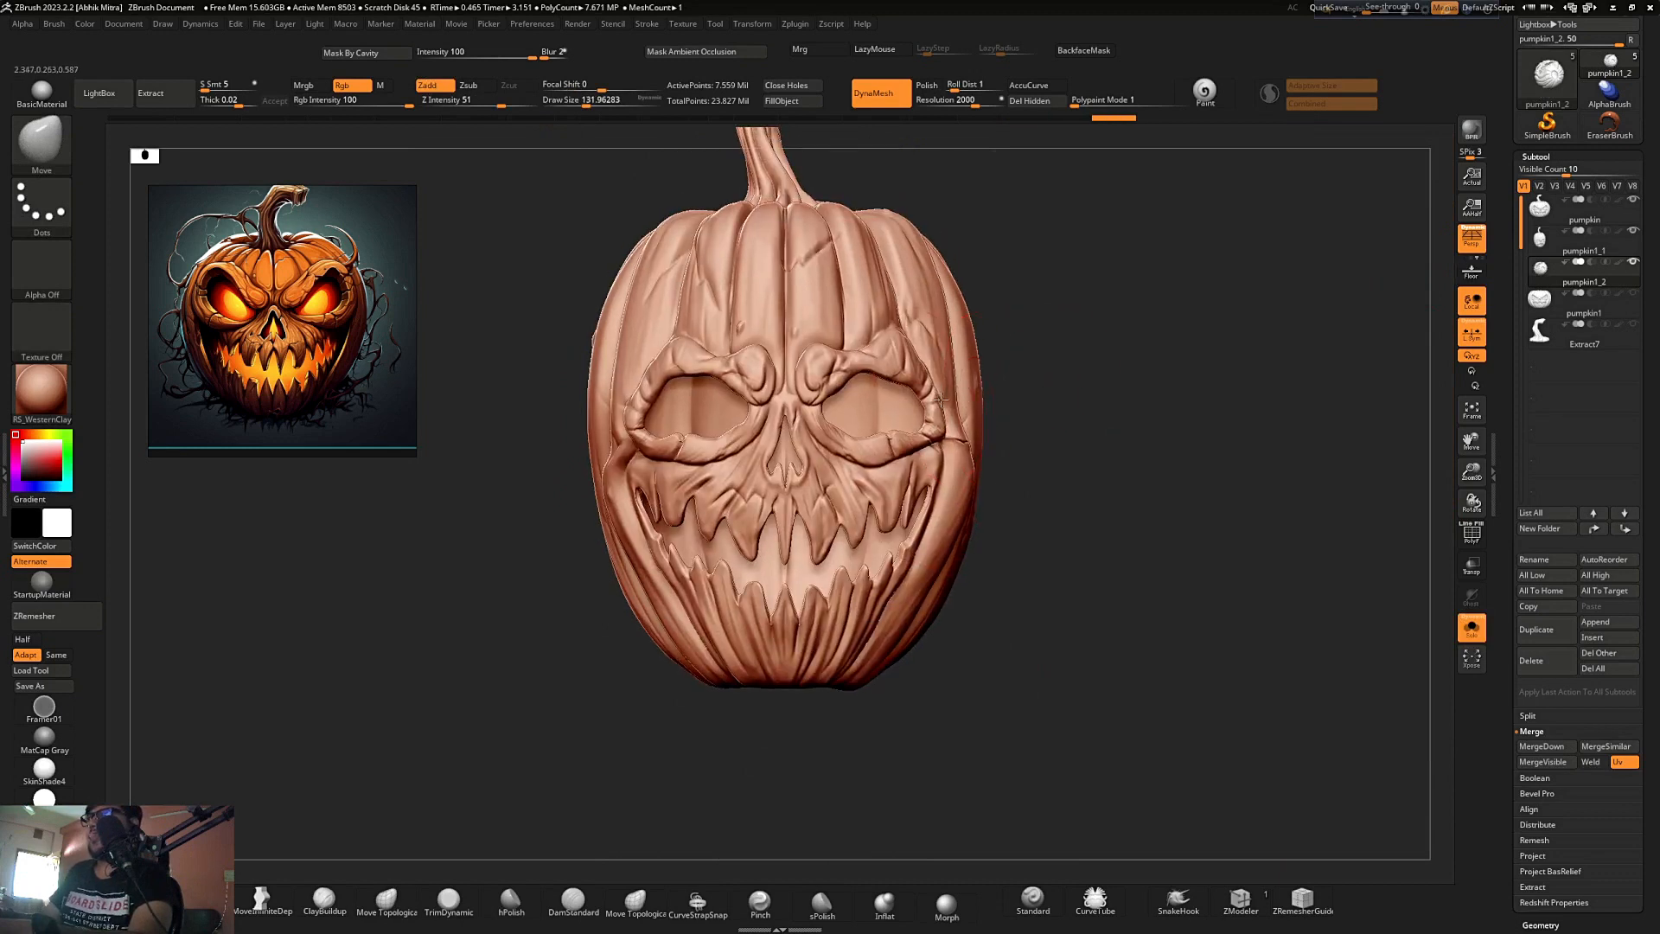
{"action": "left_click_drag", "start_coordinate": [735, 372], "coordinate": [657, 432], "text": "ctrl"}
{"action": "left_click_drag", "start_coordinate": [876, 378], "coordinate": [916, 432], "text": "ctrl"}
{"action": "mouse_move", "coordinate": [1040, 392]}
{"action": "left_mouse_down"}
{"action": "mouse_move", "coordinate": [733, 525]}
{"action": "mouse_move", "coordinate": [687, 405]}
{"action": "left_mouse_up"}
{"action": "mouse_move", "coordinate": [877, 449]}
{"action": "left_mouse_down"}
{"action": "mouse_move", "coordinate": [877, 423]}
{"action": "mouse_move", "coordinate": [911, 422]}
{"action": "mouse_move", "coordinate": [927, 473]}
{"action": "left_mouse_up"}
- Bulge the small pumpkin's upper sides and back outward with the Move brush at a draw size of about 262
{"action": "right_click_drag", "start_coordinate": [926, 473], "coordinate": [912, 382], "text": "ctrl"}
{"action": "left_click_drag", "start_coordinate": [936, 388], "coordinate": [950, 388]}
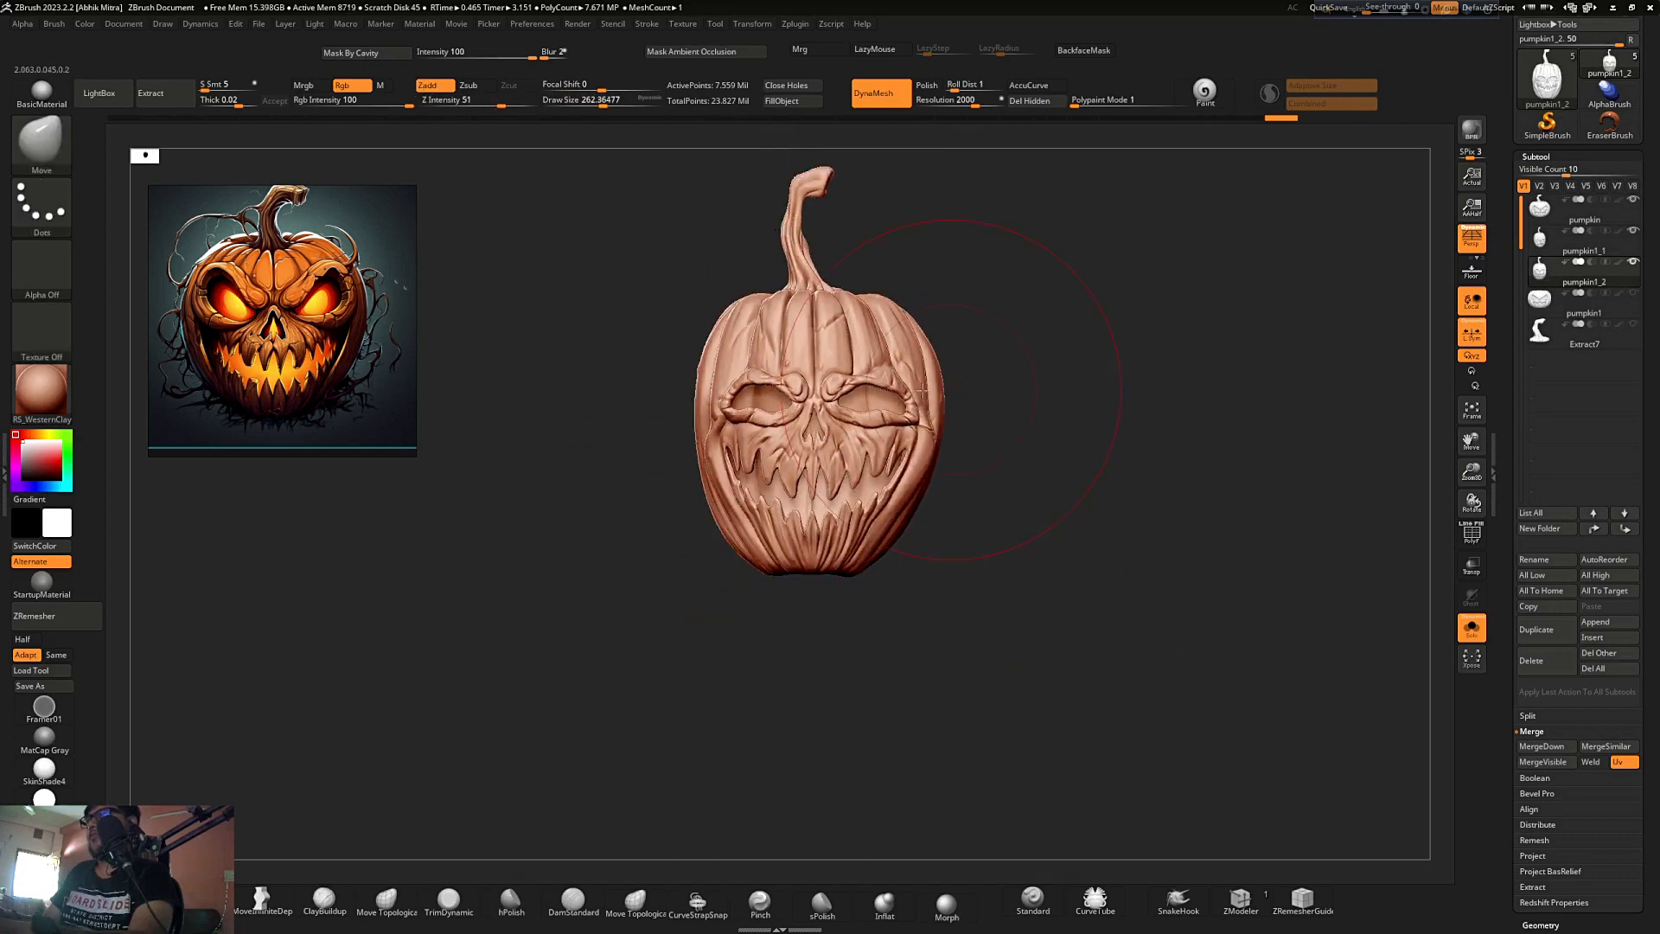
{"action": "left_click_drag", "start_coordinate": [690, 367], "coordinate": [676, 370]}
{"action": "right_click_drag", "start_coordinate": [804, 415], "coordinate": [973, 502], "text": "ctrl"}
{"action": "left_click_drag", "start_coordinate": [579, 418], "coordinate": [567, 421]}
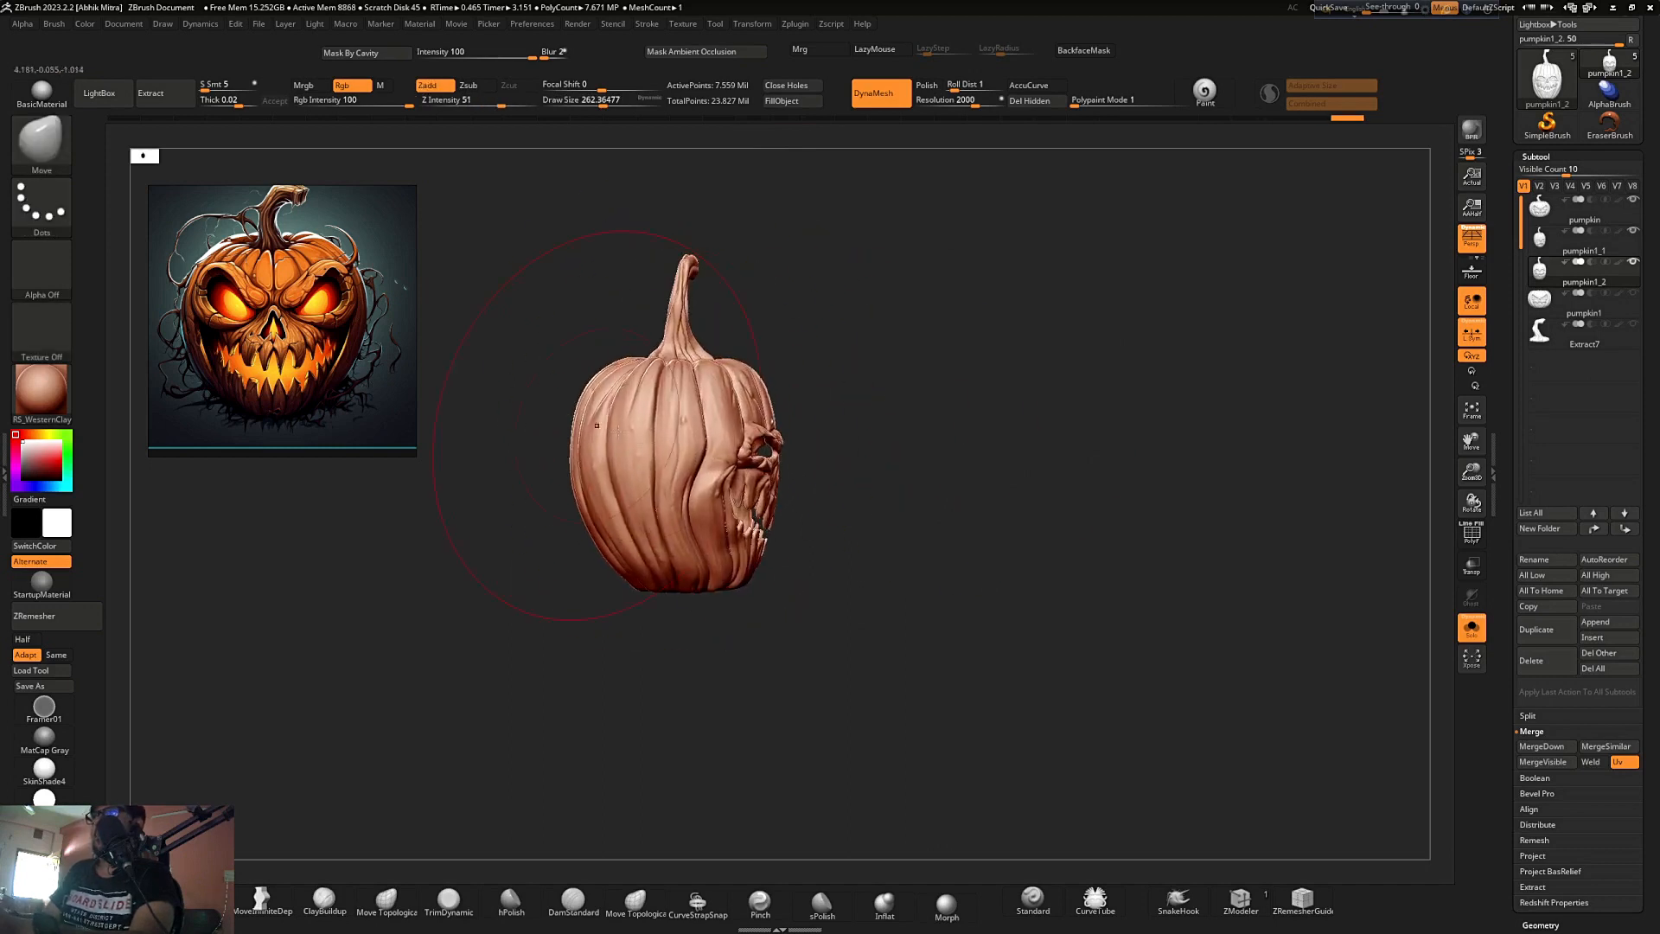
{"action": "mouse_move", "coordinate": [762, 472]}
{"action": "right_mouse_down"}
{"action": "mouse_move", "coordinate": [804, 437]}
{"action": "mouse_move", "coordinate": [893, 416]}
{"action": "right_mouse_up"}
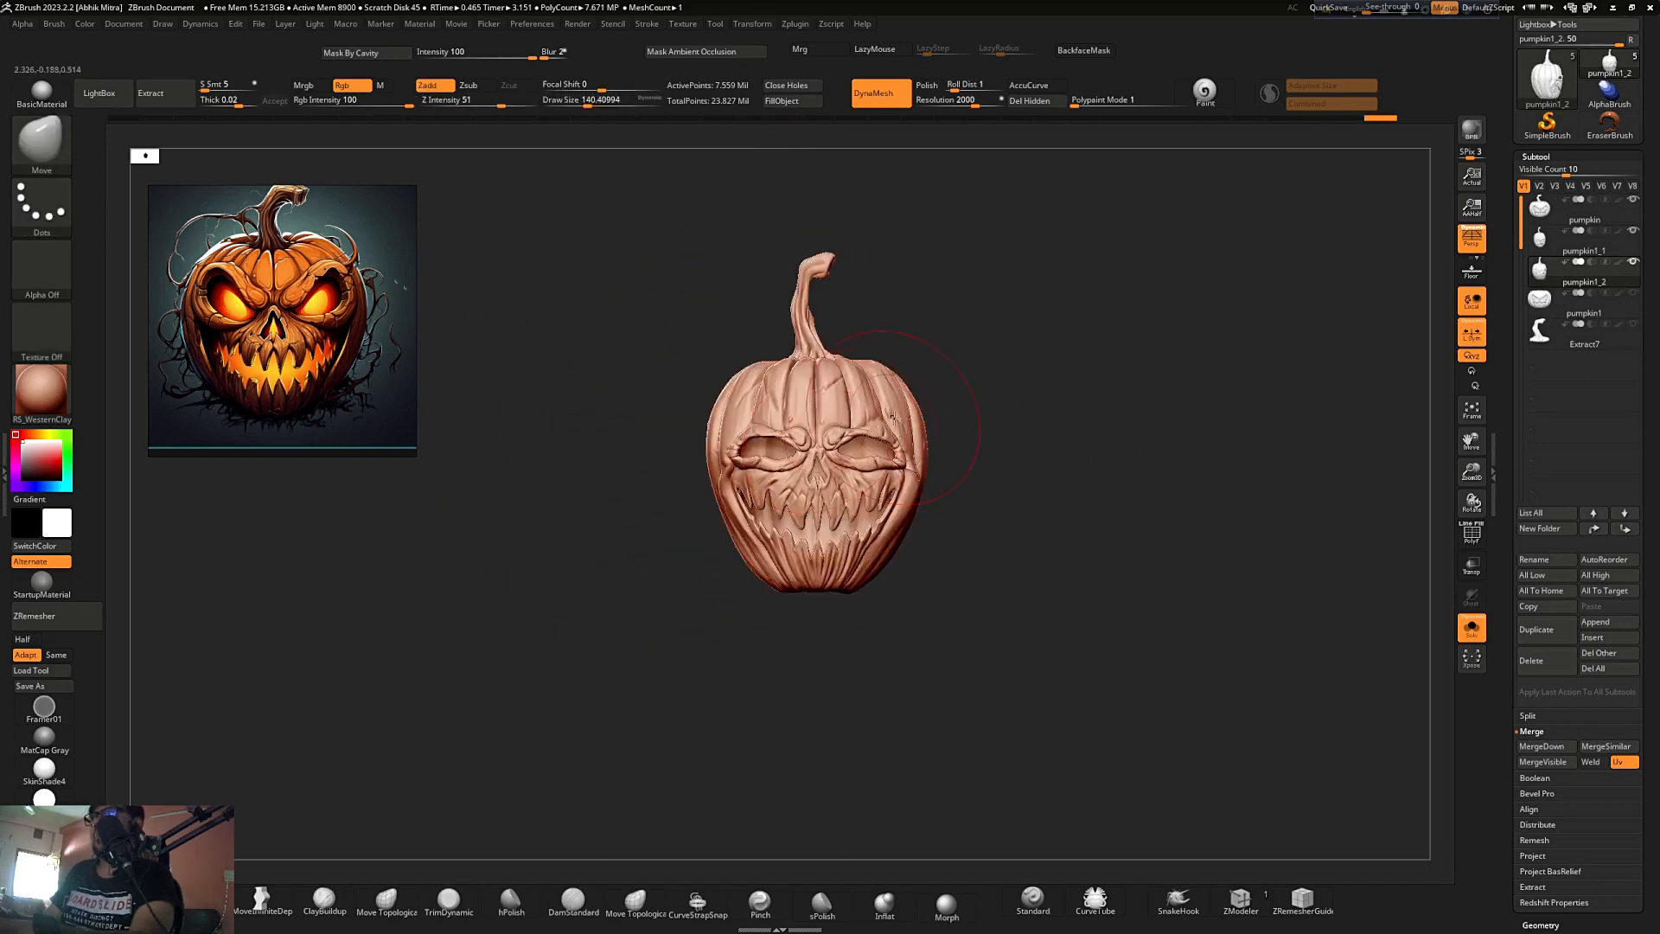
{"action": "right_click_drag", "start_coordinate": [1001, 394], "coordinate": [989, 415], "text": "alt"}
- Show all pumpkins again and scale the small pumpkin down with the gizmo to sit level beside the original
{"action": "left_click", "coordinate": [1471, 629]}
{"action": "right_click_drag", "start_coordinate": [891, 587], "coordinate": [794, 540], "text": "ctrl"}
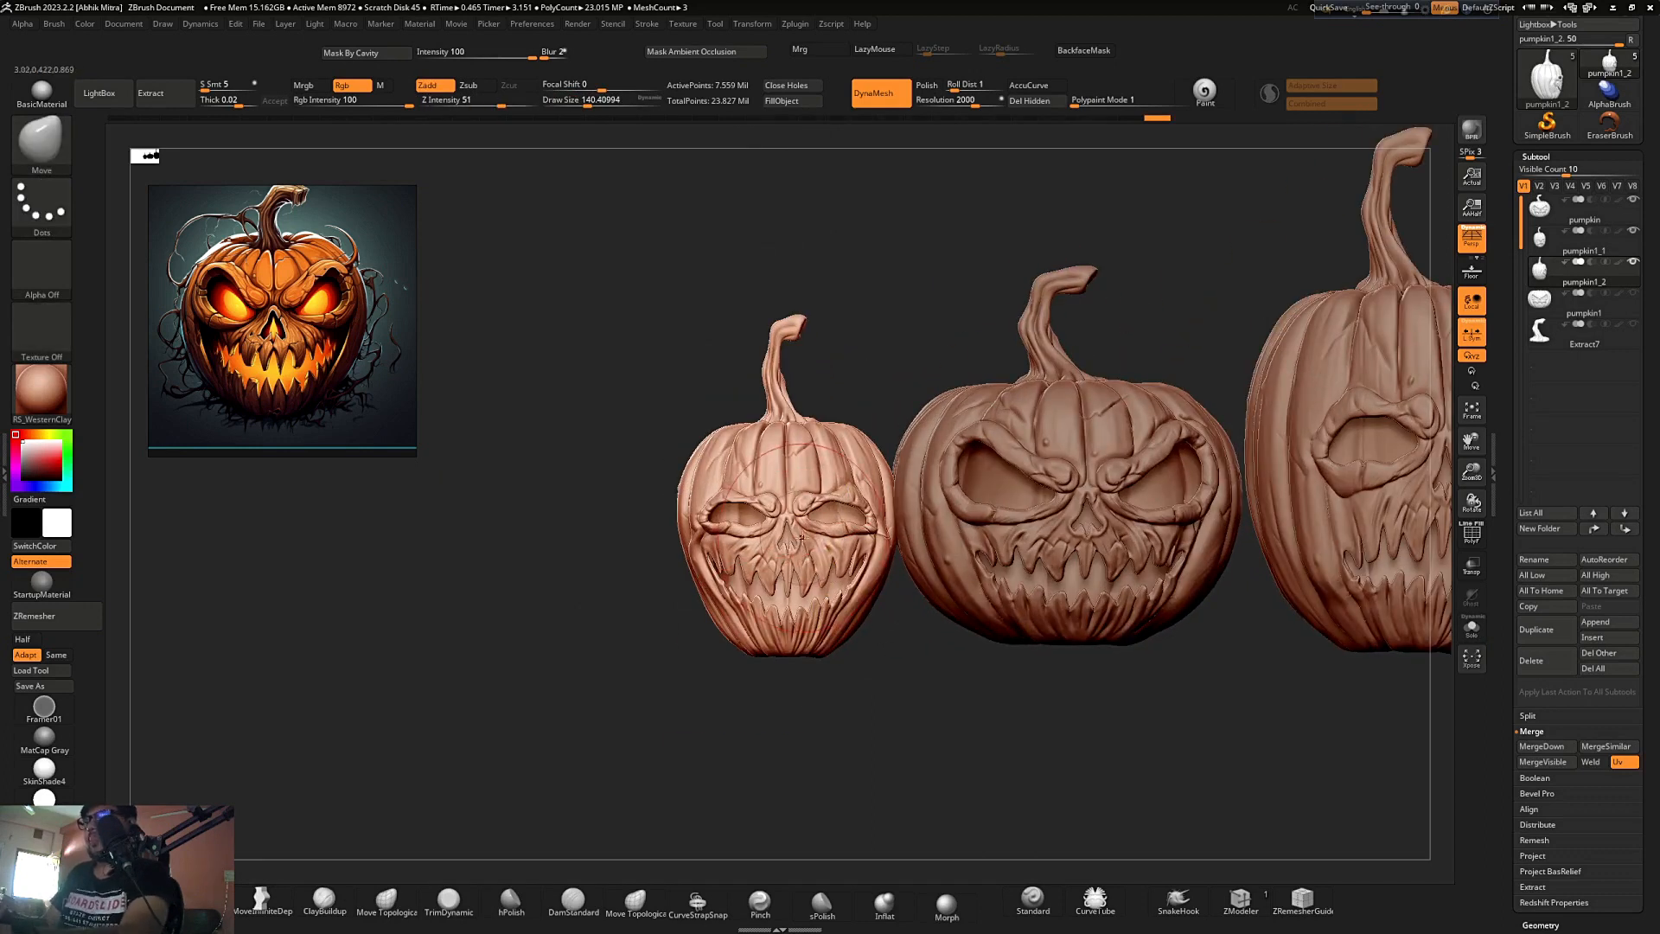
{"action": "key", "text": "w"}
{"action": "left_click_drag", "start_coordinate": [739, 637], "coordinate": [735, 560]}
{"action": "right_click_drag", "start_coordinate": [804, 724], "coordinate": [791, 685]}
{"action": "right_click_drag", "start_coordinate": [1038, 665], "coordinate": [985, 766], "text": "alt"}
{"action": "right_click", "coordinate": [957, 781]}
{"action": "left_click", "coordinate": [932, 806]}
- Reduce the Move brush's draw size to about 56 and examine the three pumpkins together from several angles
{"action": "right_click_drag", "start_coordinate": [752, 685], "coordinate": [623, 641], "text": "ctrl"}
{"action": "right_click_drag", "start_coordinate": [650, 722], "coordinate": [610, 682]}
{"action": "right_click_drag", "start_coordinate": [610, 588], "coordinate": [649, 644], "text": "ctrl"}
{"action": "key", "text": "s"}
{"action": "left_click", "coordinate": [664, 646]}
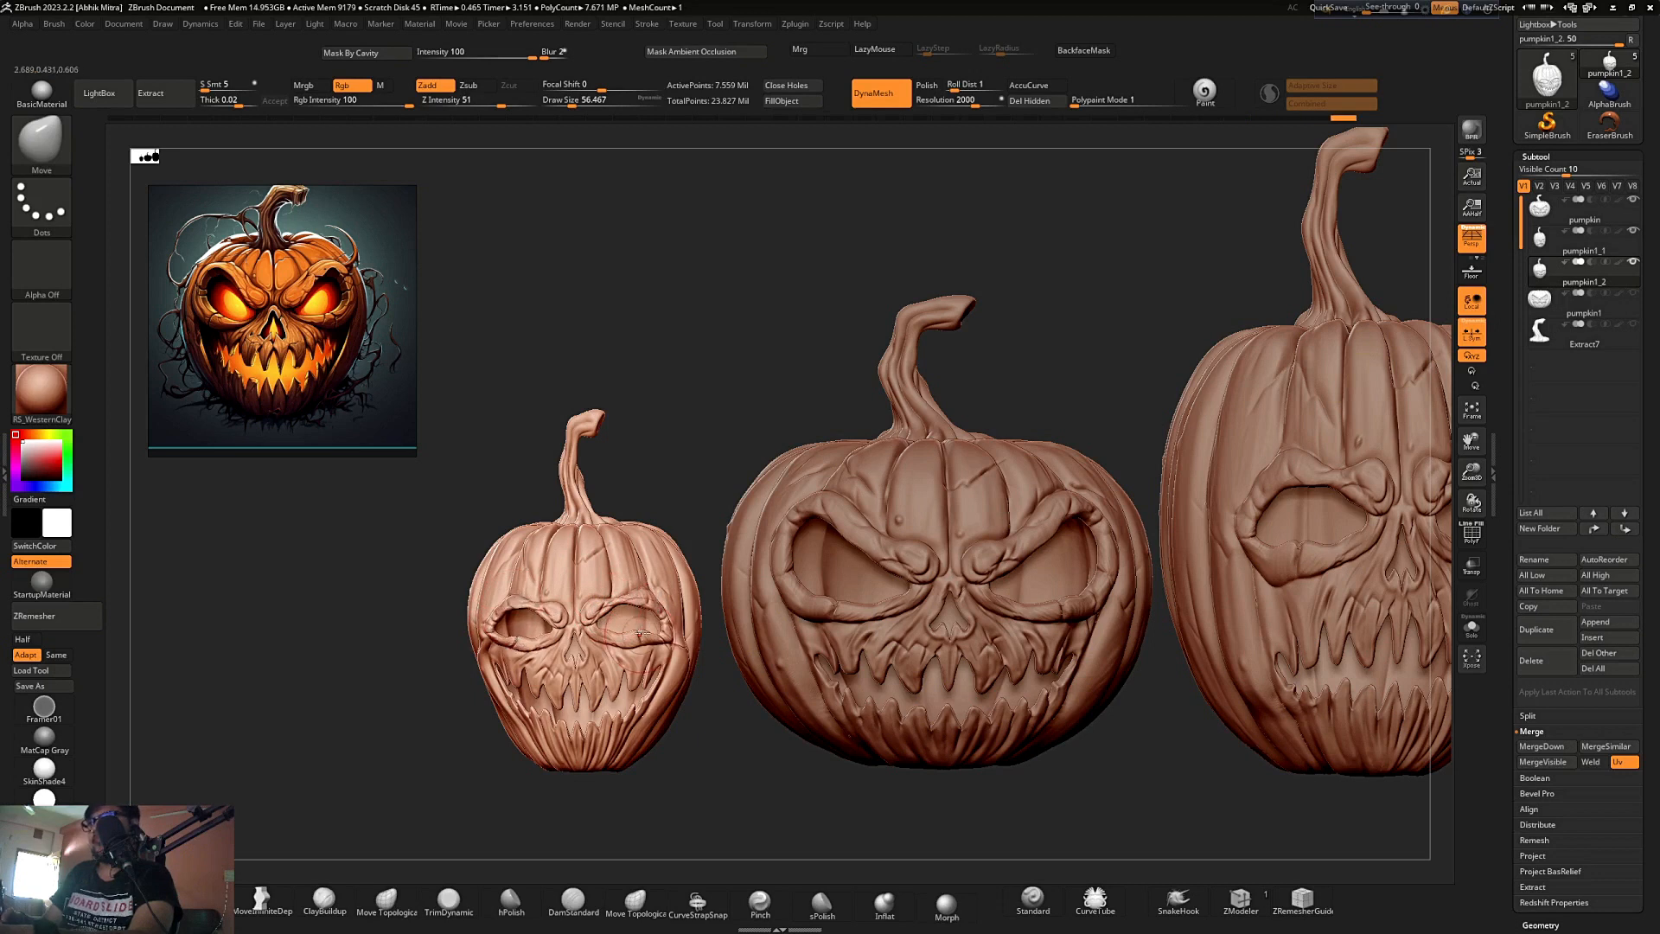
{"action": "right_click_drag", "start_coordinate": [804, 778], "coordinate": [778, 723], "text": "ctrl"}
{"action": "mouse_move", "coordinate": [778, 722]}
{"action": "right_mouse_down"}
{"action": "mouse_move", "coordinate": [808, 733]}
{"action": "mouse_move", "coordinate": [822, 708]}
{"action": "mouse_move", "coordinate": [773, 511]}
{"action": "right_mouse_up"}
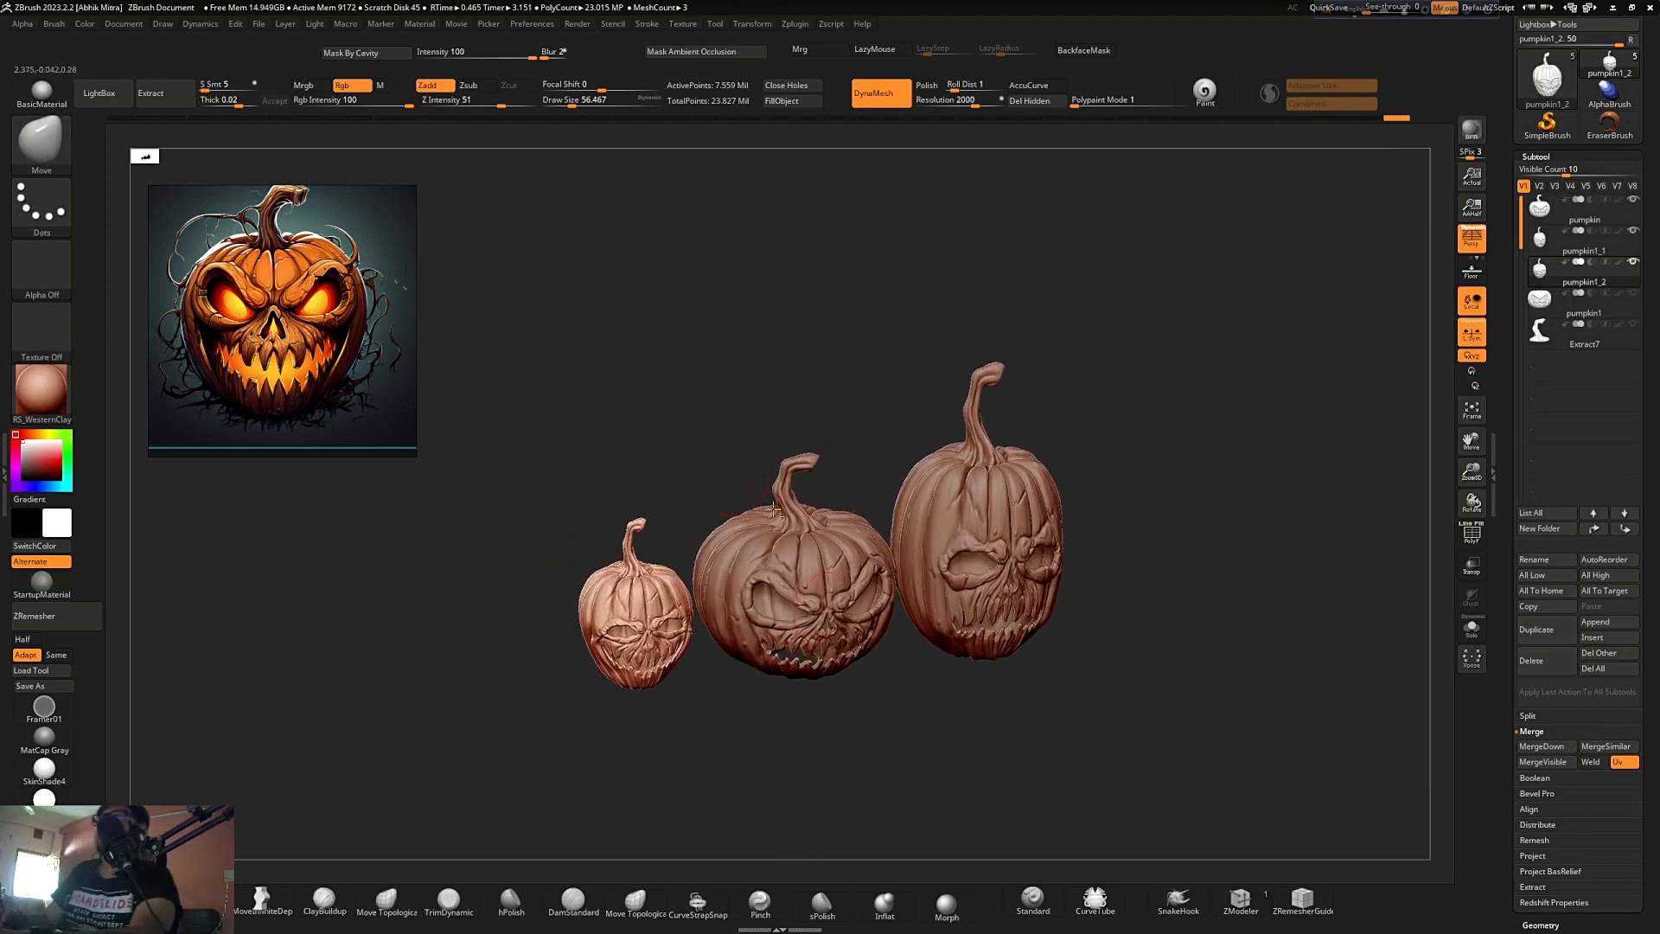
{"action": "mouse_move", "coordinate": [1185, 493]}
{"action": "right_mouse_down"}
{"action": "mouse_move", "coordinate": [1170, 499]}
{"action": "mouse_move", "coordinate": [1206, 492]}
{"action": "right_mouse_up"}
- Hide the finished pumpkins and make the stemless pumpkin1 body the active subtool
{"action": "left_click", "coordinate": [1633, 232]}
{"action": "left_click", "coordinate": [1632, 201]}
{"action": "left_click", "coordinate": [1626, 306]}
{"action": "right_click_drag", "start_coordinate": [1213, 494], "coordinate": [848, 418]}
{"action": "mouse_move", "coordinate": [1025, 391]}
{"action": "right_mouse_down"}
{"action": "mouse_move", "coordinate": [1068, 375]}
{"action": "mouse_move", "coordinate": [1082, 345]}
{"action": "mouse_move", "coordinate": [1049, 433]}
{"action": "mouse_move", "coordinate": [960, 454]}
{"action": "right_mouse_up"}
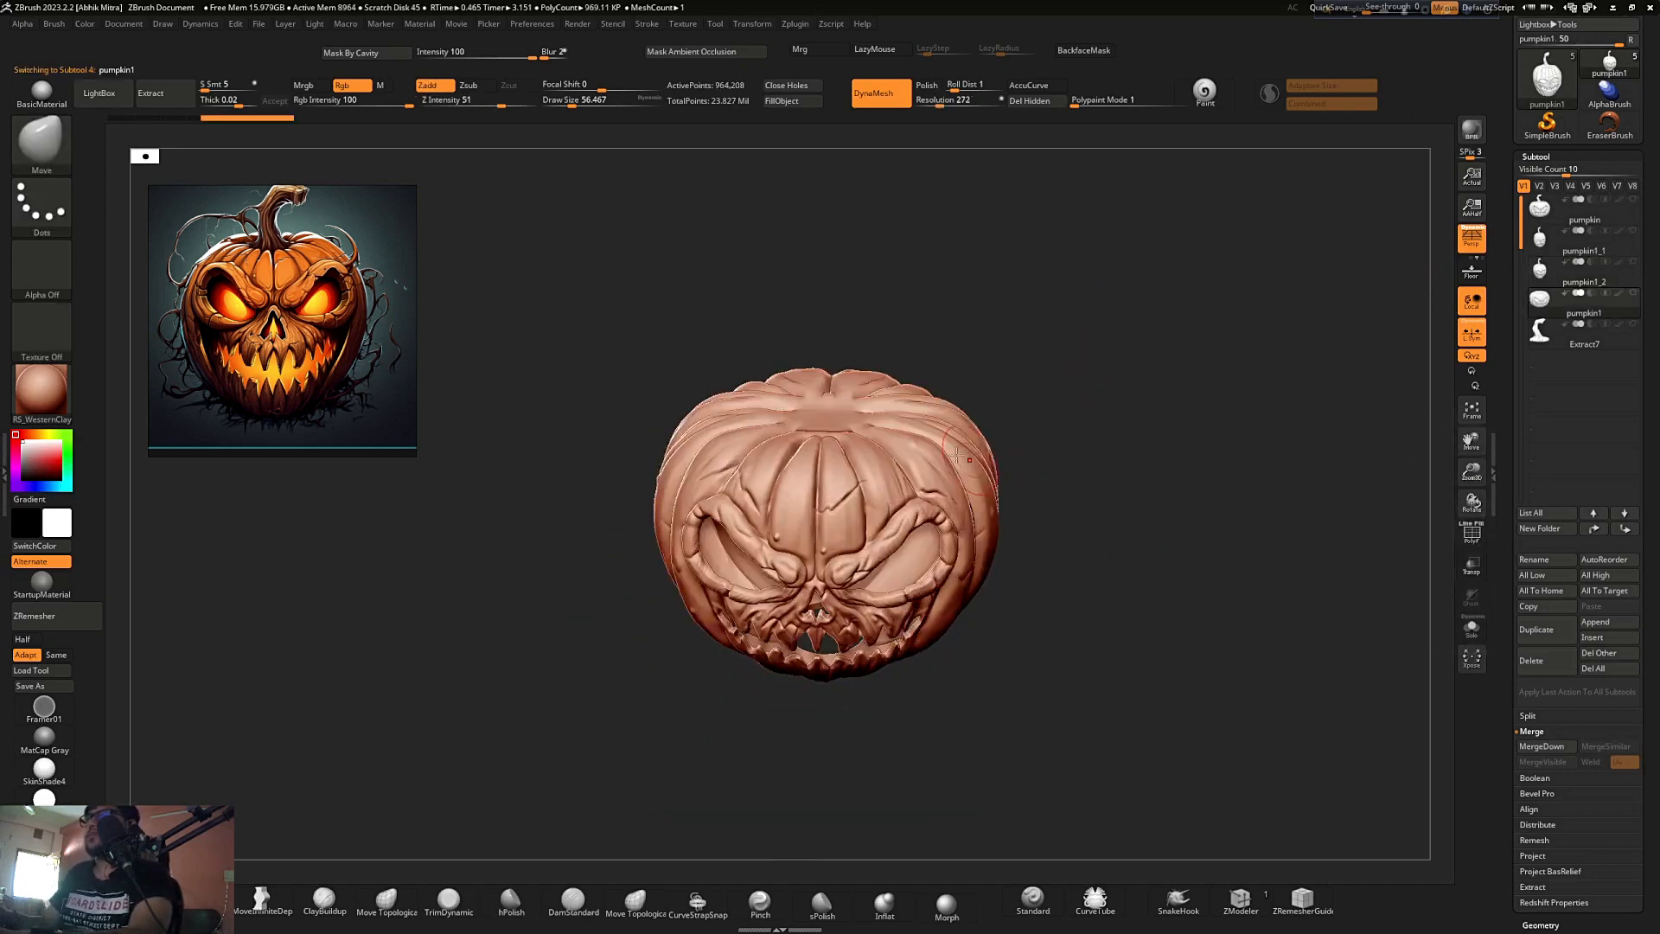
{"action": "right_click_drag", "start_coordinate": [826, 387], "coordinate": [1177, 308], "text": "ctrl"}
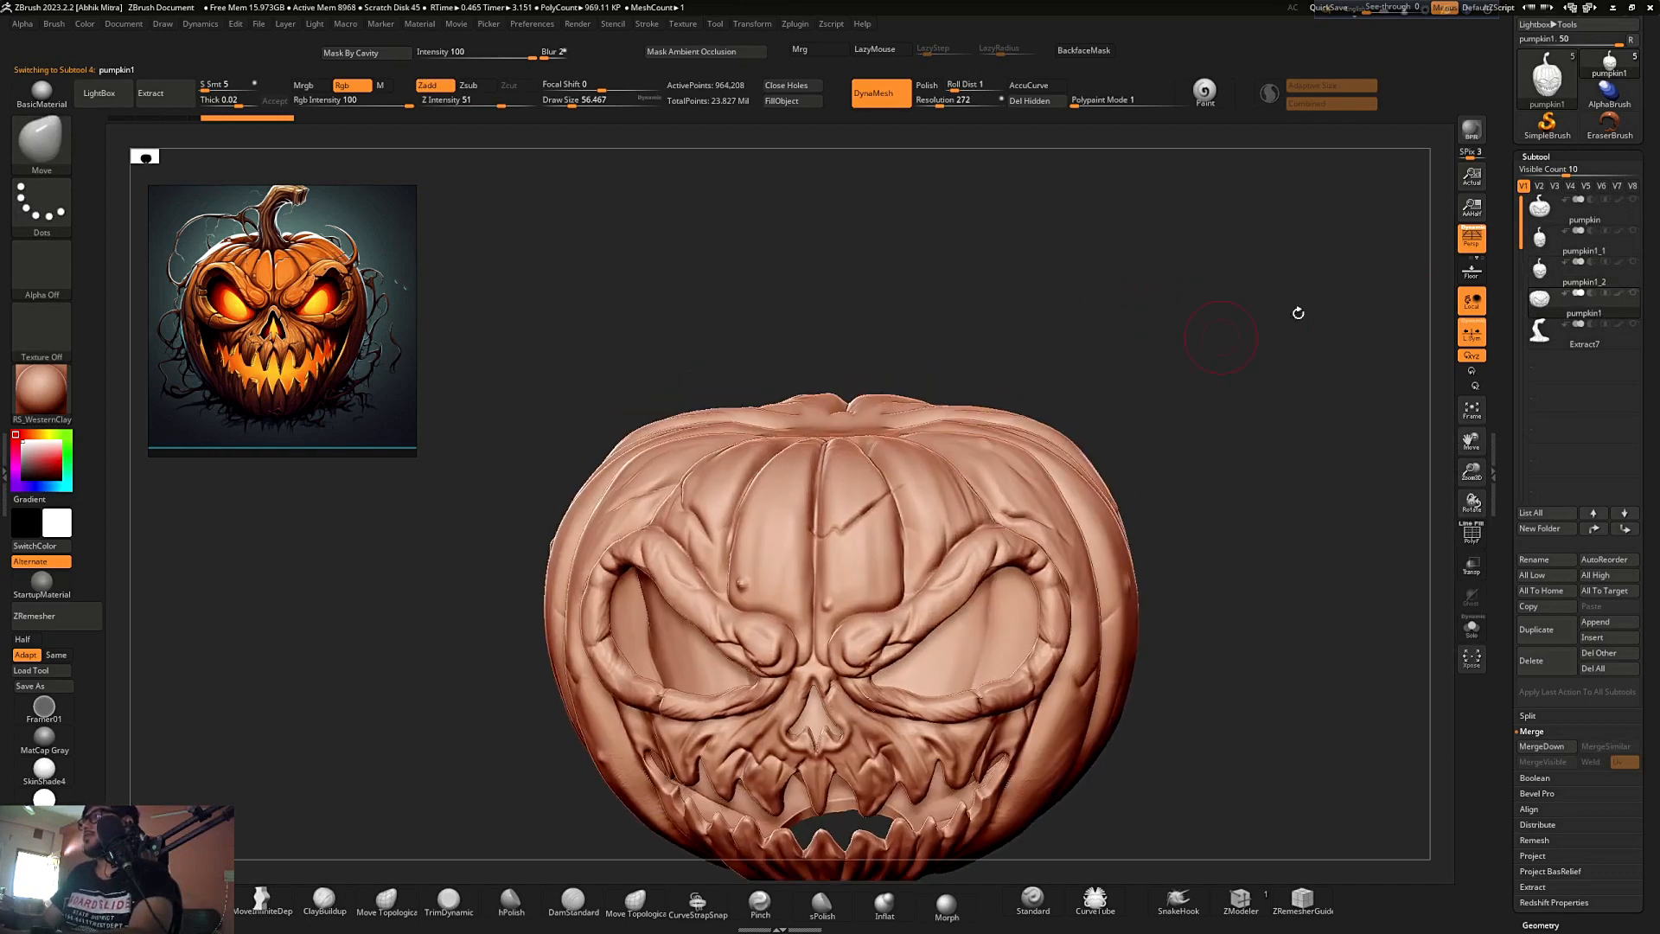
- Display only the pumpkin1 body together with its separate Extract7 stem
{"action": "left_click", "coordinate": [1560, 352]}
{"action": "right_click_drag", "start_coordinate": [1130, 398], "coordinate": [1061, 395]}
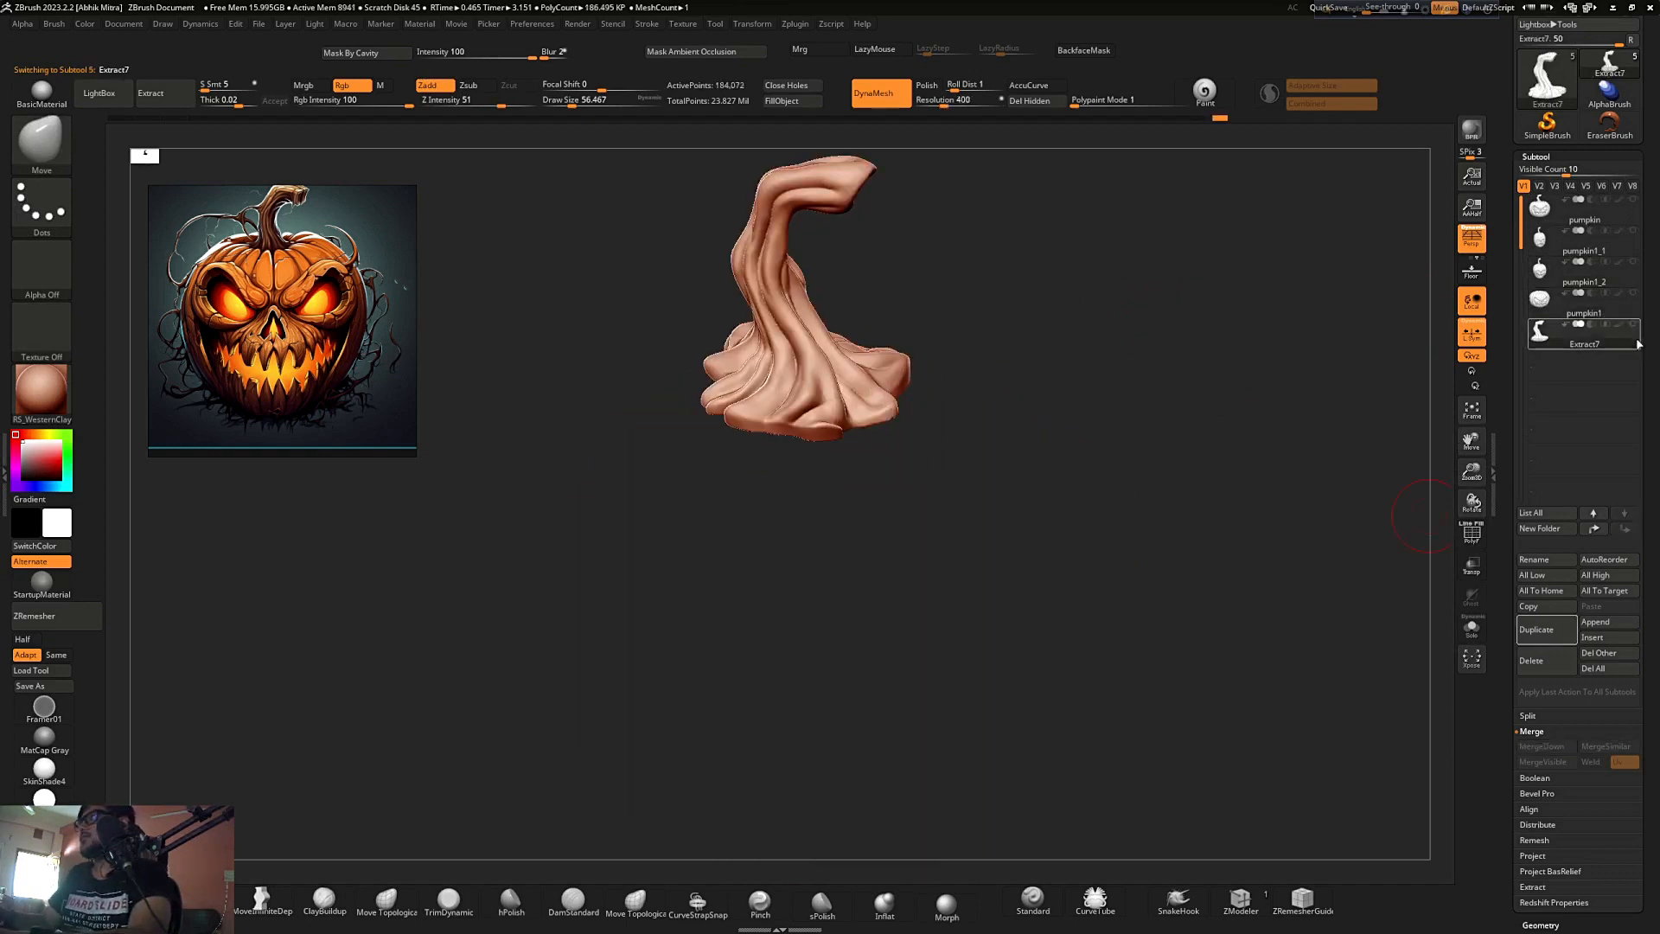
{"action": "left_click", "coordinate": [1633, 294], "text": "ctrl+shift"}
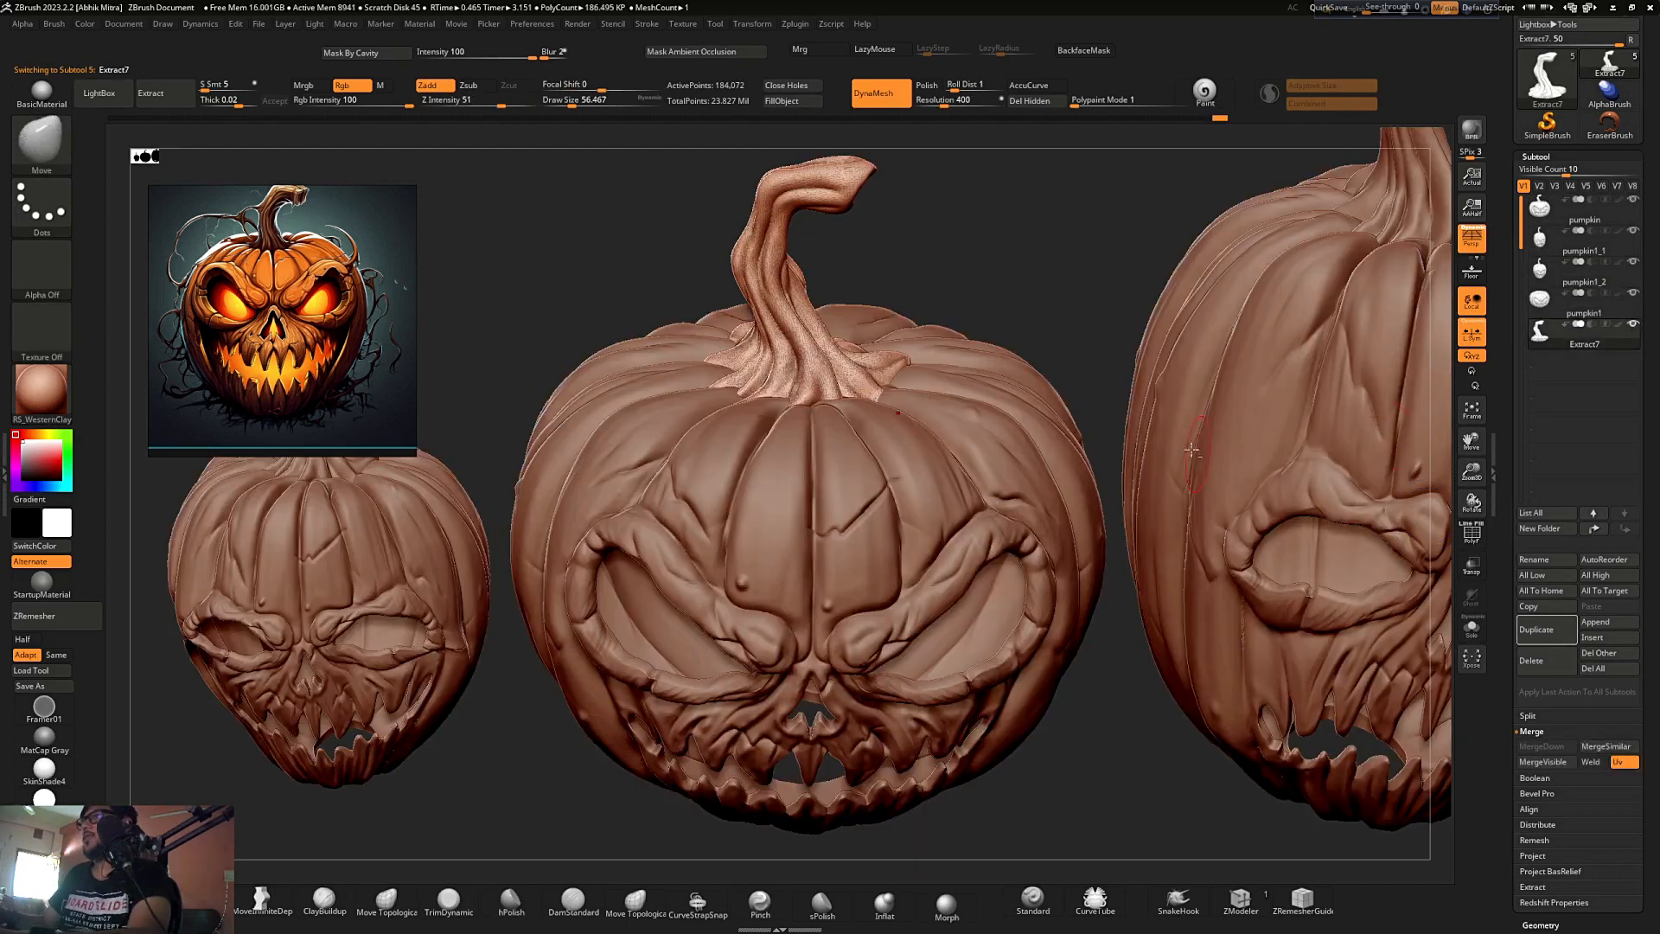
{"action": "left_click", "coordinate": [1633, 294], "text": "ctrl+shift"}
{"action": "left_click", "coordinate": [1633, 294]}
{"action": "mouse_move", "coordinate": [1233, 400]}
{"action": "right_mouse_down", "text": "ctrl"}
{"action": "mouse_move", "coordinate": [1210, 368]}
{"action": "mouse_move", "coordinate": [1100, 415]}
{"action": "mouse_move", "coordinate": [1091, 450]}
{"action": "right_mouse_up", "text": "ctrl"}
{"action": "left_click", "coordinate": [1007, 449], "text": "alt"}
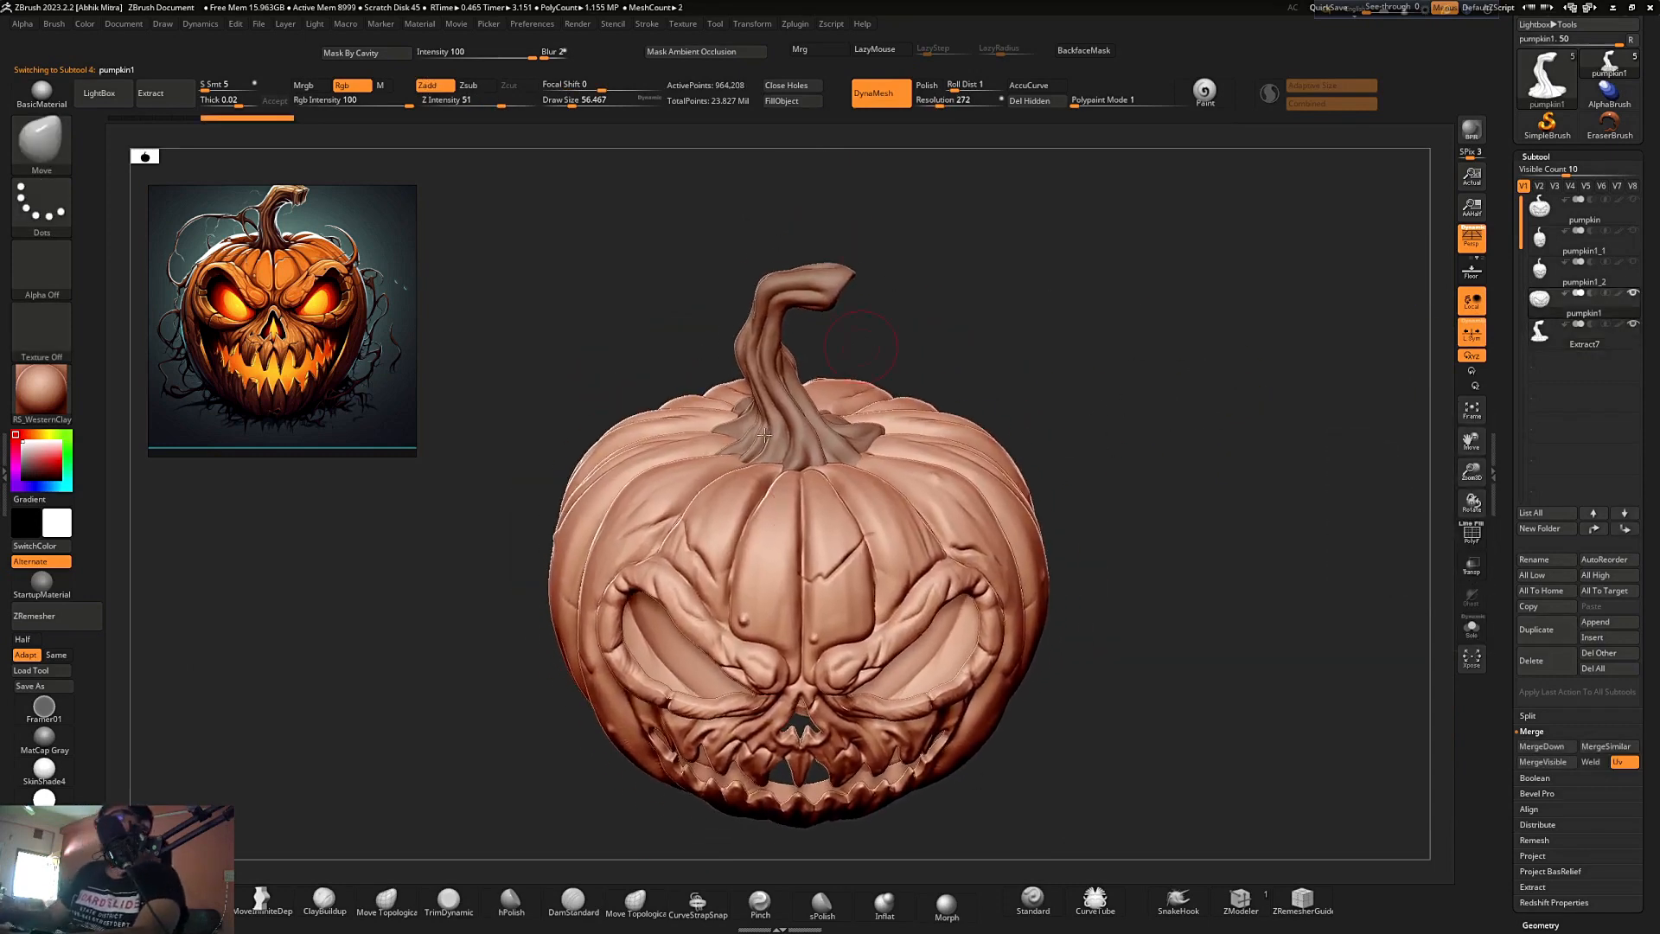
- Duplicate the Extract7 stem and make the original stem the active subtool again
{"action": "right_click_drag", "start_coordinate": [1245, 534], "coordinate": [1321, 450]}
{"action": "left_click", "coordinate": [1559, 344]}
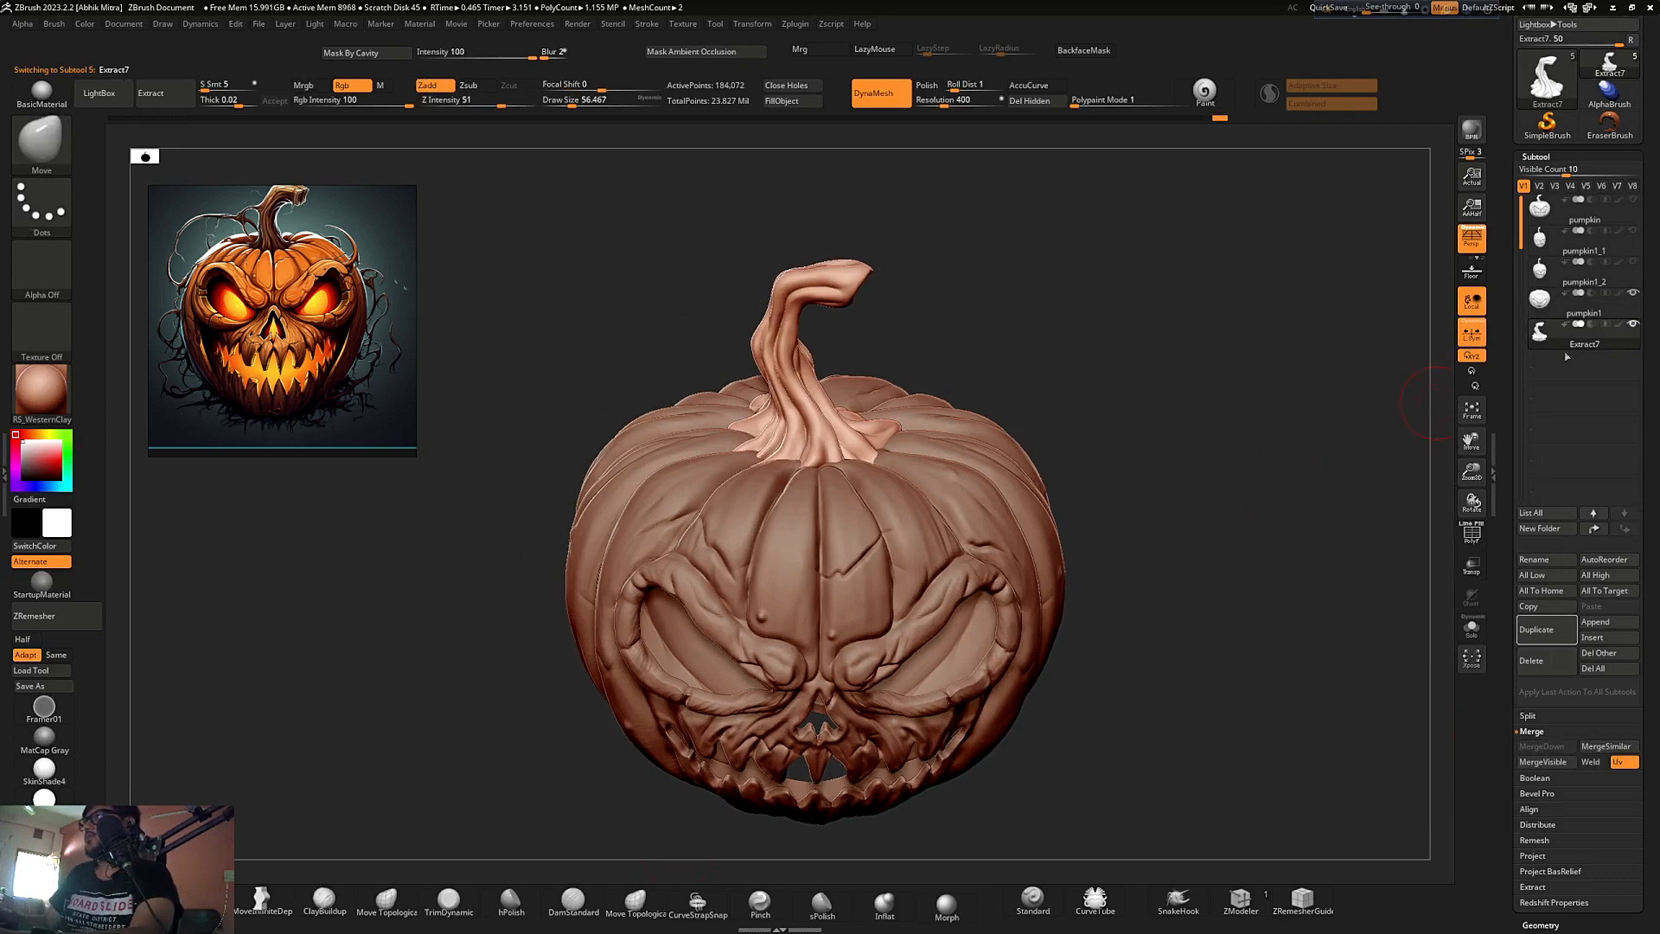
{"action": "key", "text": "ctrl+shift+d"}
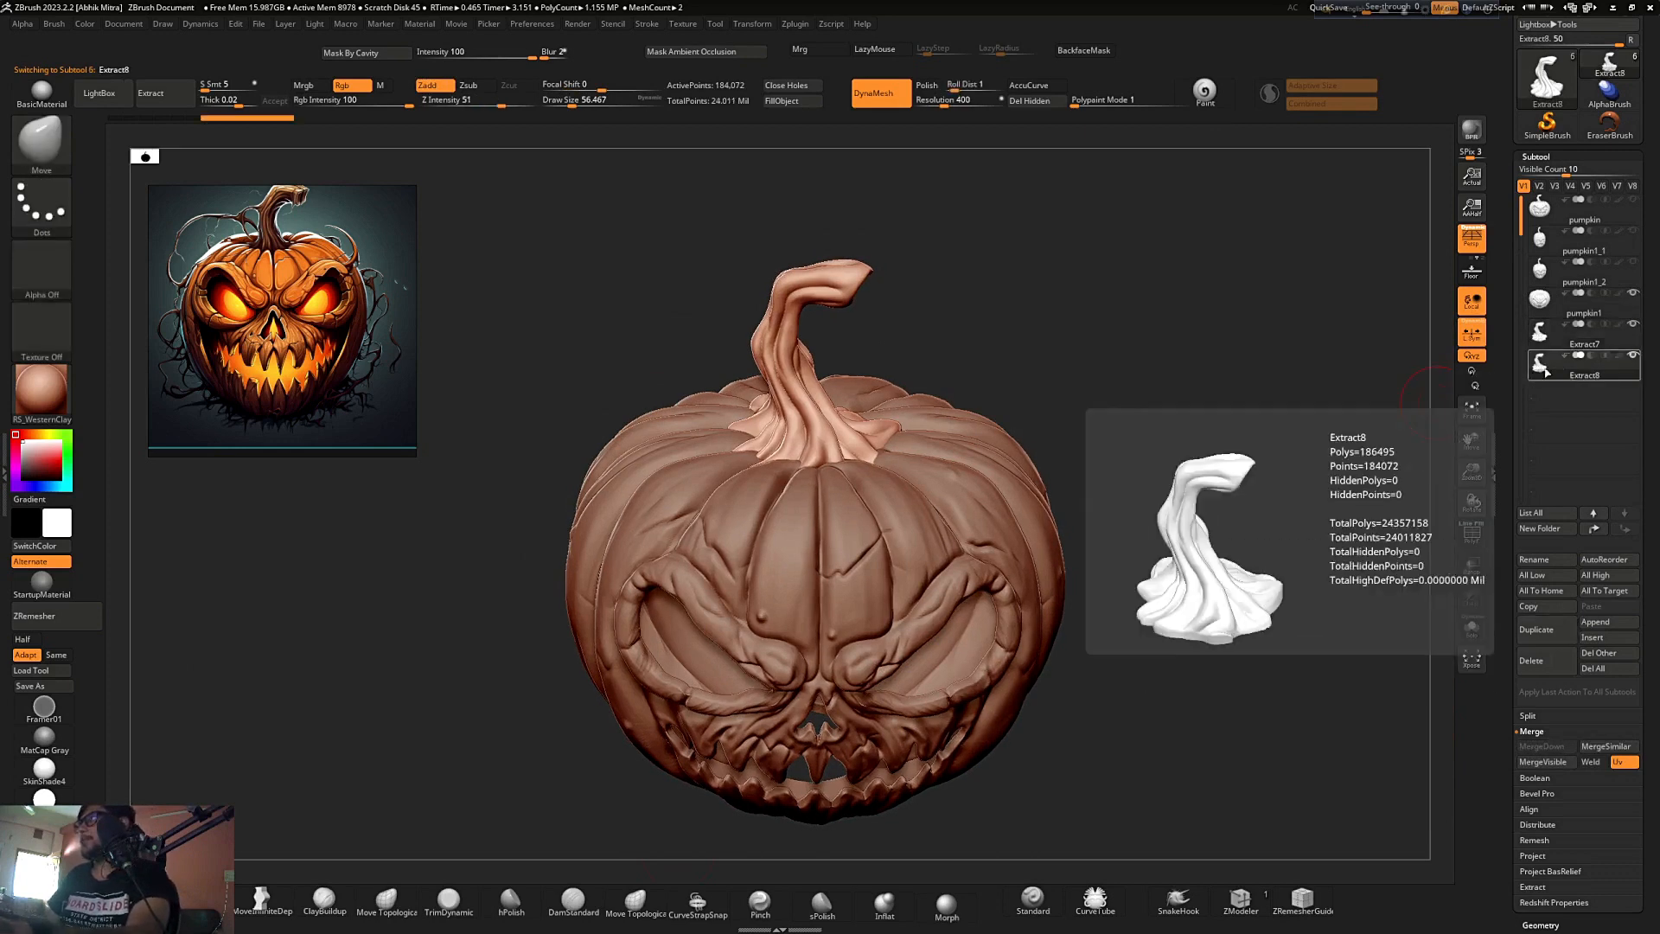
{"action": "left_click", "coordinate": [1625, 340]}
{"action": "mouse_move", "coordinate": [1193, 511]}
{"action": "right_mouse_down"}
{"action": "mouse_move", "coordinate": [1211, 530]}
{"action": "mouse_move", "coordinate": [1163, 511]}
{"action": "mouse_move", "coordinate": [1205, 503]}
{"action": "right_mouse_up"}
- Set the Extract7 stem to boolean subtraction and turn on Live Boolean rendering
{"action": "mouse_move", "coordinate": [1603, 332]}
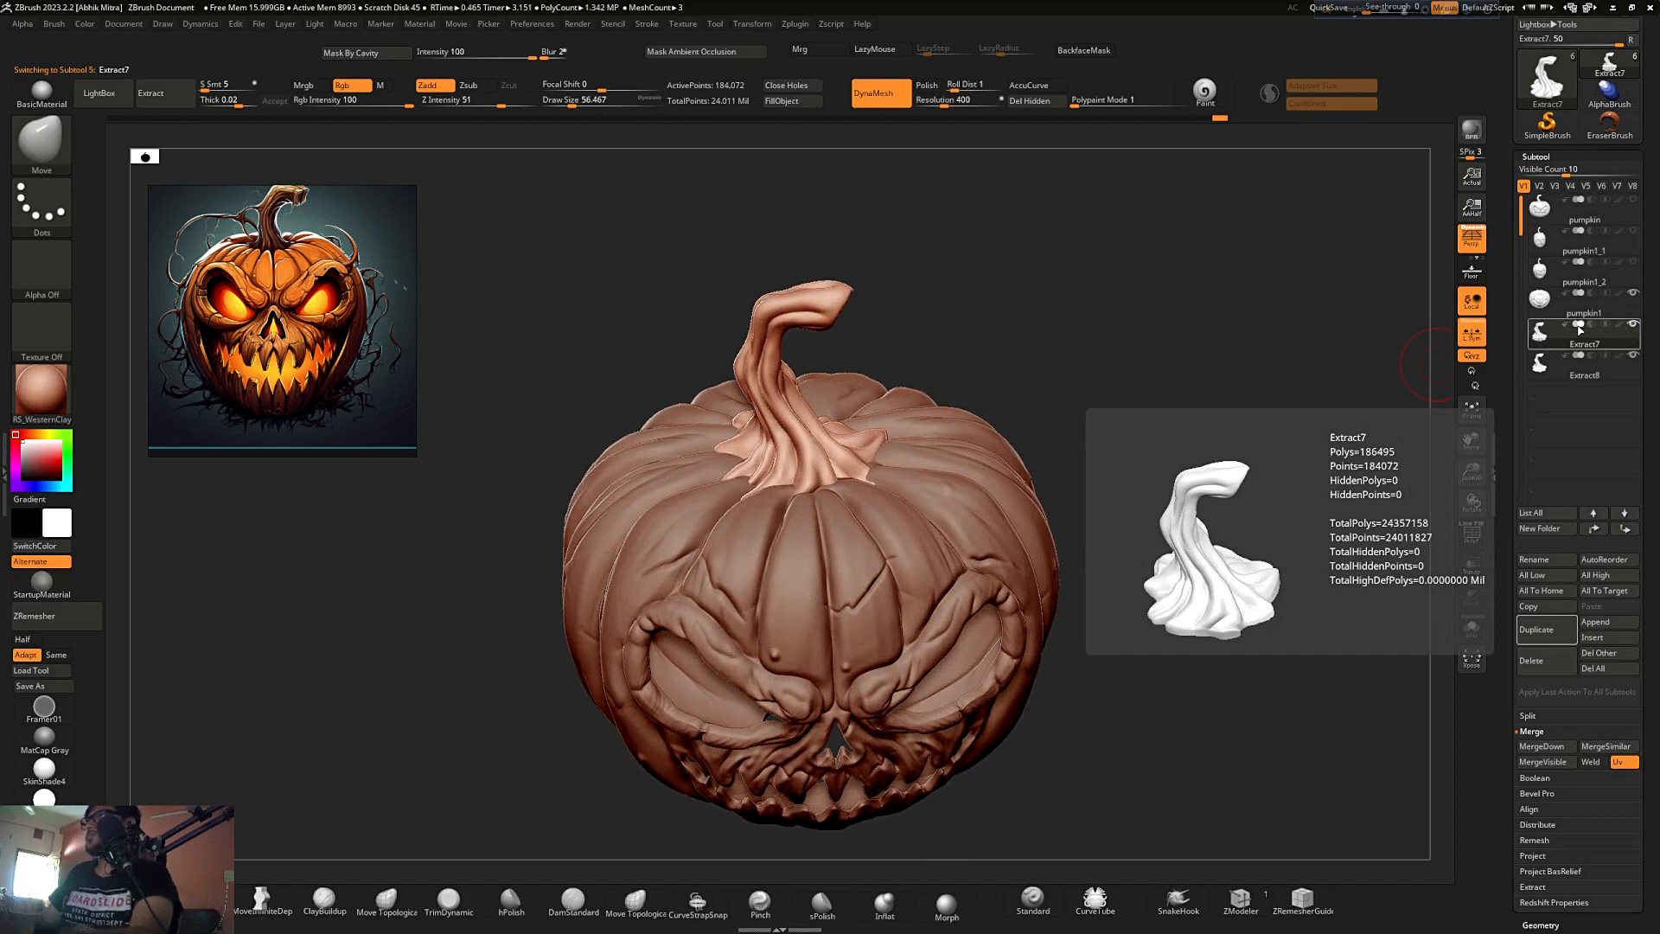
{"action": "left_click", "coordinate": [1606, 329]}
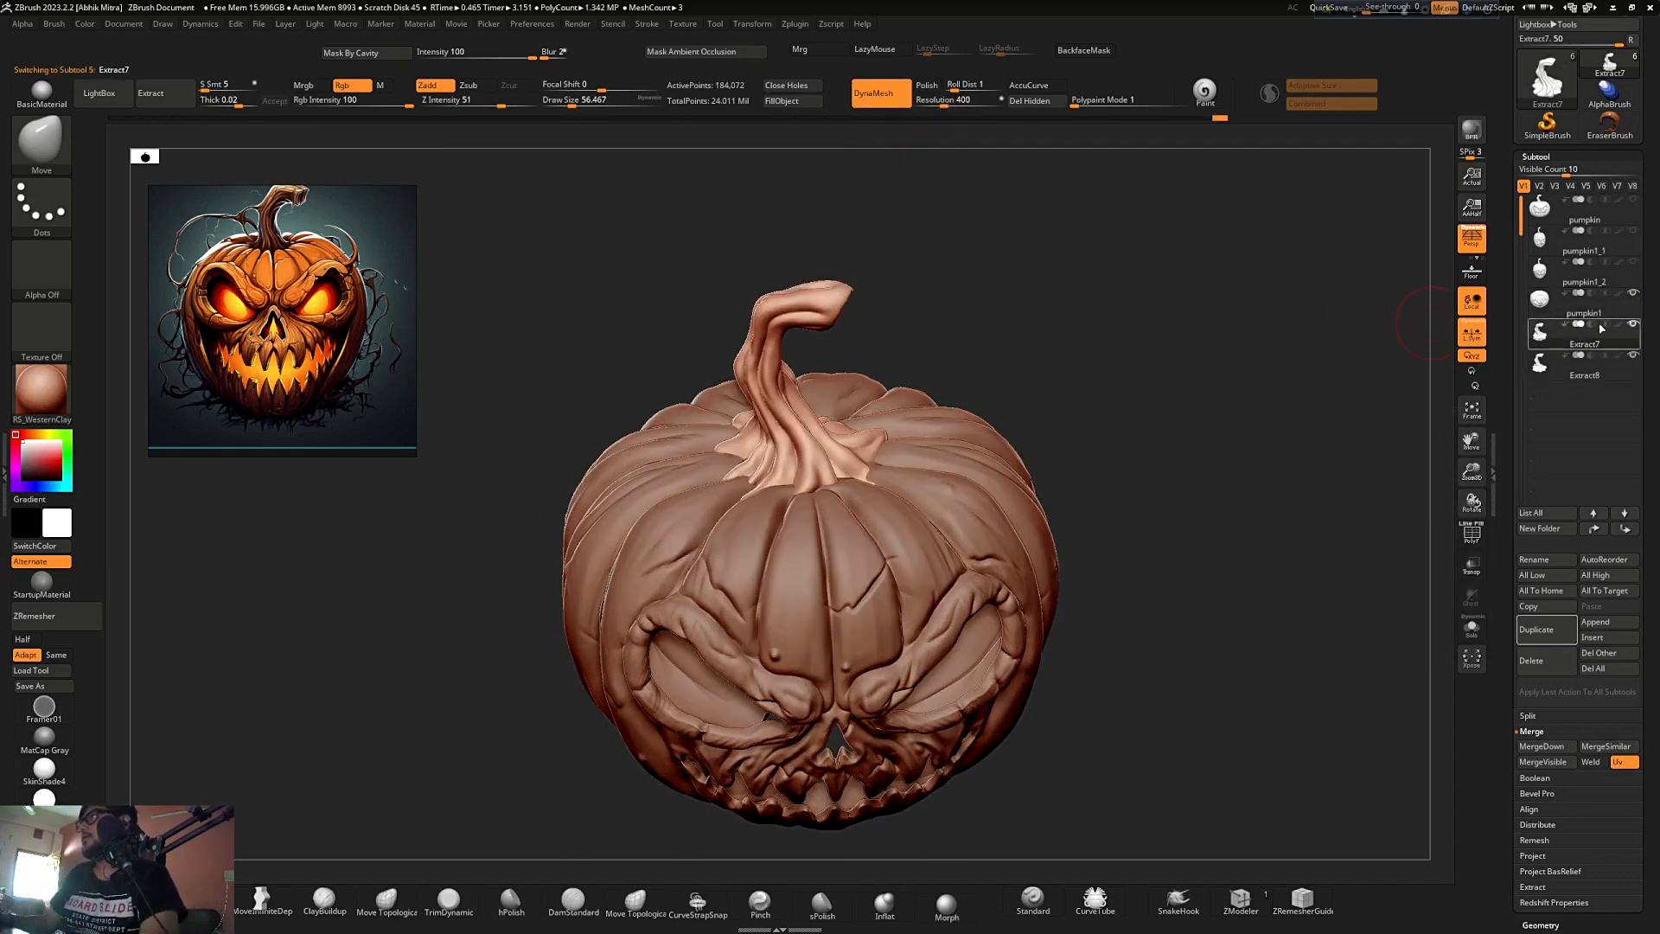
{"action": "mouse_move", "coordinate": [1547, 329]}
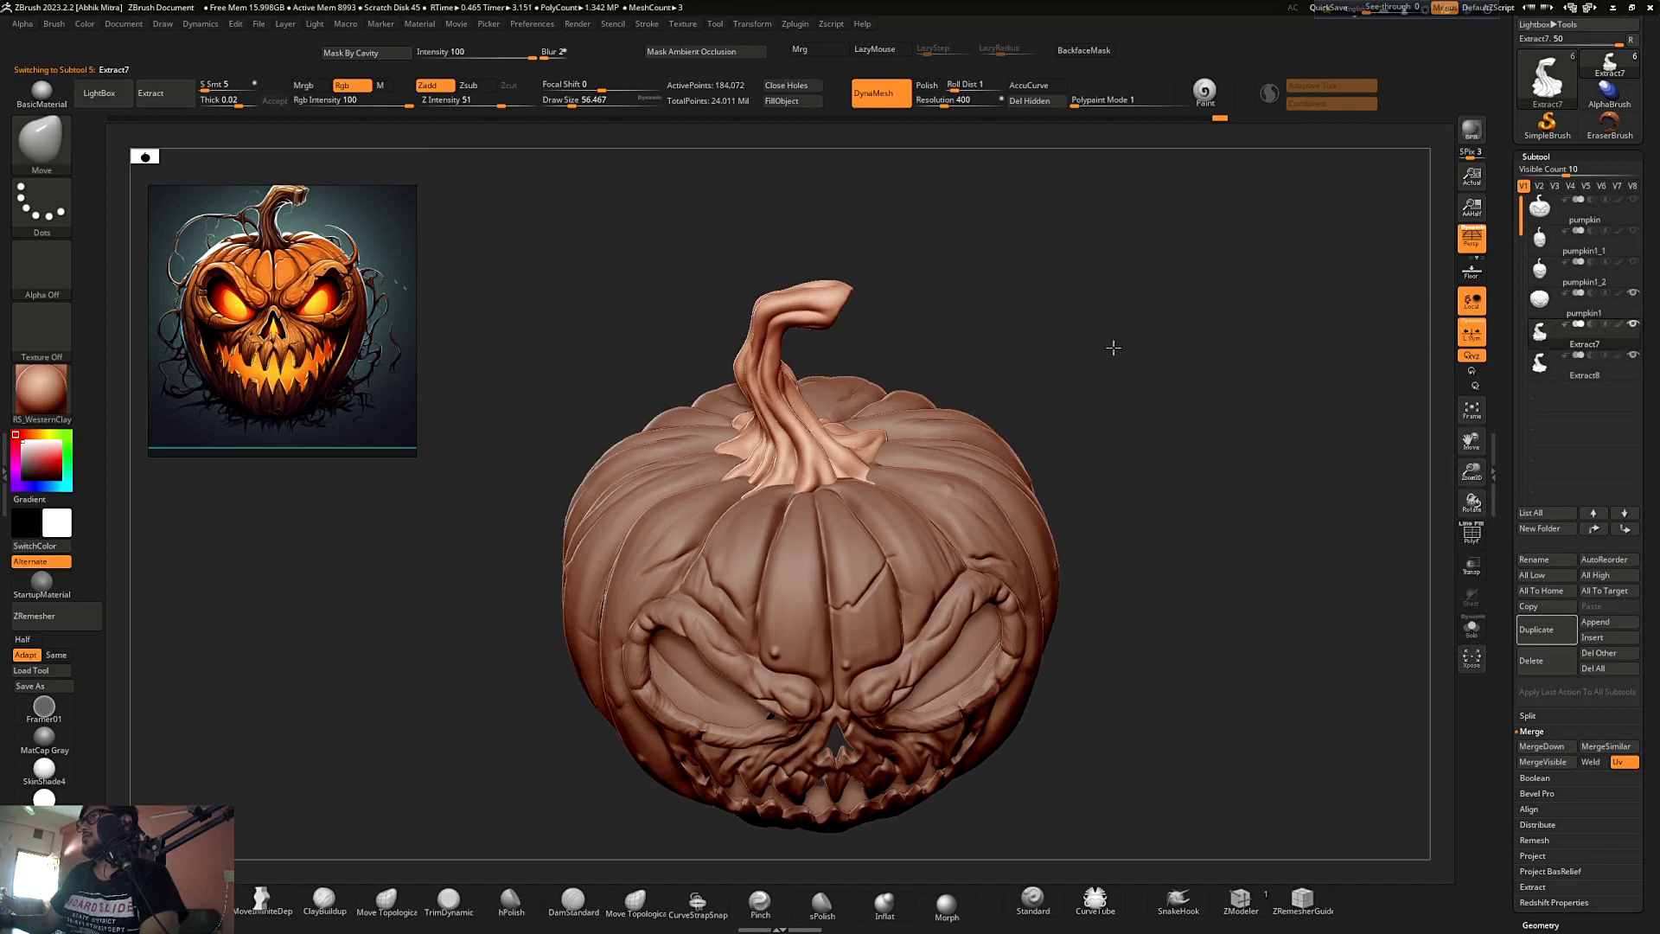
{"action": "right_click_drag", "start_coordinate": [946, 444], "coordinate": [922, 419]}
{"action": "right_click_drag", "start_coordinate": [1150, 420], "coordinate": [1506, 338]}
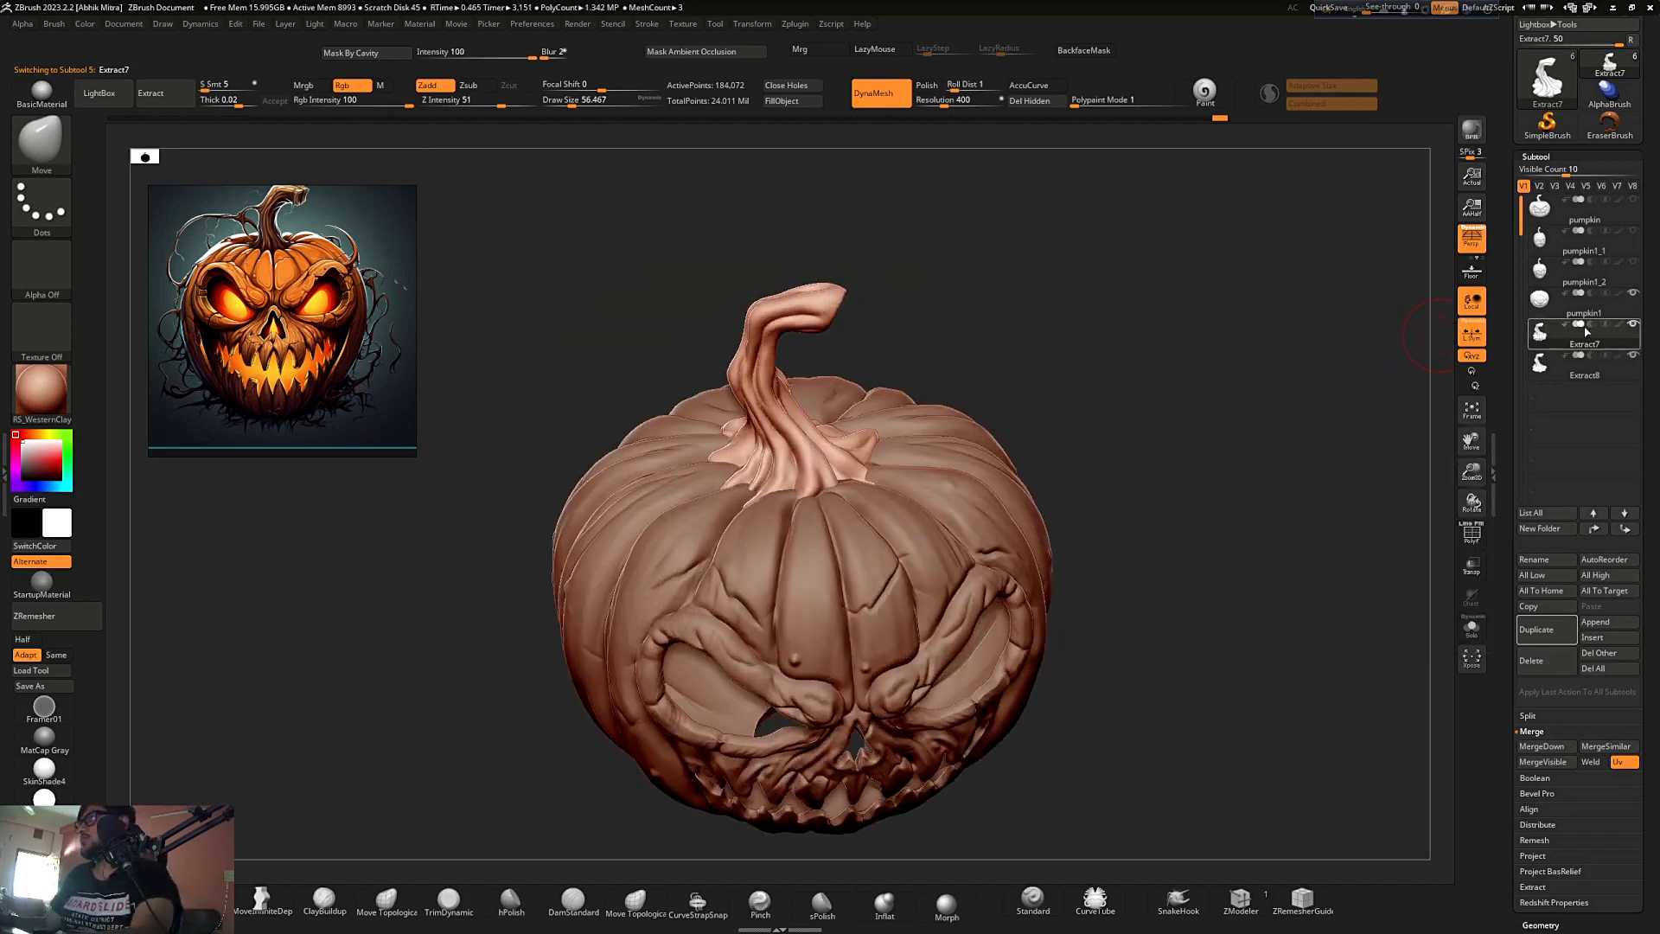
{"action": "mouse_move", "coordinate": [1588, 330]}
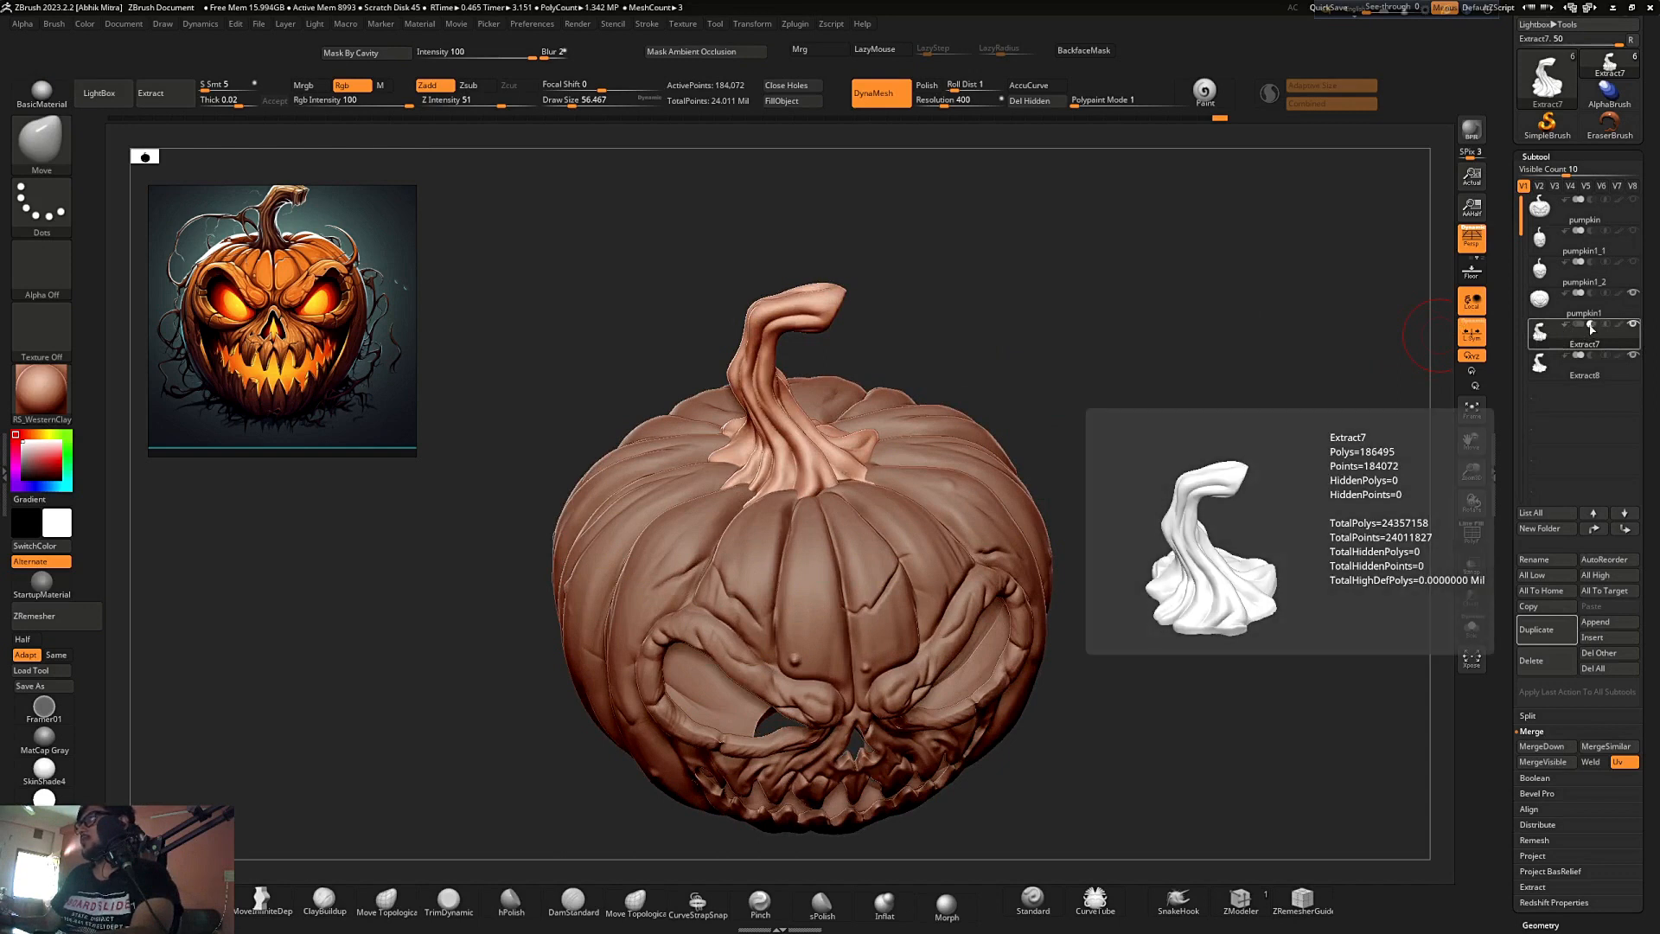
{"action": "left_click", "coordinate": [575, 26]}
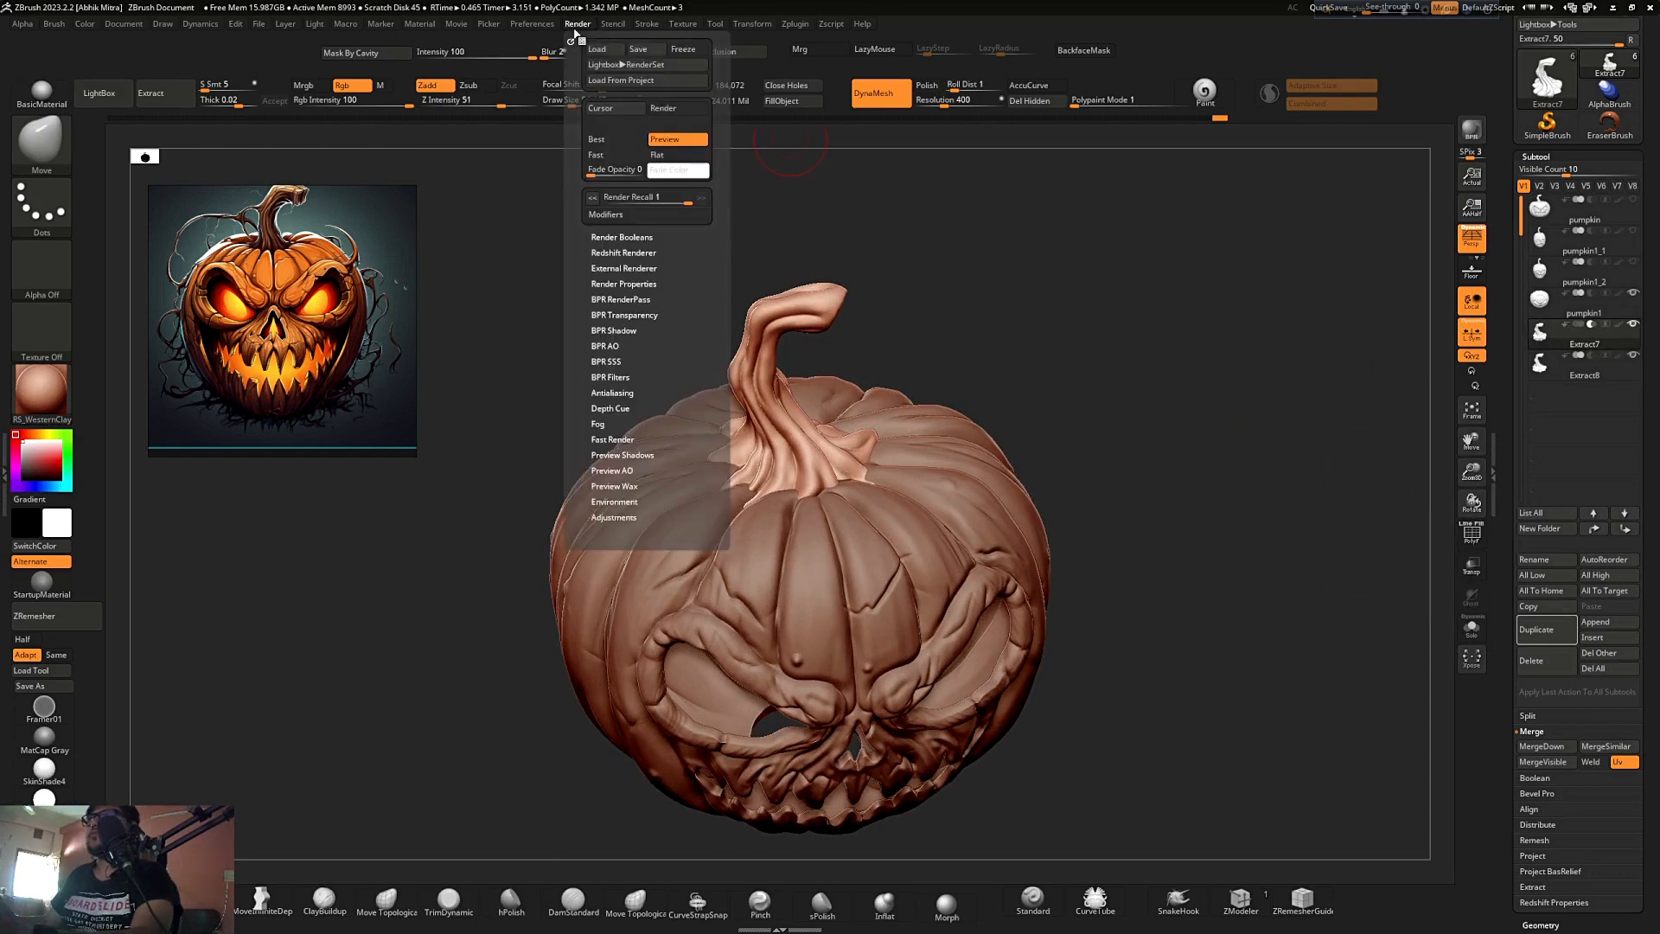
{"action": "left_click", "coordinate": [645, 238]}
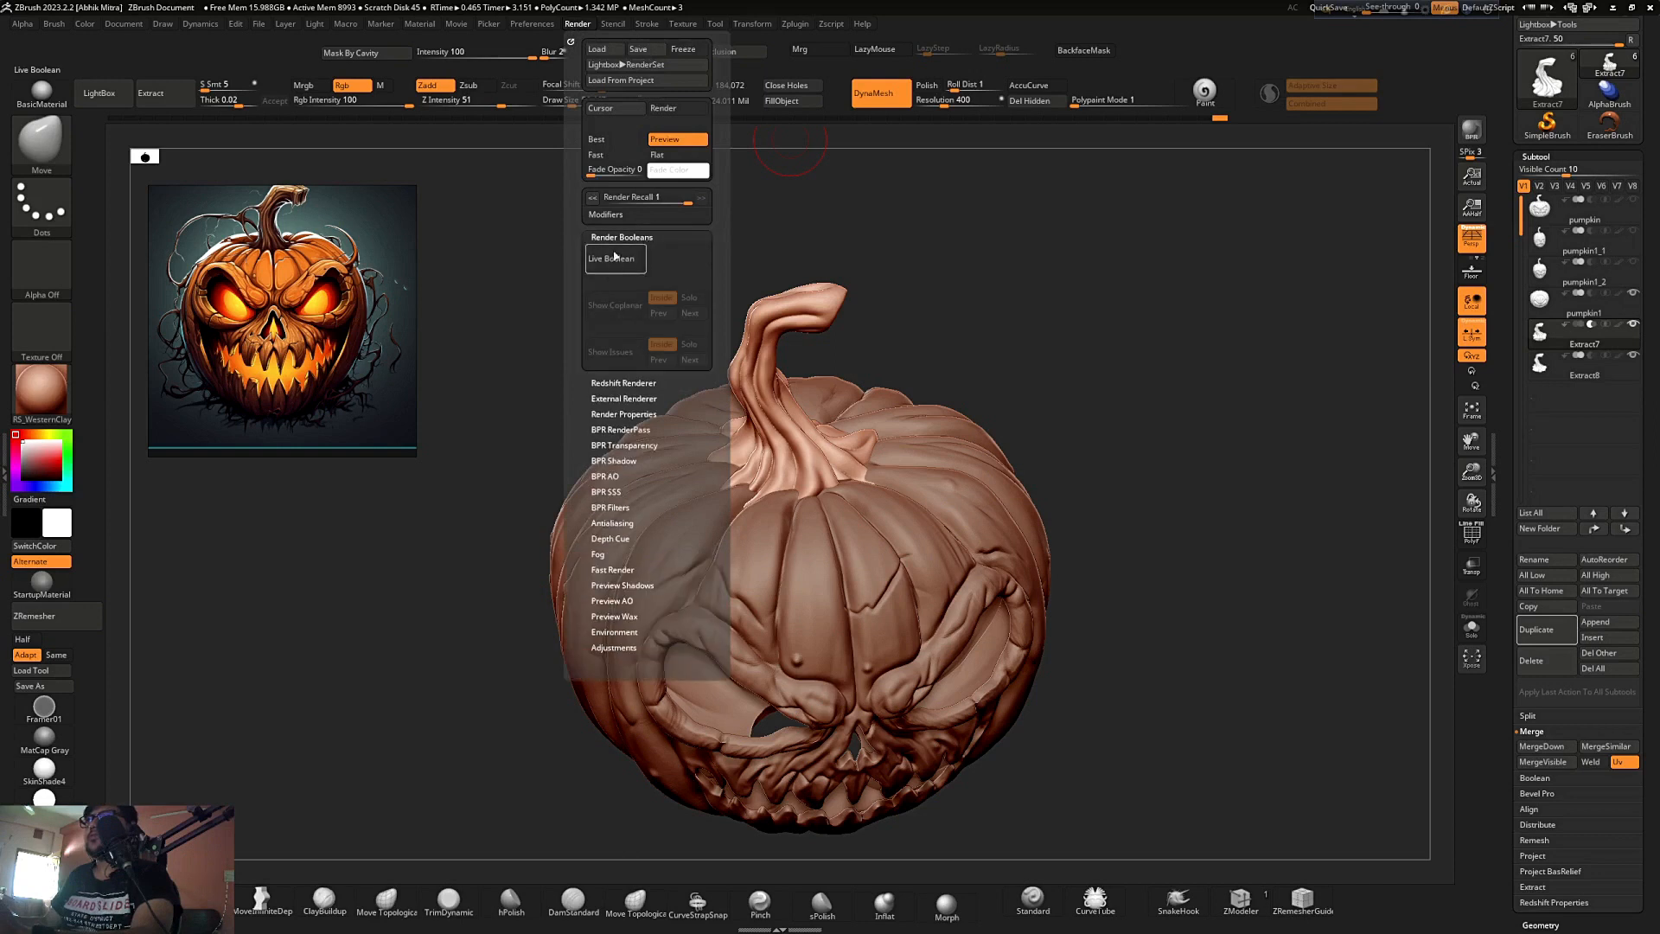
{"action": "left_click", "coordinate": [615, 257]}
- Hide the duplicate Extract8 stem to expose the boolean cut in the pumpkin's top, keeping Extract7 active
{"action": "left_click_drag", "start_coordinate": [1104, 315], "coordinate": [1079, 386]}
{"action": "left_click", "coordinate": [1033, 456], "text": "alt"}
{"action": "left_click_drag", "start_coordinate": [1071, 455], "coordinate": [1296, 354]}
{"action": "left_click", "coordinate": [1625, 341]}
{"action": "mouse_move", "coordinate": [1219, 412]}
{"action": "left_mouse_down"}
{"action": "mouse_move", "coordinate": [1232, 424]}
{"action": "mouse_move", "coordinate": [1149, 481]}
{"action": "mouse_move", "coordinate": [1161, 411]}
{"action": "mouse_move", "coordinate": [1193, 452]}
{"action": "mouse_move", "coordinate": [1178, 449]}
{"action": "mouse_move", "coordinate": [1254, 464]}
{"action": "mouse_move", "coordinate": [1259, 485]}
{"action": "mouse_move", "coordinate": [1259, 333]}
{"action": "mouse_move", "coordinate": [1241, 341]}
{"action": "mouse_move", "coordinate": [1235, 445]}
{"action": "mouse_move", "coordinate": [1260, 391]}
{"action": "left_mouse_up"}
{"action": "left_click", "coordinate": [1631, 360]}
- Try to shift the subtracting Extract7 stem vertically with the gizmo, undoing the move
{"action": "key", "text": "w"}
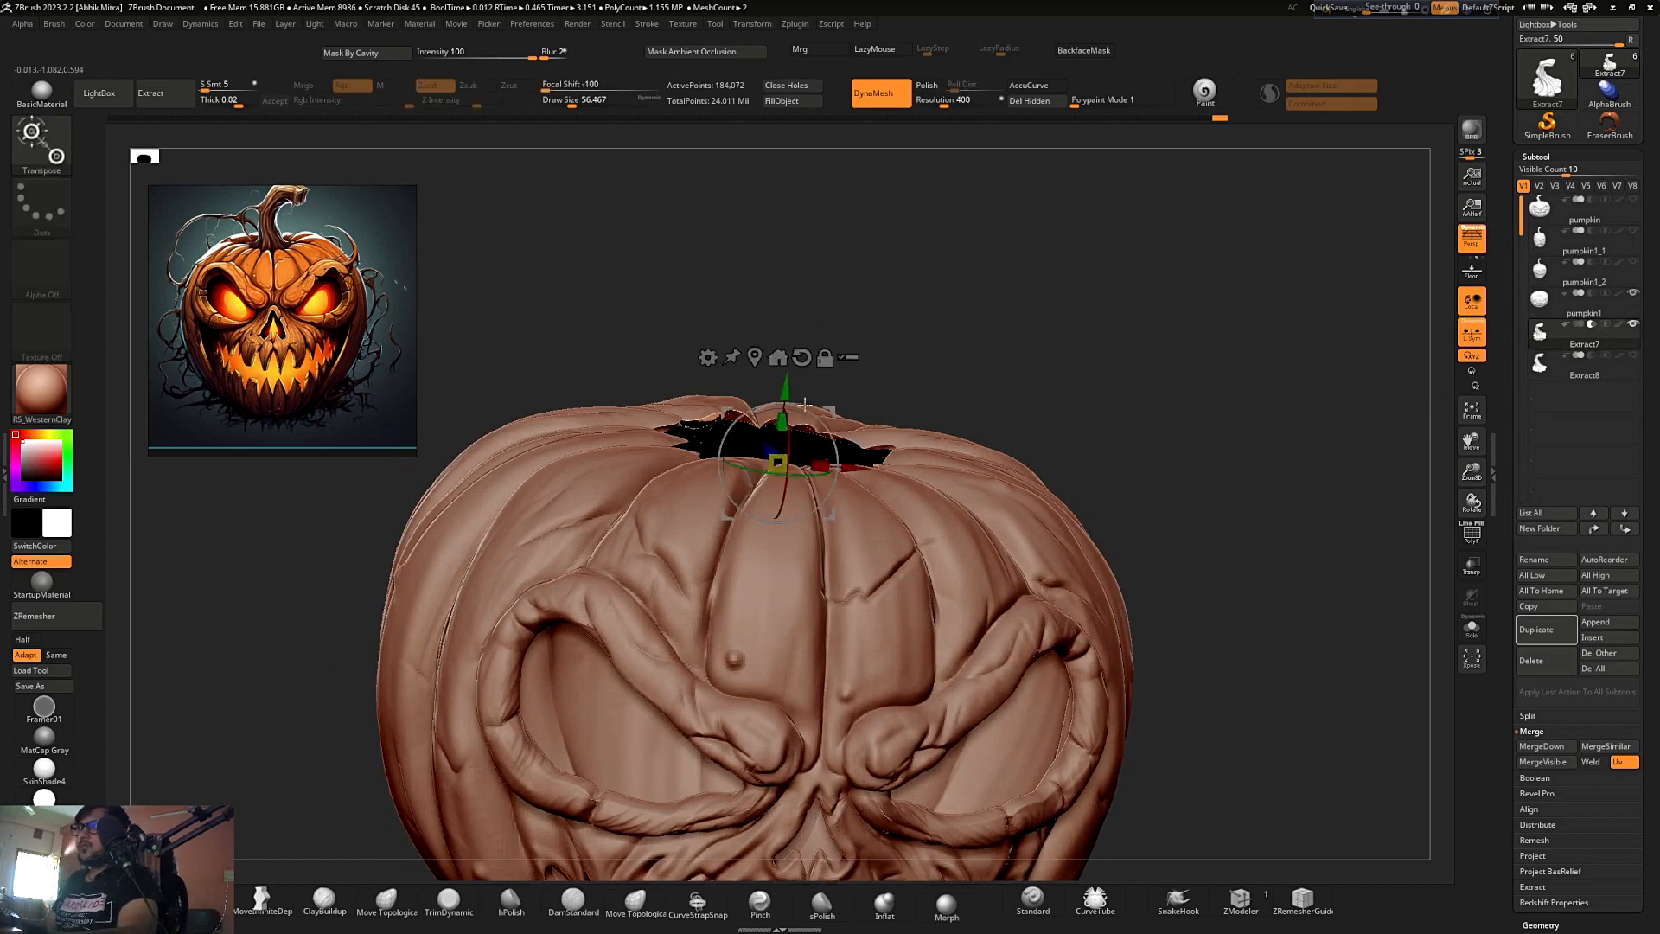
{"action": "left_click_drag", "start_coordinate": [845, 324], "coordinate": [842, 375]}
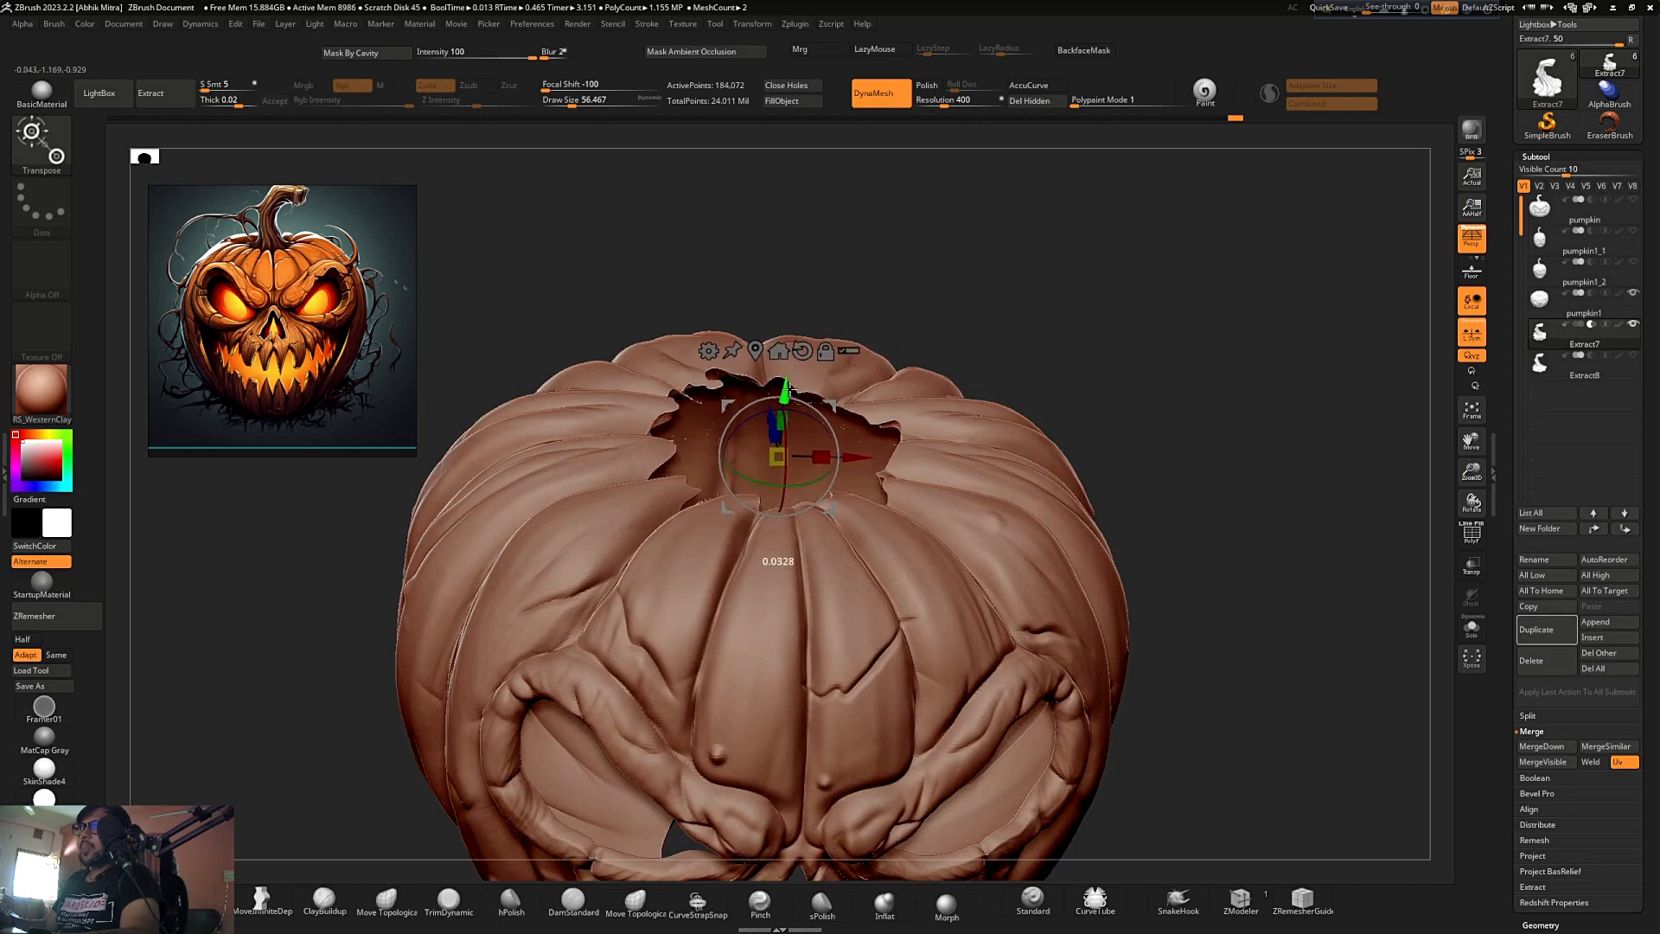
{"action": "key", "text": "ctrl+z"}
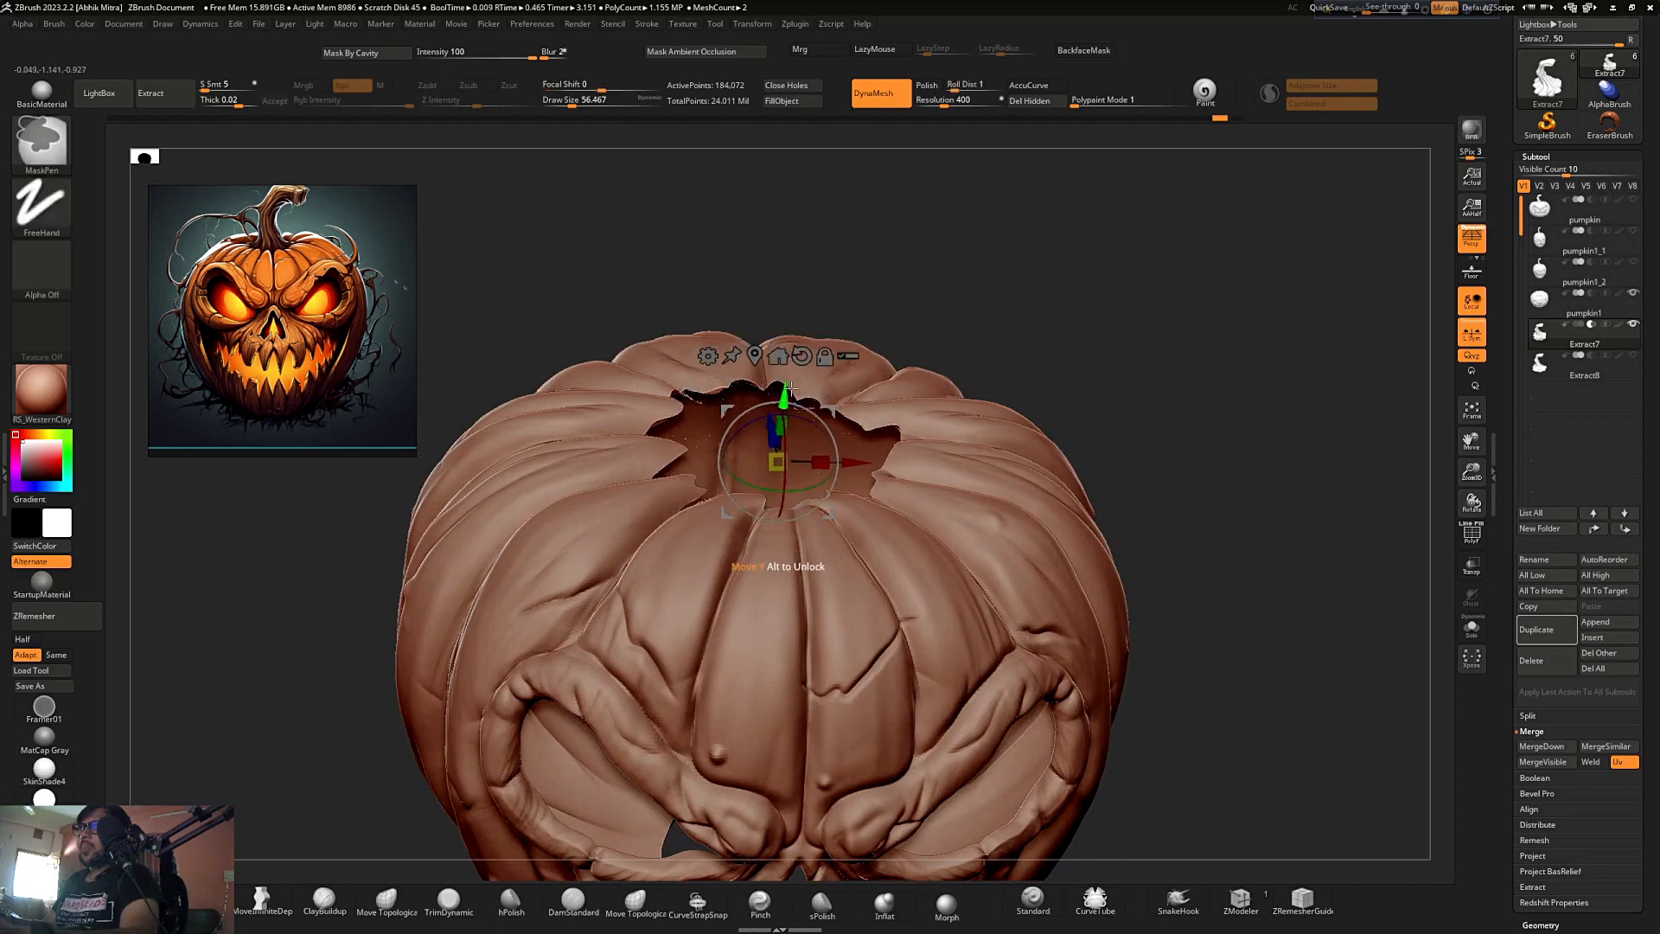
{"action": "key", "text": "ctrl"}
- Merge the subtracting Extract7 stem down into the pumpkin1 subtool, always accepting the non-undoable operation notice
{"action": "mouse_move", "coordinate": [1077, 372]}
{"action": "left_mouse_down"}
{"action": "mouse_move", "coordinate": [1151, 361]}
{"action": "mouse_move", "coordinate": [1185, 385]}
{"action": "left_mouse_up"}
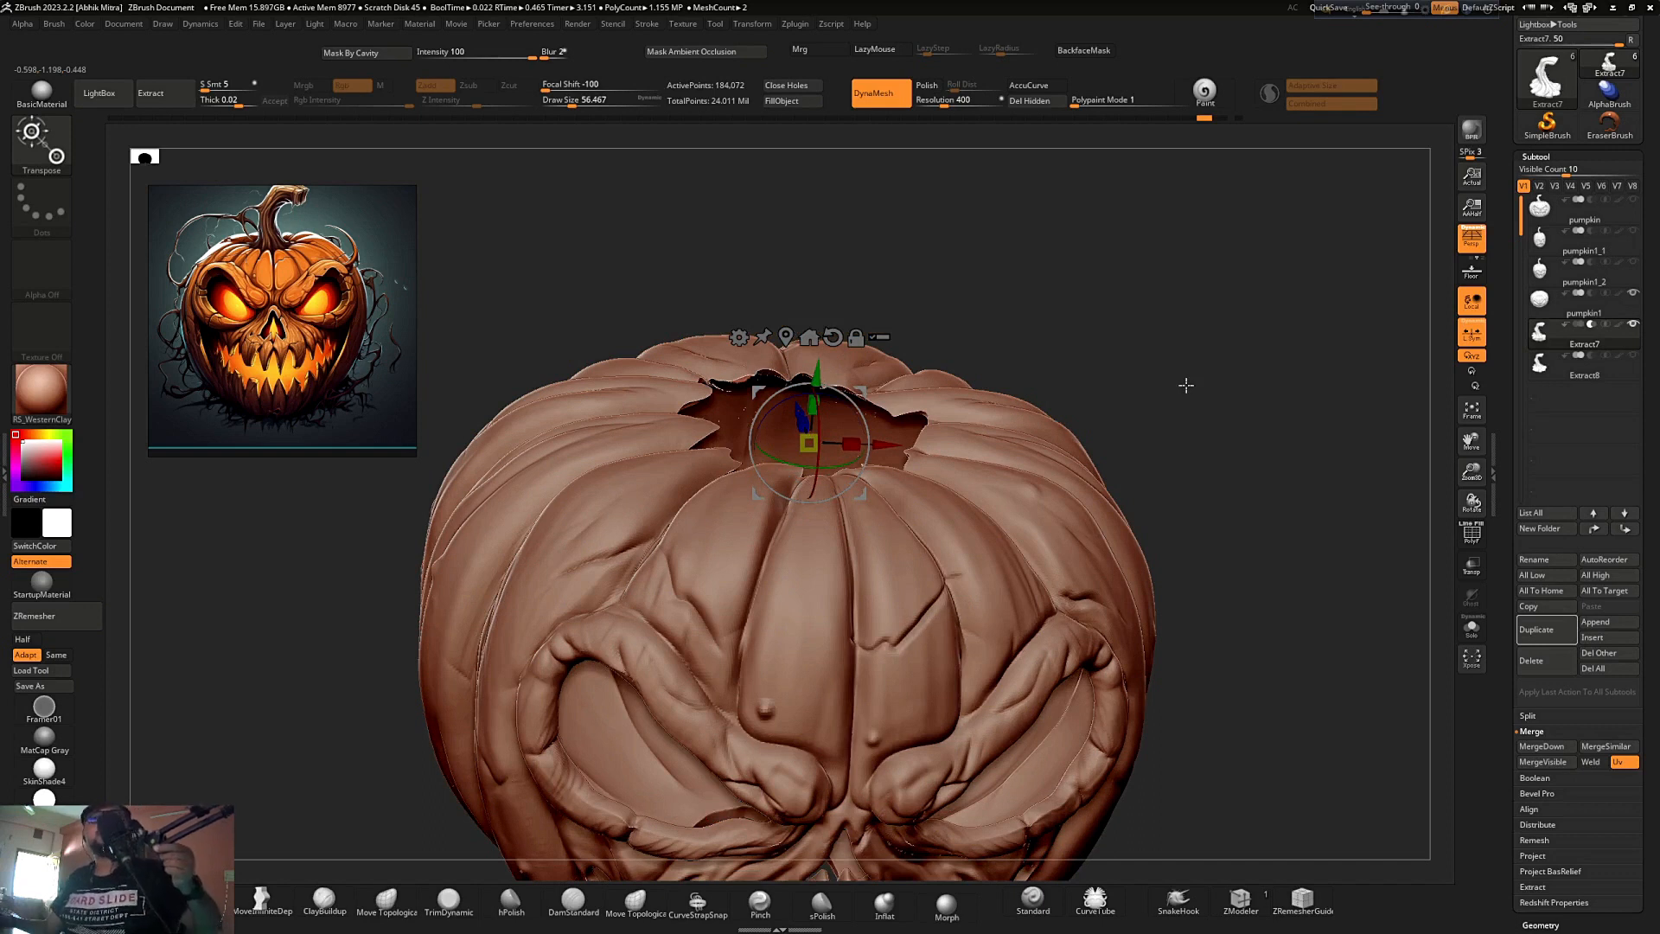
{"action": "left_click_drag", "start_coordinate": [1185, 385], "coordinate": [1149, 396]}
{"action": "right_click_drag", "start_coordinate": [1149, 396], "coordinate": [1171, 470]}
{"action": "right_click", "coordinate": [1149, 434]}
{"action": "key", "text": "q"}
{"action": "mouse_move", "coordinate": [1171, 469]}
{"action": "left_mouse_down"}
{"action": "mouse_move", "coordinate": [1126, 422]}
{"action": "mouse_move", "coordinate": [1175, 445]}
{"action": "mouse_move", "coordinate": [1152, 444]}
{"action": "mouse_move", "coordinate": [1158, 476]}
{"action": "left_mouse_up"}
{"action": "left_click", "coordinate": [1623, 317]}
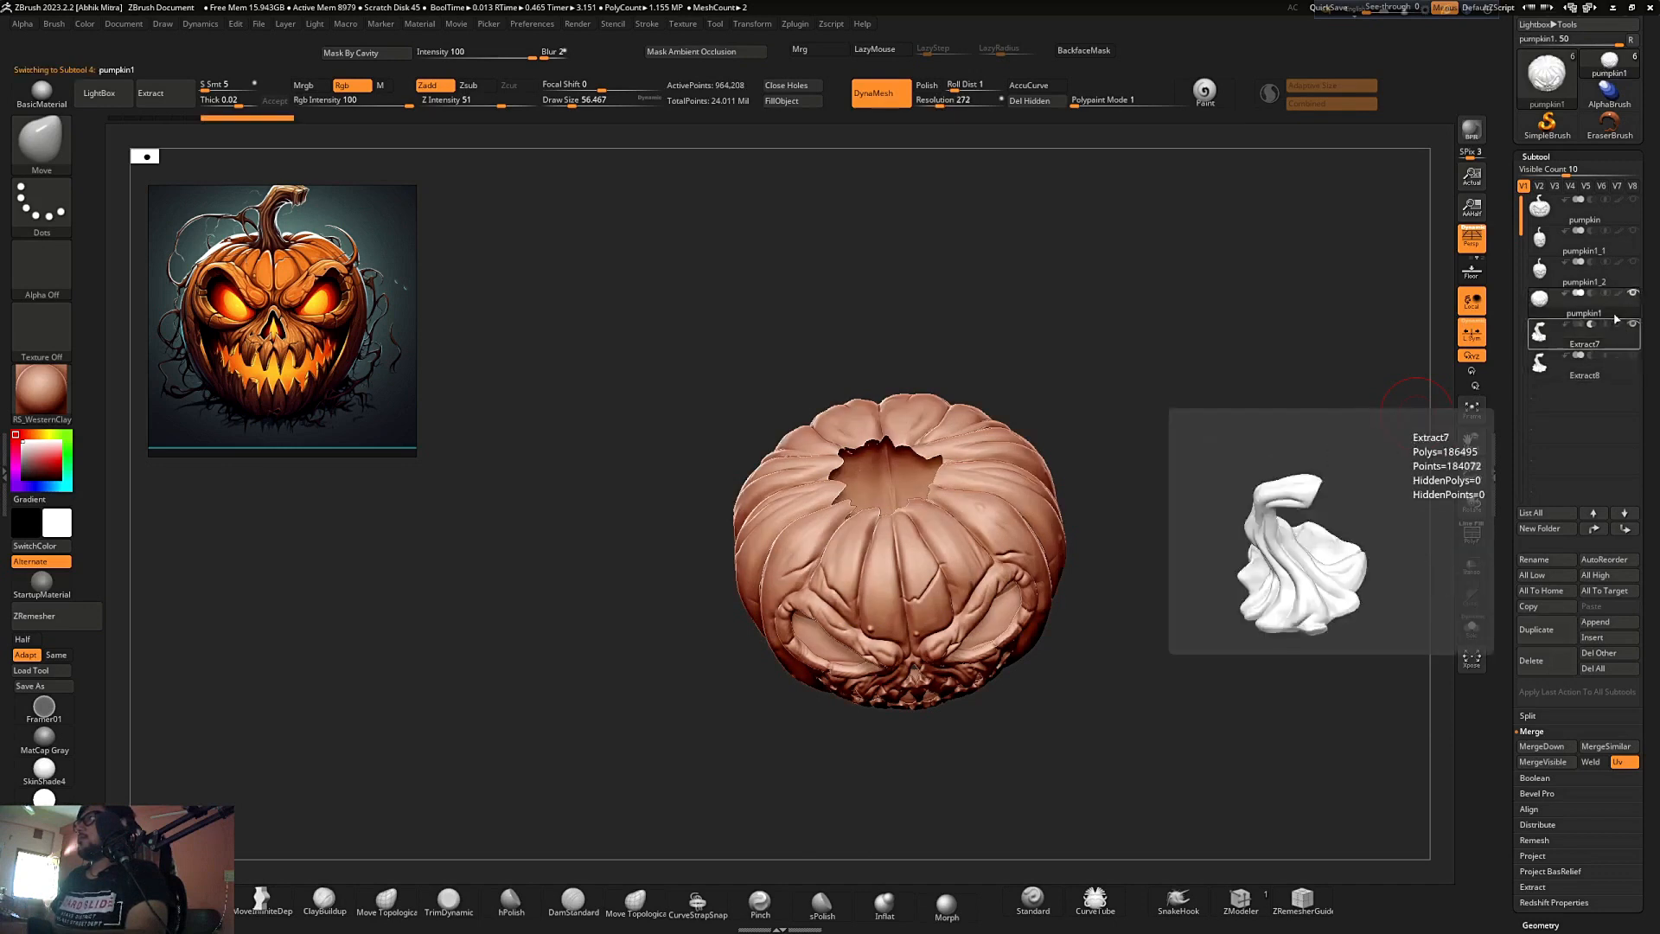
{"action": "left_click", "coordinate": [1543, 747]}
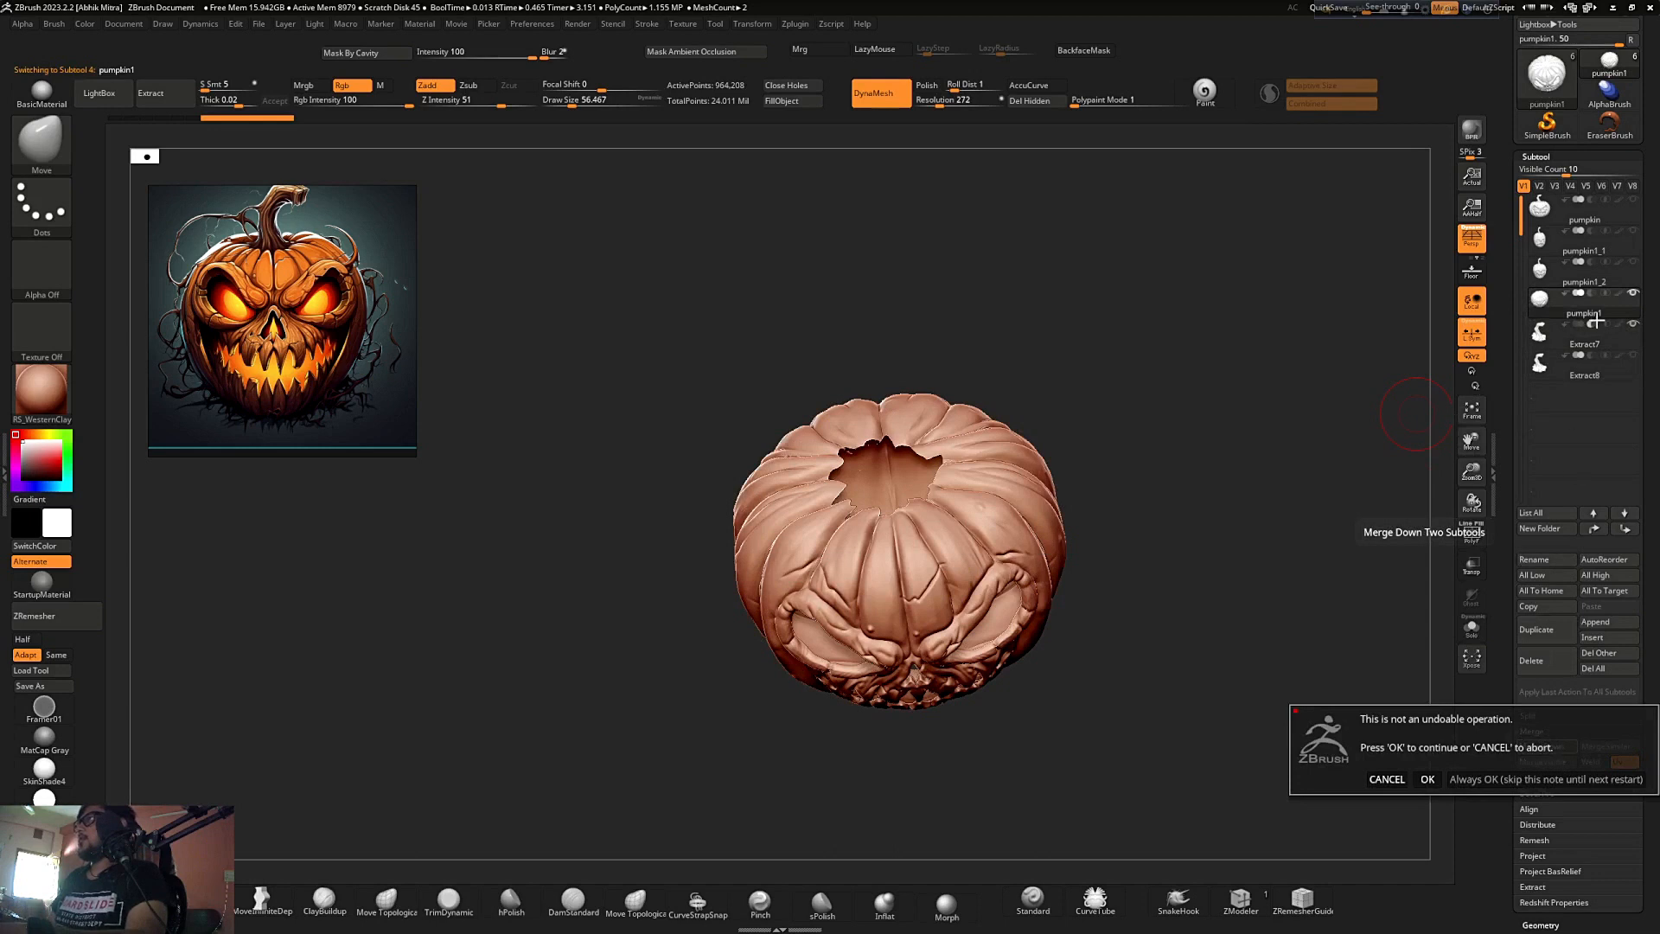
{"action": "left_click", "coordinate": [1481, 779]}
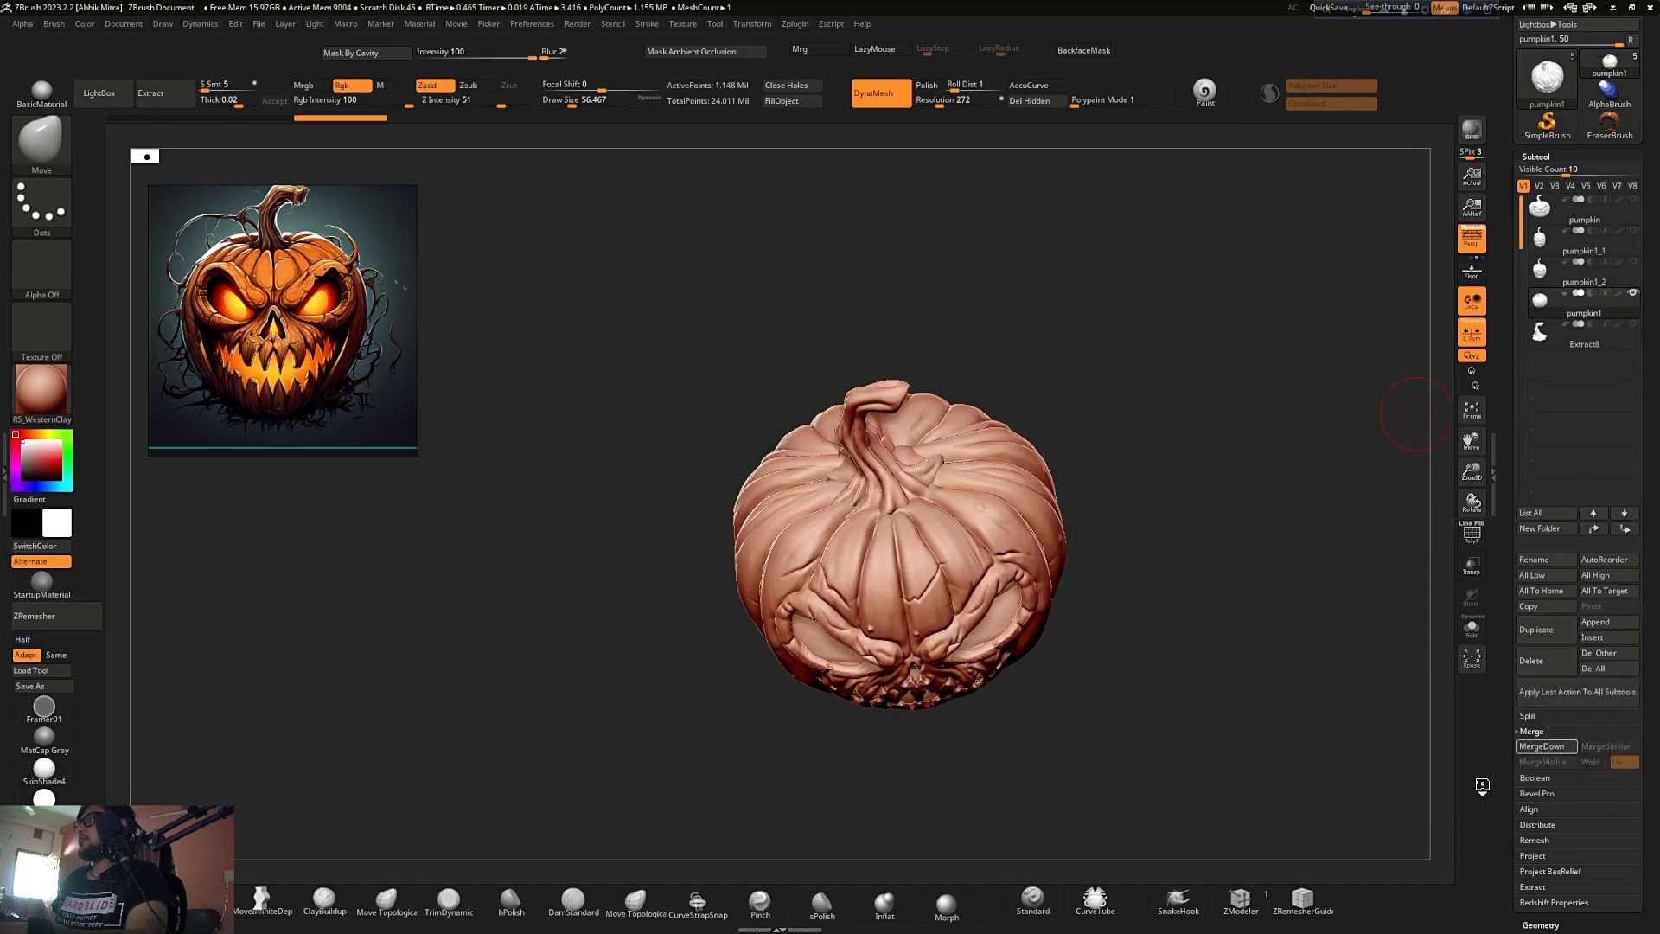
- Remesh pumpkin1 with DynaMesh to apply the stem subtraction and check the cut opening
{"action": "mouse_move", "coordinate": [1228, 613]}
{"action": "left_mouse_down"}
{"action": "mouse_move", "coordinate": [1226, 574]}
{"action": "mouse_move", "coordinate": [1236, 588]}
{"action": "left_mouse_up"}
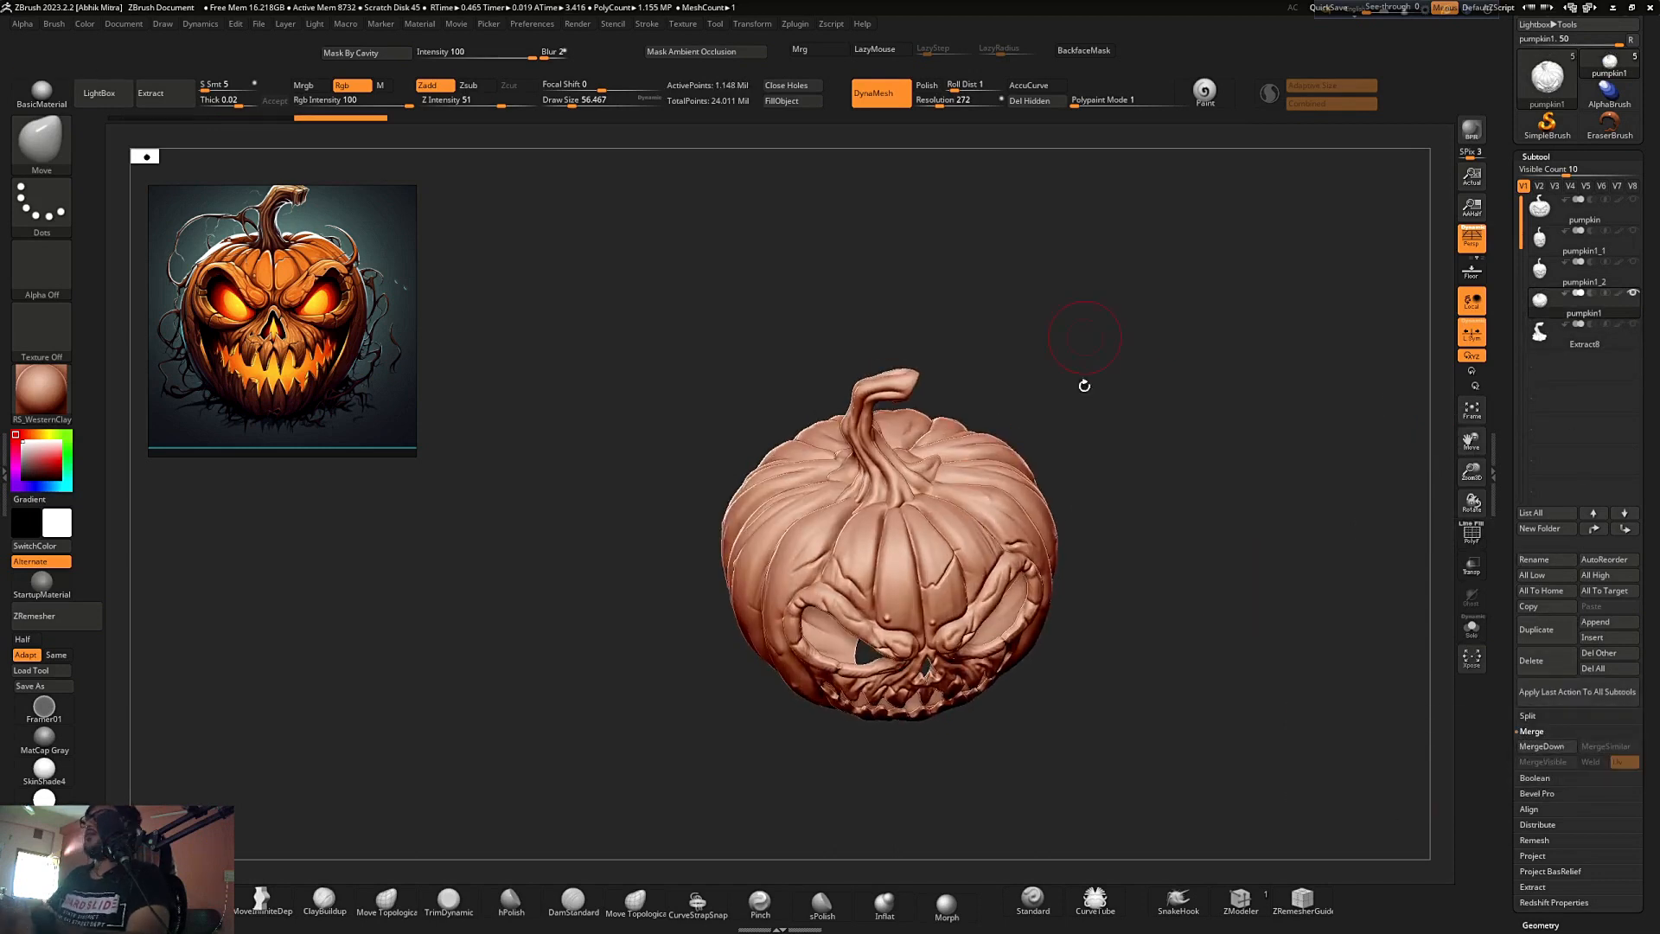
{"action": "key", "text": "ctrl"}
{"action": "left_click_drag", "start_coordinate": [1093, 316], "coordinate": [1328, 535], "text": "ctrl"}
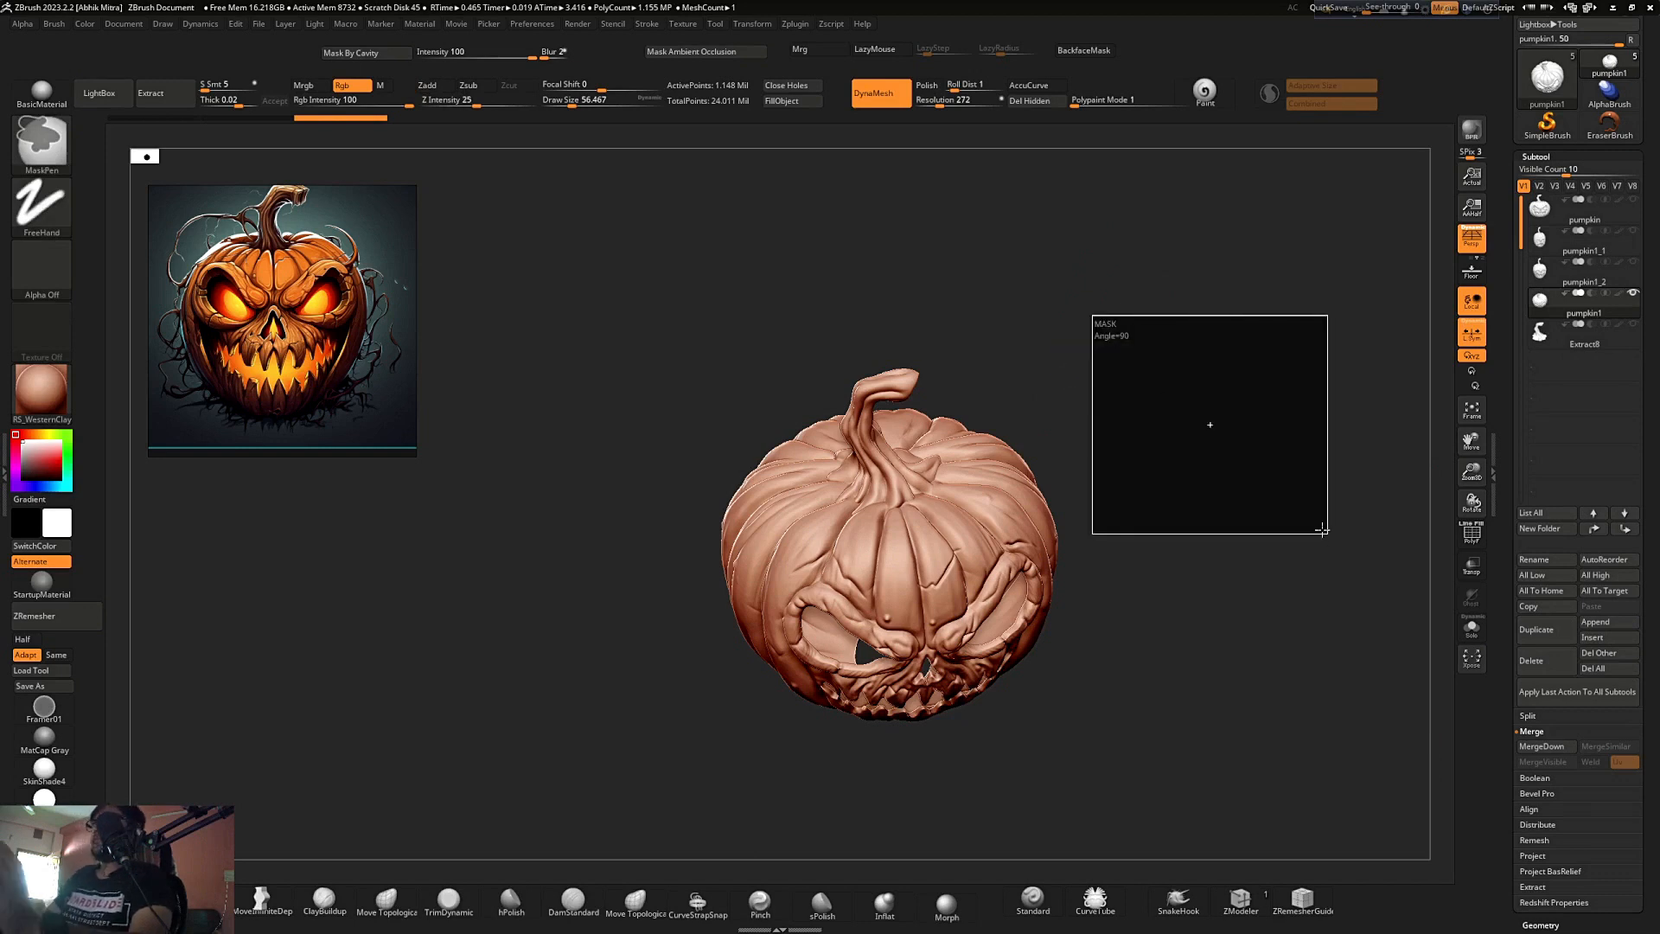
{"action": "left_click_drag", "start_coordinate": [1225, 502], "coordinate": [1238, 497]}
{"action": "right_click_drag", "start_coordinate": [1023, 480], "coordinate": [1028, 597], "text": "ctrl"}
{"action": "left_click_drag", "start_coordinate": [1242, 468], "coordinate": [1281, 412]}
- Show the Extract8 stem over the cut pumpkin and make it the active subtool
{"action": "left_click", "coordinate": [1632, 328]}
{"action": "right_click_drag", "start_coordinate": [1262, 510], "coordinate": [1124, 419], "text": "ctrl"}
{"action": "left_click_drag", "start_coordinate": [1089, 424], "coordinate": [1149, 415]}
{"action": "left_click", "coordinate": [888, 466], "text": "alt"}
{"action": "left_click_drag", "start_coordinate": [1069, 485], "coordinate": [1132, 492]}
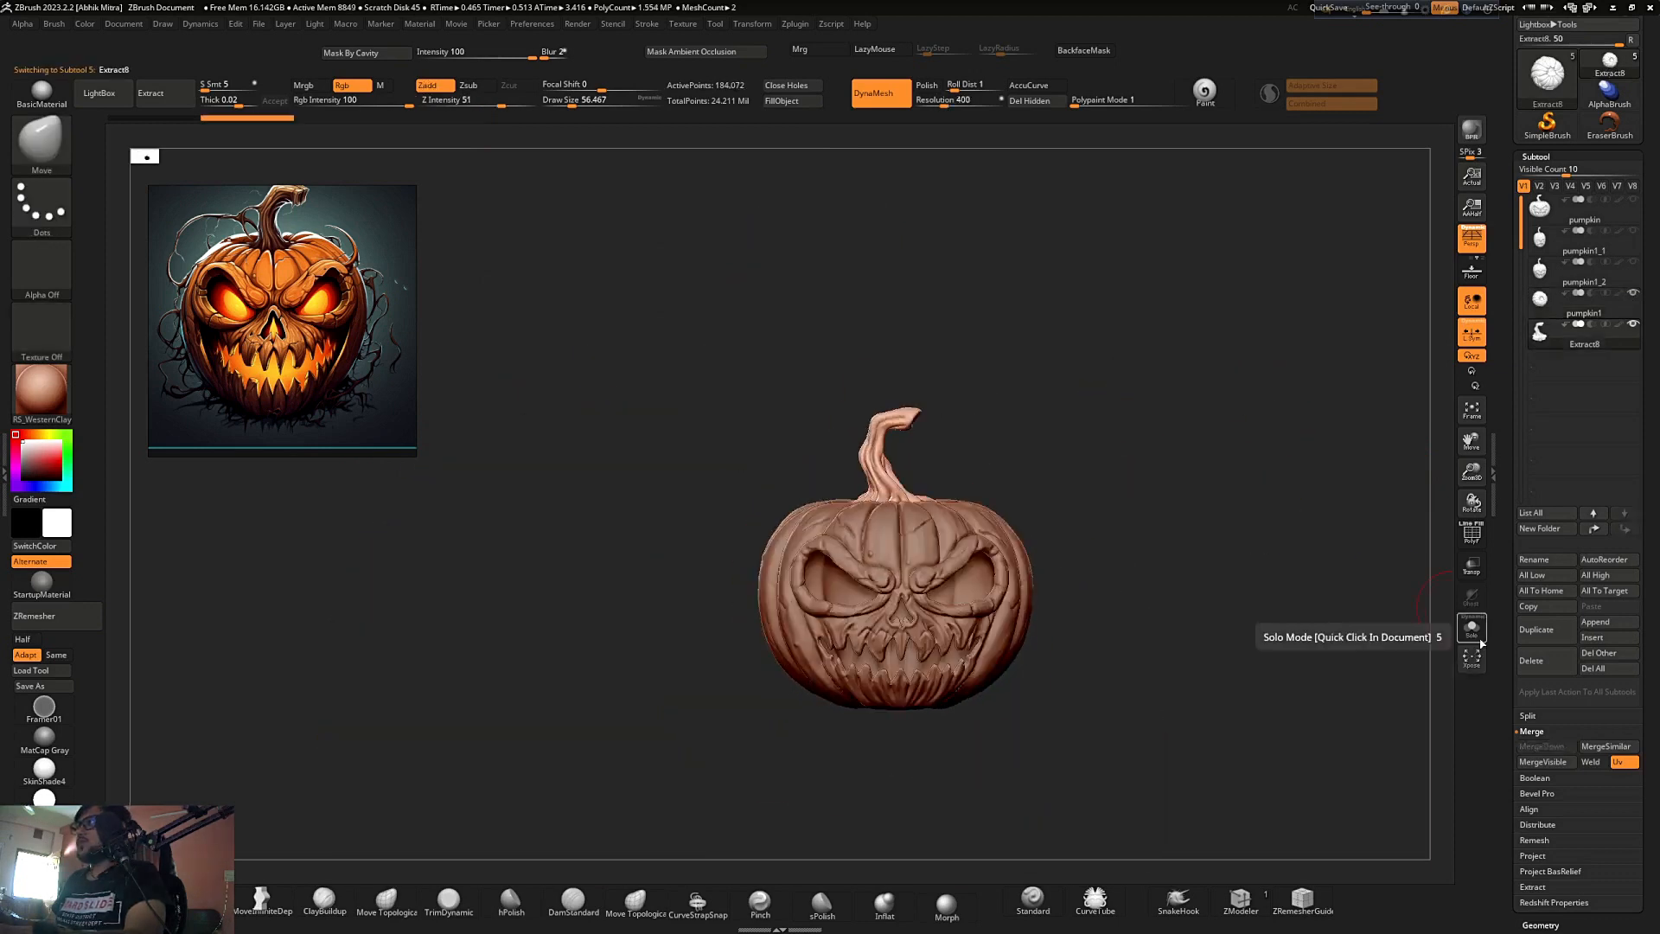
- Compare the Extract8 stem and the cut pumpkin1 in Solo mode, leaving pumpkin1 active and isolated
{"action": "left_click", "coordinate": [1478, 638]}
{"action": "right_click_drag", "start_coordinate": [1052, 570], "coordinate": [1131, 596]}
{"action": "left_click", "coordinate": [1471, 628]}
{"action": "right_click_drag", "start_coordinate": [1191, 527], "coordinate": [1281, 575]}
{"action": "left_click", "coordinate": [1122, 553], "text": "alt"}
{"action": "left_click", "coordinate": [1471, 629]}
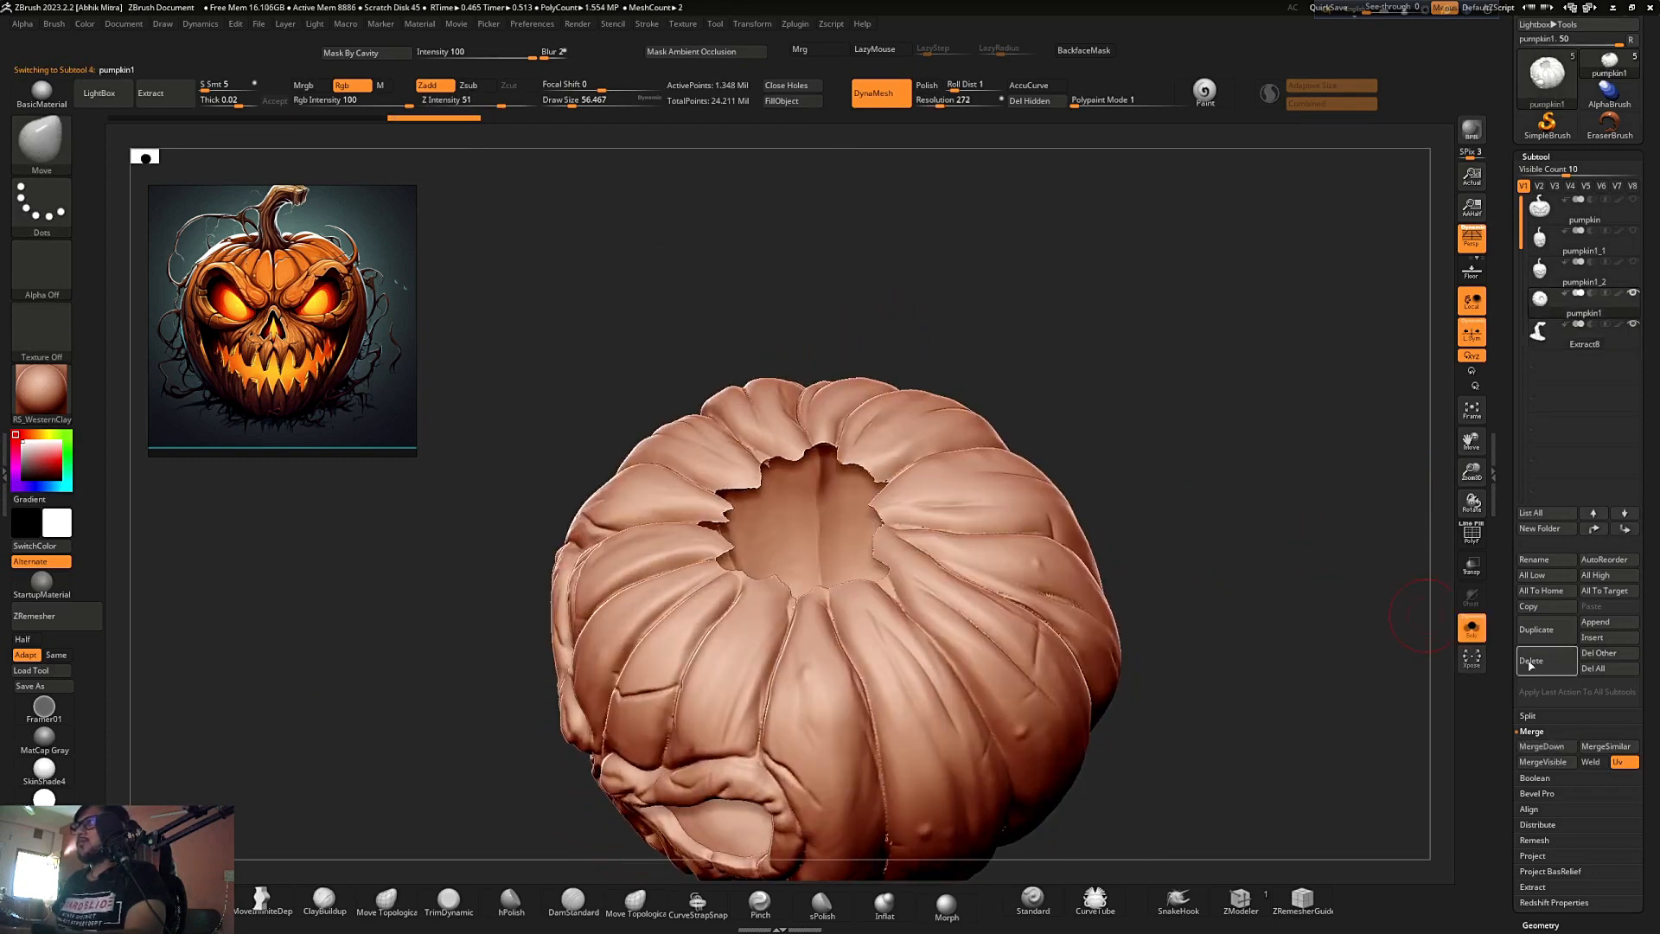
{"action": "left_click", "coordinate": [1471, 629]}
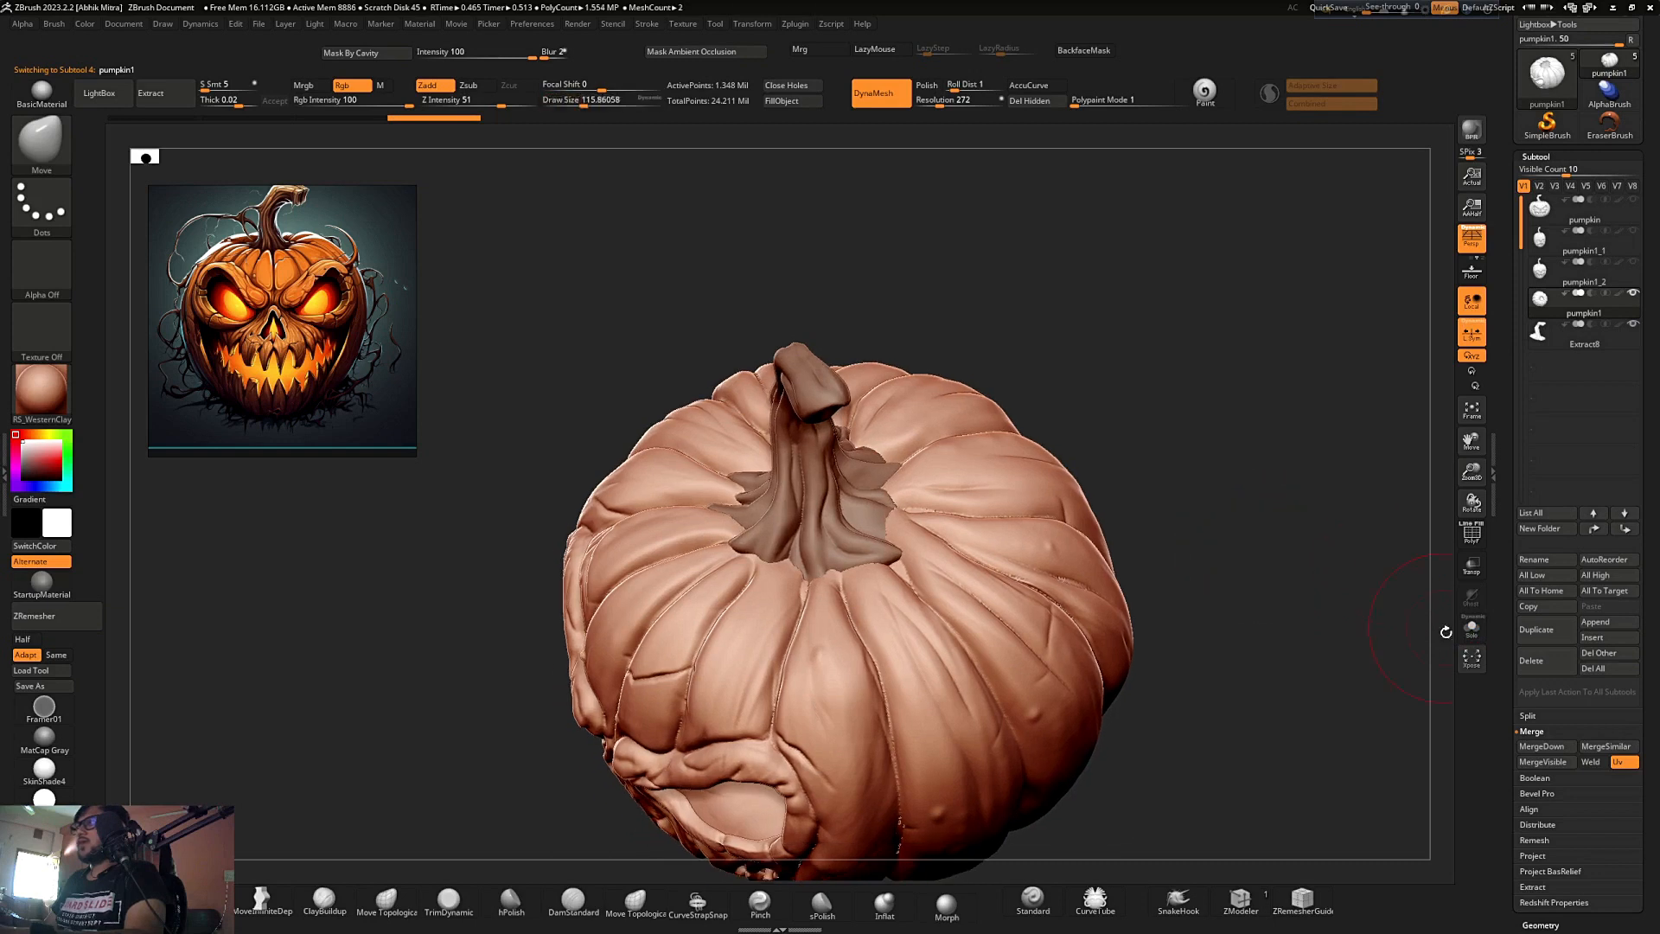
{"action": "left_click", "coordinate": [1471, 629]}
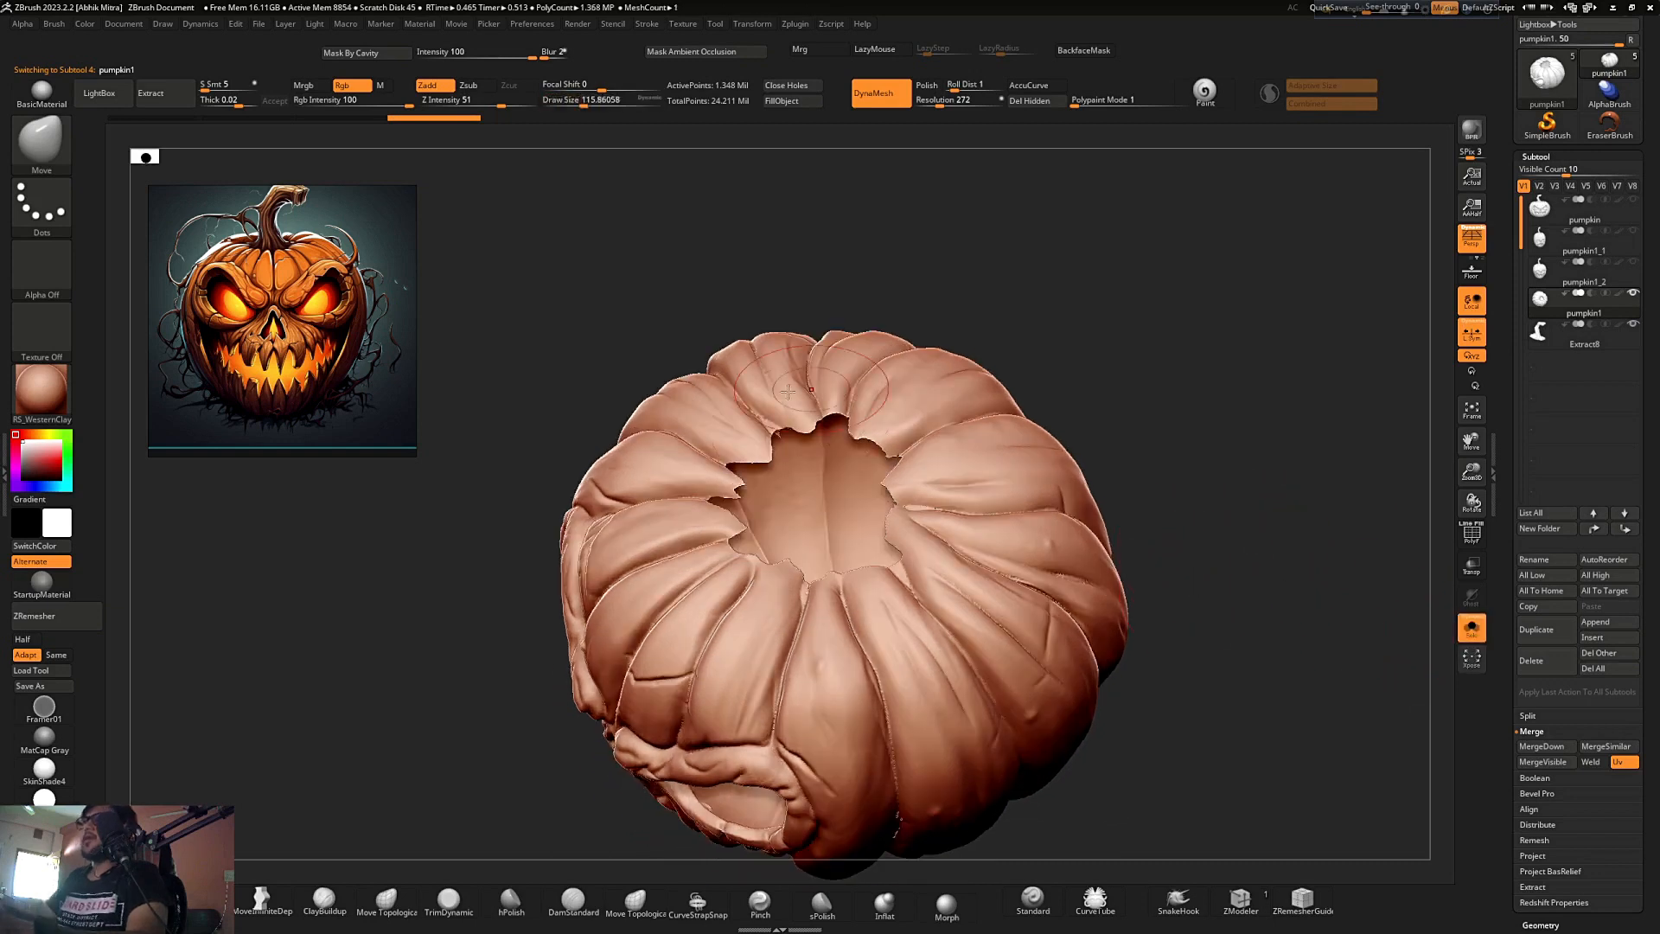
- Paint a mask around the pumpkin's stem opening and invert it, returning to Draw mode after bringing up the gizmo
{"action": "mouse_move", "coordinate": [989, 319]}
{"action": "left_mouse_down"}
{"action": "mouse_move", "coordinate": [1028, 337]}
{"action": "mouse_move", "coordinate": [1064, 308]}
{"action": "mouse_move", "coordinate": [867, 402]}
{"action": "mouse_move", "coordinate": [778, 406]}
{"action": "mouse_move", "coordinate": [700, 527]}
{"action": "mouse_move", "coordinate": [821, 424]}
{"action": "mouse_move", "coordinate": [745, 543]}
{"action": "mouse_move", "coordinate": [727, 524]}
{"action": "left_mouse_up"}
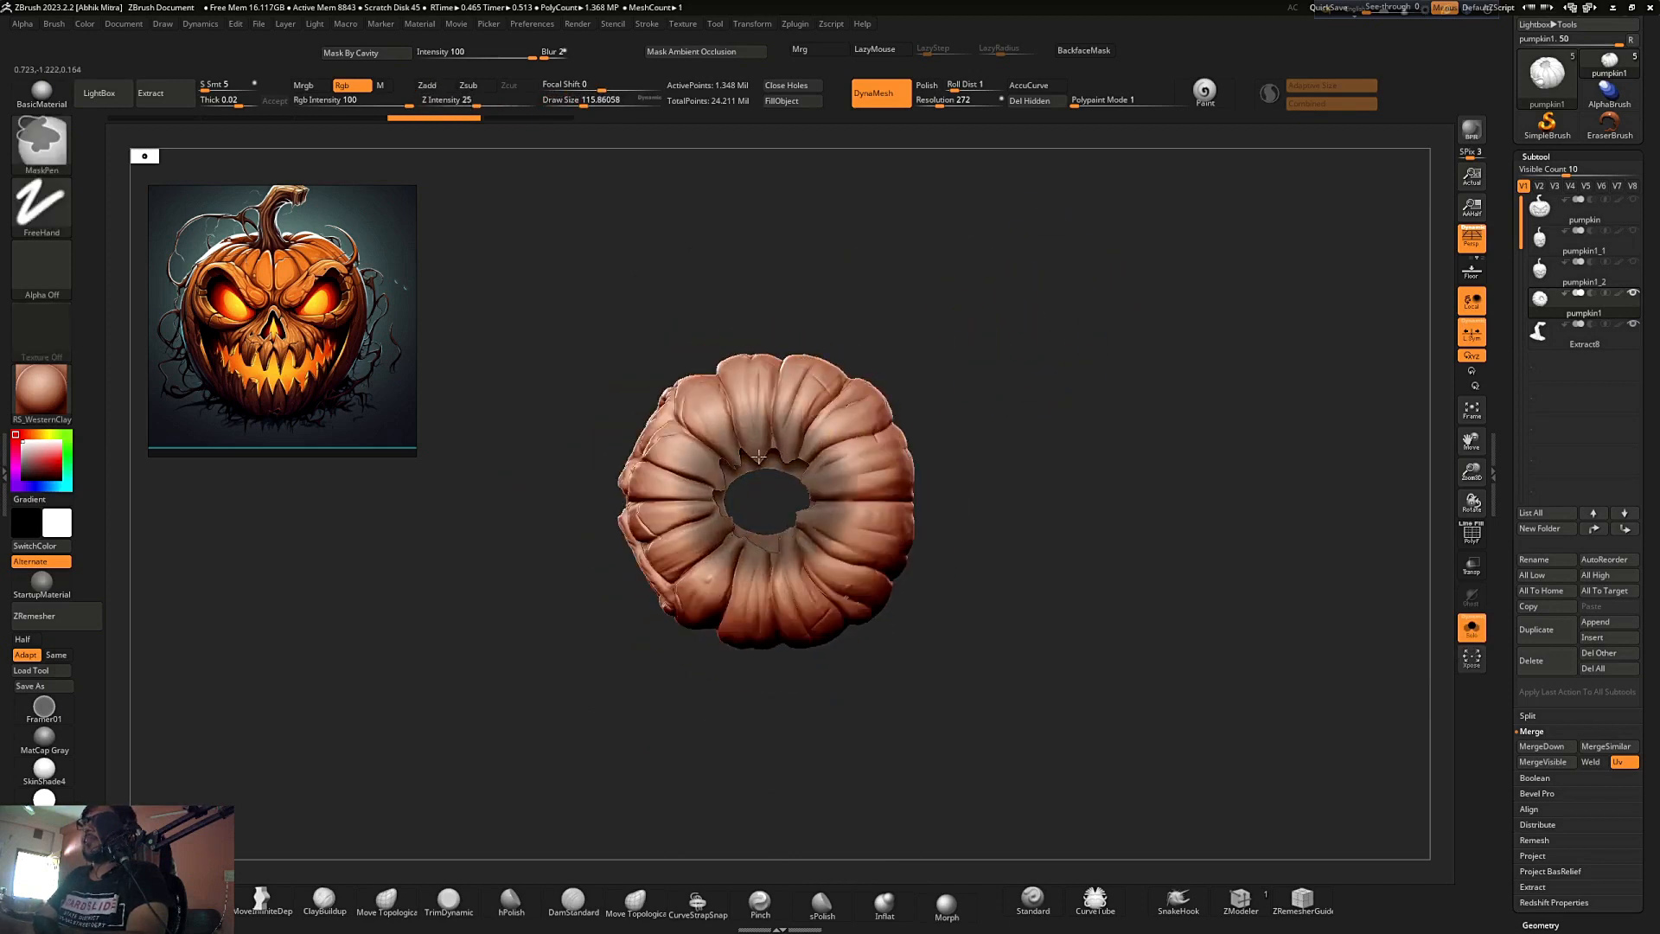
{"action": "left_click_drag", "start_coordinate": [989, 441], "coordinate": [1012, 337]}
{"action": "left_click_drag", "start_coordinate": [1051, 250], "coordinate": [917, 692], "text": "ctrl"}
{"action": "mouse_move", "coordinate": [1037, 407]}
{"action": "left_mouse_down"}
{"action": "mouse_move", "coordinate": [1063, 396]}
{"action": "mouse_move", "coordinate": [821, 475]}
{"action": "mouse_move", "coordinate": [749, 420]}
{"action": "left_mouse_up"}
{"action": "key", "text": "w"}
{"action": "key", "text": "space"}
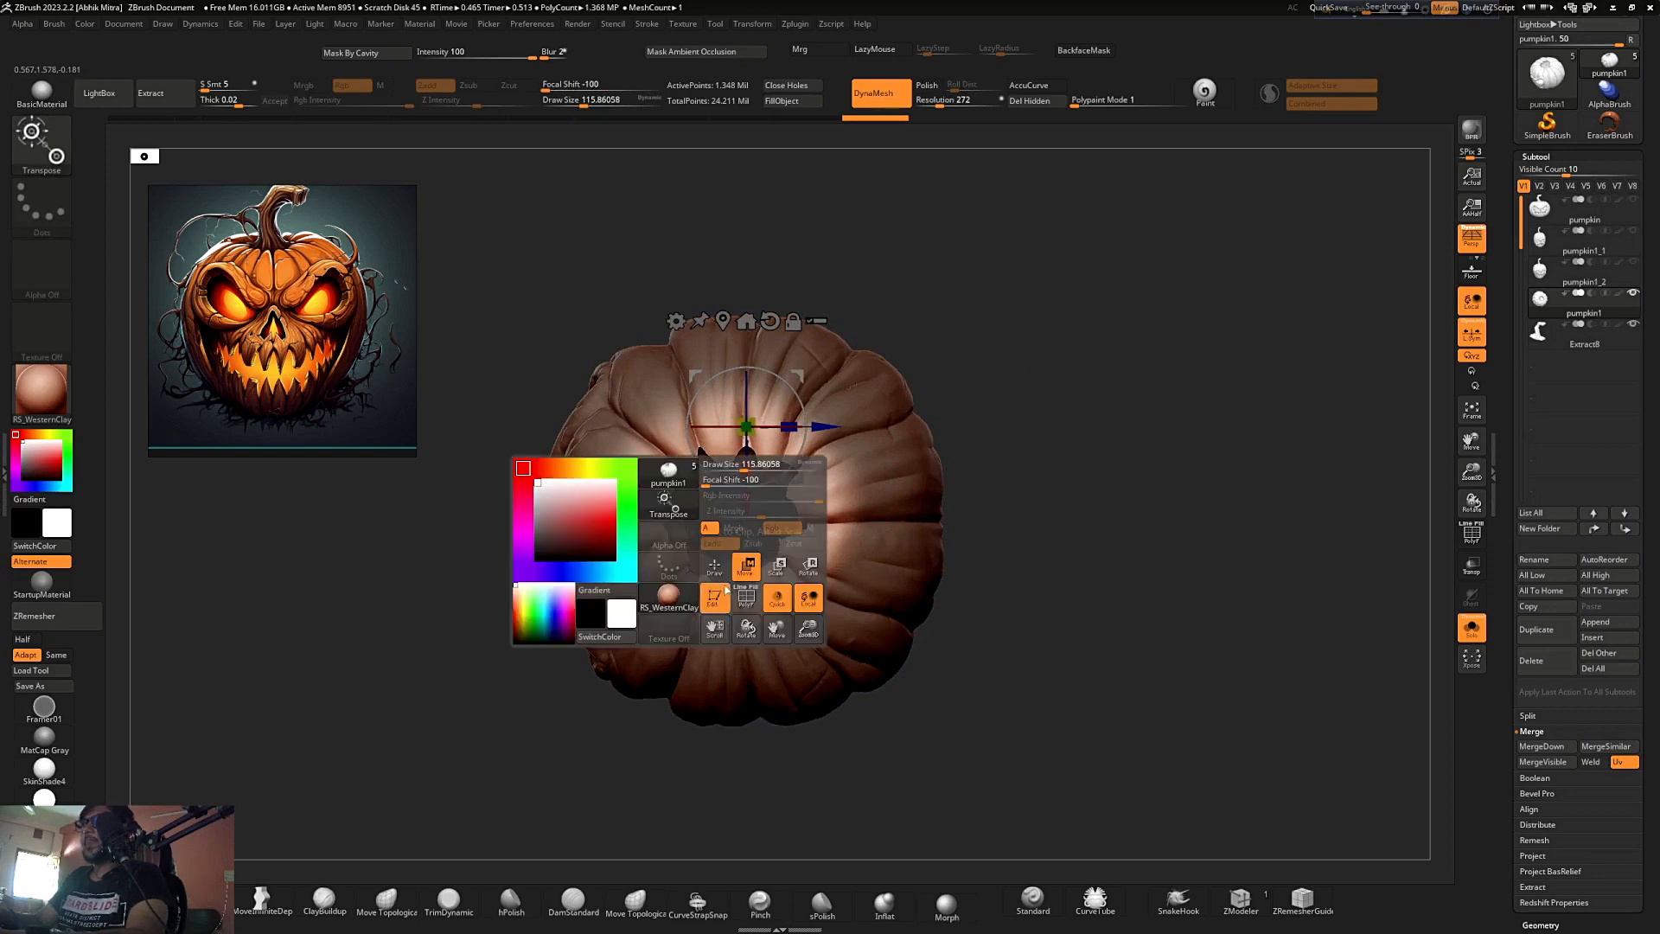
{"action": "key", "text": "q"}
- Rework the mask into a full ring around the stem opening and invert it so only the rim is editable
{"action": "mouse_move", "coordinate": [1001, 401]}
{"action": "left_mouse_down"}
{"action": "mouse_move", "coordinate": [1046, 342]}
{"action": "mouse_move", "coordinate": [1063, 413]}
{"action": "mouse_move", "coordinate": [1015, 348]}
{"action": "mouse_move", "coordinate": [1000, 430]}
{"action": "left_mouse_up"}
{"action": "key", "text": "ctrl"}
{"action": "mouse_move", "coordinate": [778, 571]}
{"action": "left_mouse_down", "text": "ctrl"}
{"action": "mouse_move", "coordinate": [709, 596]}
{"action": "mouse_move", "coordinate": [674, 717]}
{"action": "mouse_move", "coordinate": [830, 743]}
{"action": "mouse_move", "coordinate": [804, 616]}
{"action": "mouse_move", "coordinate": [727, 604]}
{"action": "mouse_move", "coordinate": [809, 703]}
{"action": "left_mouse_up", "text": "ctrl"}
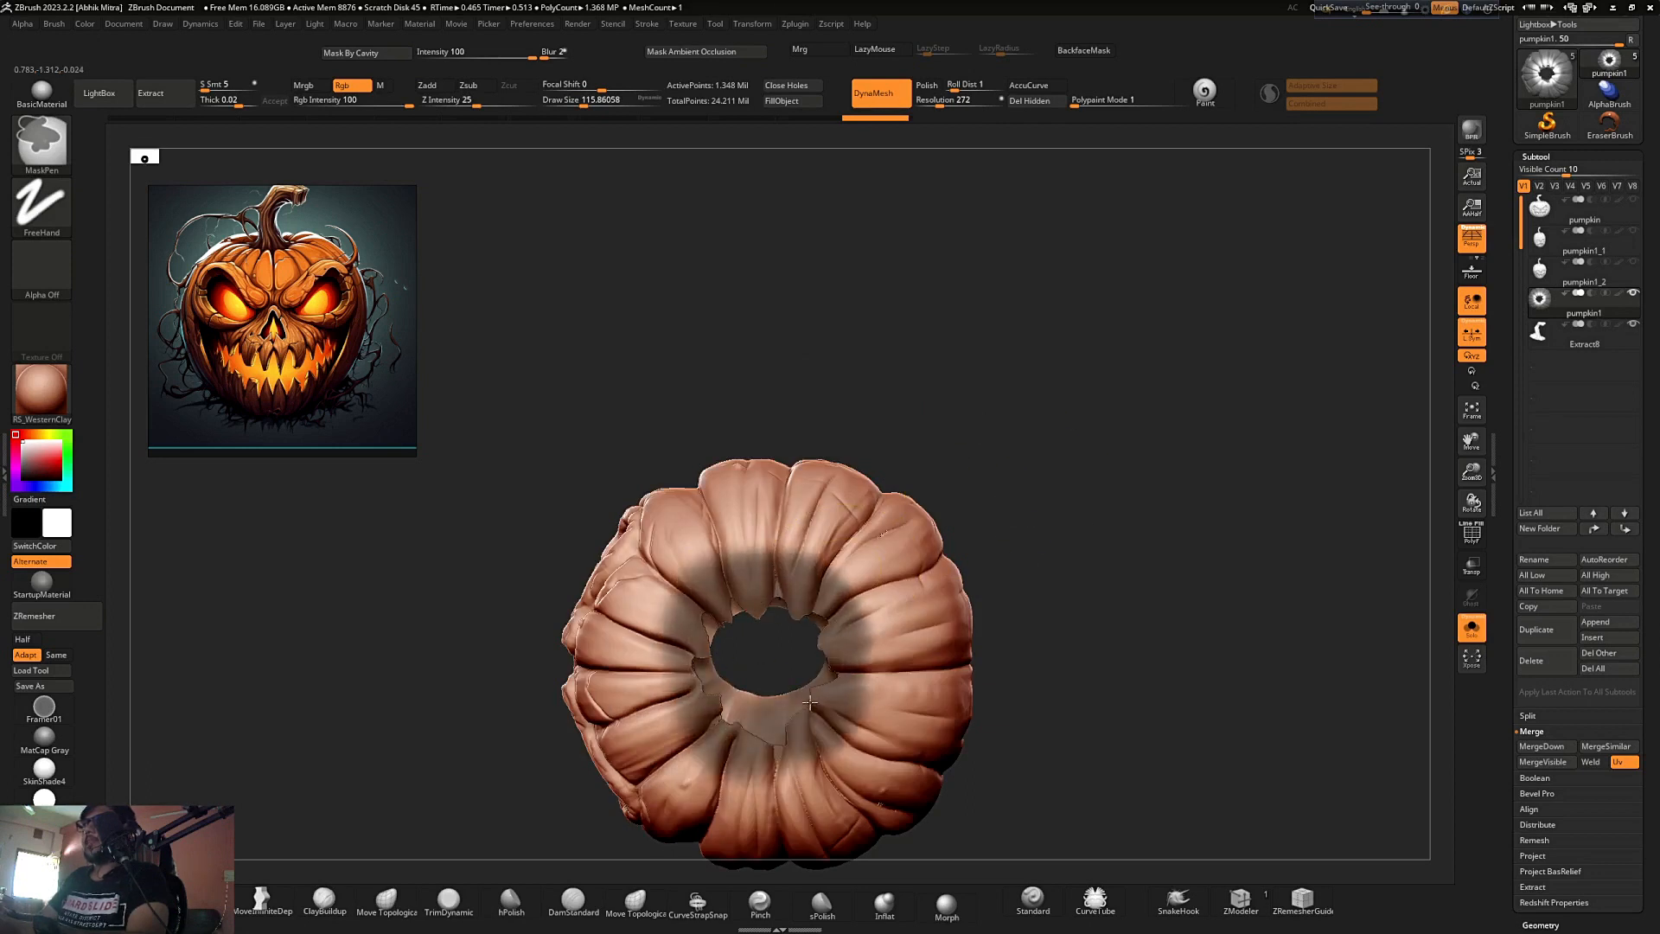
{"action": "left_click_drag", "start_coordinate": [694, 682], "coordinate": [702, 630], "text": "ctrl"}
{"action": "right_click_drag", "start_coordinate": [705, 553], "coordinate": [701, 447], "text": "ctrl"}
{"action": "right_click_drag", "start_coordinate": [971, 429], "coordinate": [935, 426], "text": "shift"}
{"action": "mouse_move", "coordinate": [1048, 378]}
{"action": "left_mouse_down", "text": "ctrl"}
{"action": "mouse_move", "coordinate": [899, 741]}
{"action": "mouse_move", "coordinate": [804, 819]}
{"action": "left_mouse_up", "text": "ctrl"}
{"action": "mouse_move", "coordinate": [911, 604]}
{"action": "right_mouse_down"}
{"action": "mouse_move", "coordinate": [1030, 492]}
{"action": "mouse_move", "coordinate": [1015, 481]}
{"action": "mouse_move", "coordinate": [949, 551]}
{"action": "mouse_move", "coordinate": [1042, 441]}
{"action": "right_mouse_up"}
- Work on the unmasked rim of the stem opening with the Inflat brush and clear the mask
{"action": "left_click", "coordinate": [883, 903]}
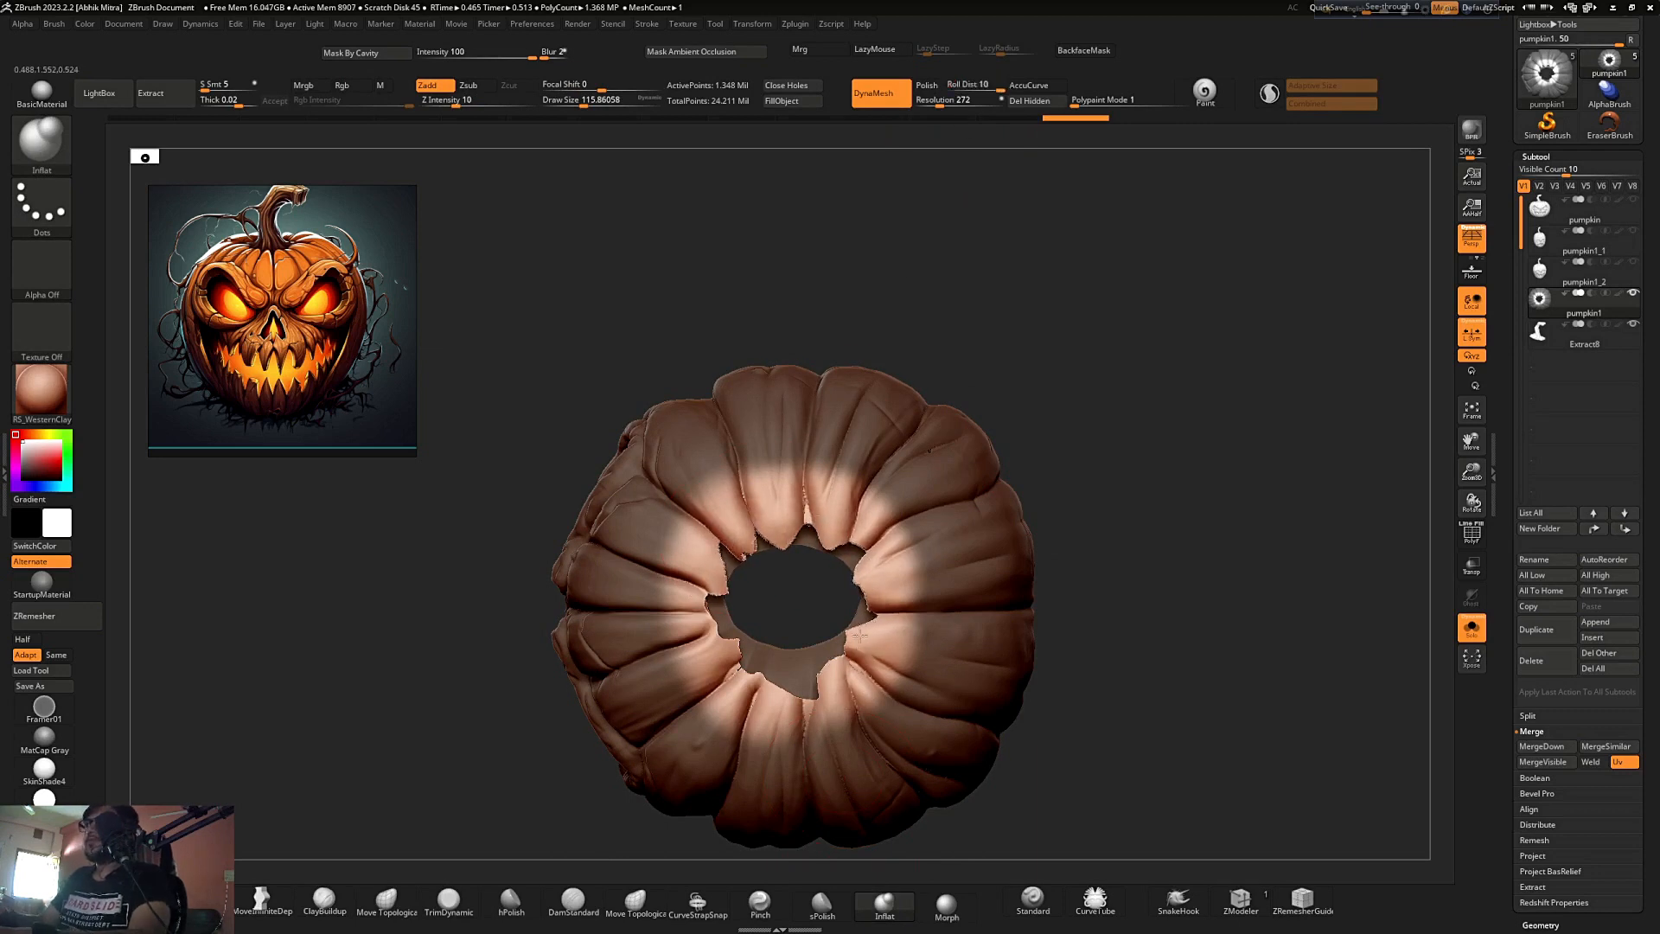
{"action": "right_click_drag", "start_coordinate": [805, 499], "coordinate": [967, 322]}
{"action": "right_click_drag", "start_coordinate": [966, 322], "coordinate": [938, 459], "text": "ctrl"}
{"action": "right_click_drag", "start_coordinate": [822, 599], "coordinate": [772, 710]}
{"action": "right_click_drag", "start_coordinate": [791, 572], "coordinate": [1051, 362], "text": "ctrl"}
{"action": "left_click_drag", "start_coordinate": [1006, 391], "coordinate": [965, 413], "text": "ctrl"}
{"action": "right_click_drag", "start_coordinate": [965, 414], "coordinate": [968, 384], "text": "ctrl"}
{"action": "mouse_move", "coordinate": [967, 383]}
{"action": "right_mouse_down"}
{"action": "mouse_move", "coordinate": [1011, 422]}
{"action": "mouse_move", "coordinate": [963, 428]}
{"action": "mouse_move", "coordinate": [1159, 326]}
{"action": "mouse_move", "coordinate": [1175, 379]}
{"action": "right_mouse_up"}
{"action": "right_click_drag", "start_coordinate": [1175, 379], "coordinate": [1175, 387]}
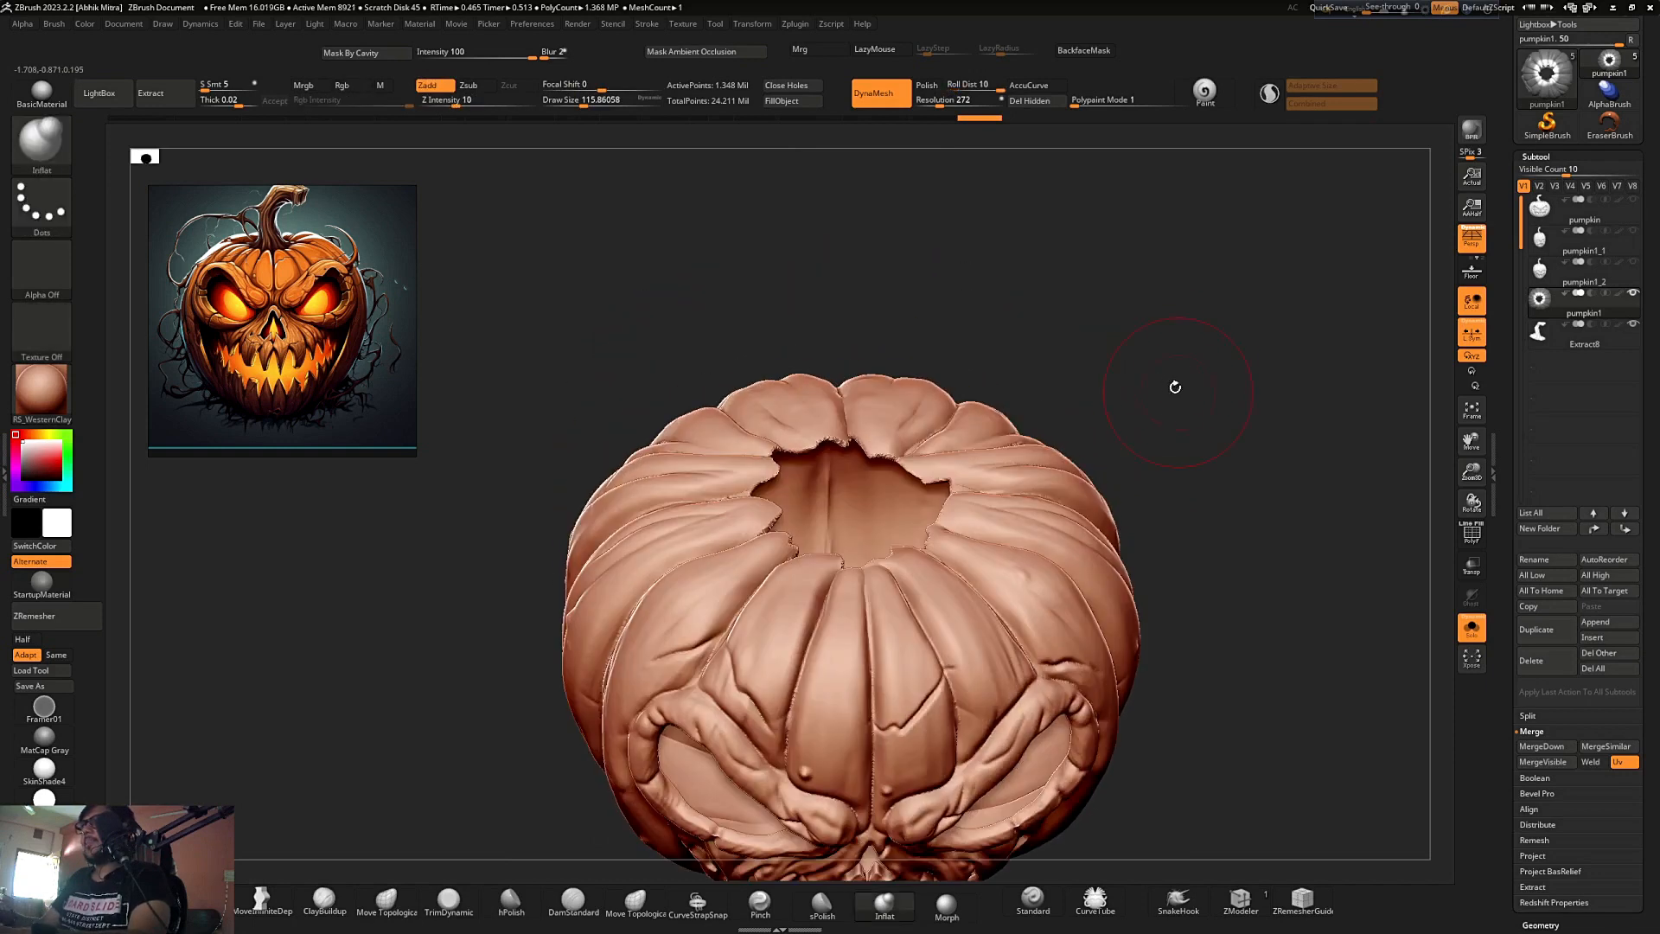
- Try to remesh the isolated pumpkin at DynaMesh resolution 1160, undoing the remesh
{"action": "right_click_drag", "start_coordinate": [1260, 519], "coordinate": [1224, 416]}
{"action": "left_click_drag", "start_coordinate": [949, 100], "coordinate": [952, 100]}
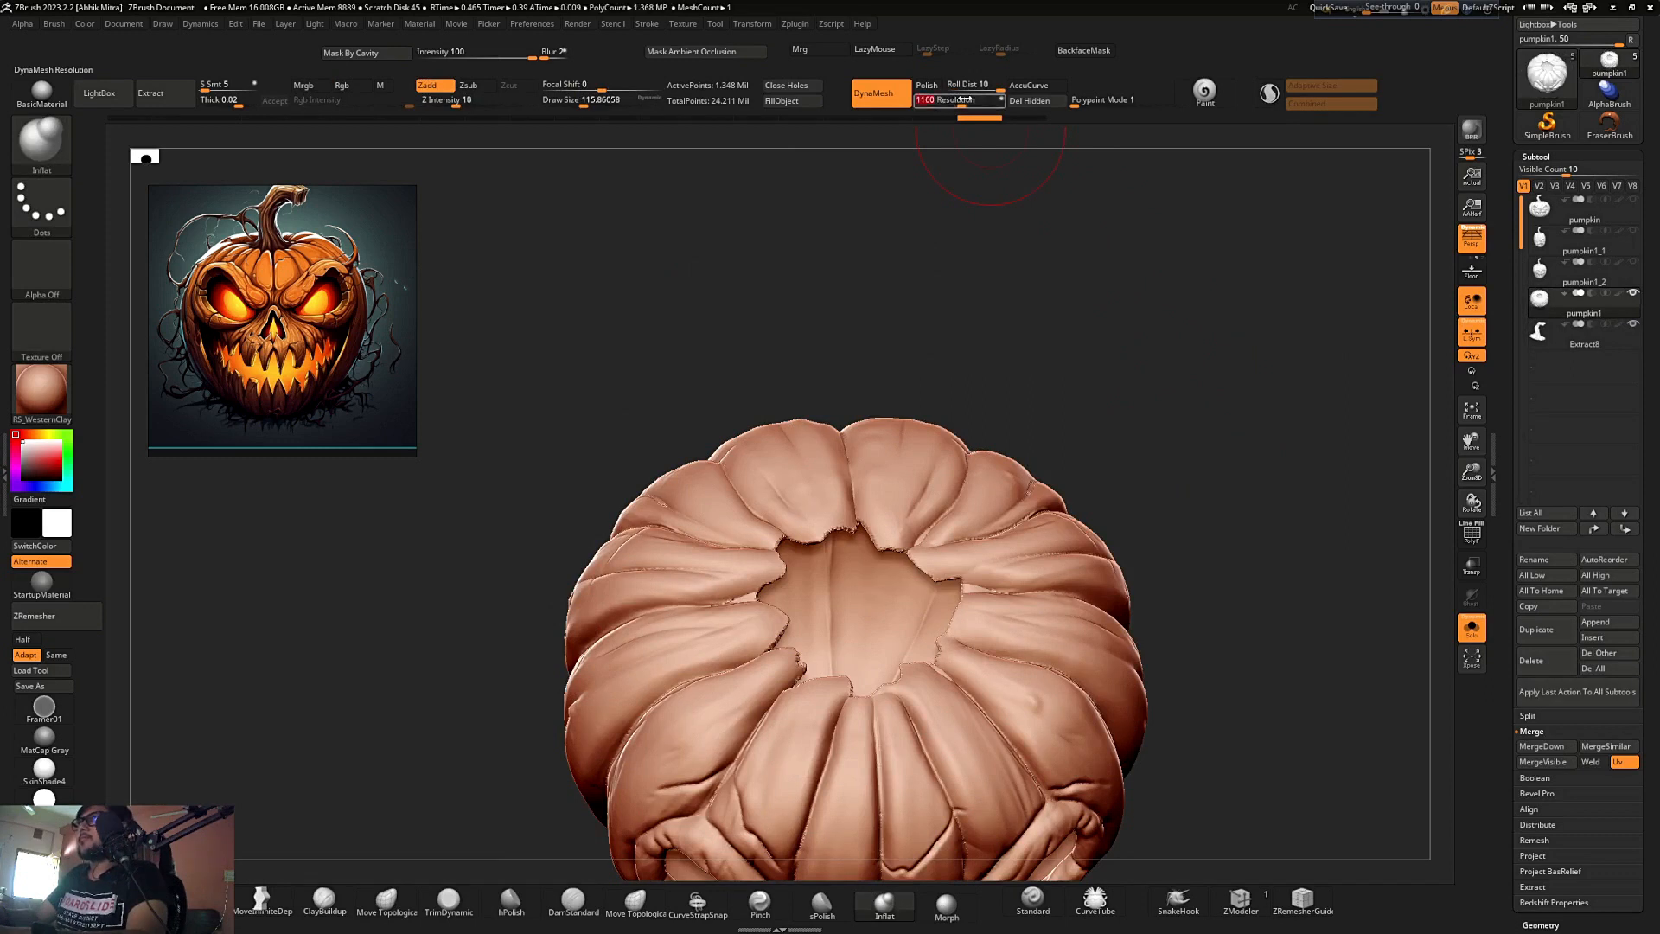
{"action": "right_click_drag", "start_coordinate": [1161, 453], "coordinate": [1112, 304], "text": "alt"}
{"action": "left_click_drag", "start_coordinate": [1120, 283], "coordinate": [1180, 407], "text": "ctrl"}
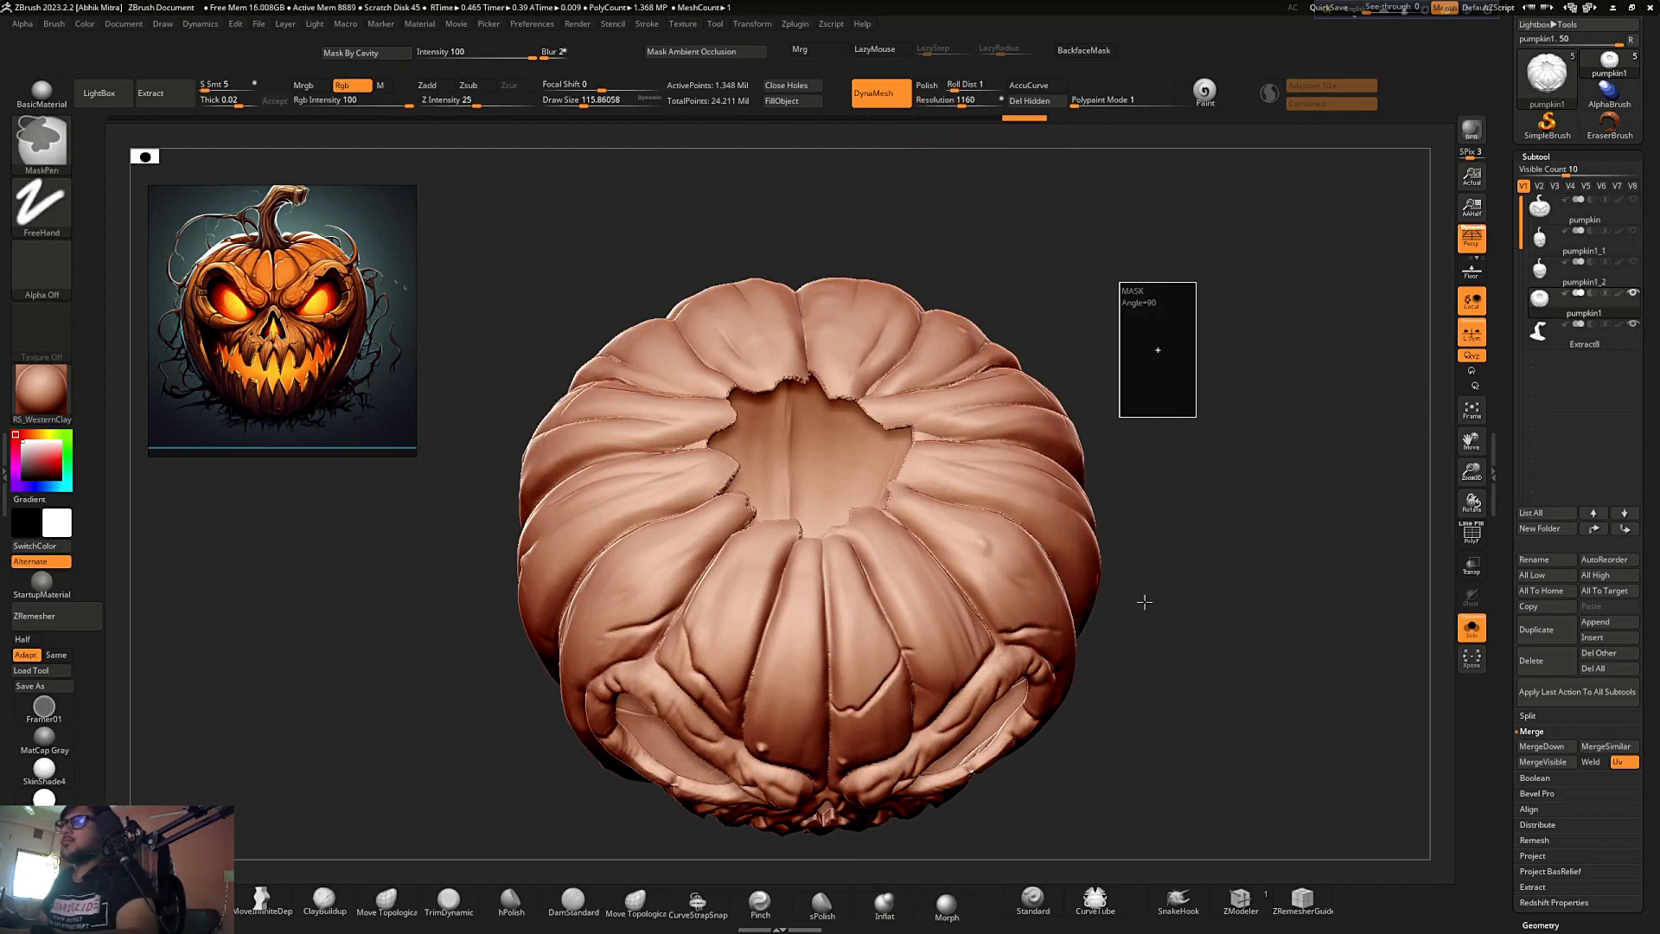
{"action": "key", "text": "ctrl+z"}
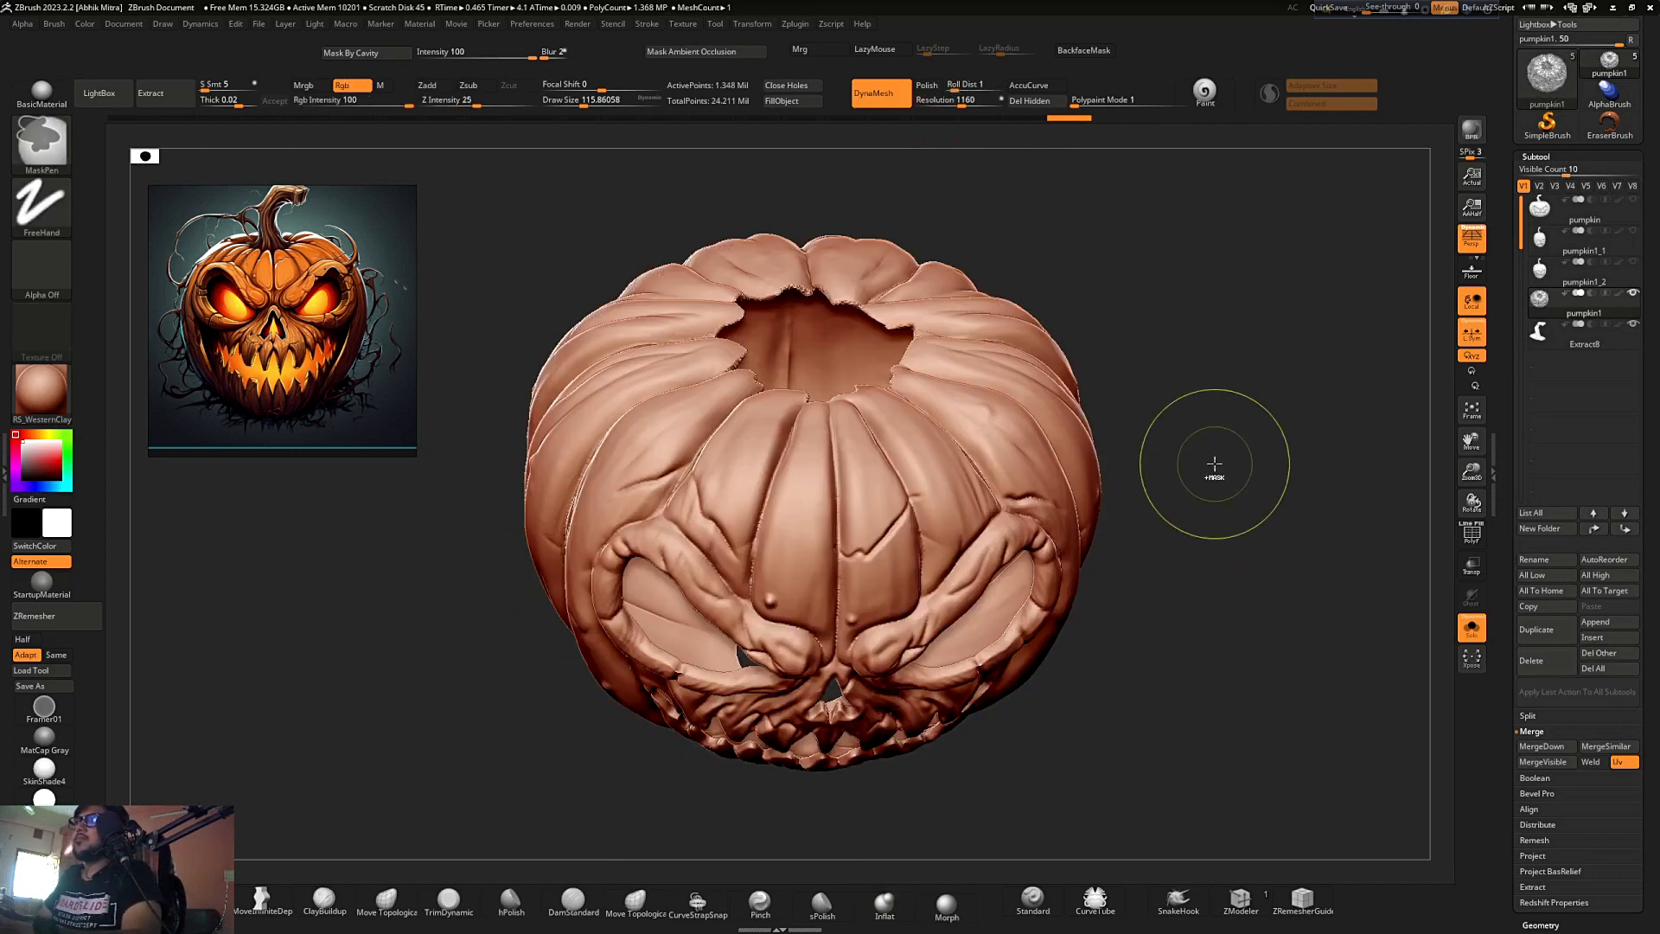
- Set the DynaMesh resolution to 904 and remesh the pumpkin
{"action": "left_click_drag", "start_coordinate": [949, 100], "coordinate": [959, 102]}
{"action": "left_click_drag", "start_coordinate": [1124, 312], "coordinate": [1195, 432], "text": "ctrl"}
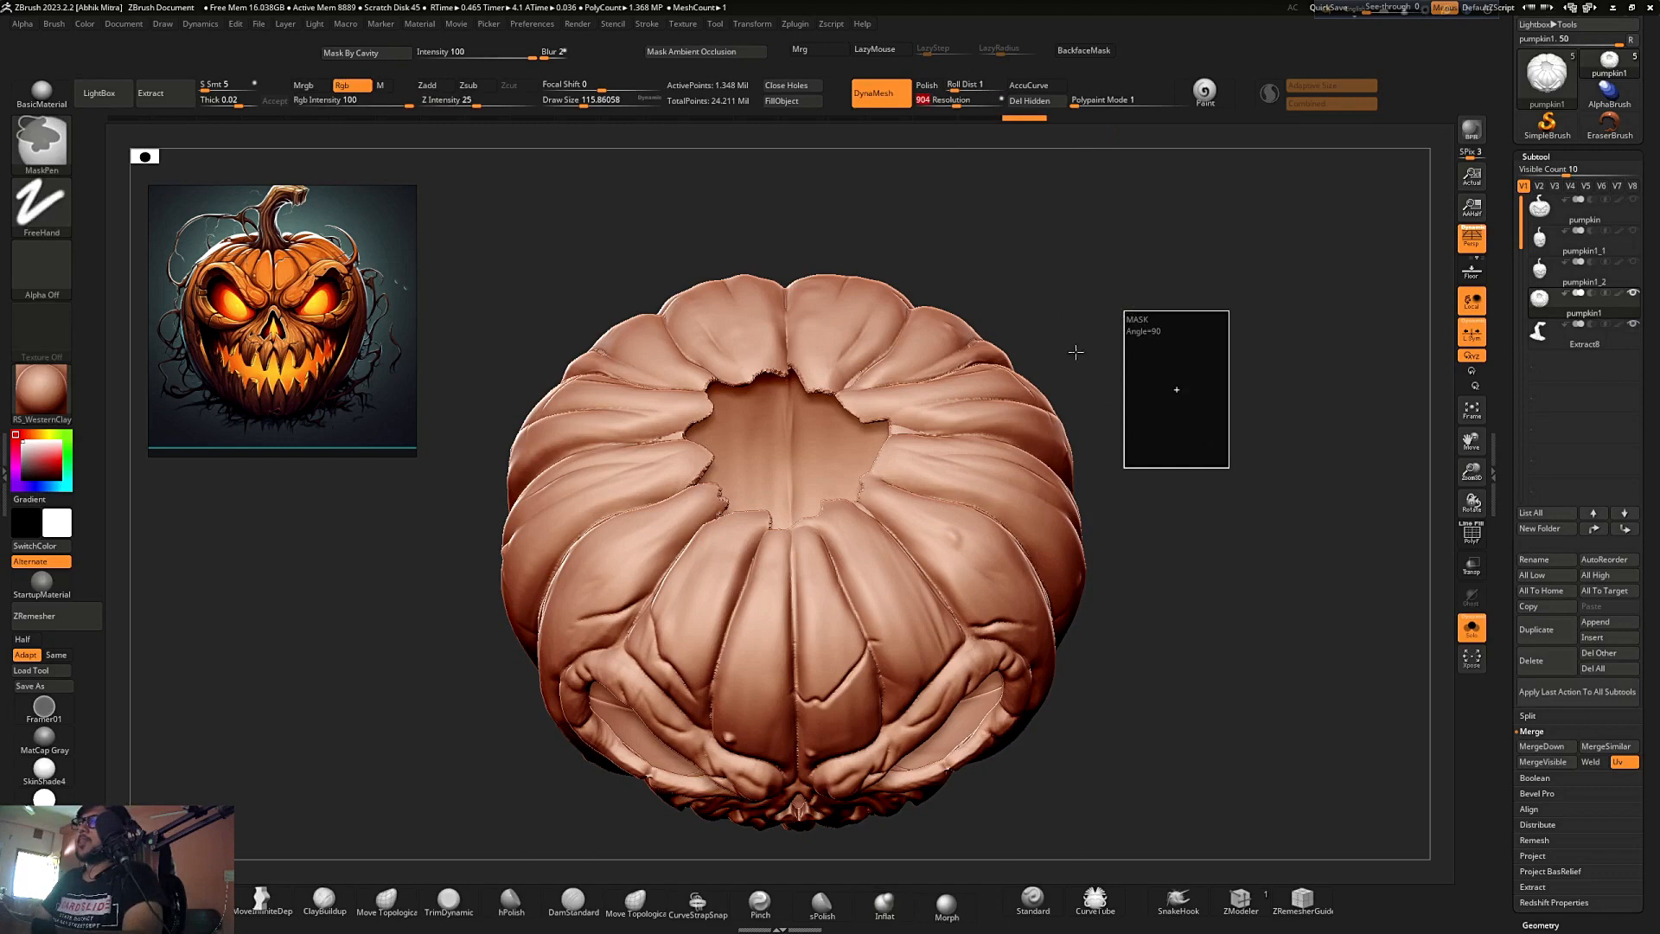
{"action": "left_click_drag", "start_coordinate": [1086, 333], "coordinate": [1158, 356], "text": "ctrl"}
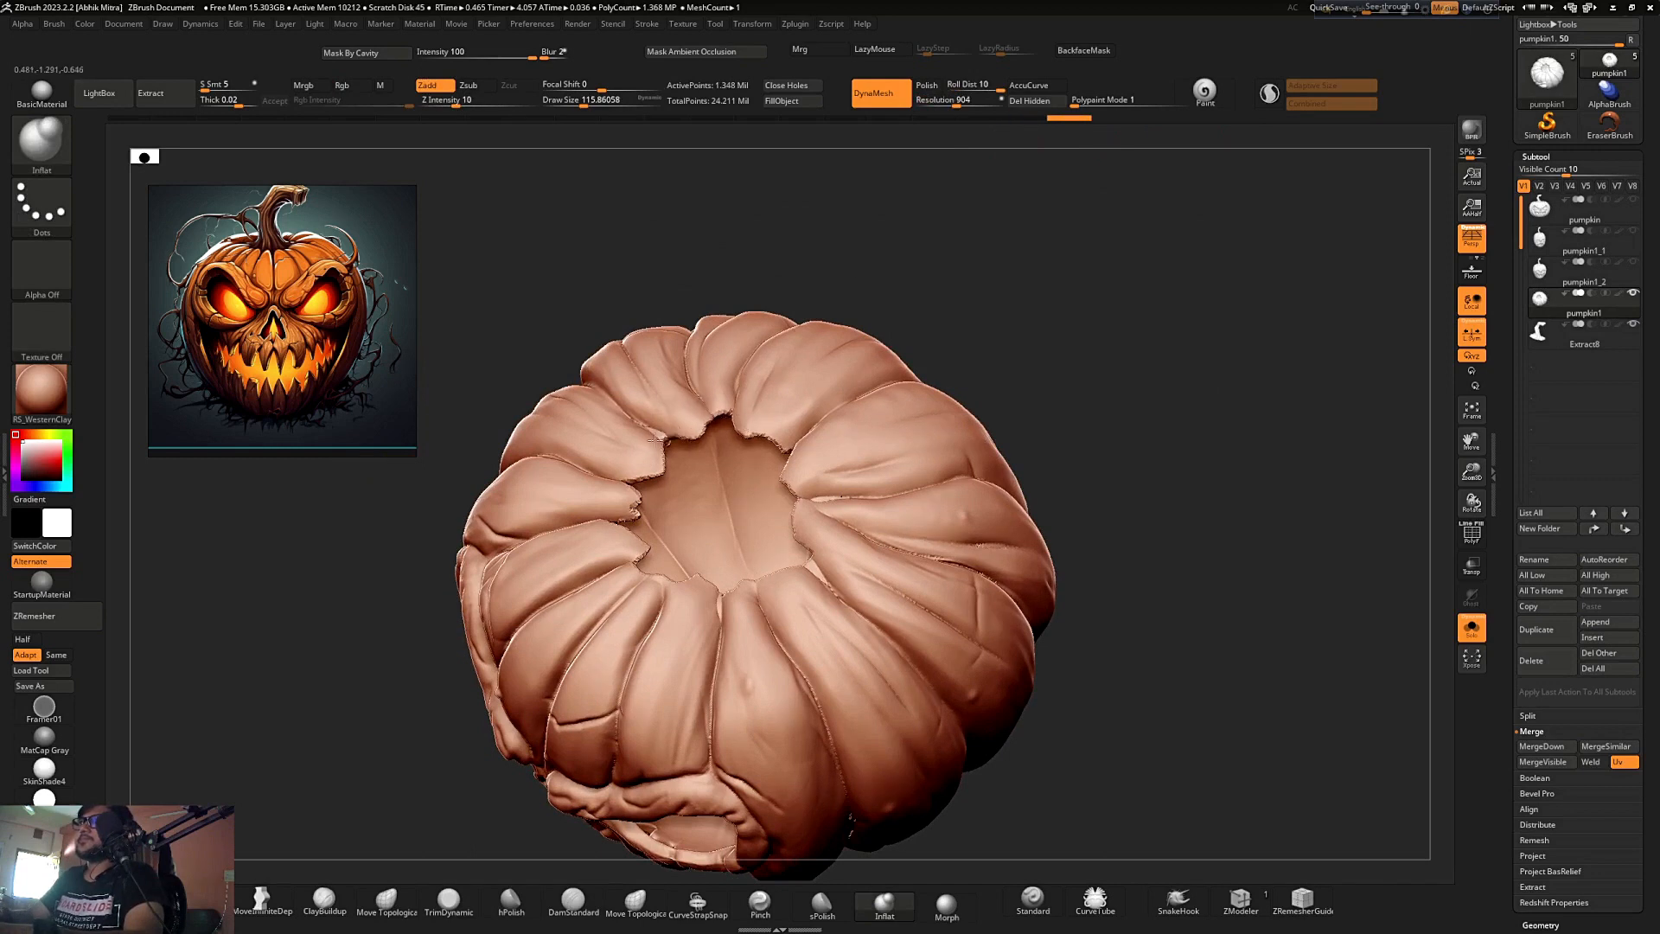
- Inflate a few spots along the jagged rim of the pumpkin's stem opening
{"action": "left_click_drag", "start_coordinate": [629, 510], "coordinate": [627, 524]}
{"action": "right_click_drag", "start_coordinate": [918, 409], "coordinate": [862, 483]}
{"action": "left_click_drag", "start_coordinate": [773, 579], "coordinate": [752, 588]}
{"action": "right_click_drag", "start_coordinate": [752, 587], "coordinate": [811, 517]}
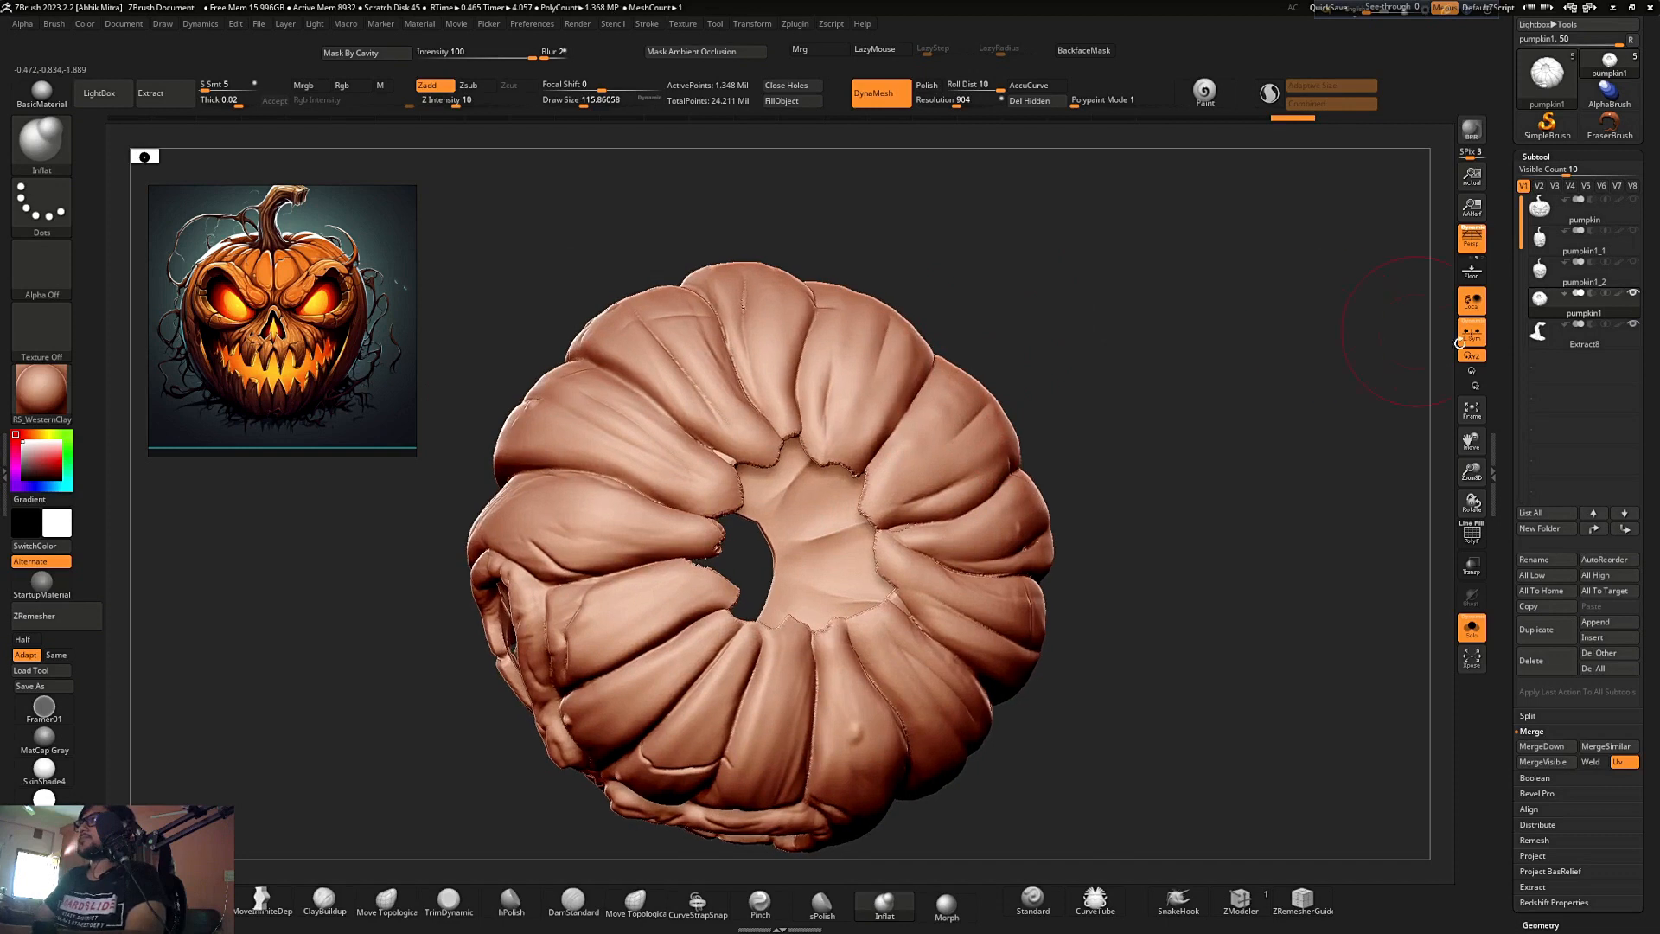
- Make the Extract8 stem active, turn off Solo mode, and lower the stem about 0.07 into the pumpkin's opening
{"action": "left_click", "coordinate": [1584, 337]}
{"action": "left_click", "coordinate": [1471, 628]}
{"action": "right_click_drag", "start_coordinate": [1297, 506], "coordinate": [935, 533]}
{"action": "key", "text": "w"}
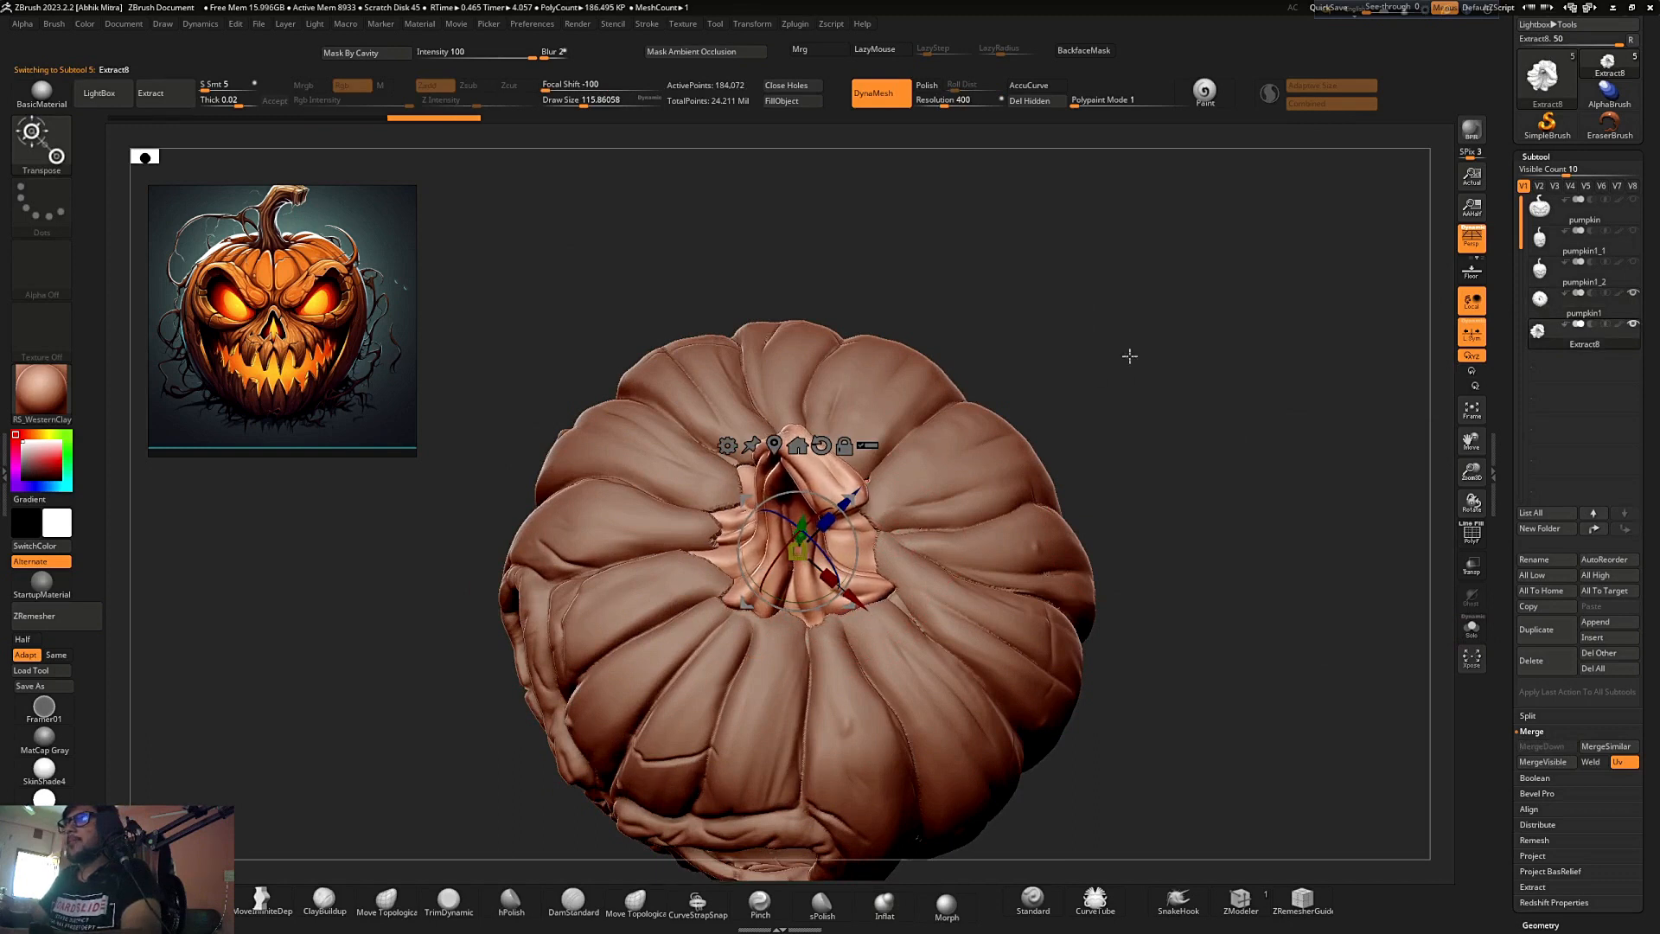
{"action": "right_click_drag", "start_coordinate": [1130, 355], "coordinate": [839, 721]}
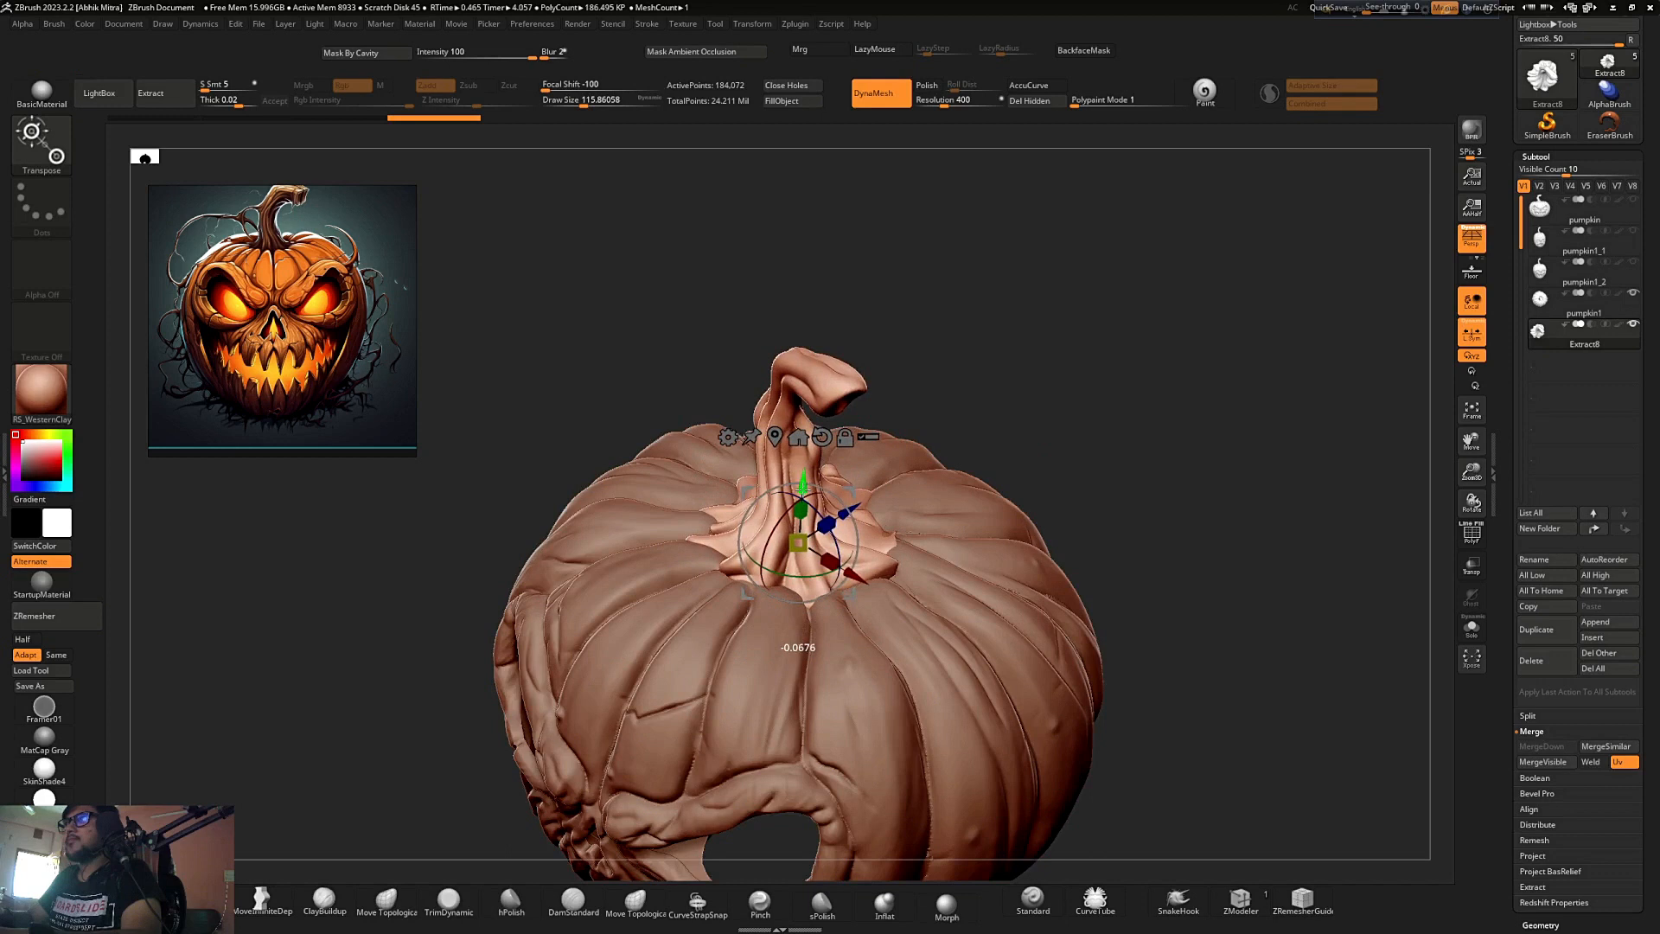
{"action": "left_click_drag", "start_coordinate": [803, 494], "coordinate": [802, 501]}
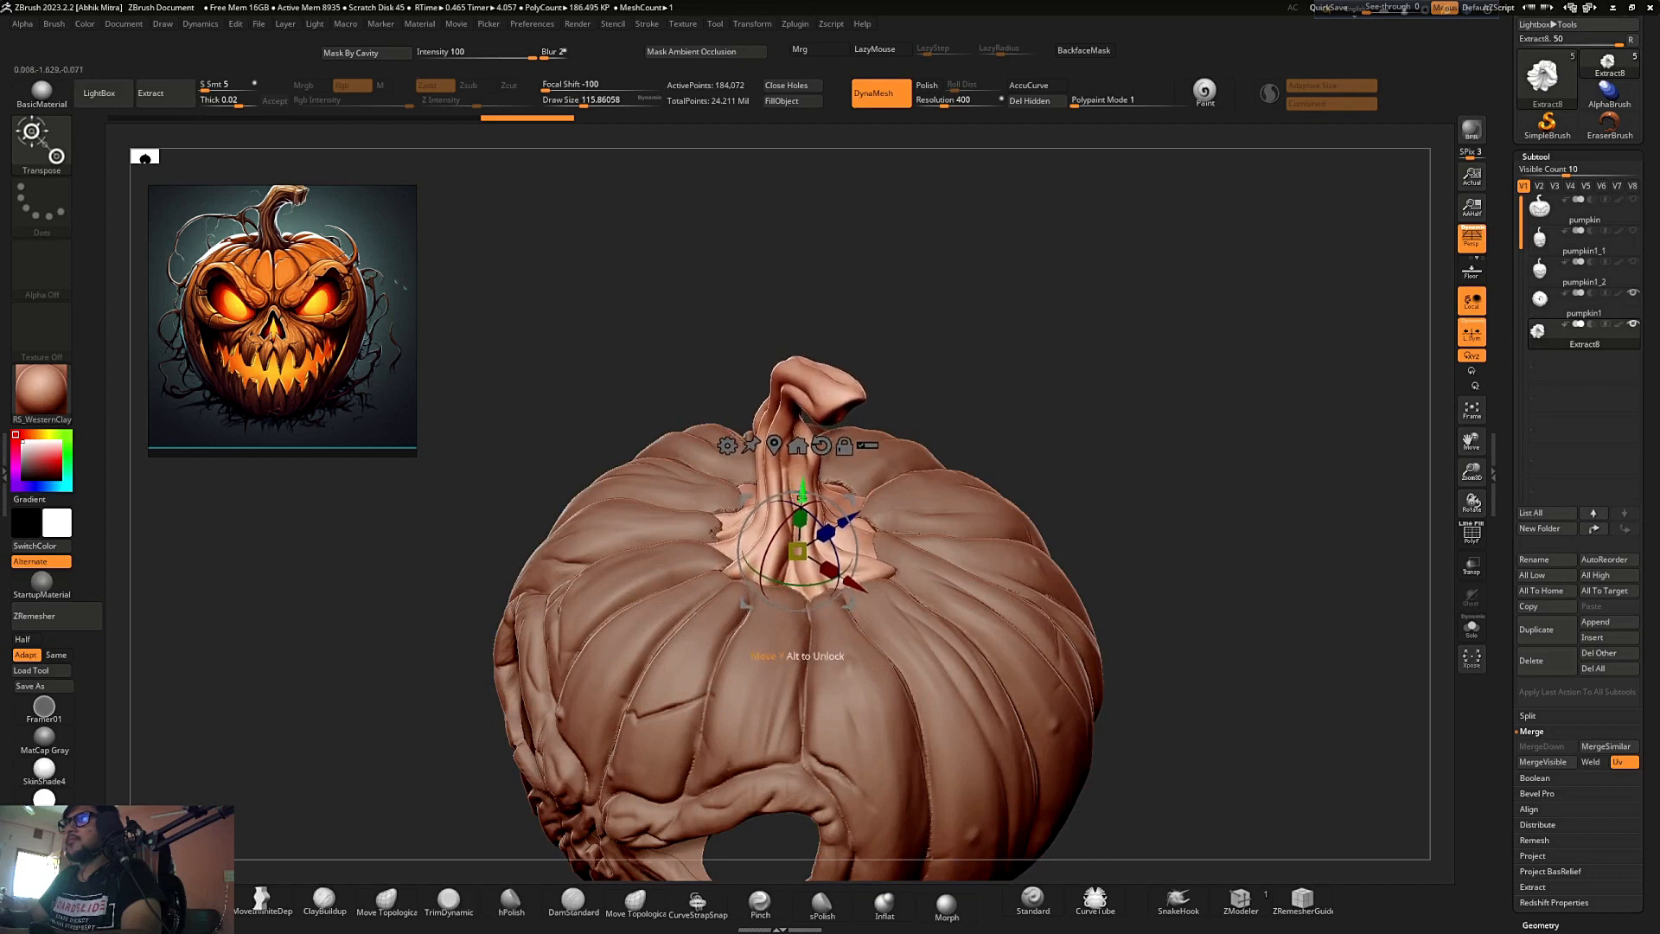
{"action": "right_click_drag", "start_coordinate": [804, 510], "coordinate": [830, 699]}
{"action": "right_click", "coordinate": [830, 698]}
{"action": "key", "text": "q"}
- Scale the Extract8 stem to about 0.93 and lift it clear above the pumpkin's opening
{"action": "right_click_drag", "start_coordinate": [1051, 401], "coordinate": [851, 581]}
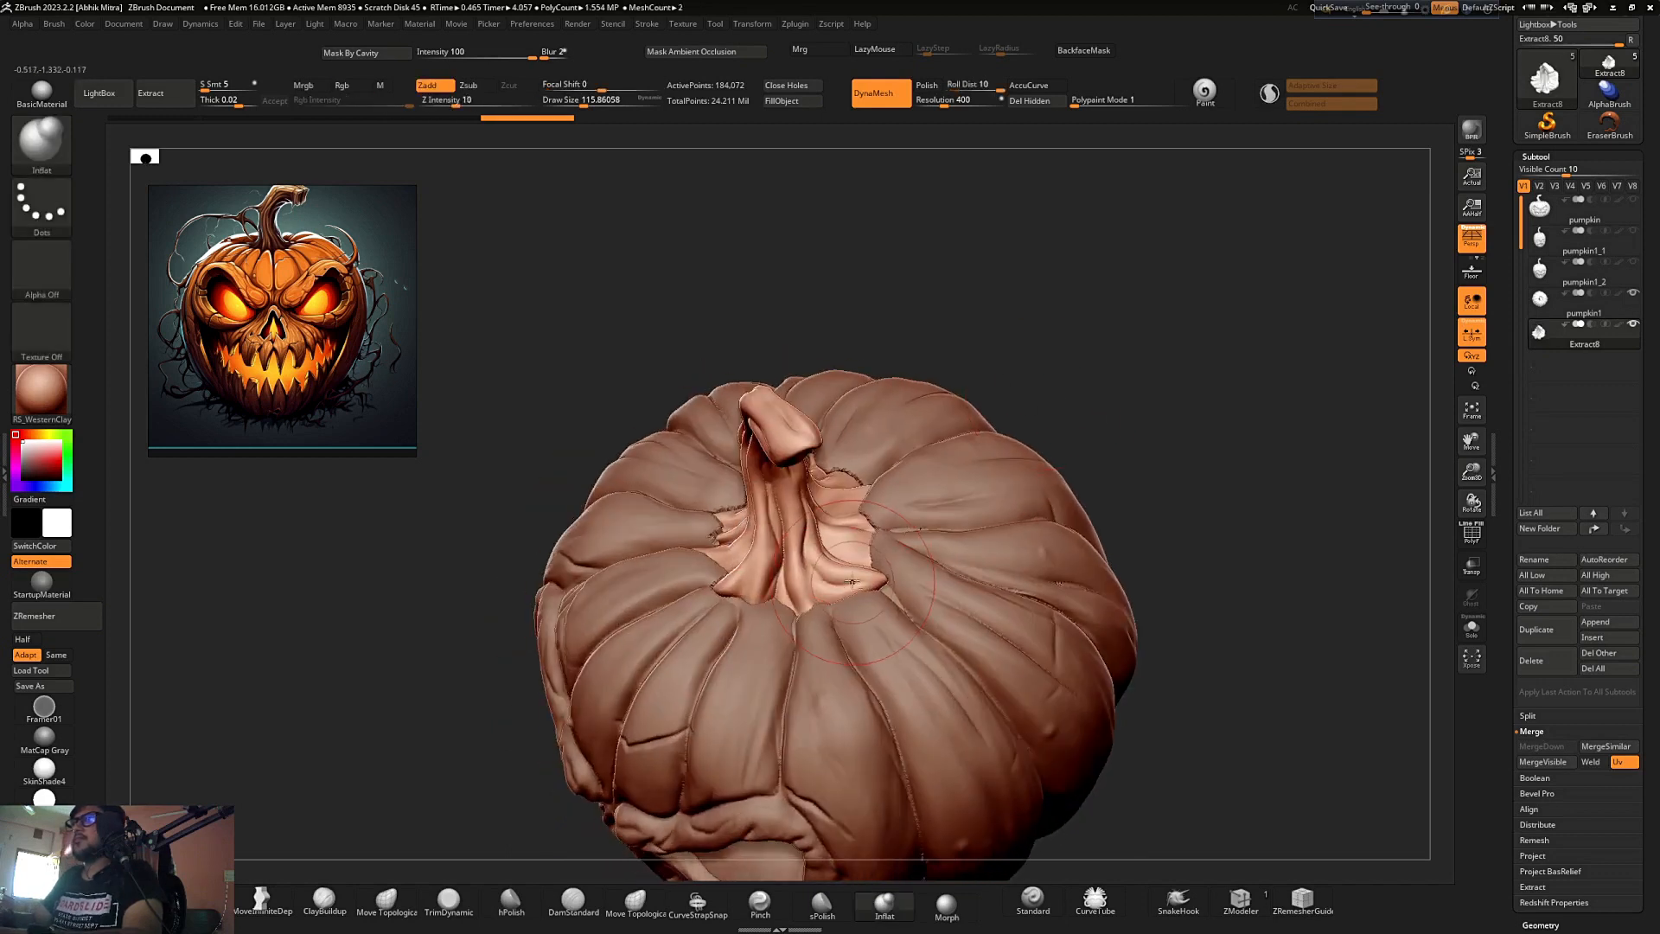
{"action": "right_click_drag", "start_coordinate": [1073, 390], "coordinate": [1037, 439]}
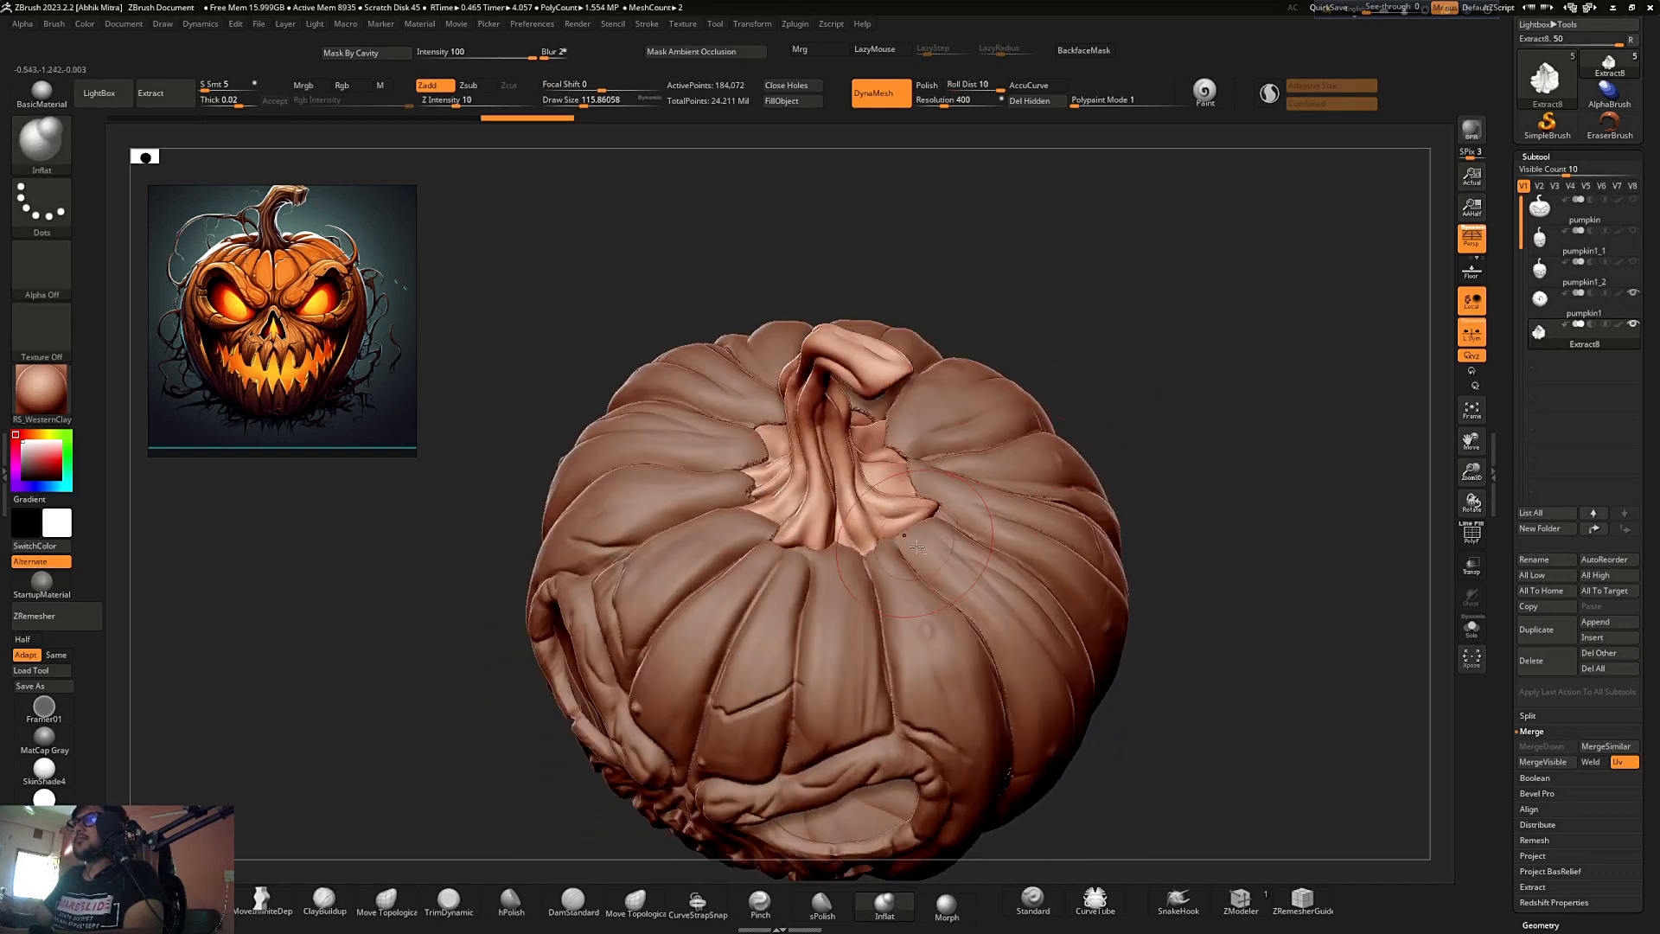
{"action": "left_click", "coordinate": [923, 550], "text": "alt"}
{"action": "right_click_drag", "start_coordinate": [922, 550], "coordinate": [811, 550]}
{"action": "left_click", "coordinate": [811, 550], "text": "alt"}
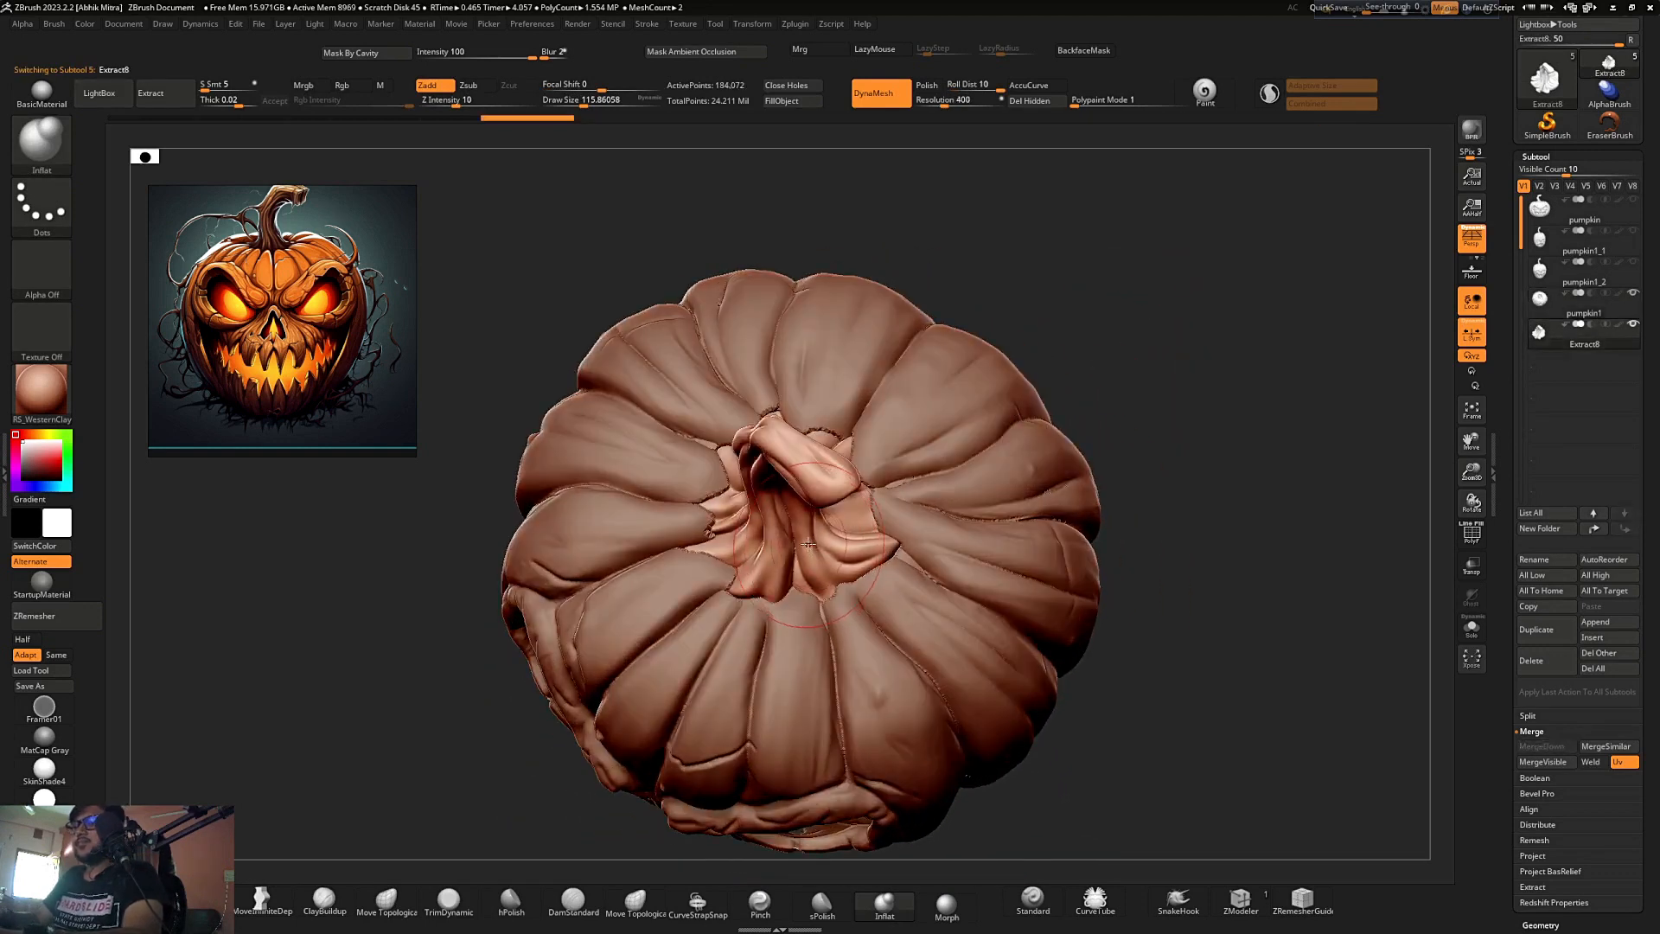
{"action": "key", "text": "w"}
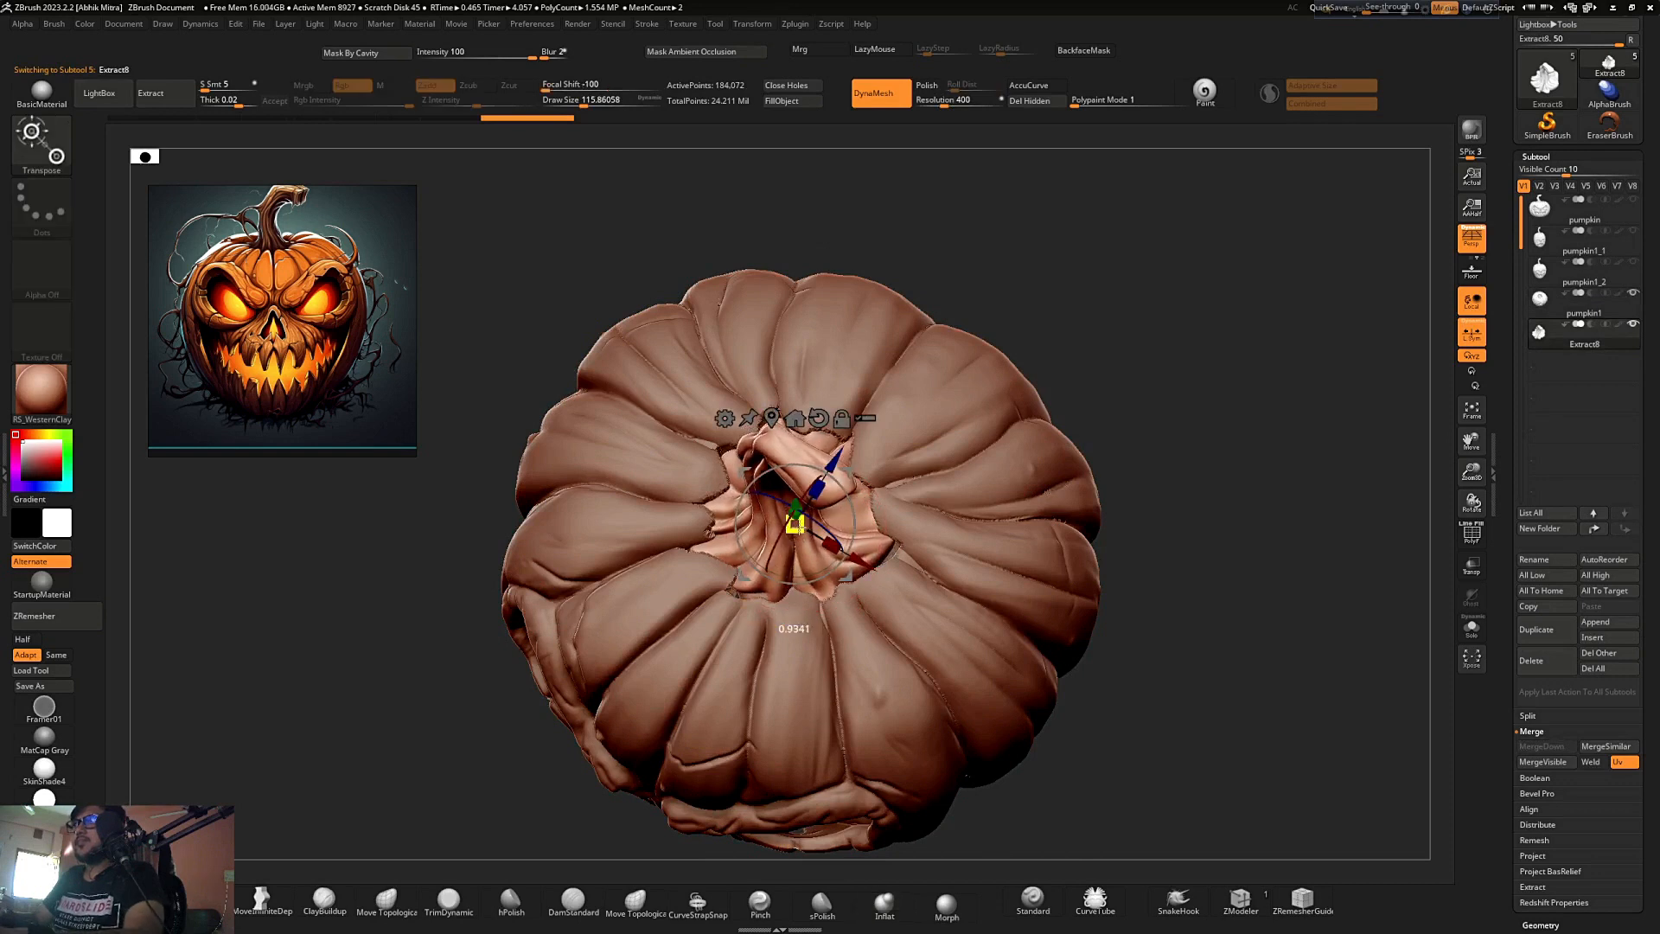
{"action": "right_click_drag", "start_coordinate": [985, 332], "coordinate": [1049, 262]}
{"action": "left_click_drag", "start_coordinate": [799, 480], "coordinate": [829, 320]}
{"action": "right_click_drag", "start_coordinate": [1119, 384], "coordinate": [1113, 316]}
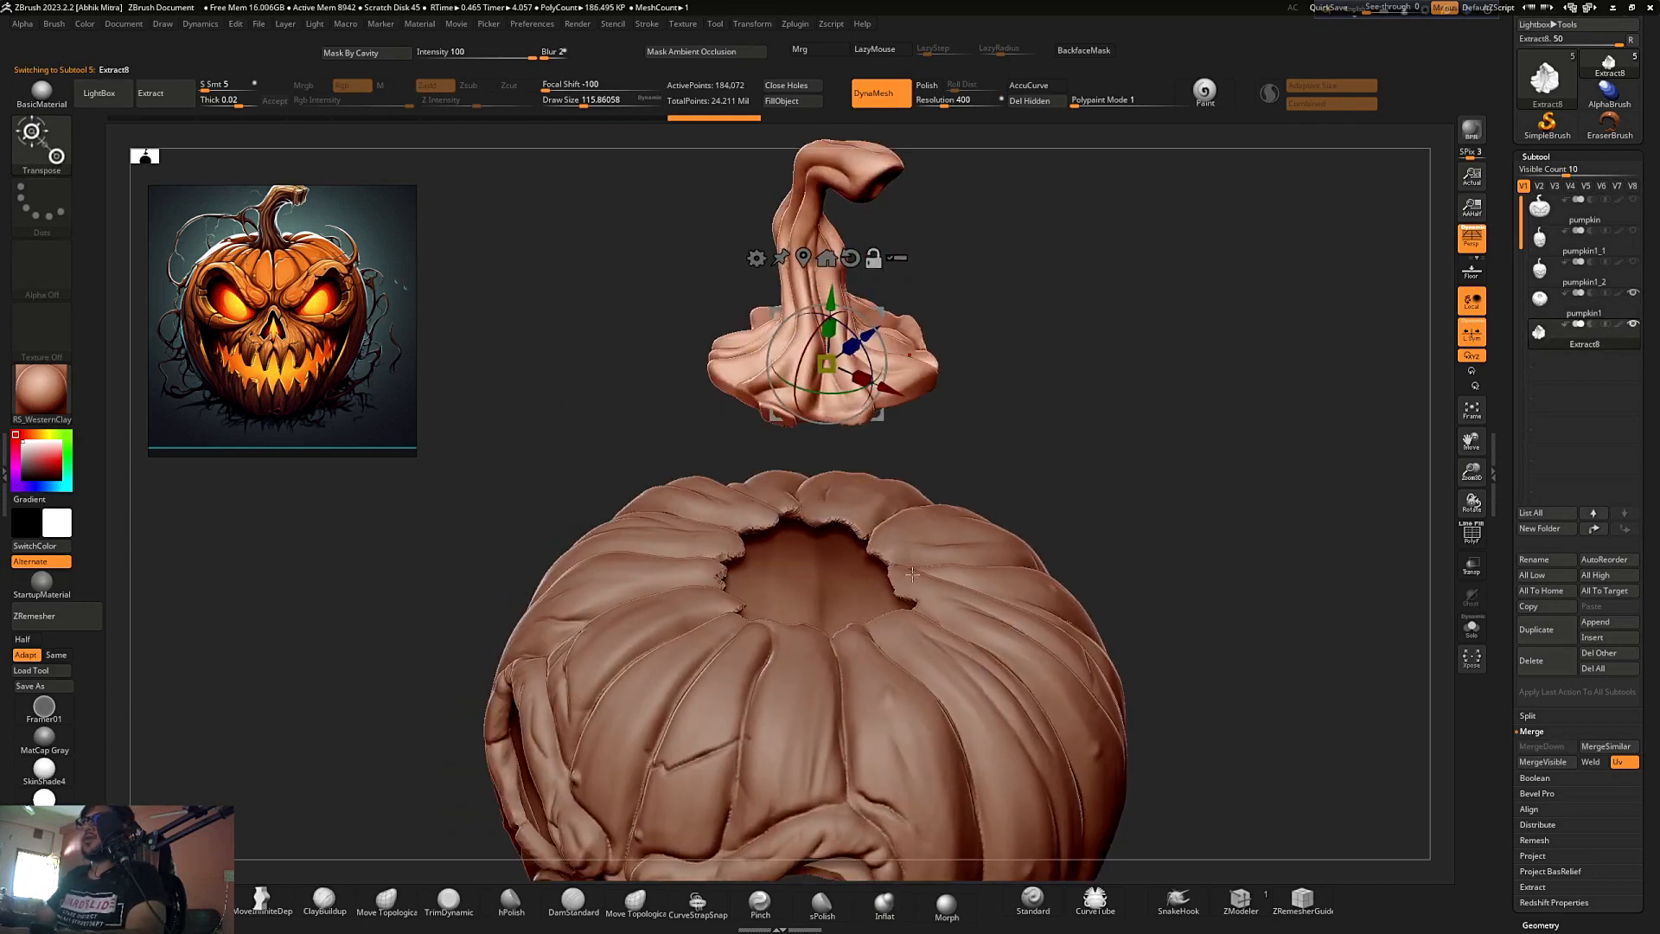
- Make pumpkin1 active again and remesh it at DynaMesh resolution 904
{"action": "left_click", "coordinate": [996, 546], "text": "alt"}
{"action": "right_click_drag", "start_coordinate": [997, 546], "coordinate": [1020, 509], "text": "alt"}
{"action": "right_click", "coordinate": [984, 625]}
{"action": "key", "text": "q"}
{"action": "right_click_drag", "start_coordinate": [1140, 346], "coordinate": [1129, 413]}
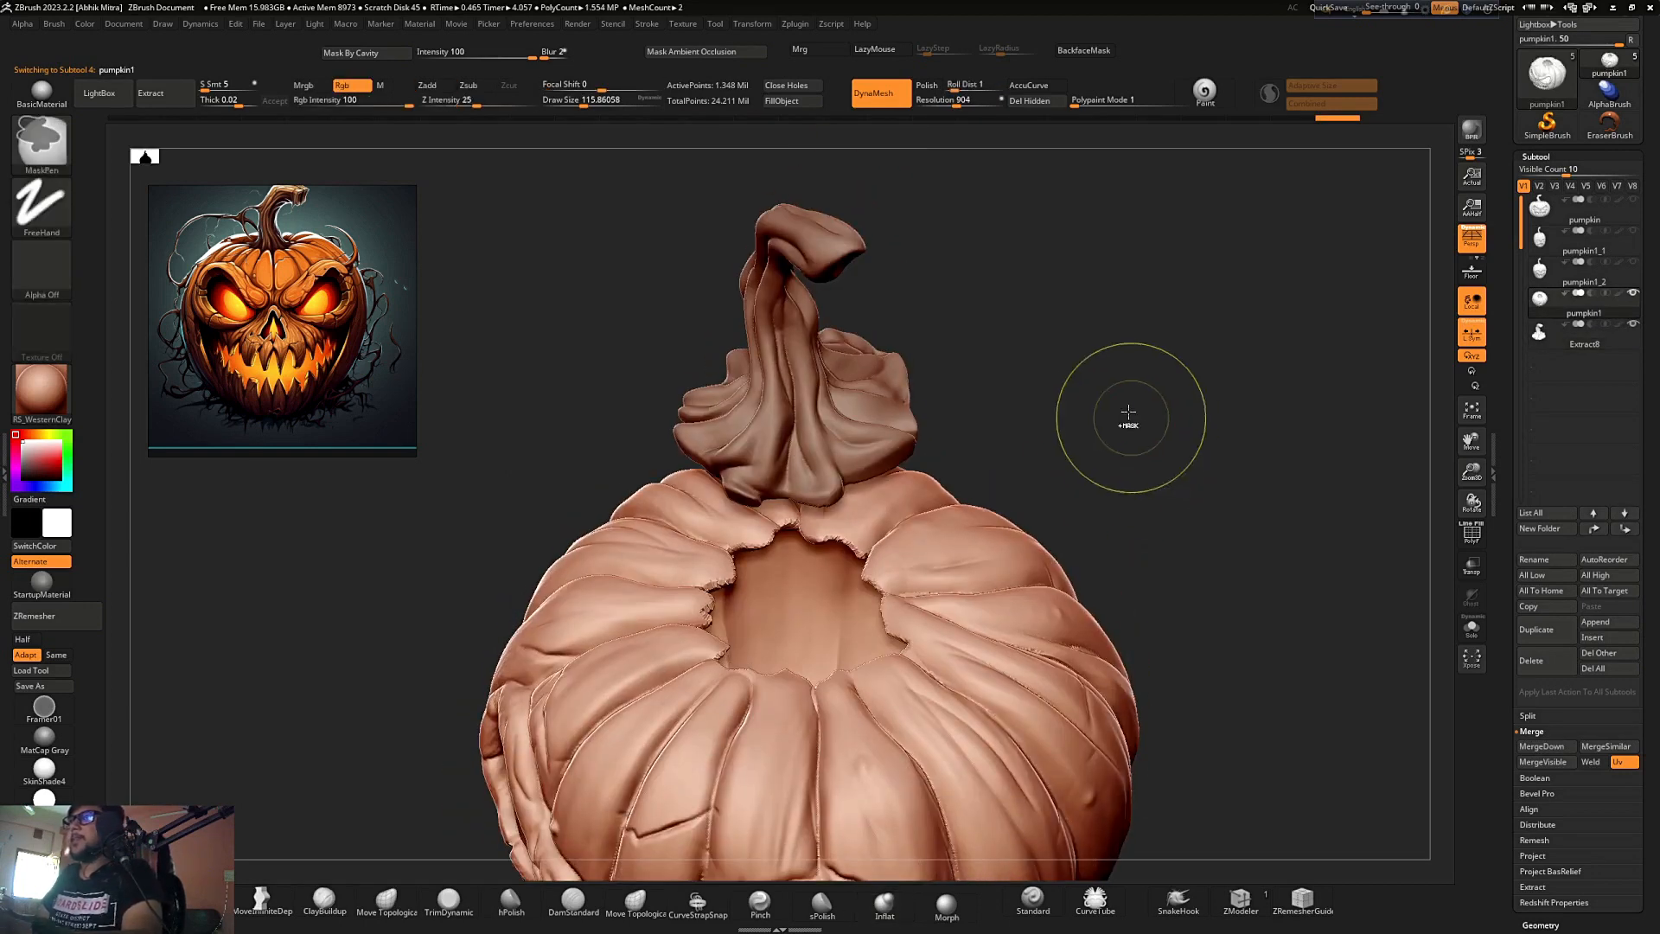
{"action": "left_click_drag", "start_coordinate": [1134, 418], "coordinate": [1191, 492], "text": "ctrl"}
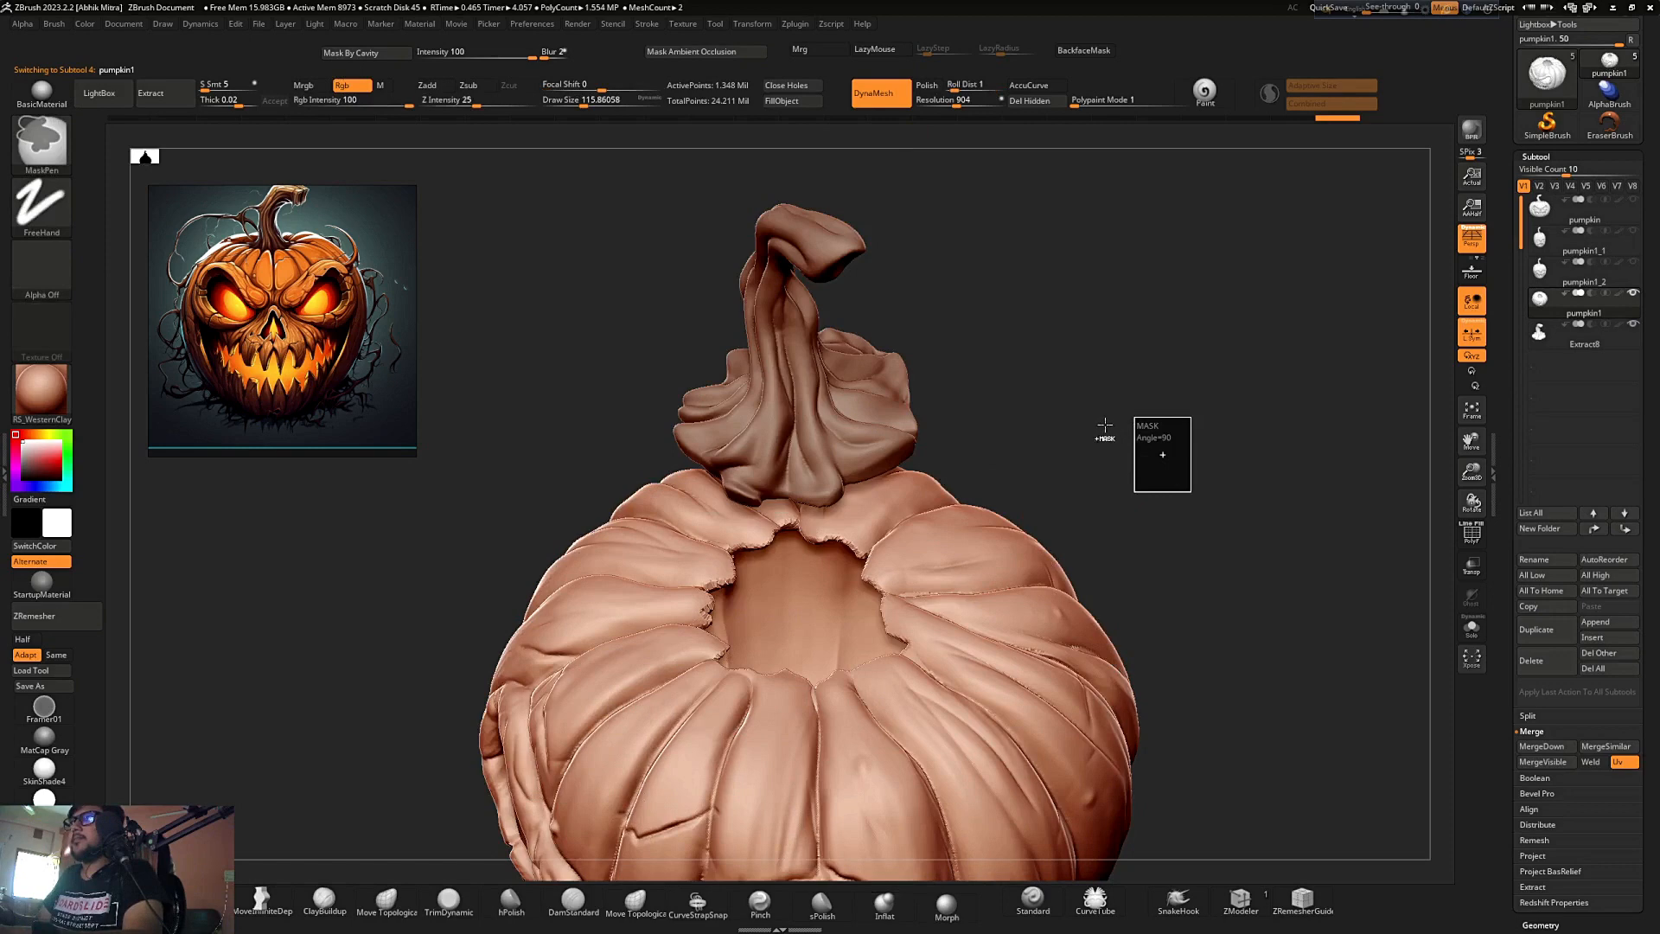
{"action": "mouse_move", "coordinate": [1111, 460]}
{"action": "right_mouse_down"}
{"action": "mouse_move", "coordinate": [1159, 397]}
{"action": "mouse_move", "coordinate": [1152, 334]}
{"action": "mouse_move", "coordinate": [1059, 329]}
{"action": "right_mouse_up"}
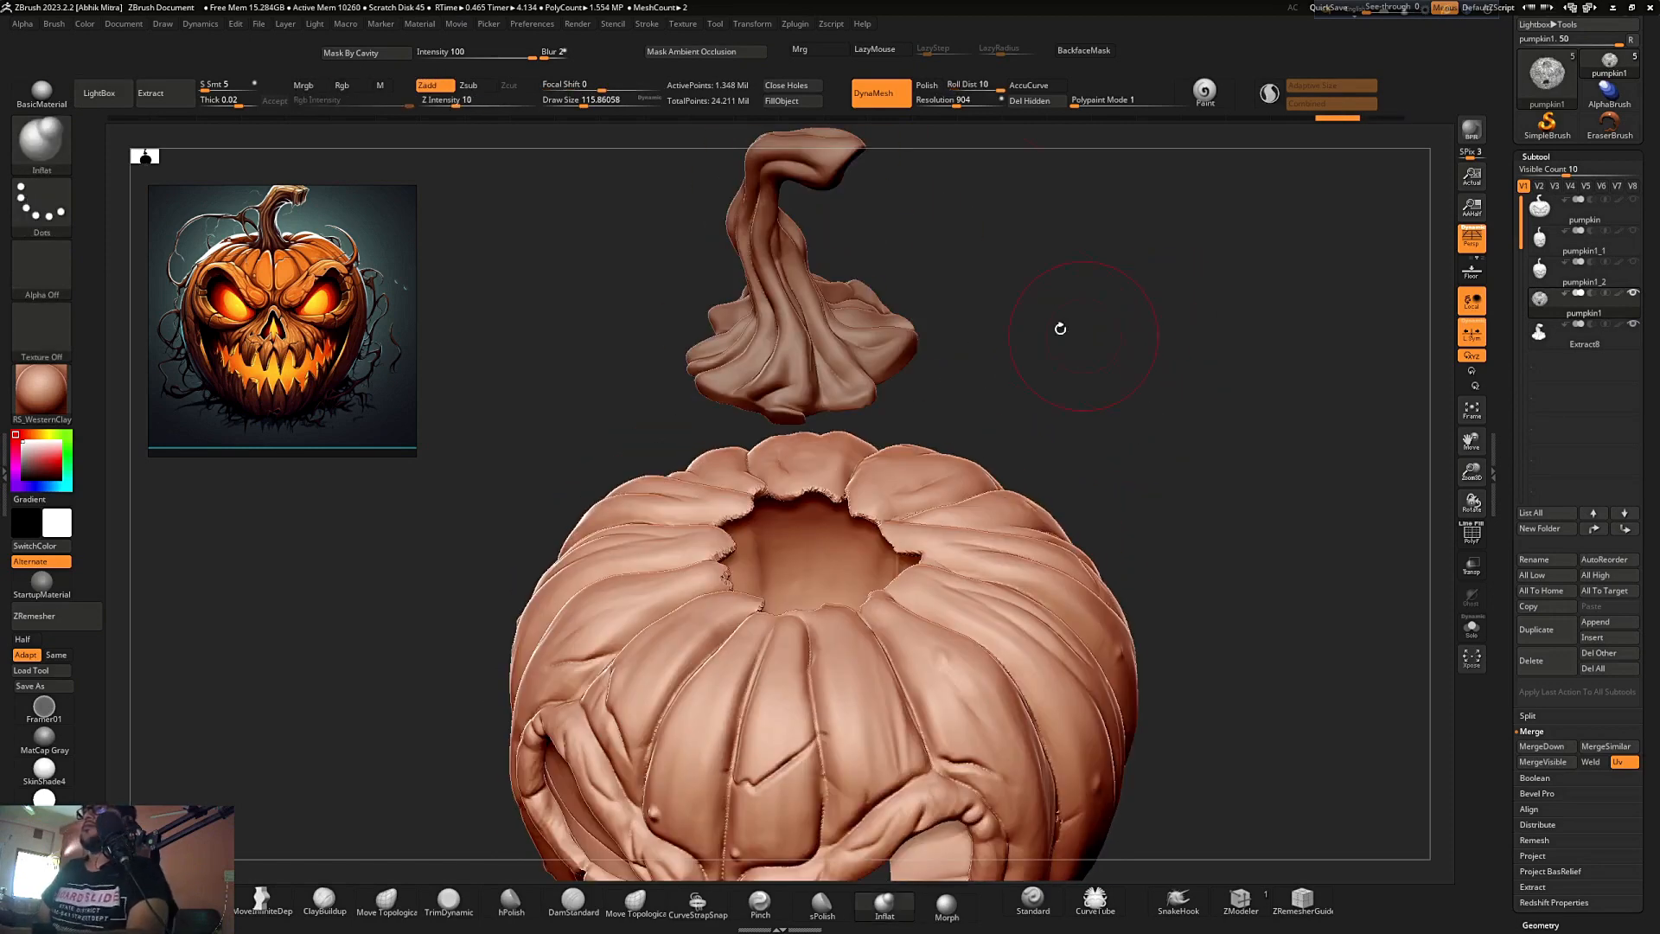
- Try remeshing the pumpkin at DynaMesh resolution 504
{"action": "left_click", "coordinate": [937, 104]}
{"action": "mouse_move", "coordinate": [1177, 401]}
{"action": "right_mouse_down"}
{"action": "mouse_move", "coordinate": [1171, 319]}
{"action": "mouse_move", "coordinate": [1156, 367]}
{"action": "mouse_move", "coordinate": [1068, 370]}
{"action": "mouse_move", "coordinate": [1028, 450]}
{"action": "right_mouse_up"}
{"action": "key", "text": "ctrl"}
{"action": "key", "text": "shift"}
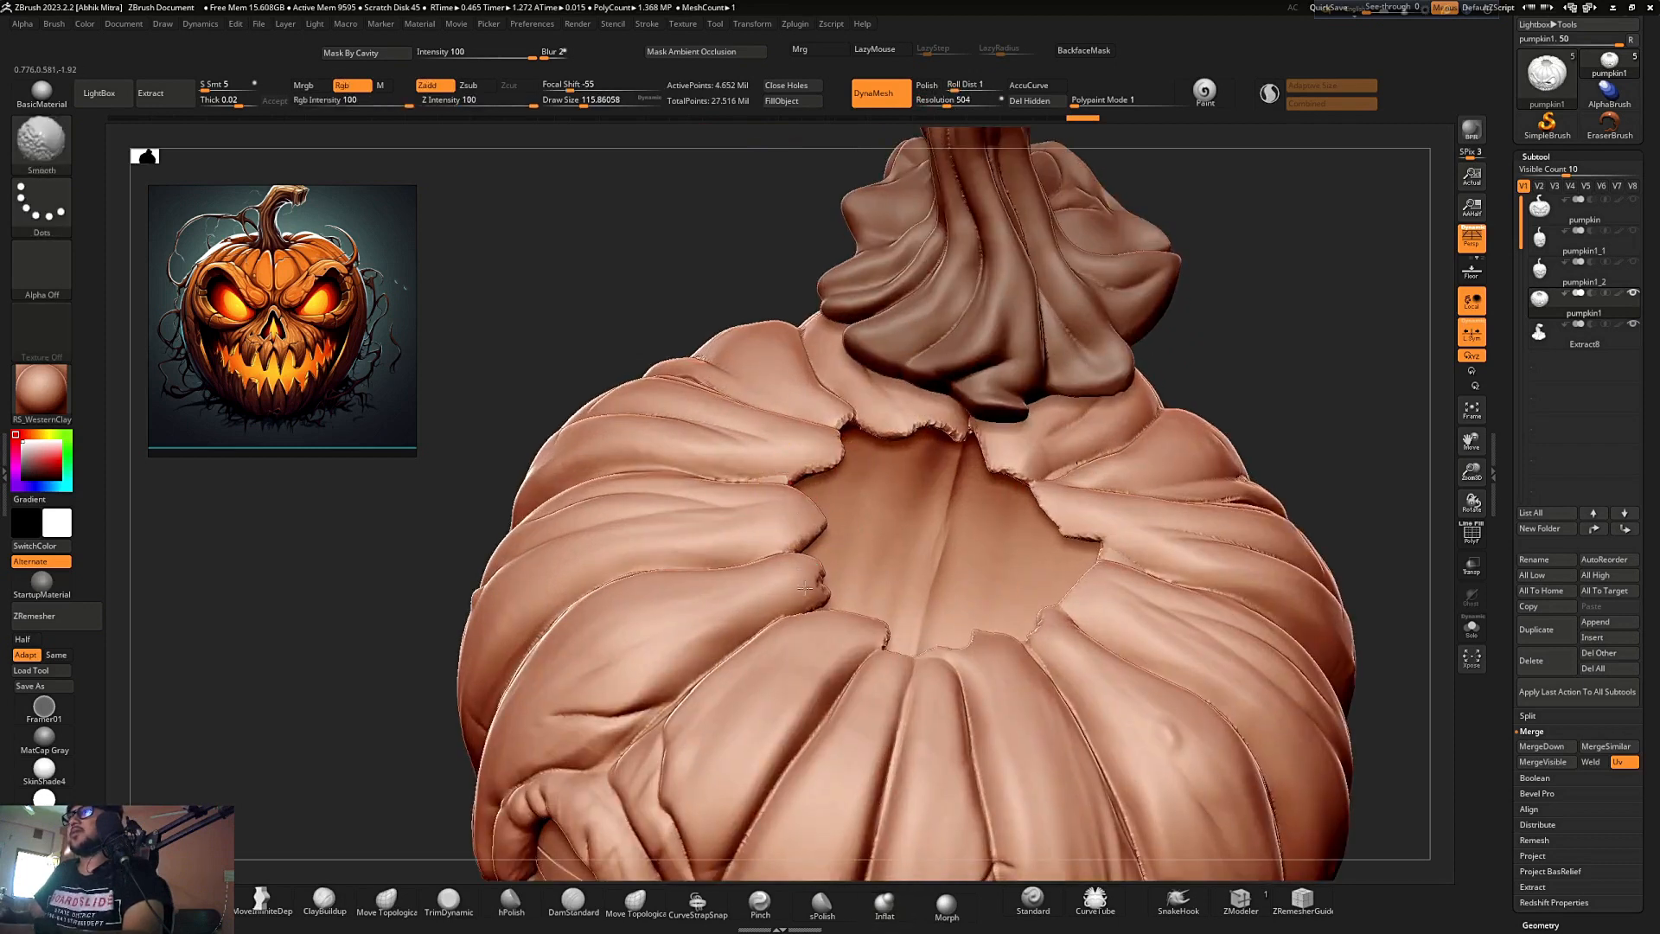
- Examine the cut pumpkin's carved face and the lifted stem from the front
{"action": "mouse_move", "coordinate": [1245, 366]}
{"action": "right_mouse_down", "text": "ctrl"}
{"action": "mouse_move", "coordinate": [1360, 402]}
{"action": "mouse_move", "coordinate": [1234, 347]}
{"action": "right_mouse_up", "text": "ctrl"}
{"action": "right_click_drag", "start_coordinate": [1235, 347], "coordinate": [1011, 497], "text": "ctrl"}
{"action": "right_click_drag", "start_coordinate": [918, 696], "coordinate": [849, 536], "text": "ctrl"}
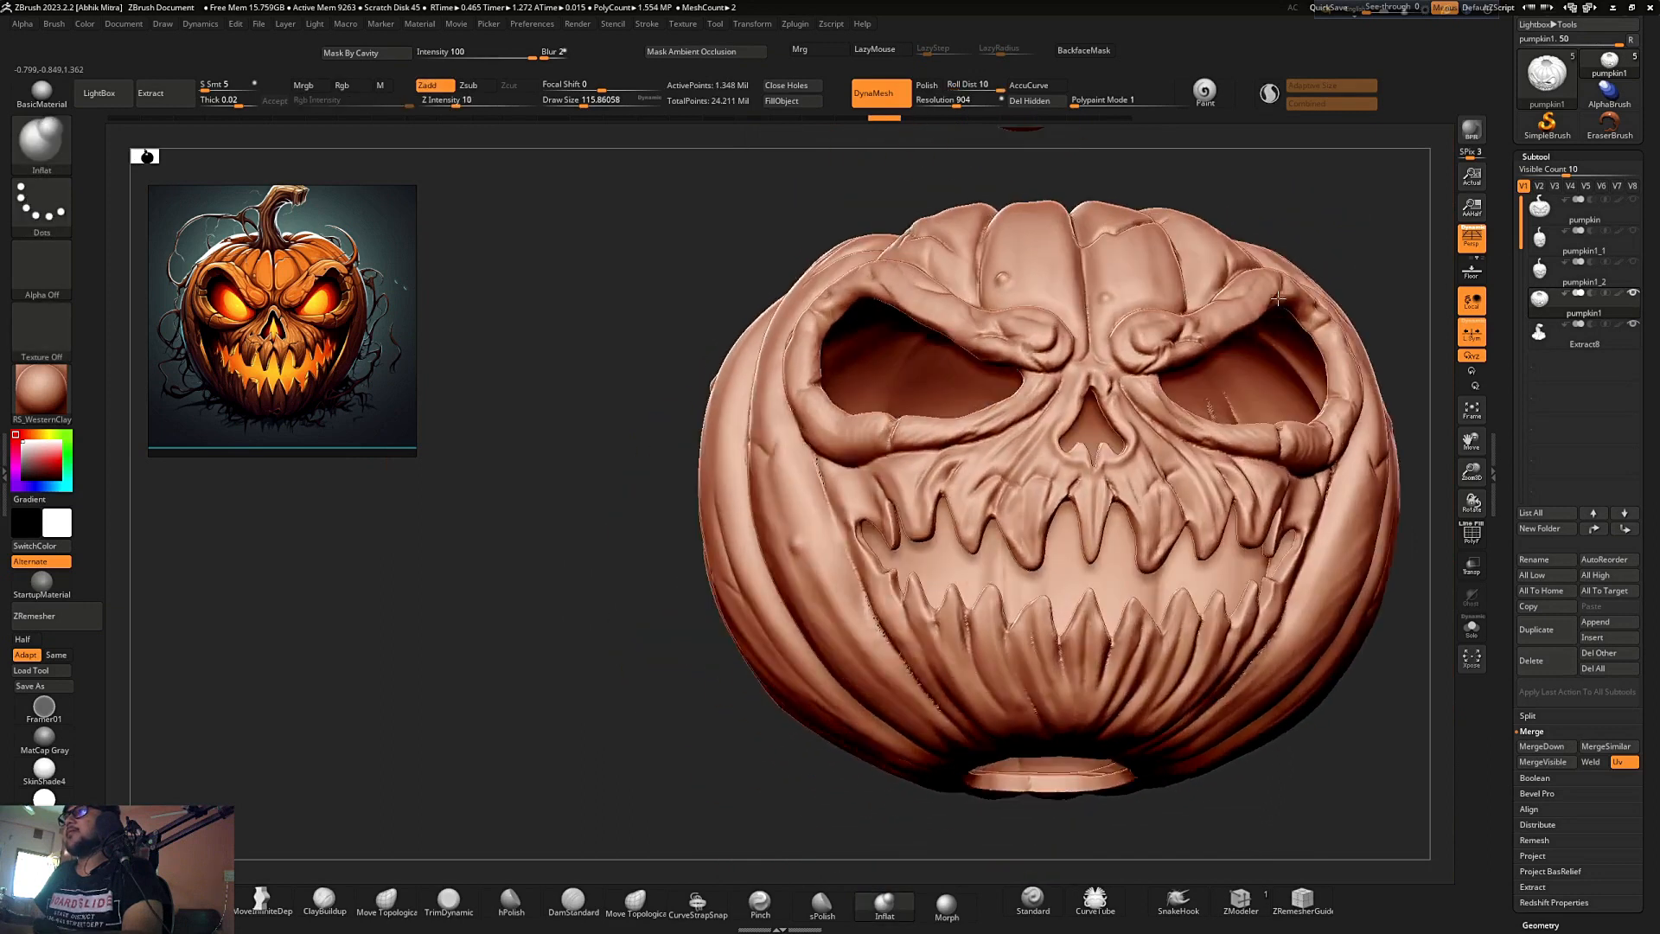
{"action": "mouse_move", "coordinate": [1244, 813]}
{"action": "left_mouse_down"}
{"action": "mouse_move", "coordinate": [1263, 763]}
{"action": "mouse_move", "coordinate": [1196, 589]}
{"action": "mouse_move", "coordinate": [1215, 437]}
{"action": "mouse_move", "coordinate": [1211, 519]}
{"action": "mouse_move", "coordinate": [1178, 489]}
{"action": "mouse_move", "coordinate": [1208, 466]}
{"action": "mouse_move", "coordinate": [1200, 548]}
{"action": "mouse_move", "coordinate": [1061, 614]}
{"action": "left_mouse_up"}
{"action": "left_click_drag", "start_coordinate": [781, 671], "coordinate": [1177, 576]}
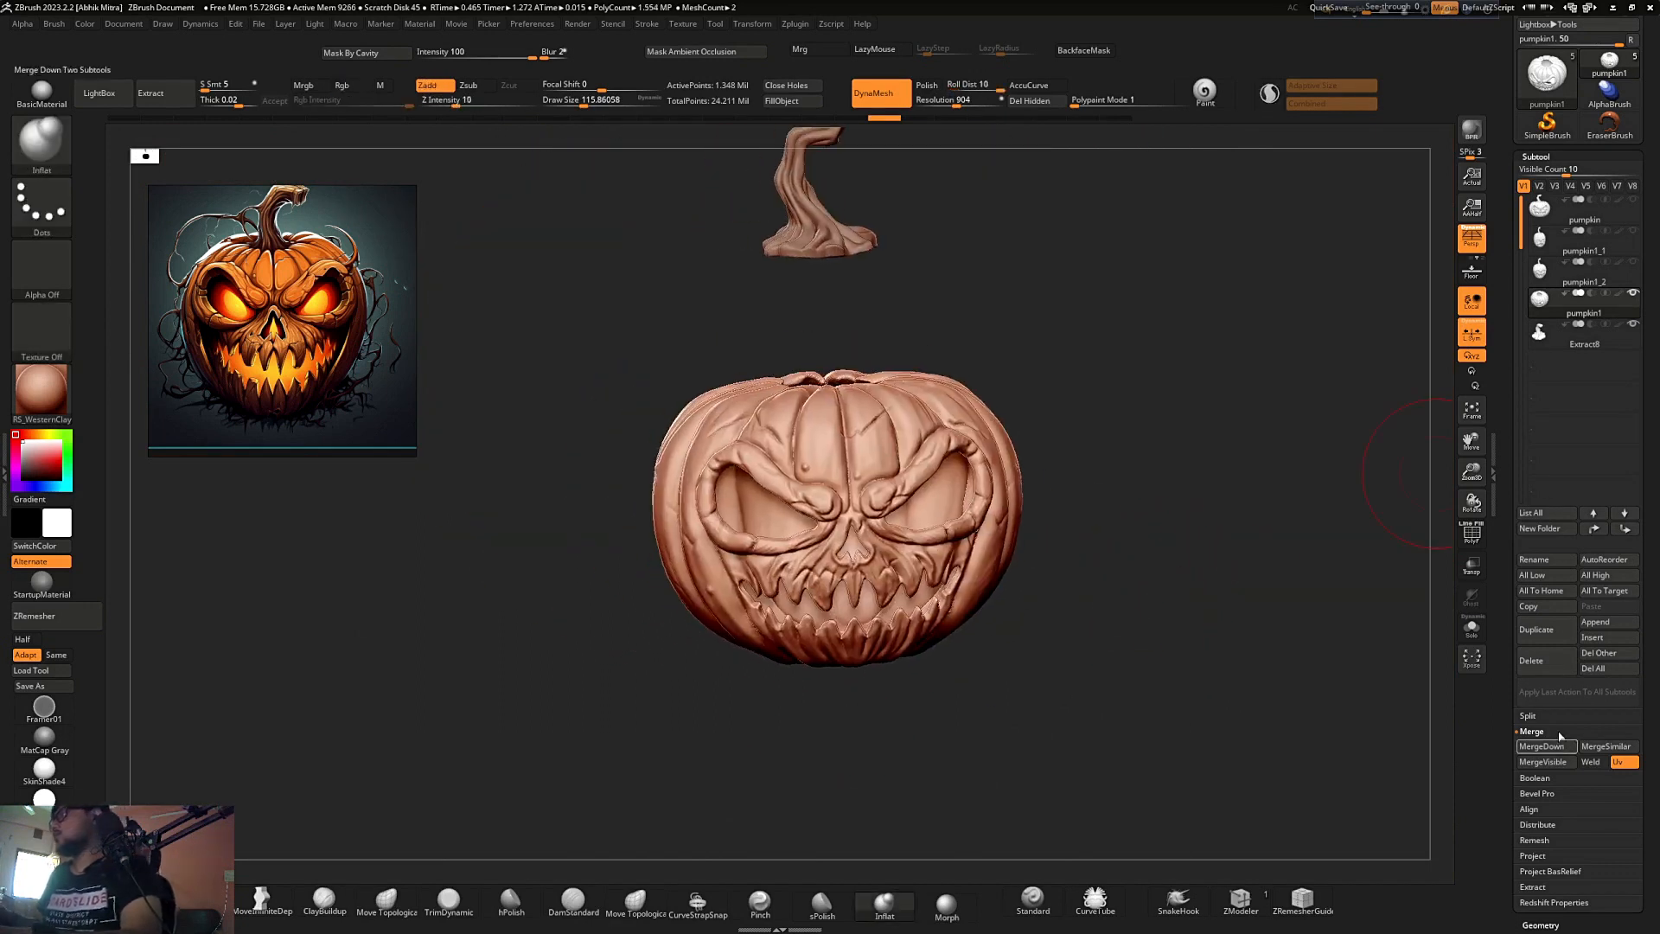
- Inflate the active pumpkin1 body slightly, using an Inflate deformation of about 8
{"action": "scroll", "coordinate": [1582, 674], "scroll_direction": "down", "scroll_amount": 5}
{"action": "left_click", "coordinate": [1548, 674]}
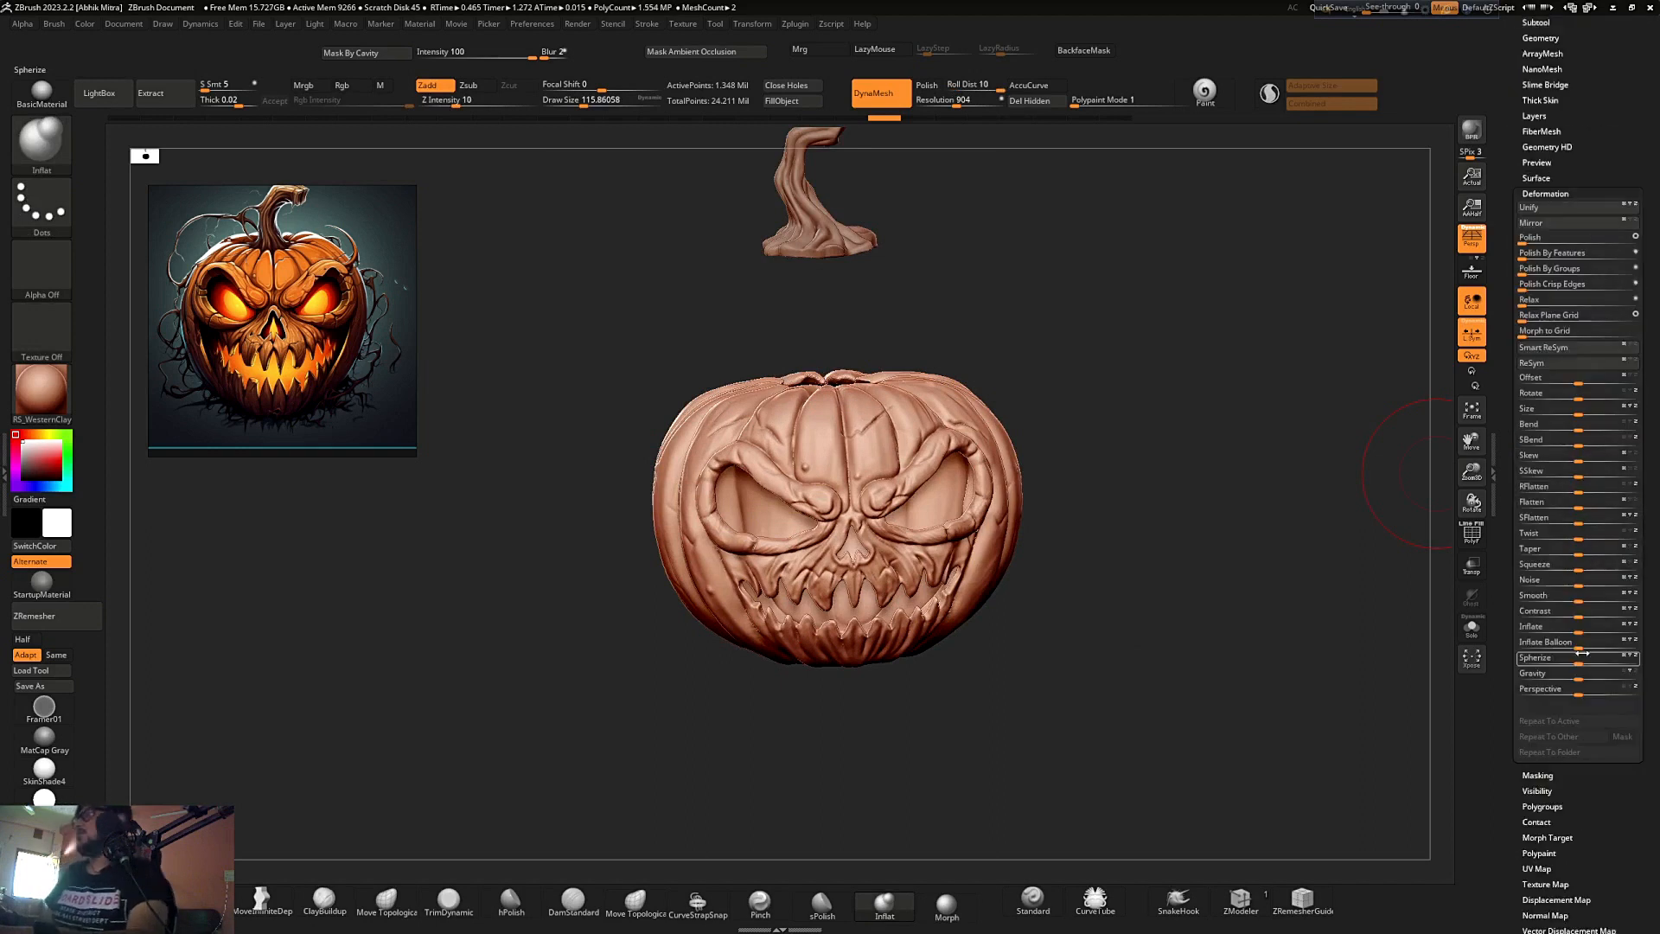
{"action": "left_click_drag", "start_coordinate": [1582, 629], "coordinate": [1583, 630]}
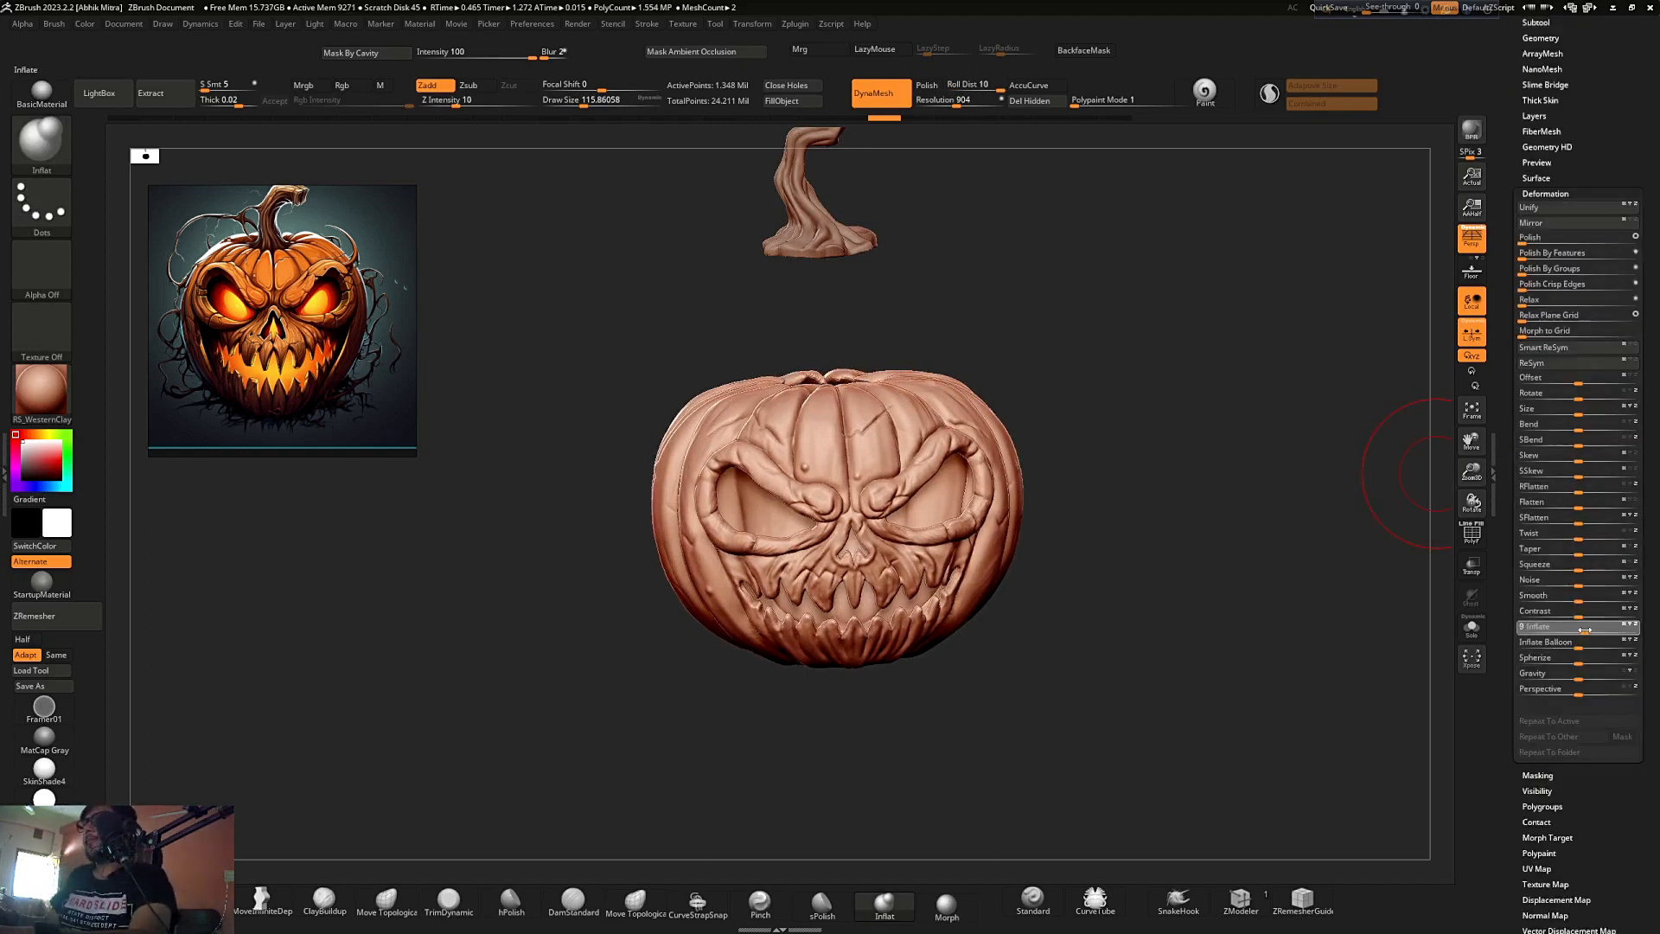
- Make the lifted Extract8 stem active and adjust its position above the pumpkin's opening
{"action": "left_click_drag", "start_coordinate": [1241, 619], "coordinate": [886, 320]}
{"action": "left_click_drag", "start_coordinate": [1050, 350], "coordinate": [1086, 398]}
{"action": "left_click", "coordinate": [896, 346], "text": "alt"}
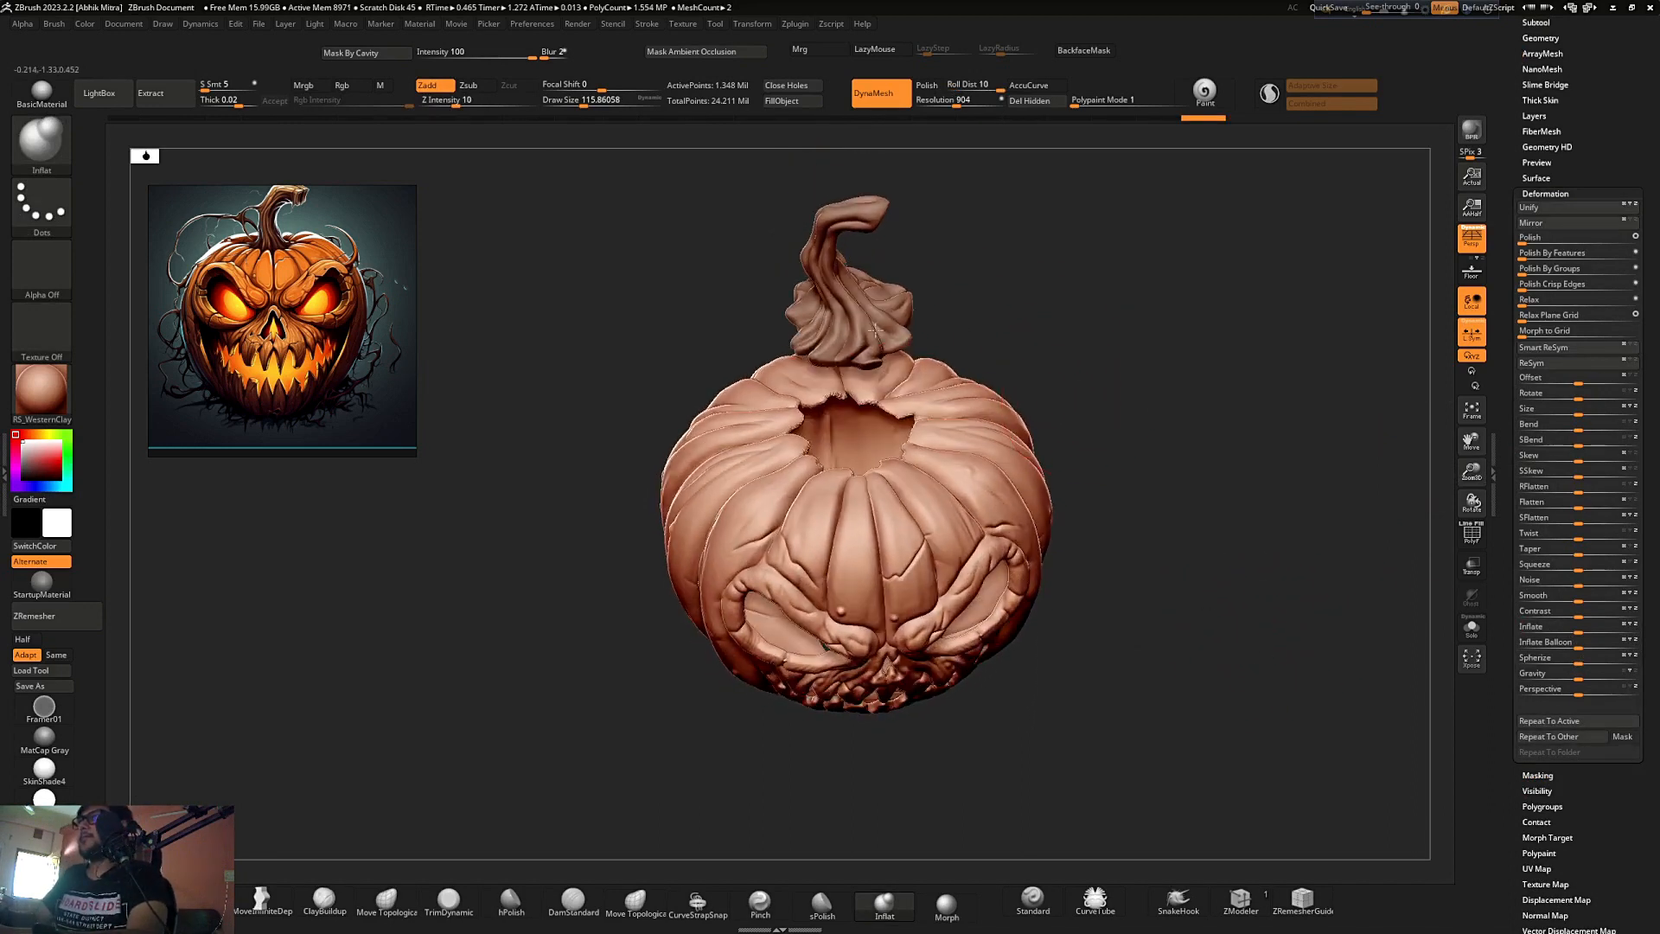
{"action": "left_click_drag", "start_coordinate": [958, 310], "coordinate": [986, 352]}
{"action": "key", "text": "shift+s"}
{"action": "key", "text": "shift+s"}
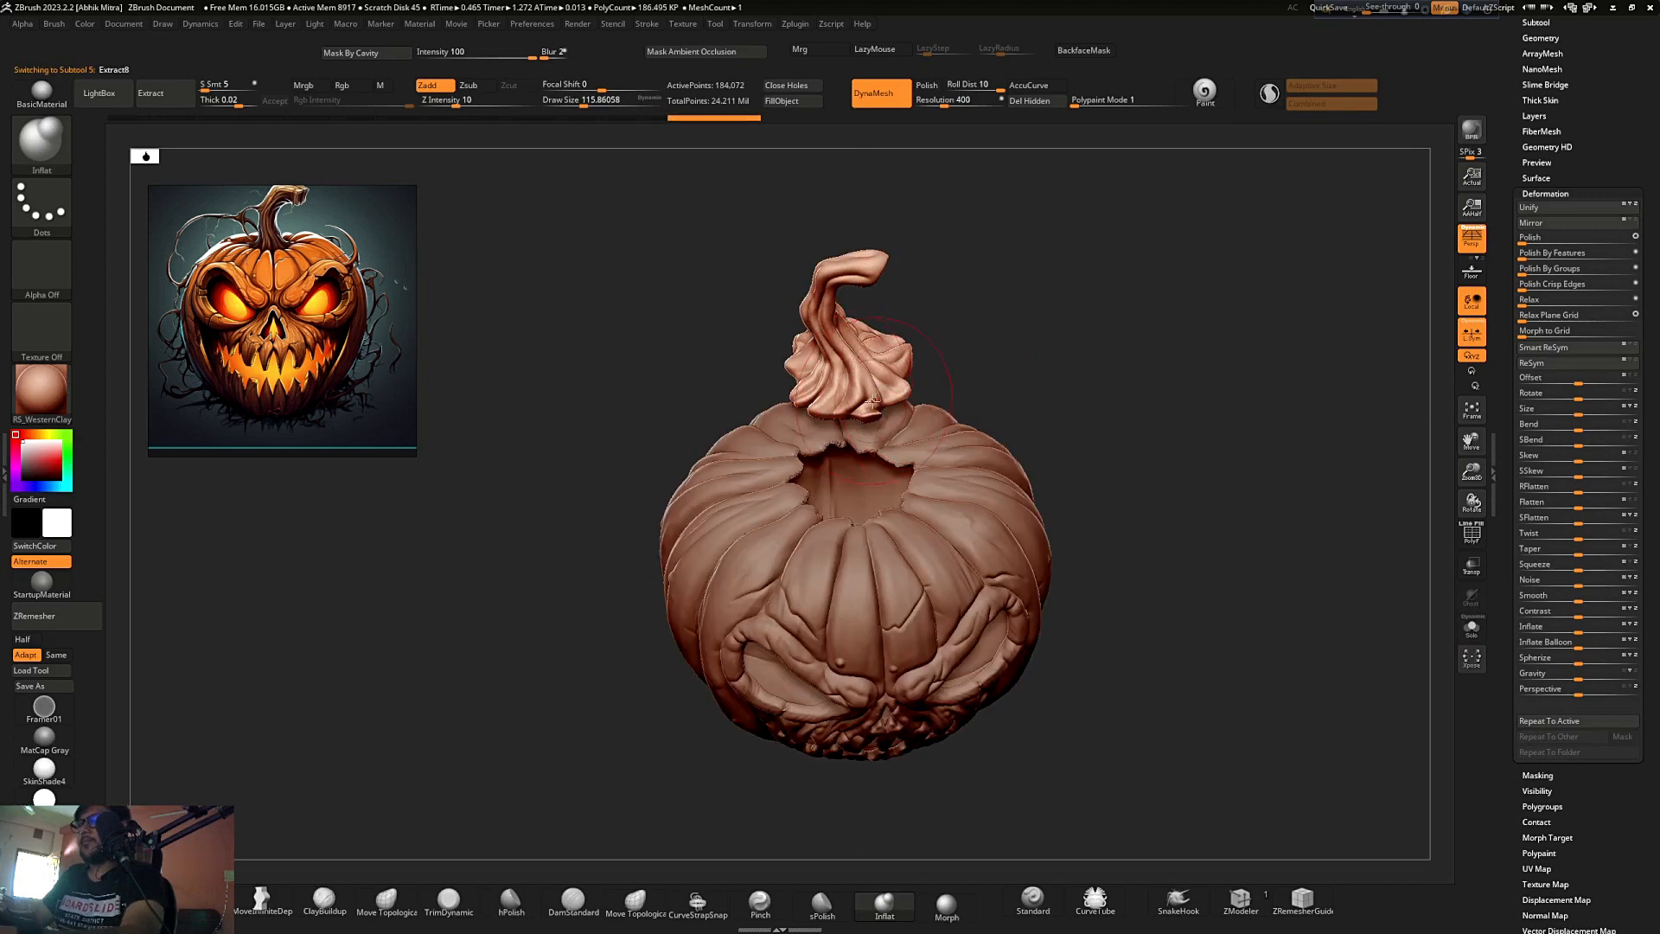
{"action": "key", "text": "w"}
{"action": "left_click_drag", "start_coordinate": [864, 375], "coordinate": [852, 384]}
{"action": "right_click", "coordinate": [804, 499]}
{"action": "left_click", "coordinate": [832, 518]}
{"action": "left_click_drag", "start_coordinate": [1133, 433], "coordinate": [1158, 406]}
- Make pumpkin1 active again and remesh it at DynaMesh resolution 904, and again at 648
{"action": "left_click", "coordinate": [960, 583], "text": "alt"}
{"action": "key", "text": "shift+s"}
{"action": "left_click_drag", "start_coordinate": [1197, 235], "coordinate": [1280, 473]}
{"action": "key", "text": "f"}
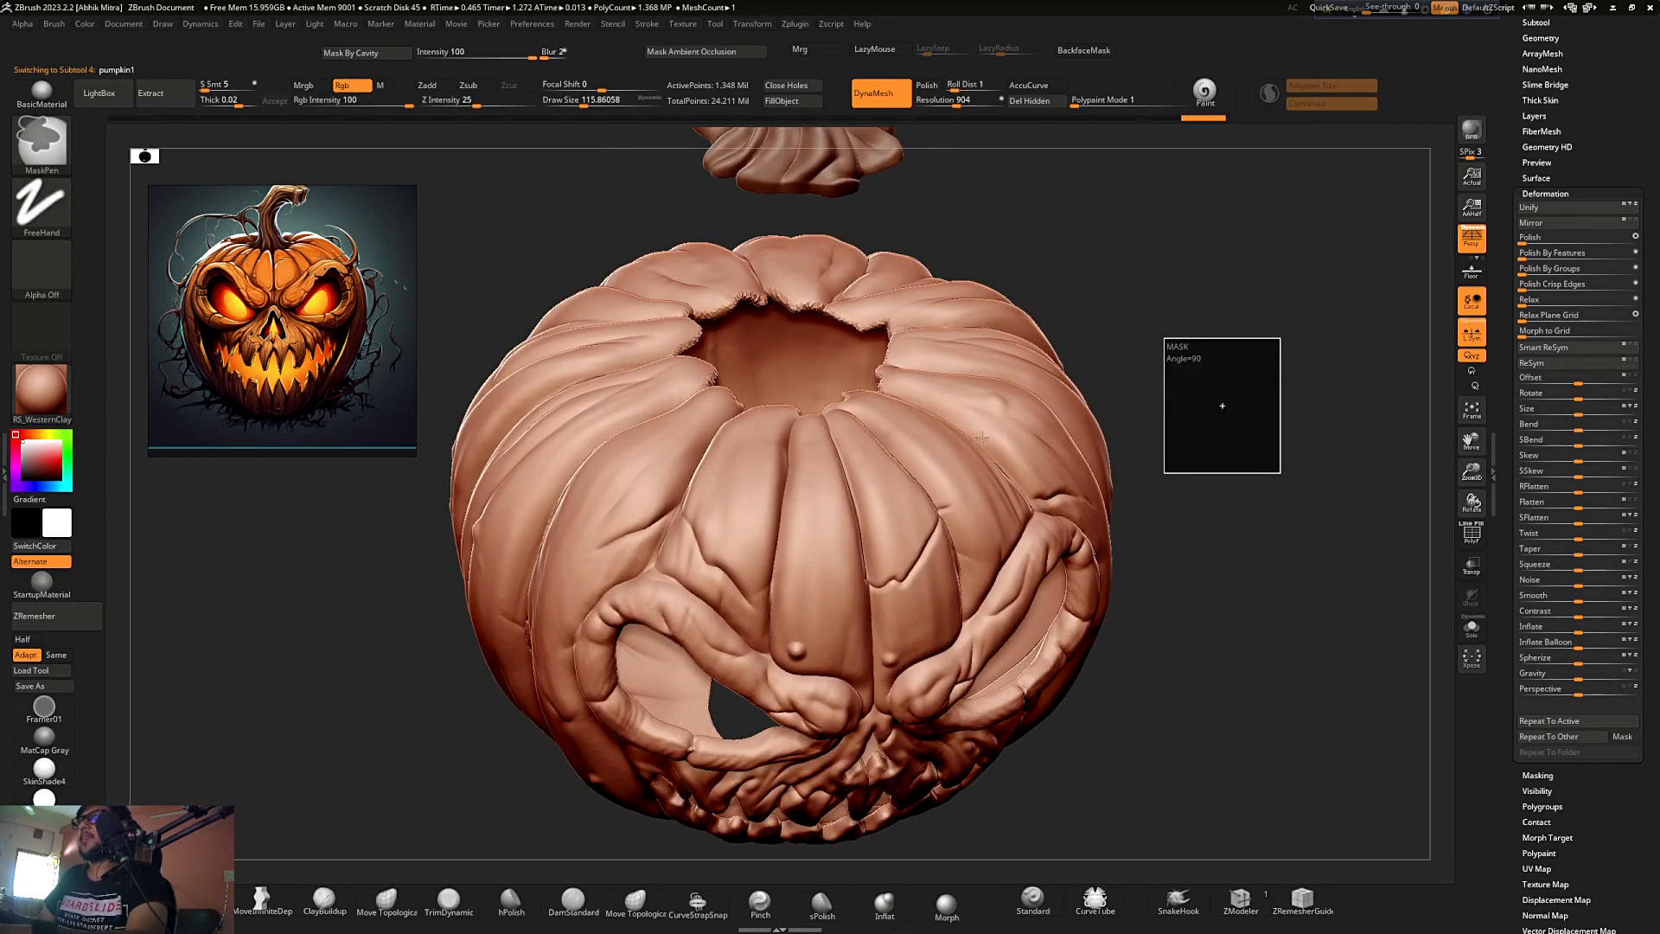
{"action": "left_click_drag", "start_coordinate": [1216, 386], "coordinate": [1036, 272]}
{"action": "left_click_drag", "start_coordinate": [960, 105], "coordinate": [952, 103]}
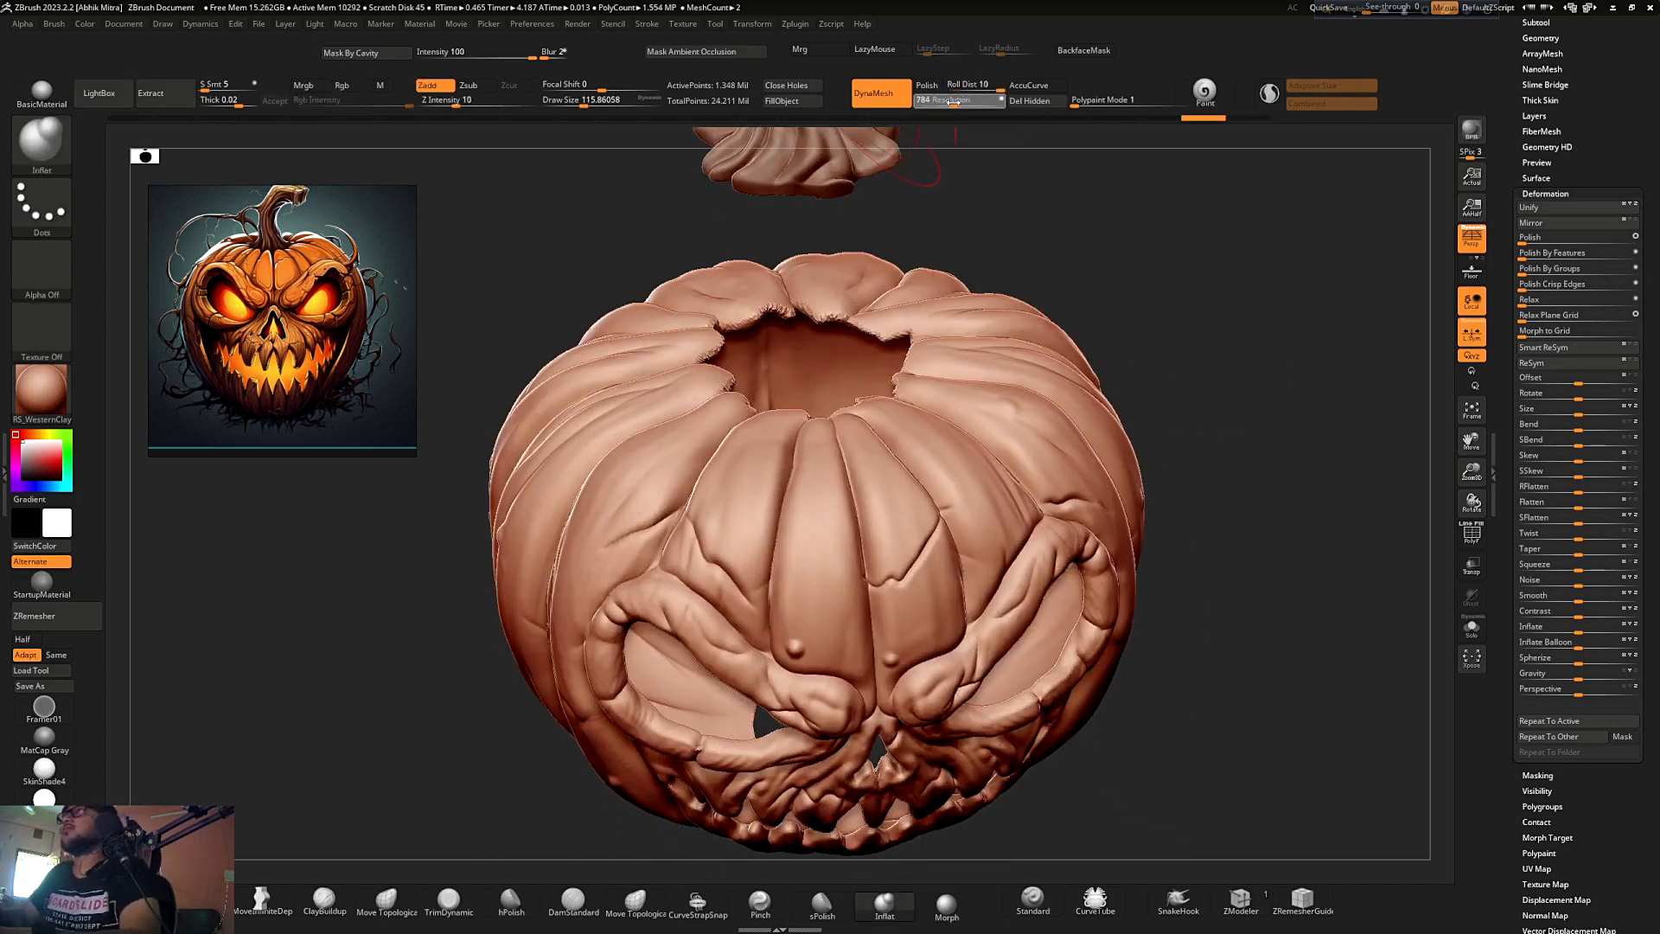
{"action": "left_click_drag", "start_coordinate": [1189, 308], "coordinate": [1277, 440], "text": "ctrl"}
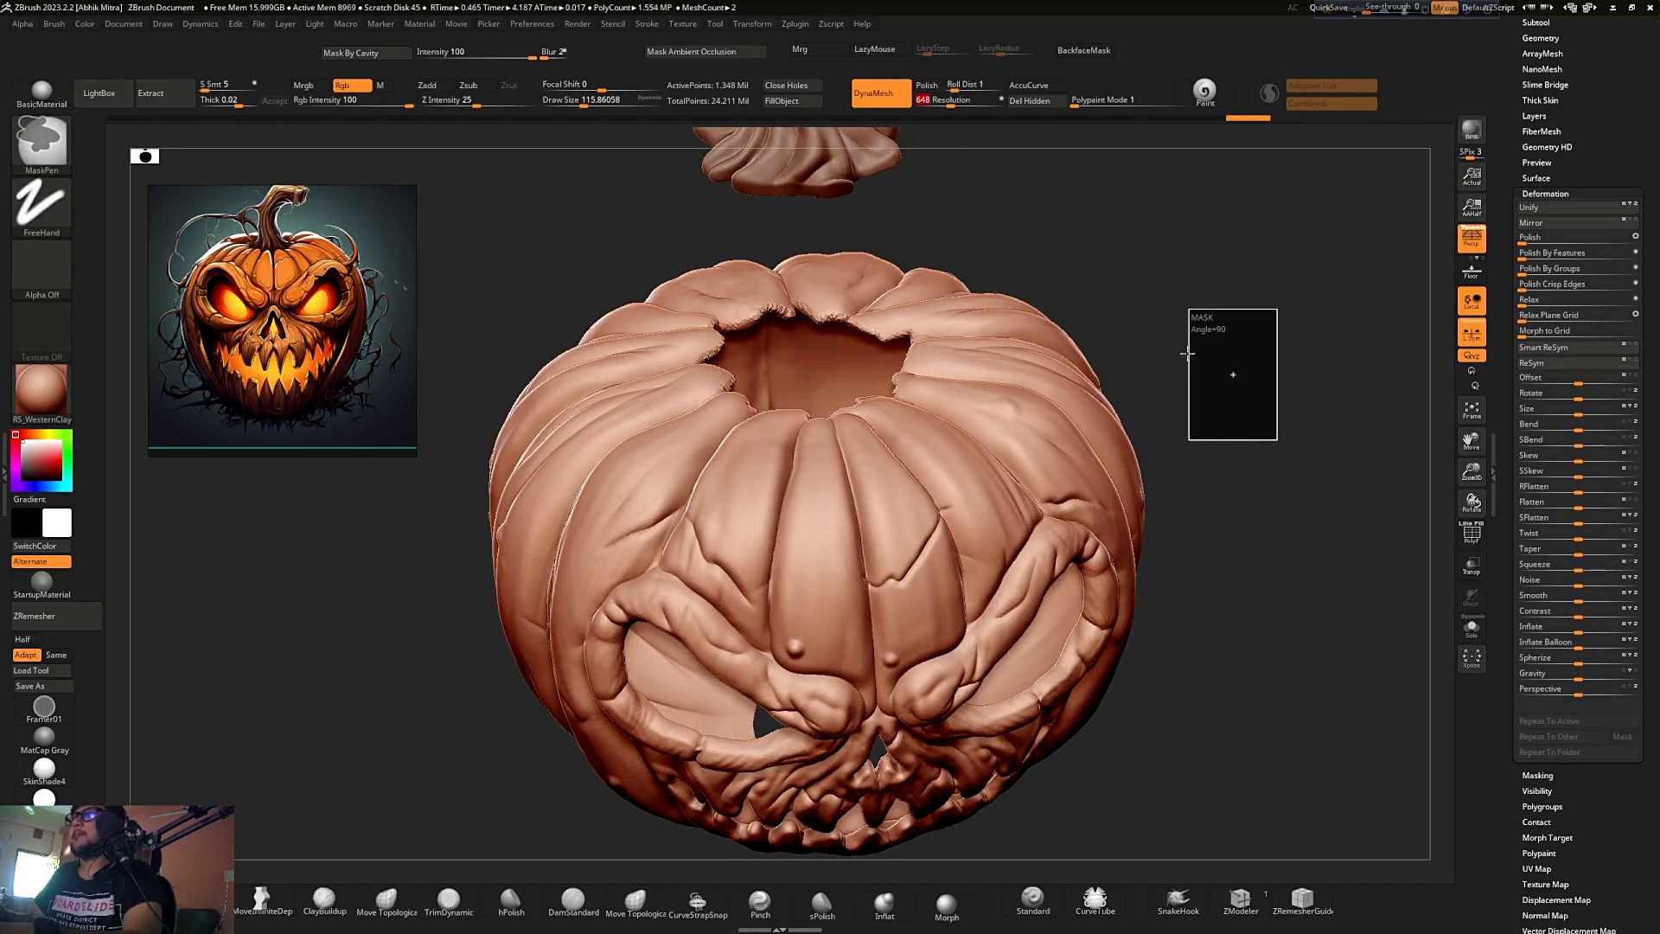
- Smooth the jagged rim of the pumpkin's opening and remesh pumpkin1 at DynaMesh resolution 760
{"action": "right_click_drag", "start_coordinate": [1211, 366], "coordinate": [1145, 458]}
{"action": "right_click_drag", "start_coordinate": [1145, 458], "coordinate": [931, 582], "text": "ctrl"}
{"action": "mouse_move", "coordinate": [920, 598]}
{"action": "left_mouse_down", "text": "shift"}
{"action": "mouse_move", "coordinate": [834, 615]}
{"action": "mouse_move", "coordinate": [754, 604]}
{"action": "left_mouse_up", "text": "shift"}
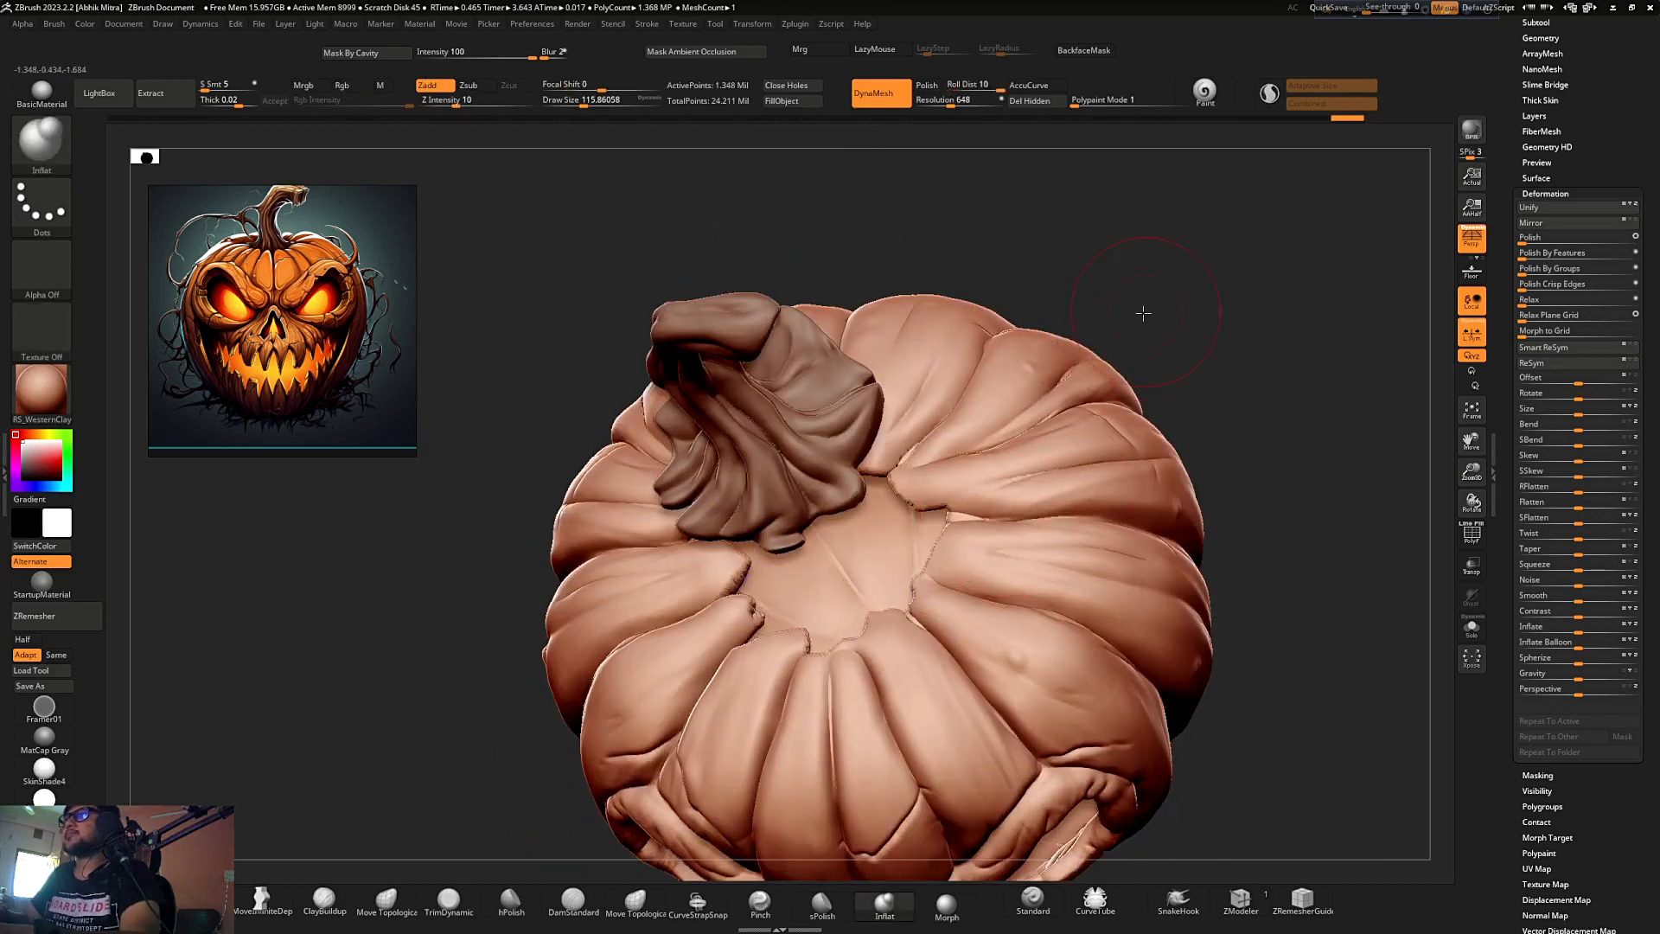
{"action": "right_click_drag", "start_coordinate": [1141, 311], "coordinate": [977, 462]}
{"action": "left_click_drag", "start_coordinate": [916, 525], "coordinate": [998, 463], "text": "shift"}
{"action": "mouse_move", "coordinate": [1081, 432]}
{"action": "right_mouse_down"}
{"action": "mouse_move", "coordinate": [933, 450]}
{"action": "mouse_move", "coordinate": [930, 527]}
{"action": "mouse_move", "coordinate": [749, 615]}
{"action": "mouse_move", "coordinate": [1154, 353]}
{"action": "mouse_move", "coordinate": [972, 437]}
{"action": "mouse_move", "coordinate": [1094, 399]}
{"action": "mouse_move", "coordinate": [1148, 356]}
{"action": "mouse_move", "coordinate": [1086, 448]}
{"action": "mouse_move", "coordinate": [976, 134]}
{"action": "right_mouse_up"}
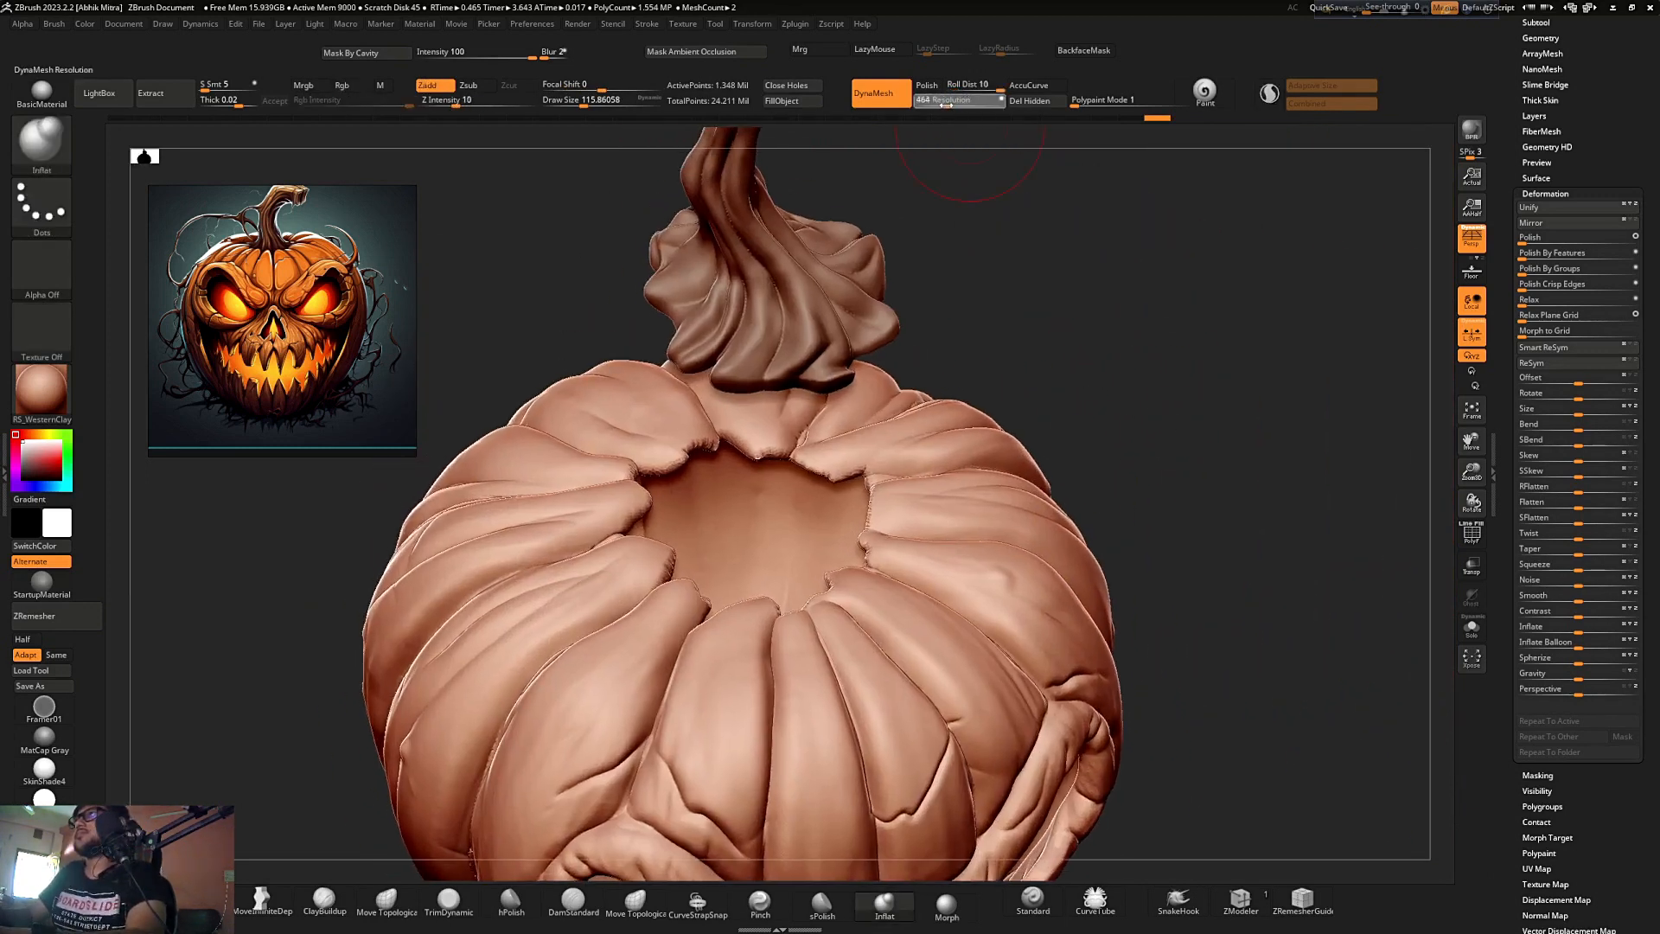
{"action": "right_click_drag", "start_coordinate": [969, 147], "coordinate": [869, 326], "text": "ctrl"}
- Make the Extract8 stem active and lower it back into the pumpkin's opening
{"action": "left_click", "coordinate": [782, 235], "text": "alt"}
{"action": "right_click_drag", "start_coordinate": [933, 272], "coordinate": [941, 323], "text": "alt"}
{"action": "key", "text": "w"}
{"action": "left_click_drag", "start_coordinate": [800, 227], "coordinate": [797, 364]}
{"action": "right_click_drag", "start_coordinate": [959, 294], "coordinate": [944, 388]}
{"action": "mouse_move", "coordinate": [836, 520]}
{"action": "left_mouse_down"}
{"action": "mouse_move", "coordinate": [836, 438]}
{"action": "mouse_move", "coordinate": [835, 517]}
{"action": "left_mouse_up"}
{"action": "right_click_drag", "start_coordinate": [961, 382], "coordinate": [999, 398]}
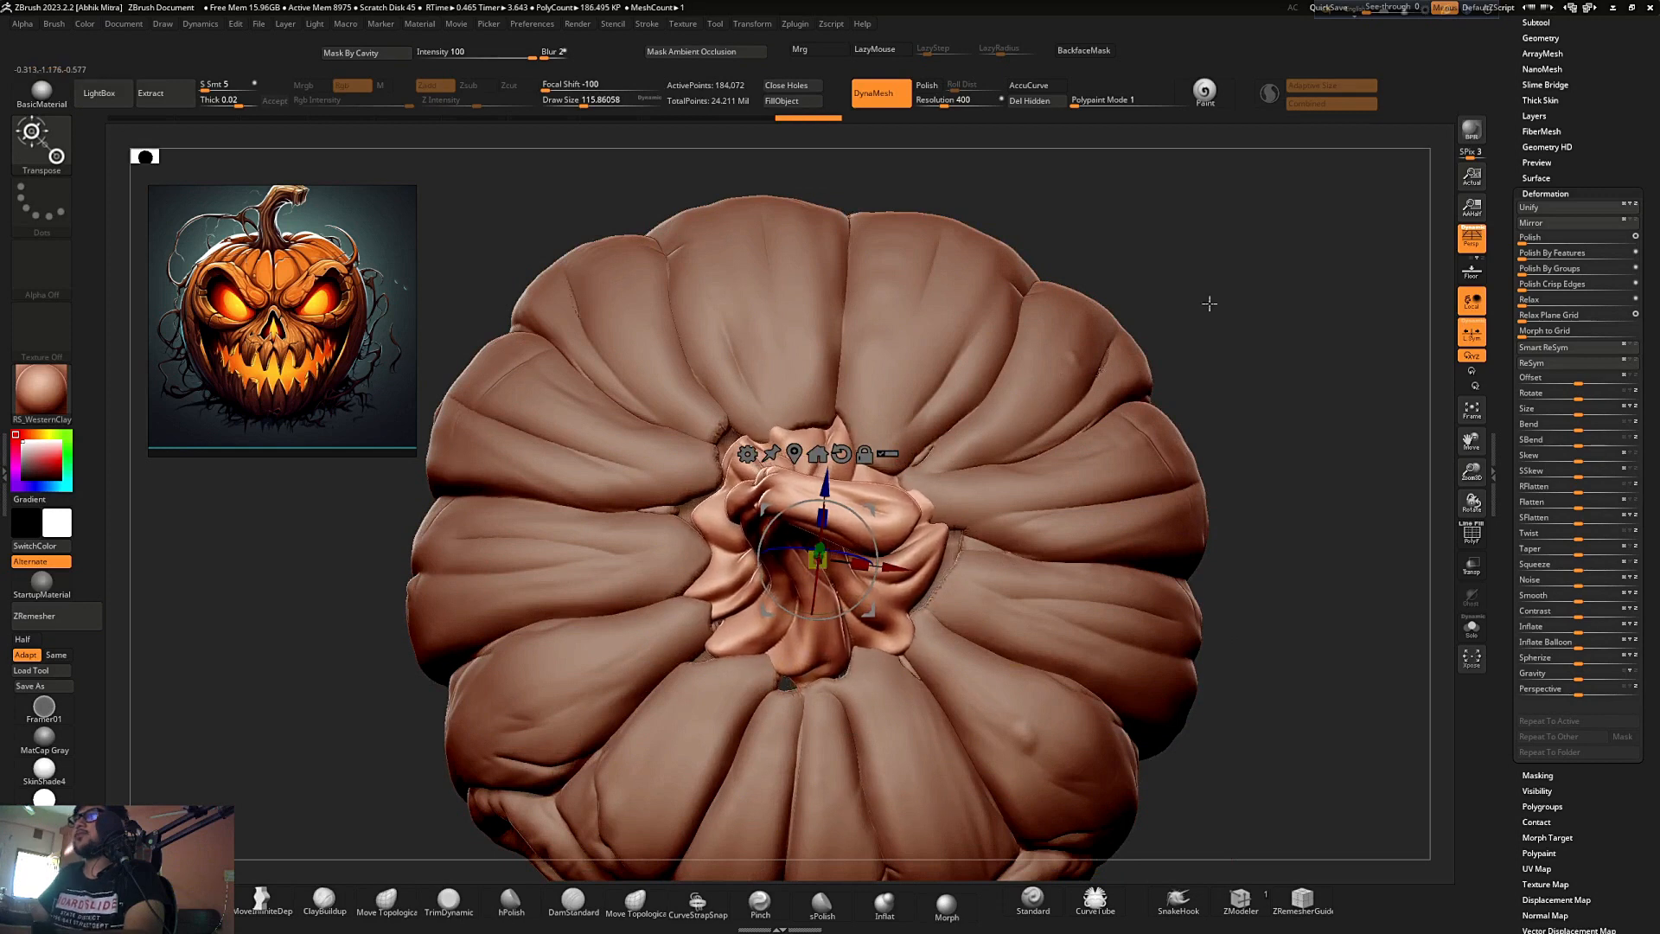
{"action": "right_click_drag", "start_coordinate": [1208, 304], "coordinate": [1203, 374]}
{"action": "right_click", "coordinate": [835, 640]}
{"action": "key", "text": "q"}
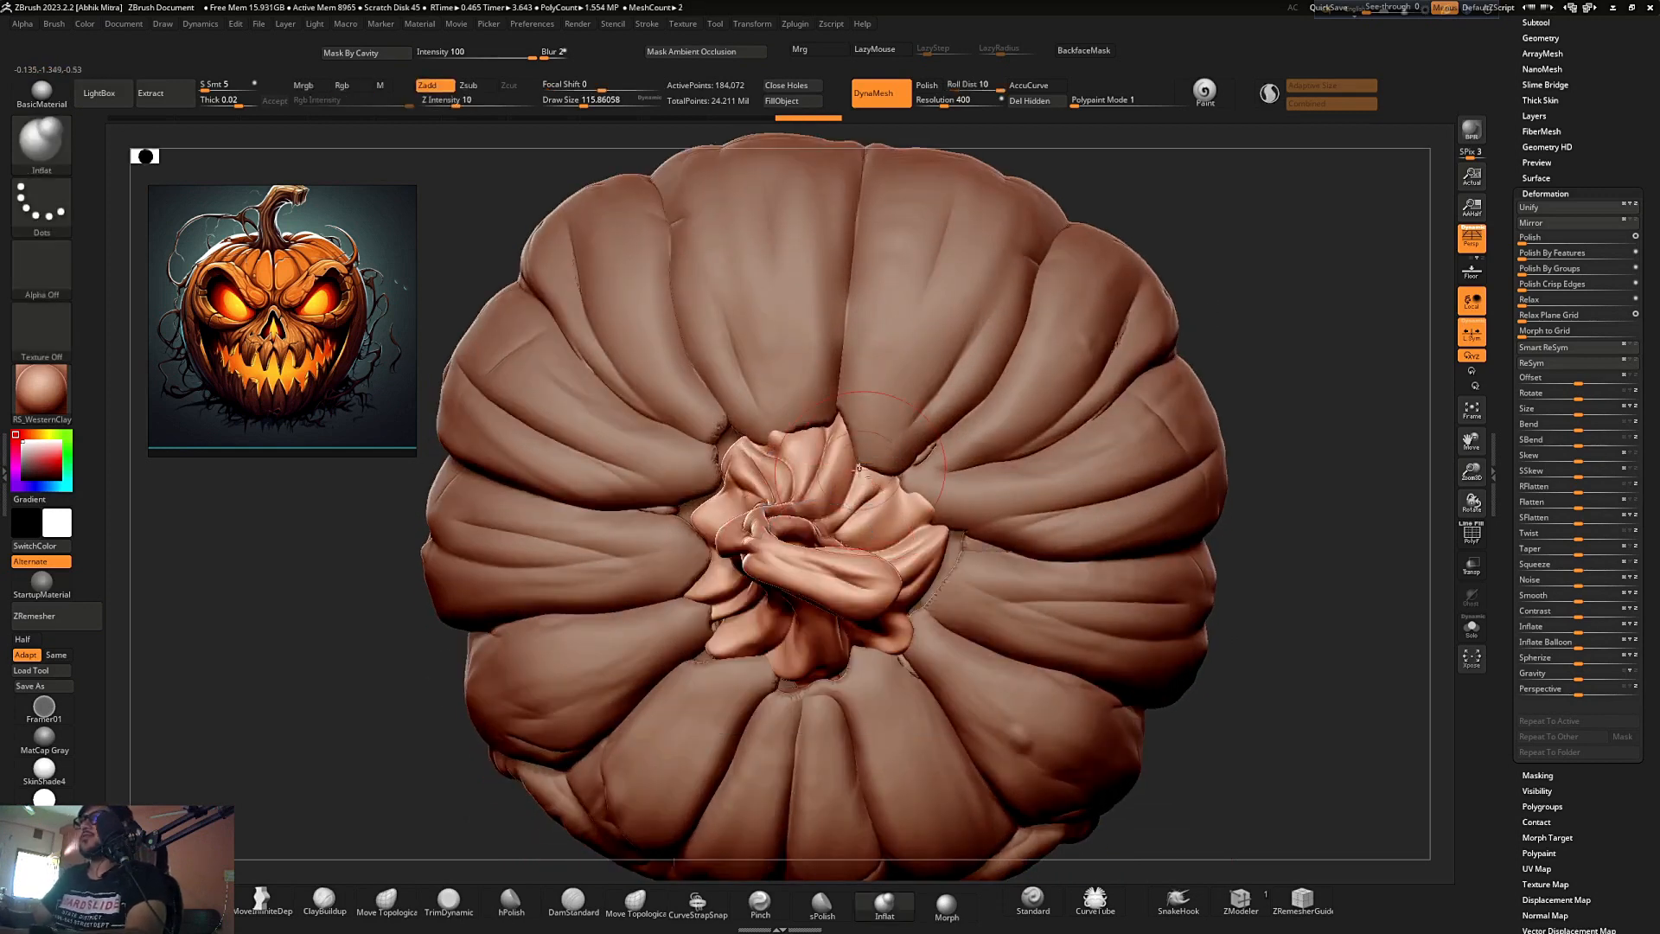
- Reshape the stem base's flared edges toward the opening's rim with the Move brush at a draw size of about 80
{"action": "right_click_drag", "start_coordinate": [859, 468], "coordinate": [871, 482], "text": "ctrl"}
{"action": "key", "text": "s"}
{"action": "key", "text": "s"}
{"action": "right_click_drag", "start_coordinate": [759, 444], "coordinate": [785, 458], "text": "ctrl"}
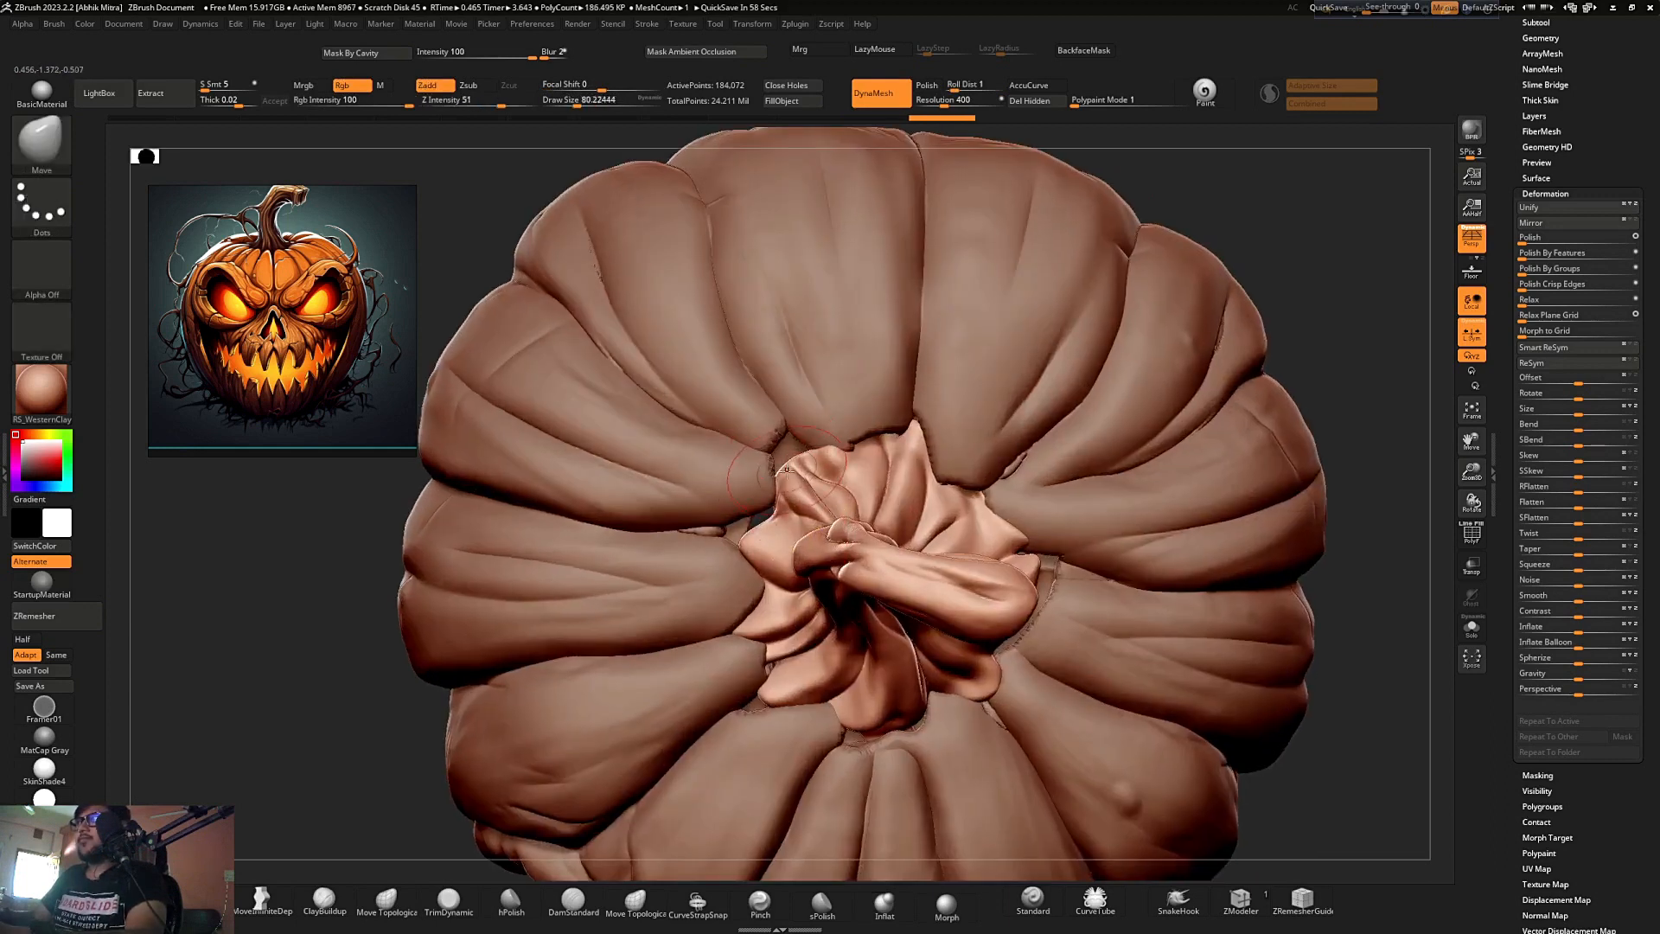
{"action": "mouse_move", "coordinate": [799, 470]}
{"action": "right_mouse_down"}
{"action": "mouse_move", "coordinate": [729, 529]}
{"action": "mouse_move", "coordinate": [982, 409]}
{"action": "right_mouse_up"}
- Adjust the sides of the stem base to fit the opening with the Move brush at a draw size of about 187
{"action": "right_click_drag", "start_coordinate": [1210, 341], "coordinate": [993, 706]}
{"action": "left_click_drag", "start_coordinate": [1055, 585], "coordinate": [1075, 573]}
{"action": "right_click_drag", "start_coordinate": [715, 613], "coordinate": [881, 713]}
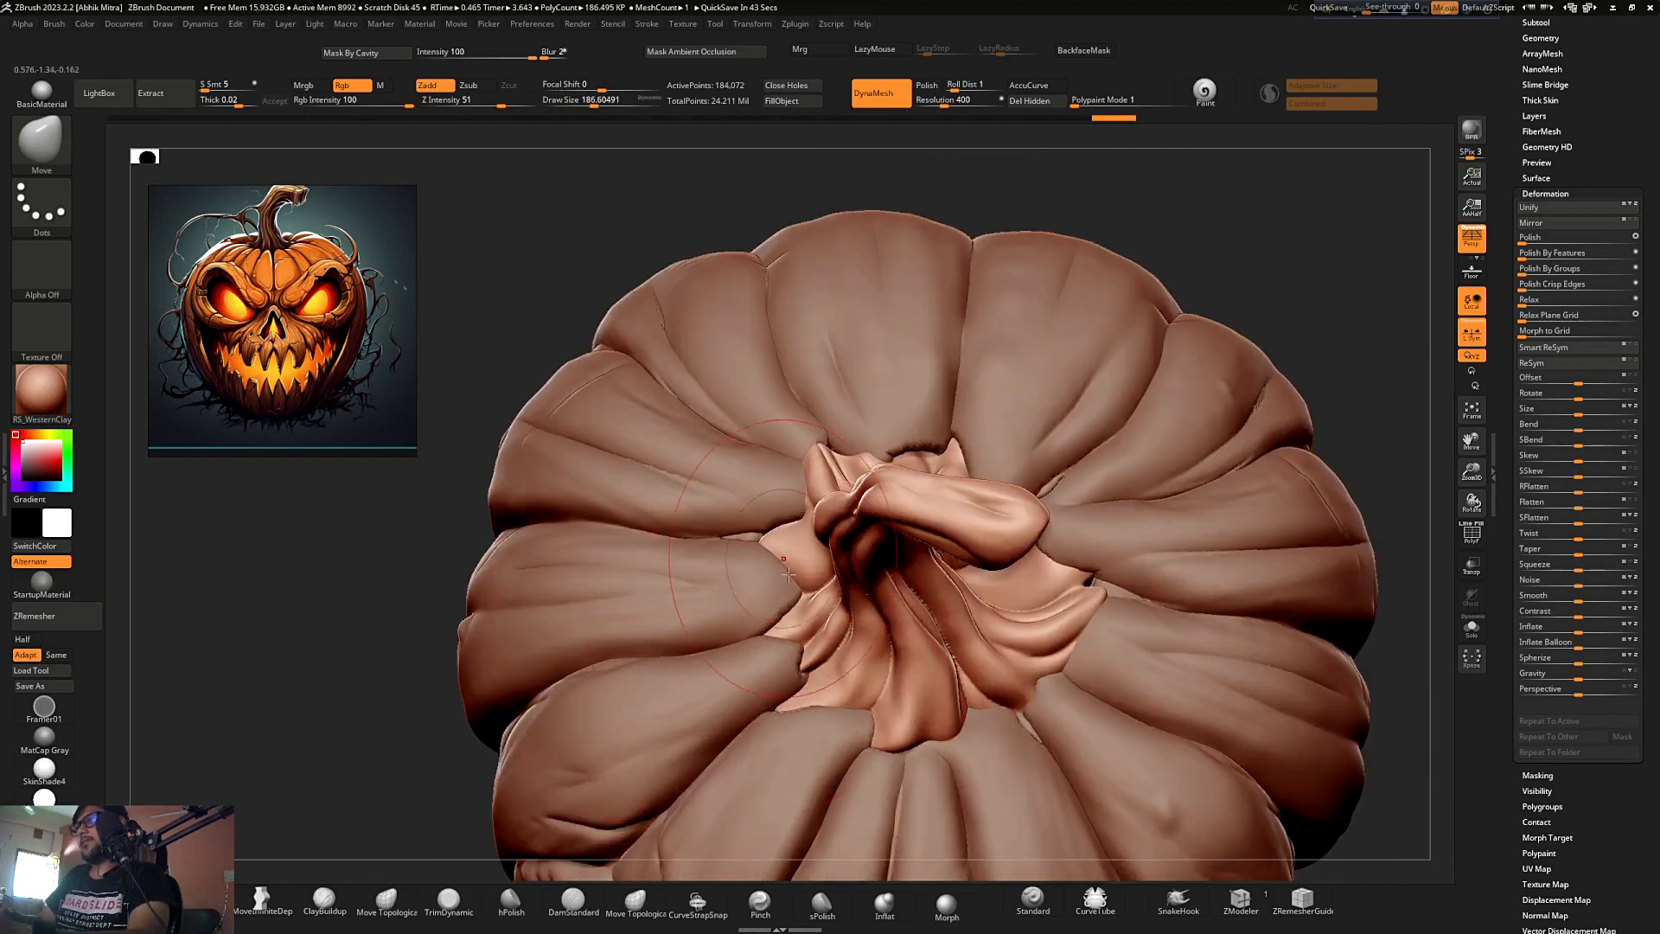
{"action": "right_click_drag", "start_coordinate": [788, 574], "coordinate": [1082, 421]}
- Make pumpkin1 active and examine the reassembled pumpkin and stem from the front
{"action": "right_click_drag", "start_coordinate": [934, 595], "coordinate": [1094, 553], "text": "ctrl"}
{"action": "right_click_drag", "start_coordinate": [1095, 554], "coordinate": [1115, 430], "text": "alt"}
{"action": "mouse_move", "coordinate": [1140, 501]}
{"action": "right_mouse_down"}
{"action": "mouse_move", "coordinate": [1156, 445]}
{"action": "mouse_move", "coordinate": [1159, 490]}
{"action": "right_mouse_up"}
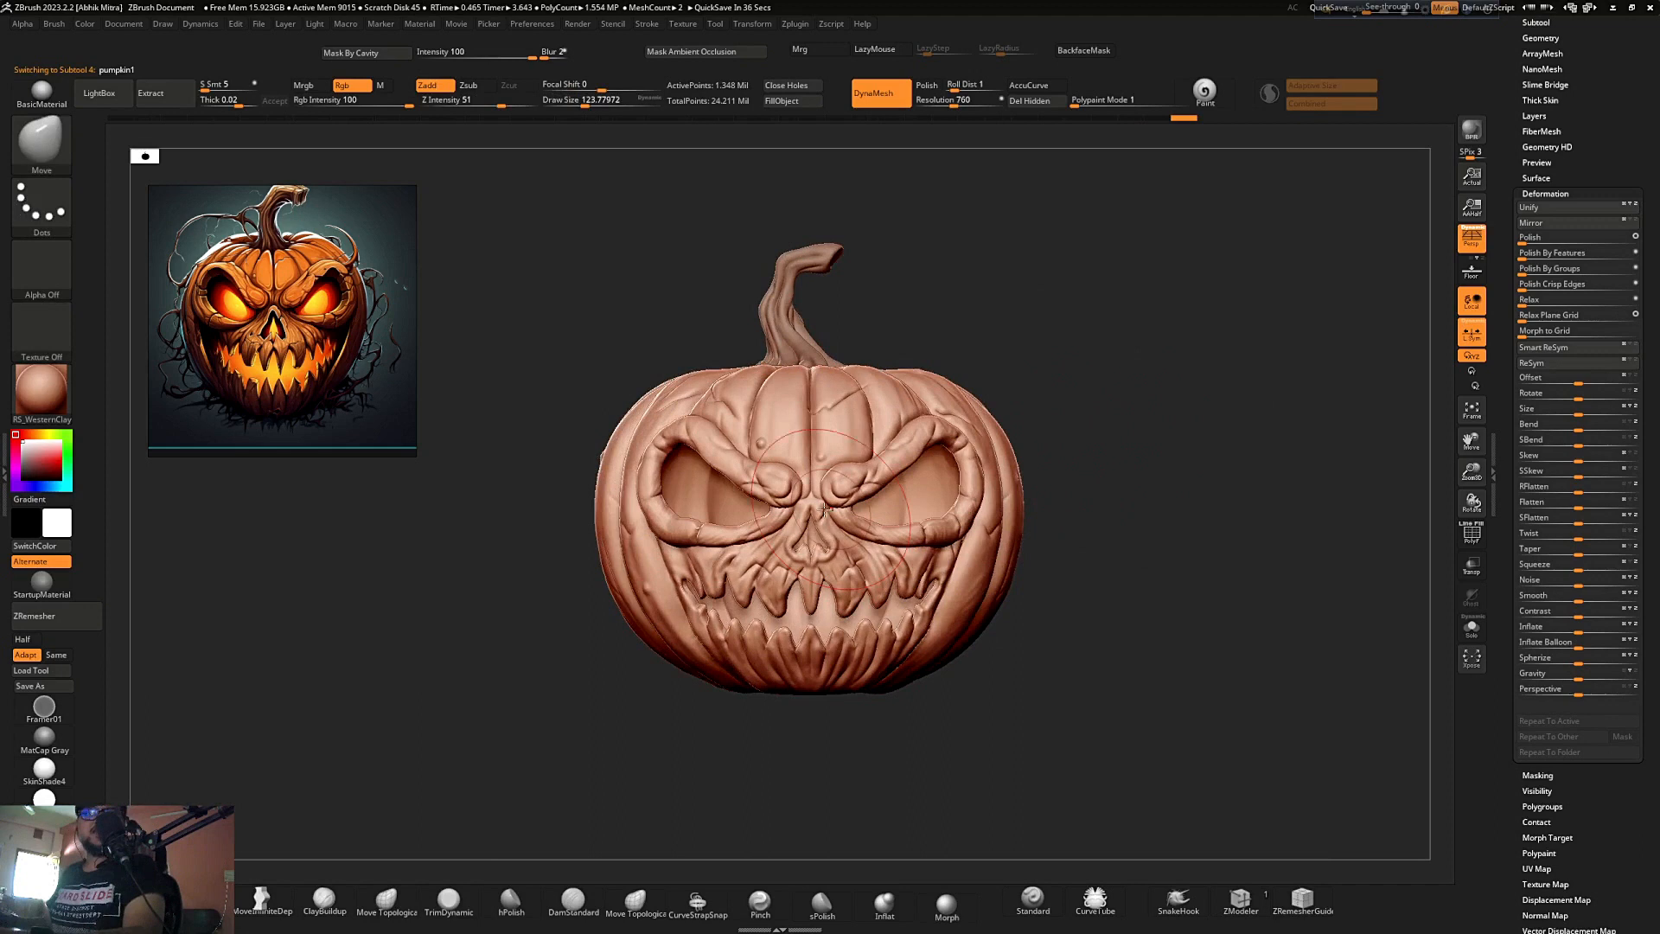
{"action": "right_click_drag", "start_coordinate": [1161, 390], "coordinate": [1276, 491]}
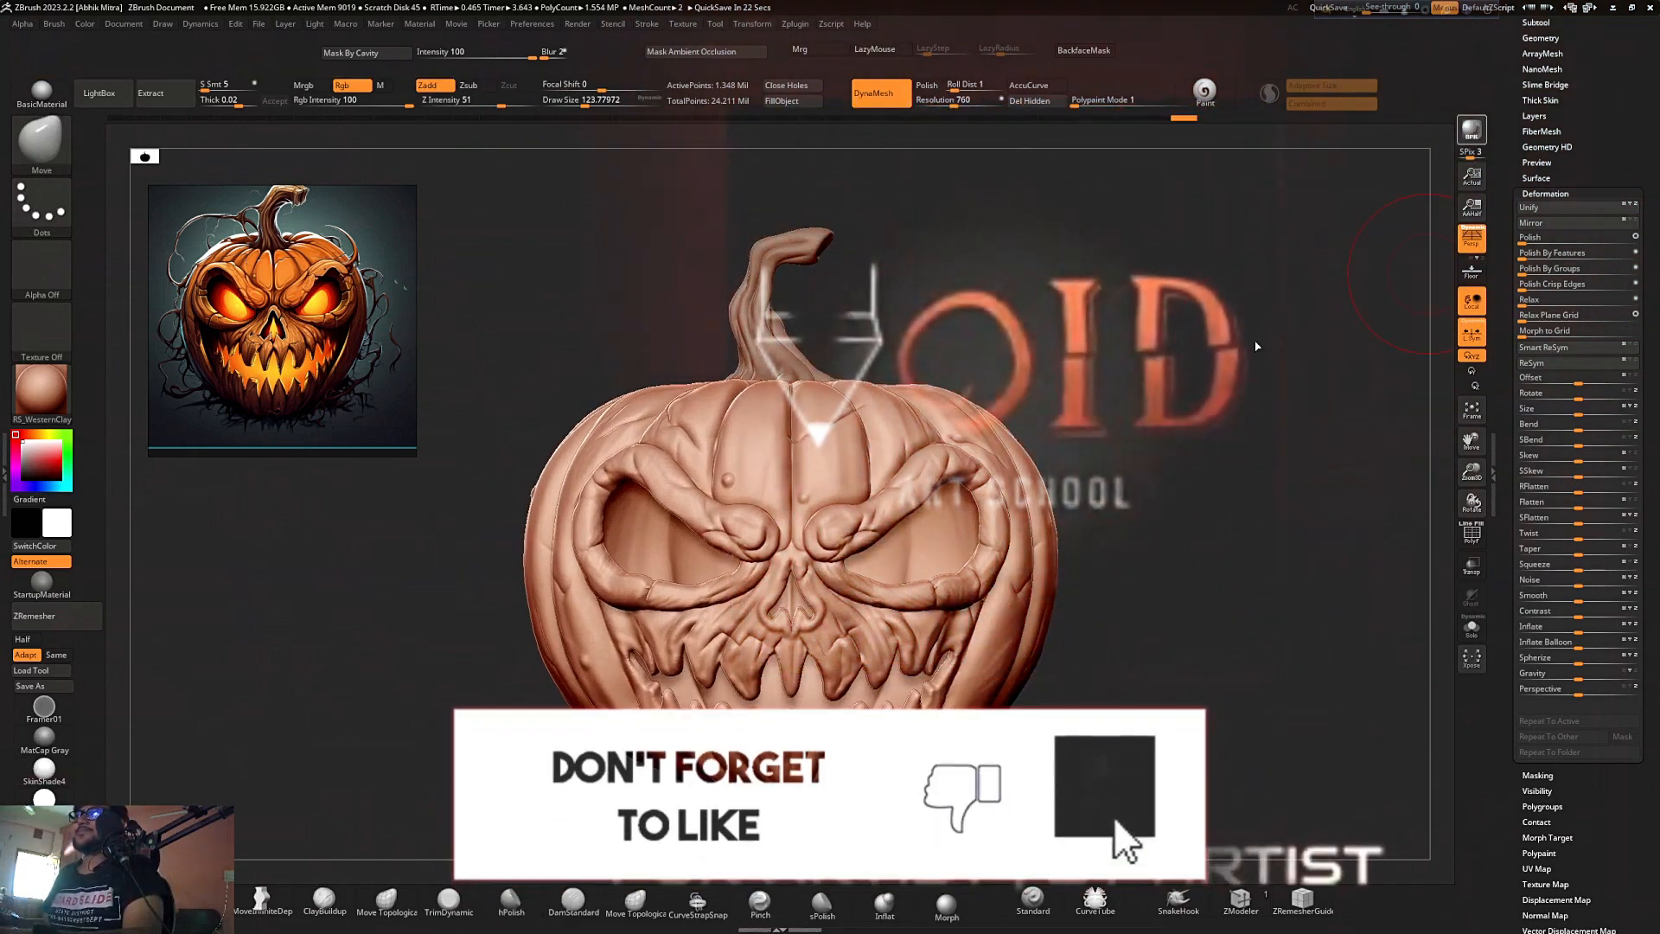